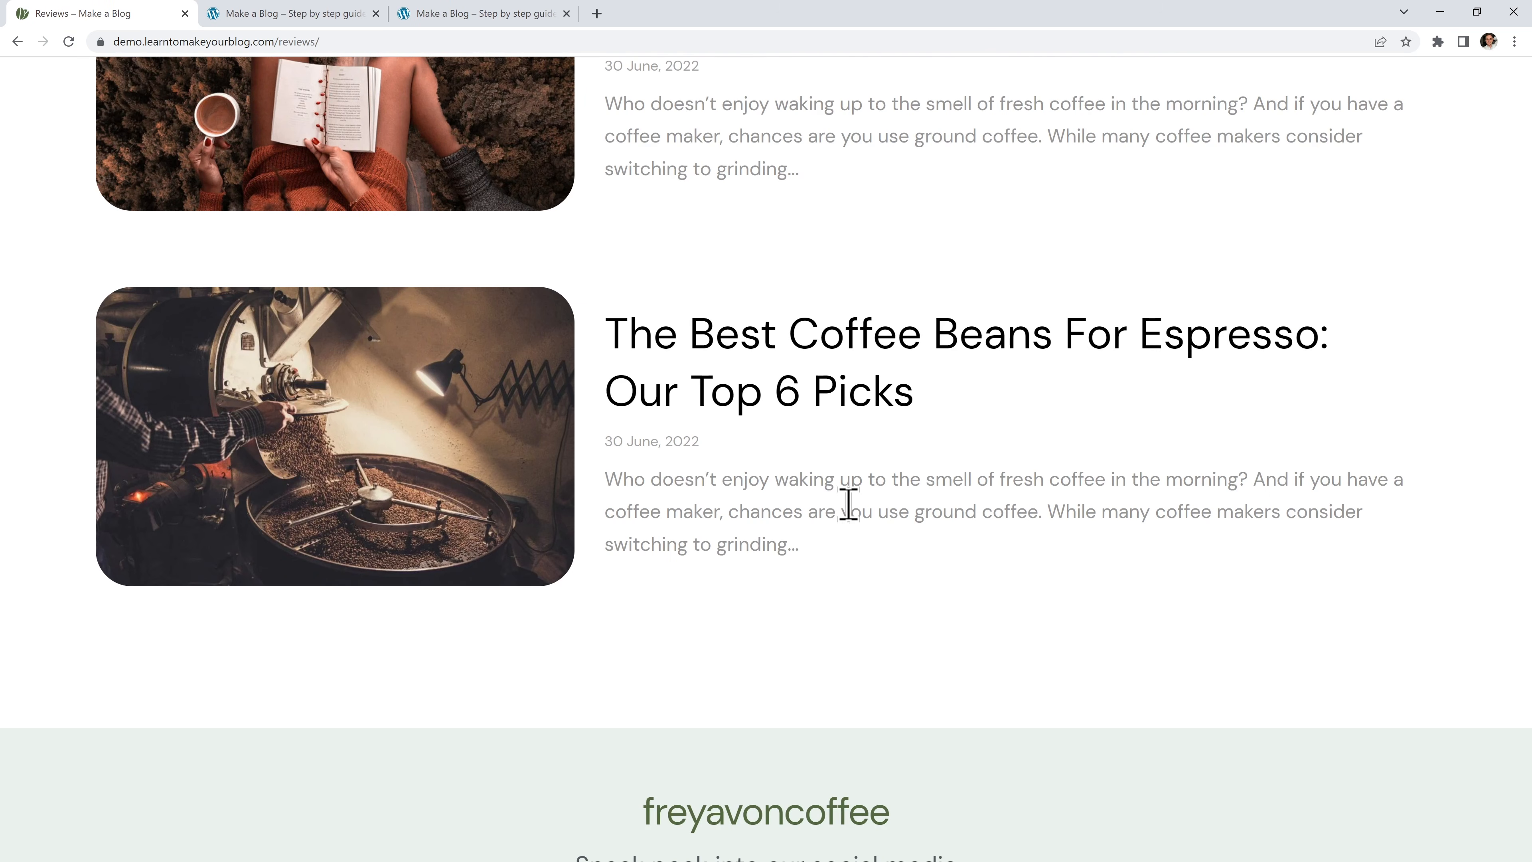
Open the blog's Contact page from the nav bar
{"action": "scroll", "coordinate": [989, 476], "scroll_direction": "up", "scroll_amount": 9}
{"action": "scroll", "coordinate": [1033, 446], "scroll_direction": "up", "scroll_amount": 8}
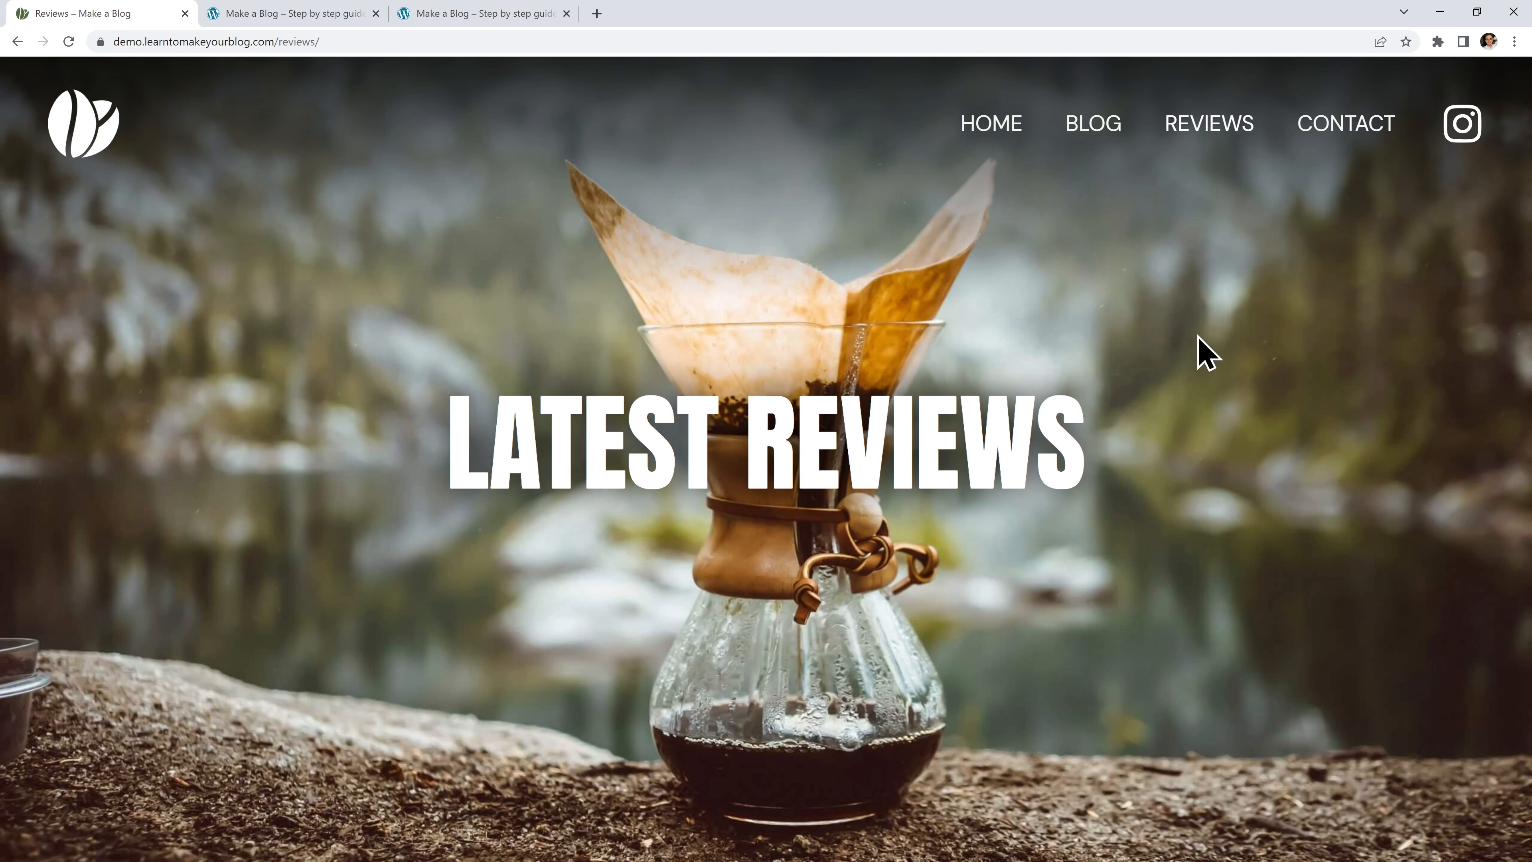
{"action": "left_click", "coordinate": [1318, 127]}
Fill in the contact form with a name, an e-mail and the message 'Hey! Let's get in touch!'
{"action": "scroll", "coordinate": [1163, 520], "scroll_direction": "down", "scroll_amount": 7}
{"action": "scroll", "coordinate": [1173, 518], "scroll_direction": "down", "scroll_amount": 2}
{"action": "left_click", "coordinate": [1027, 444]}
{"action": "scroll", "coordinate": [1221, 503], "scroll_direction": "down", "scroll_amount": 1}
{"action": "type", "text": "Andrei"}
{"action": "key", "text": "Tab"}
{"action": "key", "text": "Tab"}
{"action": "type", "text": "Hey! Let's get in touch!"}
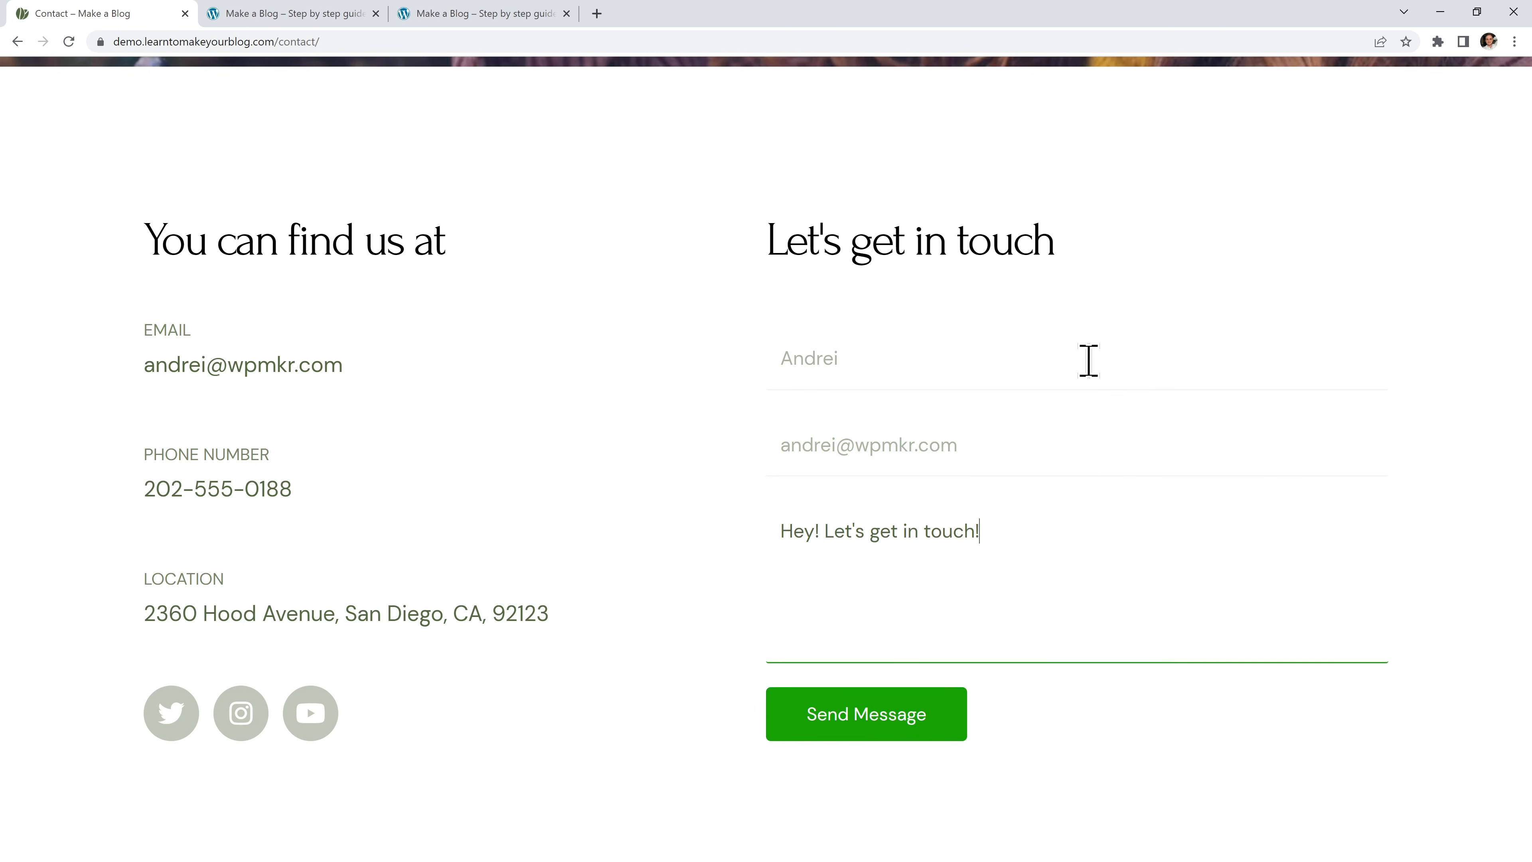
Send the contact message and check the thank-you confirmation
{"action": "left_click", "coordinate": [887, 712]}
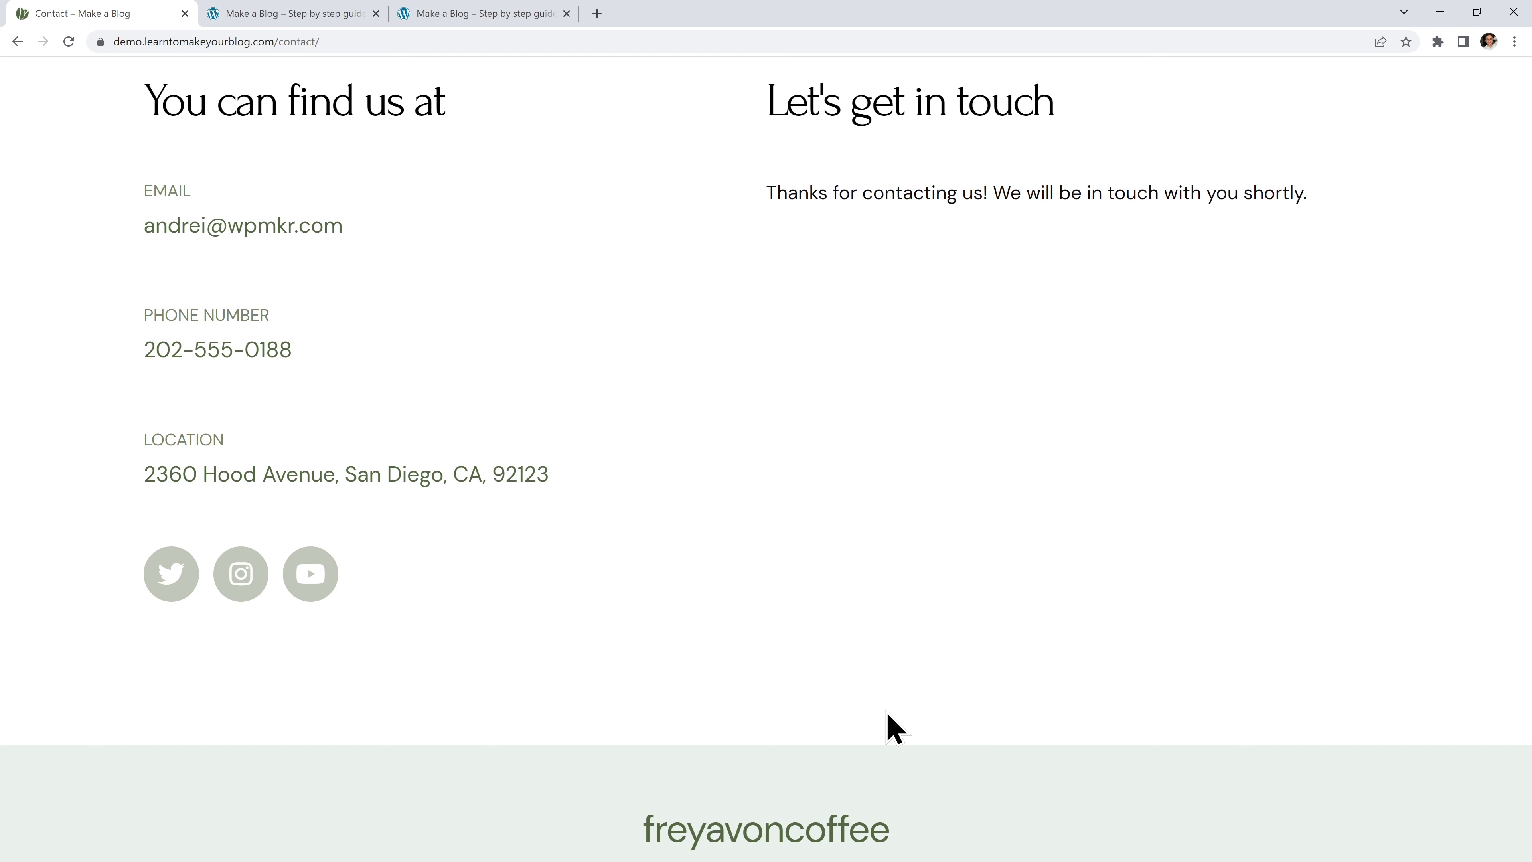
{"action": "scroll", "coordinate": [694, 579], "scroll_direction": "up", "scroll_amount": 3}
{"action": "scroll", "coordinate": [694, 579], "scroll_direction": "up", "scroll_amount": 8}
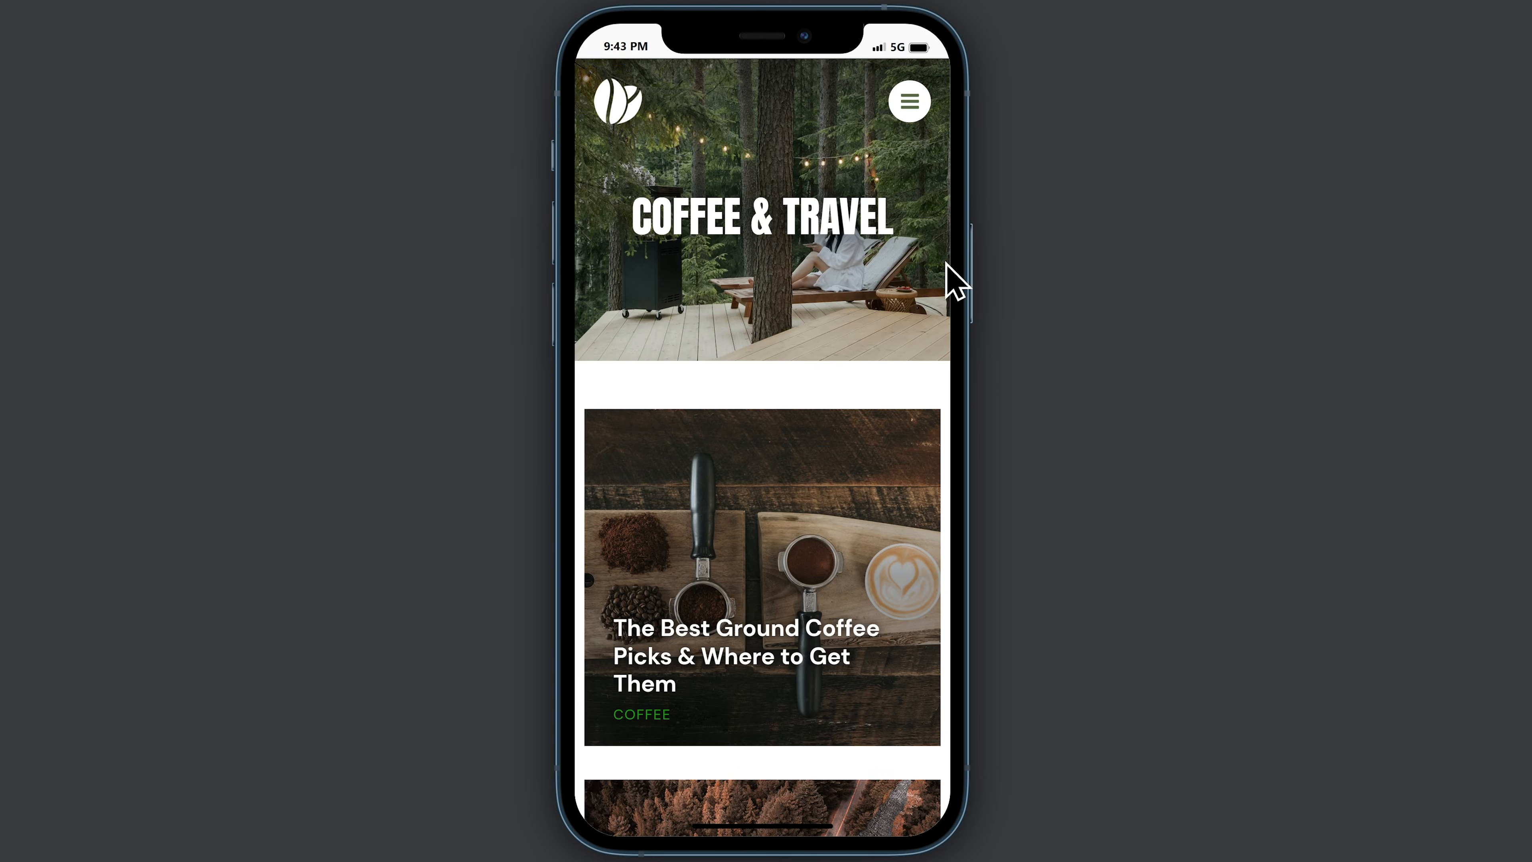
{"action": "scroll", "coordinate": [946, 263], "scroll_direction": "down", "scroll_amount": 10}
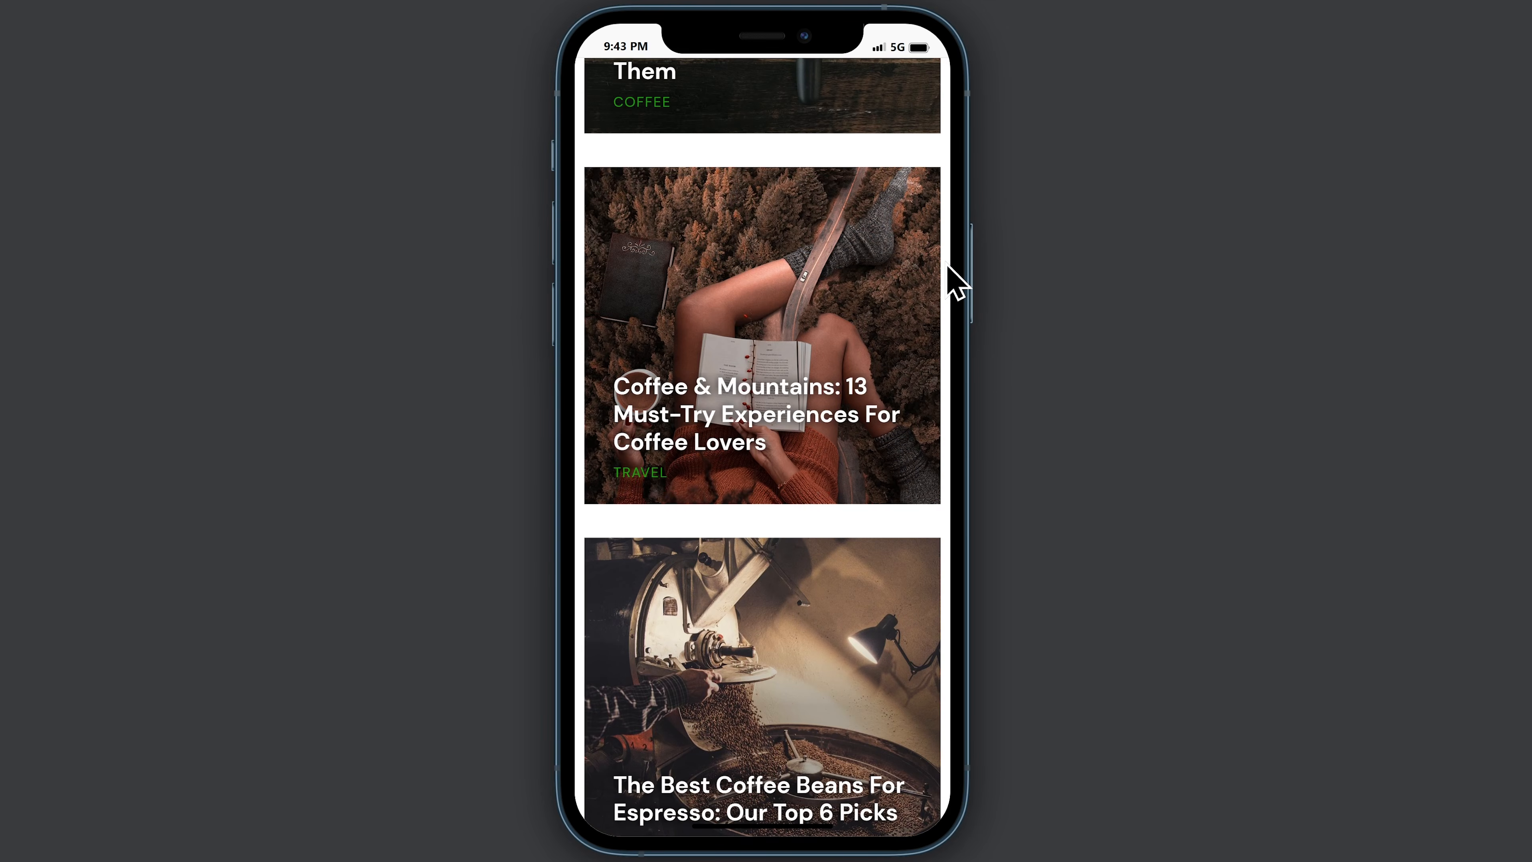
{"action": "scroll", "coordinate": [949, 267], "scroll_direction": "down", "scroll_amount": 10}
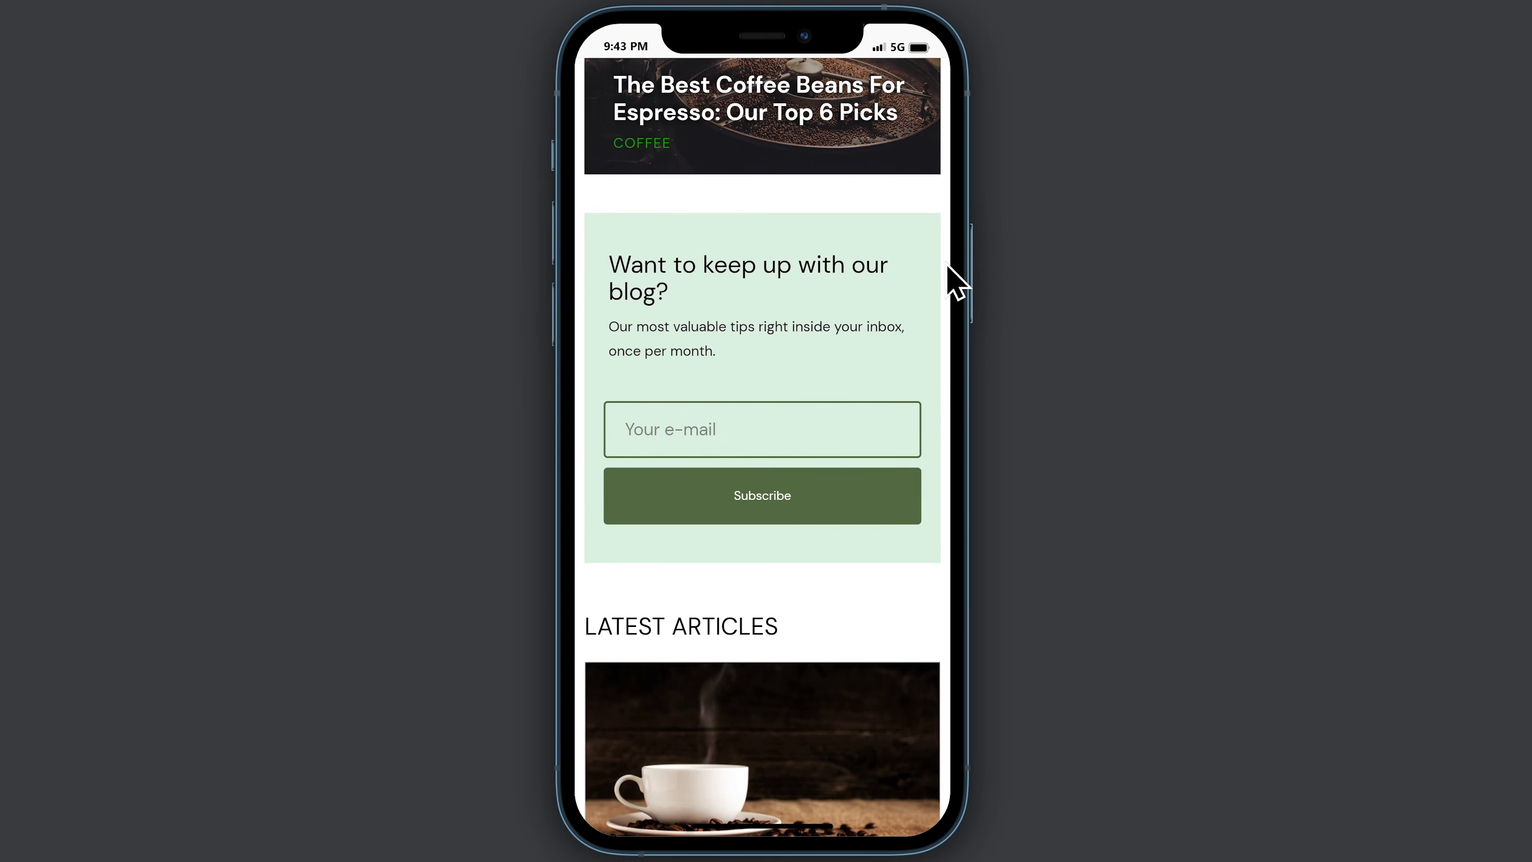
{"action": "scroll", "coordinate": [949, 265], "scroll_direction": "down", "scroll_amount": 10}
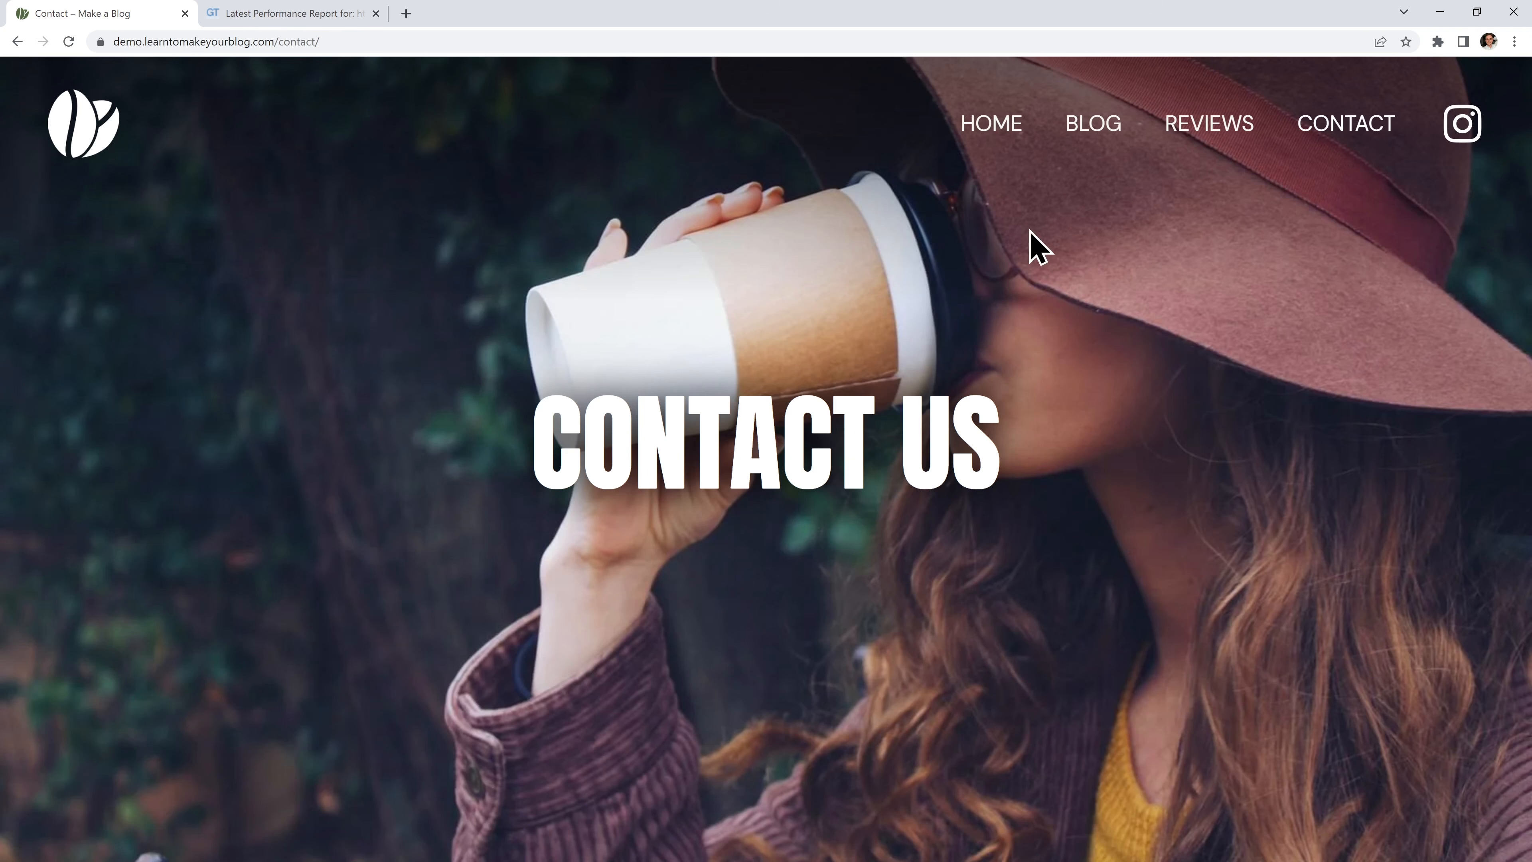
Return to the blog's home page and scroll through it
{"action": "left_click", "coordinate": [977, 128]}
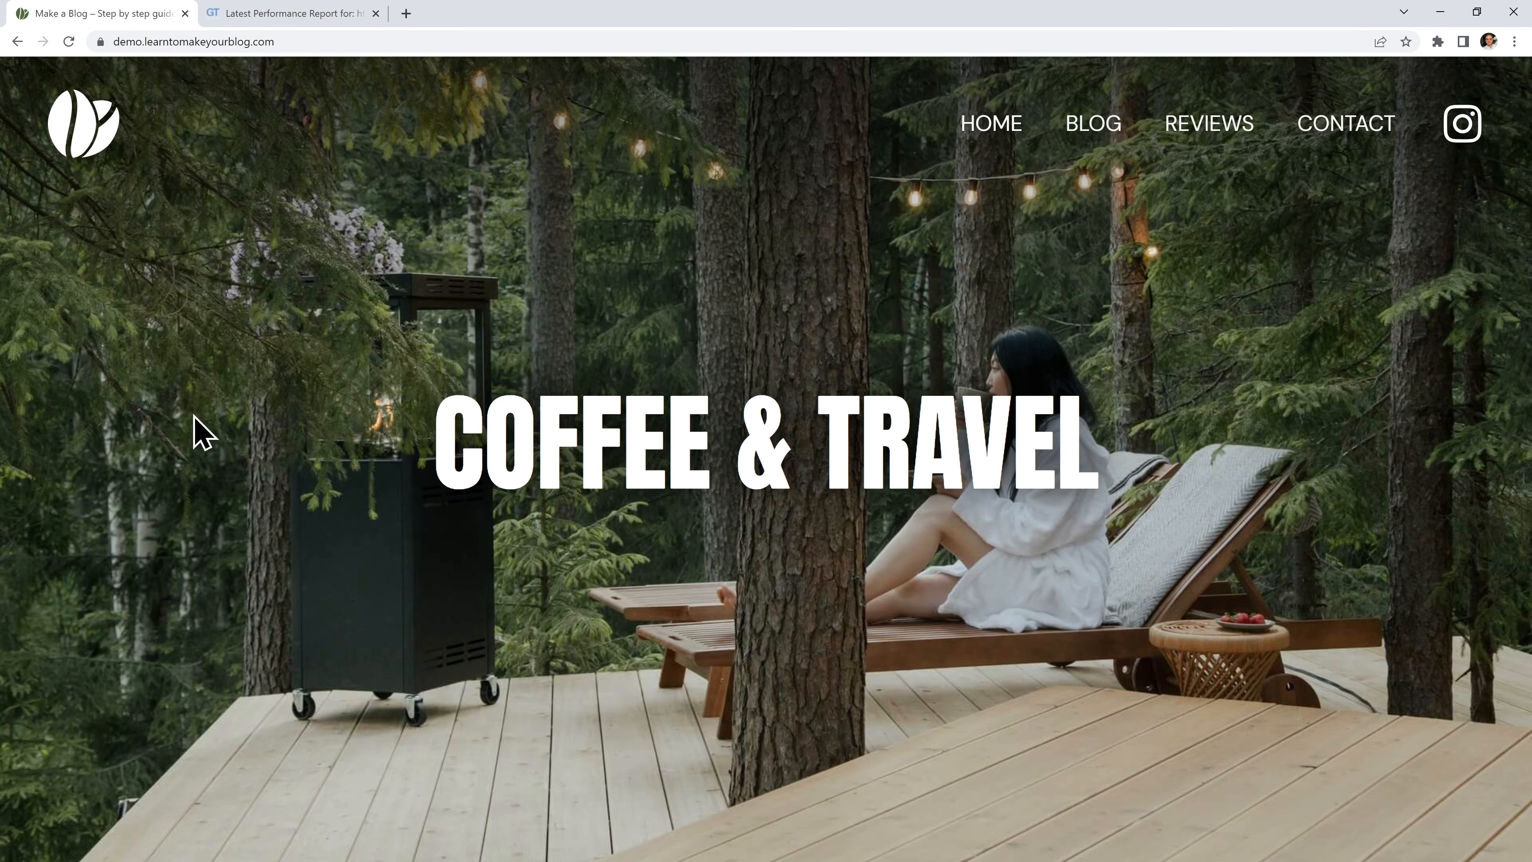
{"action": "scroll", "coordinate": [827, 380], "scroll_direction": "down", "scroll_amount": 10}
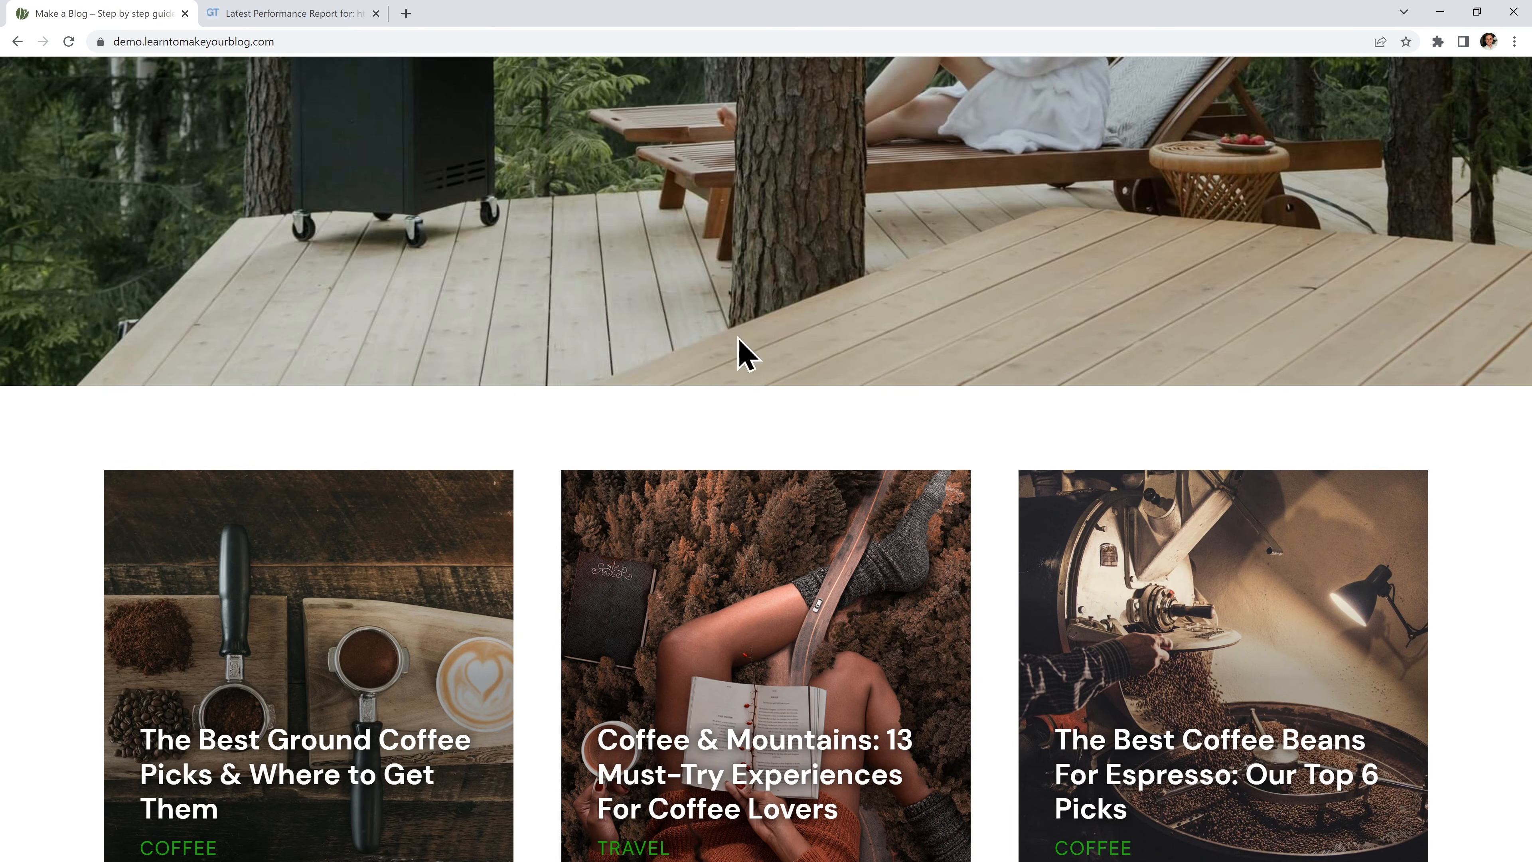
{"action": "scroll", "coordinate": [1173, 267], "scroll_direction": "up", "scroll_amount": 10}
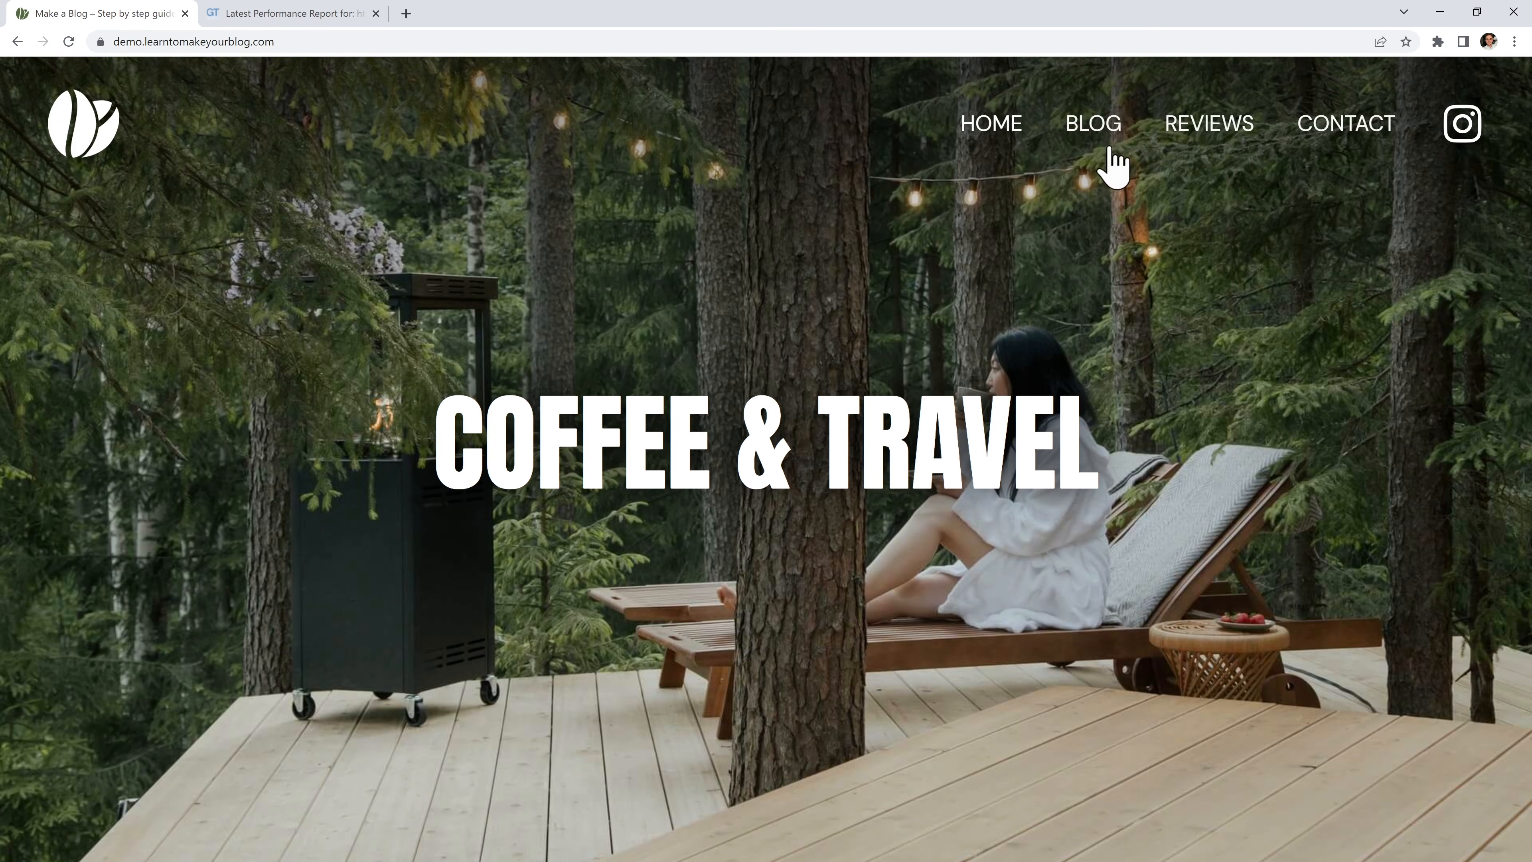
Visit the Blog and Reviews pages, then open The Best Ground Coffee Picks & Where to Get Them
{"action": "left_click", "coordinate": [1092, 130]}
{"action": "left_click", "coordinate": [1208, 131]}
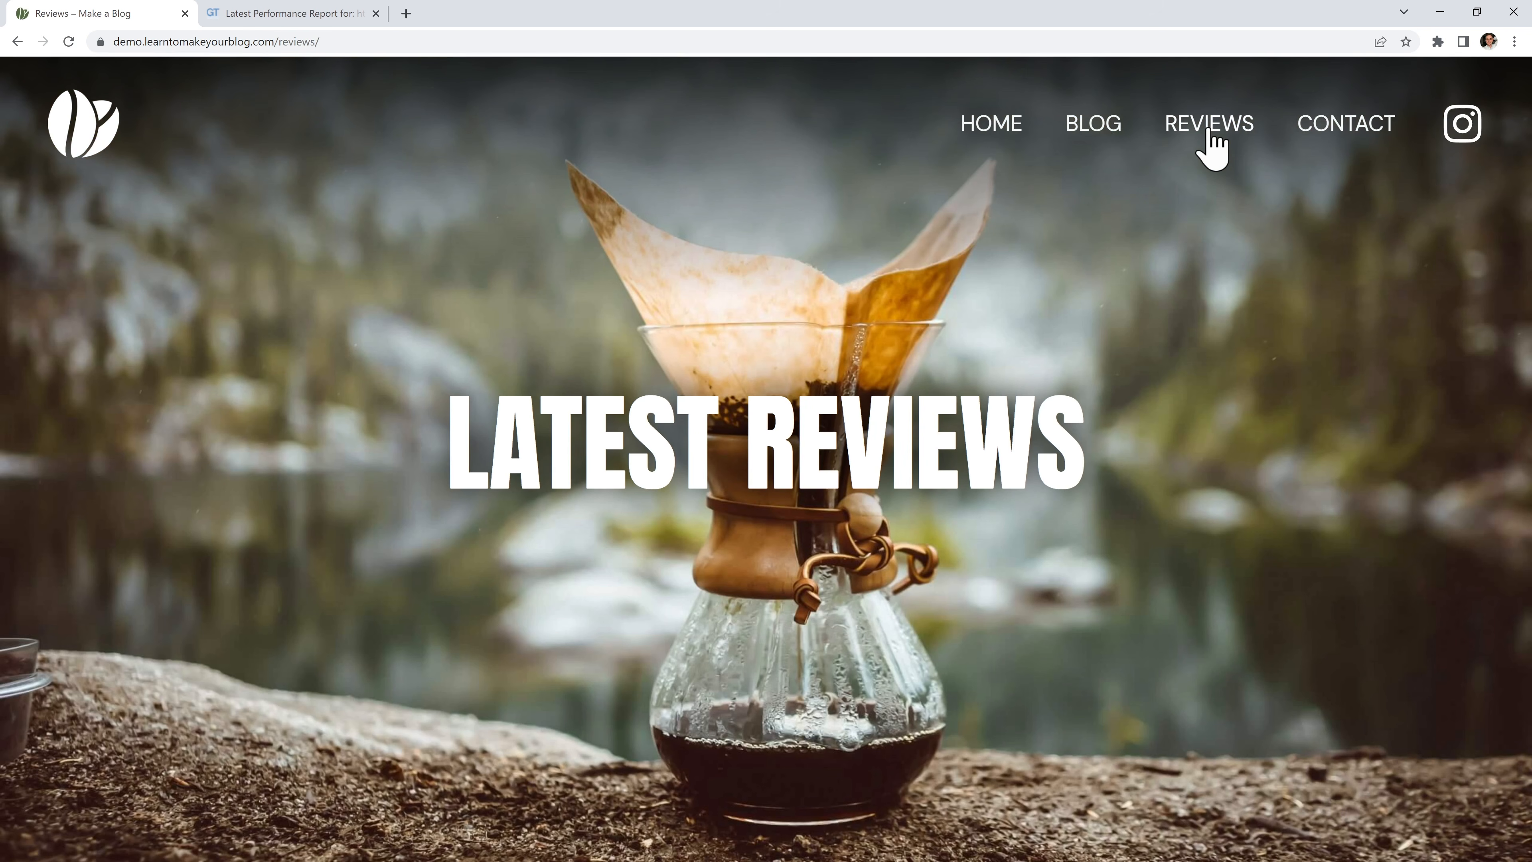
{"action": "scroll", "coordinate": [1118, 346], "scroll_direction": "down", "scroll_amount": 6}
{"action": "scroll", "coordinate": [967, 348], "scroll_direction": "down", "scroll_amount": 3}
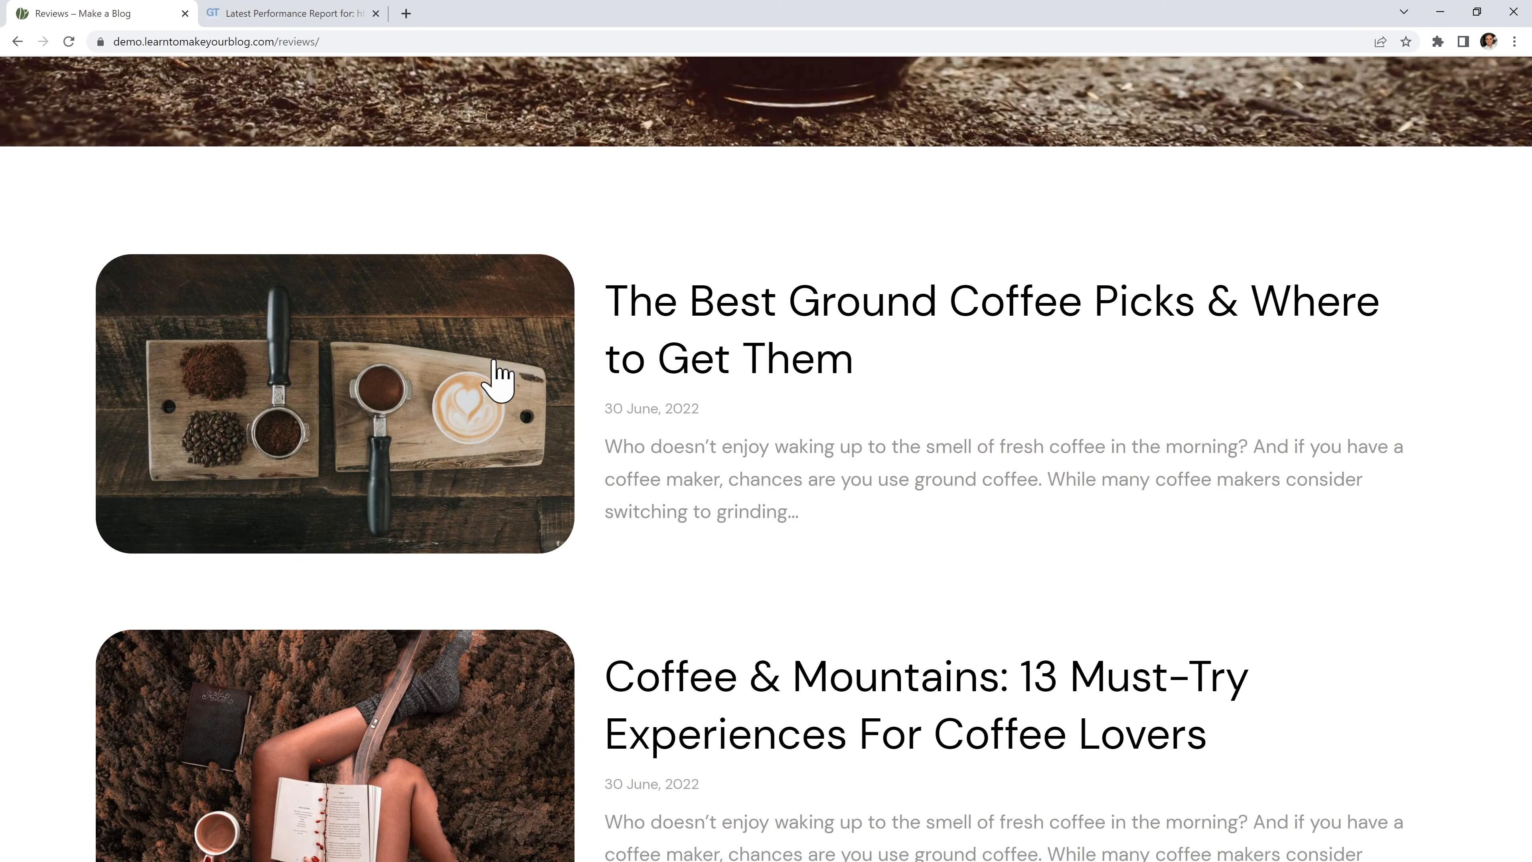
{"action": "left_click", "coordinate": [465, 343]}
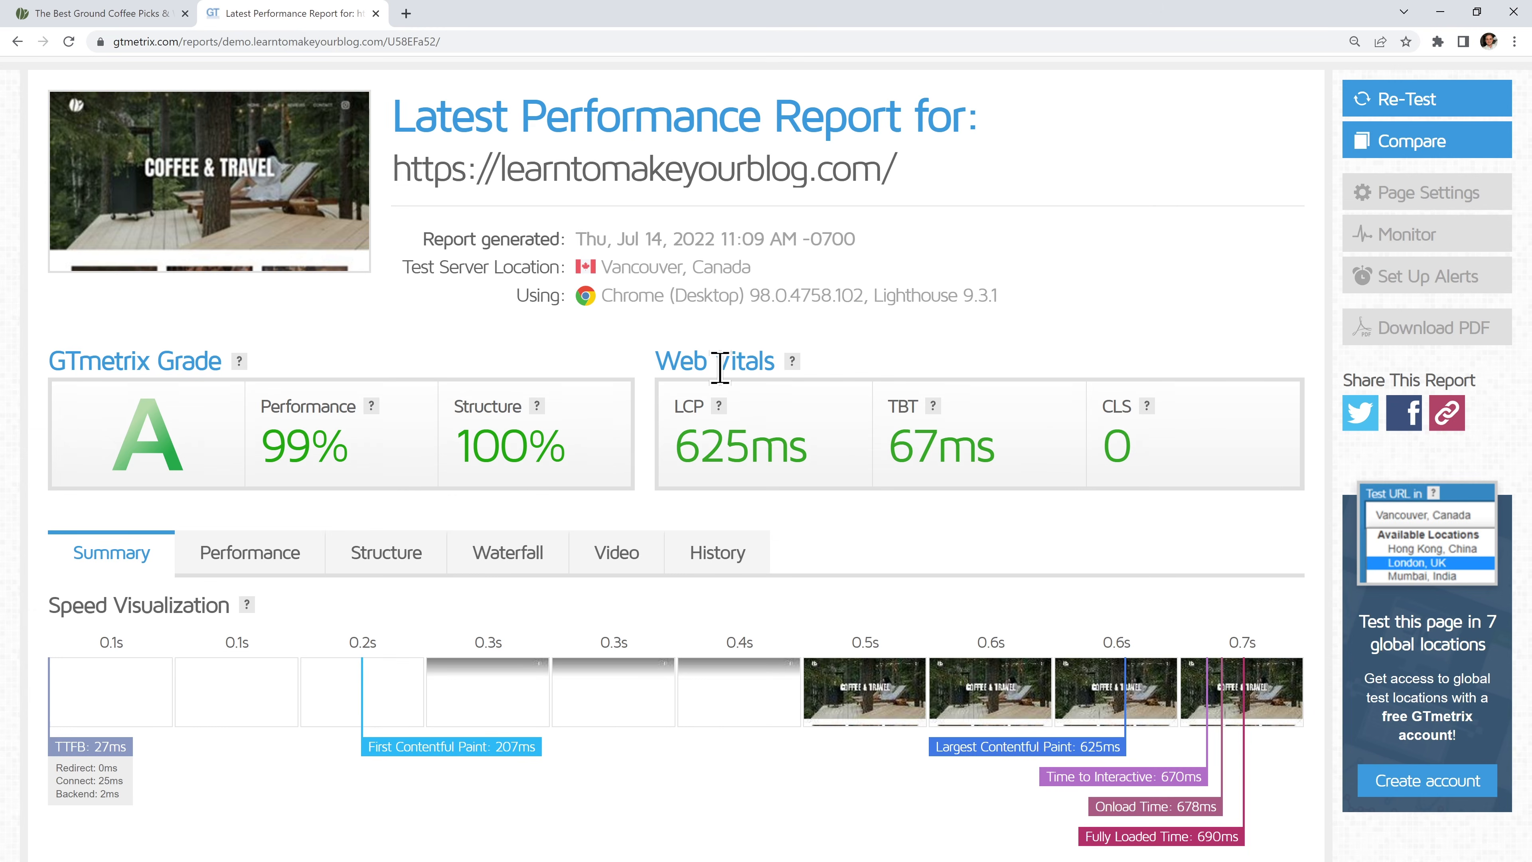
Scroll the GTmetrix report, view its Performance metrics, then return to the ground coffee article tab
{"action": "scroll", "coordinate": [717, 366], "scroll_direction": "down", "scroll_amount": 4}
{"action": "scroll", "coordinate": [717, 366], "scroll_direction": "down", "scroll_amount": 2}
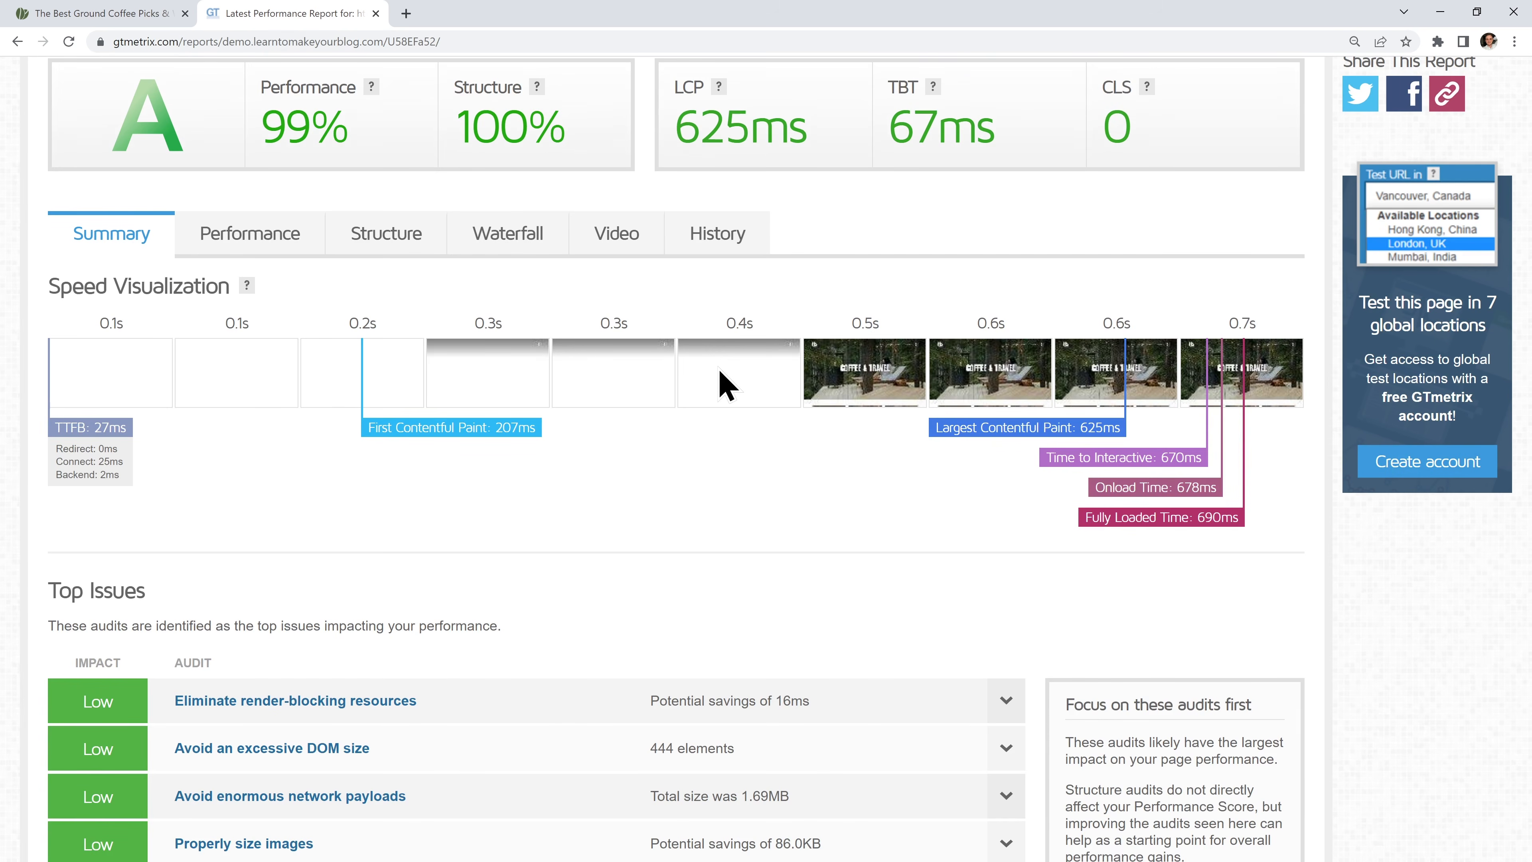
{"action": "left_click", "coordinate": [268, 245]}
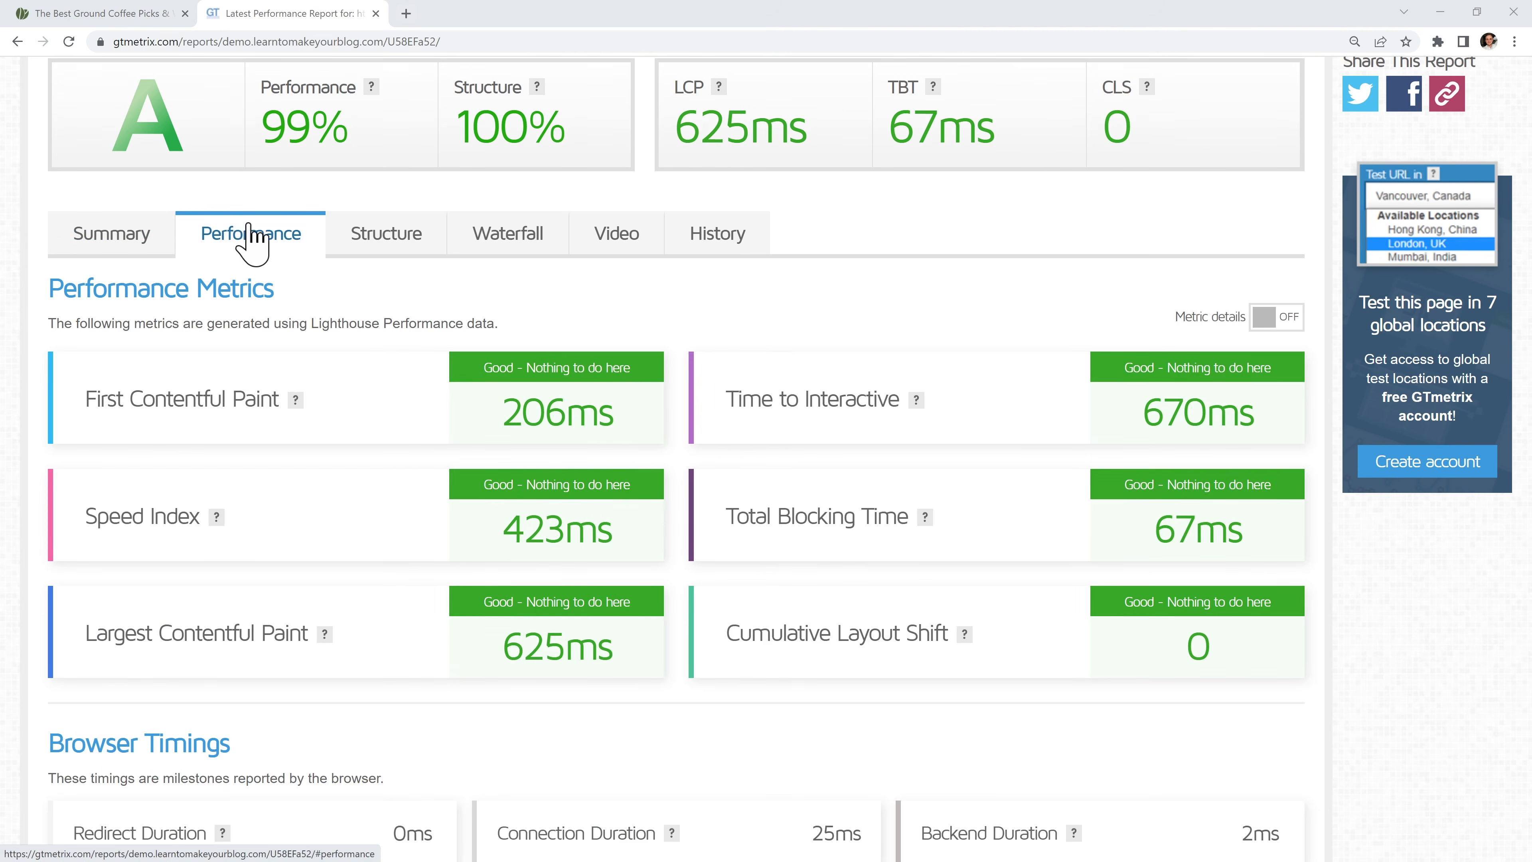
{"action": "left_click", "coordinate": [124, 15]}
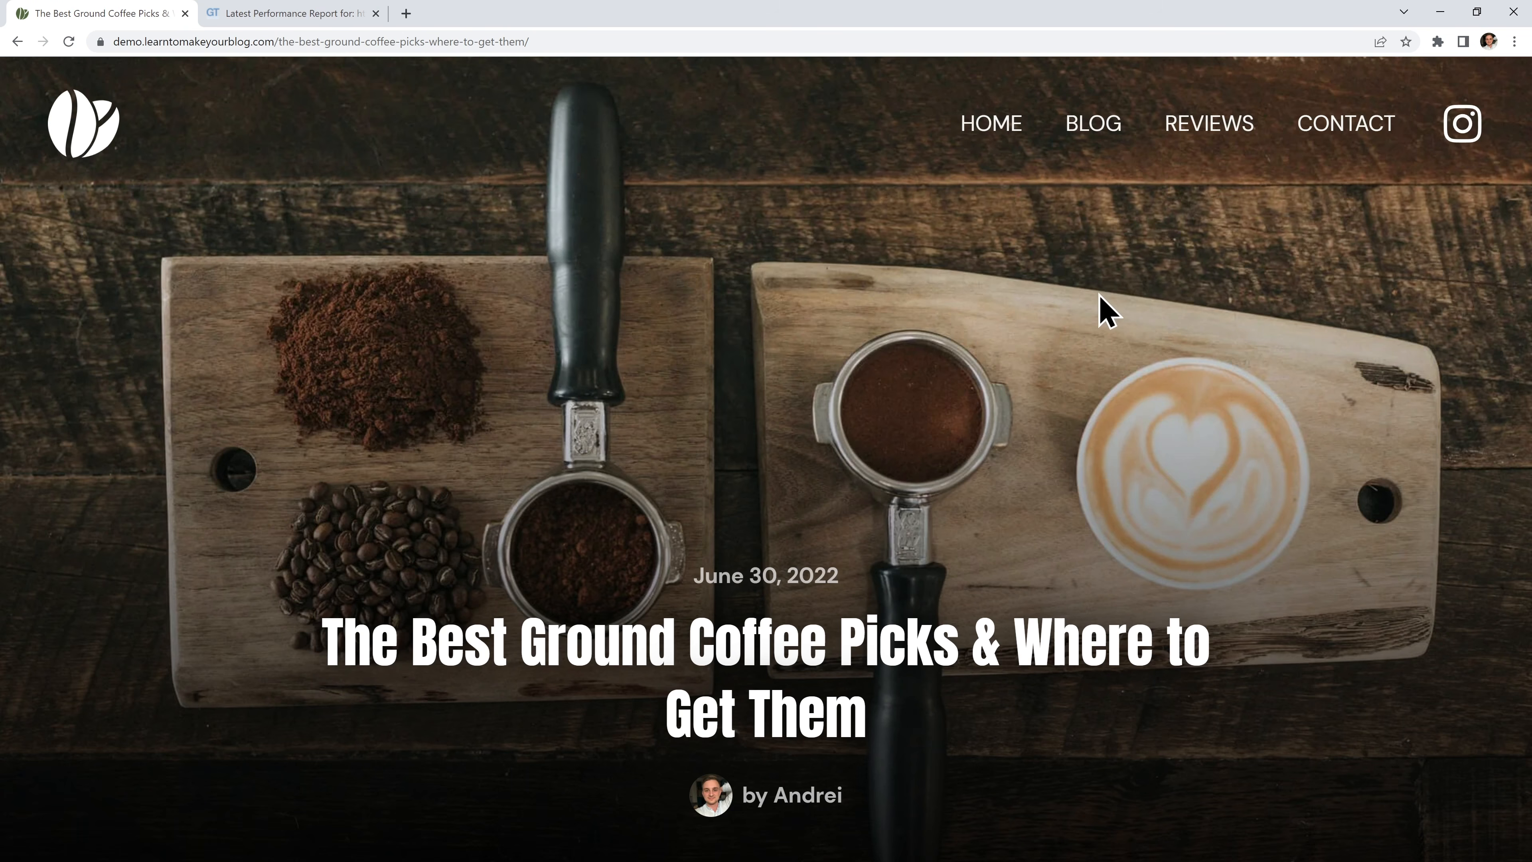
Scroll through the ground coffee article's table of contents, then go back to the home page
{"action": "scroll", "coordinate": [1293, 376], "scroll_direction": "down", "scroll_amount": 3}
{"action": "scroll", "coordinate": [1303, 398], "scroll_direction": "down", "scroll_amount": 2}
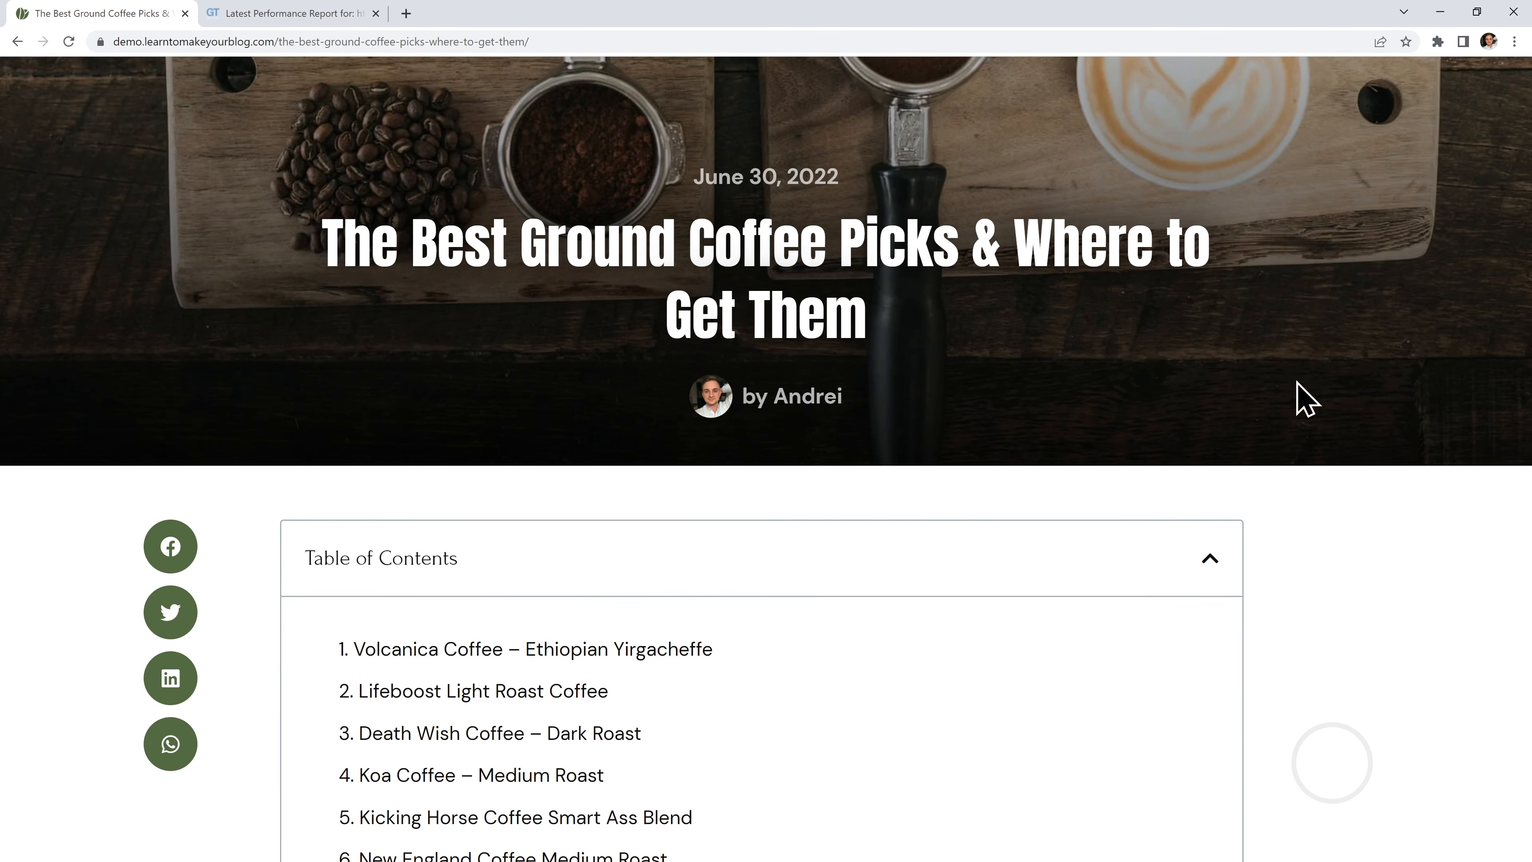
{"action": "scroll", "coordinate": [1303, 399], "scroll_direction": "down", "scroll_amount": 2}
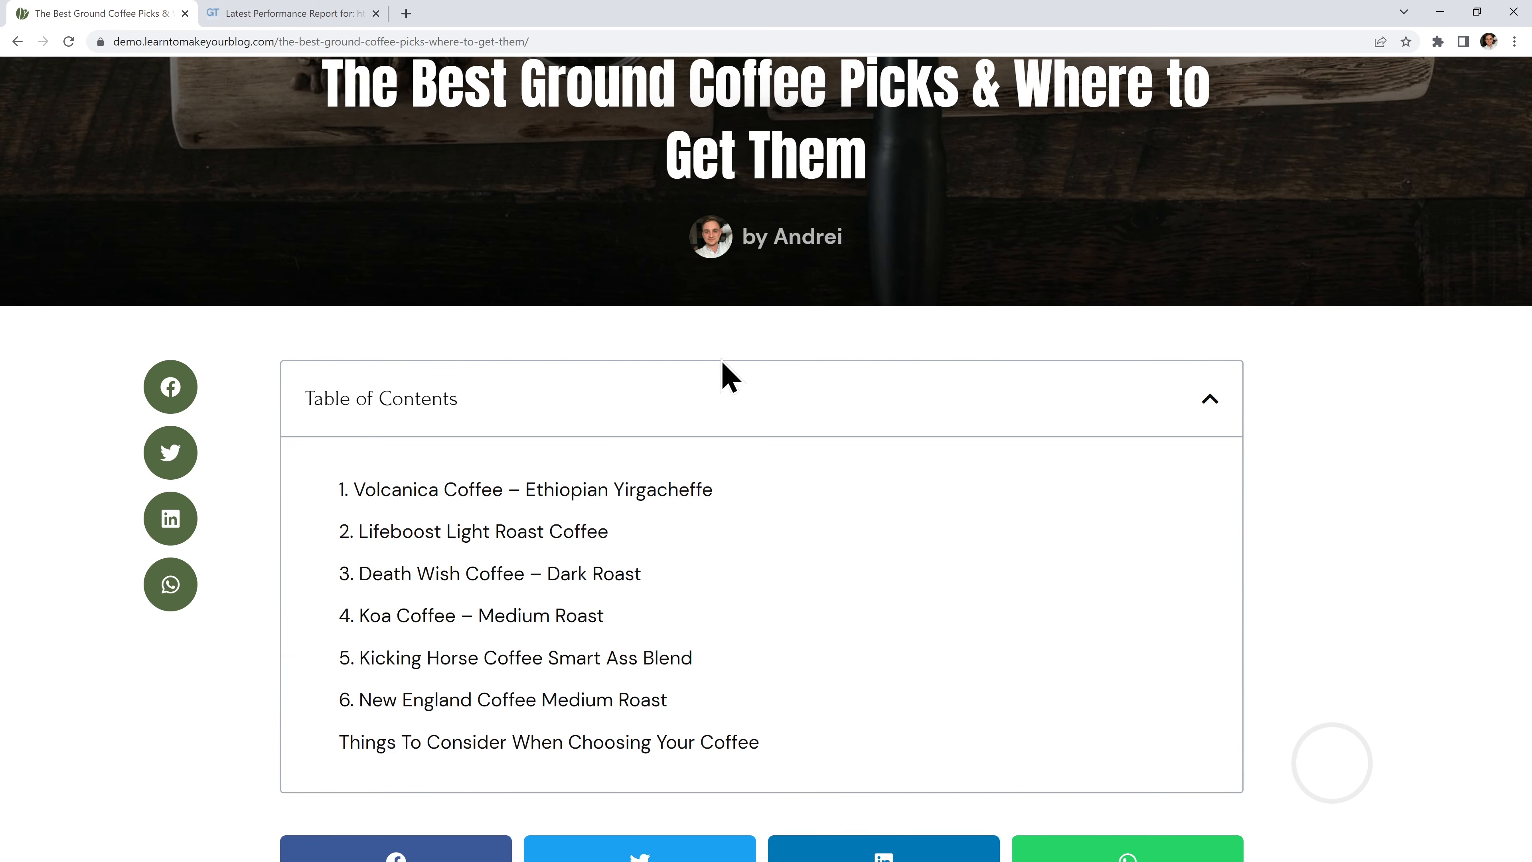
{"action": "scroll", "coordinate": [1381, 399], "scroll_direction": "down", "scroll_amount": 1}
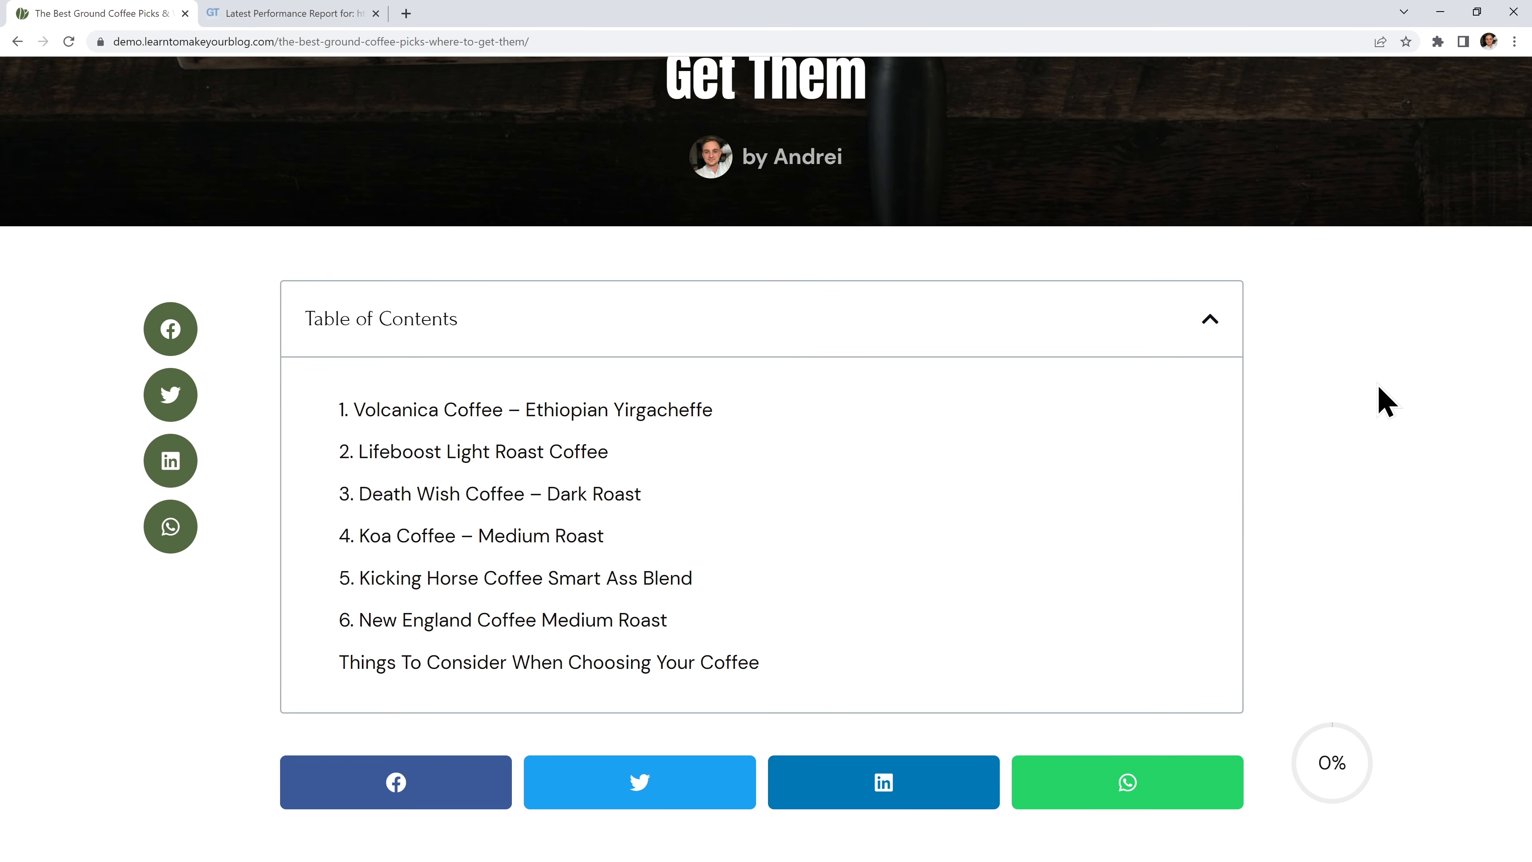
{"action": "scroll", "coordinate": [1385, 401], "scroll_direction": "down", "scroll_amount": 9}
{"action": "scroll", "coordinate": [1386, 403], "scroll_direction": "up", "scroll_amount": 15}
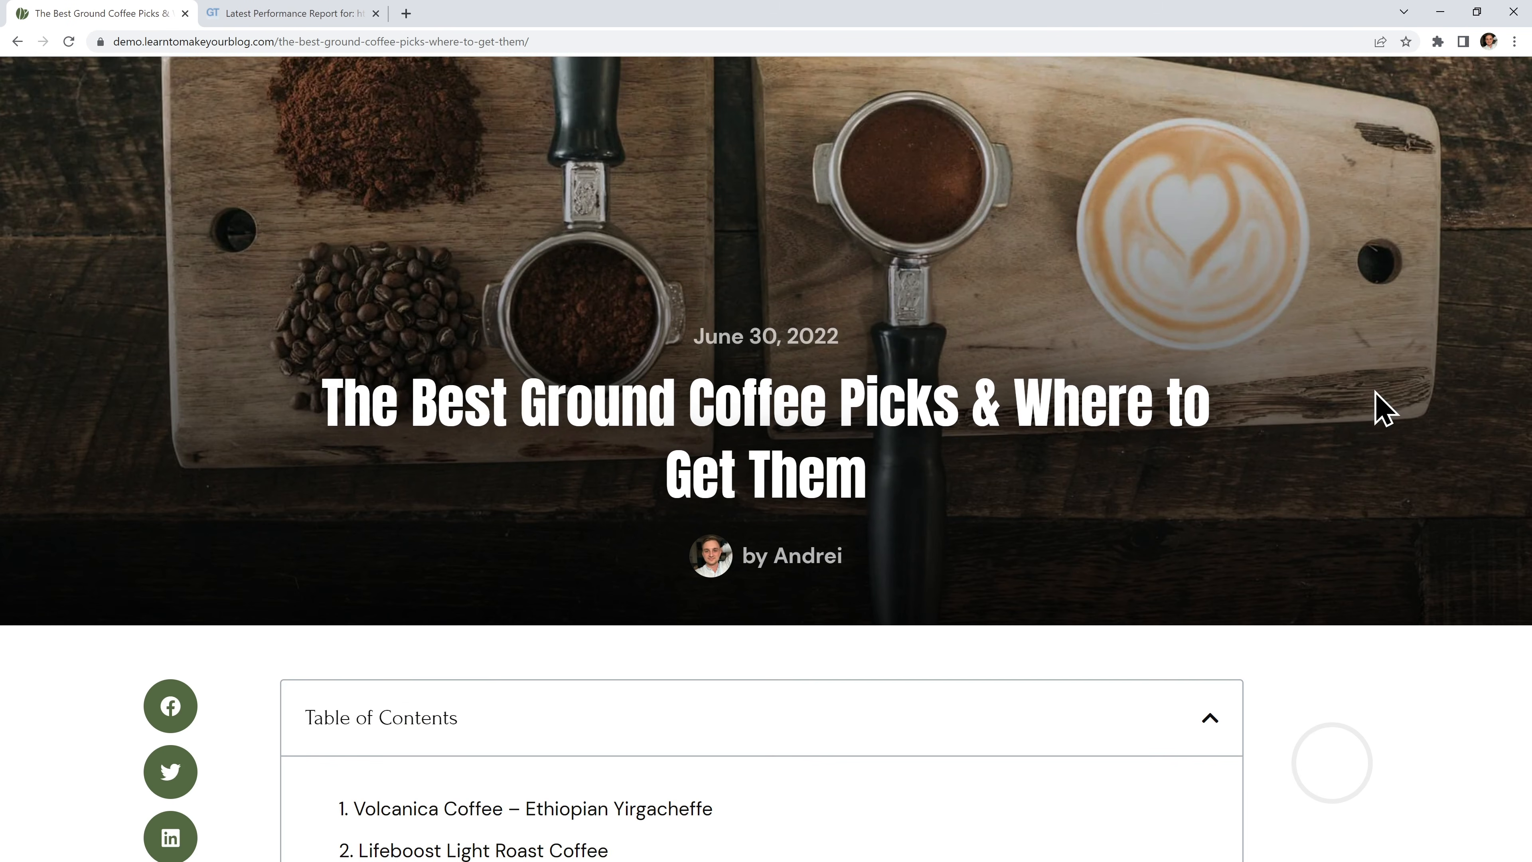
{"action": "scroll", "coordinate": [1383, 408], "scroll_direction": "up", "scroll_amount": 3}
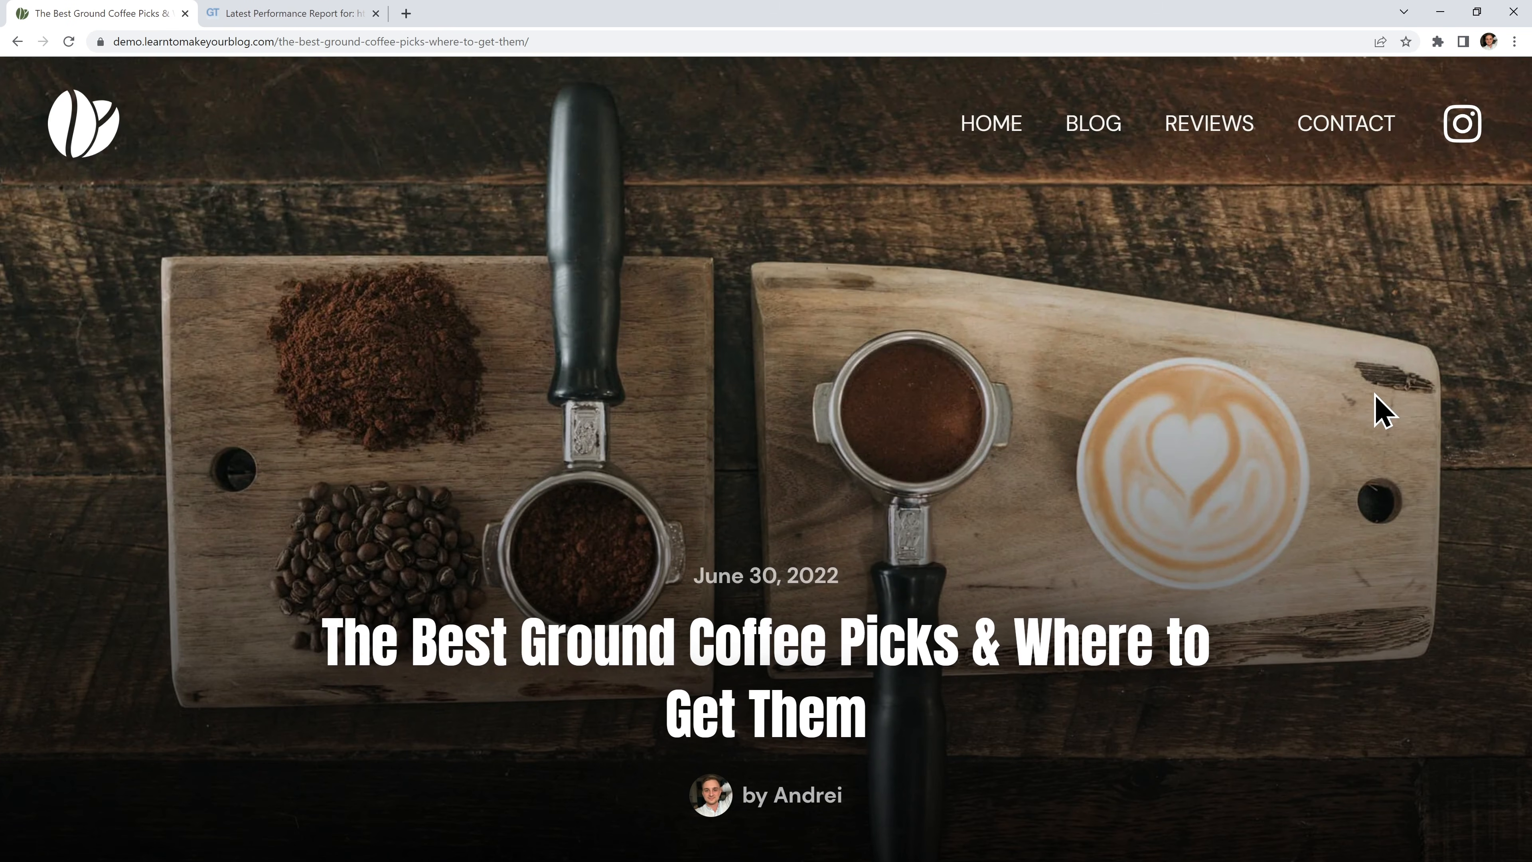
{"action": "left_click", "coordinate": [974, 124]}
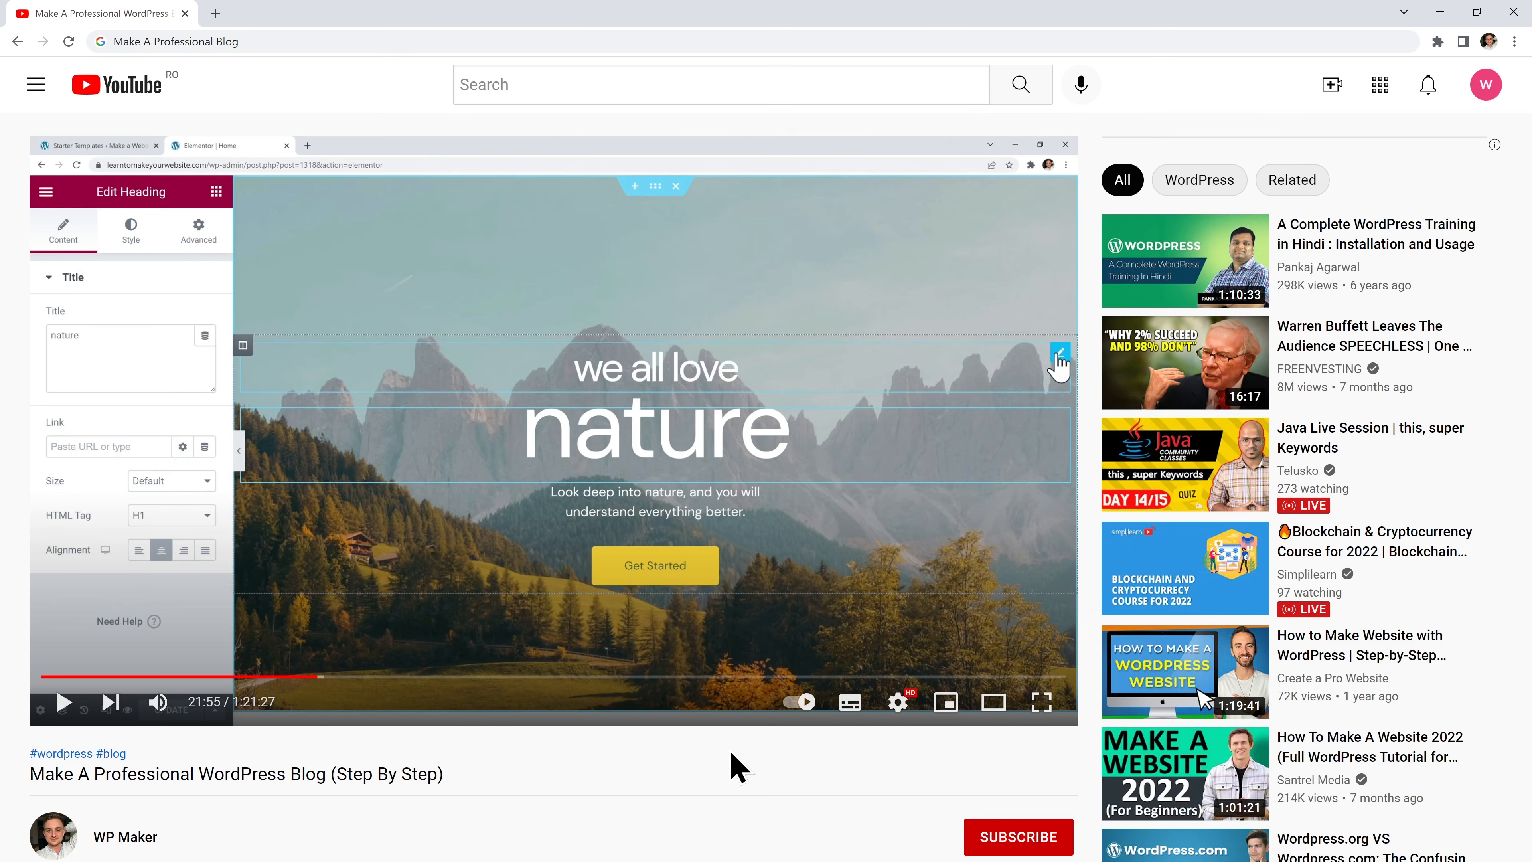
Expand the video description and highlight its '10 Easy Steps:' heading
{"action": "scroll", "coordinate": [736, 760], "scroll_direction": "down", "scroll_amount": 3}
{"action": "left_click", "coordinate": [158, 711]}
{"action": "scroll", "coordinate": [554, 677], "scroll_direction": "down", "scroll_amount": 5}
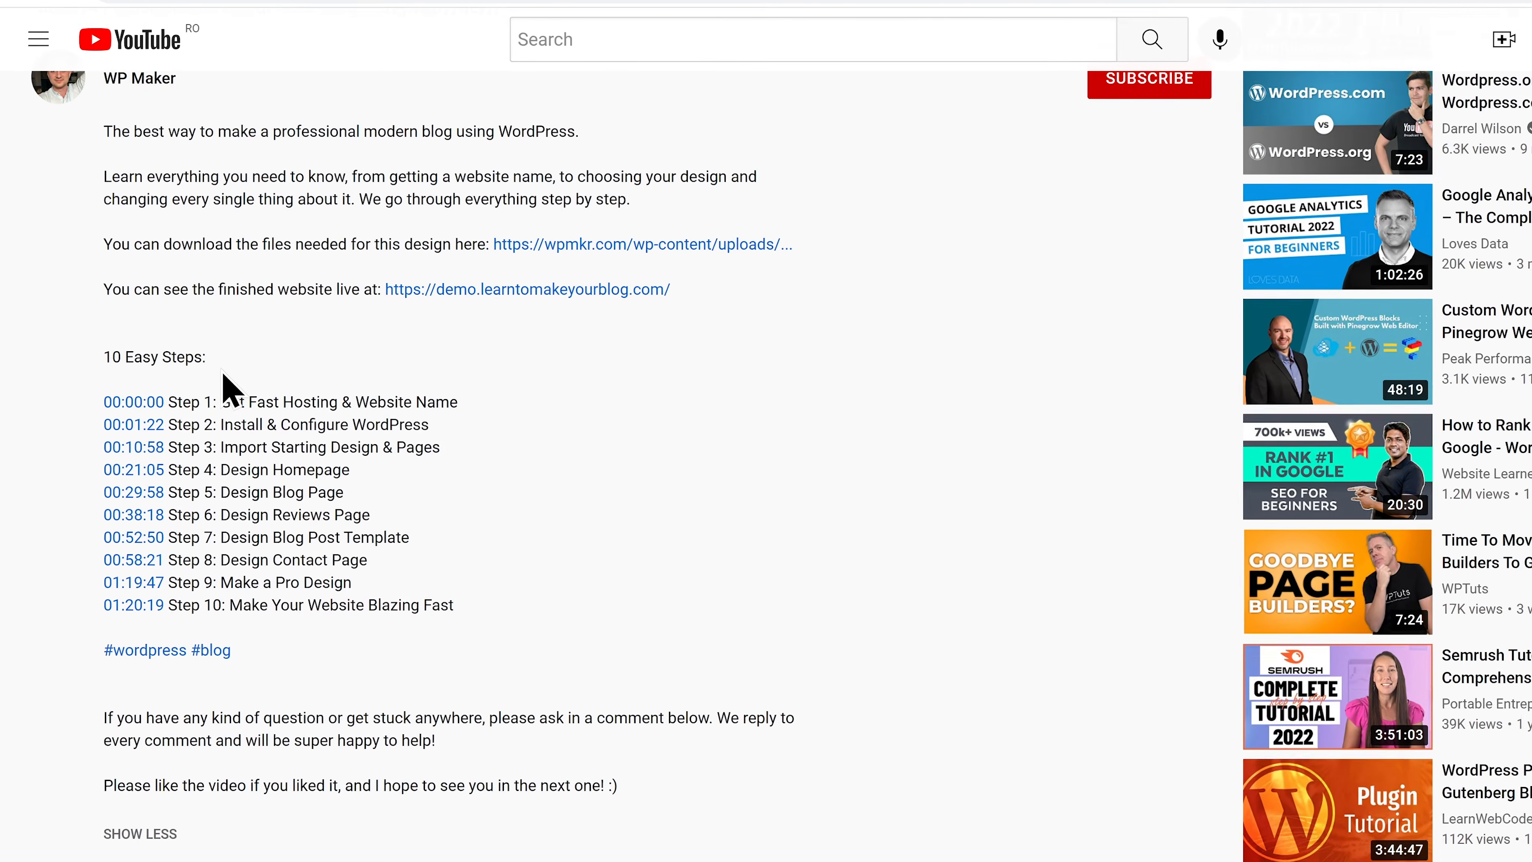
{"action": "left_click_drag", "start_coordinate": [184, 517], "coordinate": [85, 515]}
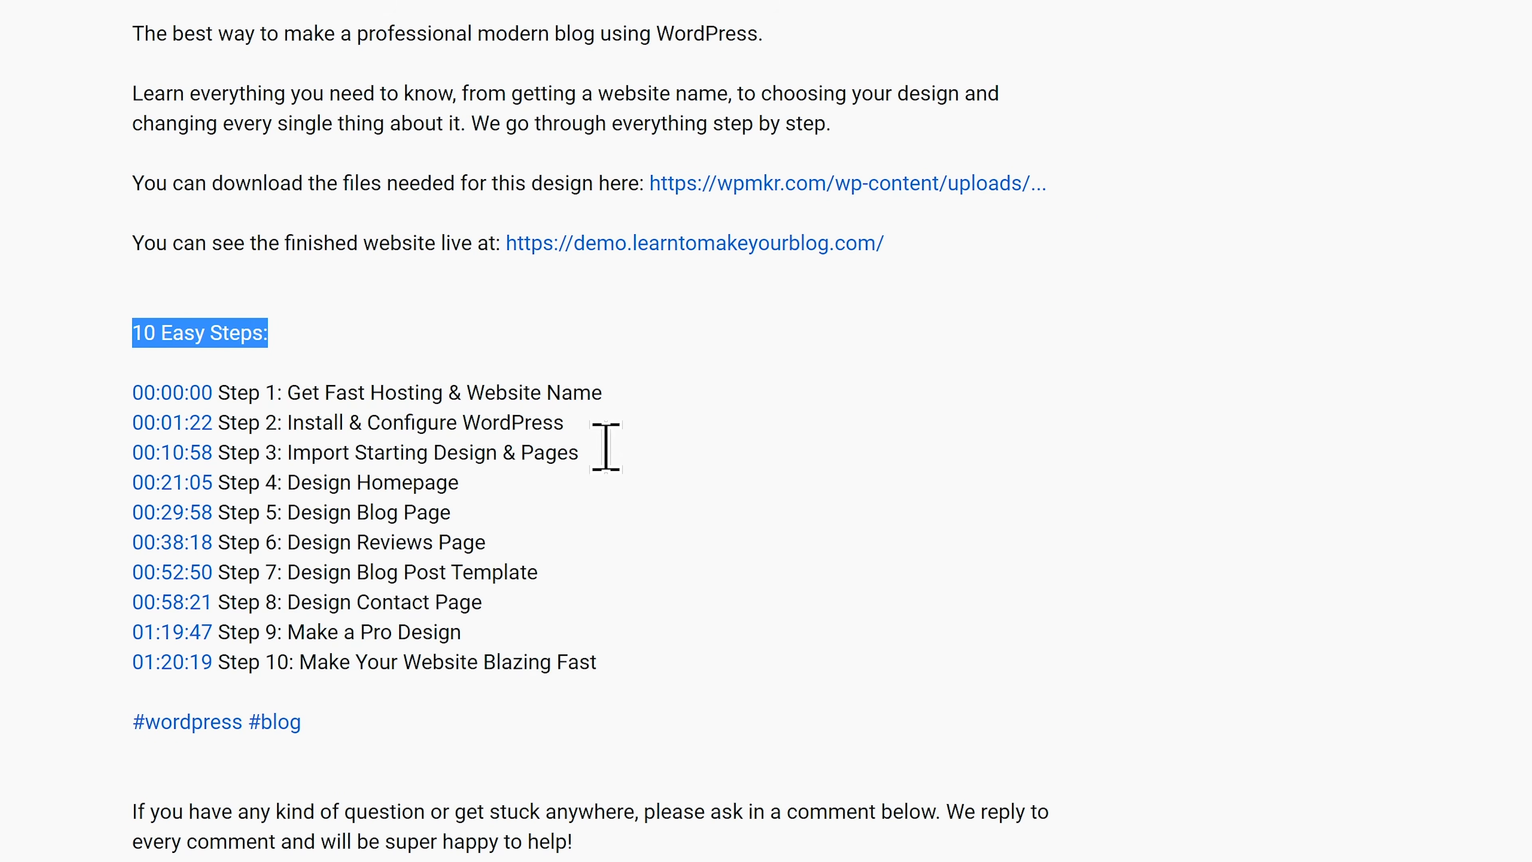
Start a comment on the video reading 'Hey! I have a question :)'
{"action": "scroll", "coordinate": [1016, 489], "scroll_direction": "down", "scroll_amount": 2}
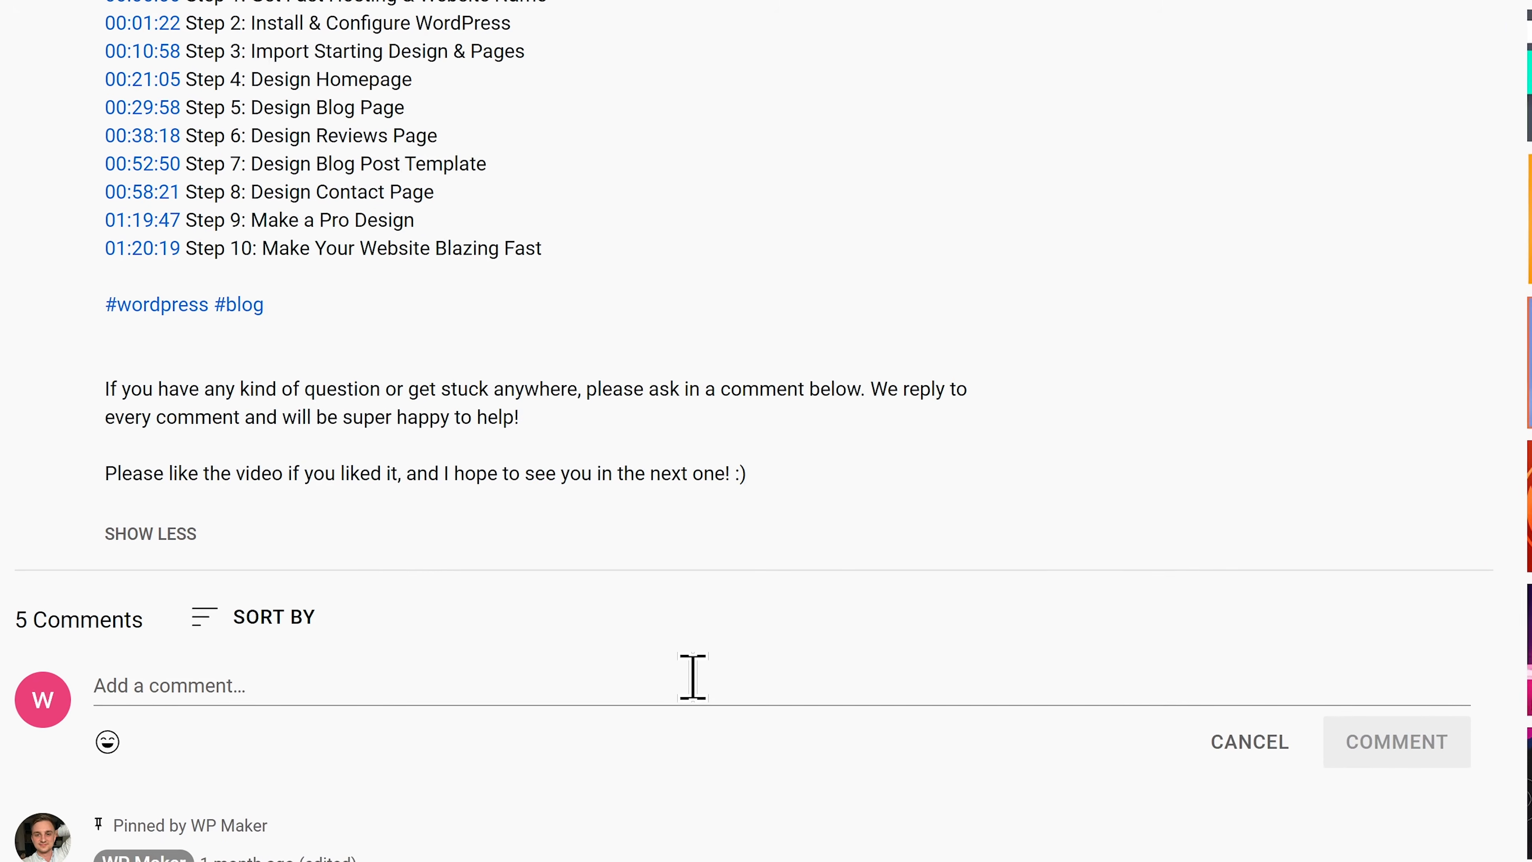
{"action": "left_click", "coordinate": [509, 813]}
{"action": "type", "text": "Hey! I have a que"}
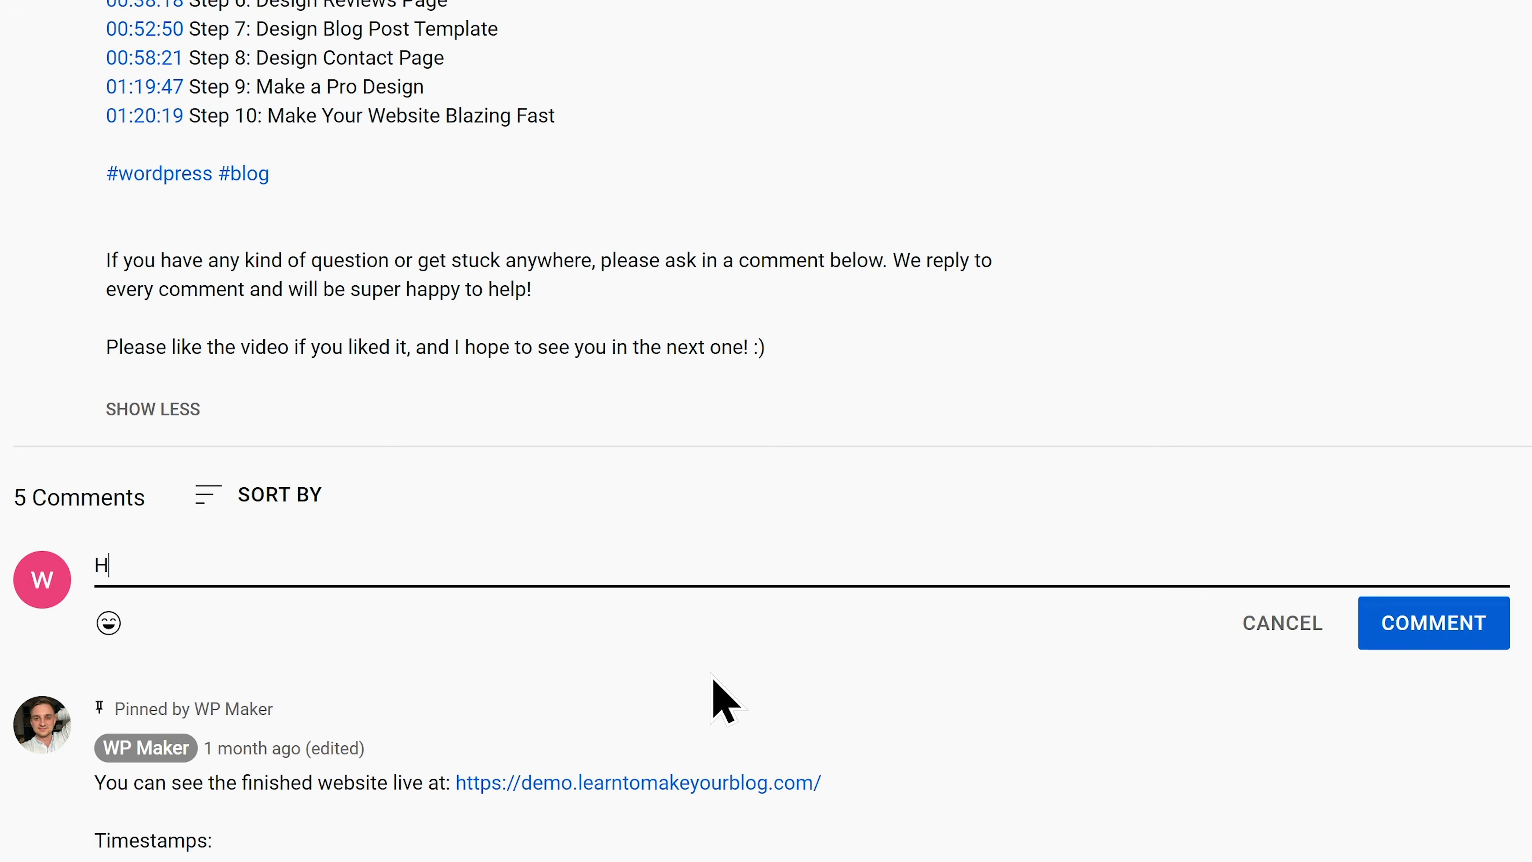
{"action": "type", "text": "stion :)"}
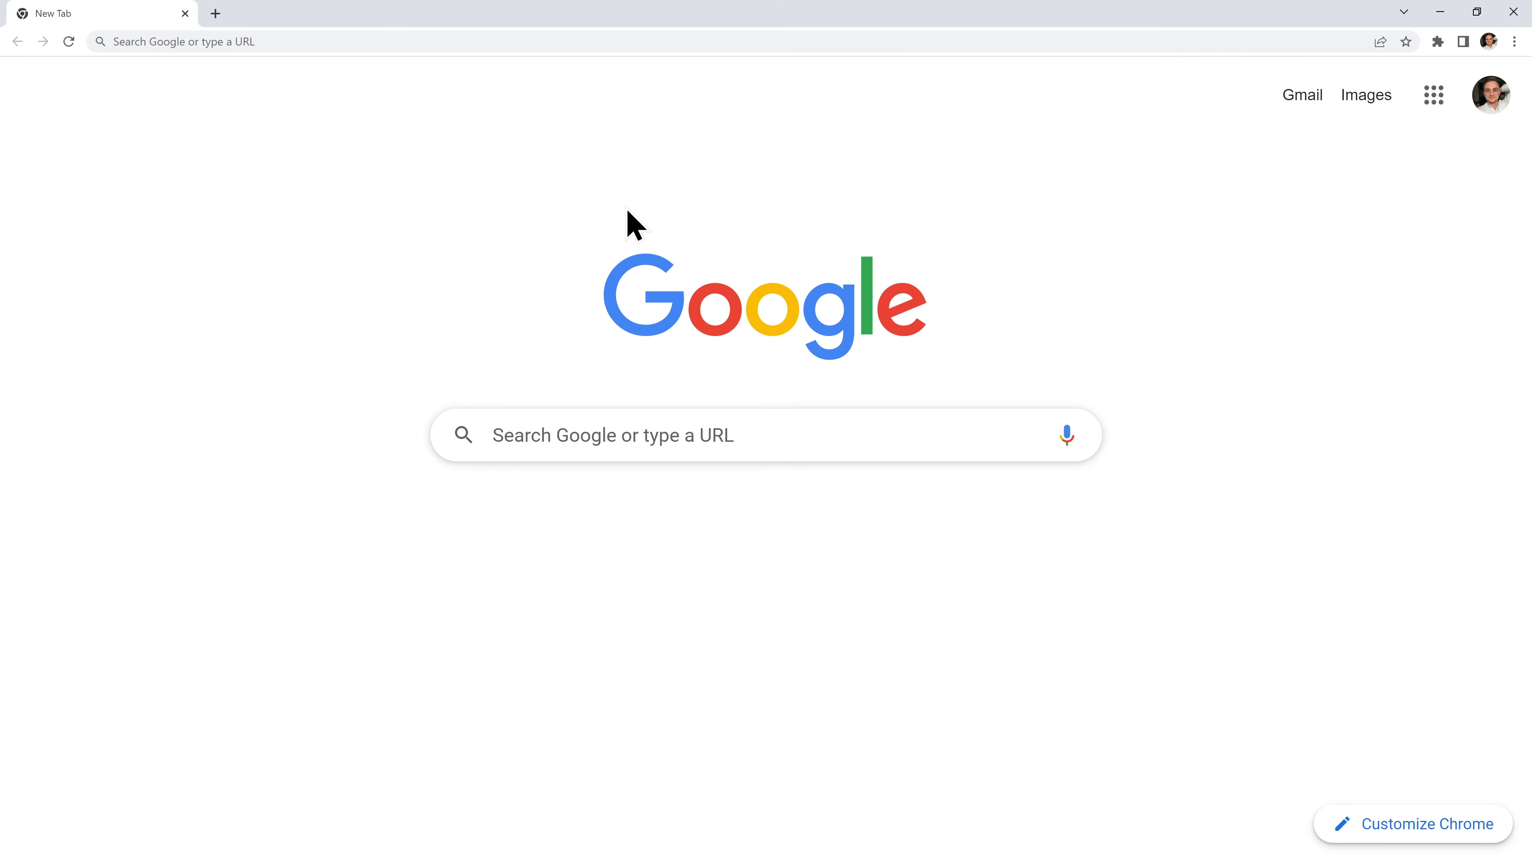
Enter wpmkr.com/namehero in the address bar and load the NameHero hosting page
{"action": "left_click", "coordinate": [543, 42]}
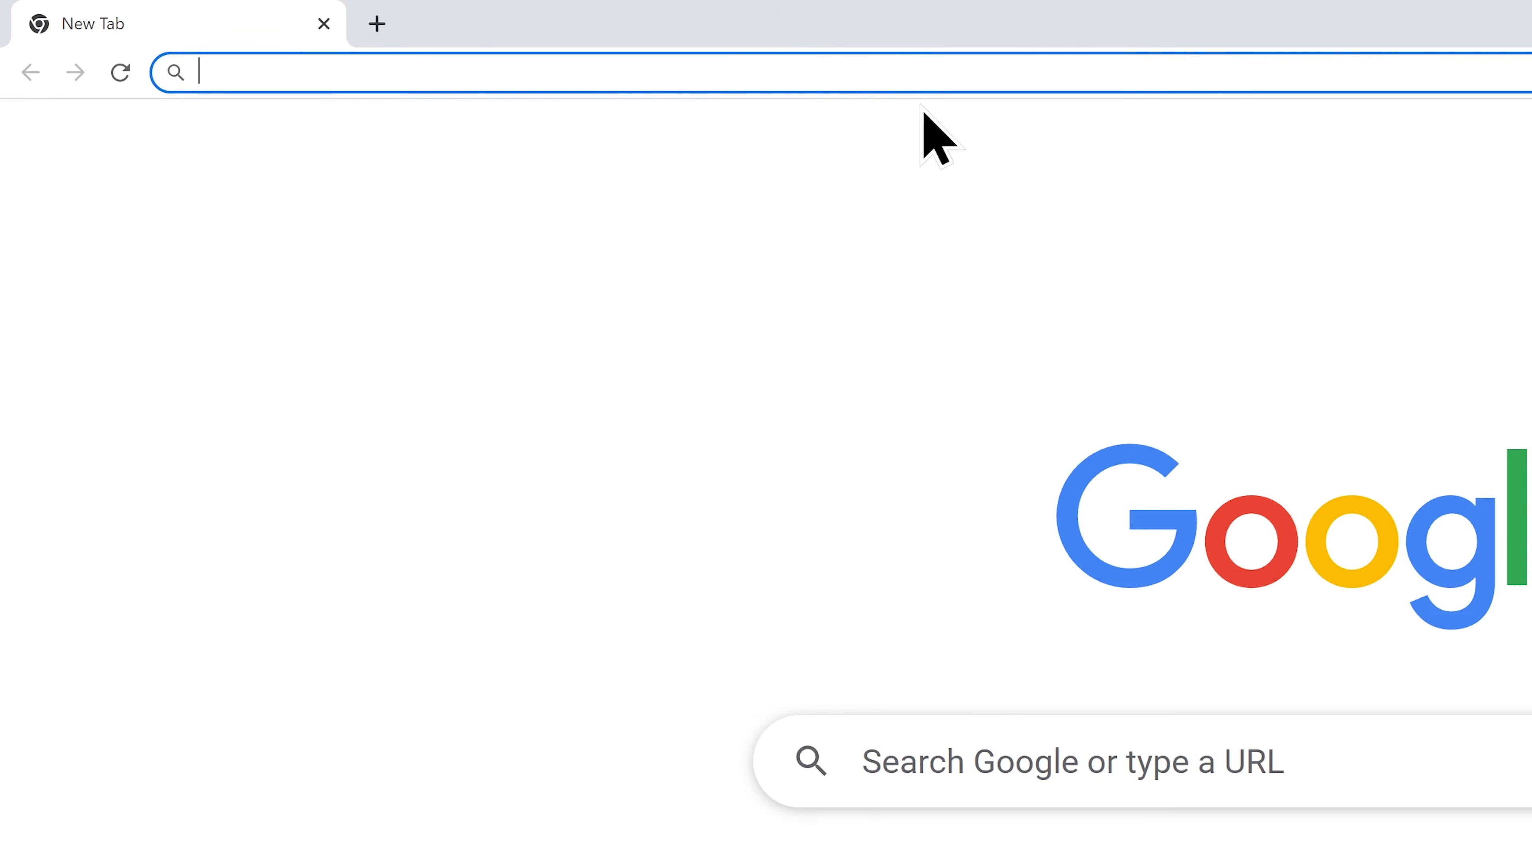
{"action": "type", "text": "wpmkr.com/nameher"}
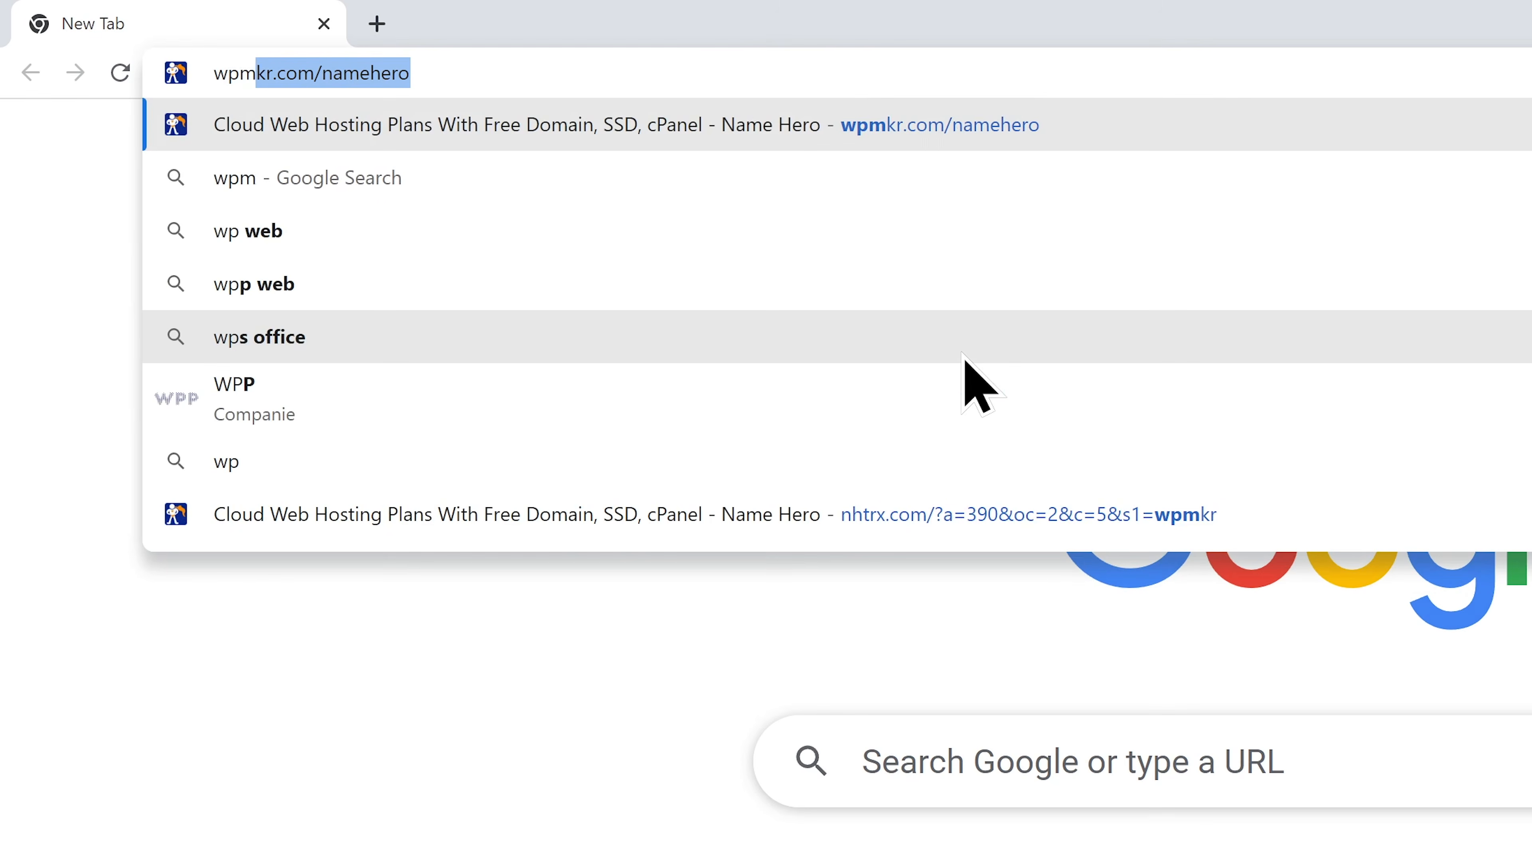
{"action": "type", "text": "o"}
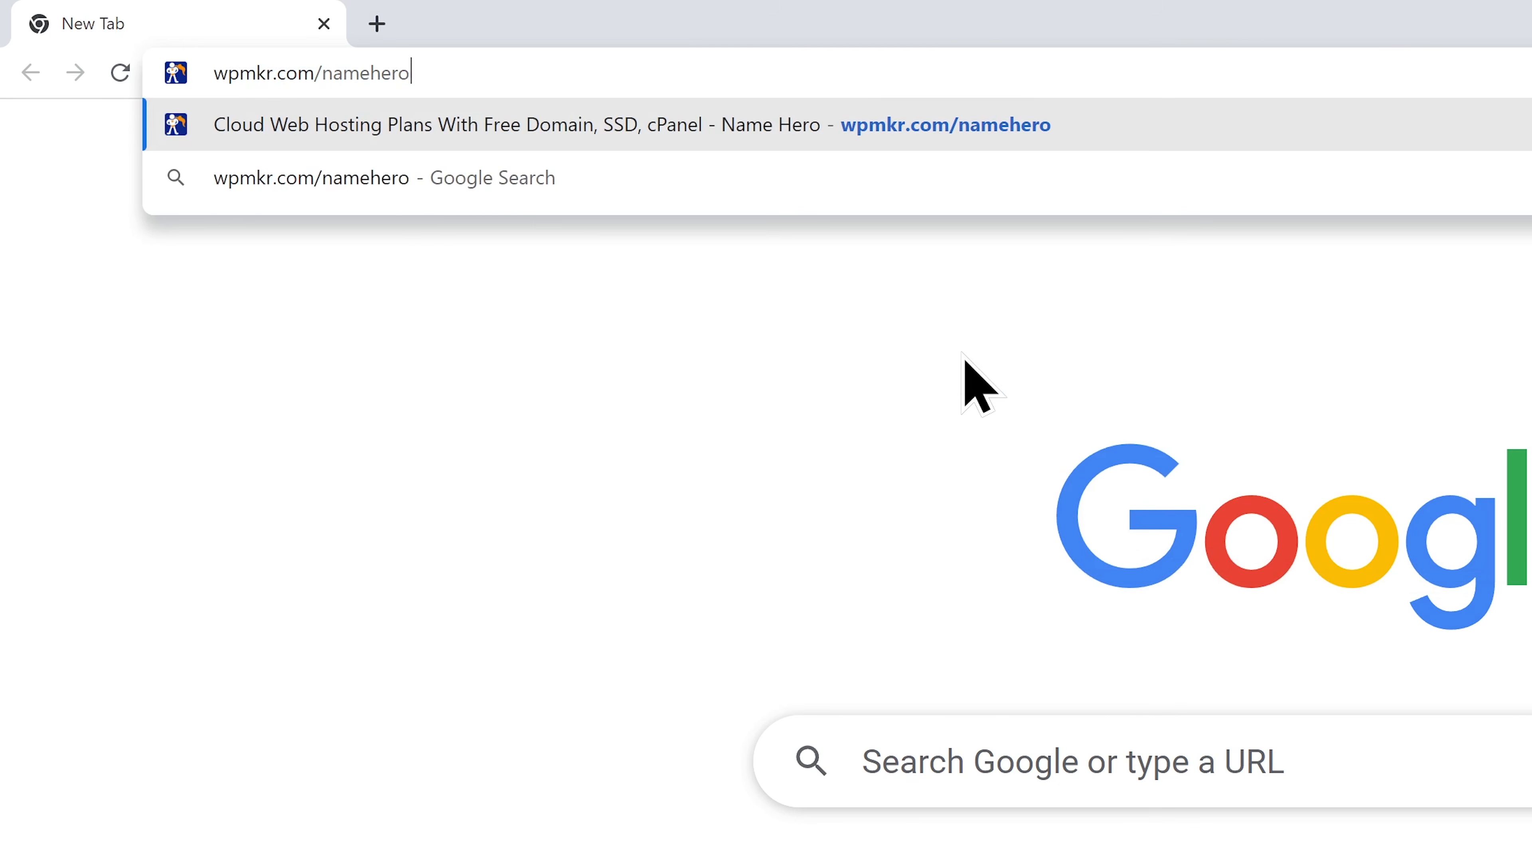
{"action": "key", "text": "Home"}
{"action": "key", "text": "ctrl+shift+Right"}
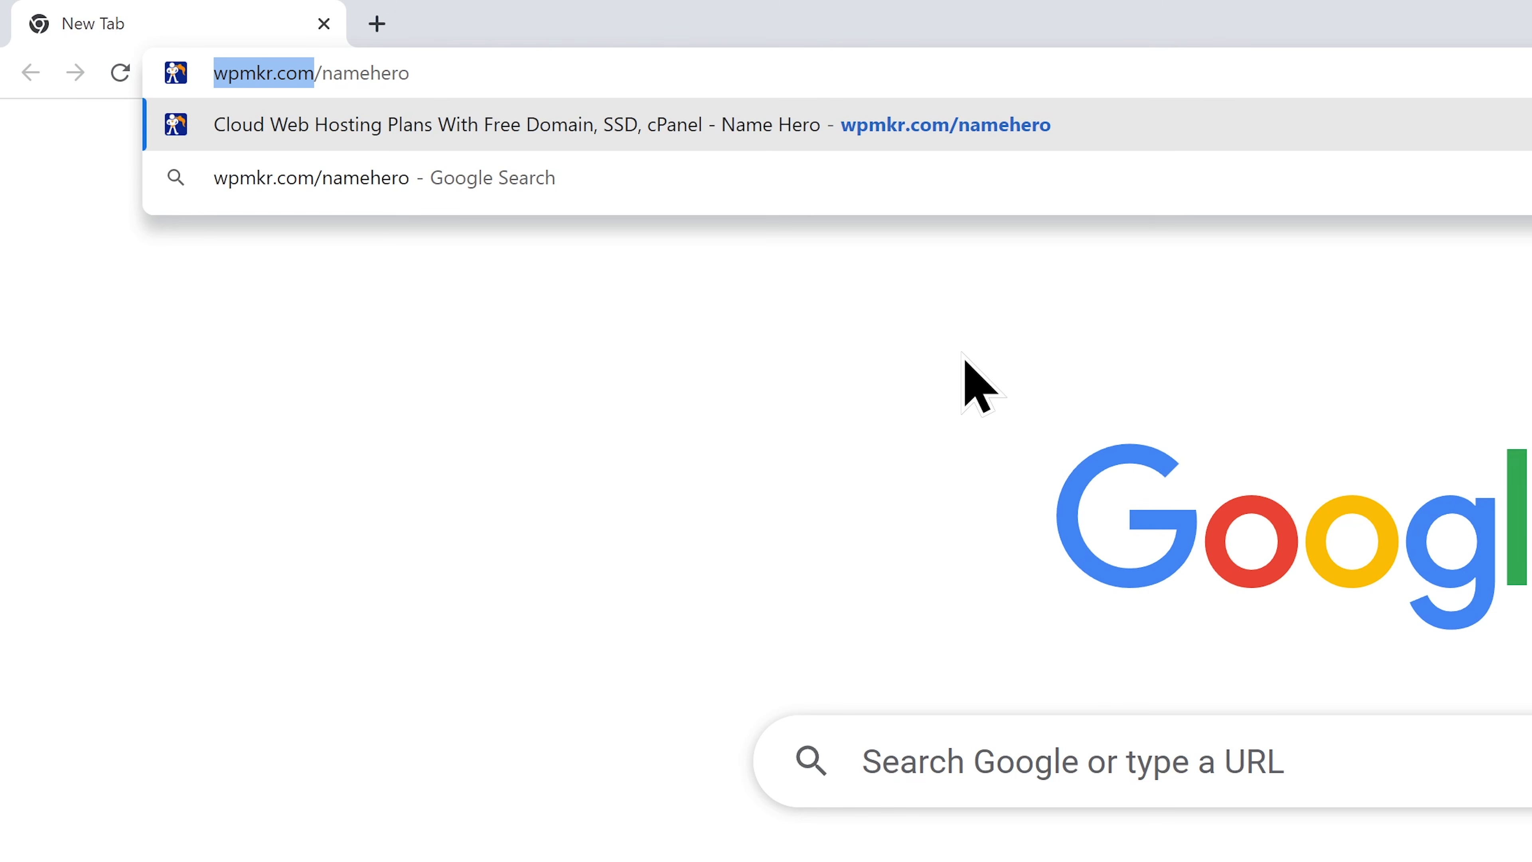
{"action": "key", "text": "shift+End"}
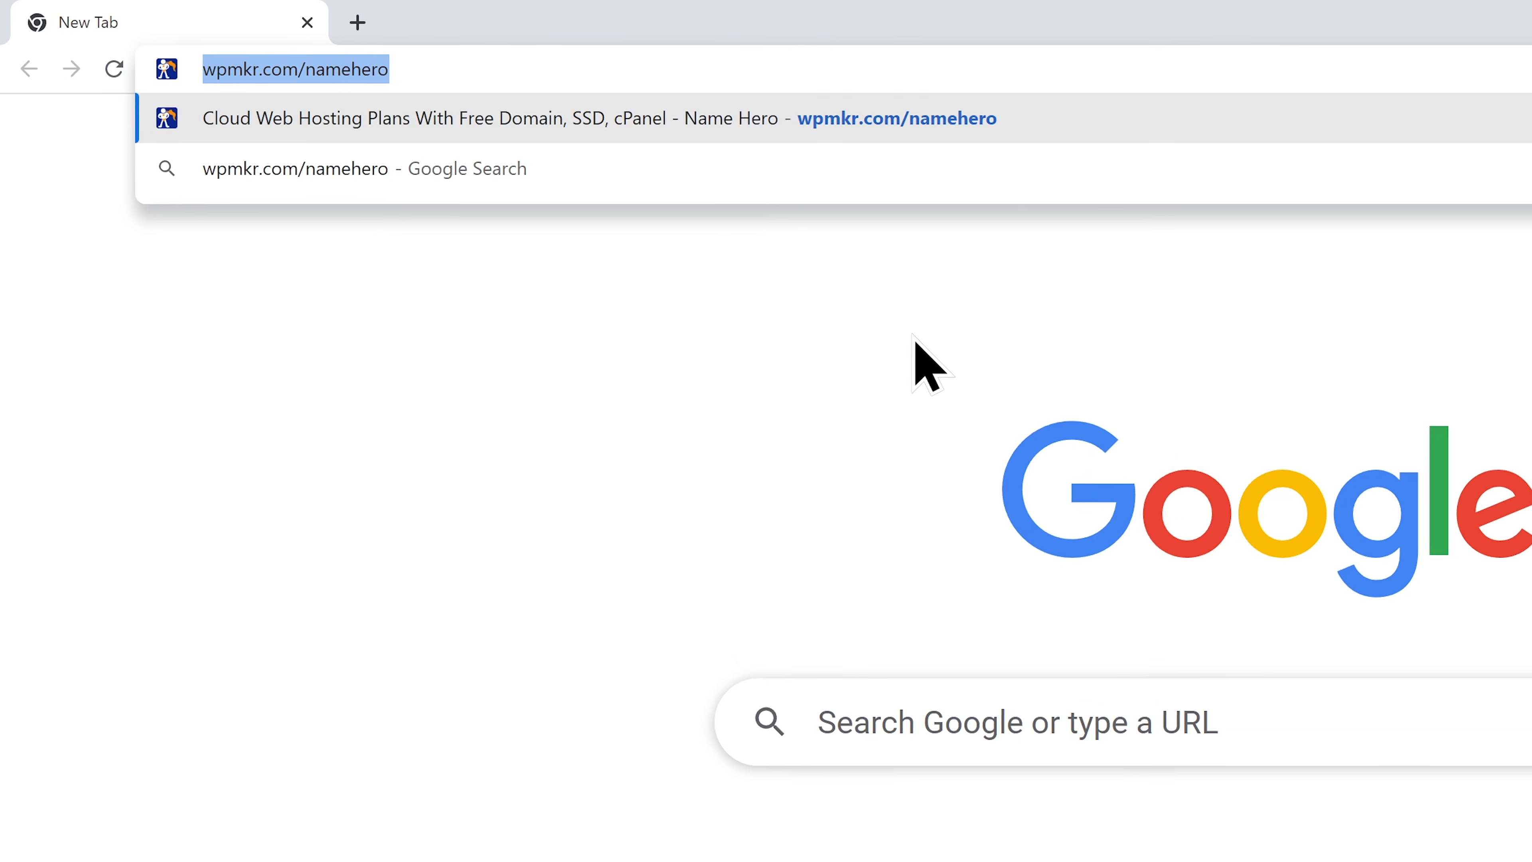
{"action": "key", "text": "Return"}
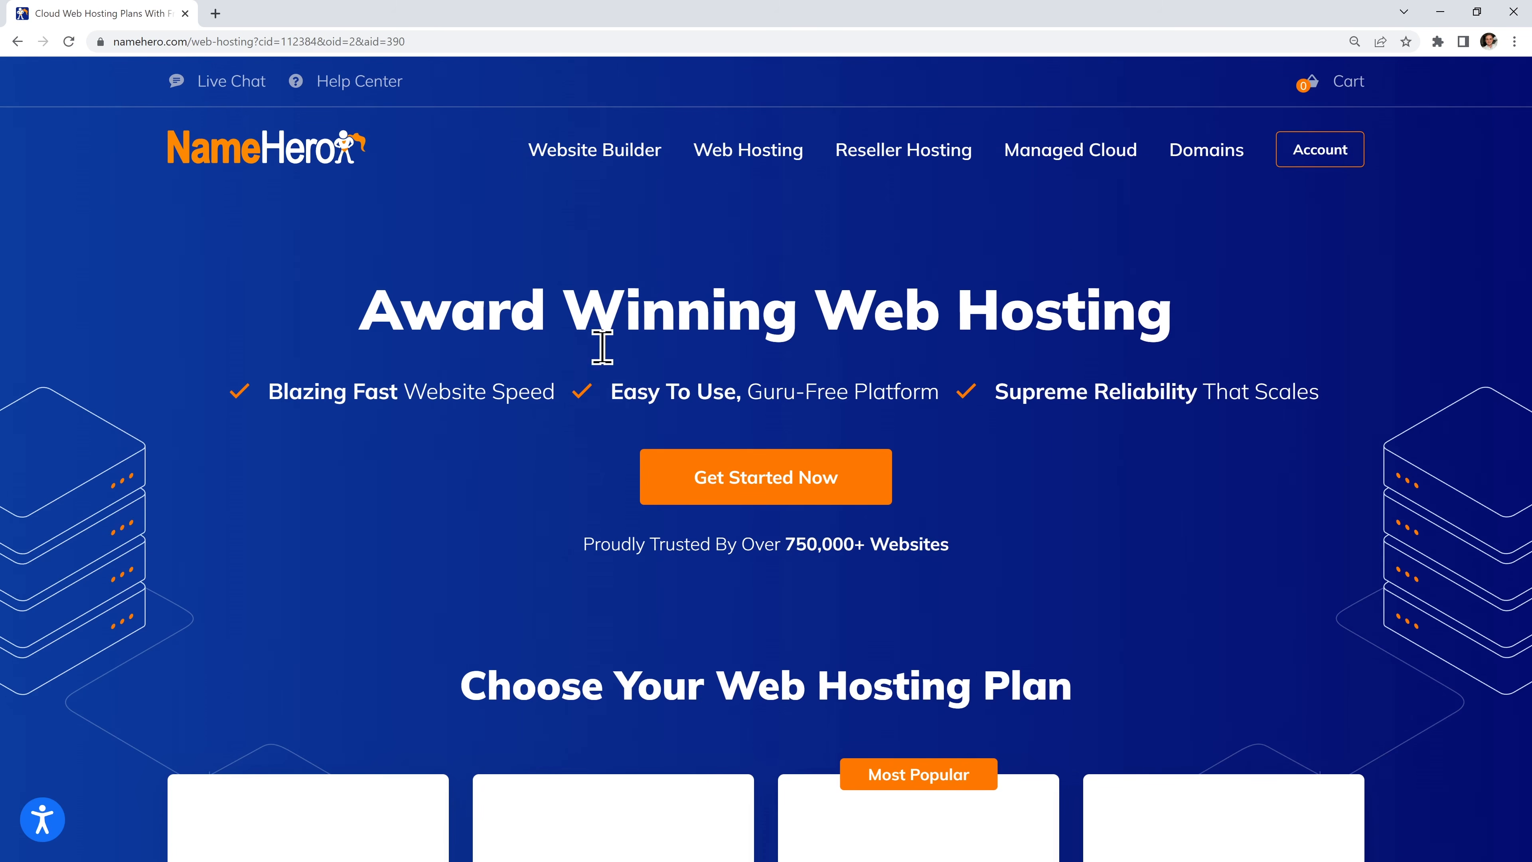
Highlight the Blazing Fast feature phrase and jump down to the hosting plan cards
{"action": "left_click_drag", "start_coordinate": [282, 392], "coordinate": [405, 392]}
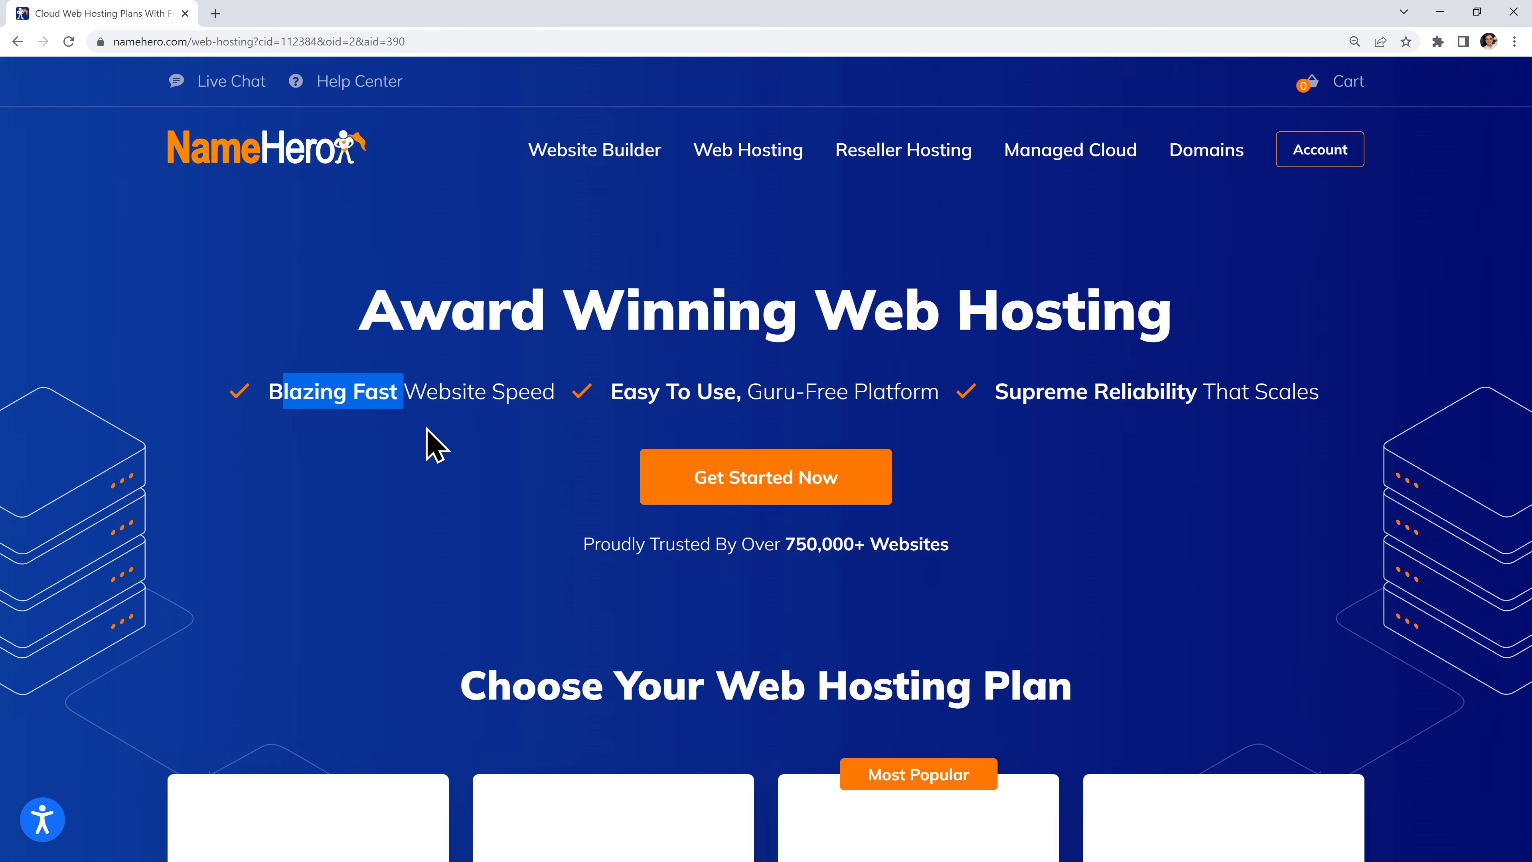
{"action": "left_click", "coordinate": [426, 426]}
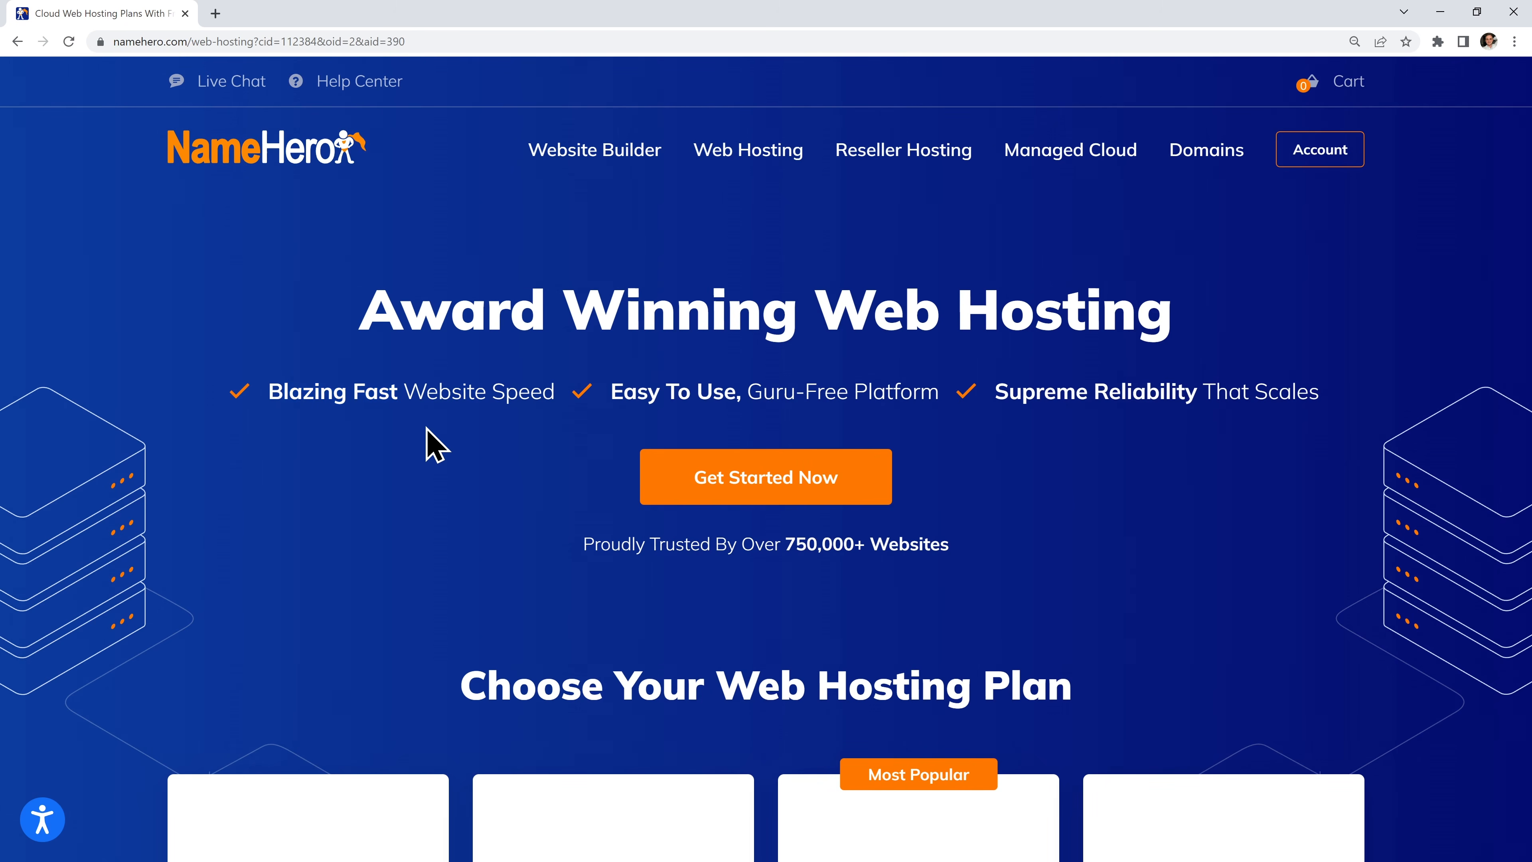
{"action": "left_click", "coordinate": [686, 480]}
Review Starter Cloud's features, including FREE LiteSpeed, and order the Starter Cloud plan
{"action": "scroll", "coordinate": [461, 496], "scroll_direction": "down", "scroll_amount": 4}
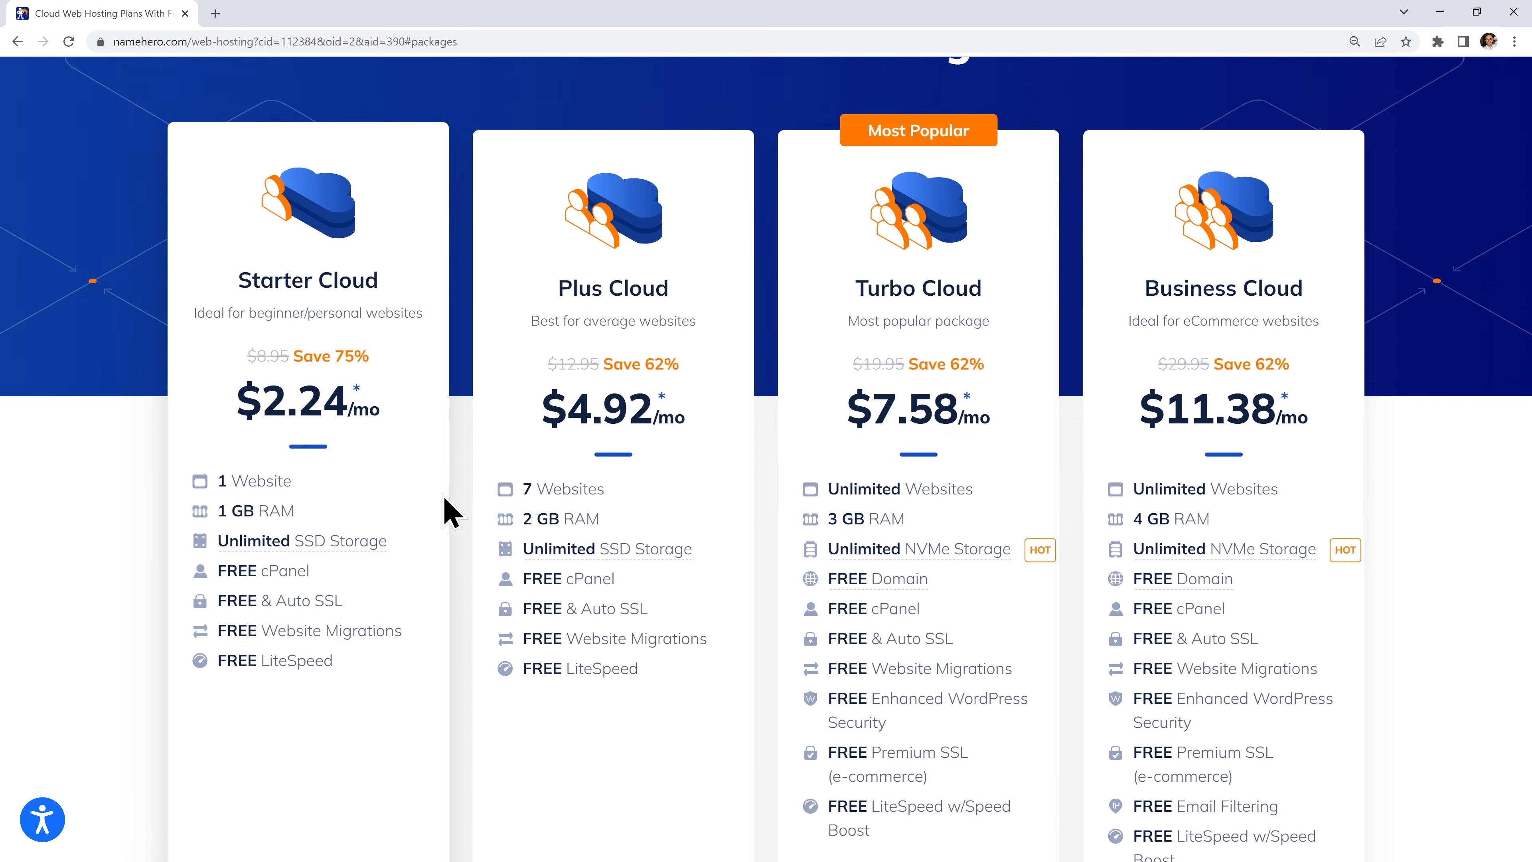
{"action": "left_click_drag", "start_coordinate": [340, 523], "coordinate": [212, 523]}
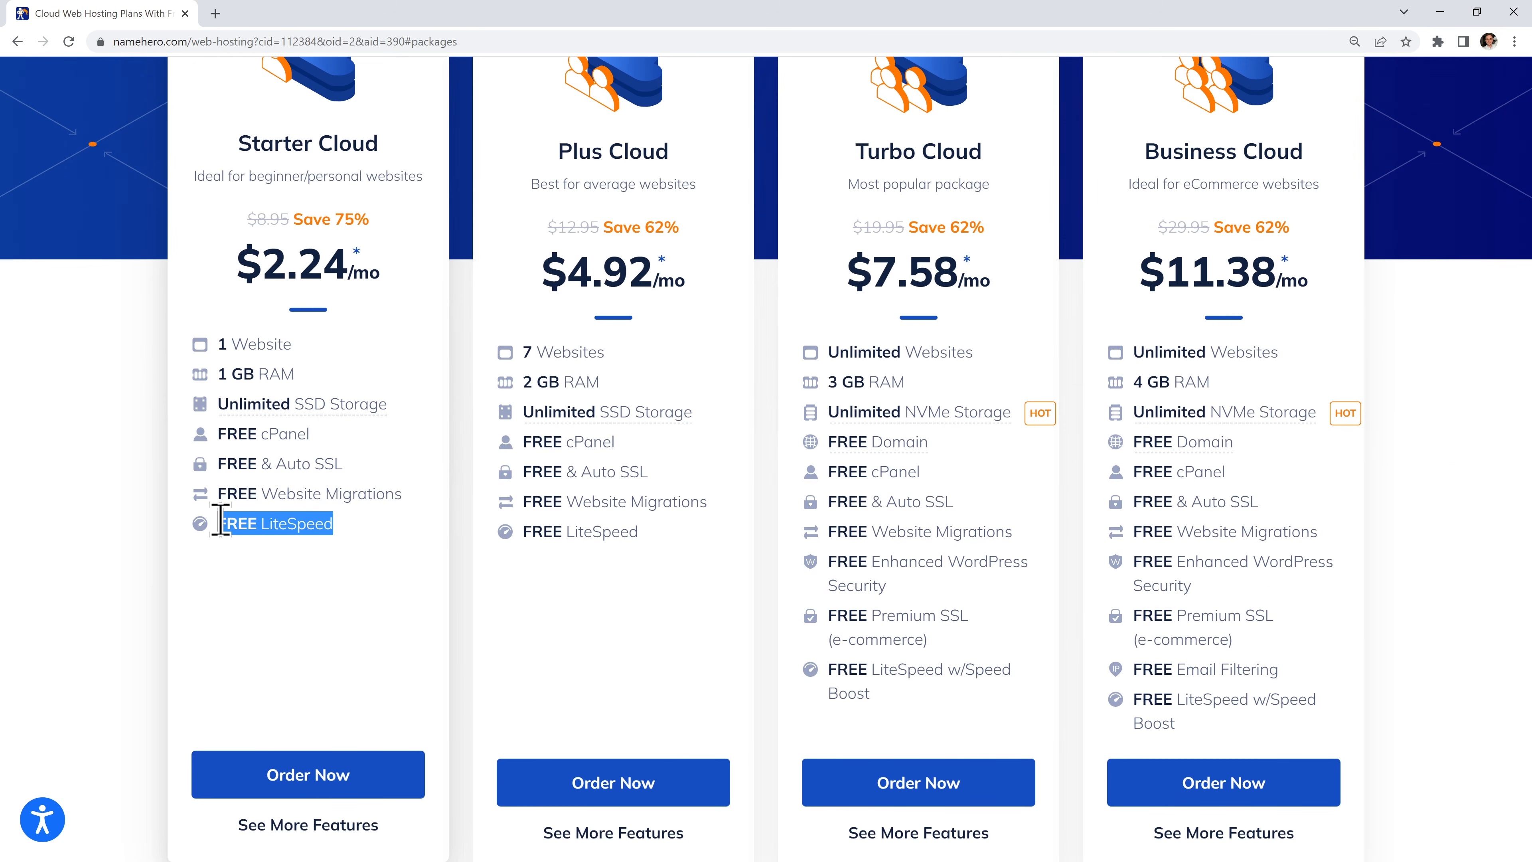
{"action": "left_click", "coordinate": [239, 561]}
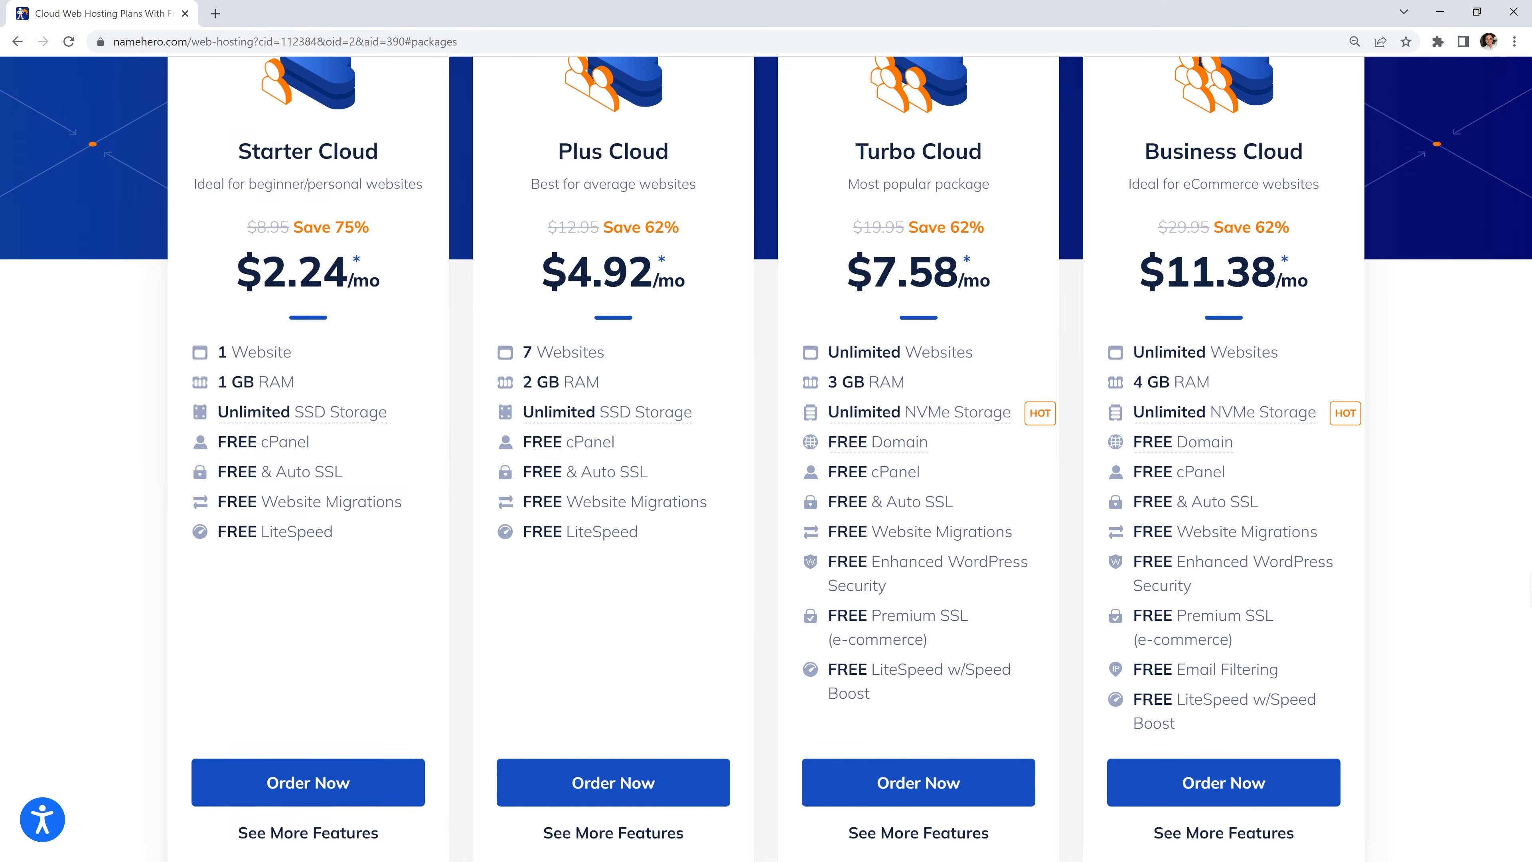
{"action": "mouse_move", "coordinate": [343, 403]}
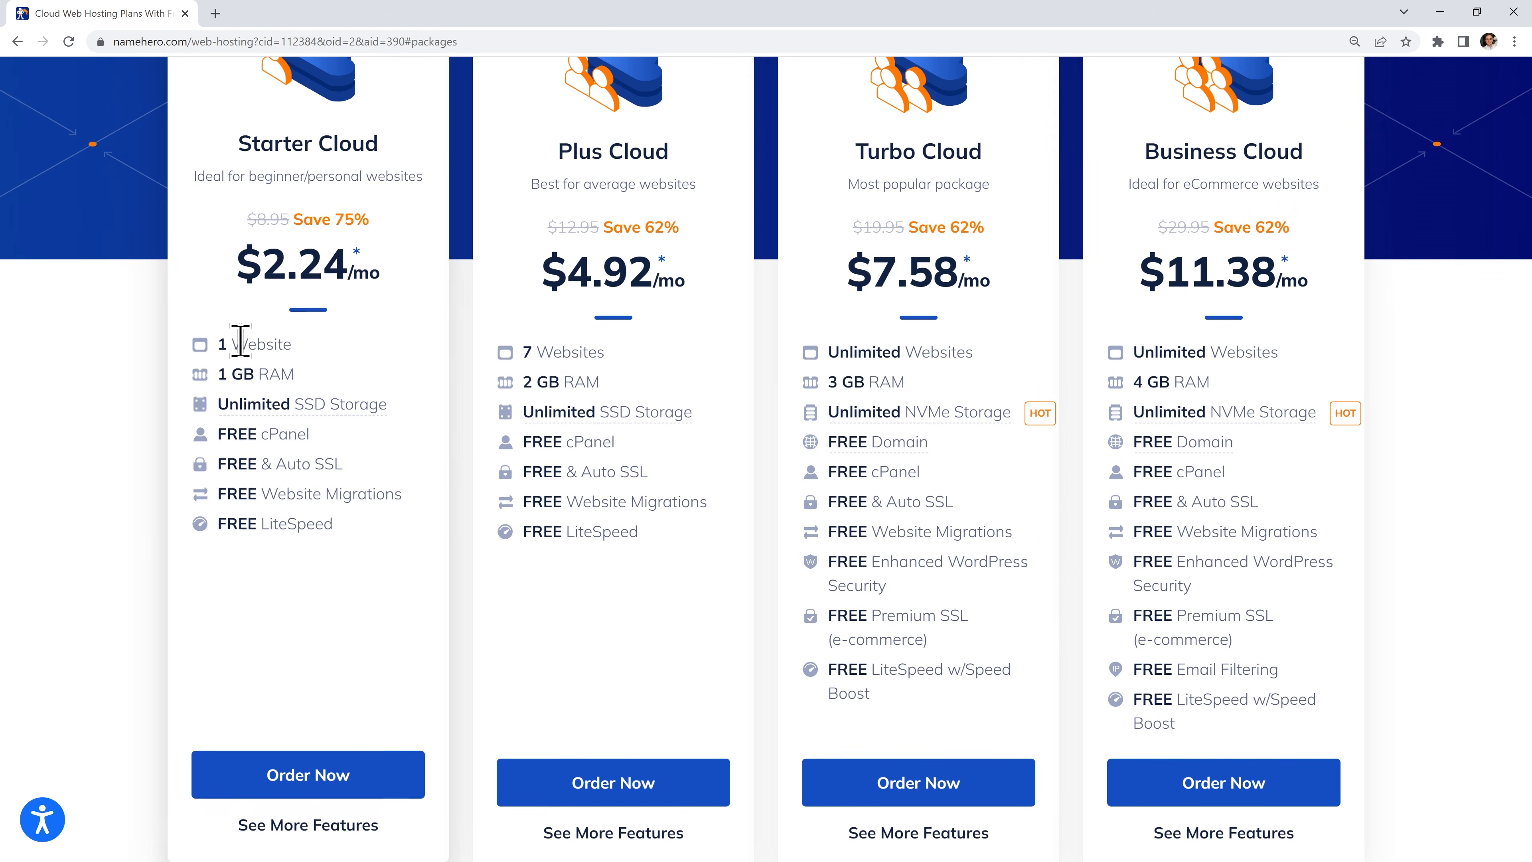
{"action": "left_click", "coordinate": [338, 765]}
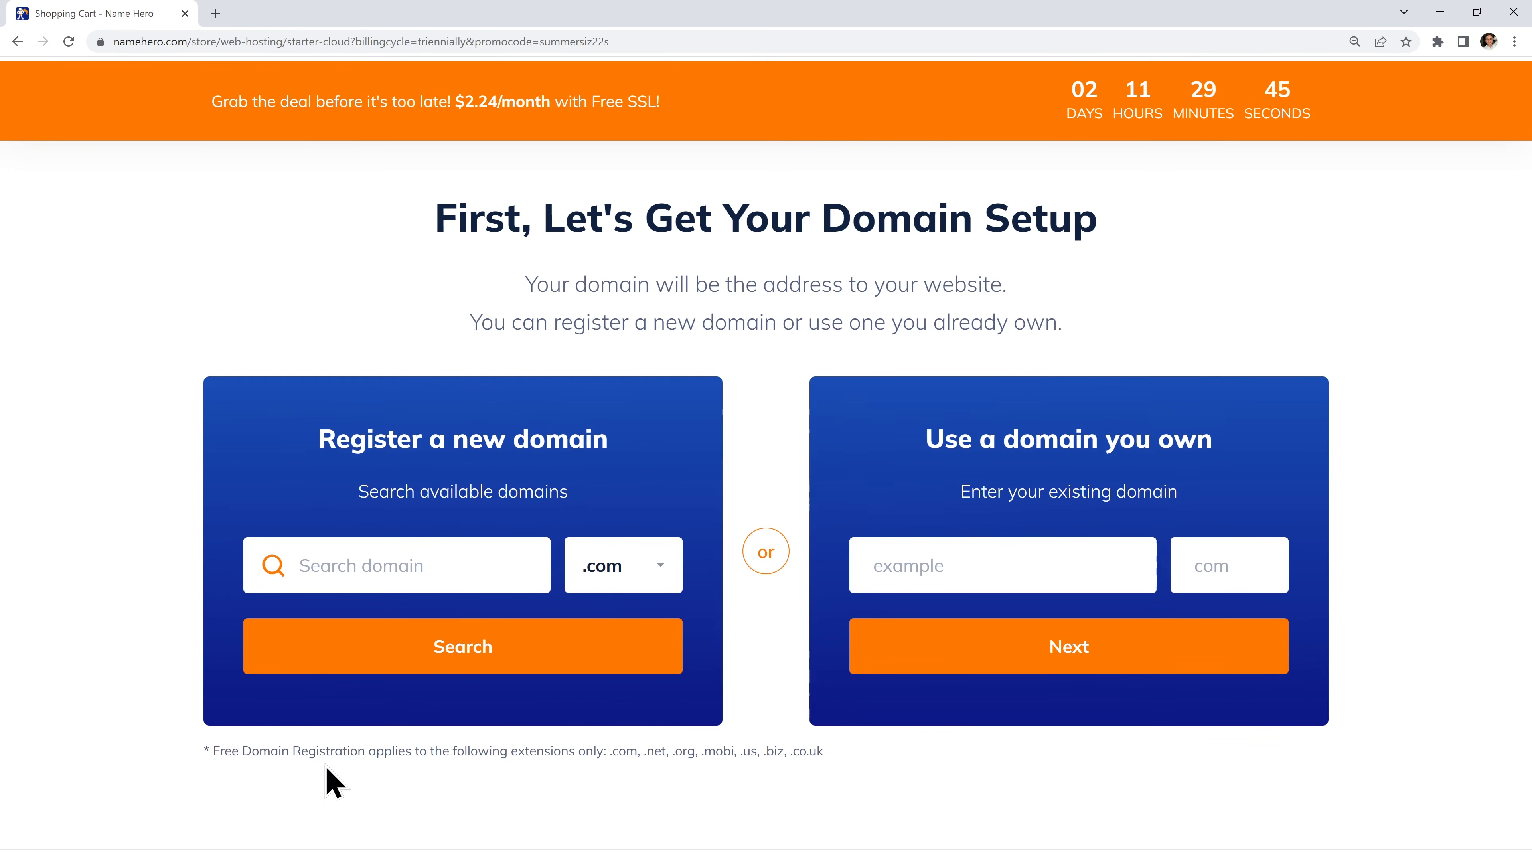
Search for the free domain learntomakeyourblog.com and continue once it shows as available
{"action": "left_click", "coordinate": [432, 555]}
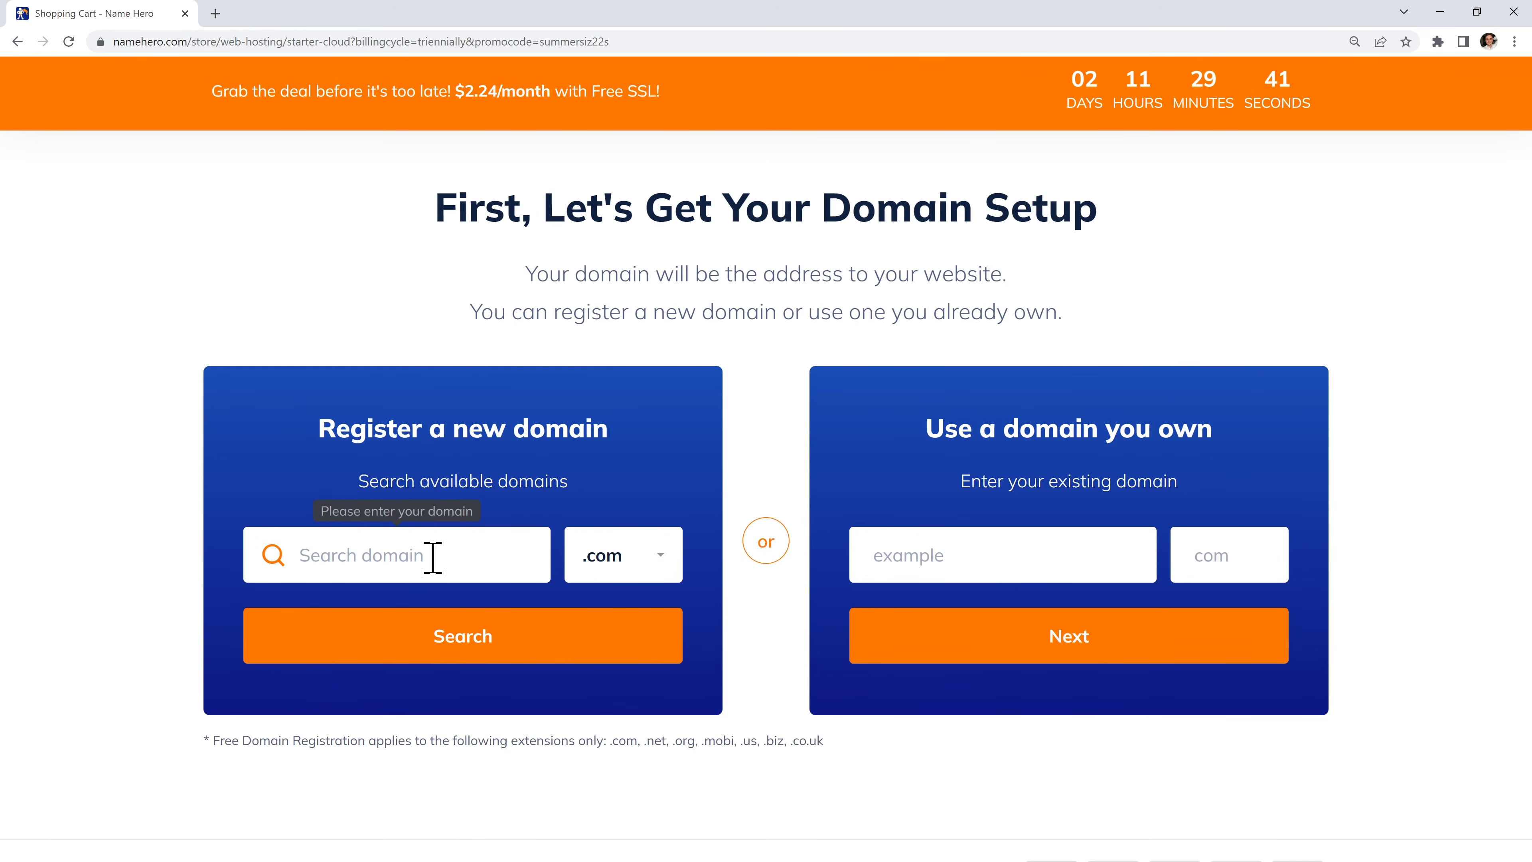
{"action": "type", "text": "learntomakeyourblog"}
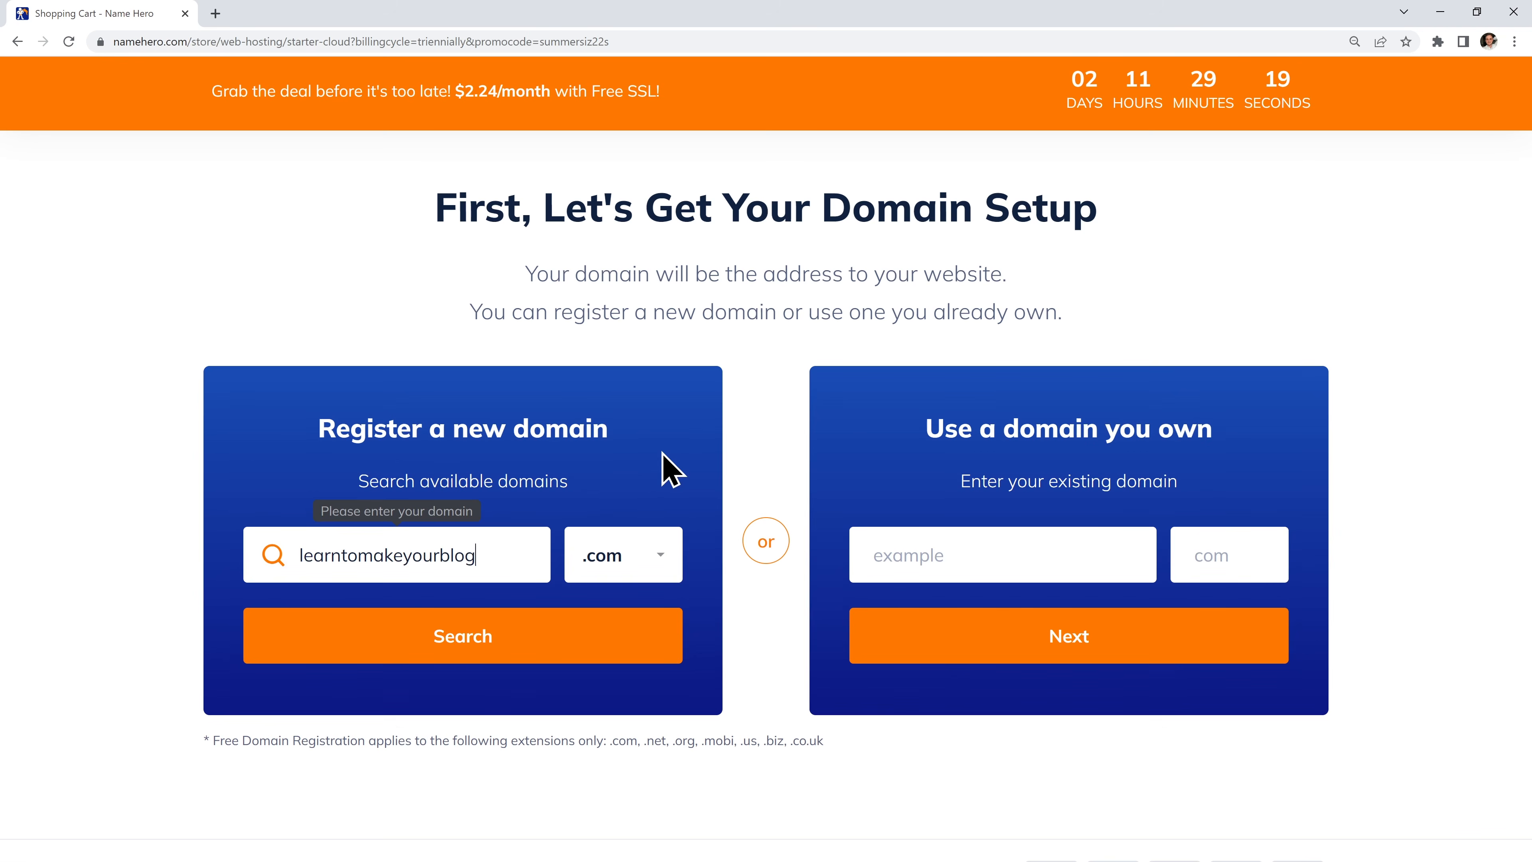
{"action": "left_click", "coordinate": [492, 639]}
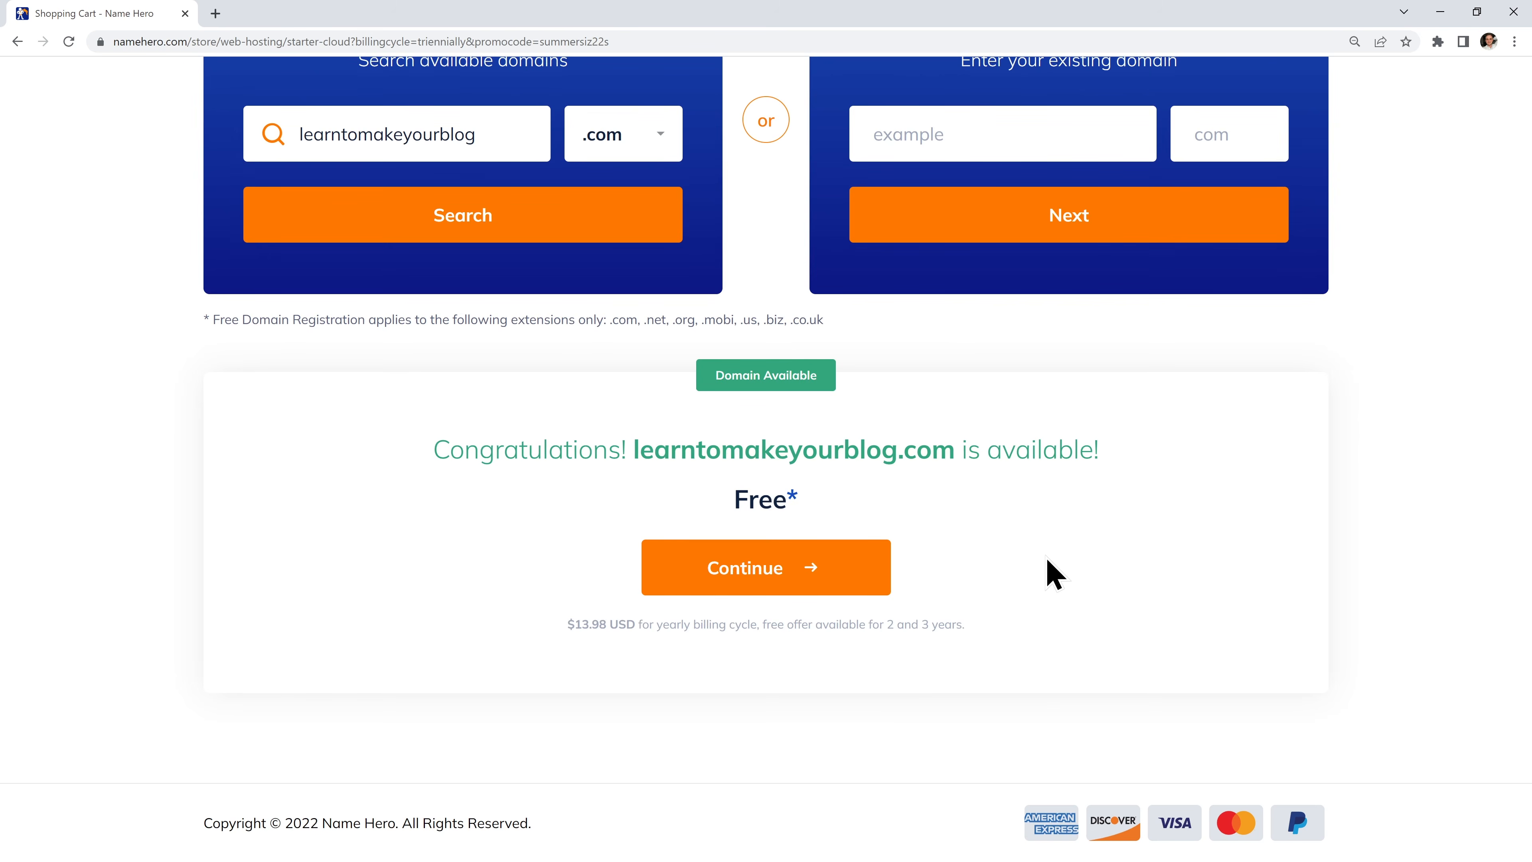
{"action": "left_click", "coordinate": [797, 561]}
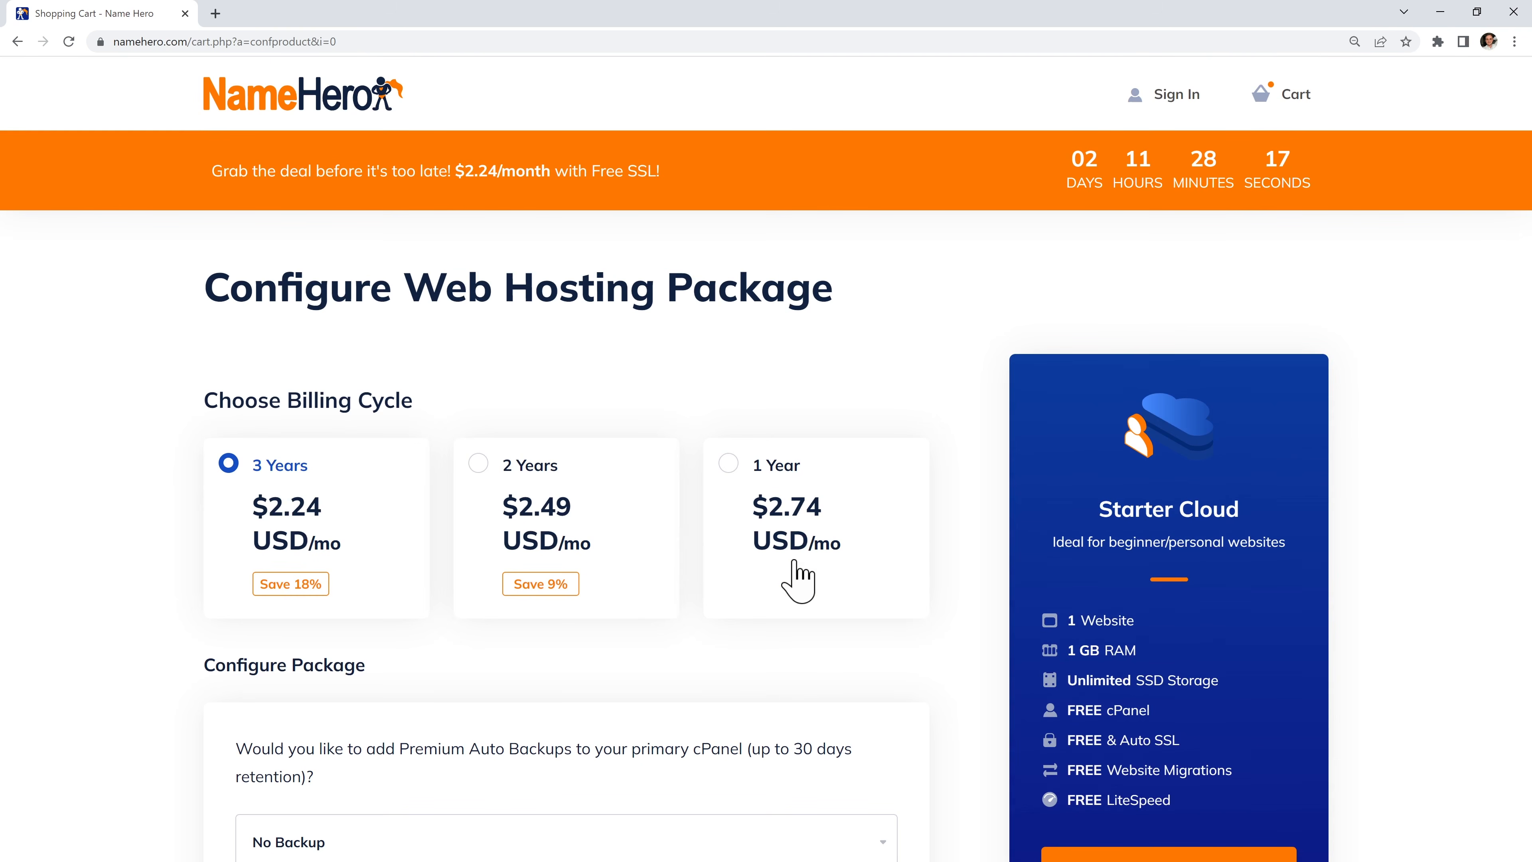
Switch the hosting billing cycle to 1 Year and continue past package configuration
{"action": "left_click", "coordinate": [799, 579]}
{"action": "scroll", "coordinate": [795, 576], "scroll_direction": "down", "scroll_amount": 3}
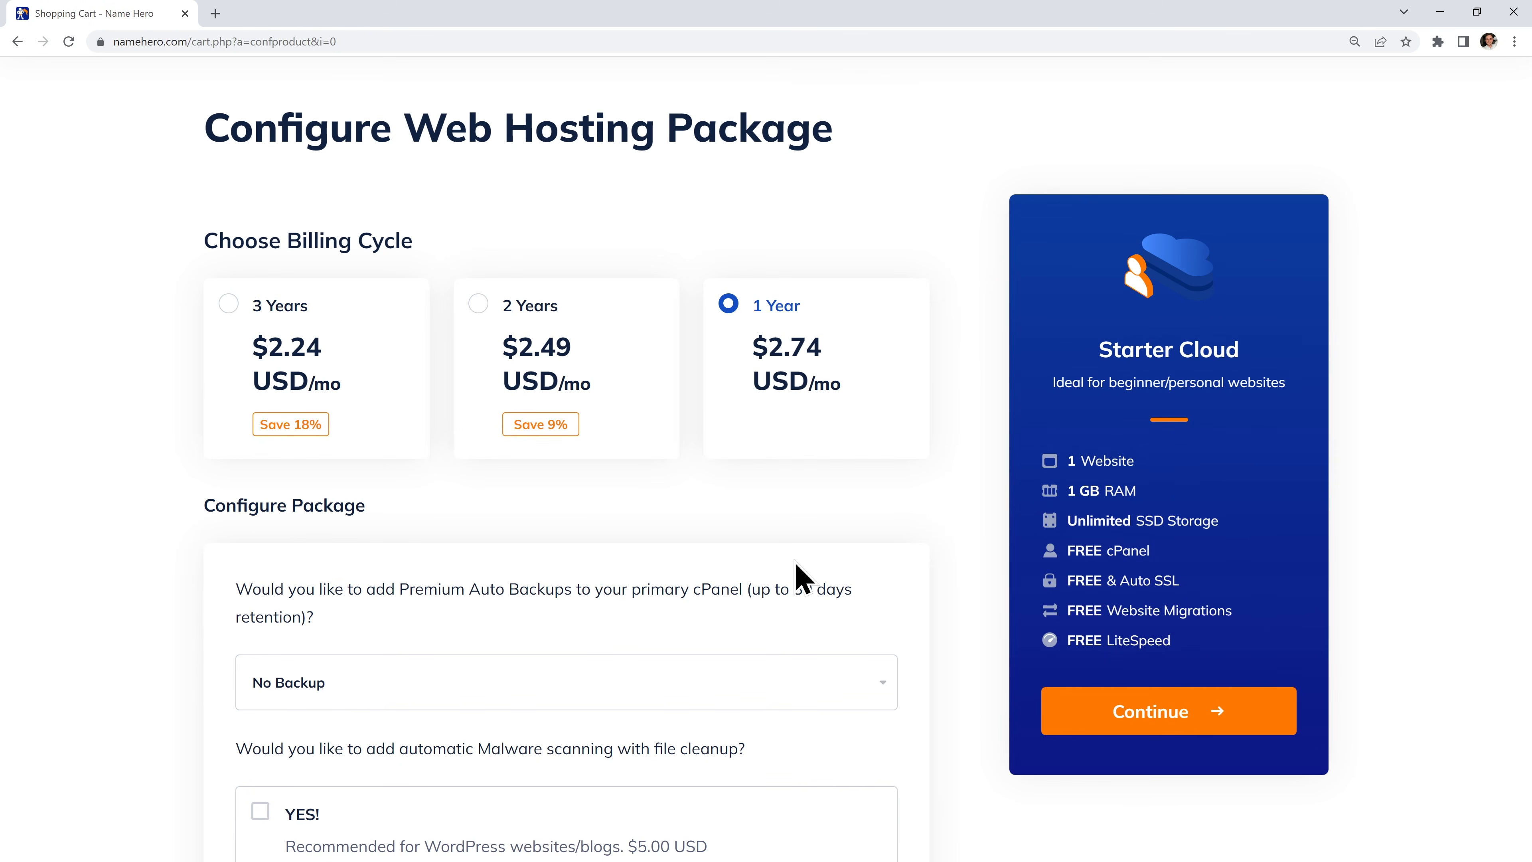
{"action": "scroll", "coordinate": [803, 575], "scroll_direction": "down", "scroll_amount": 4}
{"action": "scroll", "coordinate": [703, 682], "scroll_direction": "down", "scroll_amount": 3}
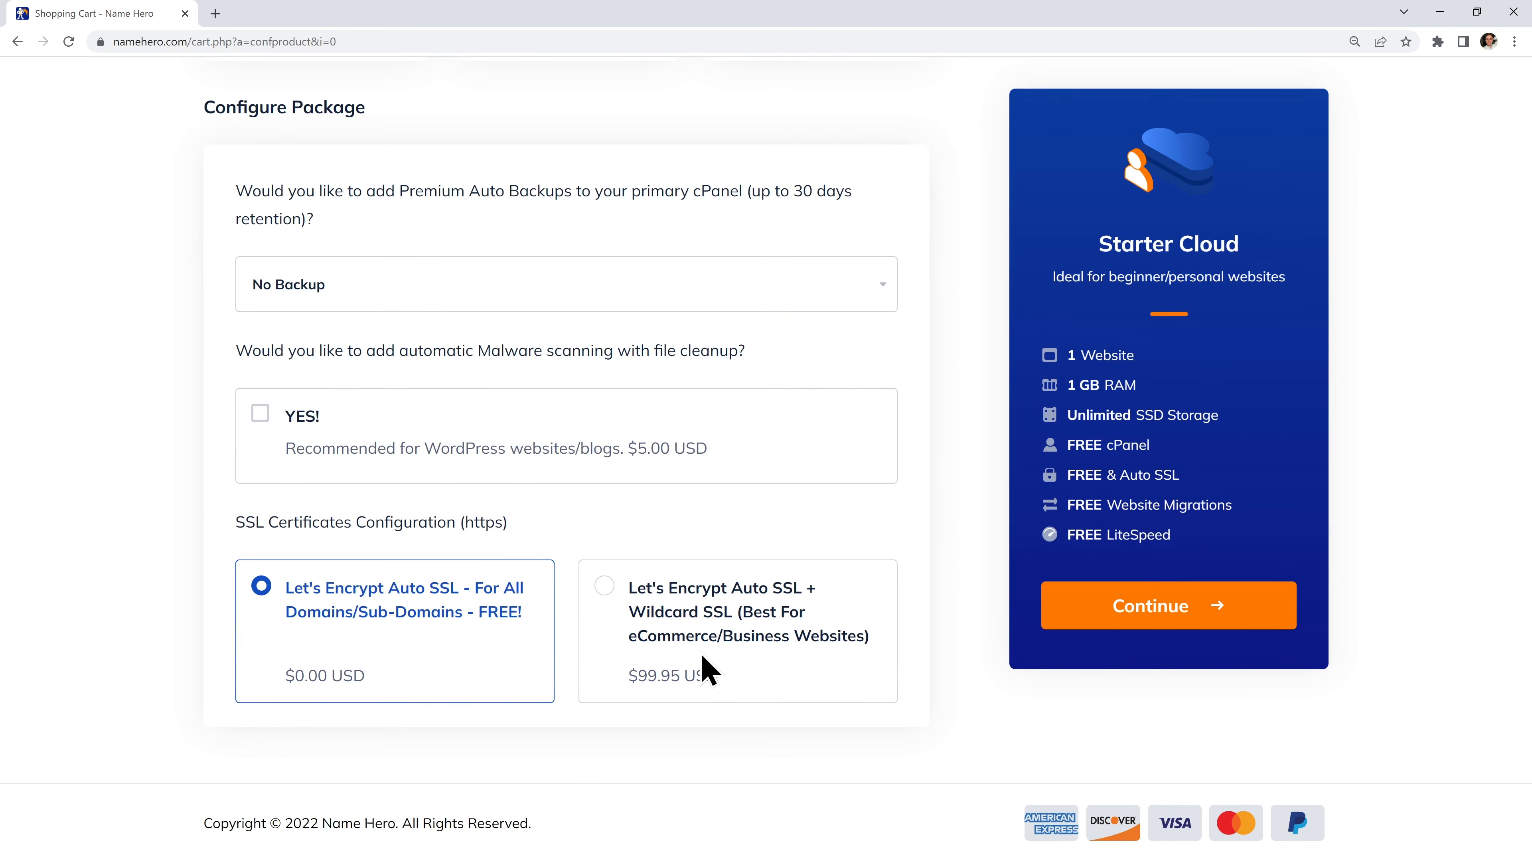
{"action": "left_click", "coordinate": [1131, 598]}
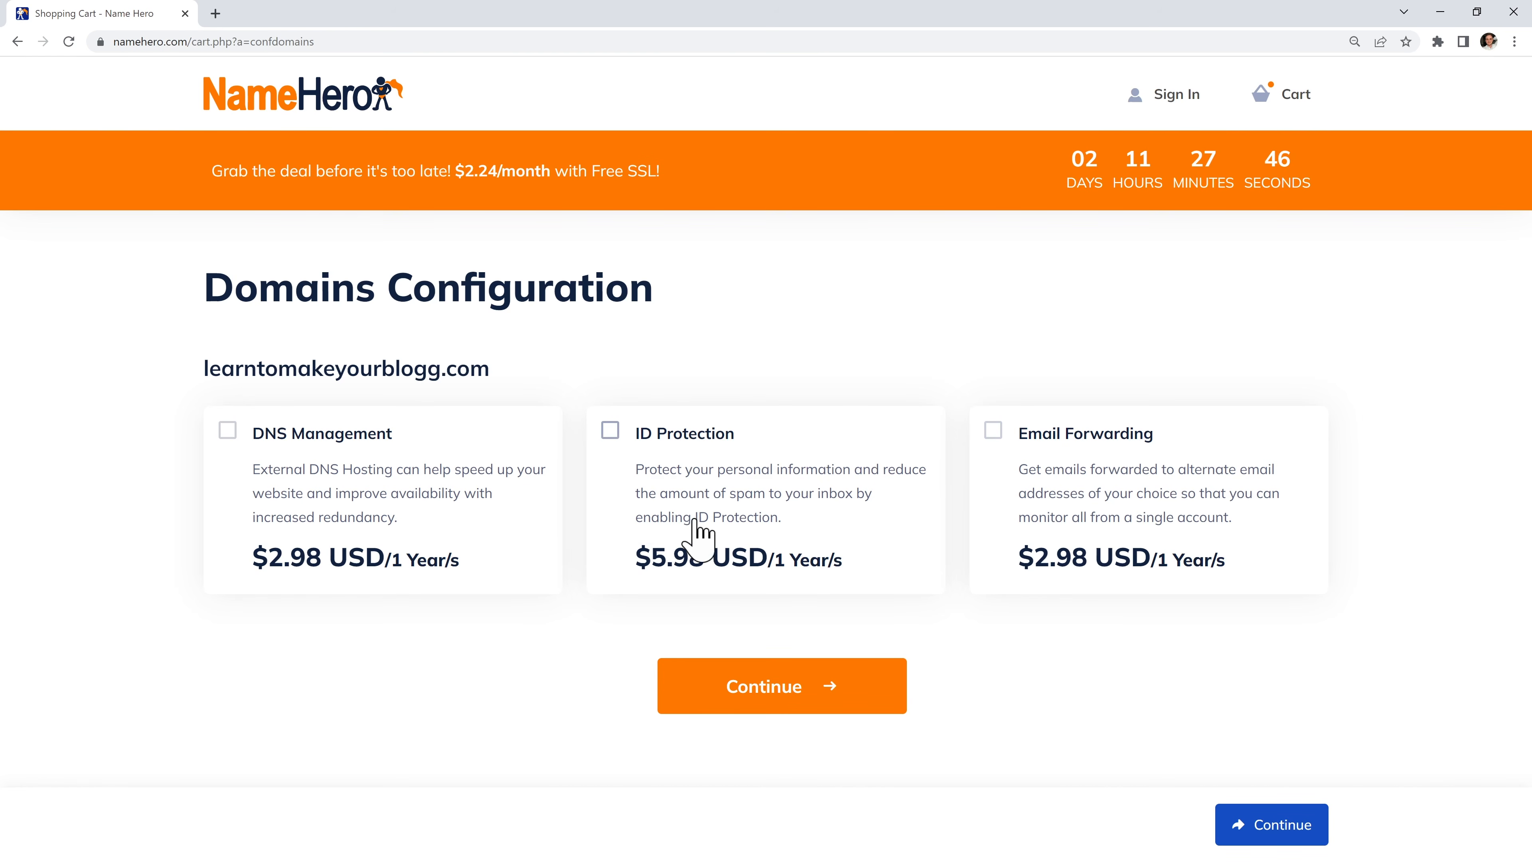
Try ID Protection and inspect the redacted registrant details, then remove it and continue to checkout
{"action": "left_click", "coordinate": [701, 446]}
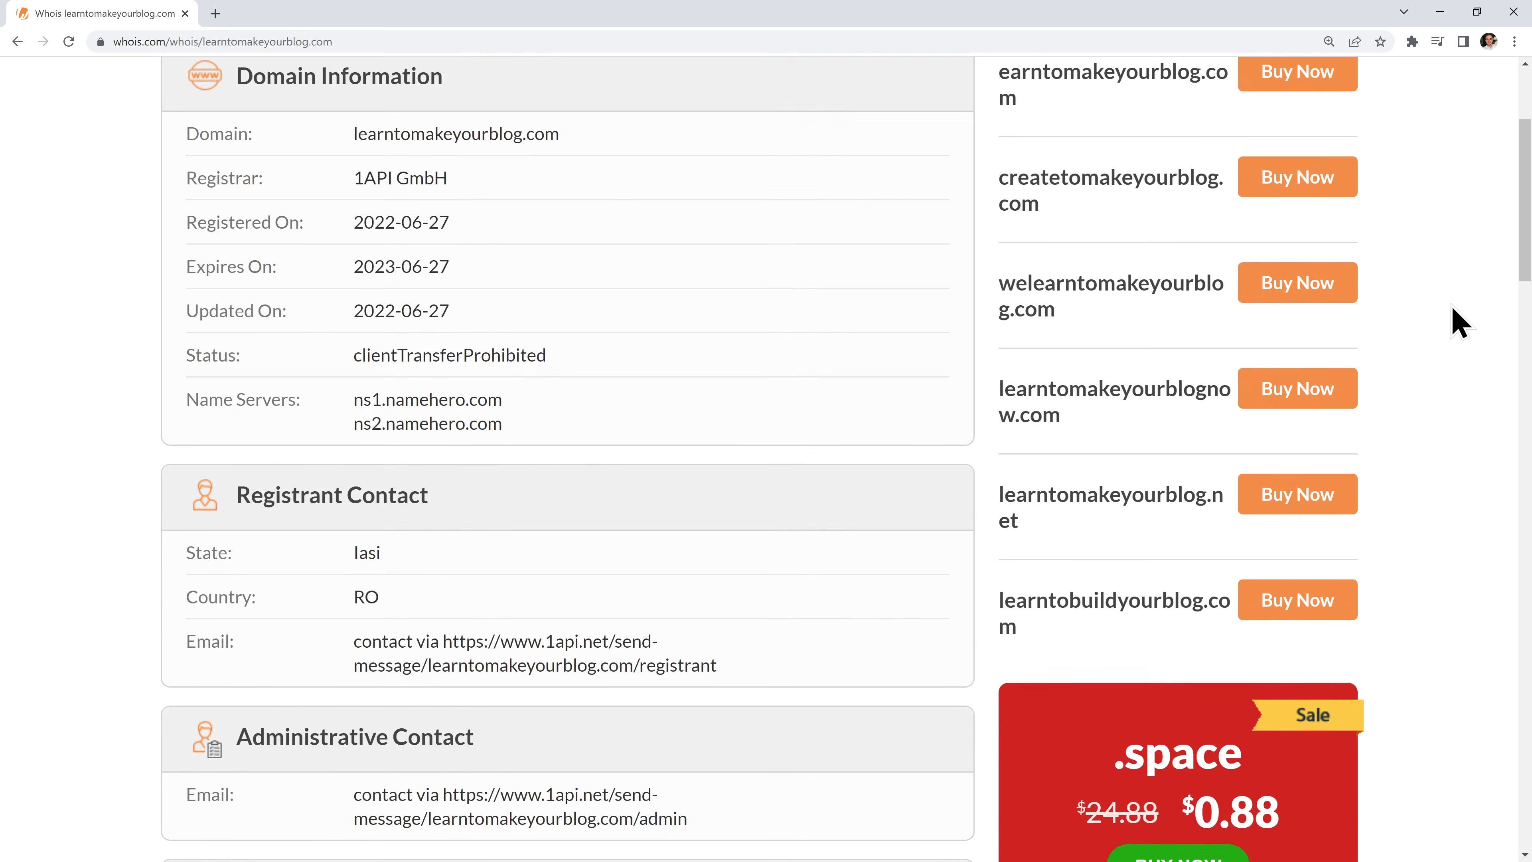
{"action": "scroll", "coordinate": [1453, 318], "scroll_direction": "down", "scroll_amount": 3}
{"action": "scroll", "coordinate": [1454, 320], "scroll_direction": "down", "scroll_amount": 8}
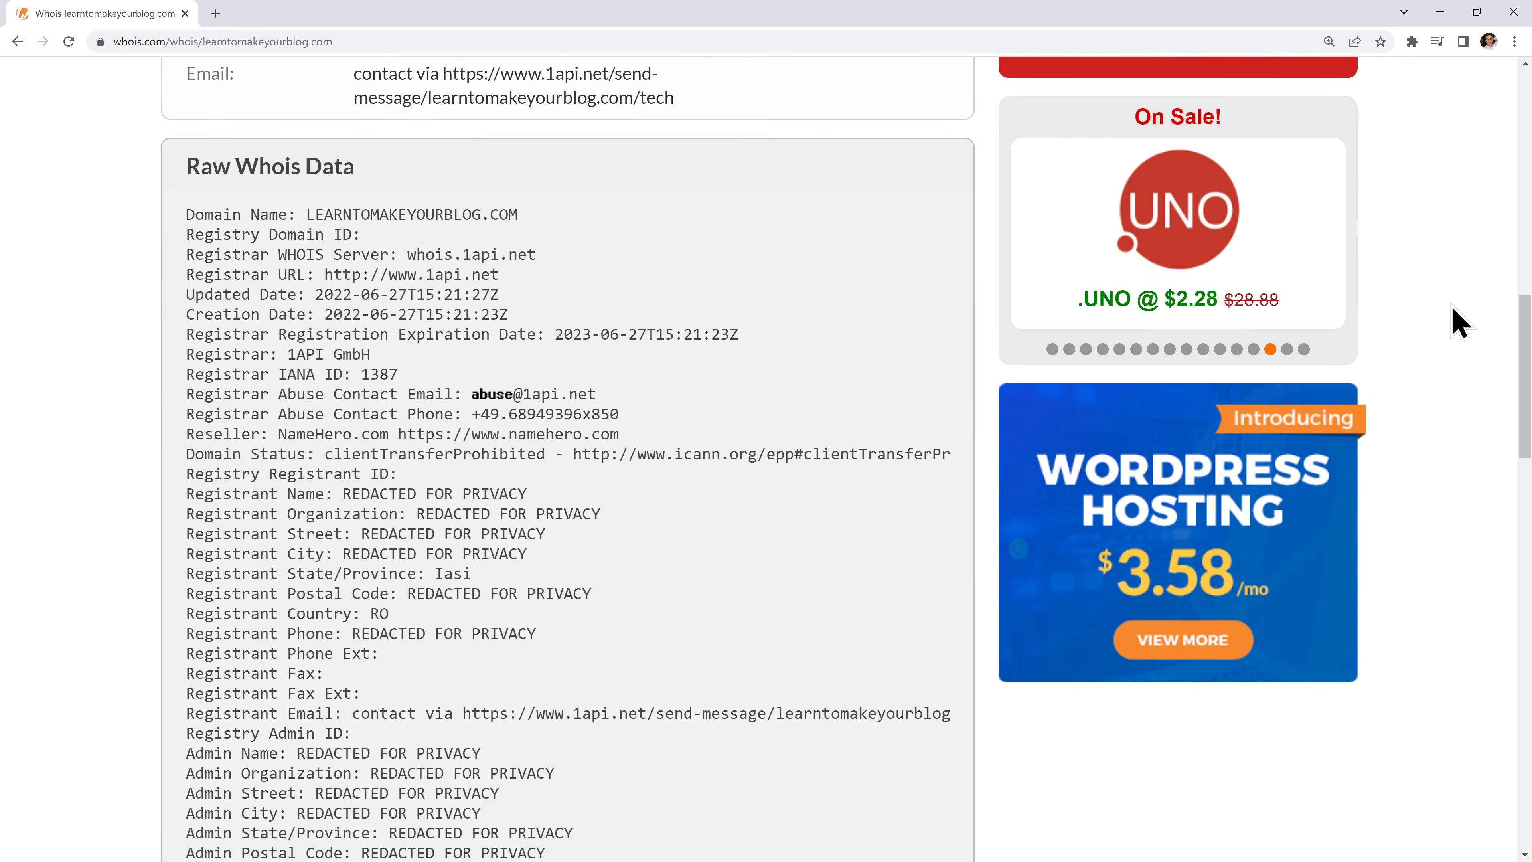
{"action": "left_click_drag", "start_coordinate": [537, 483], "coordinate": [341, 481]}
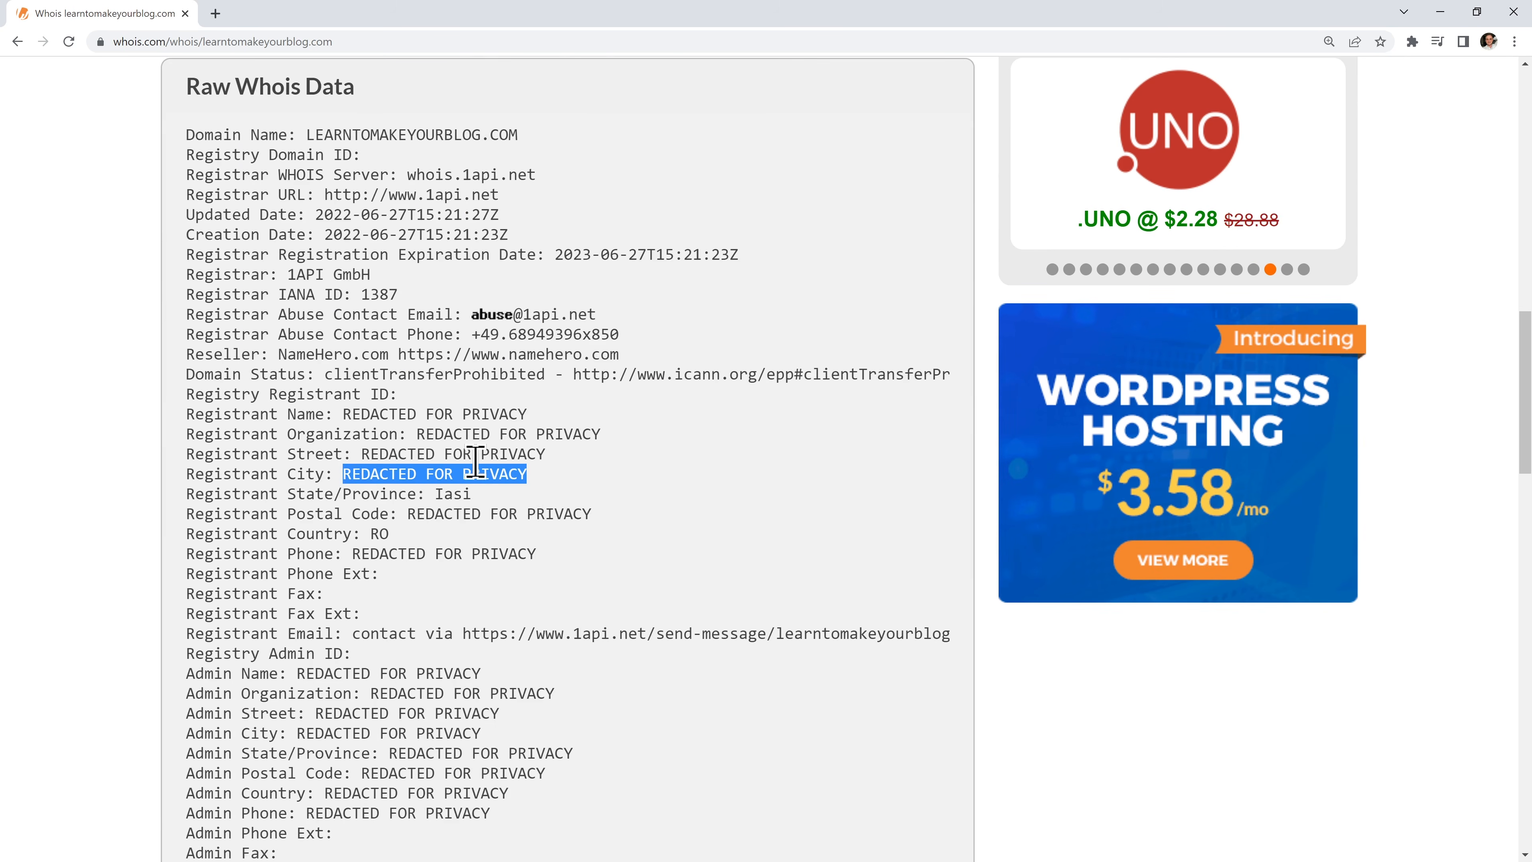
{"action": "left_click_drag", "start_coordinate": [558, 453], "coordinate": [357, 455]}
{"action": "left_click", "coordinate": [669, 490]}
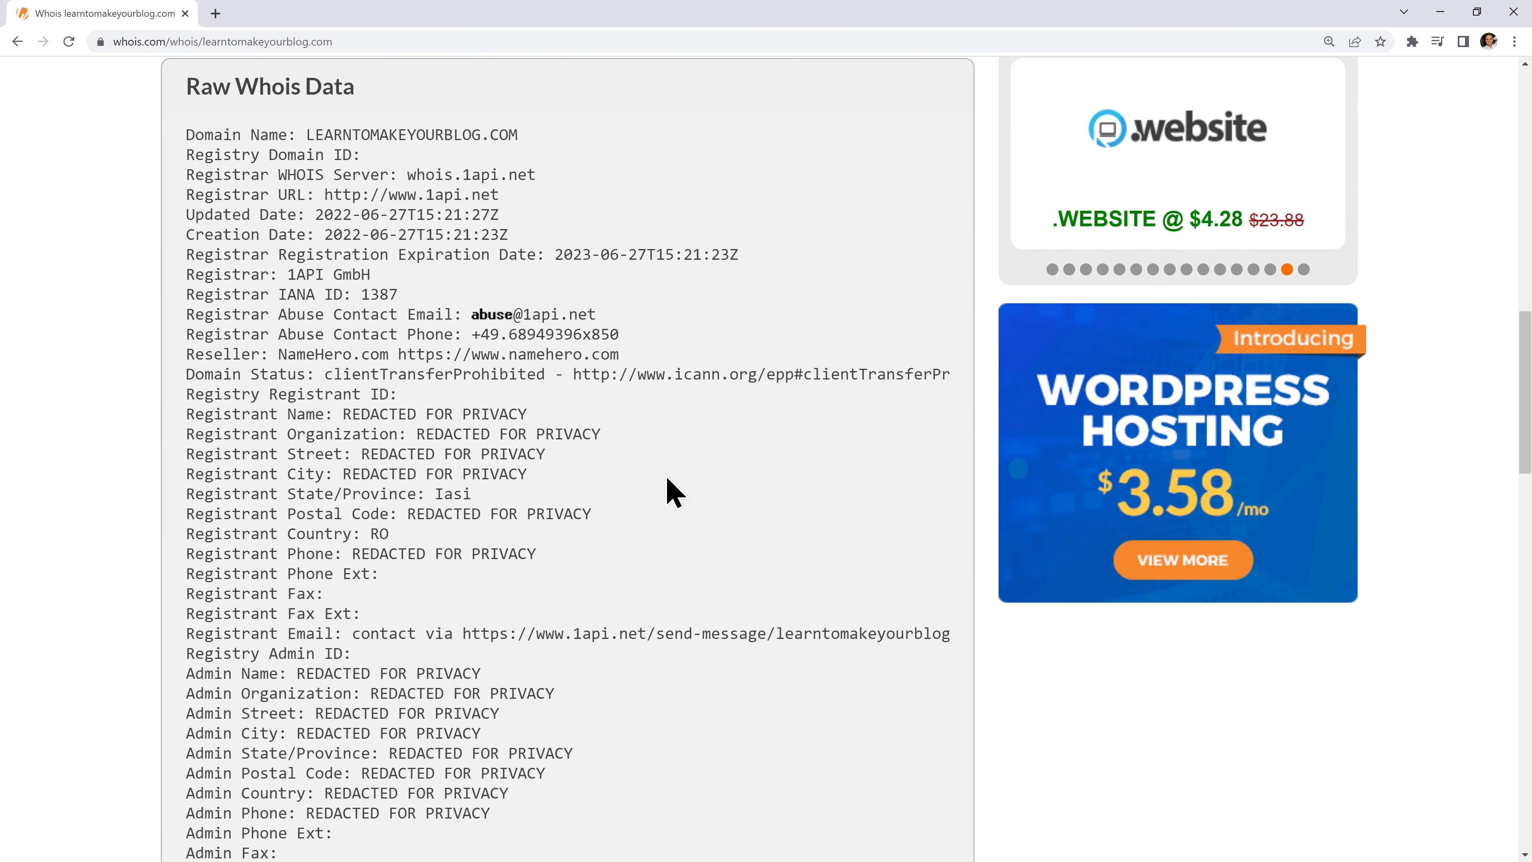
{"action": "scroll", "coordinate": [639, 488], "scroll_direction": "down", "scroll_amount": 1}
{"action": "left_click_drag", "start_coordinate": [539, 475], "coordinate": [284, 473]}
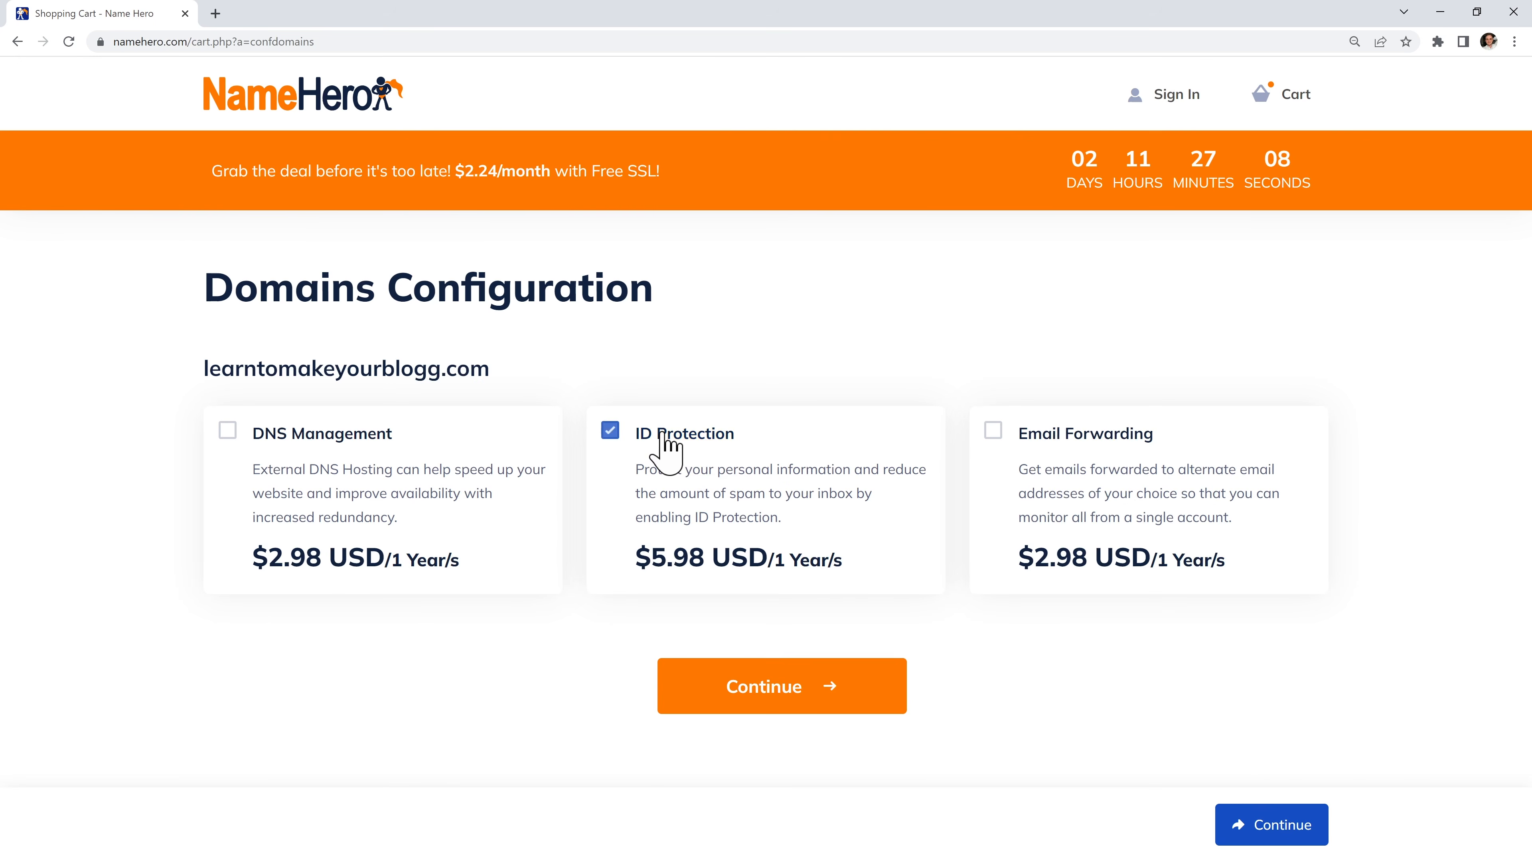
{"action": "left_click", "coordinate": [662, 433]}
{"action": "left_click", "coordinate": [794, 704]}
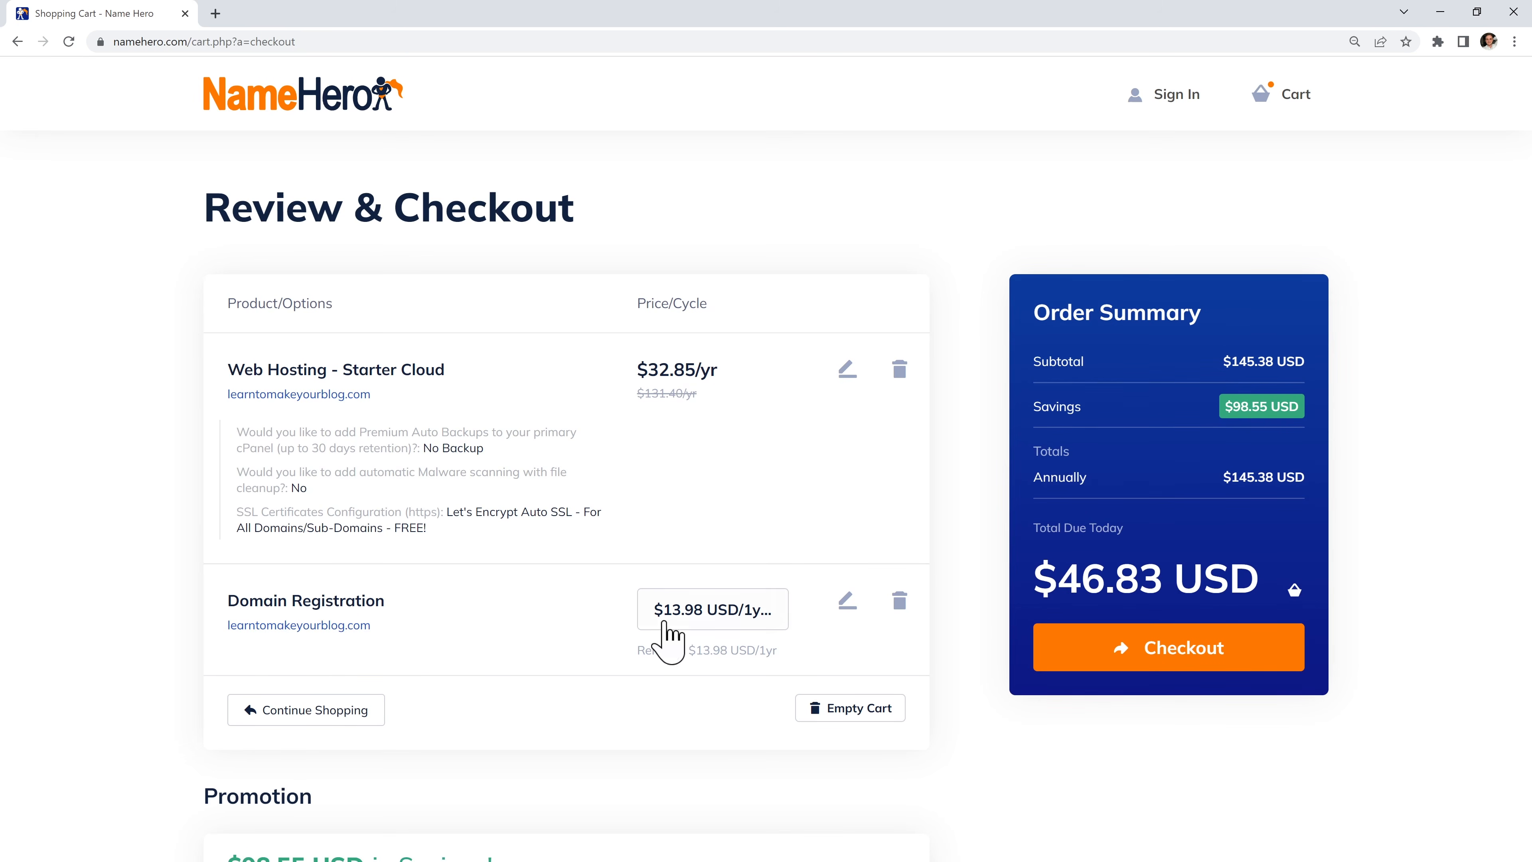
{"action": "left_click_drag", "start_coordinate": [1034, 578], "coordinate": [1161, 578]}
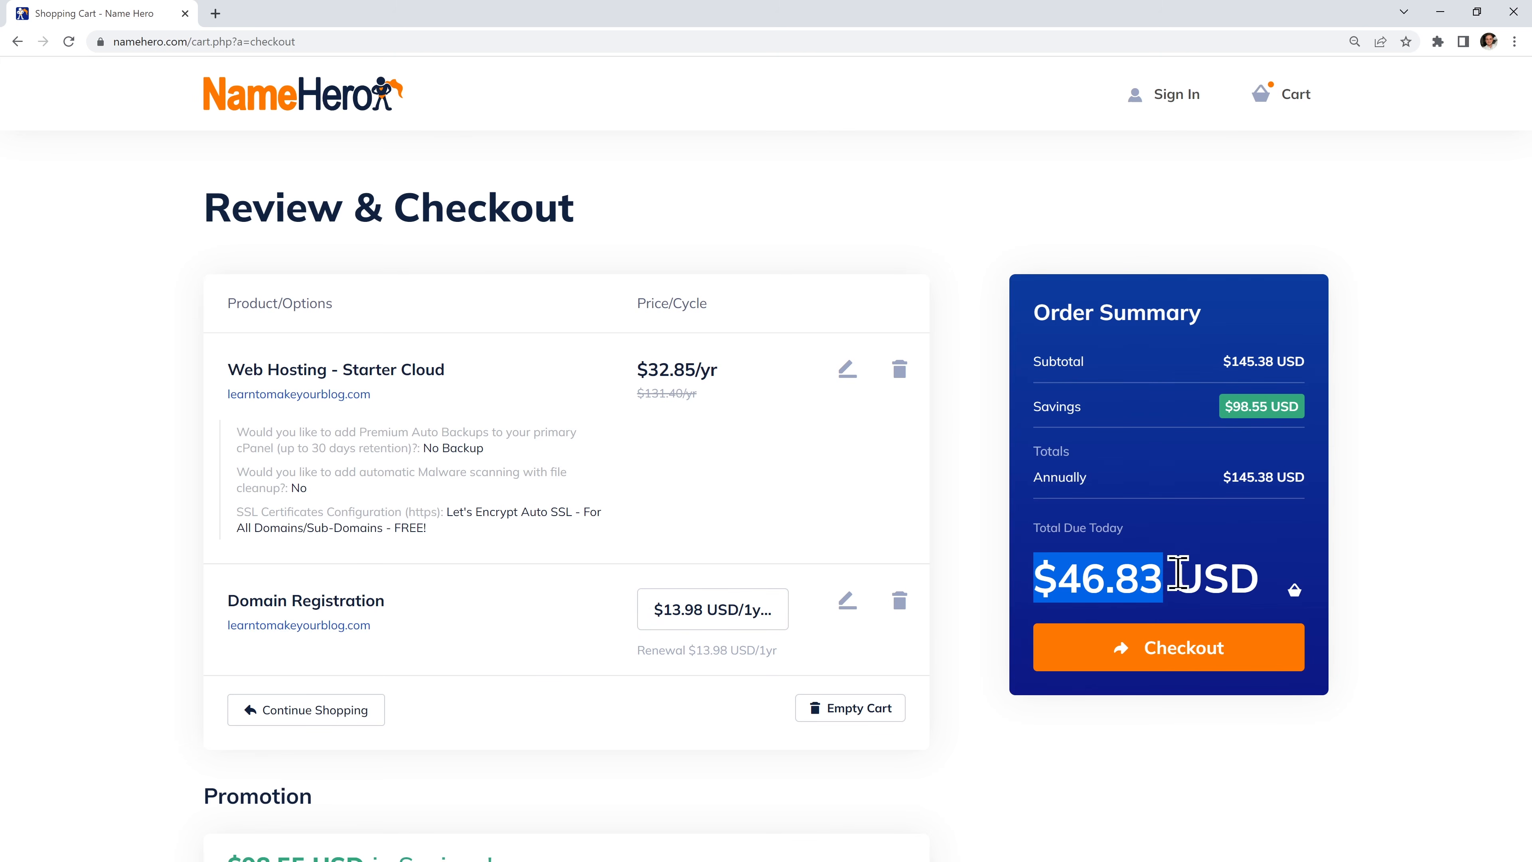
{"action": "left_click", "coordinate": [1277, 502]}
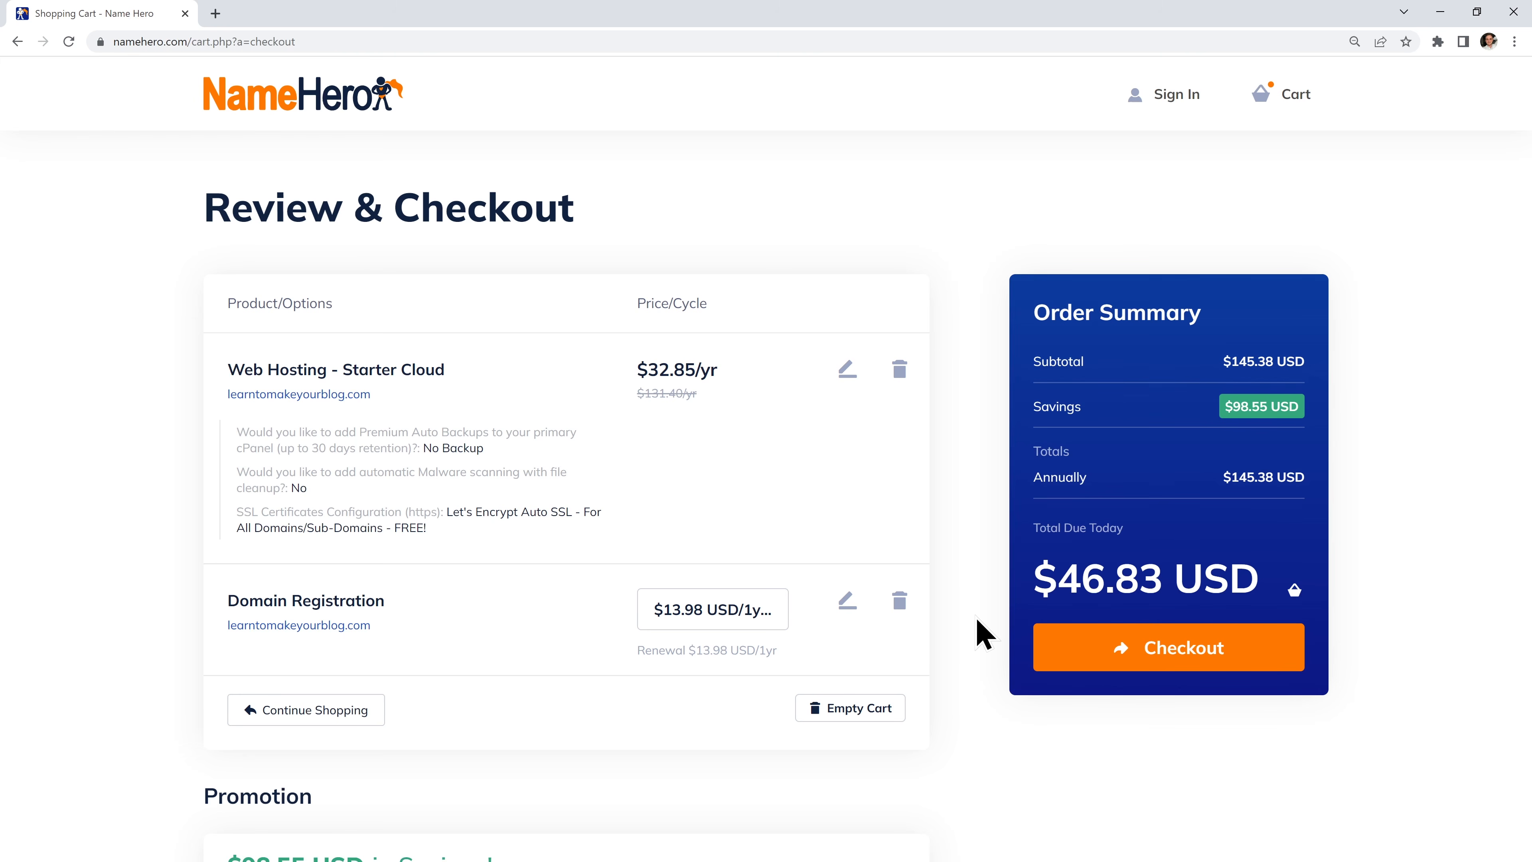
{"action": "scroll", "coordinate": [976, 620], "scroll_direction": "down", "scroll_amount": 14}
Enter the billing first and last name, phone number, street address and city
{"action": "left_click", "coordinate": [387, 339]}
{"action": "type", "text": "Andrei"}
{"action": "key", "text": "Tab"}
{"action": "type", "text": "A"}
{"action": "left_click", "coordinate": [743, 433]}
{"action": "left_click", "coordinate": [668, 561]}
{"action": "left_click", "coordinate": [672, 640]}
{"action": "type", "text": "Manchester"}
Choose the billing country and state, and enter the postcode
{"action": "left_click", "coordinate": [354, 740]}
{"action": "left_click", "coordinate": [621, 730]}
{"action": "left_click", "coordinate": [647, 683]}
{"action": "left_click", "coordinate": [341, 741]}
{"action": "left_click", "coordinate": [289, 701]}
{"action": "left_click", "coordinate": [470, 734]}
{"action": "type", "text": "M6 5QQ"}
{"action": "scroll", "coordinate": [967, 677], "scroll_direction": "down", "scroll_amount": 3}
Answer 'How did you find us' with YouTube, set a support PIN and the account password
{"action": "left_click", "coordinate": [387, 657]}
{"action": "left_click", "coordinate": [360, 762]}
{"action": "left_click", "coordinate": [640, 657]}
{"action": "type", "text": "1111"}
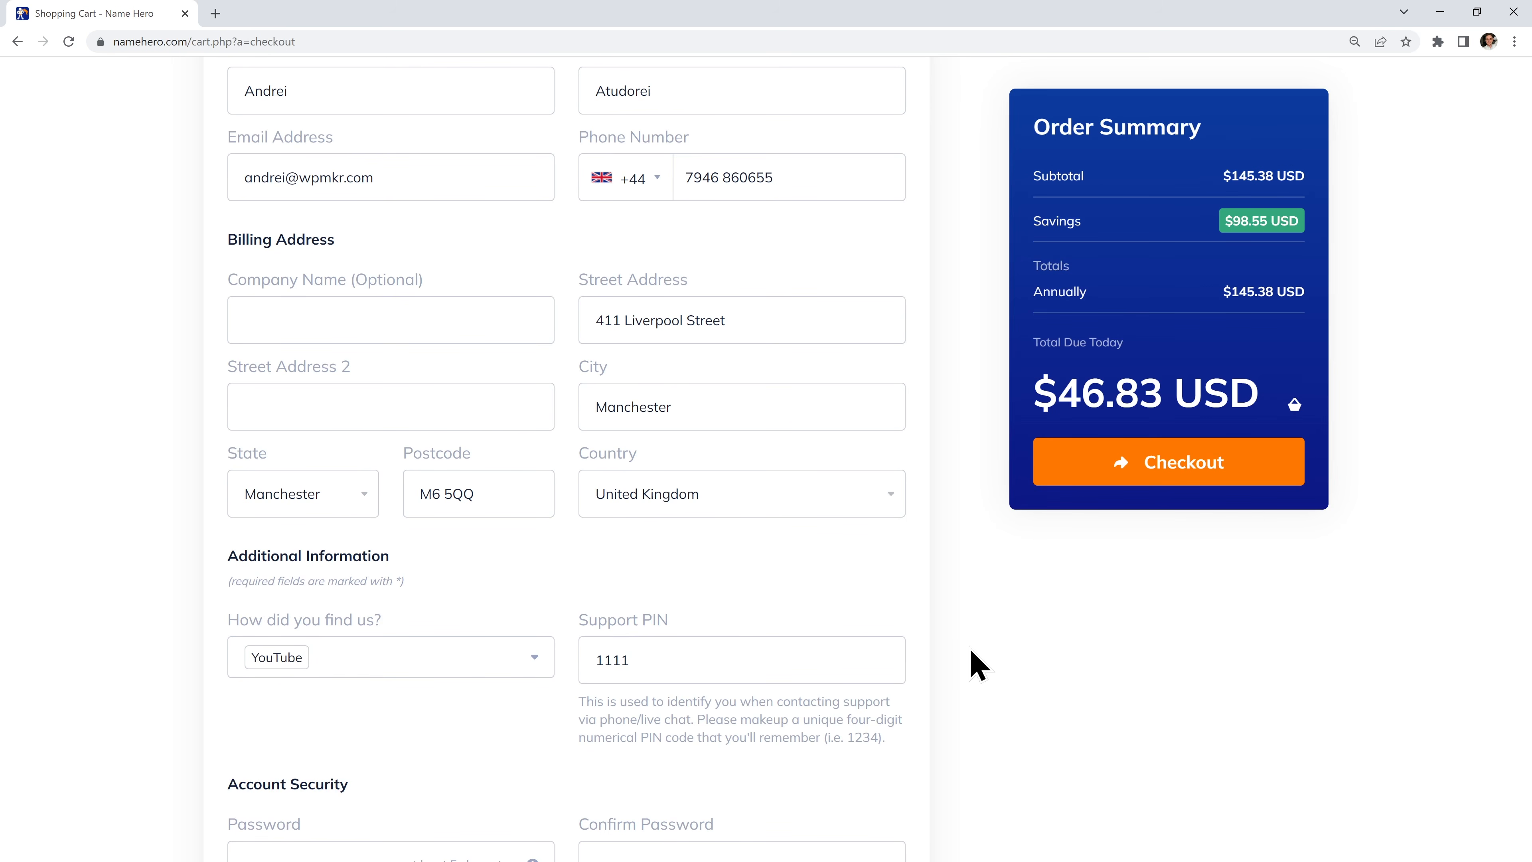
{"action": "scroll", "coordinate": [974, 664], "scroll_direction": "down", "scroll_amount": 8}
{"action": "left_click", "coordinate": [374, 375]}
{"action": "key", "text": "Tab"}
{"action": "scroll", "coordinate": [770, 495], "scroll_direction": "down", "scroll_amount": 6}
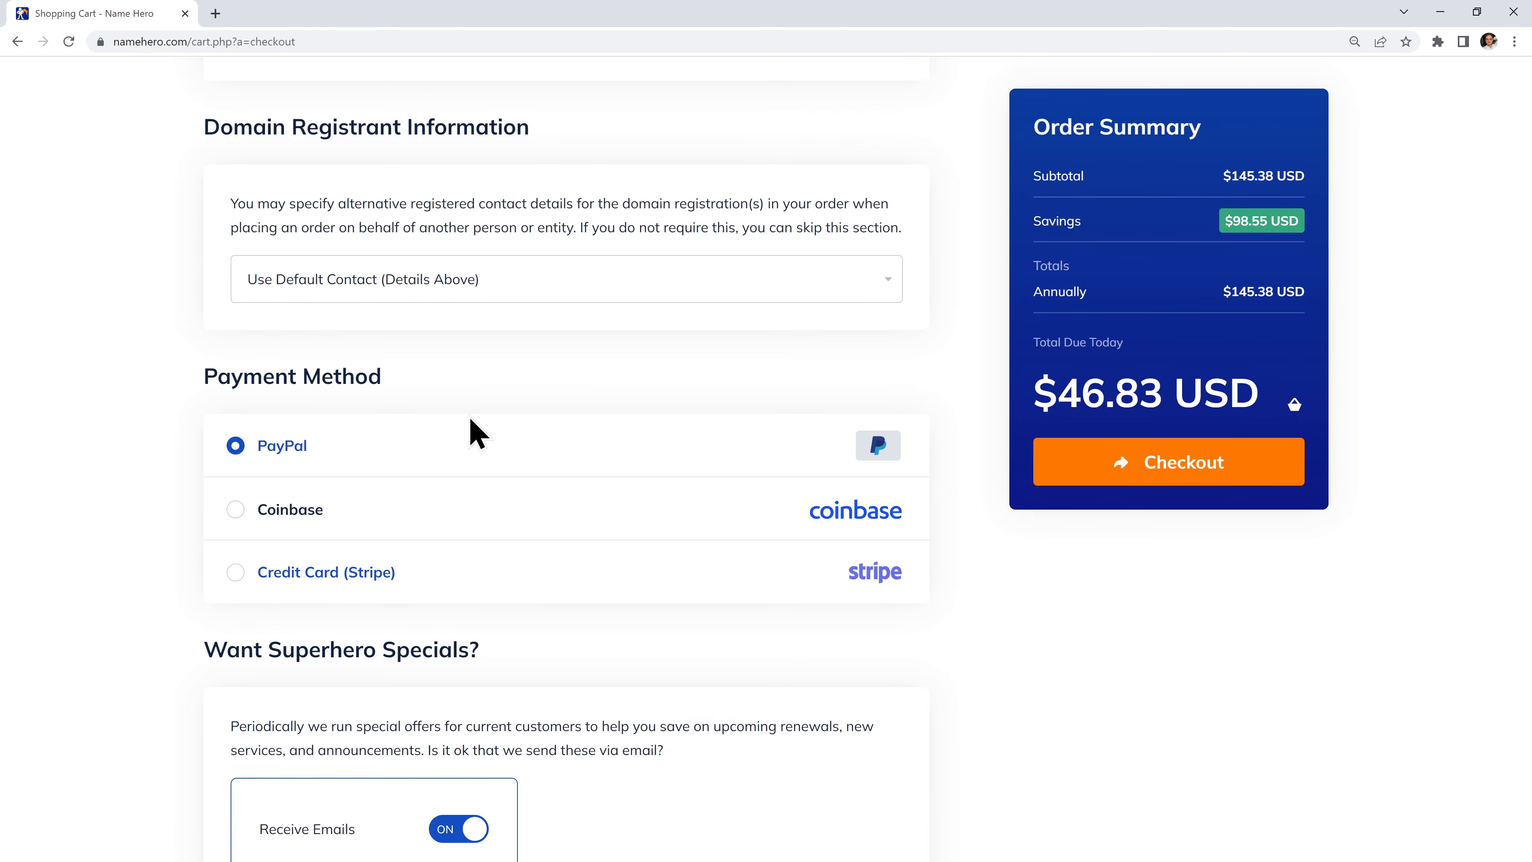
Pay by Credit Card (Stripe), entering the card number, expiry date and security code
{"action": "left_click", "coordinate": [374, 570]}
{"action": "scroll", "coordinate": [377, 579], "scroll_direction": "down", "scroll_amount": 3}
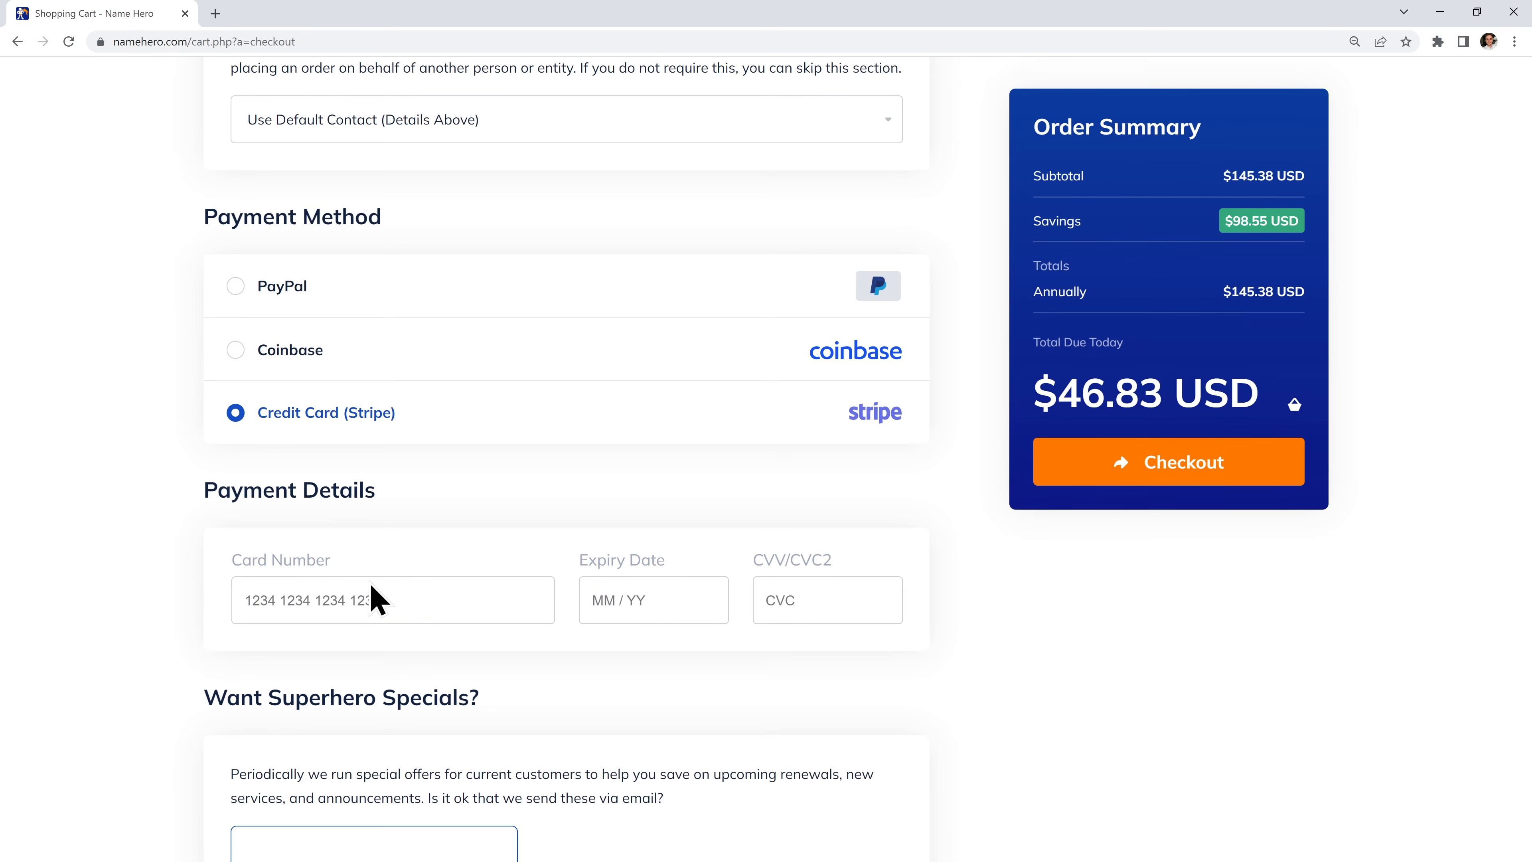
{"action": "left_click", "coordinate": [407, 592]}
{"action": "left_click", "coordinate": [654, 602]}
{"action": "type", "text": "0227"}
{"action": "left_click", "coordinate": [811, 600]}
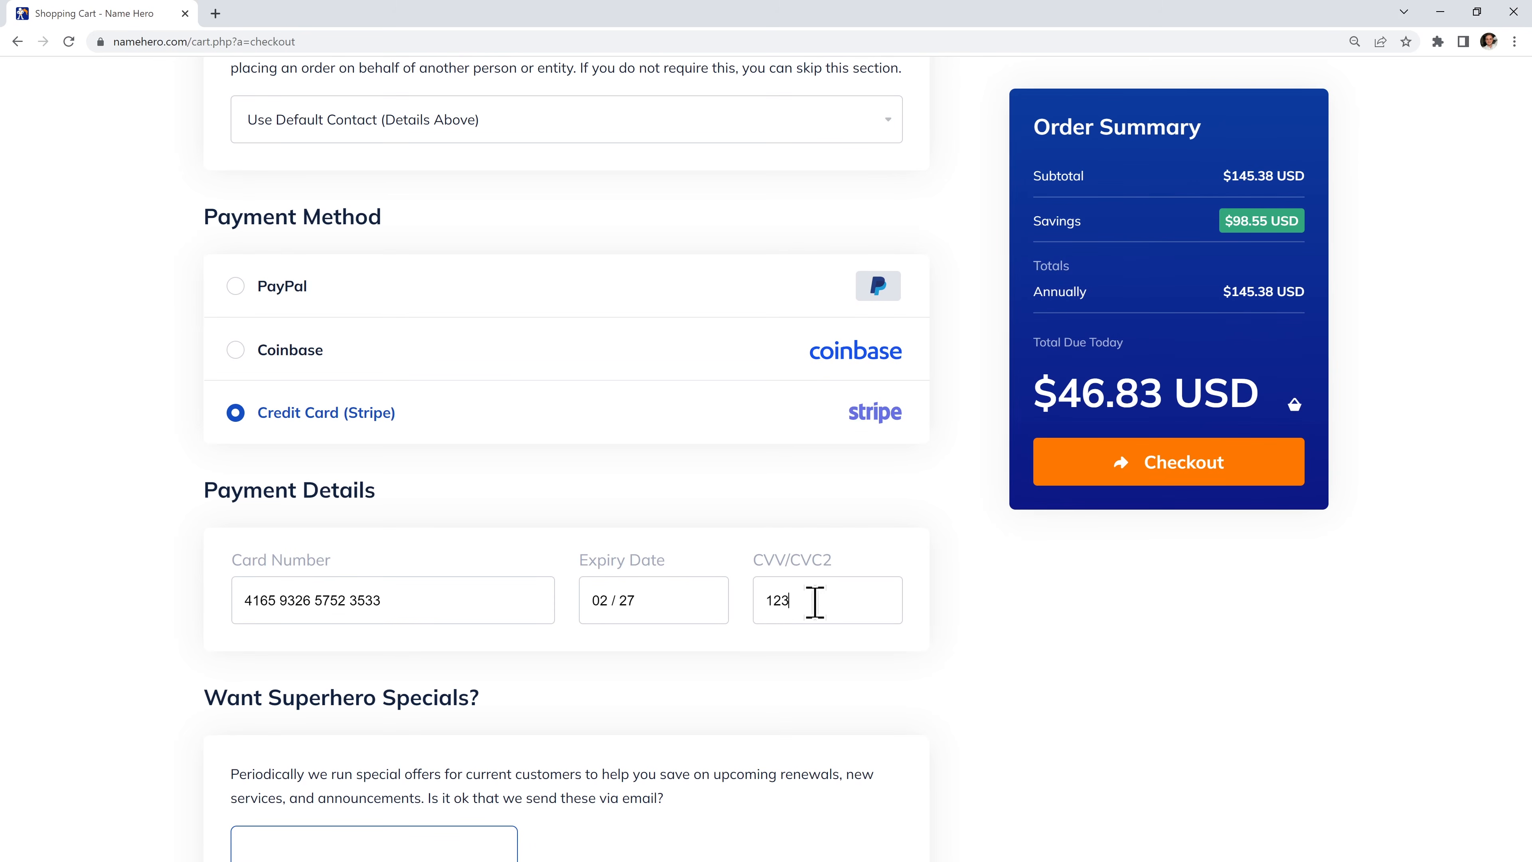
Switch off promotional emails and place the order
{"action": "scroll", "coordinate": [985, 623], "scroll_direction": "down", "scroll_amount": 4}
{"action": "left_click", "coordinate": [483, 634]}
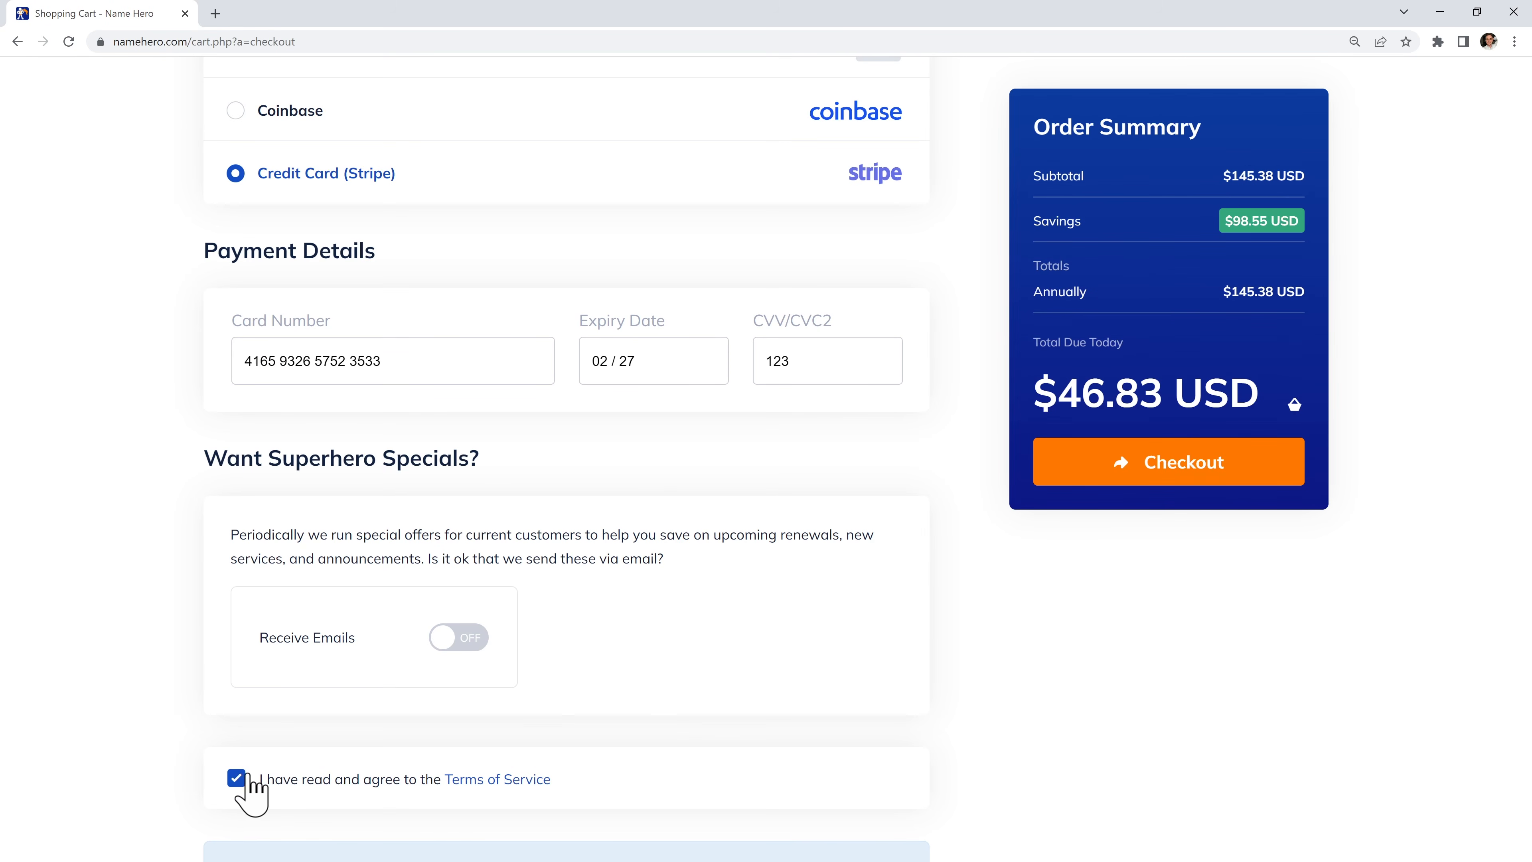
{"action": "left_click", "coordinate": [1161, 468]}
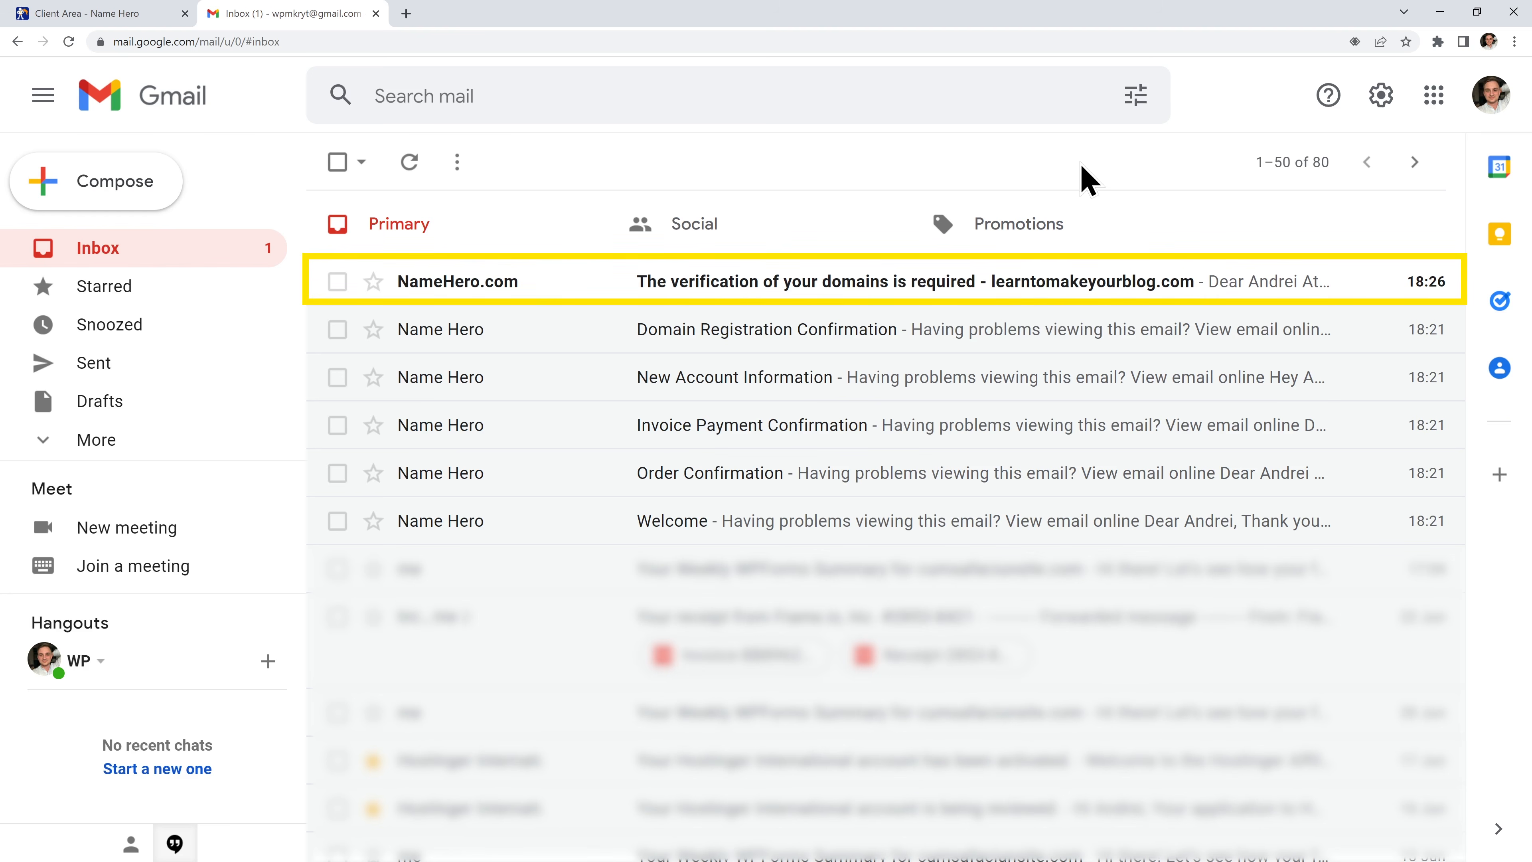
Open NameHero's domain verification email for learntomakeyourblog.com and follow its verification link
{"action": "left_click", "coordinate": [799, 281]}
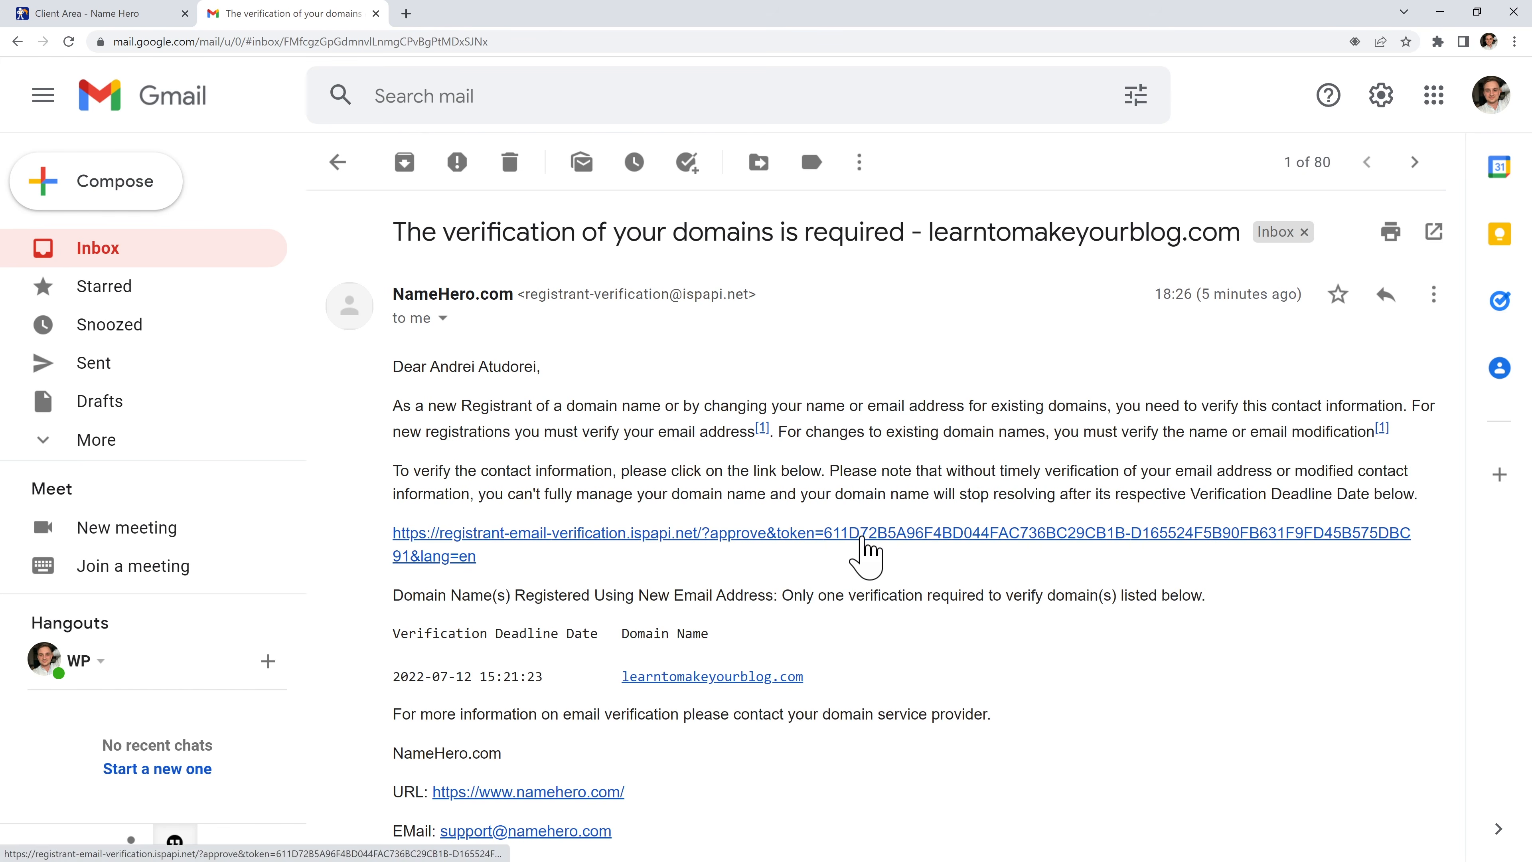
{"action": "left_click", "coordinate": [859, 536]}
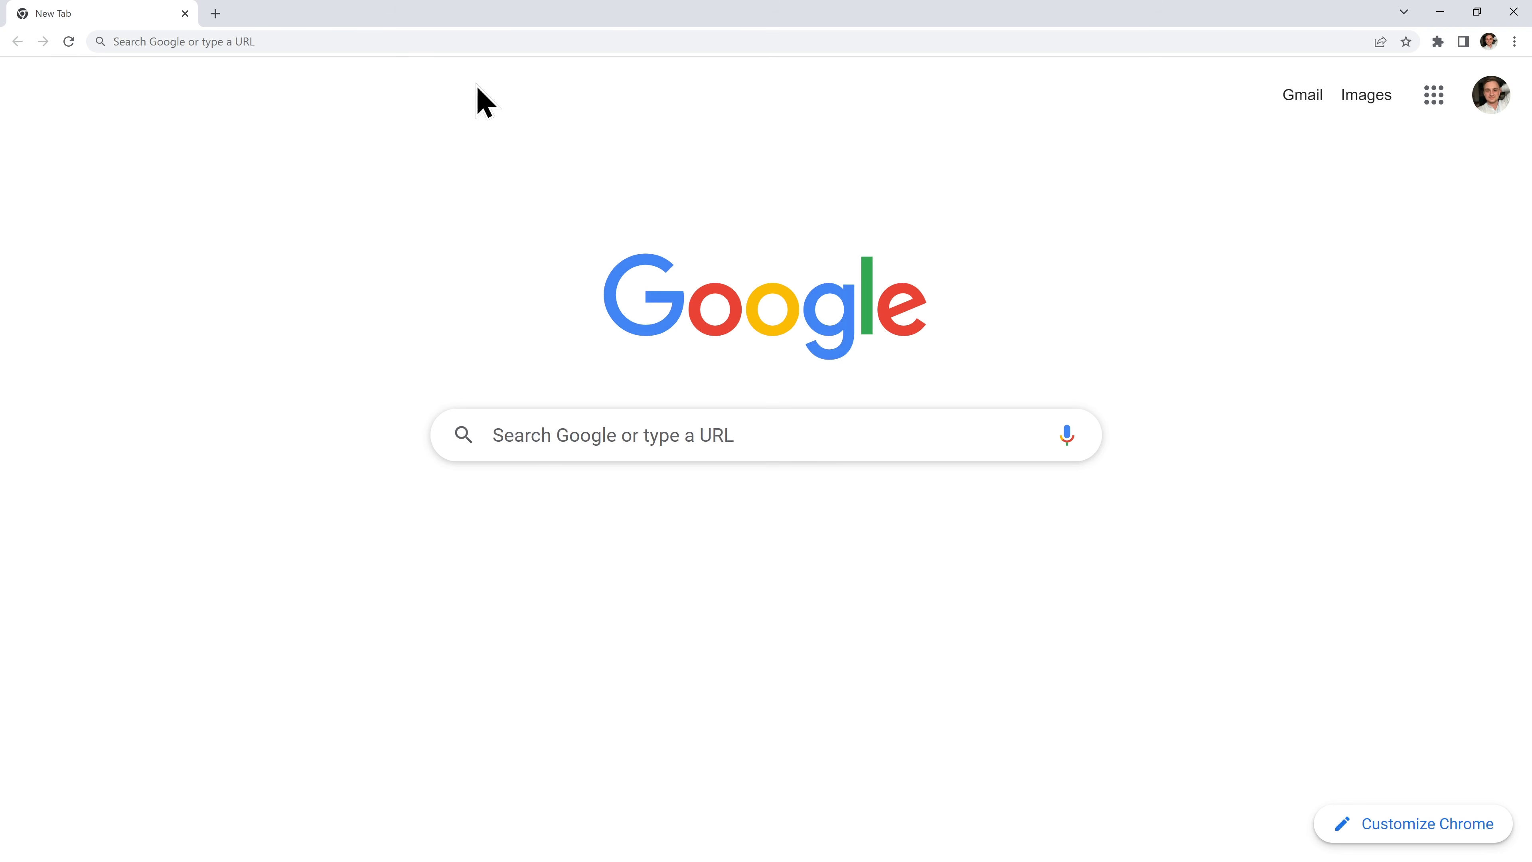
Sign in to the NameHero client area at namehero.com/login with the account email and password
{"action": "left_click", "coordinate": [411, 41]}
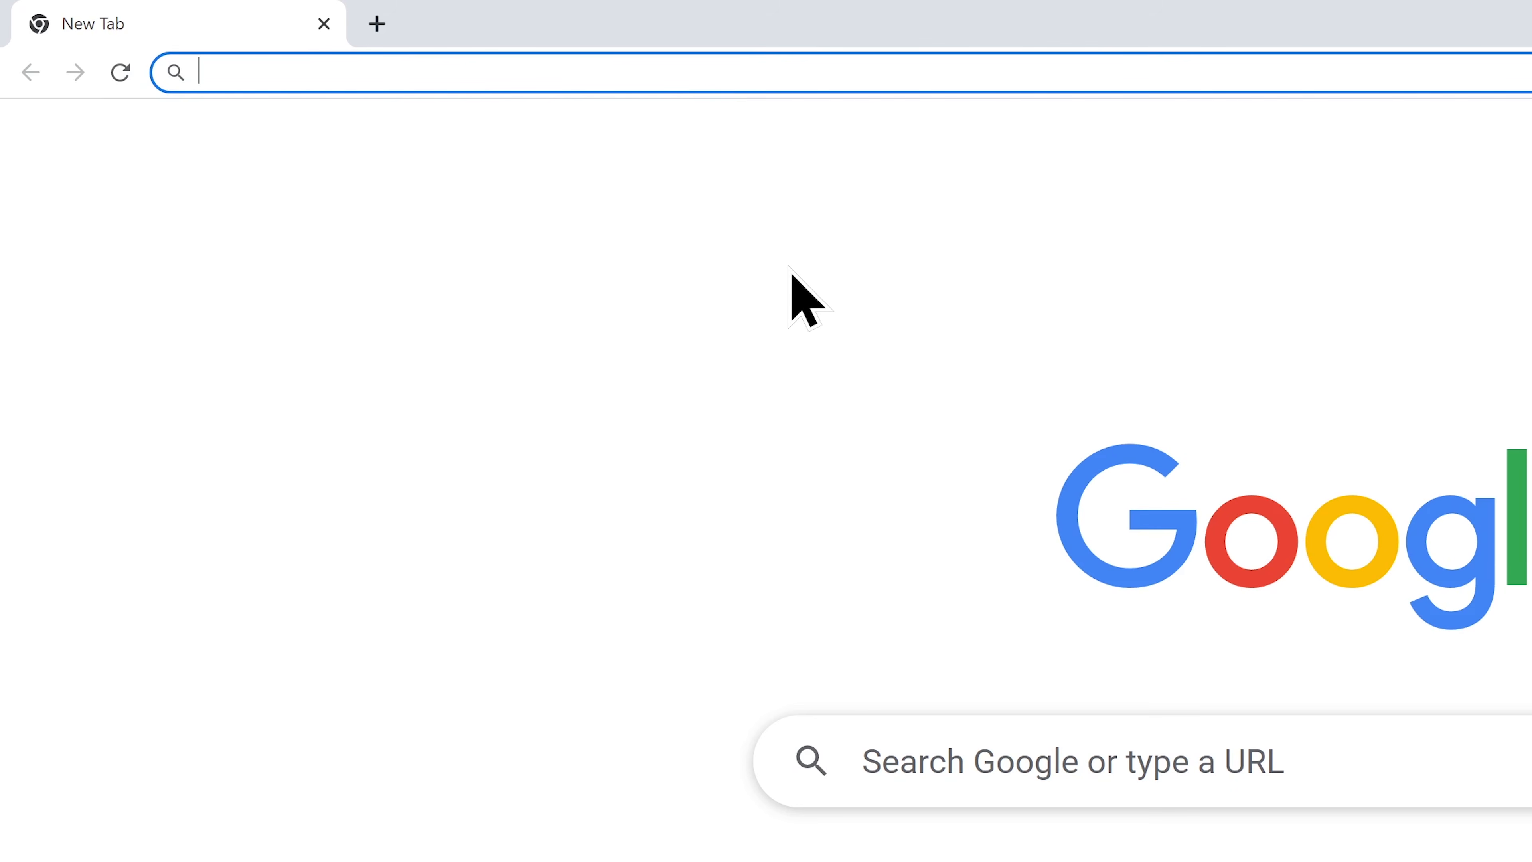
{"action": "type", "text": "namehero.com/log"}
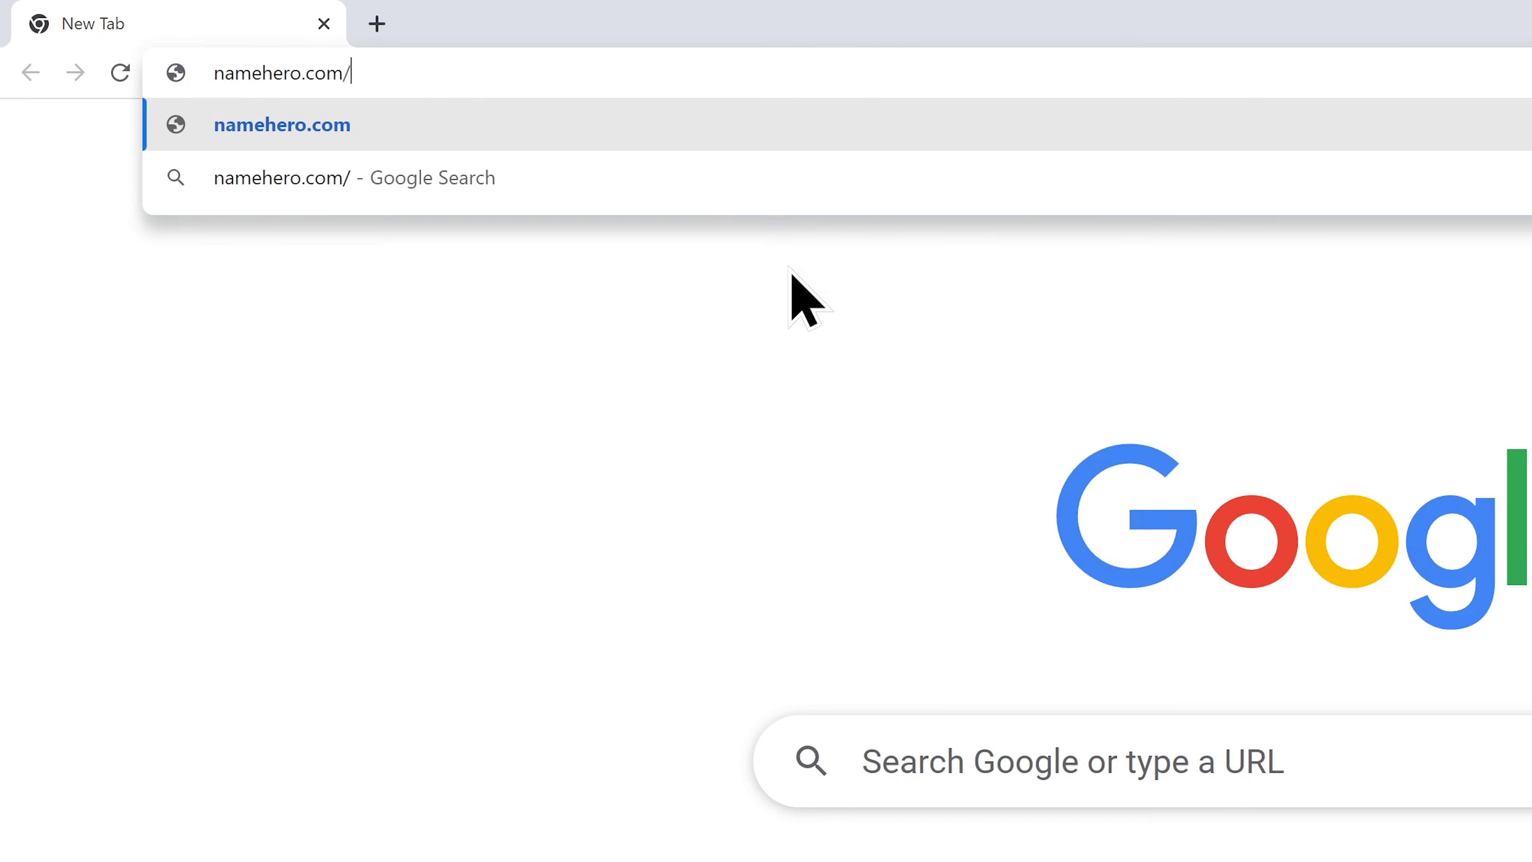
{"action": "type", "text": "in"}
{"action": "key", "text": "Return"}
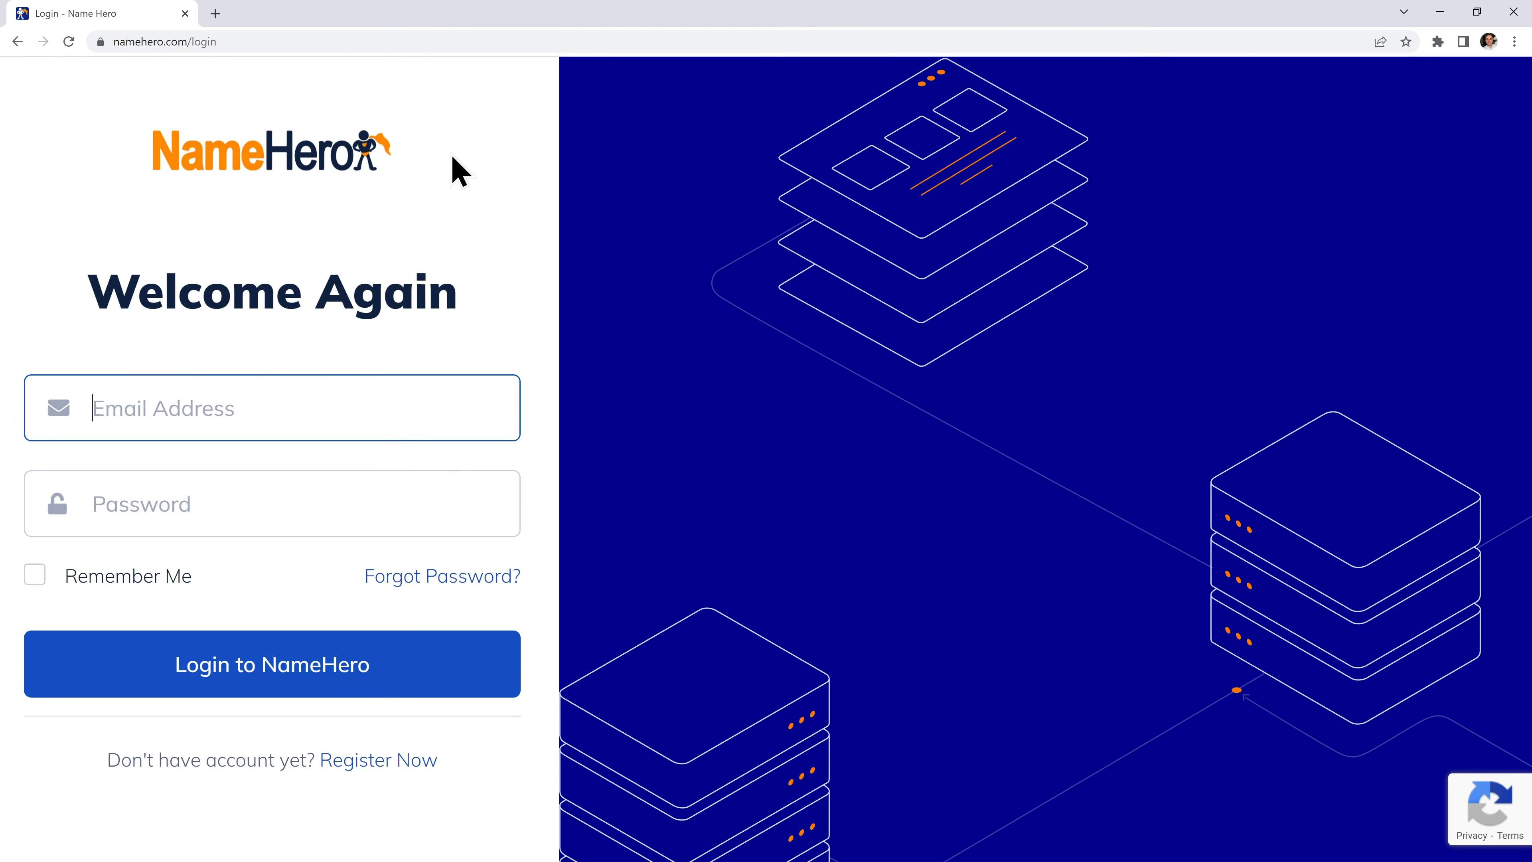
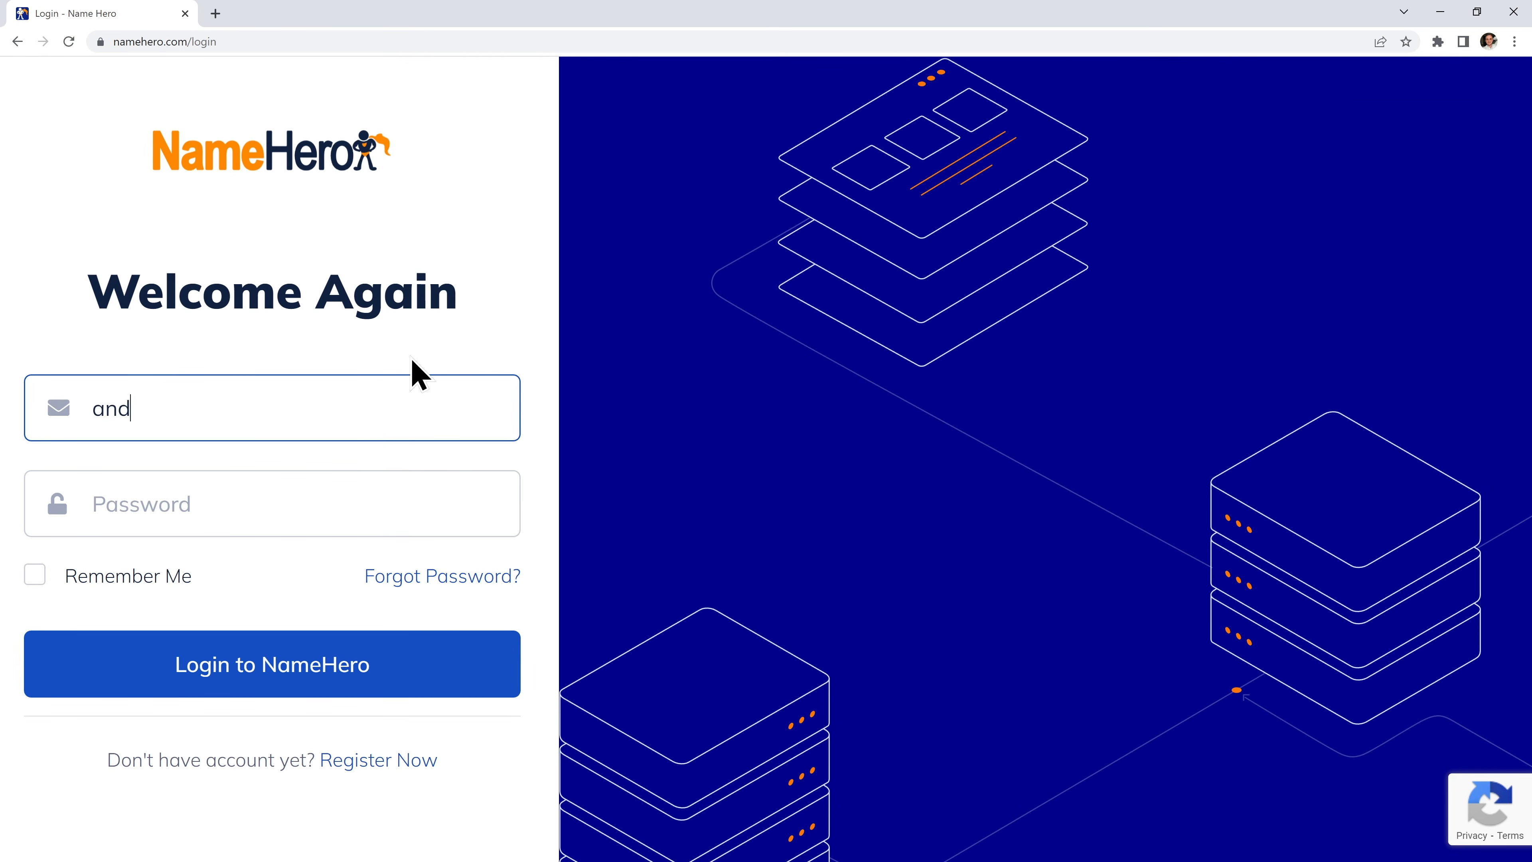
{"action": "key", "text": "Tab"}
{"action": "type", "text": "*"}
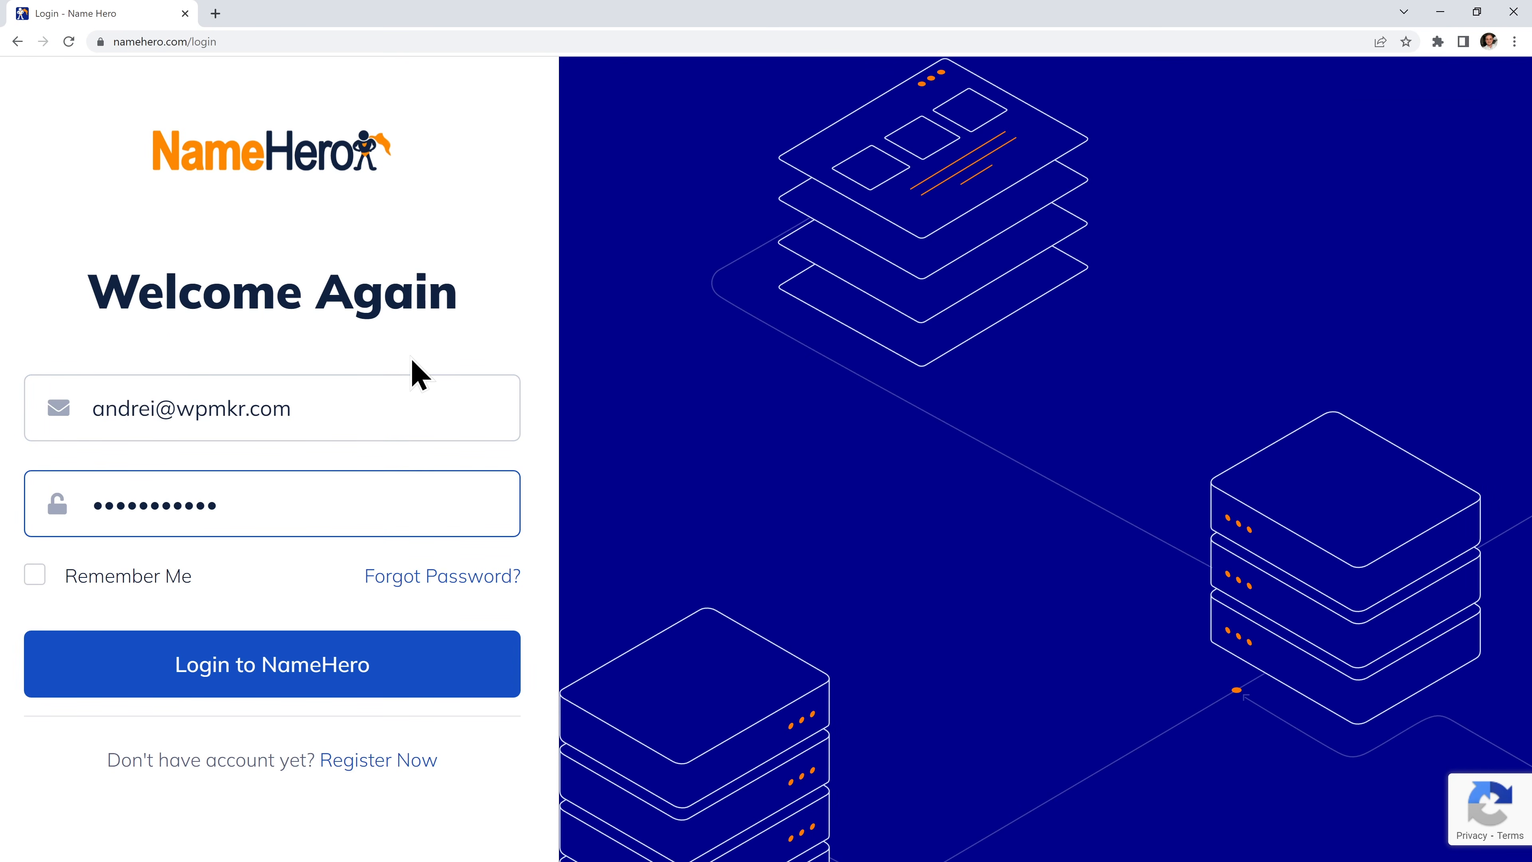
{"action": "left_click", "coordinate": [277, 669]}
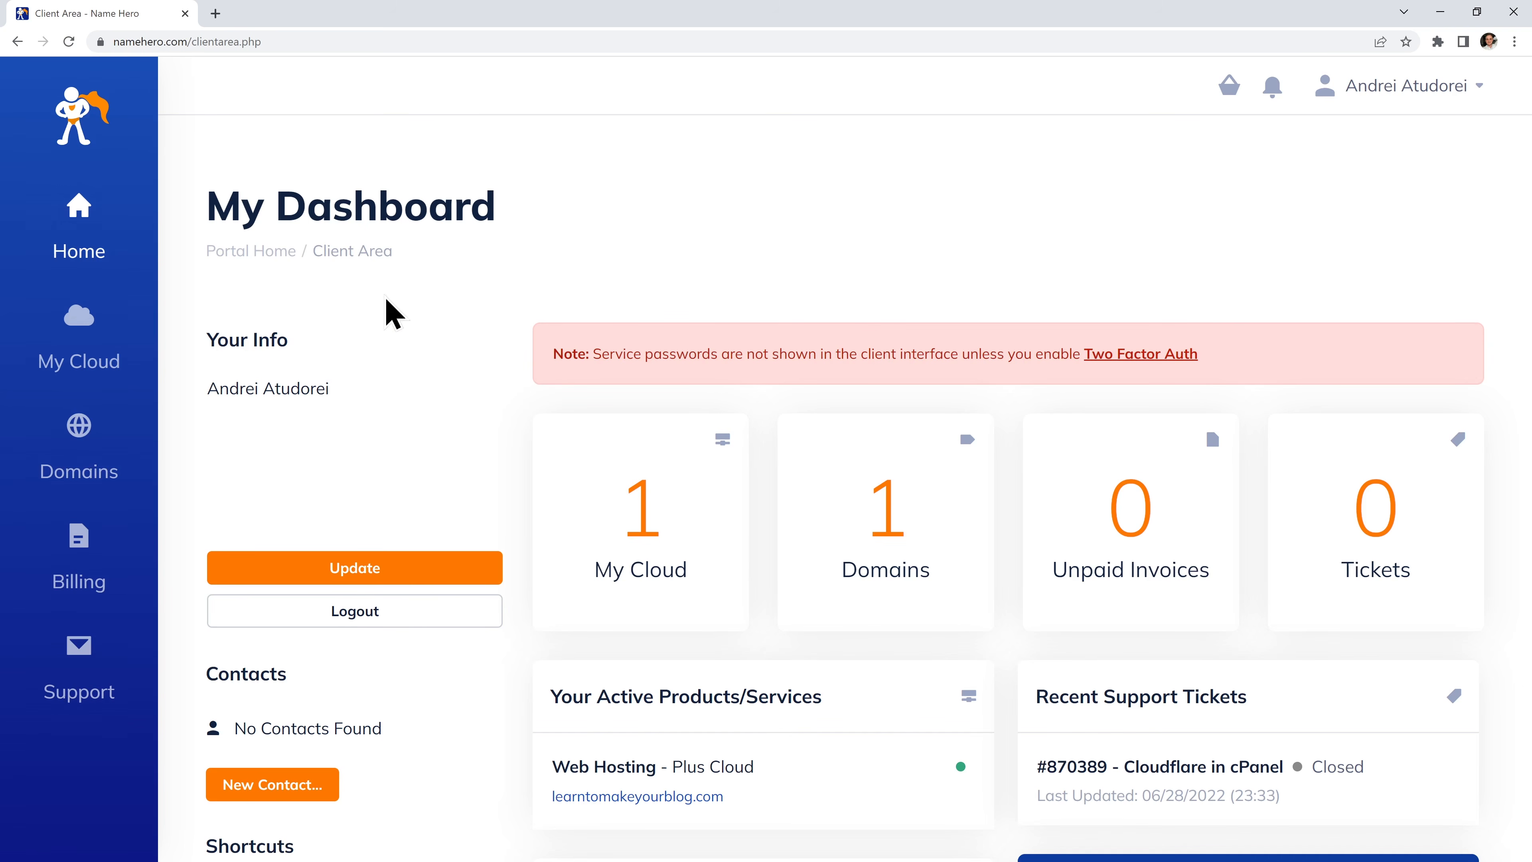
Launch cPanel for the Web Hosting - Plus Cloud service under My Cloud
{"action": "left_click", "coordinate": [85, 355]}
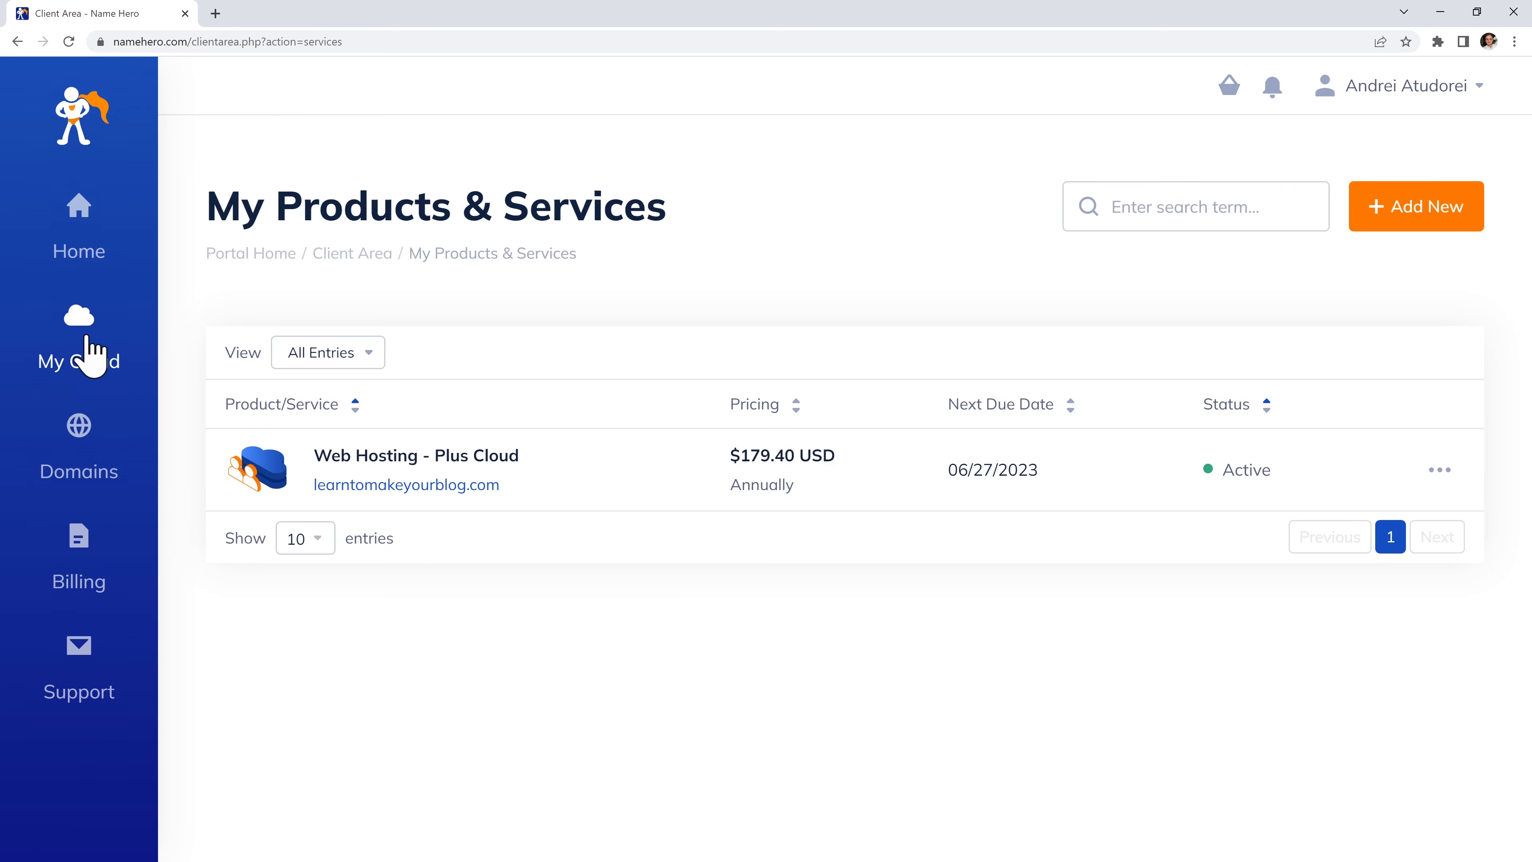
{"action": "left_click", "coordinate": [547, 498]}
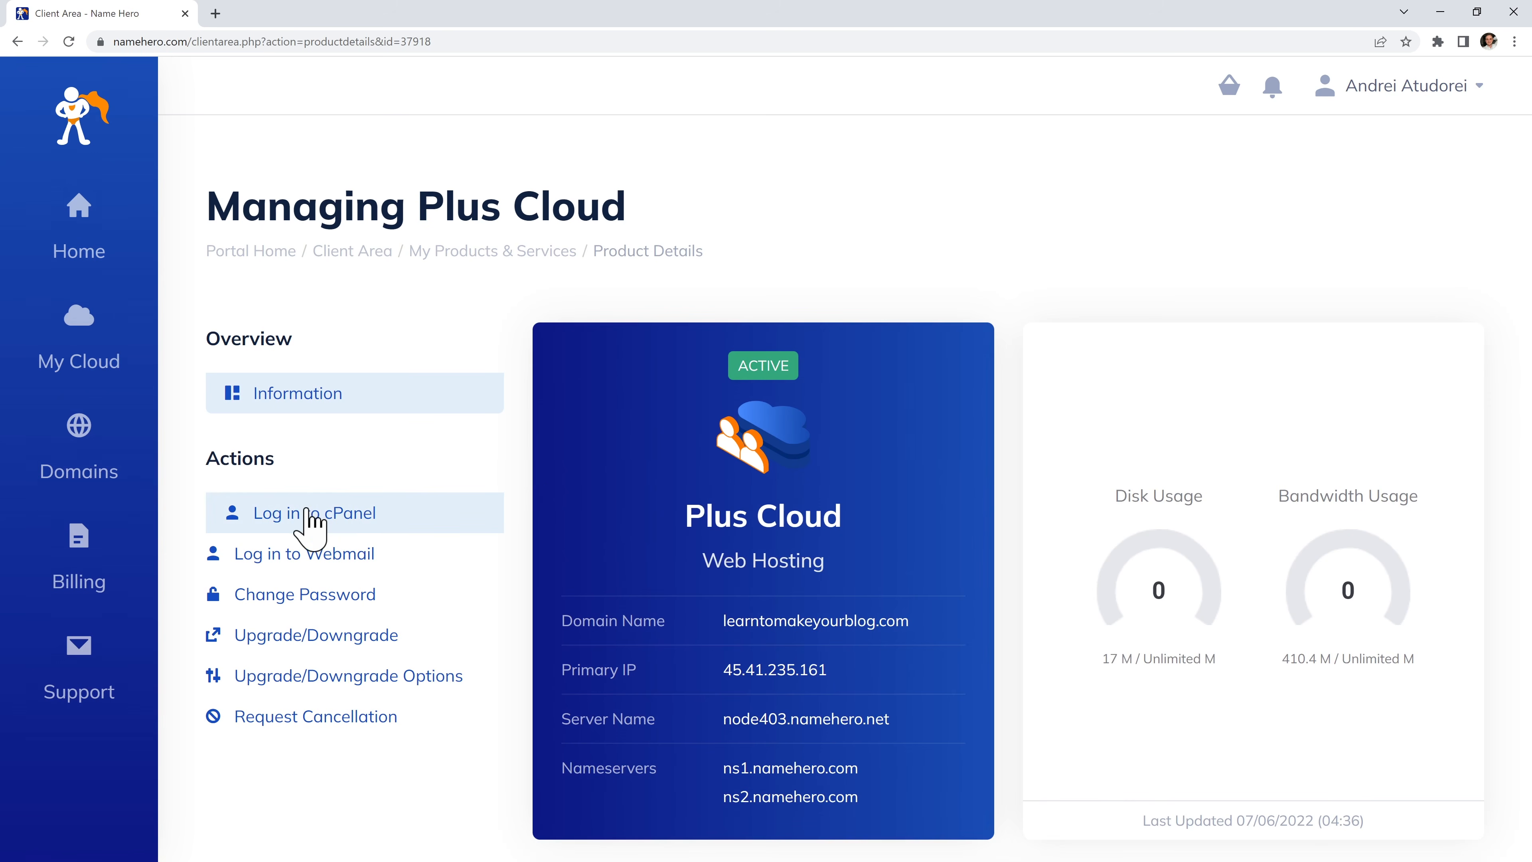
{"action": "left_click", "coordinate": [316, 513]}
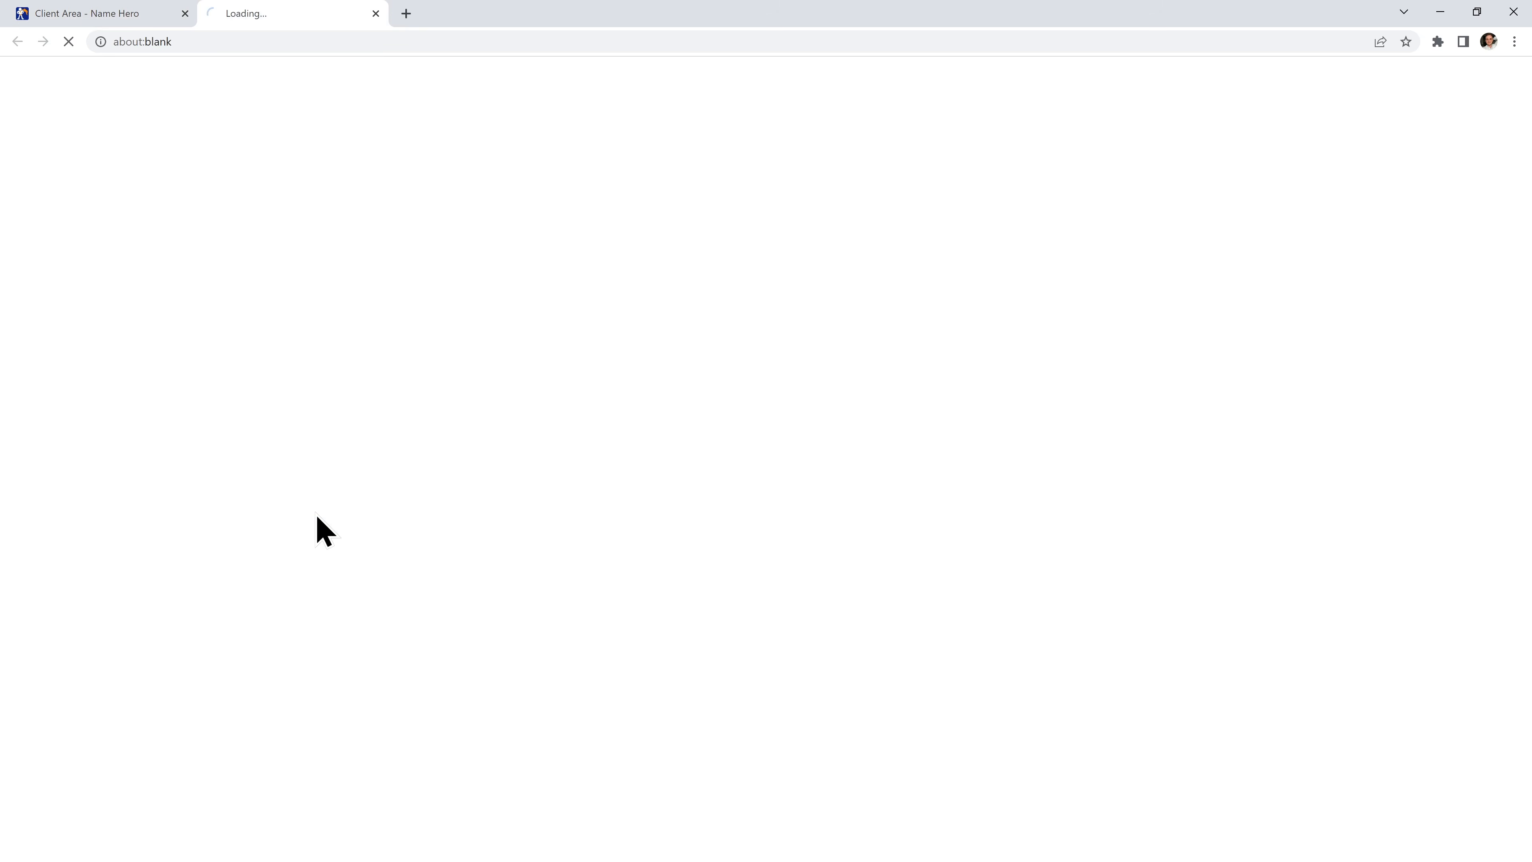
In Select PHP Version's options, raise post_max_size to 128M
{"action": "scroll", "coordinate": [942, 477], "scroll_direction": "down", "scroll_amount": 4}
{"action": "scroll", "coordinate": [943, 488], "scroll_direction": "down", "scroll_amount": 15}
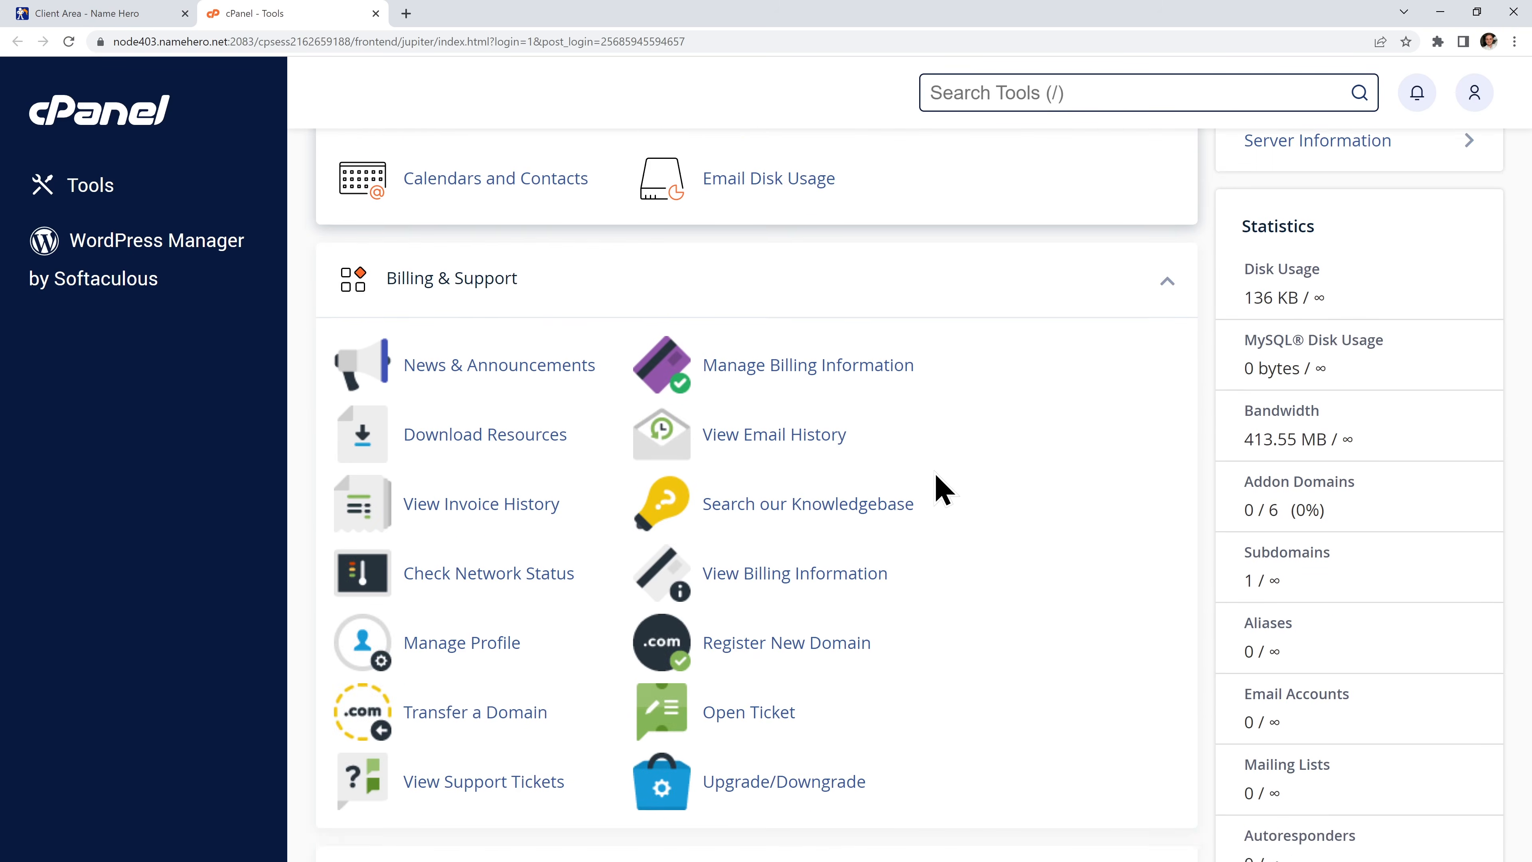
{"action": "scroll", "coordinate": [943, 489], "scroll_direction": "down", "scroll_amount": 15}
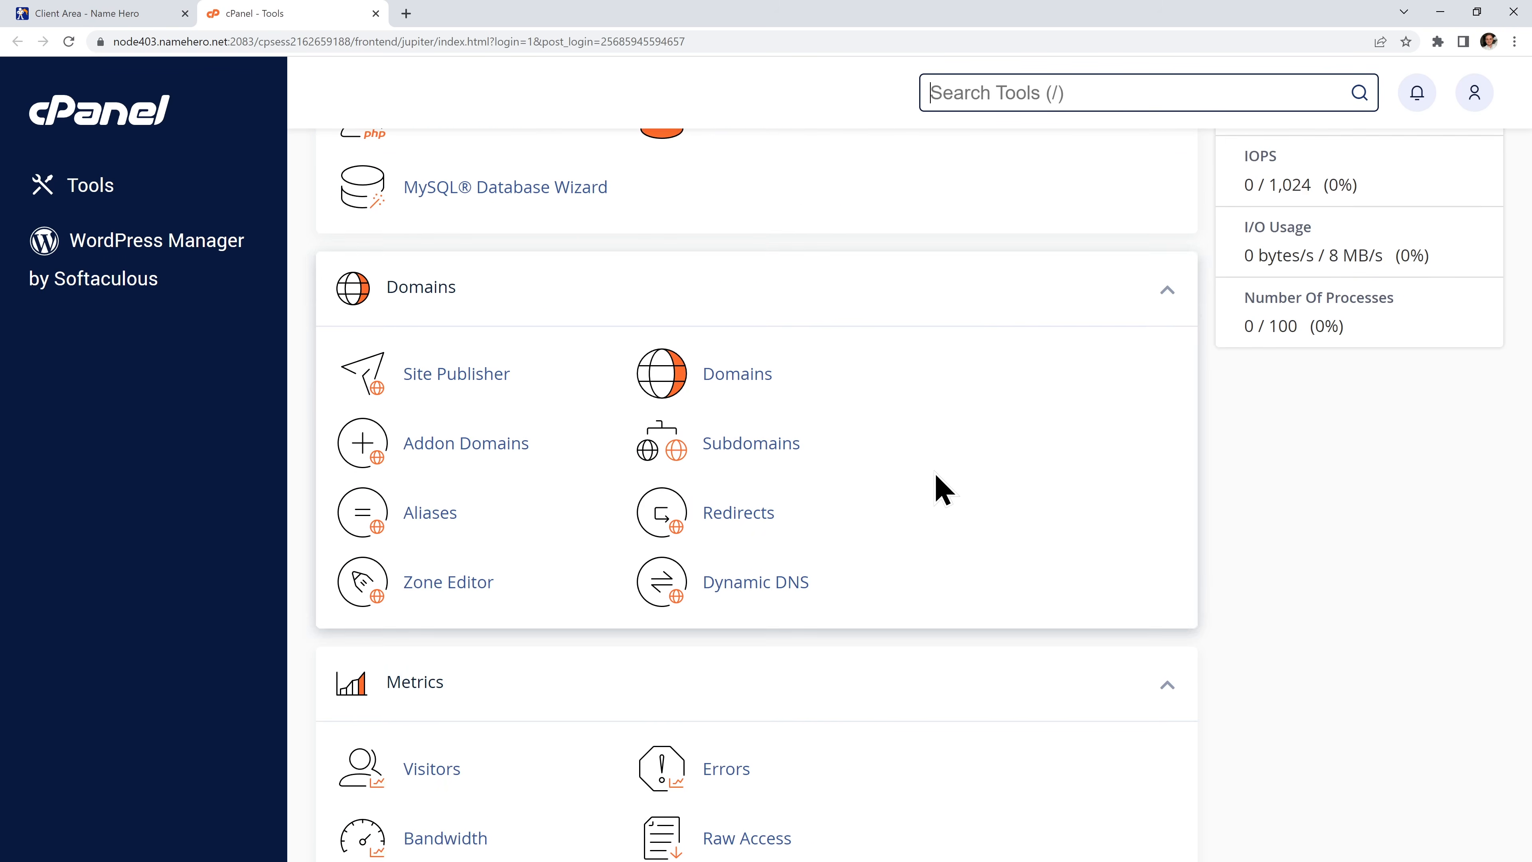
{"action": "scroll", "coordinate": [942, 489], "scroll_direction": "down", "scroll_amount": 5}
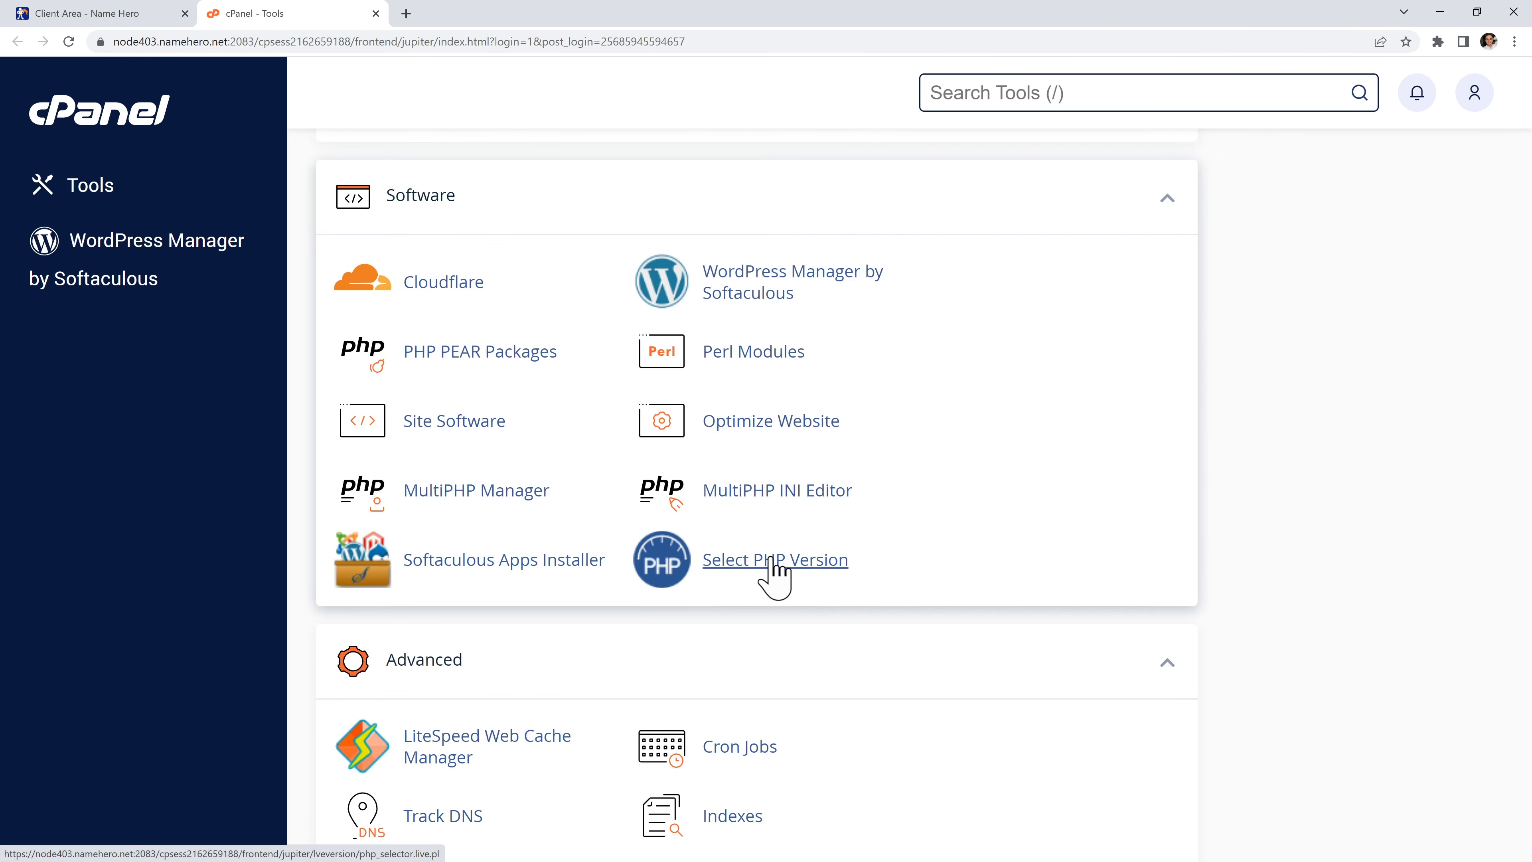
{"action": "left_click", "coordinate": [770, 561]}
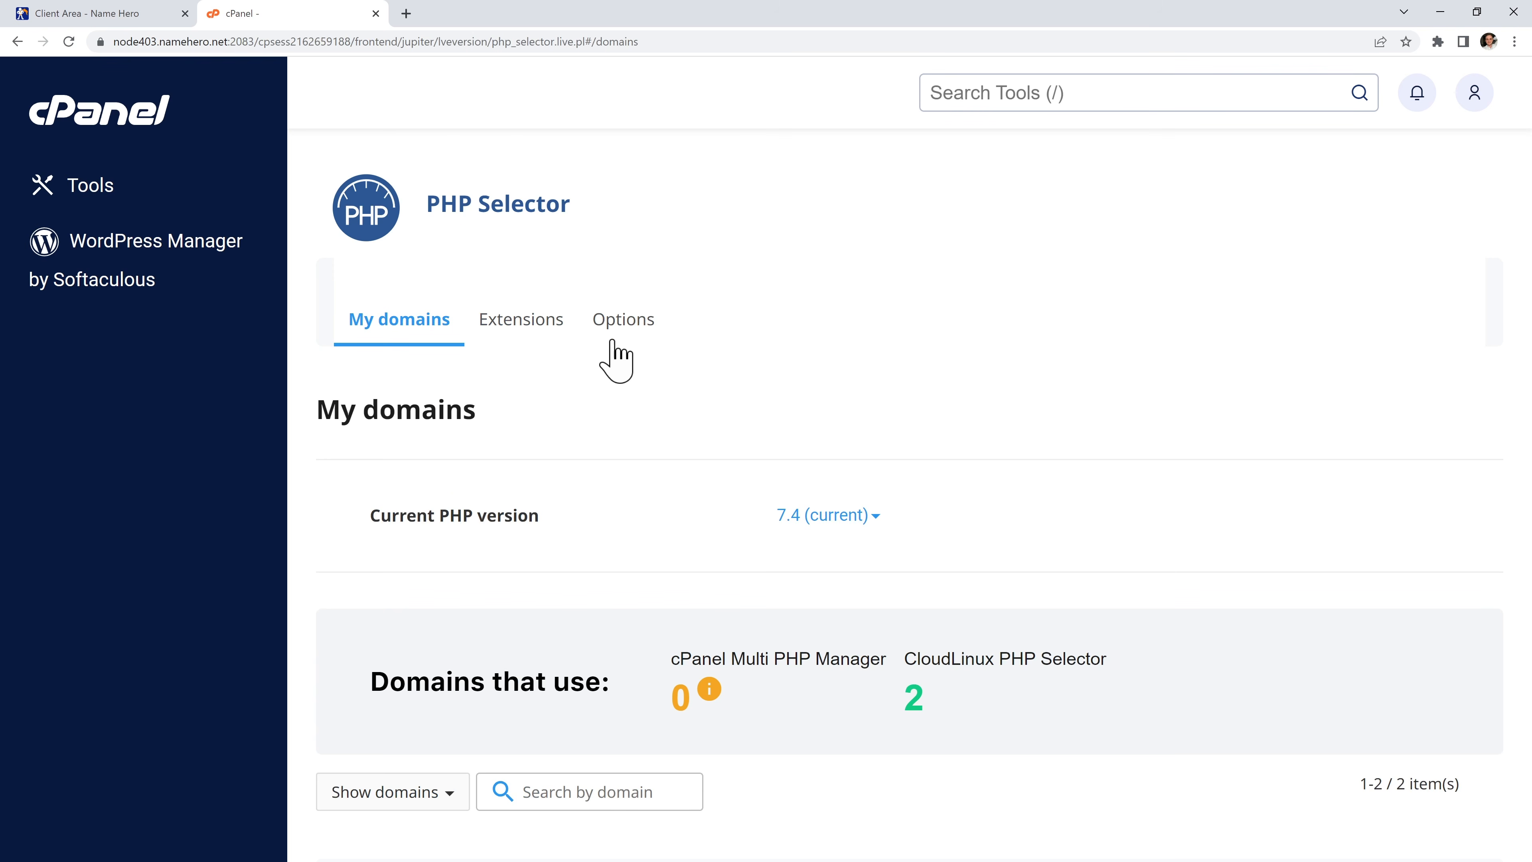
{"action": "left_click", "coordinate": [619, 322]}
{"action": "scroll", "coordinate": [637, 468], "scroll_direction": "down", "scroll_amount": 7}
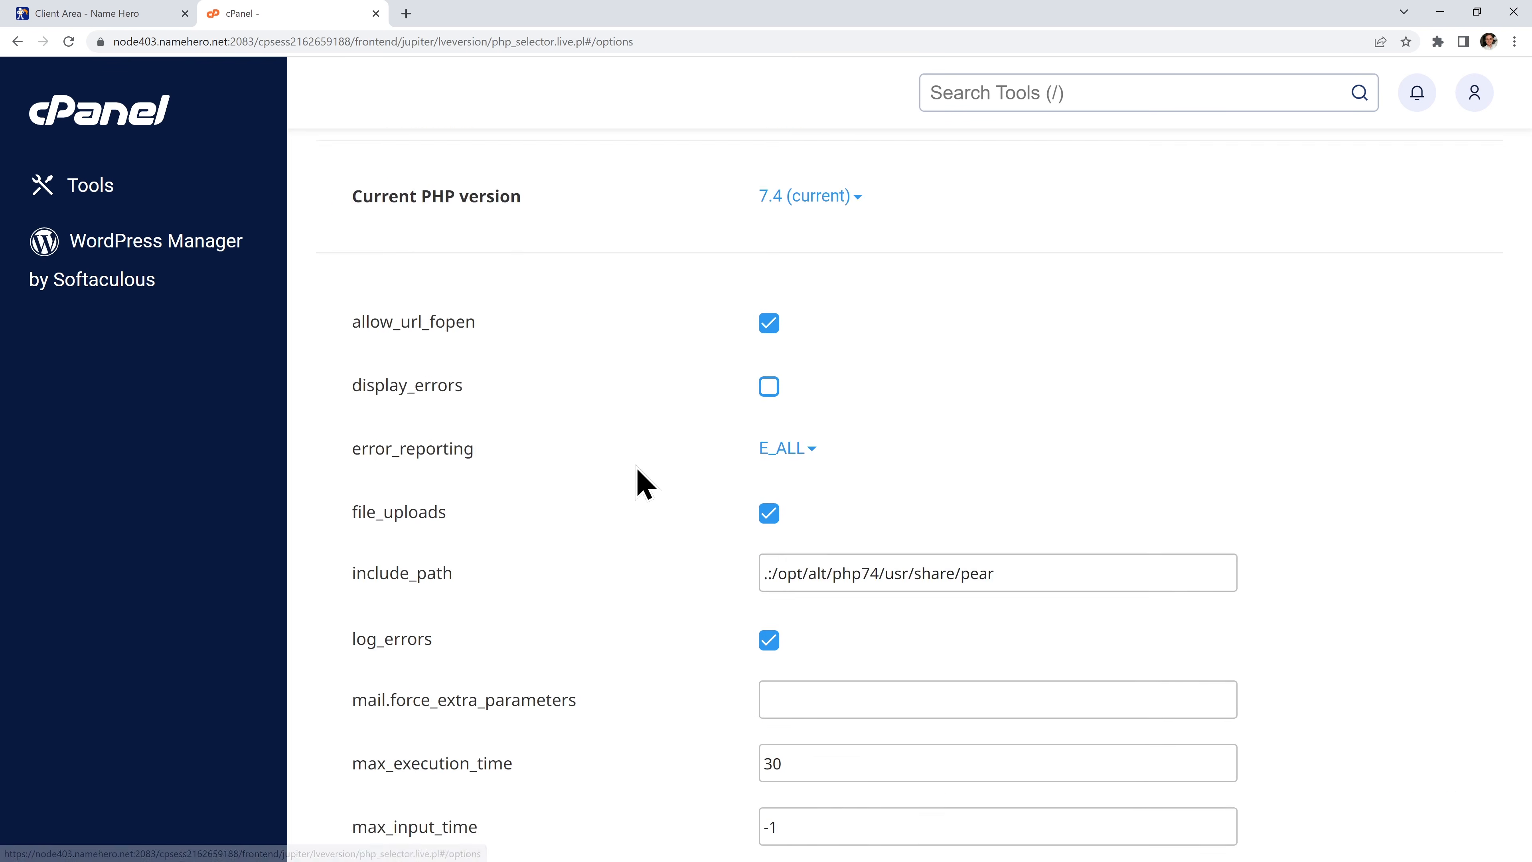
{"action": "scroll", "coordinate": [636, 467], "scroll_direction": "down", "scroll_amount": 4}
{"action": "mouse_move", "coordinate": [413, 526]}
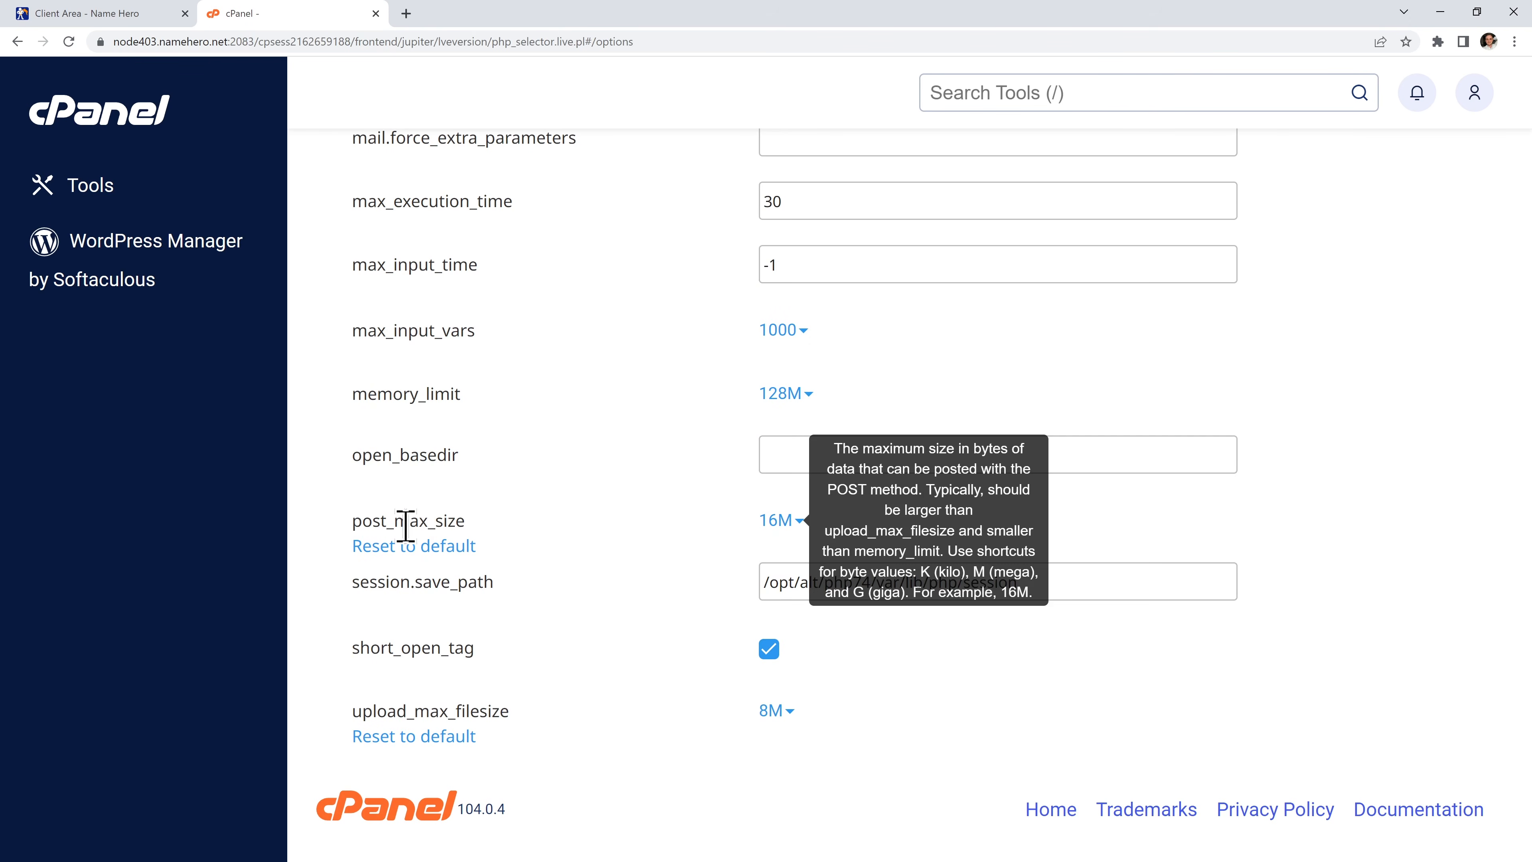
{"action": "left_click", "coordinate": [780, 520]}
{"action": "scroll", "coordinate": [893, 640], "scroll_direction": "down", "scroll_amount": 1}
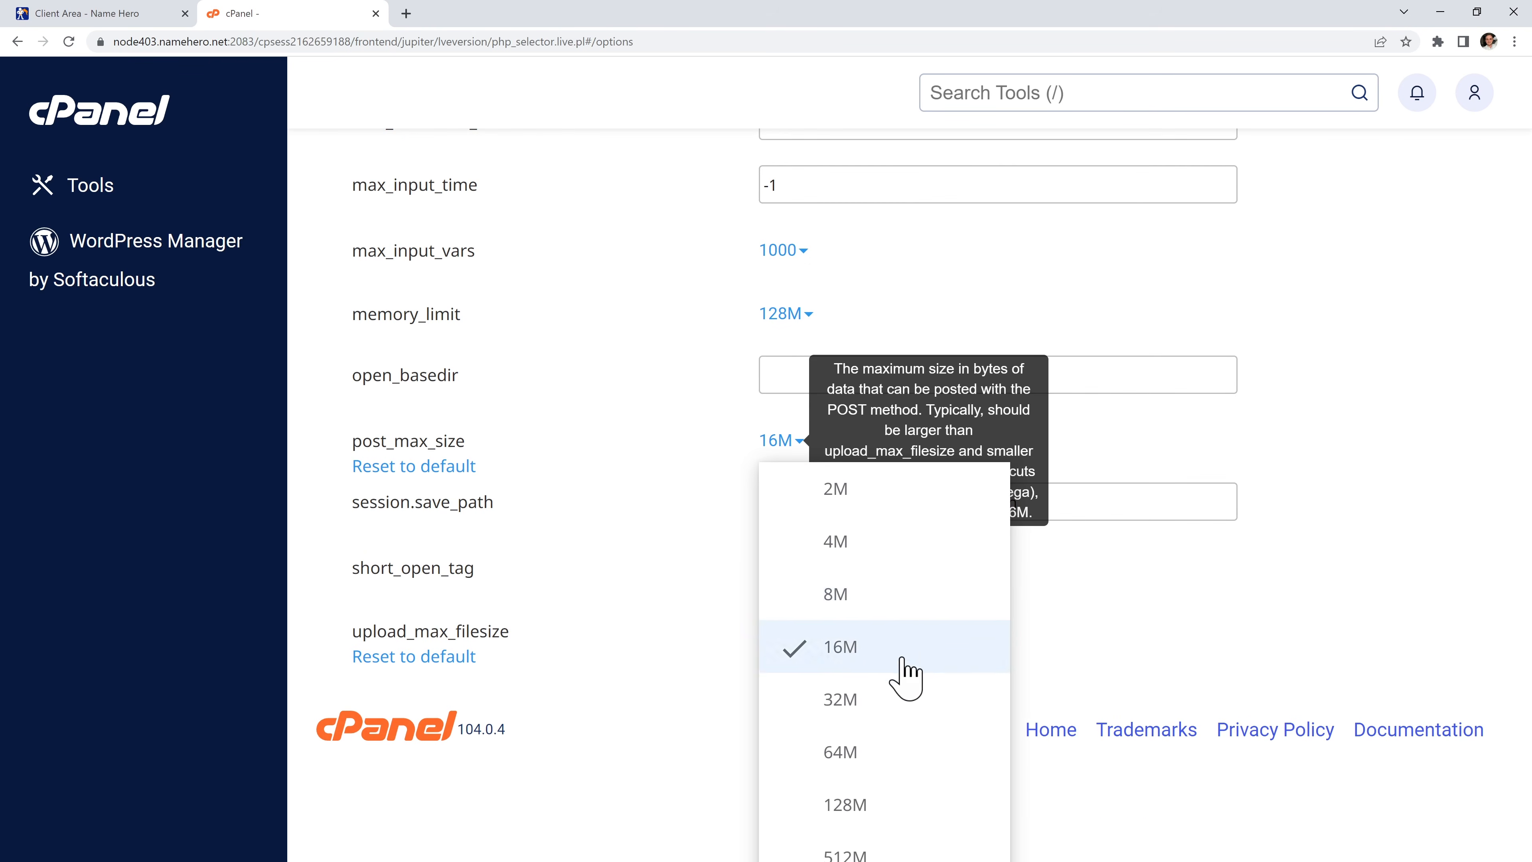
{"action": "left_click", "coordinate": [872, 810]}
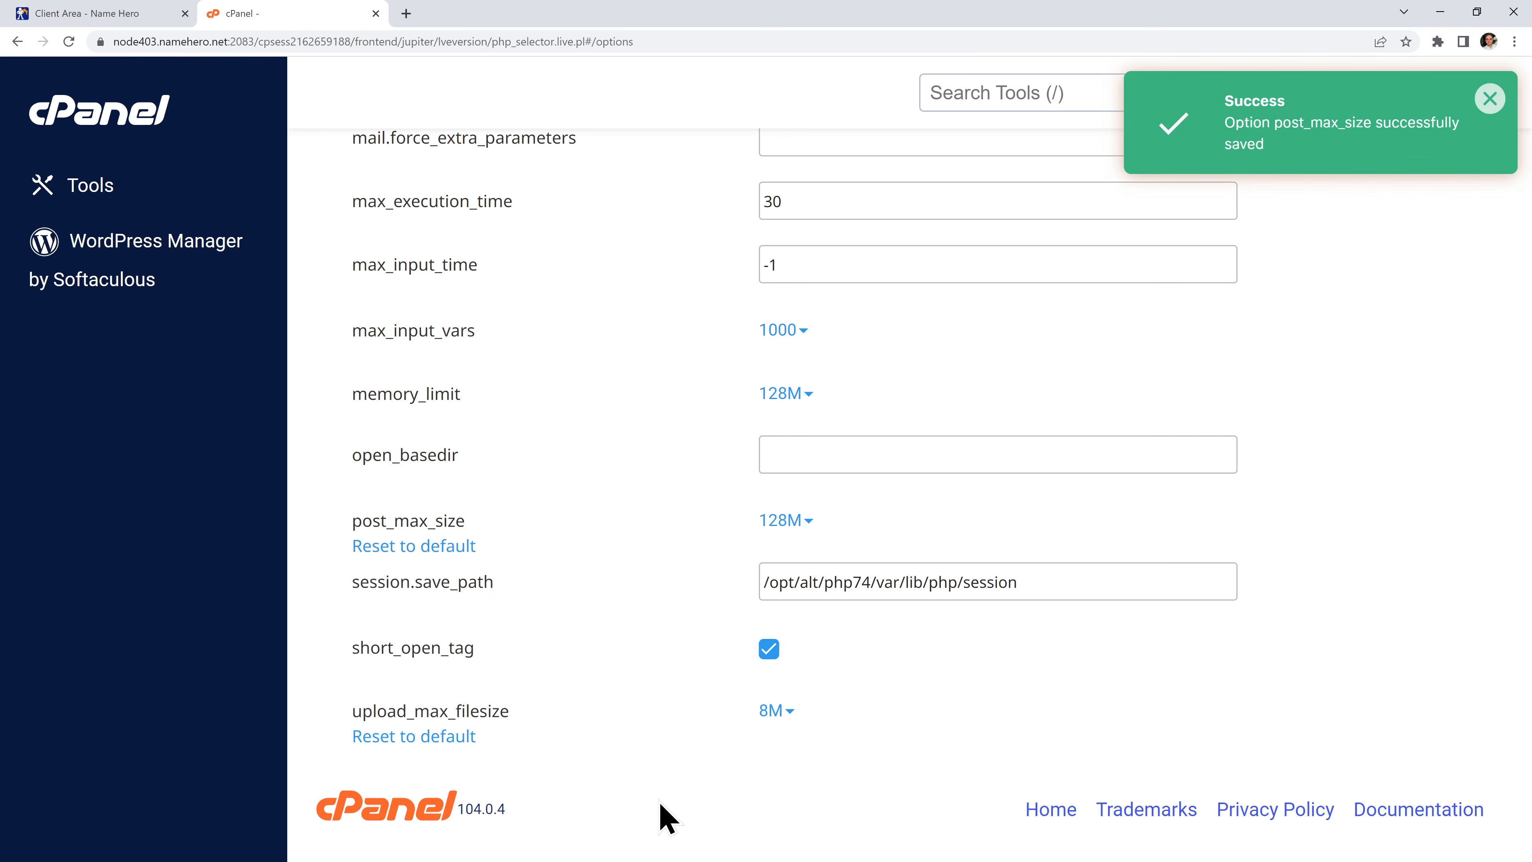
Raise upload_max_filesize to 128M and start a new WordPress install in Softaculous
{"action": "mouse_move", "coordinate": [400, 706]}
{"action": "left_click", "coordinate": [772, 712]}
{"action": "scroll", "coordinate": [837, 760], "scroll_direction": "down", "scroll_amount": 3}
{"action": "scroll", "coordinate": [917, 739], "scroll_direction": "down", "scroll_amount": 1}
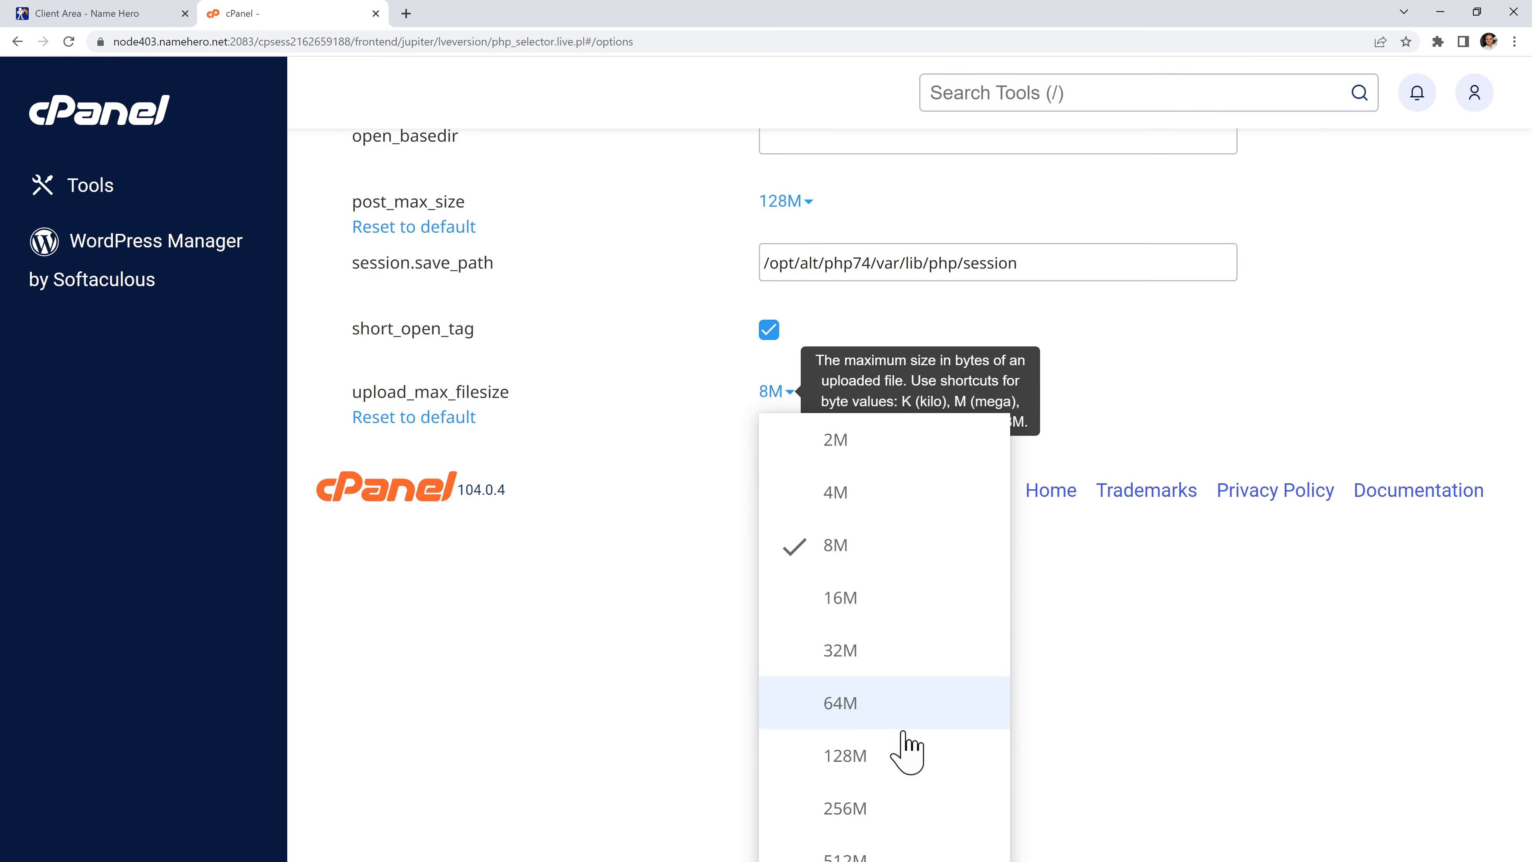
{"action": "left_click", "coordinate": [899, 754]}
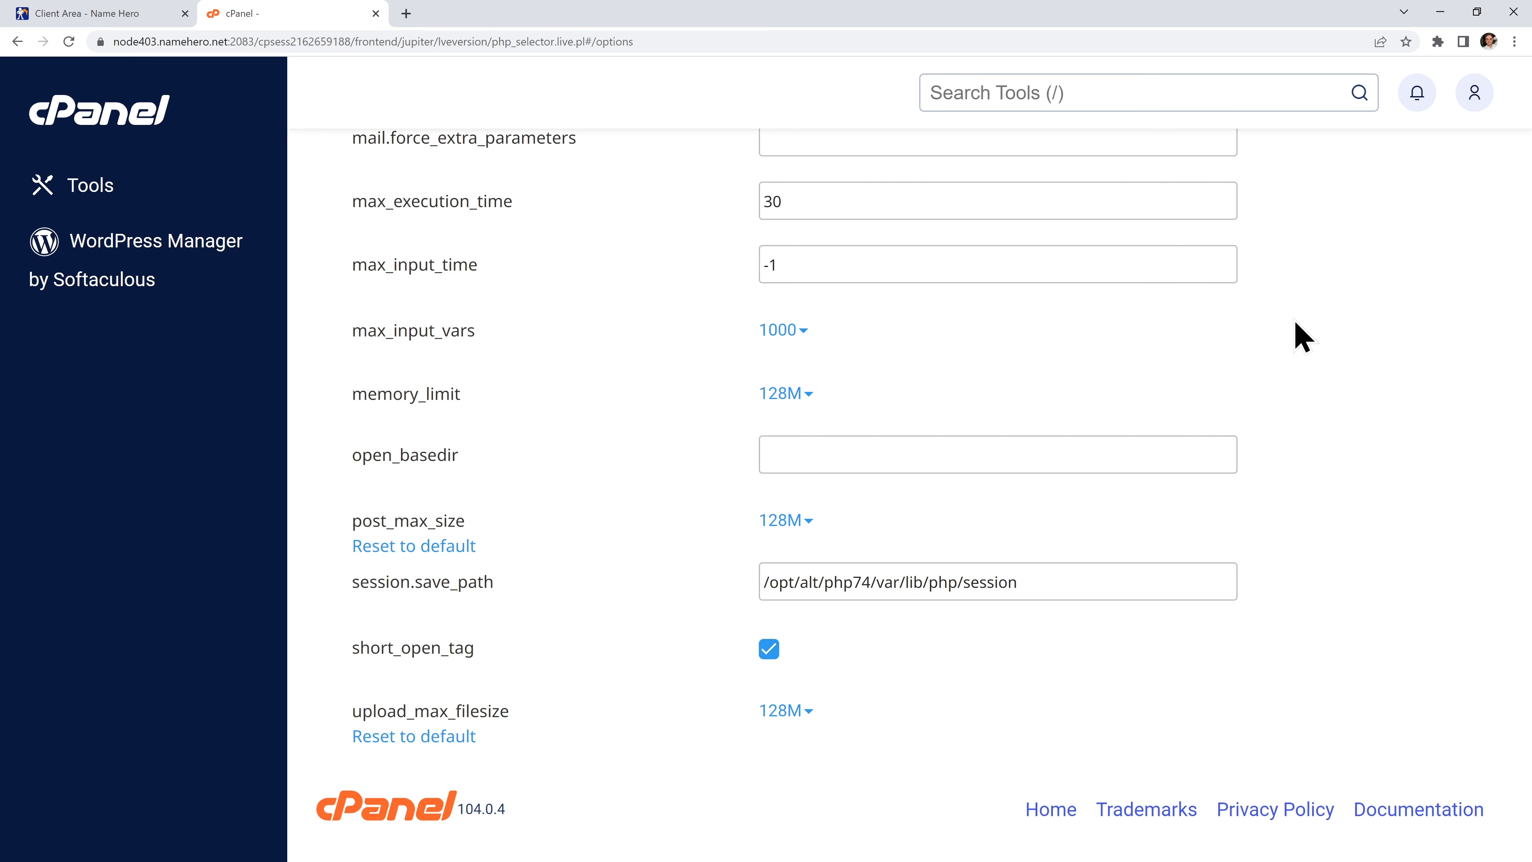
{"action": "left_click", "coordinate": [148, 248]}
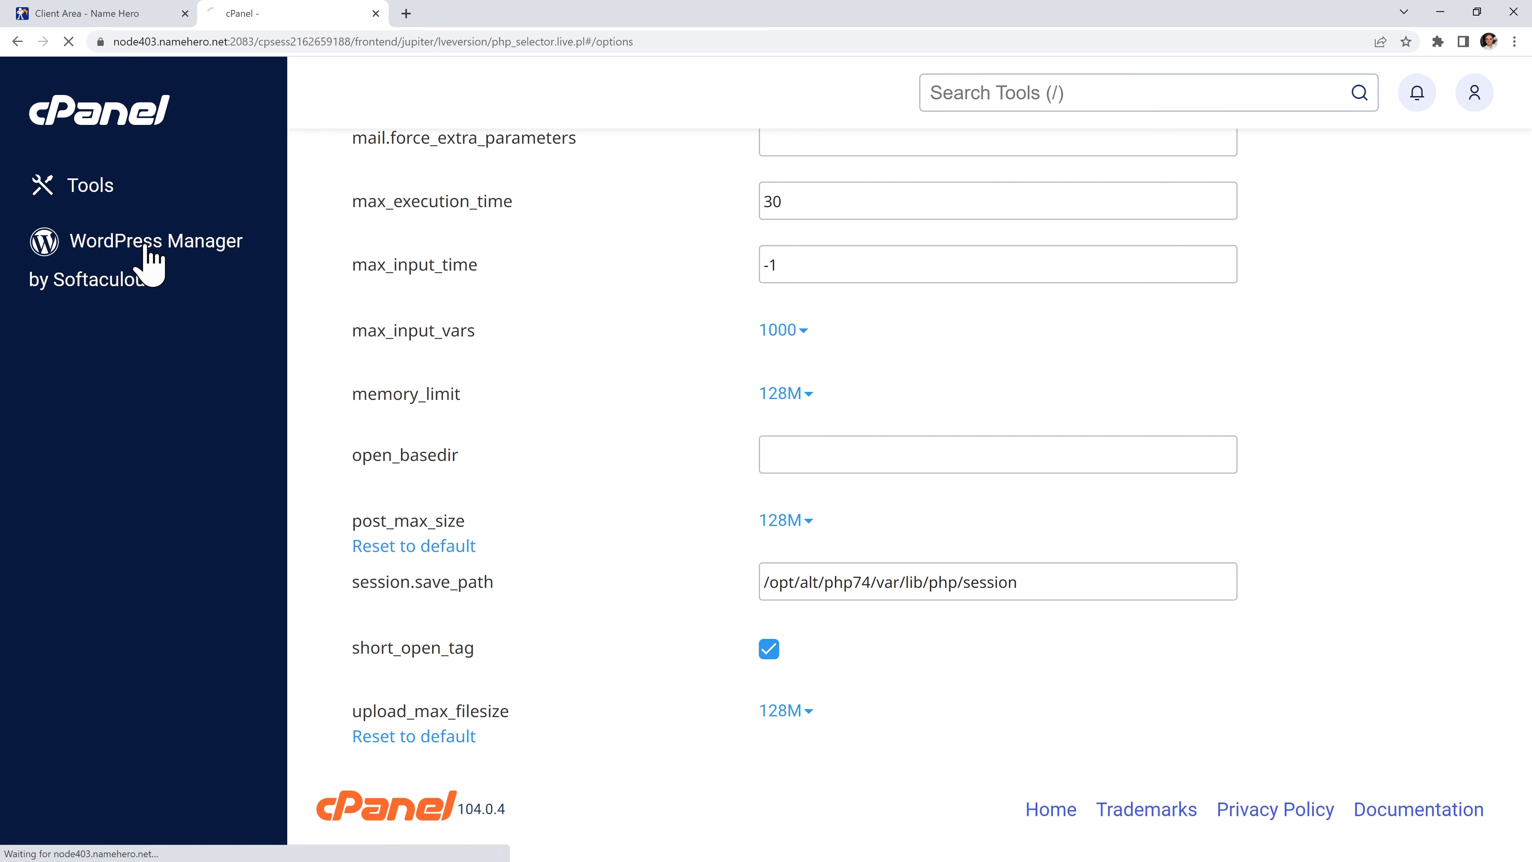
{"action": "left_click", "coordinate": [383, 459]}
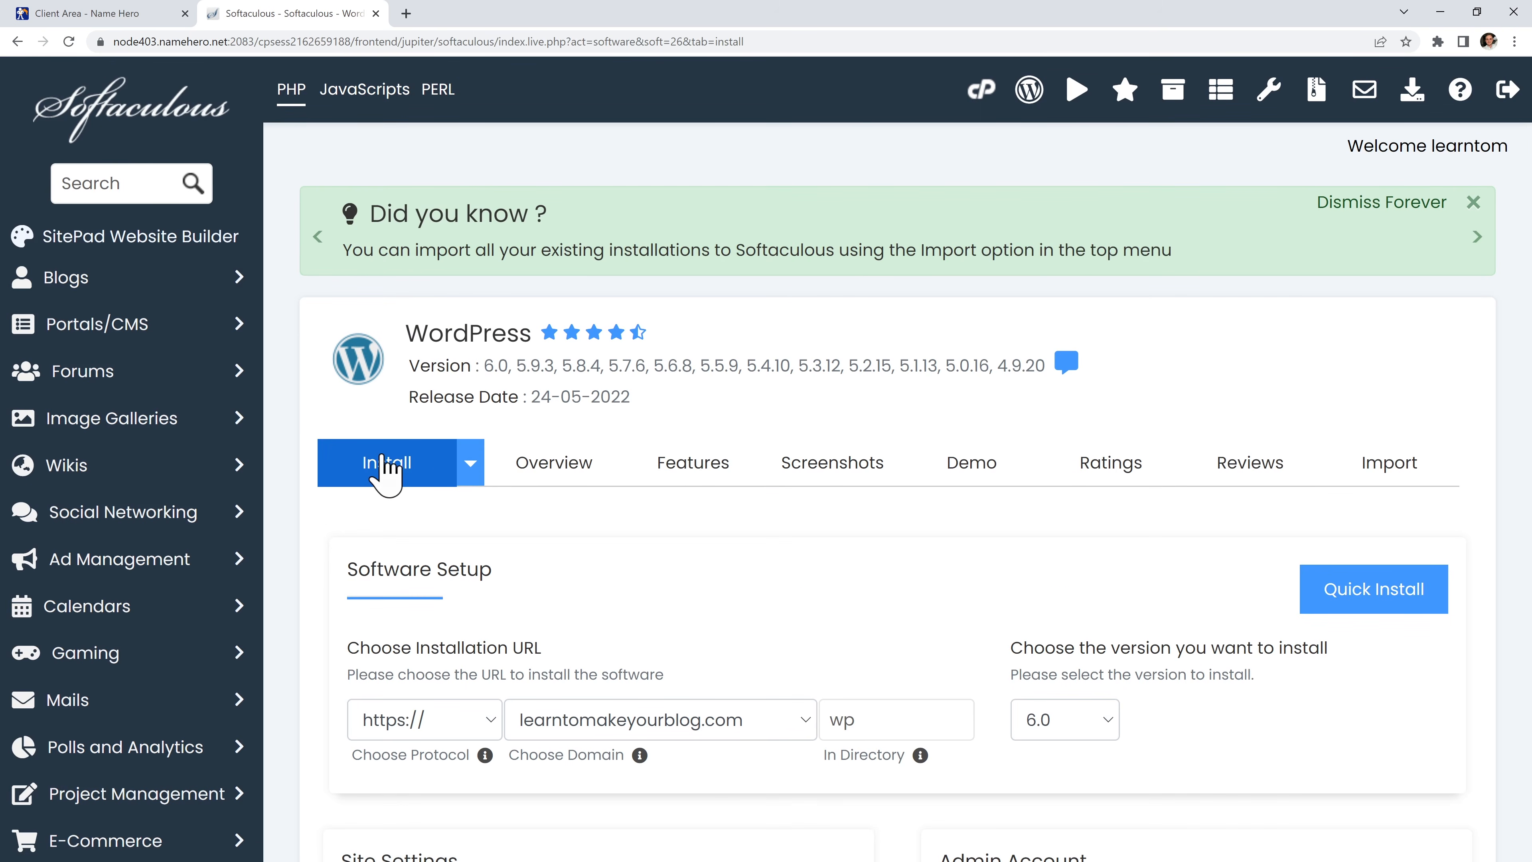
Clear the default wp install directory so WordPress installs at the domain root
{"action": "scroll", "coordinate": [869, 561], "scroll_direction": "down", "scroll_amount": 4}
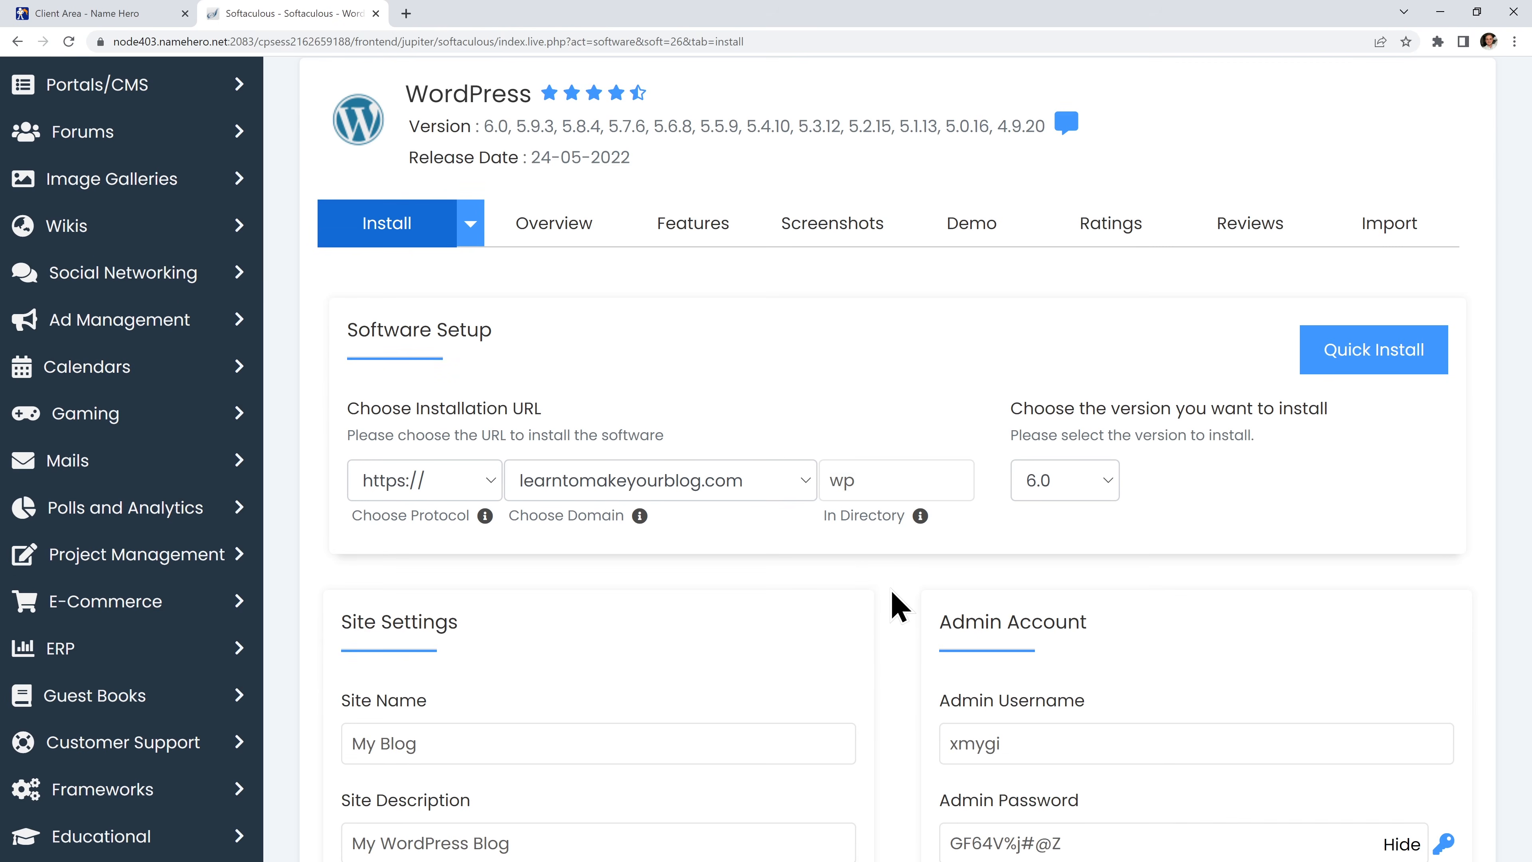
{"action": "scroll", "coordinate": [880, 577], "scroll_direction": "down", "scroll_amount": 1}
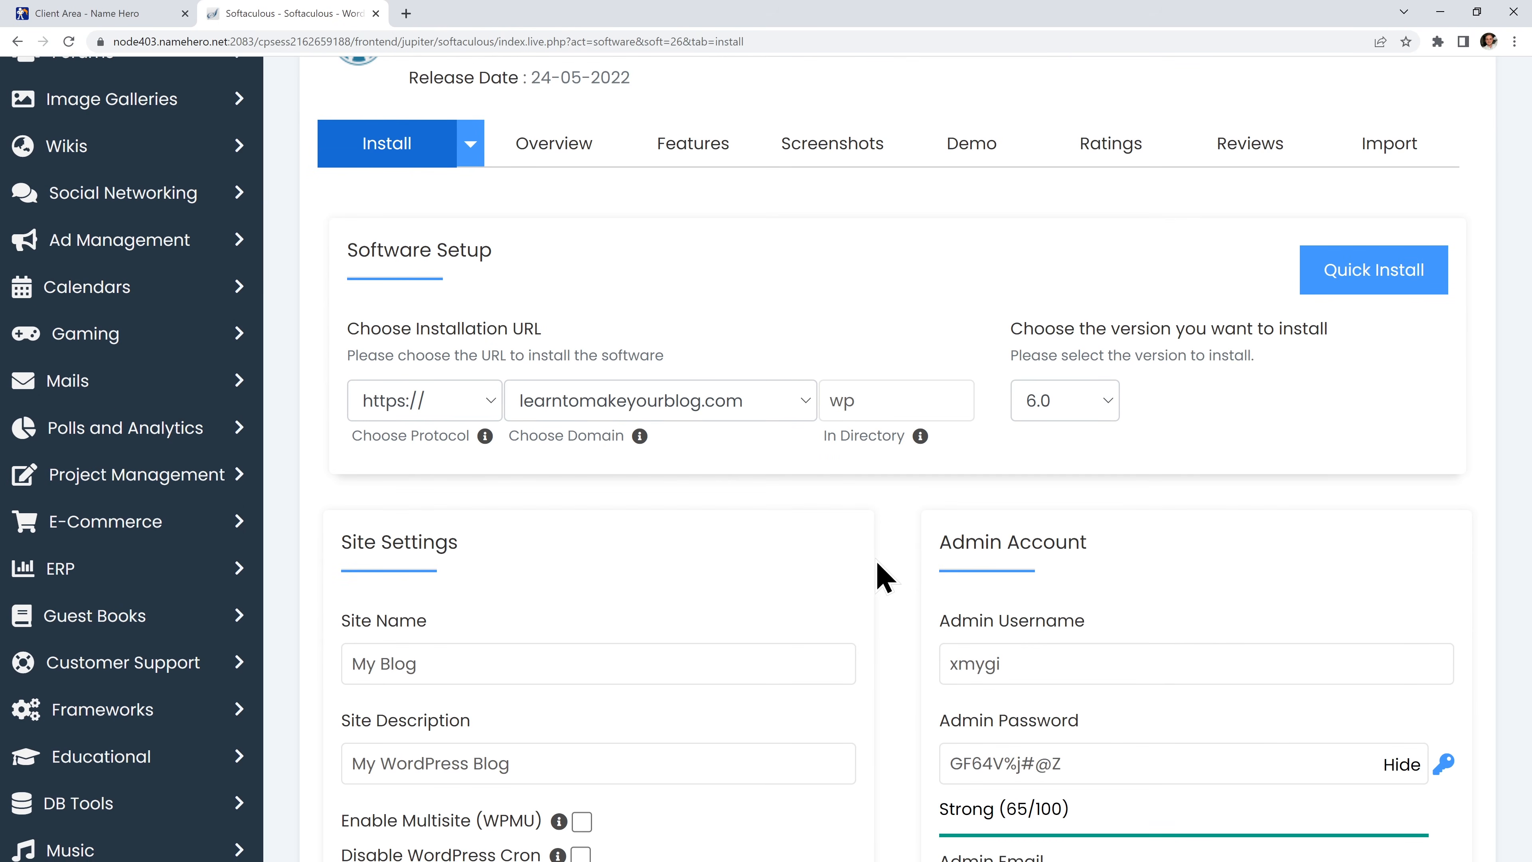
{"action": "left_click_drag", "start_coordinate": [865, 405], "coordinate": [826, 410]}
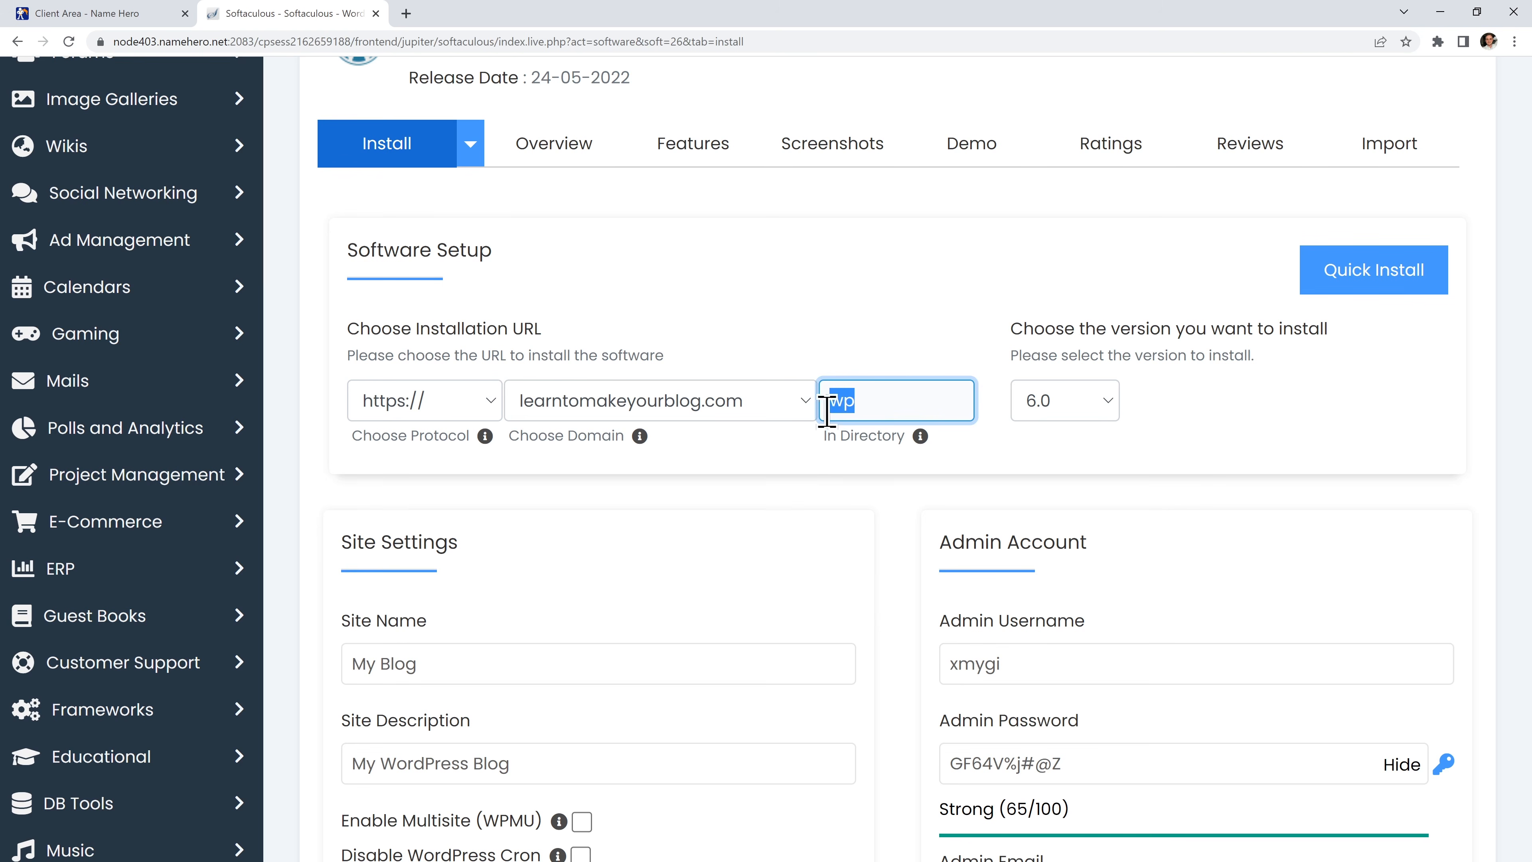
{"action": "key", "text": "BackSpace"}
{"action": "left_click", "coordinate": [864, 480]}
Set the admin username, paste a stronger admin password, and enter the admin email address
{"action": "scroll", "coordinate": [864, 480], "scroll_direction": "down", "scroll_amount": 3}
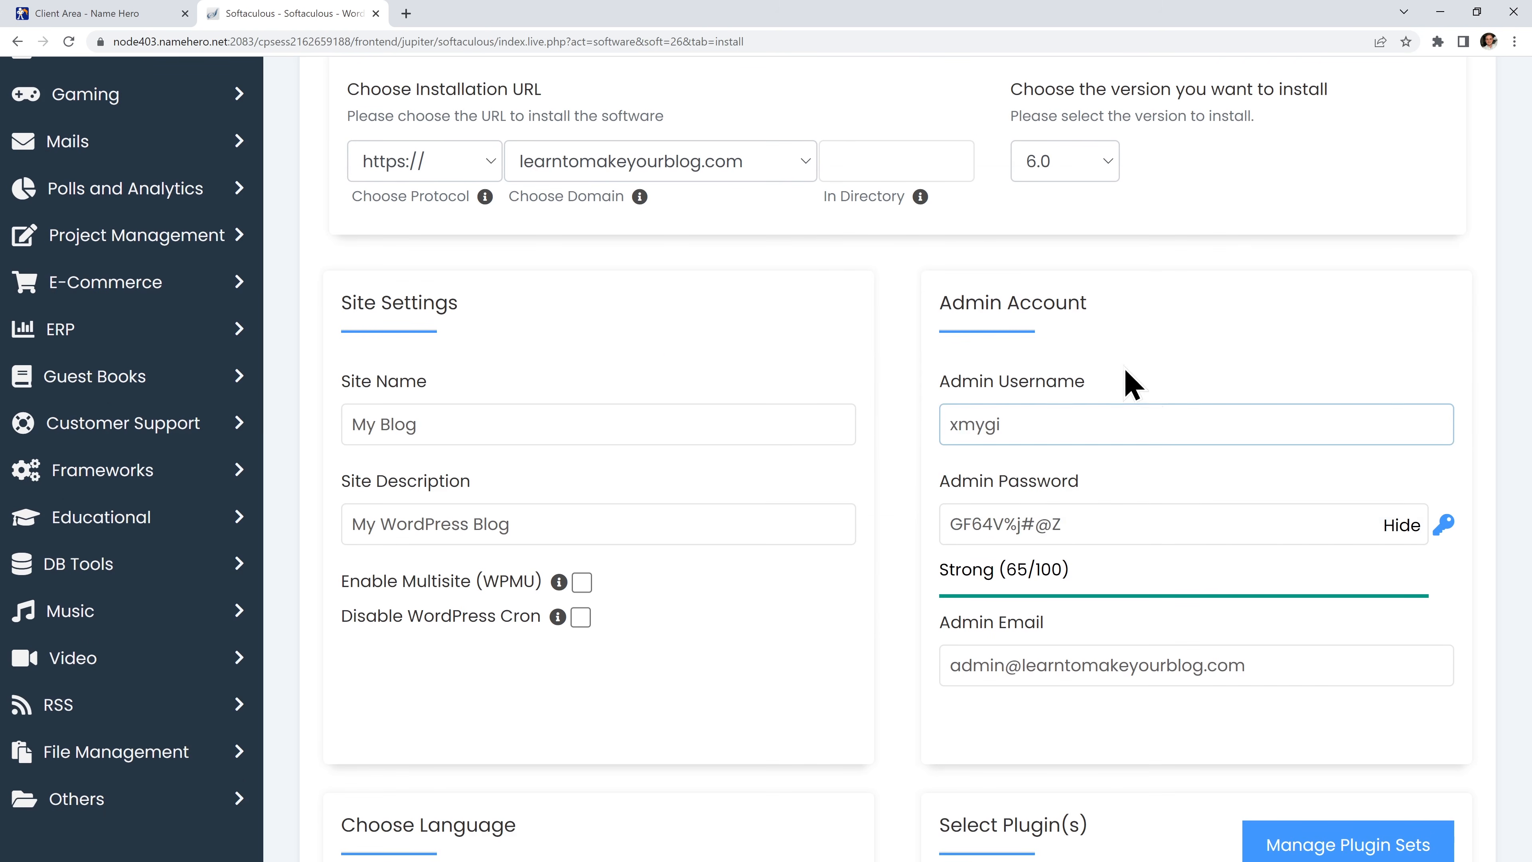
{"action": "double_click", "coordinate": [941, 433]}
{"action": "type", "text": "andrei"}
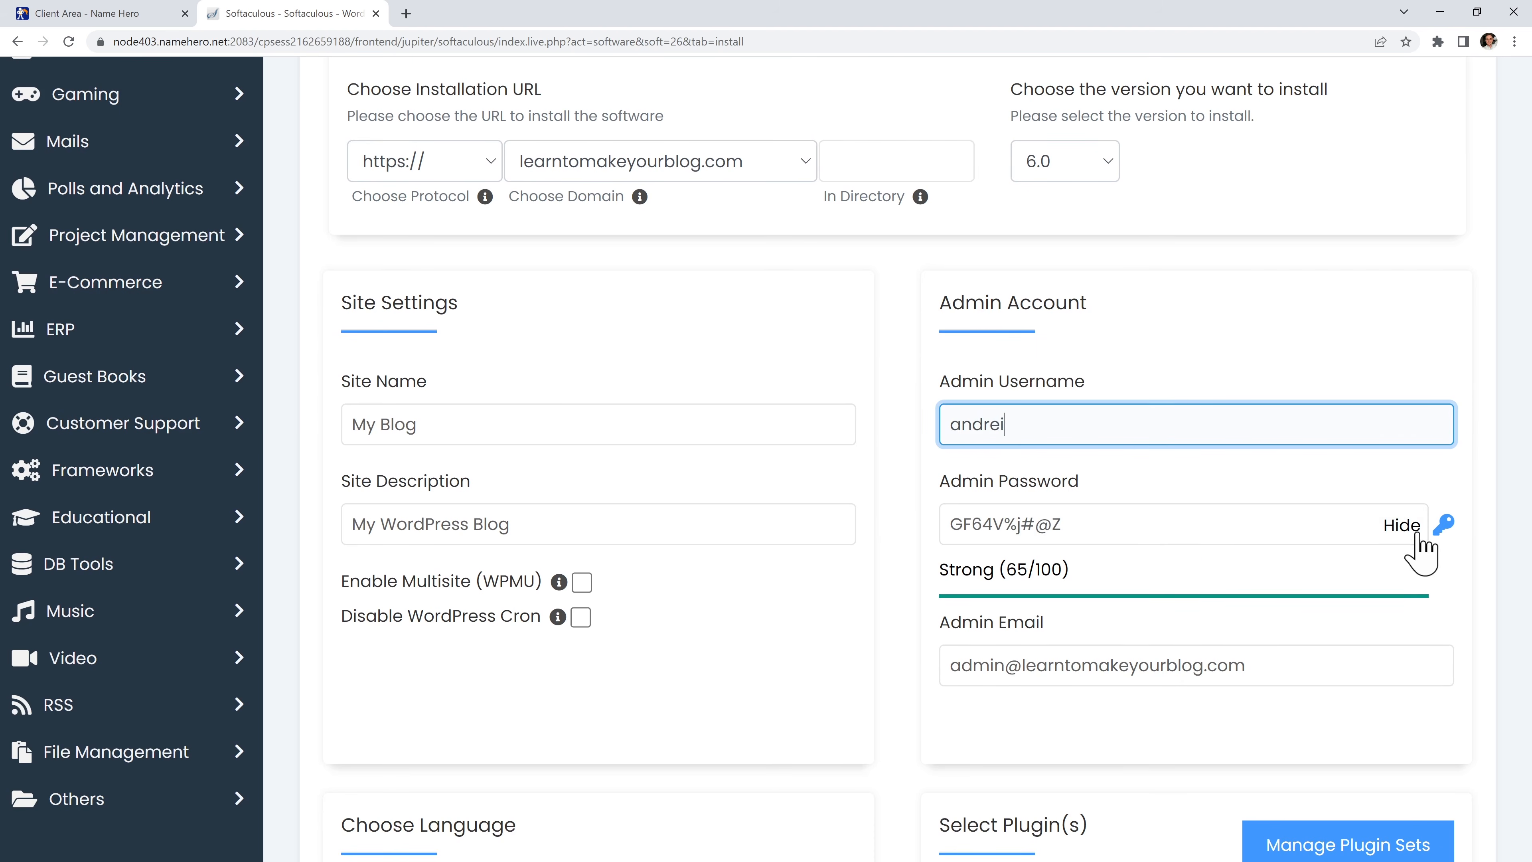
{"action": "key", "text": "Tab"}
{"action": "key", "text": "ctrl+v"}
{"action": "key", "text": "Tab"}
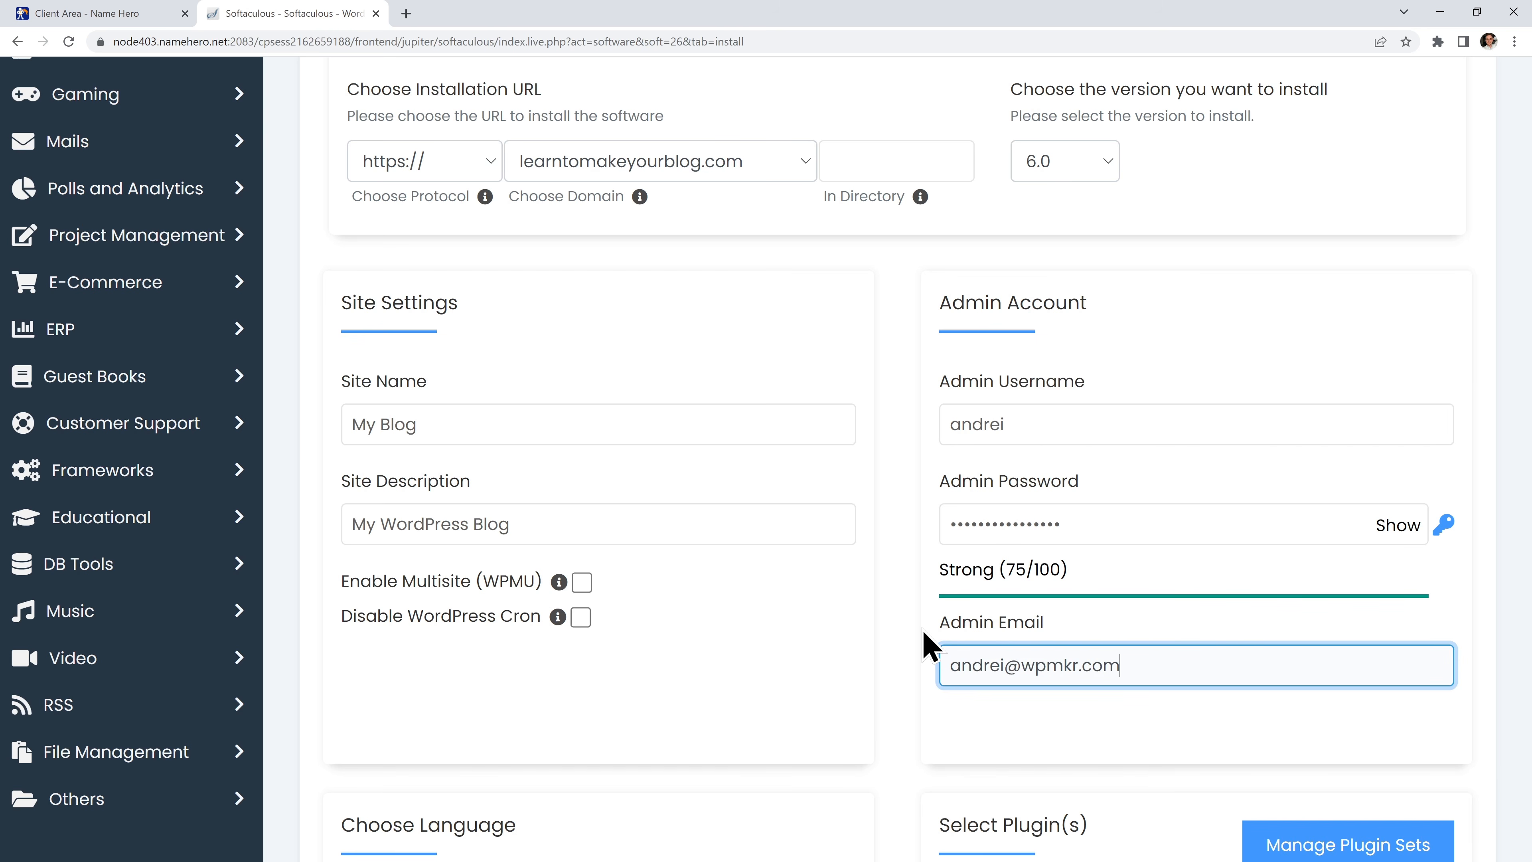
{"action": "left_click", "coordinate": [910, 591]}
Run the WordPress installation from the bottom of the form
{"action": "scroll", "coordinate": [917, 604], "scroll_direction": "down", "scroll_amount": 5}
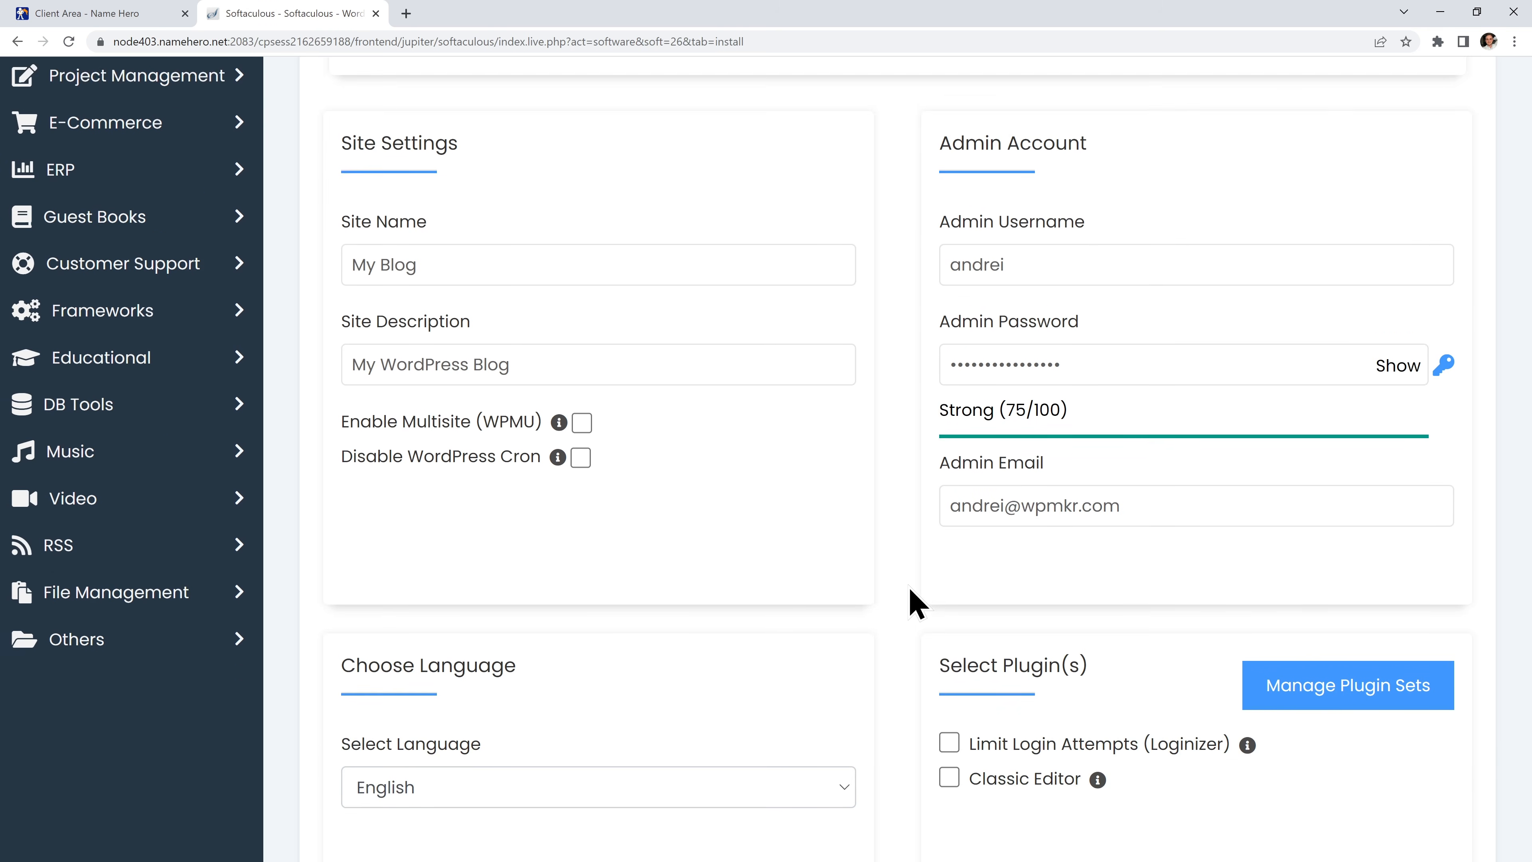
{"action": "scroll", "coordinate": [789, 512], "scroll_direction": "down", "scroll_amount": 8}
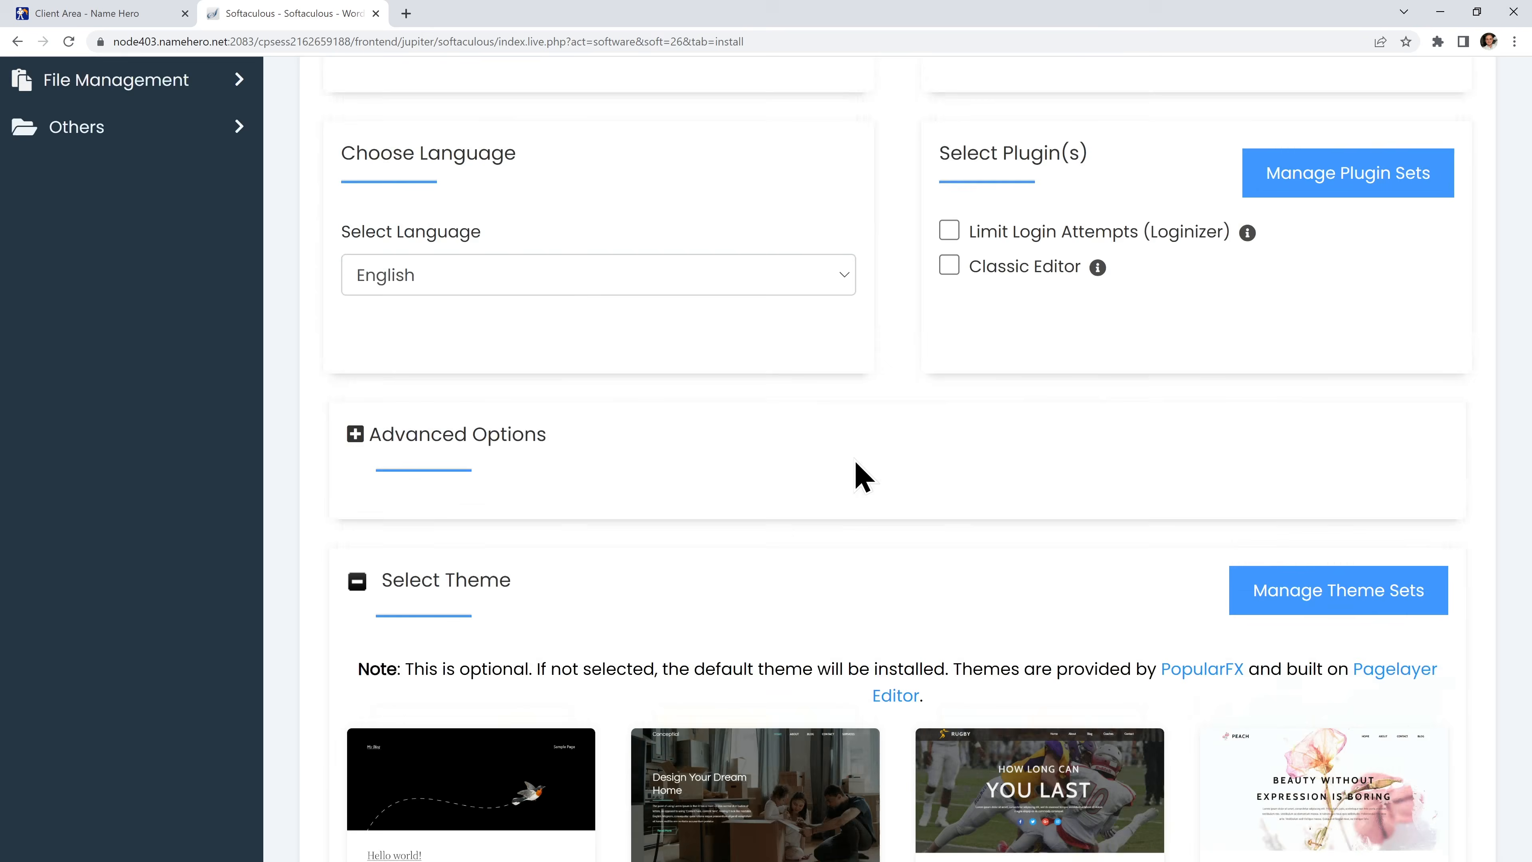
{"action": "scroll", "coordinate": [918, 459], "scroll_direction": "down", "scroll_amount": 5}
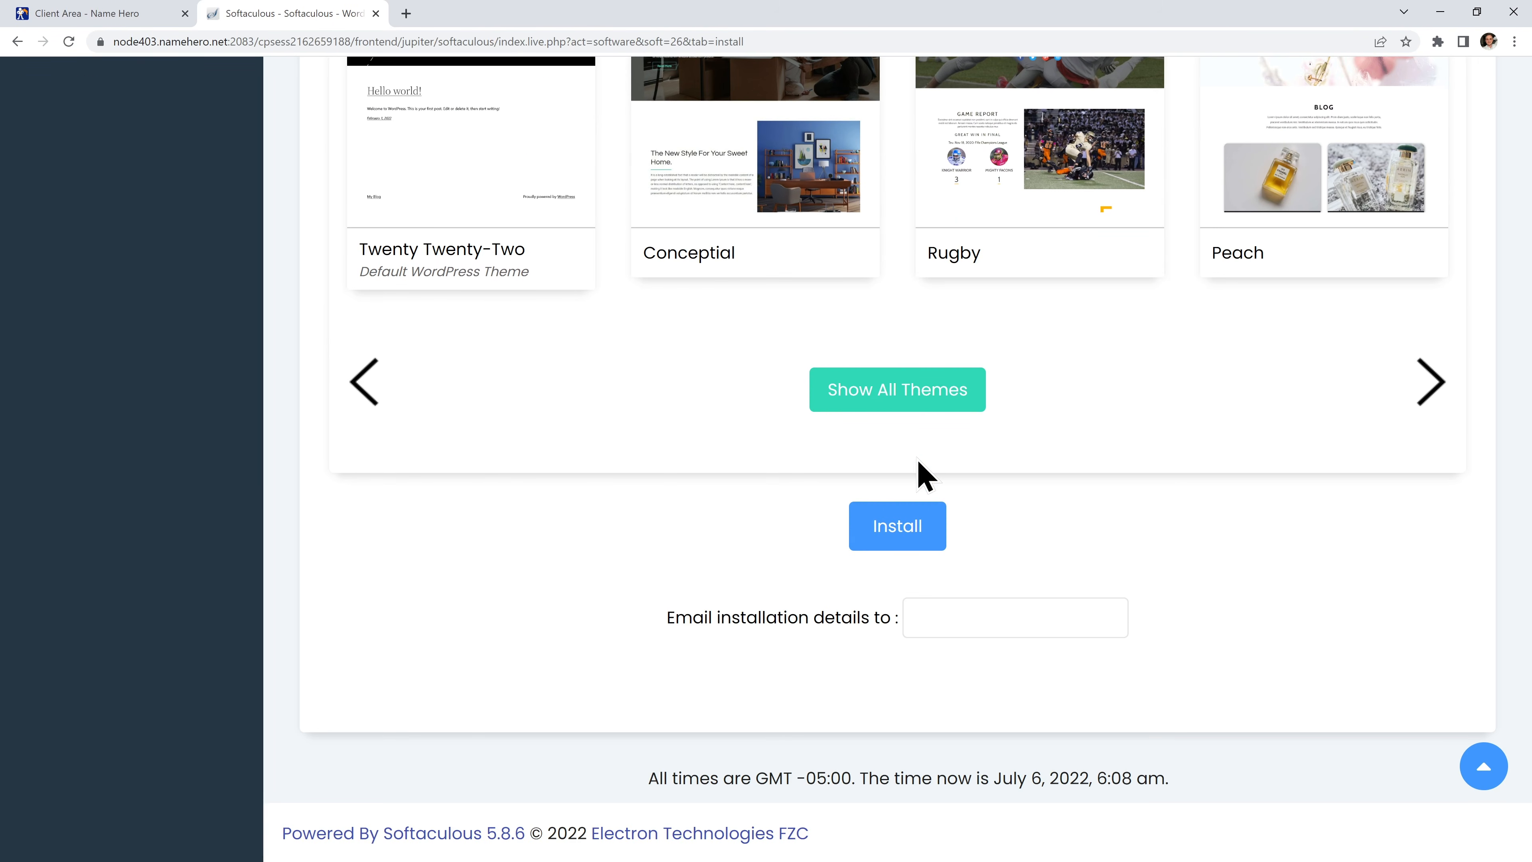
{"action": "left_click", "coordinate": [910, 524]}
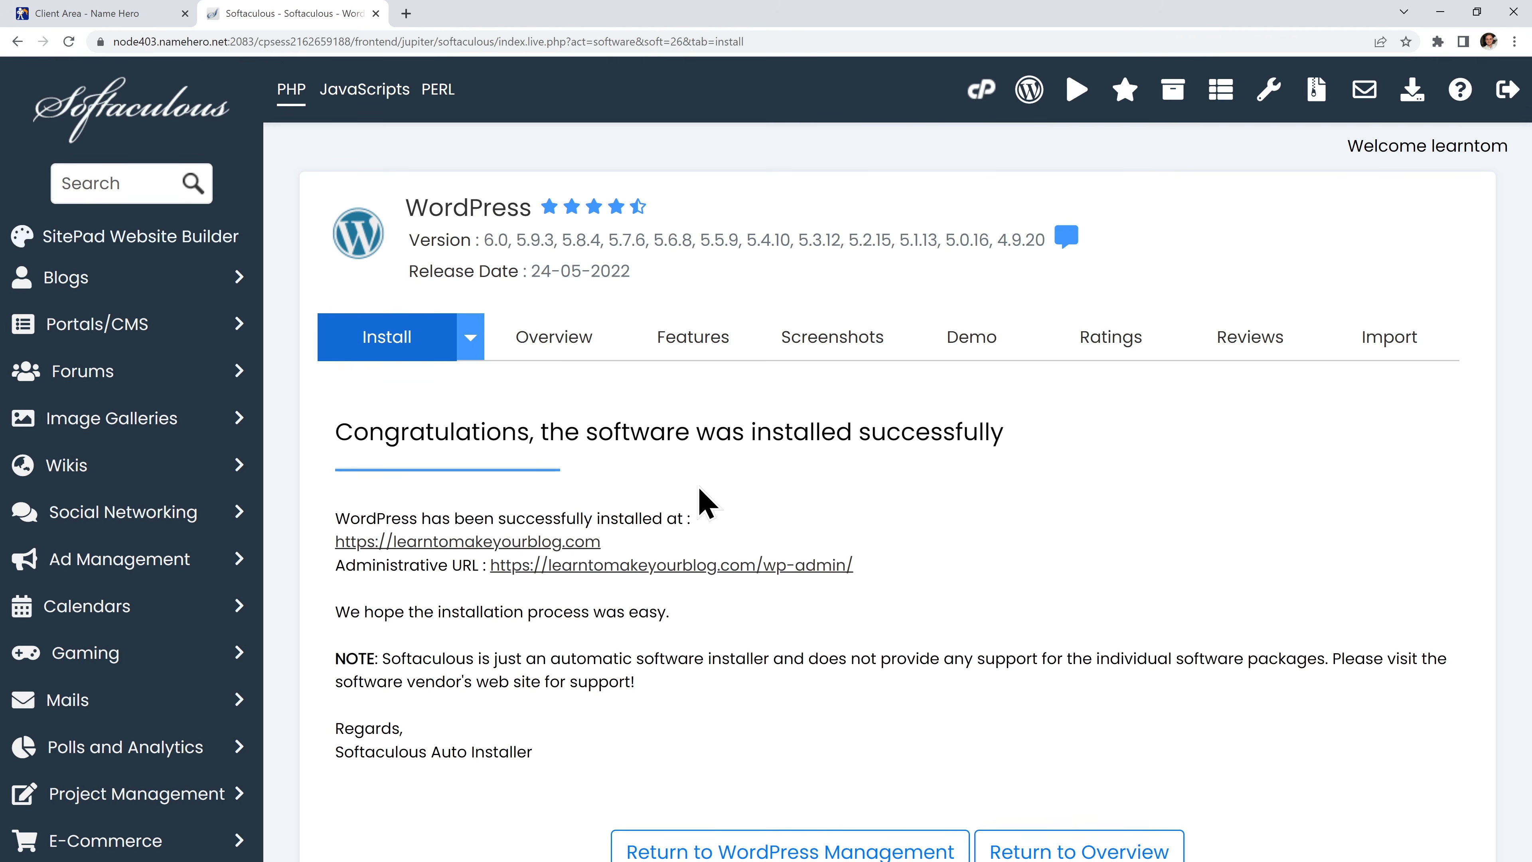
{"action": "left_click", "coordinate": [484, 541]}
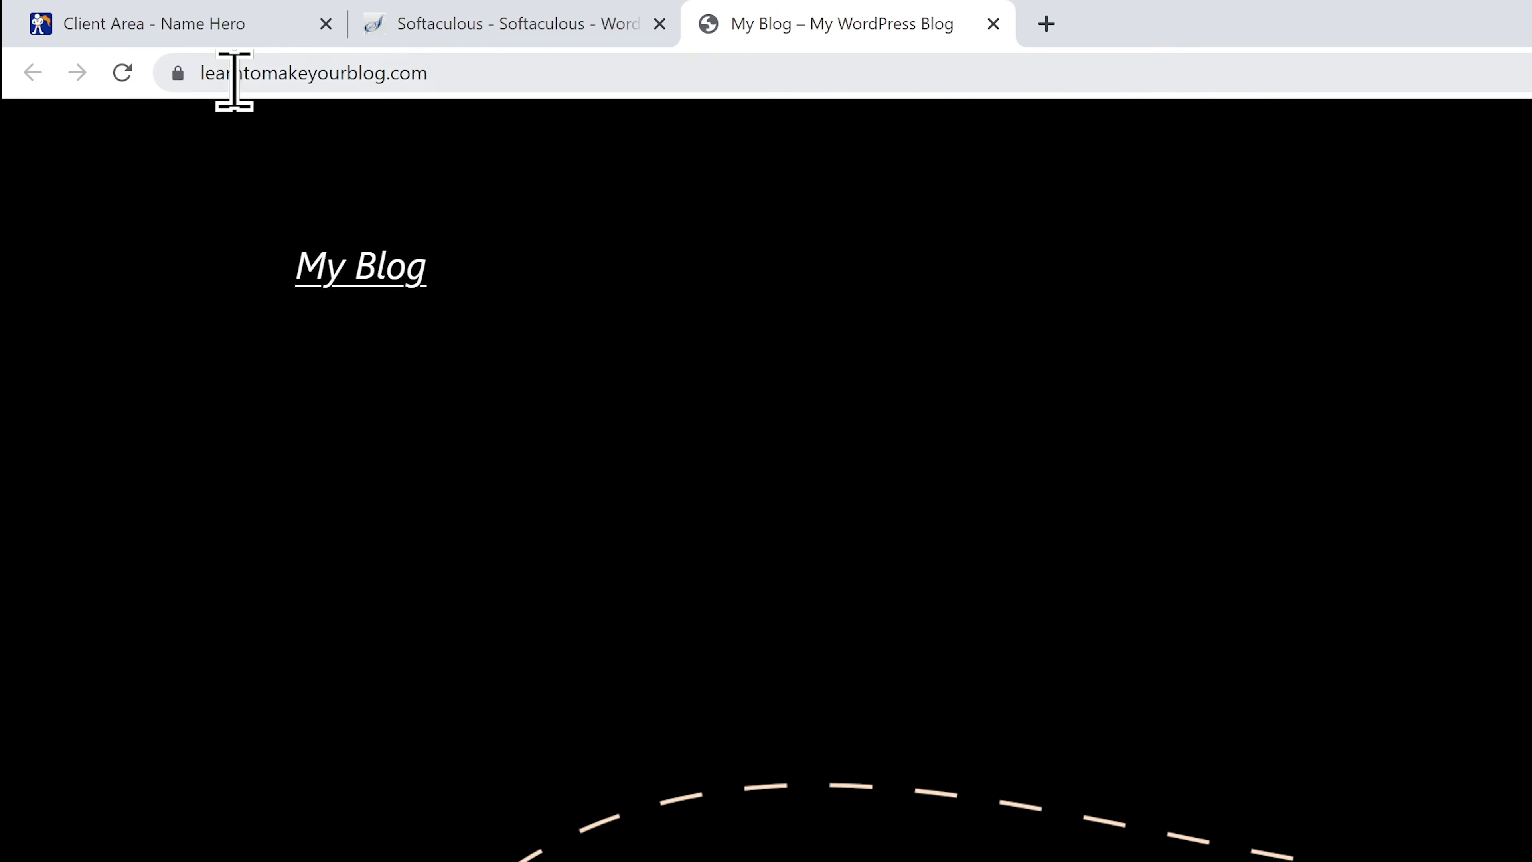
Log in at learntomakeyourblog.com/wp-admin with the admin username and password, then close the client area tab
{"action": "left_click", "coordinate": [317, 46]}
{"action": "left_click", "coordinate": [552, 82]}
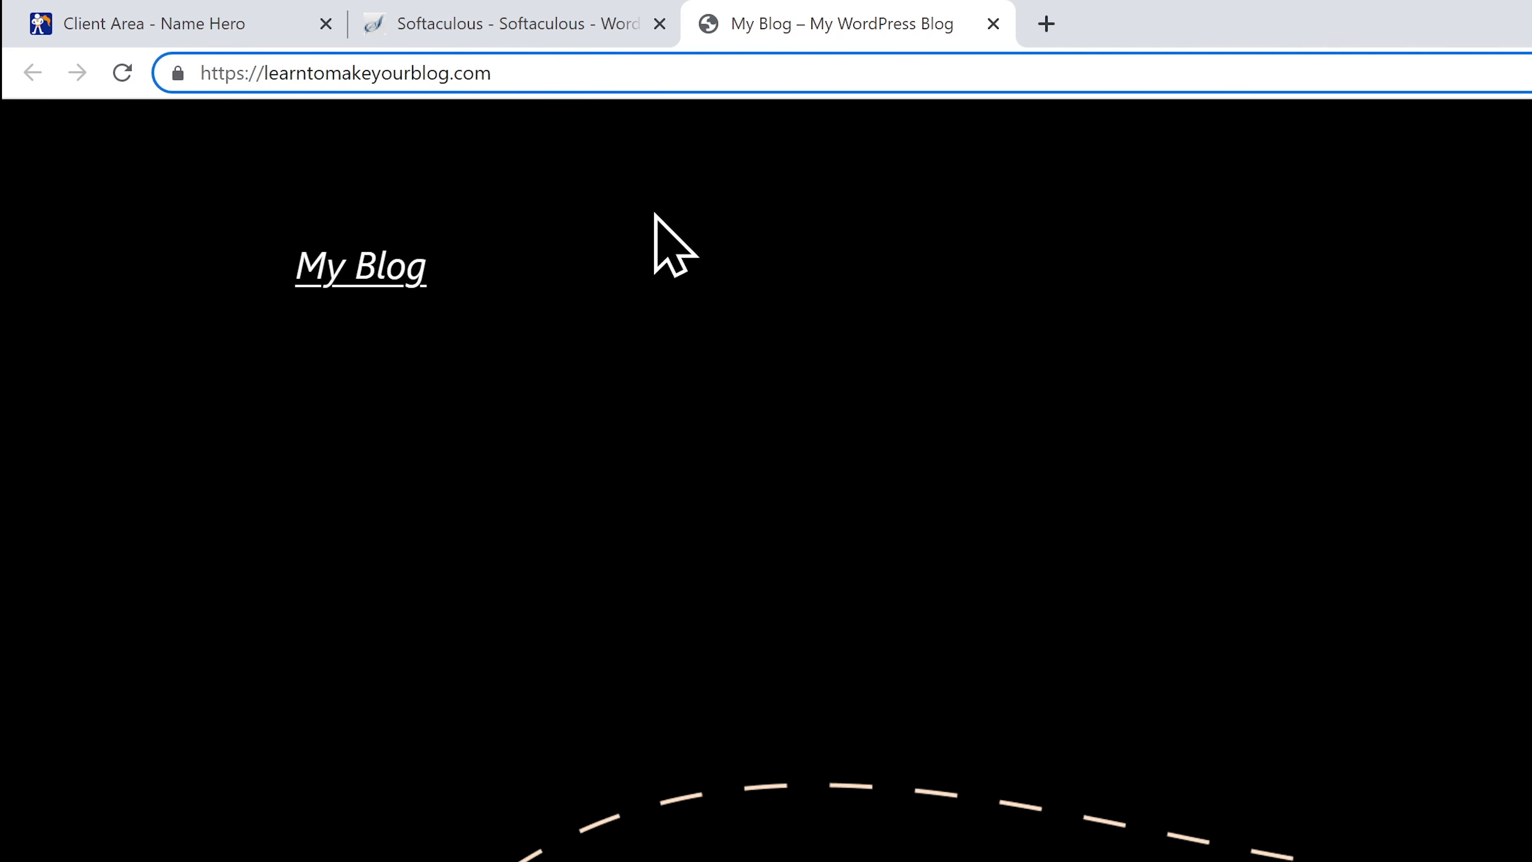
{"action": "type", "text": "/wp-admi"}
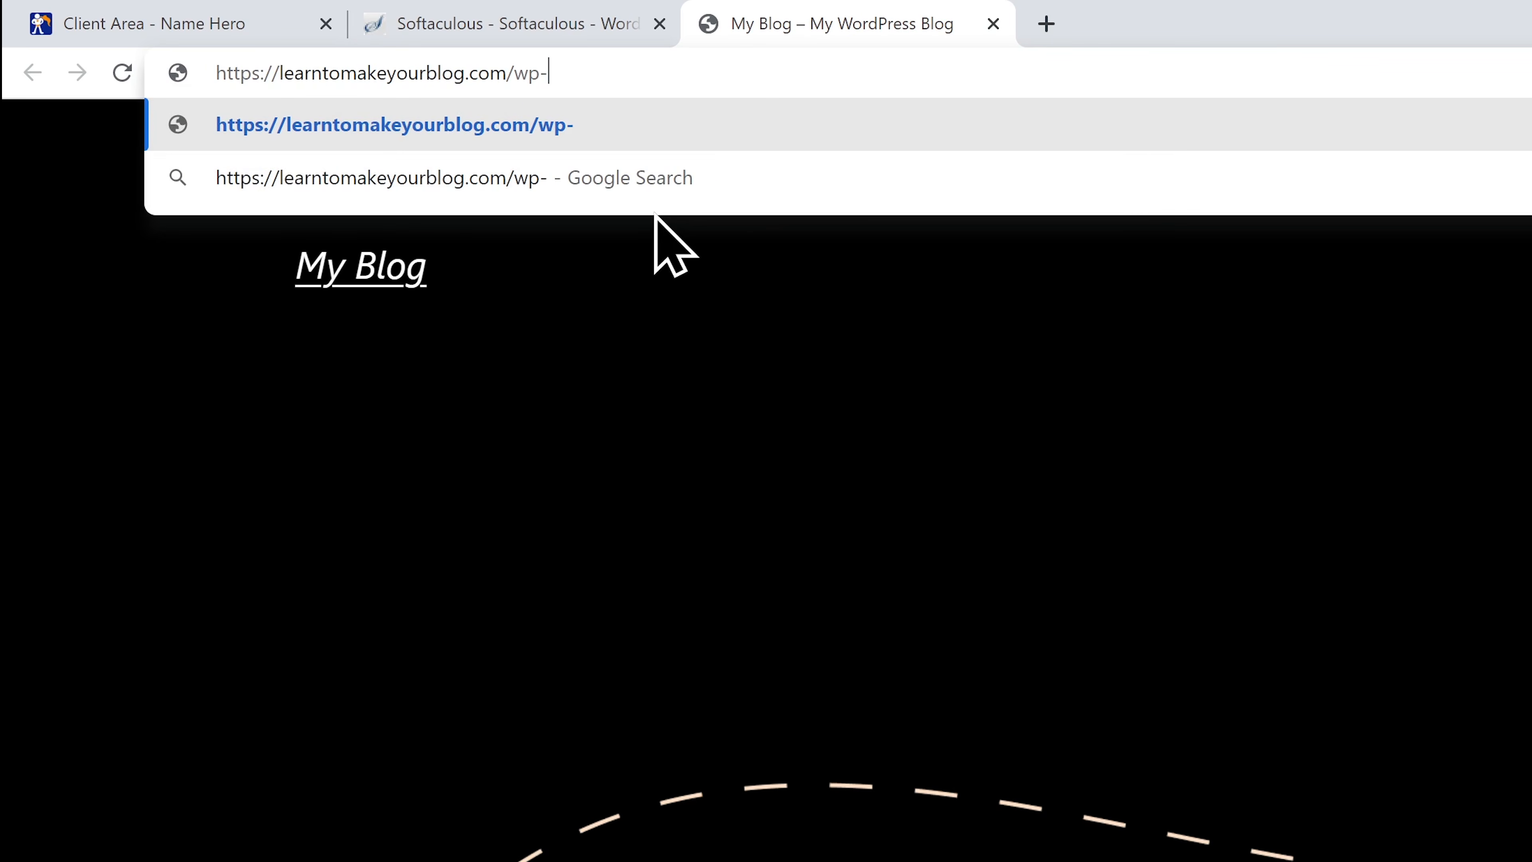
{"action": "type", "text": "n"}
{"action": "key", "text": "Return"}
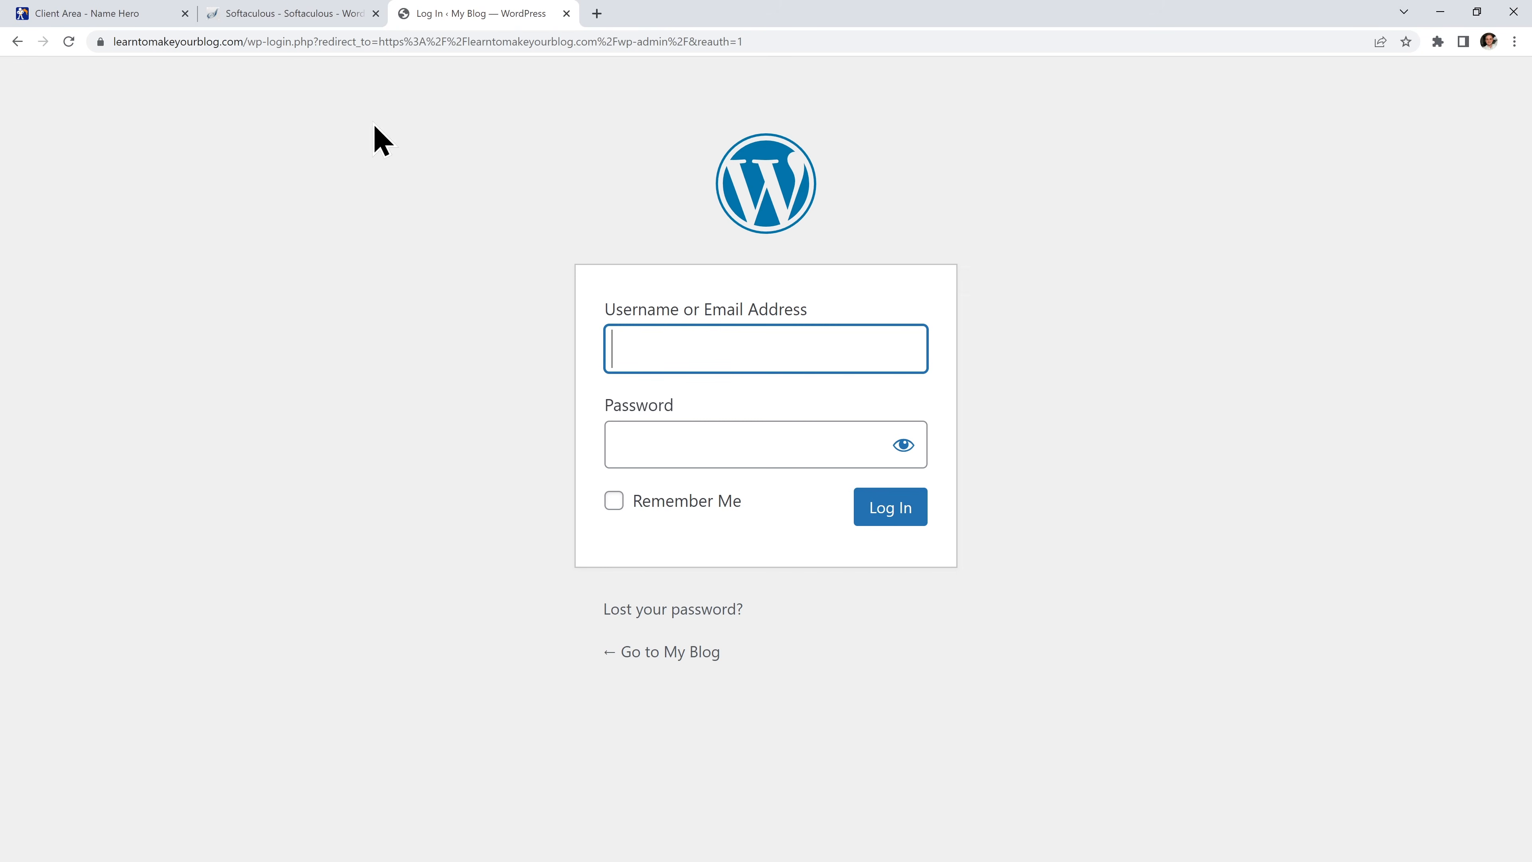
{"action": "type", "text": "andrei"}
{"action": "key", "text": "Tab"}
{"action": "type", "text": "•••••••"}
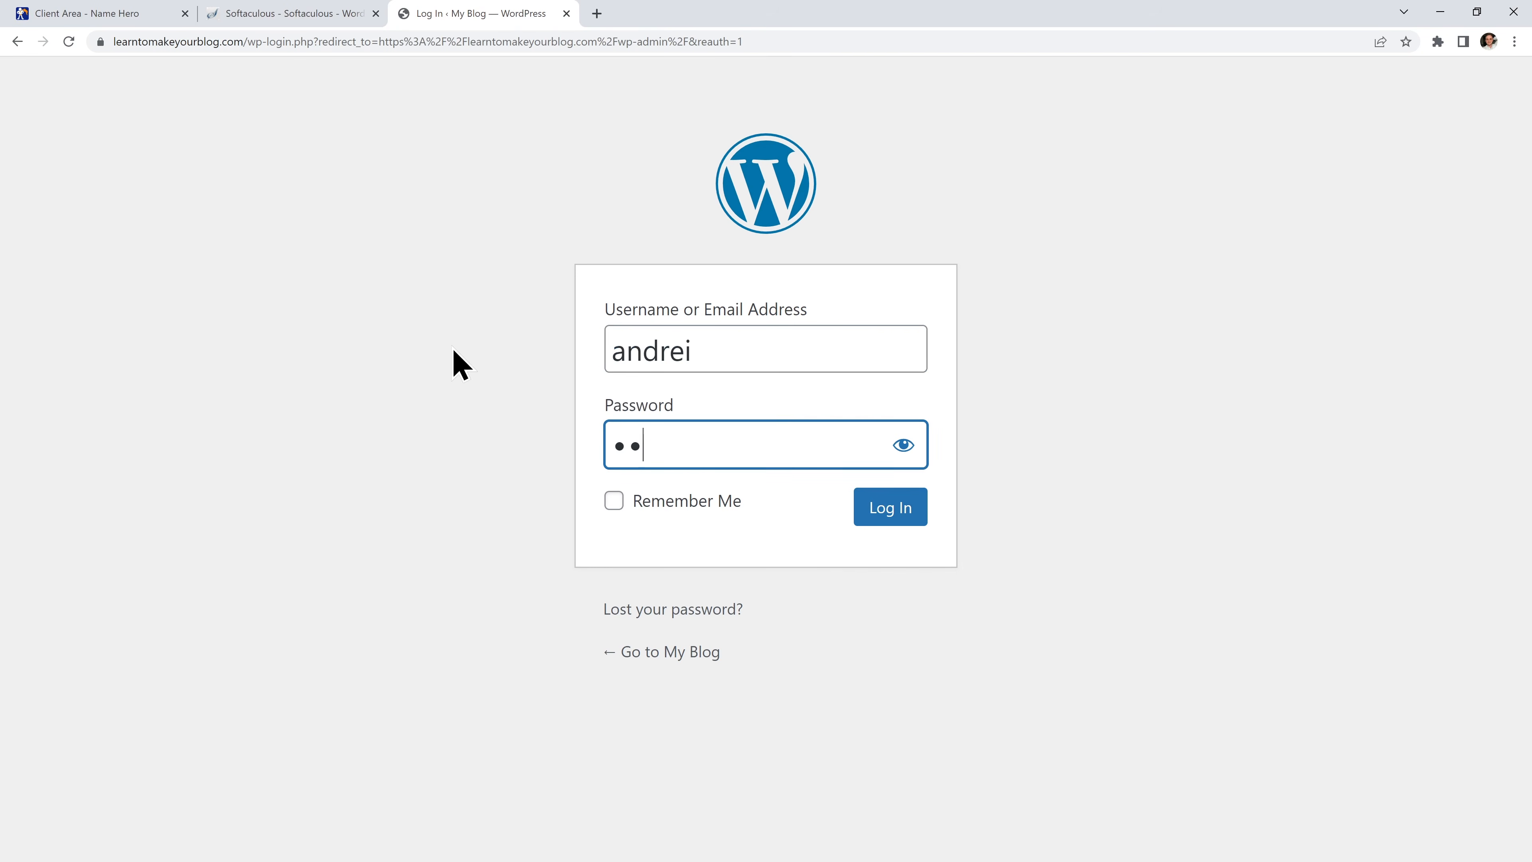
{"action": "type", "text": "••••••••"}
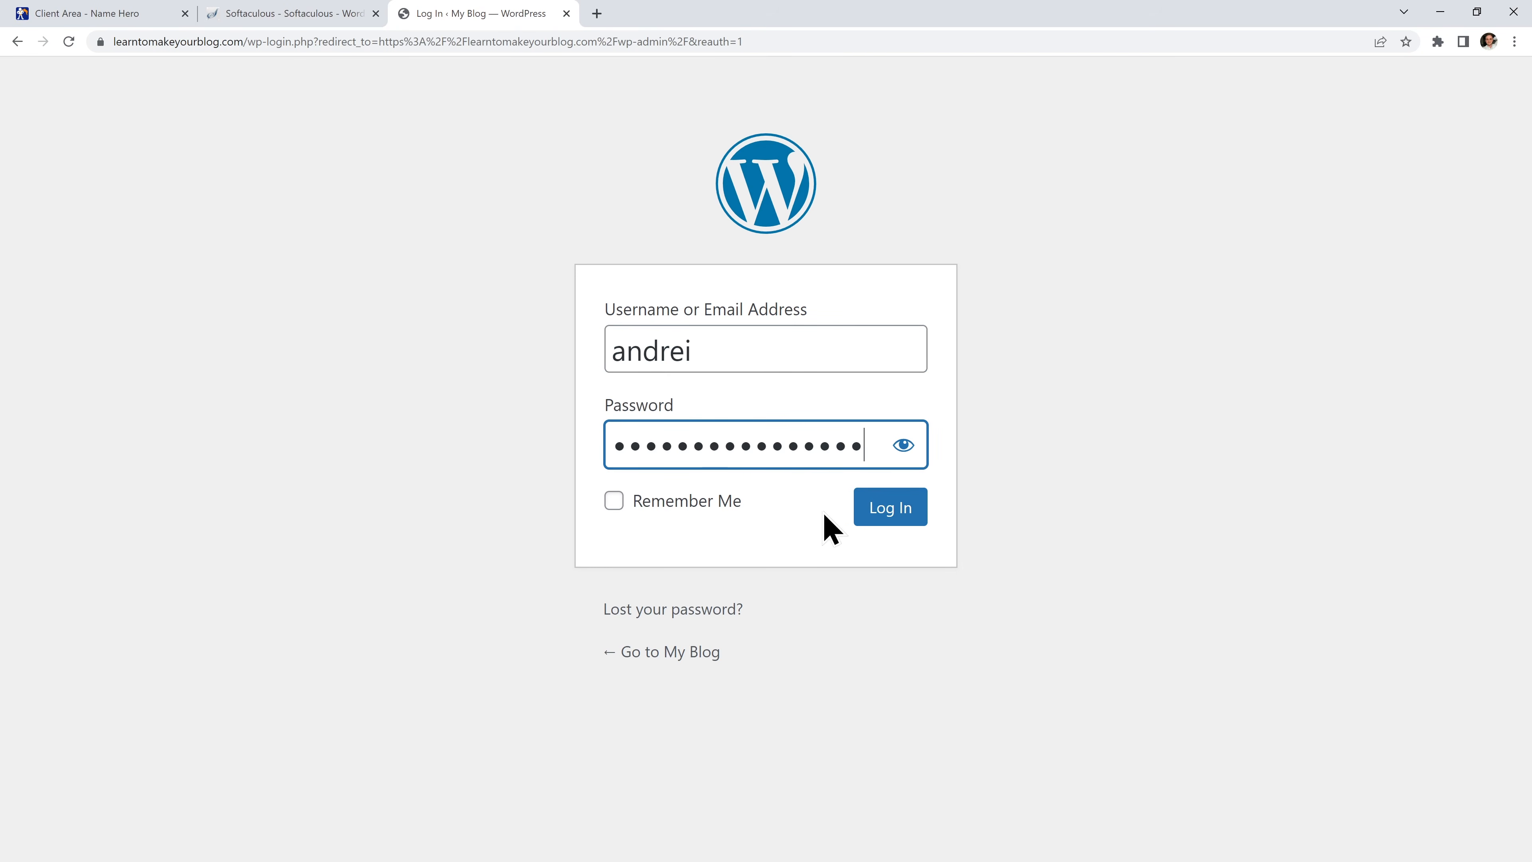
{"action": "left_click", "coordinate": [902, 515]}
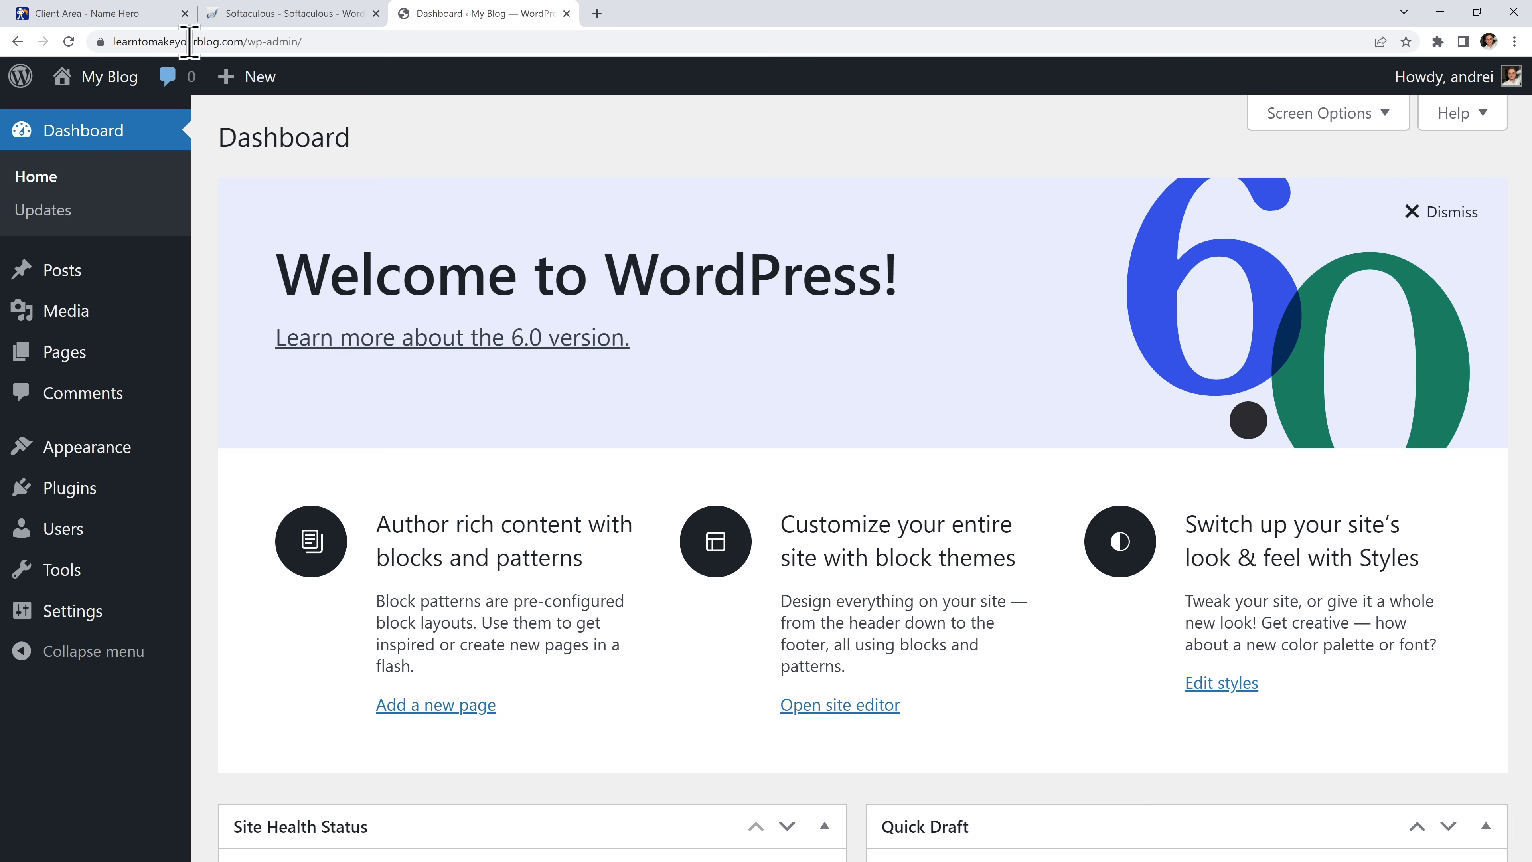
{"action": "left_click", "coordinate": [185, 14]}
Close the Softaculous tab, dismiss the Welcome panel, preview the live site, and return to the Dashboard
{"action": "left_click", "coordinate": [185, 14]}
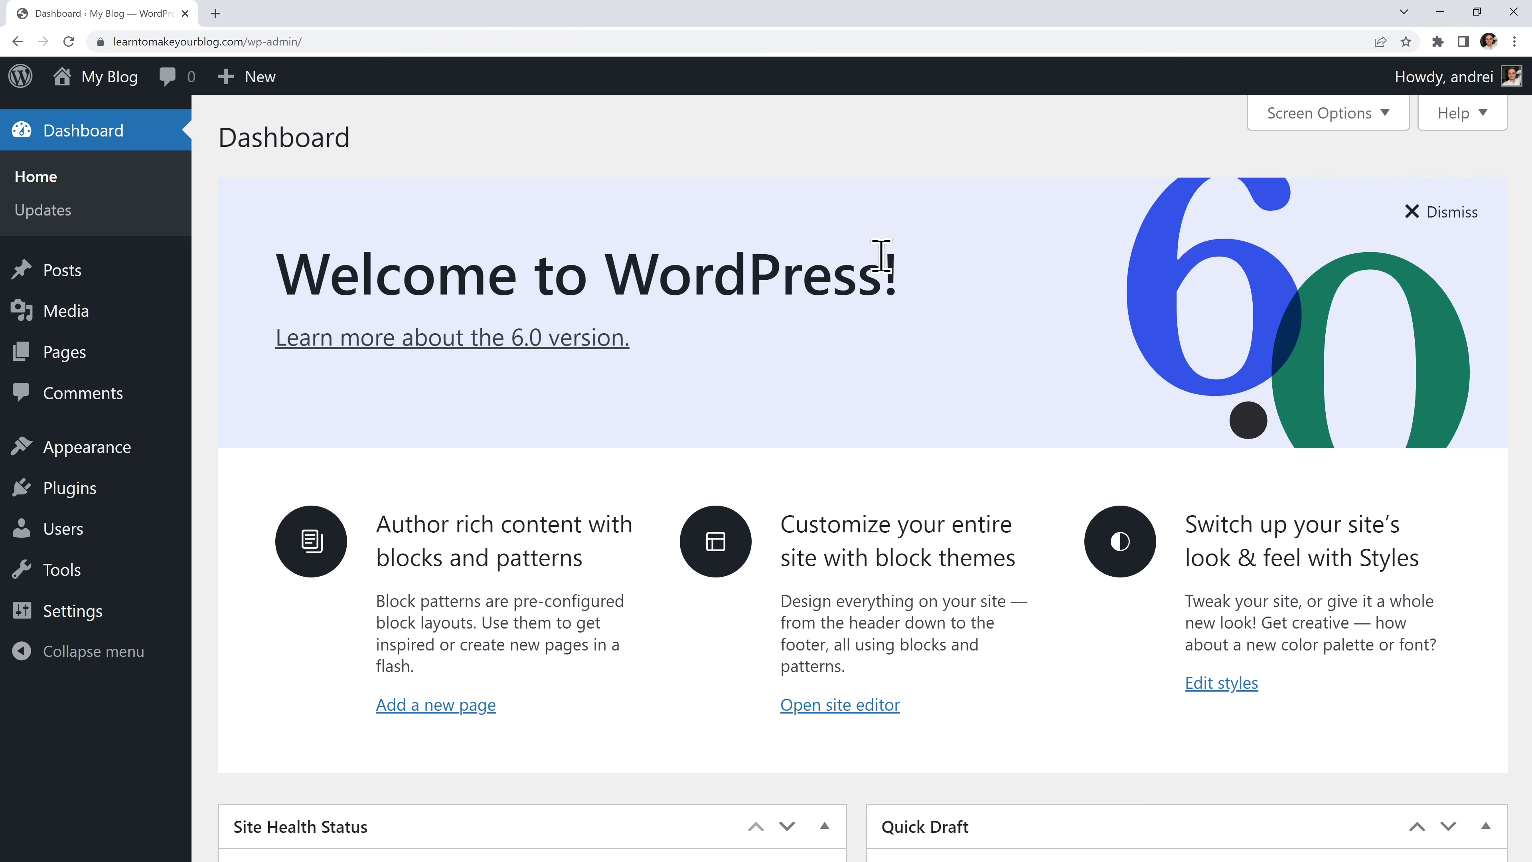
{"action": "left_click", "coordinate": [1450, 213]}
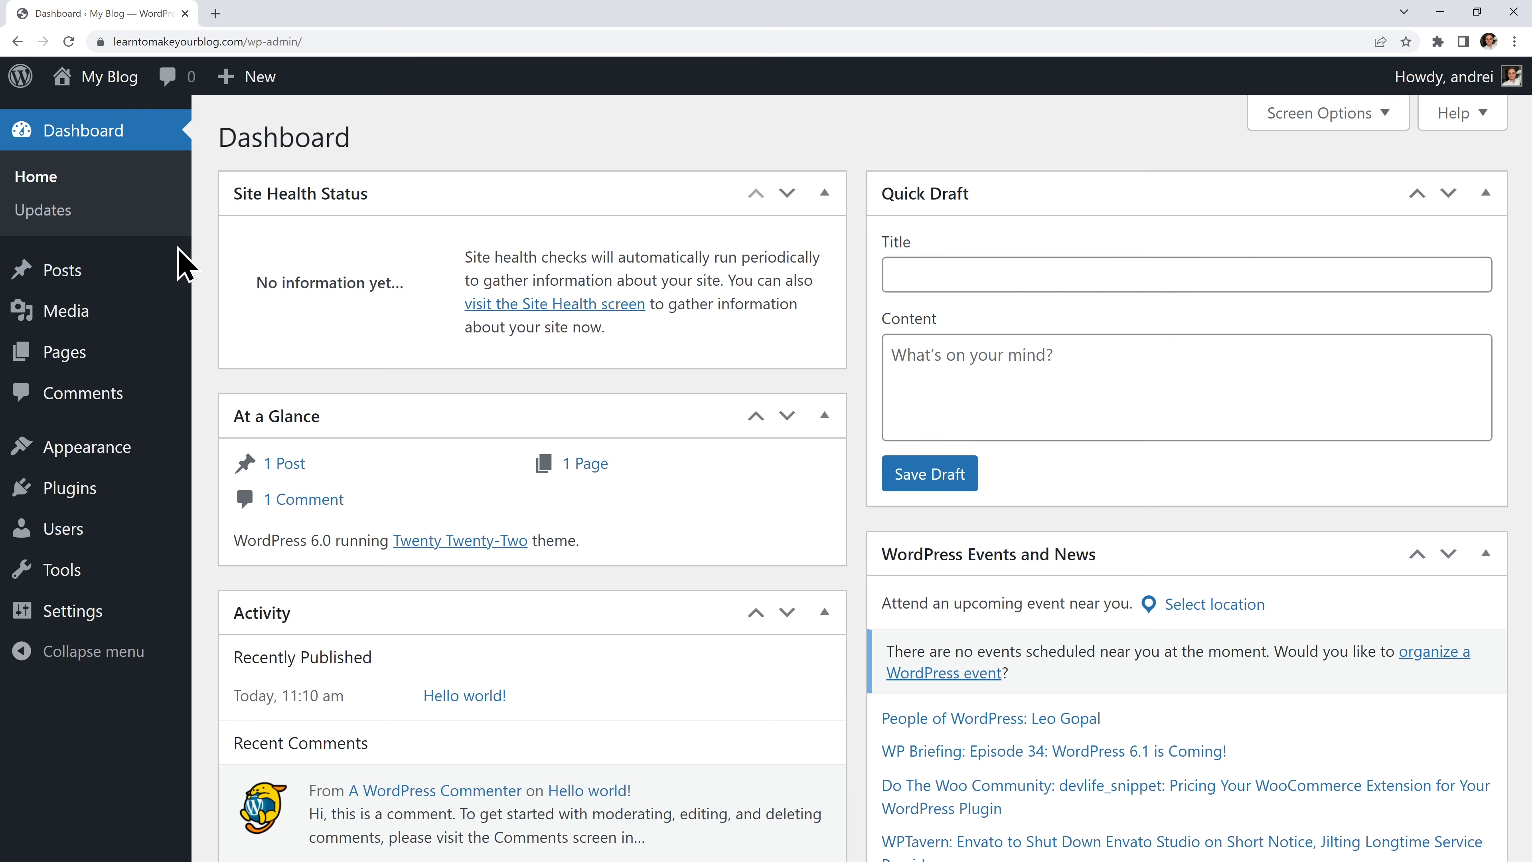
{"action": "left_click", "coordinate": [108, 85]}
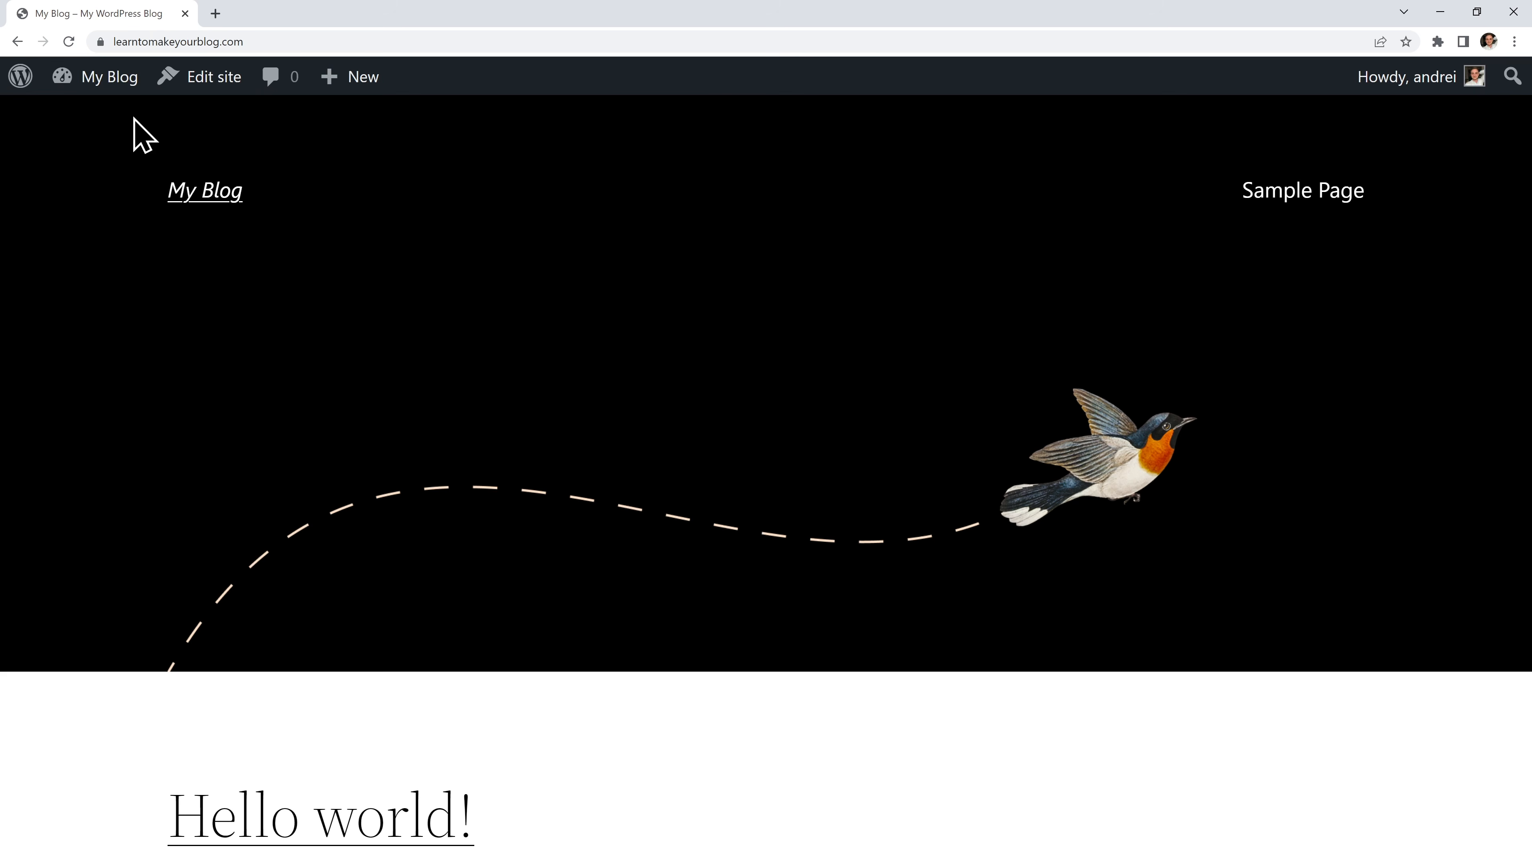
{"action": "left_click", "coordinate": [106, 90]}
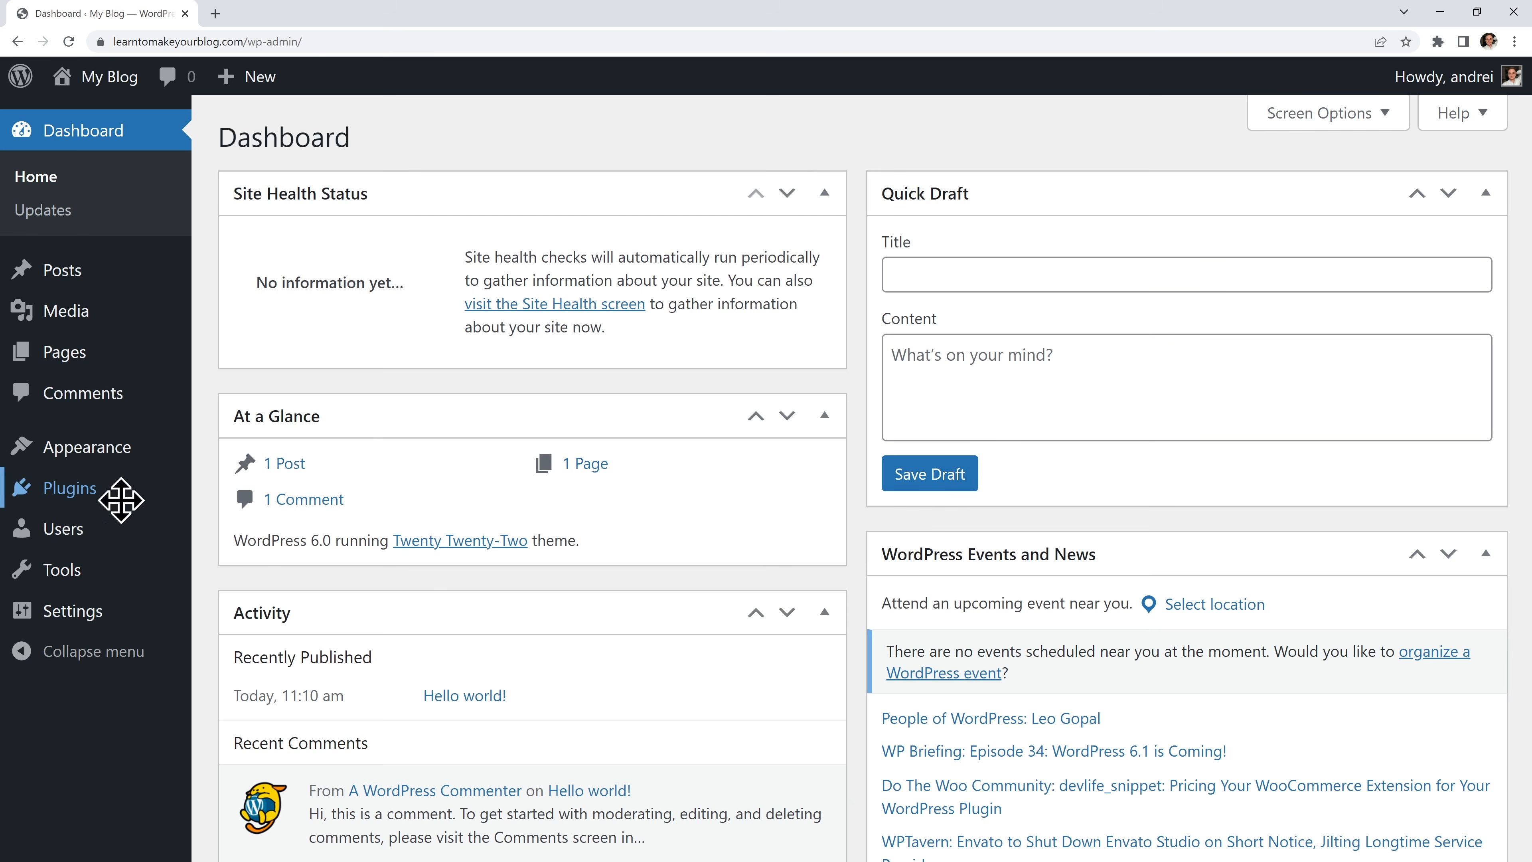
Bulk-delete Akismet Anti-Spam and Hello Dolly from the Plugins list
{"action": "mouse_move", "coordinate": [86, 510]}
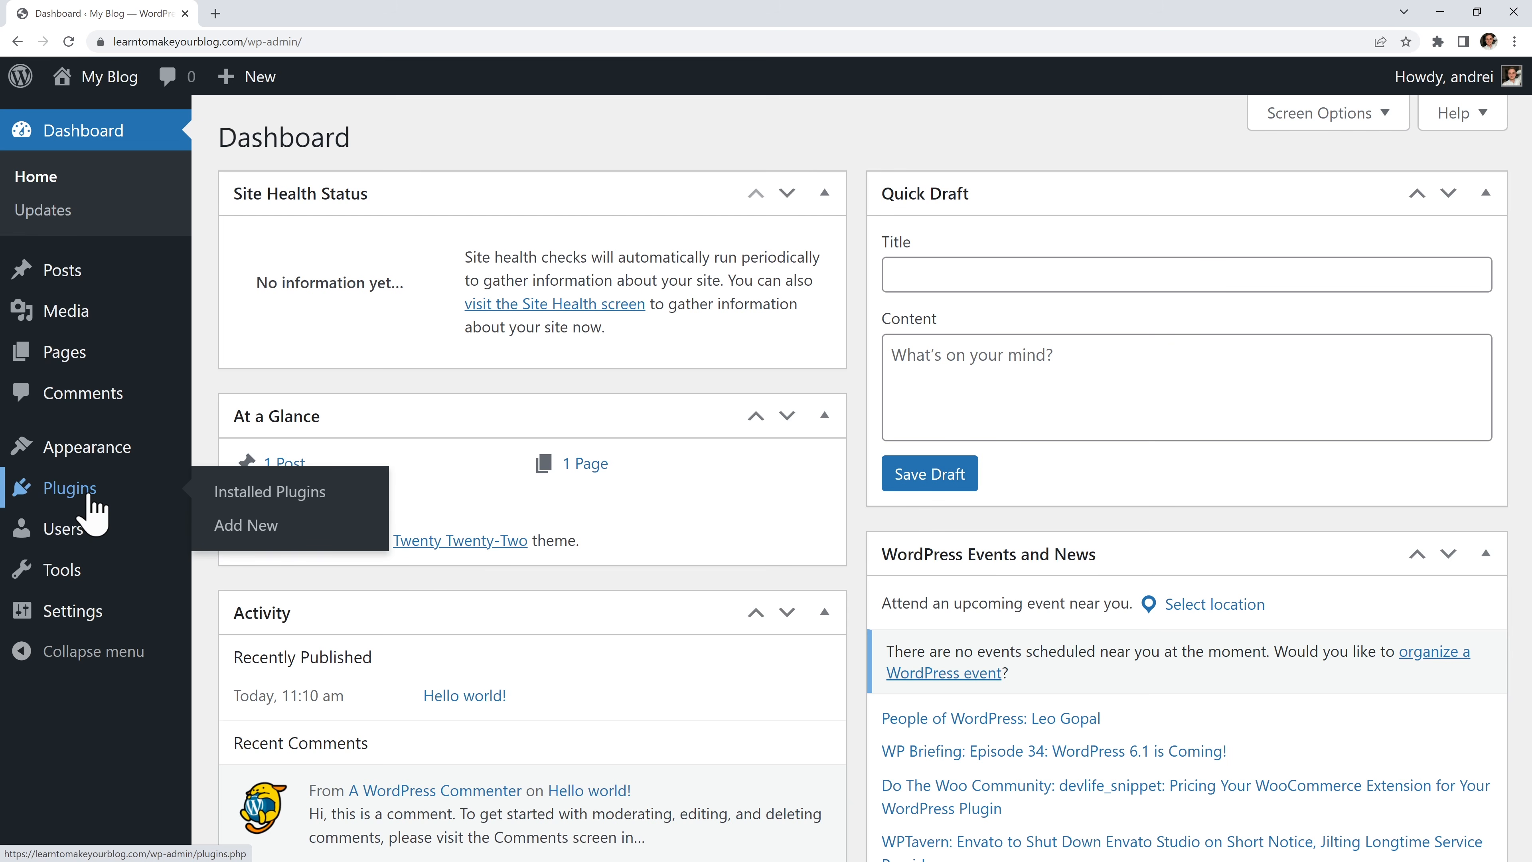
{"action": "left_click", "coordinate": [91, 508]}
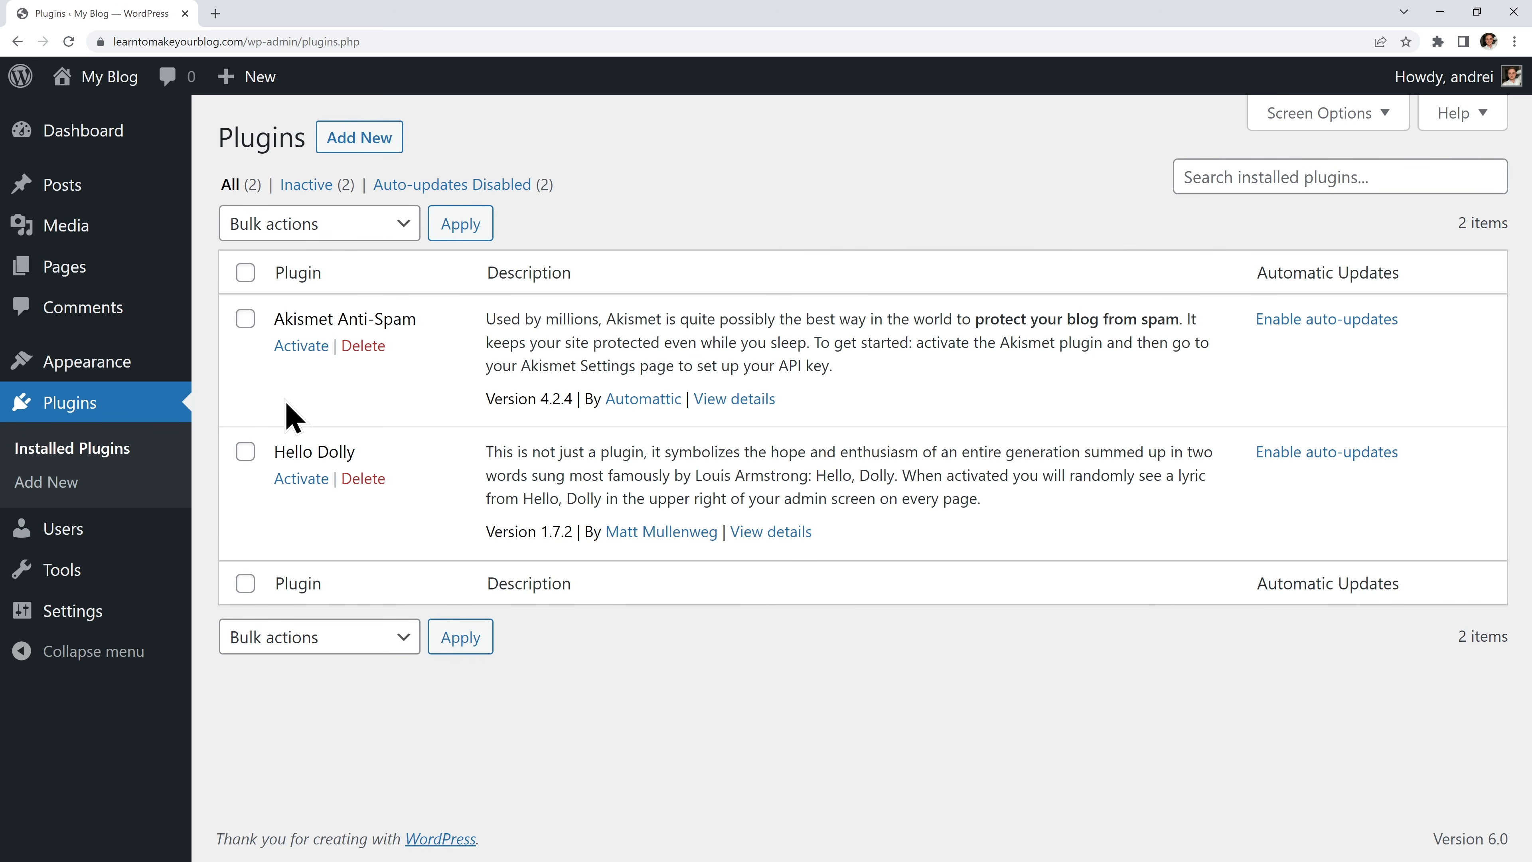
{"action": "left_click", "coordinate": [245, 273]}
{"action": "left_click", "coordinate": [302, 233]}
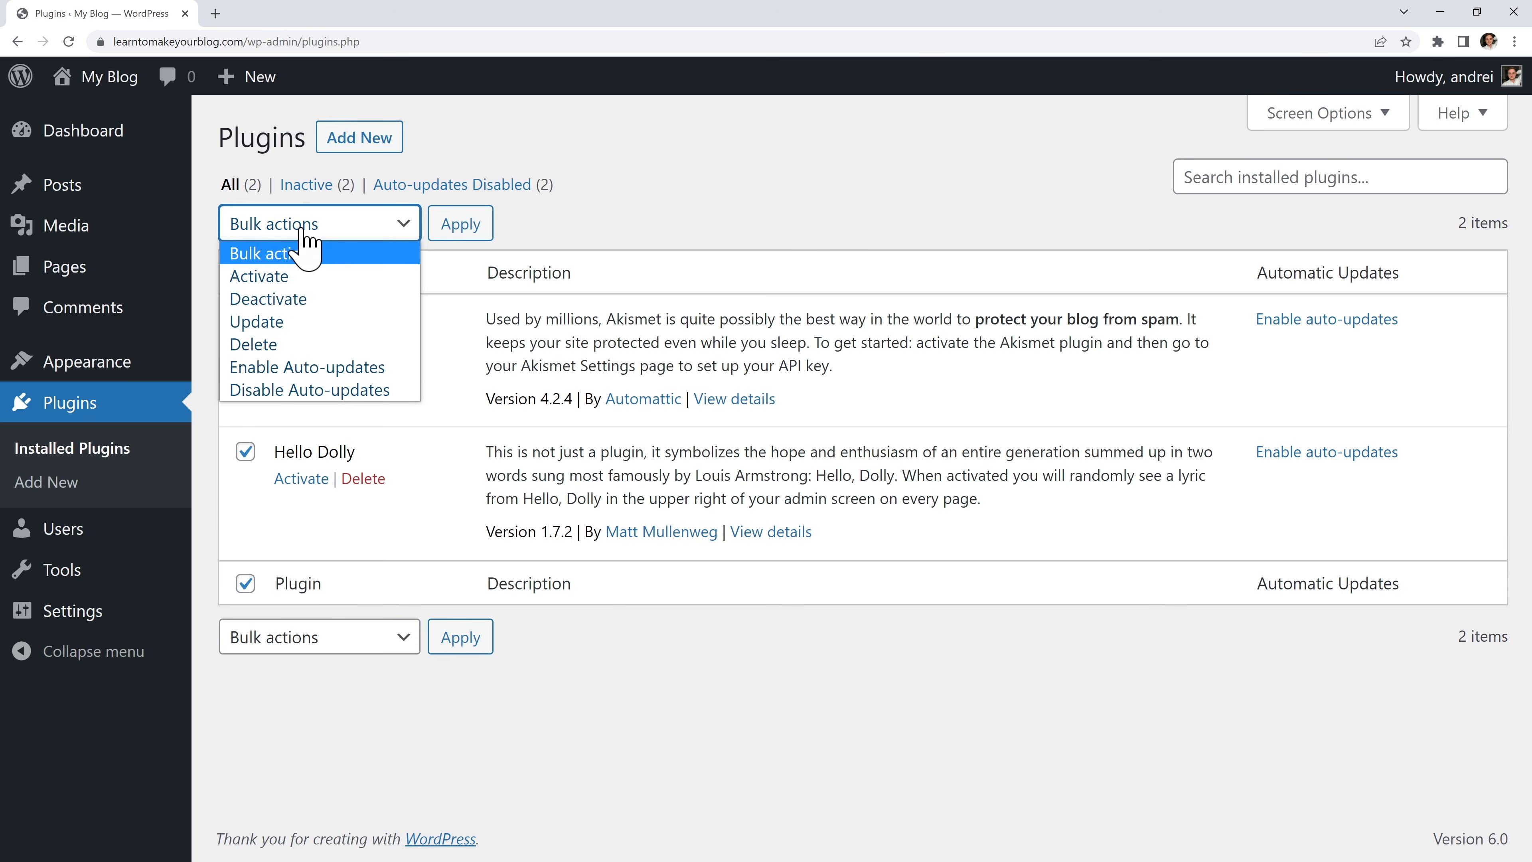
{"action": "left_click", "coordinate": [286, 344]}
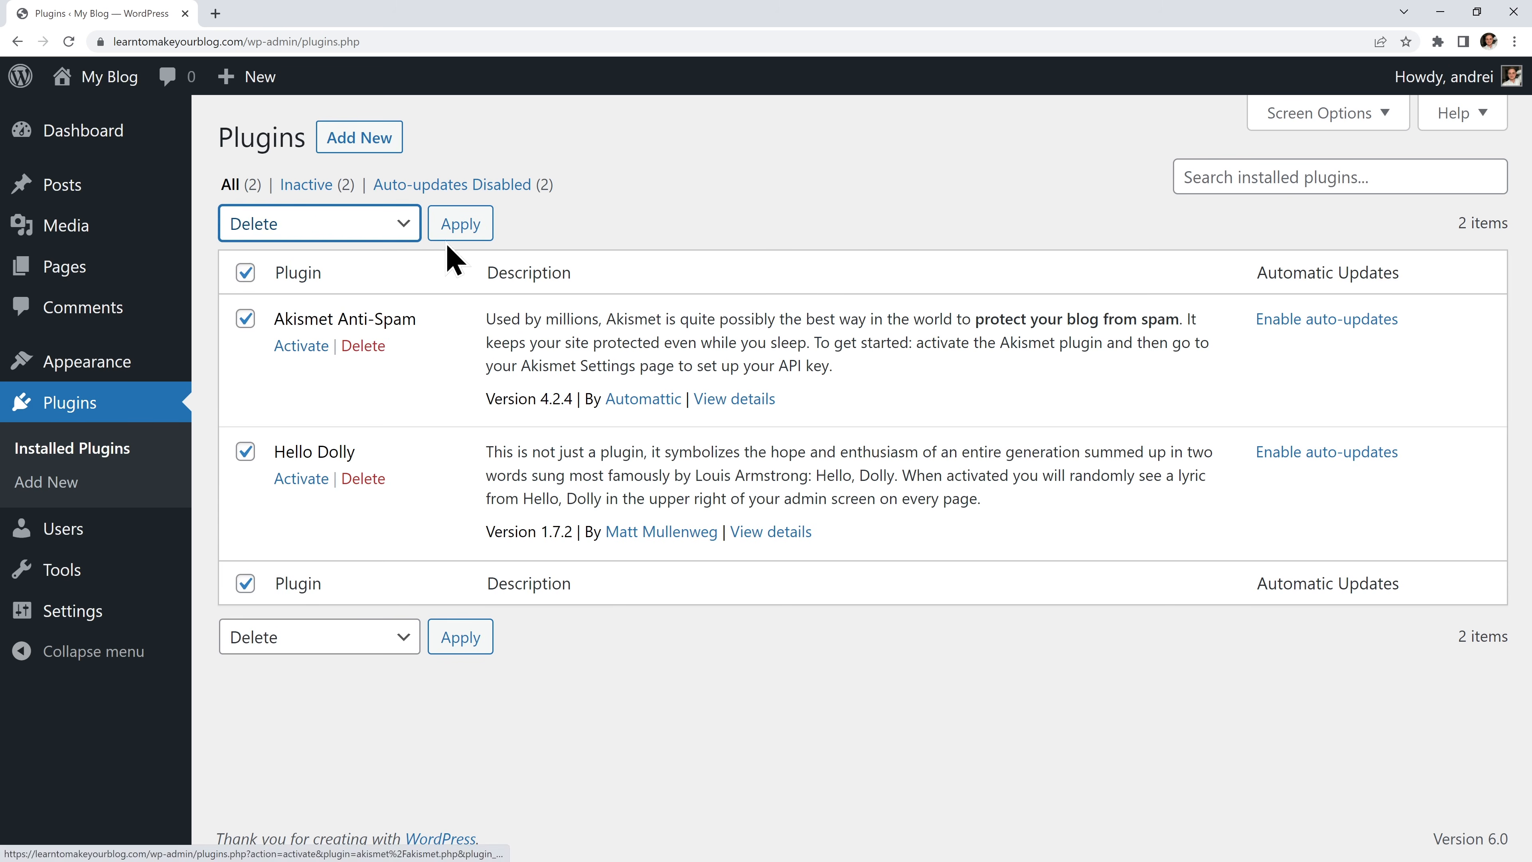
{"action": "left_click", "coordinate": [468, 244]}
{"action": "left_click", "coordinate": [845, 147]}
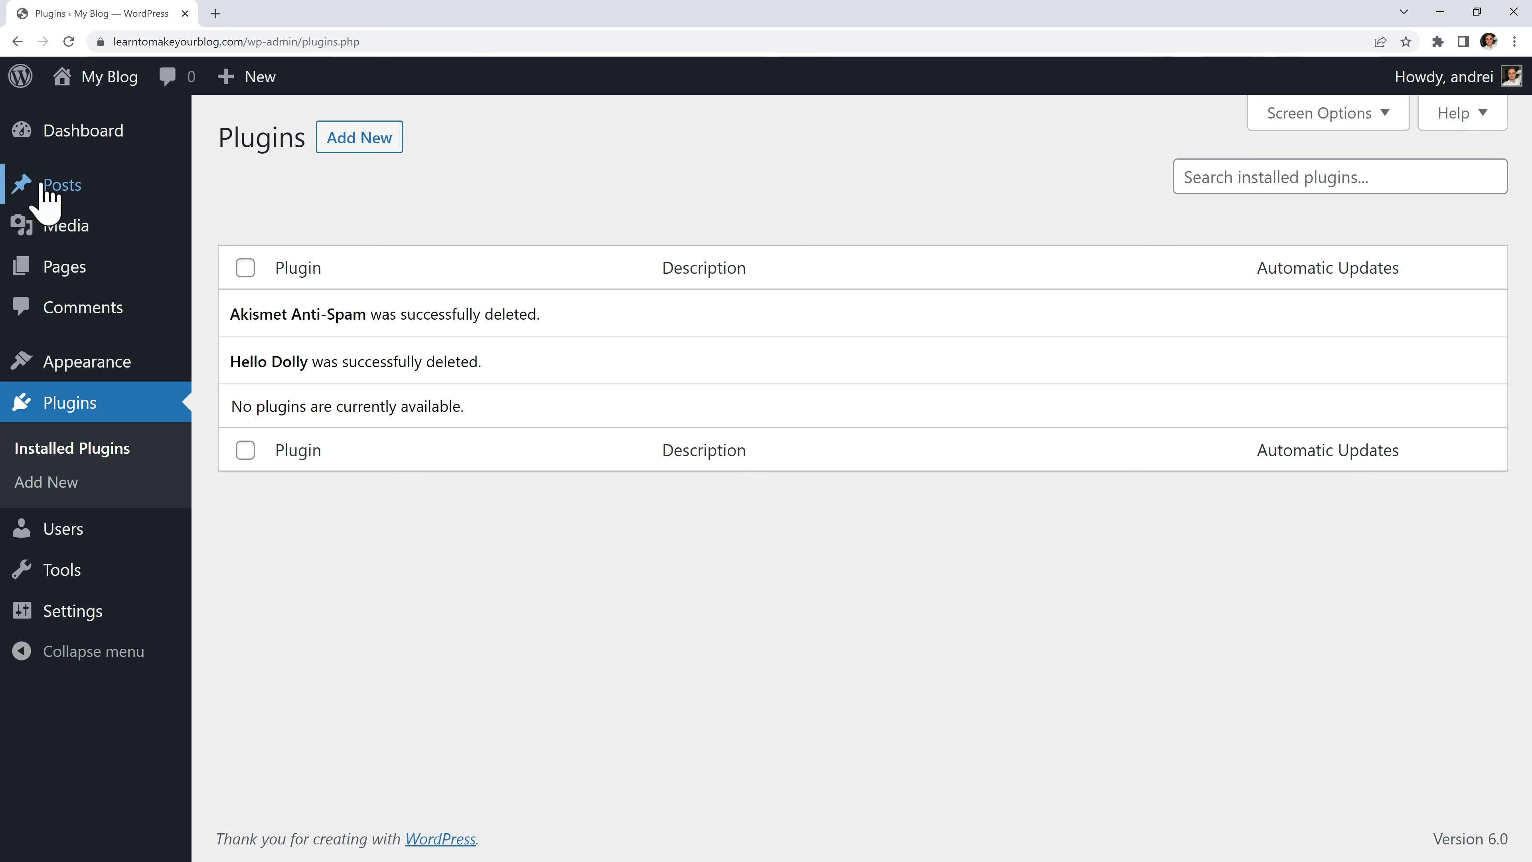
Trash the Hello world! post and empty the posts trash
{"action": "left_click", "coordinate": [74, 189]}
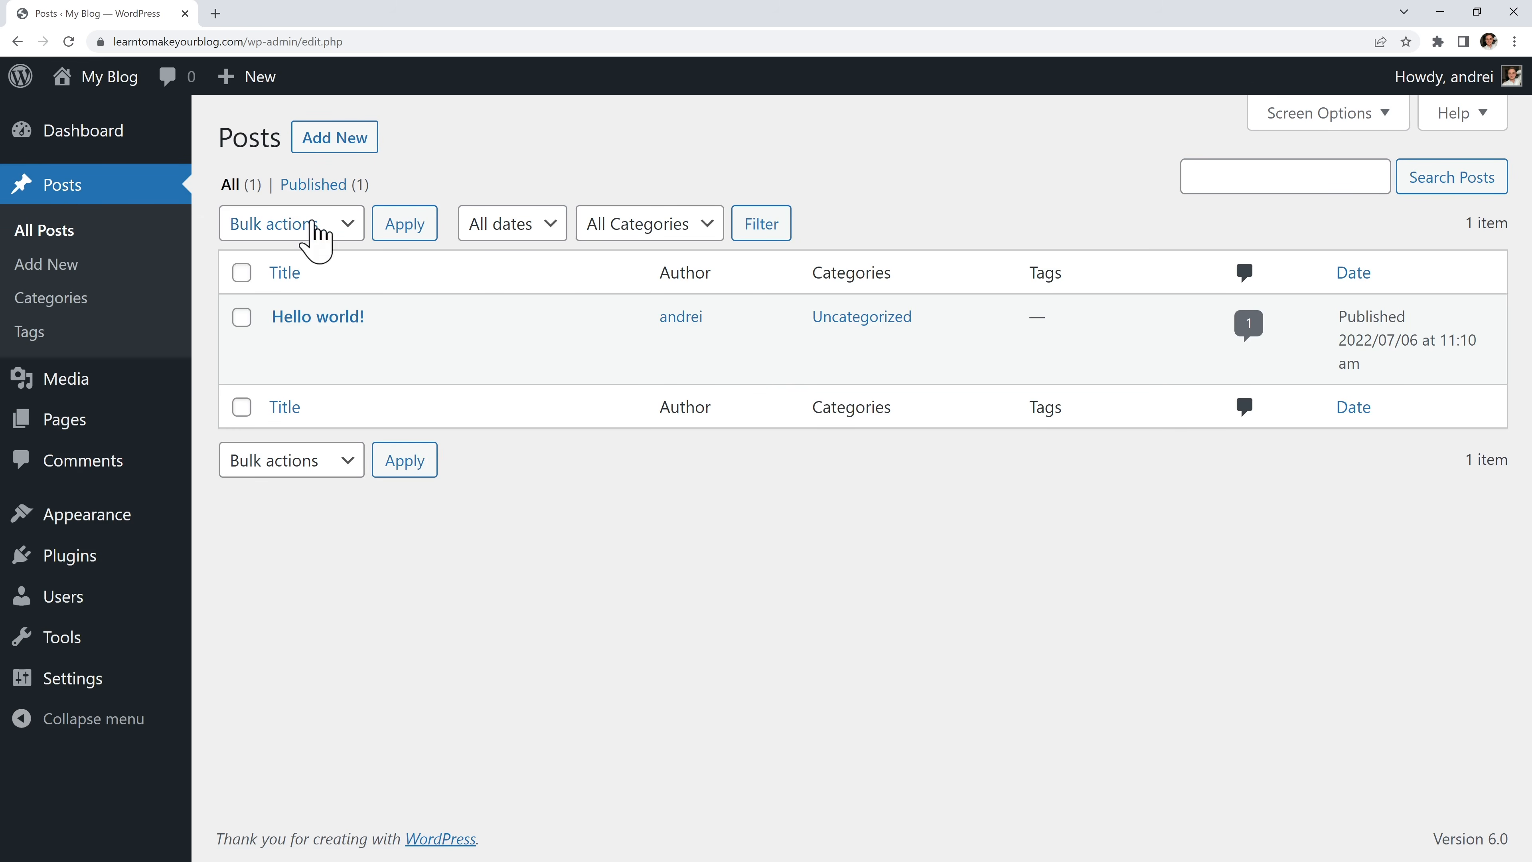
{"action": "mouse_move", "coordinate": [604, 333]}
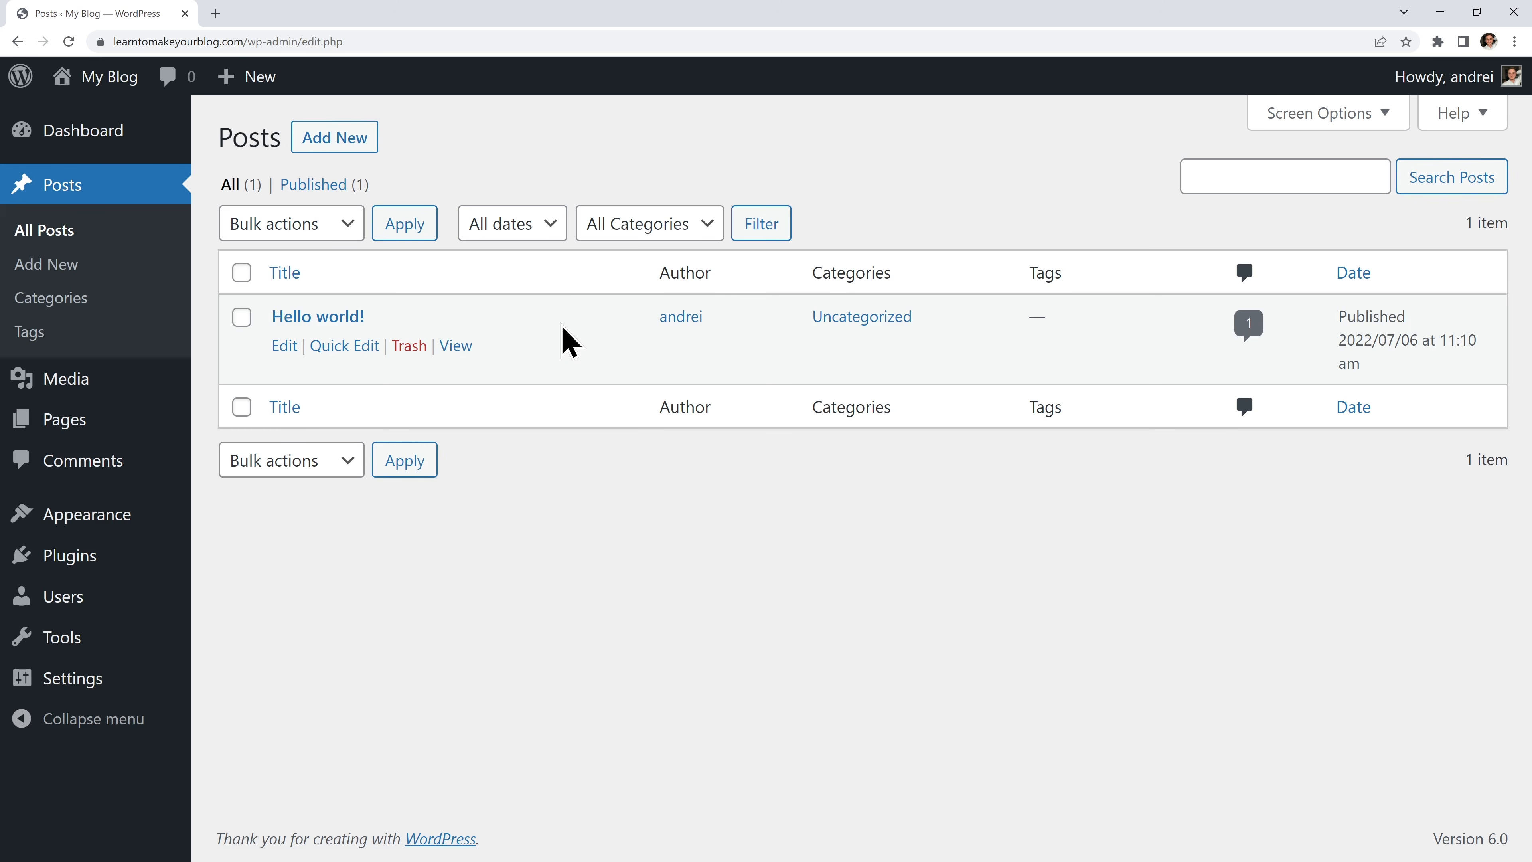
{"action": "left_click", "coordinate": [410, 346]}
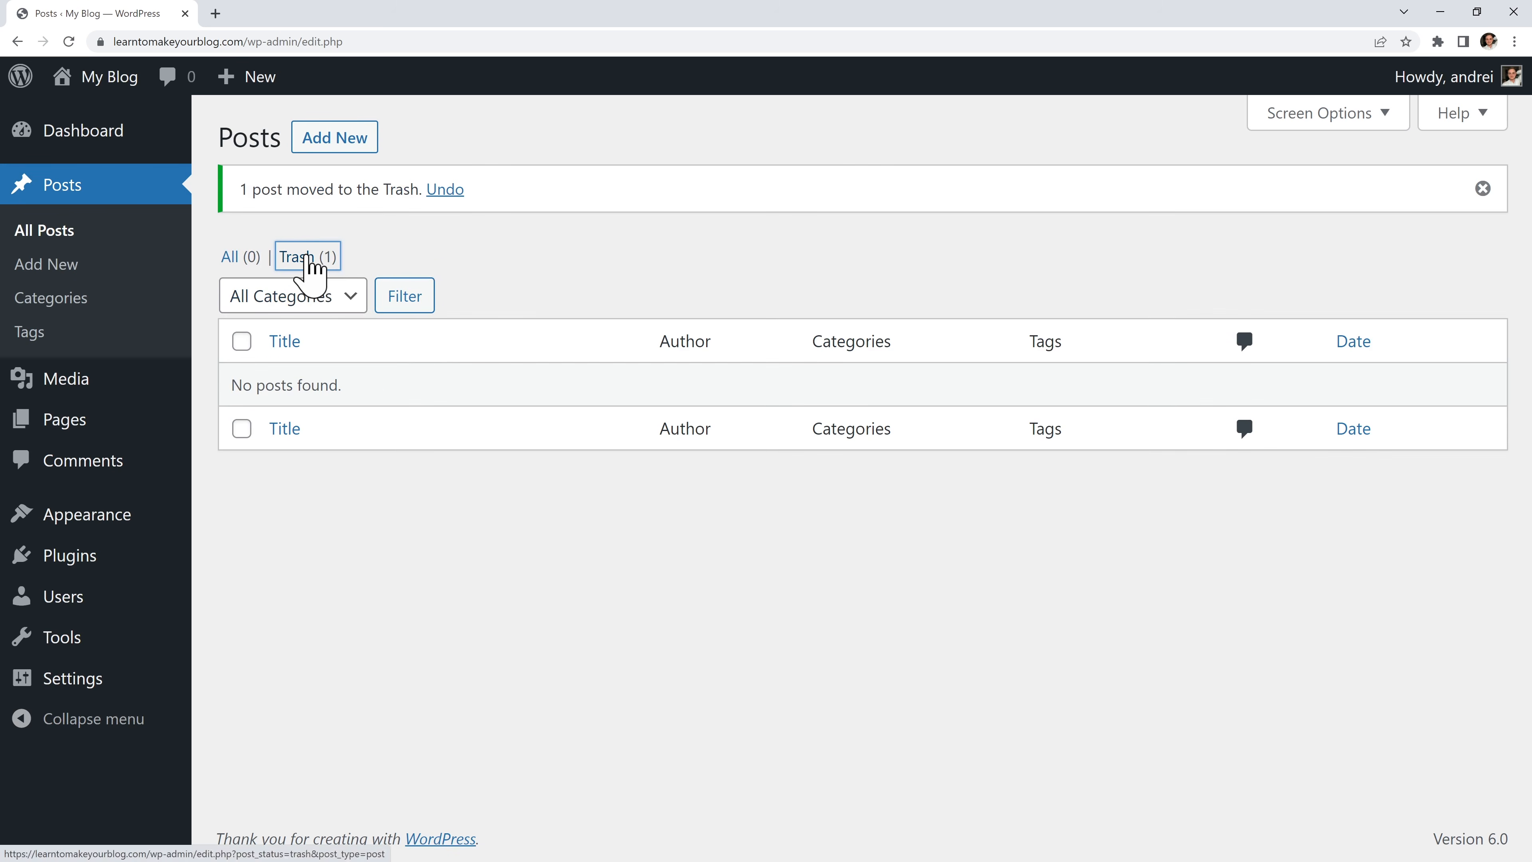
{"action": "left_click", "coordinate": [302, 258]}
{"action": "left_click", "coordinate": [869, 239]}
Bulk-trash Privacy Policy and Sample Page, then empty the pages trash
{"action": "left_click", "coordinate": [91, 424]}
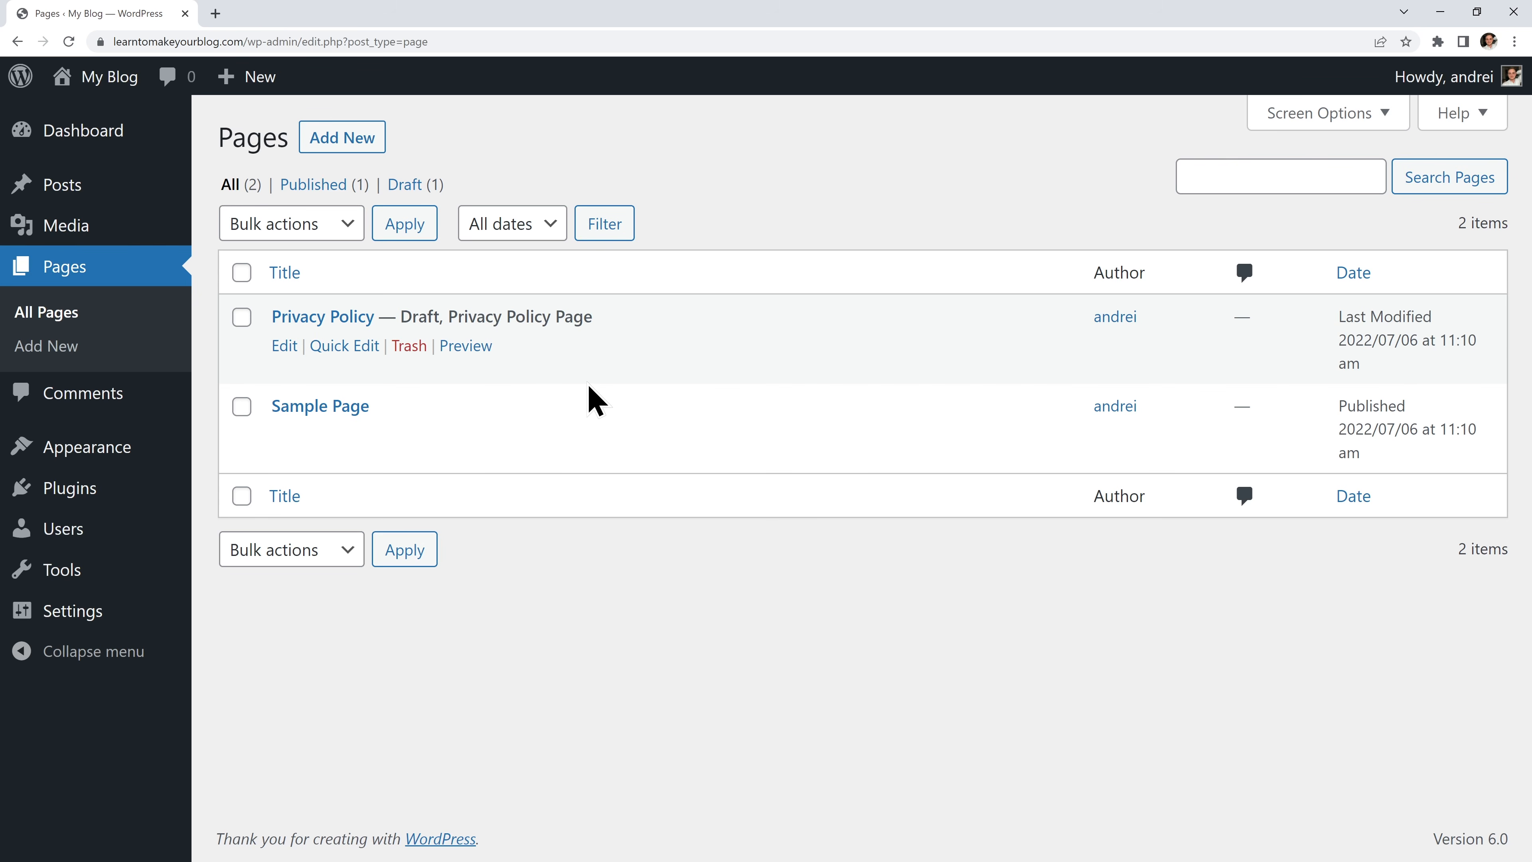
{"action": "left_click", "coordinate": [242, 272]}
{"action": "left_click", "coordinate": [288, 234]}
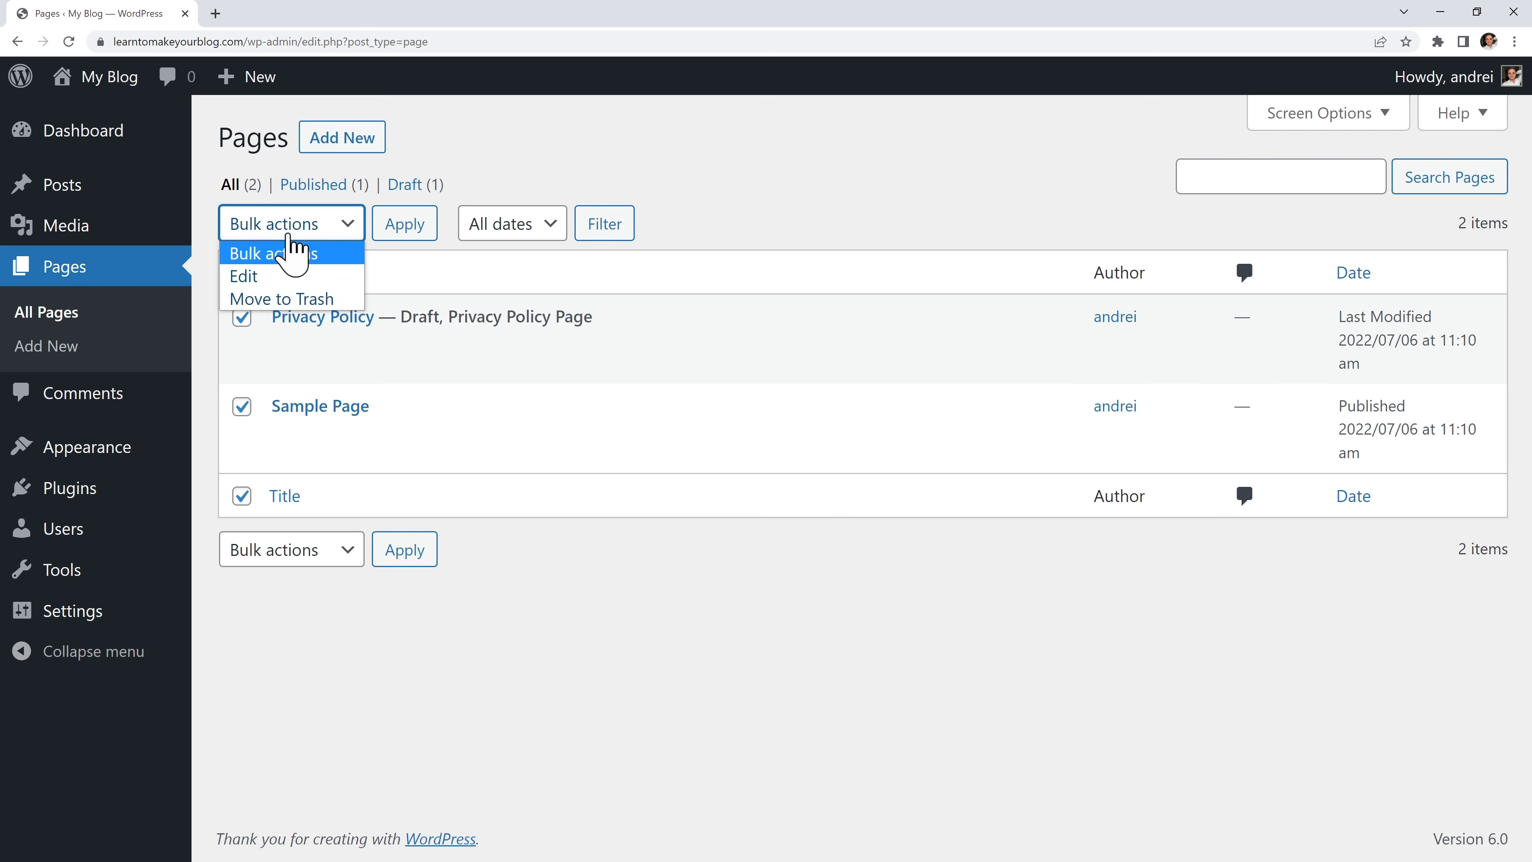
{"action": "left_click", "coordinate": [317, 299]}
{"action": "left_click", "coordinate": [390, 238]}
{"action": "left_click", "coordinate": [289, 256]}
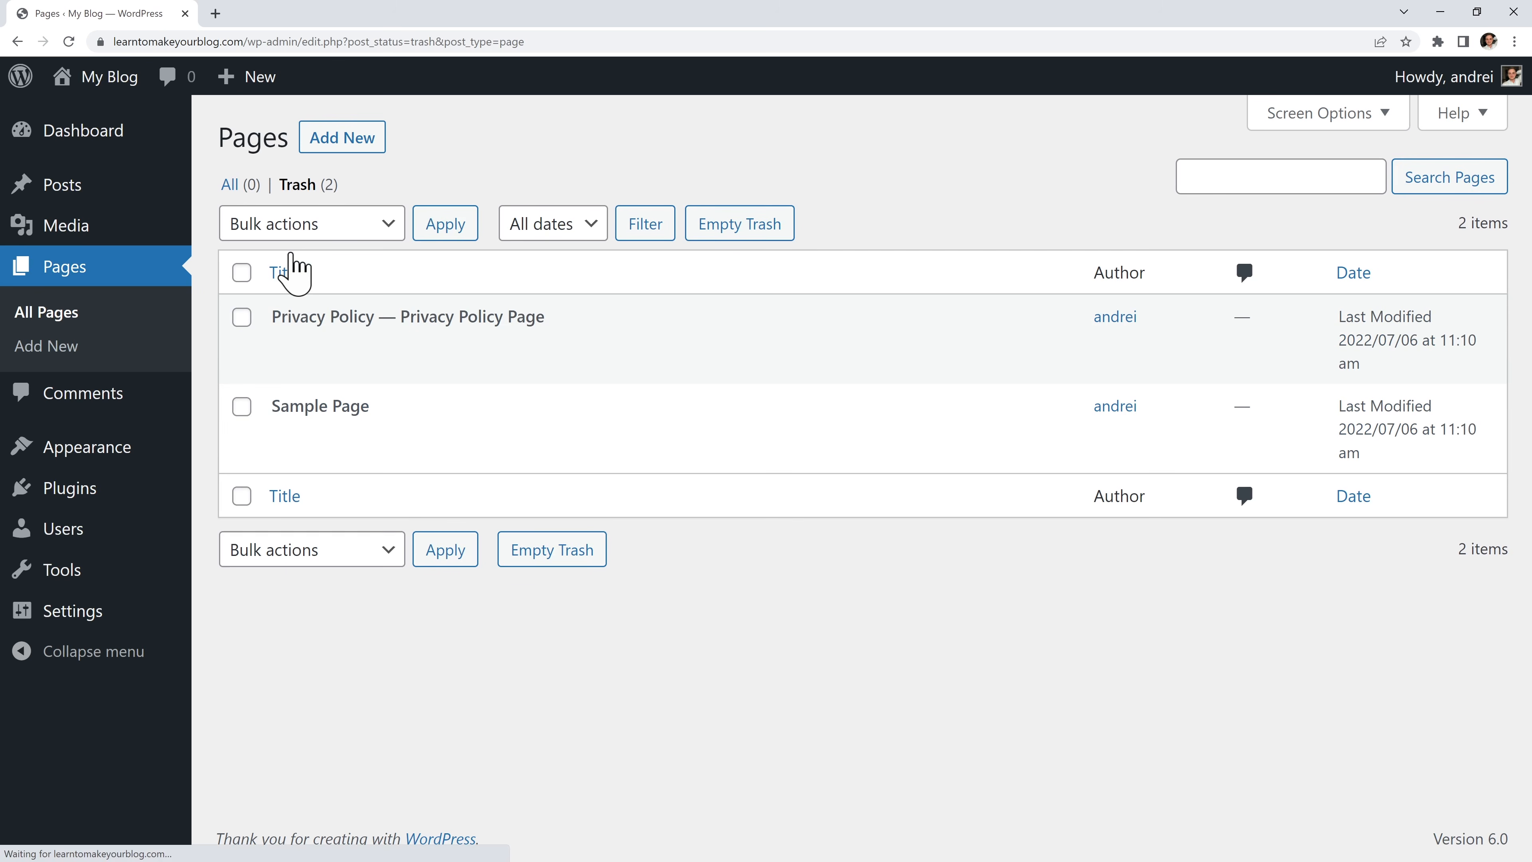
{"action": "left_click", "coordinate": [763, 242]}
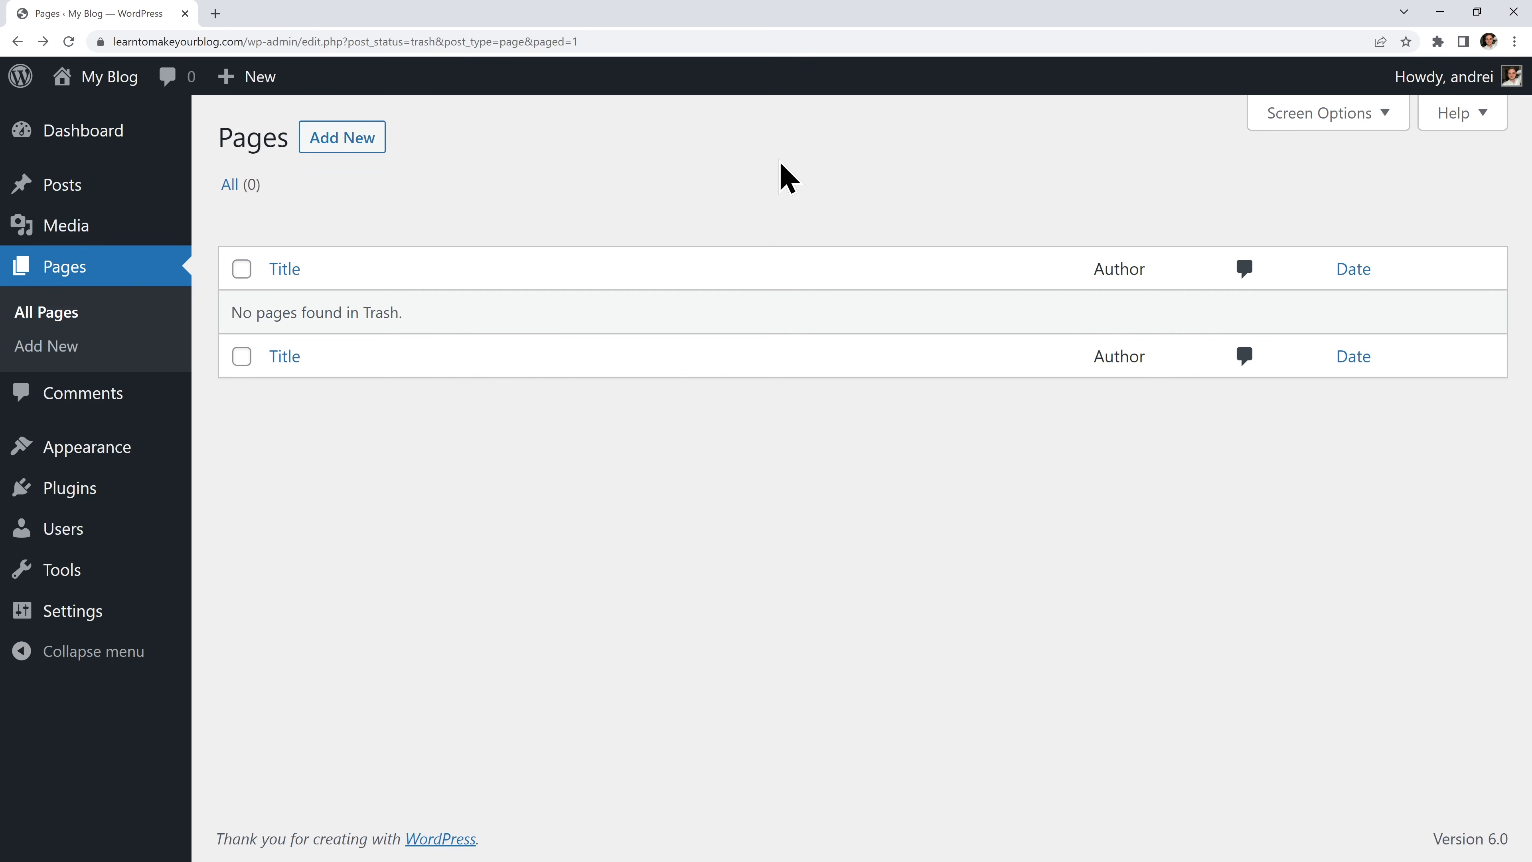
{"action": "mouse_move", "coordinate": [96, 629]}
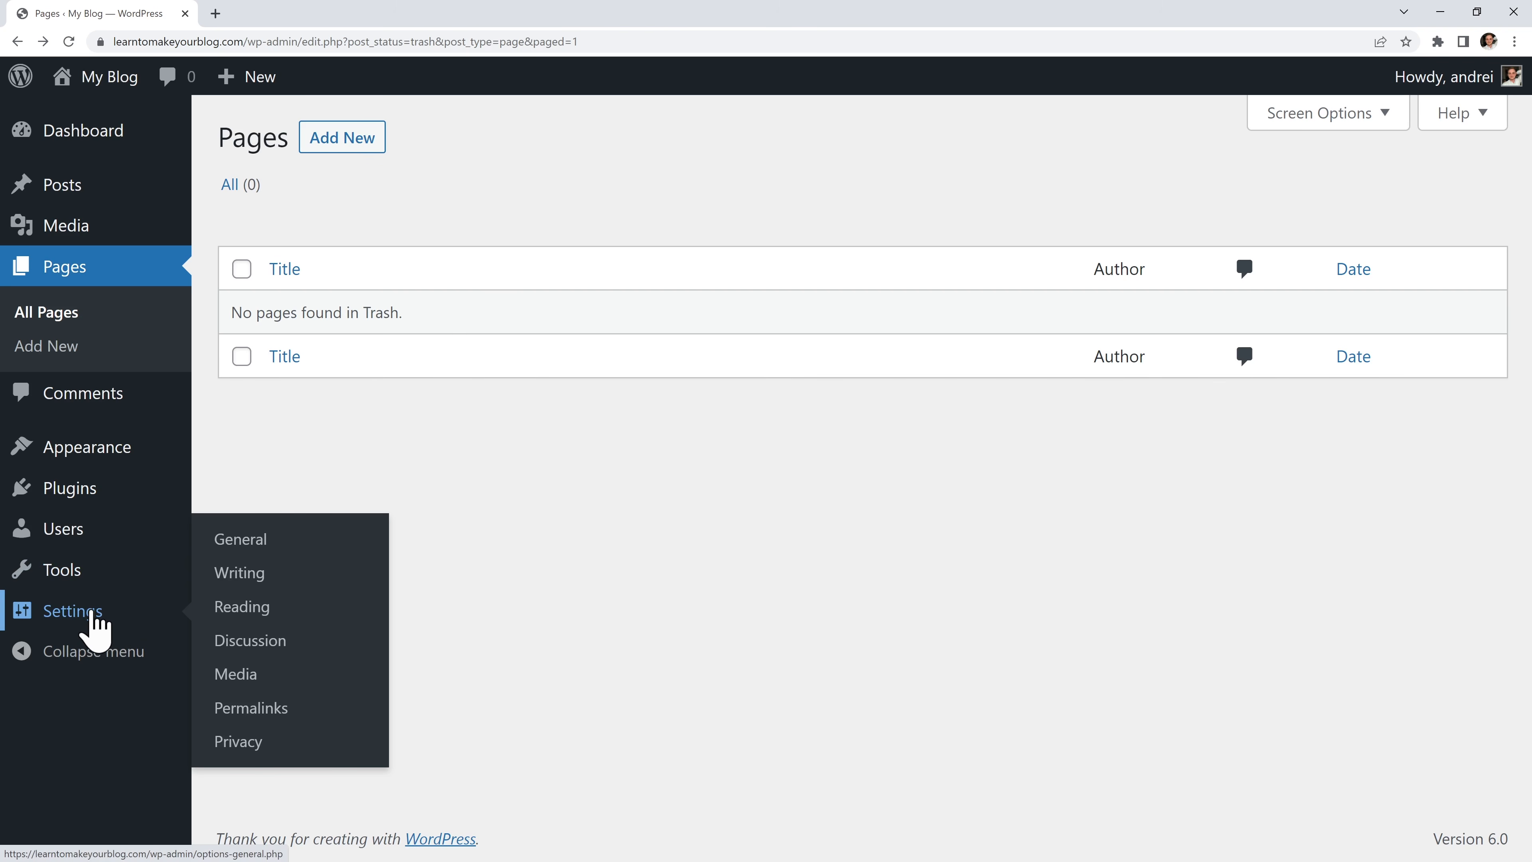
Change the site title to 'Make a Blog' and tagline to 'Step by step guide using WordPress', then save
{"action": "left_click", "coordinate": [94, 613]}
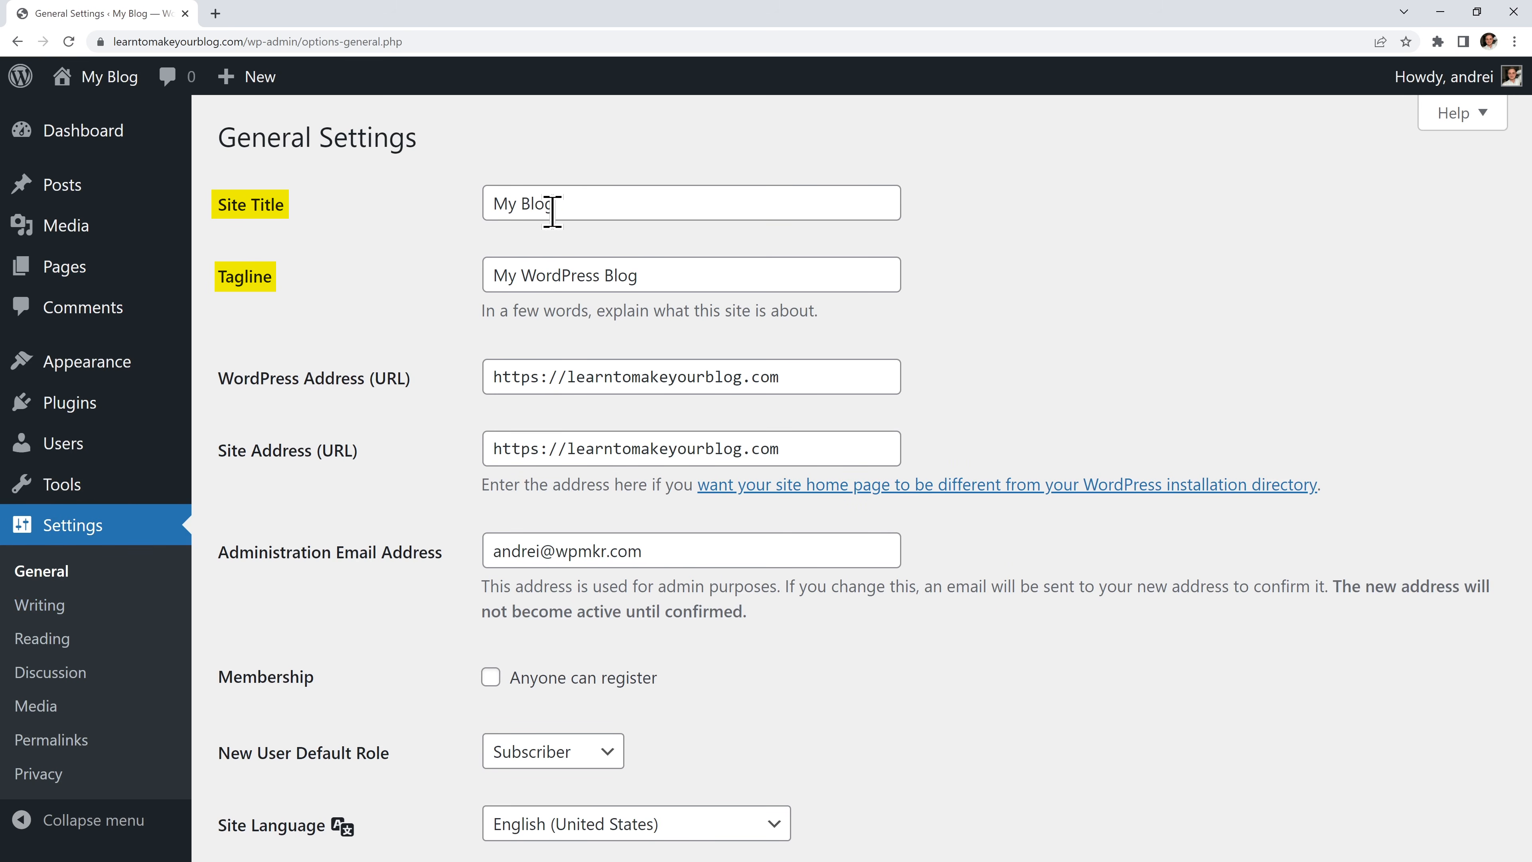
{"action": "left_click_drag", "start_coordinate": [549, 206], "coordinate": [475, 219]}
{"action": "type", "text": "Make a Blog"}
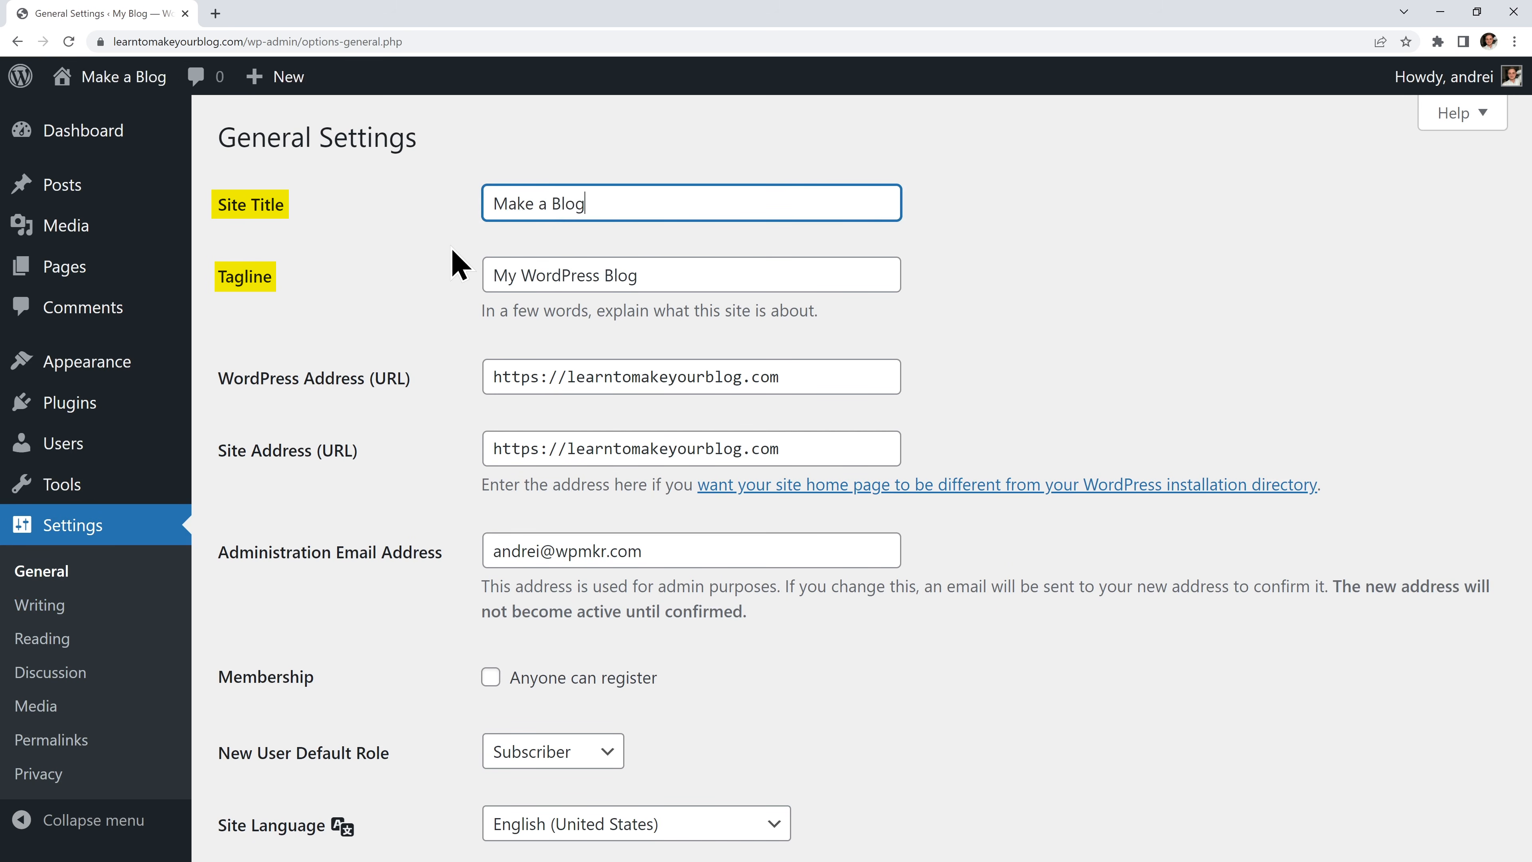
{"action": "key", "text": "Tab"}
{"action": "type", "text": "Step by step guide using WordPress"}
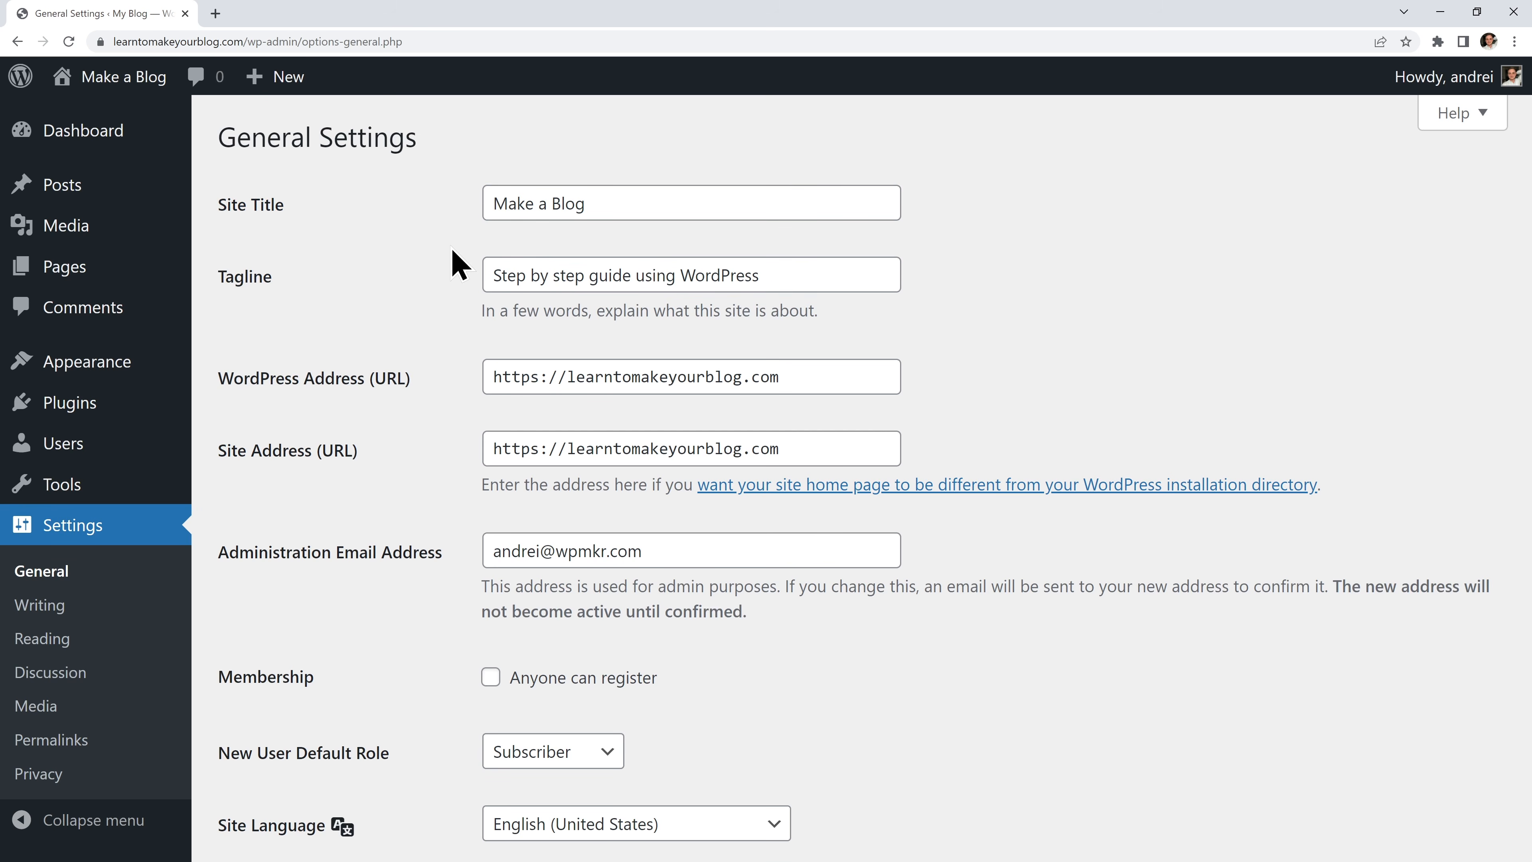
{"action": "scroll", "coordinate": [453, 265], "scroll_direction": "down", "scroll_amount": 4}
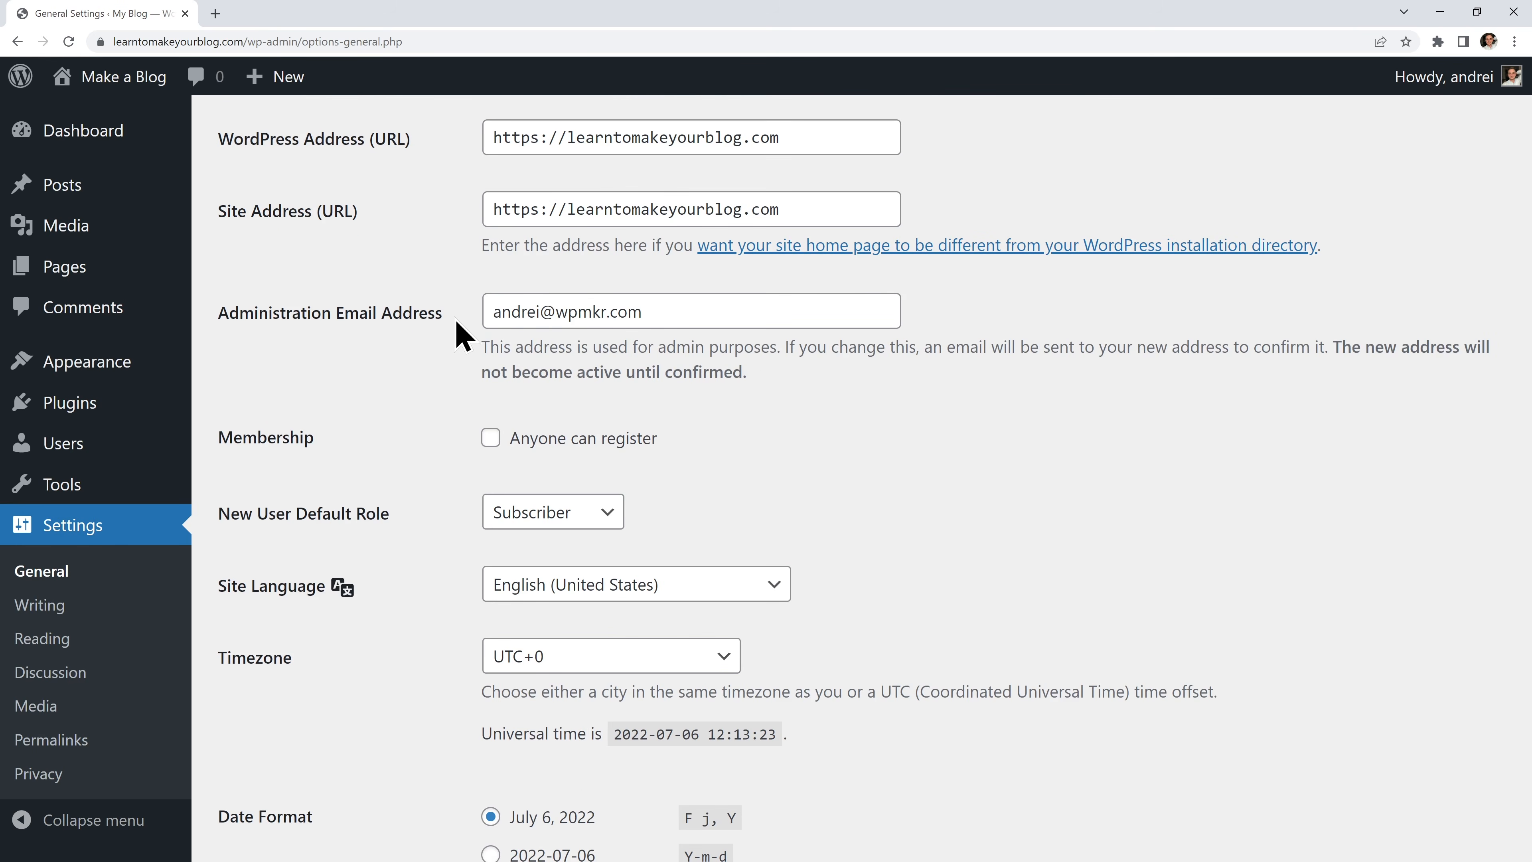
{"action": "scroll", "coordinate": [439, 409], "scroll_direction": "down", "scroll_amount": 4}
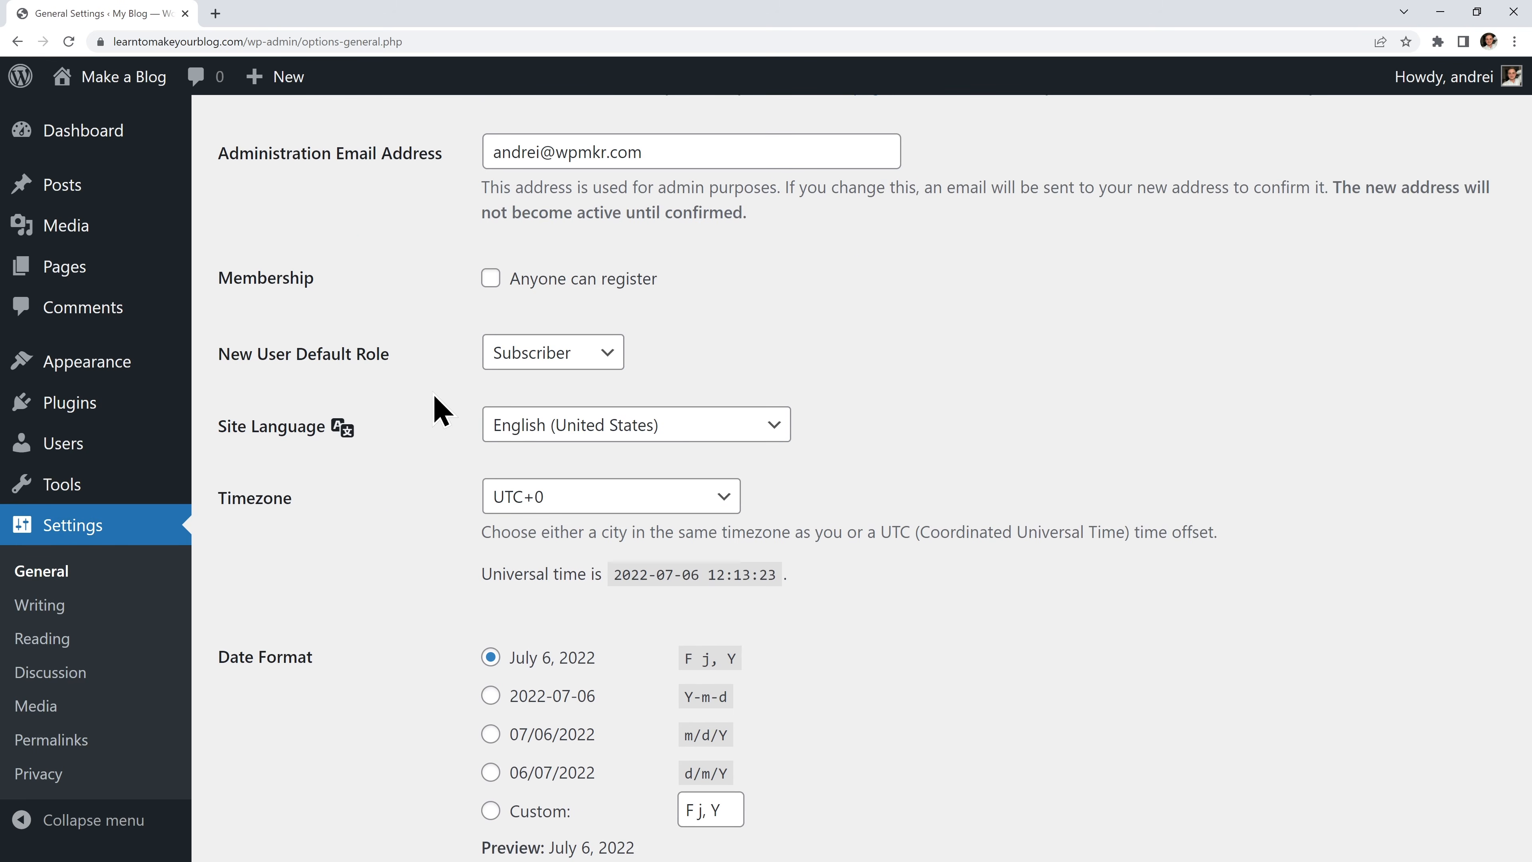
{"action": "scroll", "coordinate": [434, 395], "scroll_direction": "down", "scroll_amount": 6}
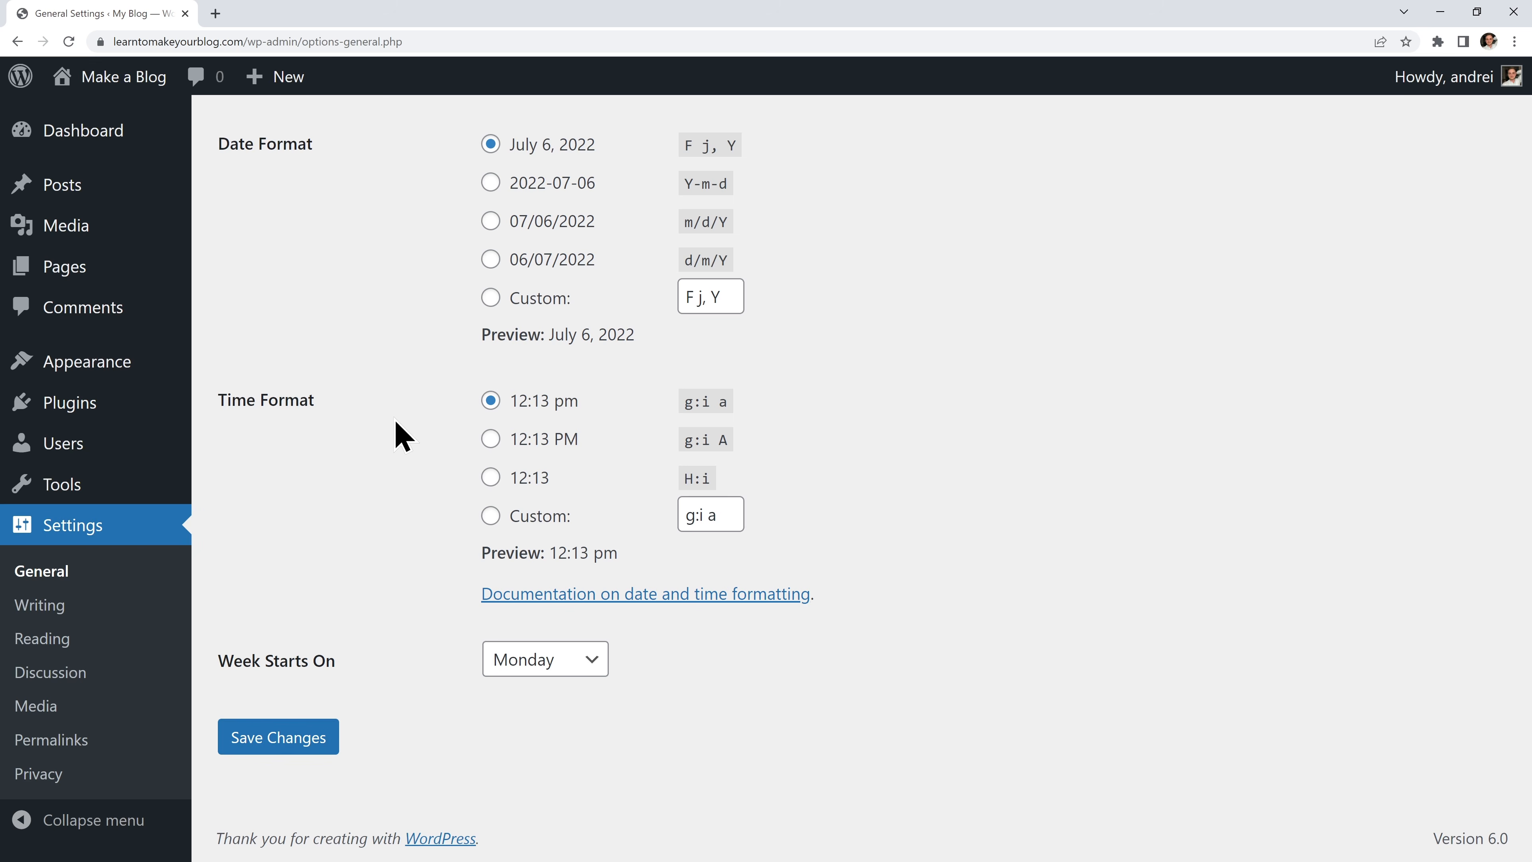
{"action": "left_click", "coordinate": [291, 731]}
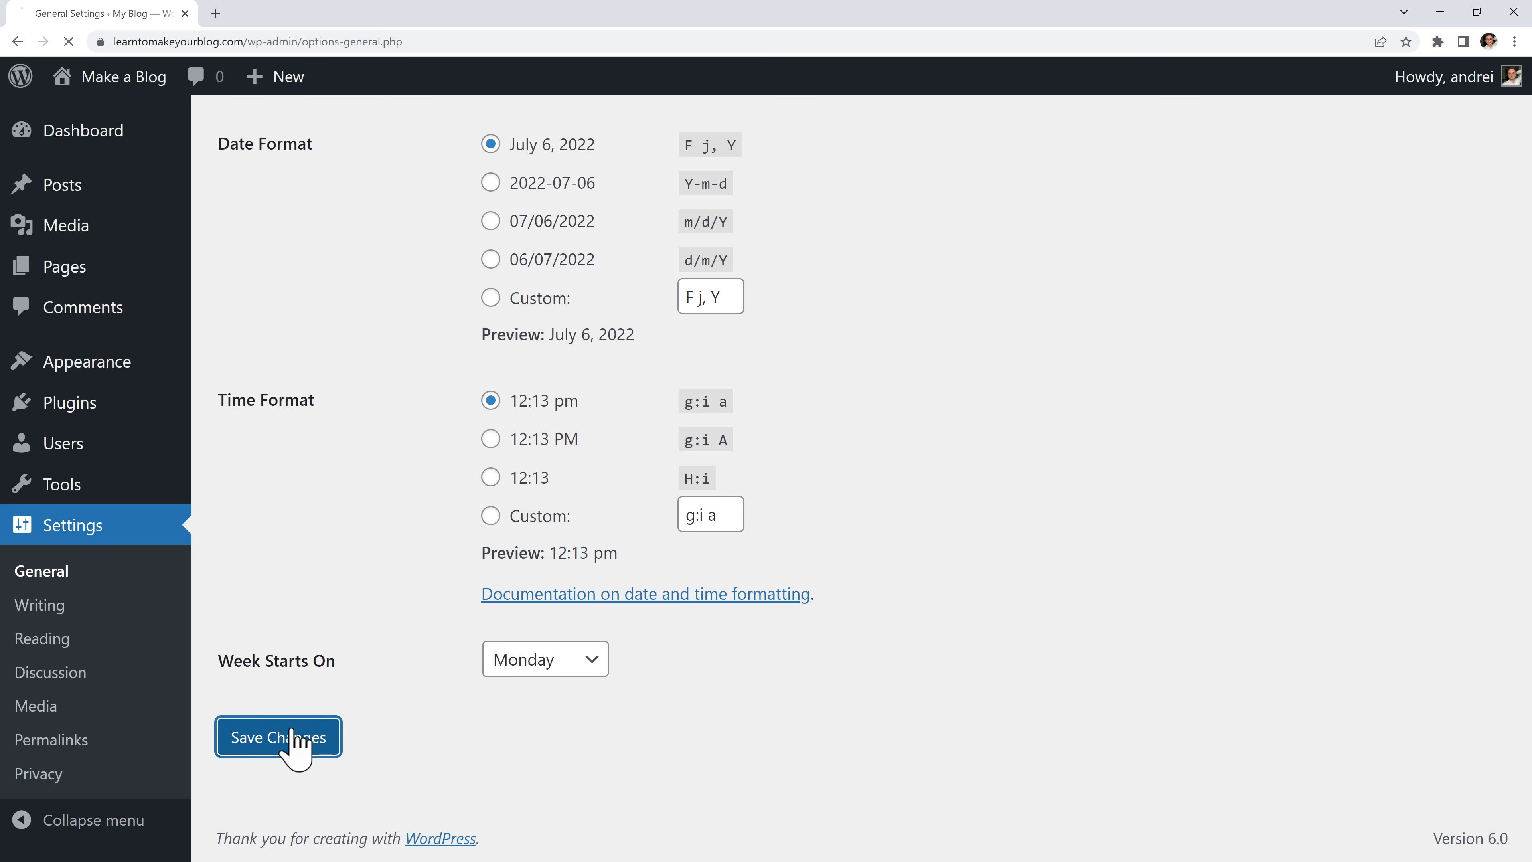
Load learntomakeyourblog.com in a new tab, then return to the General Settings tab
{"action": "left_click", "coordinate": [215, 13]}
{"action": "type", "text": "learntomakeyourblog.com"}
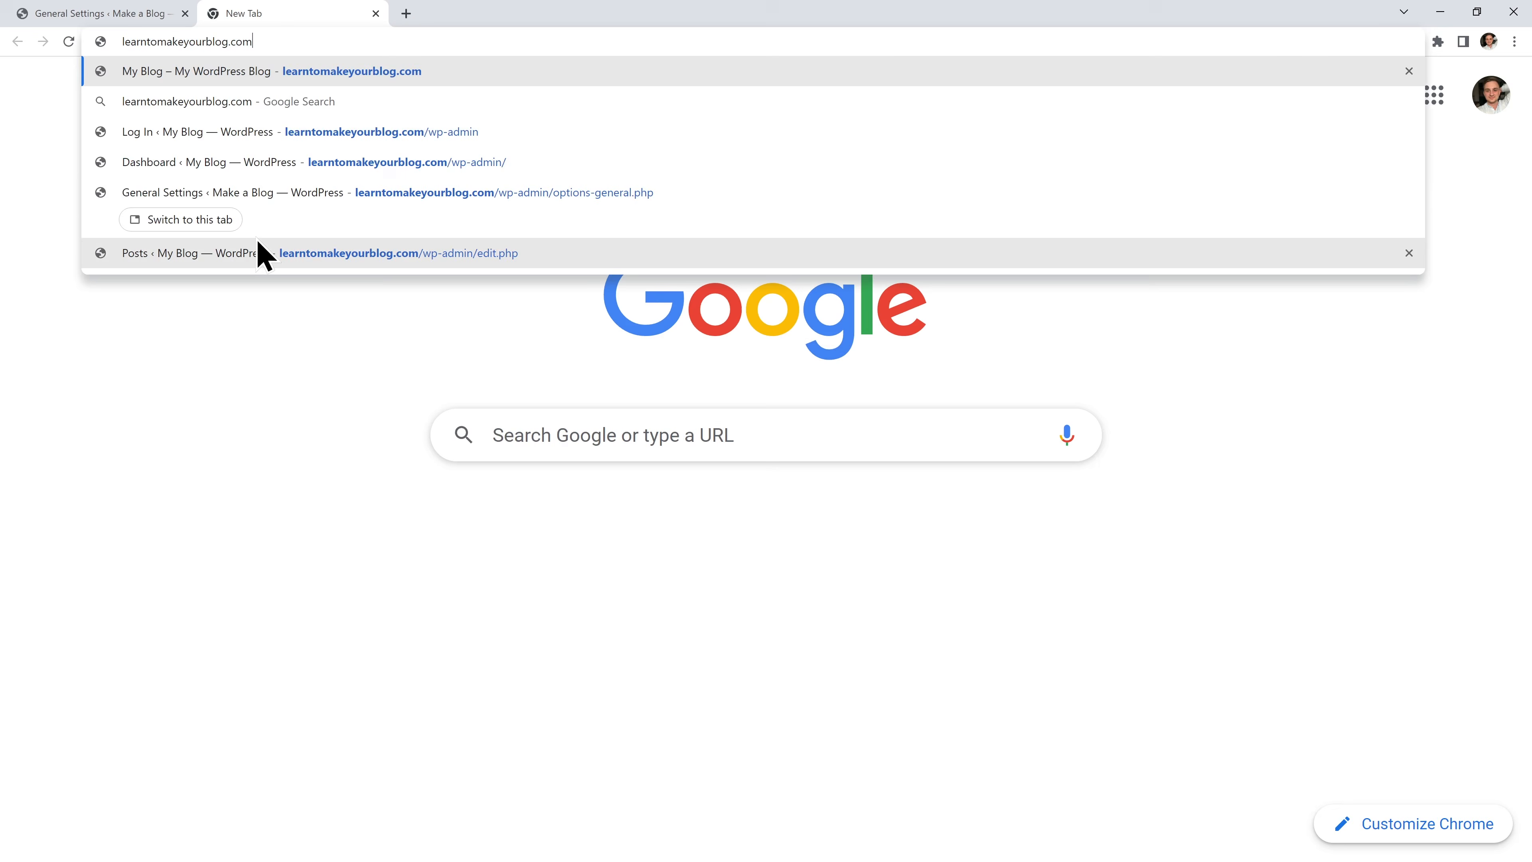
{"action": "key", "text": "Return"}
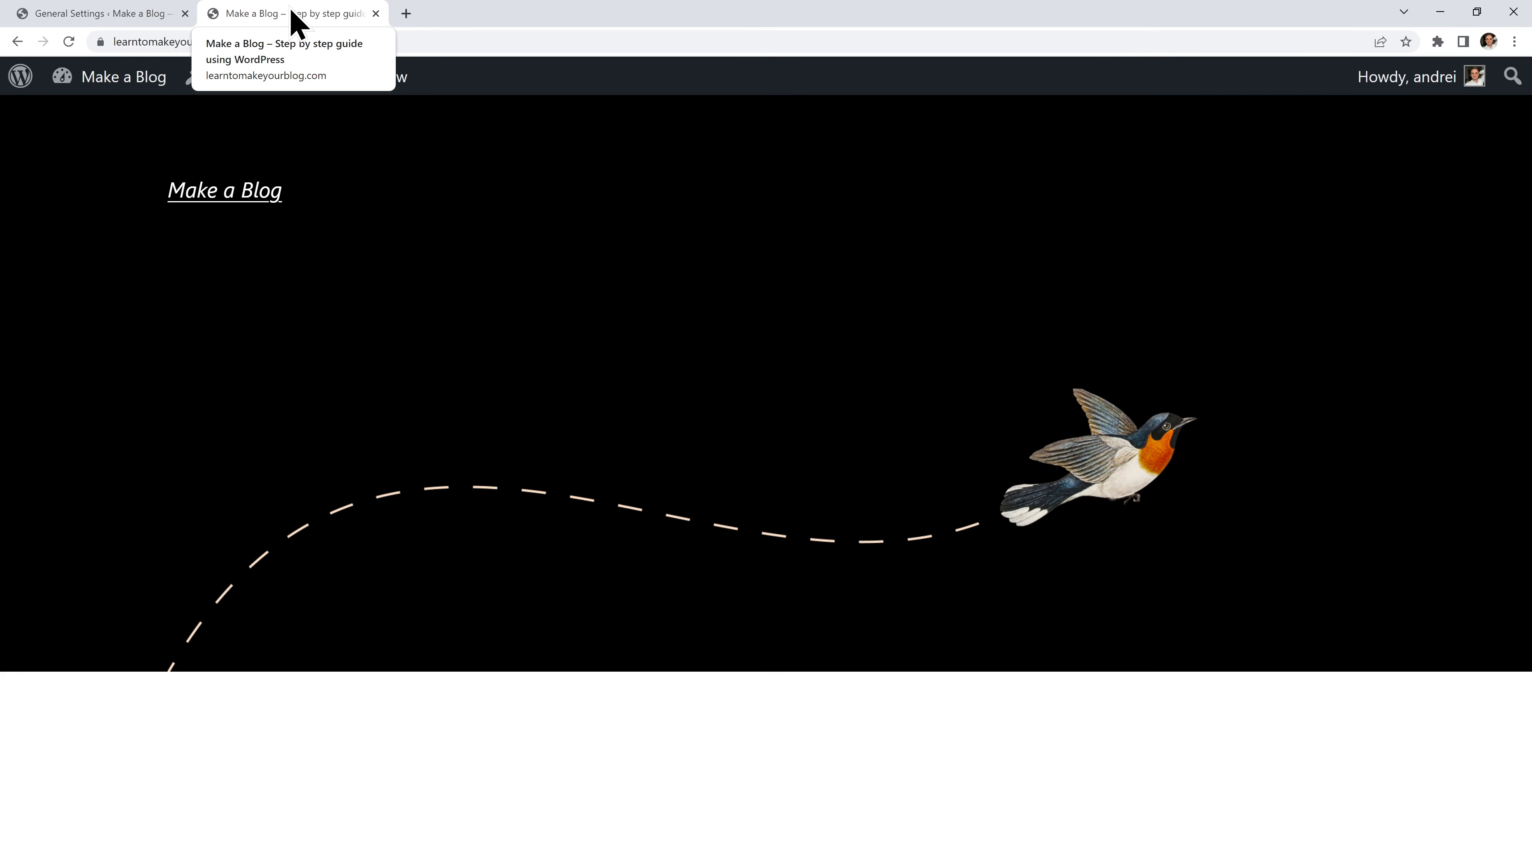
{"action": "left_click", "coordinate": [137, 13]}
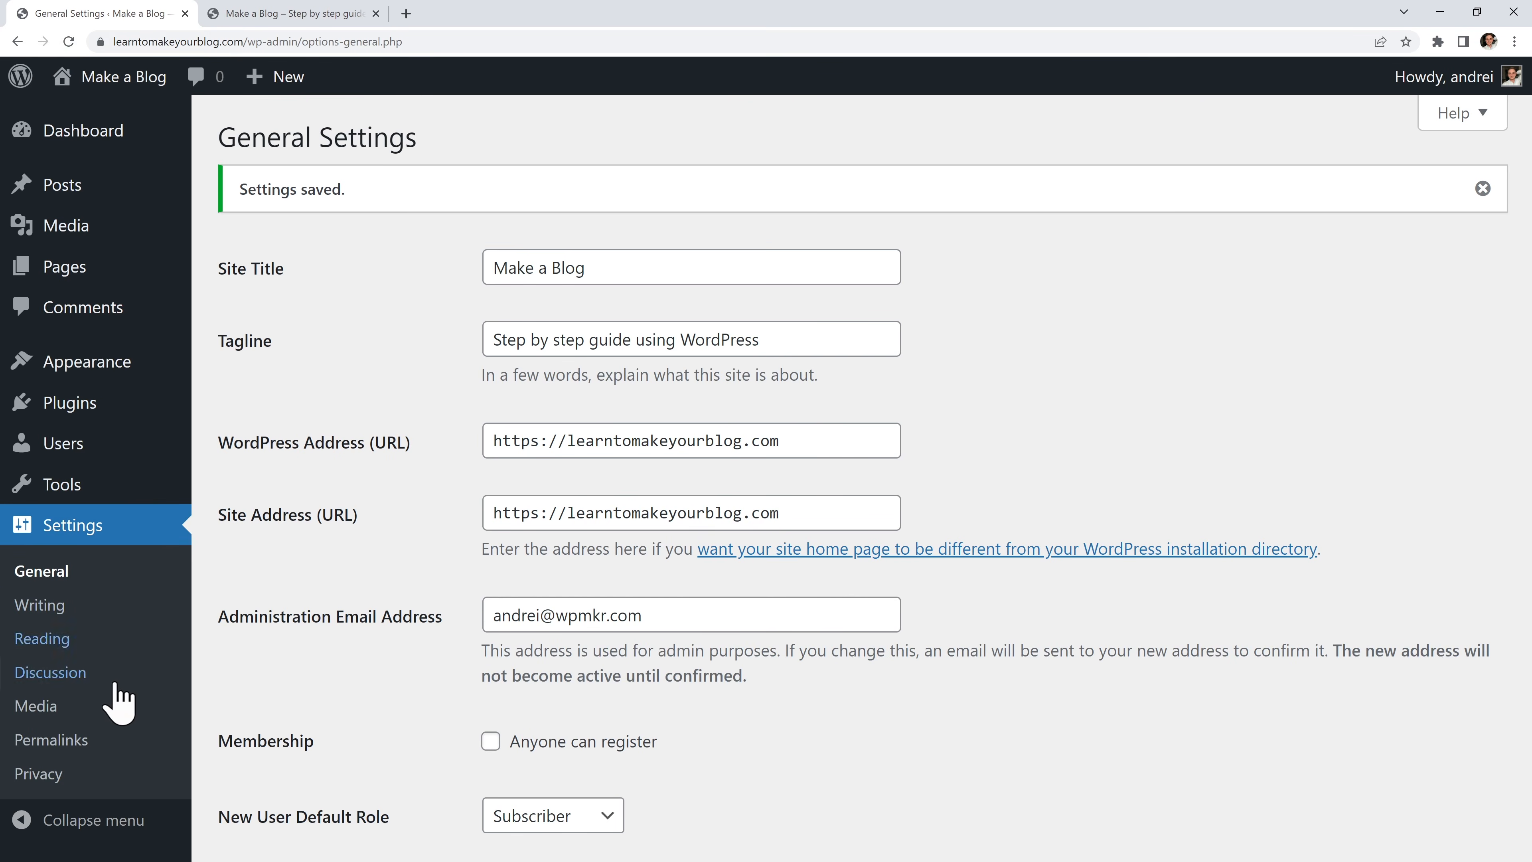
Switch the permalink structure to Post name and save the change
{"action": "left_click", "coordinate": [53, 748]}
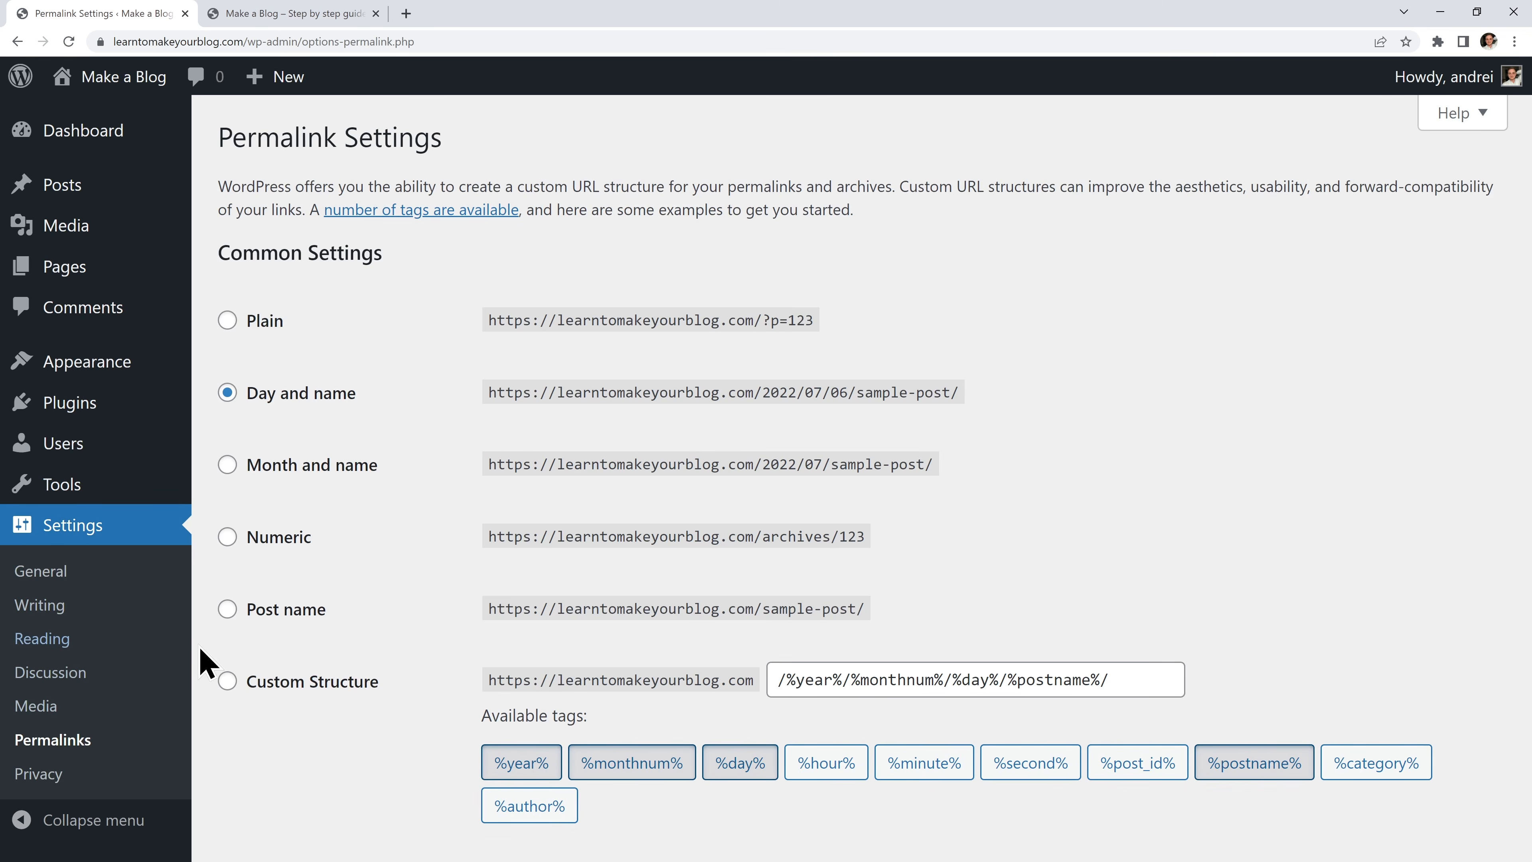
{"action": "left_click", "coordinate": [227, 610]}
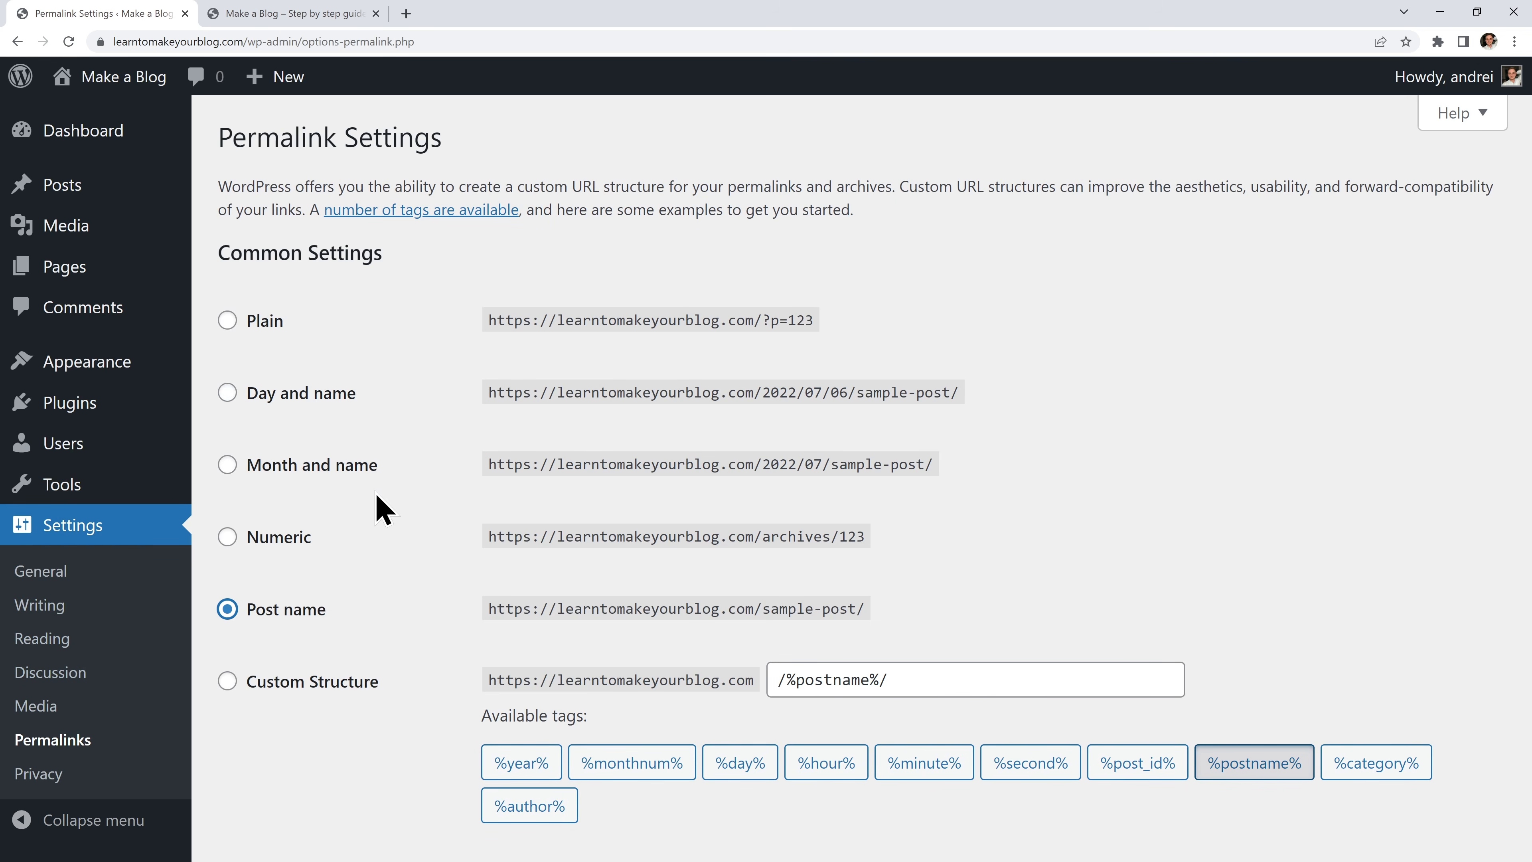
{"action": "scroll", "coordinate": [377, 503], "scroll_direction": "down", "scroll_amount": 1}
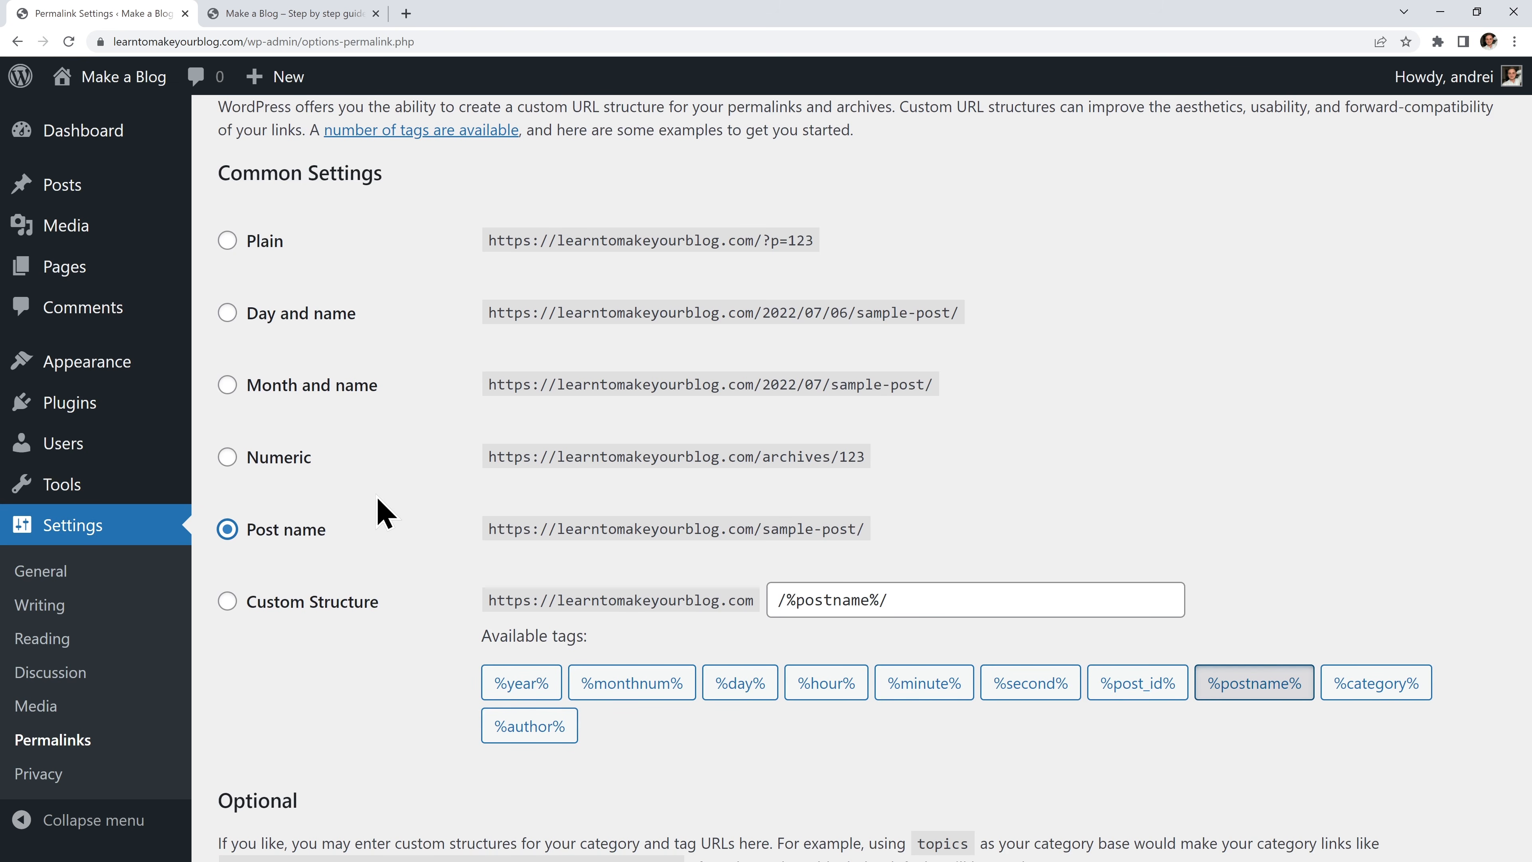
{"action": "scroll", "coordinate": [378, 500], "scroll_direction": "down", "scroll_amount": 1}
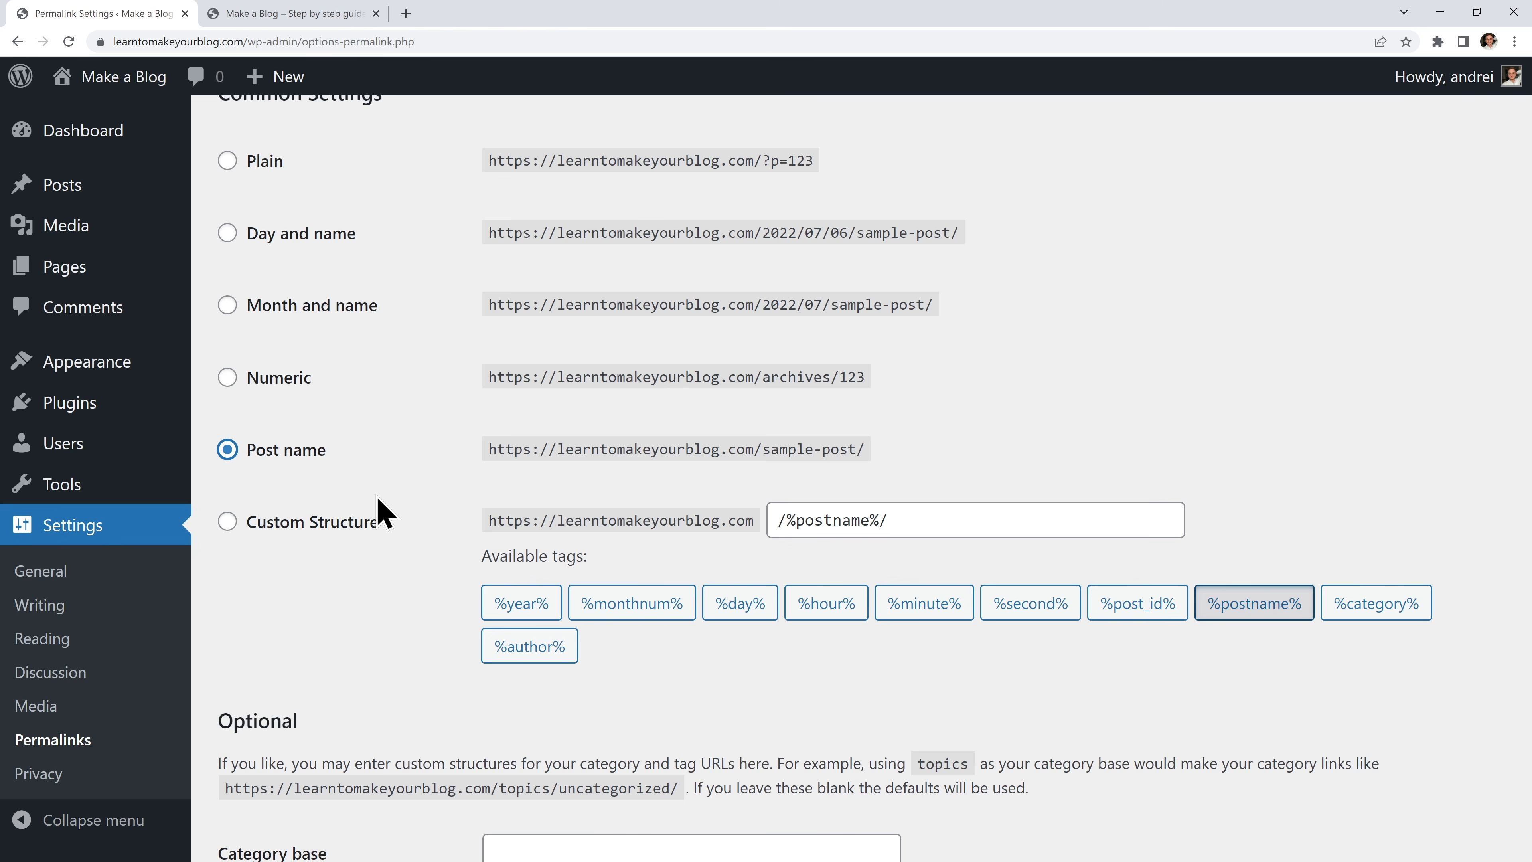
{"action": "left_click_drag", "start_coordinate": [762, 450], "coordinate": [866, 449]}
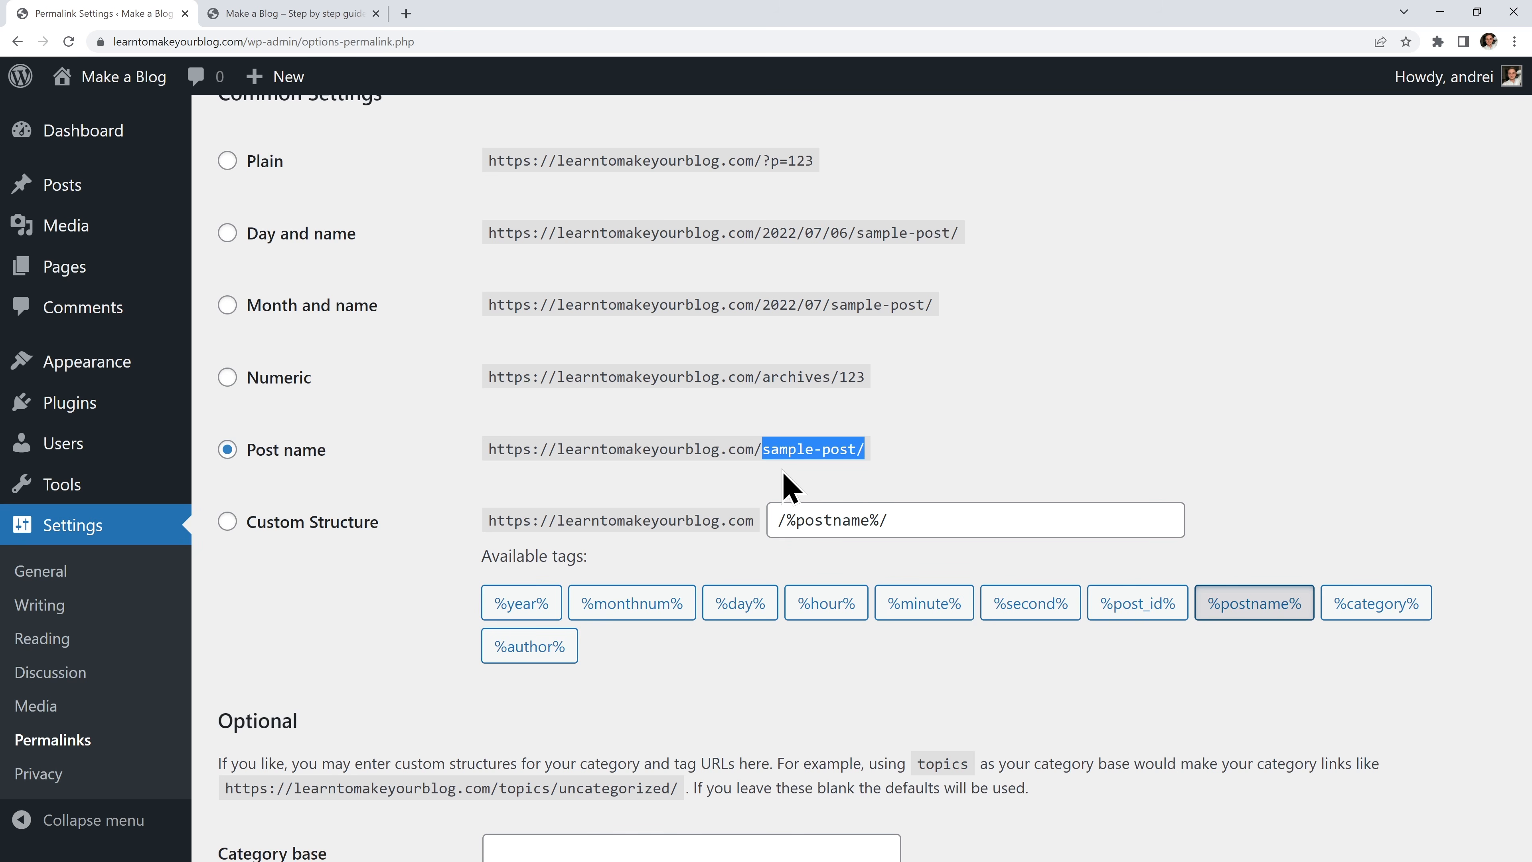
{"action": "left_click", "coordinate": [819, 481]}
{"action": "scroll", "coordinate": [298, 536], "scroll_direction": "down", "scroll_amount": 4}
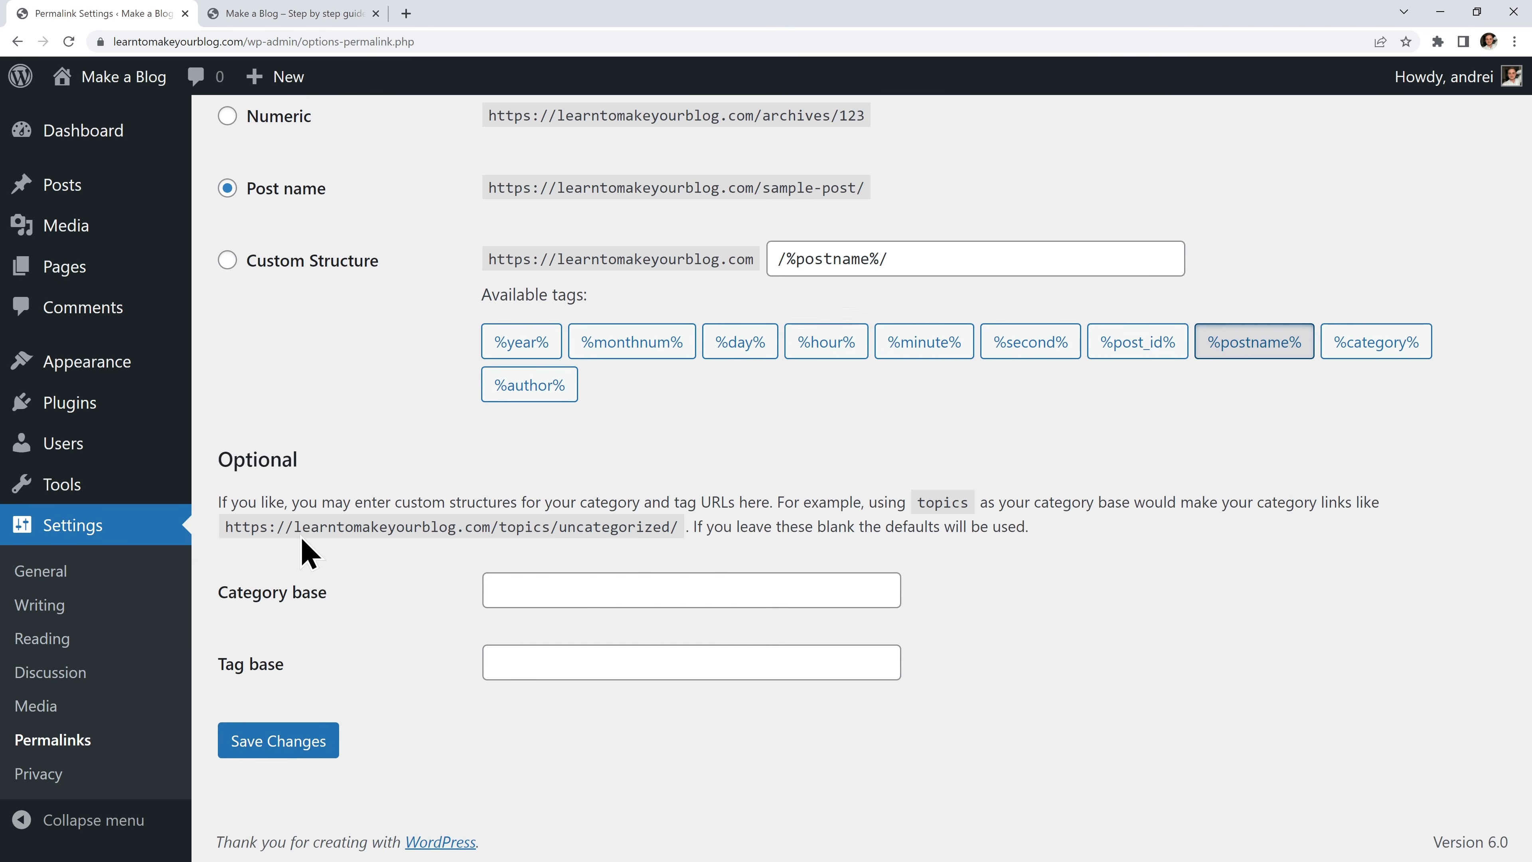
{"action": "left_click", "coordinate": [290, 741]}
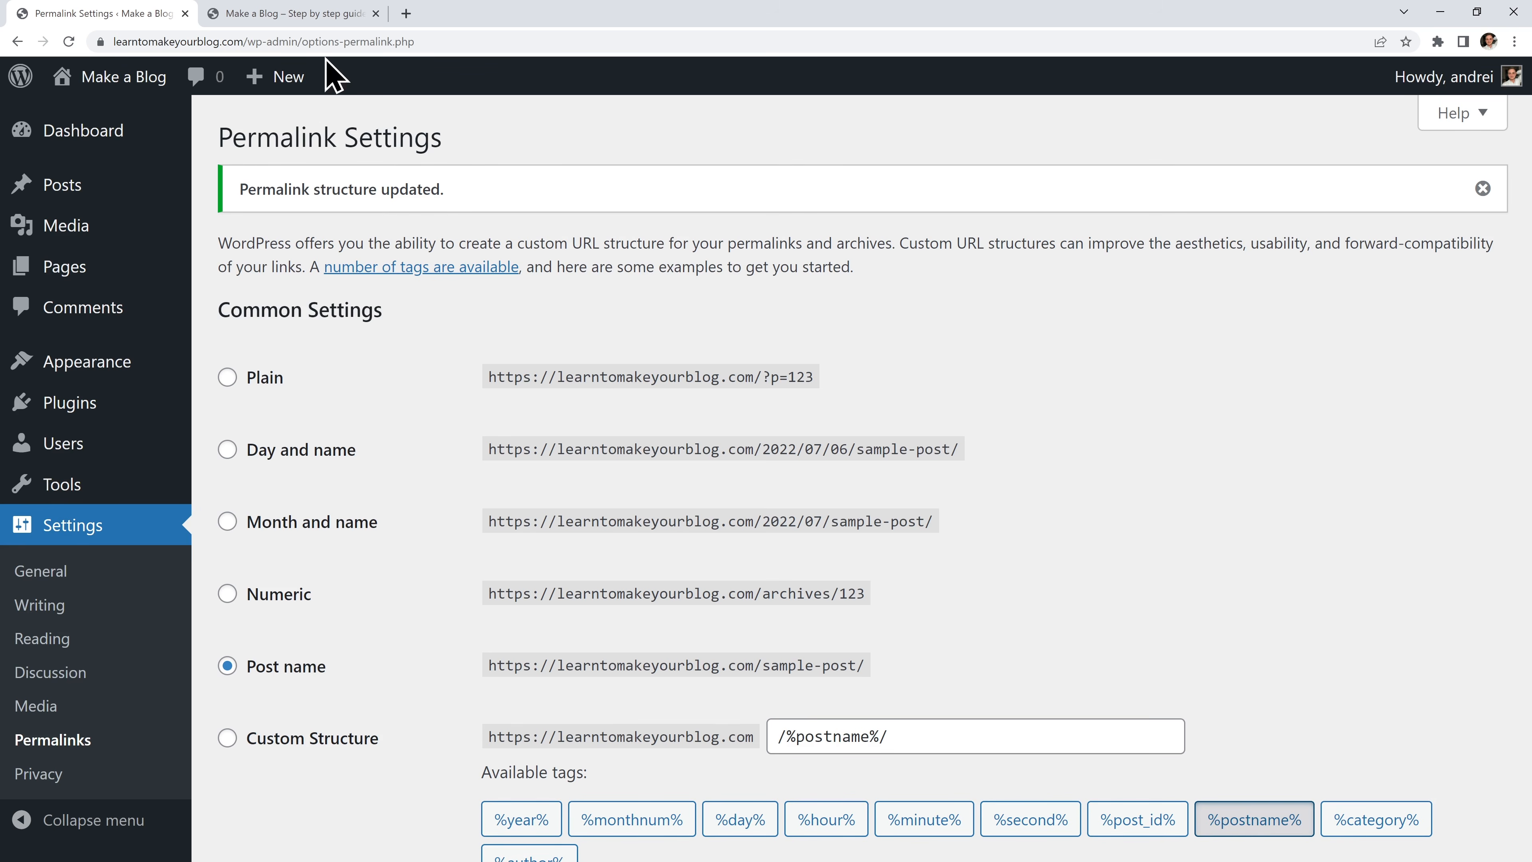
{"action": "left_click", "coordinate": [315, 18]}
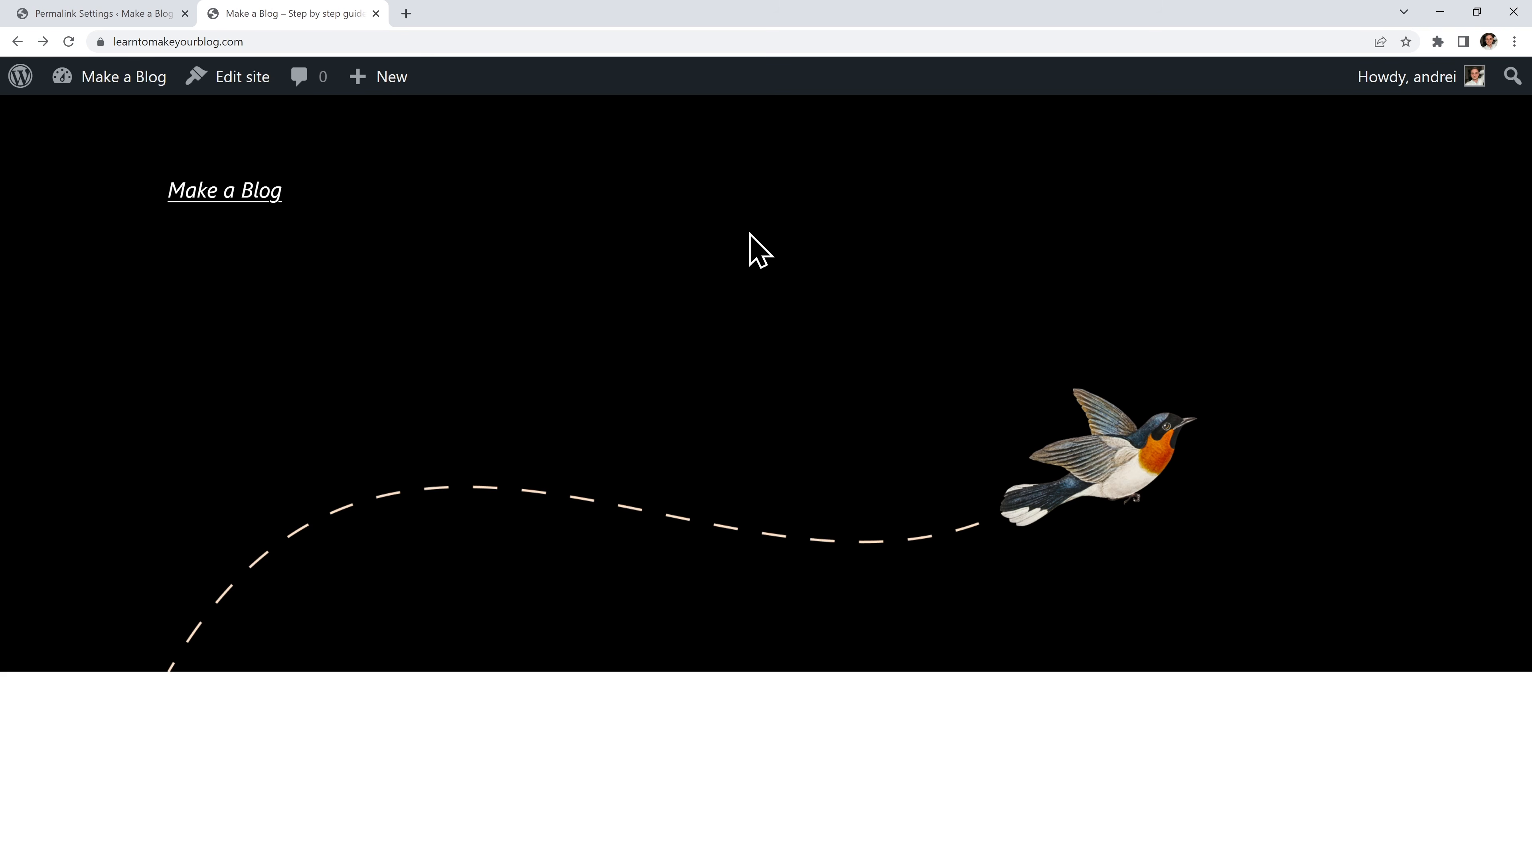
{"action": "scroll", "coordinate": [814, 335], "scroll_direction": "down", "scroll_amount": 5}
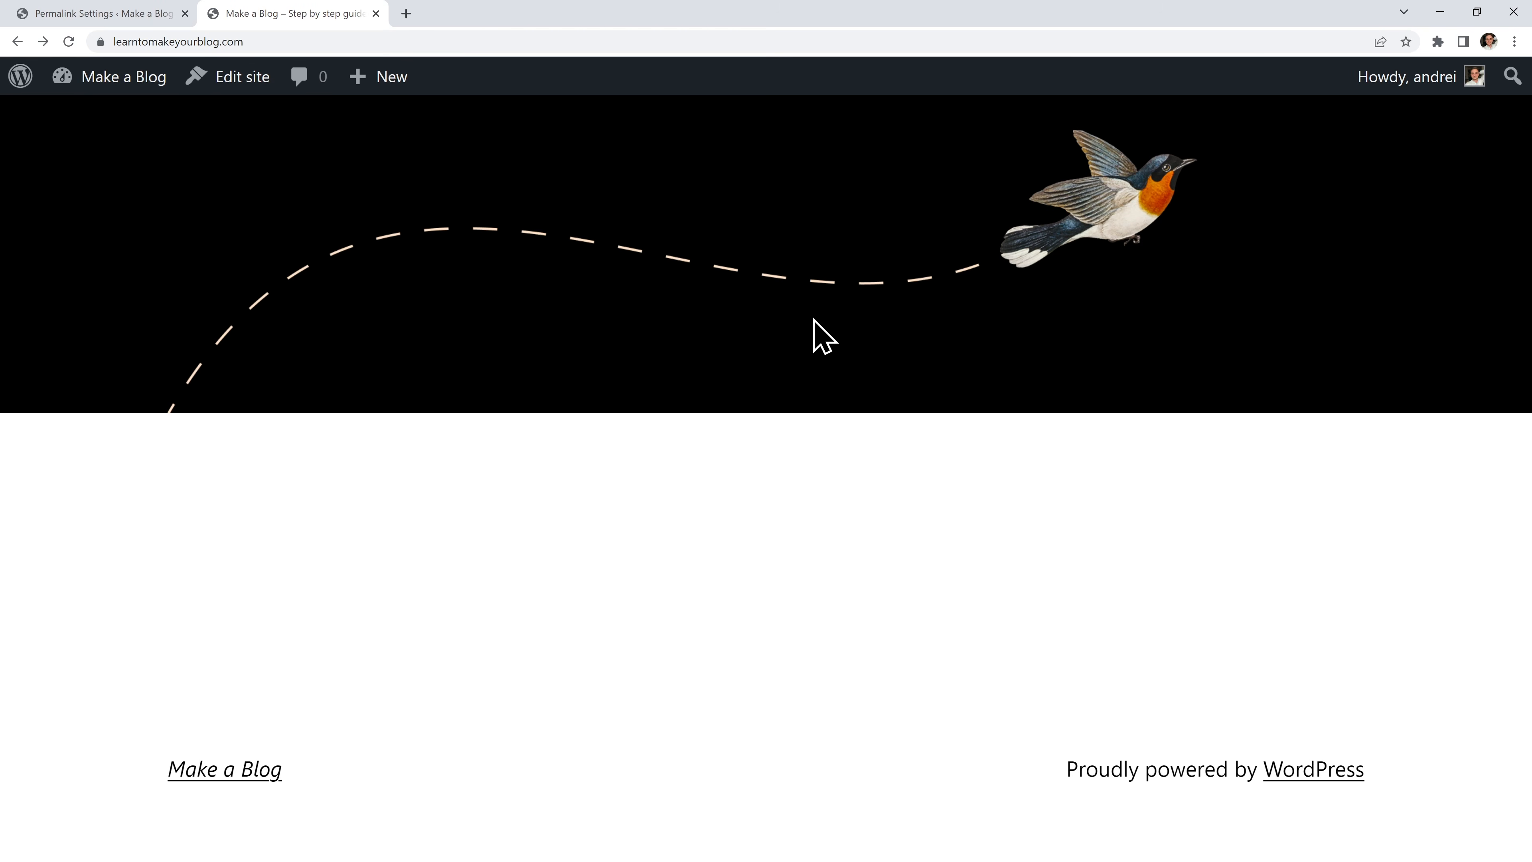
{"action": "scroll", "coordinate": [813, 334], "scroll_direction": "up", "scroll_amount": 5}
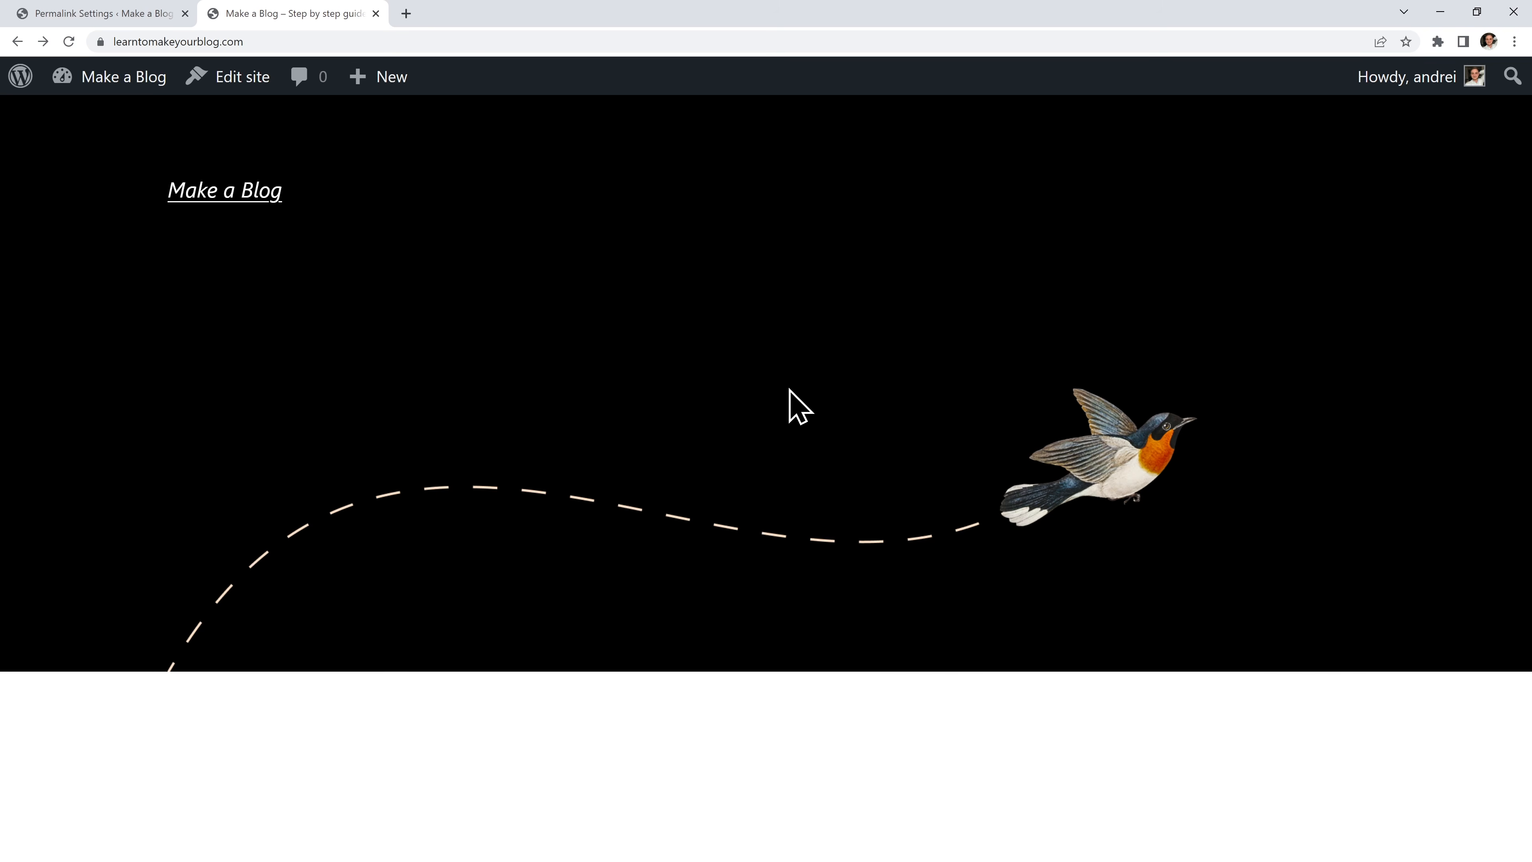
{"action": "left_click", "coordinate": [106, 32]}
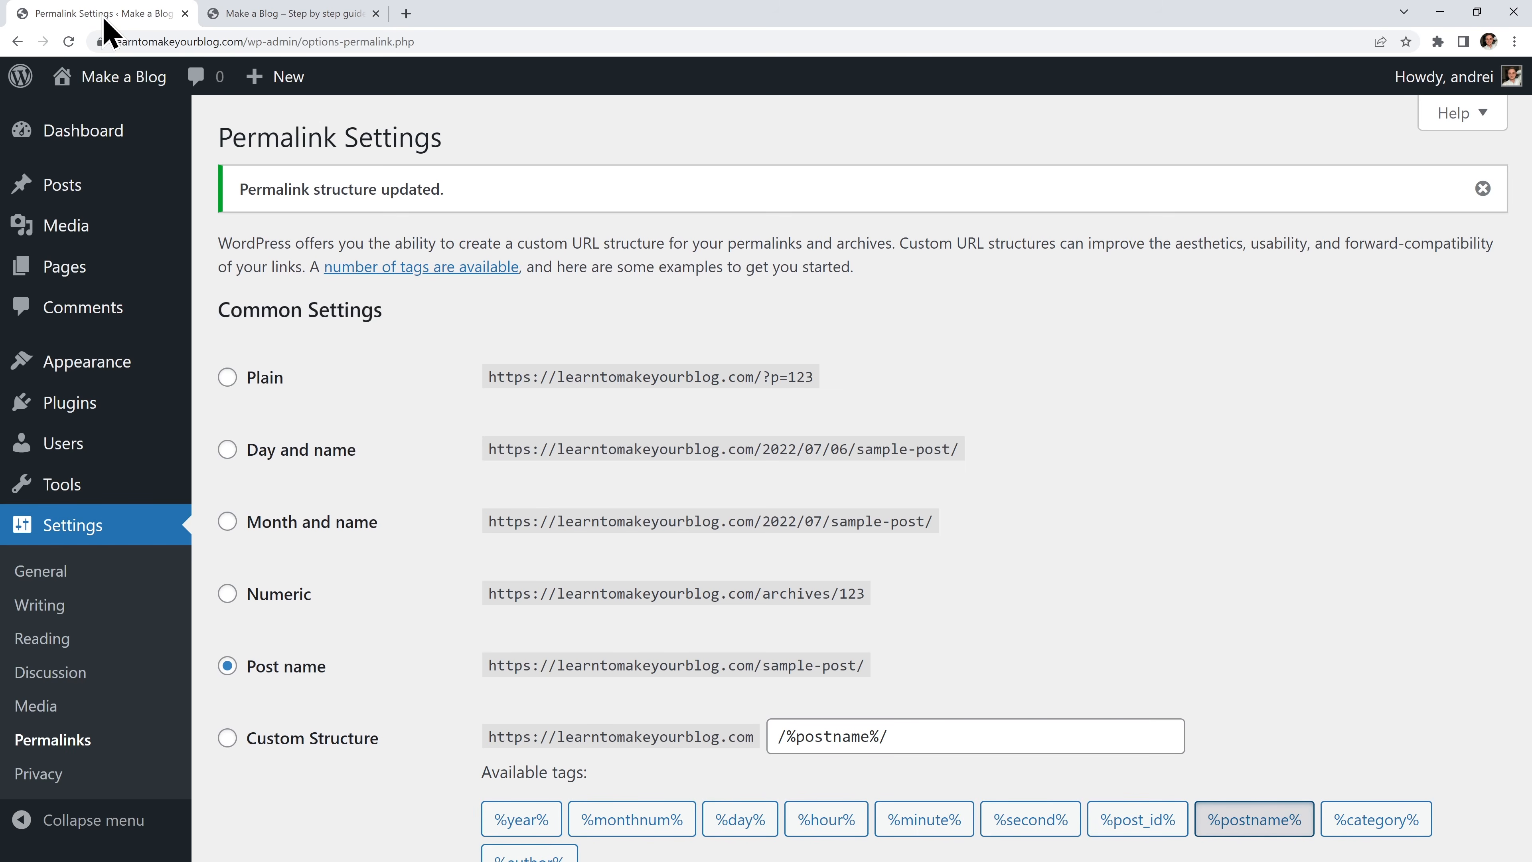
Search Add New Plugins for 'starter templates' and install and activate the Starter Templates plugin
{"action": "mouse_move", "coordinate": [113, 409]}
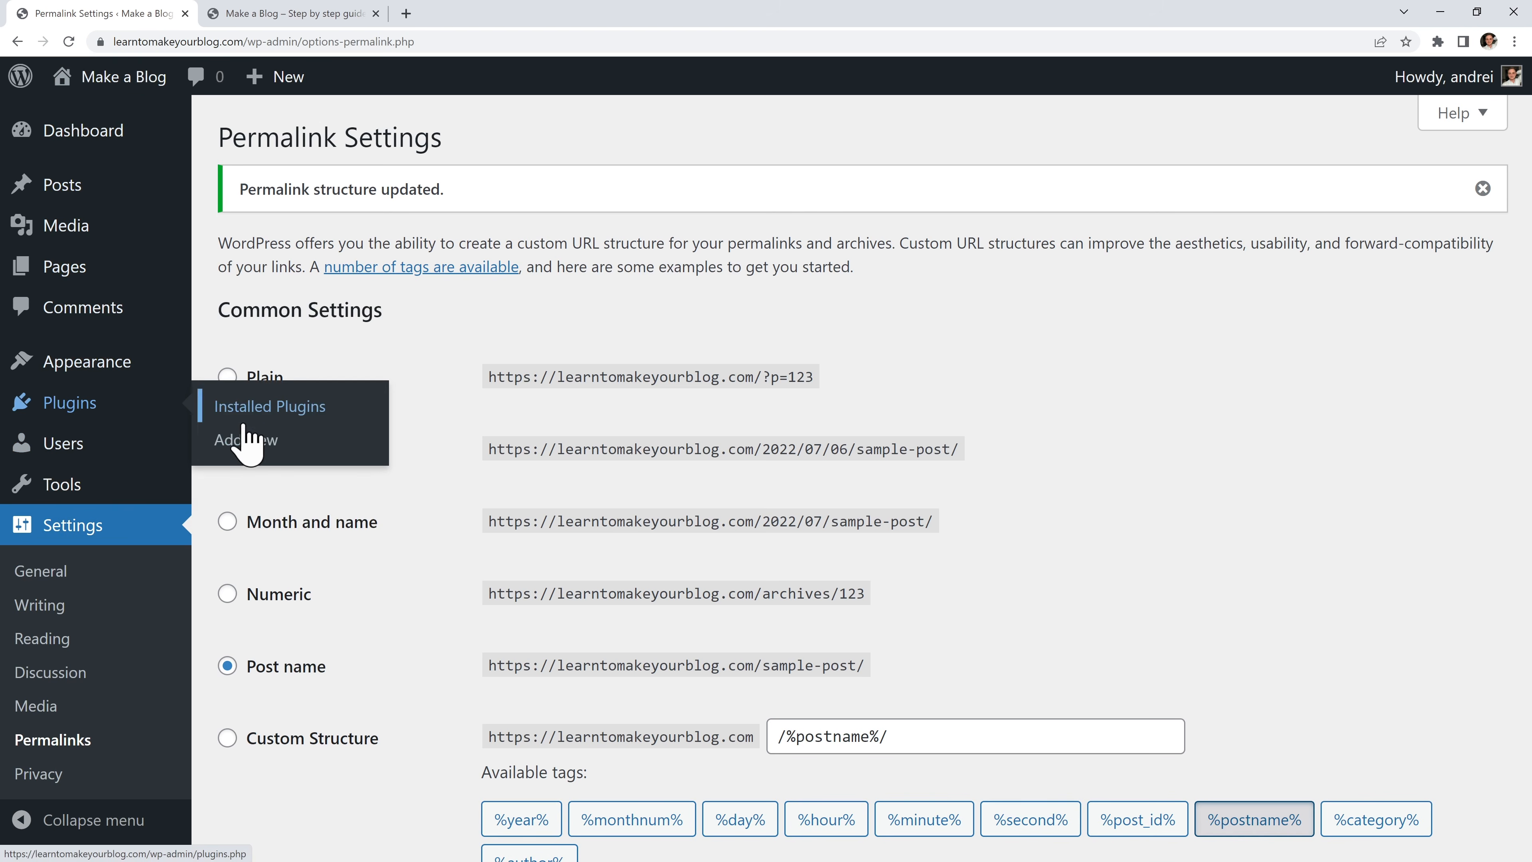
{"action": "left_click", "coordinate": [254, 451]}
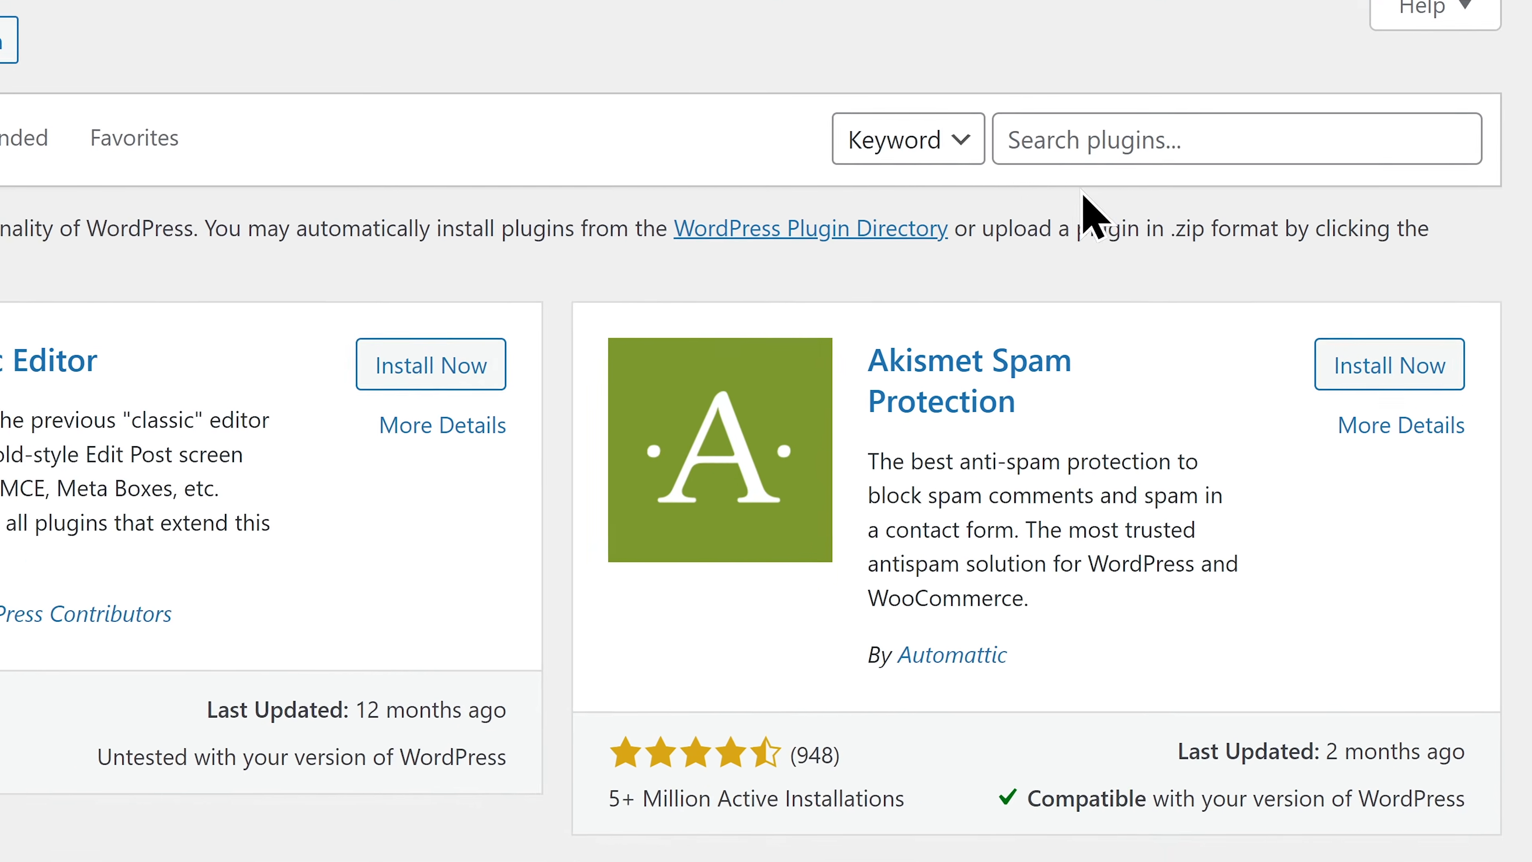
{"action": "type", "text": "starter templat"}
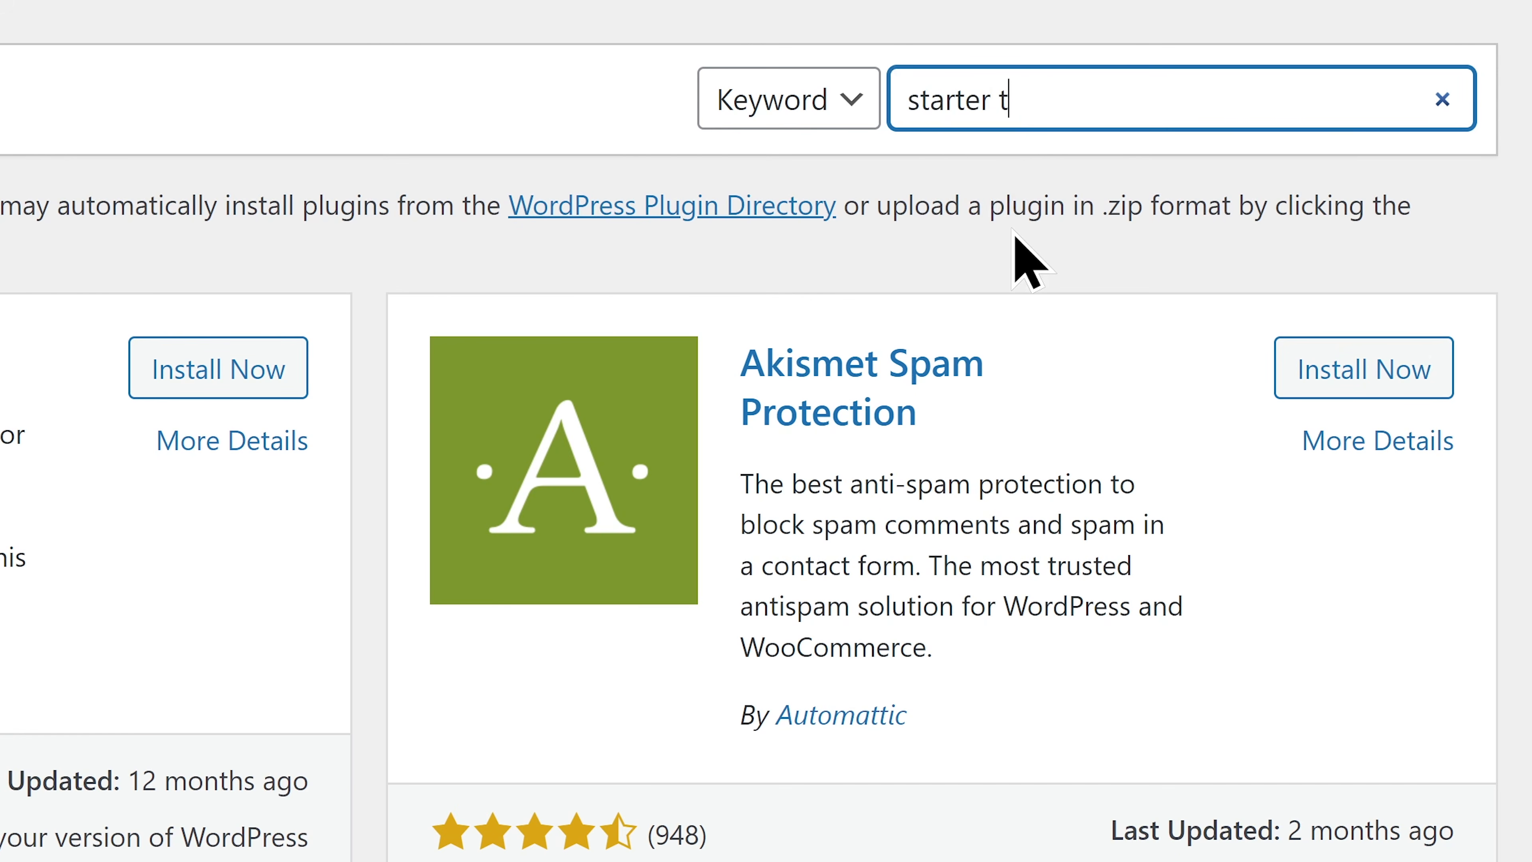
{"action": "type", "text": "es"}
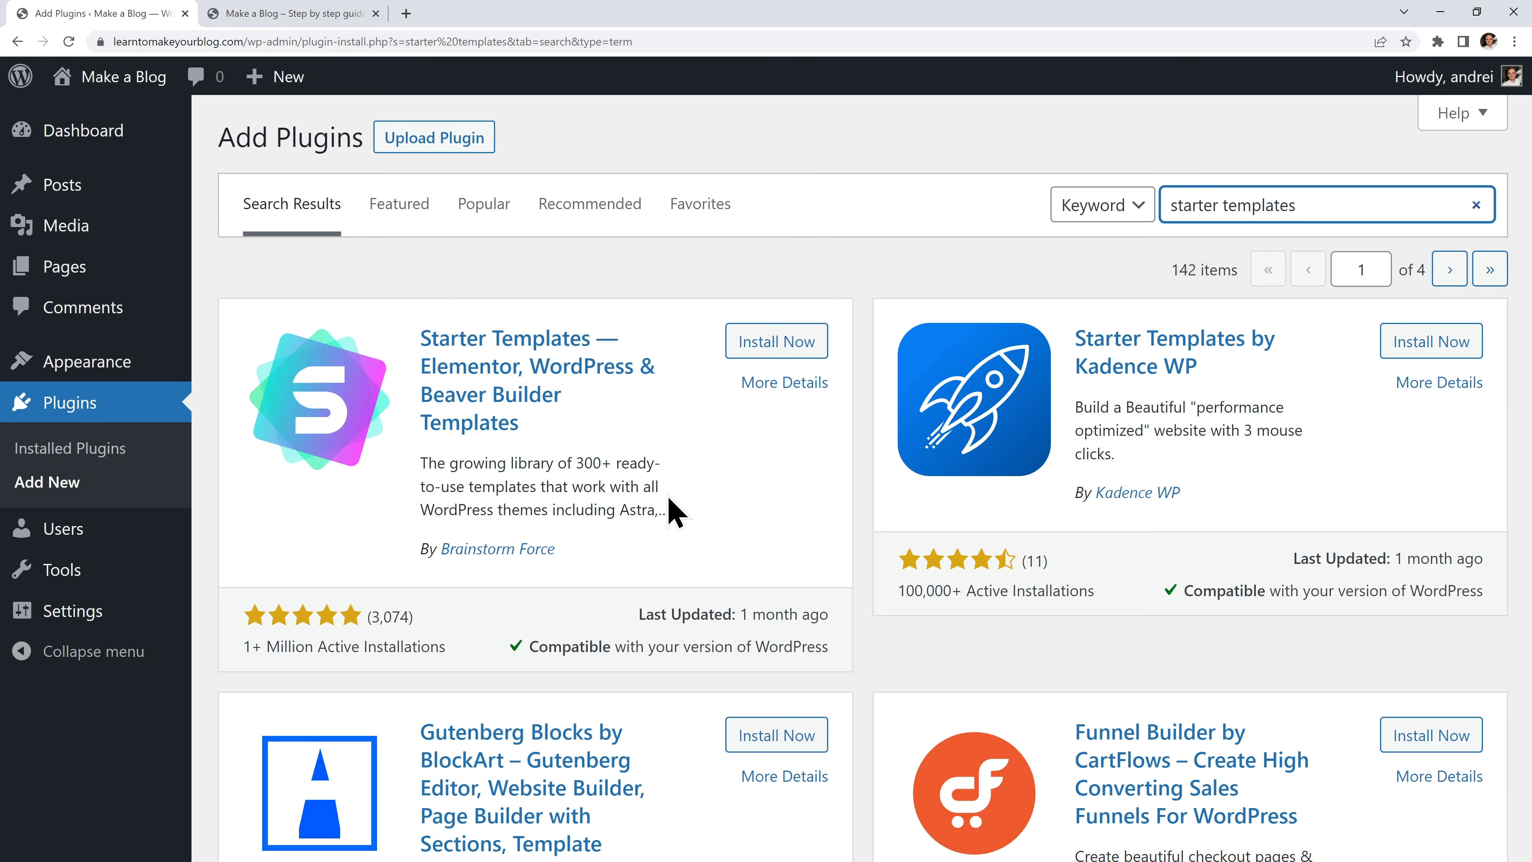
{"action": "left_click", "coordinate": [779, 351]}
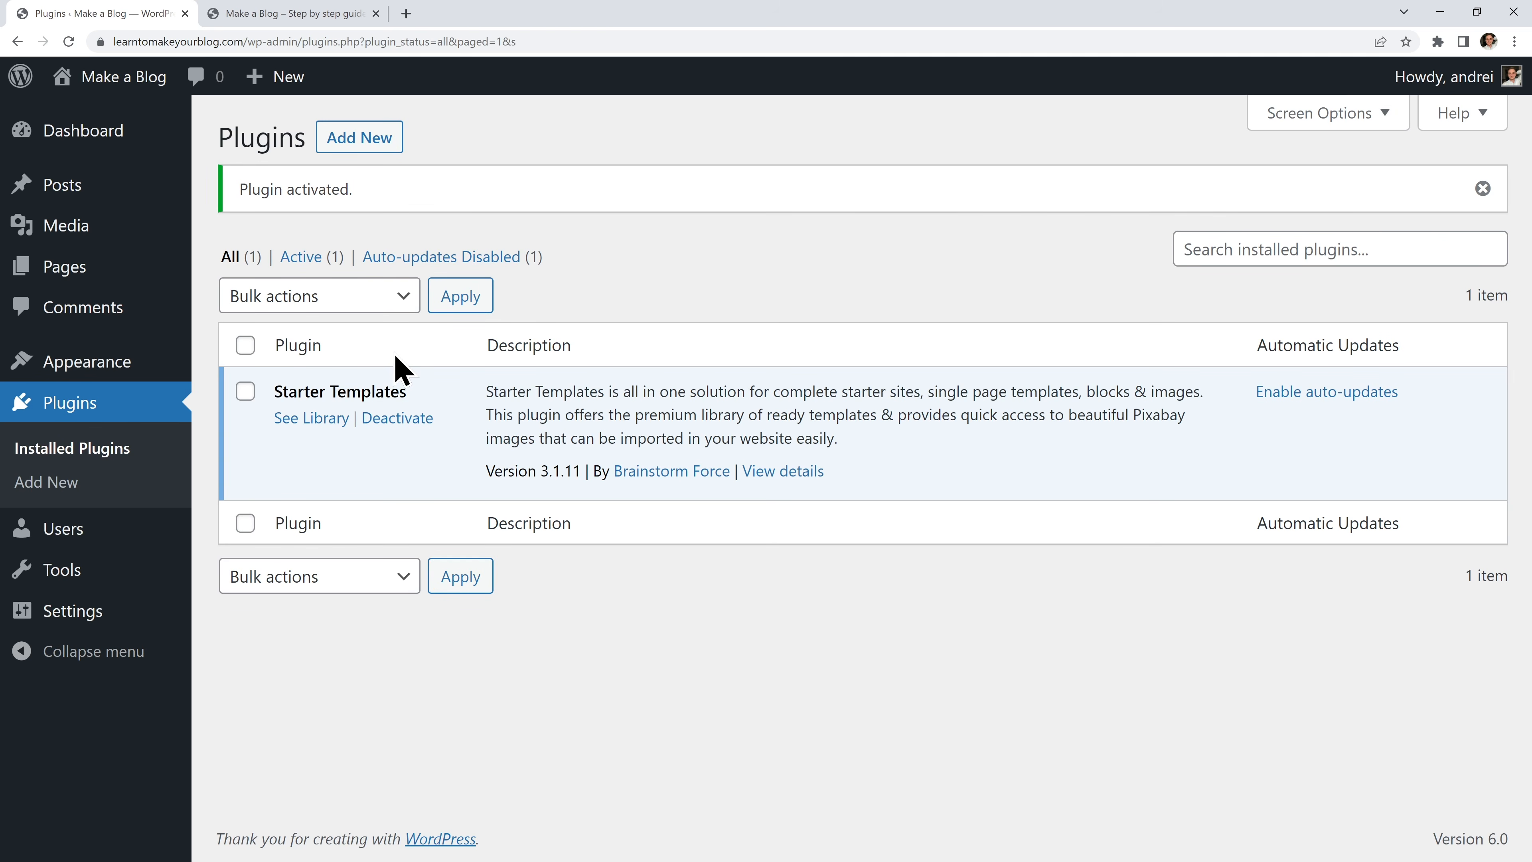
{"action": "mouse_move", "coordinate": [154, 362]}
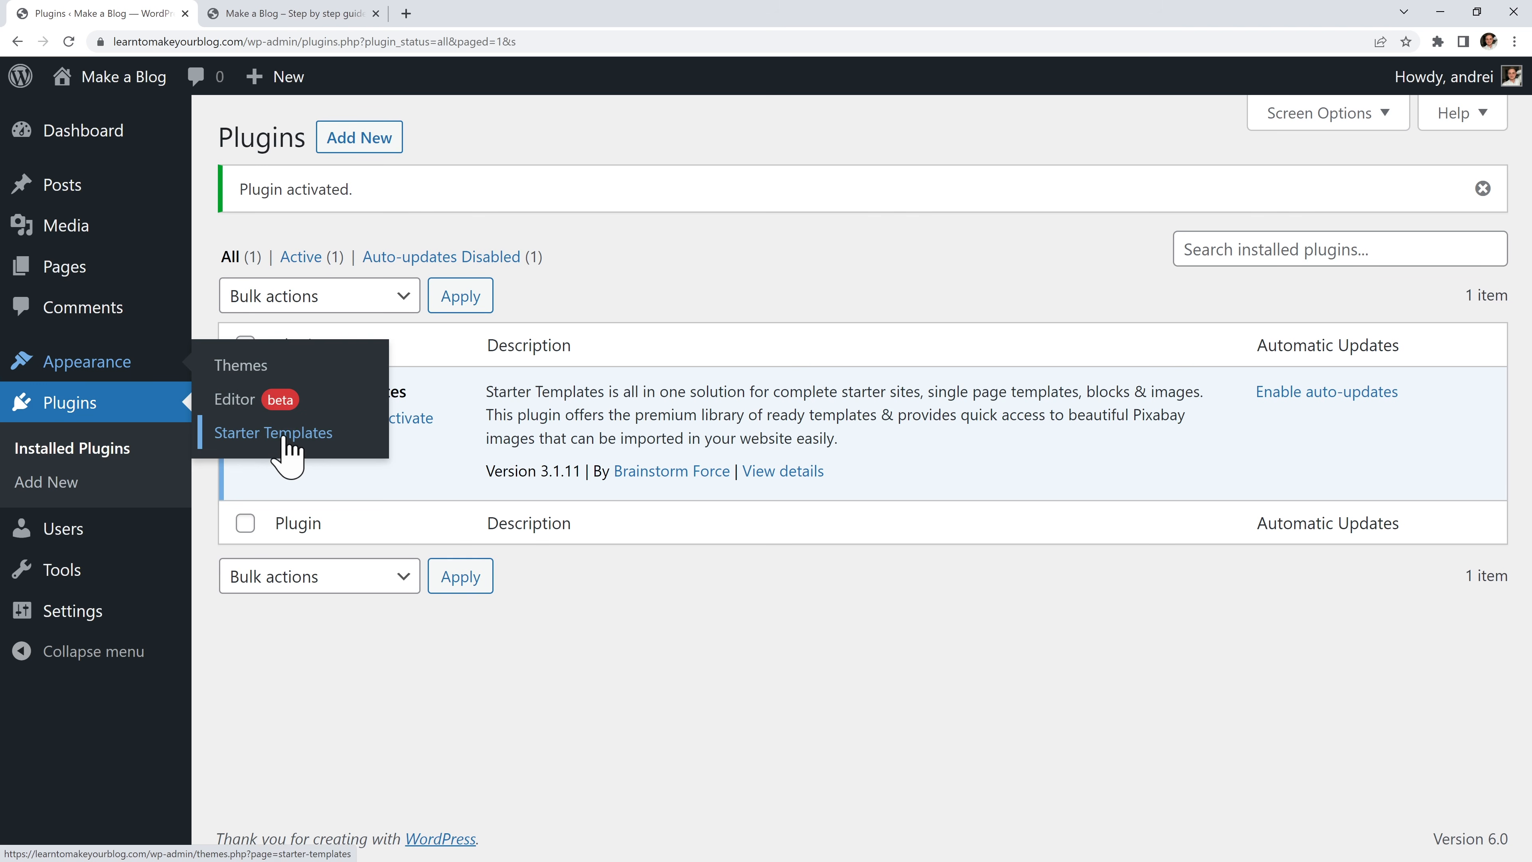
Start building with Elementor in Starter Templates and search the library for 'love nature'
{"action": "scroll", "coordinate": [285, 444], "scroll_direction": "down", "scroll_amount": 3}
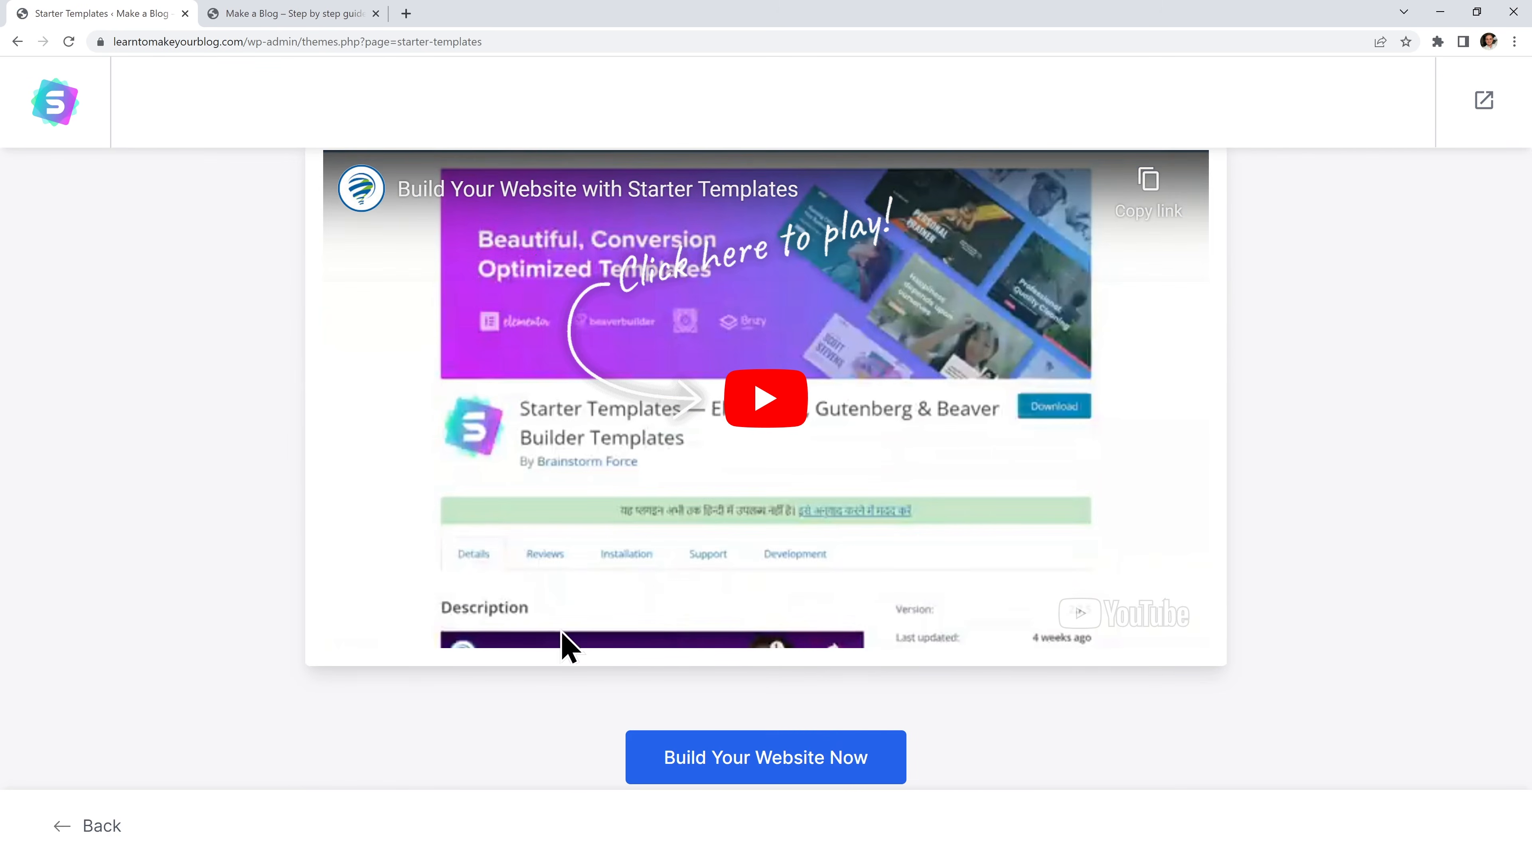
{"action": "left_click", "coordinate": [851, 767]}
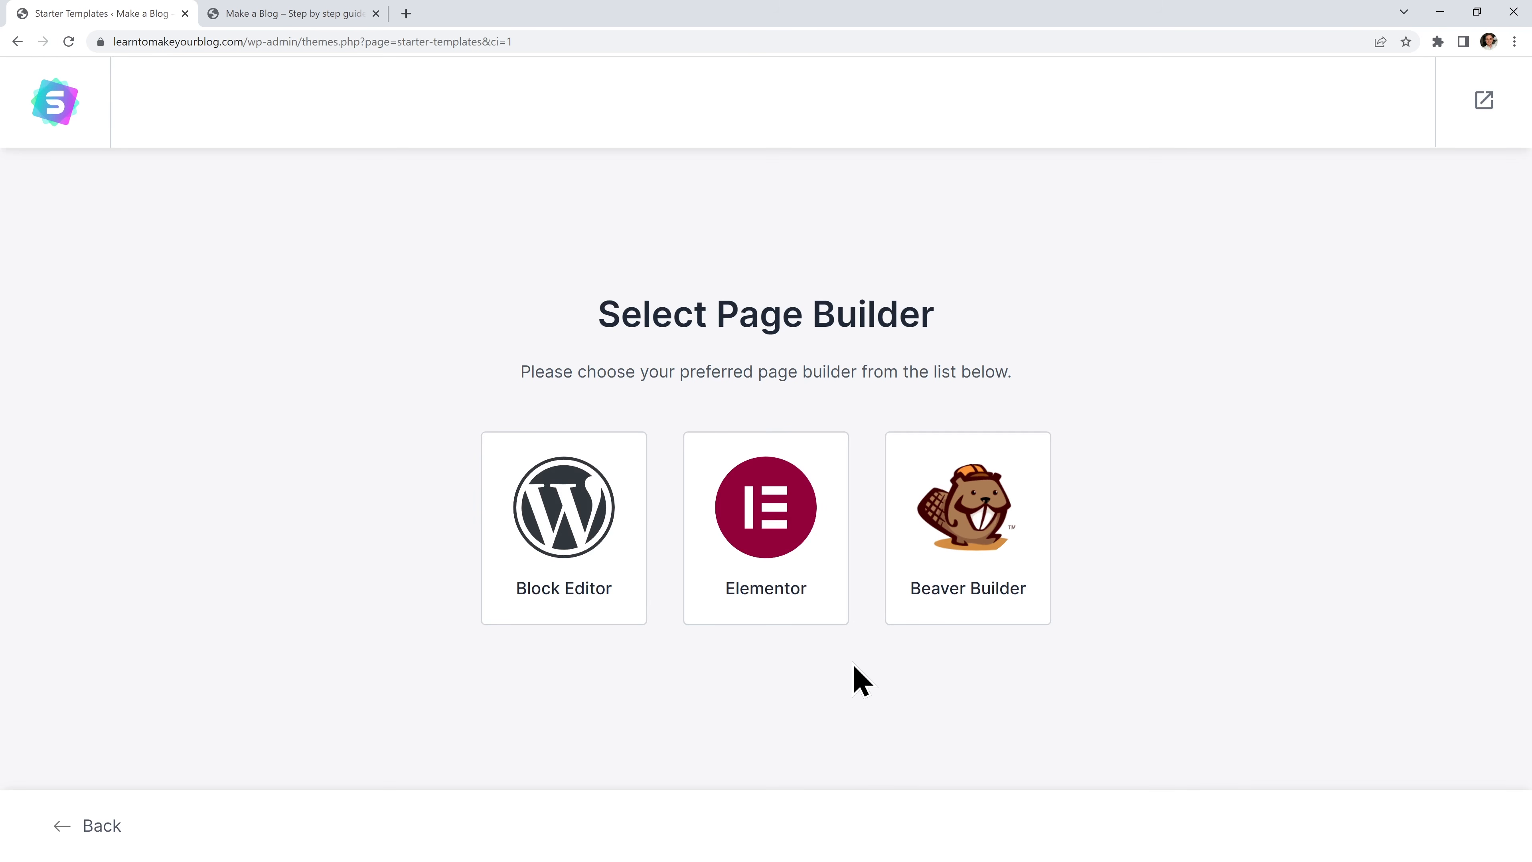
{"action": "left_click", "coordinate": [778, 510]}
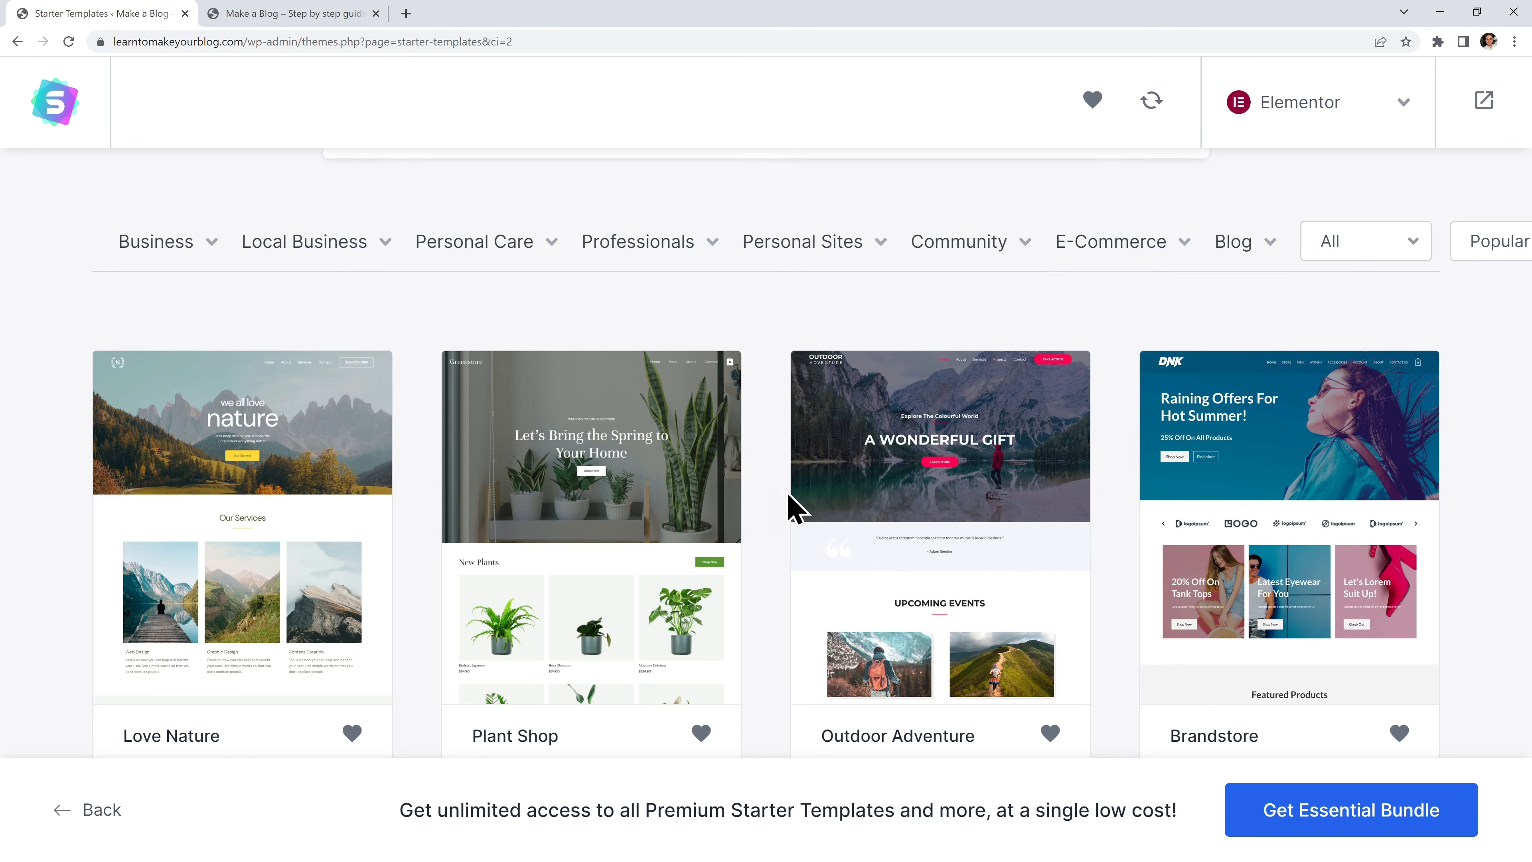
{"action": "mouse_move", "coordinate": [847, 266]}
{"action": "mouse_move", "coordinate": [738, 252]}
{"action": "scroll", "coordinate": [762, 218], "scroll_direction": "up", "scroll_amount": 3}
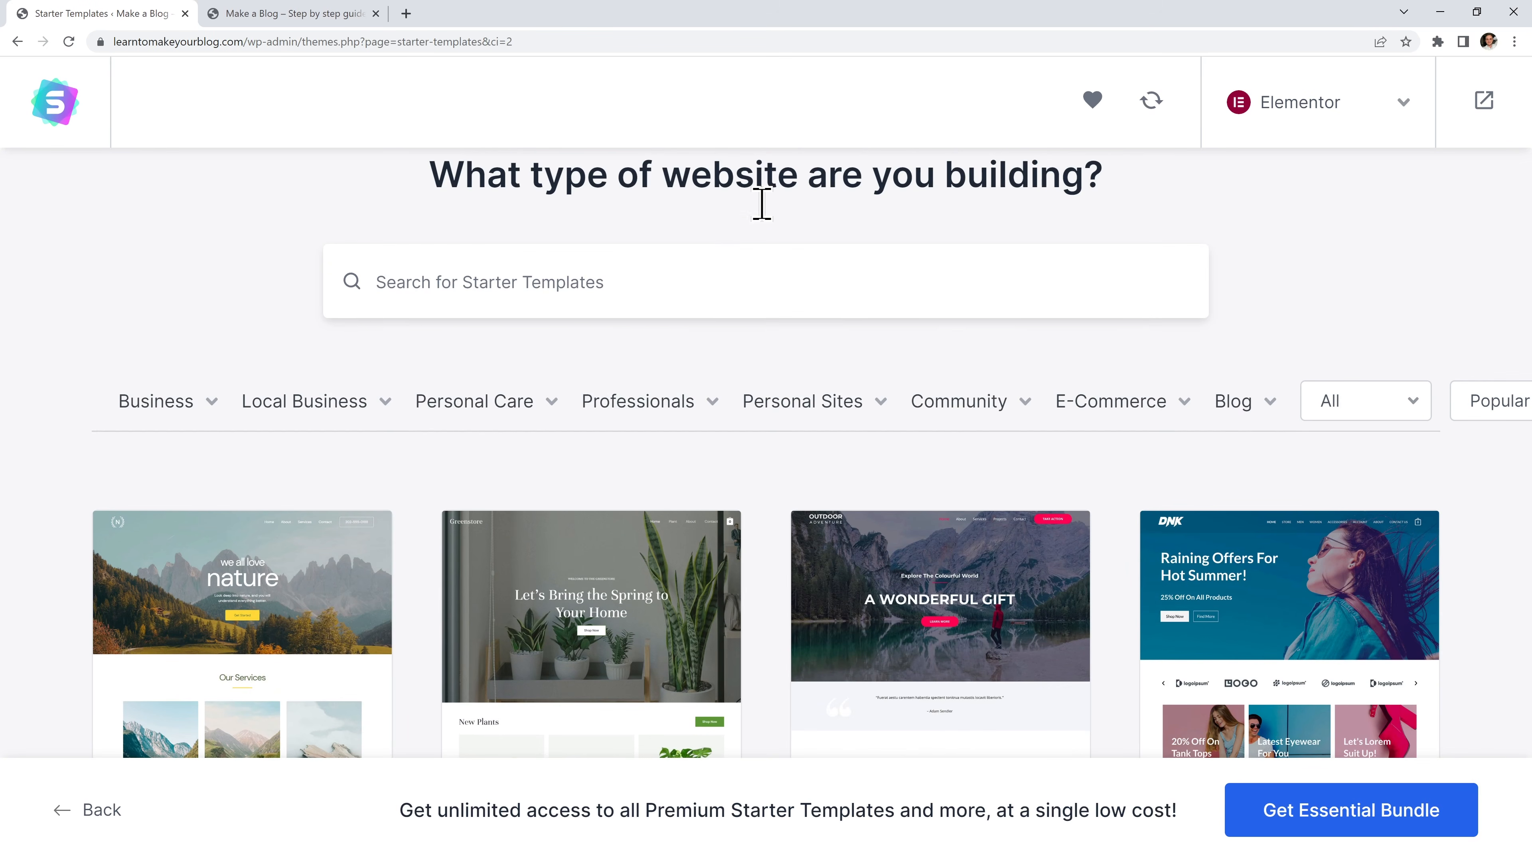
{"action": "type", "text": "love nature"}
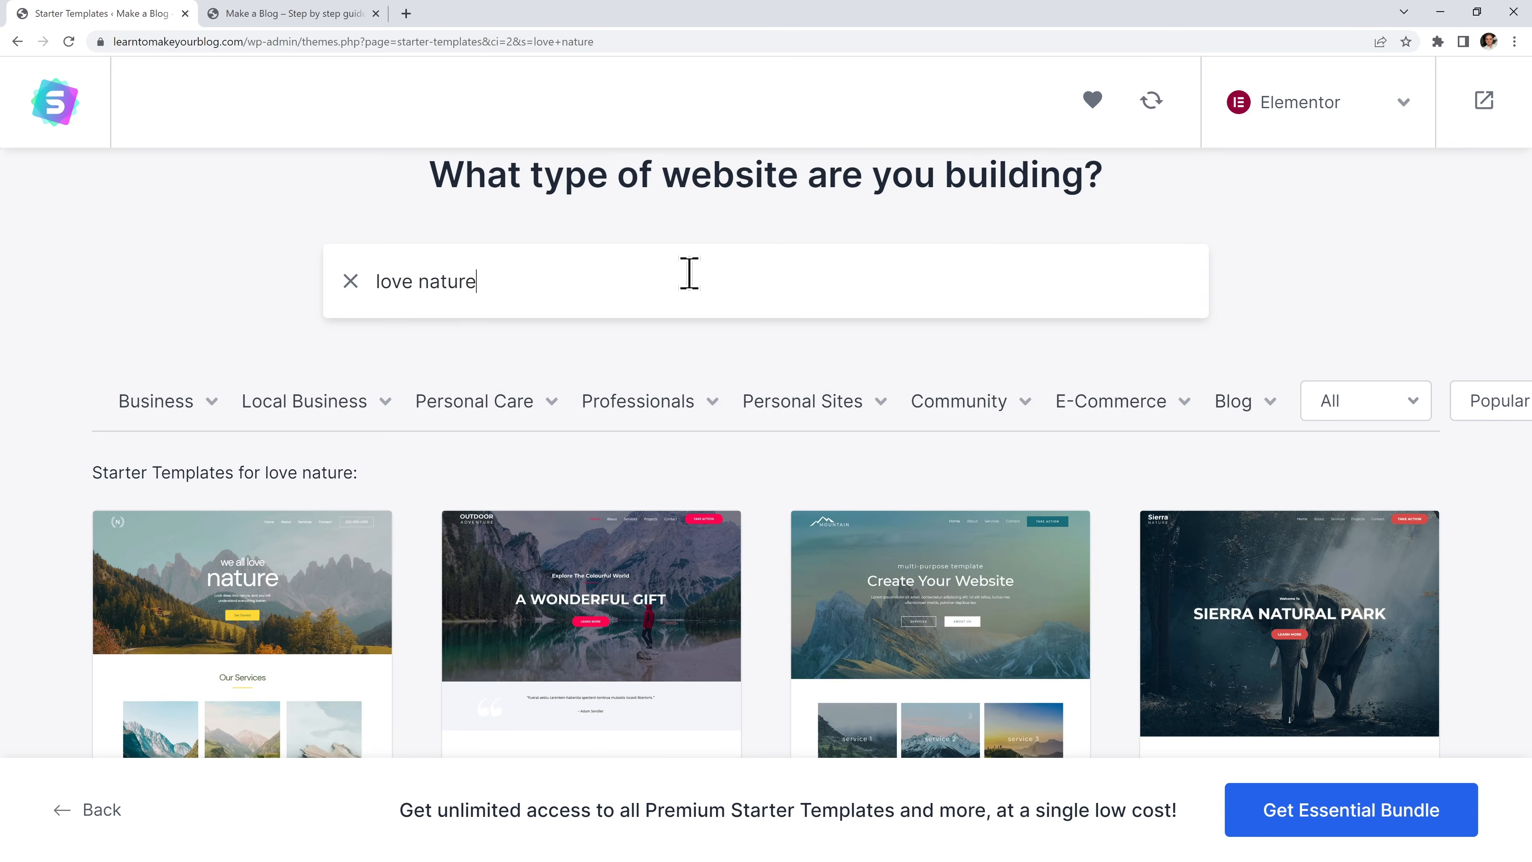
{"action": "scroll", "coordinate": [603, 320], "scroll_direction": "down", "scroll_amount": 4}
{"action": "scroll", "coordinate": [603, 320], "scroll_direction": "down", "scroll_amount": 1}
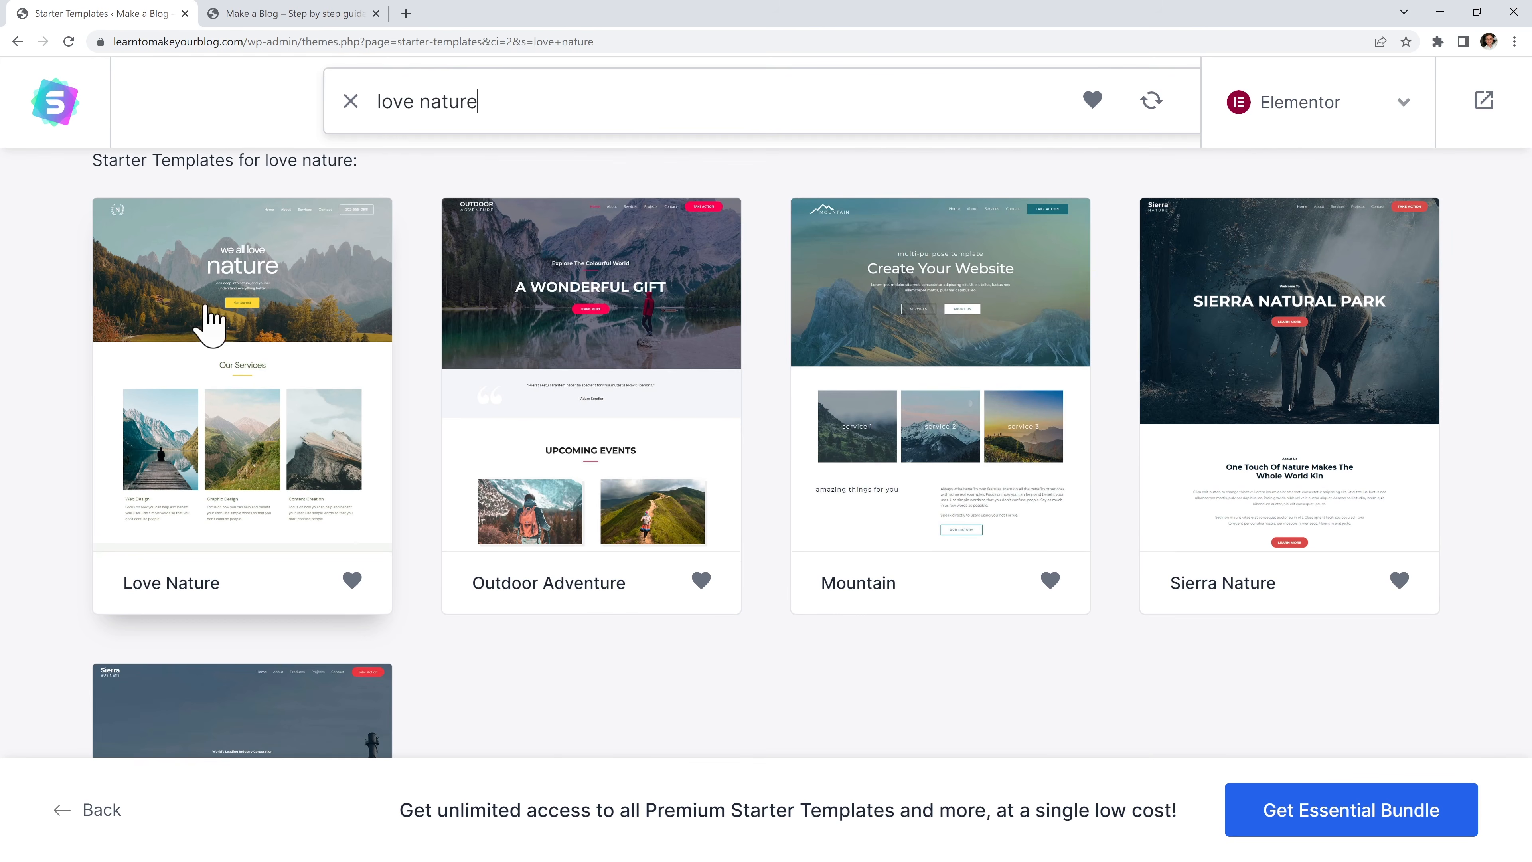
Pick the Love Nature template, skip the logo, keep default colours and fonts, and build it
{"action": "left_click", "coordinate": [299, 328]}
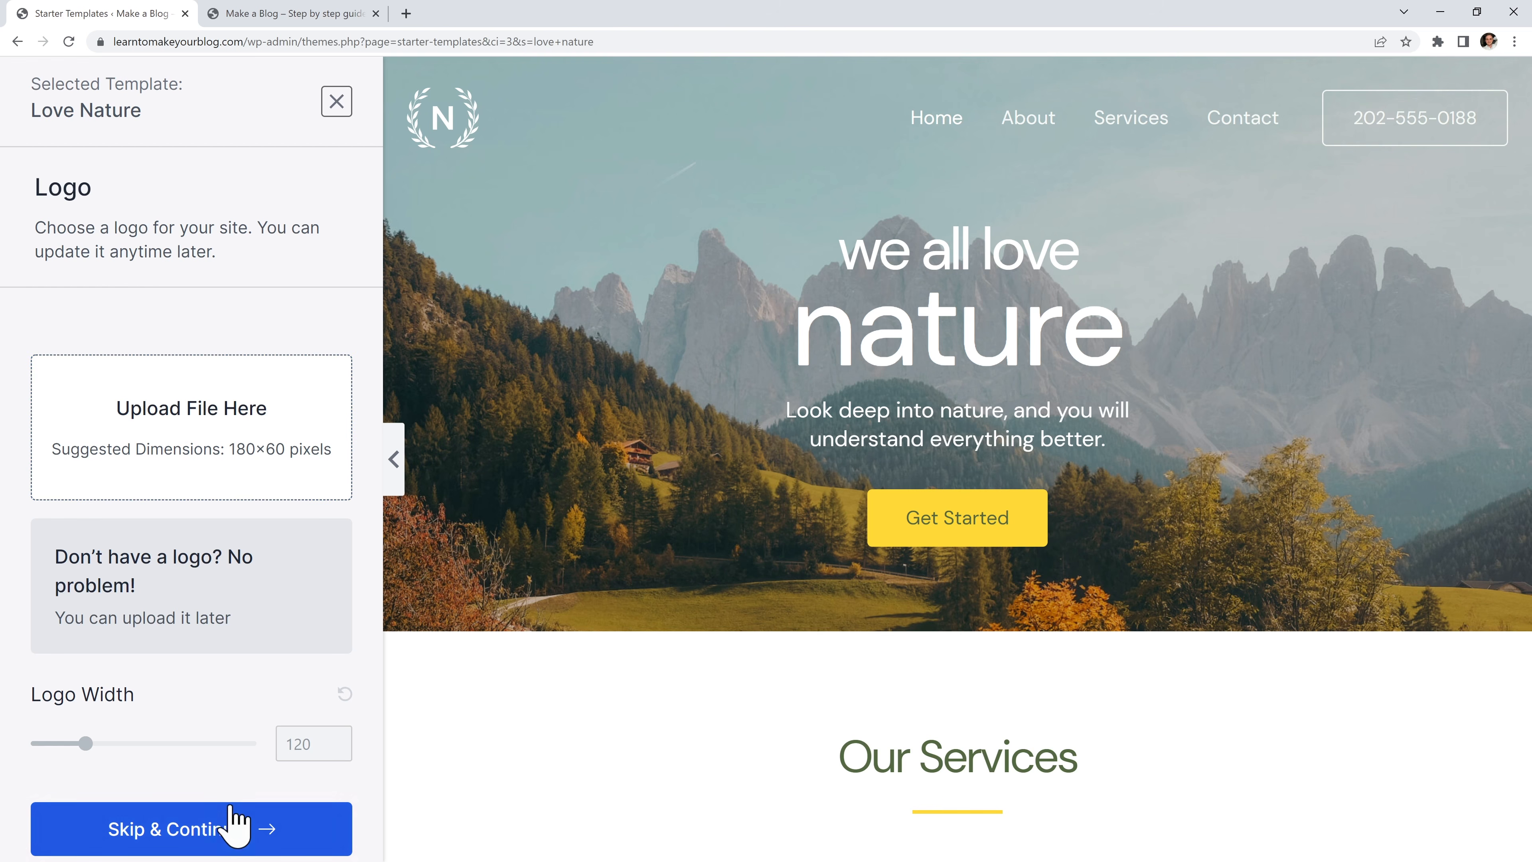
{"action": "left_click", "coordinate": [233, 828]}
{"action": "scroll", "coordinate": [239, 836], "scroll_direction": "down", "scroll_amount": 5}
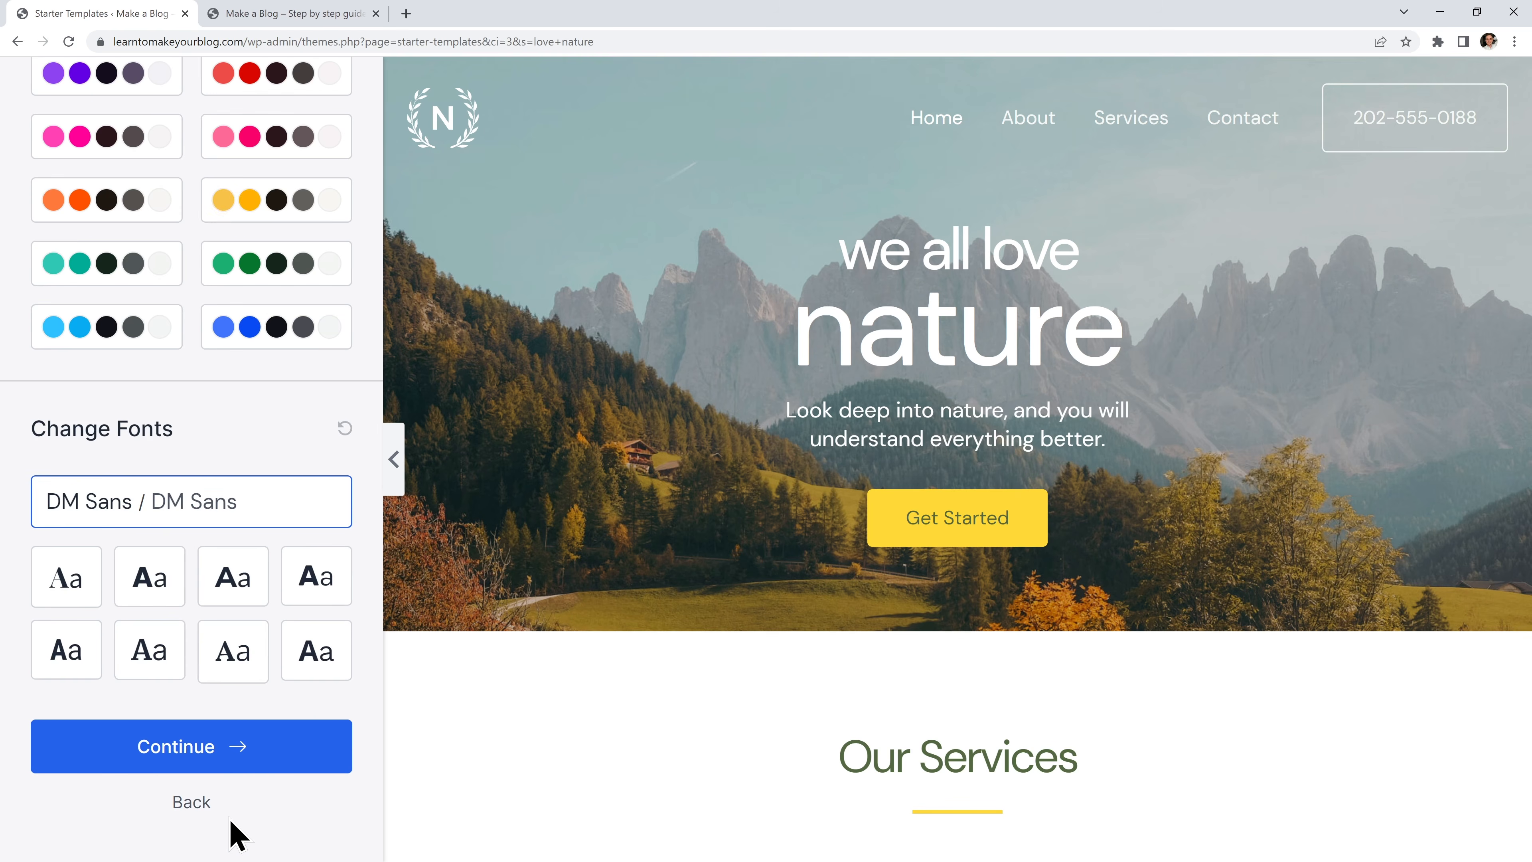
{"action": "left_click", "coordinate": [243, 751]}
{"action": "scroll", "coordinate": [404, 486], "scroll_direction": "down", "scroll_amount": 4}
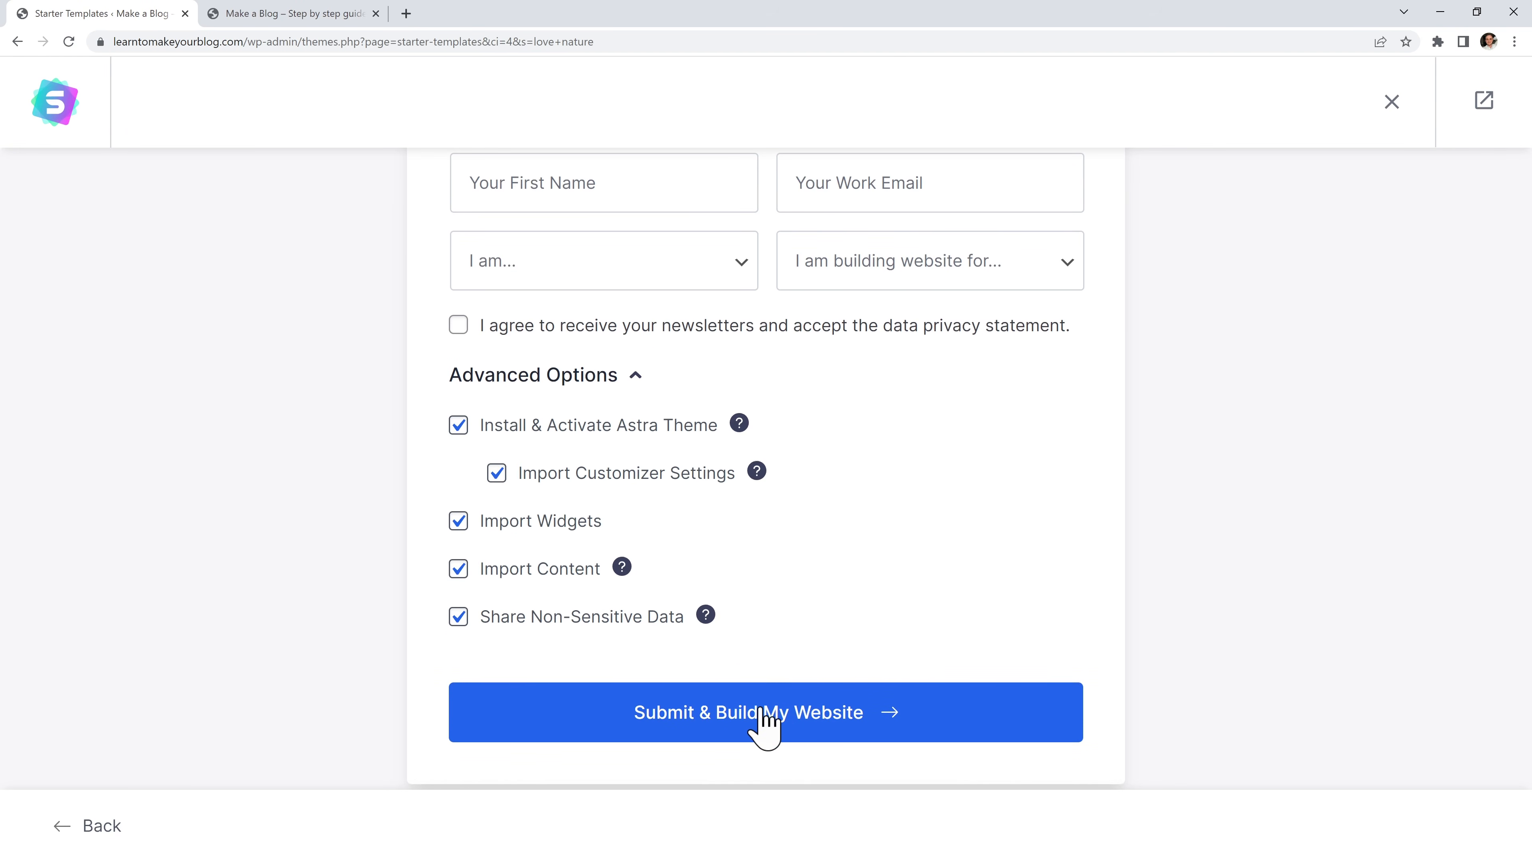
{"action": "left_click", "coordinate": [764, 718]}
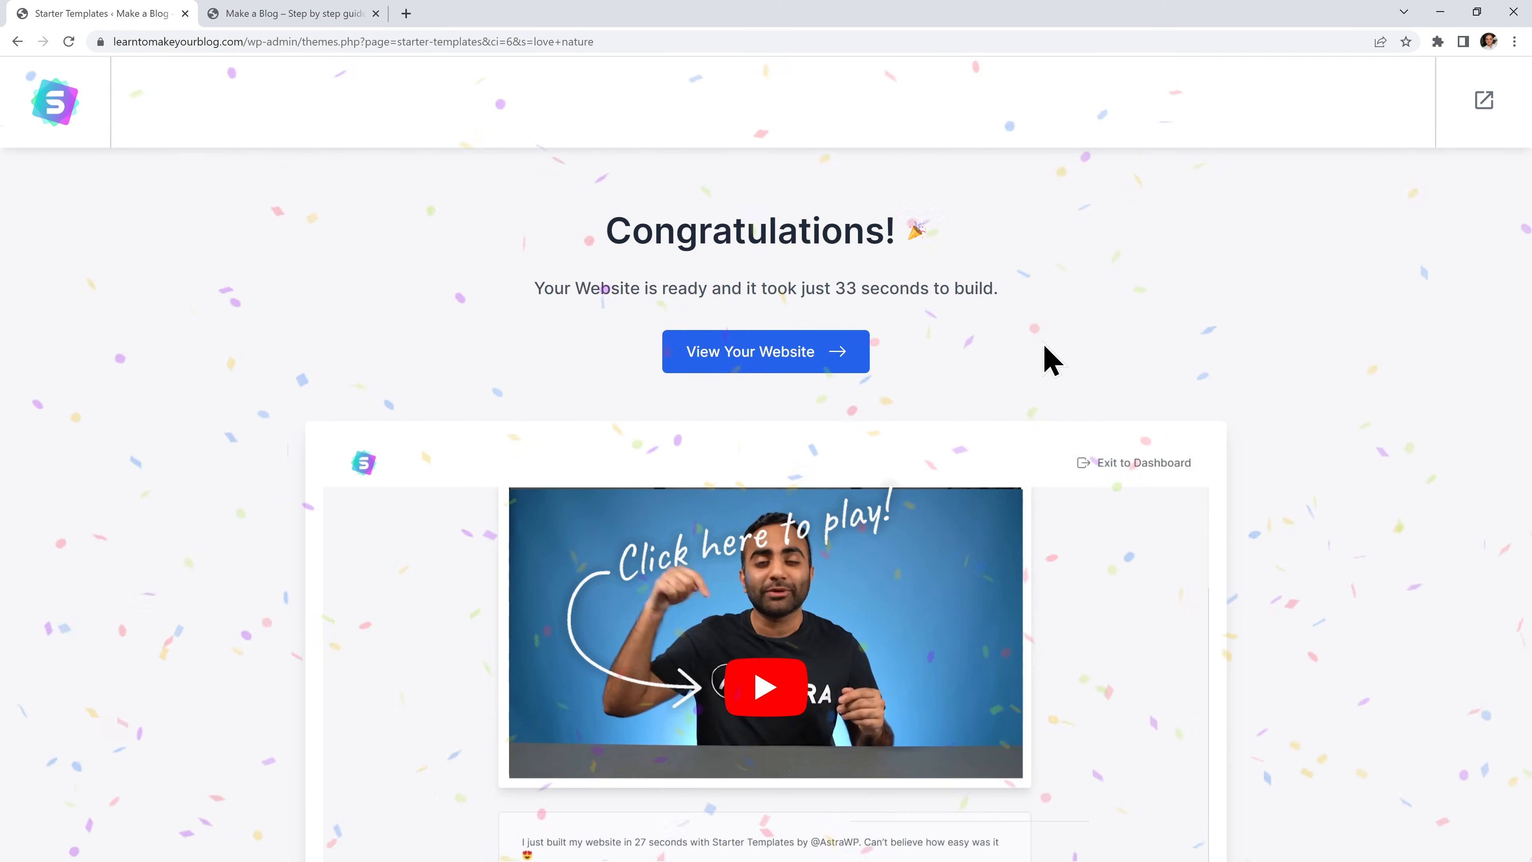
Scroll through the built Love Nature site in a new tab, then exit Starter Templates to the Dashboard
{"action": "left_click", "coordinate": [790, 351]}
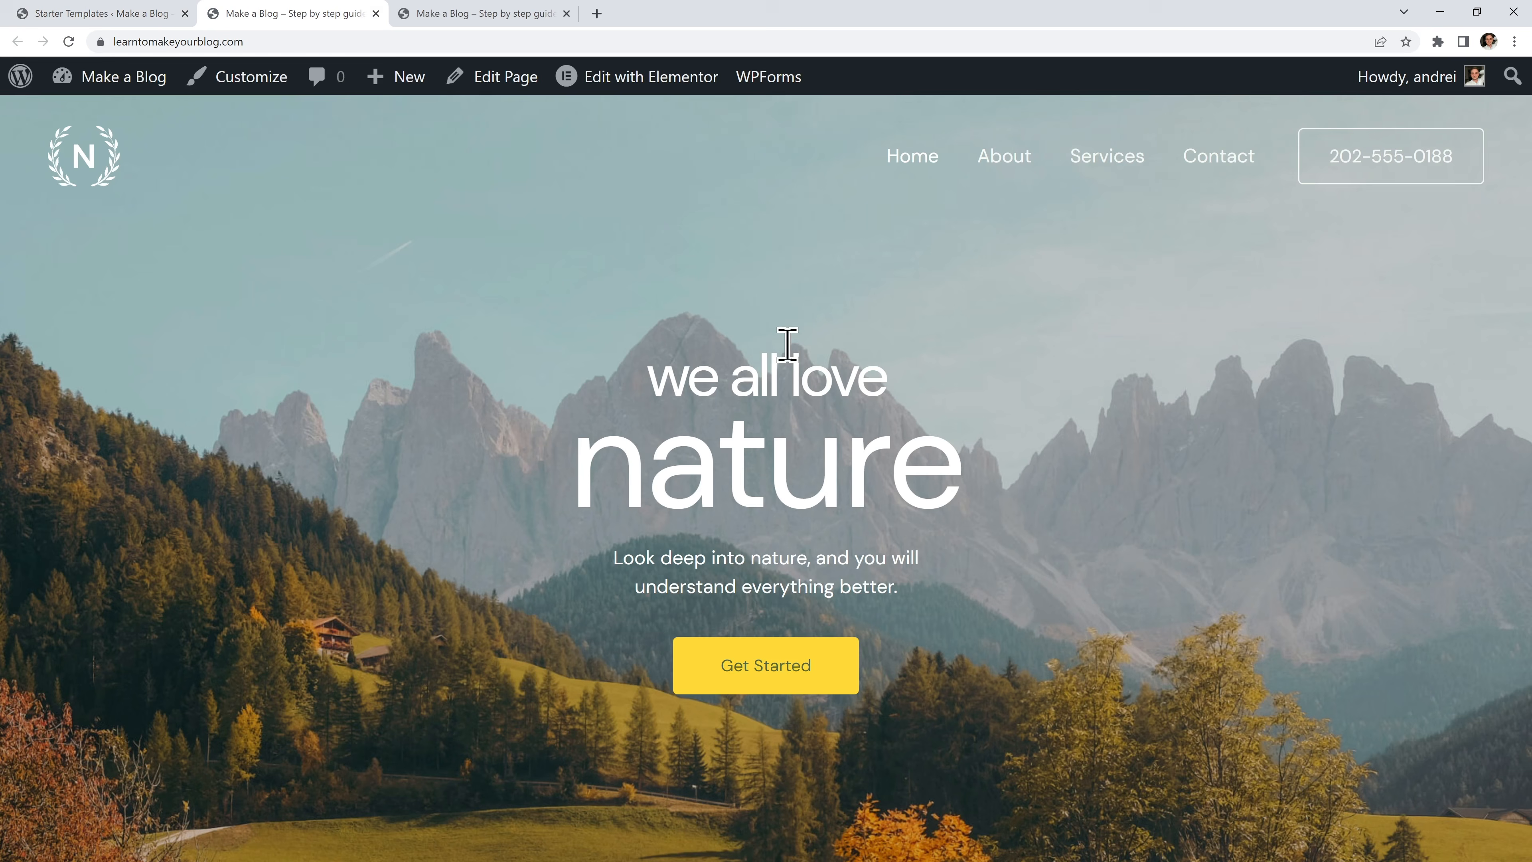
{"action": "scroll", "coordinate": [1038, 492], "scroll_direction": "down", "scroll_amount": 8}
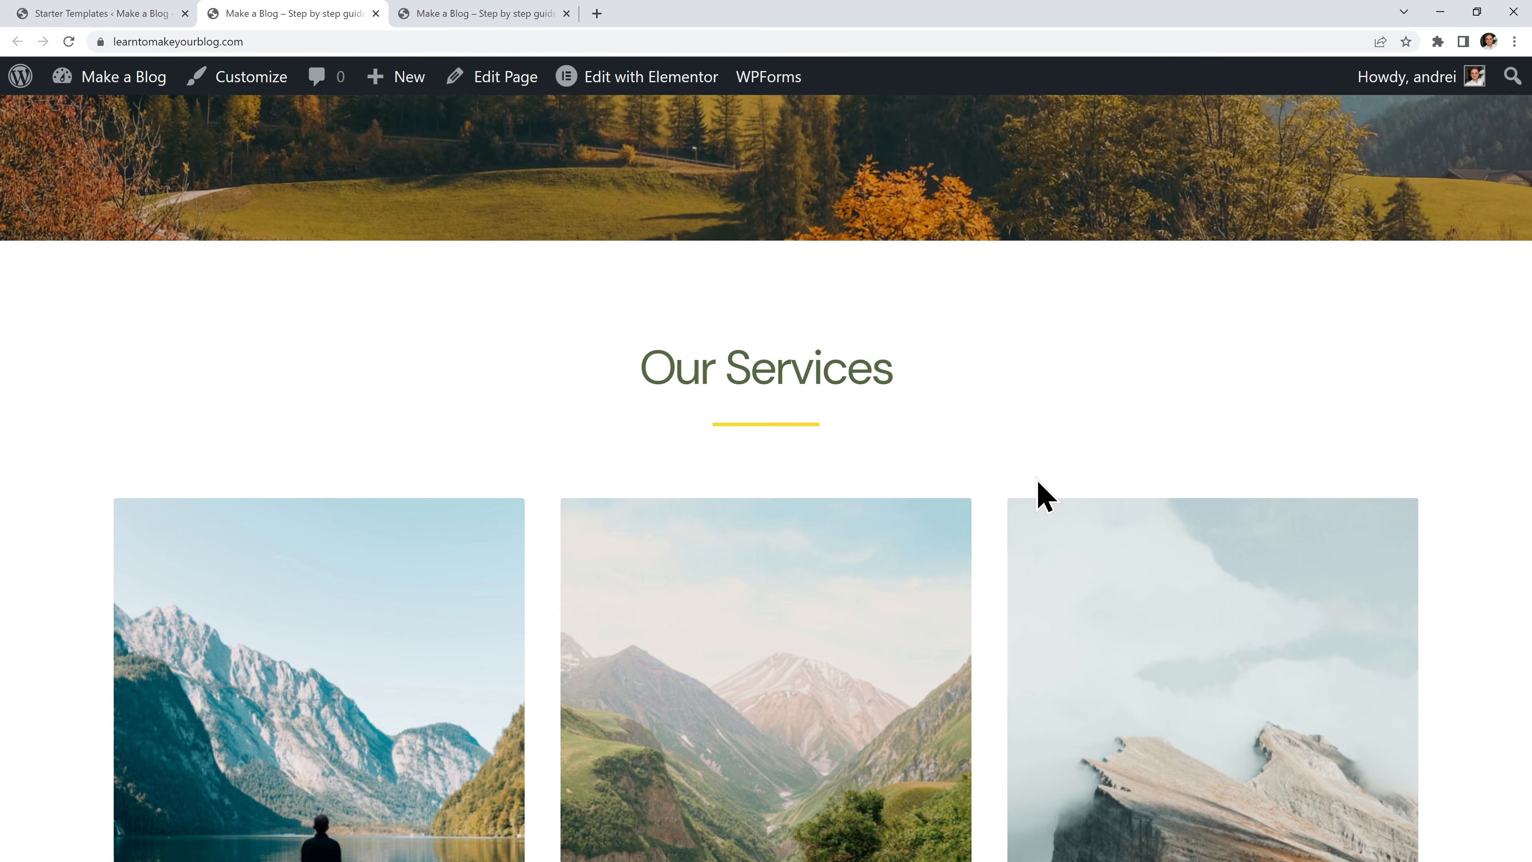
{"action": "scroll", "coordinate": [1038, 492], "scroll_direction": "down", "scroll_amount": 2}
{"action": "scroll", "coordinate": [1045, 496], "scroll_direction": "down", "scroll_amount": 15}
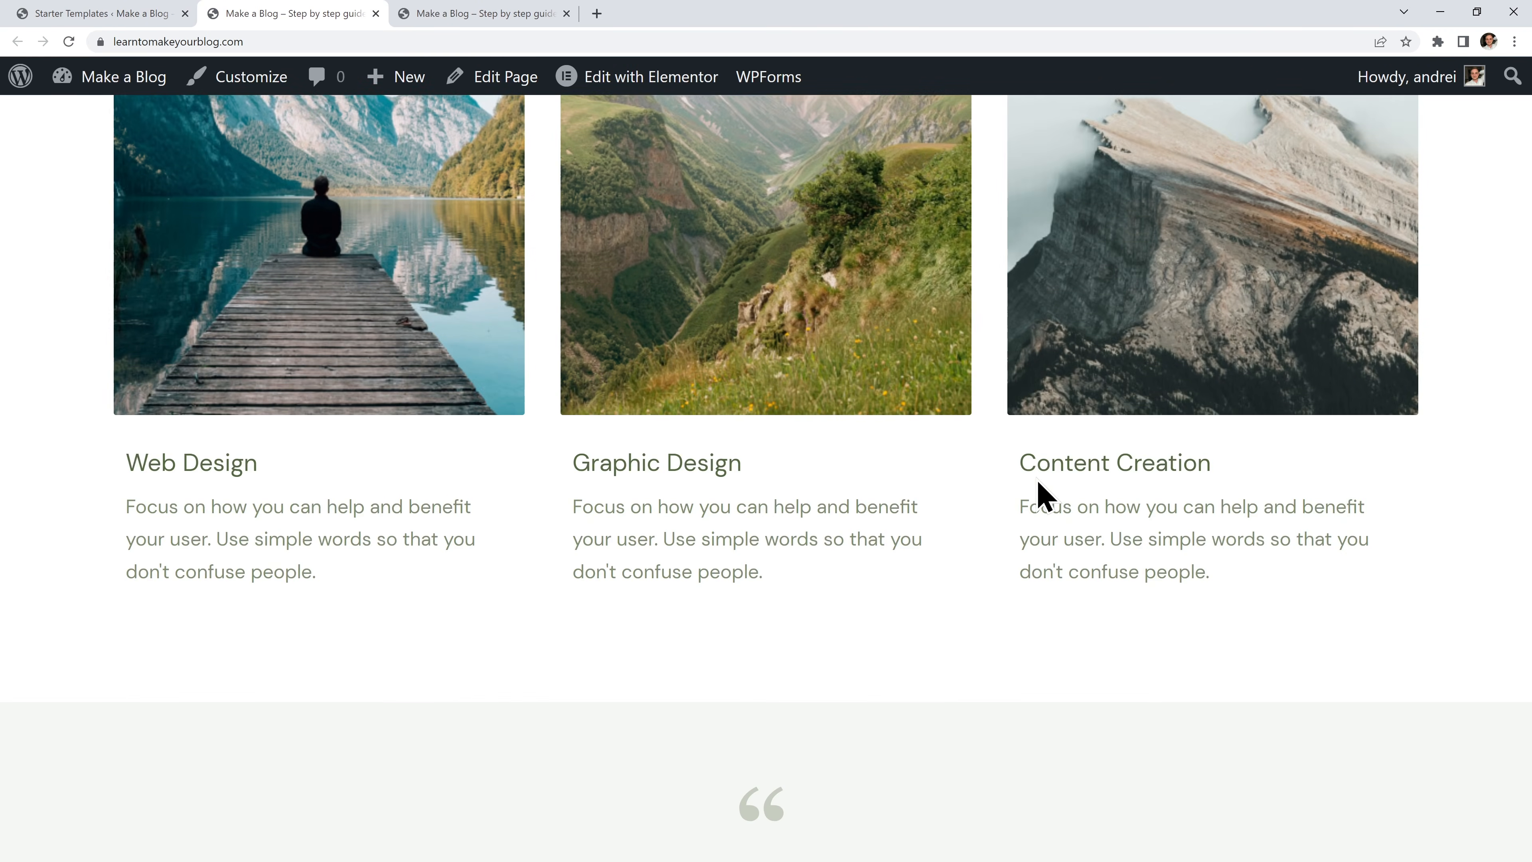
{"action": "scroll", "coordinate": [1041, 492], "scroll_direction": "down", "scroll_amount": 3}
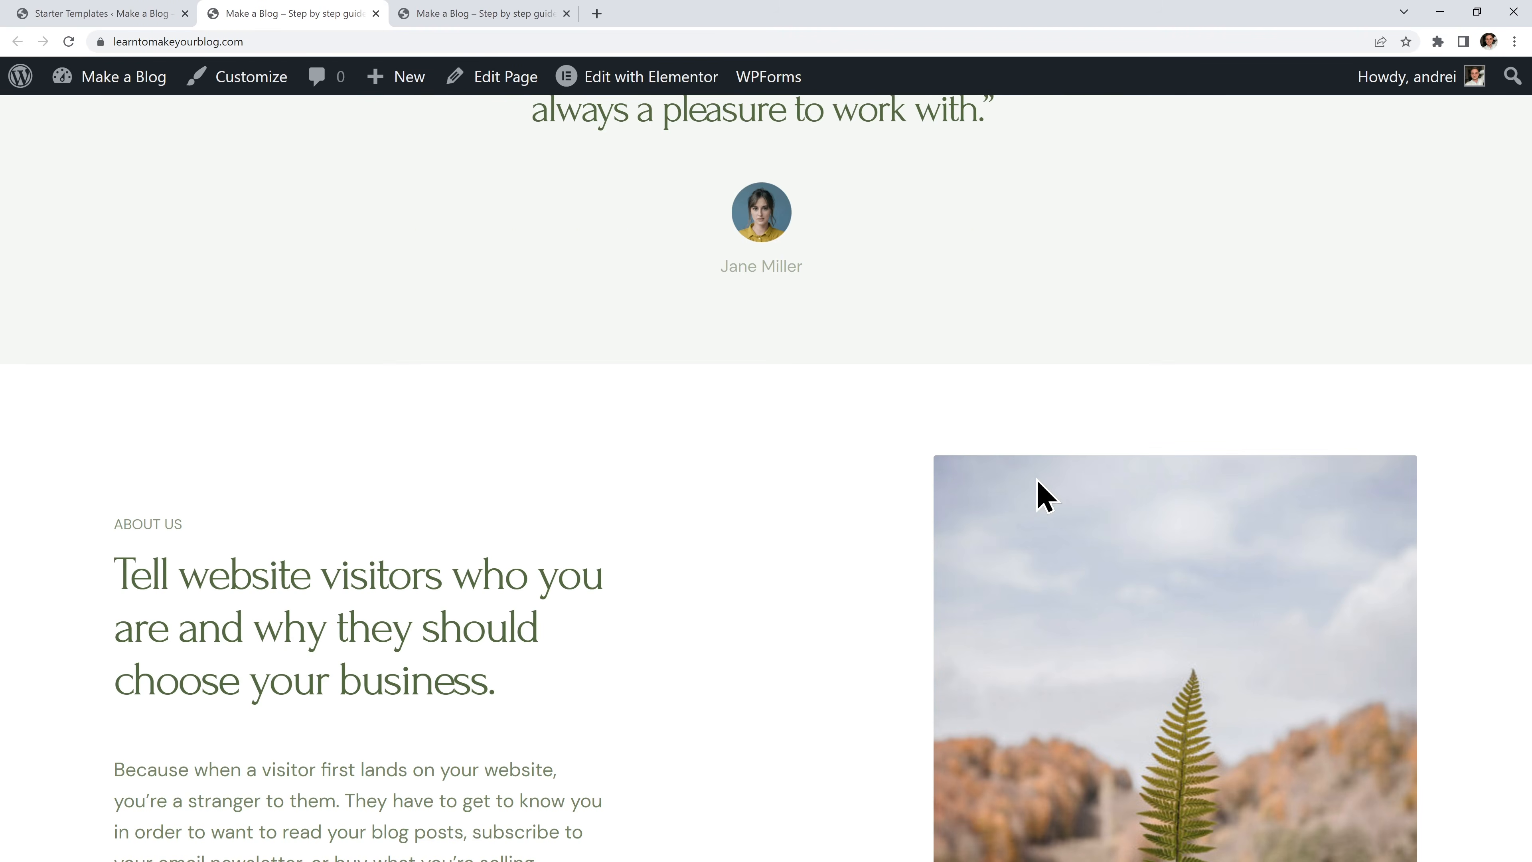
{"action": "scroll", "coordinate": [1038, 483], "scroll_direction": "down", "scroll_amount": 2}
{"action": "scroll", "coordinate": [1038, 482], "scroll_direction": "up", "scroll_amount": 11}
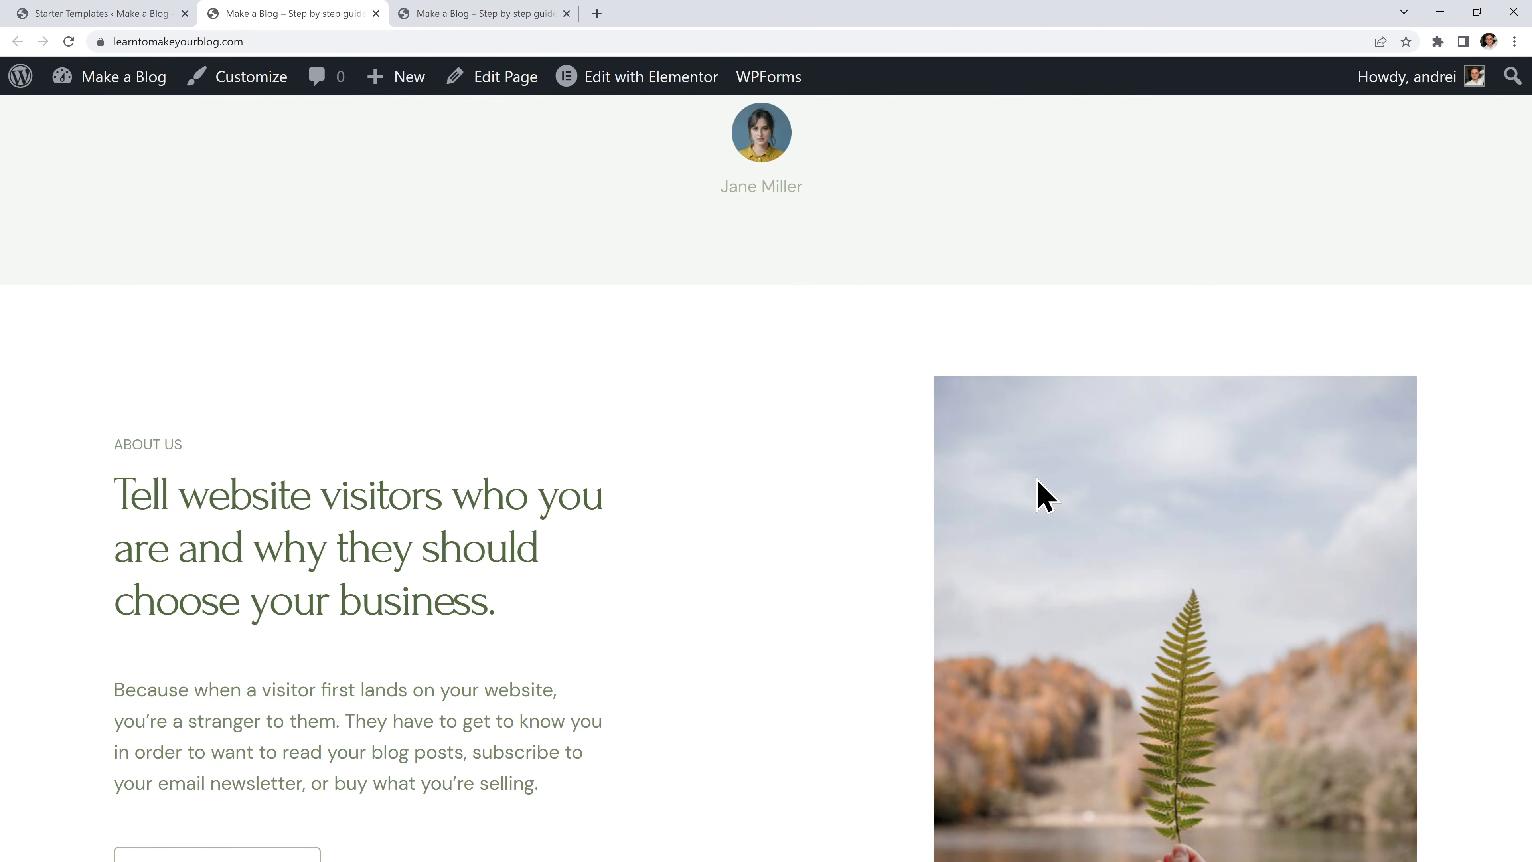
{"action": "scroll", "coordinate": [1043, 498], "scroll_direction": "up", "scroll_amount": 15}
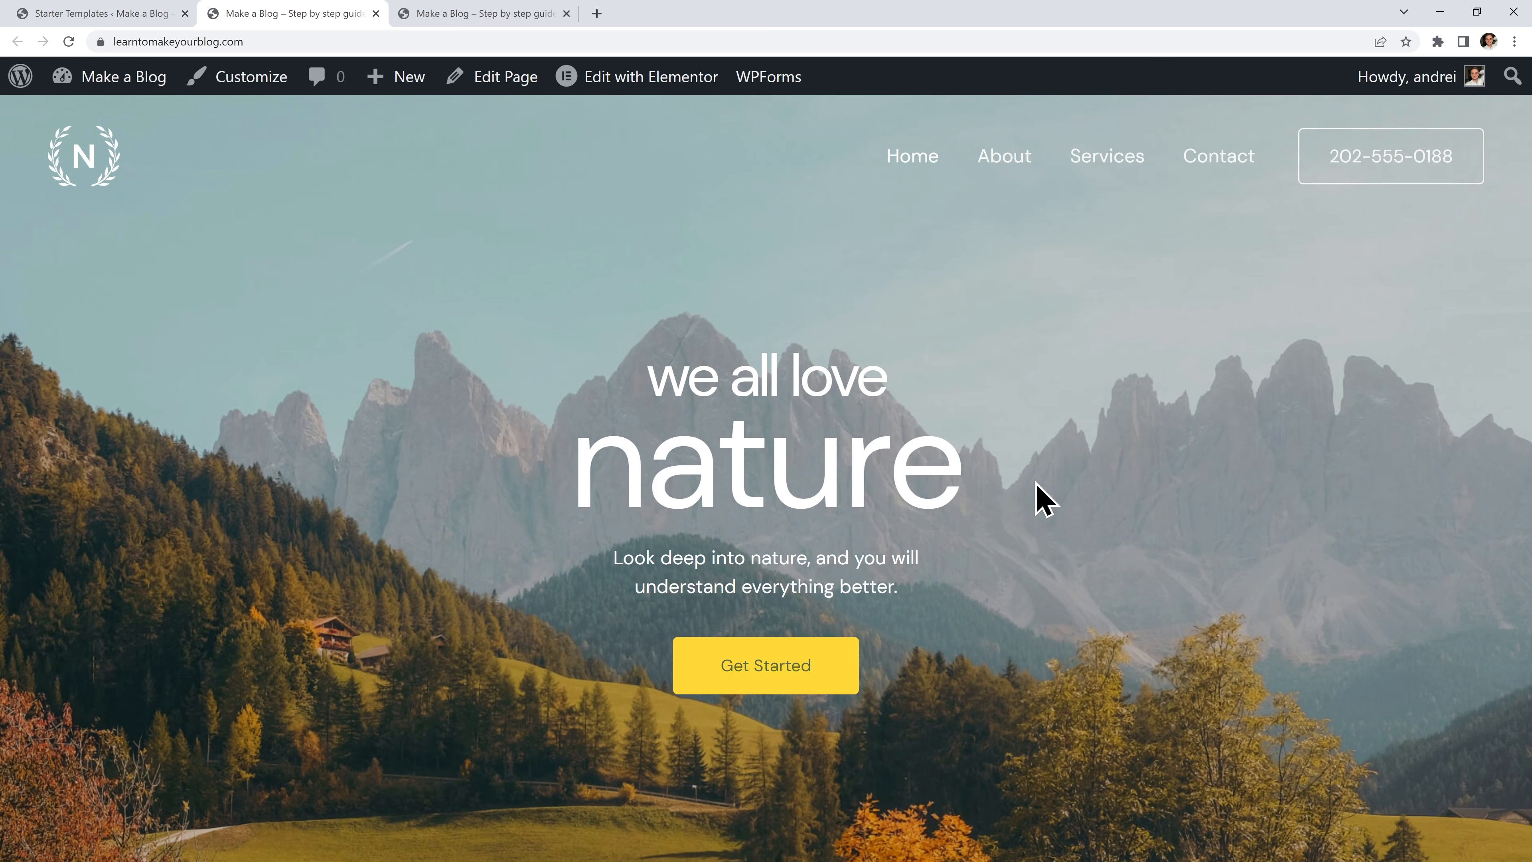
{"action": "left_click", "coordinate": [102, 14]}
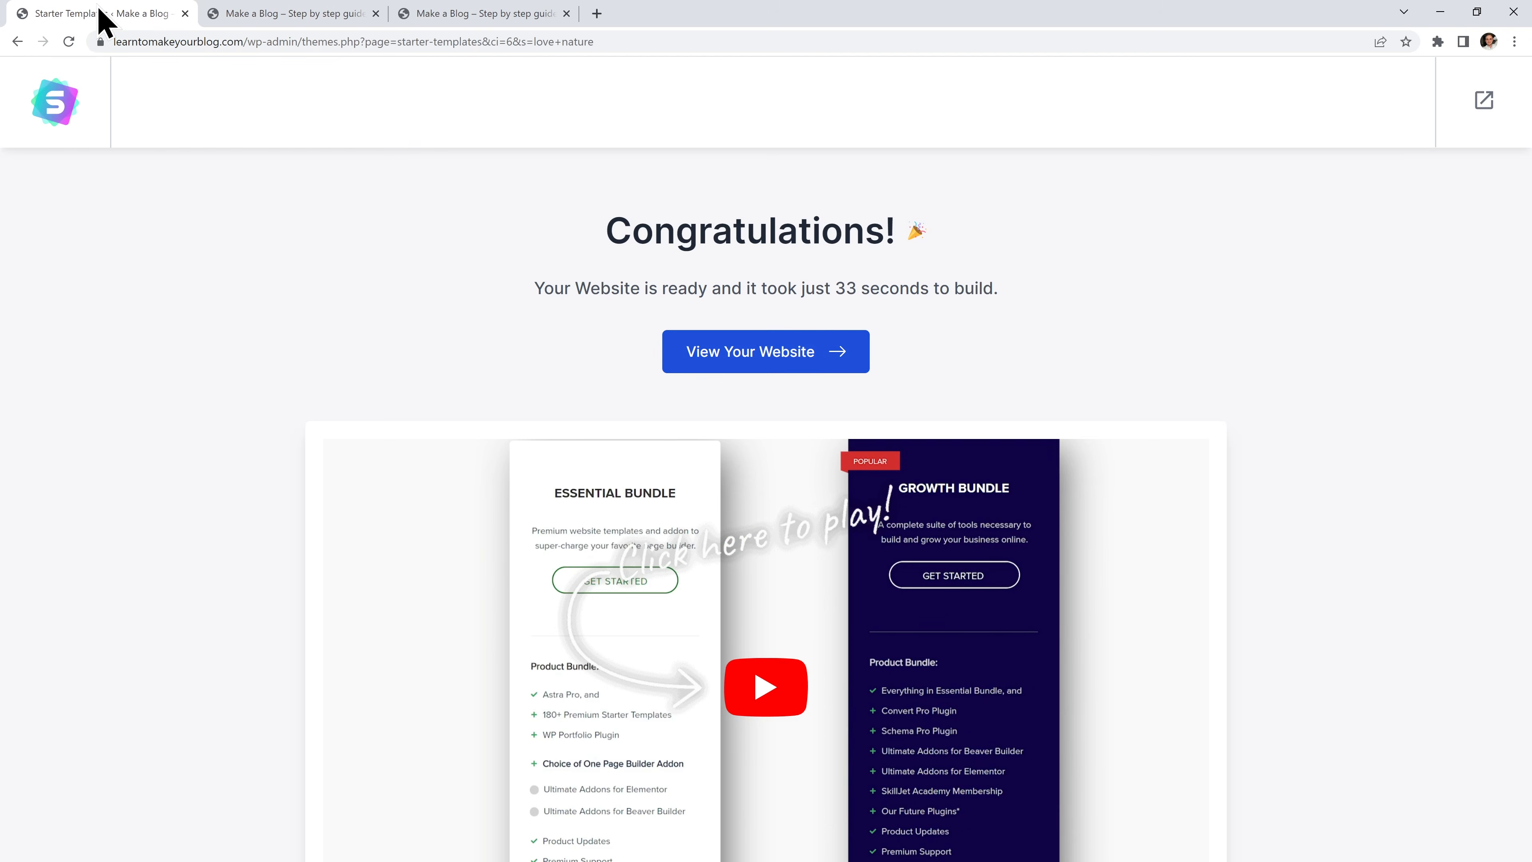
{"action": "left_click", "coordinate": [1487, 98]}
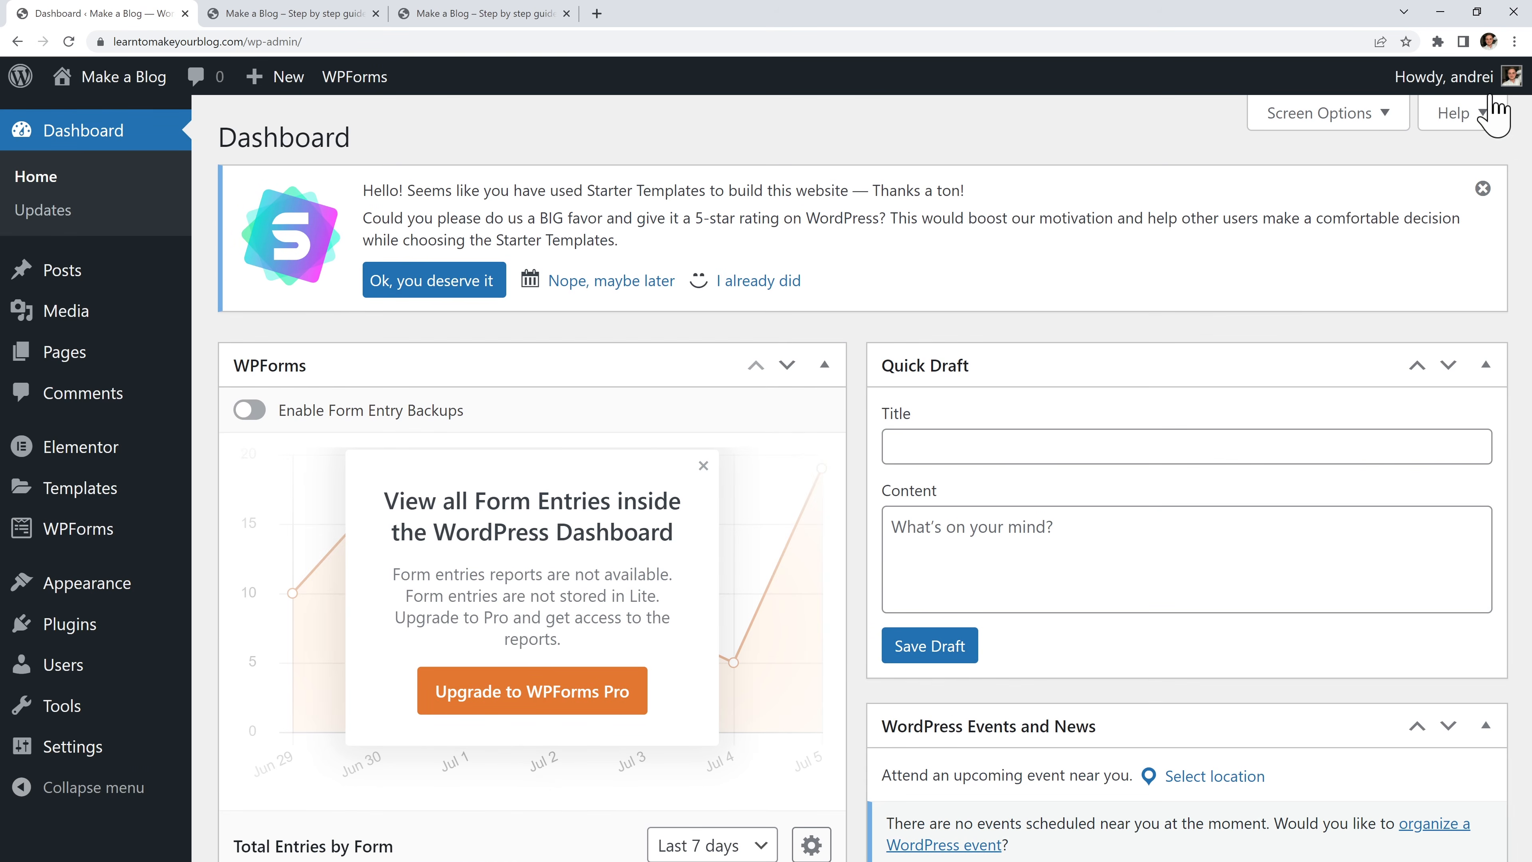
Review the installed plugins, entering an e-mail address and the message 'Hey! This is a test mess'
{"action": "left_click", "coordinate": [145, 635]}
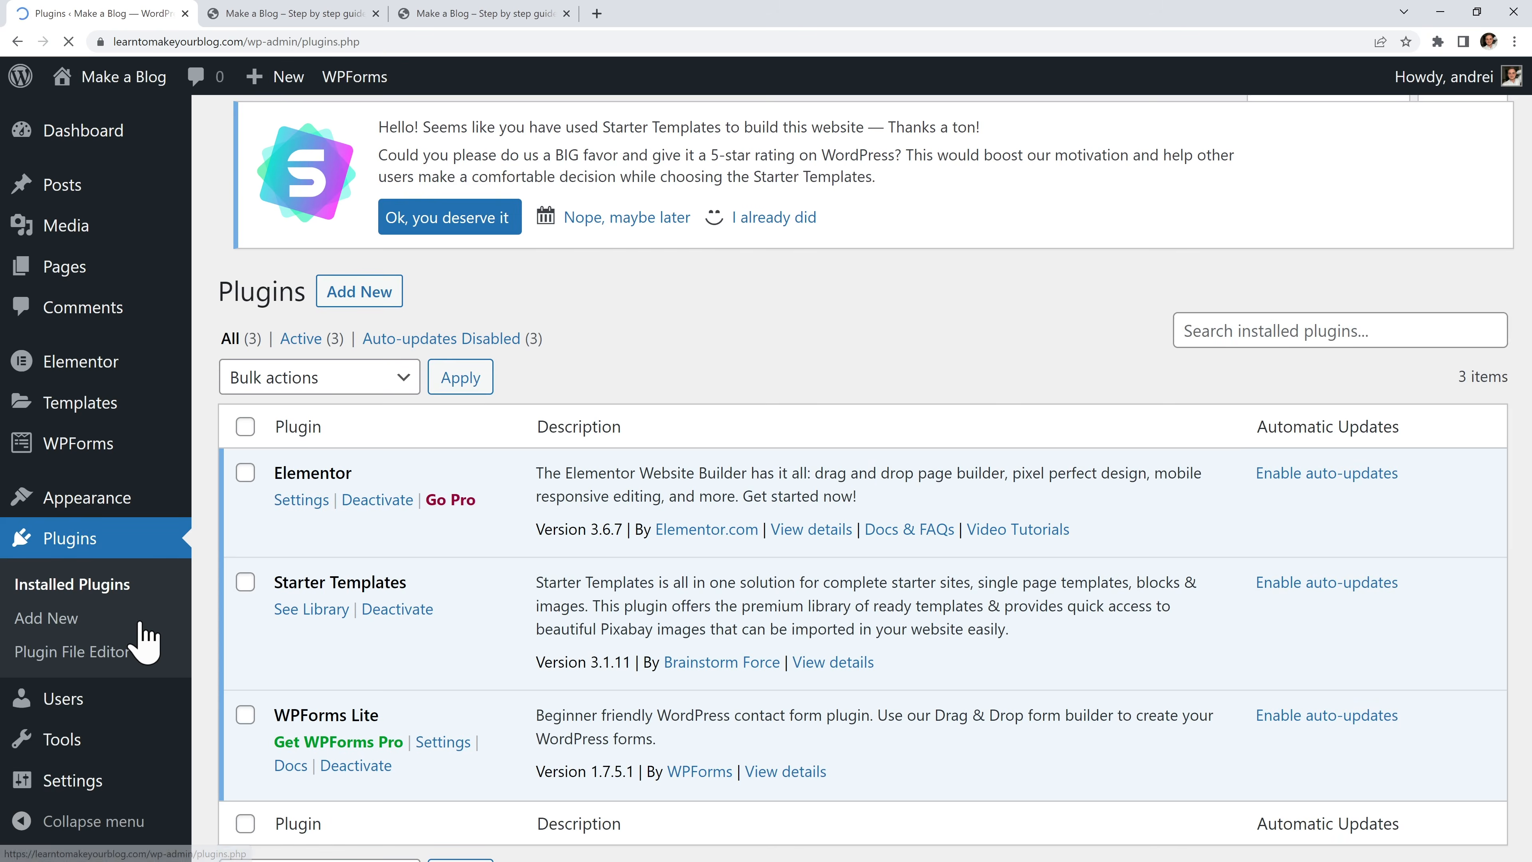
{"action": "scroll", "coordinate": [462, 599], "scroll_direction": "down", "scroll_amount": 3}
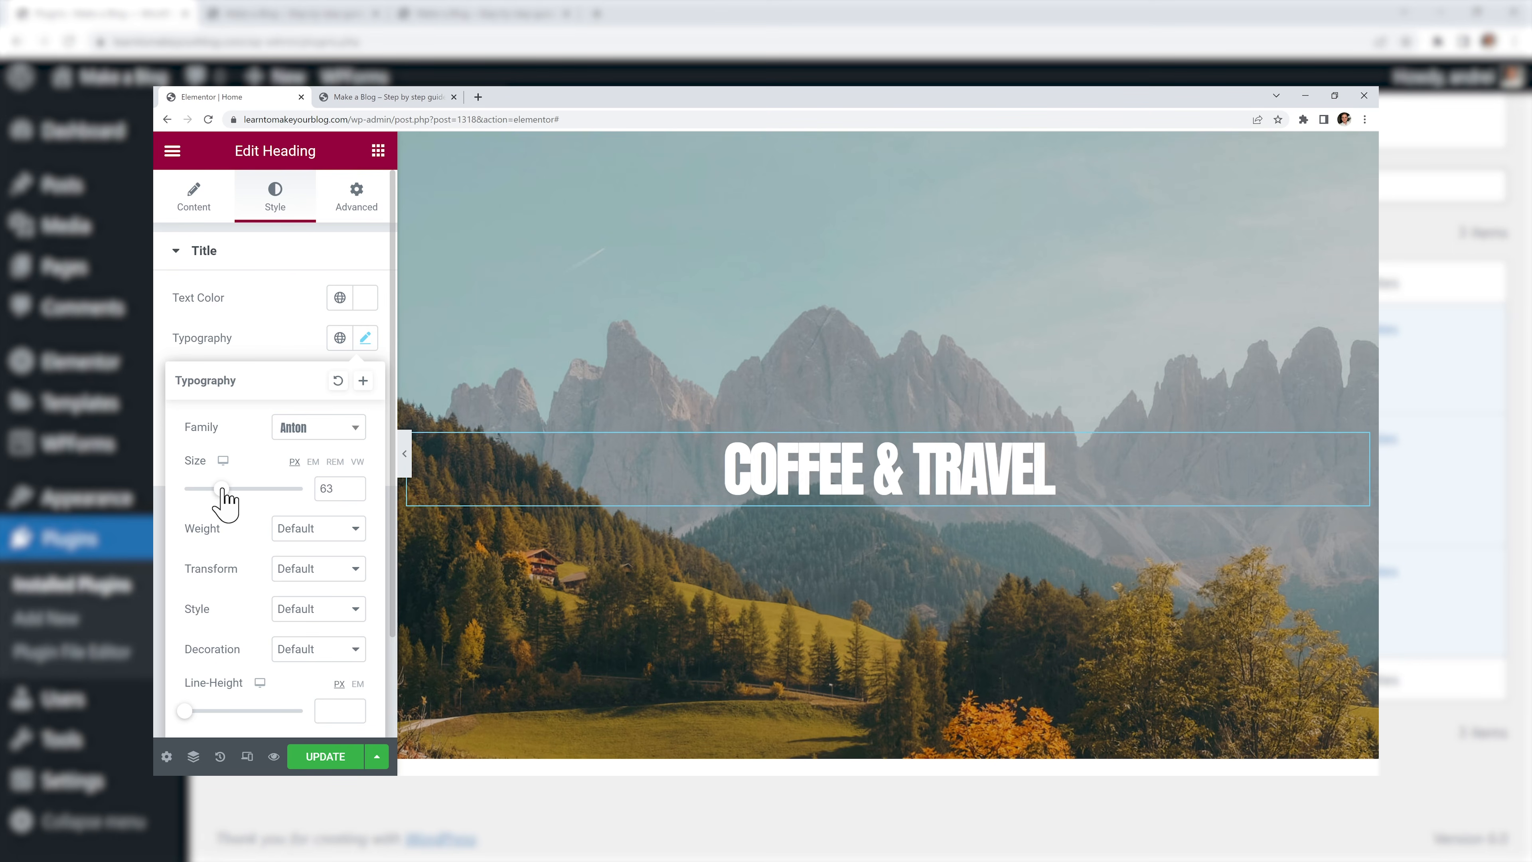
{"action": "left_click_drag", "start_coordinate": [224, 490], "coordinate": [233, 489]}
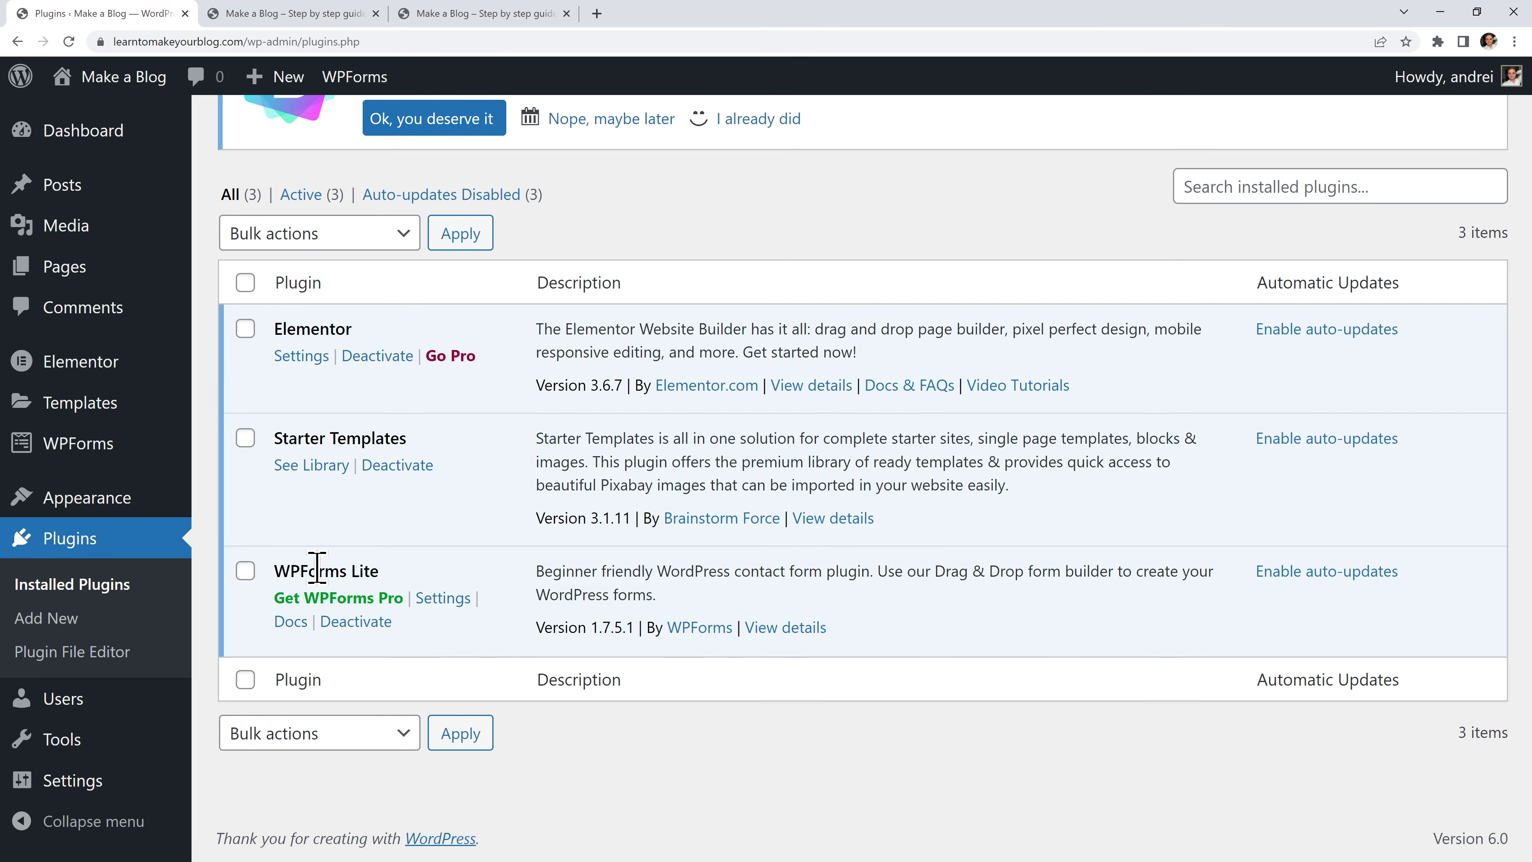
{"action": "key", "text": "Tab"}
{"action": "type", "text": "Hey! This is a test "}
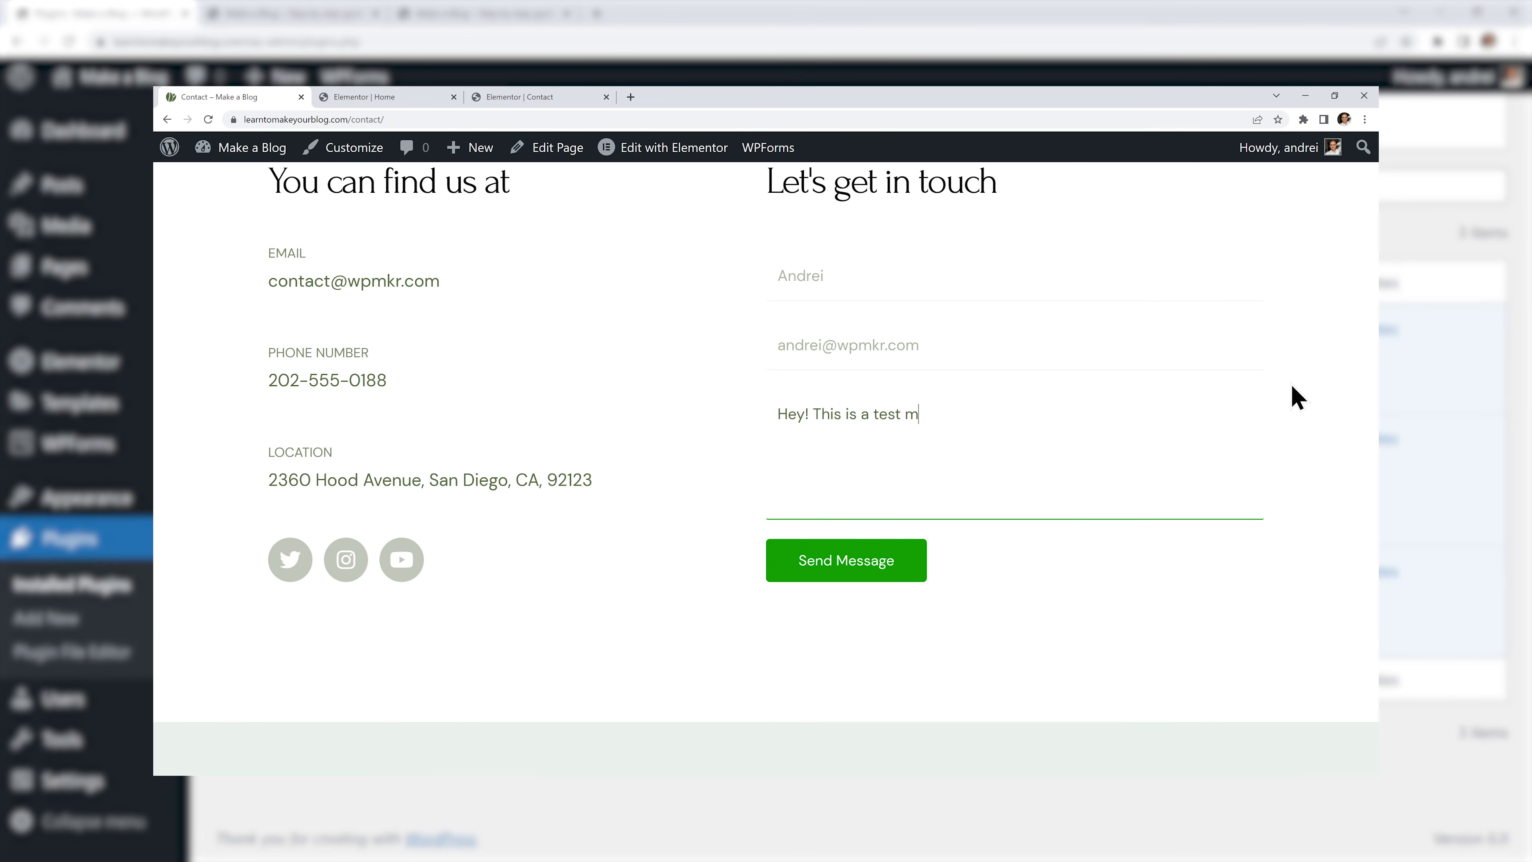
{"action": "type", "text": "mess"}
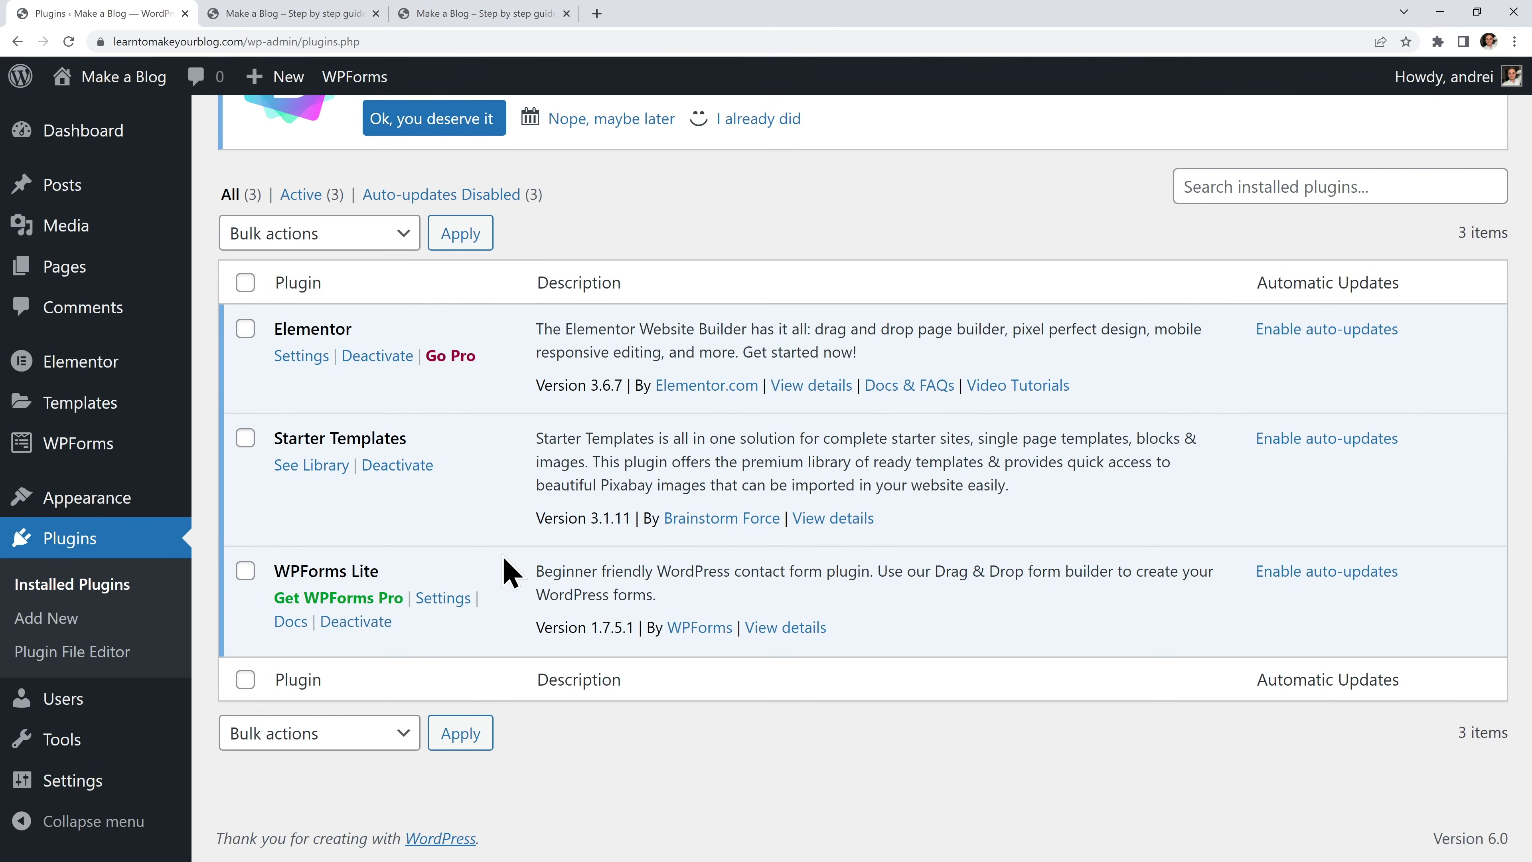
Open Appearance > Themes to see Astra as the active theme
{"action": "mouse_move", "coordinate": [181, 508]}
{"action": "left_click", "coordinate": [254, 504]}
{"action": "mouse_move", "coordinate": [489, 418]}
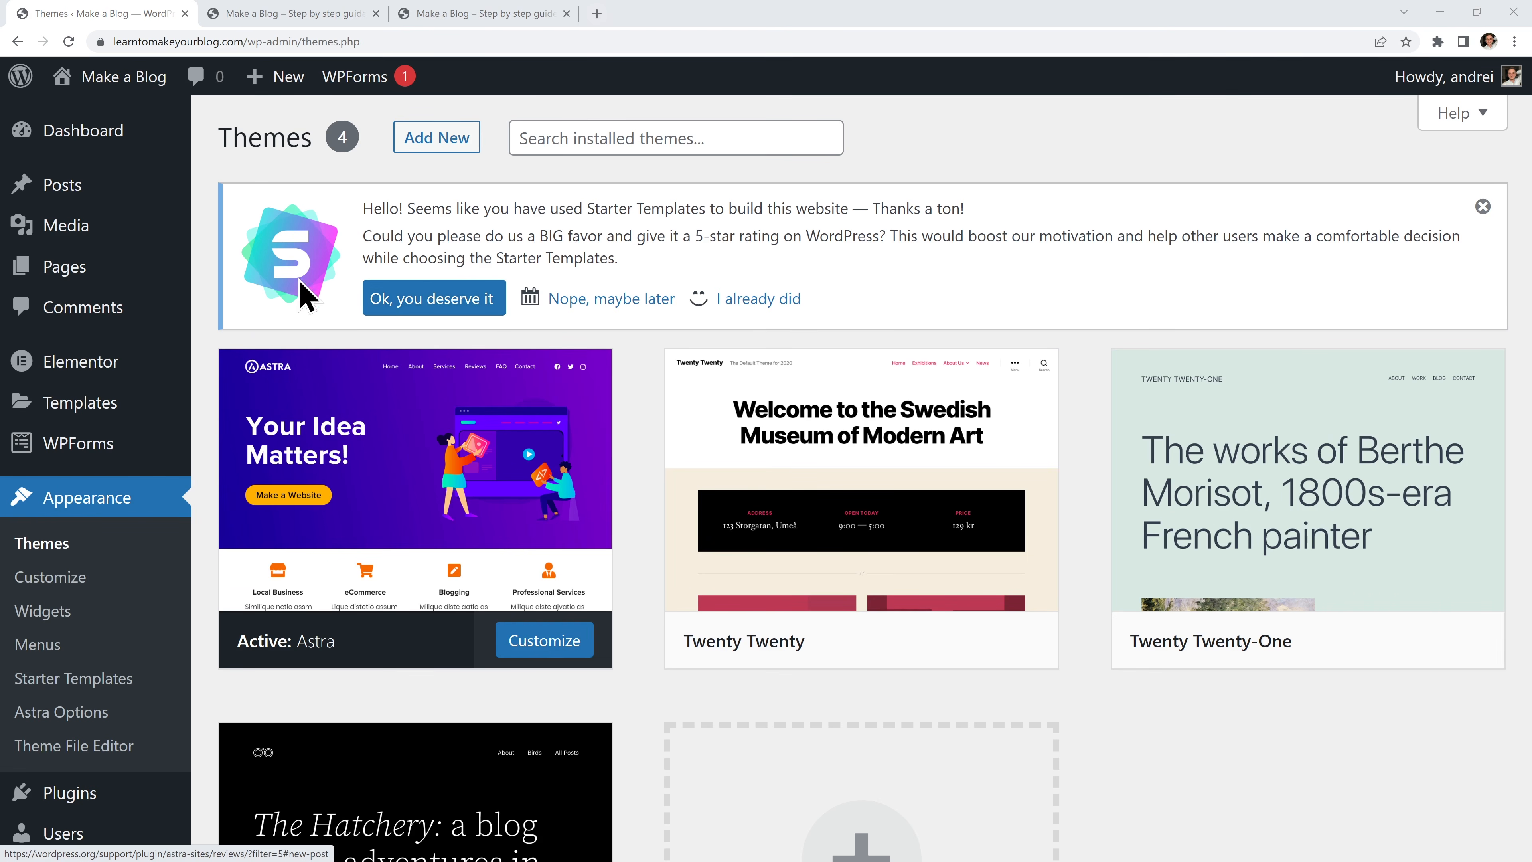
Open the Pages list and compare it with the live home page's menu
{"action": "left_click", "coordinate": [119, 279]}
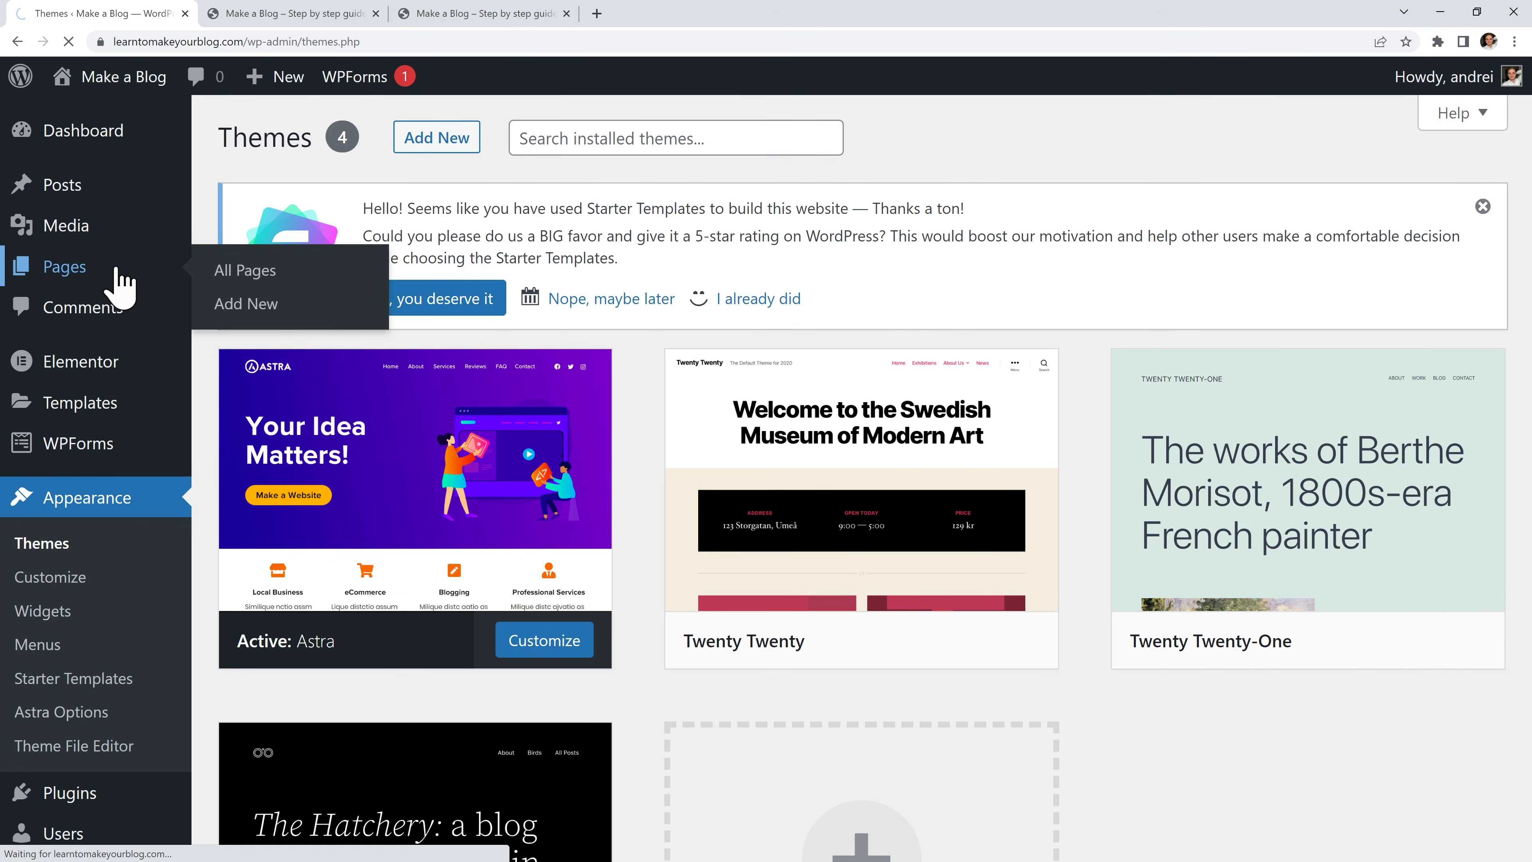
{"action": "scroll", "coordinate": [683, 504], "scroll_direction": "down", "scroll_amount": 1}
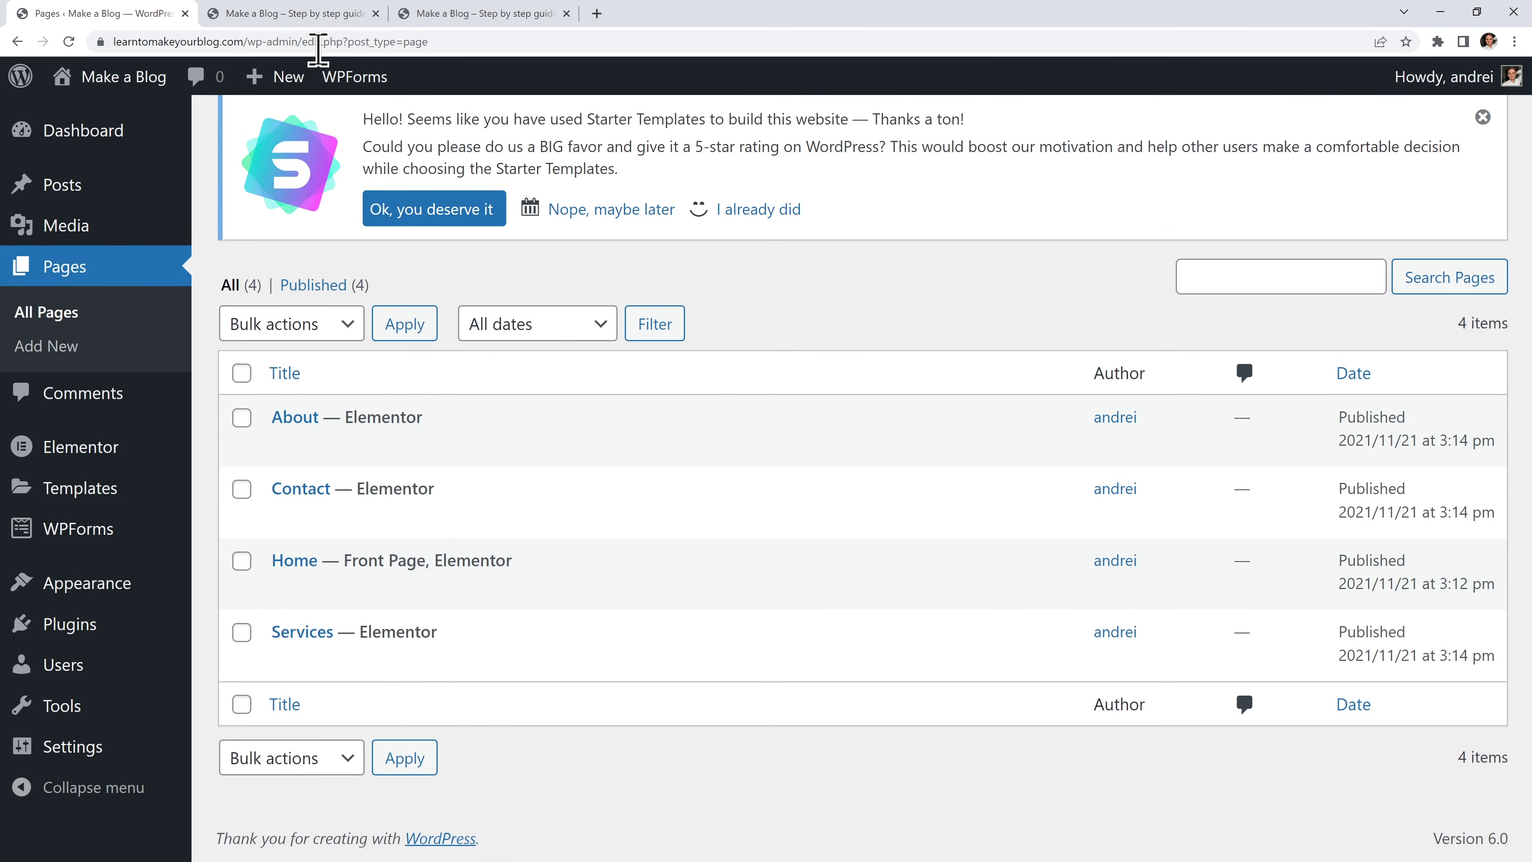
{"action": "left_click", "coordinate": [332, 15]}
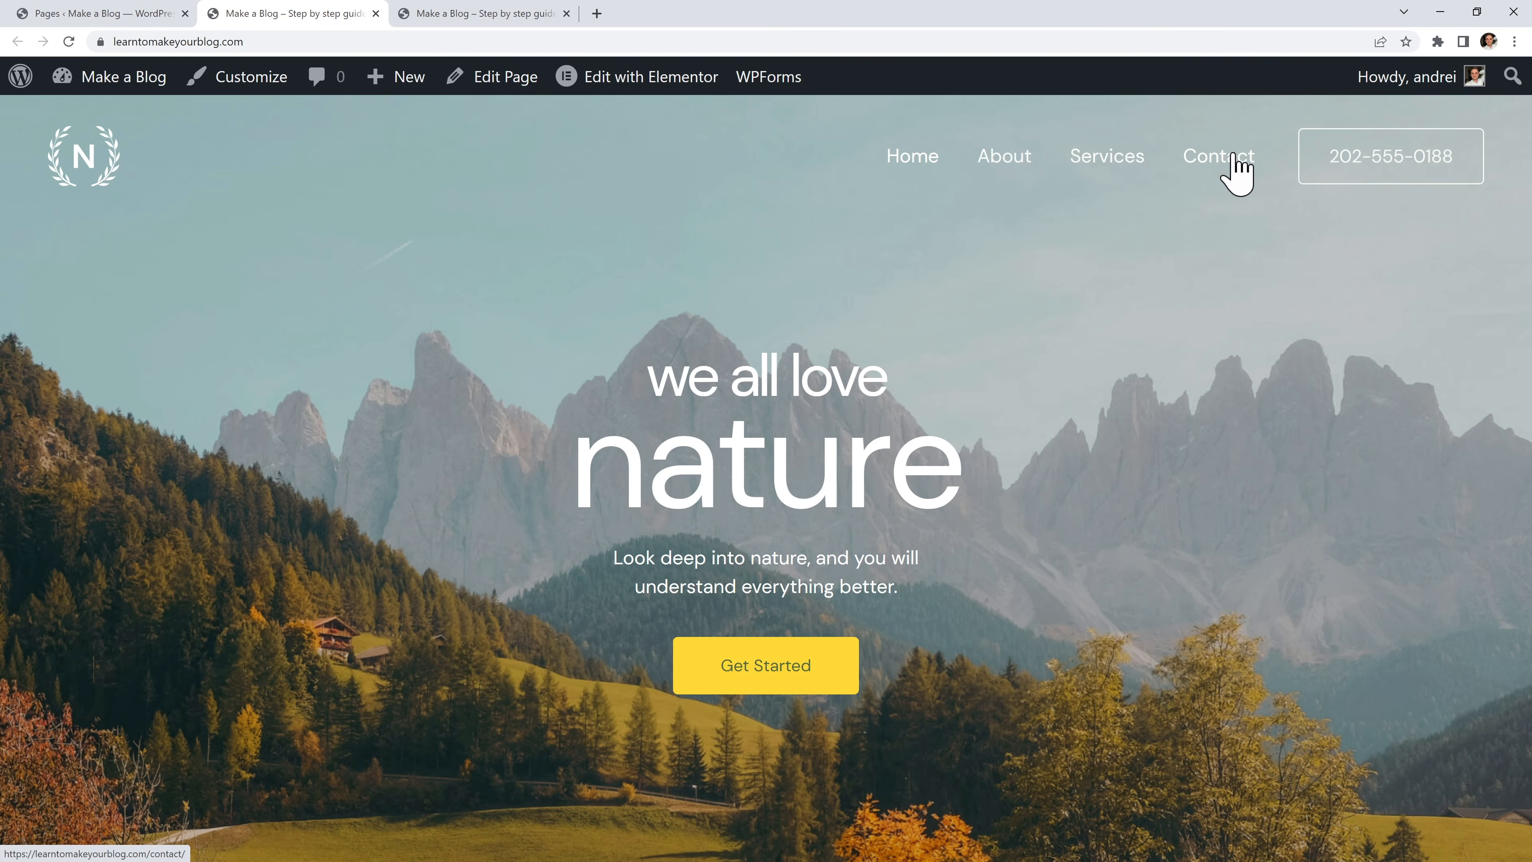
{"action": "left_click", "coordinate": [66, 14]}
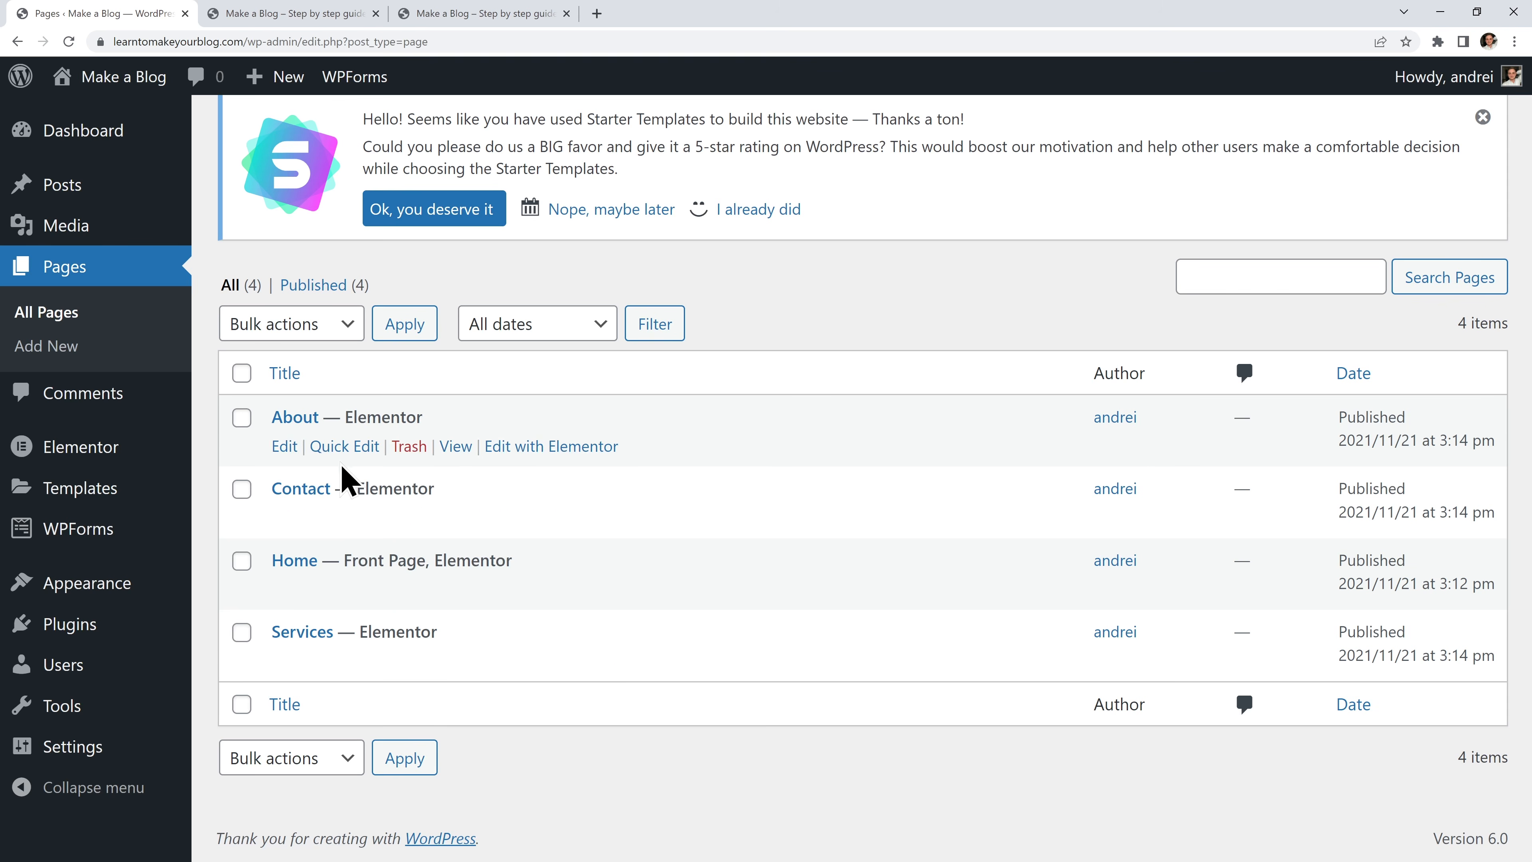
Move the About and Services pages to the trash using the Move to Trash bulk action
{"action": "left_click", "coordinate": [242, 632]}
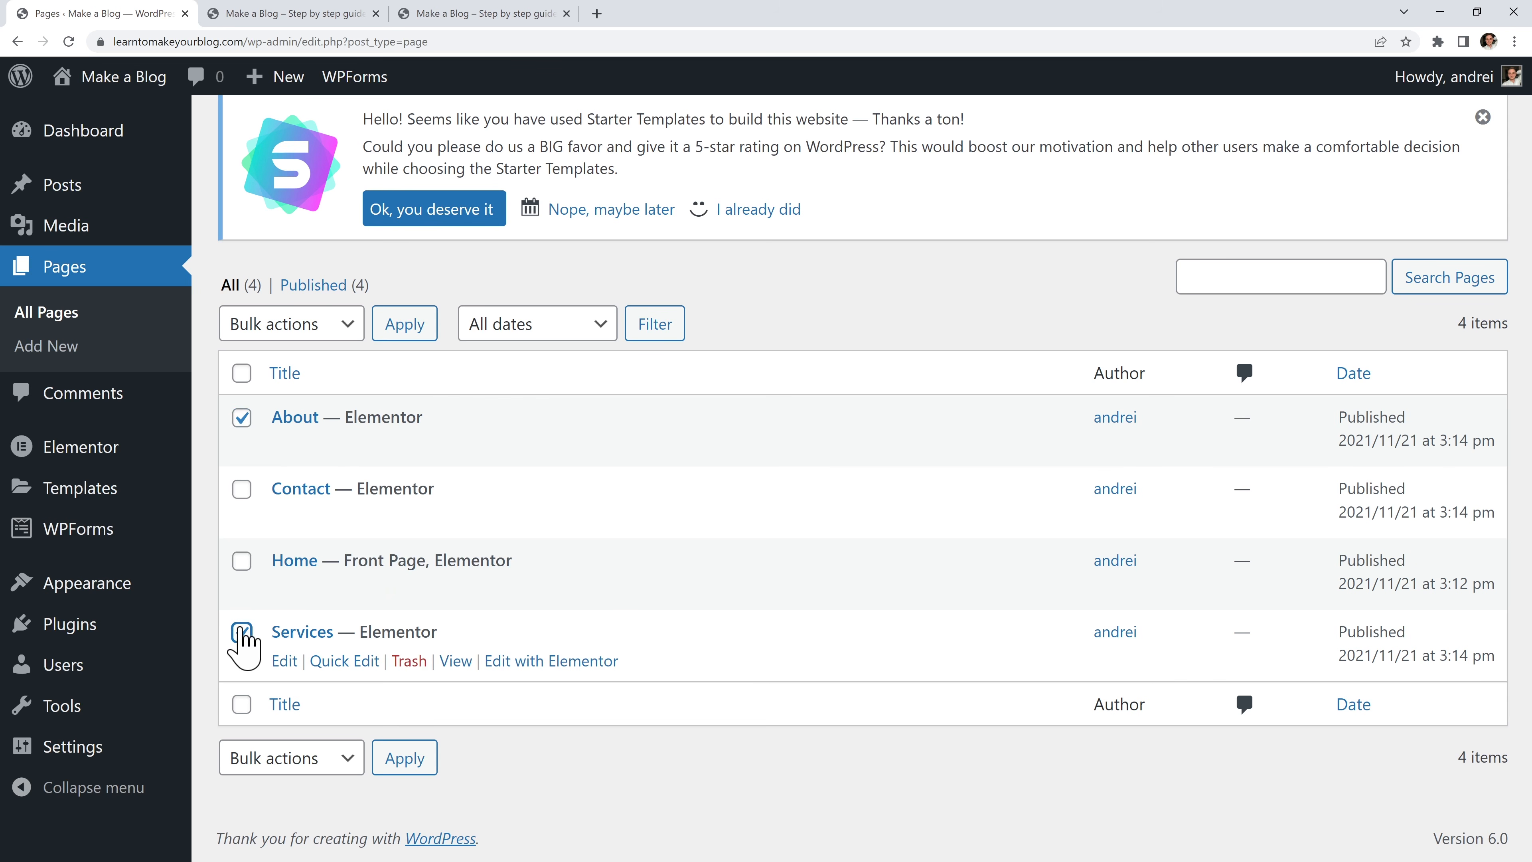
{"action": "left_click", "coordinate": [329, 324]}
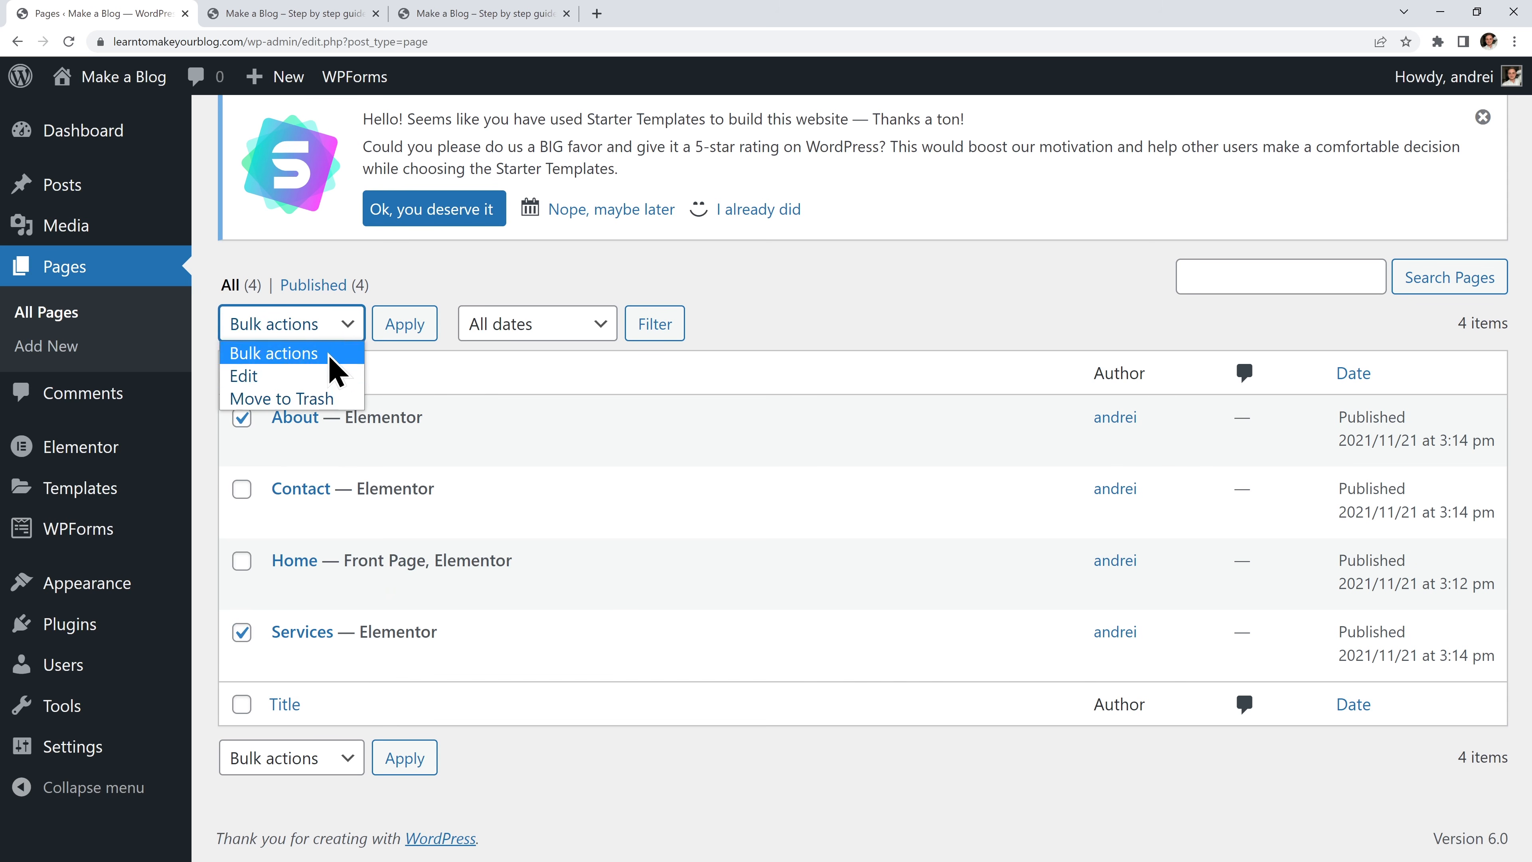
{"action": "left_click", "coordinate": [284, 396]}
{"action": "left_click", "coordinate": [412, 338]}
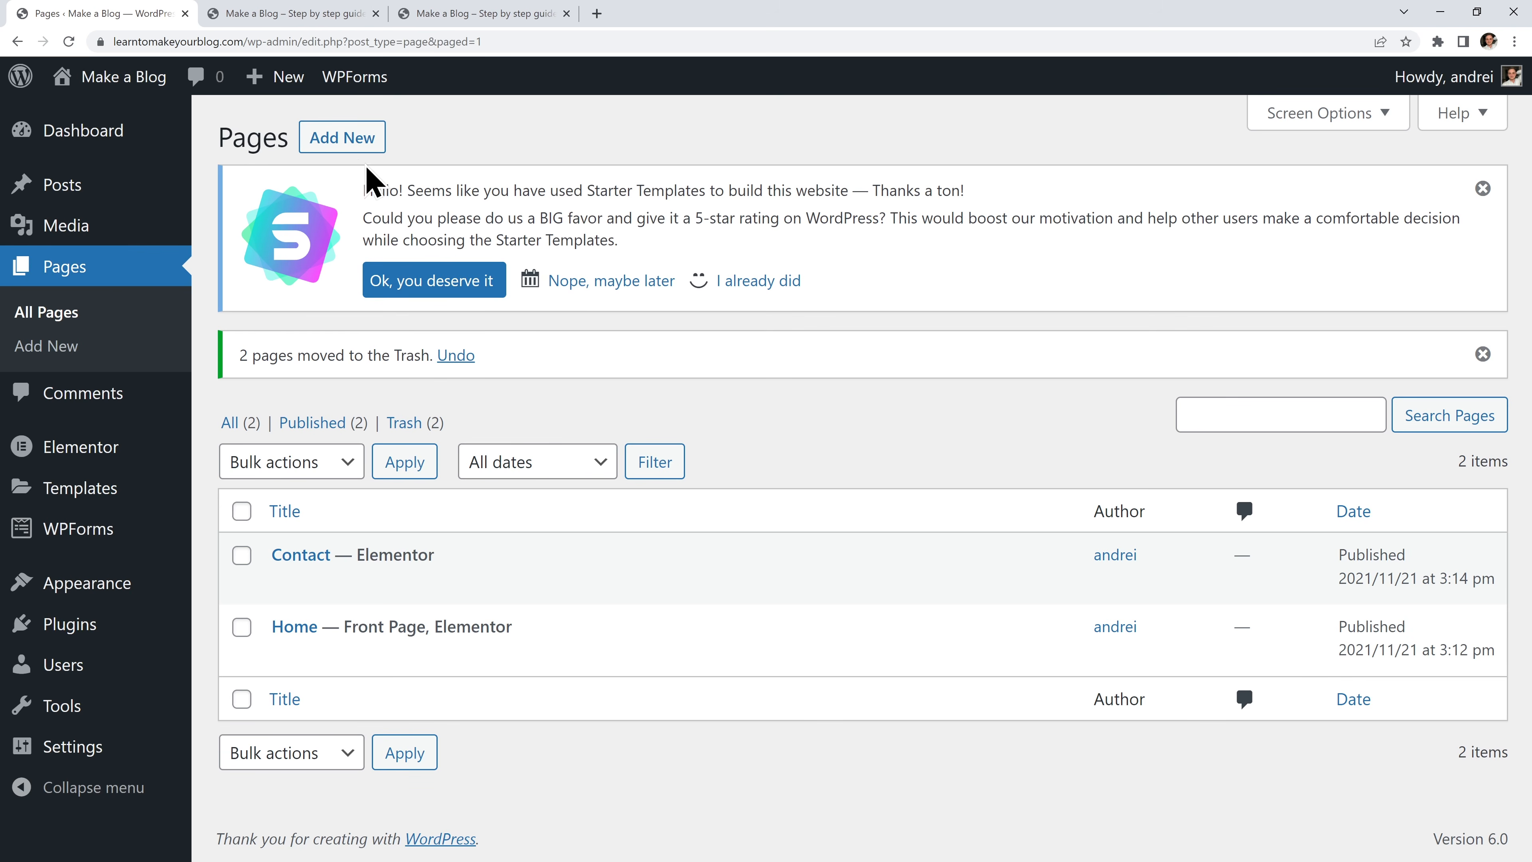
{"action": "left_click", "coordinate": [342, 140]}
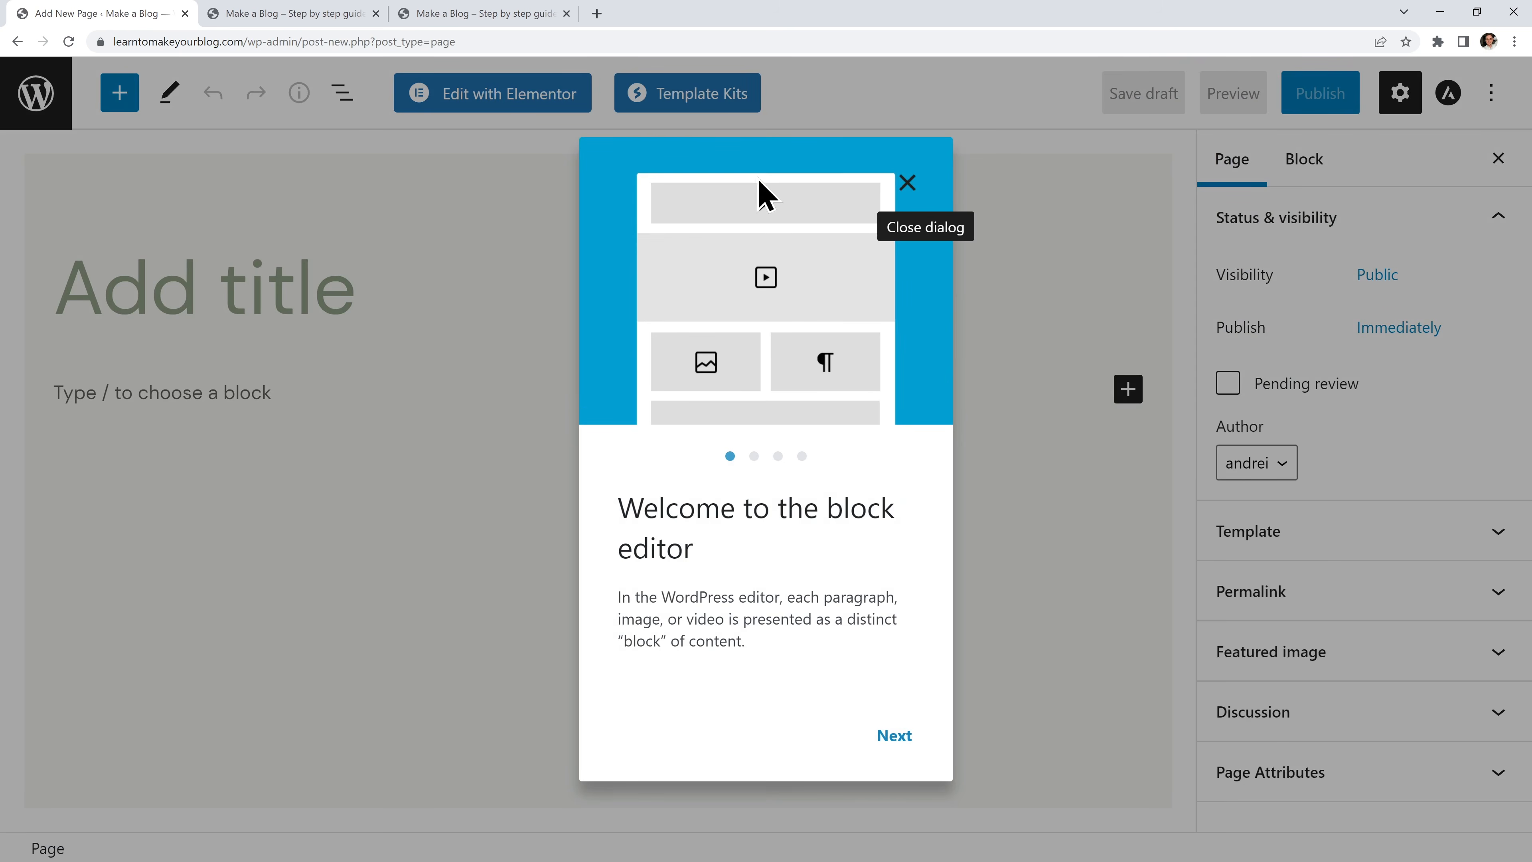
Publish a new page titled 'Blog' with the Astra transparent header enabled
{"action": "left_click", "coordinate": [908, 185]}
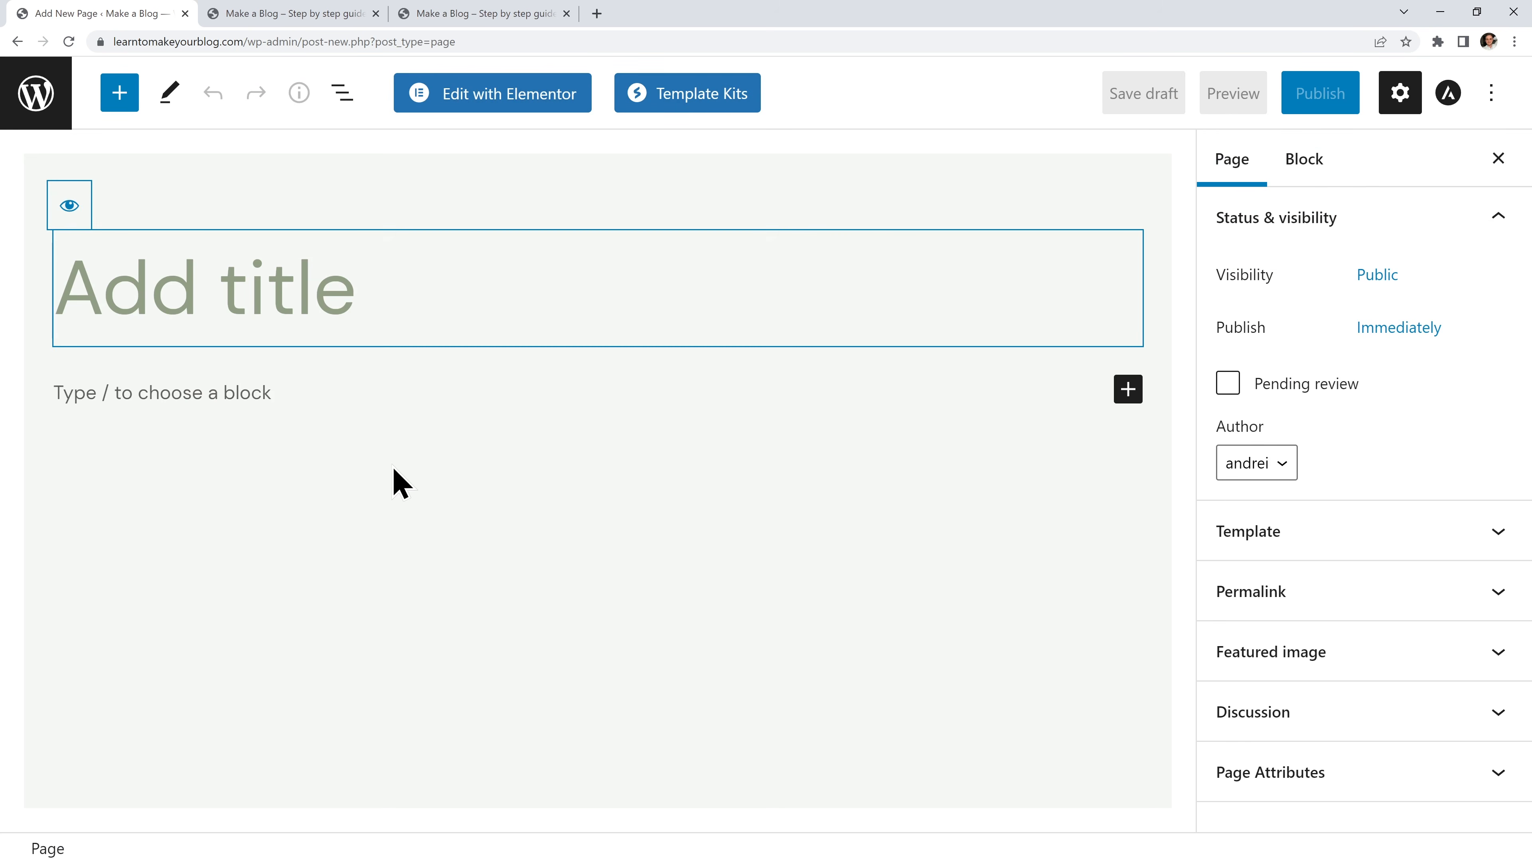
{"action": "type", "text": "Blog"}
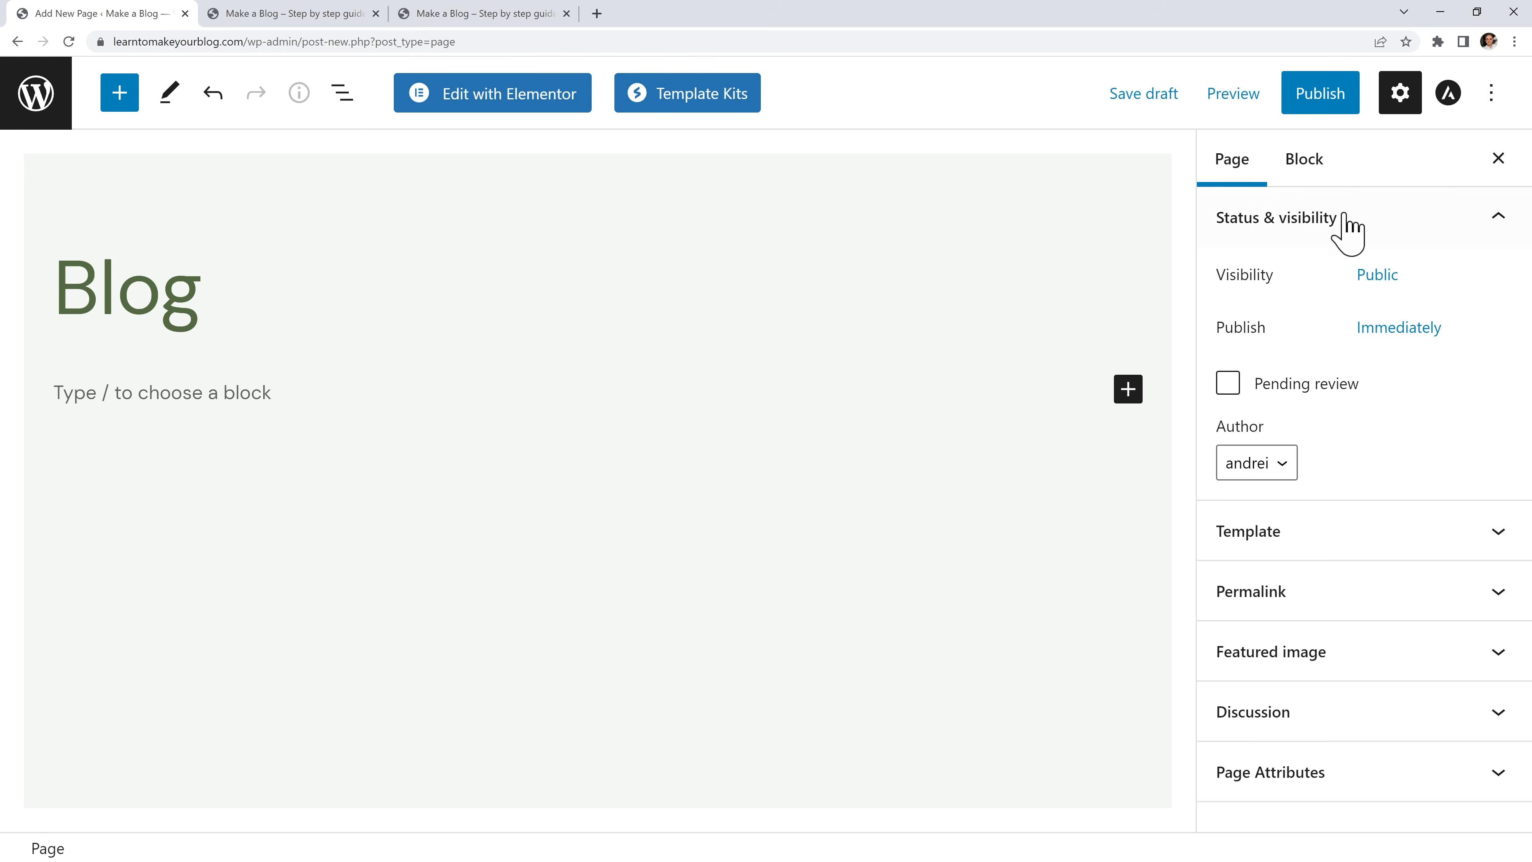
{"action": "left_click", "coordinate": [1446, 93]}
{"action": "left_click", "coordinate": [1401, 95]}
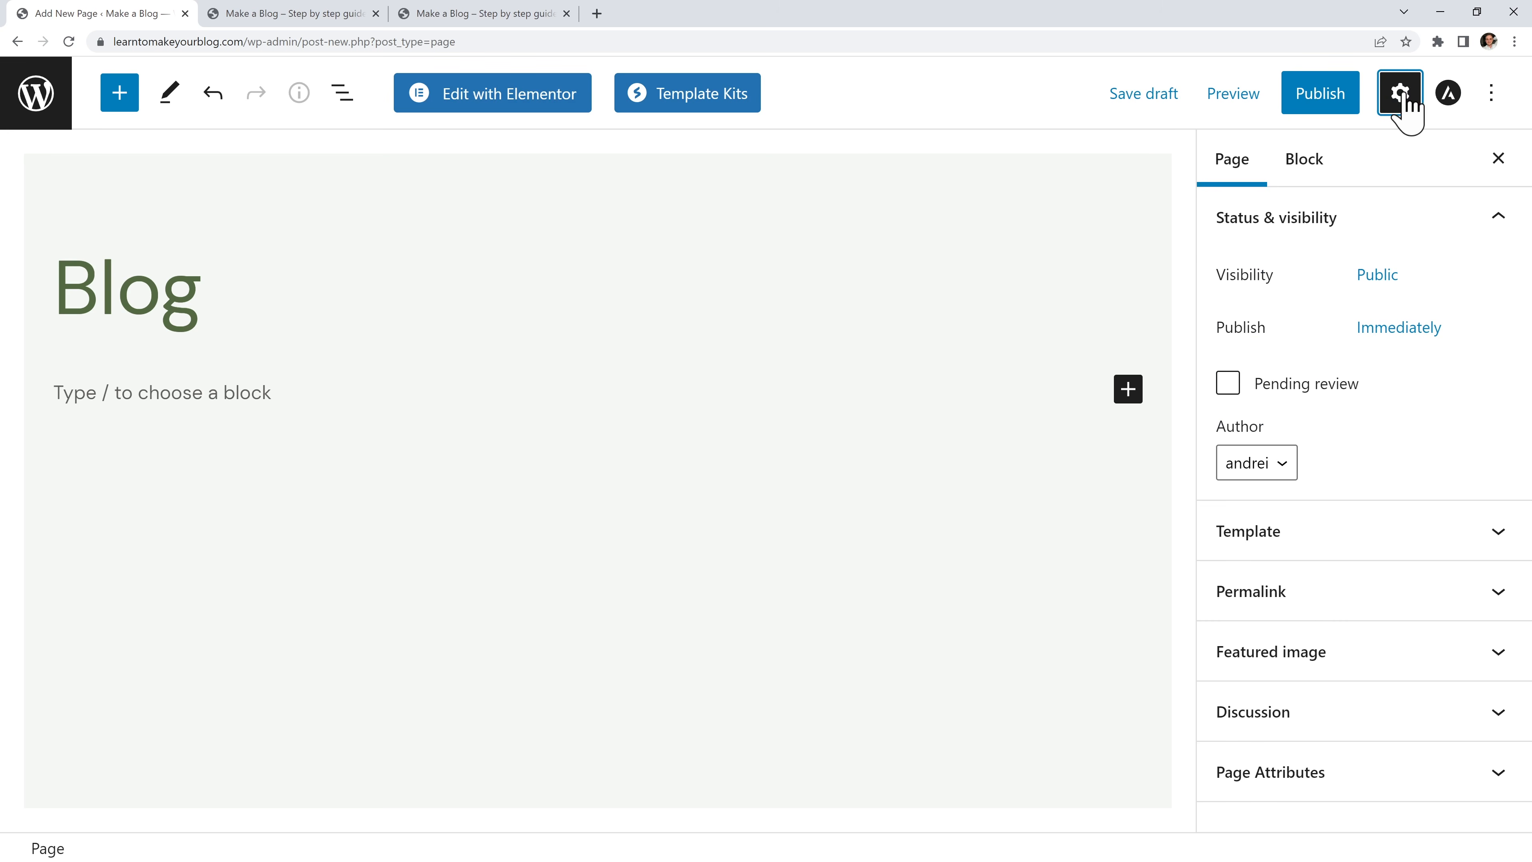
{"action": "left_click", "coordinate": [1448, 97]}
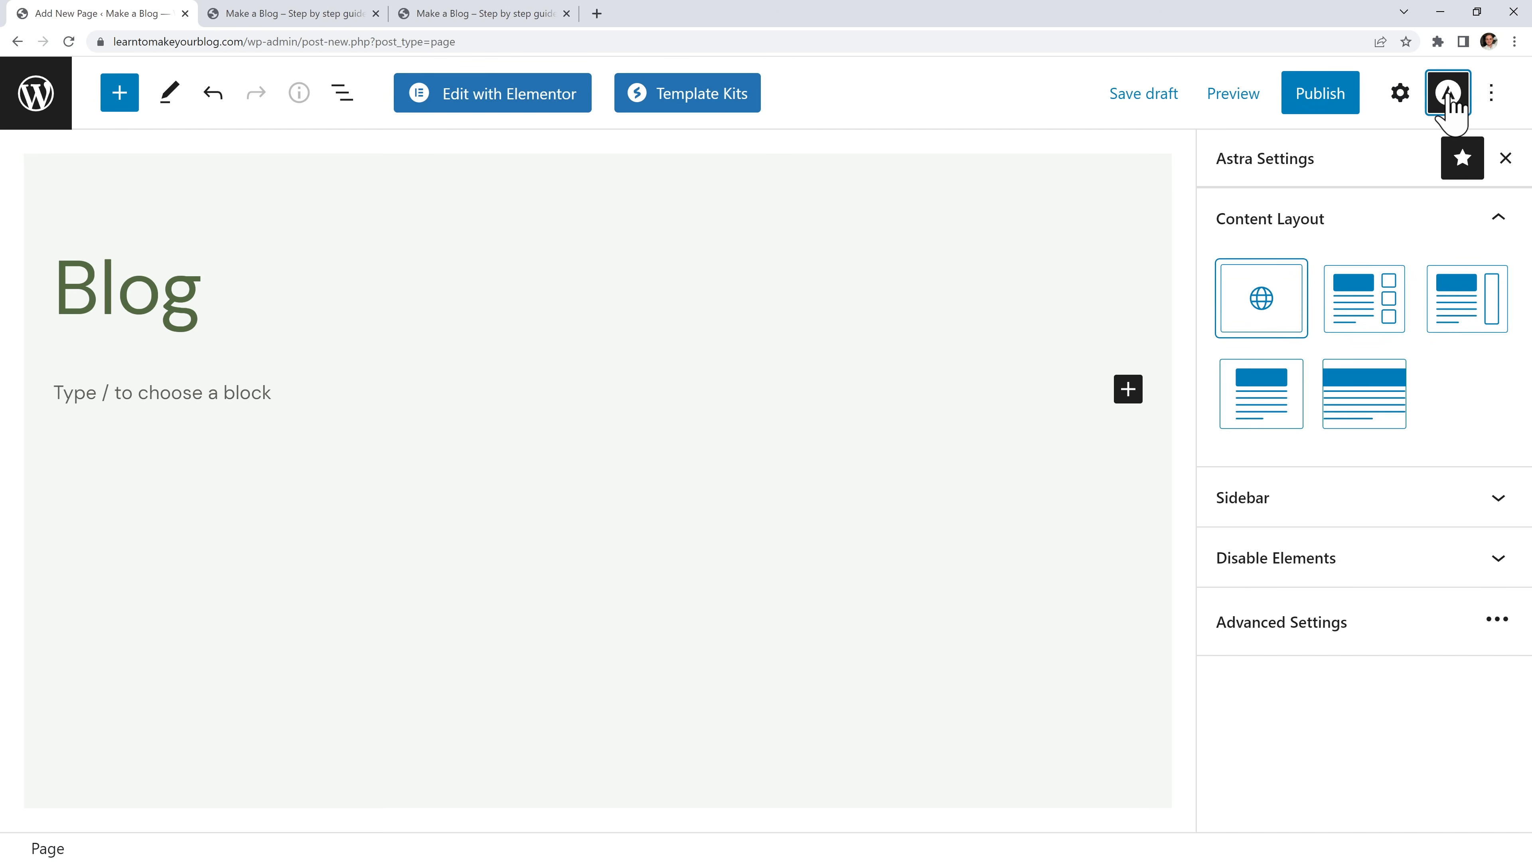
{"action": "left_click", "coordinate": [1349, 646]}
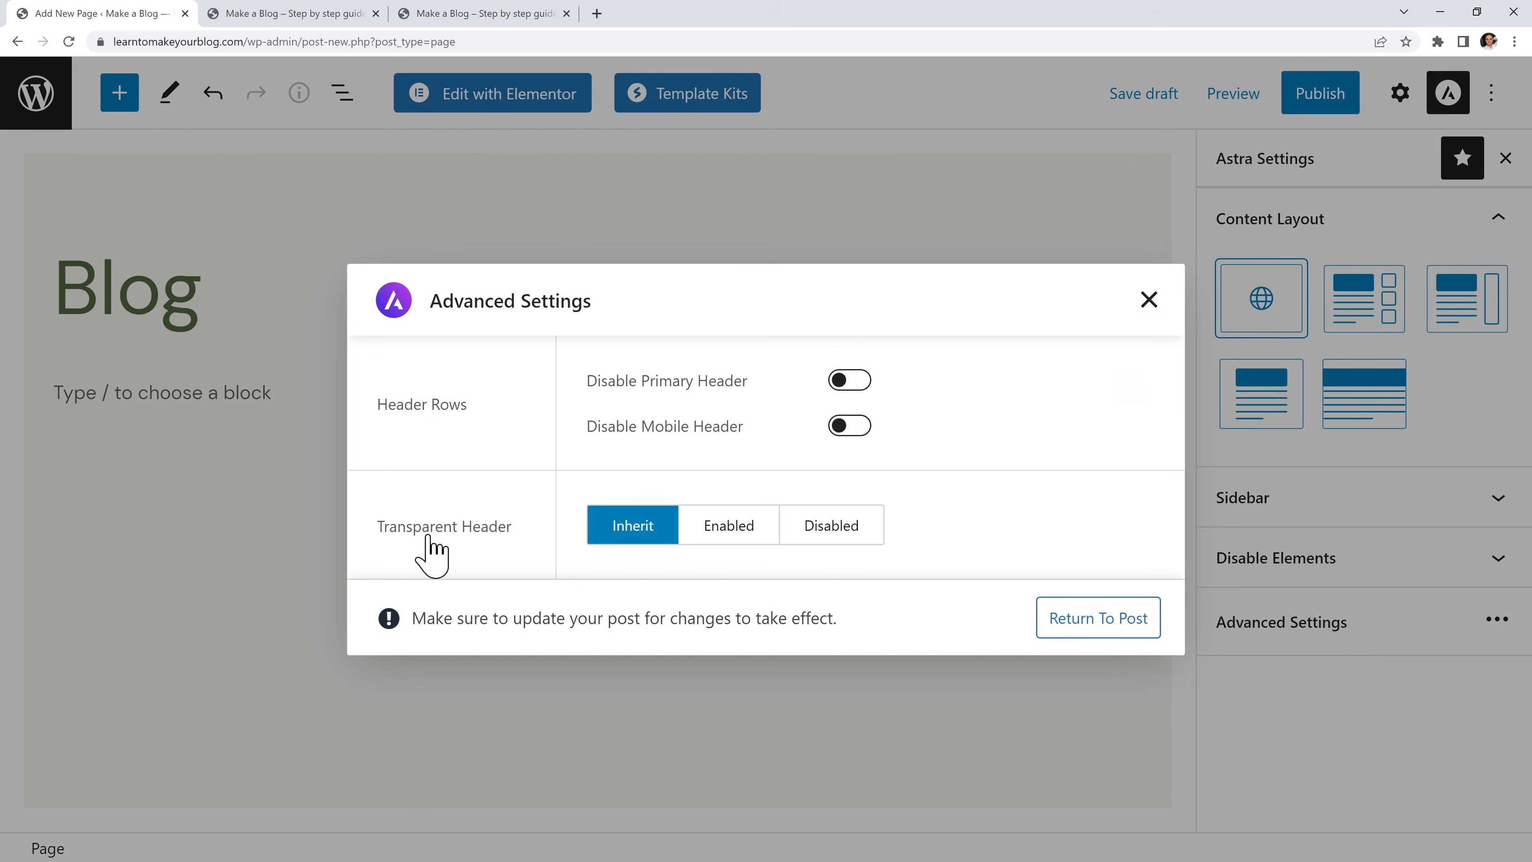
{"action": "left_click", "coordinate": [744, 529]}
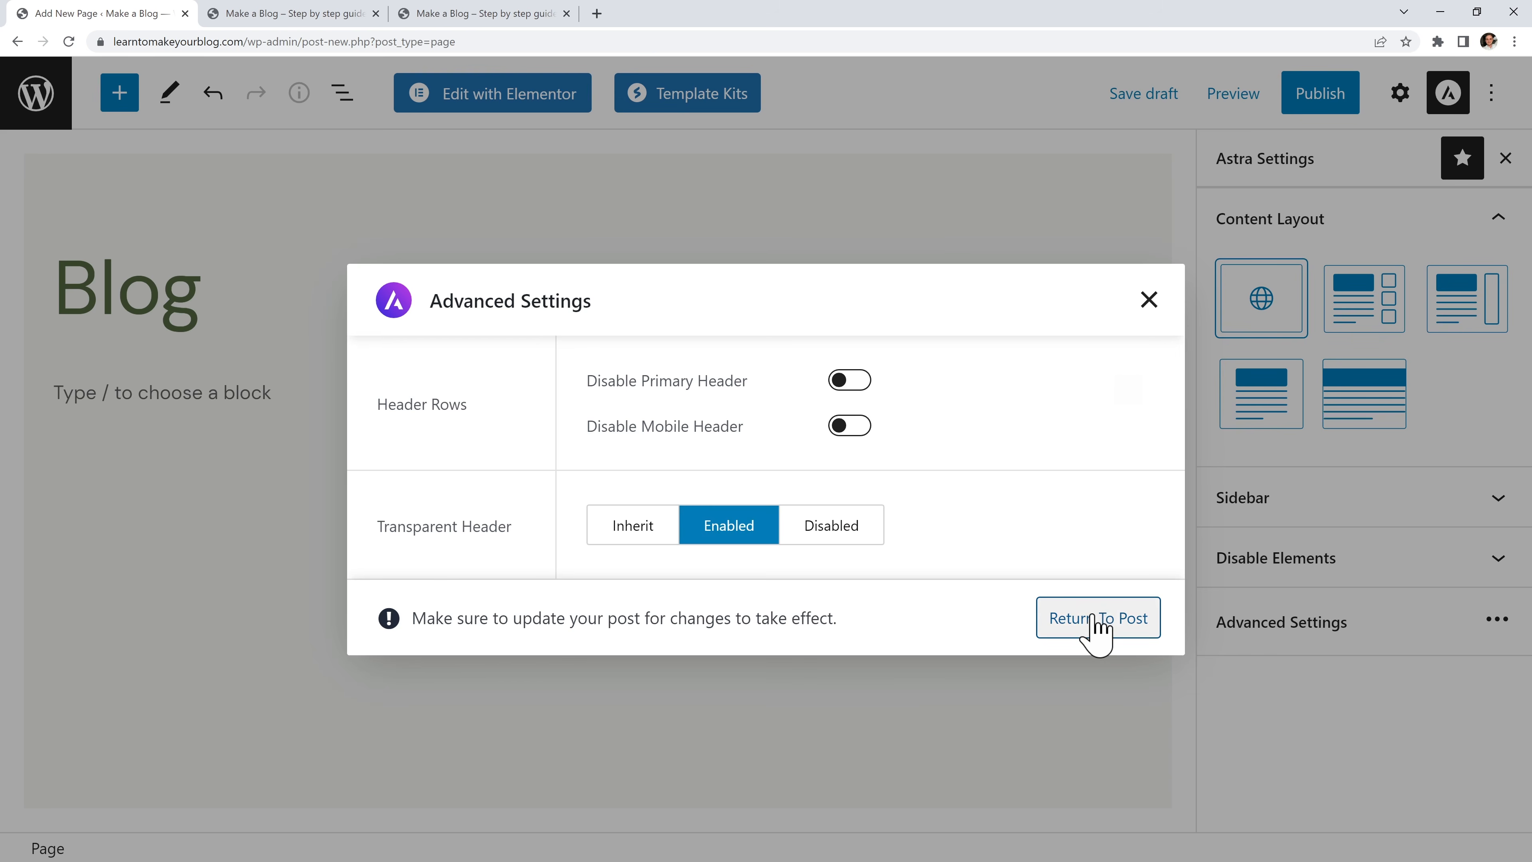
{"action": "left_click", "coordinate": [1099, 627]}
{"action": "left_click", "coordinate": [1339, 95]}
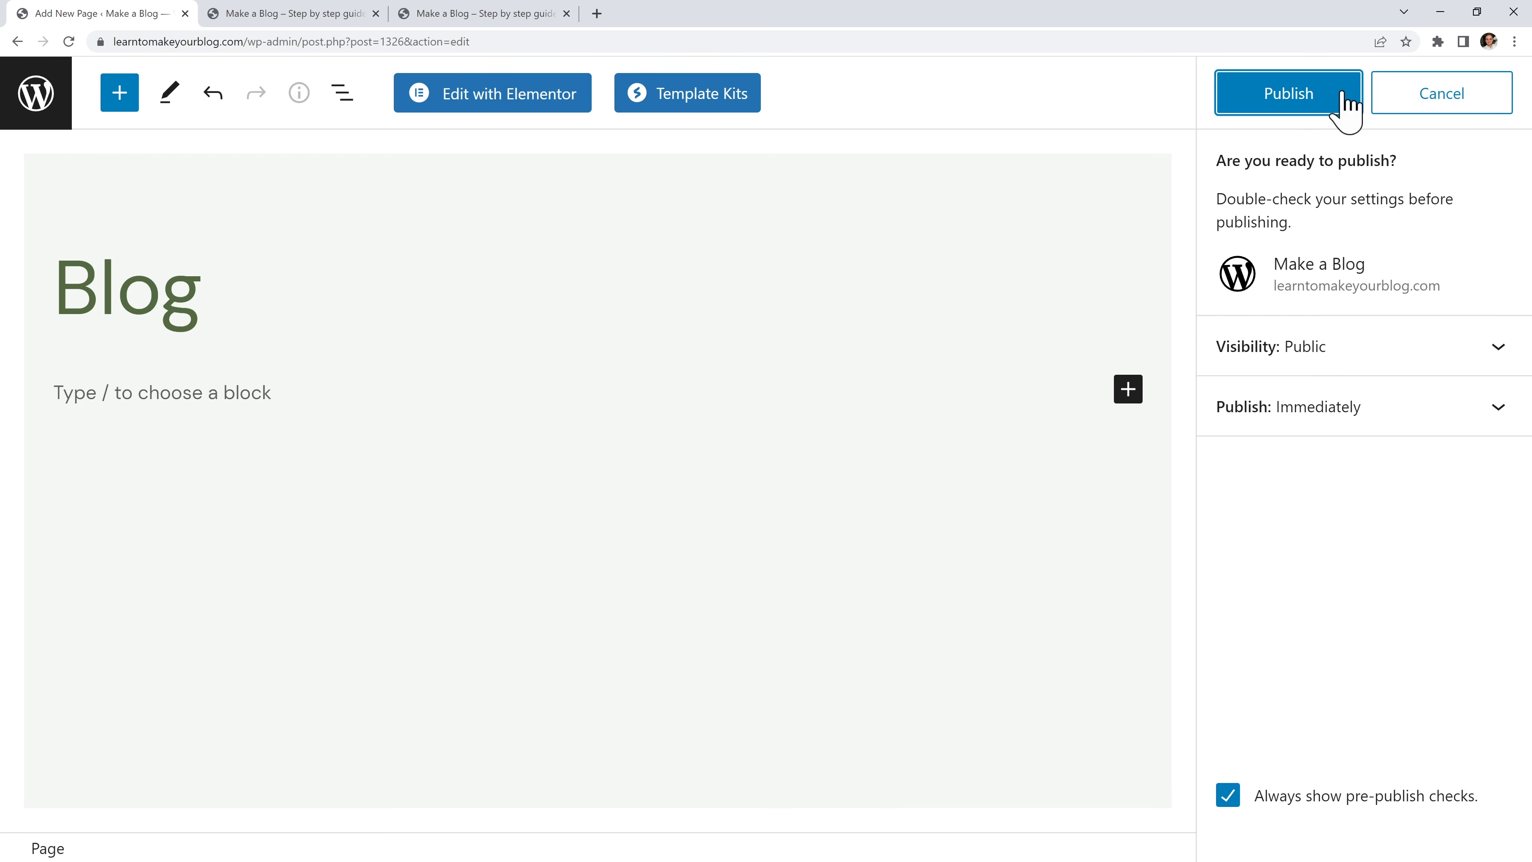
{"action": "left_click", "coordinate": [1346, 103]}
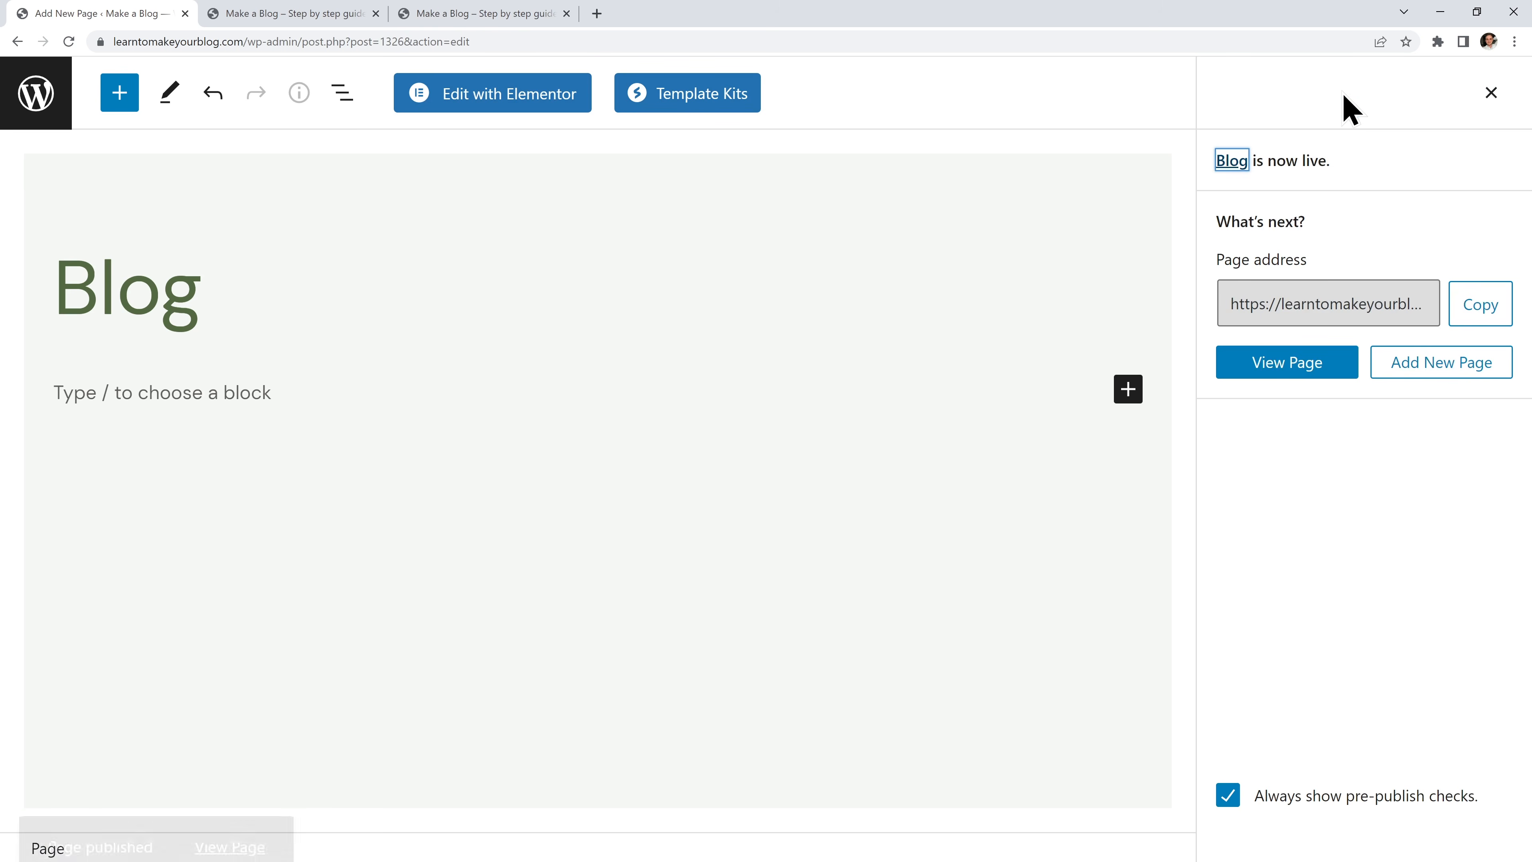
{"action": "left_click", "coordinate": [35, 99]}
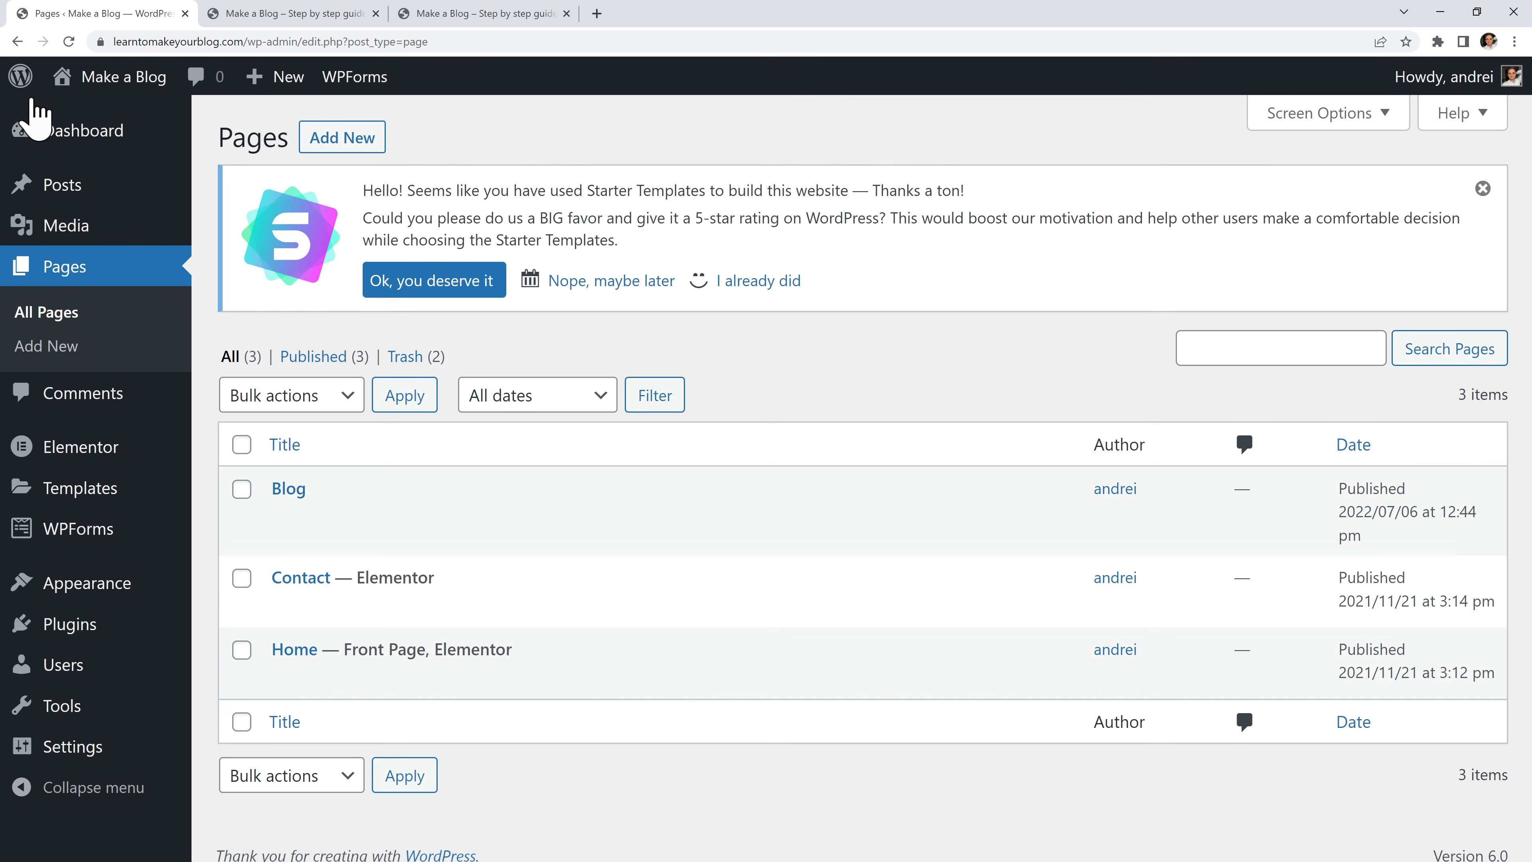
Publish a 'Reviews' page with transparent header enabled and return to the Pages list
{"action": "left_click", "coordinate": [342, 140]}
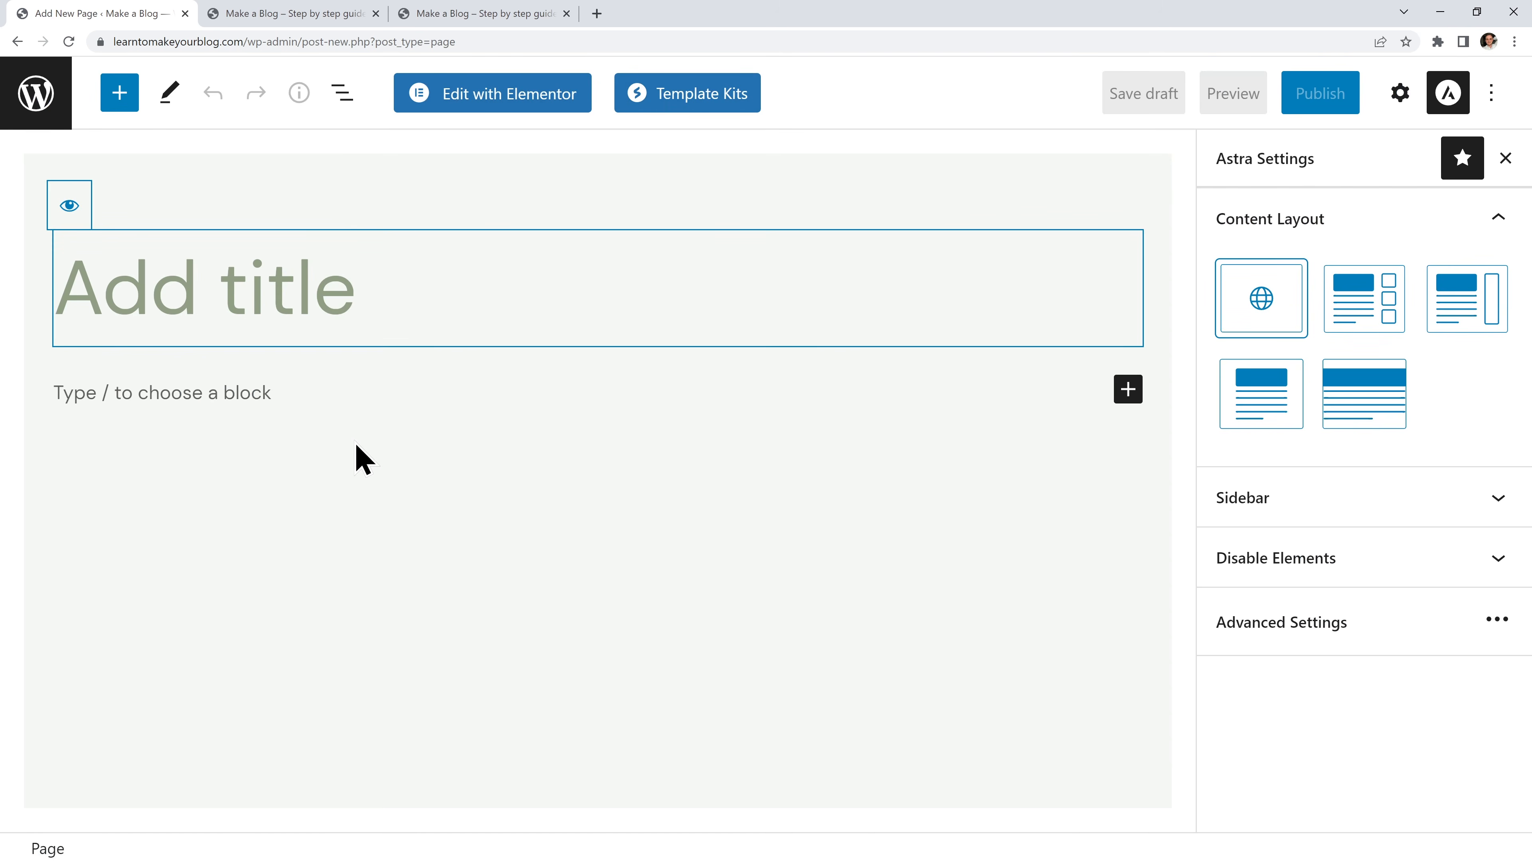
{"action": "type", "text": "Reviews"}
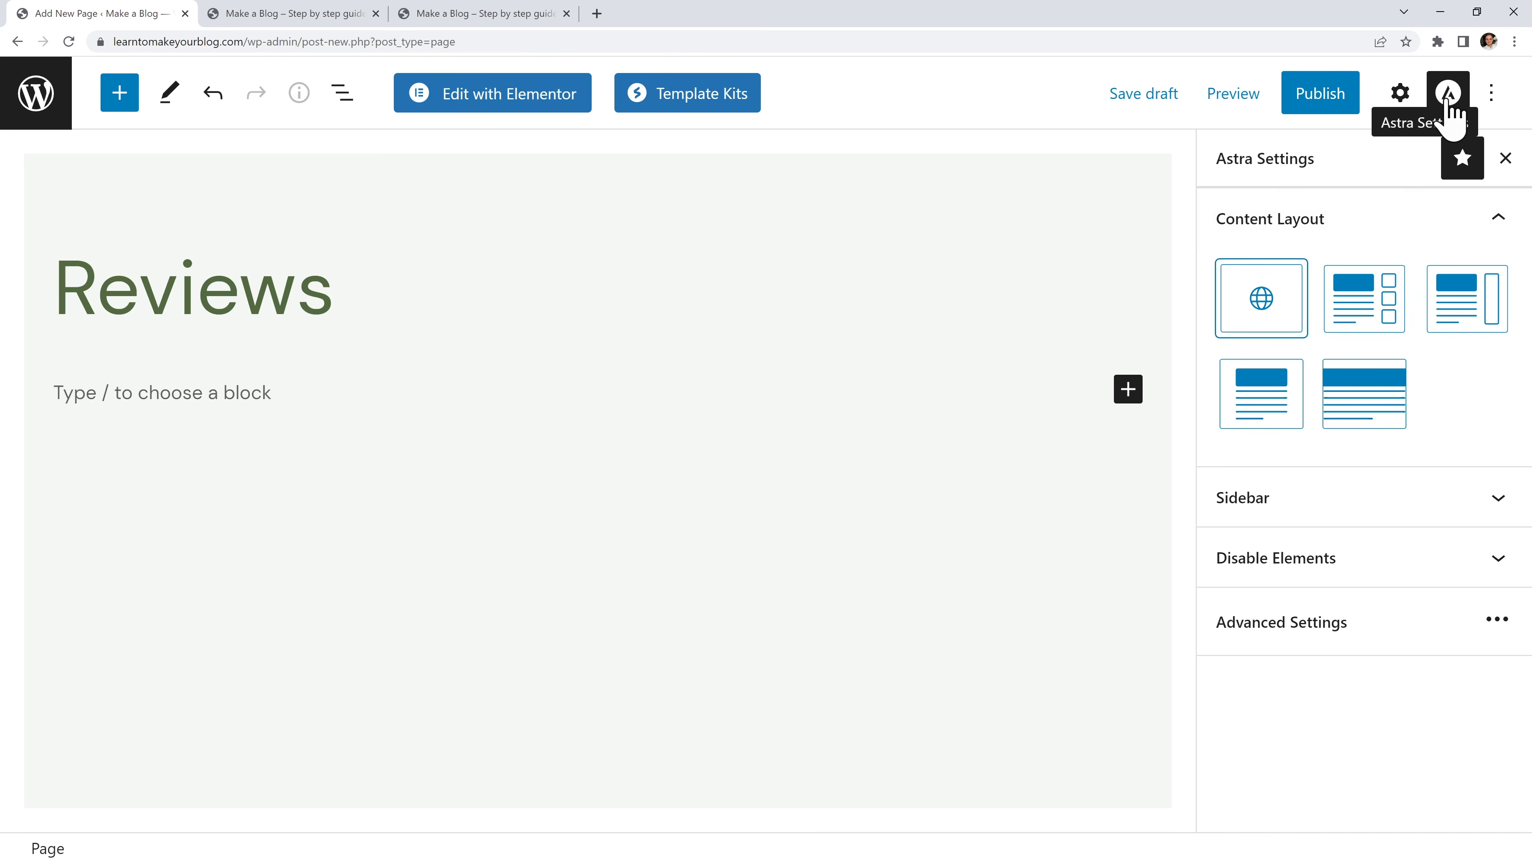
{"action": "left_click", "coordinate": [1270, 628]}
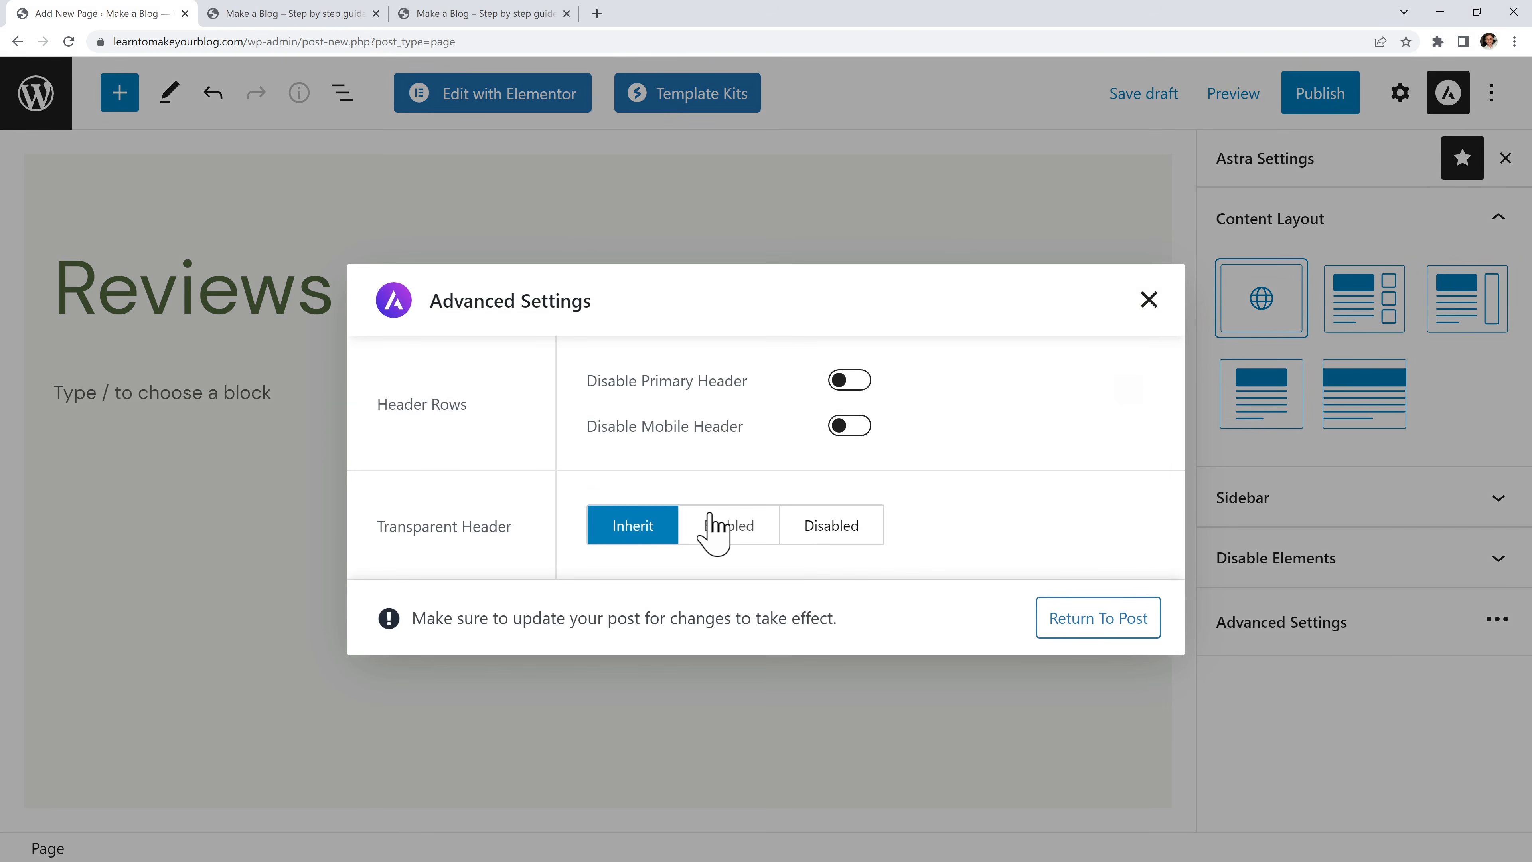
{"action": "left_click", "coordinate": [713, 531]}
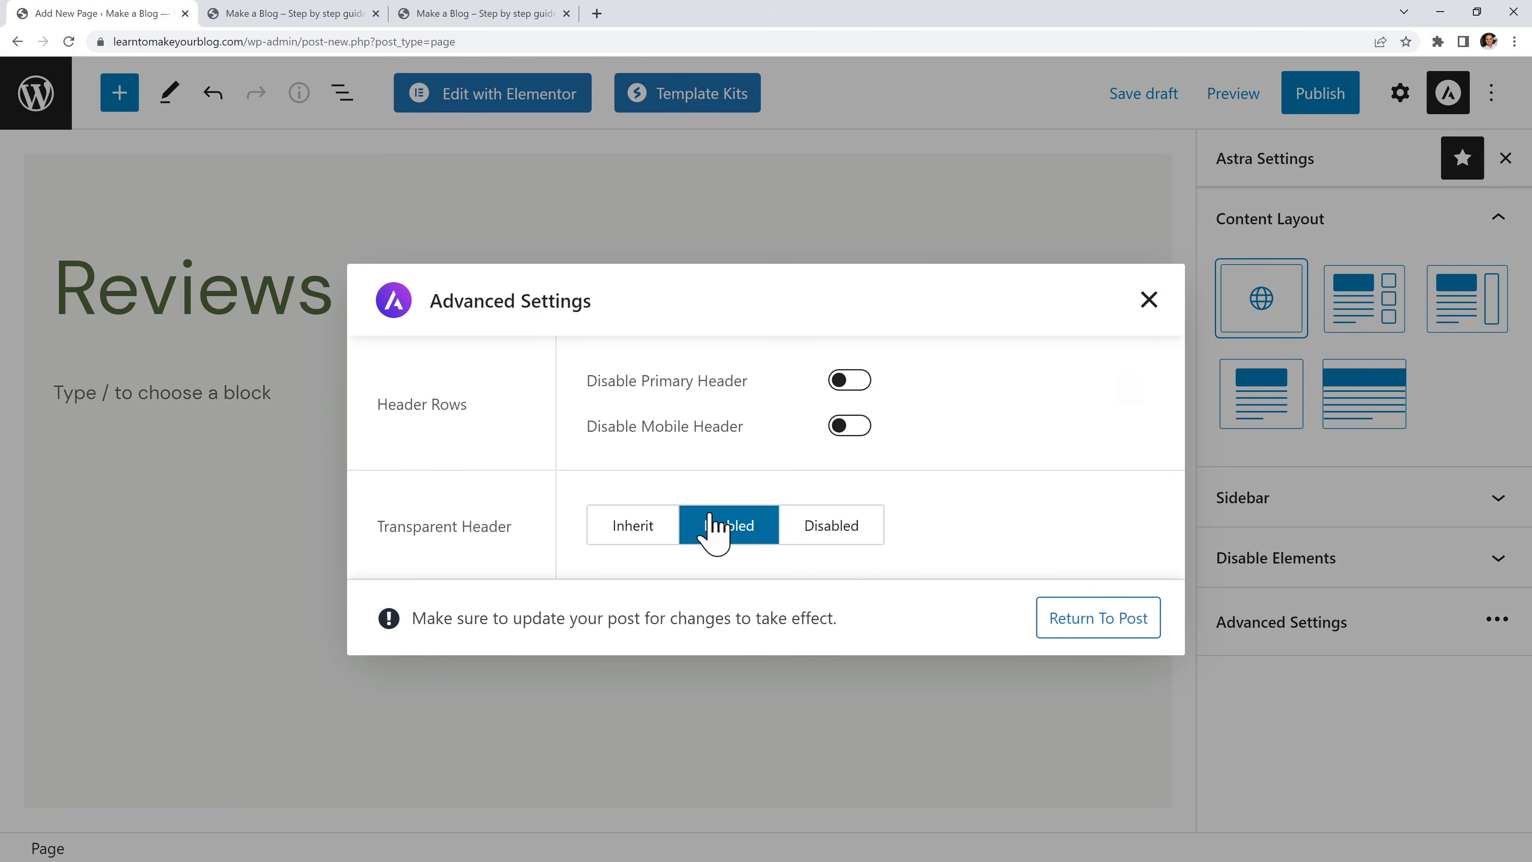
{"action": "left_click", "coordinate": [1099, 627]}
{"action": "left_click", "coordinate": [1303, 107]}
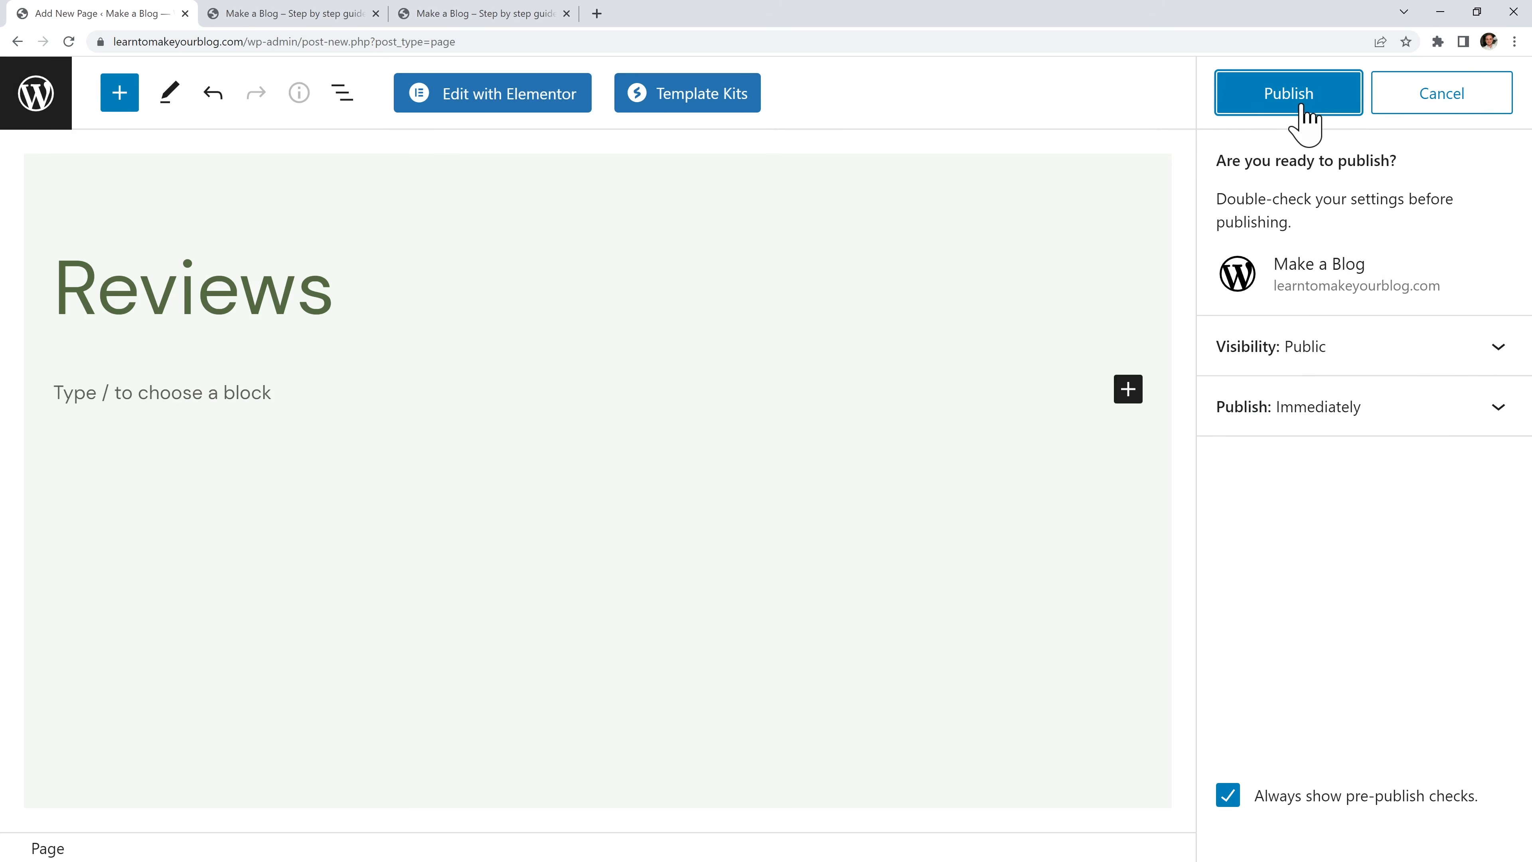
{"action": "left_click", "coordinate": [1303, 109]}
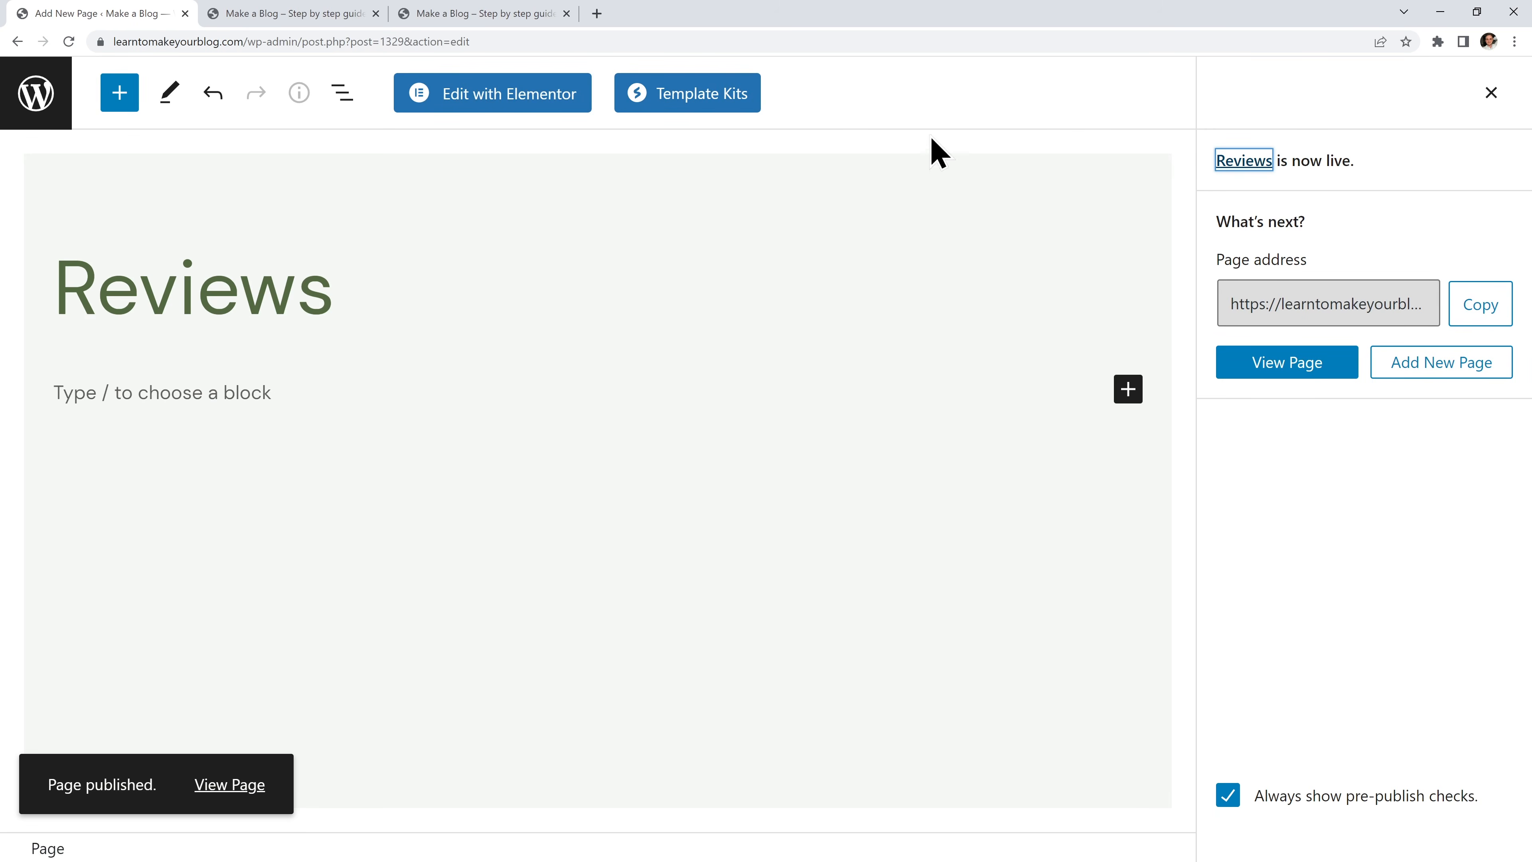
{"action": "left_click", "coordinate": [35, 112]}
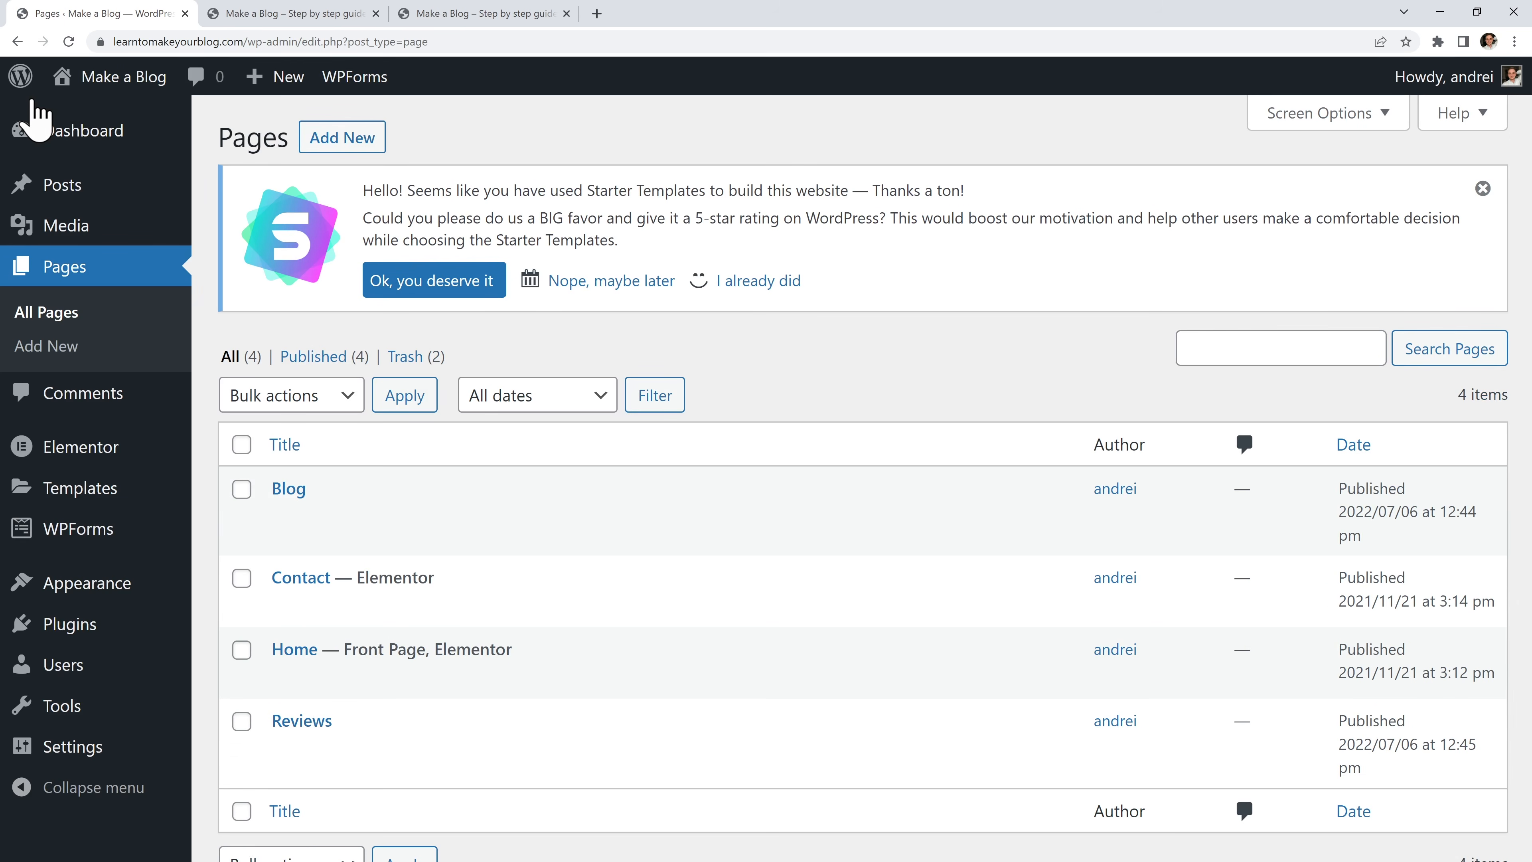
{"action": "scroll", "coordinate": [684, 633], "scroll_direction": "down", "scroll_amount": 3}
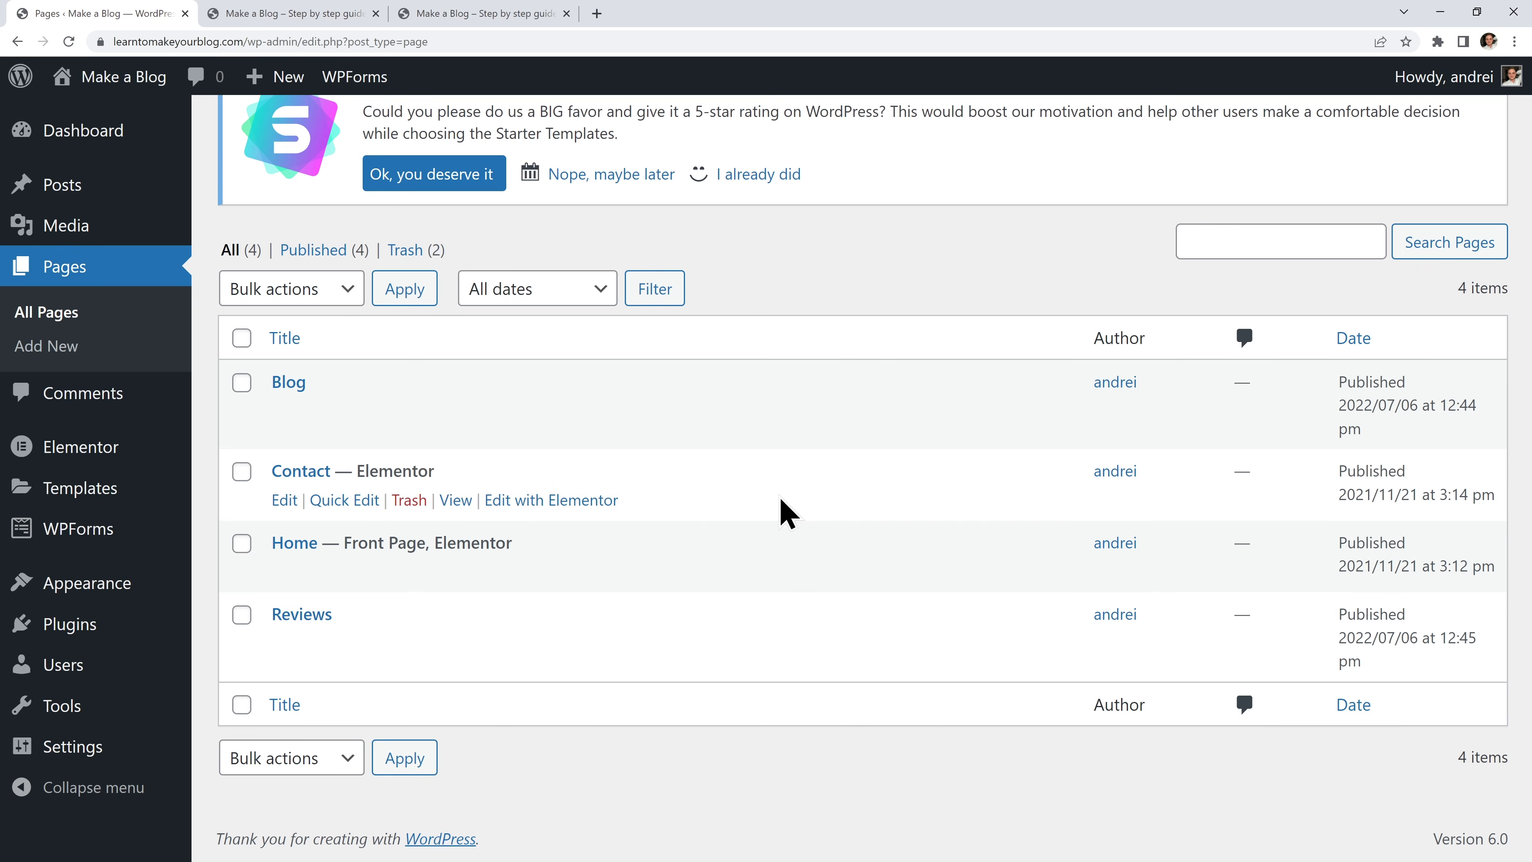
{"action": "scroll", "coordinate": [778, 500], "scroll_direction": "up", "scroll_amount": 2}
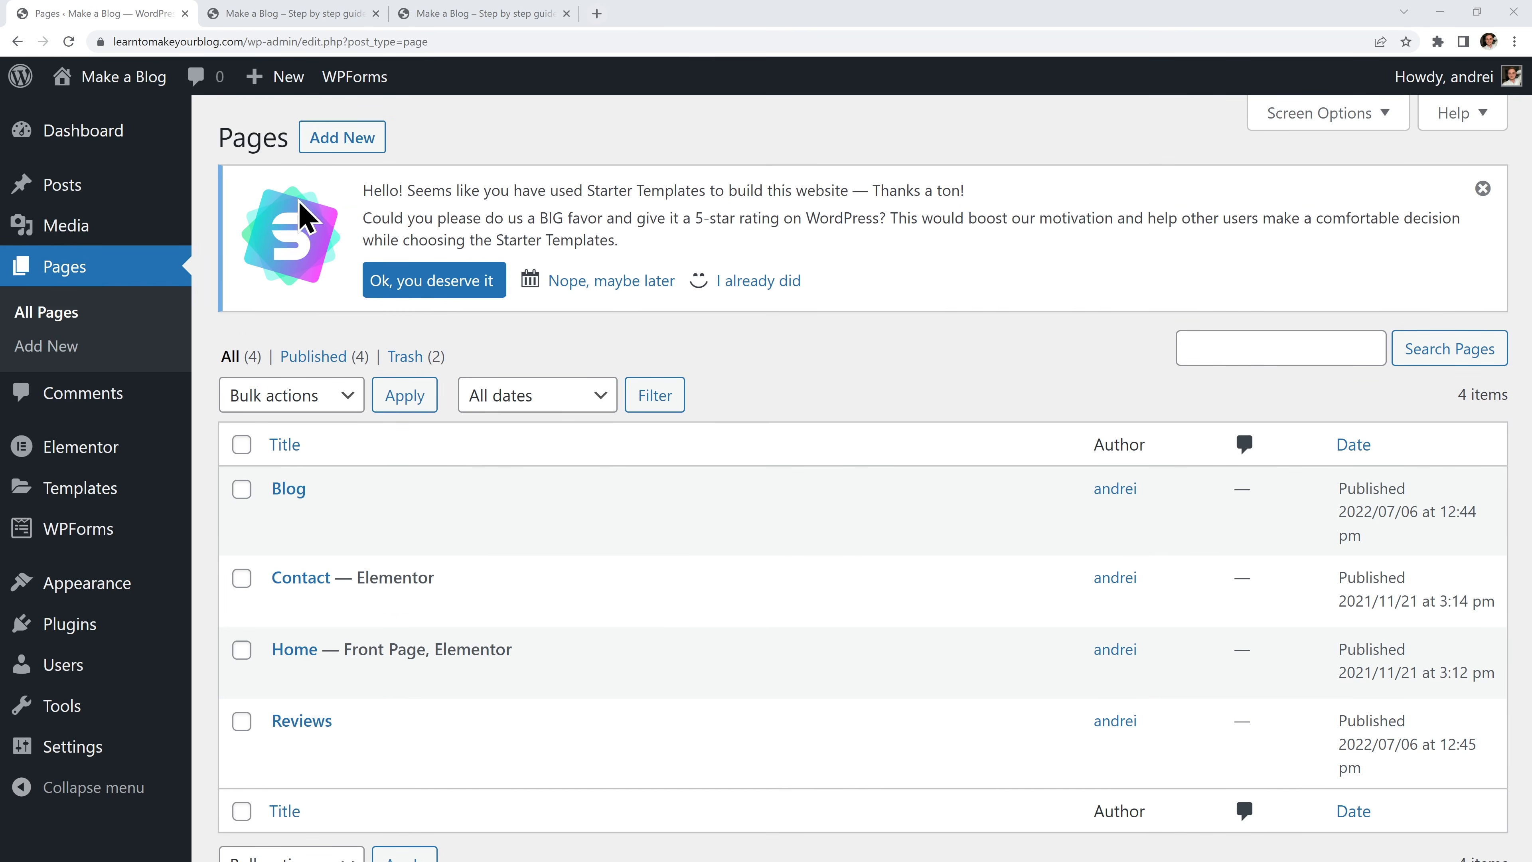
{"action": "left_click", "coordinate": [291, 18]}
{"action": "left_click", "coordinate": [68, 42]}
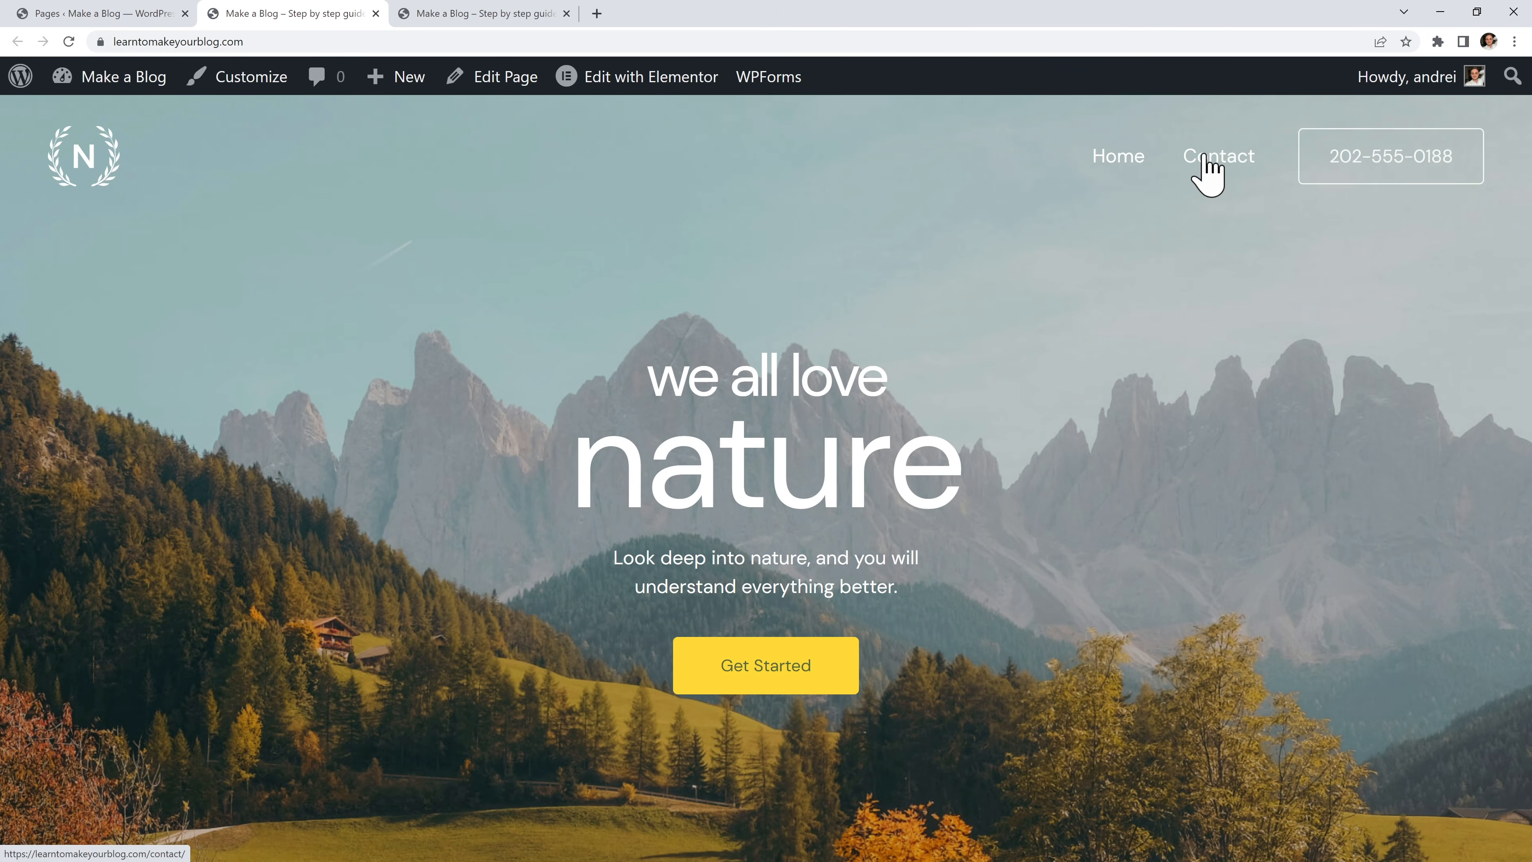
{"action": "left_click", "coordinate": [124, 14]}
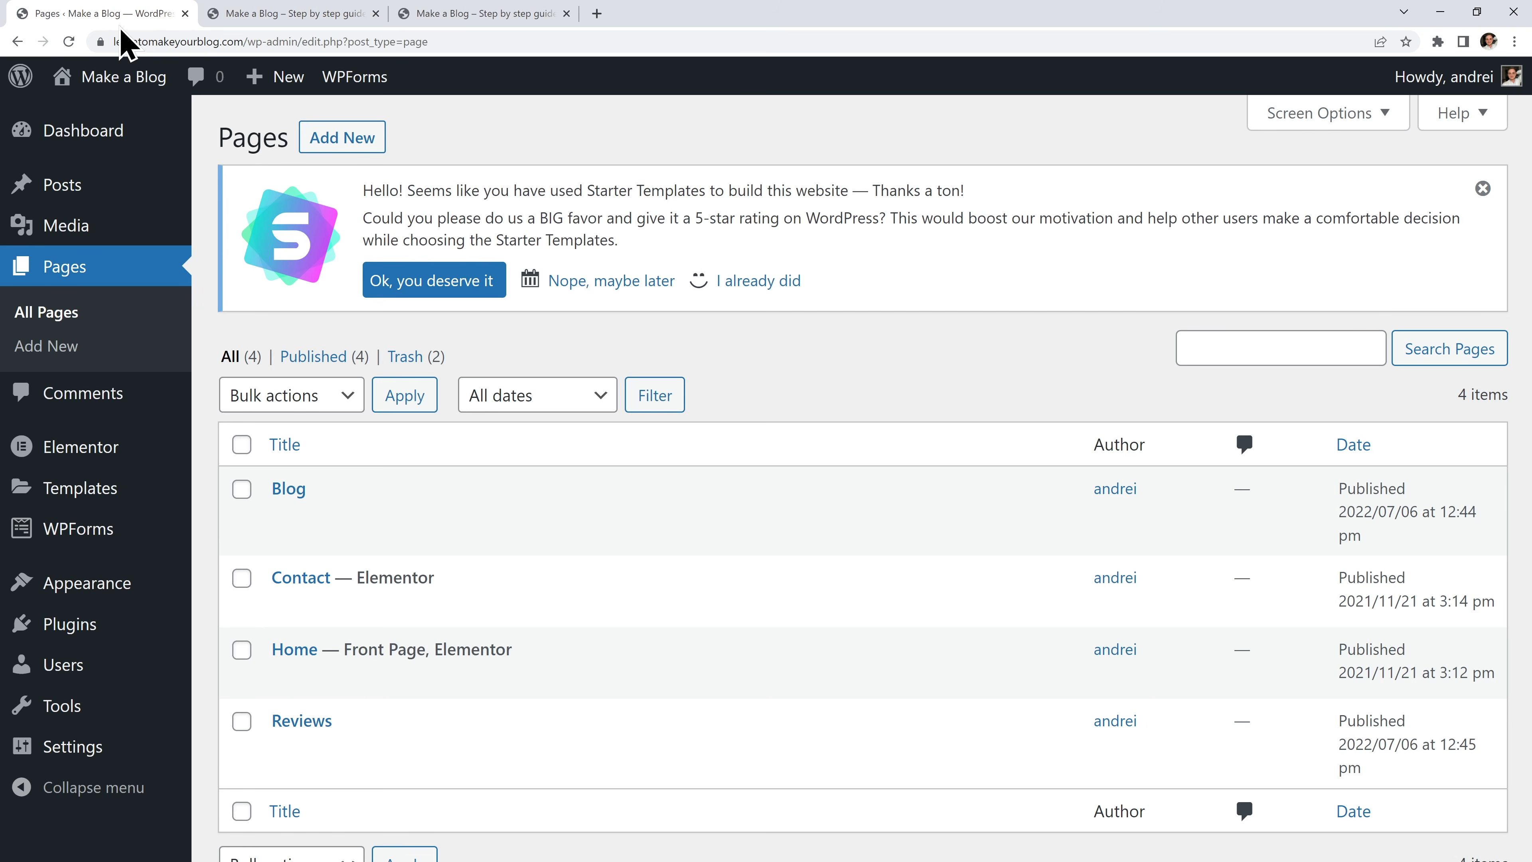
Remove the invalid About and Services items from the Main Menu
{"action": "mouse_move", "coordinate": [135, 589]}
{"action": "left_click", "coordinate": [256, 694]}
{"action": "scroll", "coordinate": [1059, 582], "scroll_direction": "down", "scroll_amount": 4}
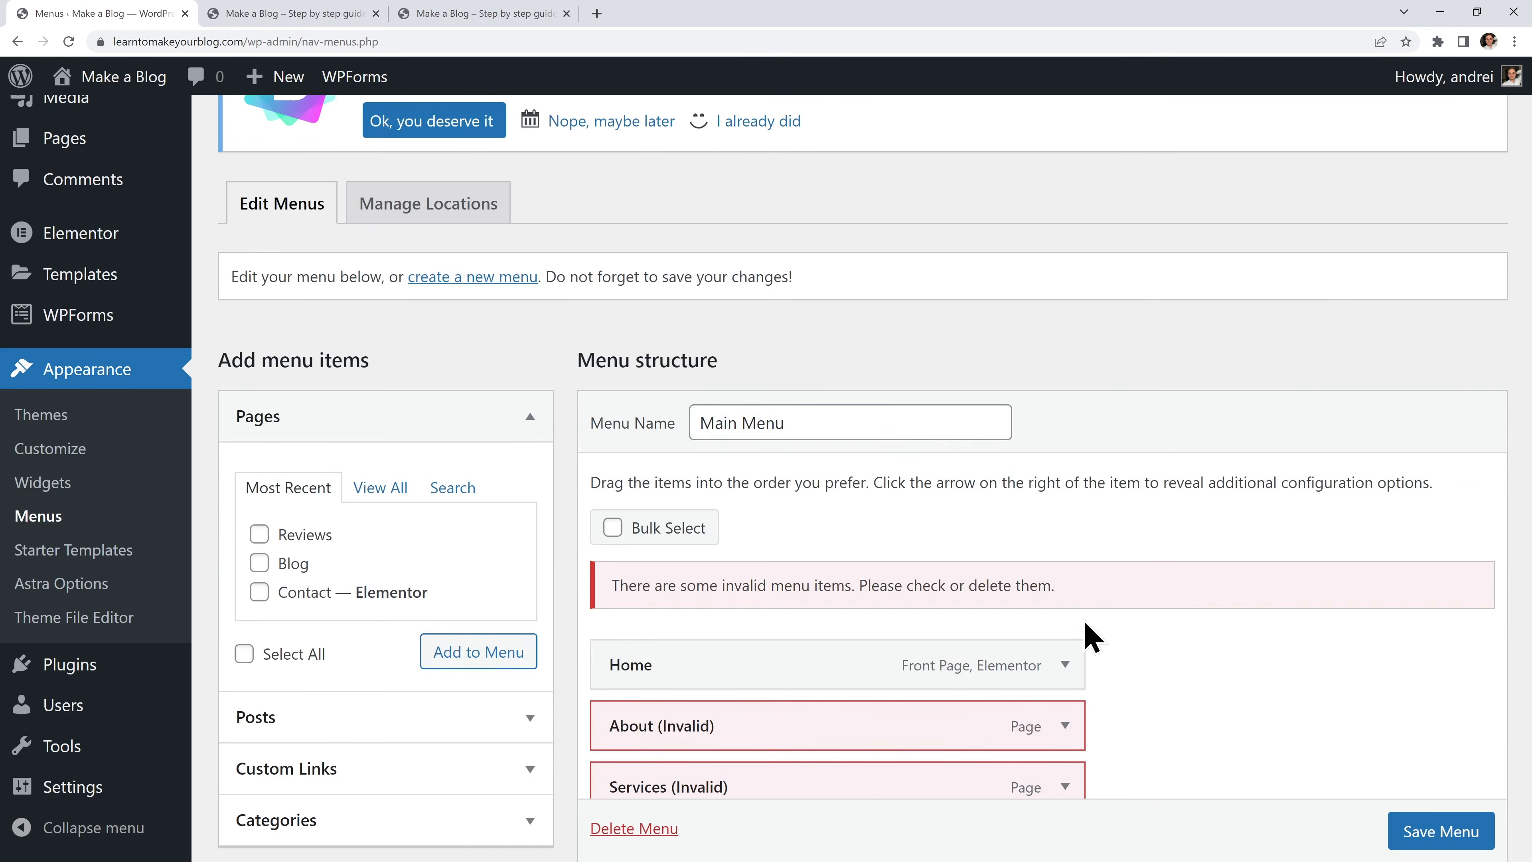
{"action": "scroll", "coordinate": [1166, 534], "scroll_direction": "down", "scroll_amount": 2}
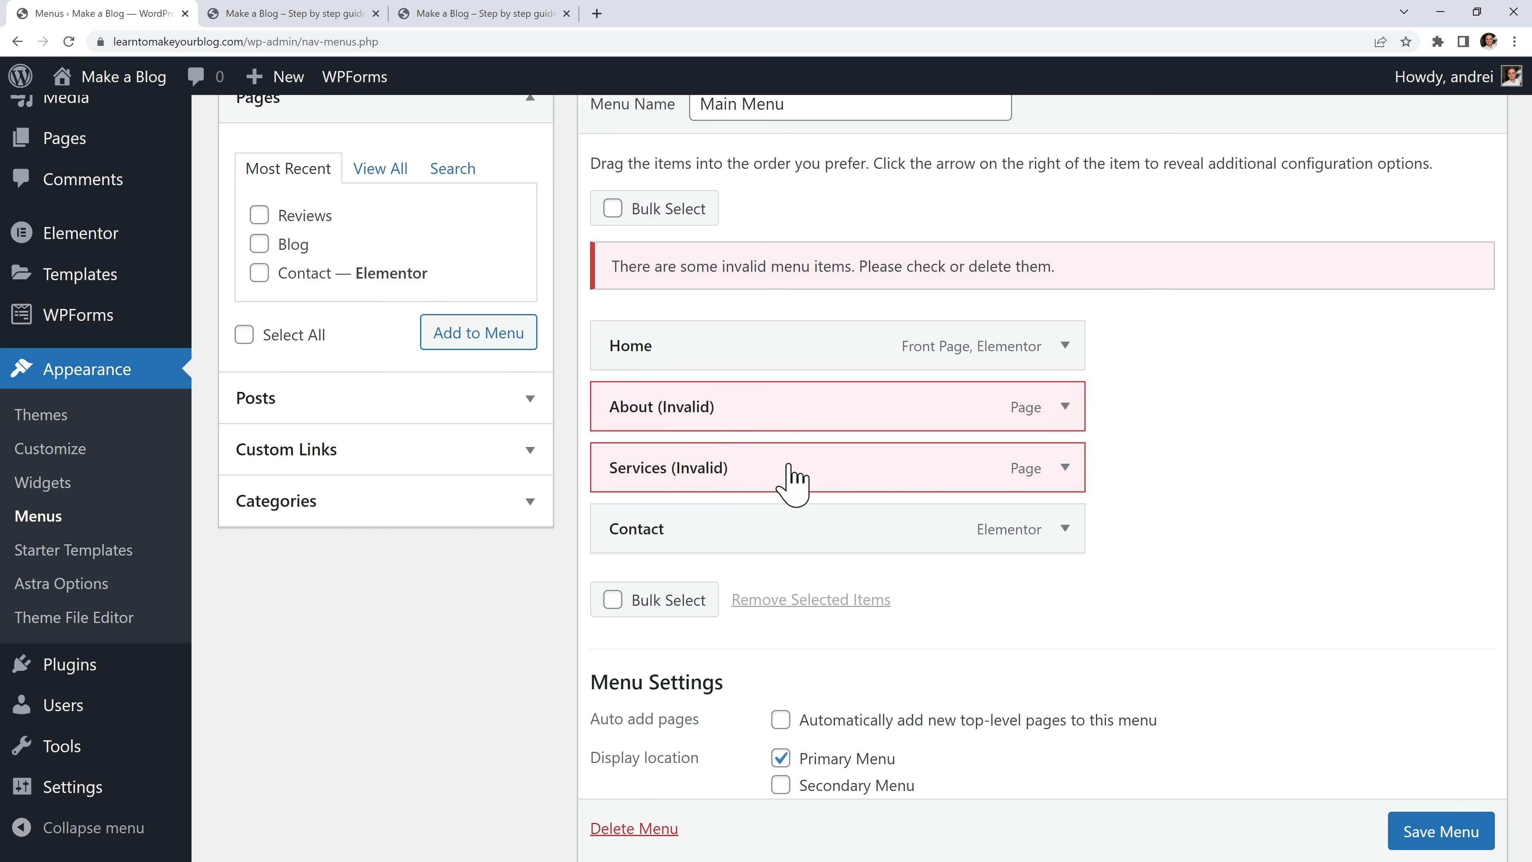
{"action": "left_click", "coordinate": [1068, 411]}
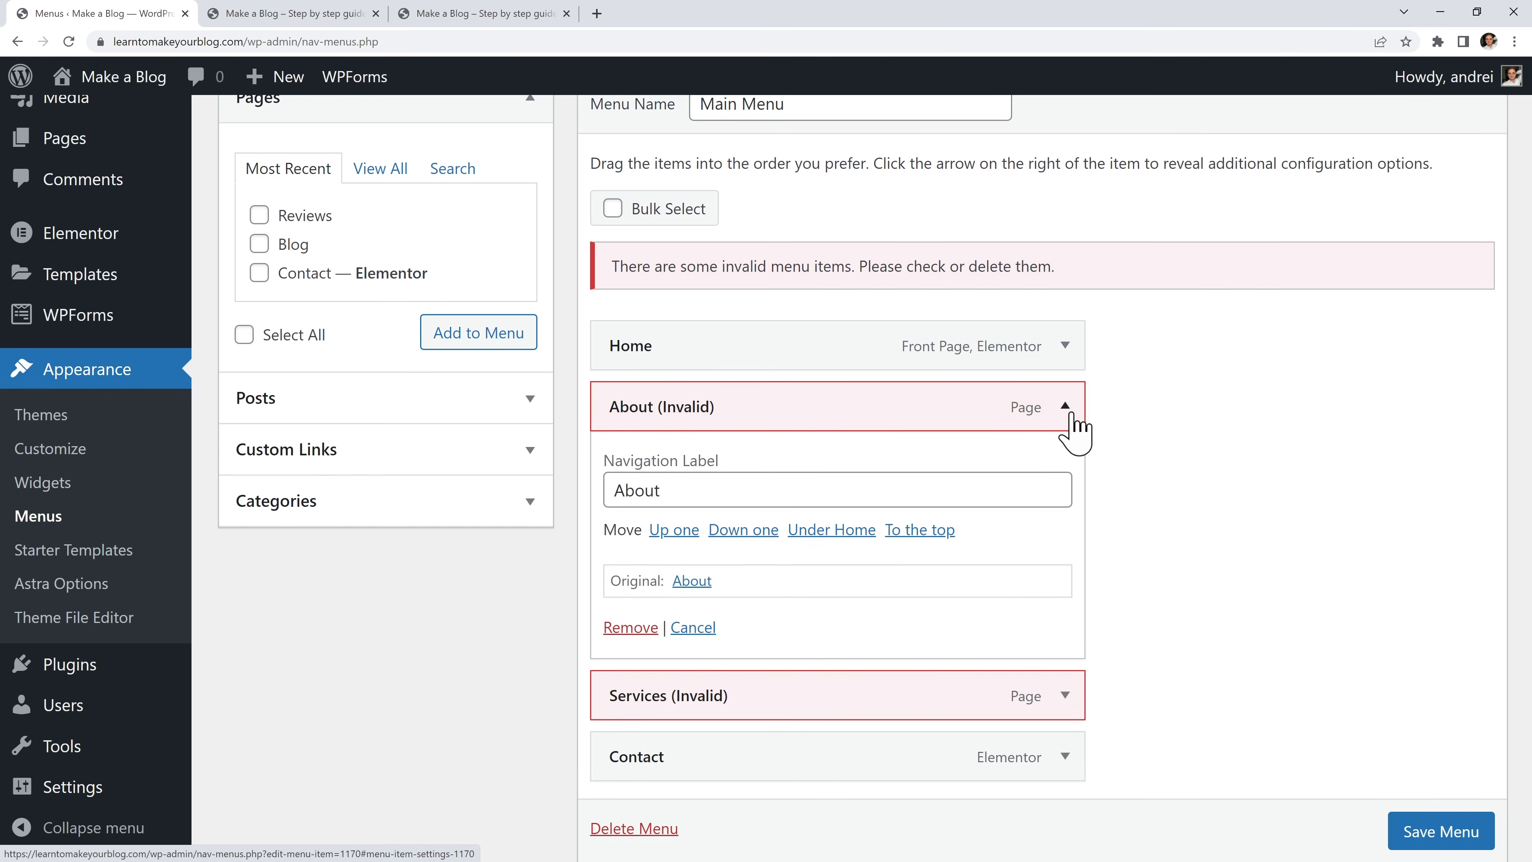
{"action": "left_click", "coordinate": [631, 627]}
{"action": "left_click", "coordinate": [1065, 407]}
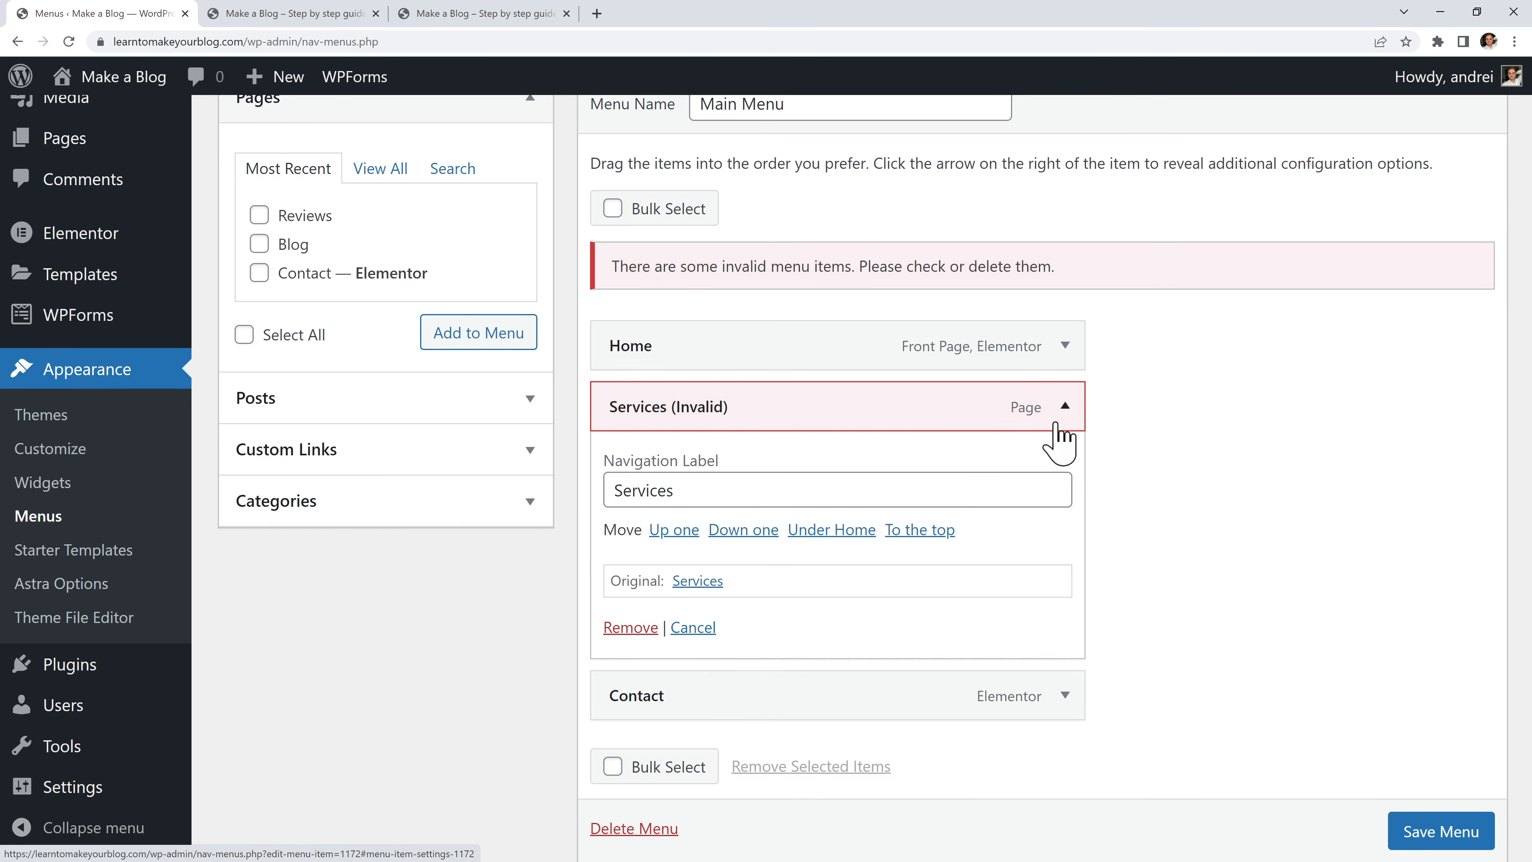
{"action": "left_click", "coordinate": [633, 627]}
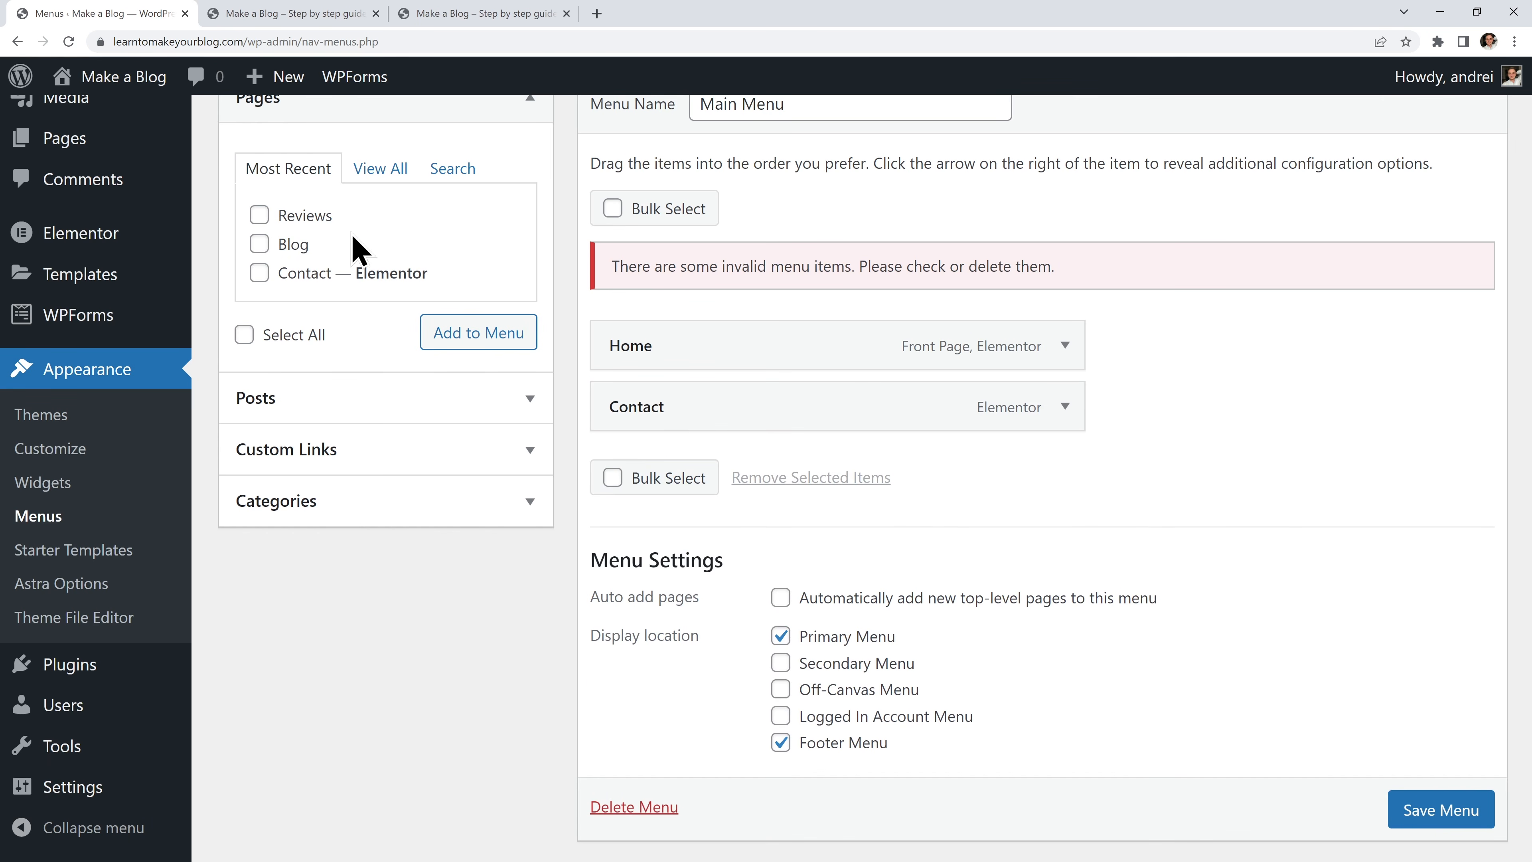
Add the Blog and Reviews pages and order the menu Home, Blog, Reviews, Contact
{"action": "left_click", "coordinate": [260, 218]}
{"action": "left_click", "coordinate": [261, 244]}
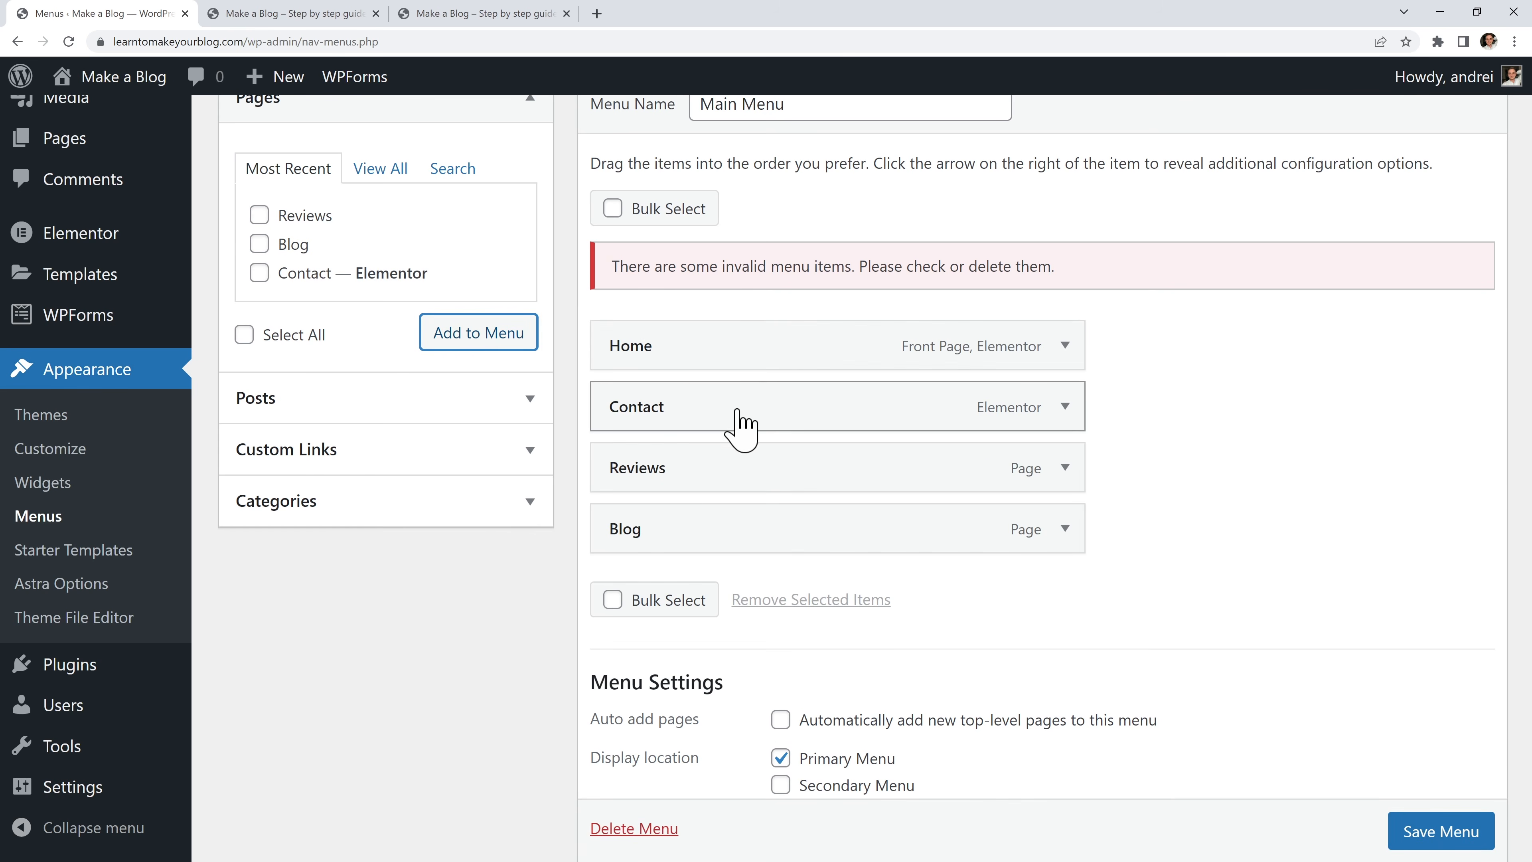
{"action": "left_click_drag", "start_coordinate": [723, 411], "coordinate": [675, 532]}
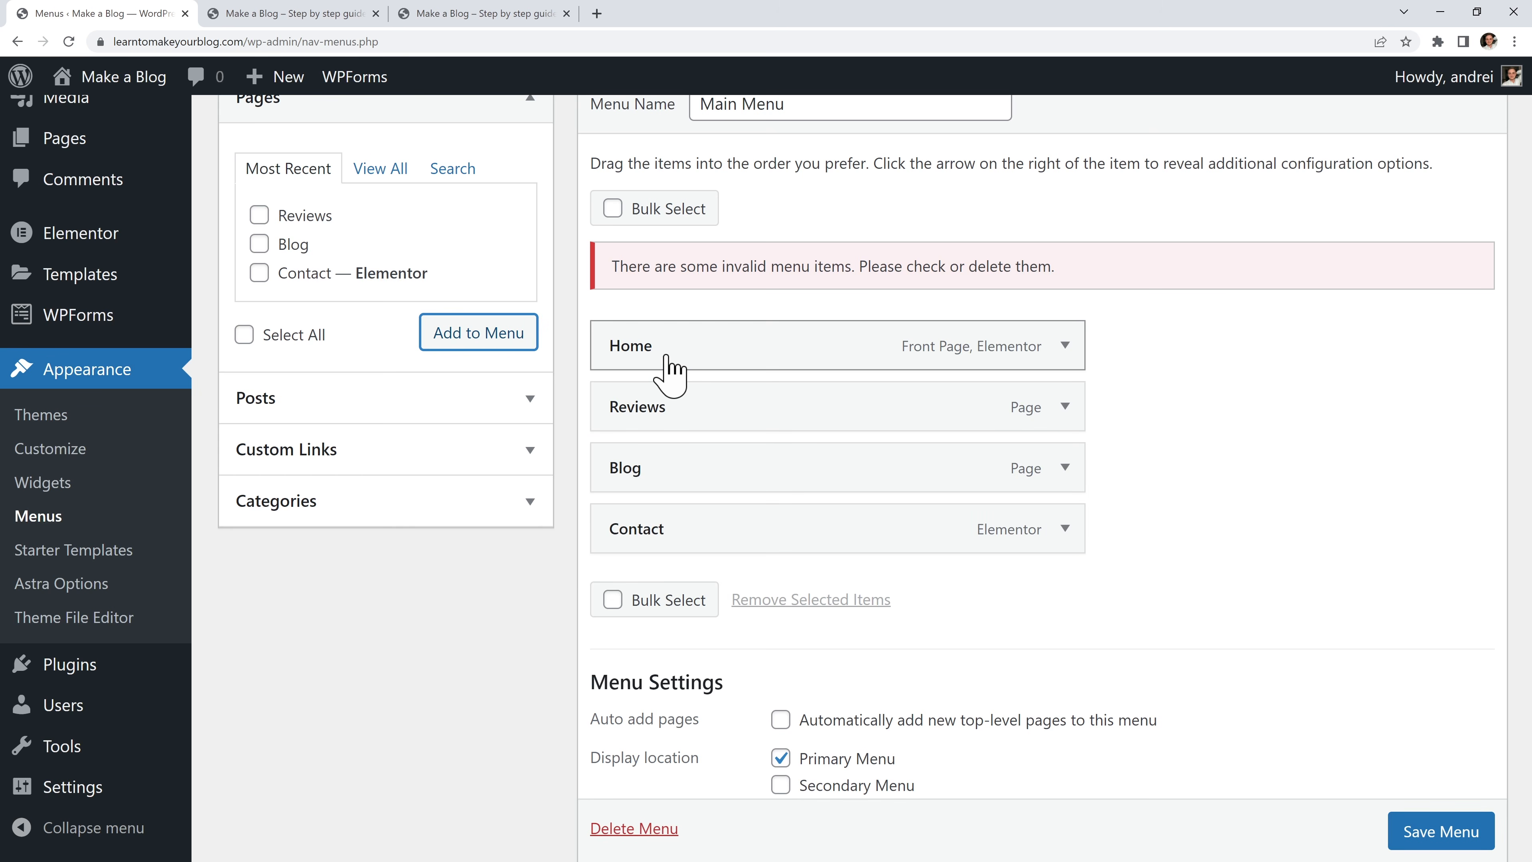
{"action": "left_click_drag", "start_coordinate": [645, 480], "coordinate": [646, 426]}
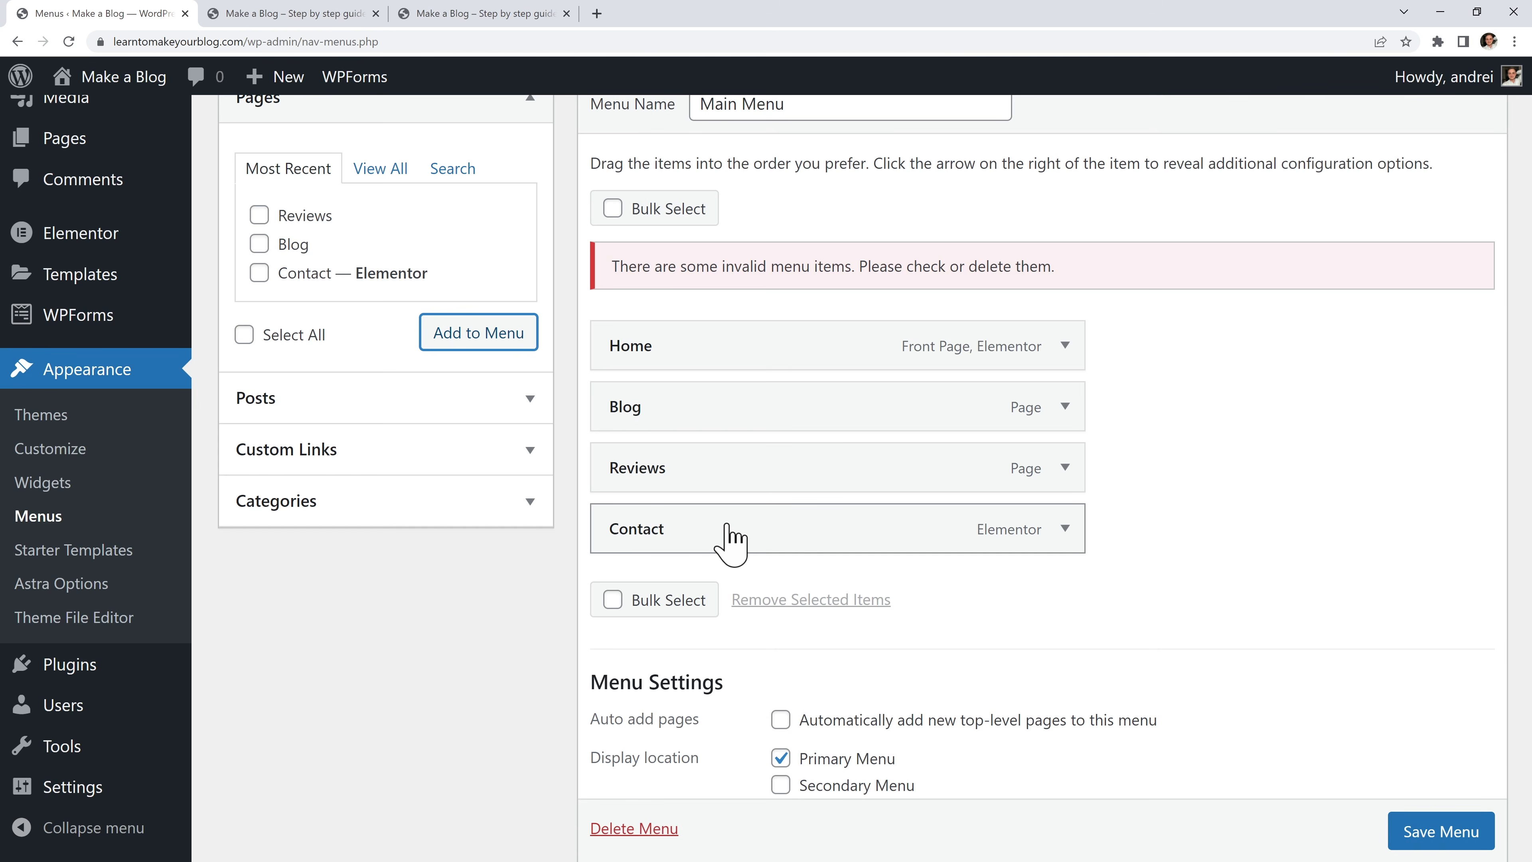
Relabel the menu items HOME, BLOG, REVIEWS and CONTACT, and save the Main Menu
{"action": "left_click", "coordinate": [1066, 349]}
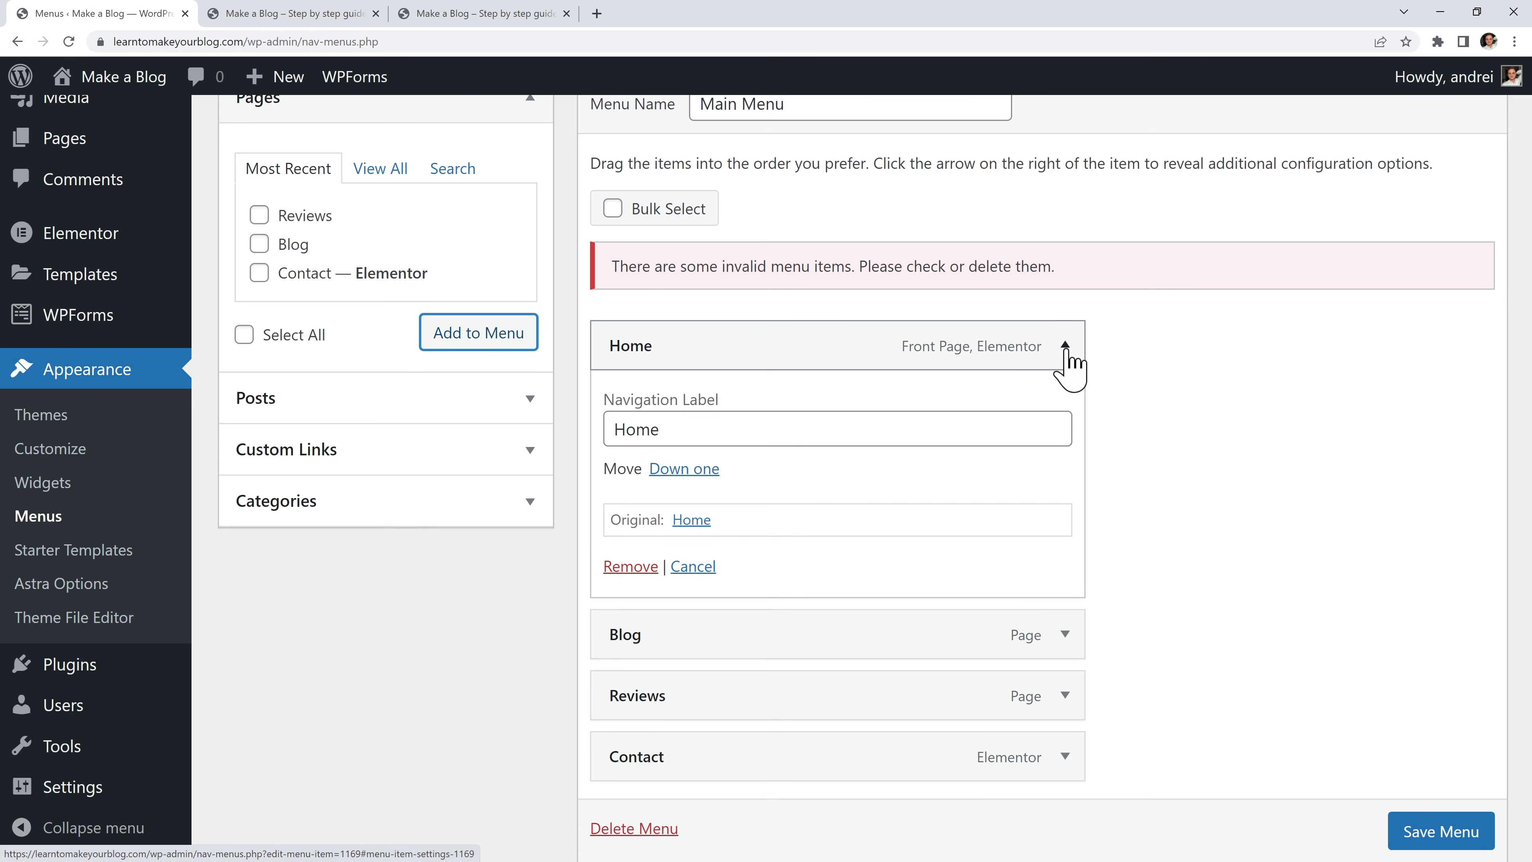
{"action": "left_click_drag", "start_coordinate": [722, 428], "coordinate": [608, 477]}
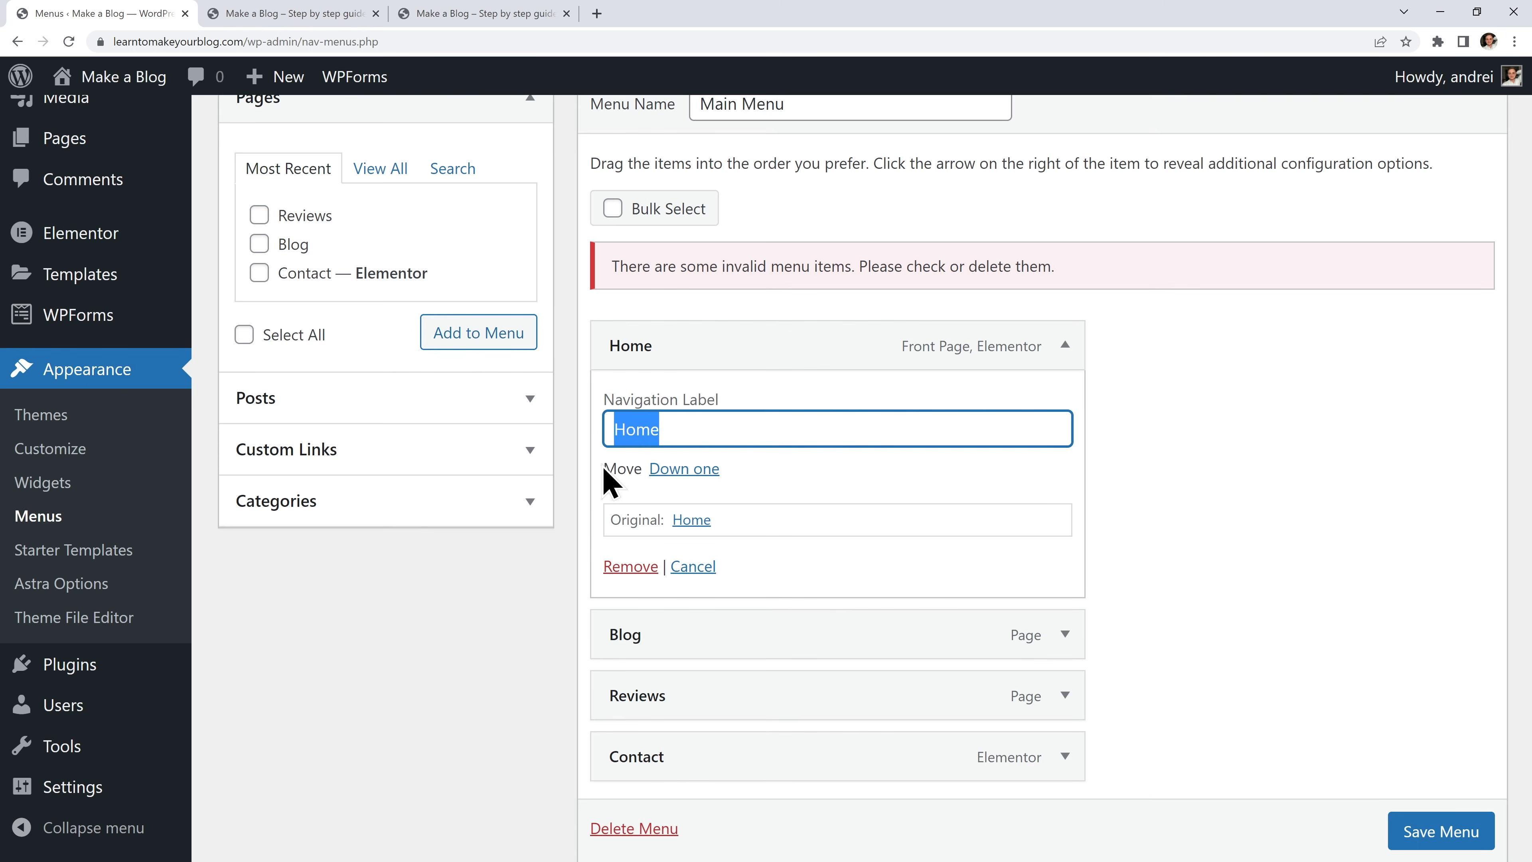
{"action": "type", "text": "HOME"}
{"action": "scroll", "coordinate": [609, 473], "scroll_direction": "down", "scroll_amount": 3}
{"action": "left_click", "coordinate": [1068, 156]}
{"action": "left_click", "coordinate": [1067, 216]}
{"action": "left_click_drag", "start_coordinate": [694, 298], "coordinate": [608, 299]}
{"action": "type", "text": "BLOG"}
{"action": "left_click", "coordinate": [1069, 217]}
{"action": "left_click", "coordinate": [1071, 280]}
{"action": "left_click_drag", "start_coordinate": [687, 360], "coordinate": [604, 362]}
{"action": "type", "text": "REVIEWS"}
{"action": "left_click", "coordinate": [1067, 278]}
{"action": "left_click", "coordinate": [1067, 339]}
{"action": "left_click_drag", "start_coordinate": [688, 421], "coordinate": [557, 431]}
{"action": "type", "text": "CONTACT"}
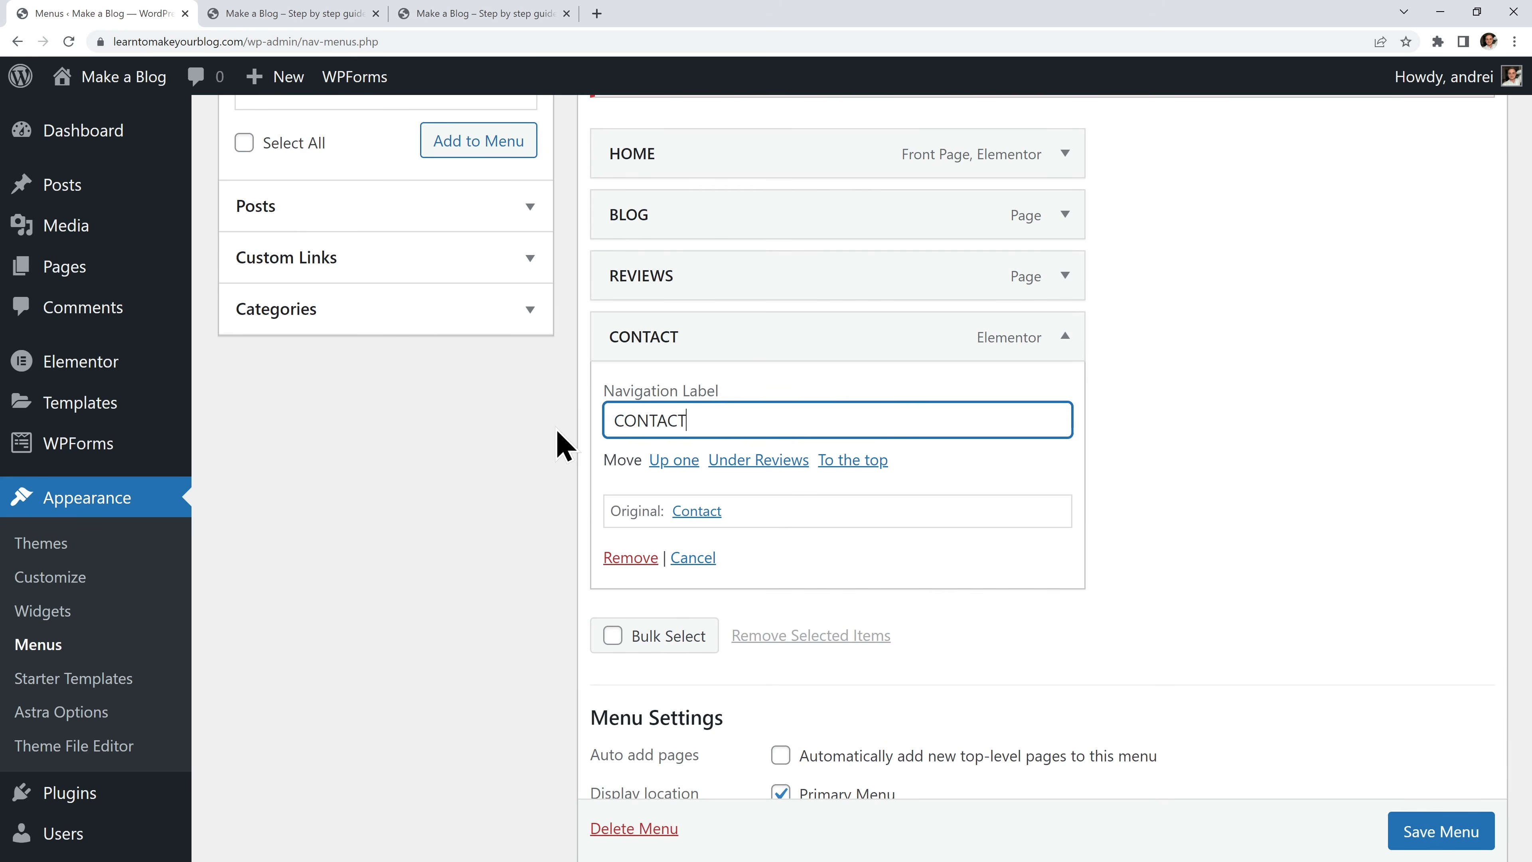
{"action": "left_click", "coordinate": [1066, 338]}
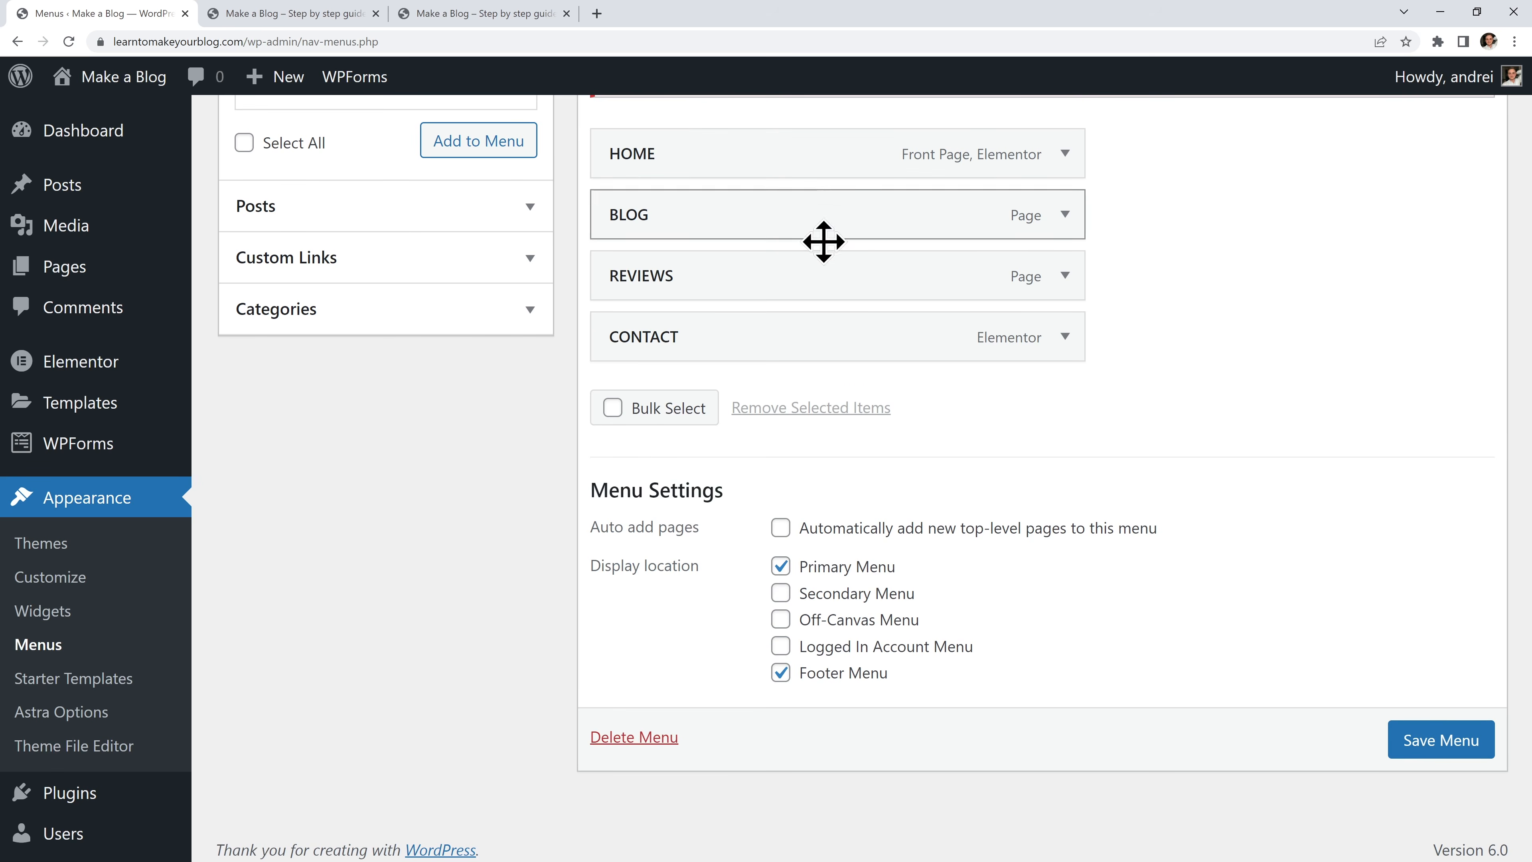
{"action": "left_click", "coordinate": [1429, 744]}
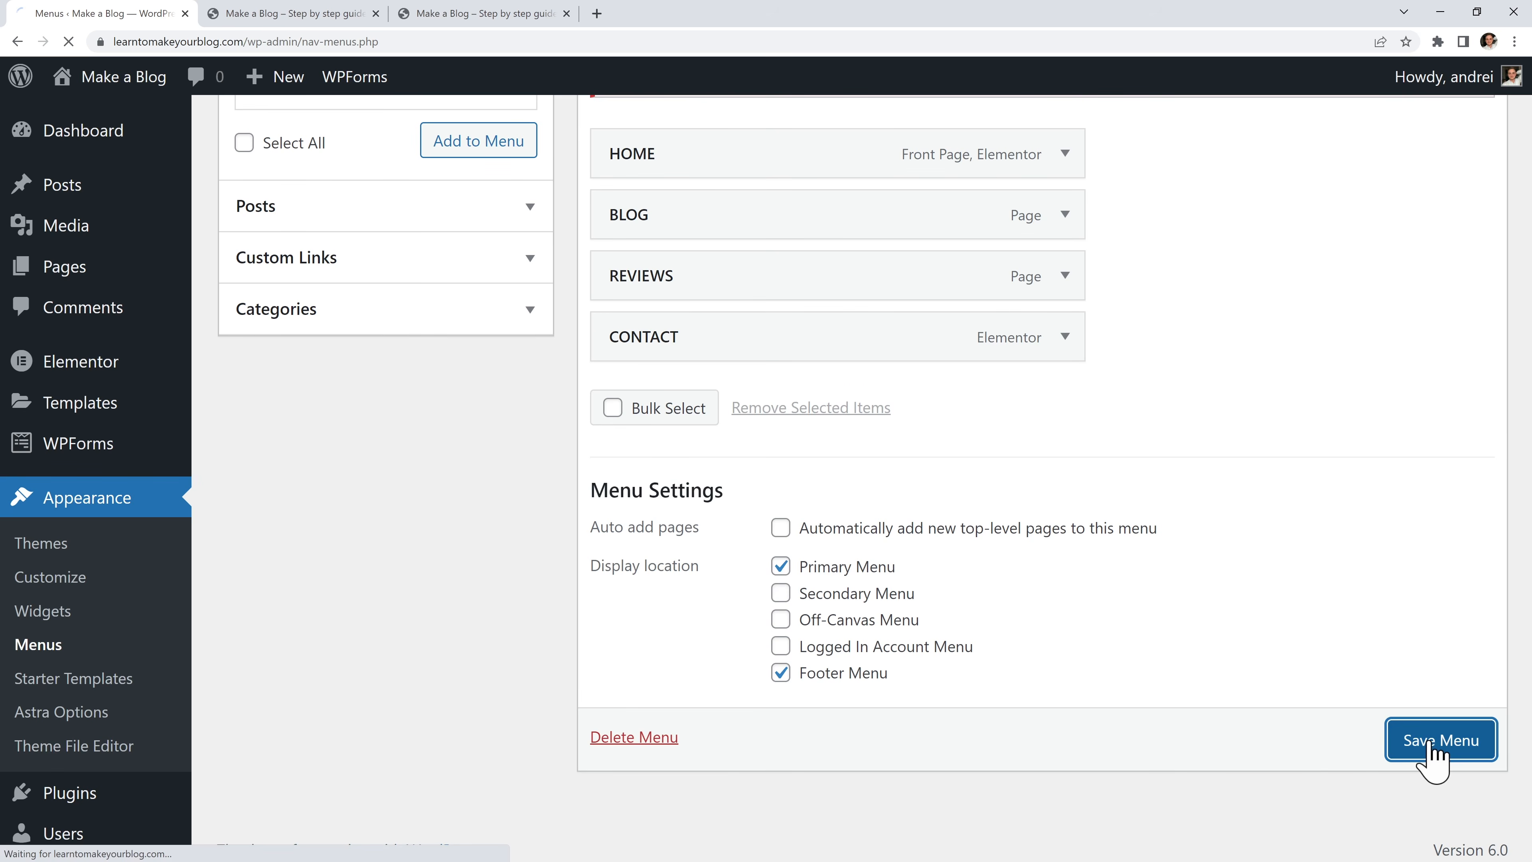
{"action": "left_click", "coordinate": [291, 17]}
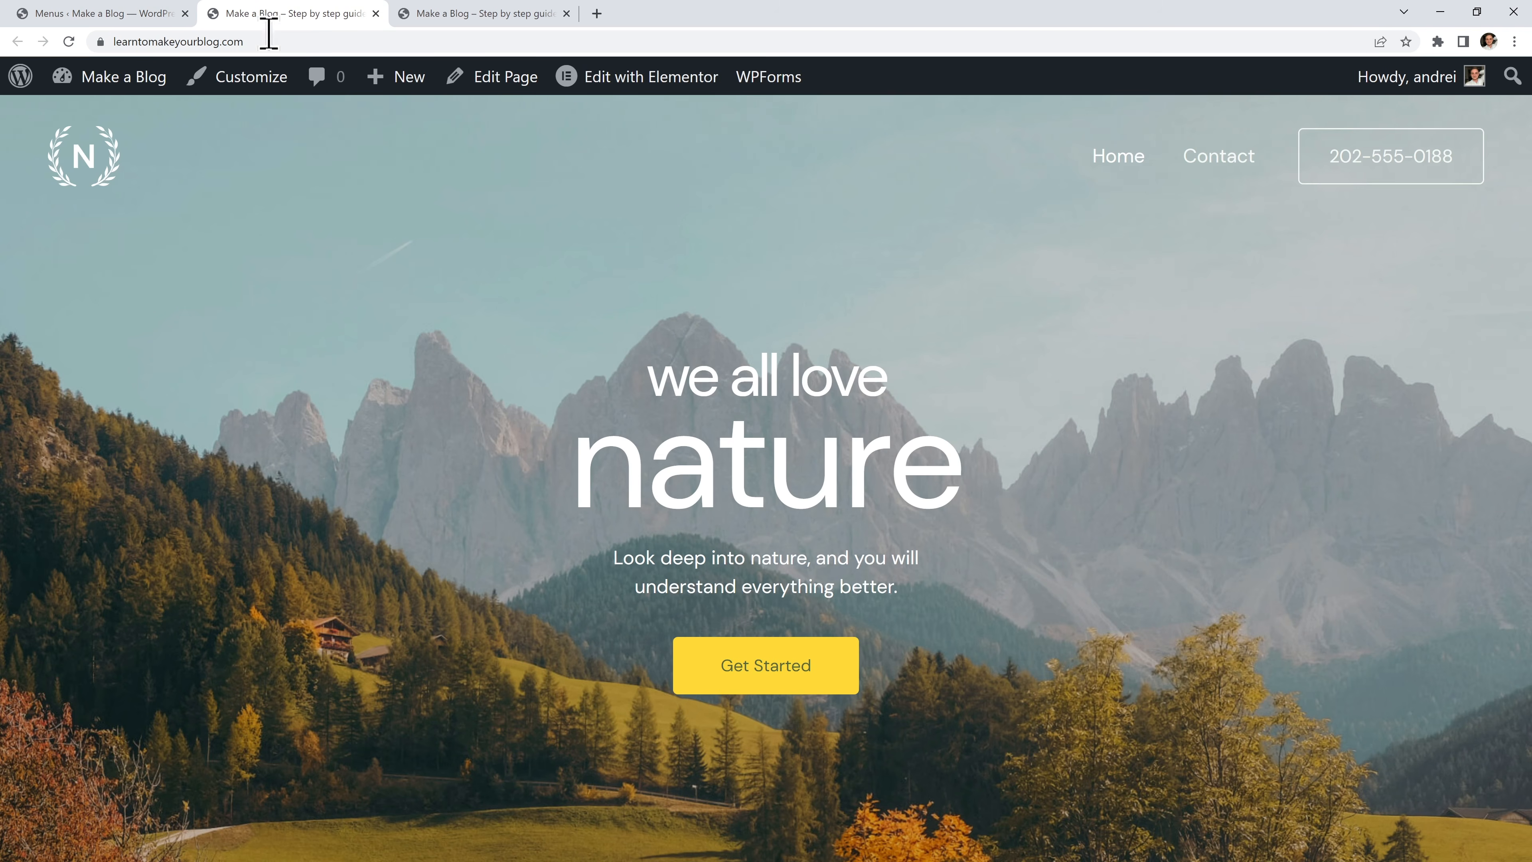
Reload the live homepage and confirm HOME, BLOG, REVIEWS, CONTACT appear in header and footer menus
{"action": "left_click", "coordinate": [69, 41]}
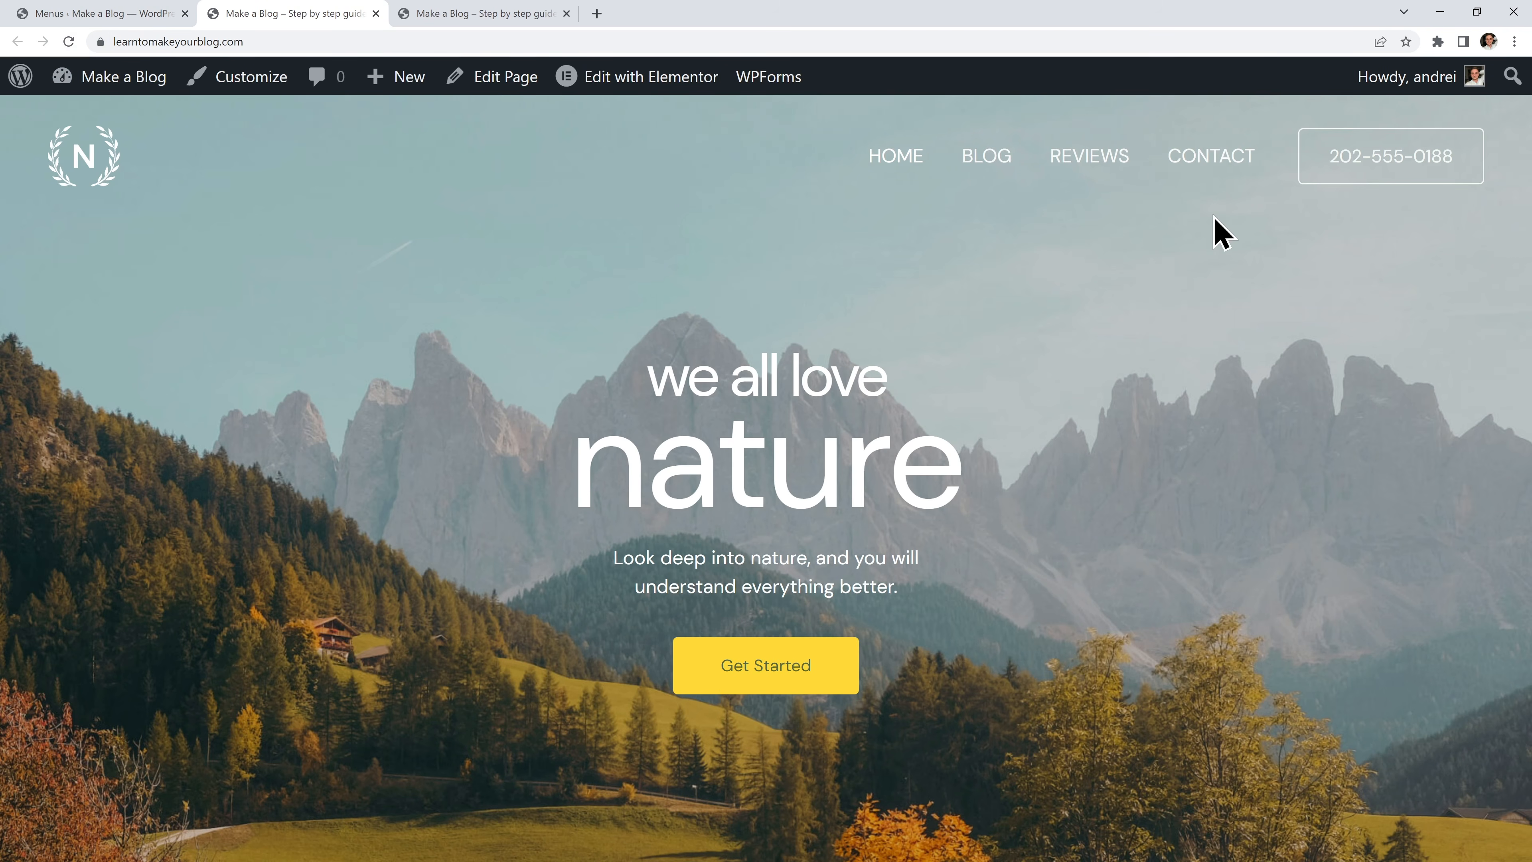
{"action": "scroll", "coordinate": [1214, 219], "scroll_direction": "down", "scroll_amount": 20}
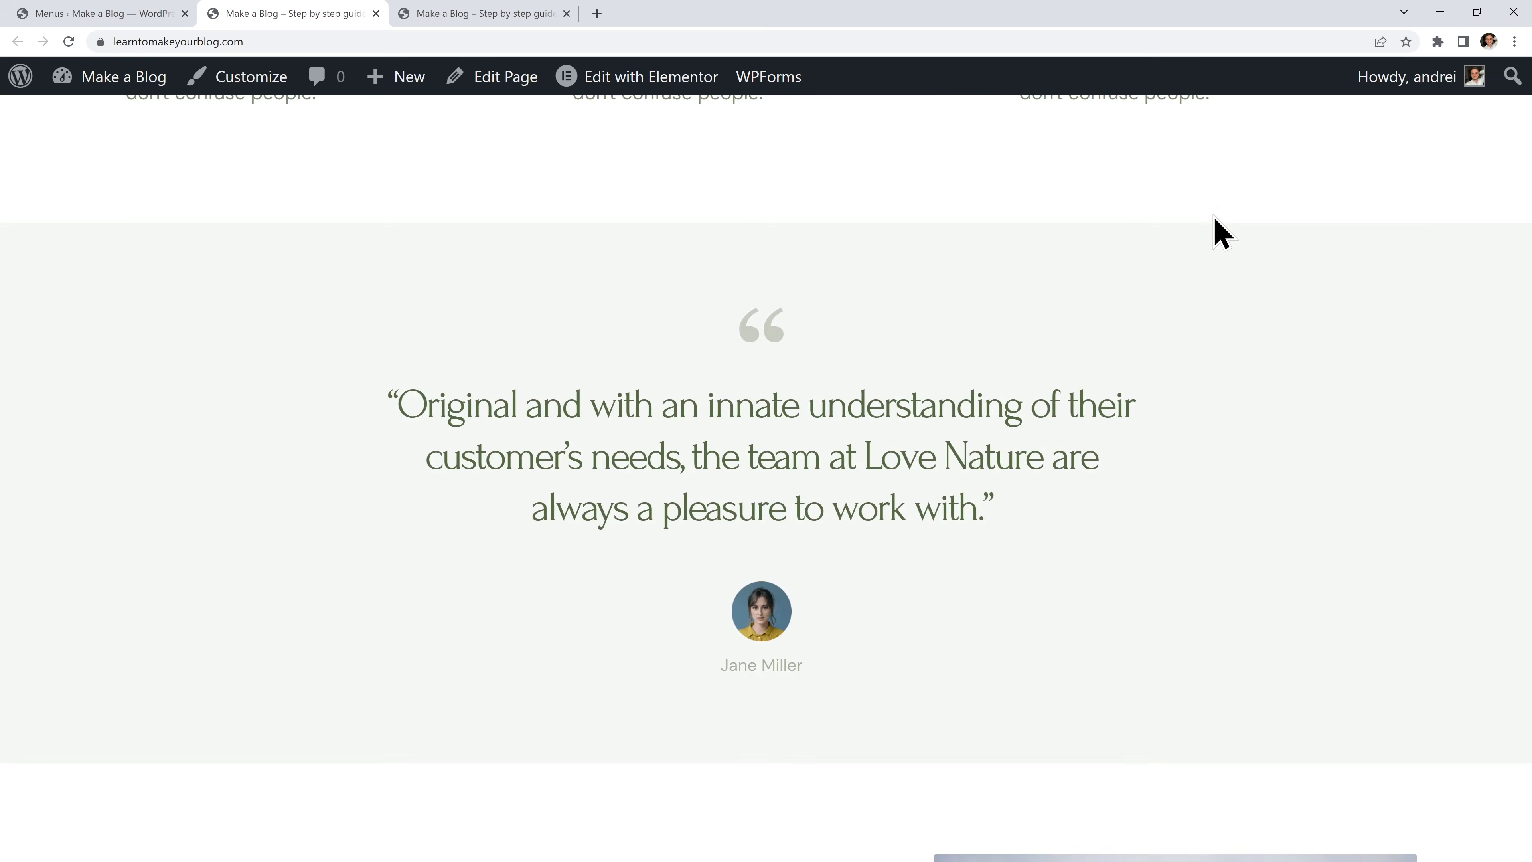
{"action": "scroll", "coordinate": [1214, 230], "scroll_direction": "down", "scroll_amount": 10}
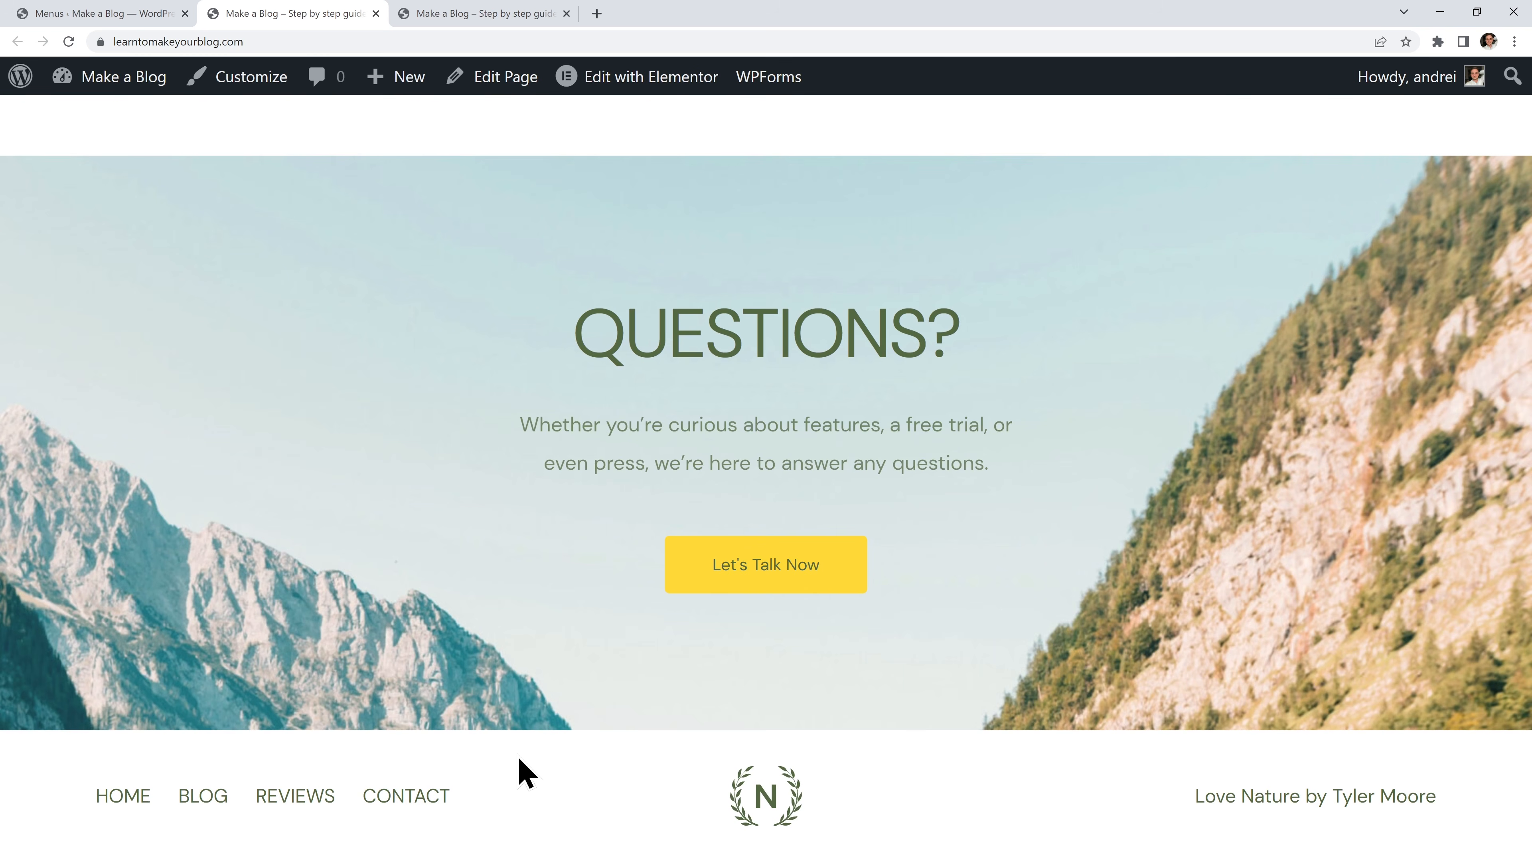
{"action": "scroll", "coordinate": [525, 773], "scroll_direction": "up", "scroll_amount": 15}
{"action": "scroll", "coordinate": [853, 459], "scroll_direction": "up", "scroll_amount": 10}
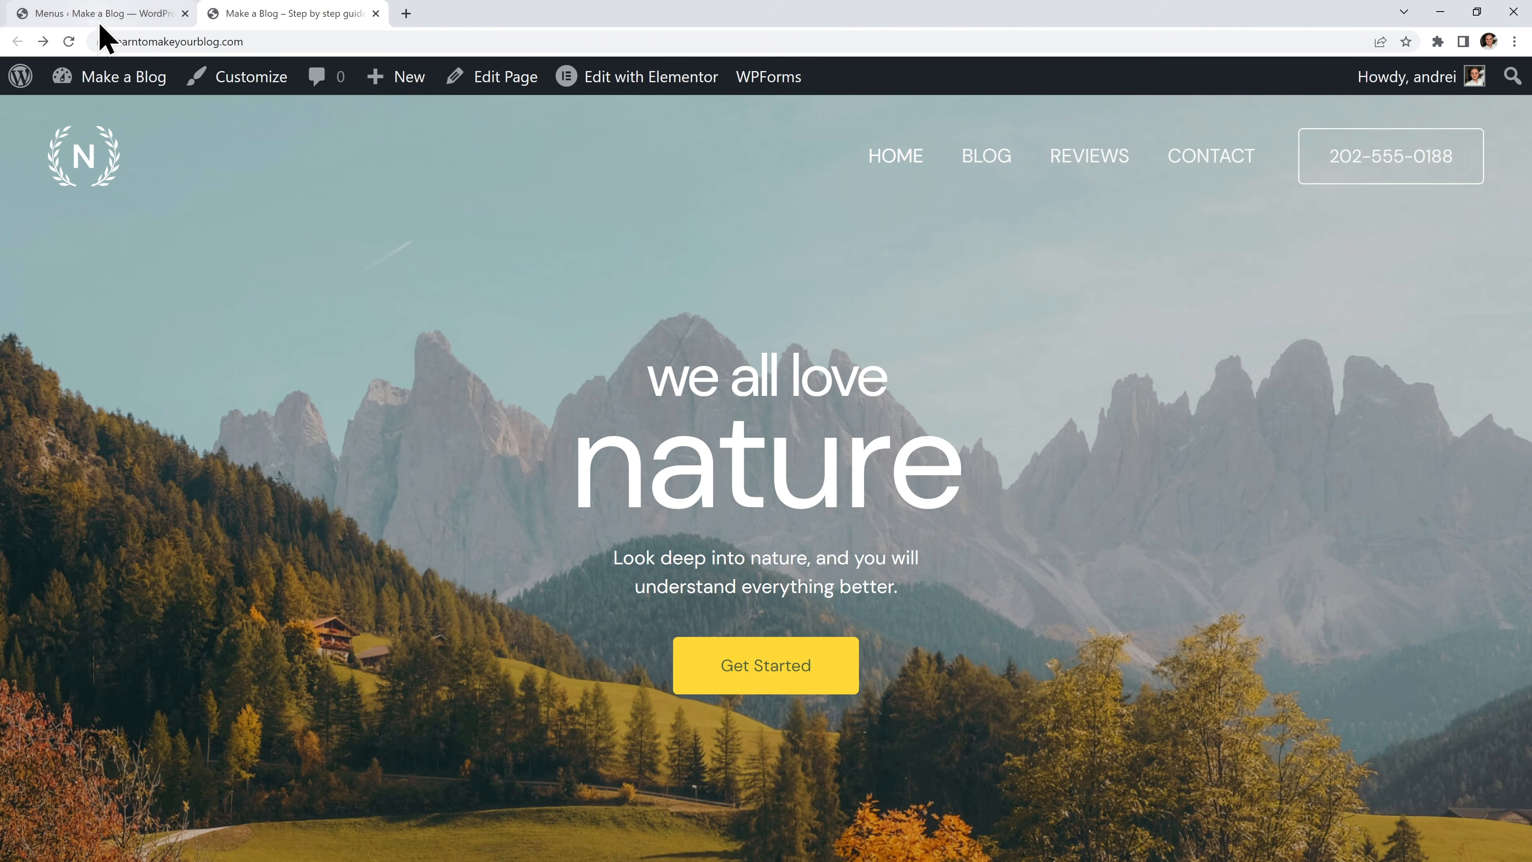
{"action": "left_click", "coordinate": [106, 14]}
Open the Home page with Elementor and close the Navigator panel to reveal the hero
{"action": "mouse_move", "coordinate": [89, 270]}
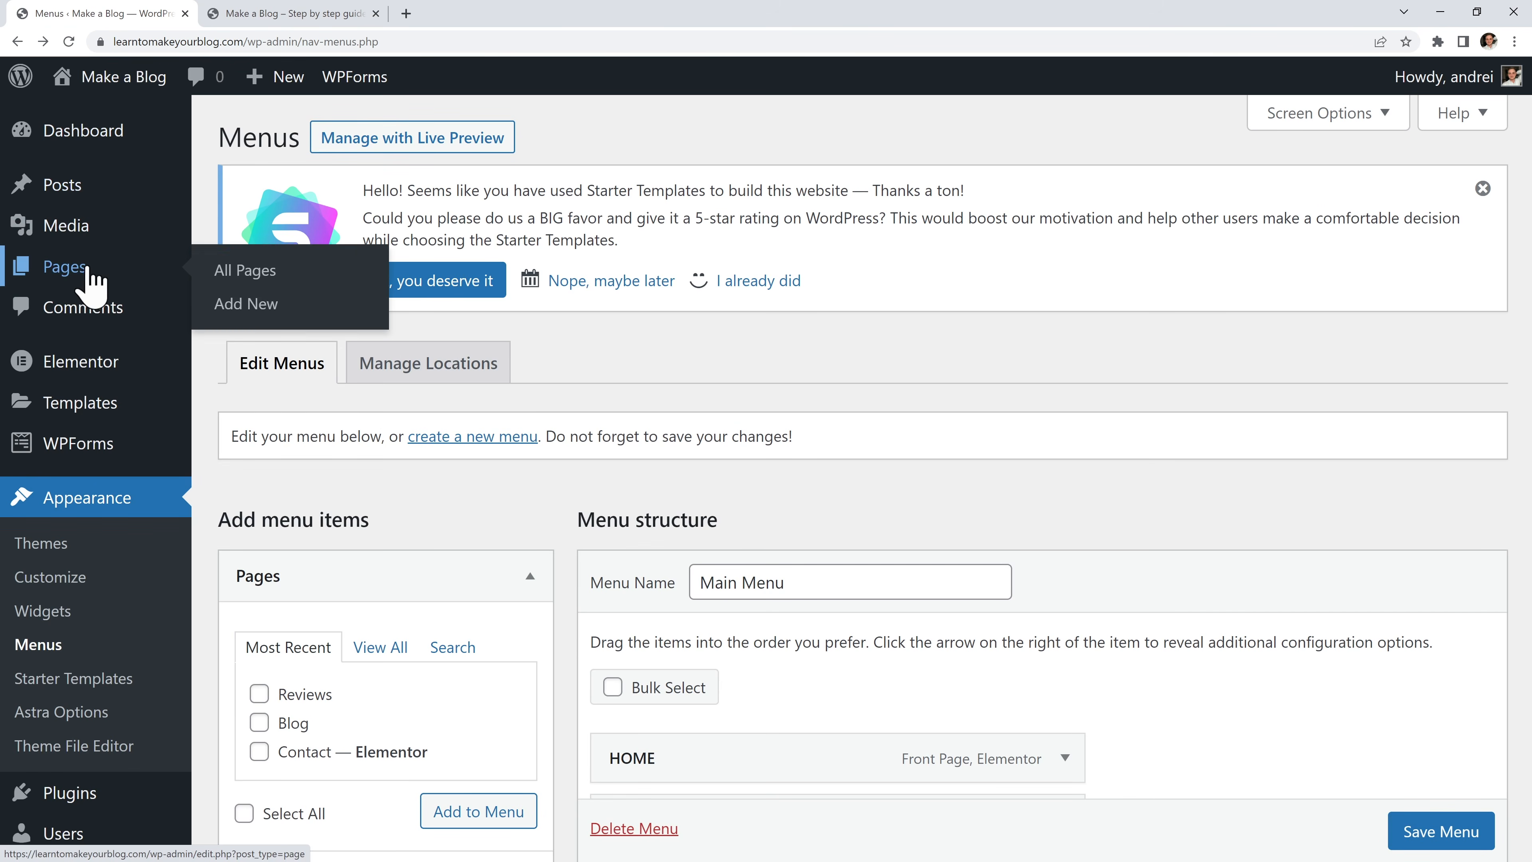
{"action": "scroll", "coordinate": [802, 519], "scroll_direction": "down", "scroll_amount": 1}
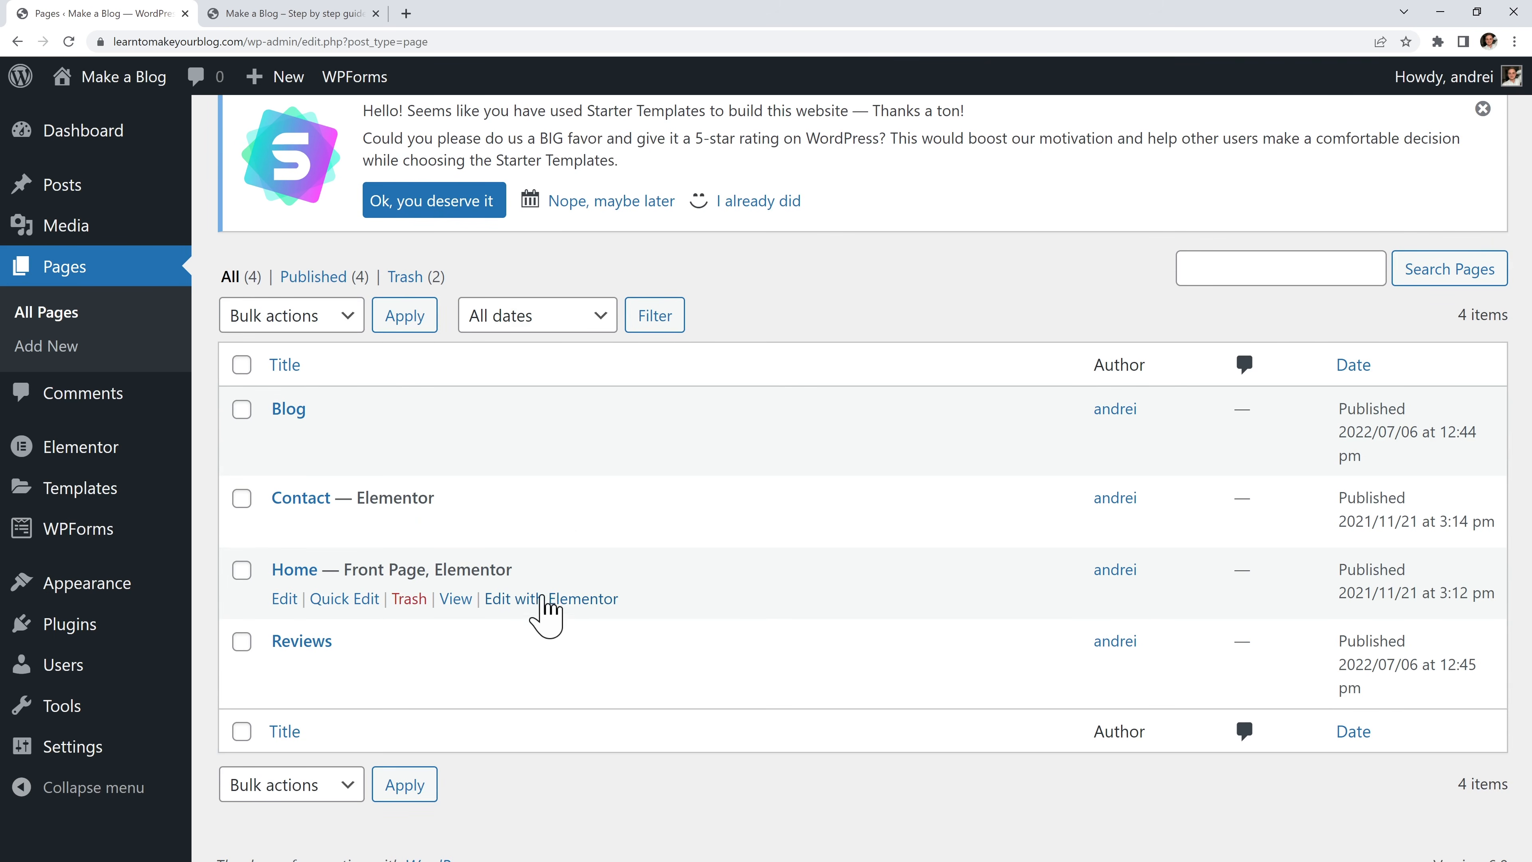
{"action": "left_click", "coordinate": [556, 600]}
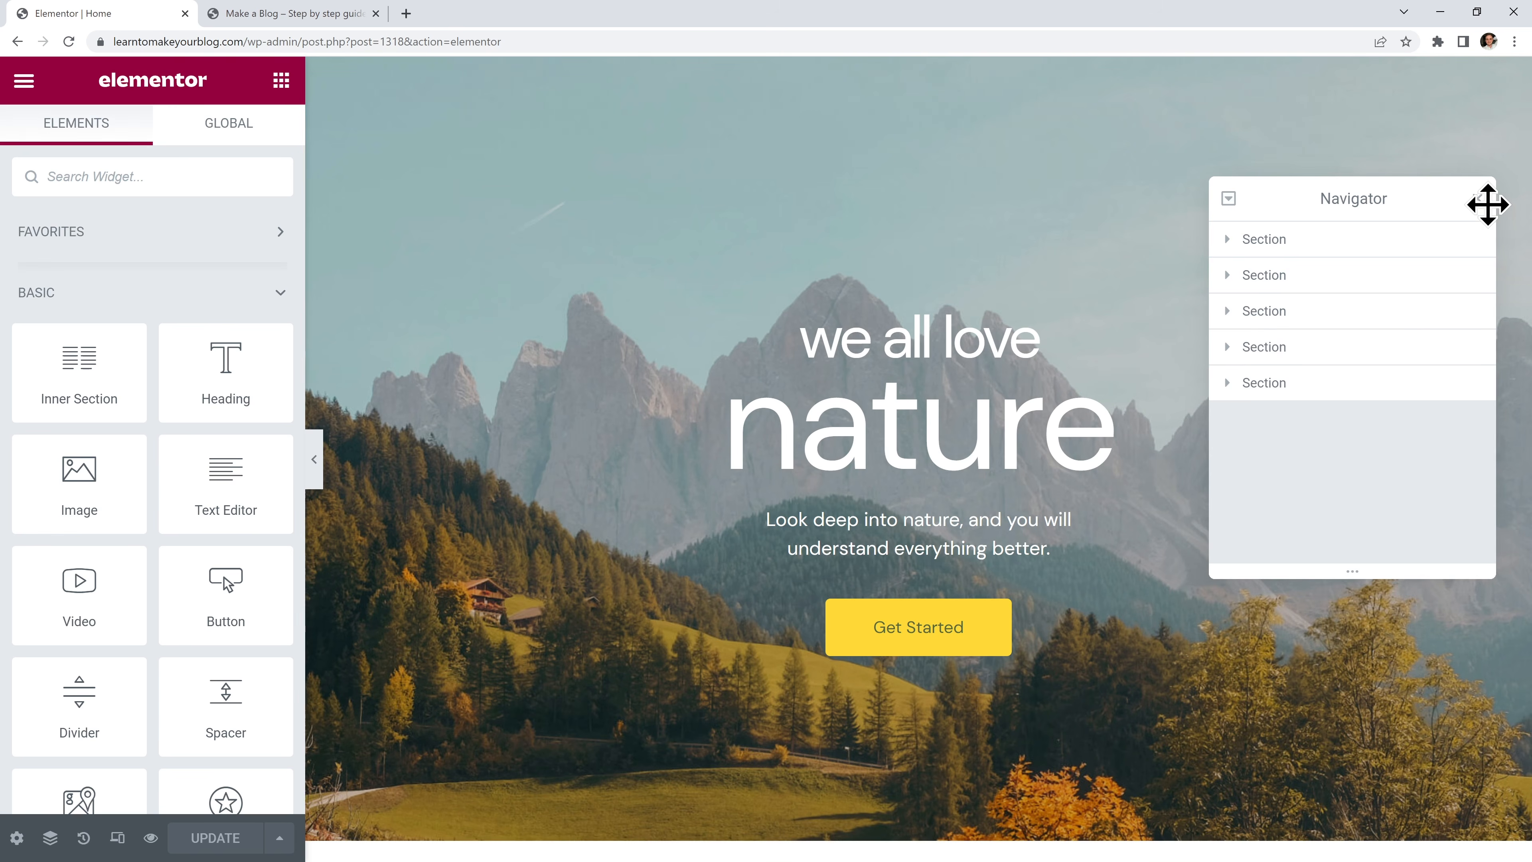
{"action": "left_click", "coordinate": [1478, 199]}
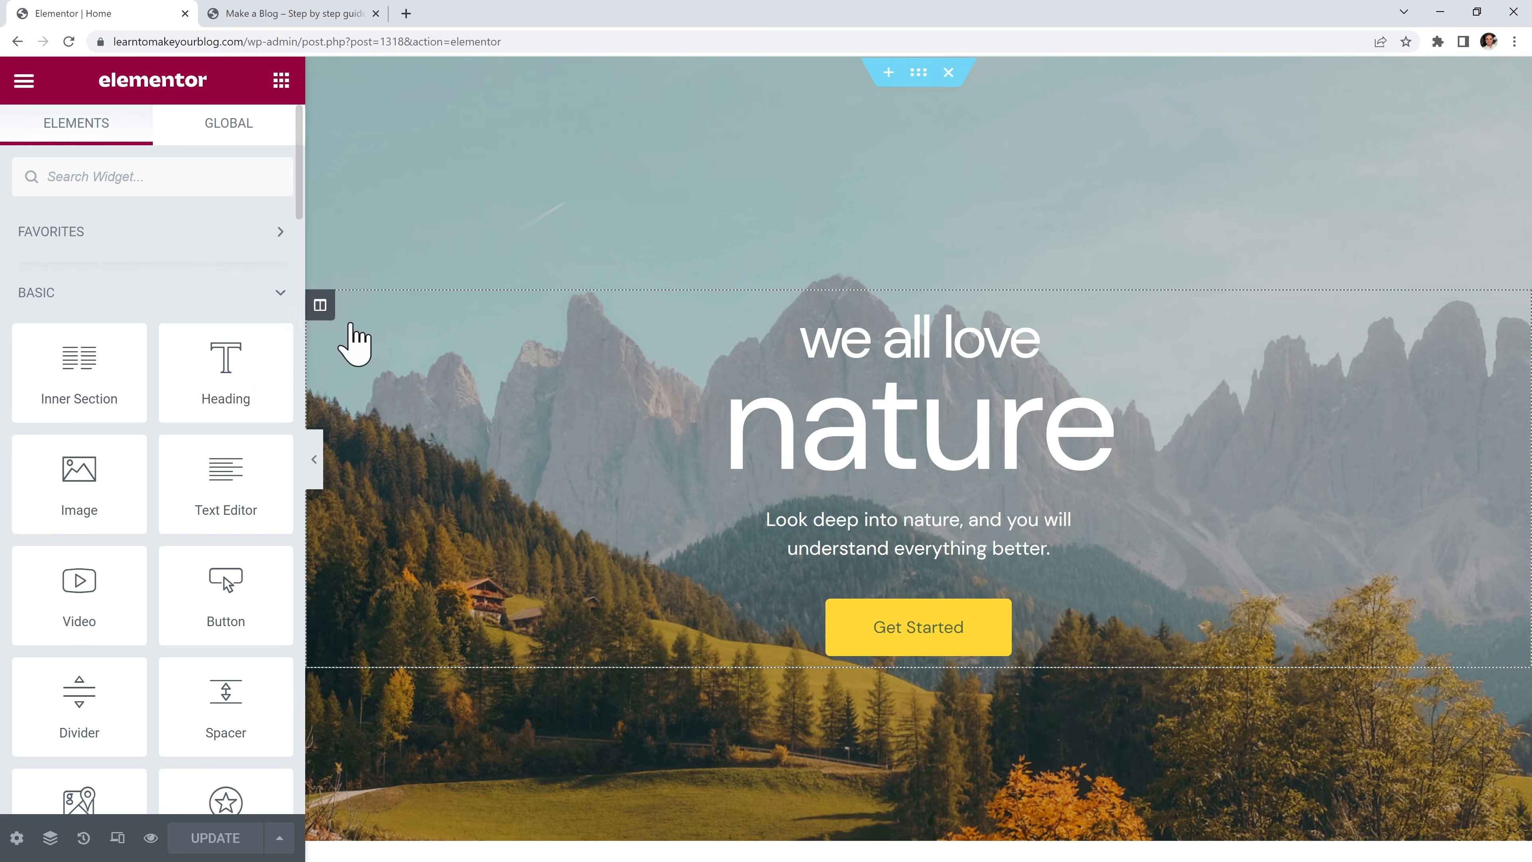
Change the hero heading title from 'nature' to 'coffee', keeping Center alignment
{"action": "left_click", "coordinate": [851, 453]}
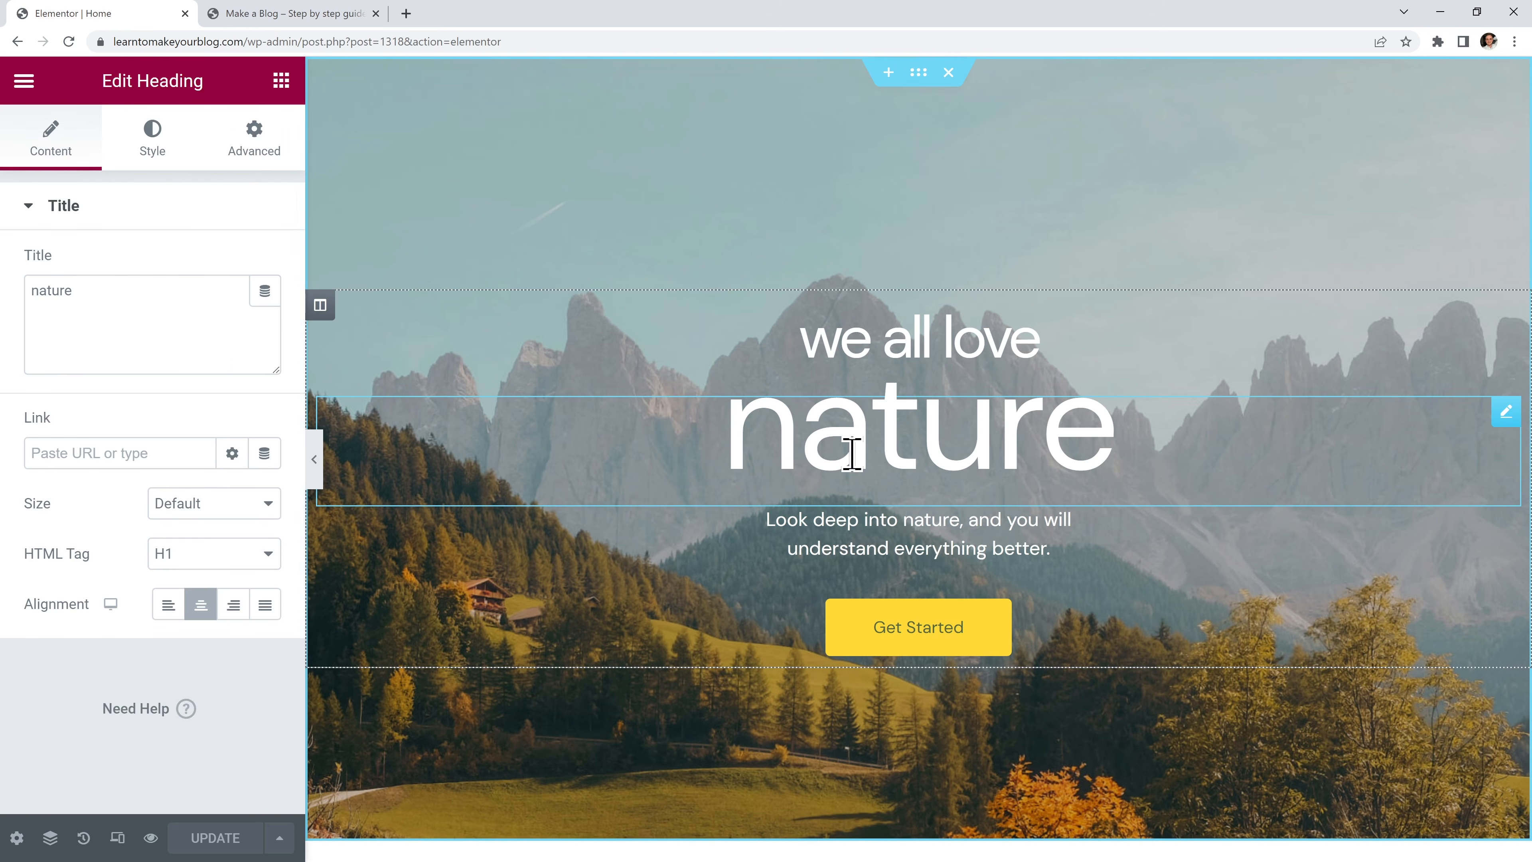
{"action": "left_click_drag", "start_coordinate": [126, 315], "coordinate": [77, 270]}
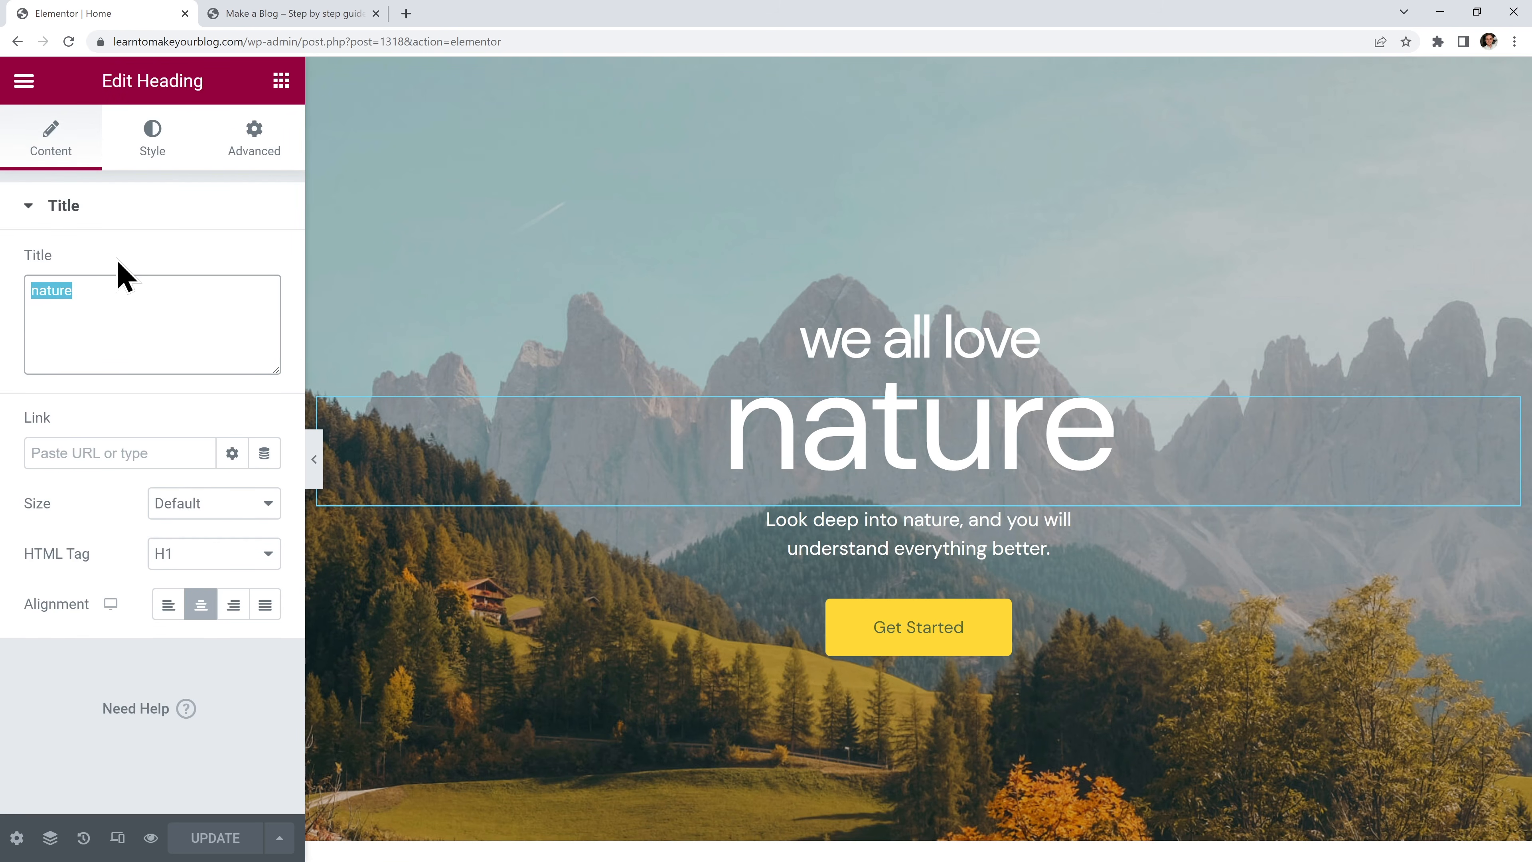
{"action": "type", "text": "coffee"}
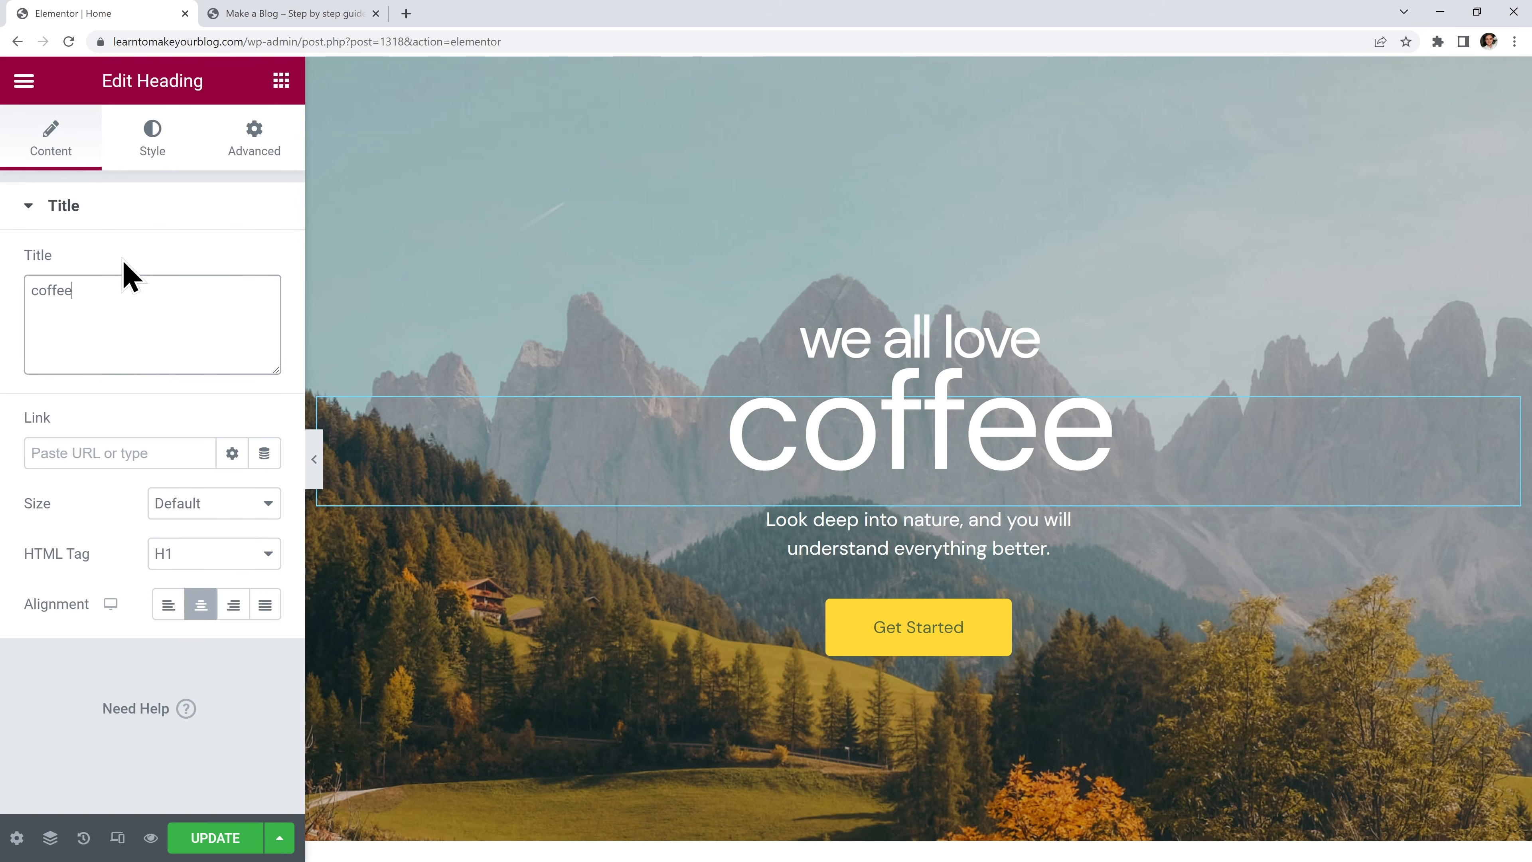
{"action": "left_click", "coordinate": [169, 606]}
{"action": "left_click", "coordinate": [232, 609]}
{"action": "left_click", "coordinate": [203, 609]}
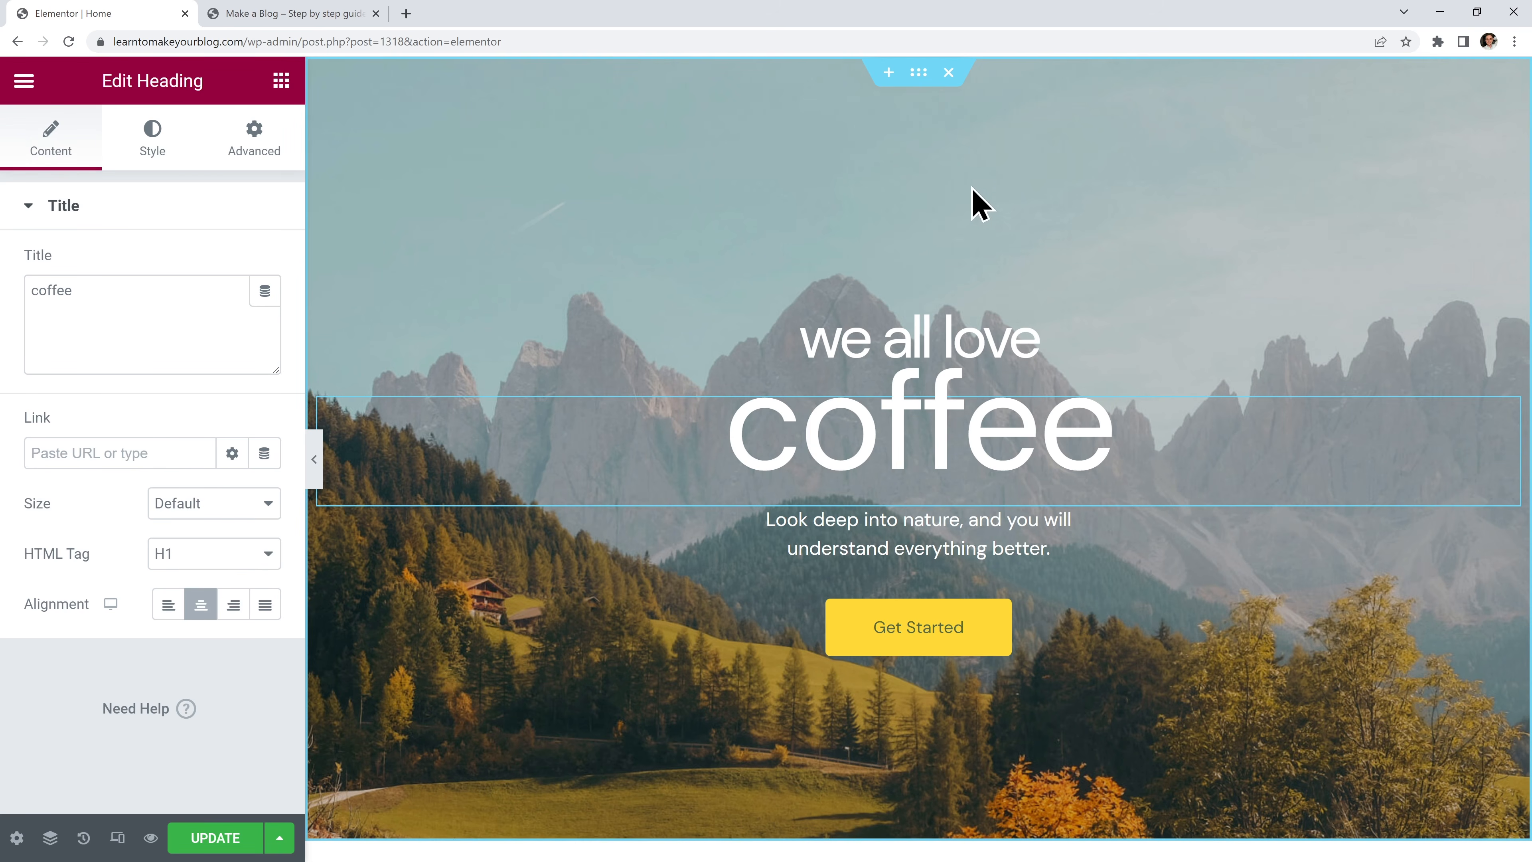
{"action": "scroll", "coordinate": [1022, 244], "scroll_direction": "down", "scroll_amount": 5}
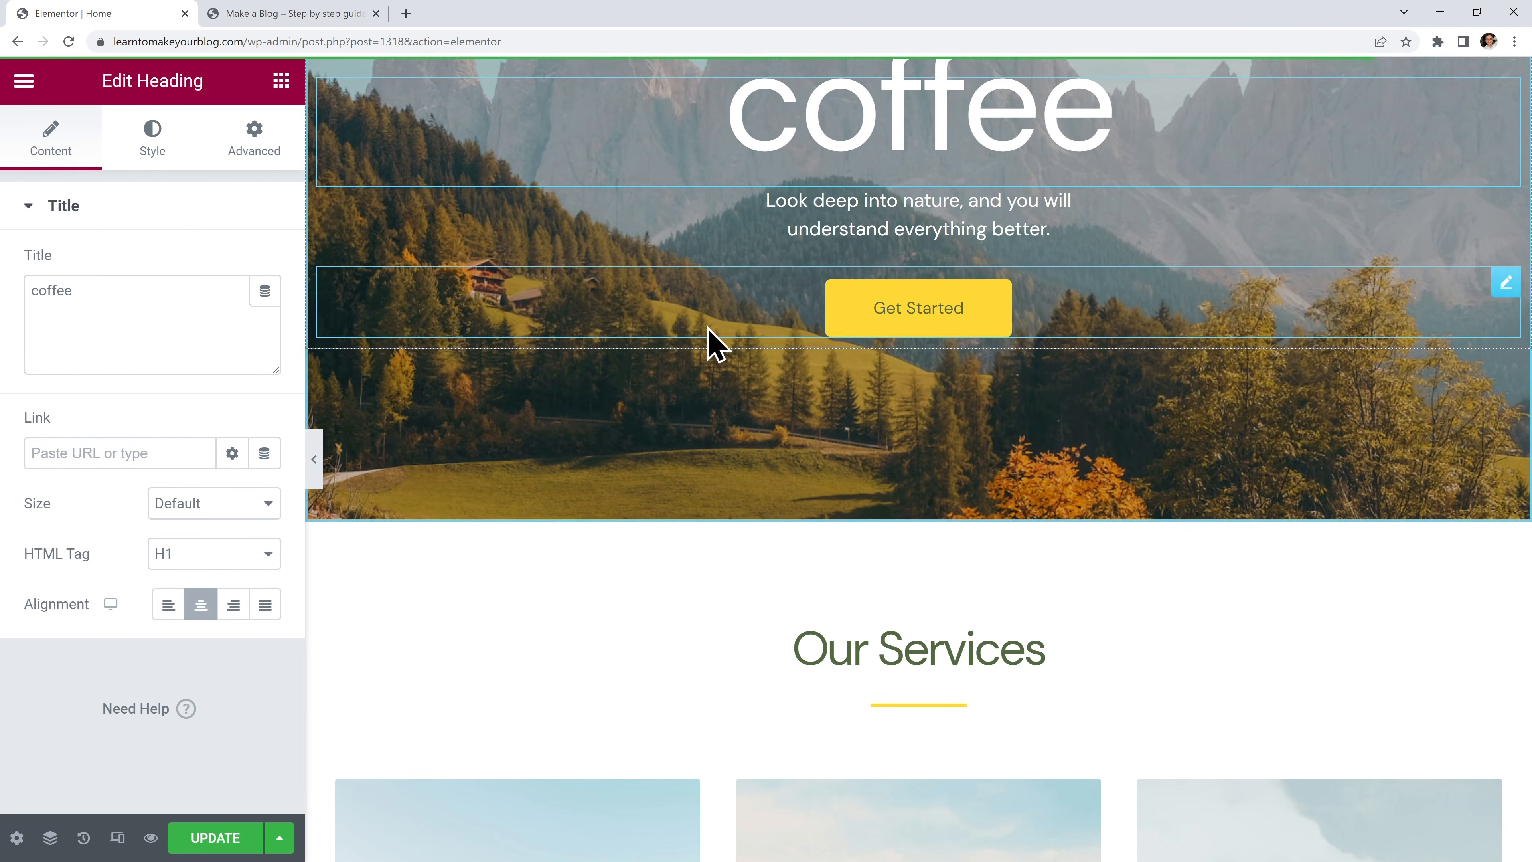
{"action": "scroll", "coordinate": [708, 343], "scroll_direction": "up", "scroll_amount": 5}
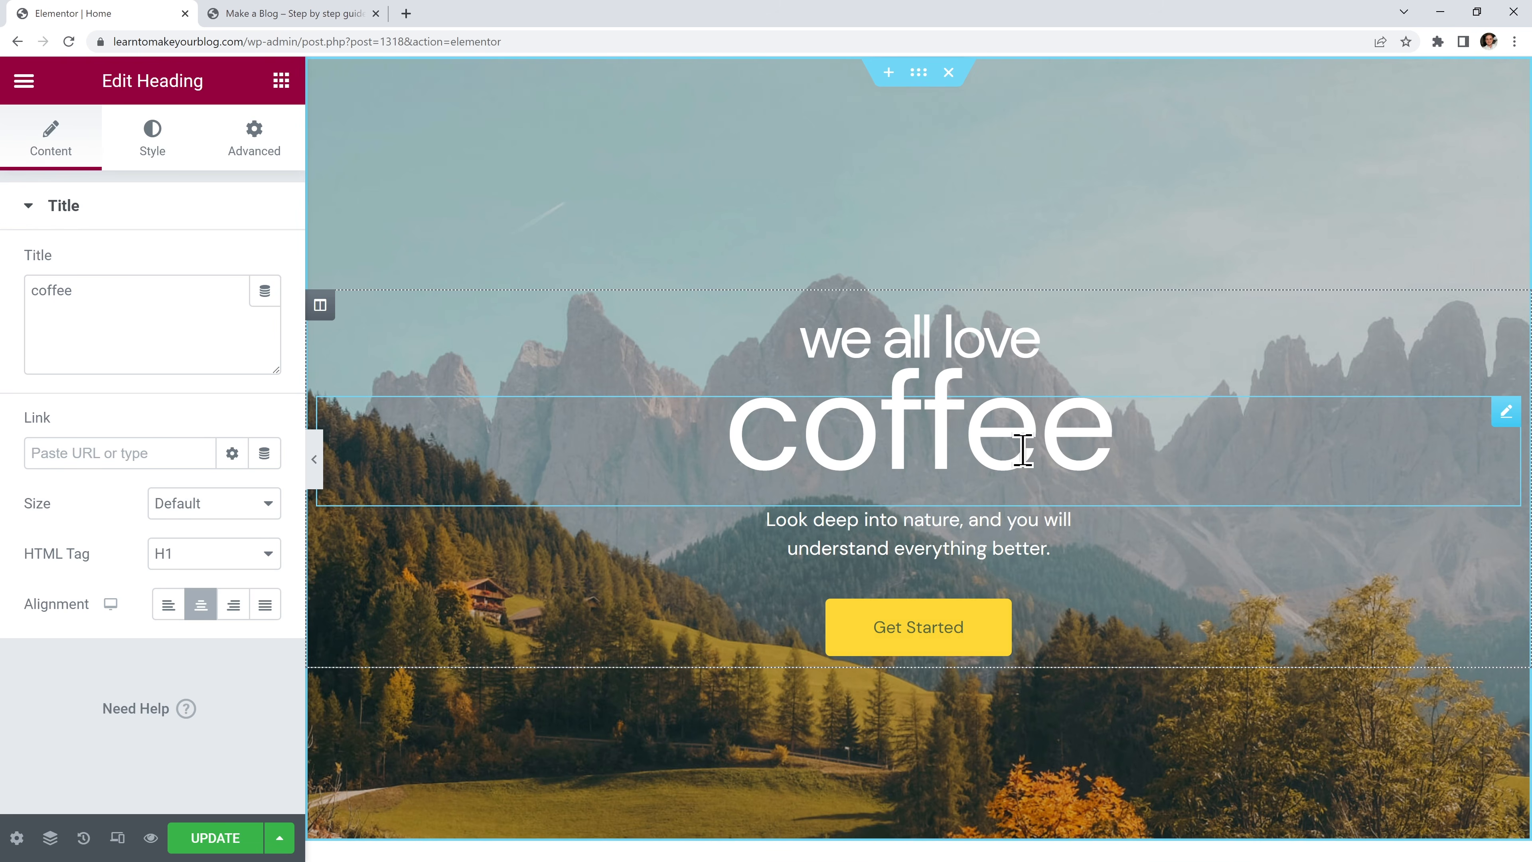
Delete the coffee heading, the text paragraph and the Get Started button from the hero
{"action": "right_click", "coordinate": [1016, 438]}
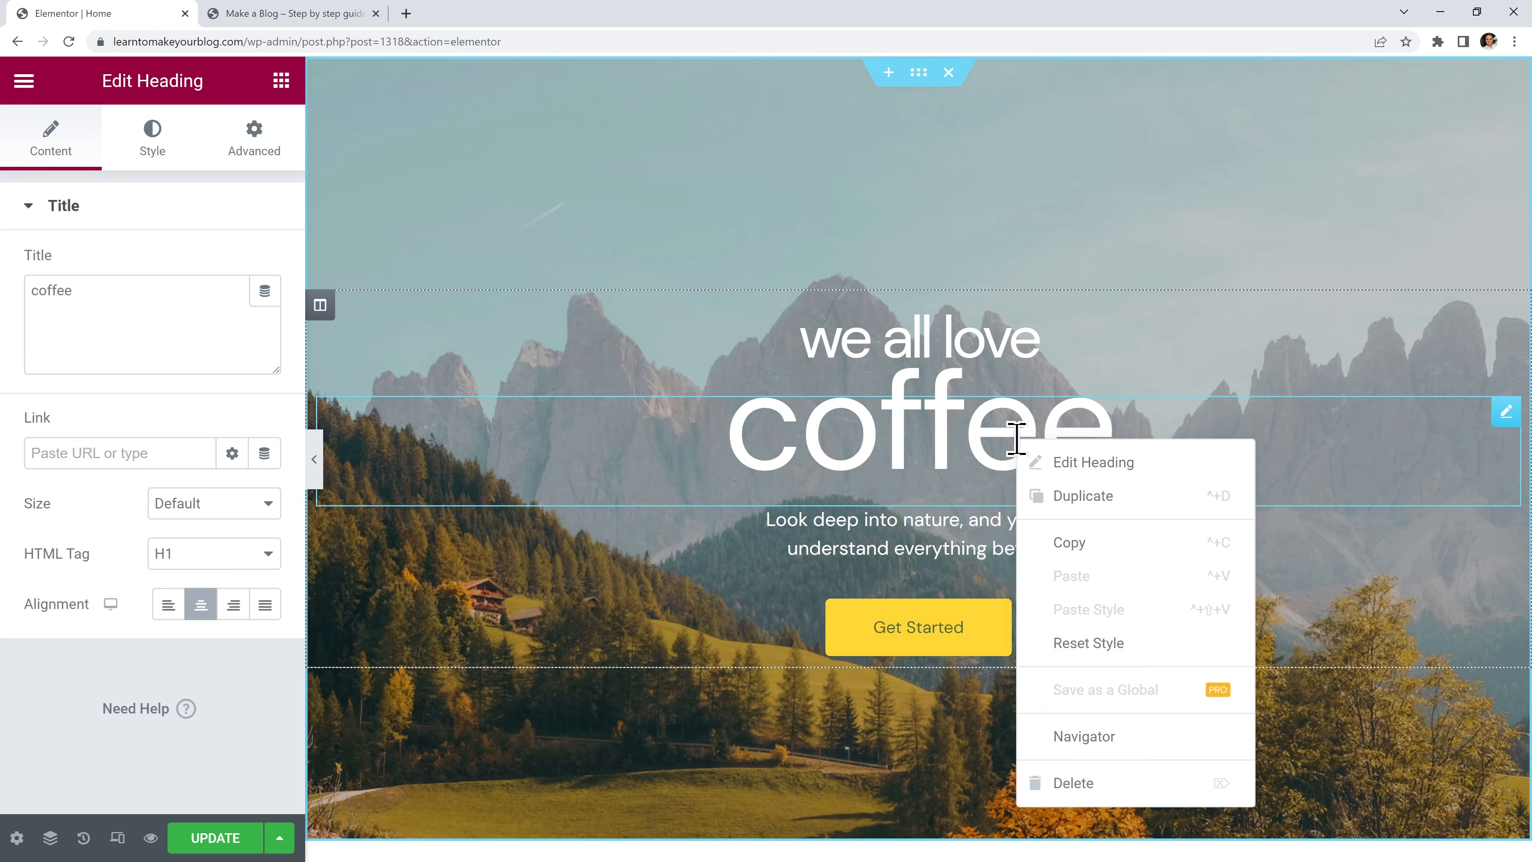
{"action": "left_click", "coordinate": [1089, 799]}
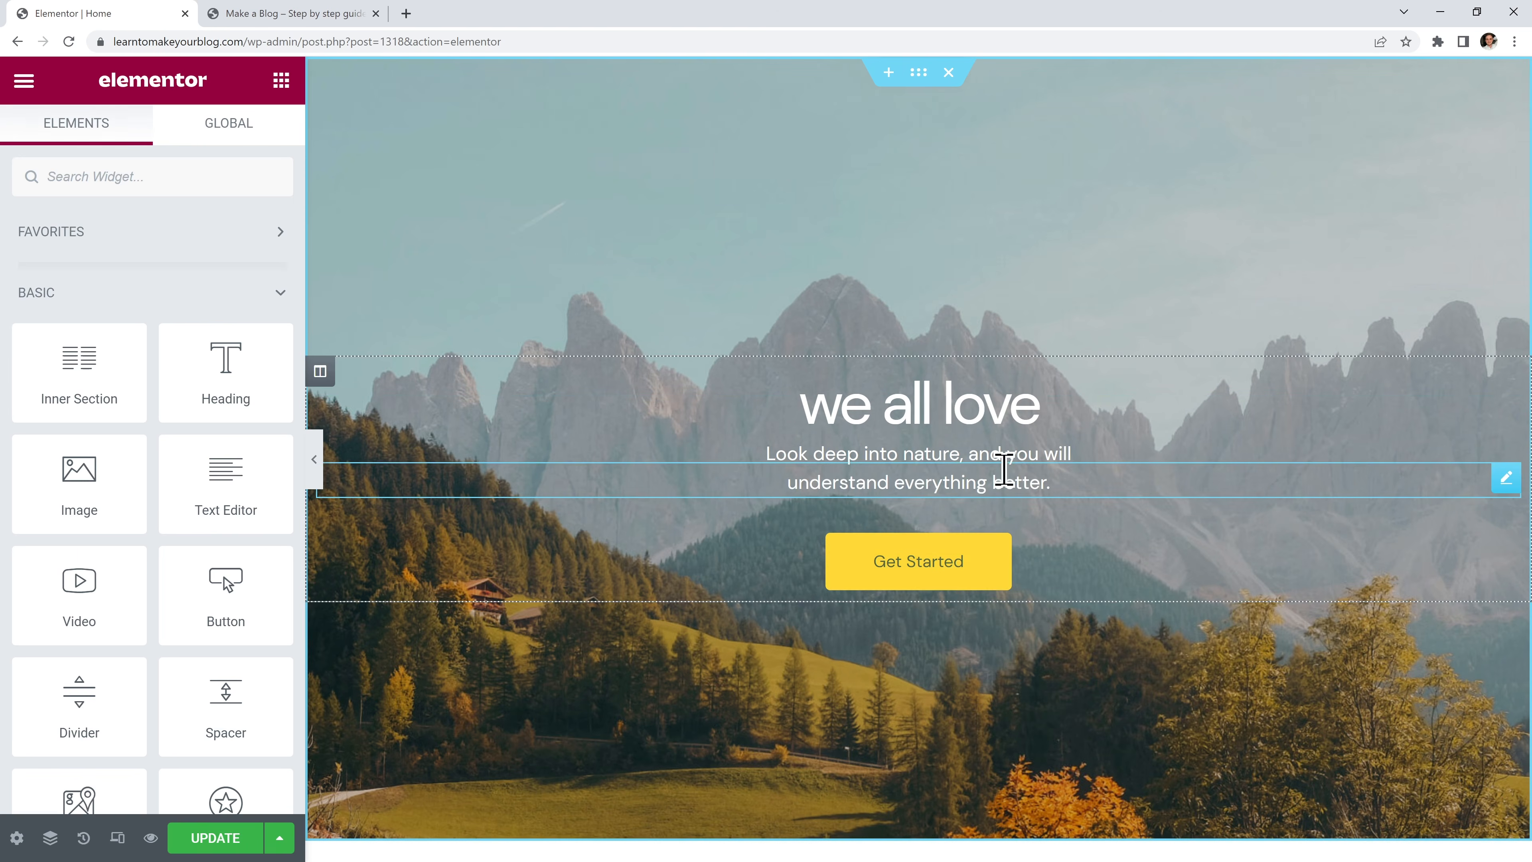
{"action": "right_click", "coordinate": [1005, 474]}
{"action": "left_click", "coordinate": [1073, 813]}
{"action": "right_click", "coordinate": [998, 531]}
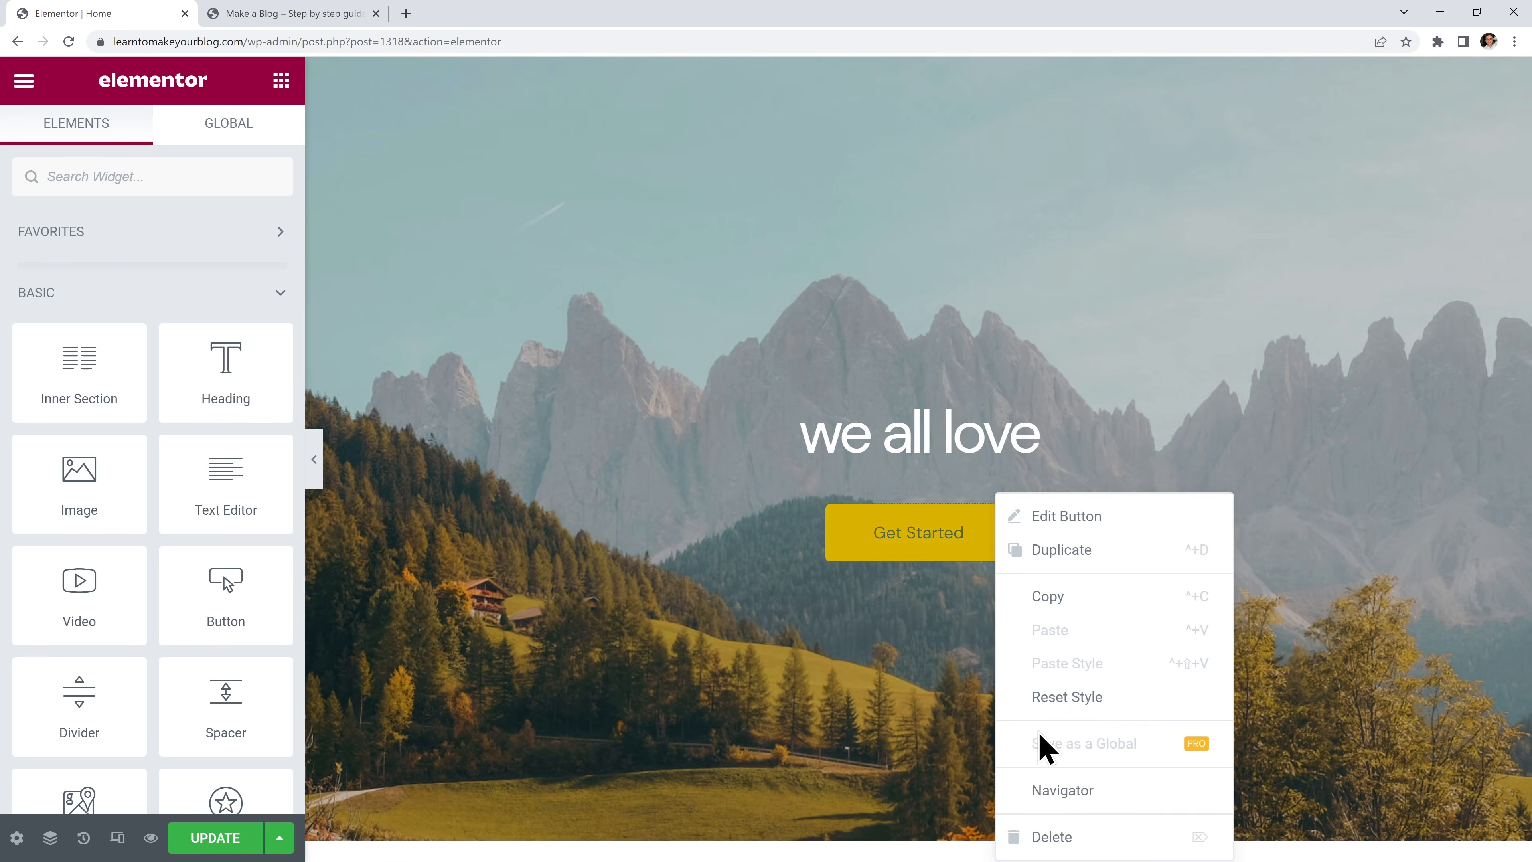
{"action": "left_click", "coordinate": [1052, 835]}
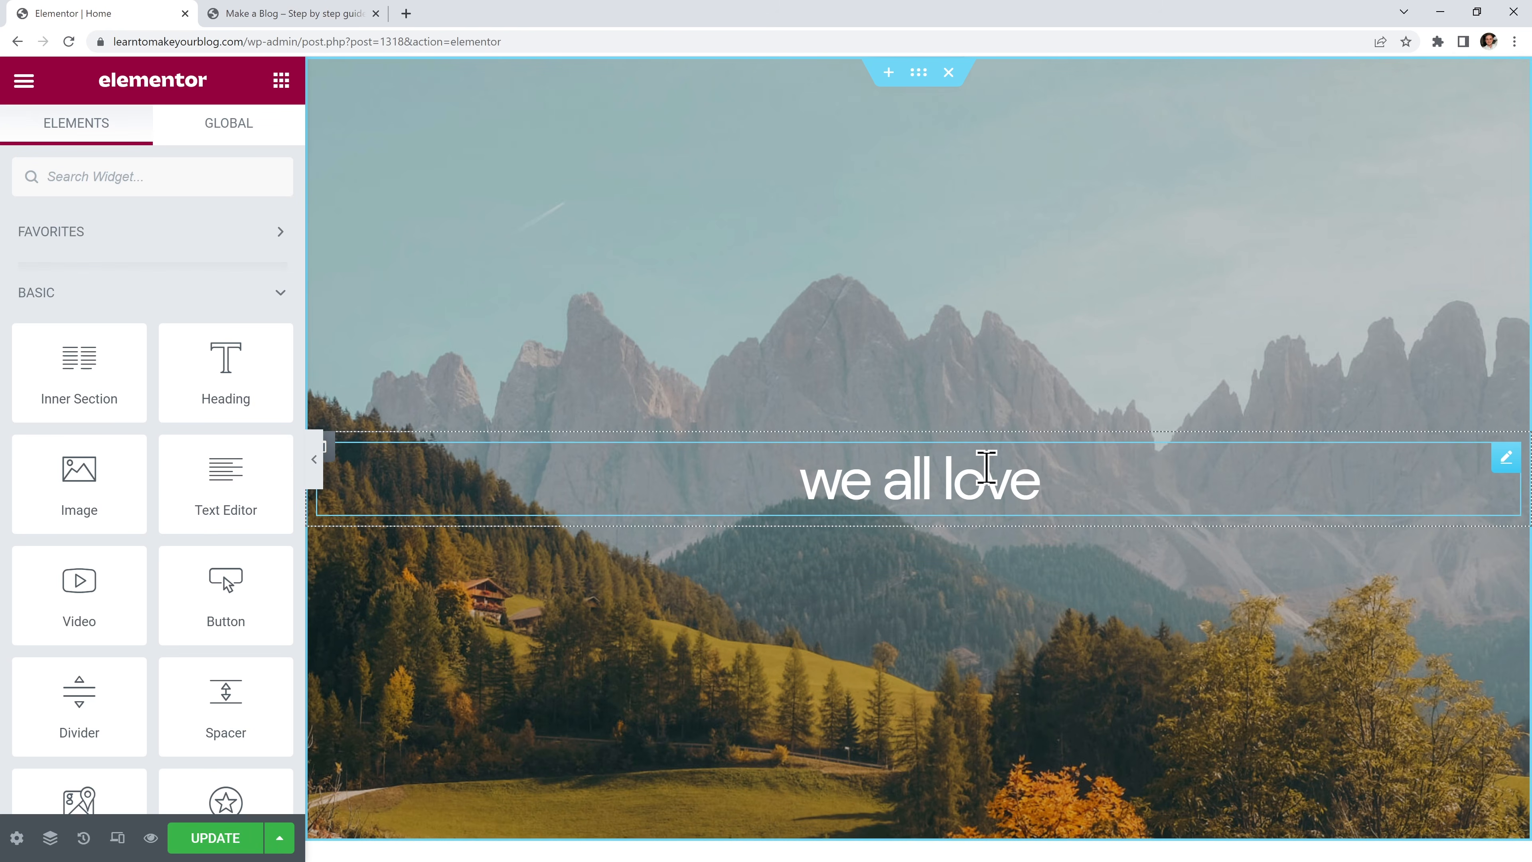
Retitle the 'we all love' heading to 'COFFEE & TRAVEL' and show its Style options
{"action": "left_click", "coordinate": [1009, 477]}
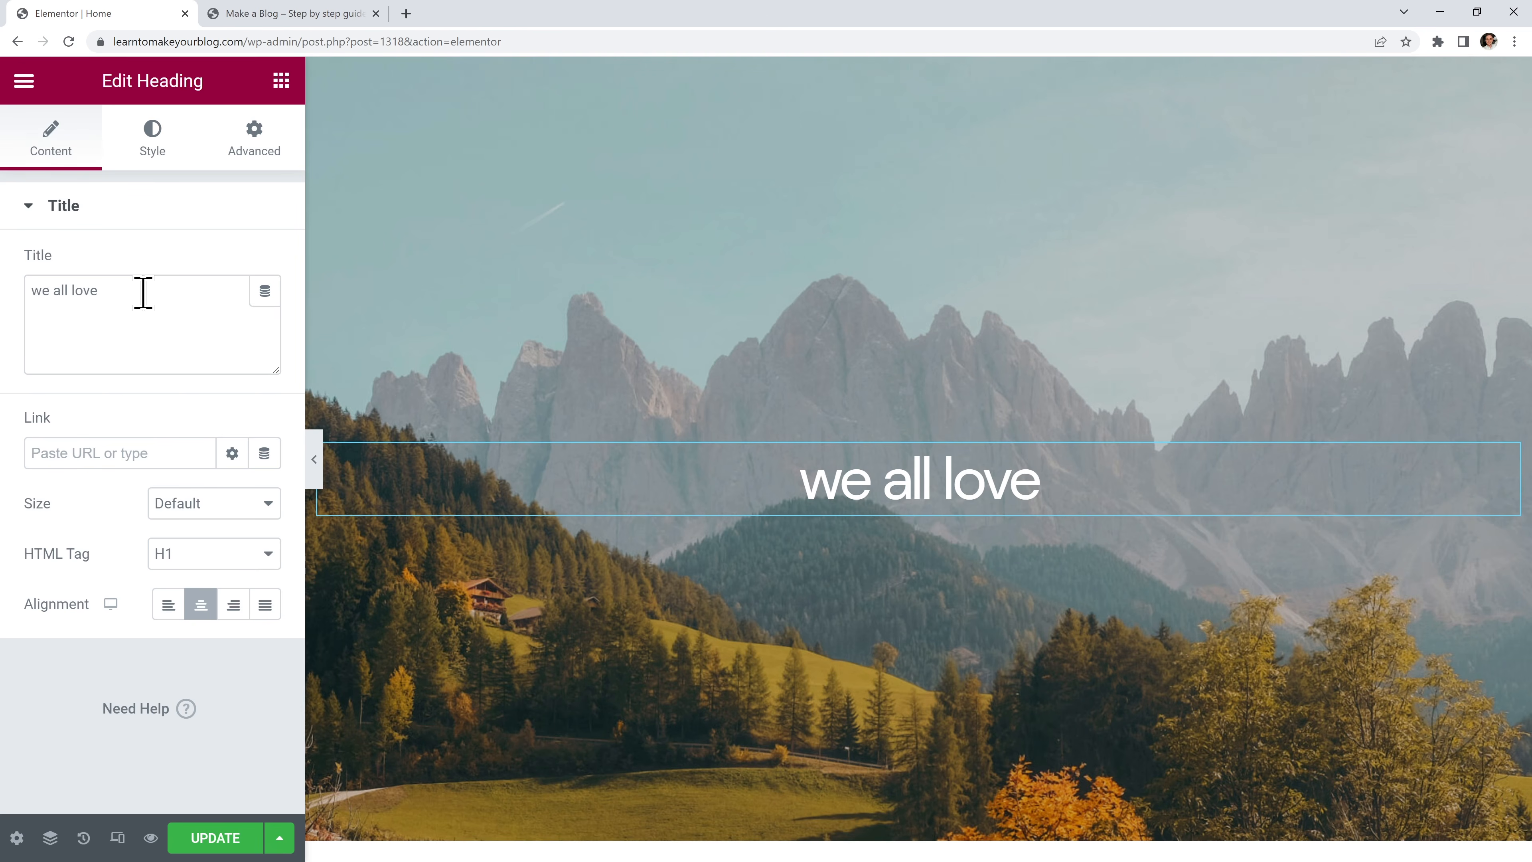
{"action": "left_click_drag", "start_coordinate": [143, 293], "coordinate": [30, 290]}
{"action": "type", "text": "COFFEE & TRAVEL"}
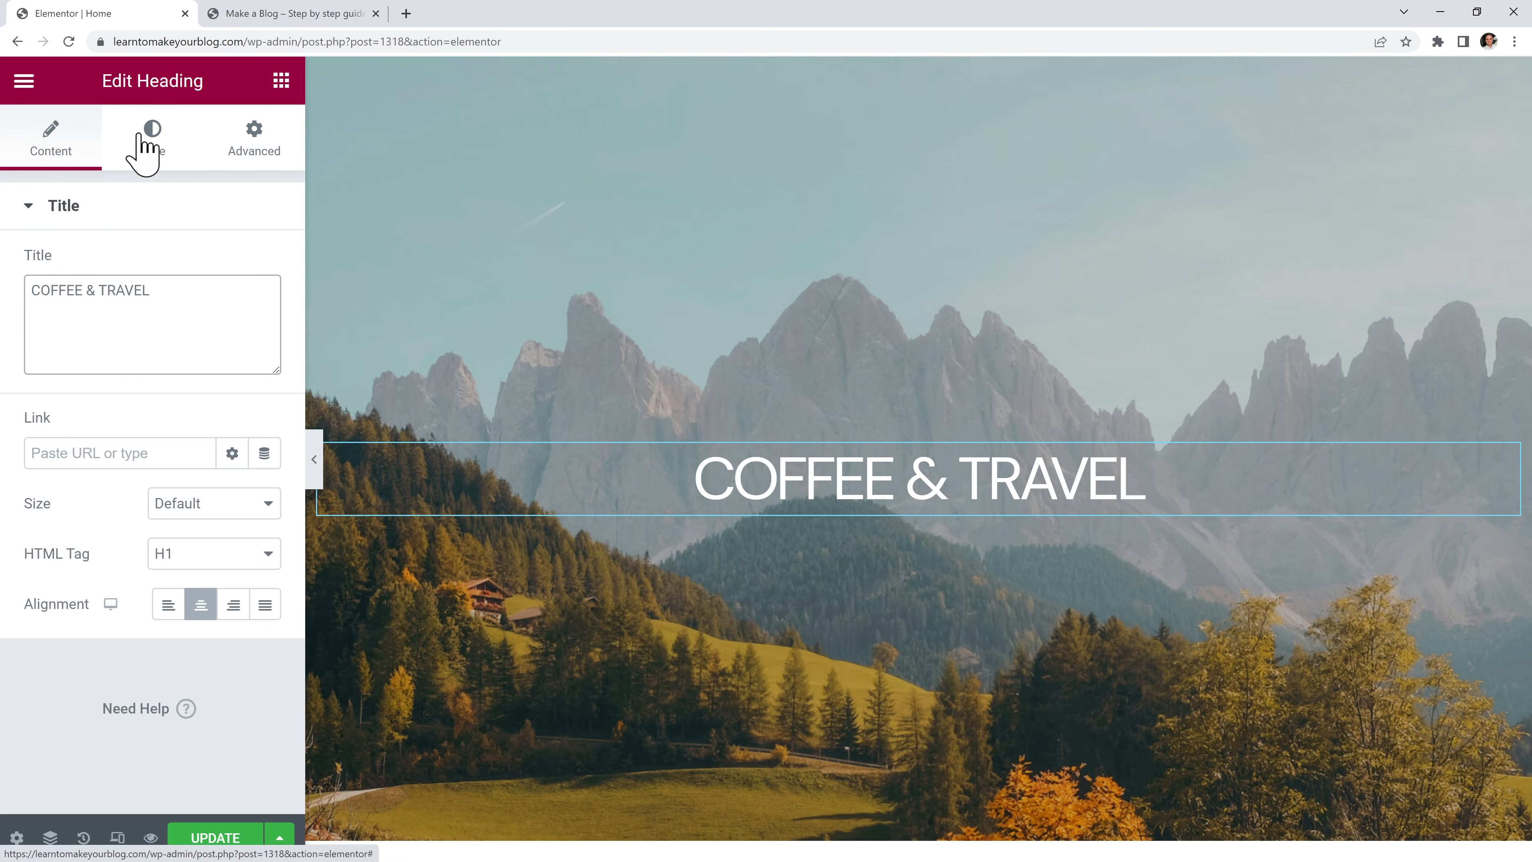
{"action": "left_click", "coordinate": [158, 154]}
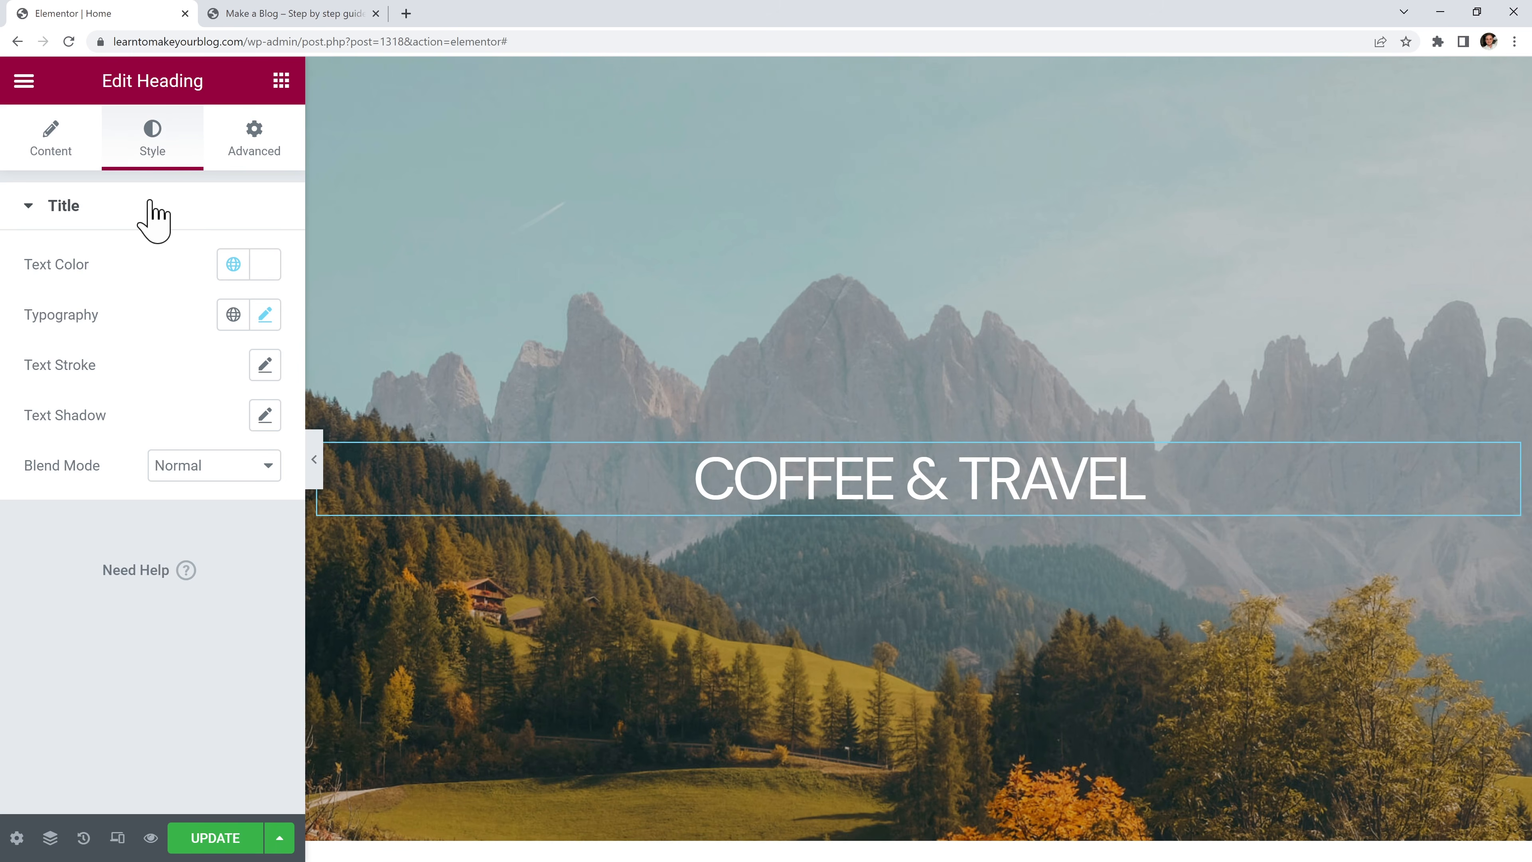
Set the heading's text colour to white
{"action": "left_click", "coordinate": [271, 266]}
{"action": "left_click_drag", "start_coordinate": [274, 367], "coordinate": [390, 411]}
{"action": "left_click", "coordinate": [270, 572]}
{"action": "left_click", "coordinate": [145, 356]}
{"action": "left_click", "coordinate": [148, 274]}
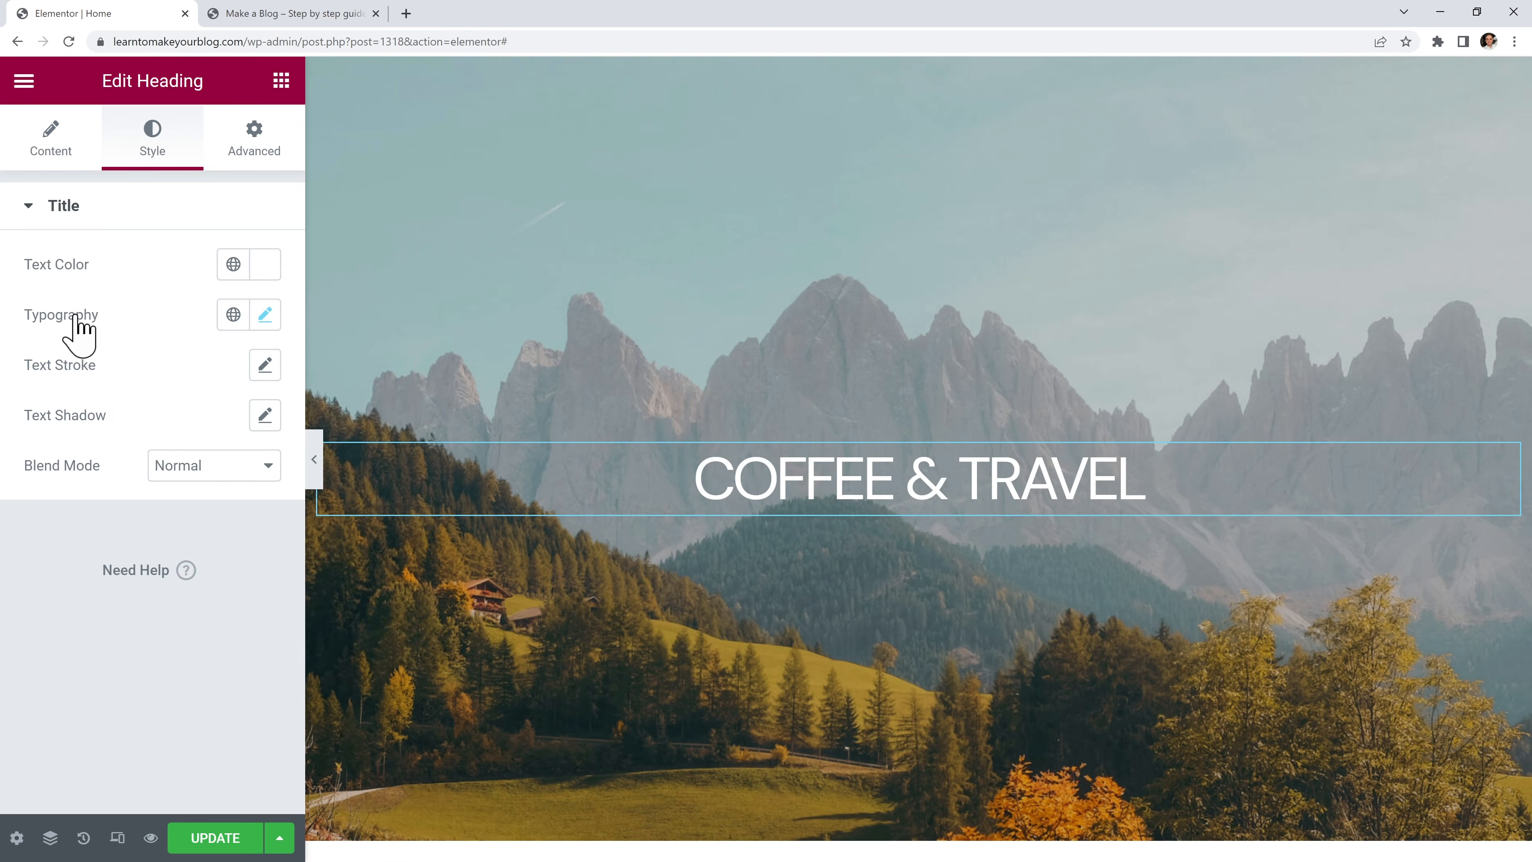
Set the heading's typography font family to Anton
{"action": "left_click", "coordinate": [265, 314]}
{"action": "left_click", "coordinate": [208, 430]}
{"action": "scroll", "coordinate": [211, 567], "scroll_direction": "down", "scroll_amount": 3}
{"action": "scroll", "coordinate": [210, 565], "scroll_direction": "down", "scroll_amount": 8}
{"action": "scroll", "coordinate": [209, 564], "scroll_direction": "down", "scroll_amount": 2}
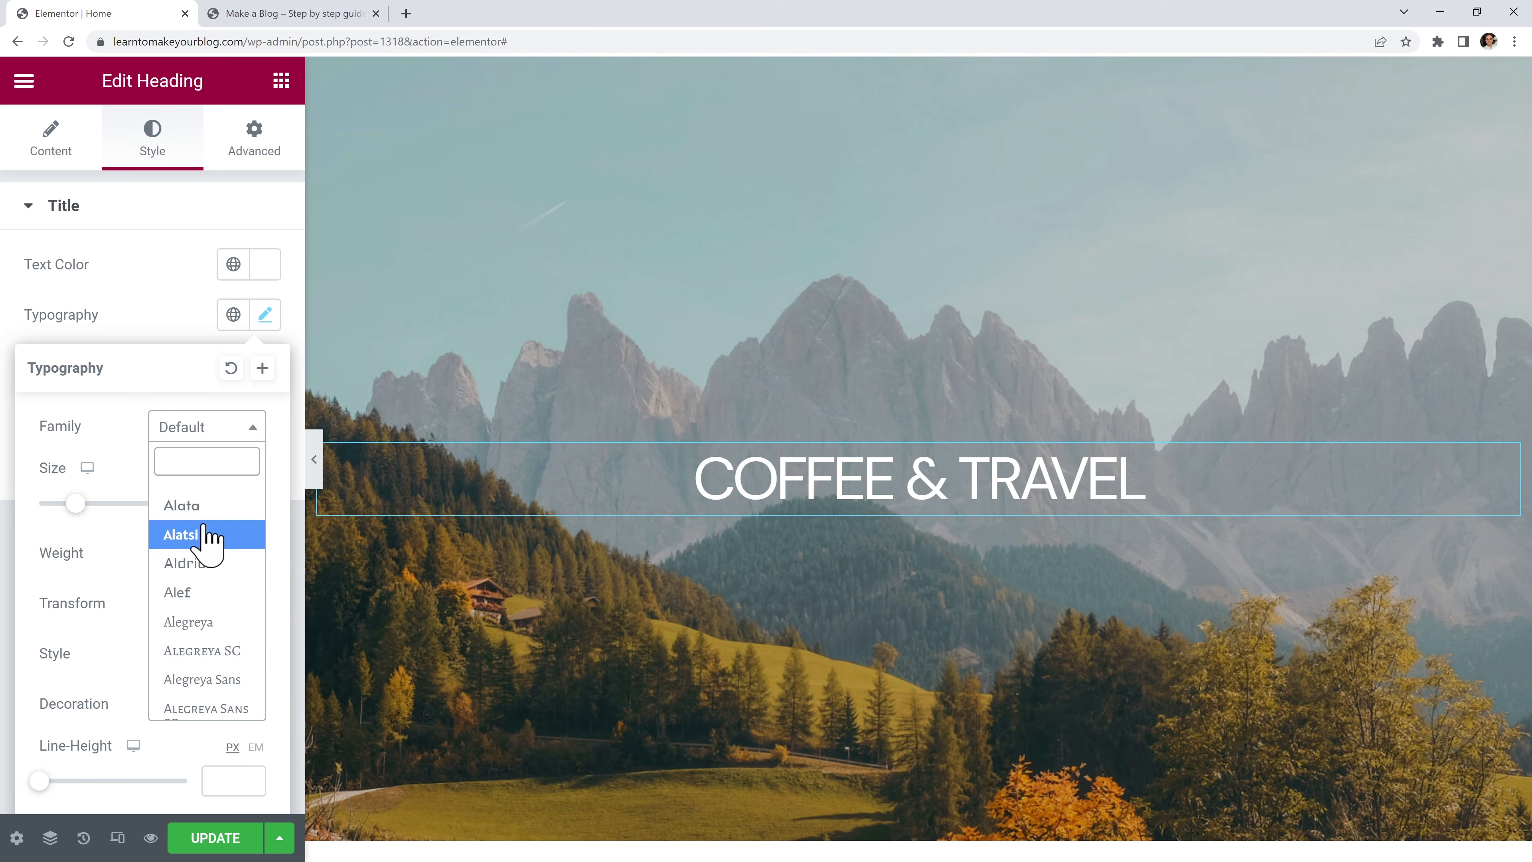
{"action": "type", "text": "anton"}
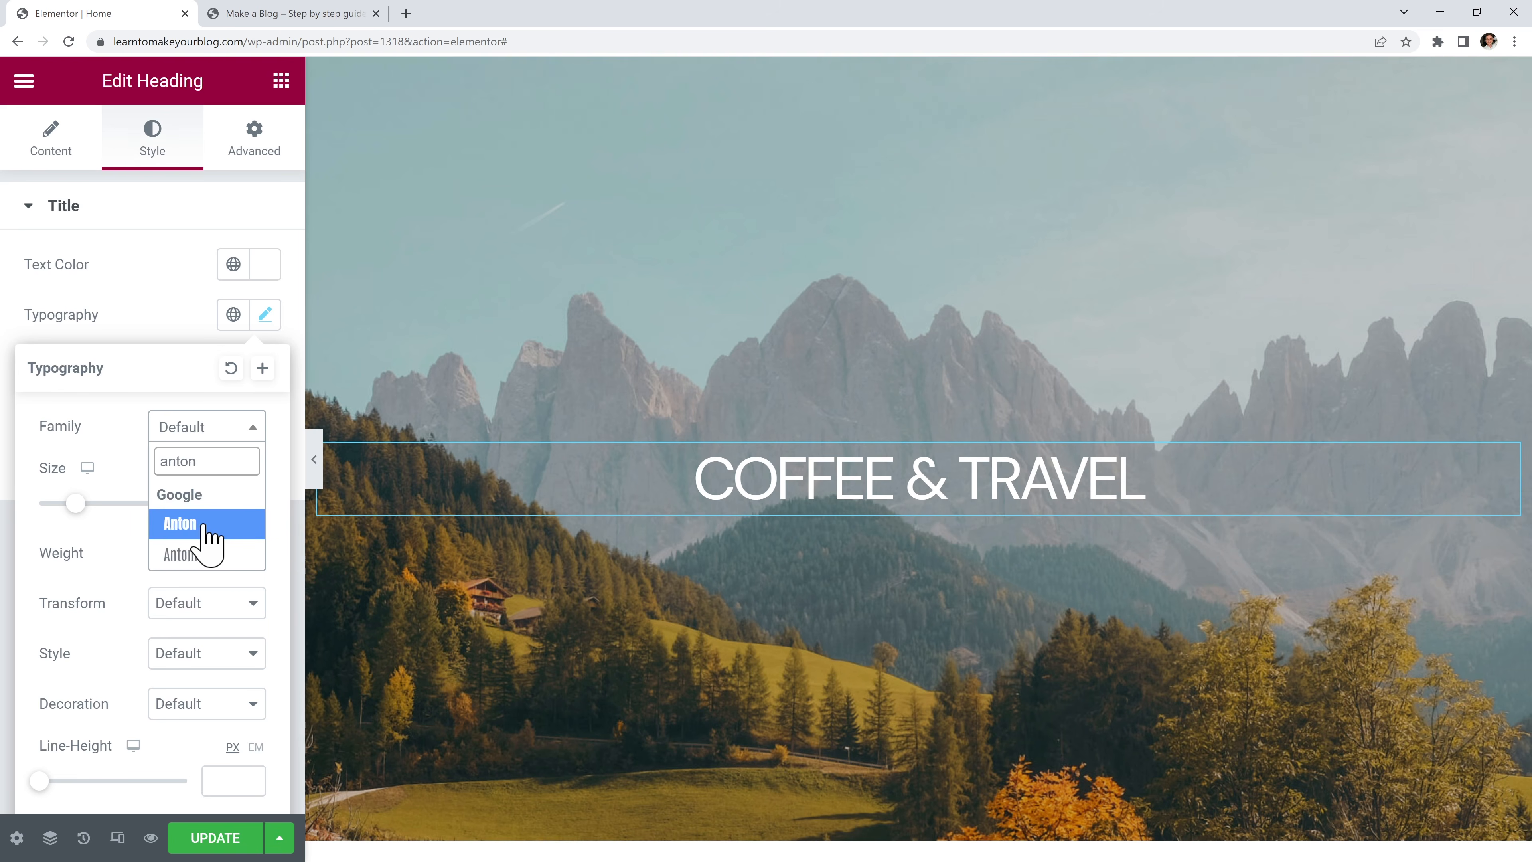
{"action": "left_click", "coordinate": [235, 525]}
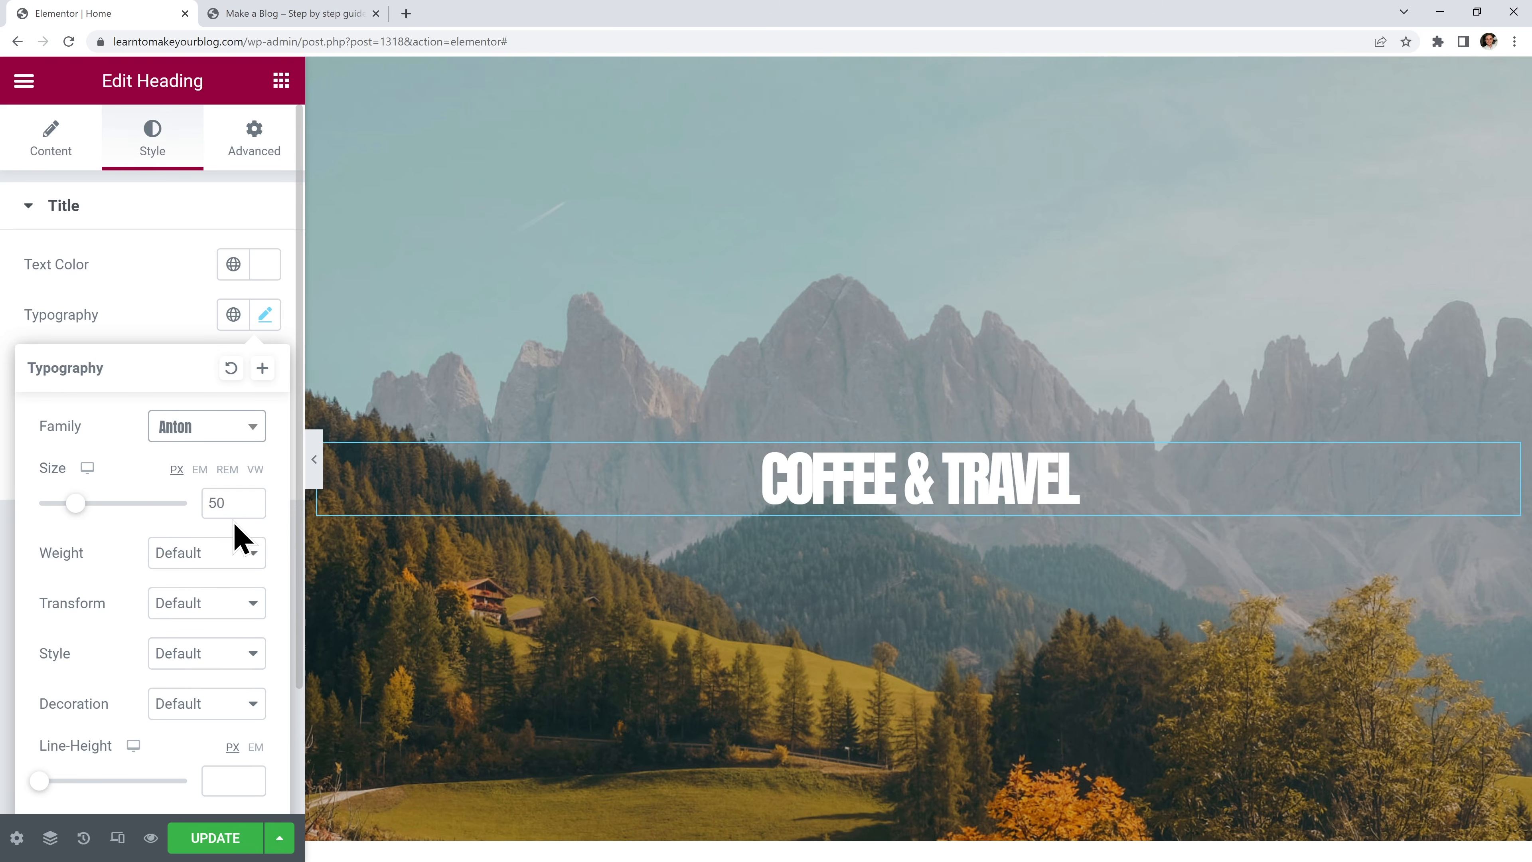
Set the heading font size to 90 px and letter spacing to 0
{"action": "left_click_drag", "start_coordinate": [77, 504], "coordinate": [86, 513]}
{"action": "double_click", "coordinate": [214, 503]}
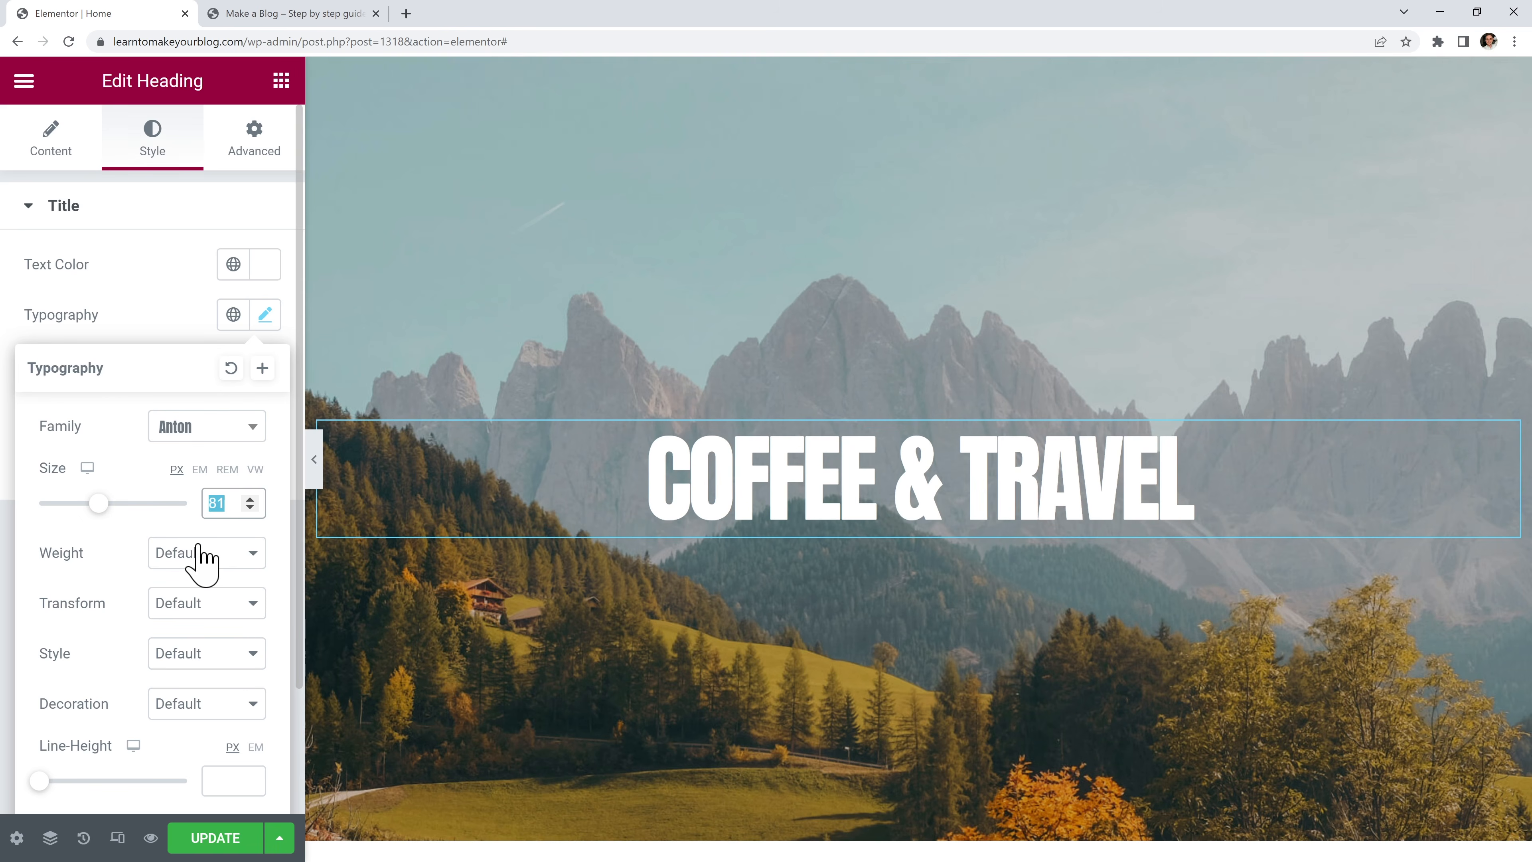
{"action": "type", "text": "90"}
{"action": "scroll", "coordinate": [202, 561], "scroll_direction": "down", "scroll_amount": 3}
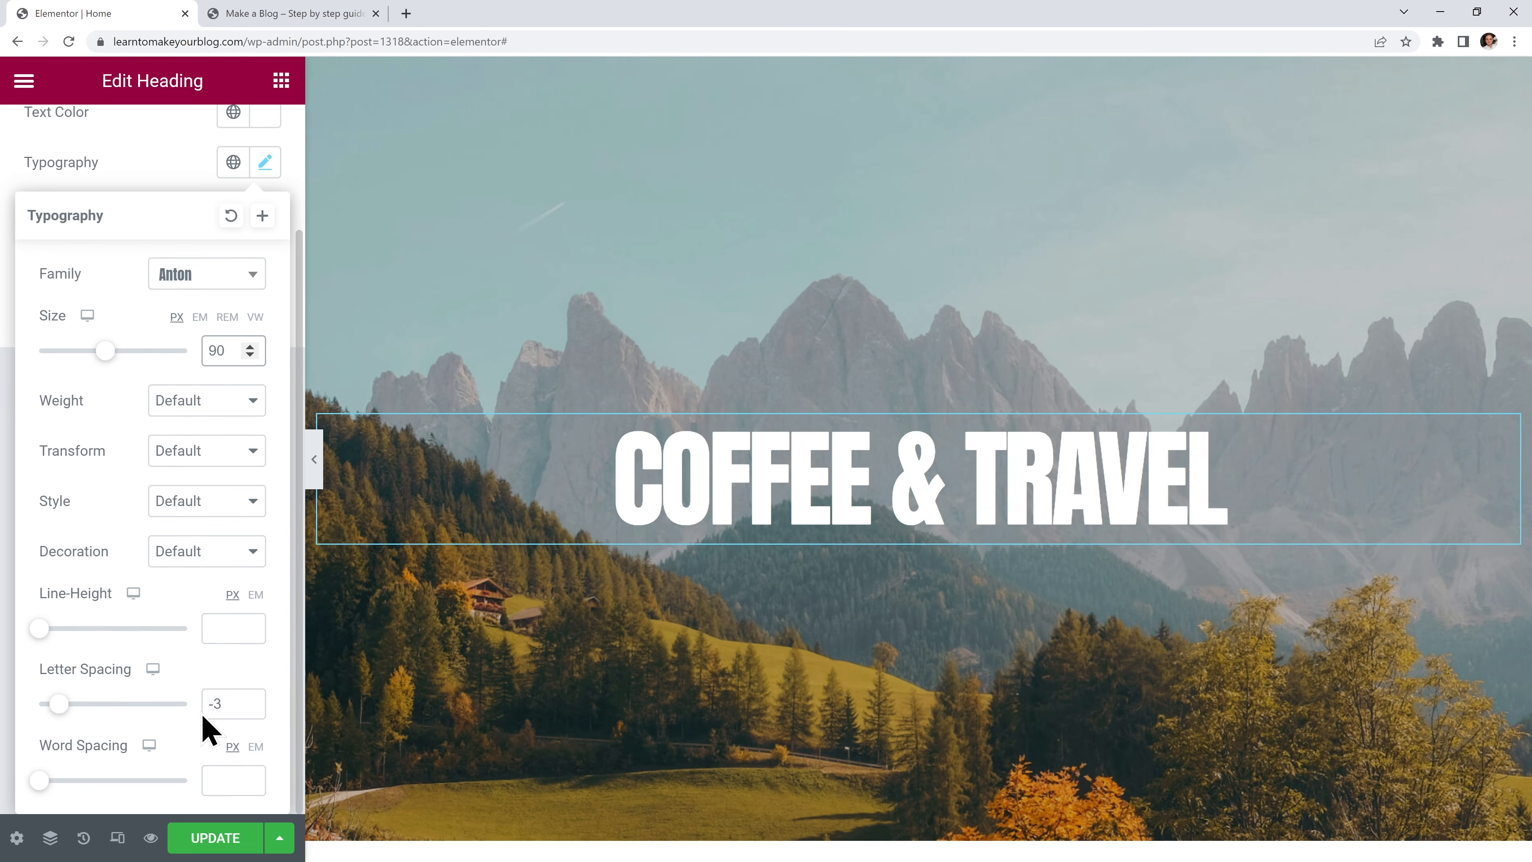
{"action": "left_click_drag", "start_coordinate": [227, 706], "coordinate": [181, 724]}
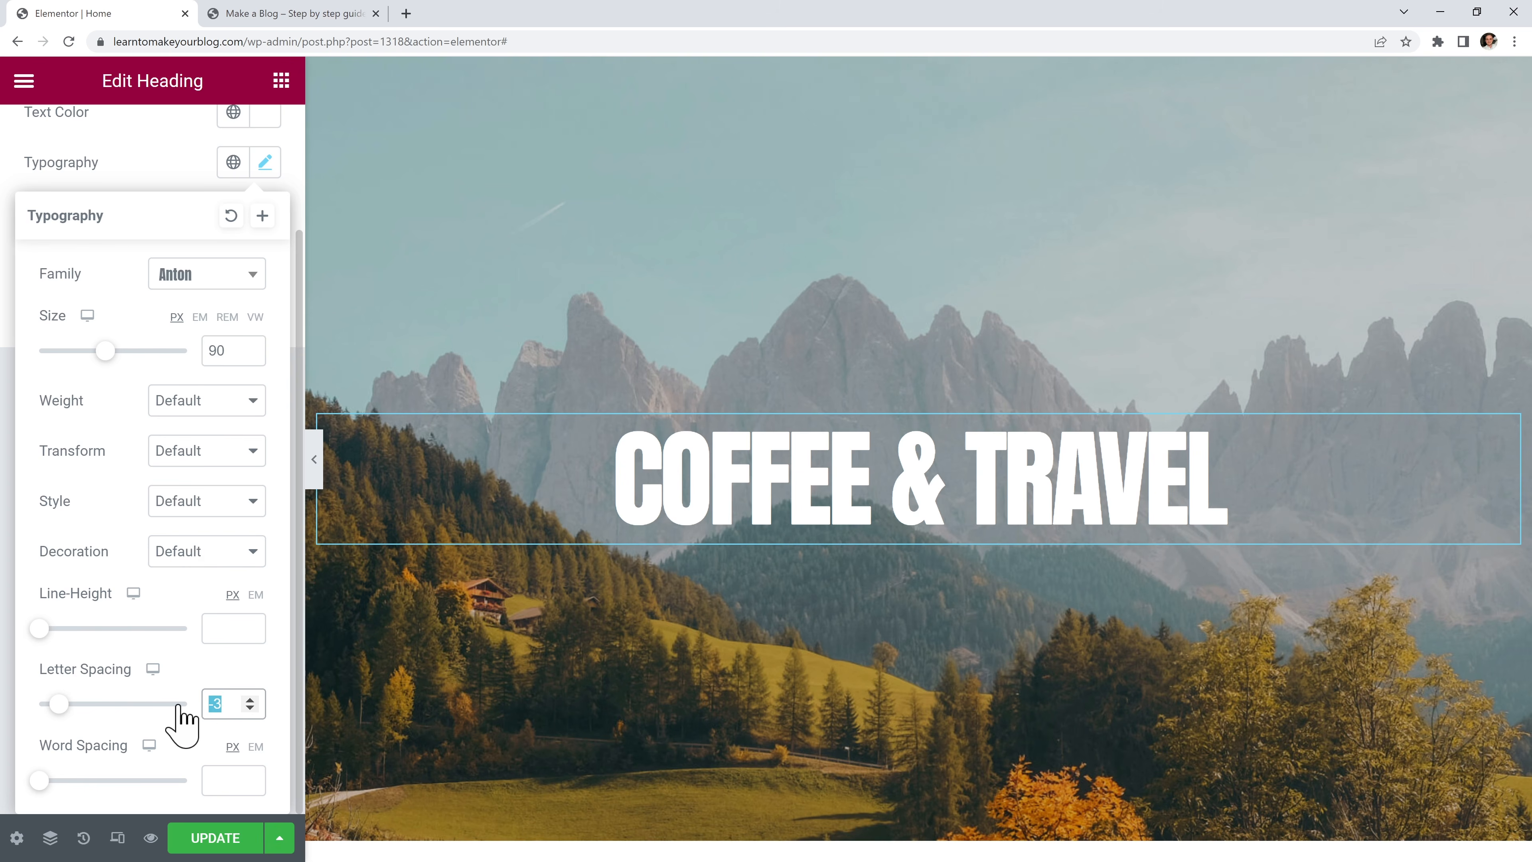
{"action": "type", "text": "0"}
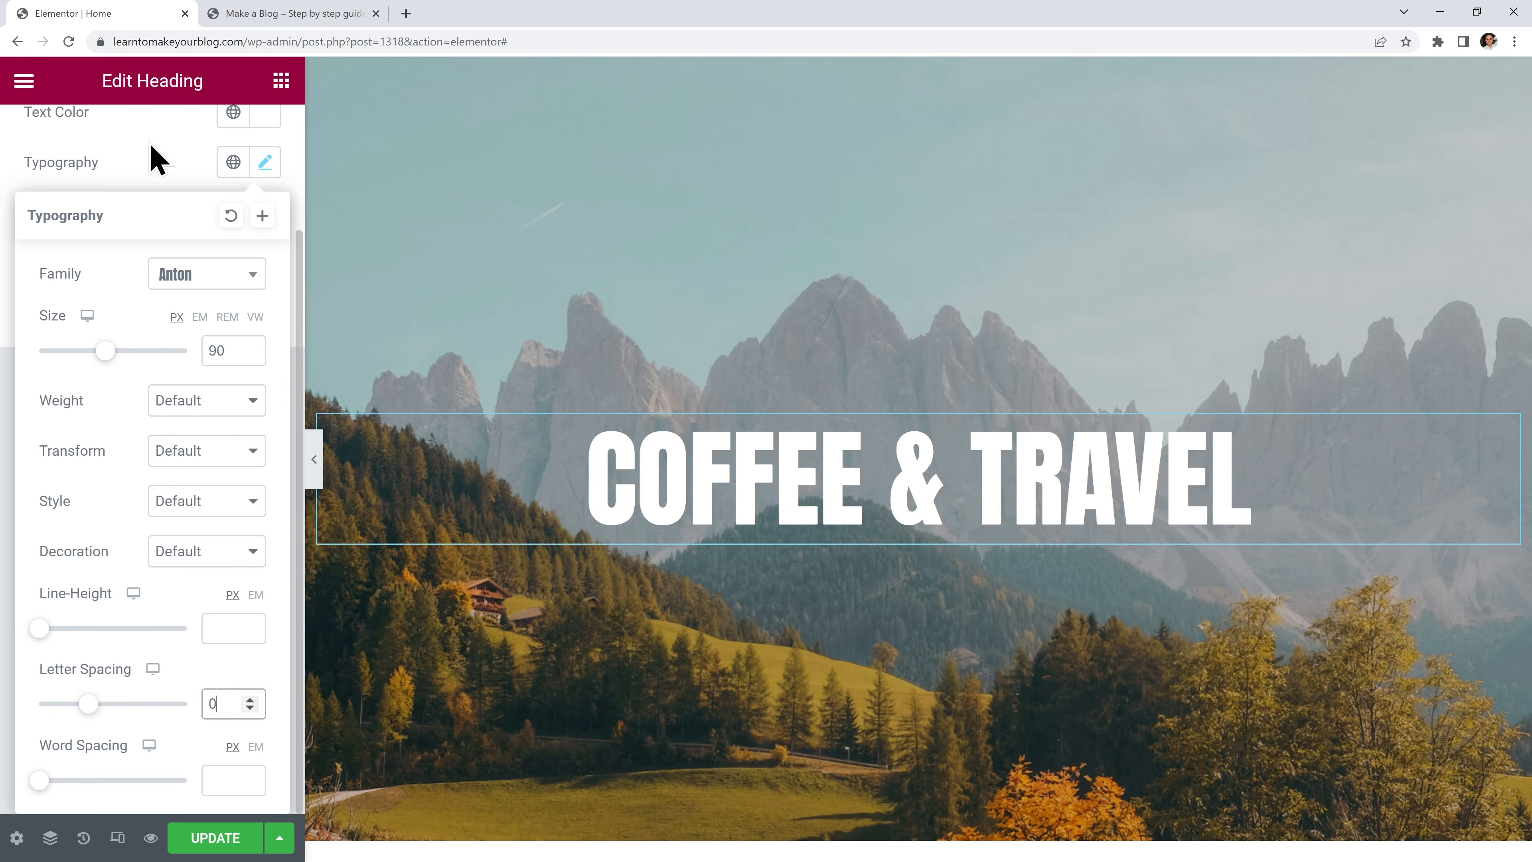
{"action": "left_click", "coordinate": [156, 158]}
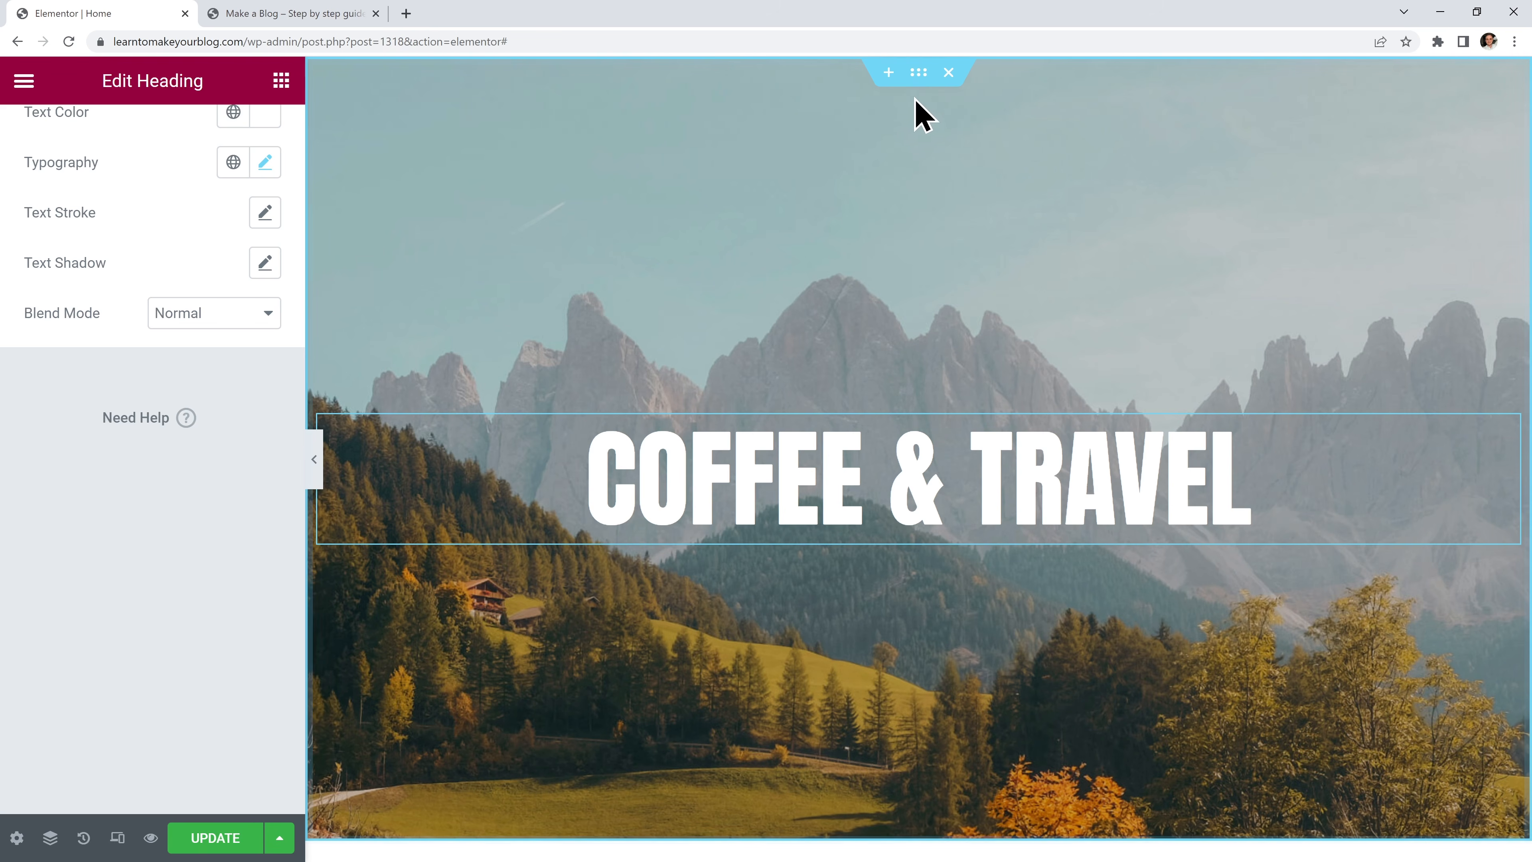
Select the hero section and open Insert Media from its Style > Background image
{"action": "left_click", "coordinate": [917, 75]}
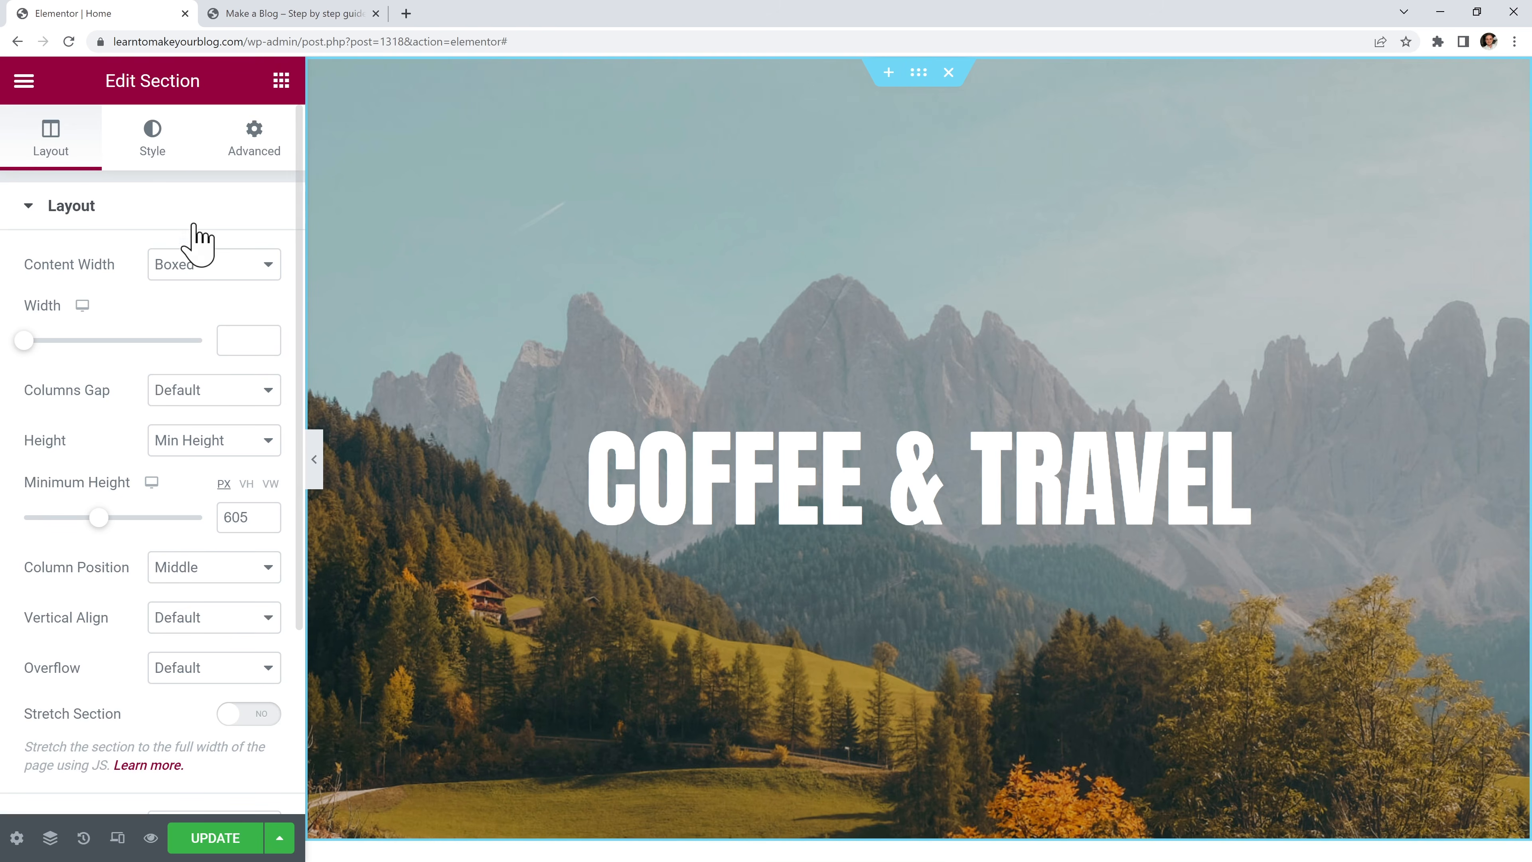
{"action": "left_click", "coordinate": [151, 160]}
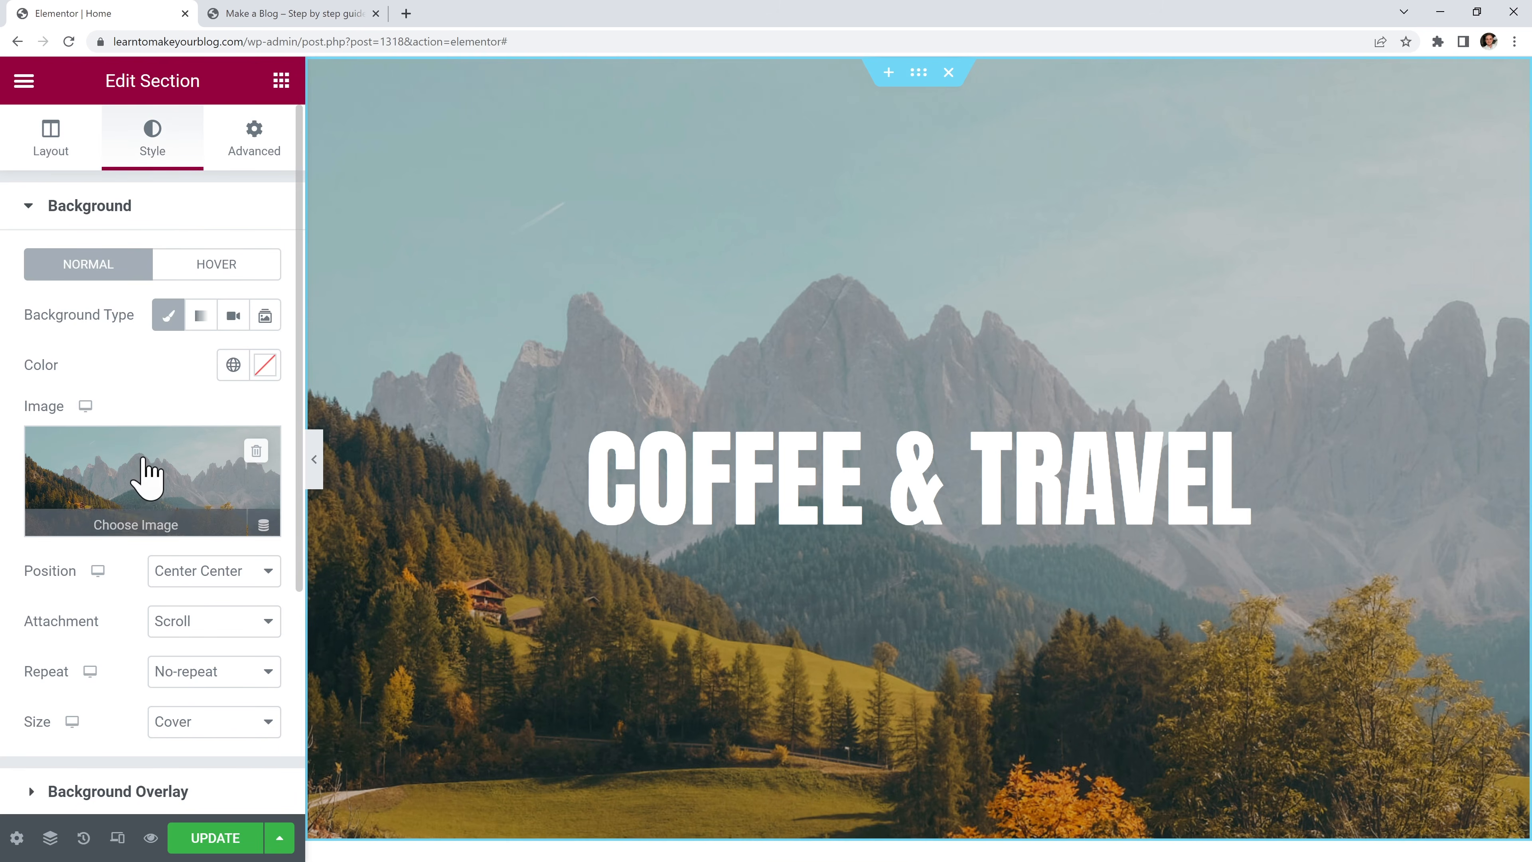
{"action": "left_click", "coordinate": [160, 468]}
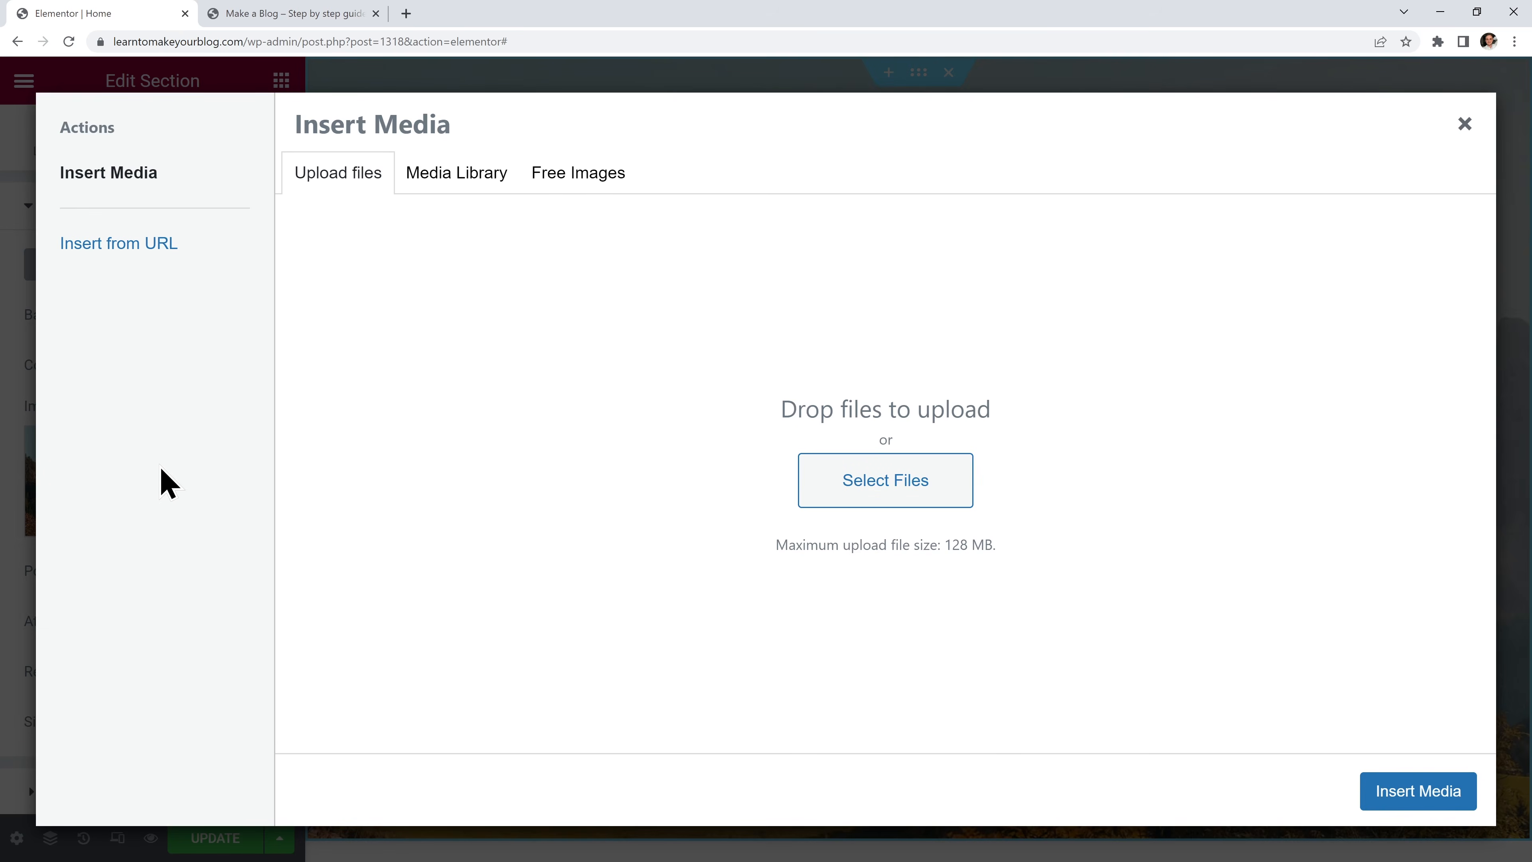
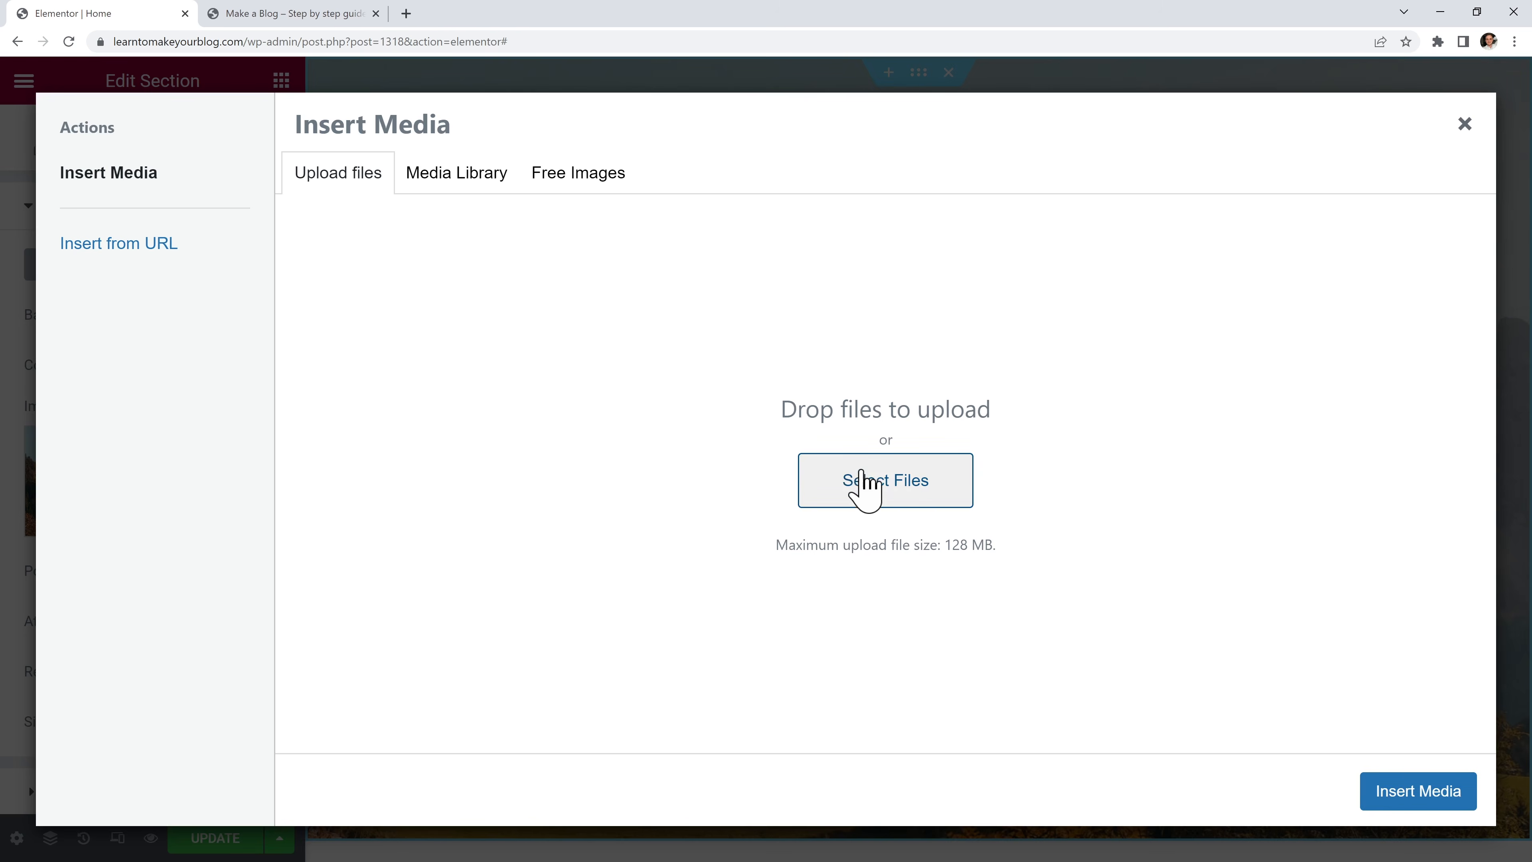
Upload home-page.jpg from the 1. Pages folder and insert it as the hero background image
{"action": "left_click", "coordinate": [875, 497]}
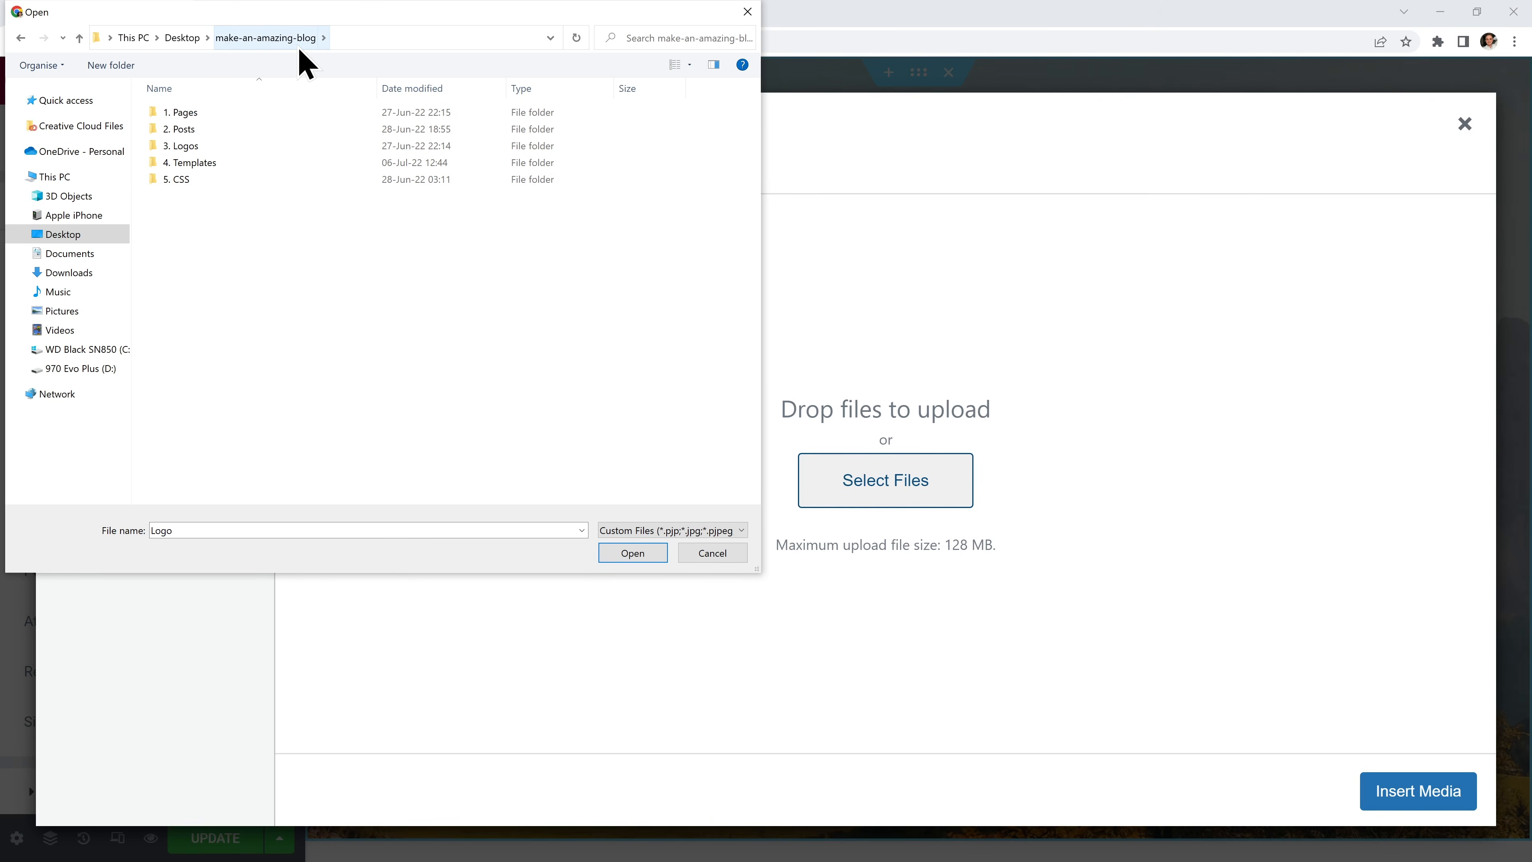
{"action": "double_click", "coordinate": [255, 114]}
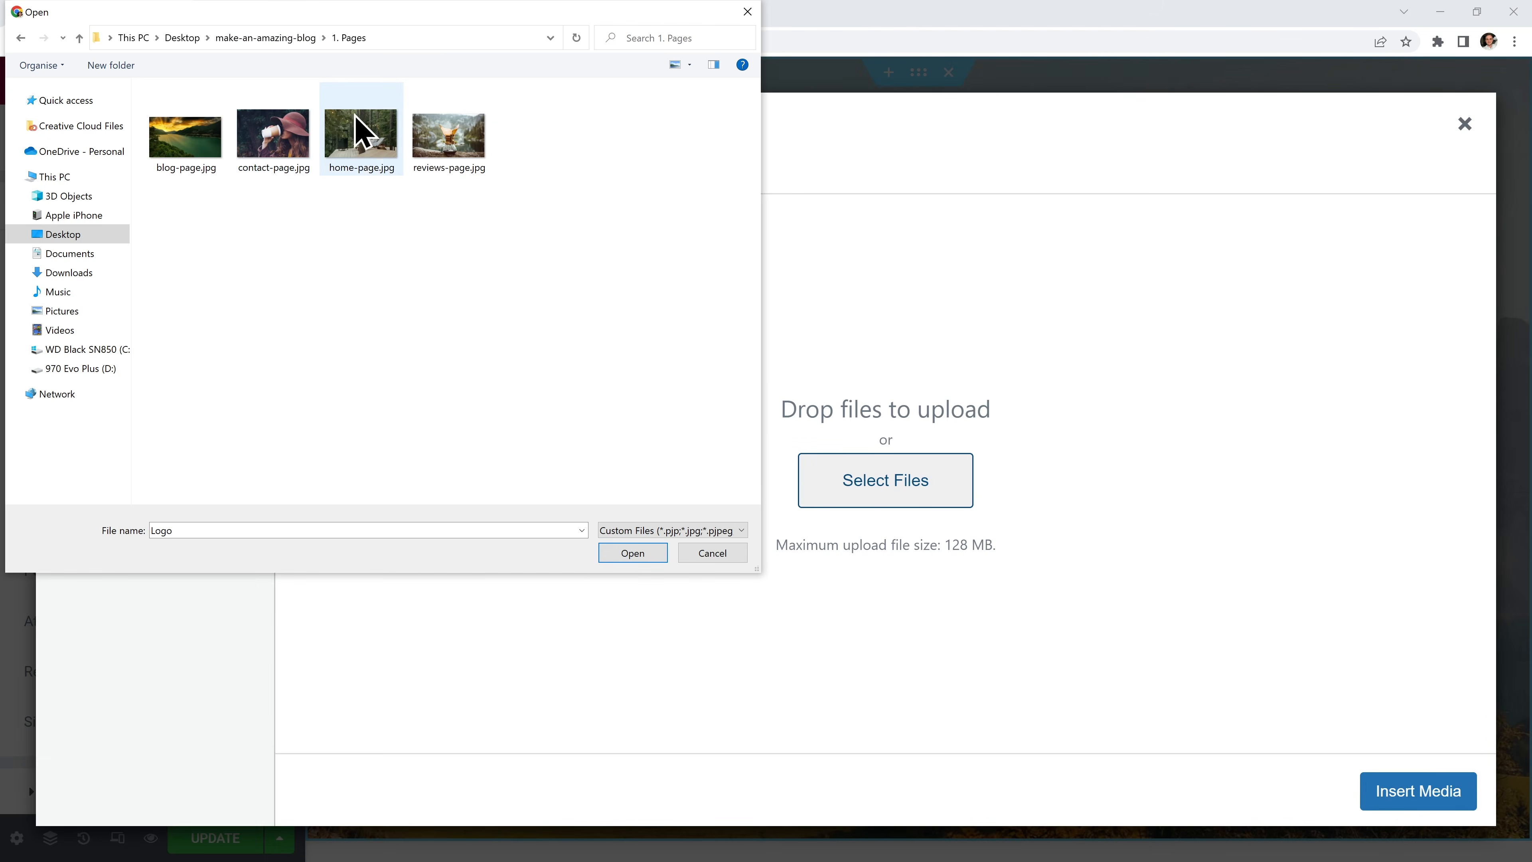
{"action": "double_click", "coordinate": [371, 124]}
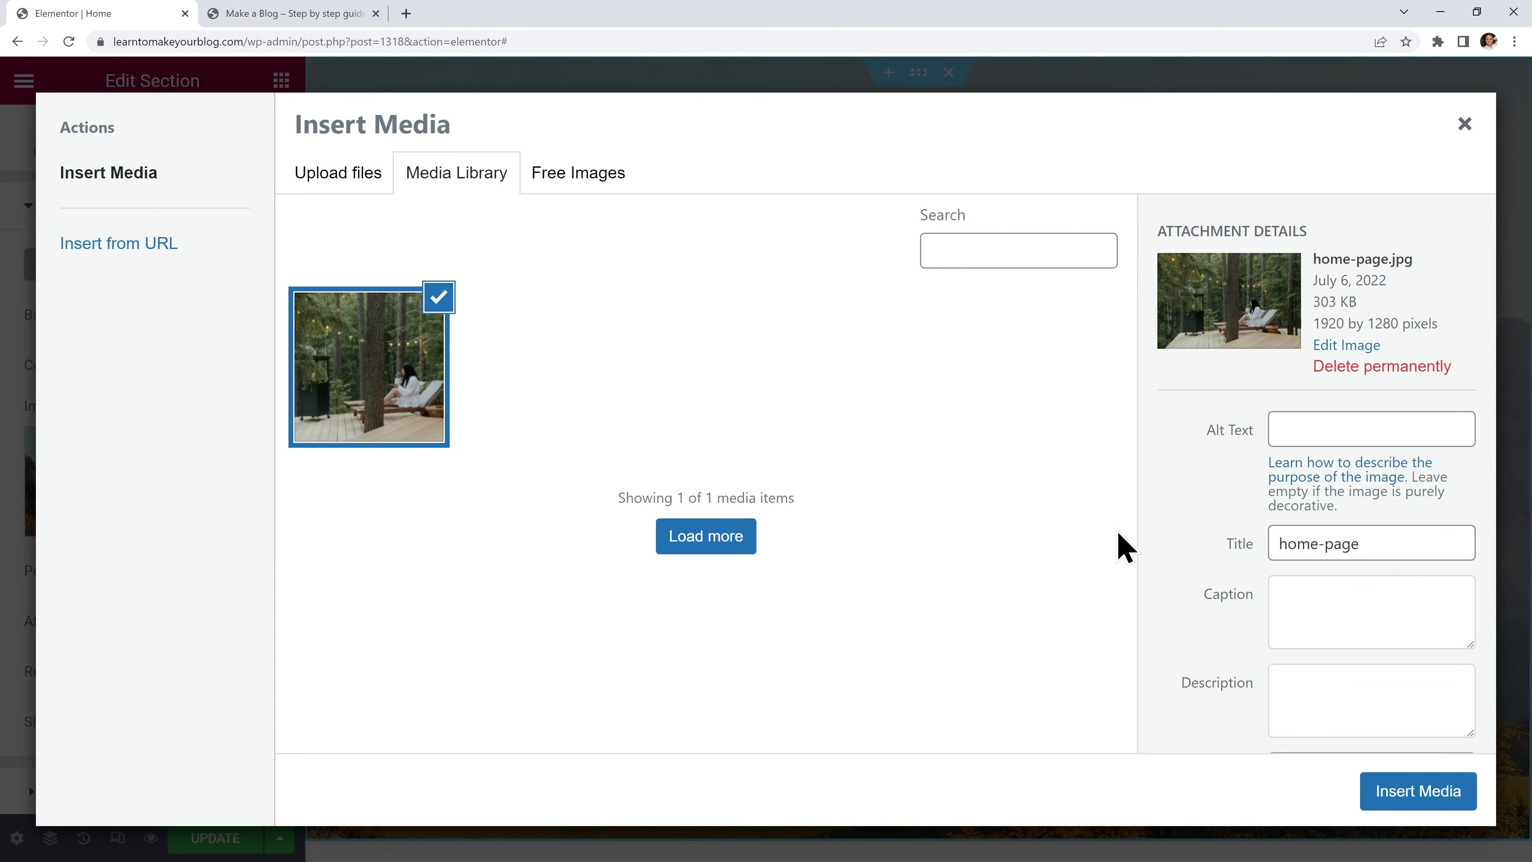
{"action": "left_click", "coordinate": [1431, 796]}
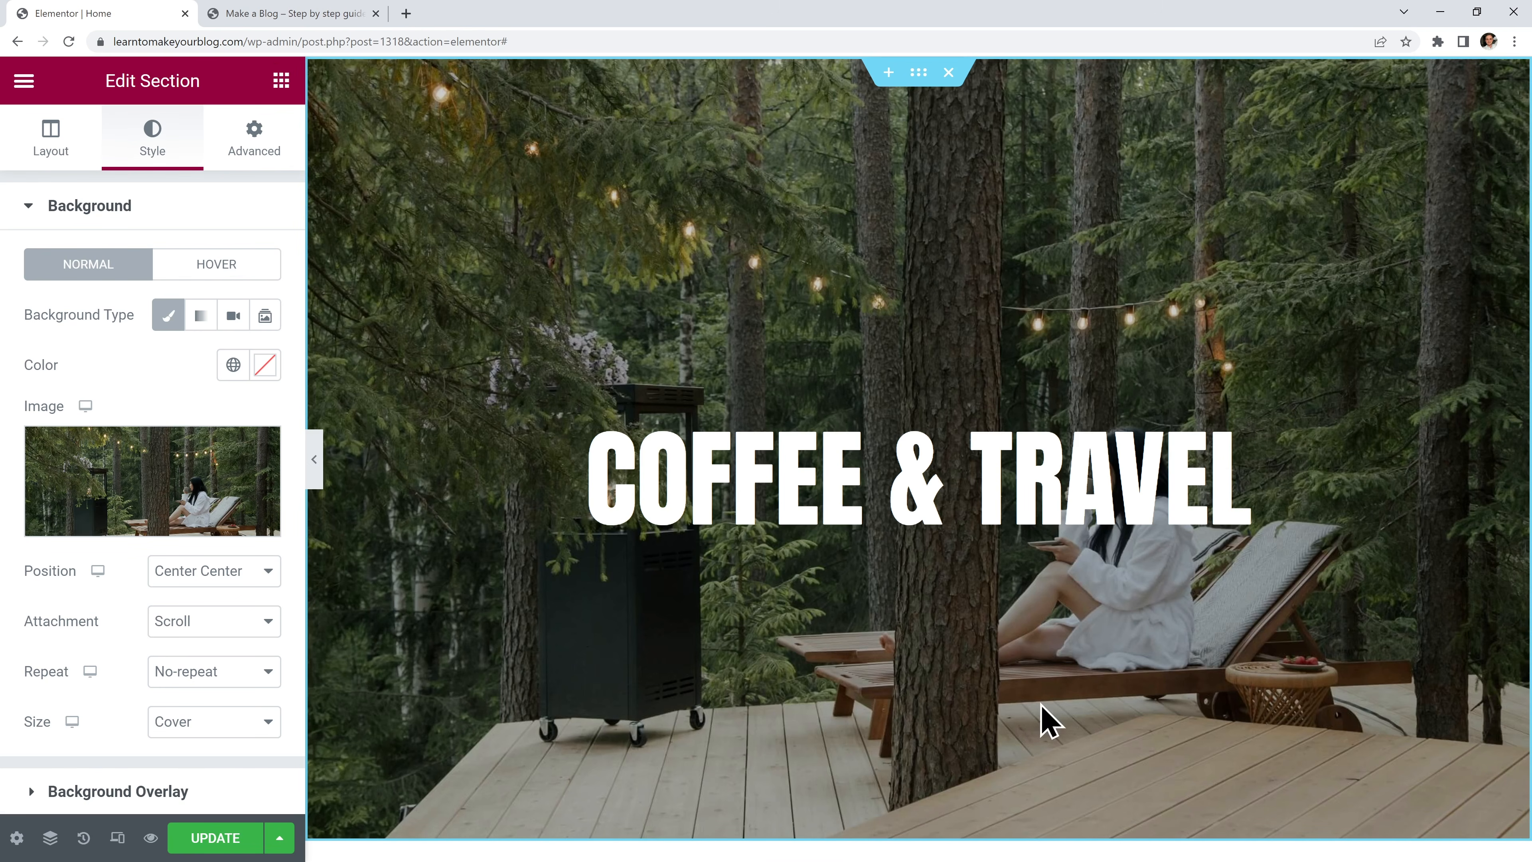
Preview the page with the forest hero background, then restore the editing panel
{"action": "left_click", "coordinate": [315, 477]}
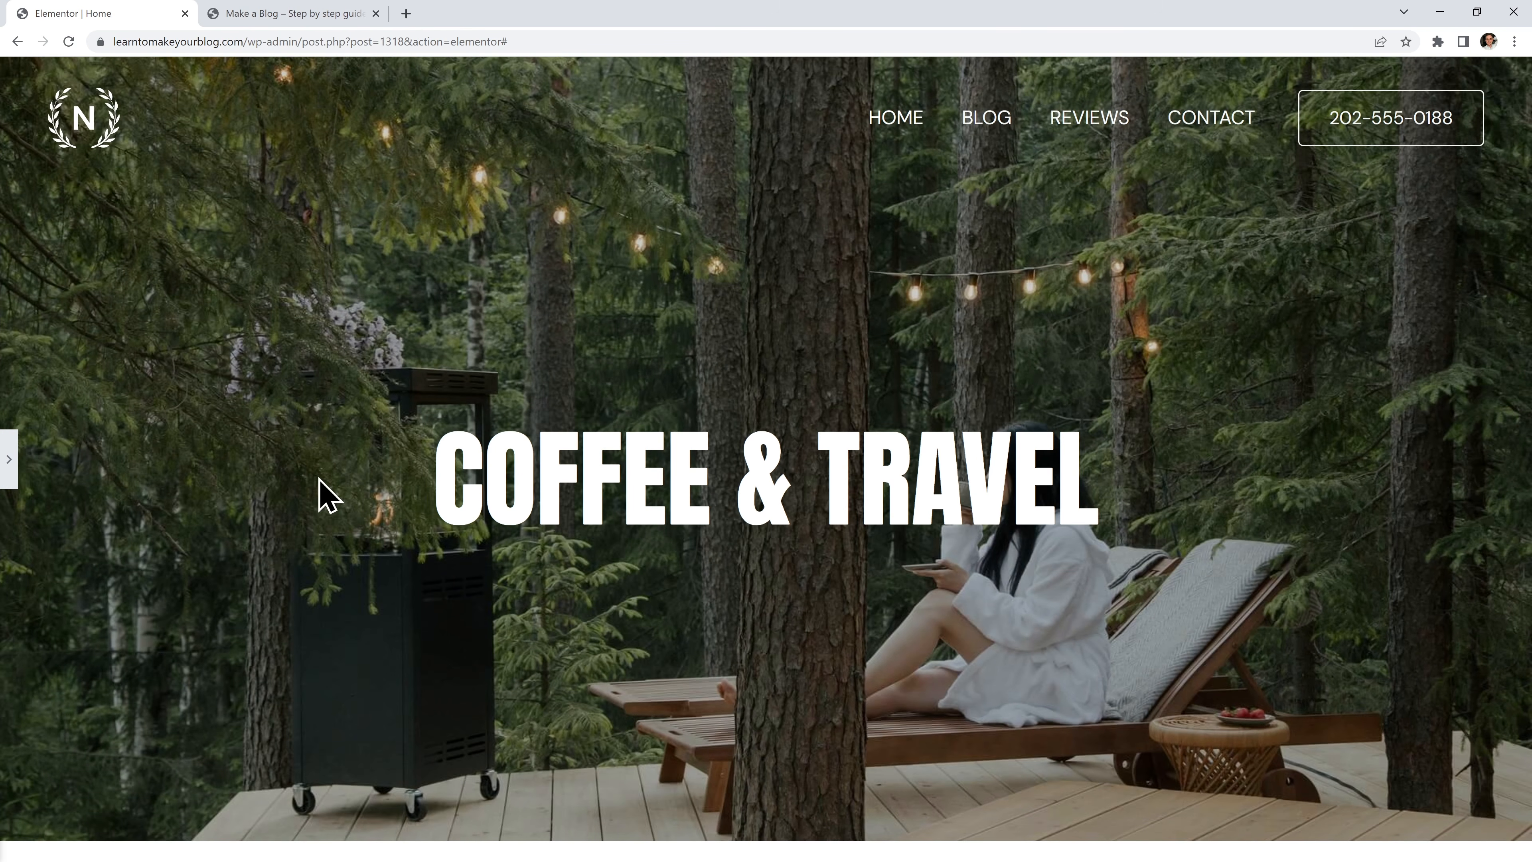
{"action": "scroll", "coordinate": [1067, 520], "scroll_direction": "down", "scroll_amount": 1}
{"action": "scroll", "coordinate": [1210, 438], "scroll_direction": "up", "scroll_amount": 1}
{"action": "left_click", "coordinate": [11, 465]}
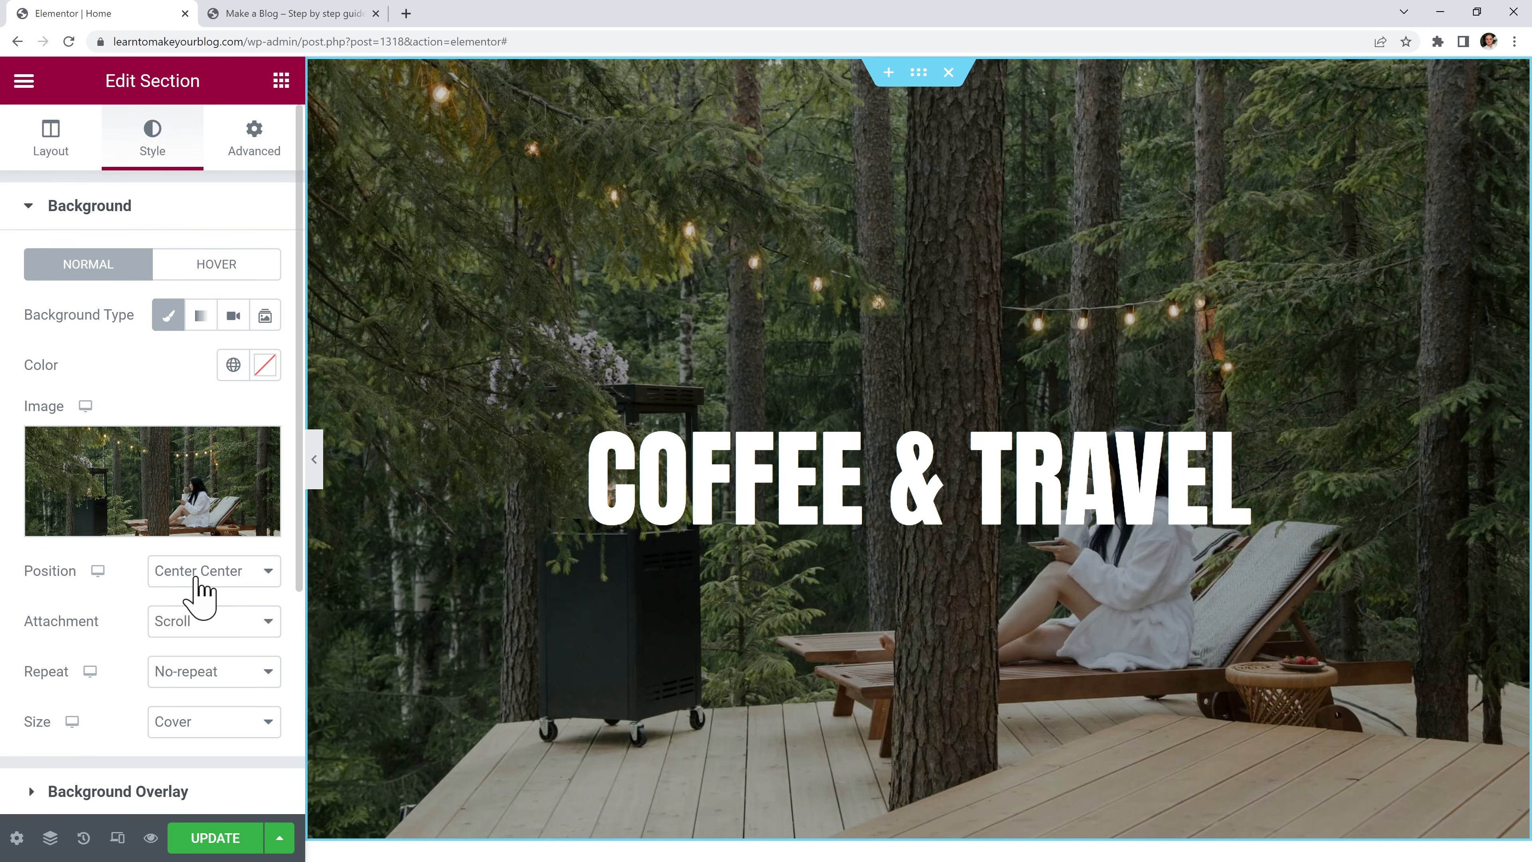
Set the background position to Bottom Center, preview it, and show the section's Advanced spacing settings
{"action": "left_click", "coordinate": [199, 580]}
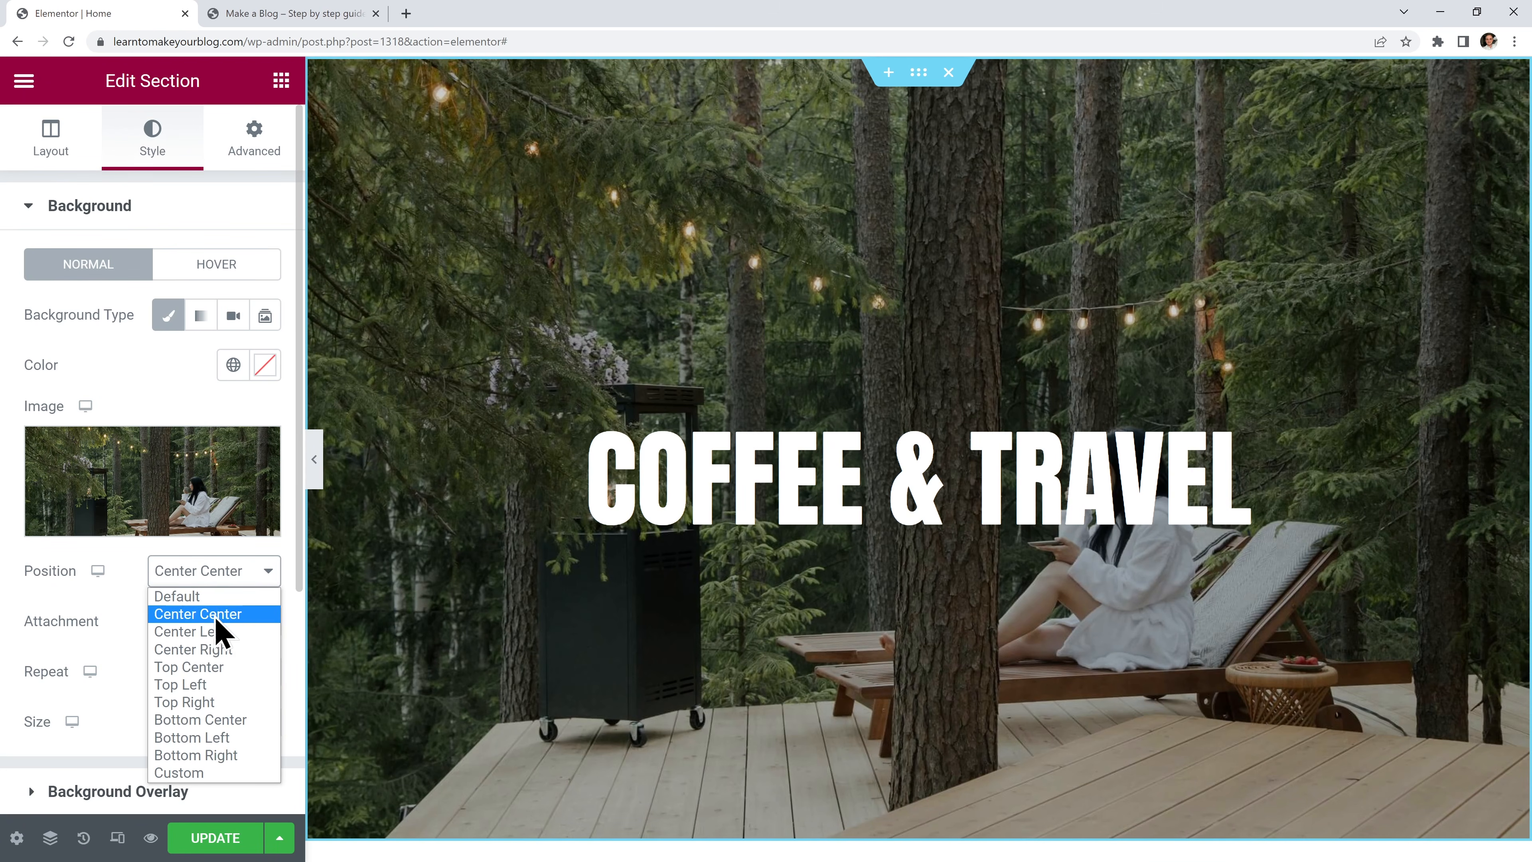
{"action": "left_click", "coordinate": [208, 719]}
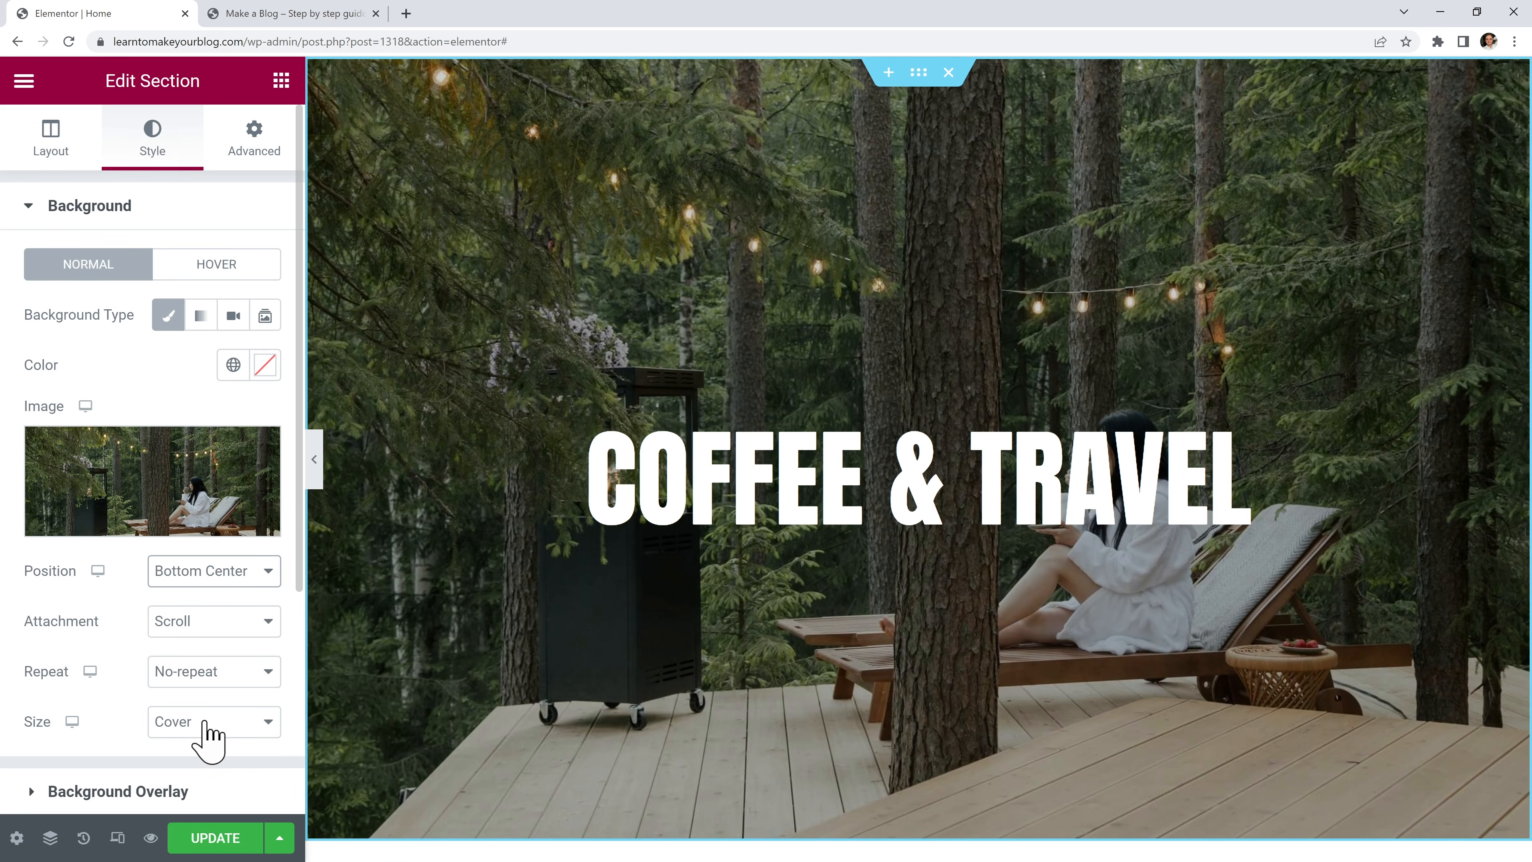
{"action": "left_click", "coordinate": [314, 459]}
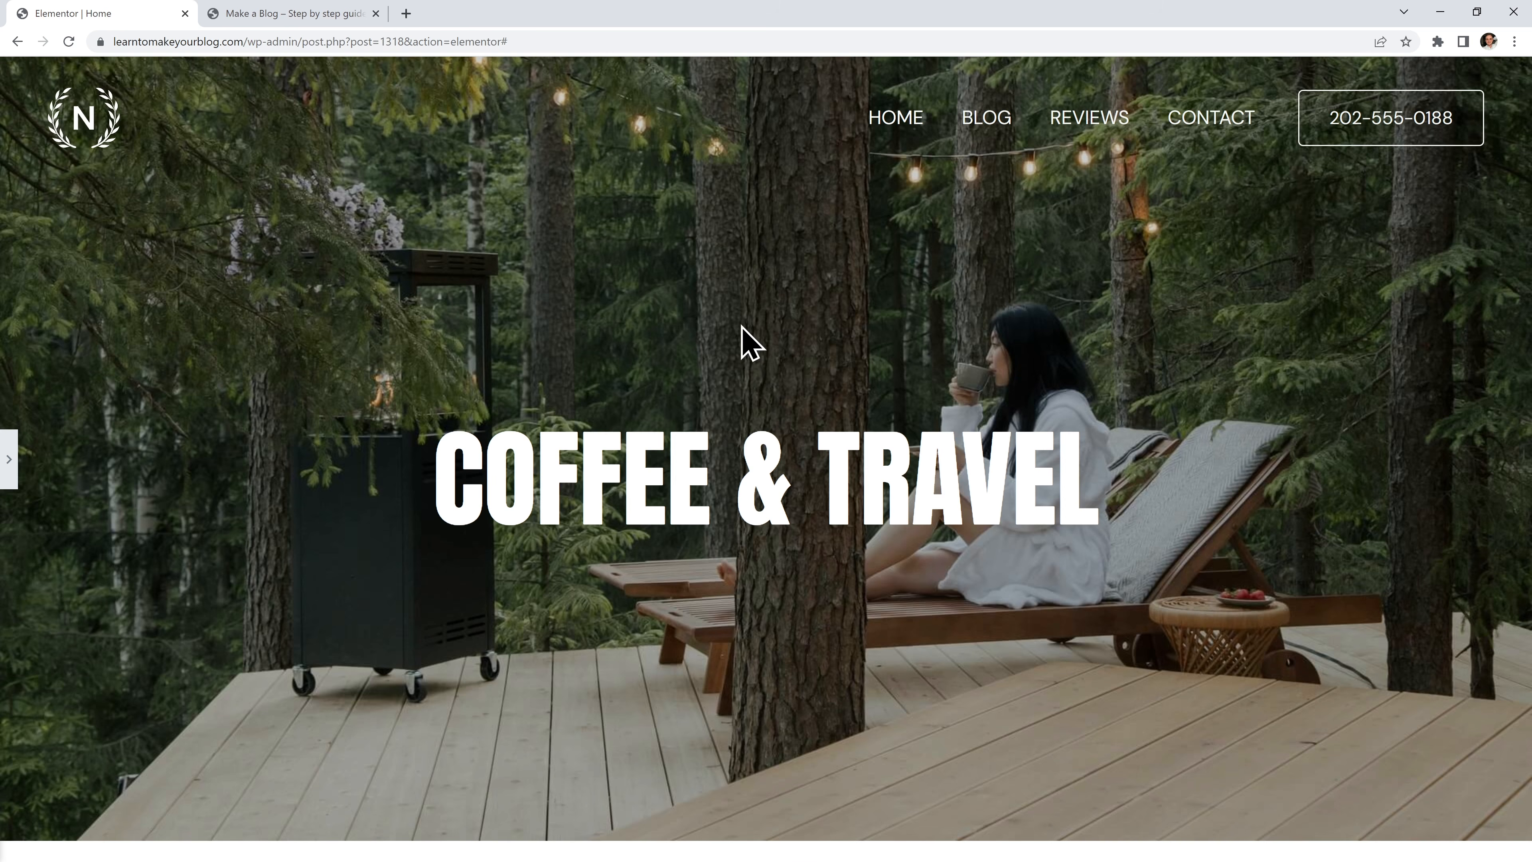
{"action": "left_click", "coordinate": [9, 460]}
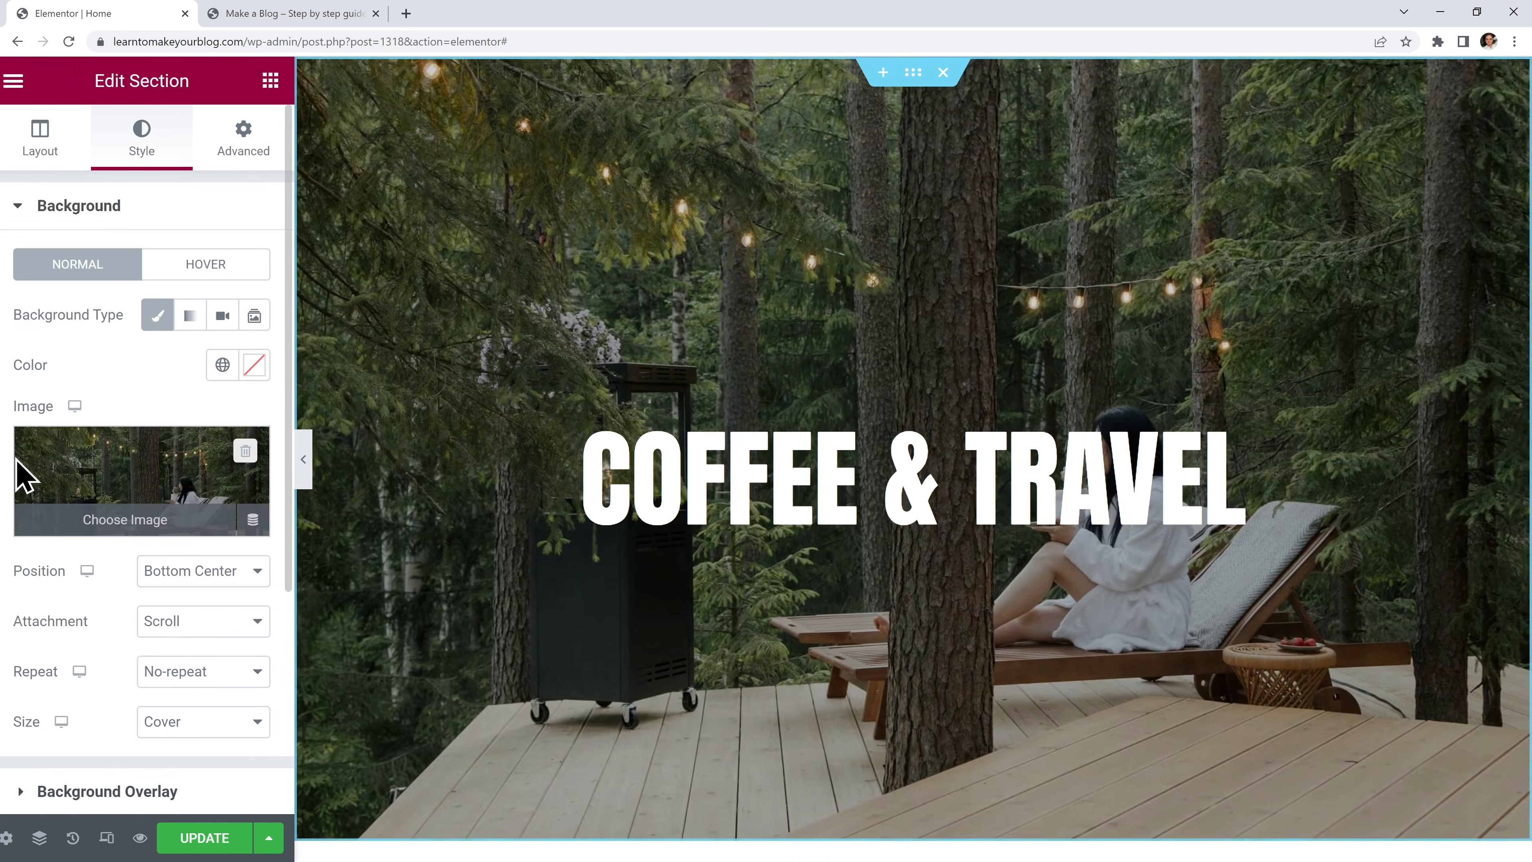
{"action": "left_click", "coordinate": [273, 160]}
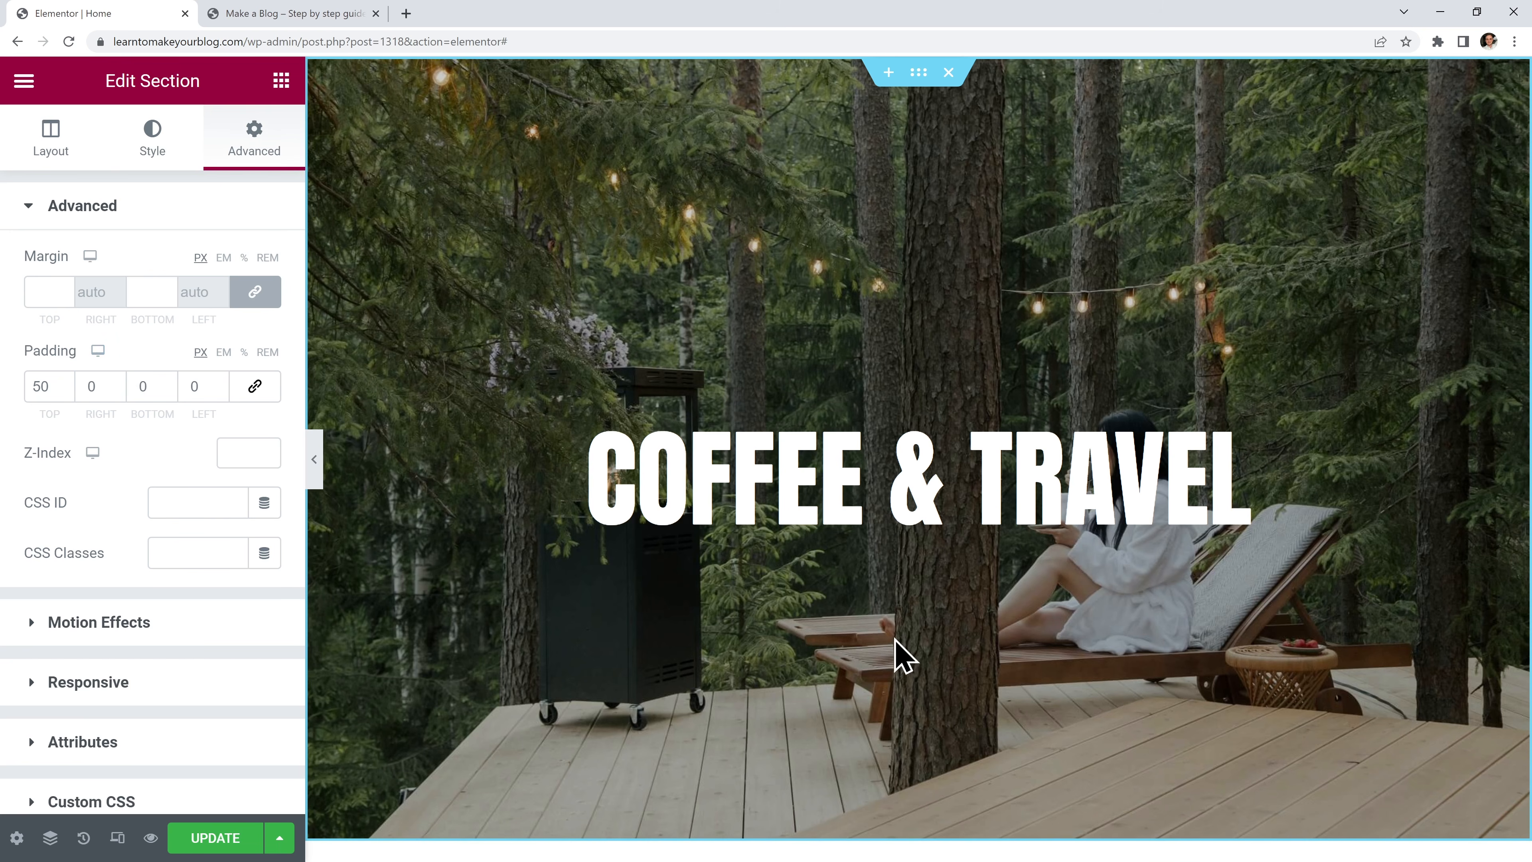
Set the hero section's padding to 20 px top and 50 px bottom
{"action": "double_click", "coordinate": [48, 387]}
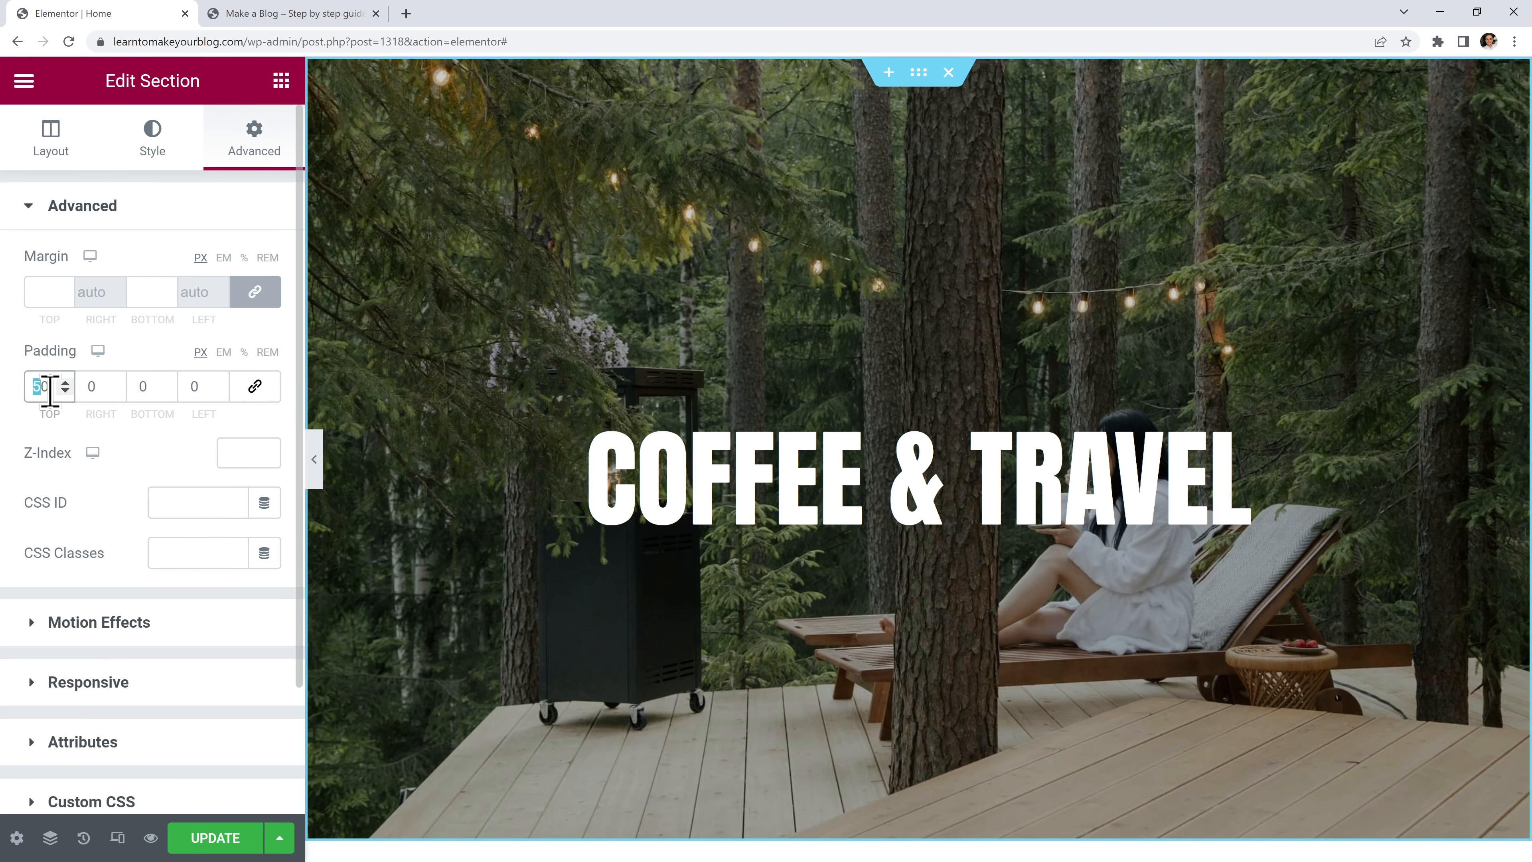
{"action": "type", "text": "20"}
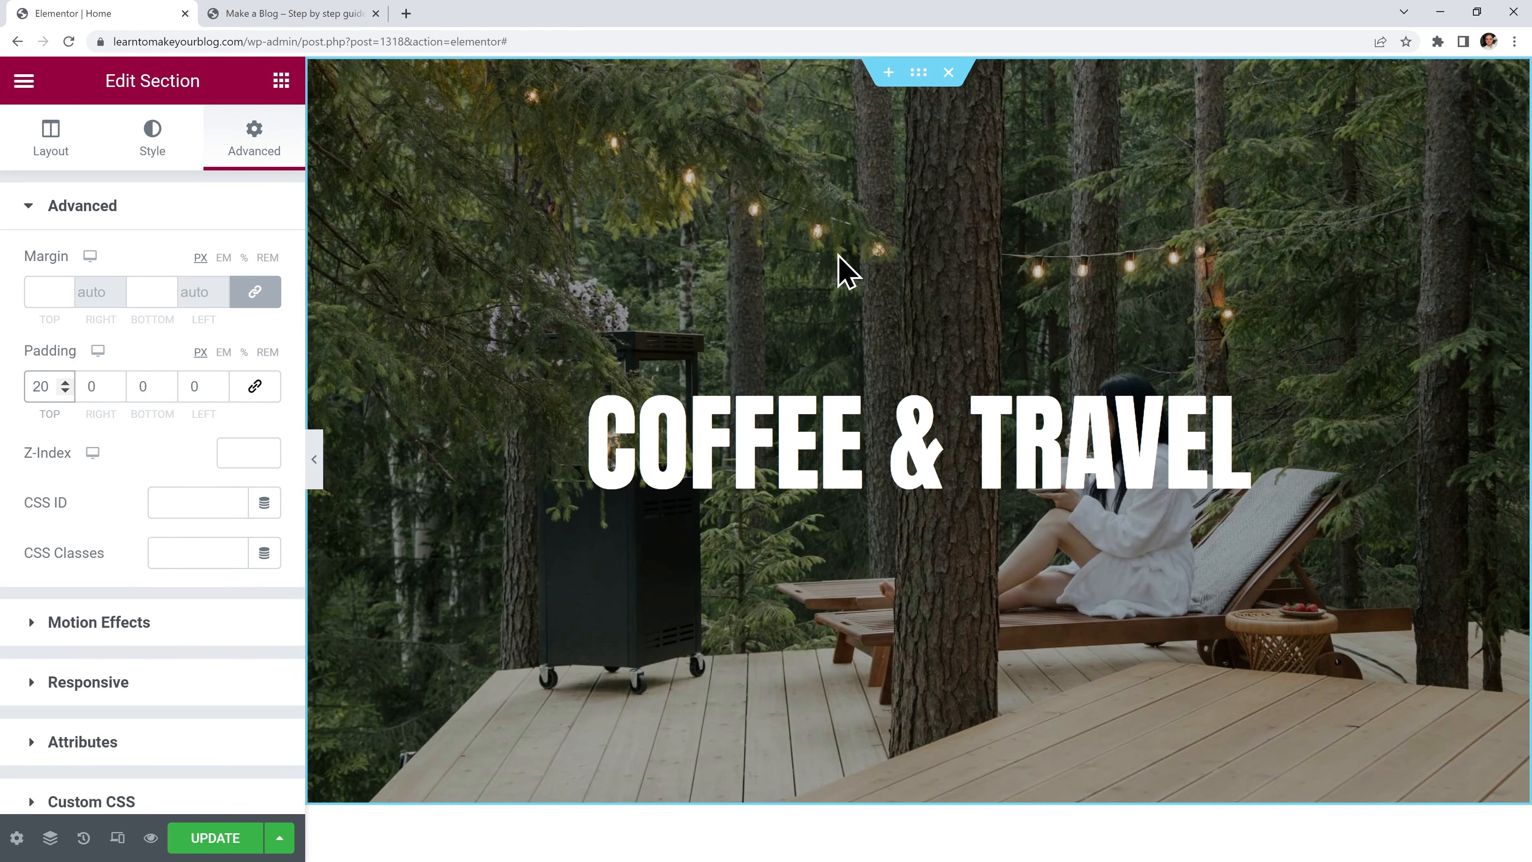
{"action": "left_click", "coordinate": [140, 385]}
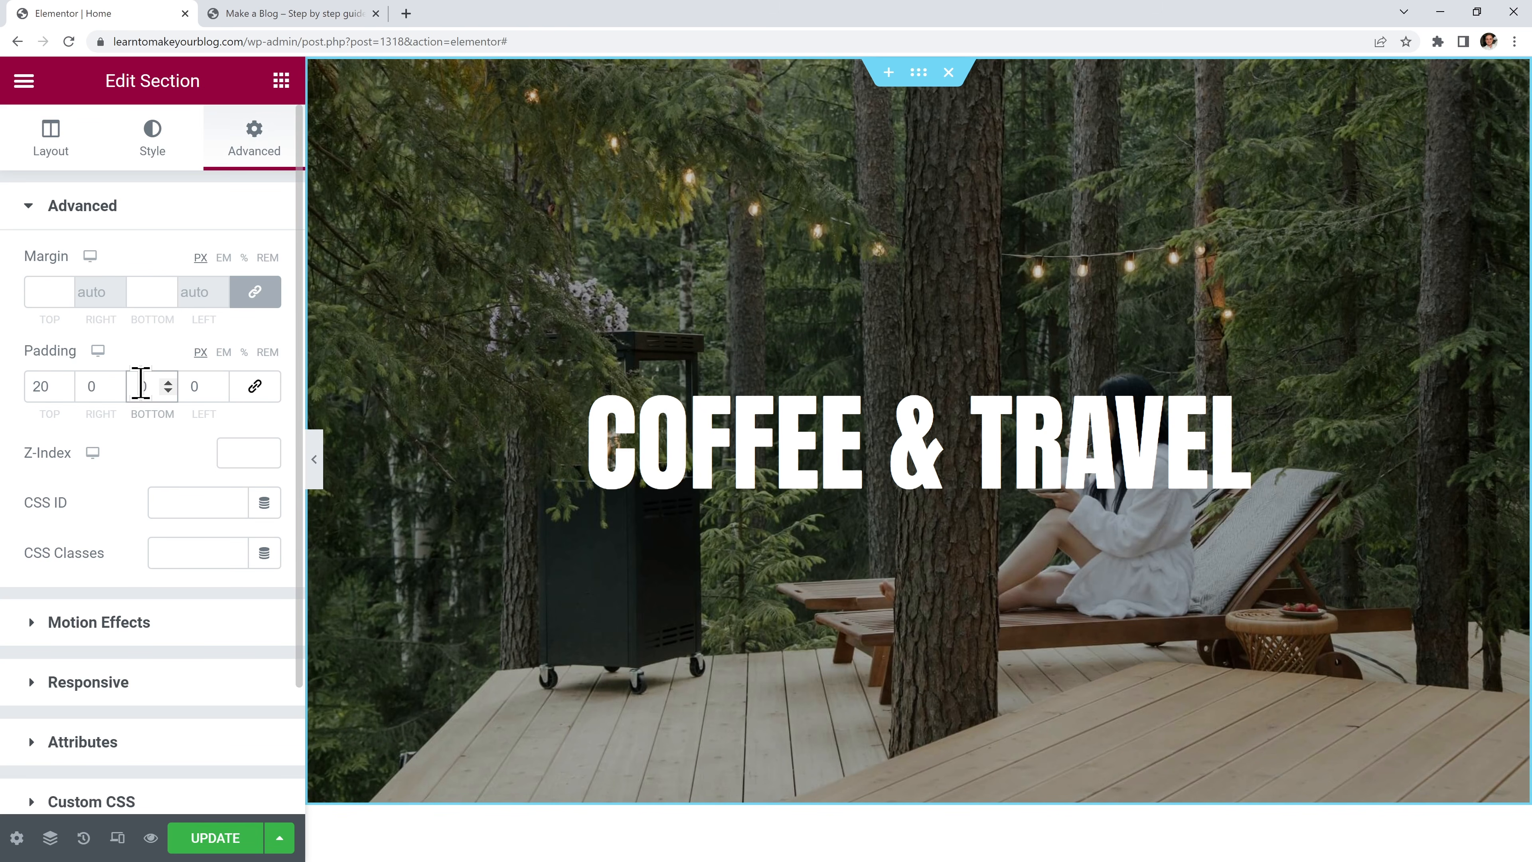
{"action": "type", "text": "5"}
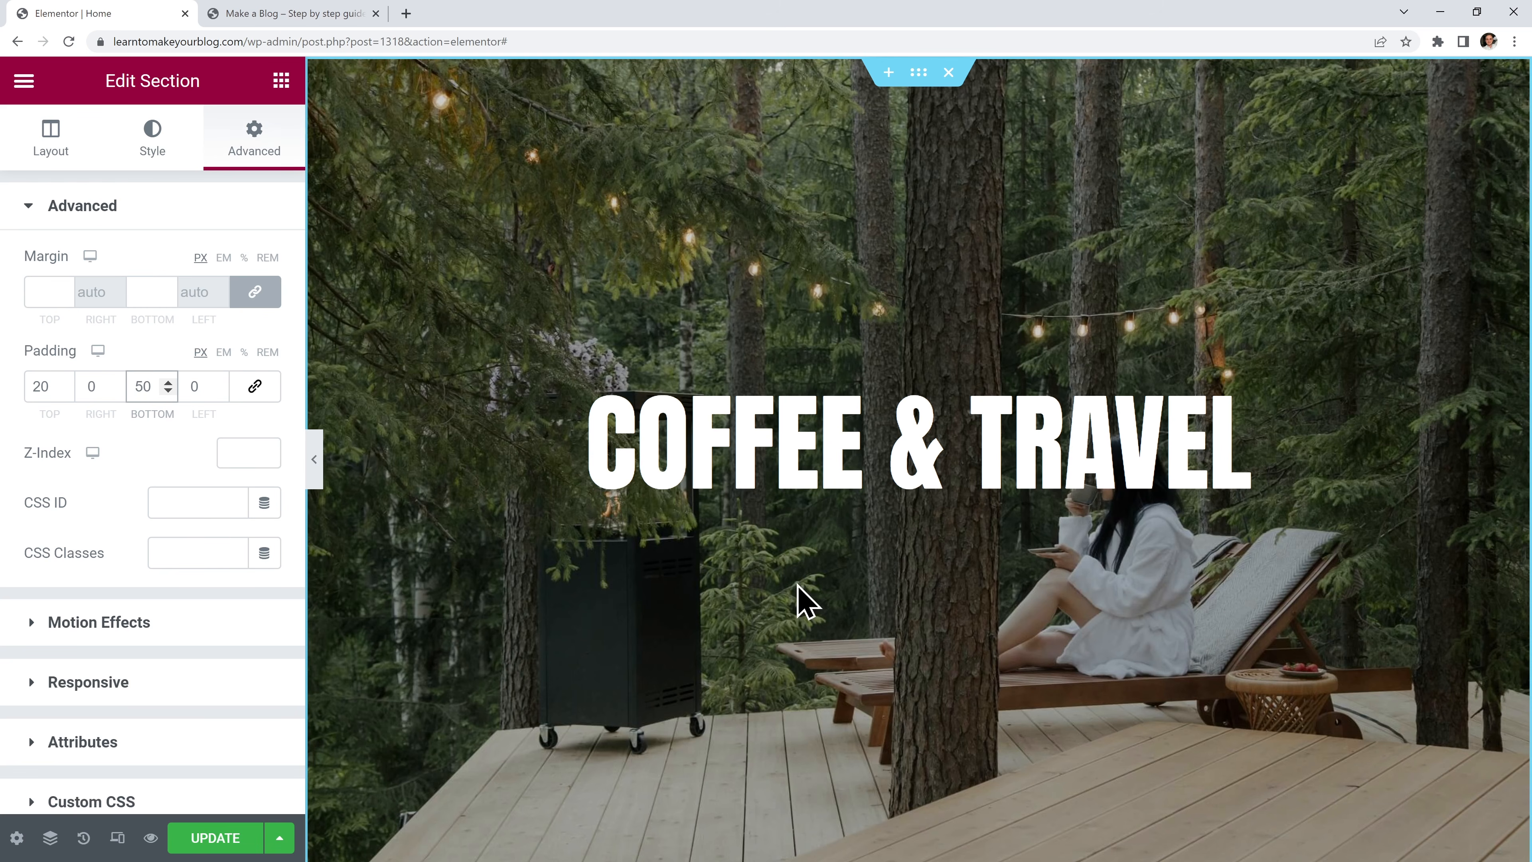
Preview the full-screen hero, compare it with the live site, and restore the editing panel
{"action": "left_click", "coordinate": [315, 477]}
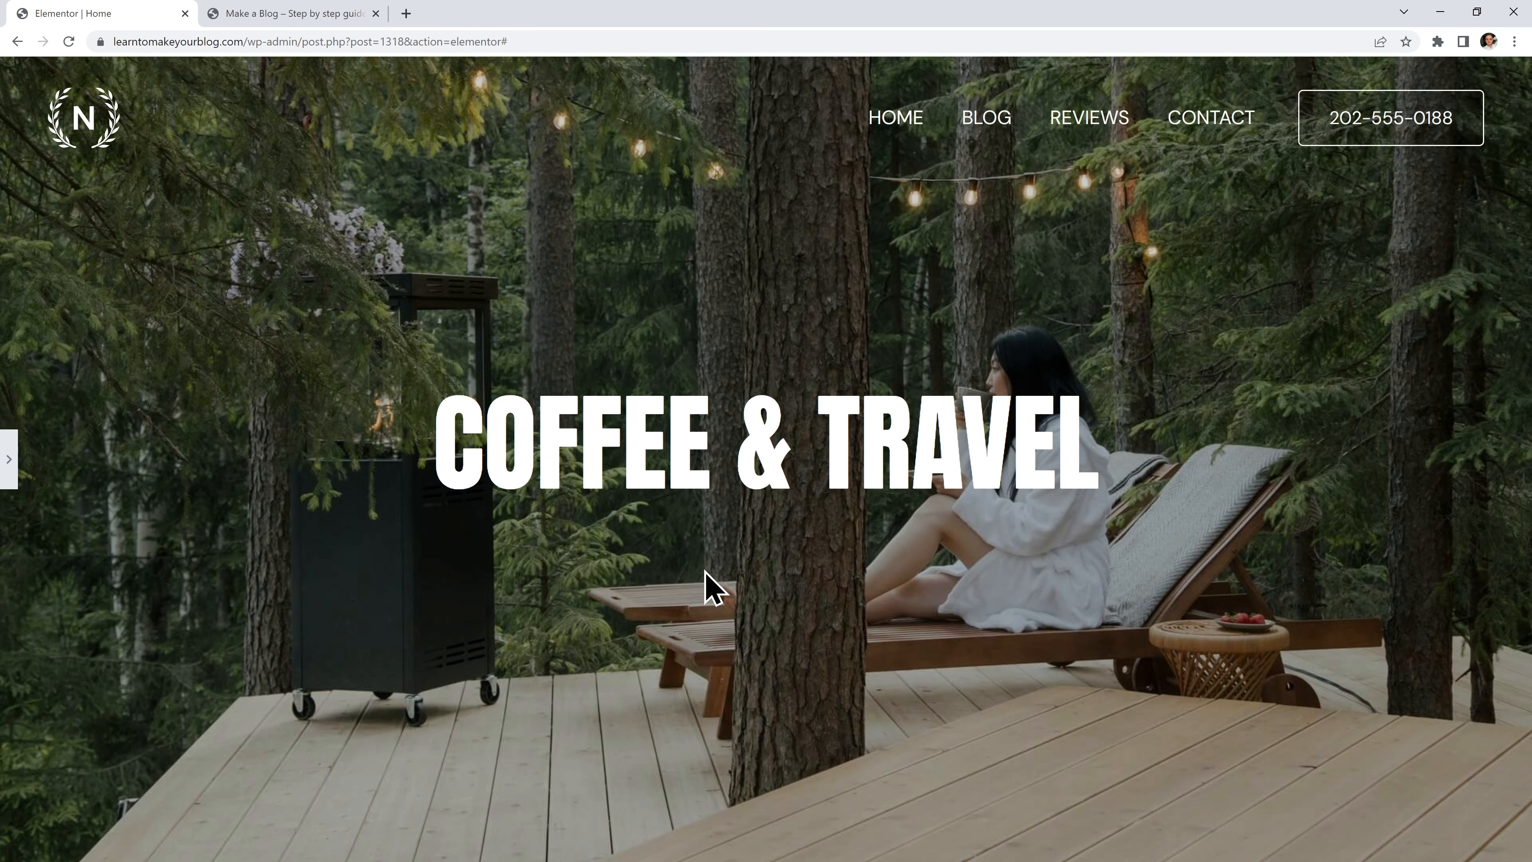
{"action": "left_click", "coordinate": [292, 22]}
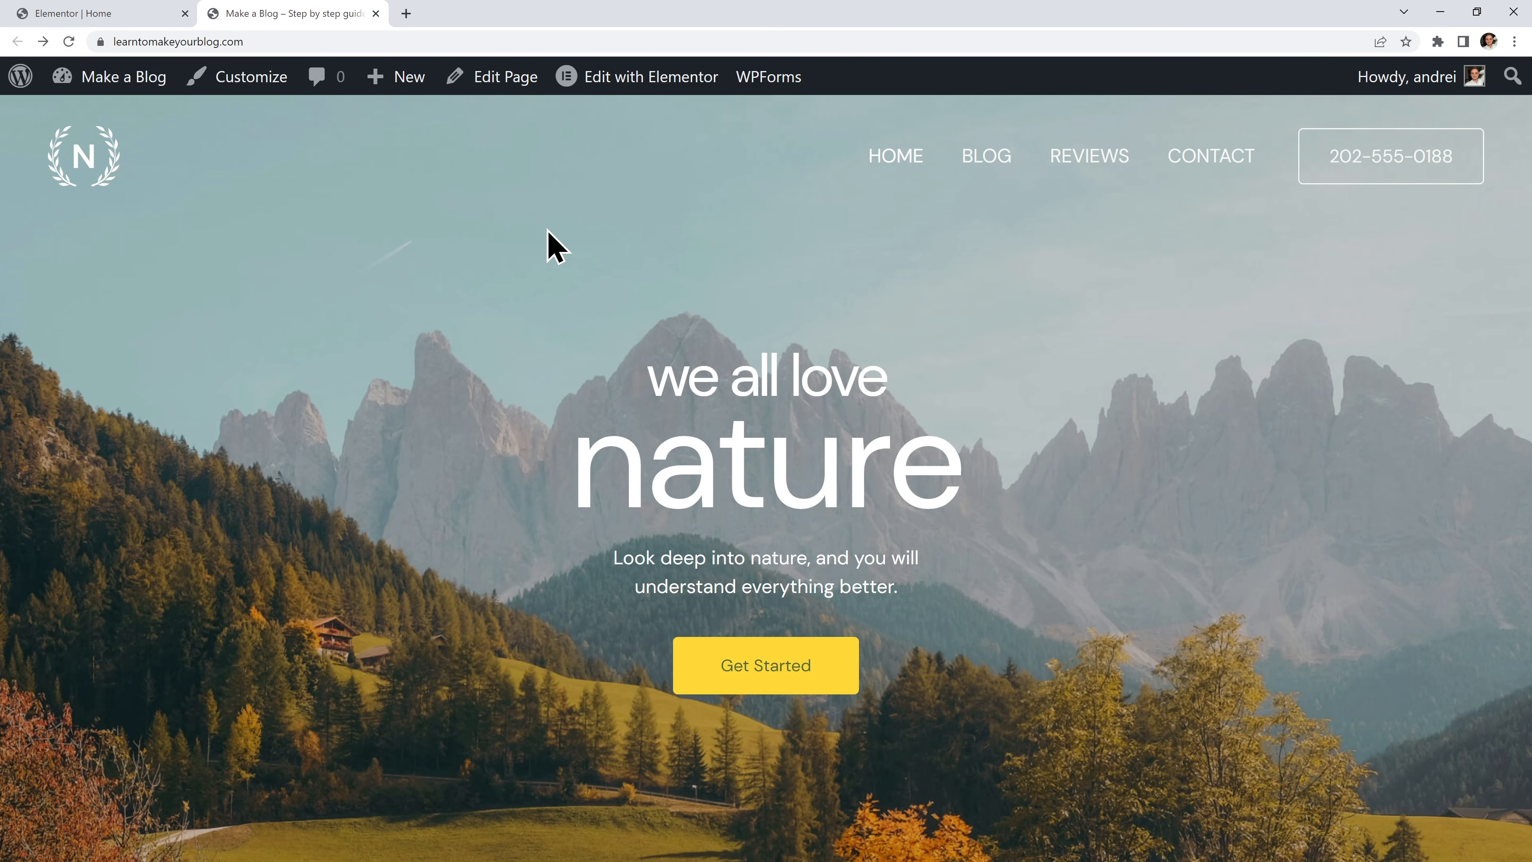
{"action": "left_click", "coordinate": [121, 13]}
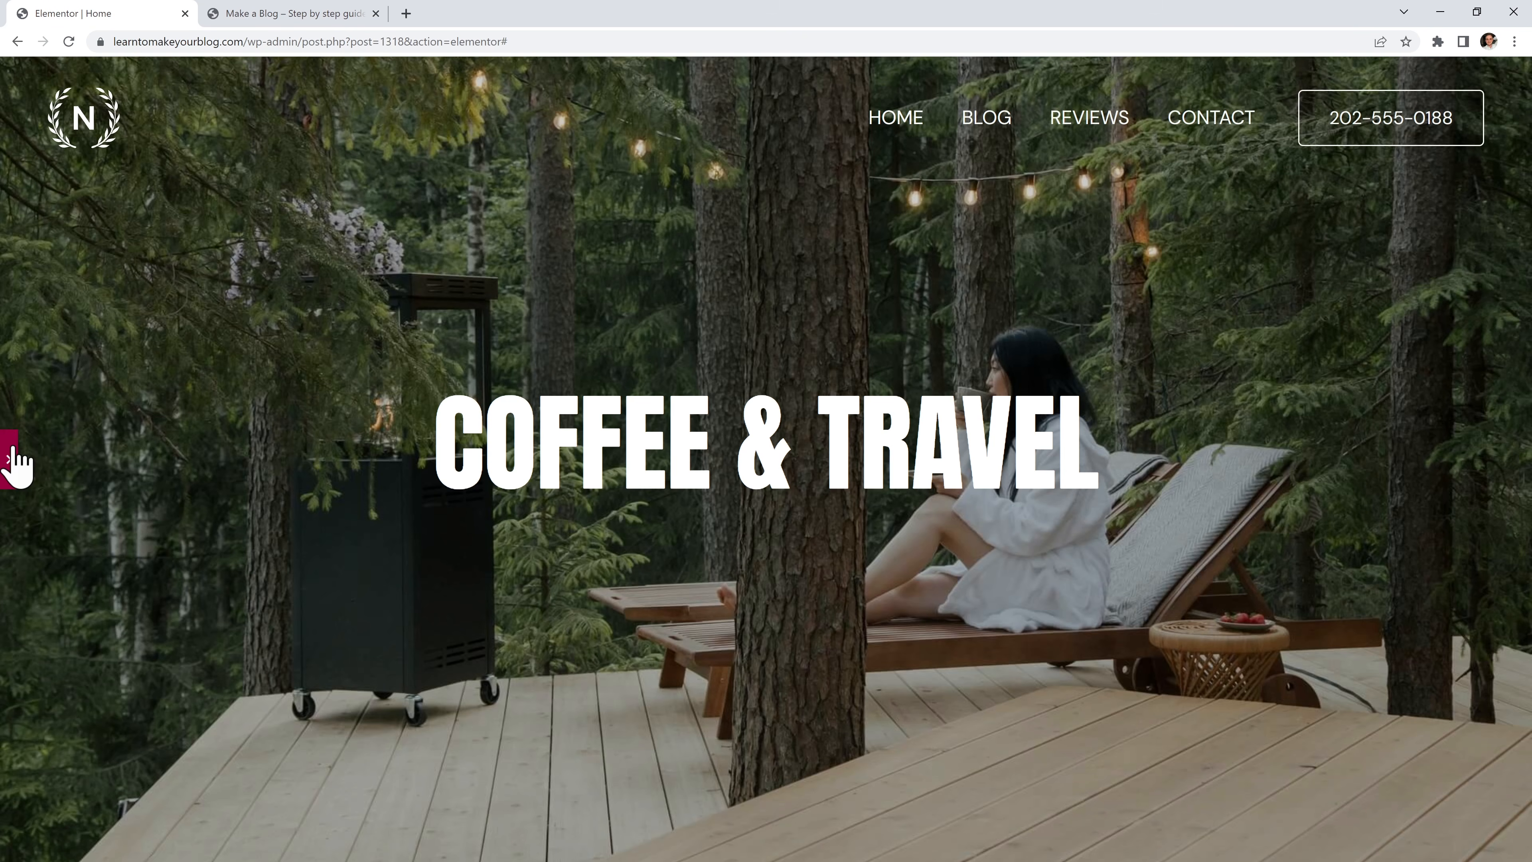
{"action": "left_click", "coordinate": [11, 460]}
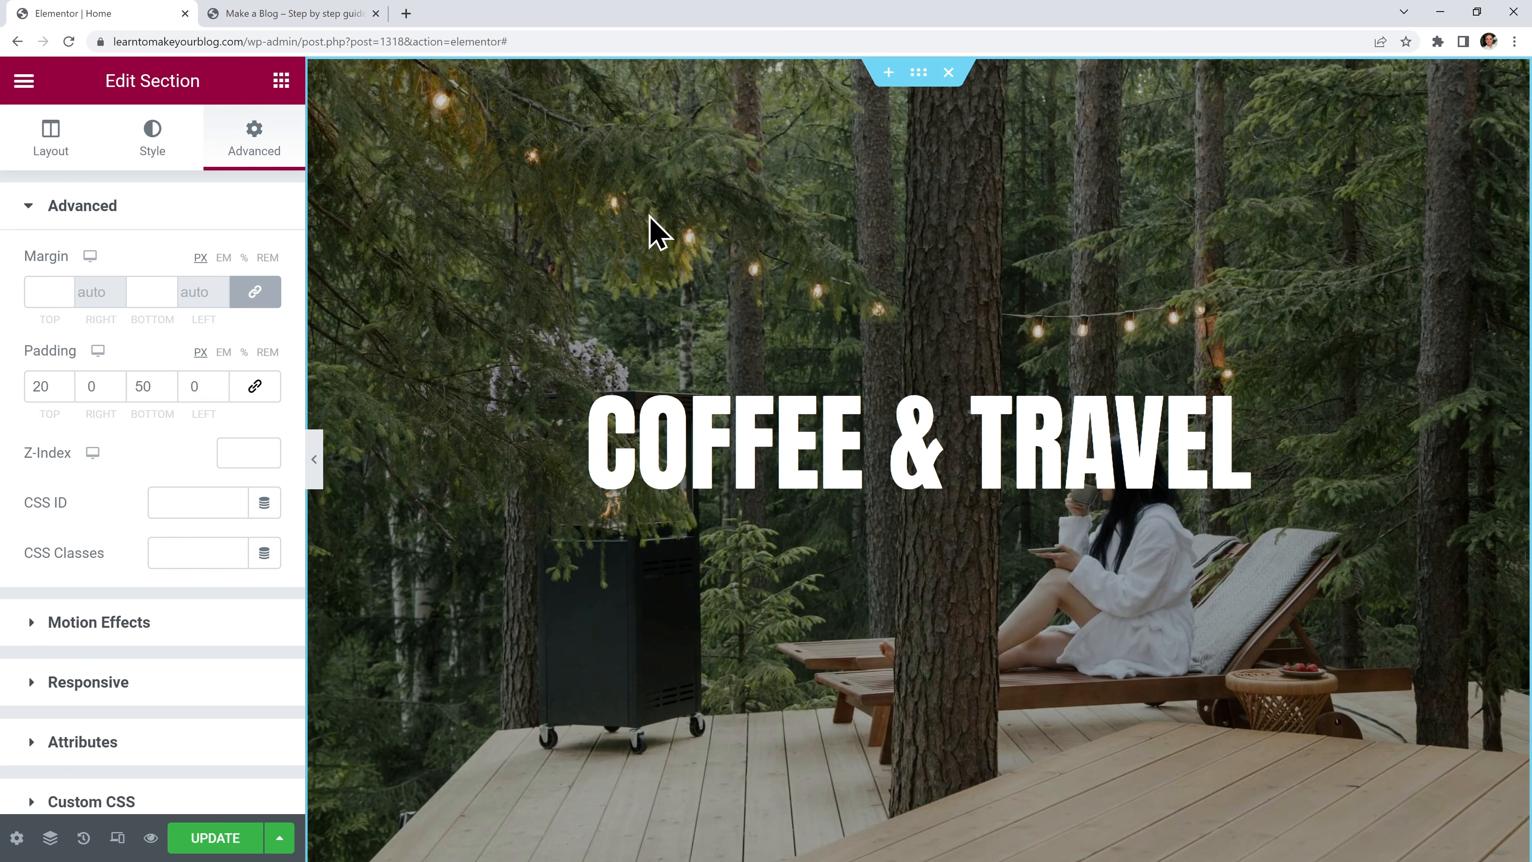
Save the page with UPDATE and check the live home page shows the forest hero
{"action": "left_click", "coordinate": [216, 838]}
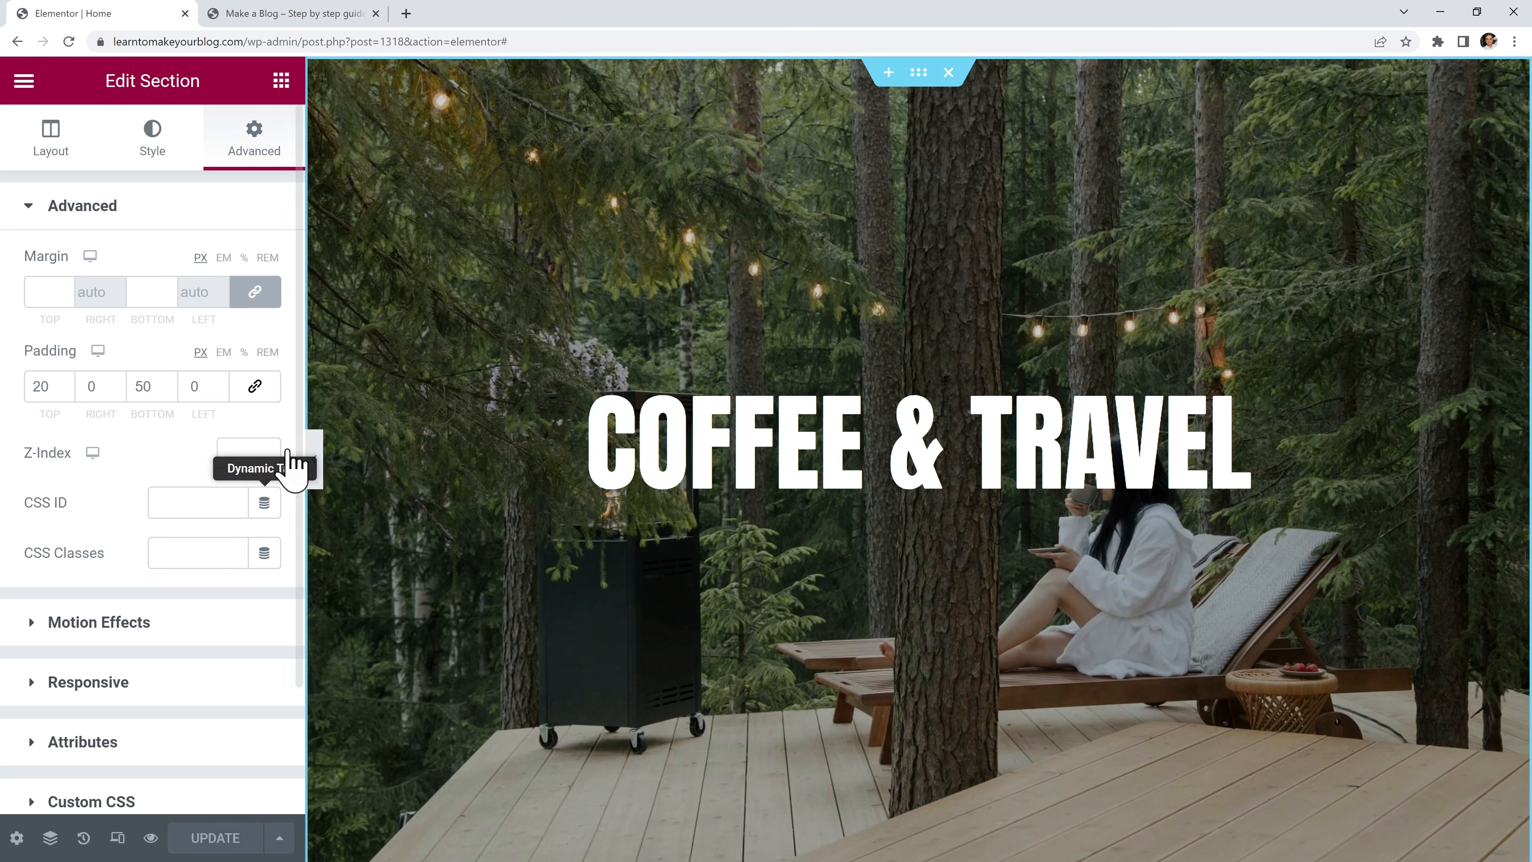
{"action": "left_click", "coordinate": [282, 21]}
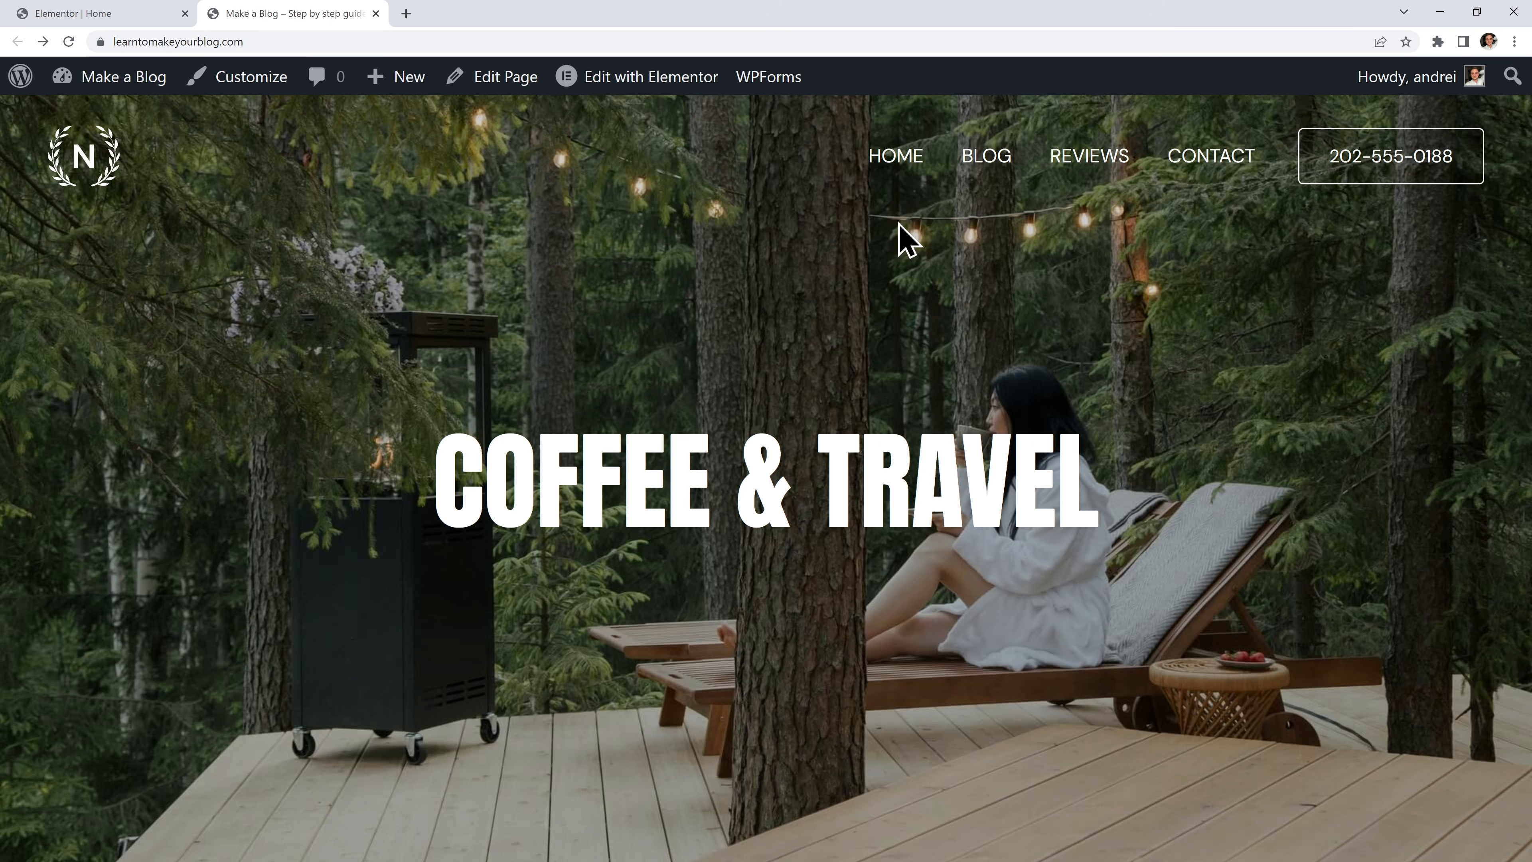
{"action": "left_click", "coordinate": [115, 18]}
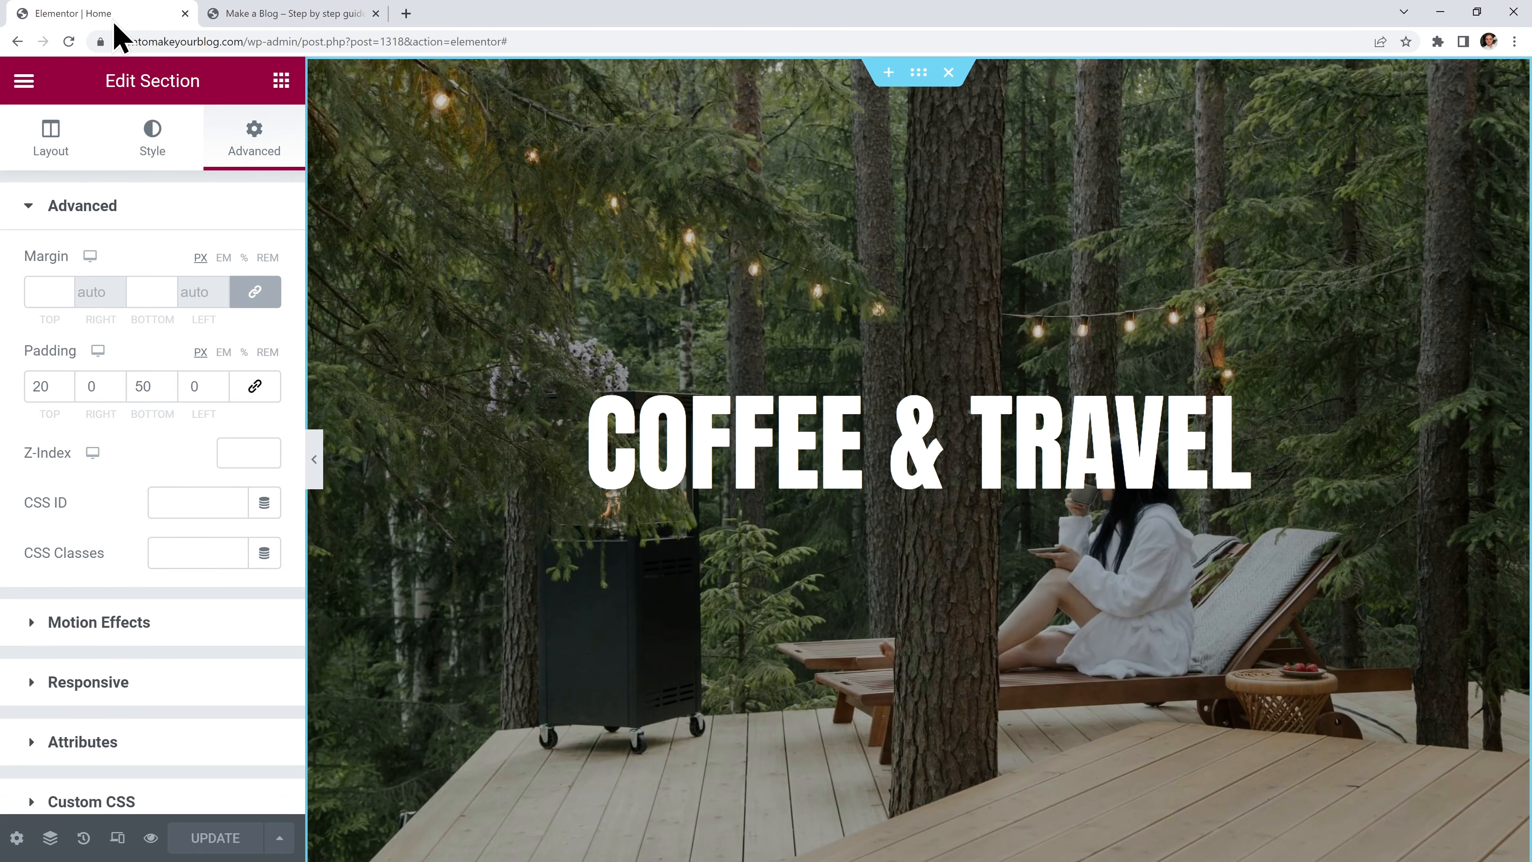
Set the hero's black background overlay to about 0.59 opacity and switch its type to Gradient
{"action": "left_click", "coordinate": [154, 145]}
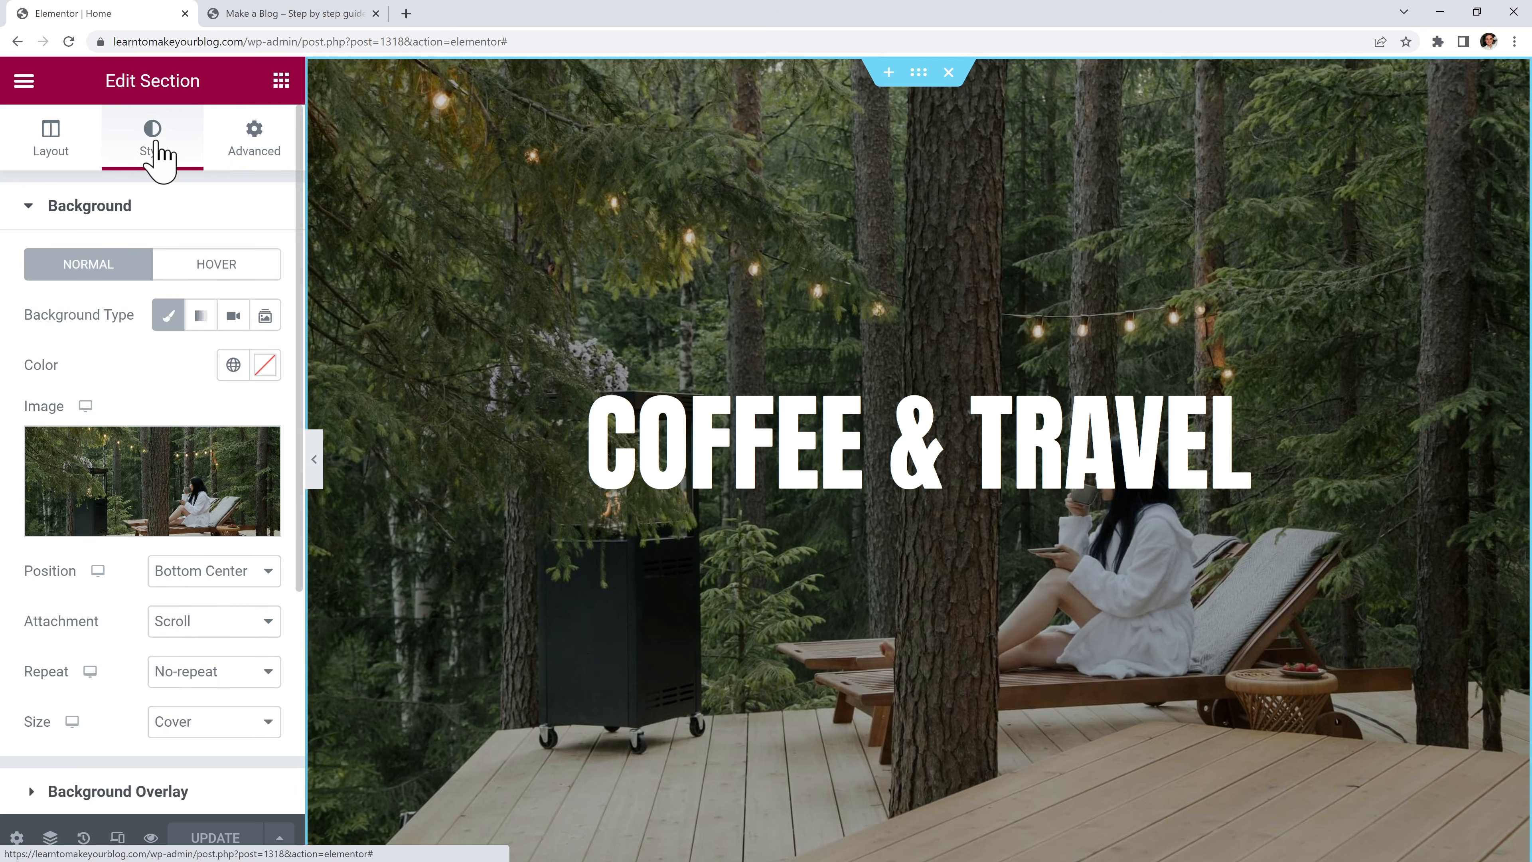
{"action": "scroll", "coordinate": [154, 411], "scroll_direction": "down", "scroll_amount": 4}
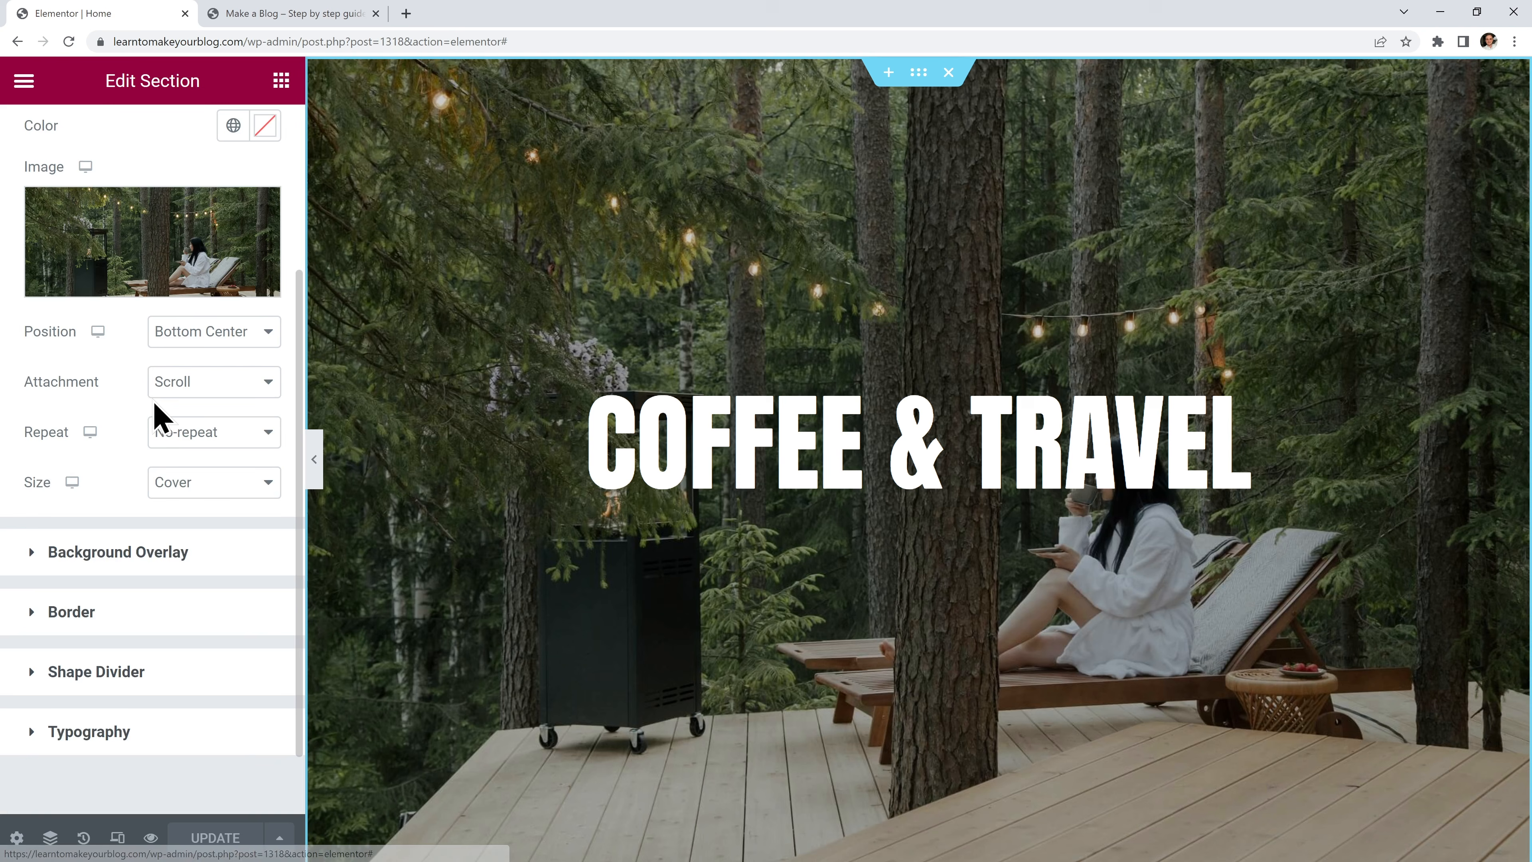
{"action": "left_click", "coordinate": [98, 552]}
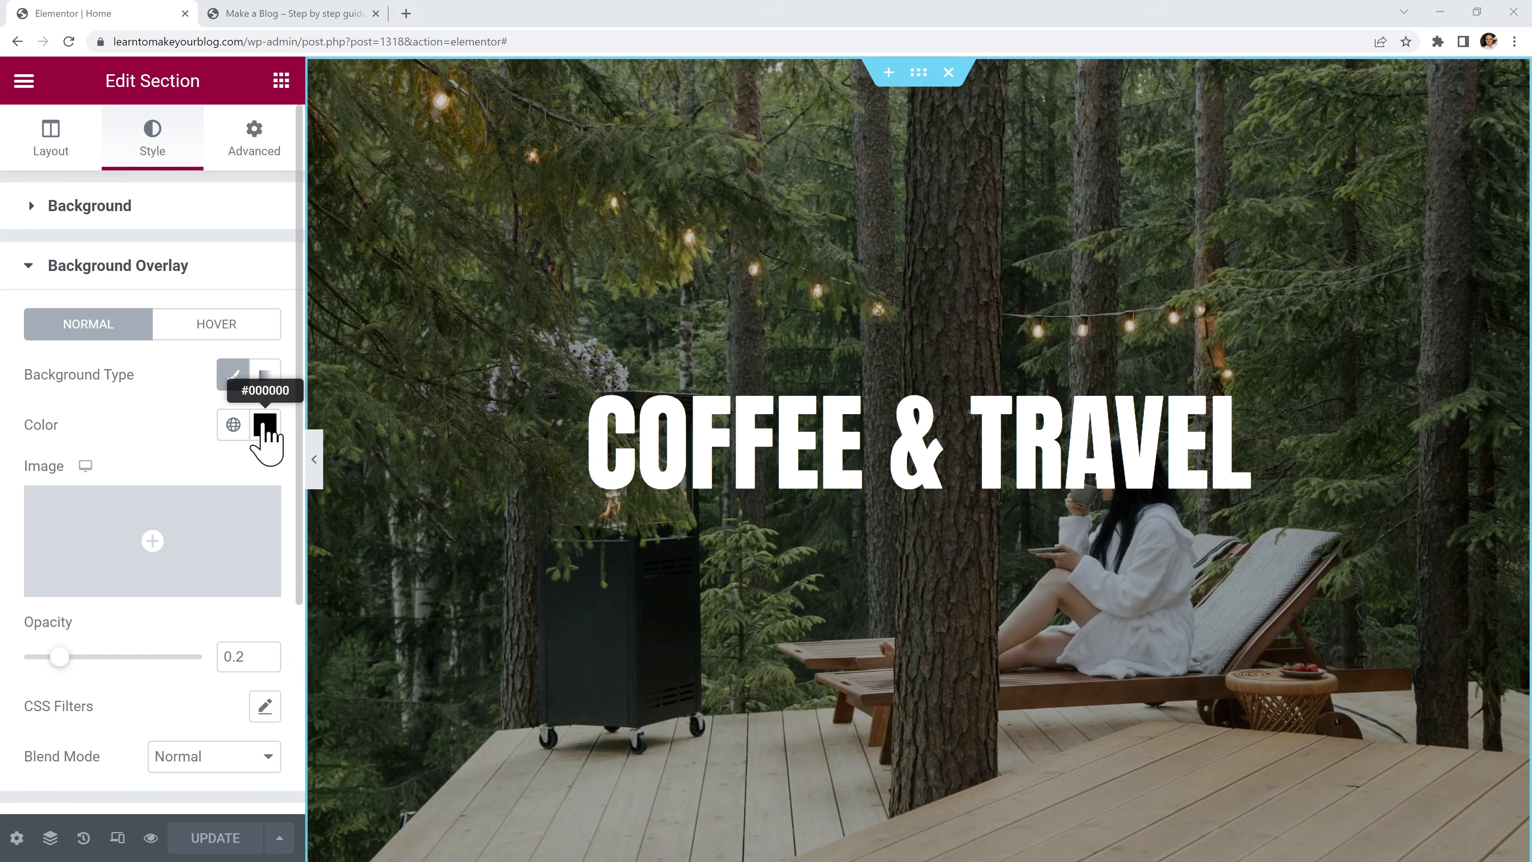
{"action": "left_click_drag", "start_coordinate": [59, 658], "coordinate": [128, 659]}
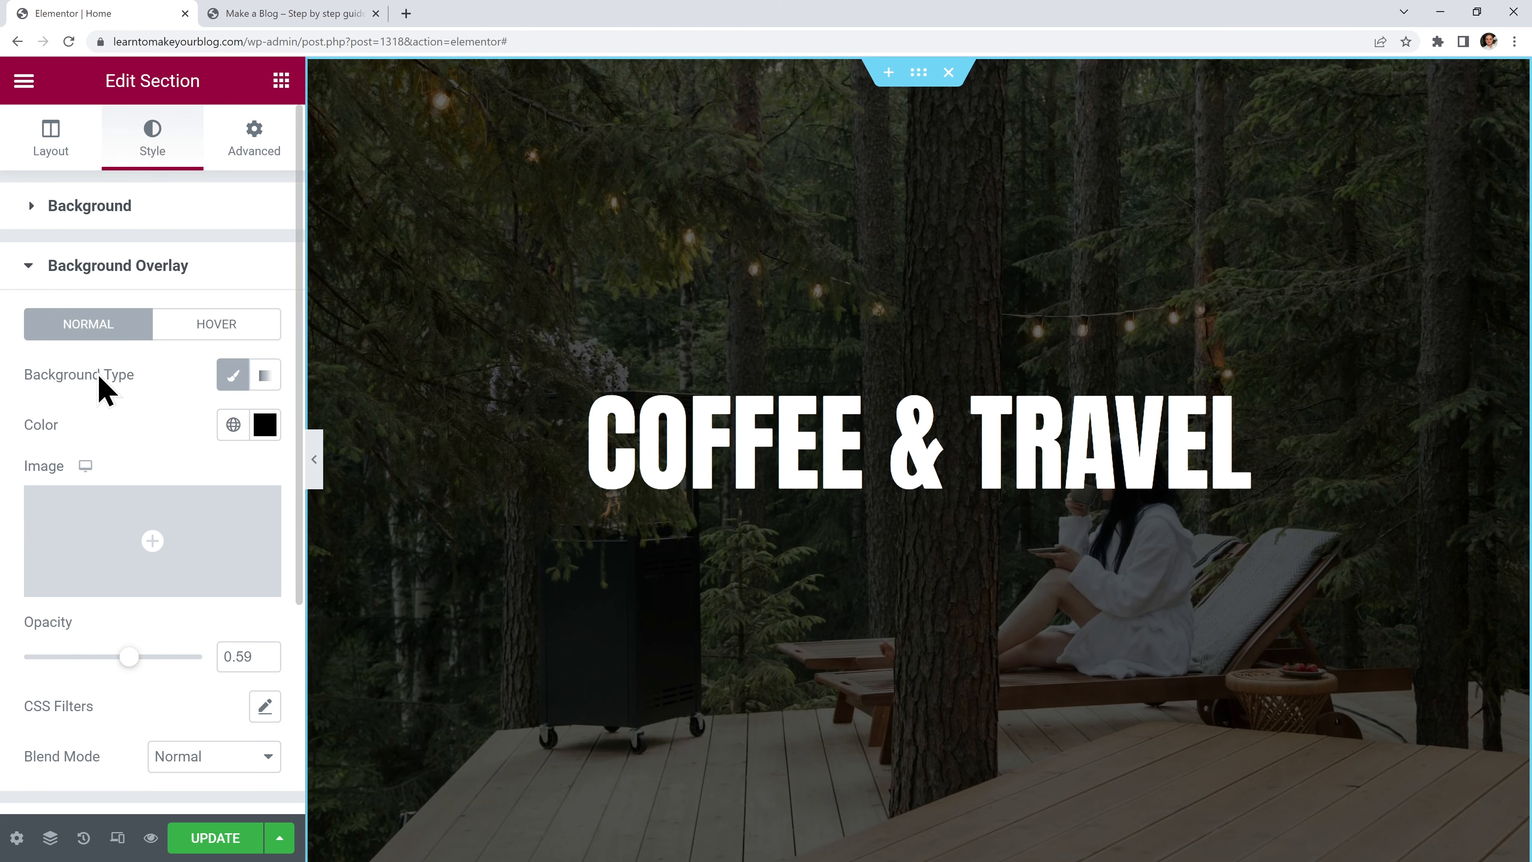
{"action": "left_click", "coordinate": [266, 379]}
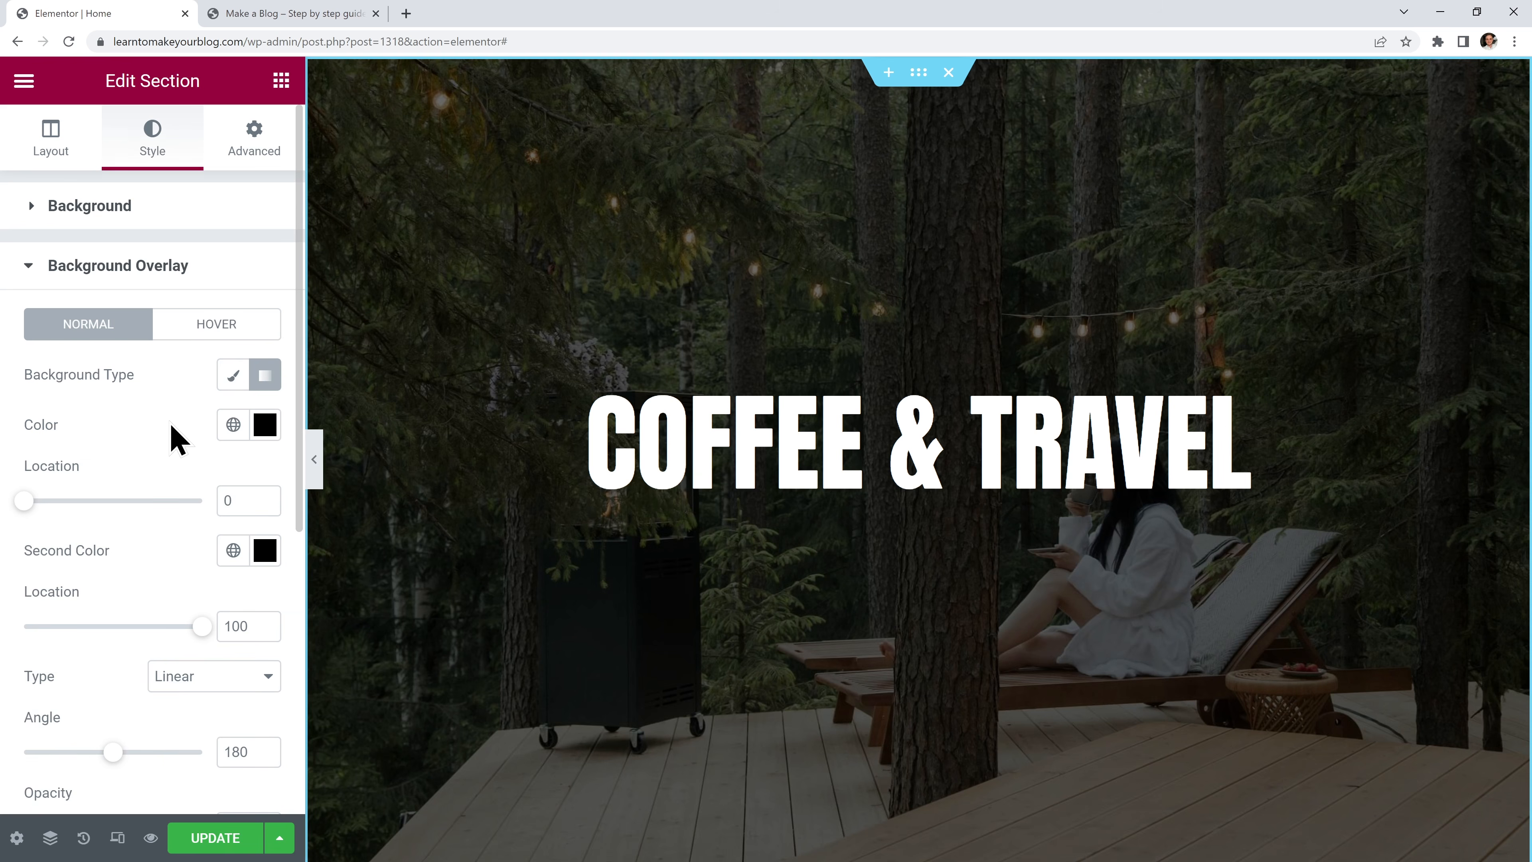
Make the gradient's second colour fully transparent and adjust the overlay sliders
{"action": "left_click", "coordinate": [265, 550]}
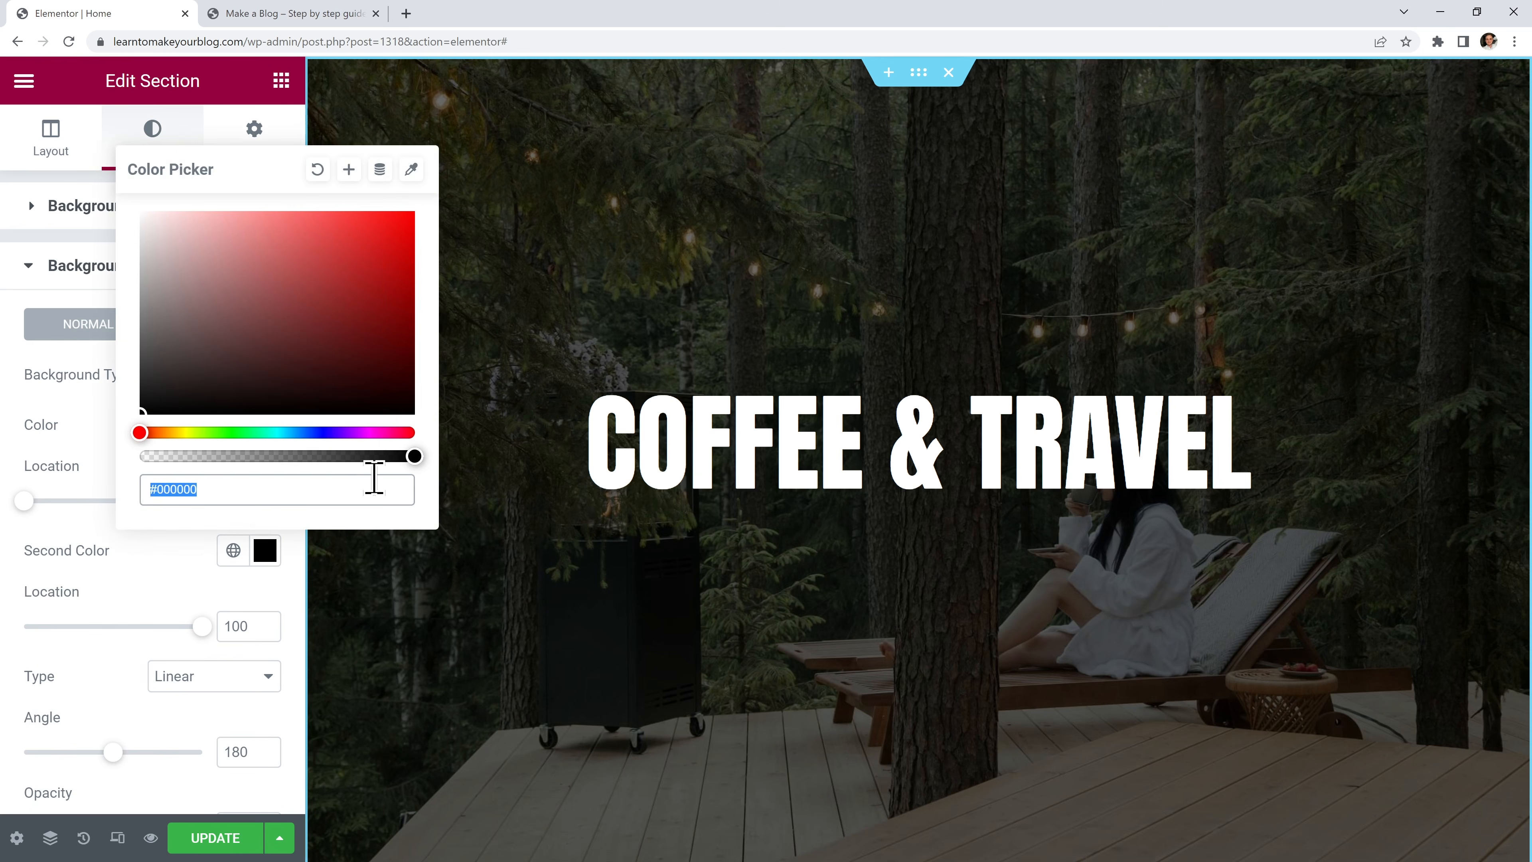
{"action": "left_click_drag", "start_coordinate": [413, 455], "coordinate": [112, 470]}
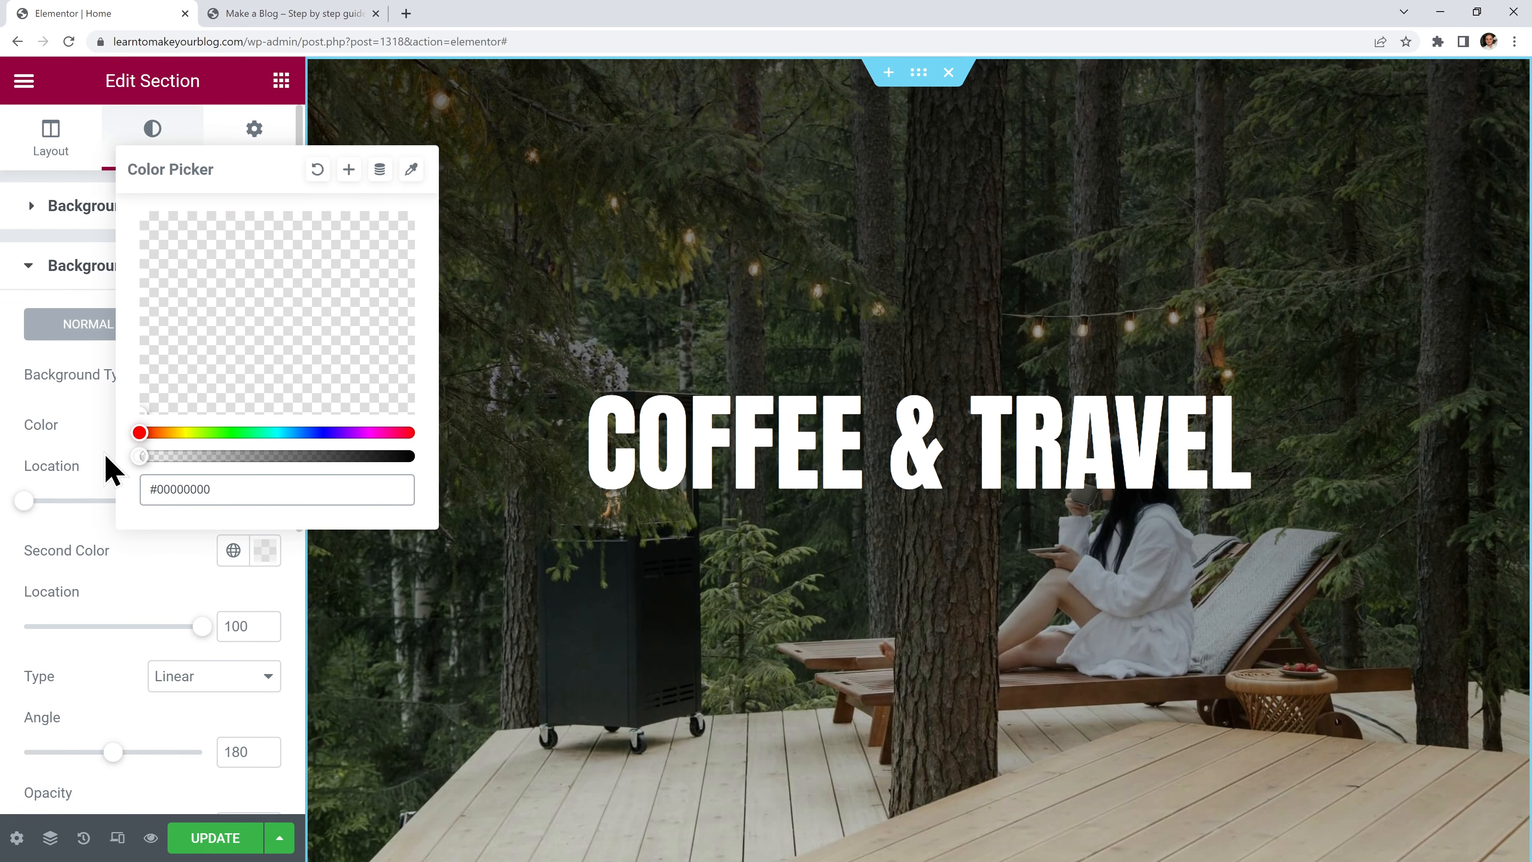
{"action": "left_click", "coordinate": [112, 471]}
{"action": "scroll", "coordinate": [211, 465], "scroll_direction": "down", "scroll_amount": 3}
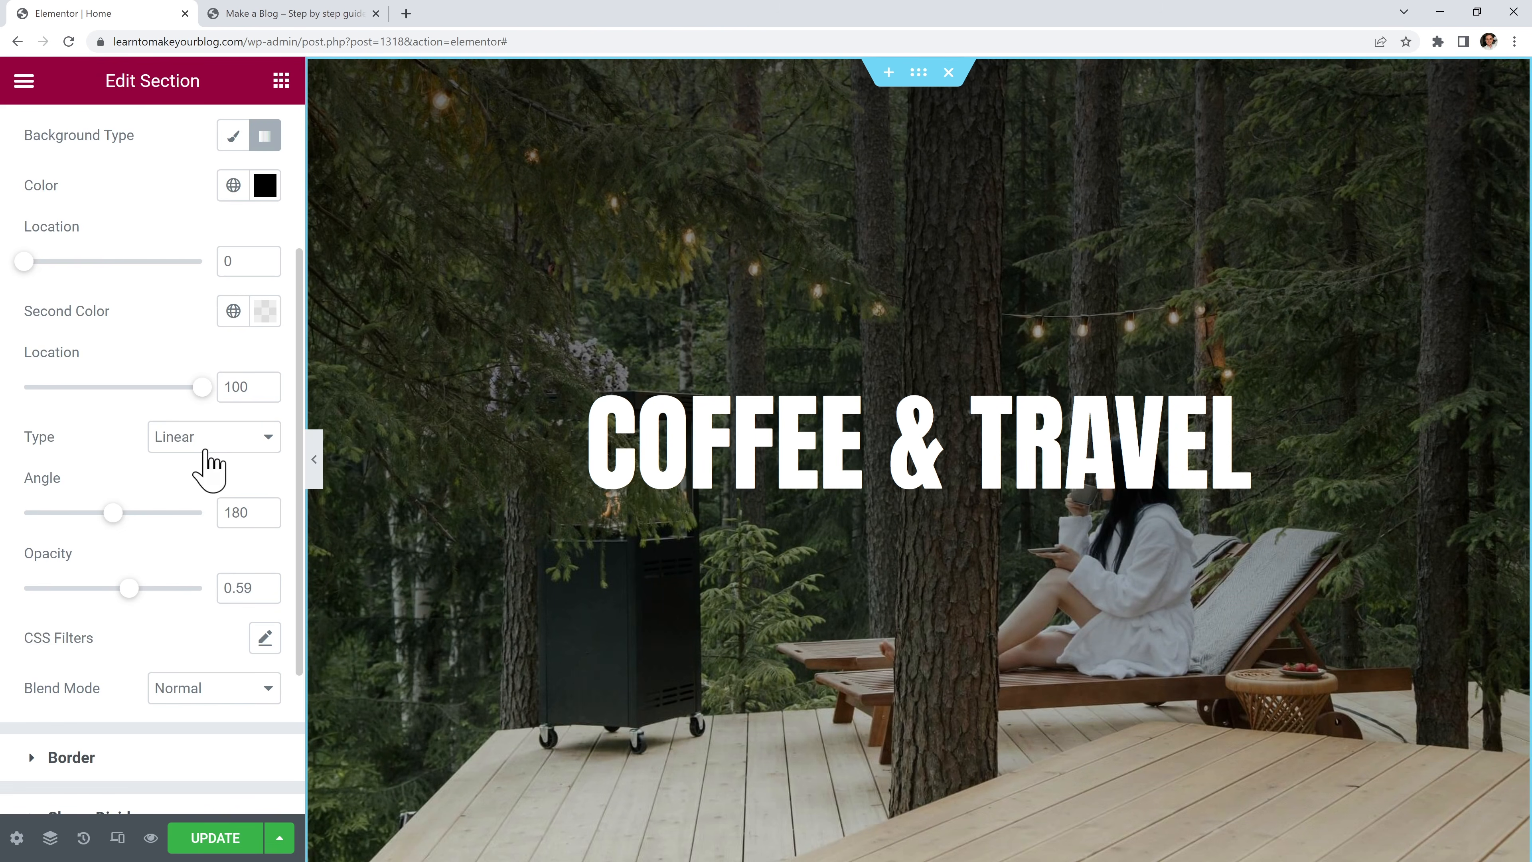
{"action": "left_click_drag", "start_coordinate": [128, 590], "coordinate": [217, 602]}
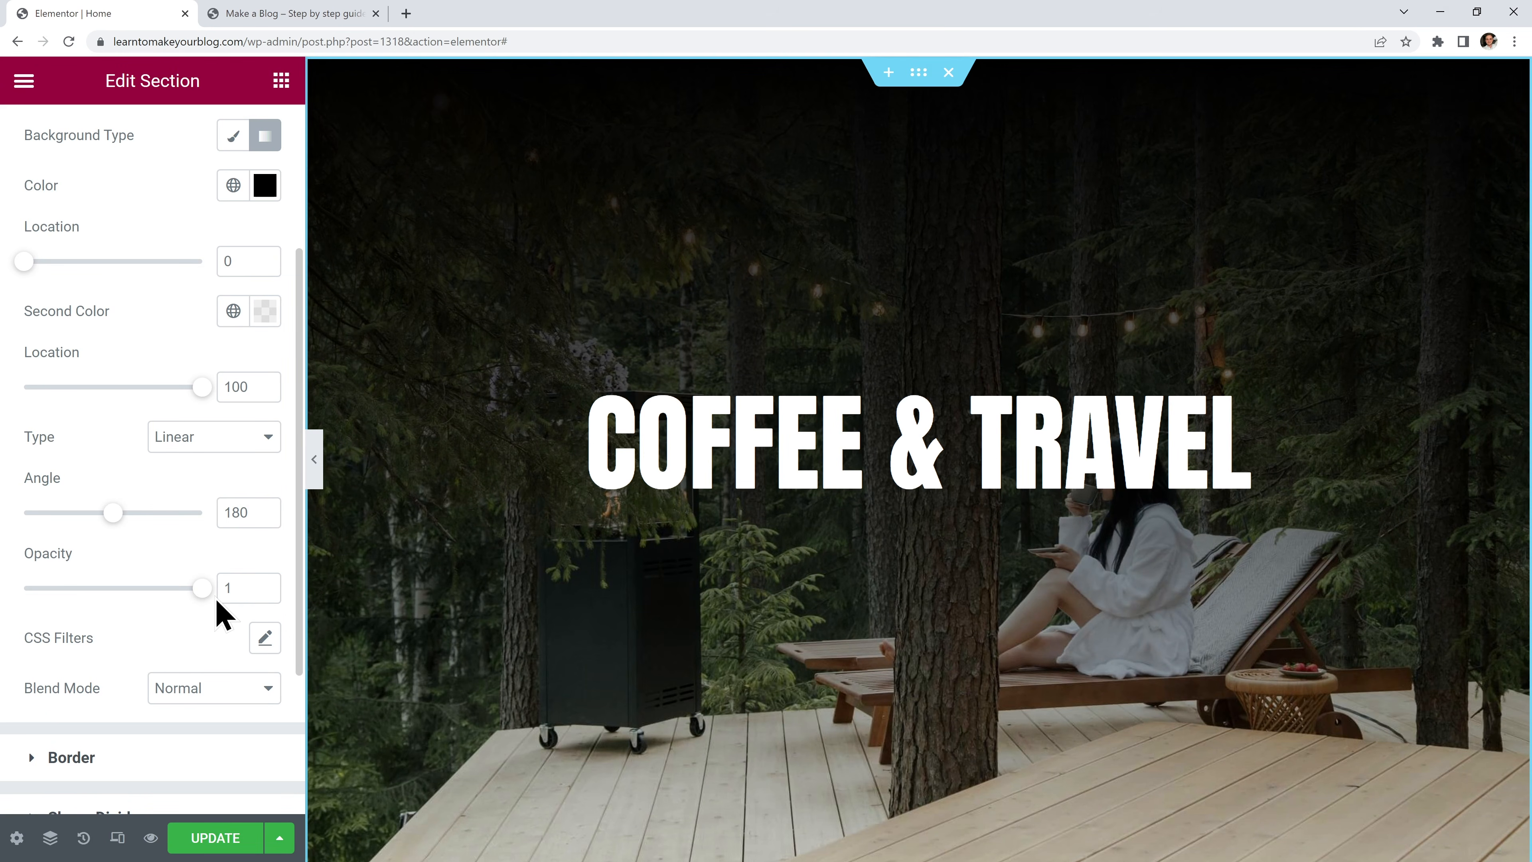
{"action": "scroll", "coordinate": [223, 615], "scroll_direction": "up", "scroll_amount": 4}
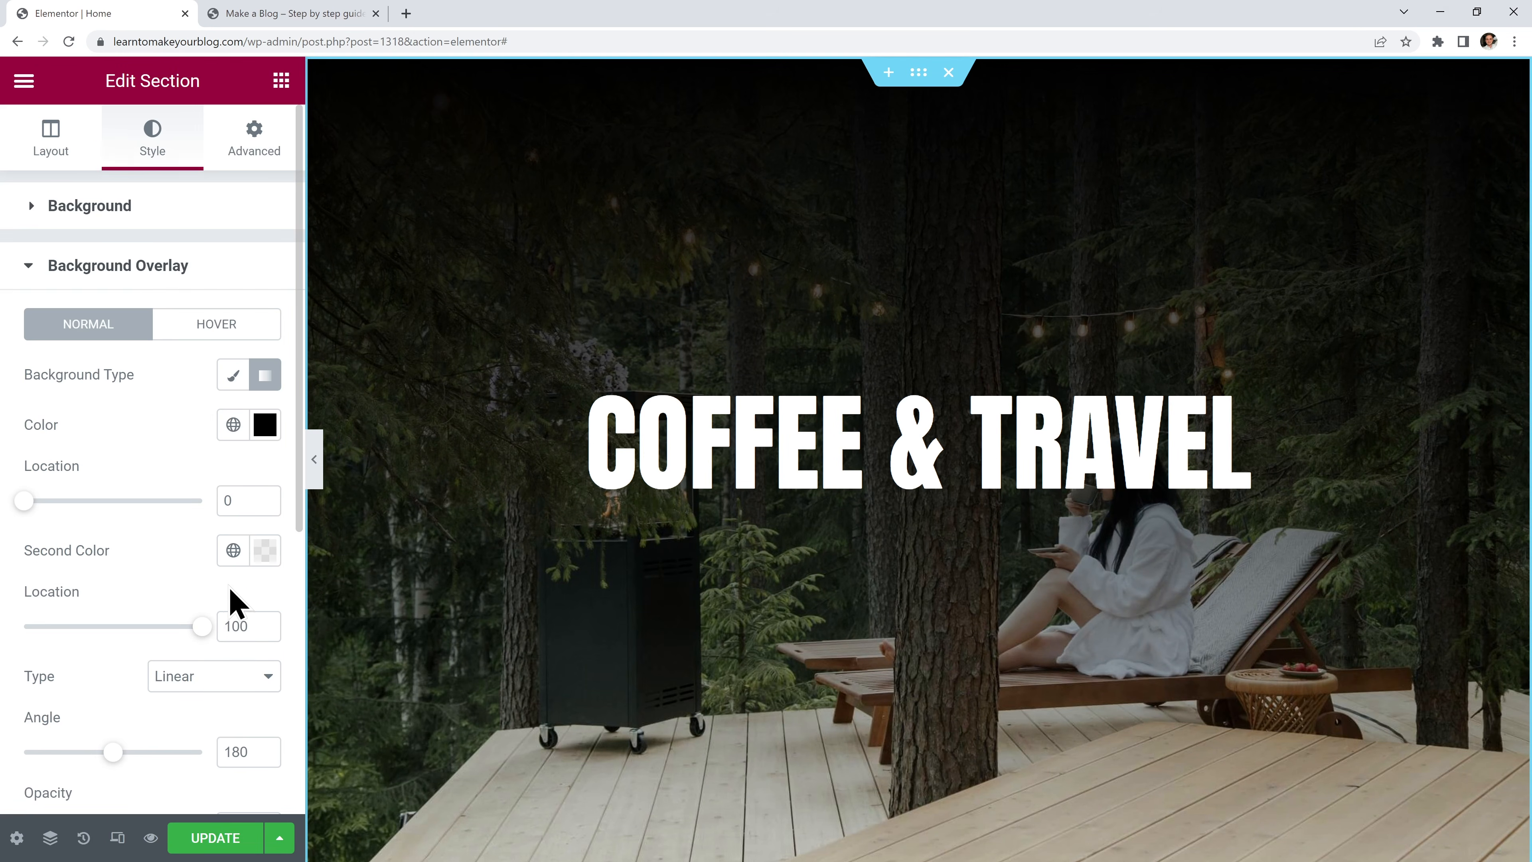
{"action": "left_click_drag", "start_coordinate": [204, 628], "coordinate": [83, 616]}
Set the second colour location to 30 and overlay opacity to 0.5, toggling Classic and back to Gradient
{"action": "double_click", "coordinate": [218, 619]}
{"action": "type", "text": "30"}
{"action": "double_click", "coordinate": [227, 588]}
{"action": "type", "text": "0.5"}
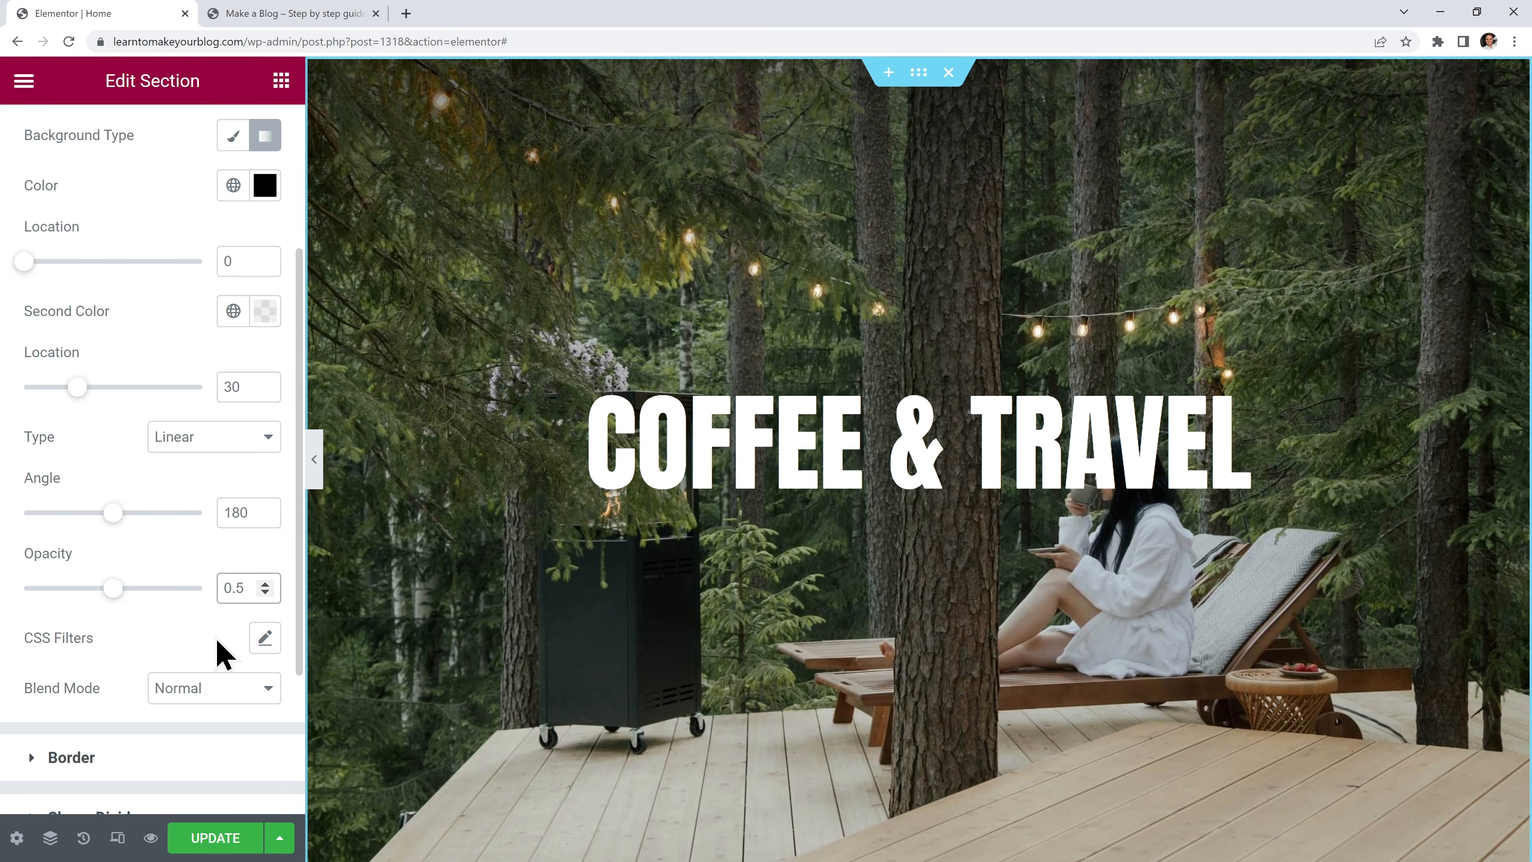
{"action": "left_click", "coordinate": [234, 140]}
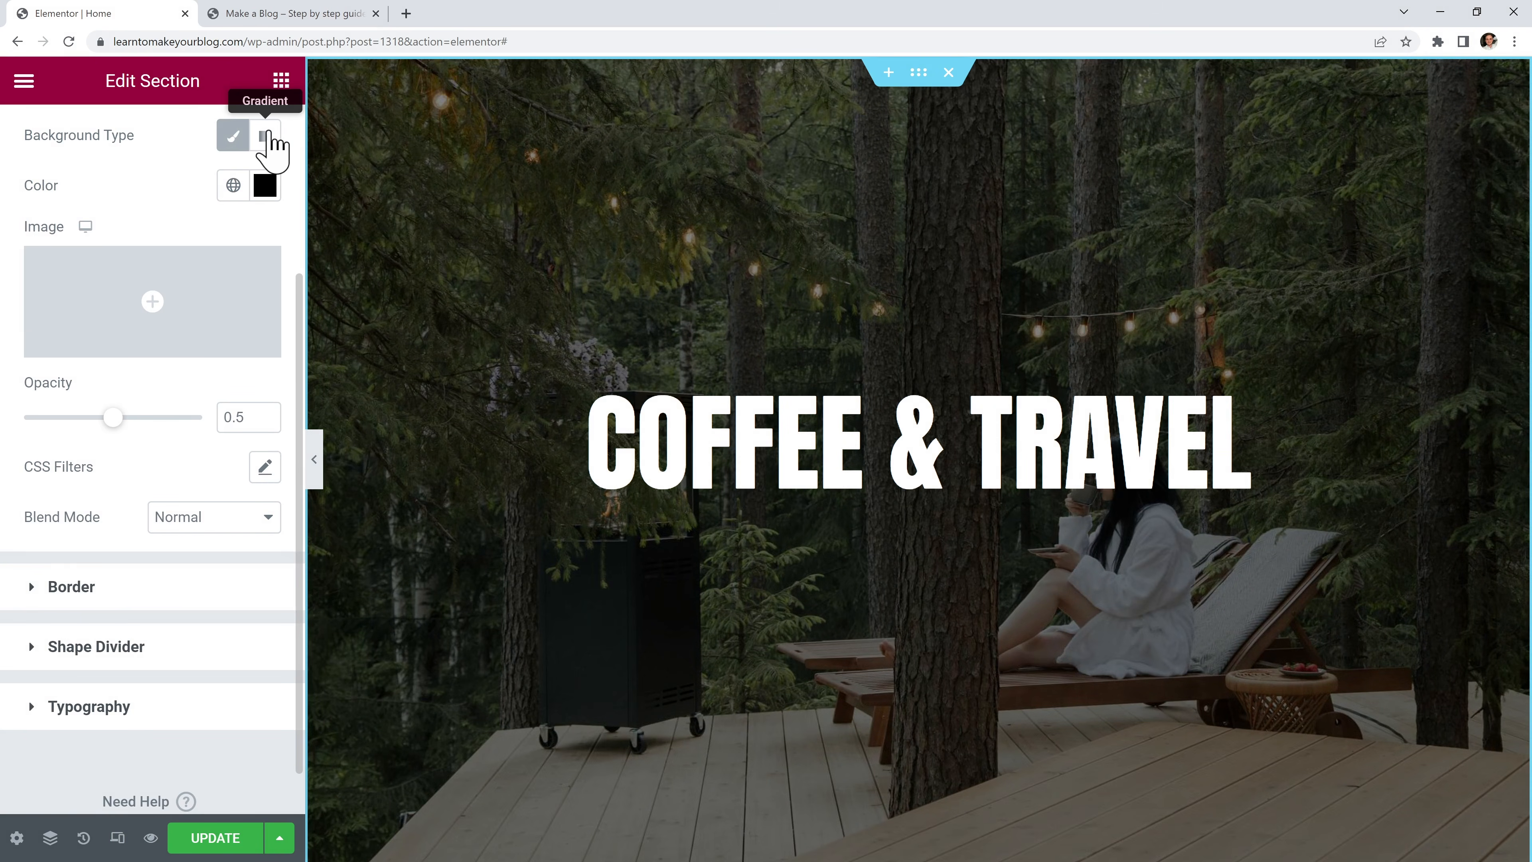
{"action": "left_click", "coordinate": [267, 137]}
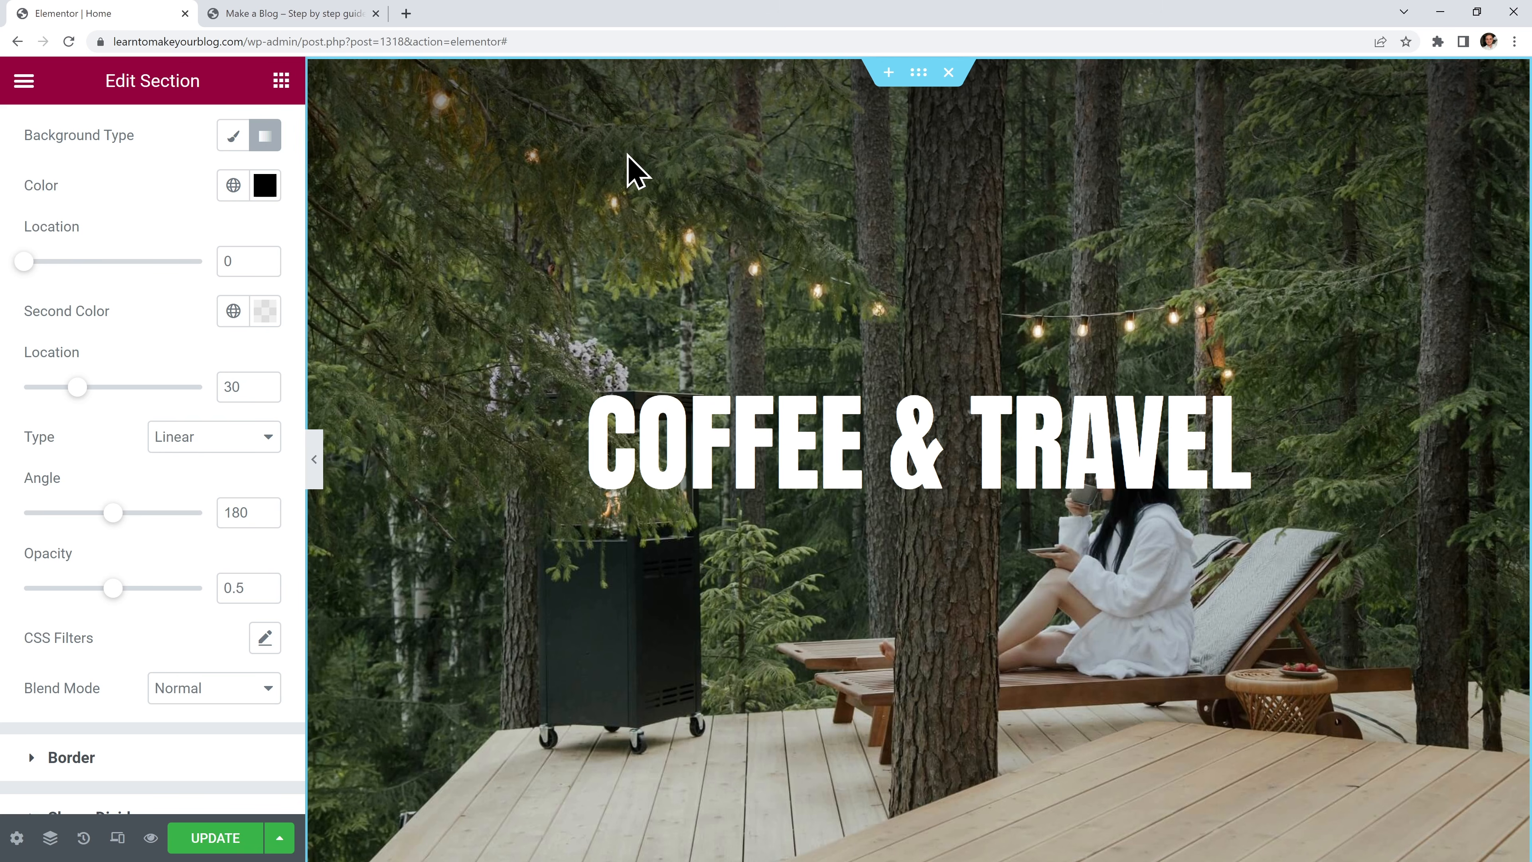
Give the COFFEE & TRAVEL heading an opaque black text shadow with blur 35
{"action": "left_click", "coordinate": [804, 407]}
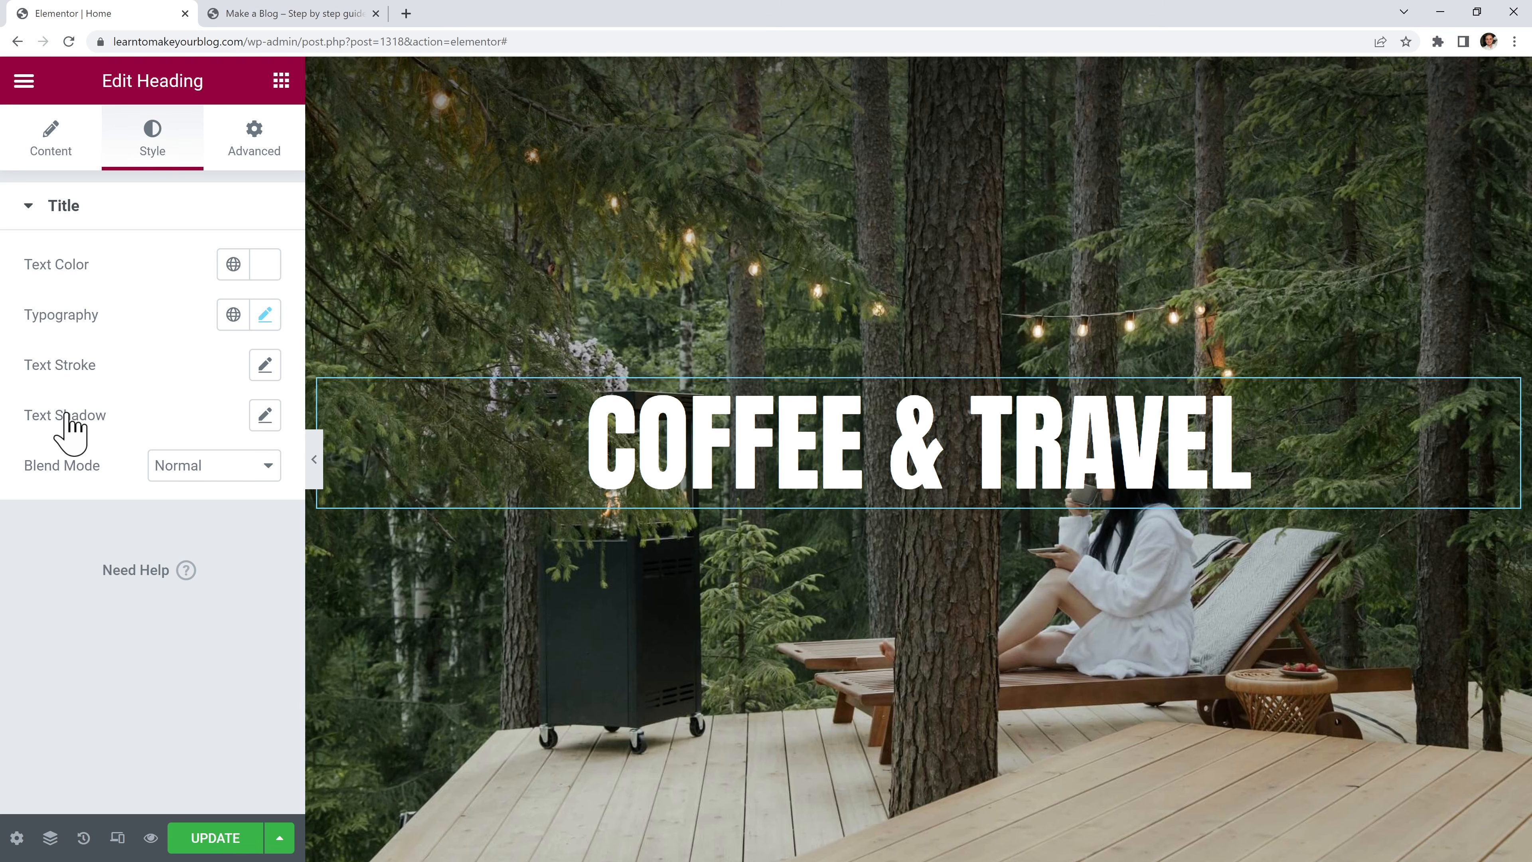
{"action": "left_click", "coordinate": [264, 415]}
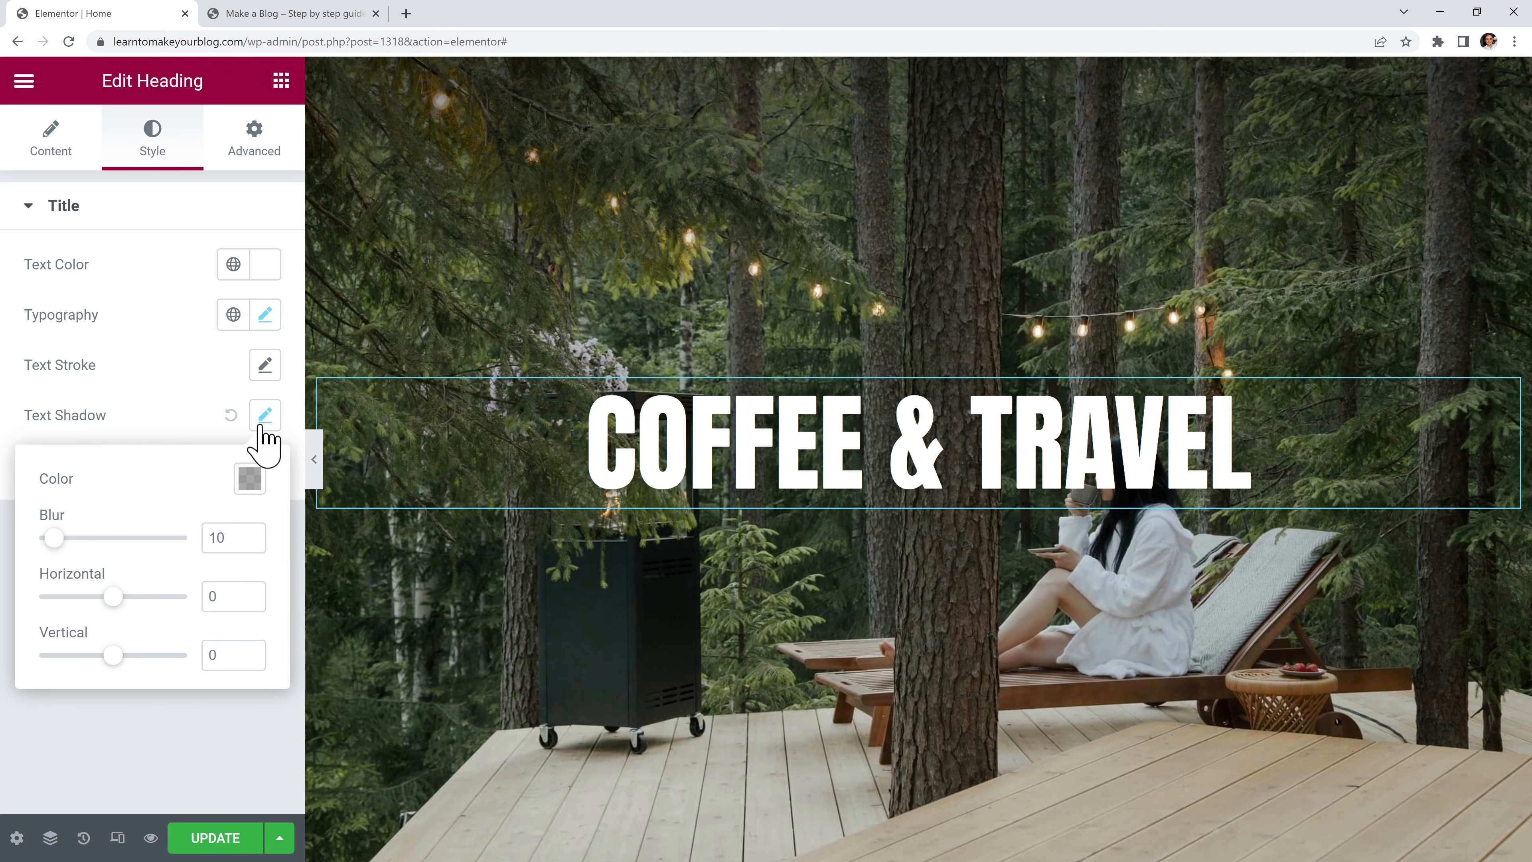
{"action": "left_click", "coordinate": [250, 478]}
{"action": "left_click_drag", "start_coordinate": [205, 387], "coordinate": [426, 411]}
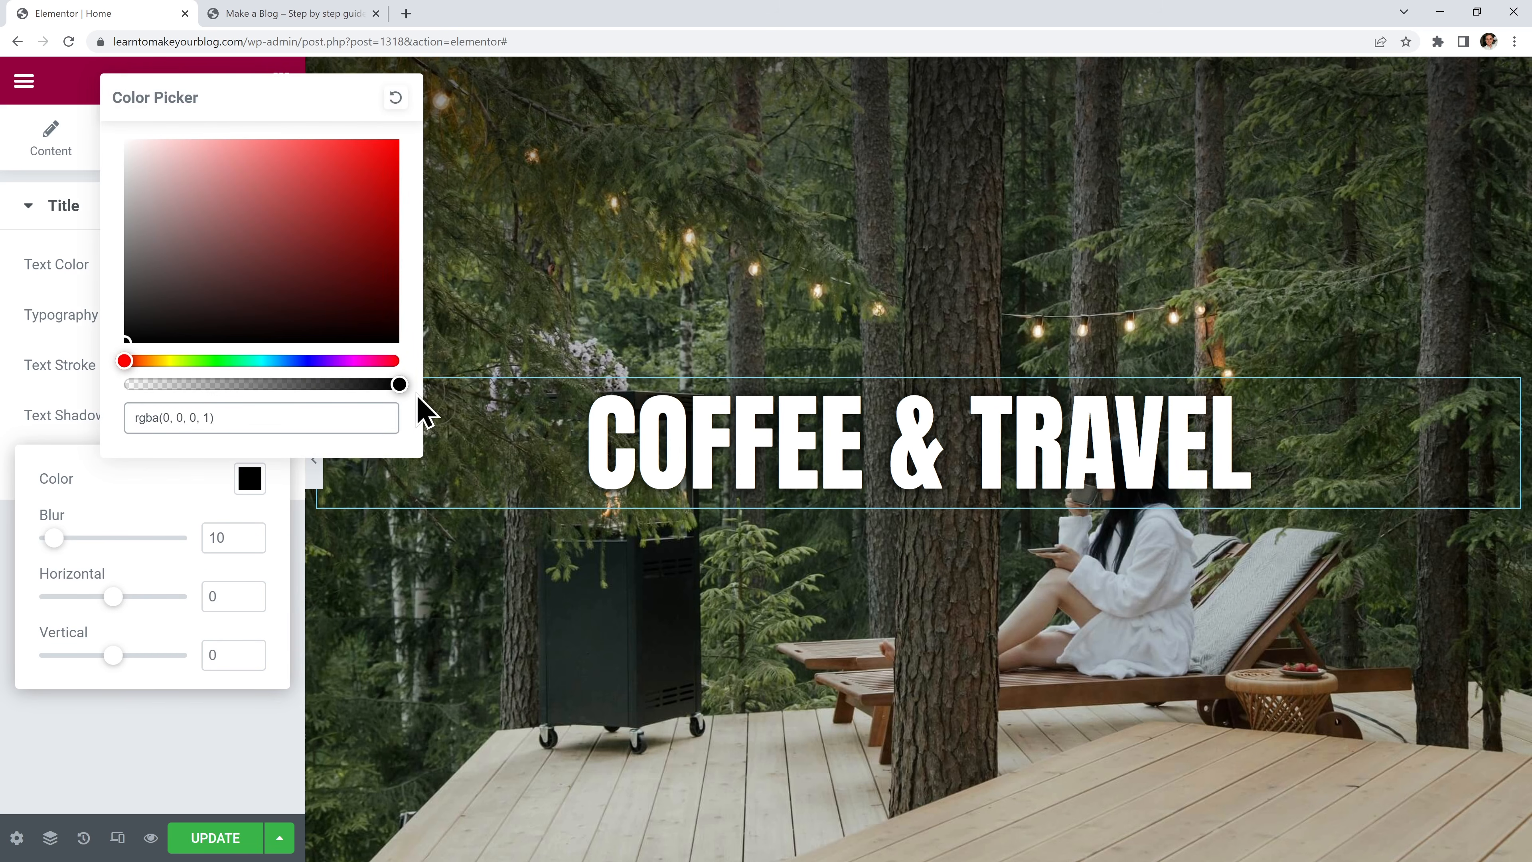
{"action": "left_click", "coordinate": [256, 535]}
{"action": "left_click_drag", "start_coordinate": [222, 539], "coordinate": [205, 537]}
{"action": "type", "text": "35"}
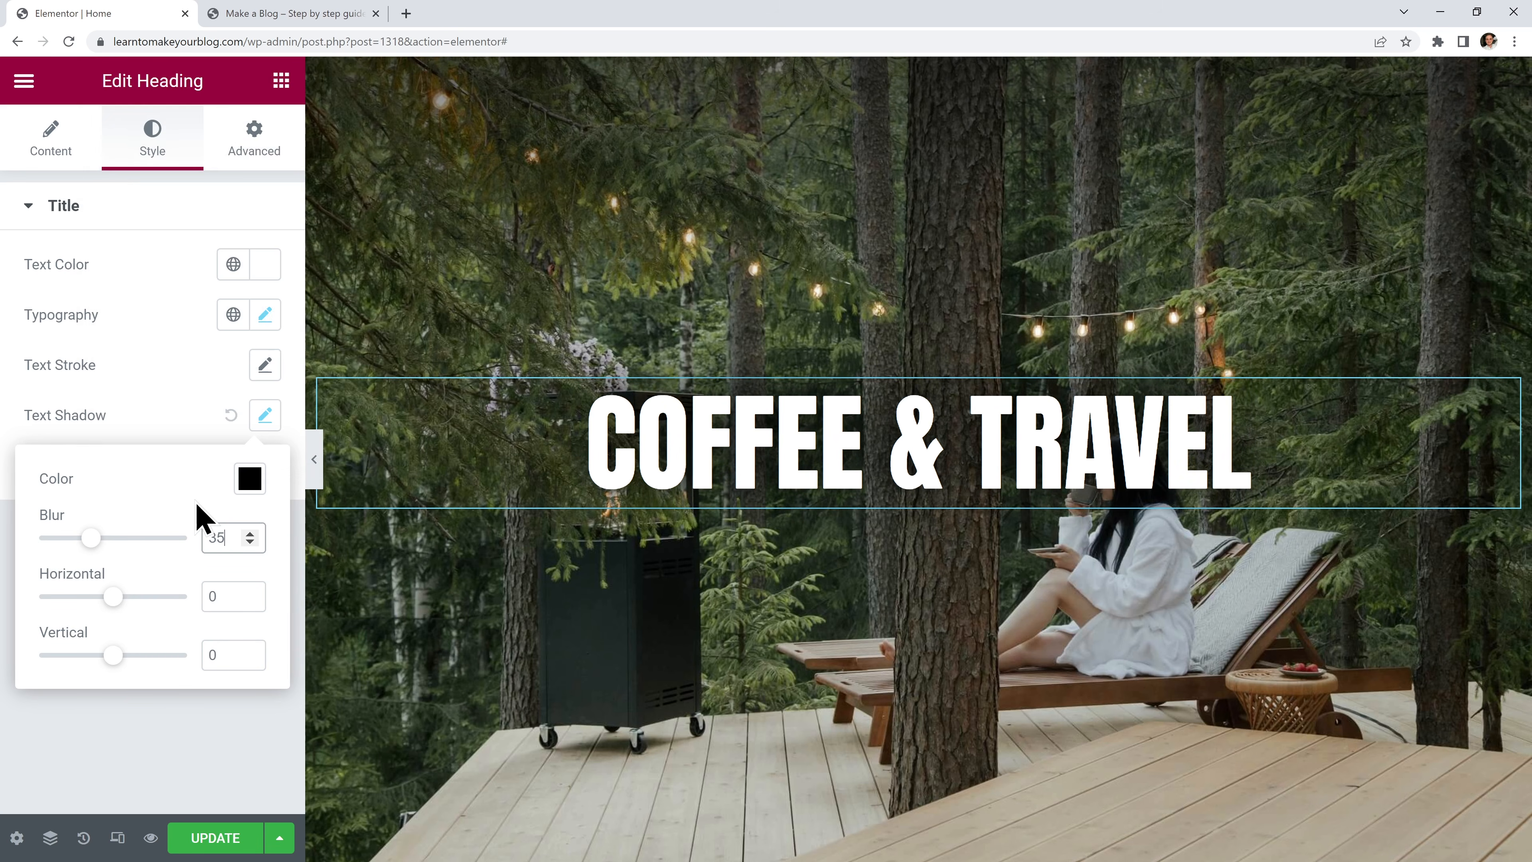
{"action": "left_click", "coordinate": [183, 374]}
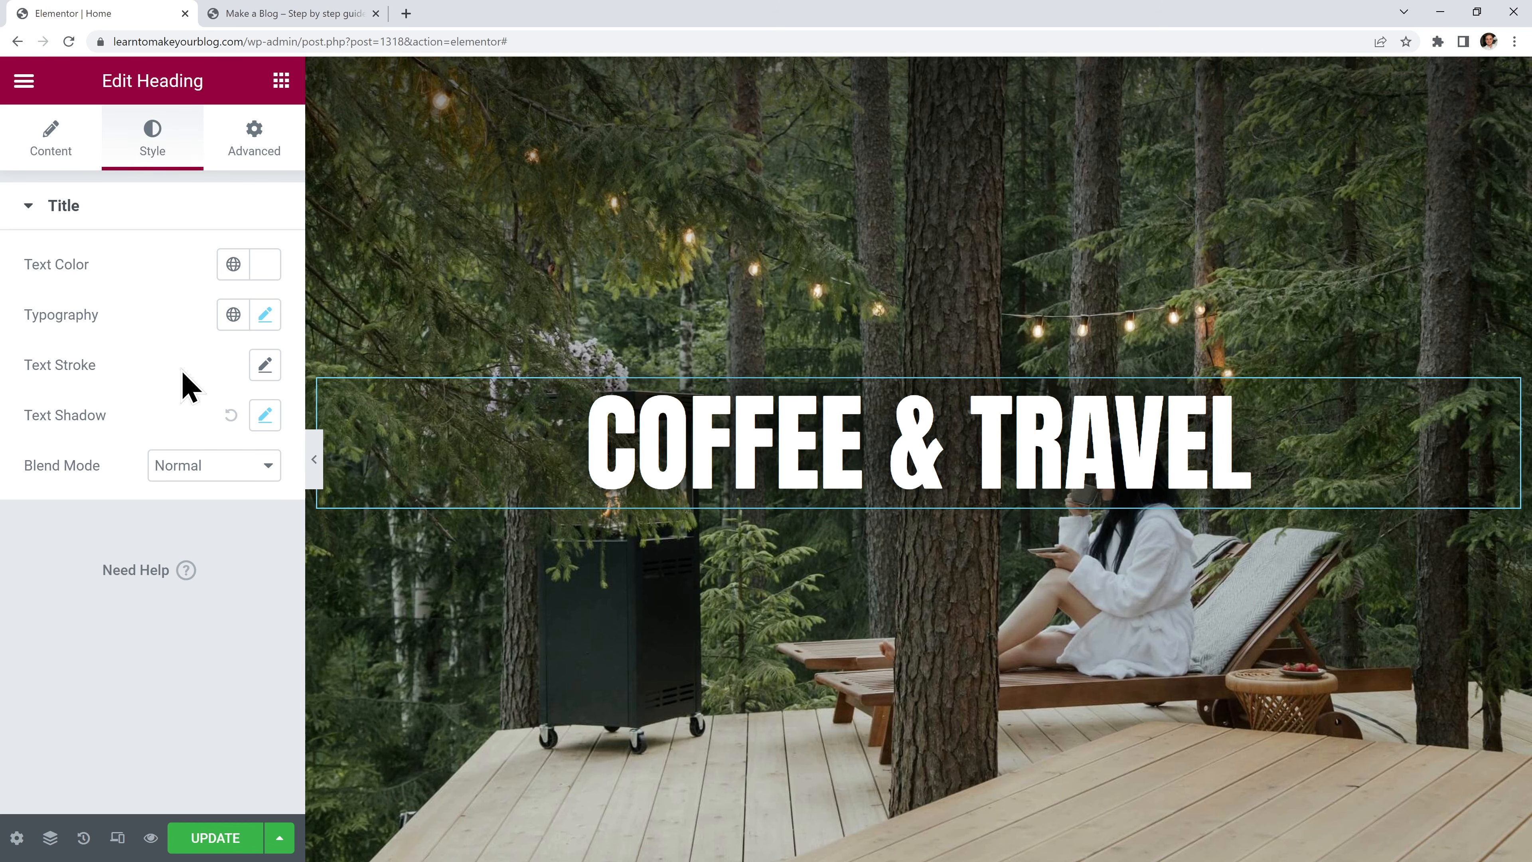
Save the page and go to the WordPress dashboard at /wp-admin/
{"action": "left_click", "coordinate": [234, 844]}
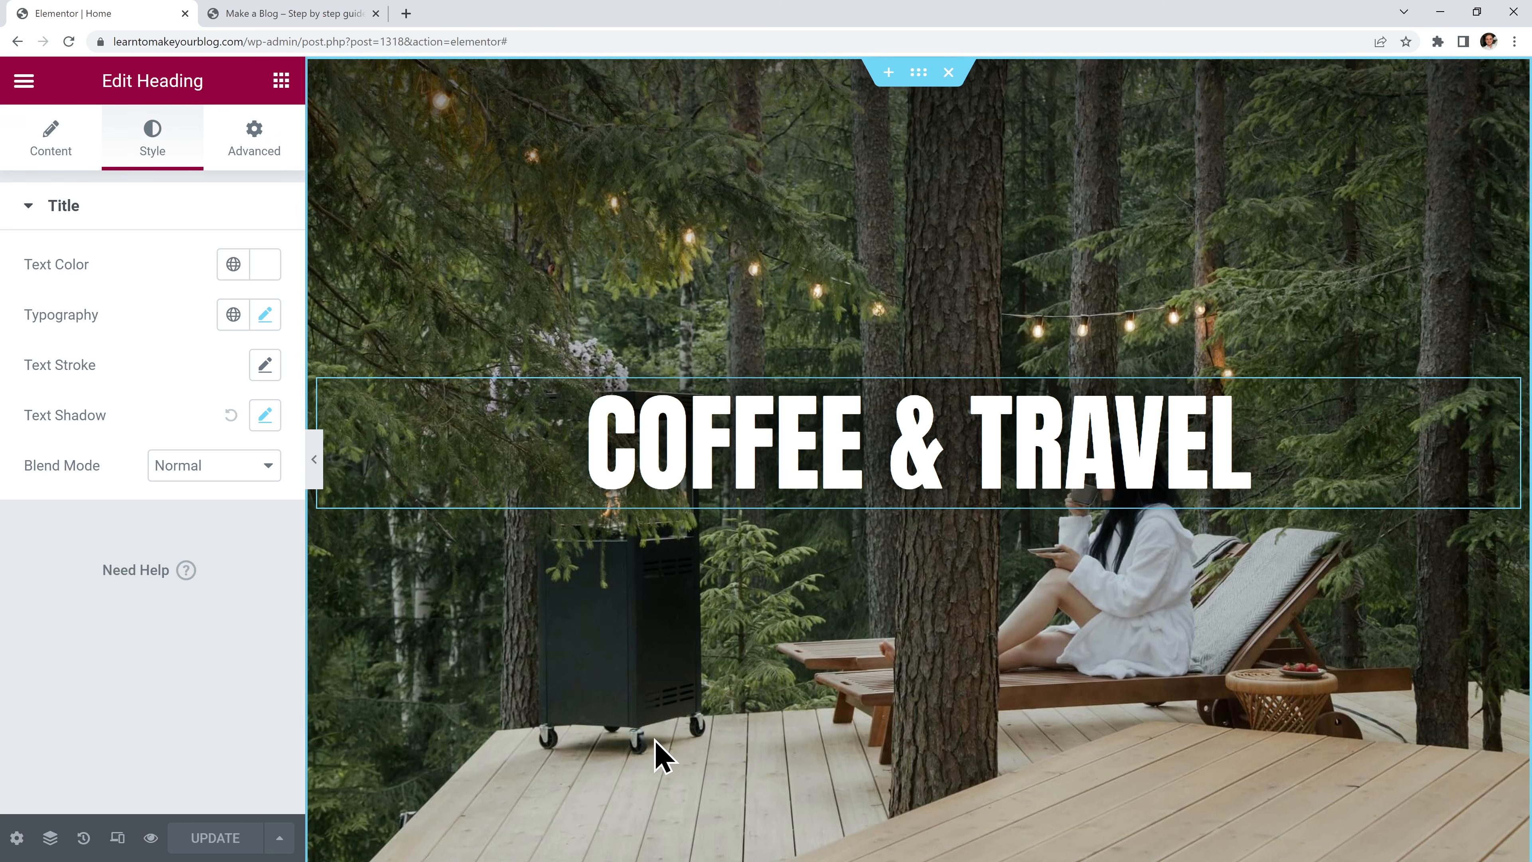
{"action": "scroll", "coordinate": [662, 751], "scroll_direction": "down", "scroll_amount": 10}
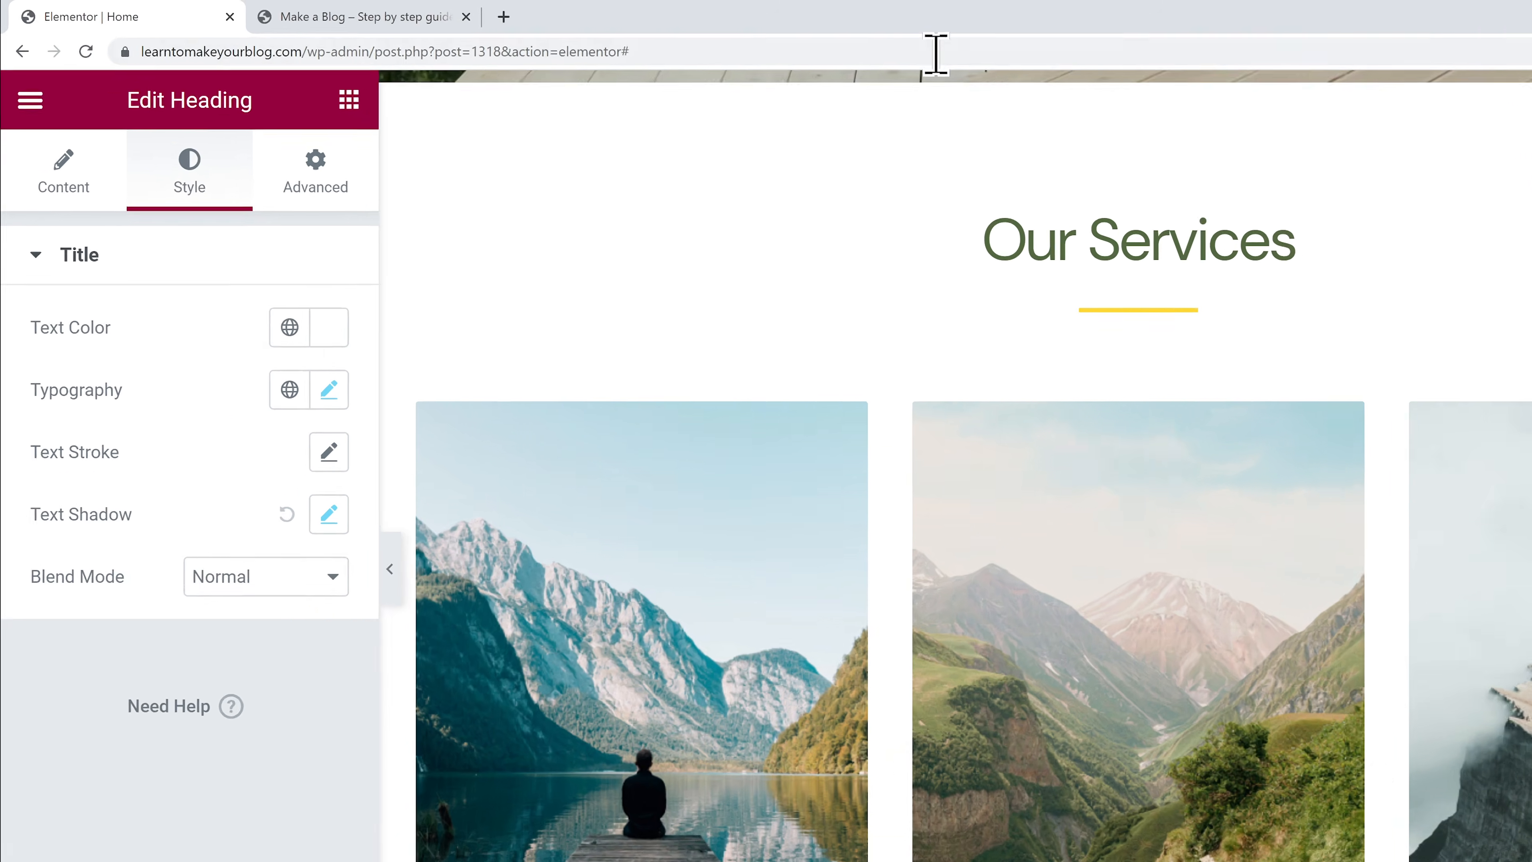
{"action": "left_click", "coordinate": [762, 40]}
{"action": "left_click_drag", "start_coordinate": [1265, 70], "coordinate": [593, 71]}
{"action": "key", "text": "BackSpace"}
{"action": "key", "text": "Return"}
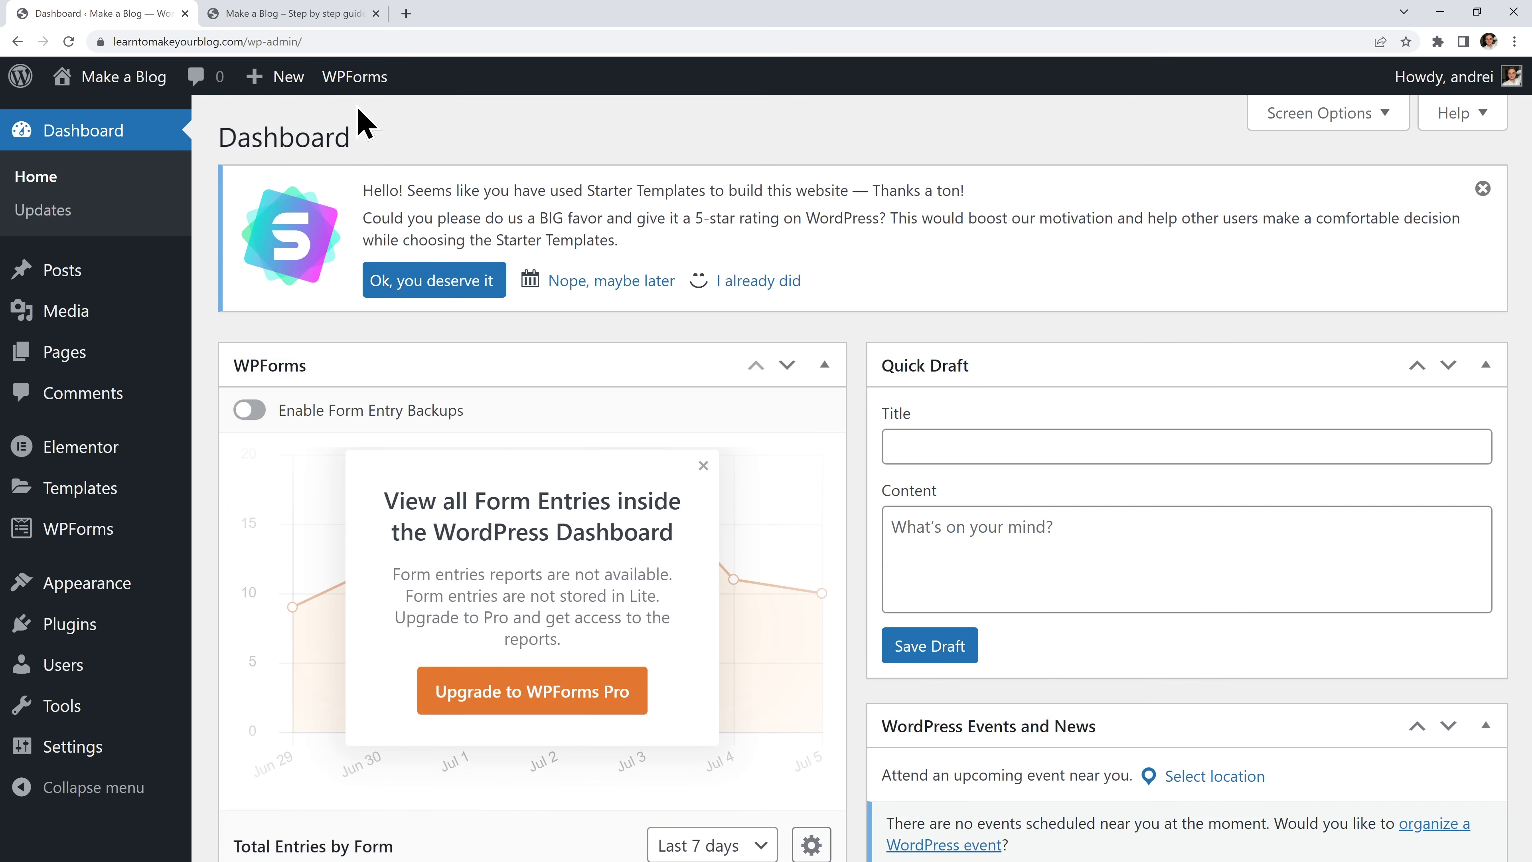
Search 'unlimited elements', install and activate the plugin, and skip its opt-in
{"action": "mouse_move", "coordinate": [158, 637]}
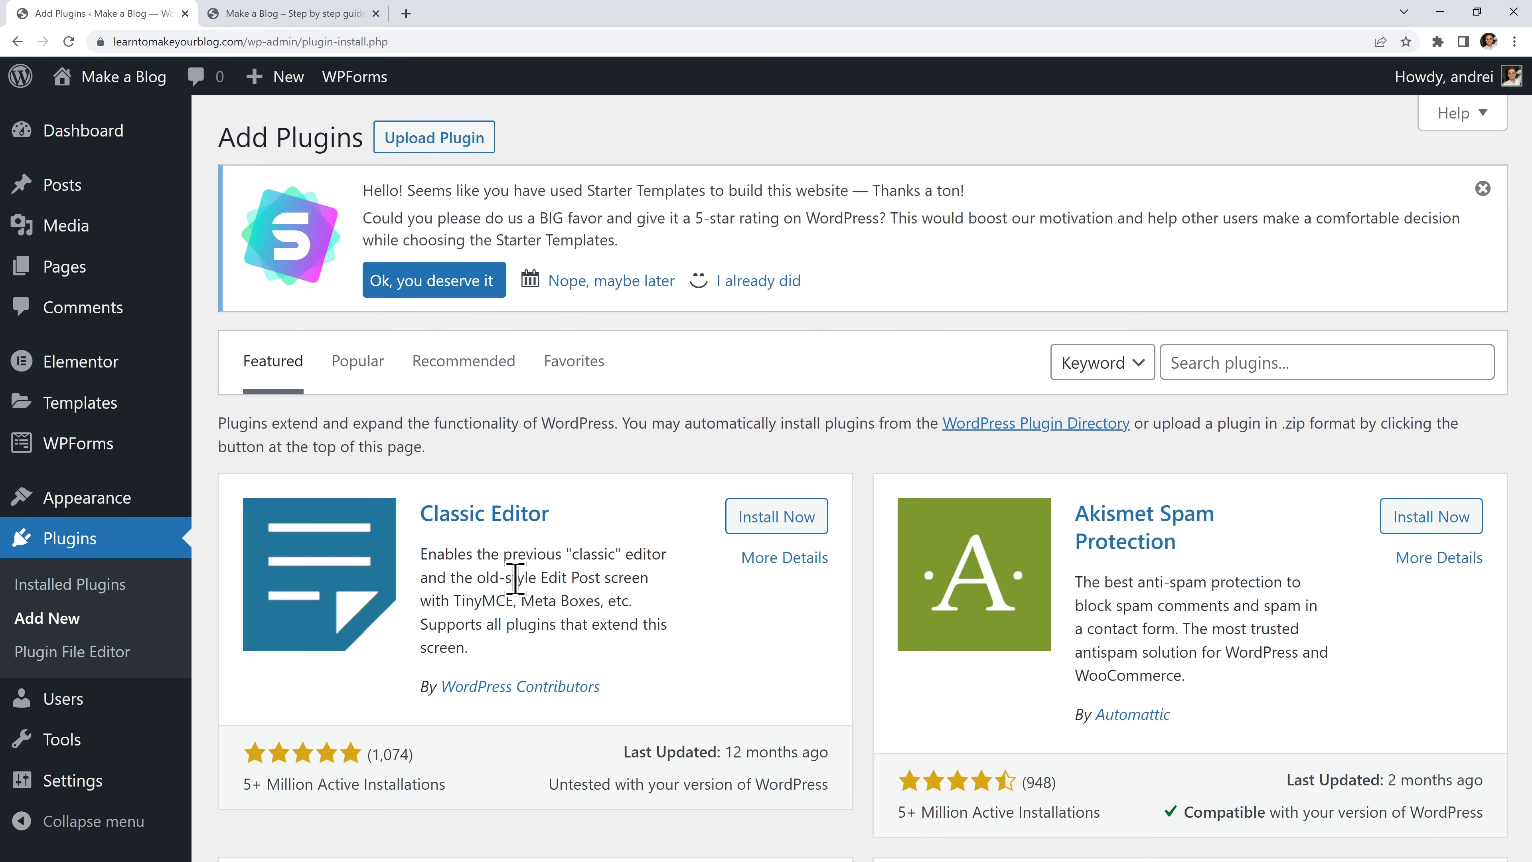
{"action": "left_click", "coordinate": [1238, 369]}
{"action": "type", "text": "unlimited elements"}
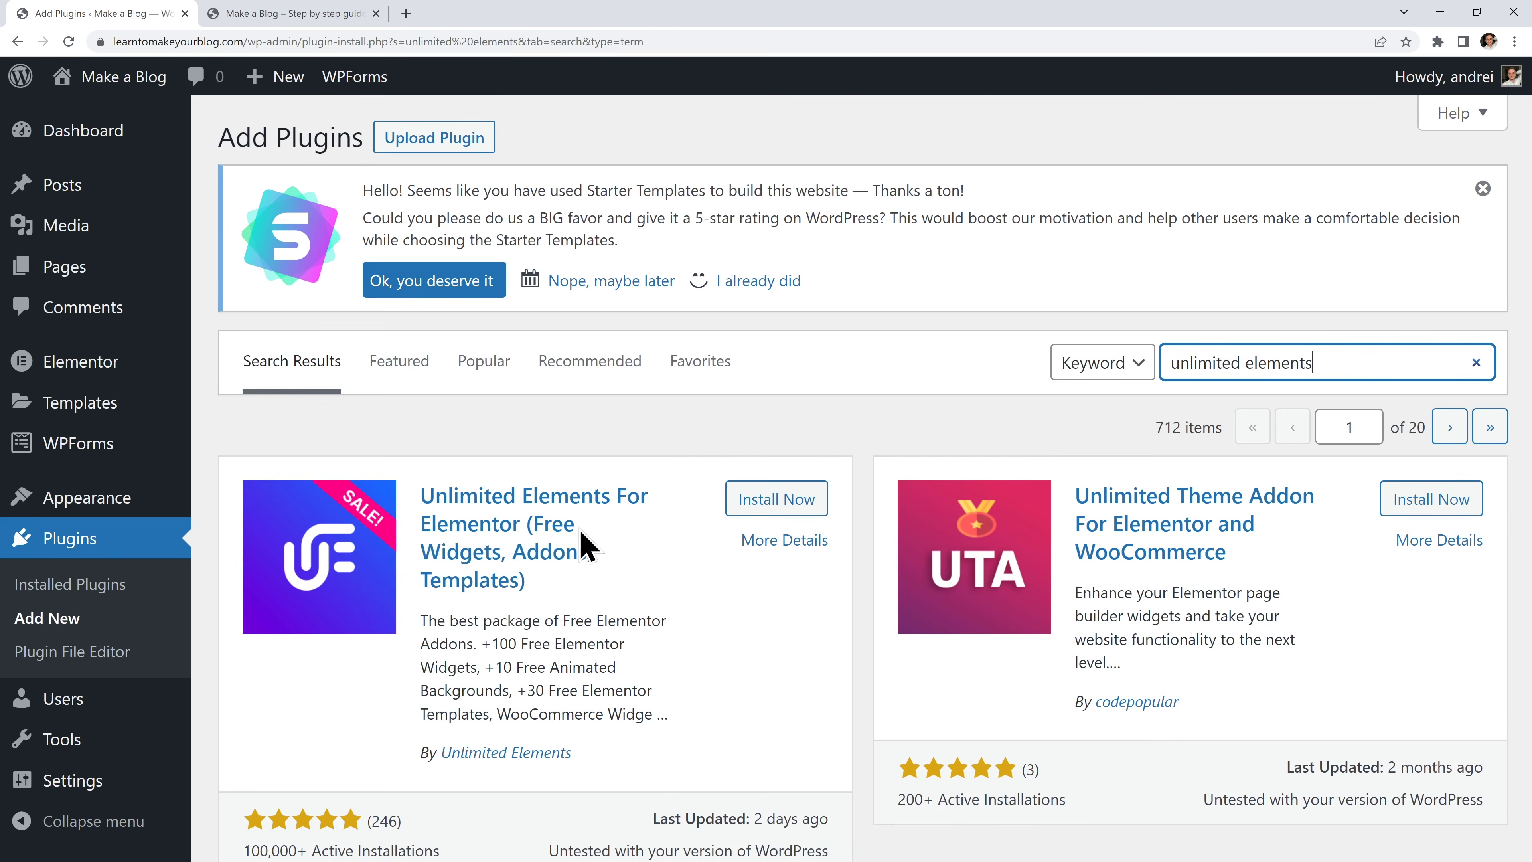
{"action": "scroll", "coordinate": [537, 536], "scroll_direction": "down", "scroll_amount": 1}
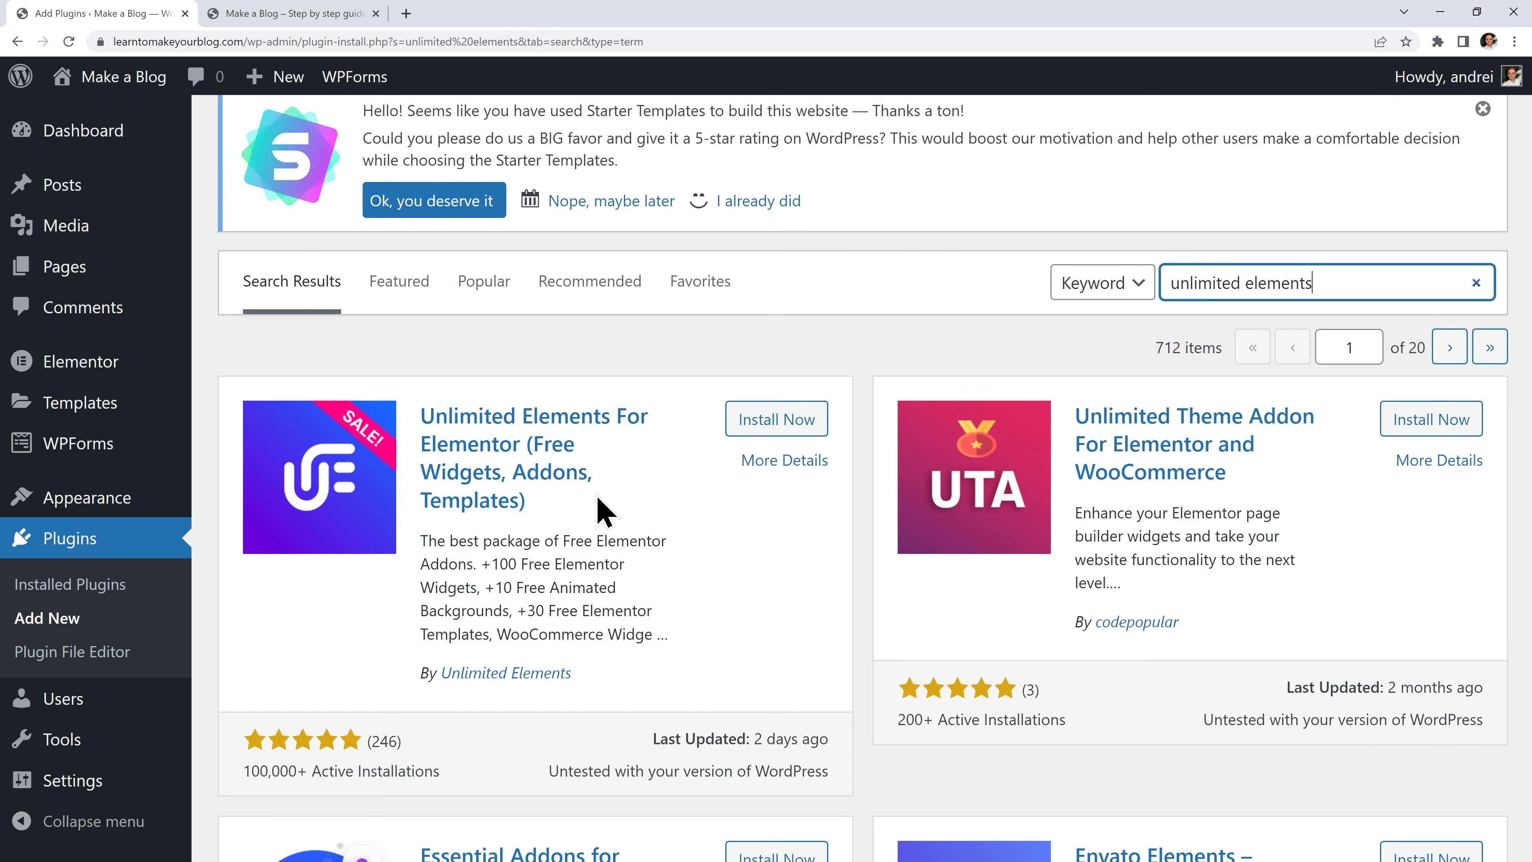
{"action": "left_click", "coordinate": [751, 425]}
{"action": "left_click", "coordinate": [764, 433]}
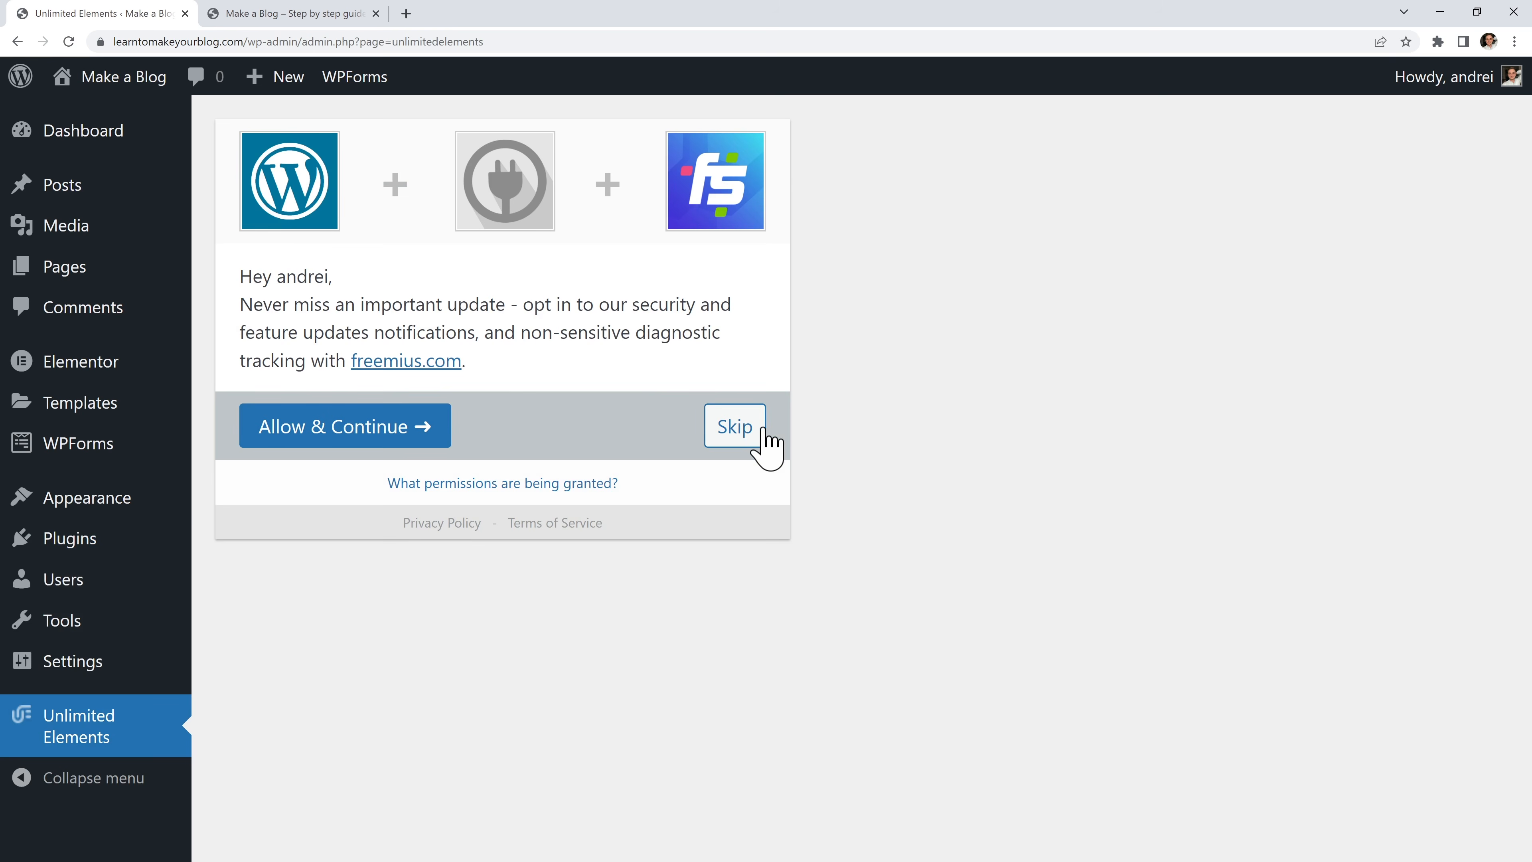
{"action": "left_click", "coordinate": [757, 430]}
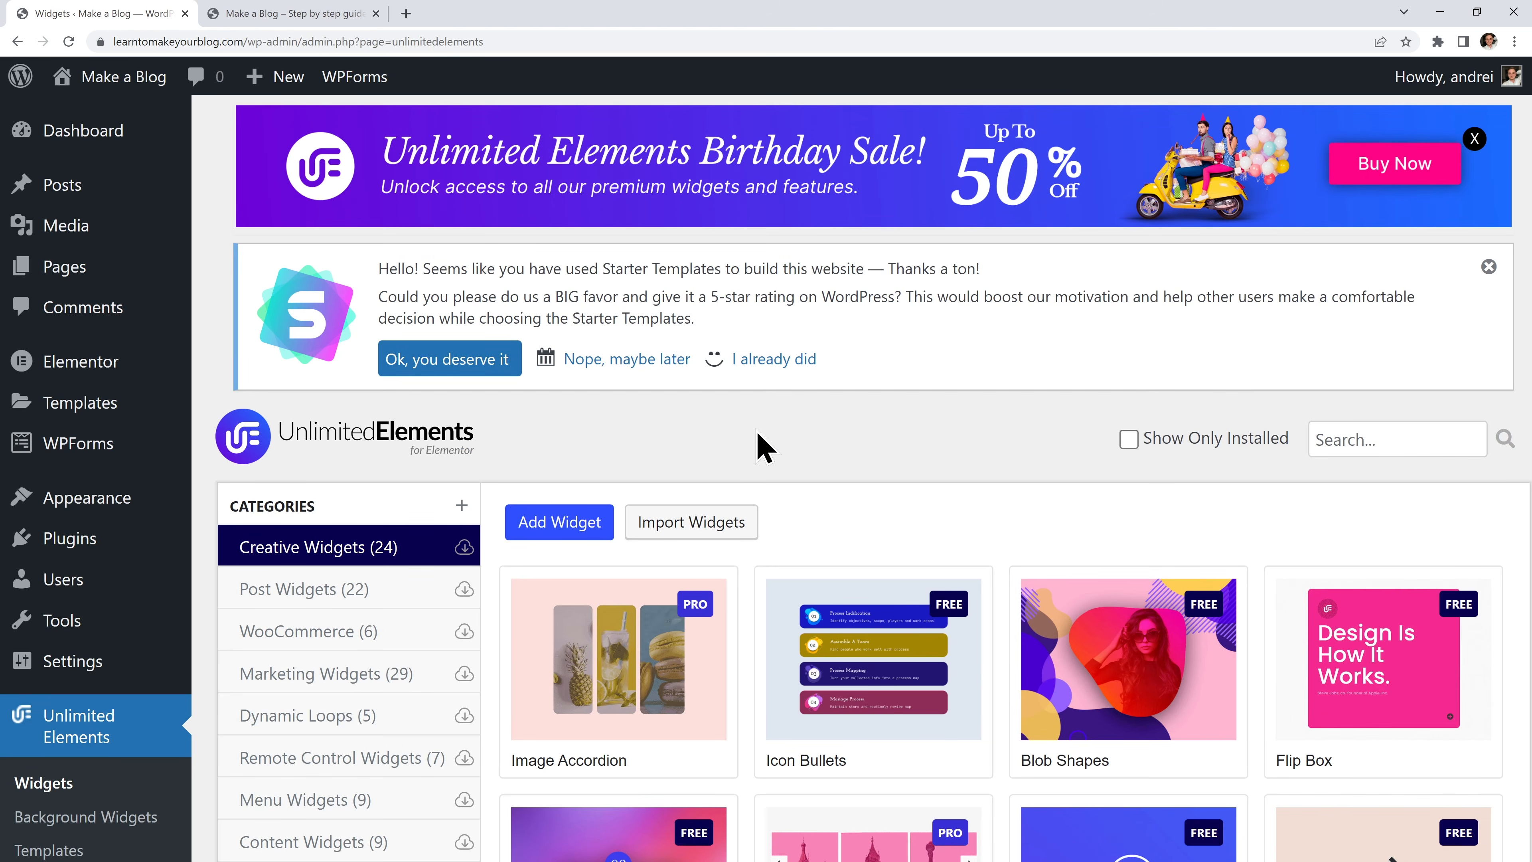
Show the Post Widgets category and install the Post Blocks widget
{"action": "scroll", "coordinate": [757, 429], "scroll_direction": "down", "scroll_amount": 4}
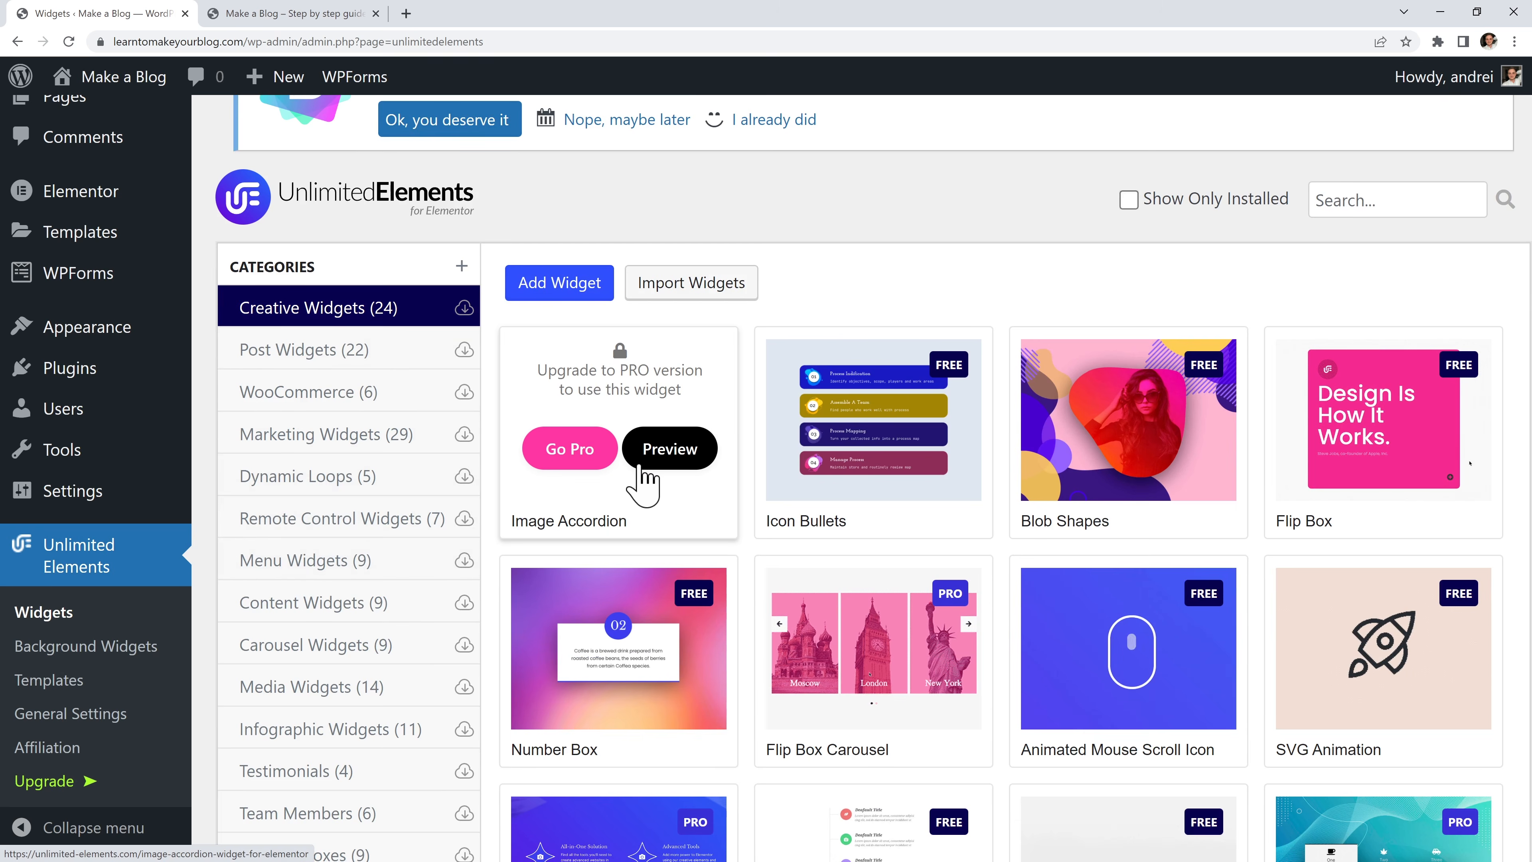
{"action": "left_click", "coordinate": [306, 358]}
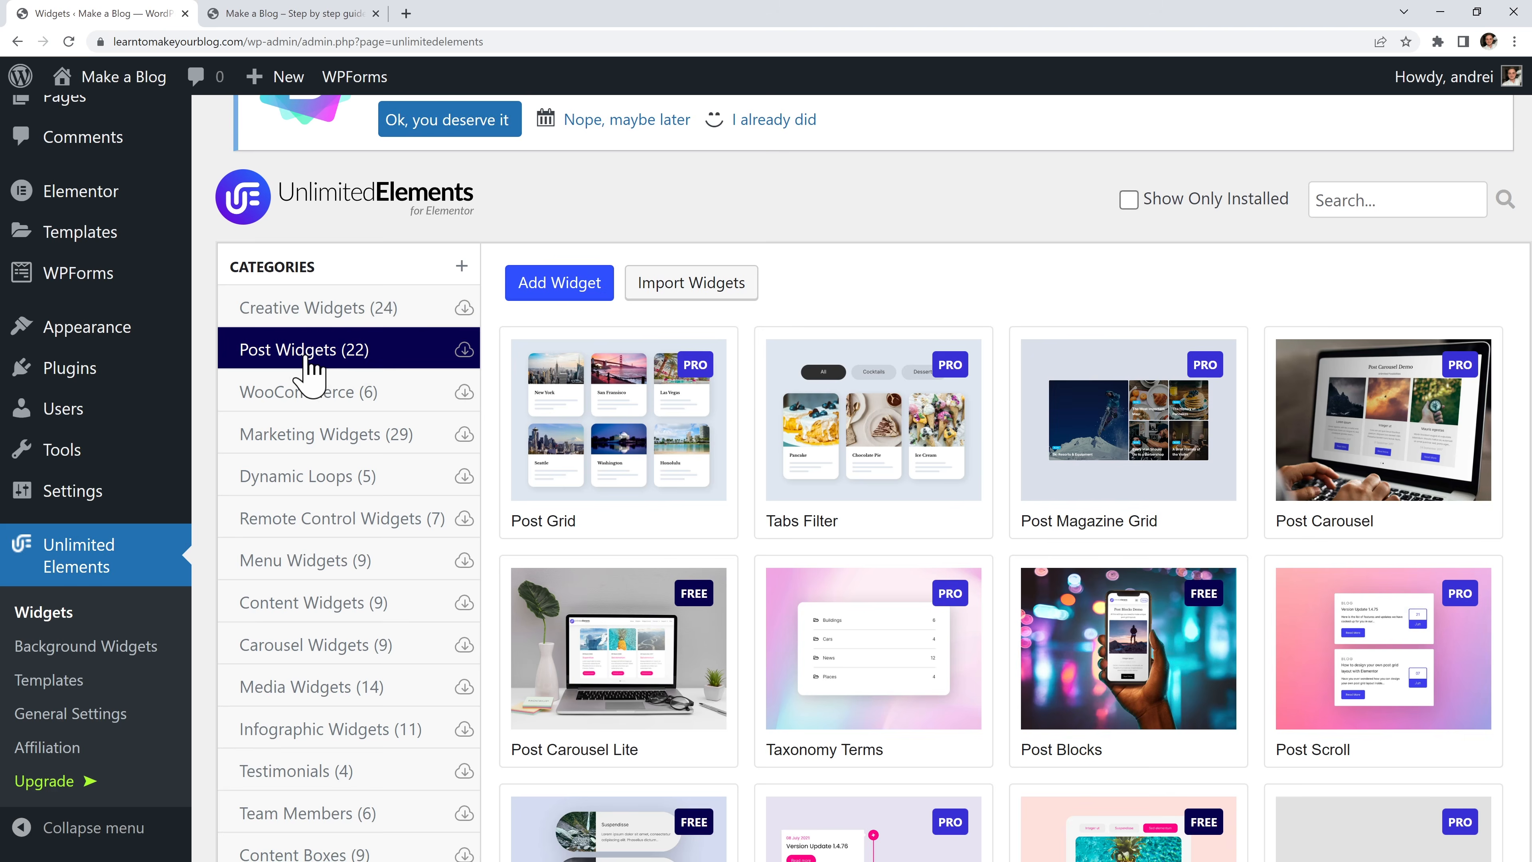
{"action": "scroll", "coordinate": [1062, 531], "scroll_direction": "down", "scroll_amount": 4}
{"action": "scroll", "coordinate": [993, 537], "scroll_direction": "down", "scroll_amount": 3}
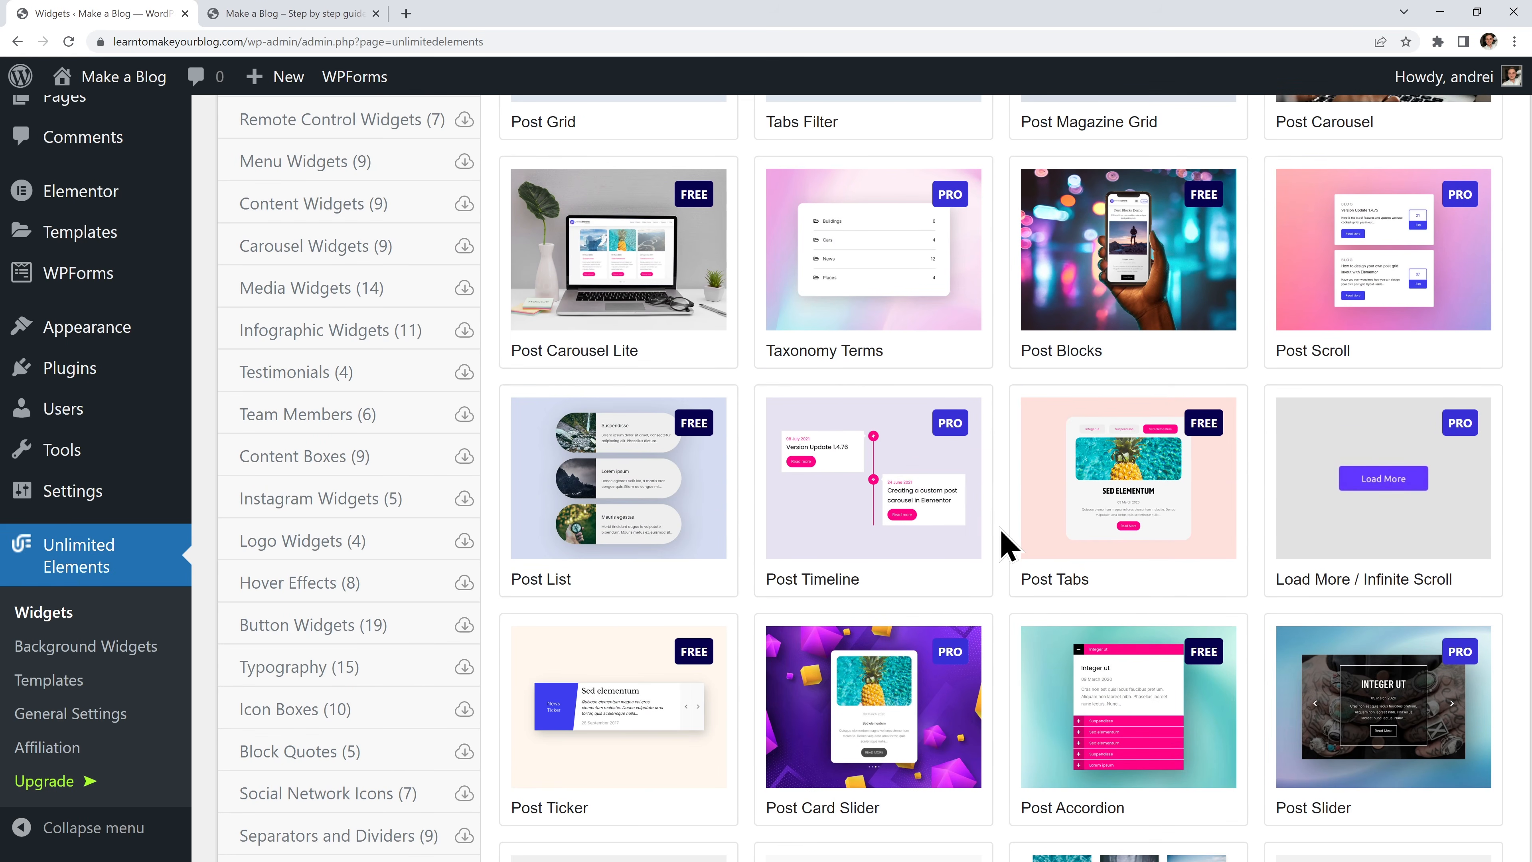
{"action": "mouse_move", "coordinate": [1080, 343]}
{"action": "left_click", "coordinate": [1095, 281]}
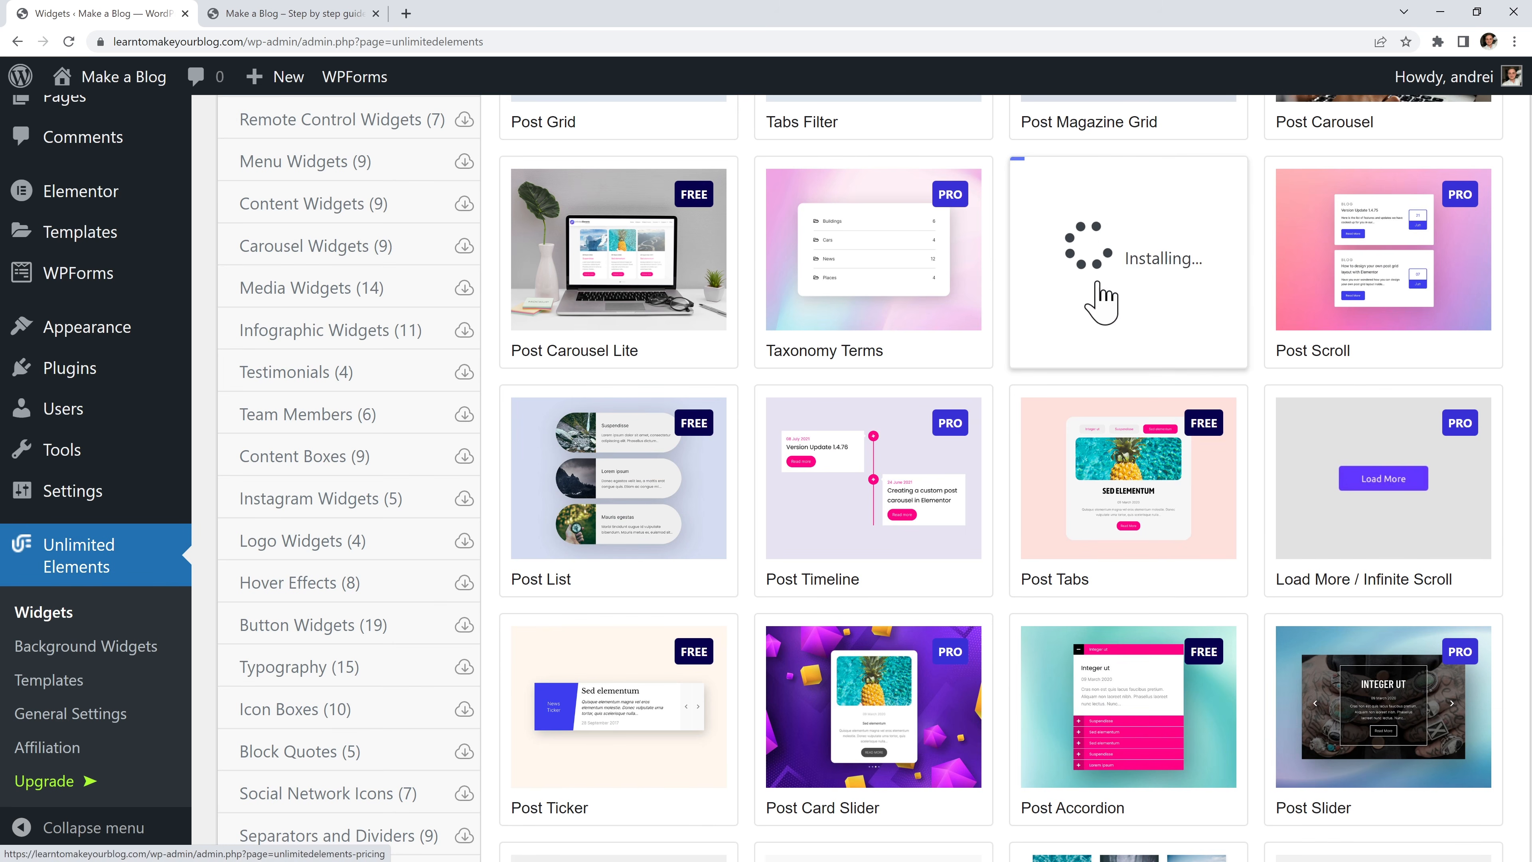
Install the Post List and Post Pagination widgets, then open the Posts list
{"action": "left_click", "coordinate": [582, 521]}
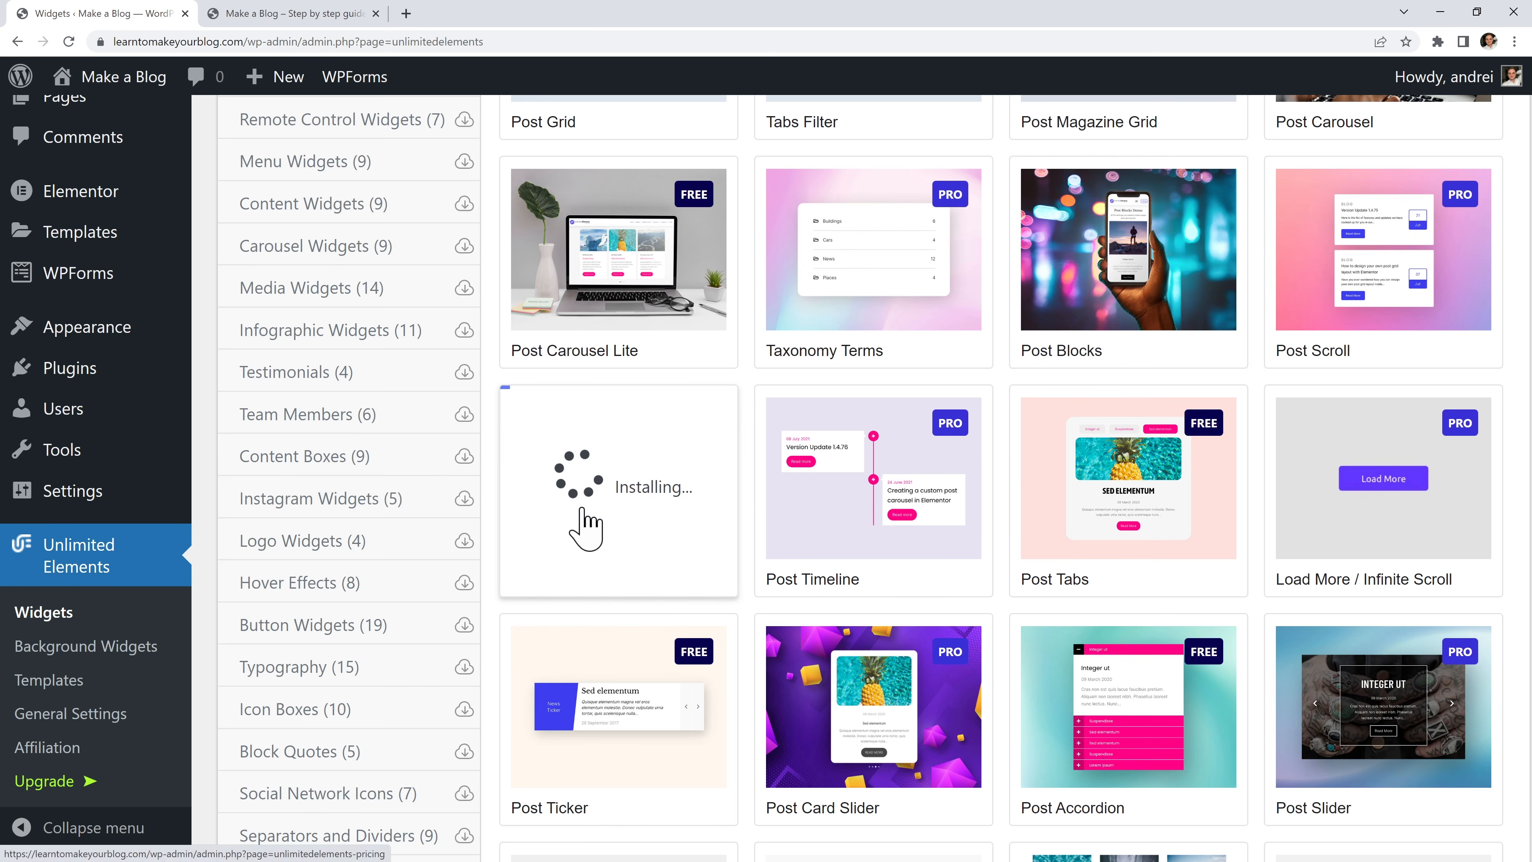
{"action": "scroll", "coordinate": [936, 479], "scroll_direction": "down", "scroll_amount": 9}
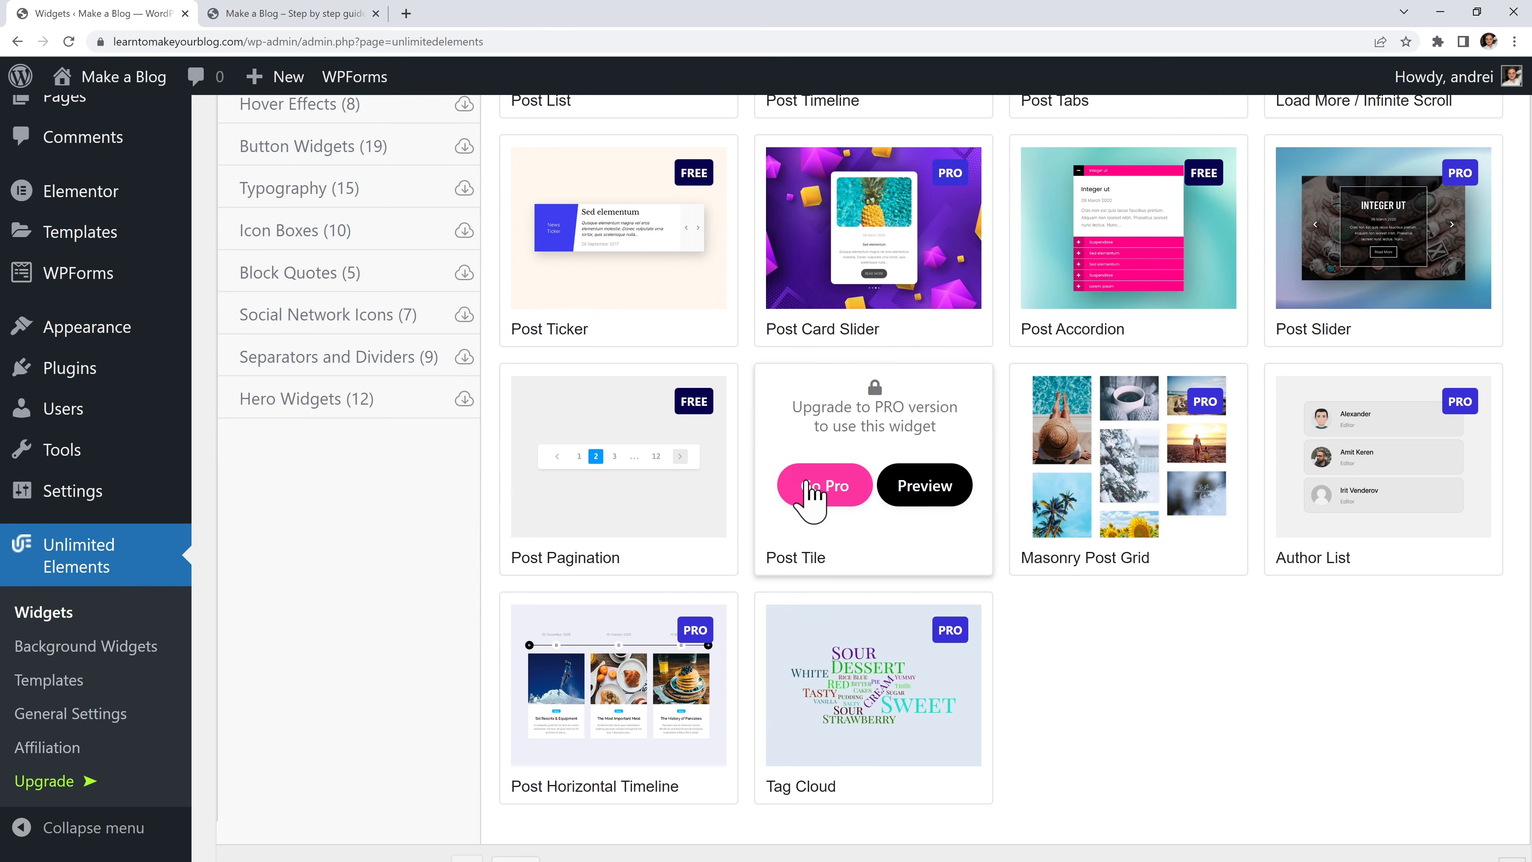
{"action": "mouse_move", "coordinate": [606, 435]}
{"action": "left_click", "coordinate": [570, 486]}
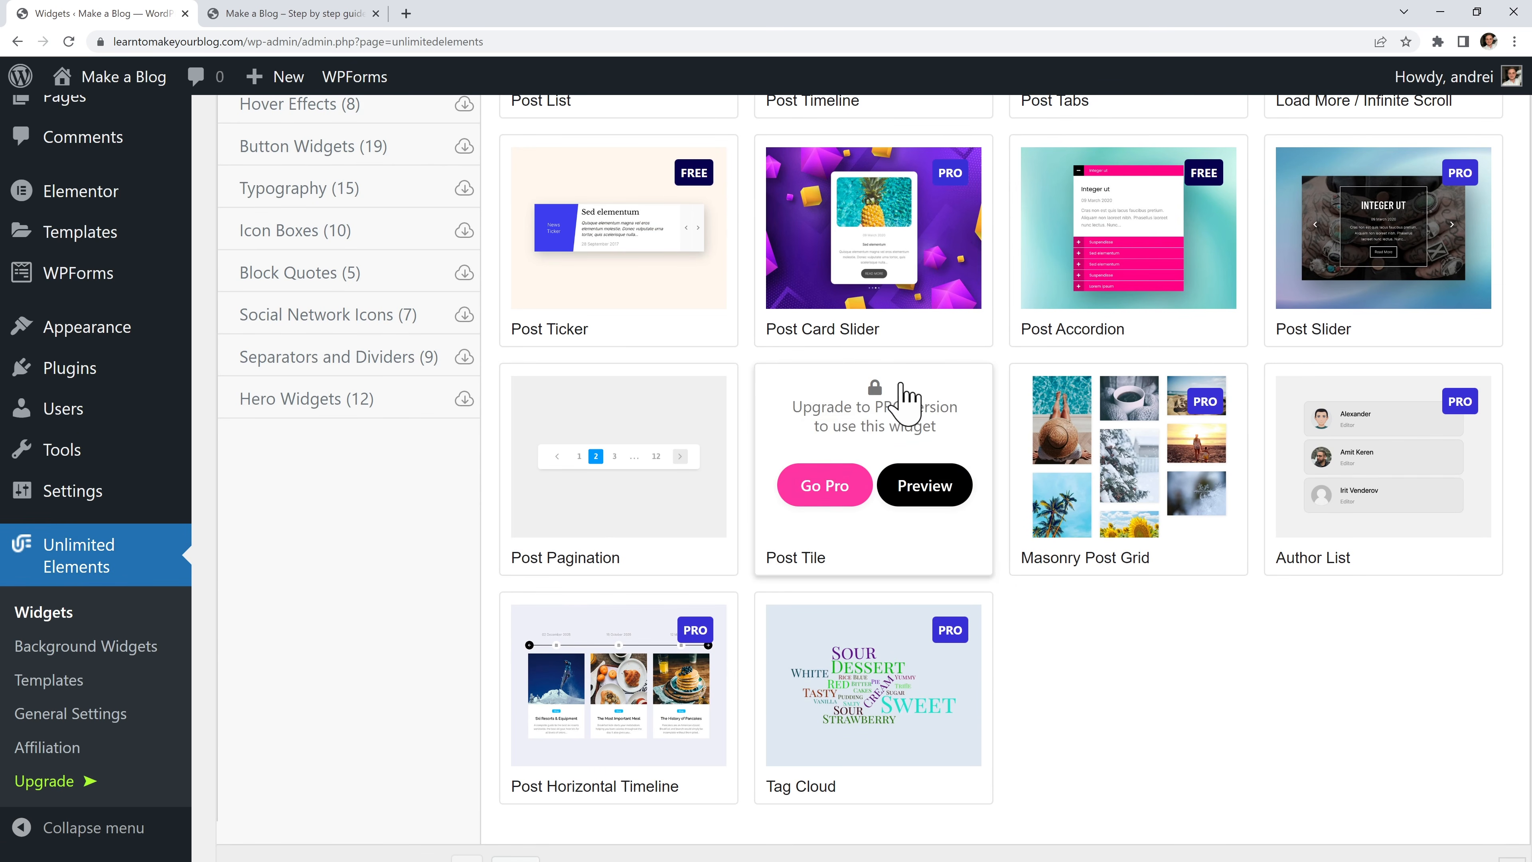
{"action": "scroll", "coordinate": [902, 362], "scroll_direction": "up", "scroll_amount": 9}
{"action": "scroll", "coordinate": [901, 386], "scroll_direction": "up", "scroll_amount": 12}
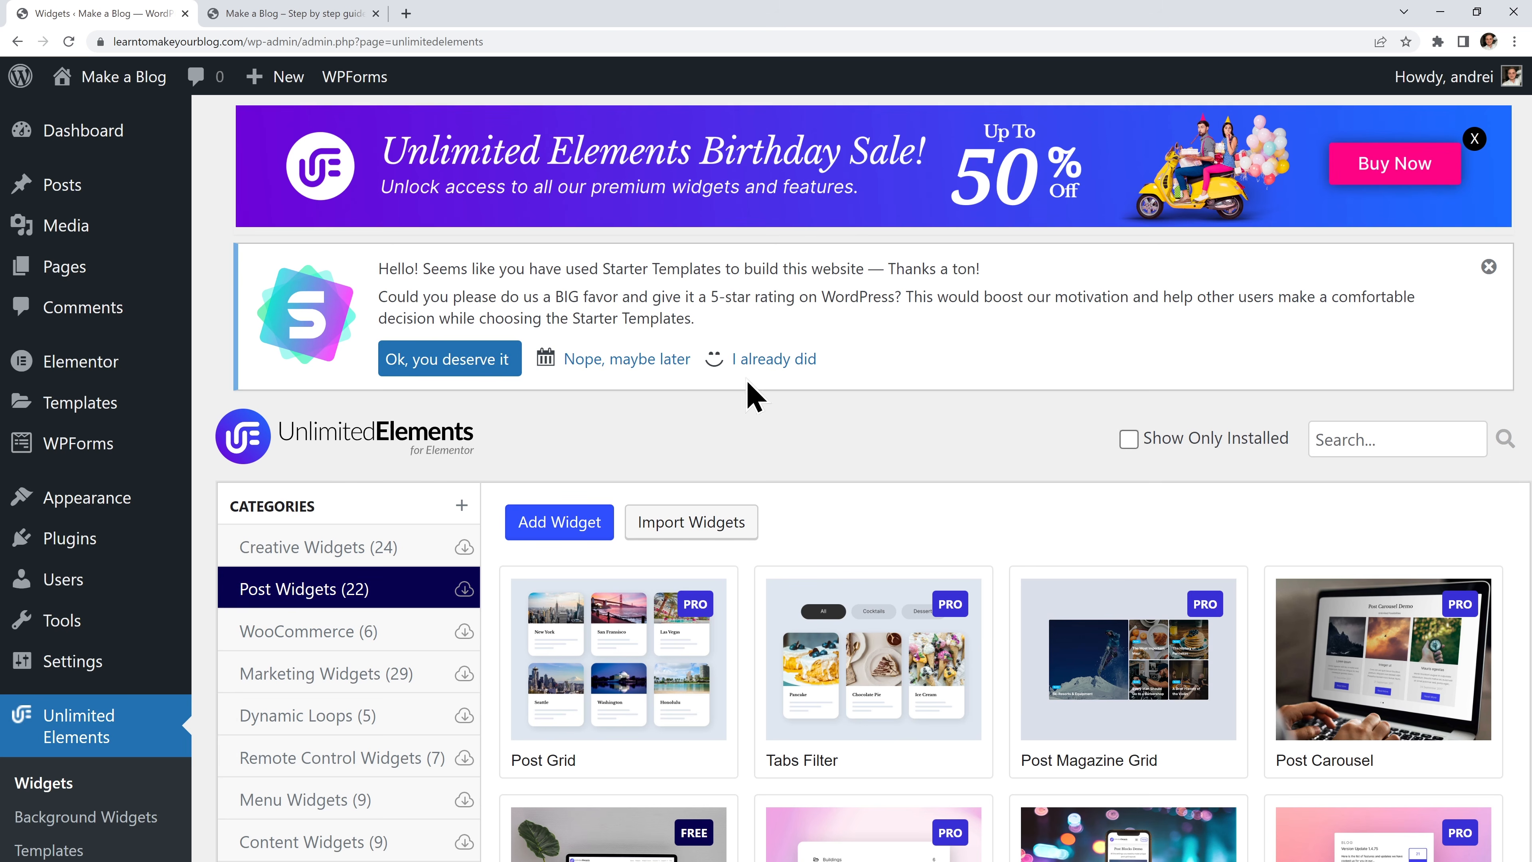
{"action": "left_click", "coordinate": [89, 184]}
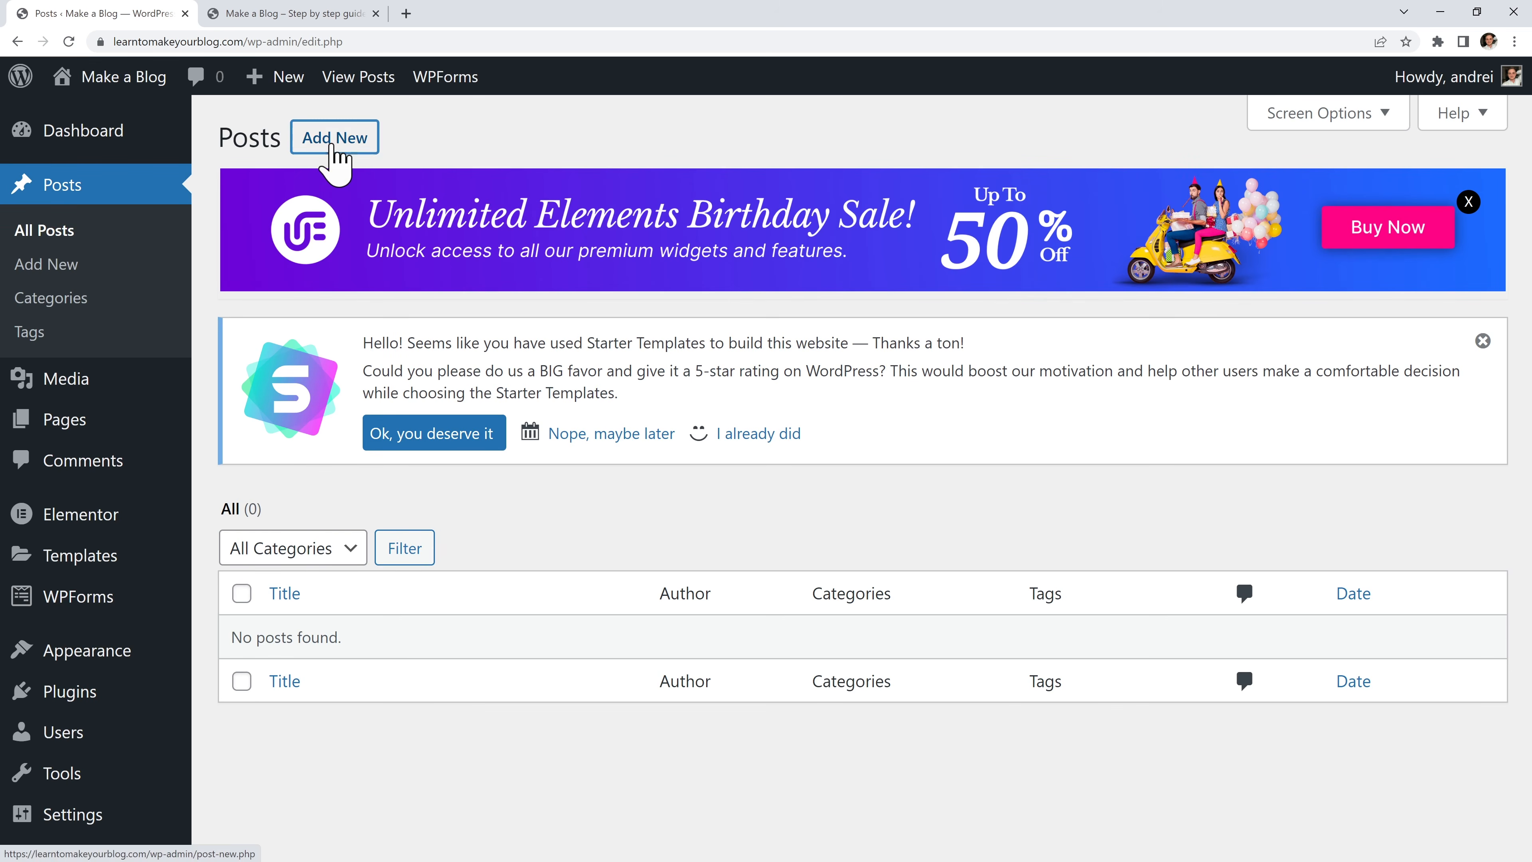
Open a new post editor in a separate tab and focus its body
{"action": "right_click", "coordinate": [332, 143]}
{"action": "left_click", "coordinate": [363, 154]}
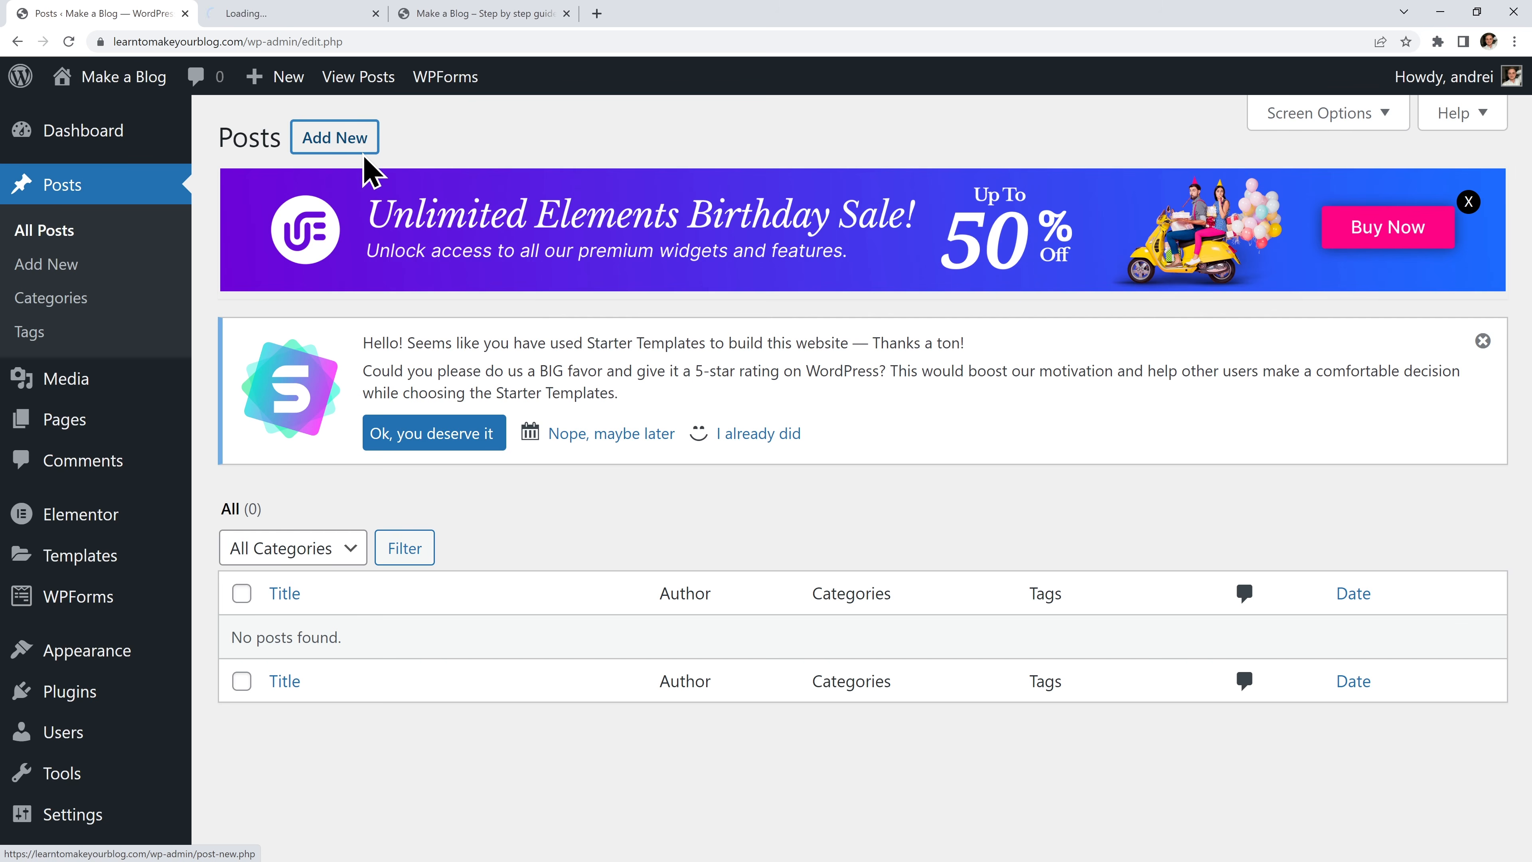
{"action": "left_click", "coordinate": [315, 19]}
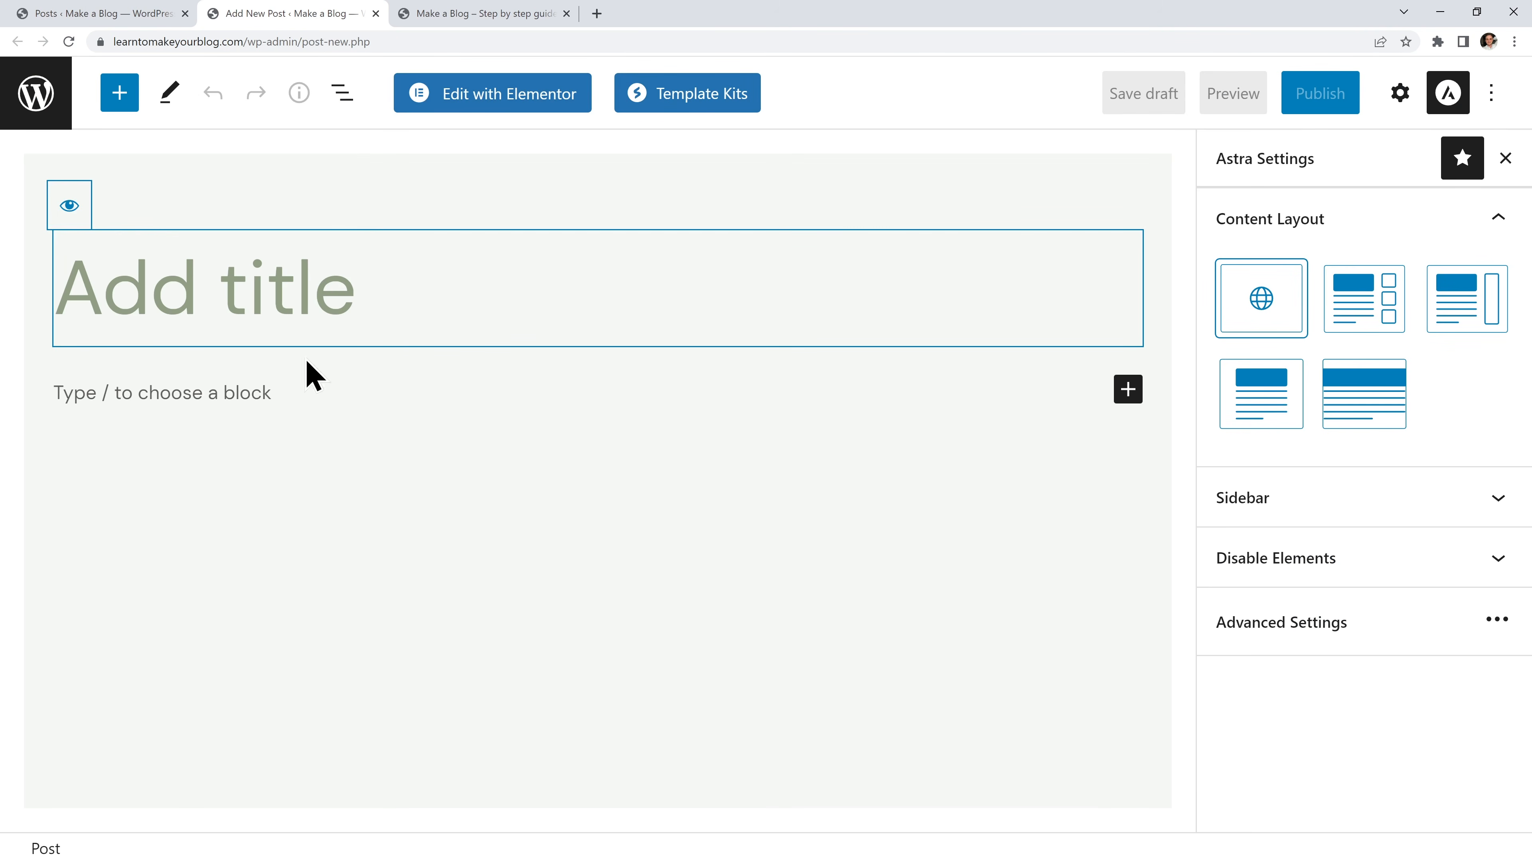
{"action": "left_click", "coordinate": [281, 401]}
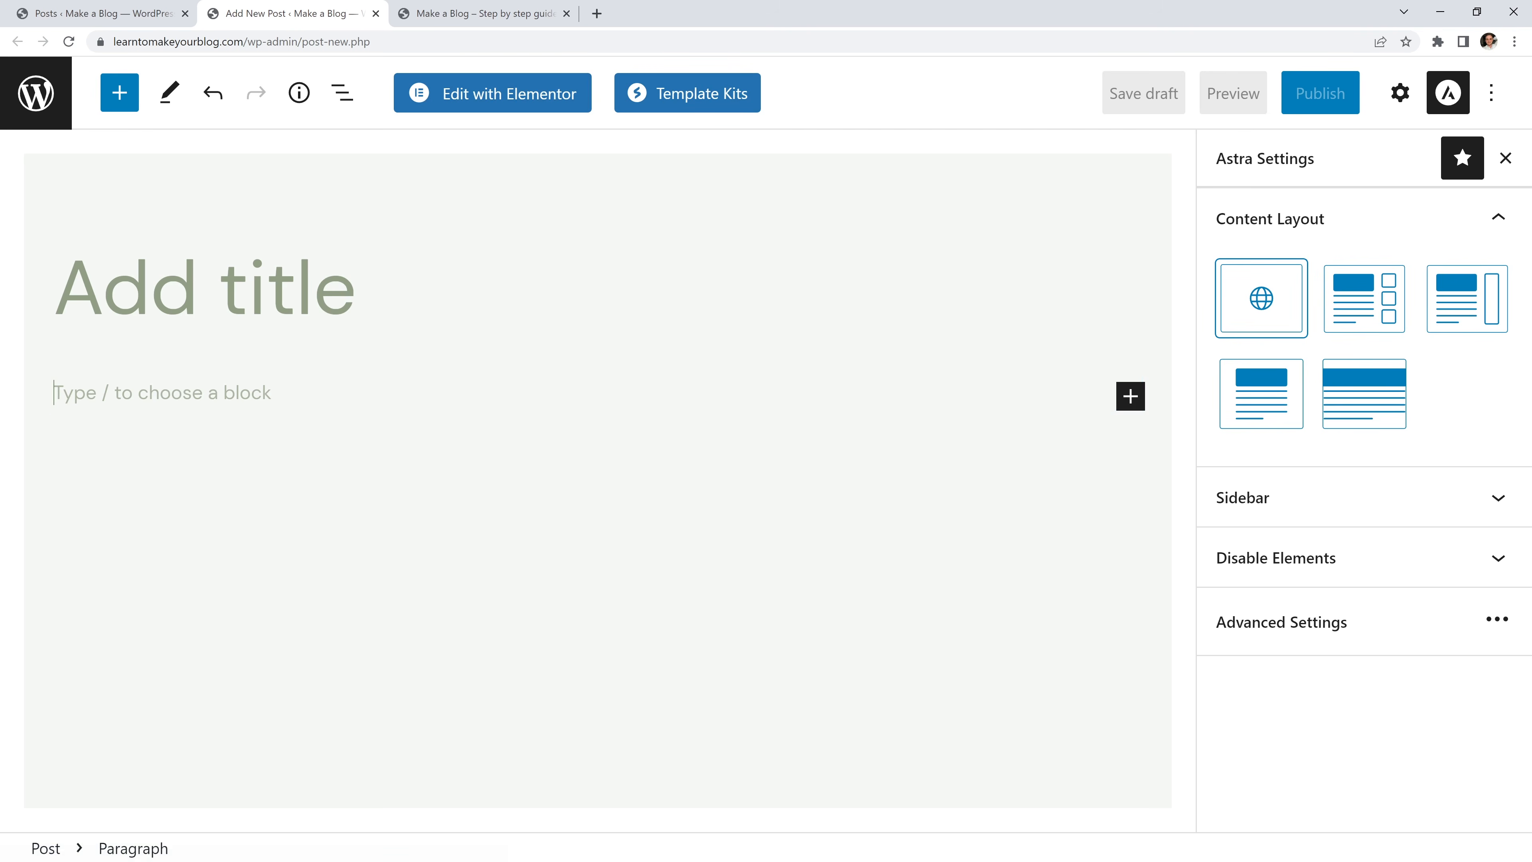
Browse the 2. Posts folder and open blog-titles.txt in Notepad
{"action": "left_click_drag", "start_coordinate": [0, 286], "coordinate": [867, 200]}
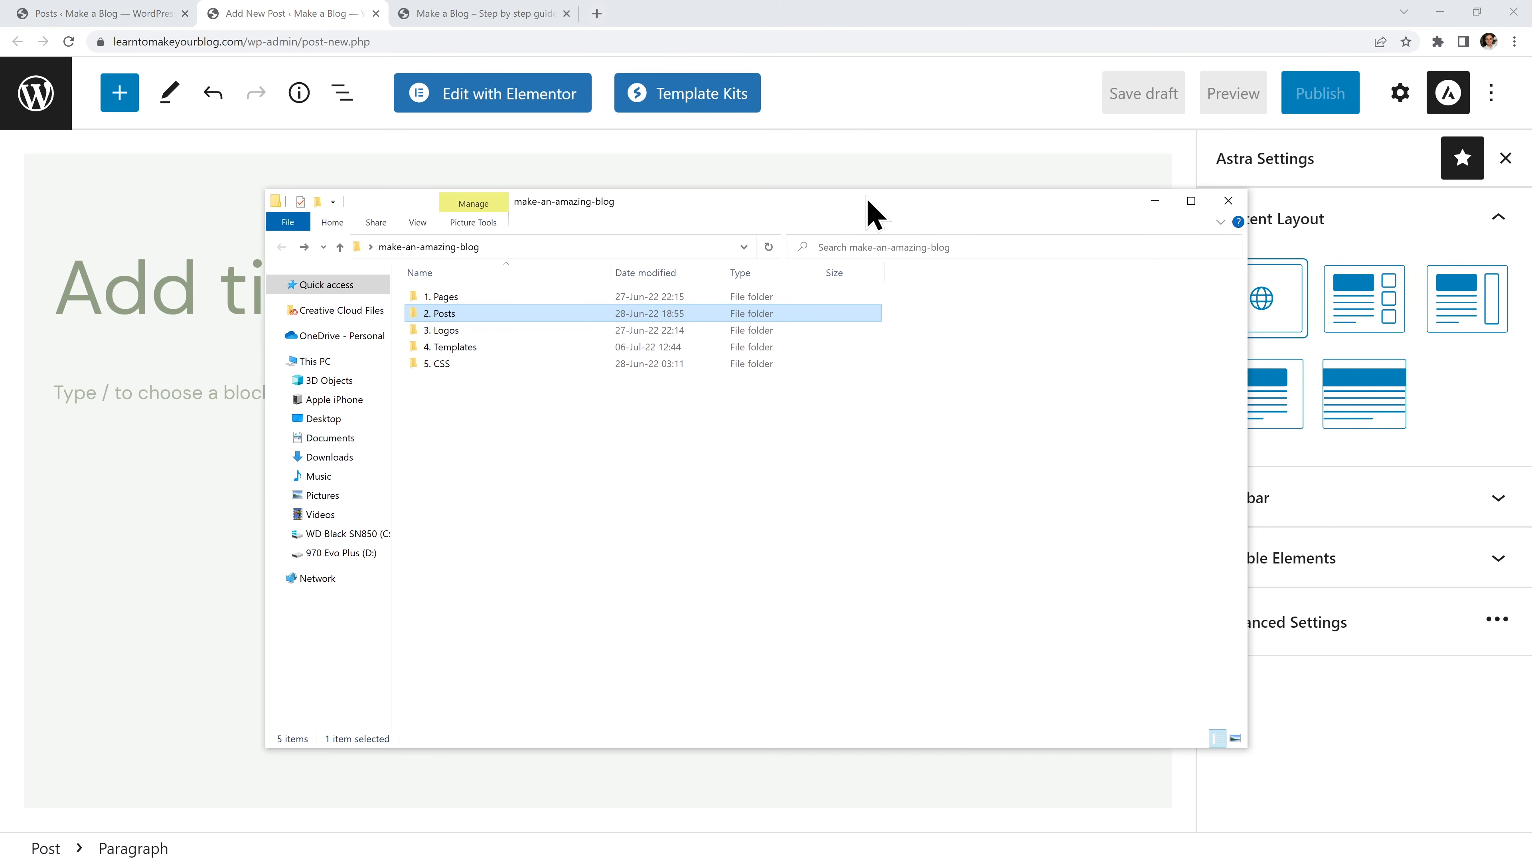
{"action": "double_click", "coordinate": [481, 314]}
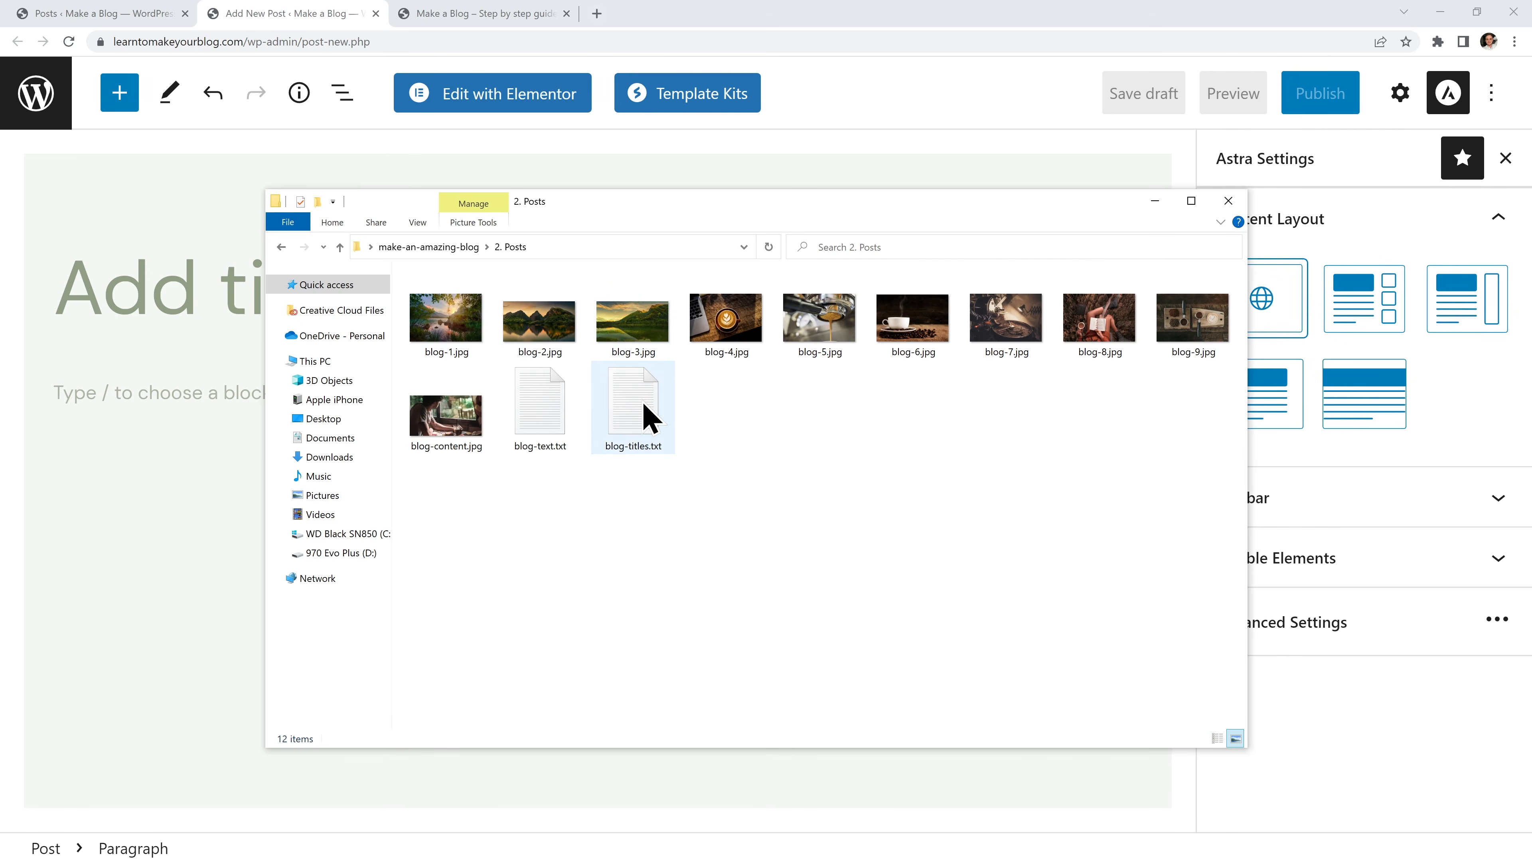
{"action": "left_click", "coordinate": [643, 416]}
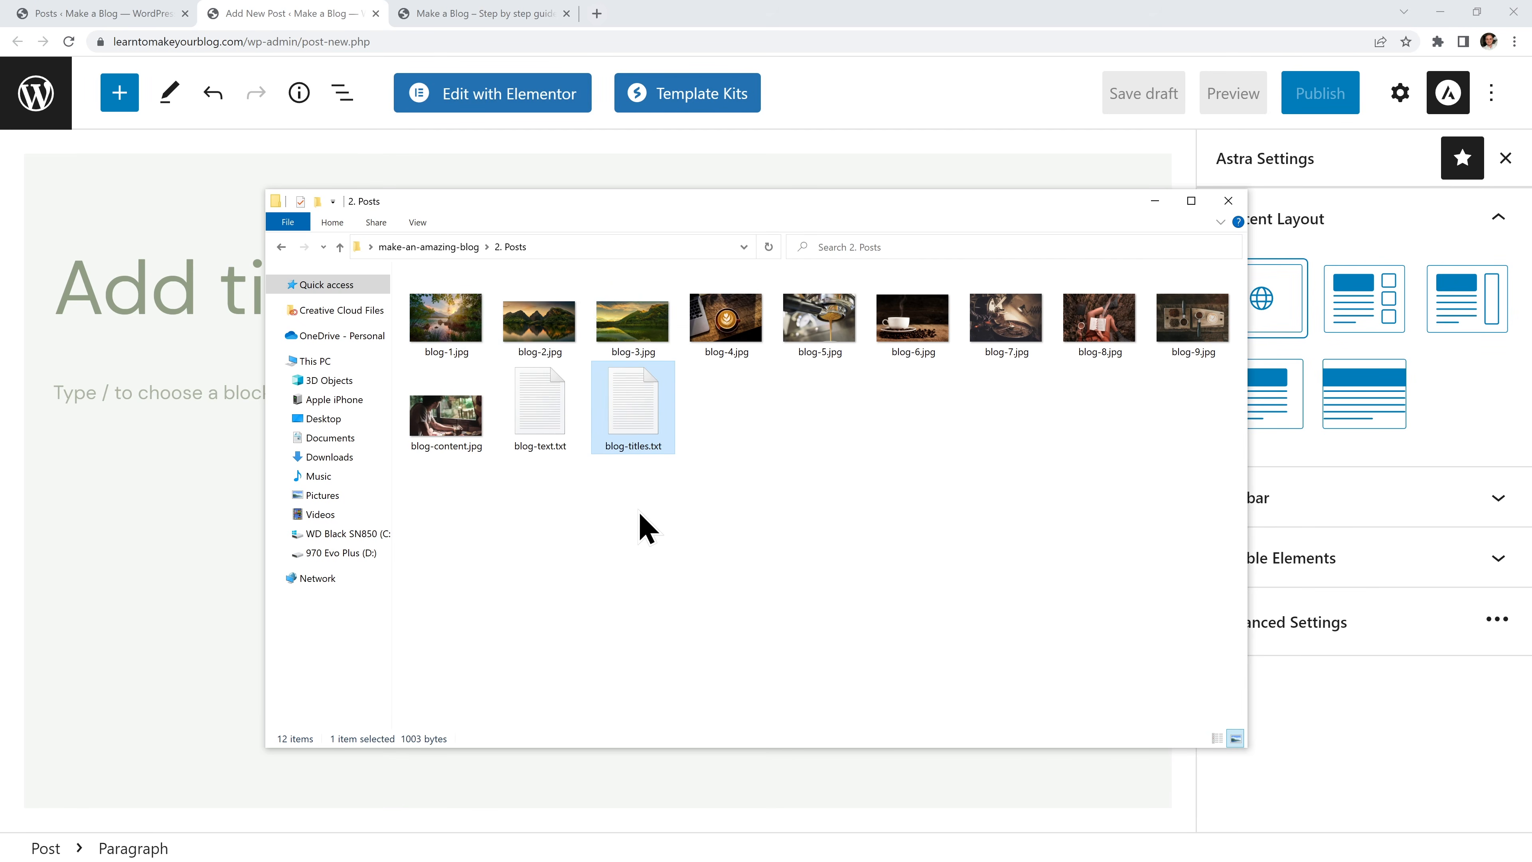
{"action": "key", "text": "Left"}
{"action": "key", "text": "Left"}
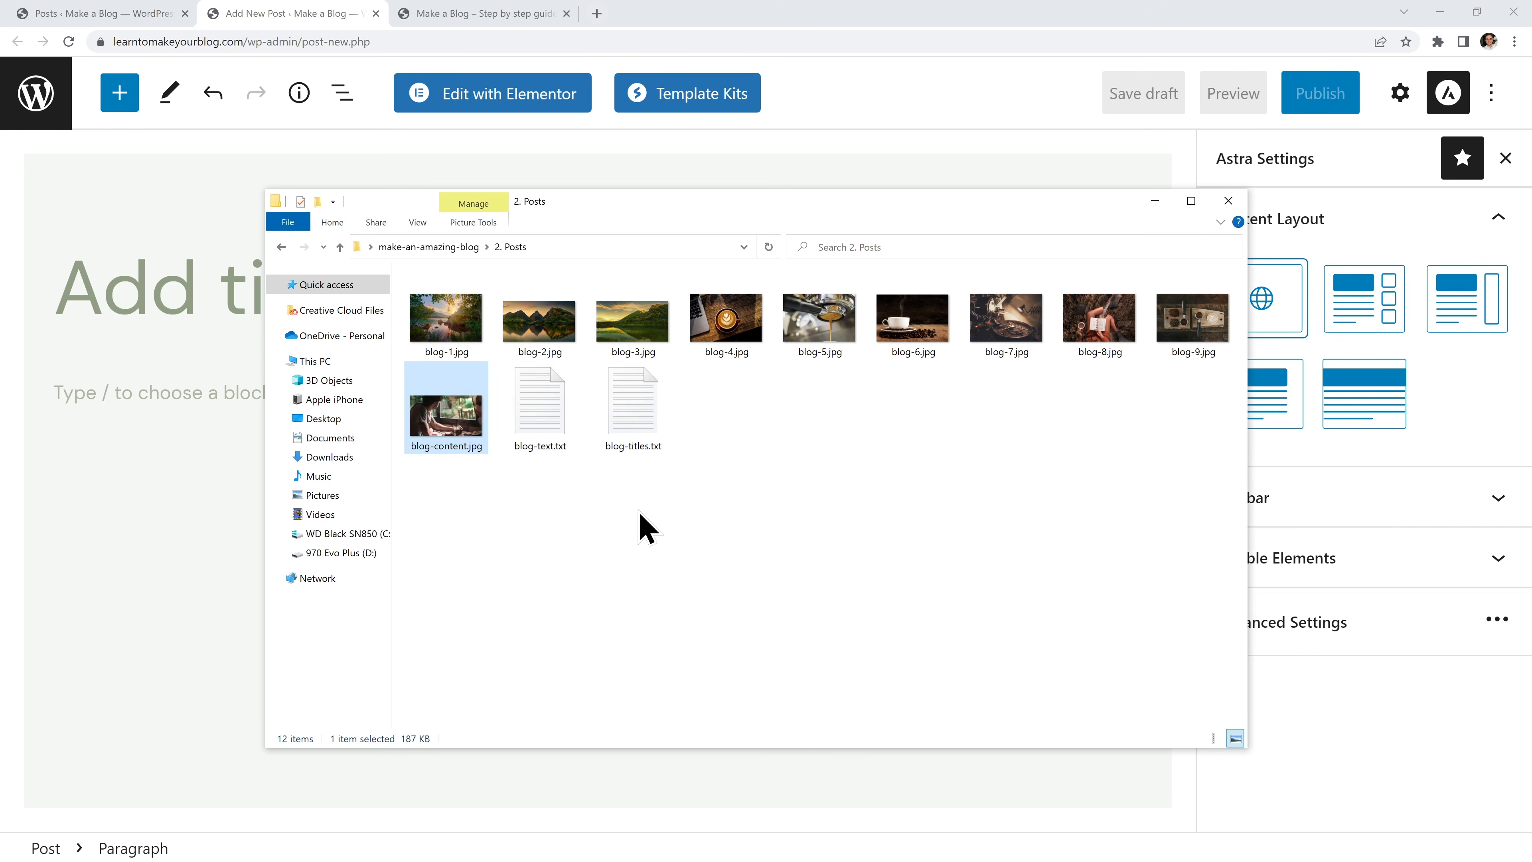
{"action": "key", "text": "Up"}
{"action": "key", "text": "Right"}
{"action": "key", "text": "Right"}
{"action": "key", "text": "Right"}
{"action": "key", "text": "Right"}
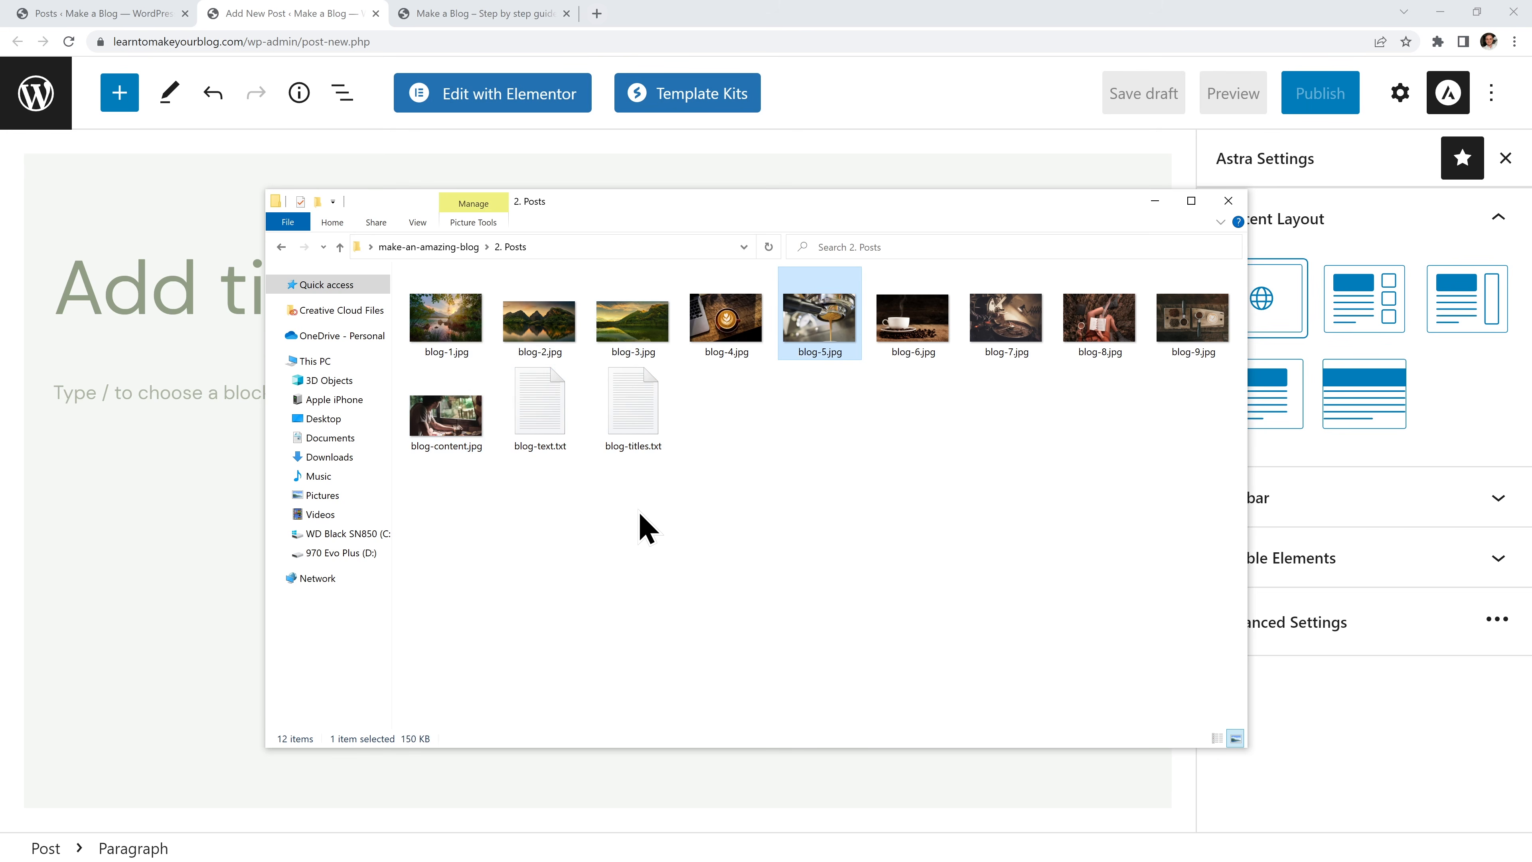
{"action": "key", "text": "Right"}
{"action": "key", "text": "Right"}
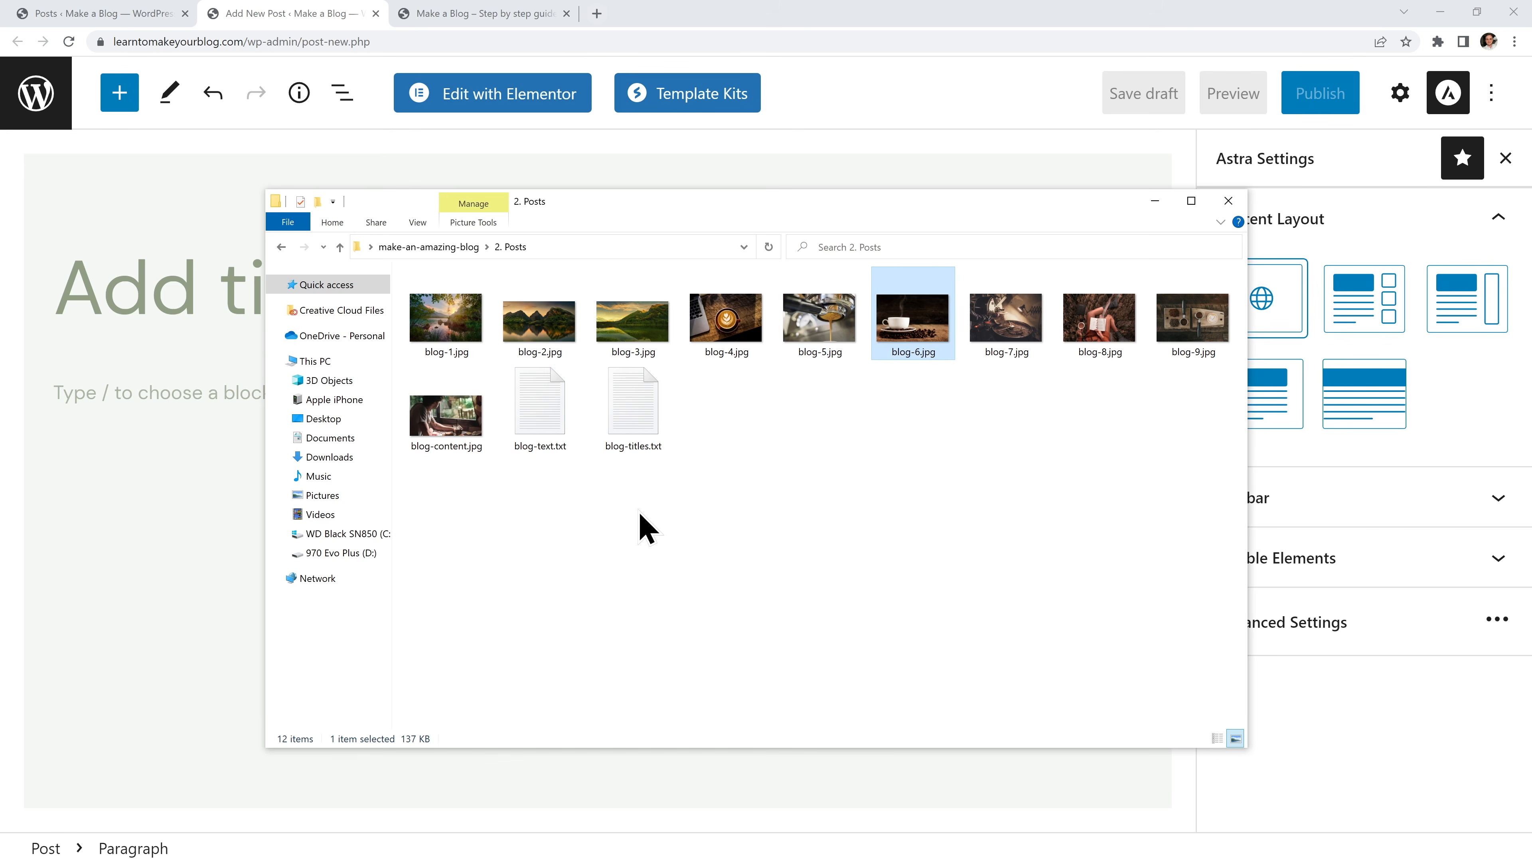
{"action": "key", "text": "Right"}
{"action": "key", "text": "Right"}
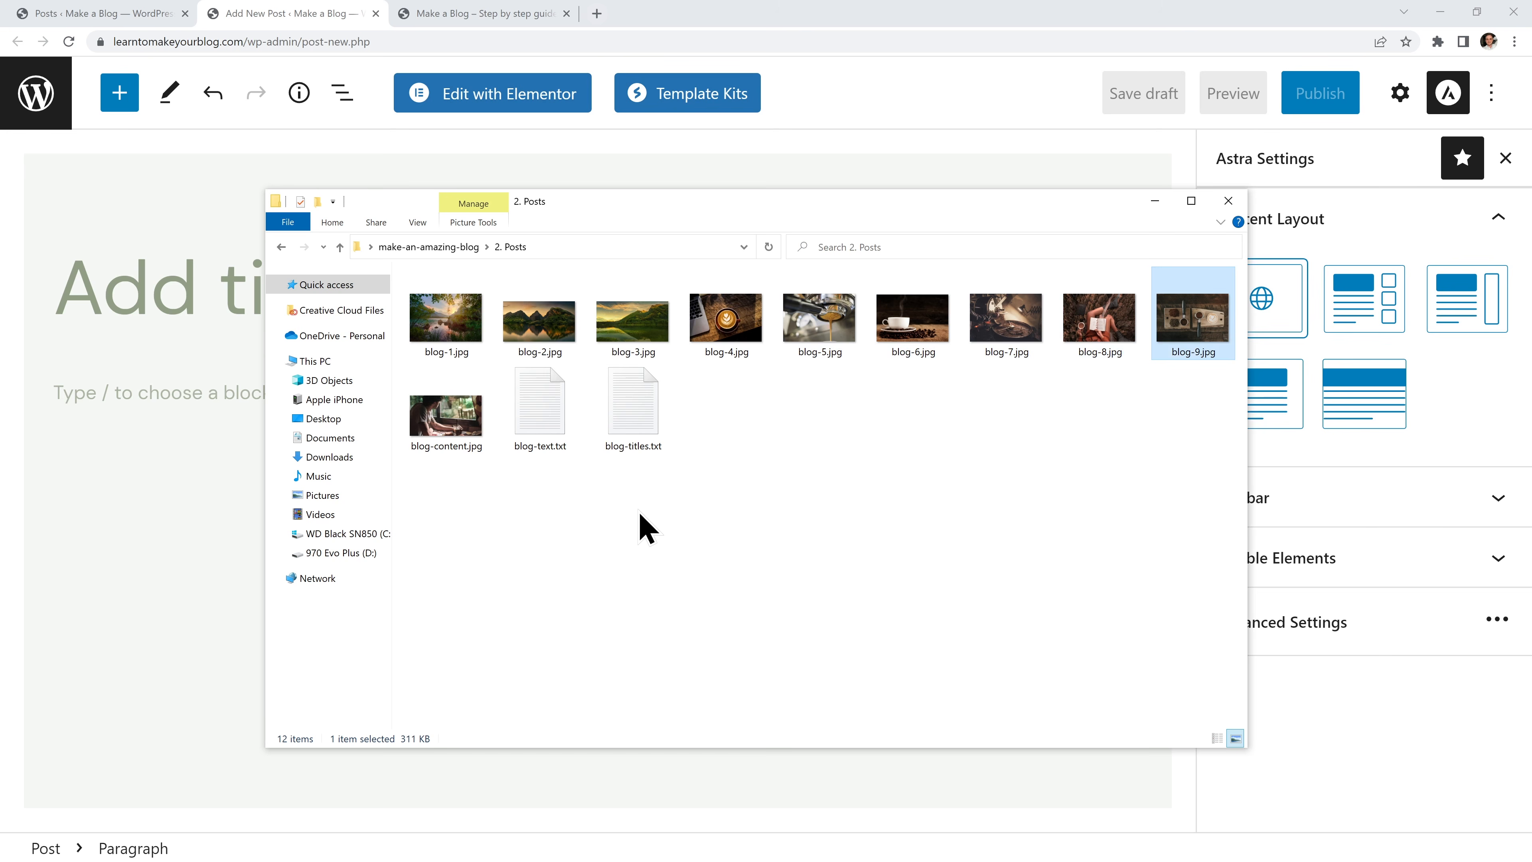
{"action": "double_click", "coordinate": [633, 411]}
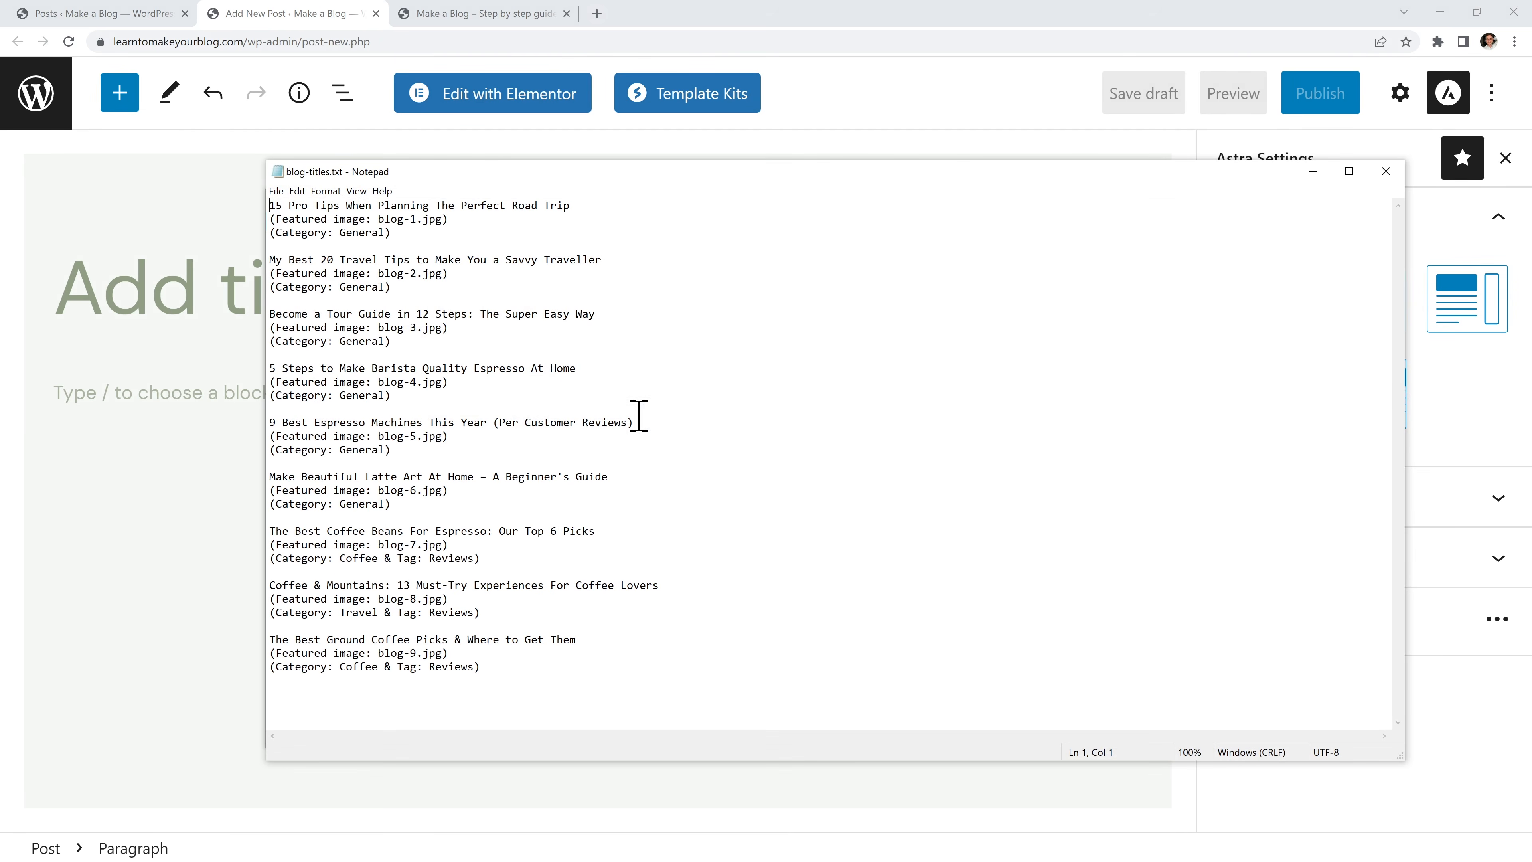
Copy the first blog title and paste it as the post title
{"action": "left_click_drag", "start_coordinate": [569, 205], "coordinate": [280, 209]}
{"action": "right_click", "coordinate": [288, 205]}
{"action": "left_click", "coordinate": [315, 240]}
{"action": "left_click", "coordinate": [209, 284]}
{"action": "right_click", "coordinate": [211, 284]}
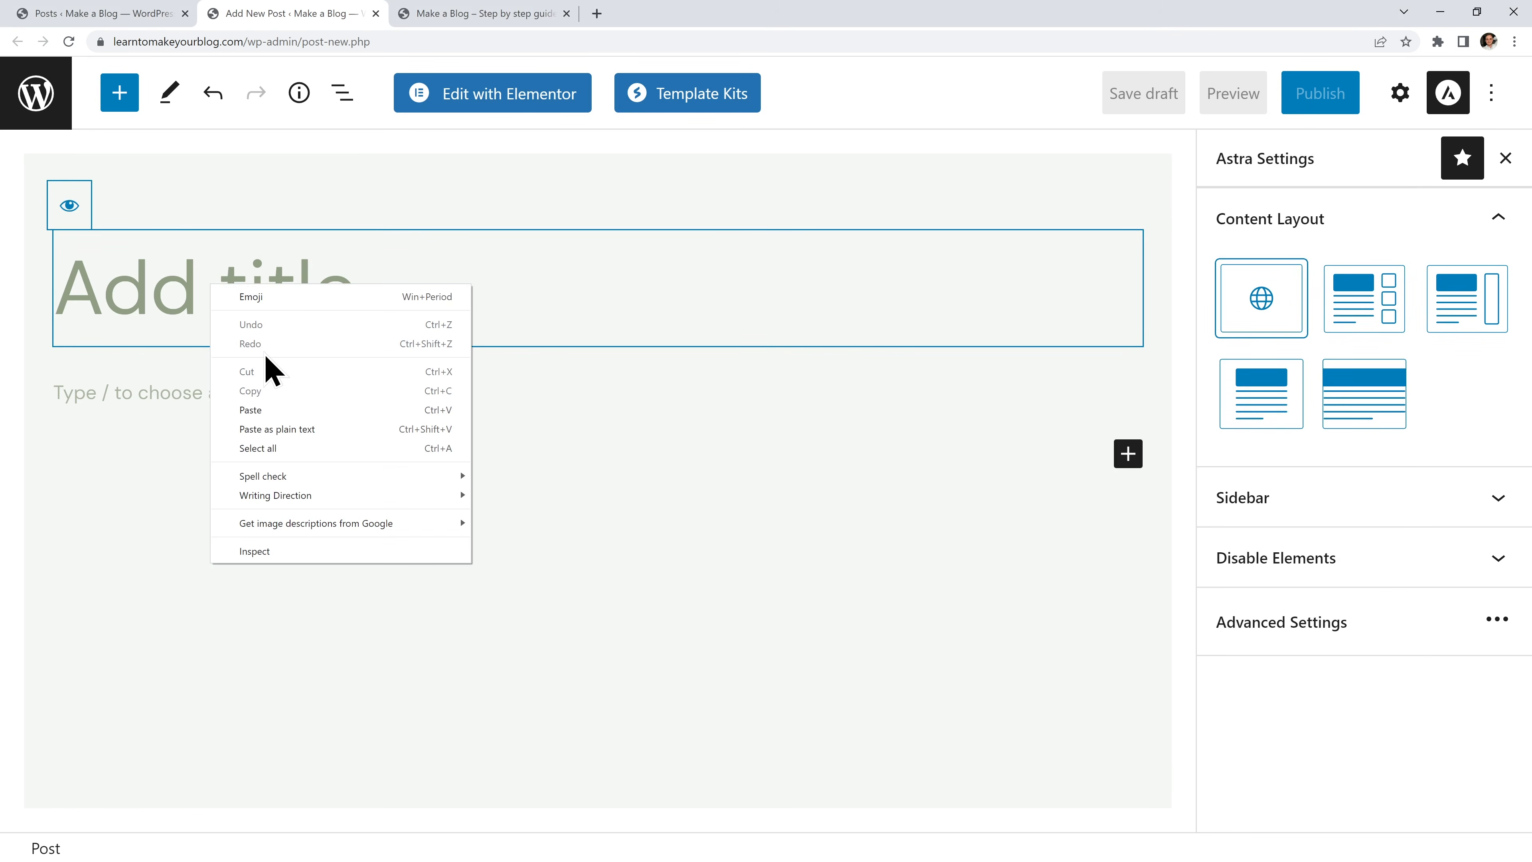
{"action": "left_click", "coordinate": [277, 409]}
Clear stray text from the post body and return to the project folder window
{"action": "left_click", "coordinate": [266, 483]}
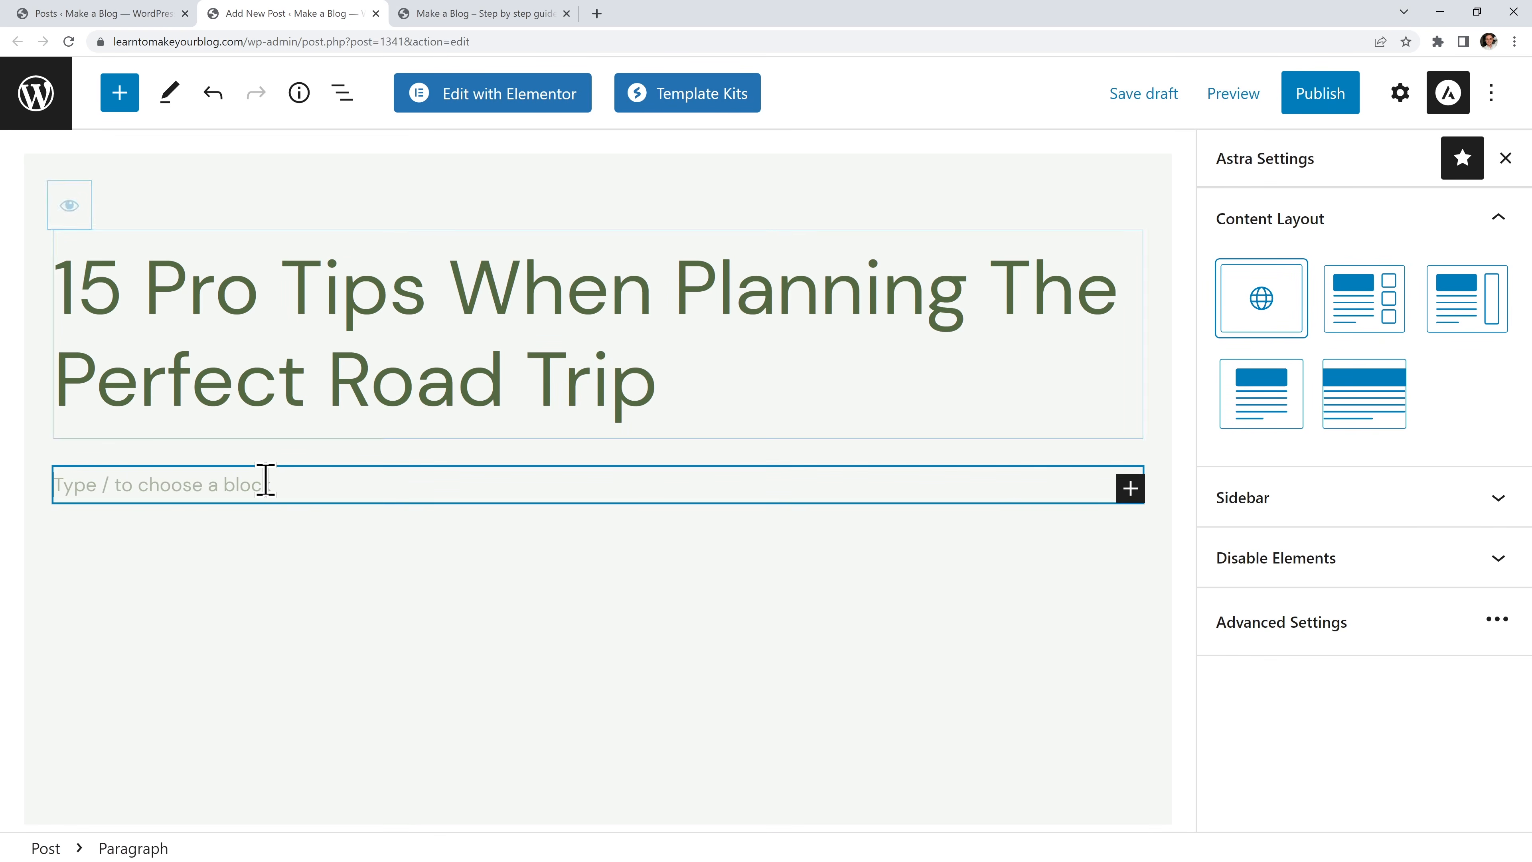
{"action": "type", "text": "blog content"}
{"action": "key", "text": "ctrl+a"}
{"action": "key", "text": "BackSpace"}
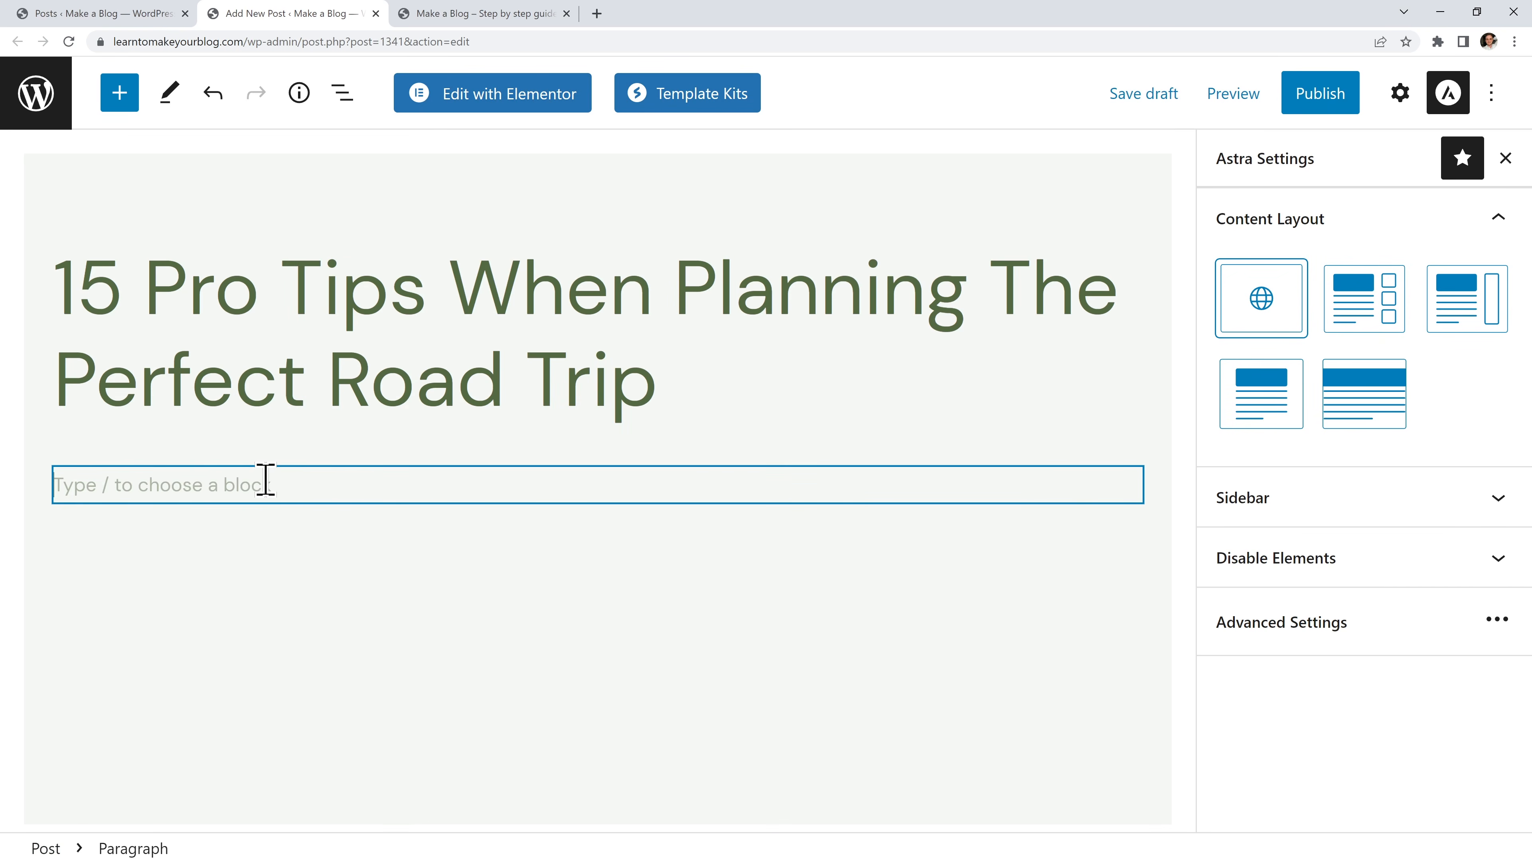
{"action": "key", "text": "alt+Tab"}
{"action": "key", "text": "alt+Tab"}
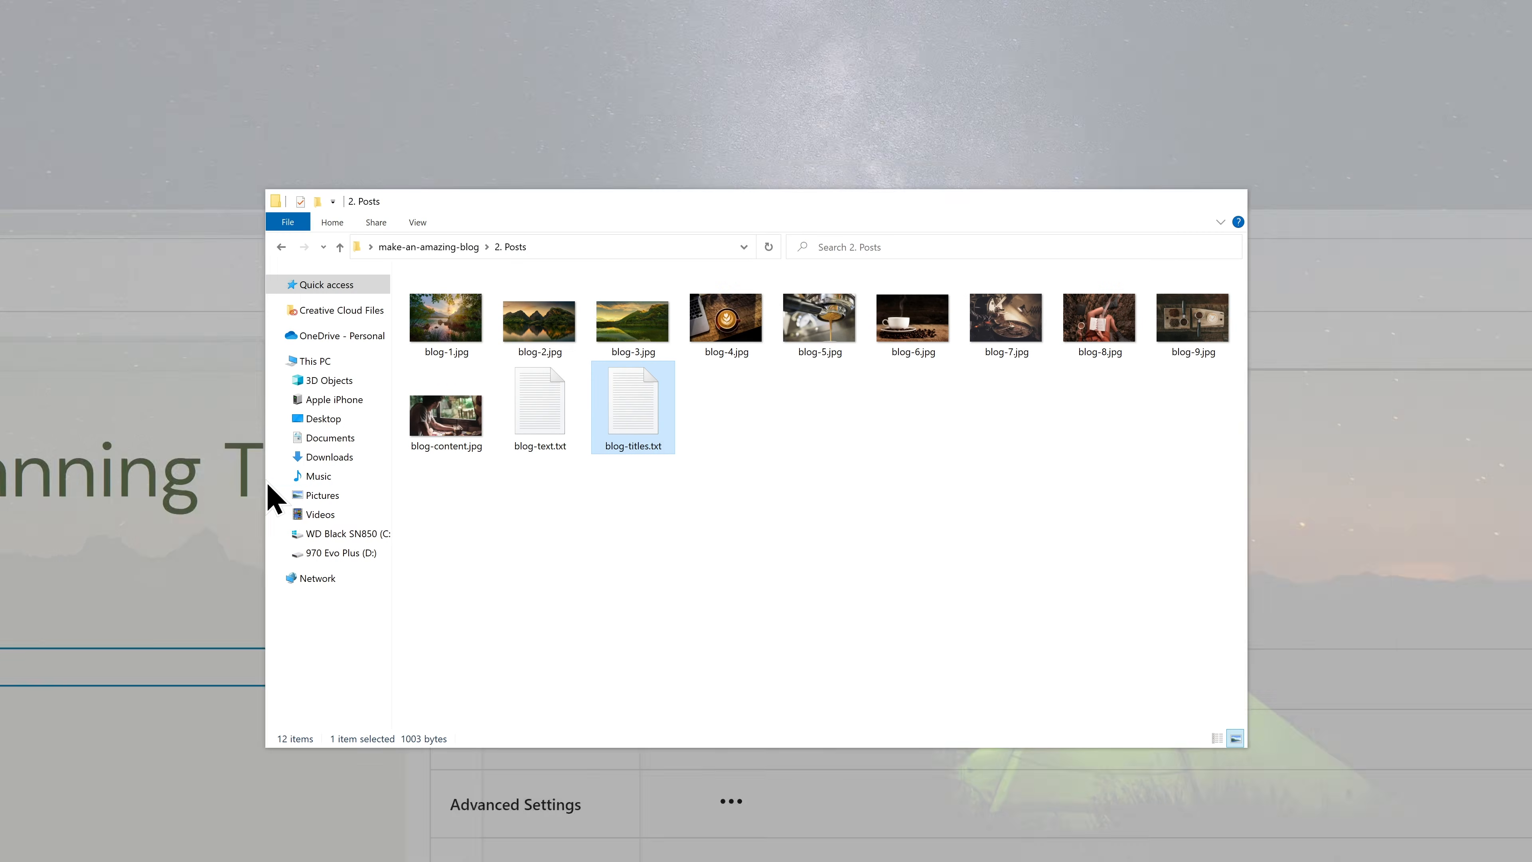
Copy the full coffee article text from blog-text.txt
{"action": "double_click", "coordinate": [556, 417]}
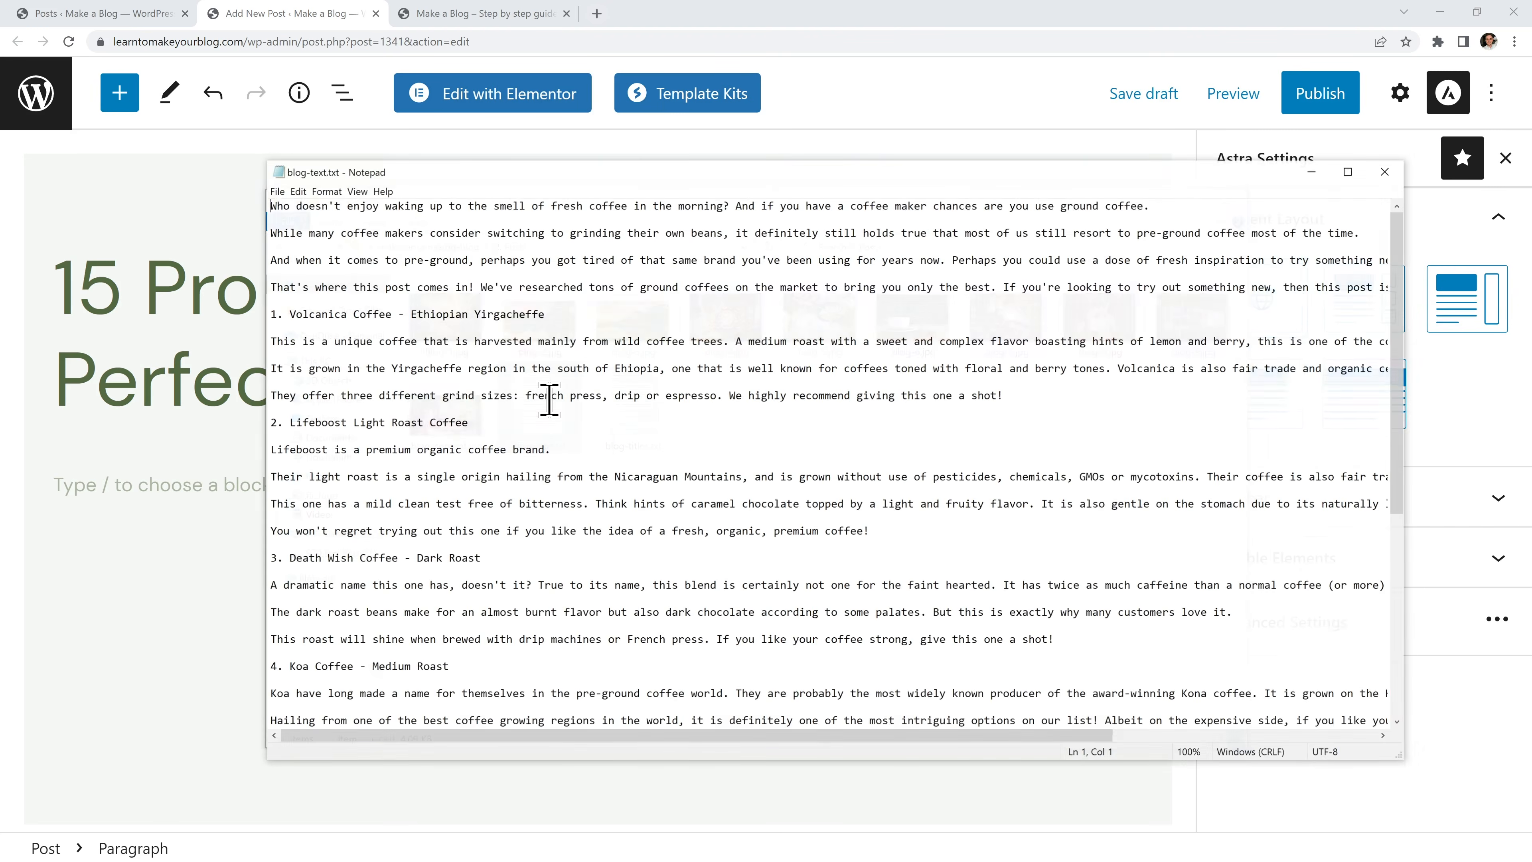
{"action": "left_click_drag", "start_coordinate": [269, 199], "coordinate": [1320, 821]}
{"action": "right_click", "coordinate": [793, 560]}
{"action": "left_click", "coordinate": [821, 599]}
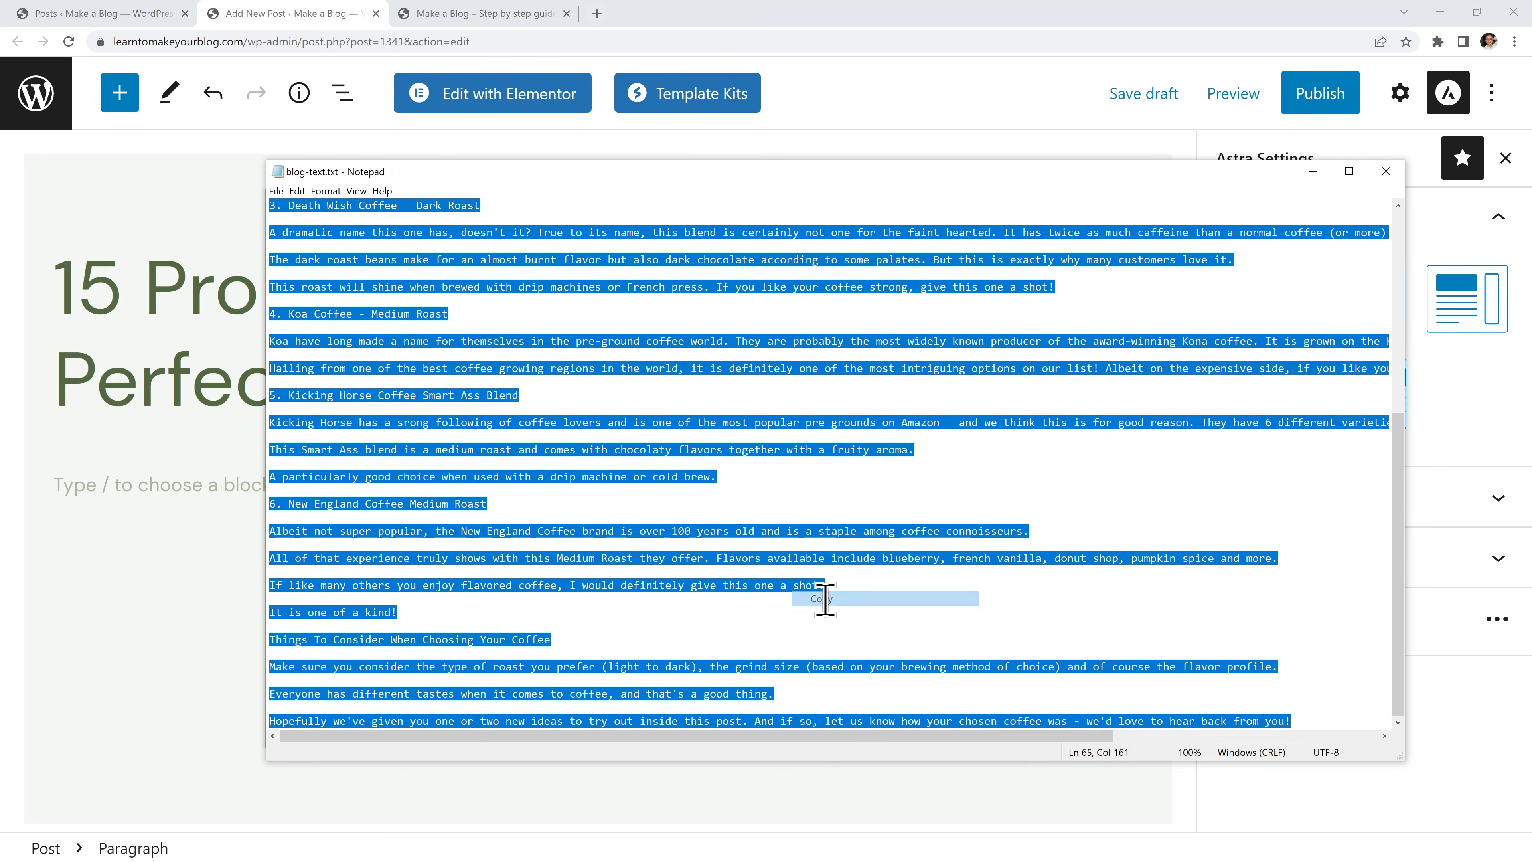
{"action": "left_click", "coordinate": [1386, 171]}
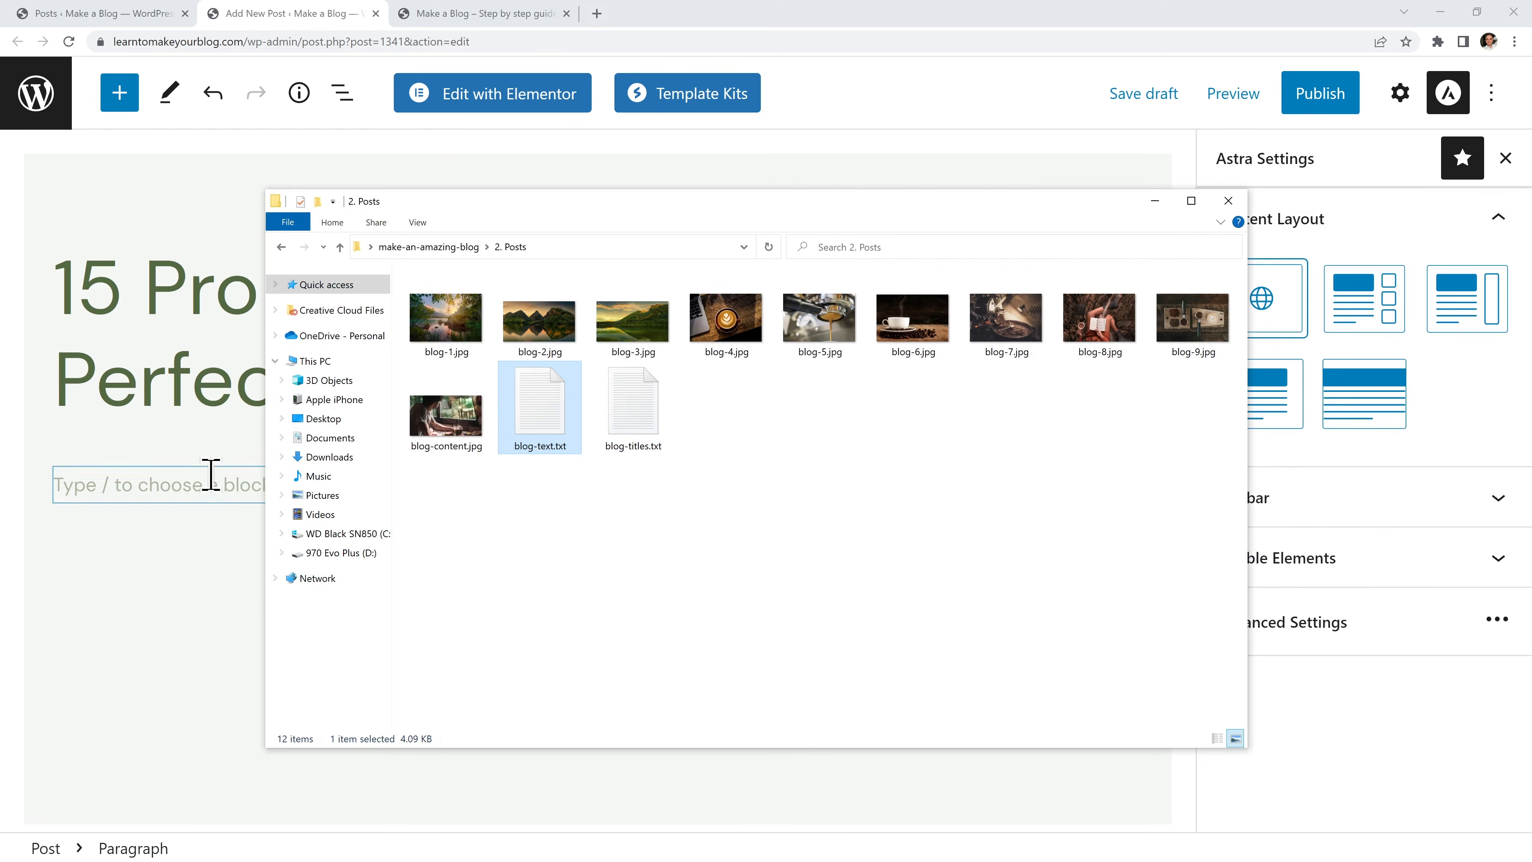
Paste the coffee article into the post's empty paragraph block
{"action": "left_click", "coordinate": [226, 479]}
{"action": "right_click", "coordinate": [180, 484]}
{"action": "left_click", "coordinate": [259, 607]}
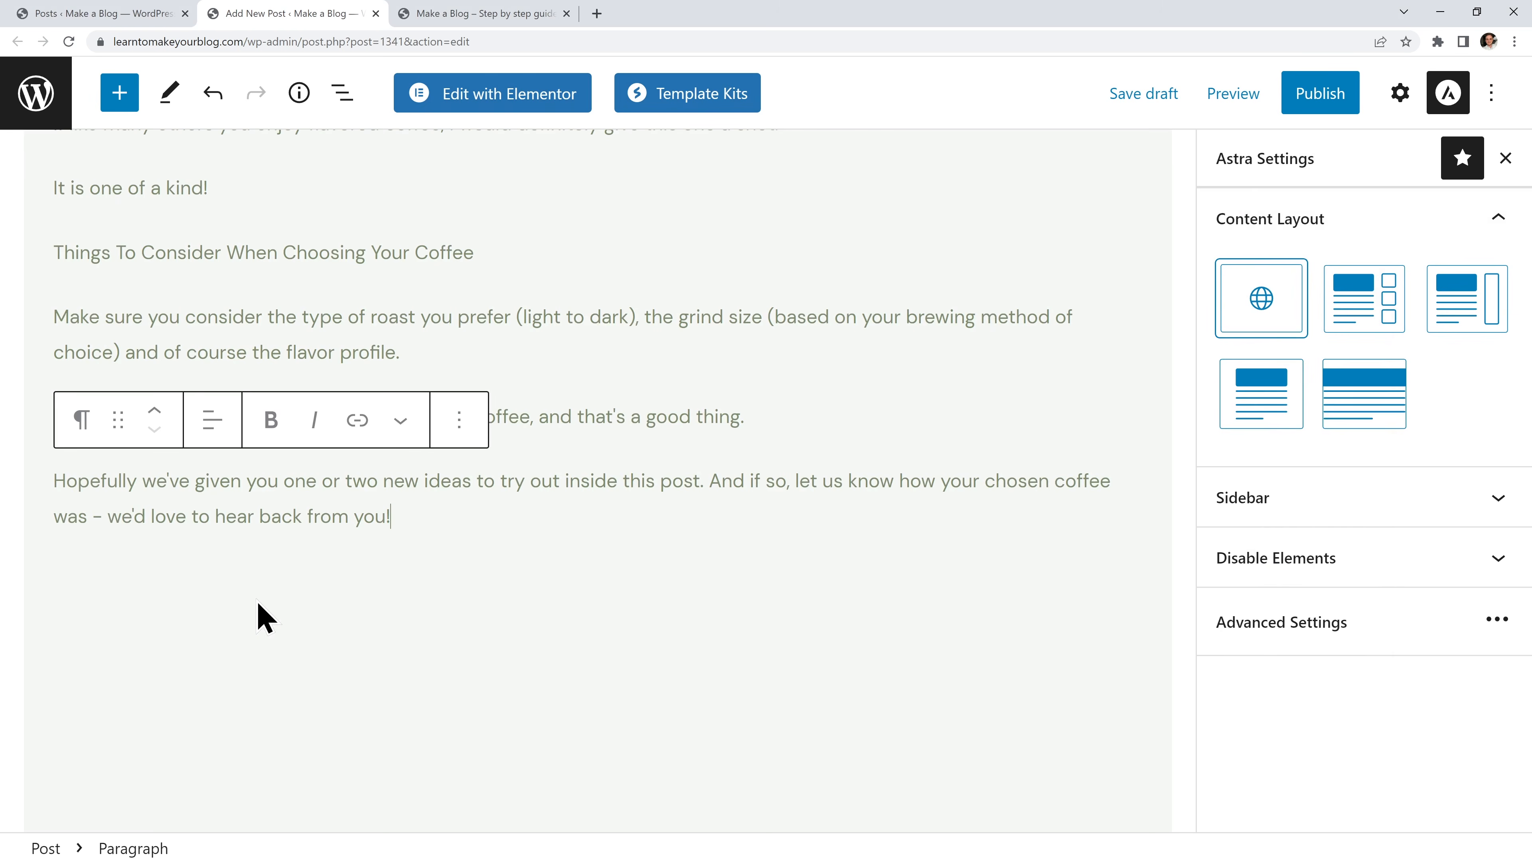
{"action": "scroll", "coordinate": [598, 404], "scroll_direction": "up", "scroll_amount": 10}
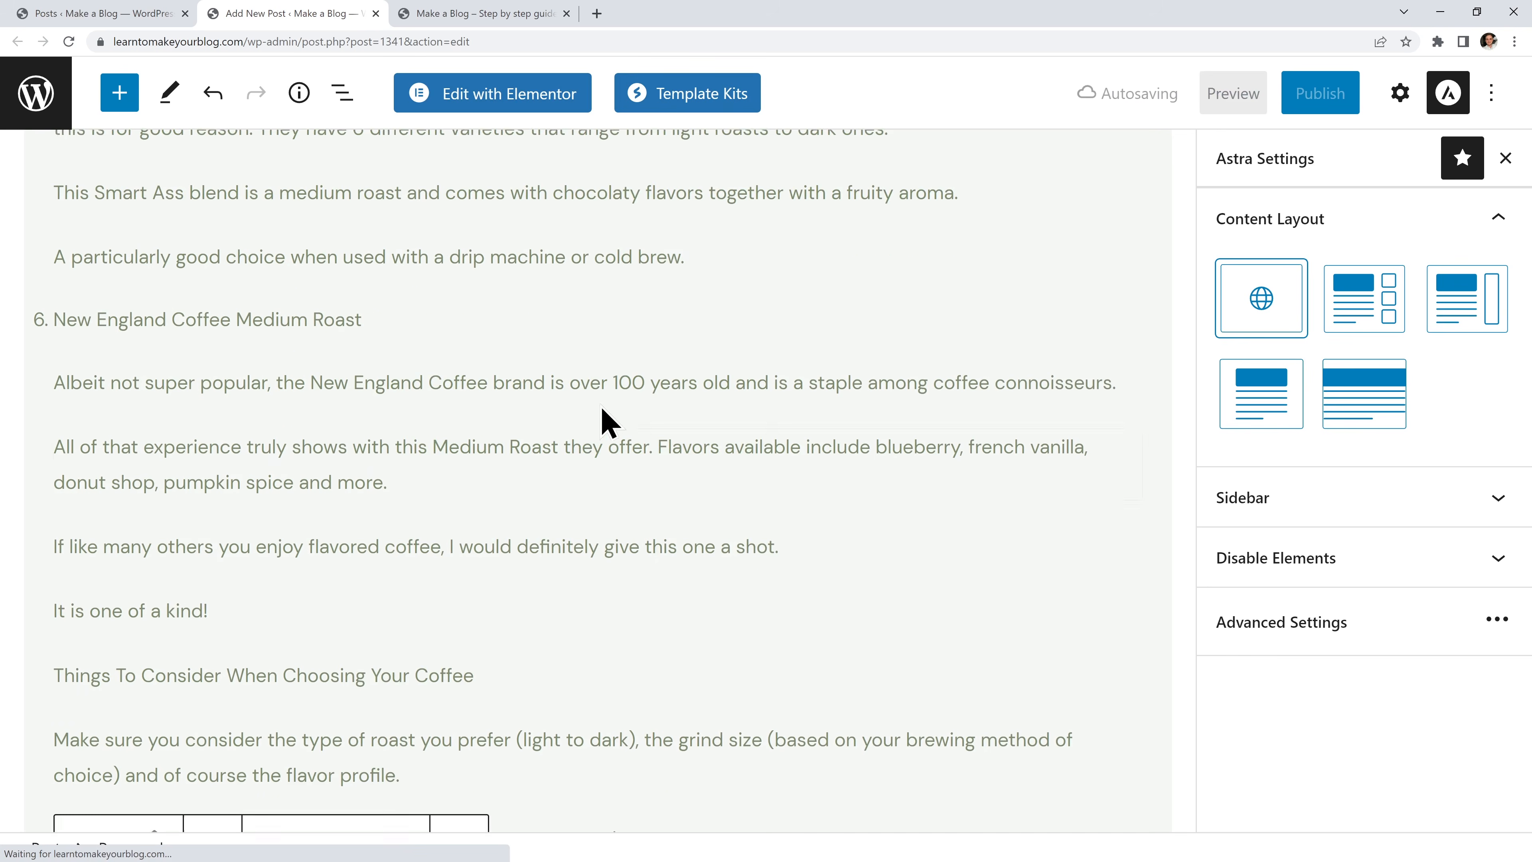
{"action": "scroll", "coordinate": [571, 425], "scroll_direction": "up", "scroll_amount": 15}
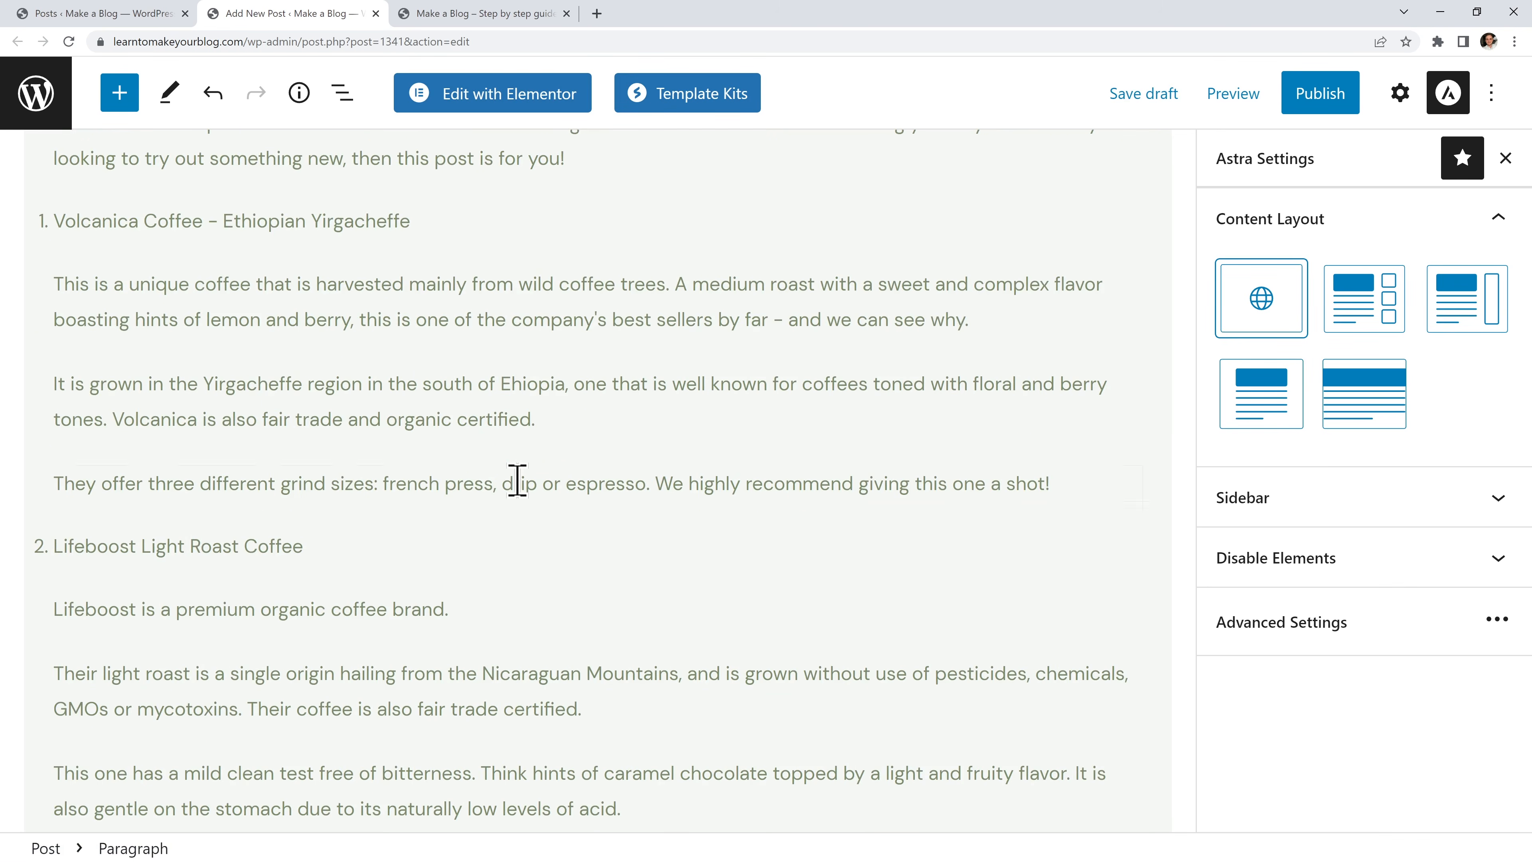
{"action": "scroll", "coordinate": [516, 483], "scroll_direction": "up", "scroll_amount": 4}
{"action": "scroll", "coordinate": [523, 499], "scroll_direction": "down", "scroll_amount": 5}
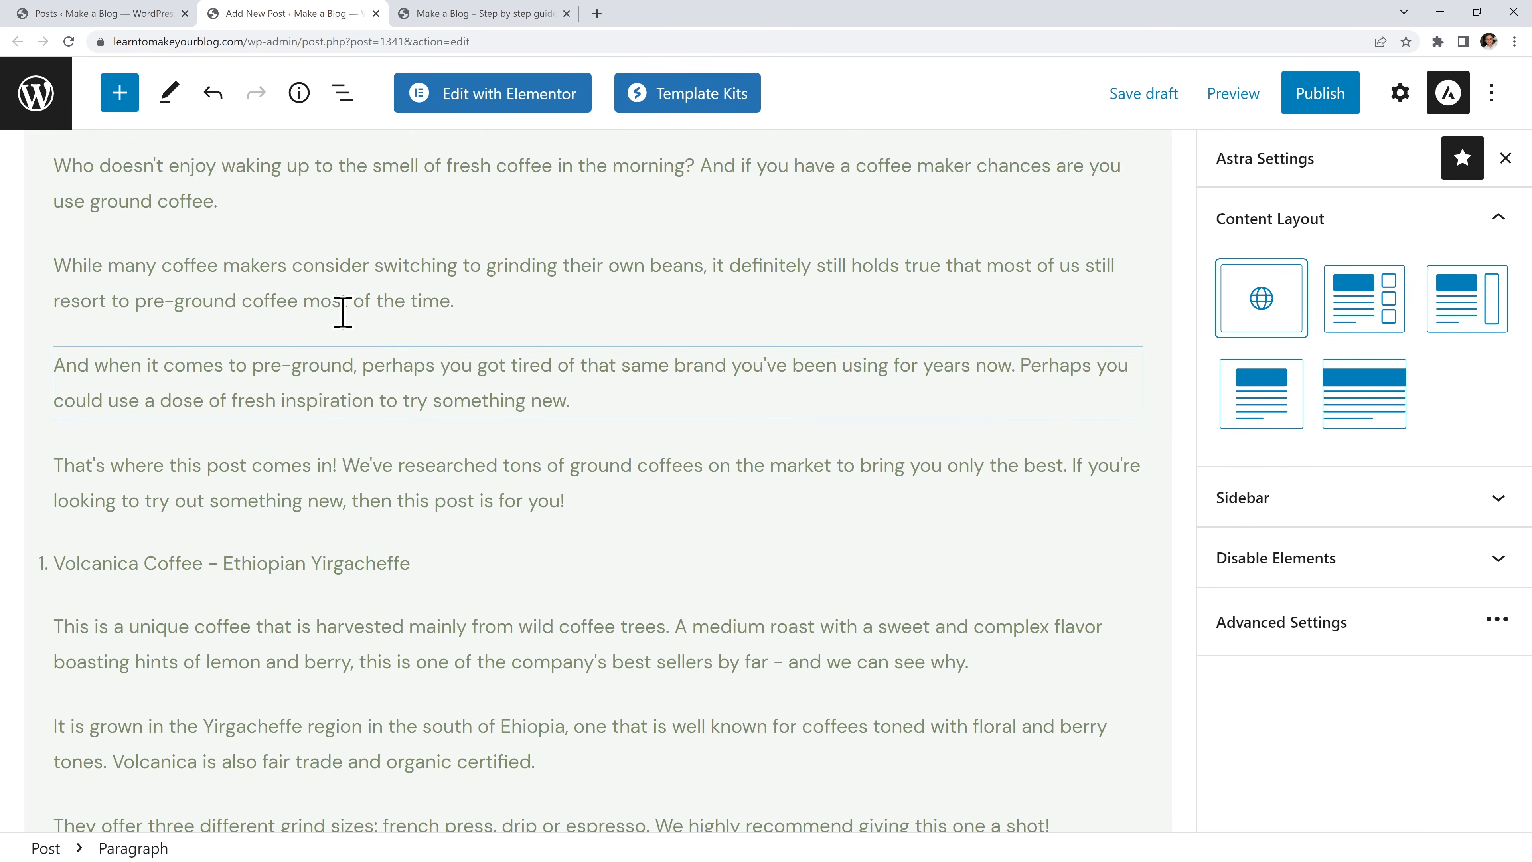
Turn the Volcanica and Lifeboost list items into headings numbered 1. and 2
{"action": "left_click", "coordinate": [121, 564]}
{"action": "left_click", "coordinate": [81, 504]}
{"action": "left_click", "coordinate": [158, 747]}
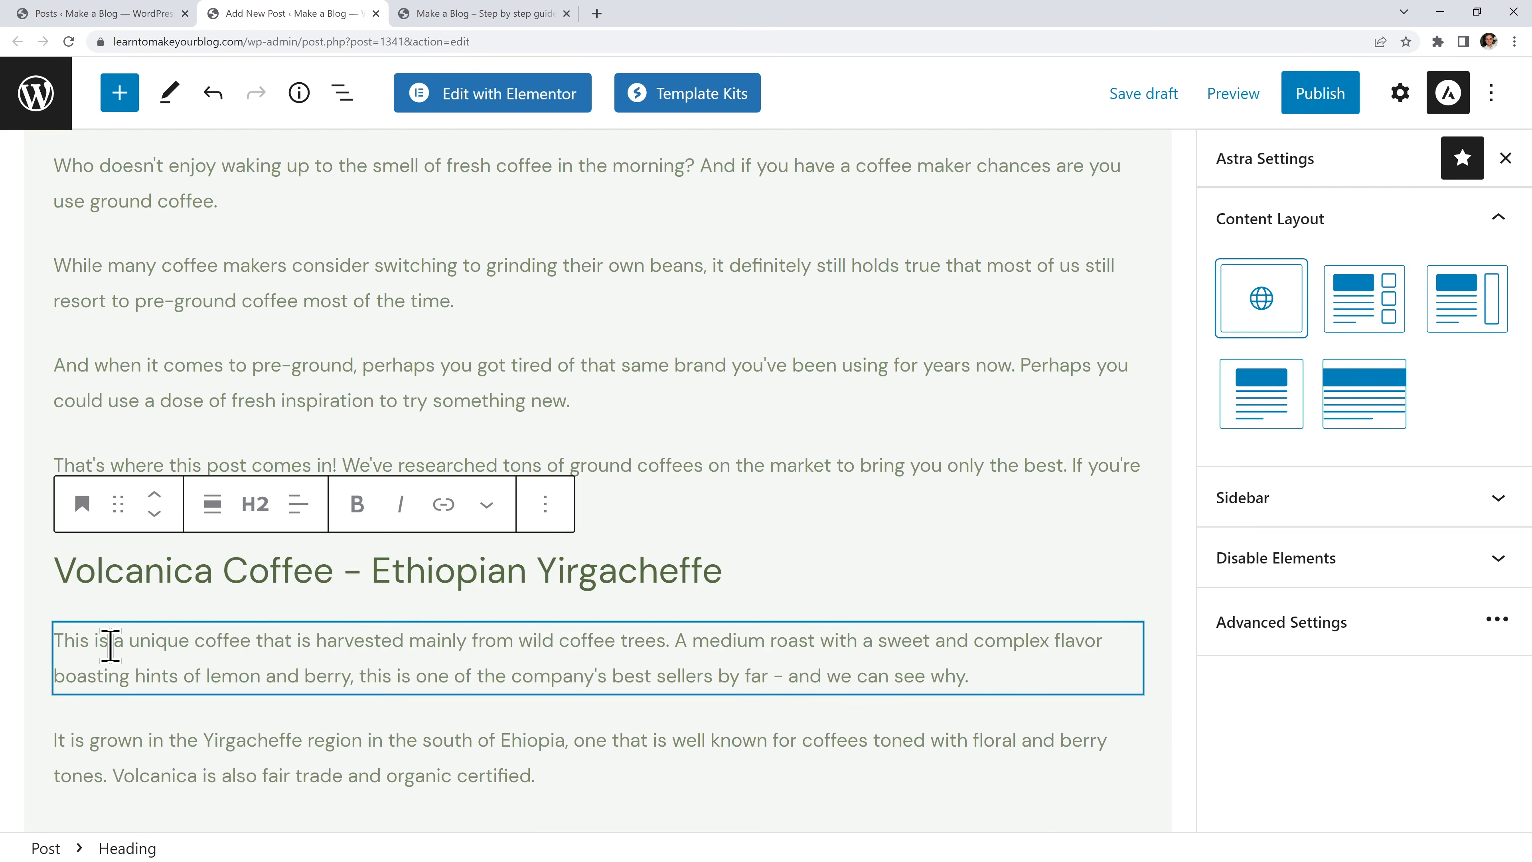
{"action": "type", "text": "1."}
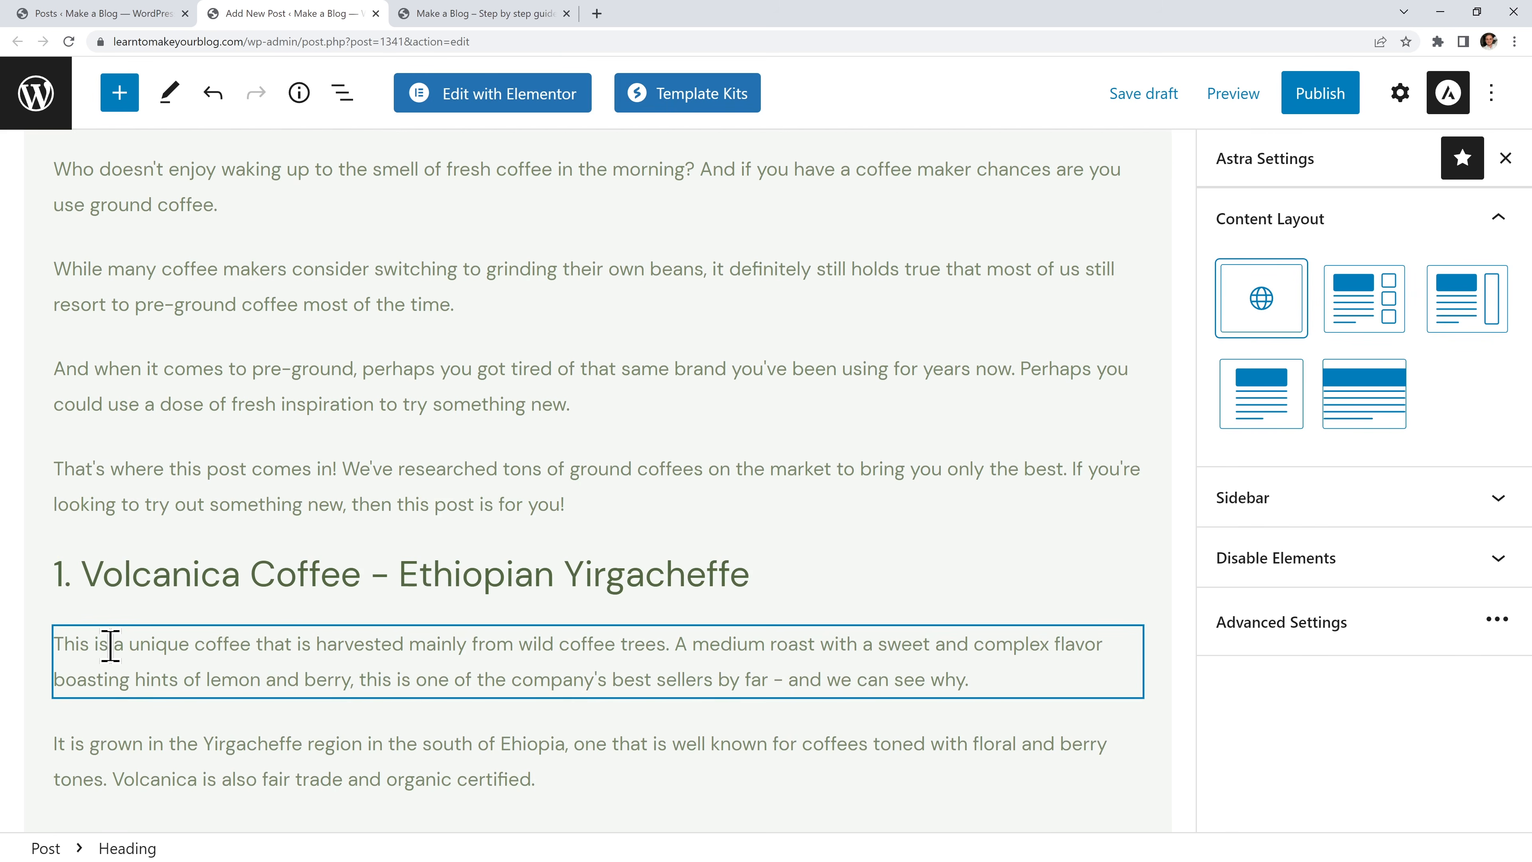
{"action": "scroll", "coordinate": [111, 644], "scroll_direction": "down", "scroll_amount": 5}
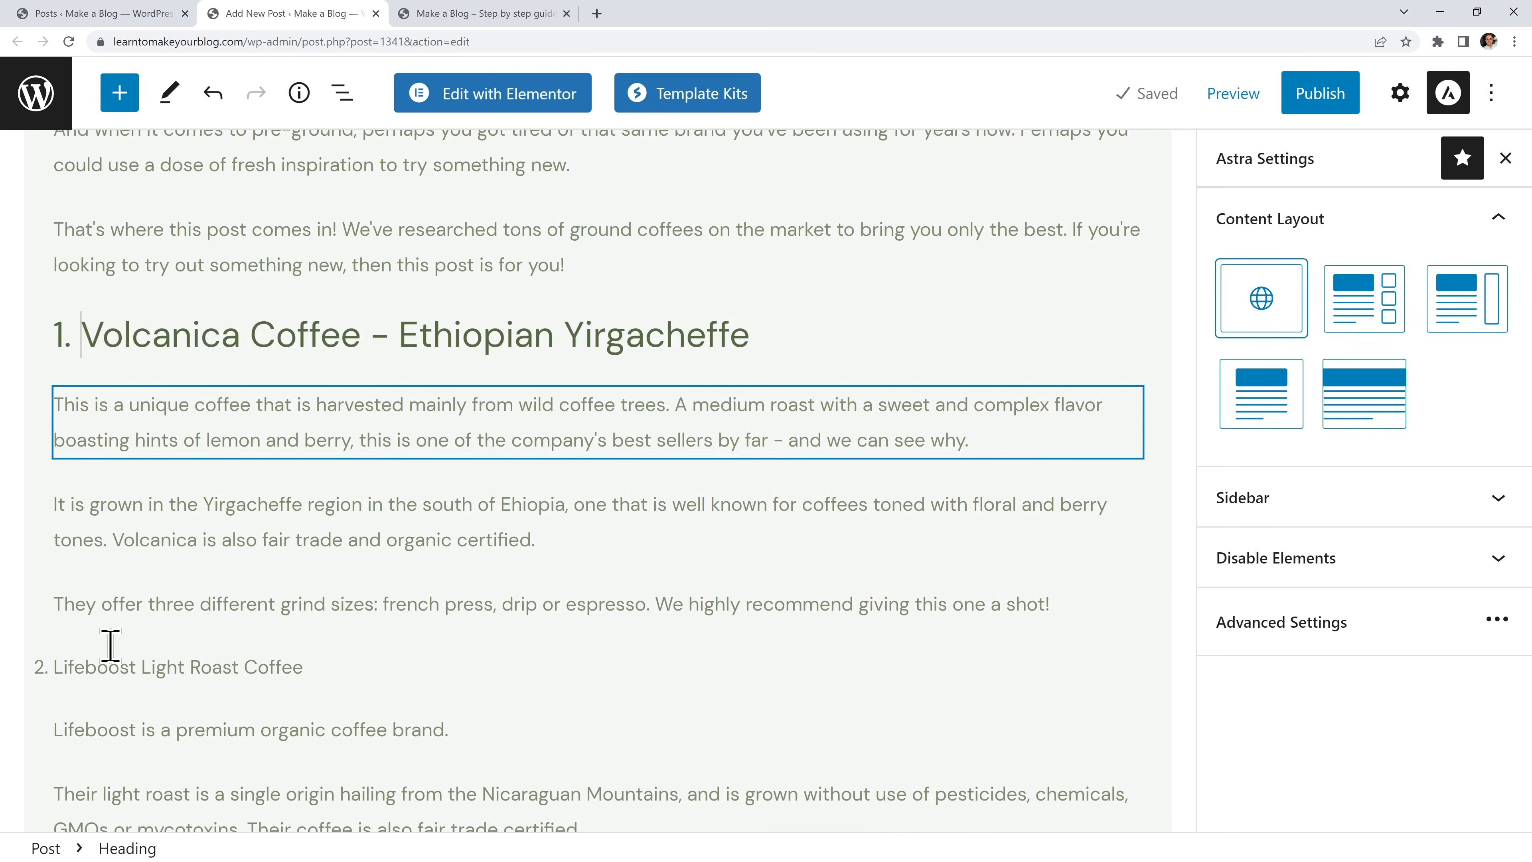
{"action": "left_click", "coordinate": [99, 509]}
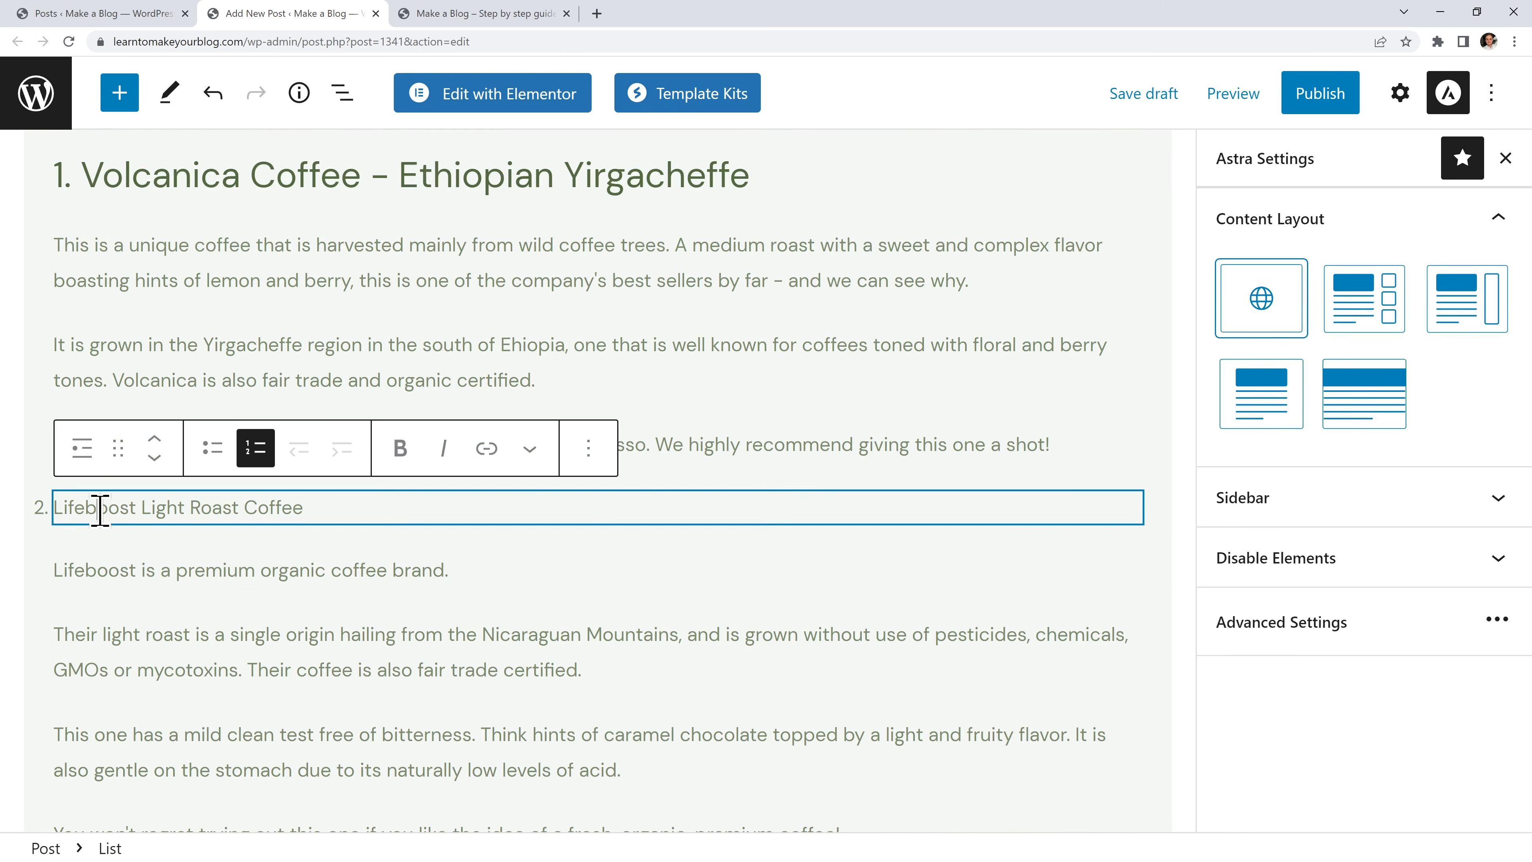
{"action": "left_click", "coordinate": [80, 448]}
{"action": "left_click", "coordinate": [97, 605]}
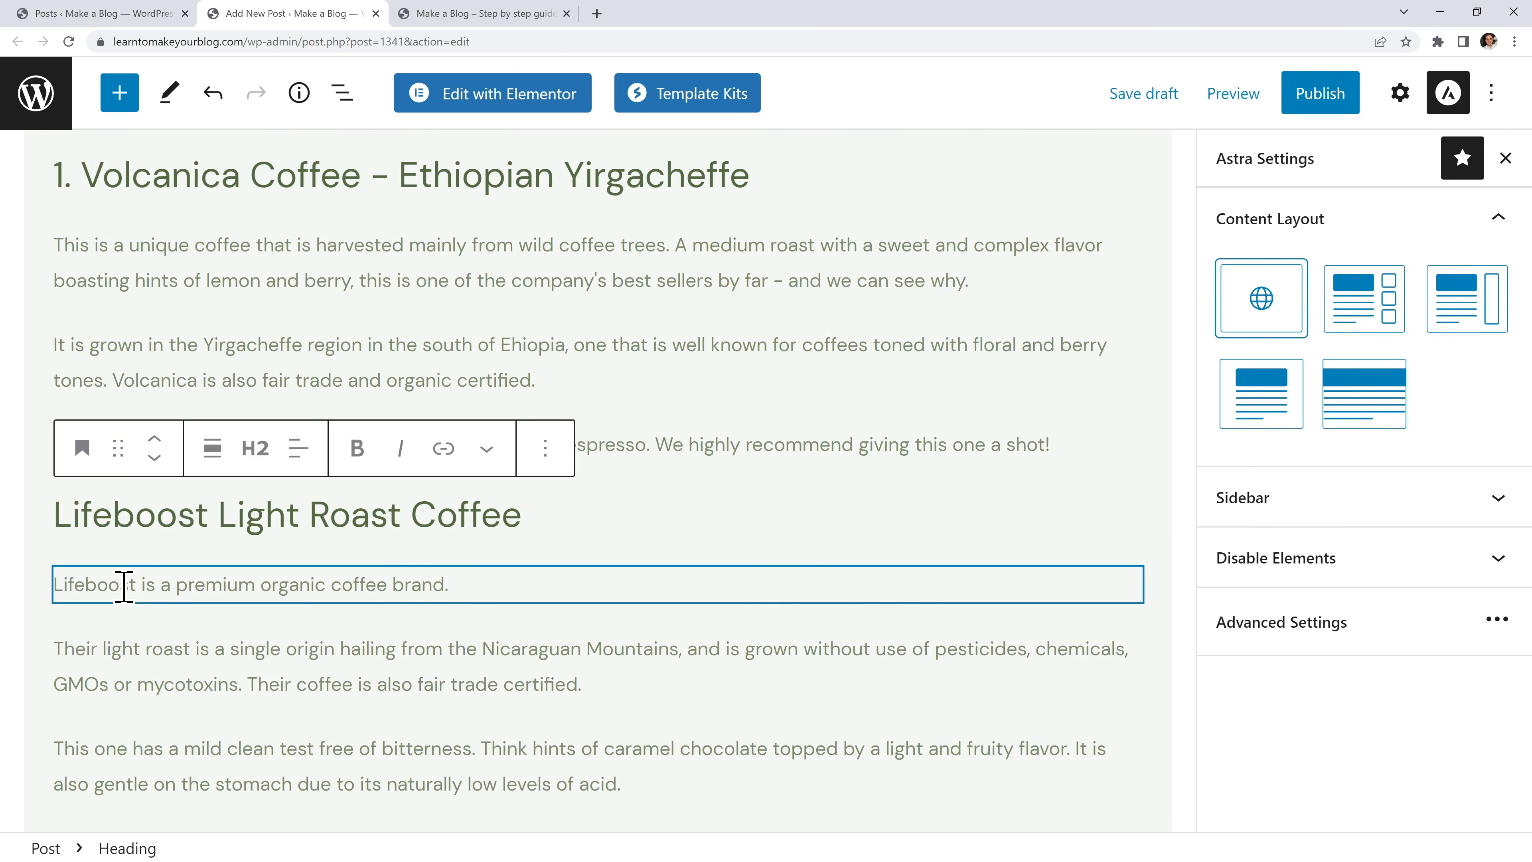
{"action": "type", "text": "2."}
{"action": "scroll", "coordinate": [124, 585], "scroll_direction": "down", "scroll_amount": 5}
Turn Death Wish Coffee and Koa Coffee into headings numbered 3. and 4
{"action": "left_click", "coordinate": [115, 589]}
{"action": "left_click", "coordinate": [80, 537]}
{"action": "left_click", "coordinate": [100, 380]}
{"action": "type", "text": "3."}
{"action": "scroll", "coordinate": [96, 588], "scroll_direction": "down", "scroll_amount": 7}
{"action": "left_click", "coordinate": [136, 455]}
{"action": "left_click", "coordinate": [81, 397]}
{"action": "left_click", "coordinate": [99, 551]}
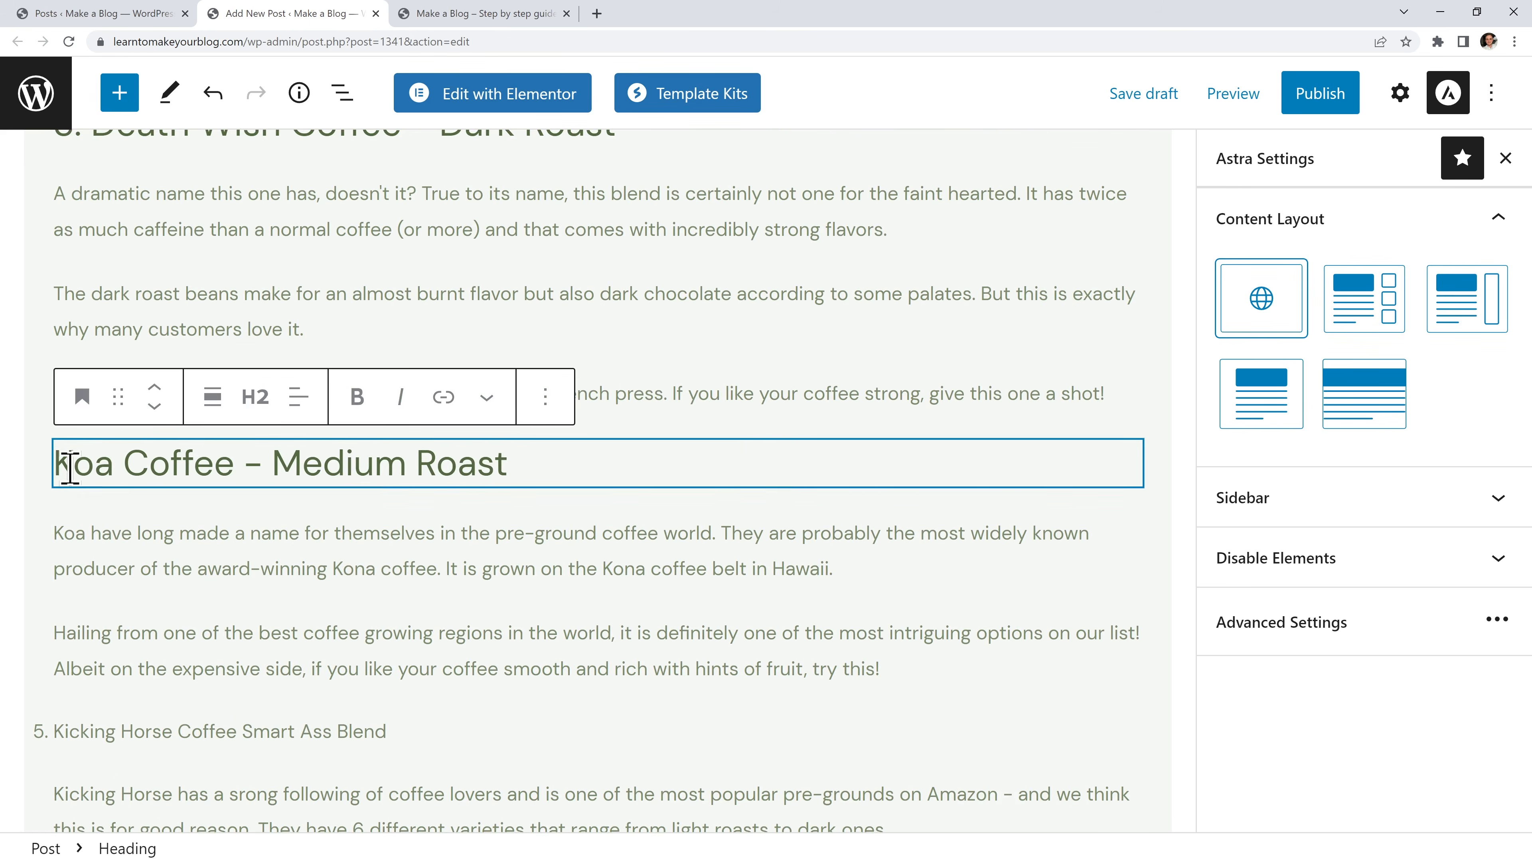
{"action": "type", "text": "4."}
{"action": "scroll", "coordinate": [79, 483], "scroll_direction": "down", "scroll_amount": 2}
Convert the Kicking Horse and New England Coffee entries into headings, numbering the latter 6
{"action": "left_click", "coordinate": [96, 579]}
{"action": "left_click", "coordinate": [81, 516]}
{"action": "left_click", "coordinate": [99, 268]}
{"action": "left_click", "coordinate": [134, 407]}
{"action": "left_click", "coordinate": [82, 344]}
{"action": "left_click", "coordinate": [102, 435]}
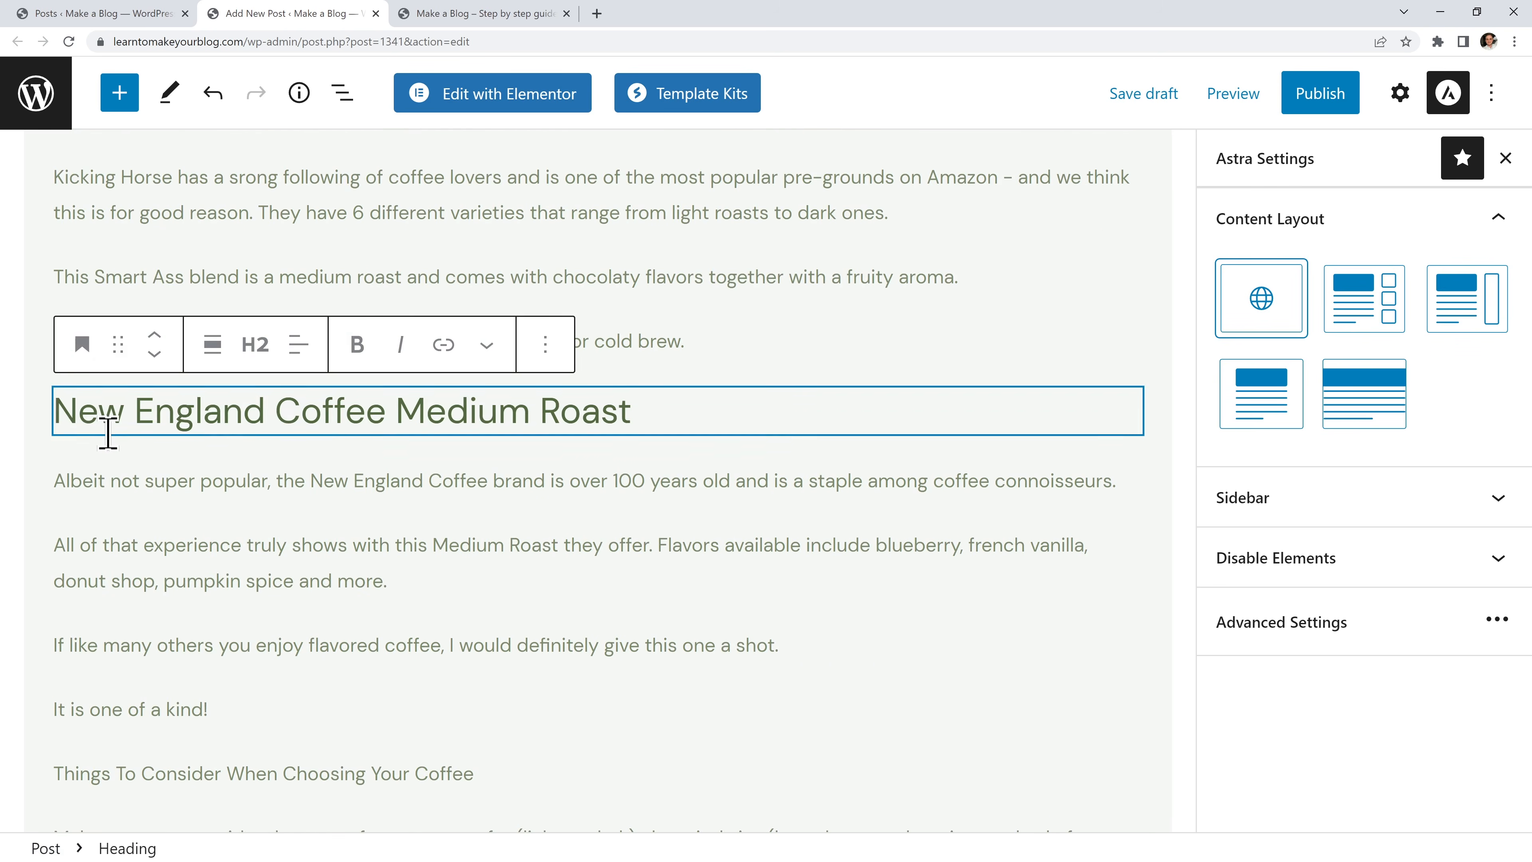
{"action": "type", "text": "6."}
{"action": "scroll", "coordinate": [108, 433], "scroll_direction": "down", "scroll_amount": 4}
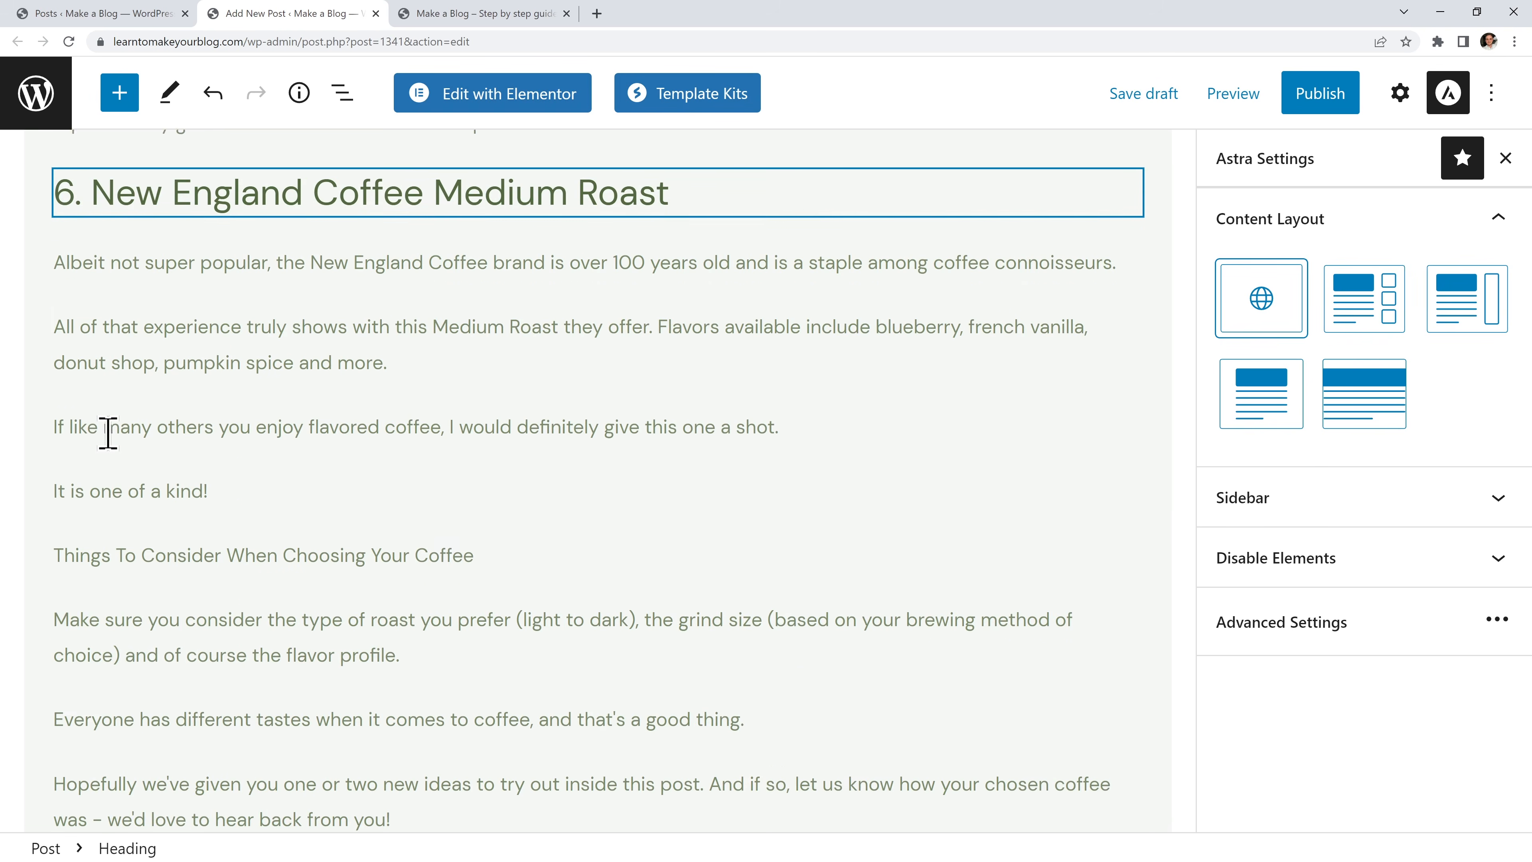
Make the 'Things To Consider When Choosing Your Coffee' paragraph a heading
{"action": "left_click", "coordinate": [112, 537]}
{"action": "left_click", "coordinate": [91, 483]}
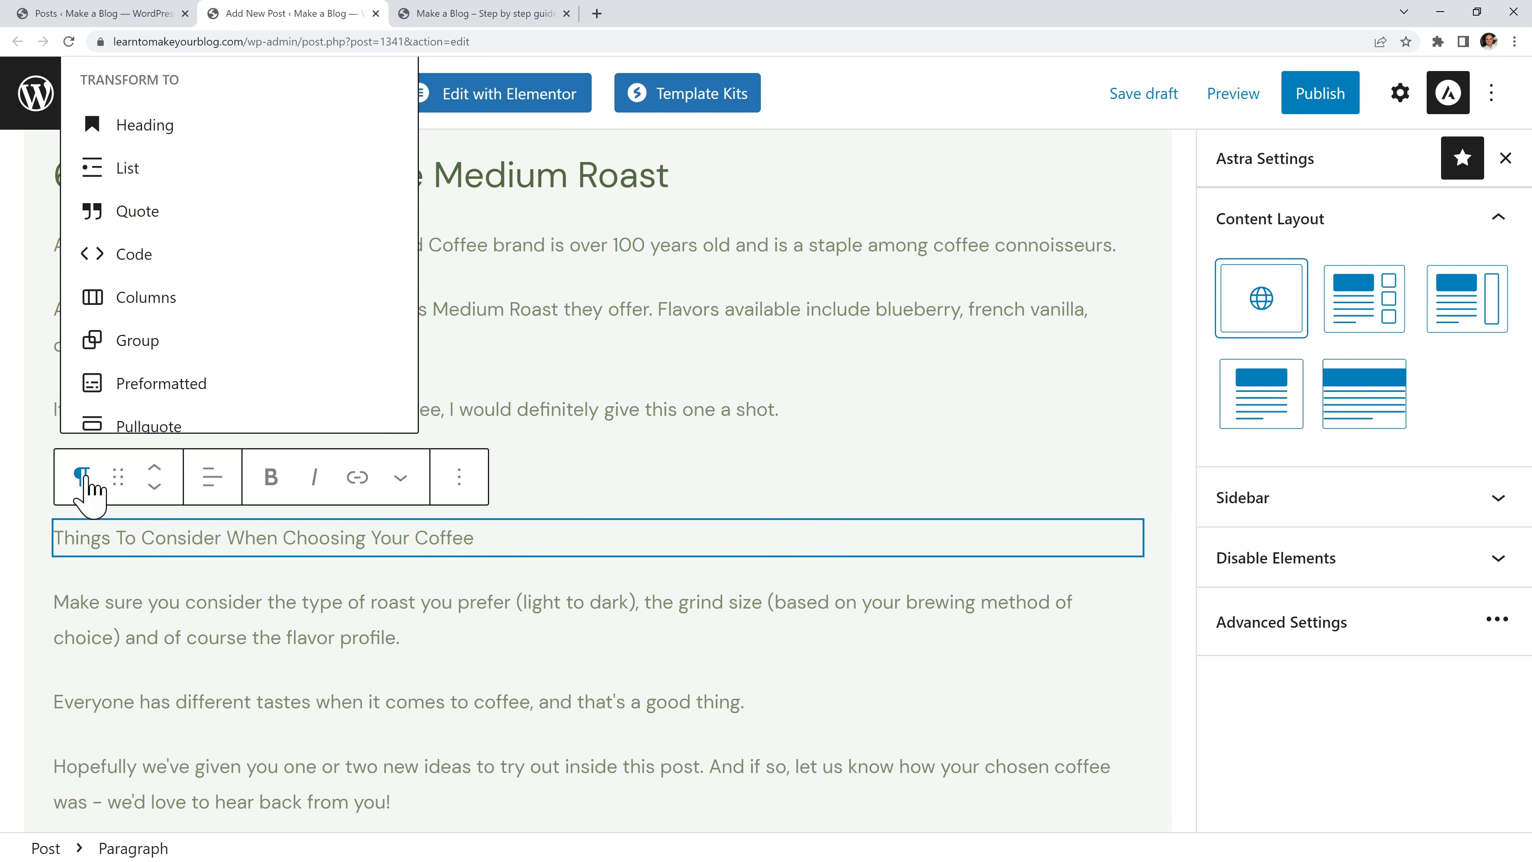
{"action": "left_click", "coordinate": [160, 129]}
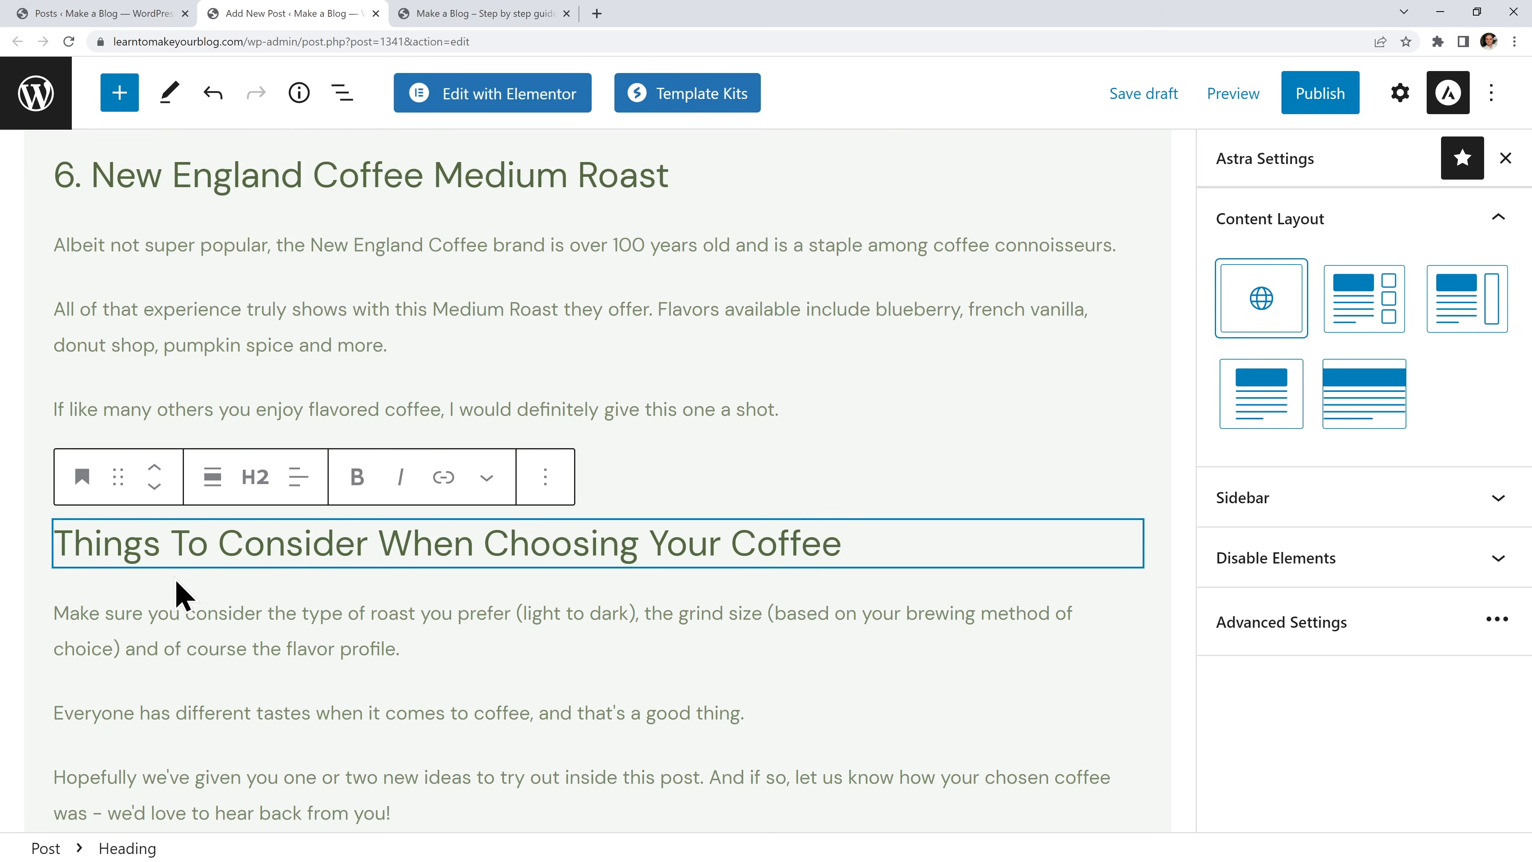
{"action": "scroll", "coordinate": [296, 546], "scroll_direction": "up", "scroll_amount": 20}
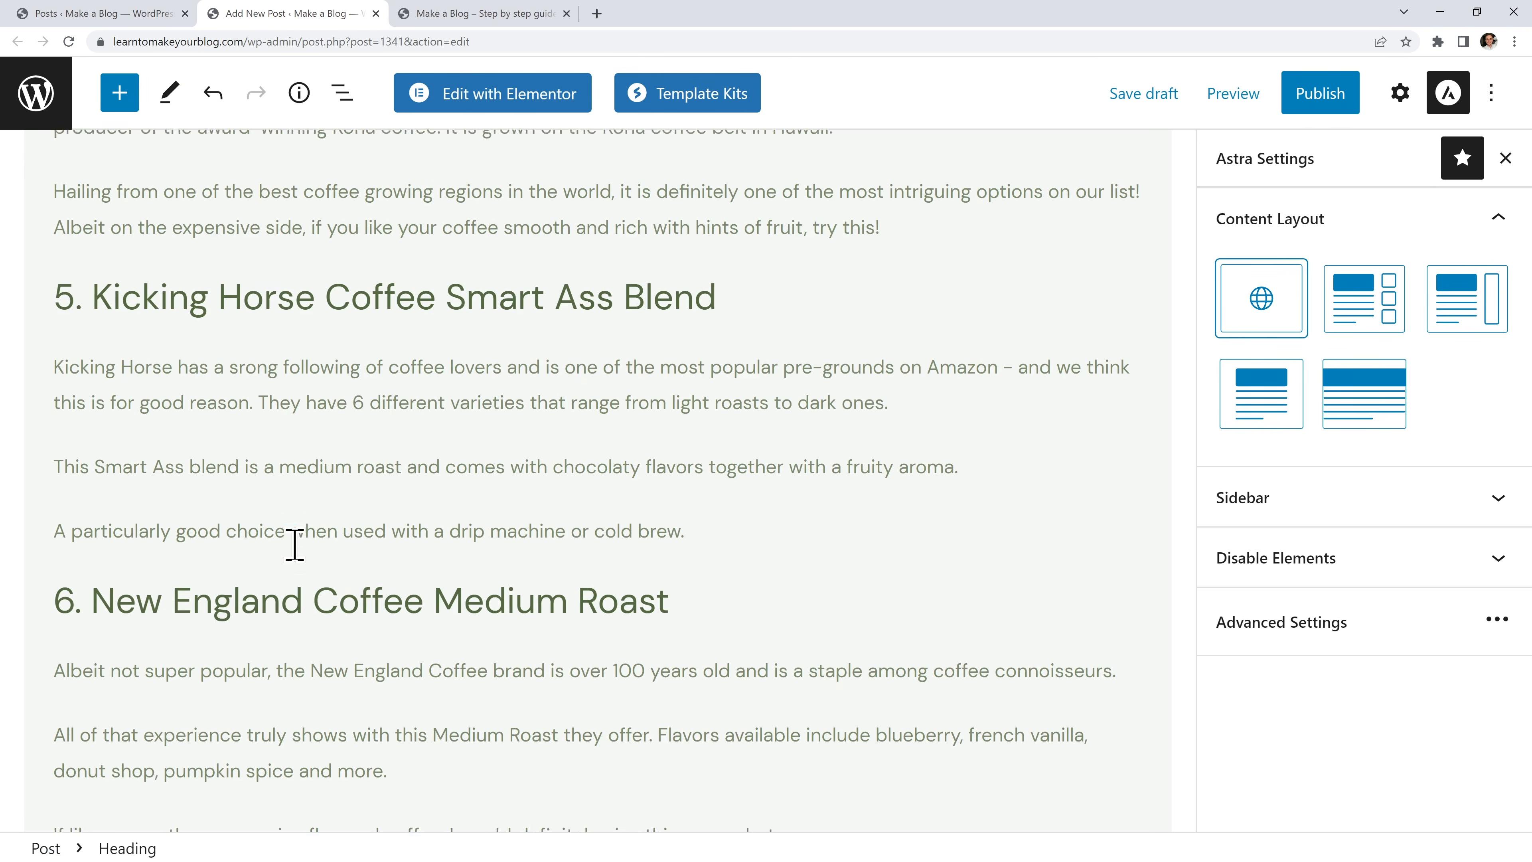
{"action": "scroll", "coordinate": [296, 546], "scroll_direction": "up", "scroll_amount": 2}
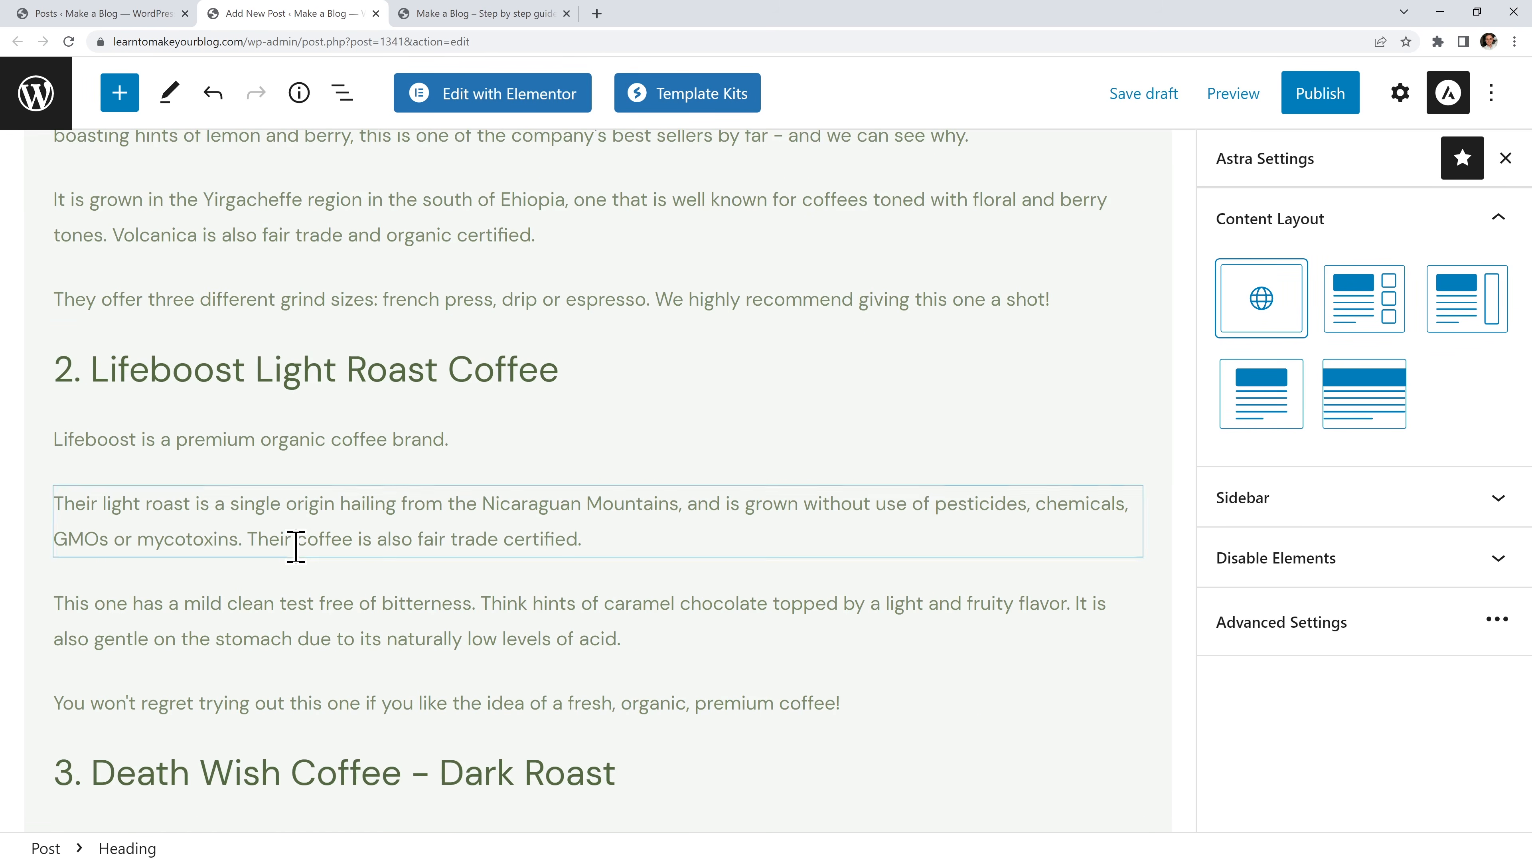
{"action": "scroll", "coordinate": [295, 548], "scroll_direction": "down", "scroll_amount": 1}
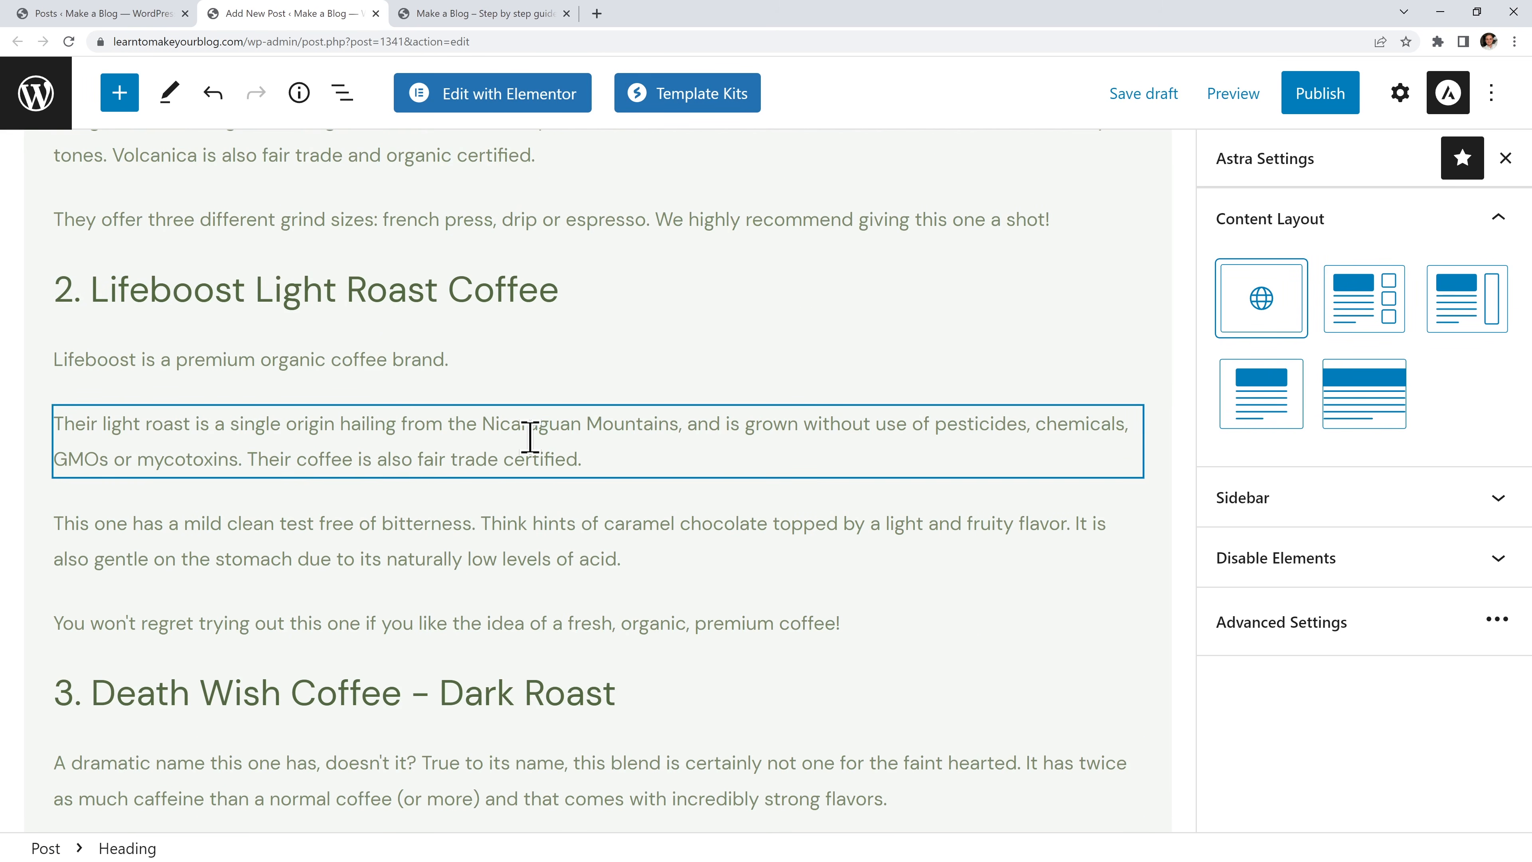
Add an Image block after the Lifeboost section's closing paragraph
{"action": "left_click", "coordinate": [880, 626]}
{"action": "key", "text": "Return"}
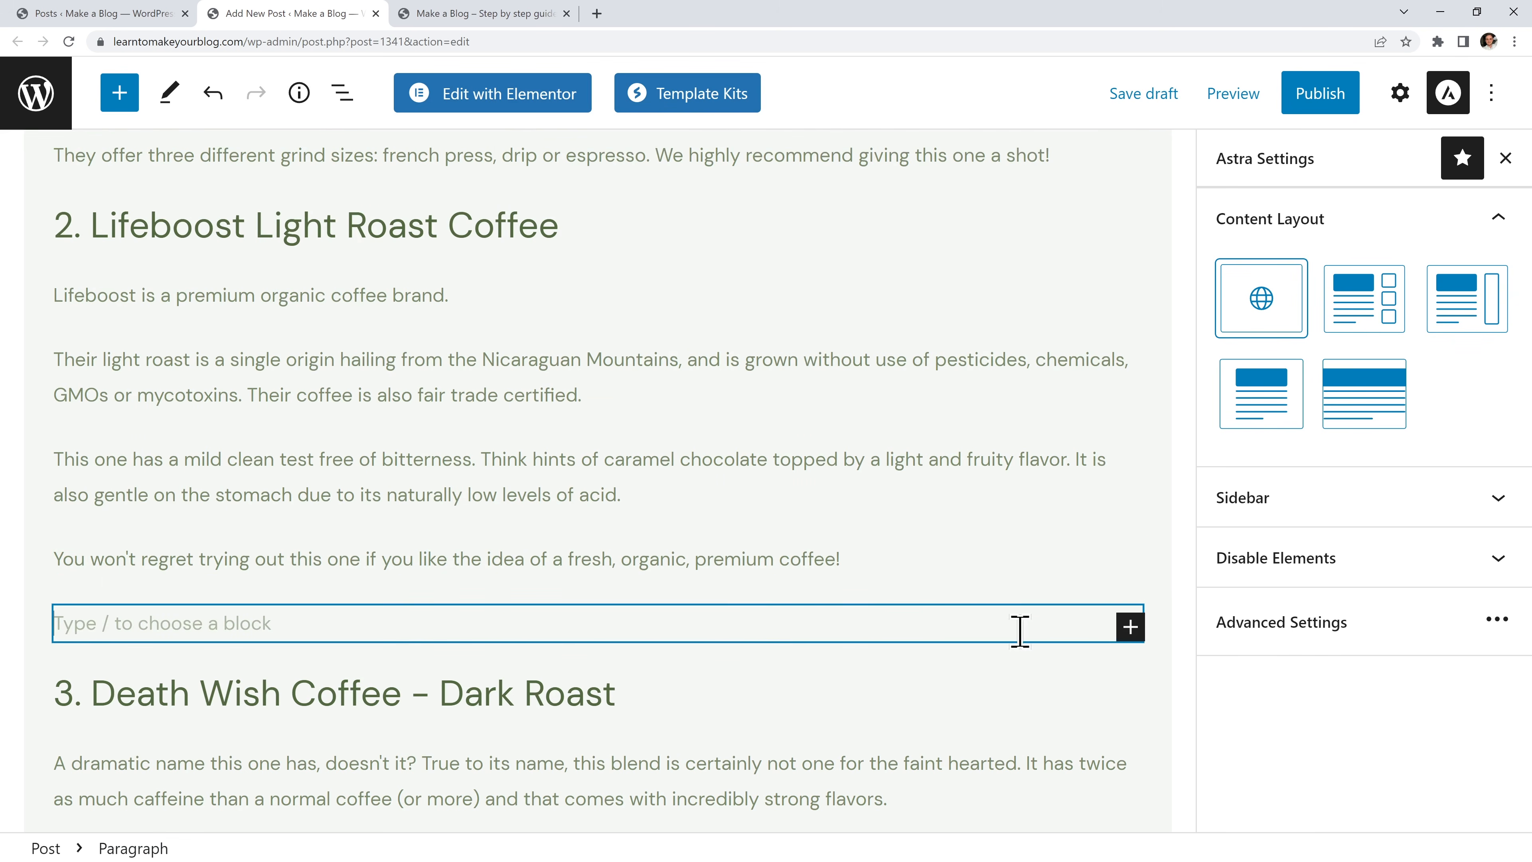
{"action": "left_click", "coordinate": [1130, 627]}
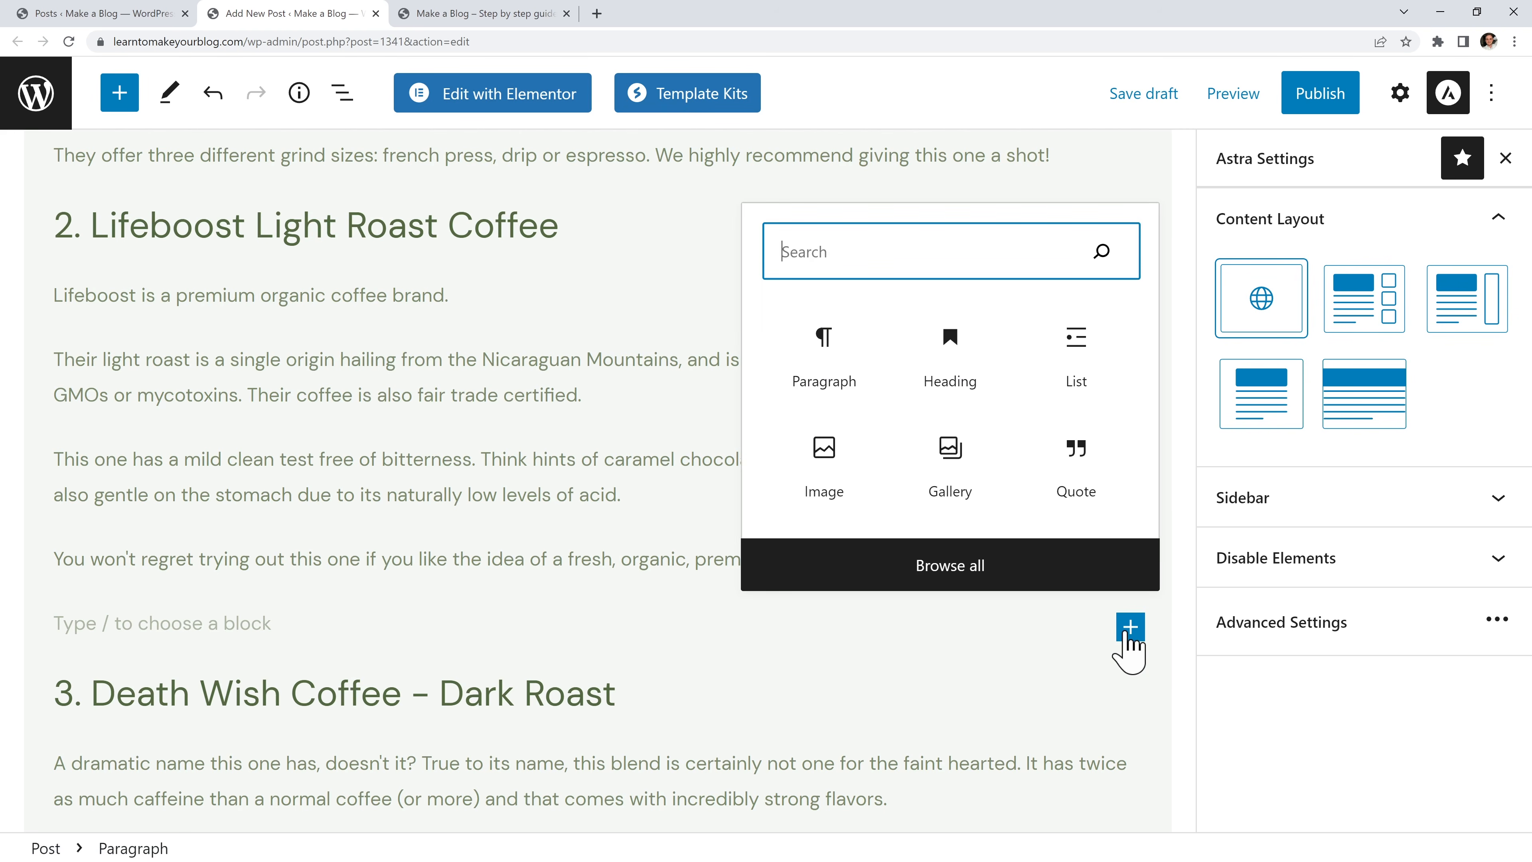
{"action": "left_click", "coordinate": [814, 483]}
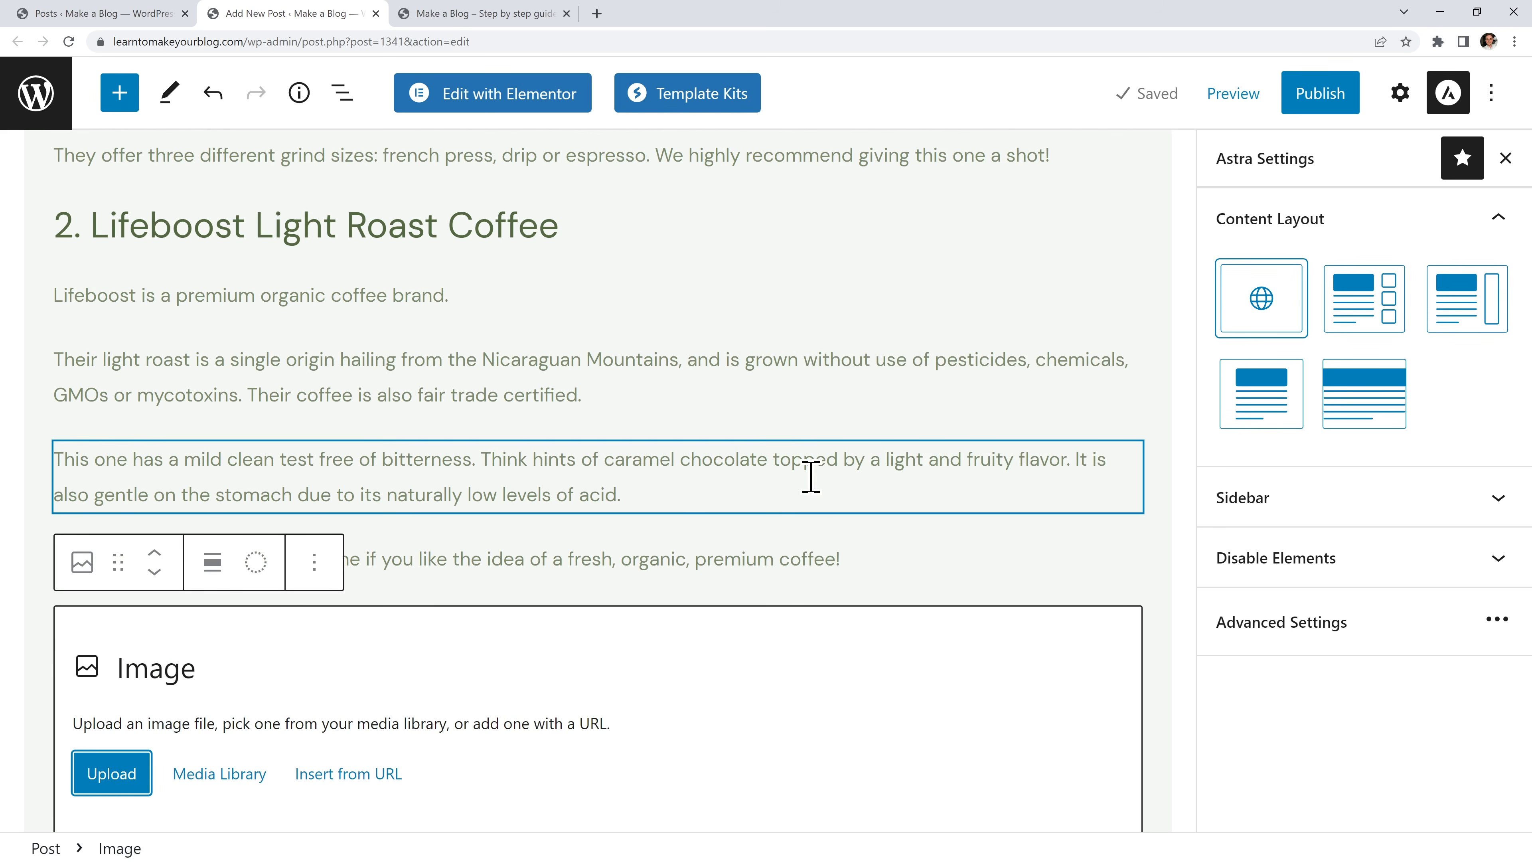
Upload blog-content.jpg from the 2. Posts folder into the image block
{"action": "left_click", "coordinate": [92, 796]}
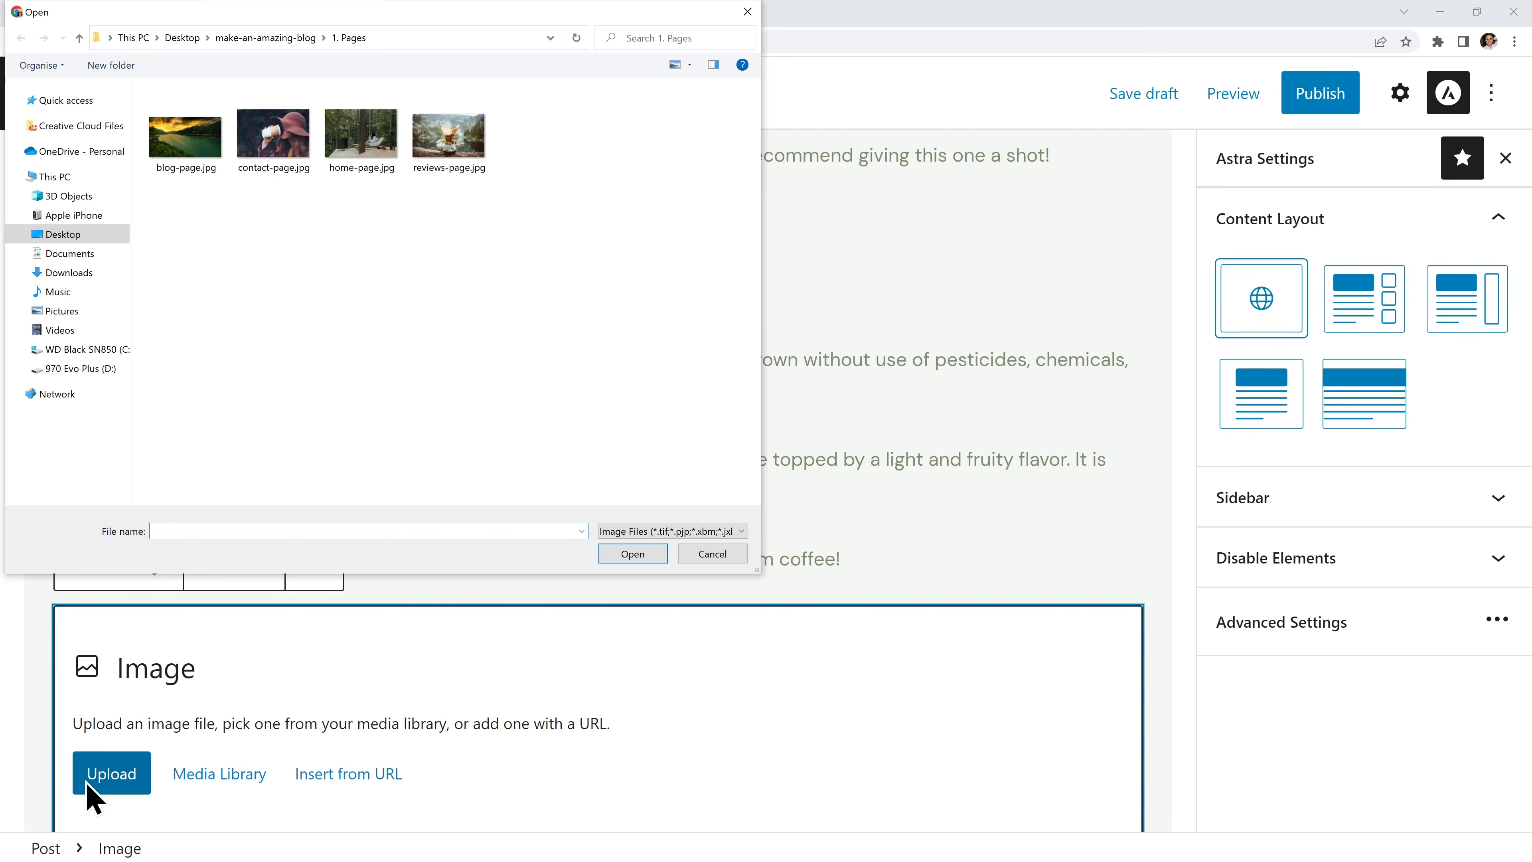
{"action": "left_click", "coordinate": [266, 38]}
{"action": "double_click", "coordinate": [239, 130]}
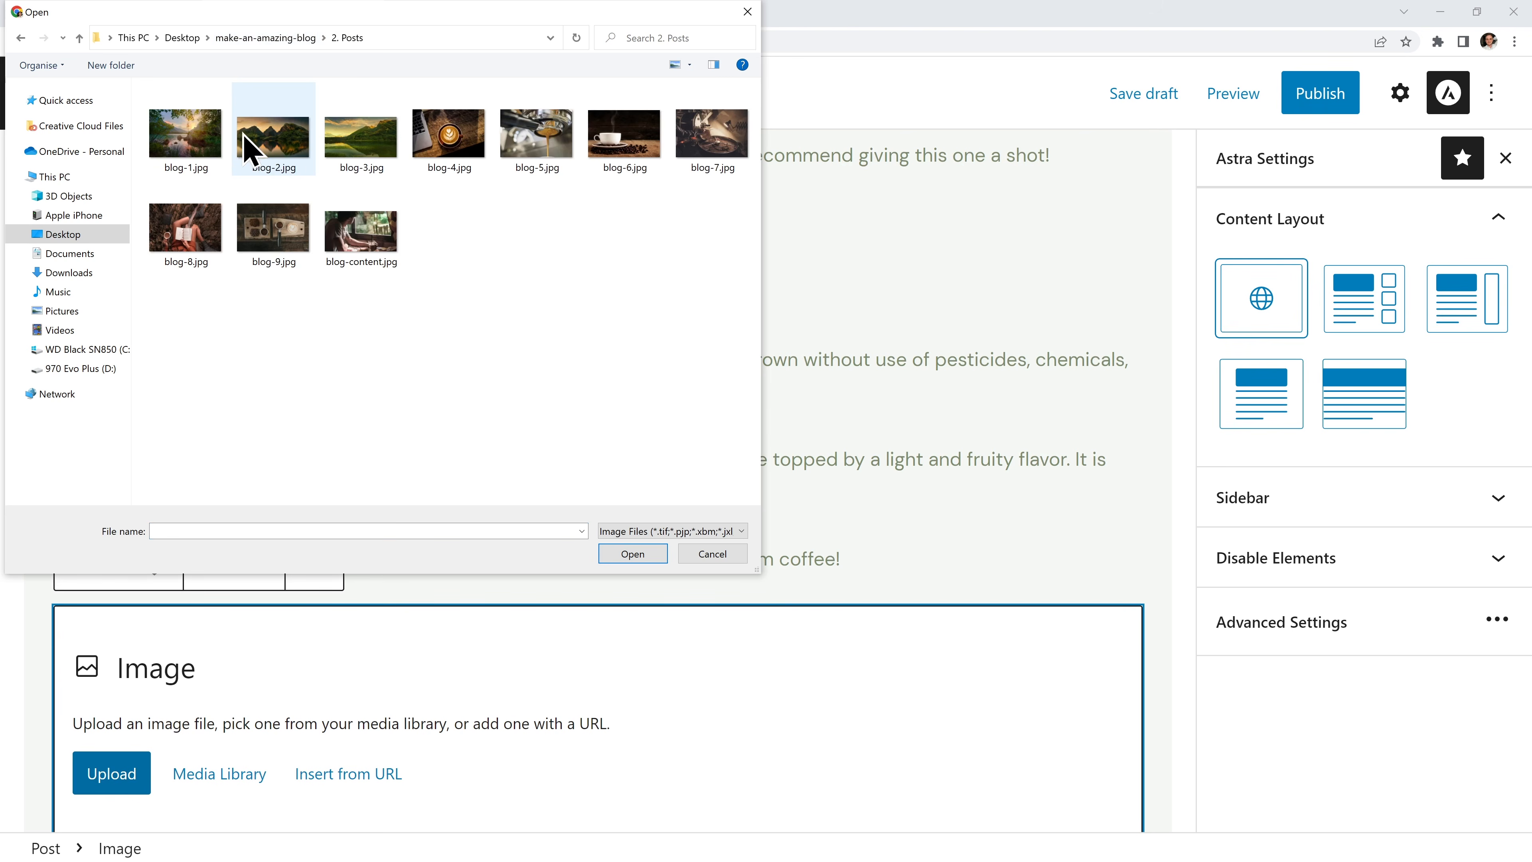
{"action": "left_click", "coordinate": [365, 241]}
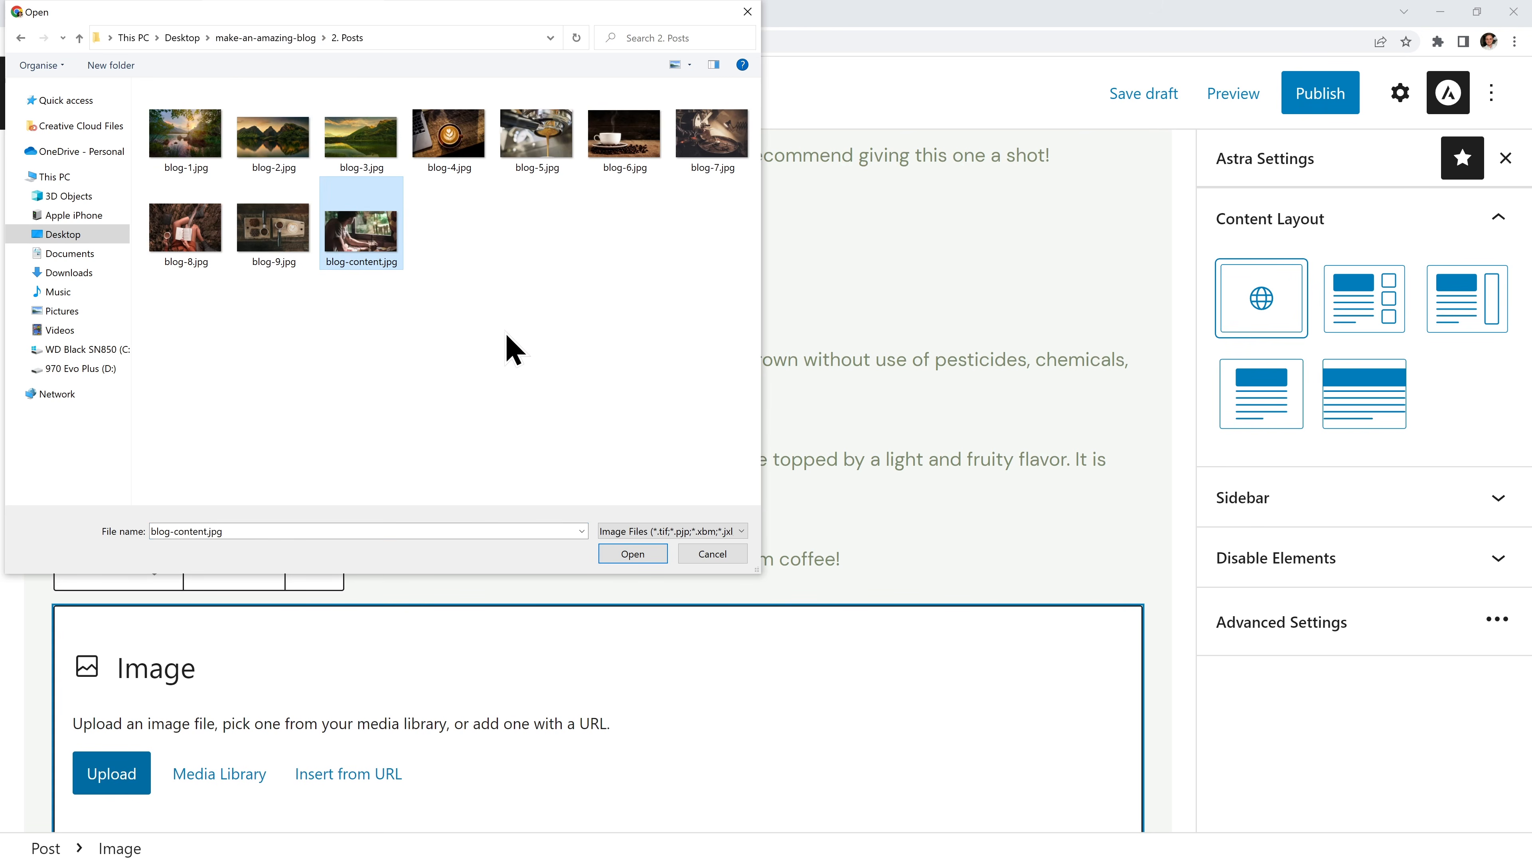
{"action": "left_click", "coordinate": [625, 552]}
{"action": "scroll", "coordinate": [784, 344], "scroll_direction": "up", "scroll_amount": 1}
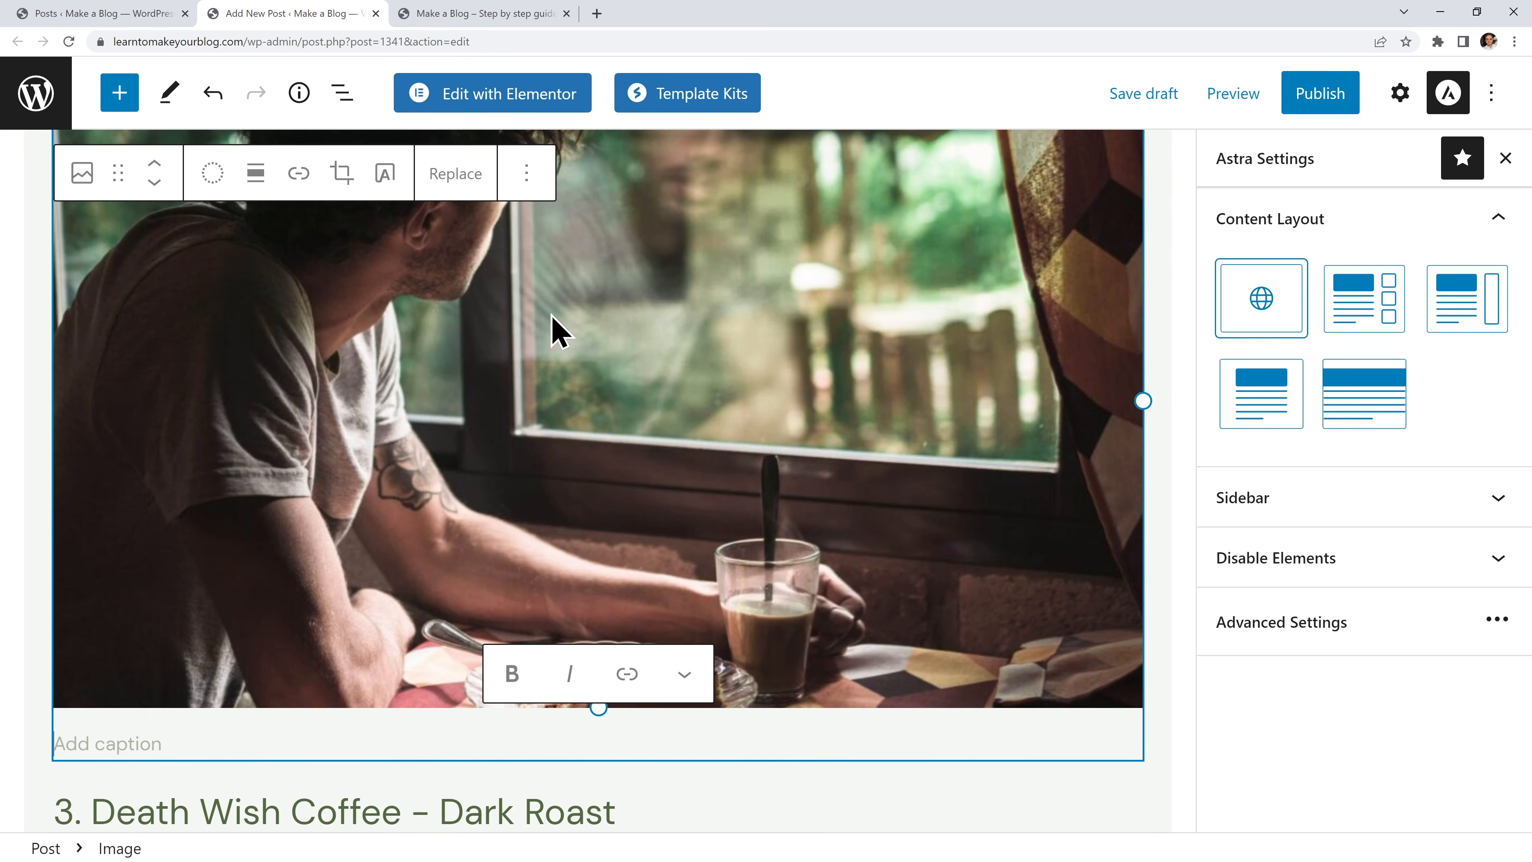
{"action": "scroll", "coordinate": [728, 322], "scroll_direction": "up", "scroll_amount": 1}
{"action": "scroll", "coordinate": [723, 375], "scroll_direction": "up", "scroll_amount": 5}
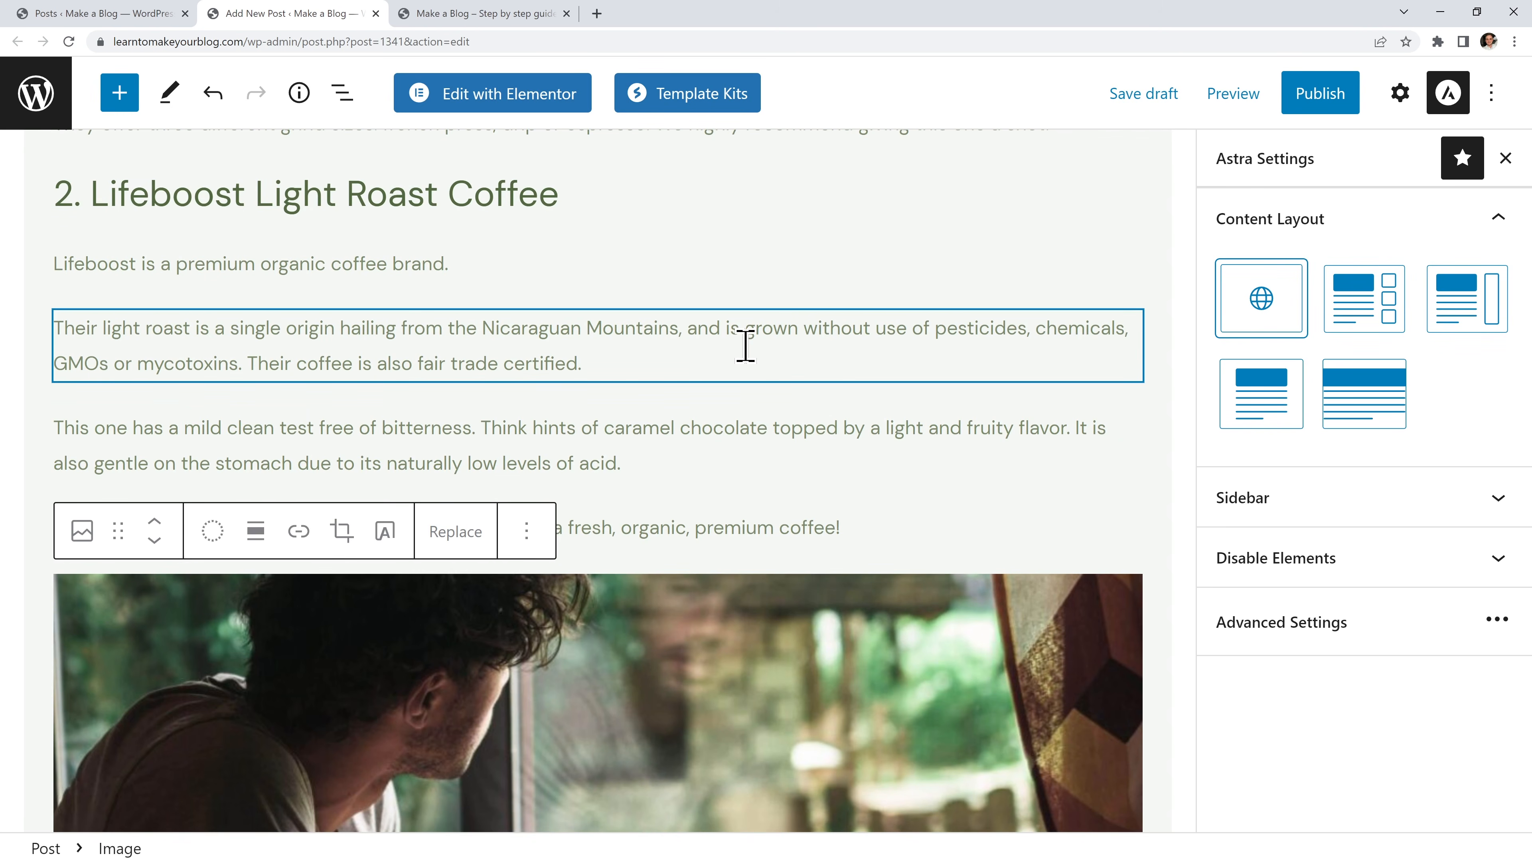
{"action": "scroll", "coordinate": [746, 345], "scroll_direction": "up", "scroll_amount": 14}
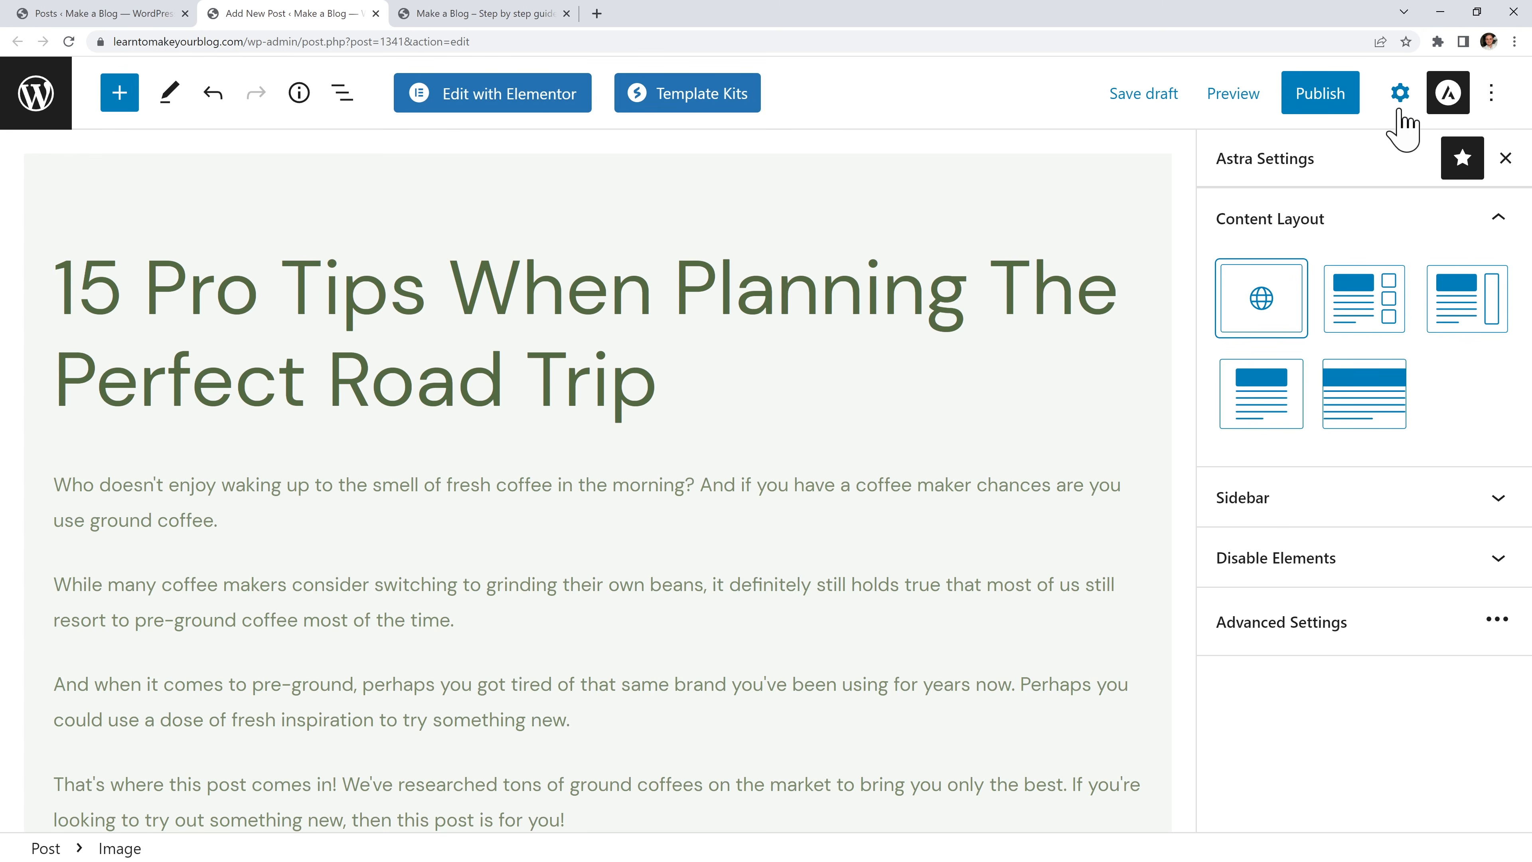
Upload blog-1.jpg as the post's featured image and expand the Categories panel
{"action": "left_click", "coordinate": [1406, 97]}
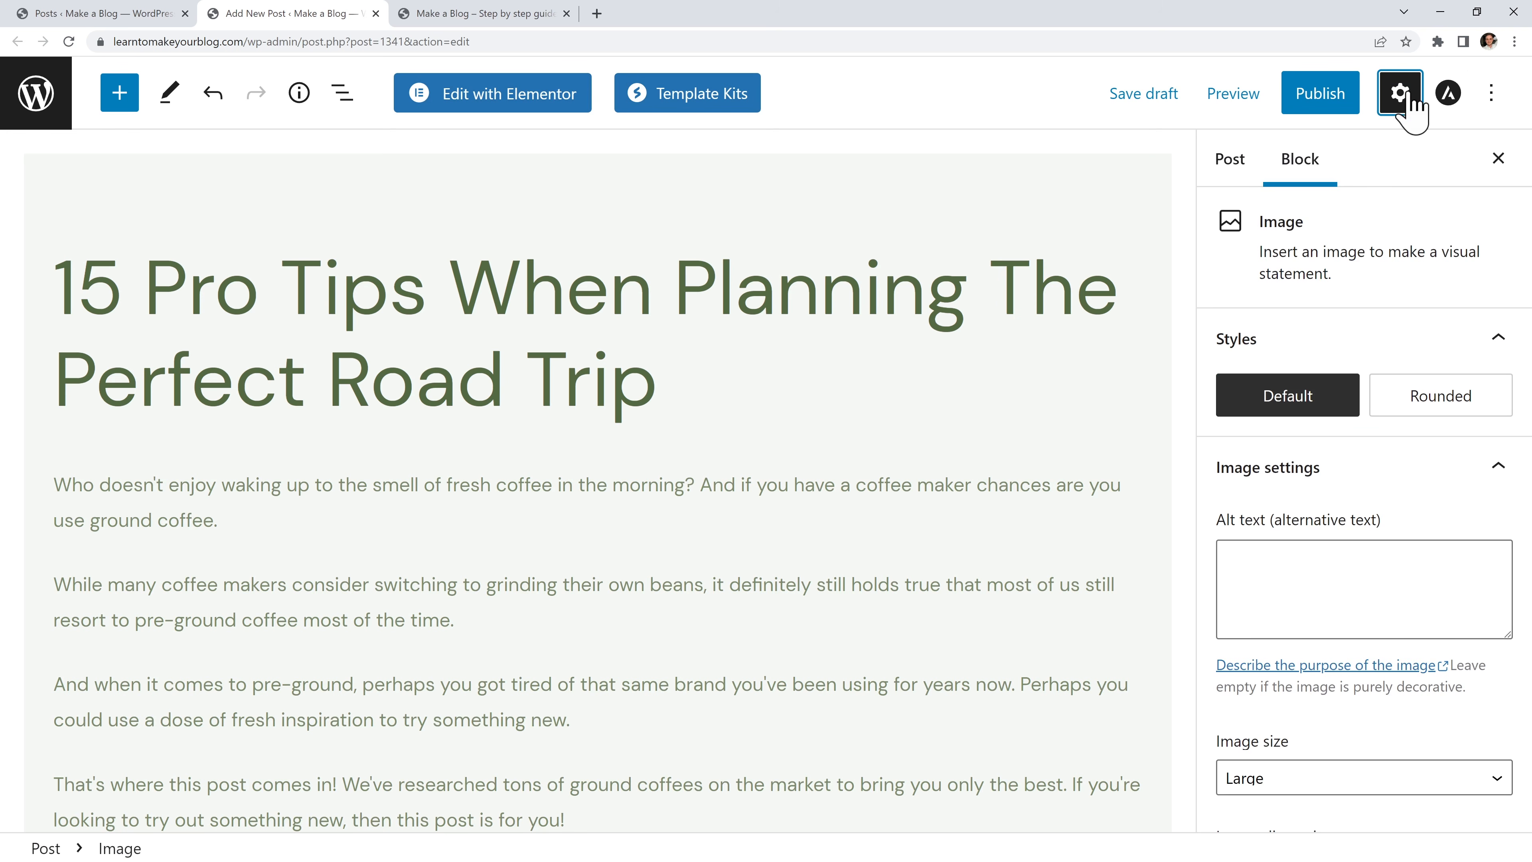
{"action": "left_click", "coordinate": [1233, 171]}
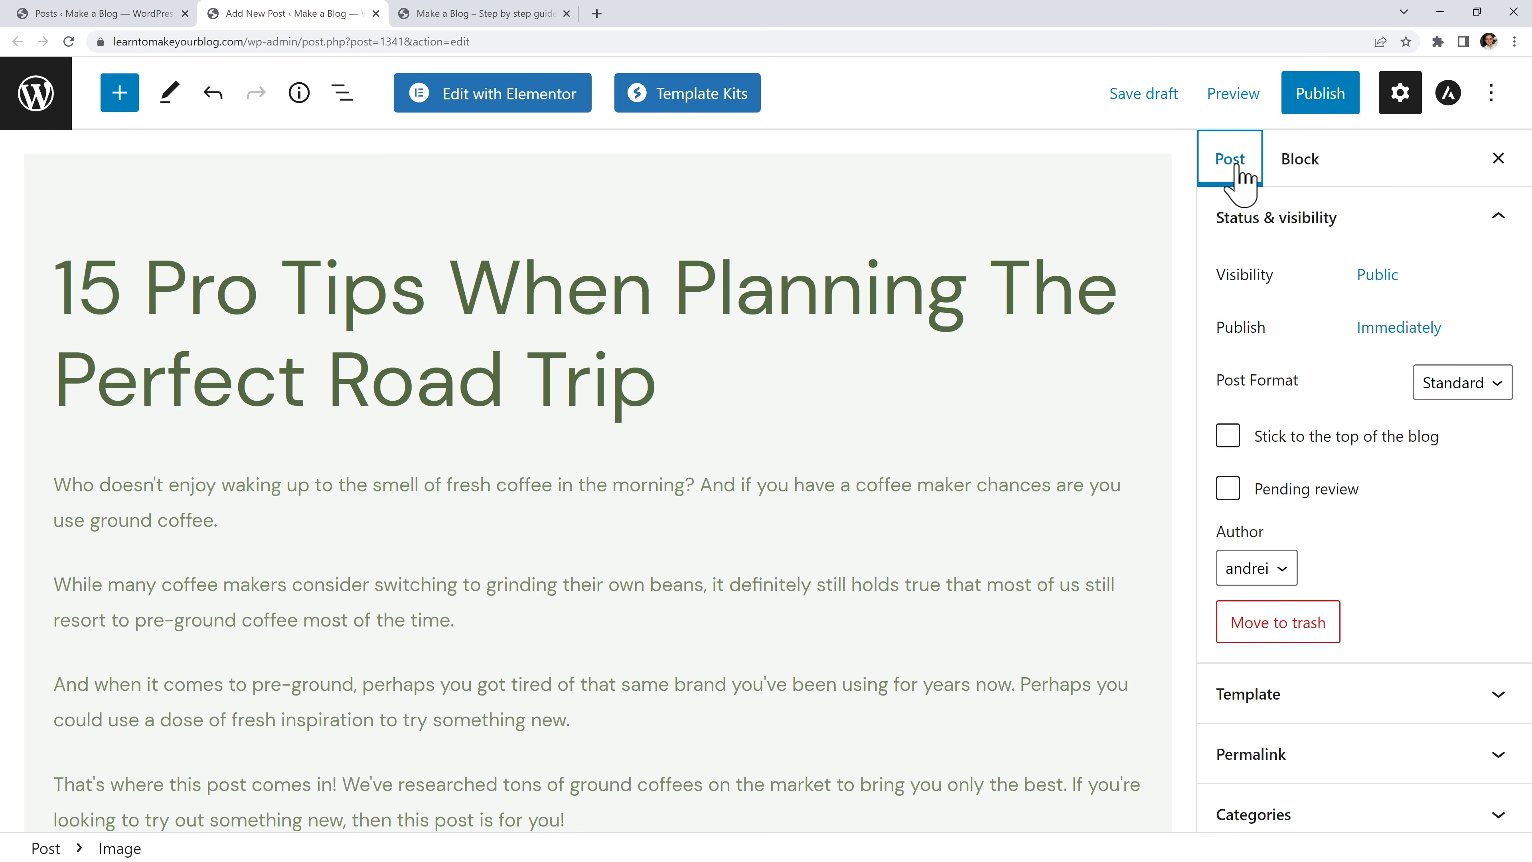
{"action": "scroll", "coordinate": [1405, 558], "scroll_direction": "down", "scroll_amount": 5}
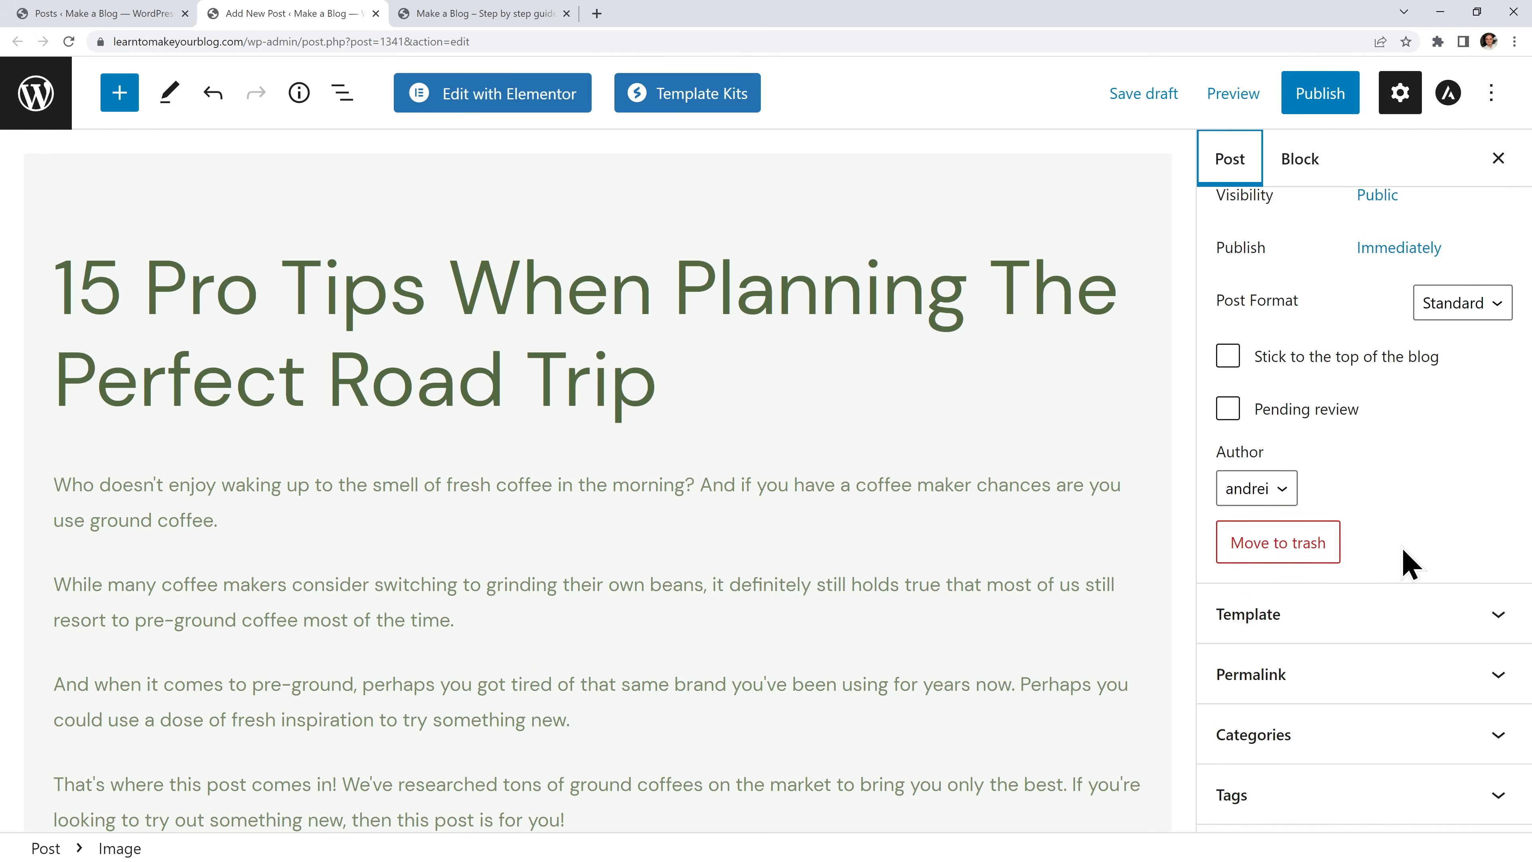
{"action": "left_click", "coordinate": [1315, 685]}
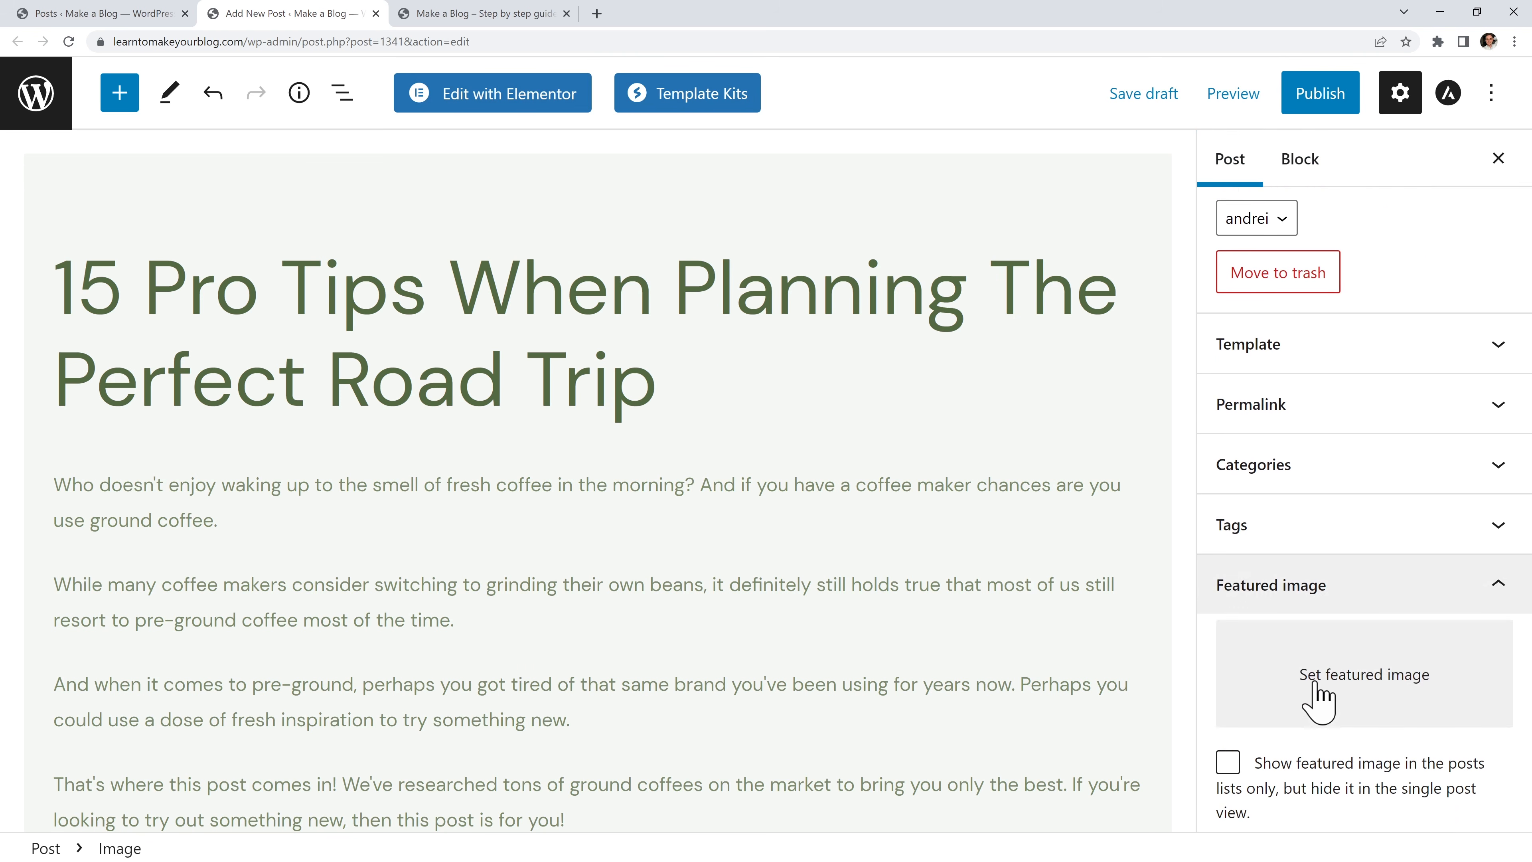
{"action": "left_click", "coordinate": [1351, 659]}
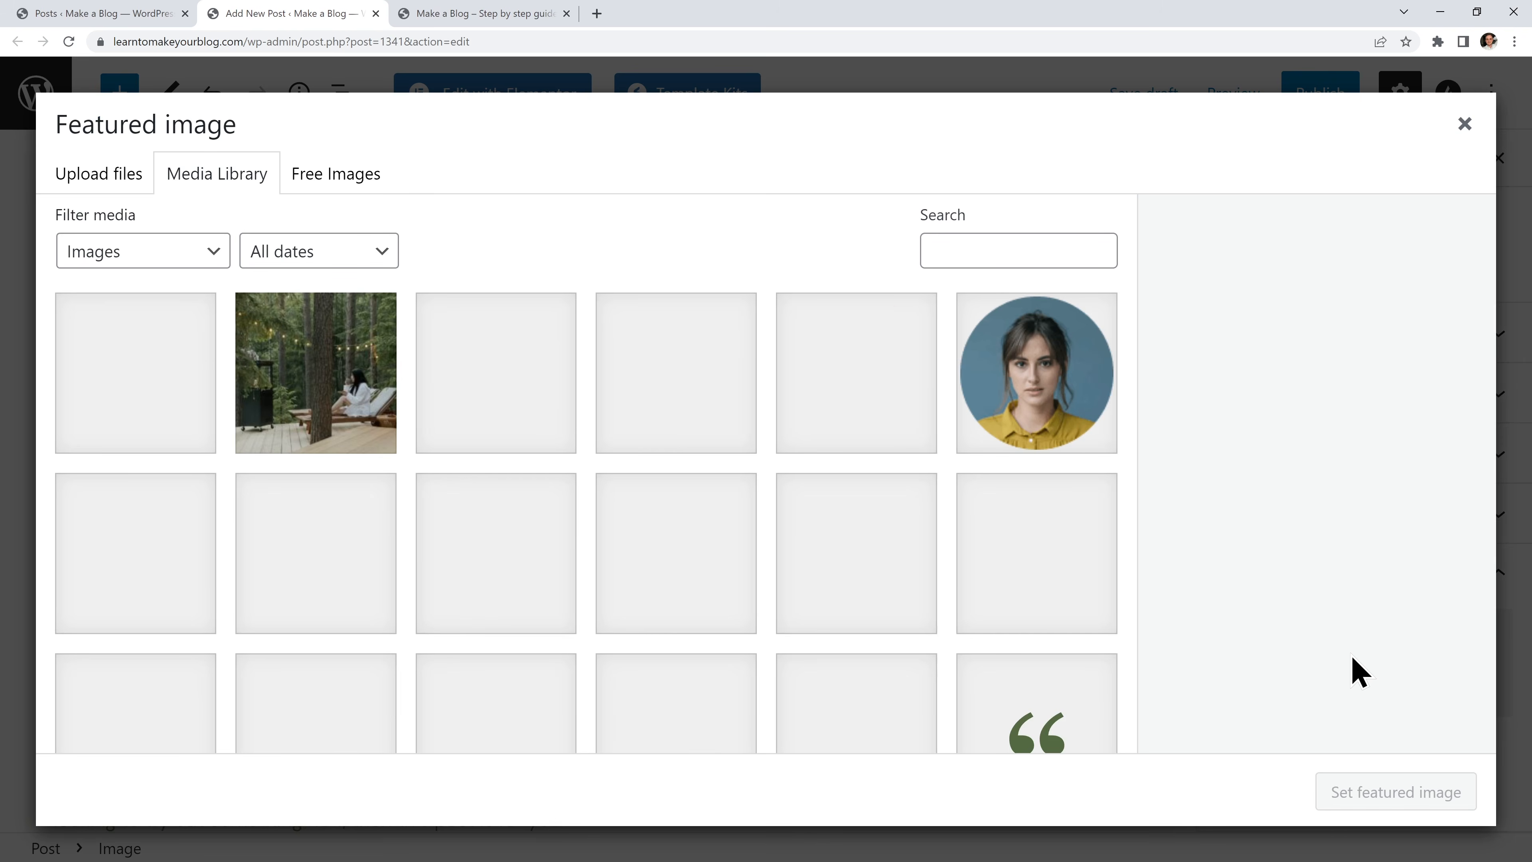
{"action": "left_click", "coordinate": [106, 179]}
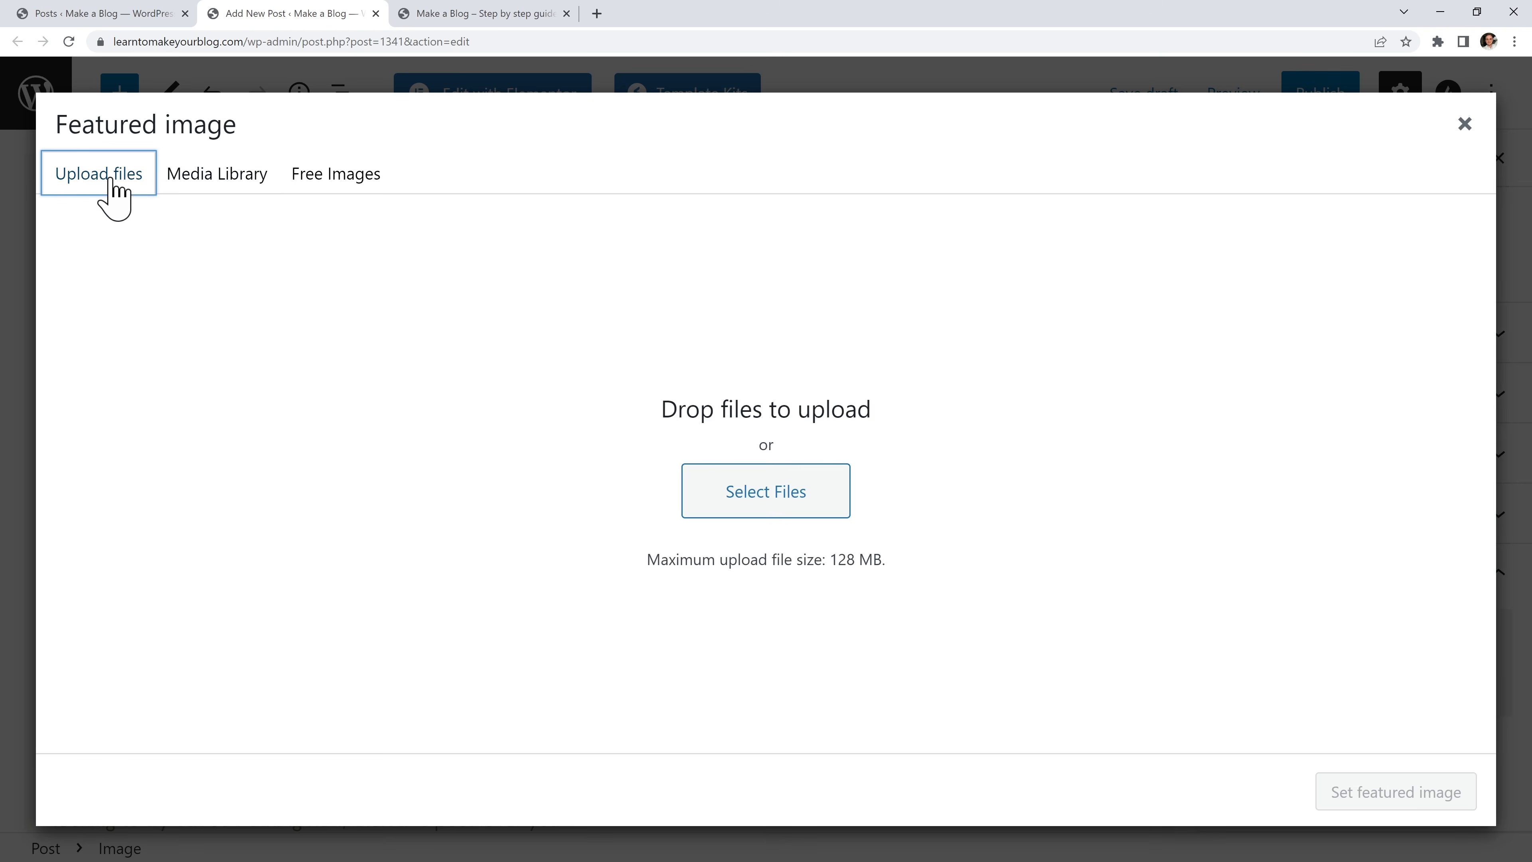
{"action": "left_click", "coordinate": [713, 490]}
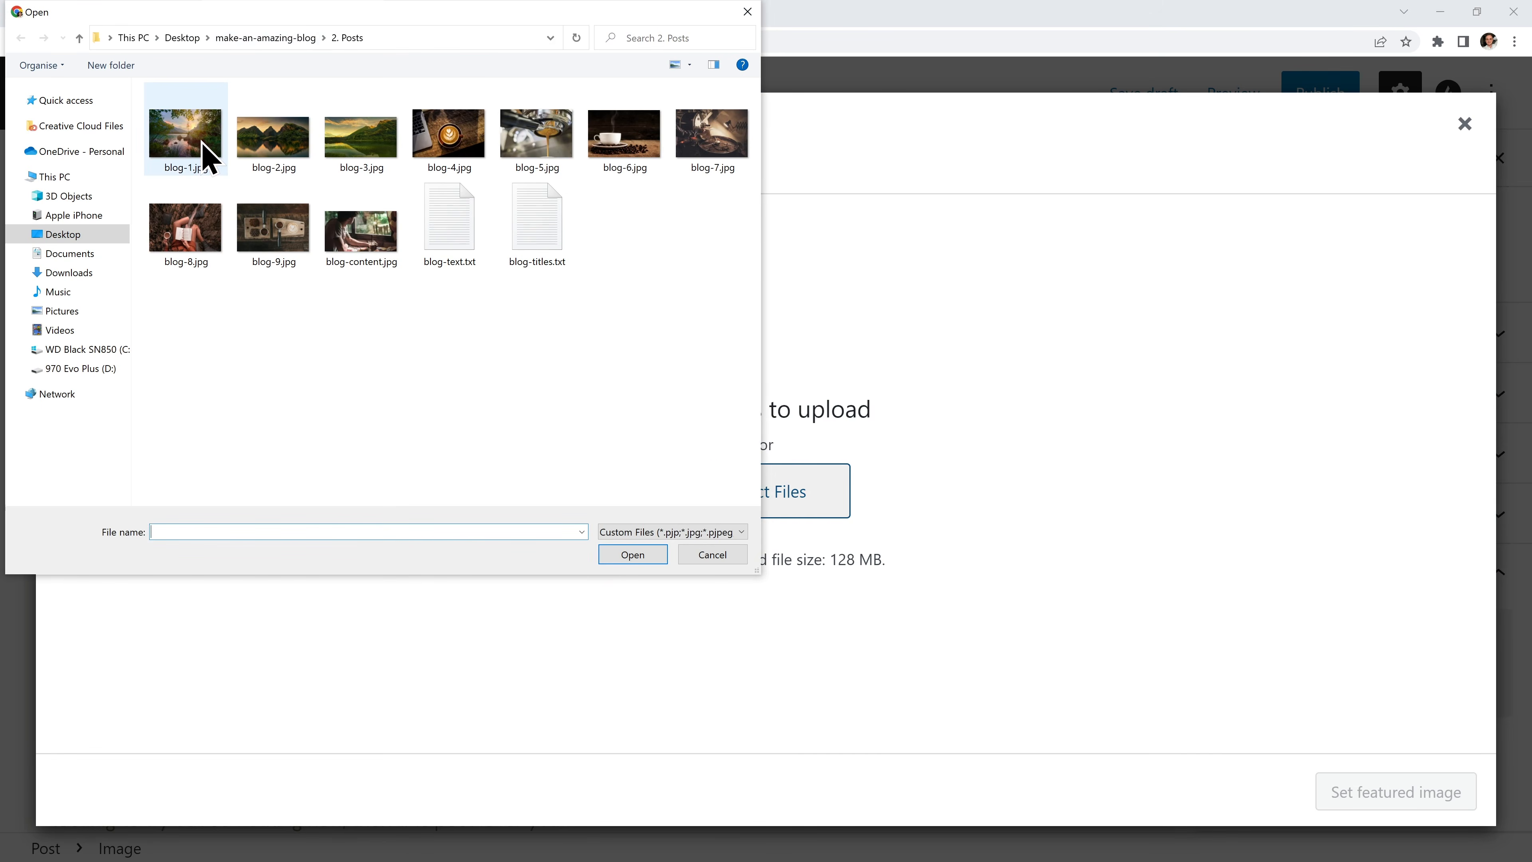
{"action": "left_click", "coordinate": [210, 151]}
{"action": "double_click", "coordinate": [211, 128]}
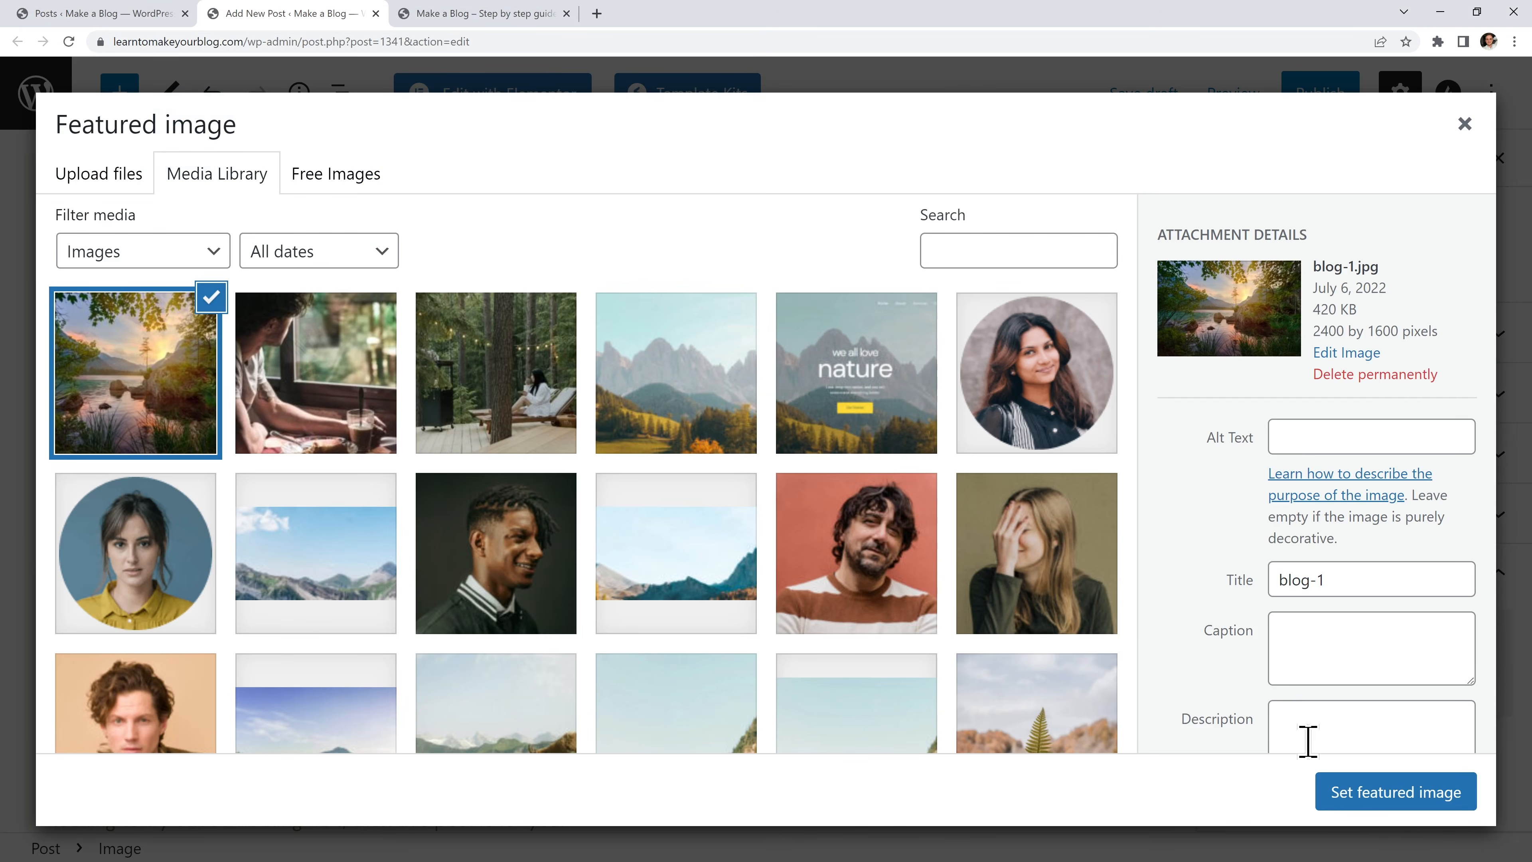
{"action": "left_click", "coordinate": [1387, 802]}
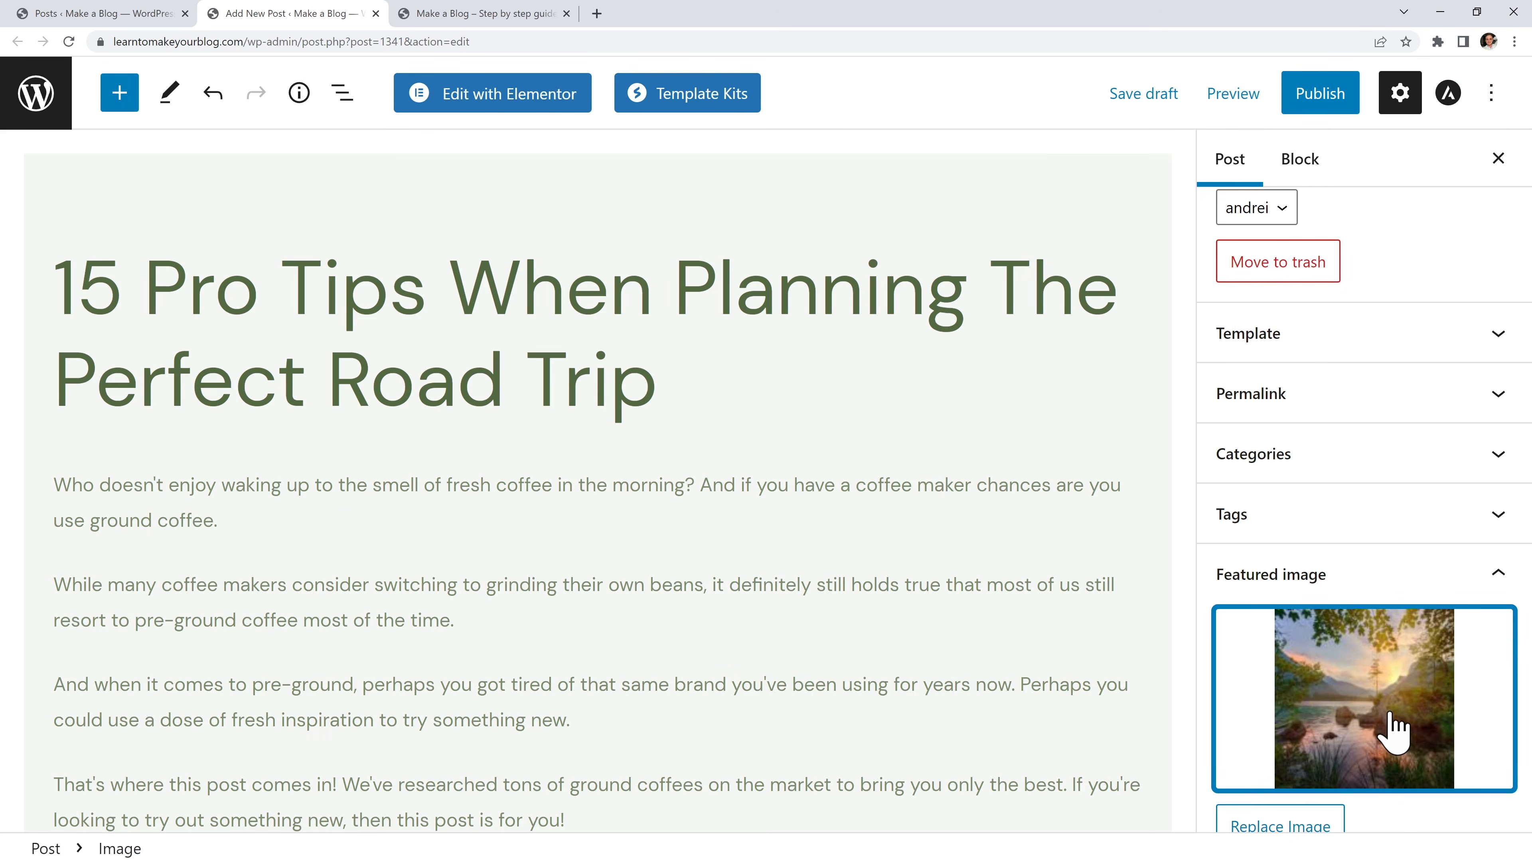
{"action": "left_click", "coordinate": [1324, 473]}
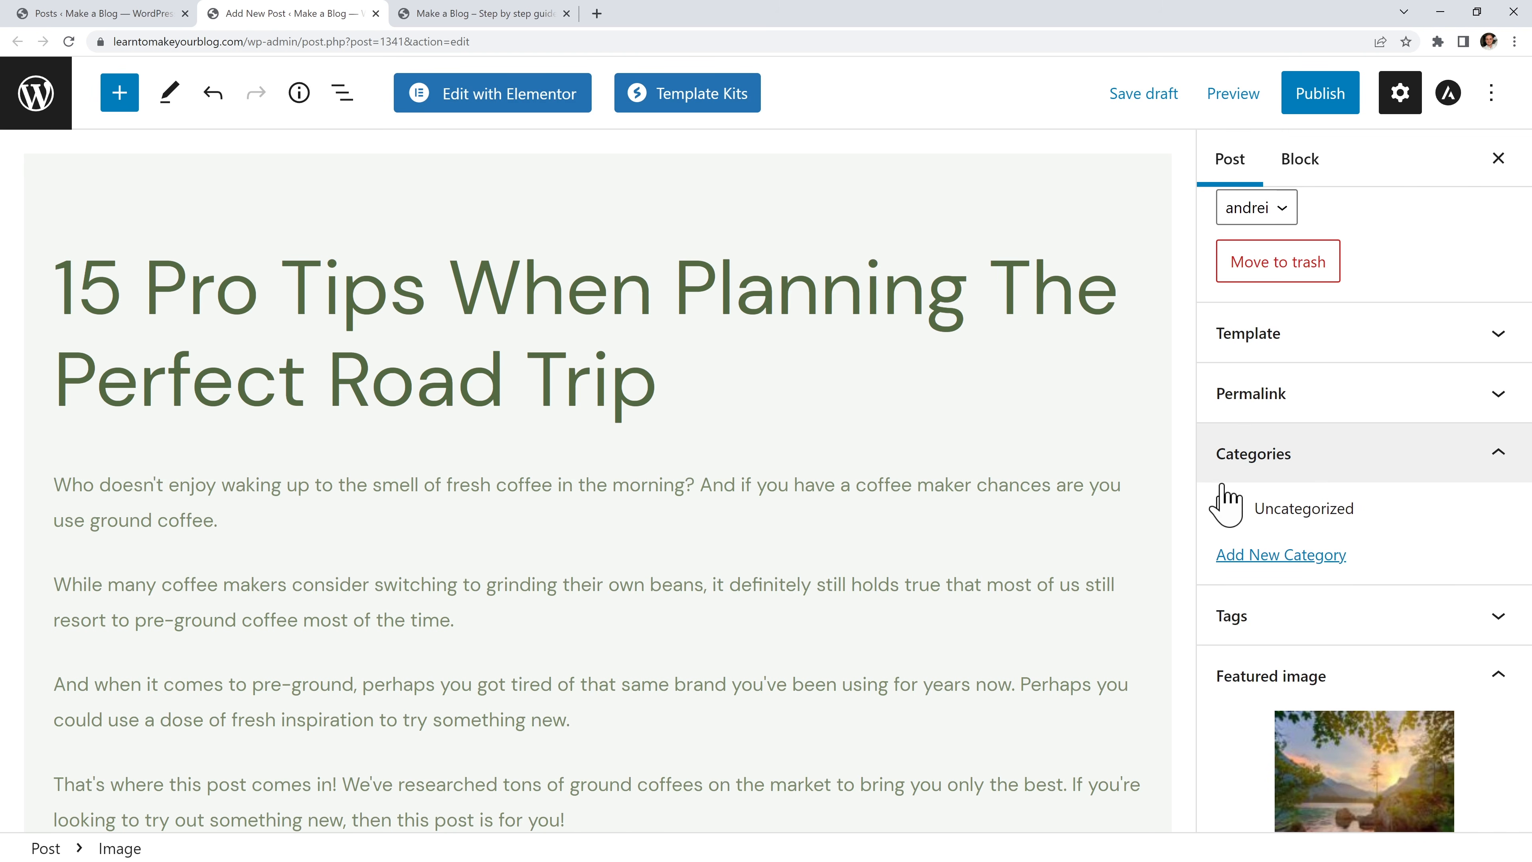
Create new categories Coffee, Travel and General
{"action": "left_click", "coordinate": [1284, 555]}
{"action": "left_click", "coordinate": [1293, 622]}
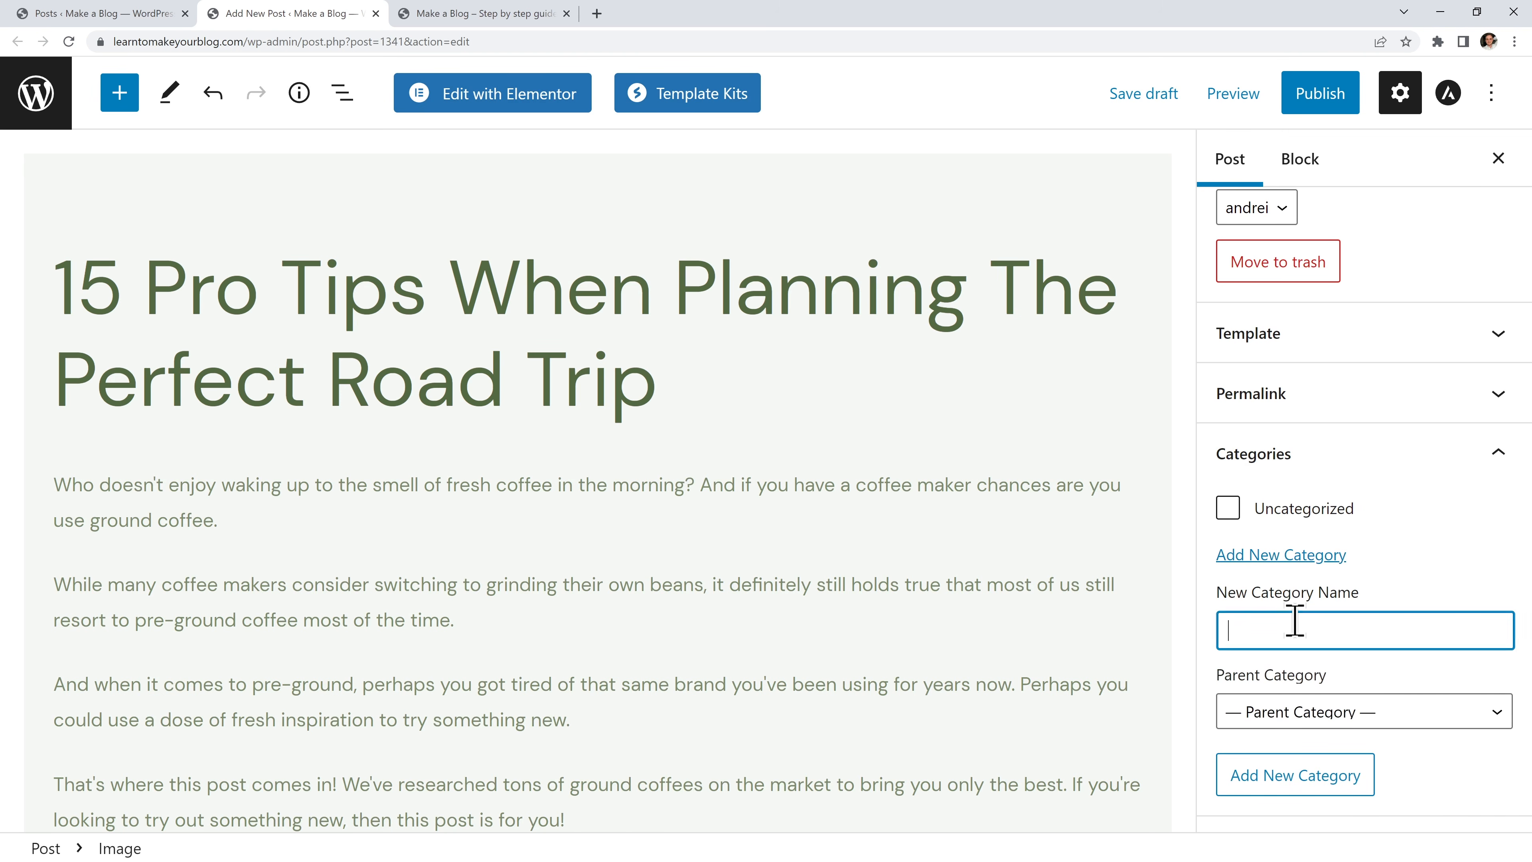
{"action": "type", "text": "Coffee"}
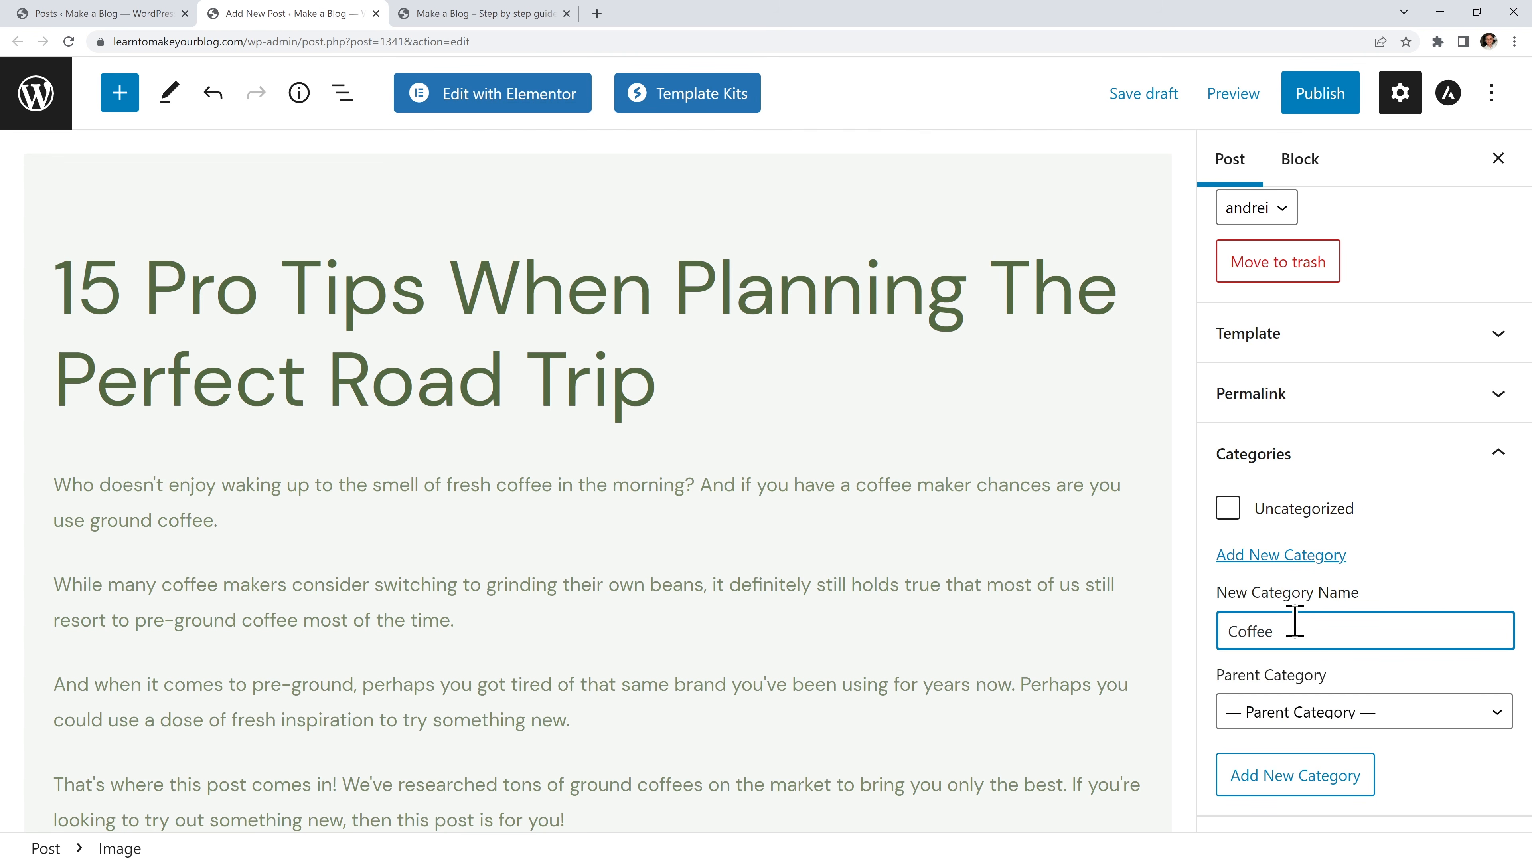
{"action": "left_click", "coordinate": [1322, 780]}
{"action": "left_click", "coordinate": [1306, 671]}
{"action": "type", "text": "Travel"}
{"action": "left_click", "coordinate": [1299, 817]}
{"action": "left_click", "coordinate": [1305, 711]}
{"action": "type", "text": "G"}
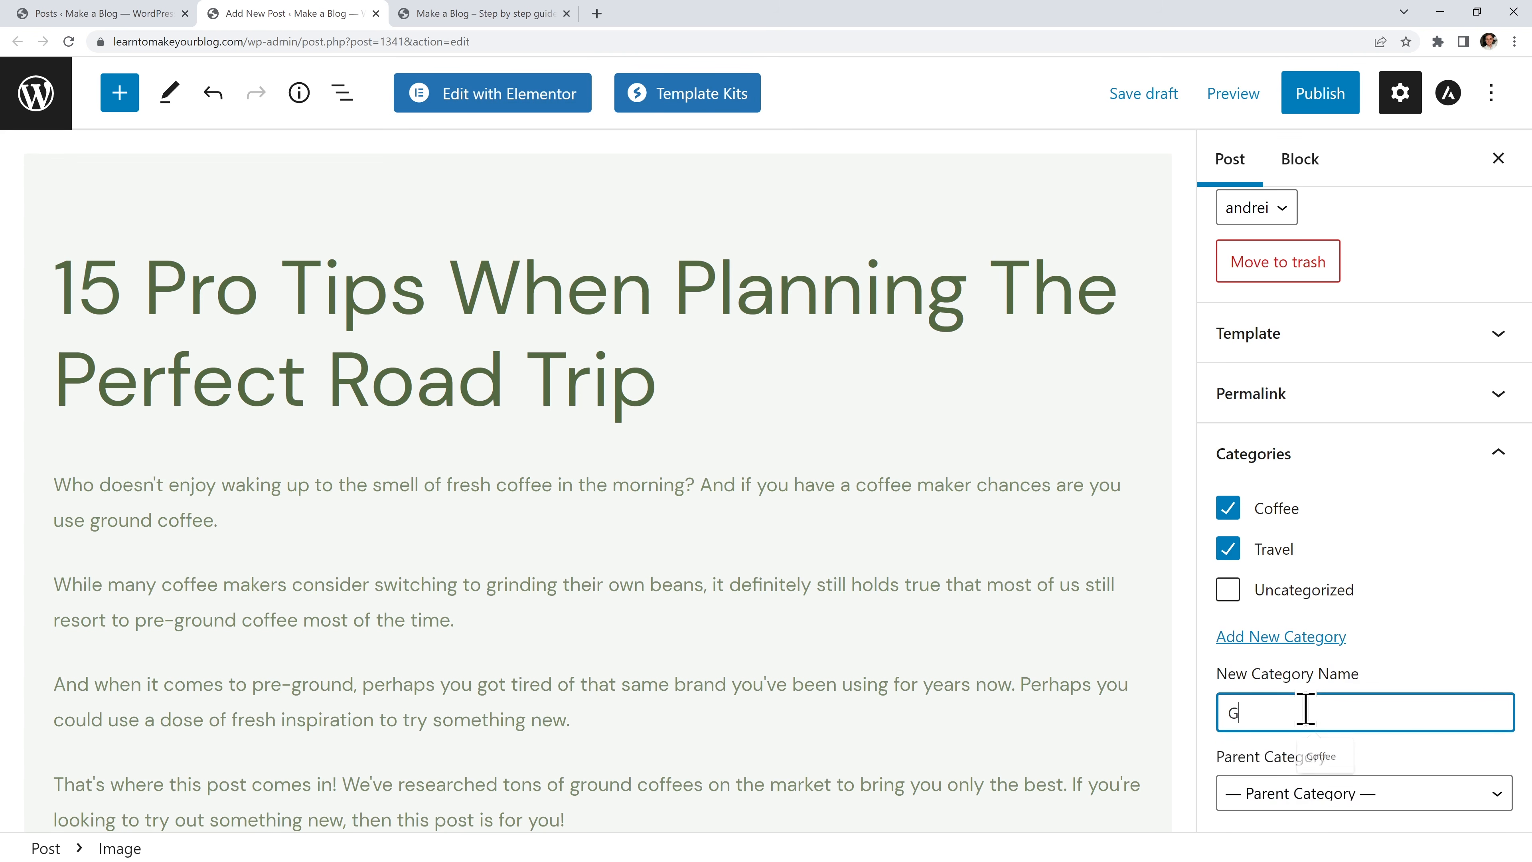
{"action": "type", "text": "eneral"}
{"action": "scroll", "coordinate": [1304, 712], "scroll_direction": "down", "scroll_amount": 3}
{"action": "left_click", "coordinate": [1304, 726]}
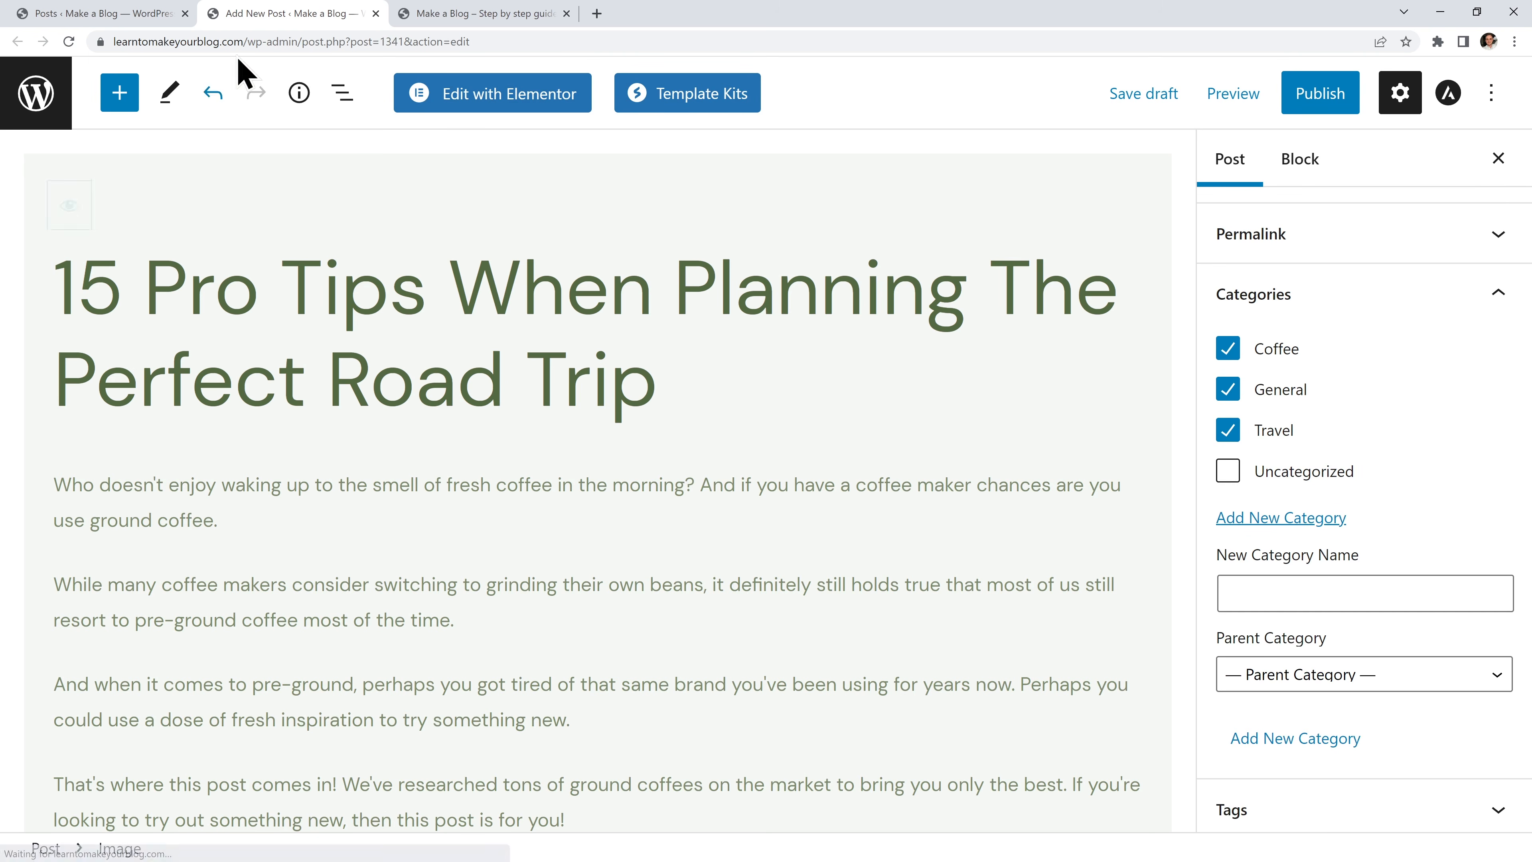
Untick Coffee and Travel so only General remains, and start publishing
{"action": "left_click", "coordinate": [1228, 350]}
{"action": "left_click", "coordinate": [1236, 433]}
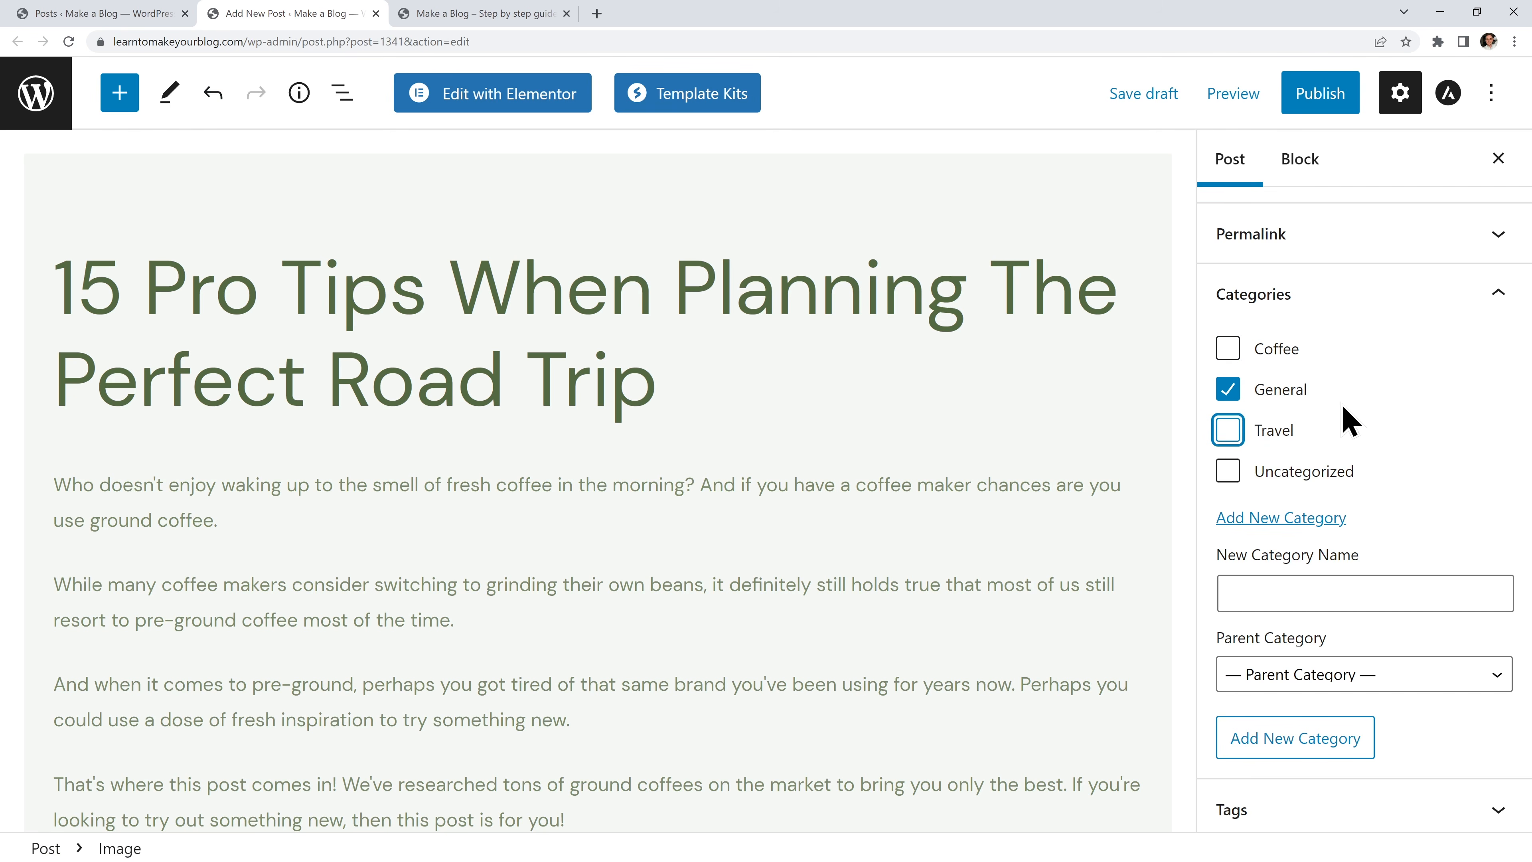
{"action": "left_click", "coordinate": [1320, 93]}
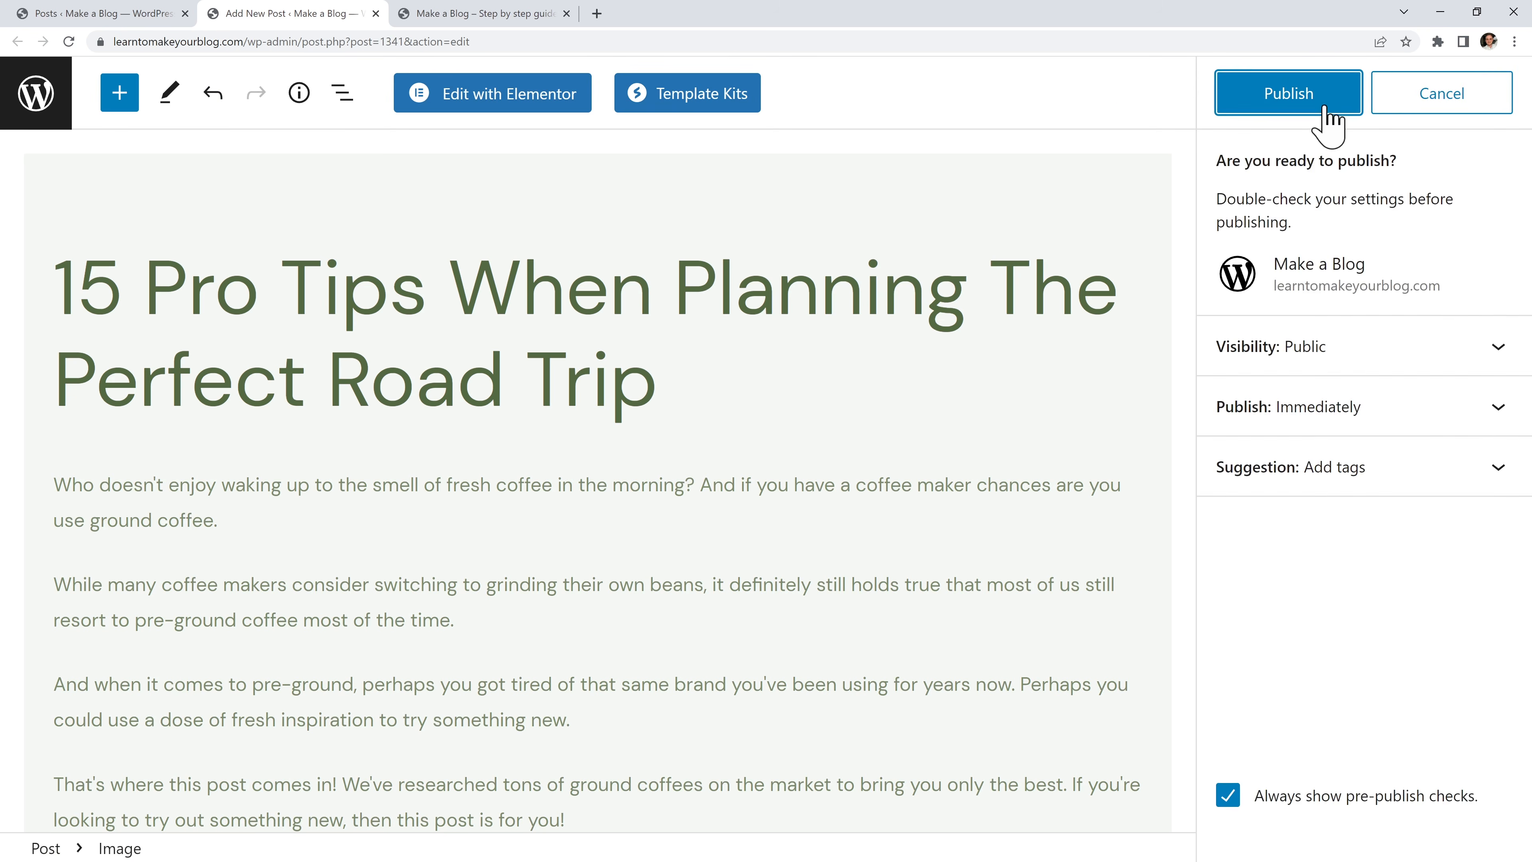
Publish the post, reload the Posts list to see it under General, and close the guide tab
{"action": "left_click", "coordinate": [1324, 105]}
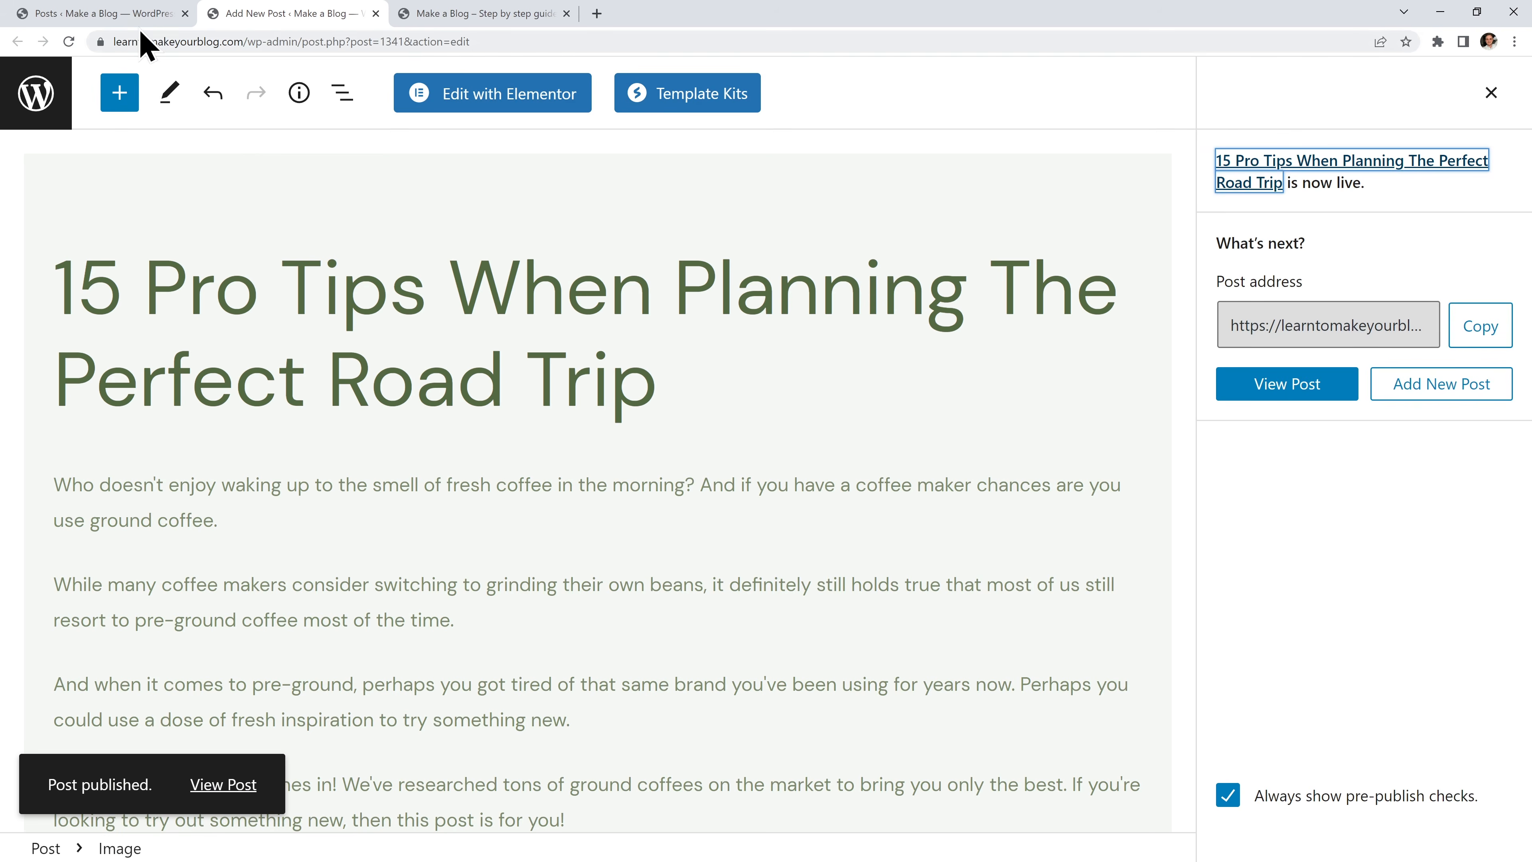
{"action": "left_click", "coordinate": [130, 15]}
{"action": "left_click", "coordinate": [68, 41]}
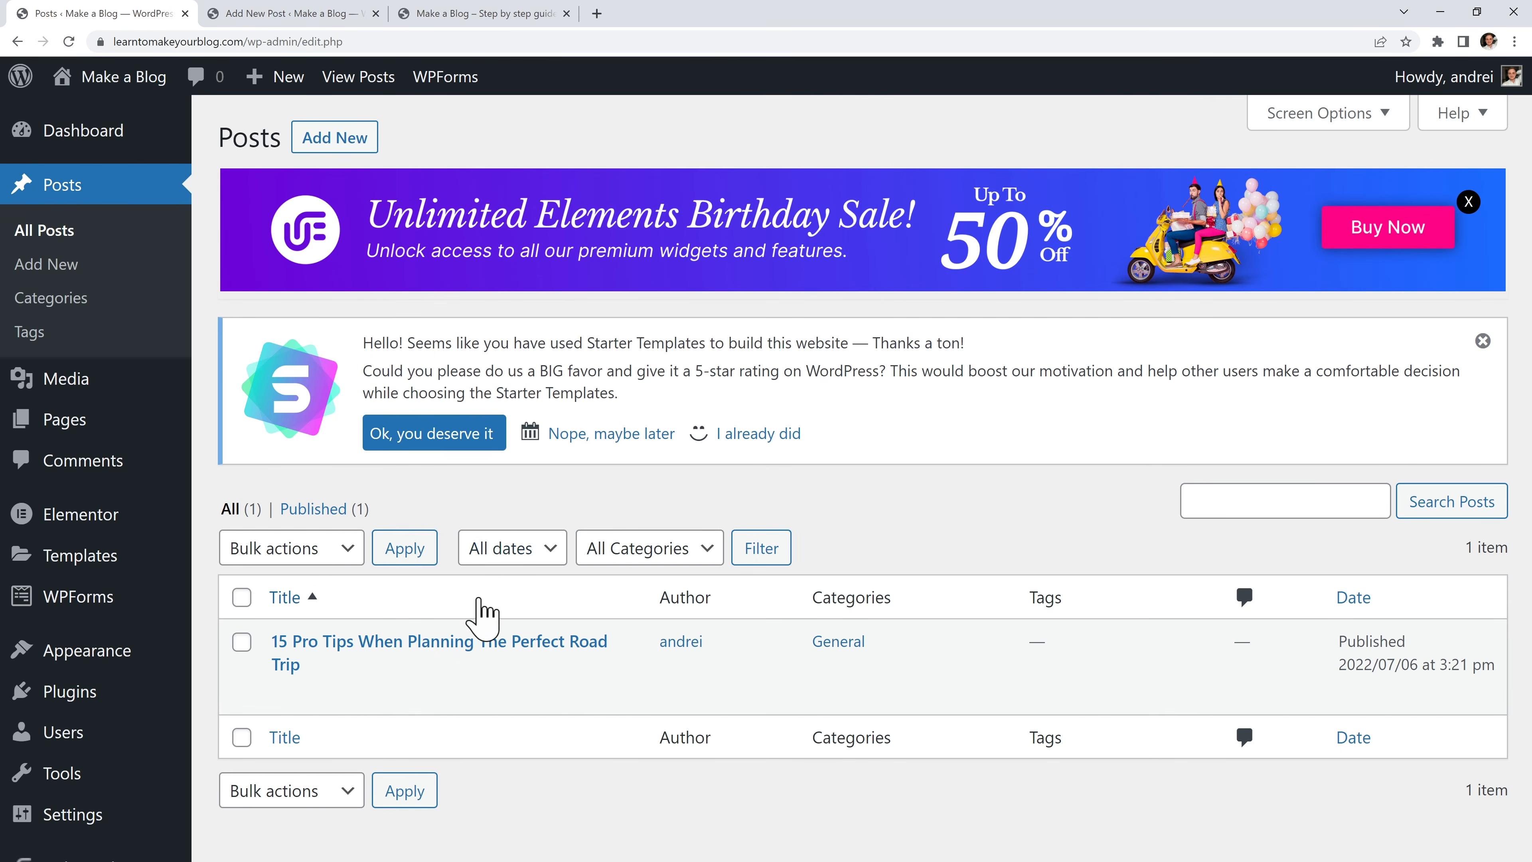
{"action": "mouse_move", "coordinate": [529, 638]}
{"action": "left_click", "coordinate": [567, 13]}
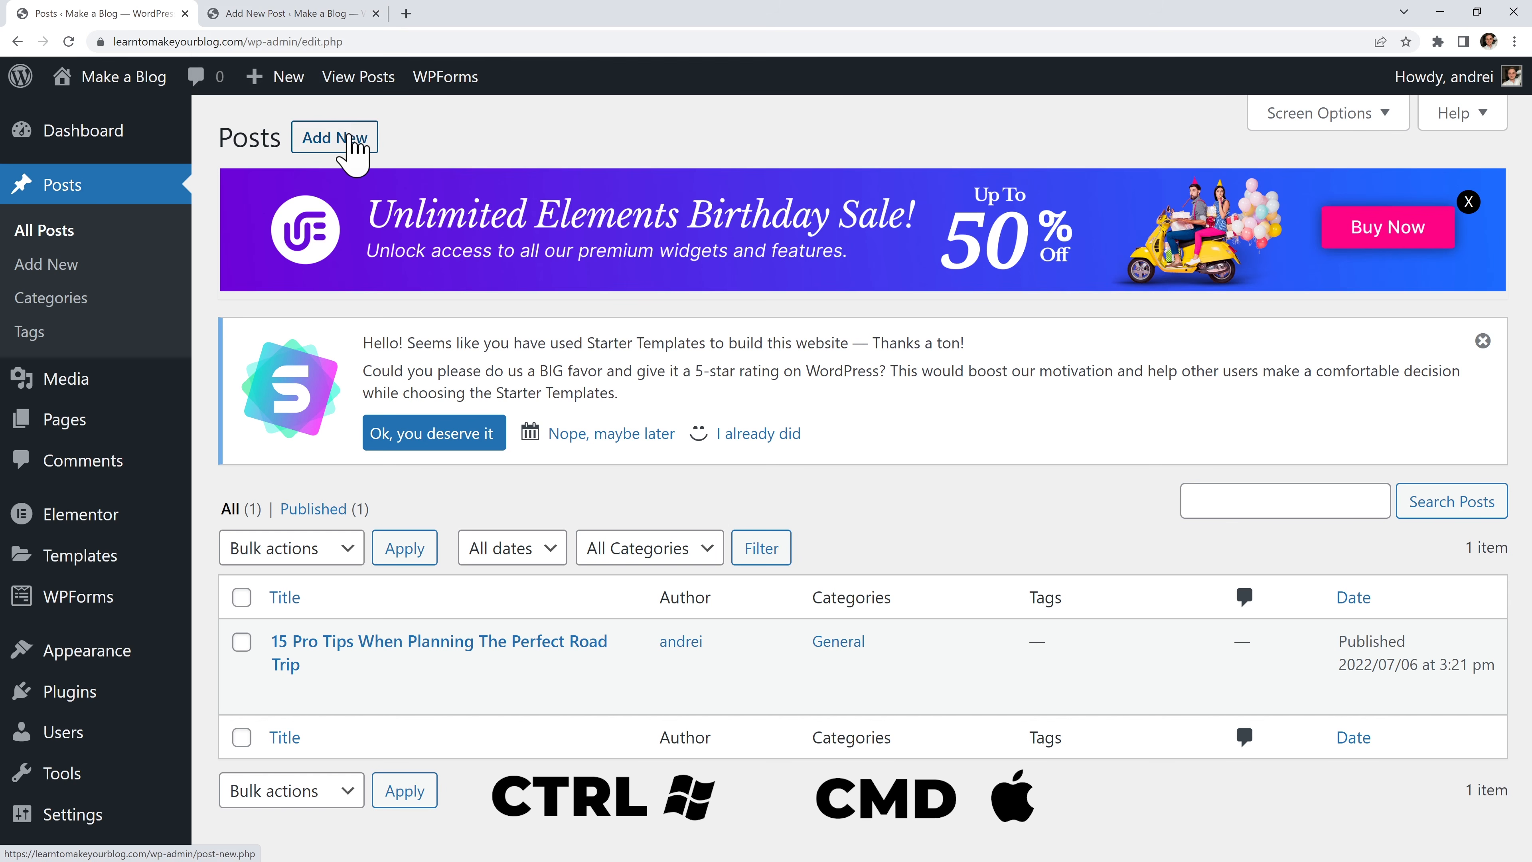
Open several new blank posts in background tabs
{"action": "left_click", "coordinate": [349, 140], "text": "ctrl"}
{"action": "left_click", "coordinate": [349, 140], "text": "ctrl"}
{"action": "left_click", "coordinate": [349, 140], "text": "ctrl"}
{"action": "left_click", "coordinate": [348, 140], "text": "ctrl"}
{"action": "left_click", "coordinate": [349, 140], "text": "ctrl"}
{"action": "left_click", "coordinate": [350, 141], "text": "ctrl"}
{"action": "left_click", "coordinate": [350, 142], "text": "ctrl"}
{"action": "left_click", "coordinate": [334, 141], "text": "ctrl"}
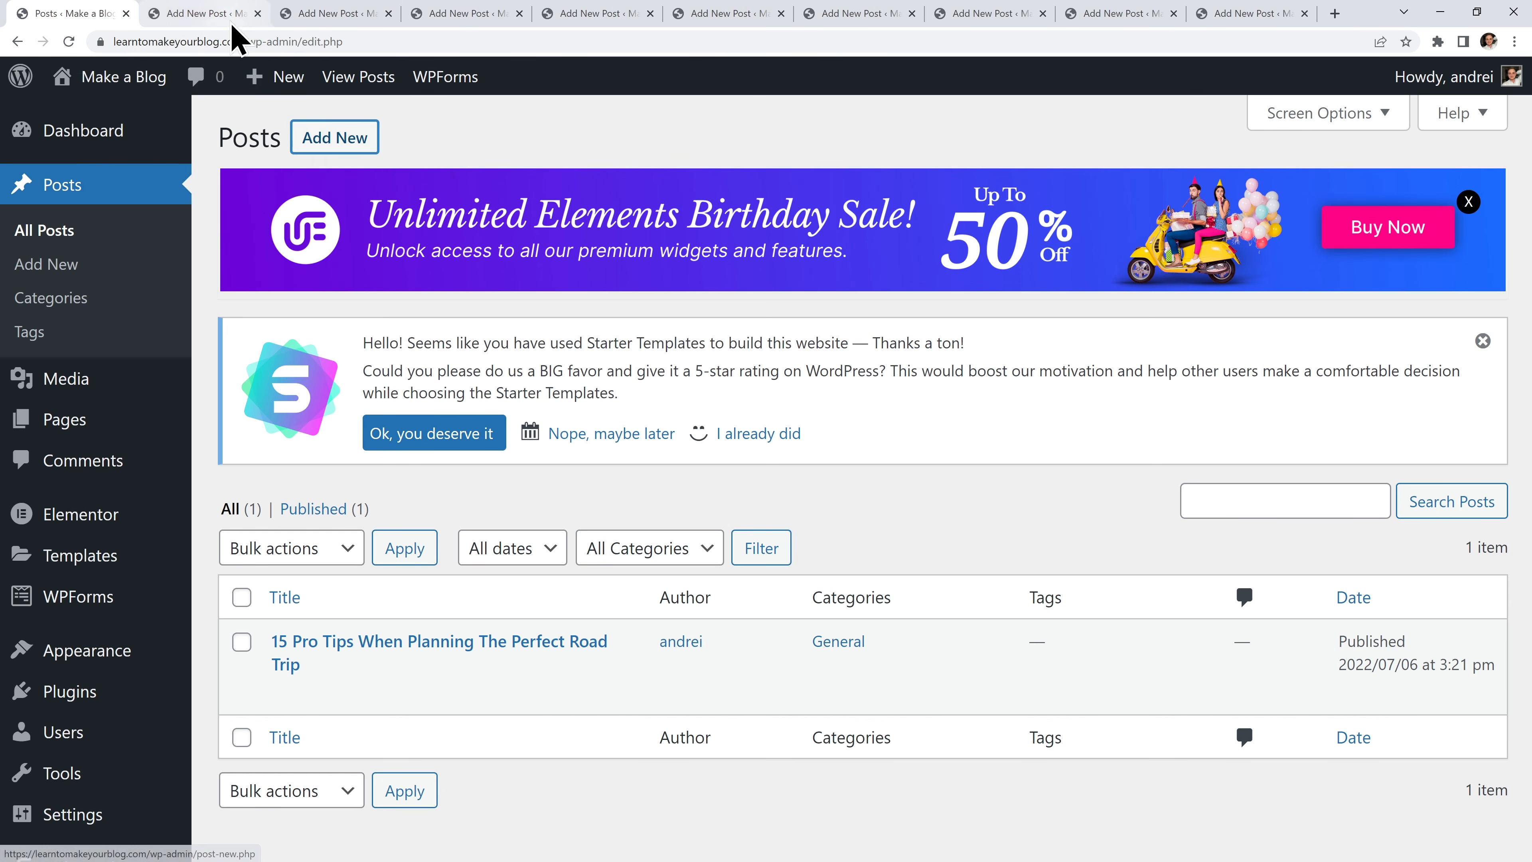
Copy all body blocks of the published road-trip post
{"action": "left_click", "coordinate": [221, 19]}
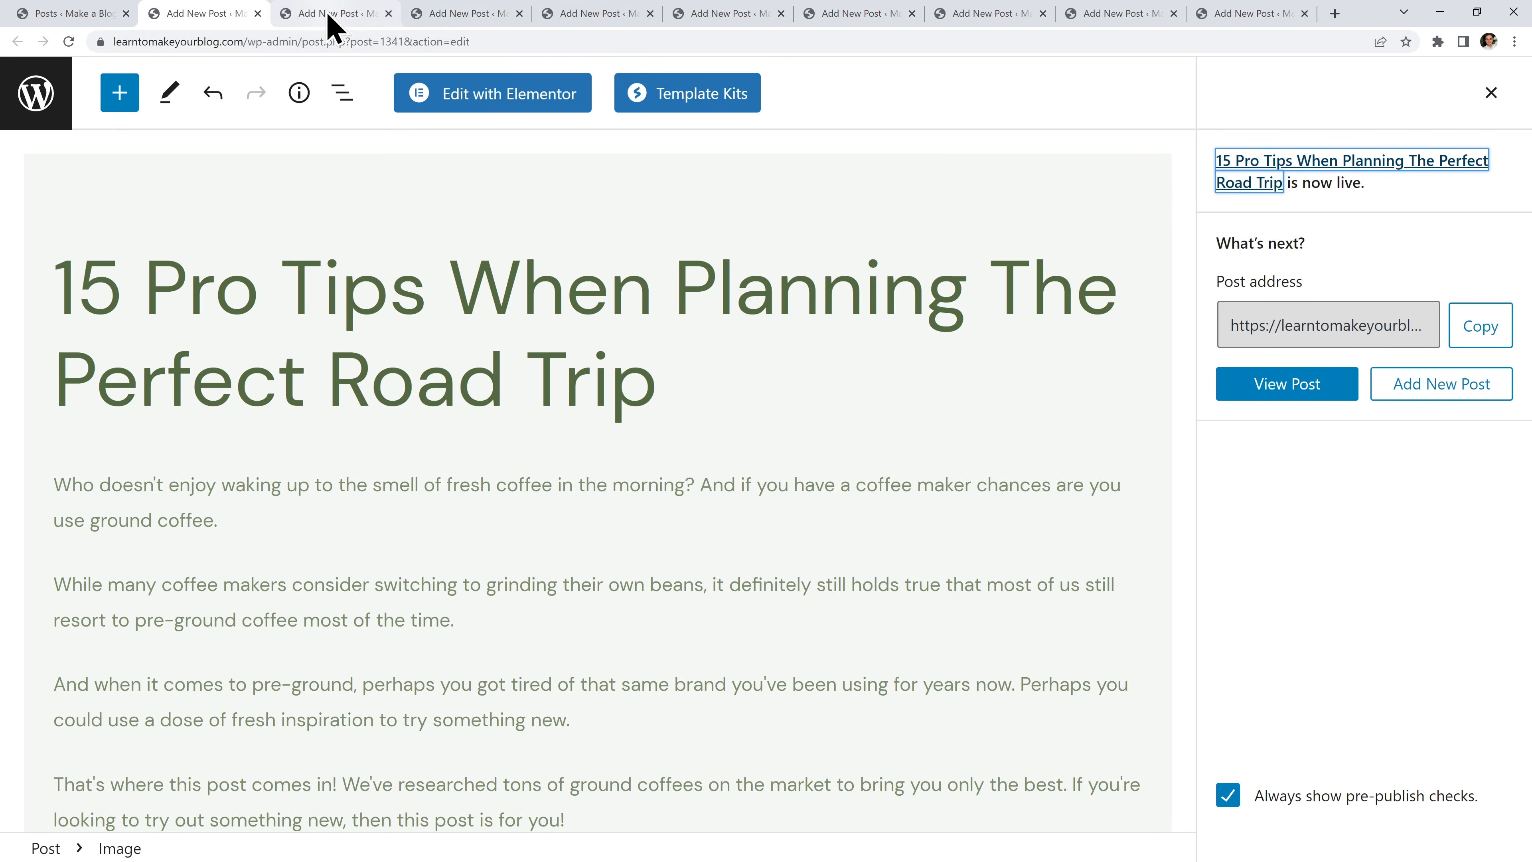
{"action": "scroll", "coordinate": [116, 496], "scroll_direction": "down", "scroll_amount": 2}
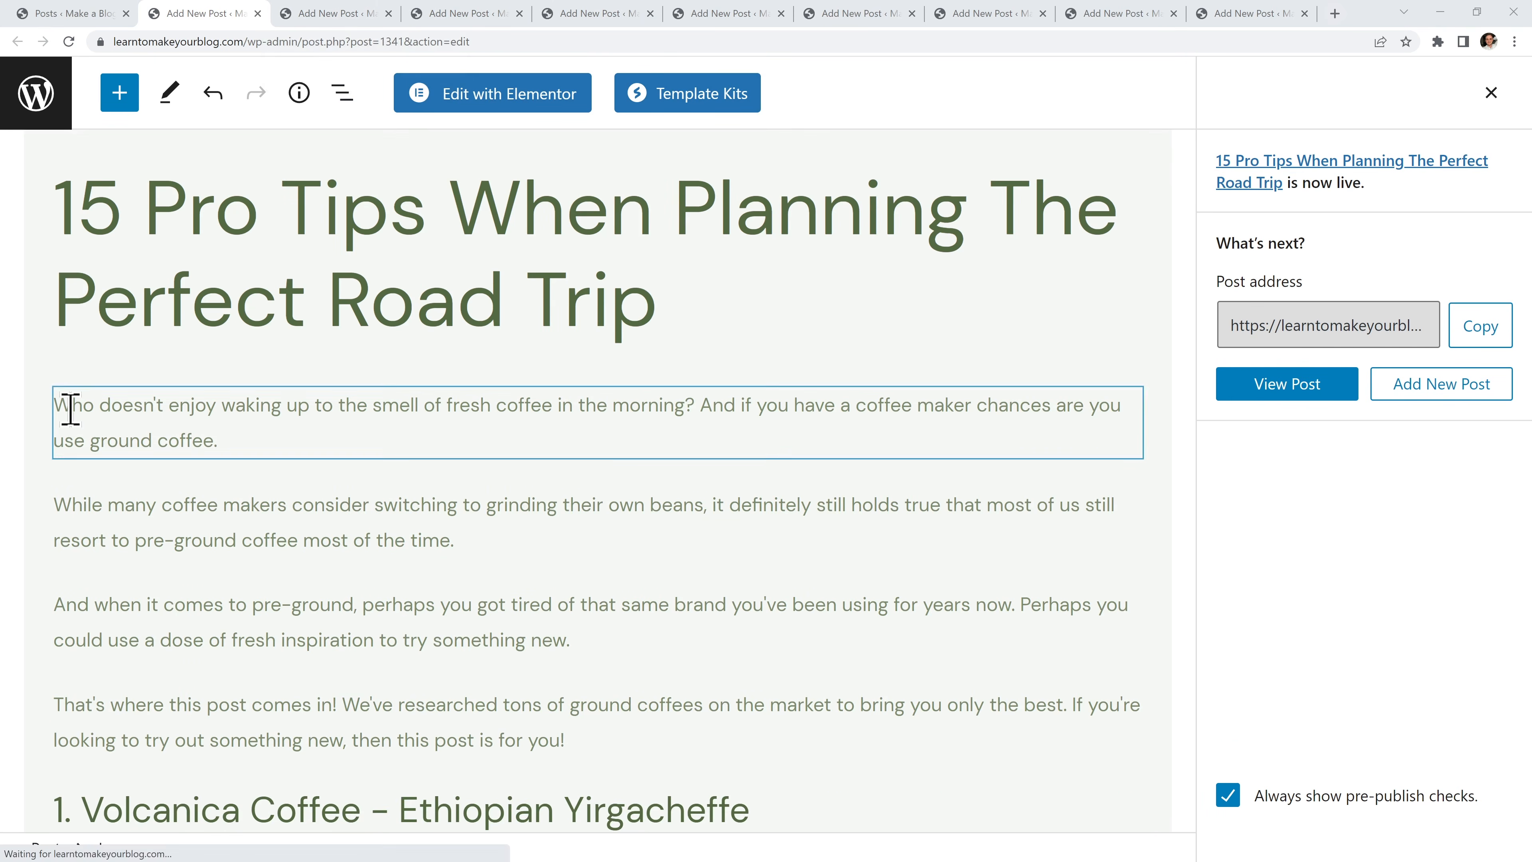
{"action": "left_click_drag", "start_coordinate": [58, 403], "coordinate": [358, 387]}
{"action": "right_click", "coordinate": [358, 386]}
{"action": "left_click", "coordinate": [393, 438]}
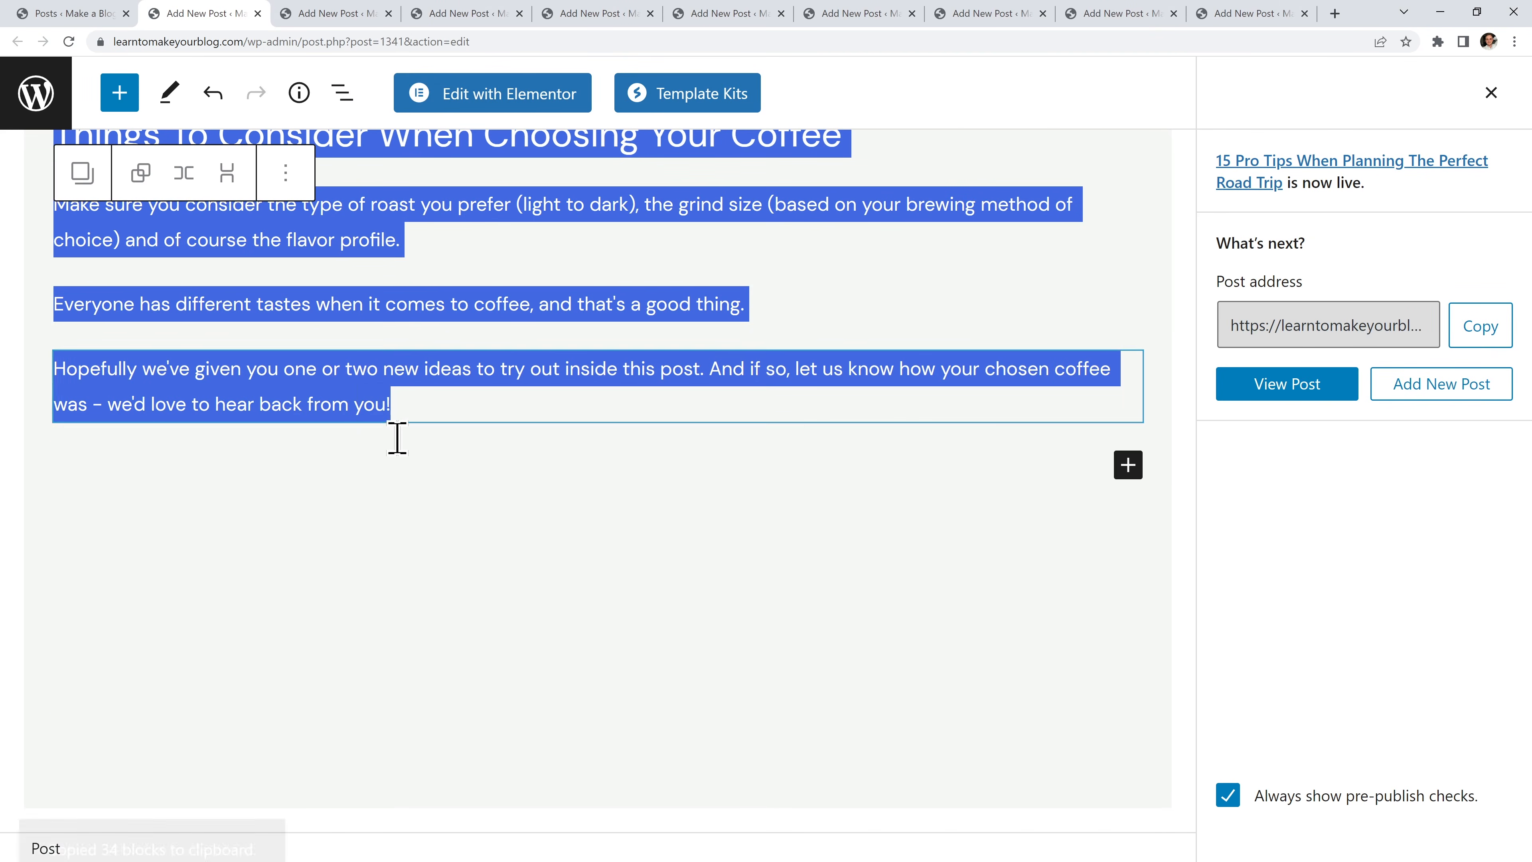
Paste the copied body content into each new blank post tab
{"action": "left_click", "coordinate": [351, 20]}
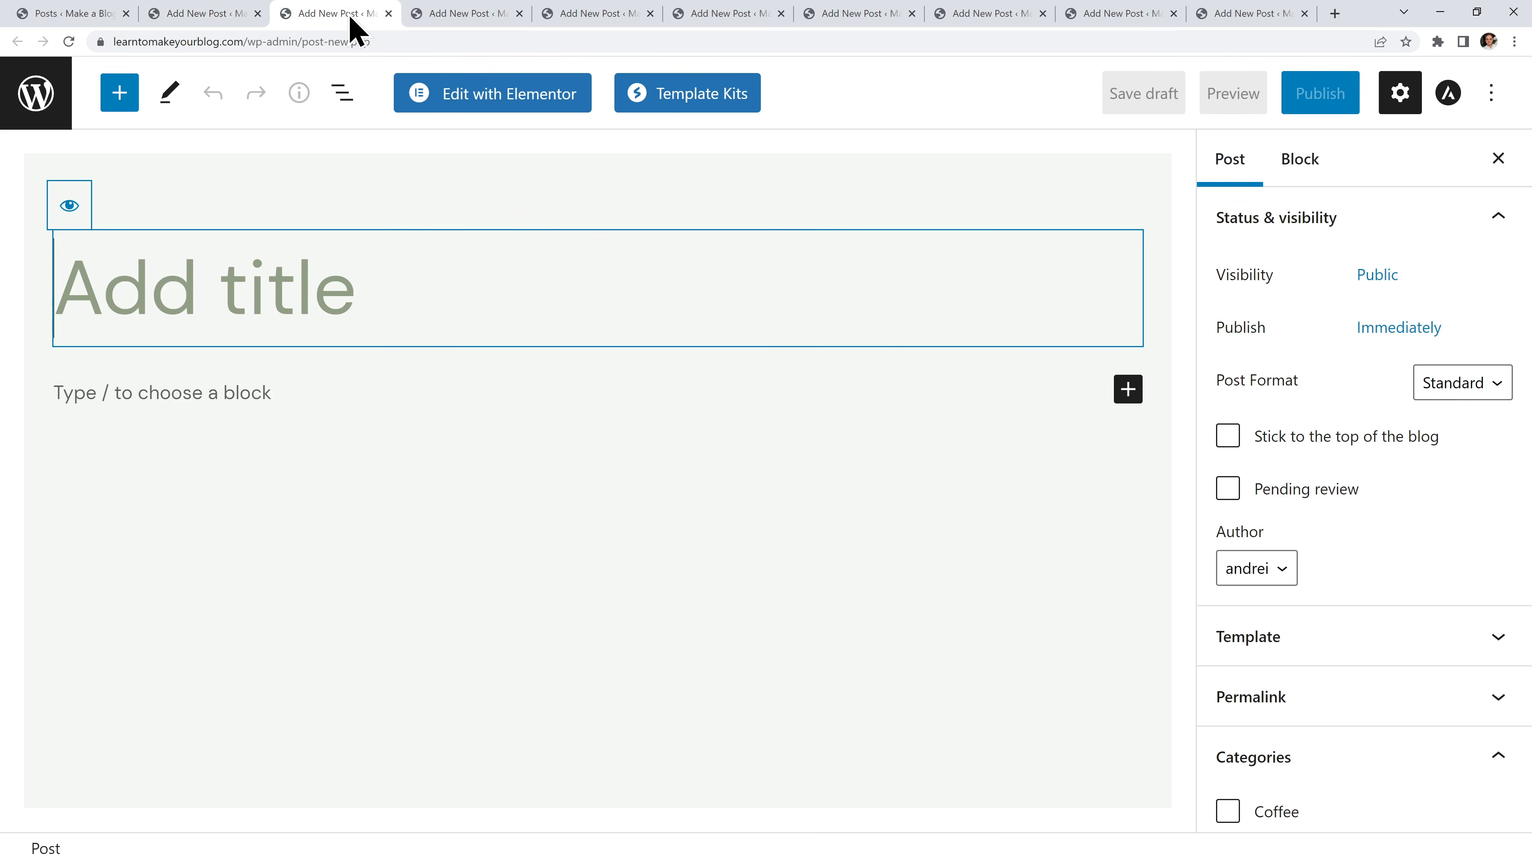
{"action": "right_click", "coordinate": [212, 390]}
{"action": "left_click", "coordinate": [266, 532]}
{"action": "left_click", "coordinate": [455, 18]}
{"action": "right_click", "coordinate": [259, 395]}
{"action": "left_click", "coordinate": [291, 521]}
{"action": "left_click", "coordinate": [582, 19]}
{"action": "right_click", "coordinate": [287, 399]}
{"action": "left_click", "coordinate": [328, 523]}
{"action": "left_click", "coordinate": [679, 20]}
{"action": "right_click", "coordinate": [265, 395]}
{"action": "left_click", "coordinate": [308, 522]}
{"action": "left_click", "coordinate": [833, 20]}
{"action": "right_click", "coordinate": [271, 396]}
{"action": "left_click", "coordinate": [310, 522]}
{"action": "left_click", "coordinate": [972, 21]}
{"action": "right_click", "coordinate": [271, 395]}
{"action": "left_click", "coordinate": [310, 522]}
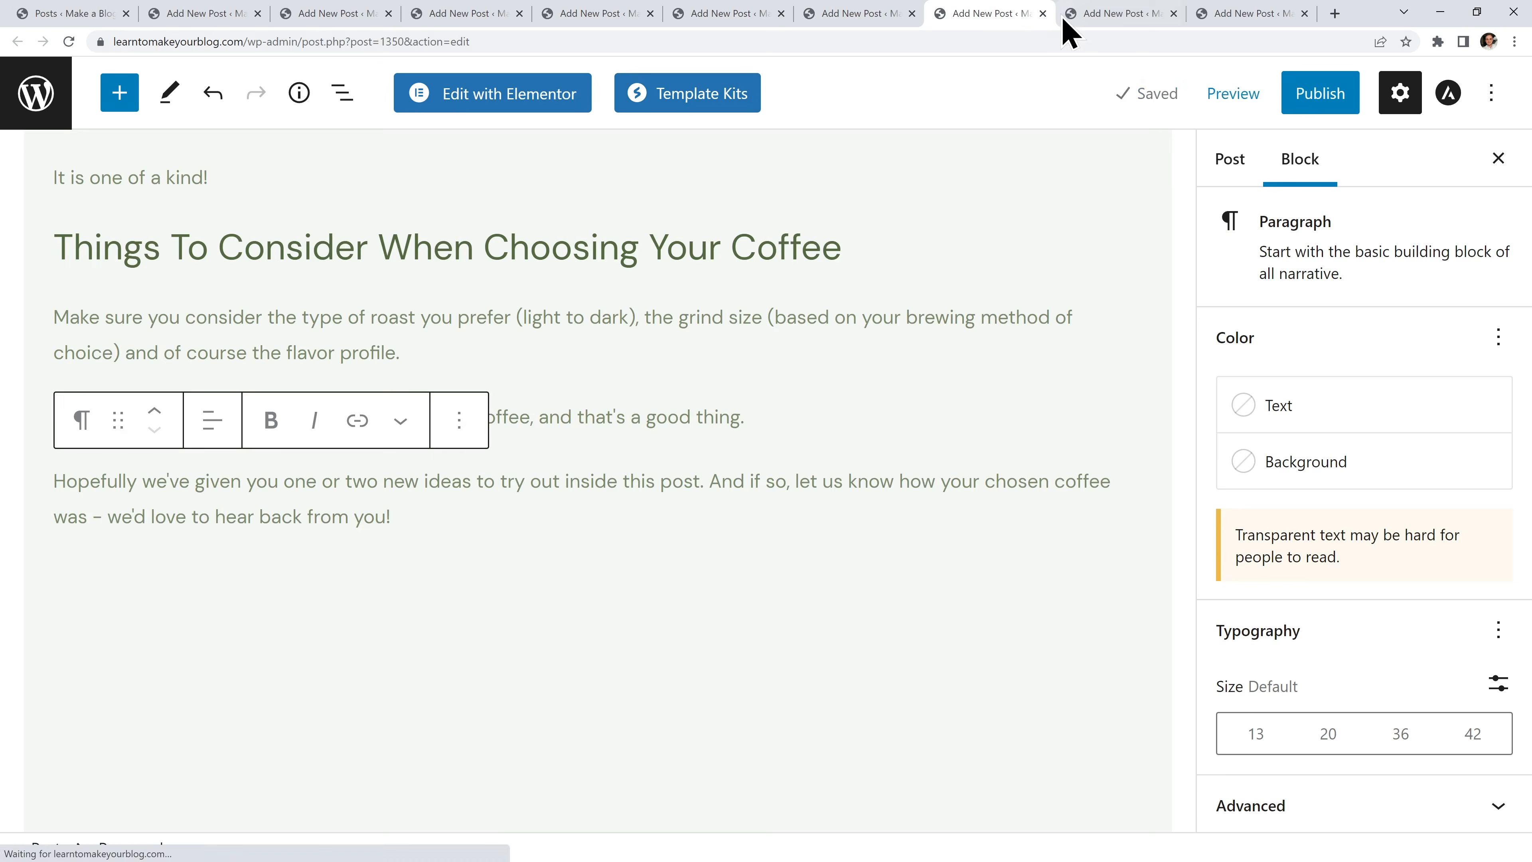
{"action": "left_click", "coordinate": [1092, 21]}
{"action": "right_click", "coordinate": [271, 395]}
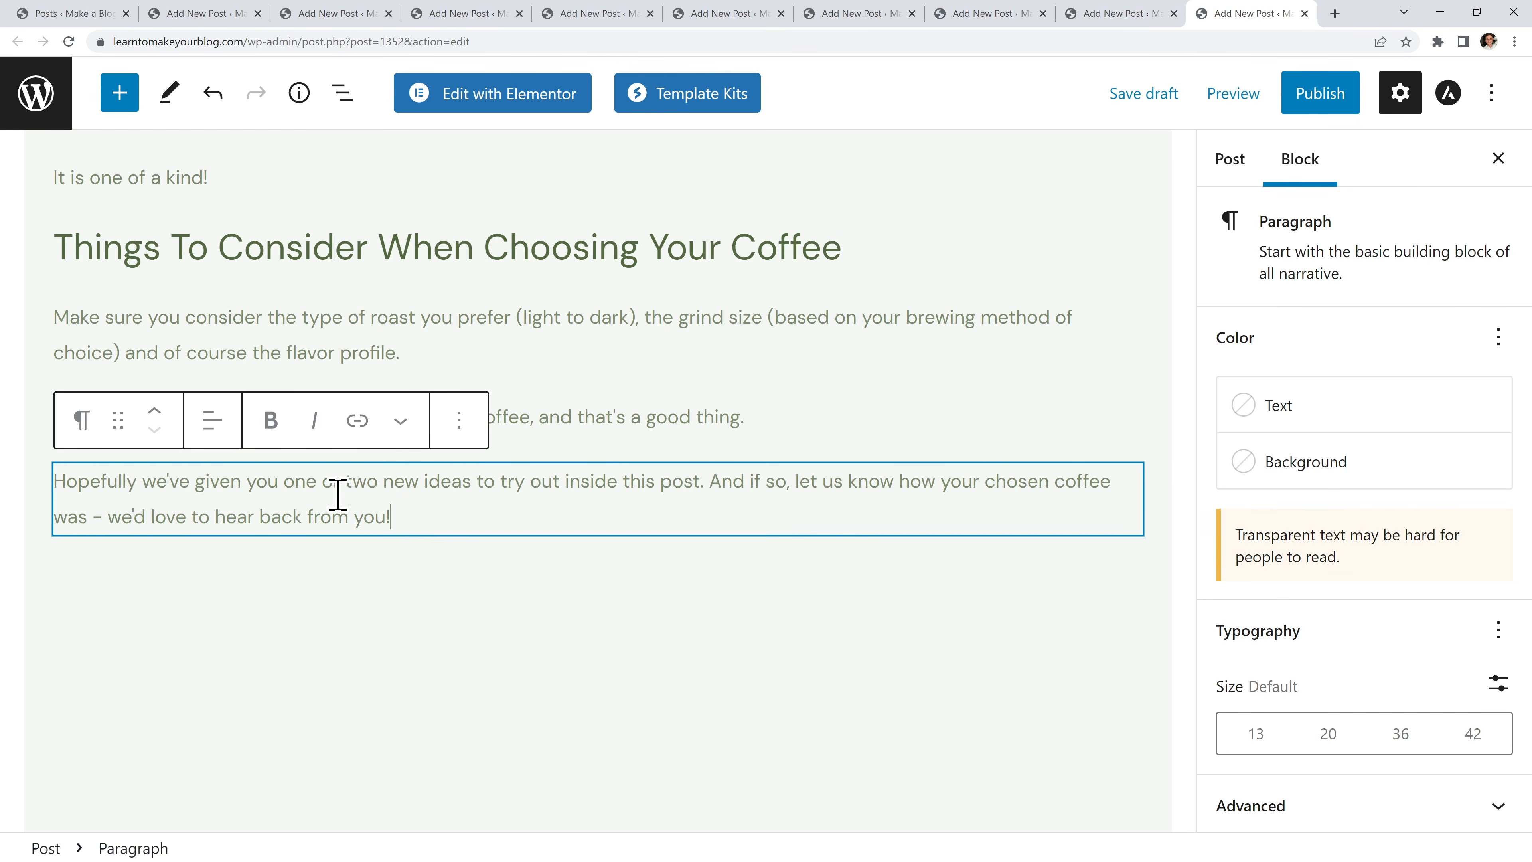
Title the first new post 'My Best 20 Travel Tips to Make You a Savvy Traveller' from blog-titles.txt
{"action": "left_click", "coordinate": [331, 21]}
{"action": "key", "text": "alt+Tab"}
{"action": "key", "text": "alt+Tab"}
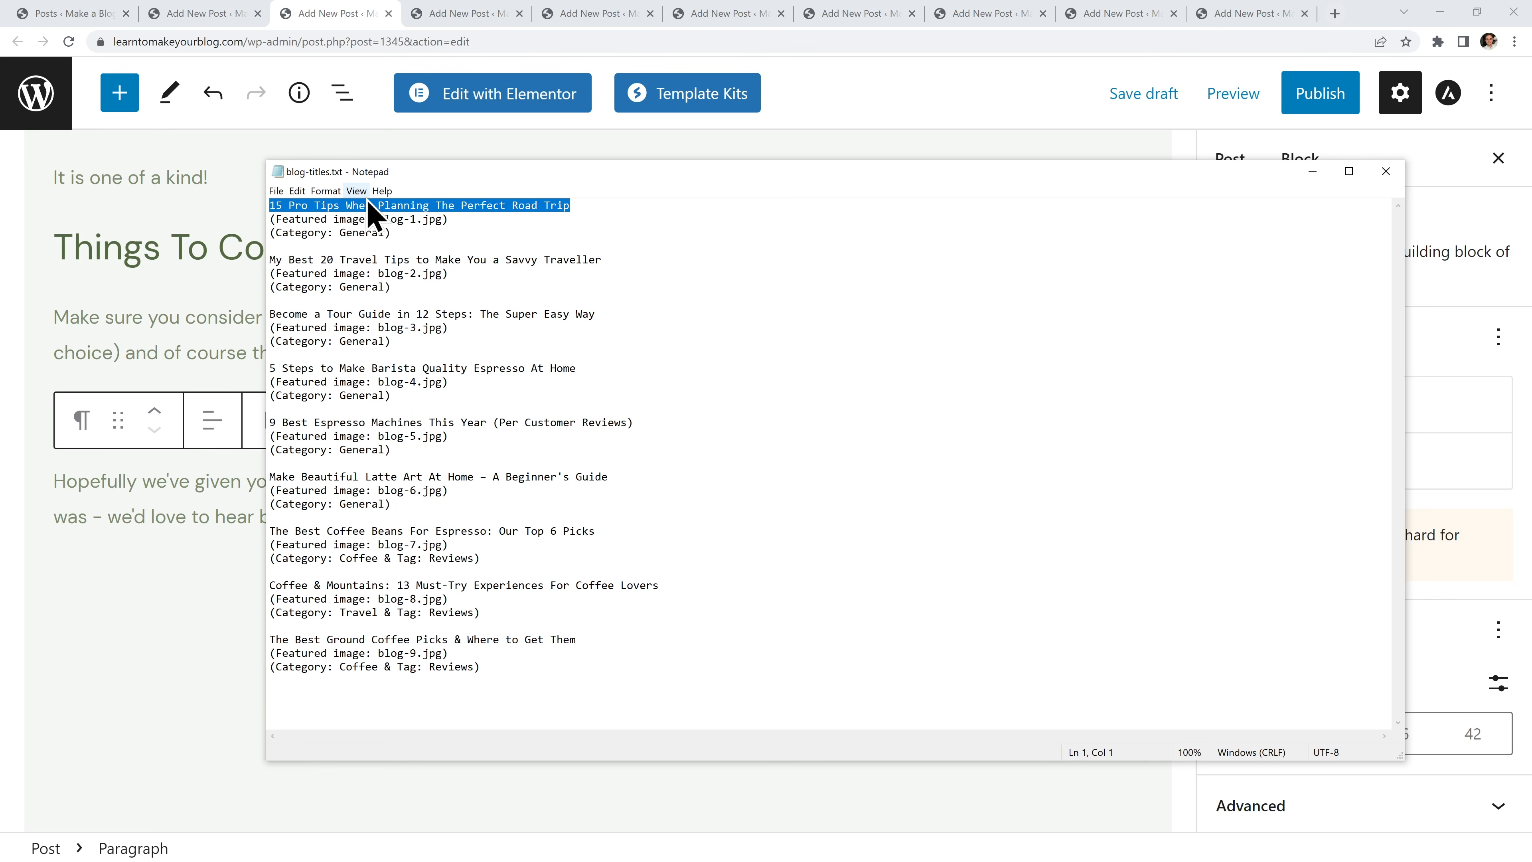
{"action": "left_click_drag", "start_coordinate": [602, 259], "coordinate": [269, 260]}
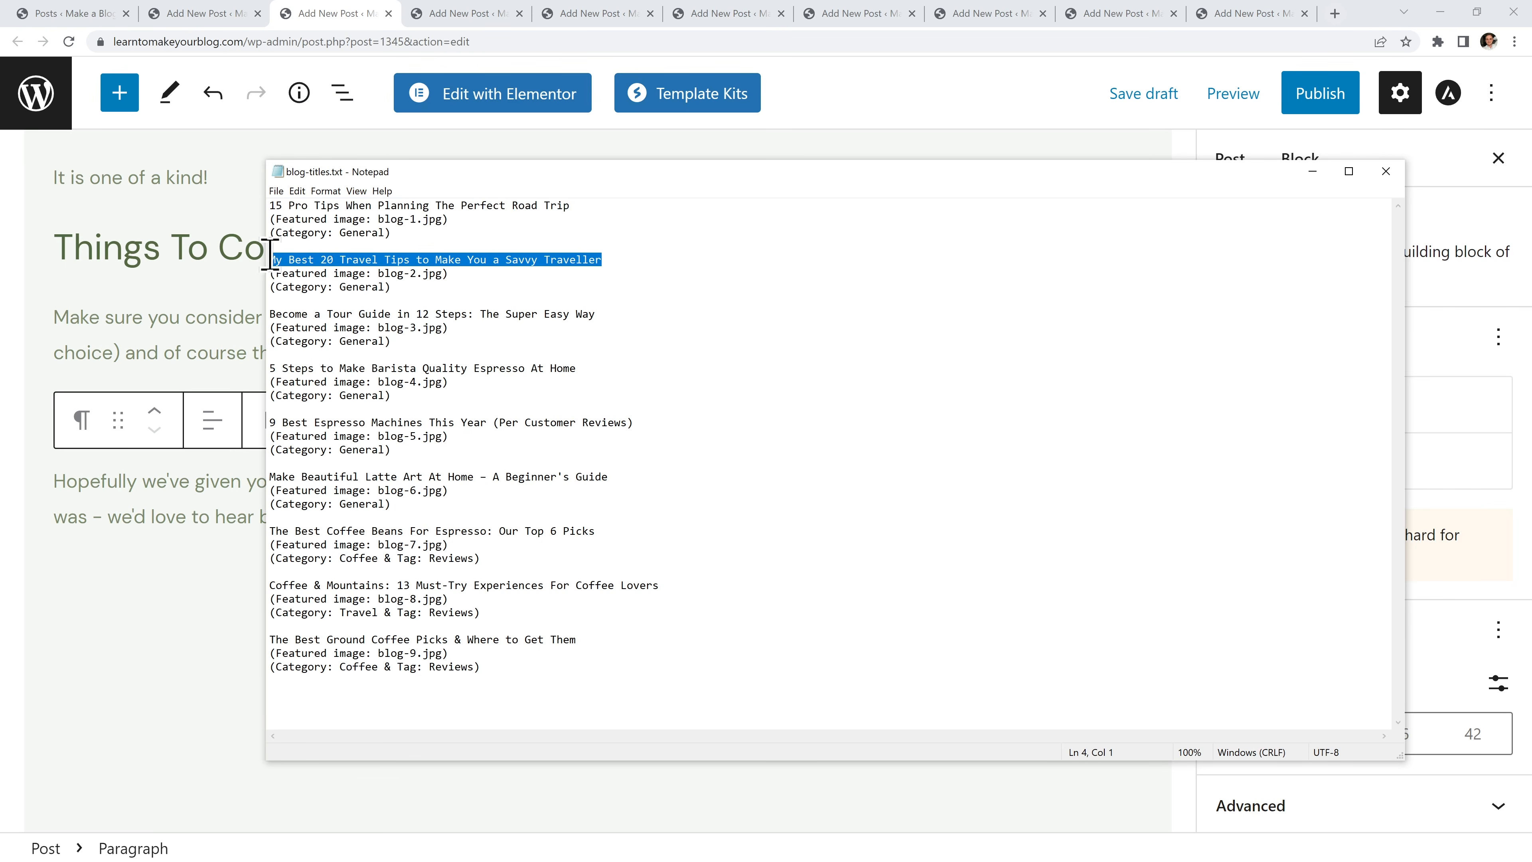
{"action": "right_click", "coordinate": [277, 259]}
{"action": "left_click", "coordinate": [325, 300]}
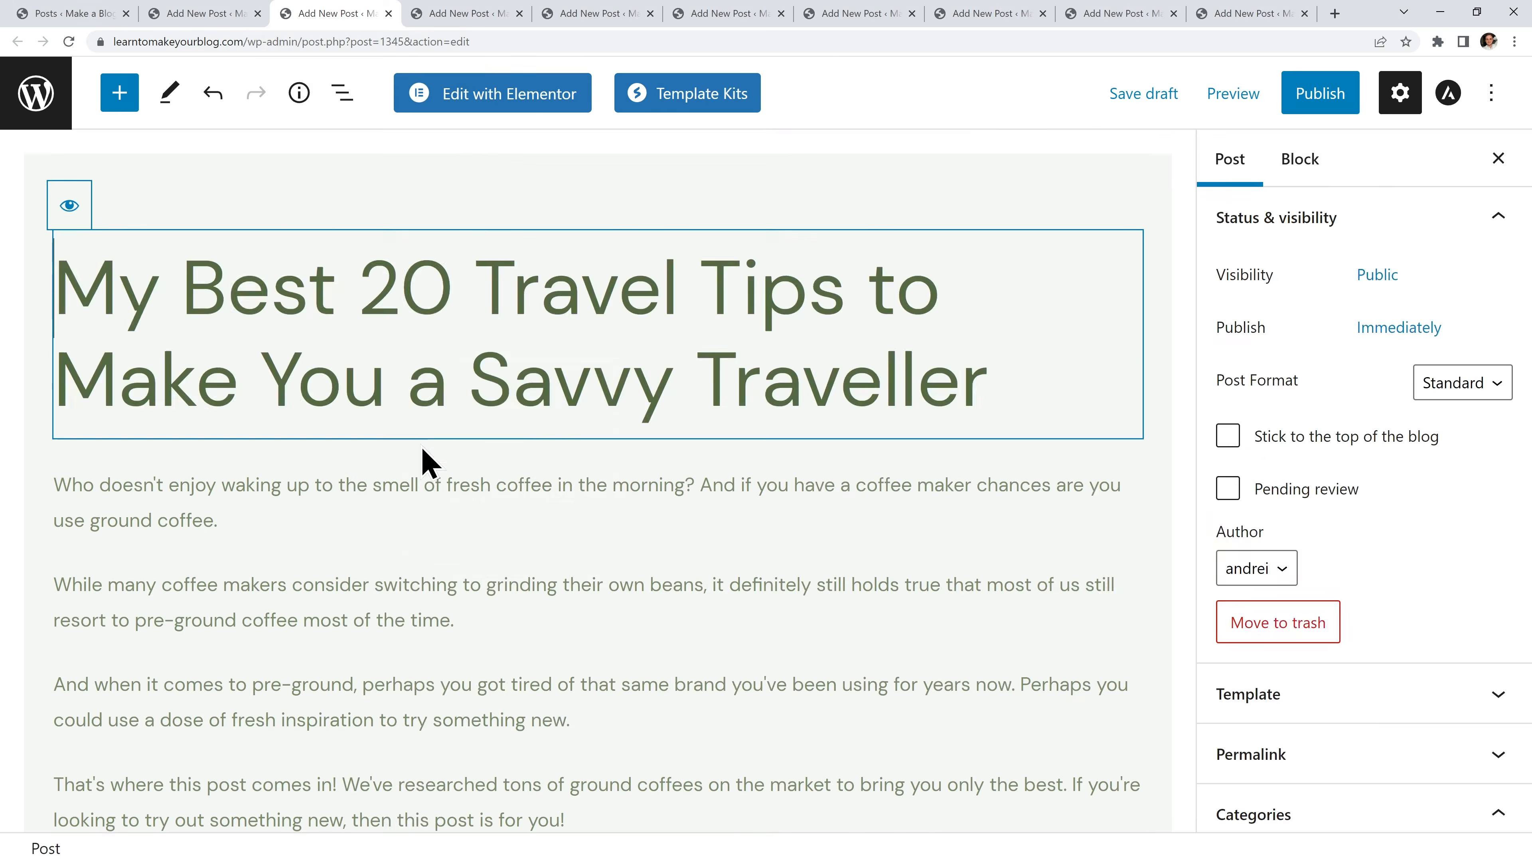
{"action": "left_click", "coordinate": [459, 13]}
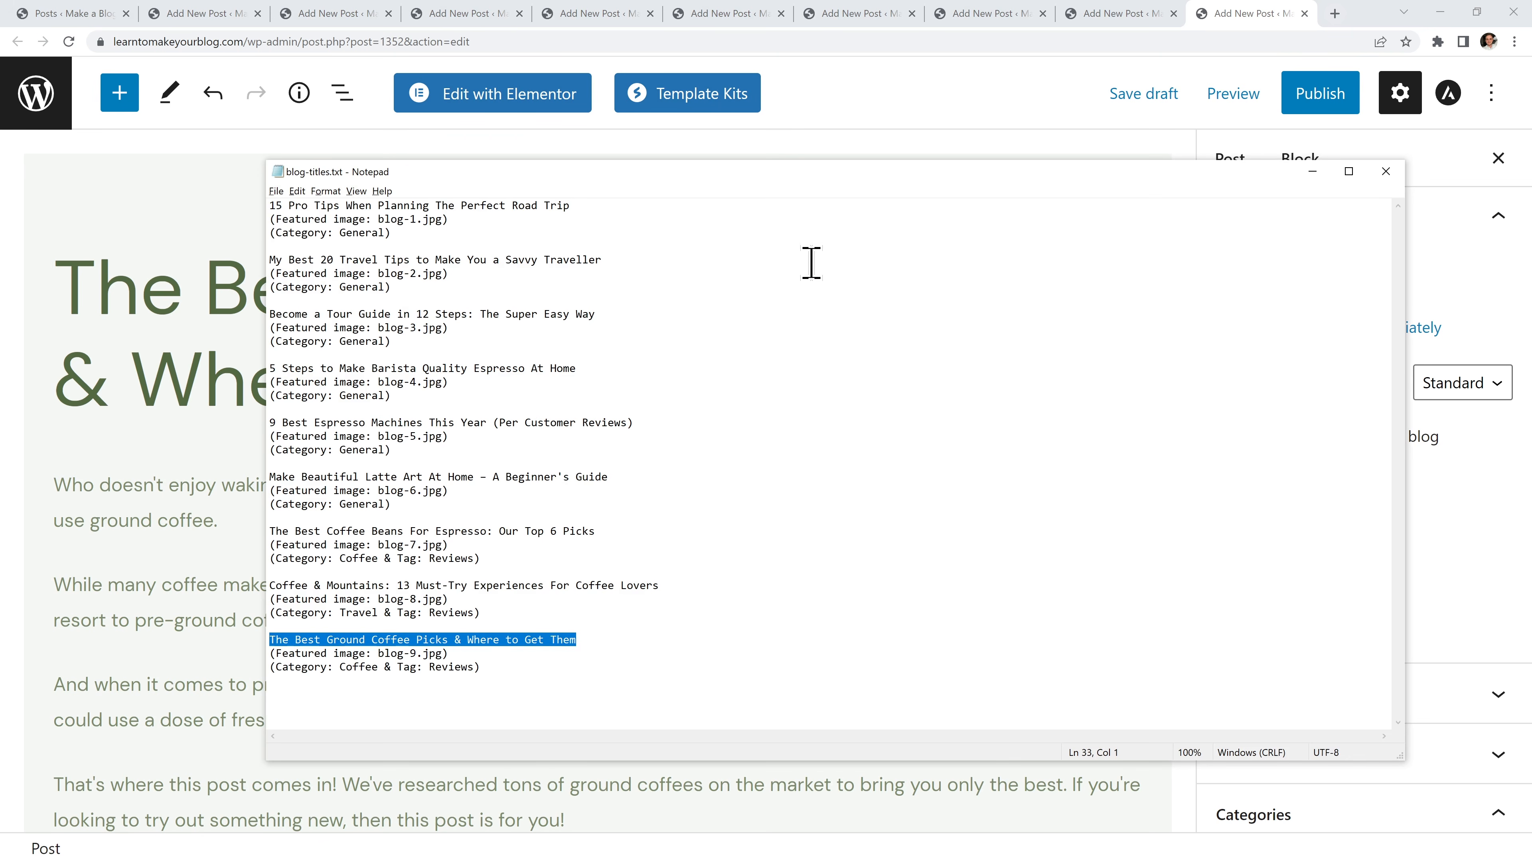
Review the first post's featured image and category lines in blog-titles.txt
{"action": "left_click", "coordinate": [811, 263]}
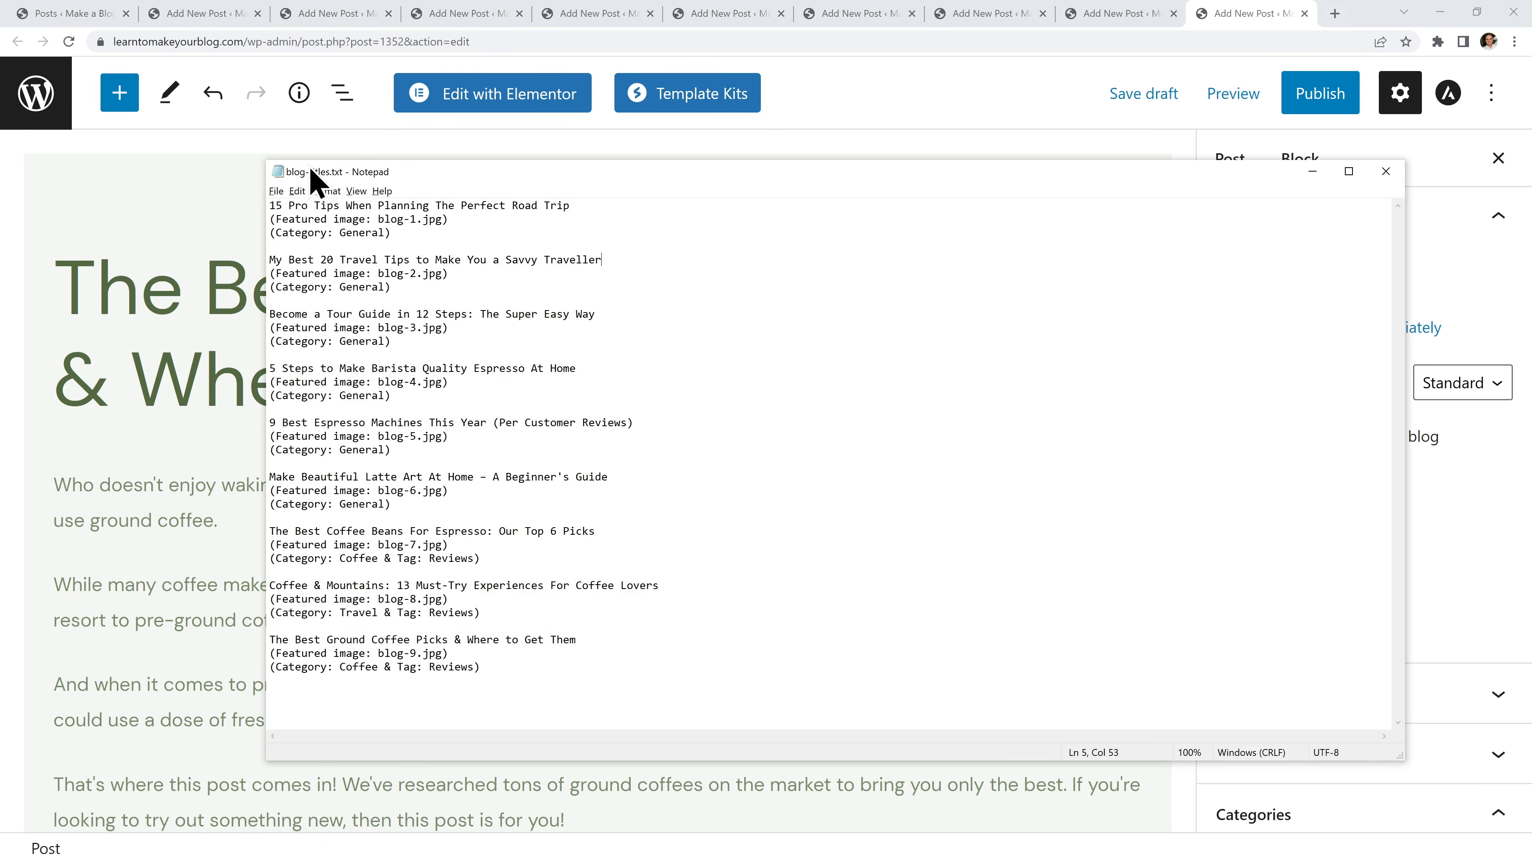
{"action": "left_click_drag", "start_coordinate": [446, 219], "coordinate": [242, 231]}
{"action": "left_click_drag", "start_coordinate": [393, 233], "coordinate": [238, 234]}
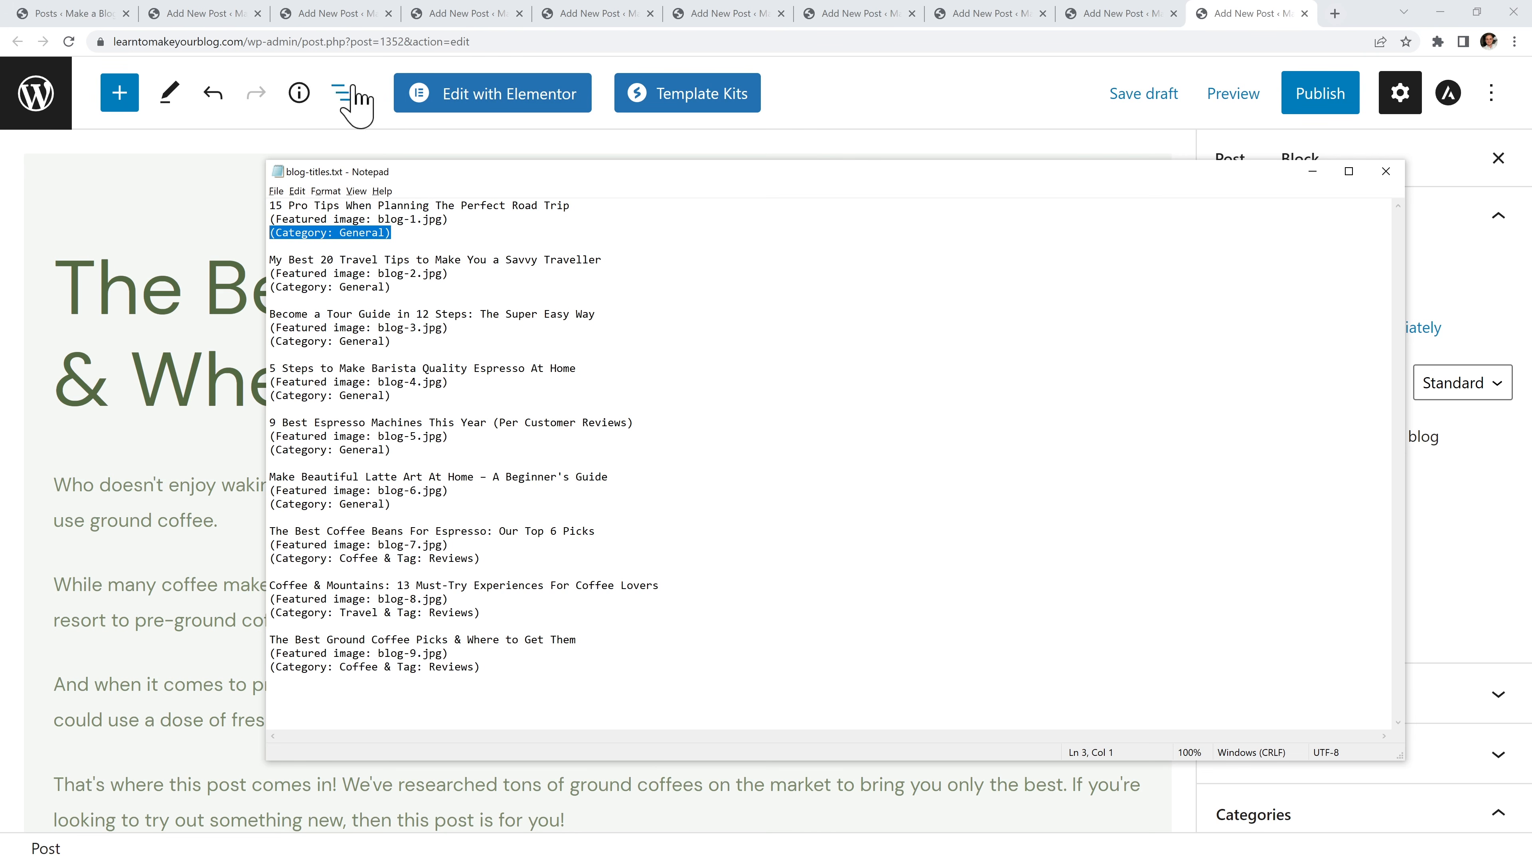
{"action": "left_click", "coordinate": [347, 21]}
Upload blog-2.jpg and set it as the travel tips post's featured image
{"action": "scroll", "coordinate": [1399, 590], "scroll_direction": "down", "scroll_amount": 7}
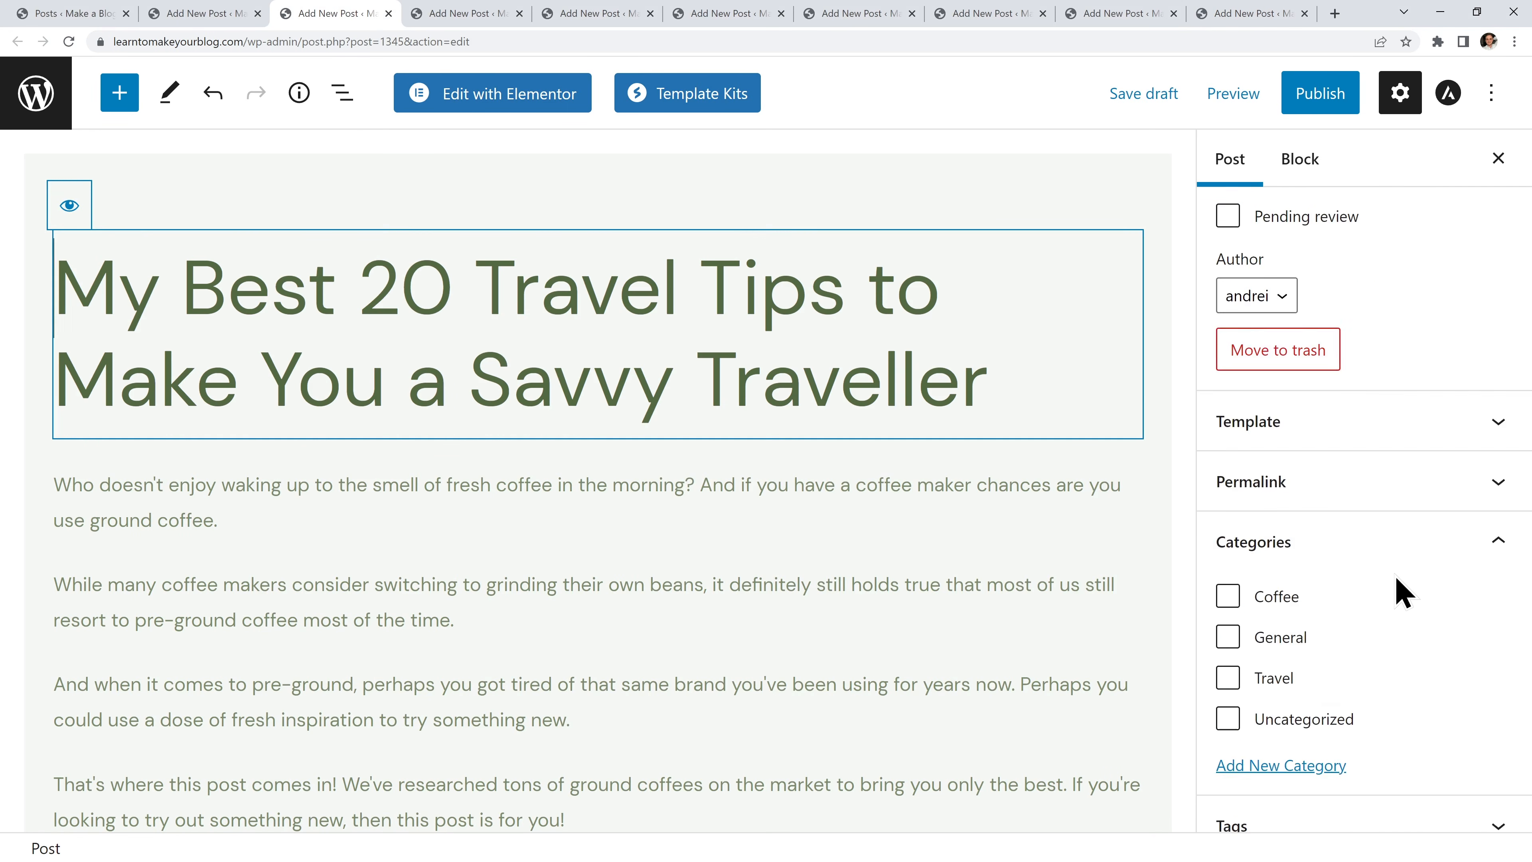
{"action": "left_click", "coordinate": [1380, 685]}
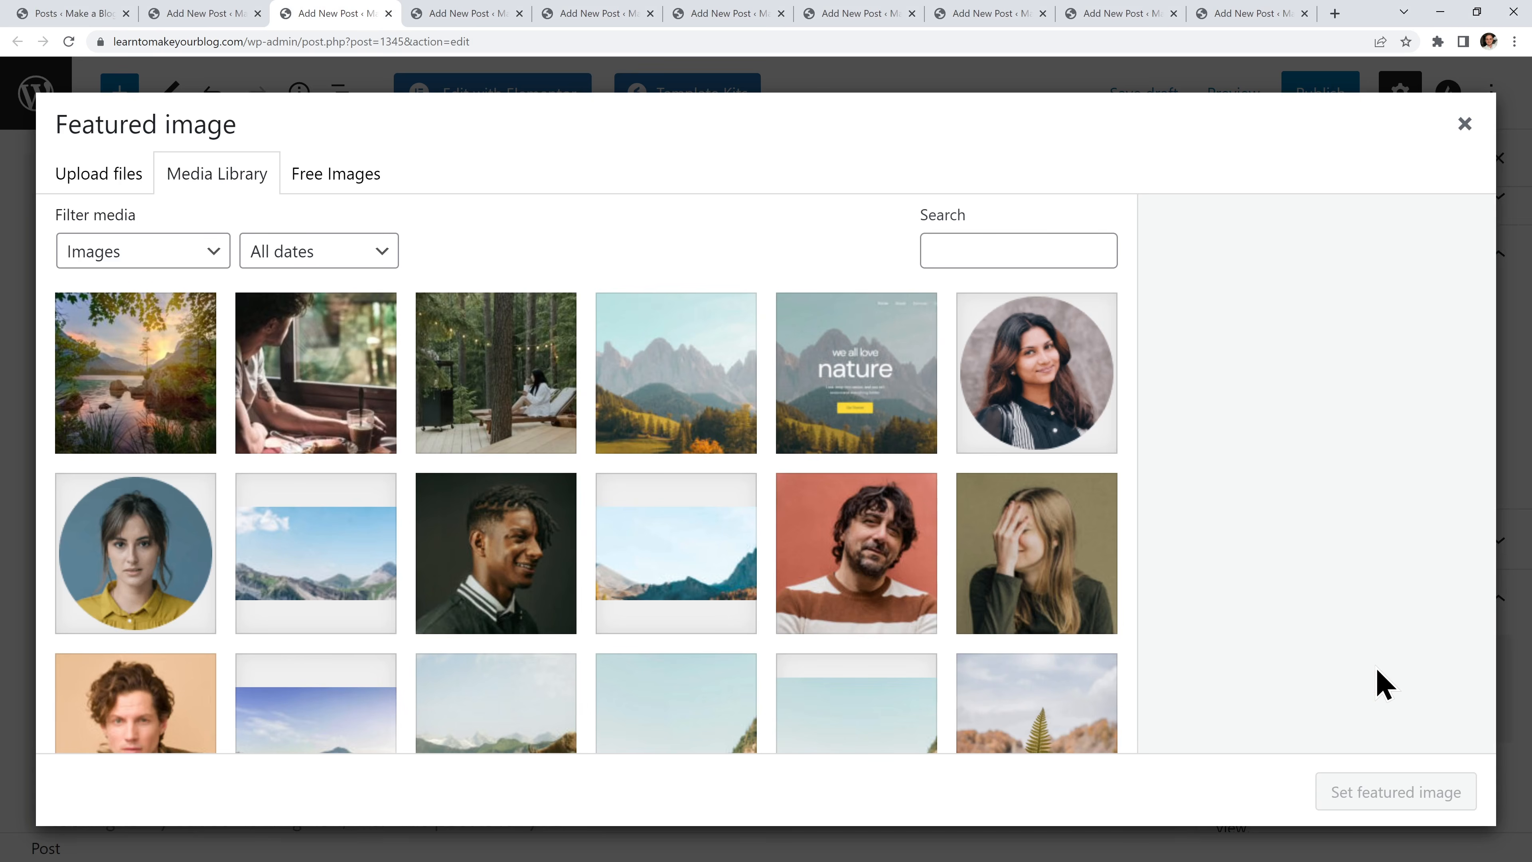
{"action": "left_click", "coordinate": [145, 178]}
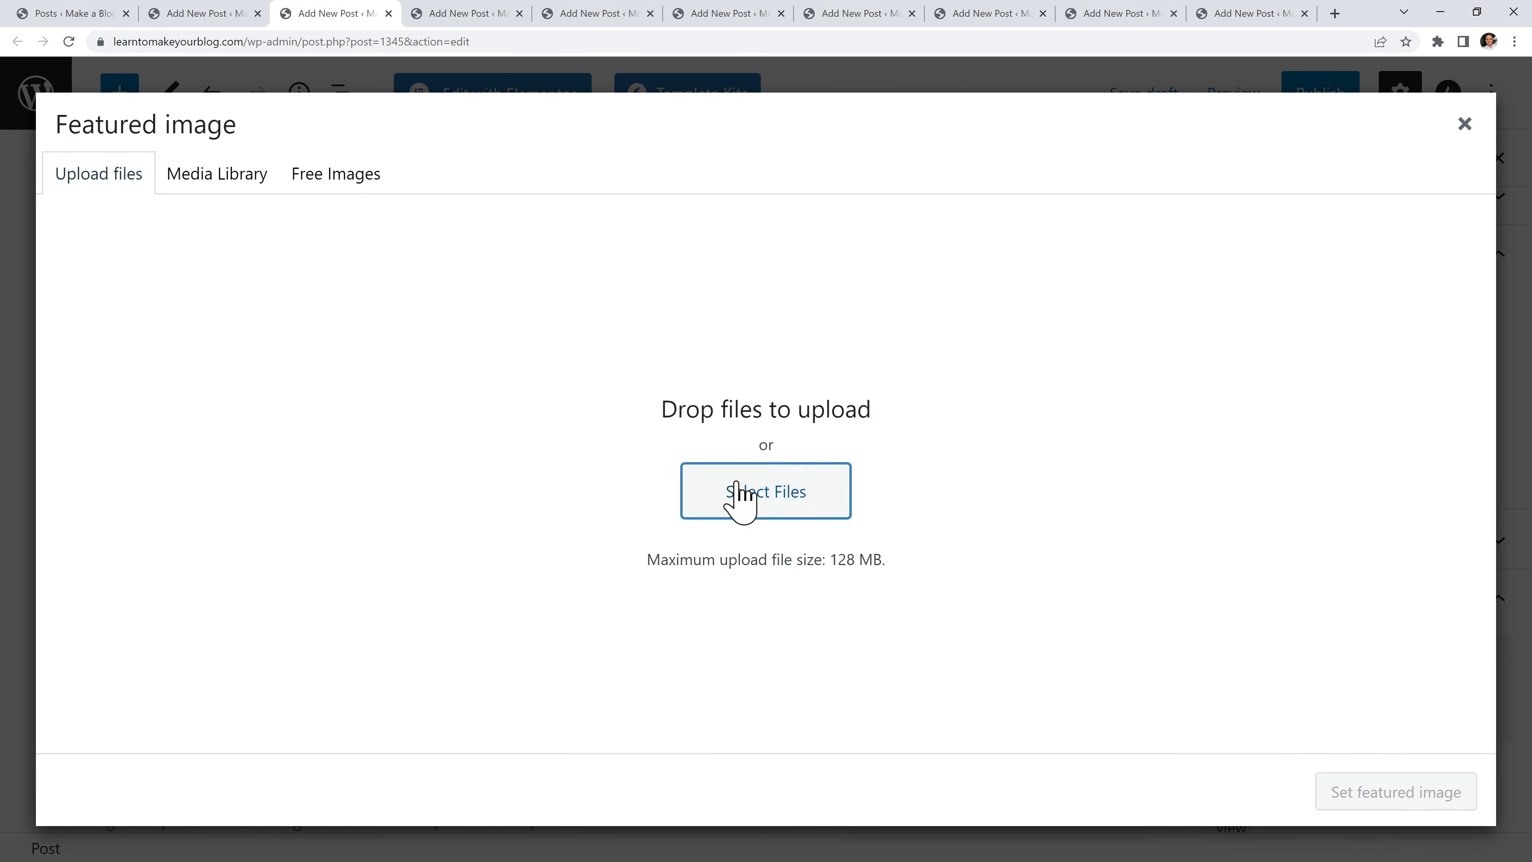
{"action": "left_click", "coordinate": [736, 490]}
{"action": "double_click", "coordinate": [272, 171]}
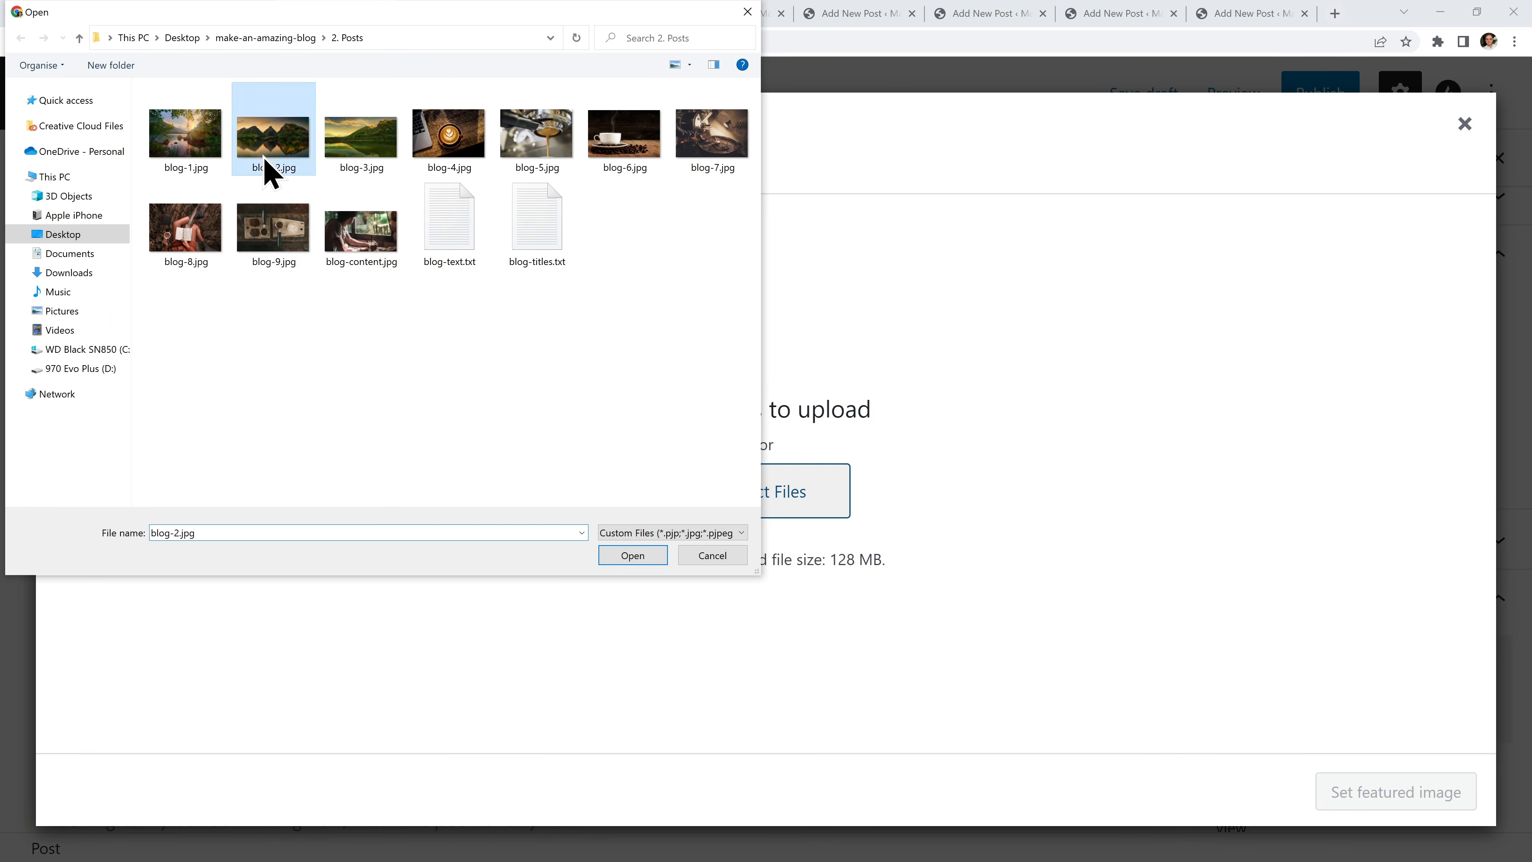
{"action": "left_click", "coordinate": [1387, 792]}
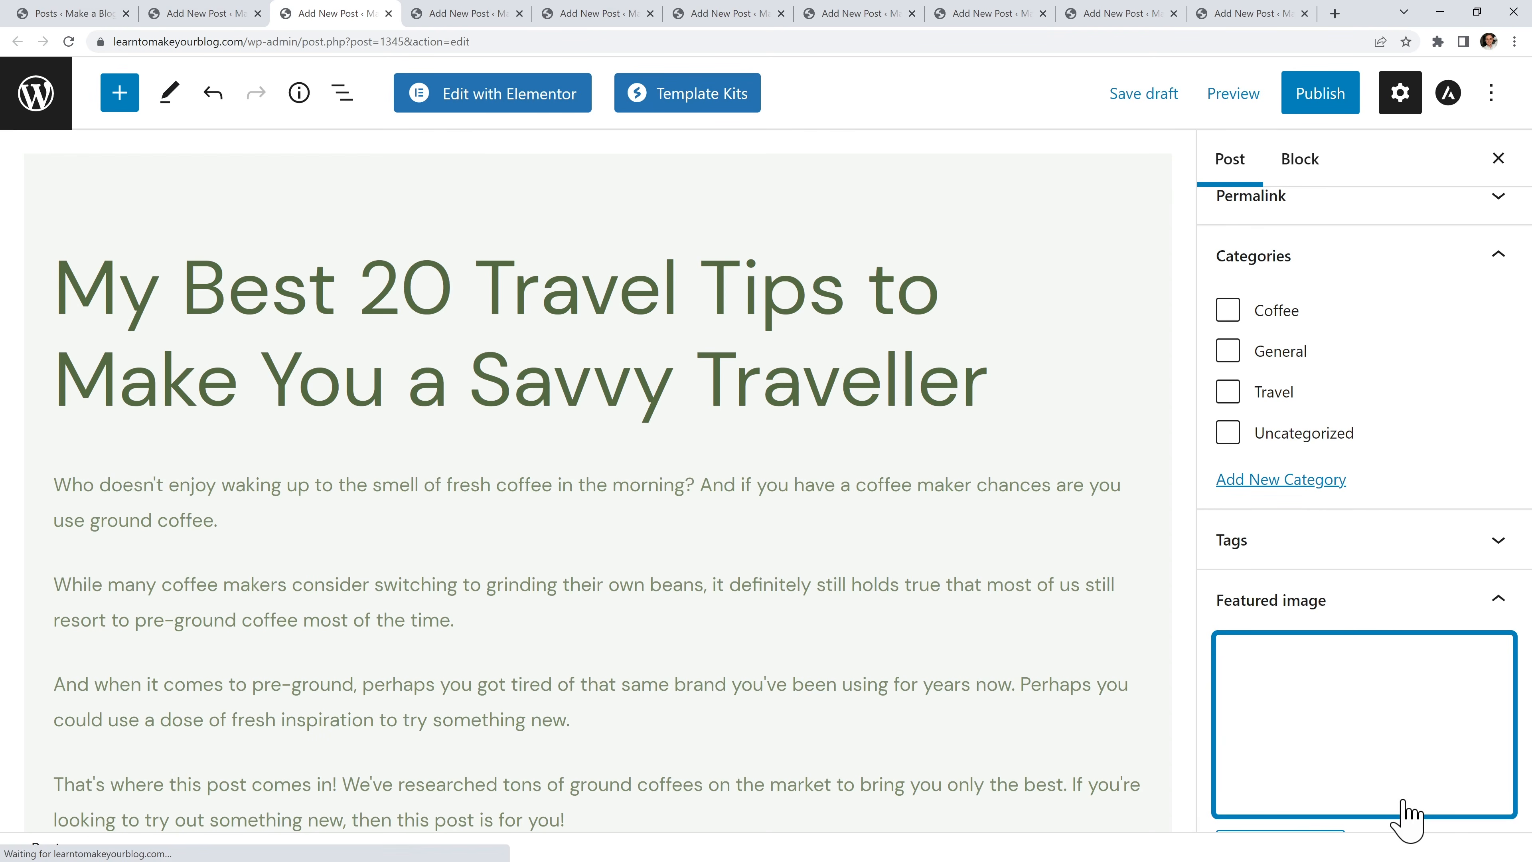
{"action": "key", "text": "ctrl+Tab"}
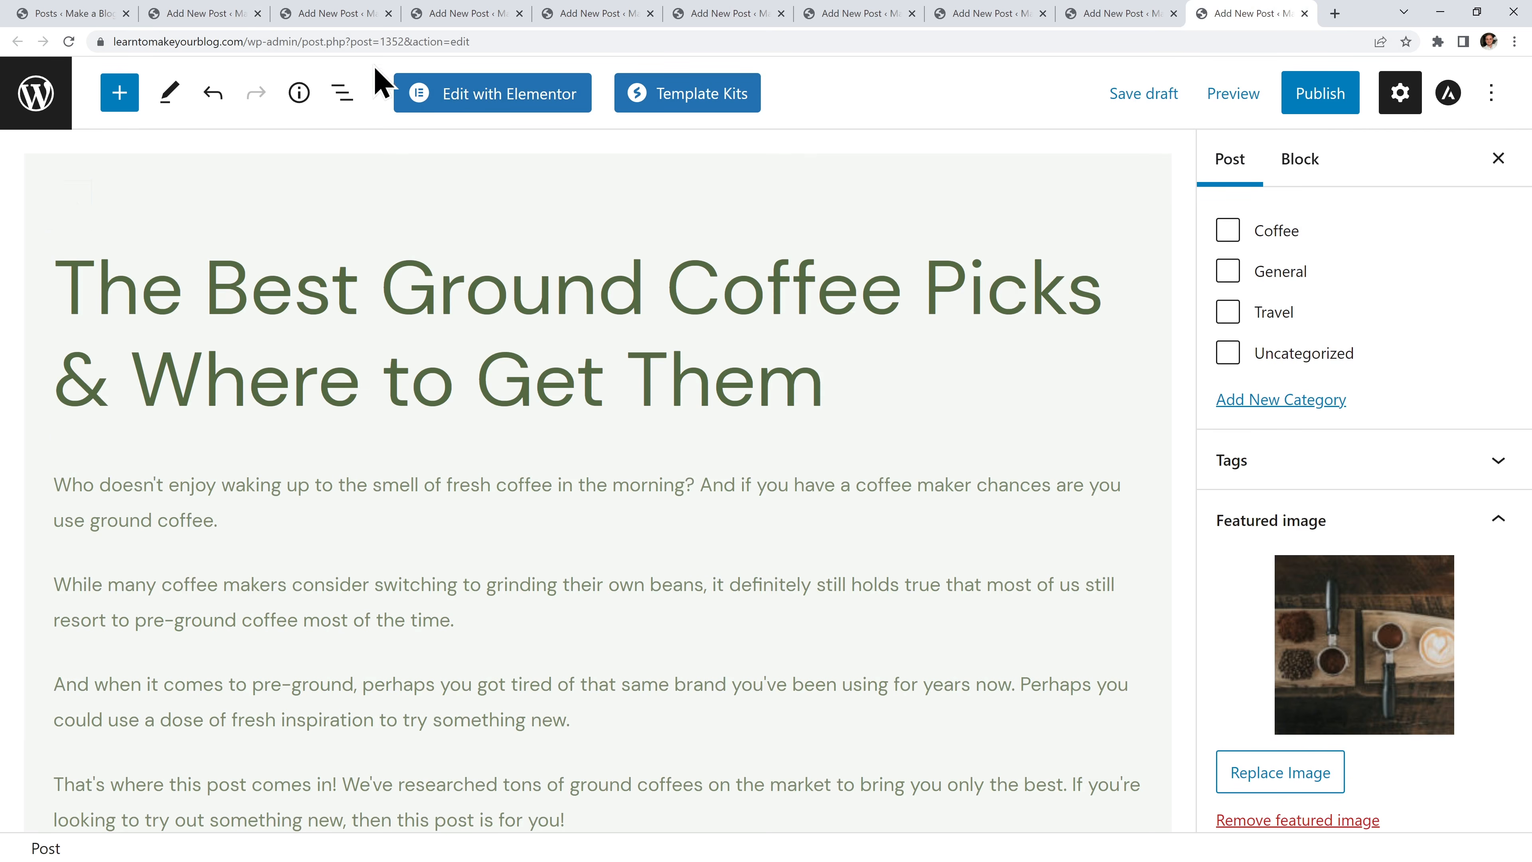
{"action": "left_click", "coordinate": [342, 14]}
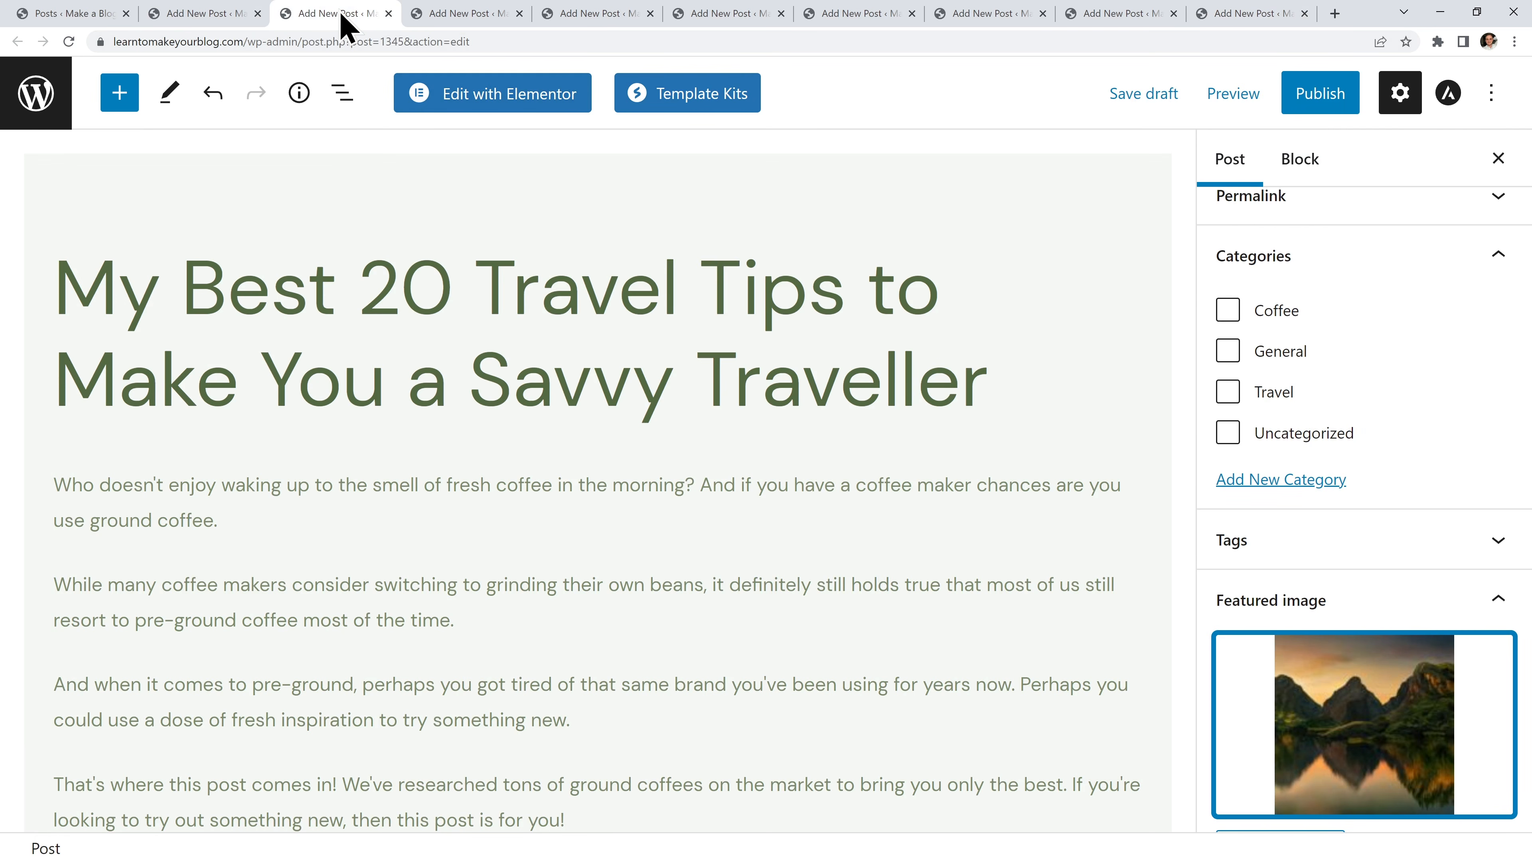
File four posts under General, espresso and ground coffee posts under Coffee, Coffee & Mountains under Travel
{"action": "left_click", "coordinate": [1234, 347]}
{"action": "left_click", "coordinate": [486, 18]}
{"action": "left_click", "coordinate": [1232, 350]}
{"action": "left_click", "coordinate": [598, 16]}
{"action": "left_click", "coordinate": [1233, 429]}
{"action": "key", "text": "ctrl+Tab"}
{"action": "key", "text": "ctrl+Tab"}
{"action": "left_click", "coordinate": [1229, 430]}
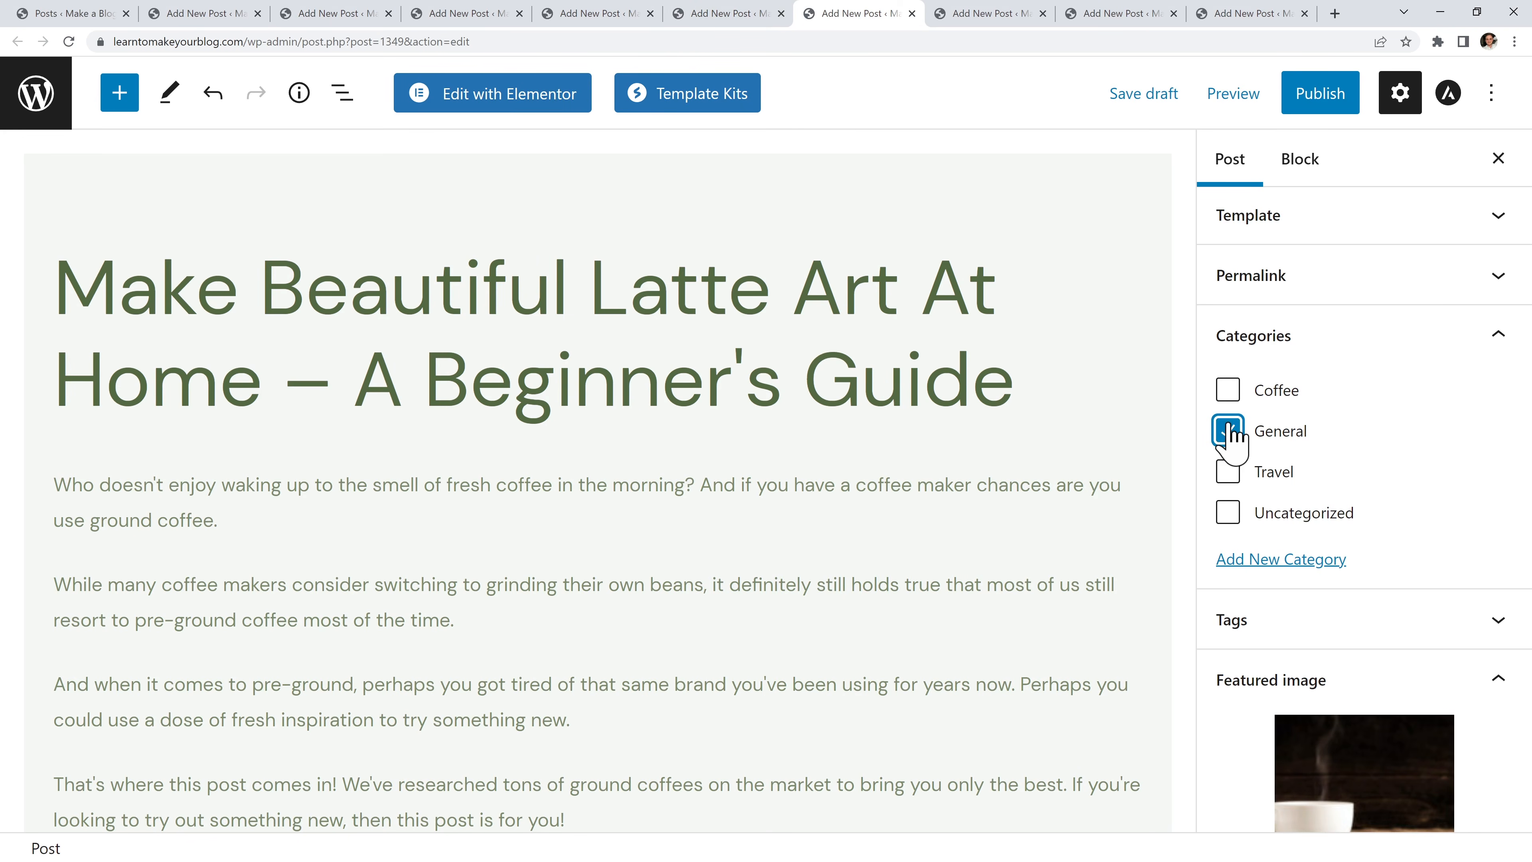
{"action": "left_click", "coordinate": [1019, 13]}
{"action": "left_click", "coordinate": [1228, 399]}
{"action": "left_click", "coordinate": [1116, 13]}
{"action": "left_click", "coordinate": [1228, 393]}
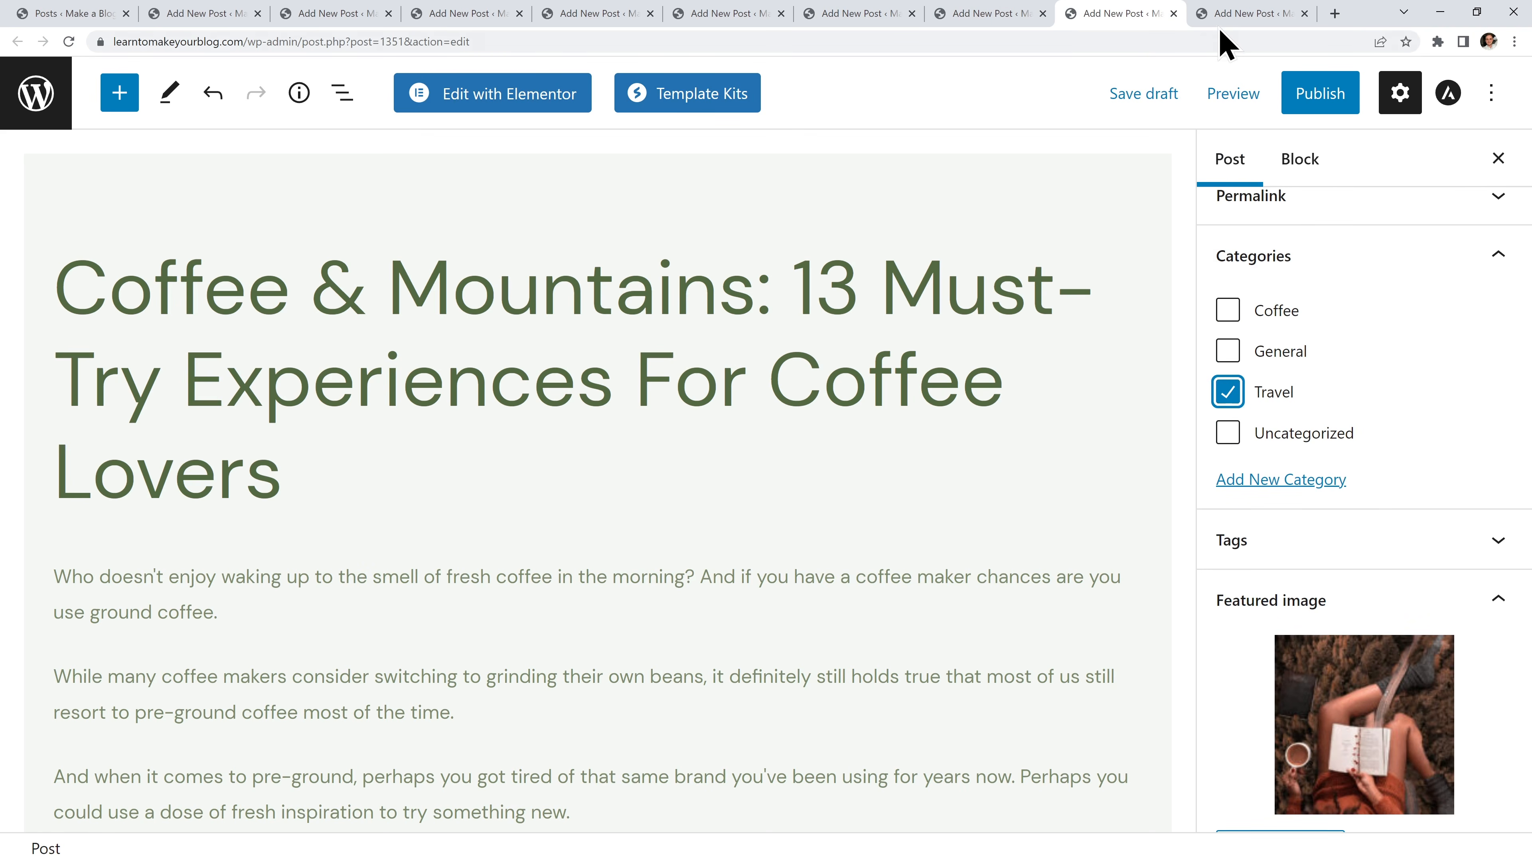
{"action": "left_click", "coordinate": [1228, 13]}
{"action": "left_click", "coordinate": [1228, 231]}
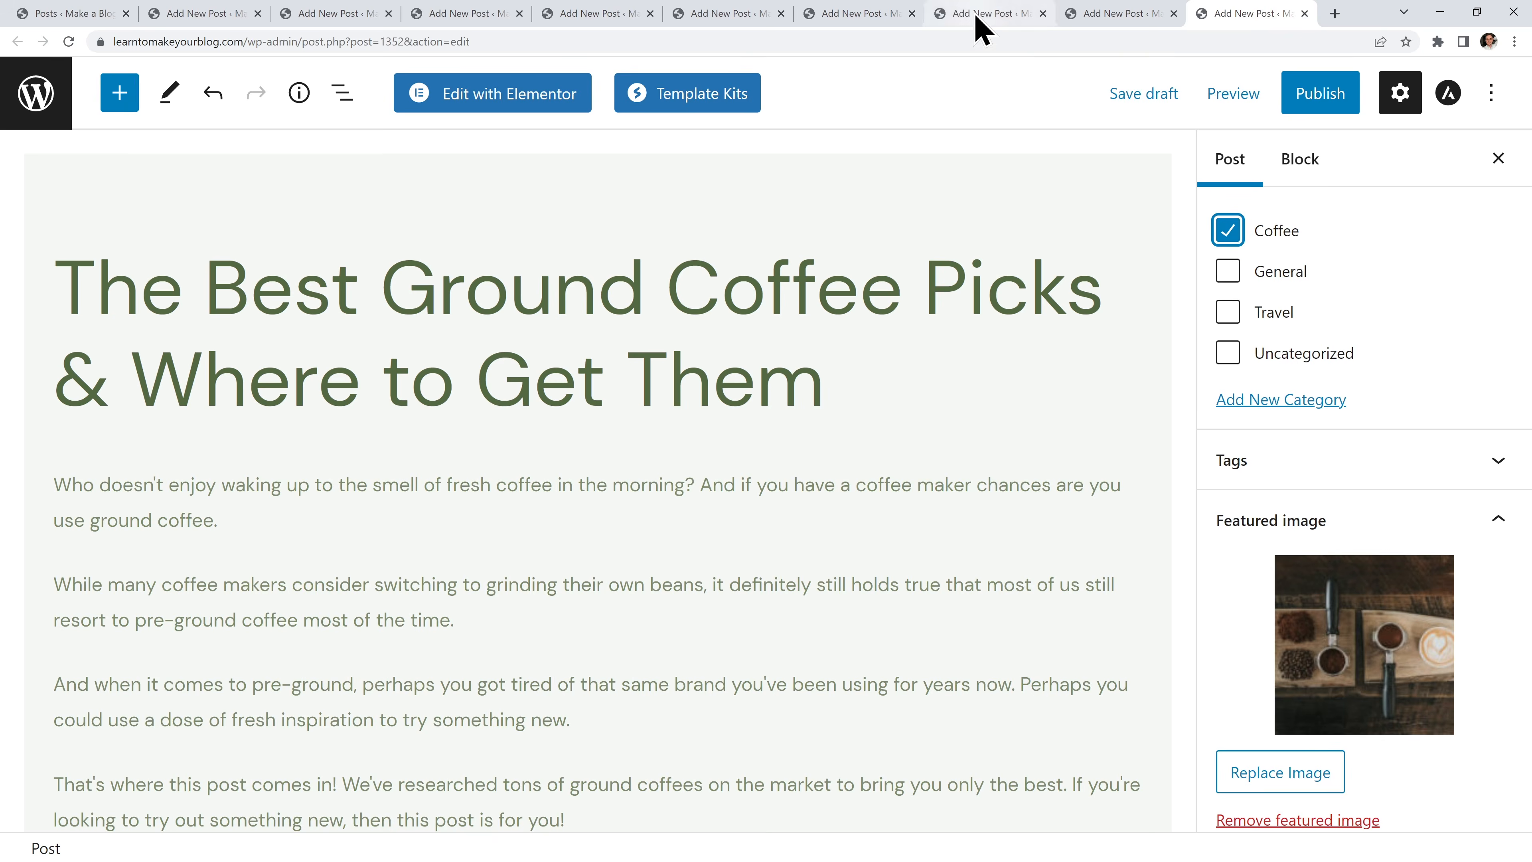
Add the Reviews tag to the Best Coffee Beans For Espresso post and the following posts
{"action": "left_click", "coordinate": [982, 24]}
{"action": "left_click", "coordinate": [1309, 631]}
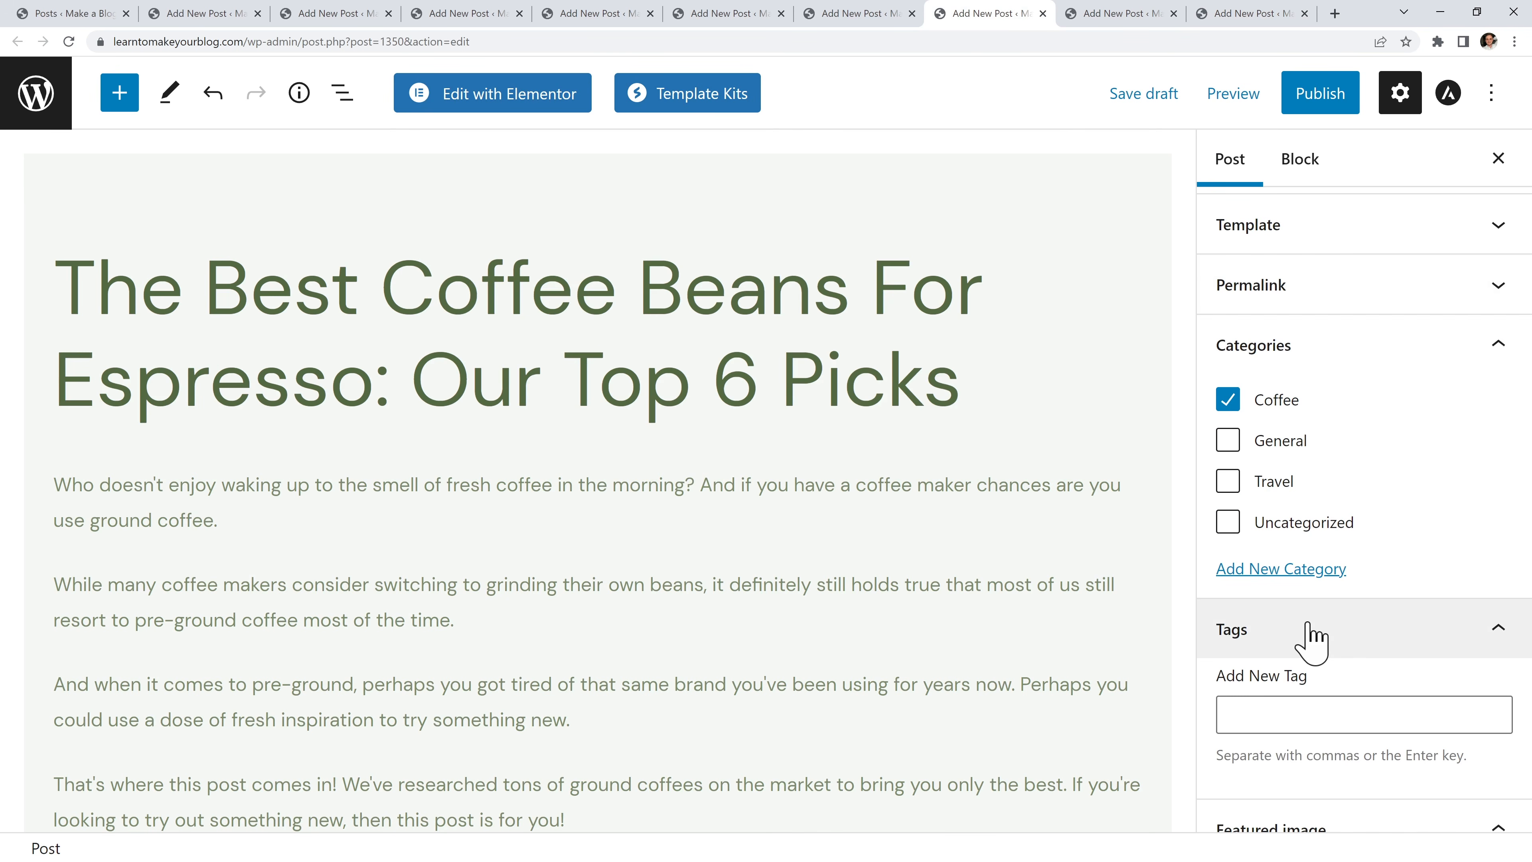
{"action": "scroll", "coordinate": [1314, 609], "scroll_direction": "down", "scroll_amount": 3}
{"action": "left_click", "coordinate": [1316, 552]}
{"action": "type", "text": "Review"}
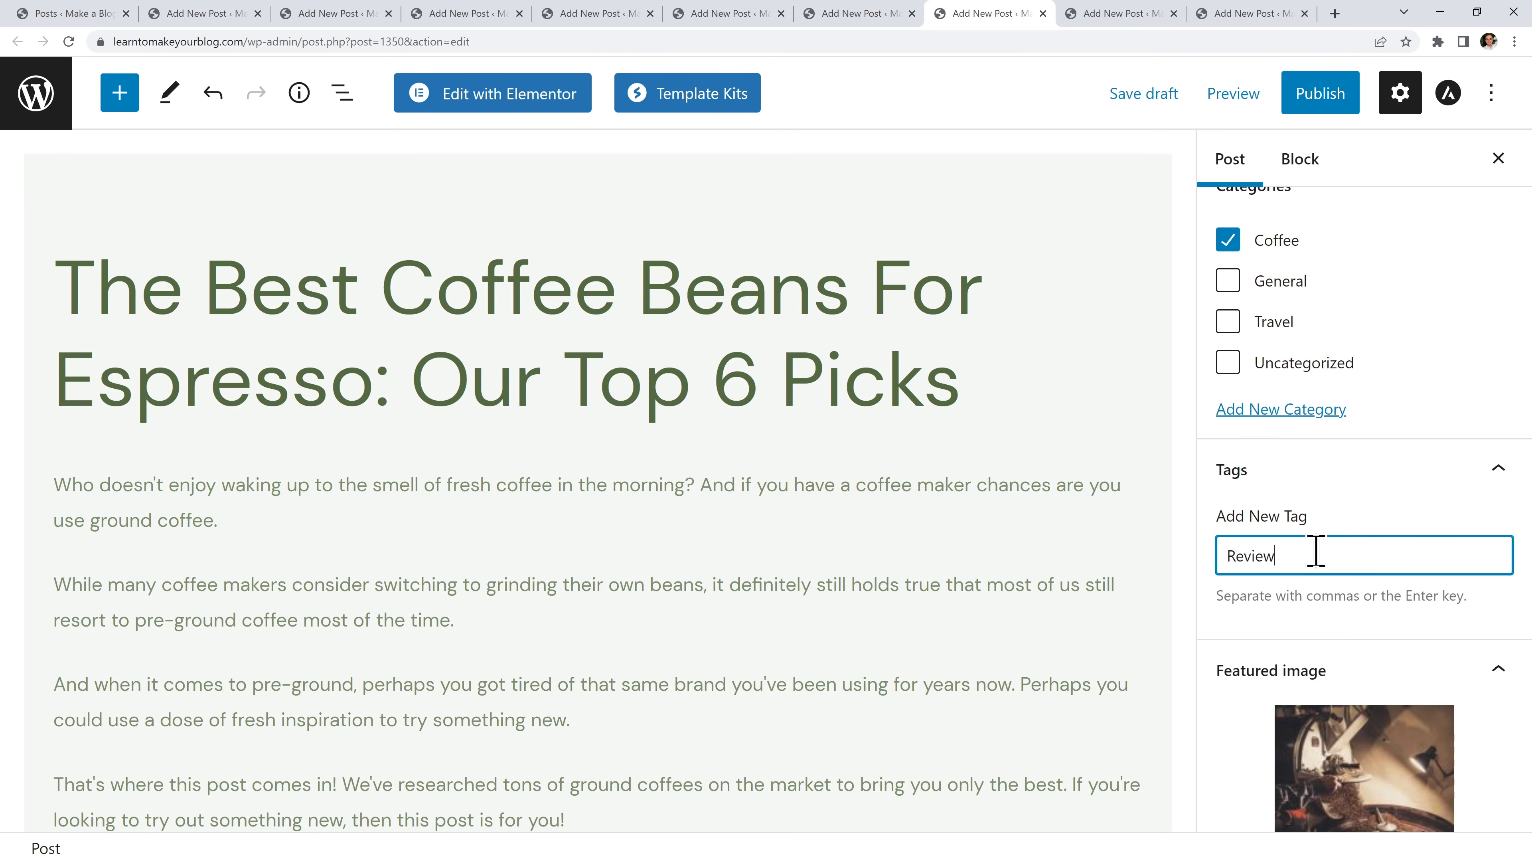
{"action": "type", "text": "s"}
{"action": "key", "text": "Return"}
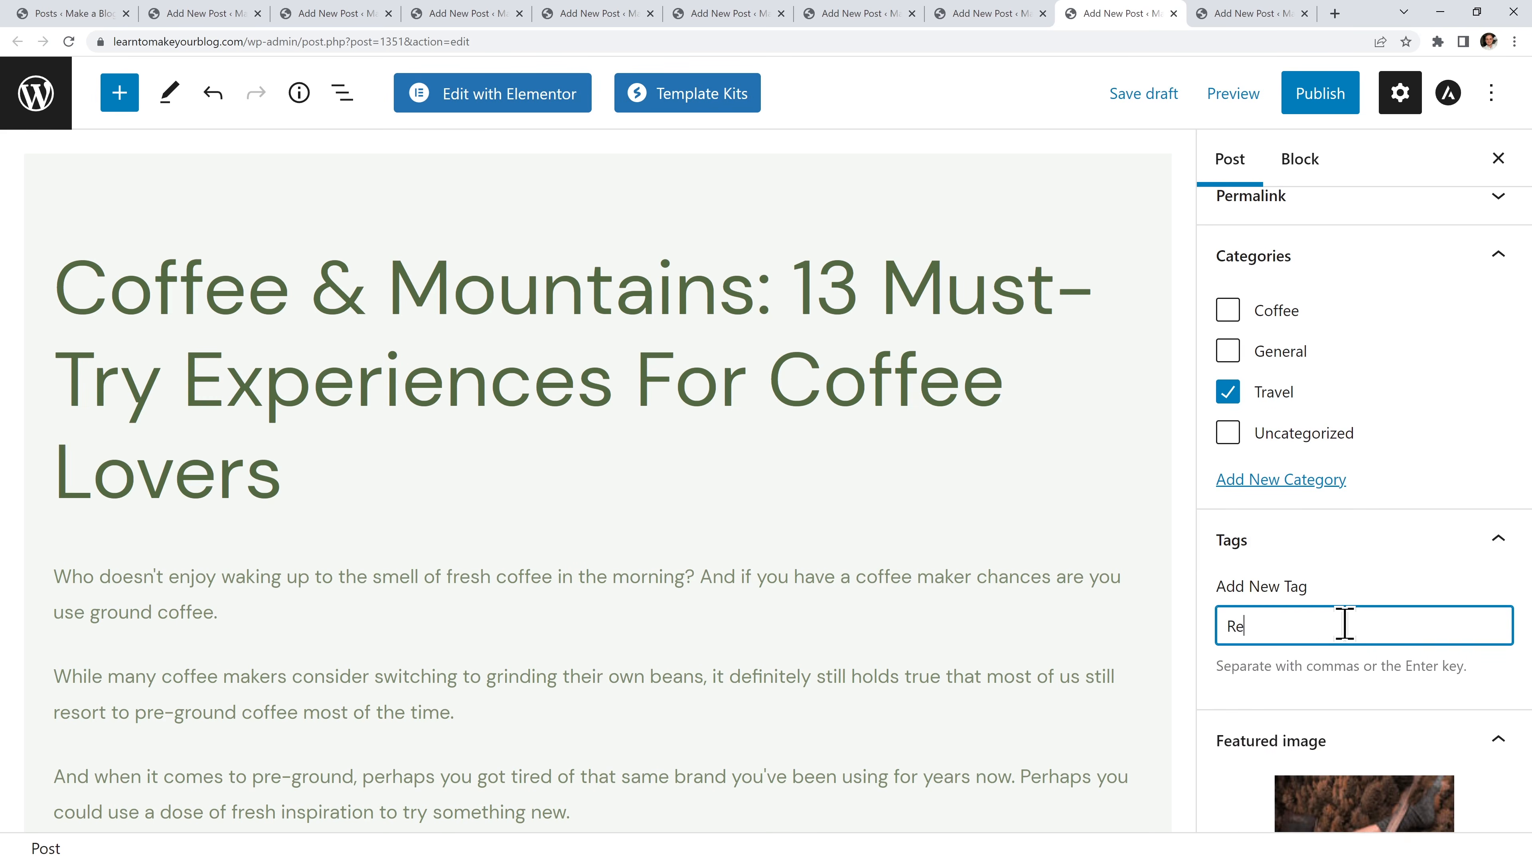
{"action": "type", "text": "views"}
{"action": "key", "text": "Return"}
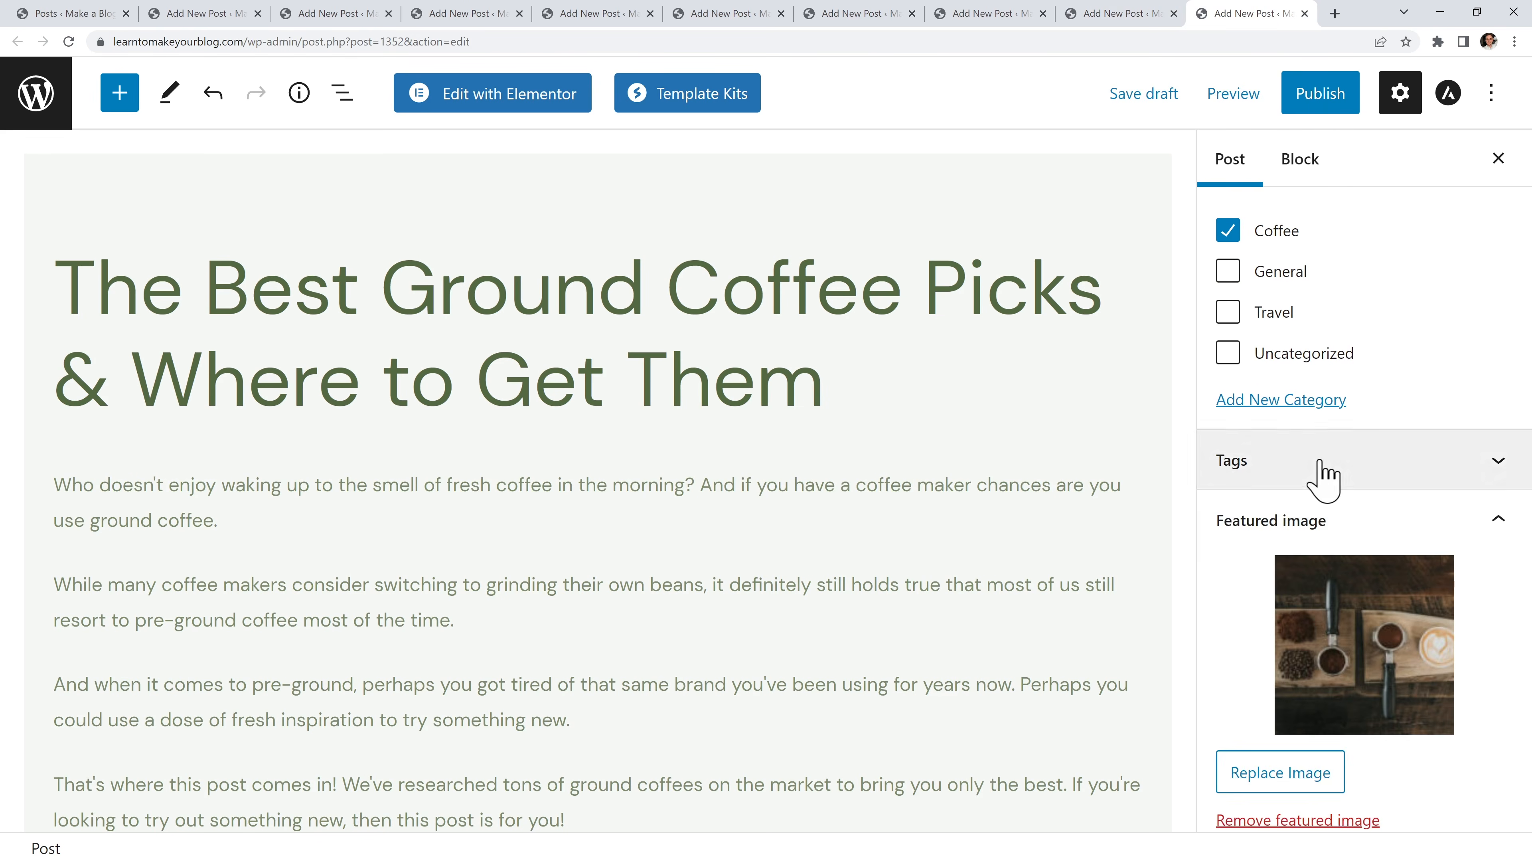
{"action": "left_click", "coordinate": [1321, 466]}
{"action": "left_click", "coordinate": [1346, 537]}
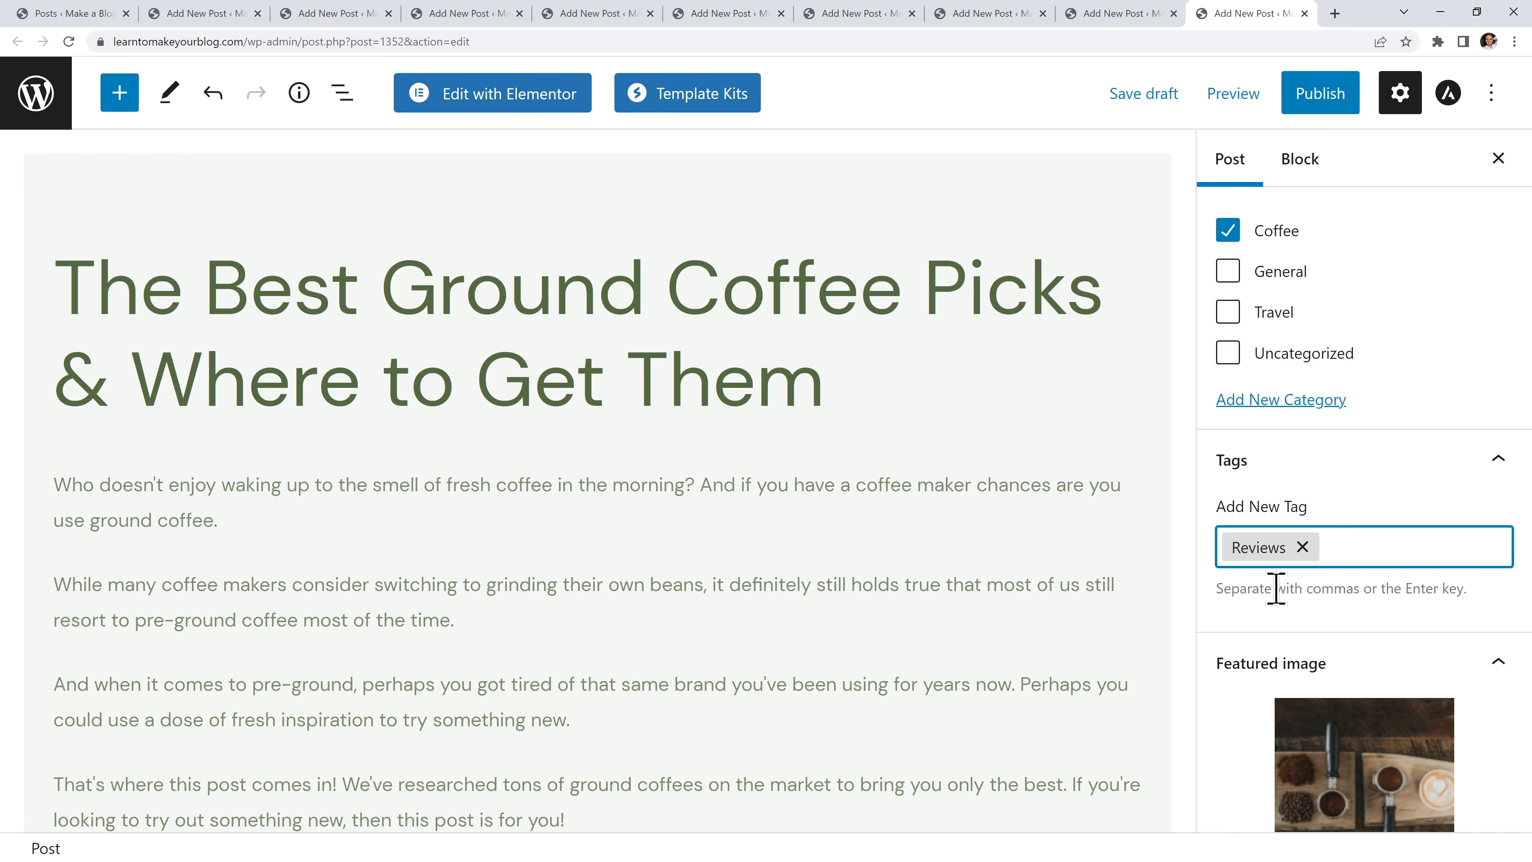
Publish the My Best 20 Travel Tips and Tour Guide draft posts
{"action": "left_click", "coordinate": [242, 22]}
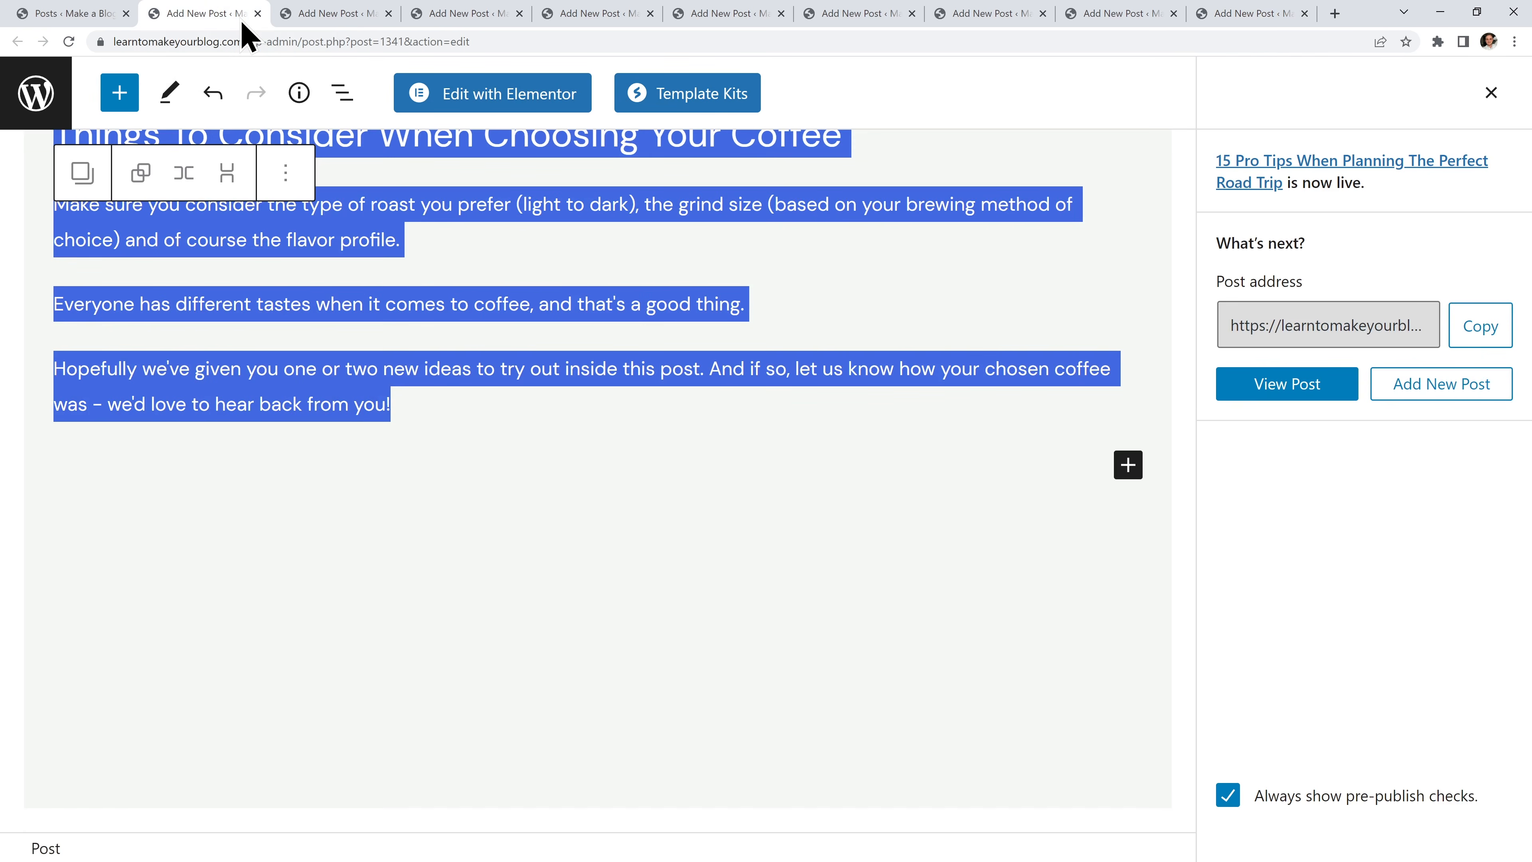
{"action": "left_click", "coordinate": [275, 260]}
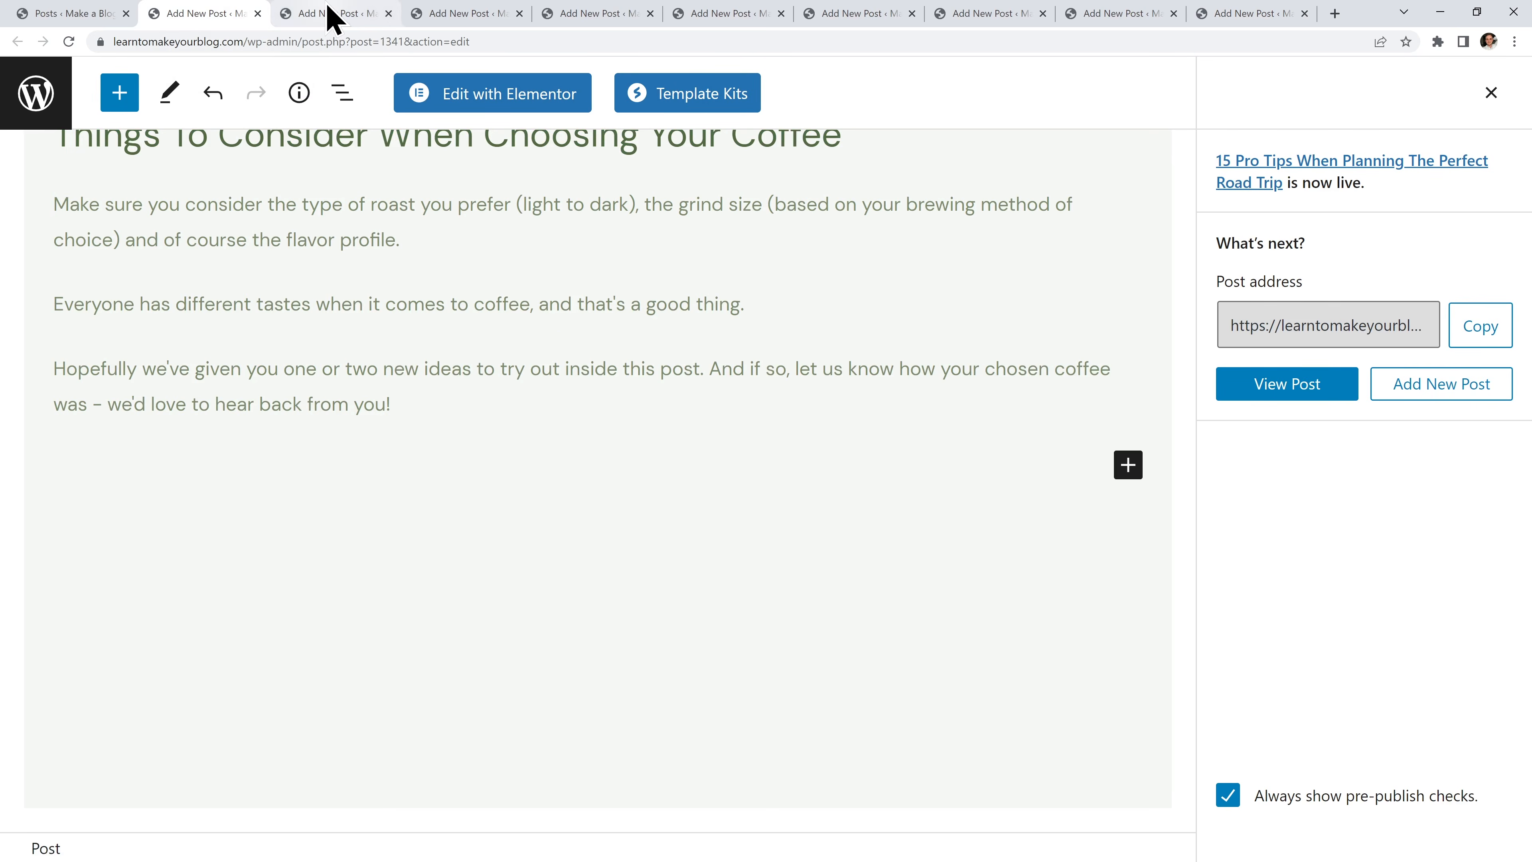
{"action": "left_click", "coordinate": [333, 18]}
{"action": "left_click", "coordinate": [1322, 100]}
{"action": "left_click", "coordinate": [1323, 100]}
{"action": "left_click", "coordinate": [479, 19]}
{"action": "left_click", "coordinate": [1331, 96]}
{"action": "left_click", "coordinate": [1332, 96]}
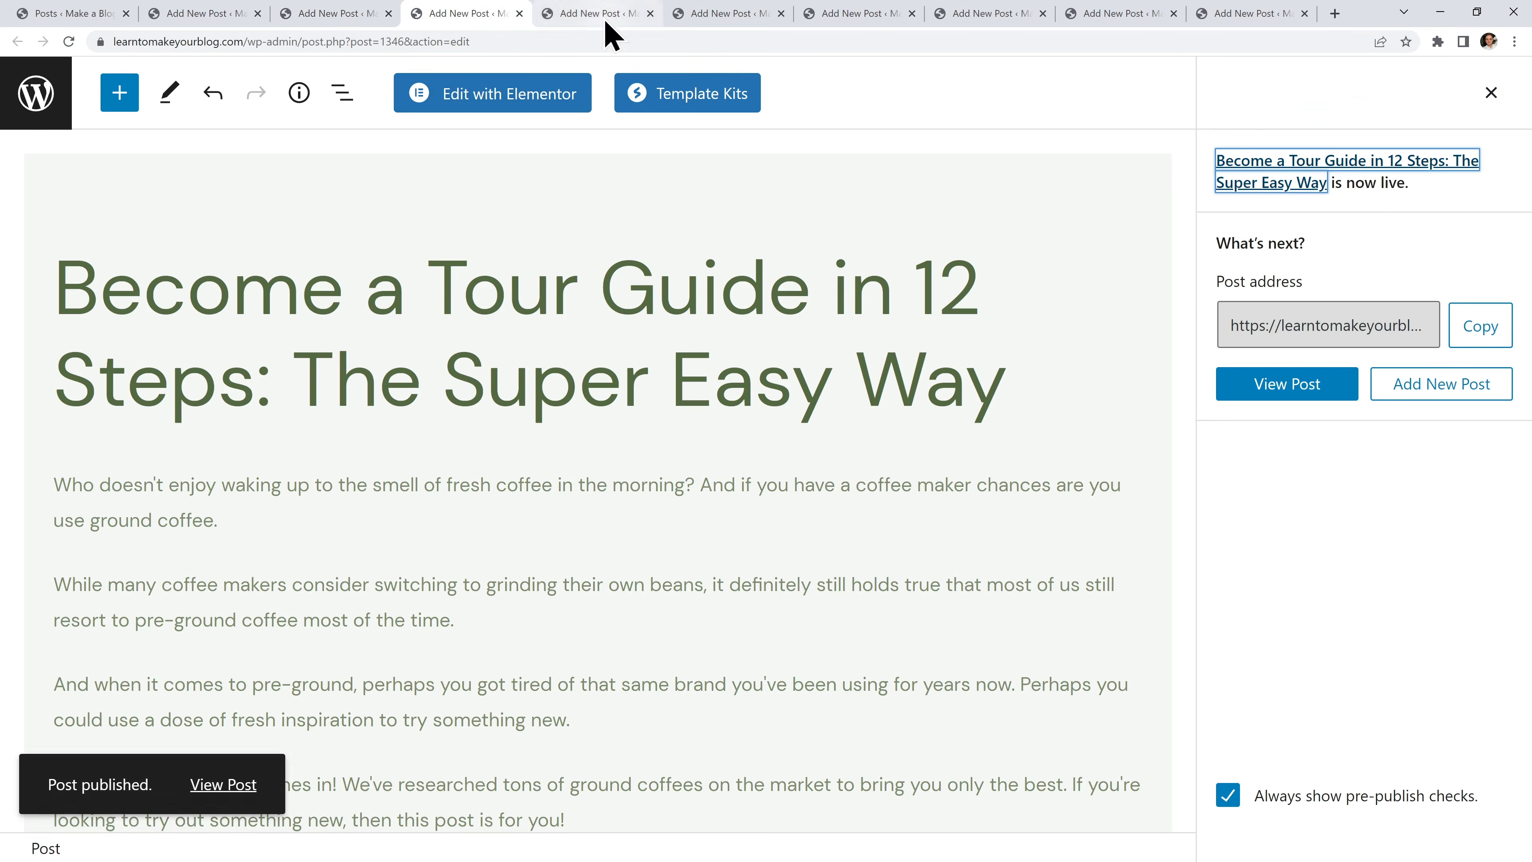
Publish each of the six remaining draft posts
{"action": "left_click", "coordinate": [619, 19]}
{"action": "double_click", "coordinate": [1321, 97]}
{"action": "left_click", "coordinate": [751, 19]}
{"action": "double_click", "coordinate": [1321, 96]}
{"action": "left_click", "coordinate": [886, 19]}
{"action": "double_click", "coordinate": [1320, 97]}
{"action": "left_click", "coordinate": [1023, 19]}
{"action": "double_click", "coordinate": [1321, 96]}
{"action": "left_click", "coordinate": [1134, 19]}
{"action": "double_click", "coordinate": [1321, 97]}
{"action": "left_click", "coordinate": [1243, 19]}
{"action": "double_click", "coordinate": [1321, 96]}
Close the extra post editor tabs
{"action": "left_click", "coordinate": [238, 18]}
{"action": "left_click", "coordinate": [258, 13]}
{"action": "left_click", "coordinate": [257, 13]}
{"action": "left_click", "coordinate": [257, 13]}
{"action": "left_click", "coordinate": [257, 13]}
{"action": "left_click", "coordinate": [257, 13]}
{"action": "left_click", "coordinate": [258, 13]}
{"action": "left_click", "coordinate": [258, 13]}
{"action": "left_click", "coordinate": [257, 13]}
{"action": "left_click", "coordinate": [258, 13]}
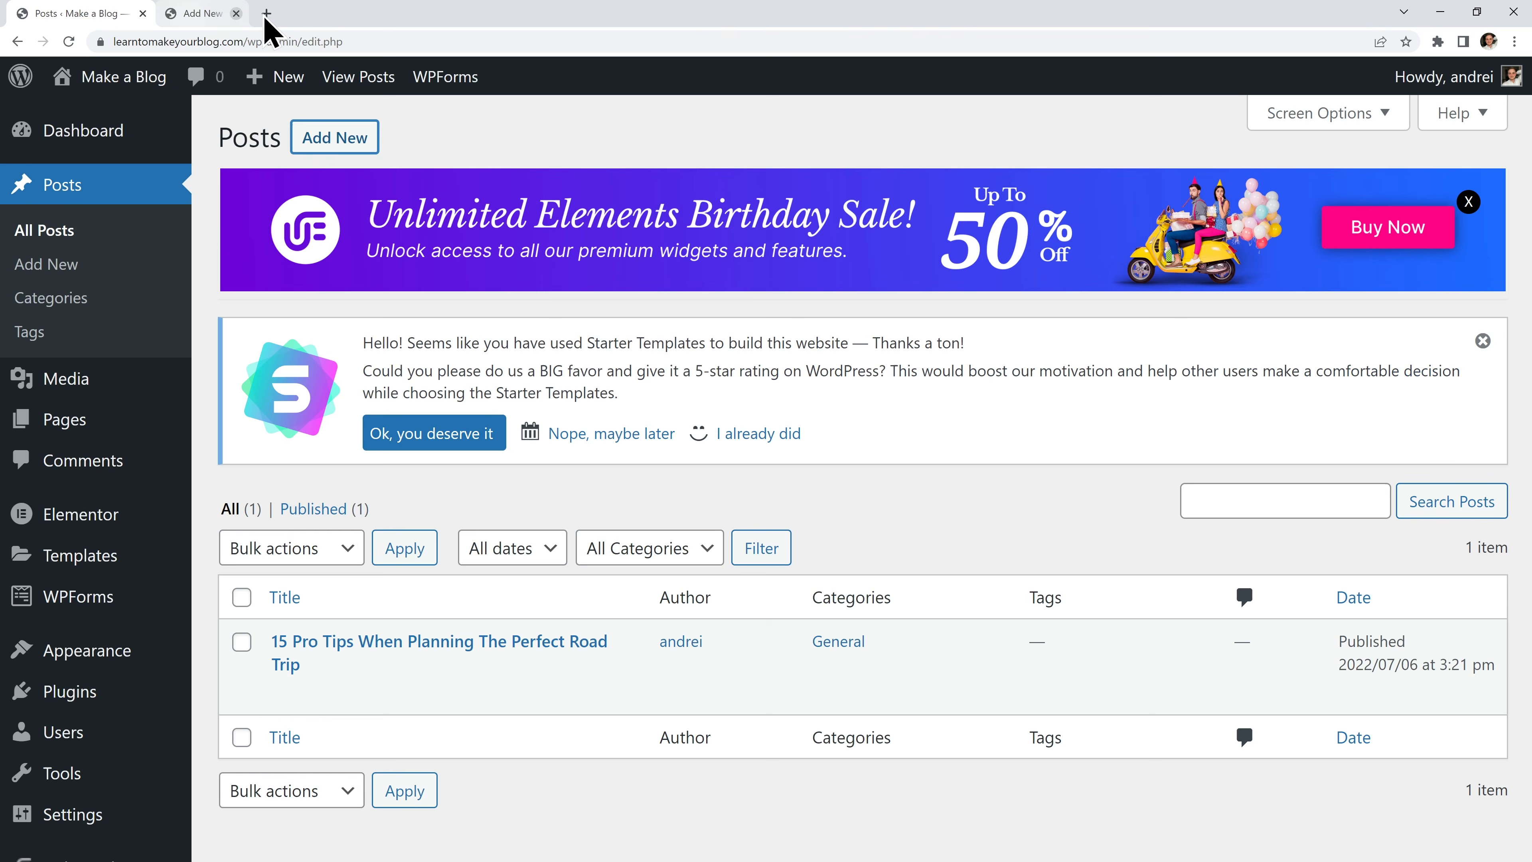
Reload All Posts and scroll through to check all nine are published, then go to Pages
{"action": "left_click", "coordinate": [70, 41]}
{"action": "scroll", "coordinate": [842, 573], "scroll_direction": "down", "scroll_amount": 2}
{"action": "scroll", "coordinate": [842, 574], "scroll_direction": "down", "scroll_amount": 6}
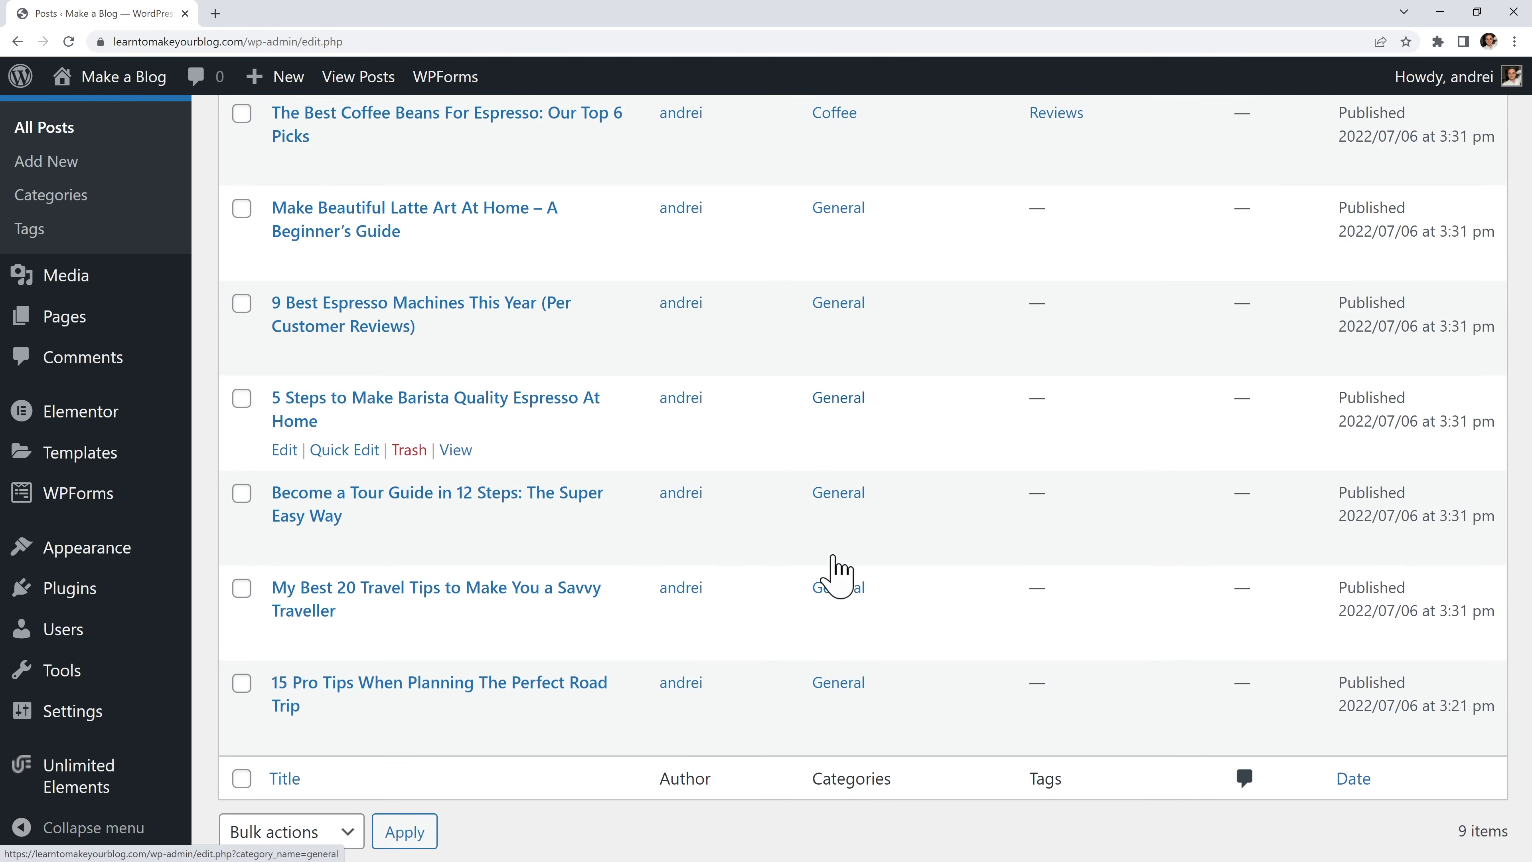
{"action": "scroll", "coordinate": [834, 575], "scroll_direction": "down", "scroll_amount": 1}
{"action": "scroll", "coordinate": [975, 397], "scroll_direction": "up", "scroll_amount": 3}
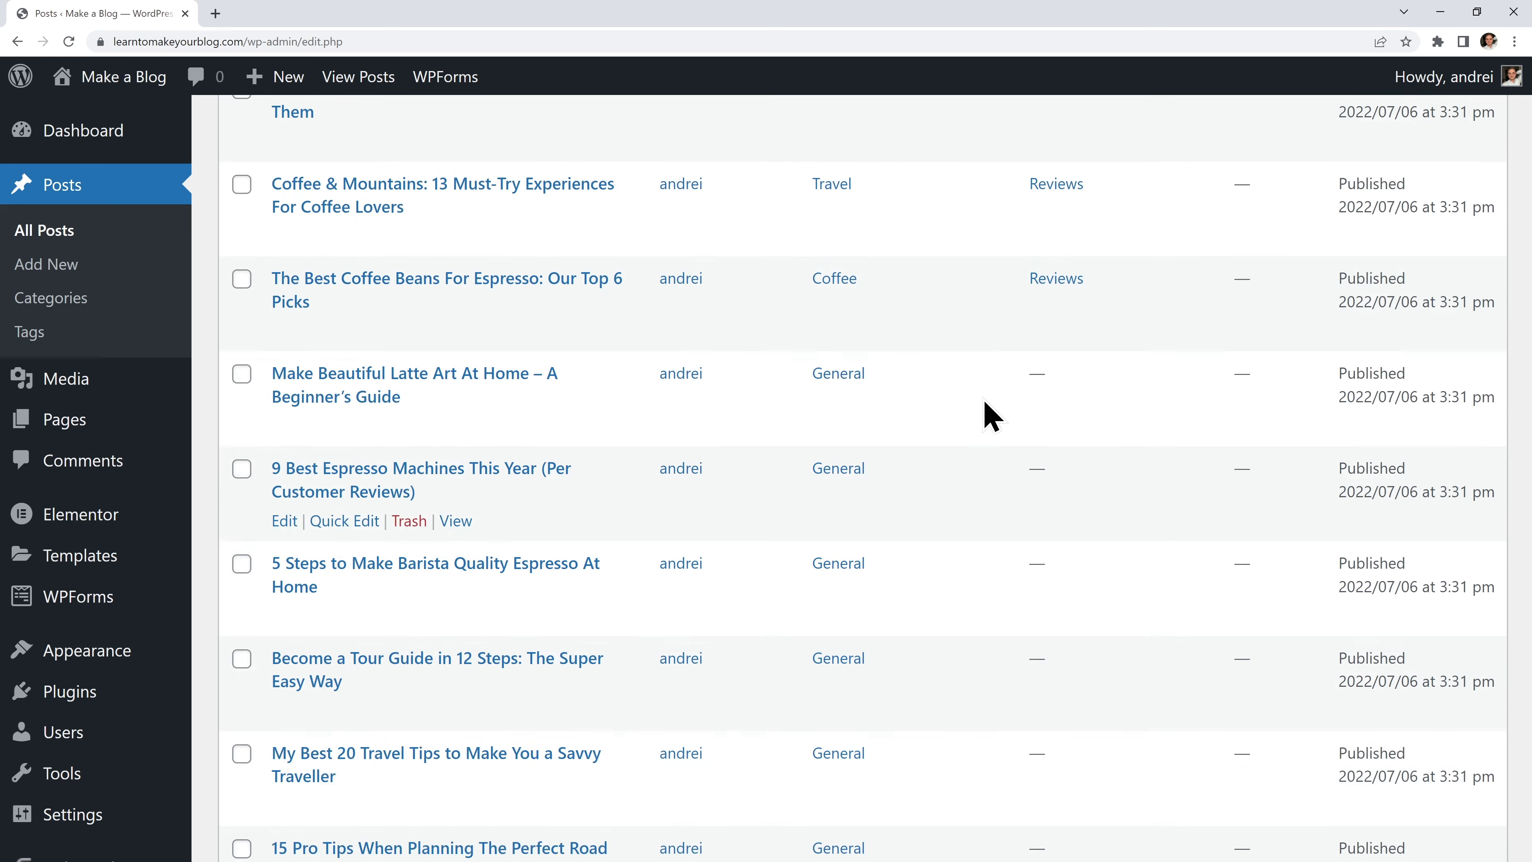
{"action": "scroll", "coordinate": [983, 399], "scroll_direction": "up", "scroll_amount": 2}
{"action": "scroll", "coordinate": [971, 410], "scroll_direction": "up", "scroll_amount": 2}
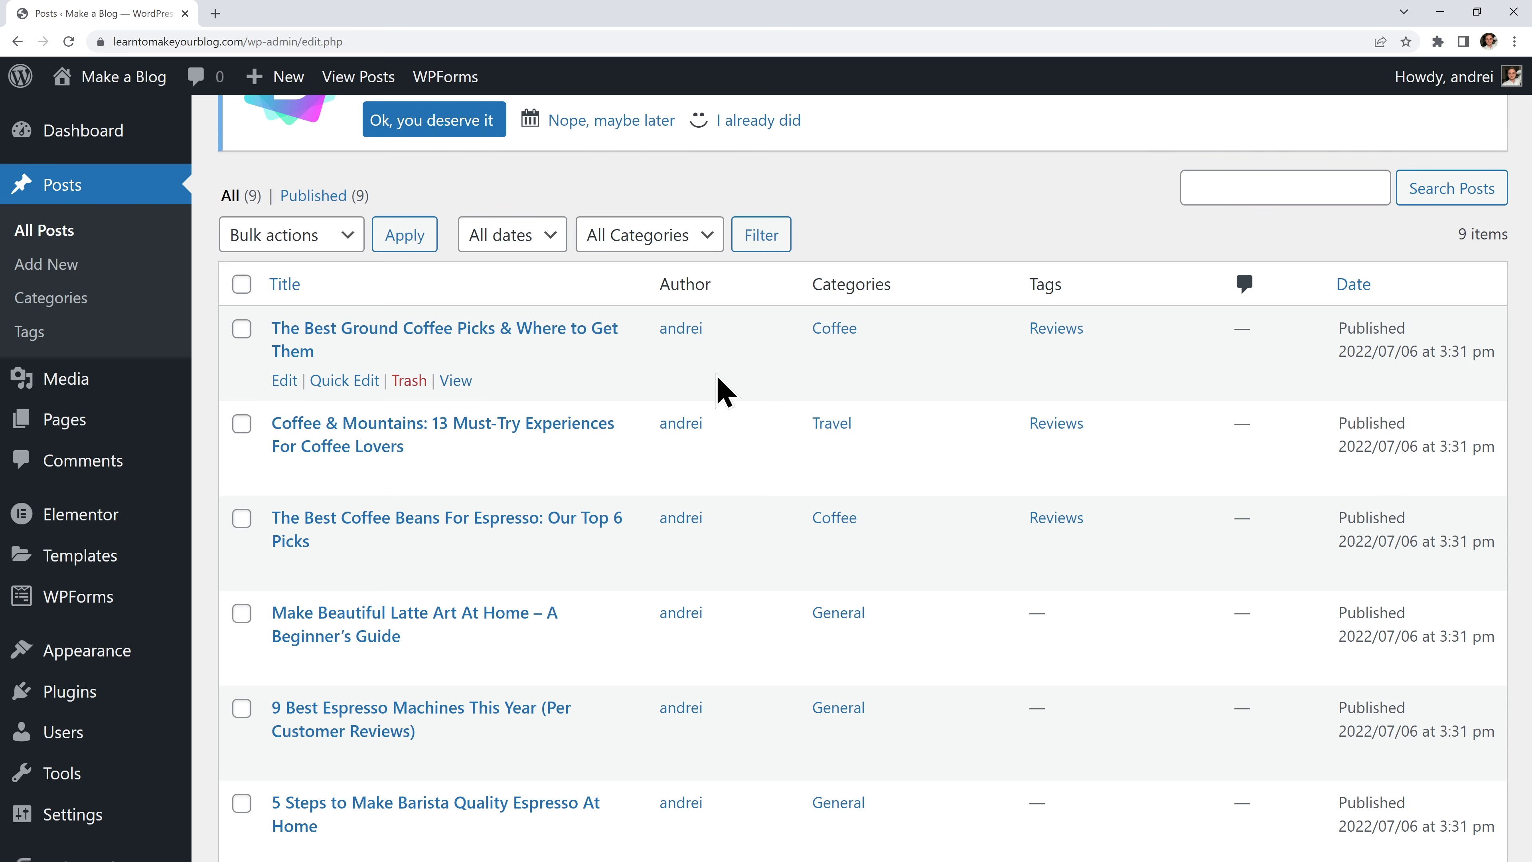
{"action": "scroll", "coordinate": [723, 389], "scroll_direction": "up", "scroll_amount": 5}
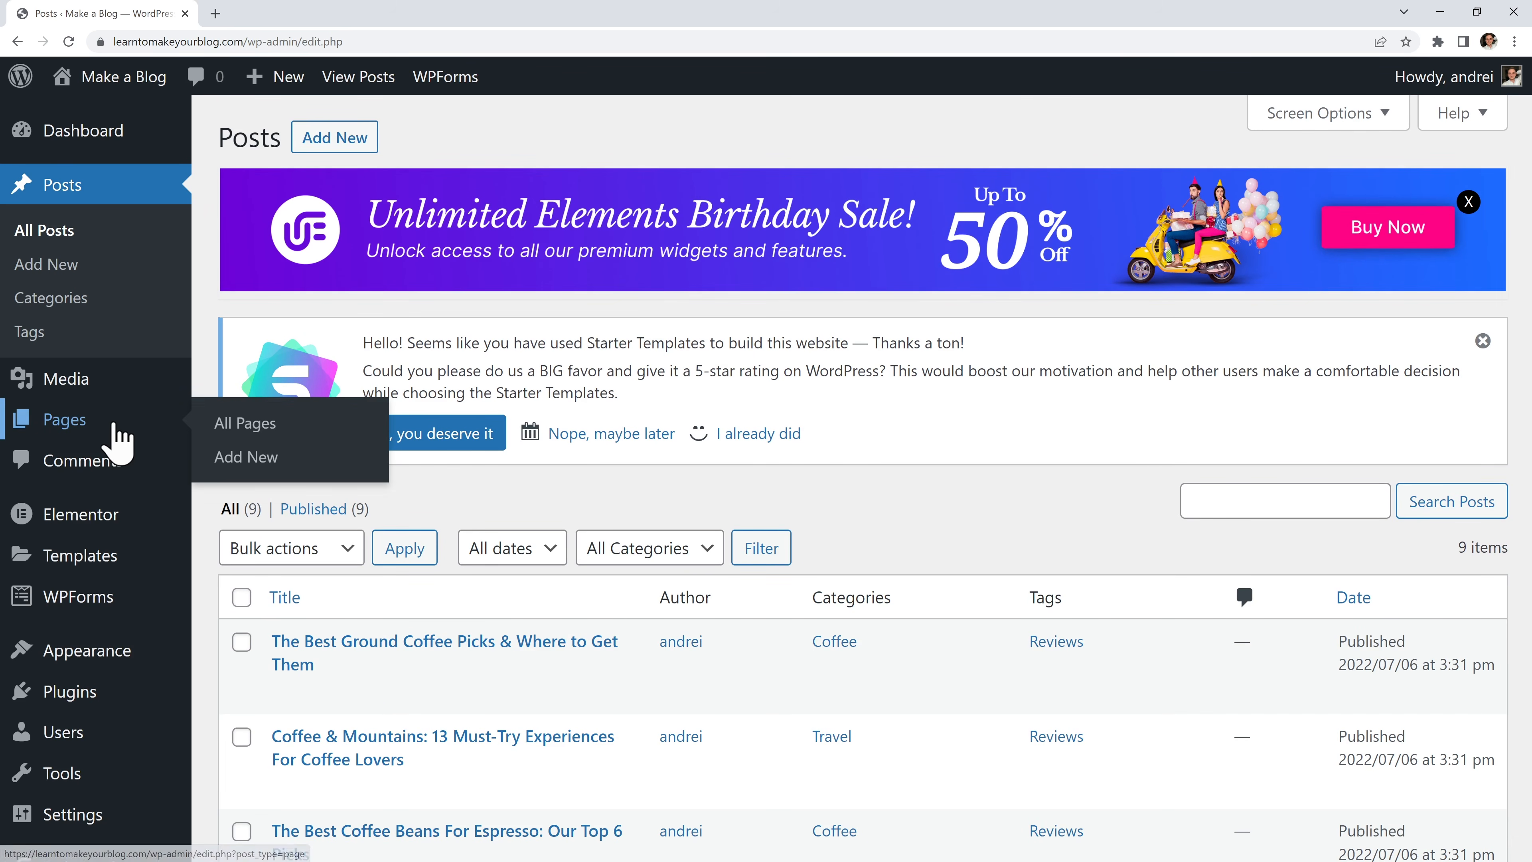
{"action": "left_click", "coordinate": [112, 434]}
{"action": "scroll", "coordinate": [555, 700], "scroll_direction": "down", "scroll_amount": 1}
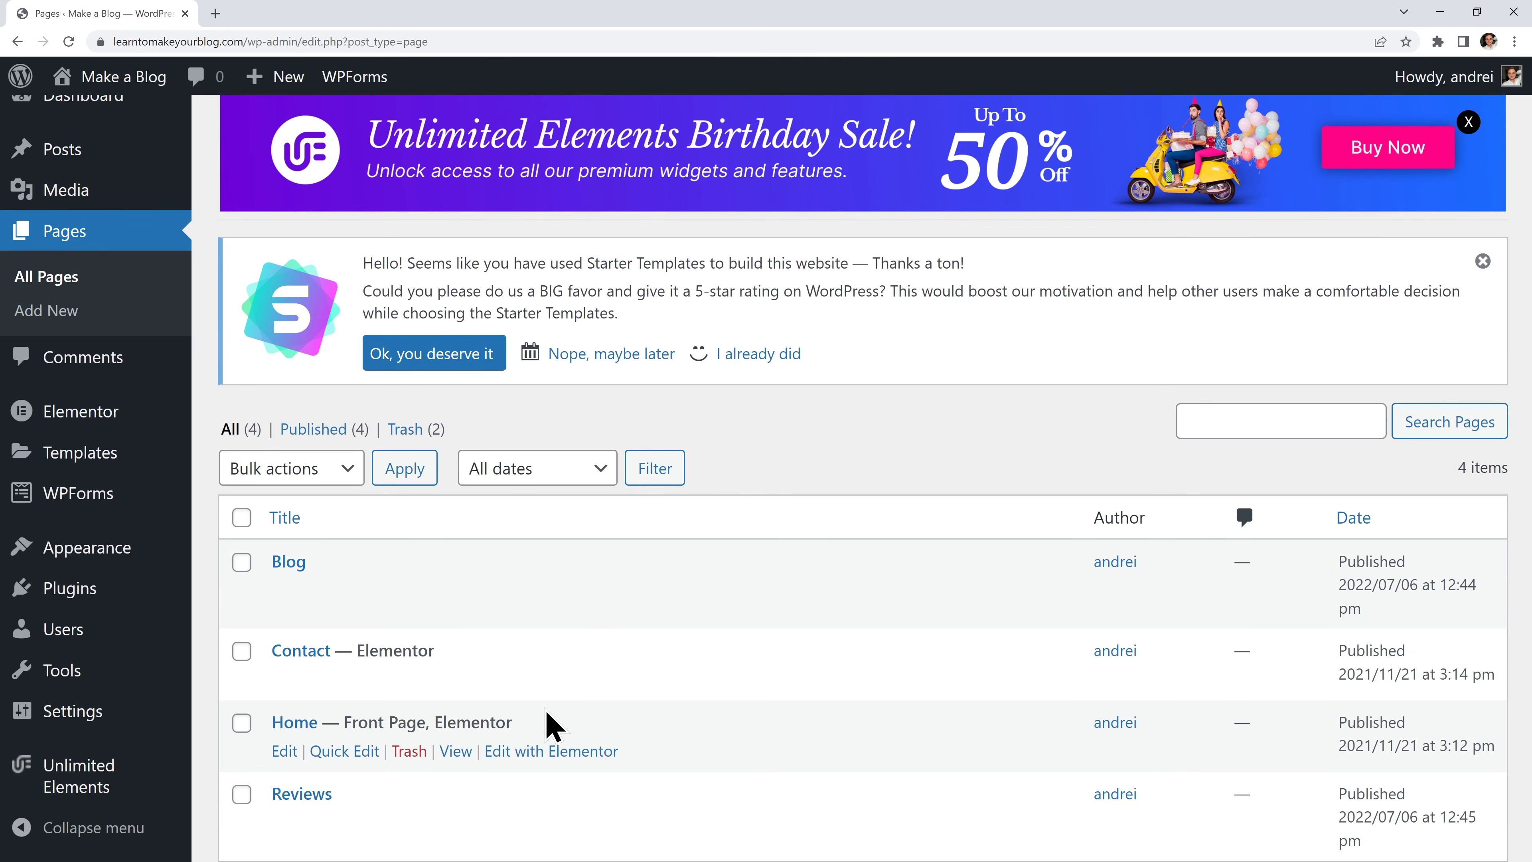
Open Home in Elementor and delete the Our Services heading and its yellow divider
{"action": "left_click", "coordinate": [565, 755]}
{"action": "scroll", "coordinate": [564, 774], "scroll_direction": "down", "scroll_amount": 8}
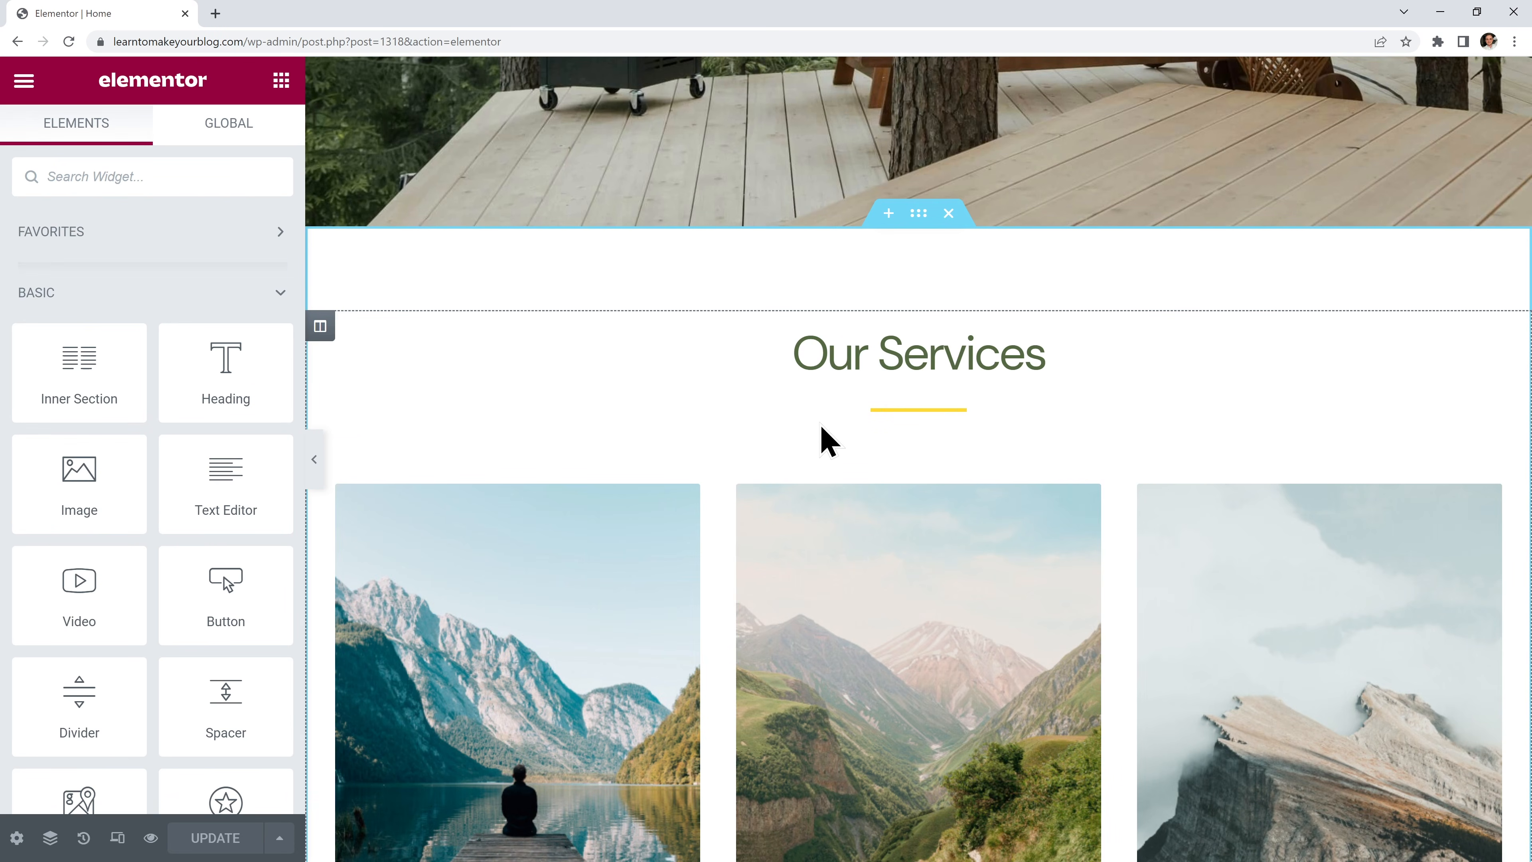
{"action": "right_click", "coordinate": [858, 384]}
{"action": "left_click", "coordinate": [914, 706]}
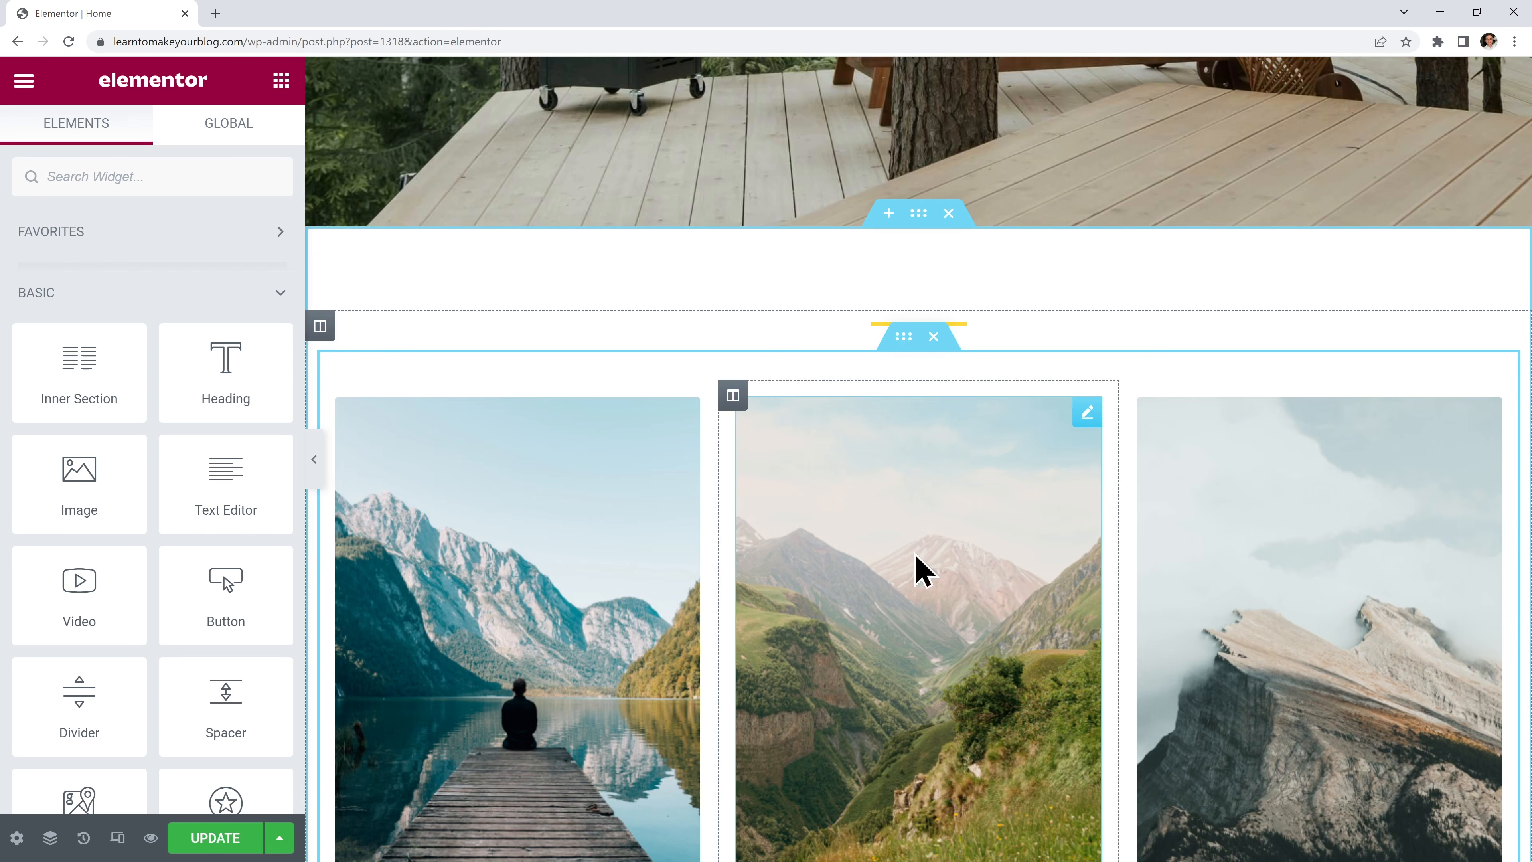
{"action": "right_click", "coordinate": [964, 335]}
{"action": "left_click", "coordinate": [1018, 673]}
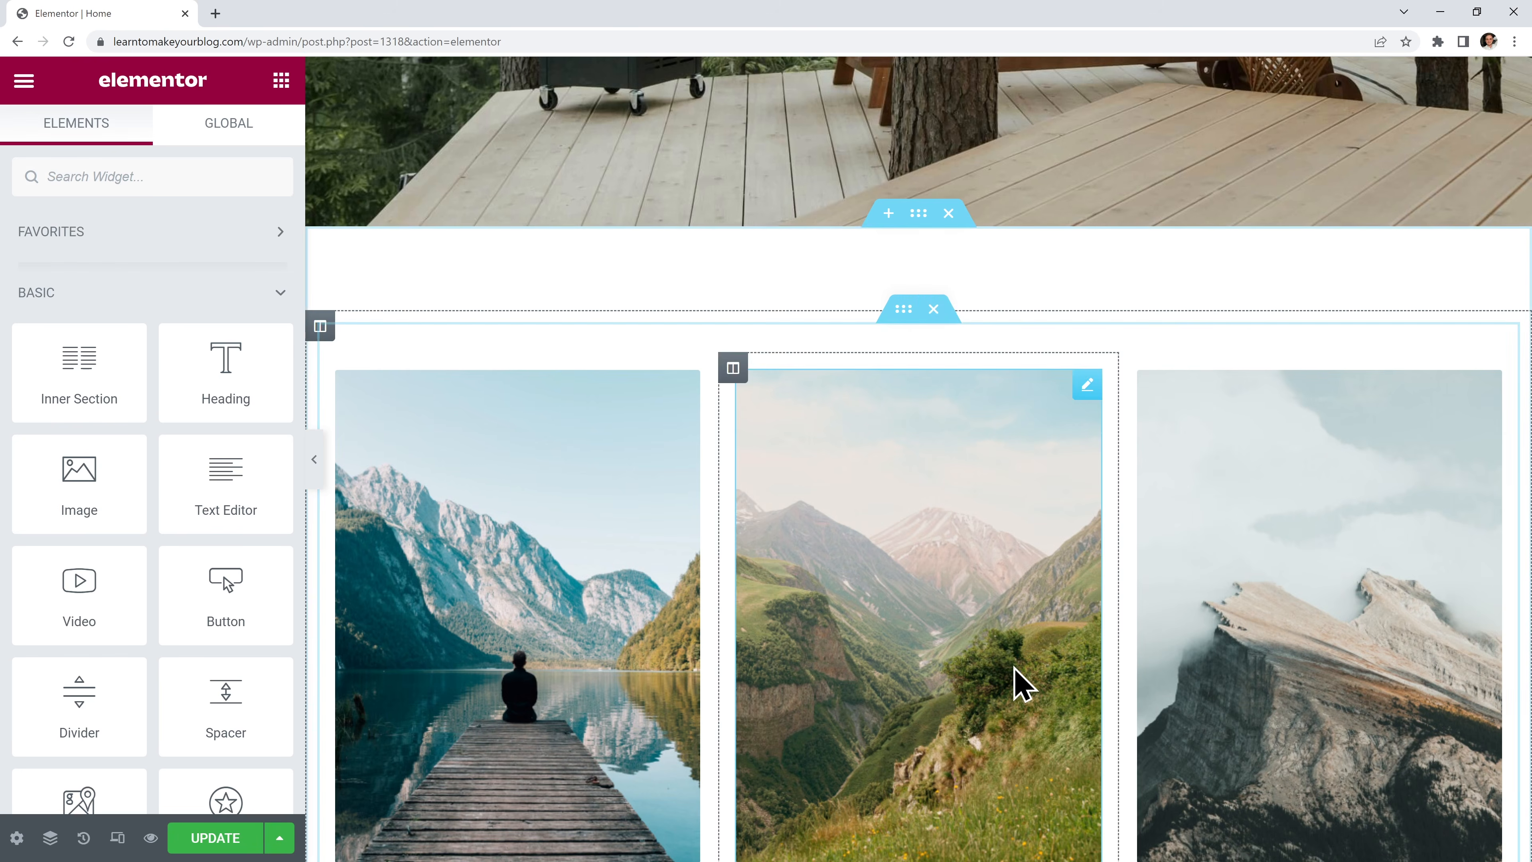
Delete the mountain images, testimonial and About Us sections, undoing the QUESTIONS? deletion
{"action": "left_click", "coordinate": [933, 309]}
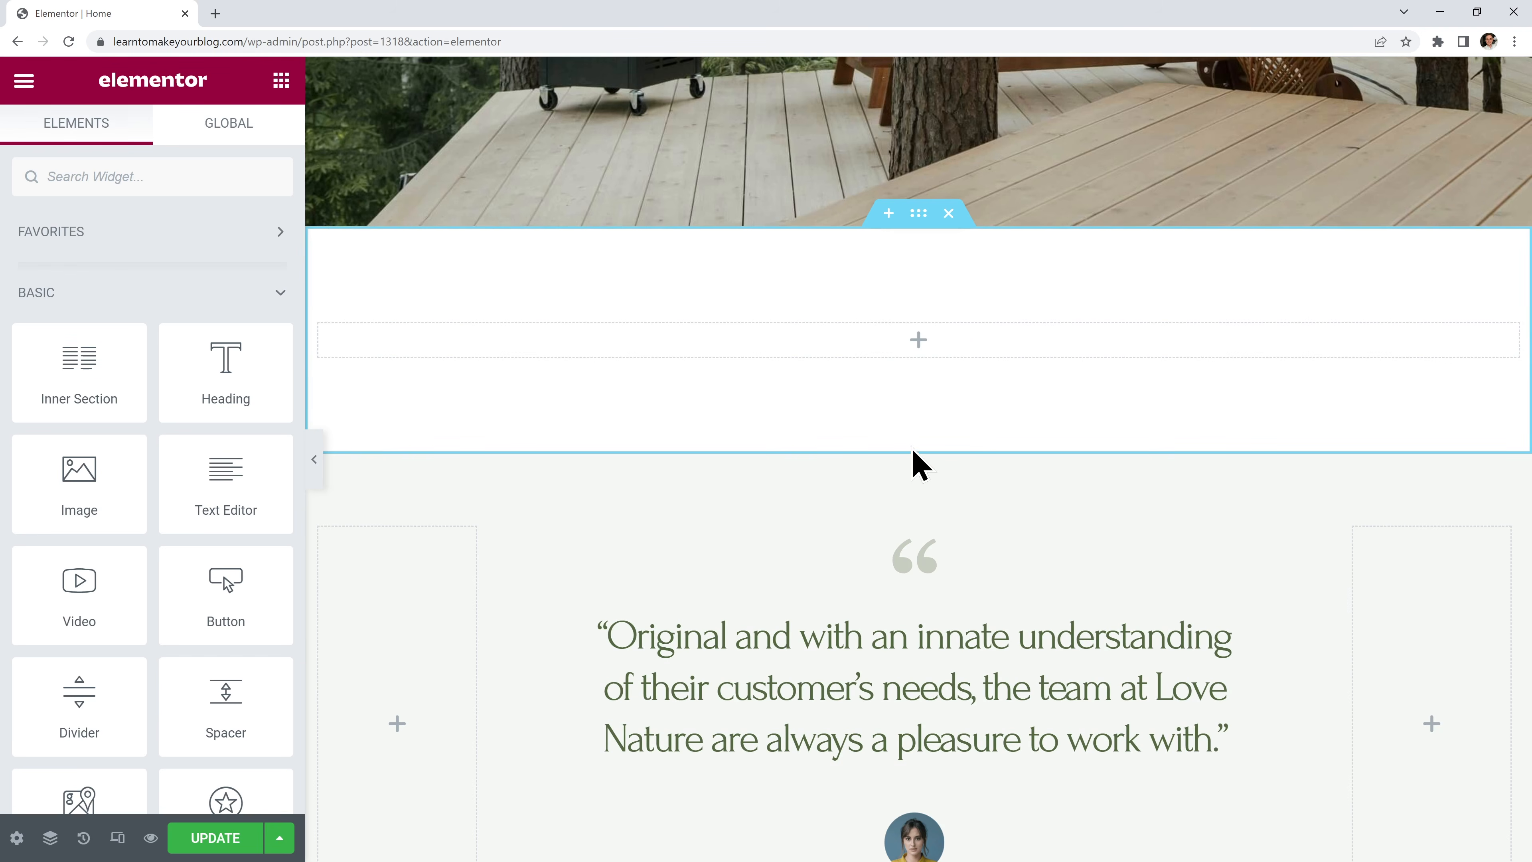
{"action": "left_click", "coordinate": [948, 442]}
{"action": "left_click", "coordinate": [948, 440]}
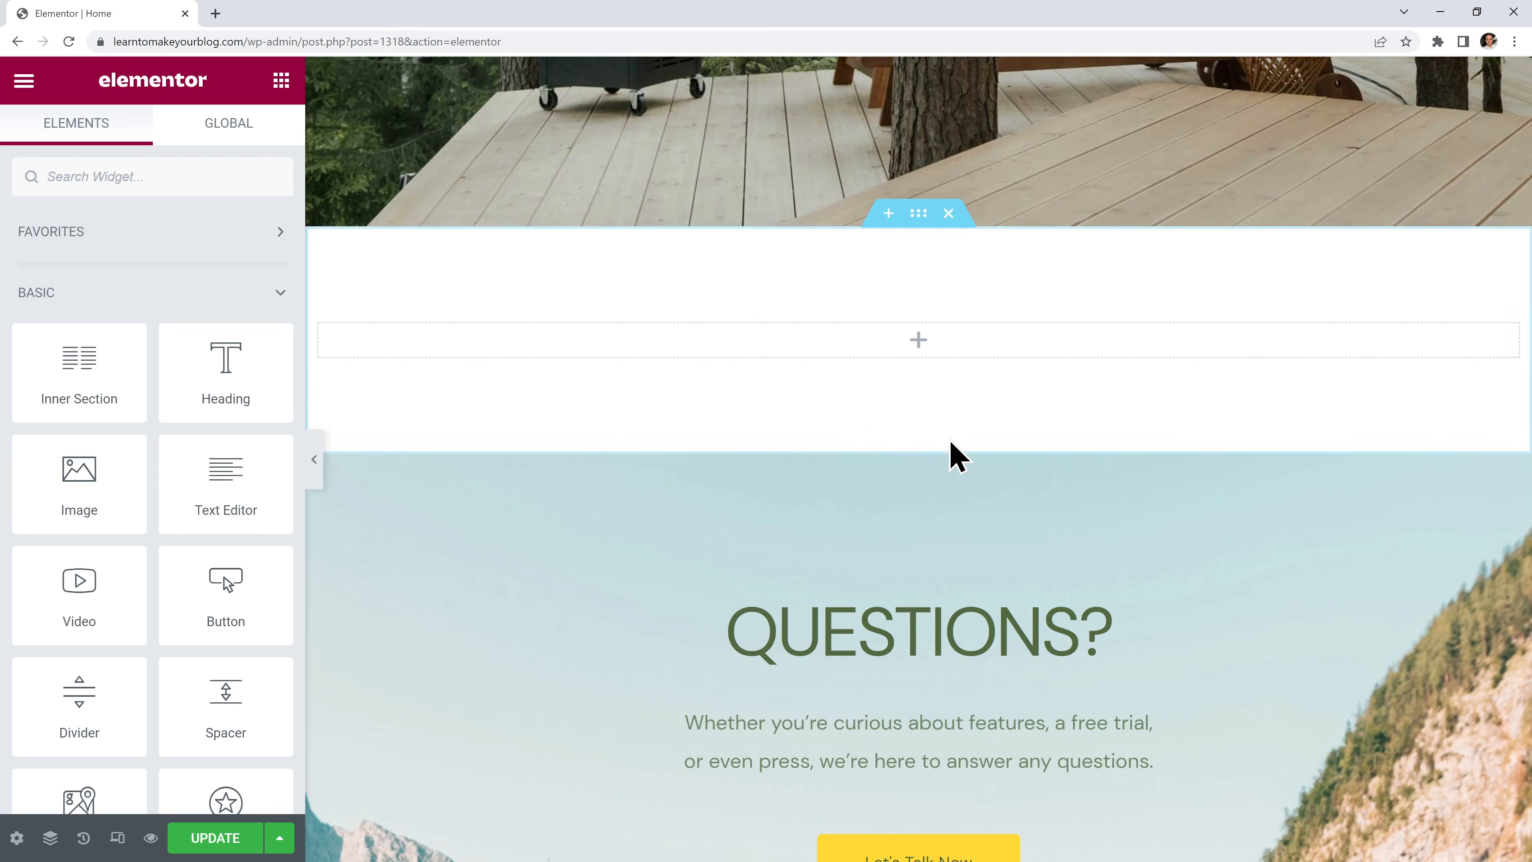
{"action": "left_click", "coordinate": [950, 441]}
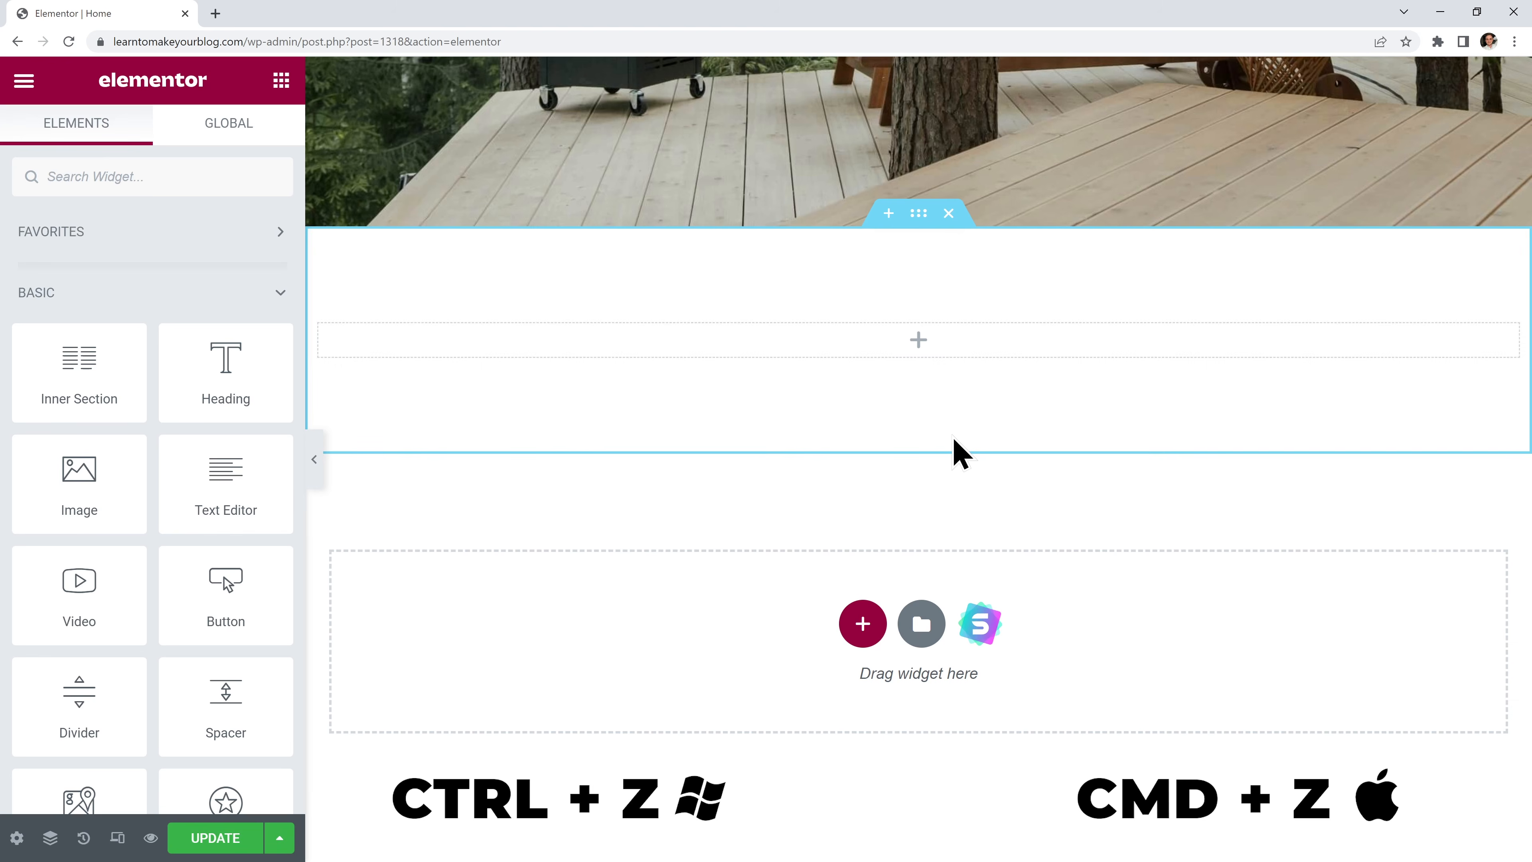
{"action": "key", "text": "ctrl+z"}
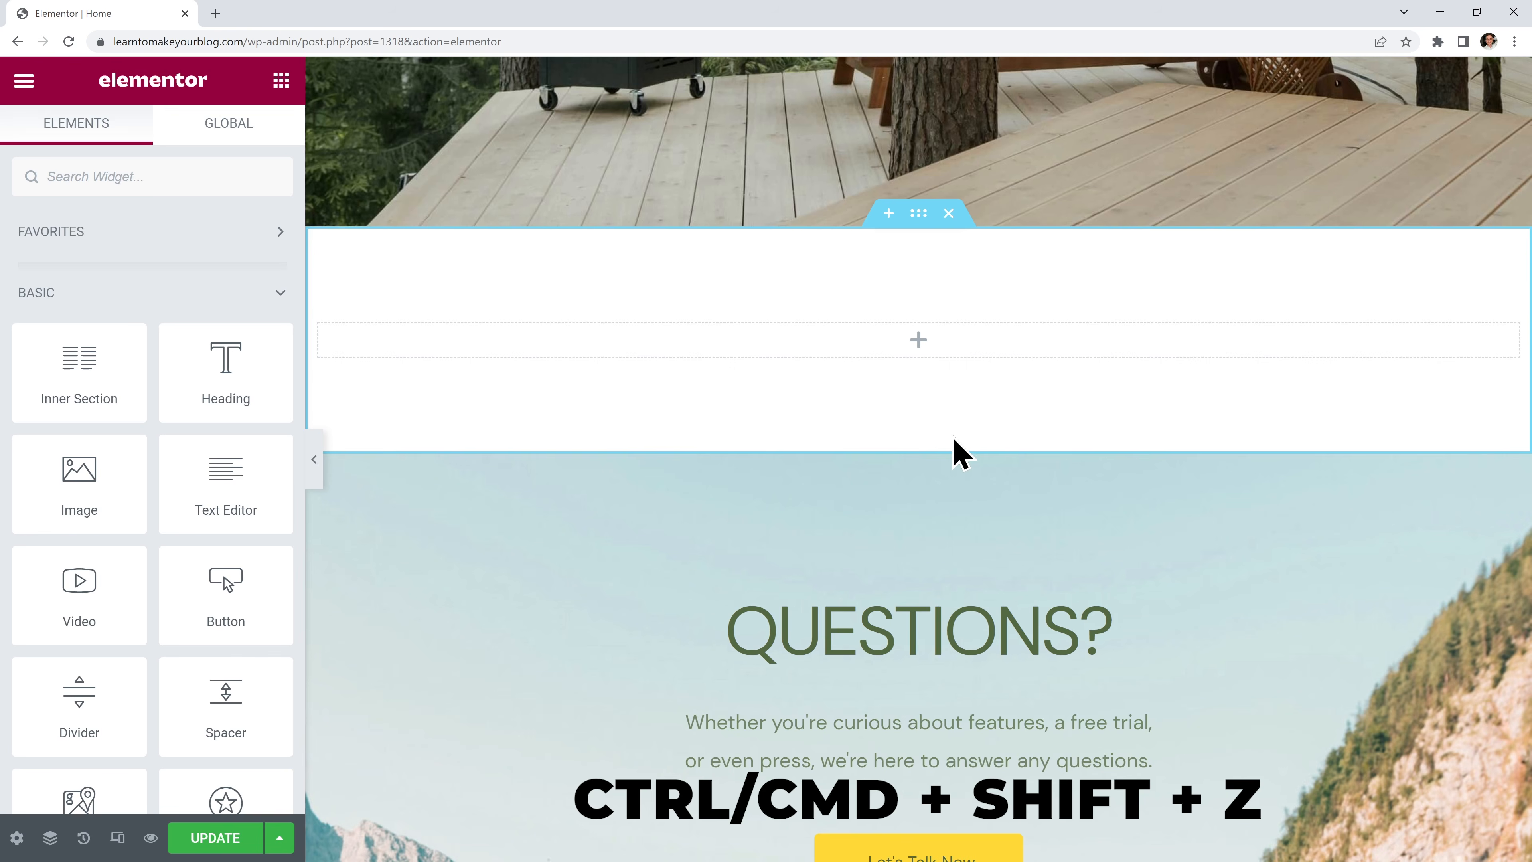
{"action": "key", "text": "ctrl+shift+z"}
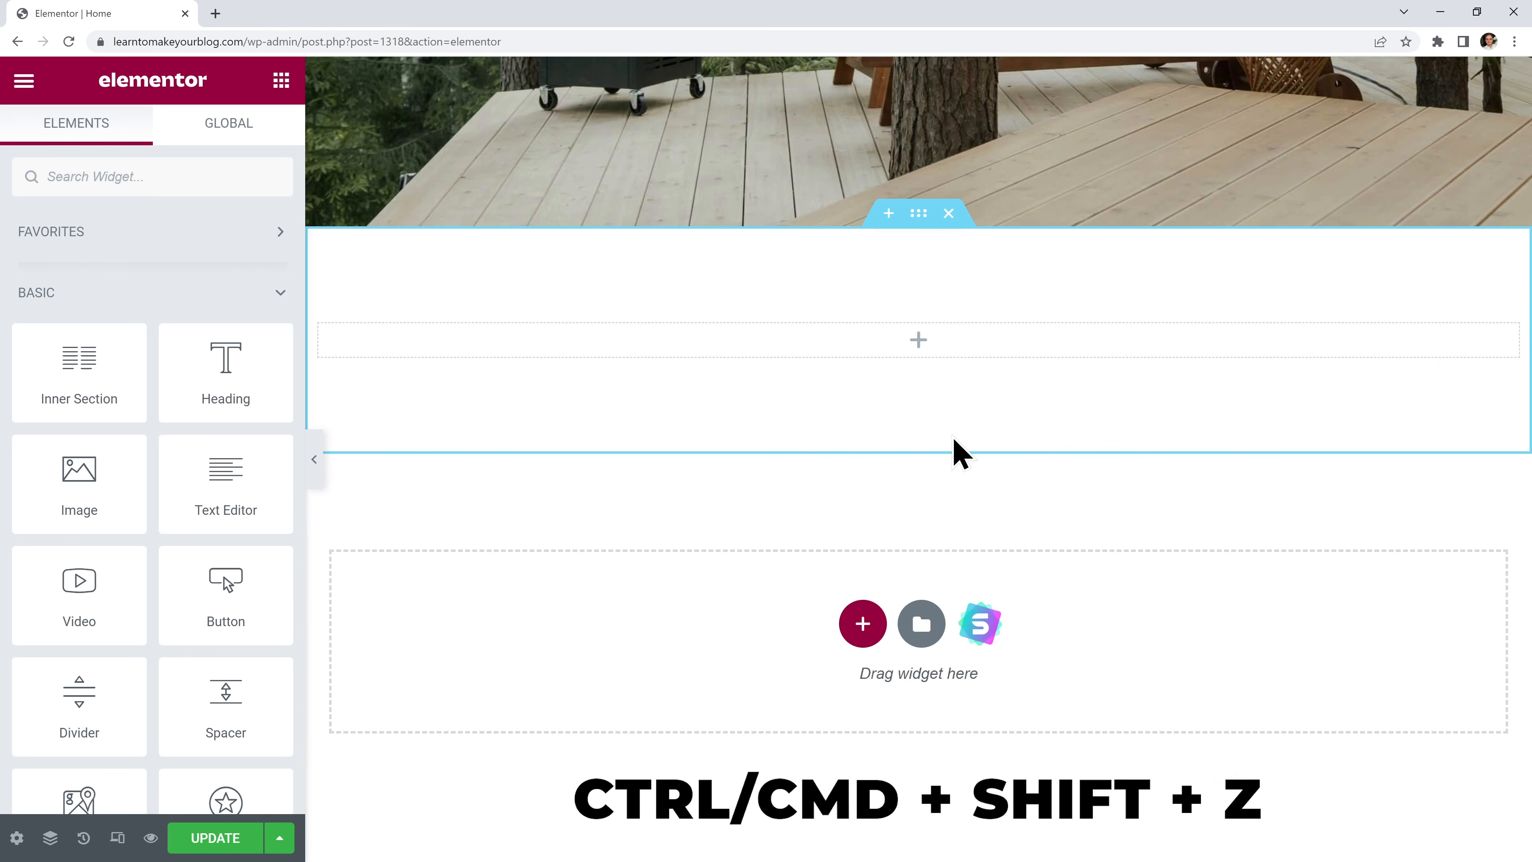
{"action": "key", "text": "ctrl+z"}
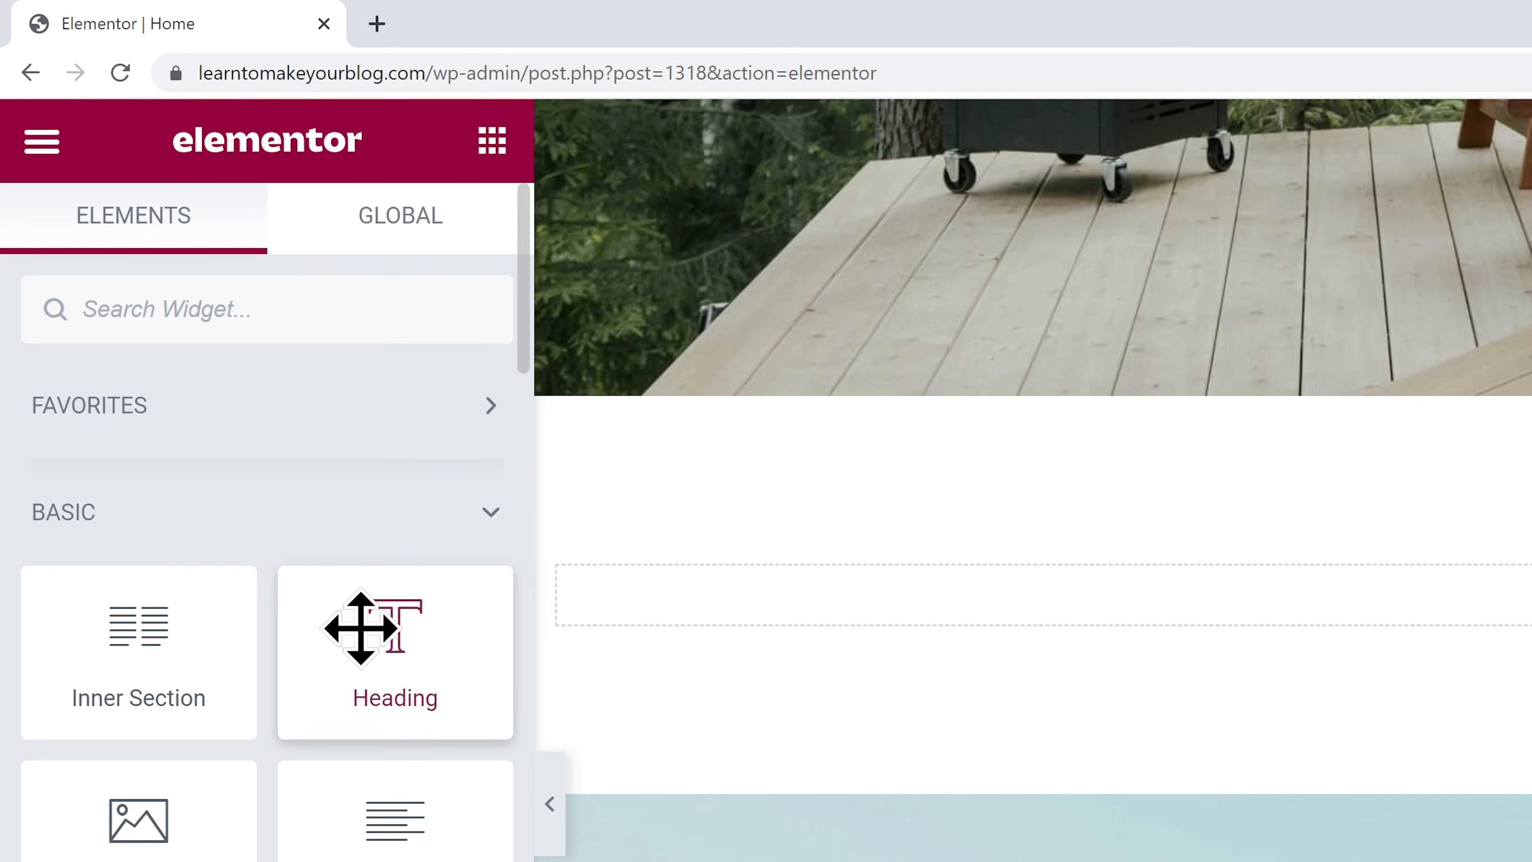
Drop a Heading widget into the empty section and title it LATEST ARTICLES
{"action": "left_click", "coordinate": [497, 152]}
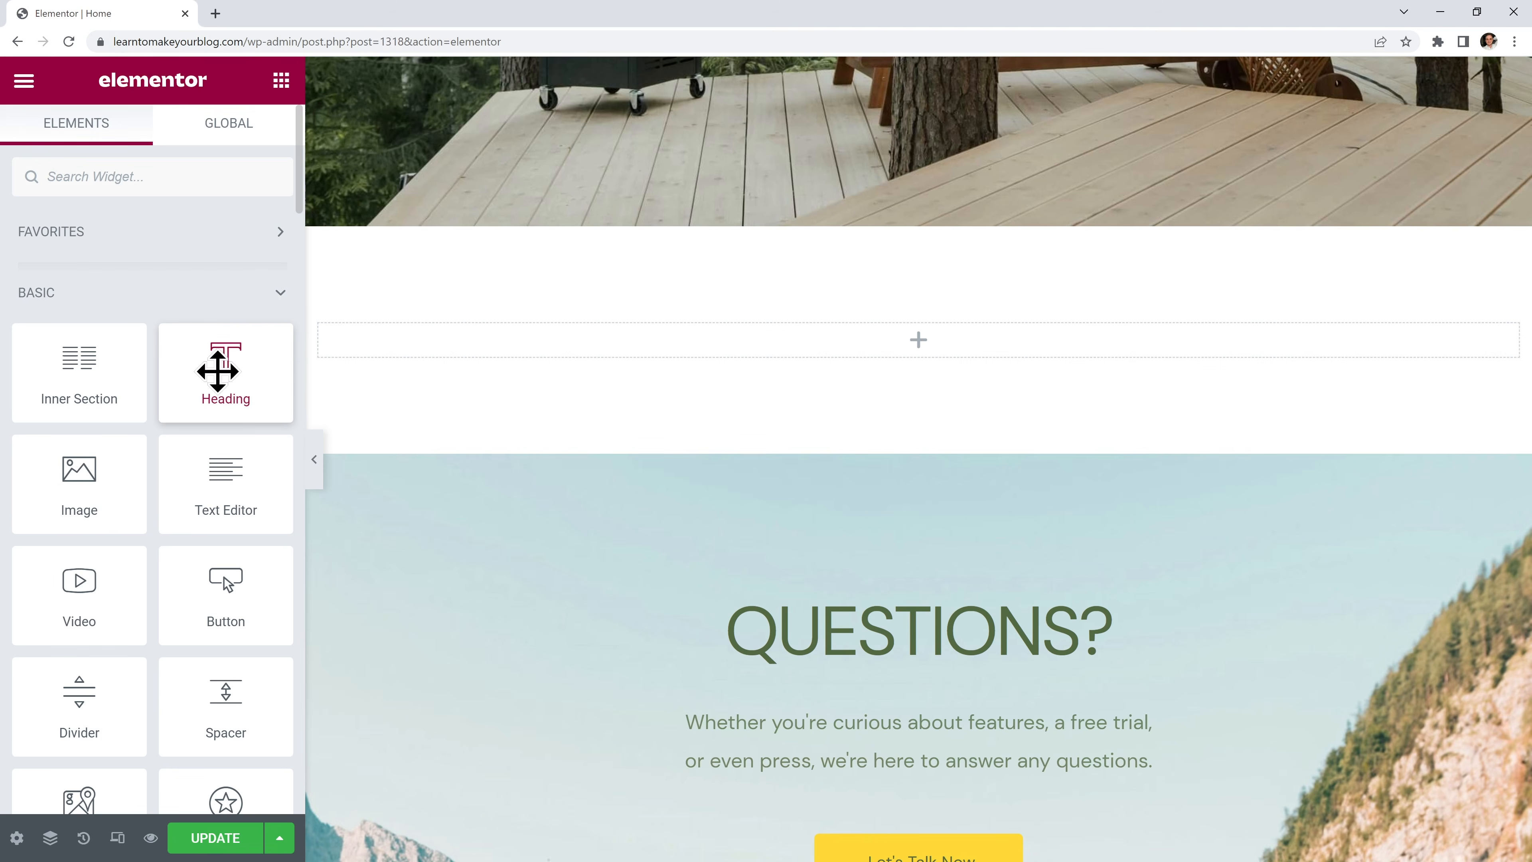
{"action": "left_click_drag", "start_coordinate": [383, 646], "coordinate": [834, 594]}
{"action": "left_click_drag", "start_coordinate": [474, 330], "coordinate": [482, 332]}
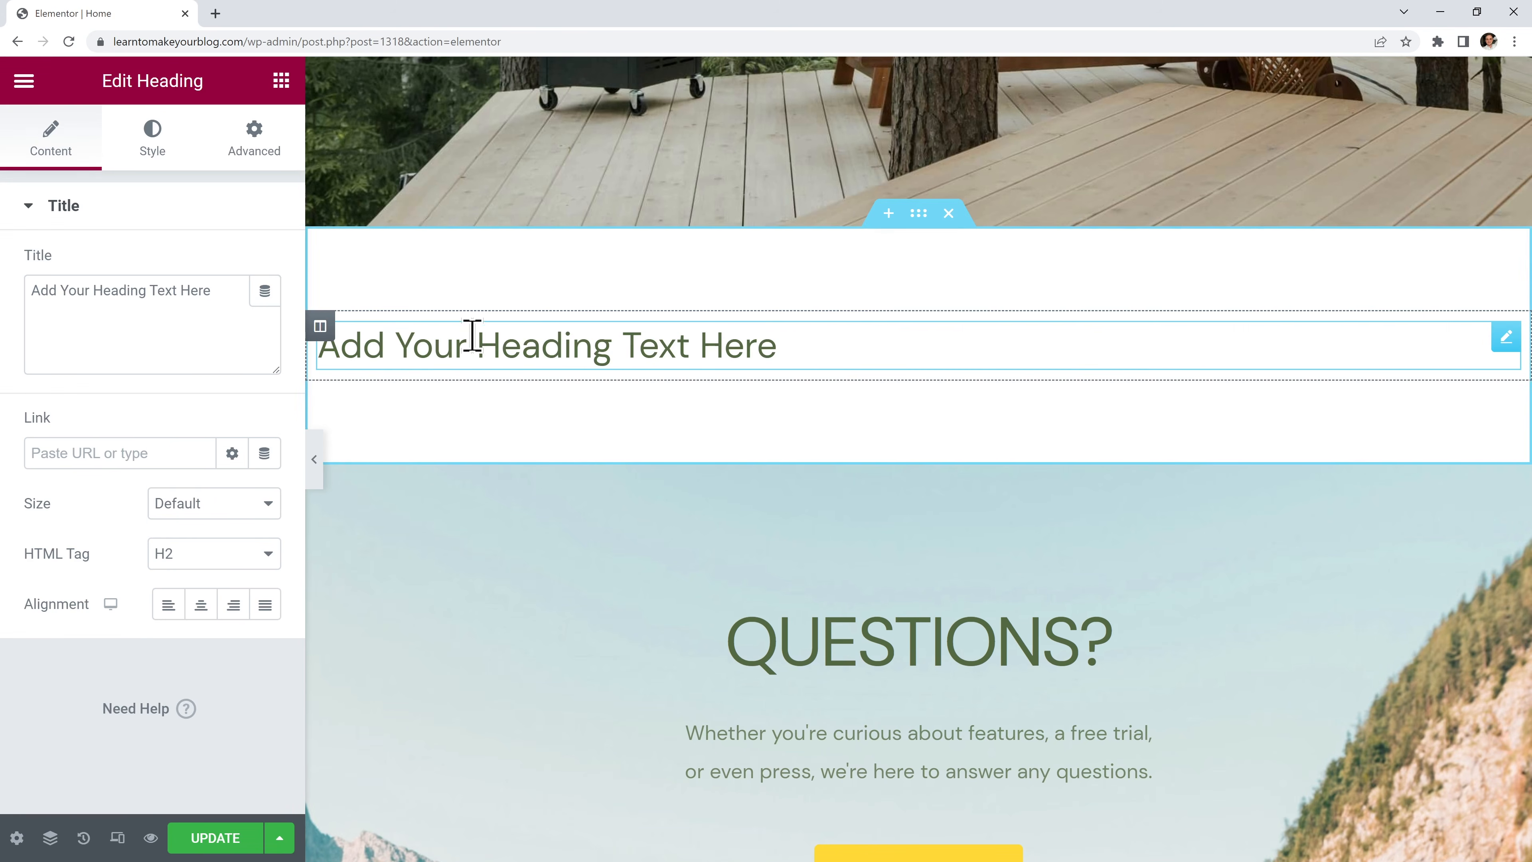
{"action": "left_click", "coordinate": [223, 307]}
{"action": "key", "text": "ctrl+a"}
{"action": "type", "text": "LATEST ARTICLES"}
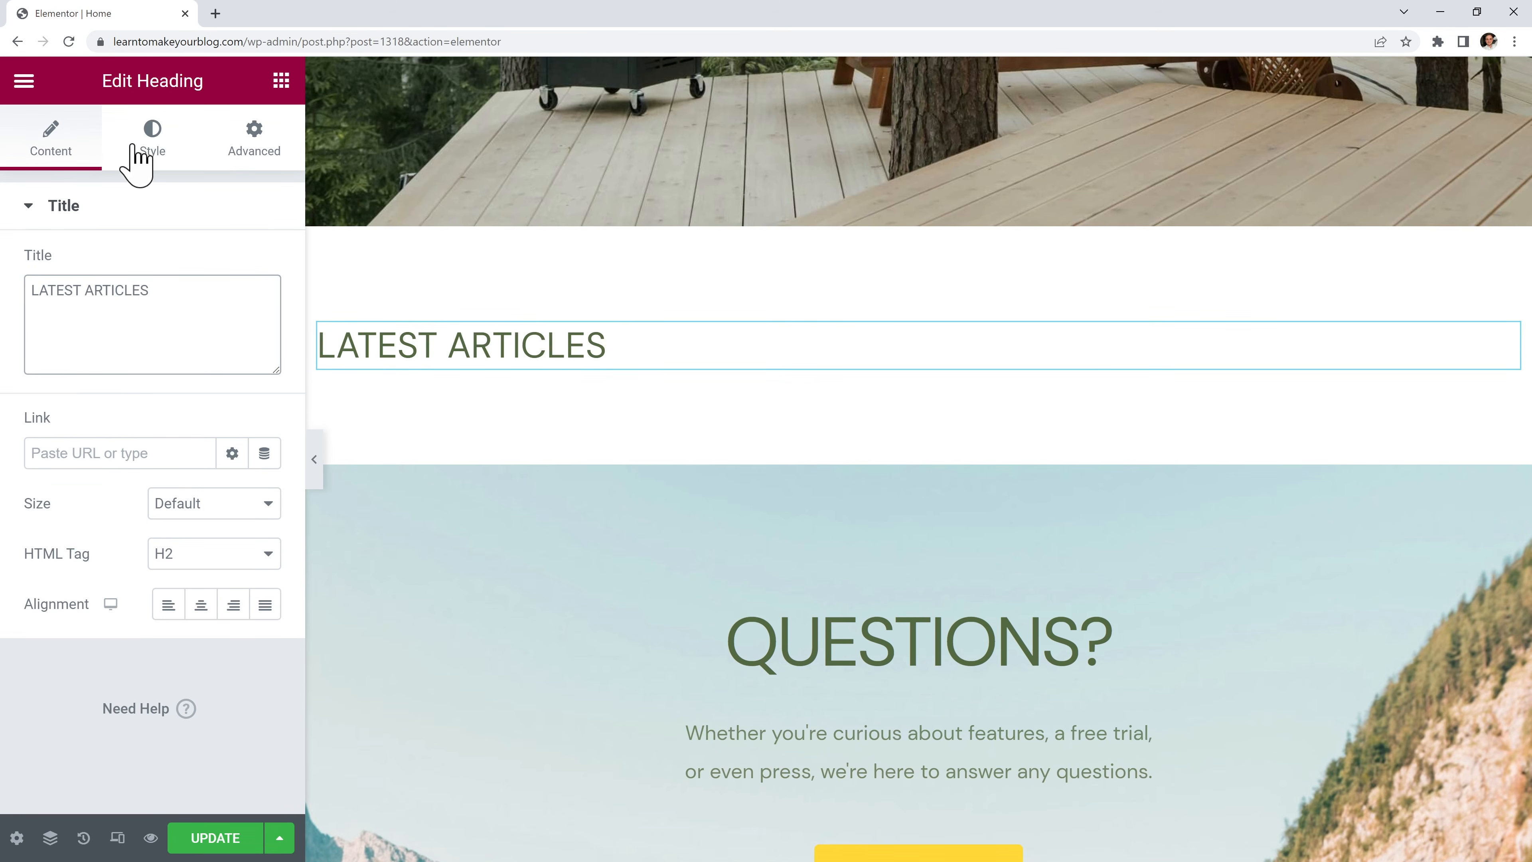
Set the heading's text colour to black
{"action": "left_click", "coordinate": [154, 145]}
{"action": "left_click", "coordinate": [266, 264]}
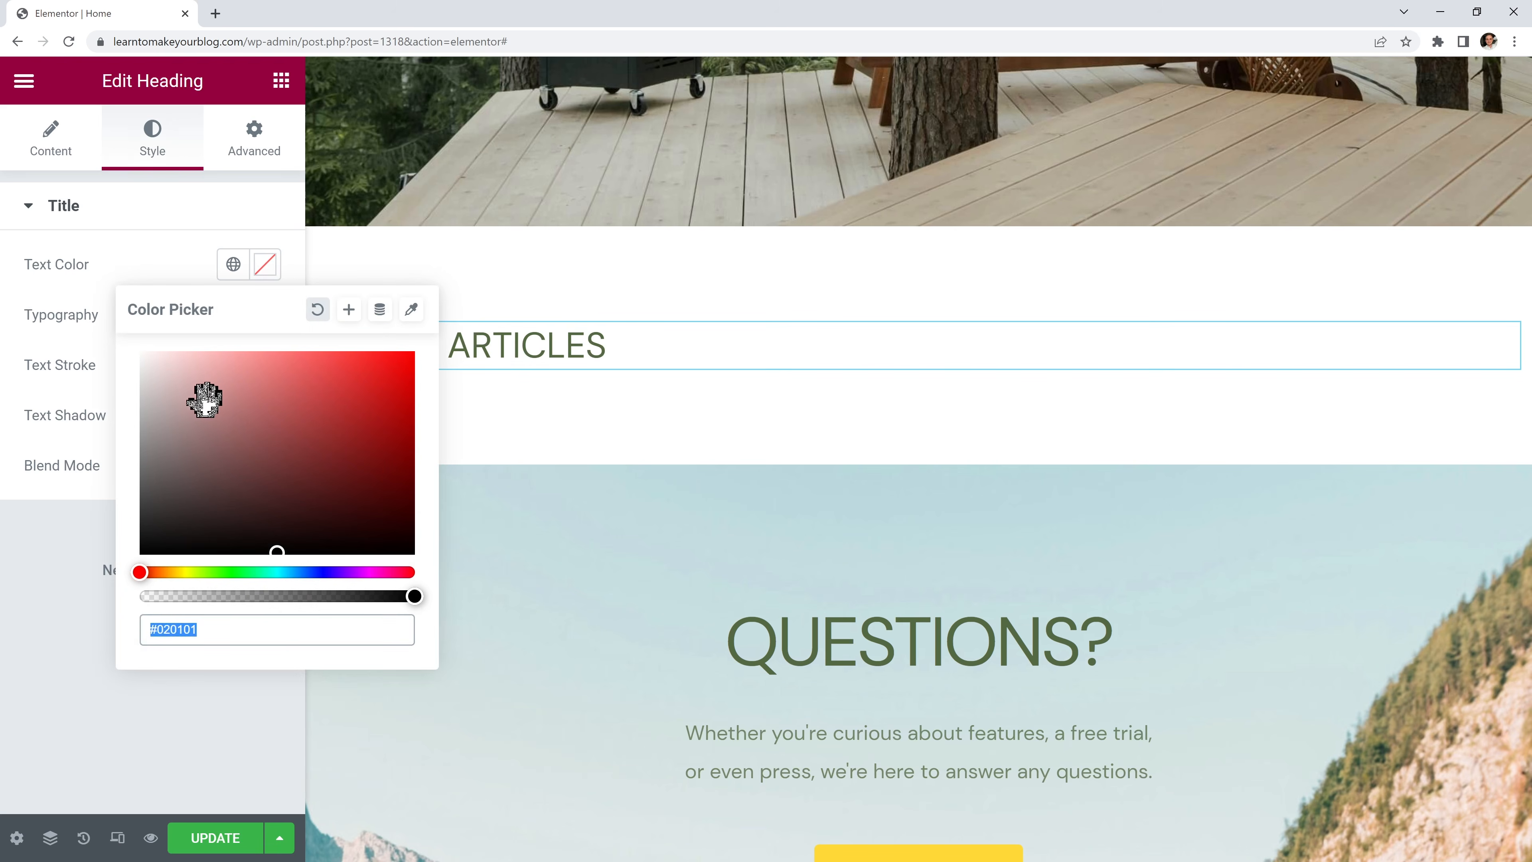
{"action": "left_click_drag", "start_coordinate": [152, 528], "coordinate": [130, 609]}
{"action": "left_click", "coordinate": [87, 345]}
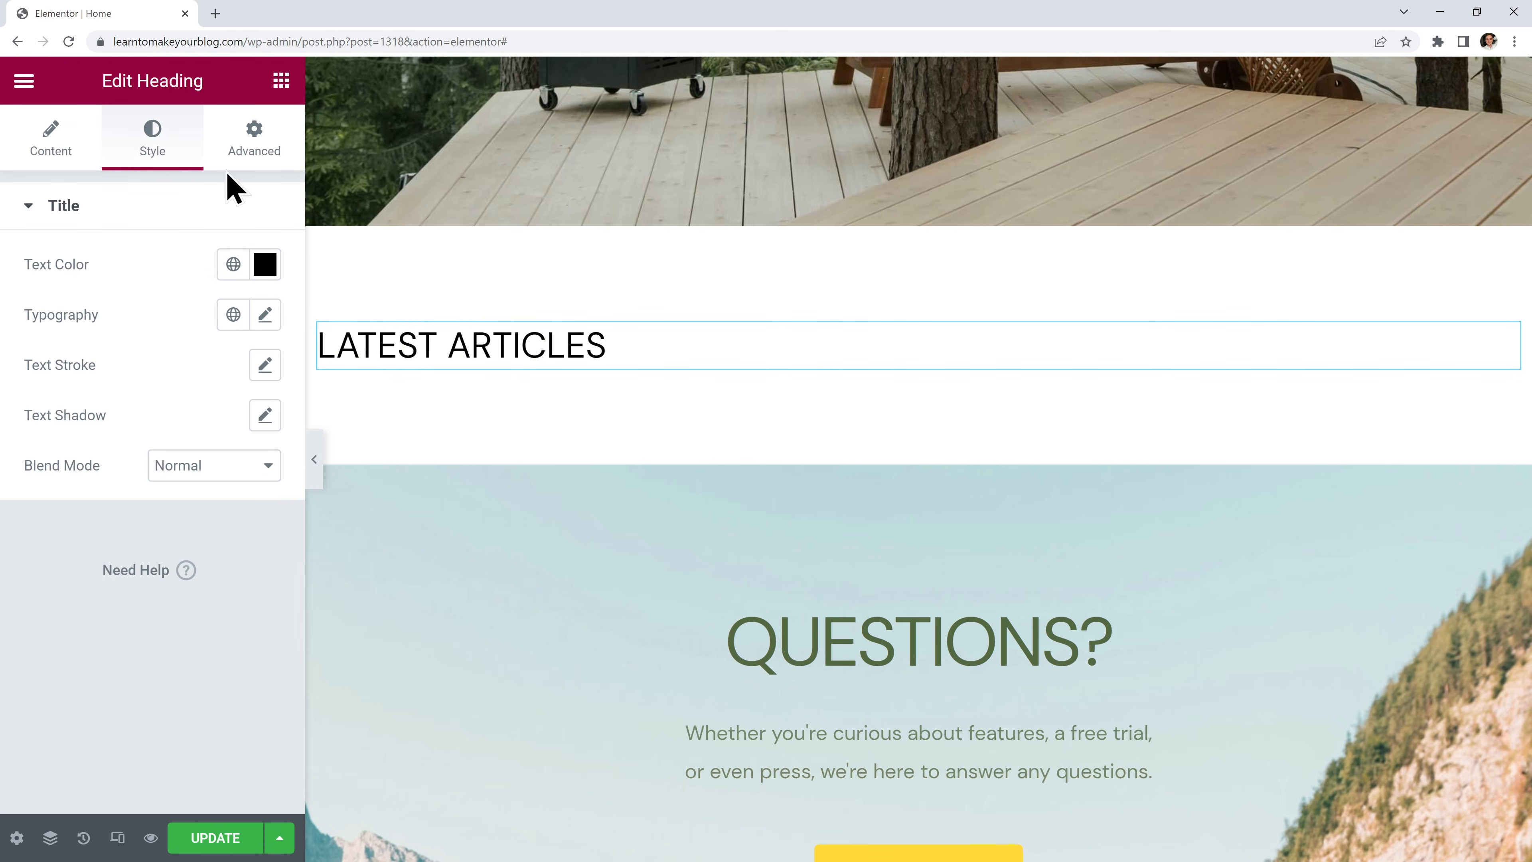
{"action": "left_click", "coordinate": [282, 80]}
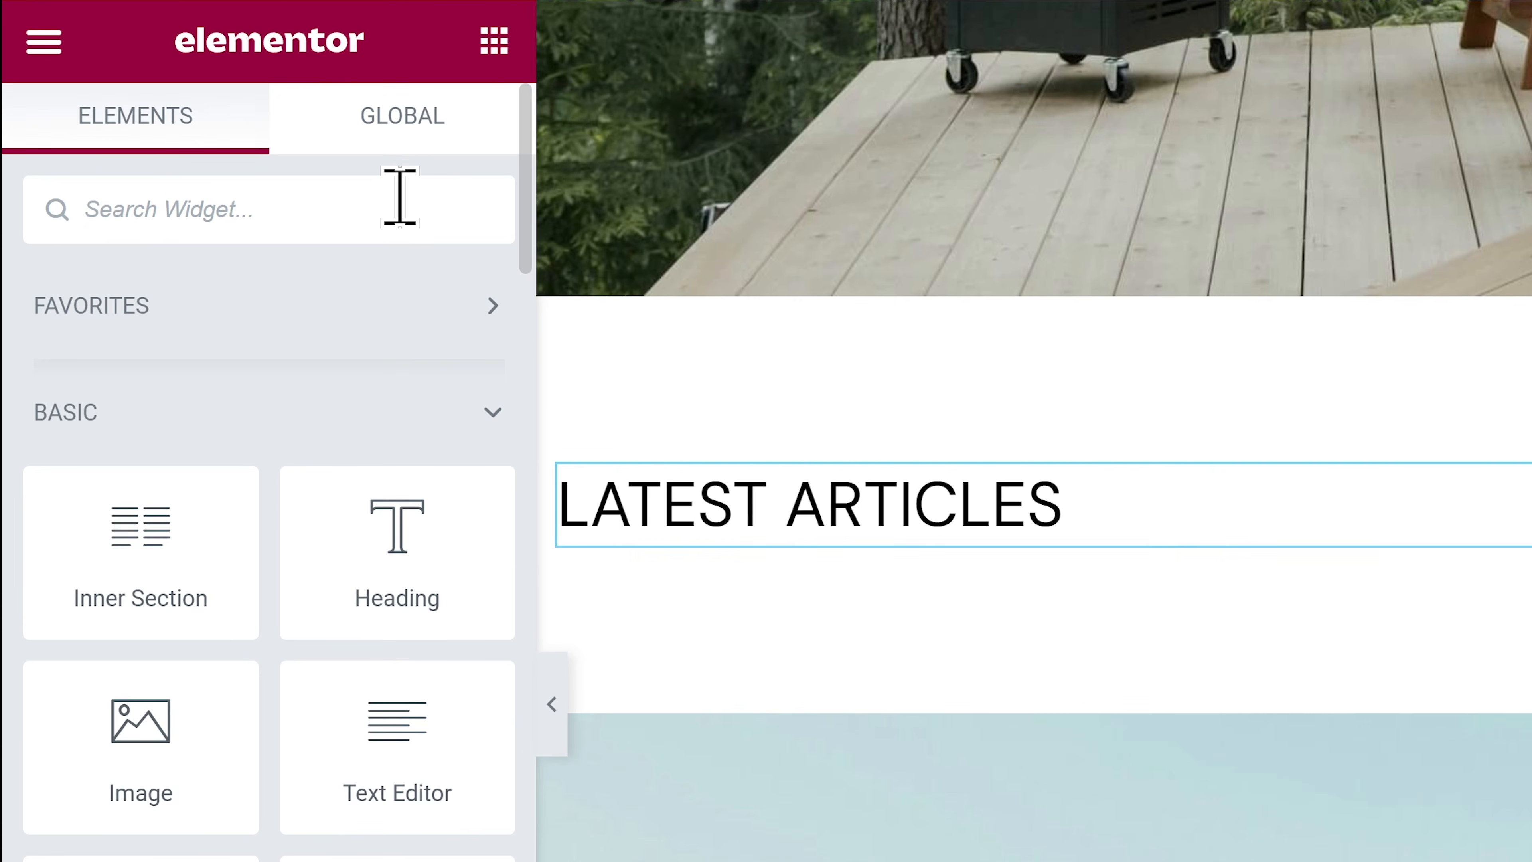
Find the Post Blocks widget, place it under LATEST ARTICLES, and save the page with UPDATE
{"action": "type", "text": "post"}
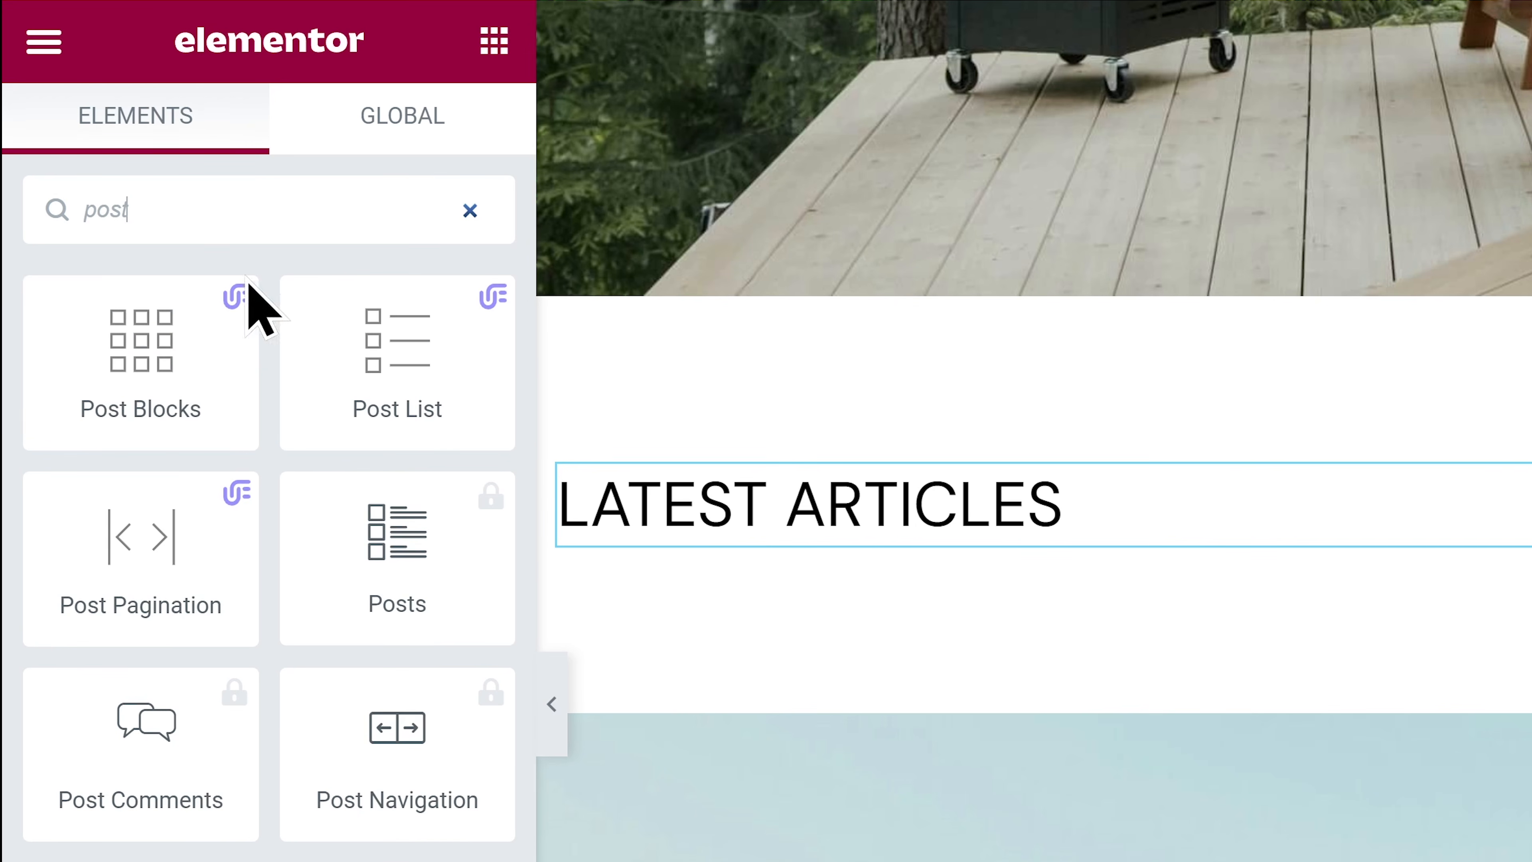
{"action": "mouse_move", "coordinate": [209, 319]}
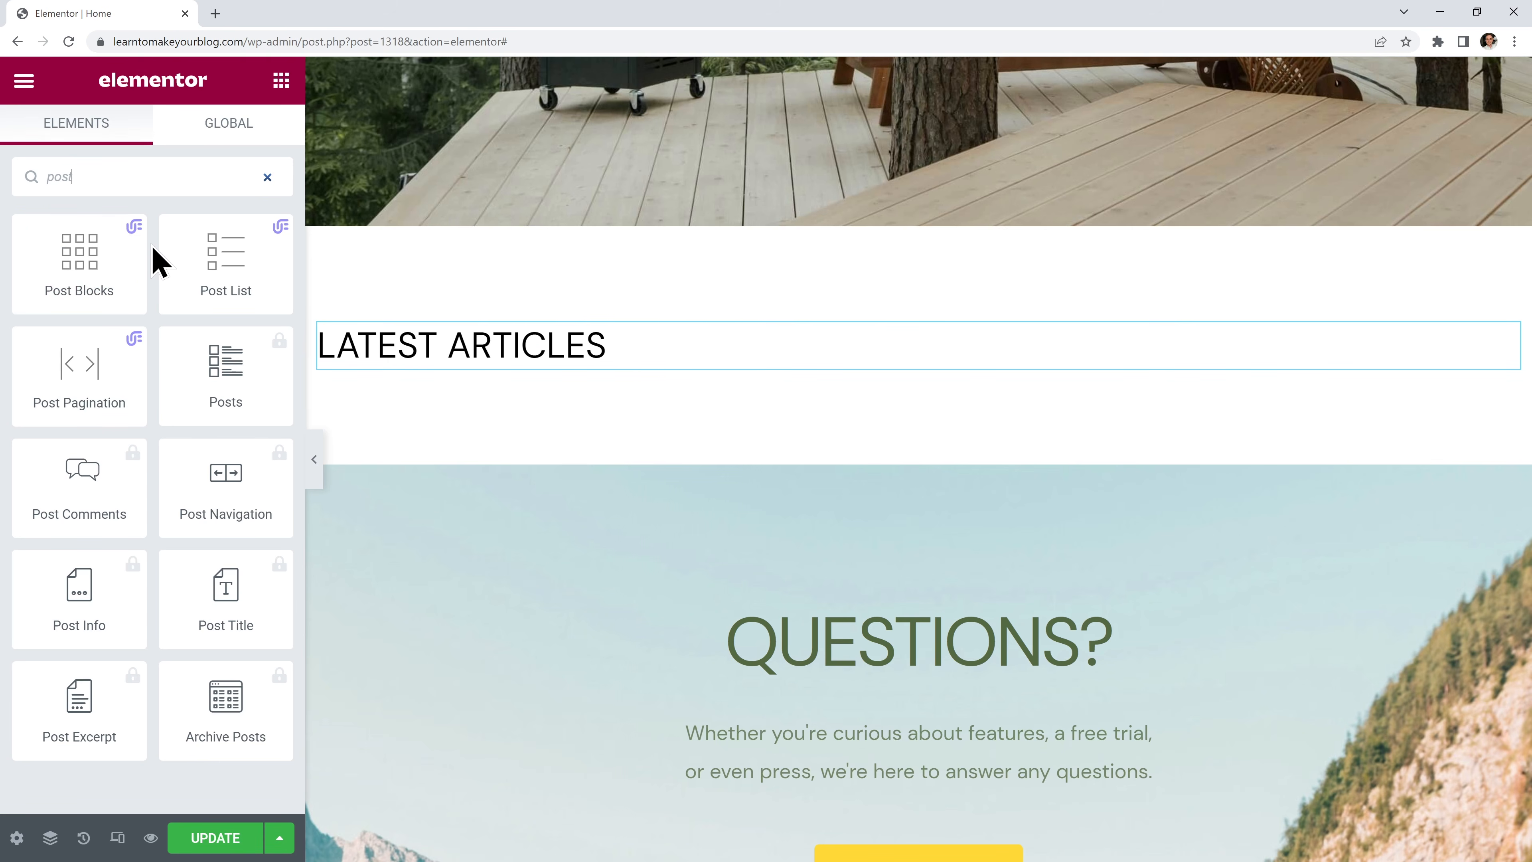
{"action": "left_click_drag", "start_coordinate": [102, 250], "coordinate": [490, 361]}
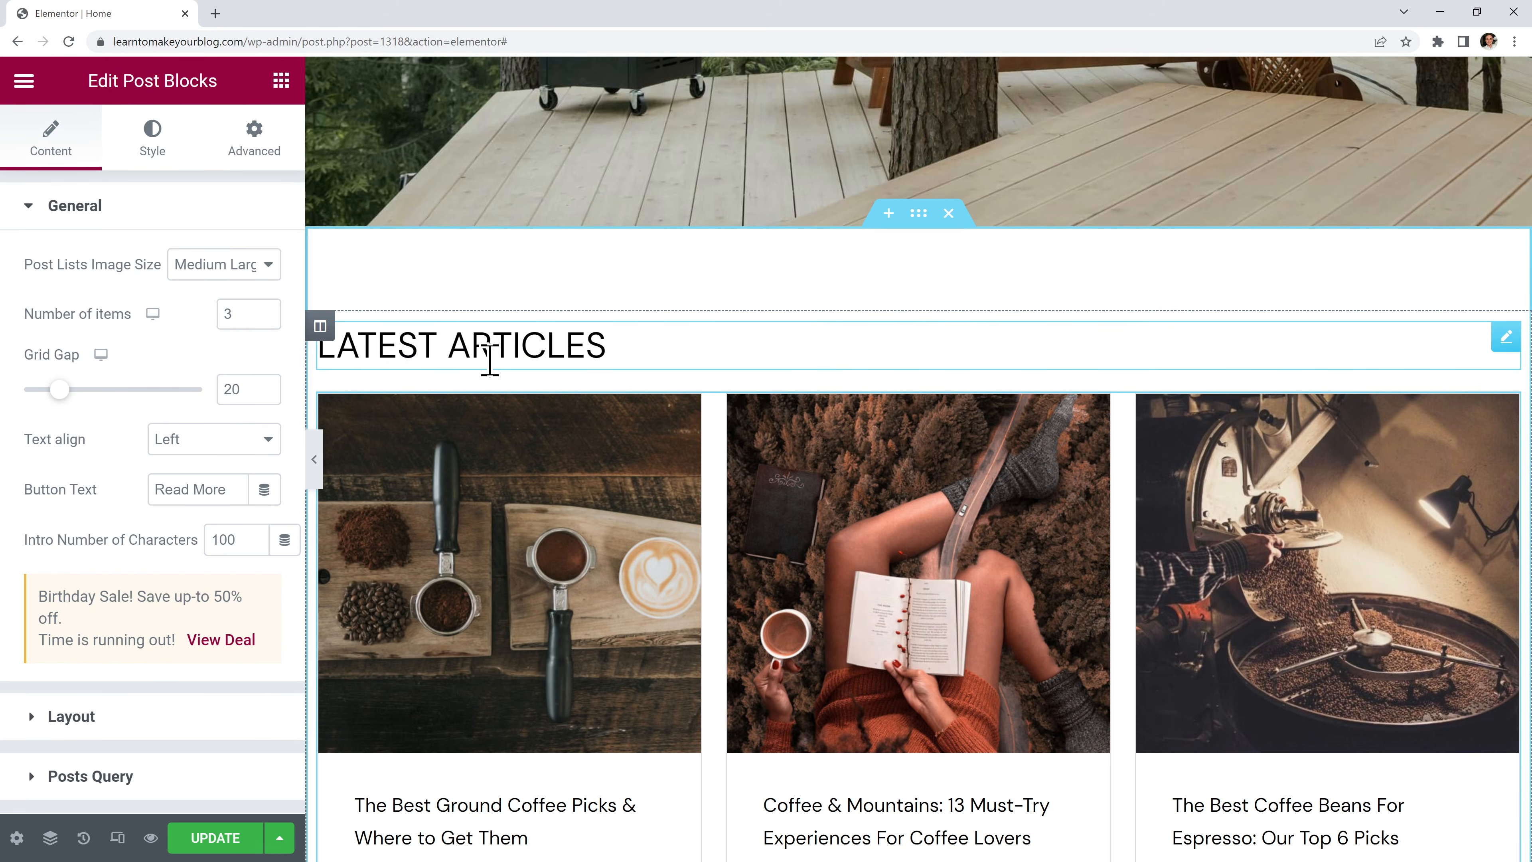
{"action": "left_click", "coordinate": [212, 838]}
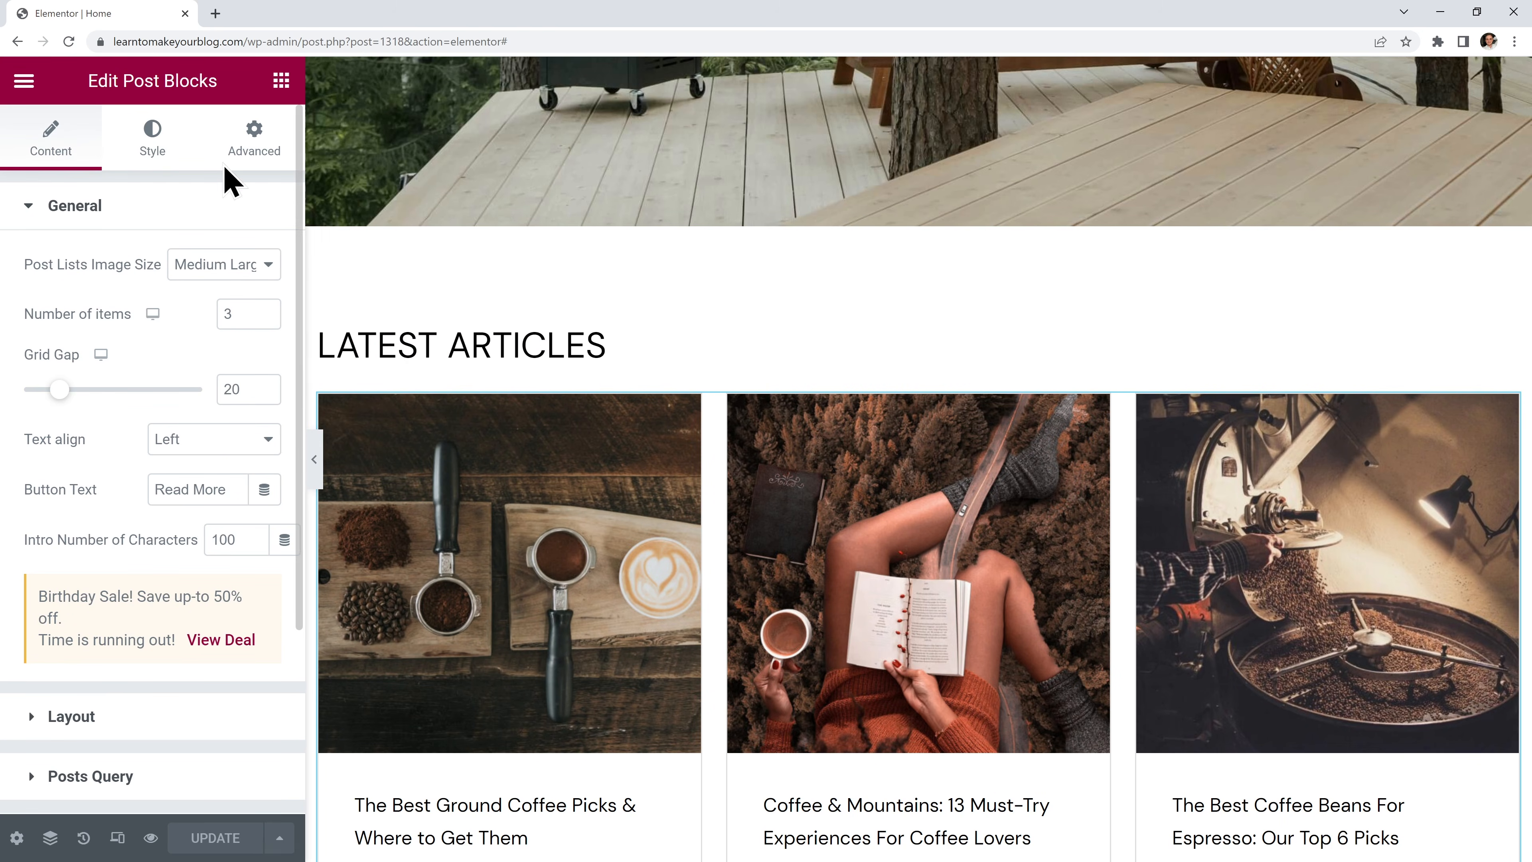
{"action": "left_click", "coordinate": [215, 14]}
Load the learntom site, scroll to the Latest Articles cards, and return to the Elementor Home tab
{"action": "type", "text": "learntomakeyourblog.com"}
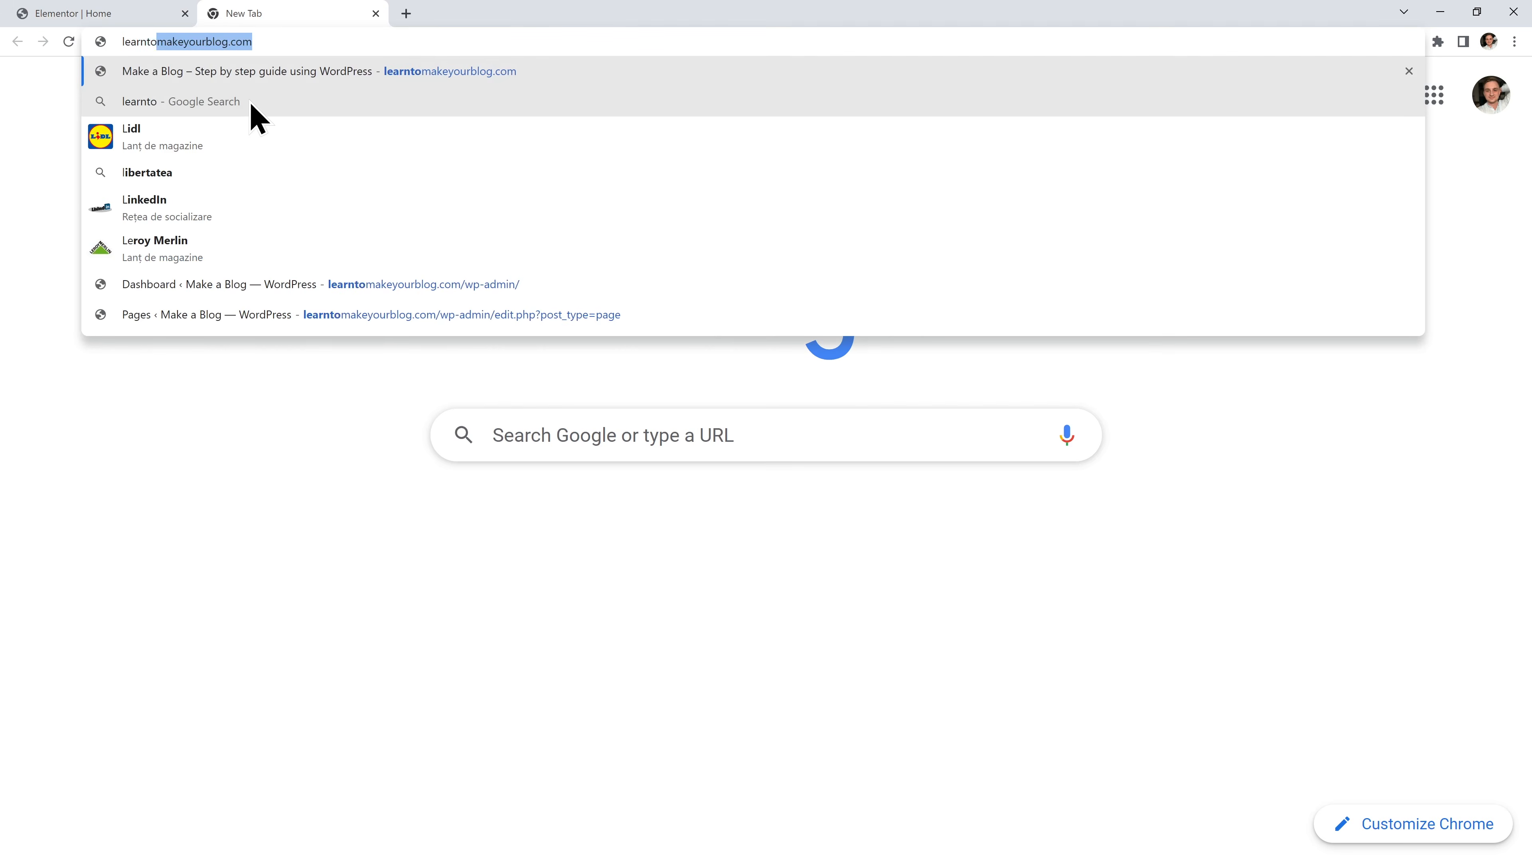
{"action": "key", "text": "Return"}
{"action": "scroll", "coordinate": [305, 229], "scroll_direction": "down", "scroll_amount": 8}
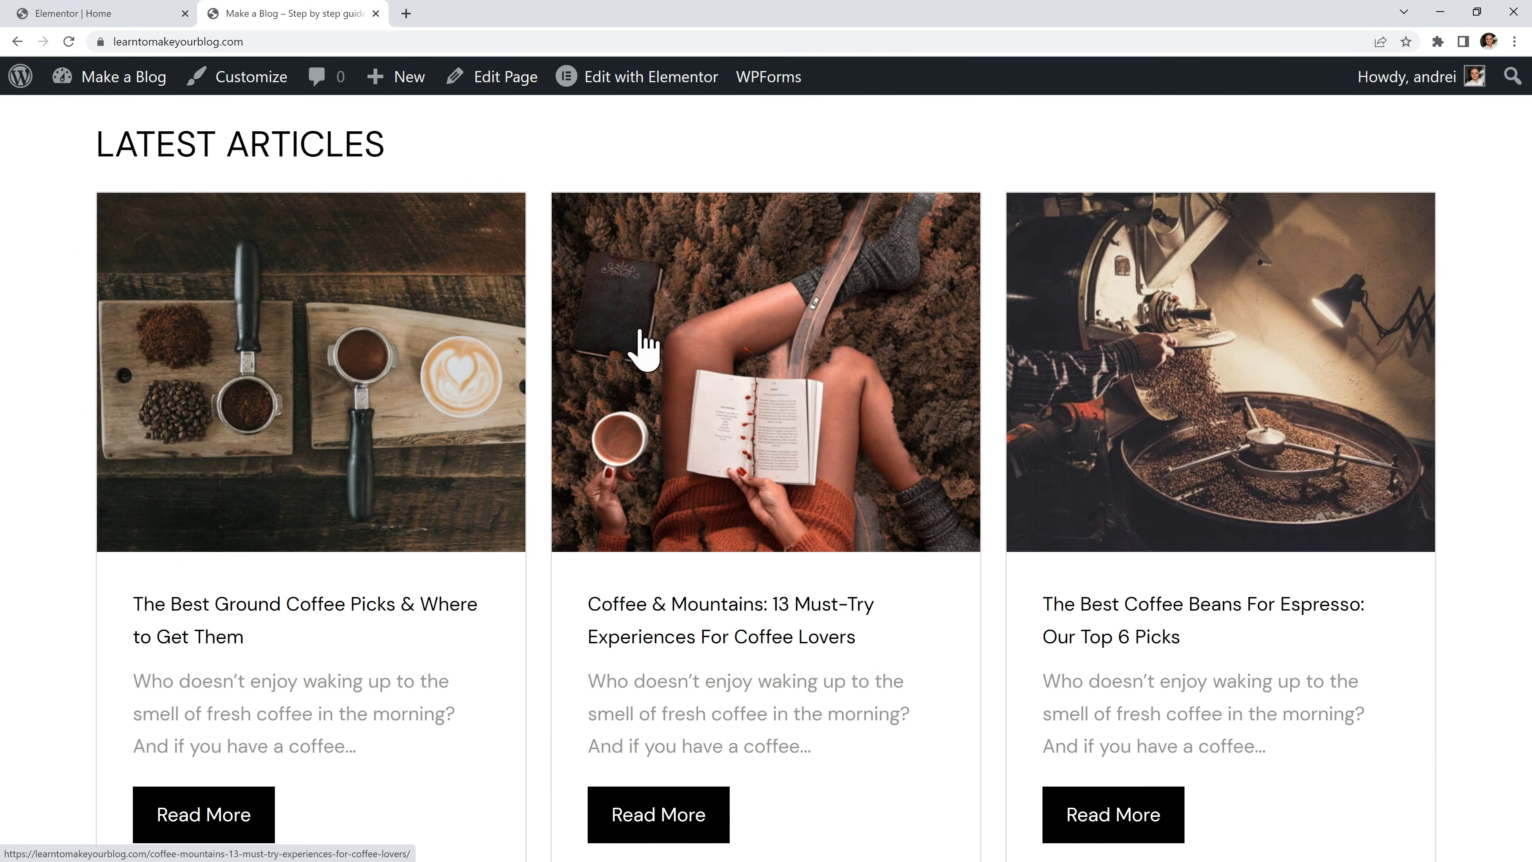
{"action": "left_click", "coordinate": [121, 20]}
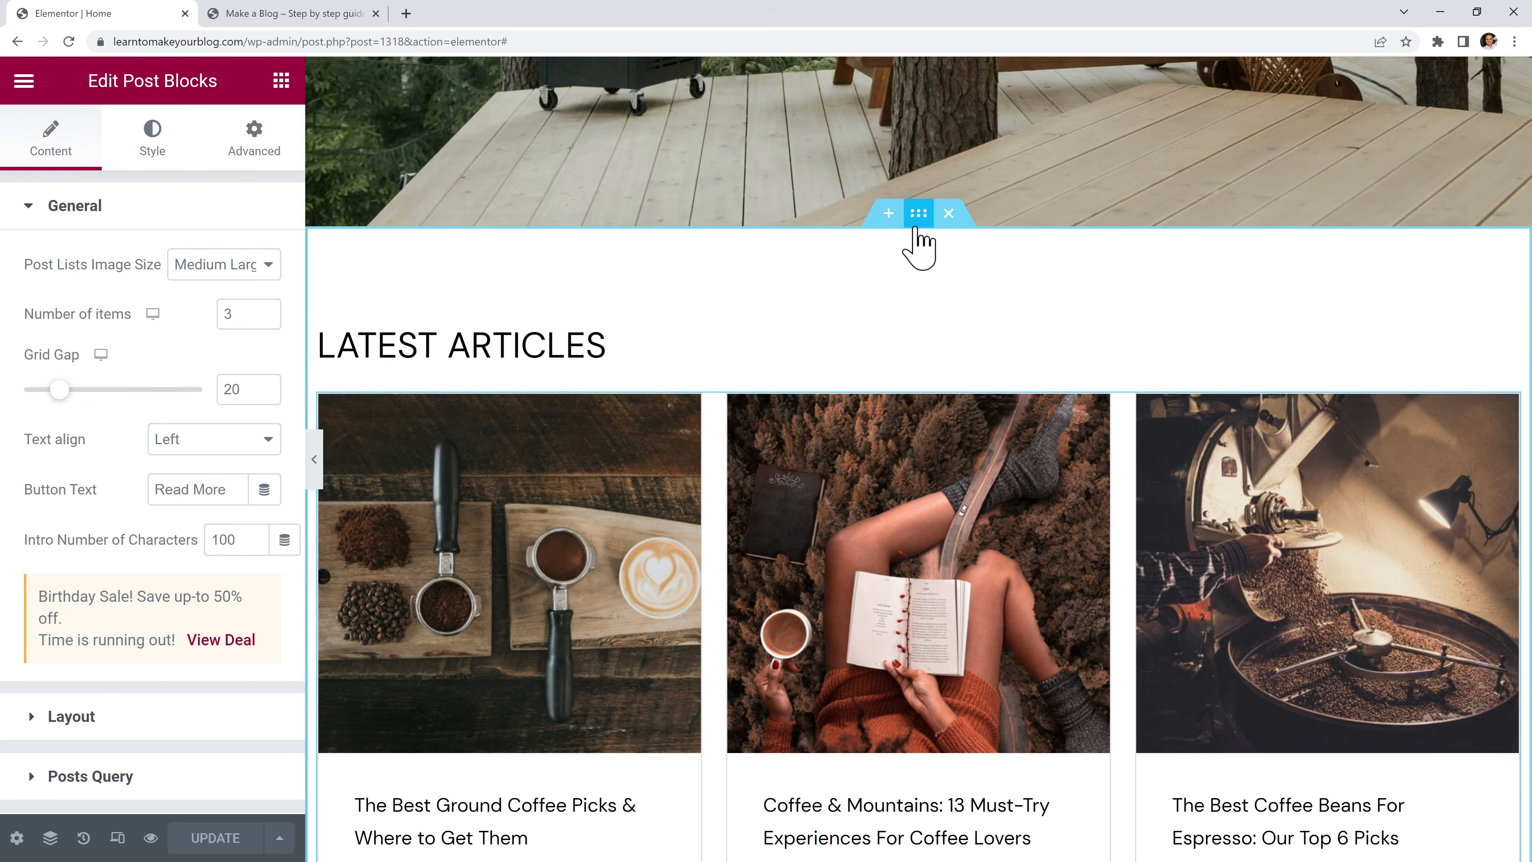
Set the articles section's content width to Full Width
{"action": "left_click", "coordinate": [918, 214]}
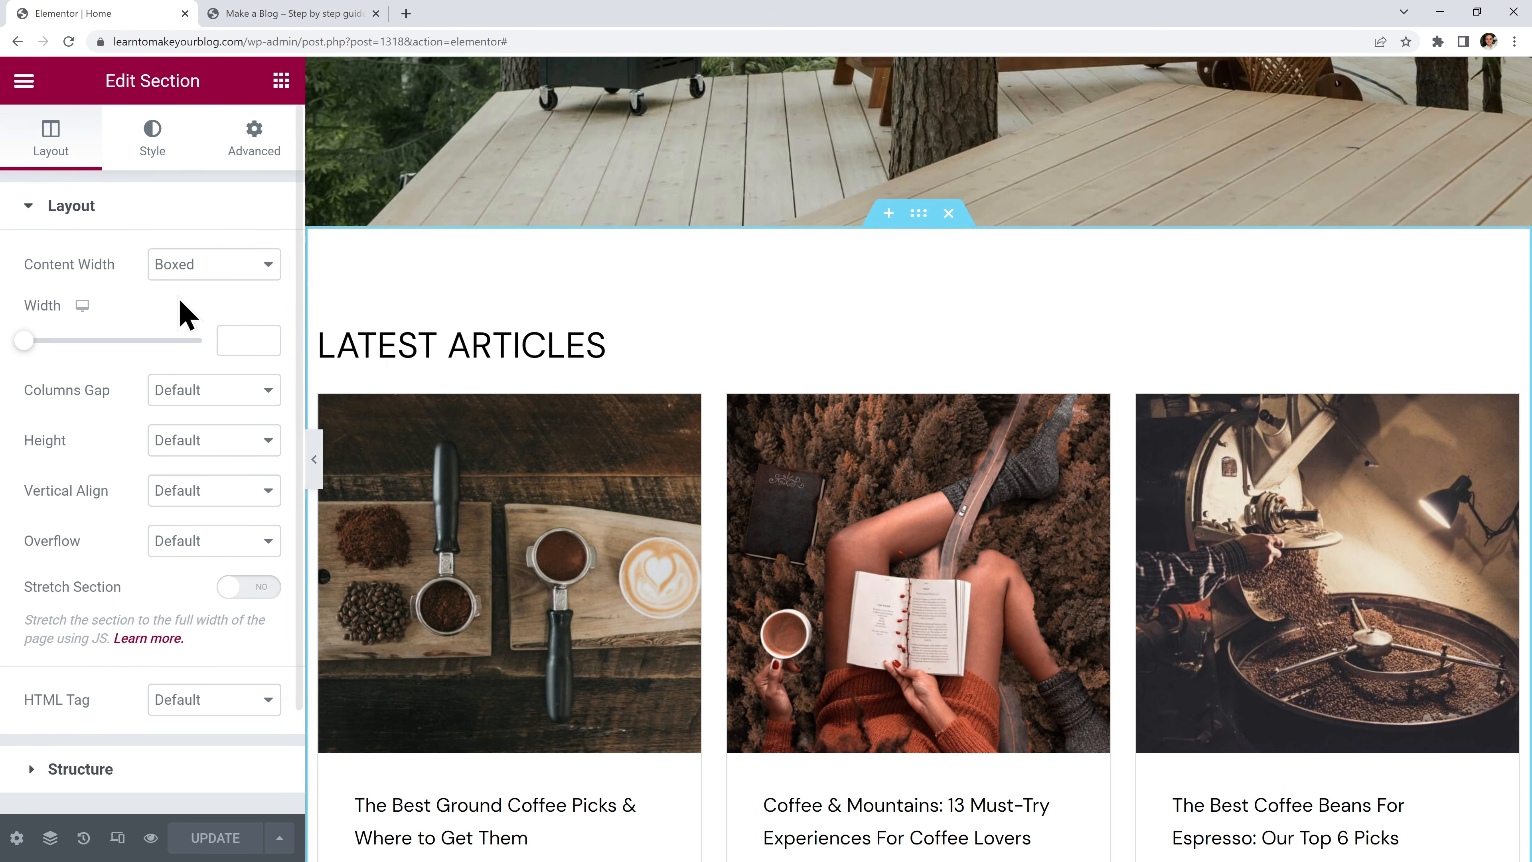
{"action": "left_click", "coordinate": [212, 261]}
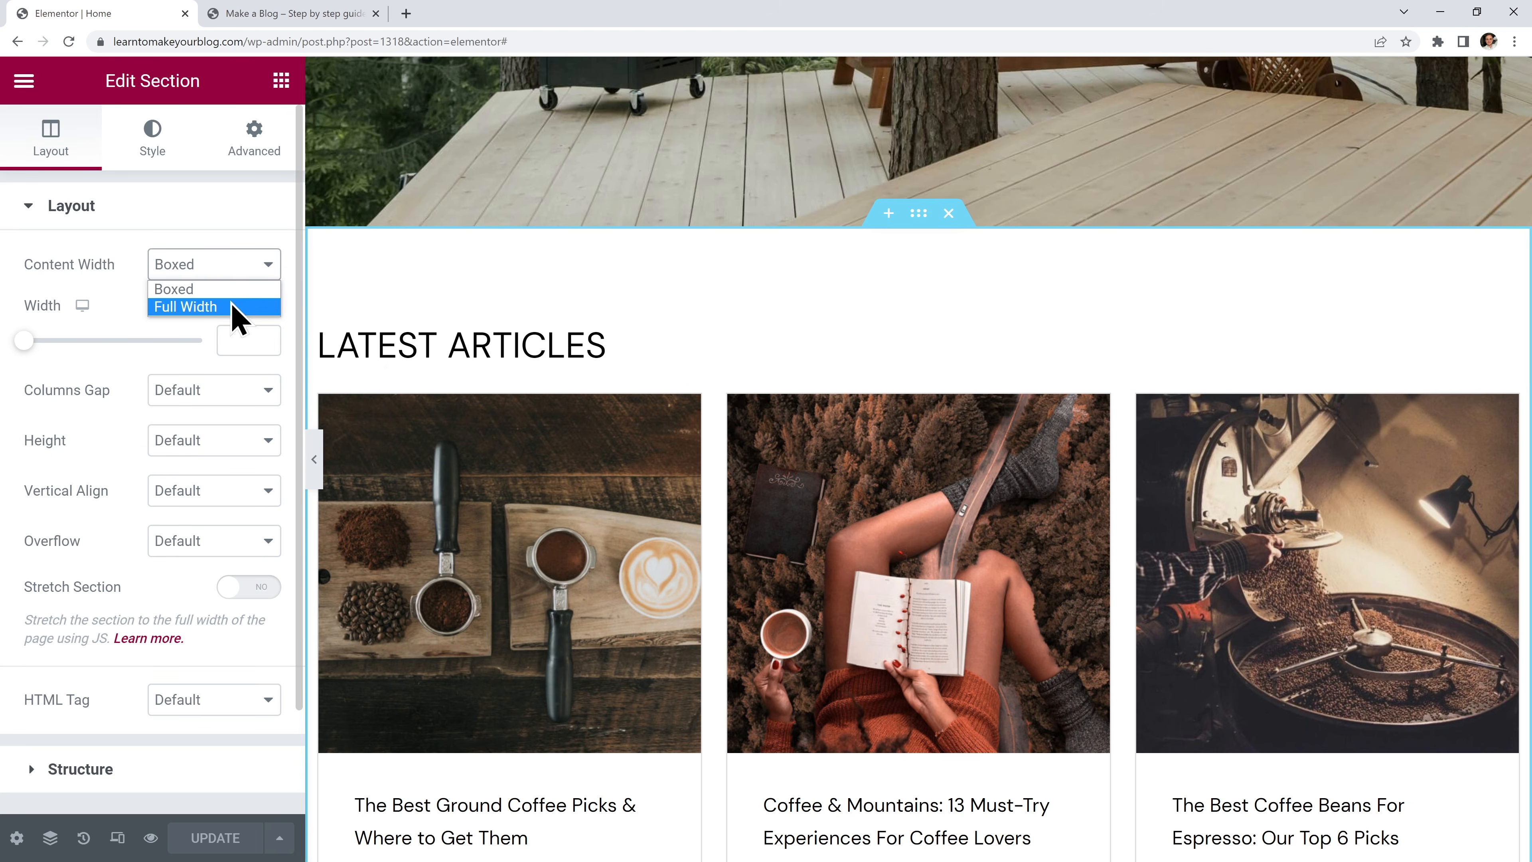
{"action": "left_click", "coordinate": [230, 303]}
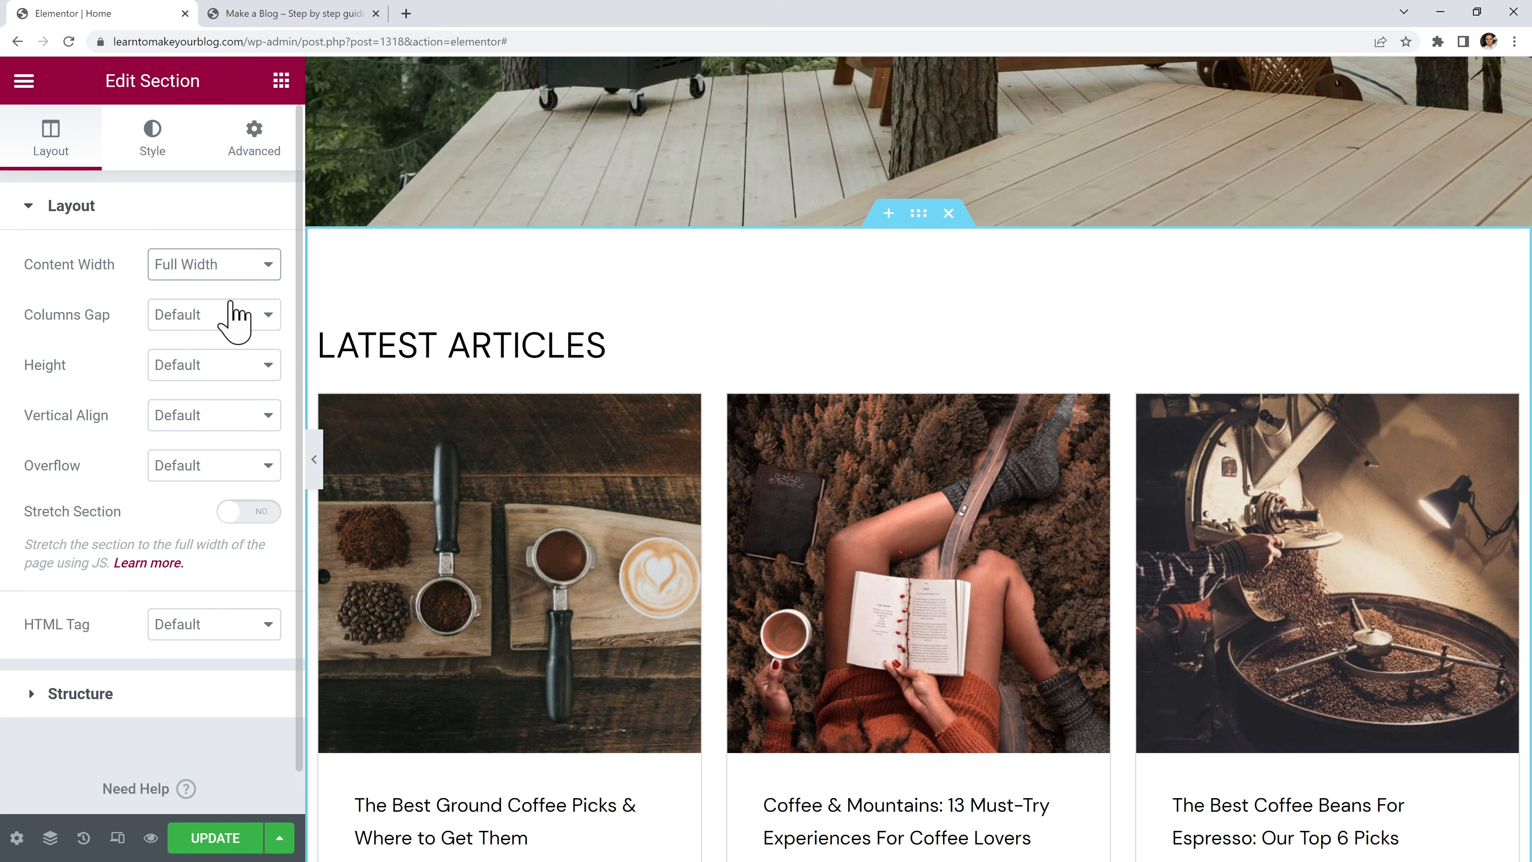
Give the section 6% left and right padding and 60 px top and bottom margins
{"action": "left_click", "coordinate": [257, 145]}
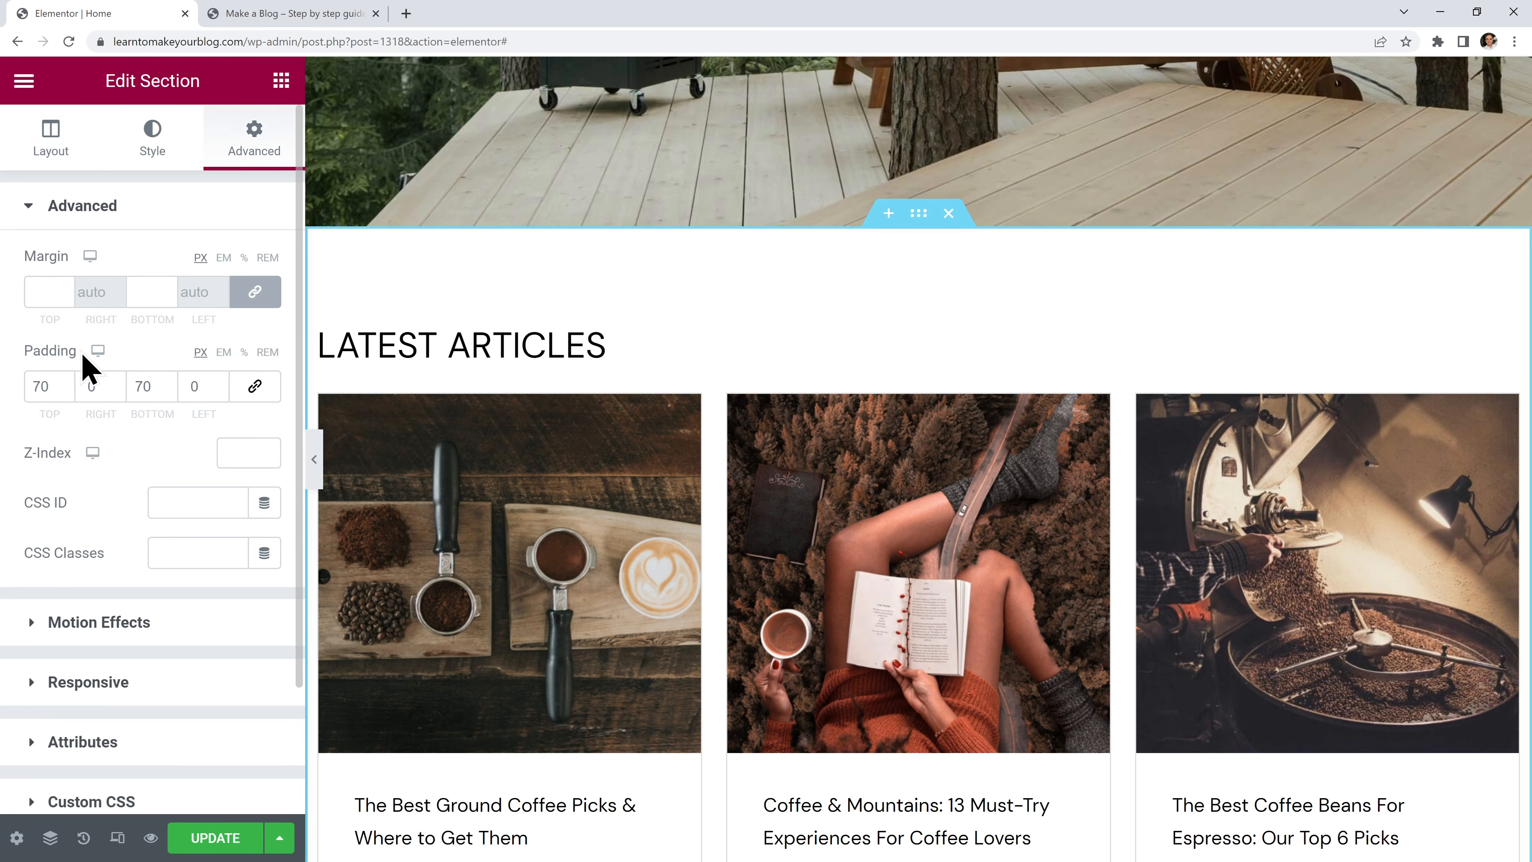
{"action": "left_click", "coordinate": [245, 353]}
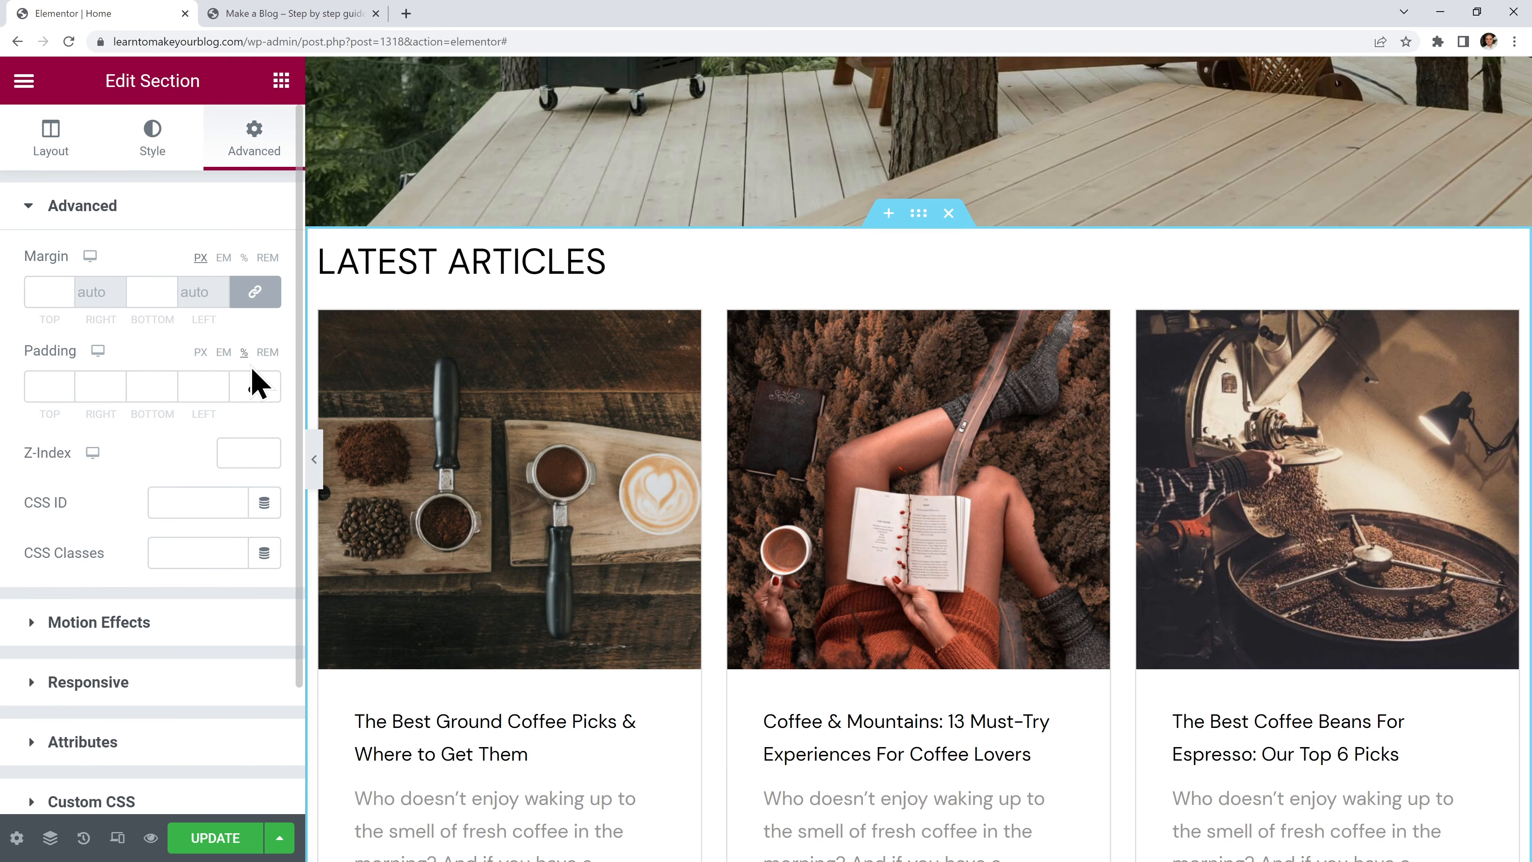
{"action": "left_click", "coordinate": [195, 387]}
{"action": "type", "text": "6"}
{"action": "left_click", "coordinate": [97, 387]}
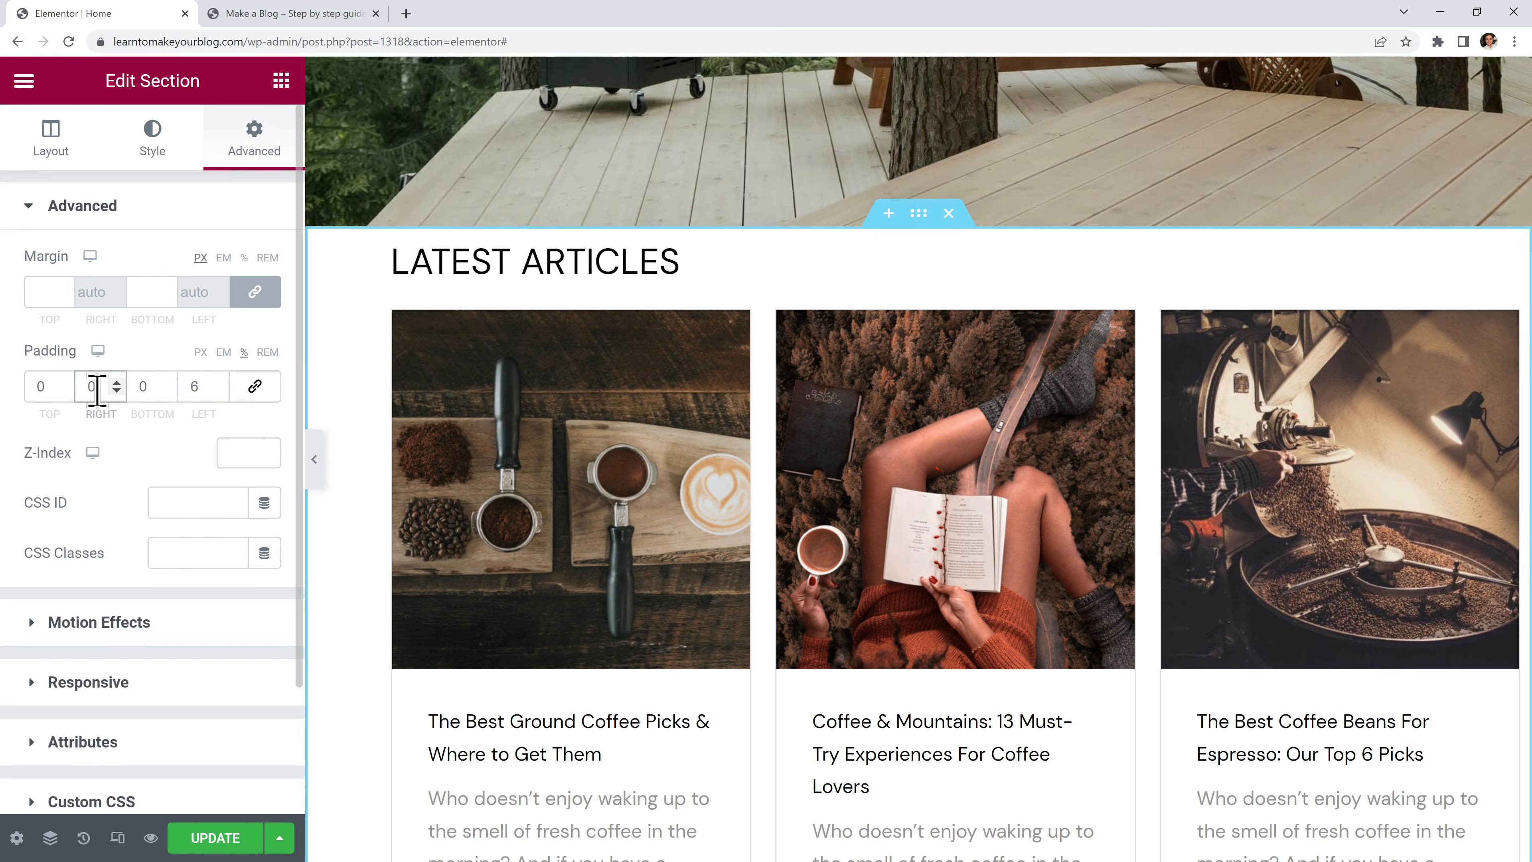
{"action": "type", "text": "6"}
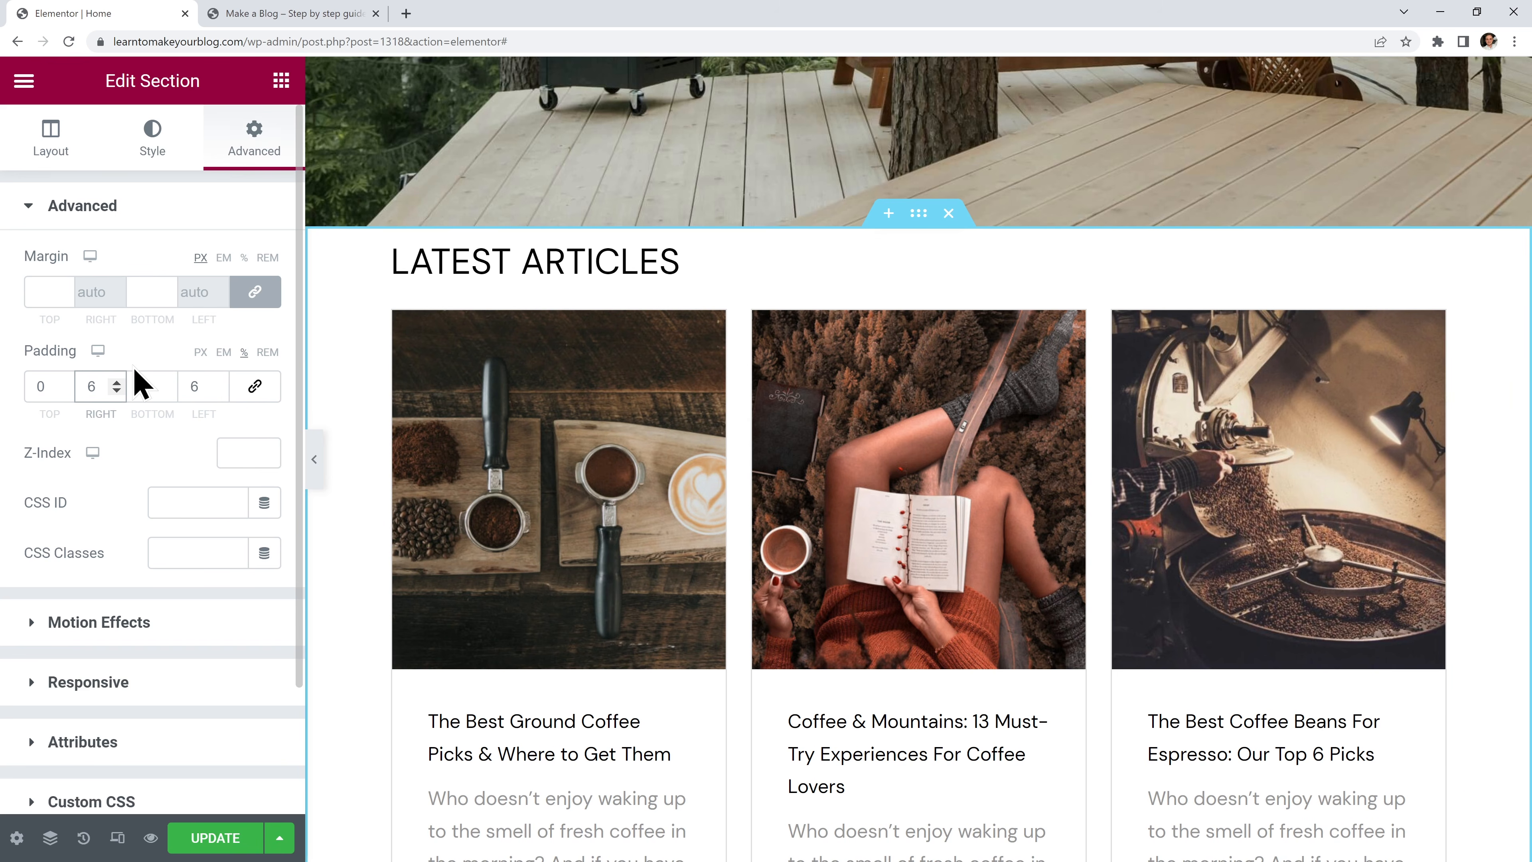
{"action": "left_click", "coordinate": [39, 292]}
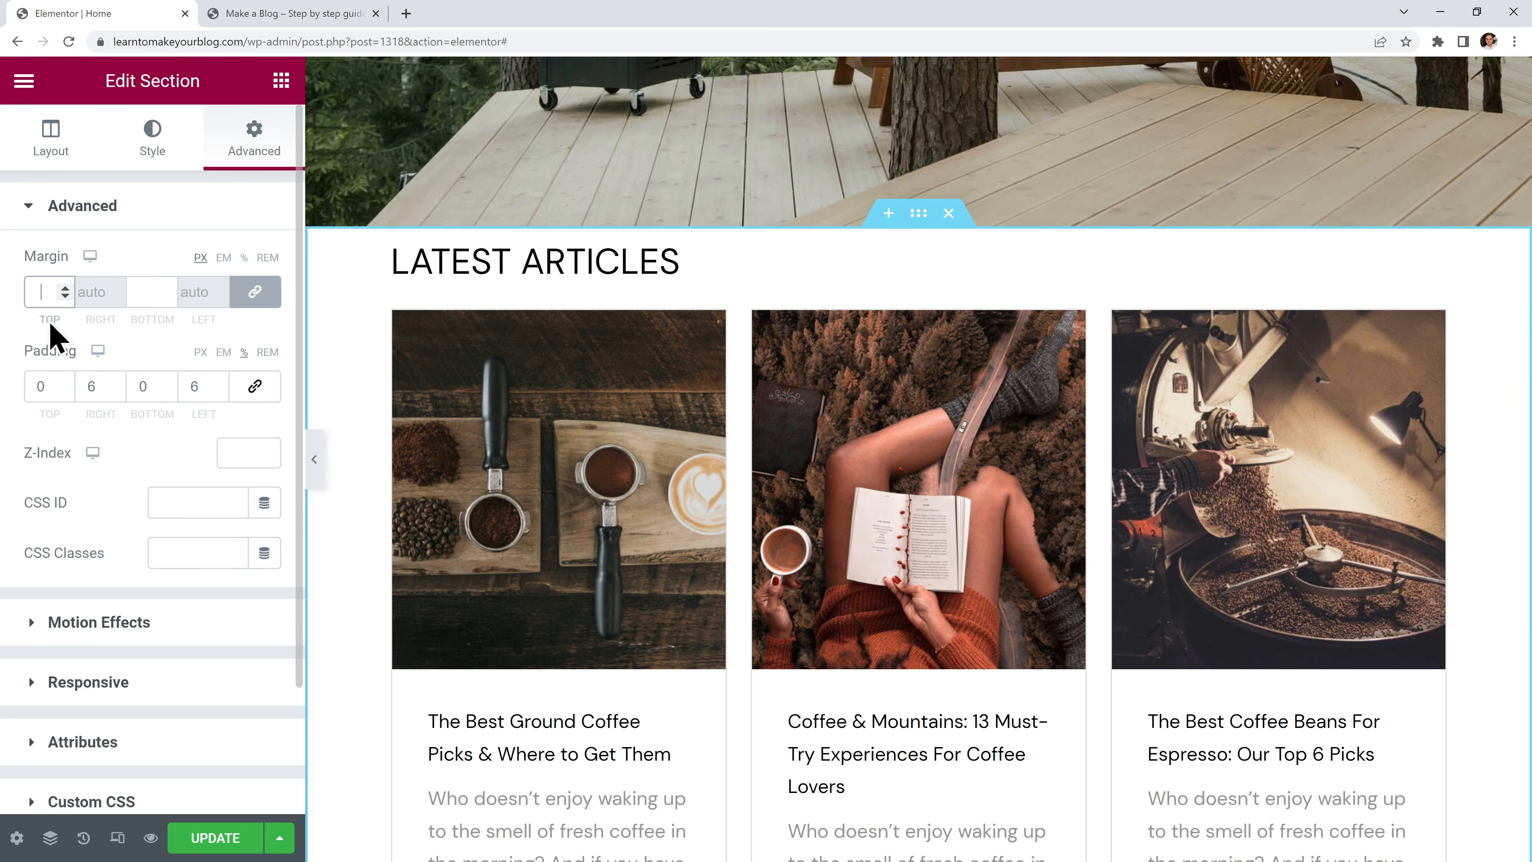
{"action": "type", "text": "60"}
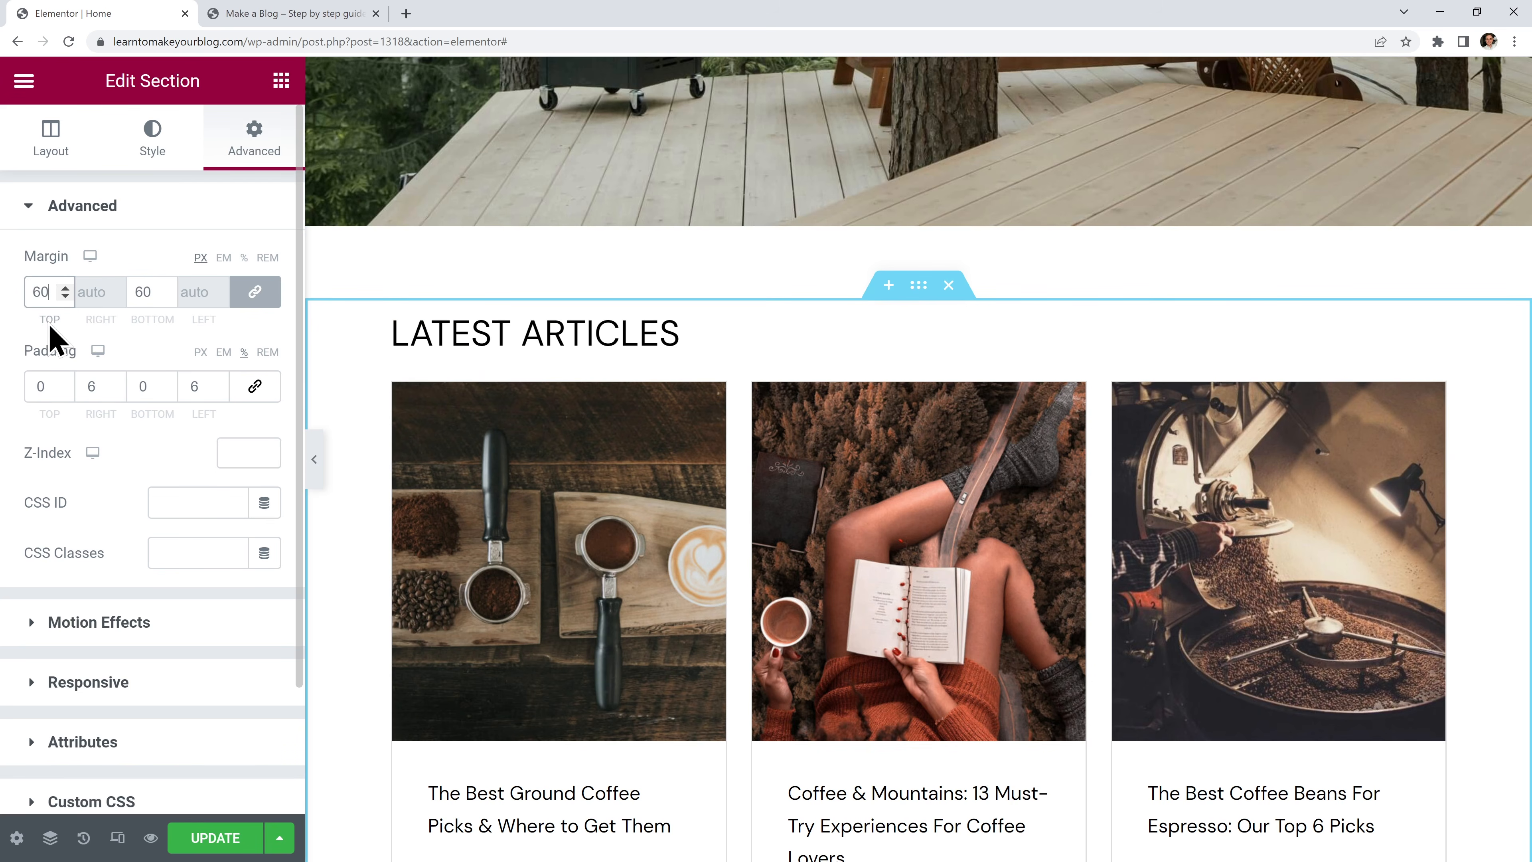
{"action": "left_click", "coordinate": [311, 473]}
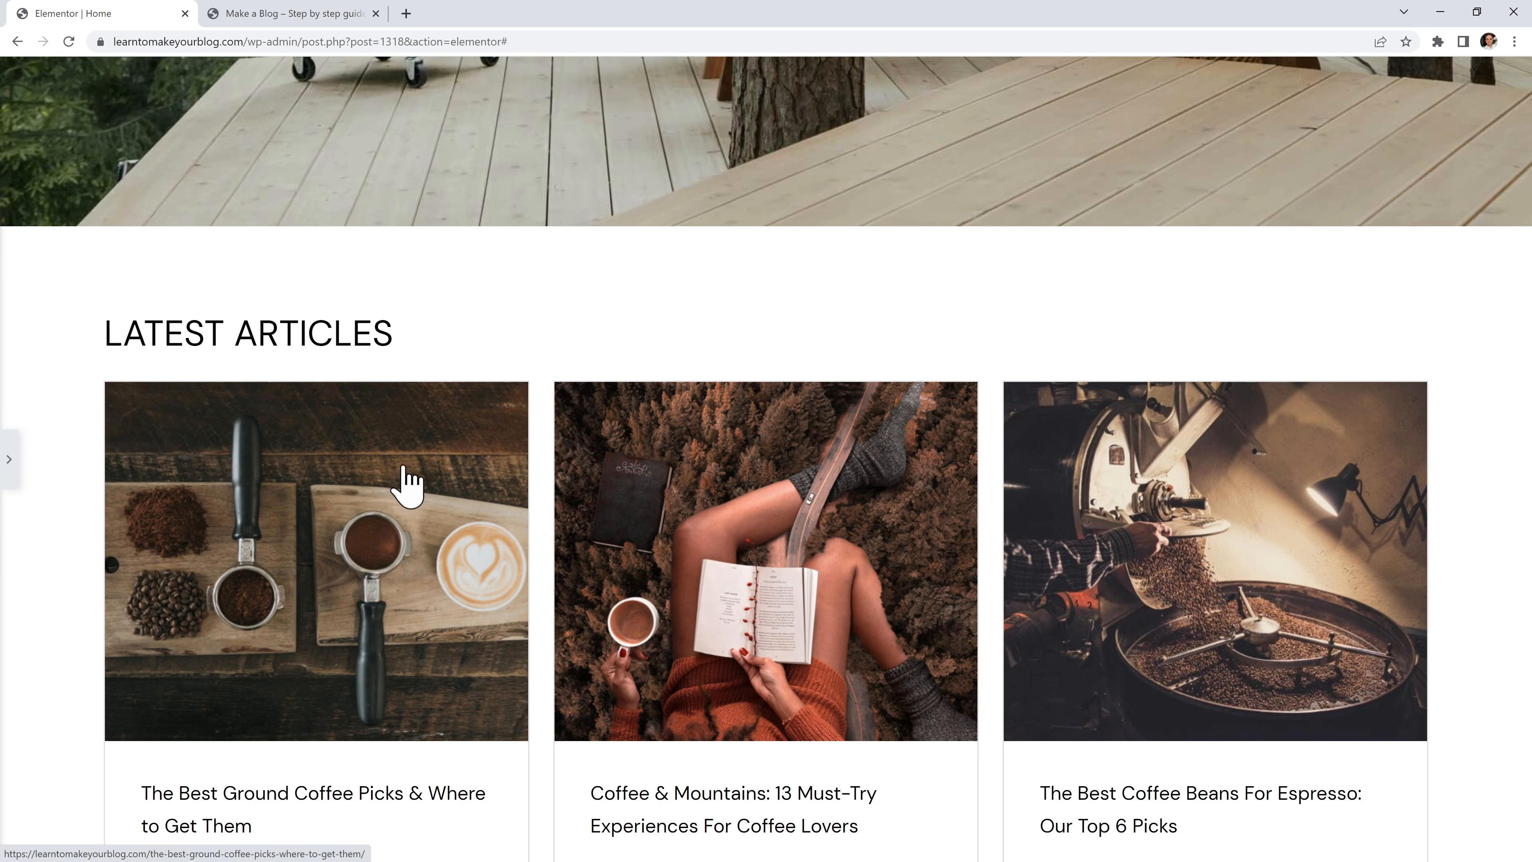
{"action": "scroll", "coordinate": [546, 363], "scroll_direction": "down", "scroll_amount": 4}
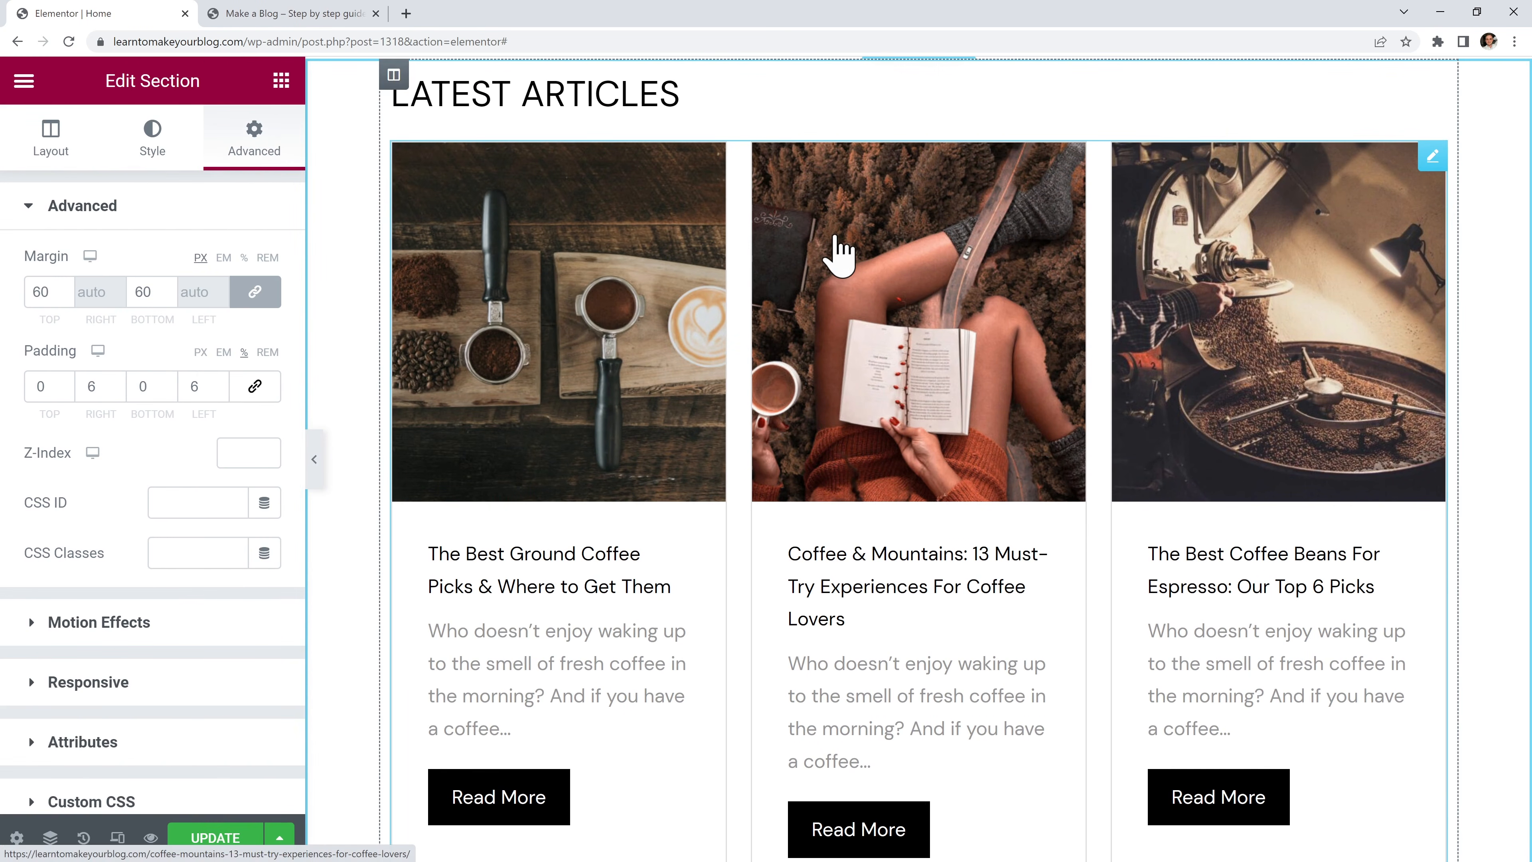
Set the Post Blocks grid gap to 40
{"action": "left_click", "coordinate": [838, 253]}
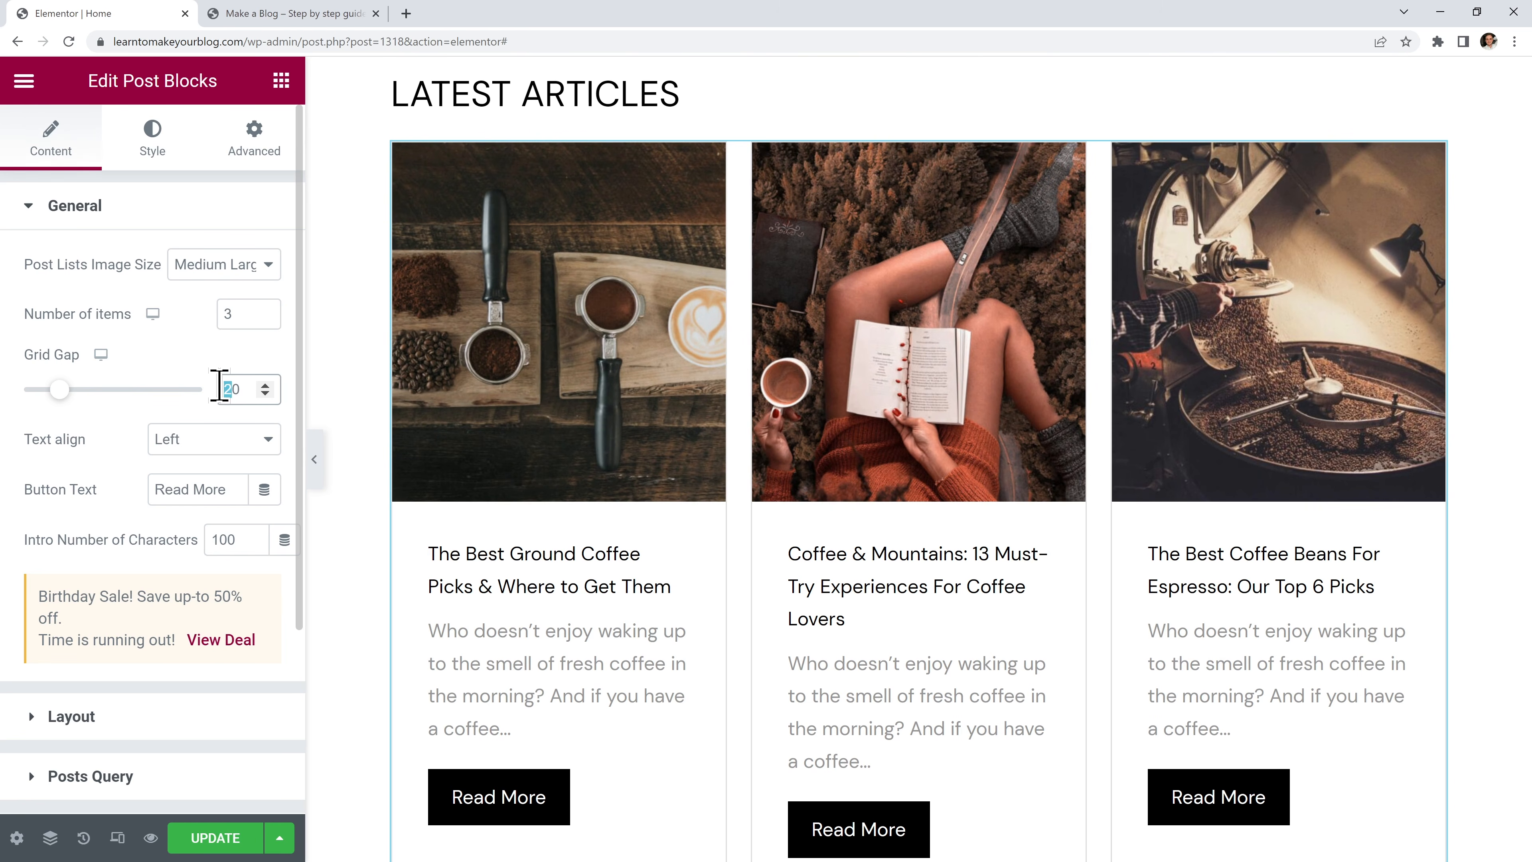
{"action": "type", "text": "4"}
{"action": "scroll", "coordinate": [220, 386], "scroll_direction": "down", "scroll_amount": 4}
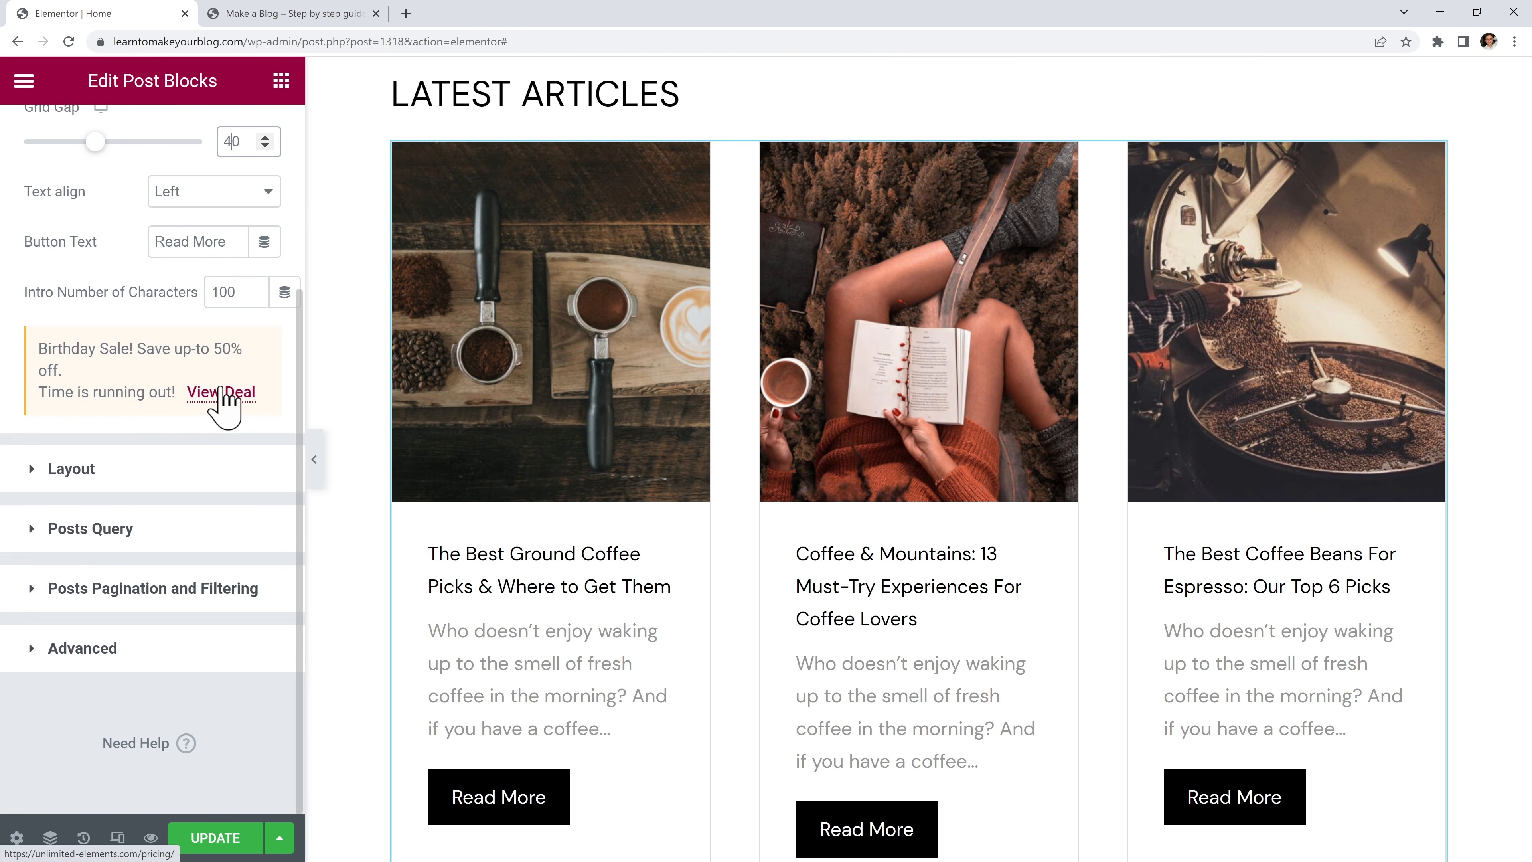
Limit the Posts Query to a maximum of 9 posts
{"action": "left_click", "coordinate": [89, 531]}
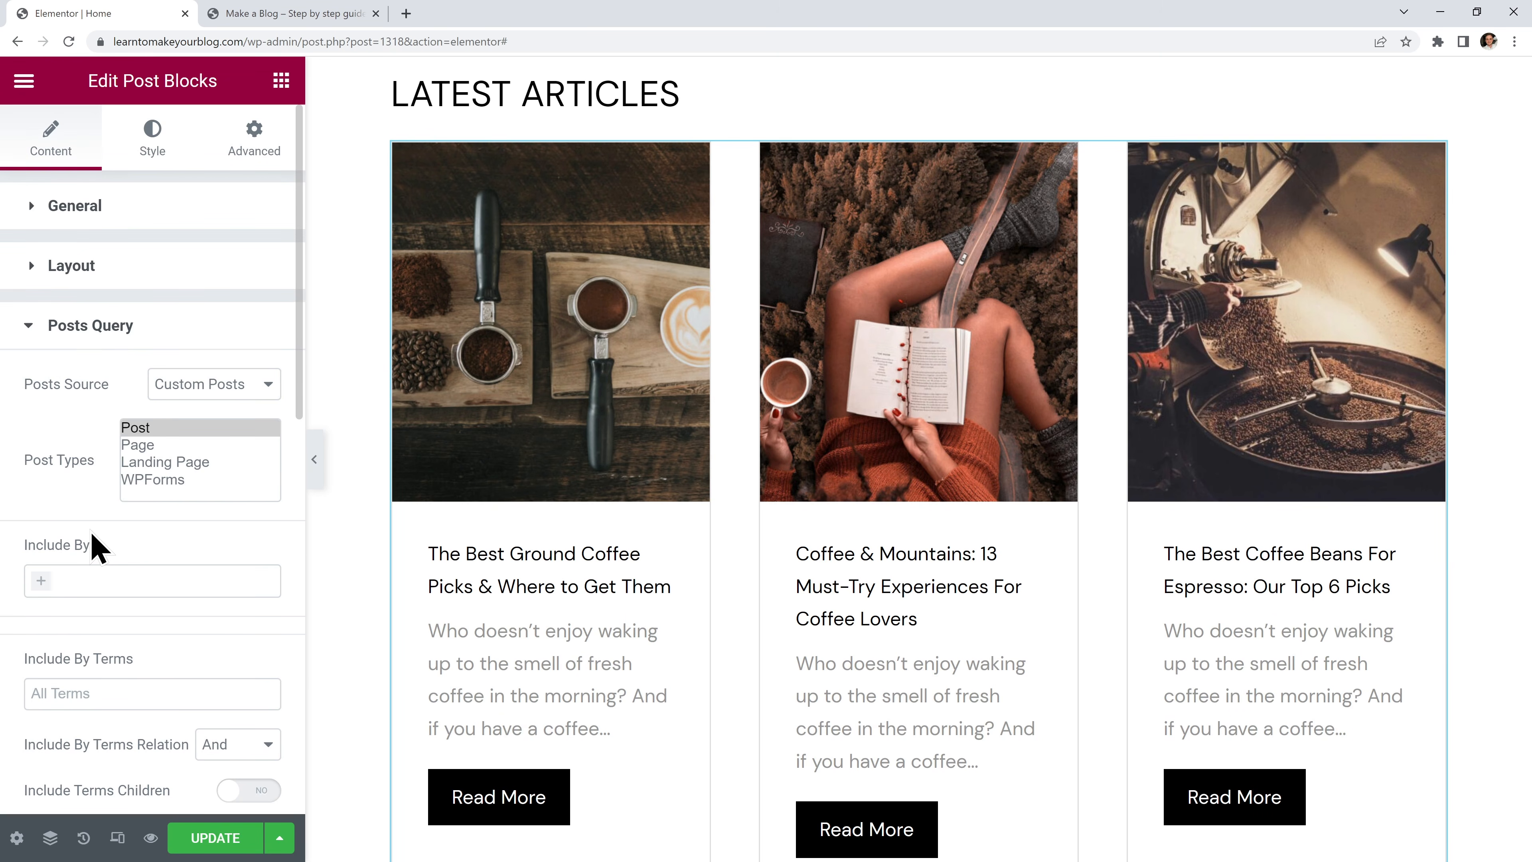
{"action": "scroll", "coordinate": [96, 549], "scroll_direction": "down", "scroll_amount": 4}
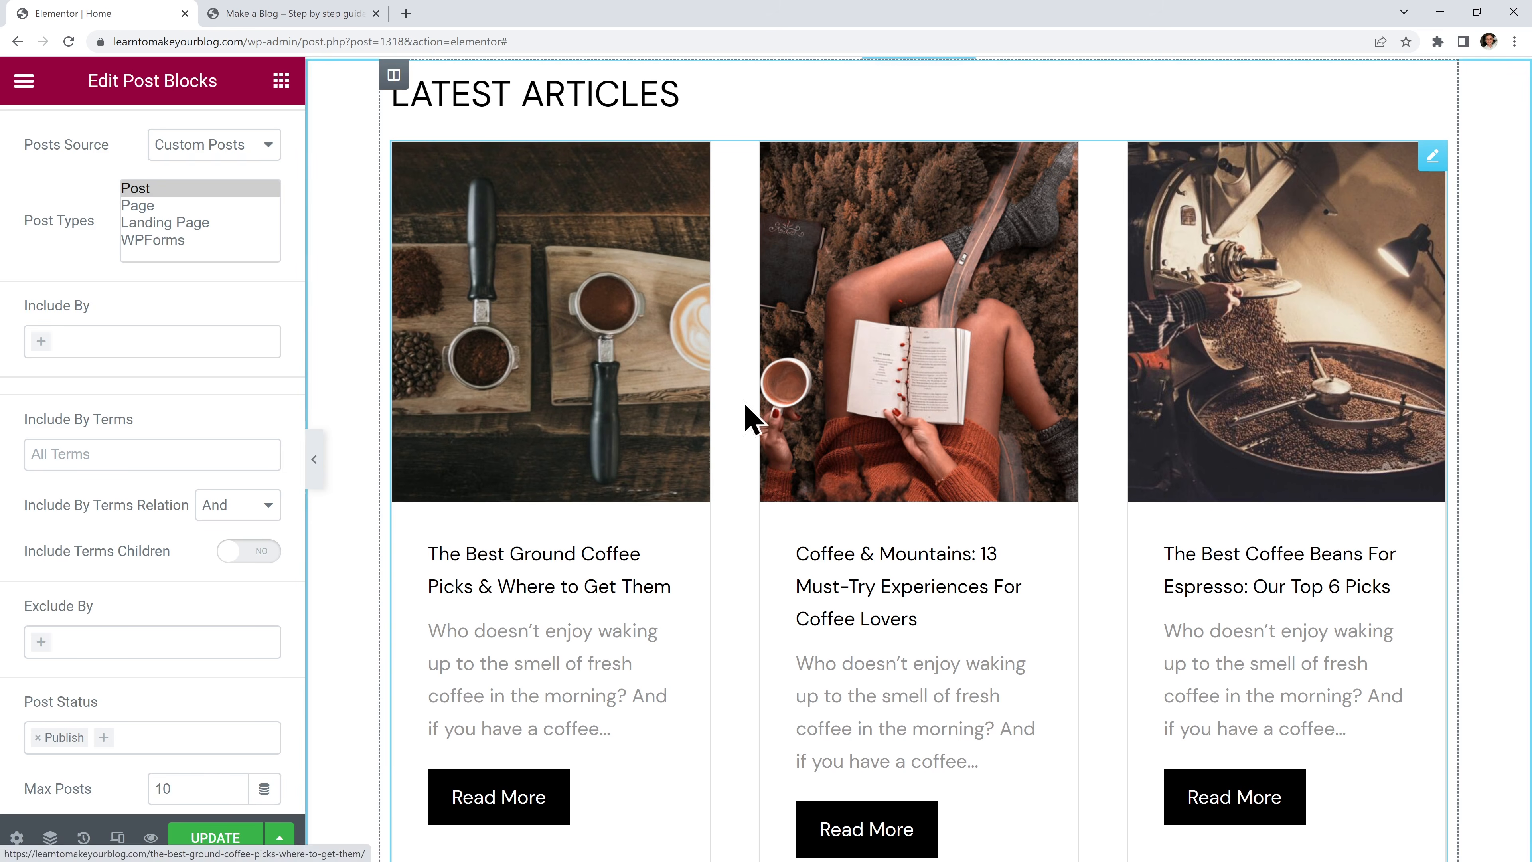
{"action": "scroll", "coordinate": [226, 492], "scroll_direction": "down", "scroll_amount": 4}
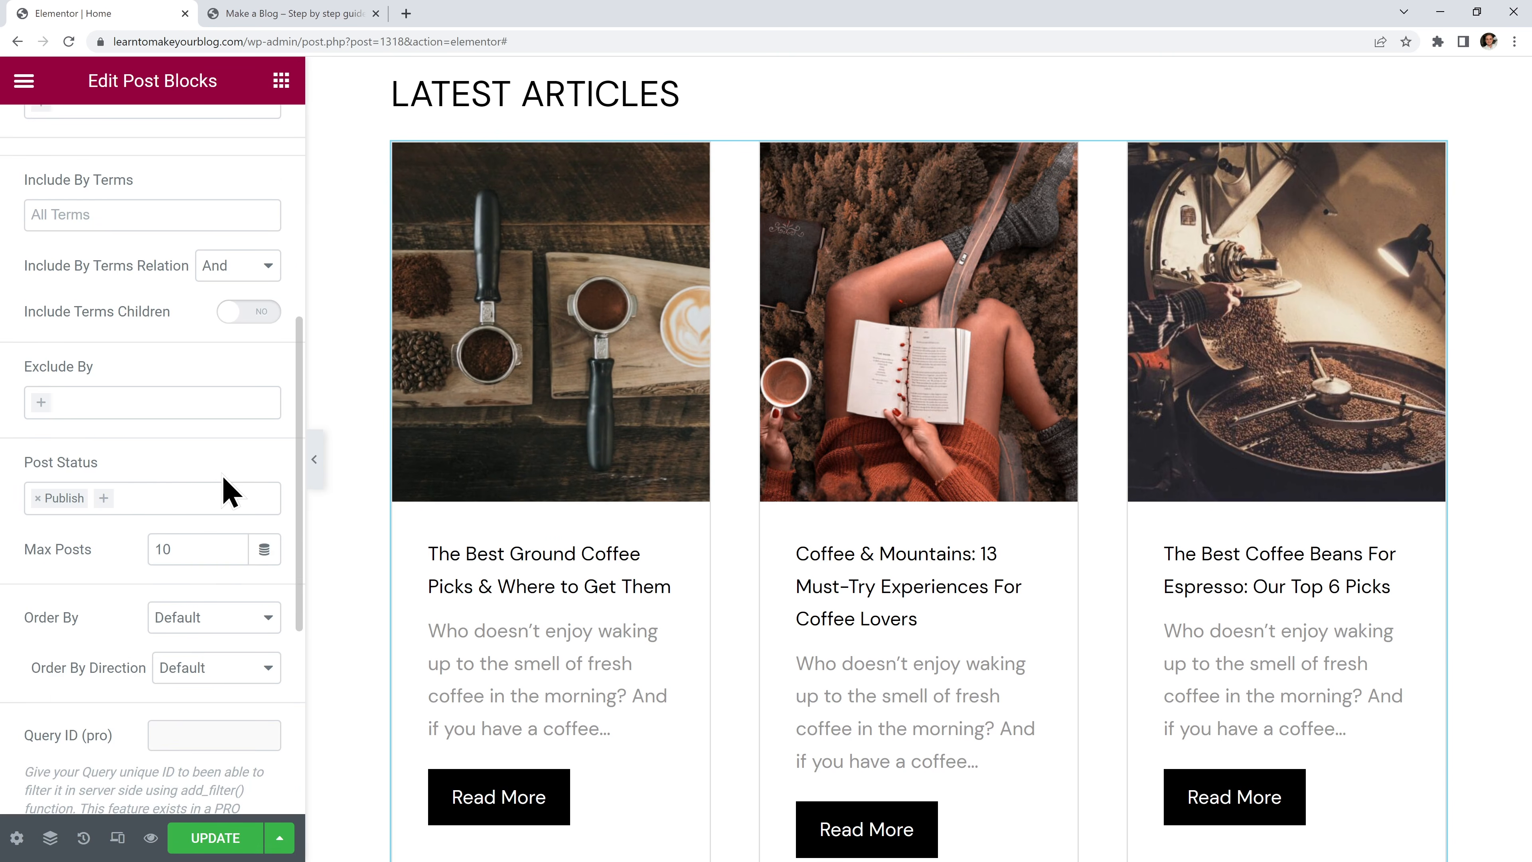
{"action": "double_click", "coordinate": [181, 549]}
{"action": "type", "text": "9"}
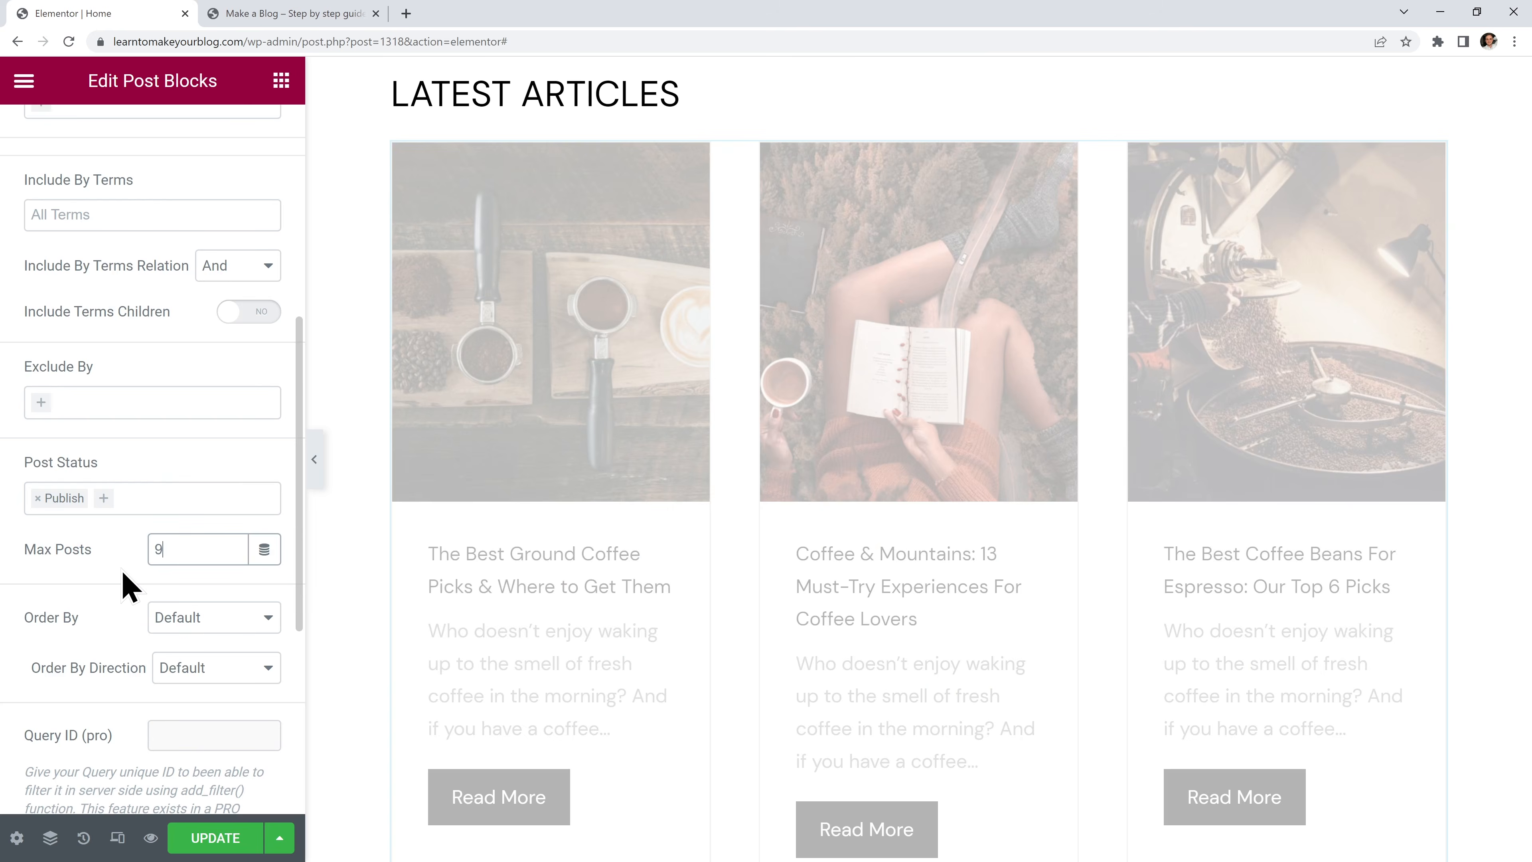
{"action": "left_click", "coordinate": [122, 572]}
{"action": "scroll", "coordinate": [122, 568], "scroll_direction": "up", "scroll_amount": 8}
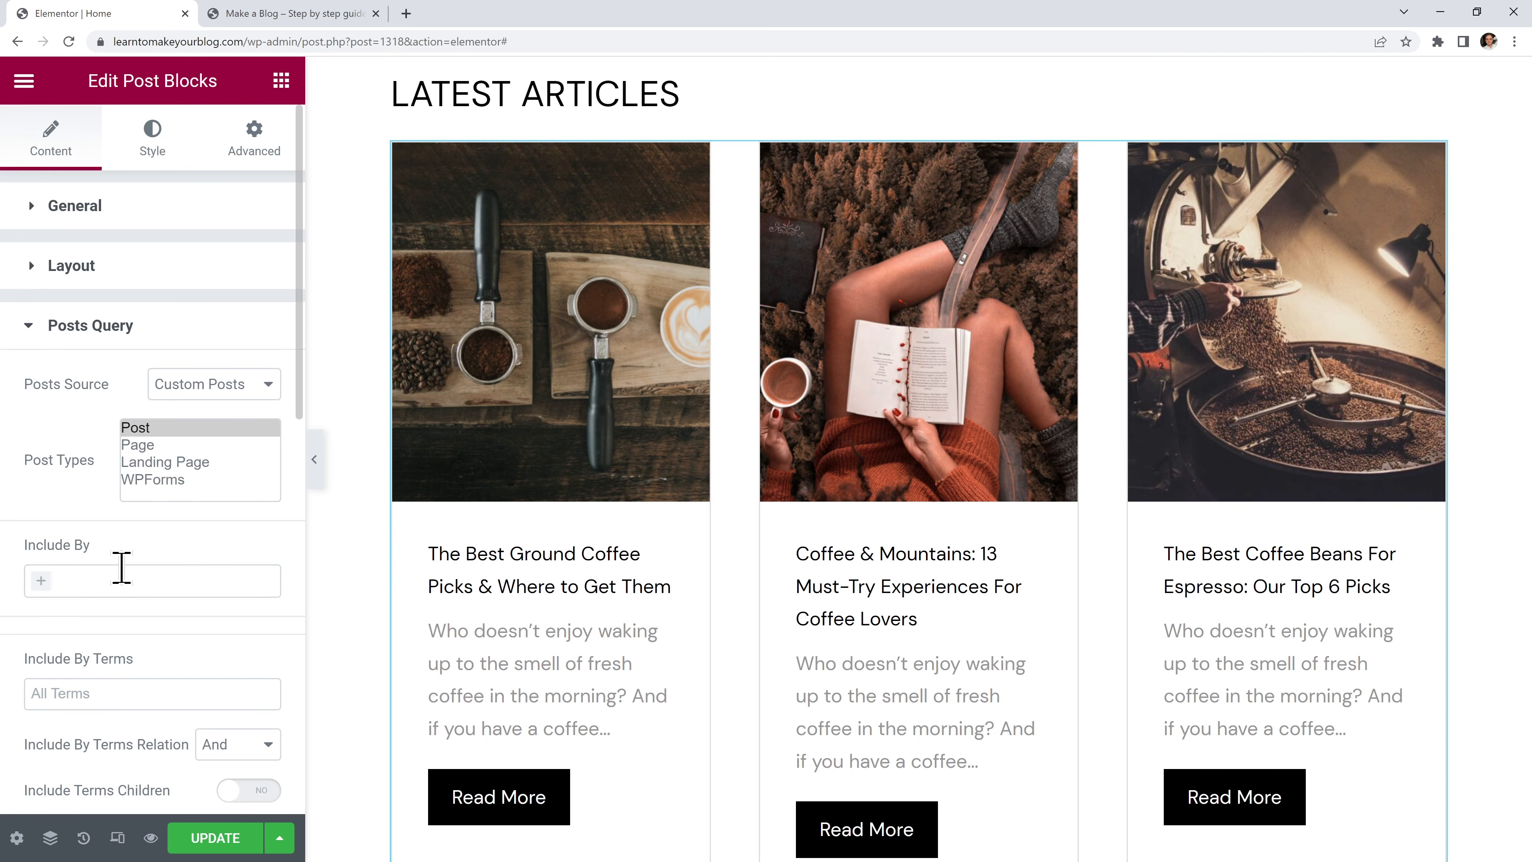
{"action": "left_click", "coordinate": [152, 148]}
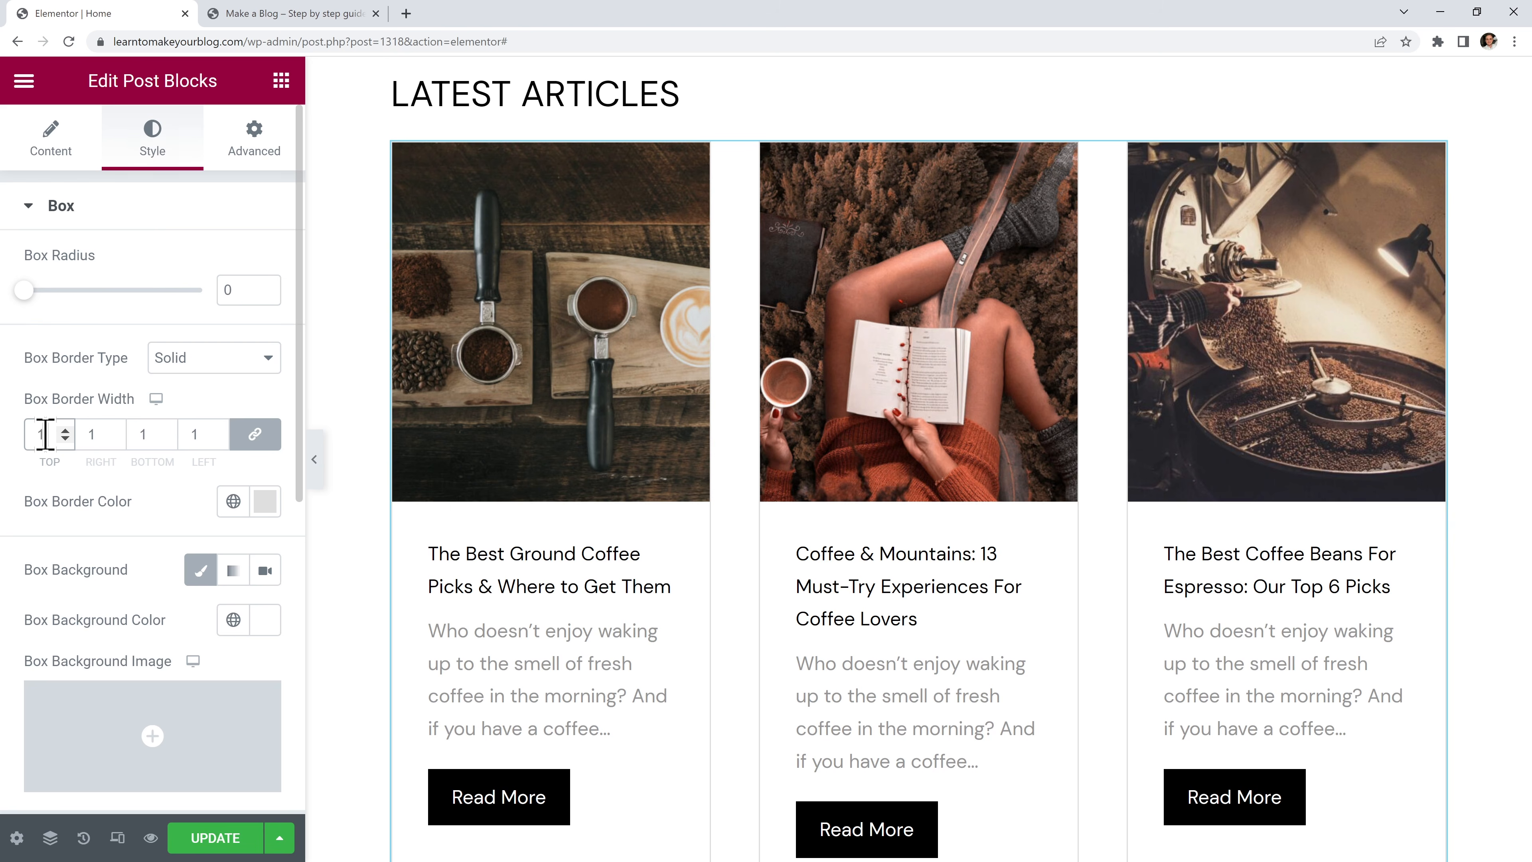
Set the card border width to 1 and the card content padding to 20 px
{"action": "left_click", "coordinate": [45, 434]}
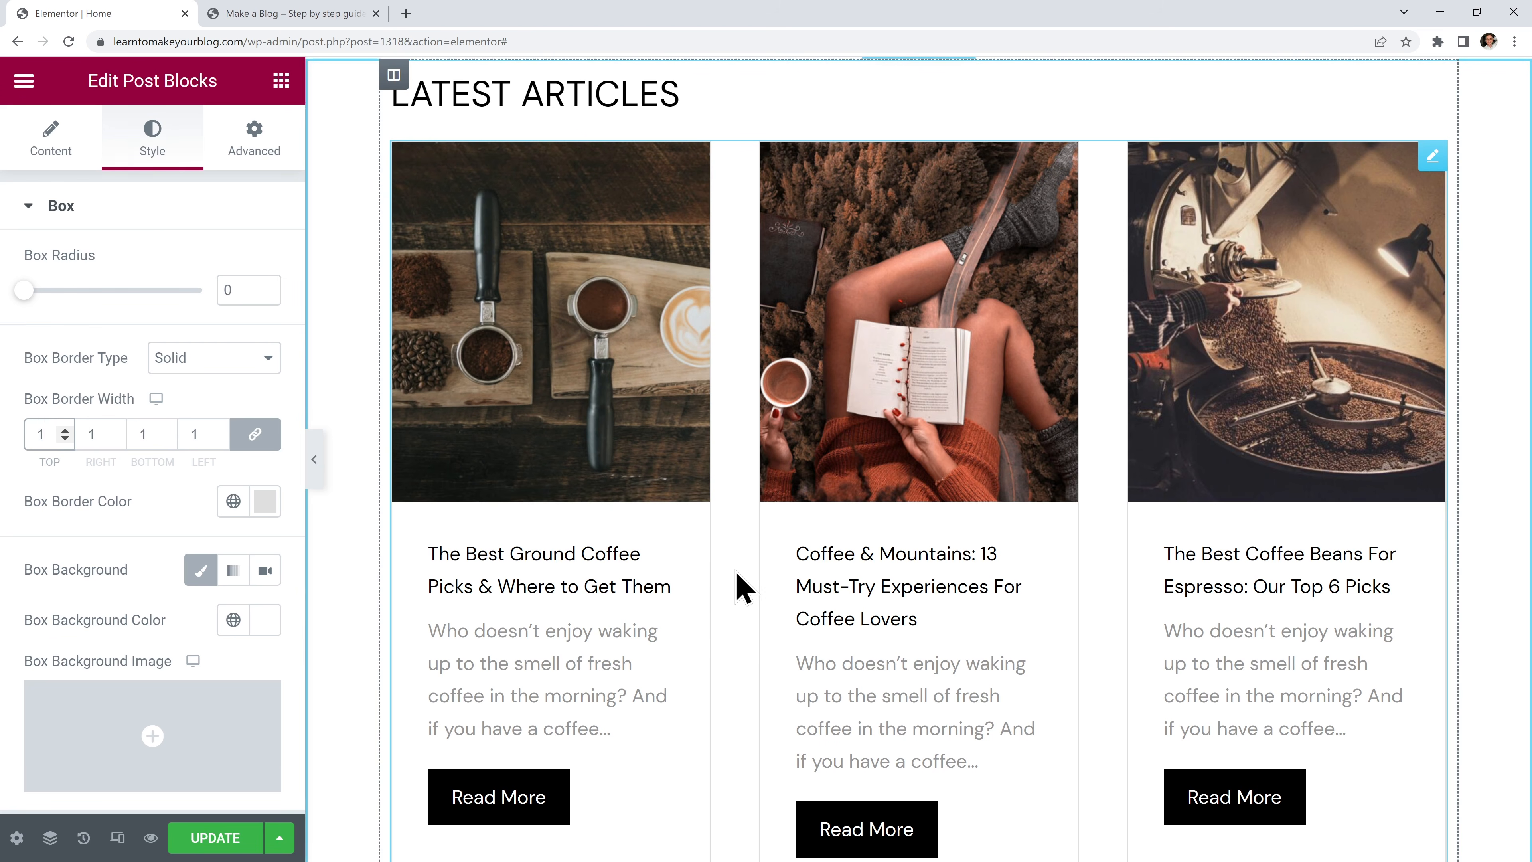
{"action": "left_click", "coordinate": [178, 198]}
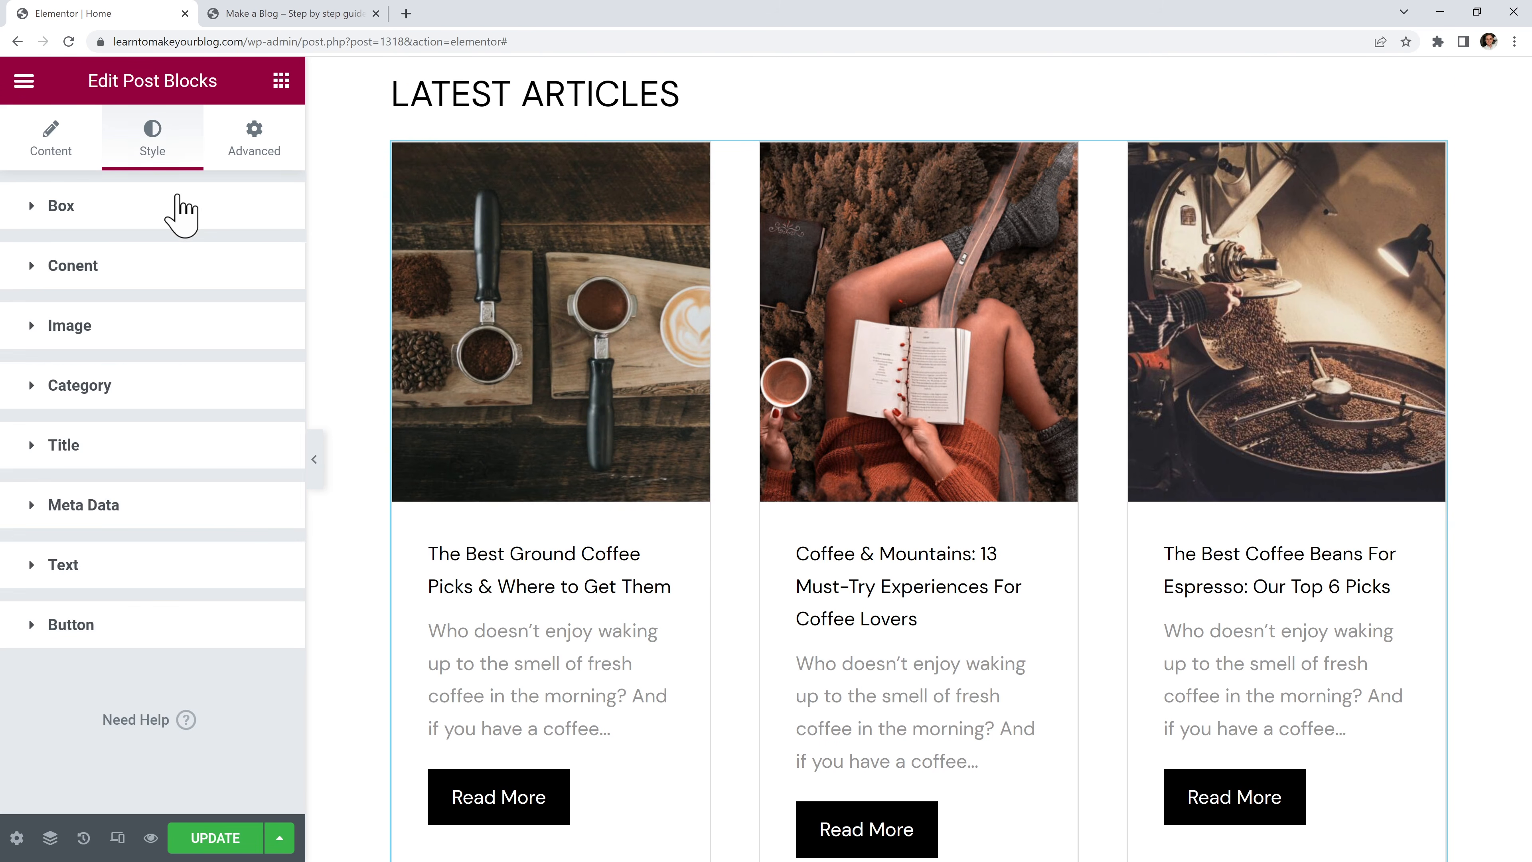
{"action": "left_click", "coordinate": [177, 261]}
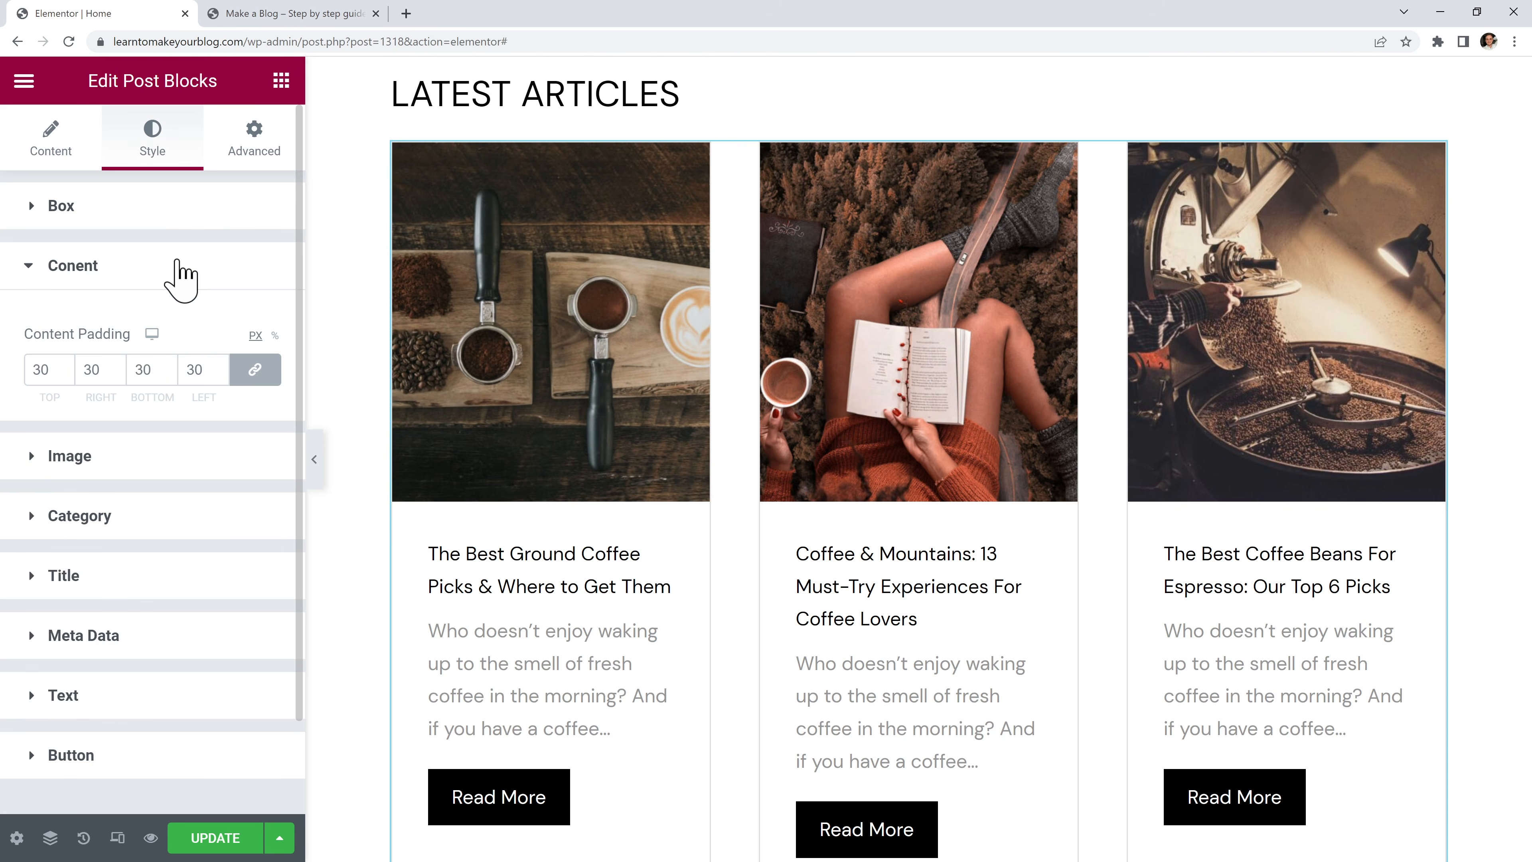
{"action": "left_click_drag", "start_coordinate": [145, 367], "coordinate": [134, 367]}
{"action": "type", "text": "2"}
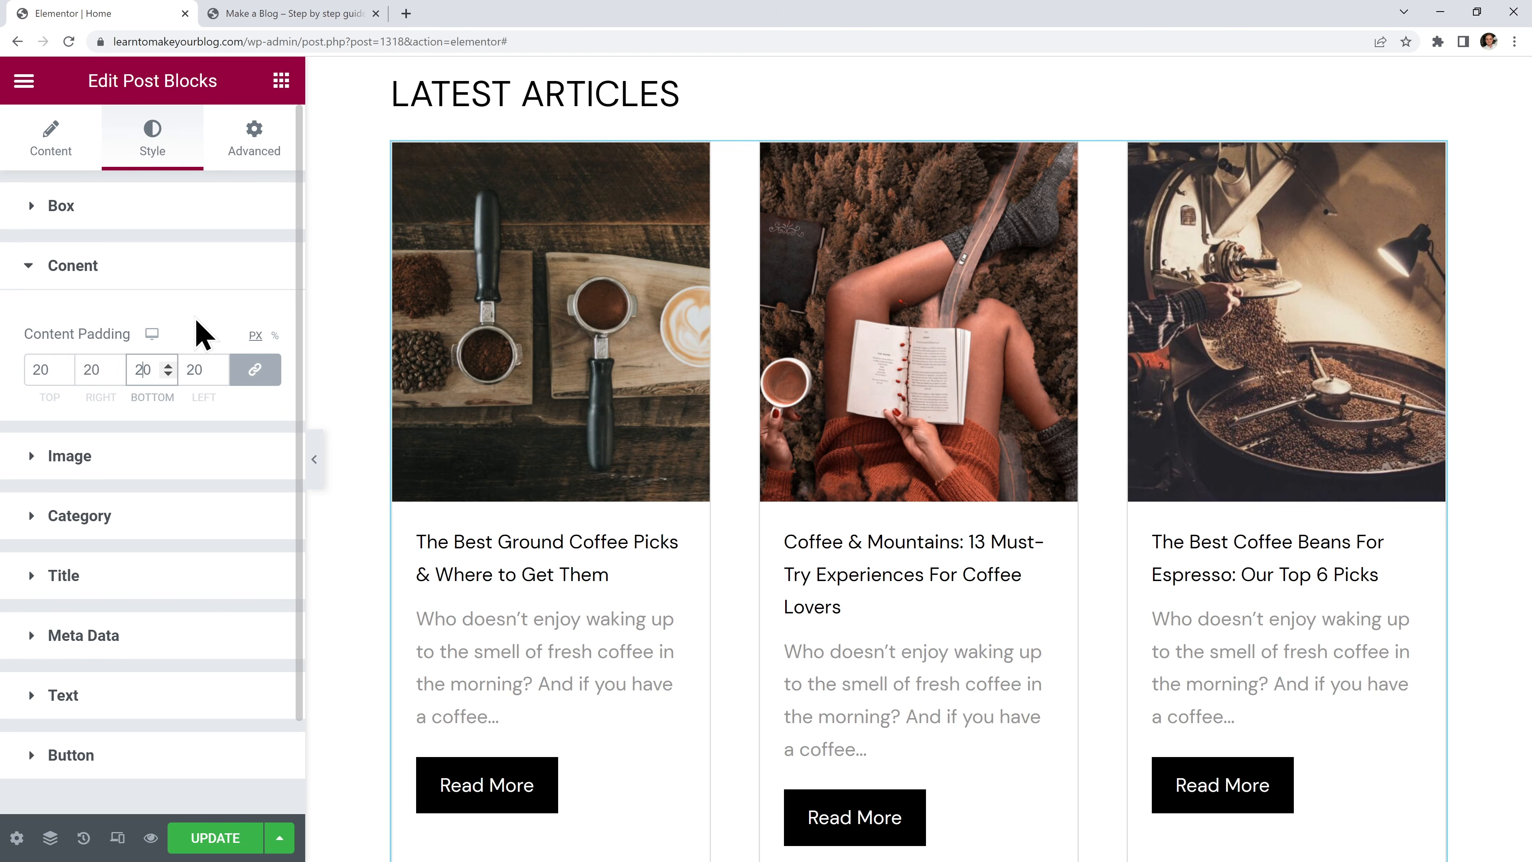
Reduce the card image height from 300 to 220
{"action": "left_click", "coordinate": [104, 456]}
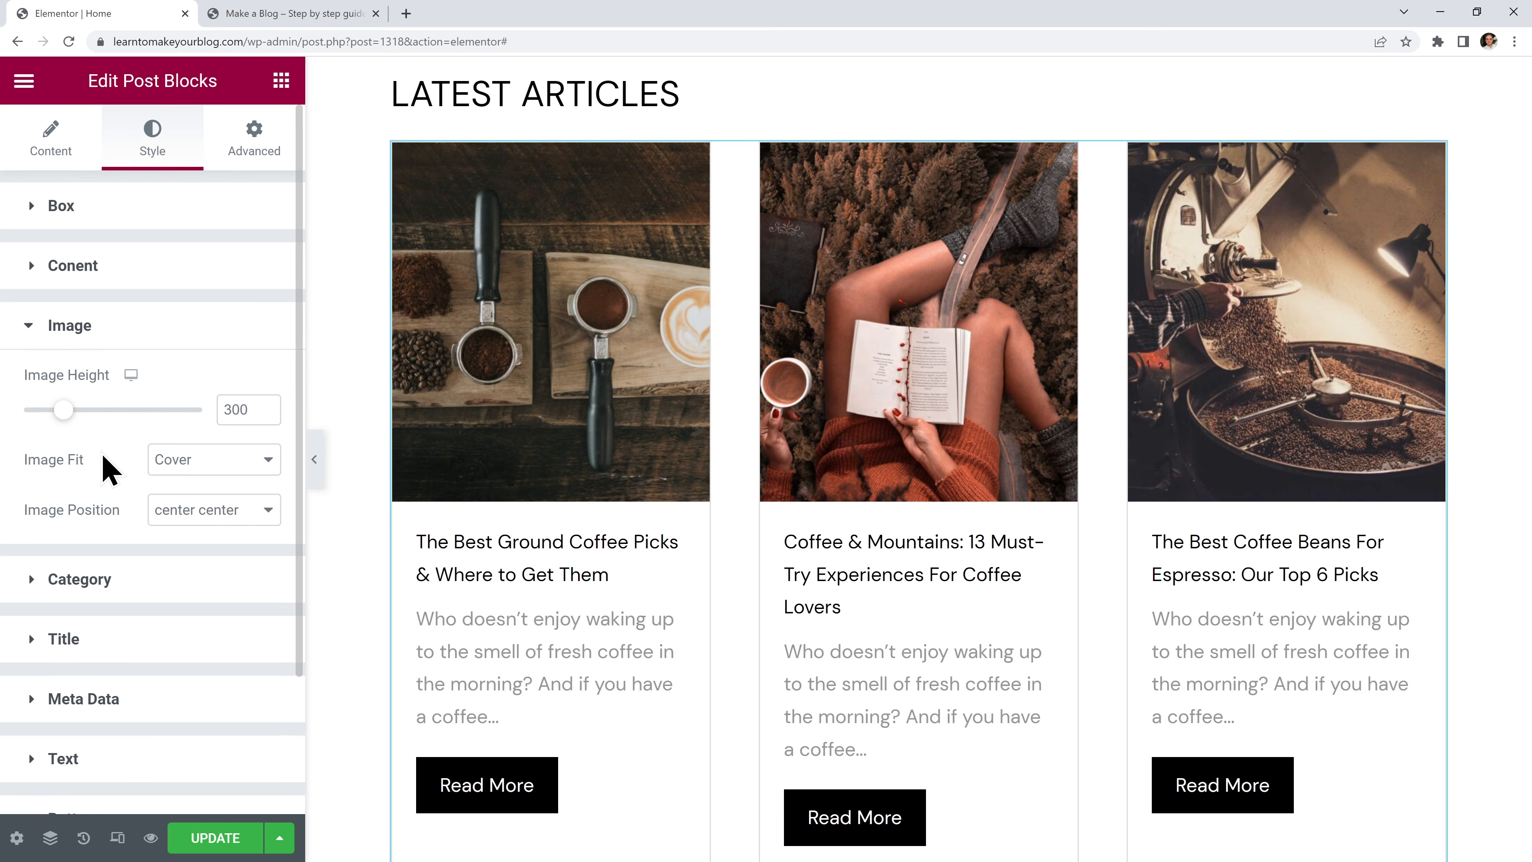
{"action": "left_click_drag", "start_coordinate": [242, 410], "coordinate": [223, 431]}
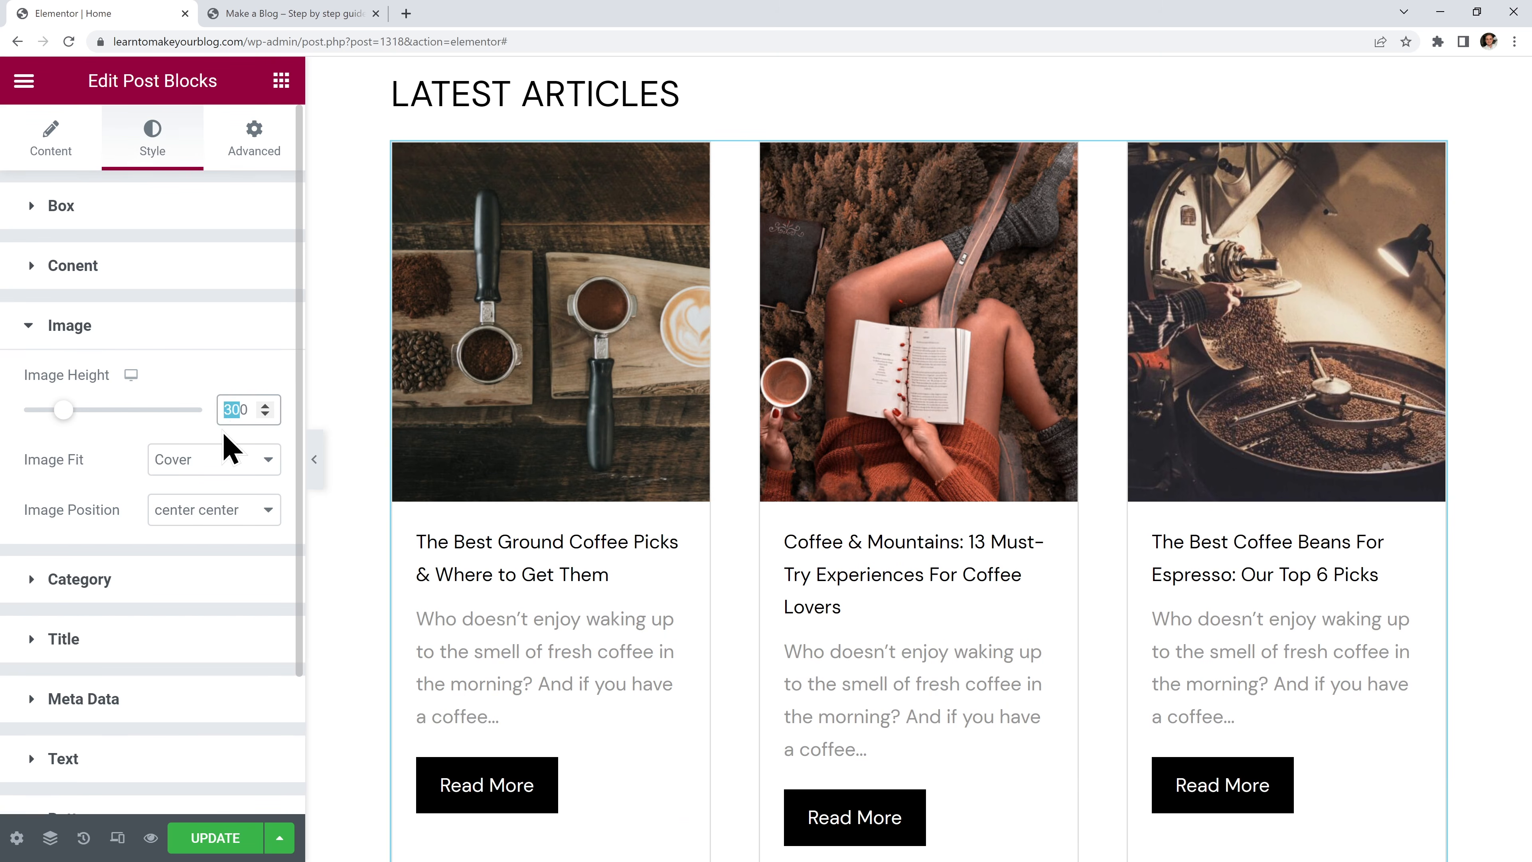
{"action": "type", "text": "220"}
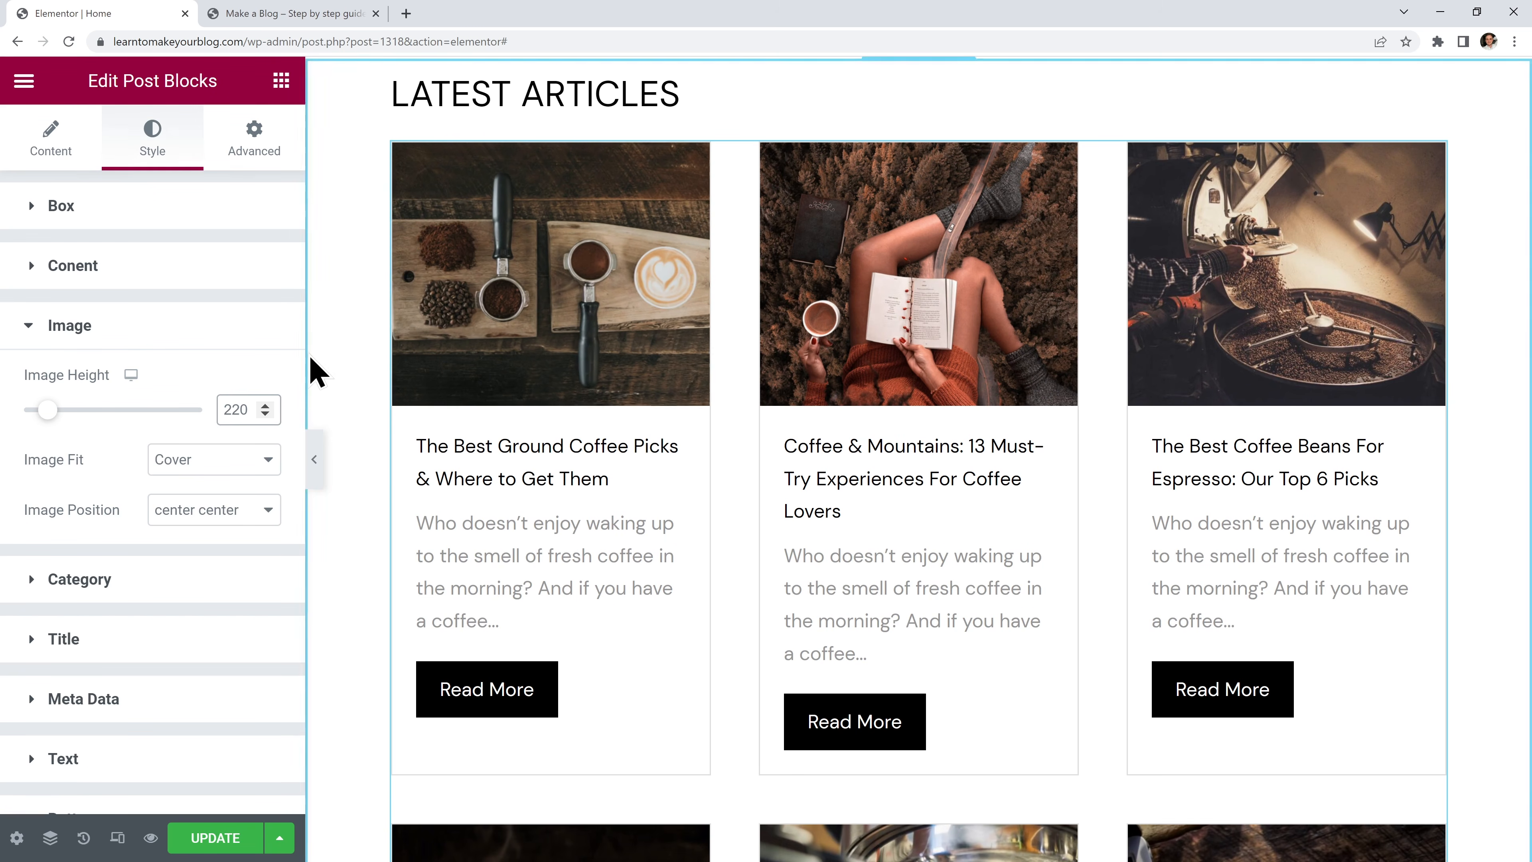
{"action": "left_click", "coordinate": [154, 641]}
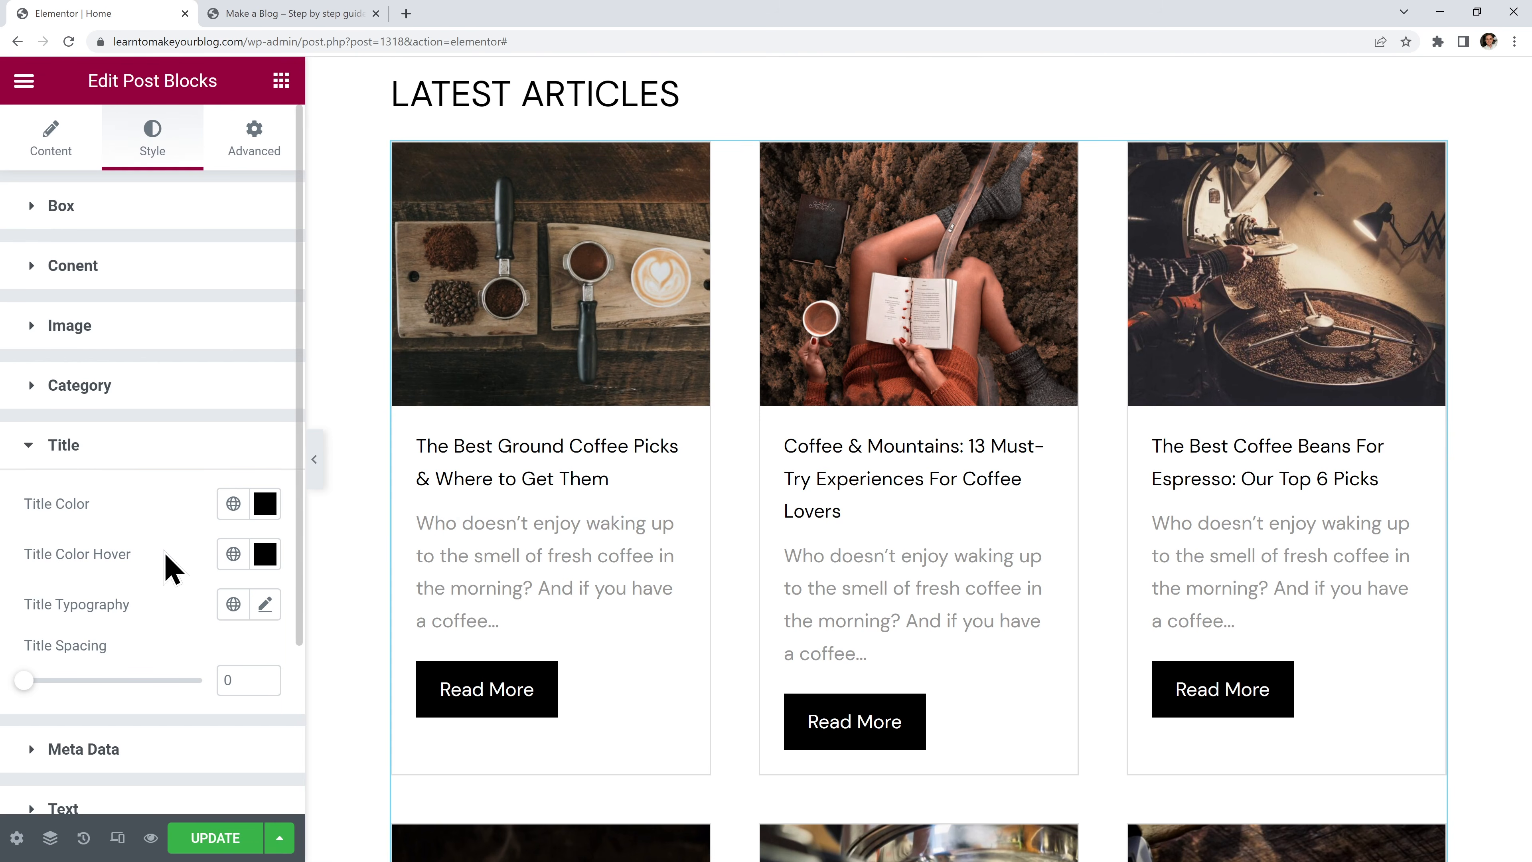
Give the post titles a global Theme Color 3 hover colour and 24 px, weight 700 typography
{"action": "left_click", "coordinate": [233, 553]}
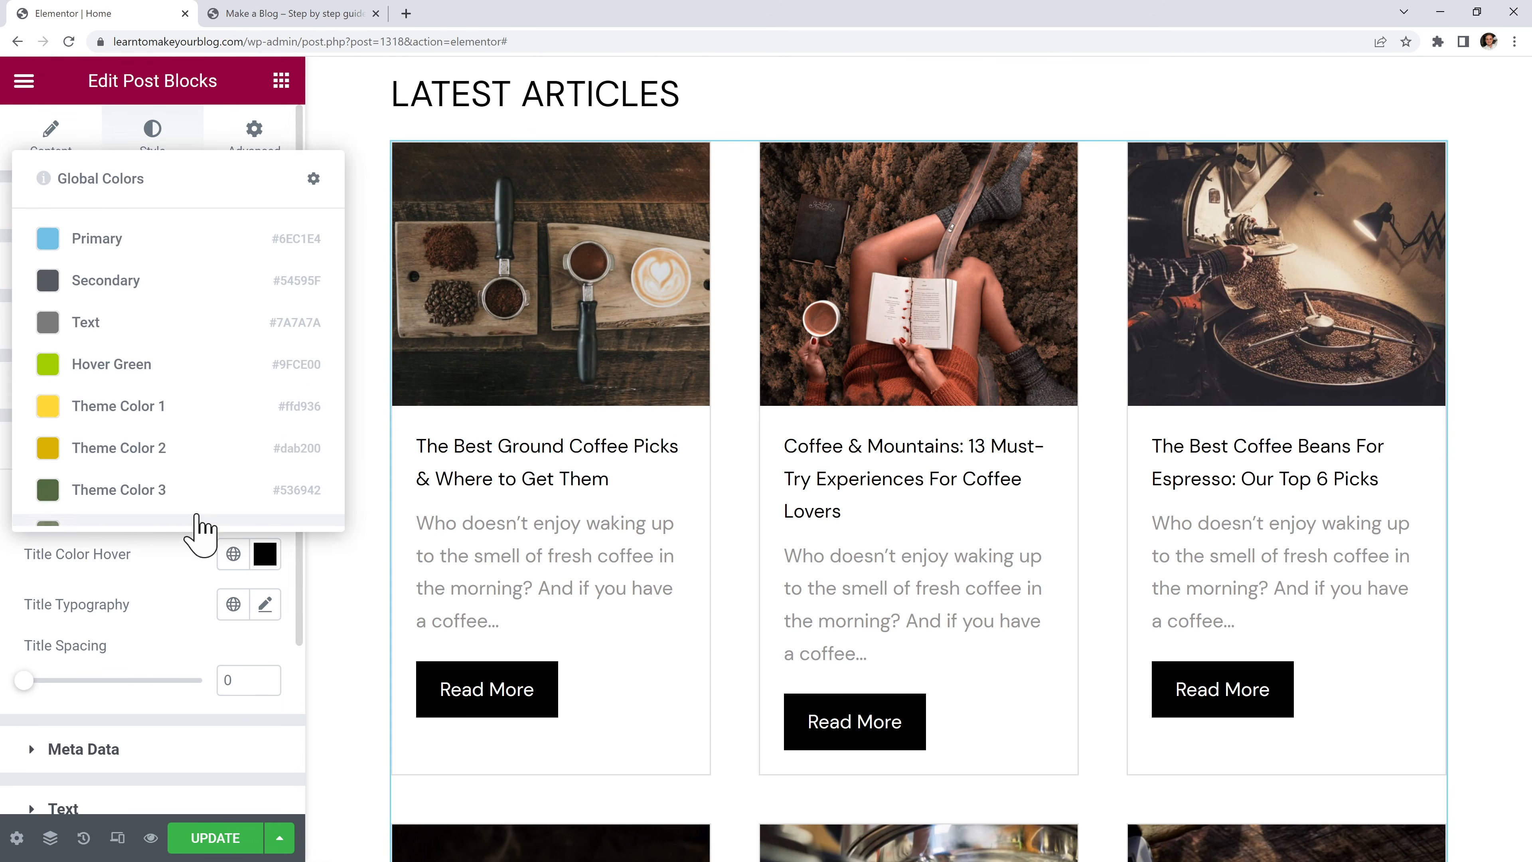
{"action": "left_click", "coordinate": [140, 491]}
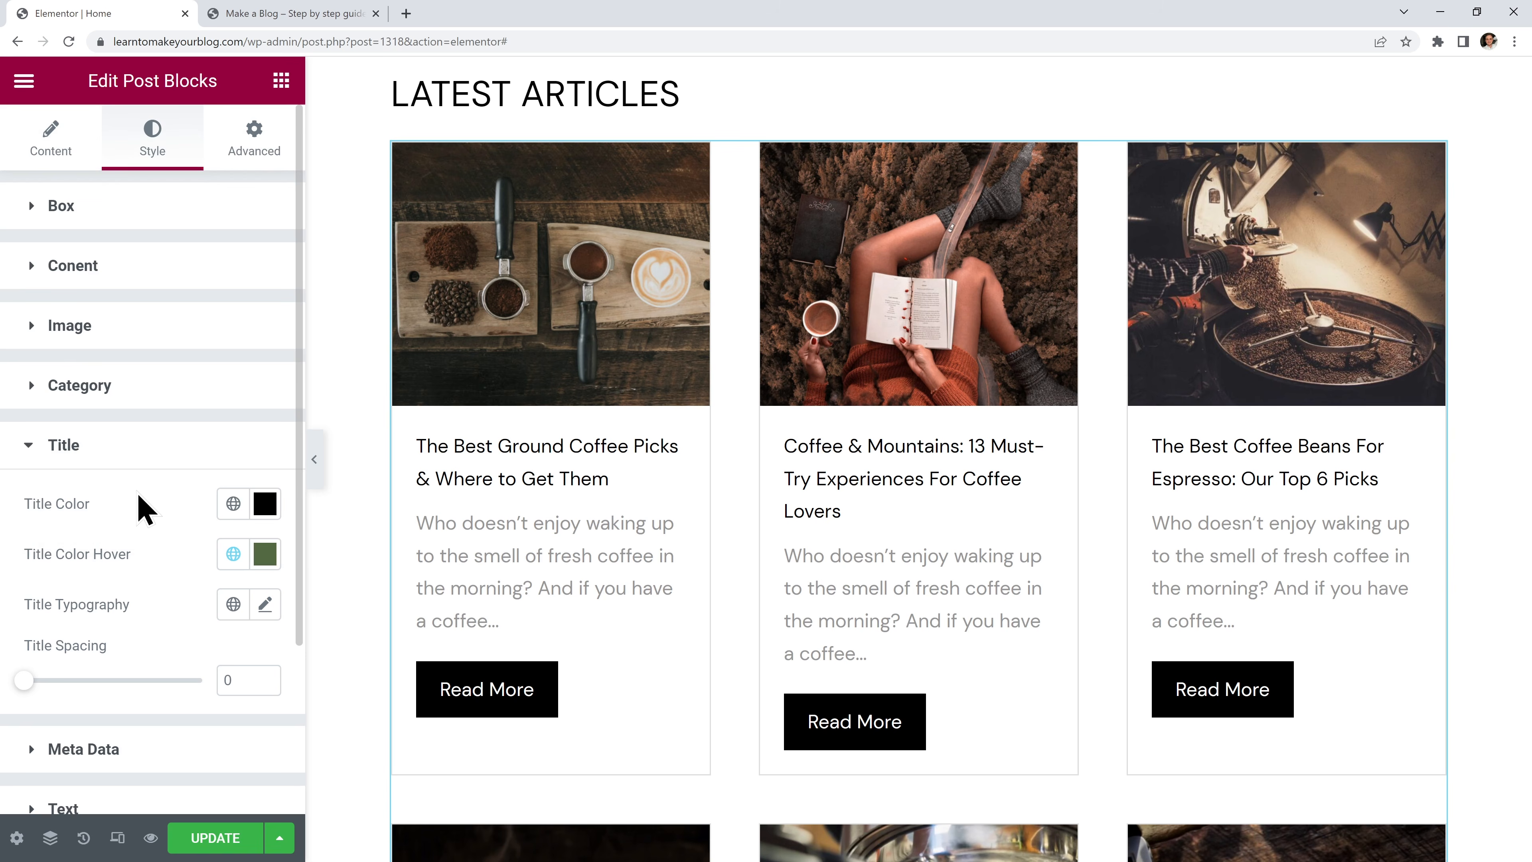
{"action": "left_click", "coordinate": [265, 605]}
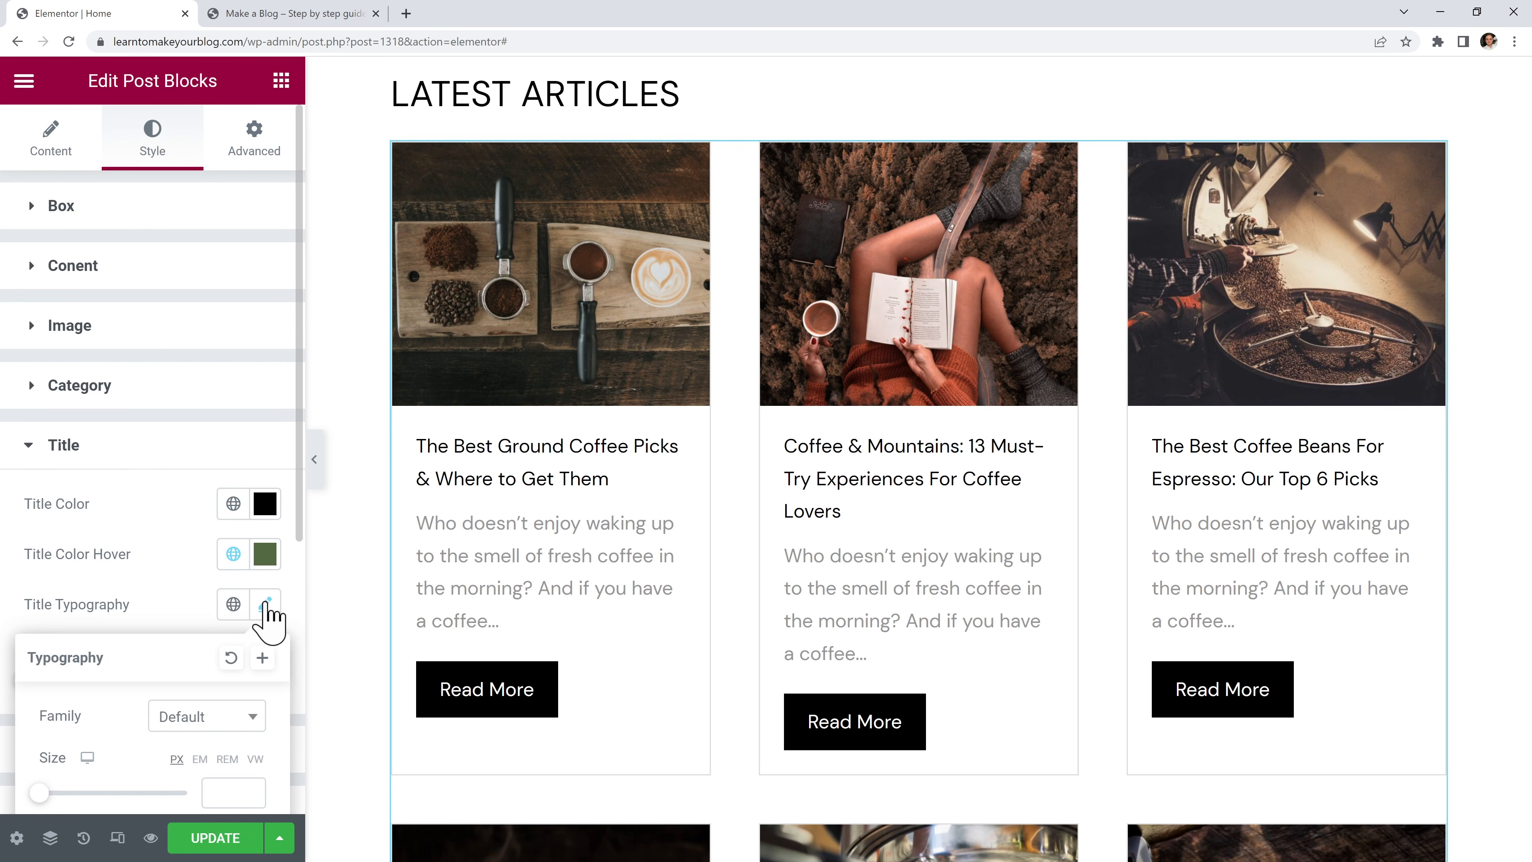
{"action": "scroll", "coordinate": [269, 616], "scroll_direction": "down", "scroll_amount": 5}
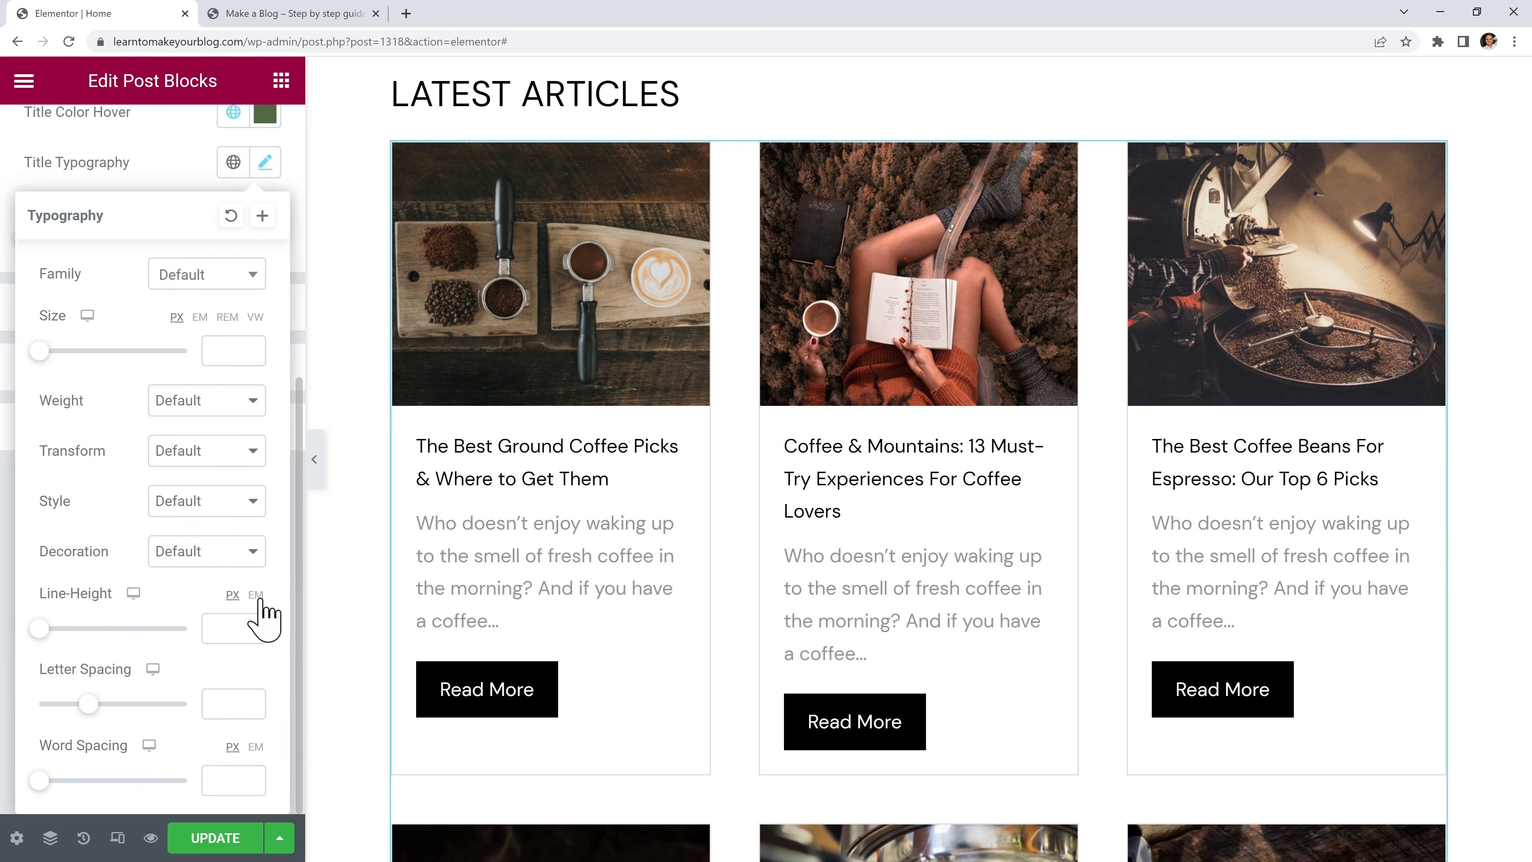
{"action": "left_click", "coordinate": [224, 352]}
{"action": "type", "text": "24"}
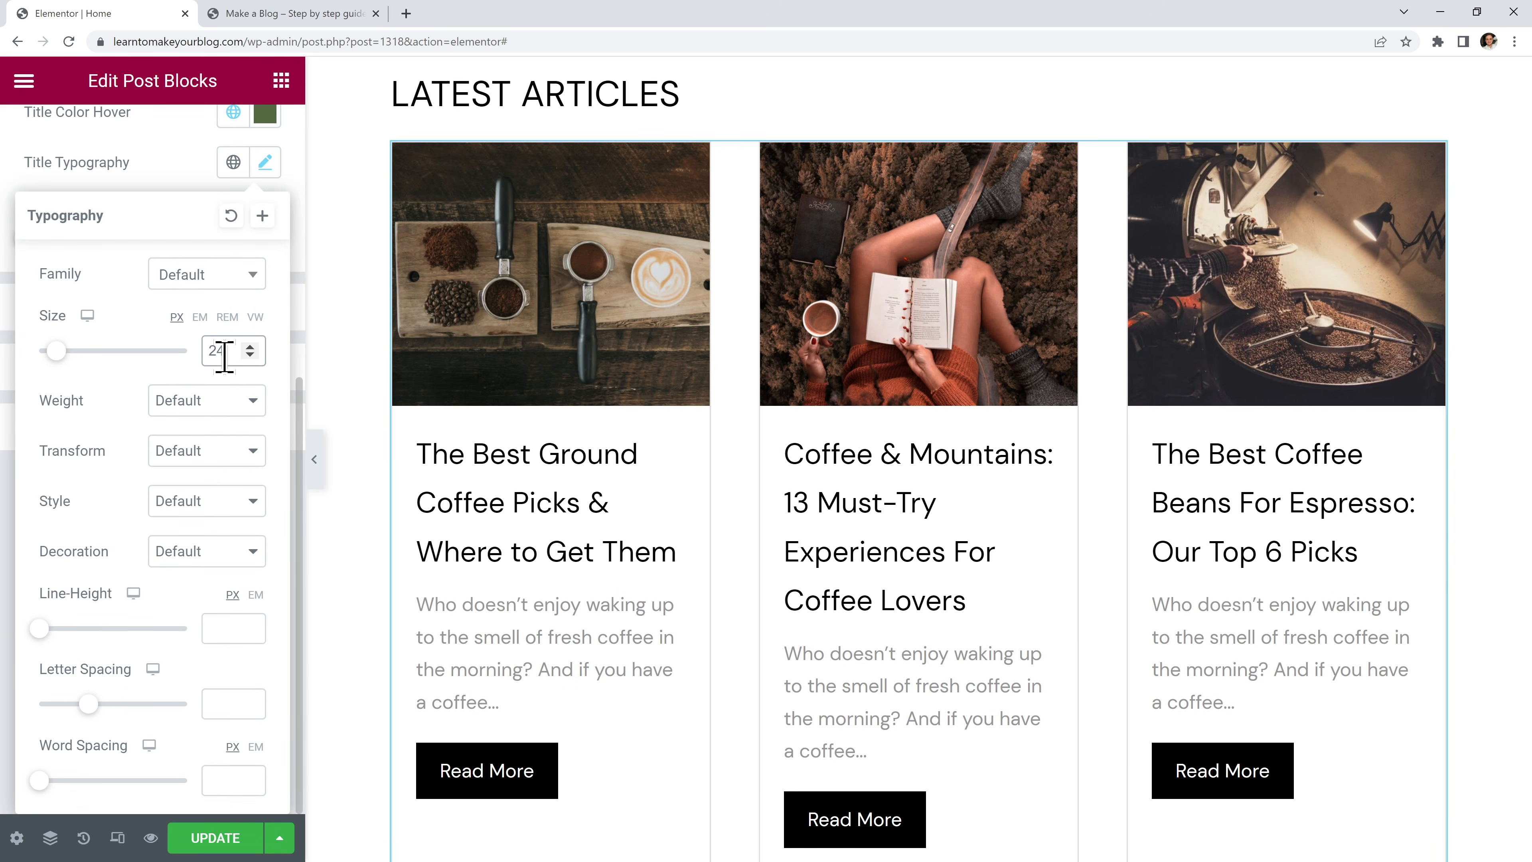
{"action": "left_click", "coordinate": [222, 401]}
{"action": "left_click", "coordinate": [224, 530]}
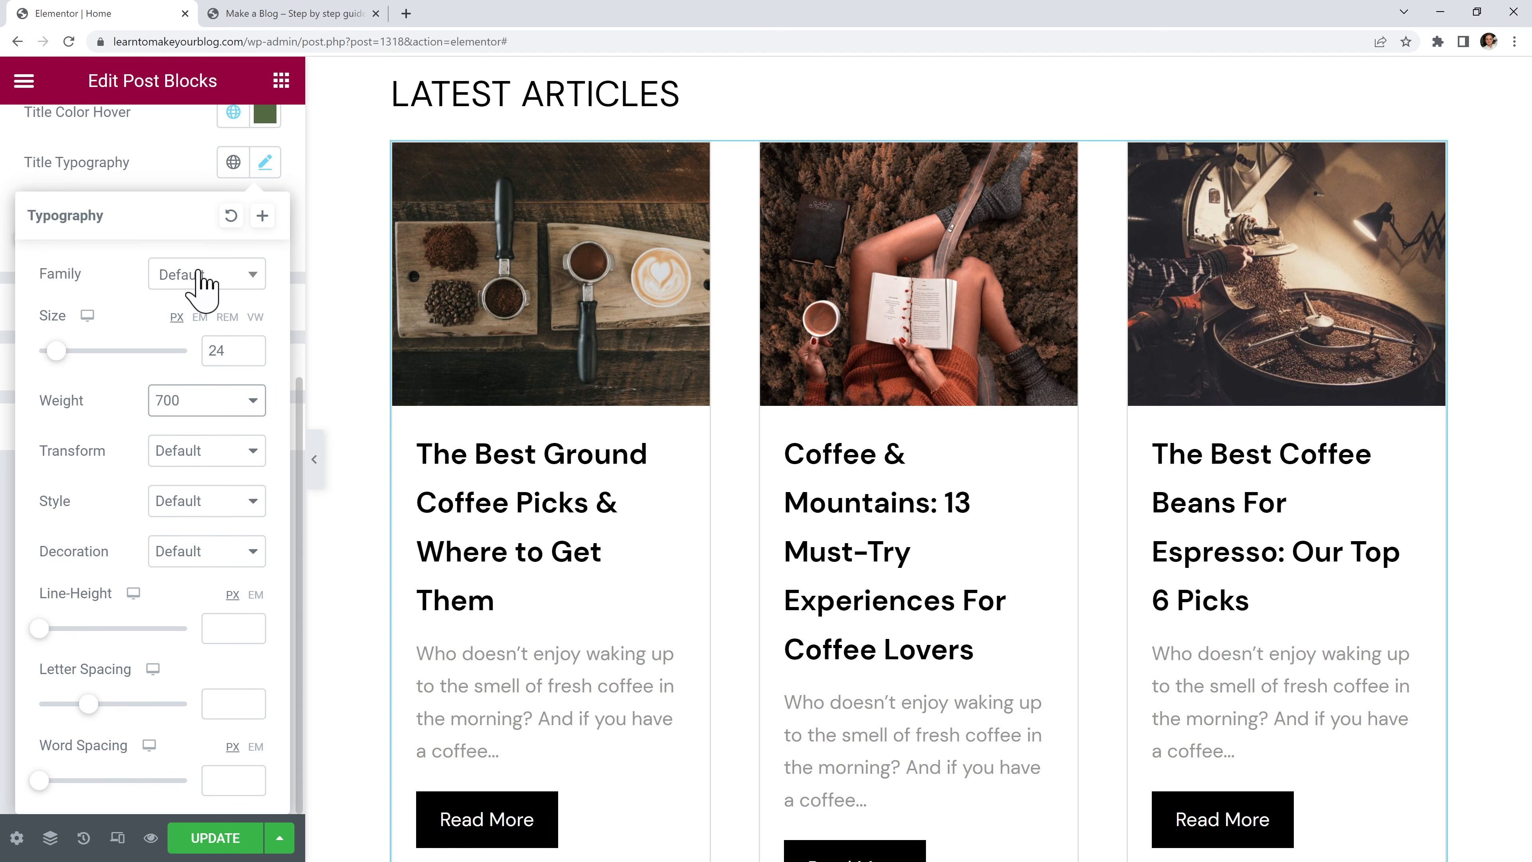
{"action": "left_click", "coordinate": [184, 174]}
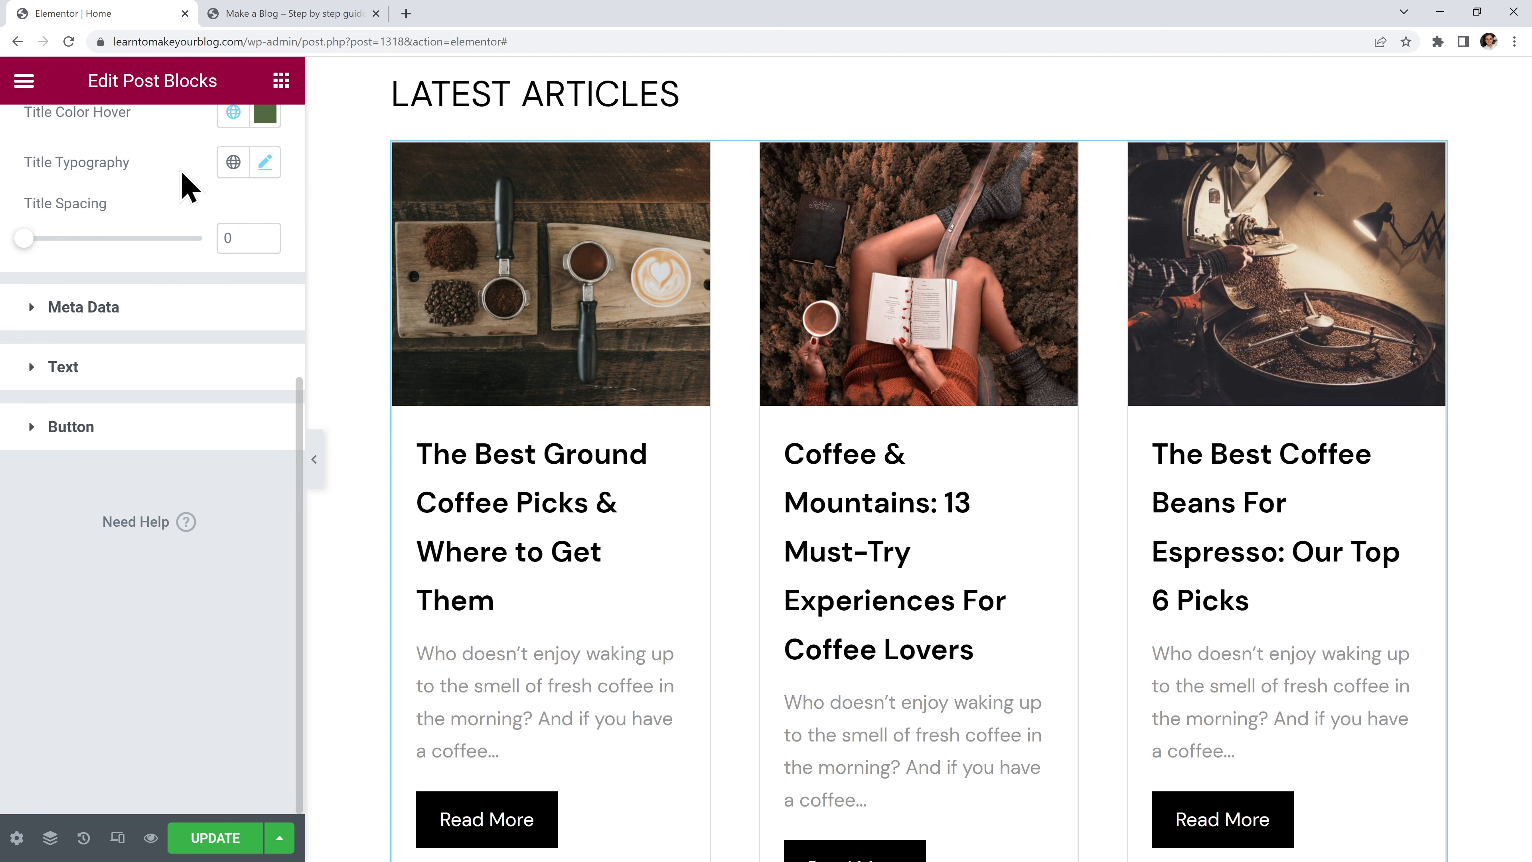
{"action": "left_click", "coordinate": [82, 369]}
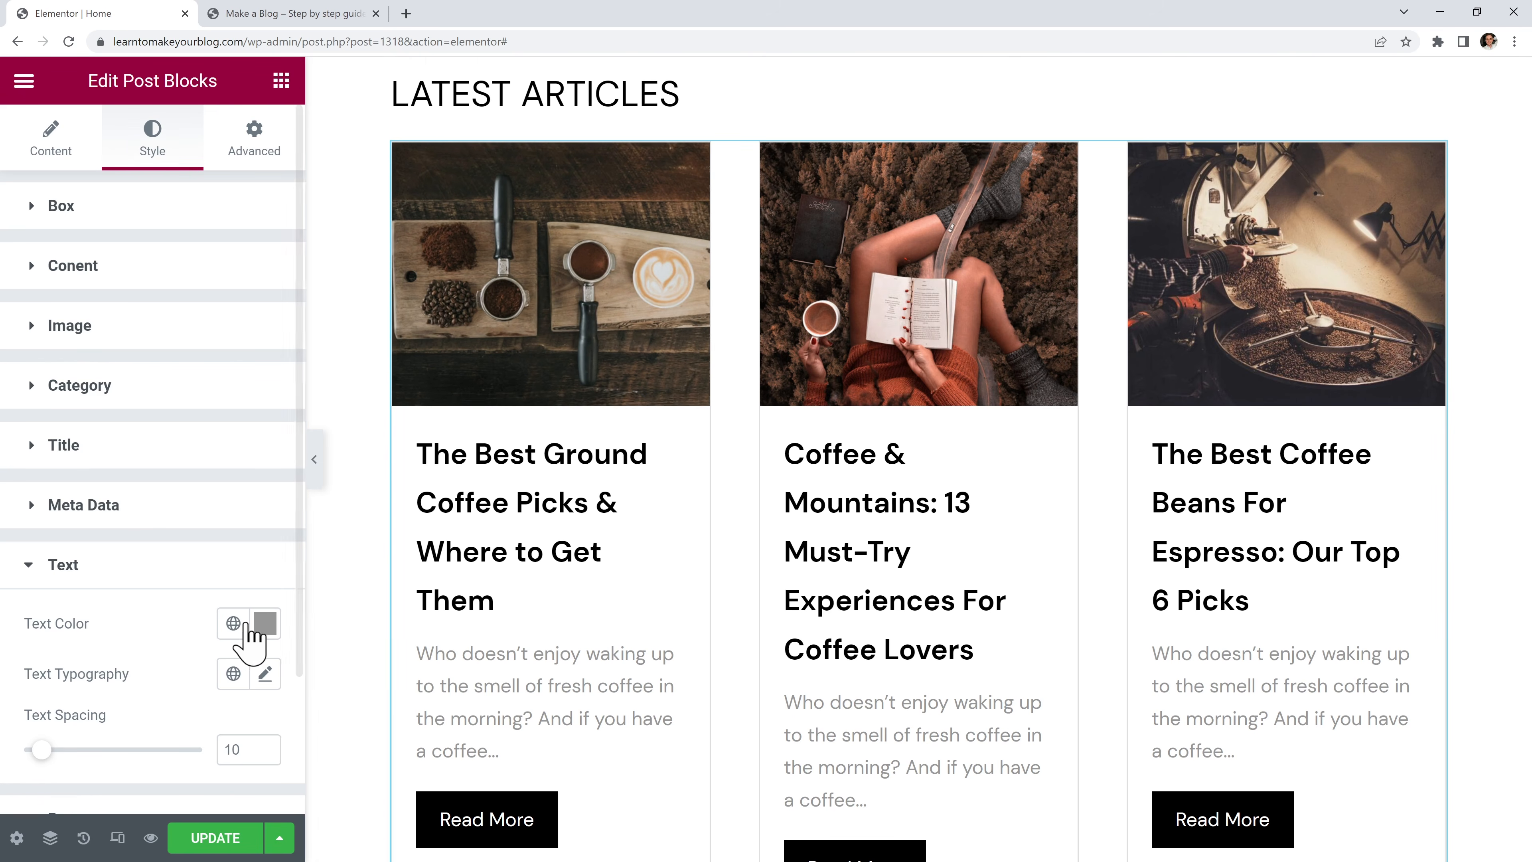
Colour the excerpt text with the global Secondary dark grey
{"action": "left_click", "coordinate": [233, 622]}
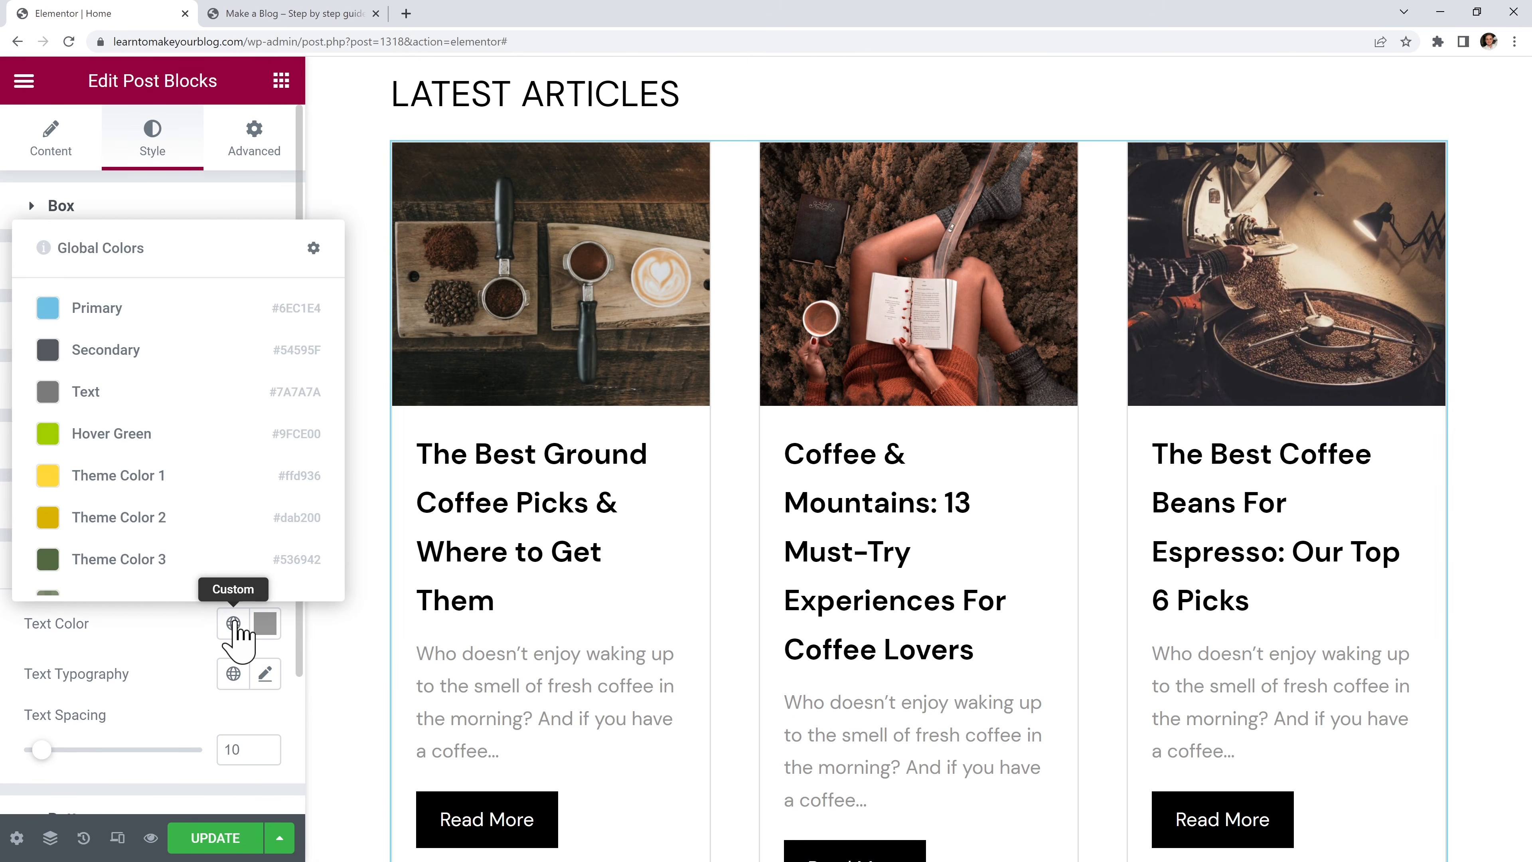
{"action": "left_click", "coordinate": [104, 362]}
{"action": "scroll", "coordinate": [108, 375], "scroll_direction": "down", "scroll_amount": 3}
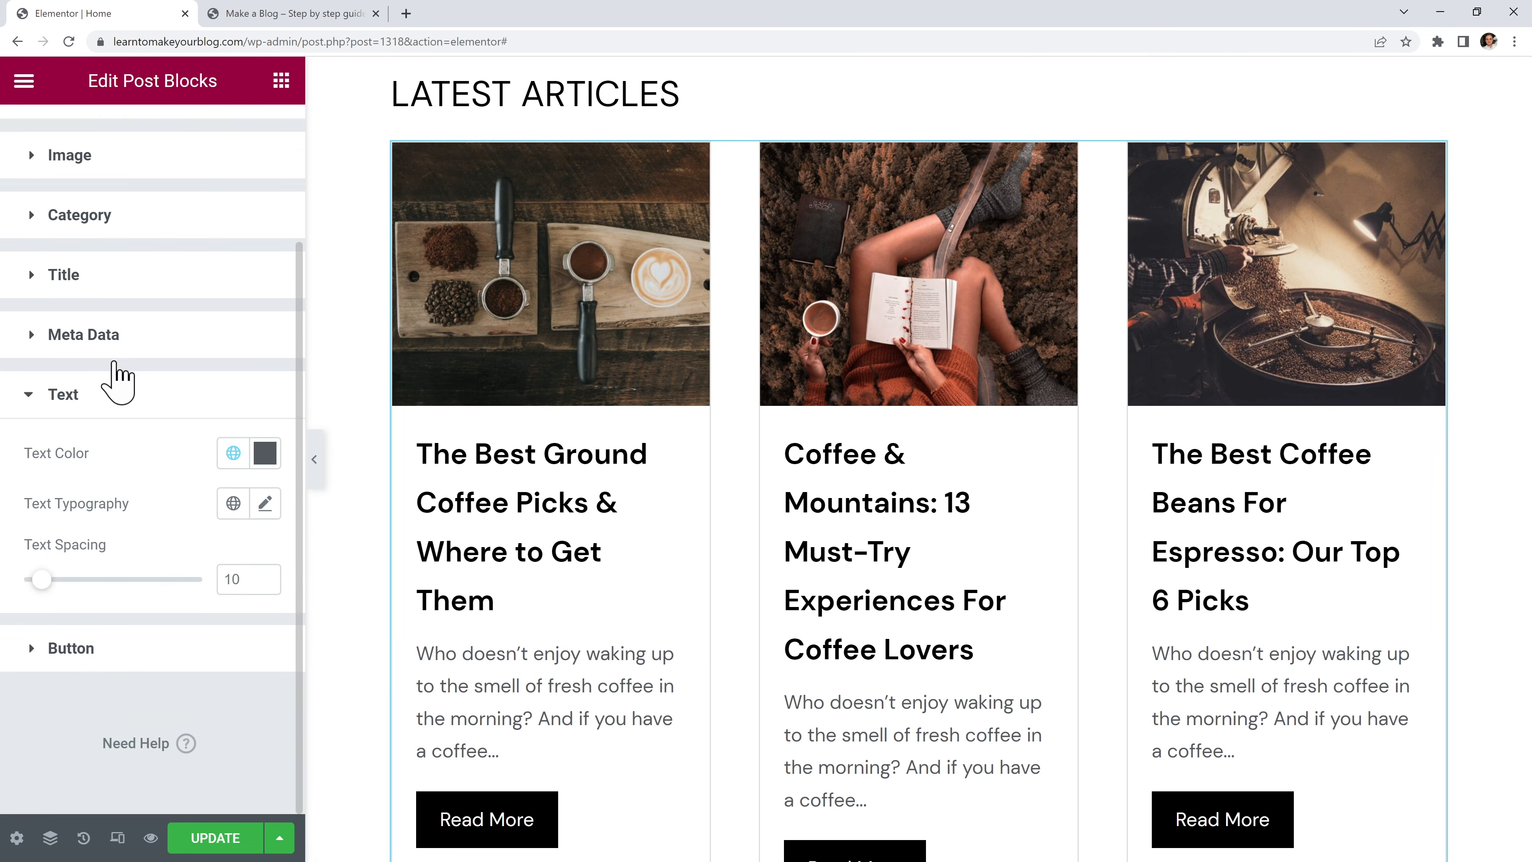
Give the Read More buttons 10/30 padding and a corner radius of 4
{"action": "left_click", "coordinate": [113, 549]}
{"action": "scroll", "coordinate": [110, 649], "scroll_direction": "down", "scroll_amount": 3}
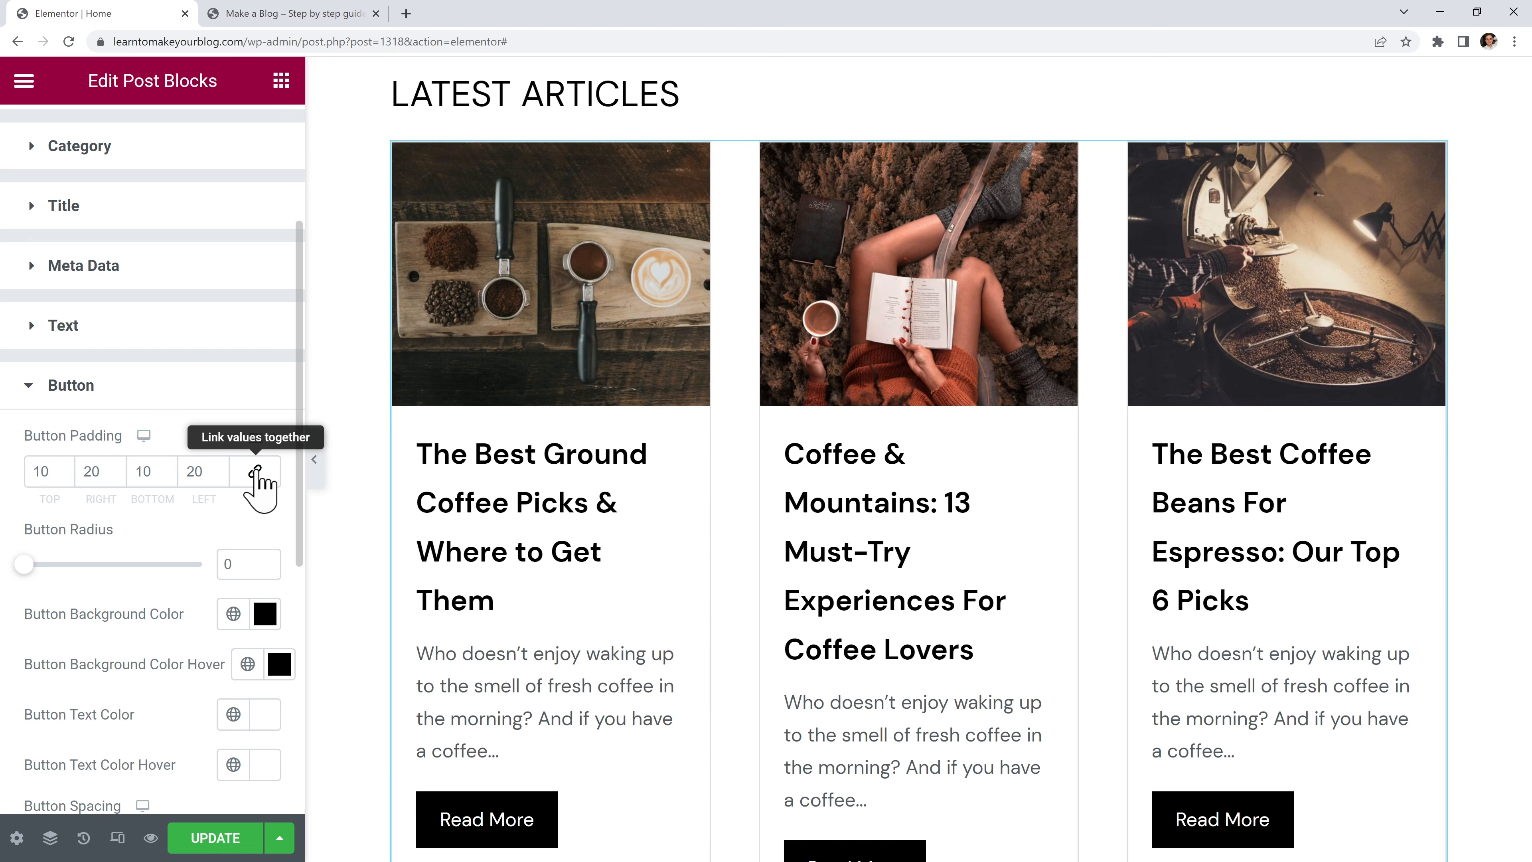
{"action": "left_click_drag", "start_coordinate": [196, 468], "coordinate": [73, 468]}
{"action": "type", "text": "3"}
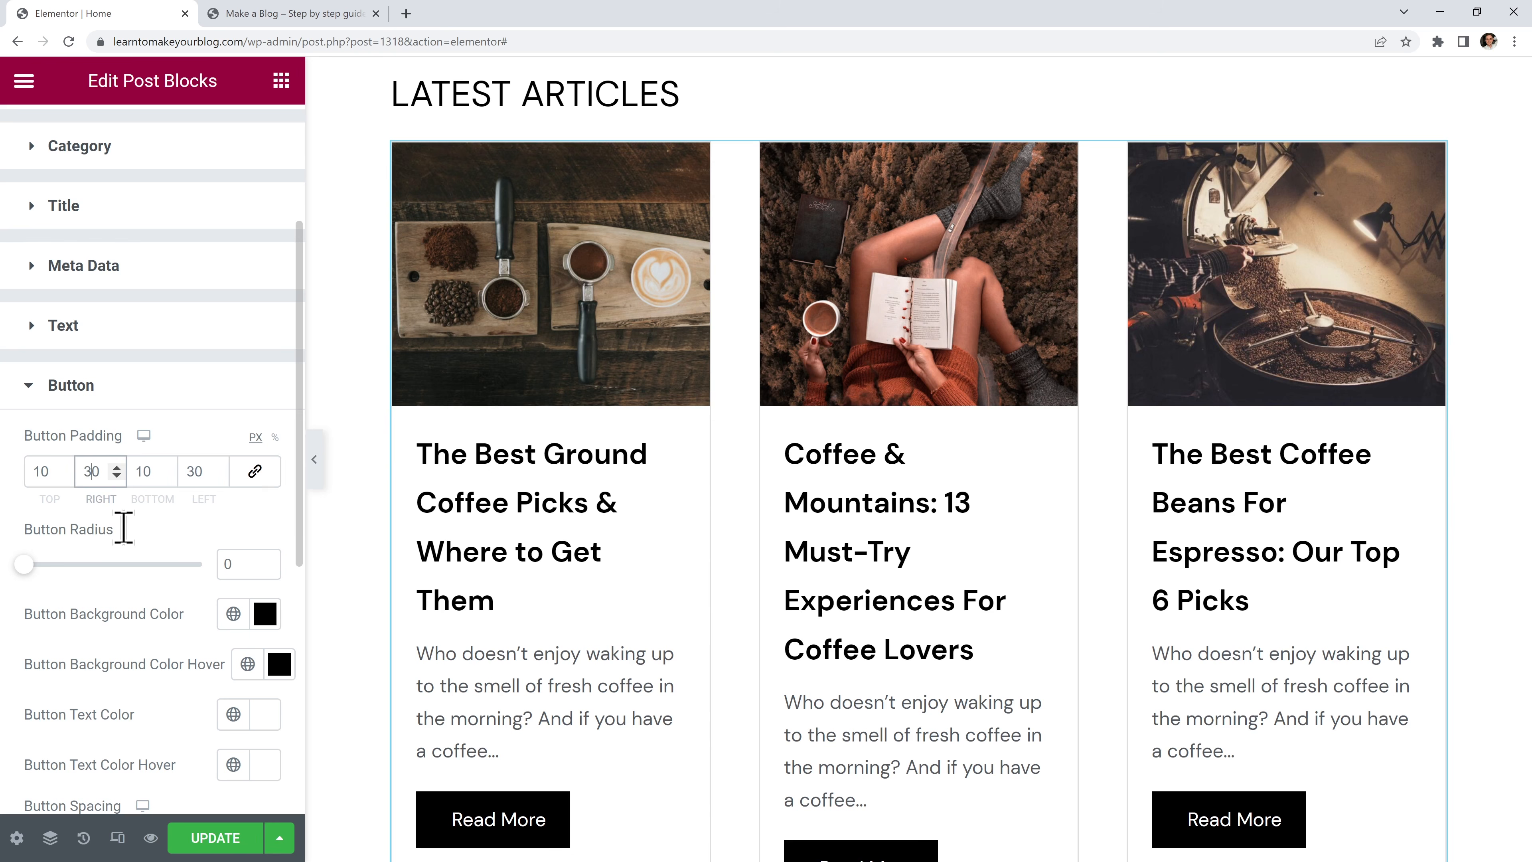
{"action": "type", "text": "3"}
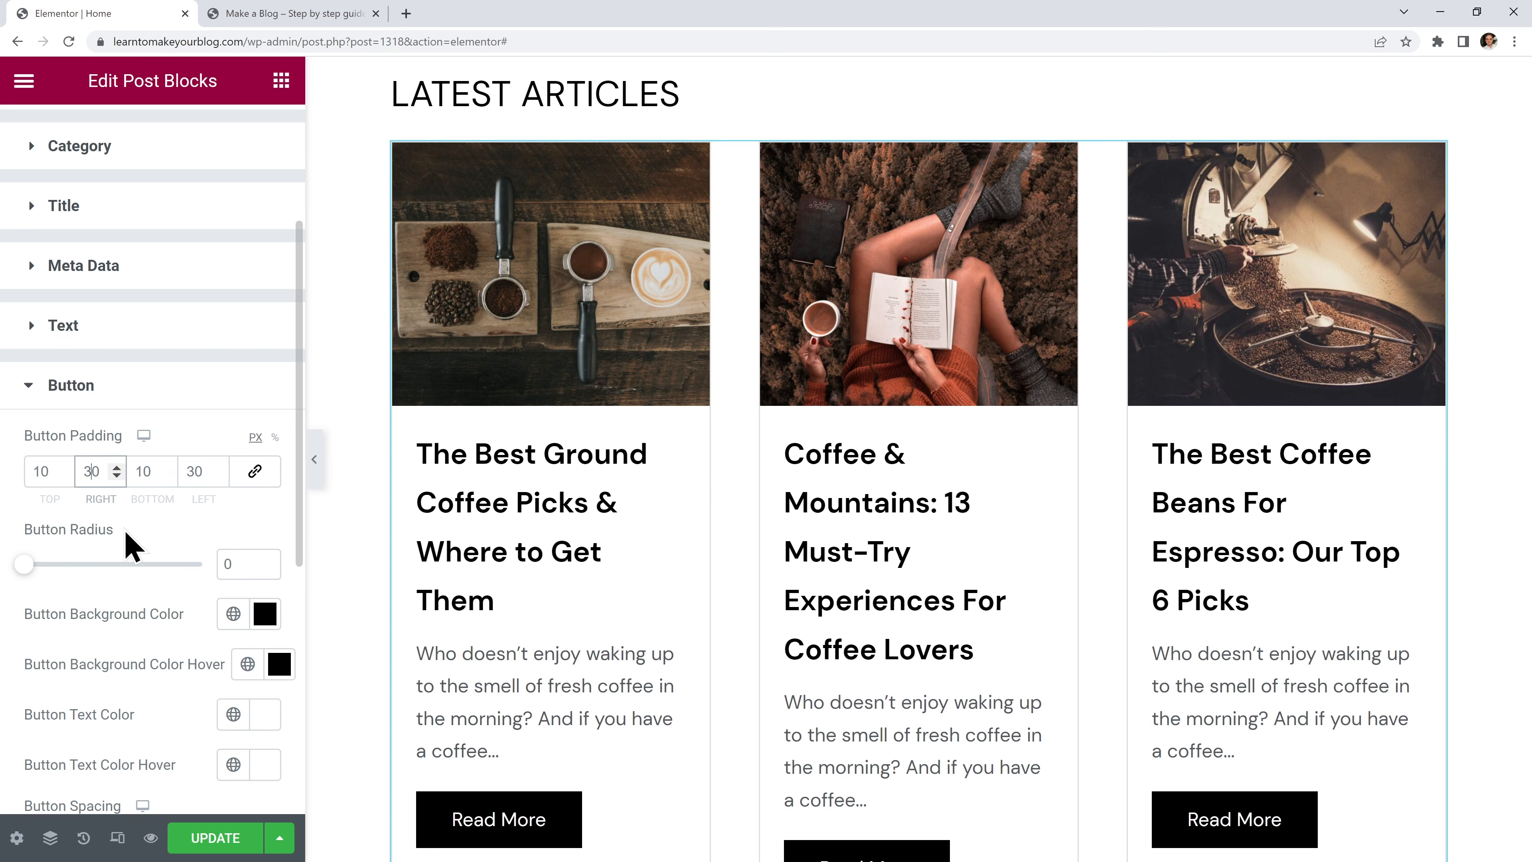
{"action": "left_click_drag", "start_coordinate": [26, 564], "coordinate": [59, 564]}
{"action": "left_click_drag", "start_coordinate": [257, 564], "coordinate": [219, 581]}
{"action": "type", "text": "4"}
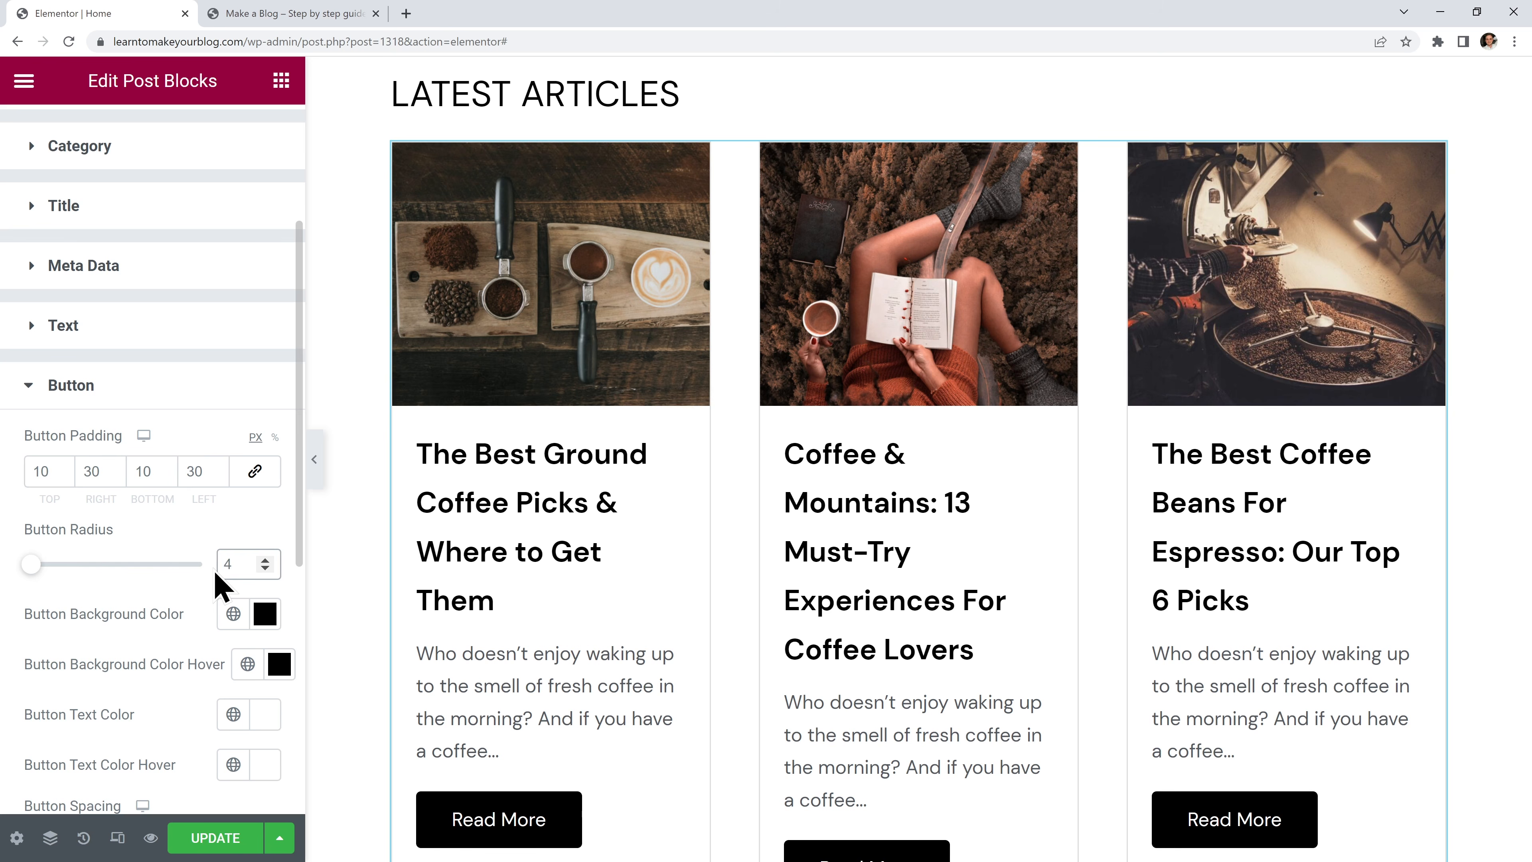
Make the buttons Theme Color 3 with Hover Green on hover, and update the page
{"action": "left_click", "coordinate": [233, 613]}
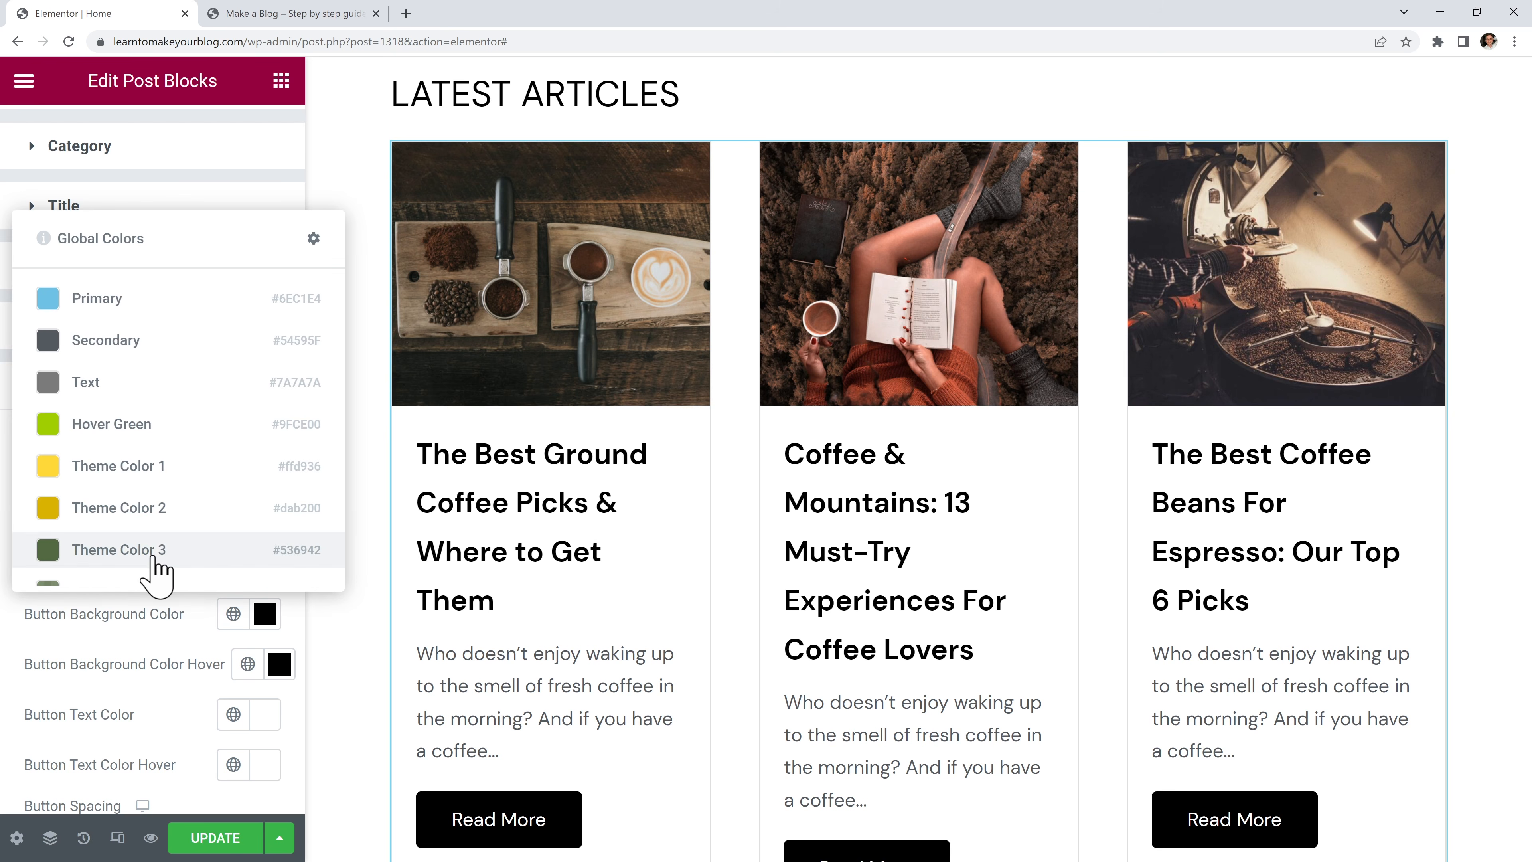
{"action": "left_click", "coordinate": [155, 572]}
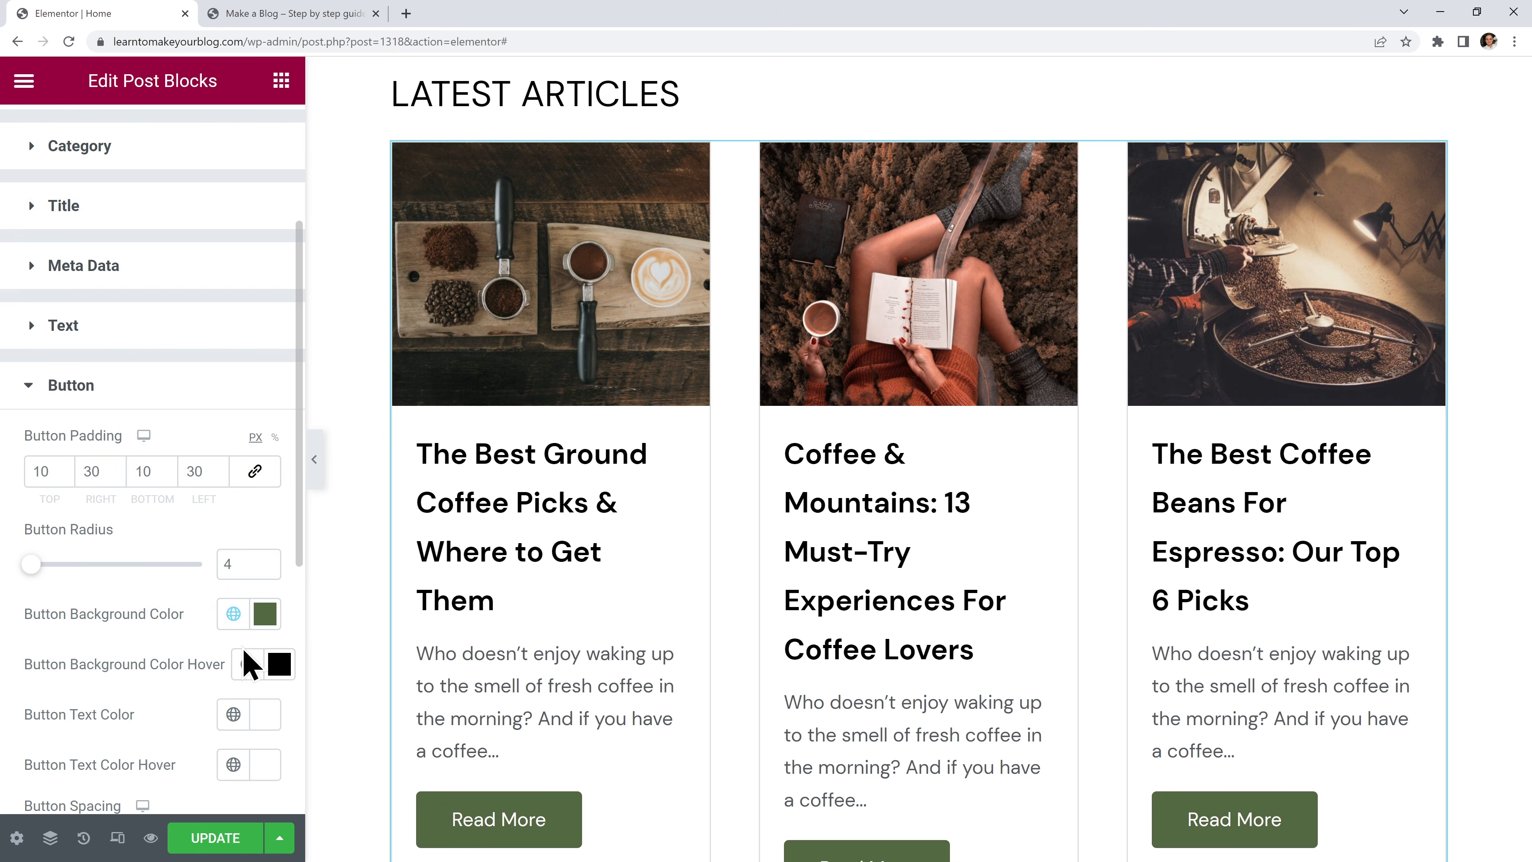
{"action": "left_click", "coordinate": [247, 663]}
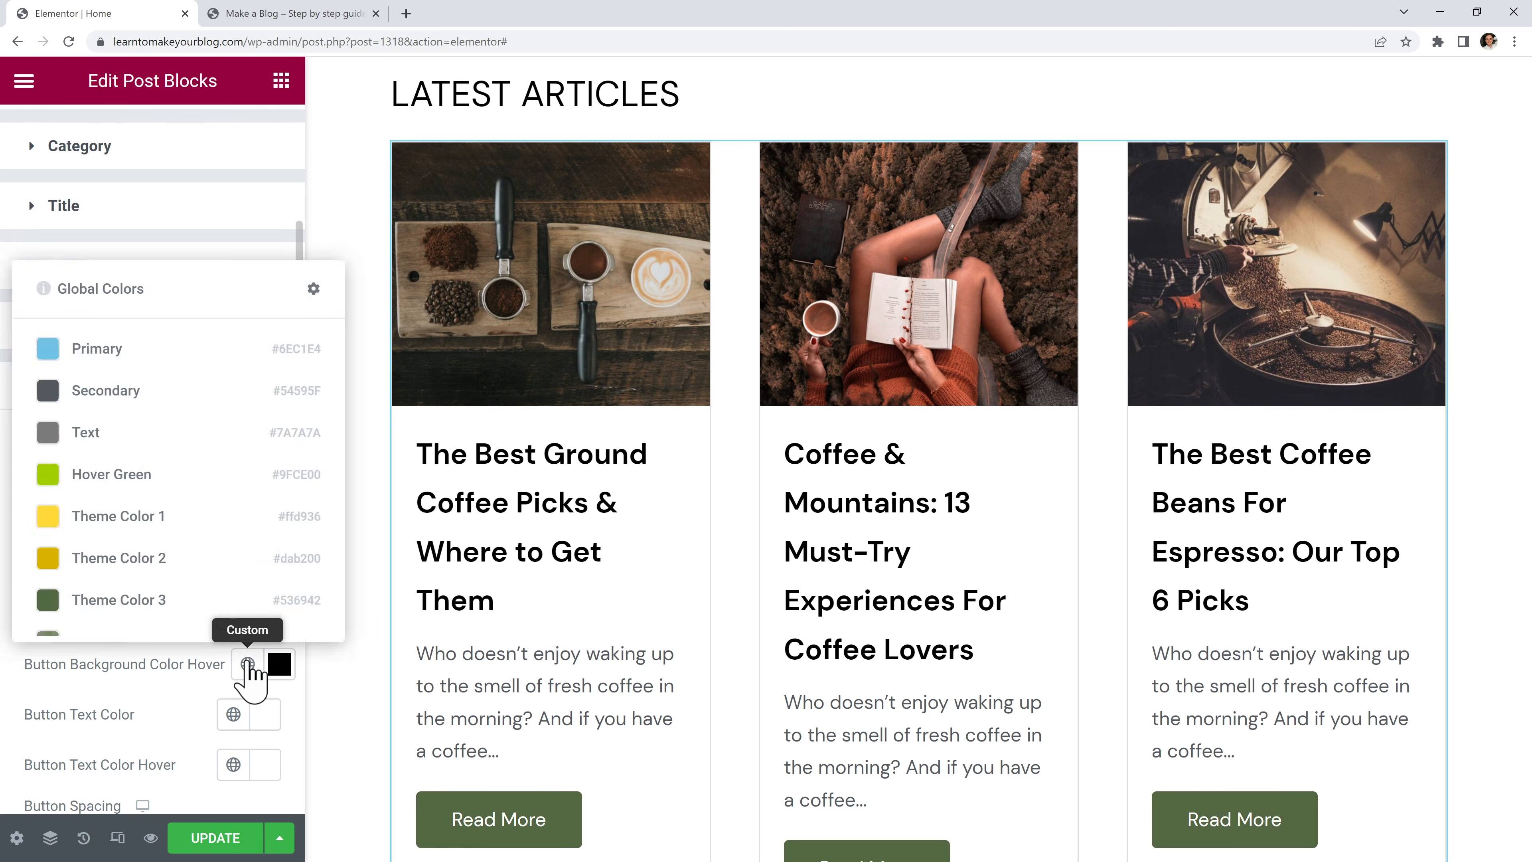
{"action": "left_click", "coordinate": [127, 477]}
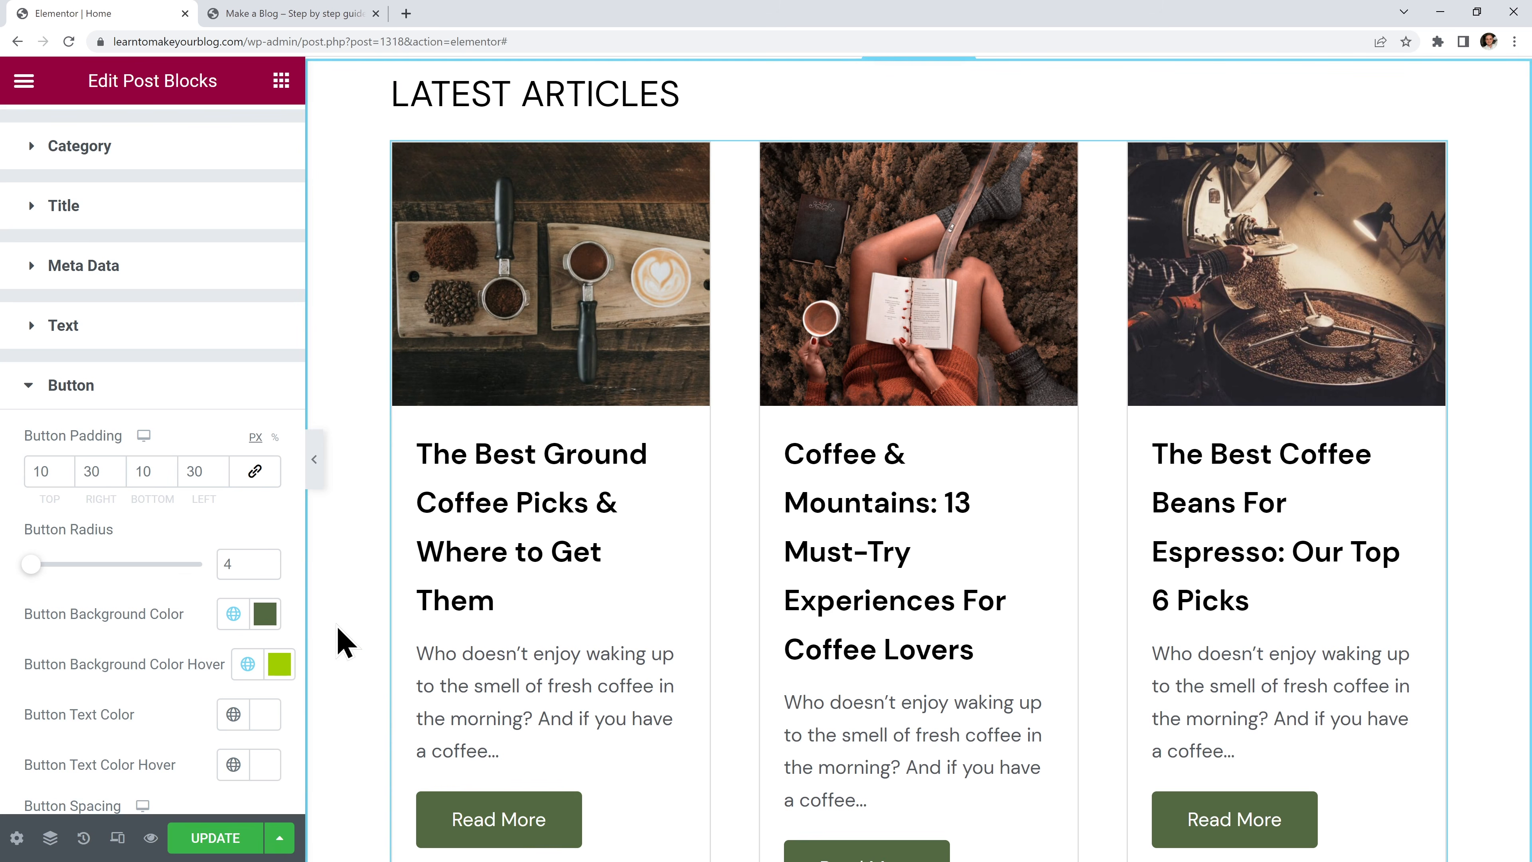
{"action": "left_click", "coordinate": [218, 837]}
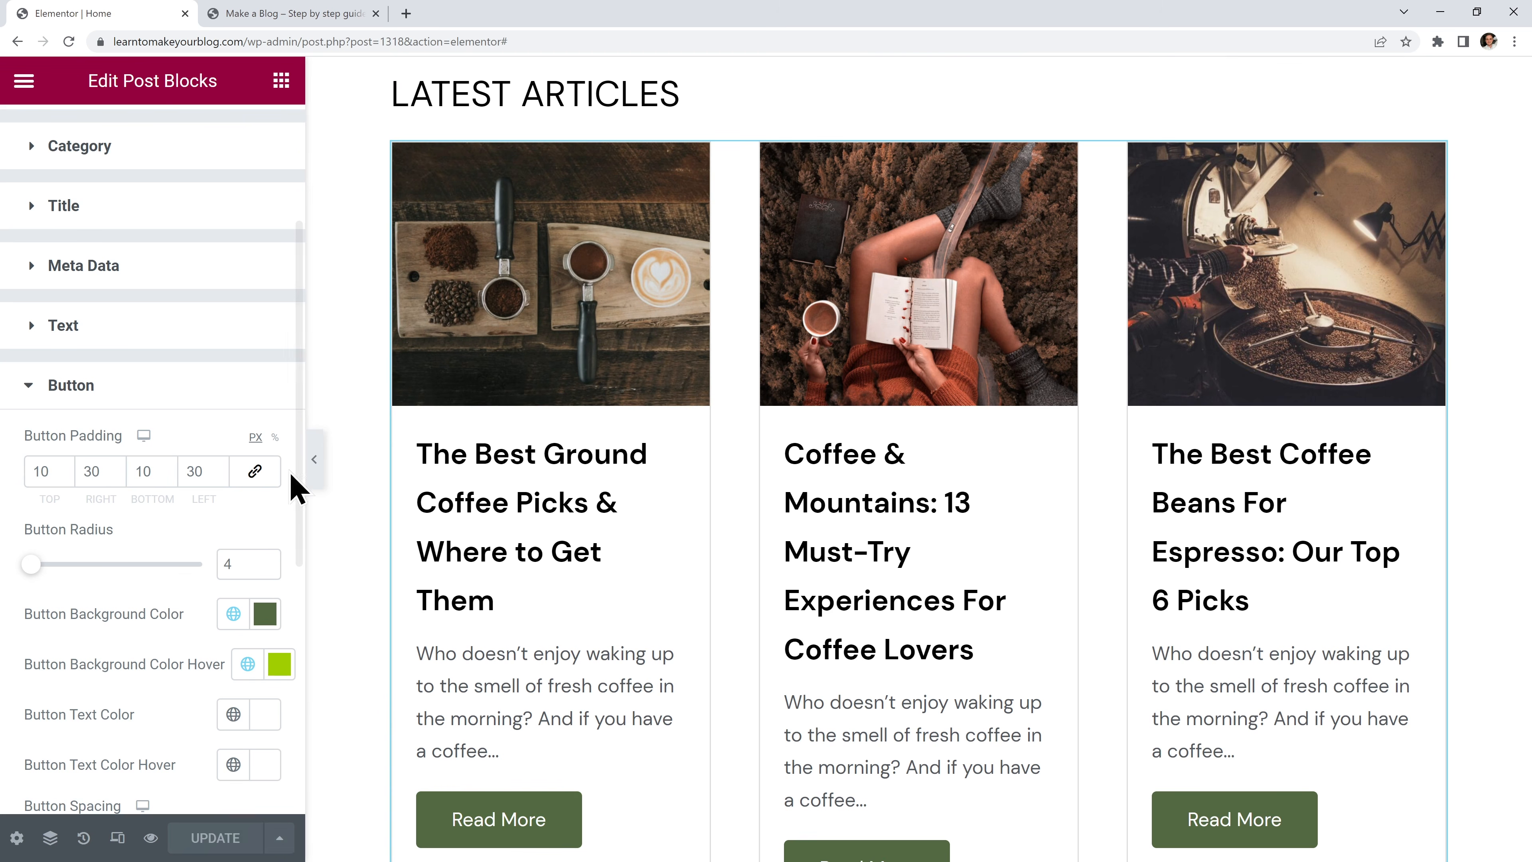
{"action": "left_click", "coordinate": [279, 18]}
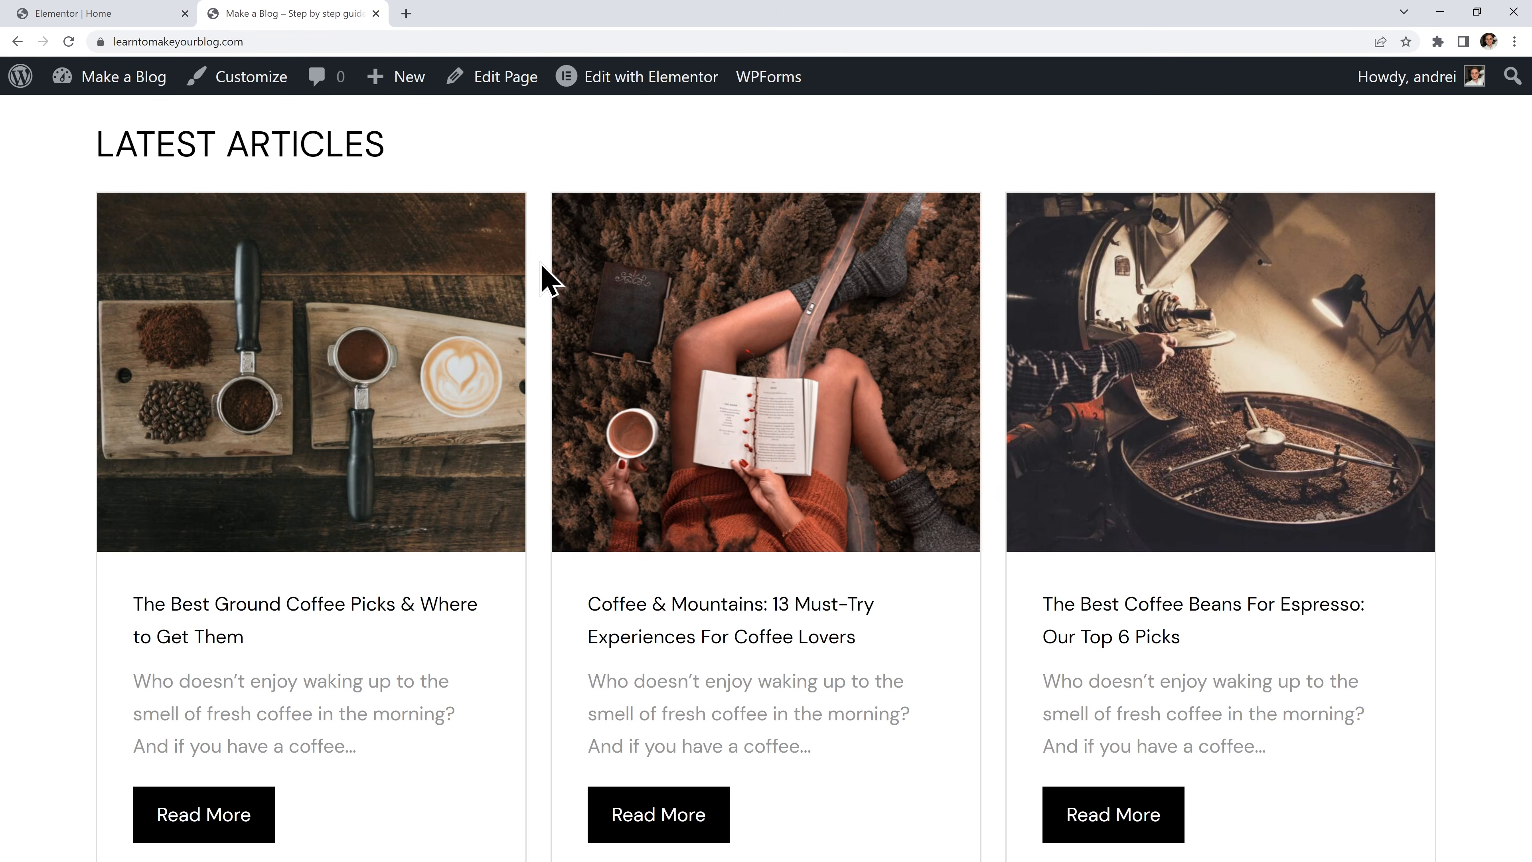
Reload the live page to review the Latest Articles cards, then open a new browser tab
{"action": "scroll", "coordinate": [543, 271], "scroll_direction": "down", "scroll_amount": 1}
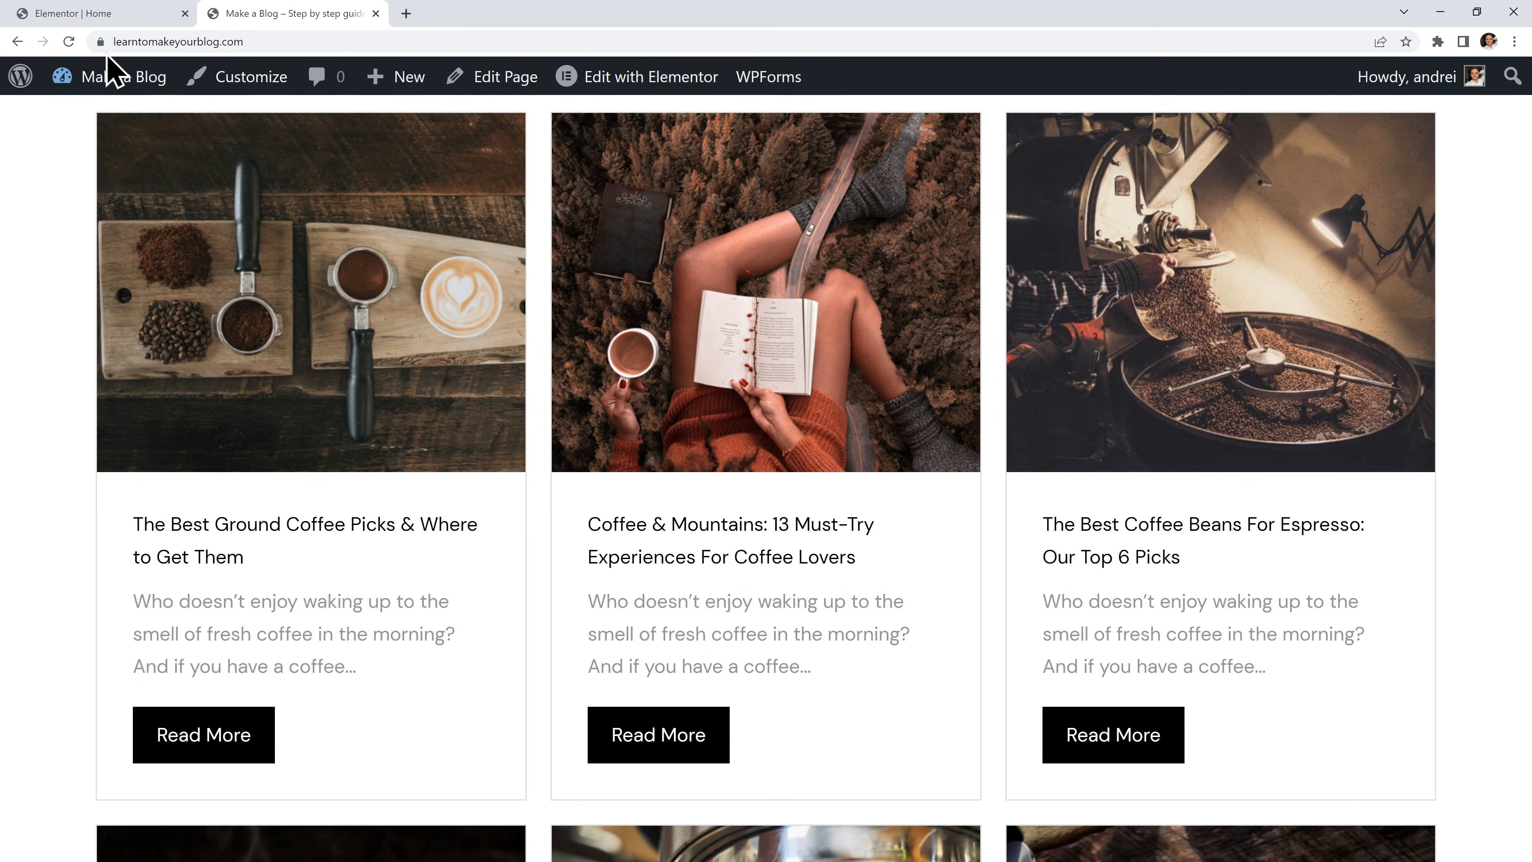
{"action": "left_click", "coordinate": [76, 40]}
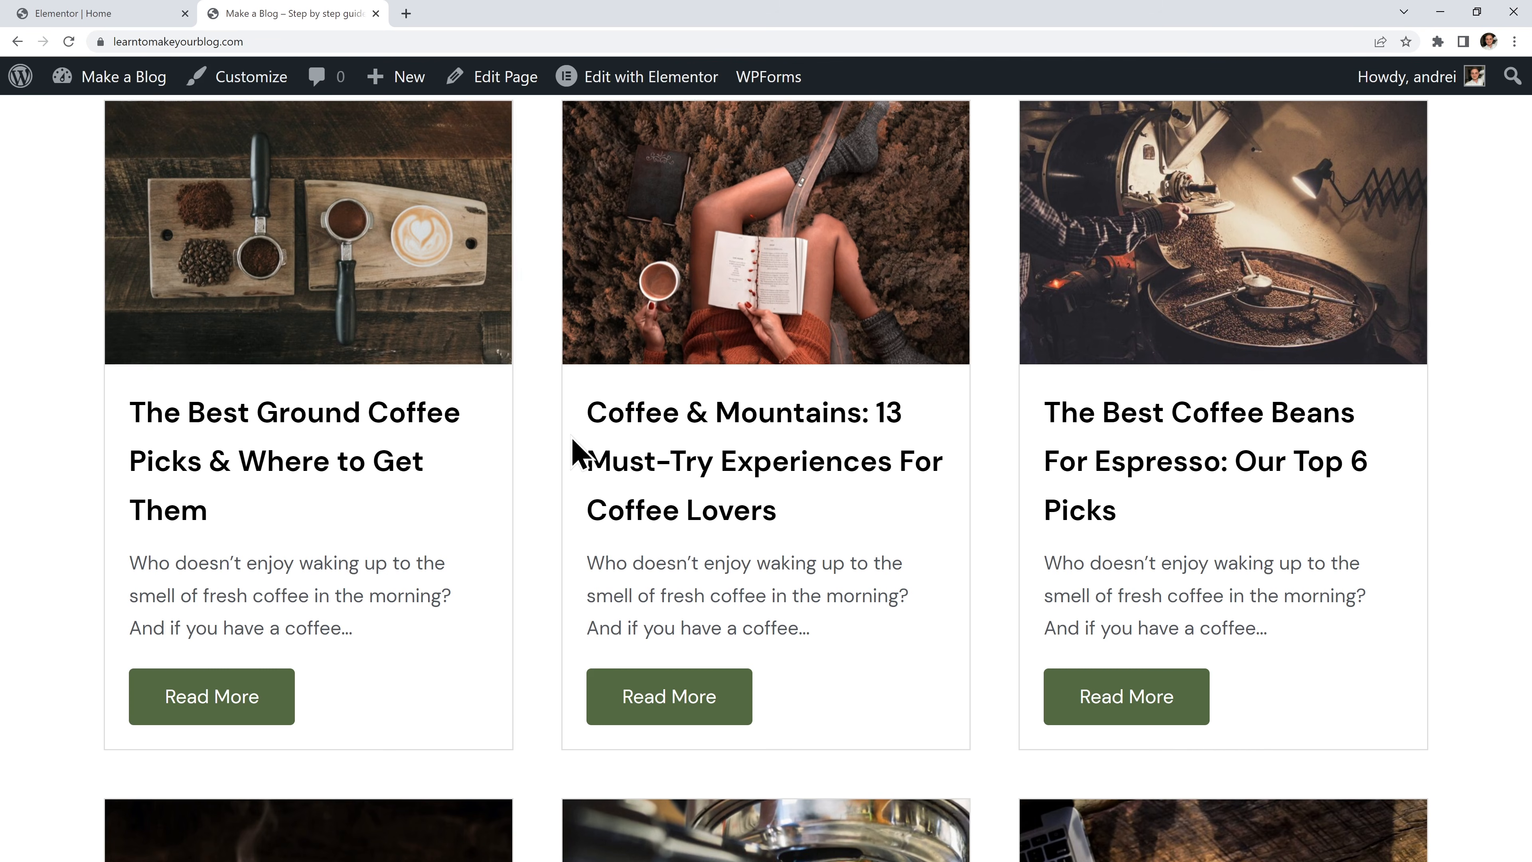
{"action": "scroll", "coordinate": [546, 446], "scroll_direction": "up", "scroll_amount": 1}
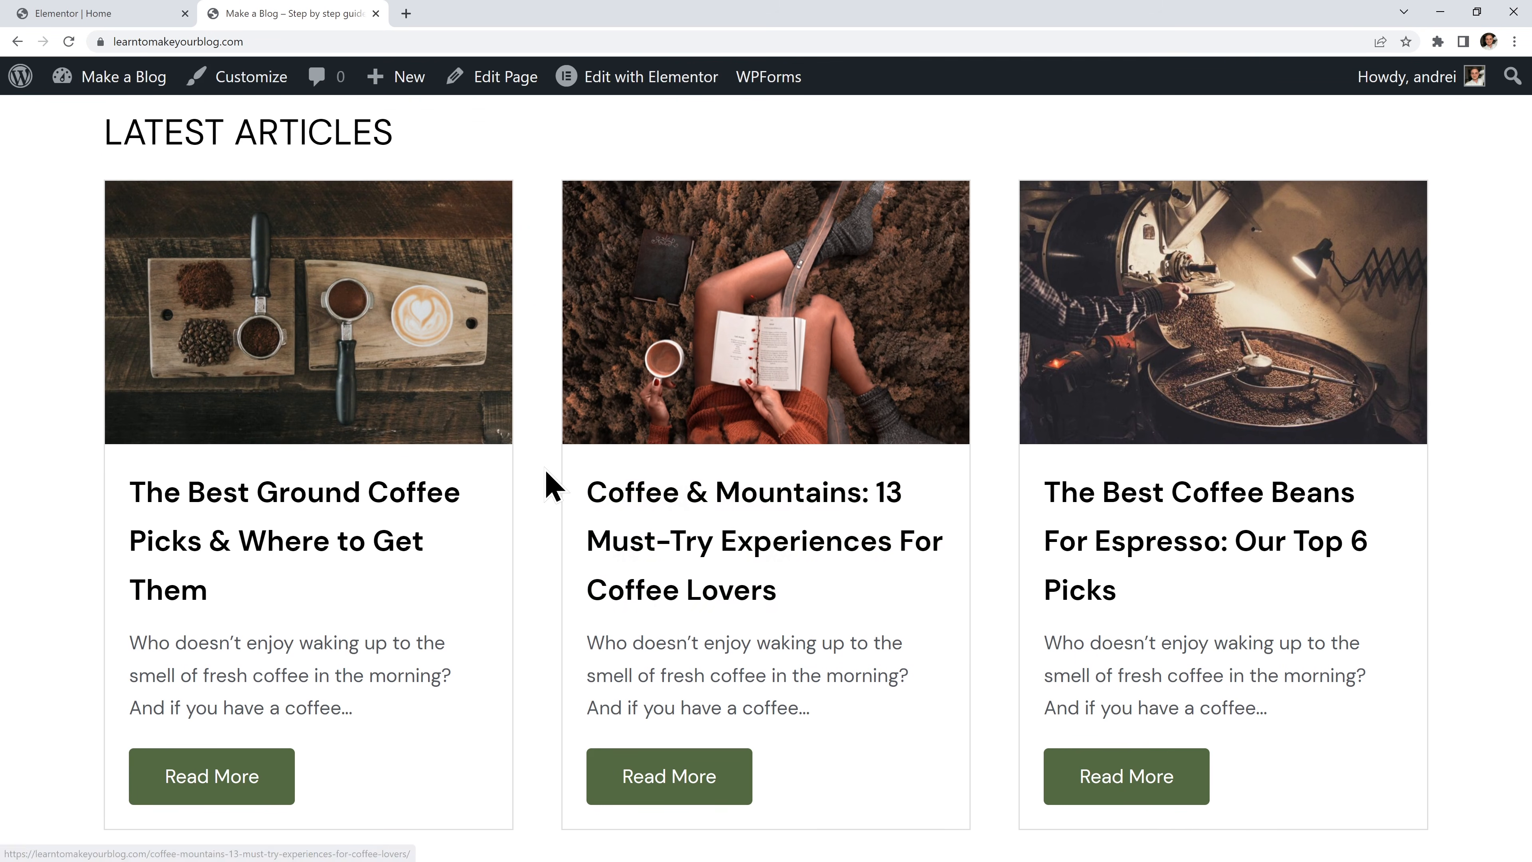
{"action": "left_click", "coordinate": [147, 17]}
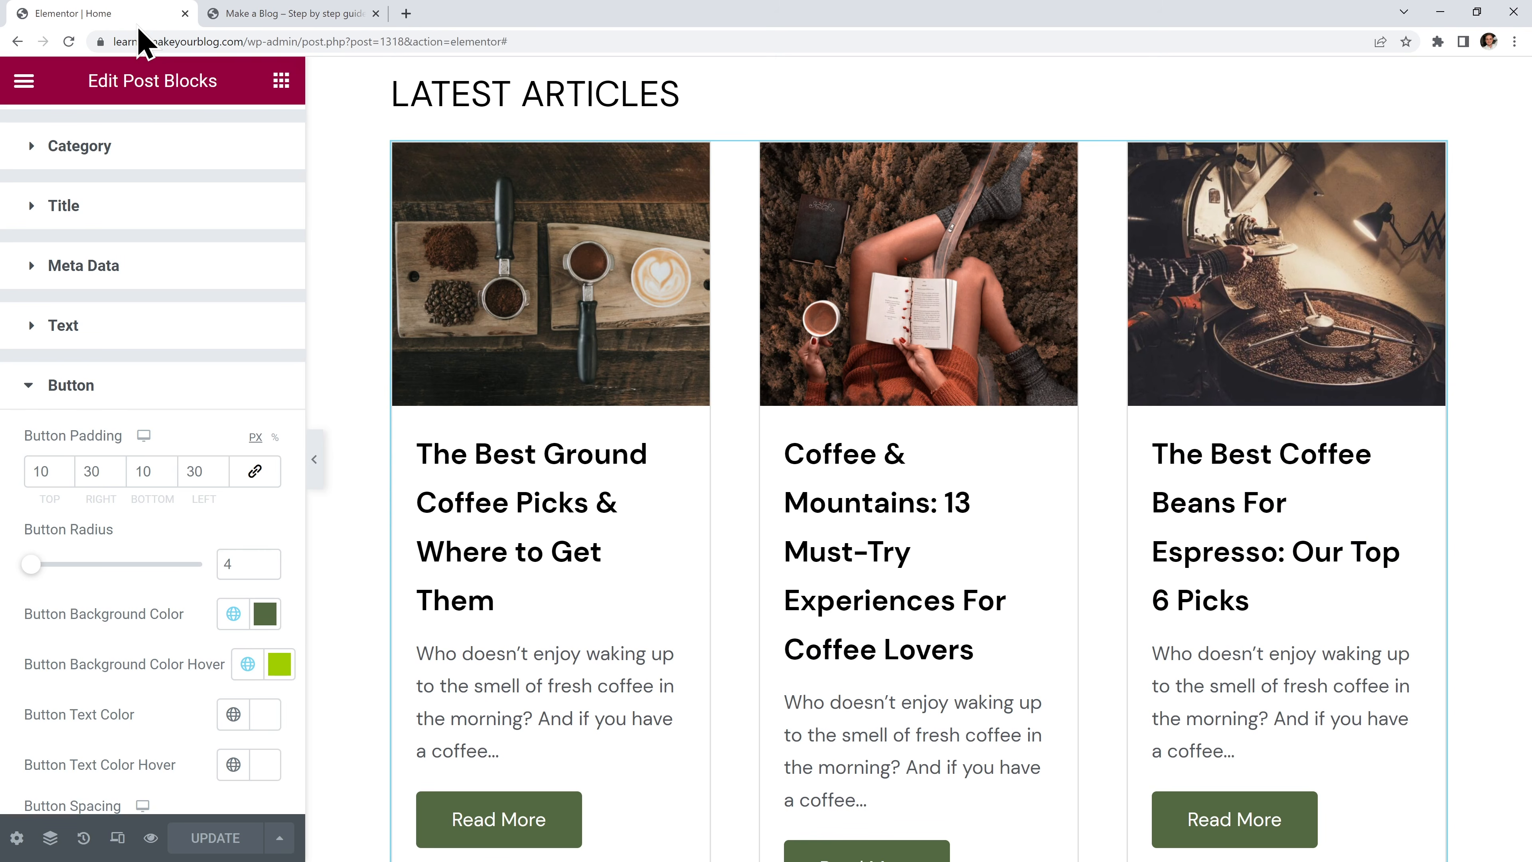
{"action": "scroll", "coordinate": [991, 537], "scroll_direction": "down", "scroll_amount": 1}
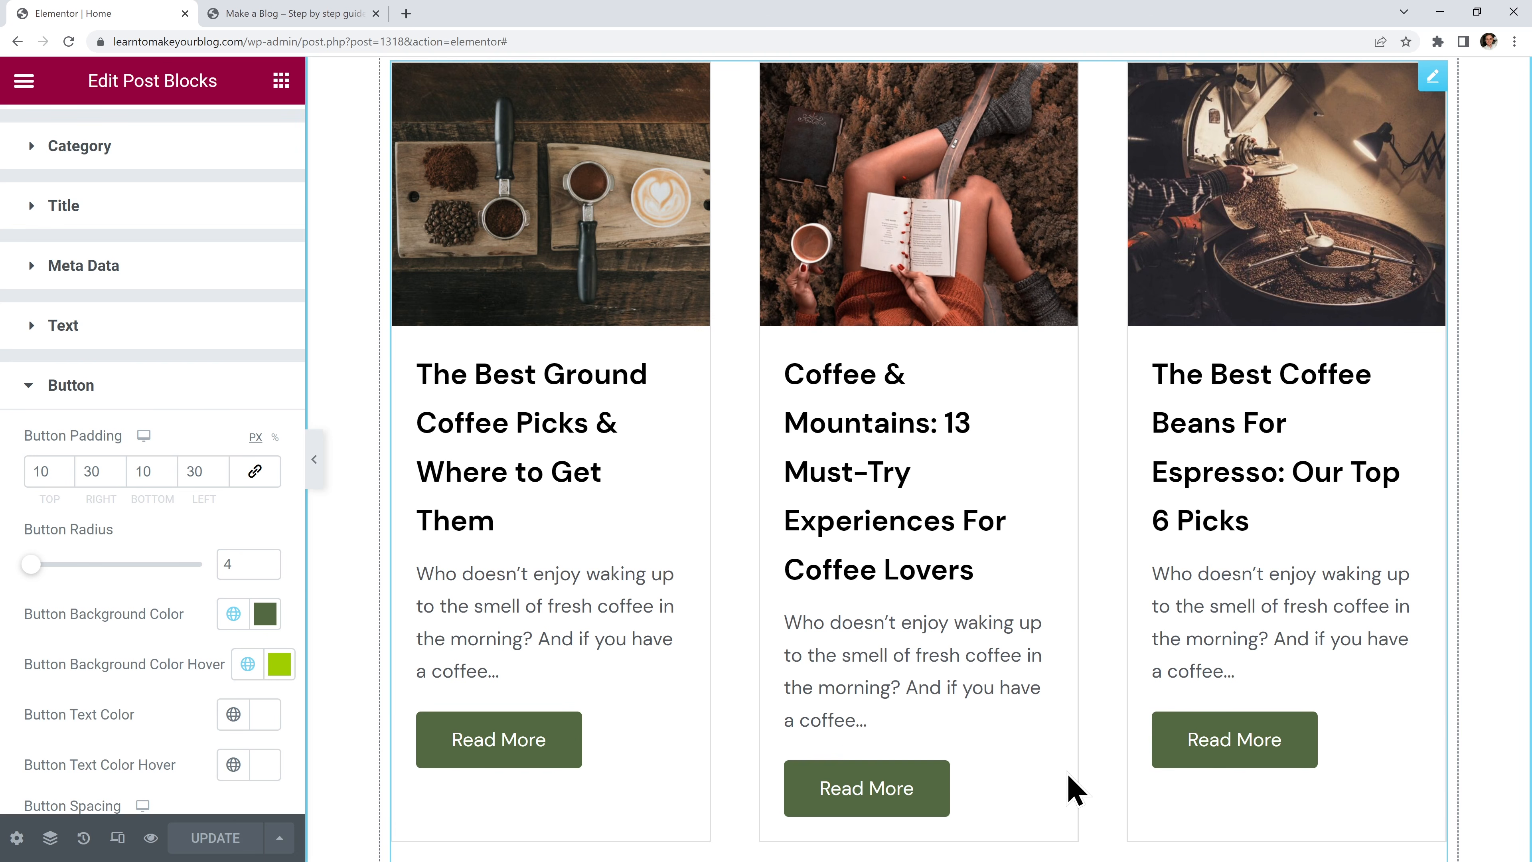
{"action": "scroll", "coordinate": [1072, 789], "scroll_direction": "down", "scroll_amount": 4}
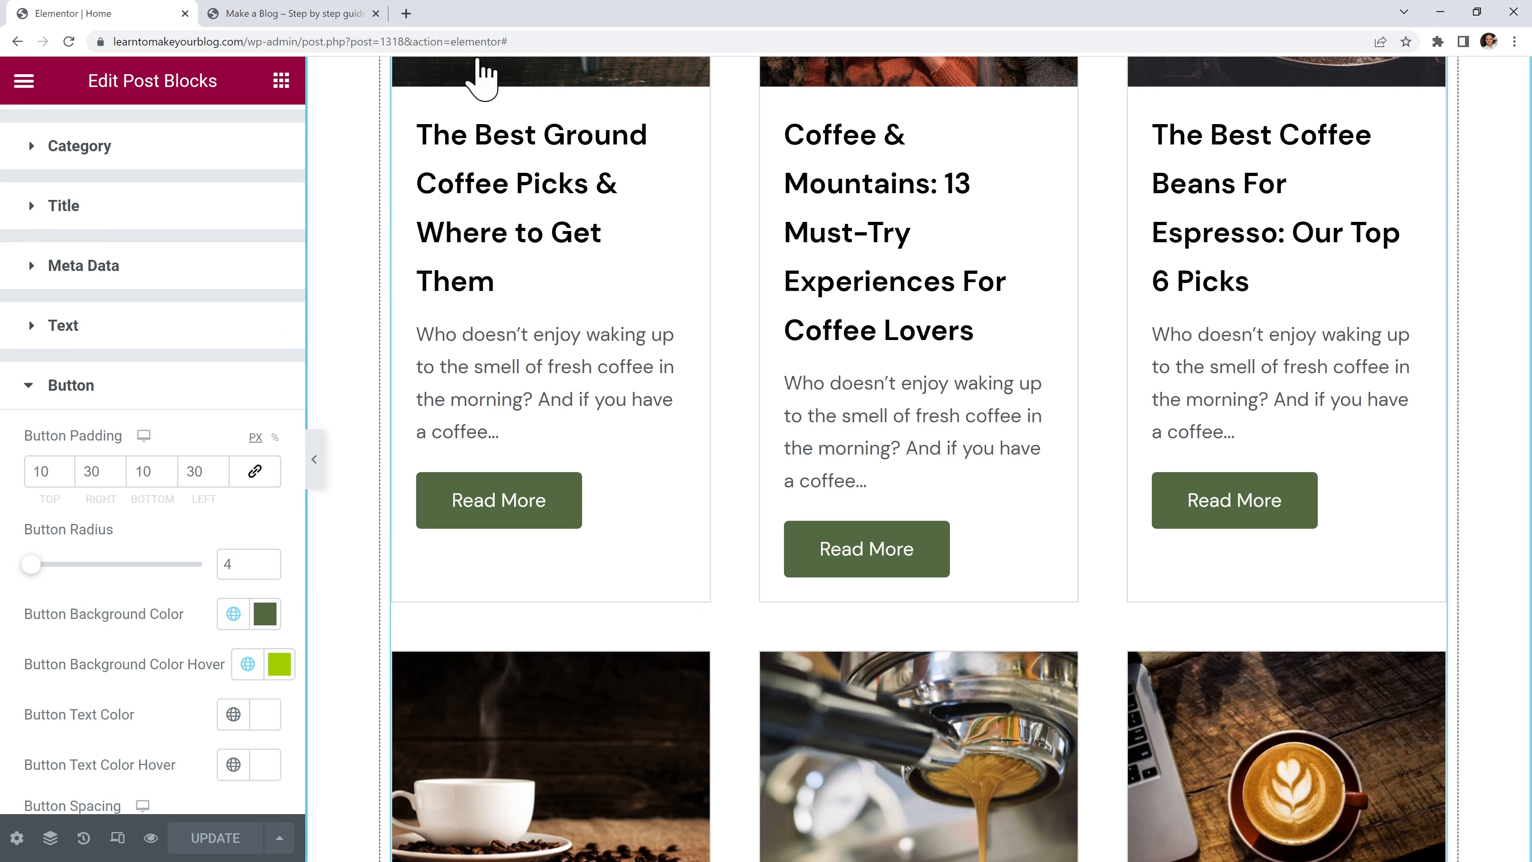
{"action": "left_click", "coordinate": [406, 14]}
Go to learntomakeyourblog.com/wp-admin and open Appearance > Customize > Additional CSS
{"action": "type", "text": "learntomakeyourblog.com/wp-admin"}
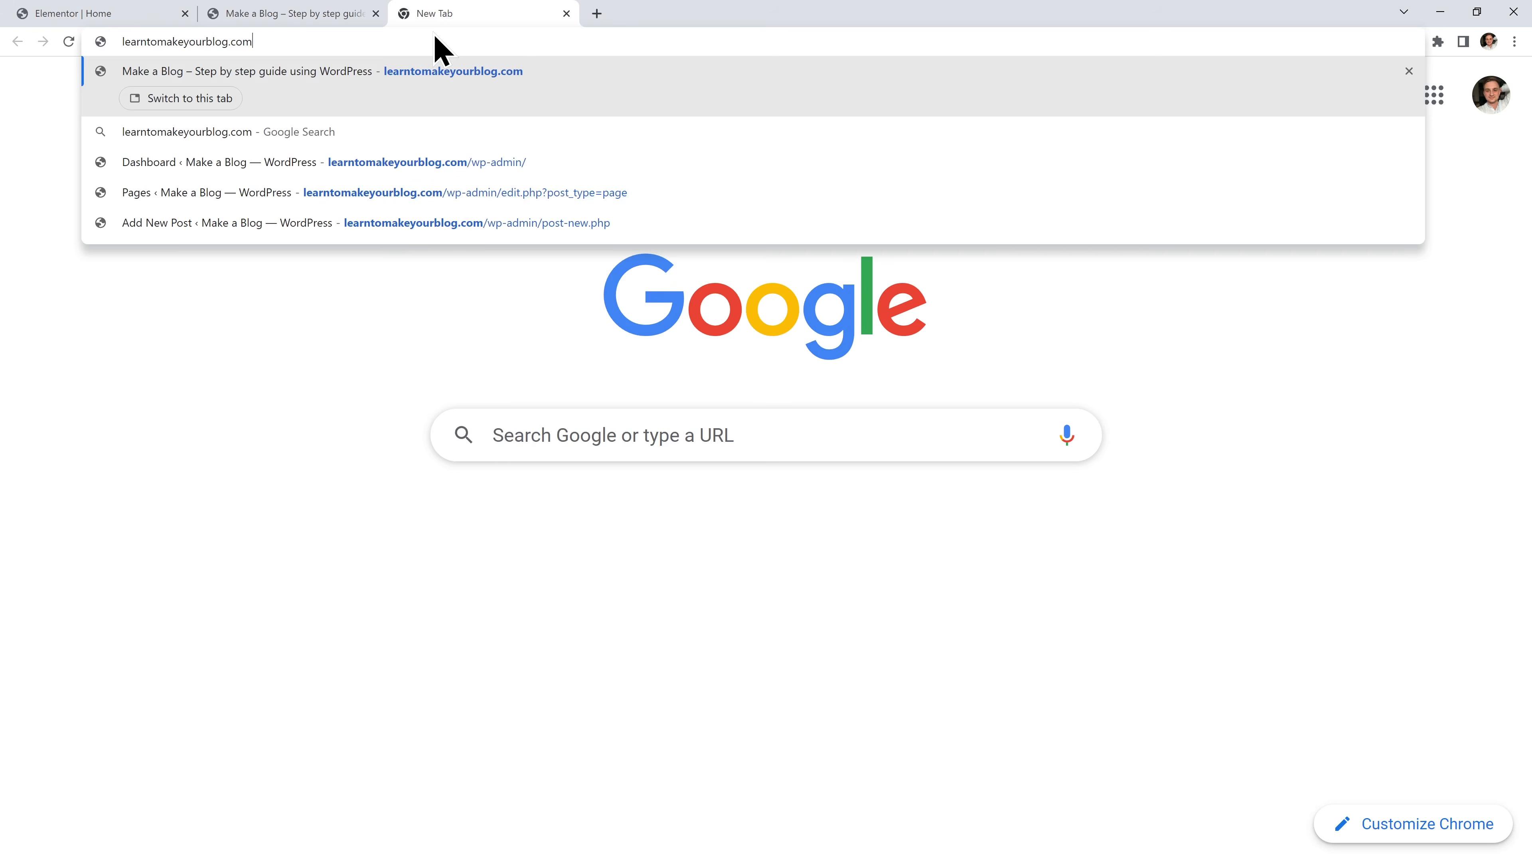
{"action": "key", "text": "Return"}
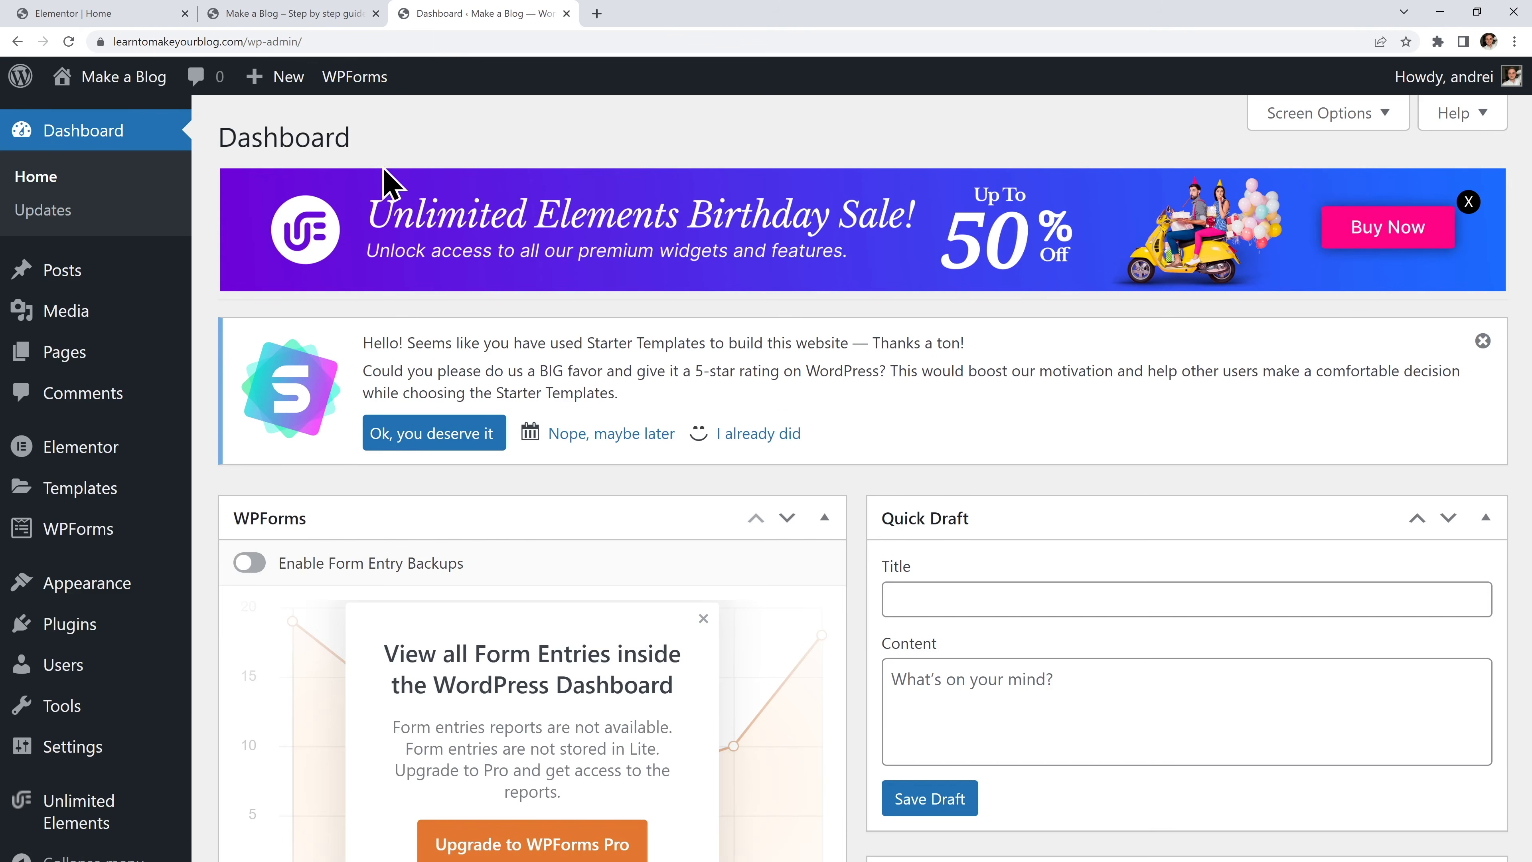
{"action": "mouse_move", "coordinate": [127, 598]}
{"action": "left_click", "coordinate": [259, 622]}
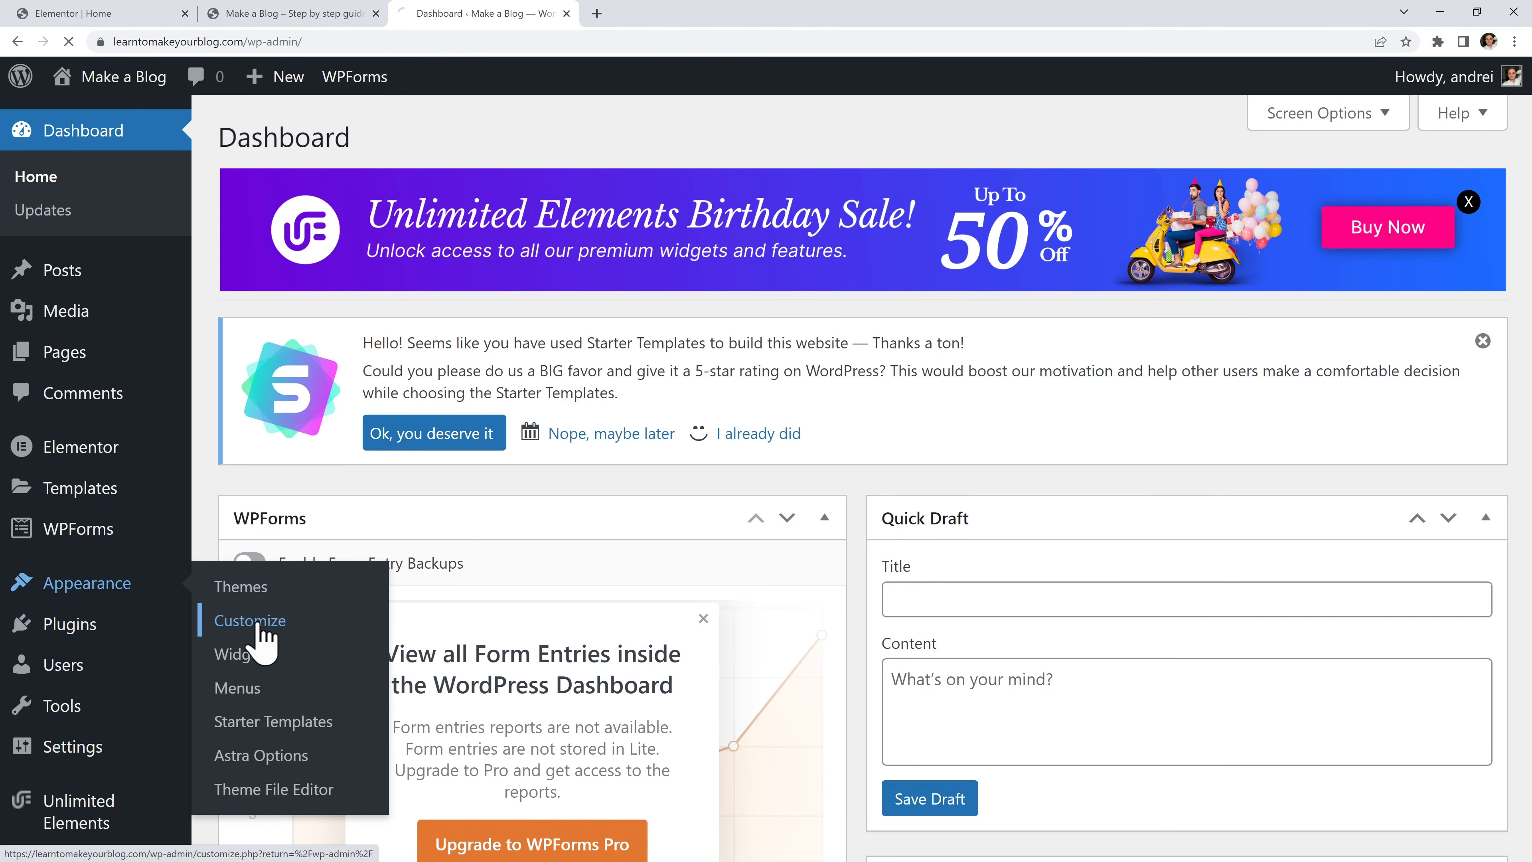
{"action": "scroll", "coordinate": [244, 643], "scroll_direction": "down", "scroll_amount": 3}
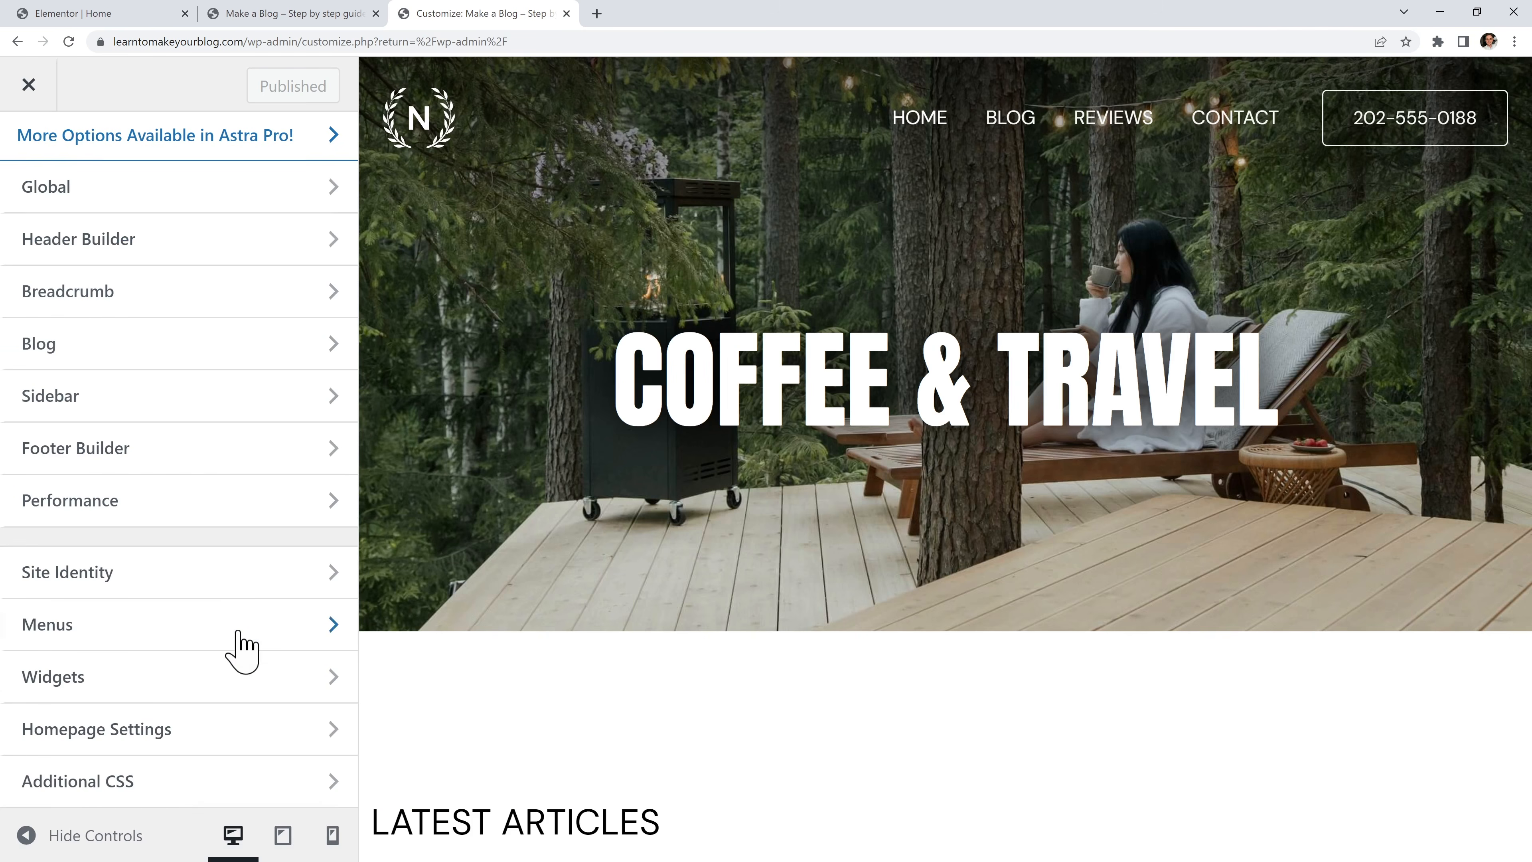
{"action": "left_click", "coordinate": [118, 784]}
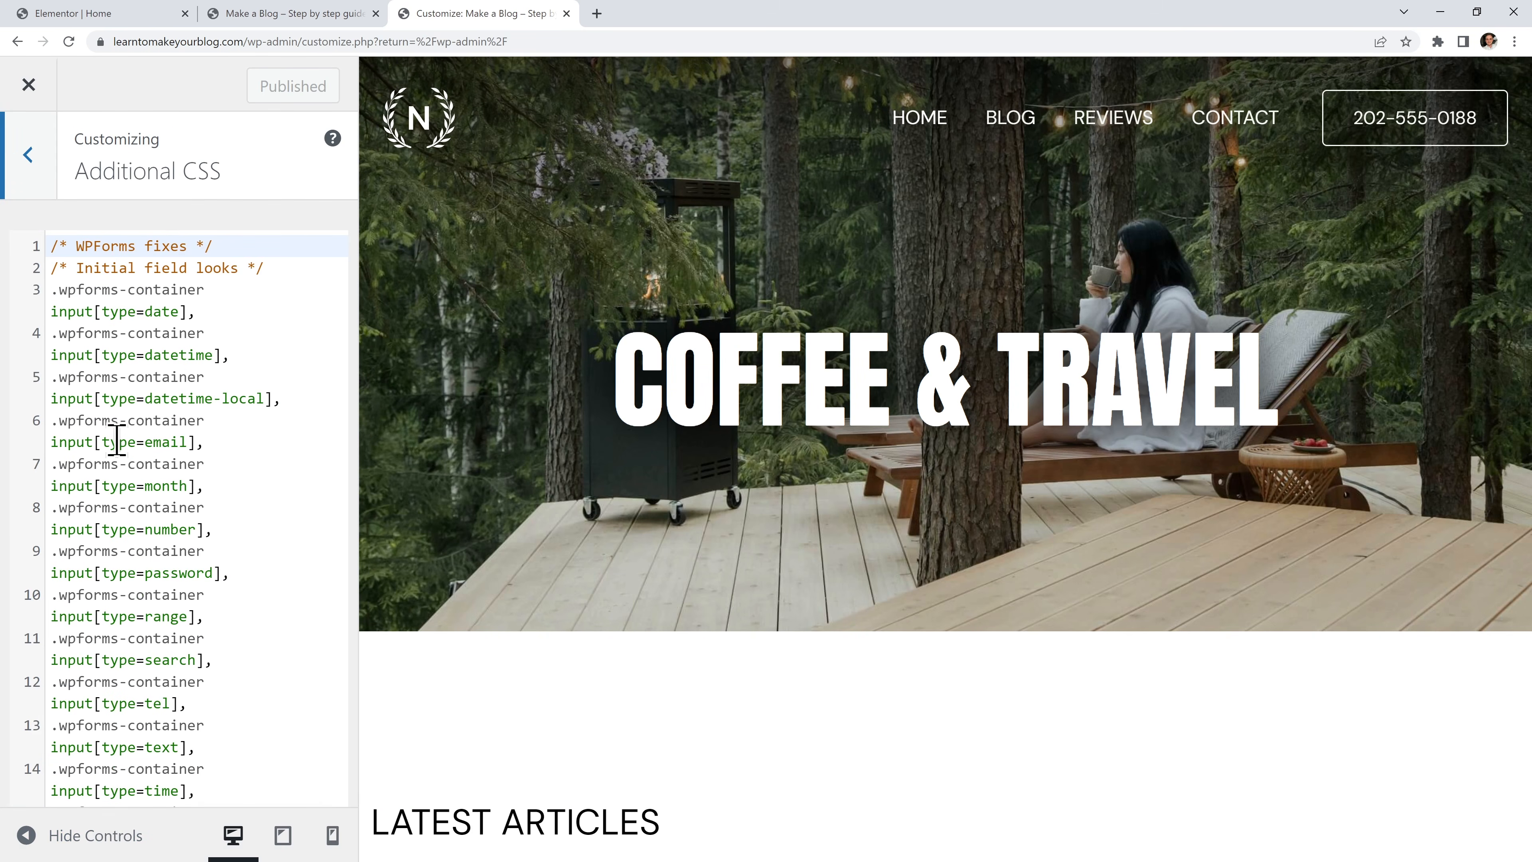
Insert blank lines at the top, above the existing WPForms CSS
{"action": "left_click", "coordinate": [53, 246]}
{"action": "key", "text": "Return"}
{"action": "key", "text": "Return"}
{"action": "key", "text": "Return"}
{"action": "key", "text": "Return"}
{"action": "key", "text": "Return"}
{"action": "key", "text": "Return"}
{"action": "key", "text": "Return"}
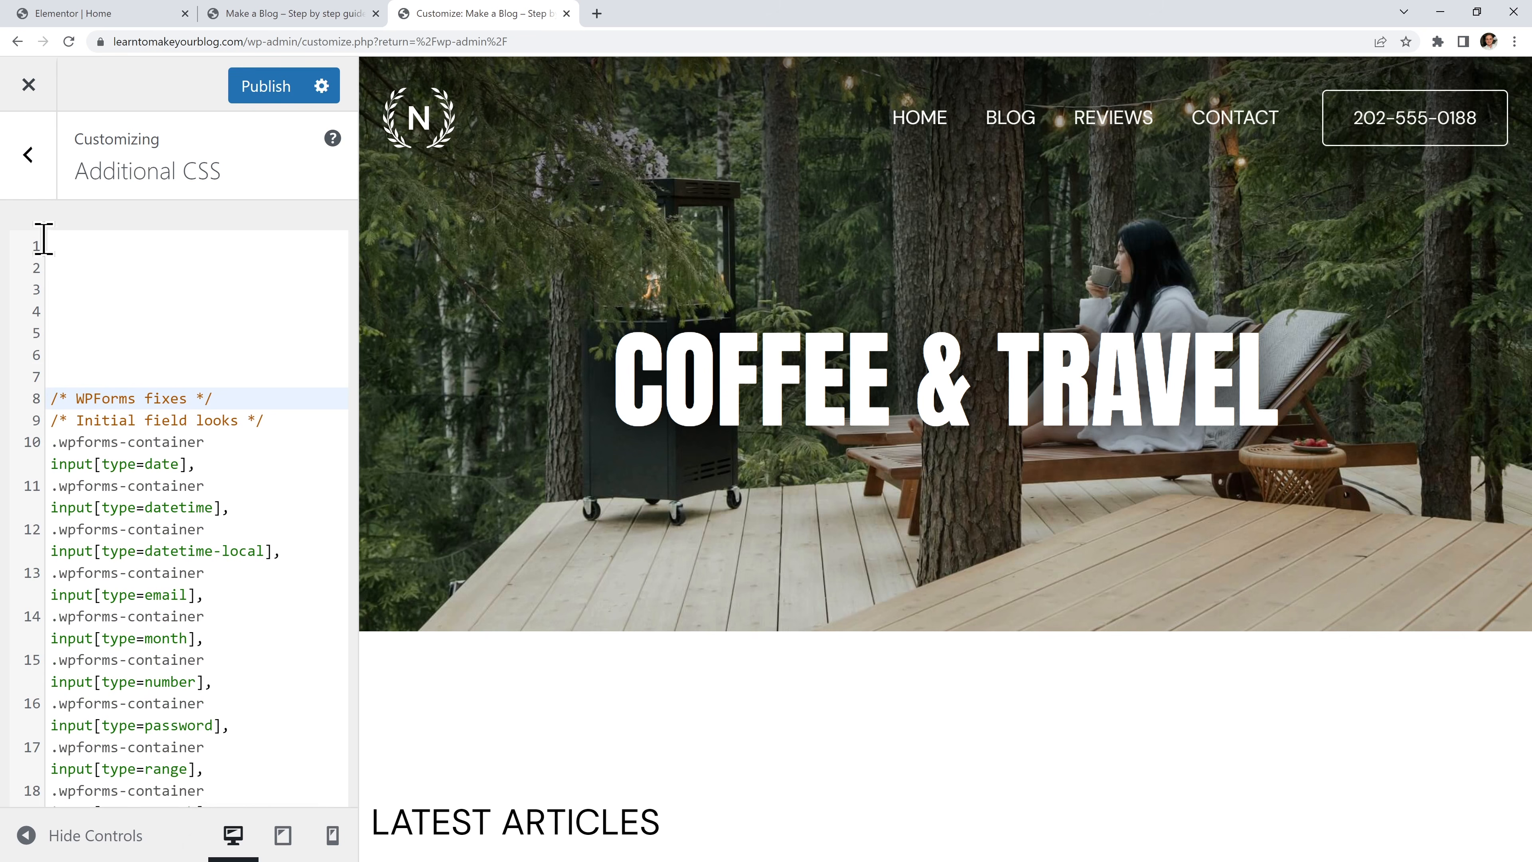
{"action": "left_click_drag", "start_coordinate": [0, 338], "coordinate": [776, 153]}
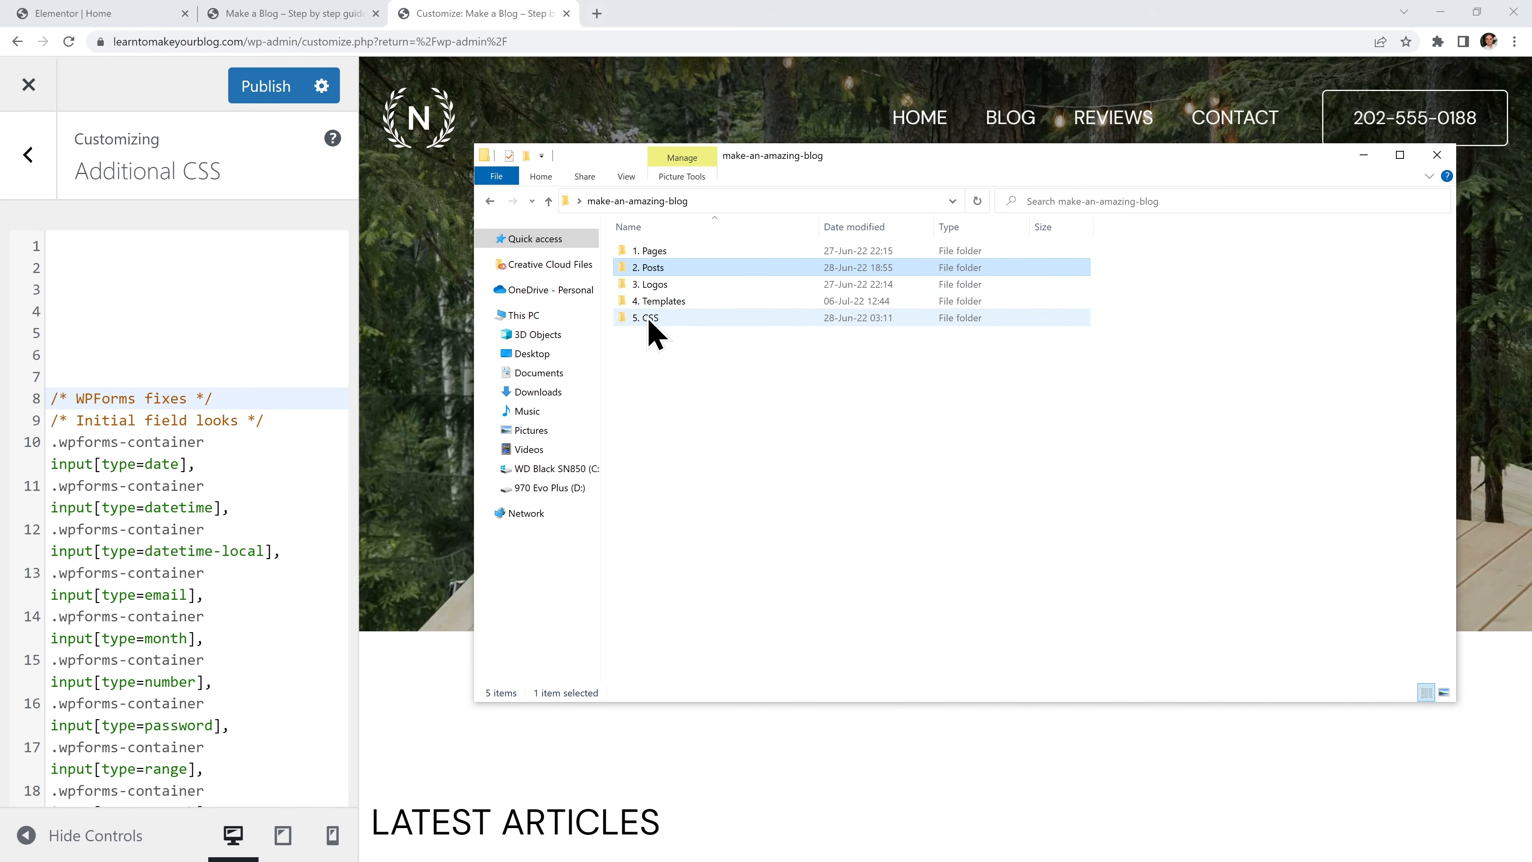
Open additional_css.txt from the 5. CSS folder and copy its 1.0 Homepage Posts block
{"action": "double_click", "coordinate": [677, 318]}
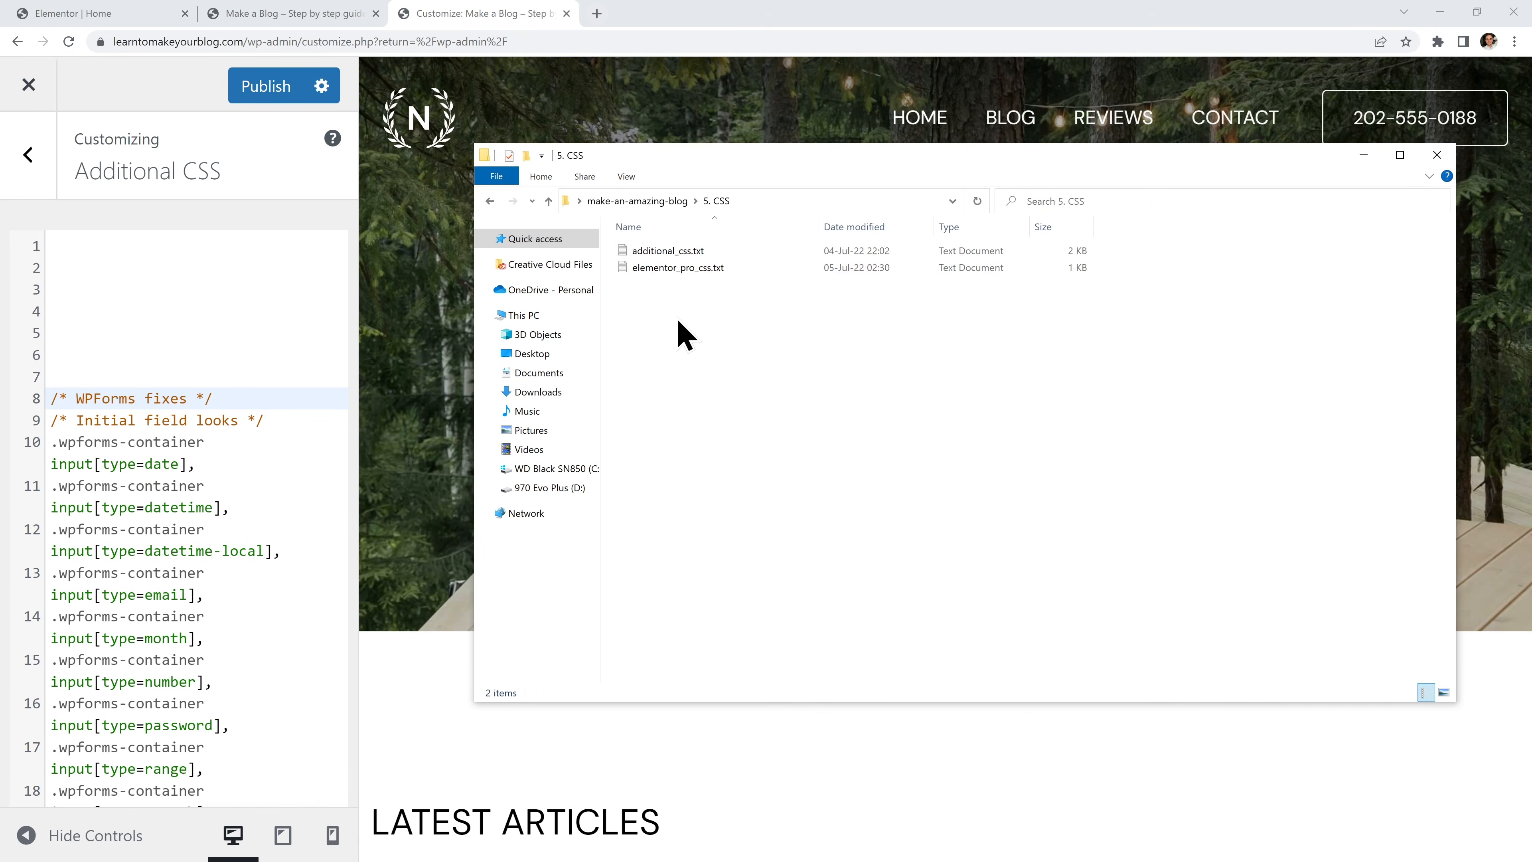
{"action": "double_click", "coordinate": [690, 253]}
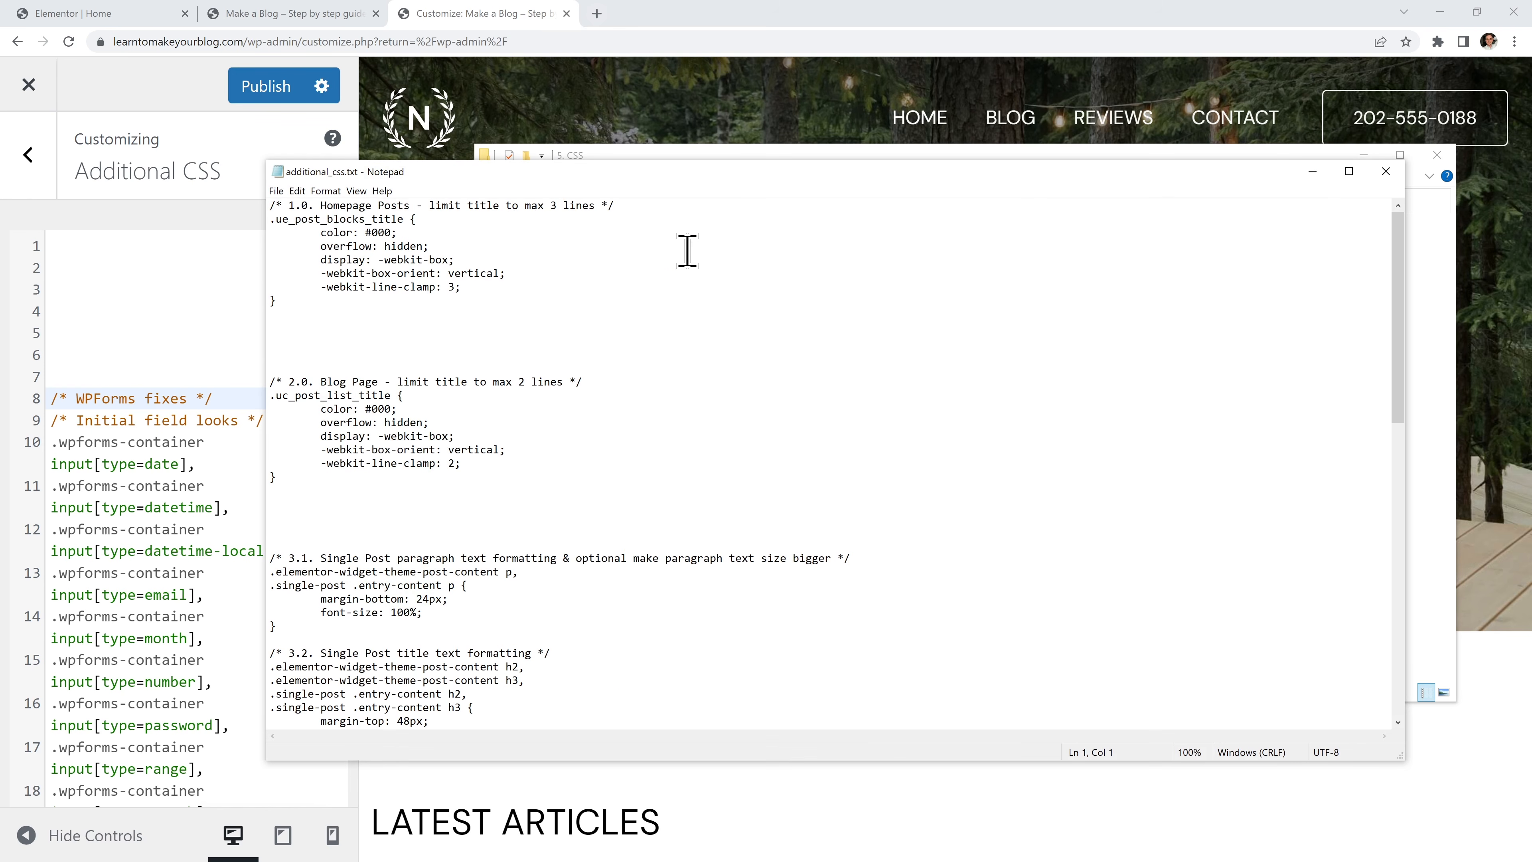
{"action": "left_click_drag", "start_coordinate": [309, 298], "coordinate": [253, 190]}
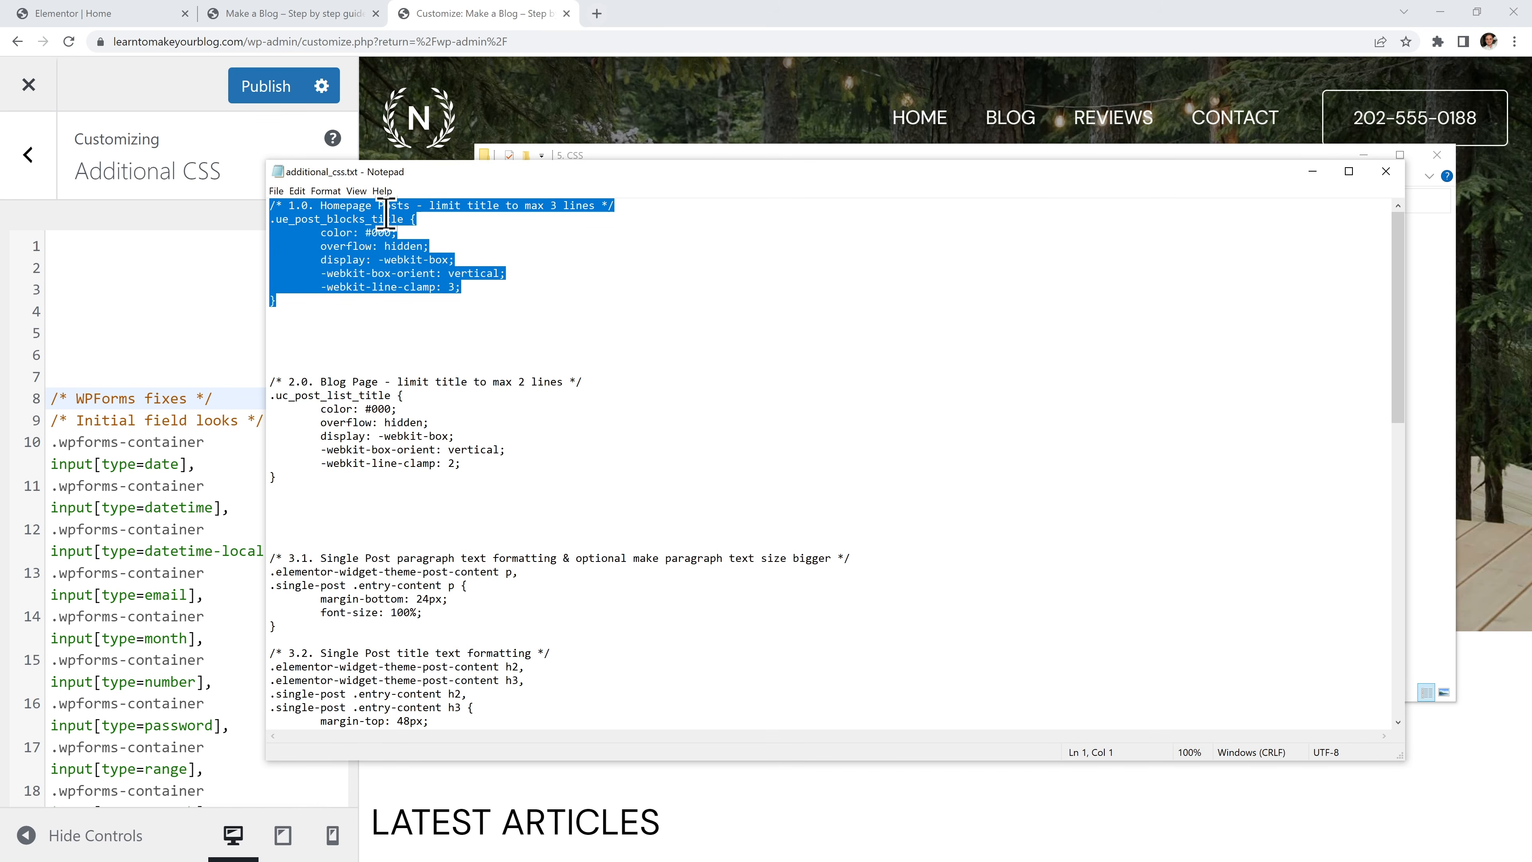
{"action": "right_click", "coordinate": [375, 216]}
{"action": "left_click", "coordinate": [429, 256]}
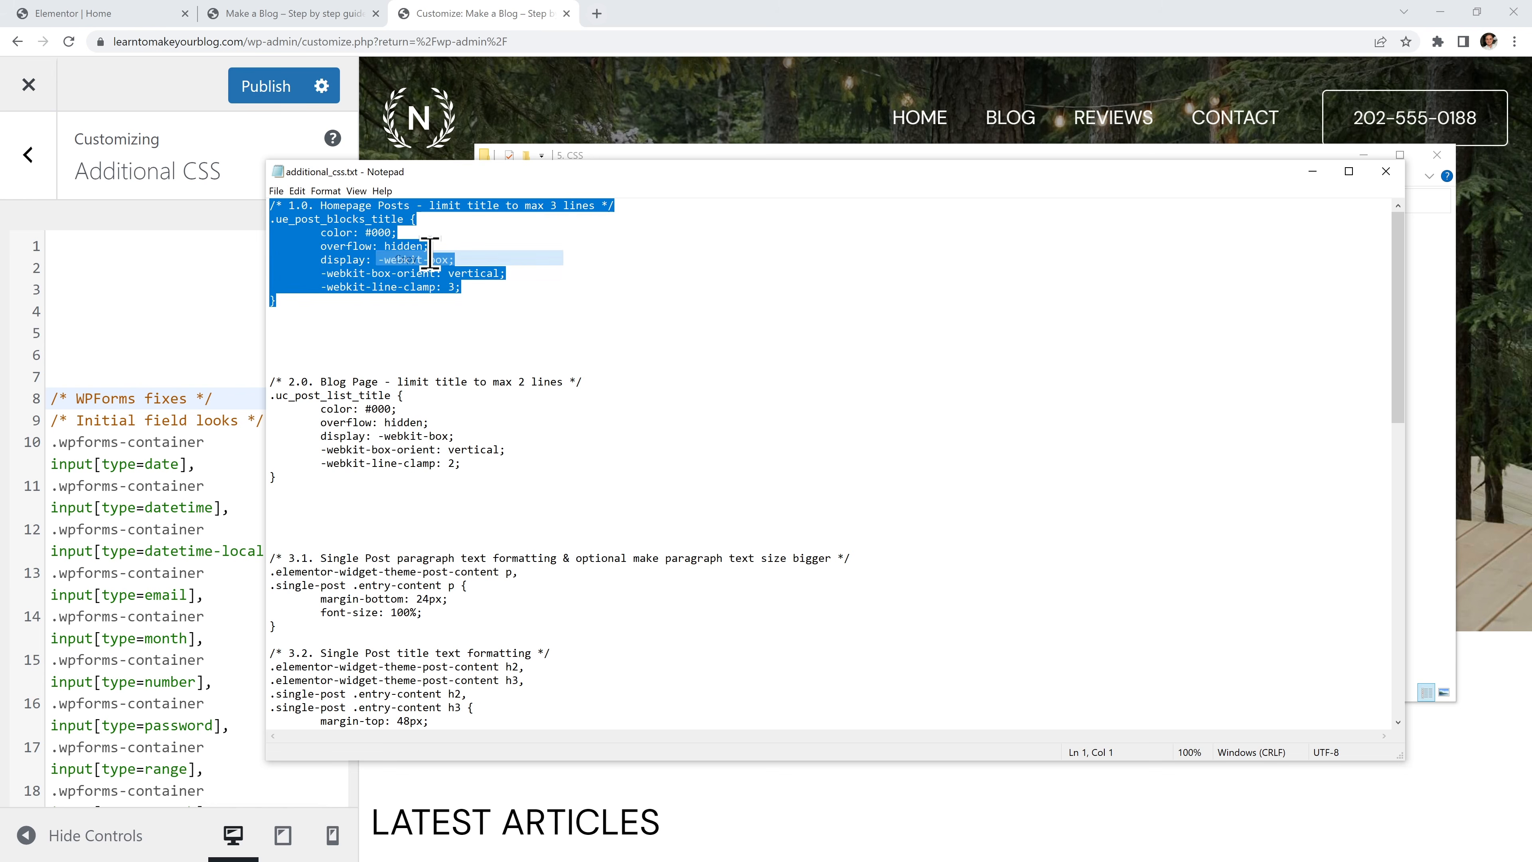
{"action": "left_click", "coordinate": [165, 253]}
{"action": "right_click", "coordinate": [182, 249]}
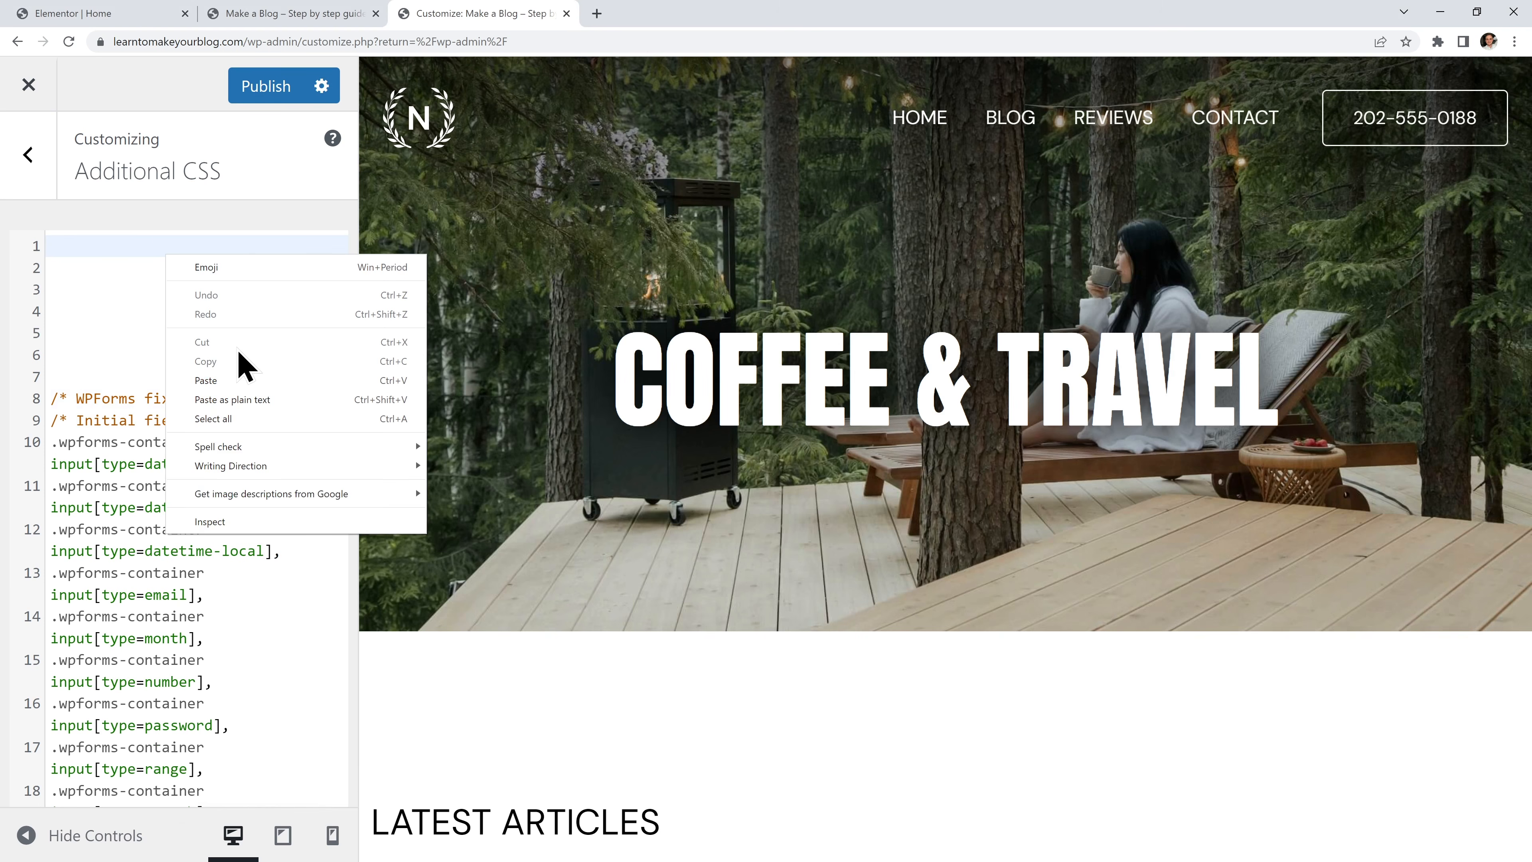
Paste the title clamp CSS at line 1, test a clamp of 1, keep 3, and publish
{"action": "left_click", "coordinate": [238, 363]}
{"action": "scroll", "coordinate": [923, 482], "scroll_direction": "down", "scroll_amount": 10}
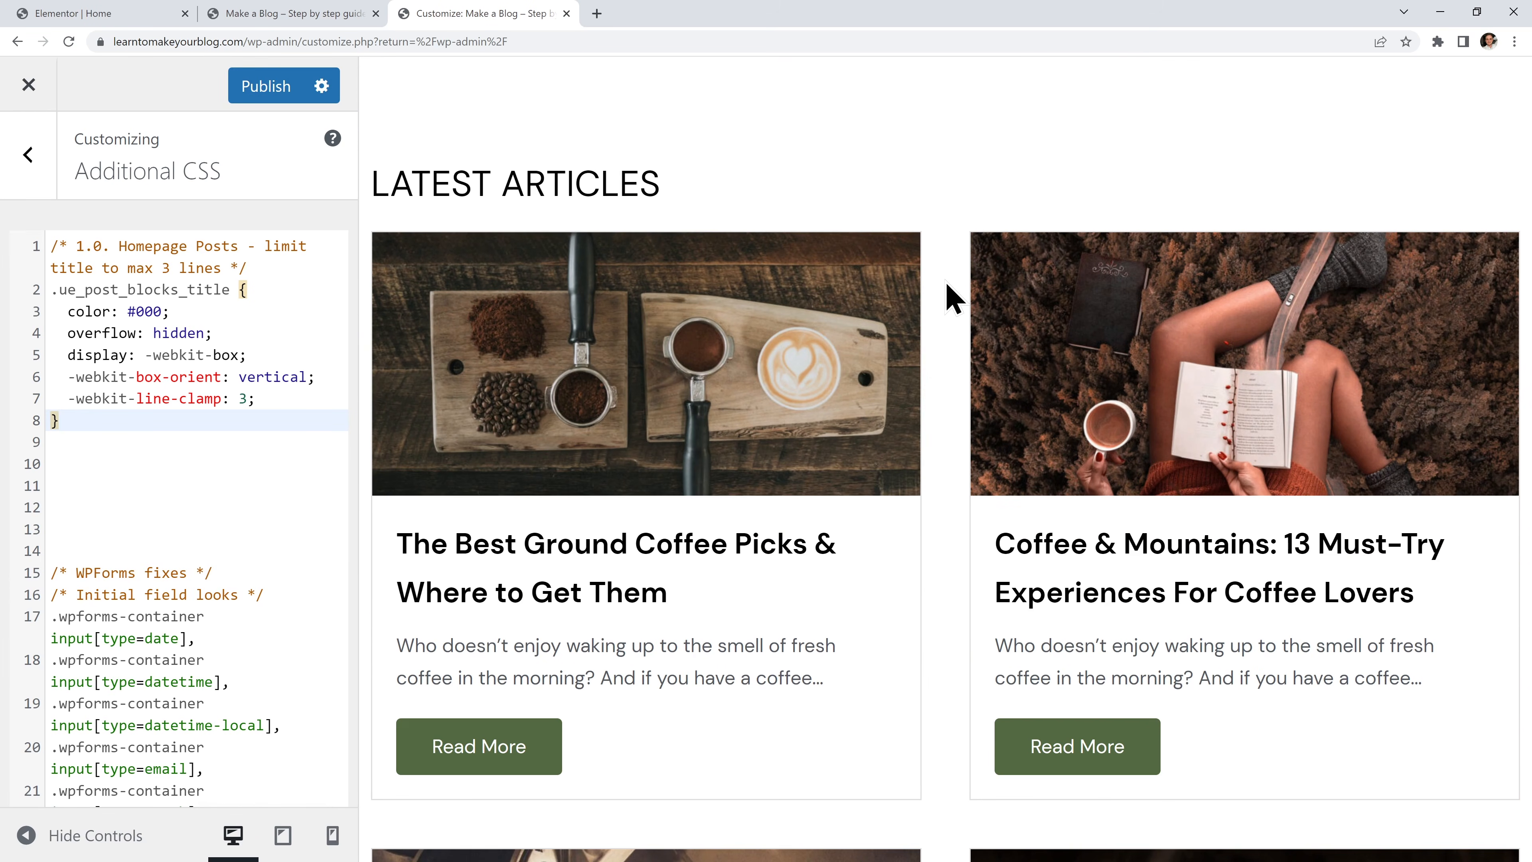
{"action": "left_click", "coordinate": [250, 404]}
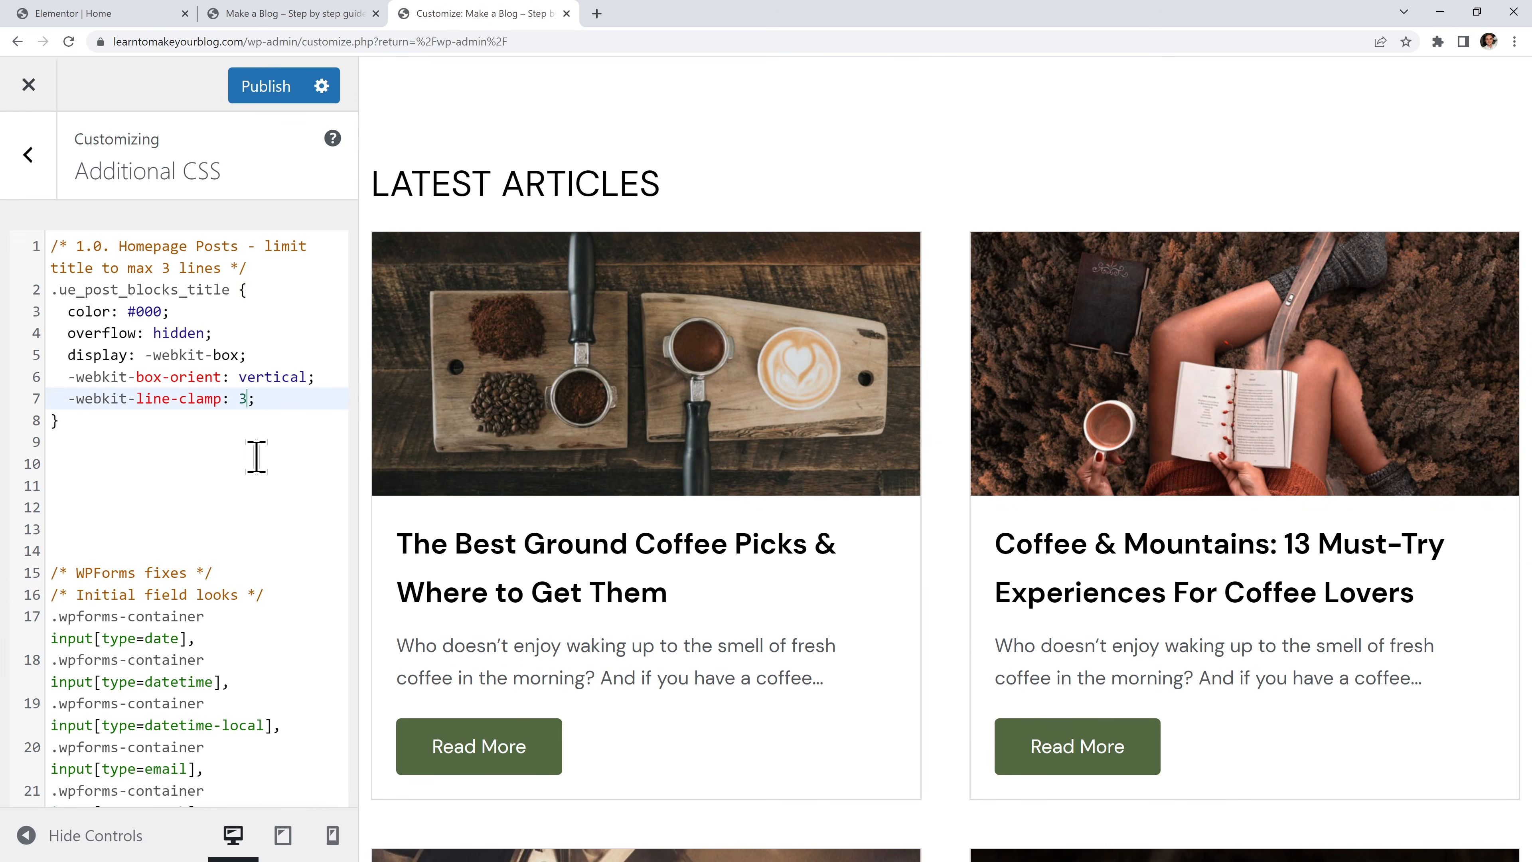
{"action": "key", "text": "BackSpace"}
{"action": "type", "text": "1"}
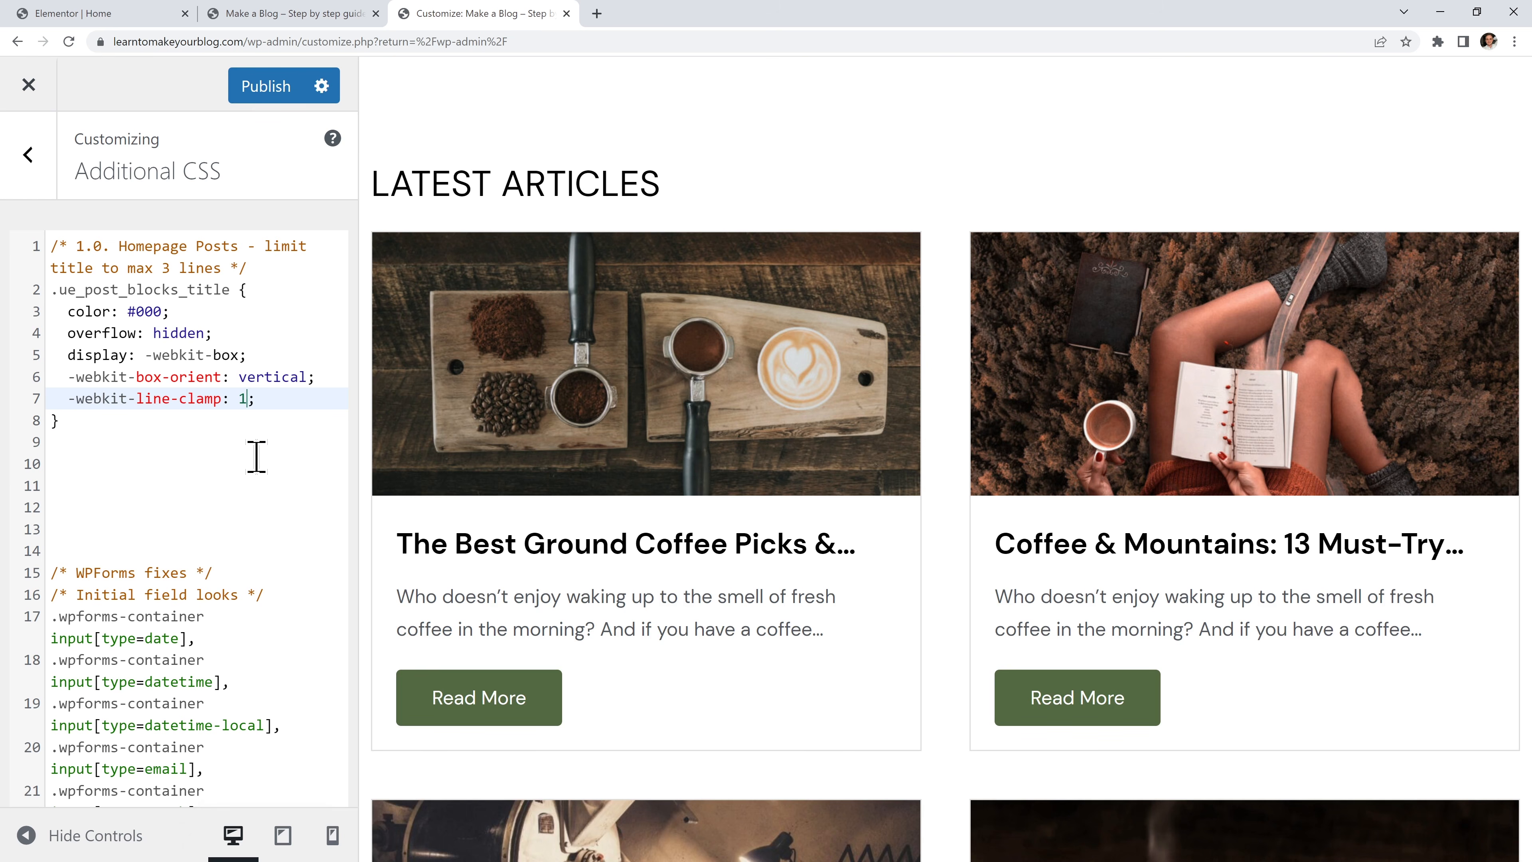
{"action": "key", "text": "BackSpace"}
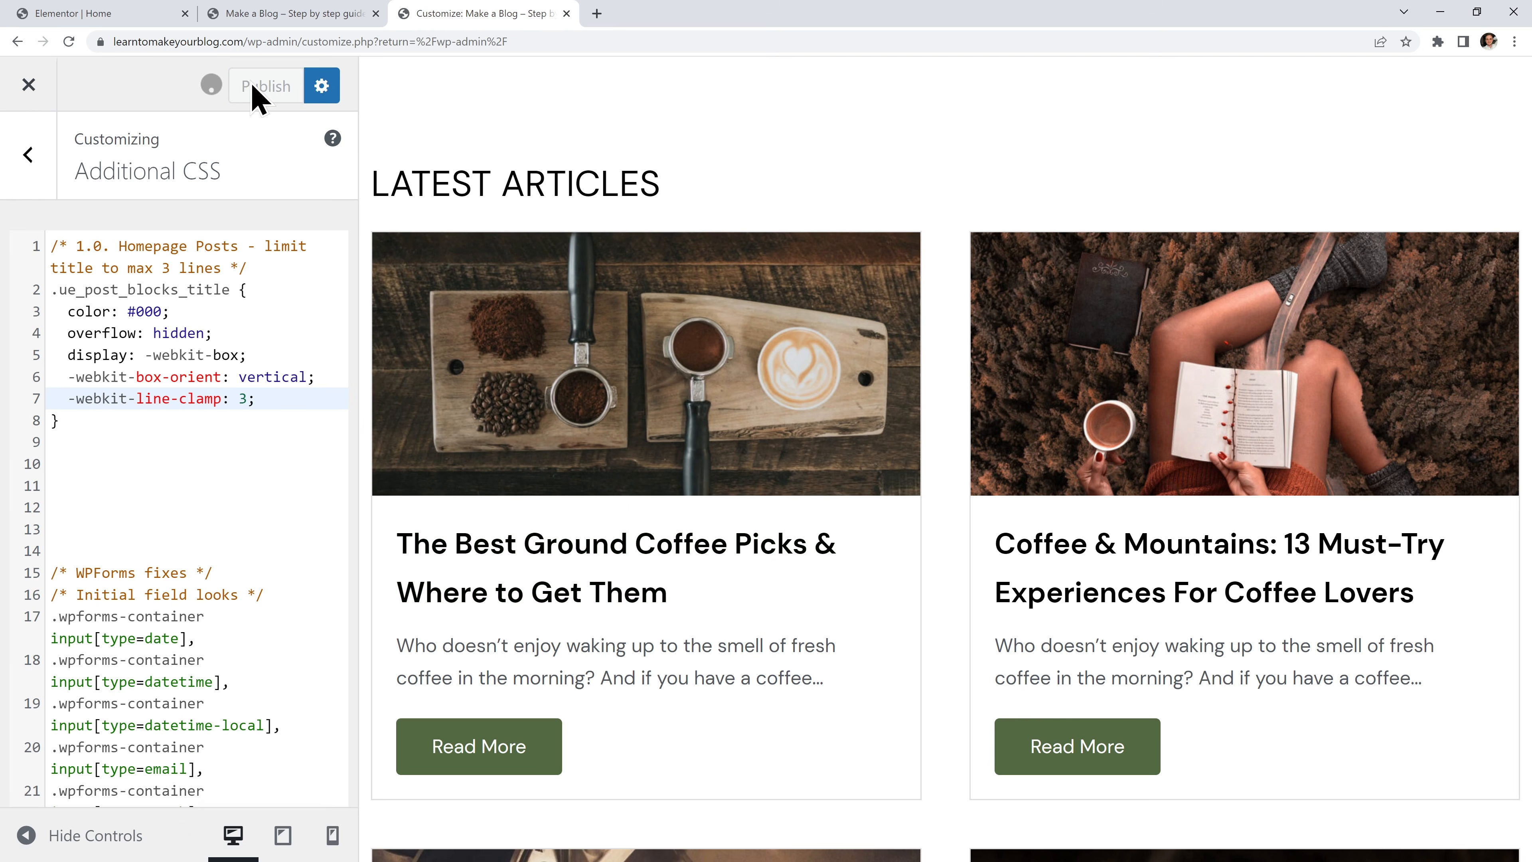
{"action": "left_click", "coordinate": [567, 13]}
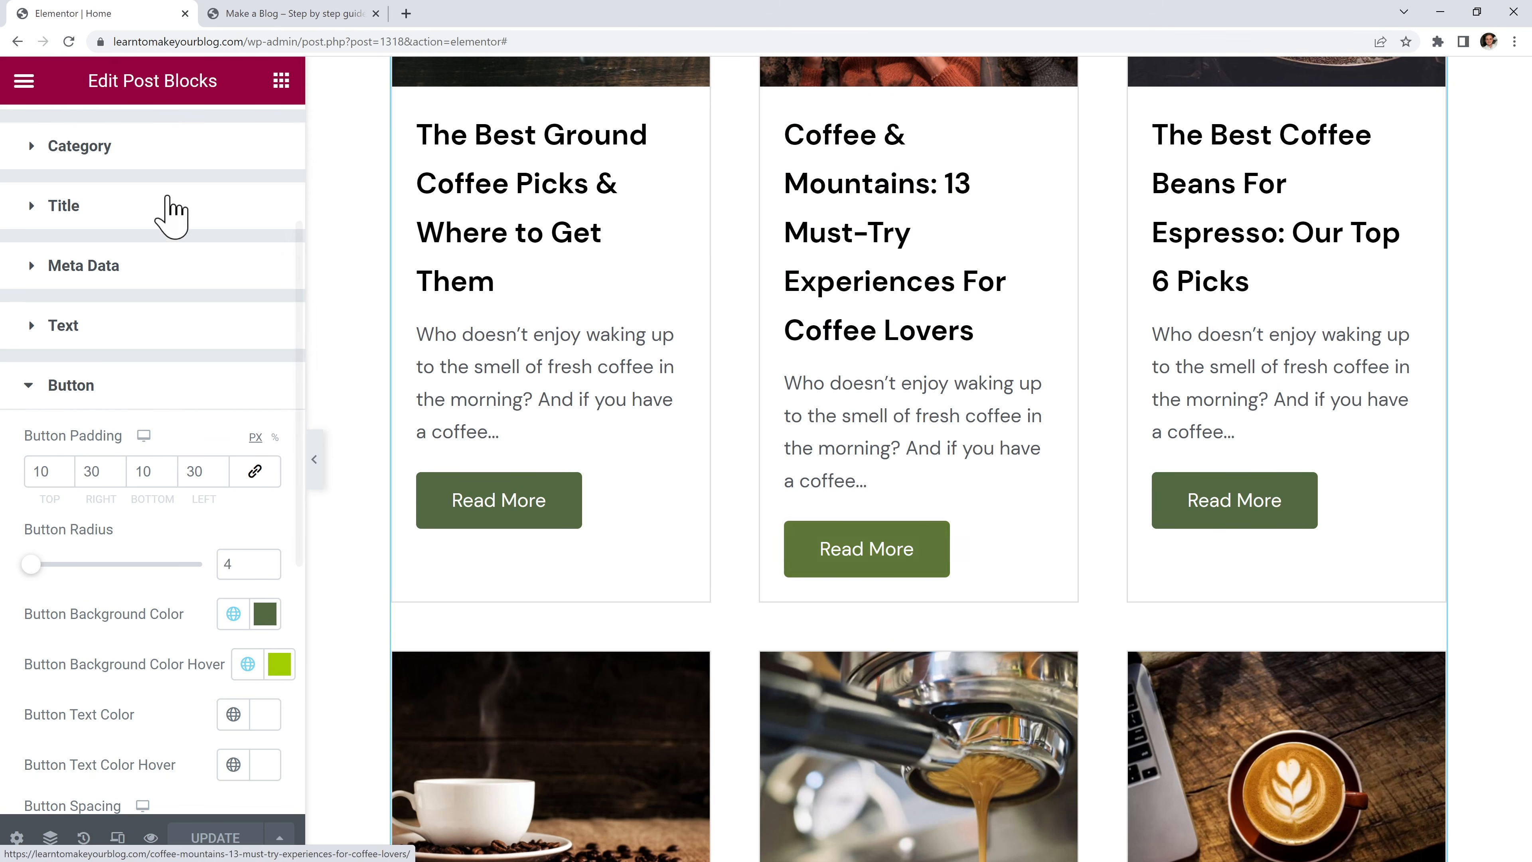
Reload the Elementor editor and scroll the post grid to check titles cut at three lines
{"action": "left_click", "coordinate": [68, 43]}
{"action": "scroll", "coordinate": [1006, 585], "scroll_direction": "down", "scroll_amount": 10}
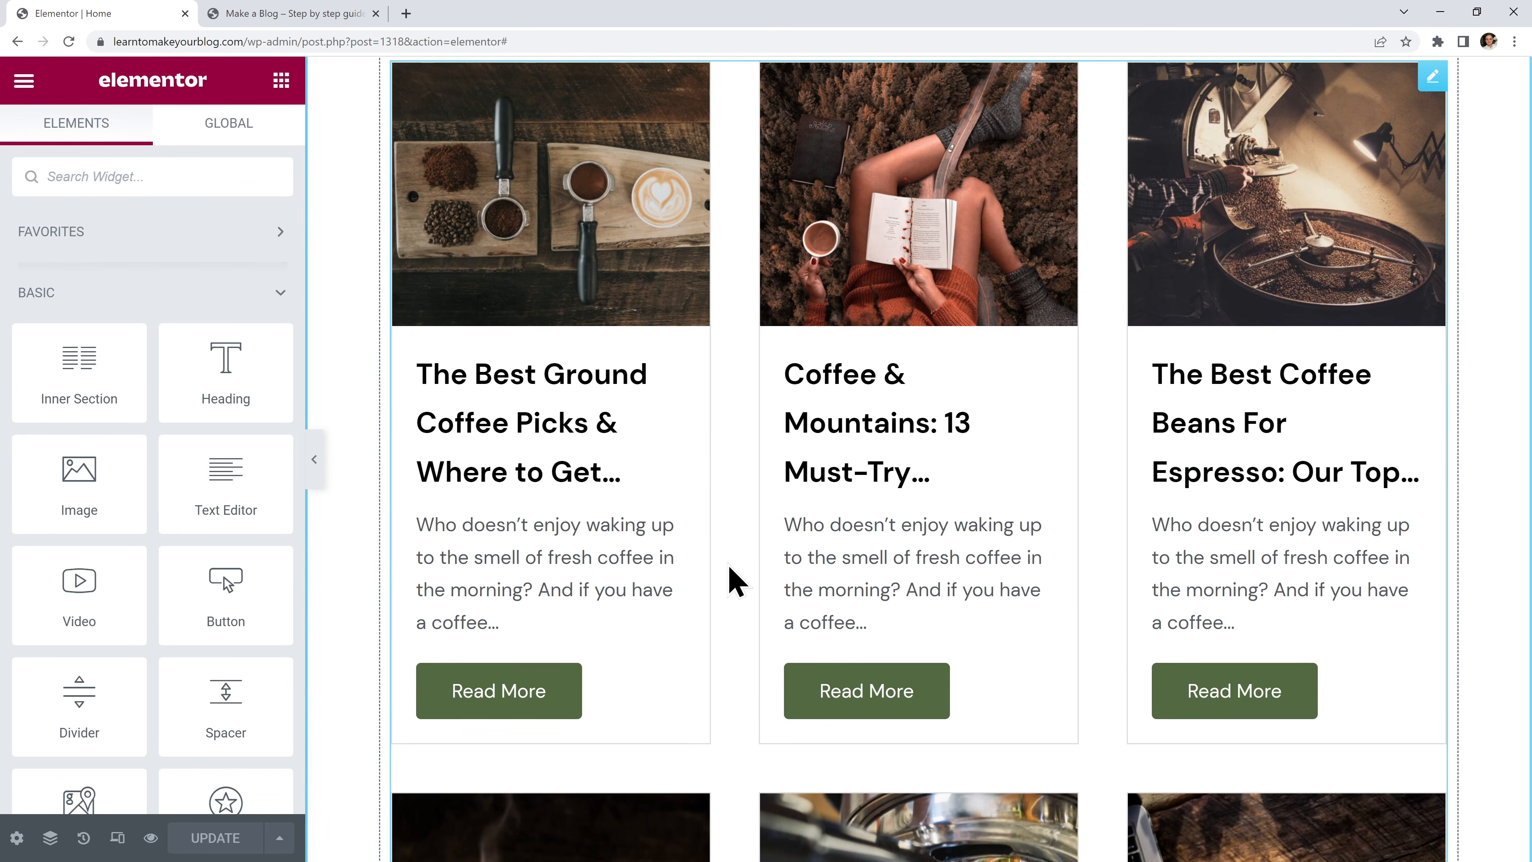
{"action": "scroll", "coordinate": [730, 580], "scroll_direction": "down", "scroll_amount": 5}
{"action": "scroll", "coordinate": [730, 581], "scroll_direction": "down", "scroll_amount": 4}
{"action": "scroll", "coordinate": [729, 580], "scroll_direction": "up", "scroll_amount": 4}
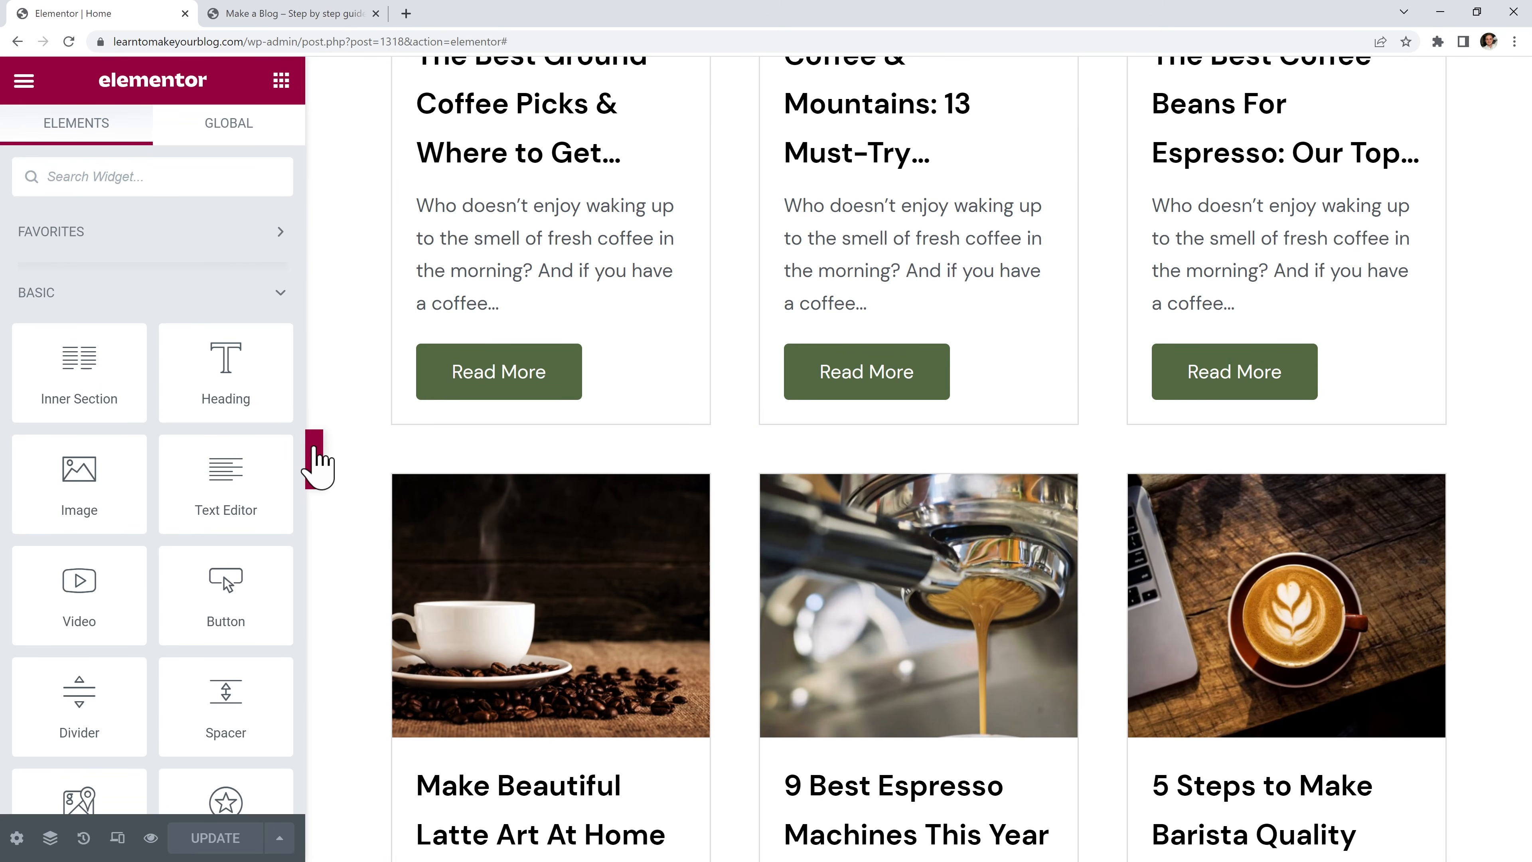
{"action": "left_click", "coordinate": [314, 460]}
{"action": "scroll", "coordinate": [522, 420], "scroll_direction": "up", "scroll_amount": 3}
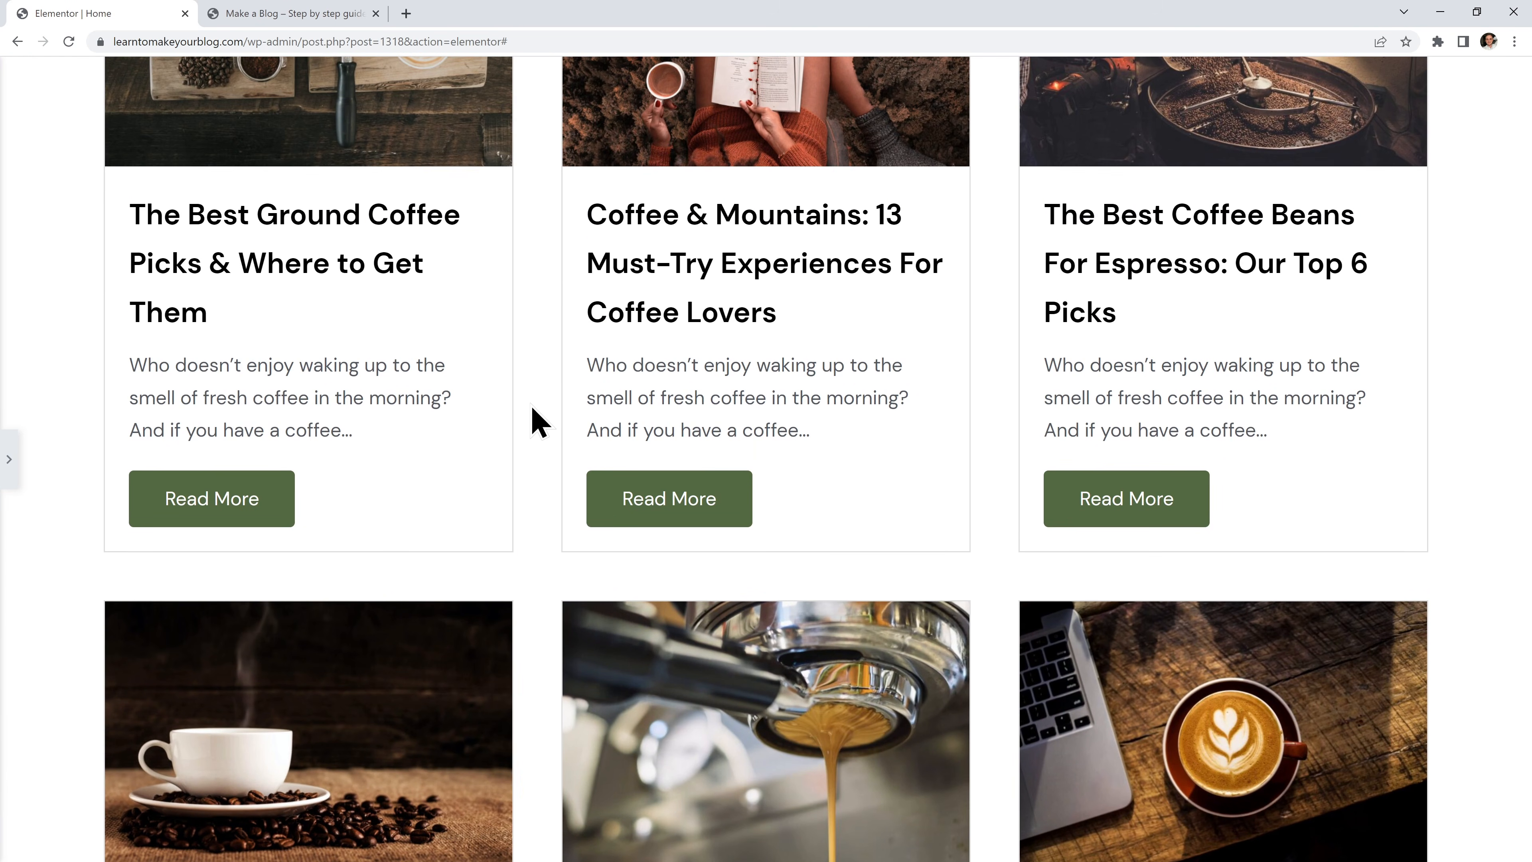
{"action": "left_click", "coordinate": [10, 460]}
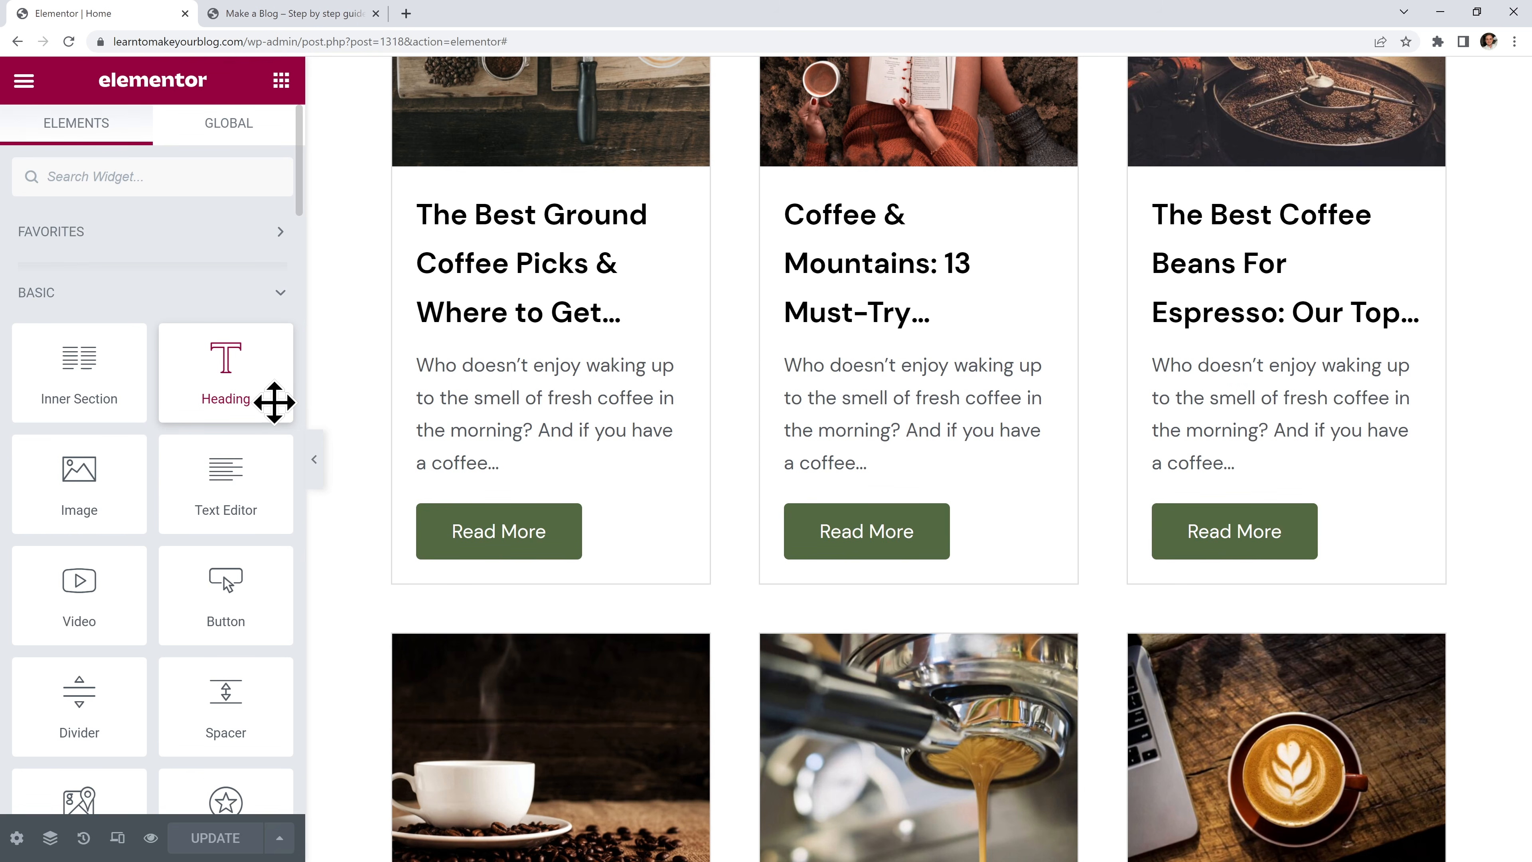
{"action": "scroll", "coordinate": [756, 541], "scroll_direction": "down", "scroll_amount": 10}
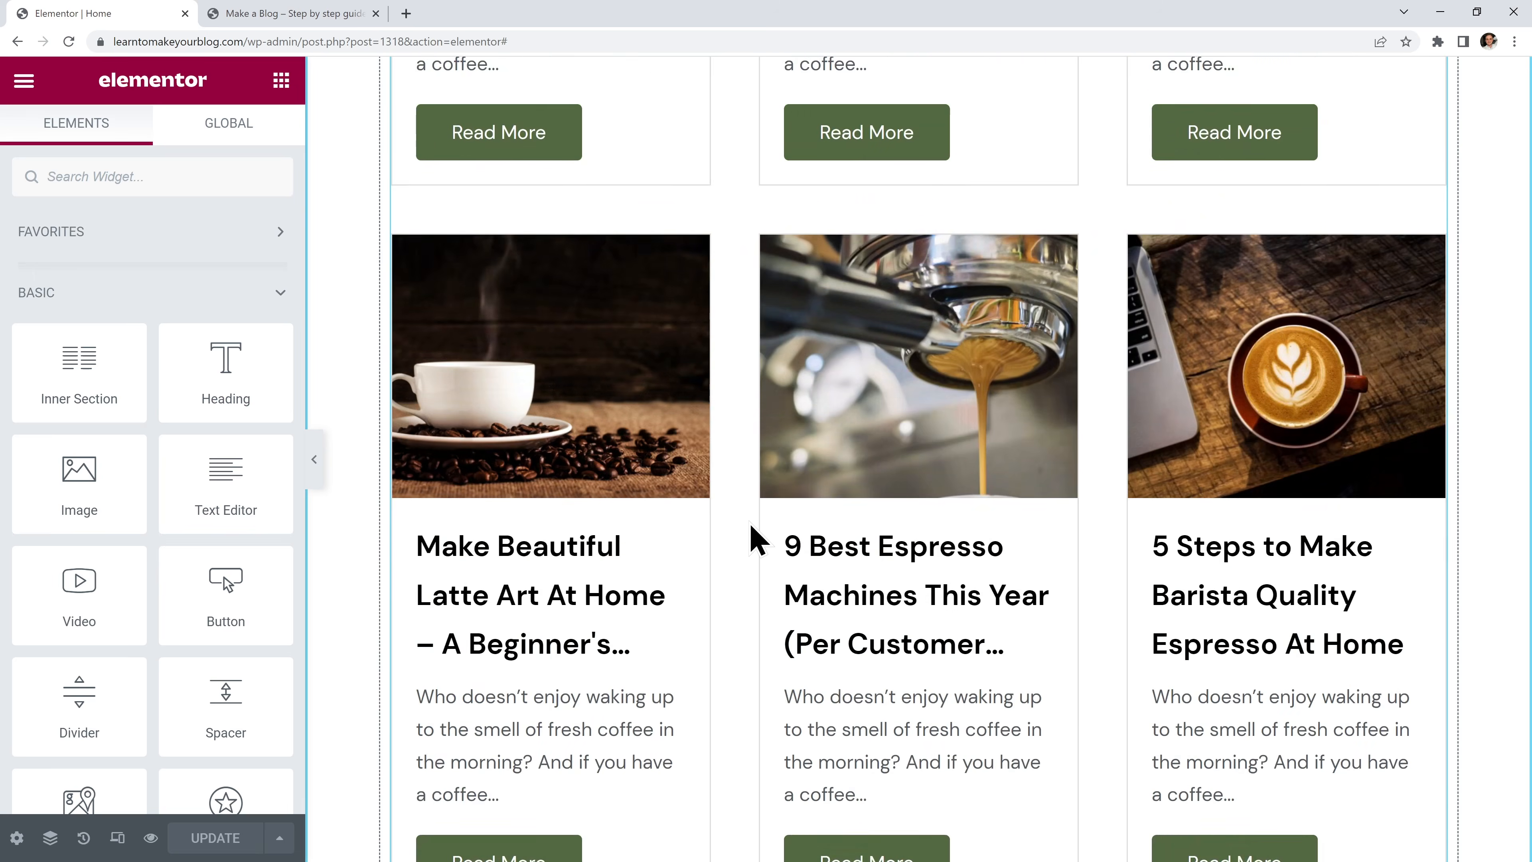
{"action": "scroll", "coordinate": [756, 540], "scroll_direction": "down", "scroll_amount": 20}
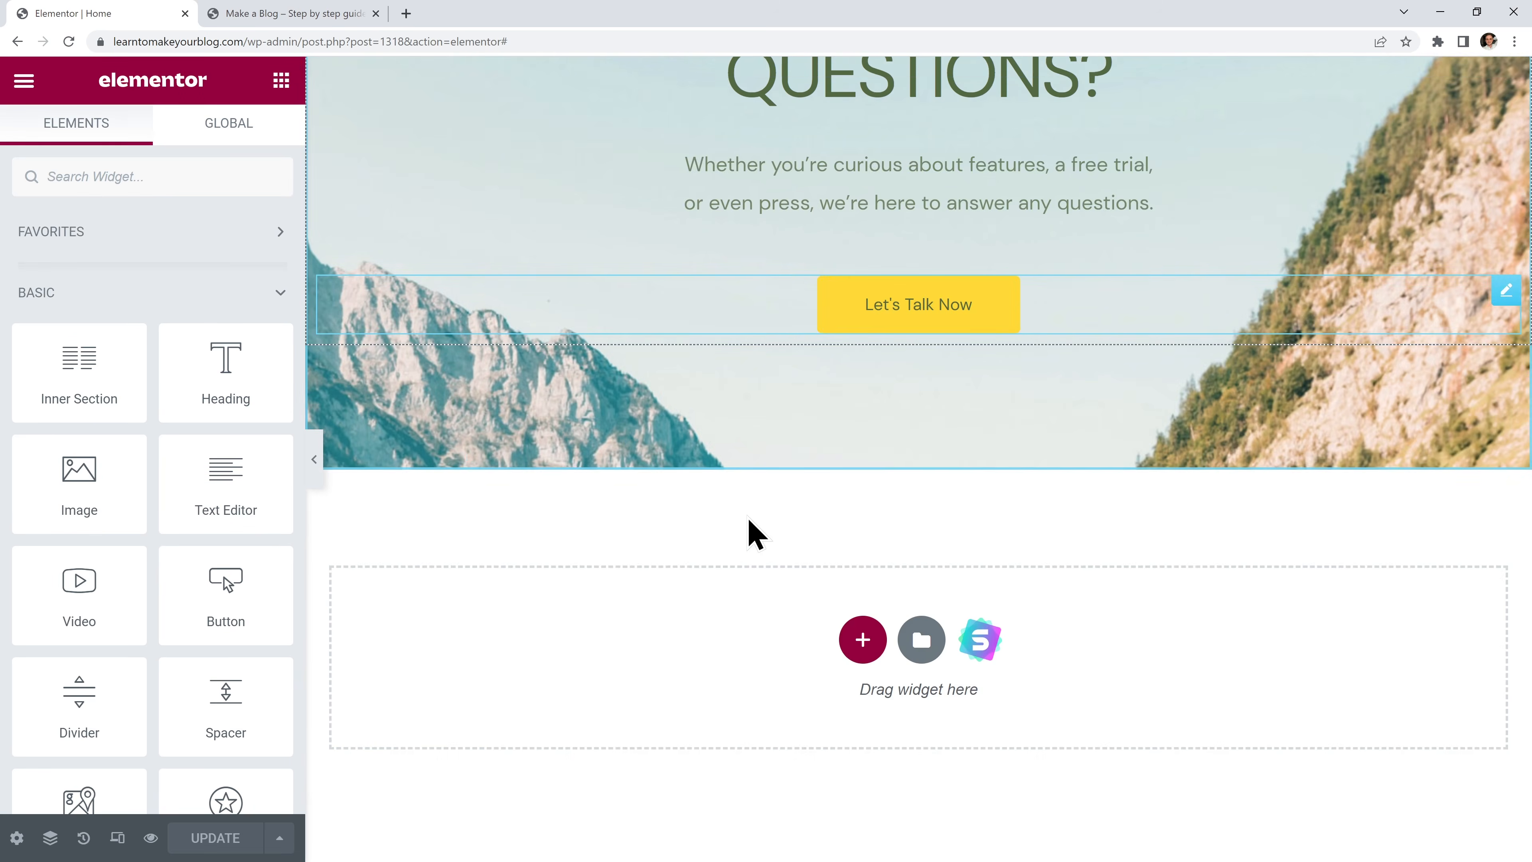
{"action": "scroll", "coordinate": [739, 536], "scroll_direction": "up", "scroll_amount": 8}
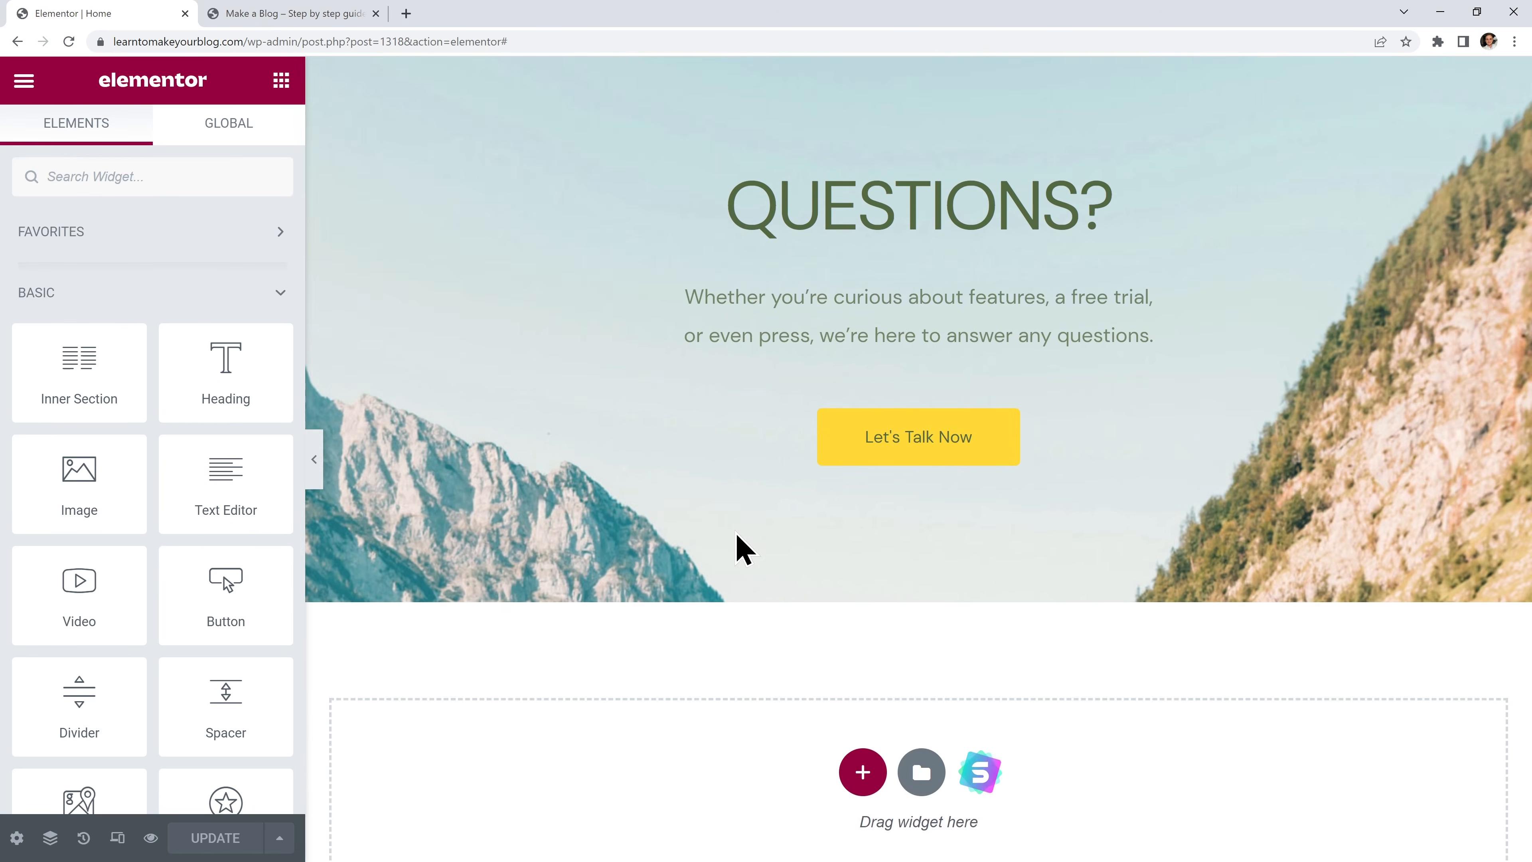
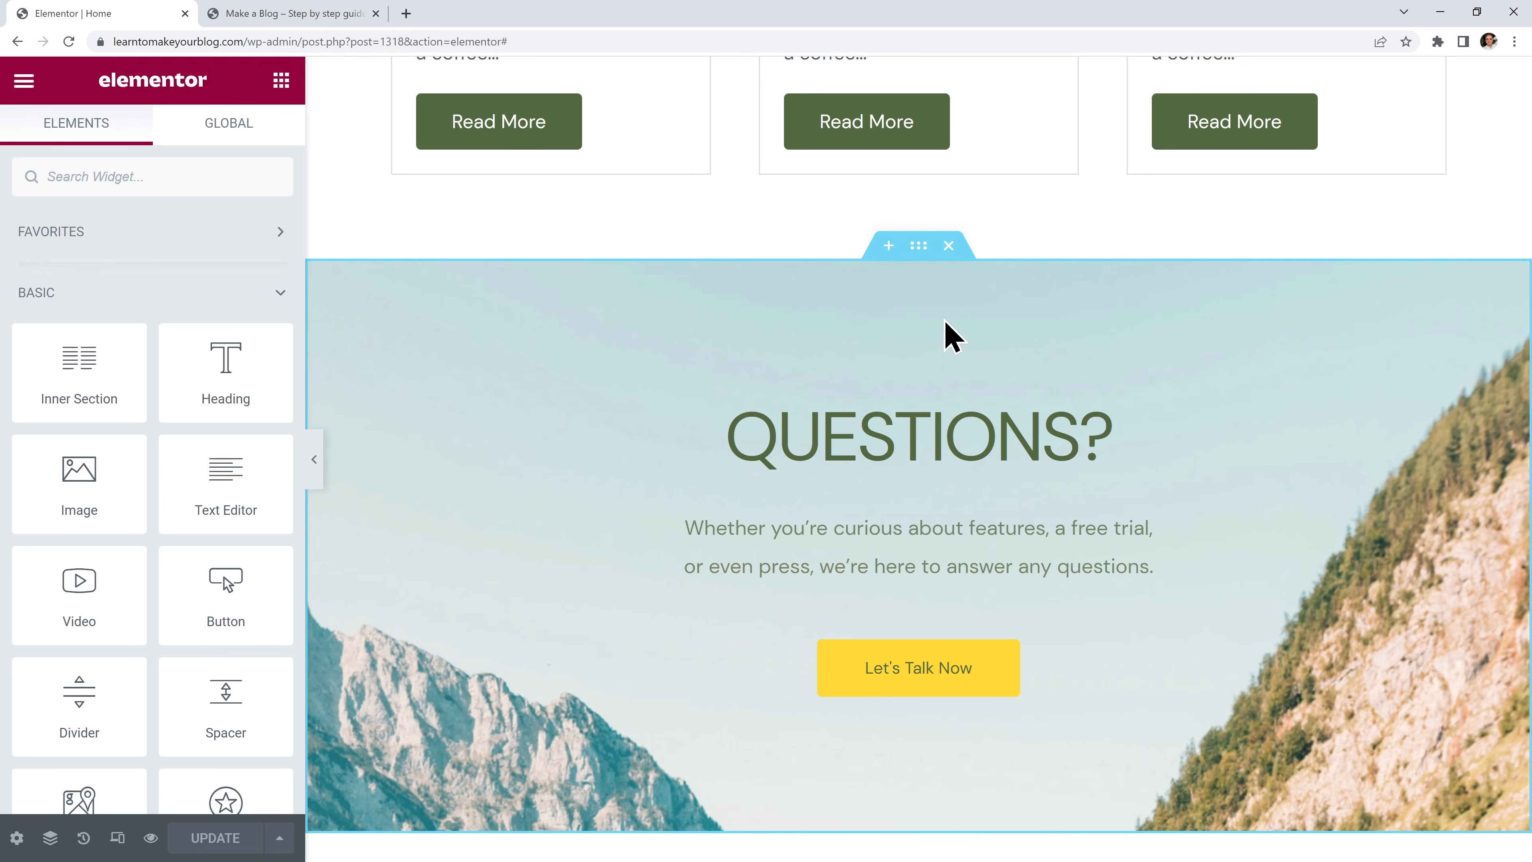
Delete the QUESTIONS? section and open the template library from the empty drop area
{"action": "left_click", "coordinate": [948, 246]}
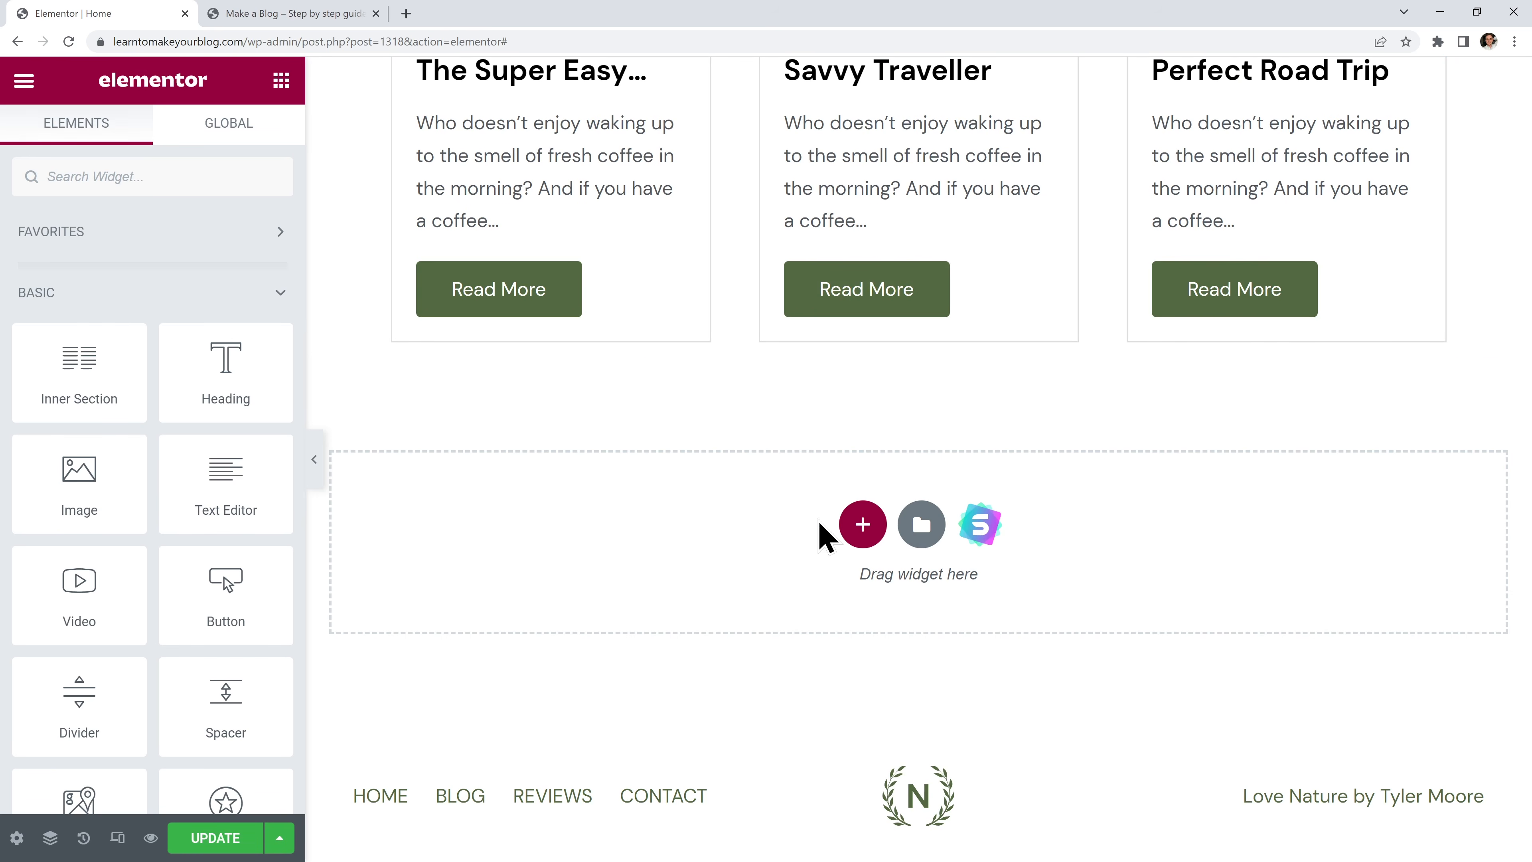
{"action": "left_click", "coordinate": [862, 523]}
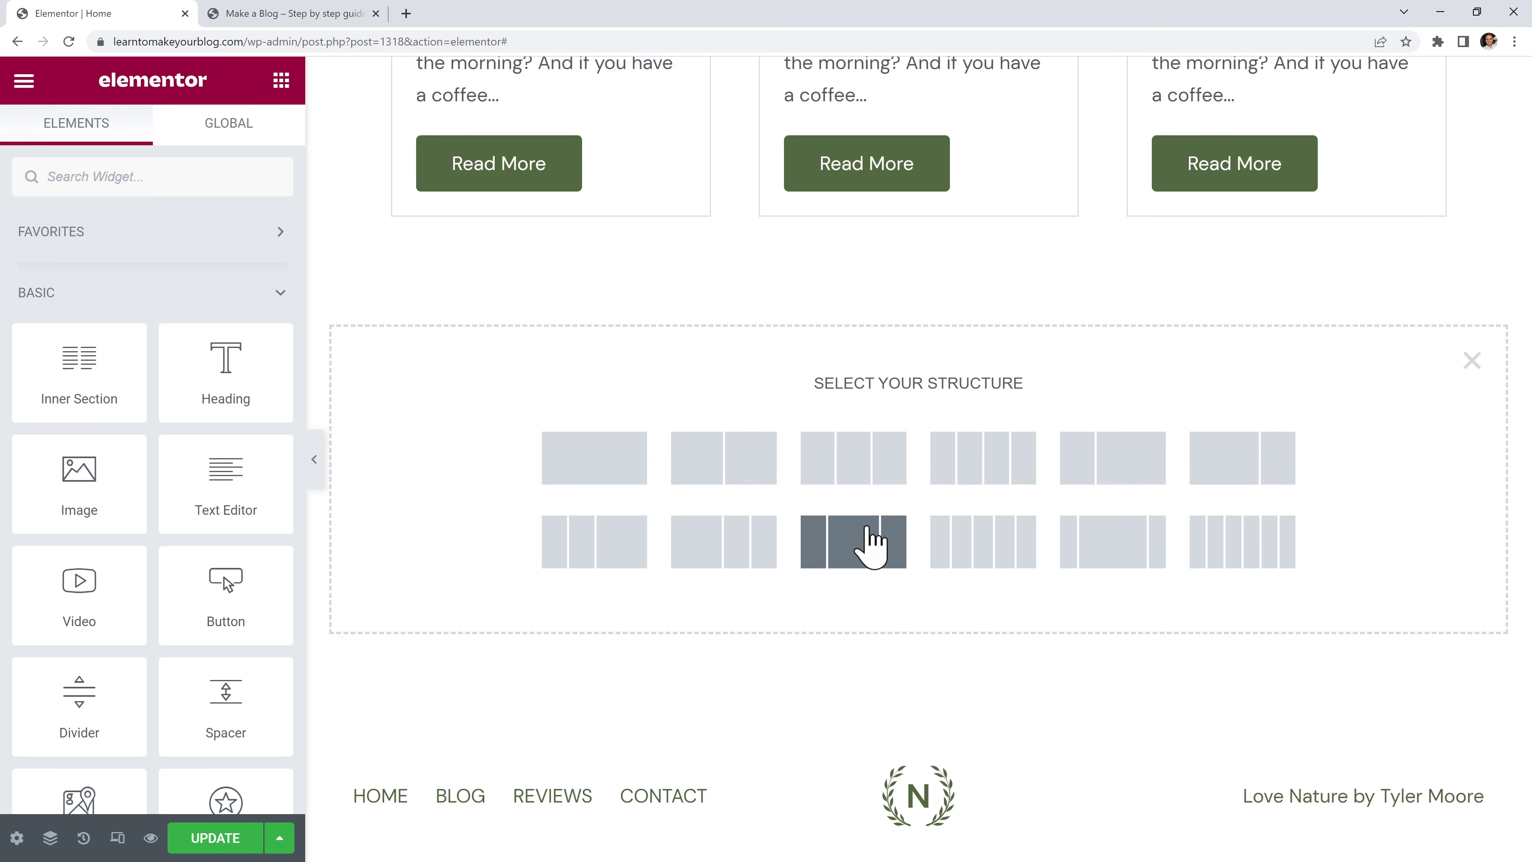
{"action": "left_click", "coordinate": [1472, 362]}
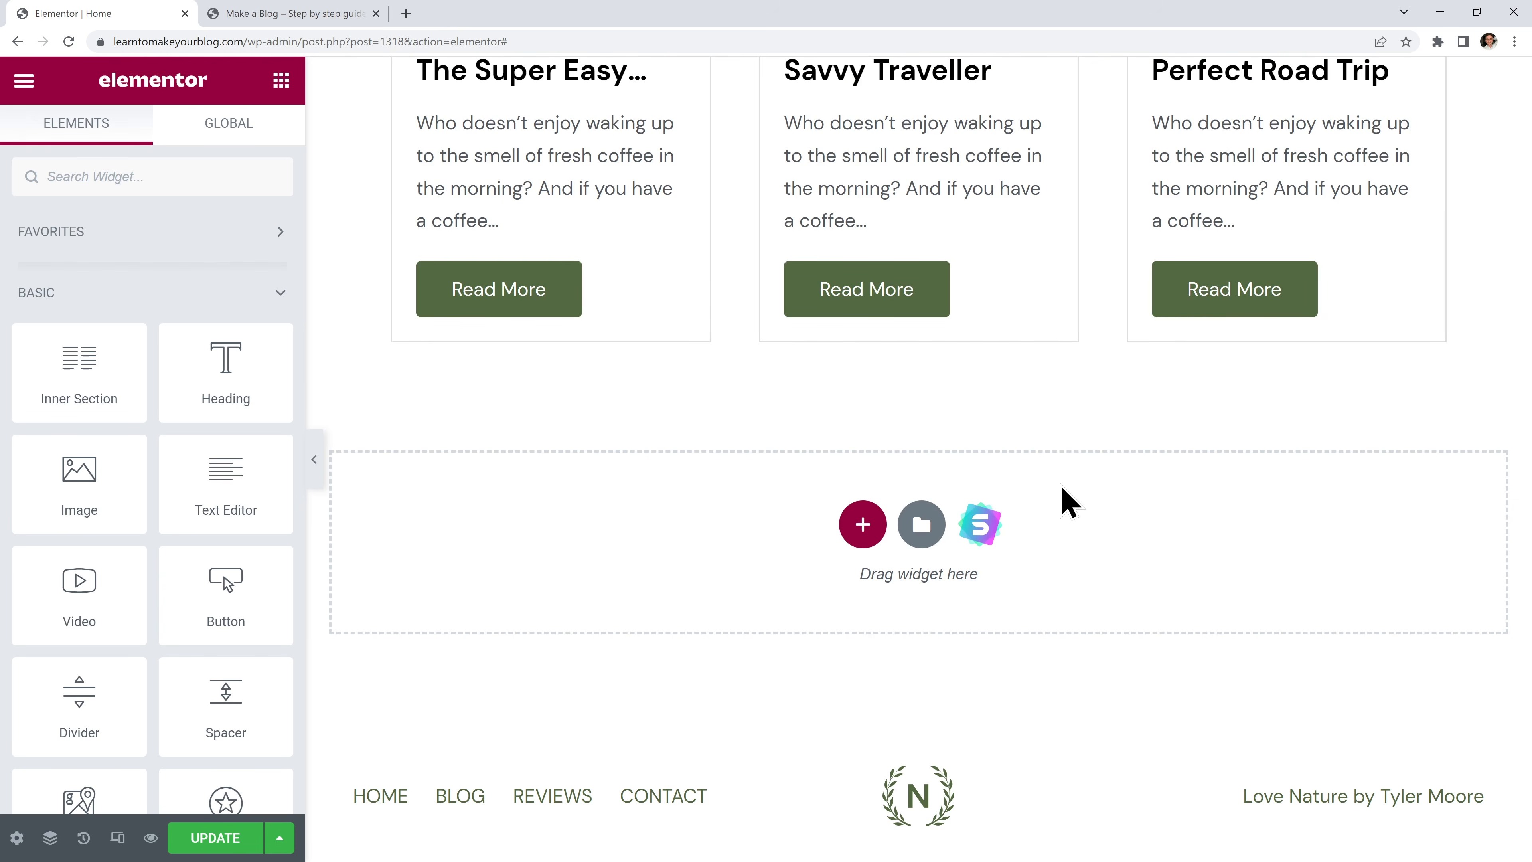
{"action": "left_click", "coordinate": [921, 524]}
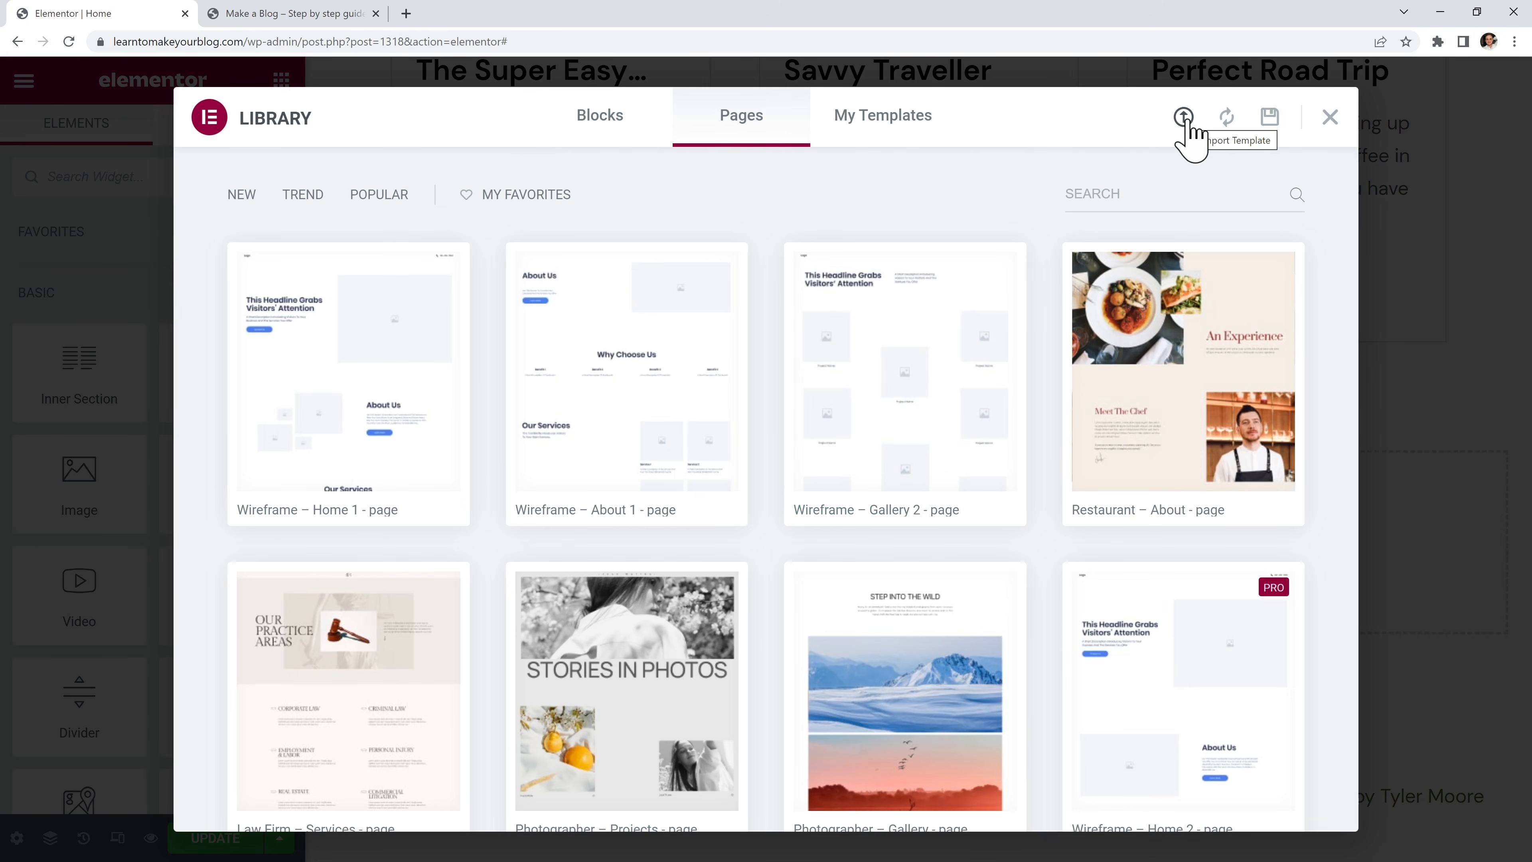
Import 4. Templates/1-homepage-social-media.json and insert it without applying its page settings
{"action": "left_click", "coordinate": [1184, 117]}
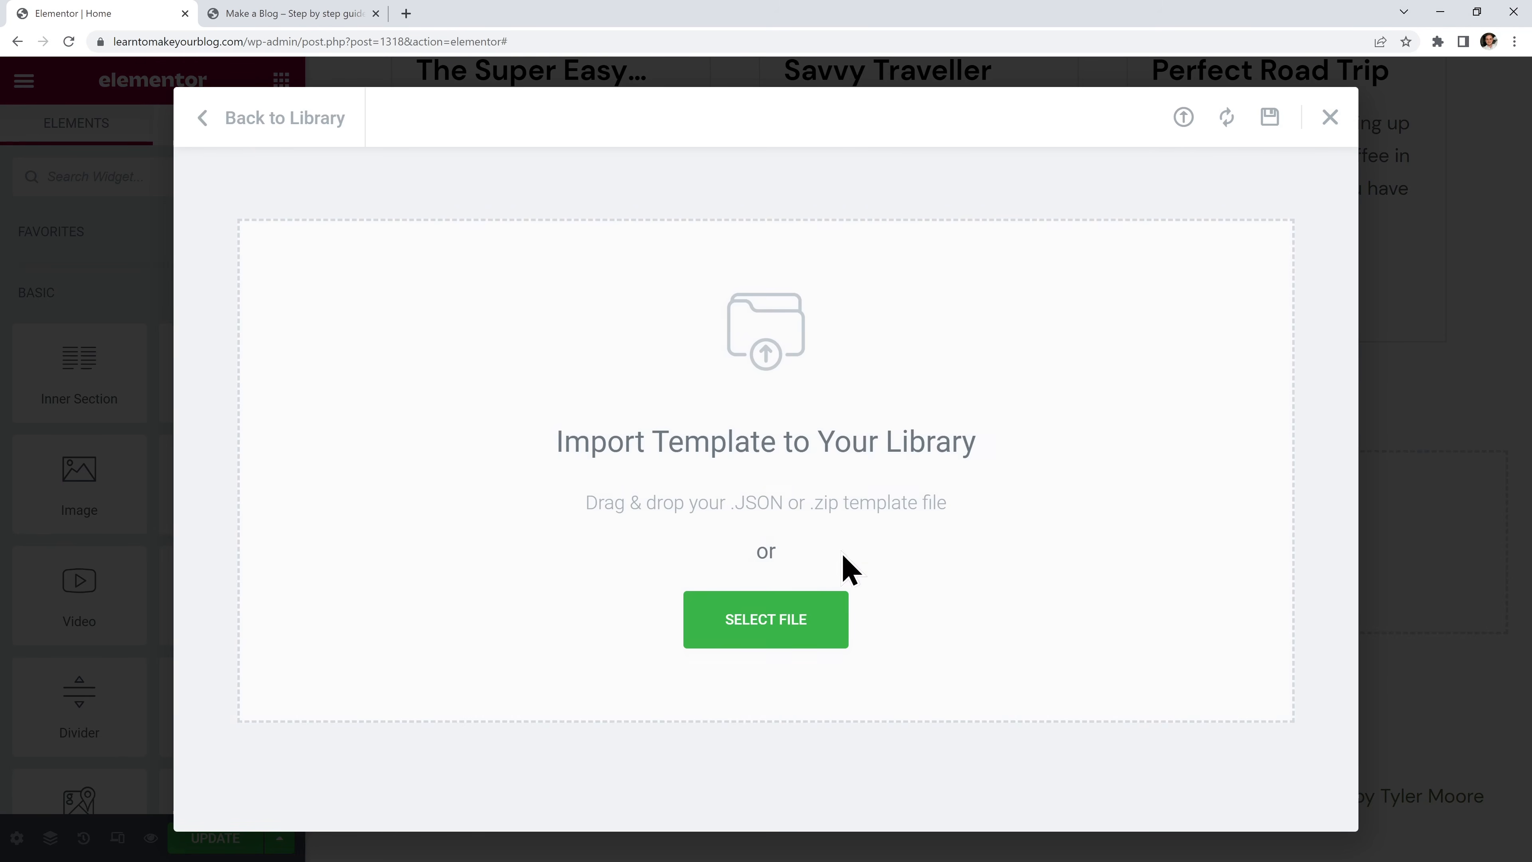
{"action": "left_click", "coordinate": [775, 634]}
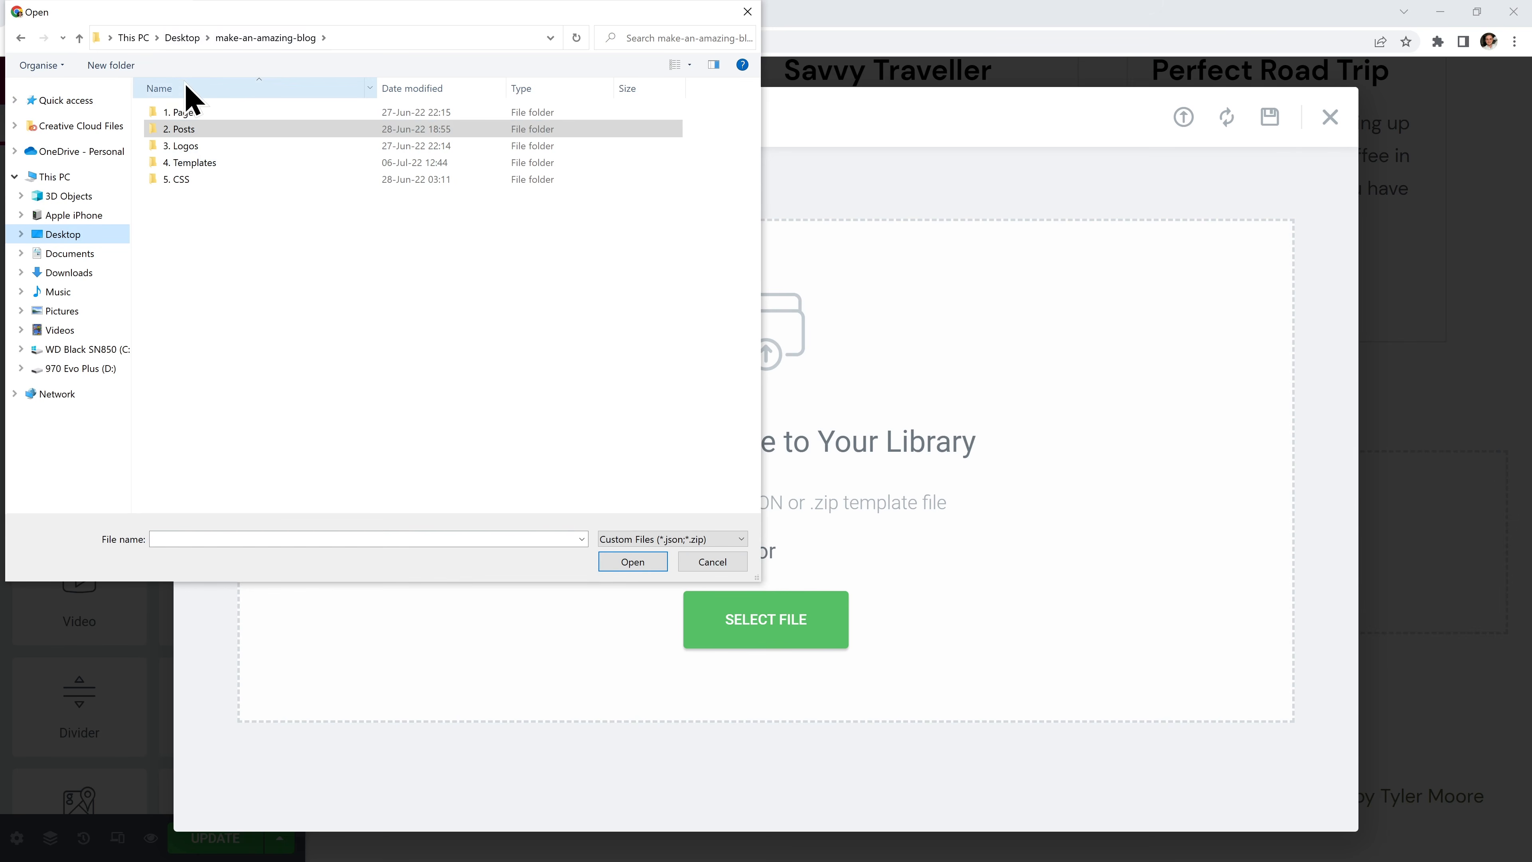
{"action": "double_click", "coordinate": [192, 162]}
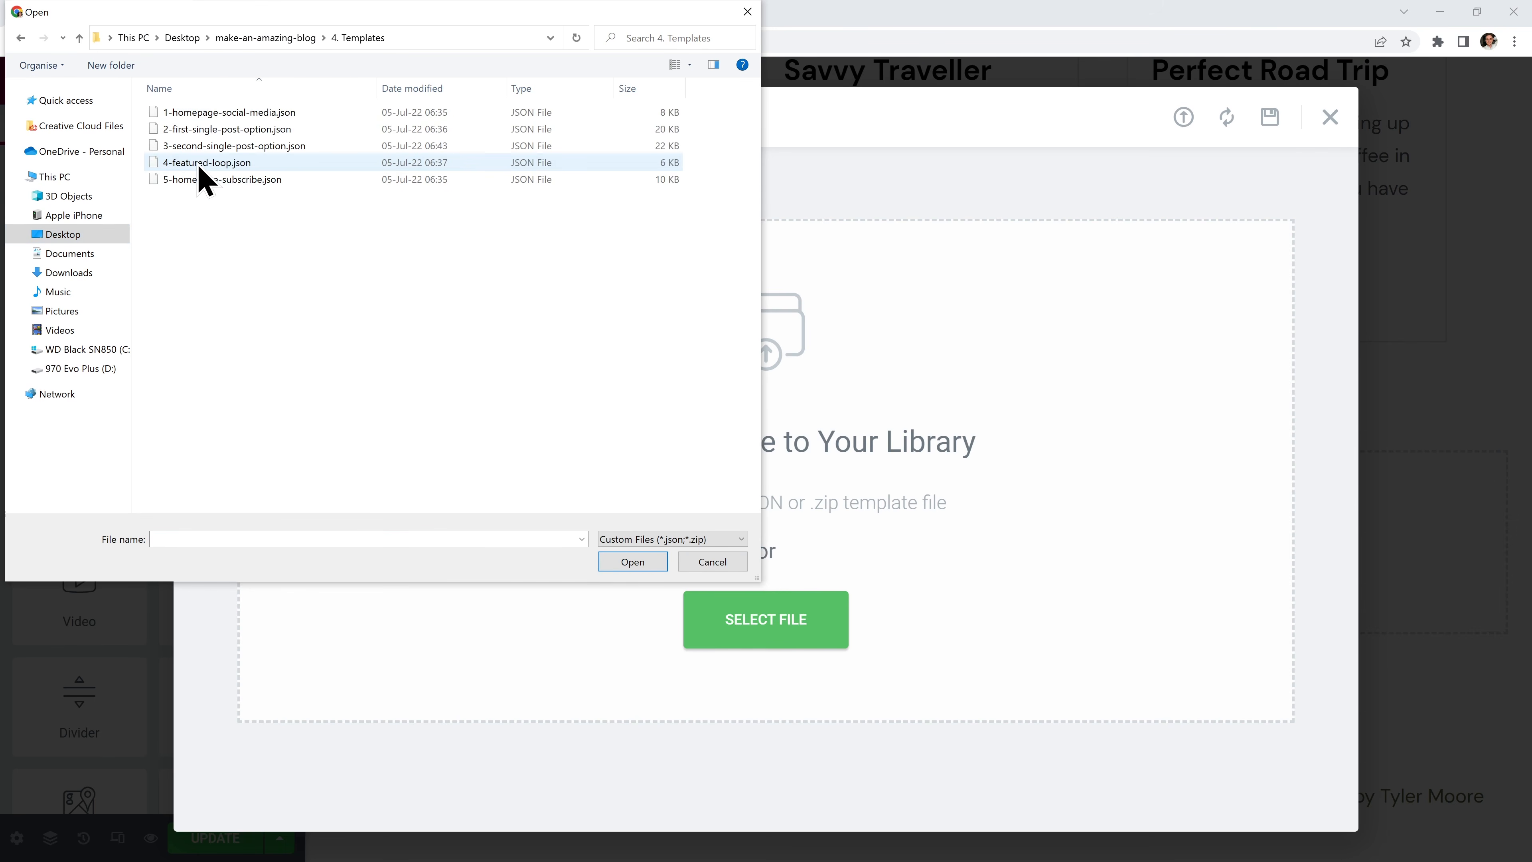
{"action": "double_click", "coordinate": [294, 114]}
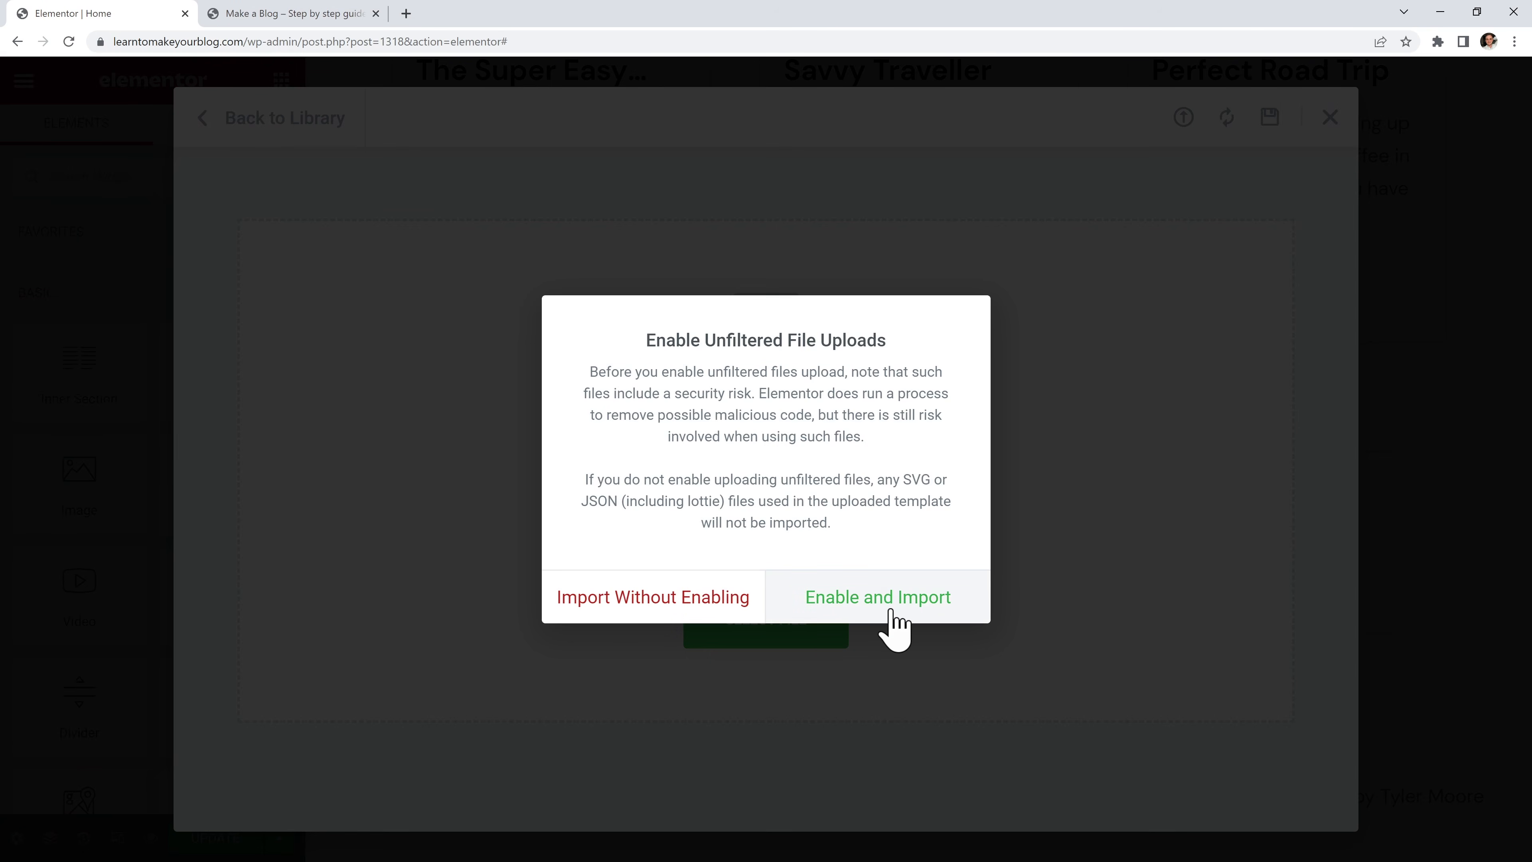
{"action": "left_click", "coordinate": [896, 628]}
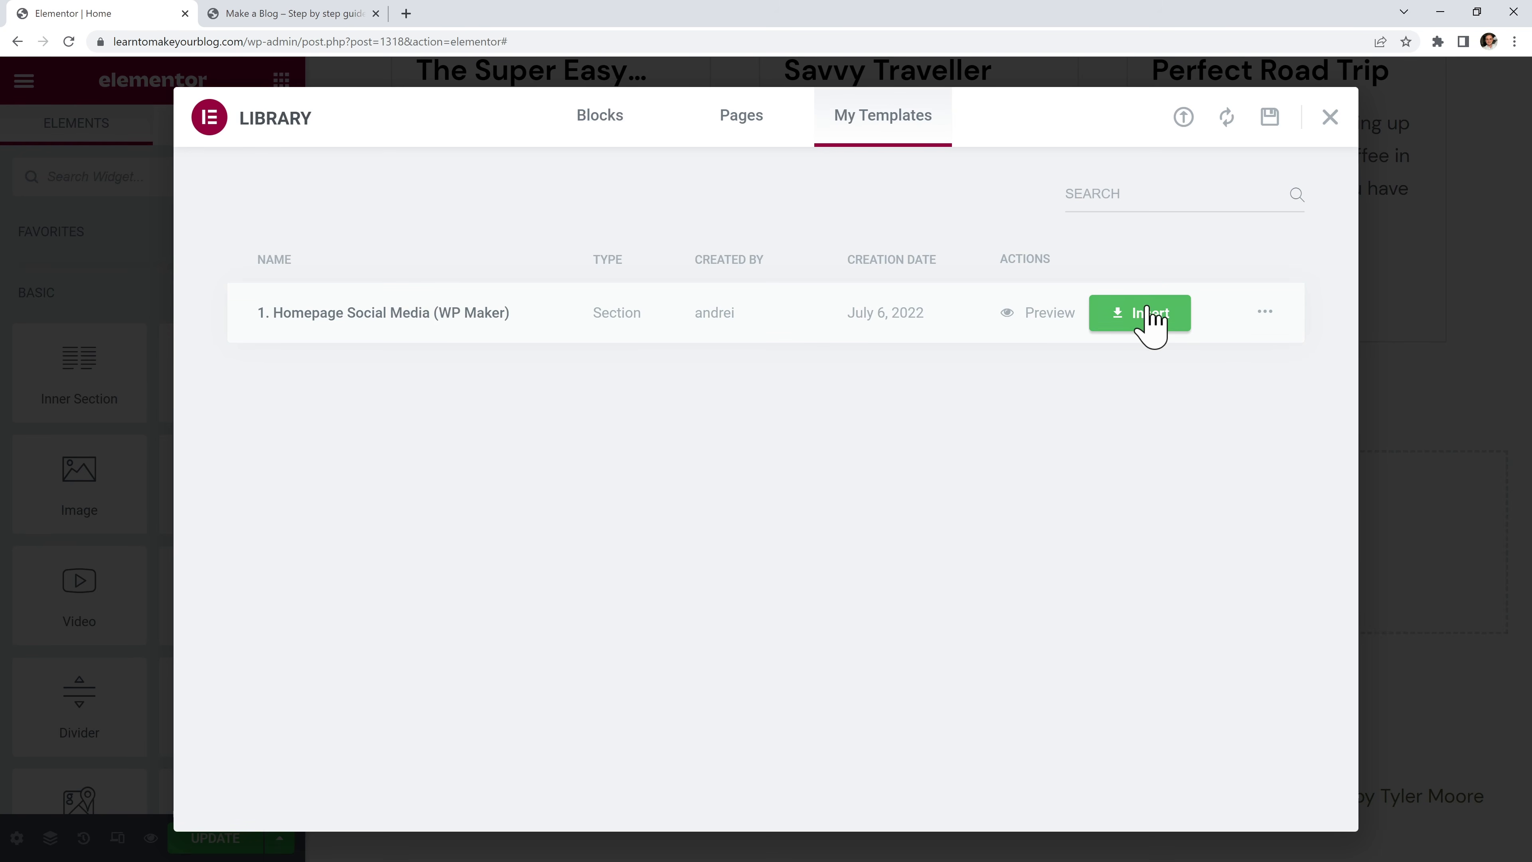
{"action": "left_click", "coordinate": [1149, 320]}
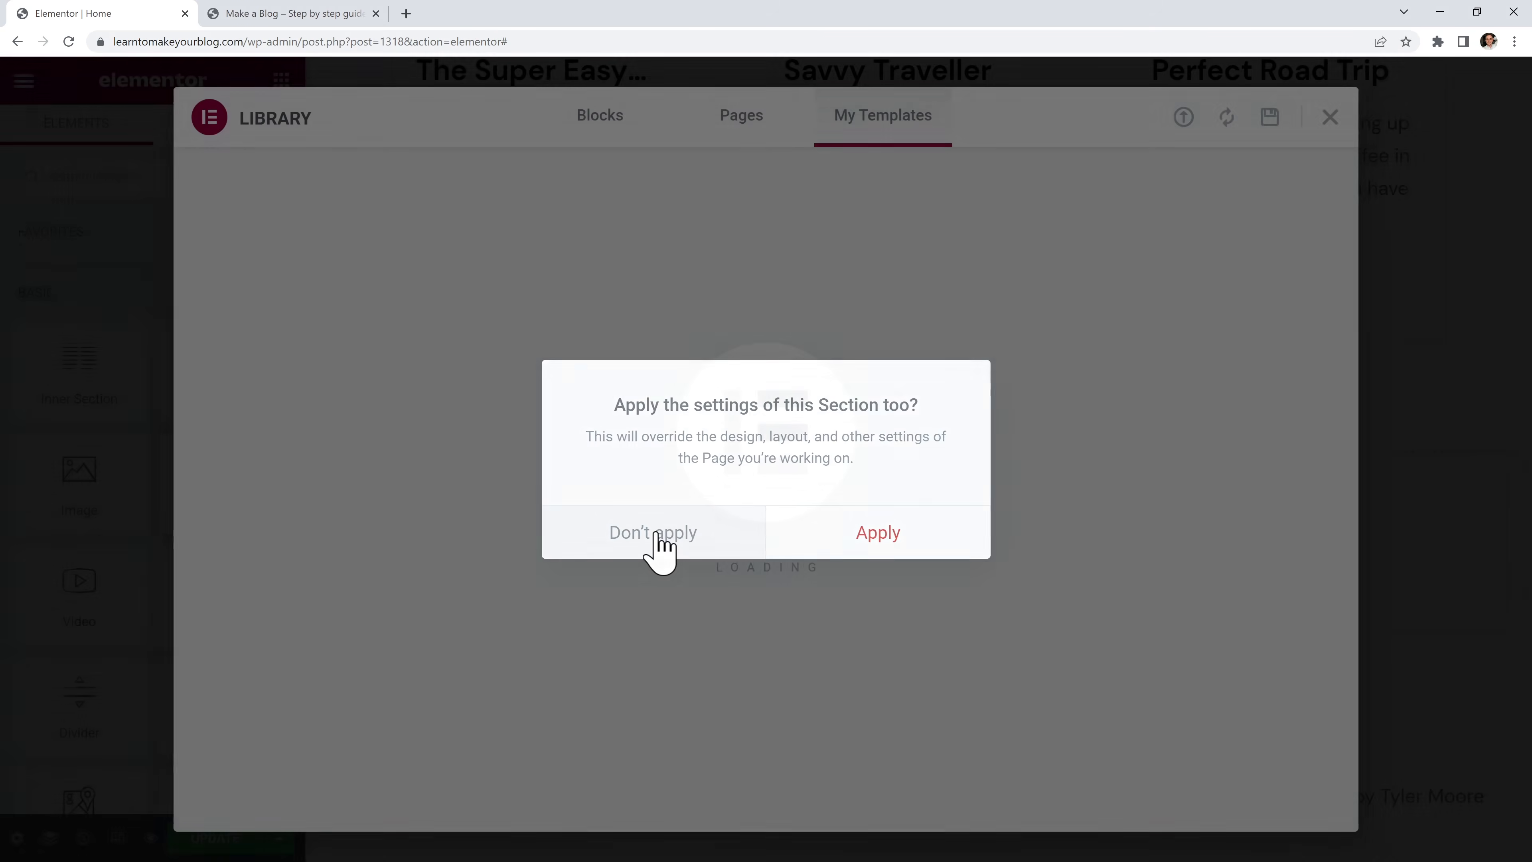
{"action": "left_click", "coordinate": [661, 546]}
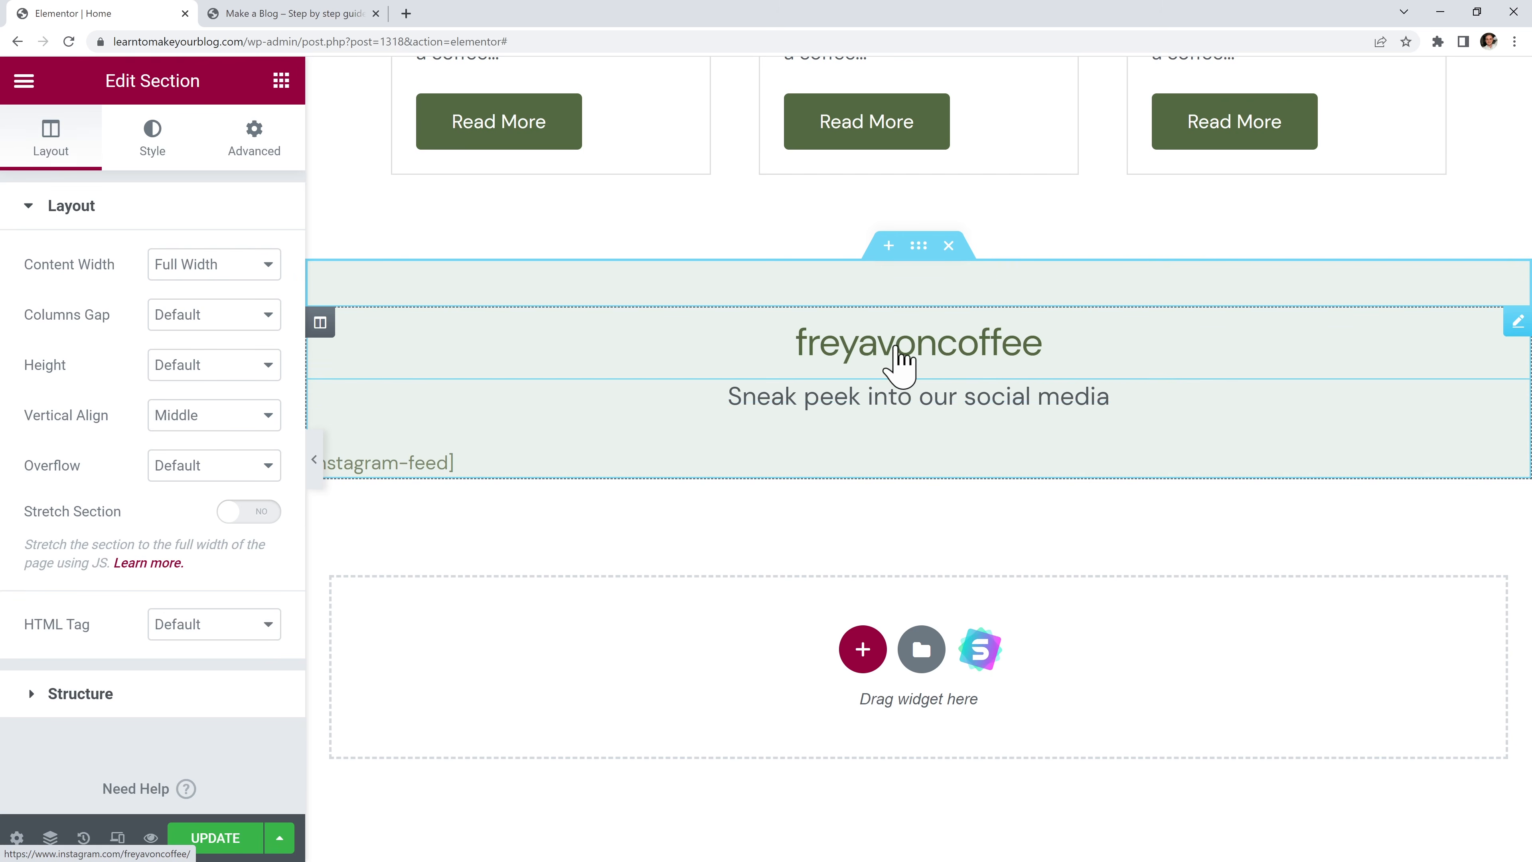
Review the Instagram heading's title and link and the feed shortcode, then update the page
{"action": "left_click", "coordinate": [901, 358]}
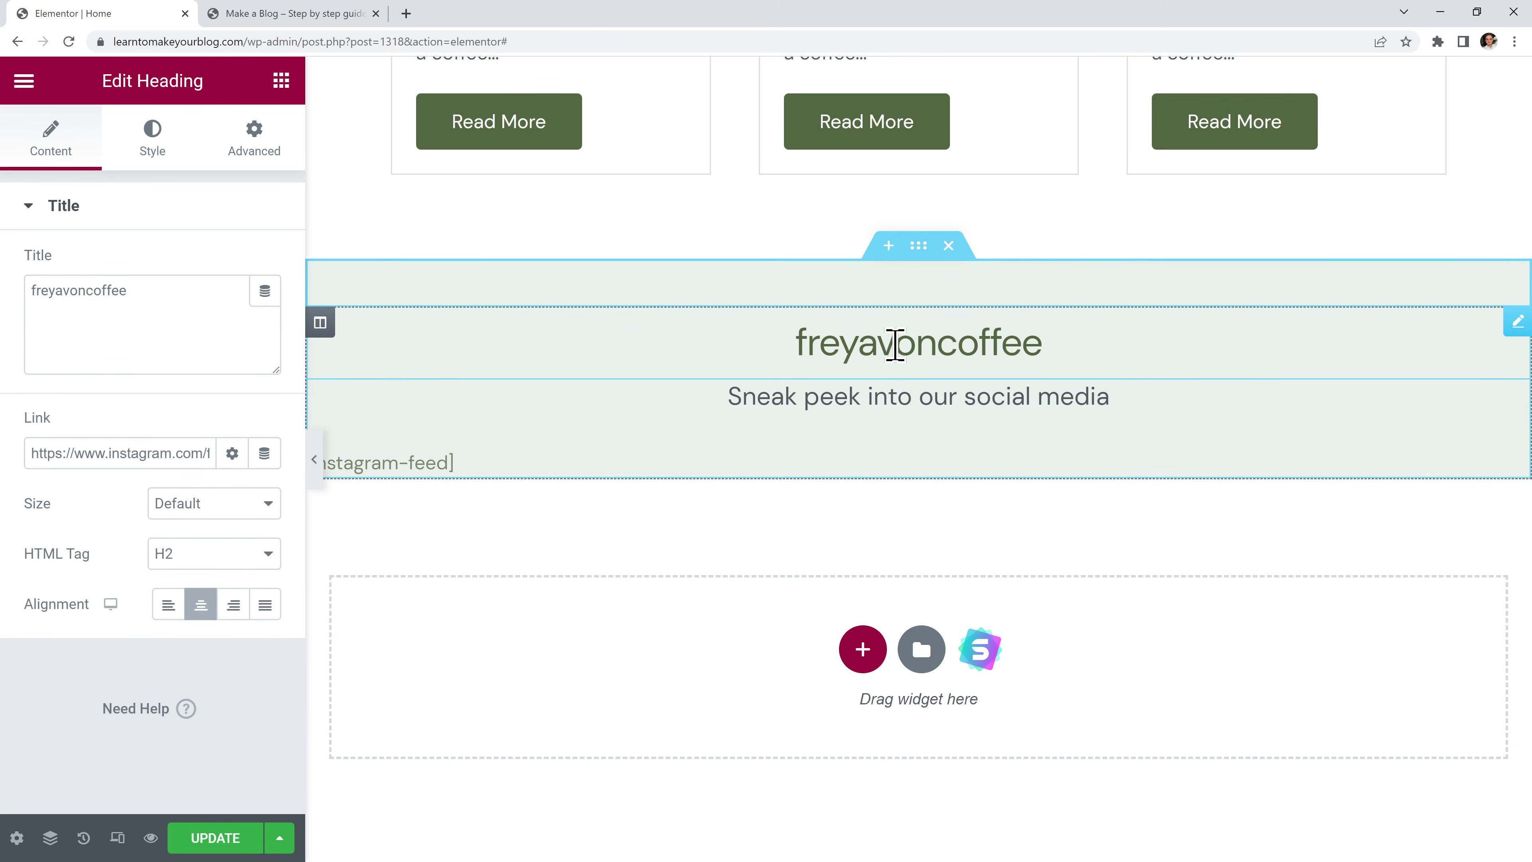
{"action": "left_click_drag", "start_coordinate": [139, 298], "coordinate": [24, 307]}
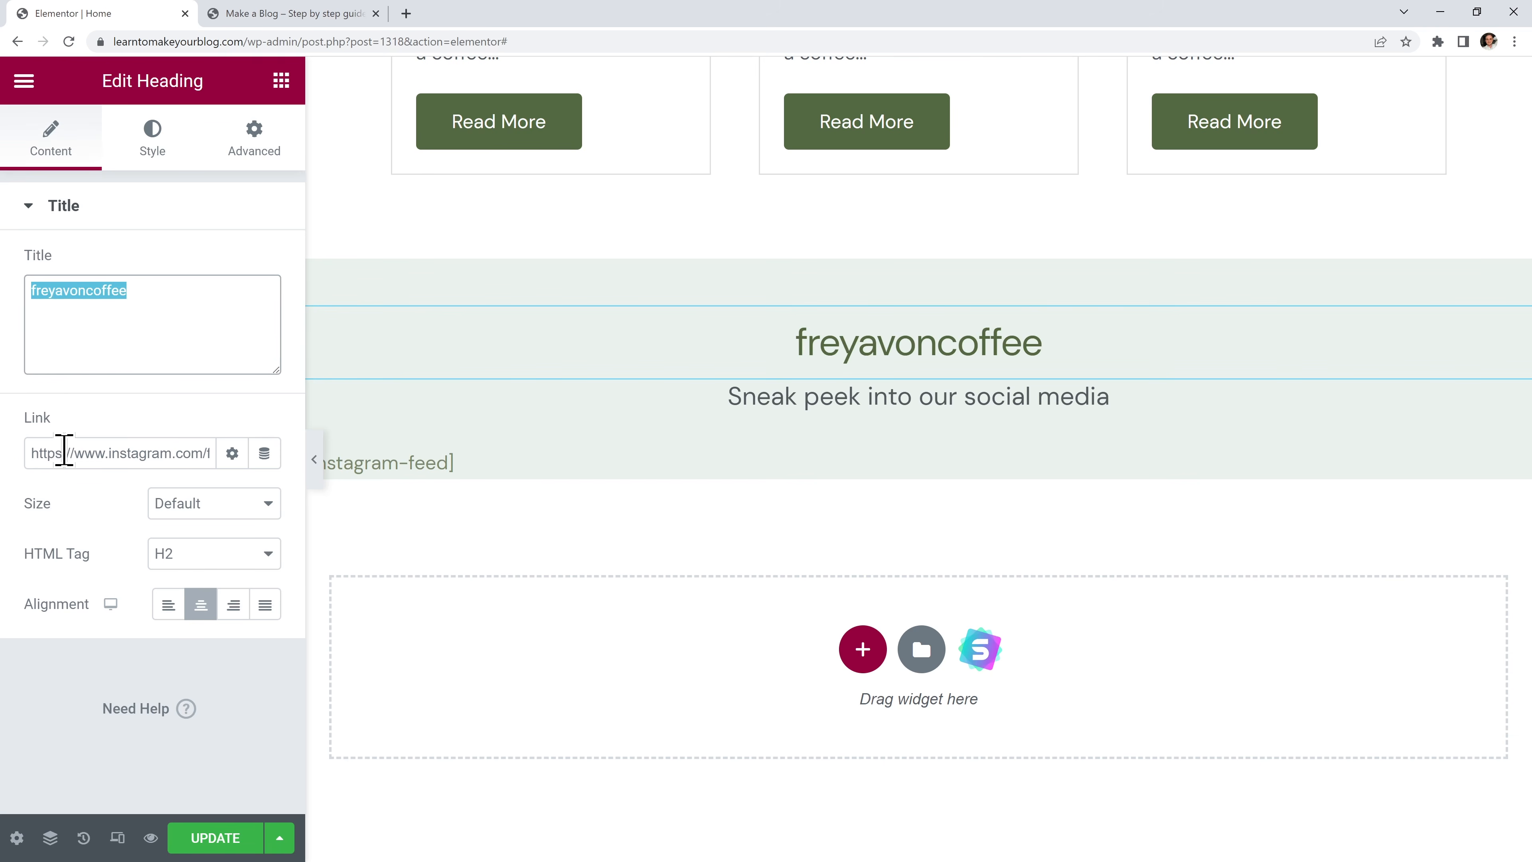
{"action": "left_click_drag", "start_coordinate": [27, 453], "coordinate": [290, 479]}
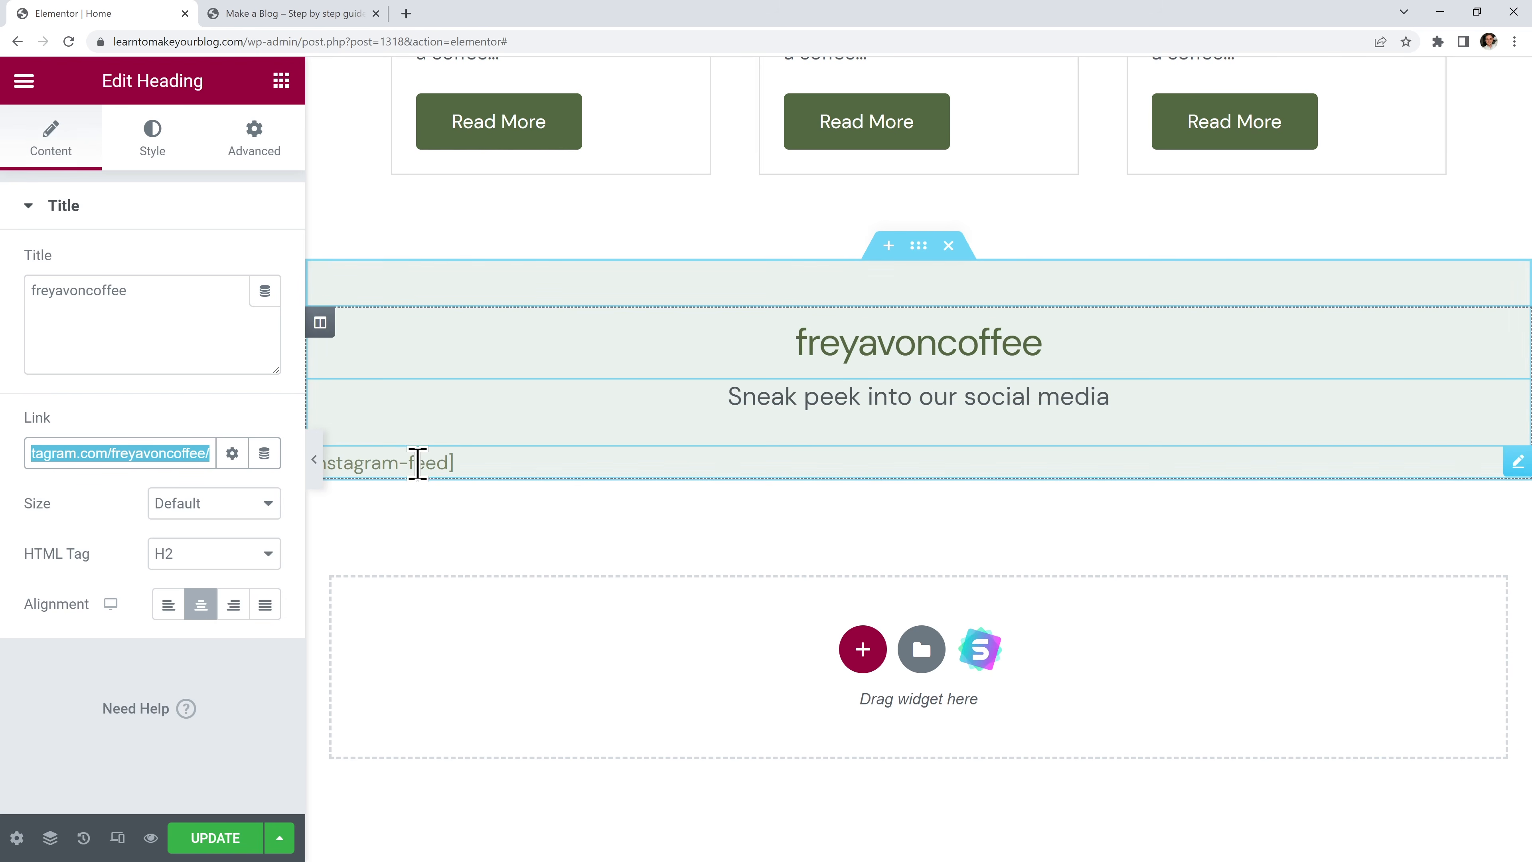
{"action": "left_click", "coordinate": [411, 462]}
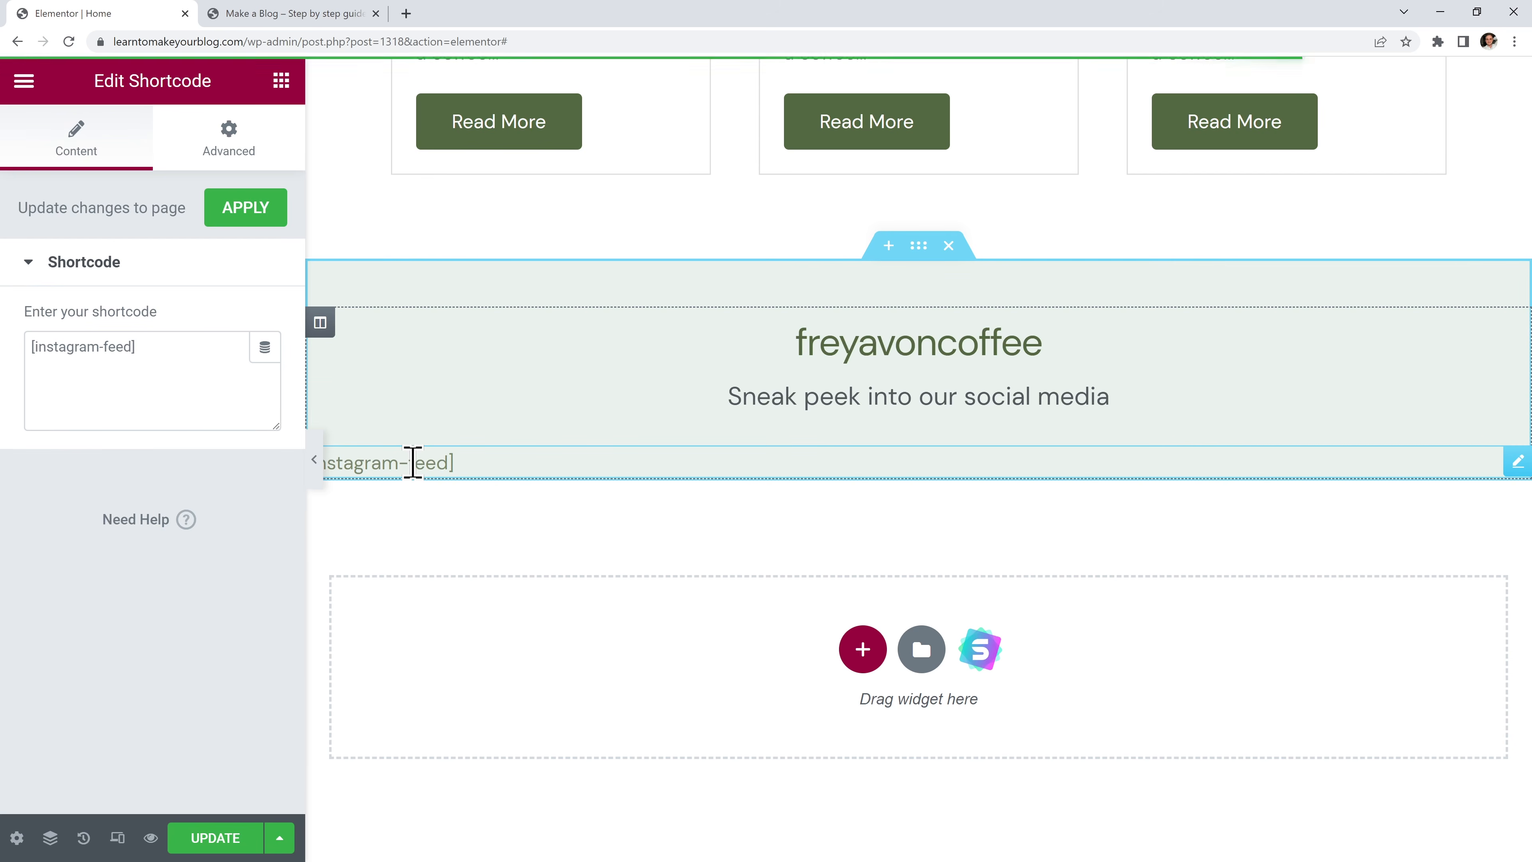
{"action": "left_click", "coordinate": [216, 835]}
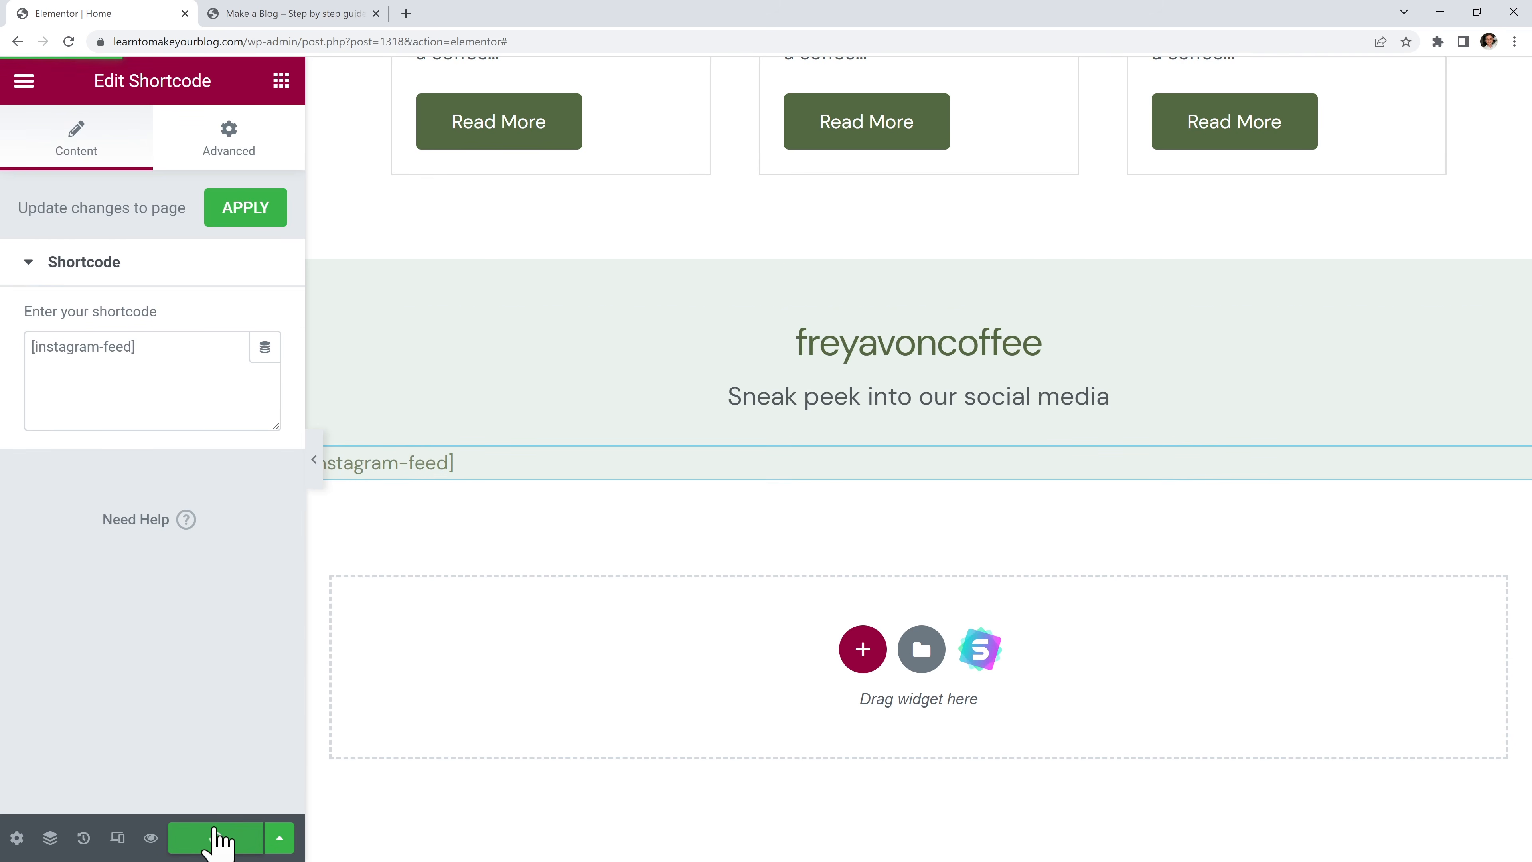
Trim the address back to wp-admin to load the WordPress dashboard
{"action": "left_click_drag", "start_coordinate": [573, 44], "coordinate": [339, 61]}
{"action": "key", "text": "BackSpace"}
{"action": "key", "text": "Return"}
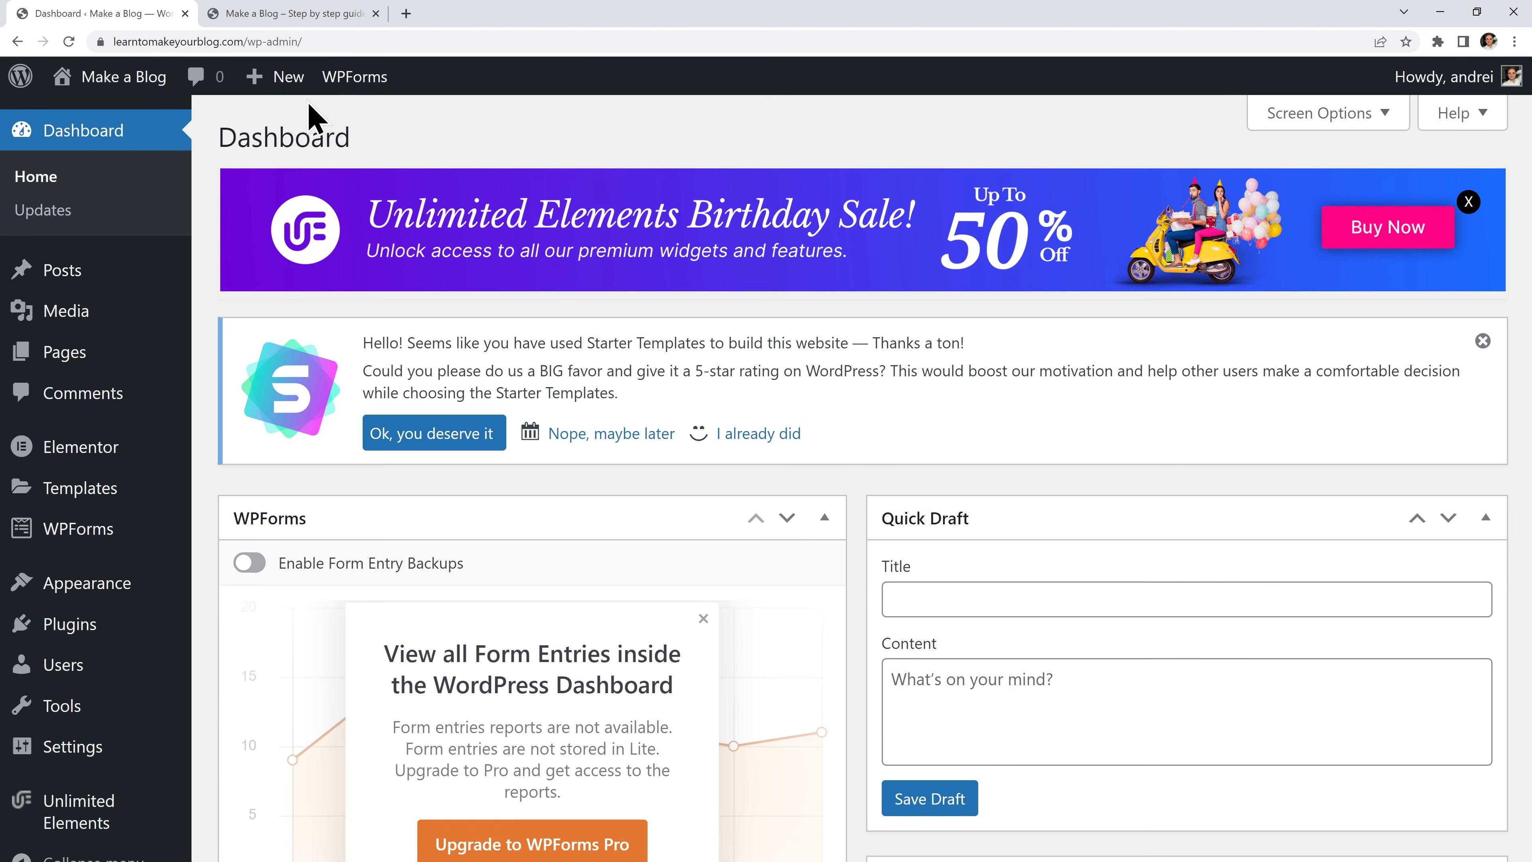
Search plugins for Instagram and install and activate Smash Balloon Instagram Feed
{"action": "mouse_move", "coordinate": [104, 639]}
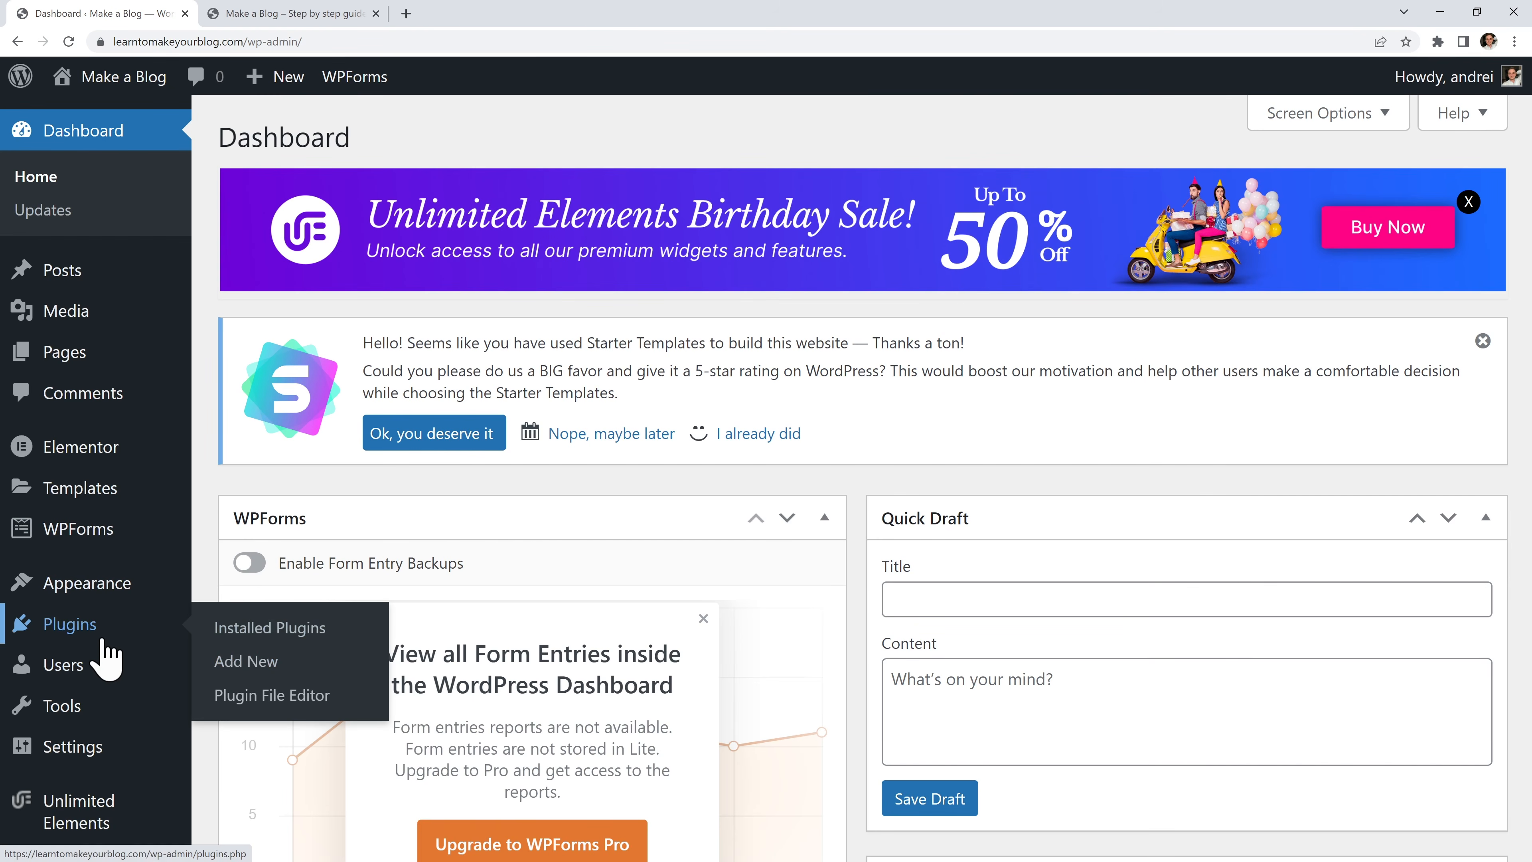
{"action": "left_click", "coordinate": [254, 664]}
{"action": "type", "text": "instagram"}
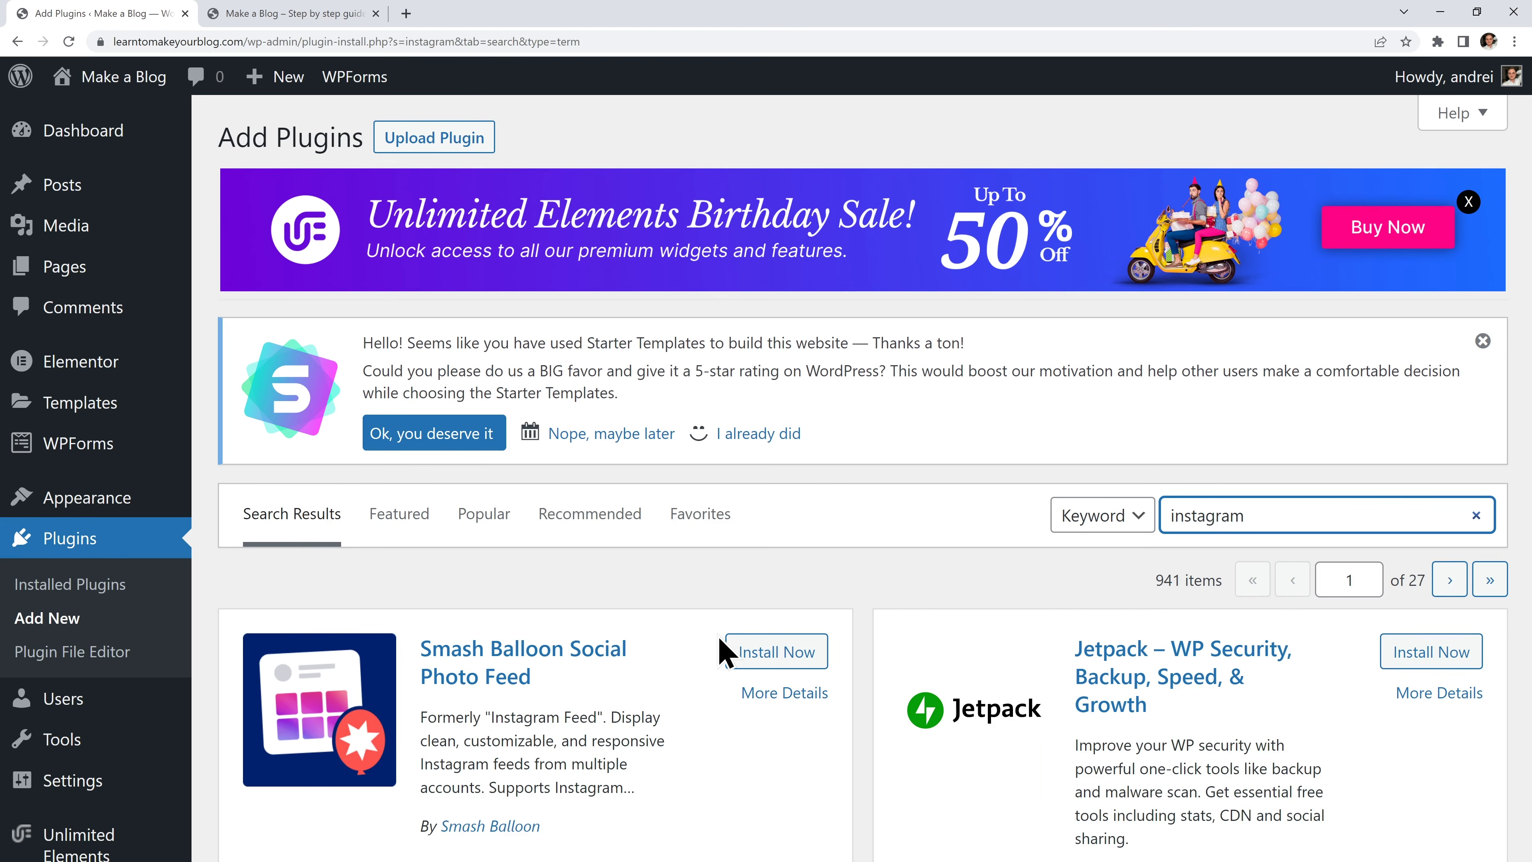
{"action": "scroll", "coordinate": [643, 650], "scroll_direction": "down", "scroll_amount": 3}
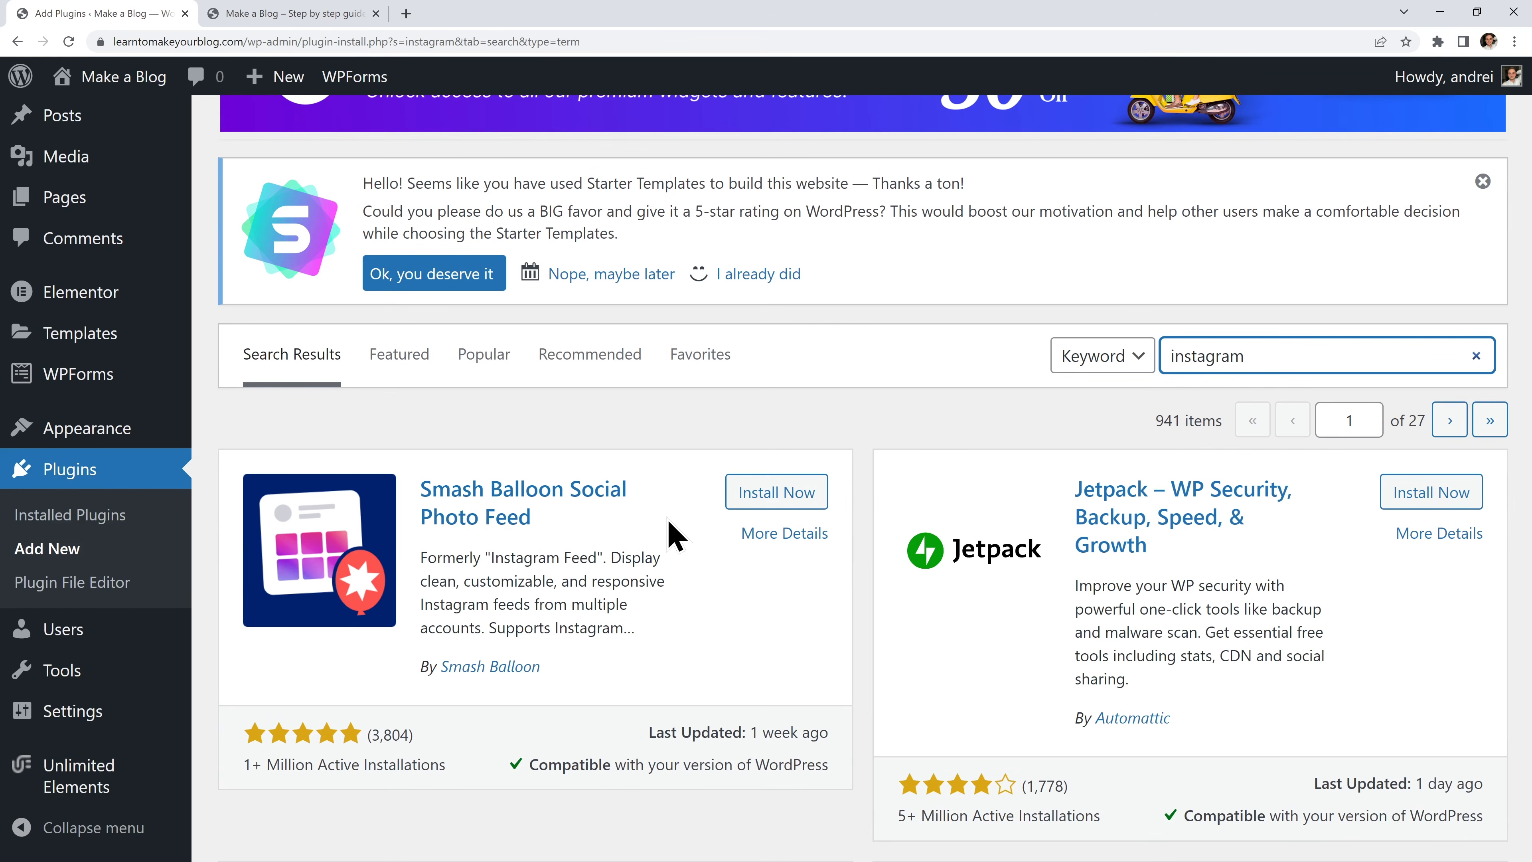
{"action": "left_click", "coordinate": [762, 499]}
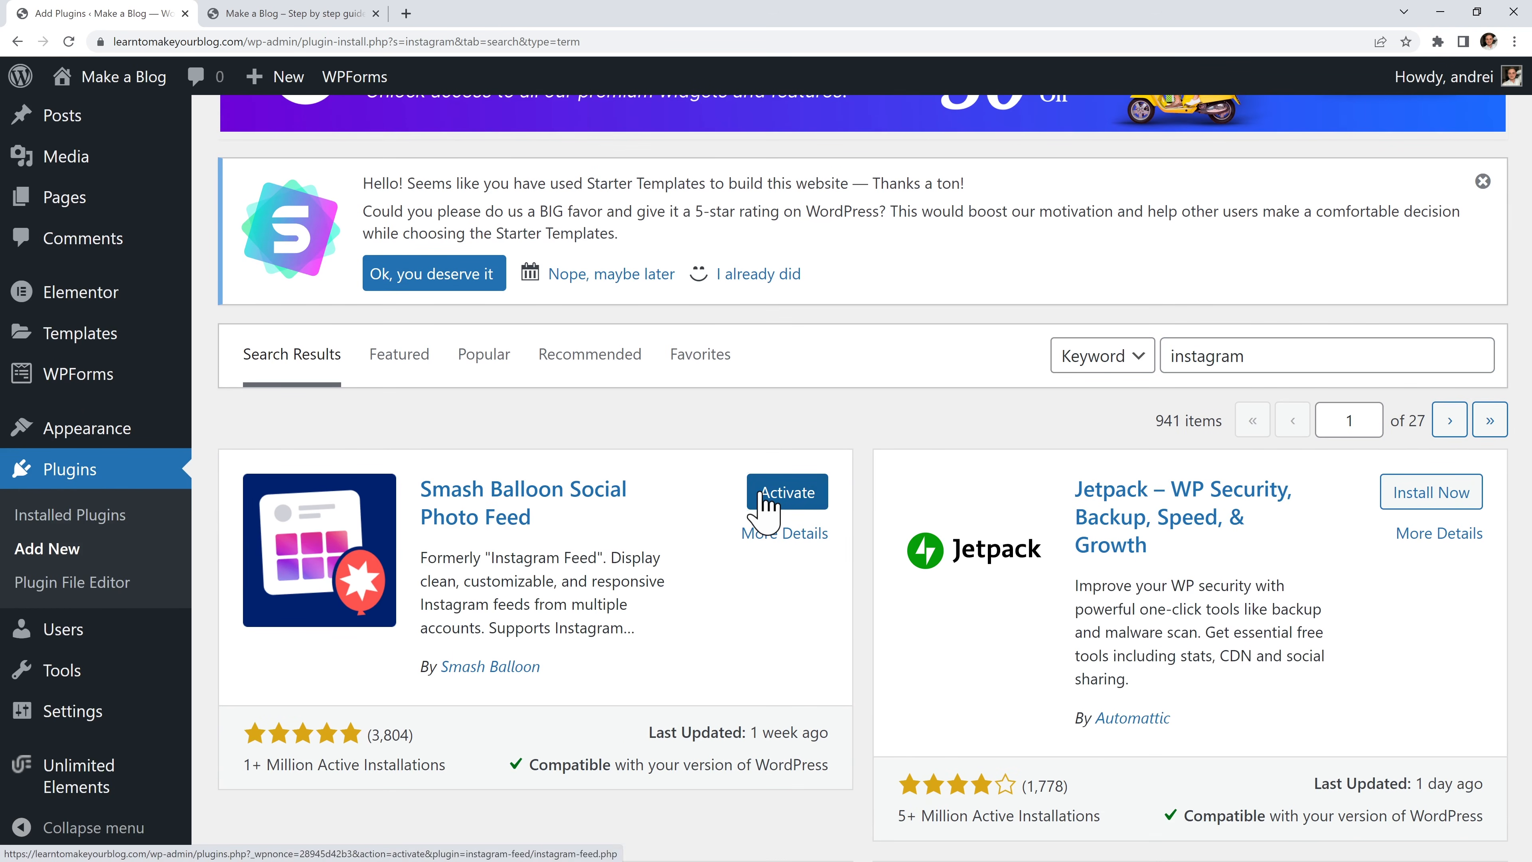
{"action": "scroll", "coordinate": [107, 599], "scroll_direction": "down", "scroll_amount": 6}
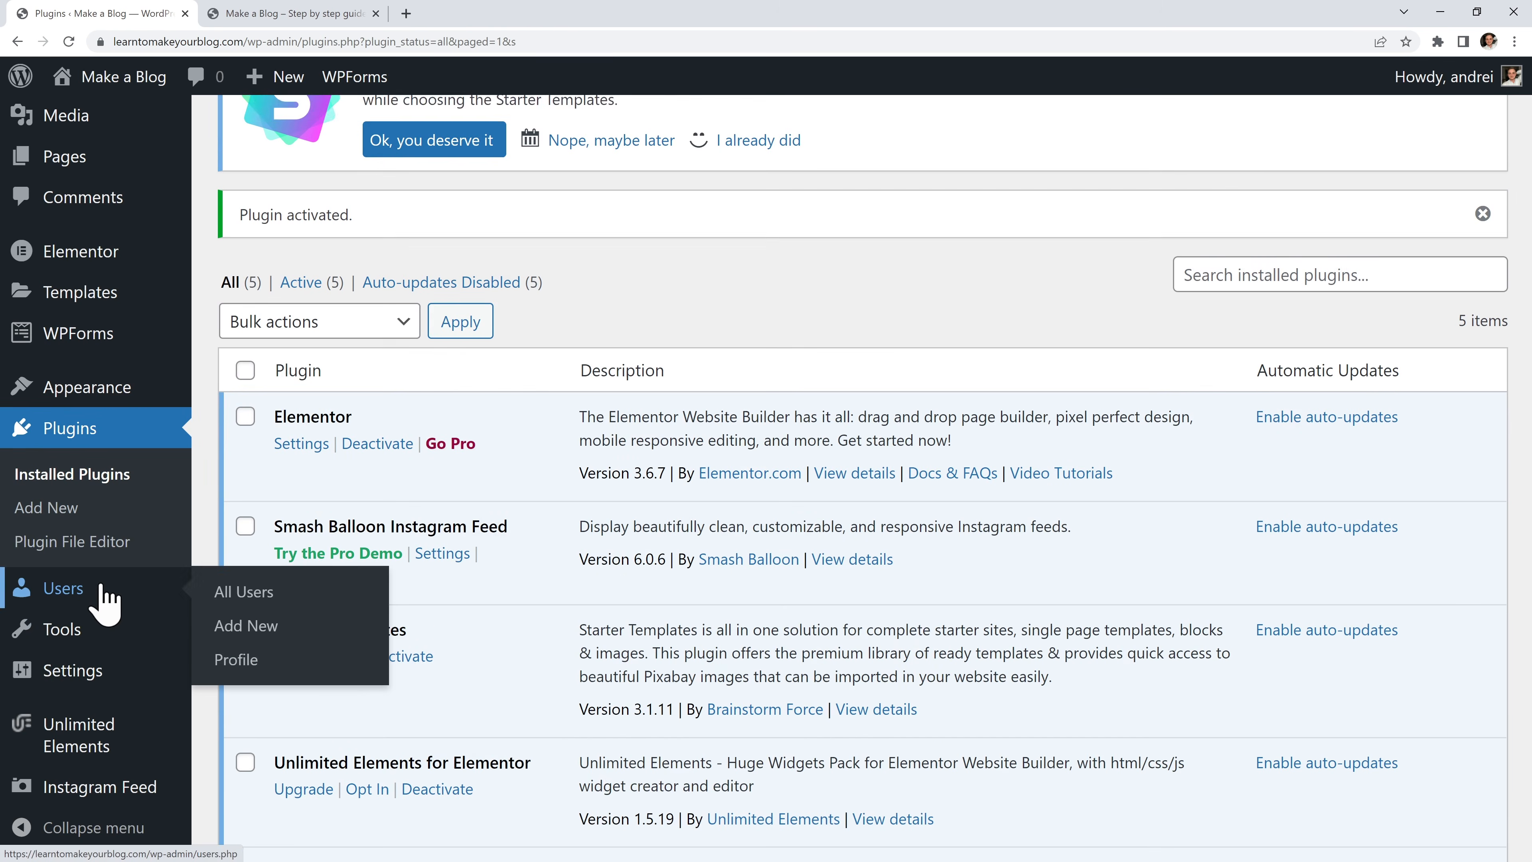
Start a new Instagram feed, choose Add Source to connect Instagram, and open a blank tab
{"action": "mouse_move", "coordinate": [96, 797]}
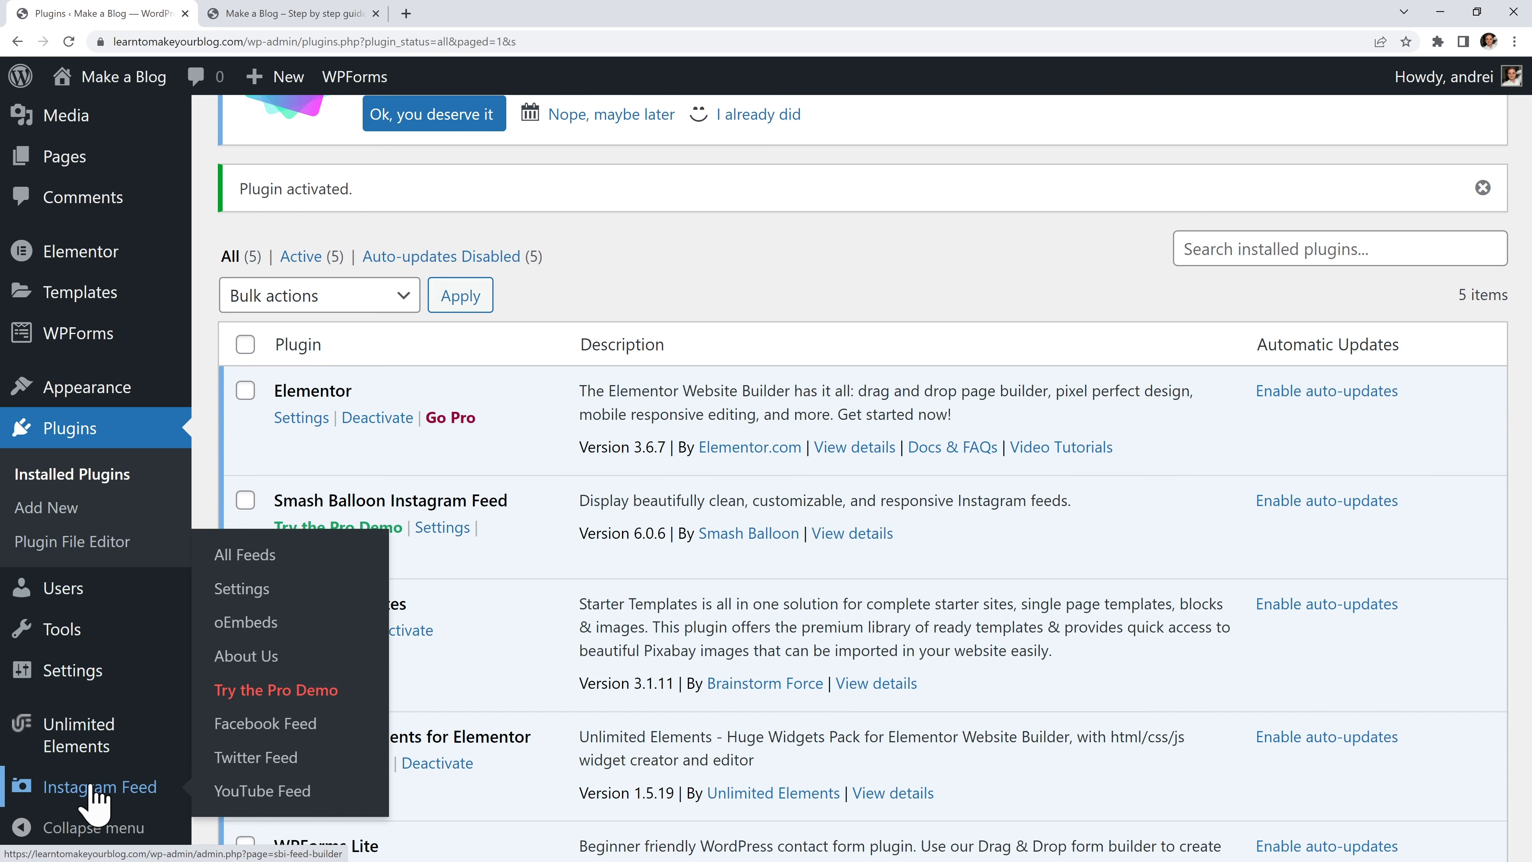
{"action": "left_click", "coordinate": [257, 558]}
{"action": "left_click", "coordinate": [492, 291]}
{"action": "left_click", "coordinate": [1397, 287]}
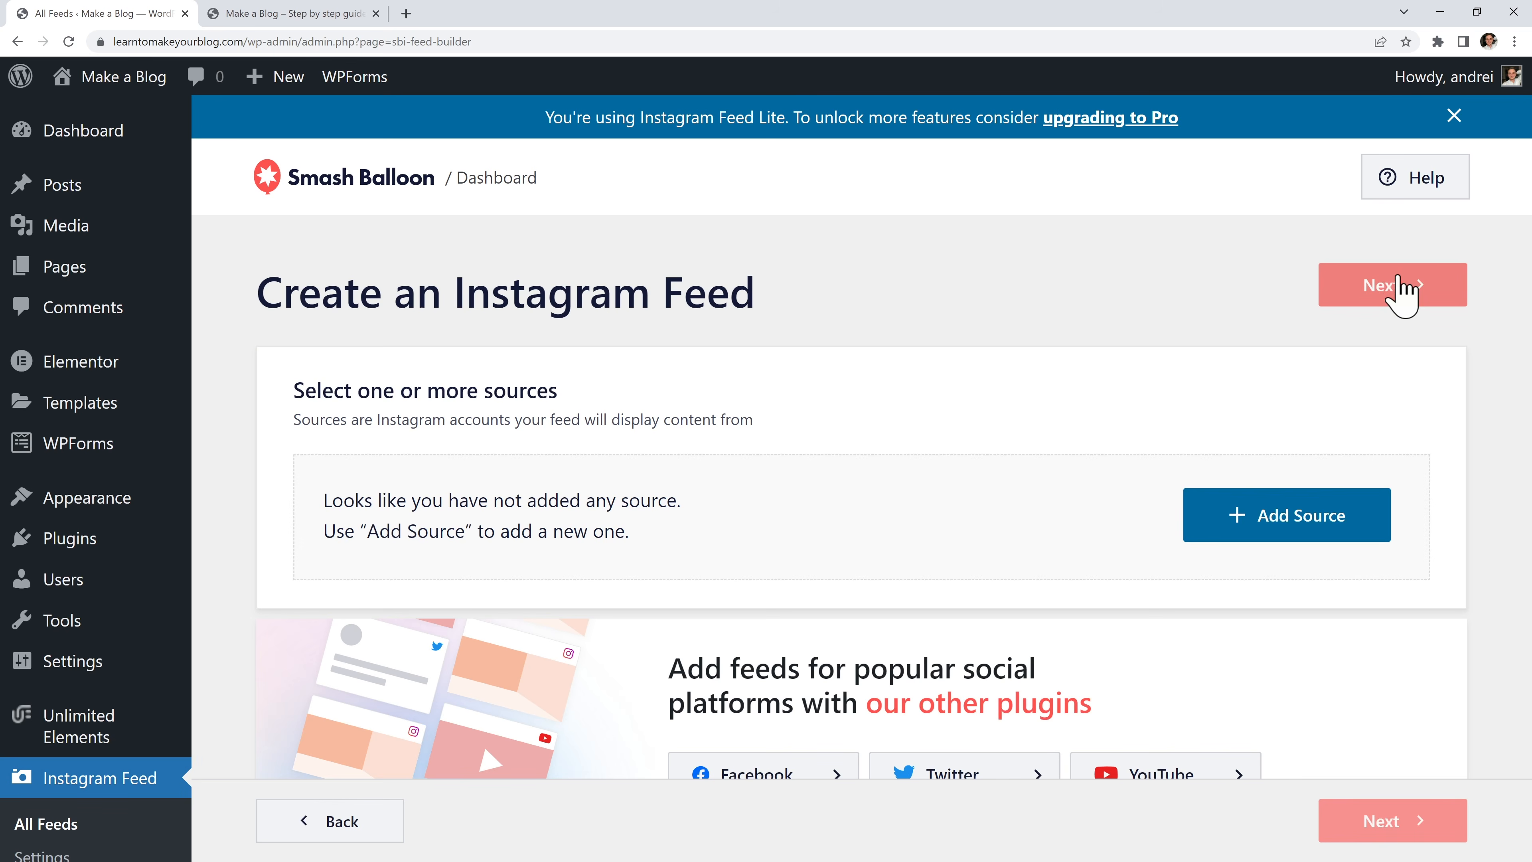
{"action": "left_click", "coordinate": [1318, 520]}
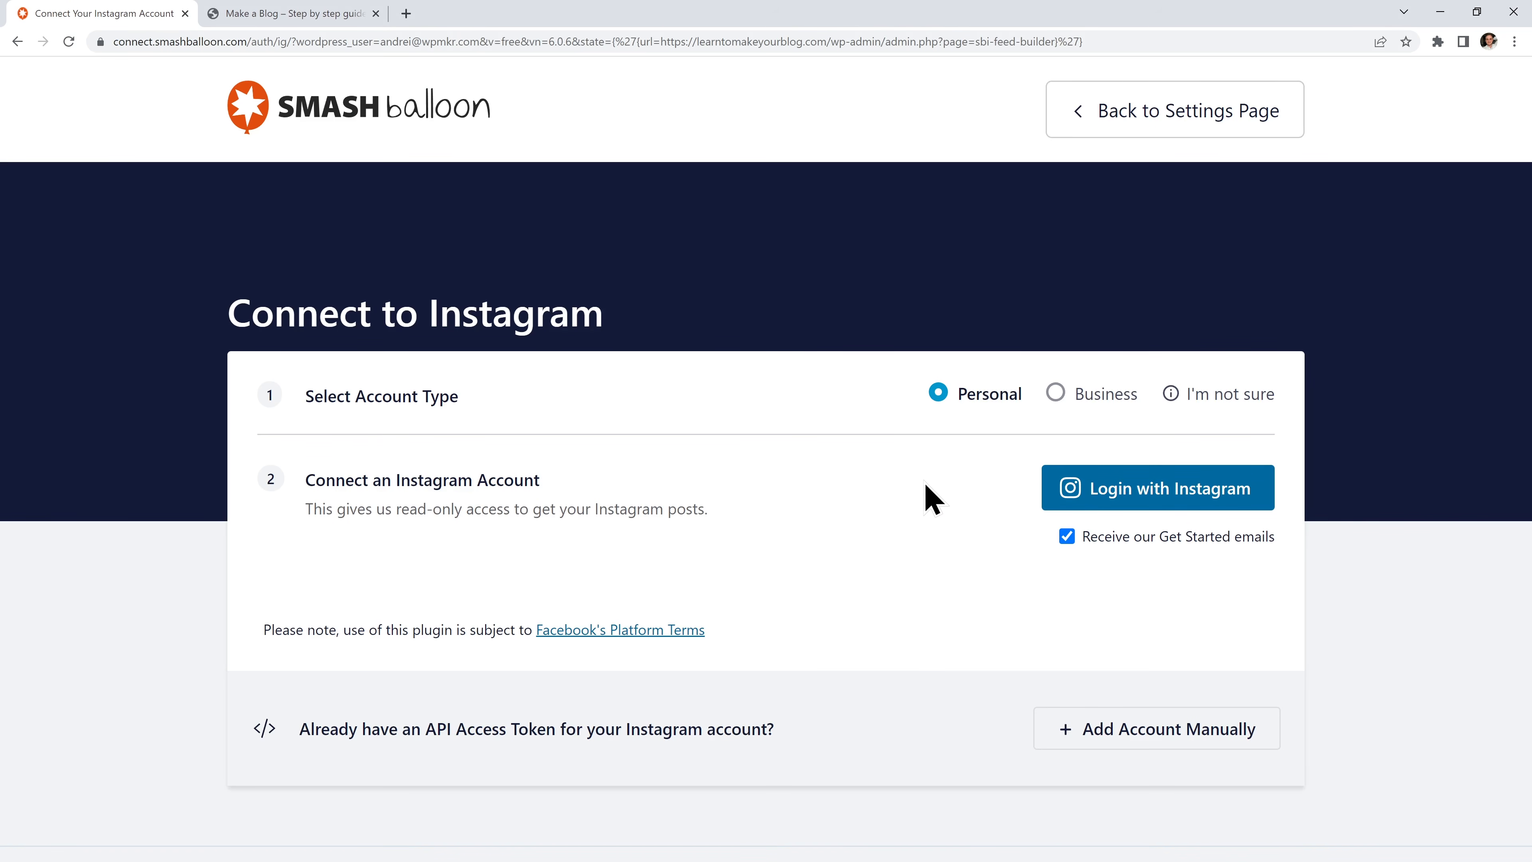
{"action": "left_click", "coordinate": [406, 13]}
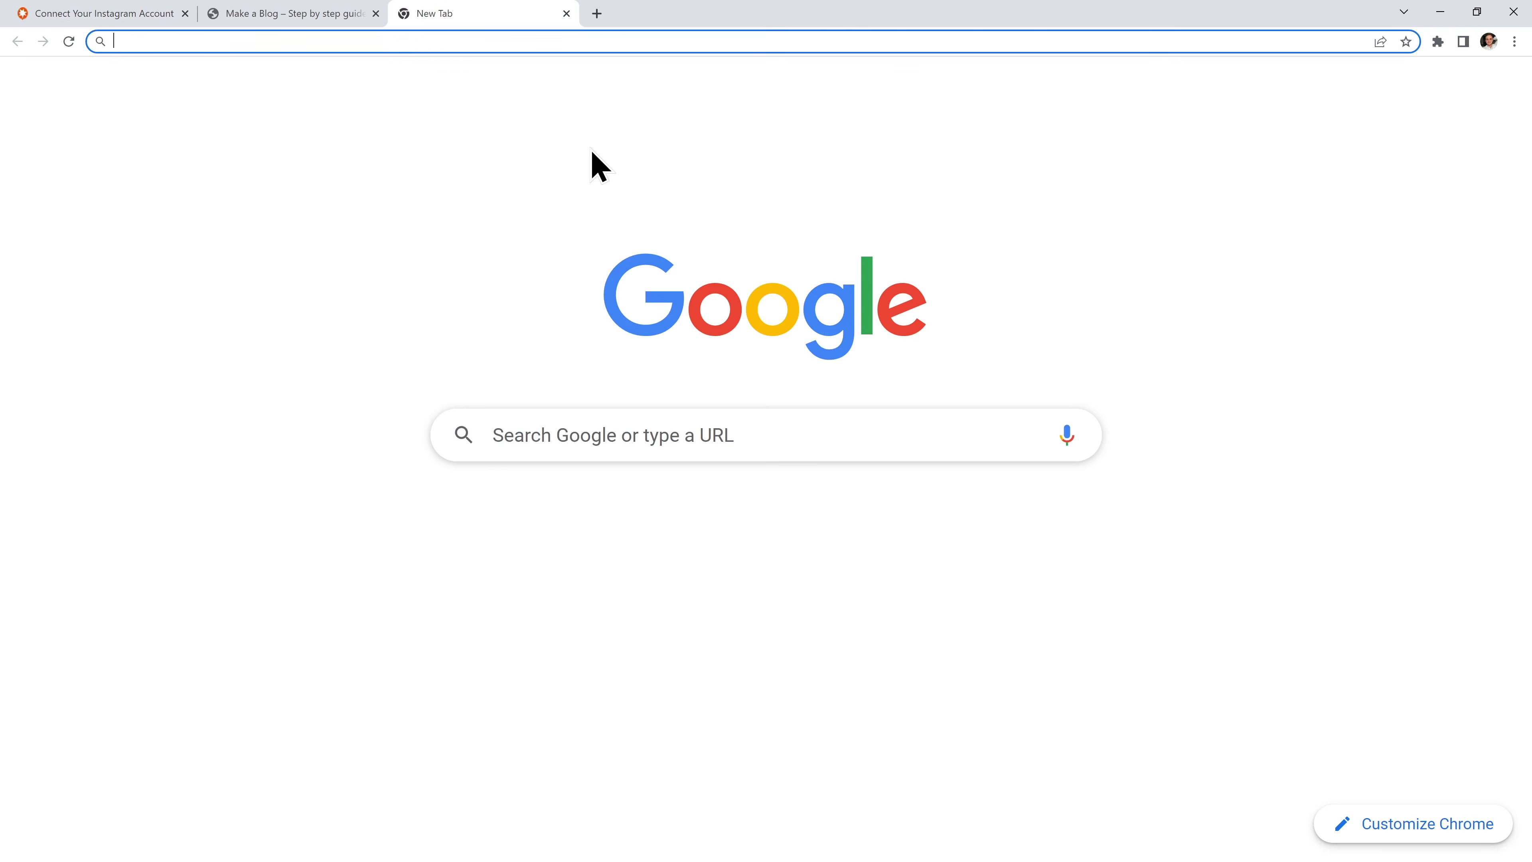
Go to instagram.com and open the signed-in account's profile page
{"action": "type", "text": "instagram."}
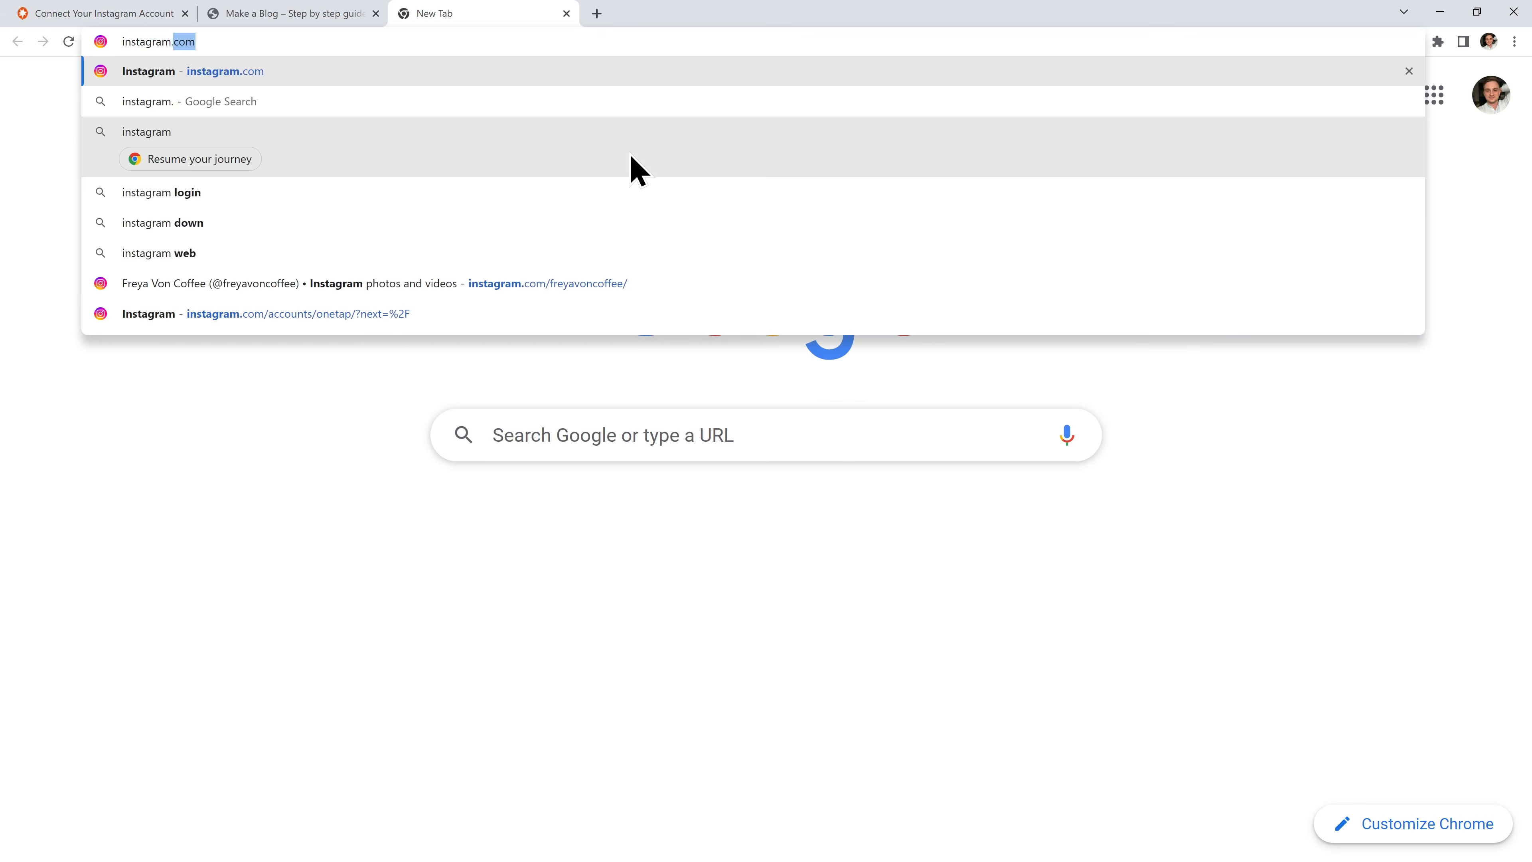
{"action": "key", "text": "Return"}
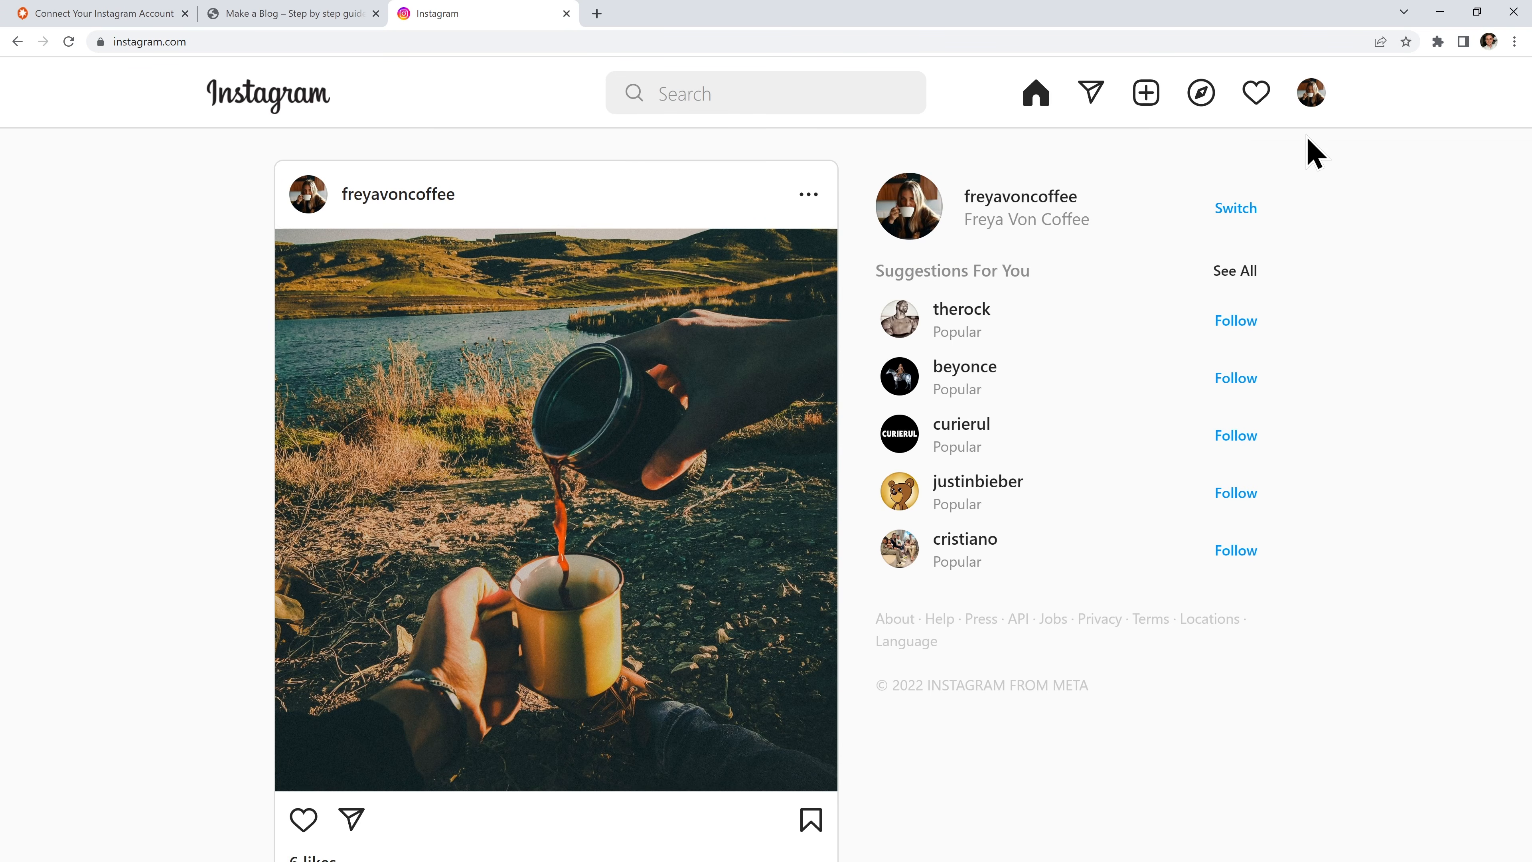
{"action": "left_click", "coordinate": [1310, 96]}
{"action": "left_click", "coordinate": [1286, 152]}
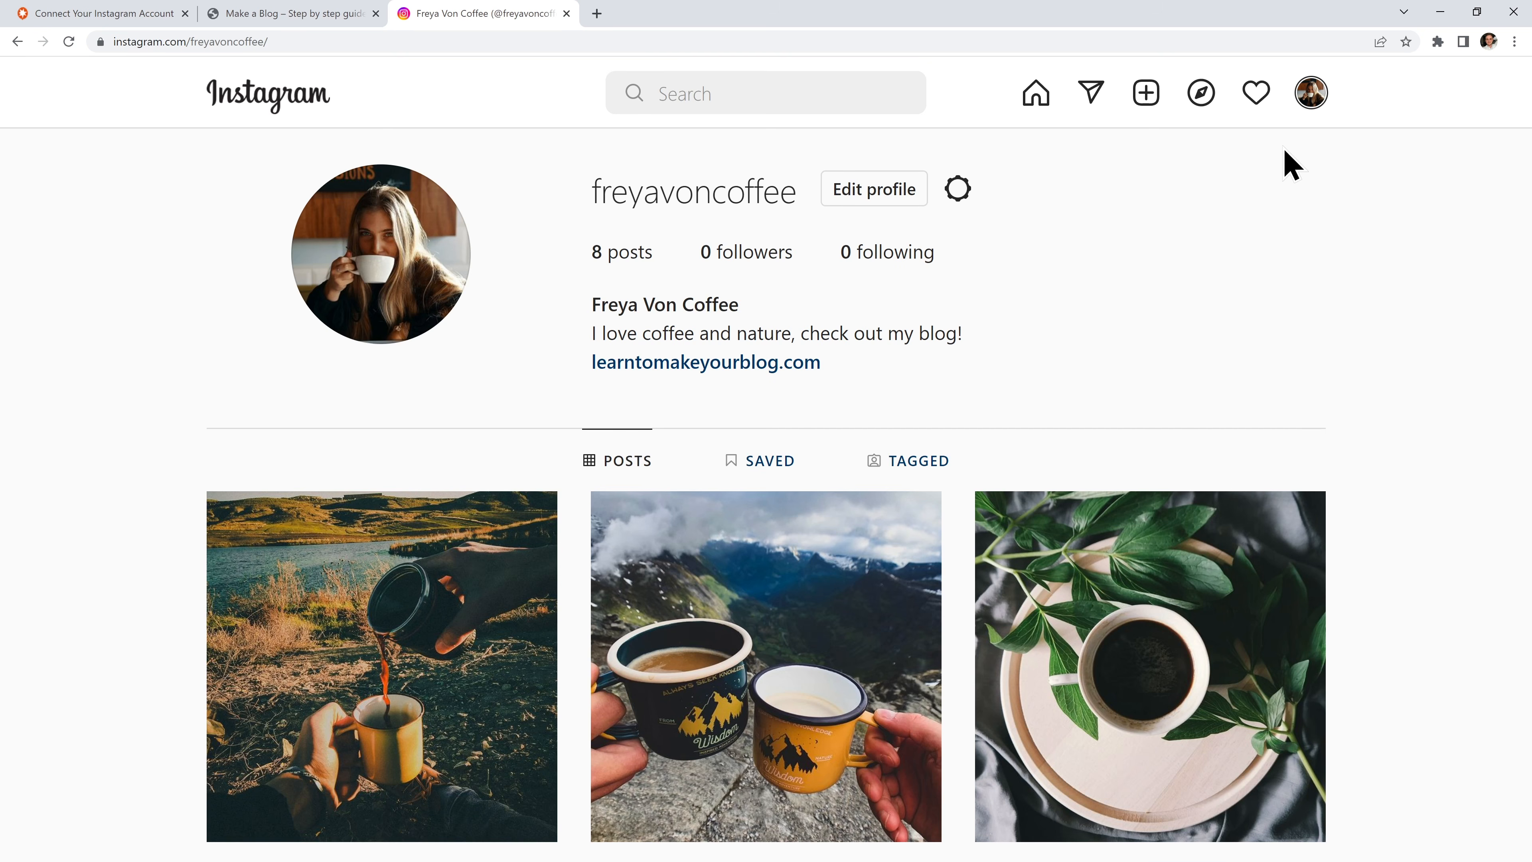
Check the profile's username and bio blog link, then return to the Connect to Instagram tab
{"action": "left_click_drag", "start_coordinate": [593, 197], "coordinate": [811, 212]}
{"action": "left_click", "coordinate": [811, 211]}
{"action": "left_click_drag", "start_coordinate": [588, 364], "coordinate": [821, 362]}
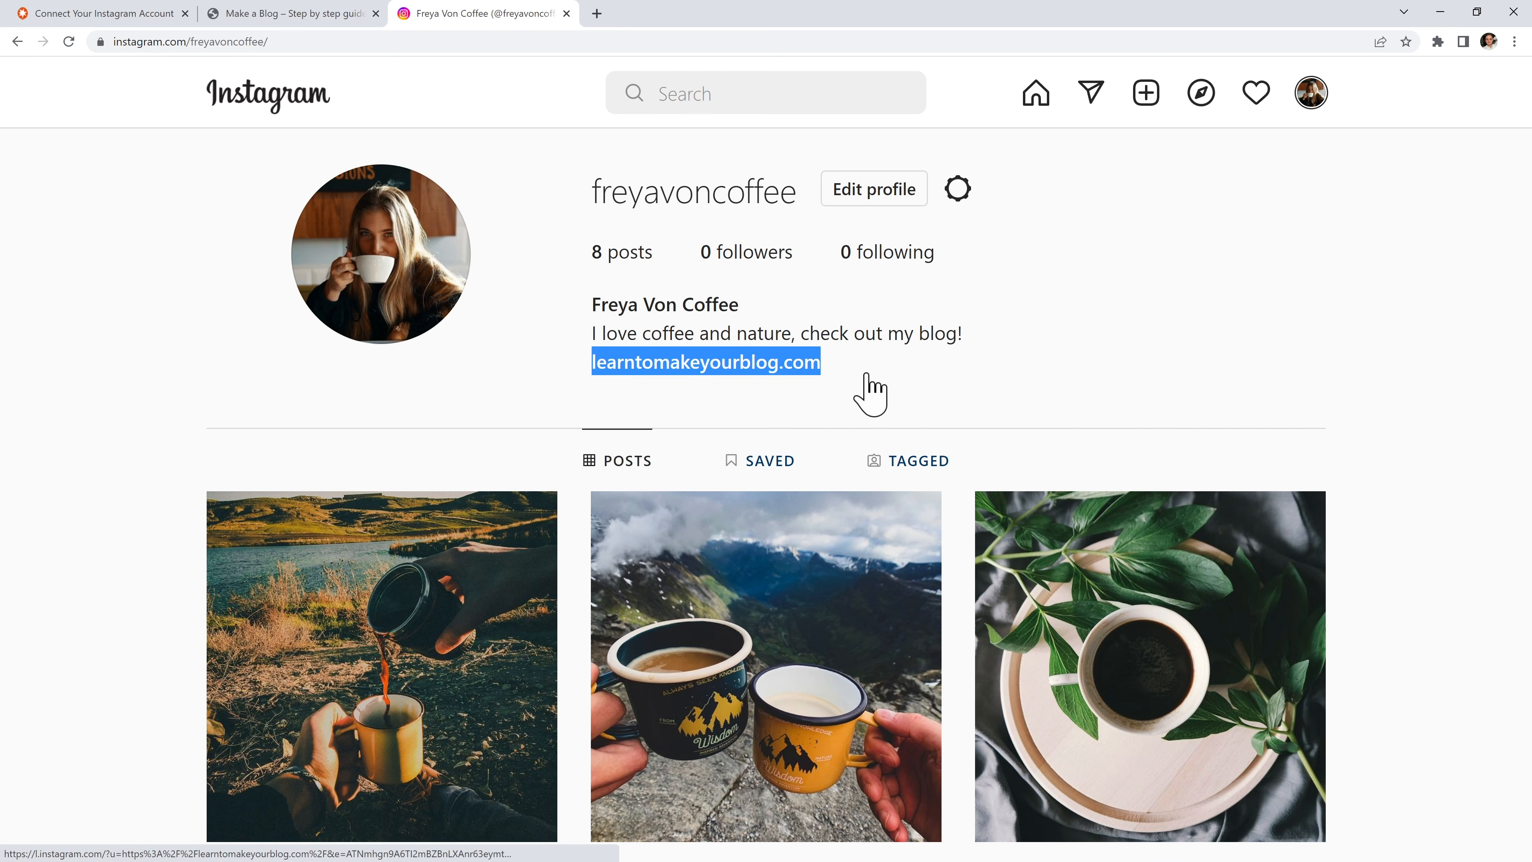
{"action": "left_click", "coordinate": [862, 404]}
{"action": "left_click", "coordinate": [125, 21]}
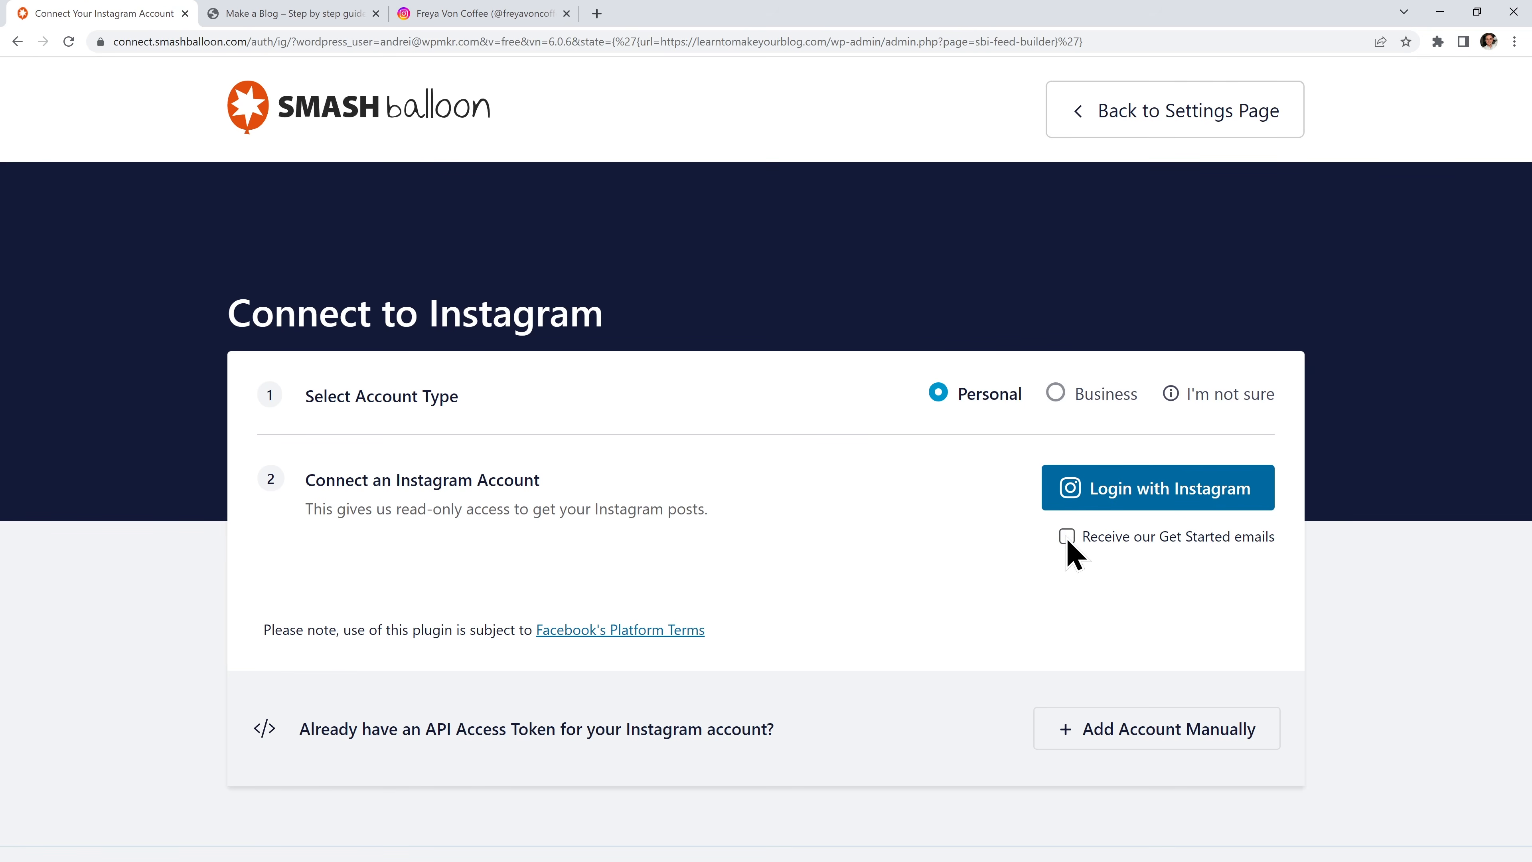
Log in with Instagram, allow access, and pick the account as the feed's source
{"action": "left_click", "coordinate": [1079, 486]}
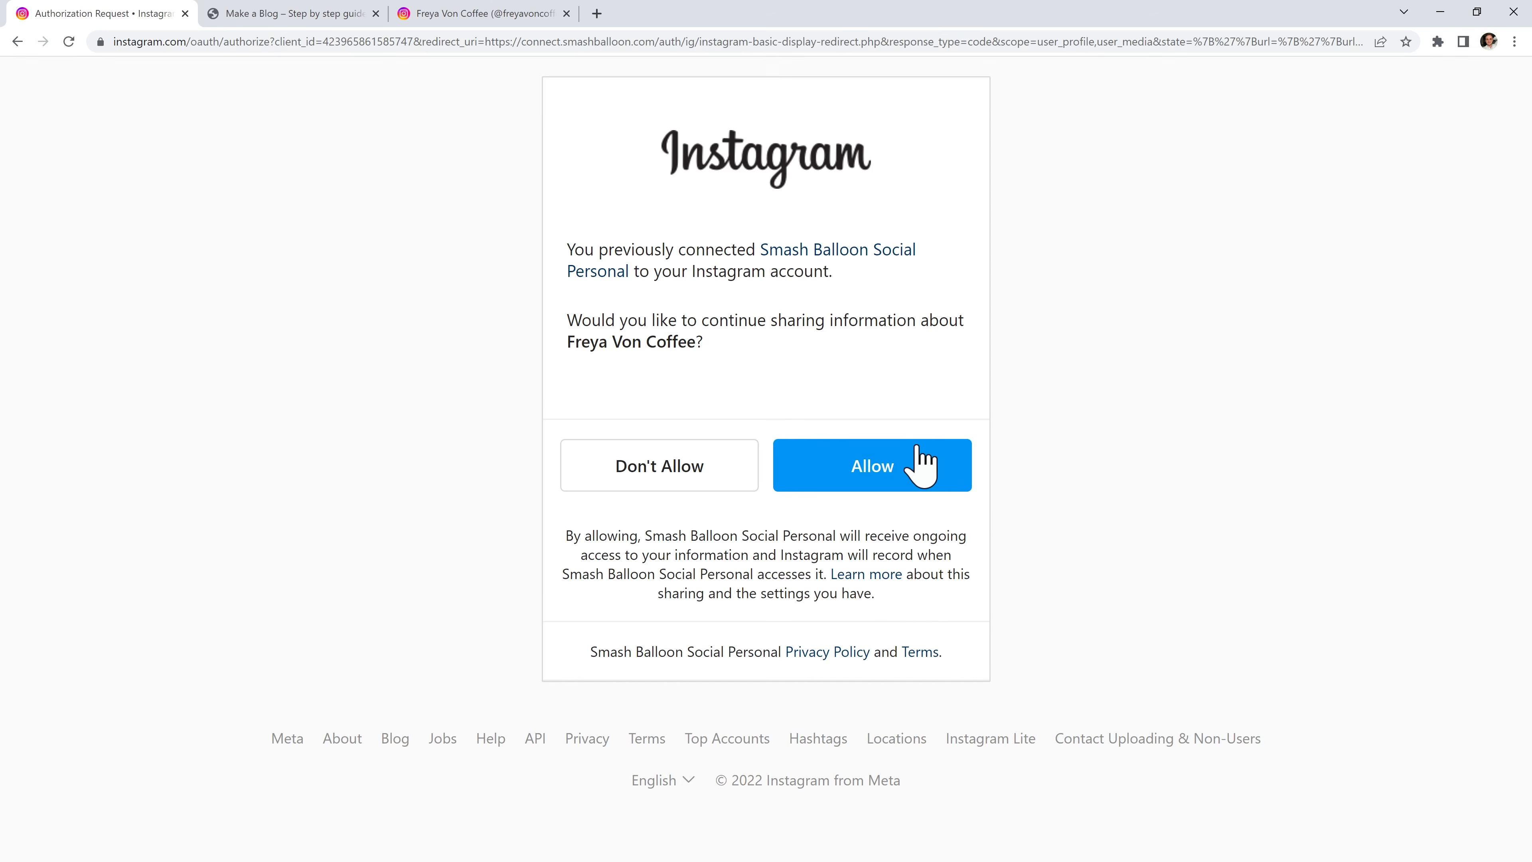
{"action": "left_click", "coordinate": [916, 465]}
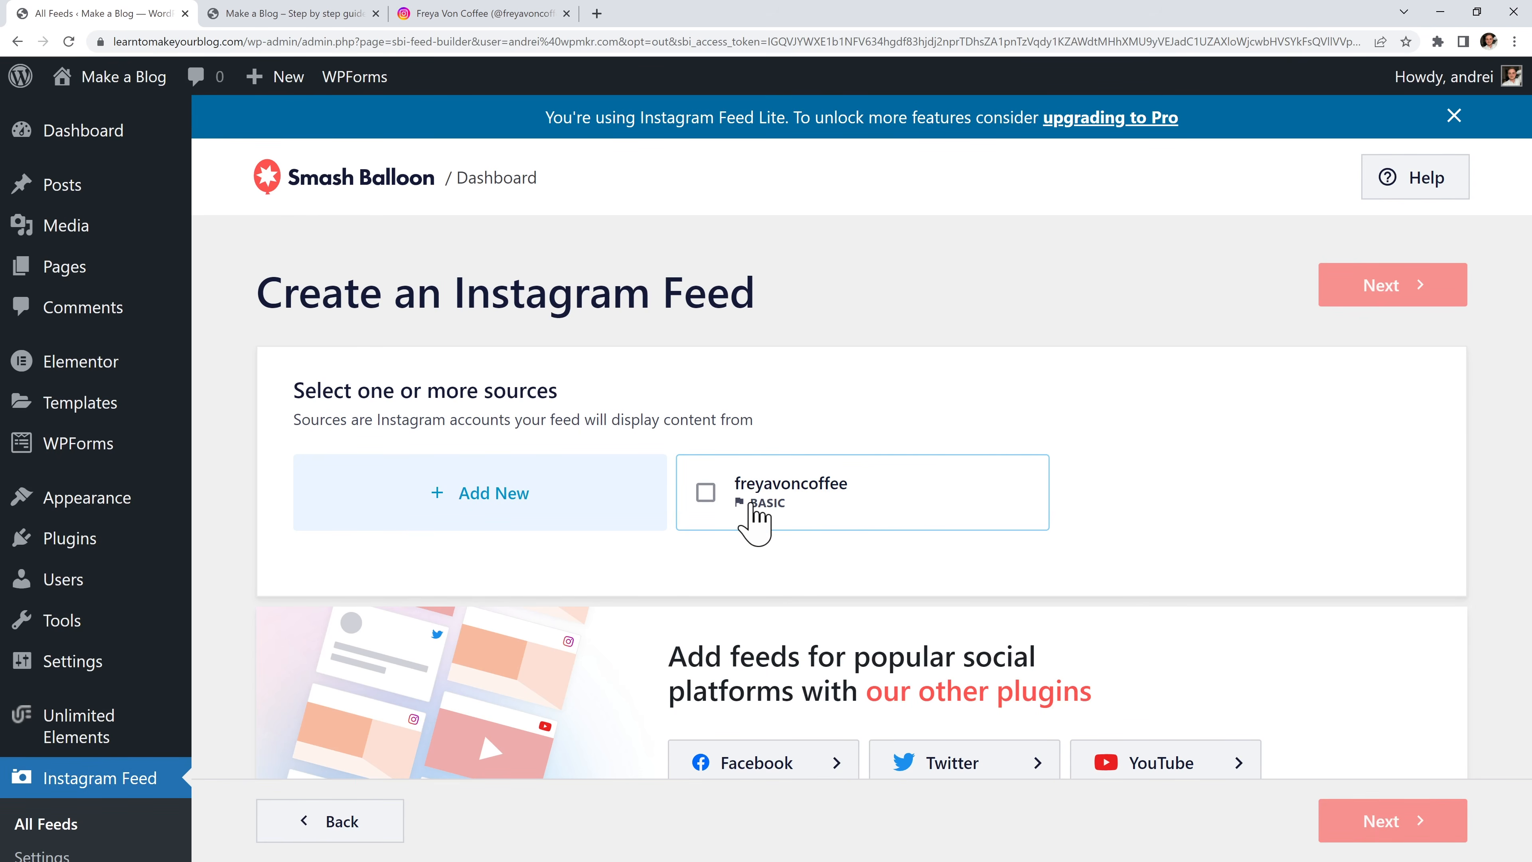
{"action": "left_click", "coordinate": [705, 492]}
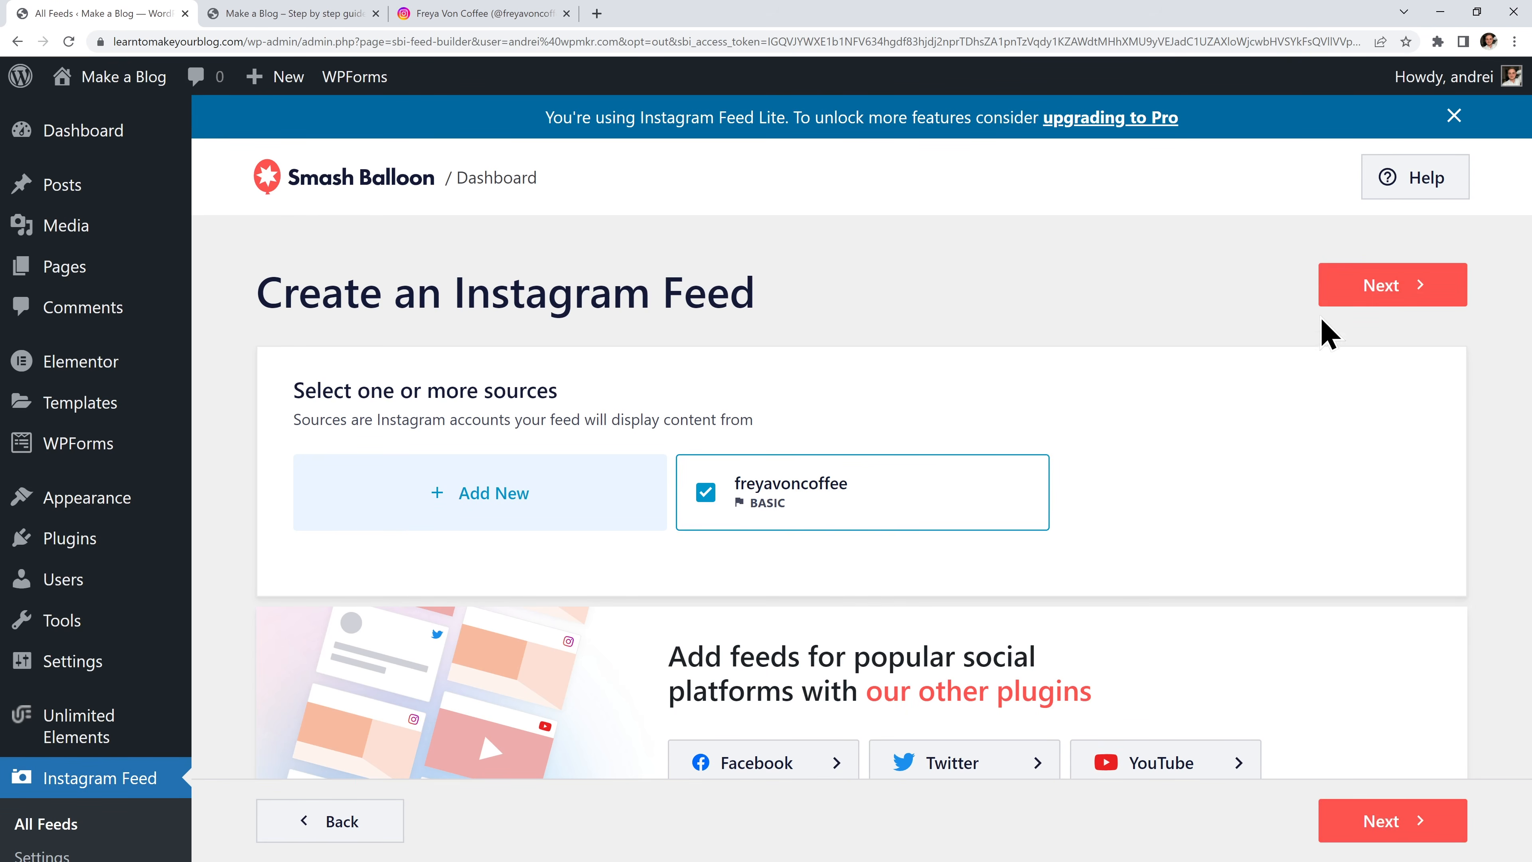
{"action": "left_click", "coordinate": [1368, 293]}
{"action": "left_click", "coordinate": [1450, 259]}
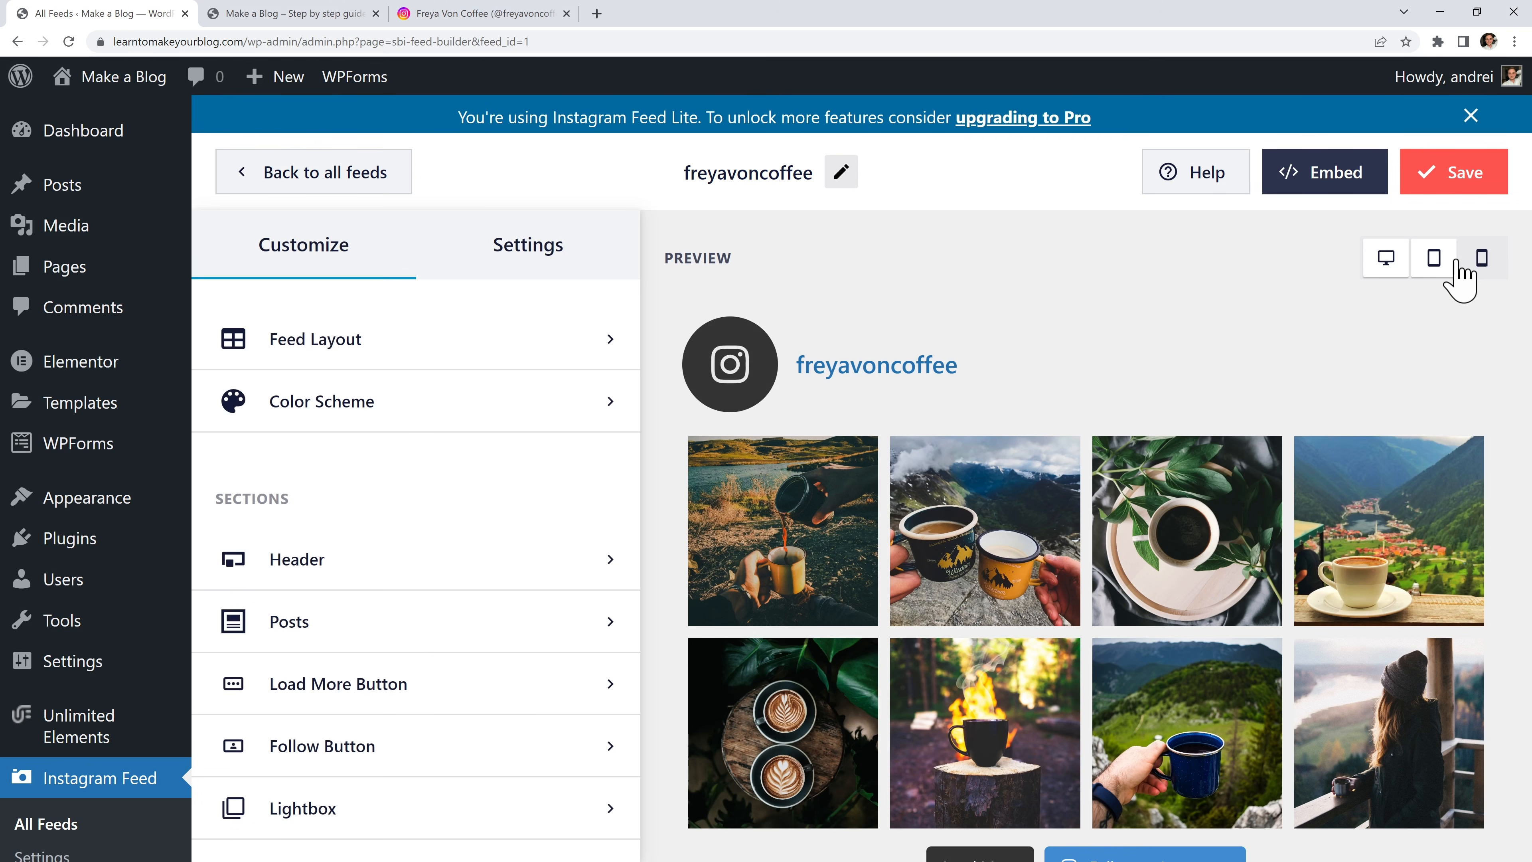
{"action": "scroll", "coordinate": [1145, 398], "scroll_direction": "down", "scroll_amount": 1}
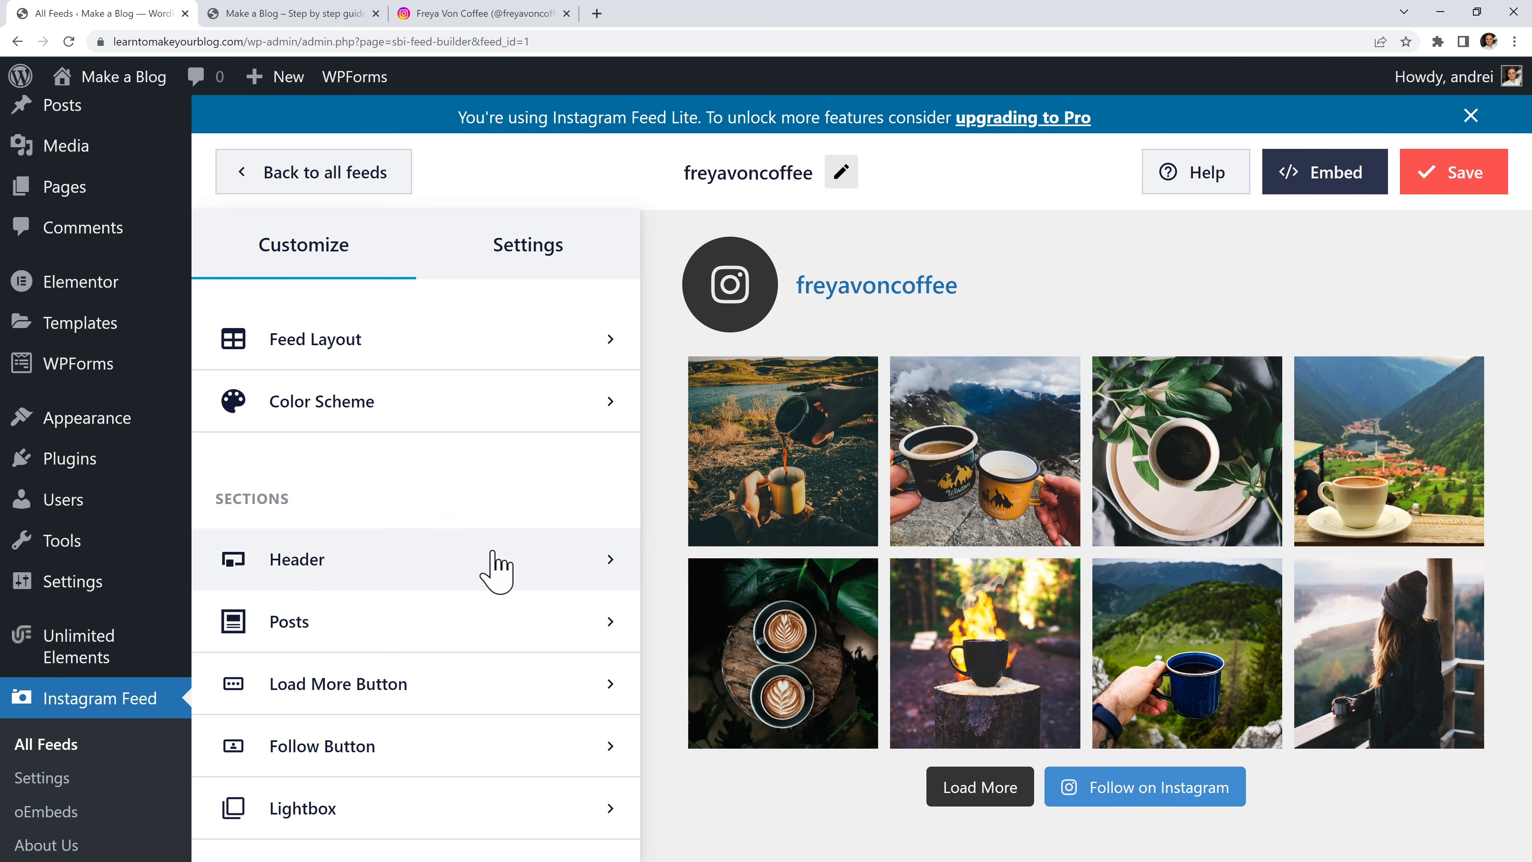
Turn off the feed's header, Load More button and Follow button
{"action": "left_click", "coordinate": [493, 570]}
{"action": "left_click", "coordinate": [237, 351]}
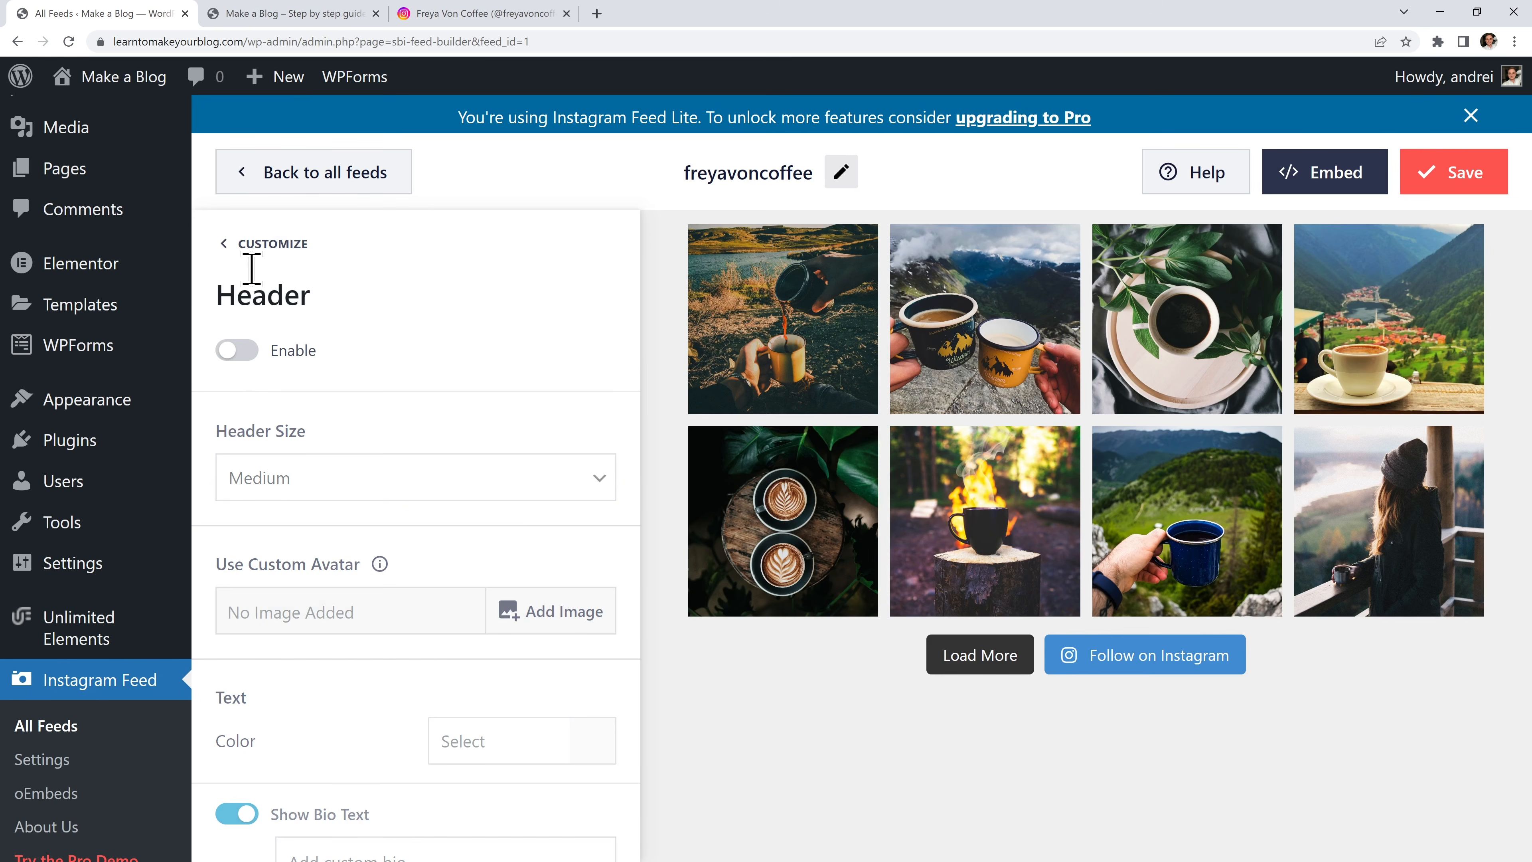
{"action": "left_click", "coordinate": [254, 244]}
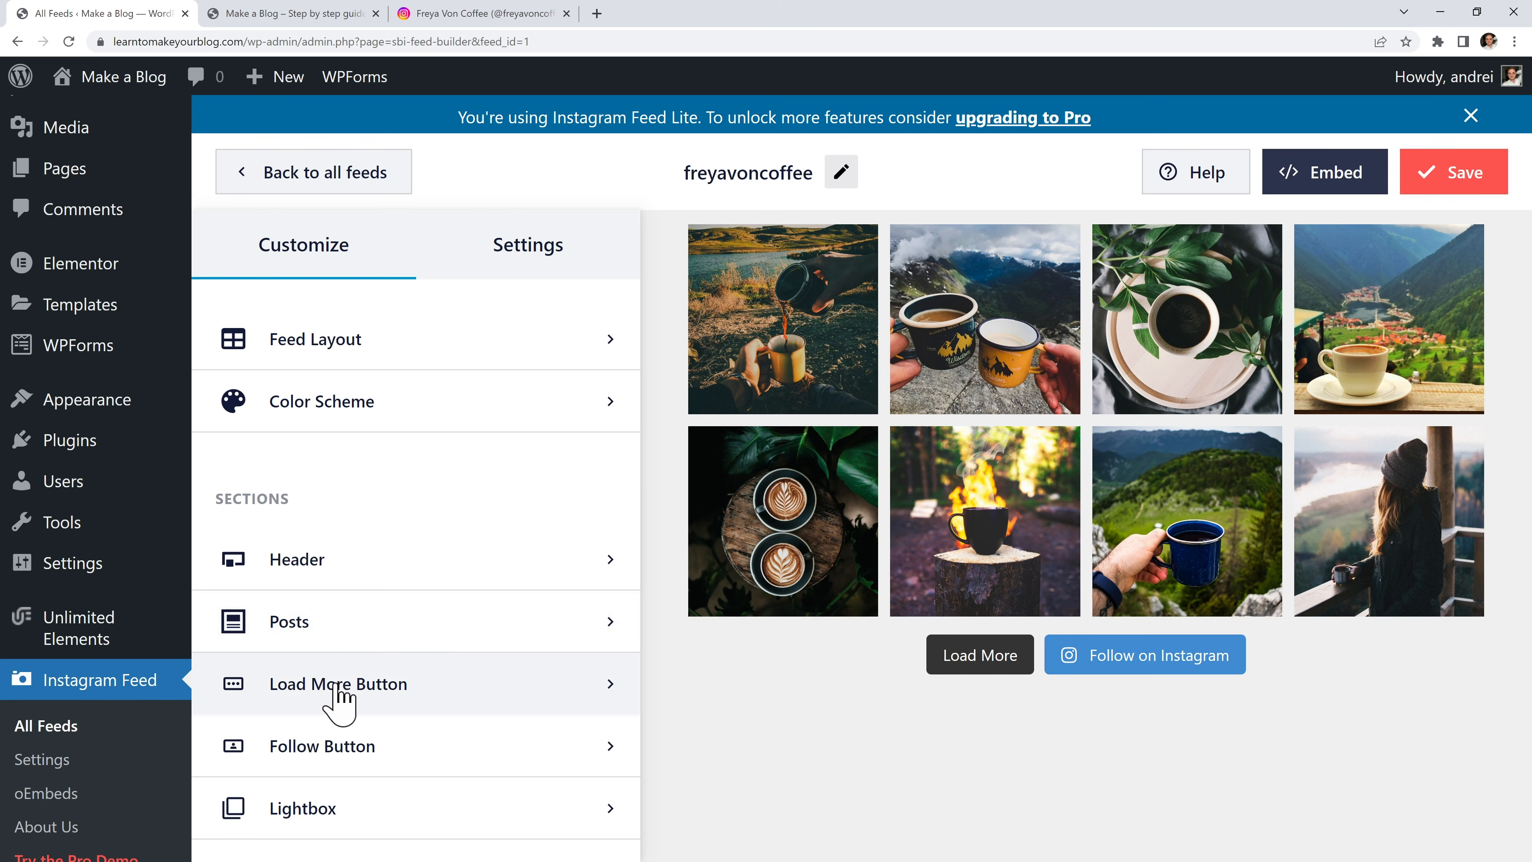
{"action": "left_click", "coordinate": [469, 691]}
{"action": "left_click", "coordinate": [232, 379]}
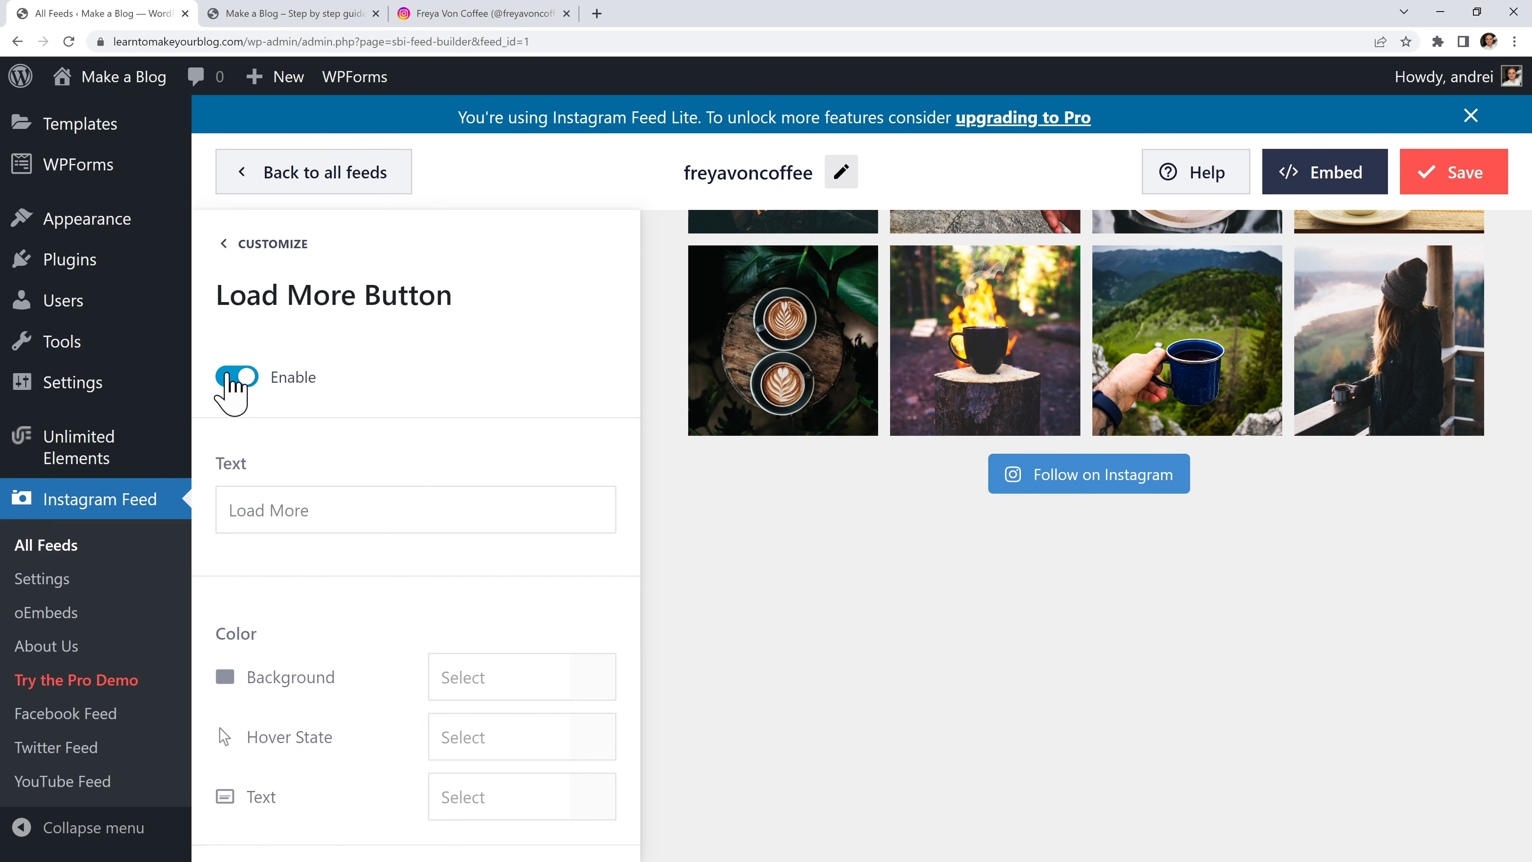
{"action": "left_click", "coordinate": [253, 247]}
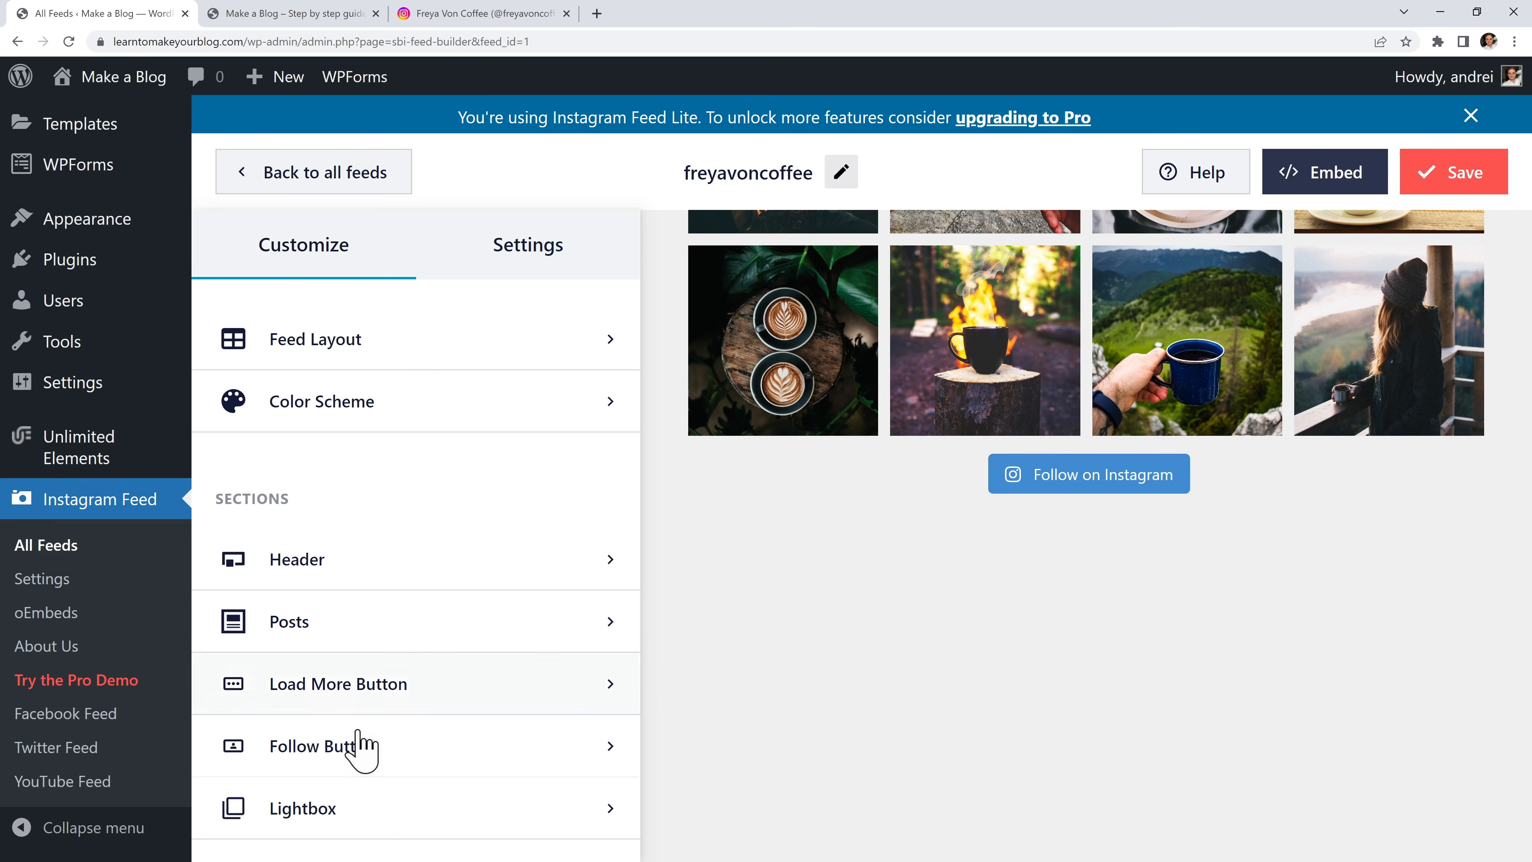
{"action": "left_click", "coordinate": [362, 647]}
{"action": "left_click", "coordinate": [244, 377]}
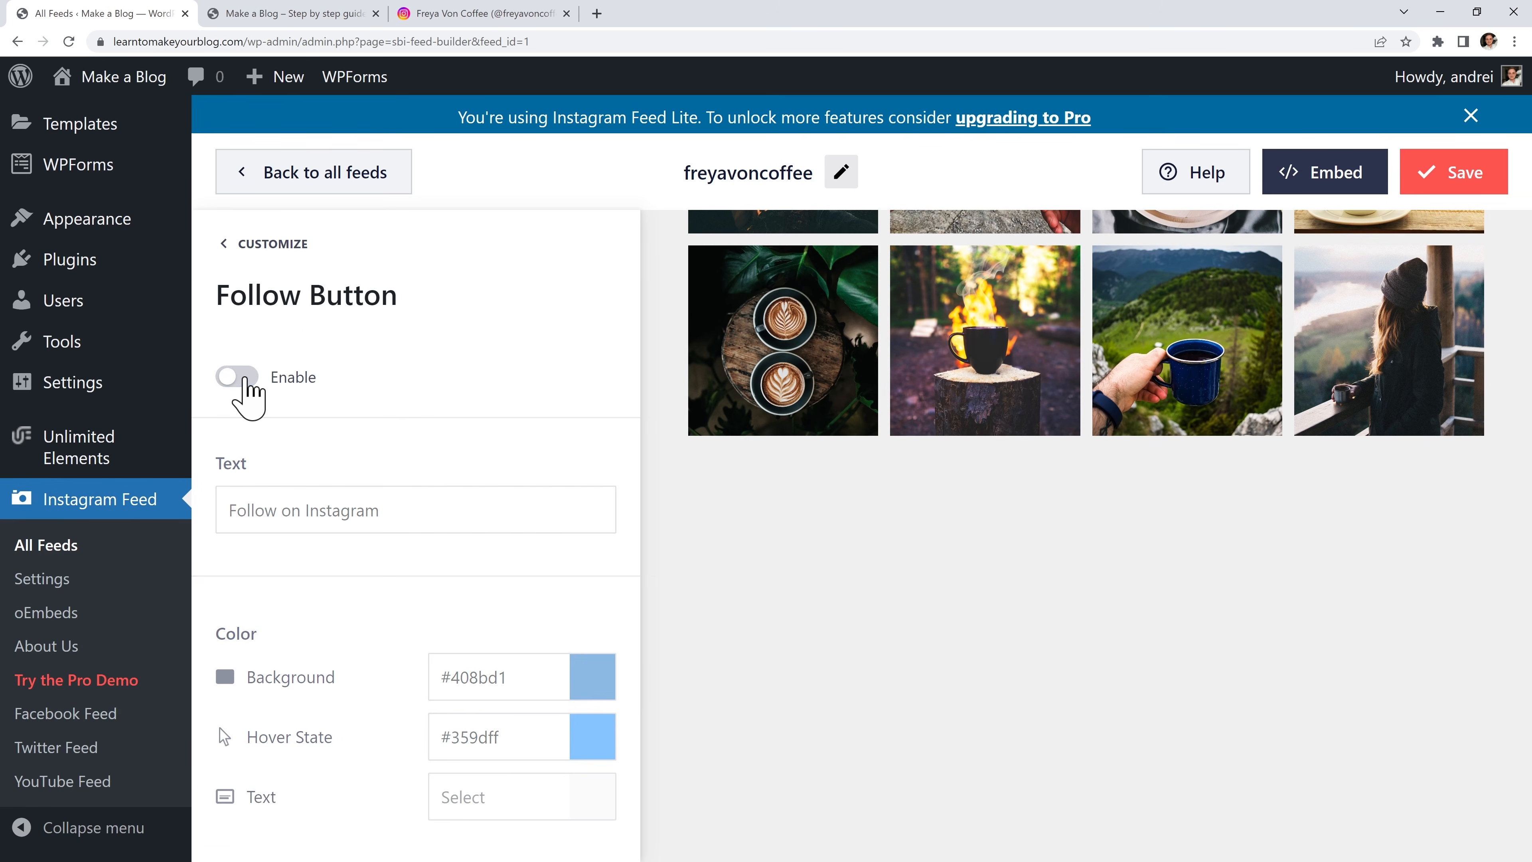
{"action": "left_click", "coordinate": [264, 246]}
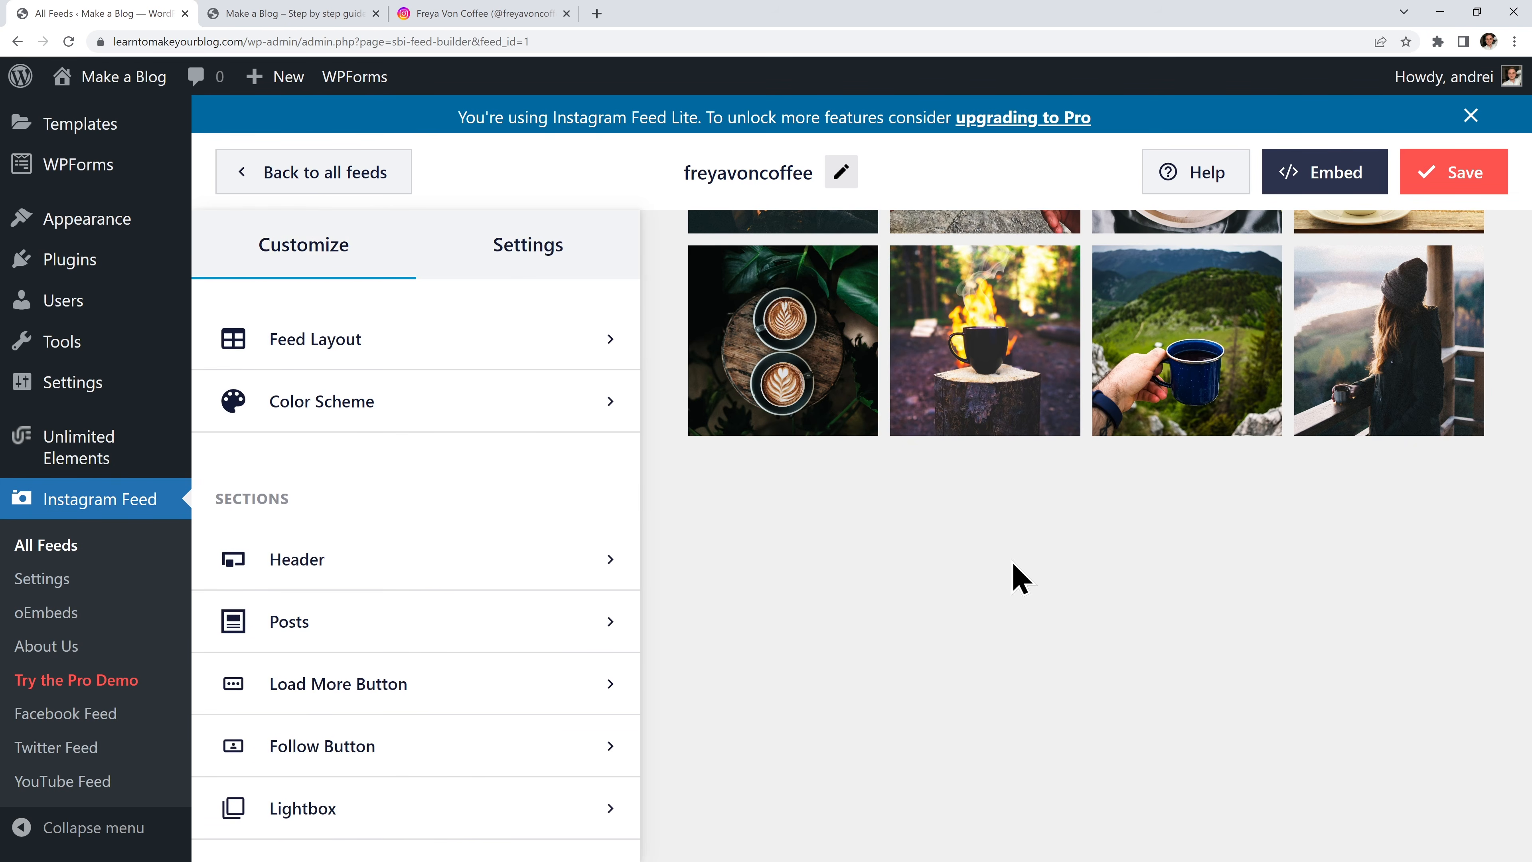
{"action": "scroll", "coordinate": [1026, 591], "scroll_direction": "up", "scroll_amount": 5}
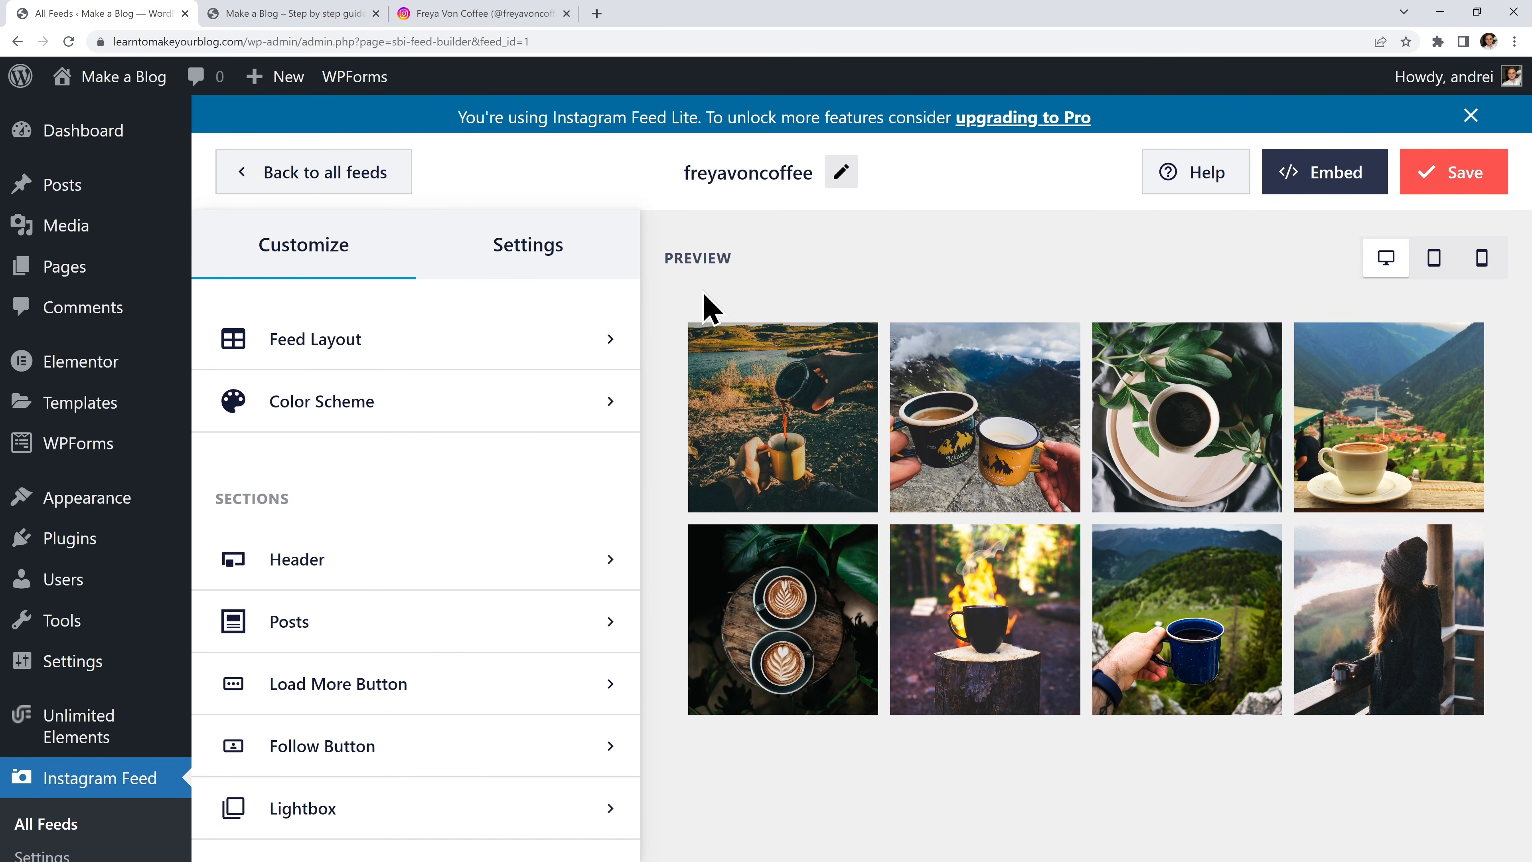
In Feed Layout, set padding to 0 and the number of posts to 8
{"action": "left_click", "coordinate": [486, 352]}
{"action": "scroll", "coordinate": [487, 353], "scroll_direction": "down", "scroll_amount": 5}
{"action": "scroll", "coordinate": [483, 353], "scroll_direction": "down", "scroll_amount": 4}
{"action": "left_click_drag", "start_coordinate": [298, 400], "coordinate": [211, 403]}
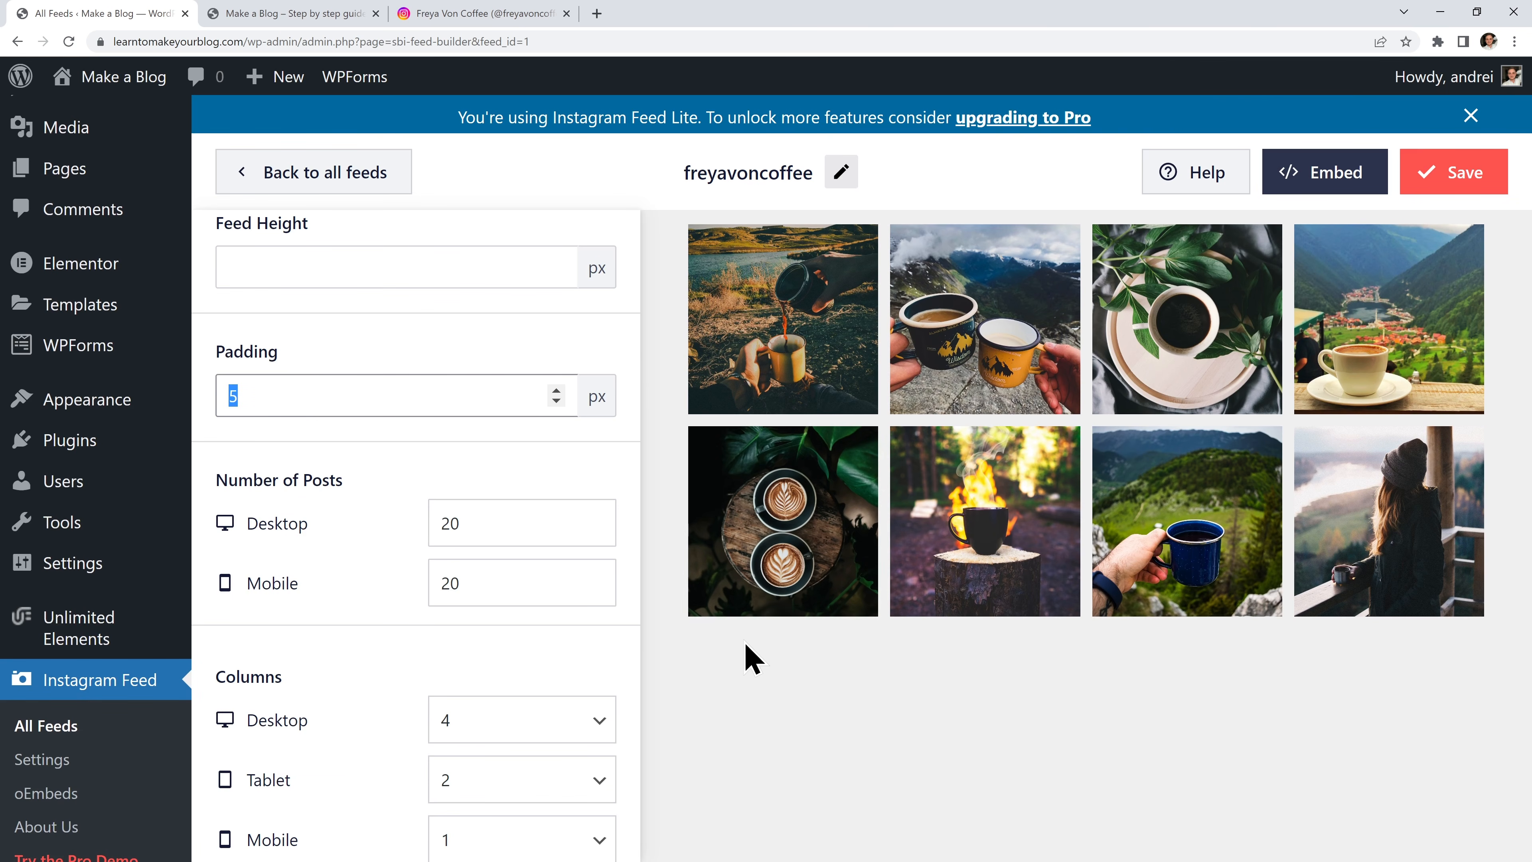
{"action": "type", "text": "0"}
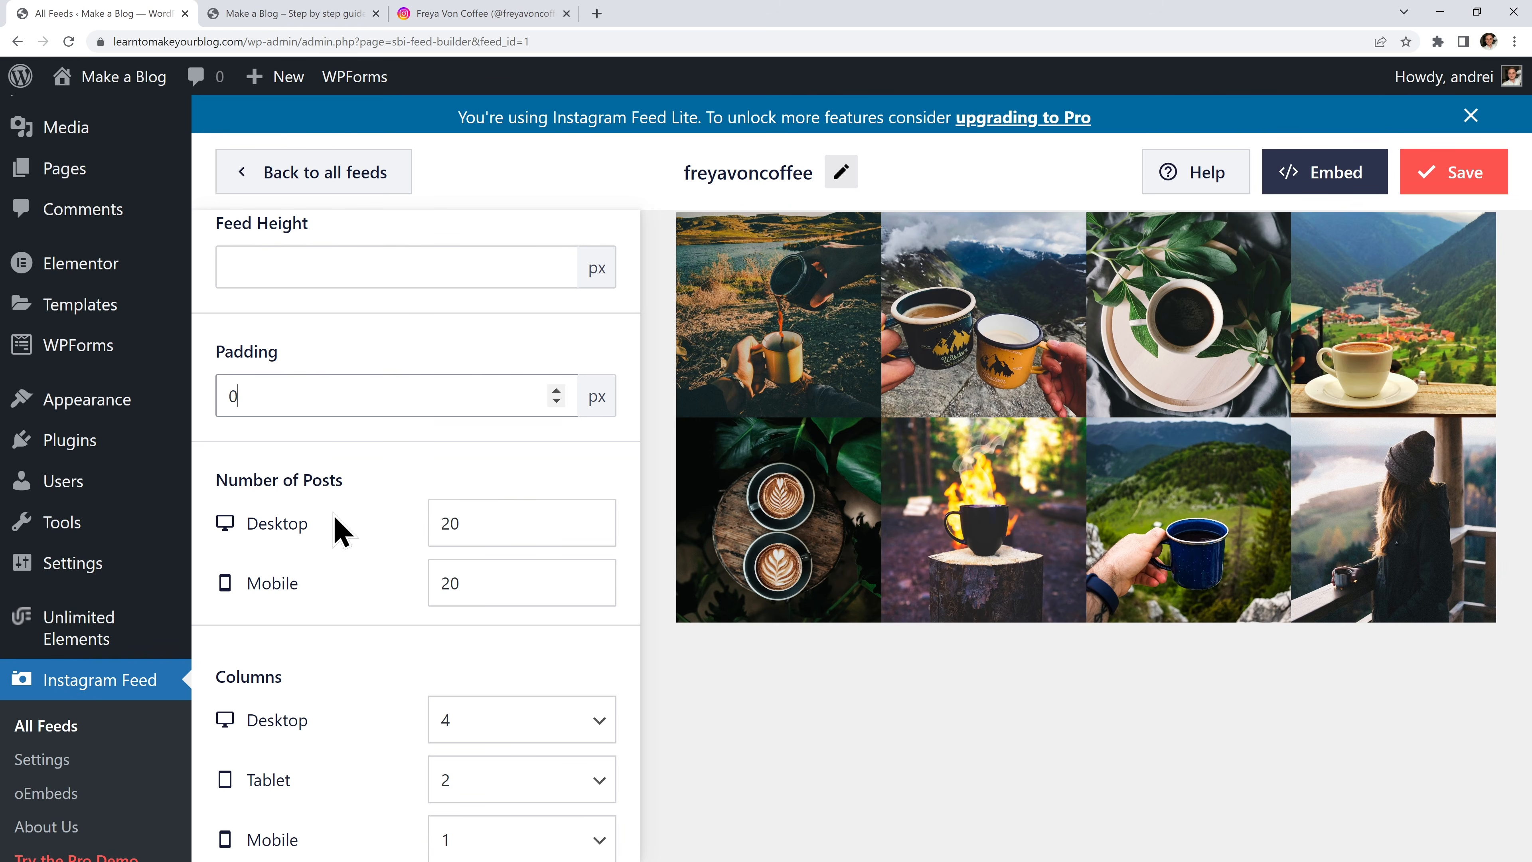
{"action": "left_click_drag", "start_coordinate": [457, 521], "coordinate": [424, 514]}
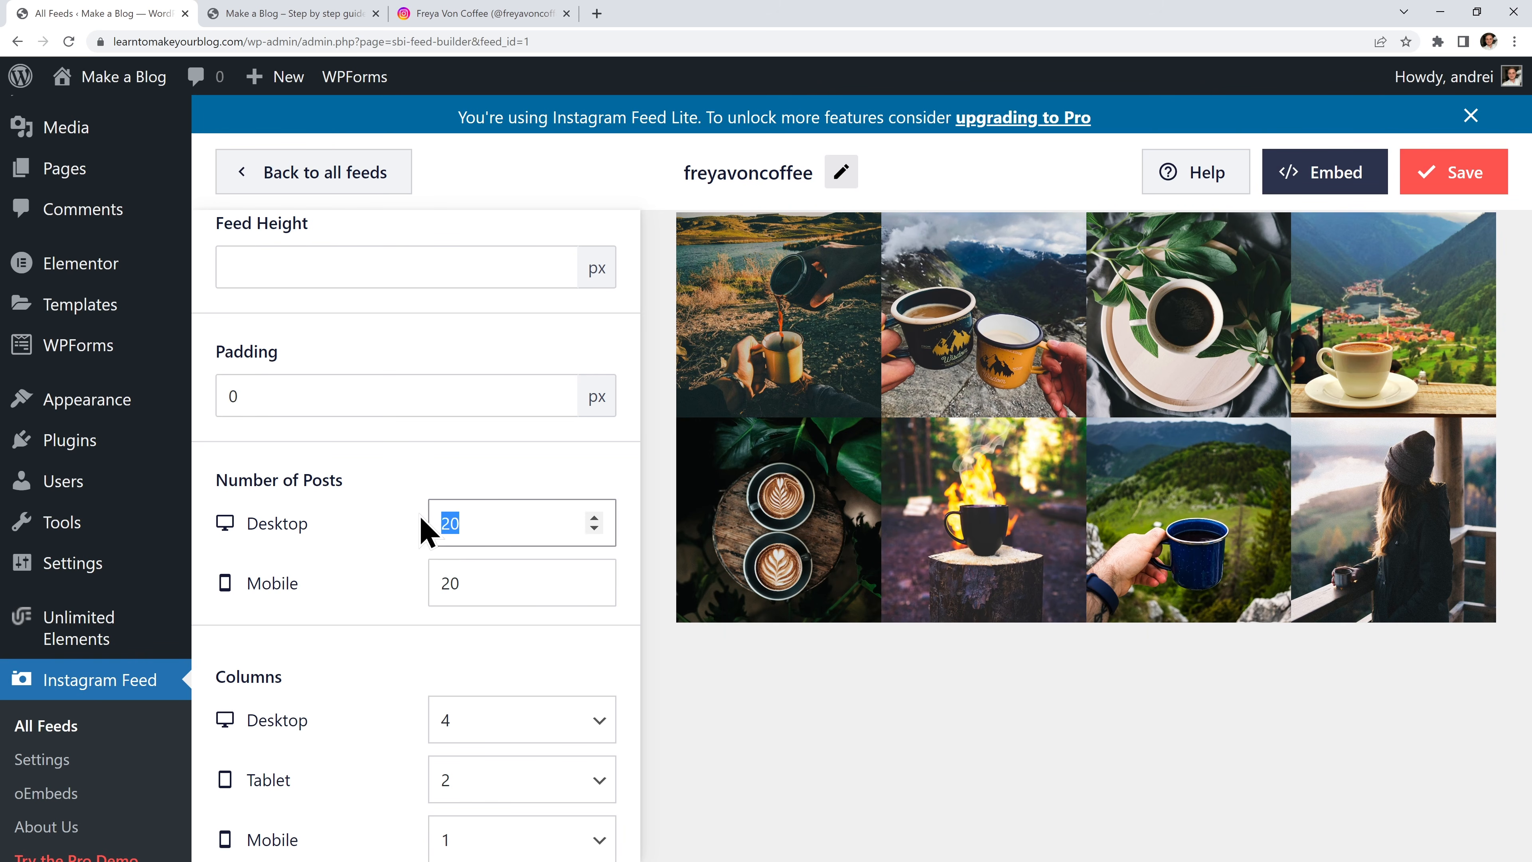
{"action": "type", "text": "8"}
{"action": "double_click", "coordinate": [462, 583]}
{"action": "type", "text": "8"}
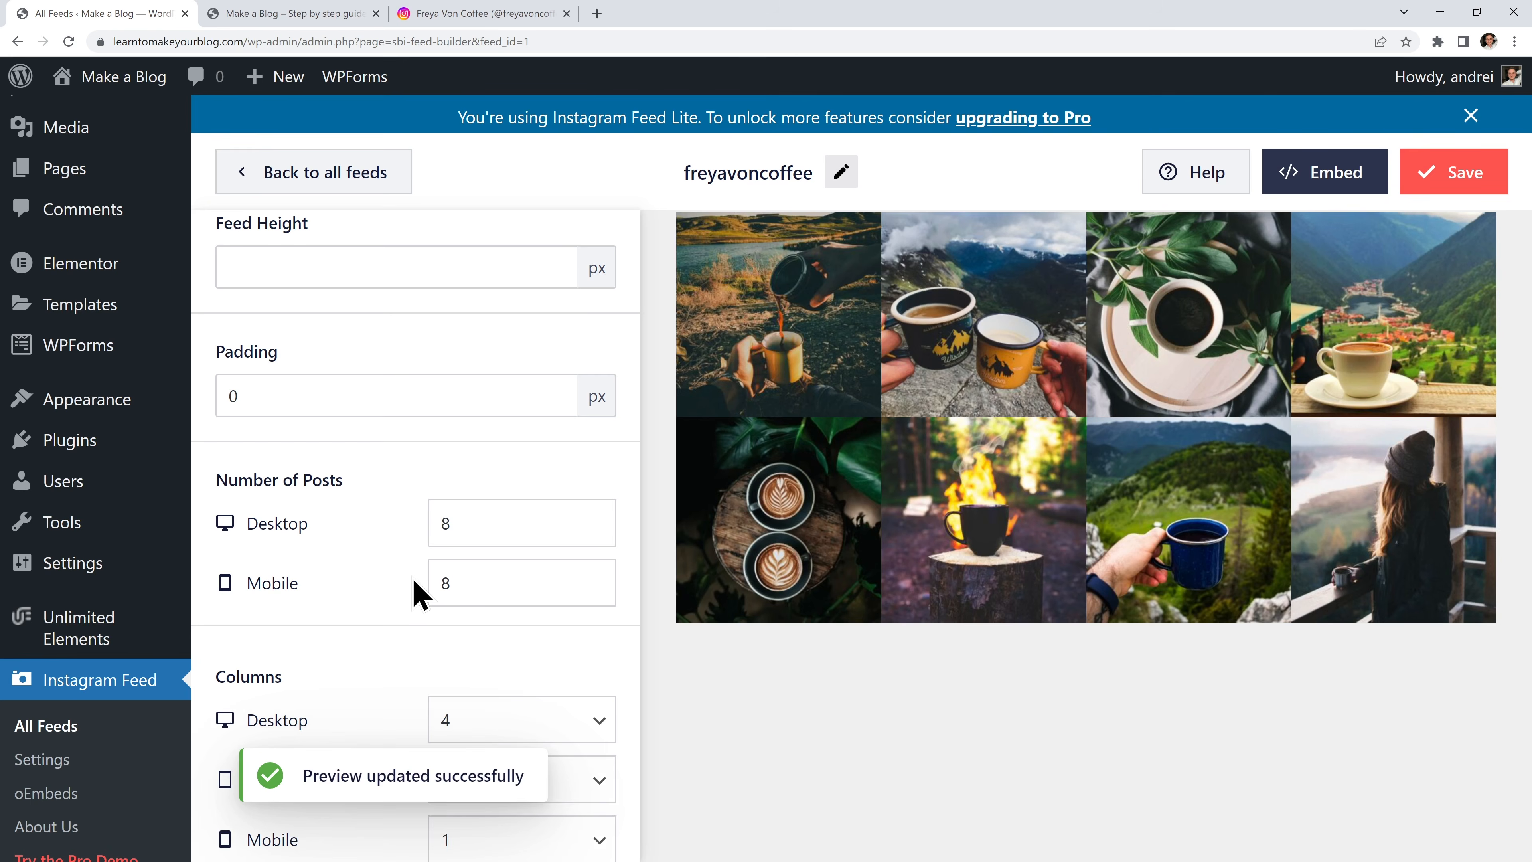
{"action": "scroll", "coordinate": [410, 592], "scroll_direction": "down", "scroll_amount": 1}
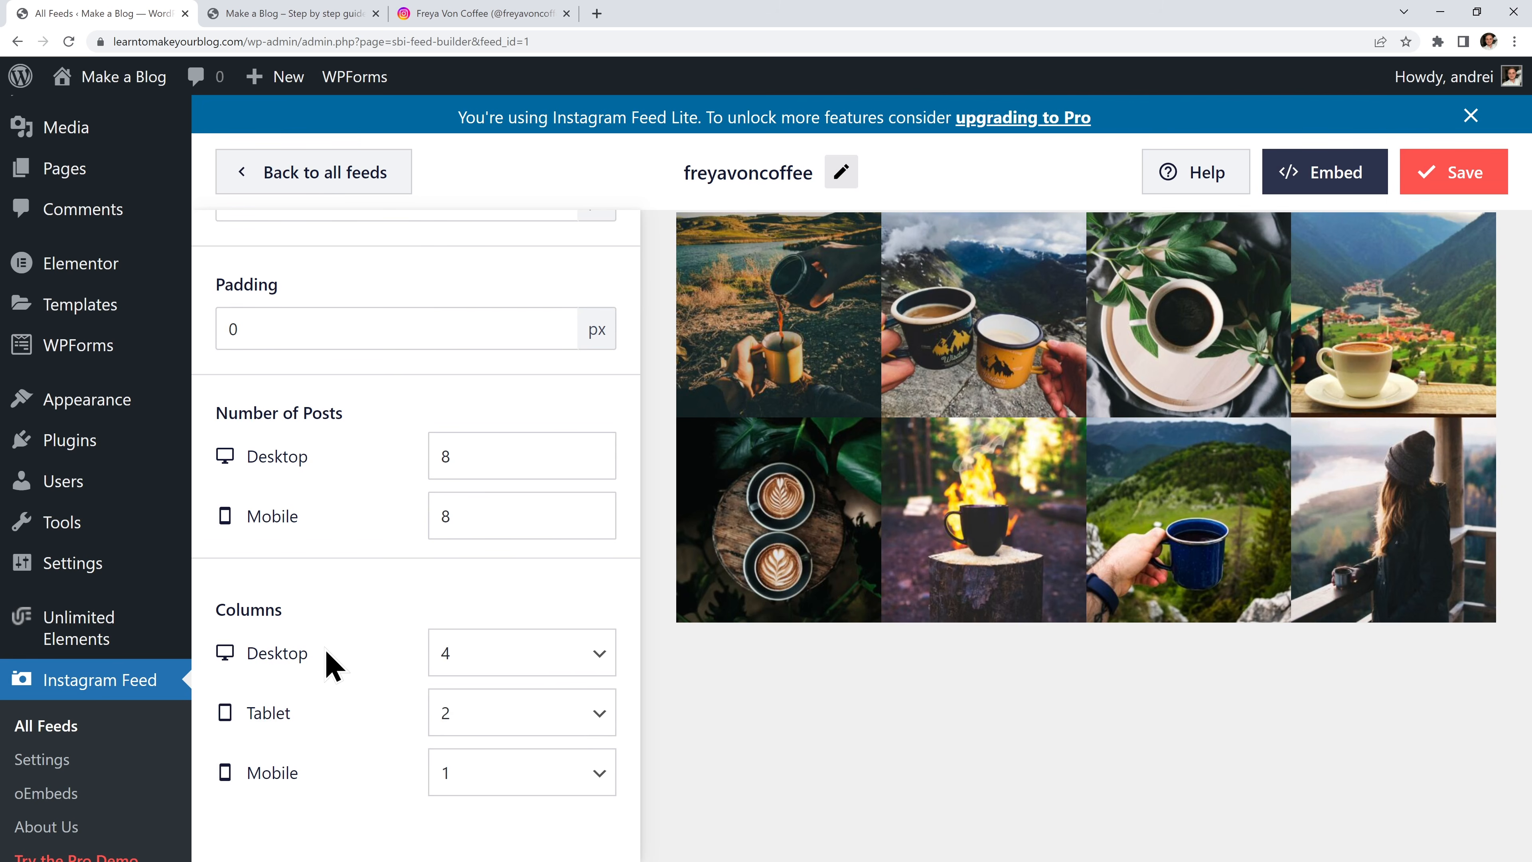
Set 8 desktop, 4 tablet and 4 mobile columns, preview tablet and mobile, and save
{"action": "left_click", "coordinate": [465, 664]}
{"action": "left_click", "coordinate": [466, 583]}
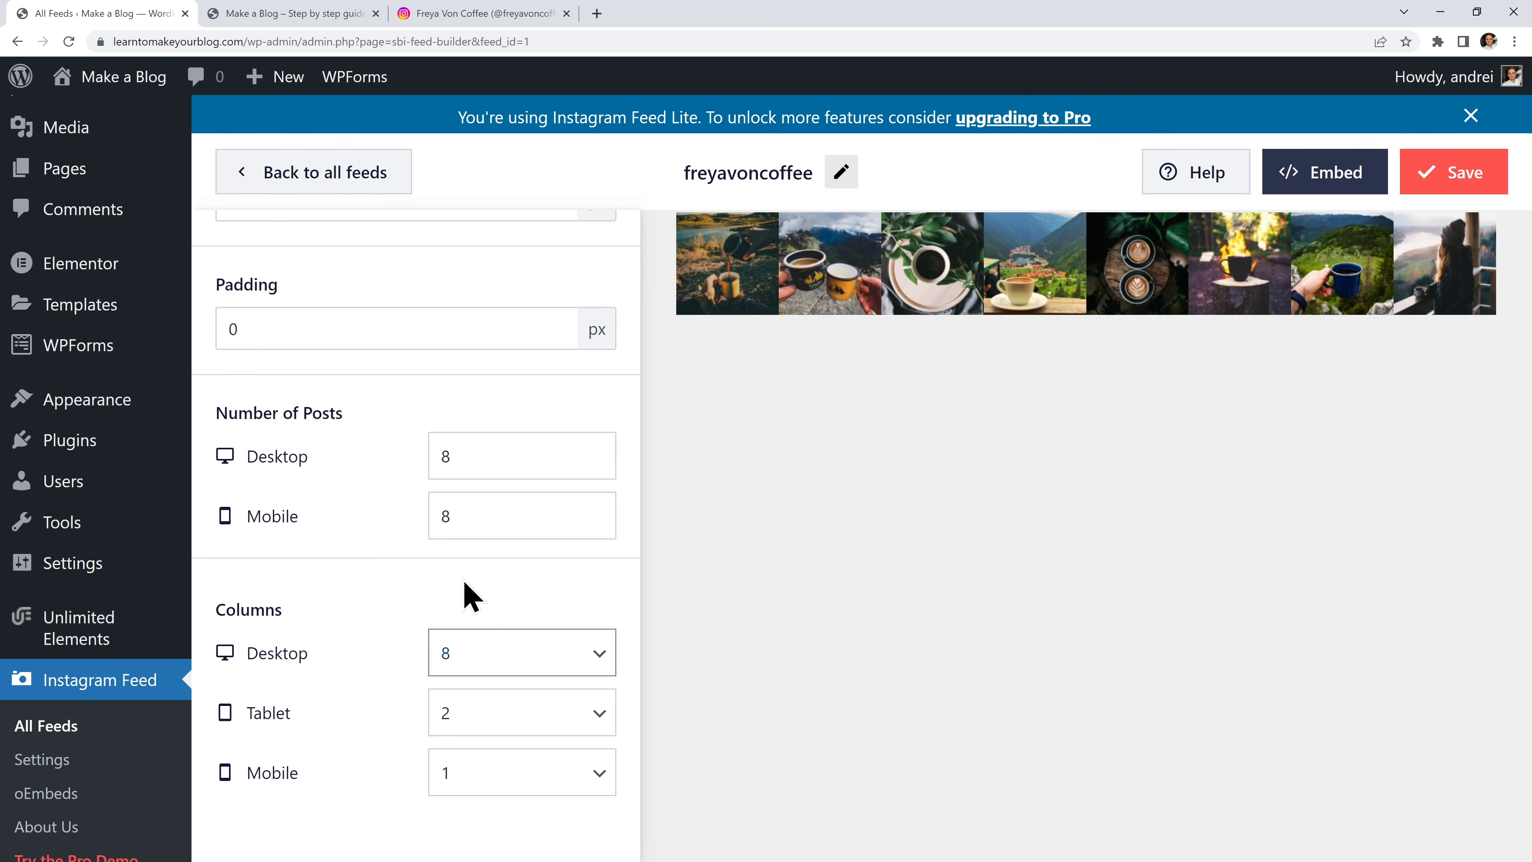
{"action": "left_click", "coordinate": [479, 709]}
{"action": "left_click", "coordinate": [461, 540]}
{"action": "left_click", "coordinate": [477, 772]}
{"action": "left_click", "coordinate": [469, 616]}
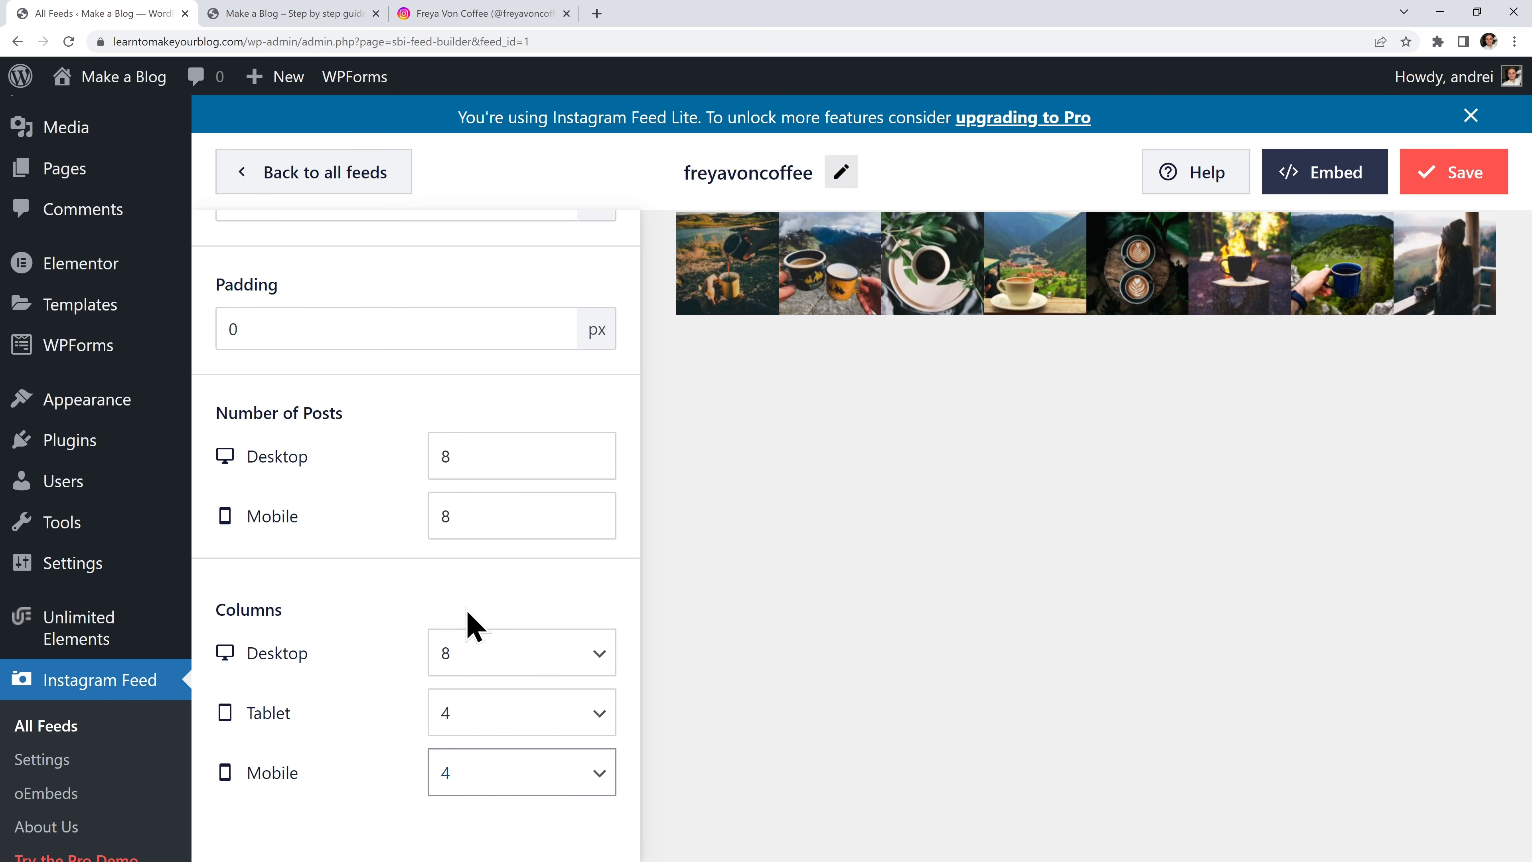
{"action": "scroll", "coordinate": [1235, 490], "scroll_direction": "up", "scroll_amount": 2}
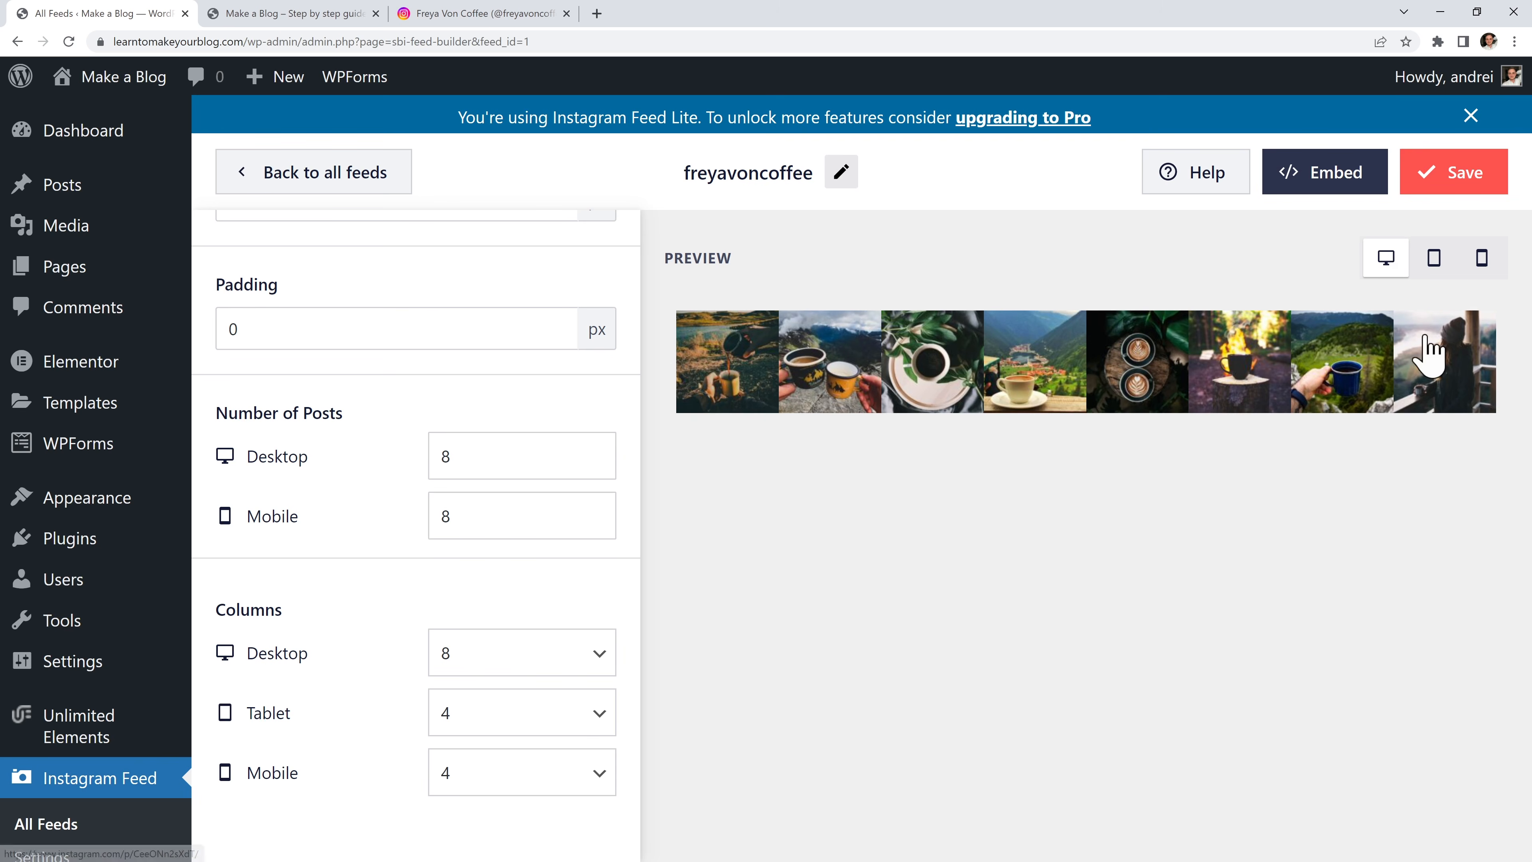
{"action": "left_click", "coordinate": [1434, 265]}
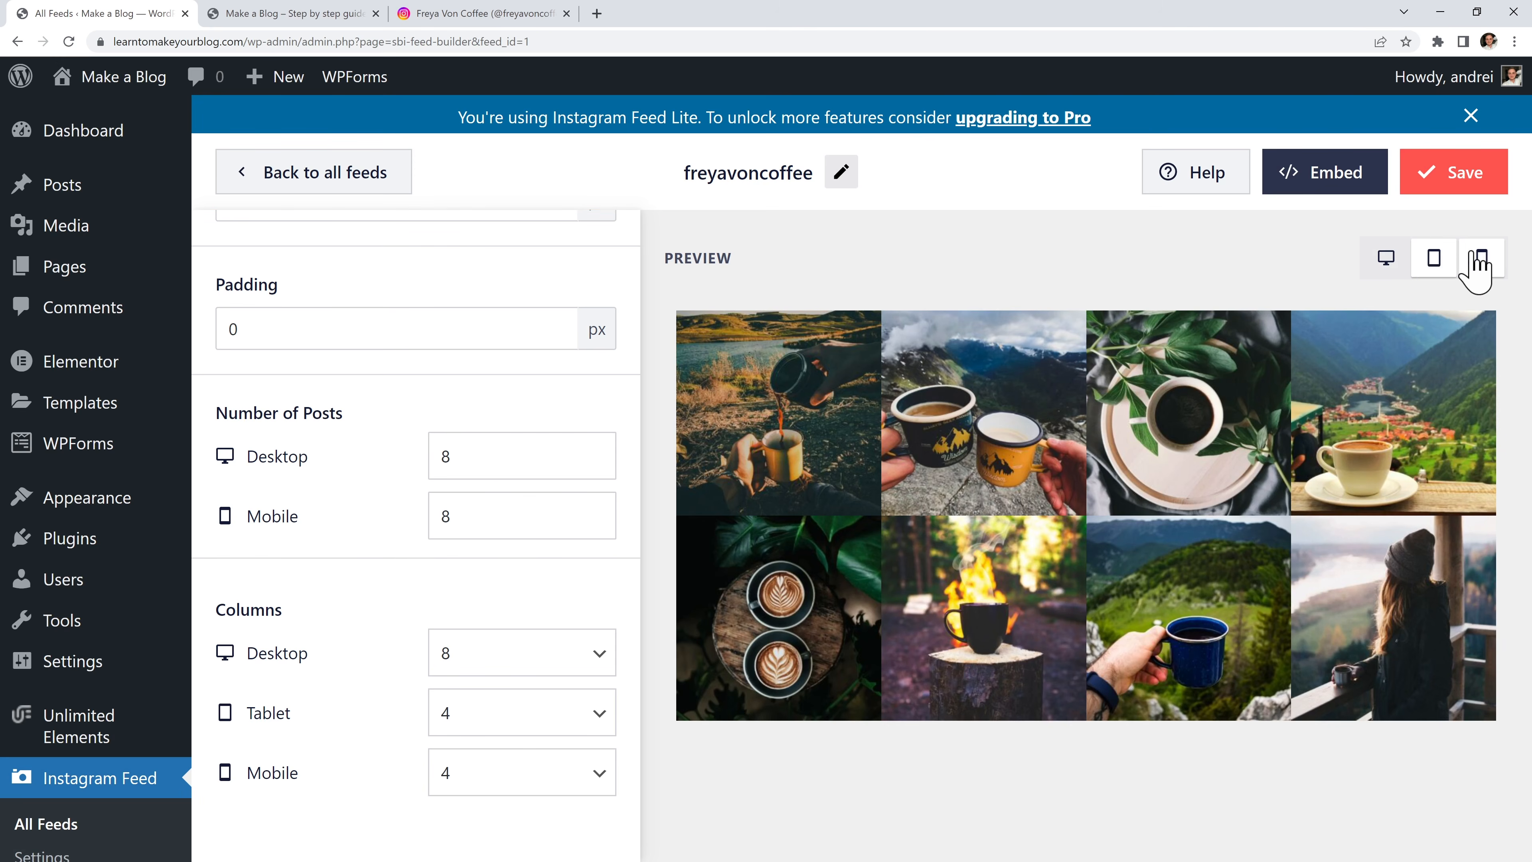
{"action": "left_click", "coordinate": [1478, 264]}
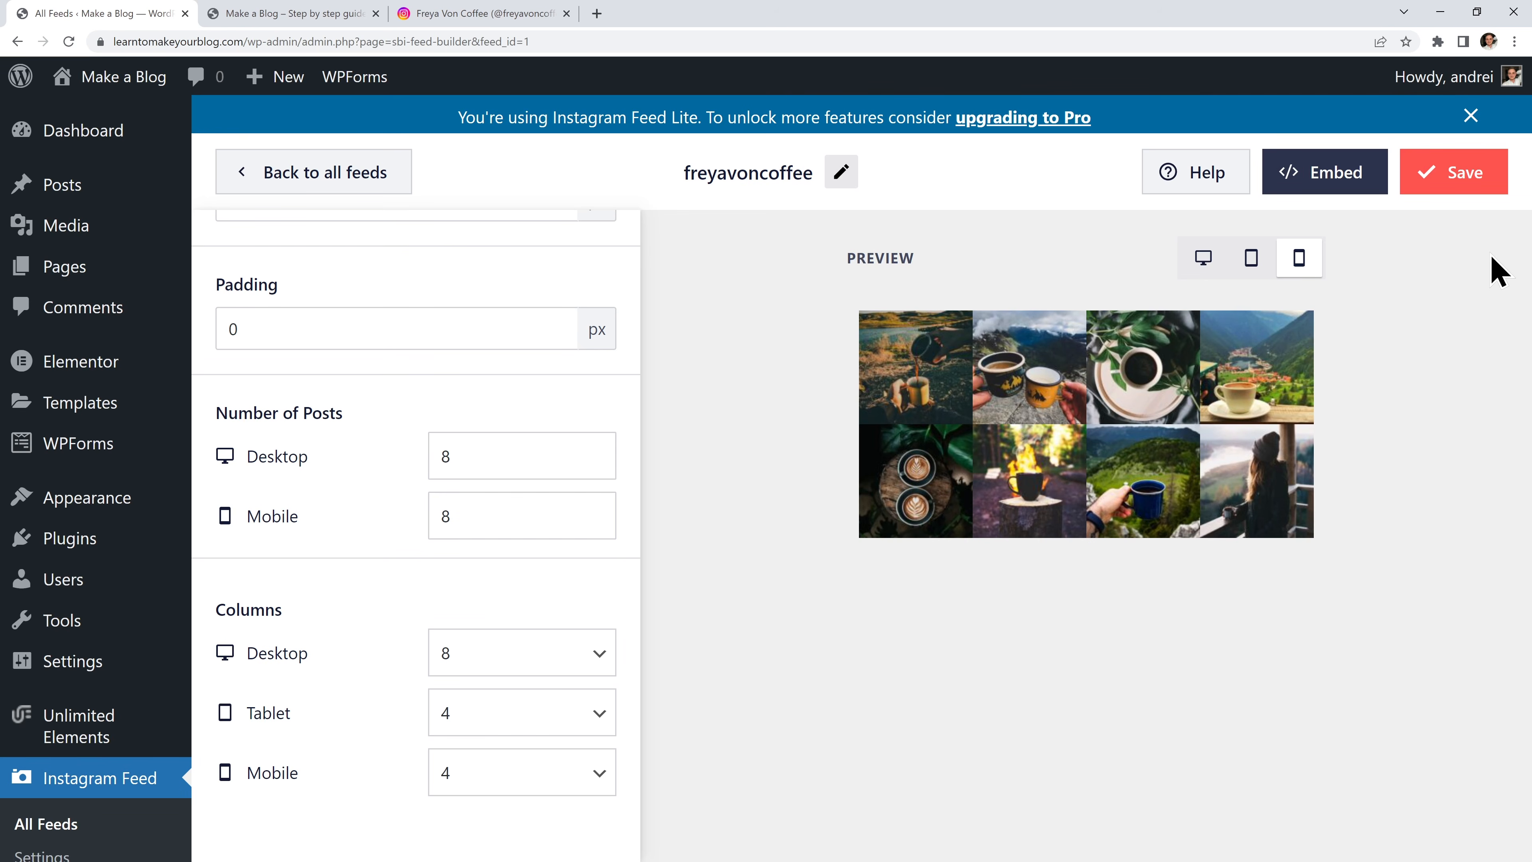
{"action": "left_click", "coordinate": [1447, 187]}
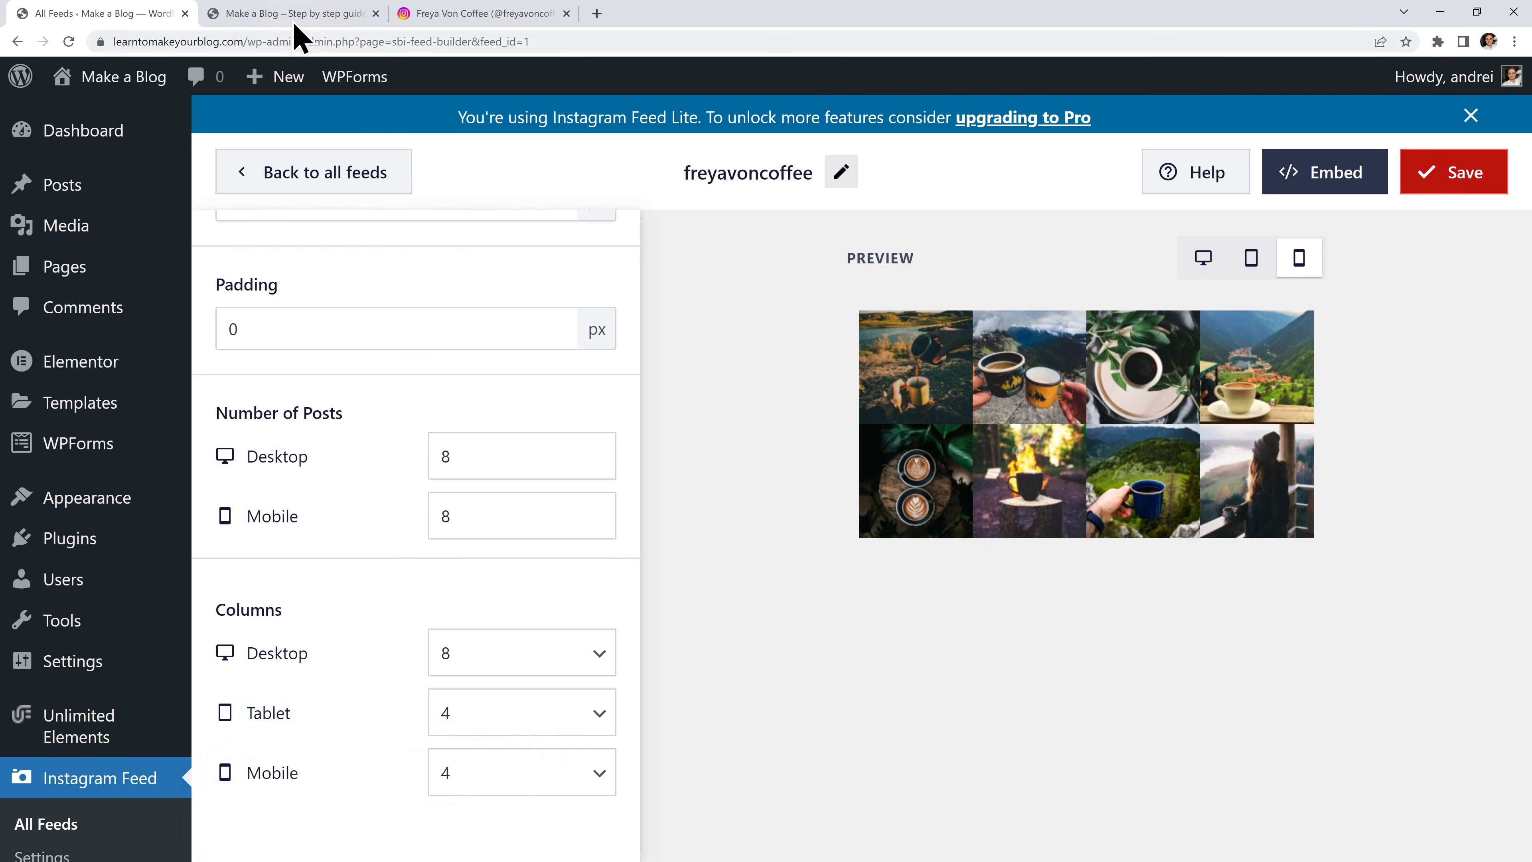
{"action": "left_click", "coordinate": [293, 15]}
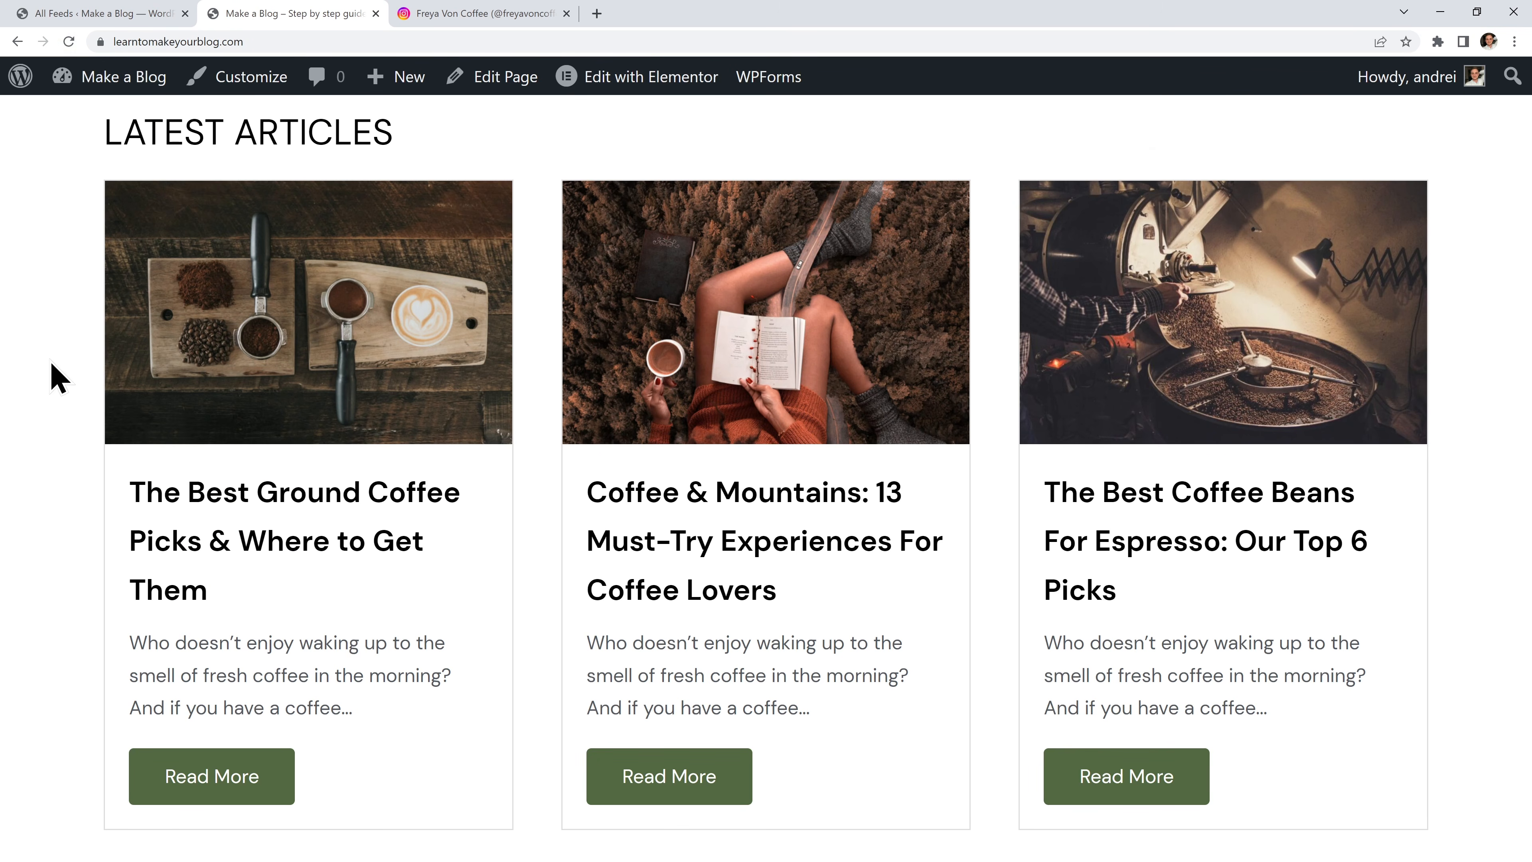
{"action": "scroll", "coordinate": [58, 377], "scroll_direction": "down", "scroll_amount": 20}
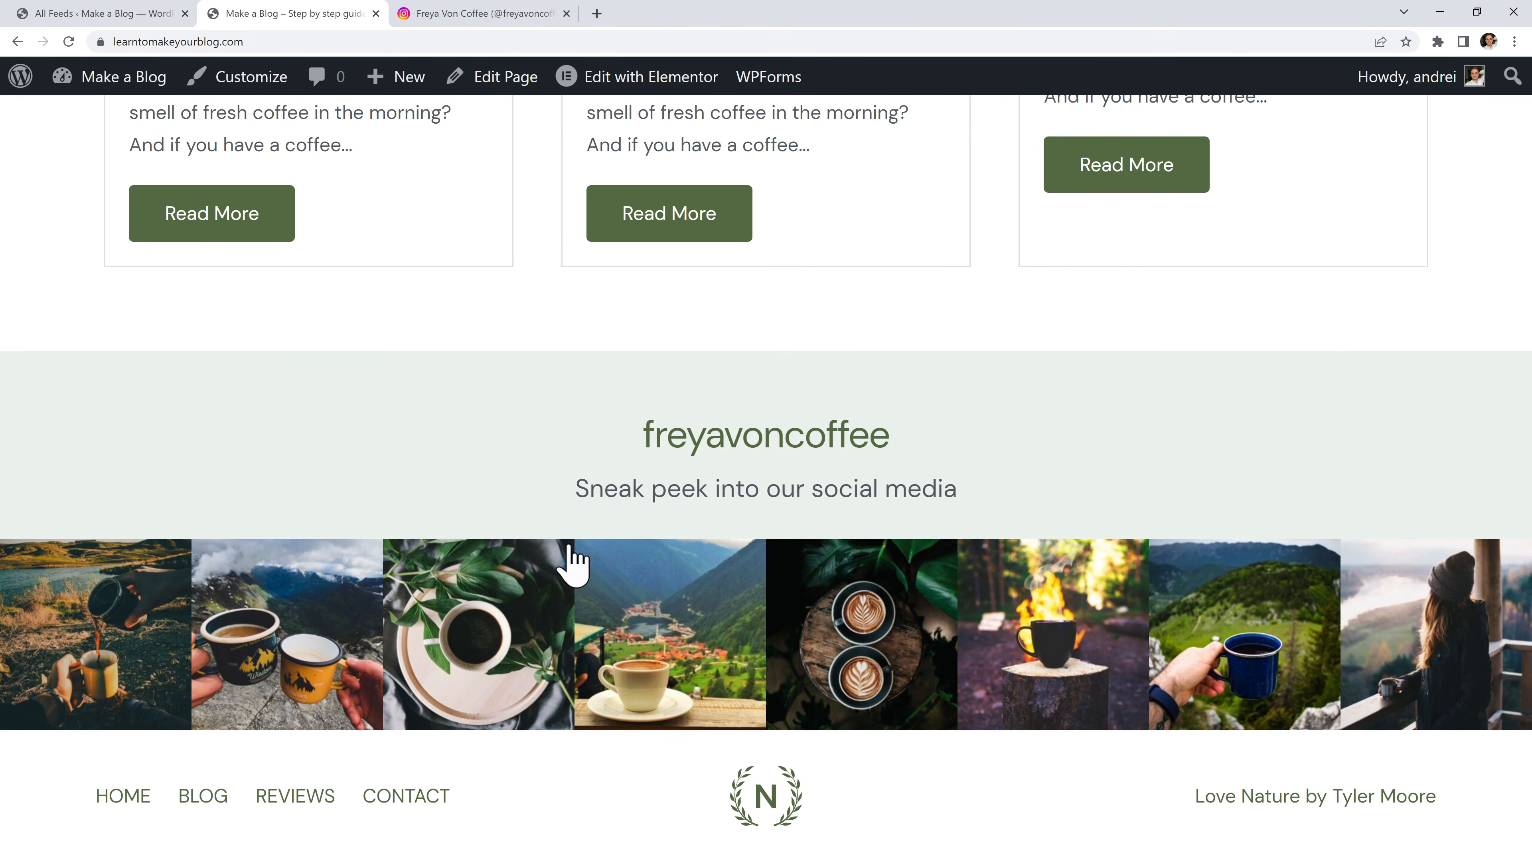
{"action": "left_click", "coordinate": [847, 576]}
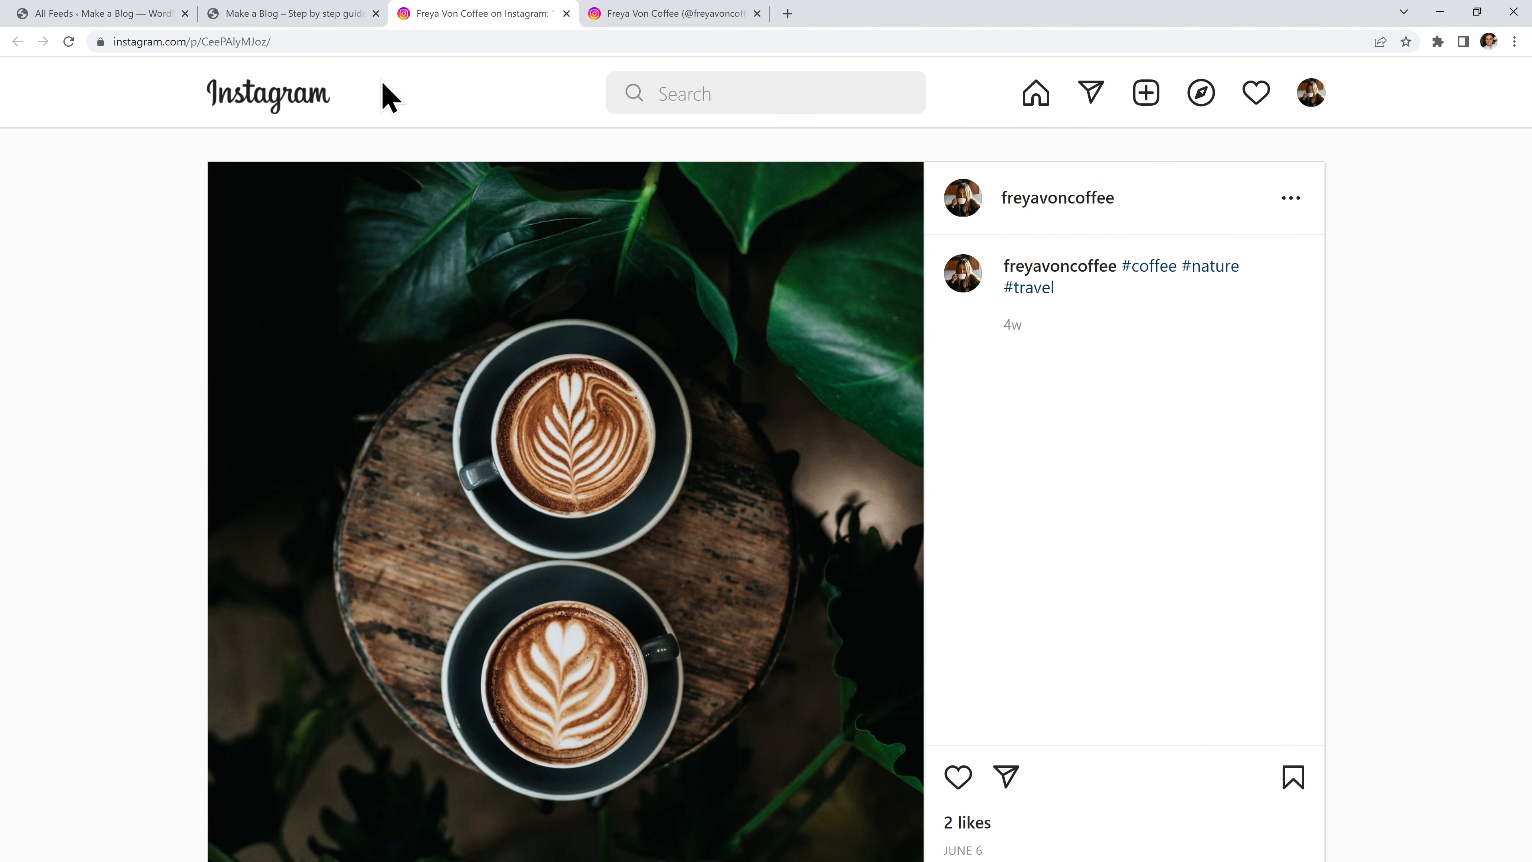
{"action": "left_click", "coordinate": [332, 15]}
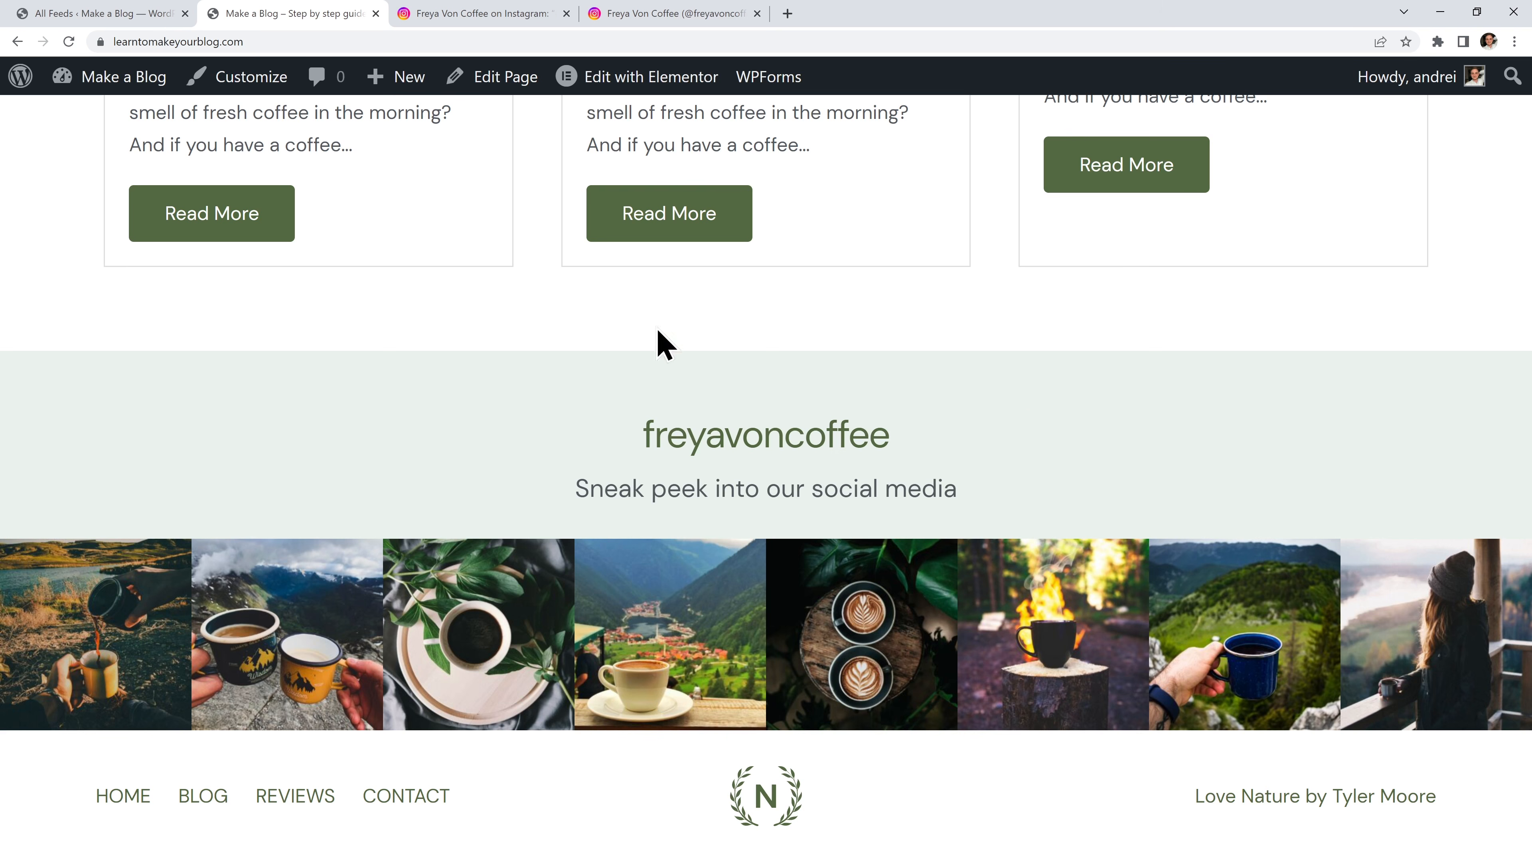
{"action": "left_click", "coordinate": [139, 18]}
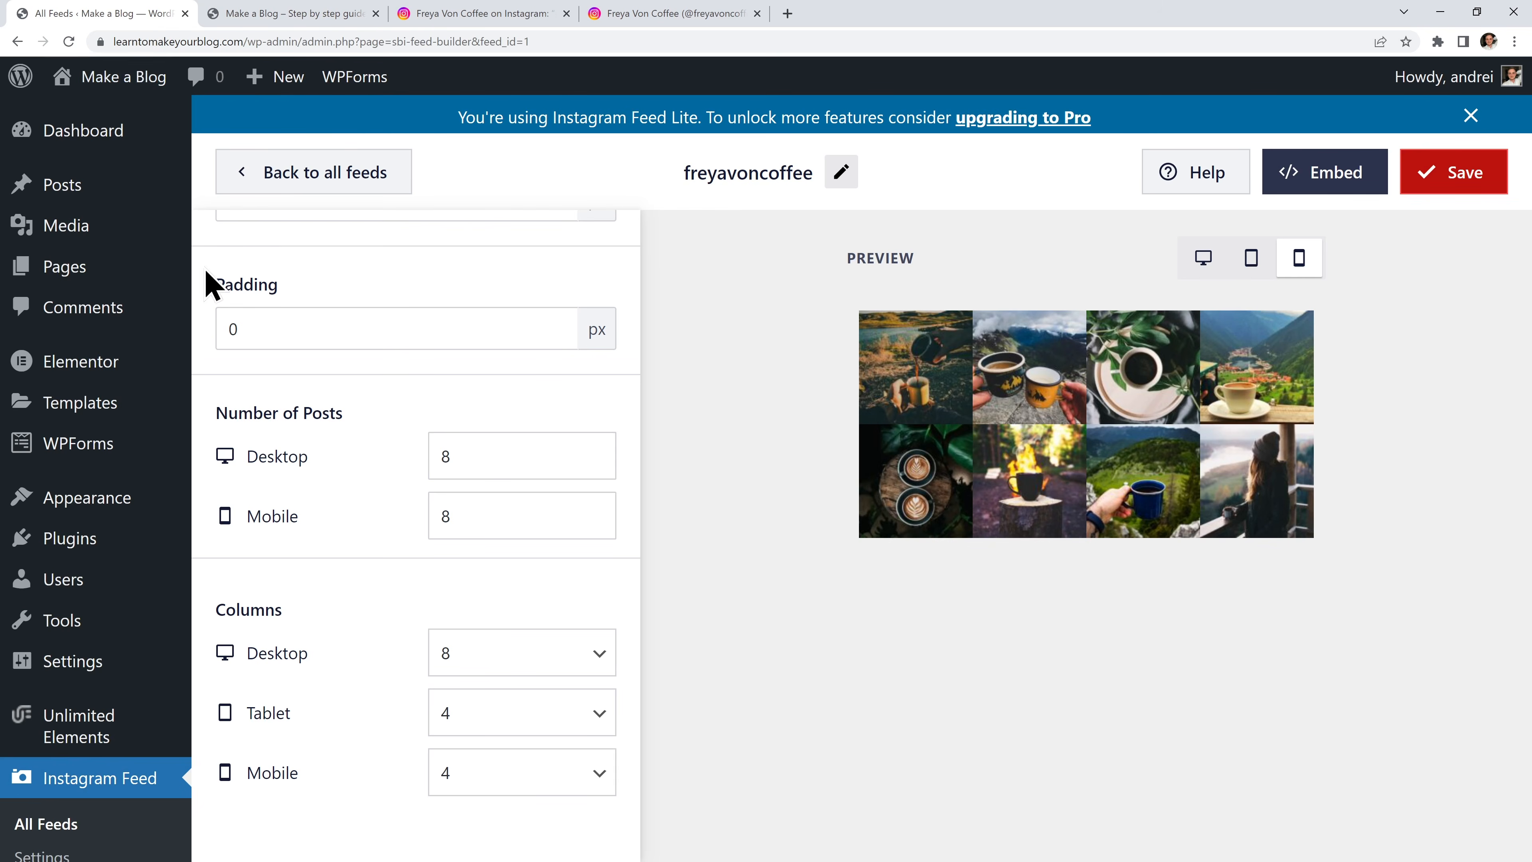
Go to Pages and open the Home page with Elementor
{"action": "scroll", "coordinate": [68, 570], "scroll_direction": "down", "scroll_amount": 4}
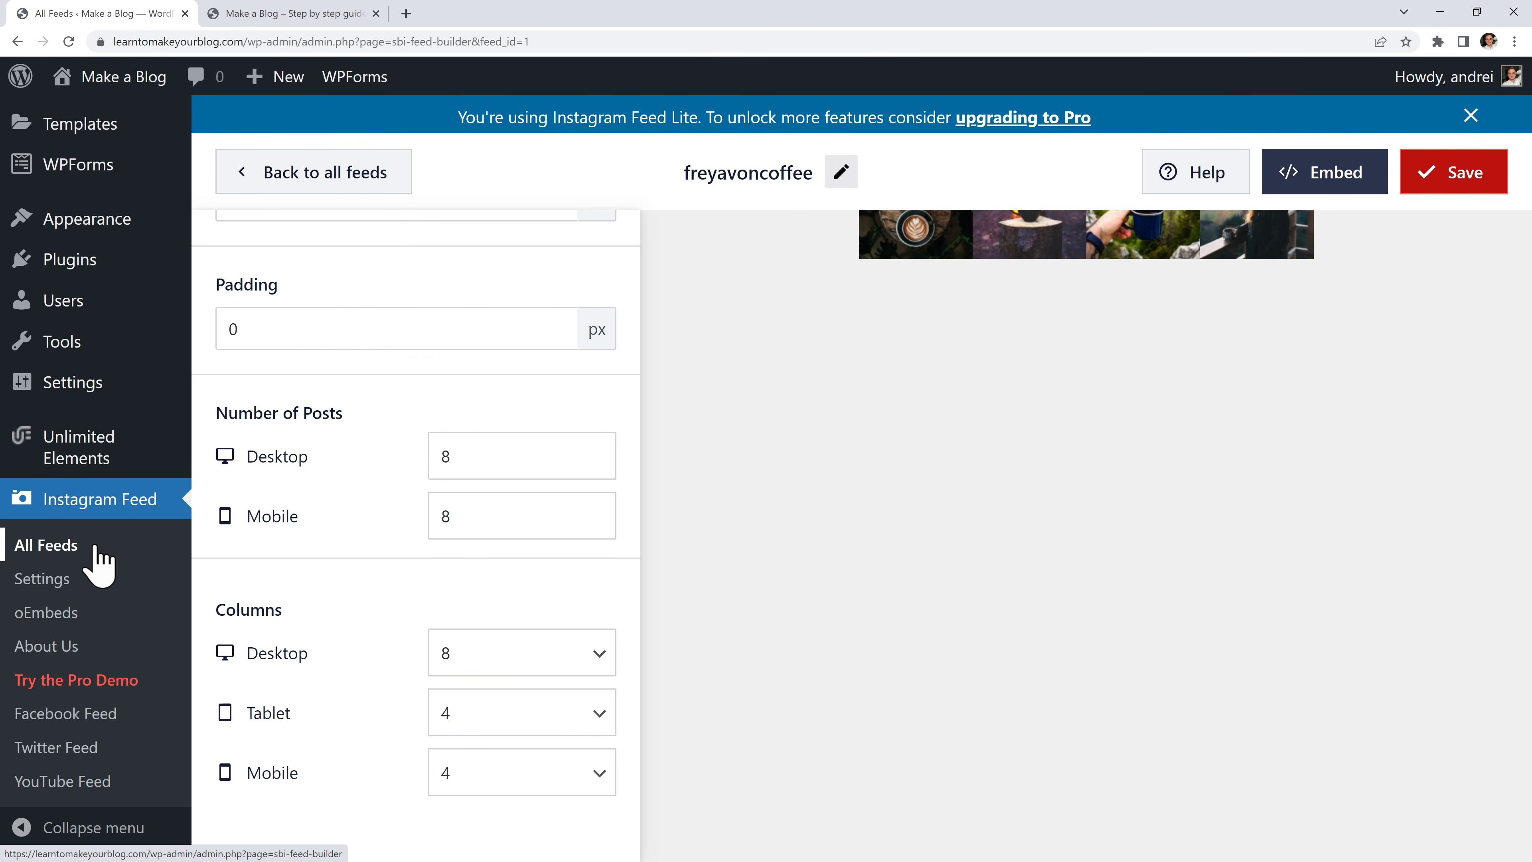
{"action": "scroll", "coordinate": [91, 564], "scroll_direction": "up", "scroll_amount": 6}
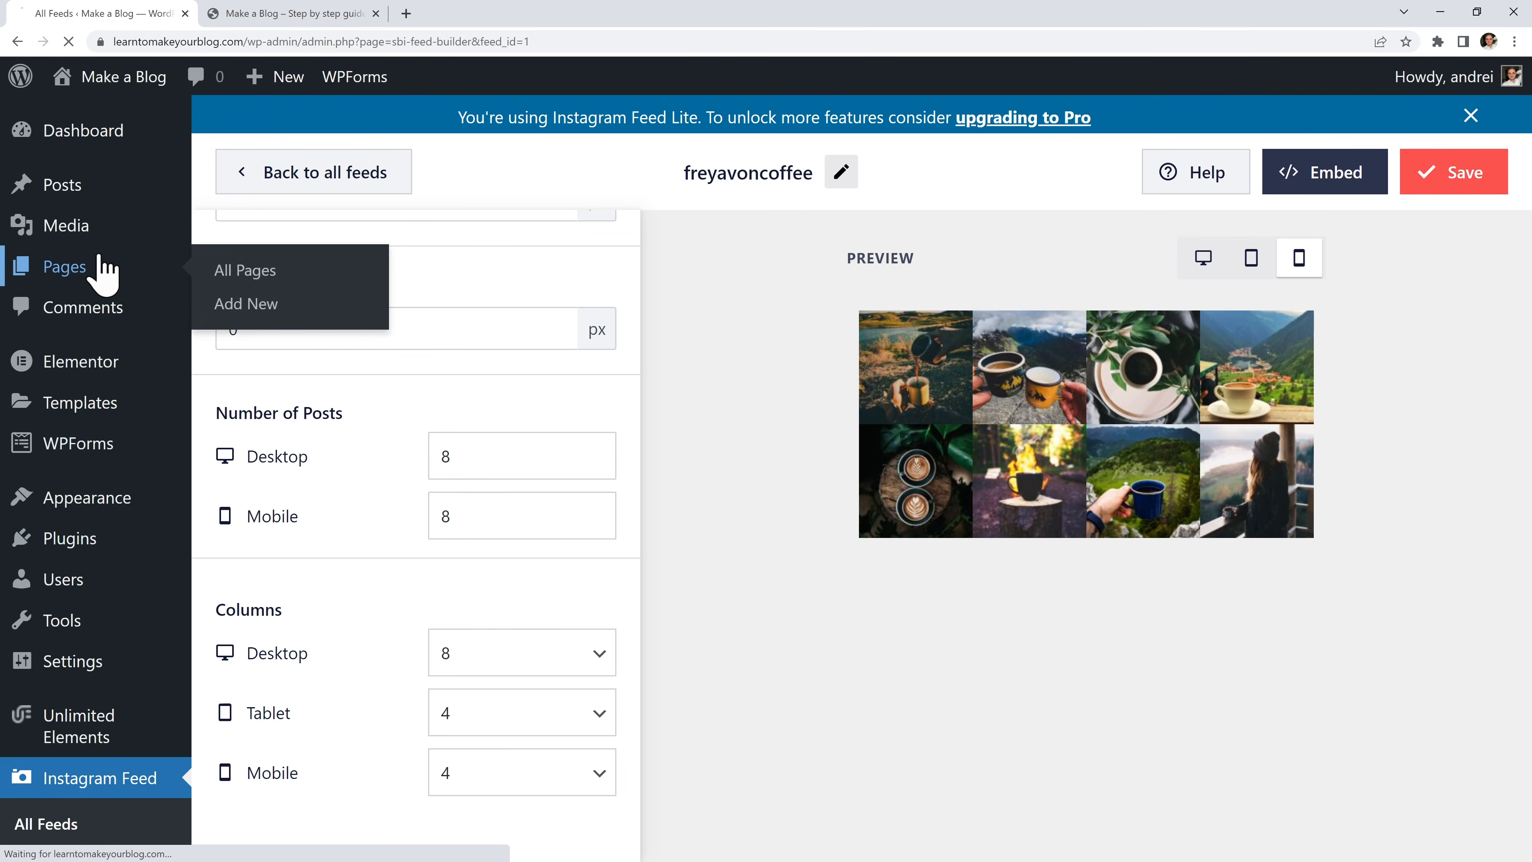
{"action": "left_click", "coordinate": [103, 269]}
{"action": "scroll", "coordinate": [821, 650], "scroll_direction": "down", "scroll_amount": 3}
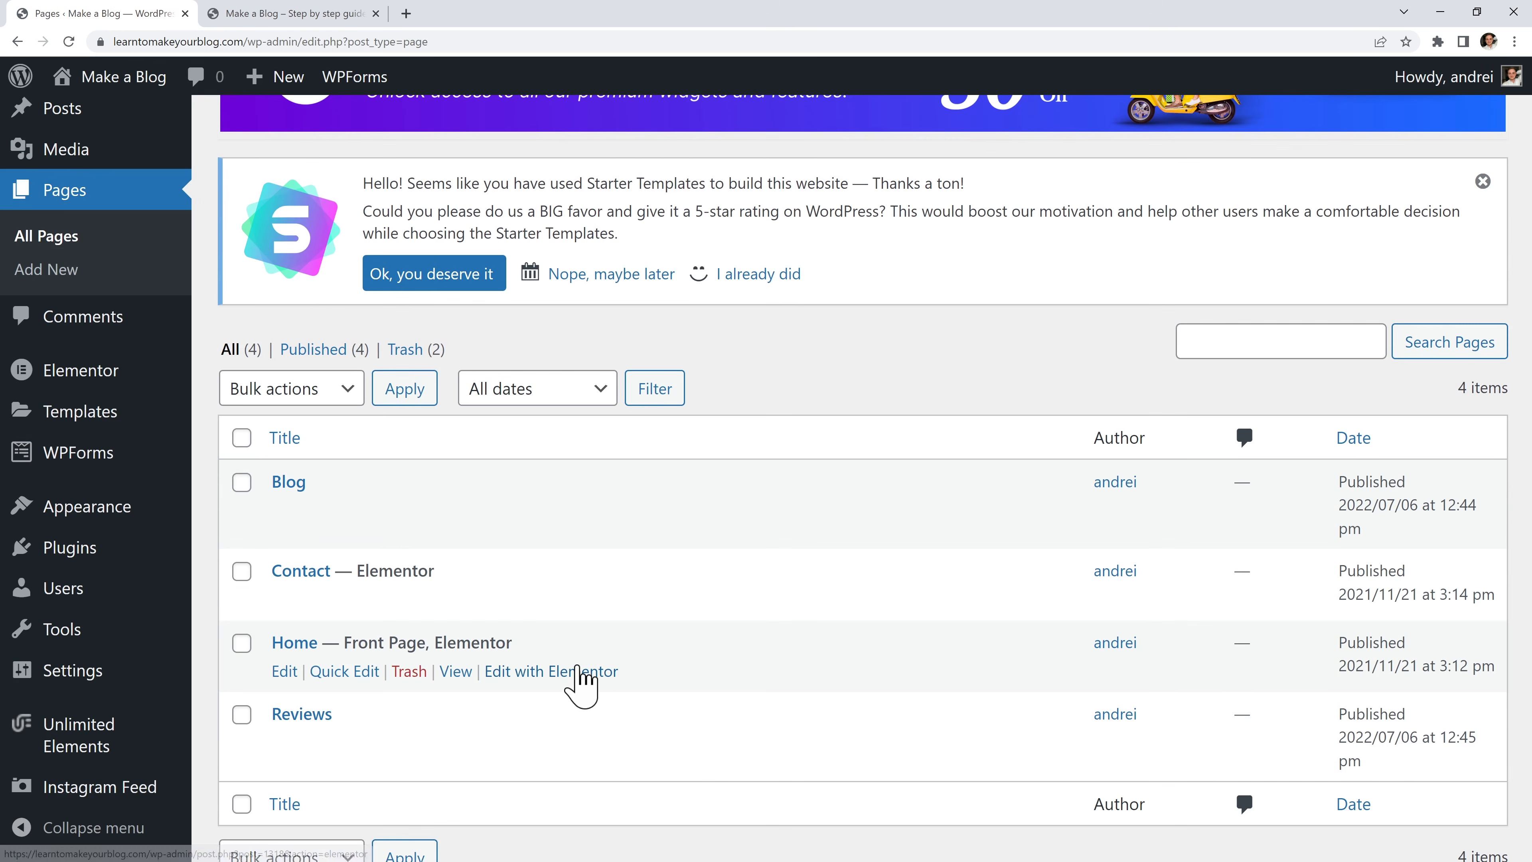
{"action": "left_click", "coordinate": [577, 672]}
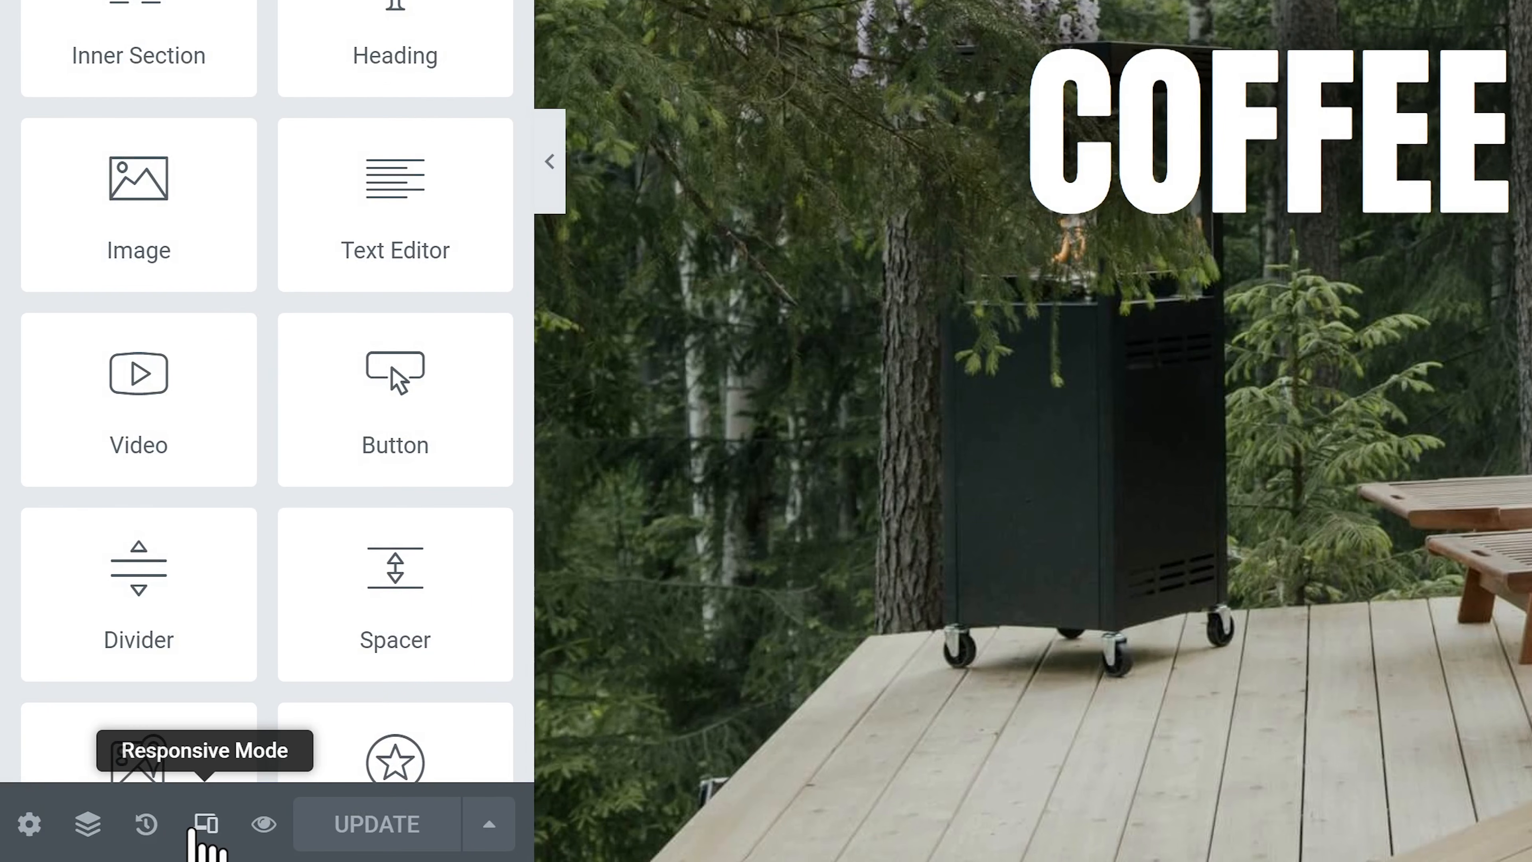
Switch Elementor to the tablet preview and scroll through the Home page
{"action": "left_click", "coordinate": [194, 827]}
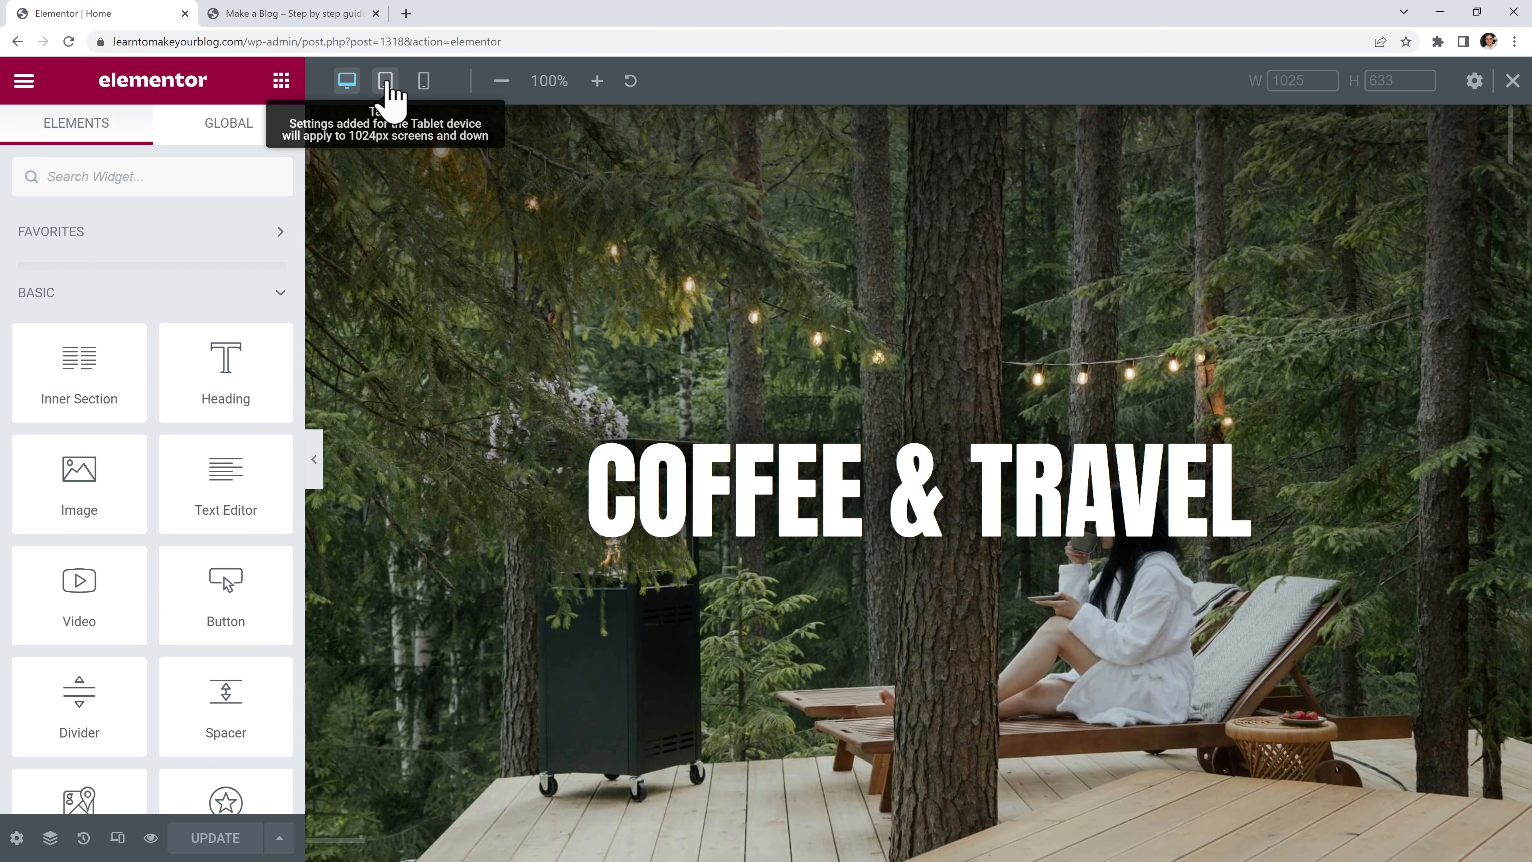
{"action": "left_click", "coordinate": [386, 81]}
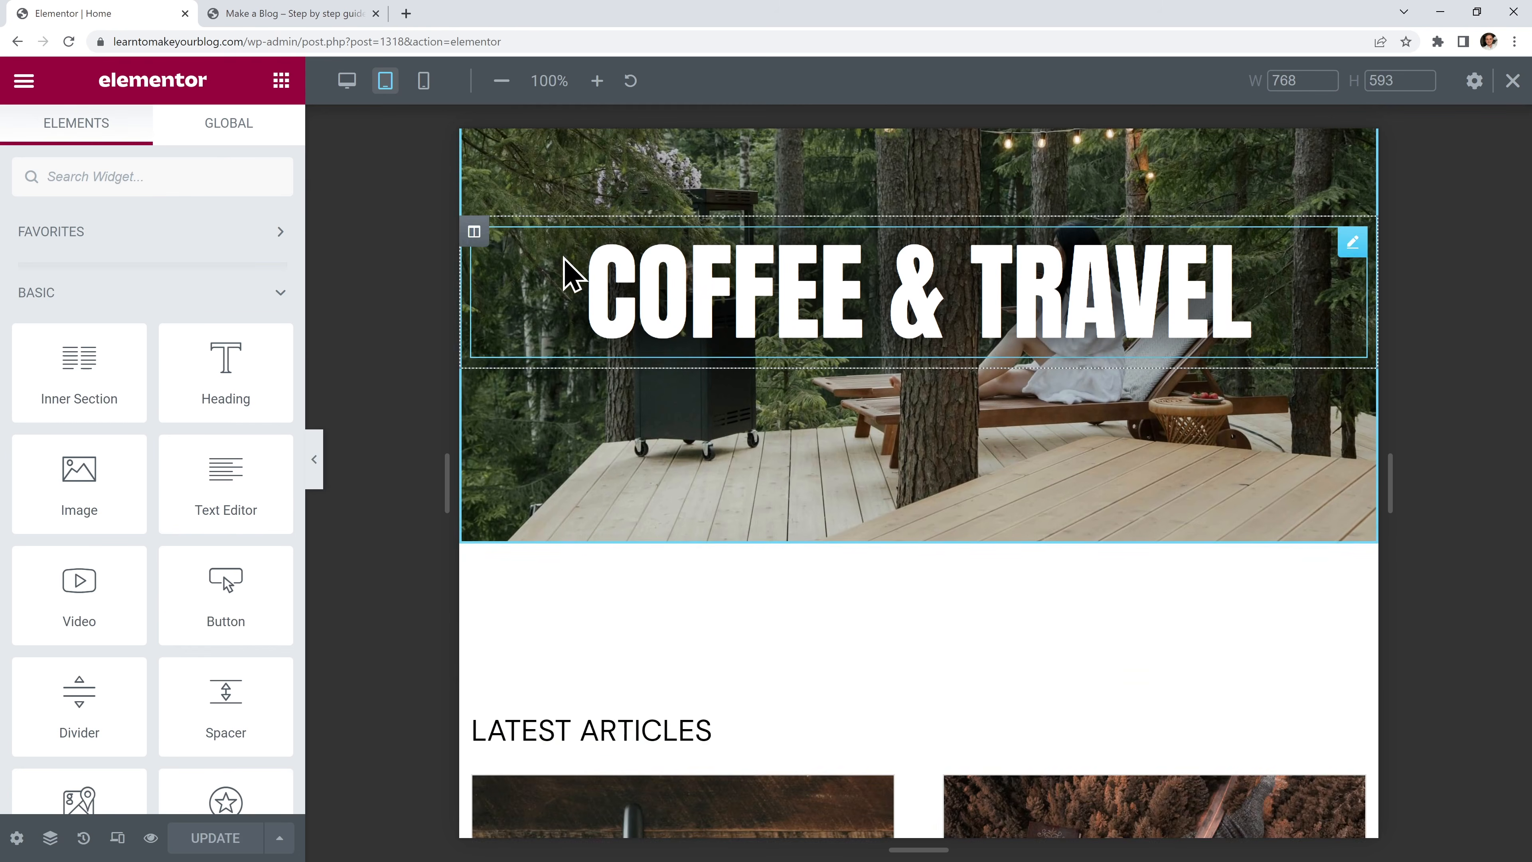
{"action": "scroll", "coordinate": [570, 275], "scroll_direction": "down", "scroll_amount": 10}
{"action": "scroll", "coordinate": [570, 275], "scroll_direction": "down", "scroll_amount": 10}
{"action": "scroll", "coordinate": [570, 275], "scroll_direction": "down", "scroll_amount": 10}
{"action": "scroll", "coordinate": [571, 275], "scroll_direction": "down", "scroll_amount": 10}
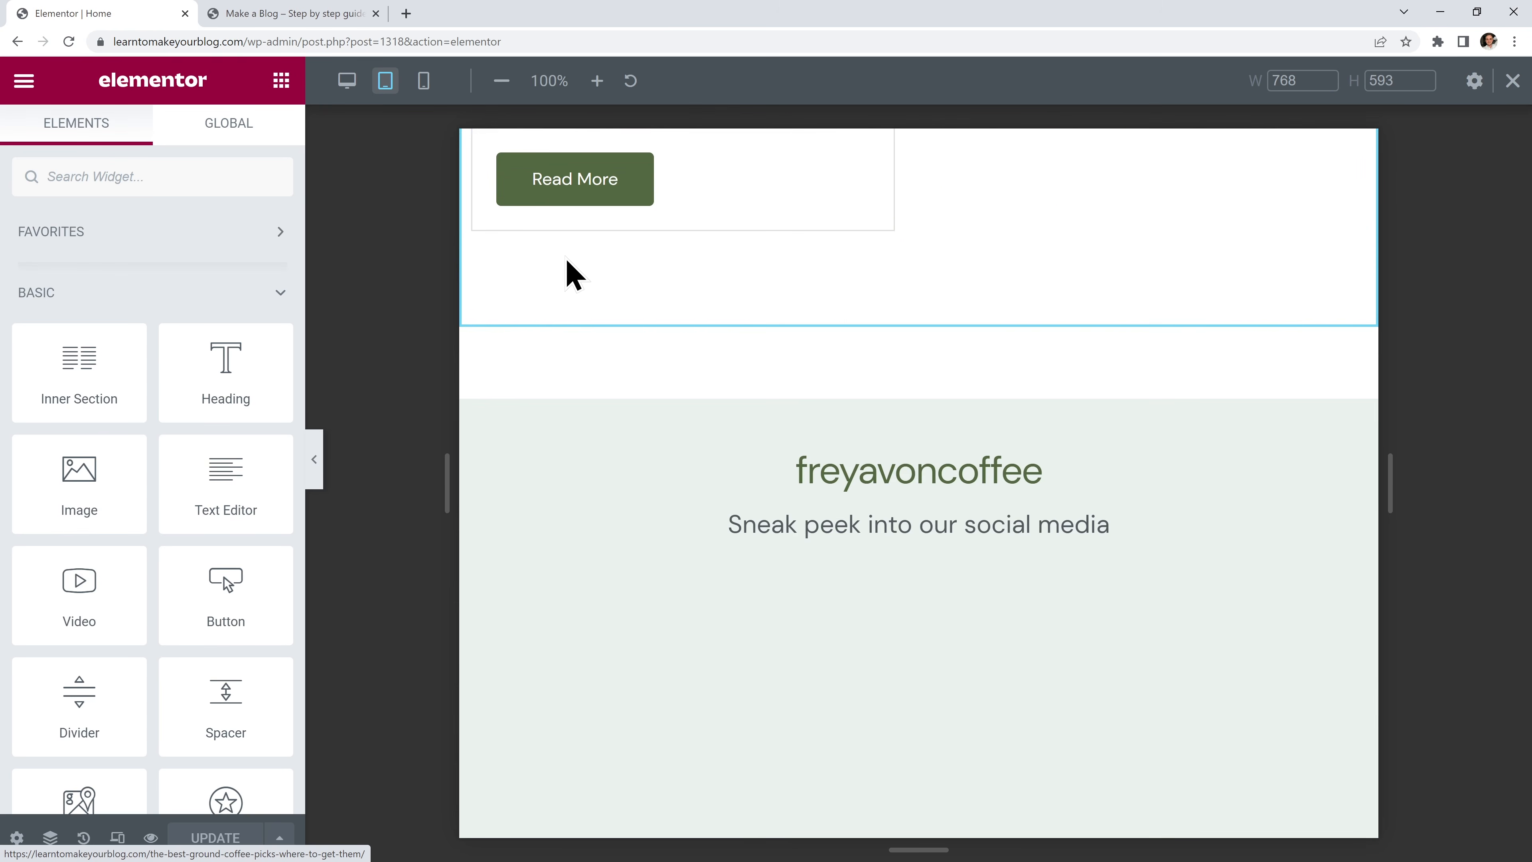
{"action": "scroll", "coordinate": [571, 275], "scroll_direction": "up", "scroll_amount": 10}
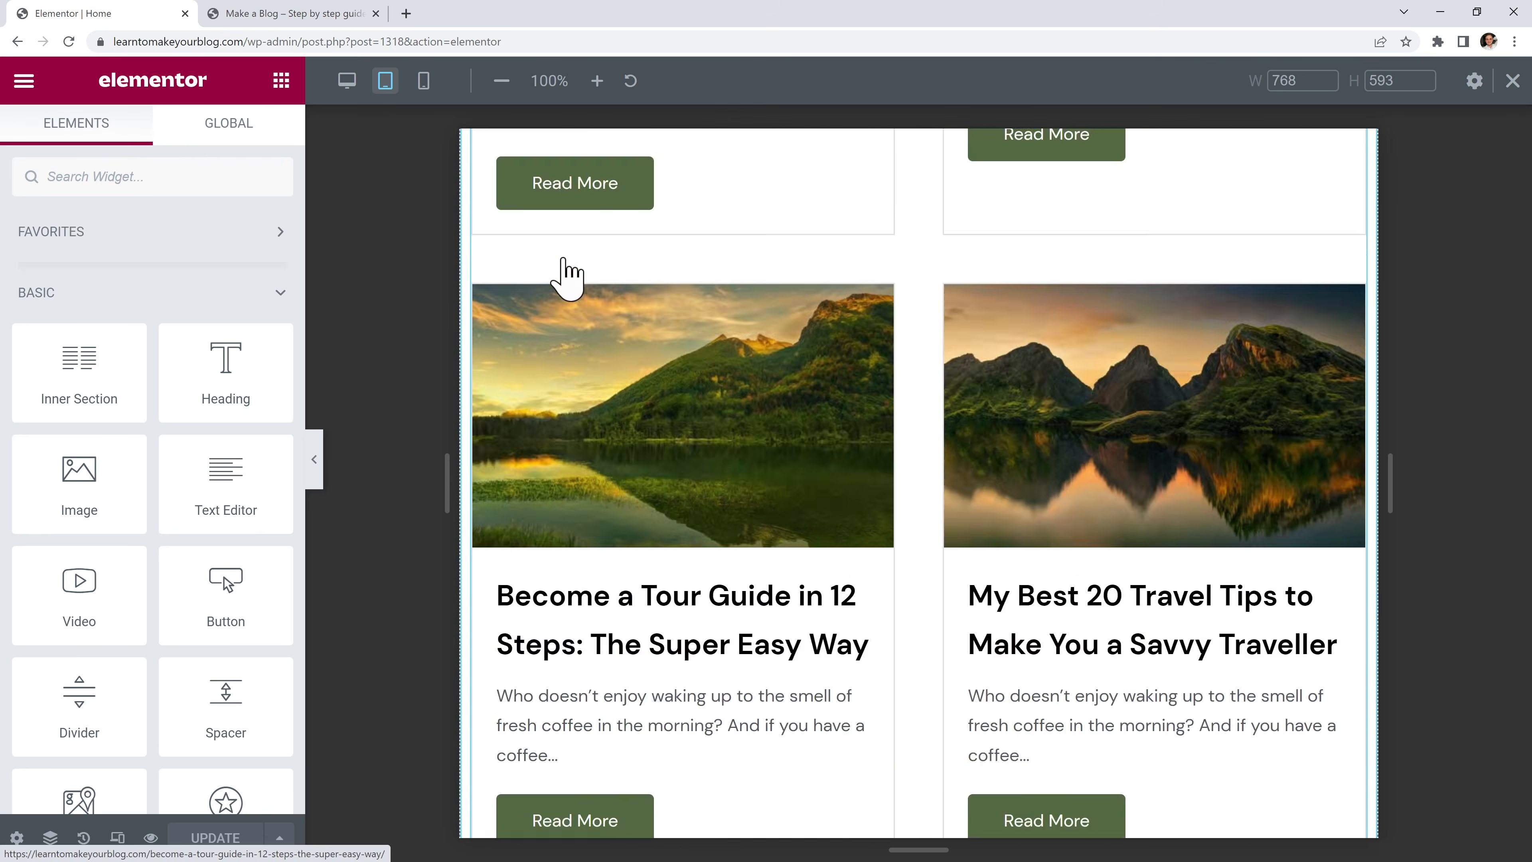
{"action": "scroll", "coordinate": [691, 309], "scroll_direction": "up", "scroll_amount": 5}
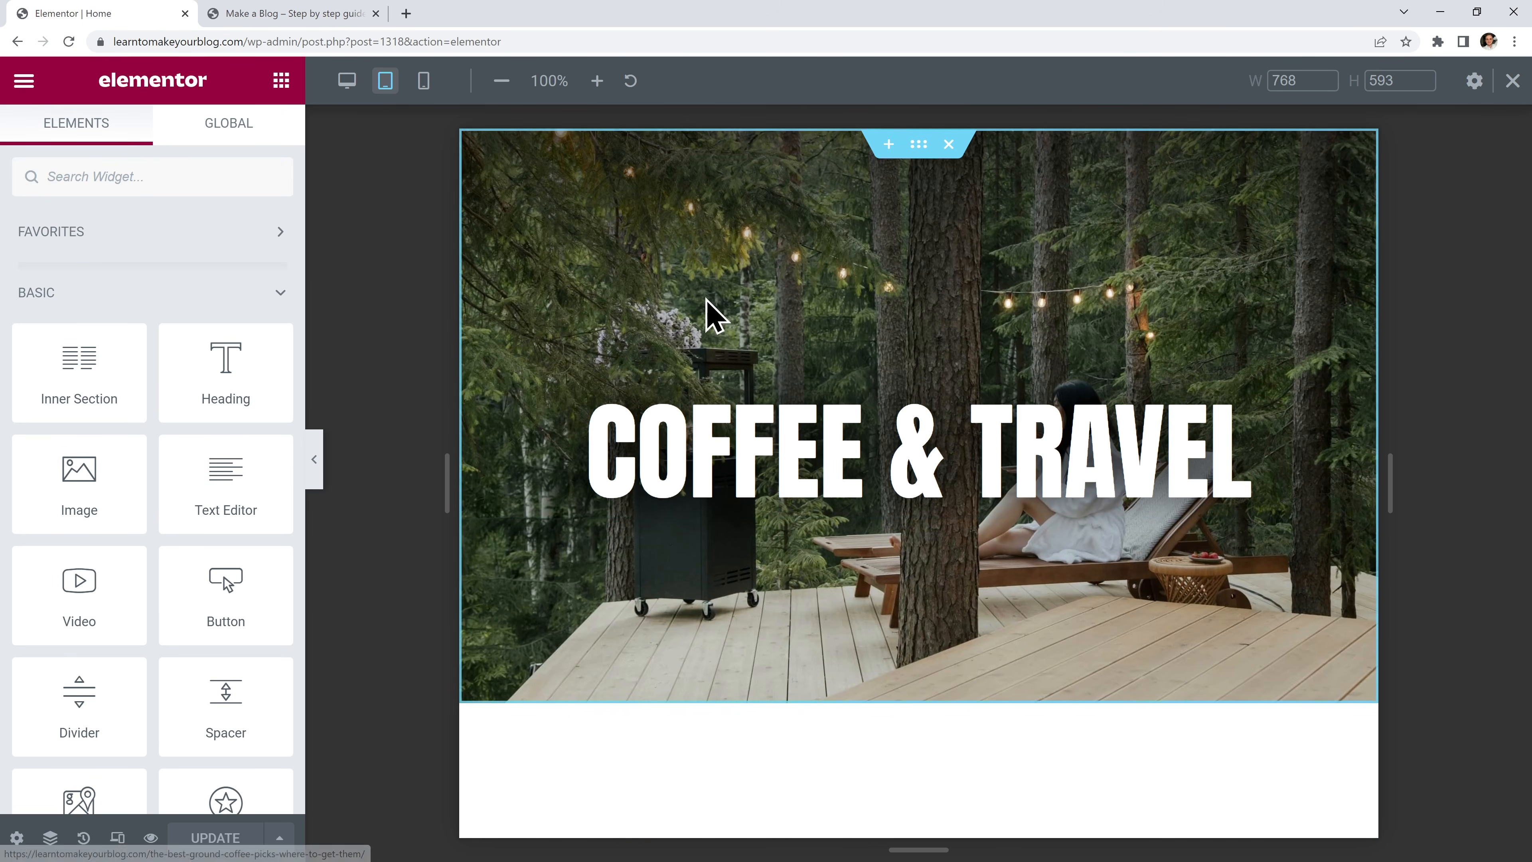
Set the hero section's minimum height to 300 px on tablet
{"action": "left_click", "coordinate": [918, 148]}
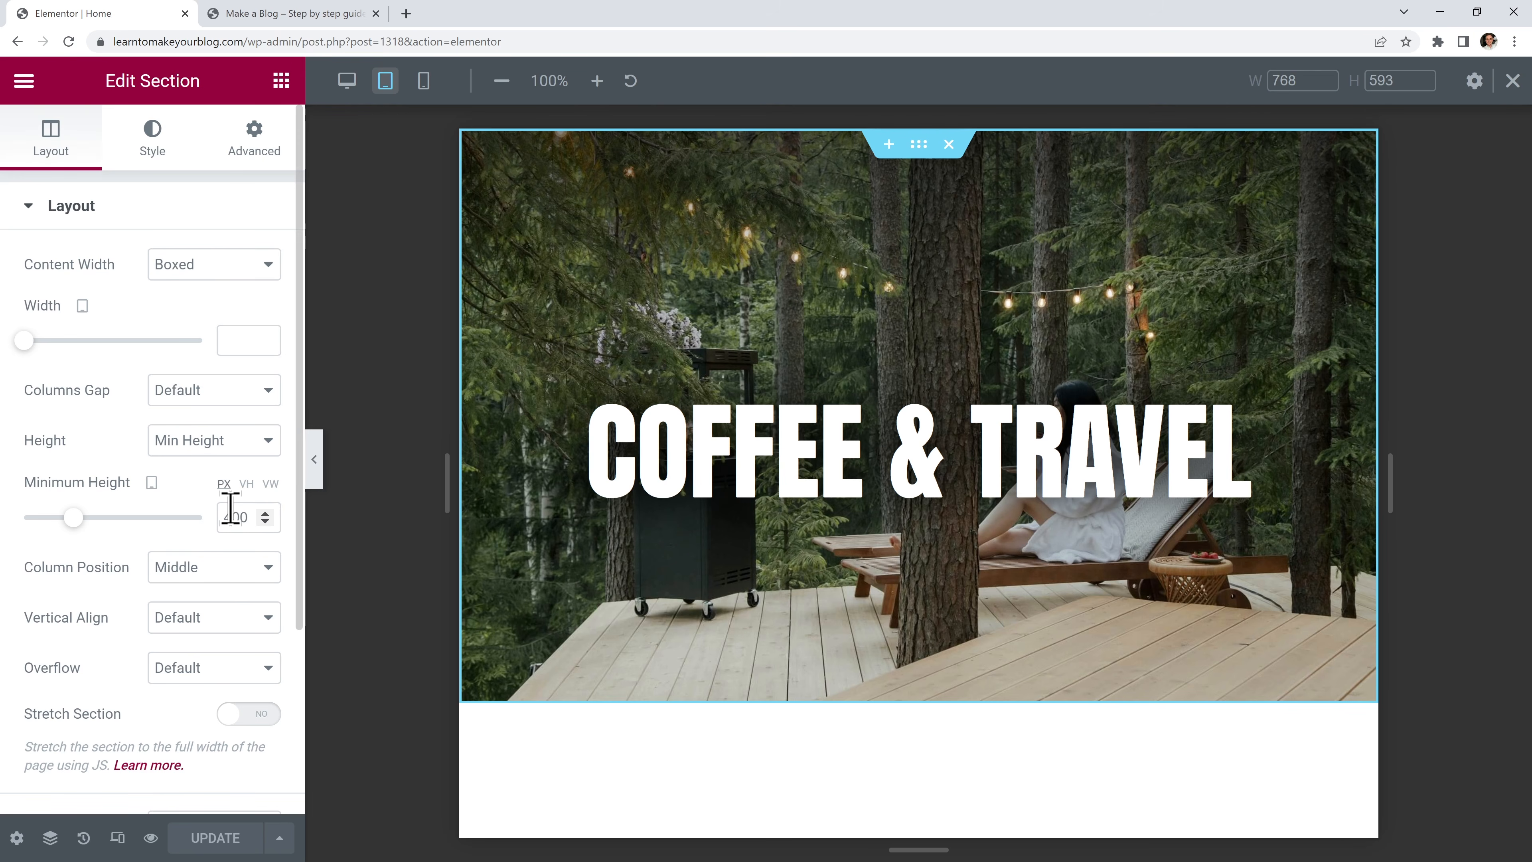
{"action": "left_click_drag", "start_coordinate": [236, 517], "coordinate": [221, 523]}
{"action": "type", "text": "3"}
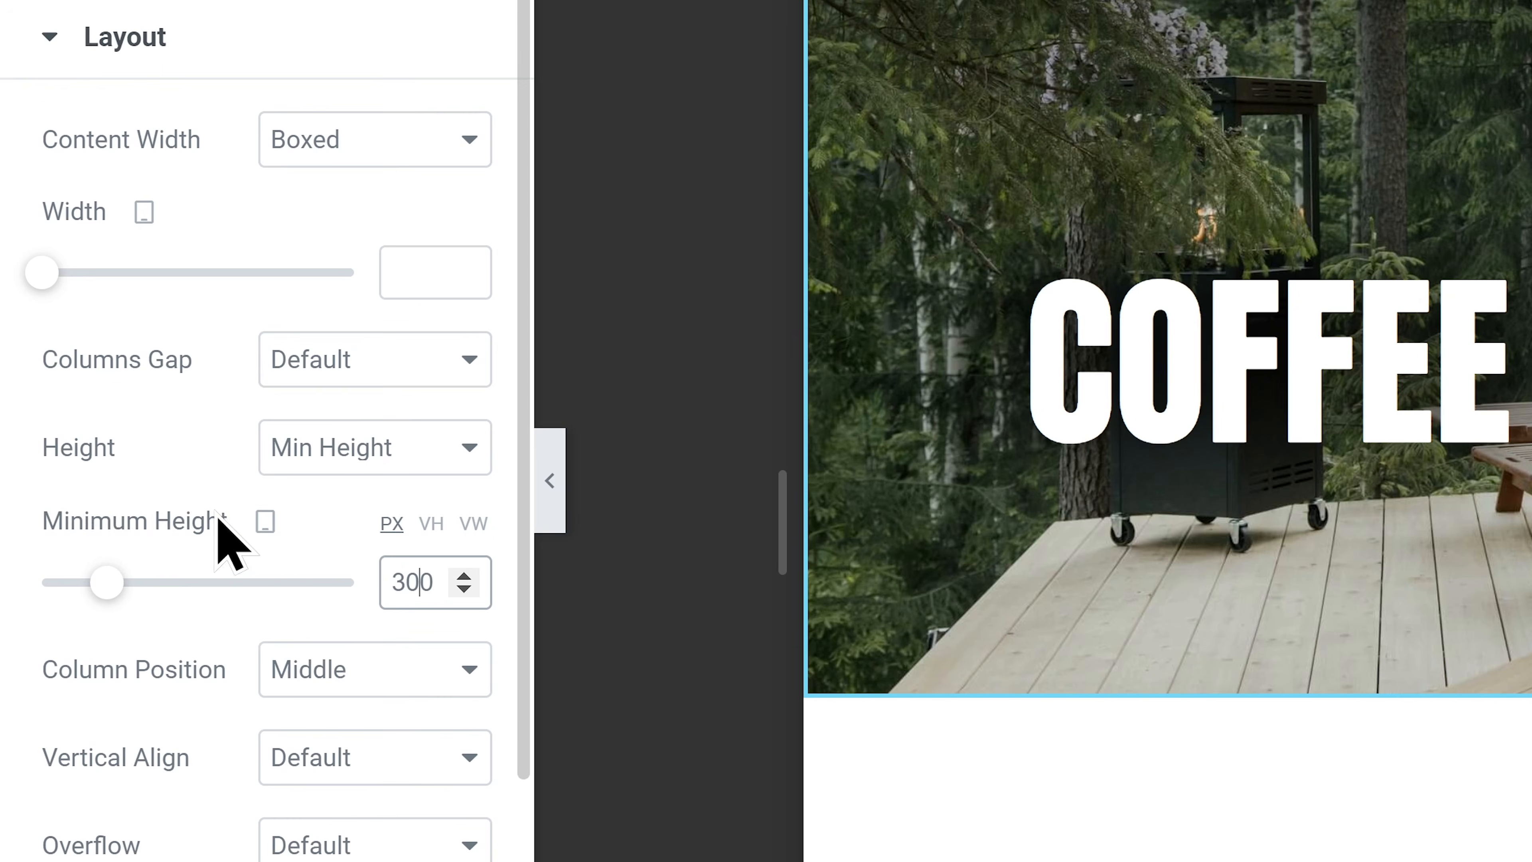
{"action": "left_click", "coordinate": [266, 520]}
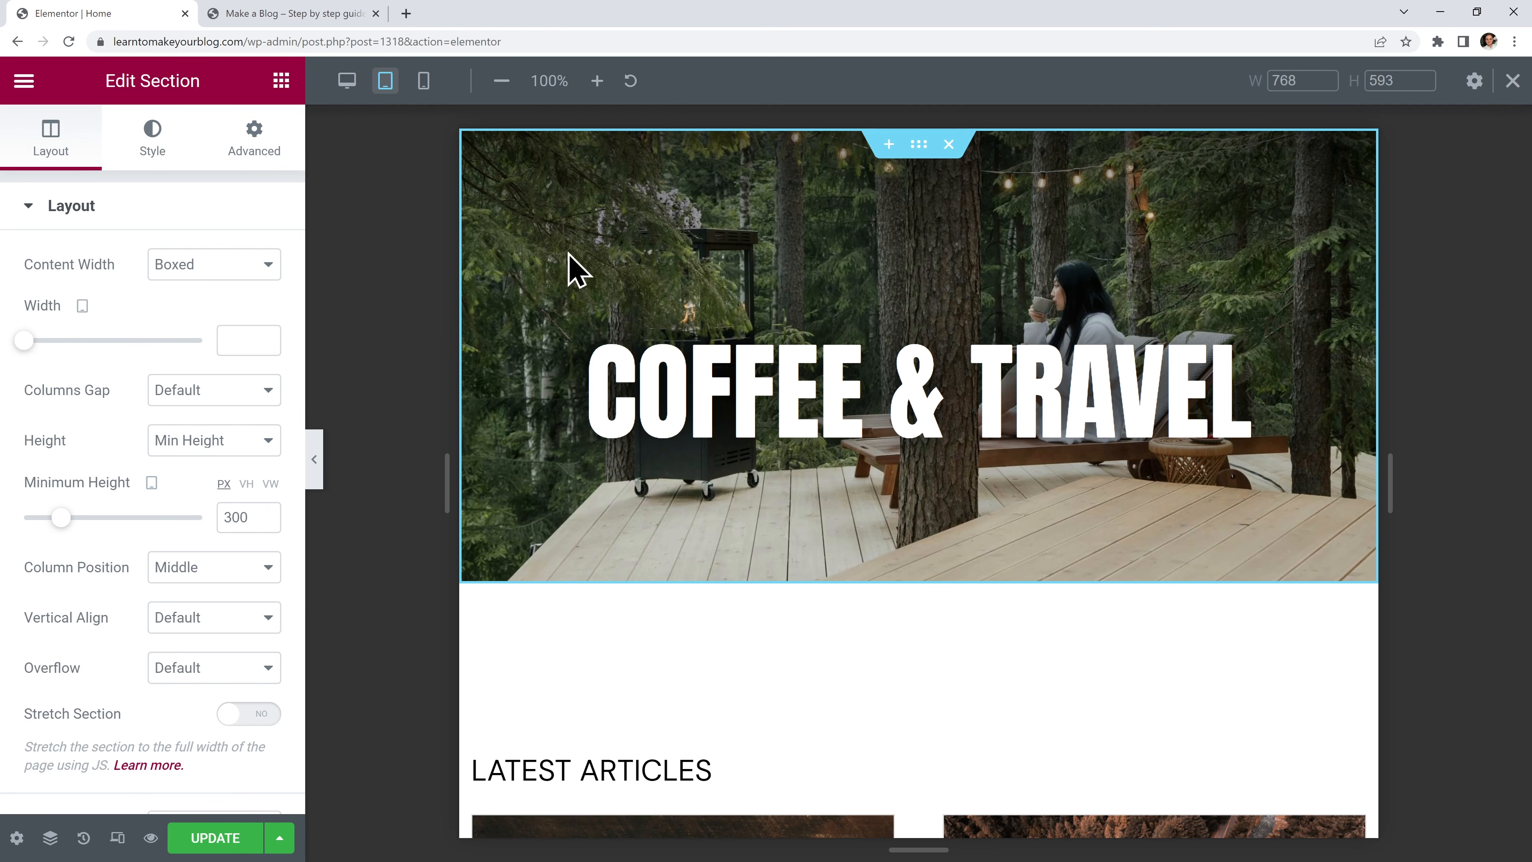
{"action": "left_click", "coordinate": [717, 356]}
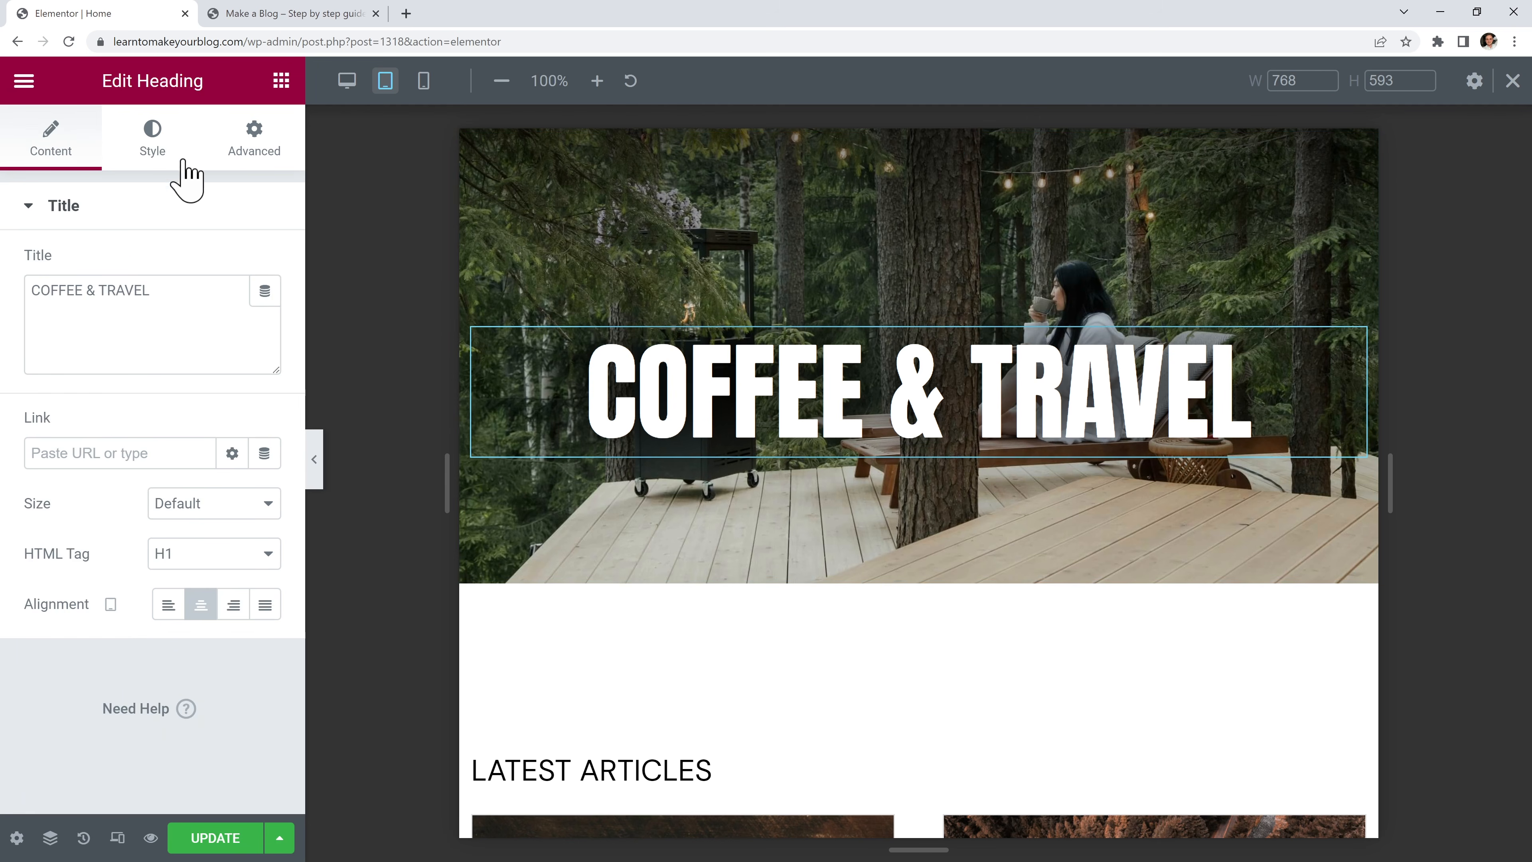
Set the COFFEE & TRAVEL heading's typography size to 75 on tablet
{"action": "left_click", "coordinate": [160, 166]}
{"action": "left_click", "coordinate": [265, 315]}
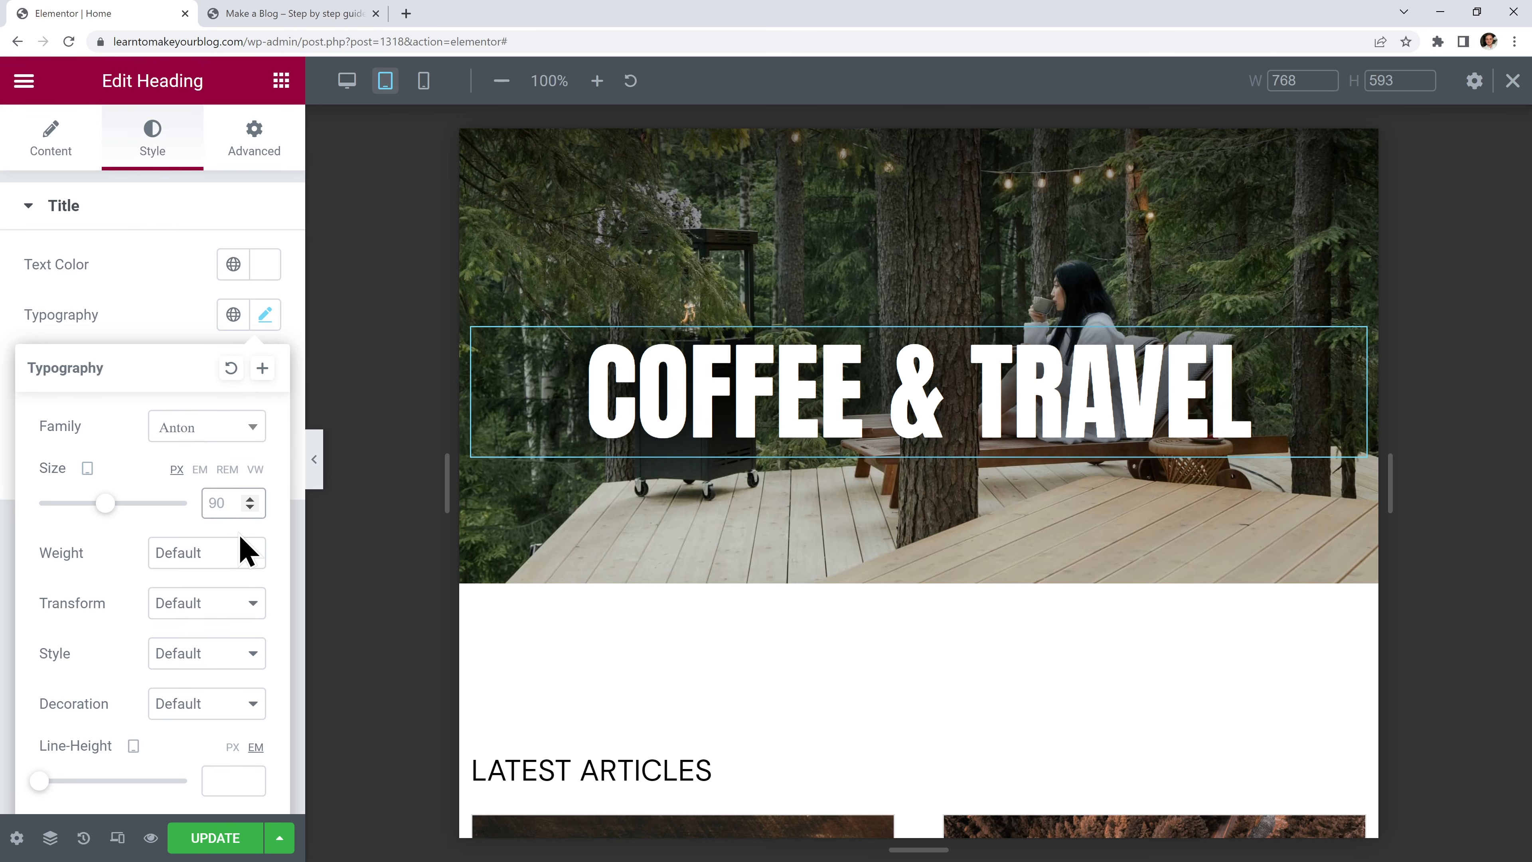
{"action": "type", "text": "75"}
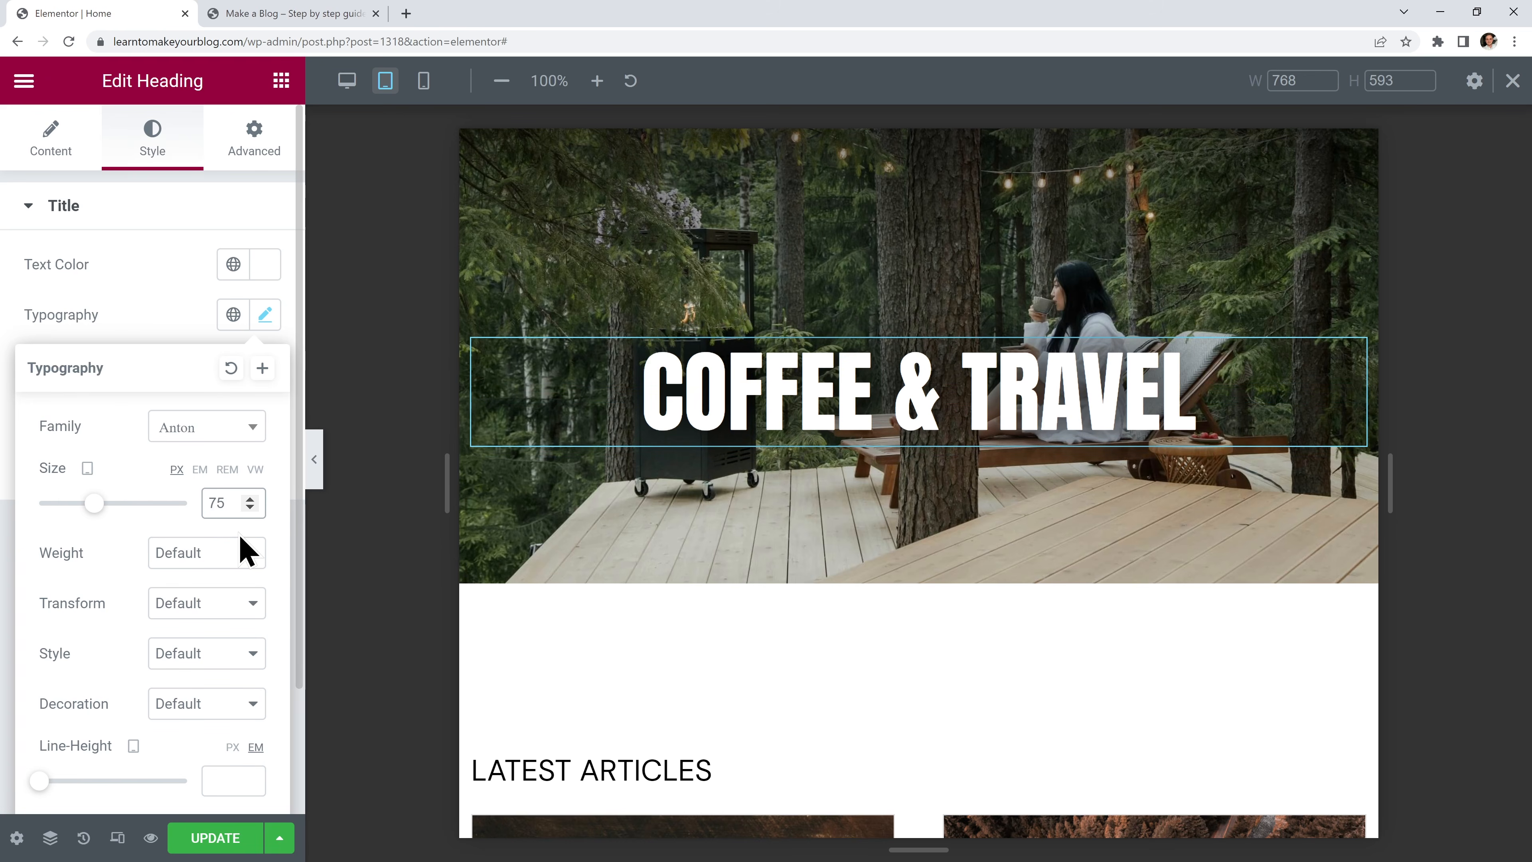
Unlink the heading's padding and set its bottom padding to 50 px
{"action": "left_click", "coordinate": [257, 138]}
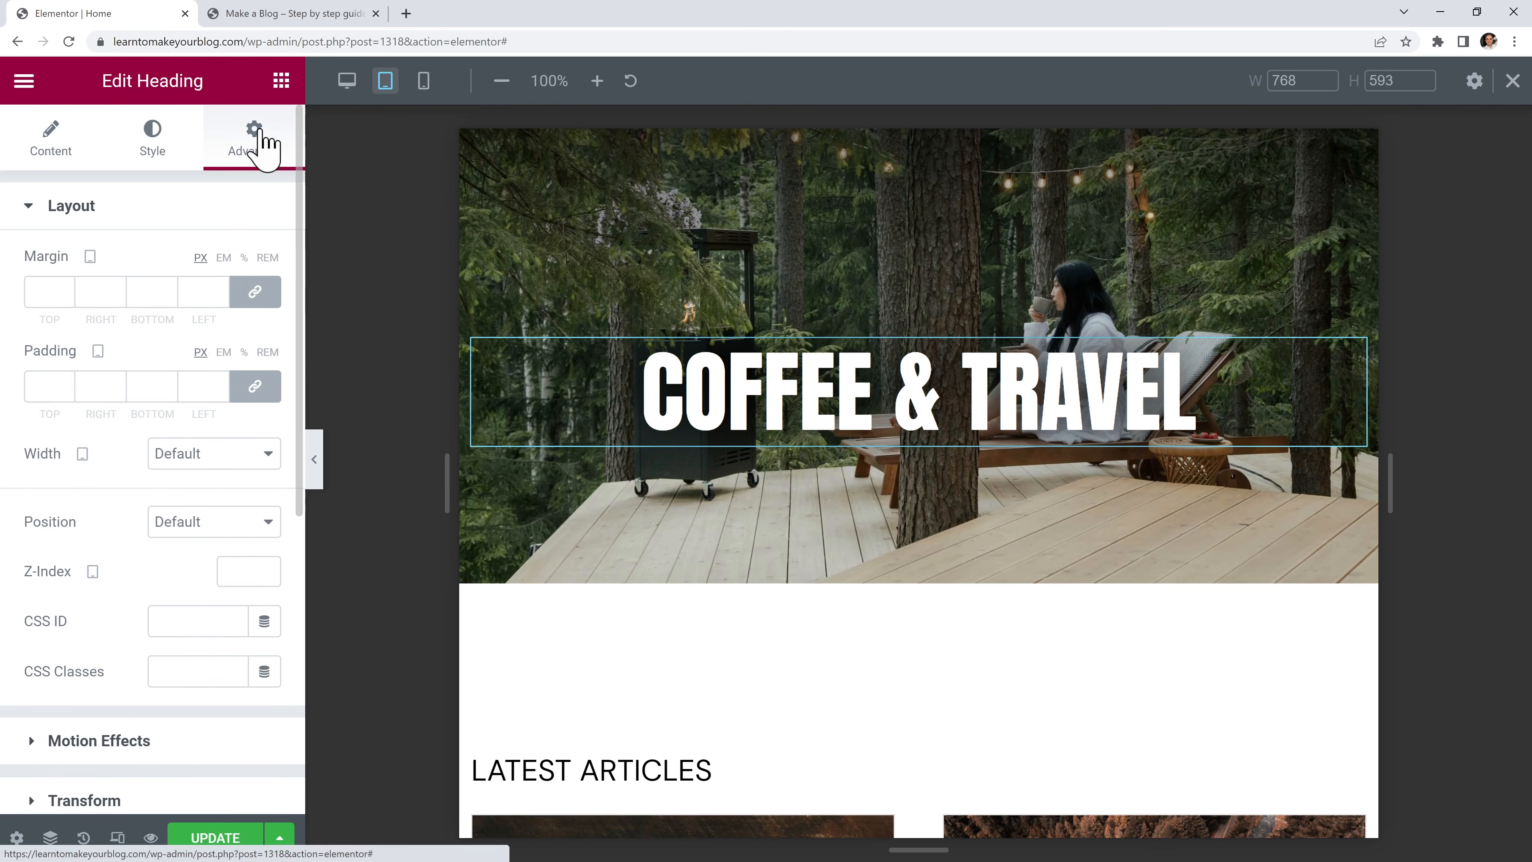
{"action": "left_click", "coordinate": [255, 387]}
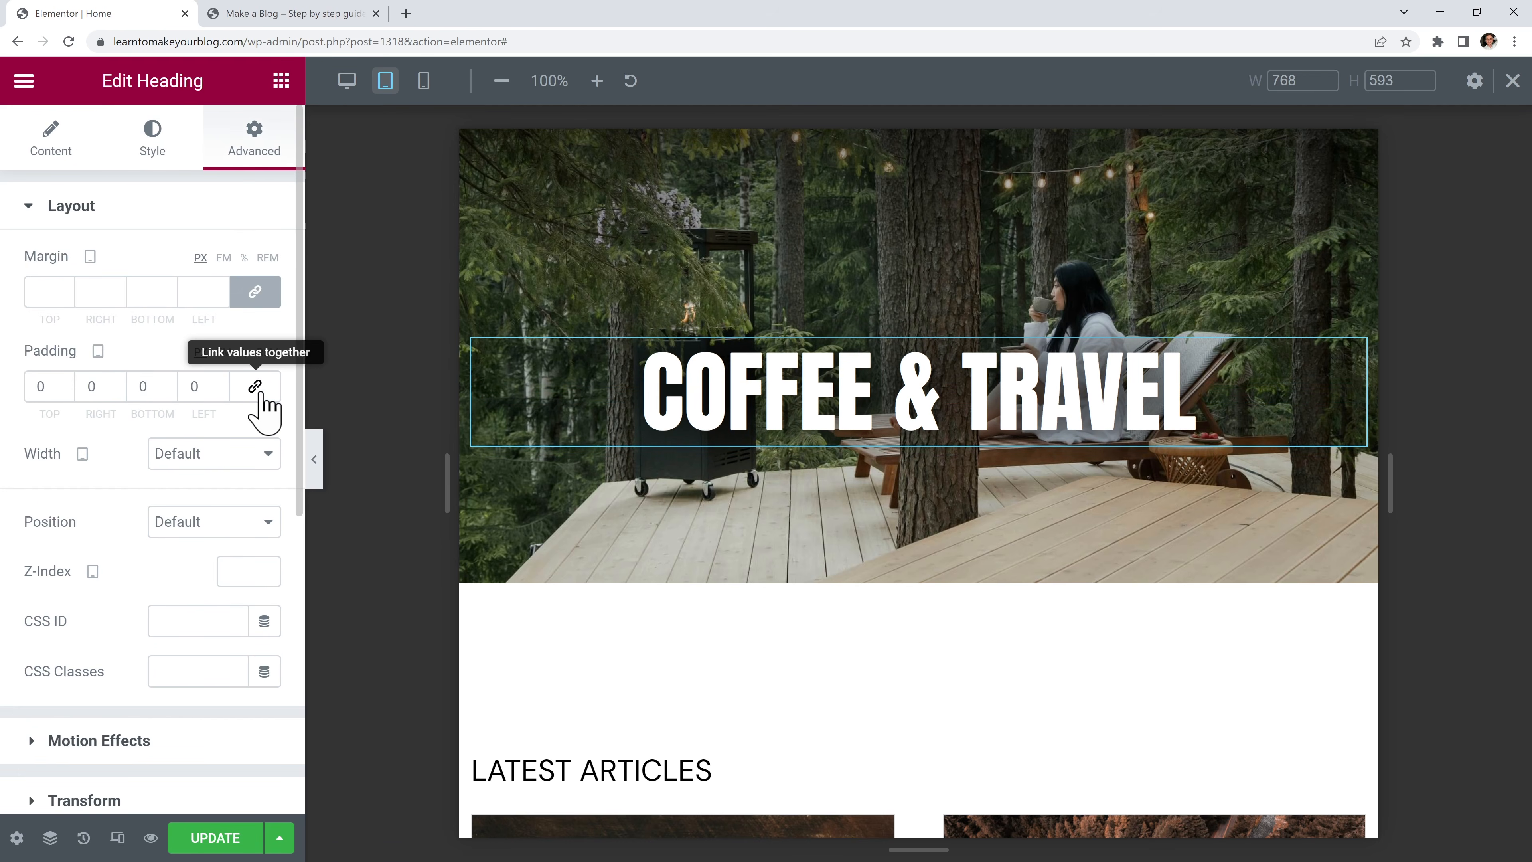
{"action": "left_click", "coordinate": [134, 384]}
{"action": "type", "text": "50"}
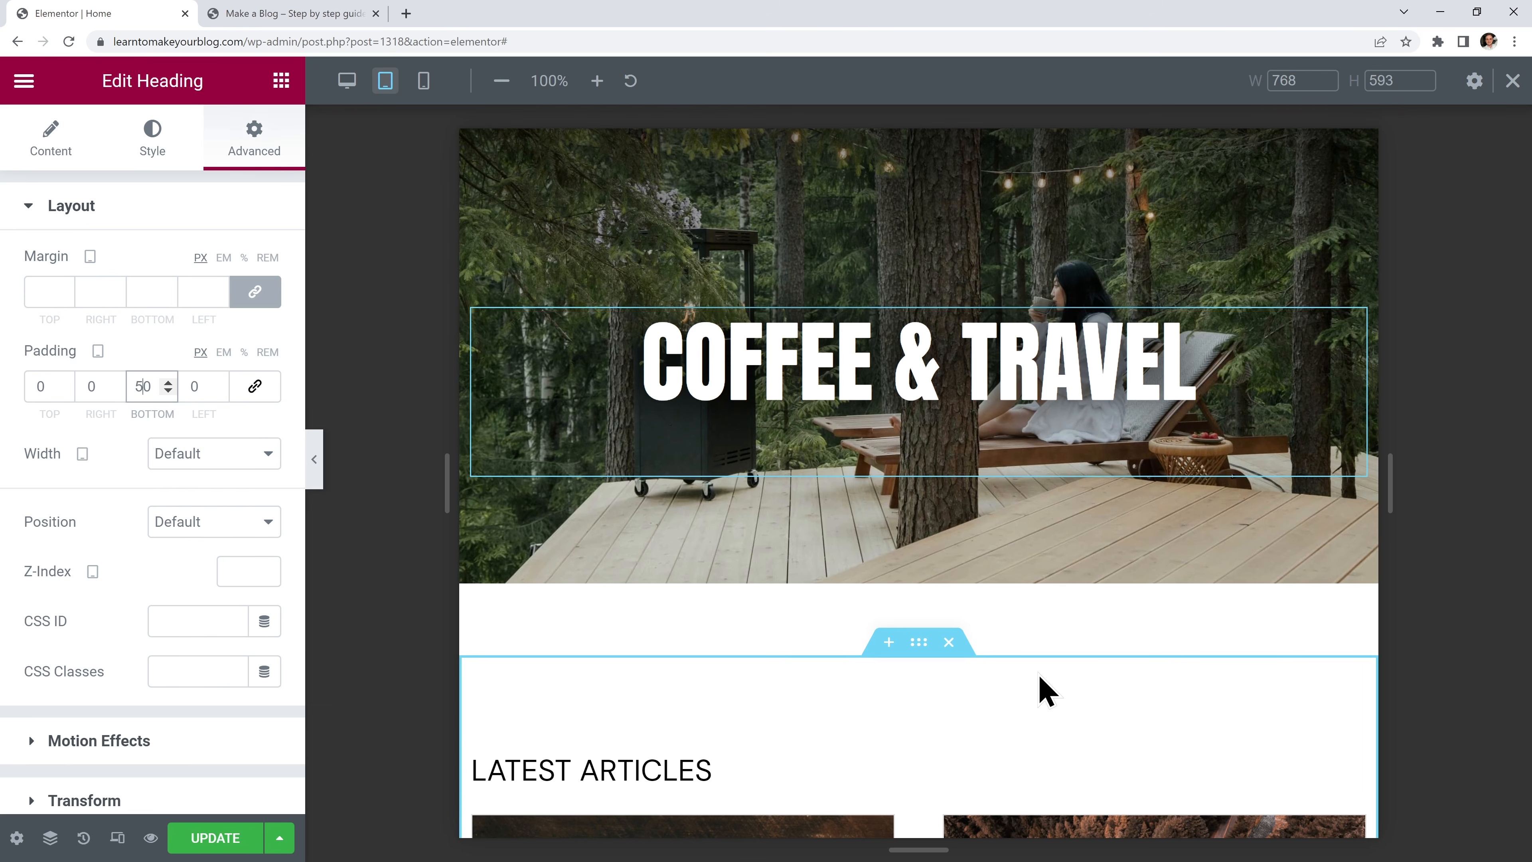
{"action": "scroll", "coordinate": [1047, 693], "scroll_direction": "down", "scroll_amount": 3}
{"action": "left_click", "coordinate": [916, 486]}
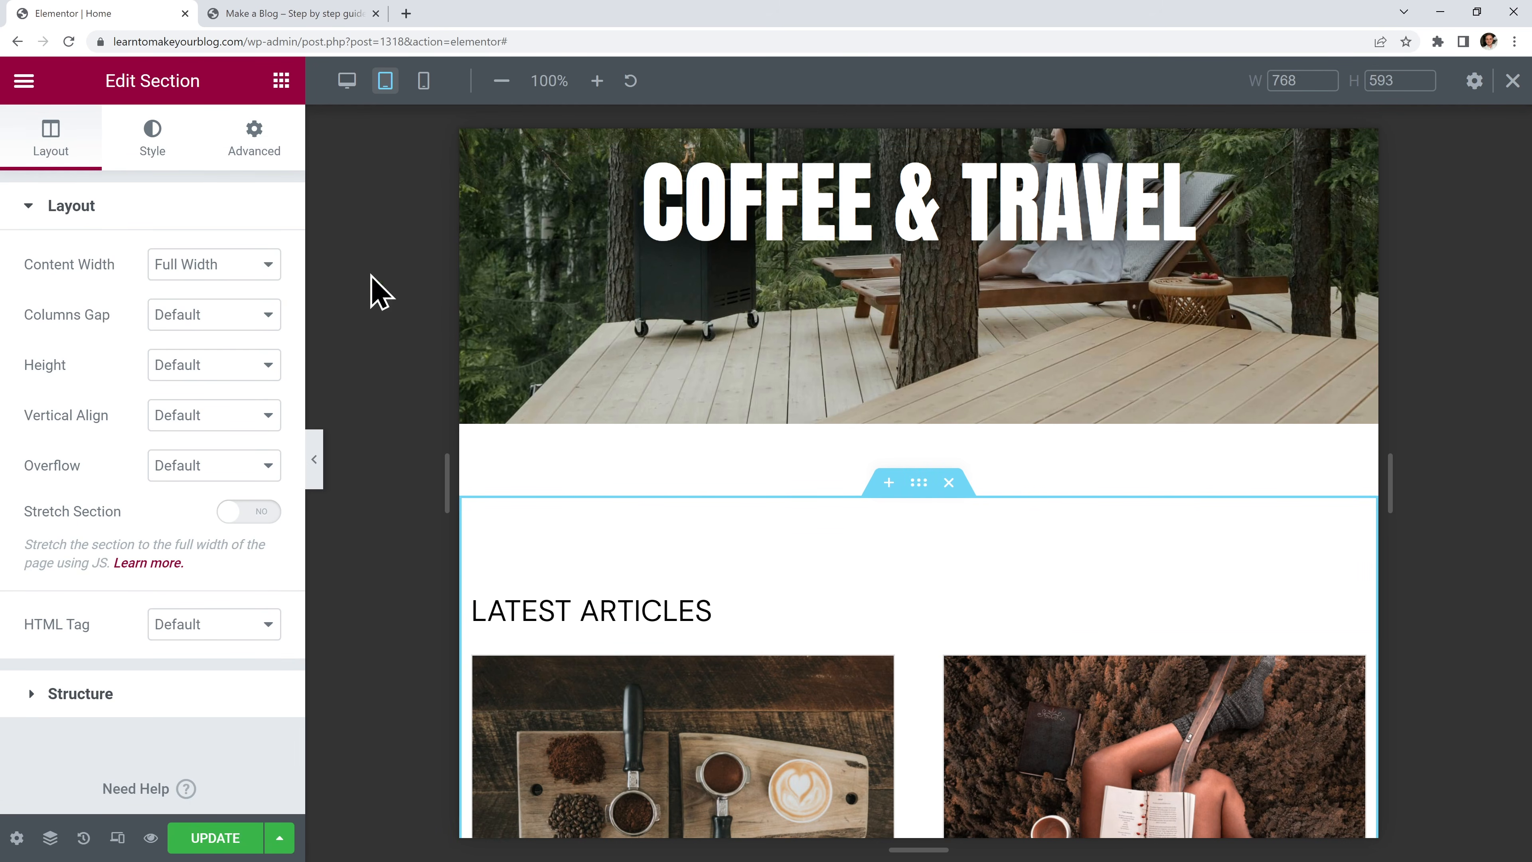
Give the Latest Articles section 0 top and bottom margin and 50 px top padding
{"action": "left_click", "coordinate": [247, 151]}
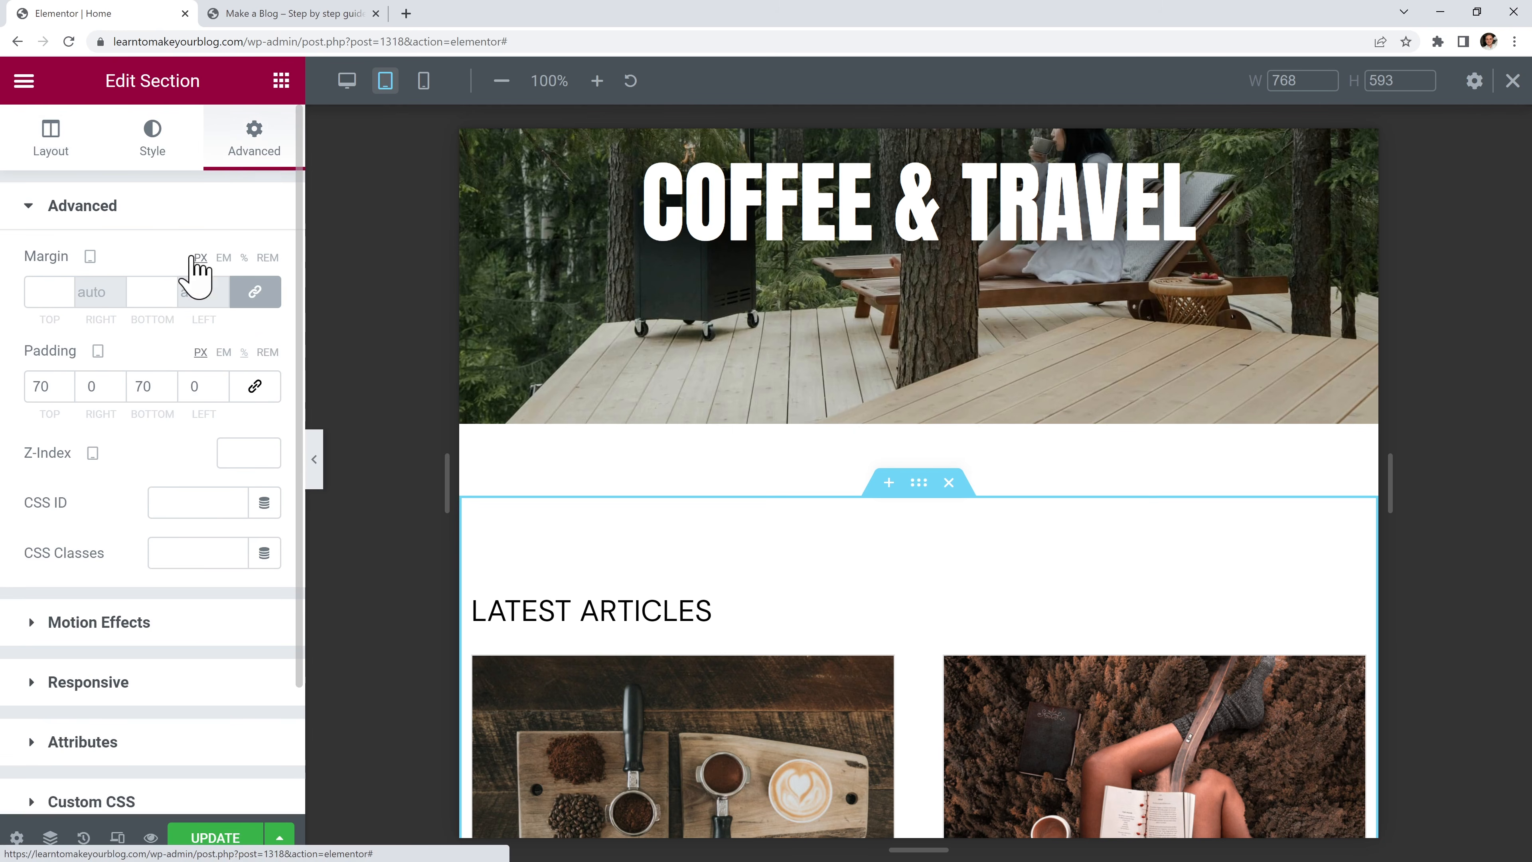
{"action": "left_click", "coordinate": [158, 281]}
{"action": "type", "text": "0"}
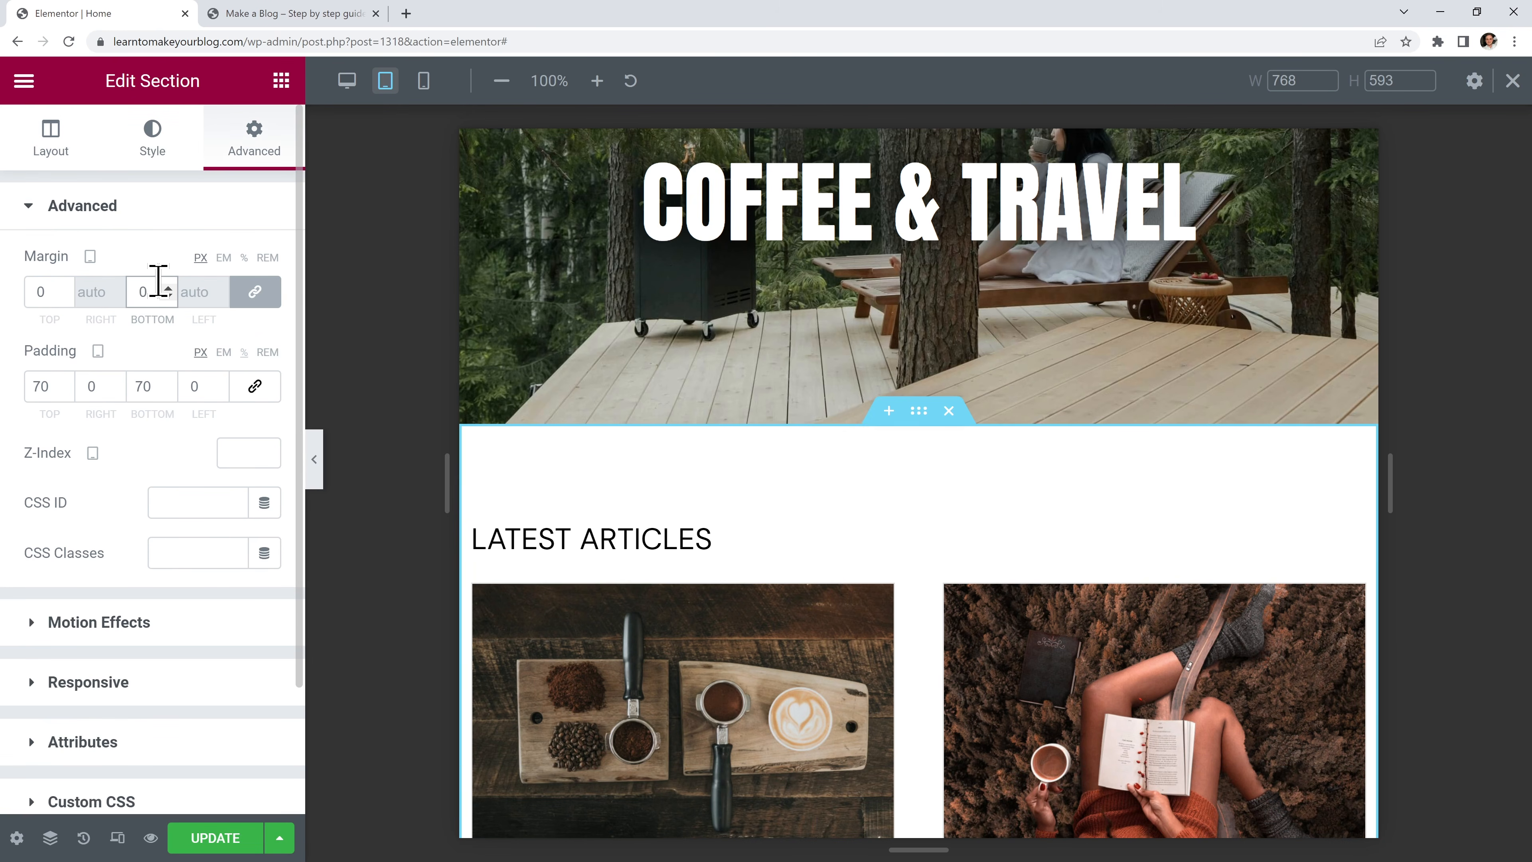
{"action": "left_click_drag", "start_coordinate": [41, 377], "coordinate": [30, 374]}
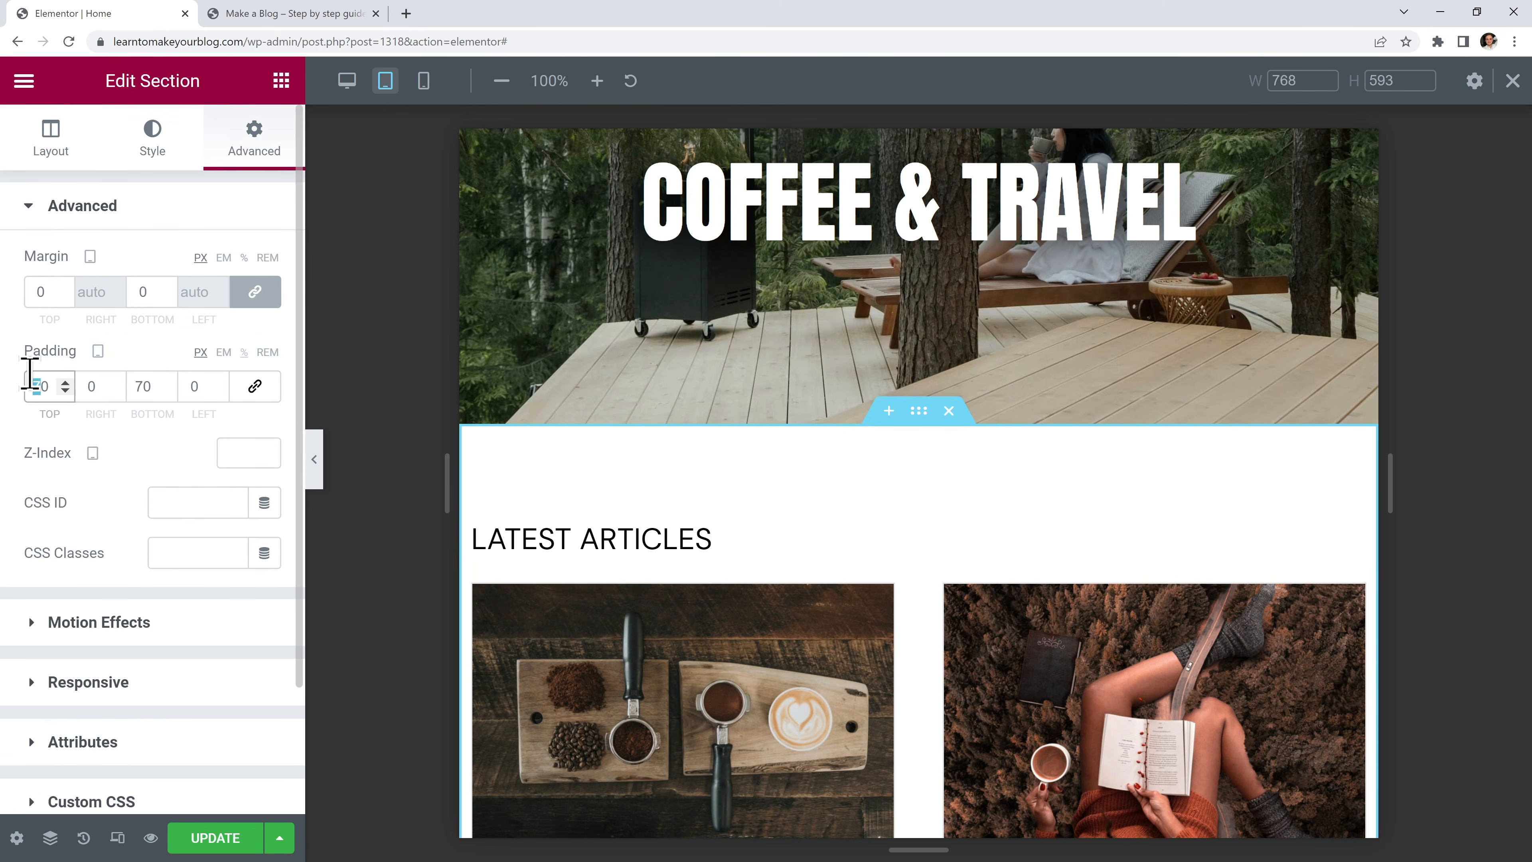
{"action": "type", "text": "5"}
{"action": "left_click", "coordinate": [147, 386]}
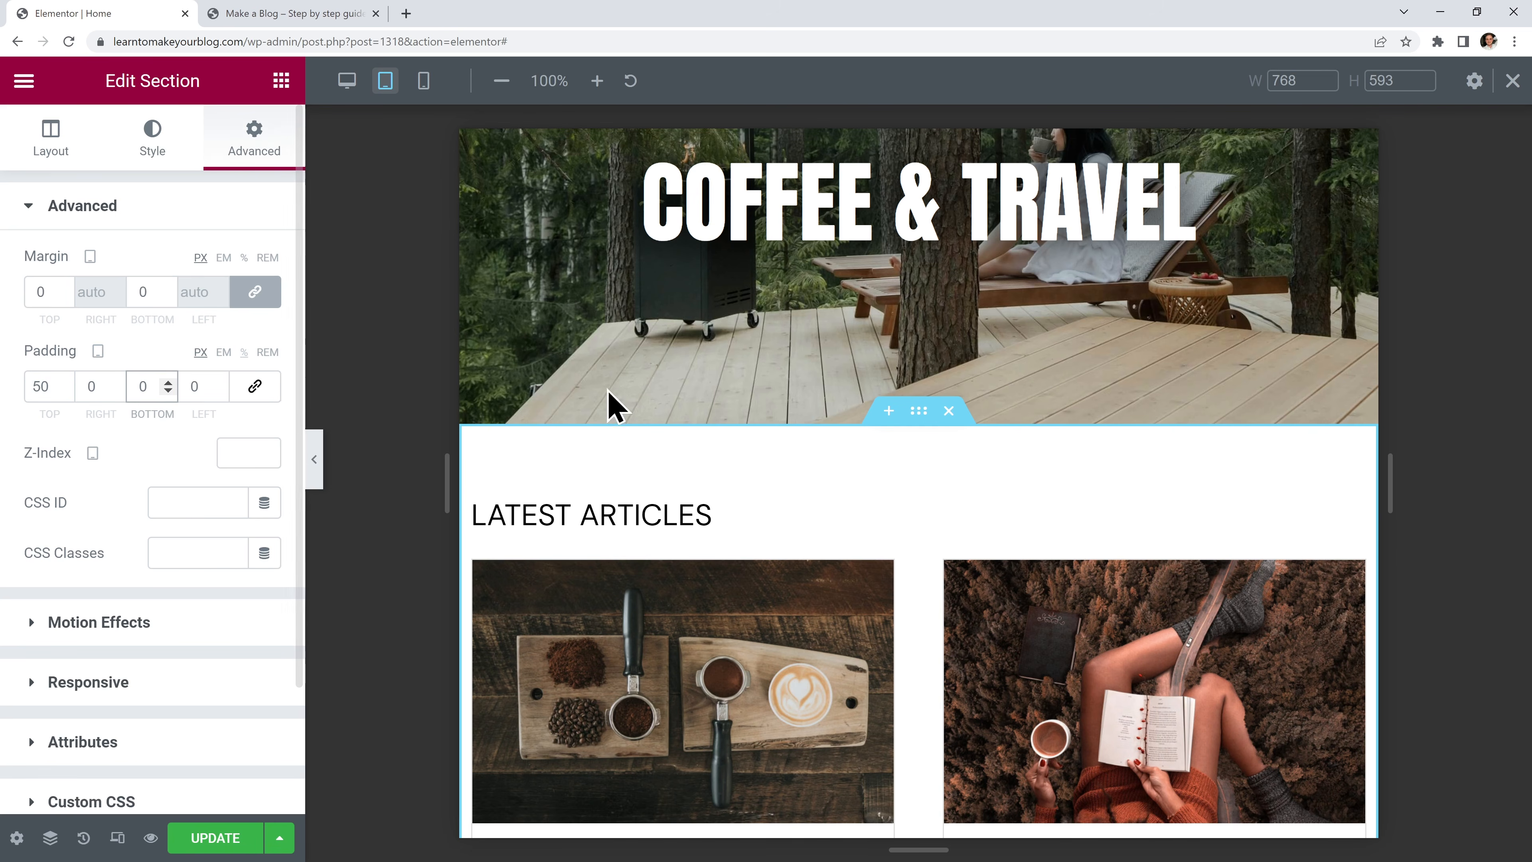
{"action": "scroll", "coordinate": [937, 479], "scroll_direction": "down", "scroll_amount": 4}
Set the Post Blocks grid gap to 20 px
{"action": "left_click", "coordinate": [791, 444]}
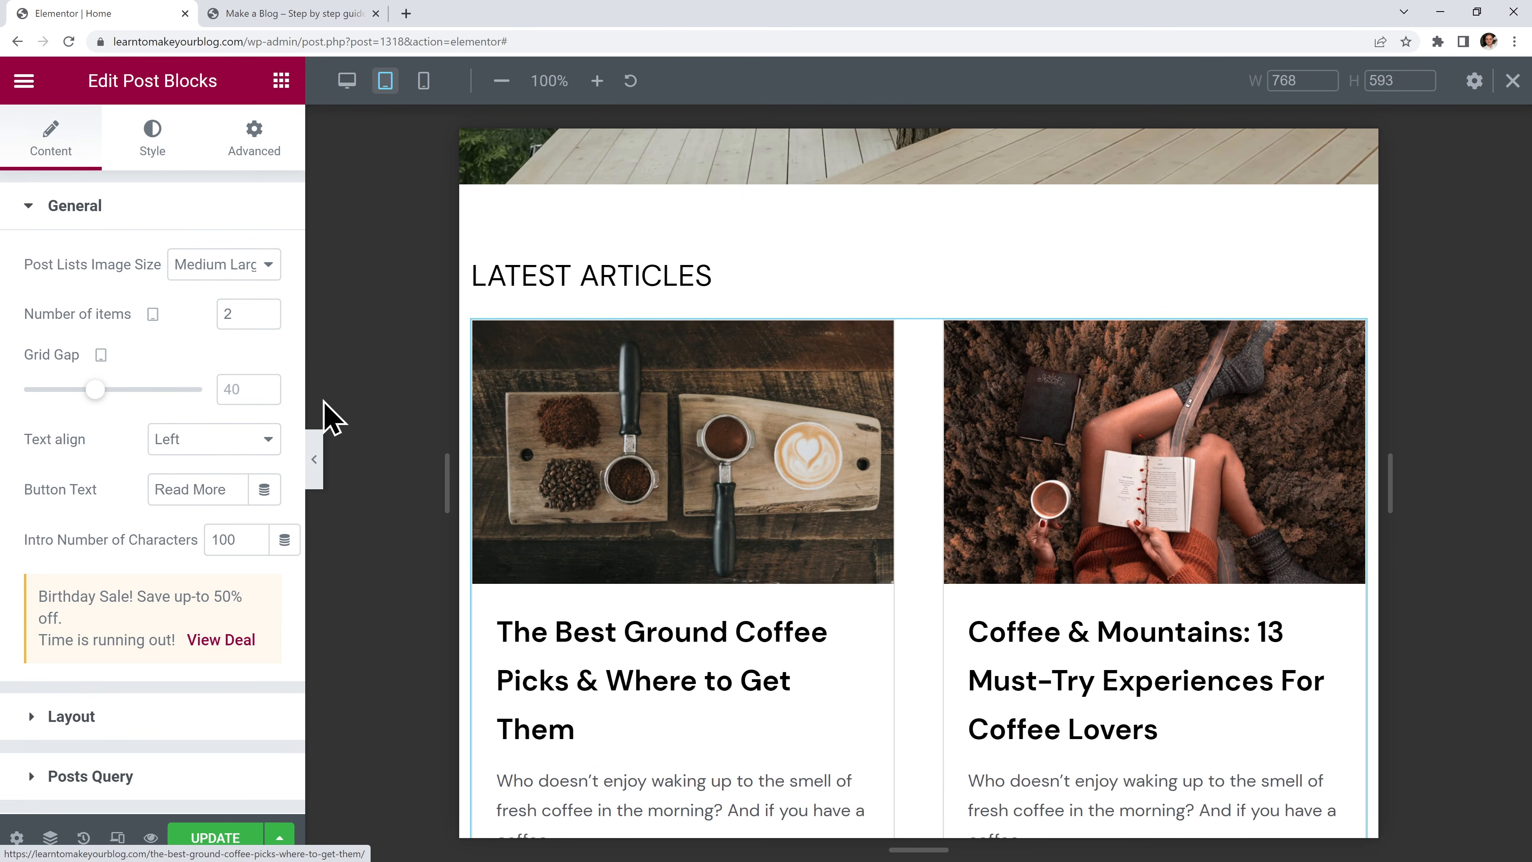
{"action": "left_click", "coordinate": [243, 388]}
{"action": "type", "text": "20"}
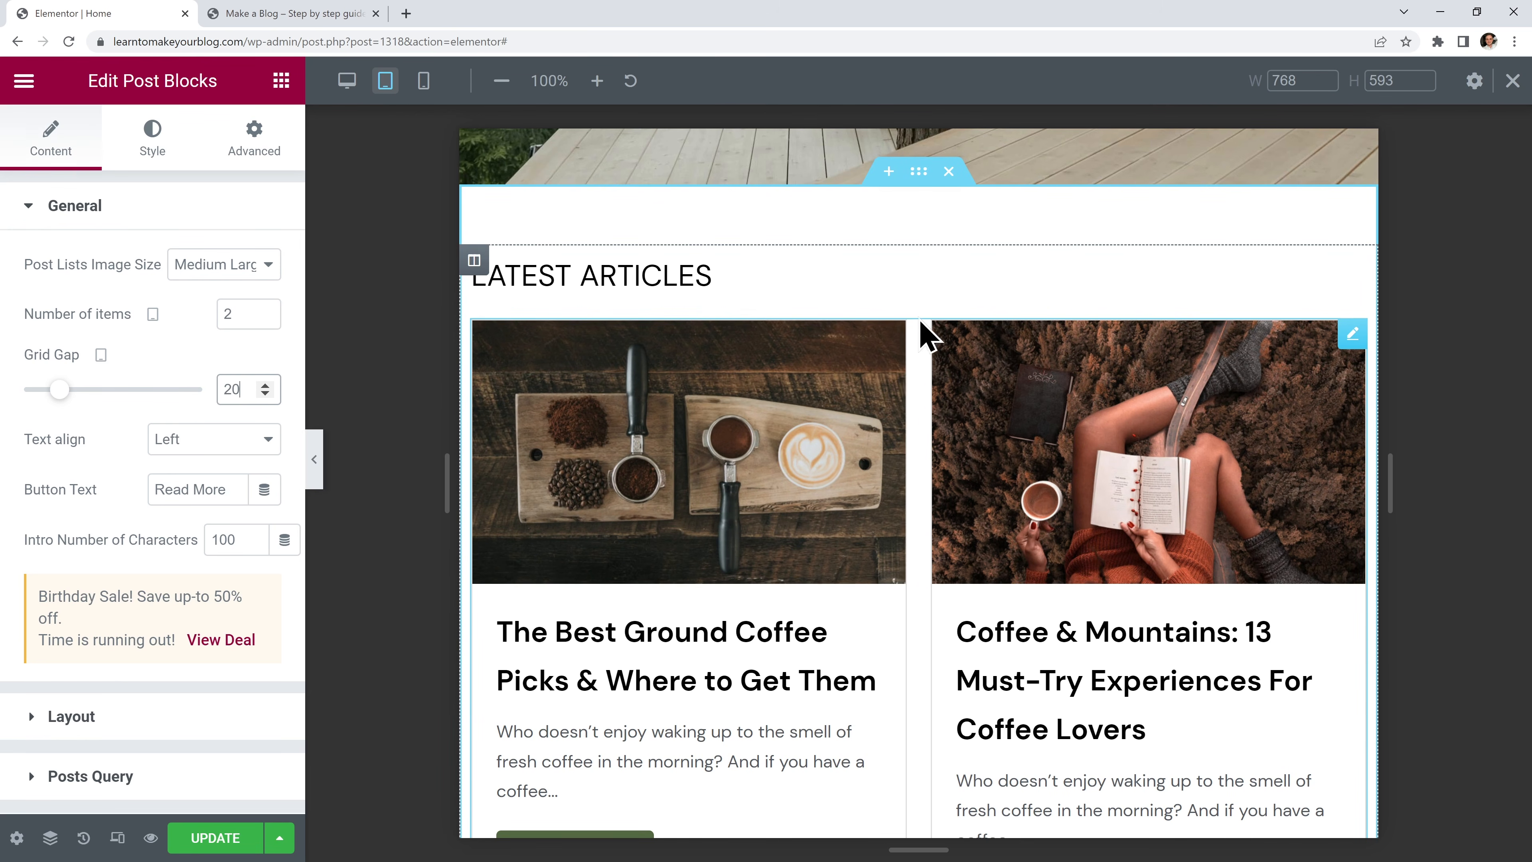
{"action": "scroll", "coordinate": [951, 287], "scroll_direction": "up", "scroll_amount": 5}
{"action": "scroll", "coordinate": [950, 287], "scroll_direction": "up", "scroll_amount": 3}
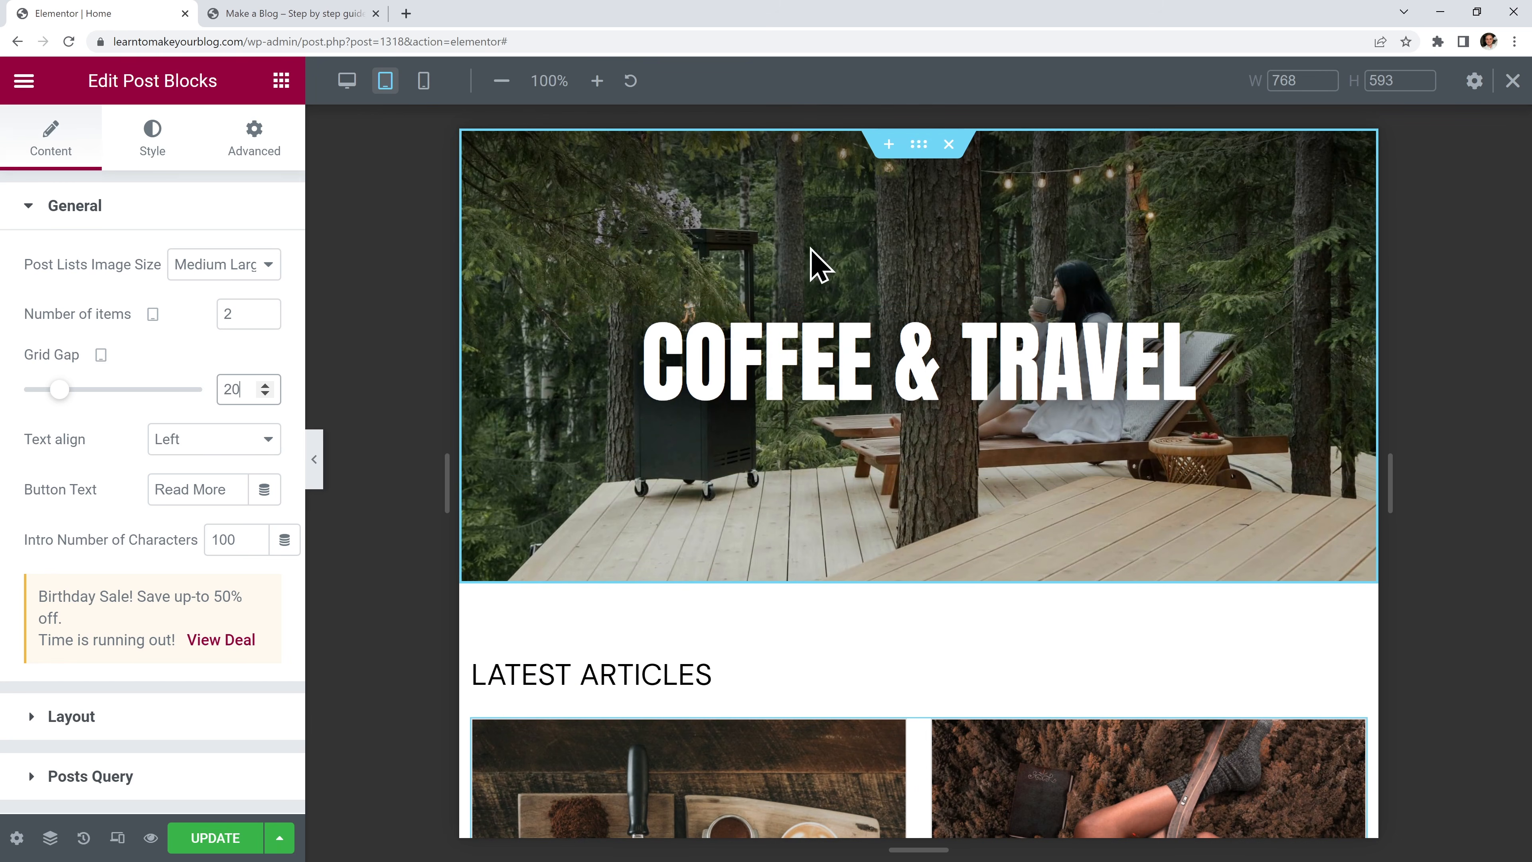
In mobile preview, edit the hero section's minimum height, entering 2 into its value
{"action": "left_click", "coordinate": [424, 81]}
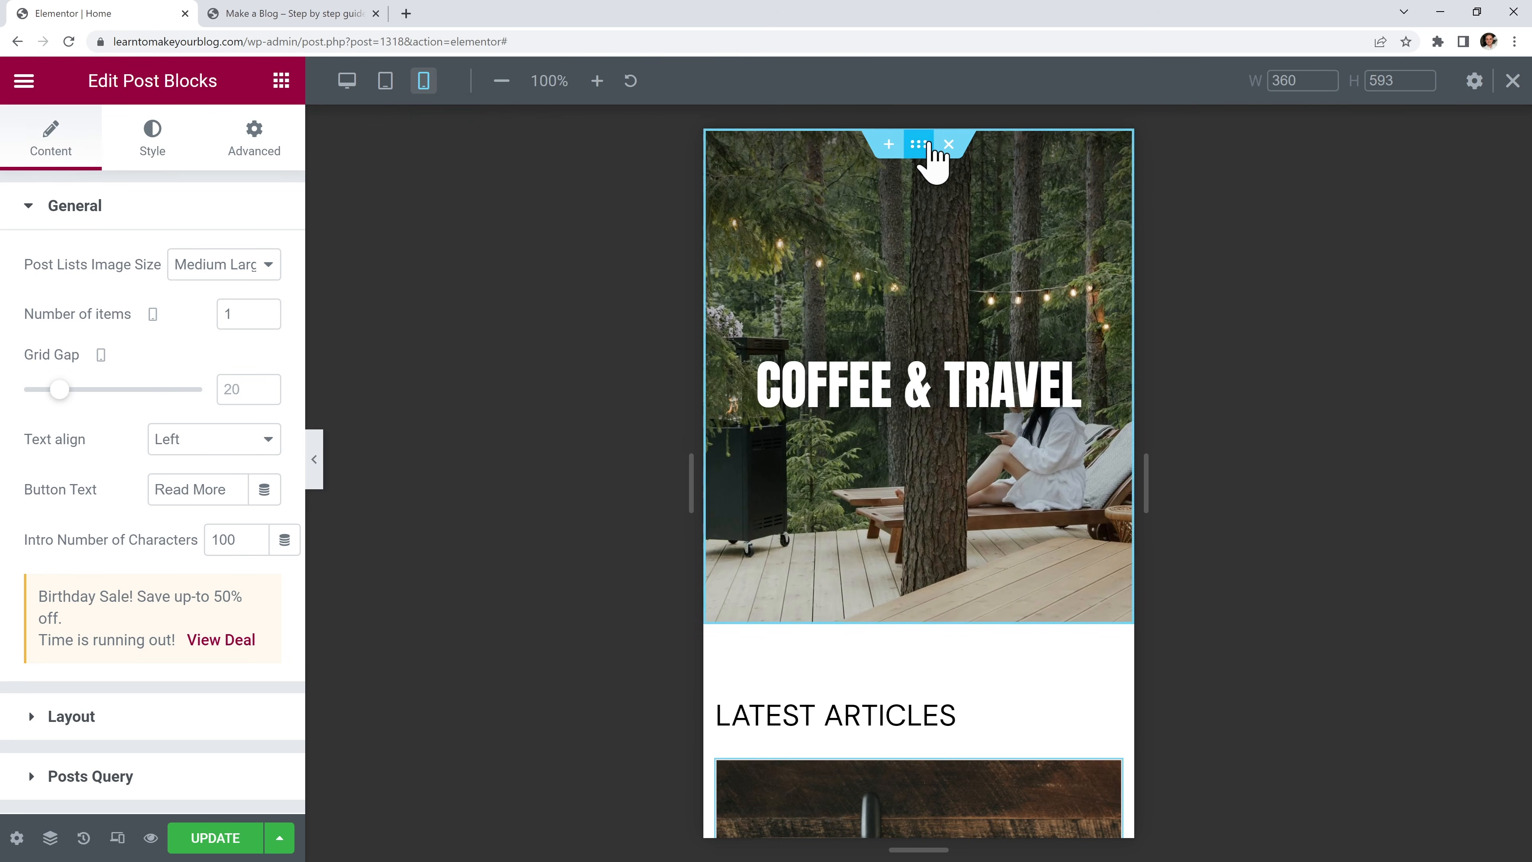
{"action": "left_click", "coordinate": [918, 145]}
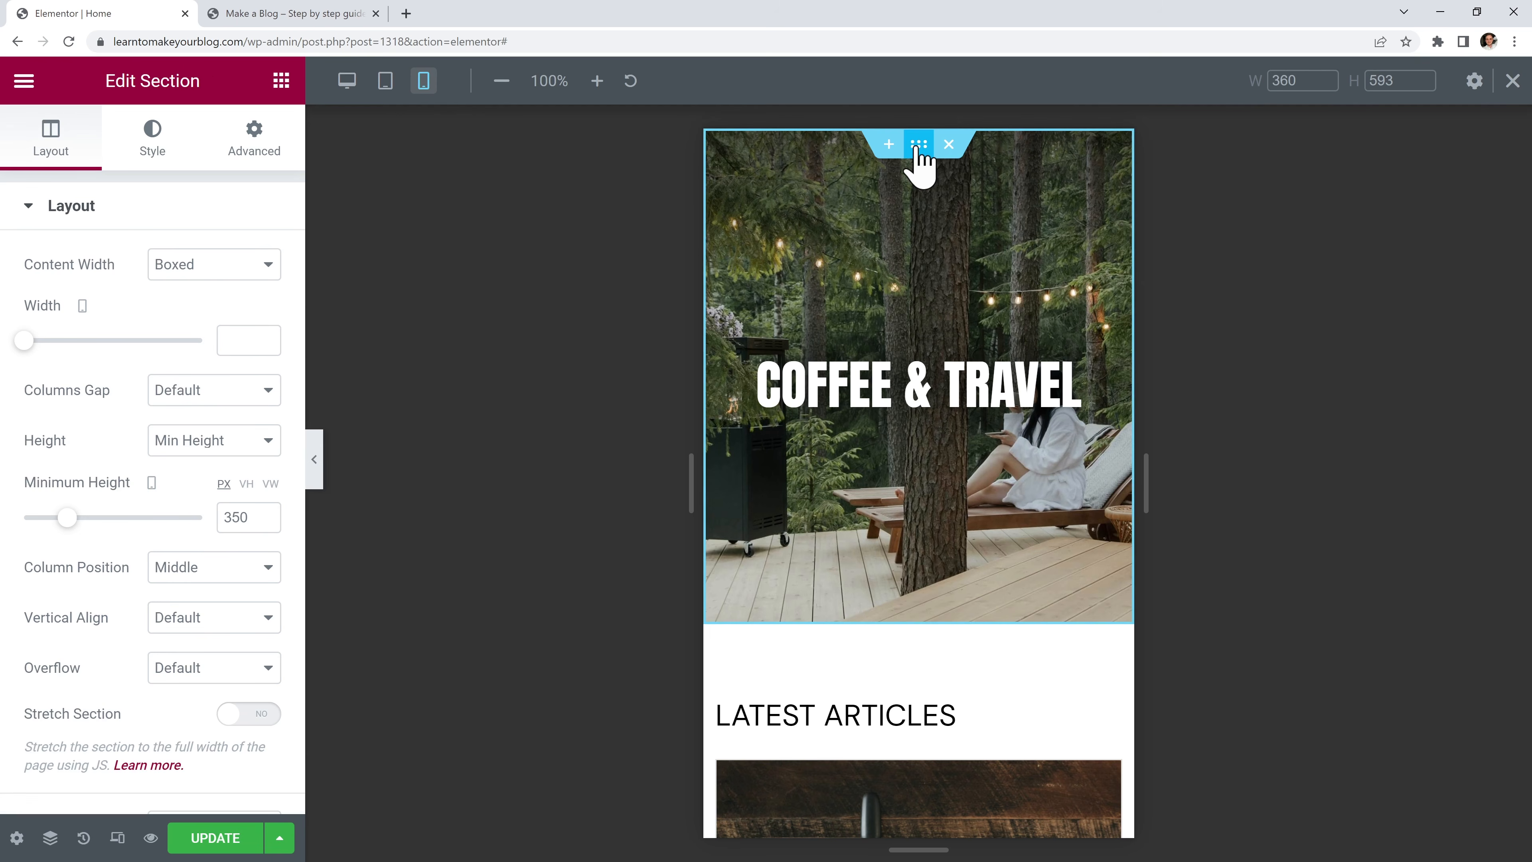
{"action": "left_click_drag", "start_coordinate": [234, 515], "coordinate": [221, 516]}
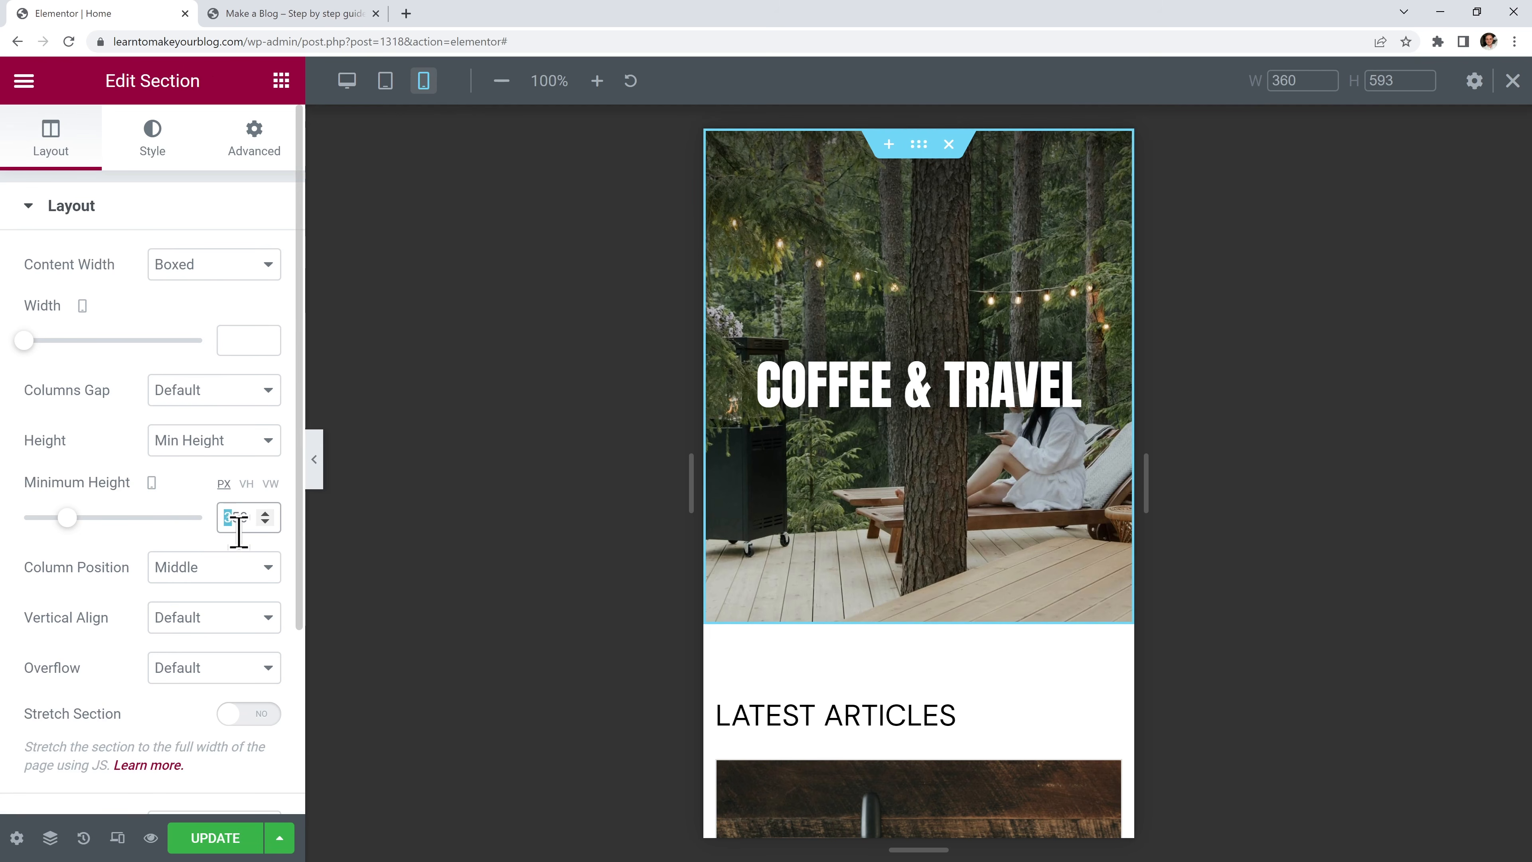
{"action": "type", "text": "2"}
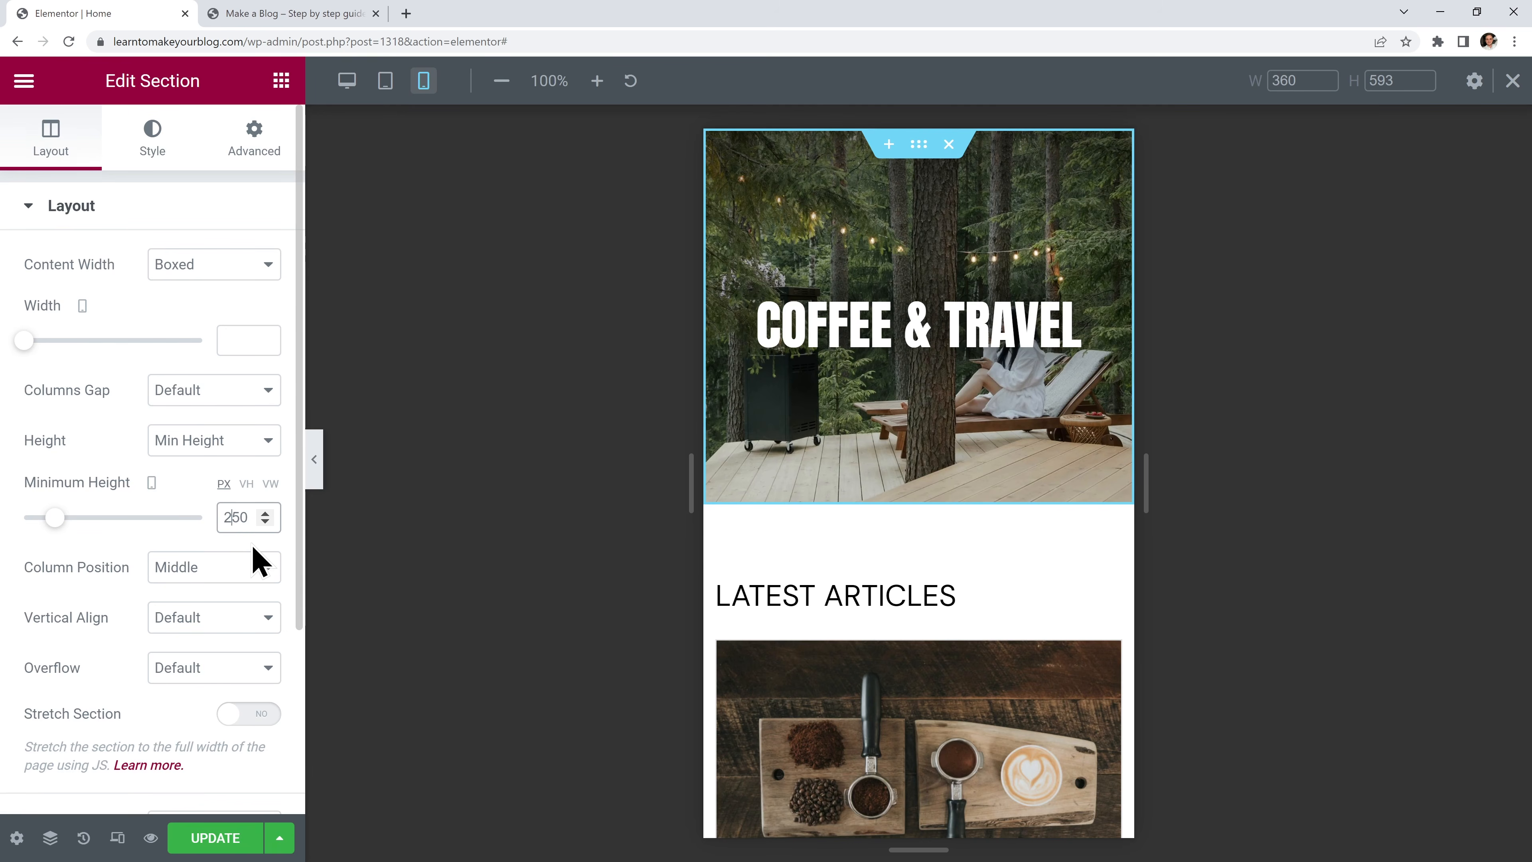
Give Latest Articles mobile padding of 40 top and 0 bottom, then save
{"action": "left_click", "coordinate": [922, 498]}
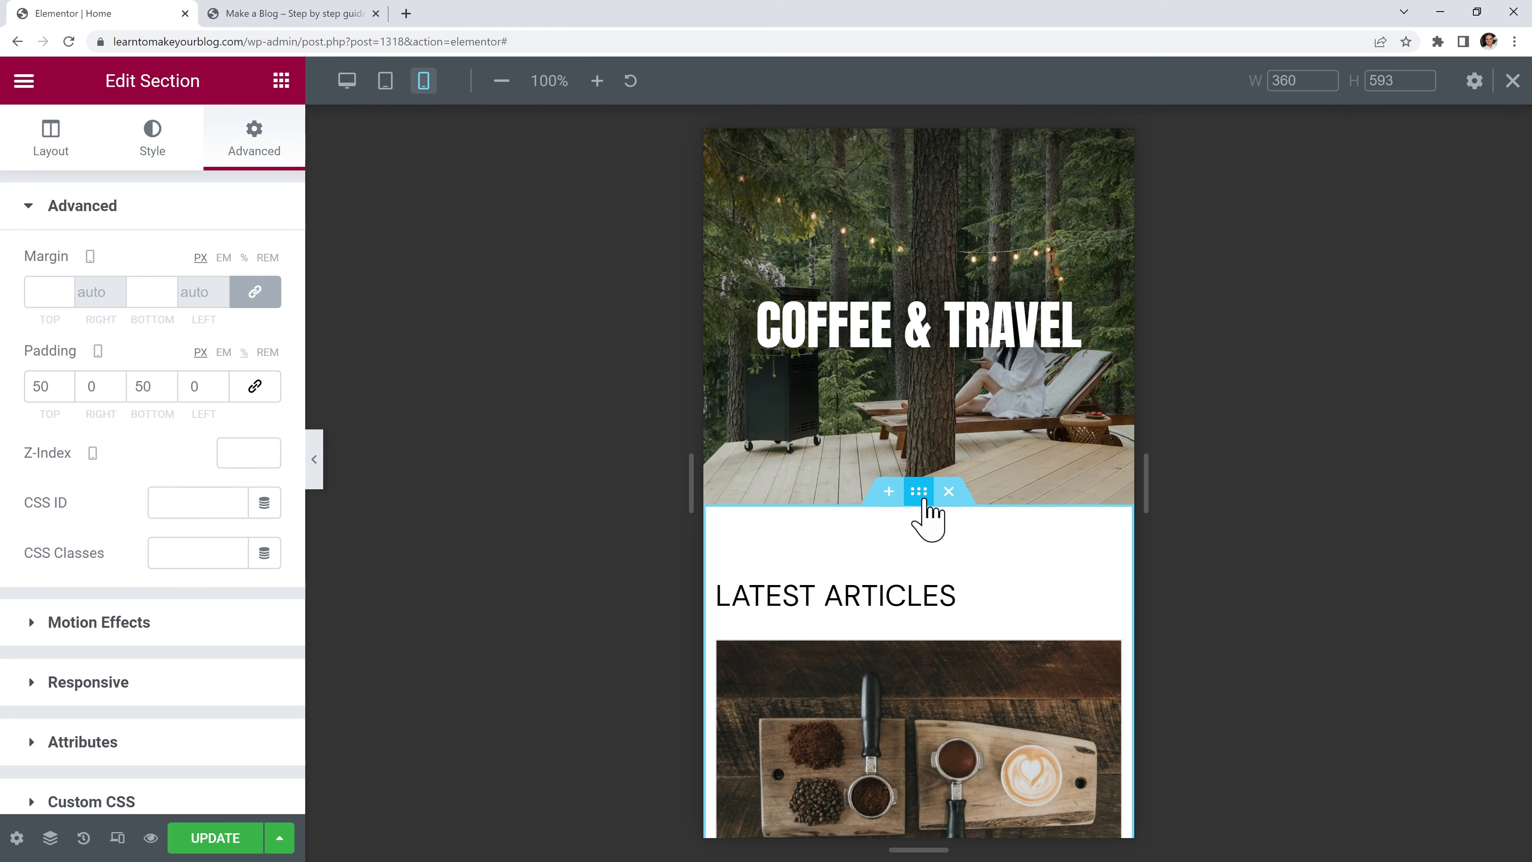
{"action": "left_click_drag", "start_coordinate": [41, 385], "coordinate": [34, 381]}
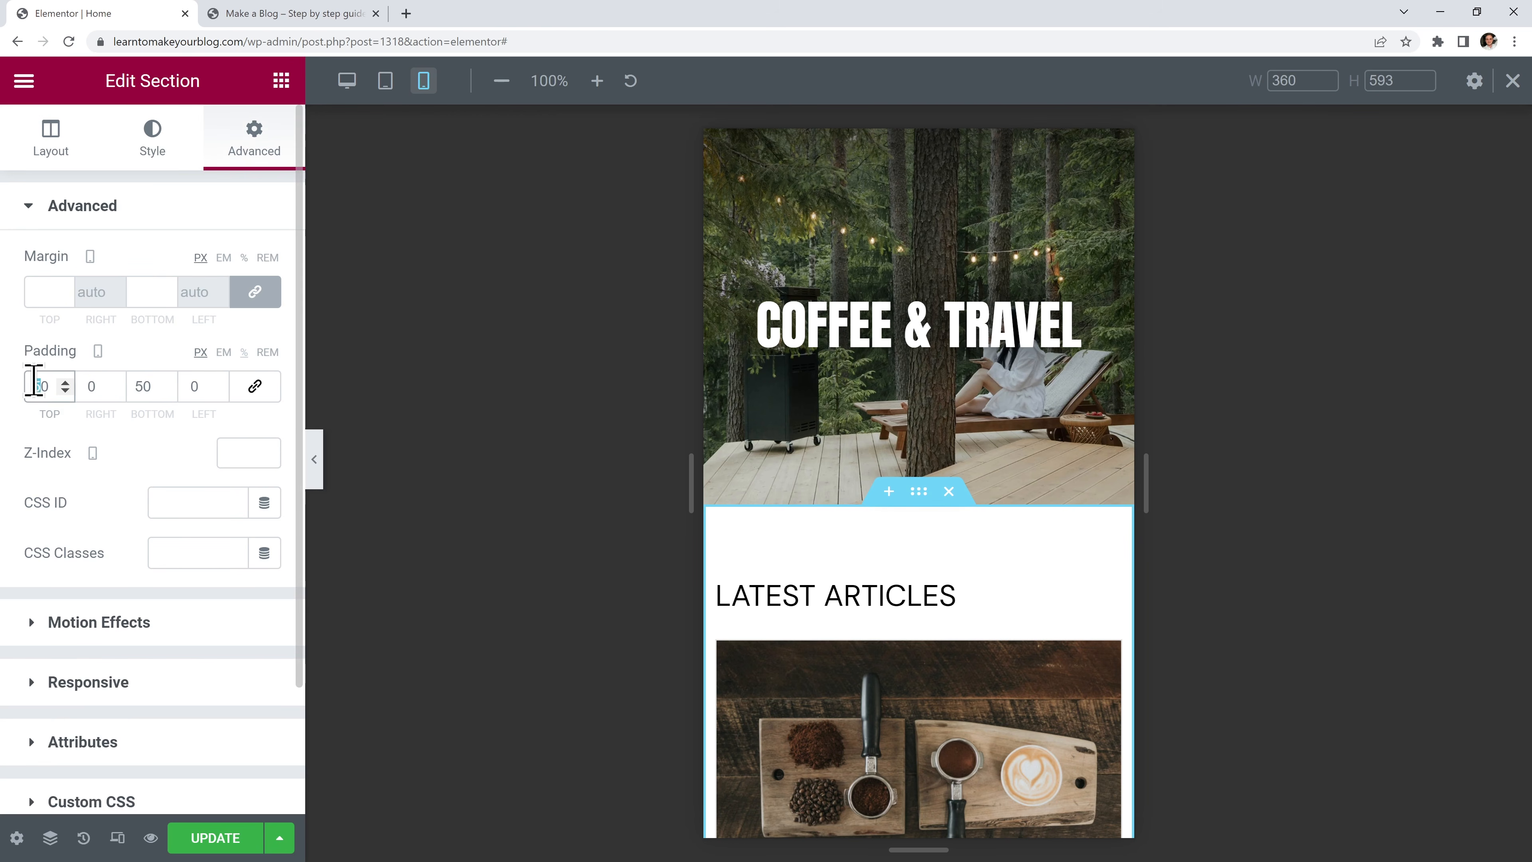
{"action": "type", "text": "4"}
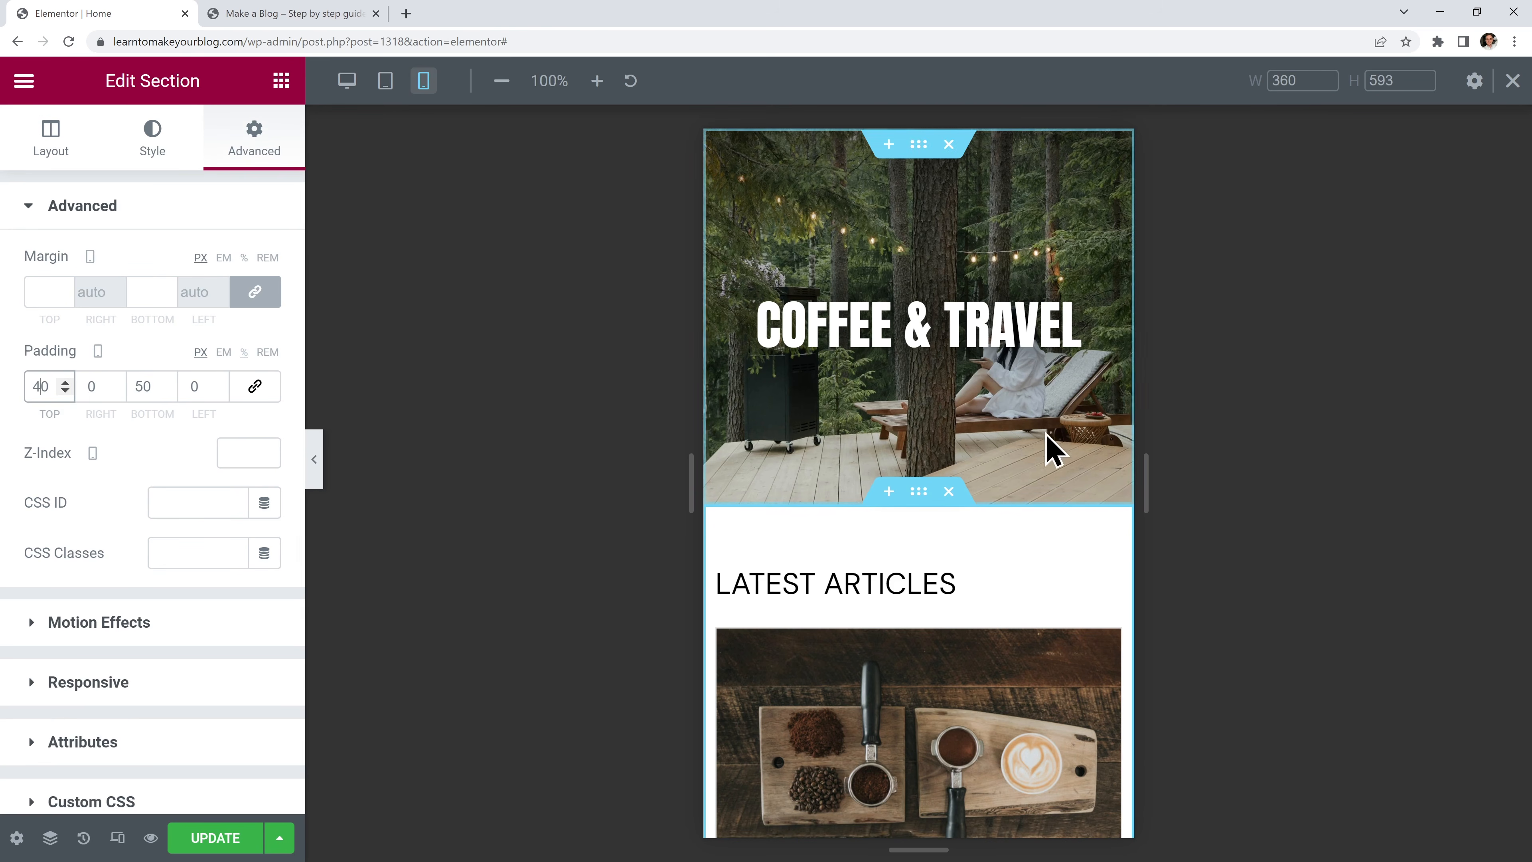
{"action": "scroll", "coordinate": [1046, 450], "scroll_direction": "down", "scroll_amount": 15}
{"action": "scroll", "coordinate": [1049, 456], "scroll_direction": "down", "scroll_amount": 20}
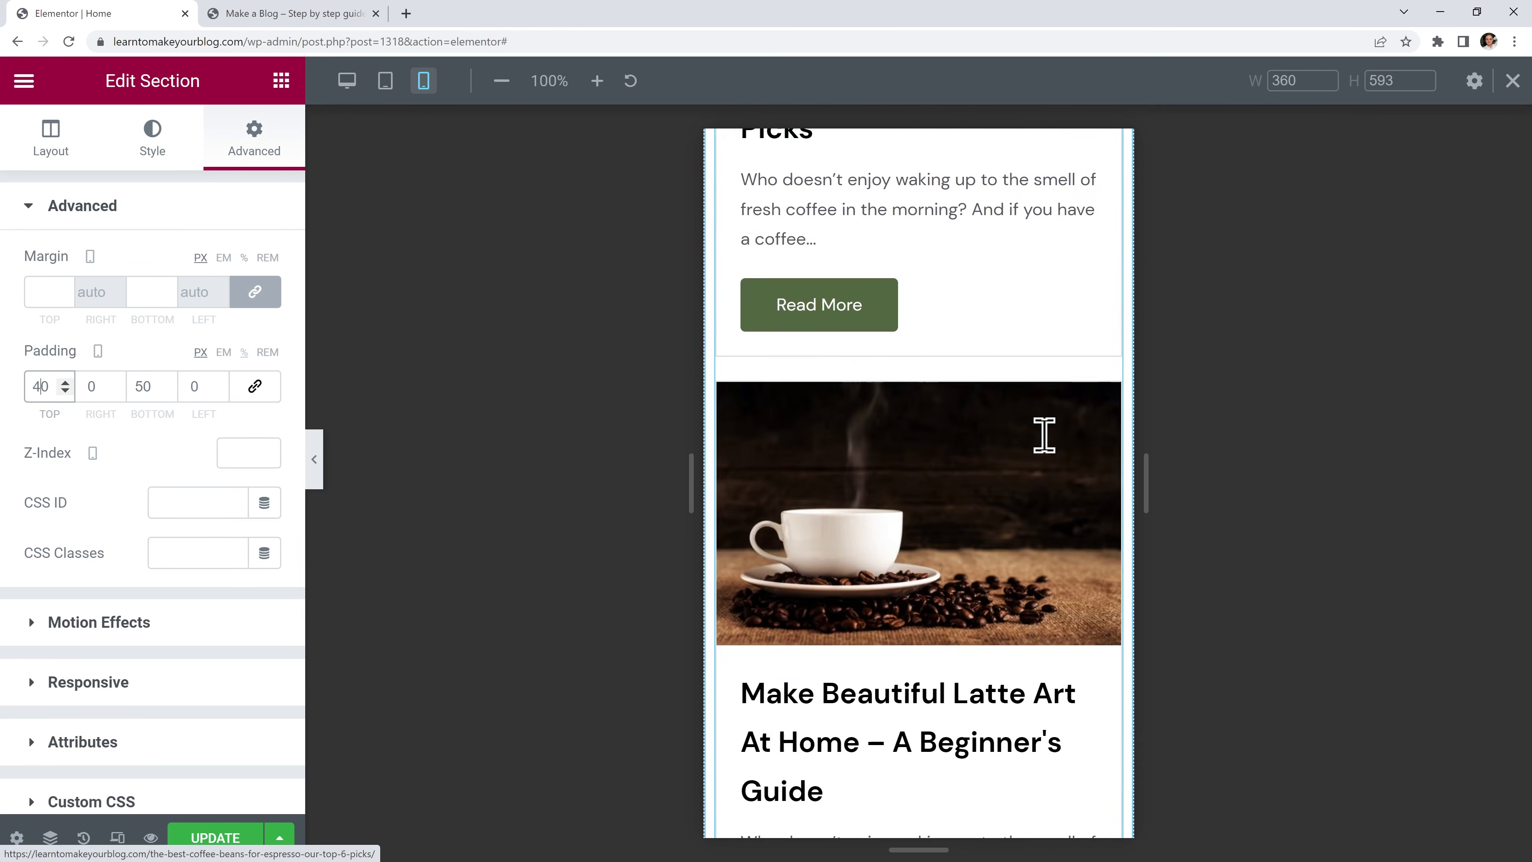
{"action": "scroll", "coordinate": [1052, 455], "scroll_direction": "down", "scroll_amount": 20}
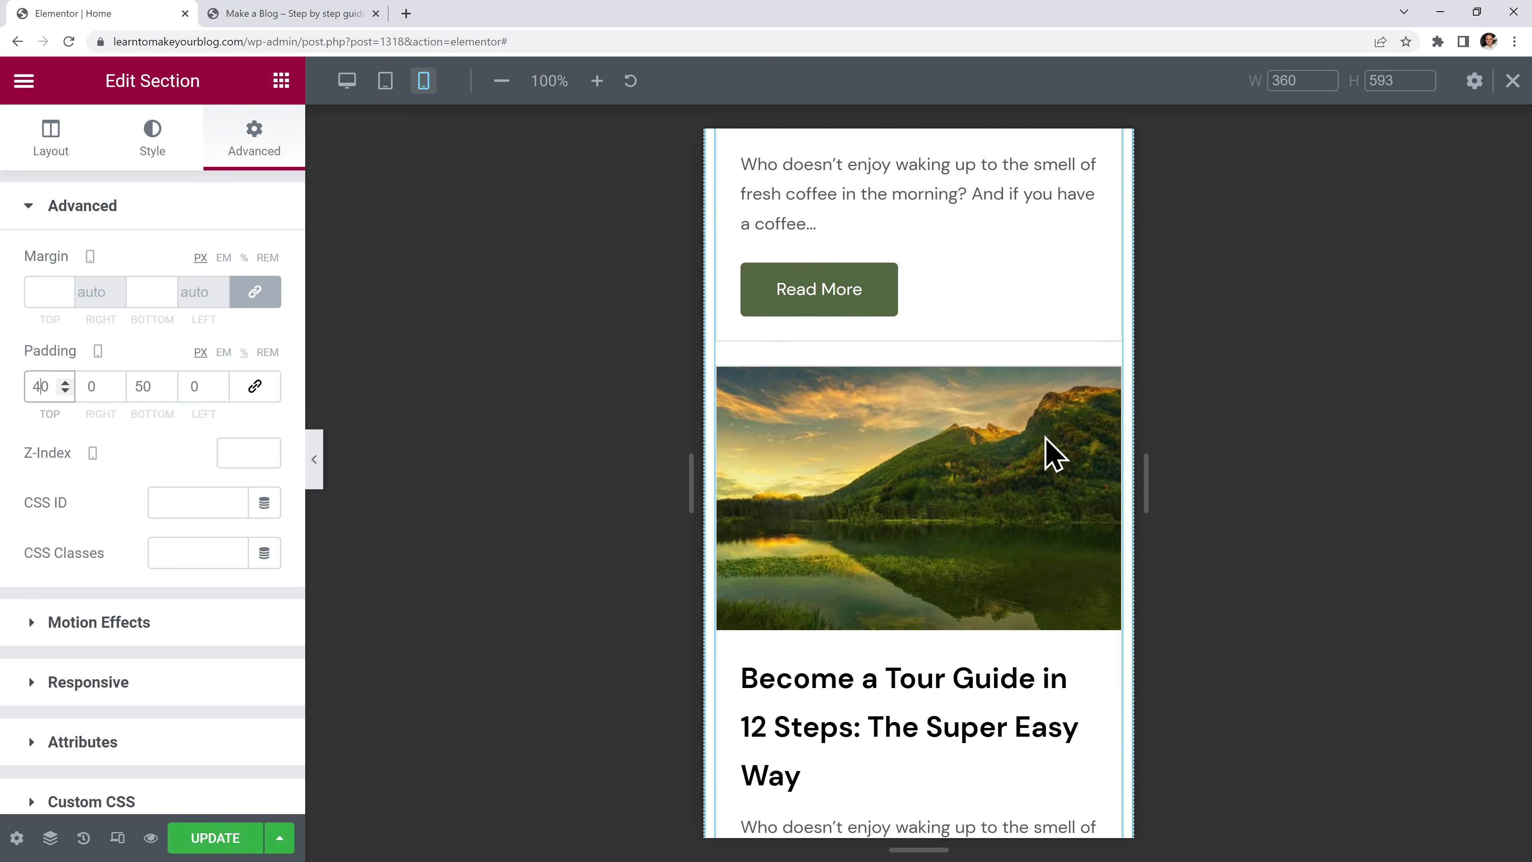
{"action": "scroll", "coordinate": [1052, 456], "scroll_direction": "down", "scroll_amount": 2}
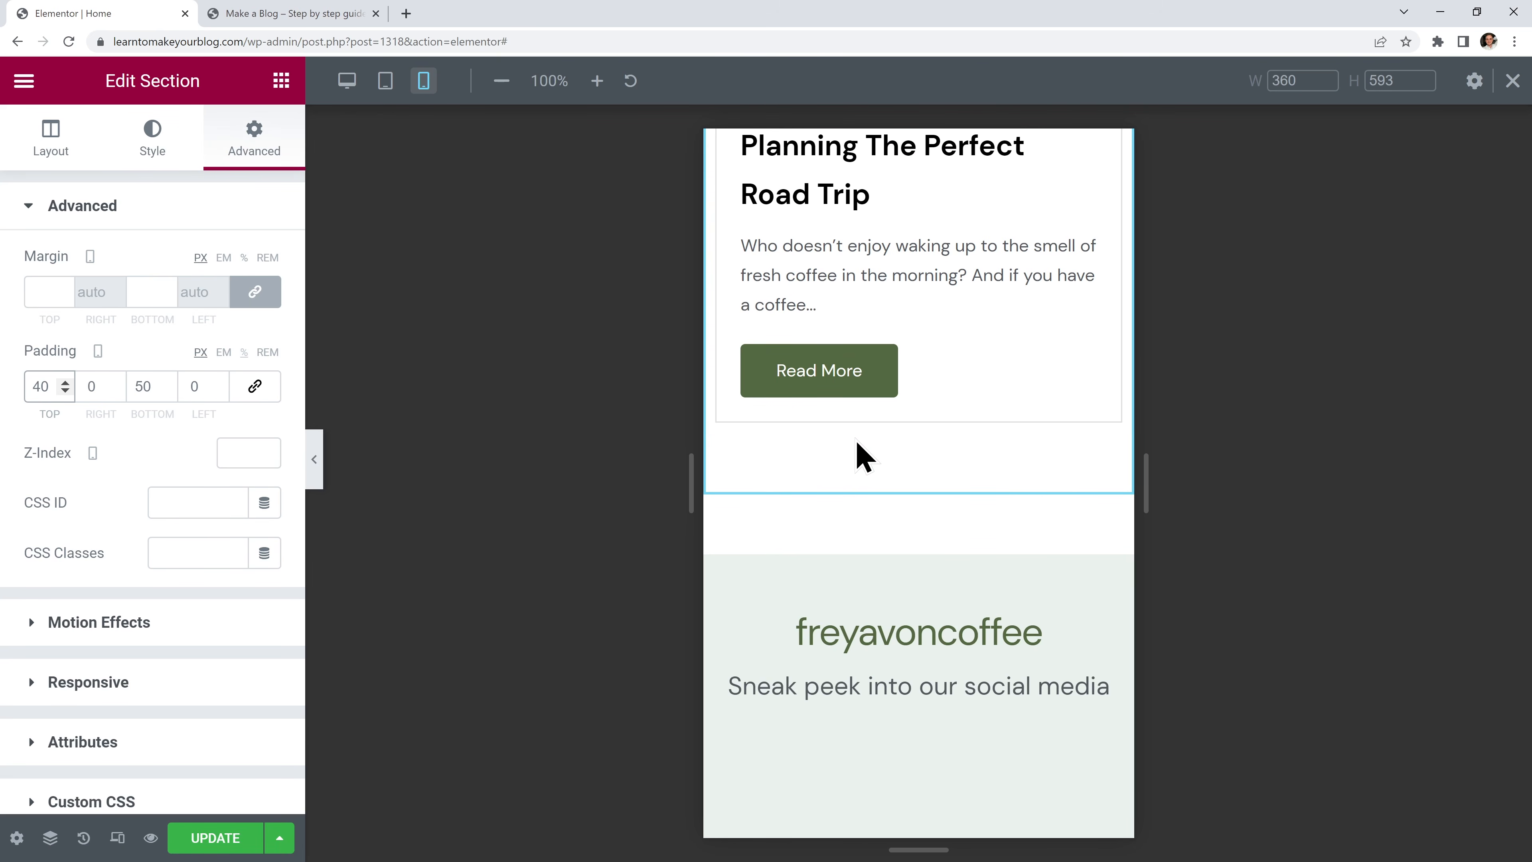
{"action": "left_click", "coordinate": [148, 384]}
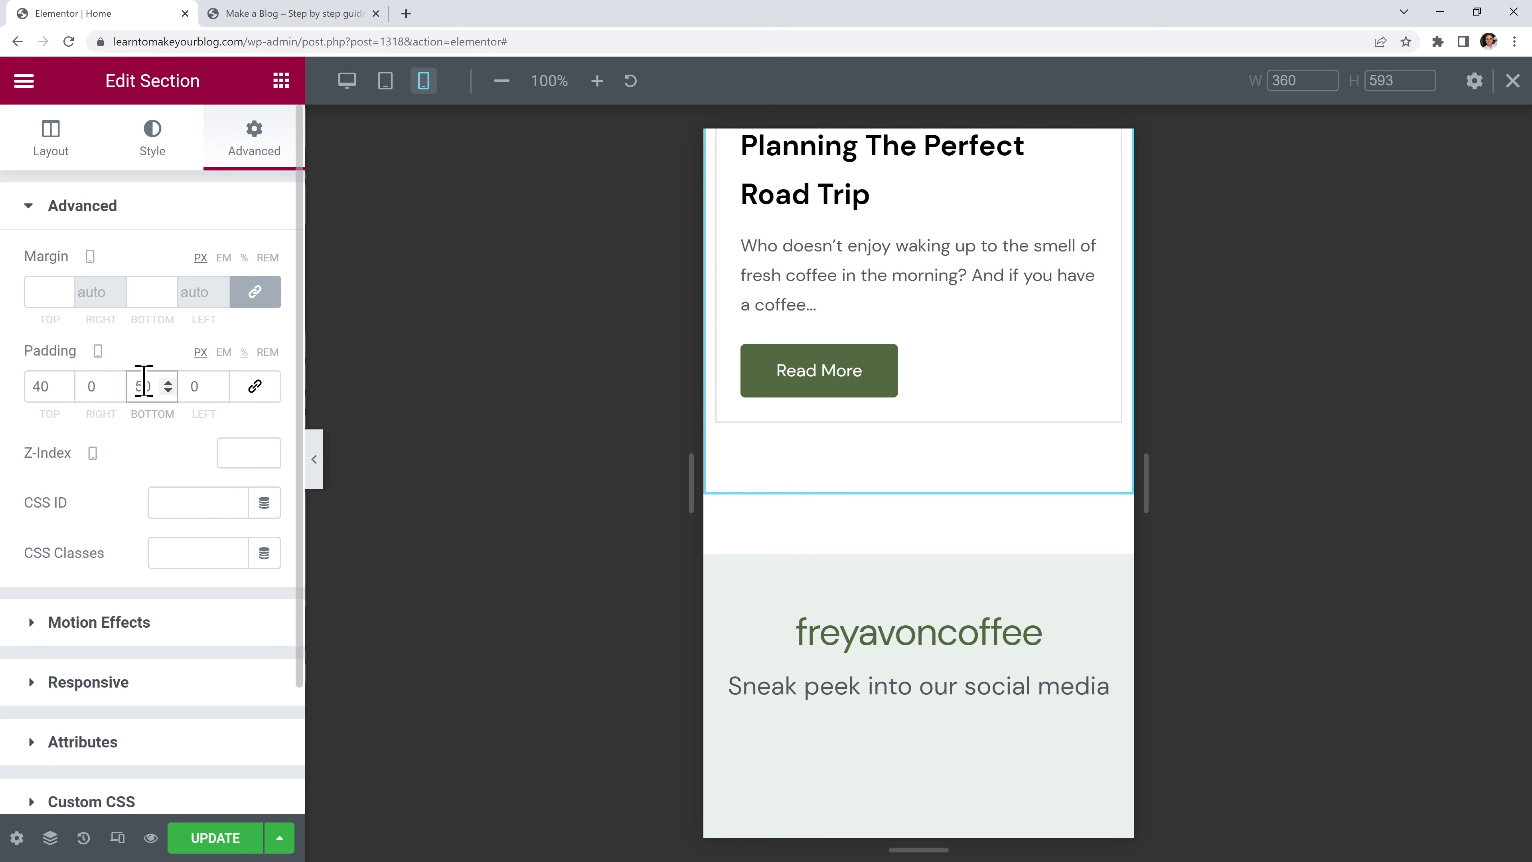
{"action": "key", "text": "BackSpace"}
{"action": "scroll", "coordinate": [983, 477], "scroll_direction": "down", "scroll_amount": 3}
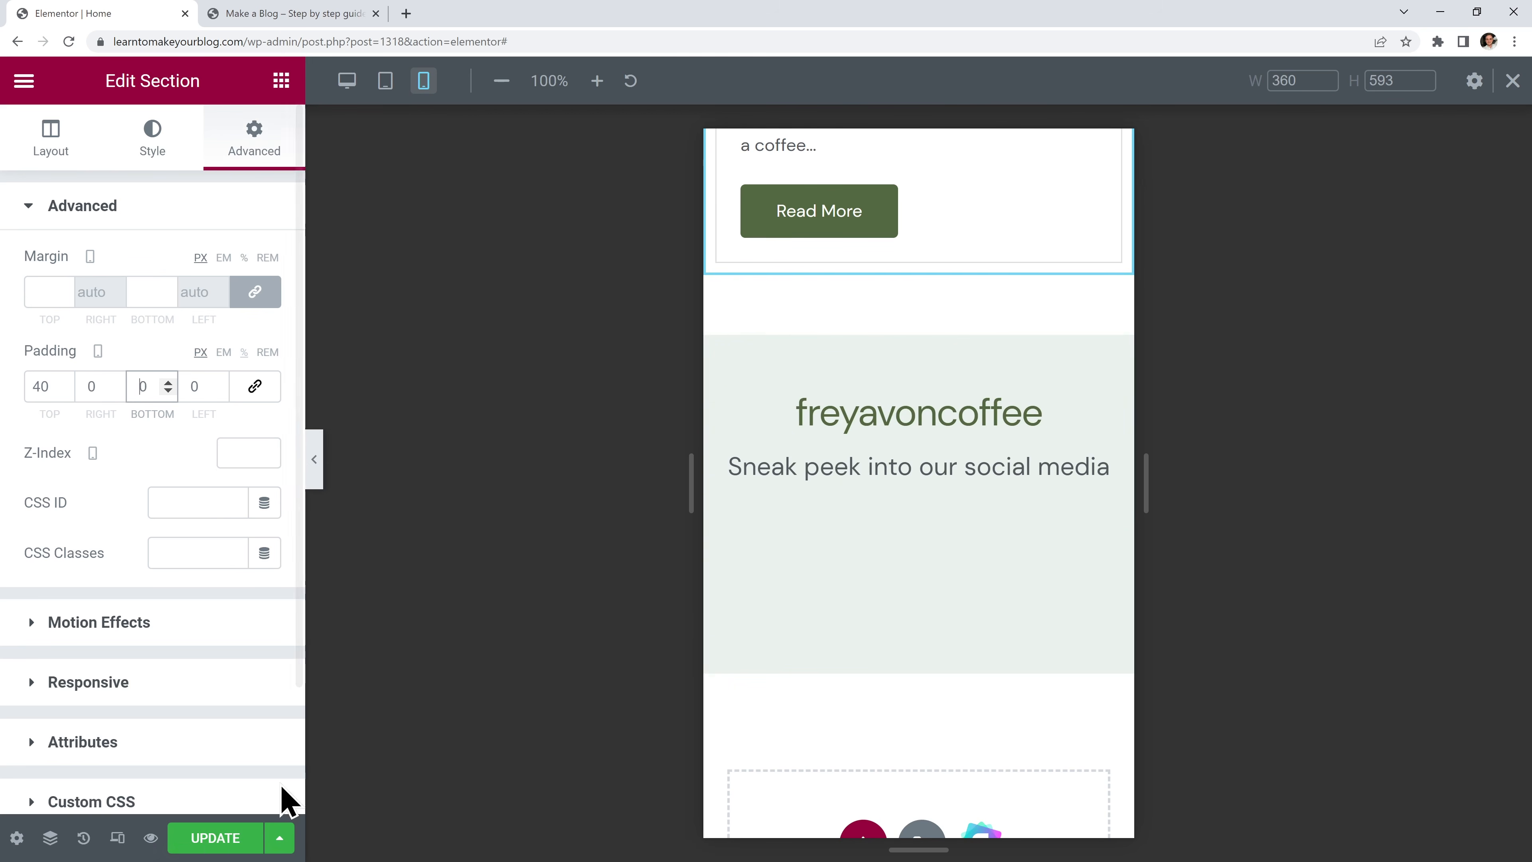
{"action": "left_click", "coordinate": [215, 837]}
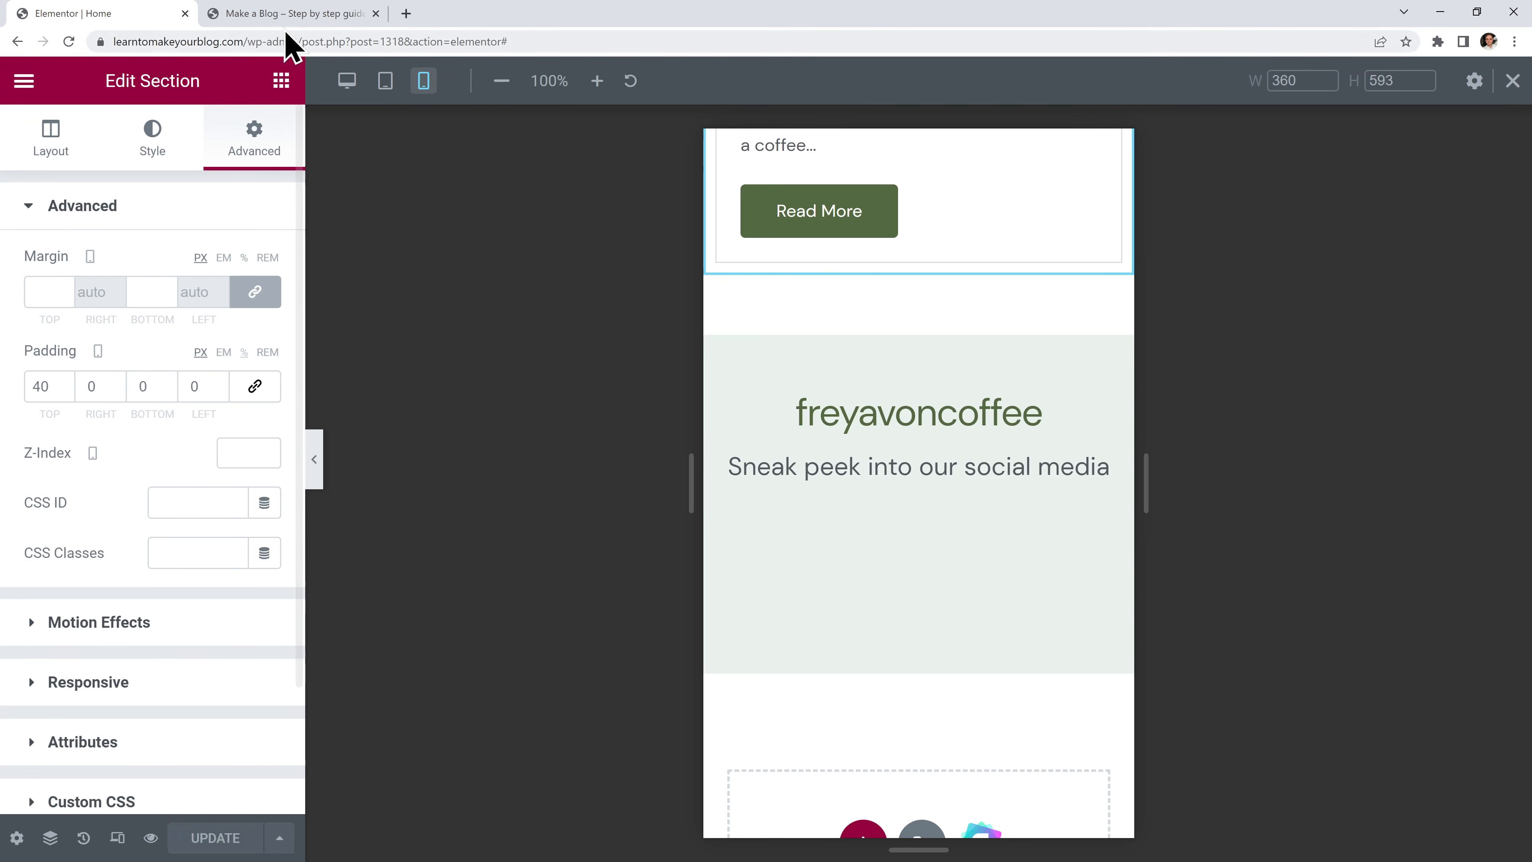
Browse the live home page, visit the Contact page, then go back Home
{"action": "left_click", "coordinate": [288, 15]}
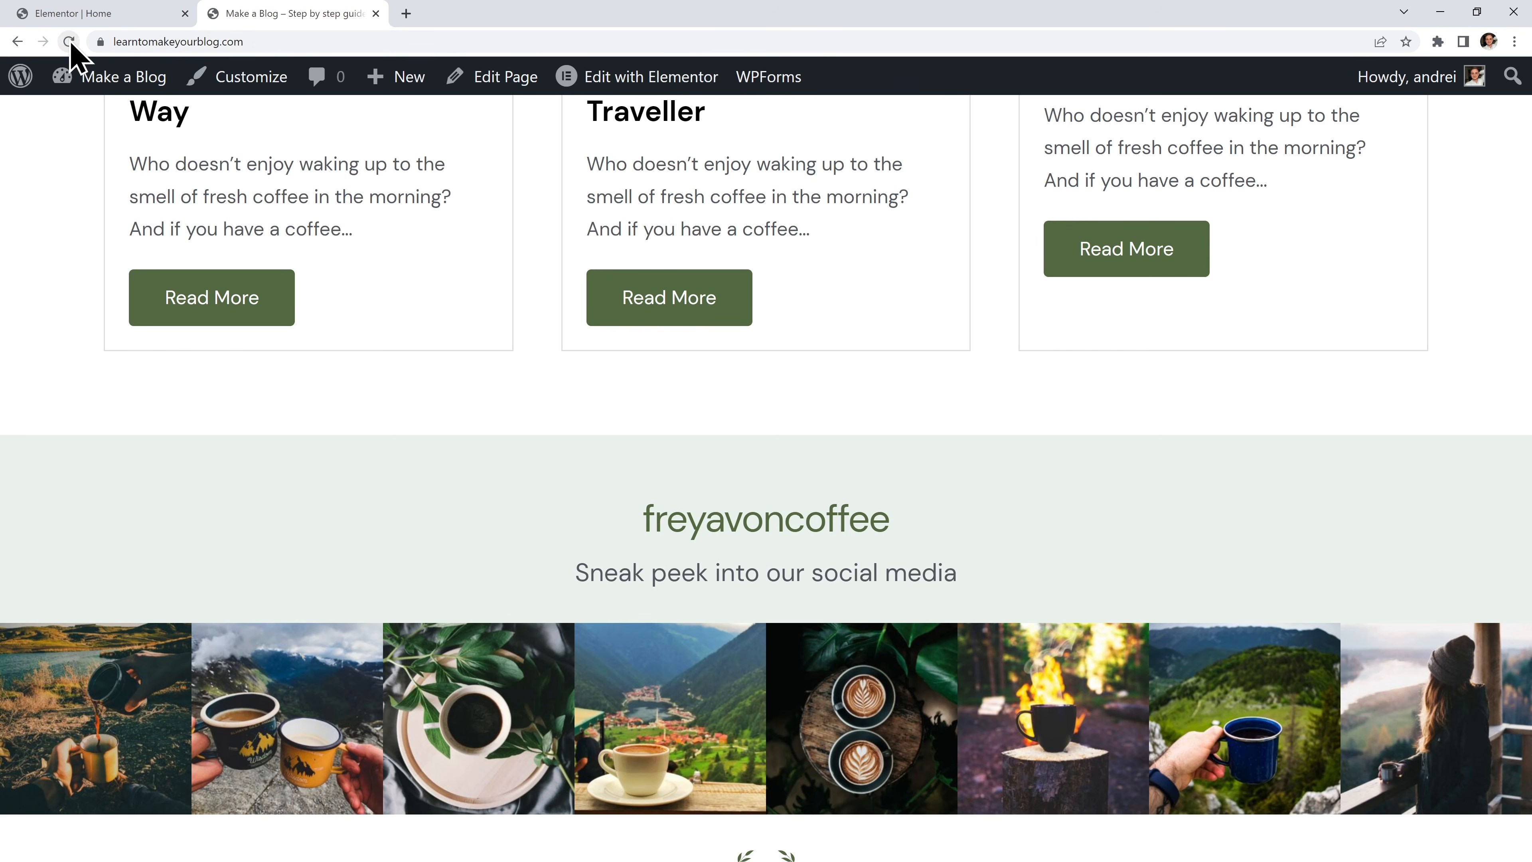
{"action": "scroll", "coordinate": [514, 414], "scroll_direction": "down", "scroll_amount": 1}
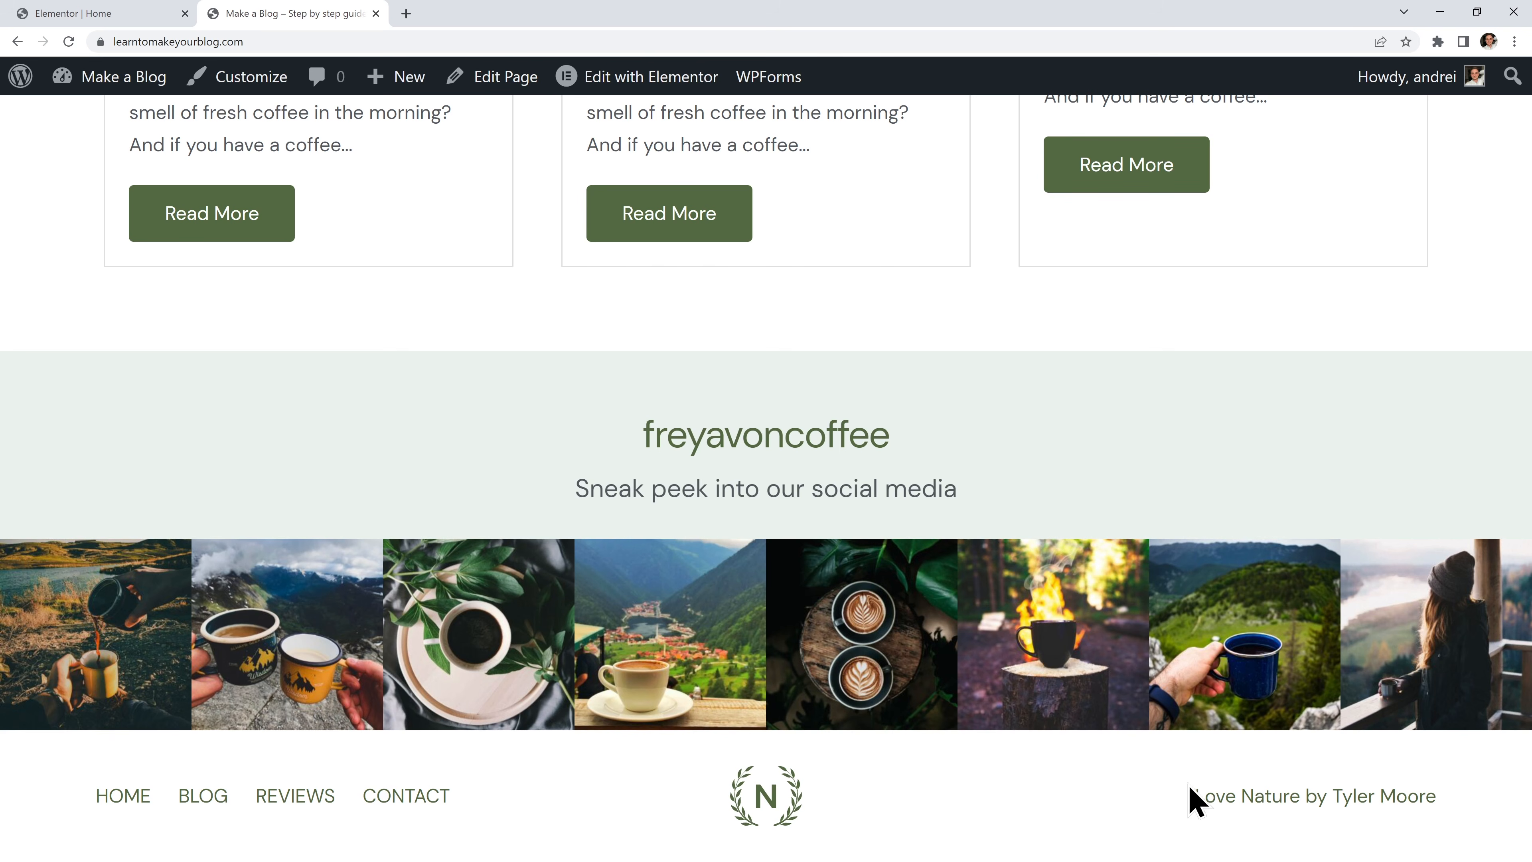
{"action": "scroll", "coordinate": [522, 759], "scroll_direction": "up", "scroll_amount": 15}
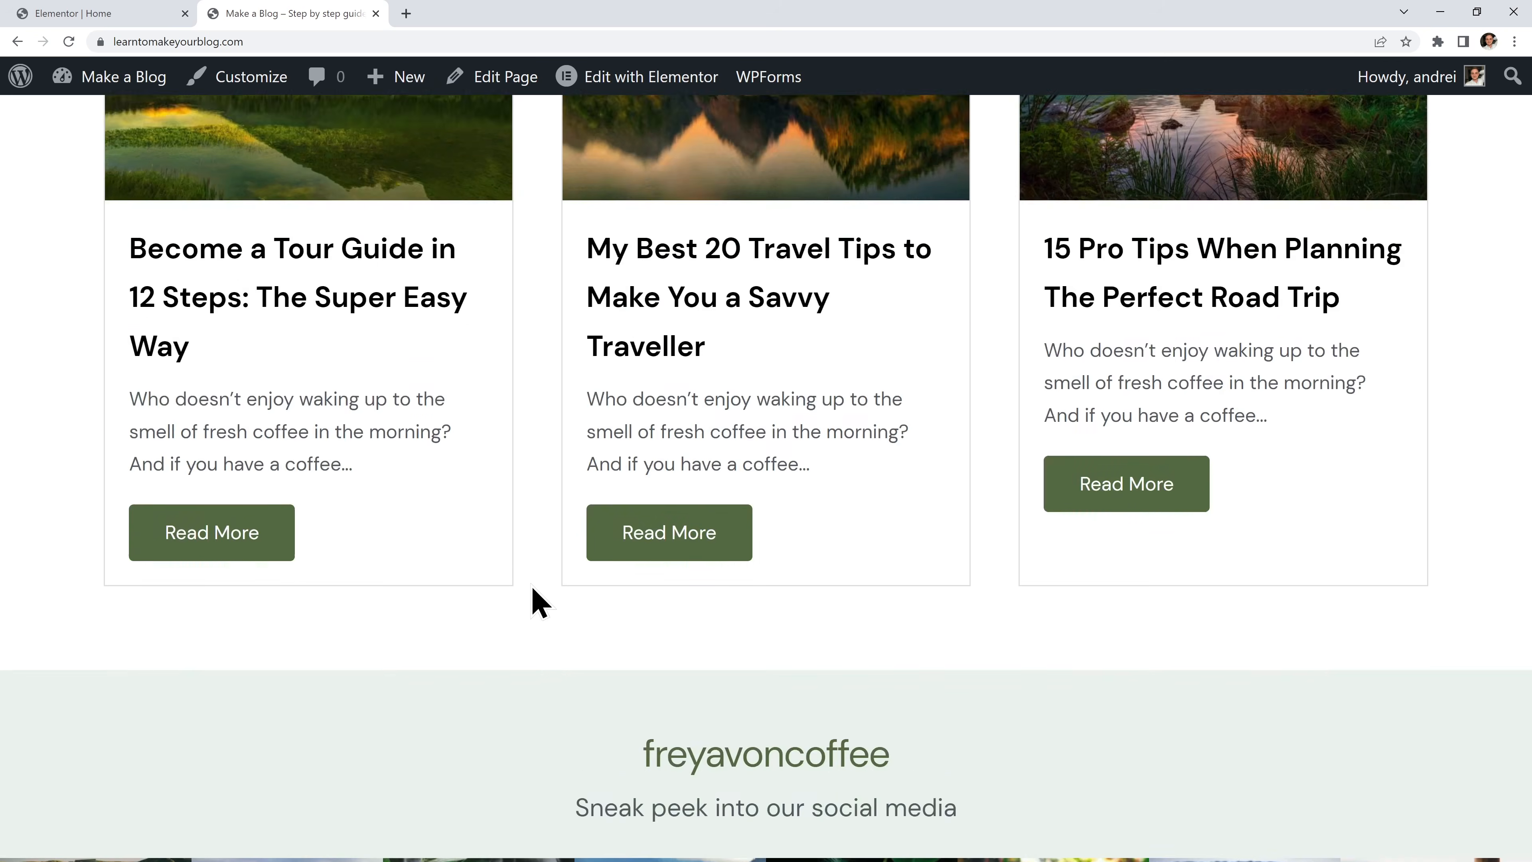
{"action": "scroll", "coordinate": [585, 500], "scroll_direction": "up", "scroll_amount": 6}
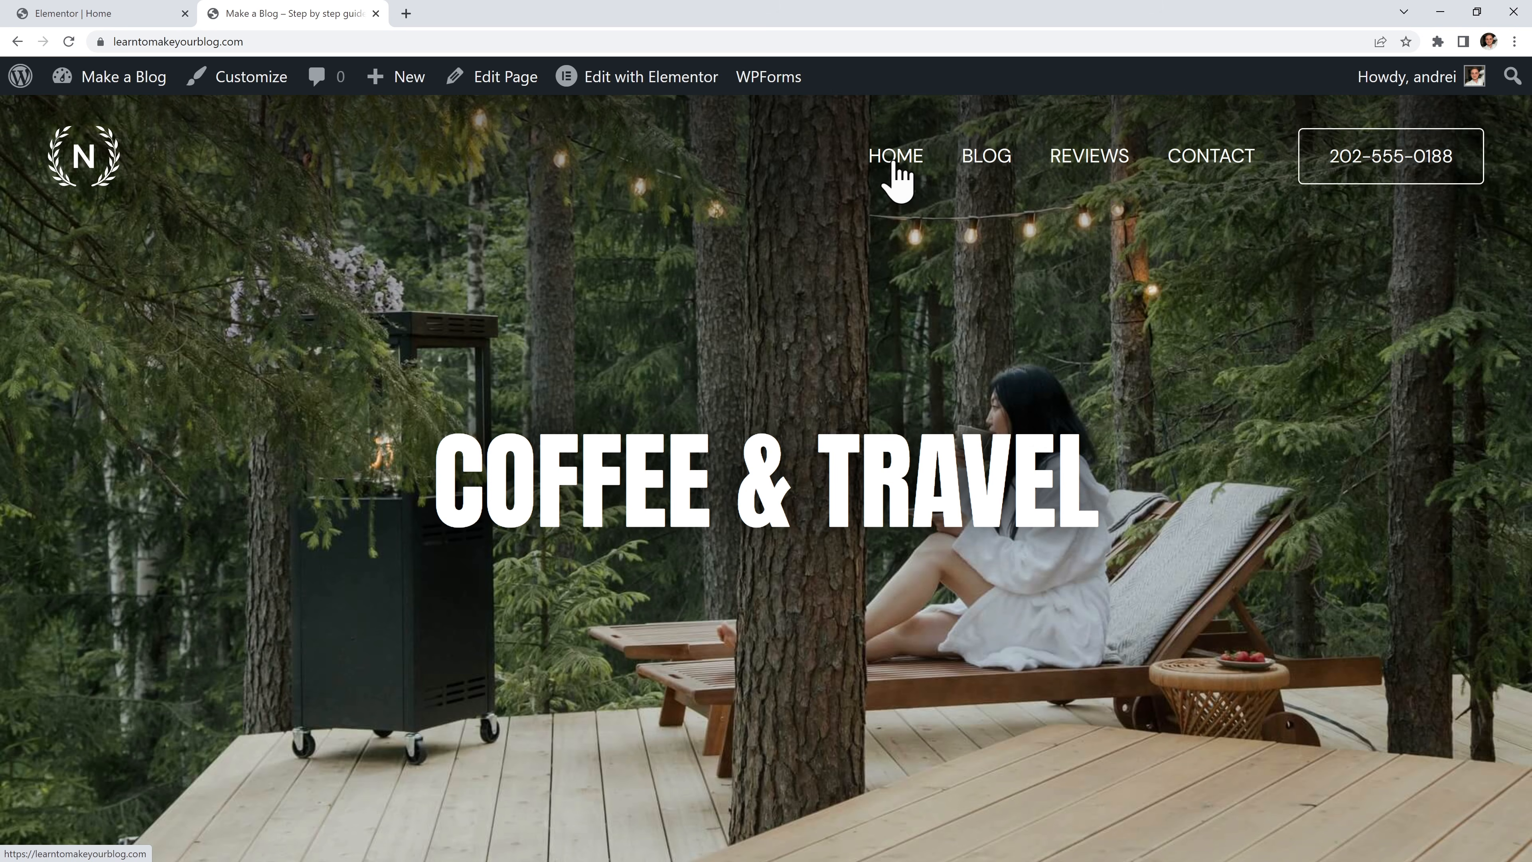
{"action": "left_click", "coordinate": [1202, 161]}
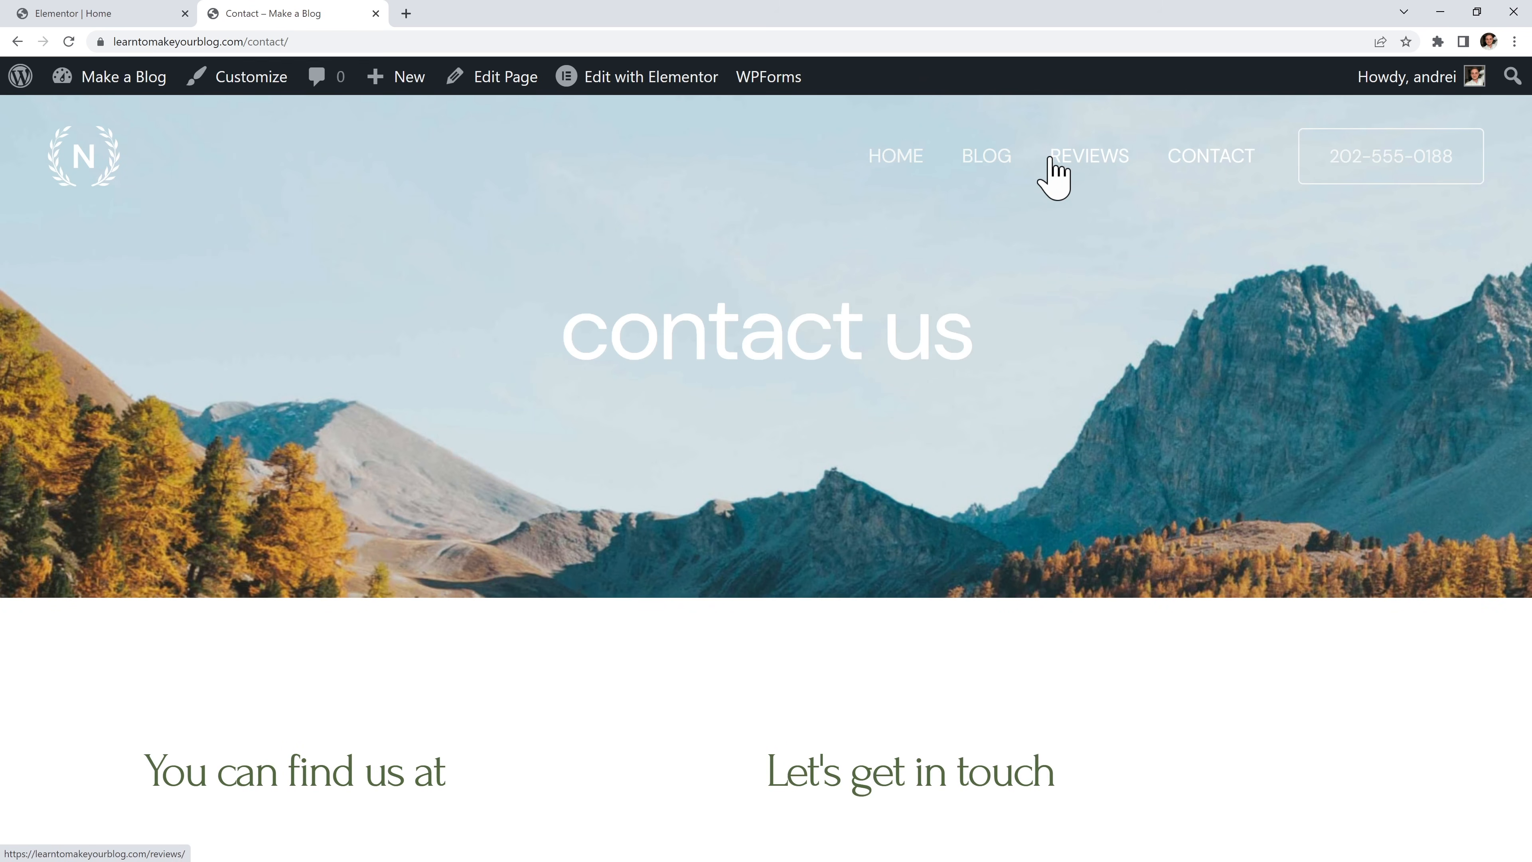
{"action": "left_click", "coordinate": [895, 160]}
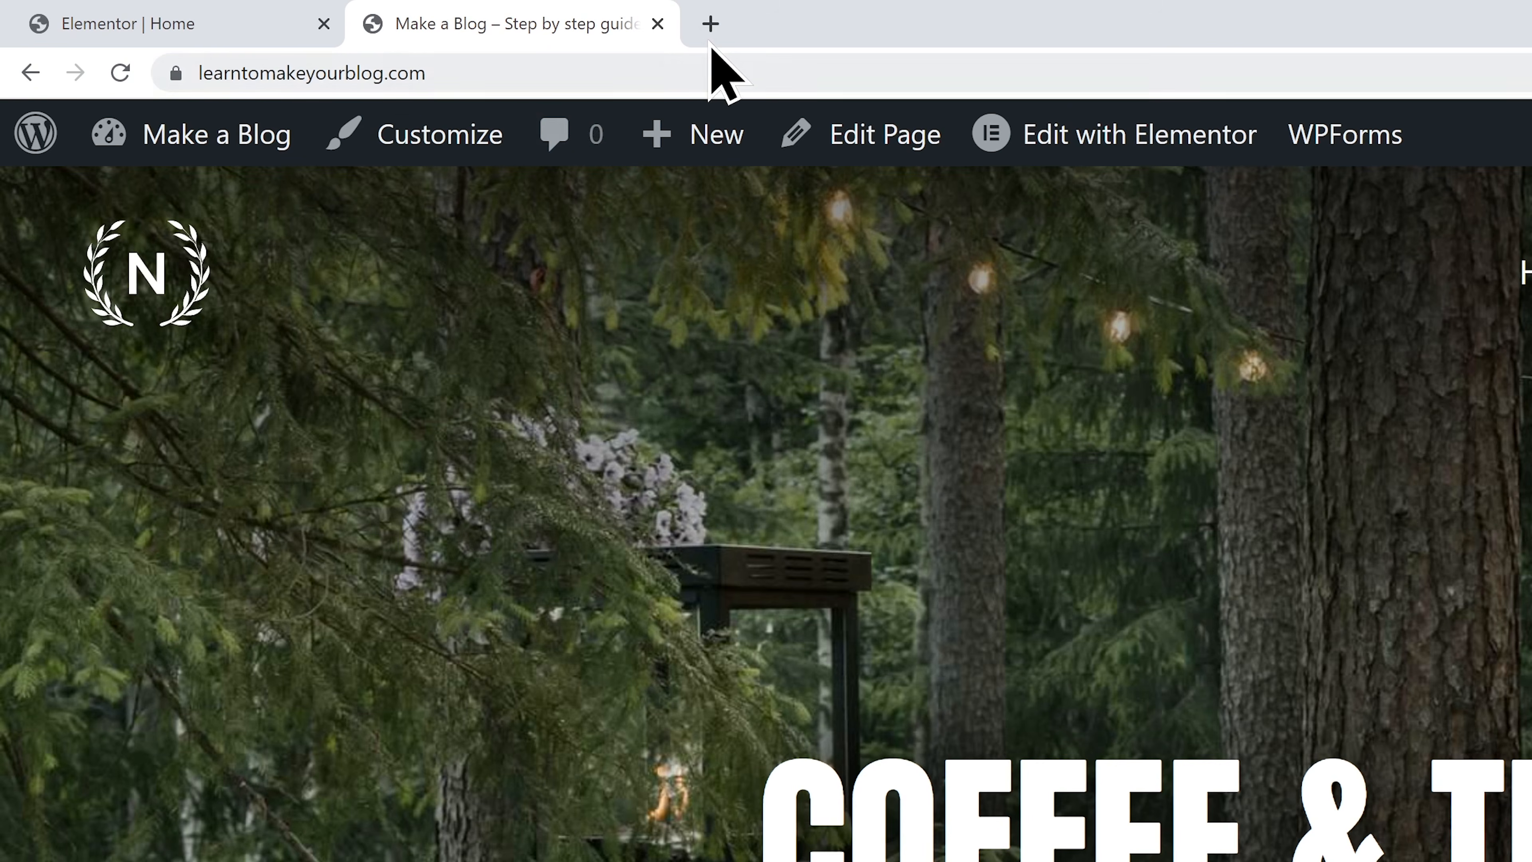
Load logomakr.com in a new tab and start a new logo design
{"action": "left_click", "coordinate": [406, 13]}
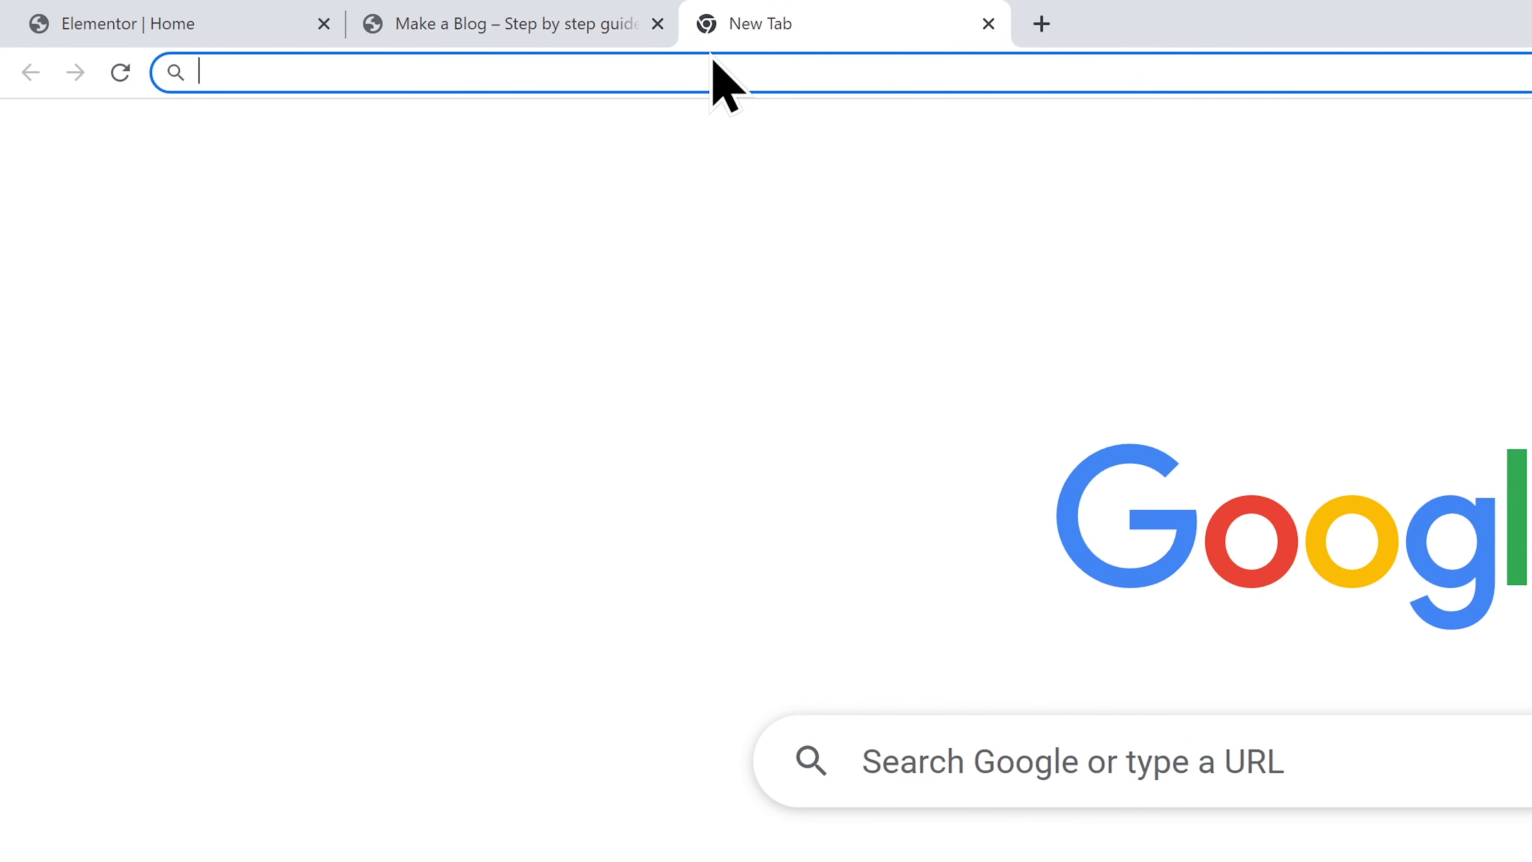
{"action": "type", "text": "logomakr.com"}
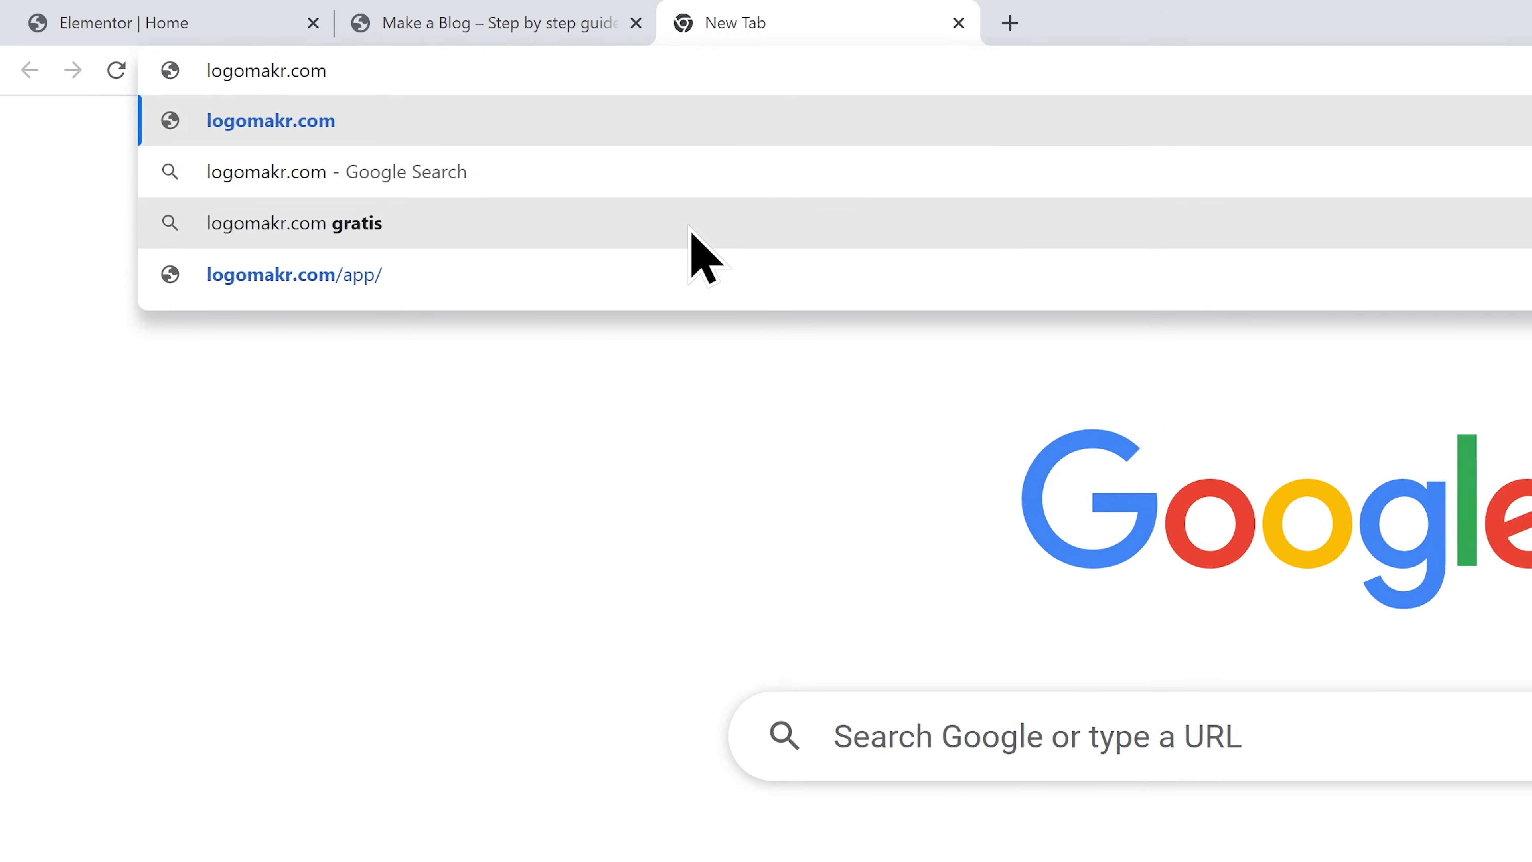
{"action": "key", "text": "Return"}
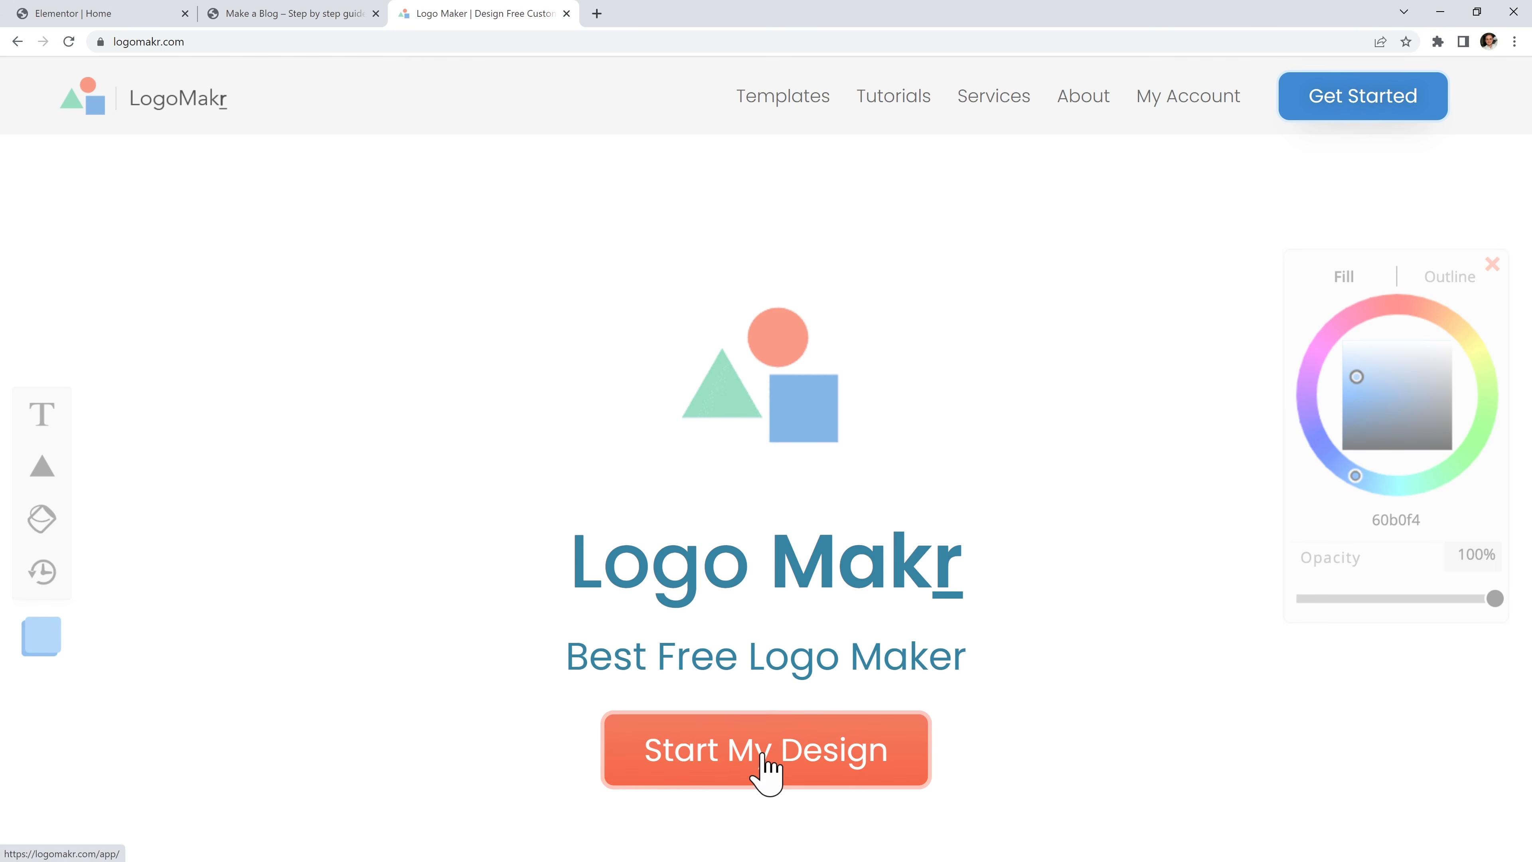
{"action": "left_click", "coordinate": [763, 757]}
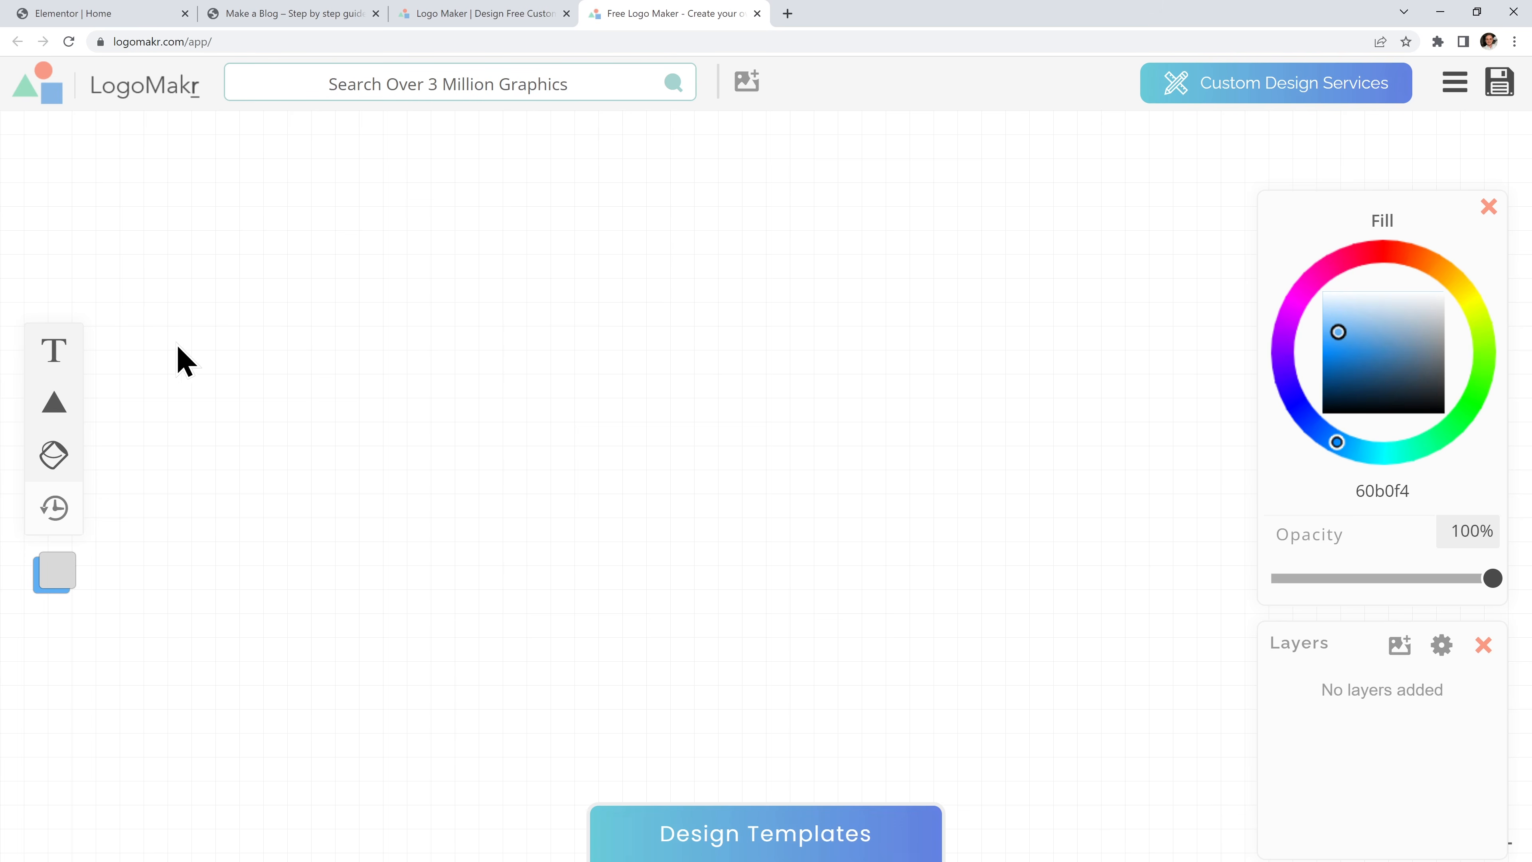
Search 'coffee beans', then '#2957147', and add that coffee-bean graphic to the canvas
{"action": "mouse_move", "coordinate": [60, 428]}
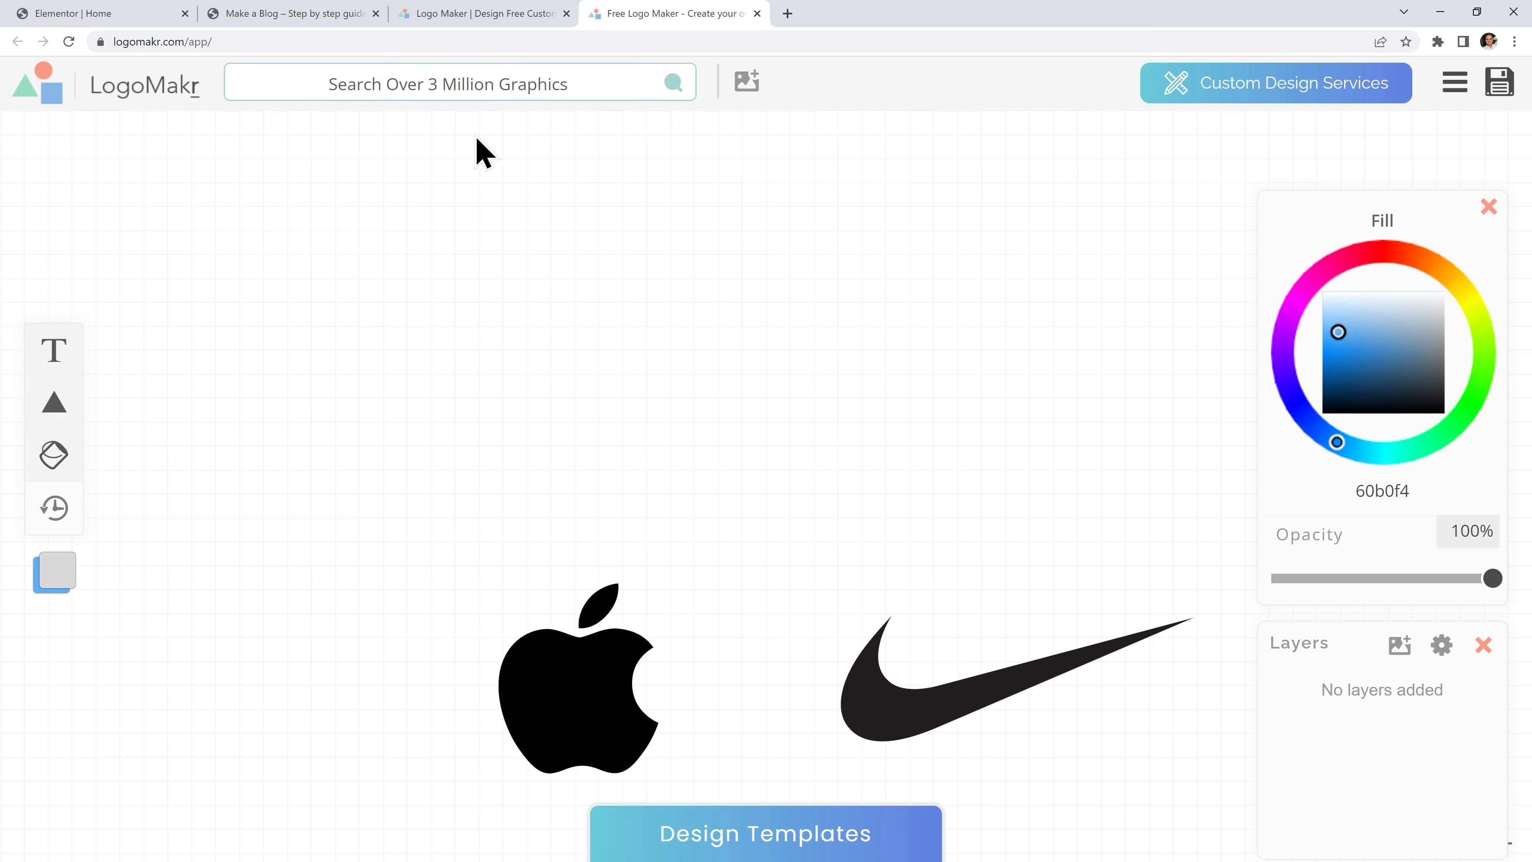
{"action": "left_click", "coordinate": [479, 87]}
{"action": "type", "text": "coffee beans"}
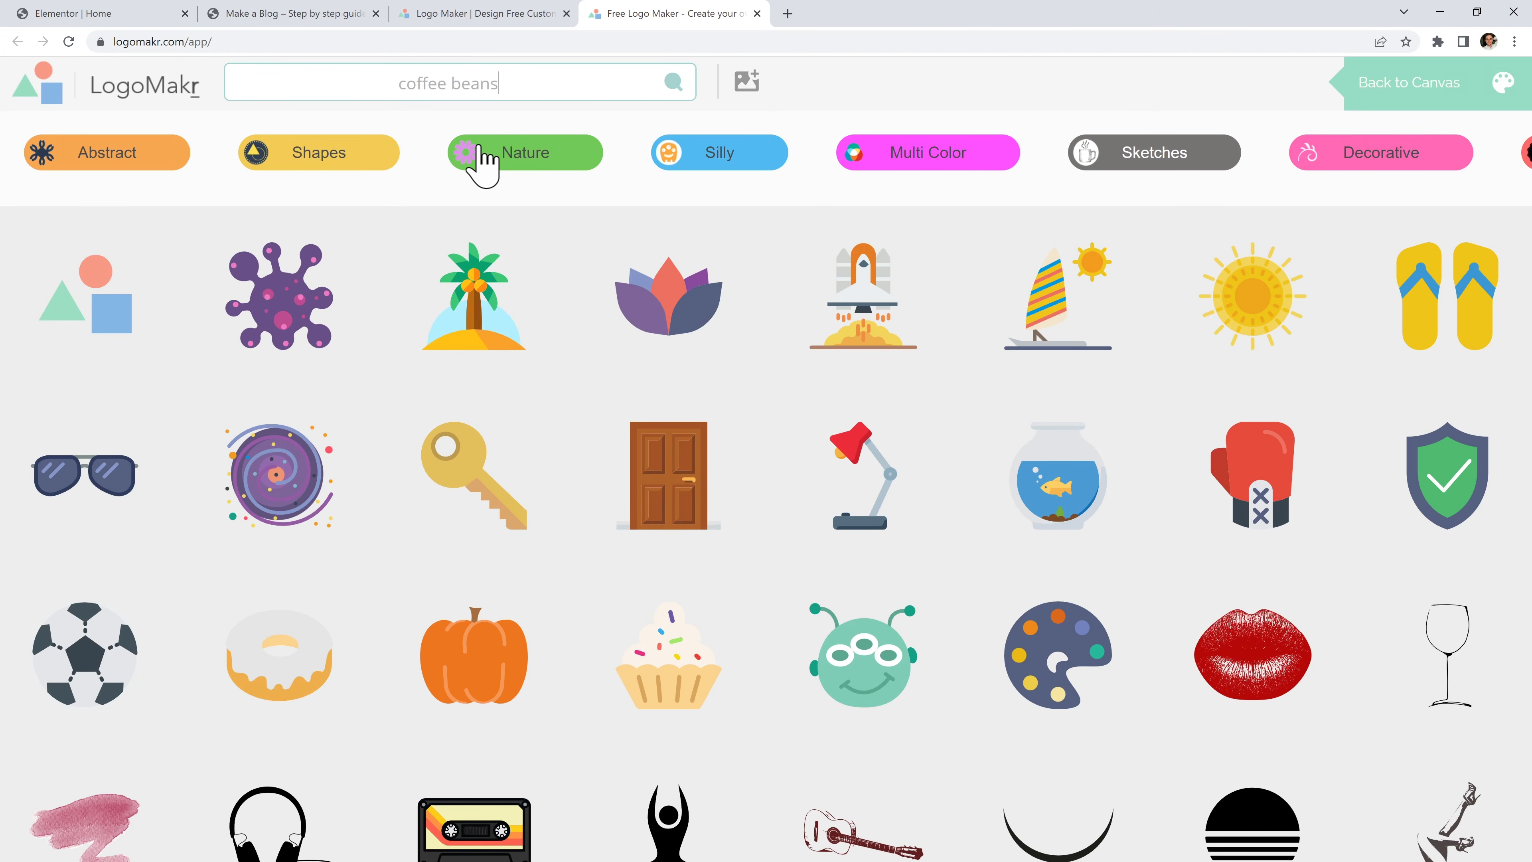
{"action": "scroll", "coordinate": [924, 547], "scroll_direction": "down", "scroll_amount": 8}
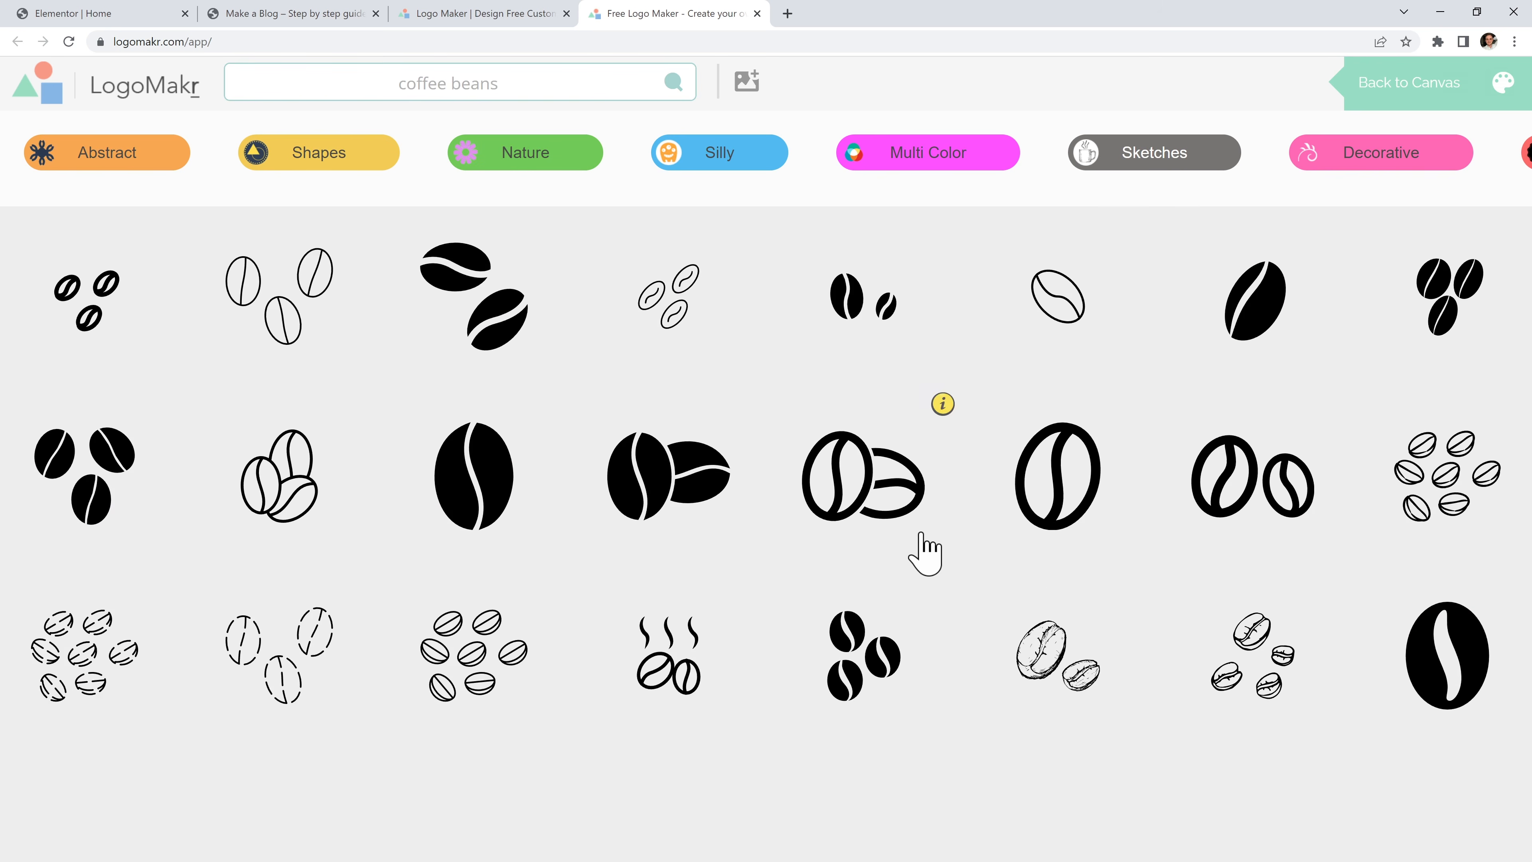
{"action": "scroll", "coordinate": [924, 550], "scroll_direction": "down", "scroll_amount": 3}
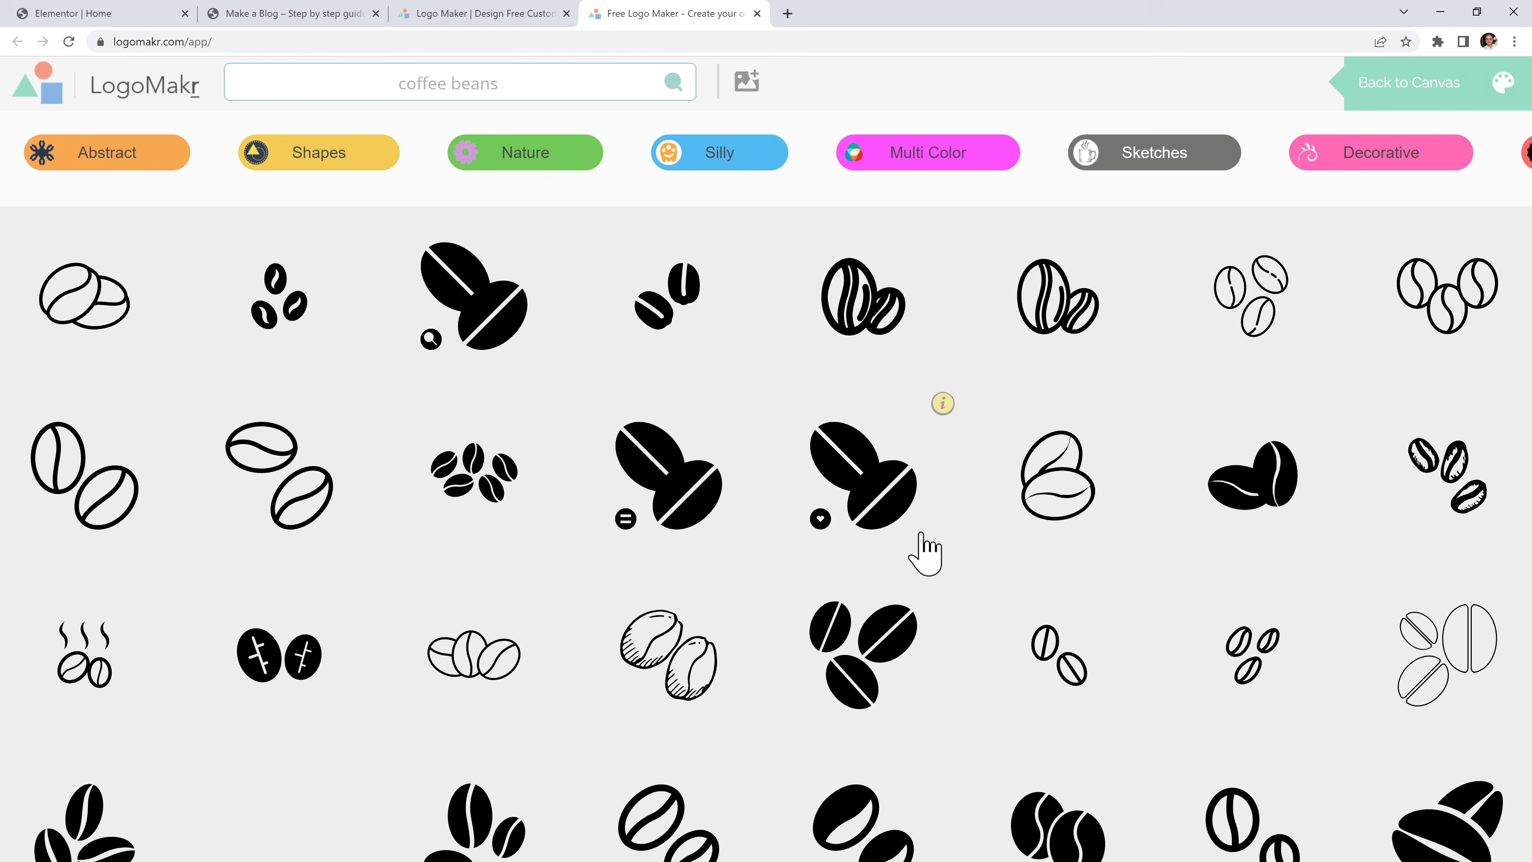
{"action": "scroll", "coordinate": [924, 550], "scroll_direction": "down", "scroll_amount": 5}
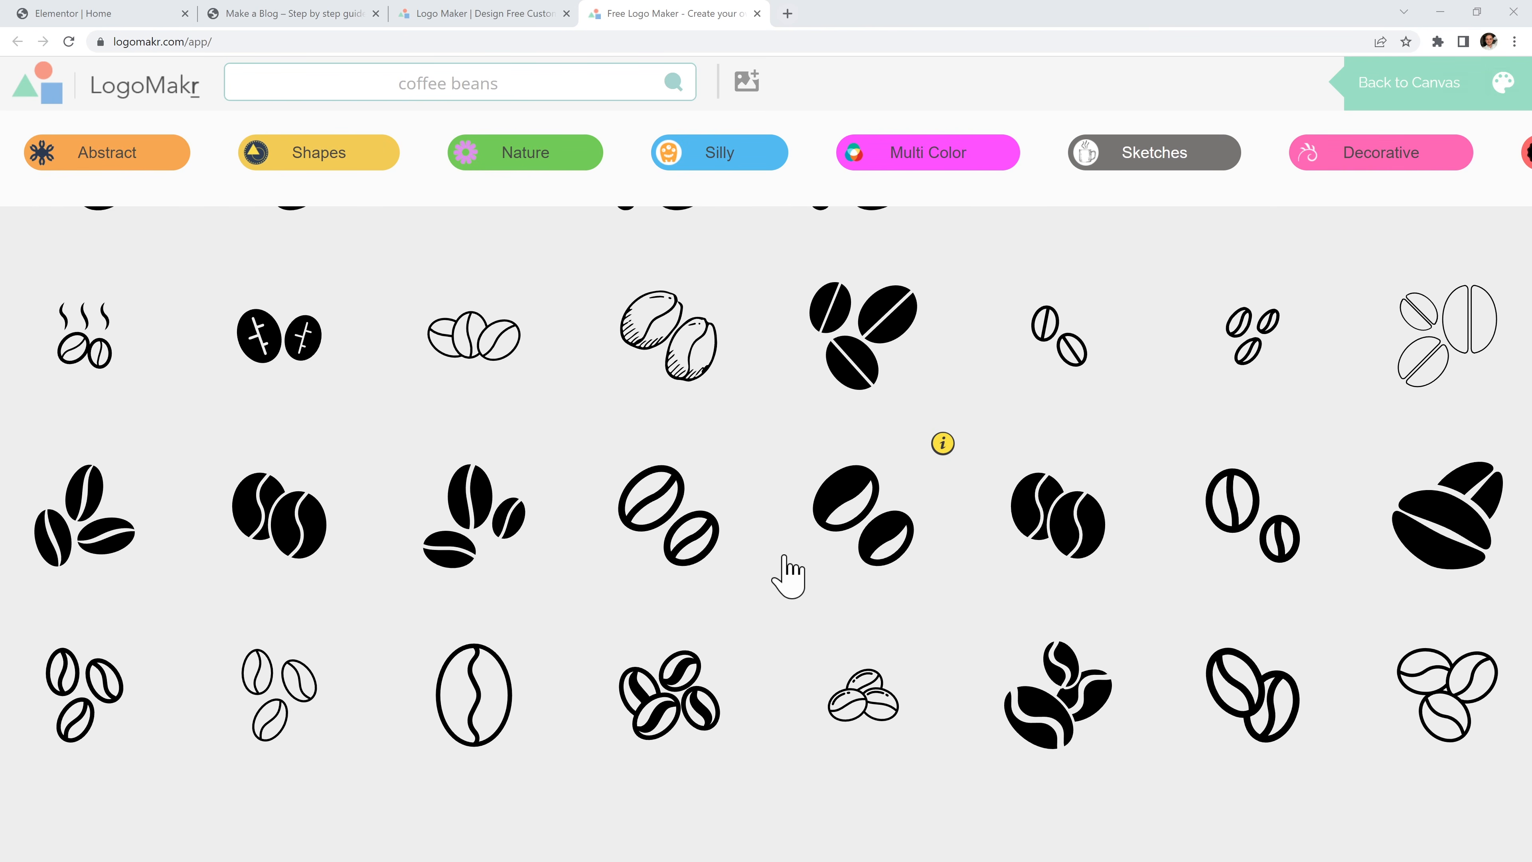
{"action": "scroll", "coordinate": [781, 567], "scroll_direction": "down", "scroll_amount": 4}
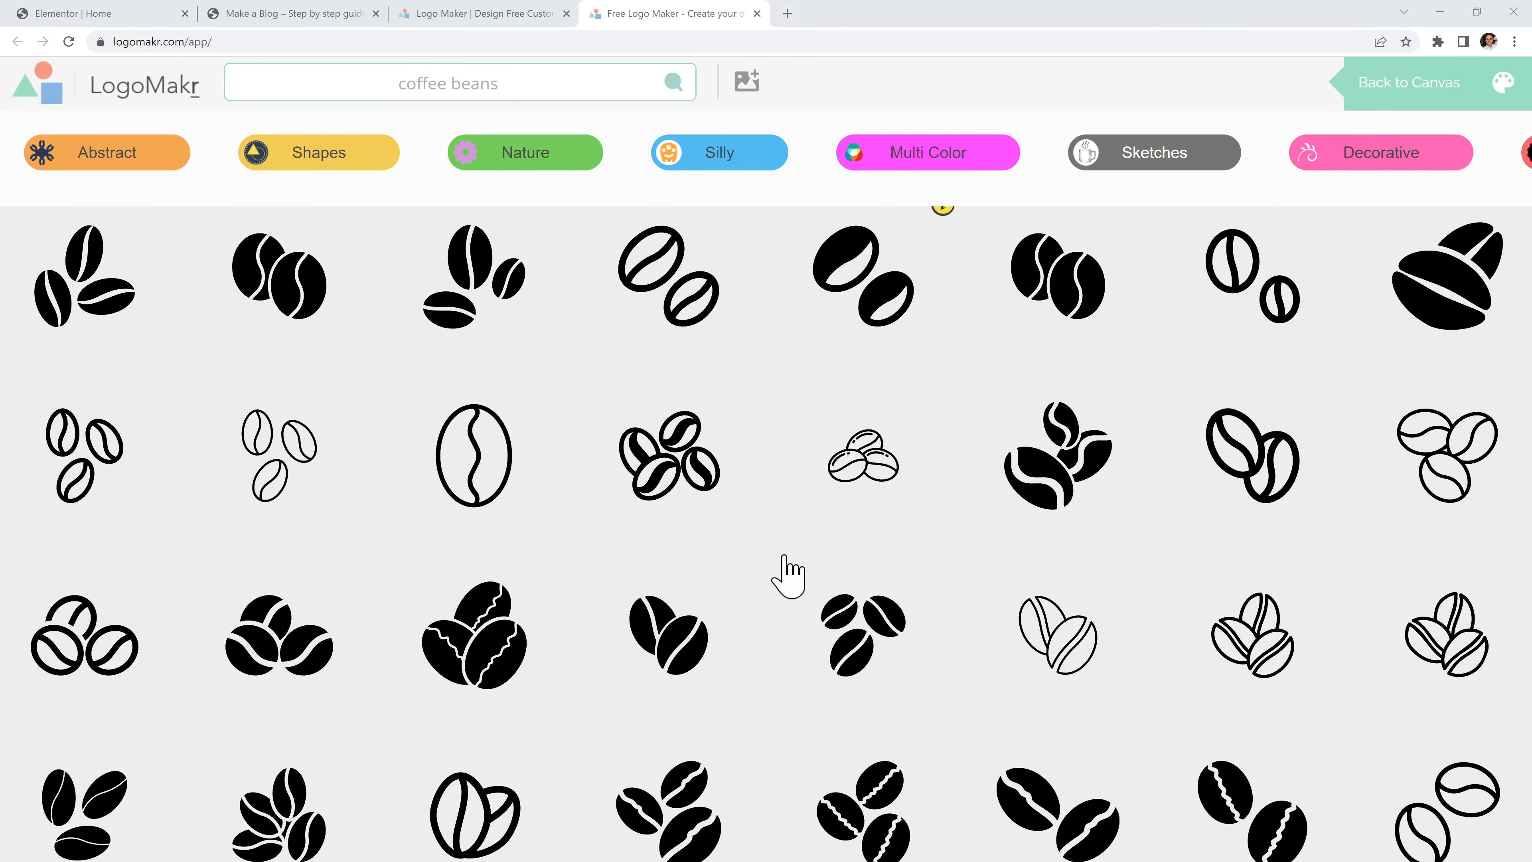
{"action": "left_click_drag", "start_coordinate": [525, 84], "coordinate": [383, 87]}
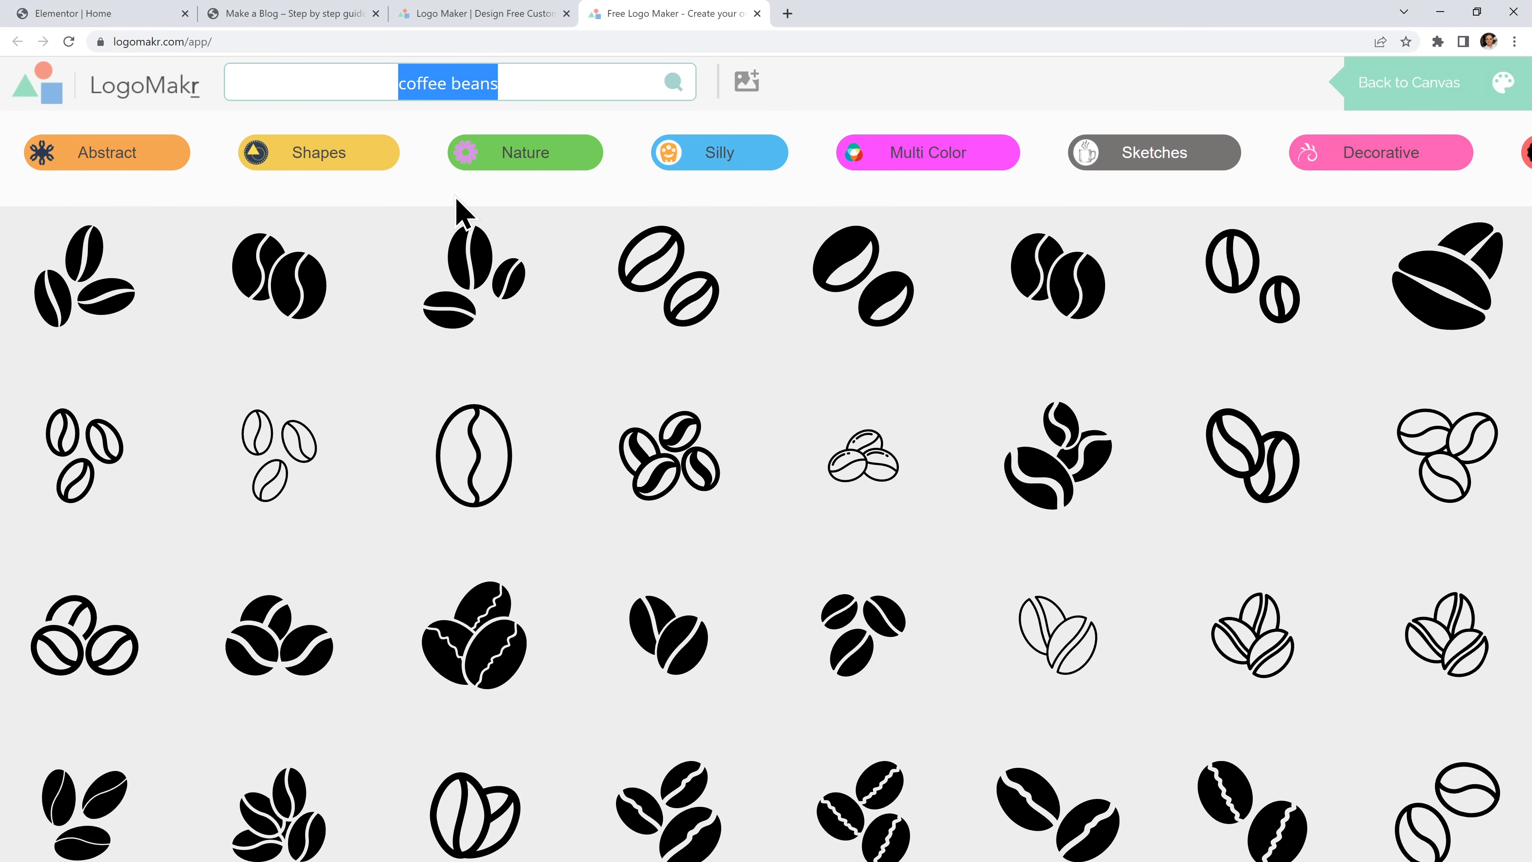
{"action": "type", "text": "#2957147"}
{"action": "key", "text": "Return"}
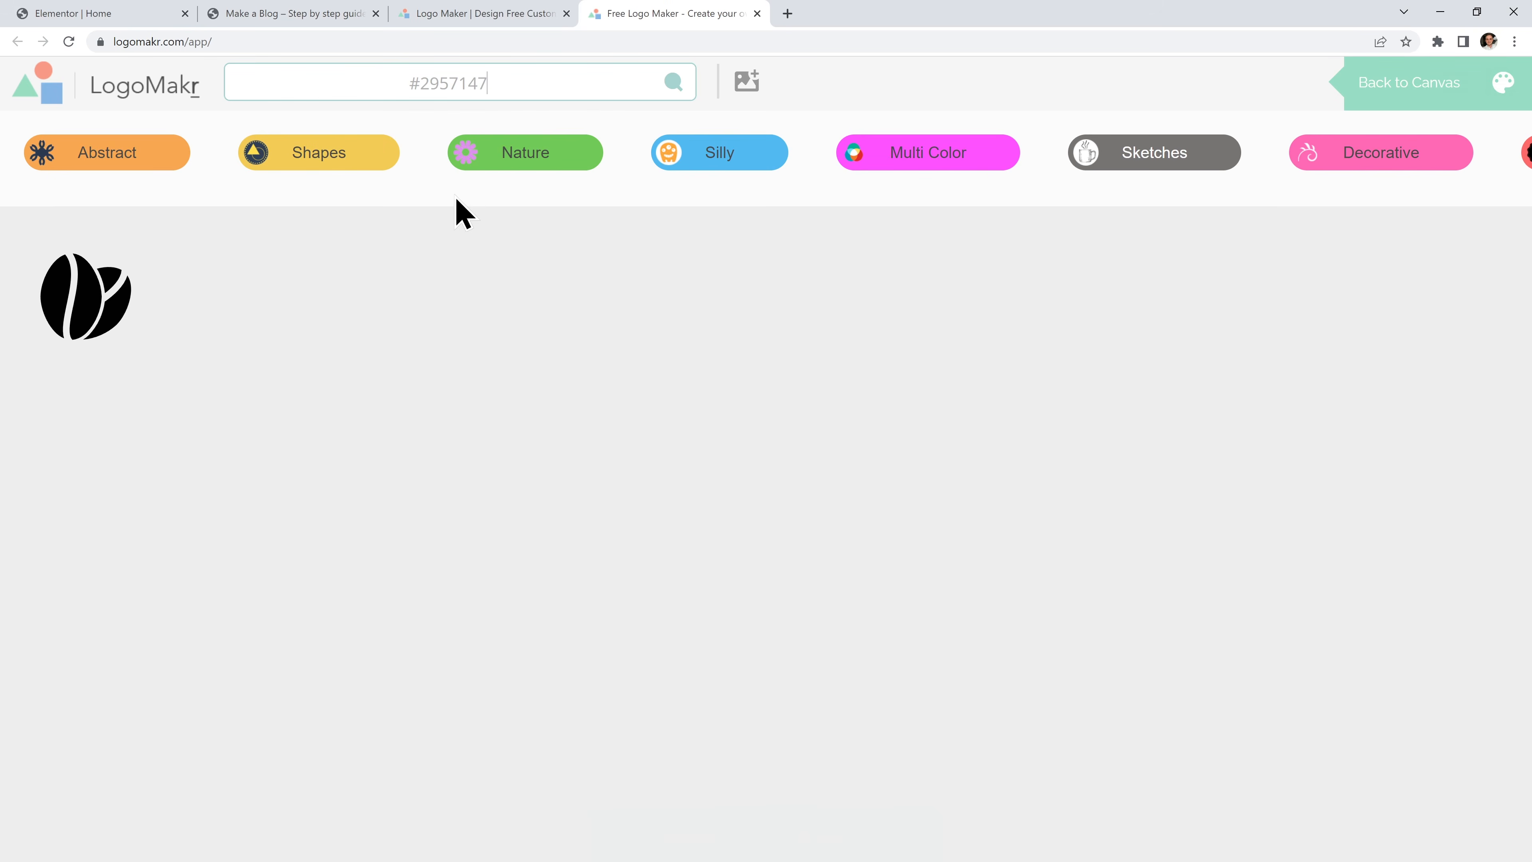
{"action": "left_click", "coordinate": [94, 298]}
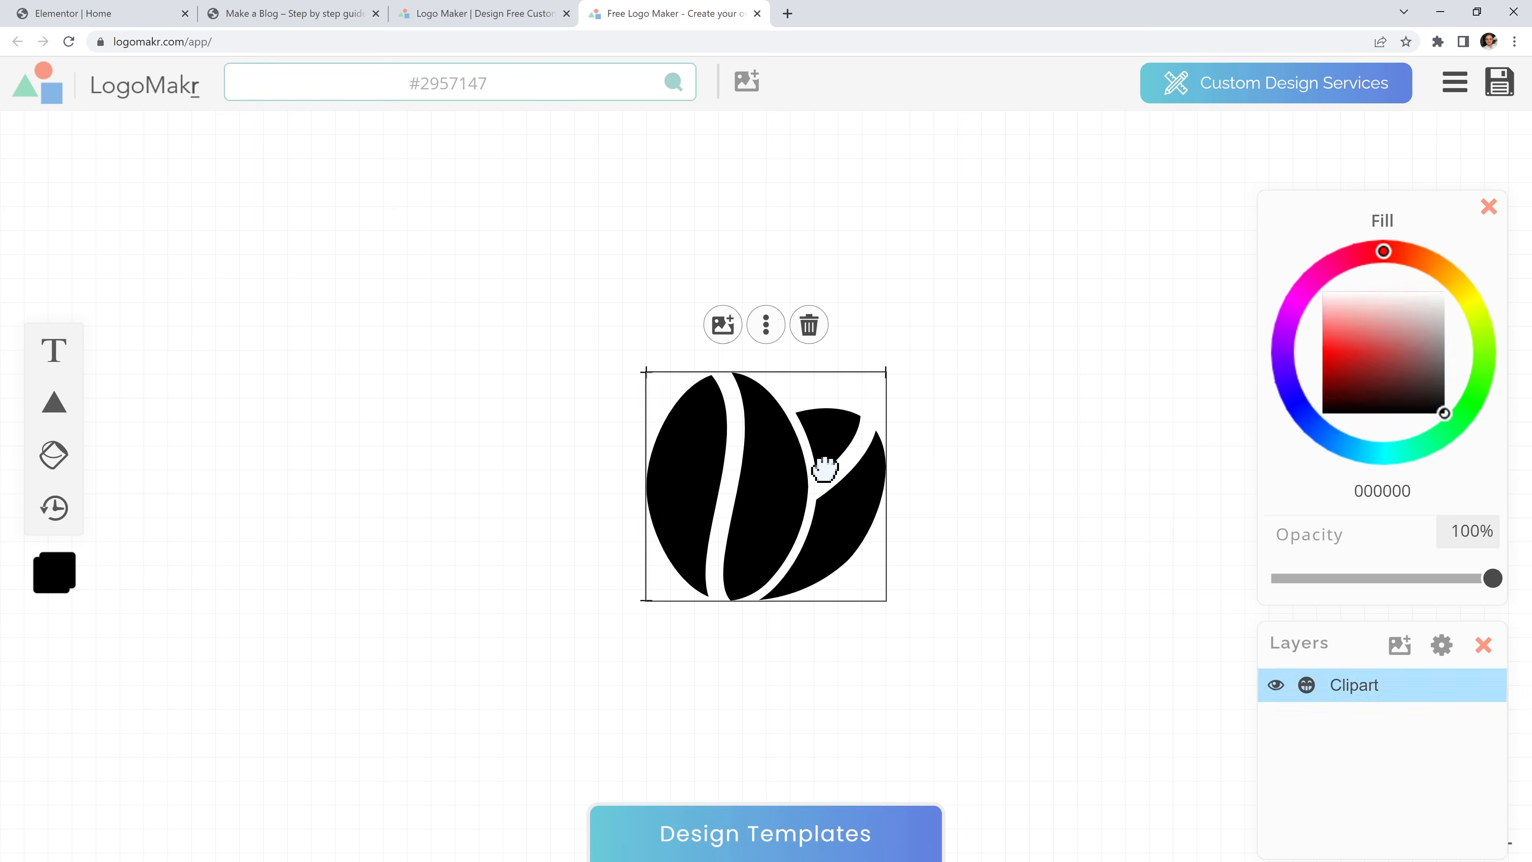
Reposition the clipart and layers list, then crop the canvas around the logo
{"action": "left_click_drag", "start_coordinate": [825, 465], "coordinate": [719, 411]}
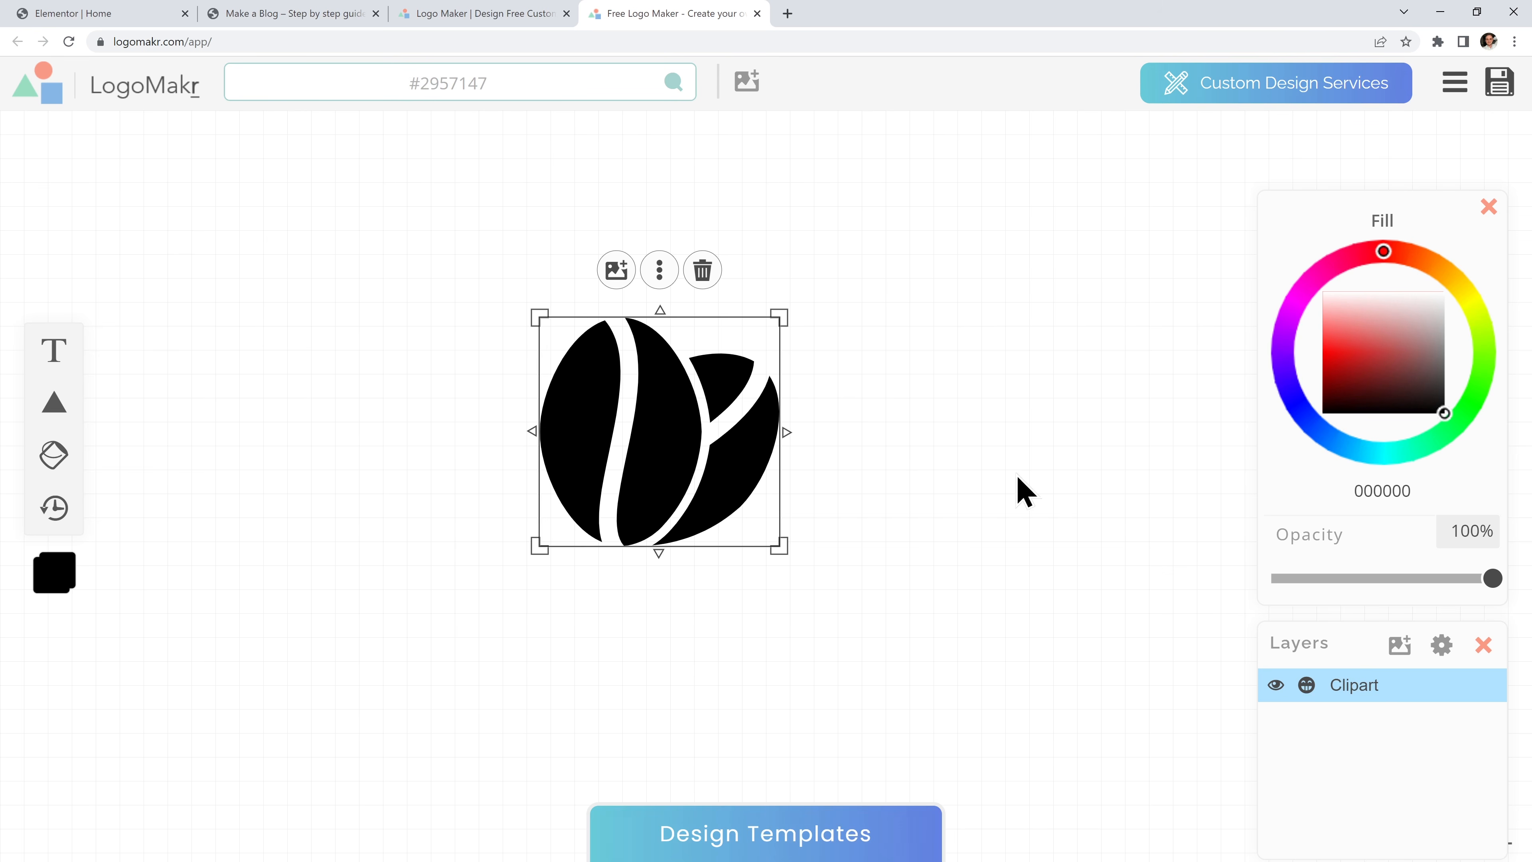
{"action": "left_click_drag", "start_coordinate": [1299, 644], "coordinate": [1125, 634]}
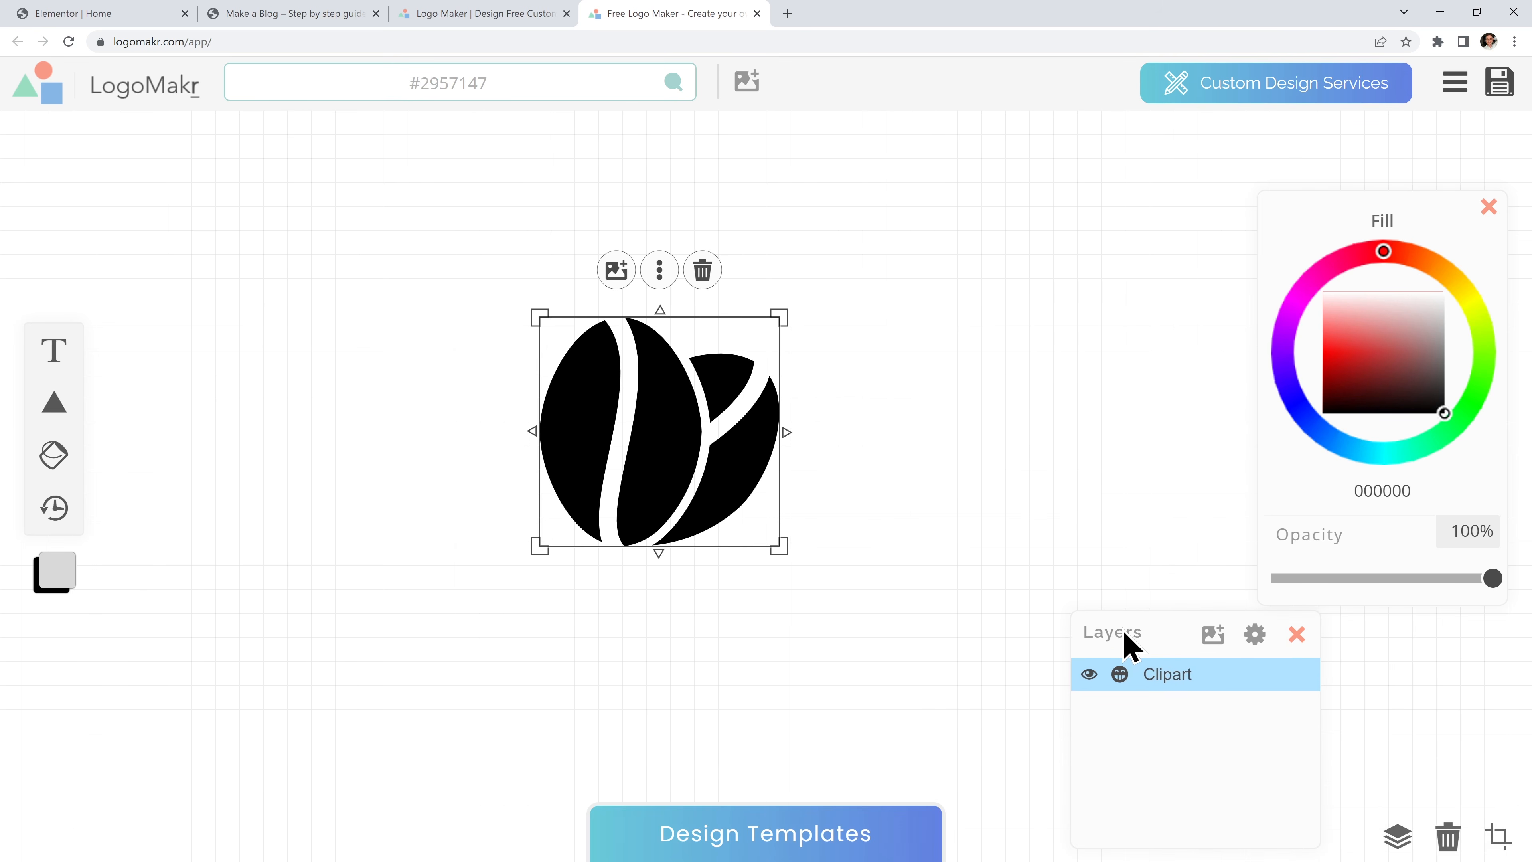
{"action": "left_click", "coordinate": [1492, 841]}
{"action": "left_click_drag", "start_coordinate": [781, 546], "coordinate": [959, 737]}
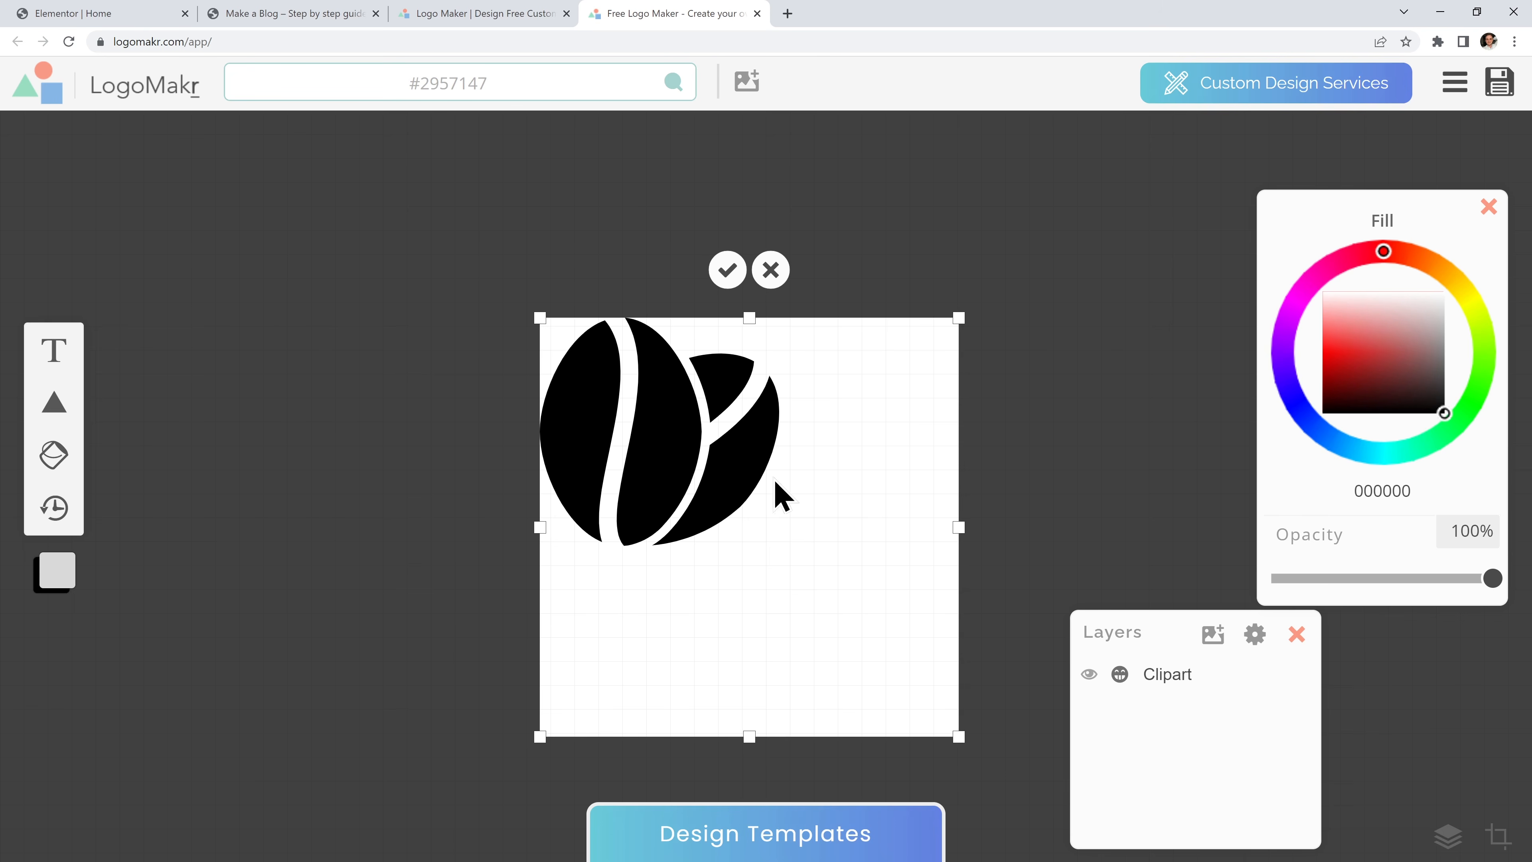
{"action": "left_click", "coordinate": [727, 270]}
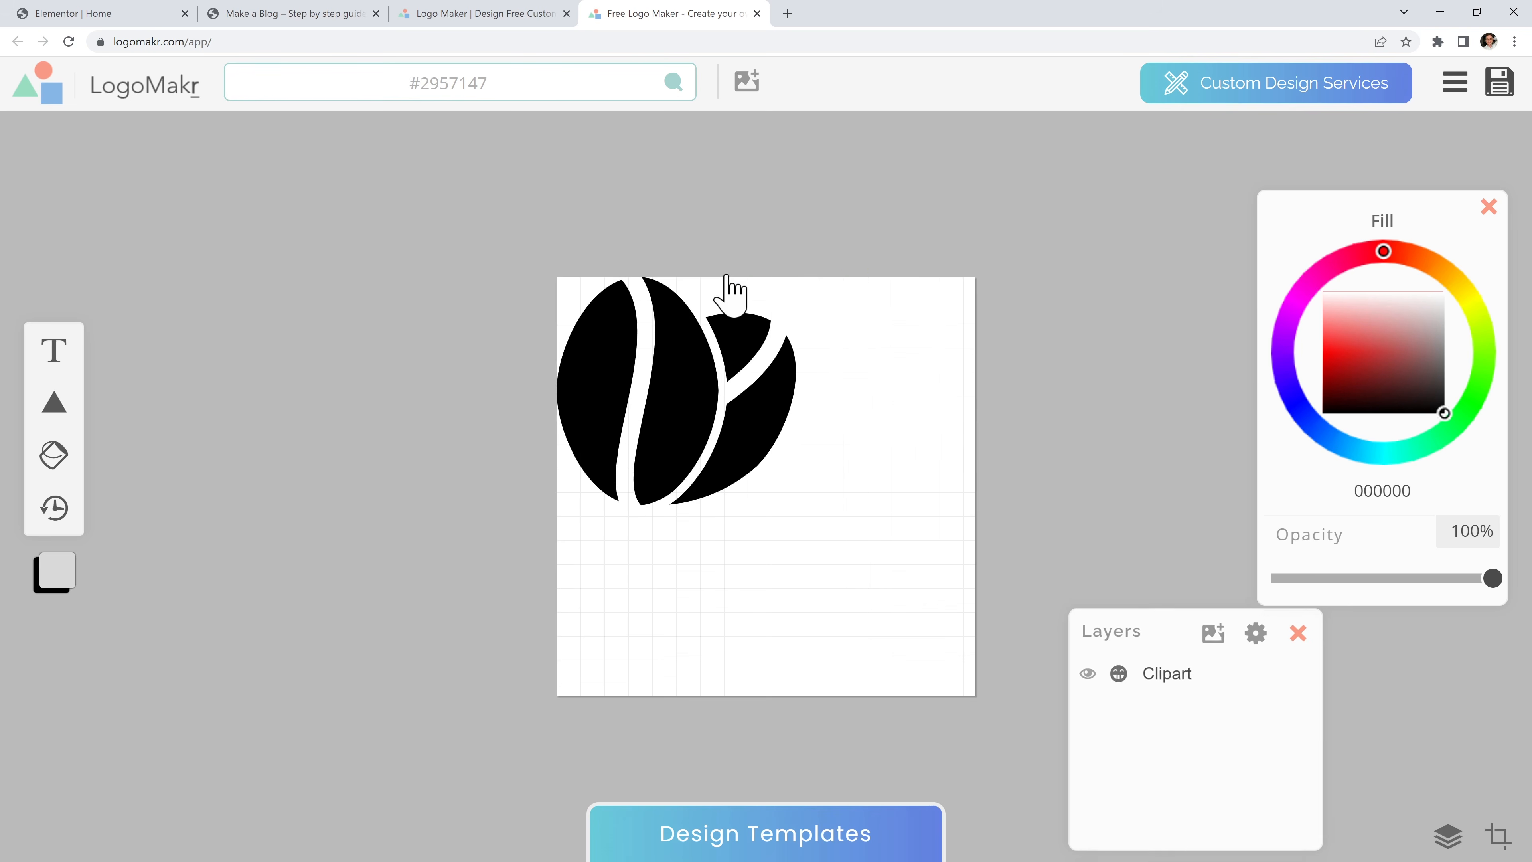
Enlarge the coffee-bean clipart to about 347x331 px and nudge it down to centre
{"action": "left_click", "coordinate": [711, 390]}
{"action": "left_click_drag", "start_coordinate": [800, 511], "coordinate": [971, 690]}
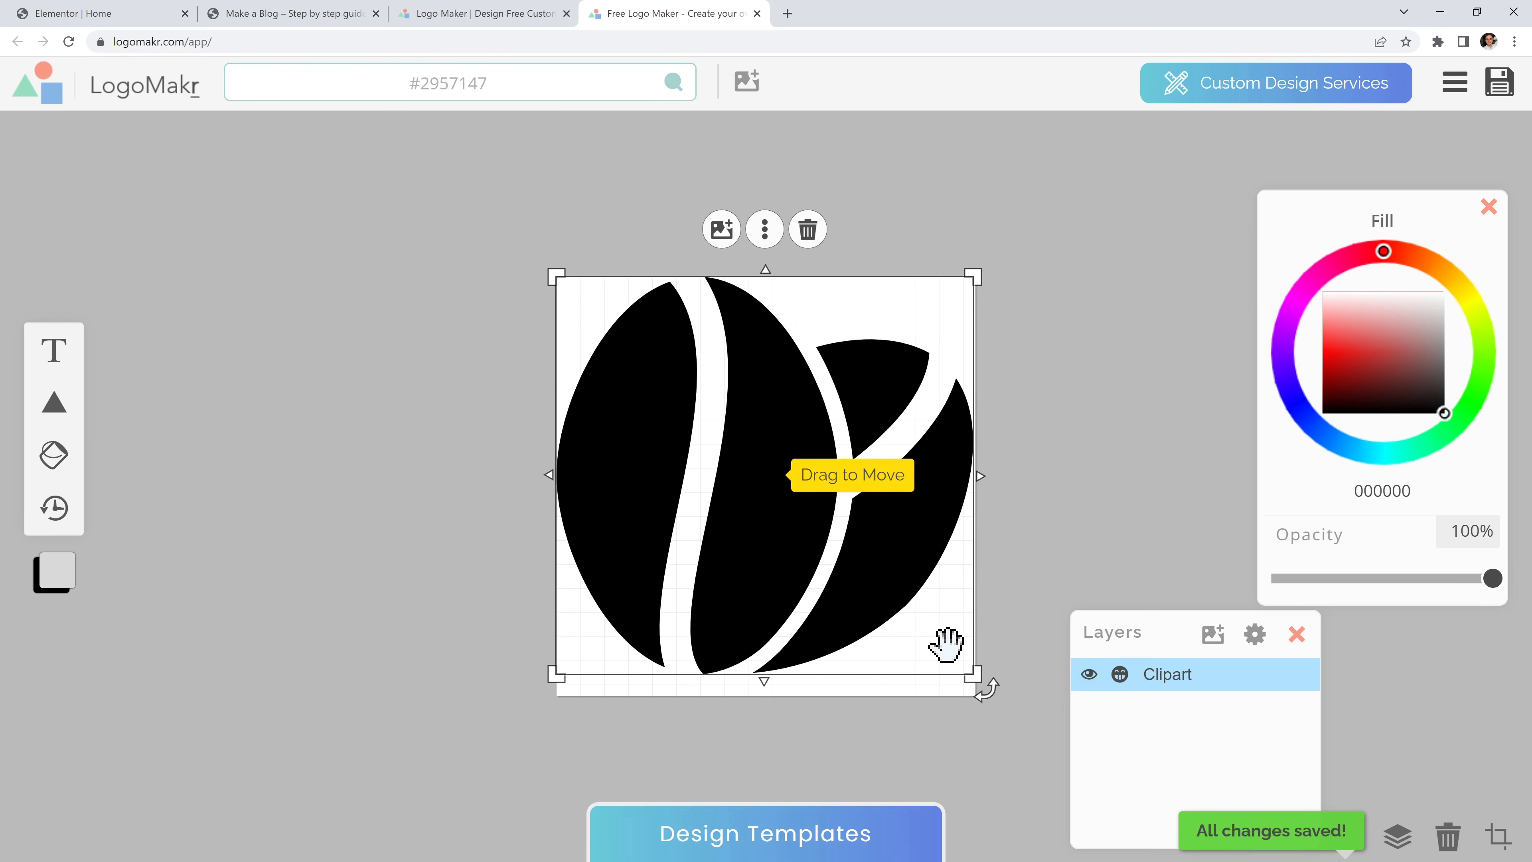
{"action": "left_click_drag", "start_coordinate": [725, 455], "coordinate": [729, 470]}
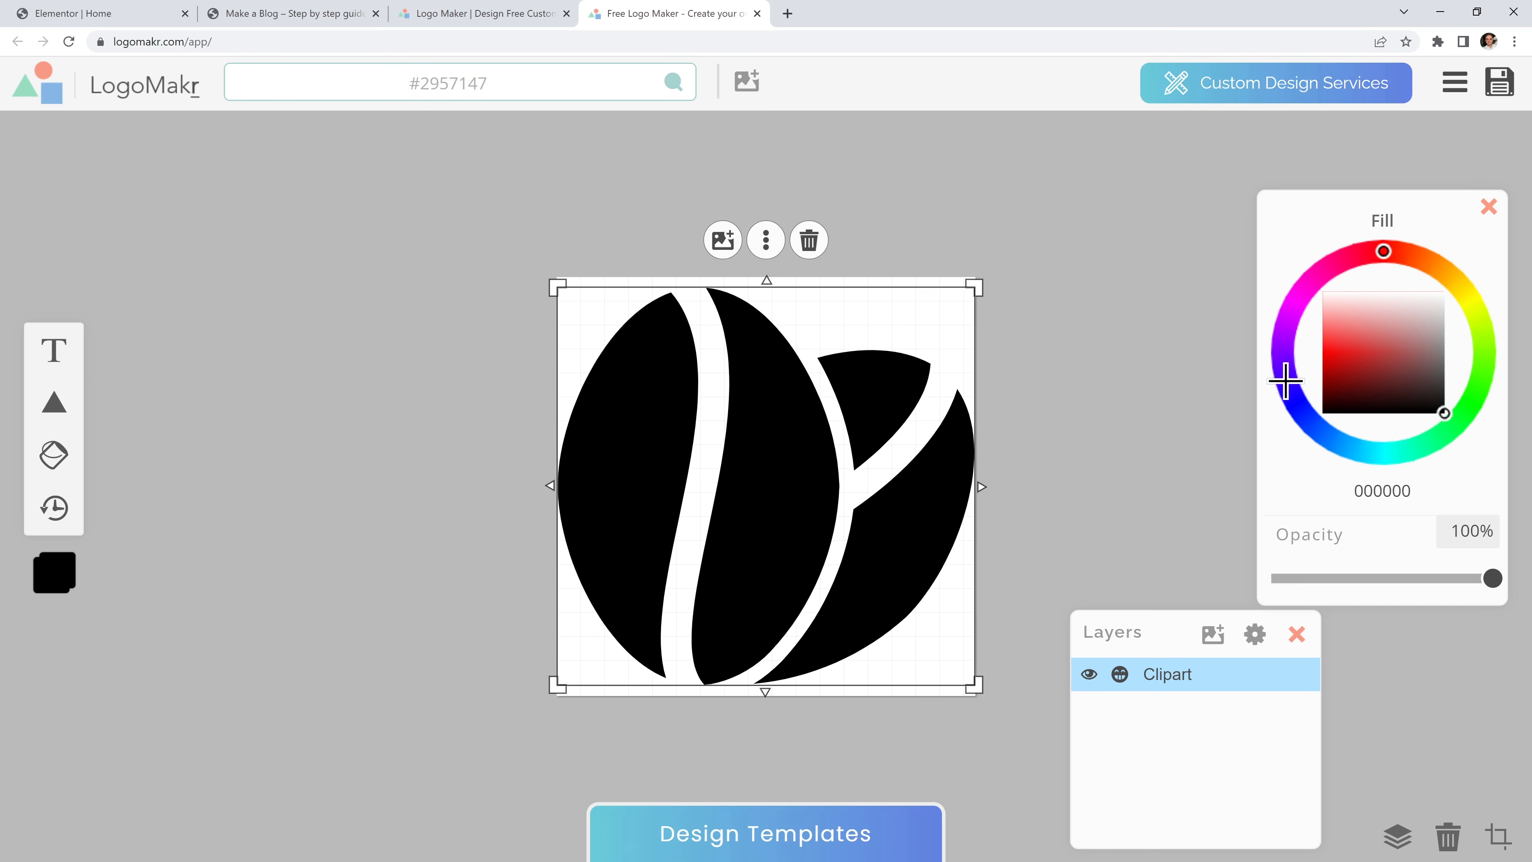
Recolour the coffee-bean clipart's fill to dark green 536942
{"action": "left_click", "coordinate": [1366, 343]}
{"action": "left_click", "coordinate": [1451, 285]}
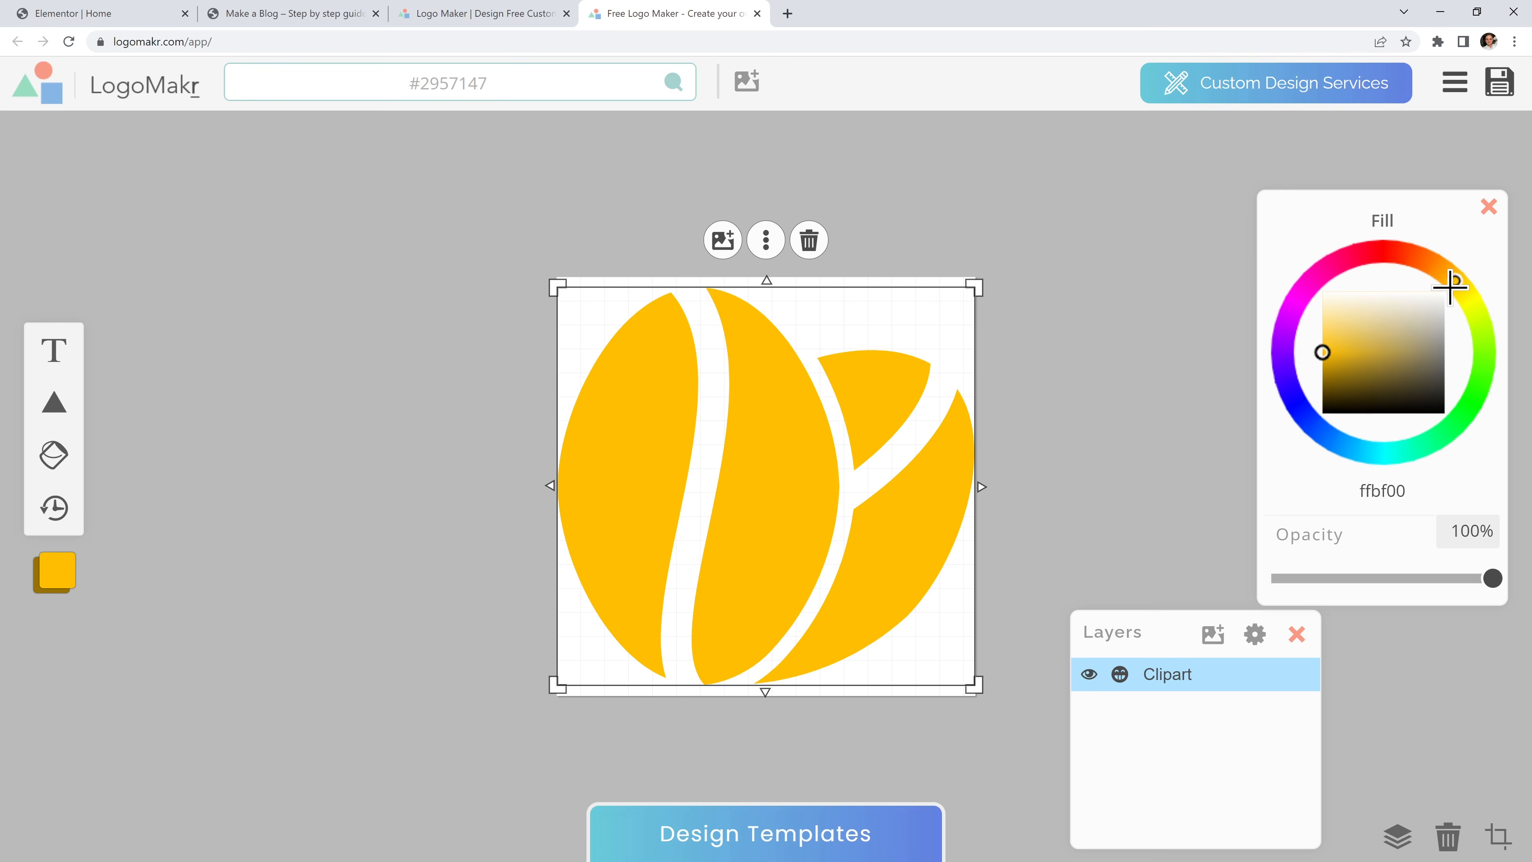
{"action": "left_click_drag", "start_coordinate": [1407, 494], "coordinate": [1357, 495]}
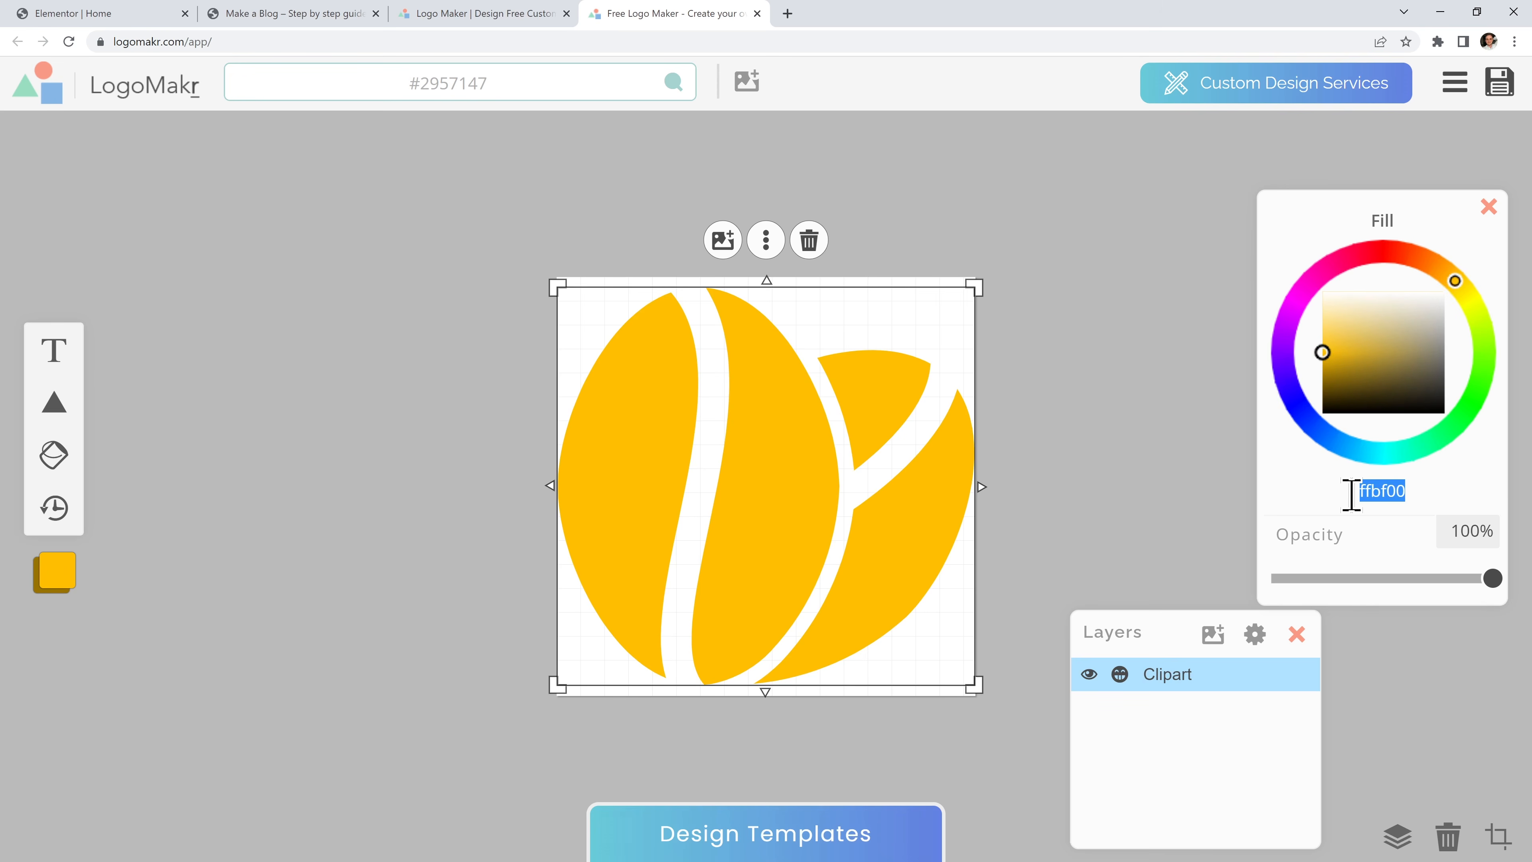
{"action": "type", "text": "536942"}
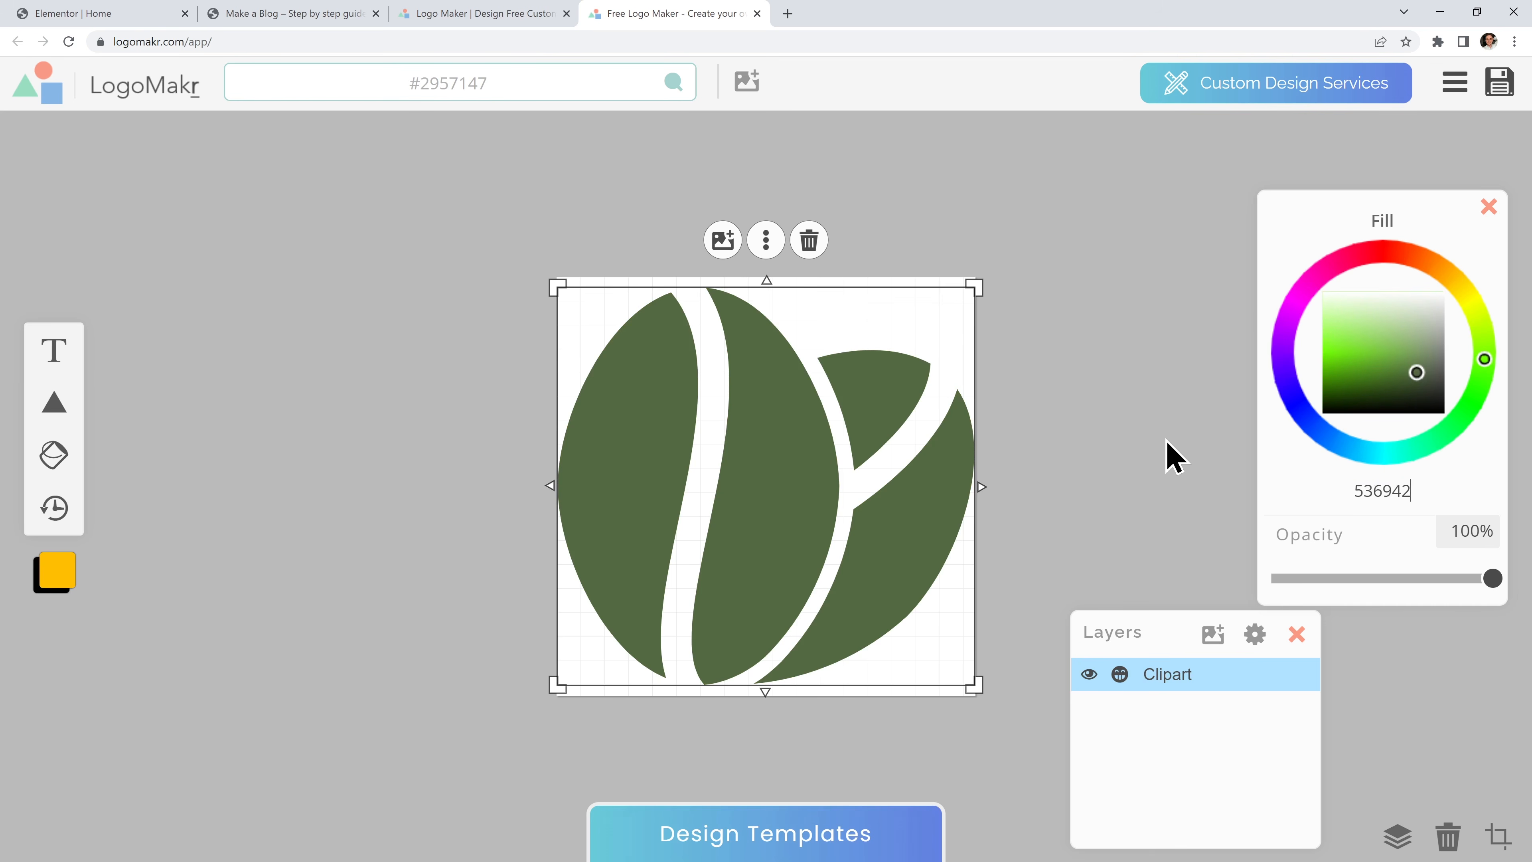
{"action": "left_click", "coordinate": [1144, 450]}
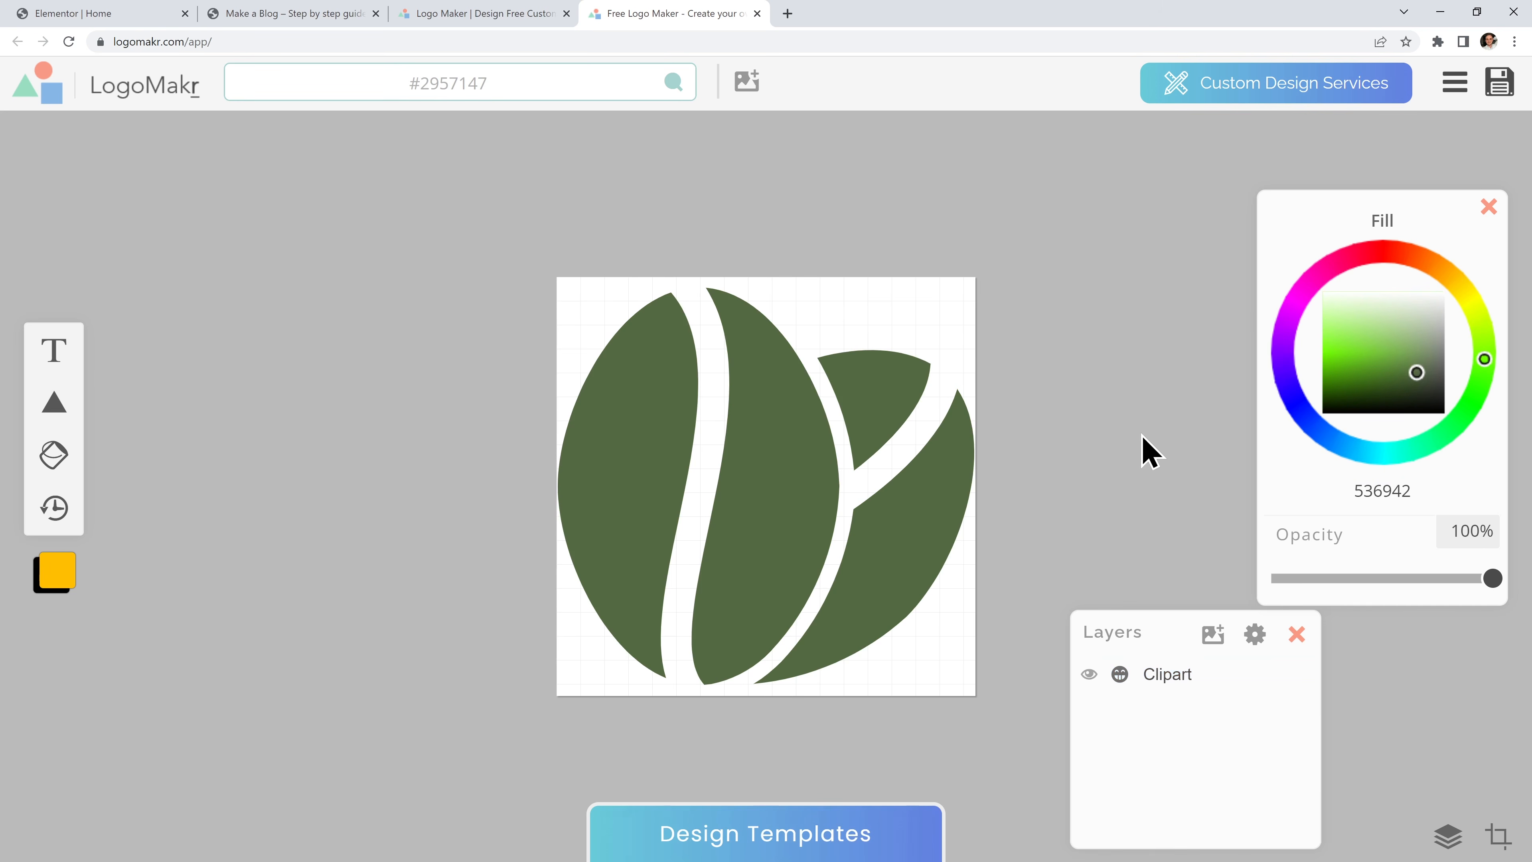
Download the green logo as a free low-resolution PNG, logo-green.png
{"action": "left_click", "coordinate": [1497, 97]}
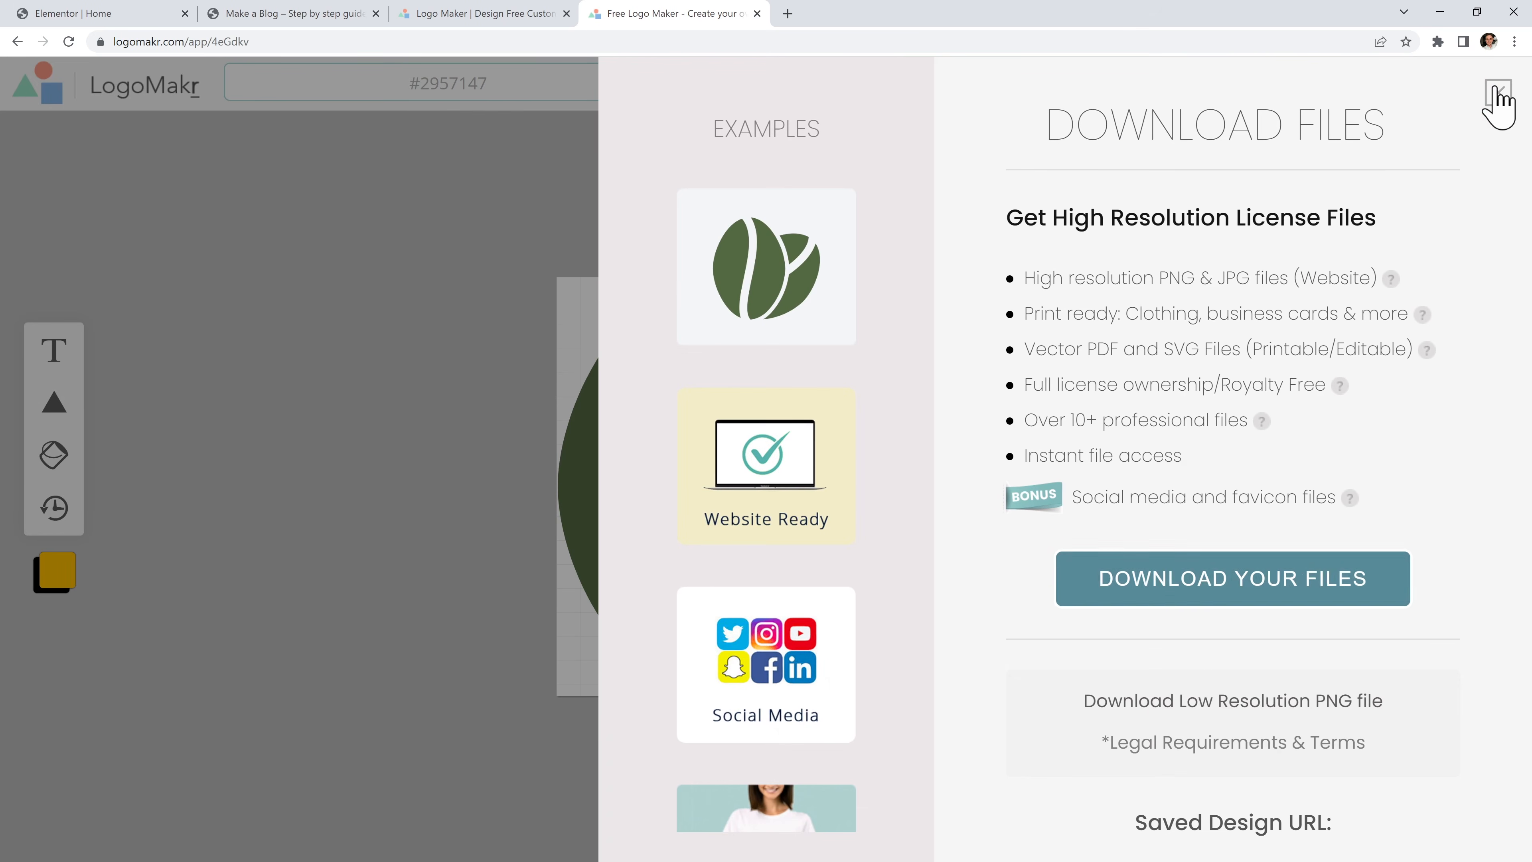
{"action": "left_click", "coordinate": [1234, 703]}
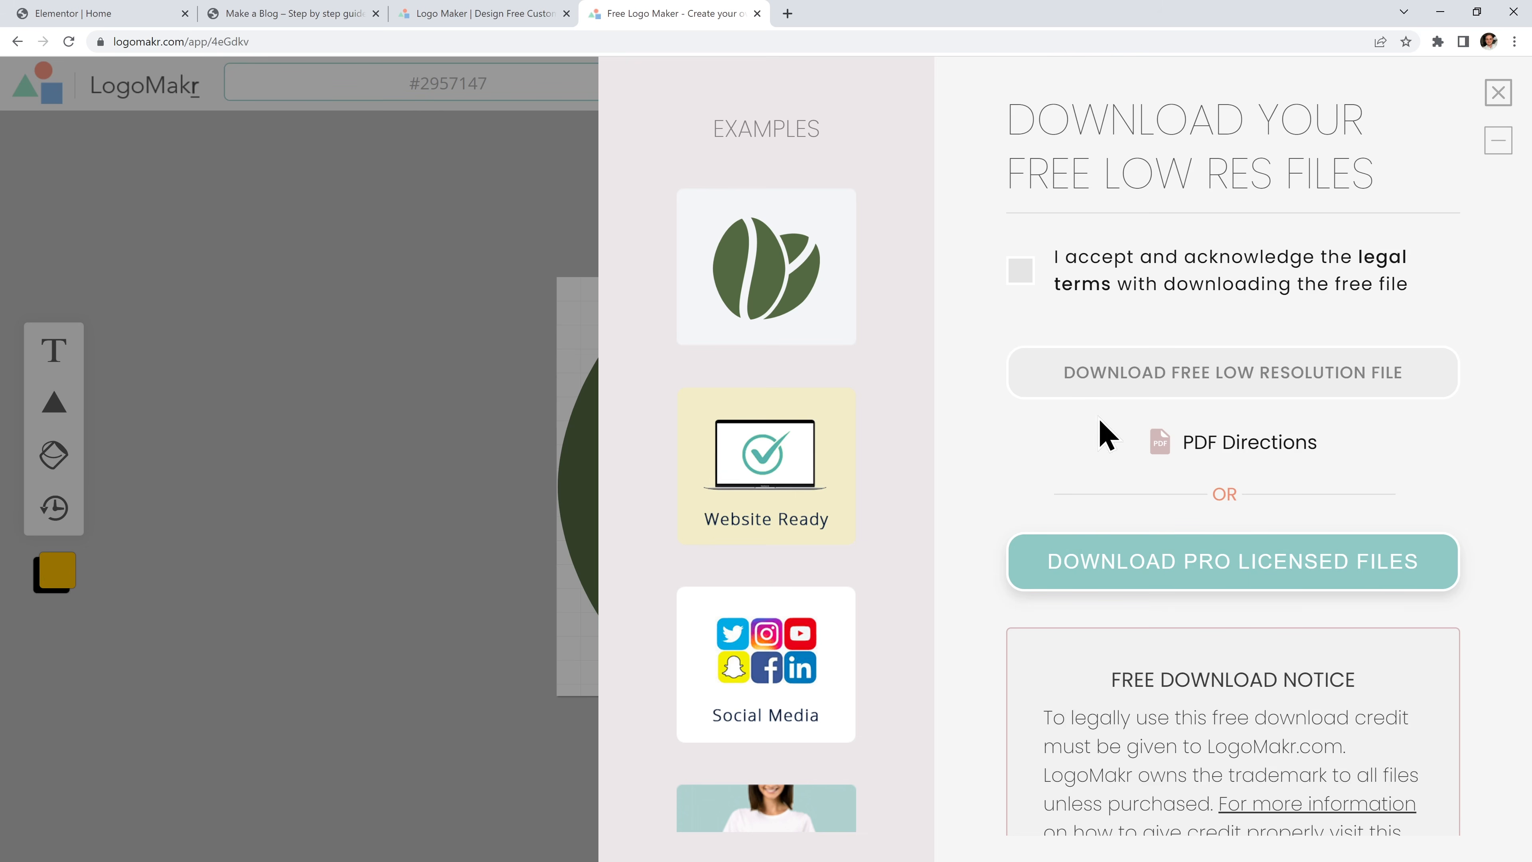
{"action": "left_click", "coordinate": [1022, 273]}
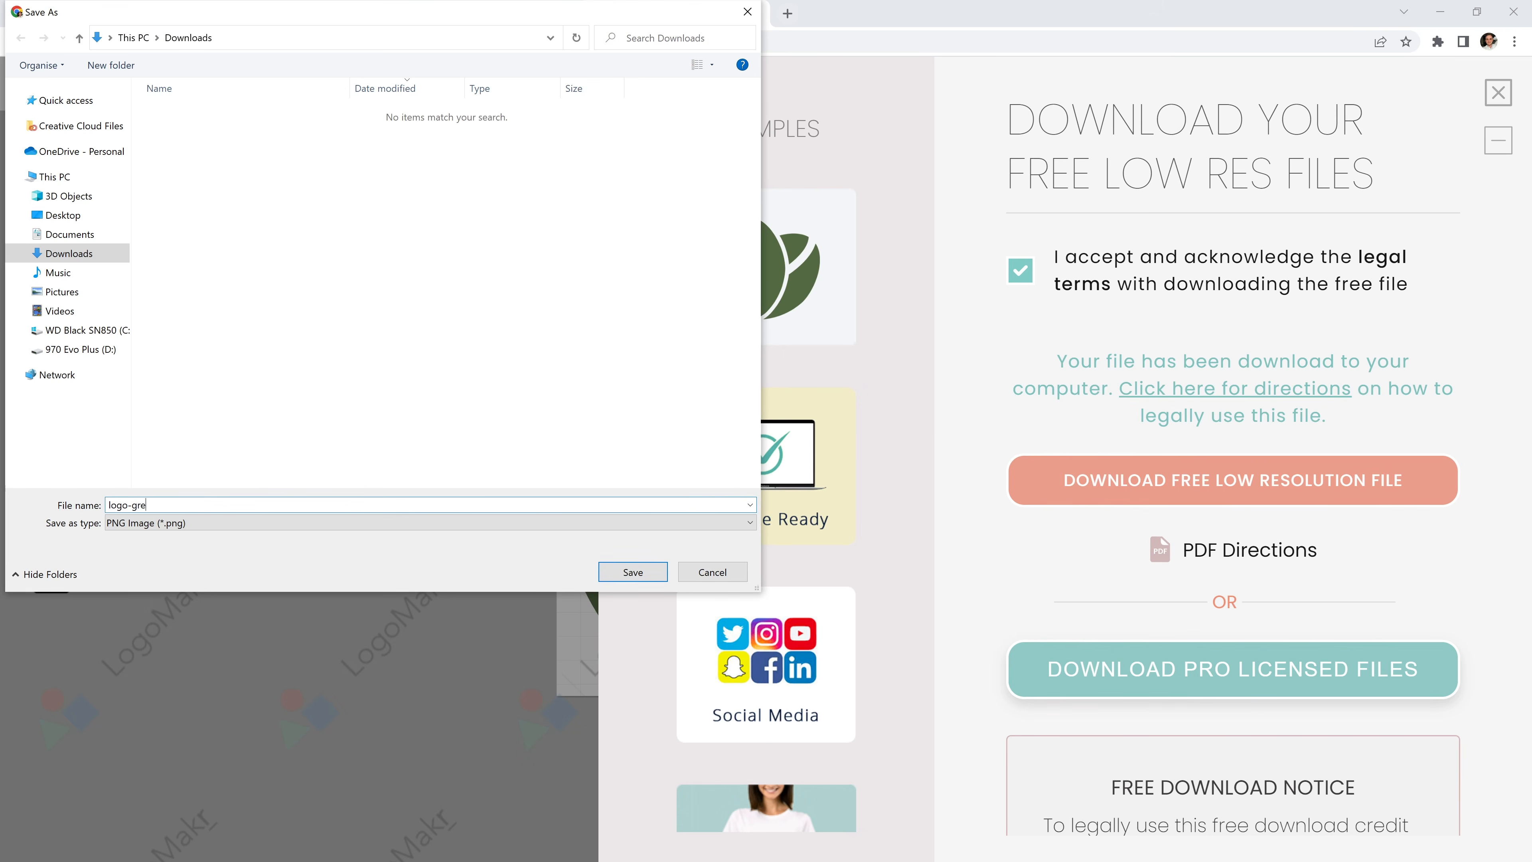
{"action": "left_click", "coordinate": [641, 574]}
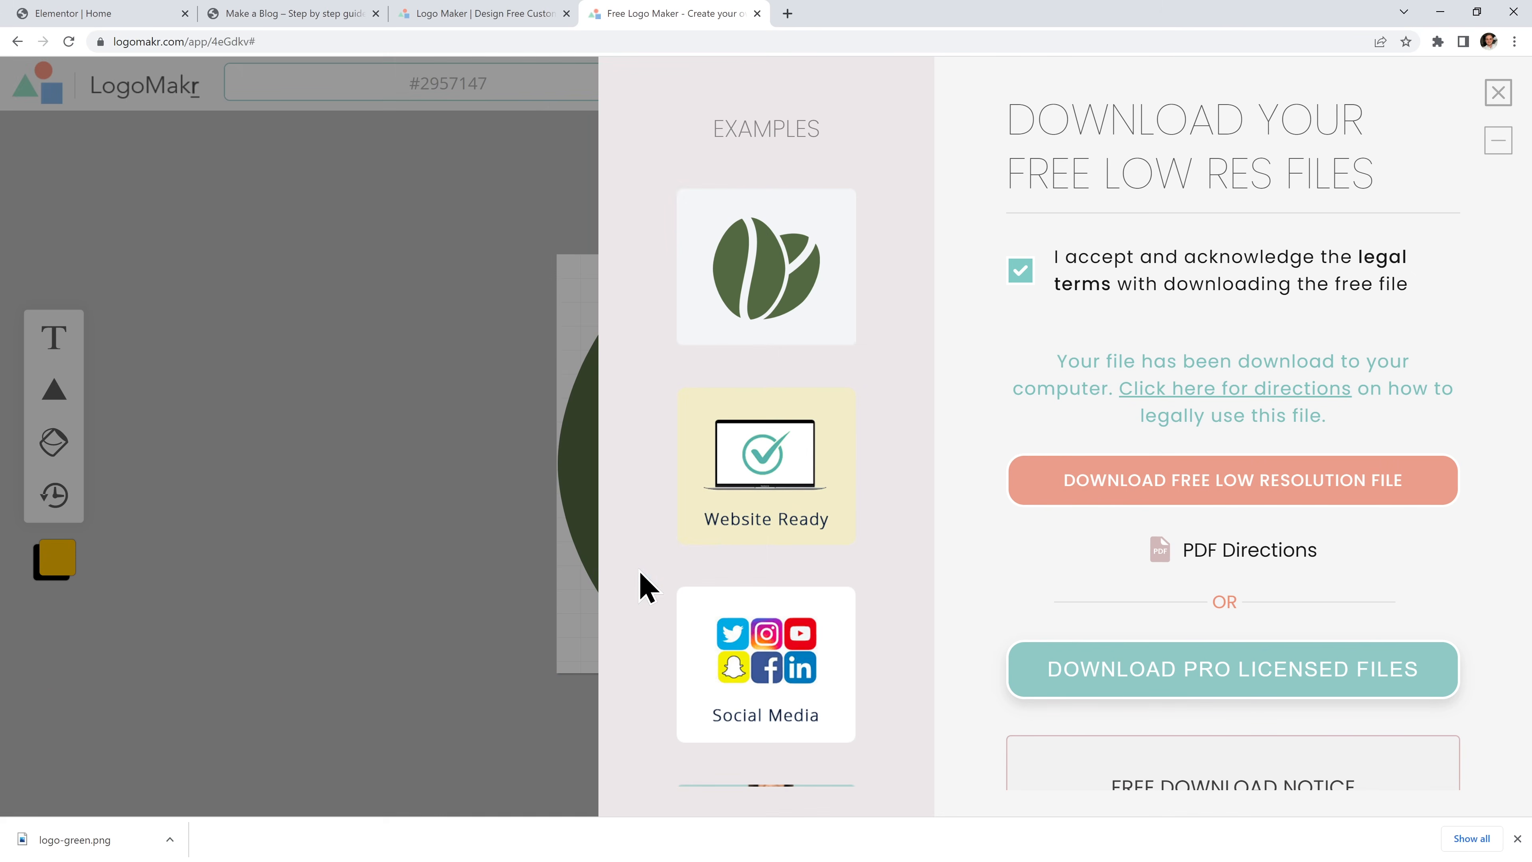
Change the logo's fill colour to white ffffff
{"action": "left_click", "coordinate": [1498, 95]}
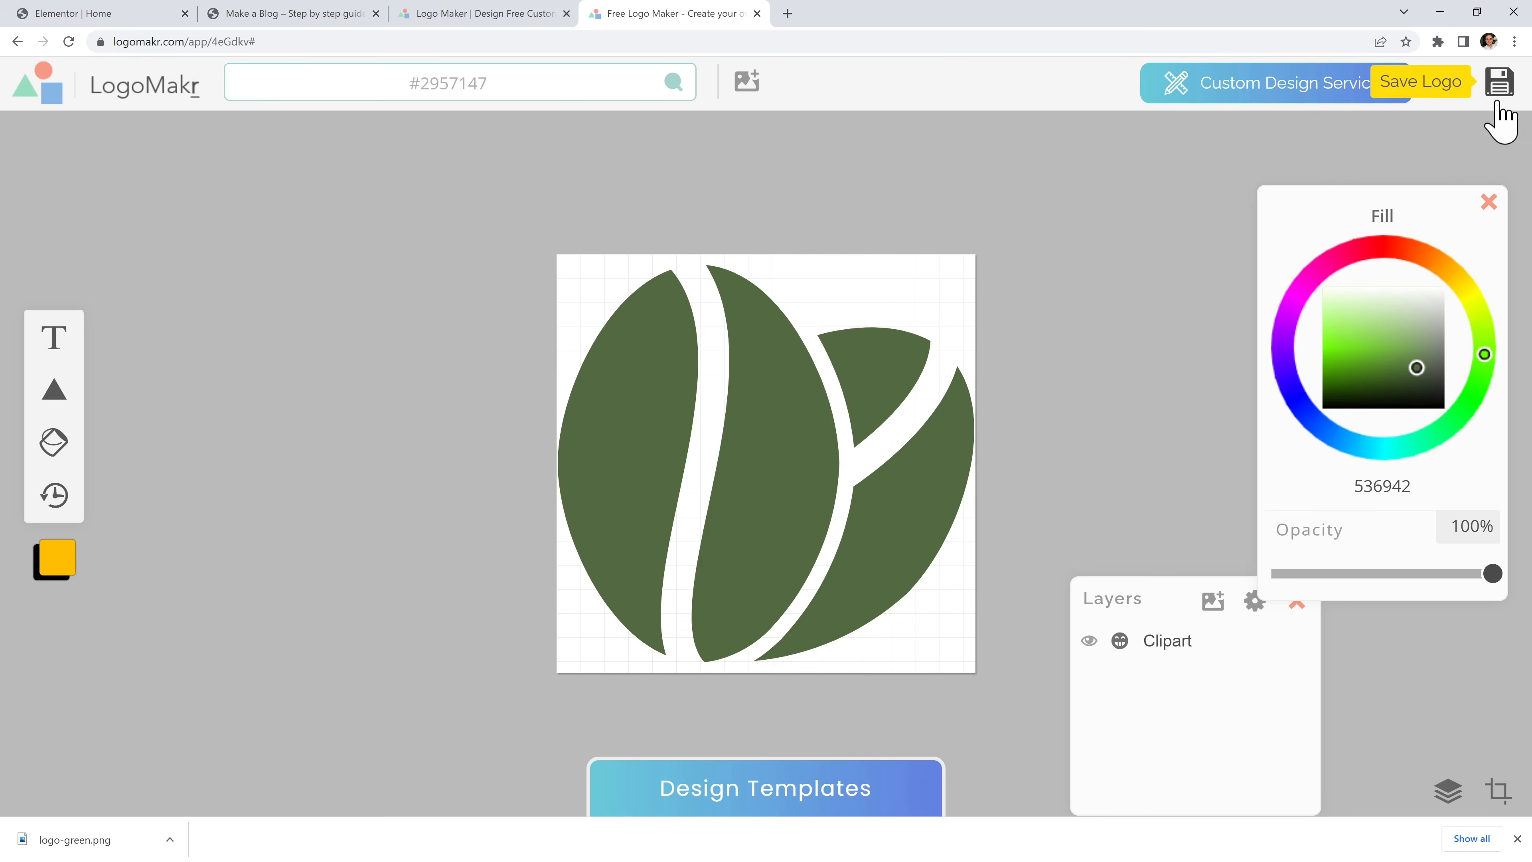
{"action": "left_click", "coordinate": [798, 385]}
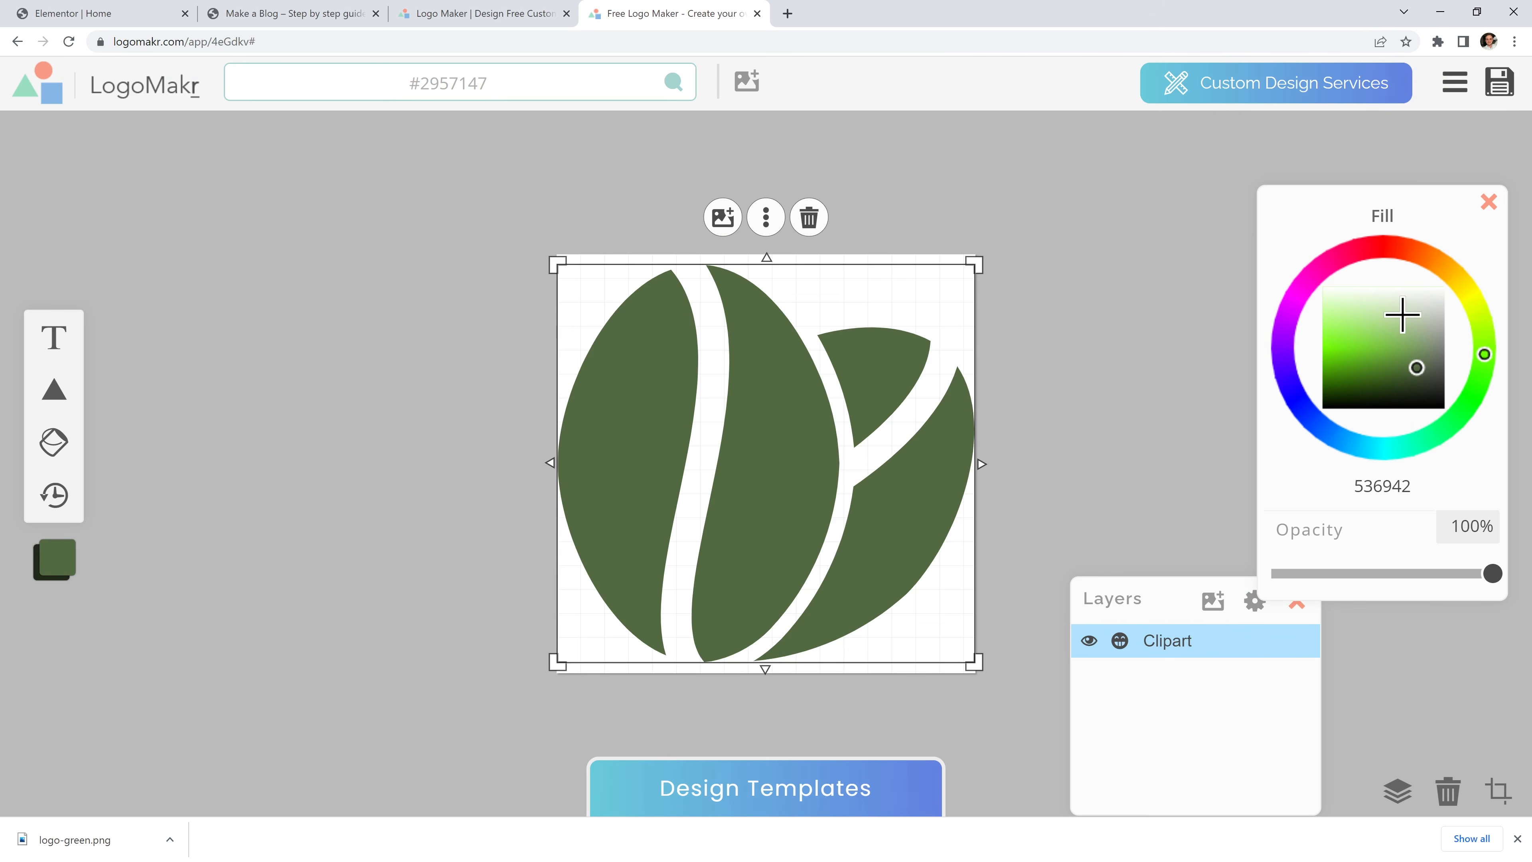
{"action": "left_click_drag", "start_coordinate": [1403, 302], "coordinate": [1467, 261]}
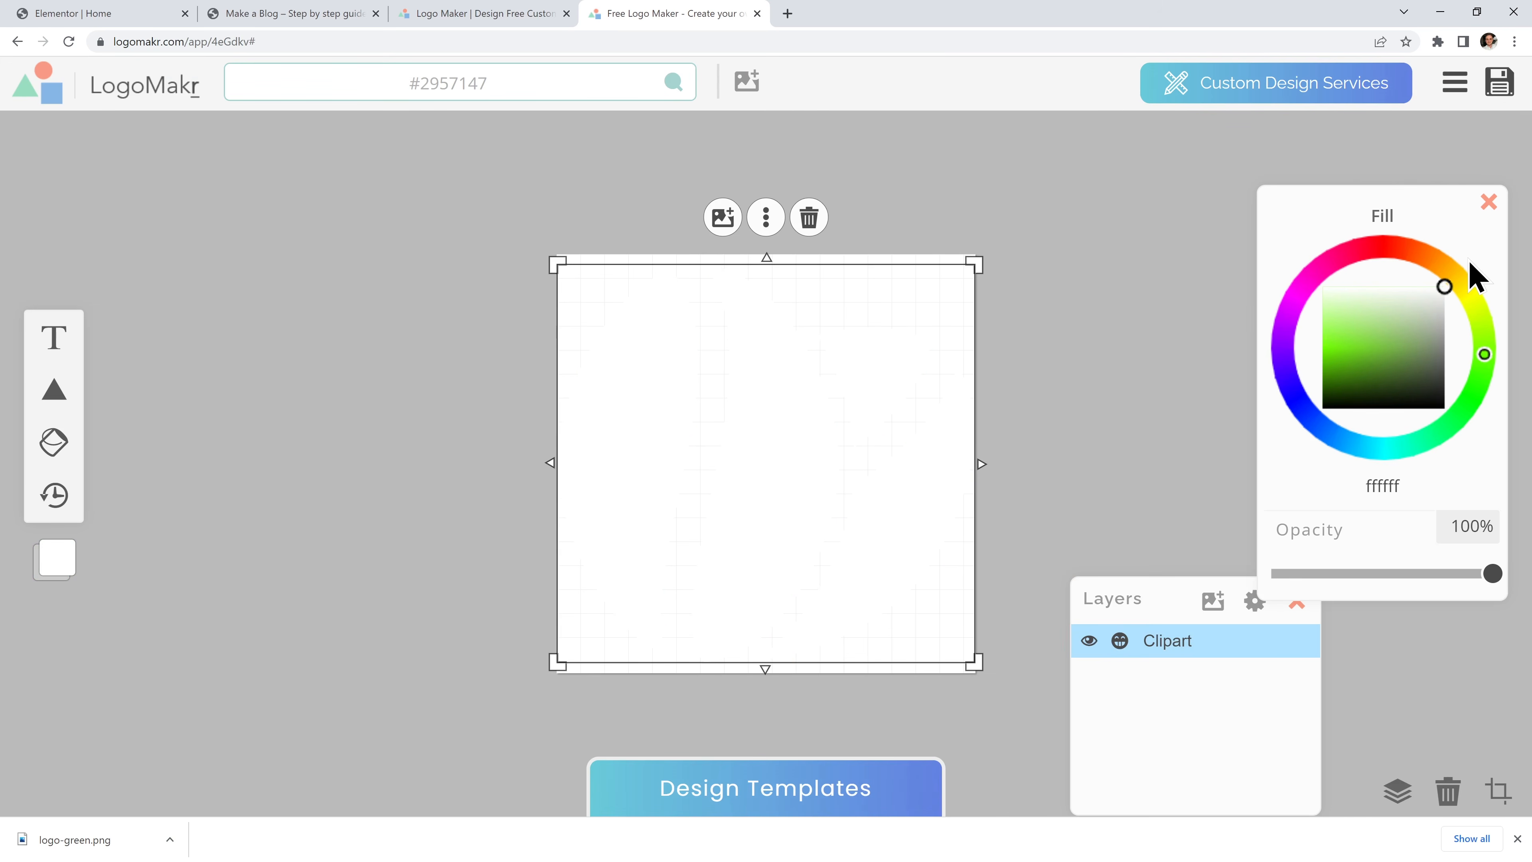
Download the white logo as free low-res logo-white.png and close the editor tab
{"action": "left_click", "coordinate": [1499, 85]}
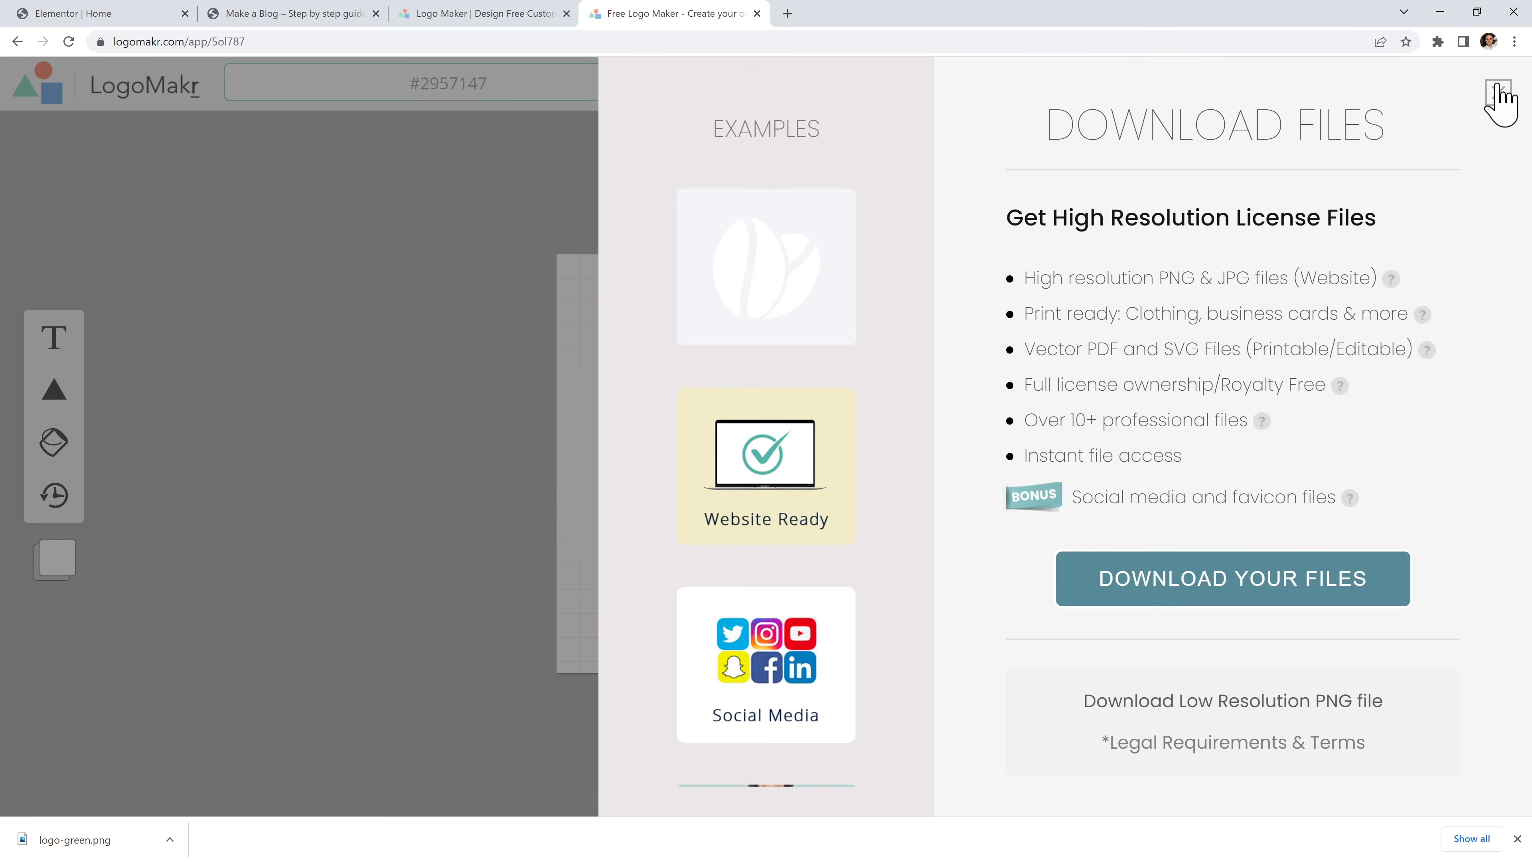
{"action": "left_click", "coordinate": [1260, 705]}
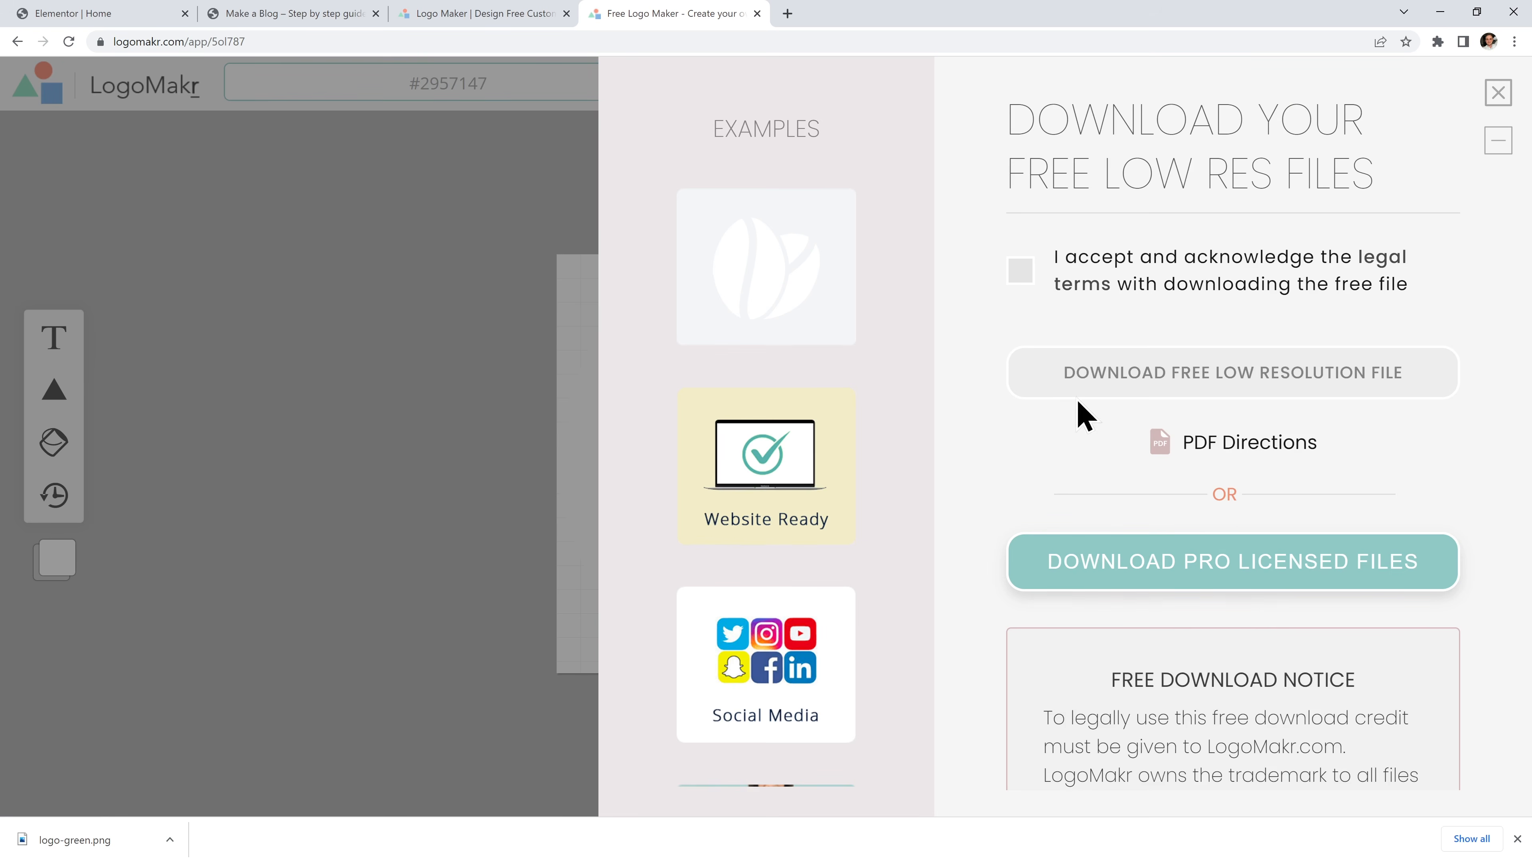
{"action": "left_click", "coordinate": [1015, 281]}
{"action": "left_click", "coordinate": [1105, 387]}
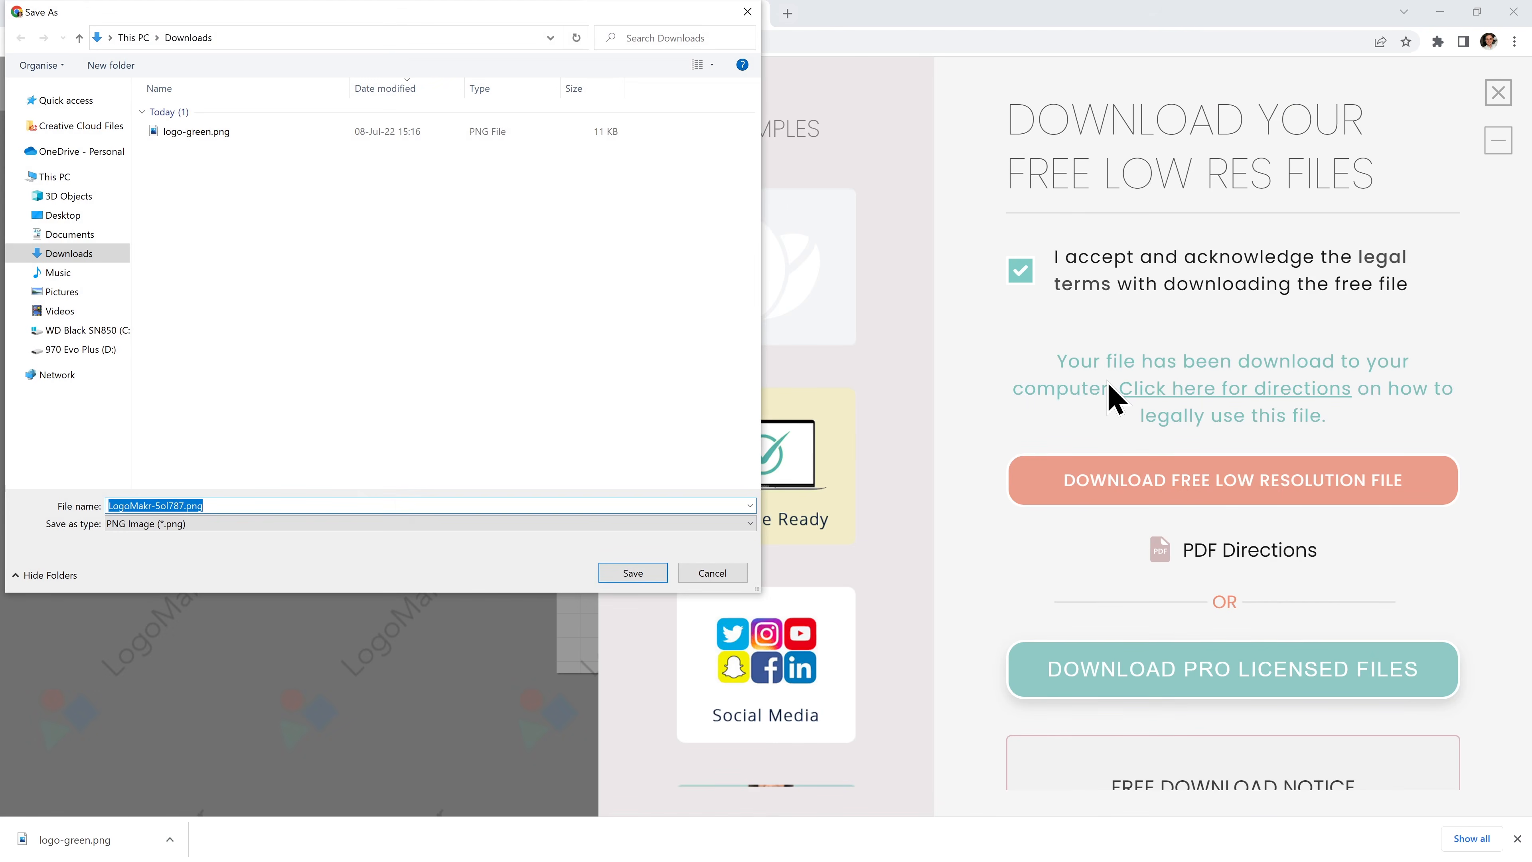
{"action": "type", "text": "logo-white"}
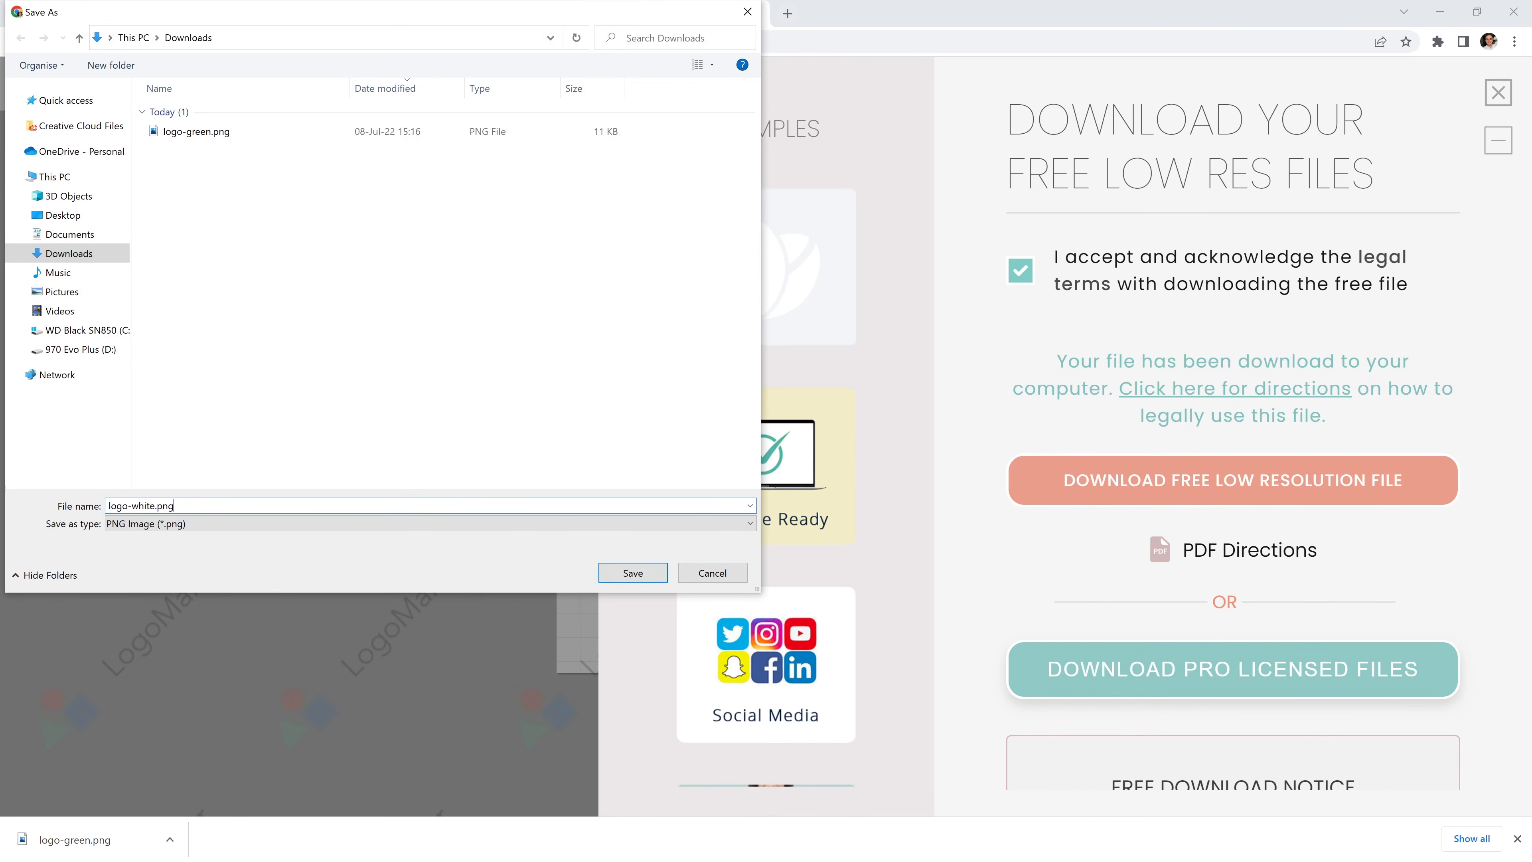
{"action": "key", "text": "Return"}
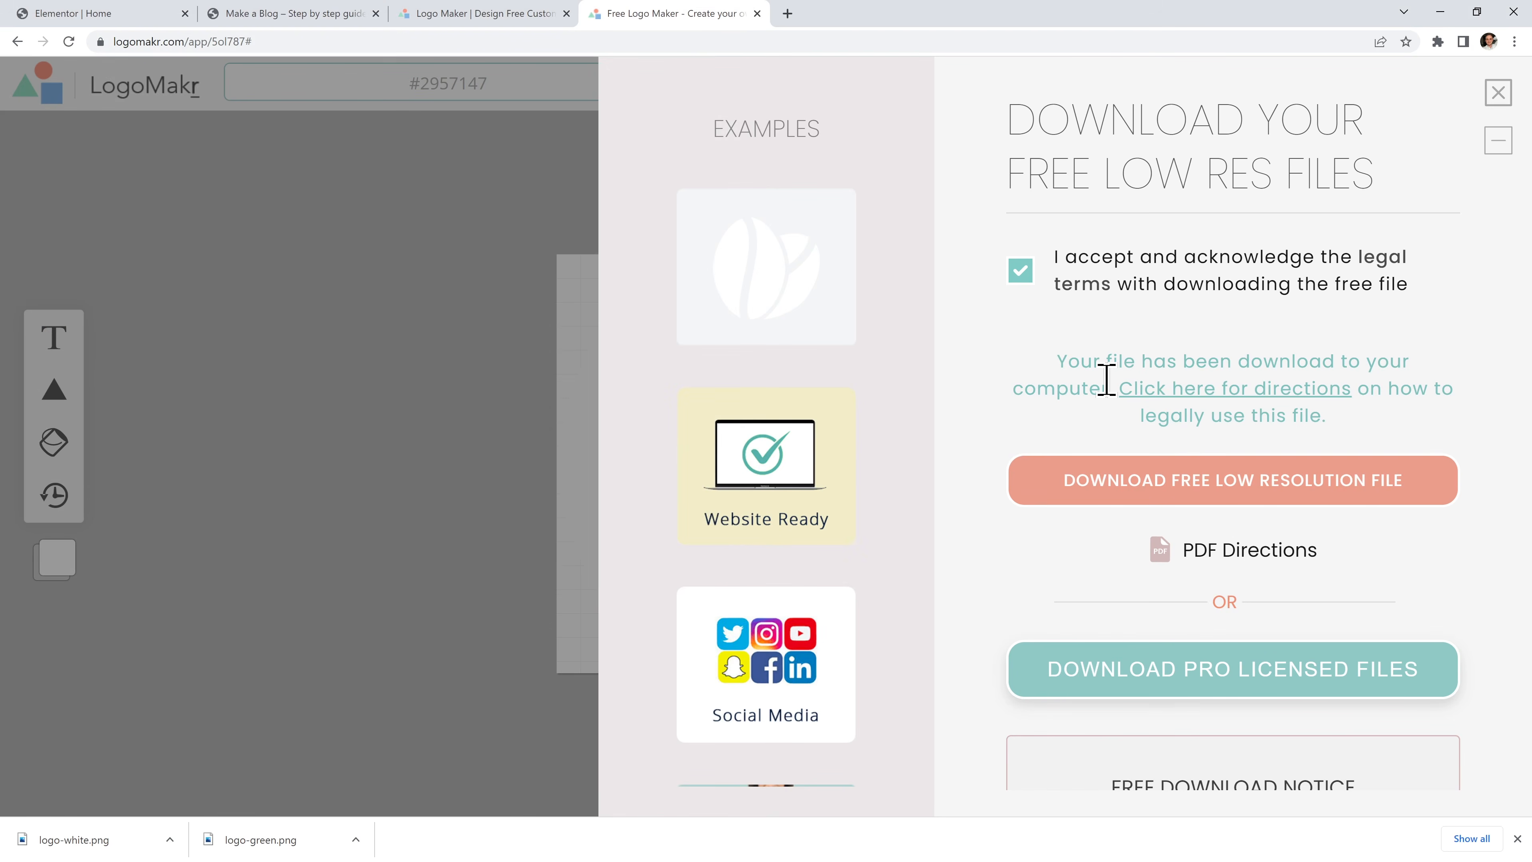
{"action": "left_click", "coordinate": [757, 13]}
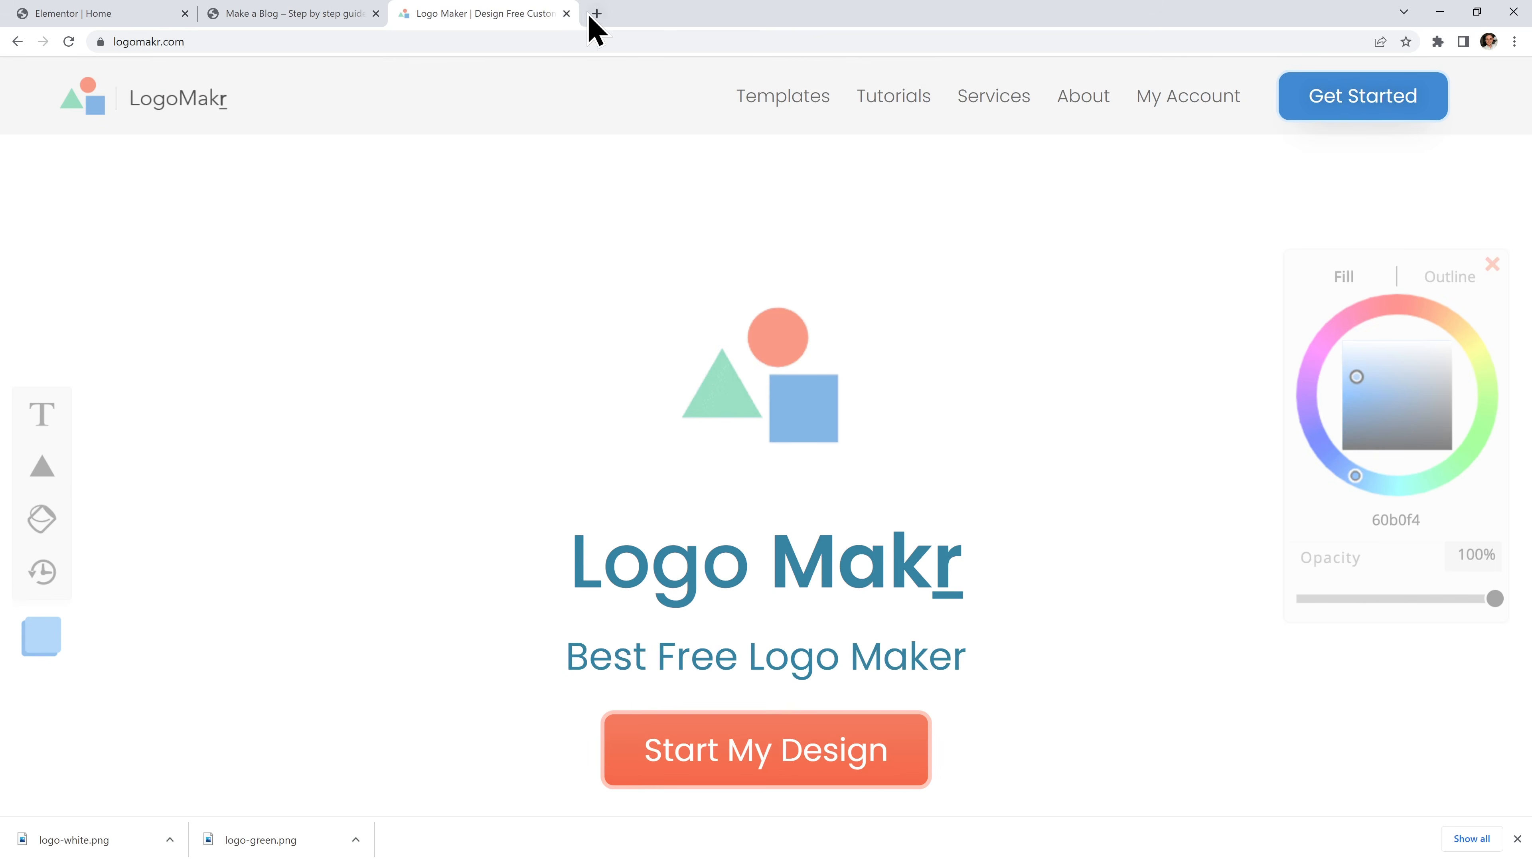
Close the LogoMakr tab and go from the Elementor tab to the WordPress dashboard
{"action": "left_click", "coordinate": [566, 13]}
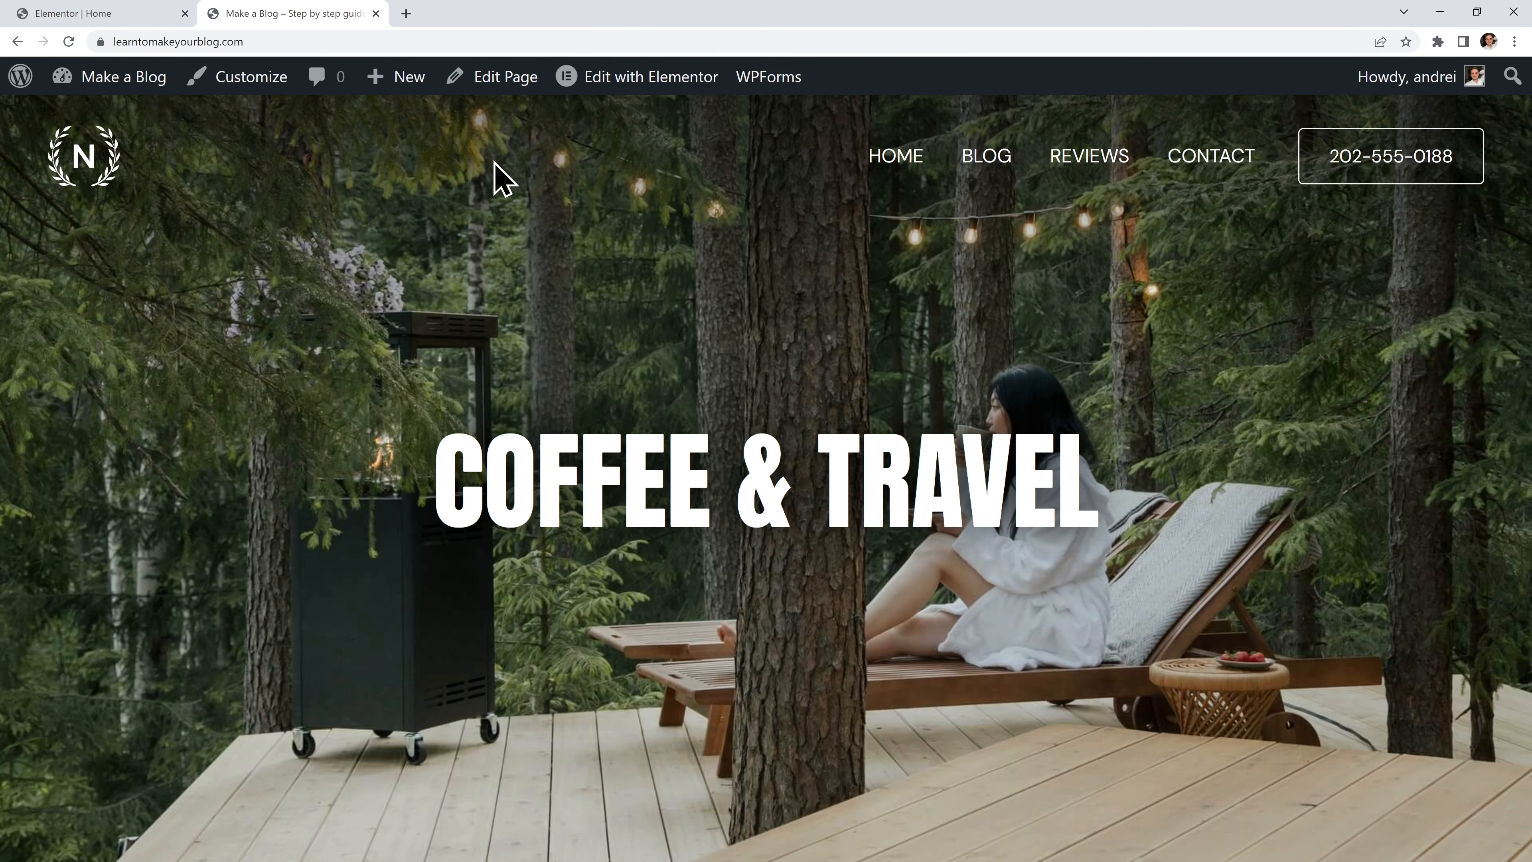
{"action": "left_click", "coordinate": [145, 14]}
{"action": "left_click", "coordinate": [288, 41]}
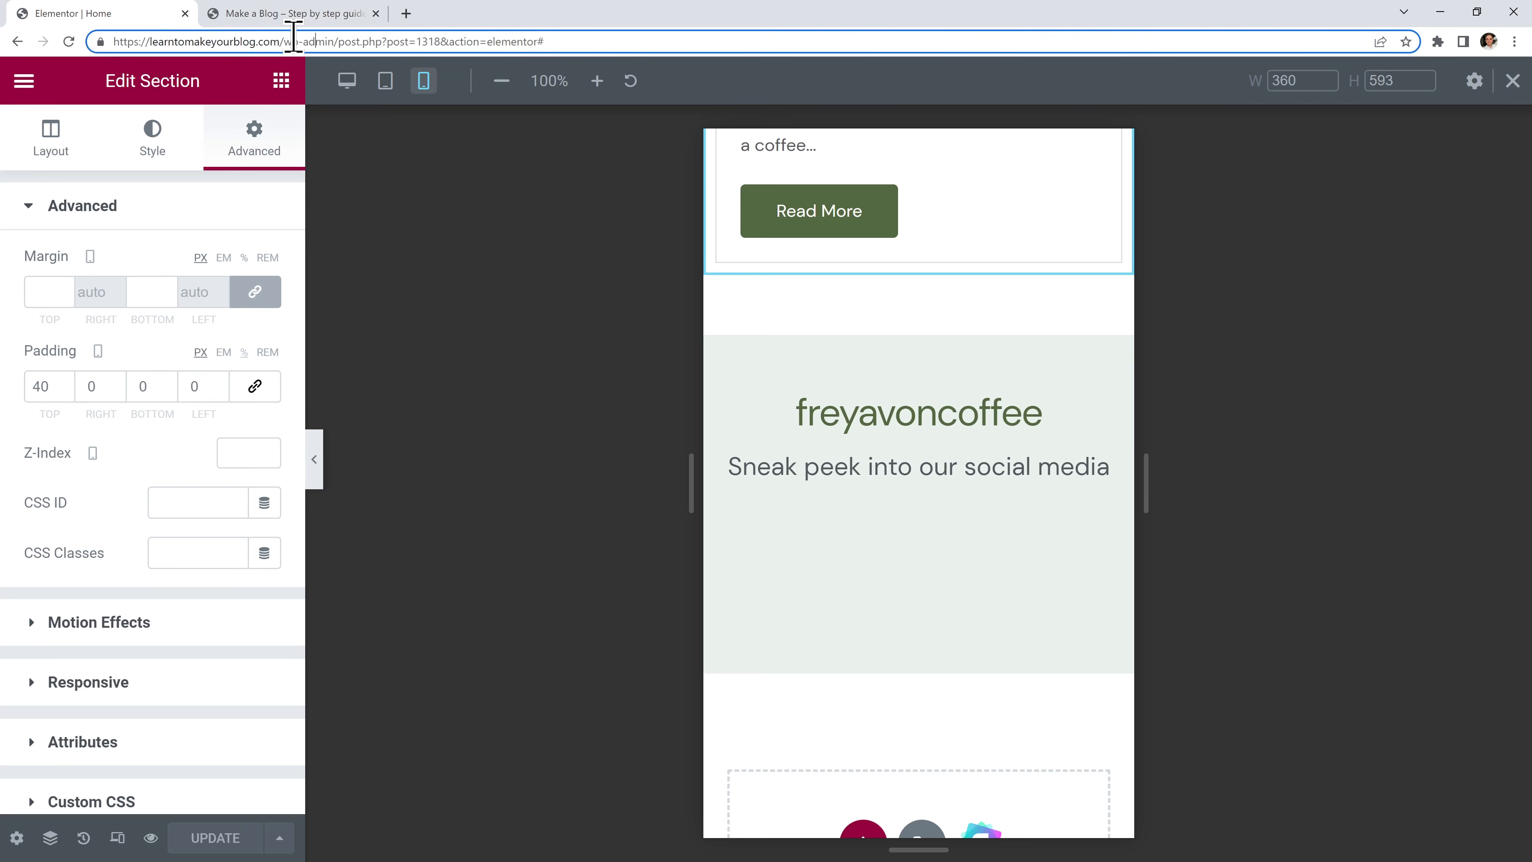
{"action": "left_click_drag", "start_coordinate": [338, 42], "coordinate": [616, 39]}
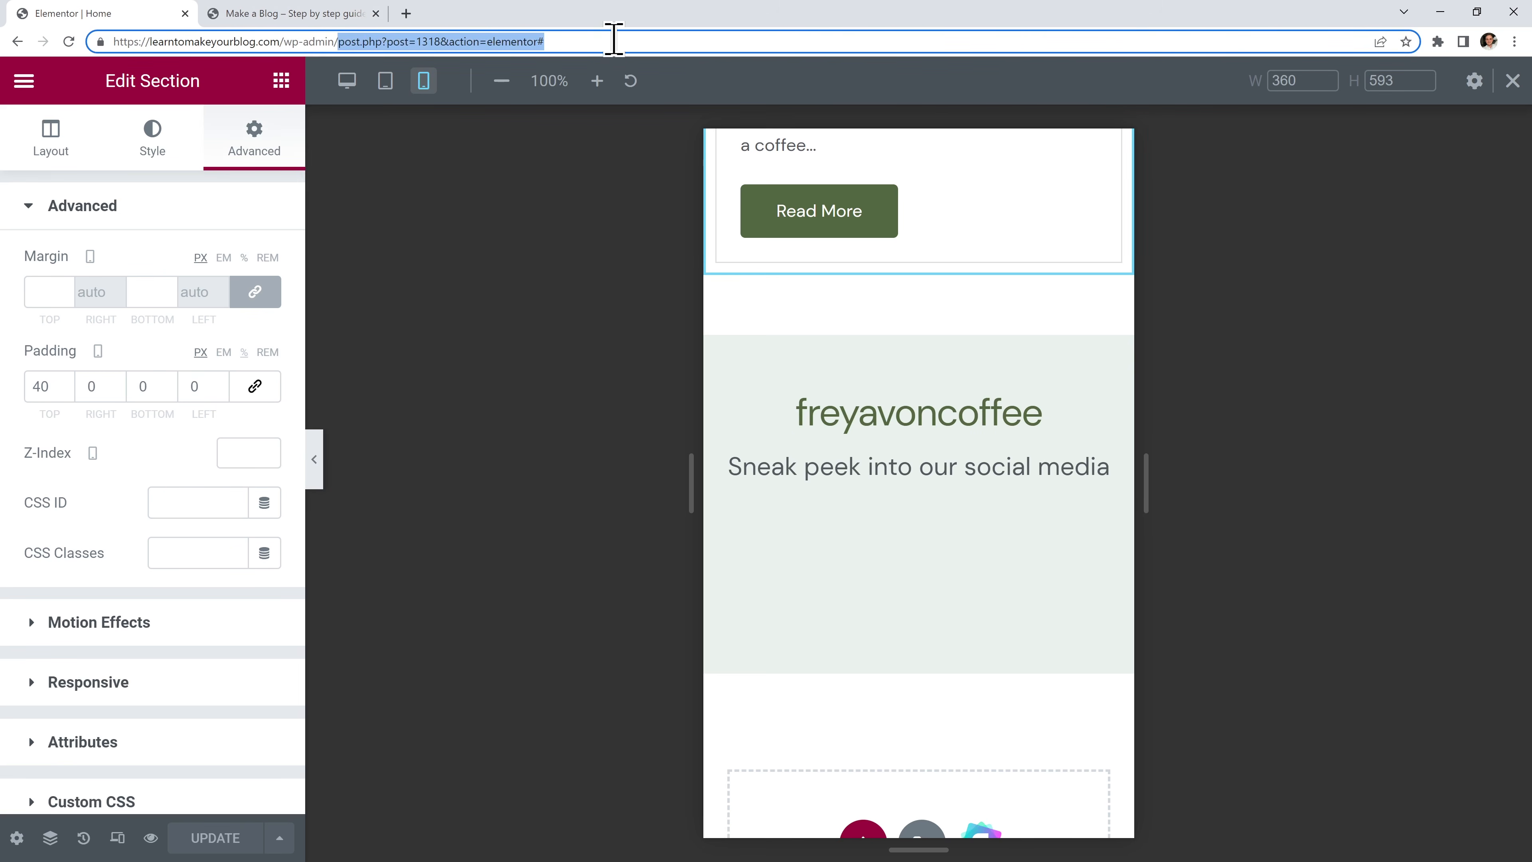
{"action": "key", "text": "BackSpace"}
{"action": "key", "text": "Return"}
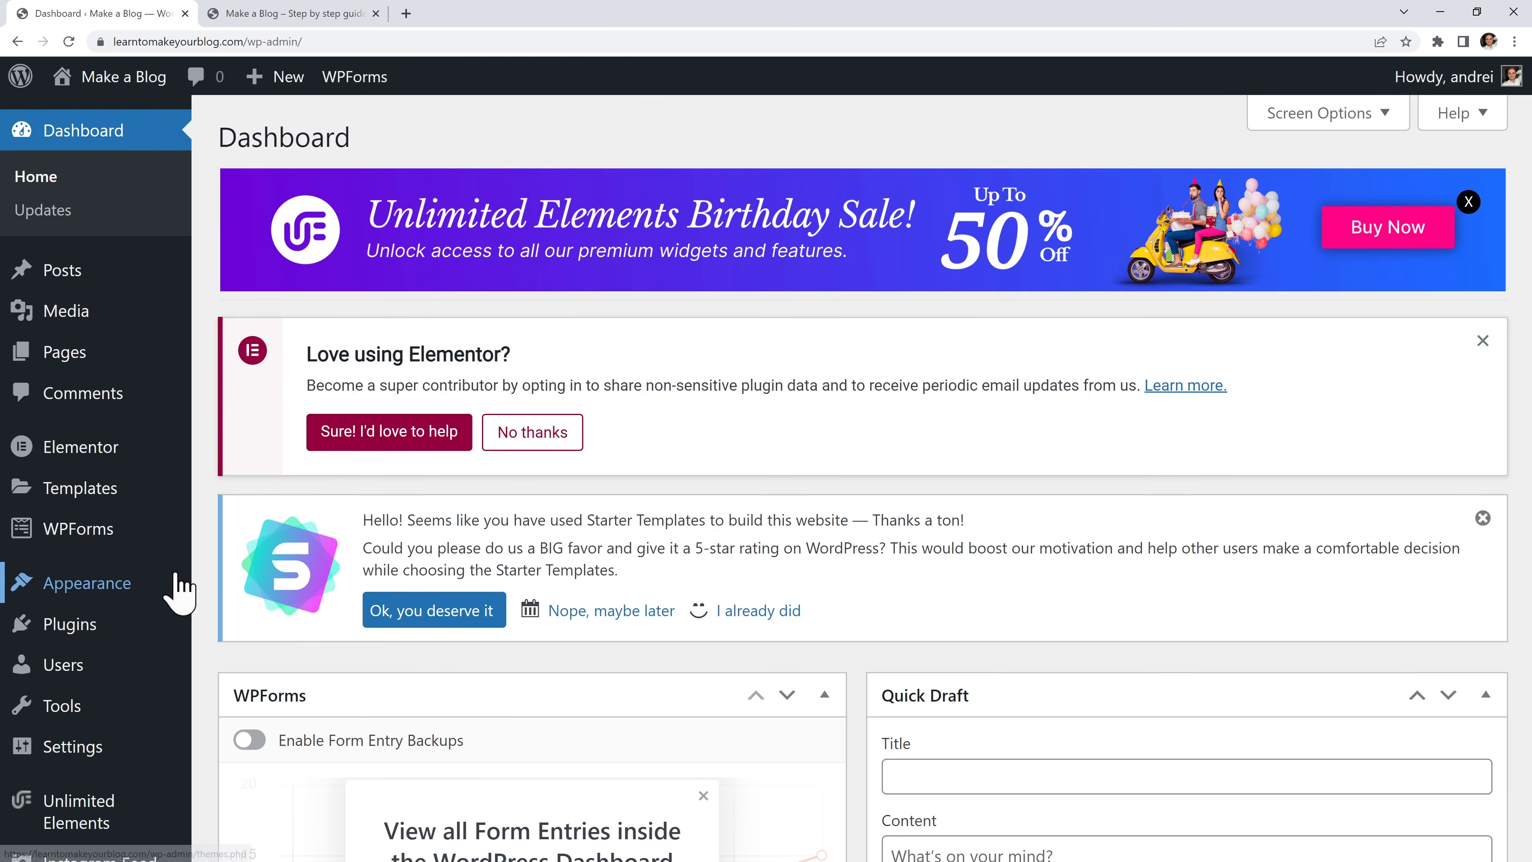
Open the Customizer's Header Builder, previewing The Best Ground Coffee Picks post
{"action": "mouse_move", "coordinate": [182, 588]}
{"action": "left_click", "coordinate": [253, 620]}
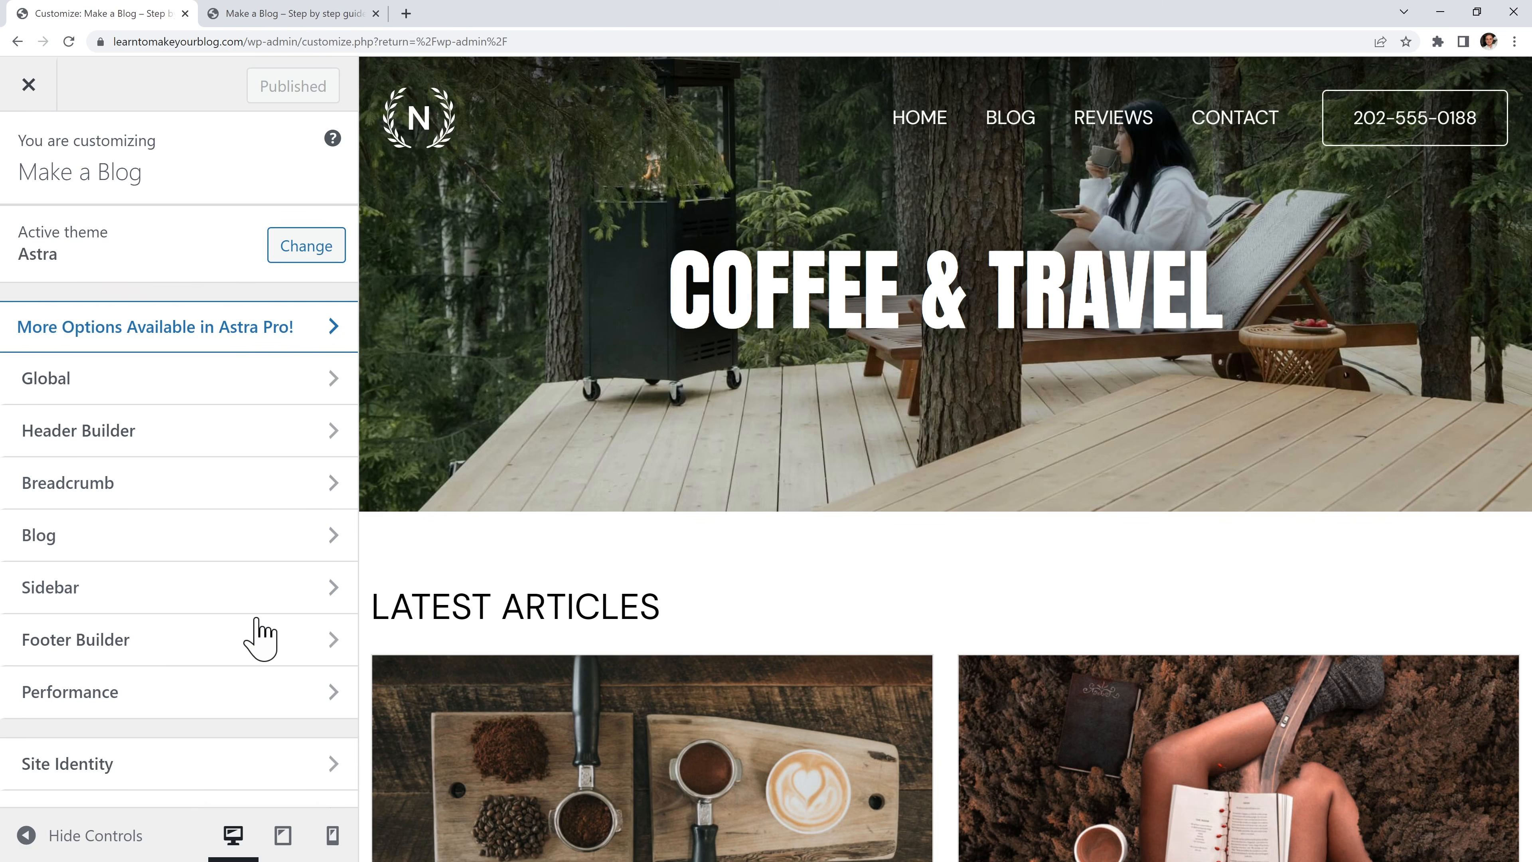
{"action": "left_click", "coordinate": [212, 445]}
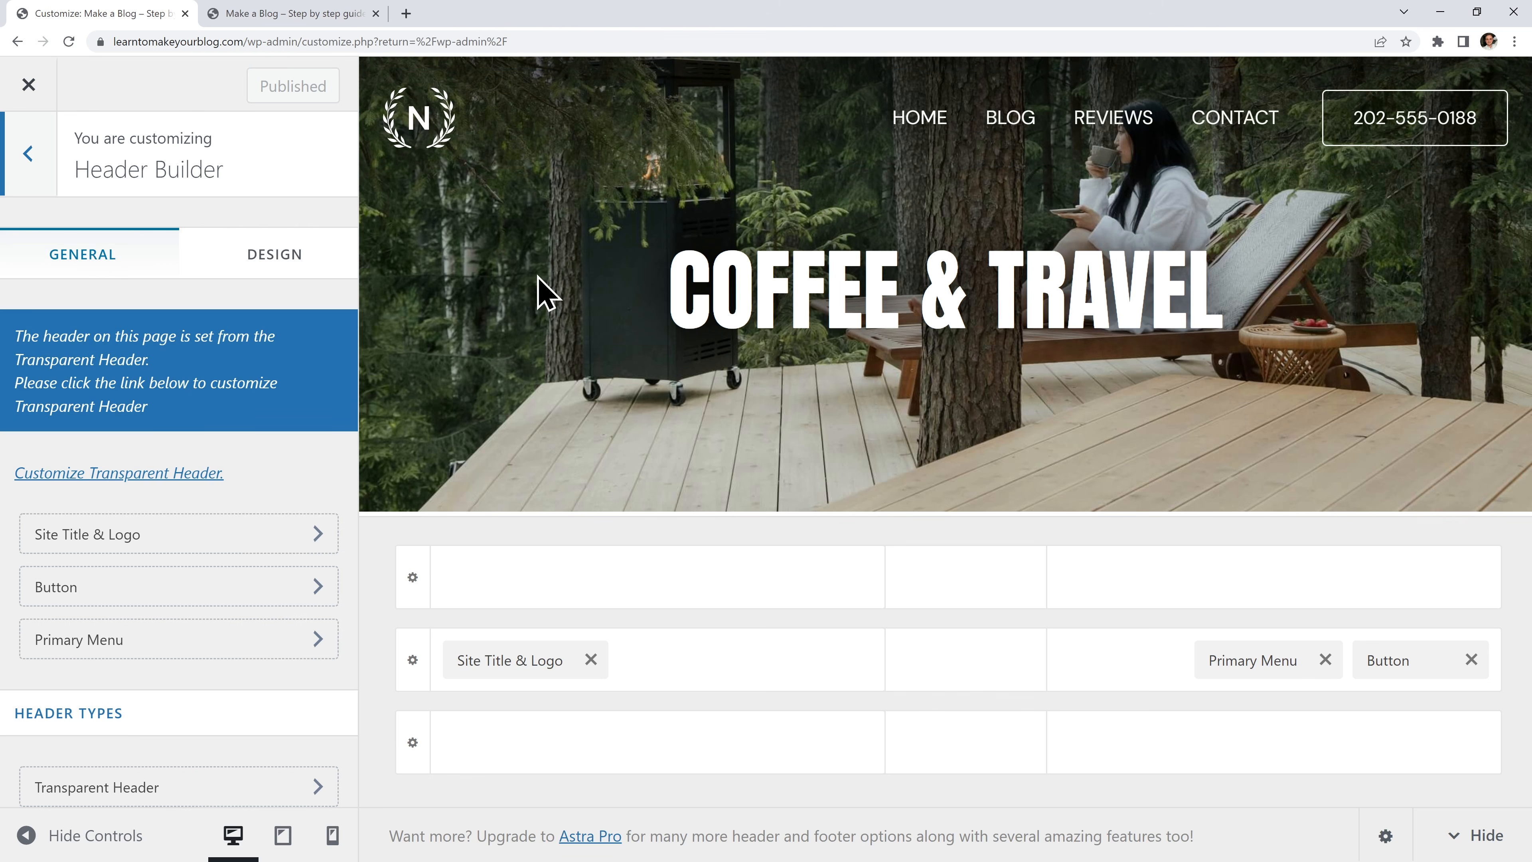
{"action": "scroll", "coordinate": [543, 293], "scroll_direction": "down", "scroll_amount": 10}
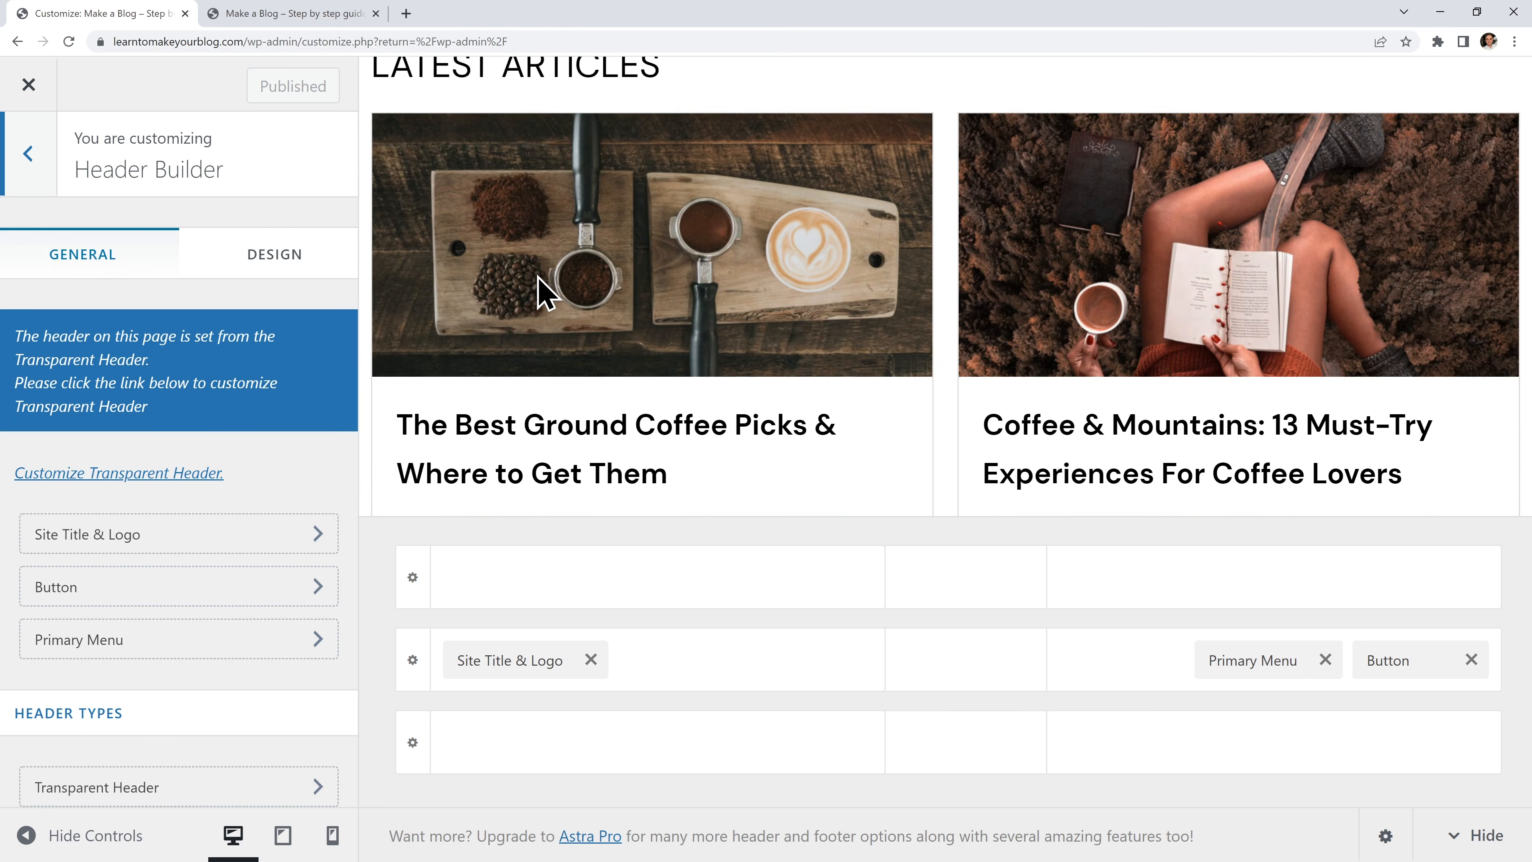
{"action": "left_click", "coordinate": [565, 341]}
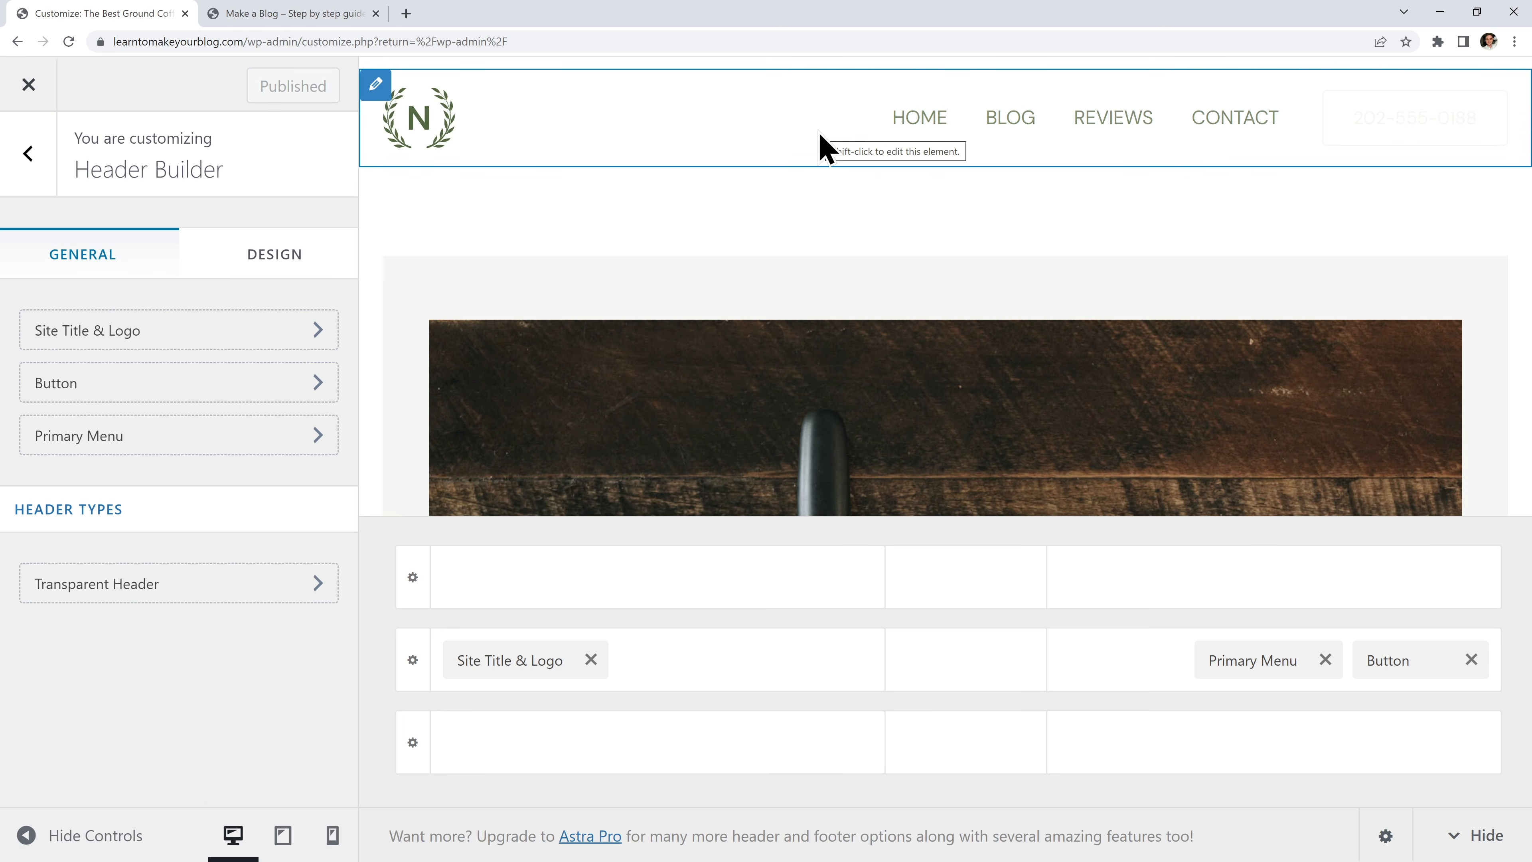
{"action": "left_click", "coordinate": [902, 137]}
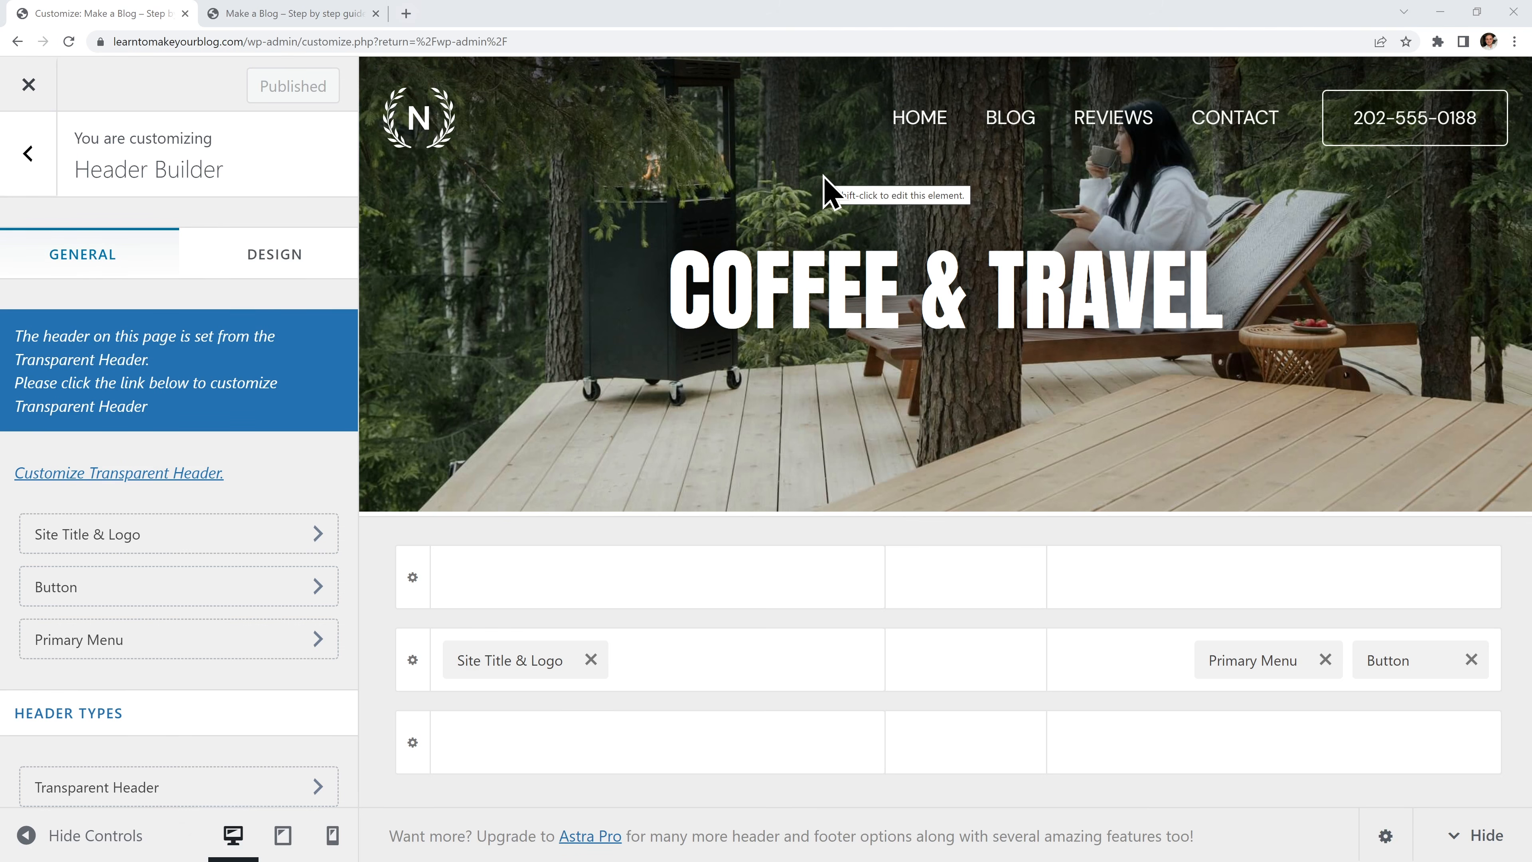
{"action": "scroll", "coordinate": [823, 191], "scroll_direction": "down", "scroll_amount": 10}
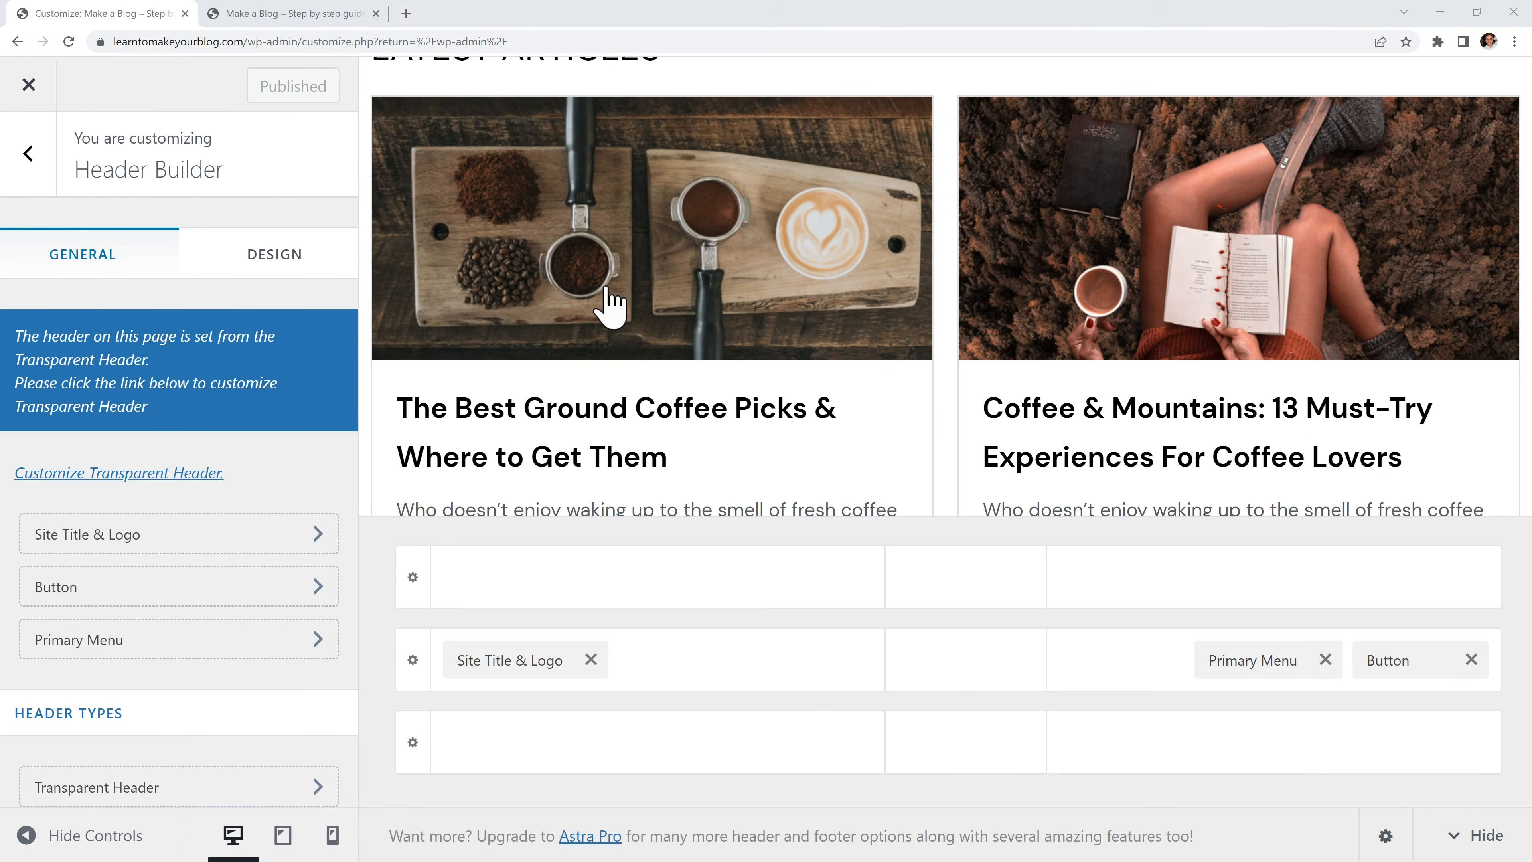
{"action": "left_click", "coordinate": [549, 427]}
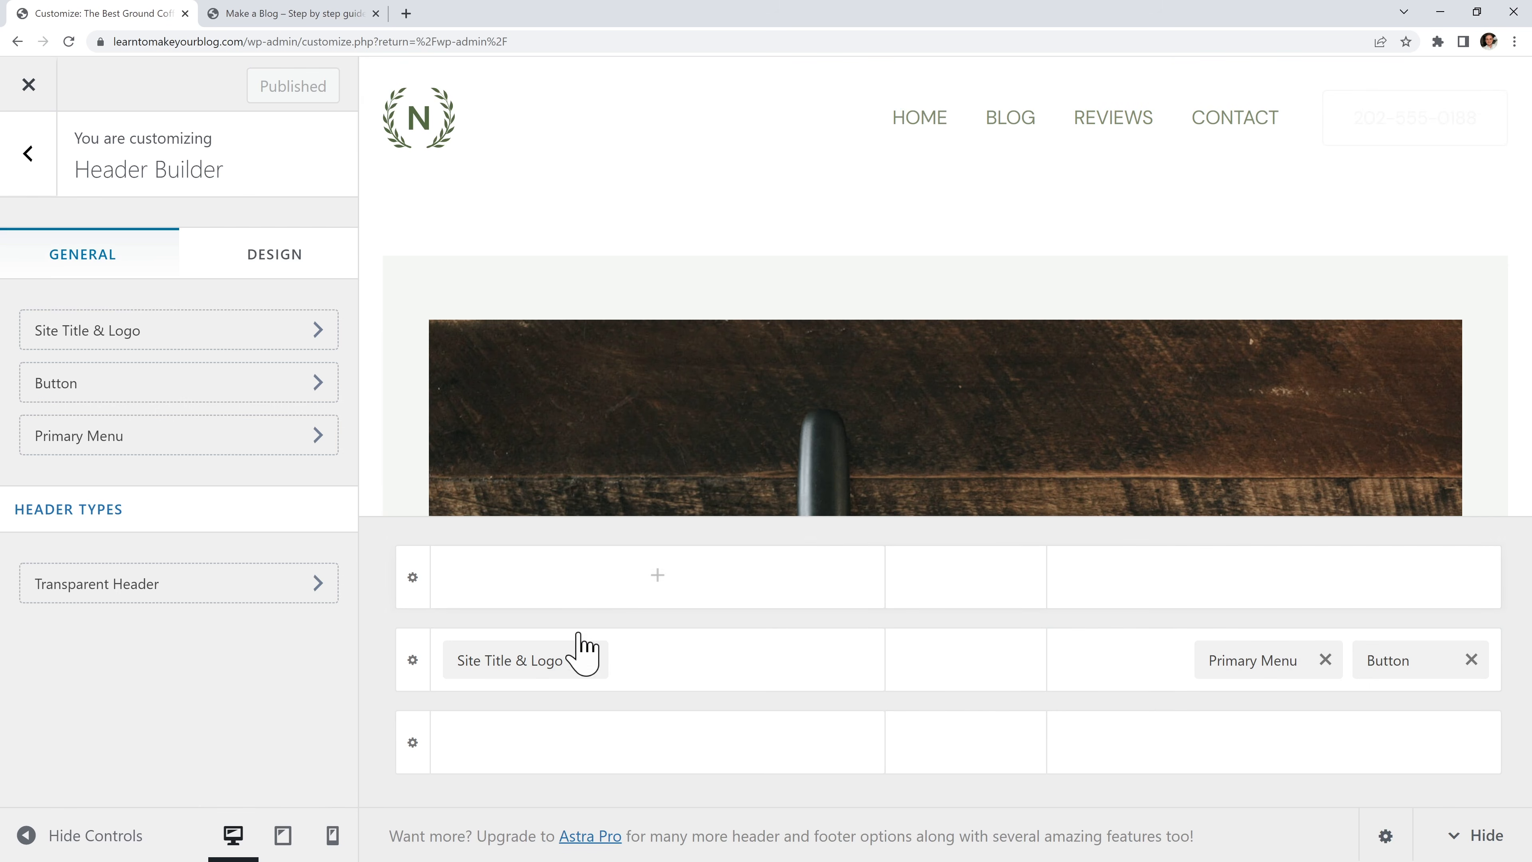
Upload logo-green.png from the 3. Logos folder as the site logo, skipping cropping
{"action": "left_click", "coordinate": [529, 670]}
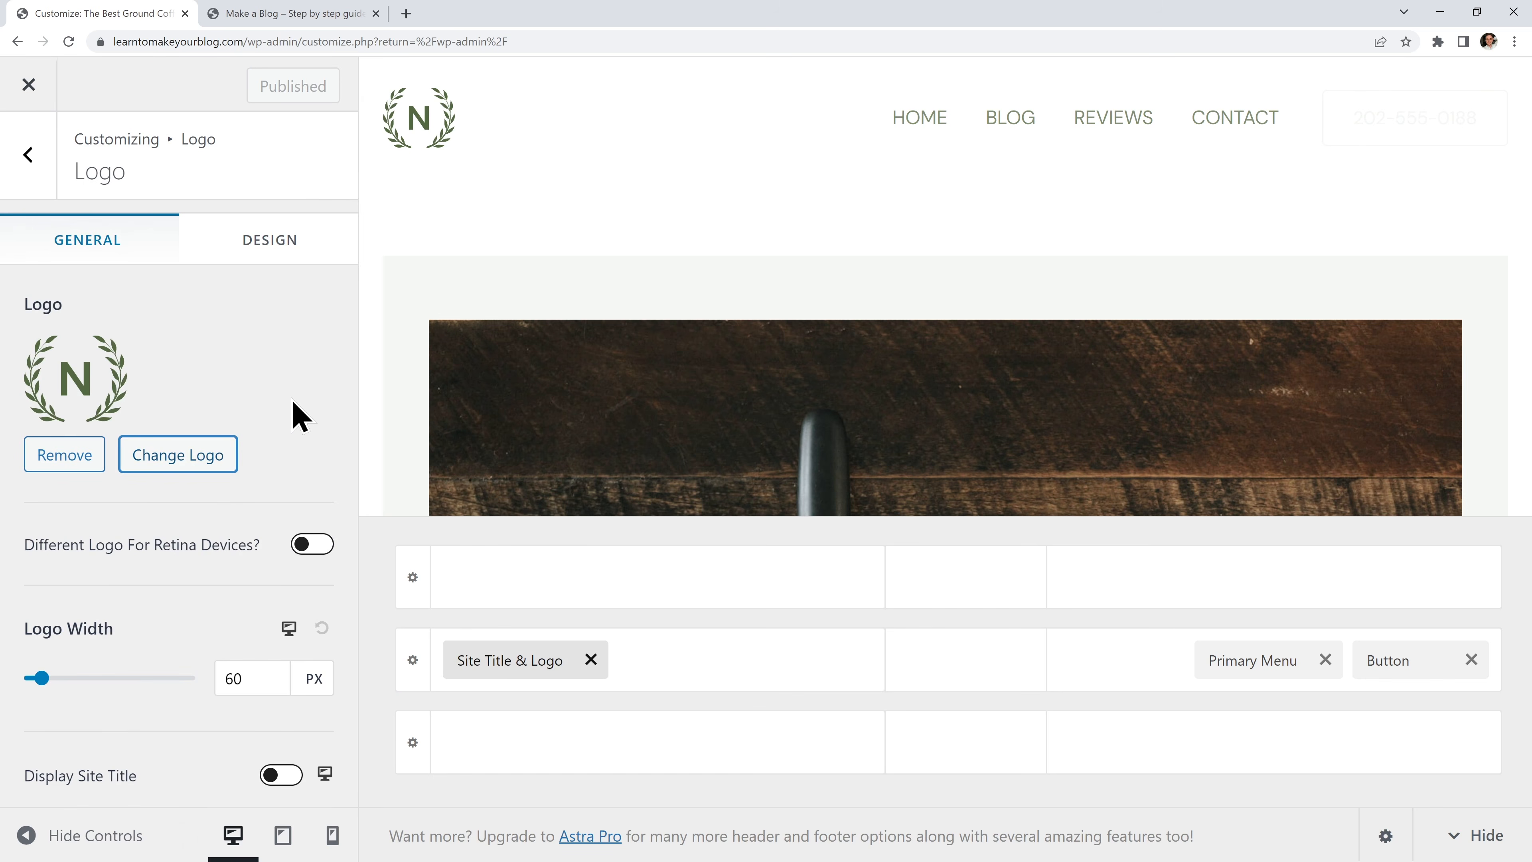
{"action": "left_click", "coordinate": [171, 449]}
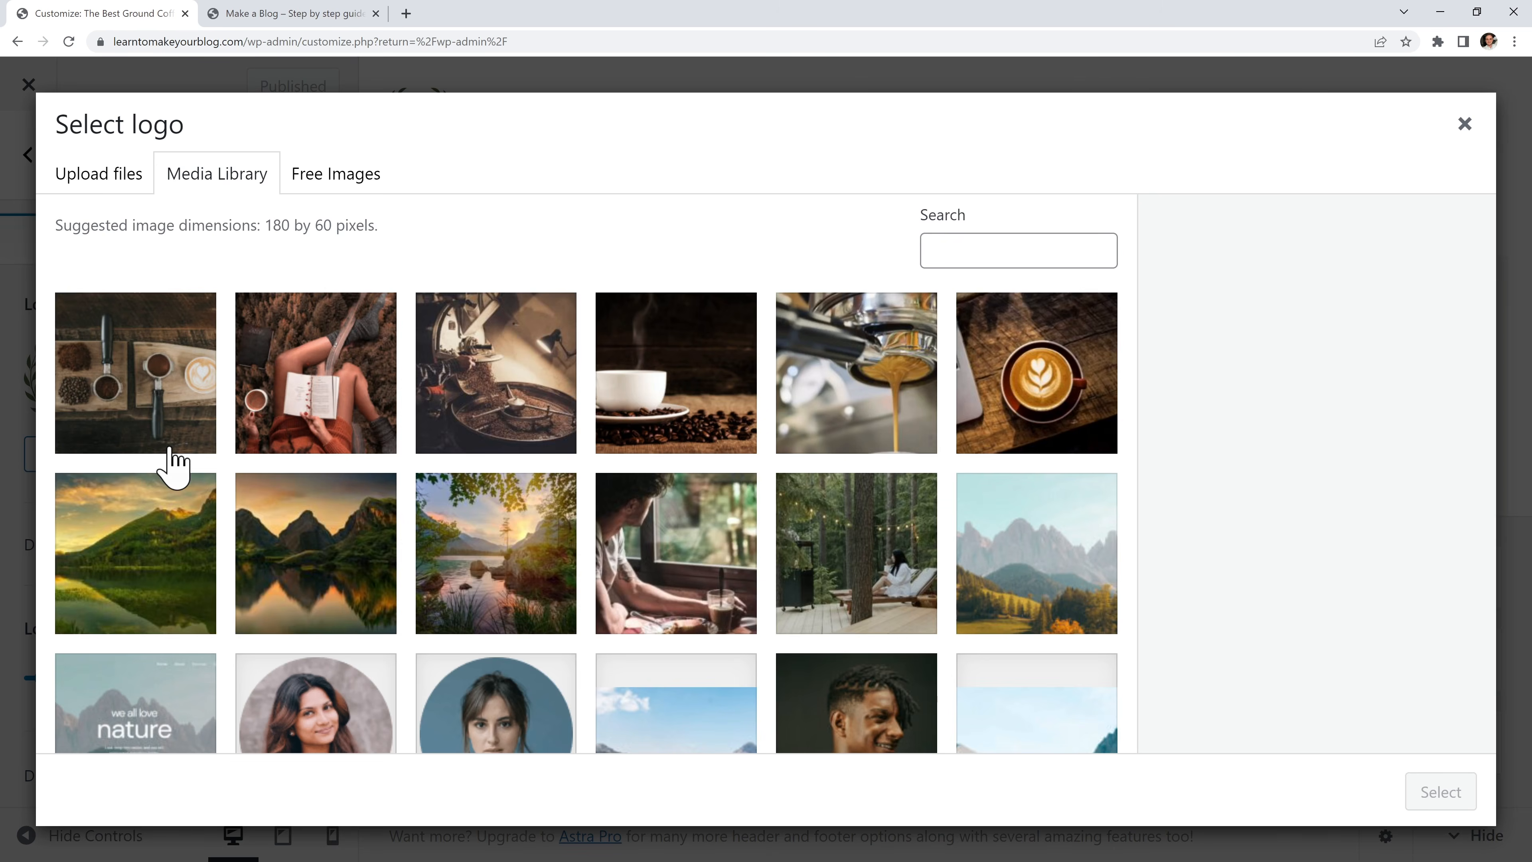
{"action": "left_click", "coordinate": [121, 179]}
{"action": "left_click", "coordinate": [723, 512]}
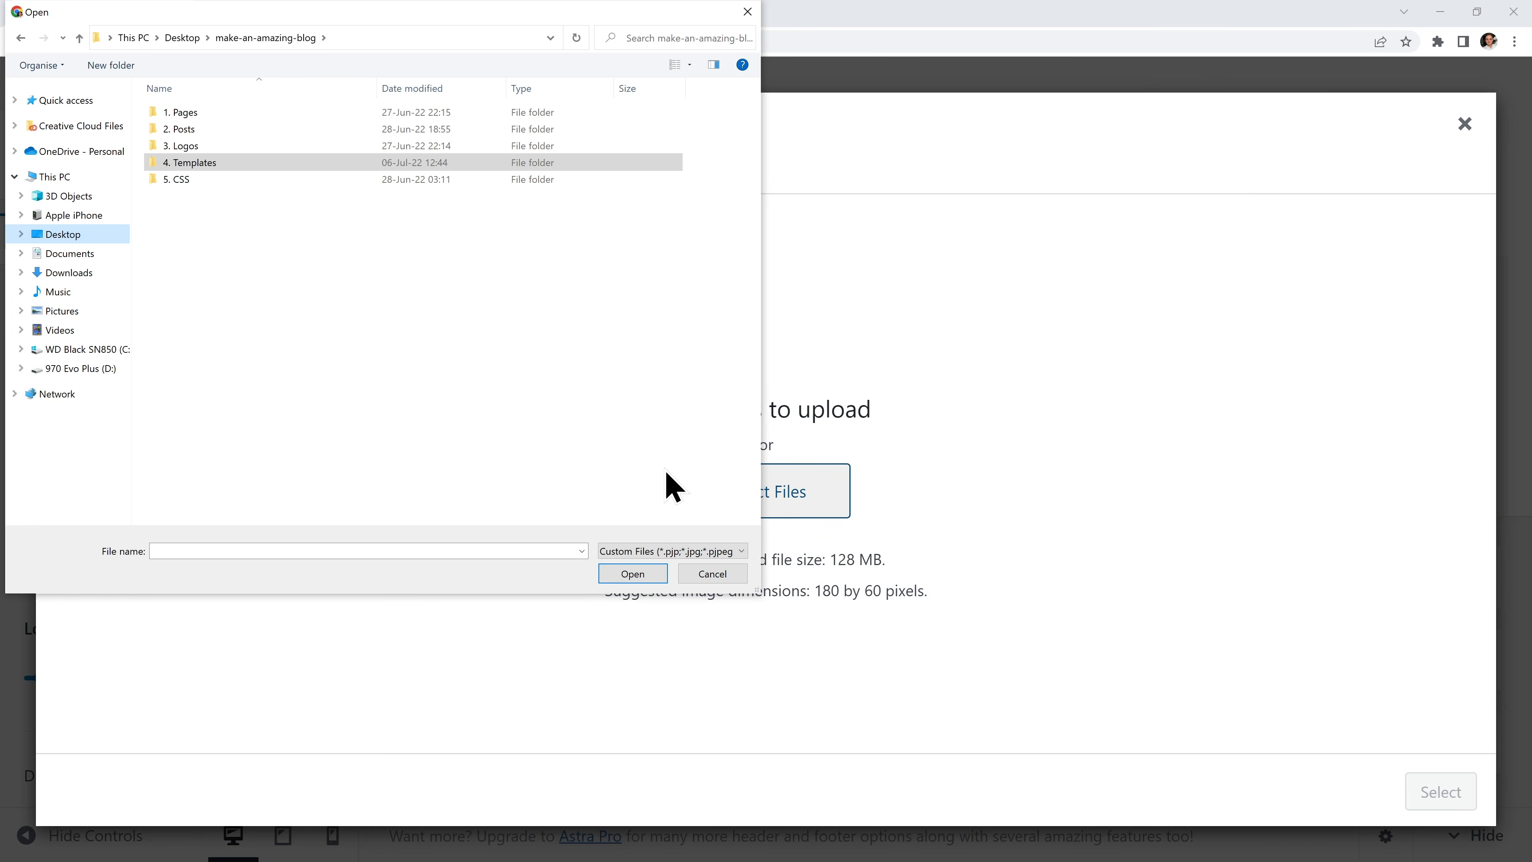
{"action": "double_click", "coordinate": [181, 146]}
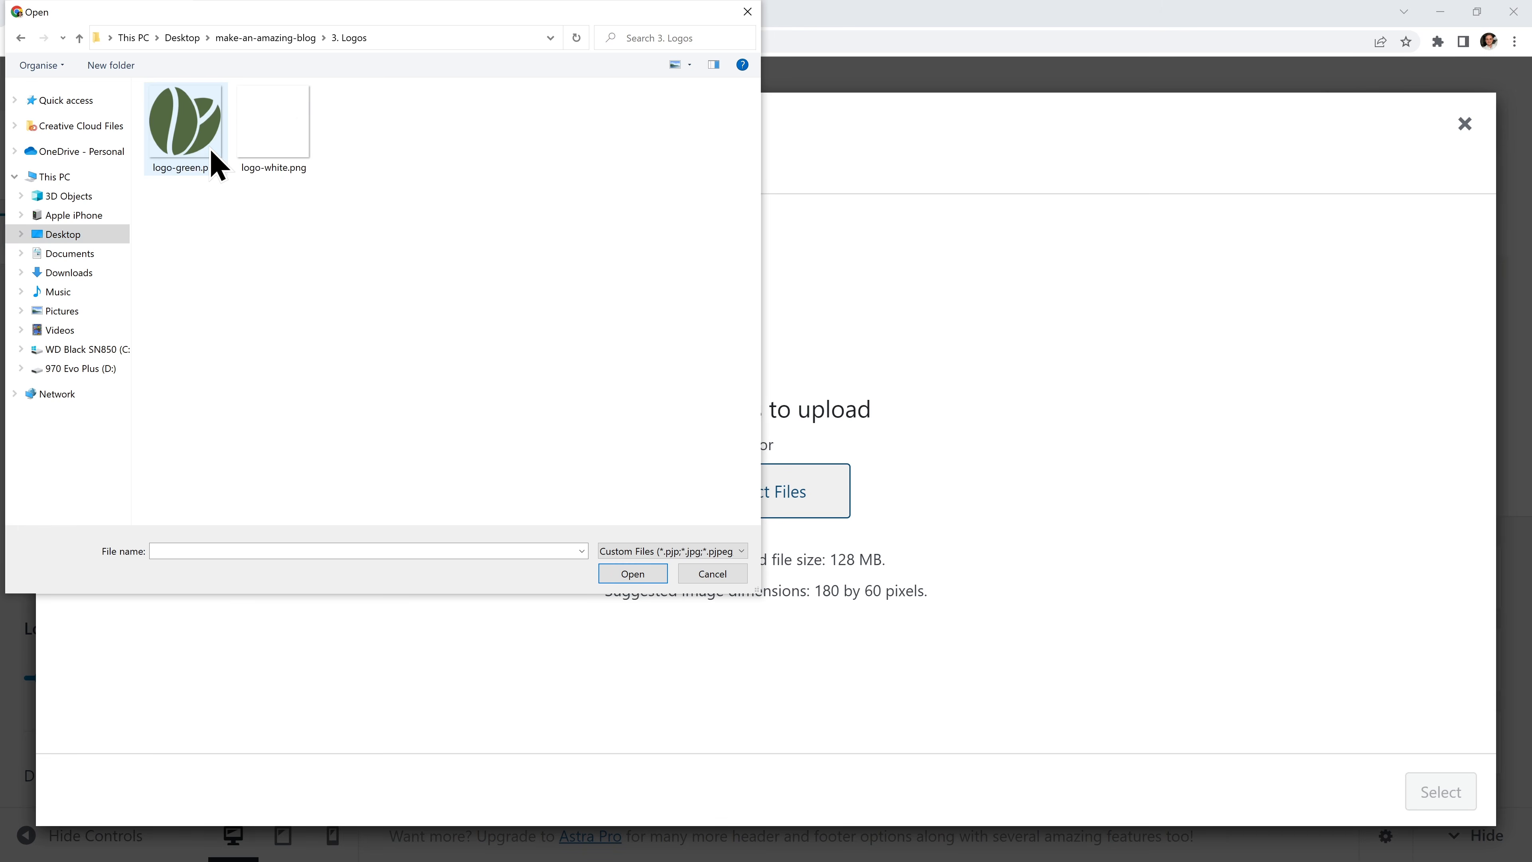
{"action": "double_click", "coordinate": [201, 152]}
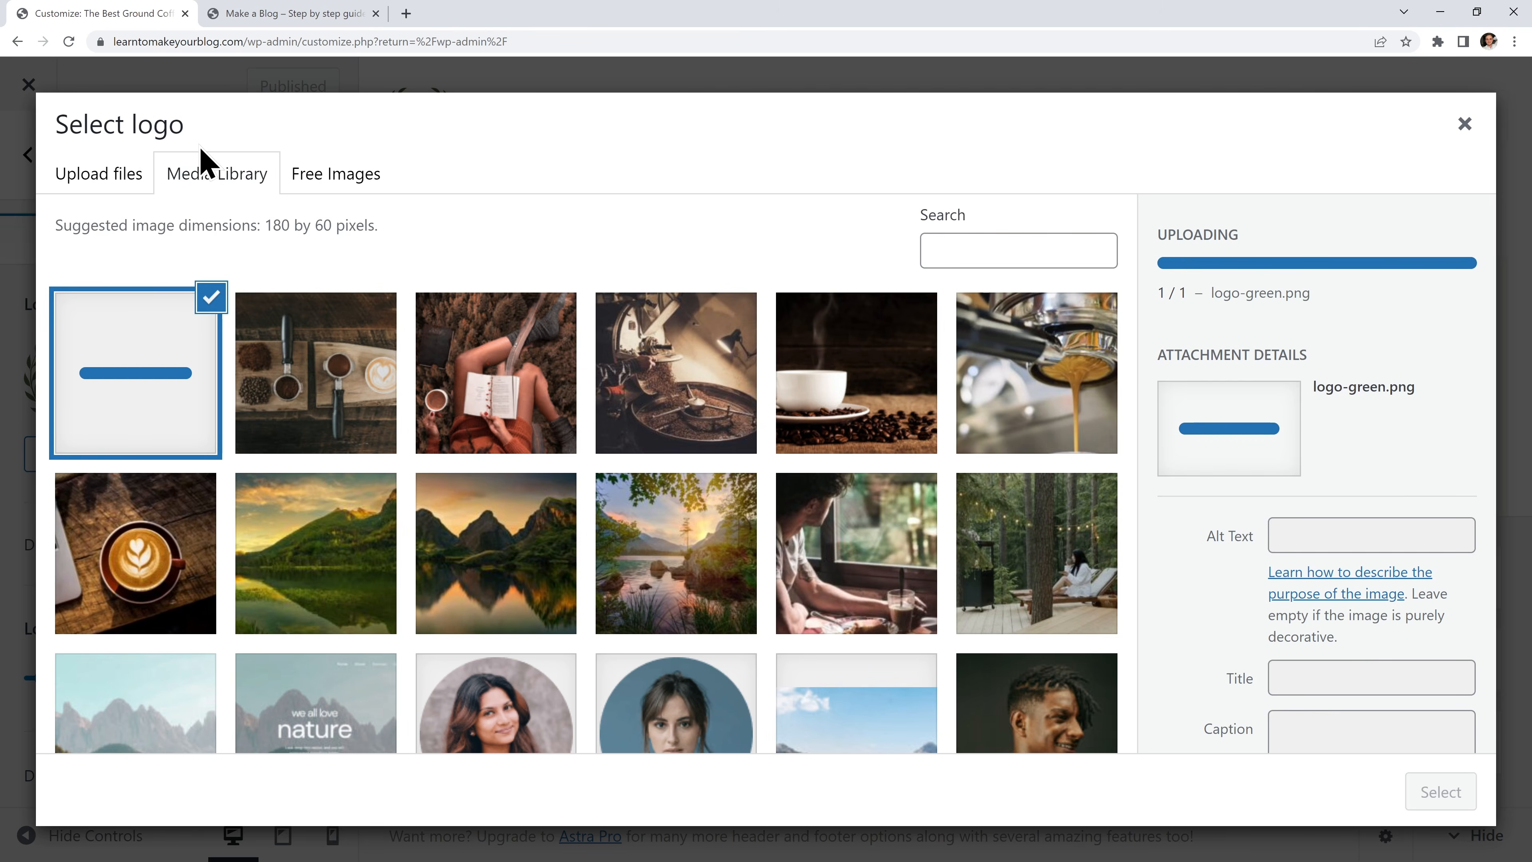
{"action": "left_click", "coordinate": [1420, 791]}
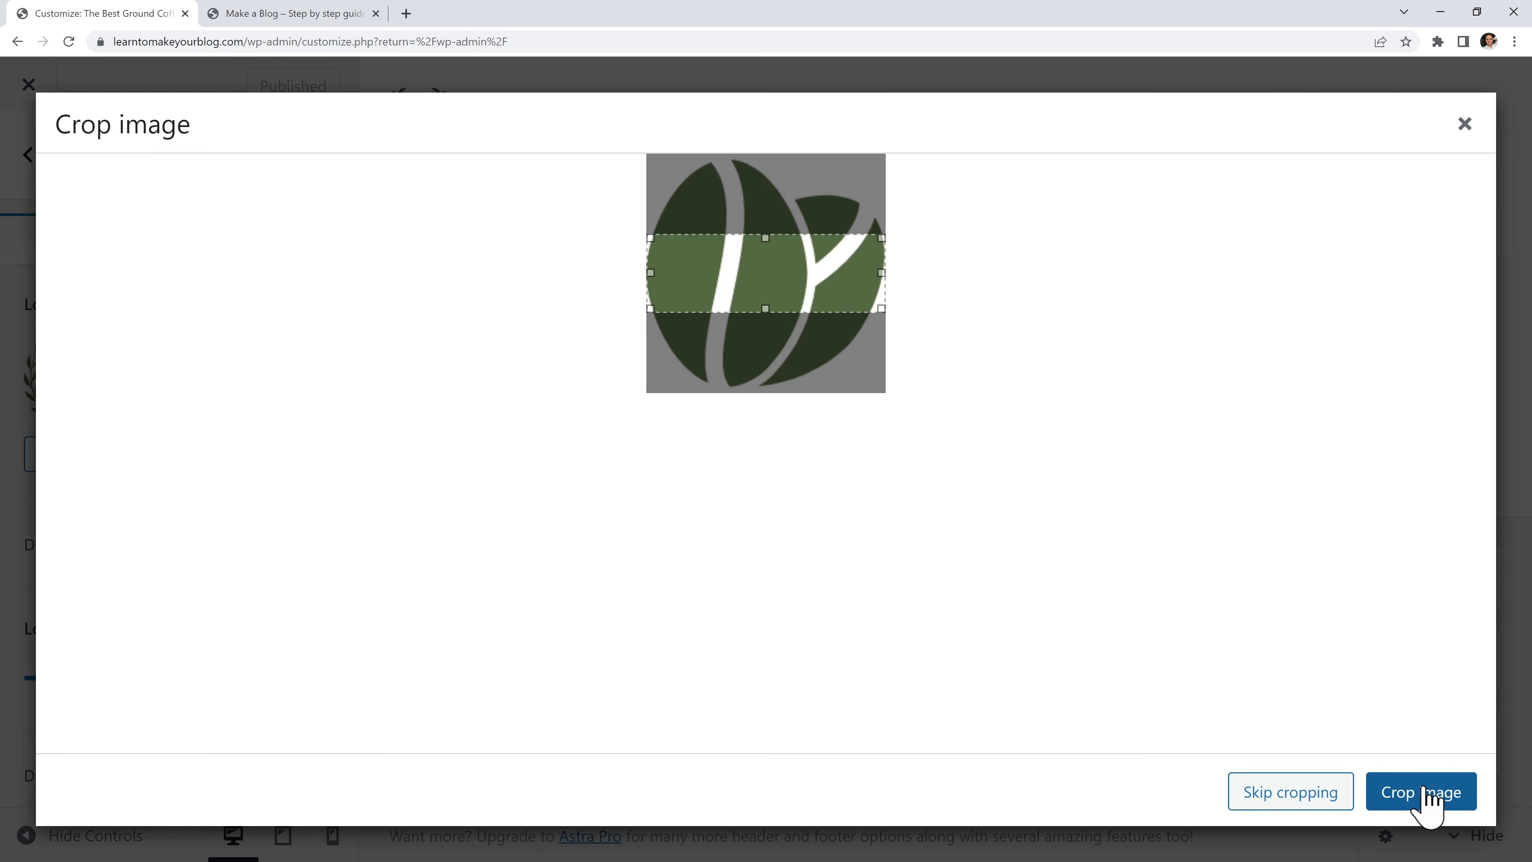
{"action": "left_click", "coordinate": [1331, 794]}
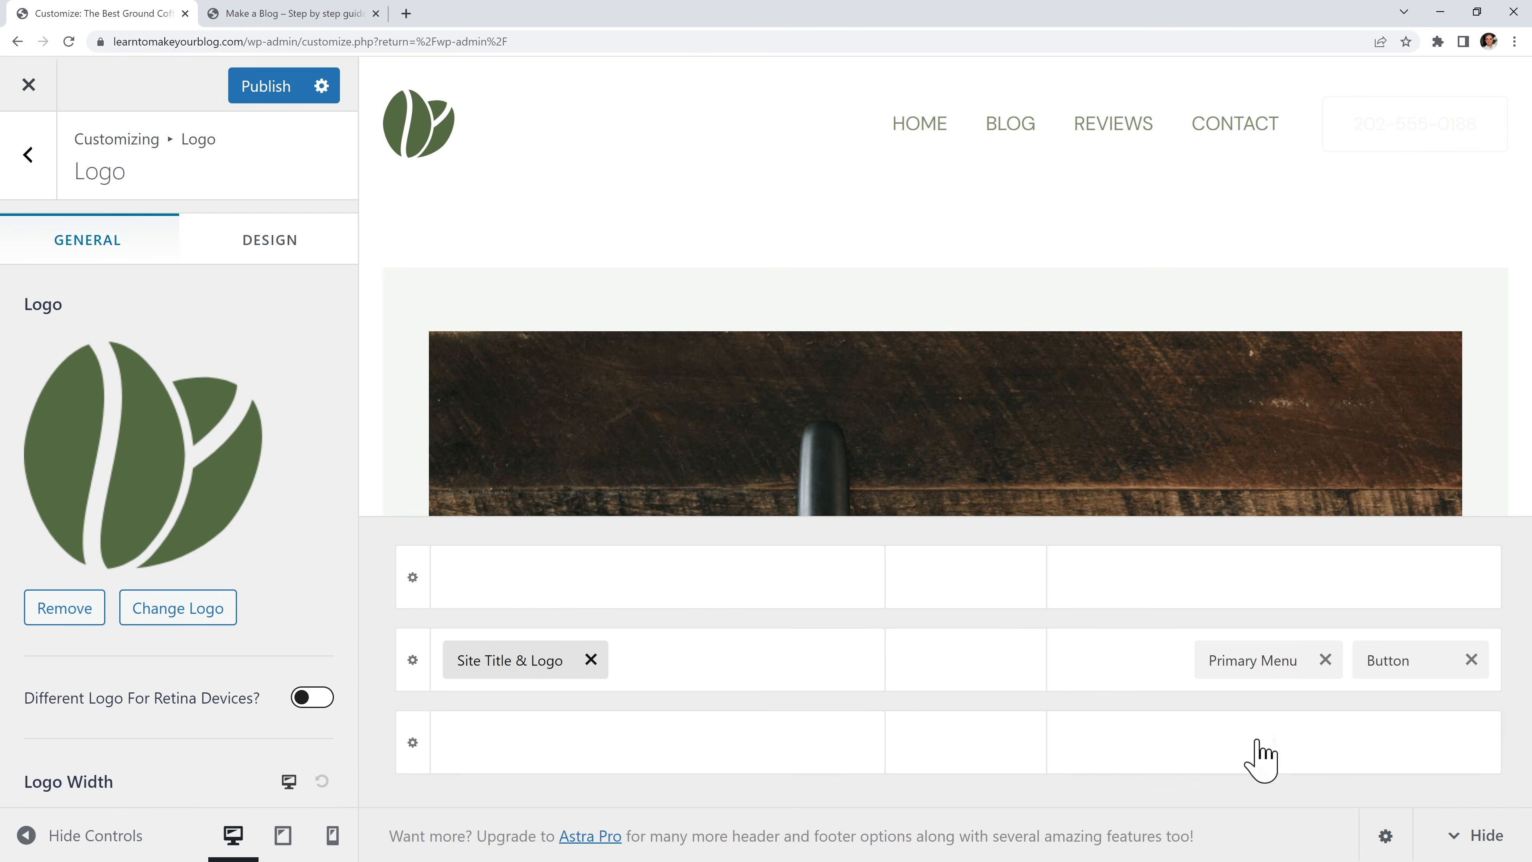
Set the header Logo Width to 60 px
{"action": "scroll", "coordinate": [257, 625], "scroll_direction": "down", "scroll_amount": 3}
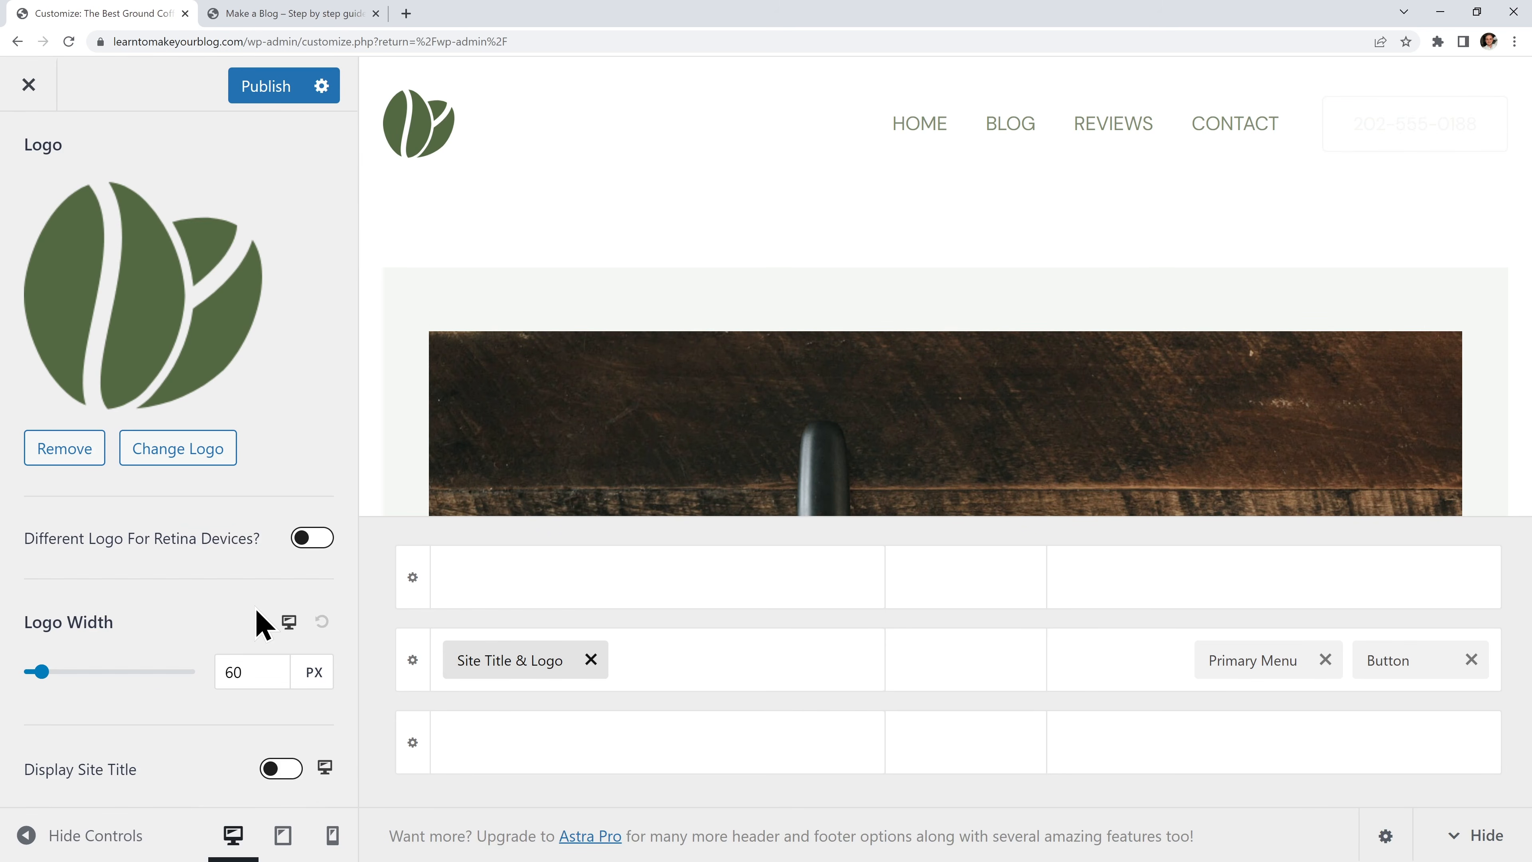
{"action": "mouse_move", "coordinate": [41, 671]}
{"action": "left_mouse_down"}
{"action": "mouse_move", "coordinate": [61, 671]}
{"action": "mouse_move", "coordinate": [44, 672]}
{"action": "left_mouse_up"}
{"action": "double_click", "coordinate": [246, 673]}
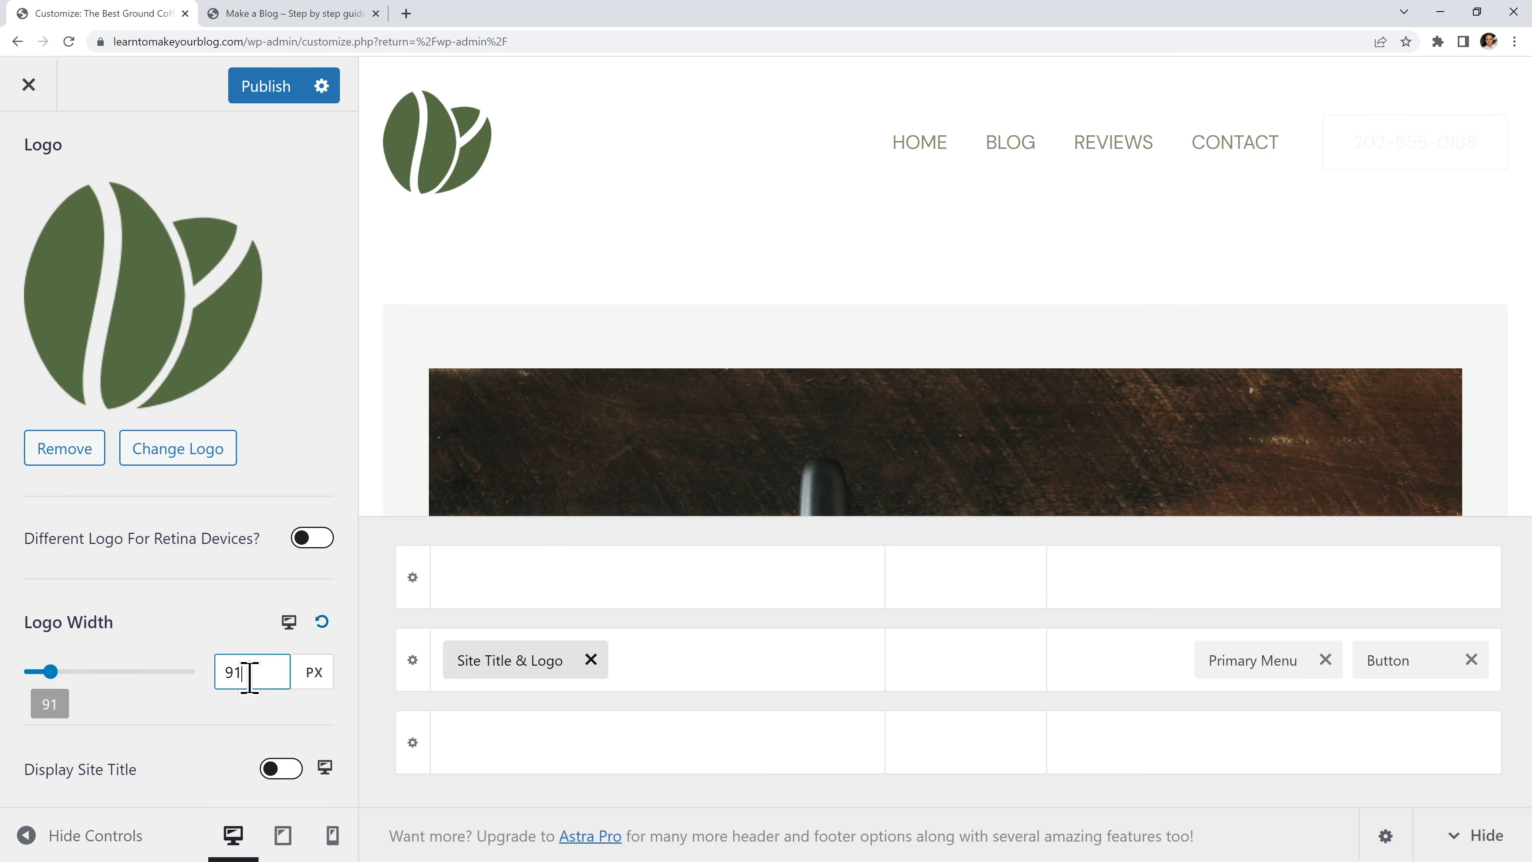
{"action": "type", "text": "60"}
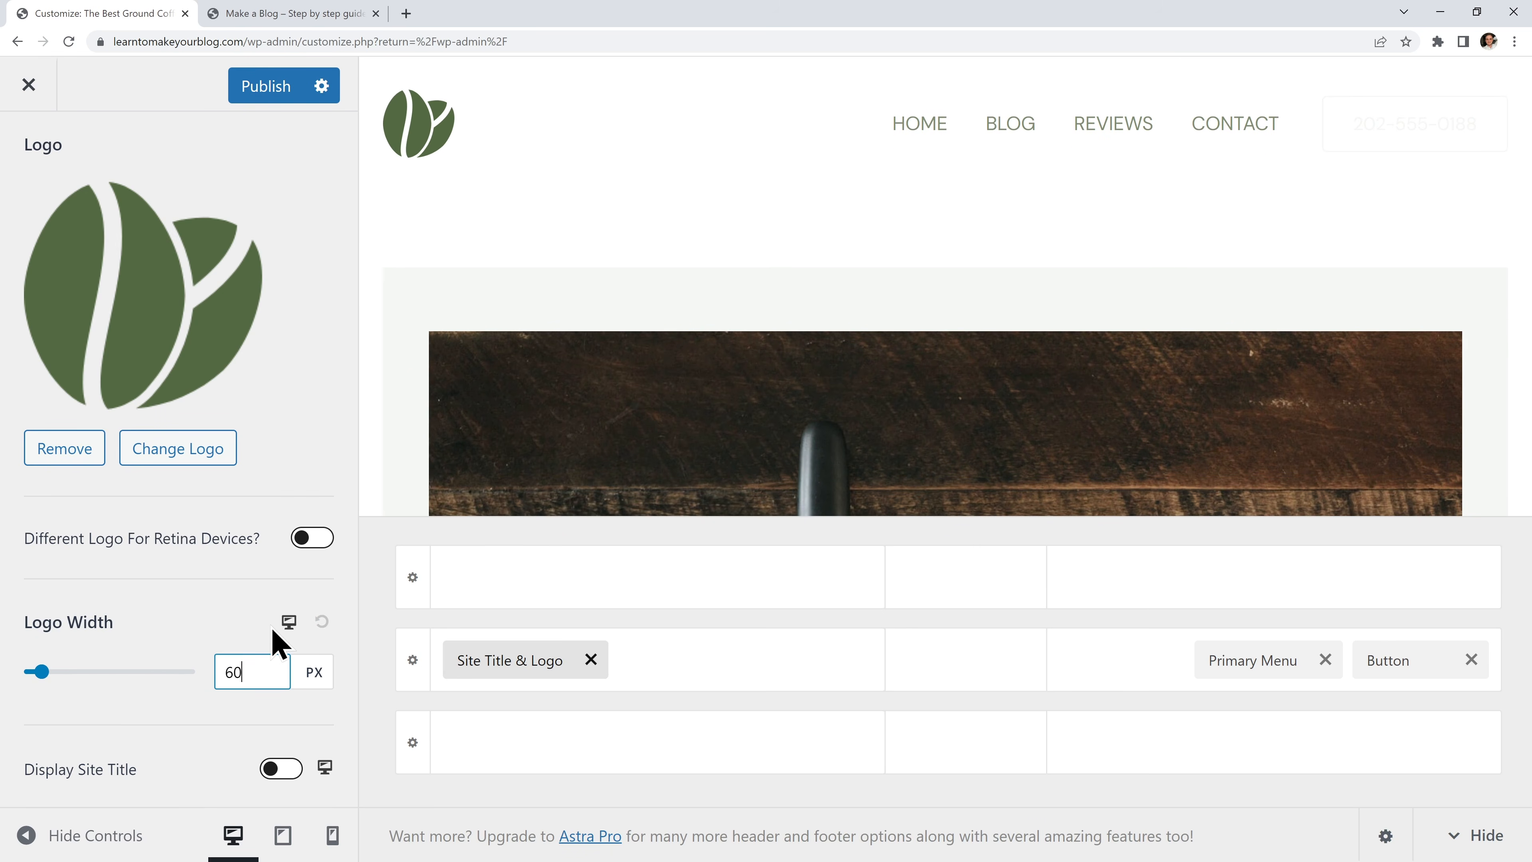
Set the Primary Menu's font size to 18 px in its Design options
{"action": "left_click", "coordinate": [1231, 664]}
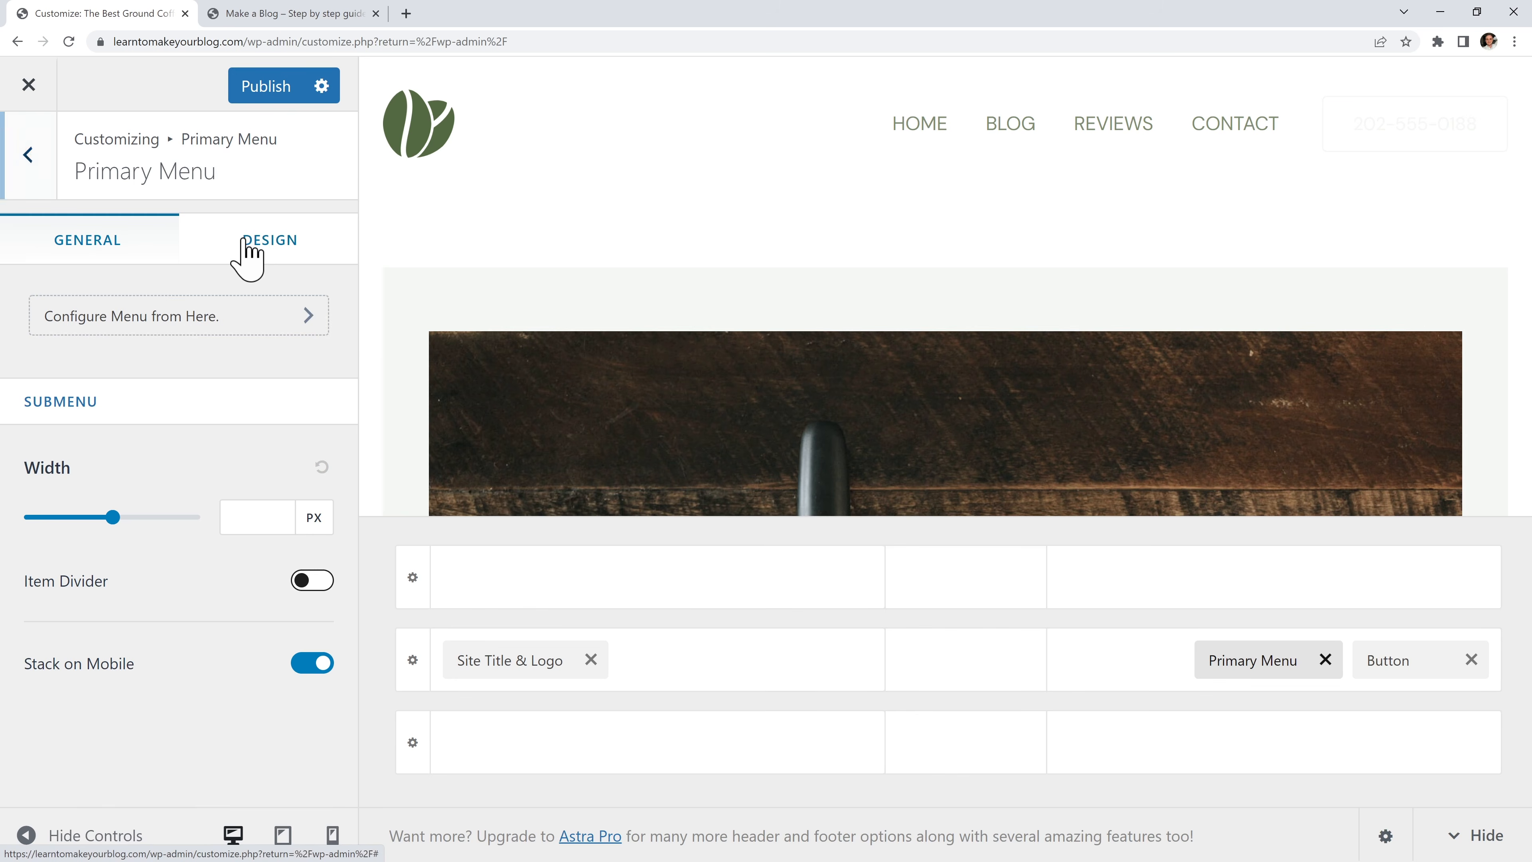
{"action": "left_click", "coordinate": [247, 260]}
{"action": "scroll", "coordinate": [268, 461], "scroll_direction": "down", "scroll_amount": 4}
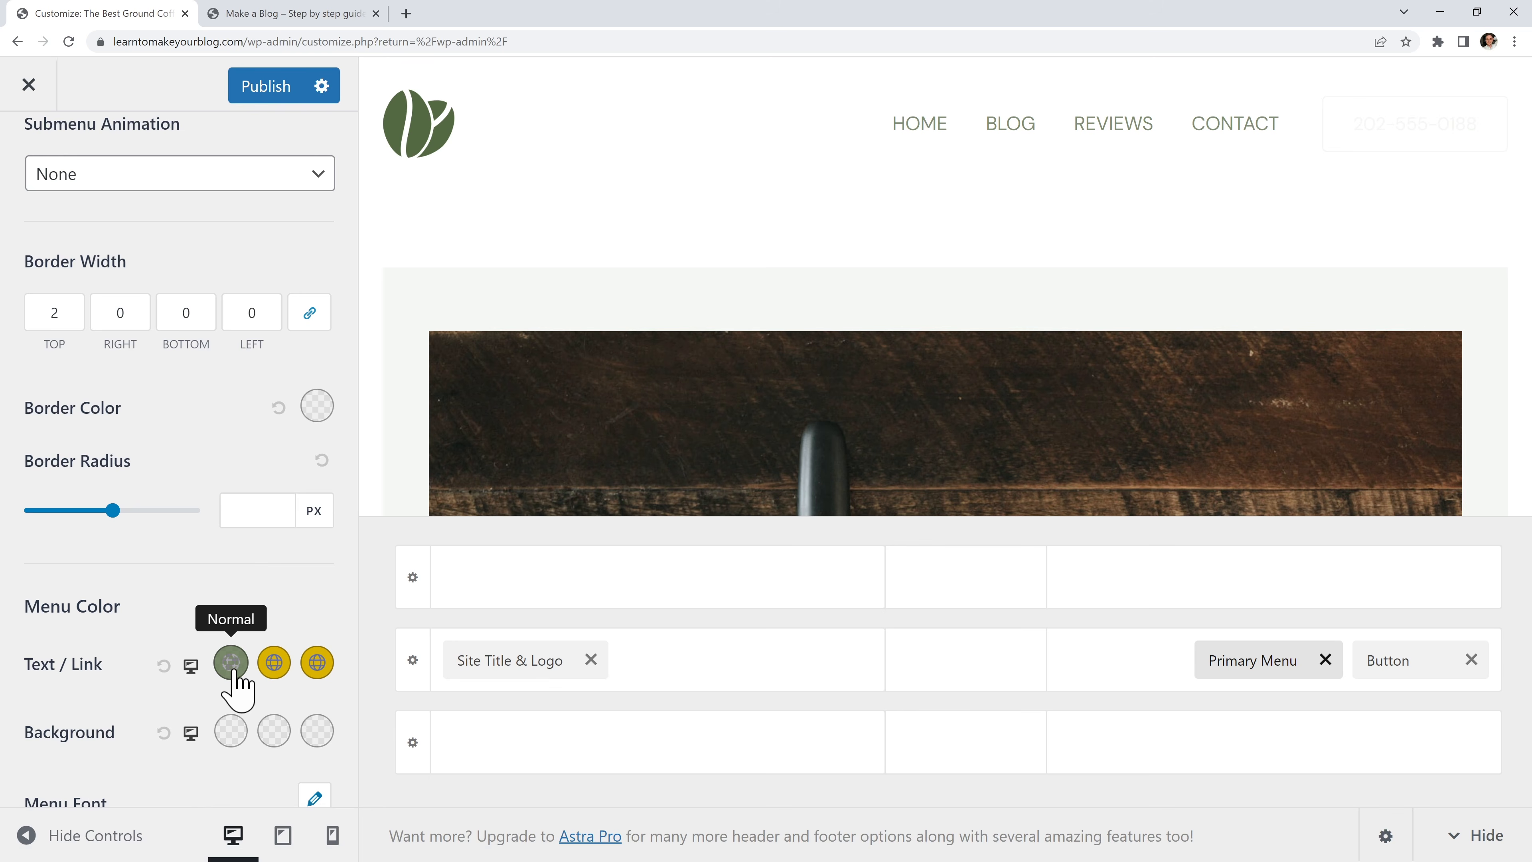
{"action": "scroll", "coordinate": [238, 682], "scroll_direction": "down", "scroll_amount": 3}
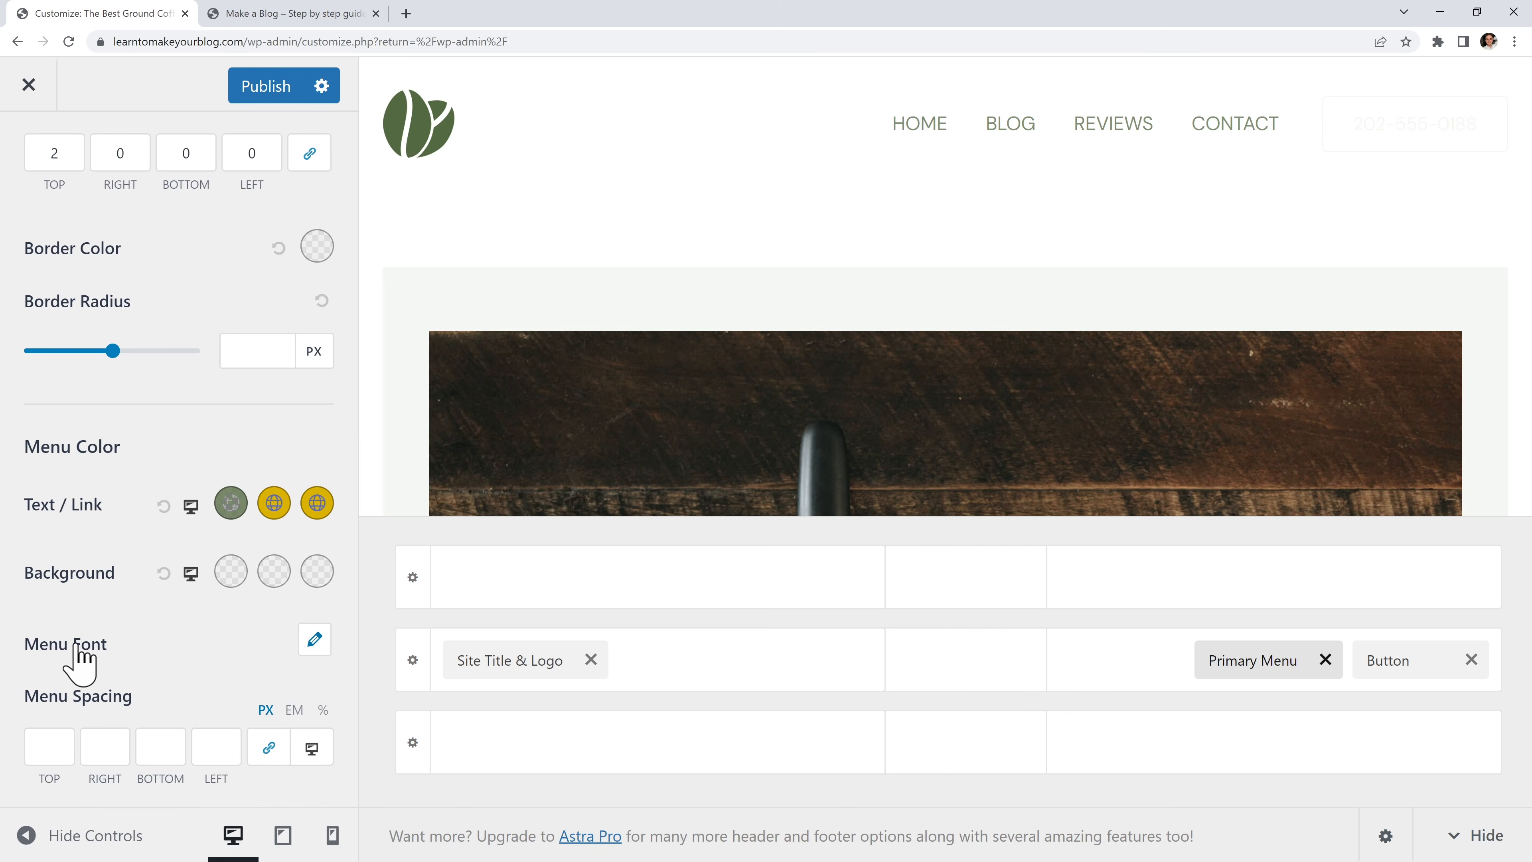
{"action": "left_click", "coordinate": [315, 648]}
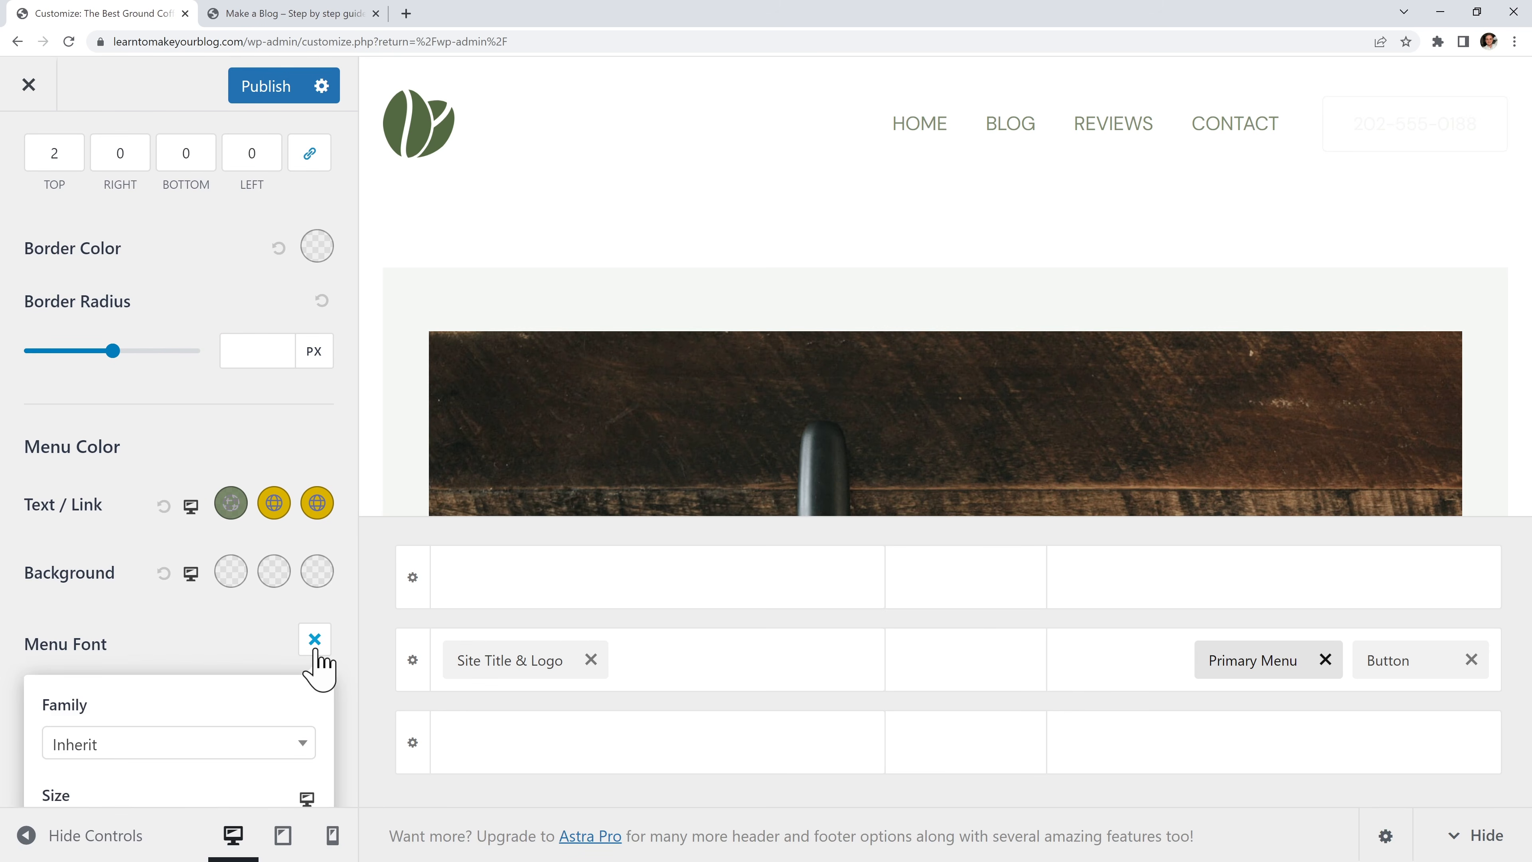
{"action": "scroll", "coordinate": [318, 664], "scroll_direction": "down", "scroll_amount": 6}
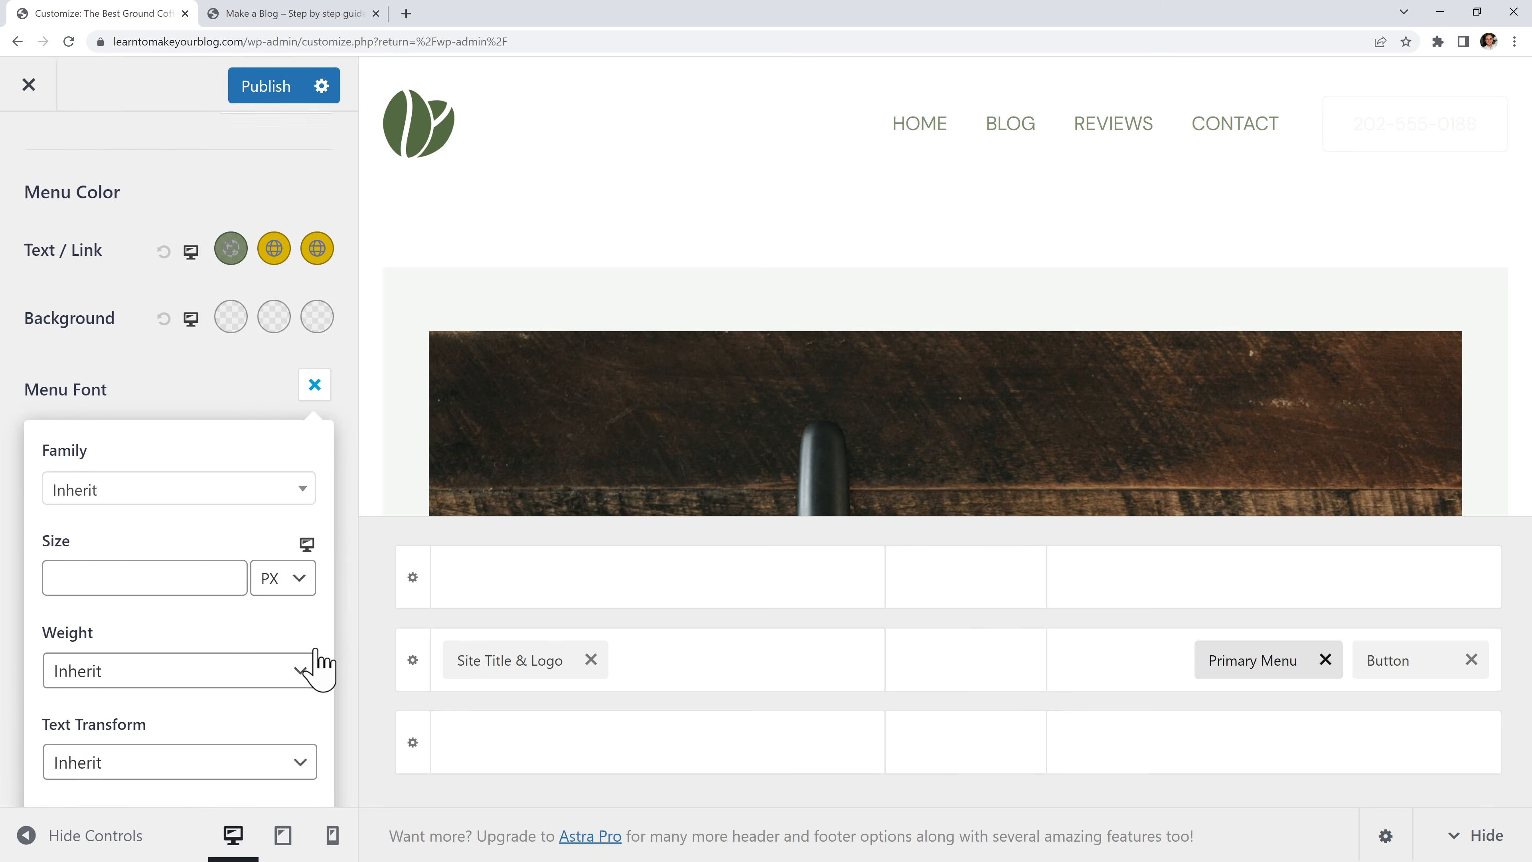
{"action": "left_click", "coordinate": [171, 483]}
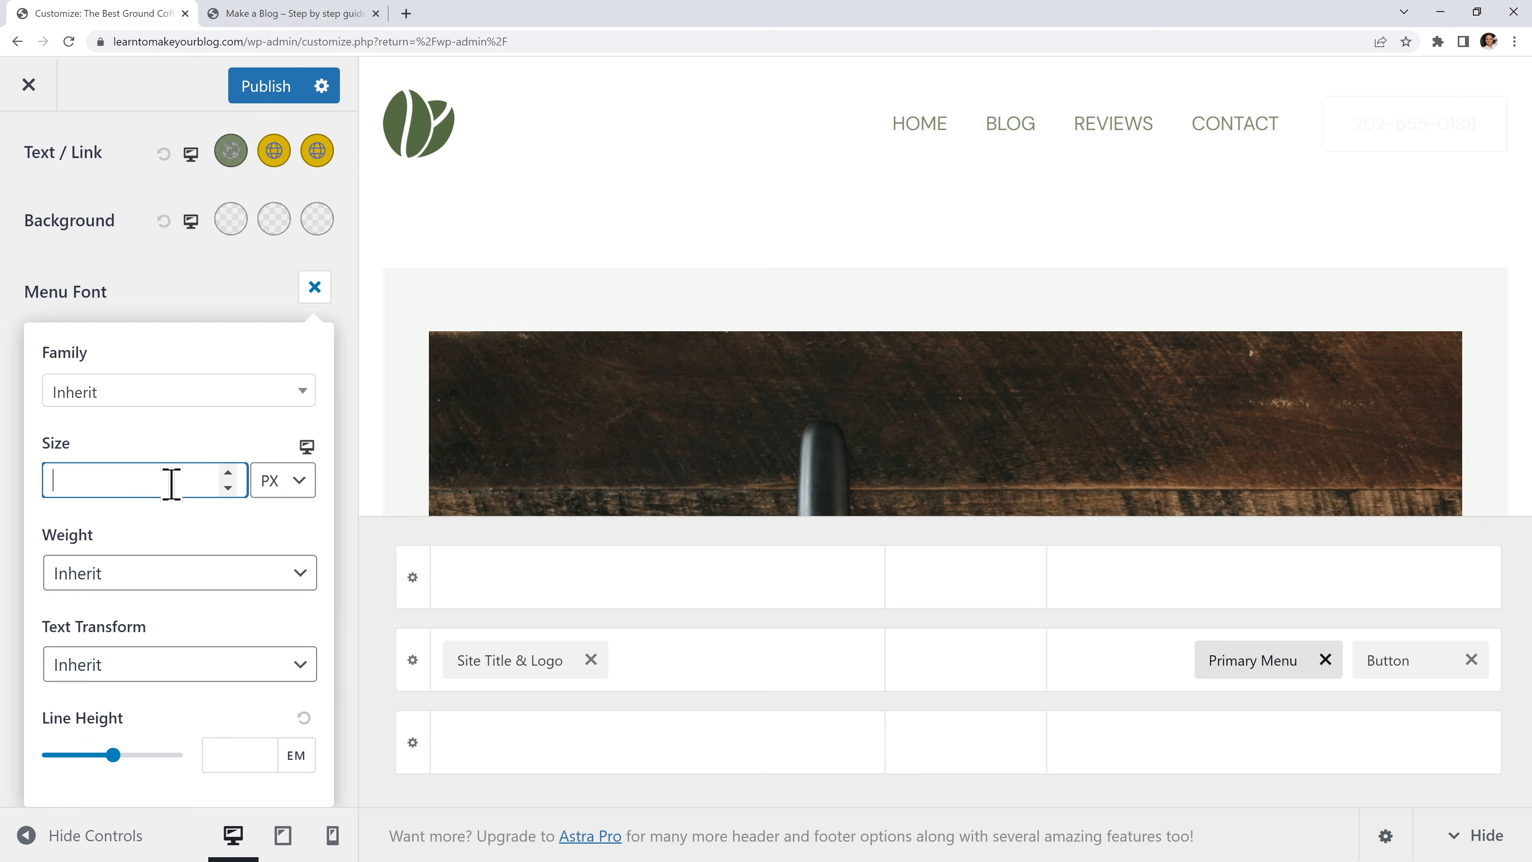
{"action": "type", "text": "18"}
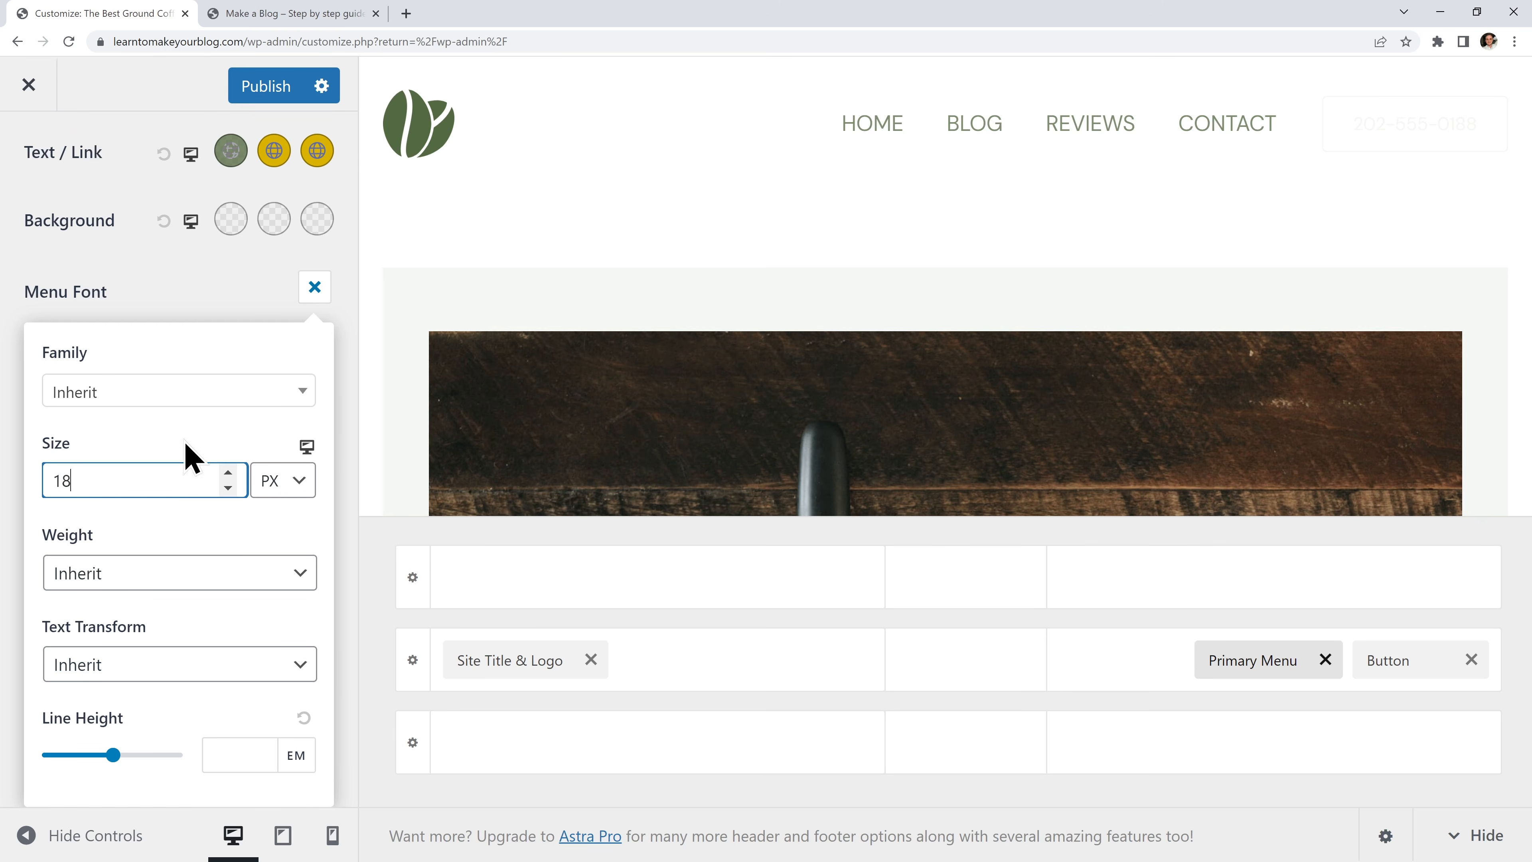
{"action": "left_click", "coordinate": [215, 298]}
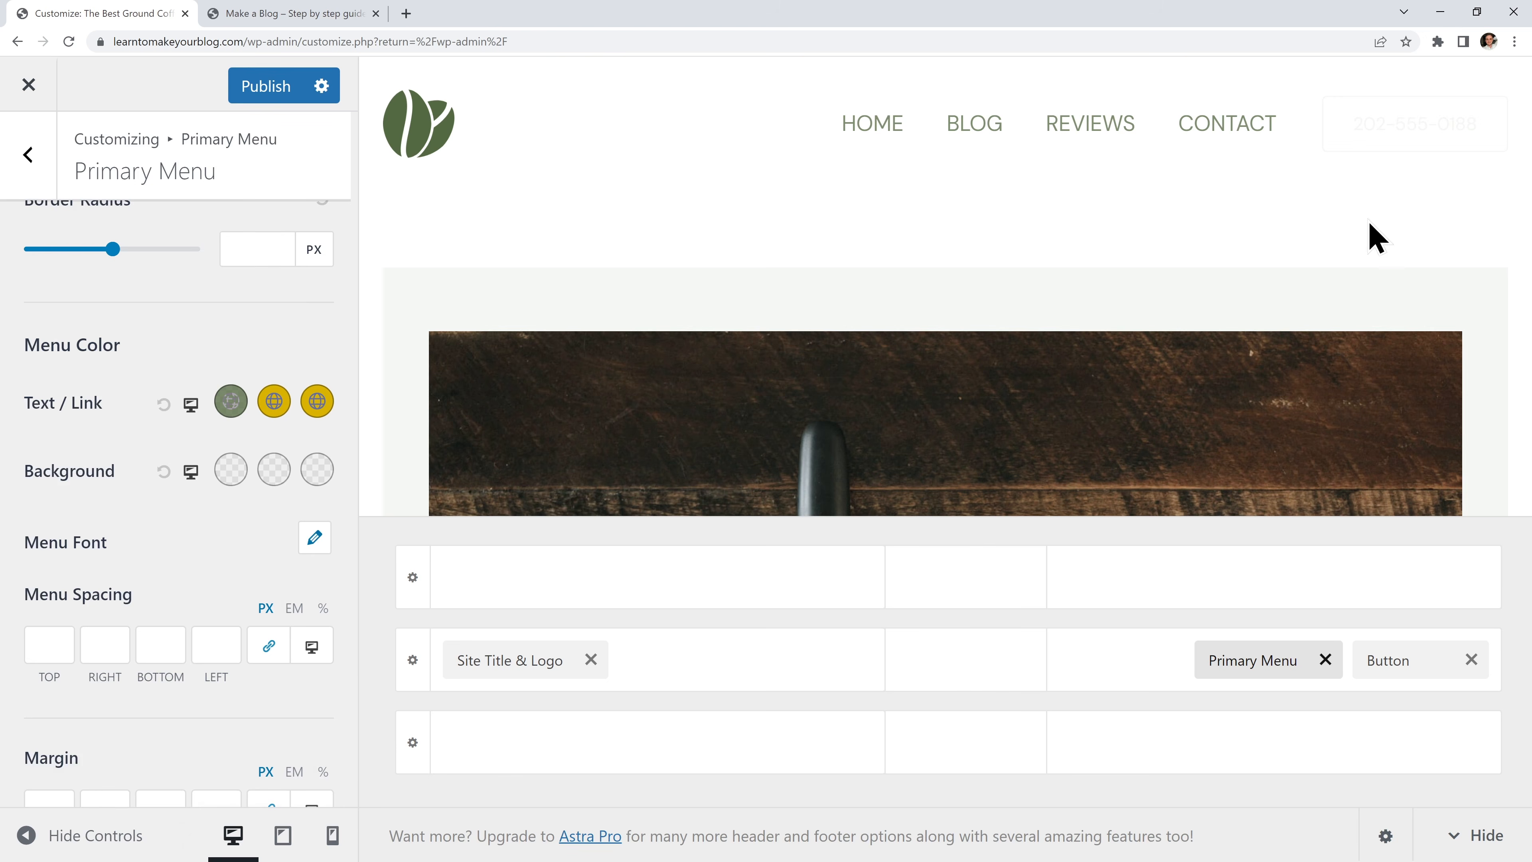
Swap the header's phone button for a Social icons element
{"action": "left_click", "coordinate": [1471, 659]}
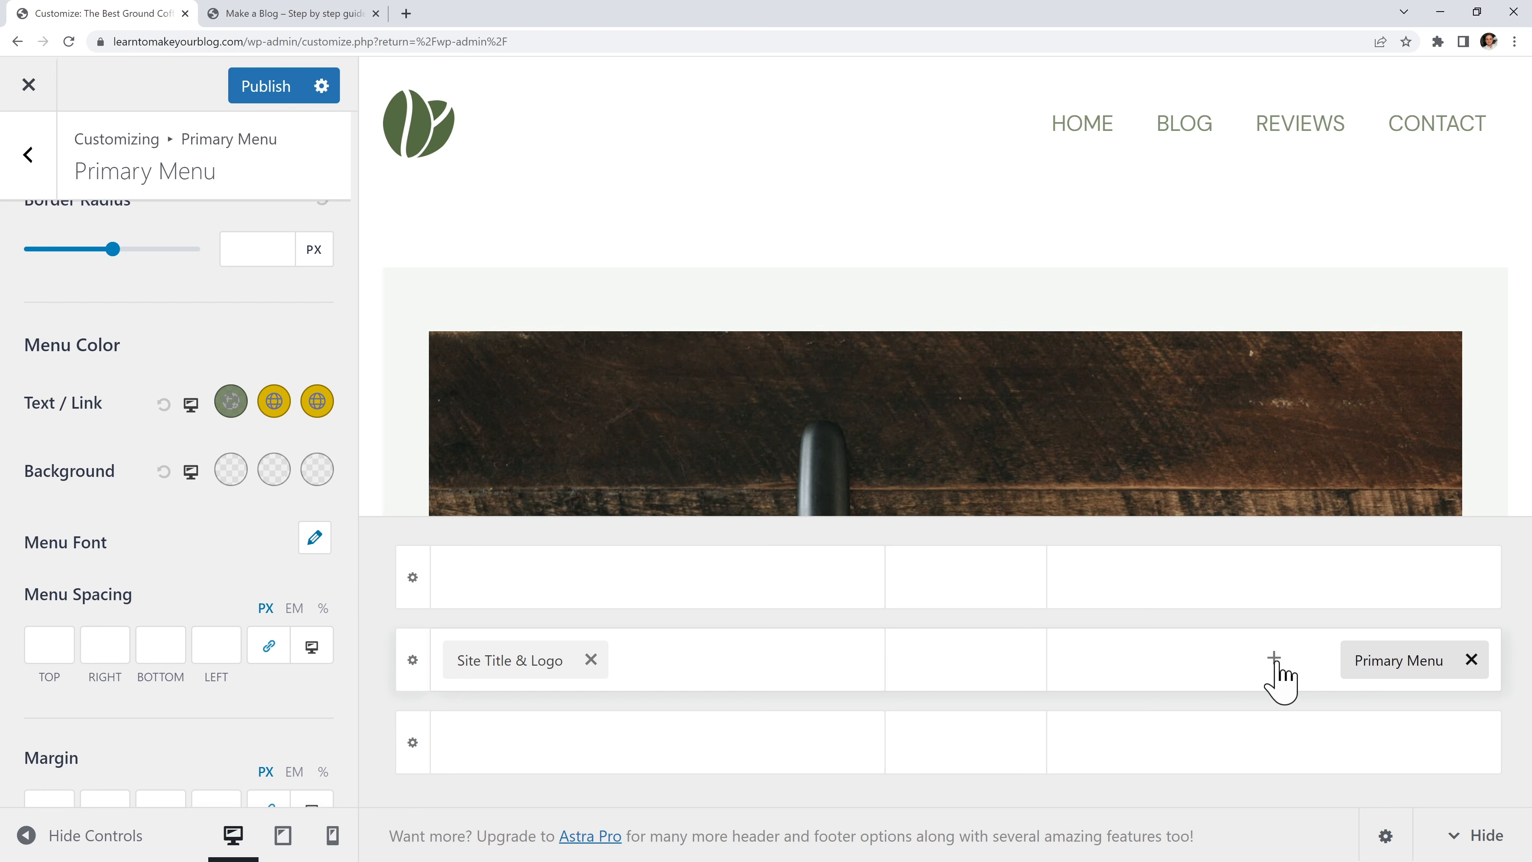
{"action": "left_click", "coordinate": [1275, 659]}
{"action": "left_click", "coordinate": [814, 577]}
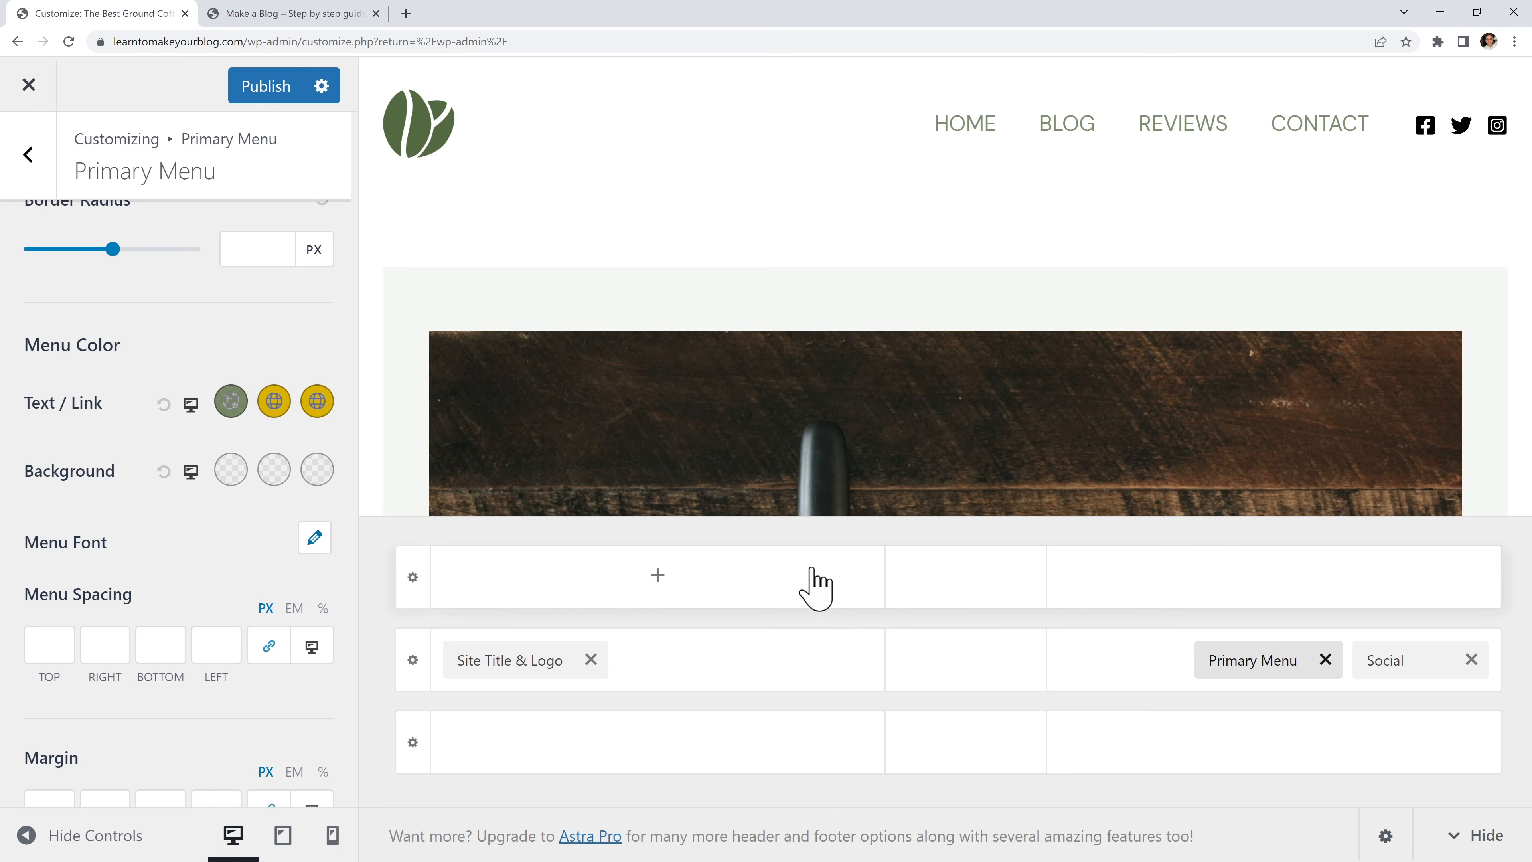
{"action": "left_click", "coordinate": [1393, 661]}
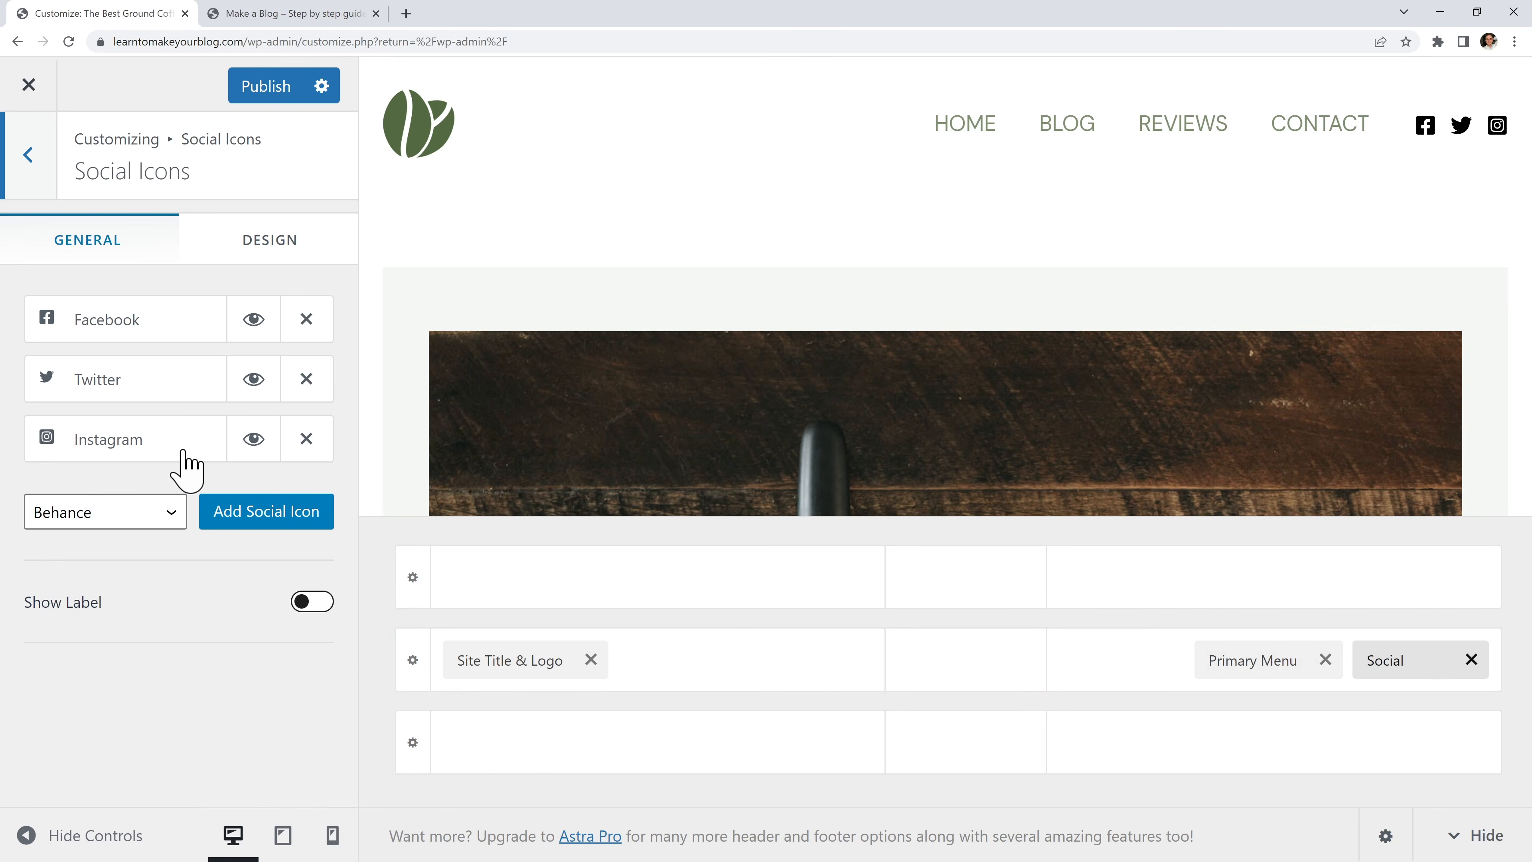
Delete Facebook and Twitter icons and switch Instagram to the outline icon
{"action": "left_click", "coordinate": [308, 333]}
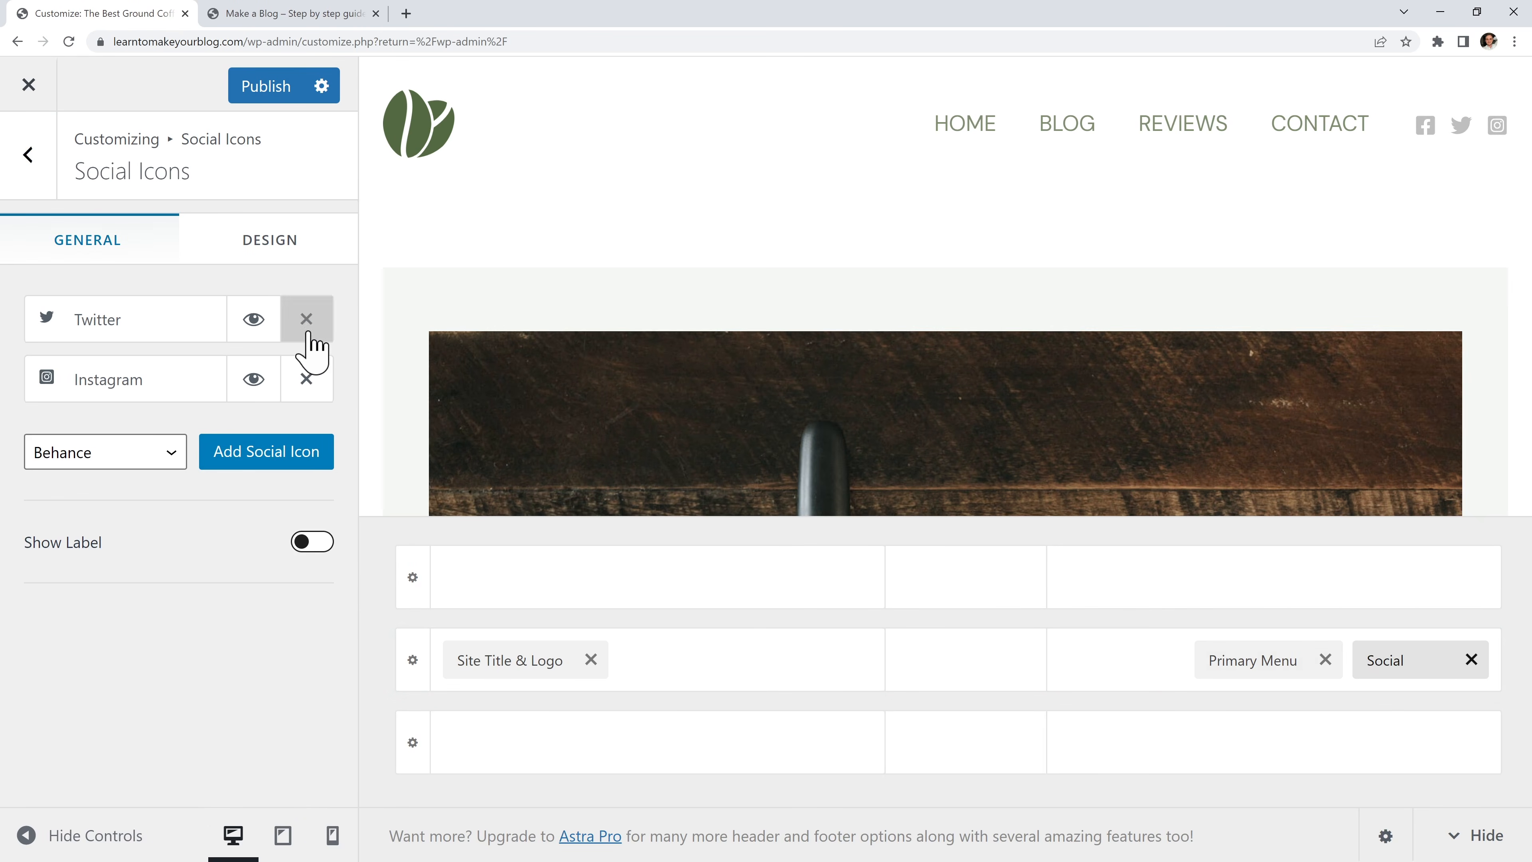
{"action": "left_click", "coordinate": [308, 333]}
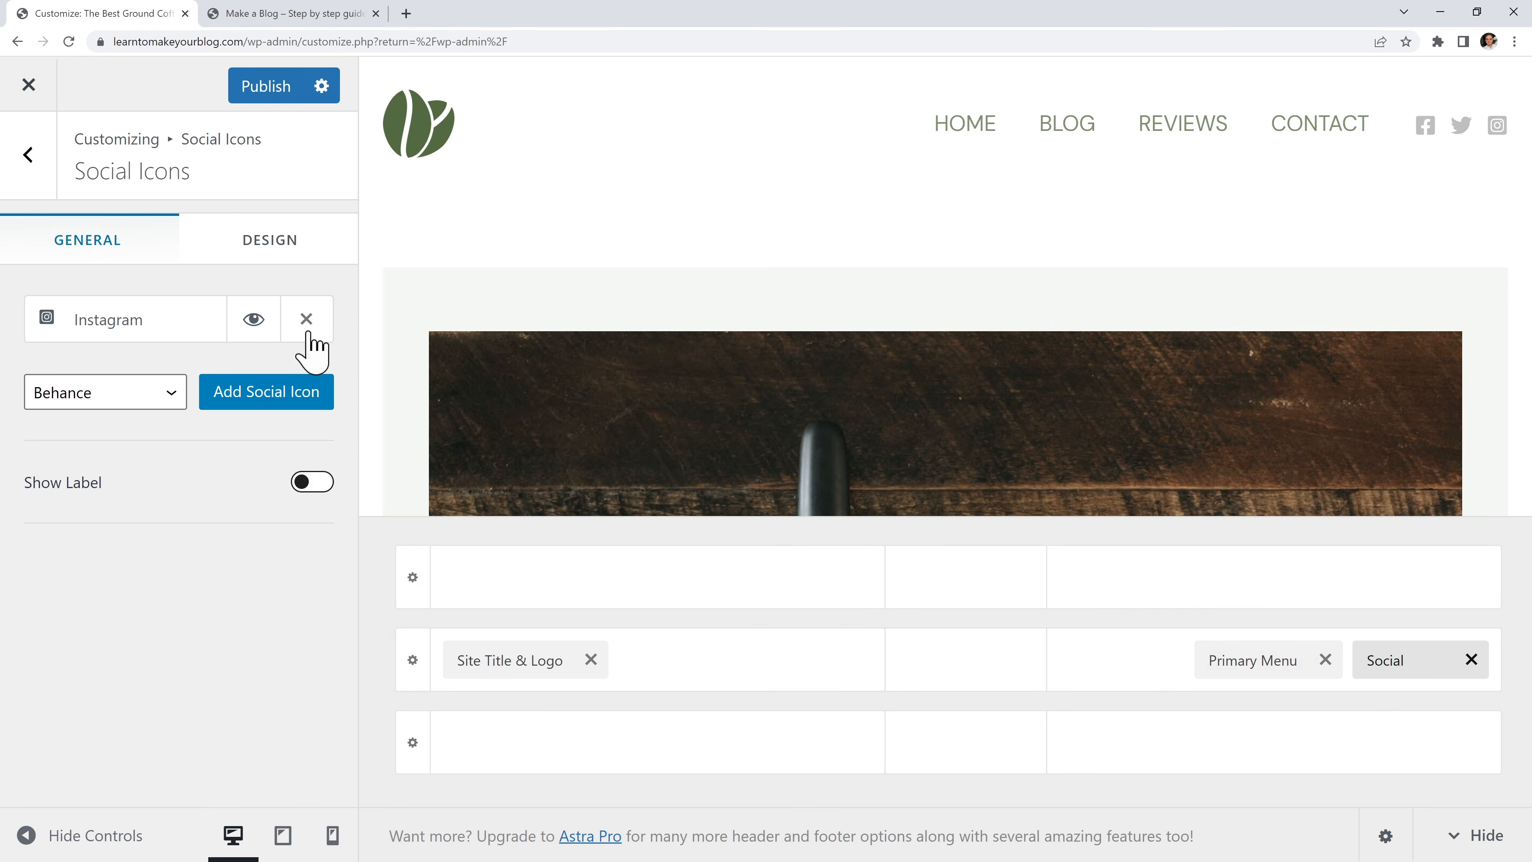
{"action": "left_click", "coordinate": [145, 322]}
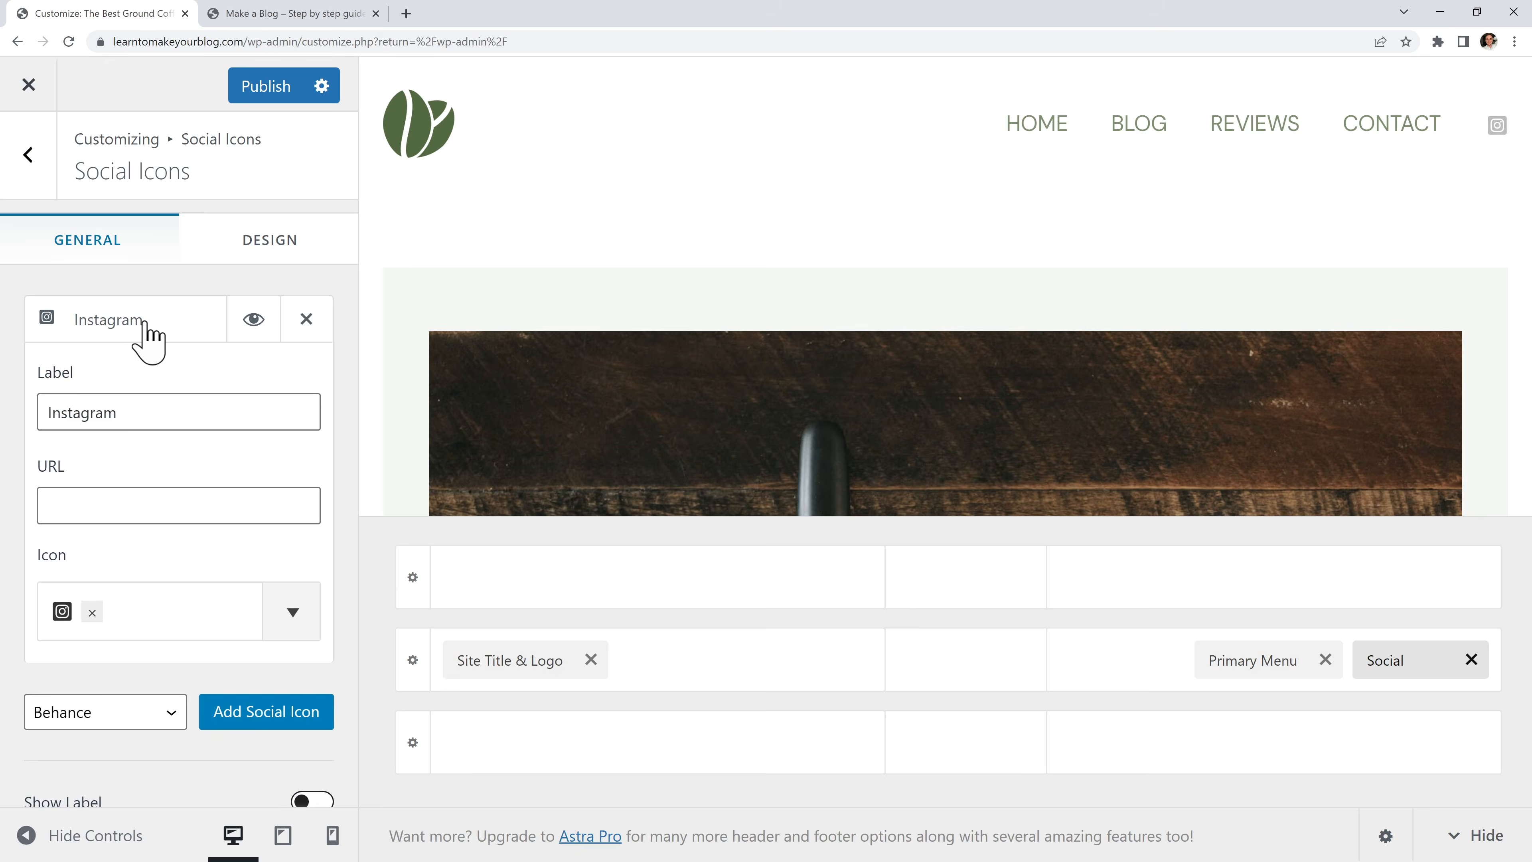
{"action": "left_click", "coordinate": [146, 609]}
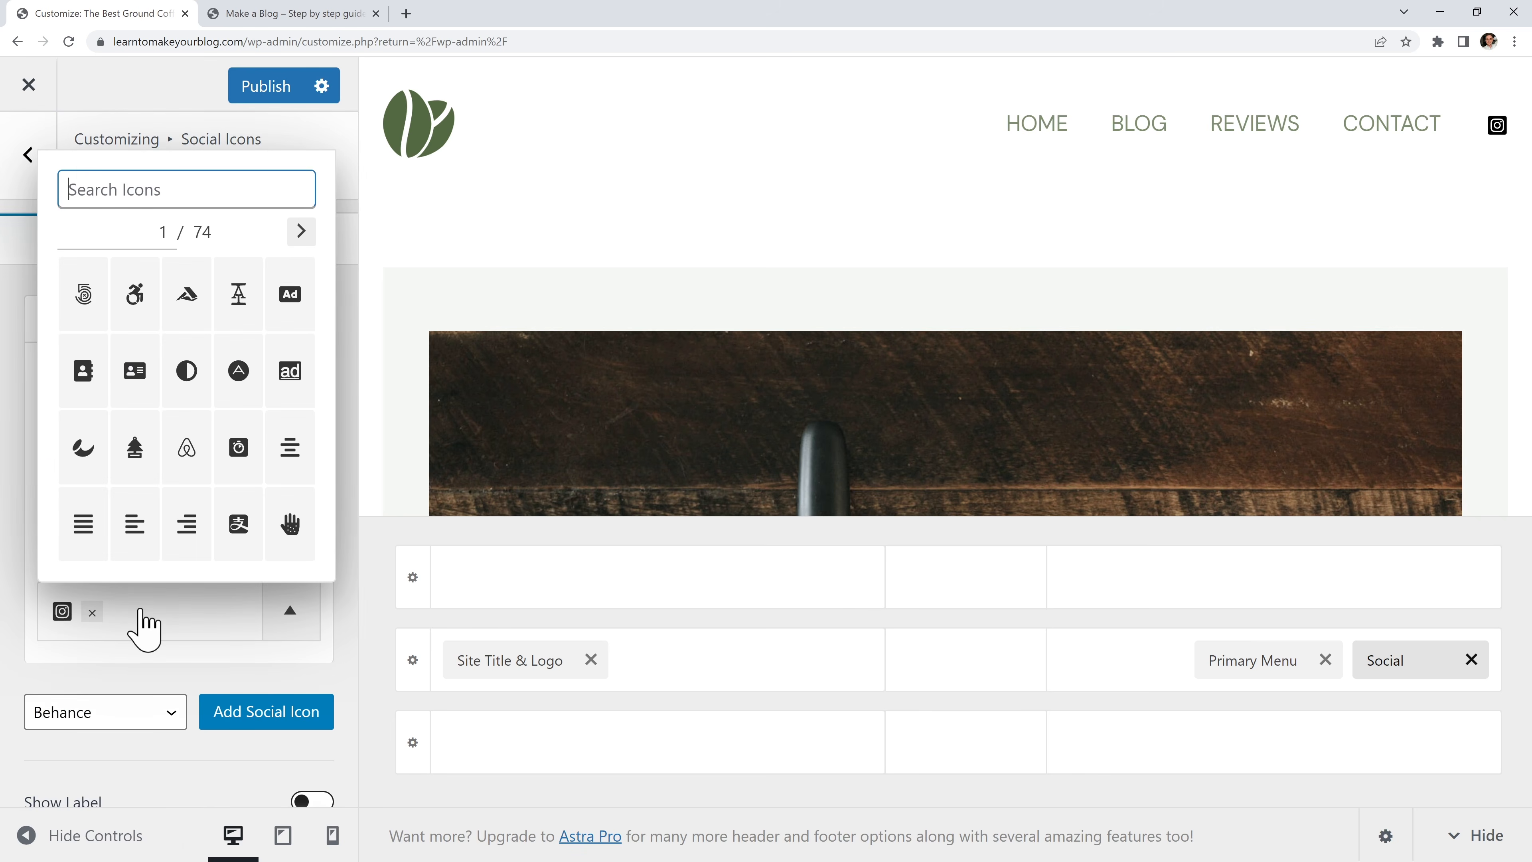
{"action": "type", "text": "instagram"}
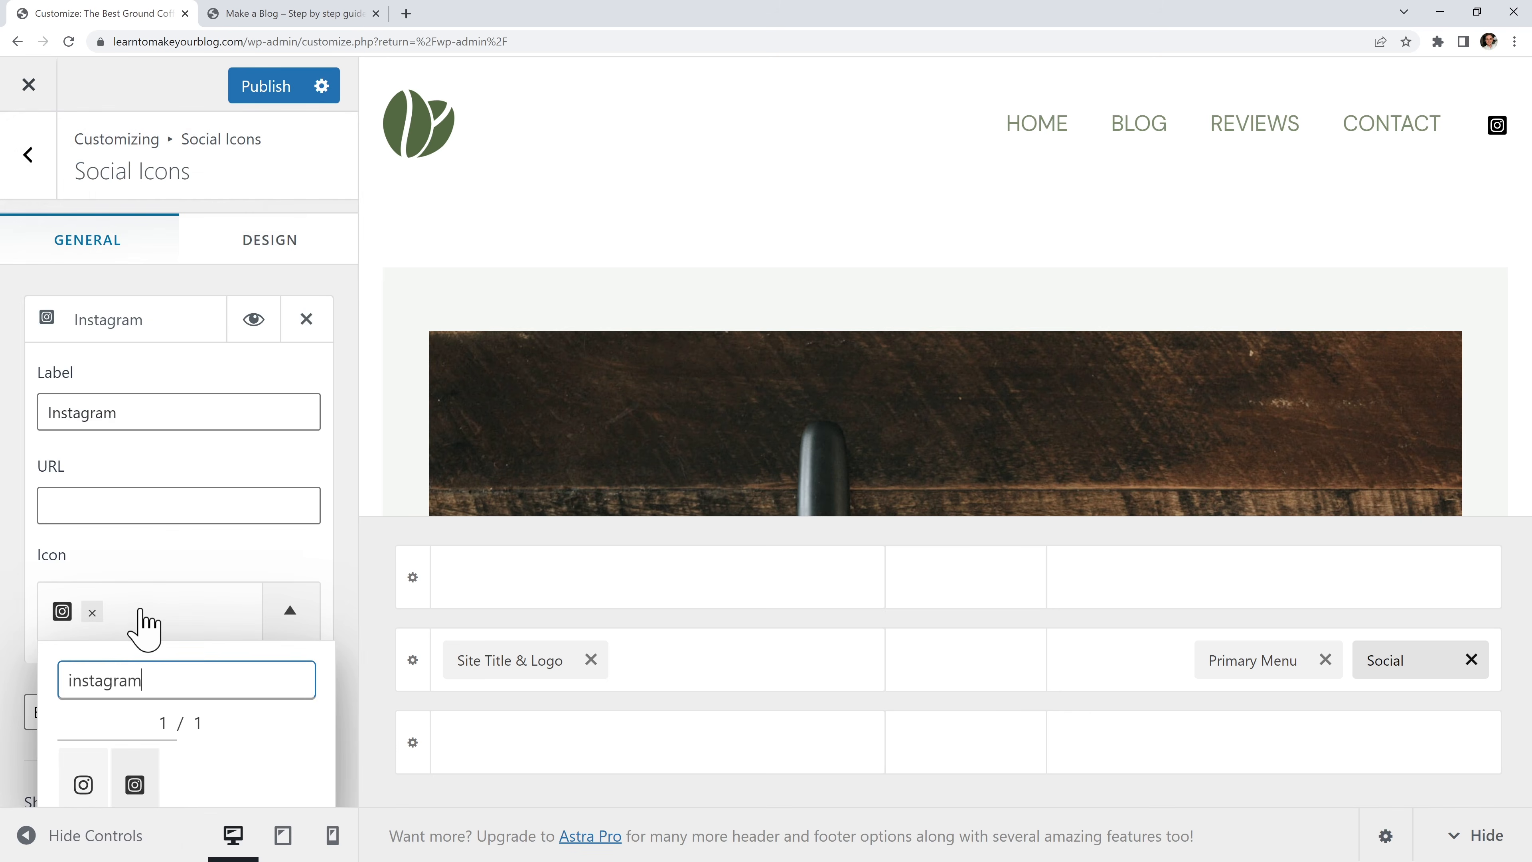
{"action": "scroll", "coordinate": [144, 626], "scroll_direction": "down", "scroll_amount": 2}
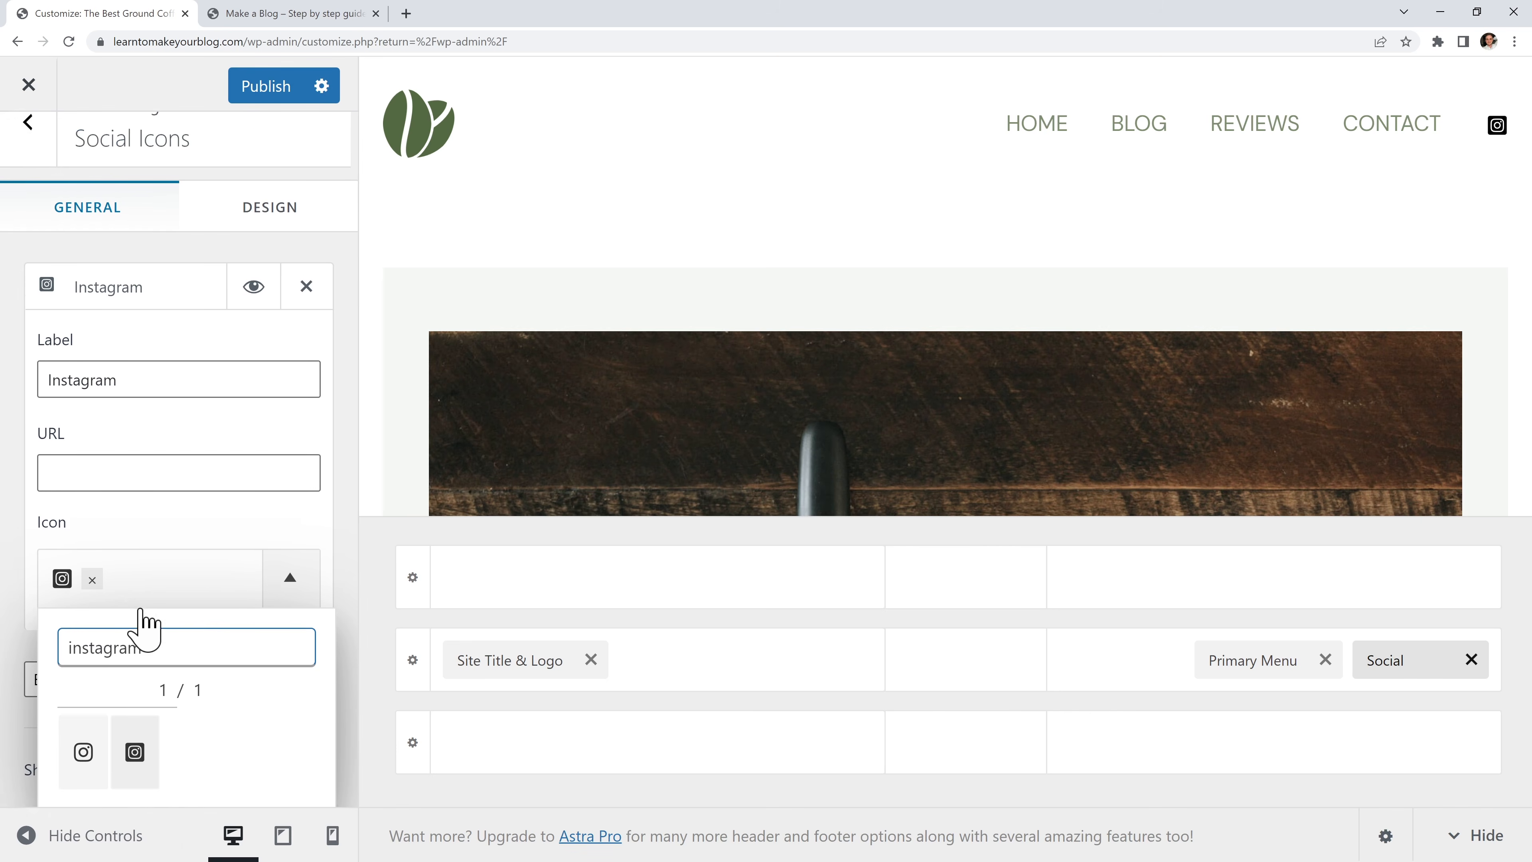
{"action": "left_click", "coordinate": [83, 731]}
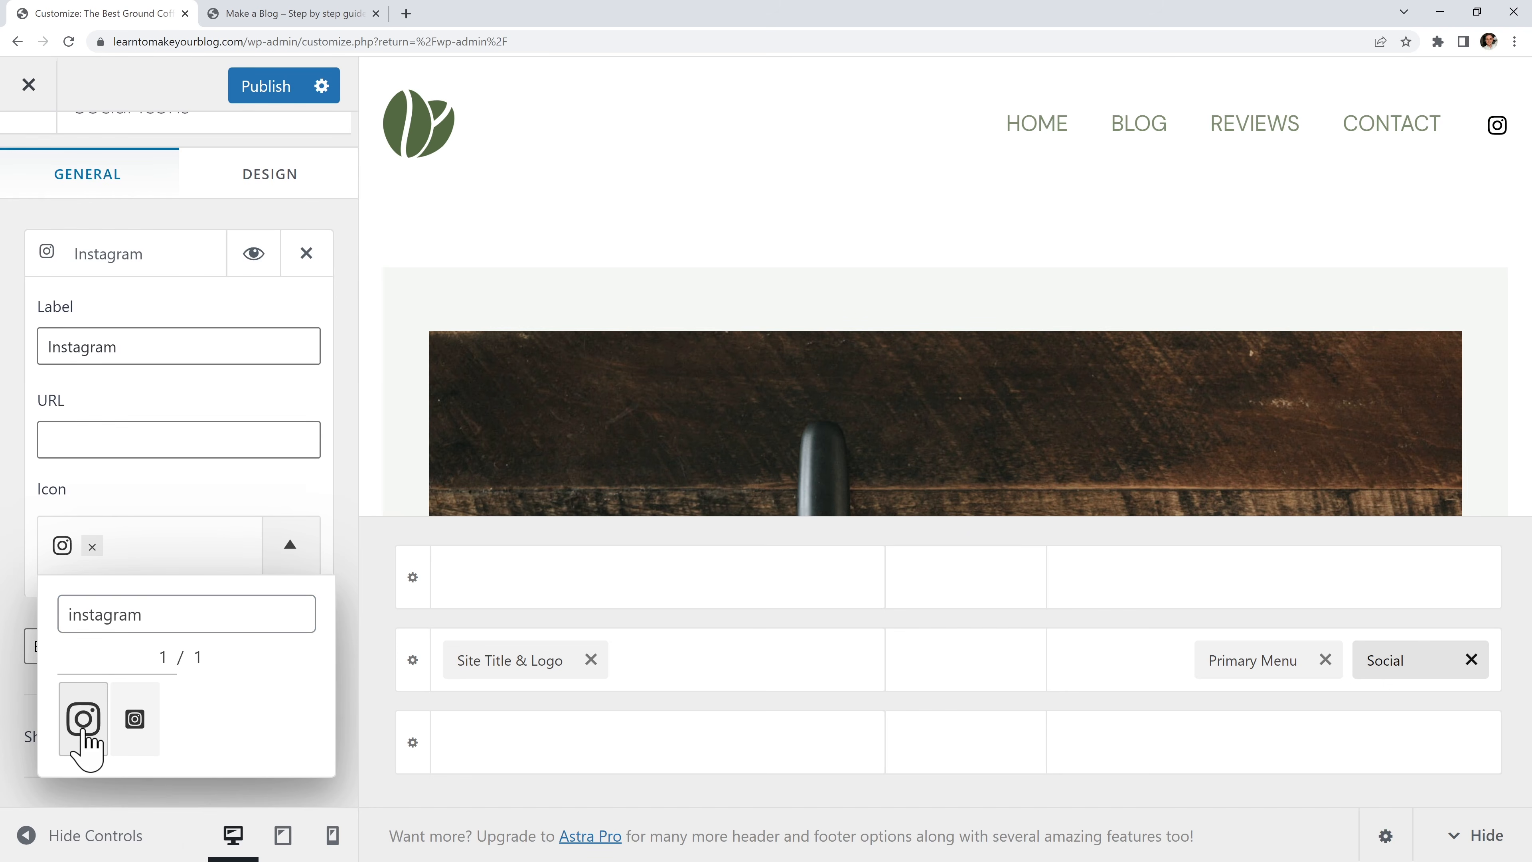
{"action": "left_click", "coordinate": [147, 443]}
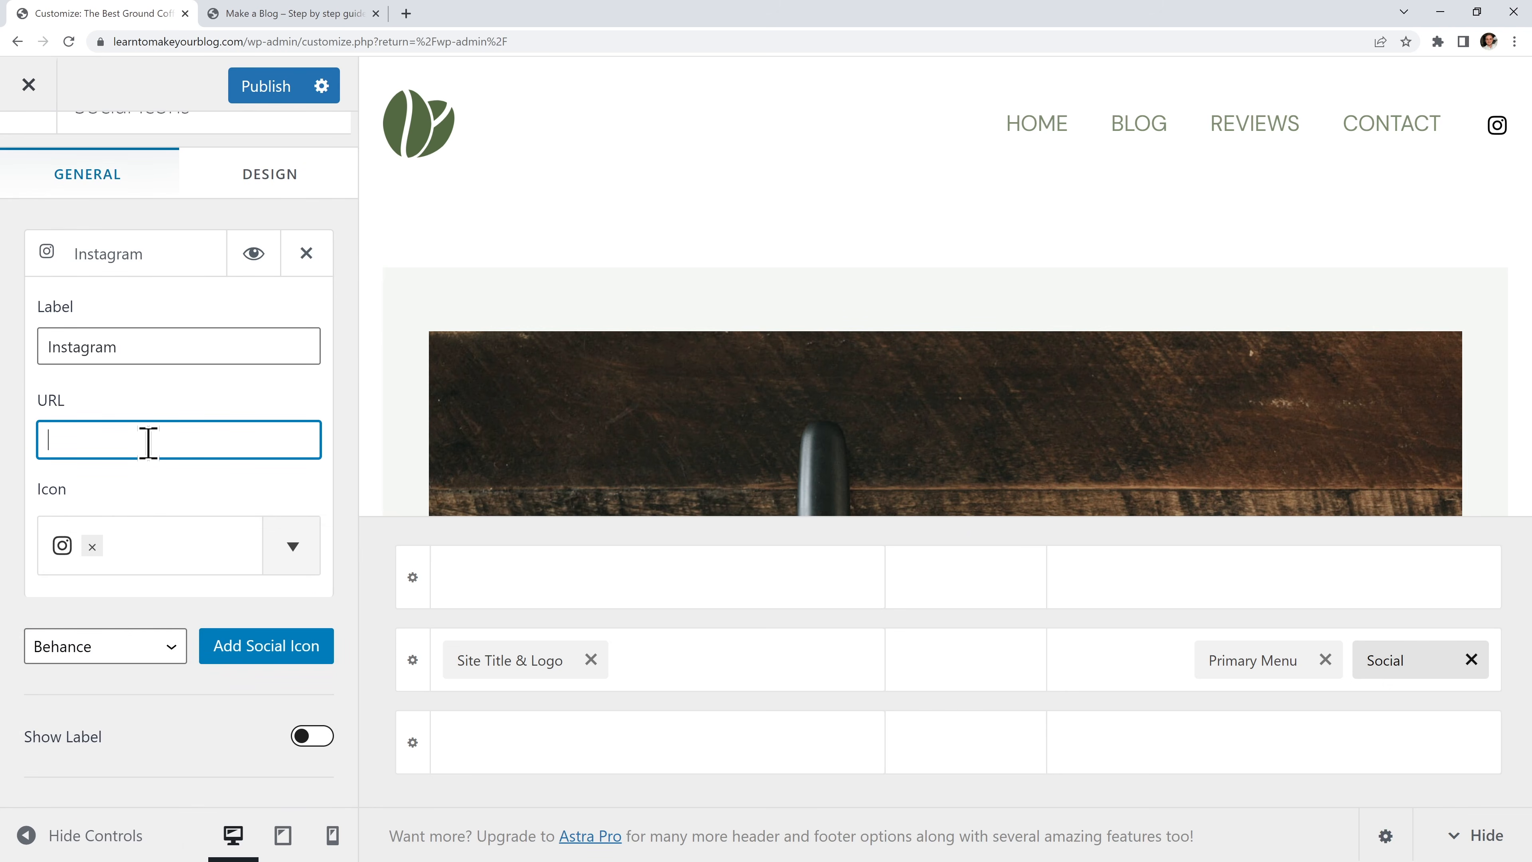
Copy the Instagram account's profile page address in a new tab, then close that tab
{"action": "left_click", "coordinate": [406, 13]}
{"action": "type", "text": "instagram.com"}
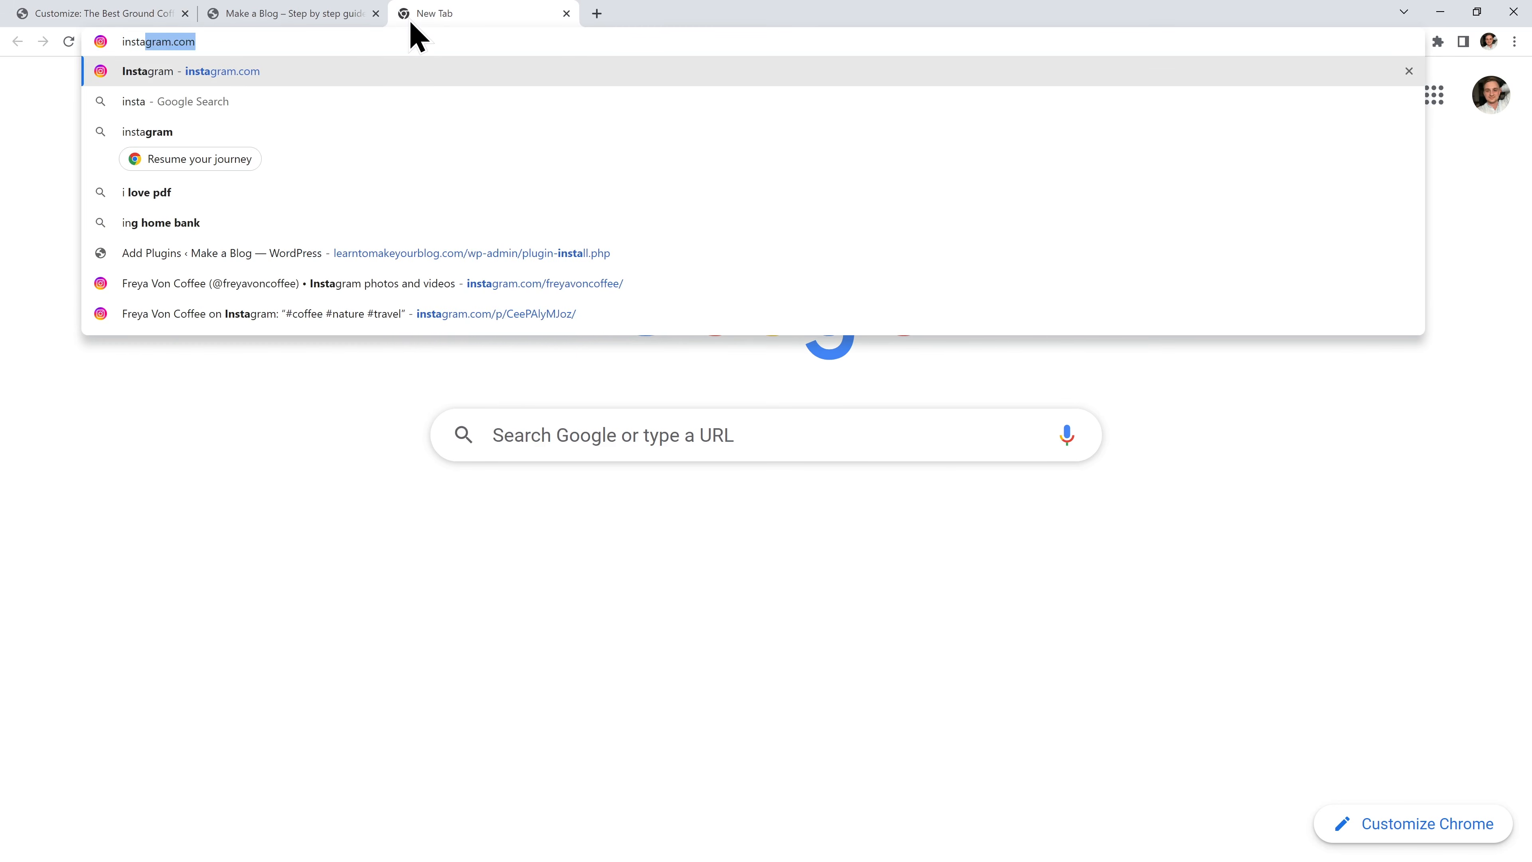
{"action": "key", "text": "Return"}
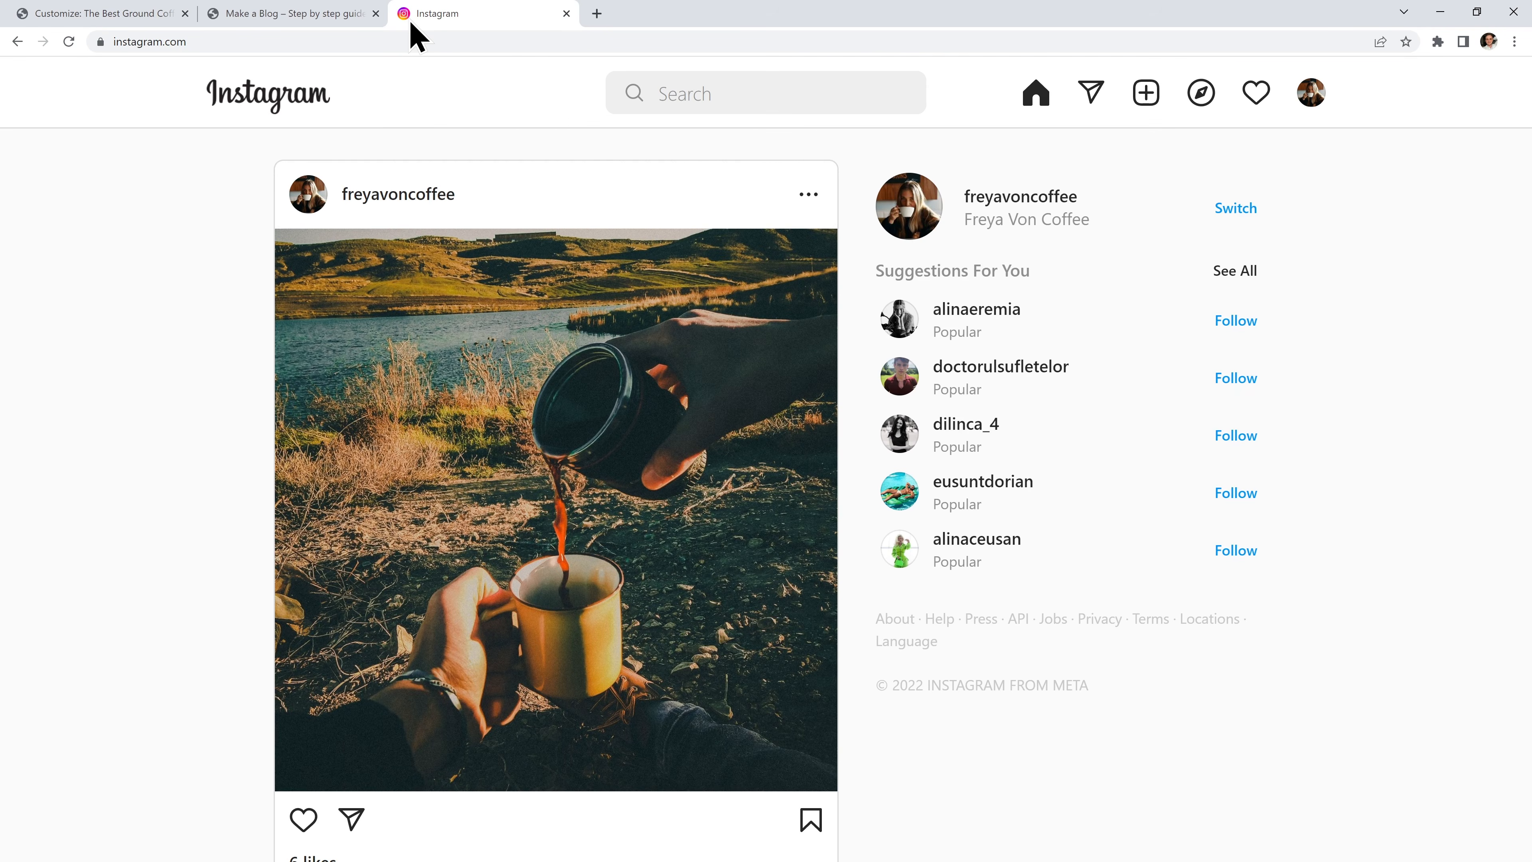
{"action": "left_click", "coordinate": [1313, 100]}
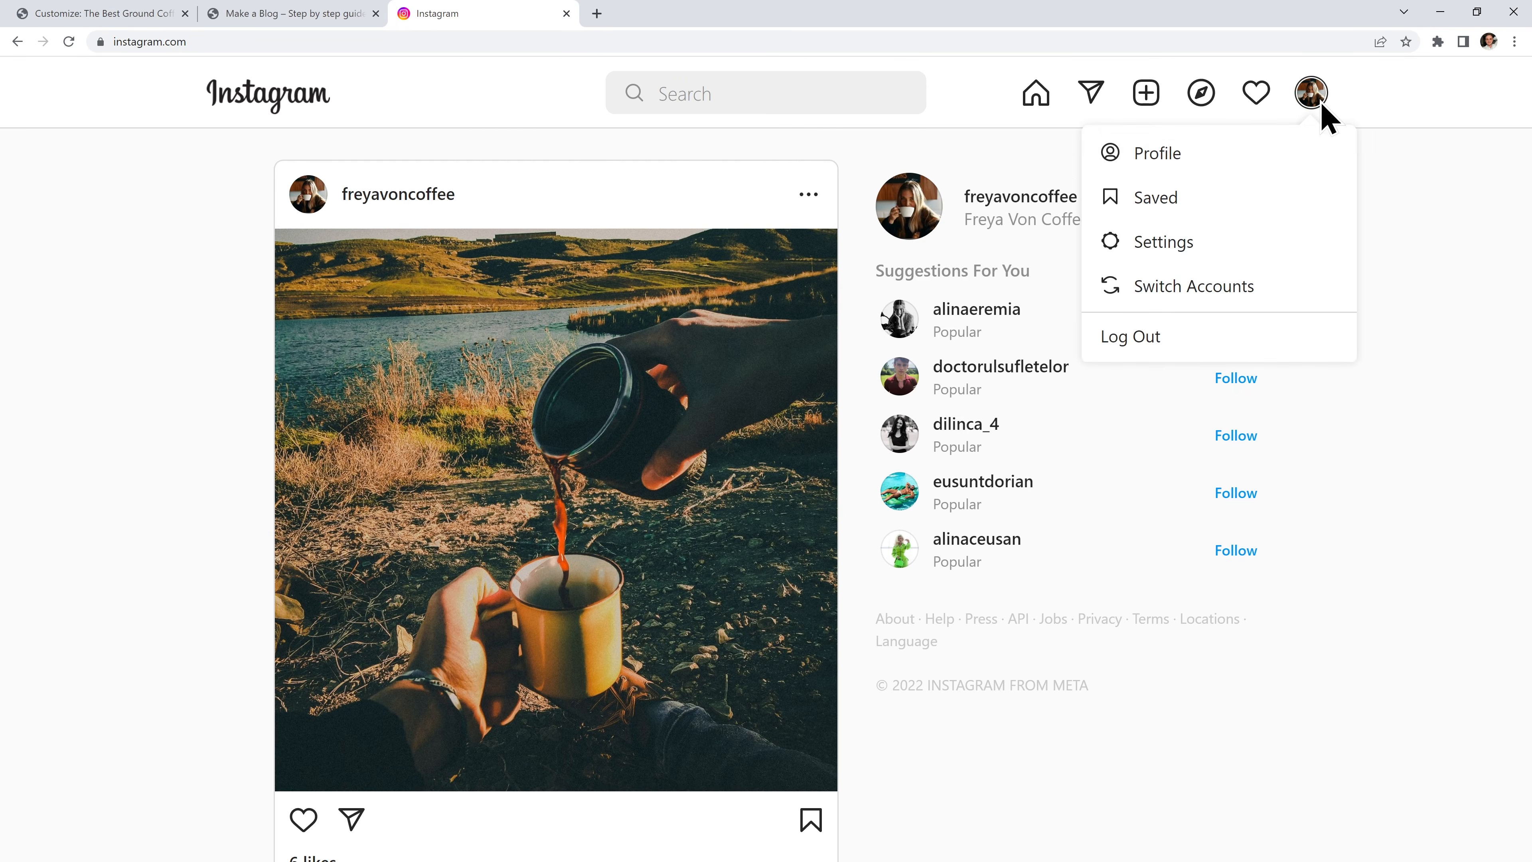
{"action": "left_click", "coordinate": [1278, 158]}
{"action": "right_click", "coordinate": [409, 41]}
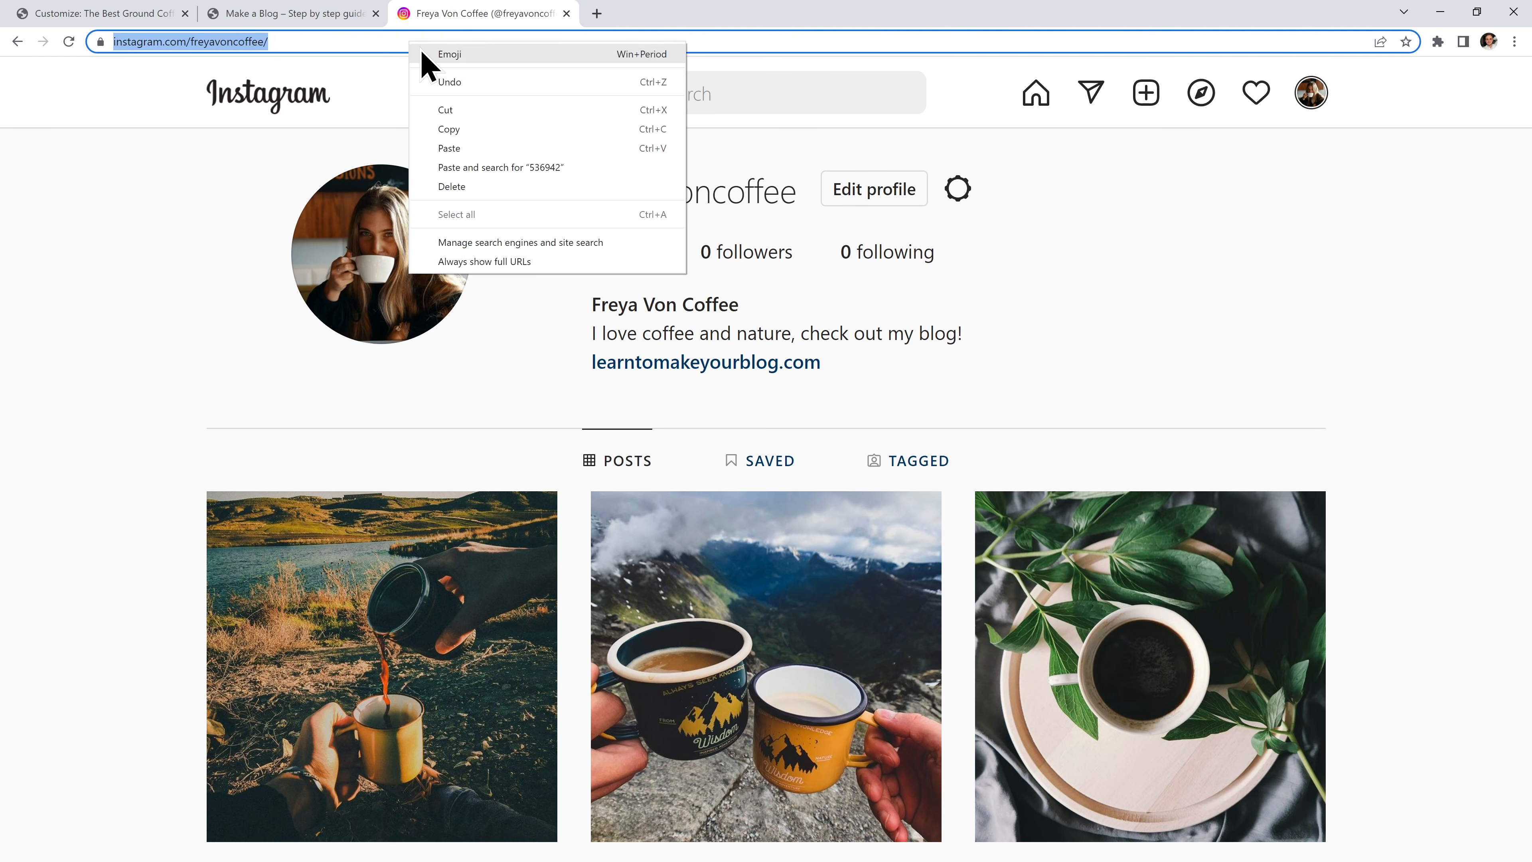
{"action": "left_click", "coordinate": [469, 137]}
{"action": "left_click", "coordinate": [566, 14]}
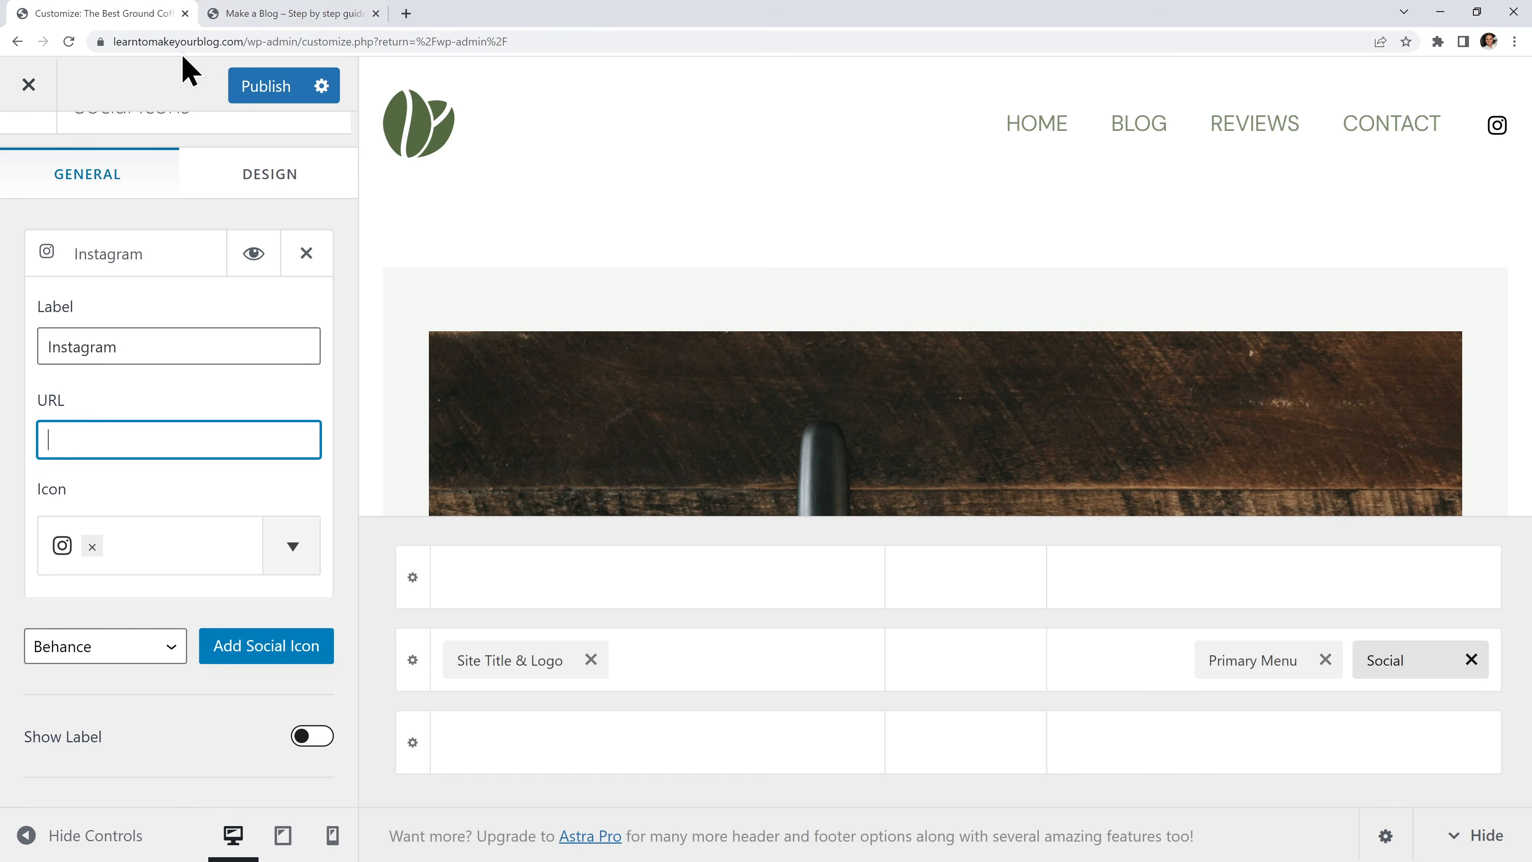
Paste the Instagram profile address into the header Instagram icon's link field
{"action": "right_click", "coordinate": [76, 439]}
{"action": "left_click", "coordinate": [140, 584]}
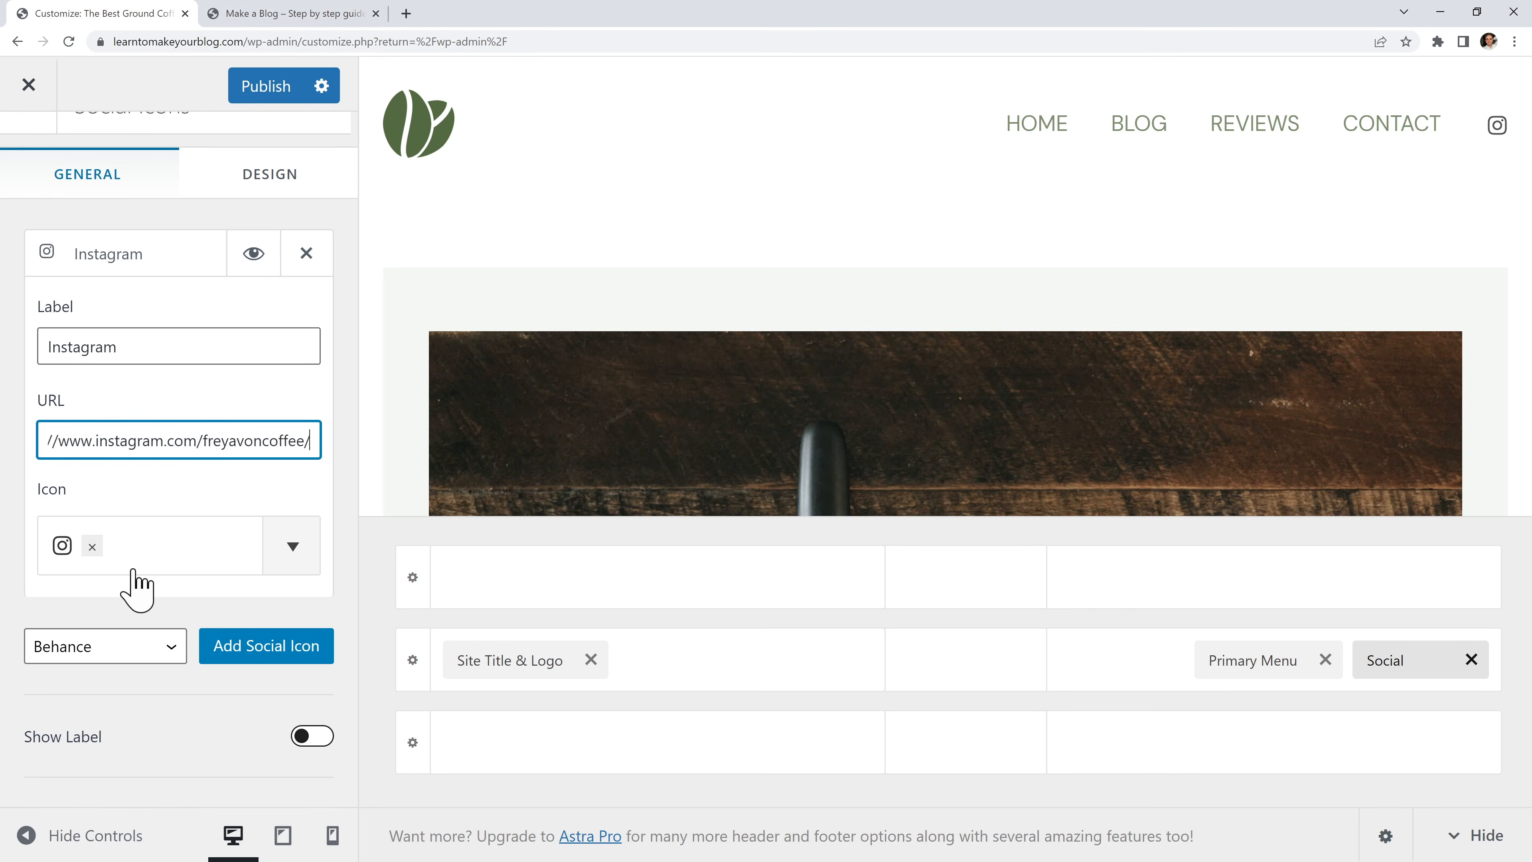
{"action": "left_click_drag", "start_coordinate": [313, 446], "coordinate": [18, 465]}
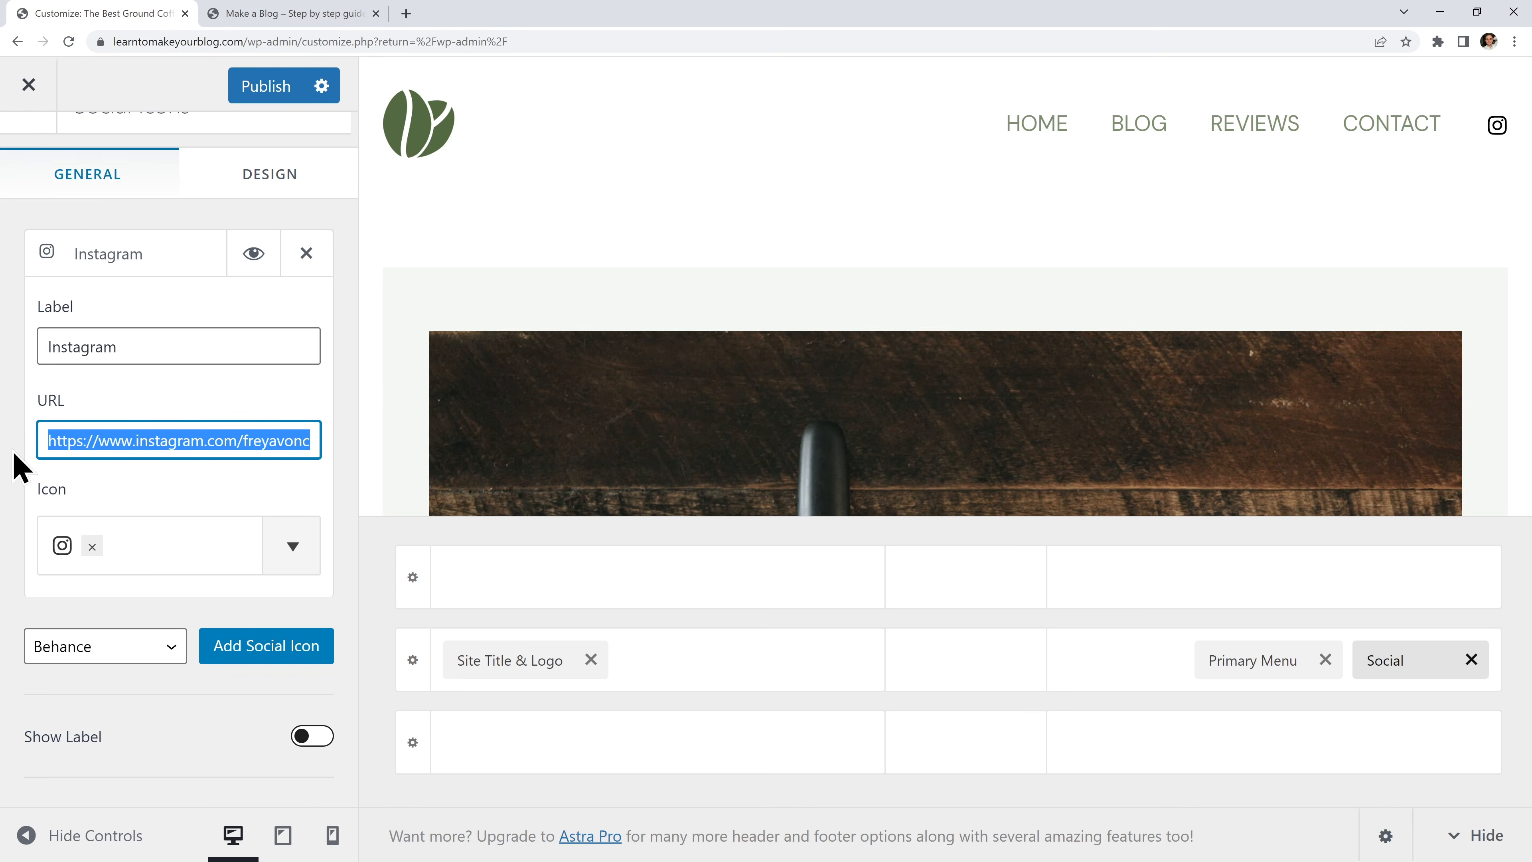
Set the Instagram icon size to 36 with dark green #536942 and yellow #DAB200 colours
{"action": "left_click", "coordinate": [244, 178]}
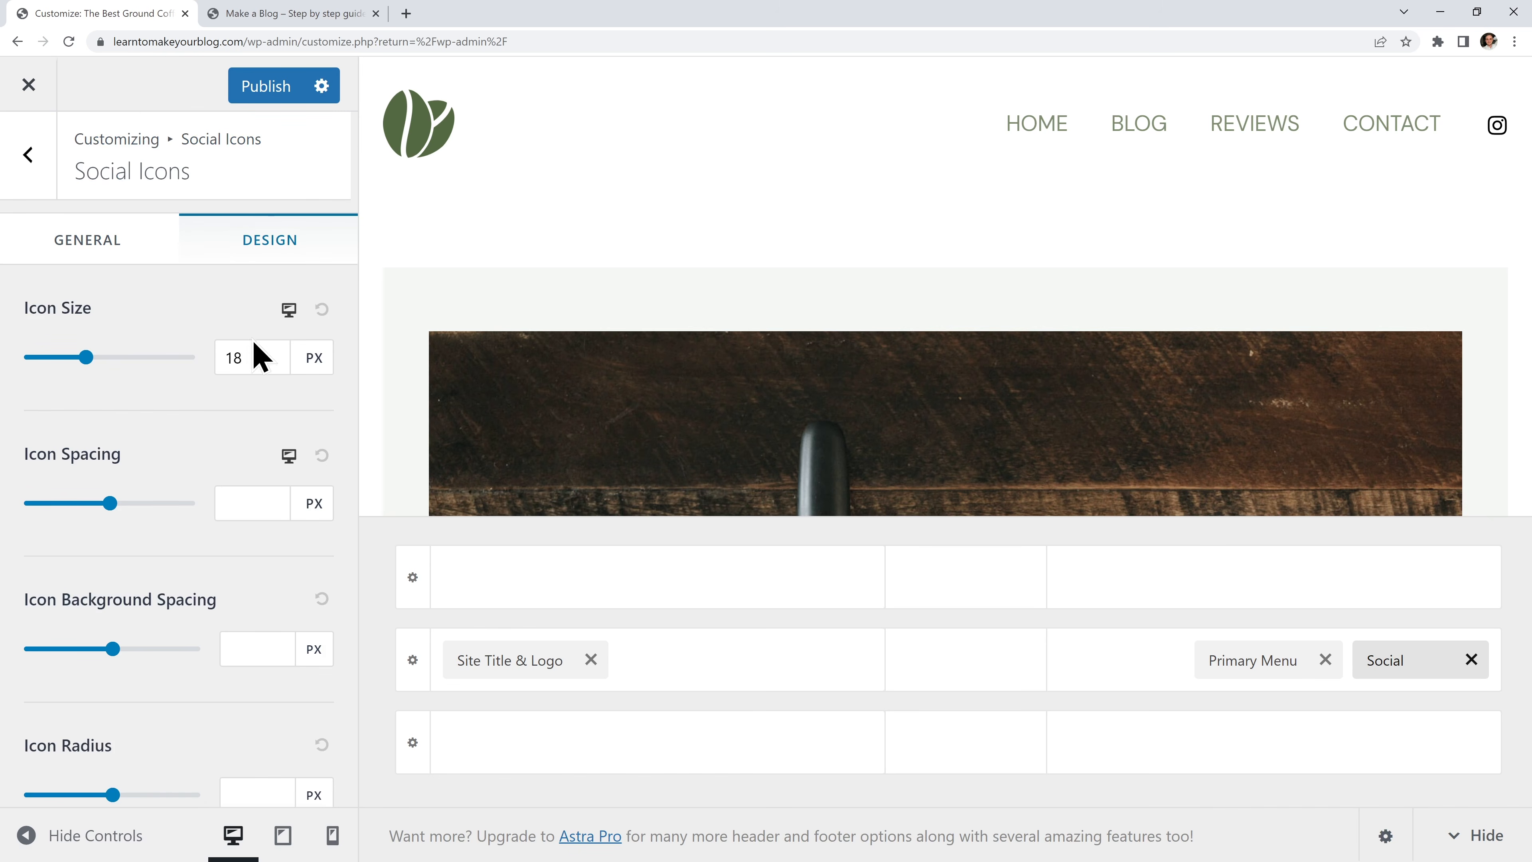
{"action": "double_click", "coordinate": [239, 356]}
{"action": "type", "text": "36"}
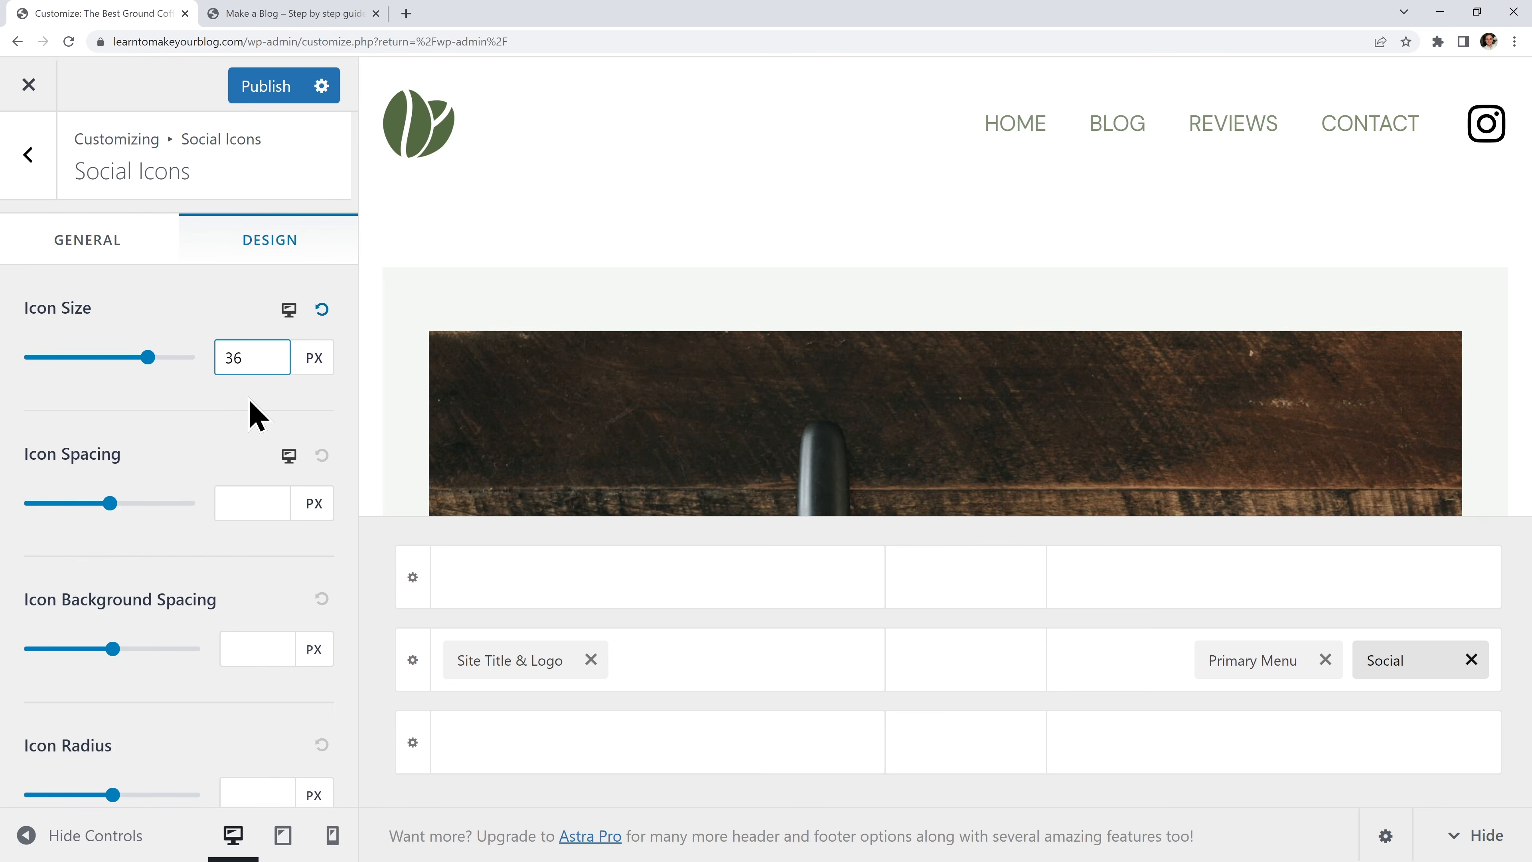
{"action": "scroll", "coordinate": [251, 403], "scroll_direction": "down", "scroll_amount": 8}
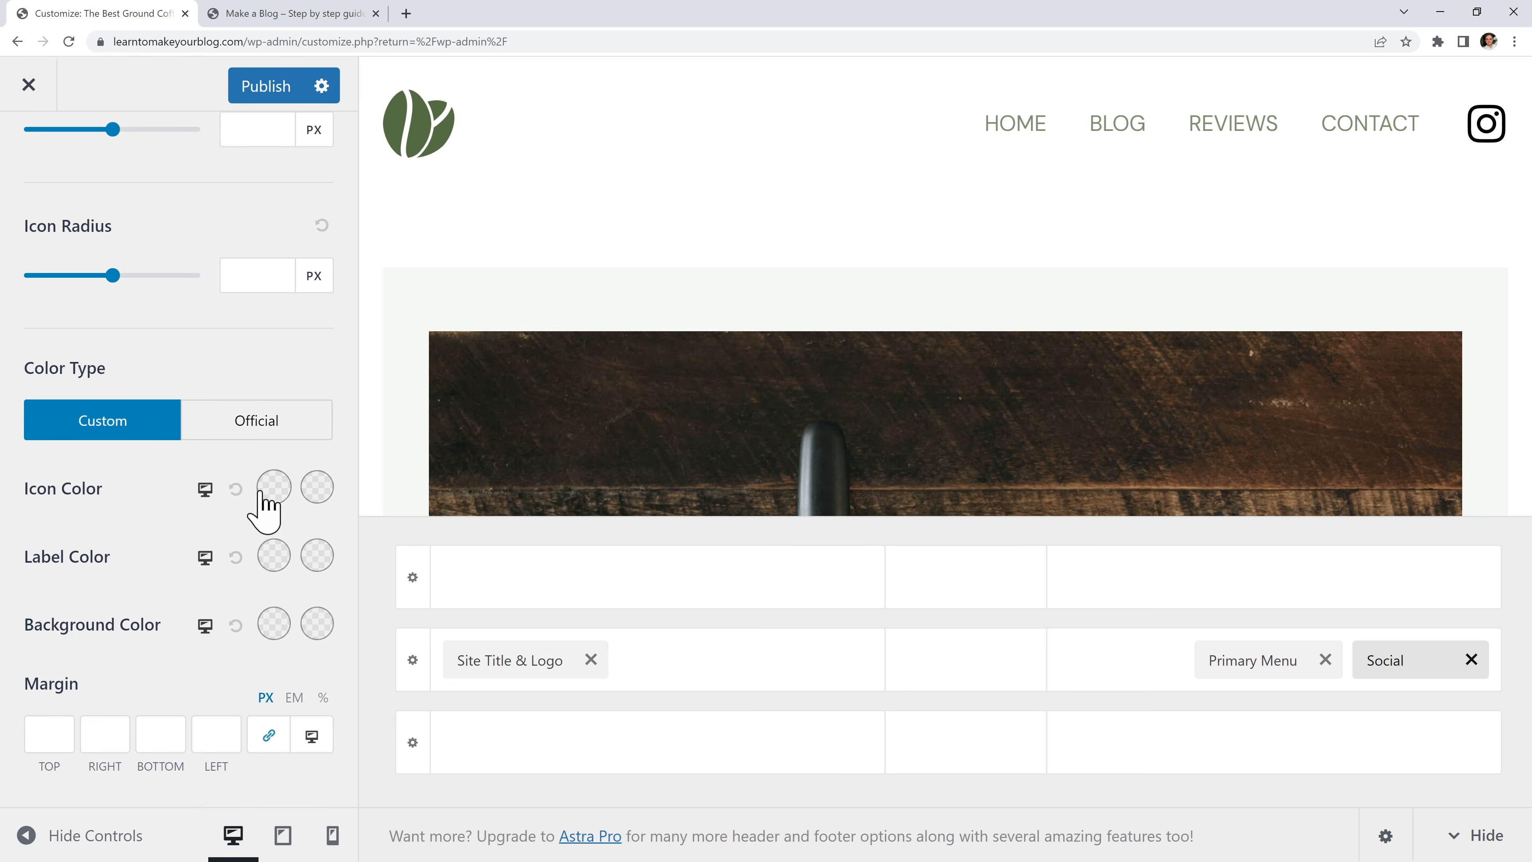
{"action": "left_click", "coordinate": [276, 489]}
{"action": "scroll", "coordinate": [240, 588], "scroll_direction": "down", "scroll_amount": 4}
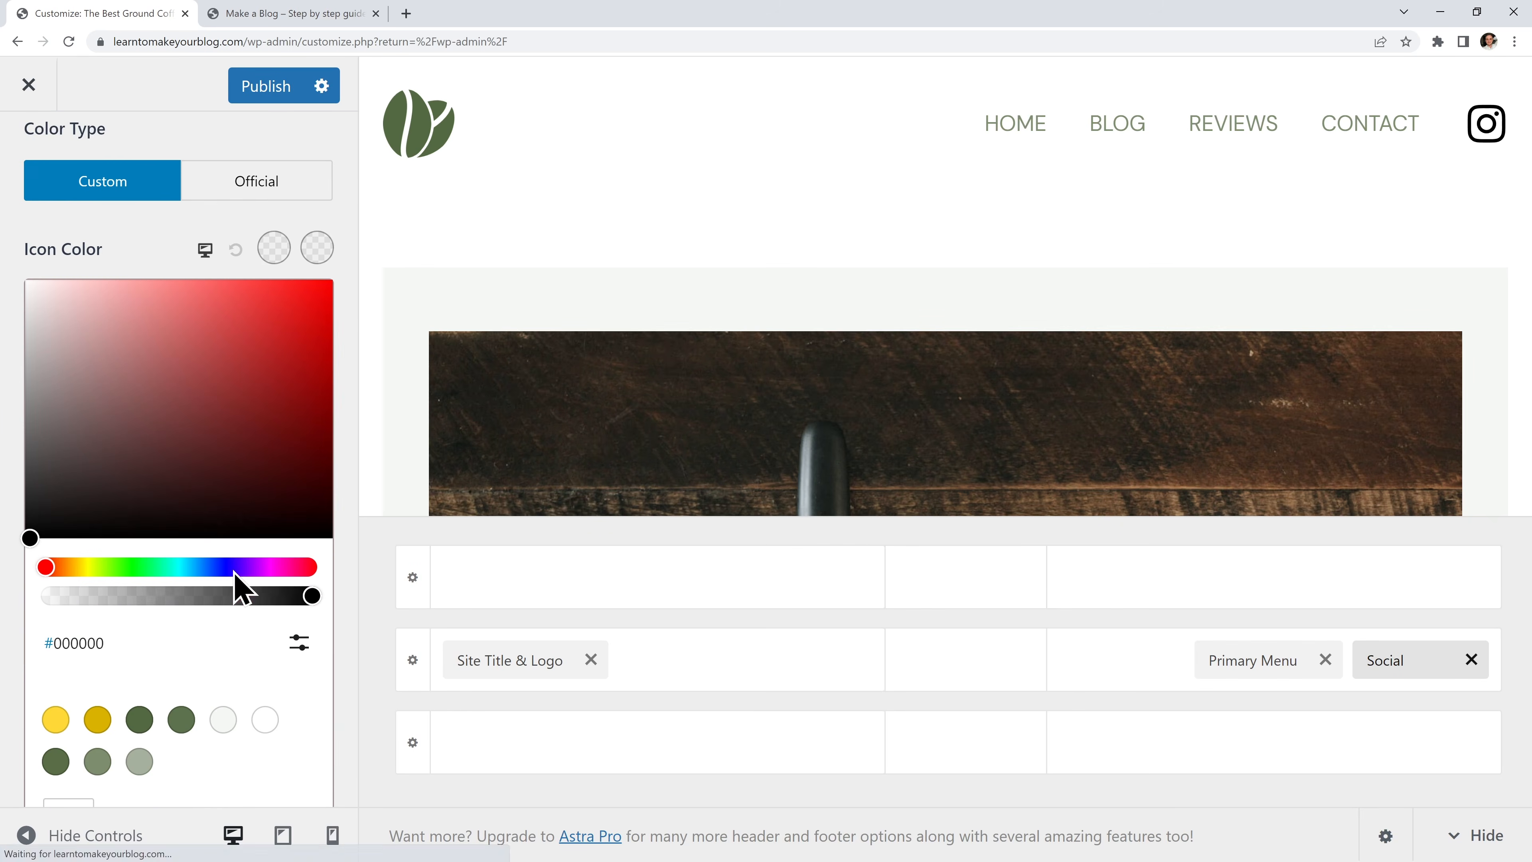
{"action": "left_click", "coordinate": [139, 723]}
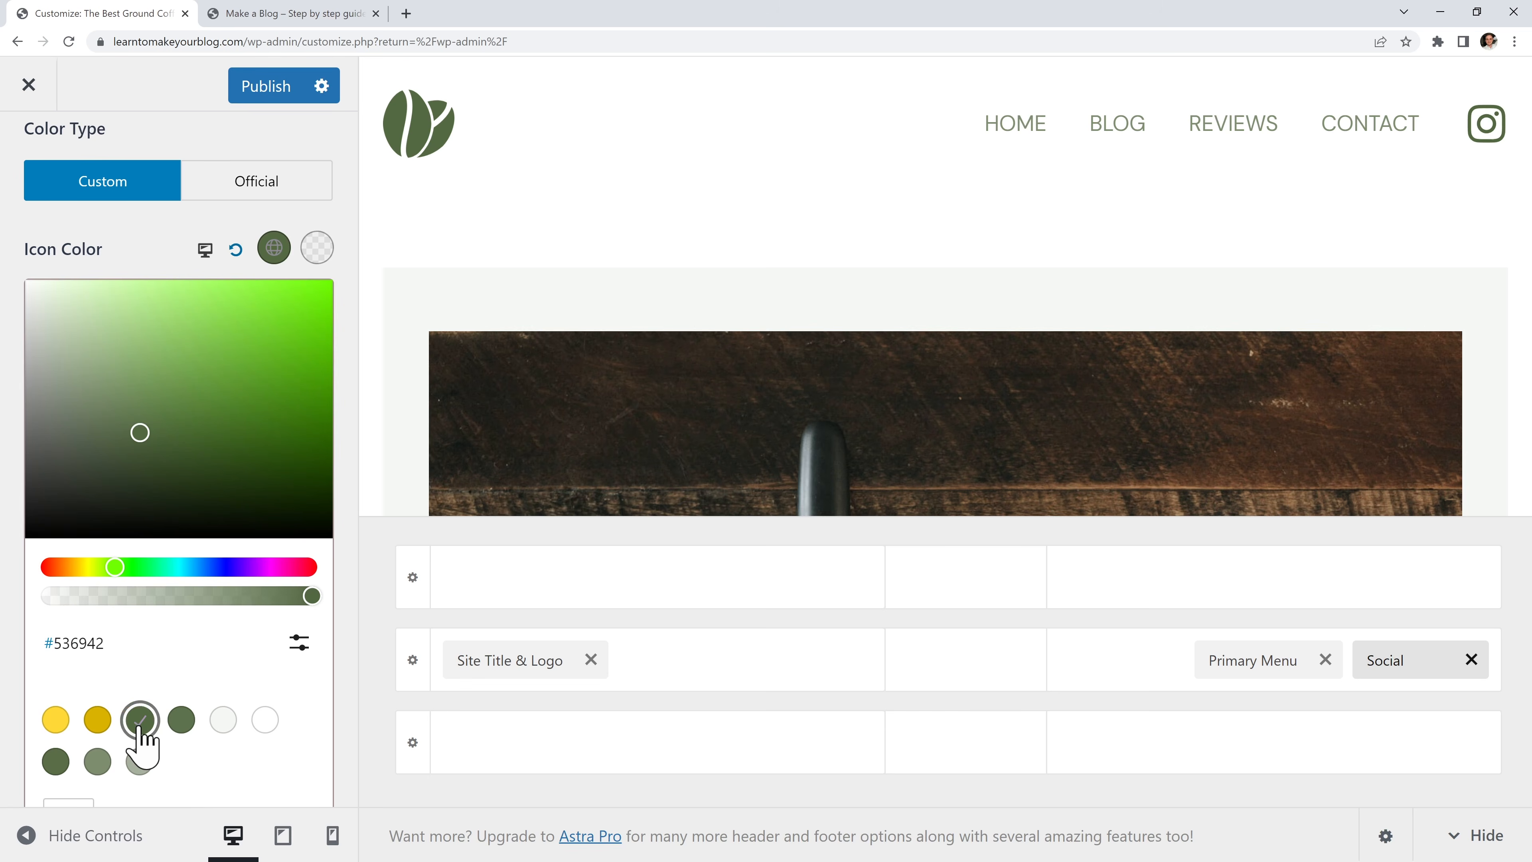
{"action": "left_click", "coordinate": [318, 251]}
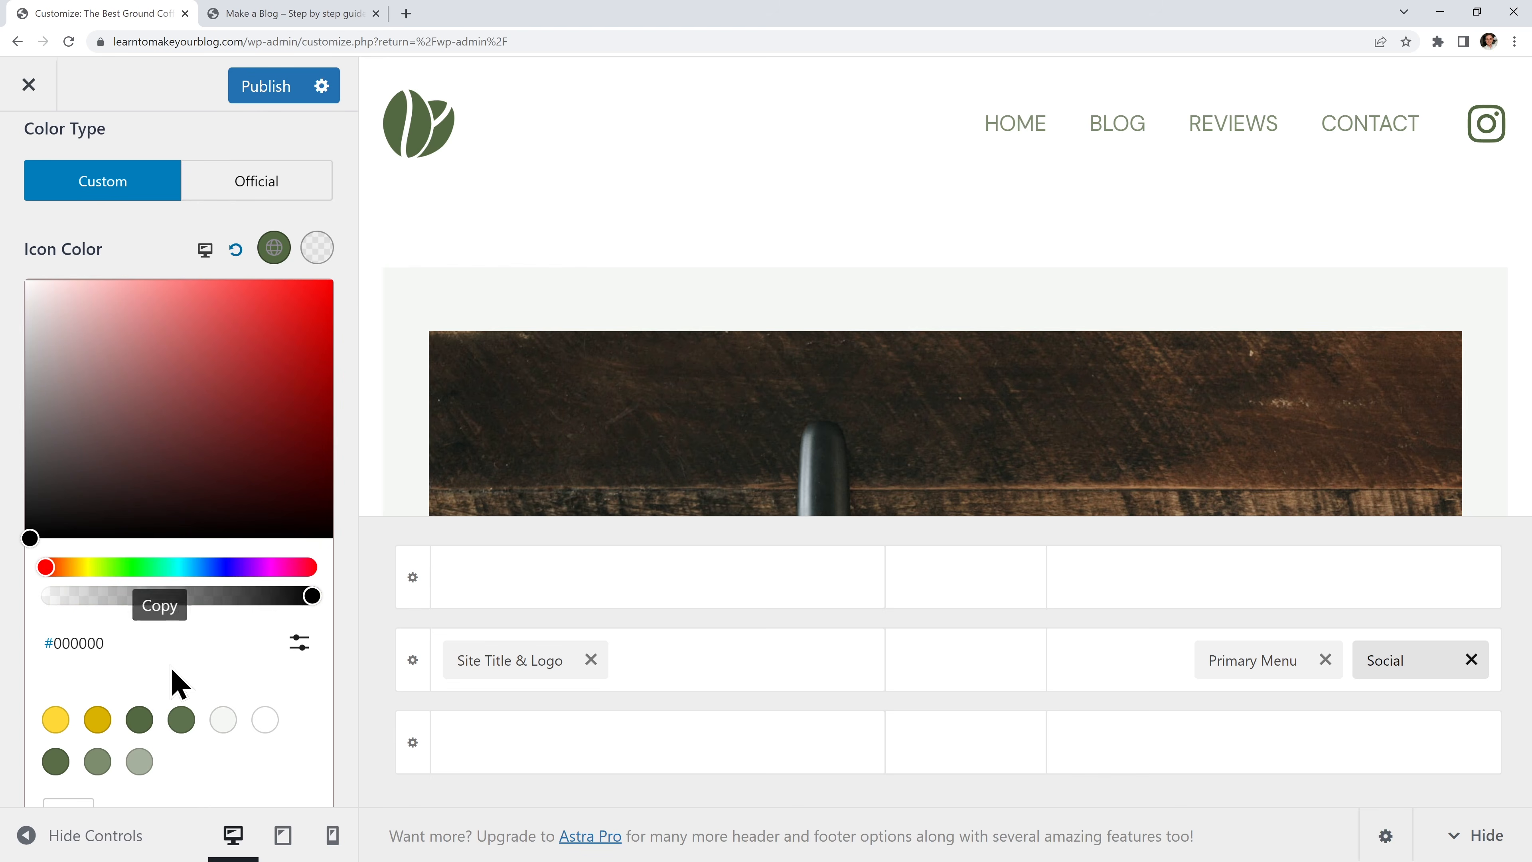
{"action": "left_click", "coordinate": [98, 719]}
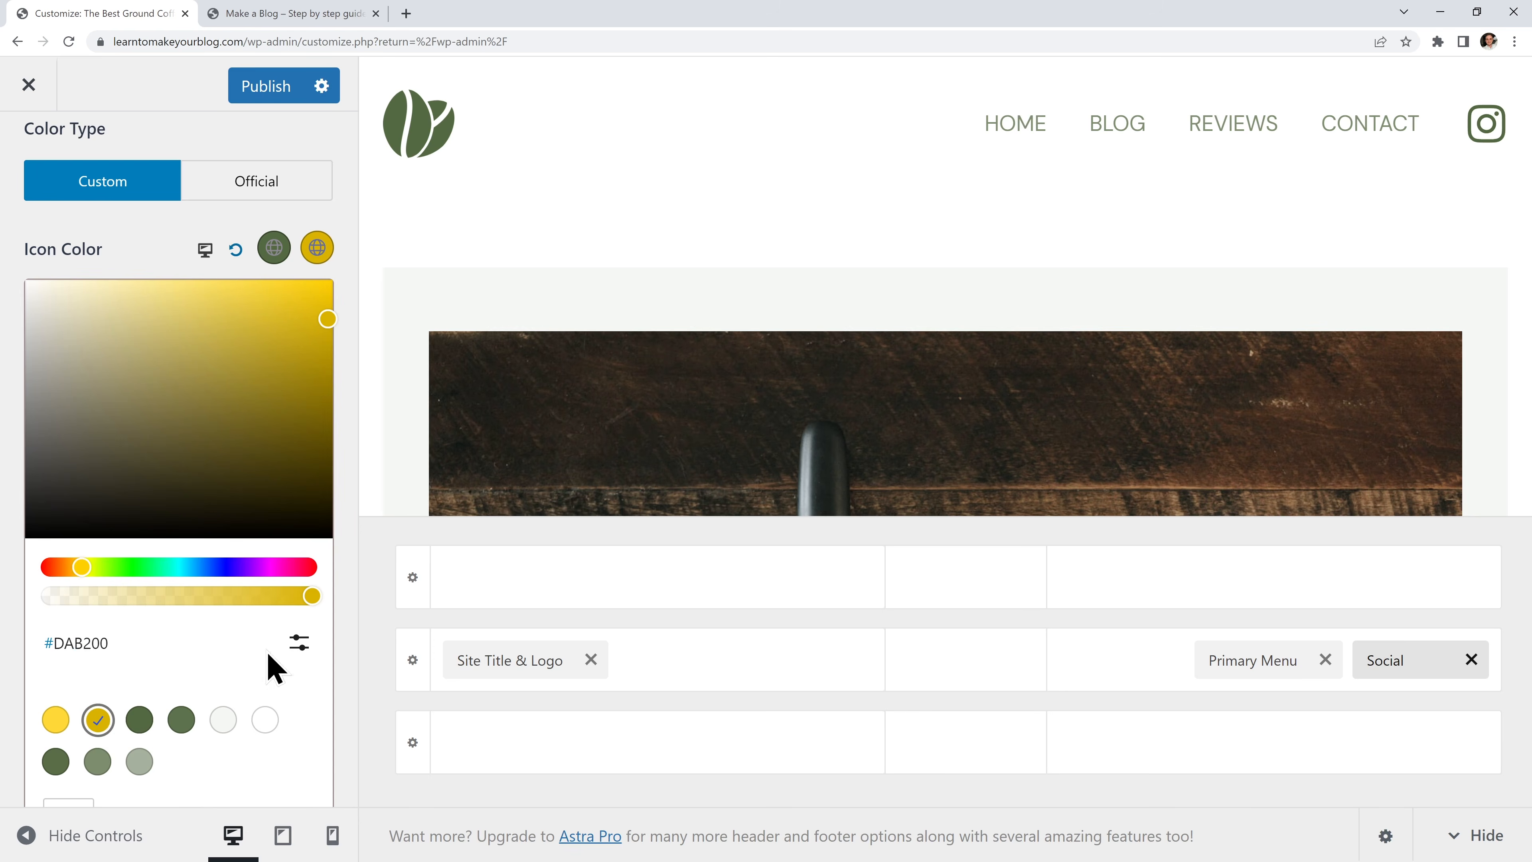
{"action": "left_click", "coordinate": [389, 612]}
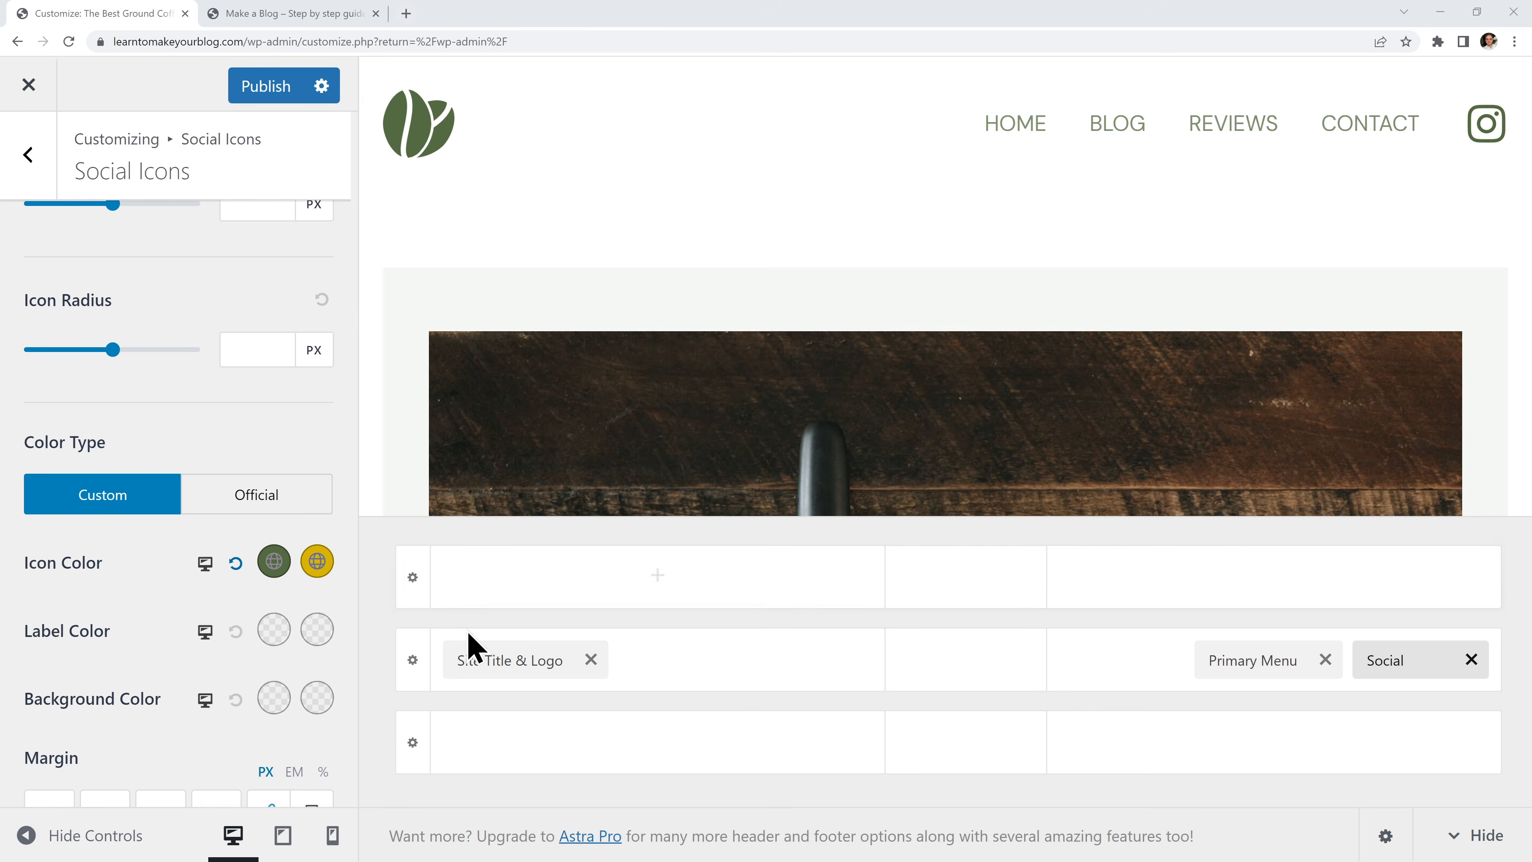
Add a 1 px dark green #536942 bottom border to the primary header and preview at tablet width
{"action": "left_click", "coordinate": [412, 661]}
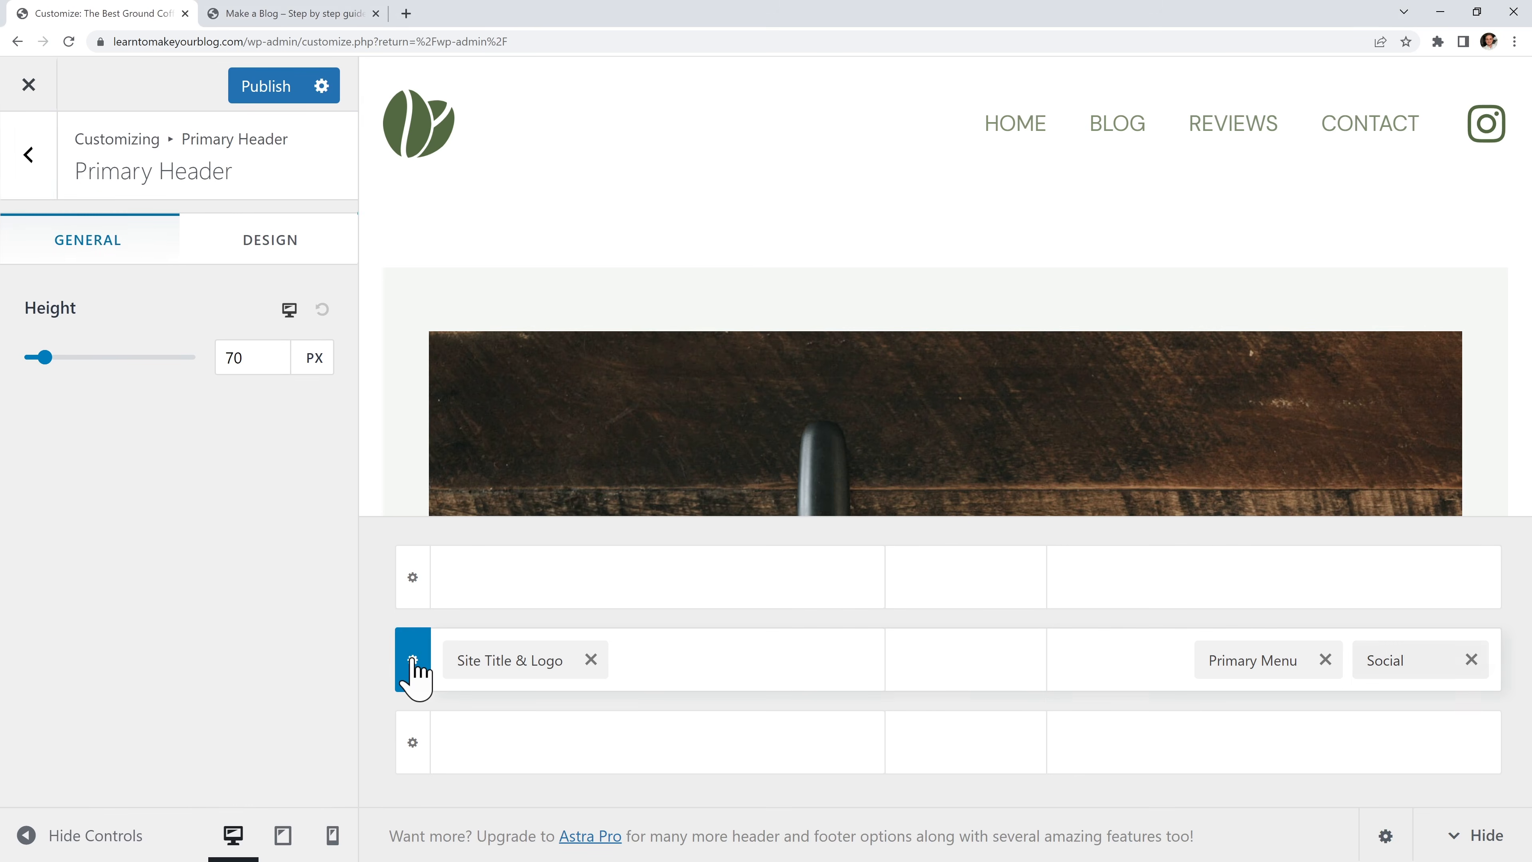
{"action": "left_click", "coordinate": [271, 241]}
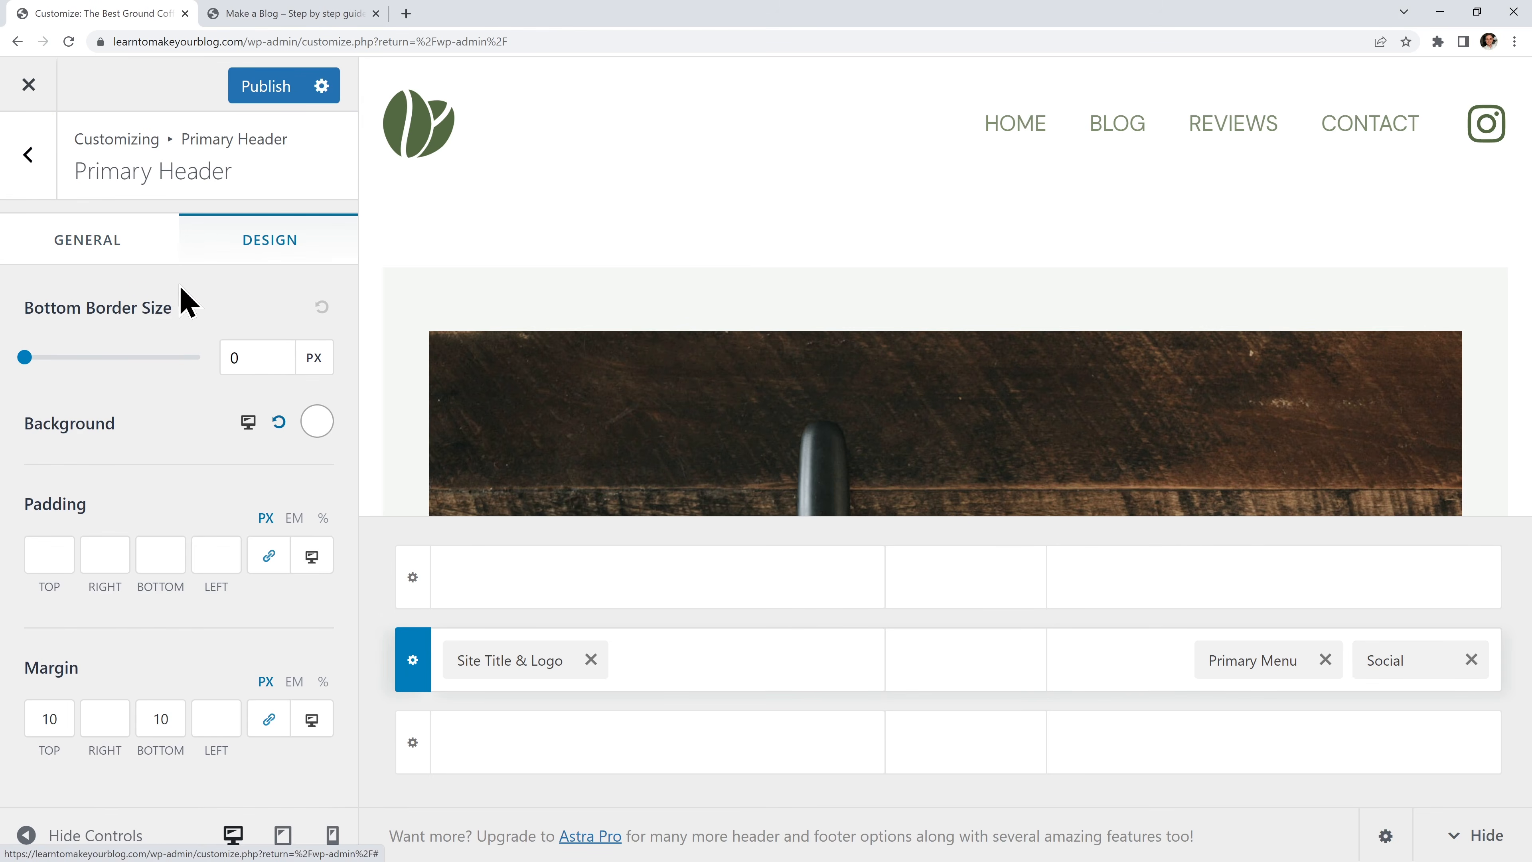
{"action": "left_click_drag", "start_coordinate": [256, 355], "coordinate": [229, 358]}
{"action": "type", "text": "1"}
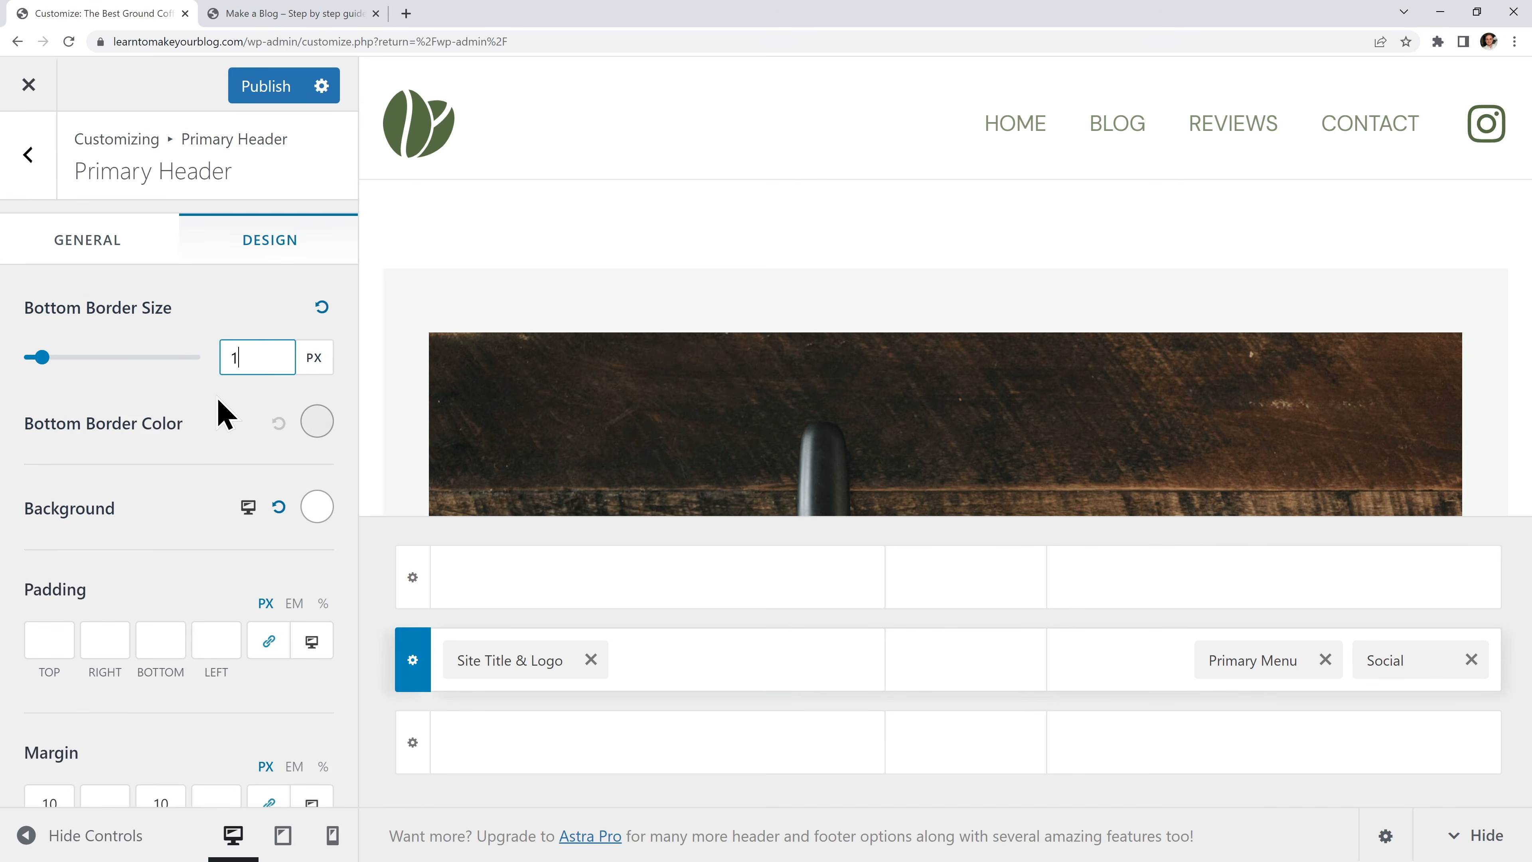
{"action": "left_click", "coordinate": [317, 422]}
{"action": "scroll", "coordinate": [233, 633], "scroll_direction": "down", "scroll_amount": 3}
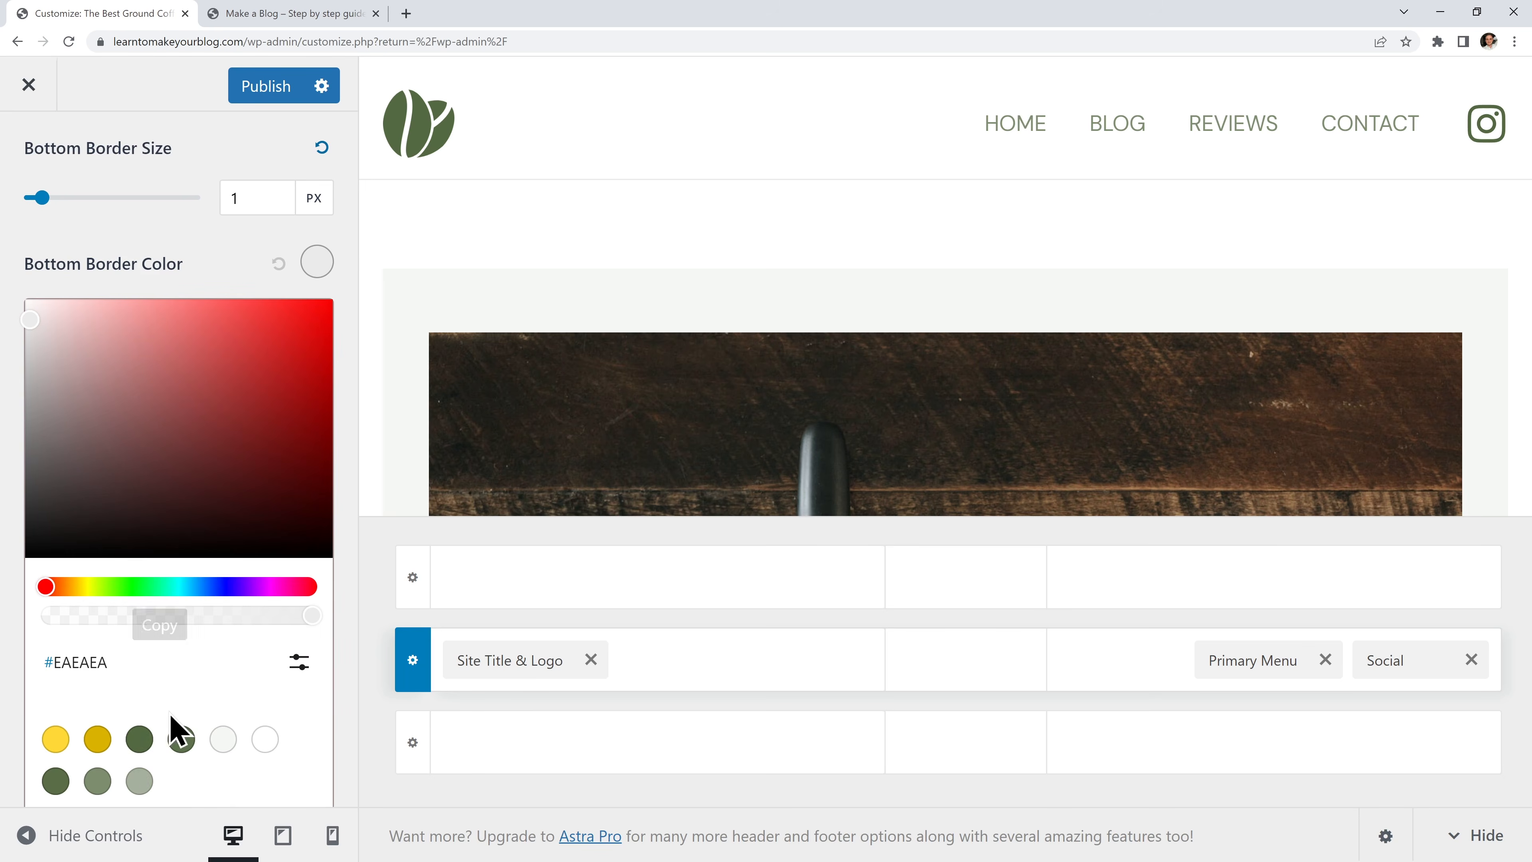
{"action": "left_click", "coordinate": [140, 740]}
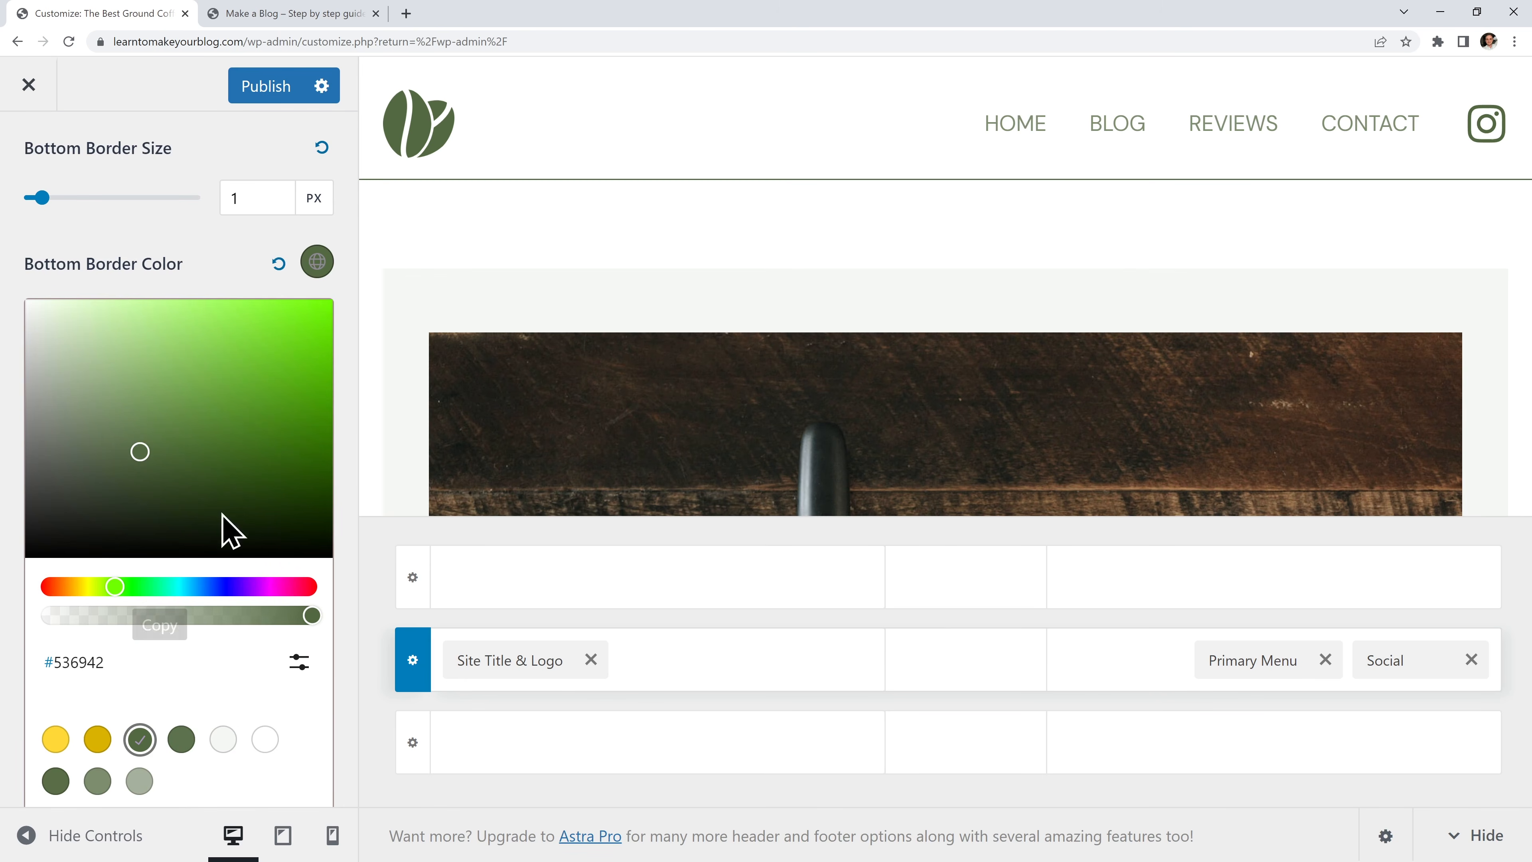
{"action": "left_click", "coordinate": [250, 295]}
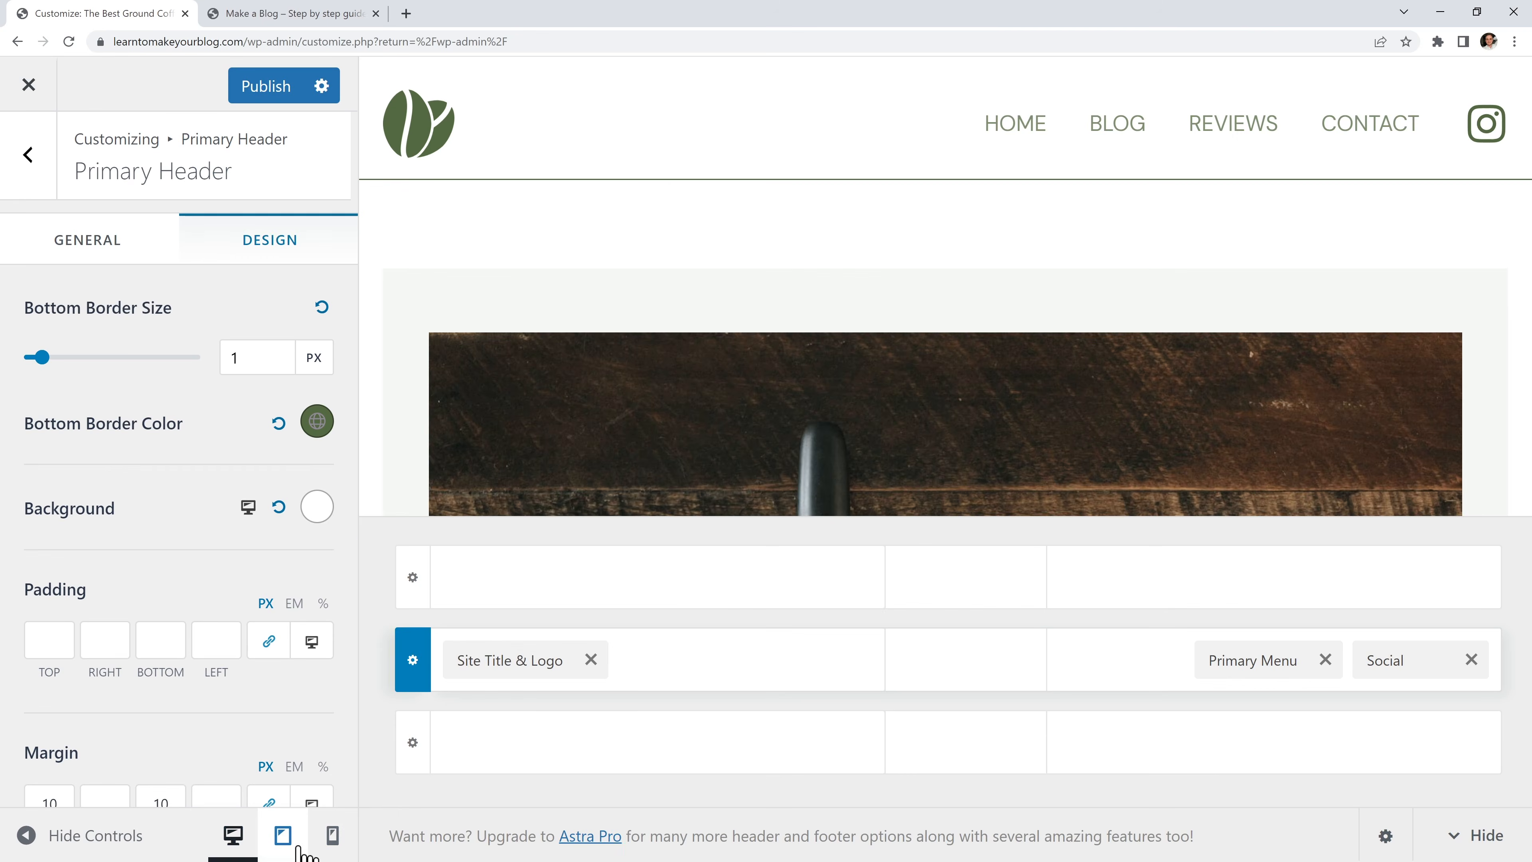
{"action": "left_click", "coordinate": [504, 829]}
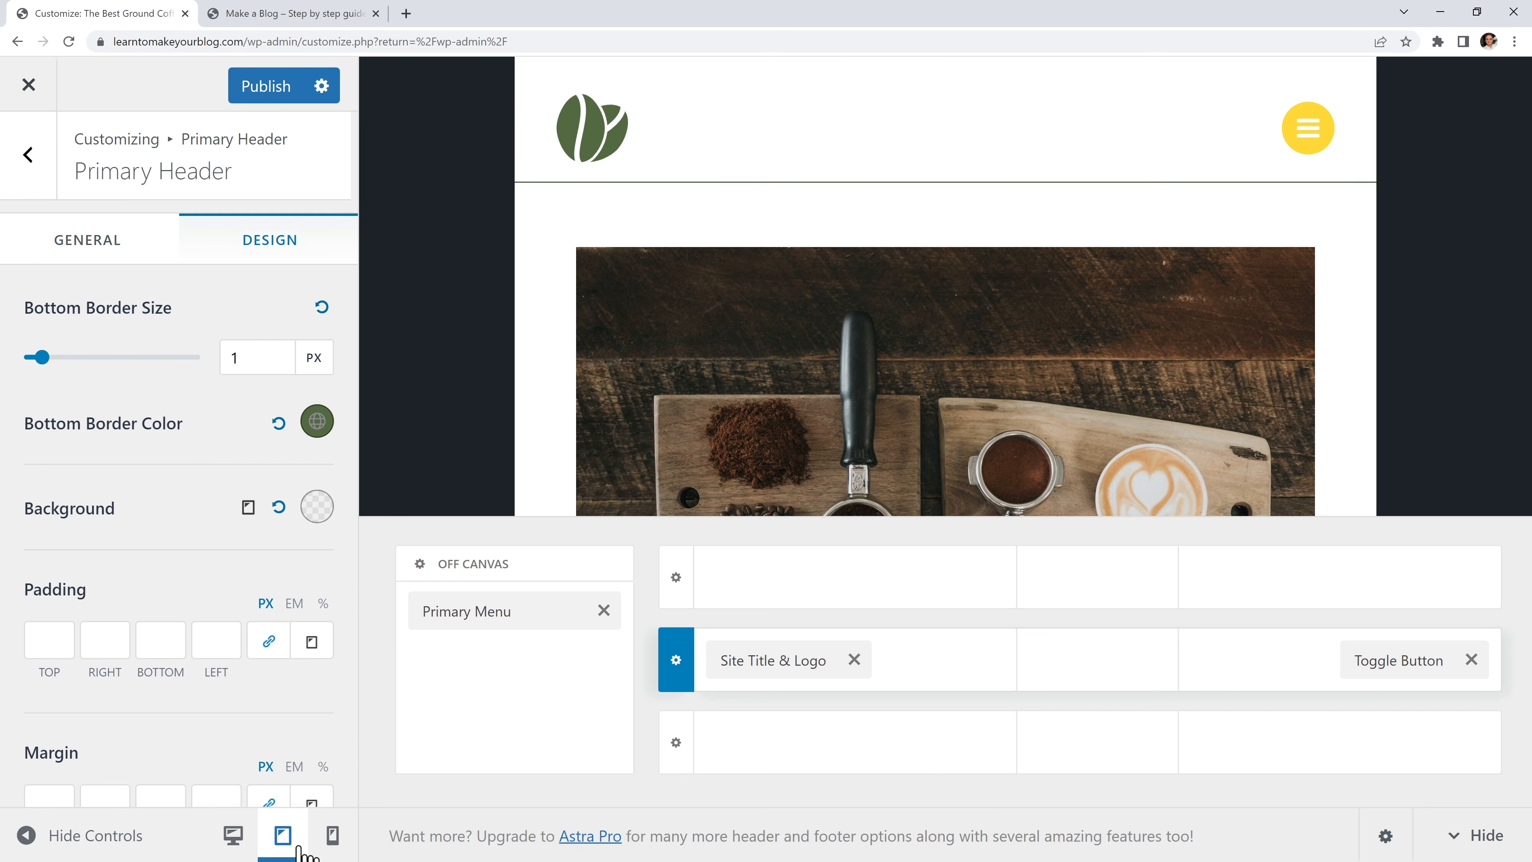
Test the mobile menu, then set the menu toggle button background to dark green
{"action": "left_click", "coordinate": [1318, 142]}
{"action": "left_click", "coordinate": [1319, 142]}
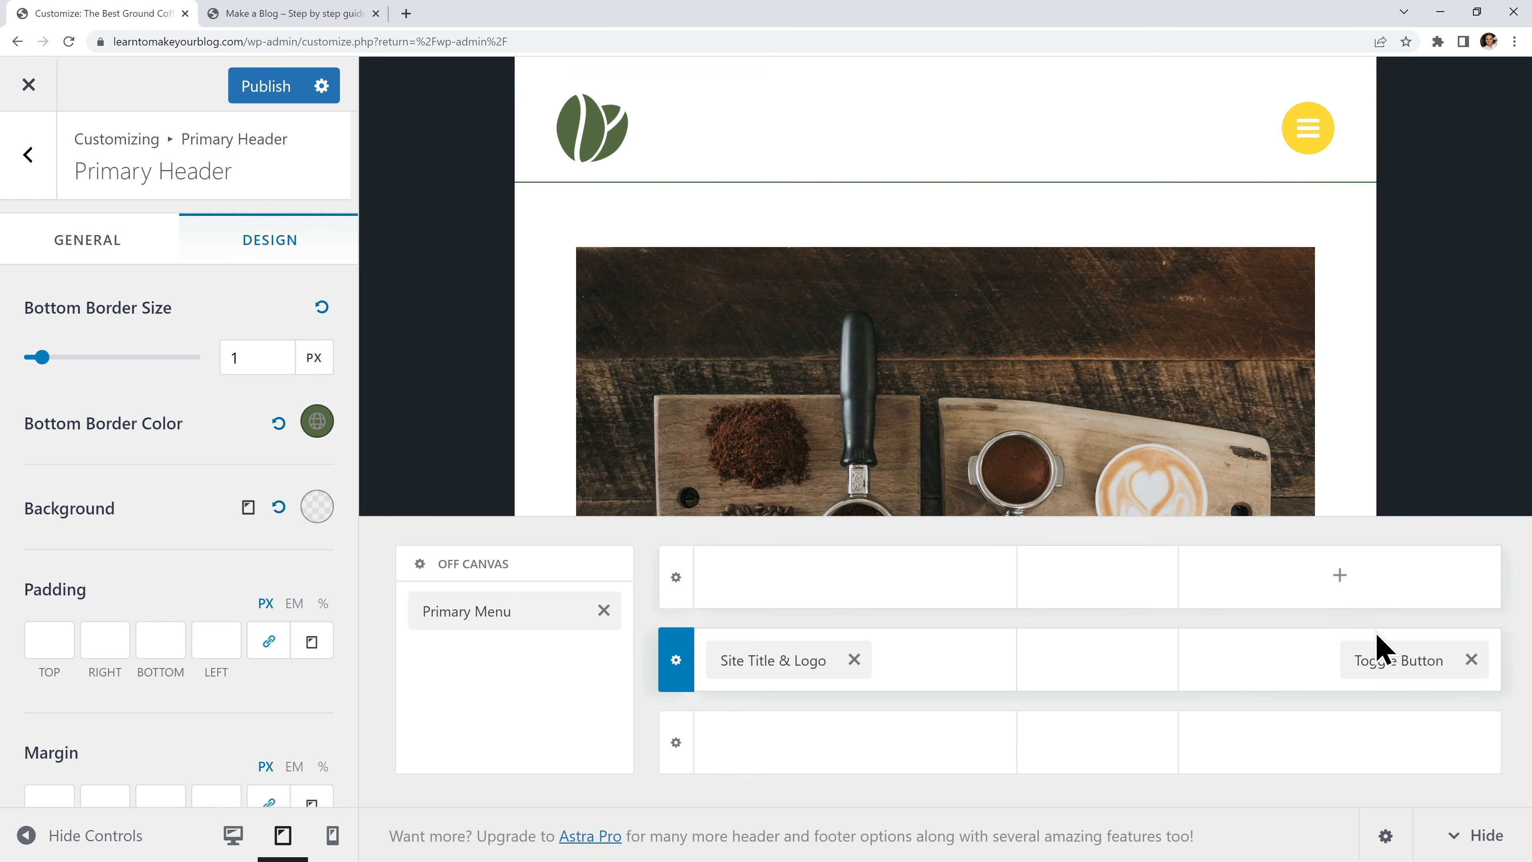
{"action": "left_click", "coordinate": [1392, 664]}
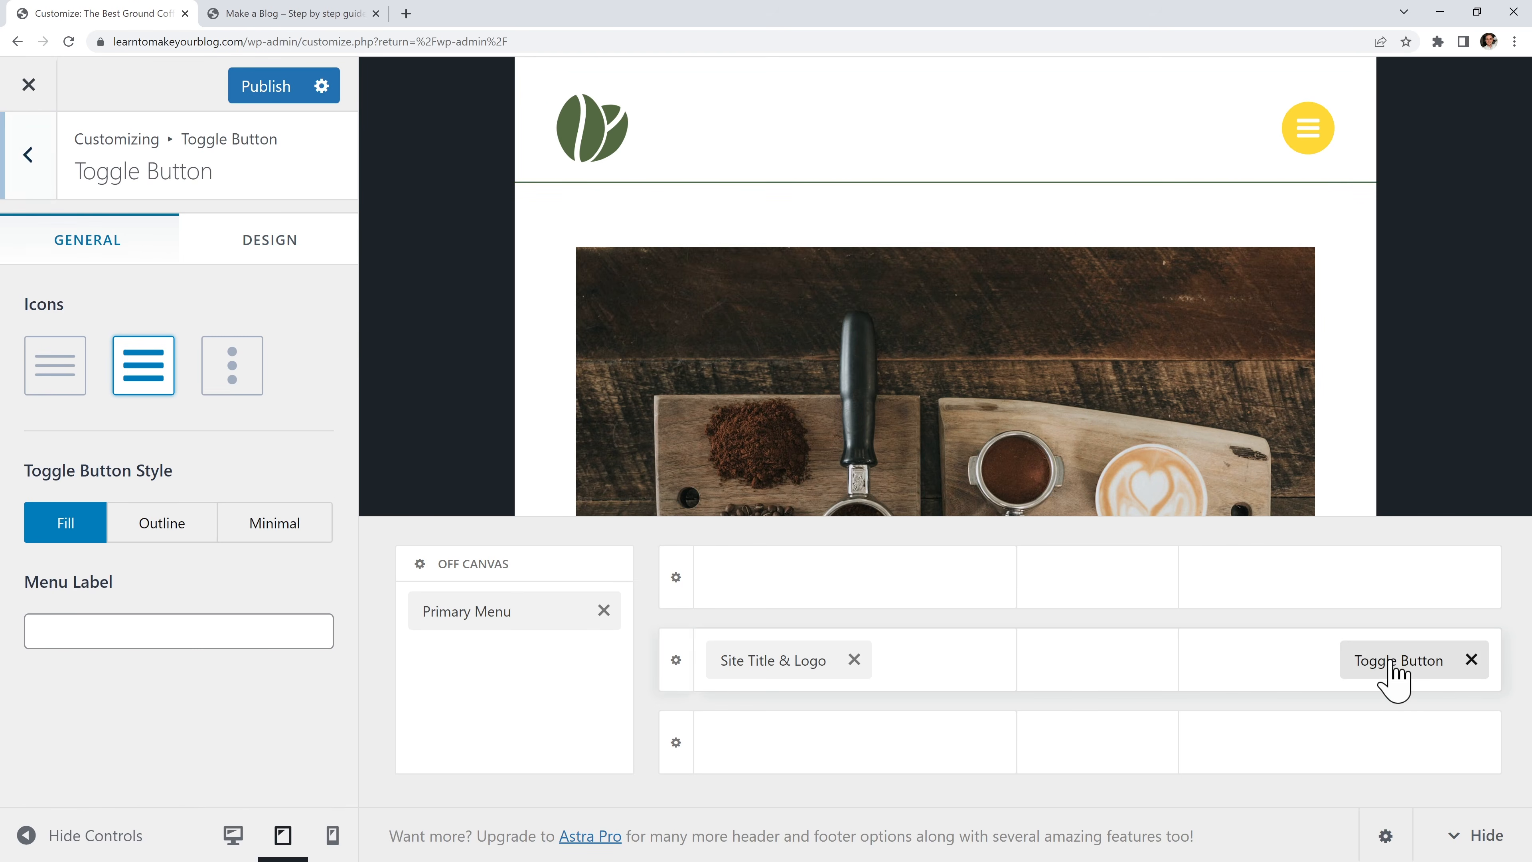
{"action": "left_click", "coordinate": [290, 266]}
{"action": "left_click", "coordinate": [317, 506]}
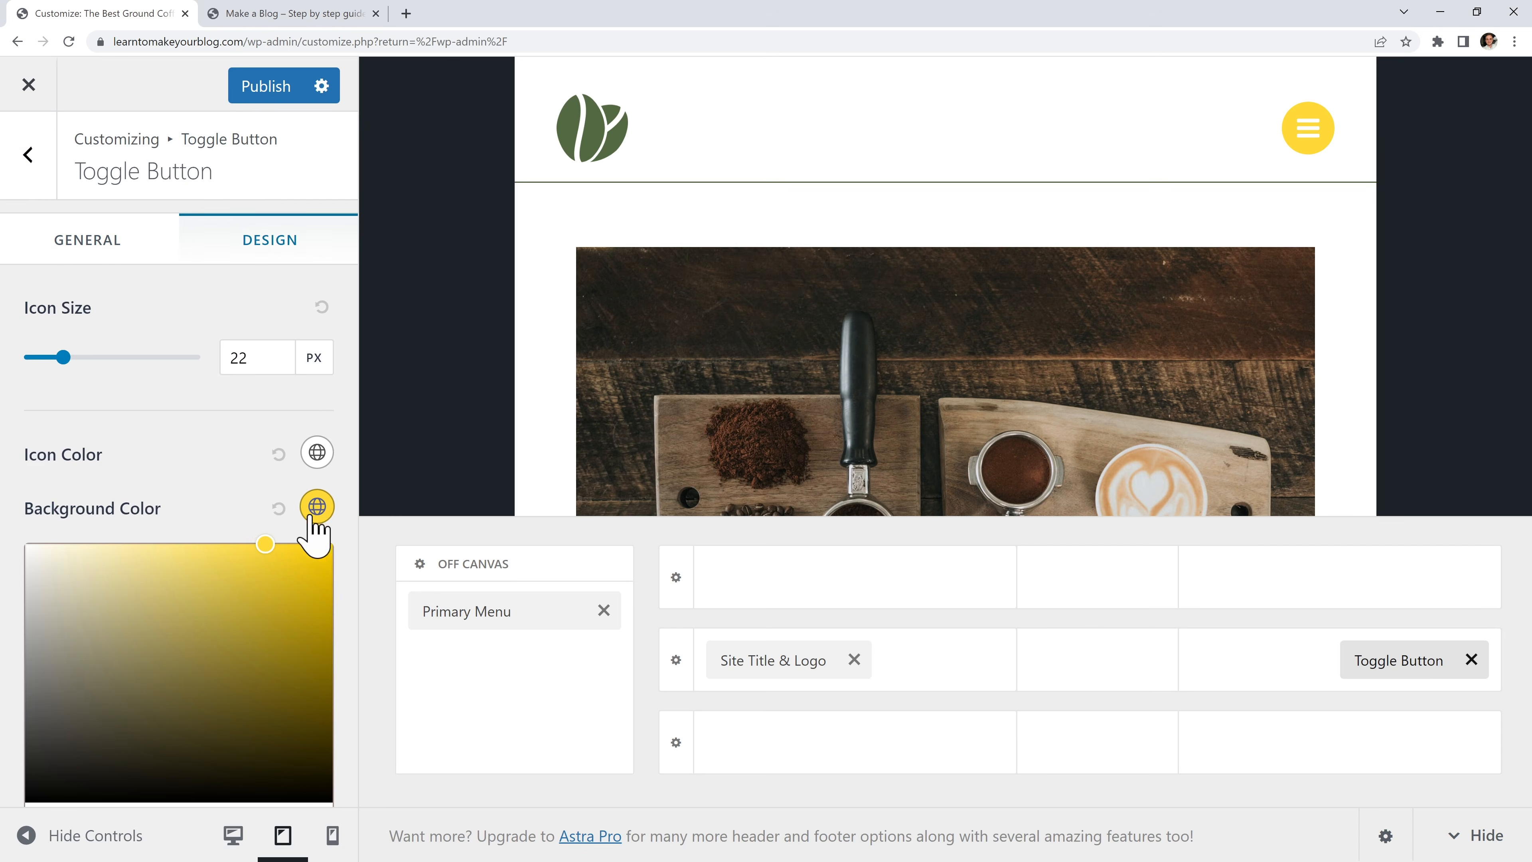
{"action": "scroll", "coordinate": [212, 640], "scroll_direction": "down", "scroll_amount": 4}
{"action": "left_click", "coordinate": [138, 744]}
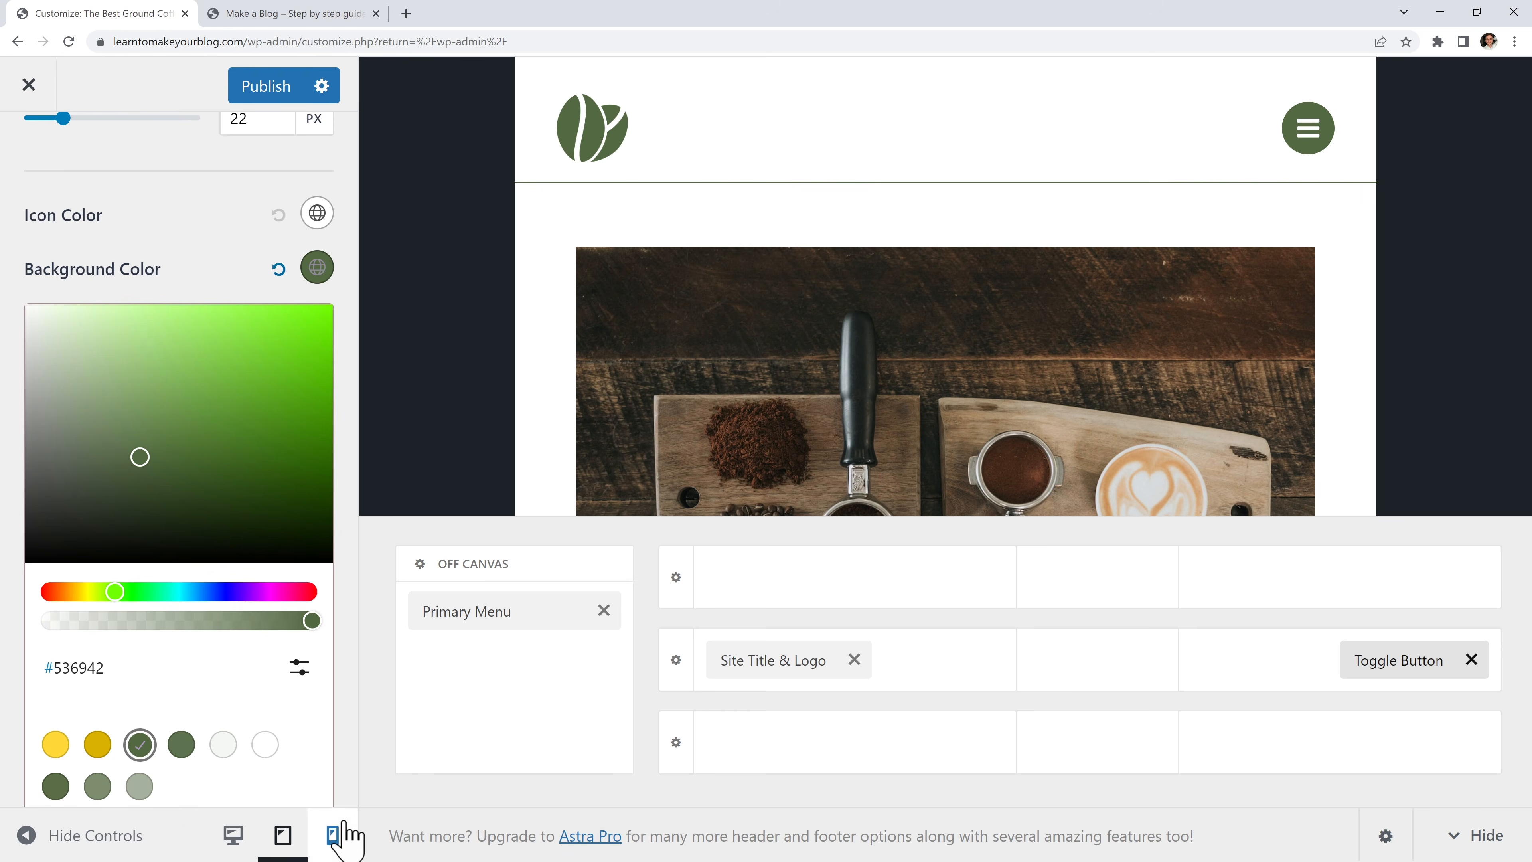
Check the toggle at phone size, publish the changes, and return to desktop preview
{"action": "left_click", "coordinate": [333, 835]}
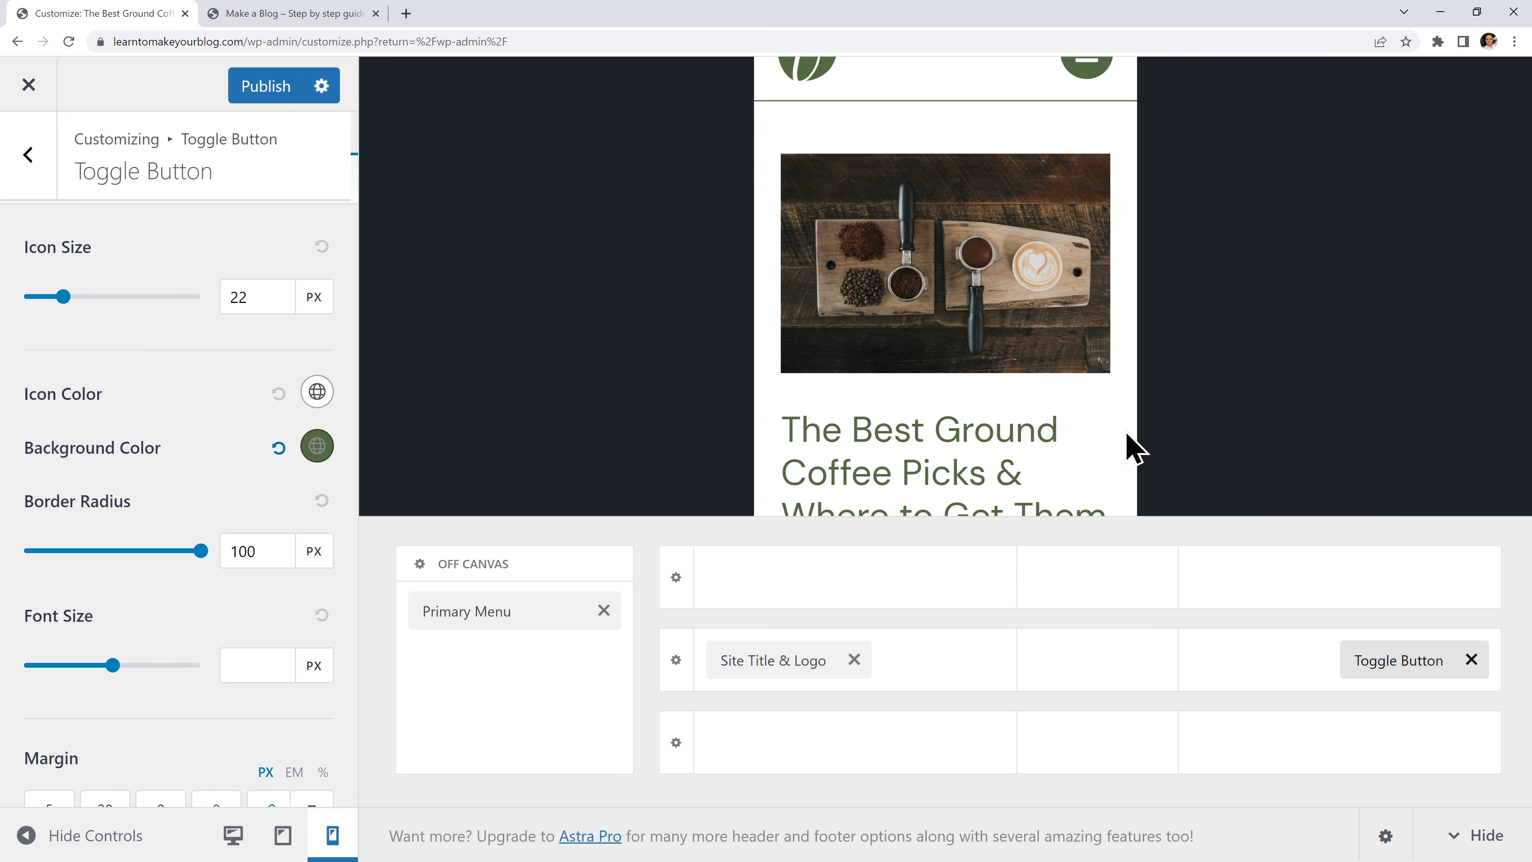
{"action": "key", "text": "ctrl+minus"}
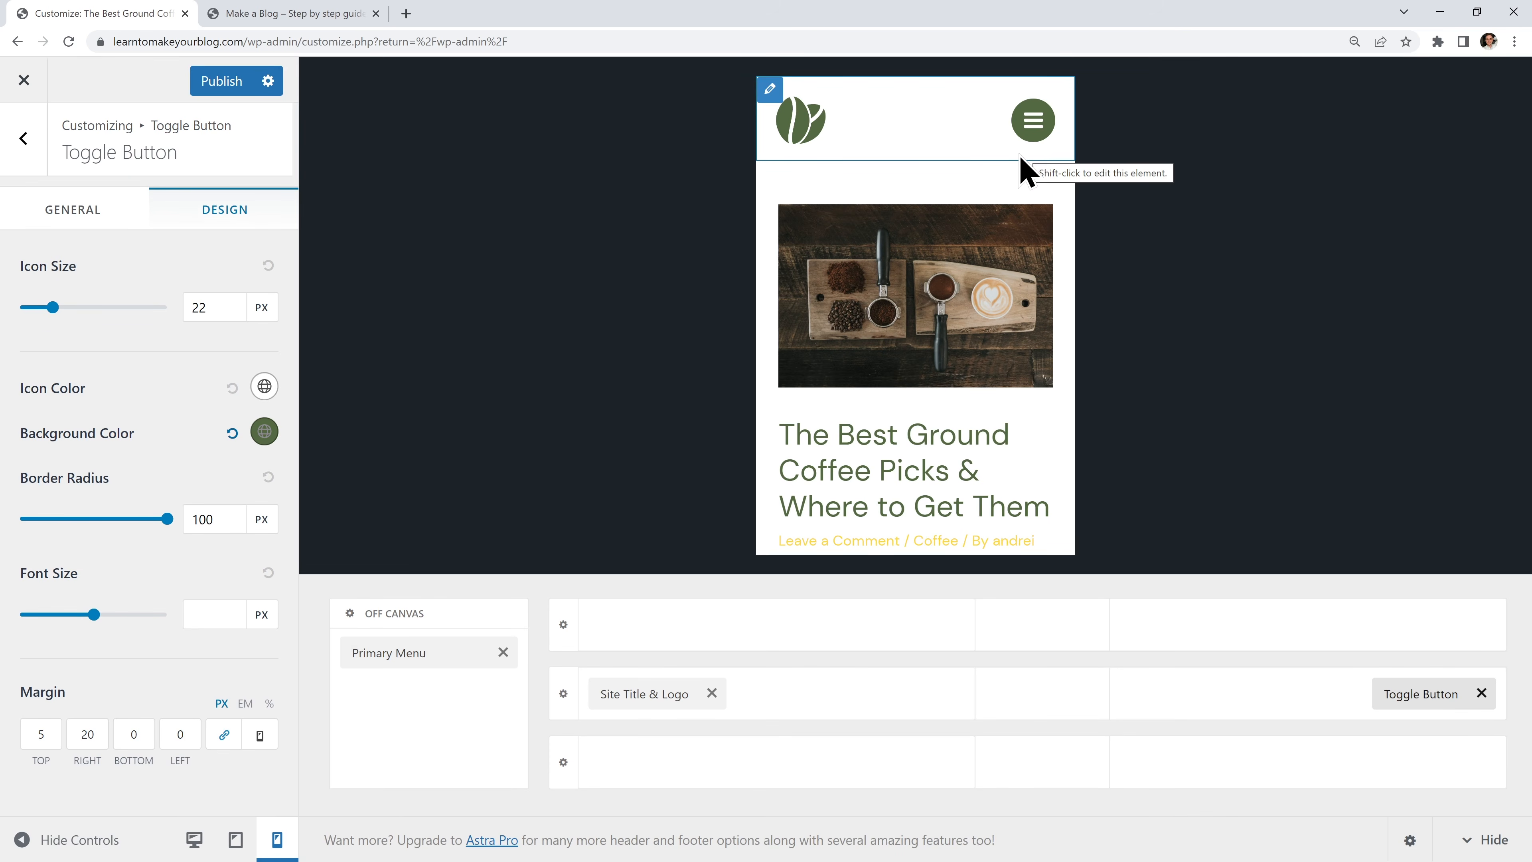
{"action": "left_click", "coordinate": [207, 84]}
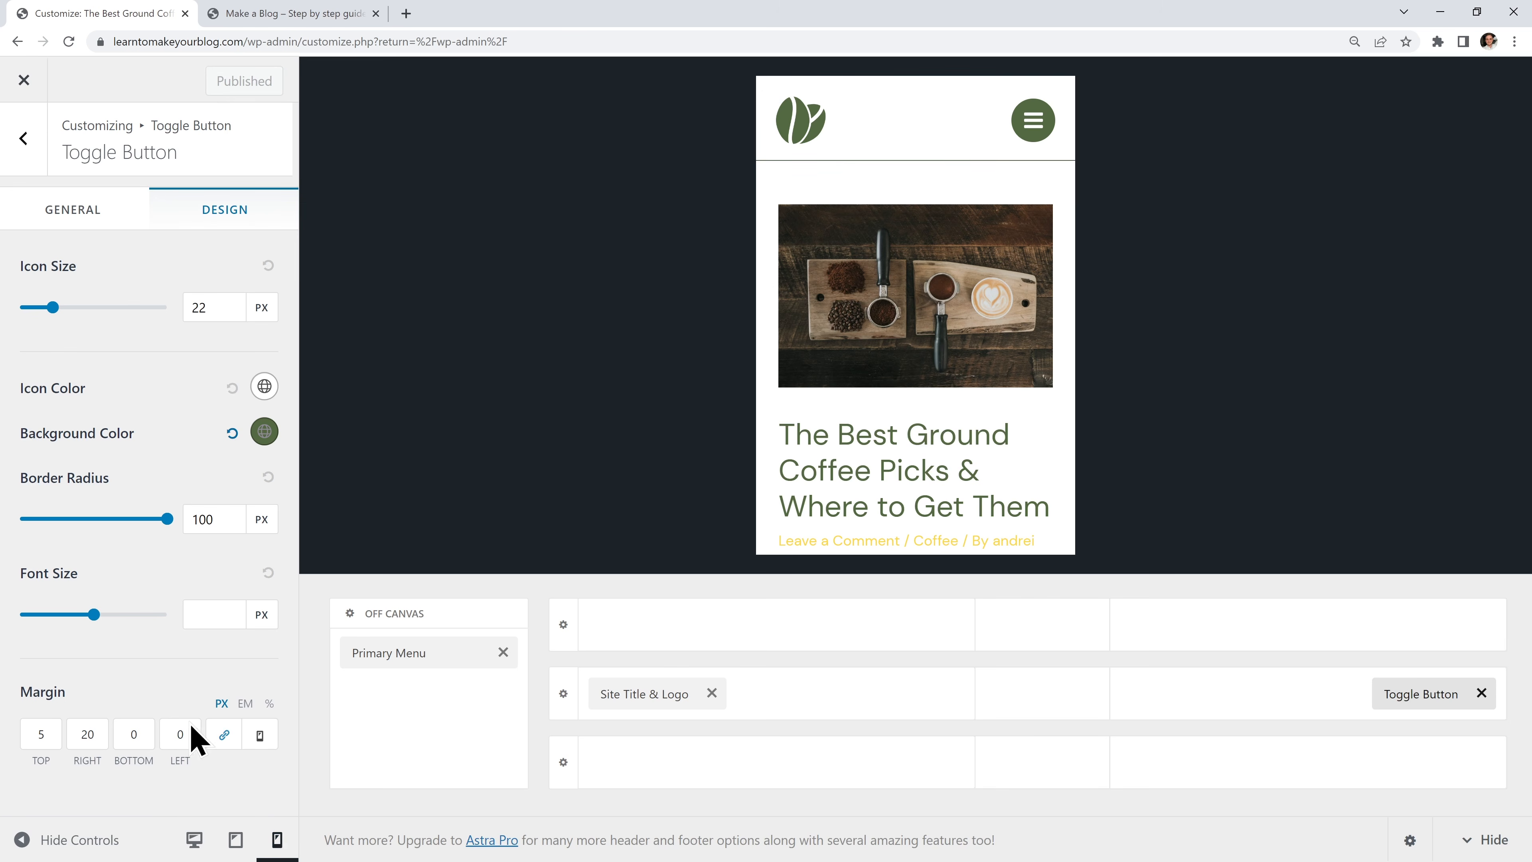
{"action": "left_click", "coordinate": [193, 840]}
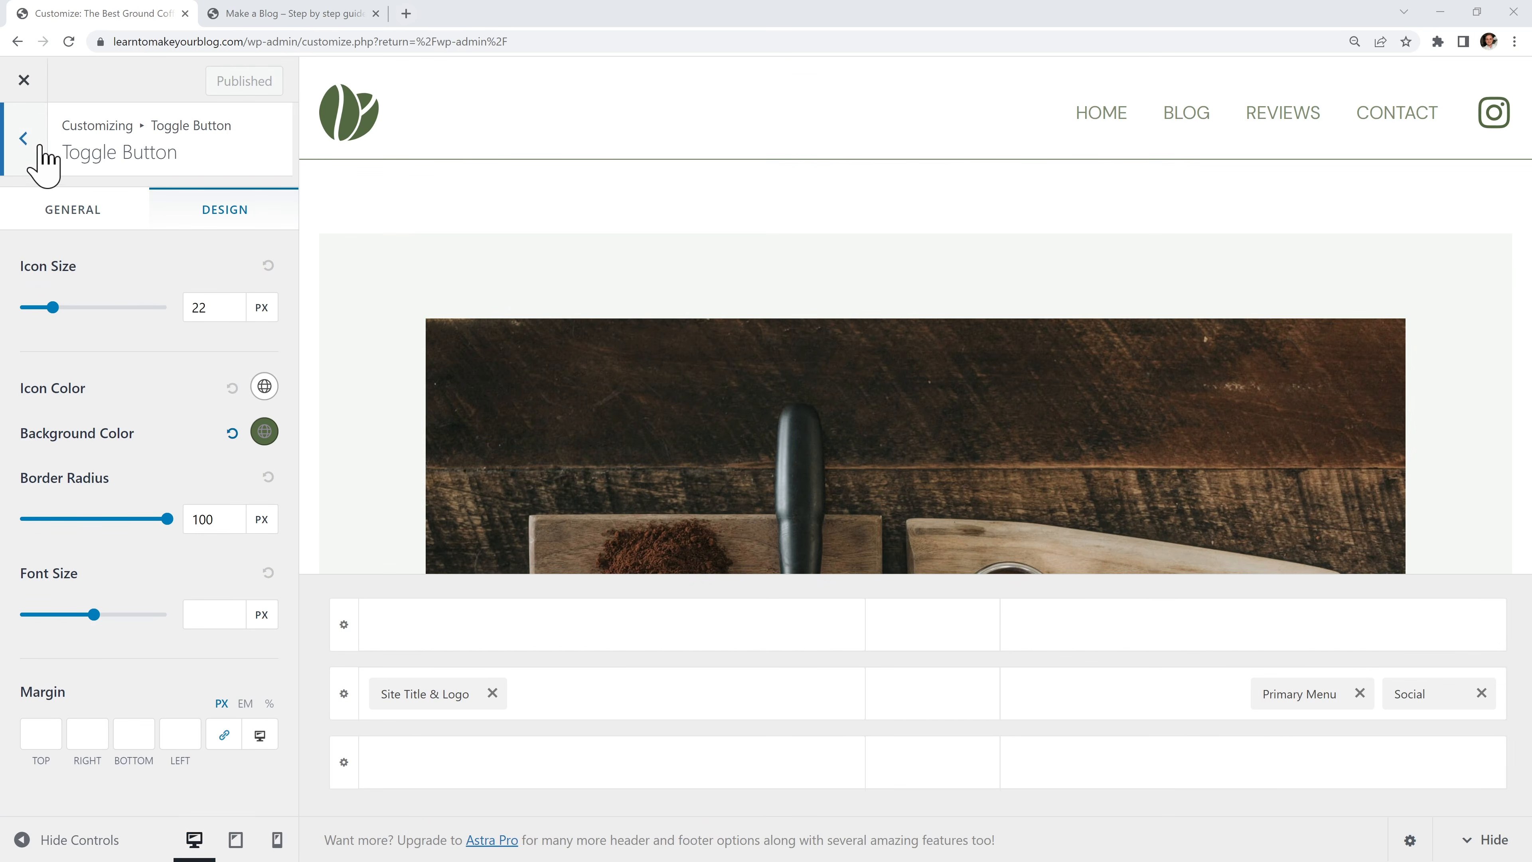
Upload logo-white.png and set it as the home page's transparent header logo
{"action": "left_click", "coordinate": [24, 137]}
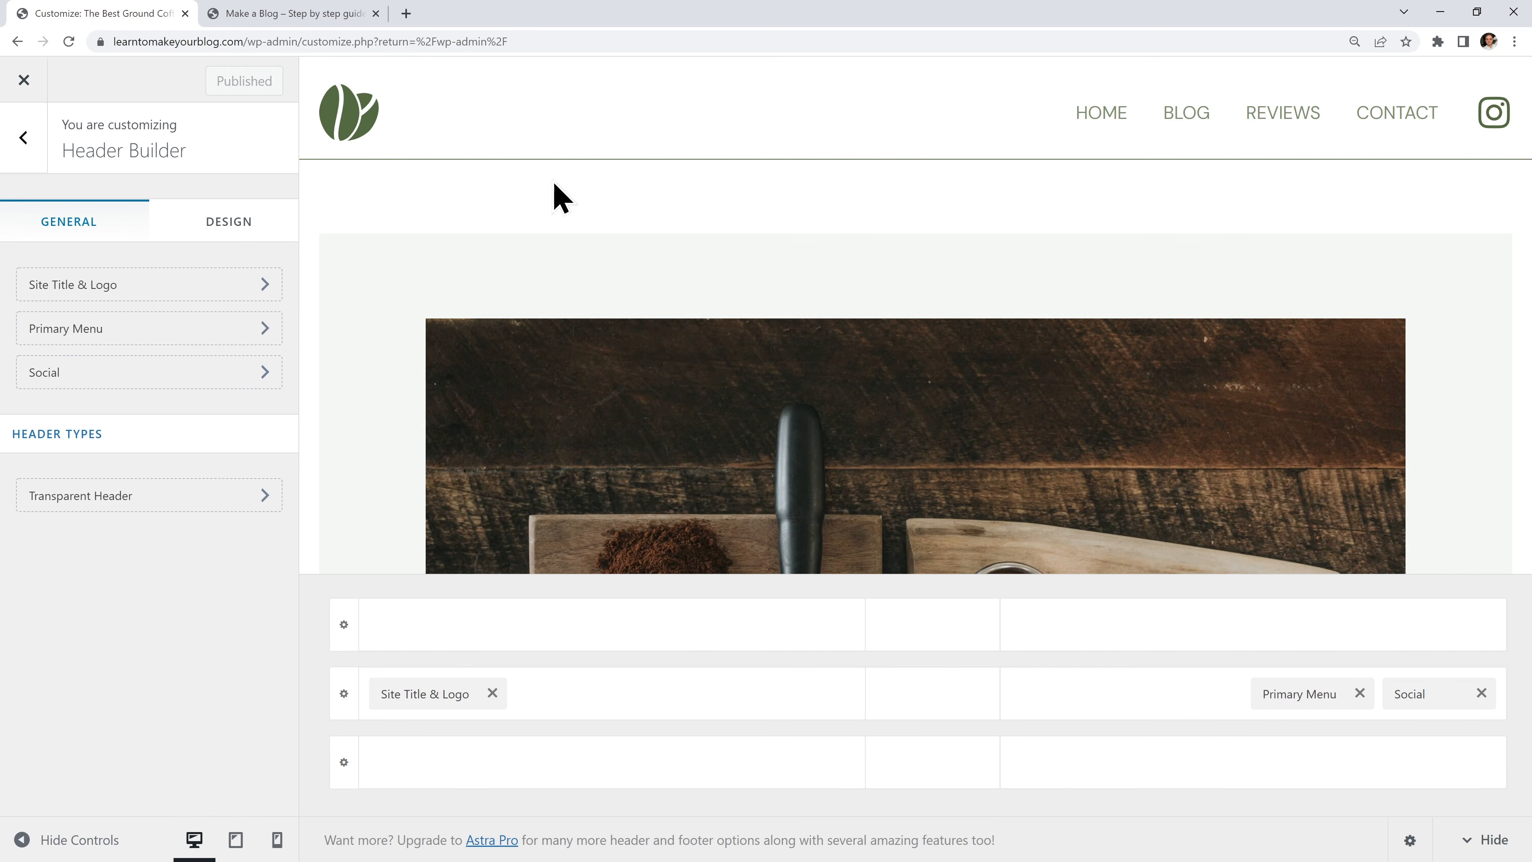
{"action": "left_click", "coordinate": [1089, 125]}
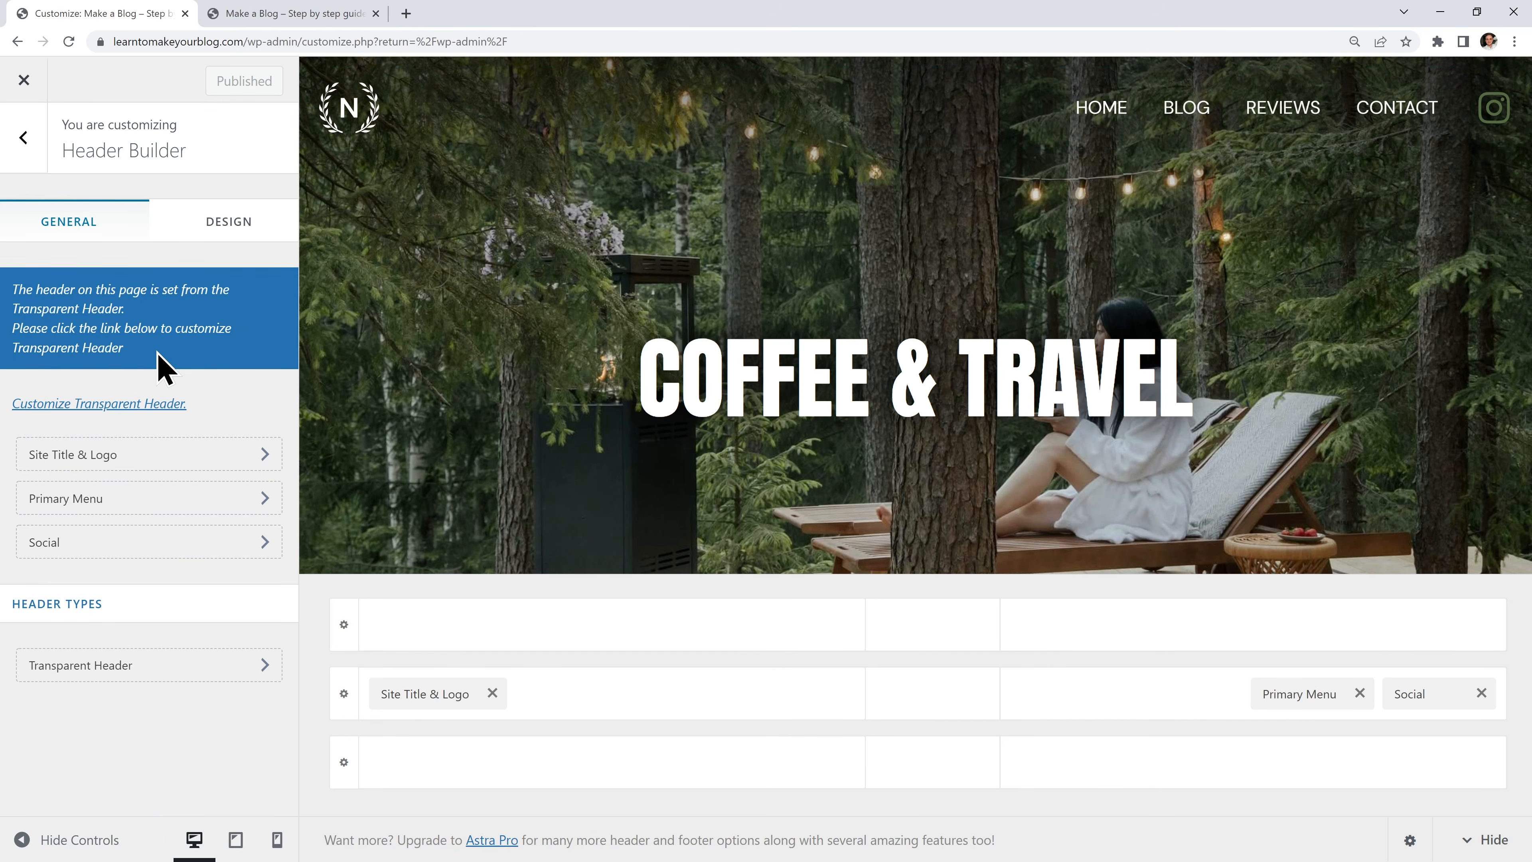
{"action": "left_click", "coordinate": [129, 404]}
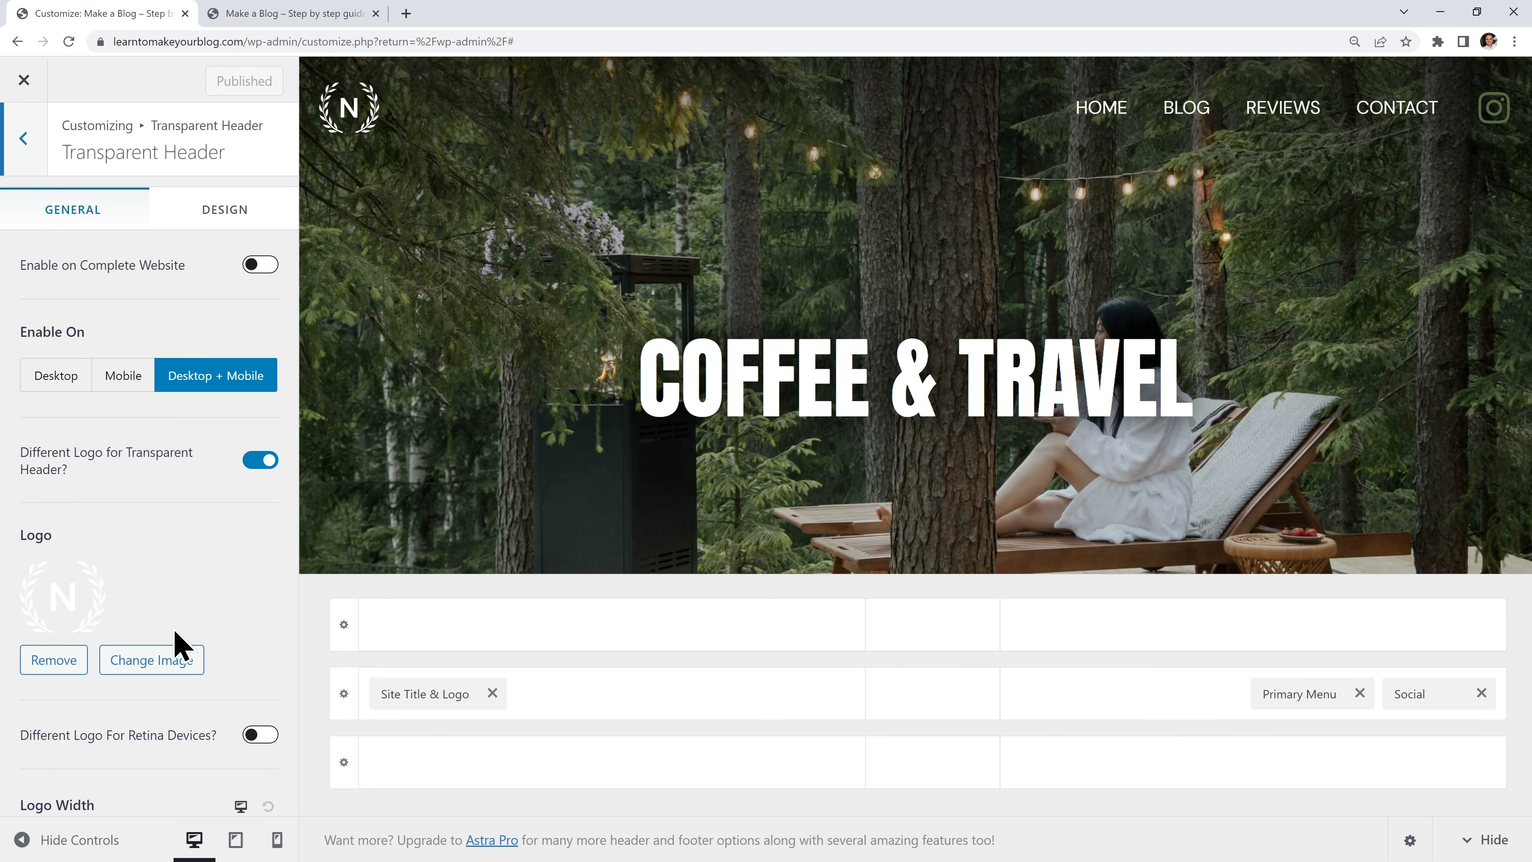
{"action": "left_click", "coordinate": [151, 662]}
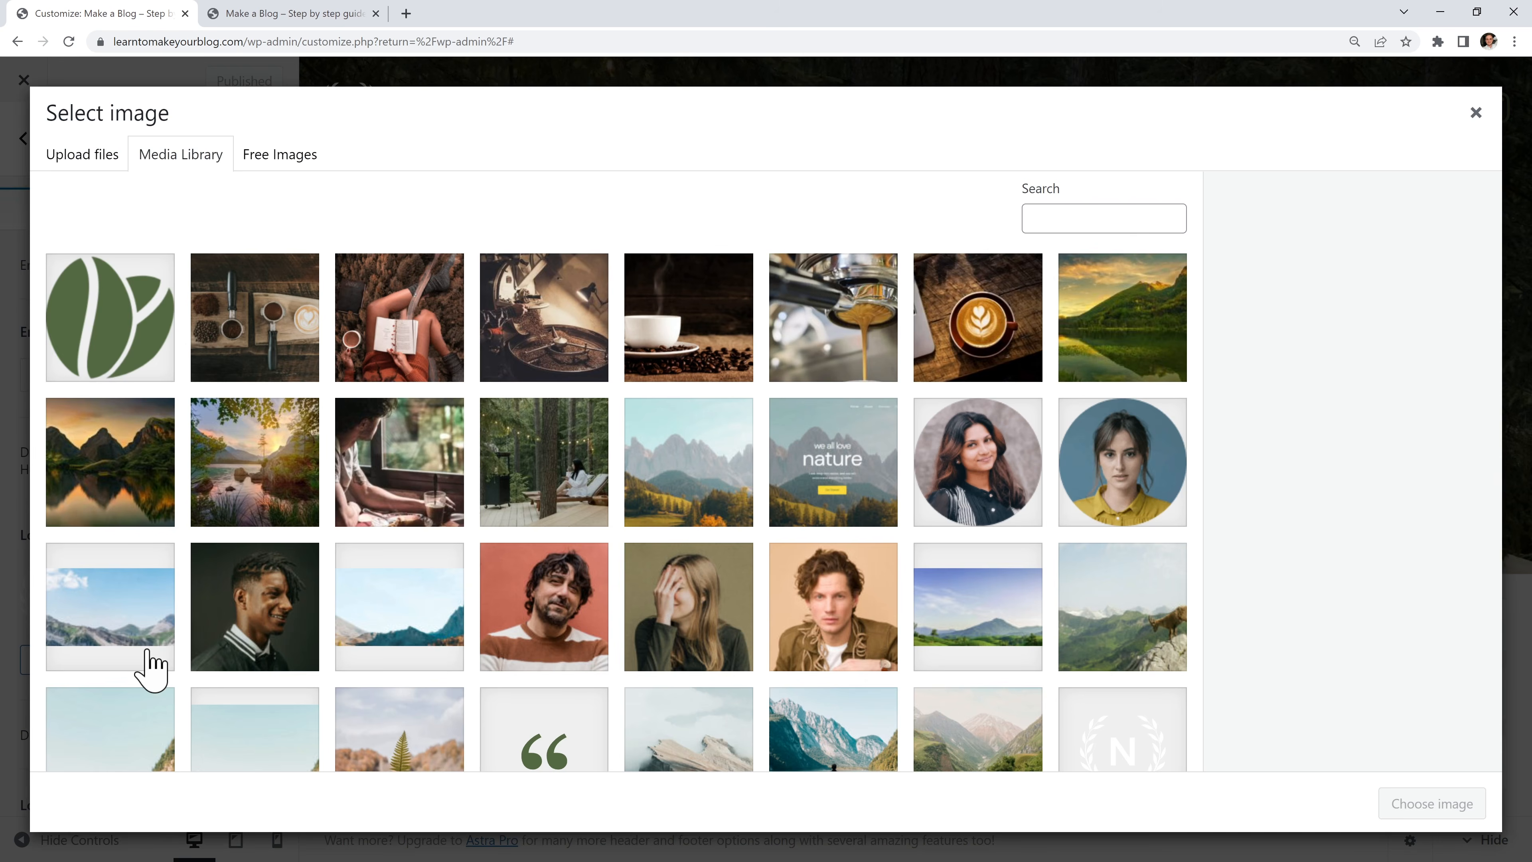
{"action": "left_click", "coordinate": [86, 158]}
{"action": "left_click", "coordinate": [750, 468]}
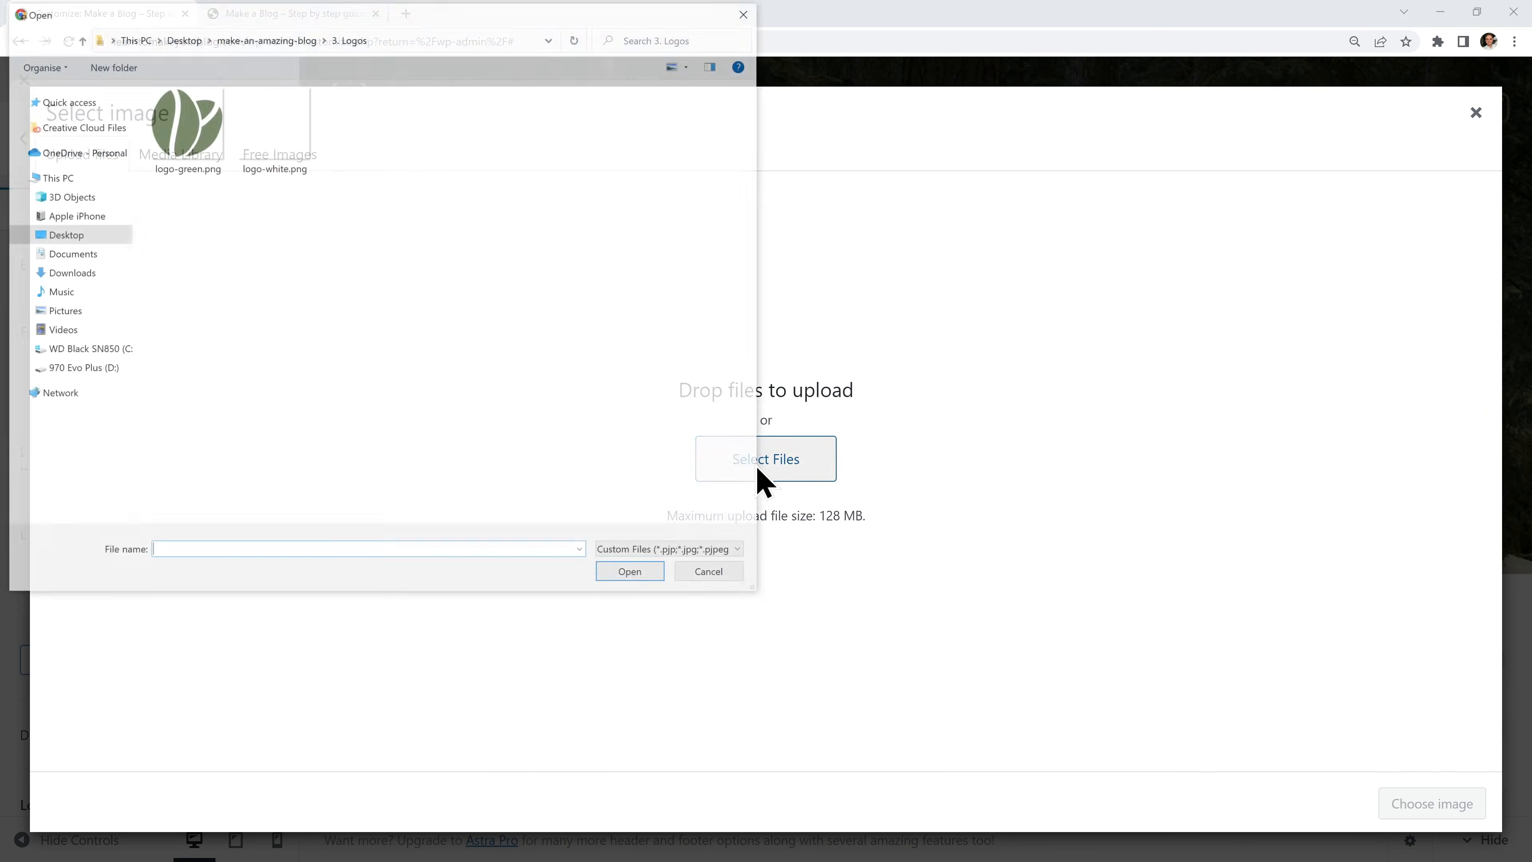
{"action": "left_click", "coordinate": [278, 136]}
{"action": "double_click", "coordinate": [285, 143]}
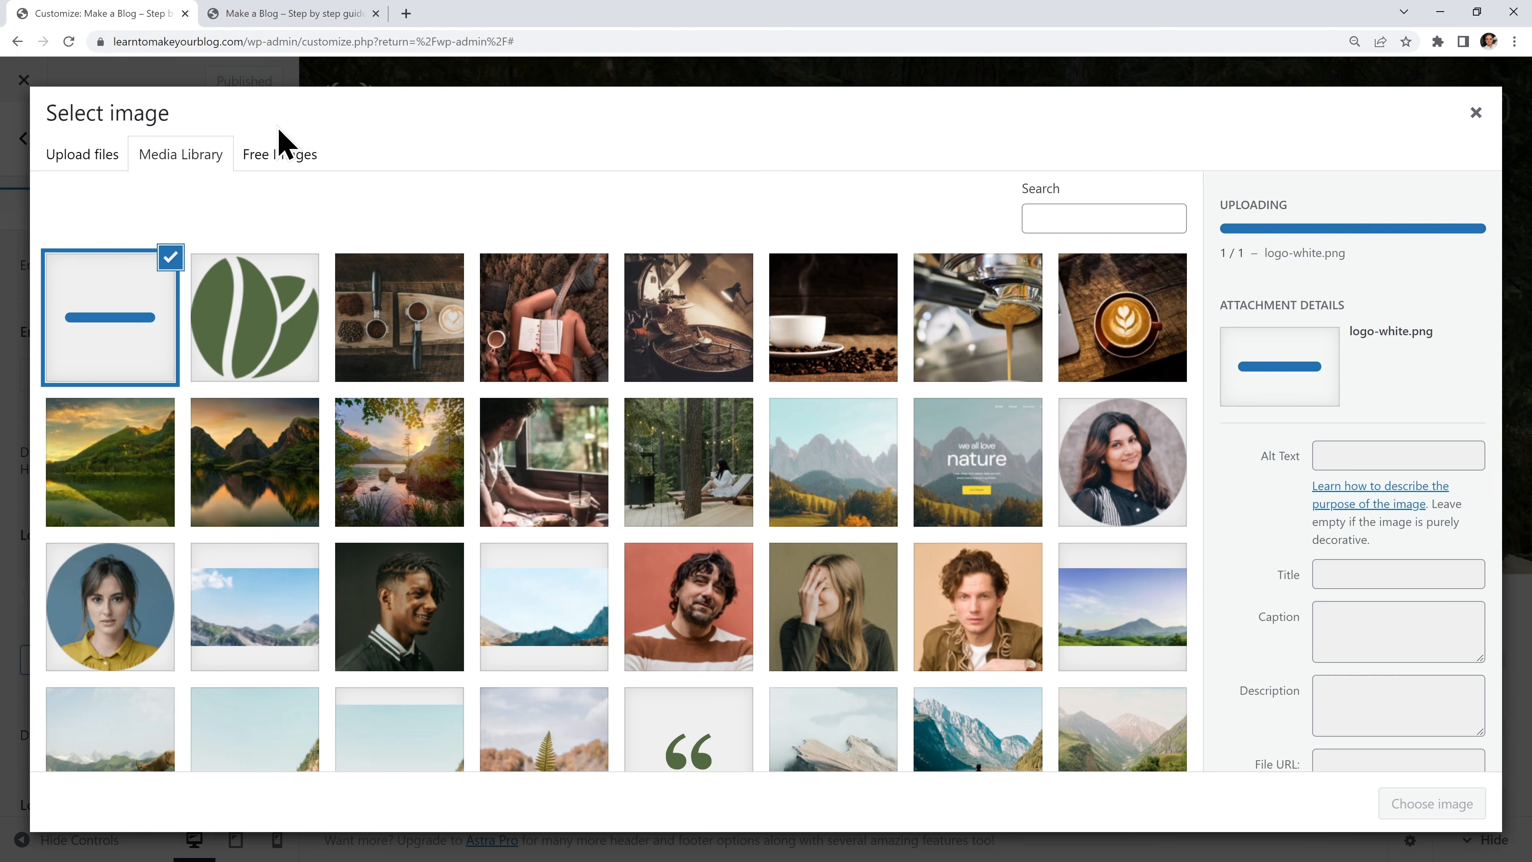
{"action": "left_click", "coordinate": [1417, 805]}
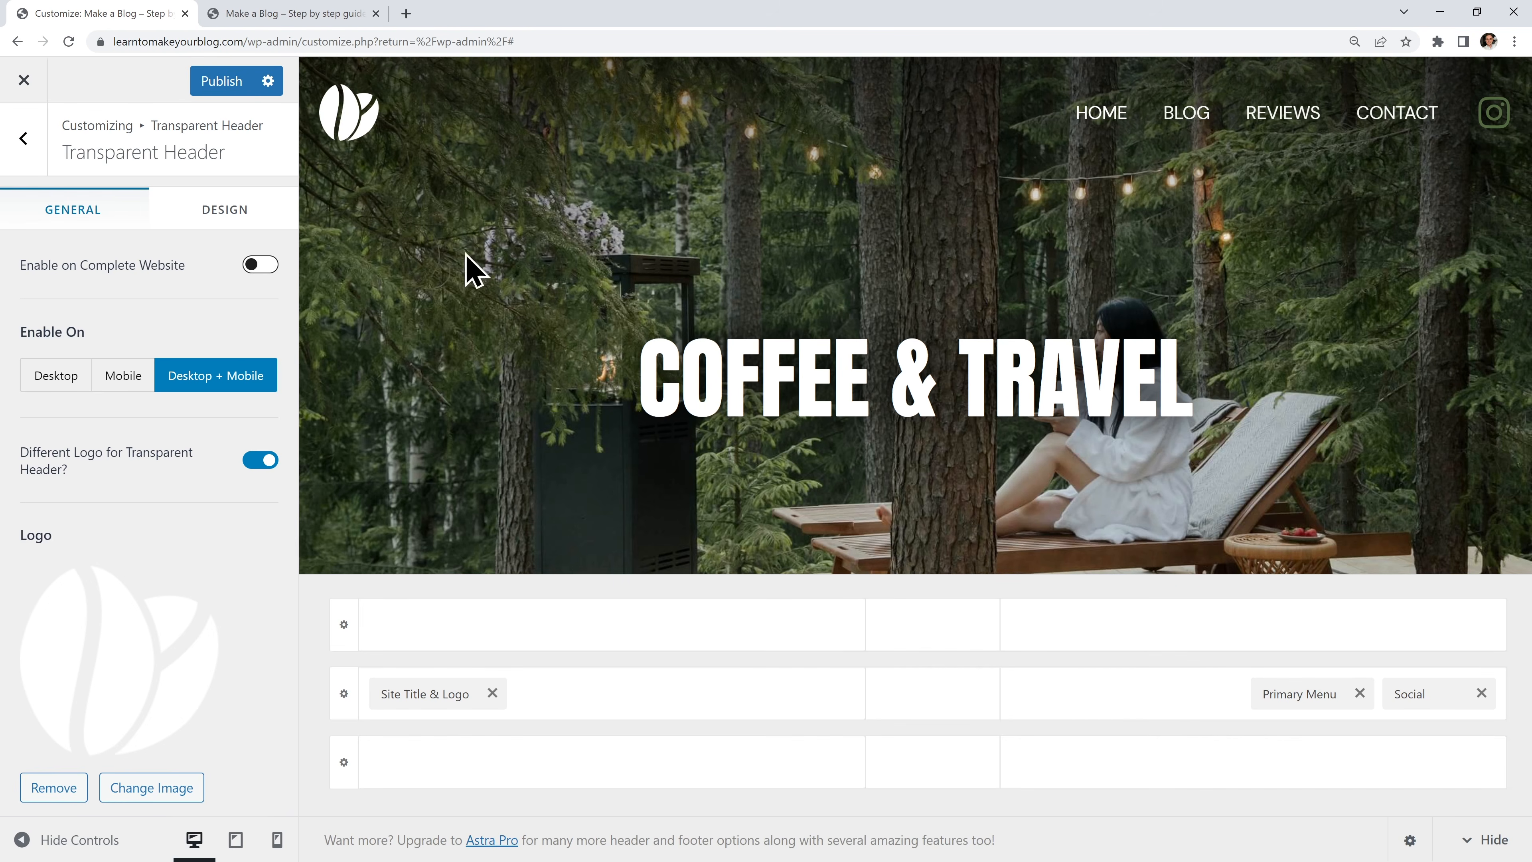
Make the transparent header's social icon white for both normal and hover colours
{"action": "left_click", "coordinate": [225, 211]}
{"action": "scroll", "coordinate": [158, 411], "scroll_direction": "down", "scroll_amount": 4}
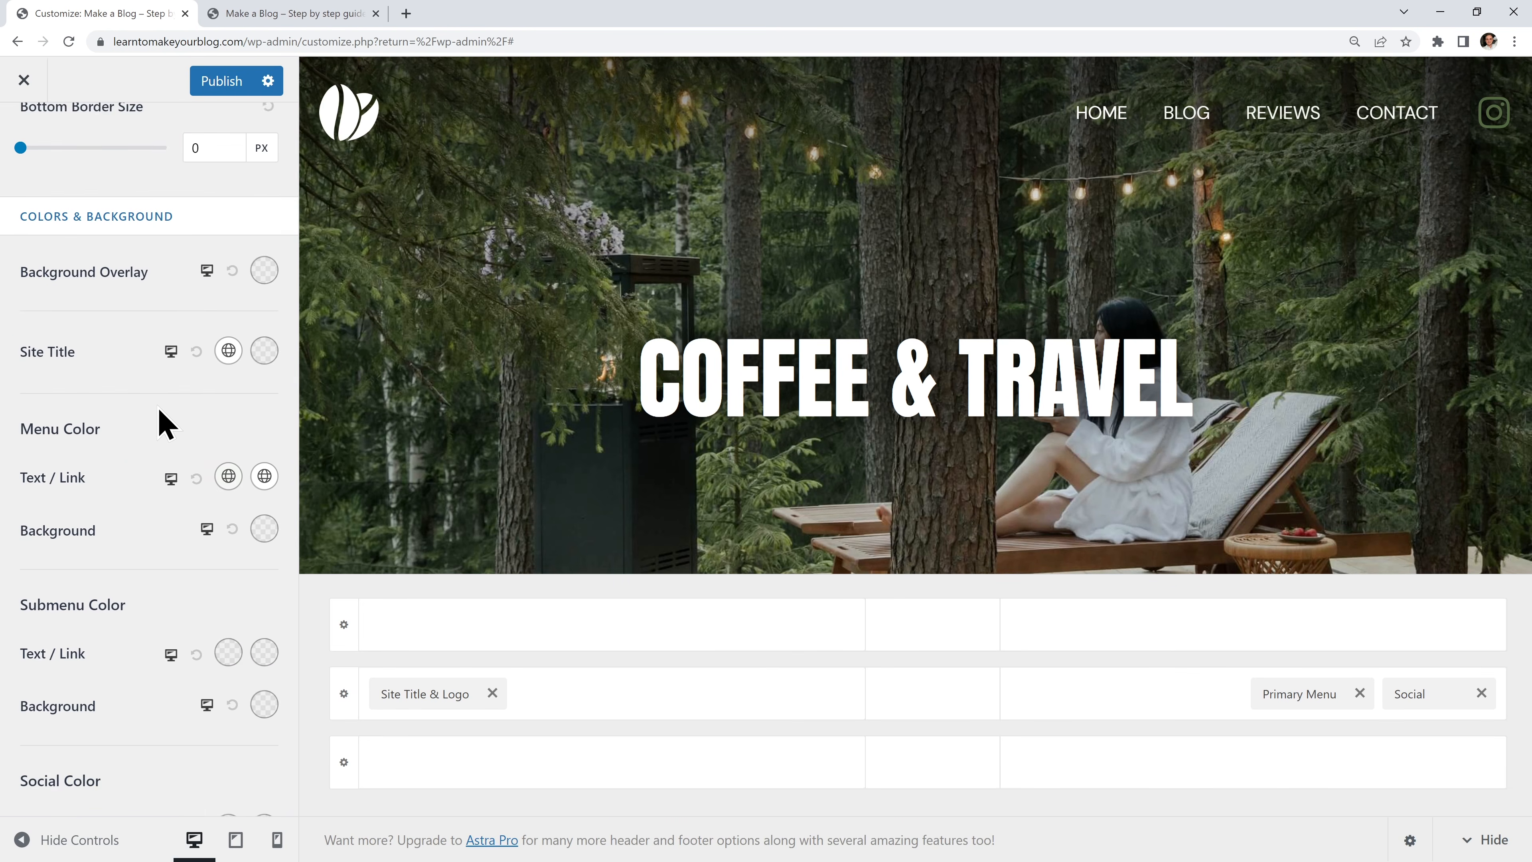
{"action": "scroll", "coordinate": [171, 425], "scroll_direction": "down", "scroll_amount": 3}
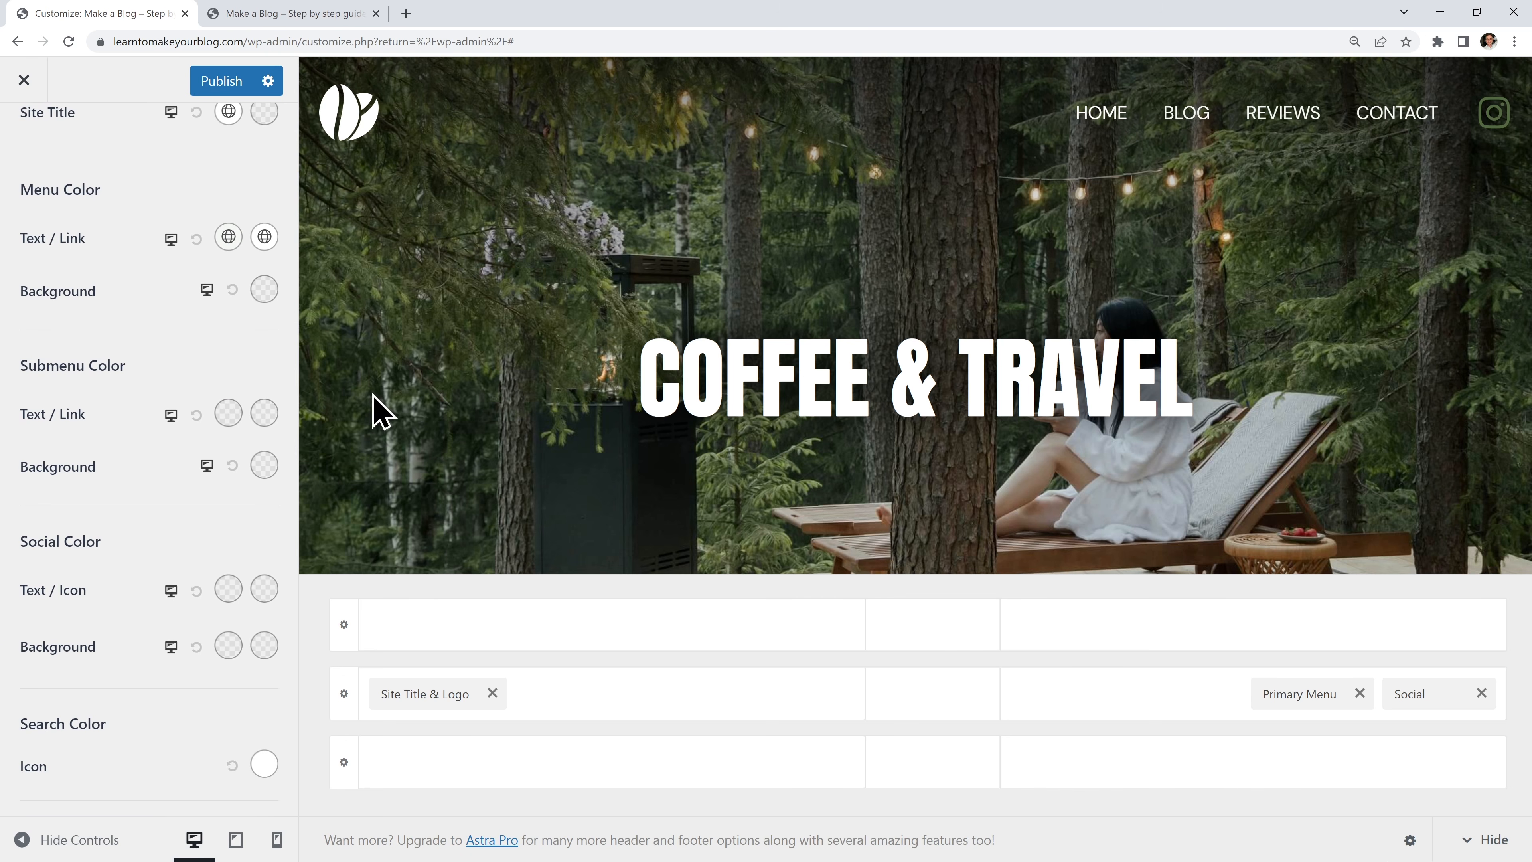
{"action": "left_click", "coordinate": [227, 590]}
{"action": "left_click", "coordinate": [33, 600]}
{"action": "left_click_drag", "start_coordinate": [31, 599], "coordinate": [5, 586]}
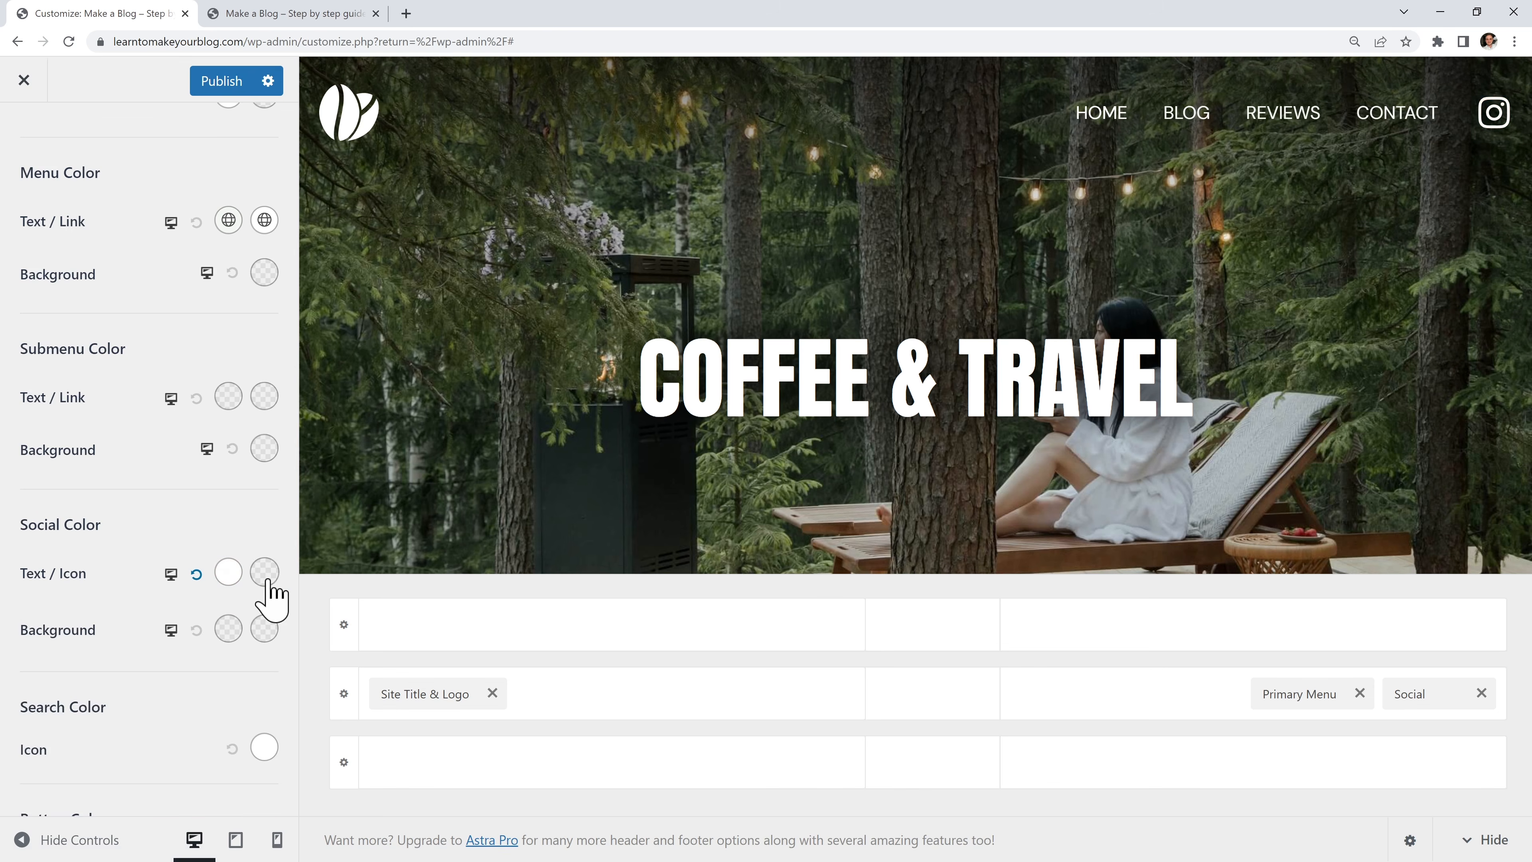
{"action": "left_click", "coordinate": [265, 580]}
{"action": "left_click_drag", "start_coordinate": [92, 620], "coordinate": [16, 591]}
{"action": "left_click", "coordinate": [2, 588]}
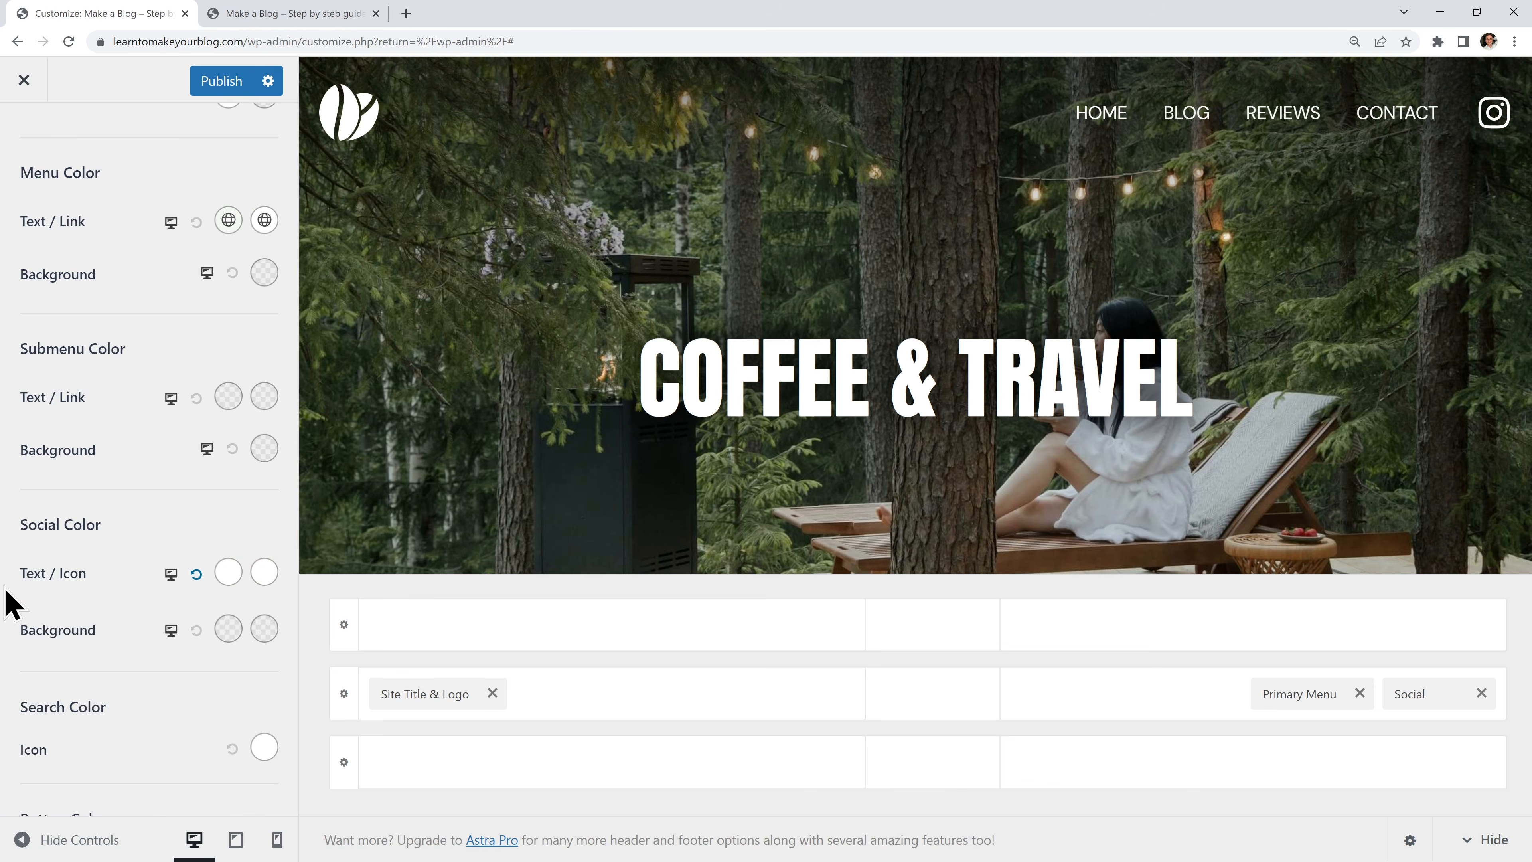
At tablet width, give the menu toggle a white background and a #536942 green icon
{"action": "left_click", "coordinate": [238, 840]}
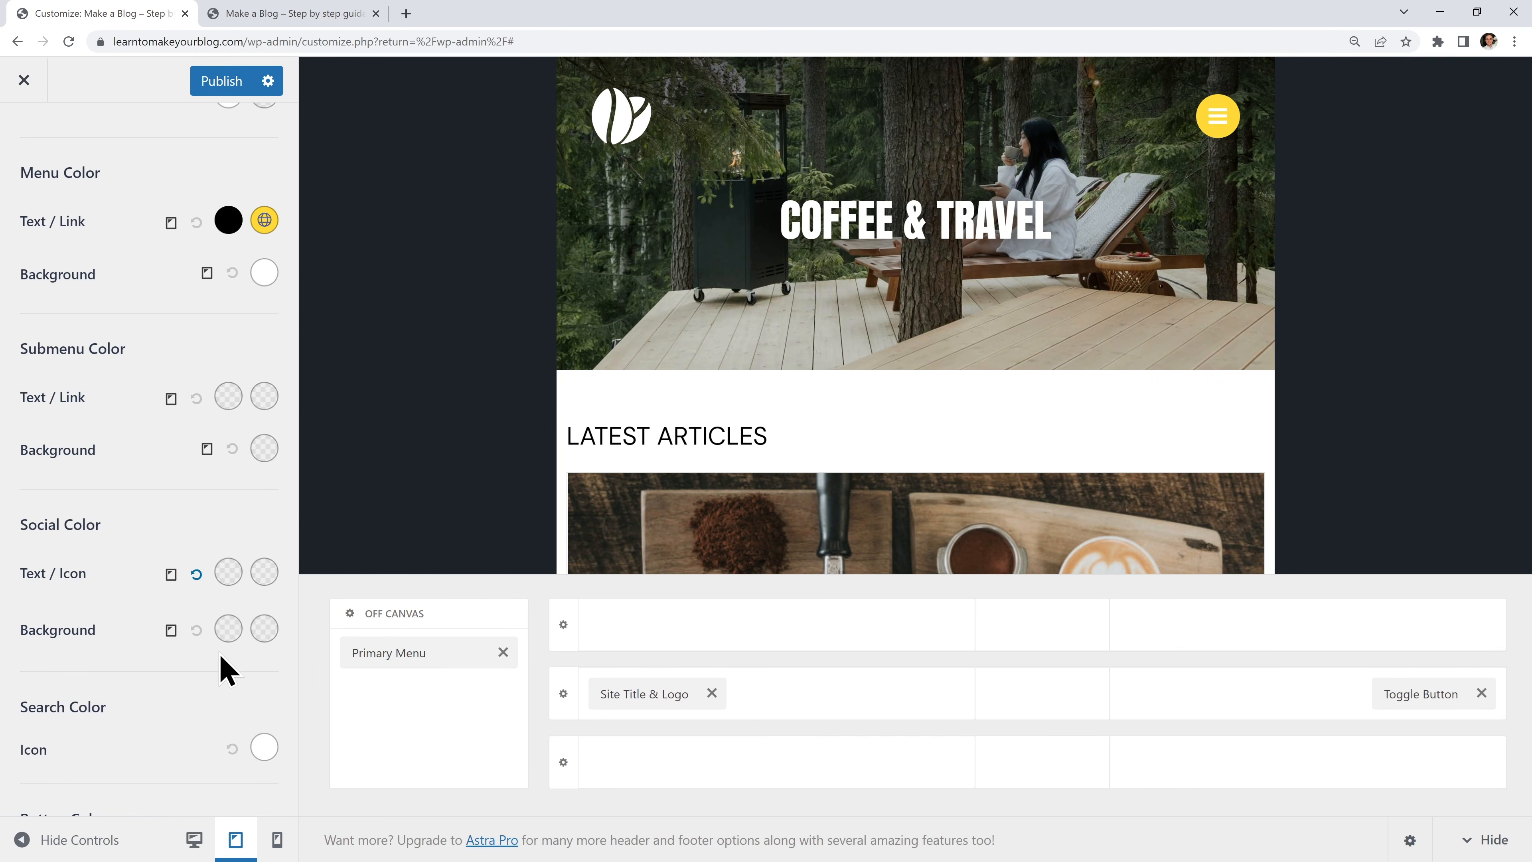
{"action": "scroll", "coordinate": [226, 668], "scroll_direction": "down", "scroll_amount": 10}
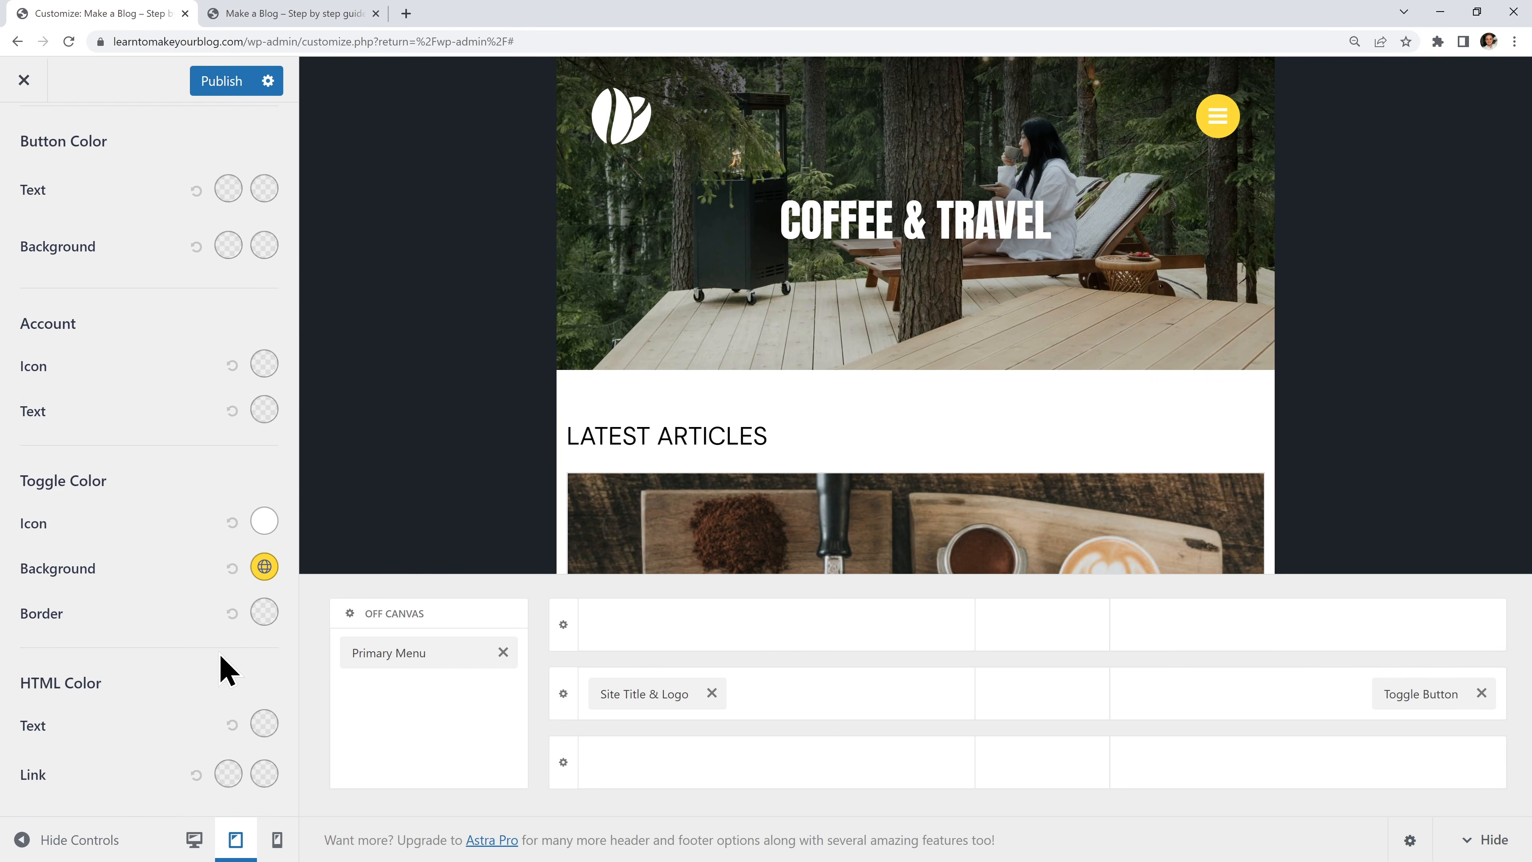
{"action": "left_click", "coordinate": [264, 567]}
{"action": "left_click", "coordinate": [34, 615]}
{"action": "left_click", "coordinate": [124, 558]}
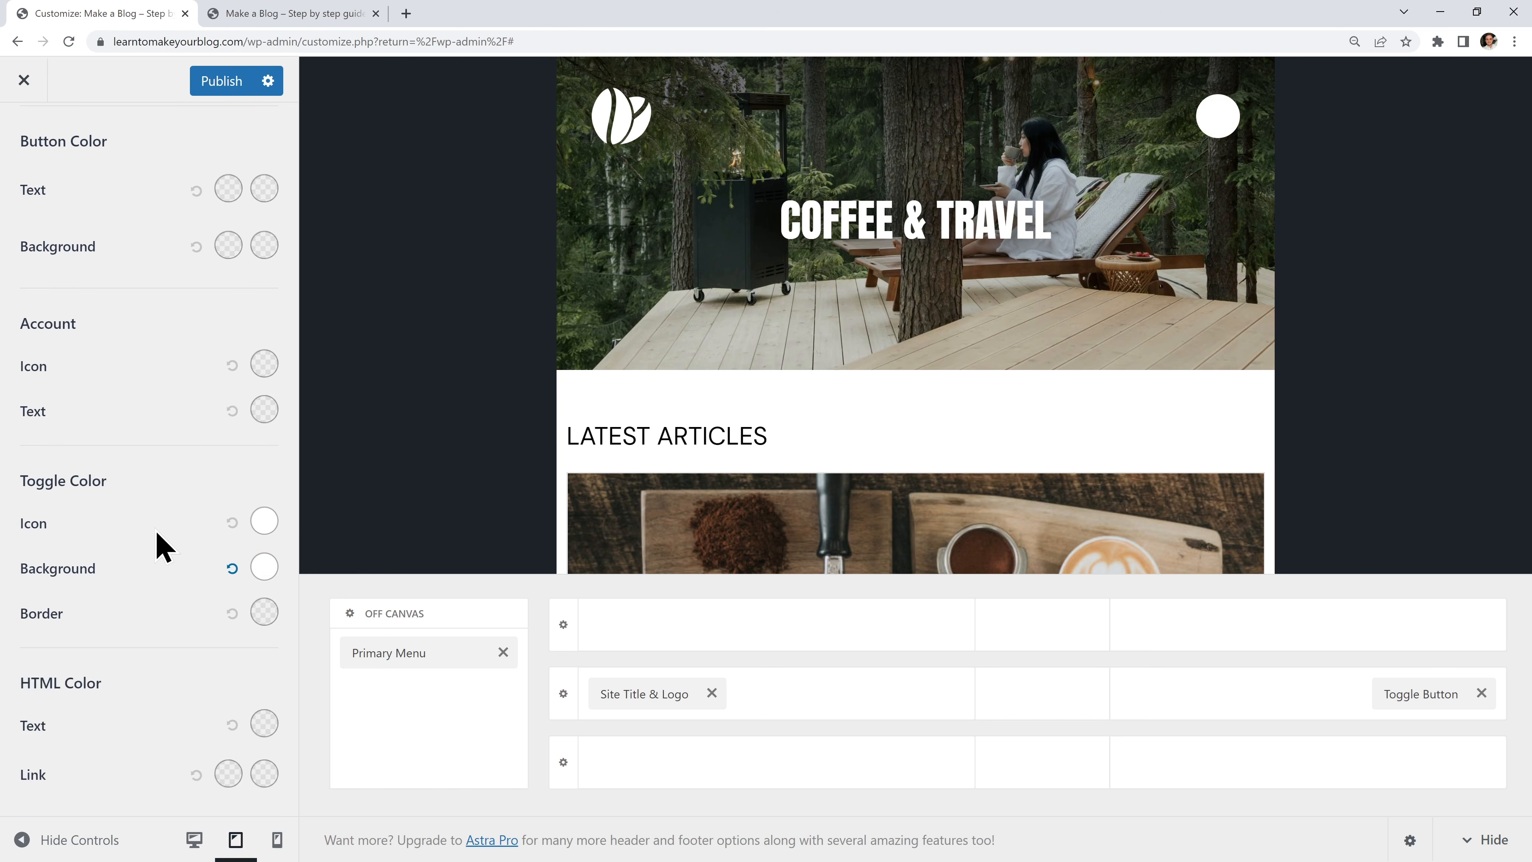
{"action": "left_click", "coordinate": [264, 520]}
{"action": "scroll", "coordinate": [246, 623], "scroll_direction": "down", "scroll_amount": 3}
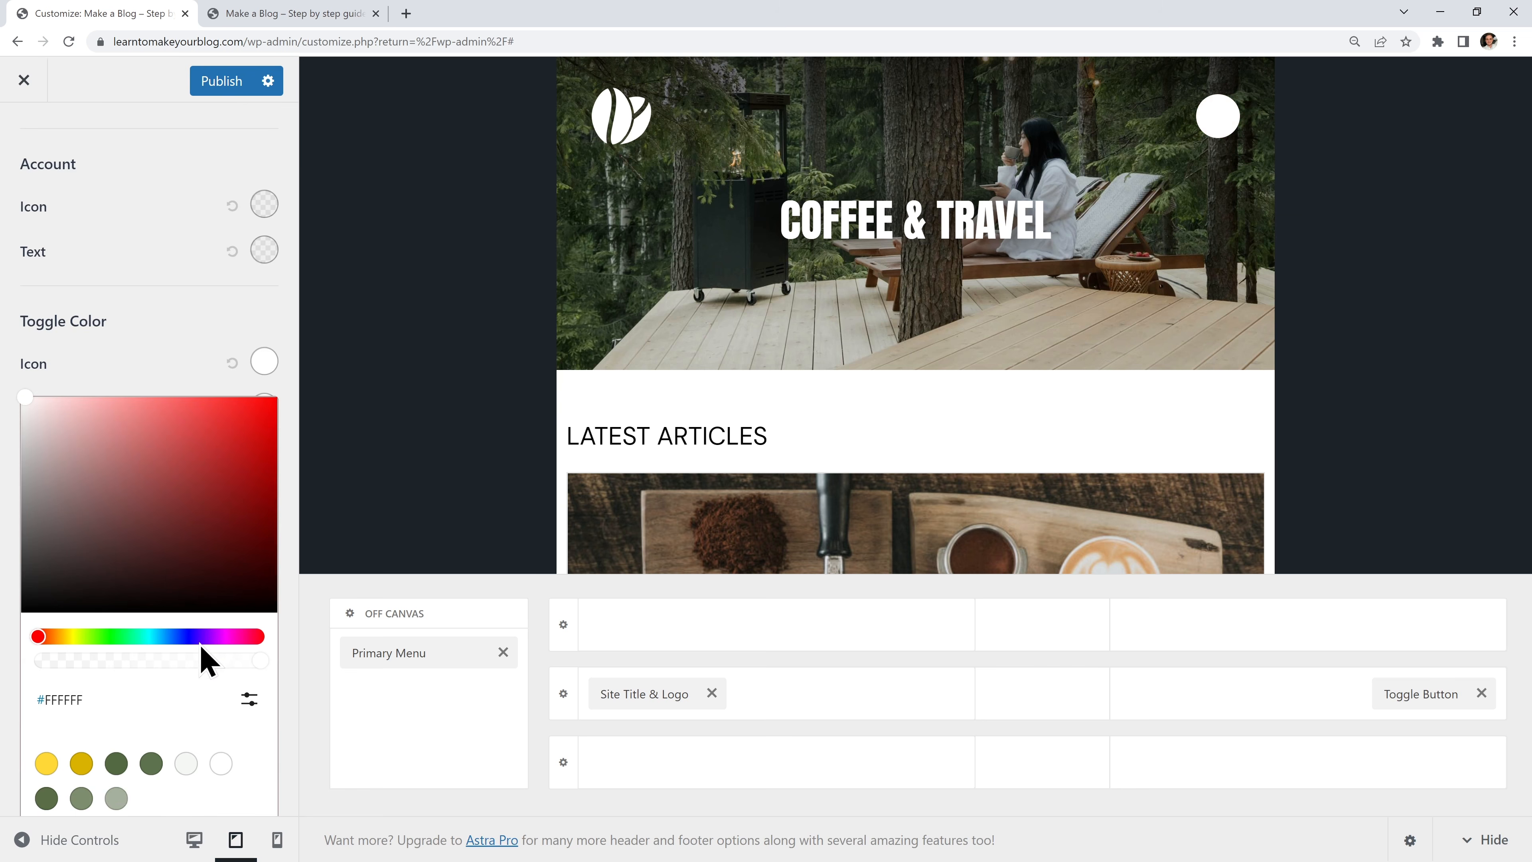
{"action": "left_click", "coordinate": [117, 764]}
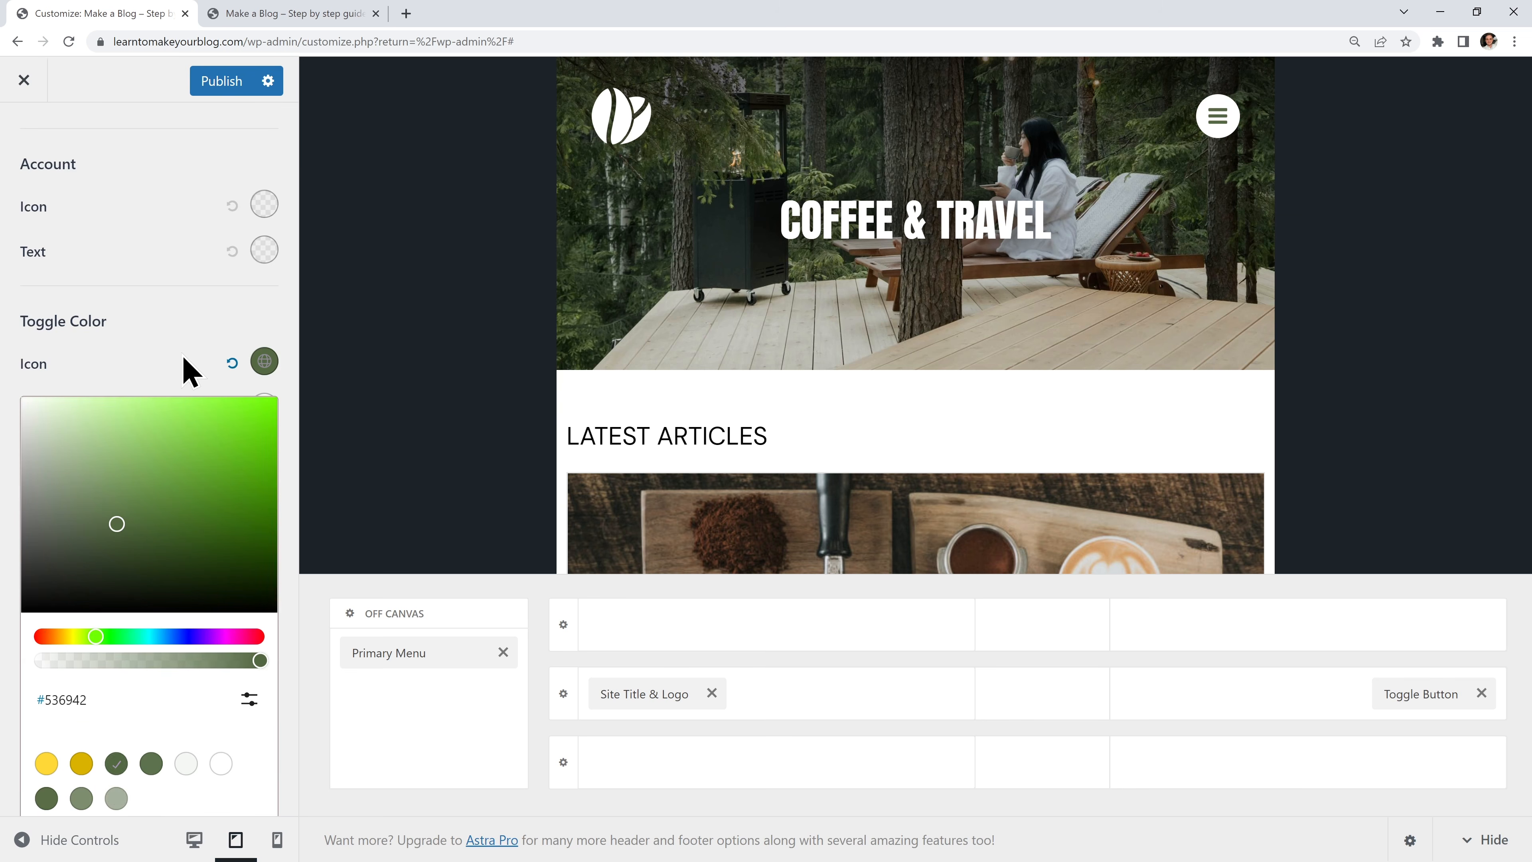
{"action": "left_click", "coordinate": [188, 366]}
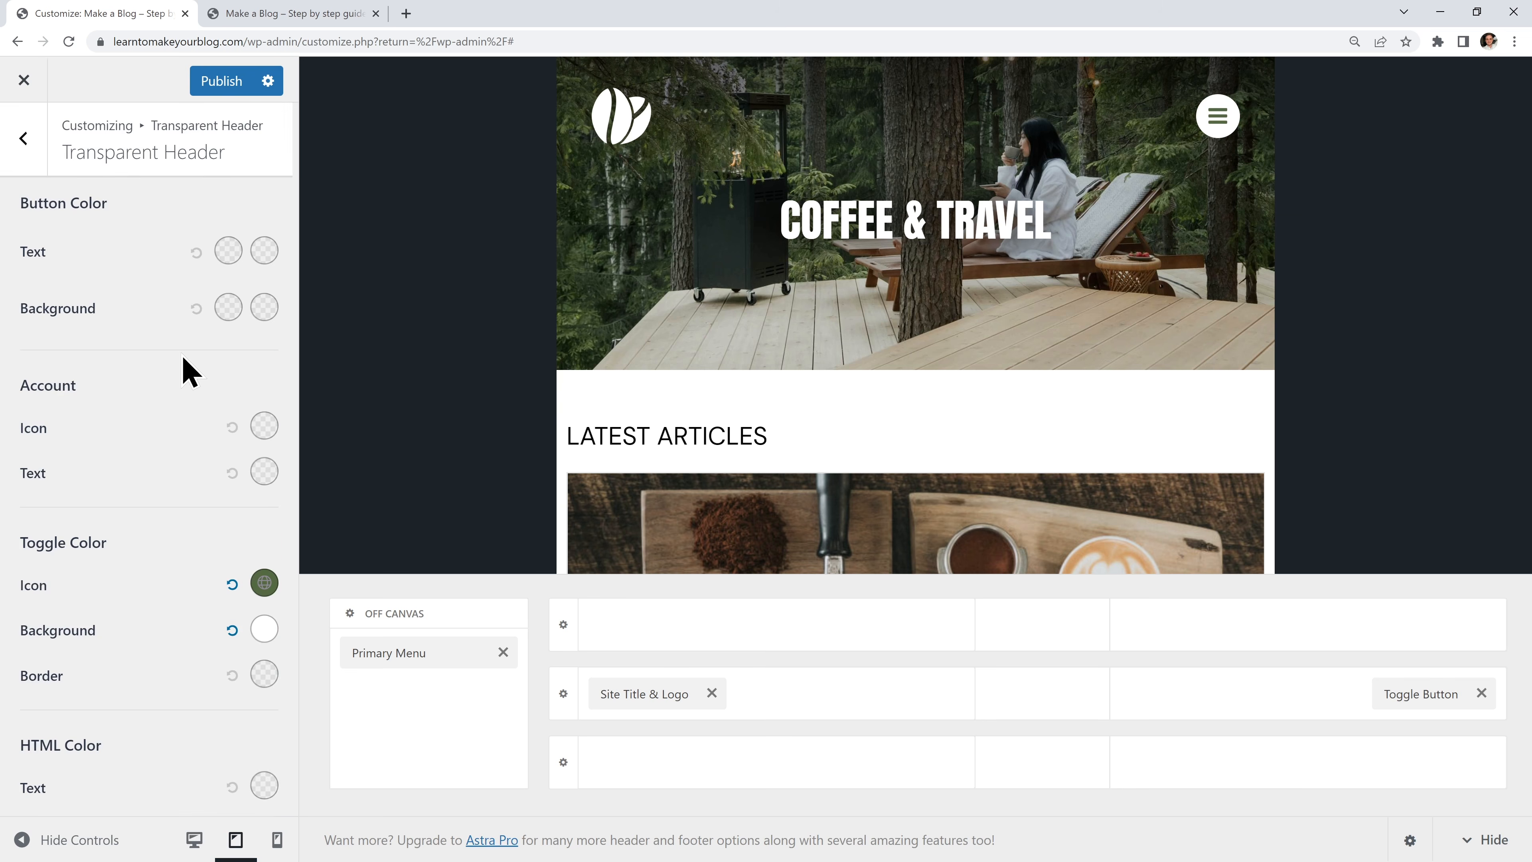
Check the mobile preview, publish, then return to desktop width at 100% zoom
{"action": "left_click", "coordinate": [277, 839]}
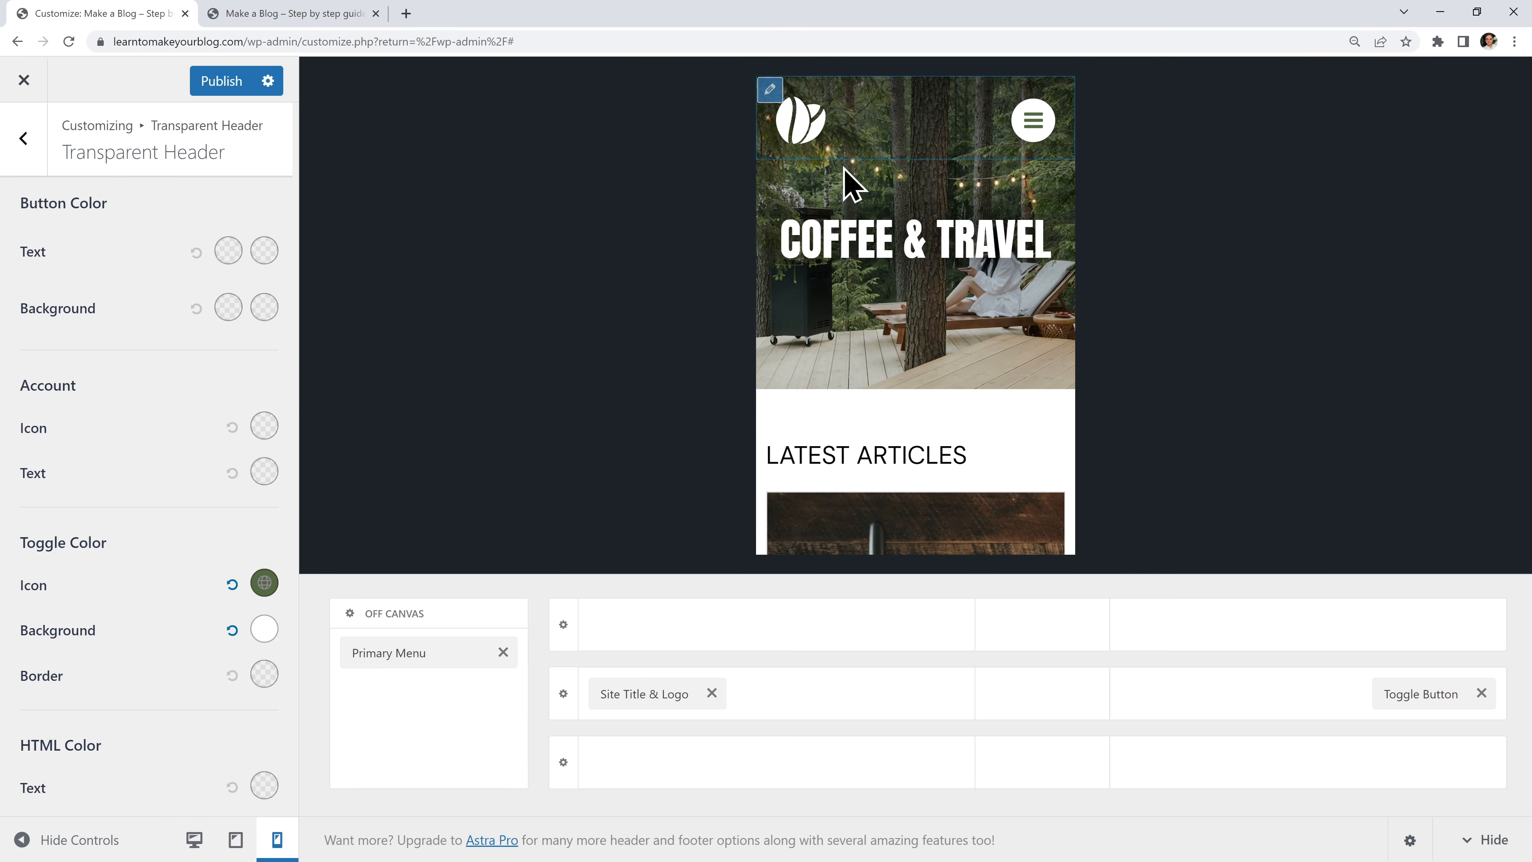
{"action": "left_click", "coordinate": [224, 84]}
{"action": "left_click", "coordinate": [193, 840]}
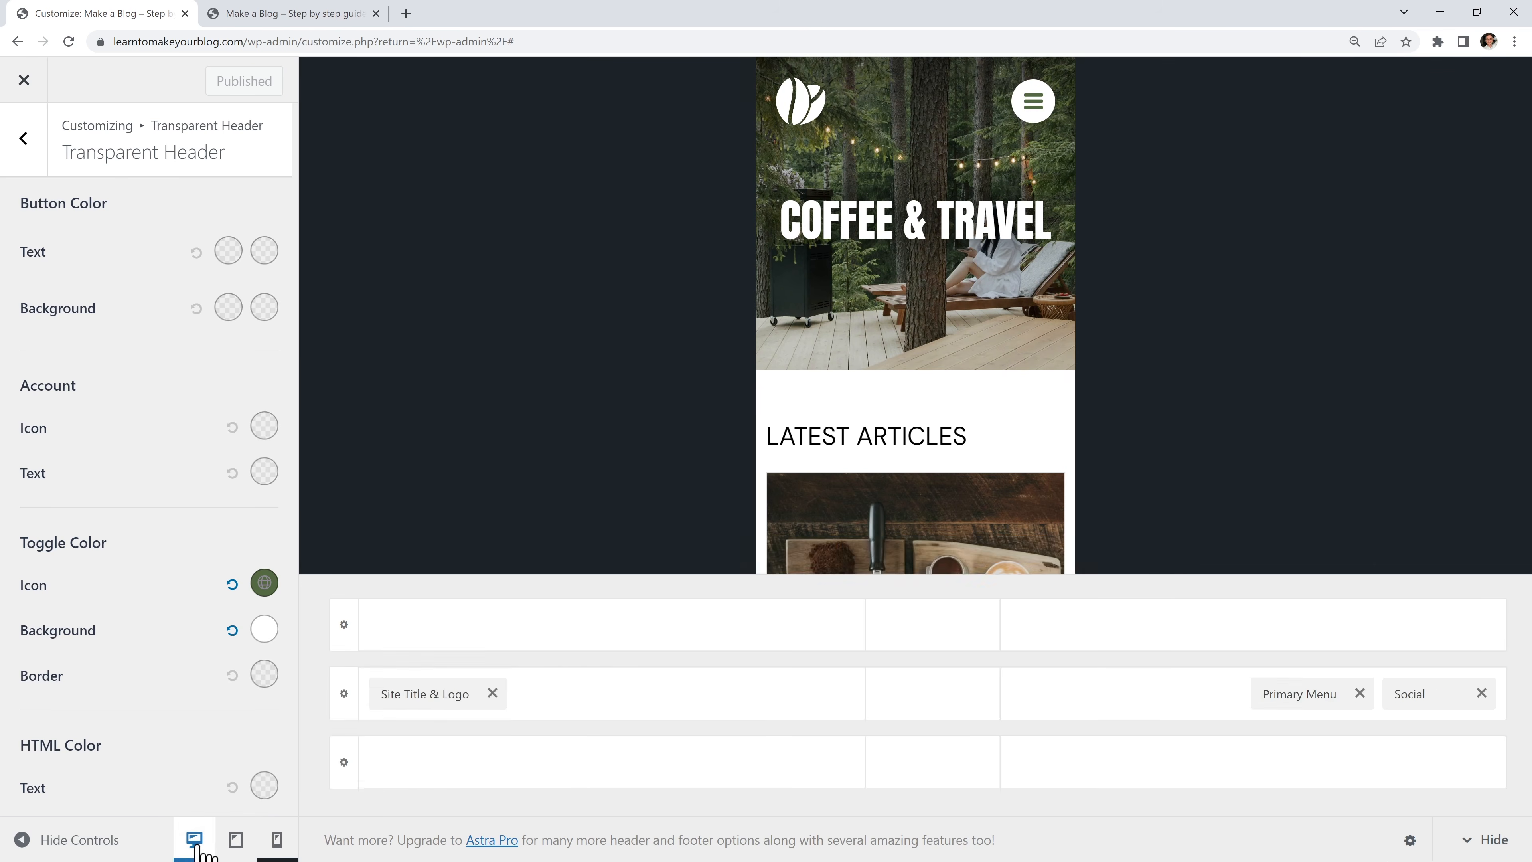
{"action": "key", "text": "ctrl+0"}
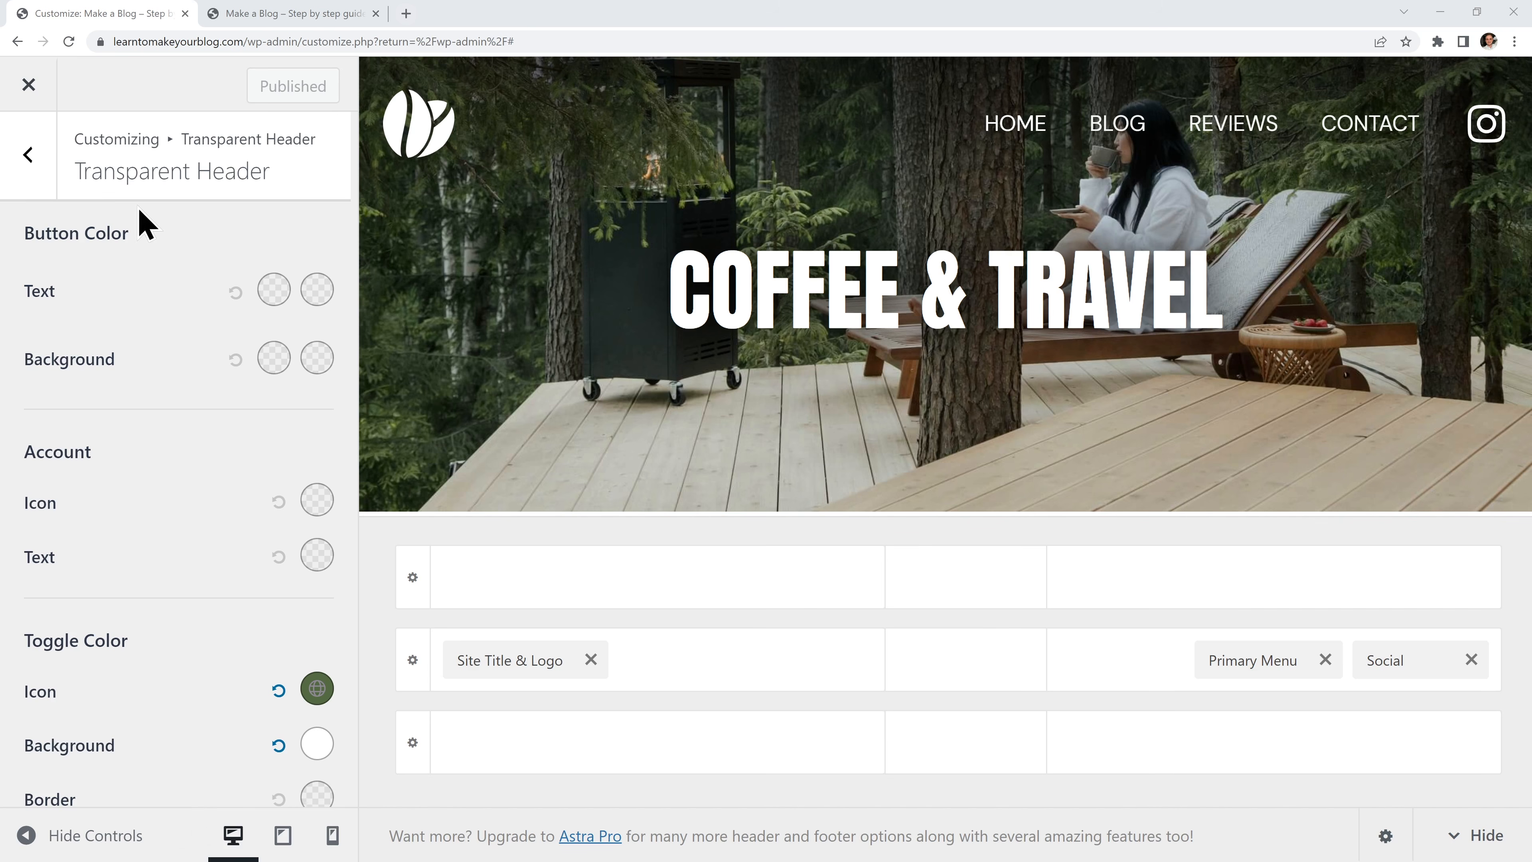
Open the footer's HTML 1 element and bring up the N wreath logo's image details
{"action": "left_click", "coordinate": [38, 170]}
{"action": "left_click", "coordinate": [40, 171]}
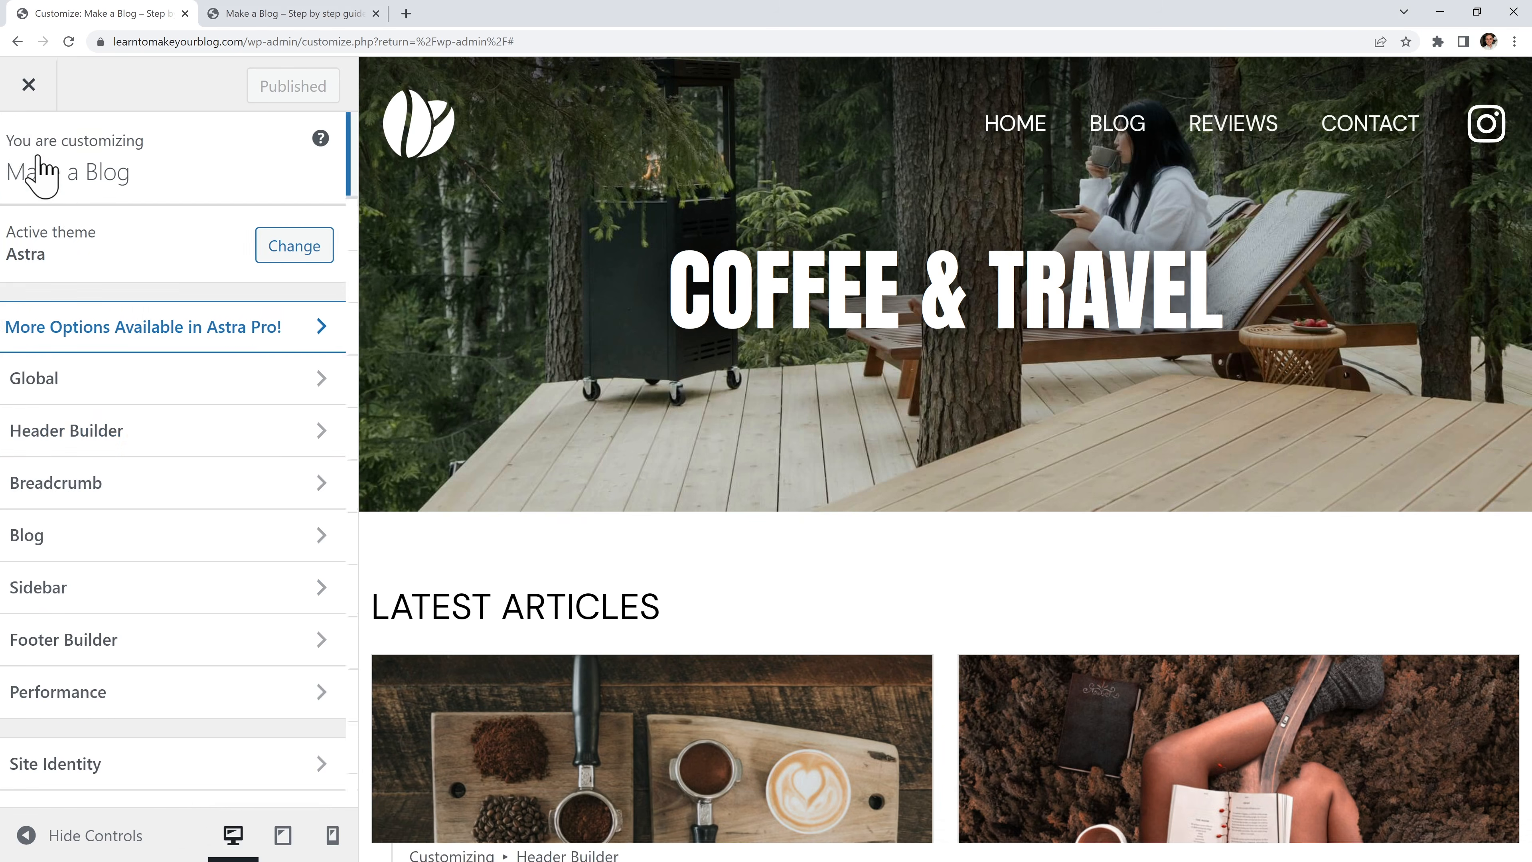
{"action": "left_click", "coordinate": [192, 652]}
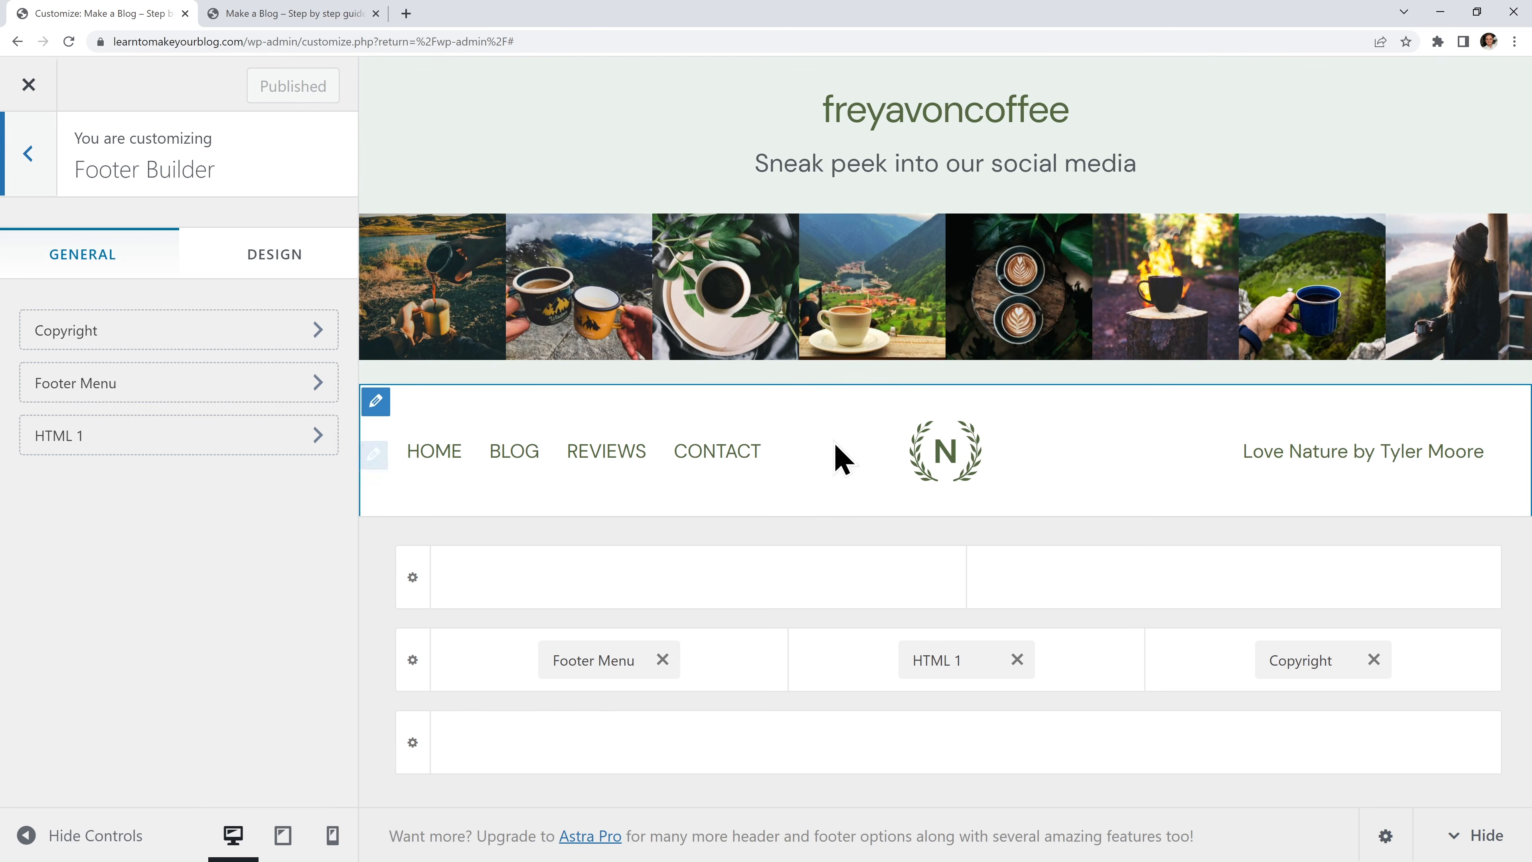
{"action": "left_click", "coordinate": [950, 660]}
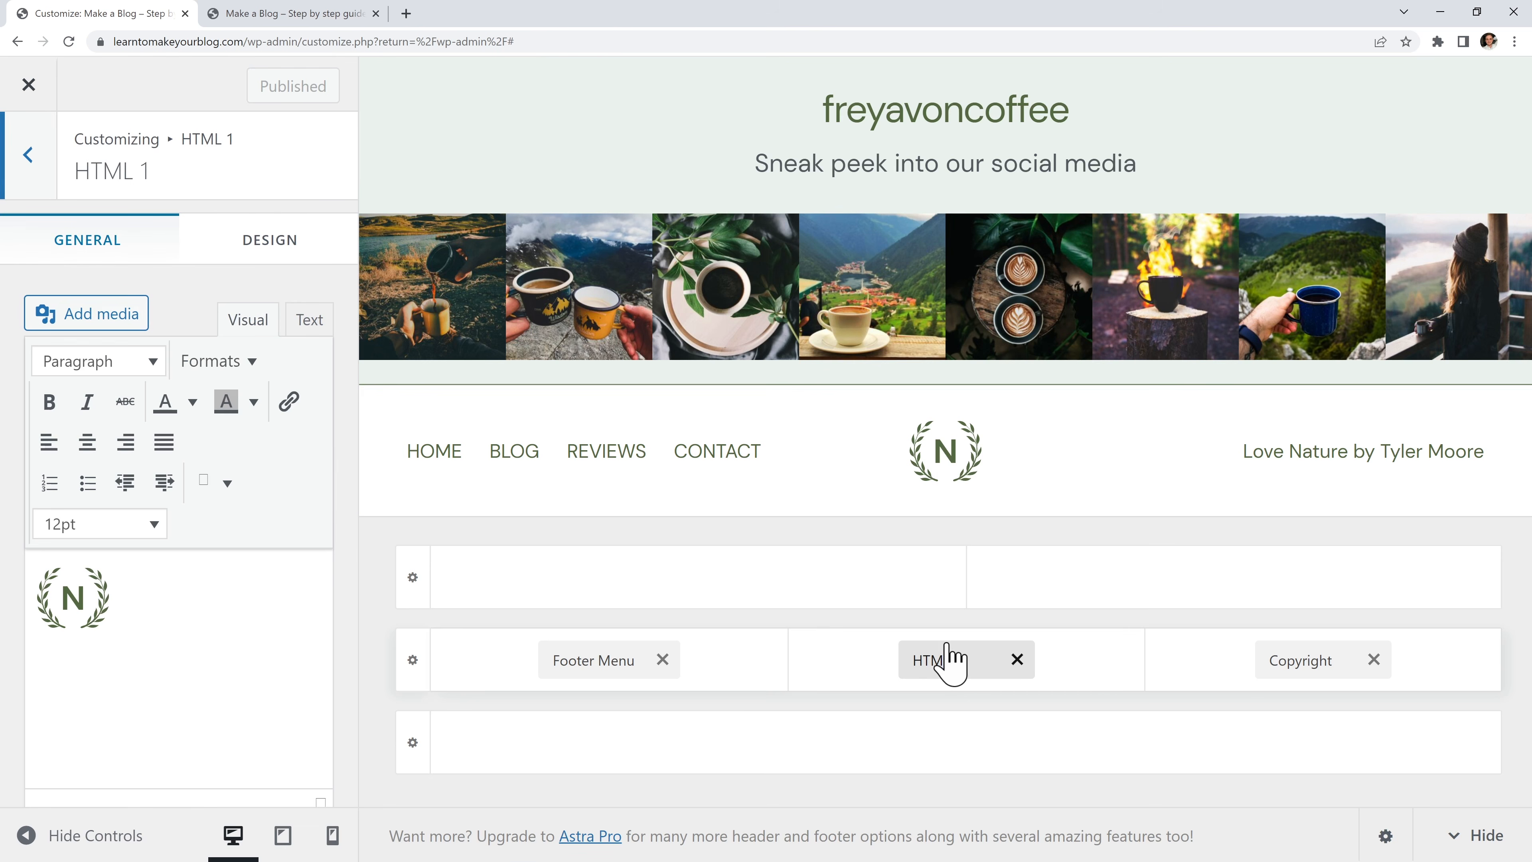
{"action": "left_click", "coordinate": [84, 609]}
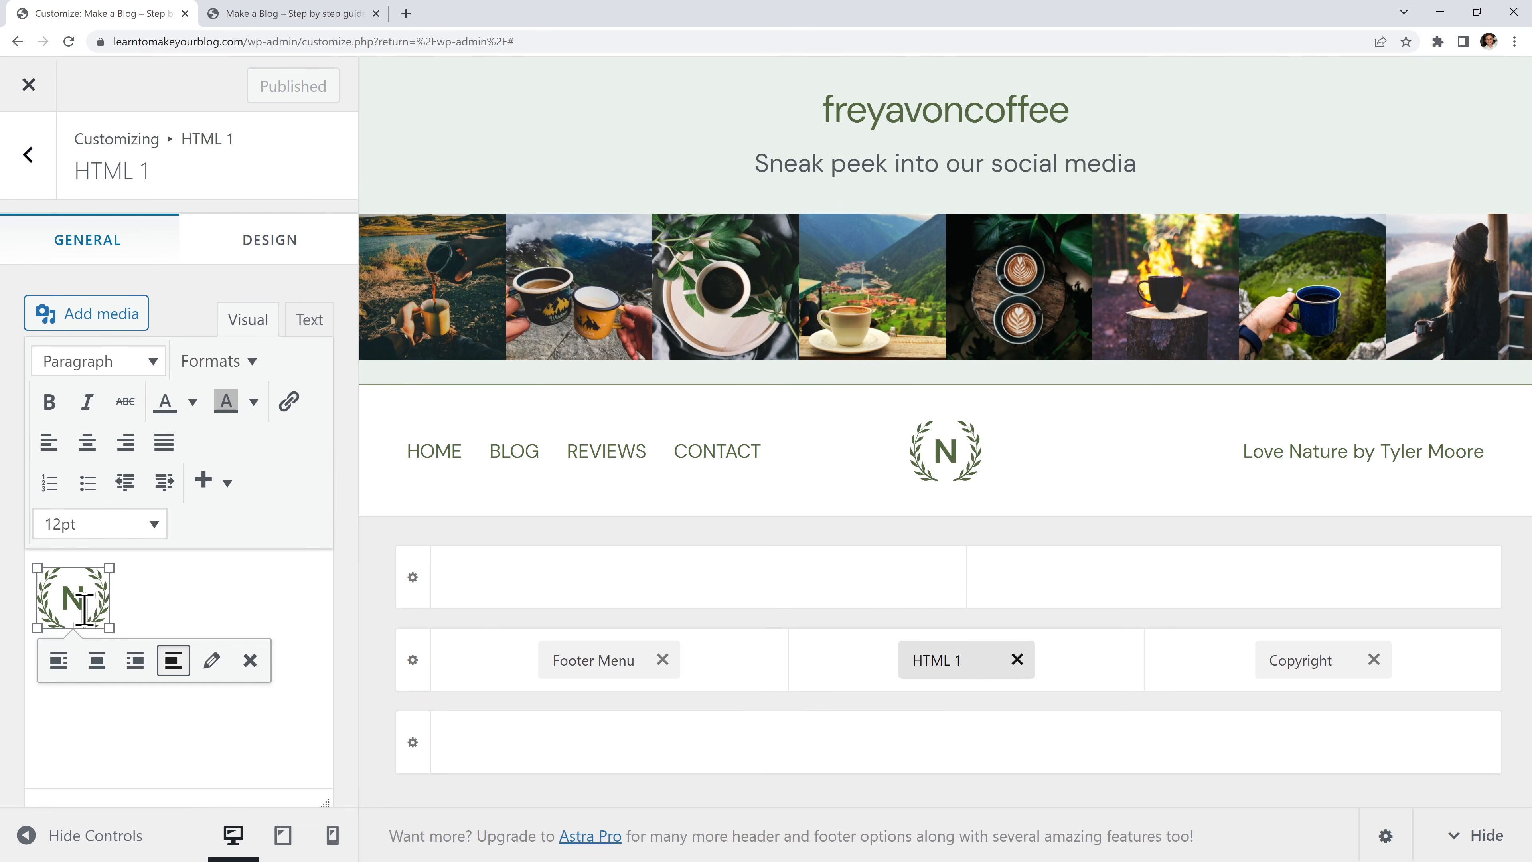
{"action": "left_click", "coordinate": [212, 662]}
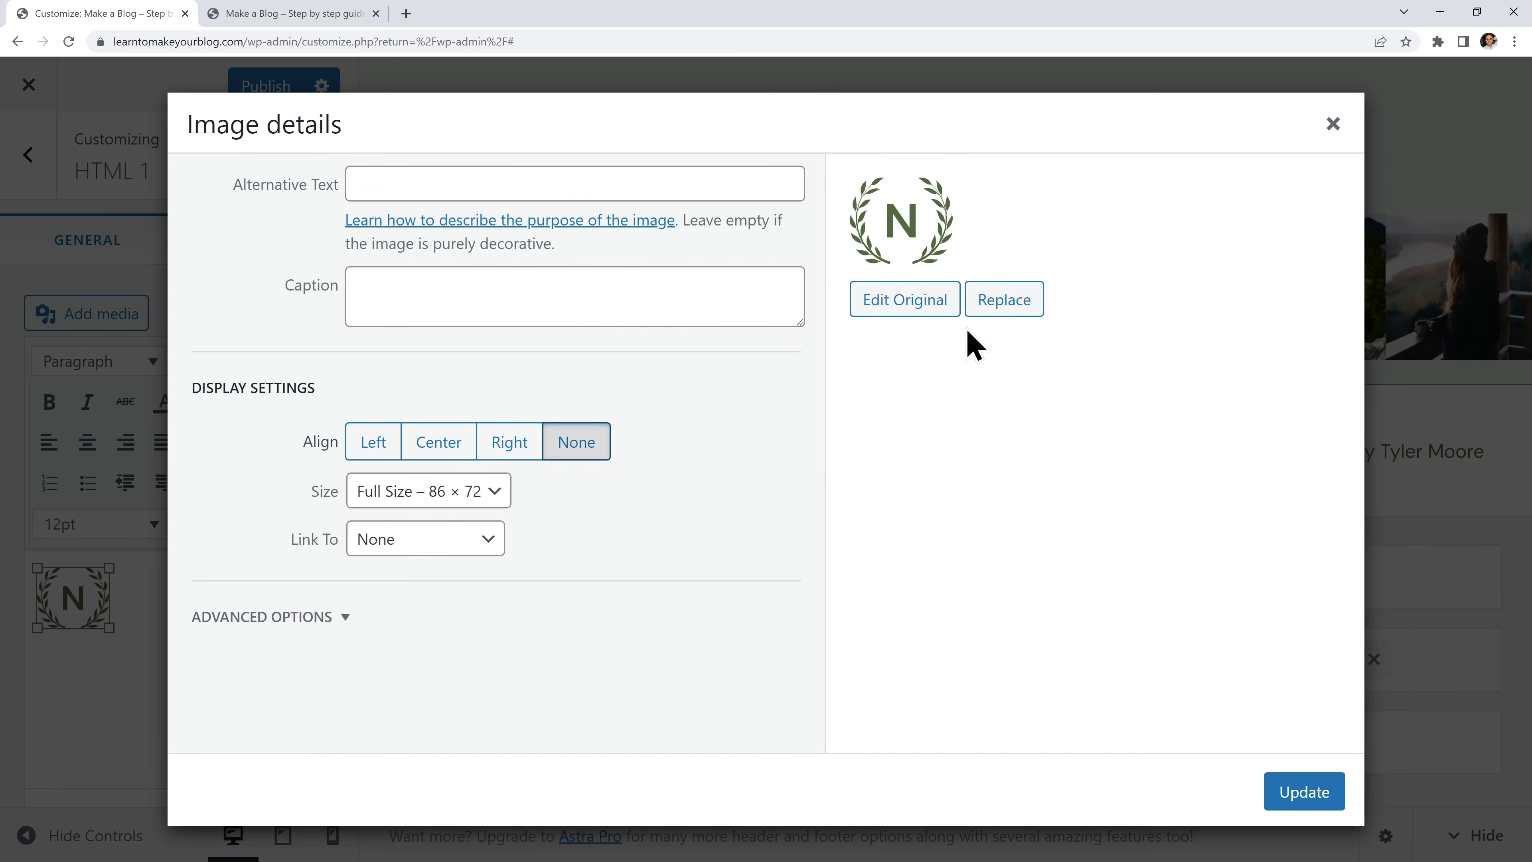
Replace the footer logo with the uploaded green coffee-bean logo
{"action": "left_click", "coordinate": [984, 308]}
{"action": "left_click", "coordinate": [258, 176]}
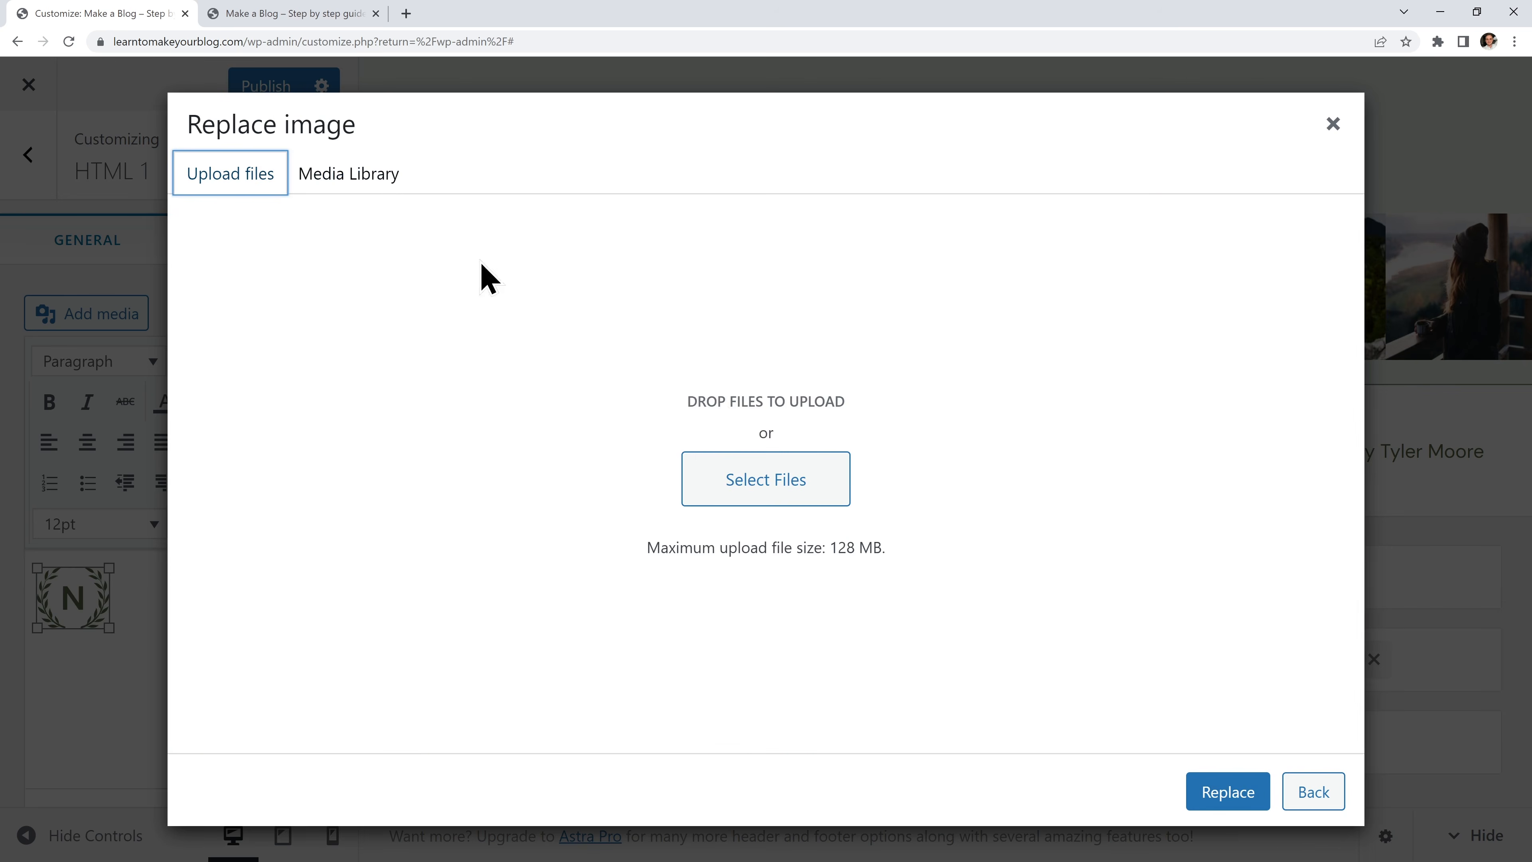
{"action": "left_click", "coordinate": [802, 483]}
{"action": "double_click", "coordinate": [202, 150]}
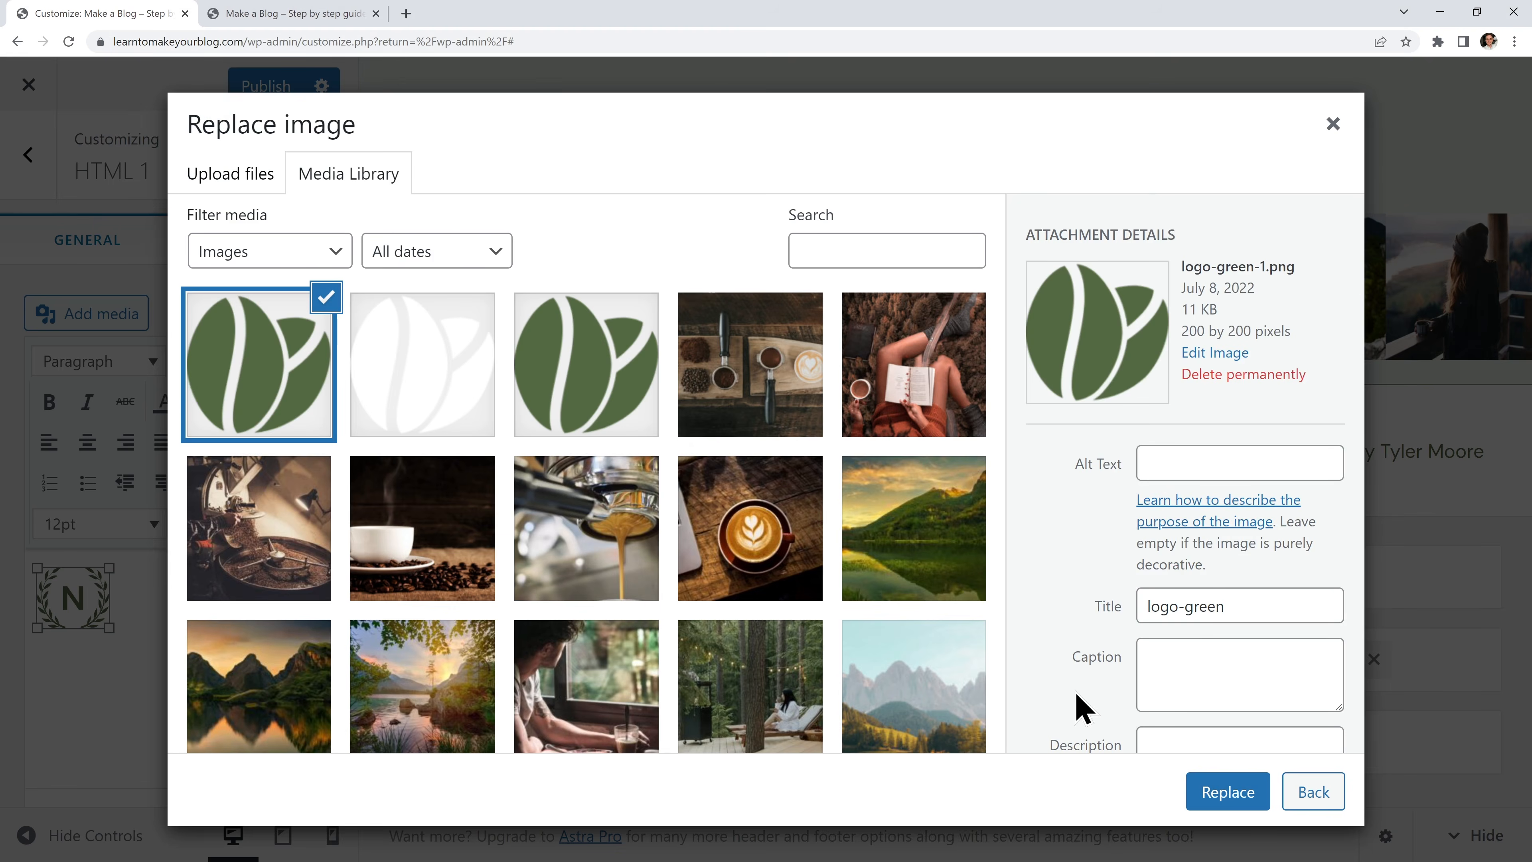
{"action": "left_click", "coordinate": [1218, 795]}
Centre the logo at a custom 50 × 50 size, link it to /, and update
{"action": "scroll", "coordinate": [1081, 394], "scroll_direction": "down", "scroll_amount": 1}
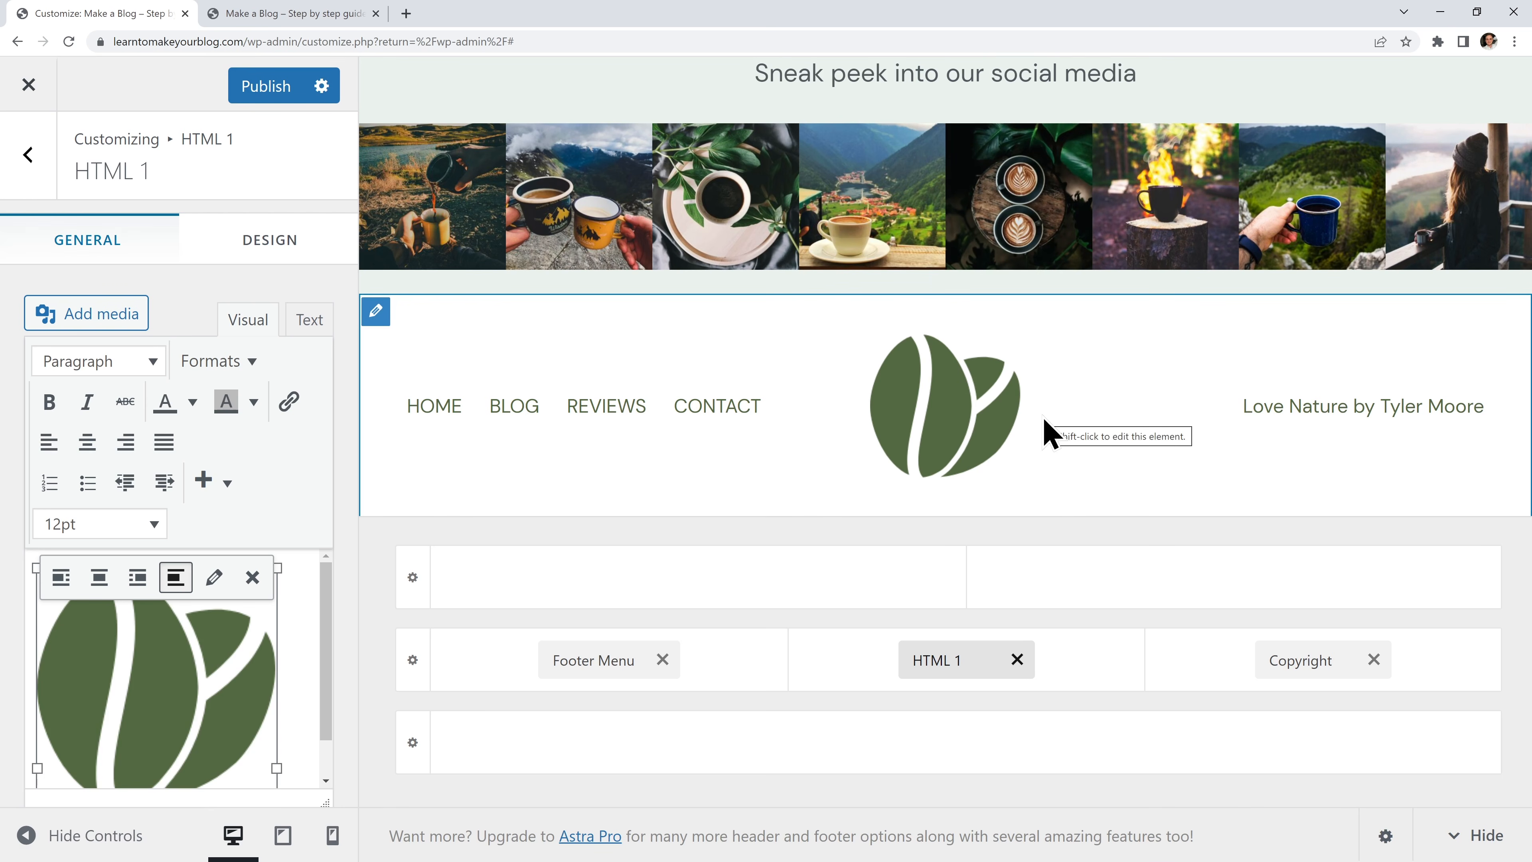
{"action": "left_click", "coordinate": [214, 578]}
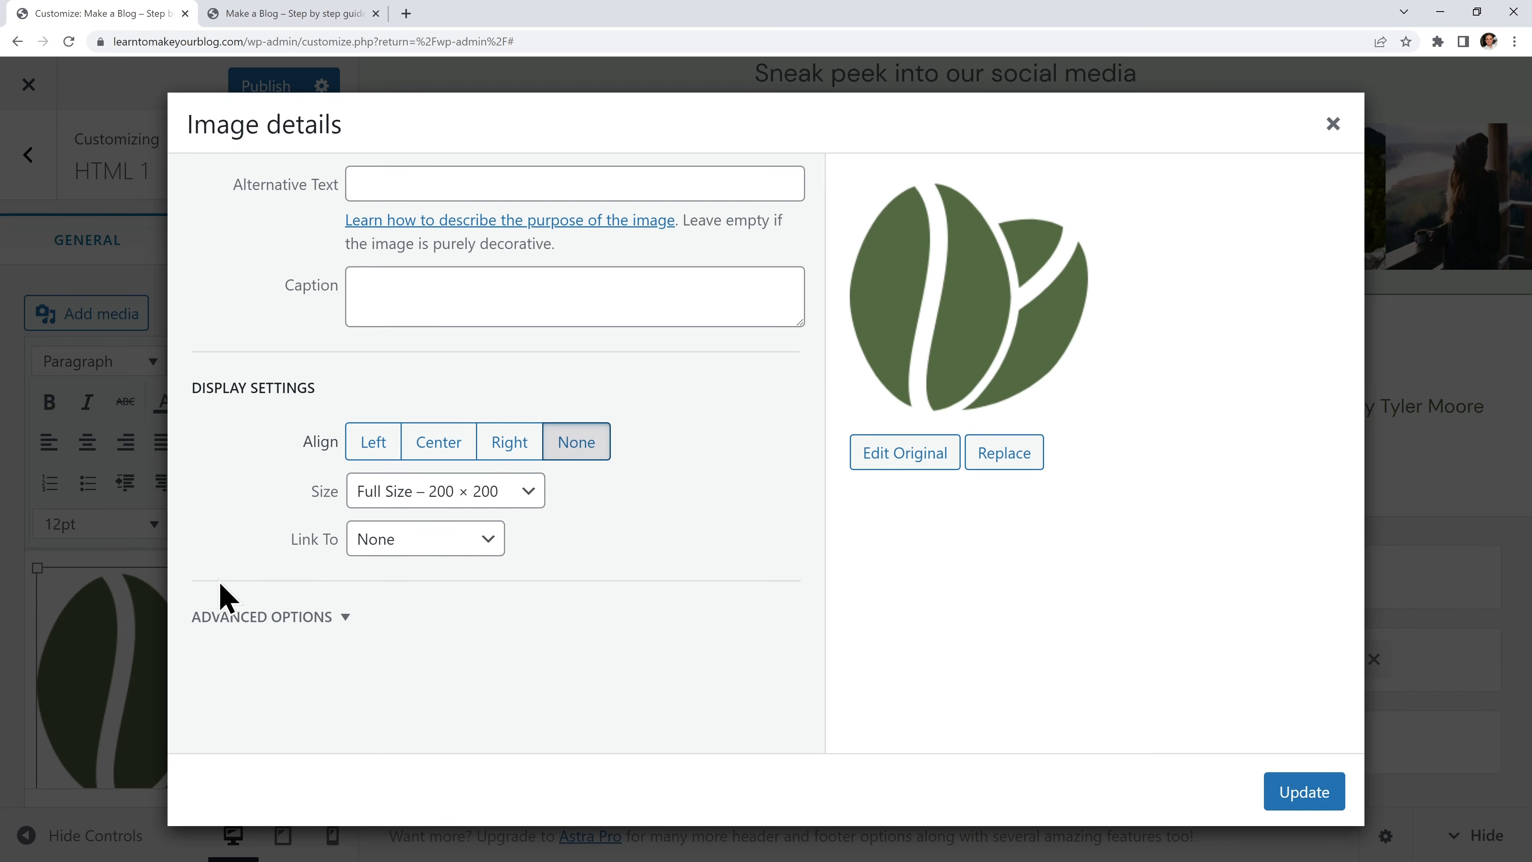
{"action": "left_click", "coordinate": [438, 450]}
{"action": "left_click", "coordinate": [438, 490]}
{"action": "left_click", "coordinate": [453, 562]}
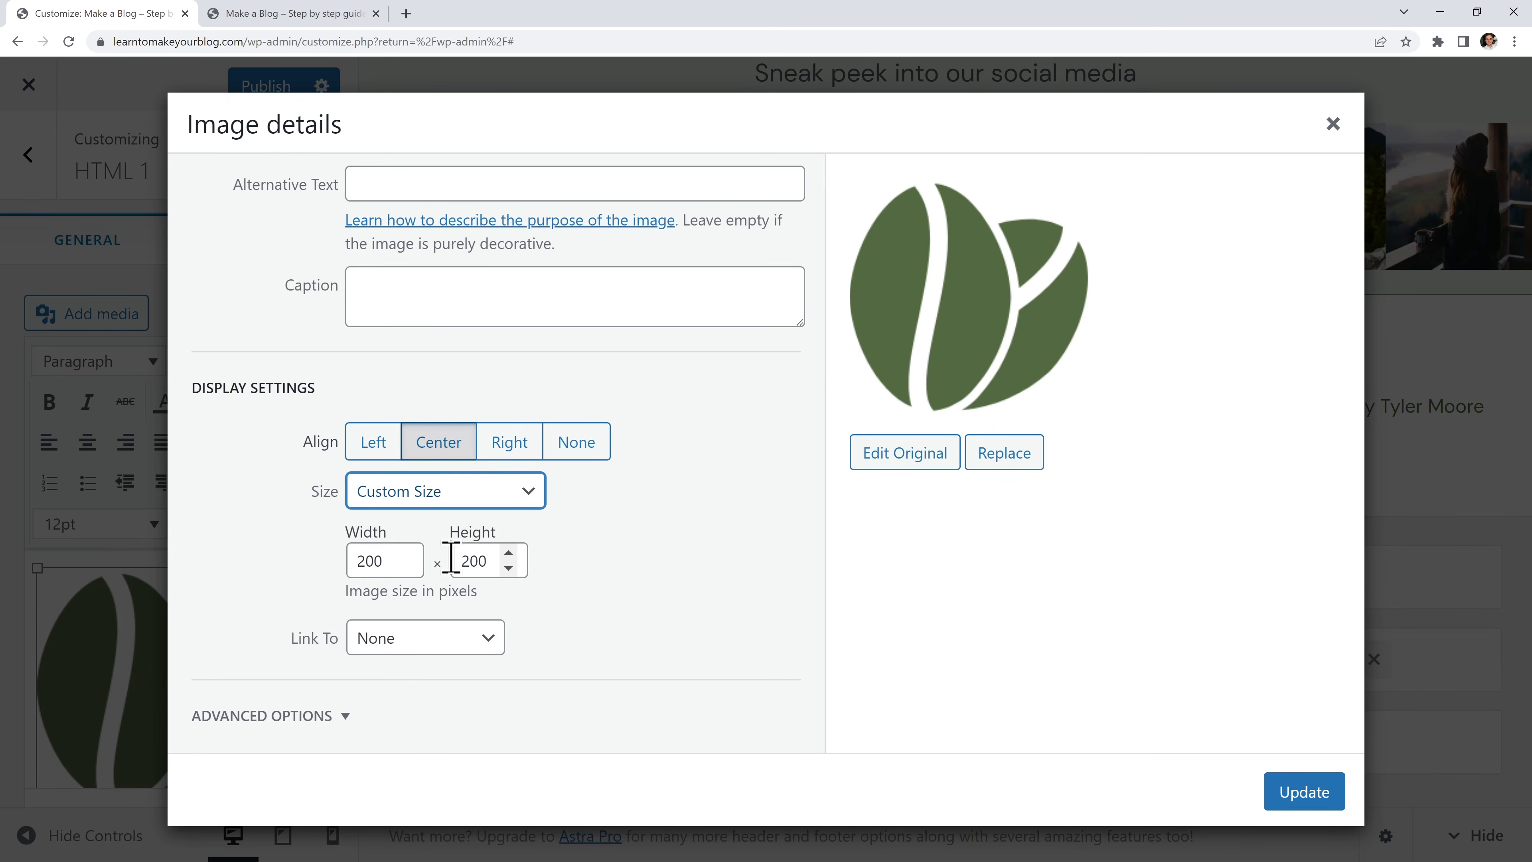
{"action": "left_click_drag", "start_coordinate": [372, 560], "coordinate": [357, 562]}
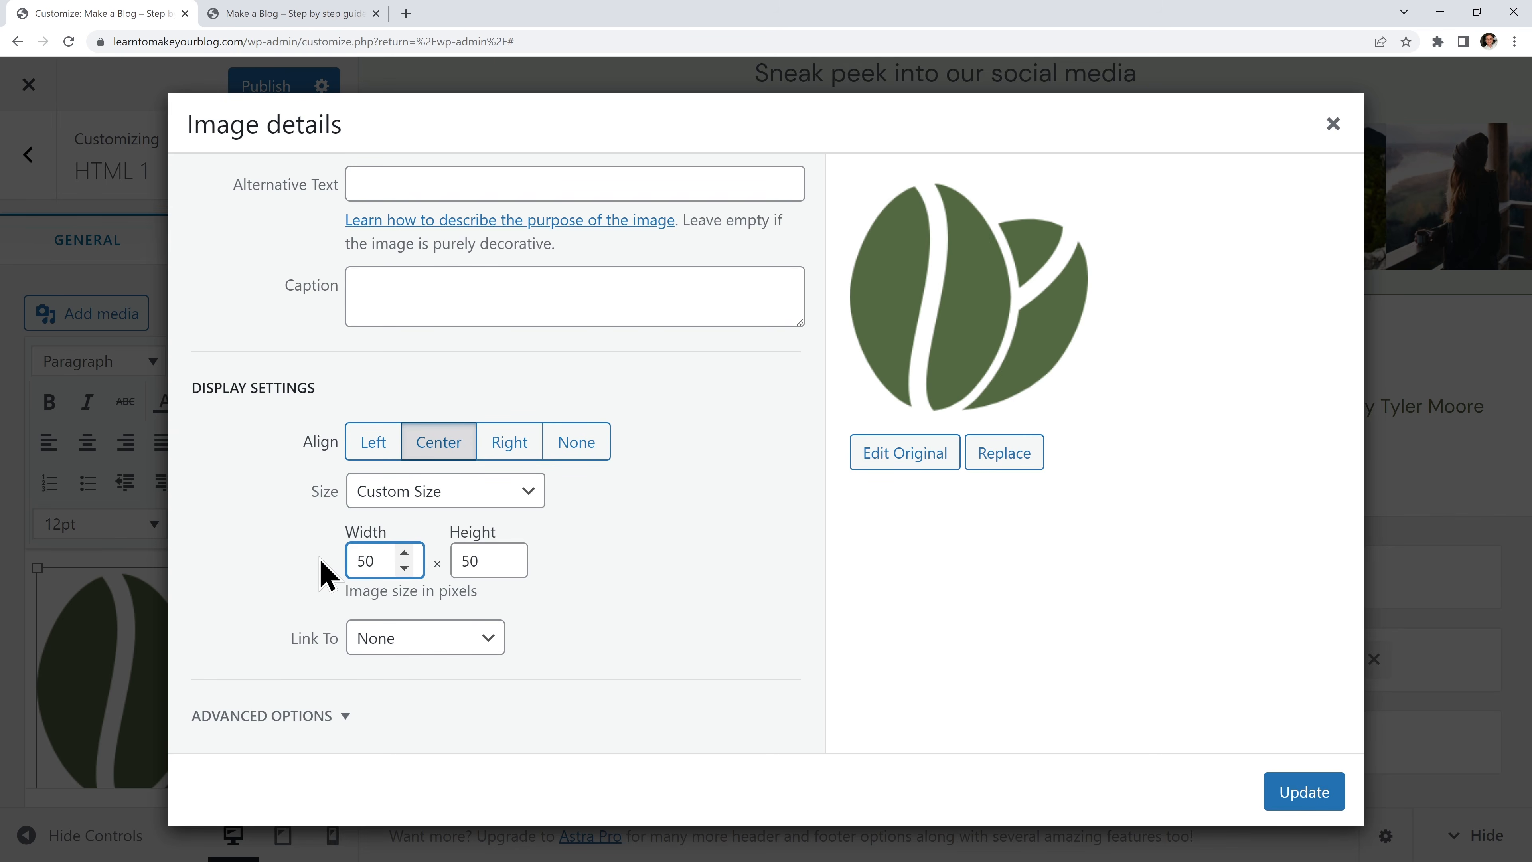
{"action": "left_click", "coordinate": [392, 643]}
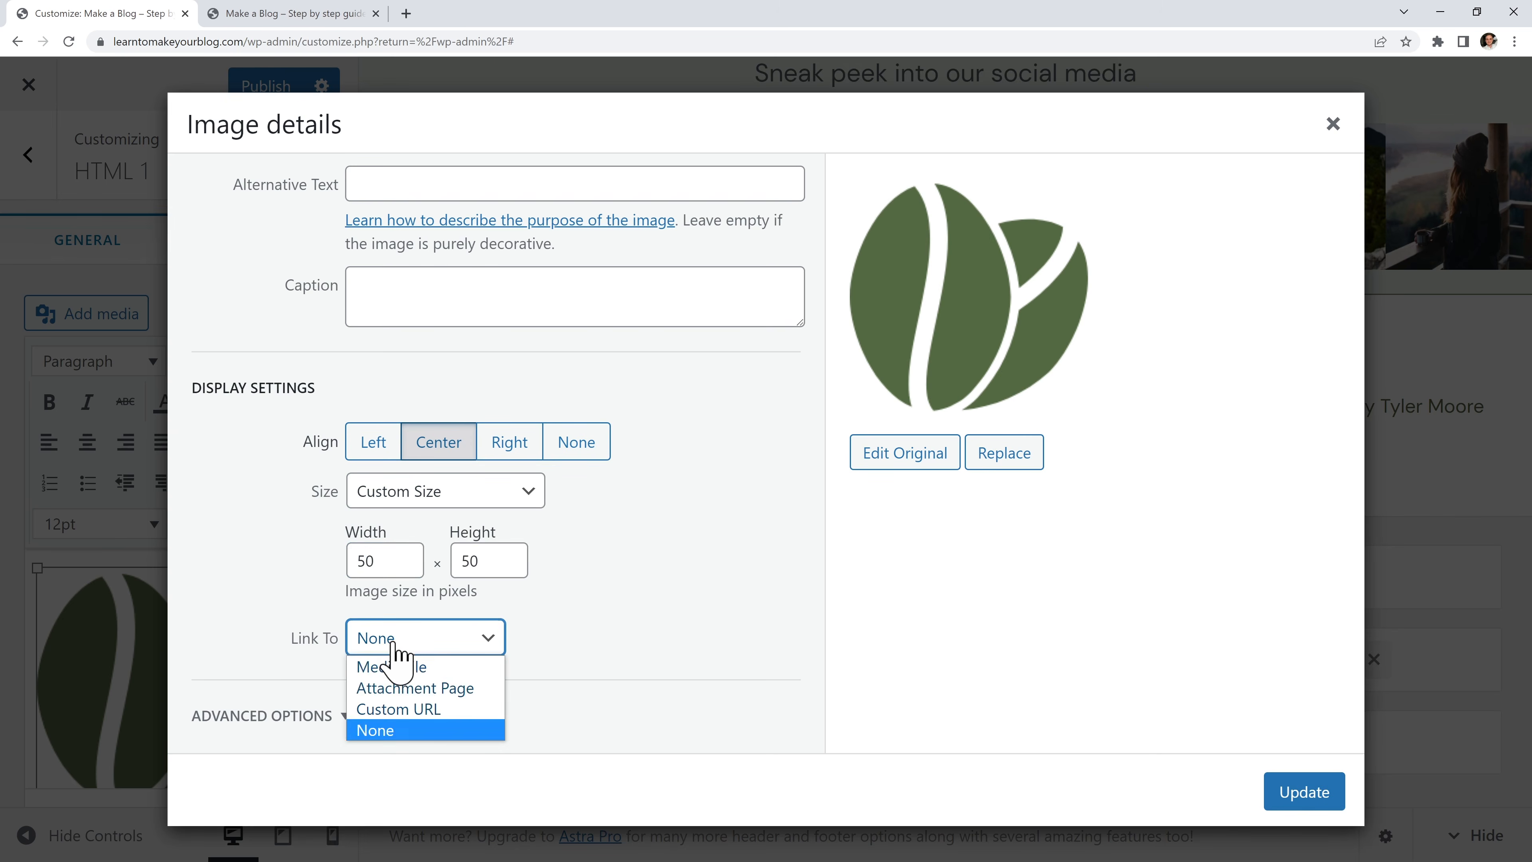
{"action": "left_click", "coordinate": [428, 712]}
{"action": "left_click_drag", "start_coordinate": [462, 635], "coordinate": [332, 657]}
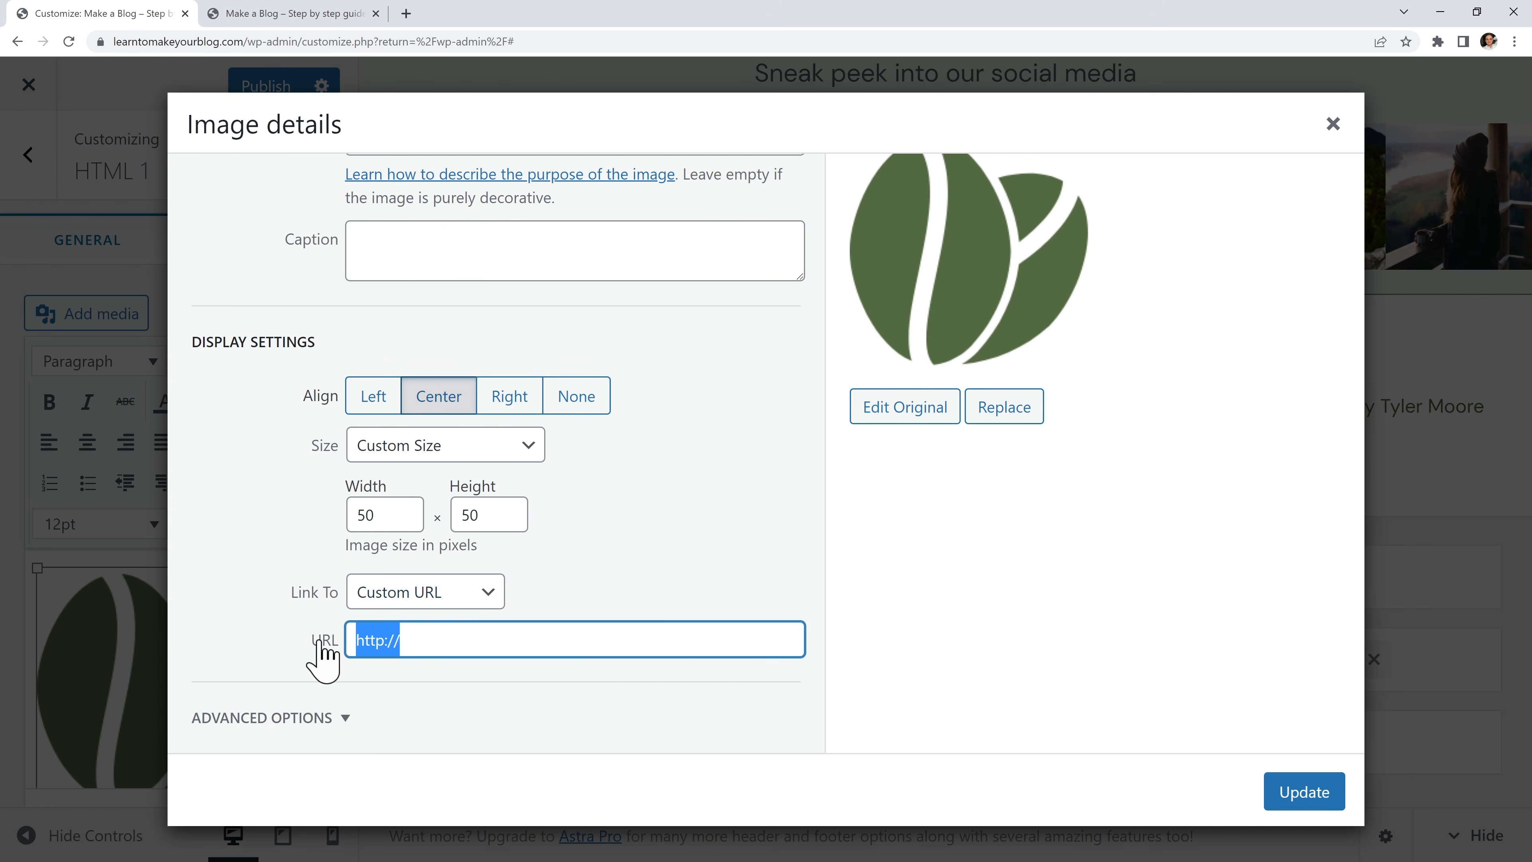
{"action": "type", "text": "/"}
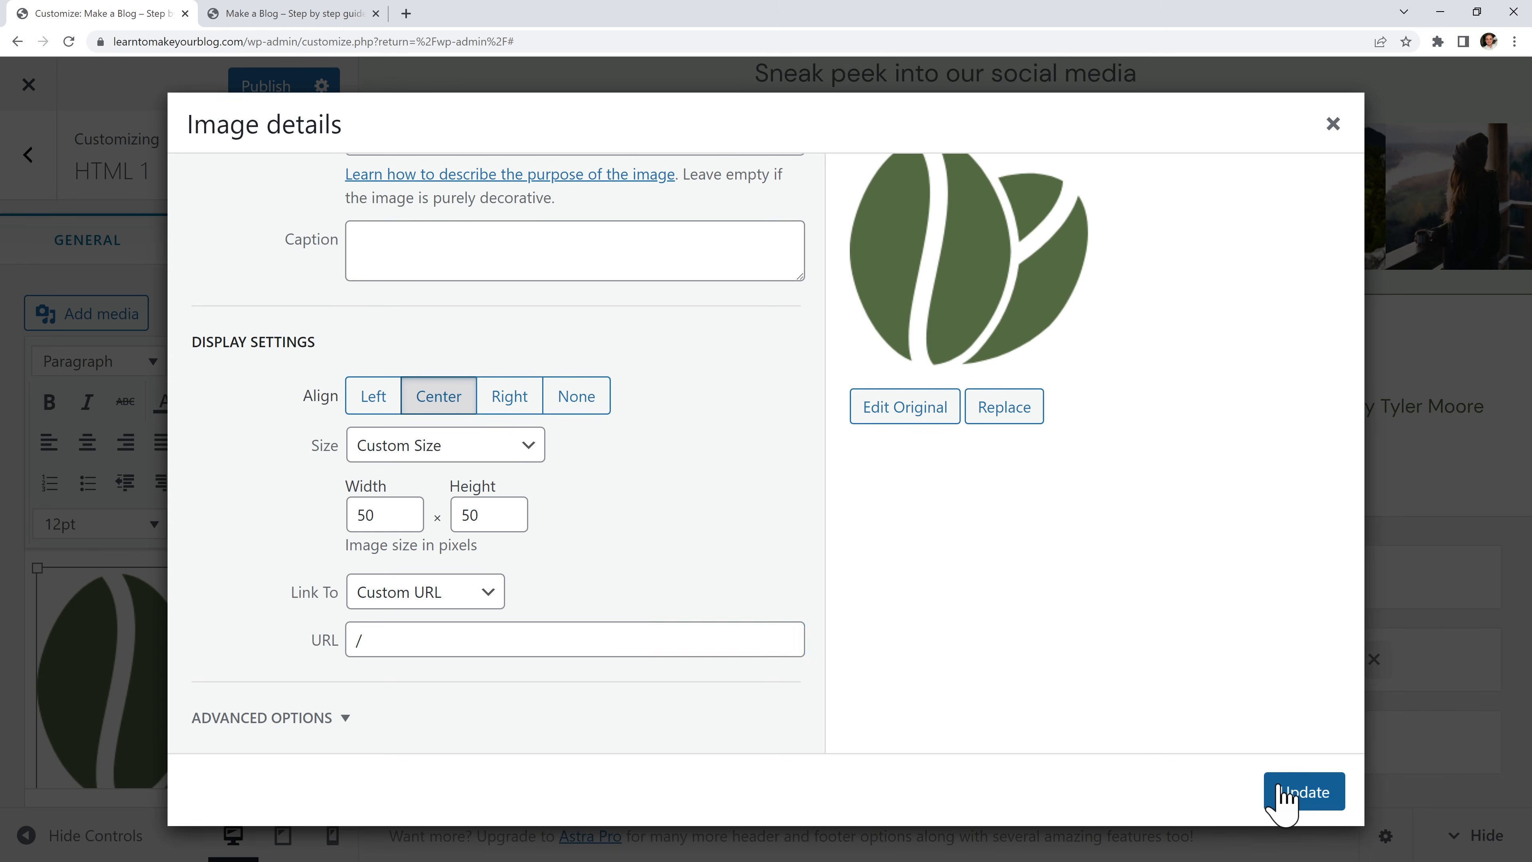
{"action": "left_click", "coordinate": [1291, 792]}
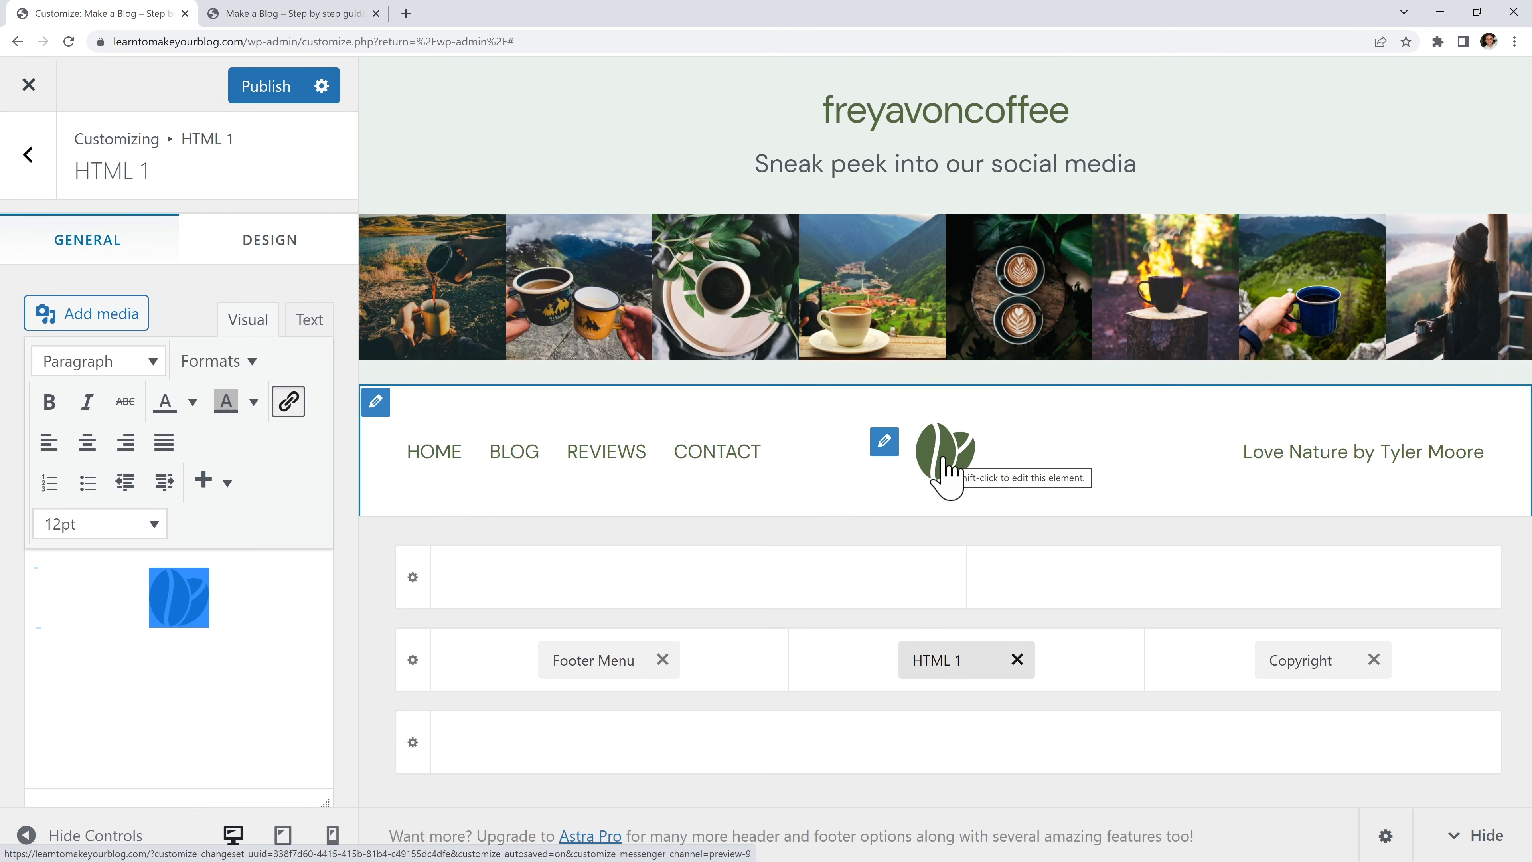
Change the copyright to 'Coffee & Travel | WP Maker' with WP Maker linked to wpmkr.com
{"action": "left_click", "coordinate": [1321, 668]}
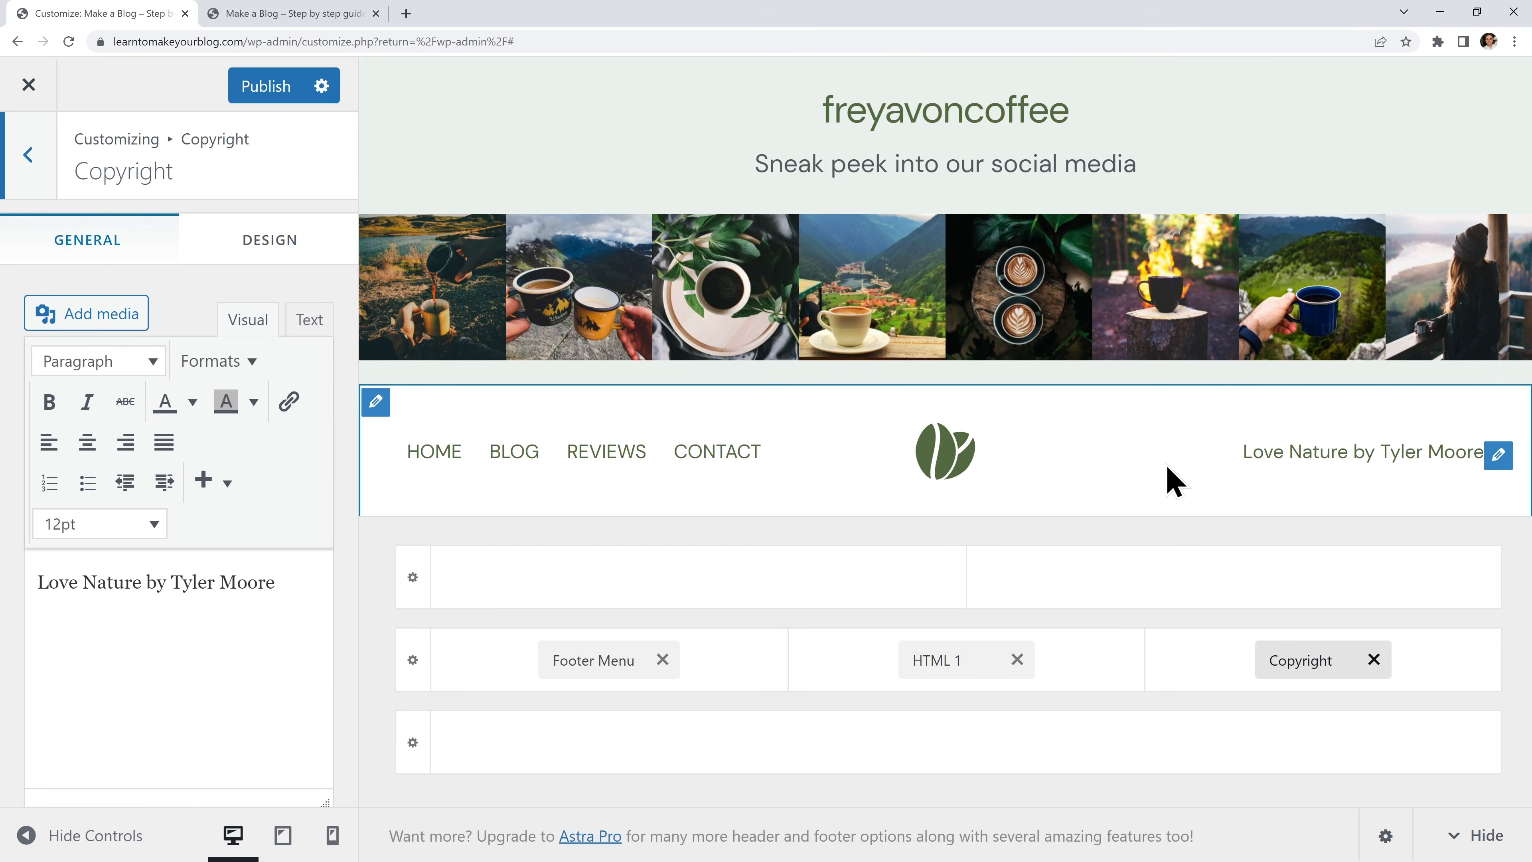
{"action": "left_click_drag", "start_coordinate": [278, 585], "coordinate": [33, 591]}
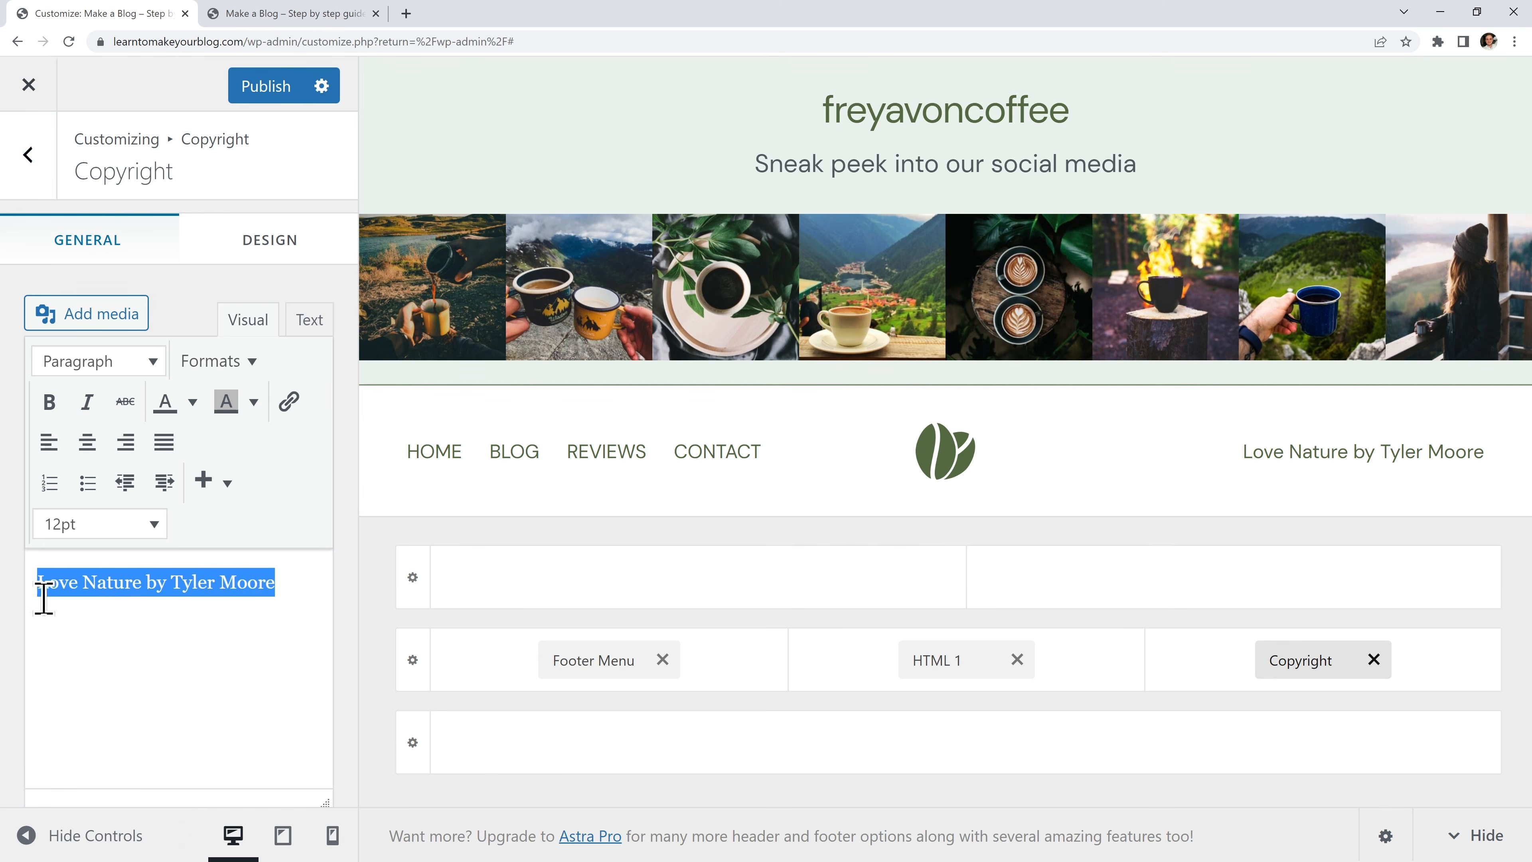
{"action": "type", "text": "Coffee & Travel | WP Maker"}
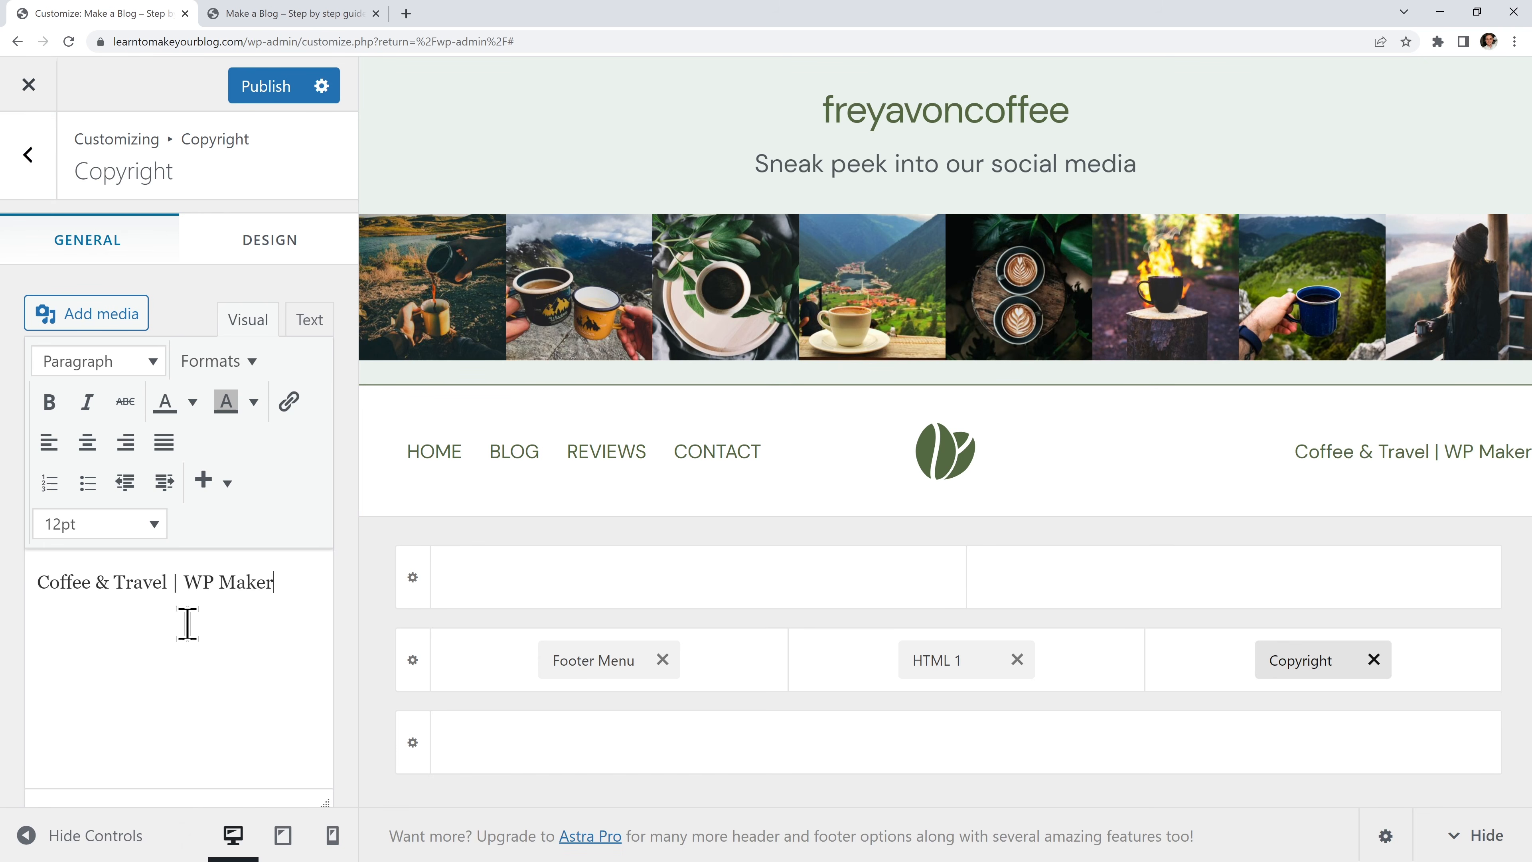
{"action": "left_click_drag", "start_coordinate": [295, 589], "coordinate": [186, 581]}
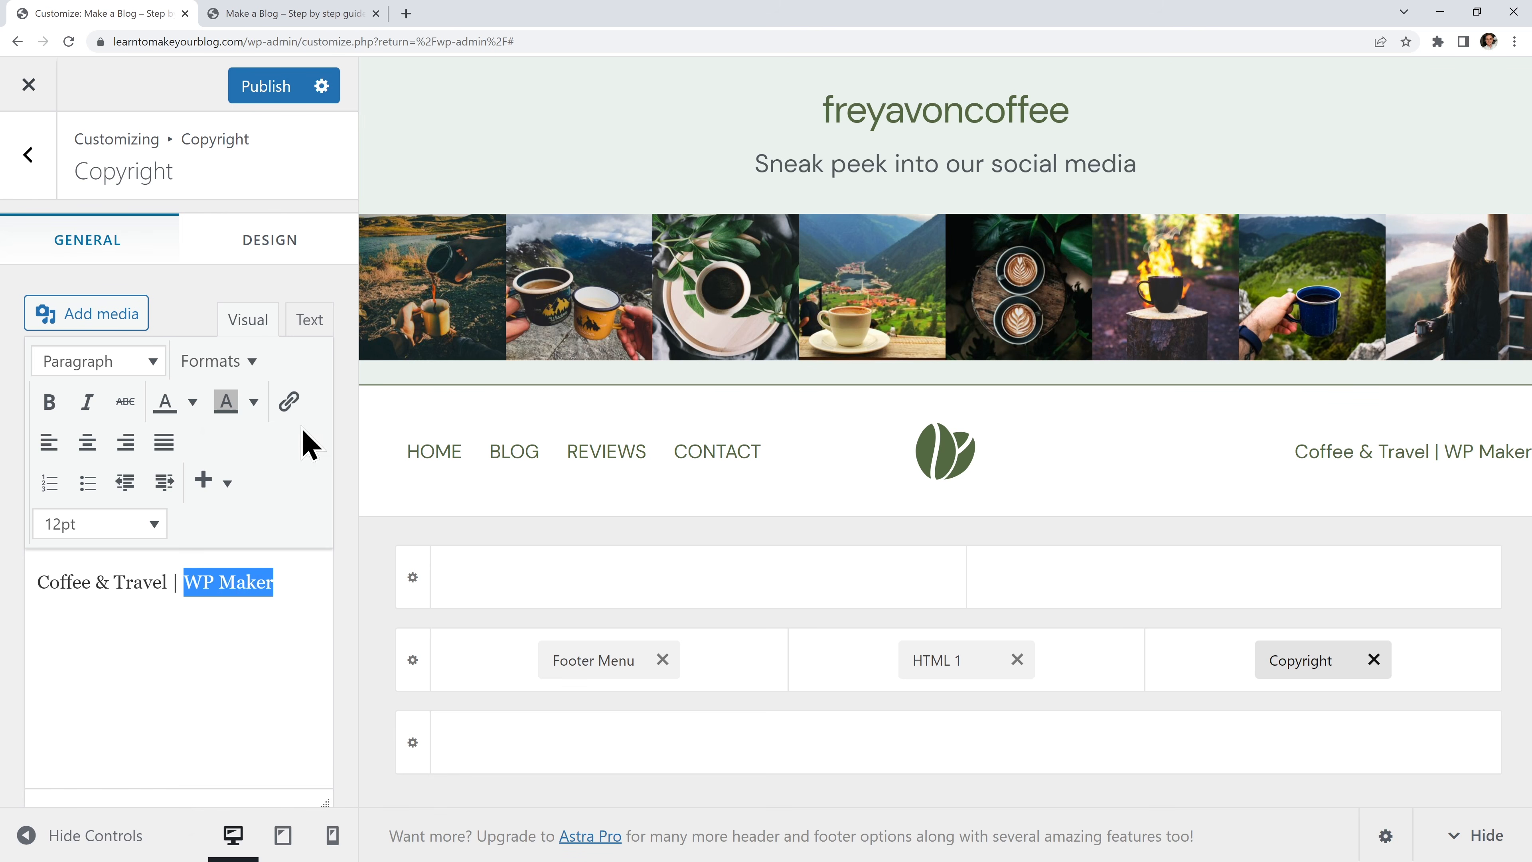
{"action": "left_click", "coordinate": [290, 402]}
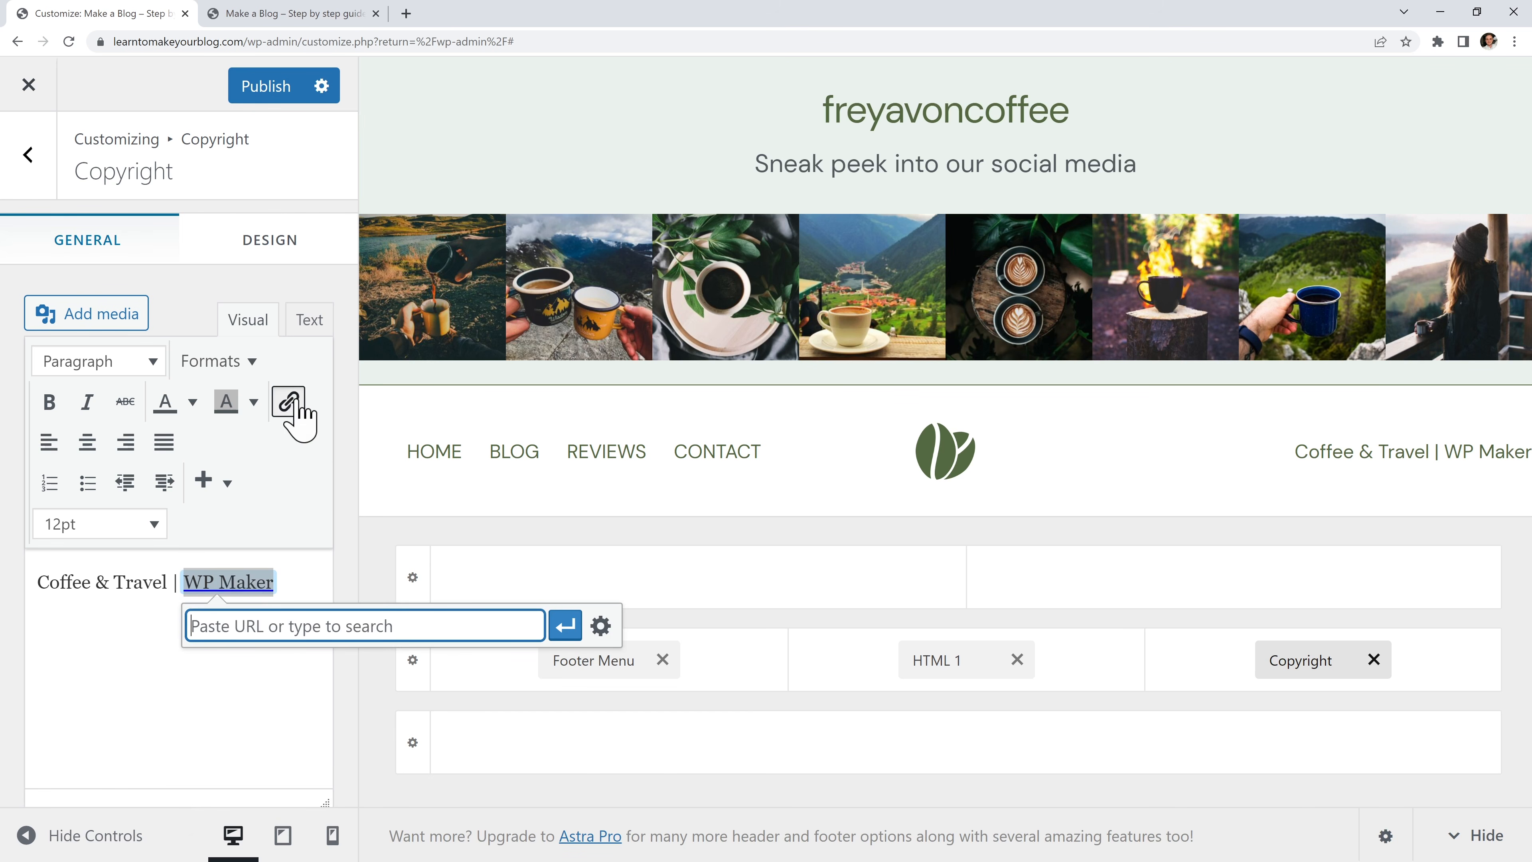
{"action": "type", "text": "wpmkr.com"}
{"action": "key", "text": "Return"}
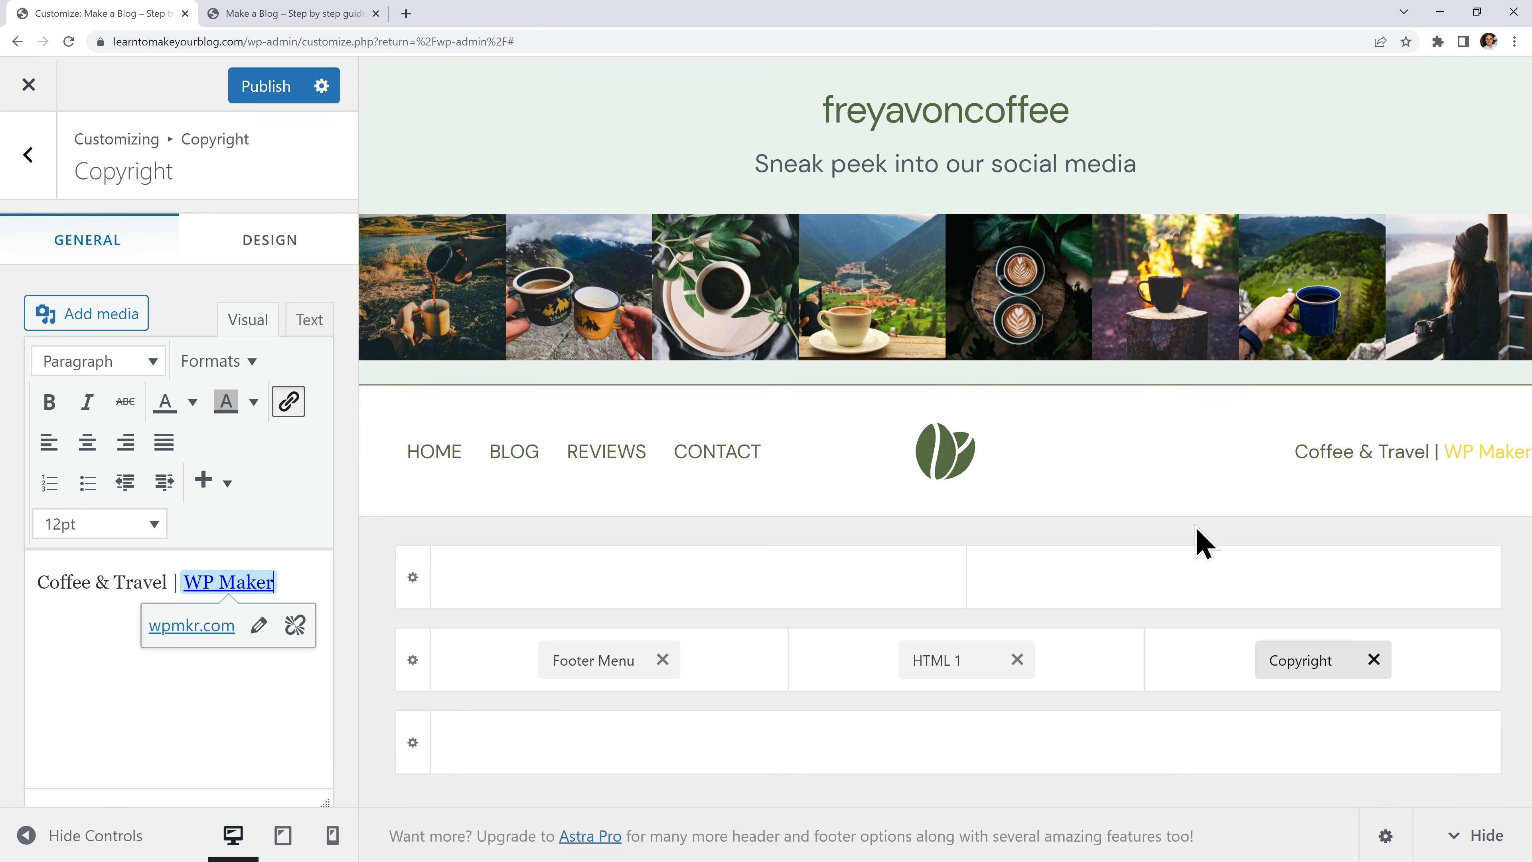
{"action": "left_click", "coordinate": [412, 659]}
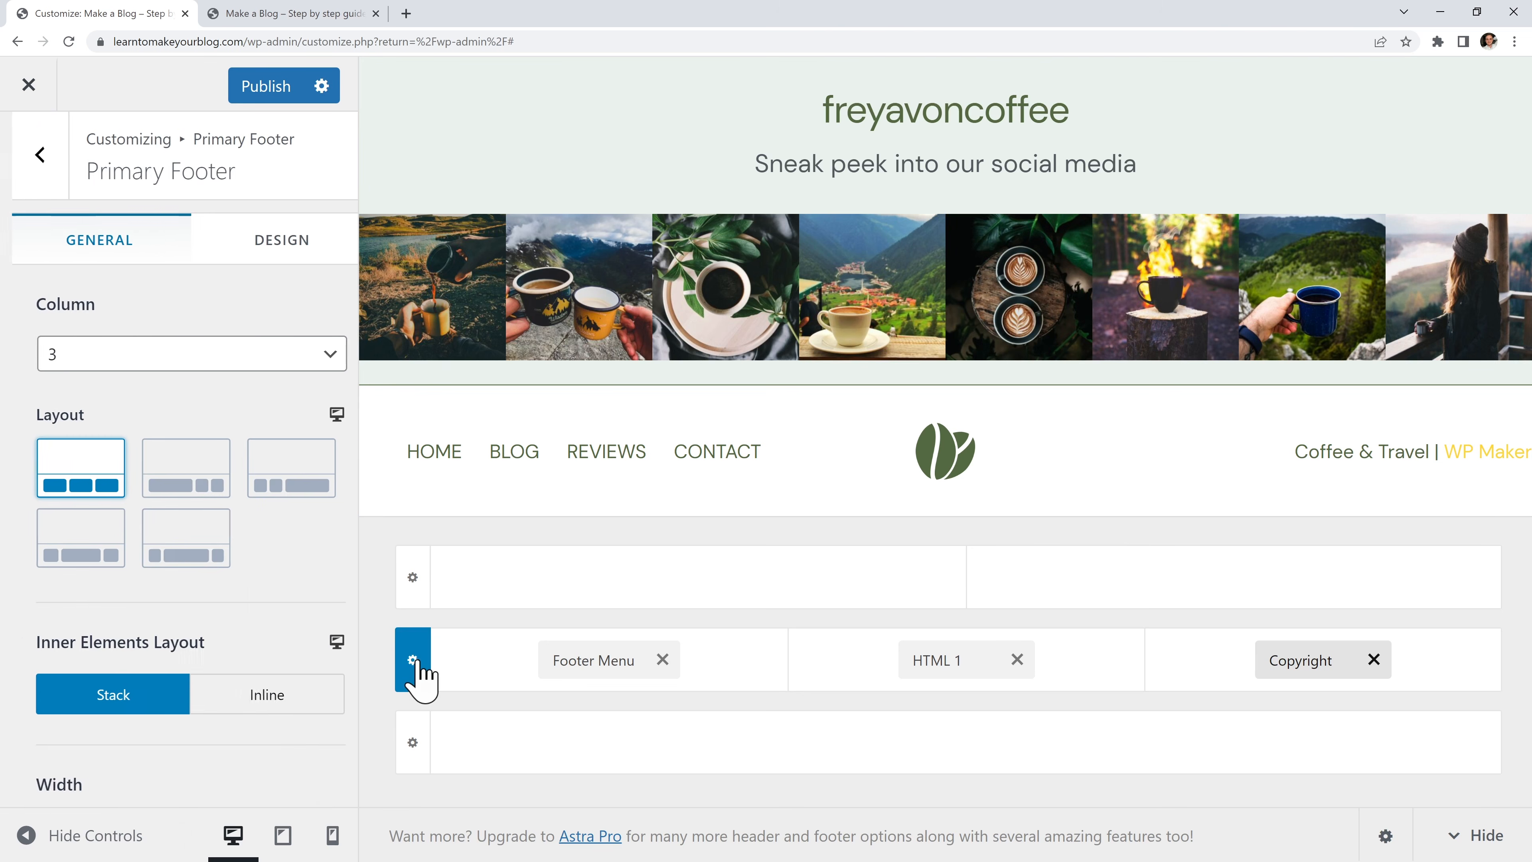
Set the primary footer background to pale green hex EAF1EC
{"action": "left_click", "coordinate": [263, 245]}
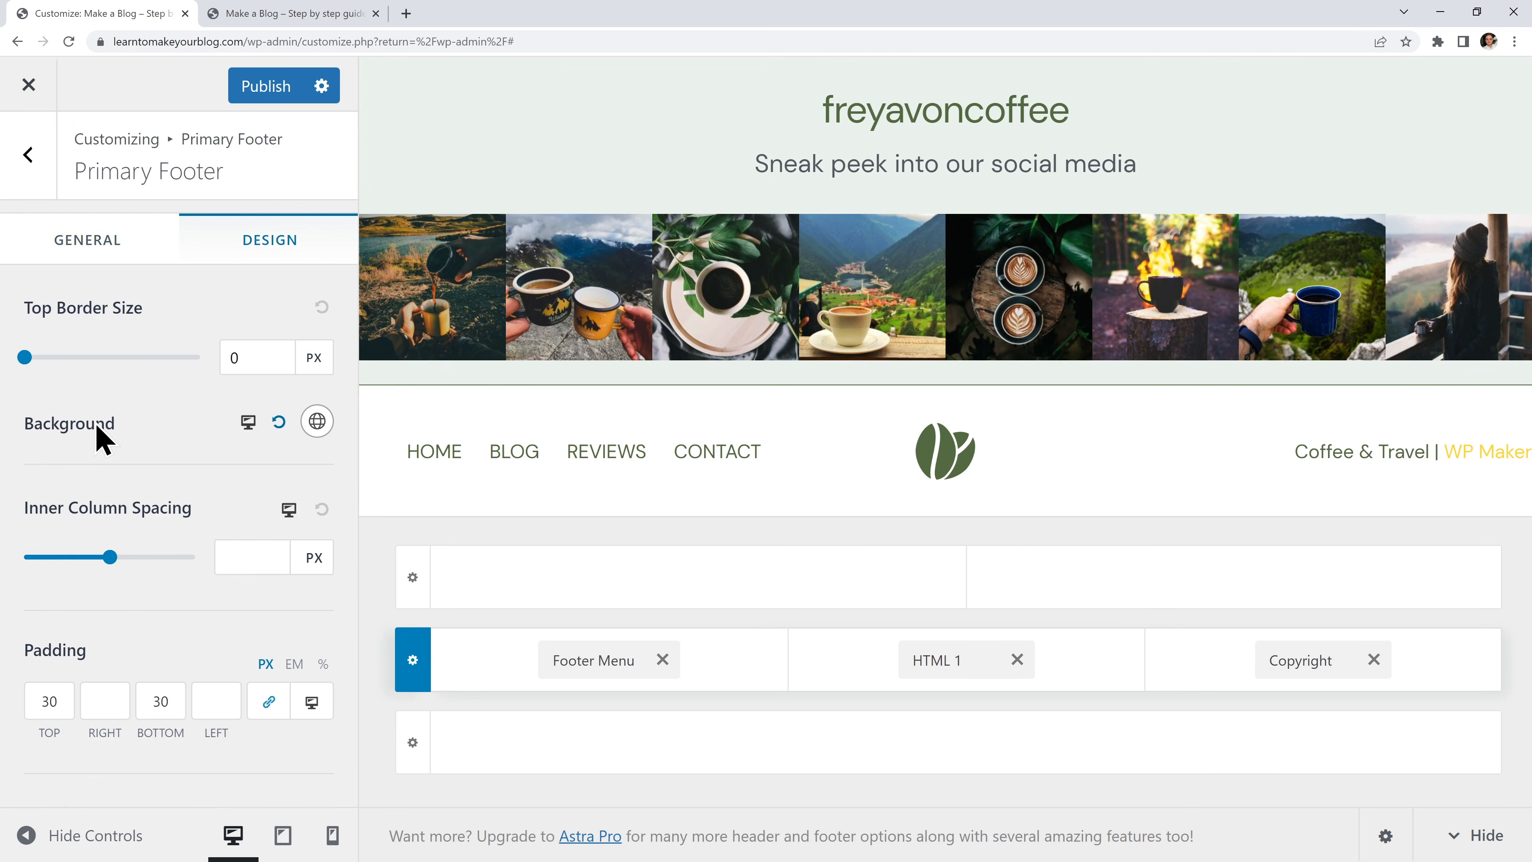
{"action": "left_click", "coordinate": [318, 422]}
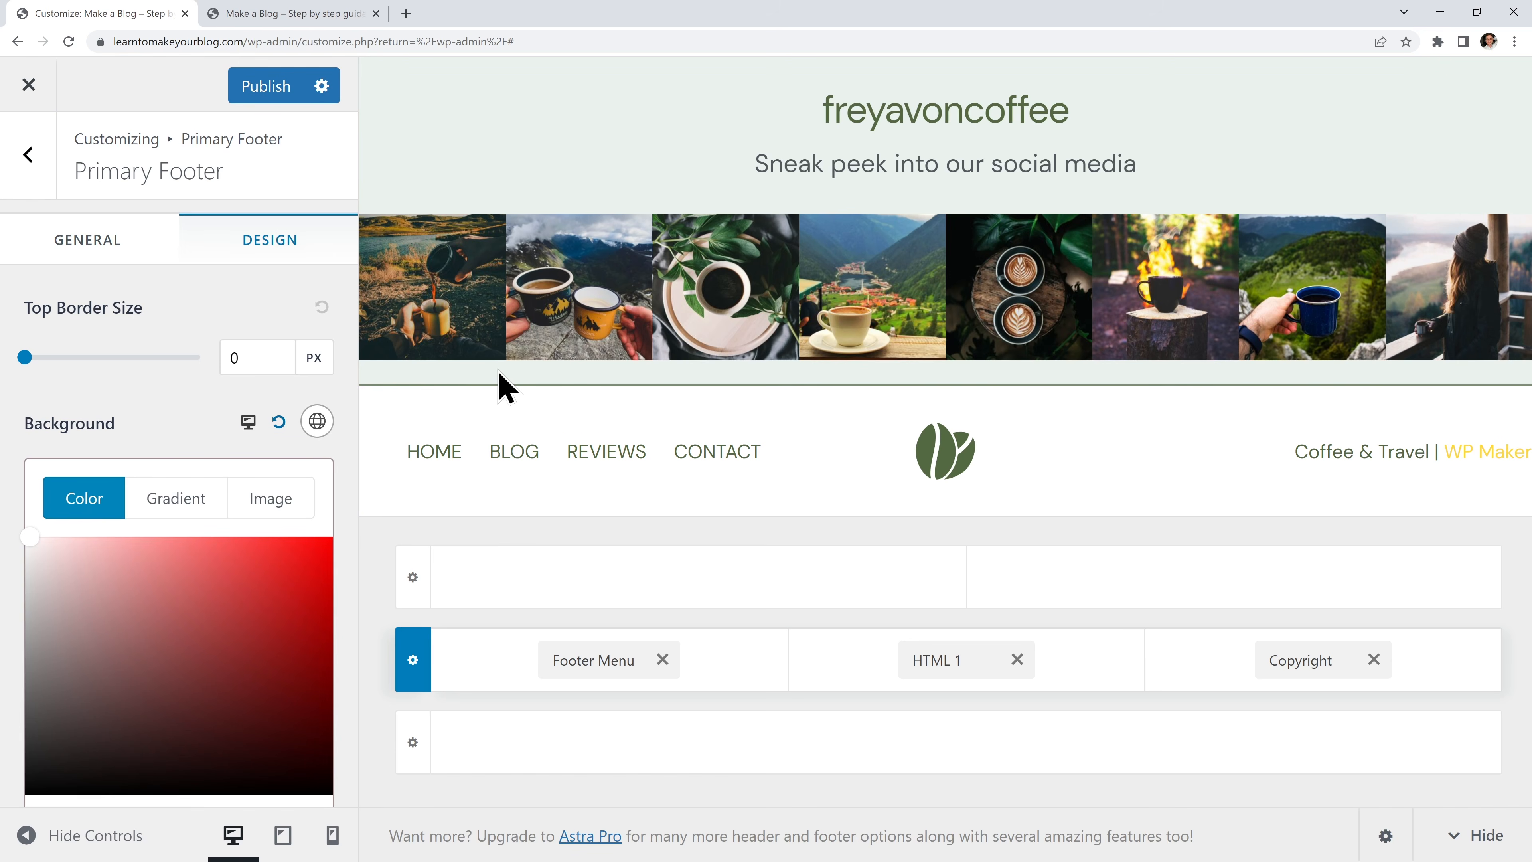
{"action": "scroll", "coordinate": [195, 447], "scroll_direction": "down", "scroll_amount": 4}
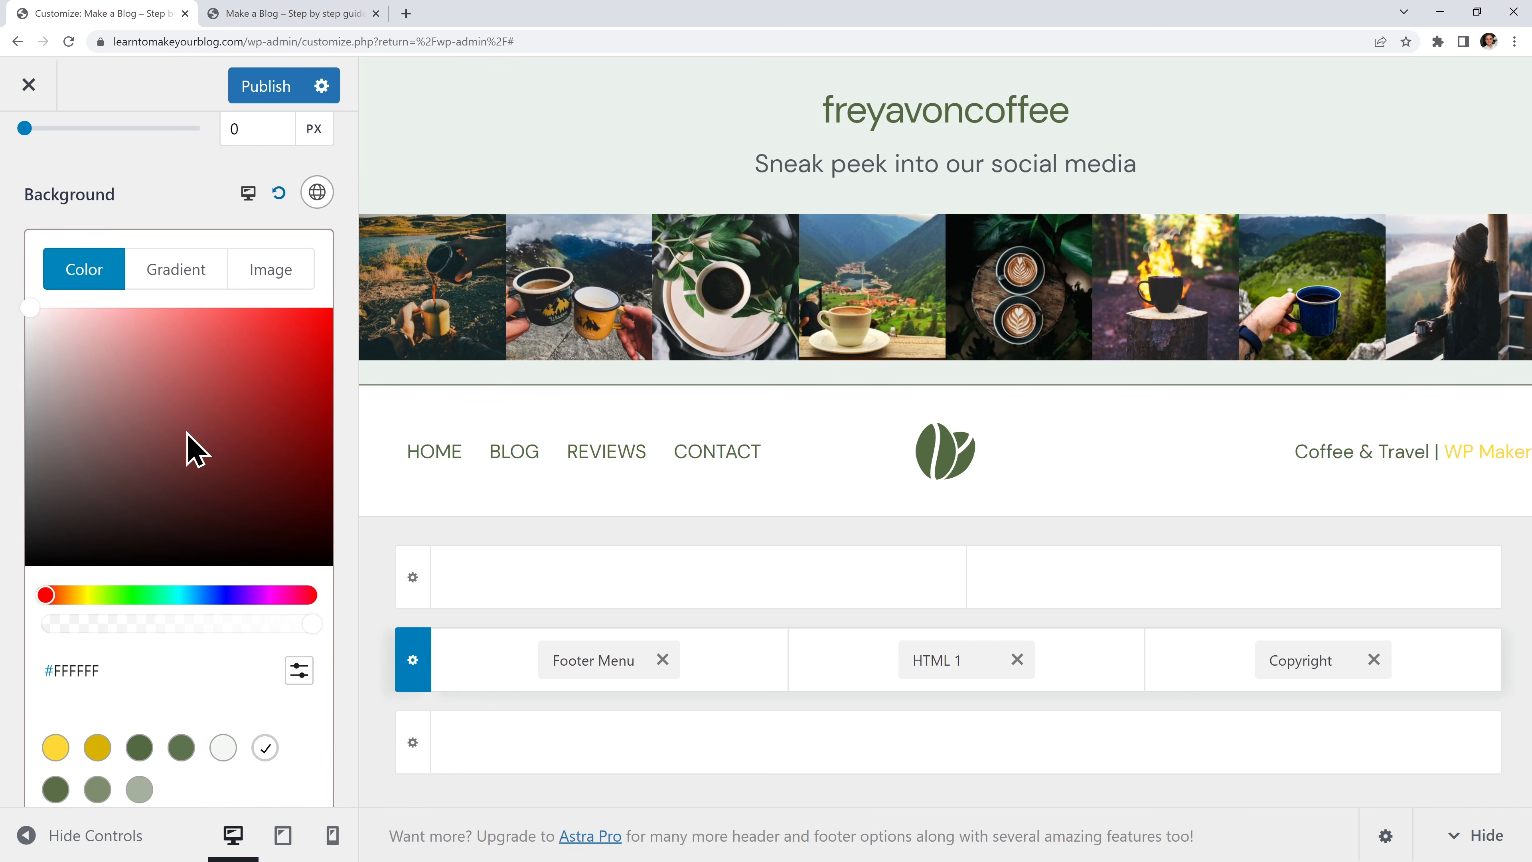
{"action": "left_click", "coordinate": [298, 659]}
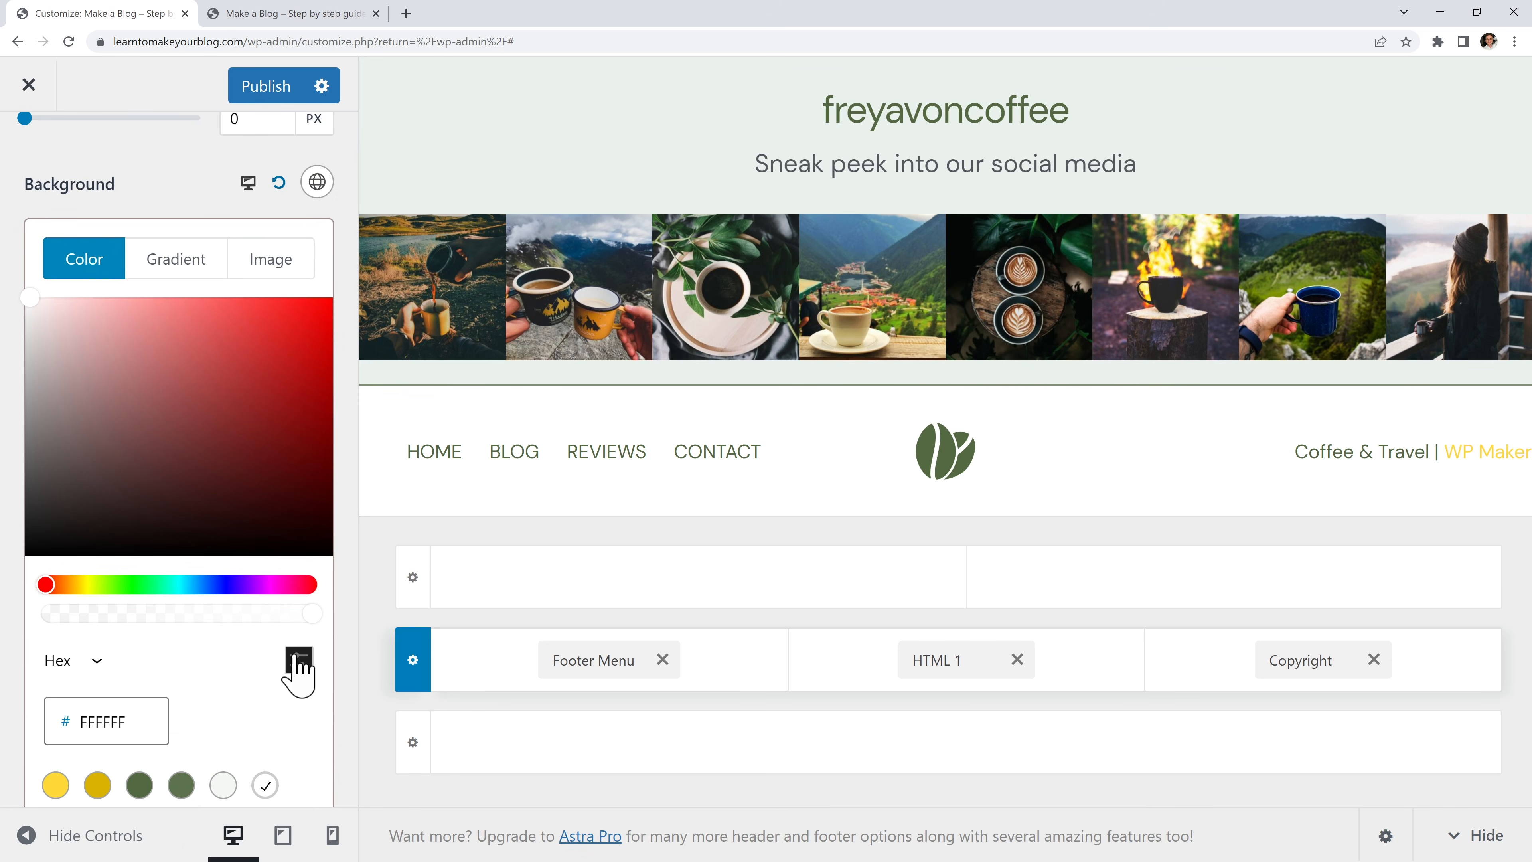
{"action": "left_click_drag", "start_coordinate": [154, 718], "coordinate": [58, 719]}
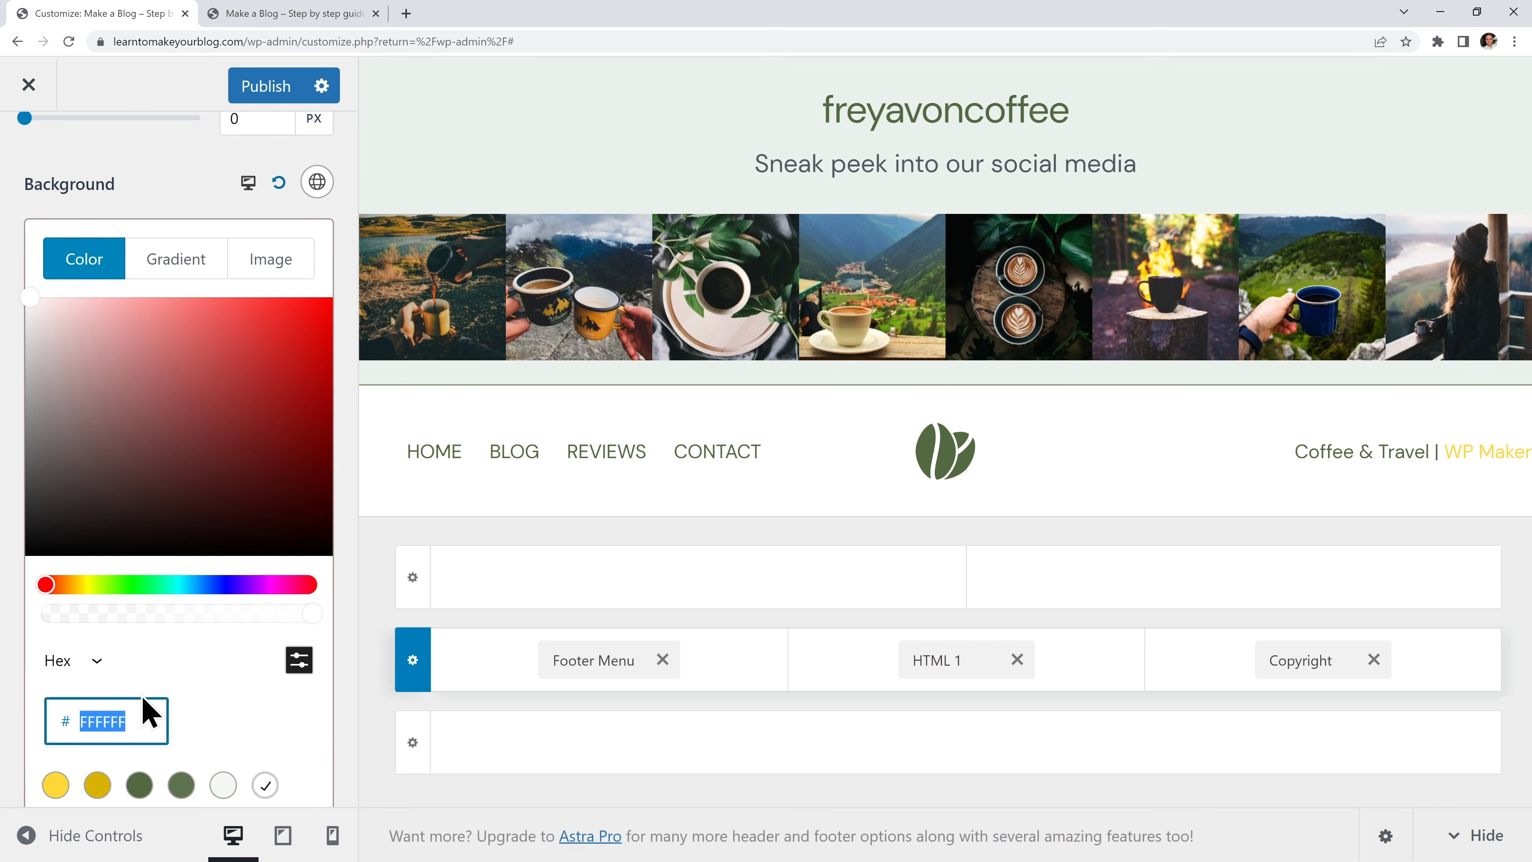
{"action": "type", "text": "EAF1EC"}
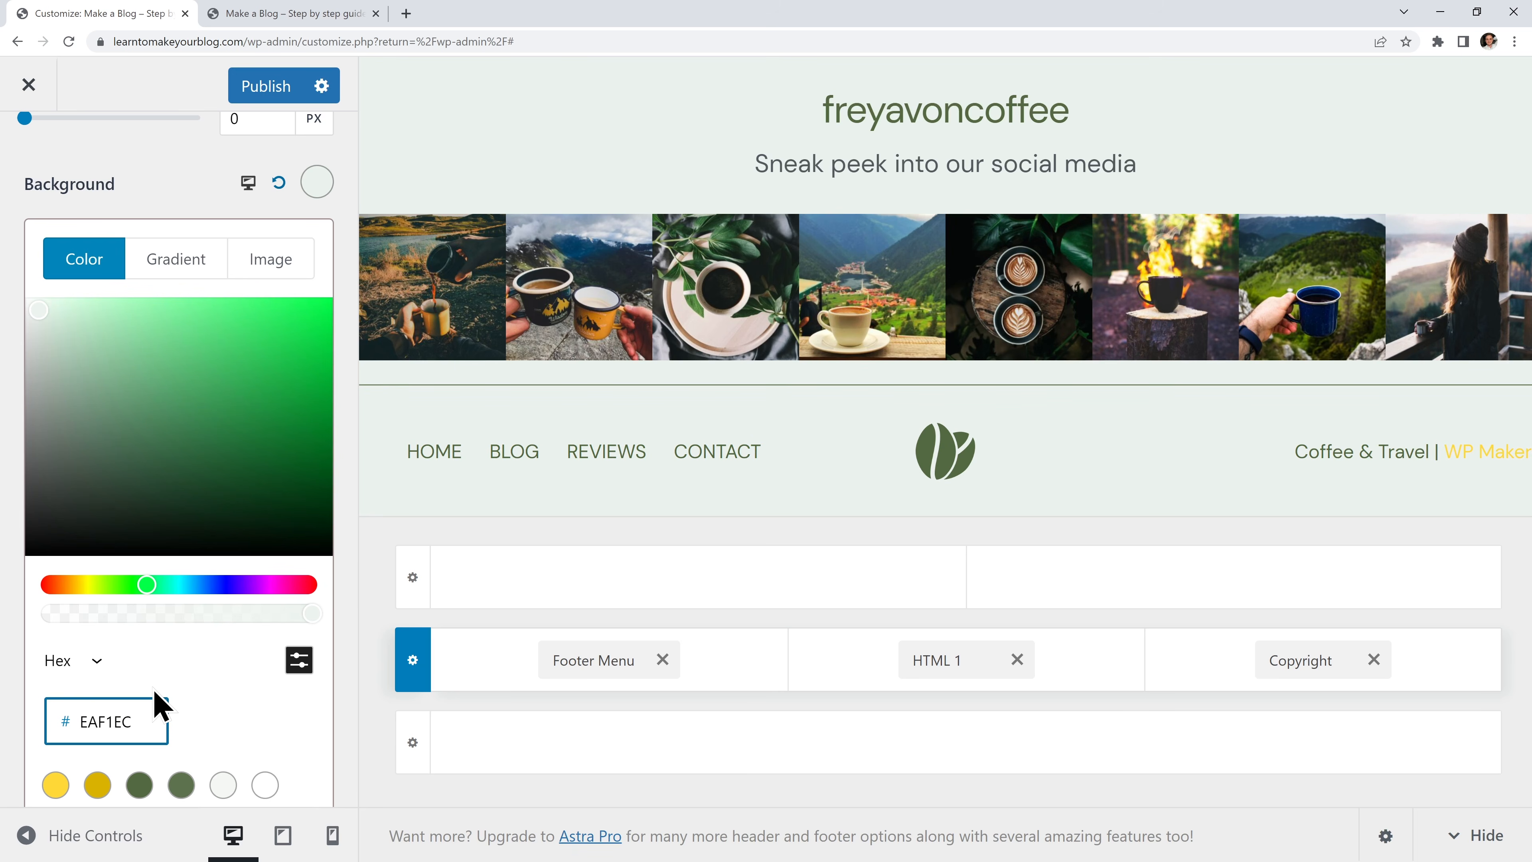
Check the footer at tablet and mobile widths, publish, and return to desktop preview
{"action": "left_click", "coordinate": [282, 835]}
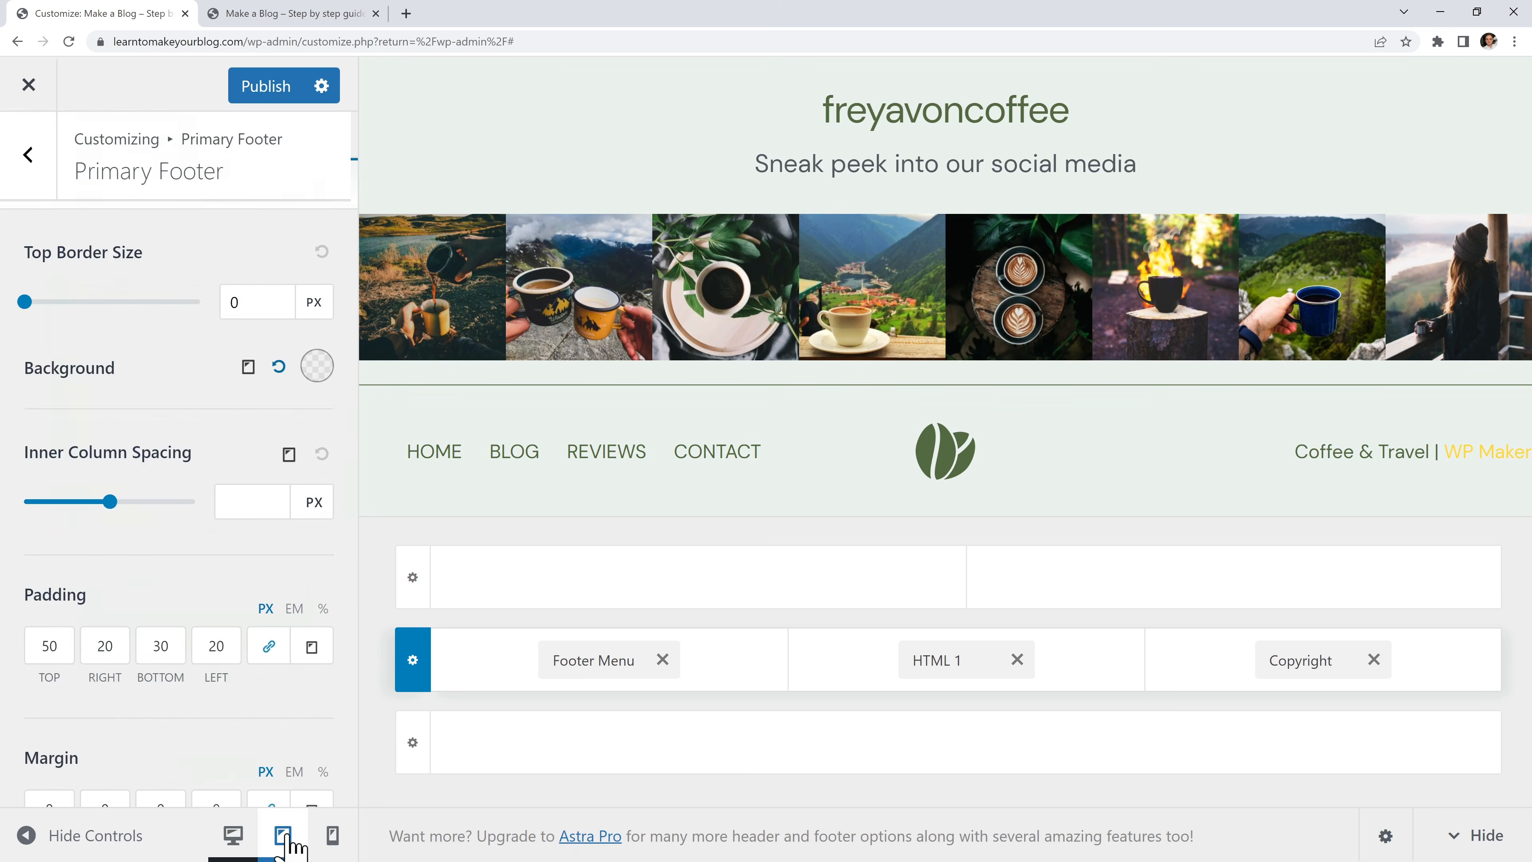
{"action": "scroll", "coordinate": [986, 293], "scroll_direction": "down", "scroll_amount": 15}
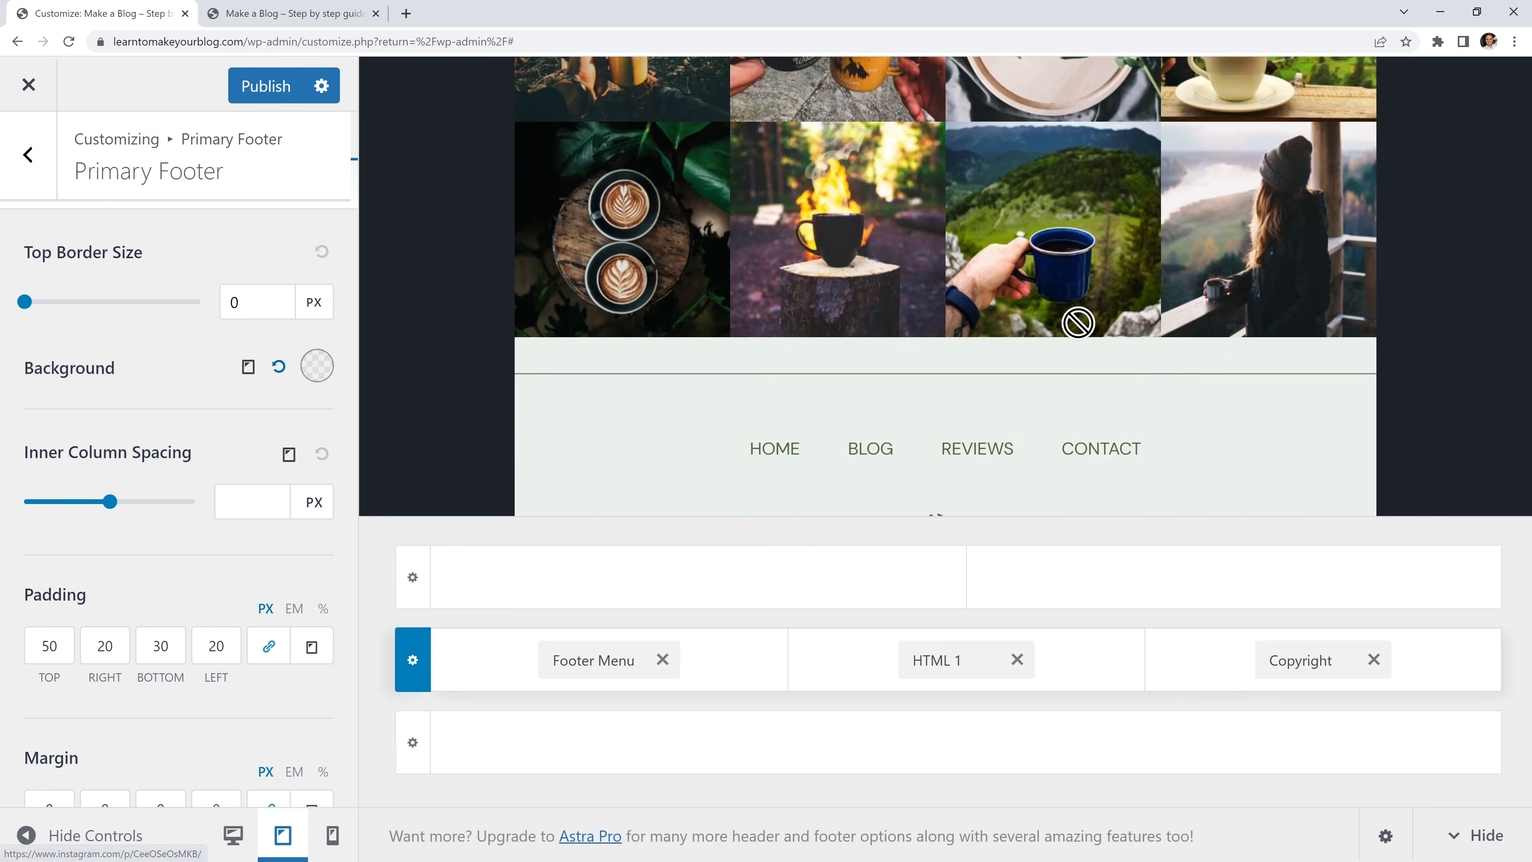
{"action": "left_click", "coordinate": [333, 842]}
{"action": "key", "text": "ctrl+minus"}
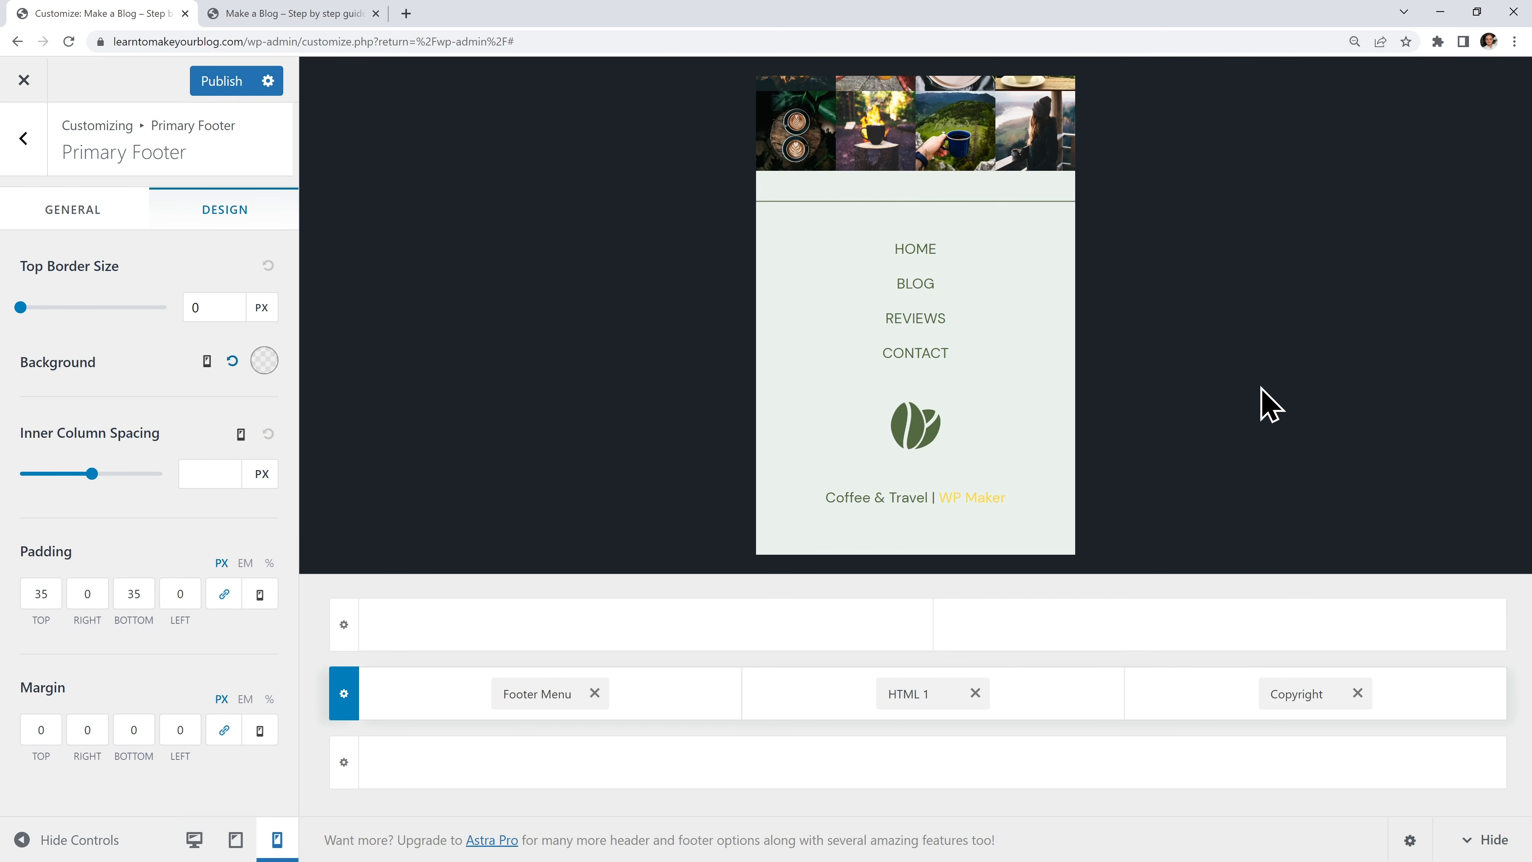
{"action": "key", "text": "ctrl+plus"}
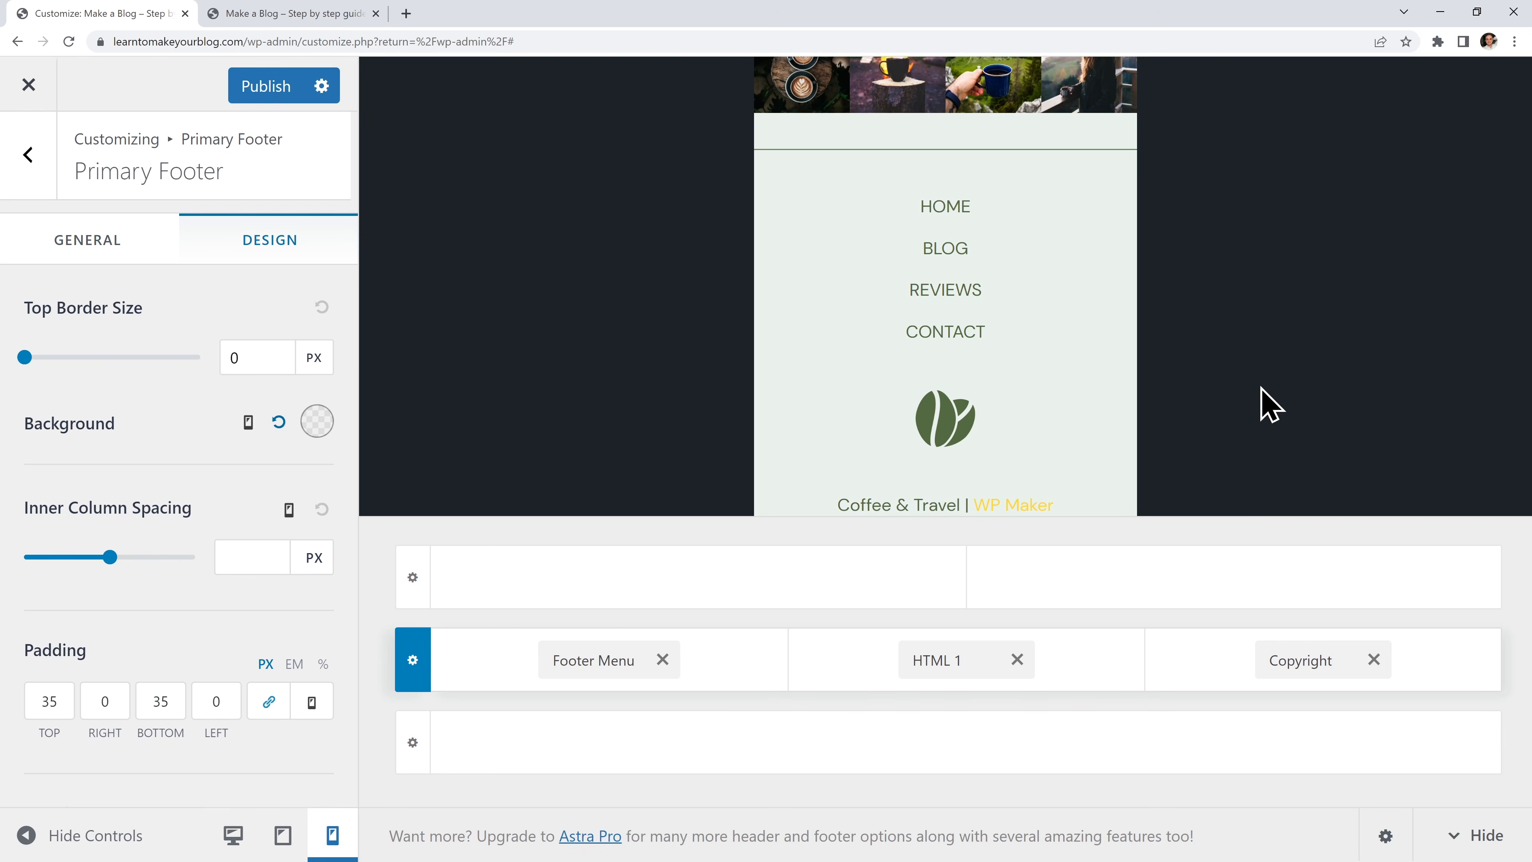
{"action": "left_click", "coordinate": [266, 90]}
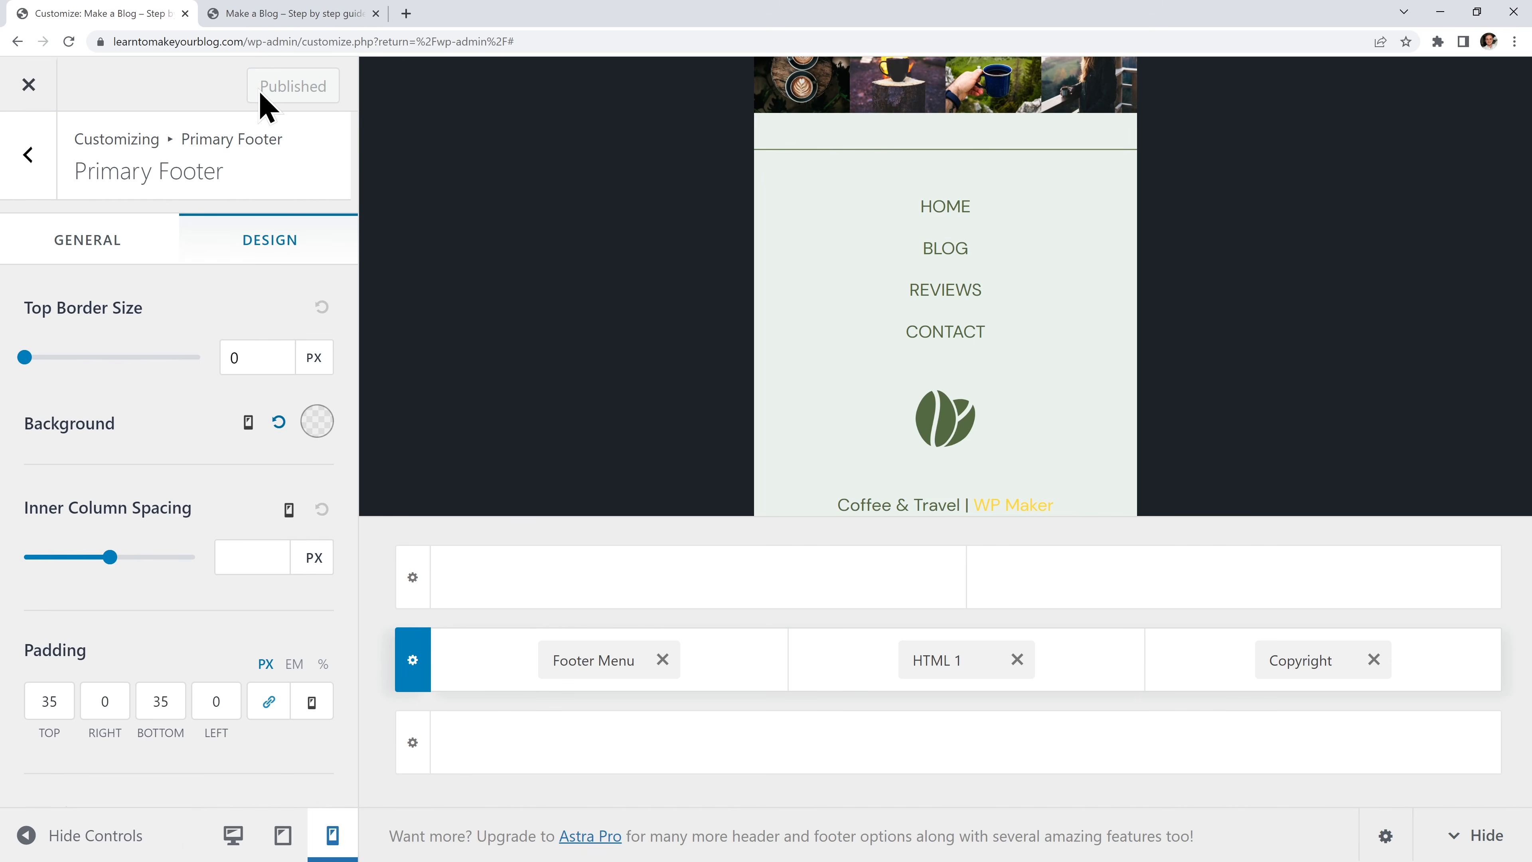
{"action": "left_click", "coordinate": [233, 833]}
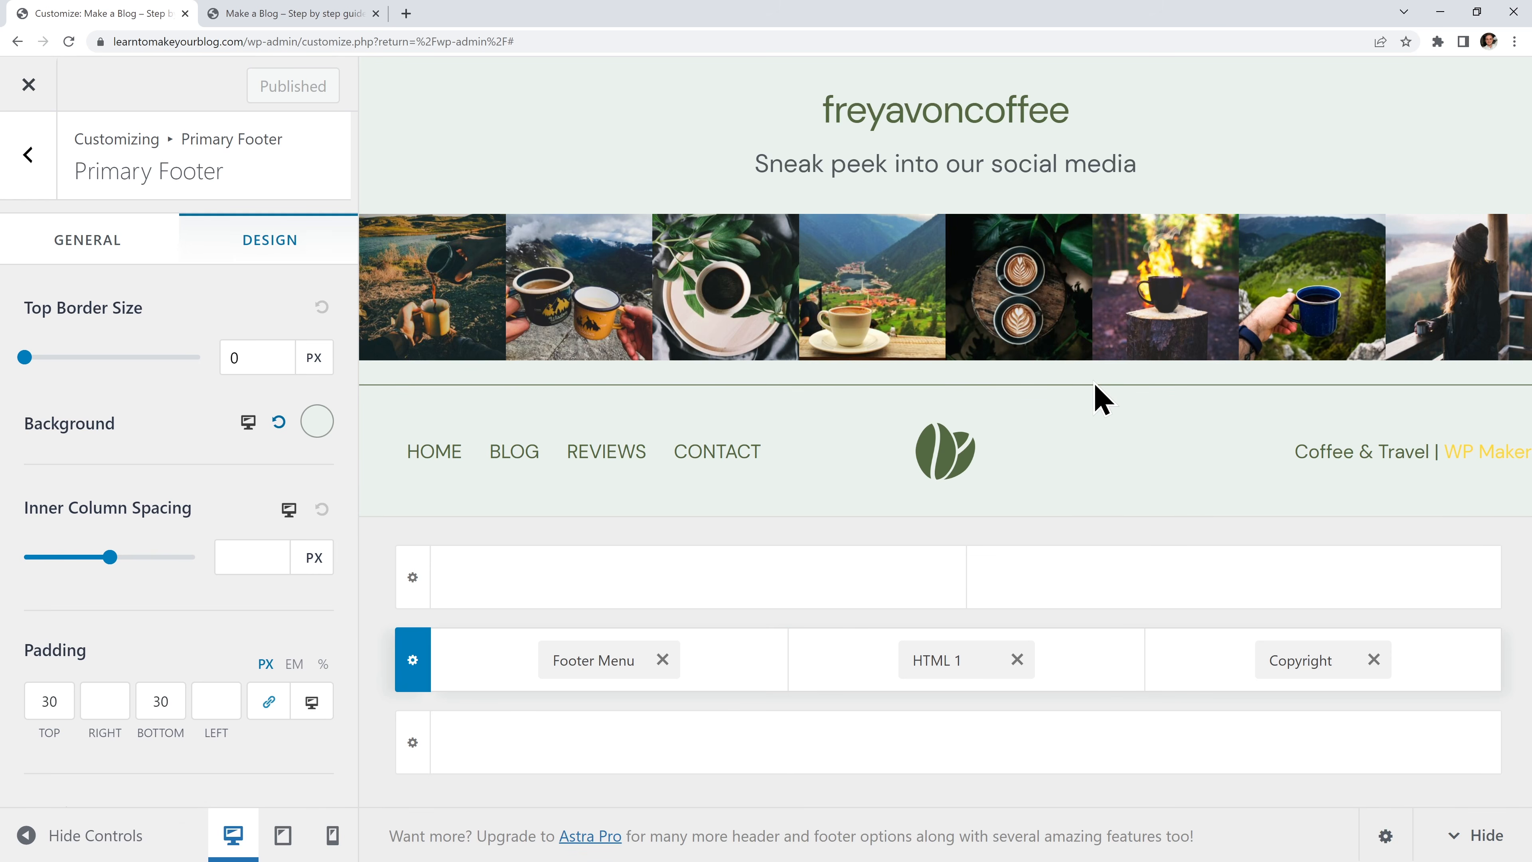
Return from the footer settings to the main Customizer menu and open Global > Colors
{"action": "left_click", "coordinate": [26, 176]}
{"action": "left_click", "coordinate": [27, 176]}
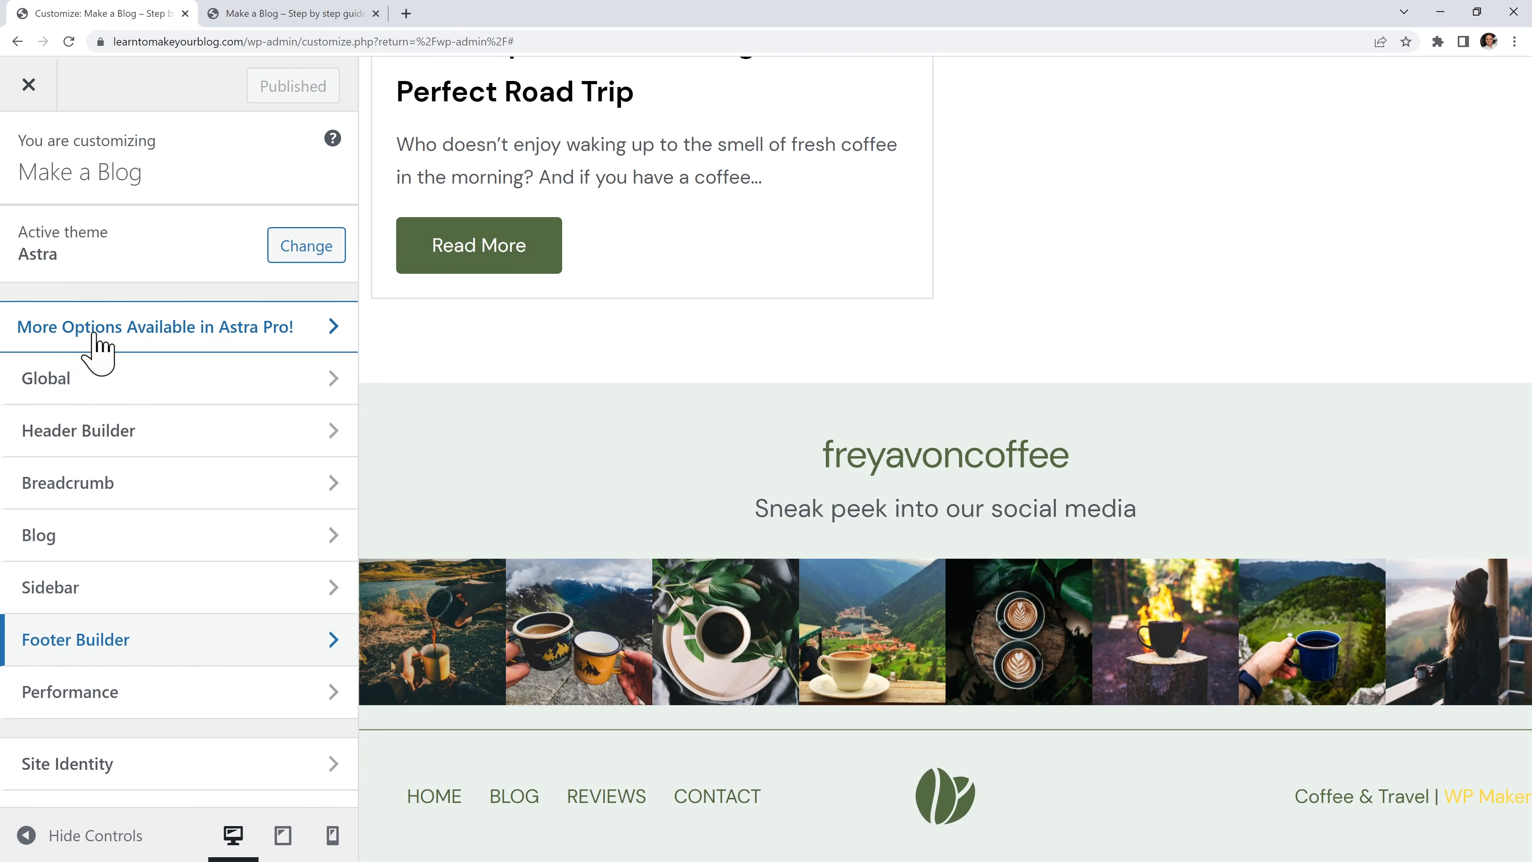
{"action": "left_click", "coordinate": [109, 380]}
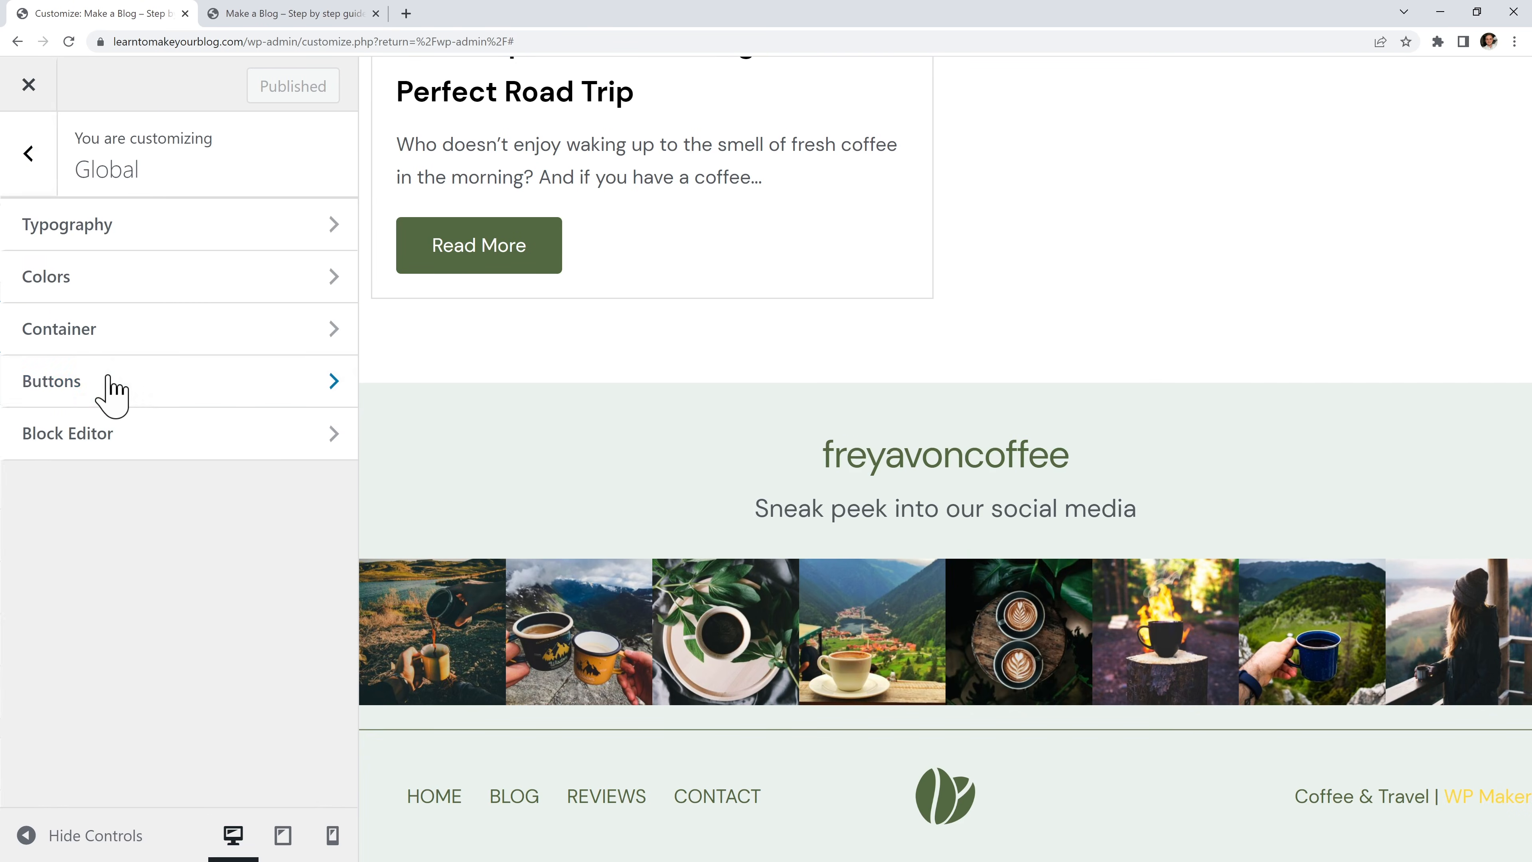
{"action": "left_click", "coordinate": [151, 286]}
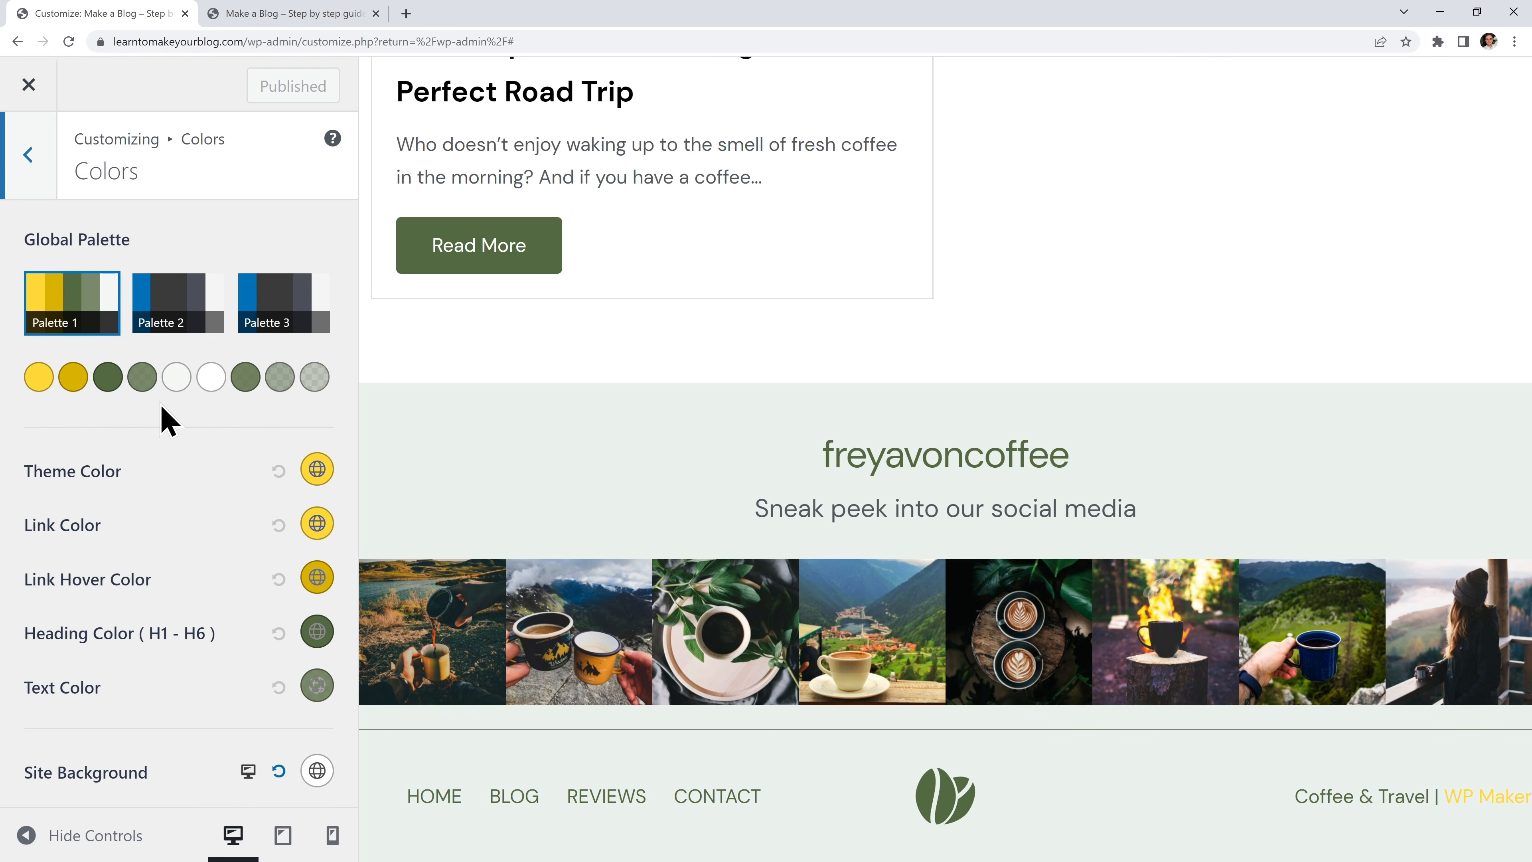
Change palette Color 1 to green hex 16A106
{"action": "left_click", "coordinate": [38, 377]}
{"action": "left_click", "coordinate": [314, 759]}
{"action": "scroll", "coordinate": [134, 721], "scroll_direction": "down", "scroll_amount": 2}
{"action": "left_click_drag", "start_coordinate": [134, 721], "coordinate": [87, 714]}
{"action": "type", "text": "16a106"}
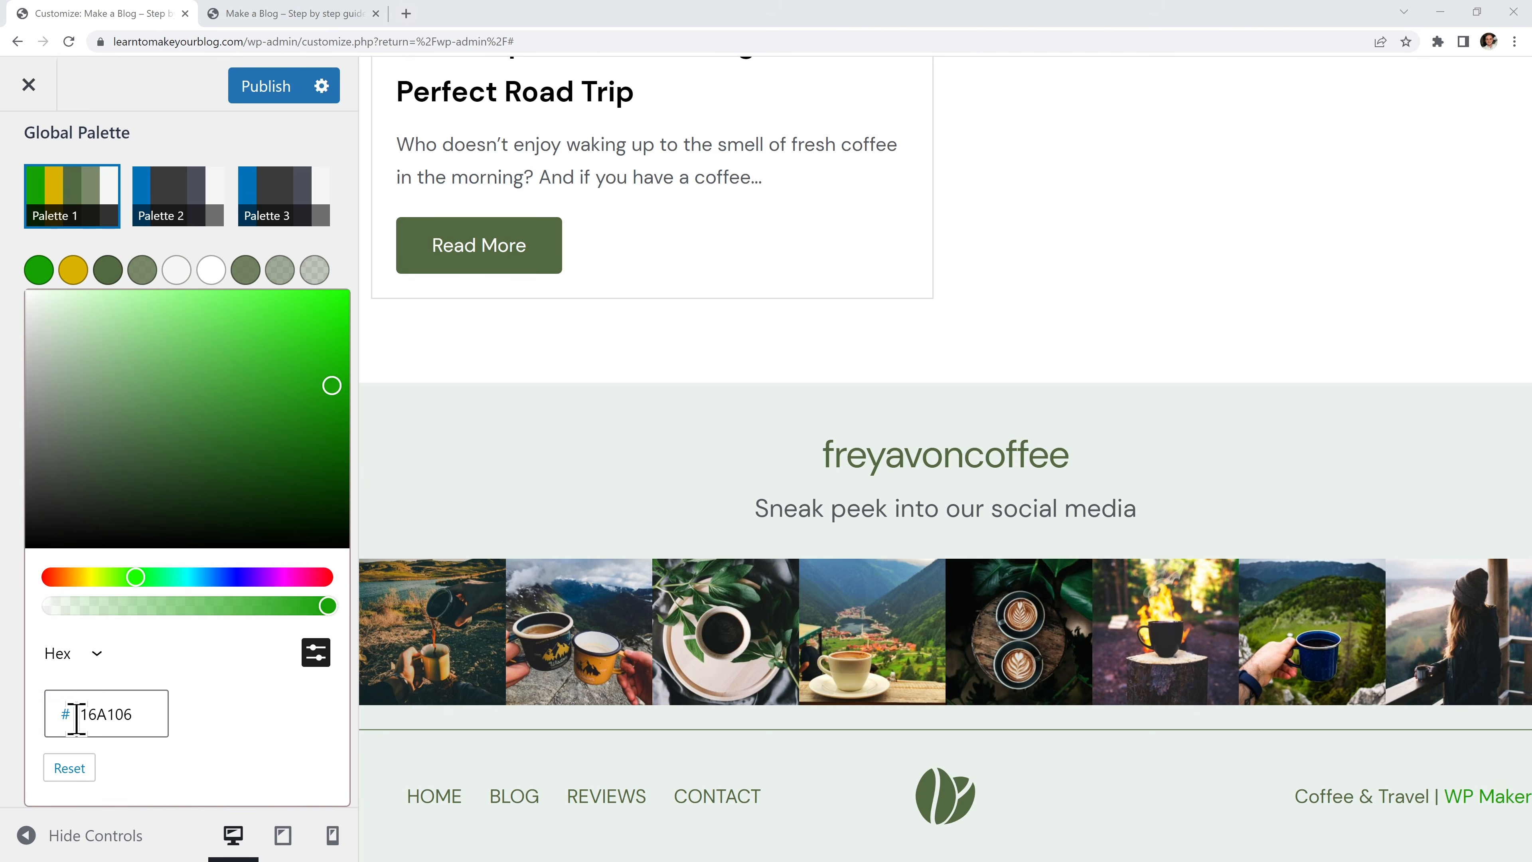
Change palette Color 2 to dark green hex 0b5603 and close the colour editor
{"action": "left_click", "coordinate": [71, 272]}
{"action": "scroll", "coordinate": [181, 727], "scroll_direction": "down", "scroll_amount": 1}
{"action": "left_click", "coordinate": [316, 699]}
{"action": "left_click_drag", "start_coordinate": [134, 760], "coordinate": [109, 743]}
{"action": "type", "text": "0b5603"}
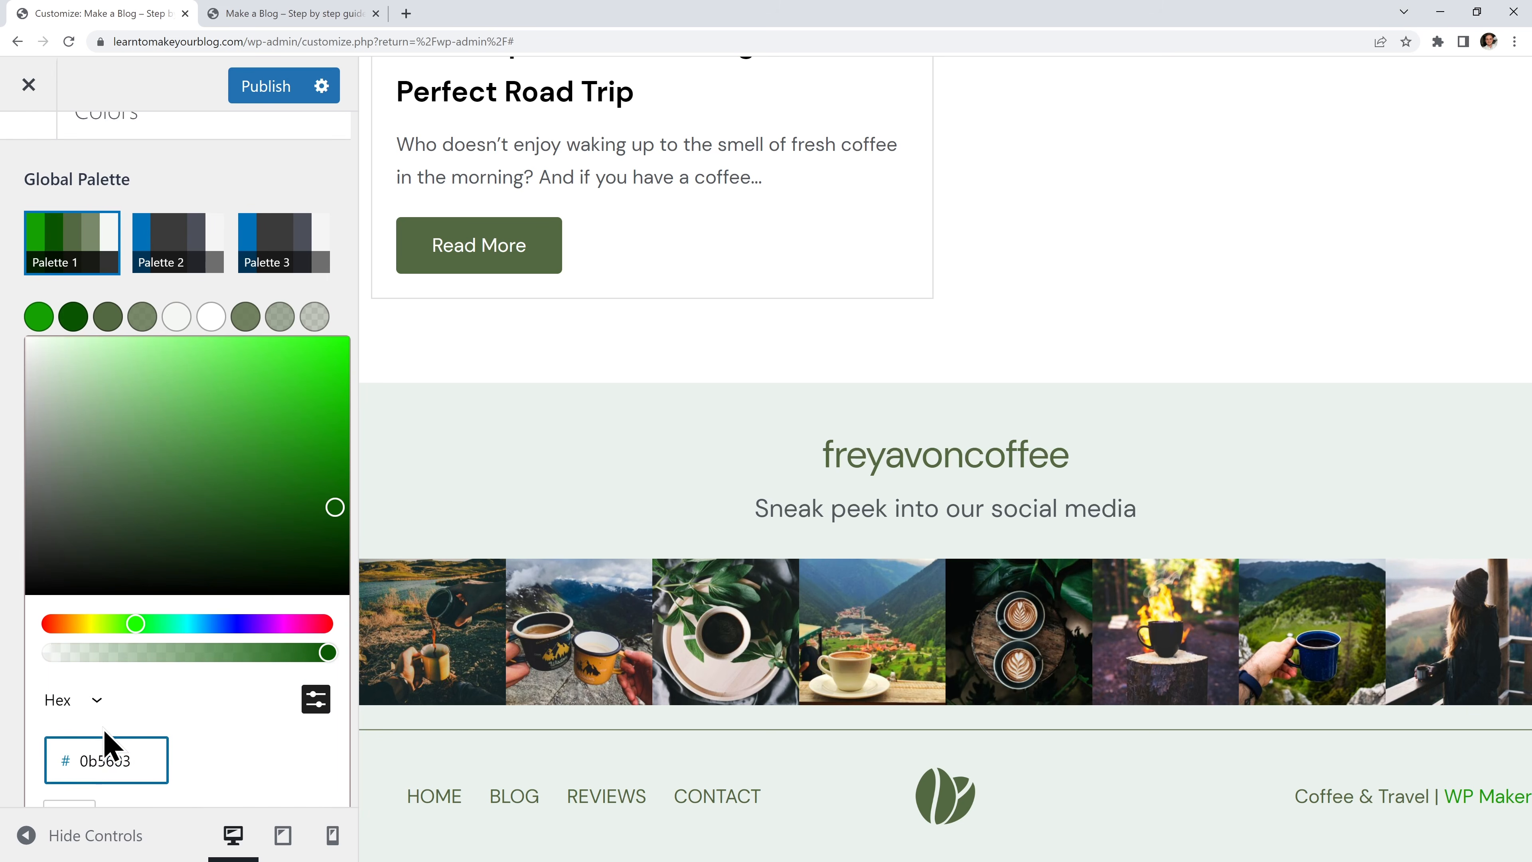
{"action": "left_click", "coordinate": [184, 293]}
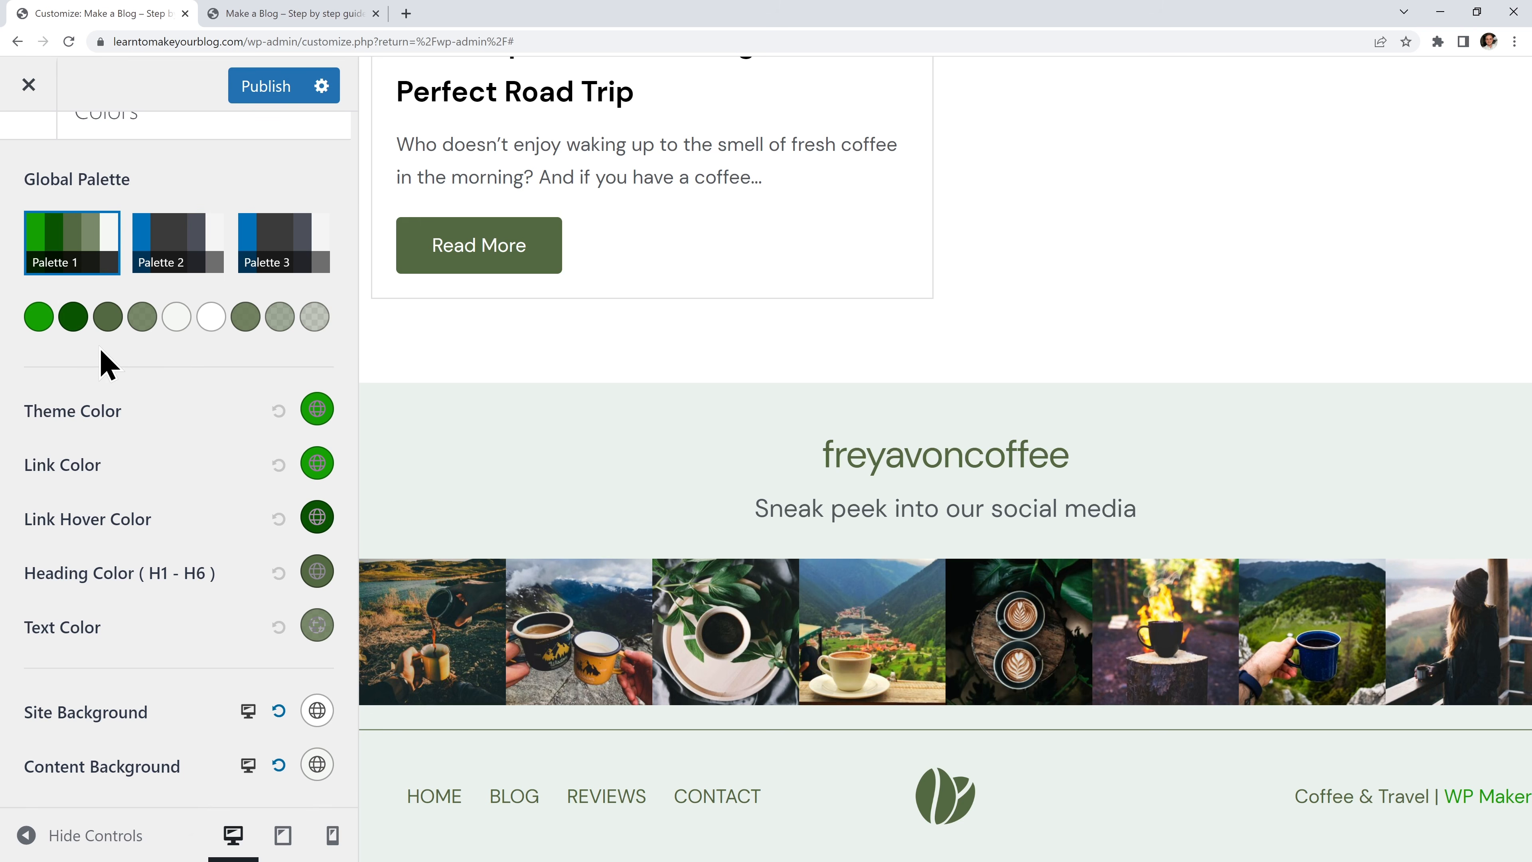
Publish the green palette changes and close the Customizer
{"action": "left_click", "coordinate": [256, 96]}
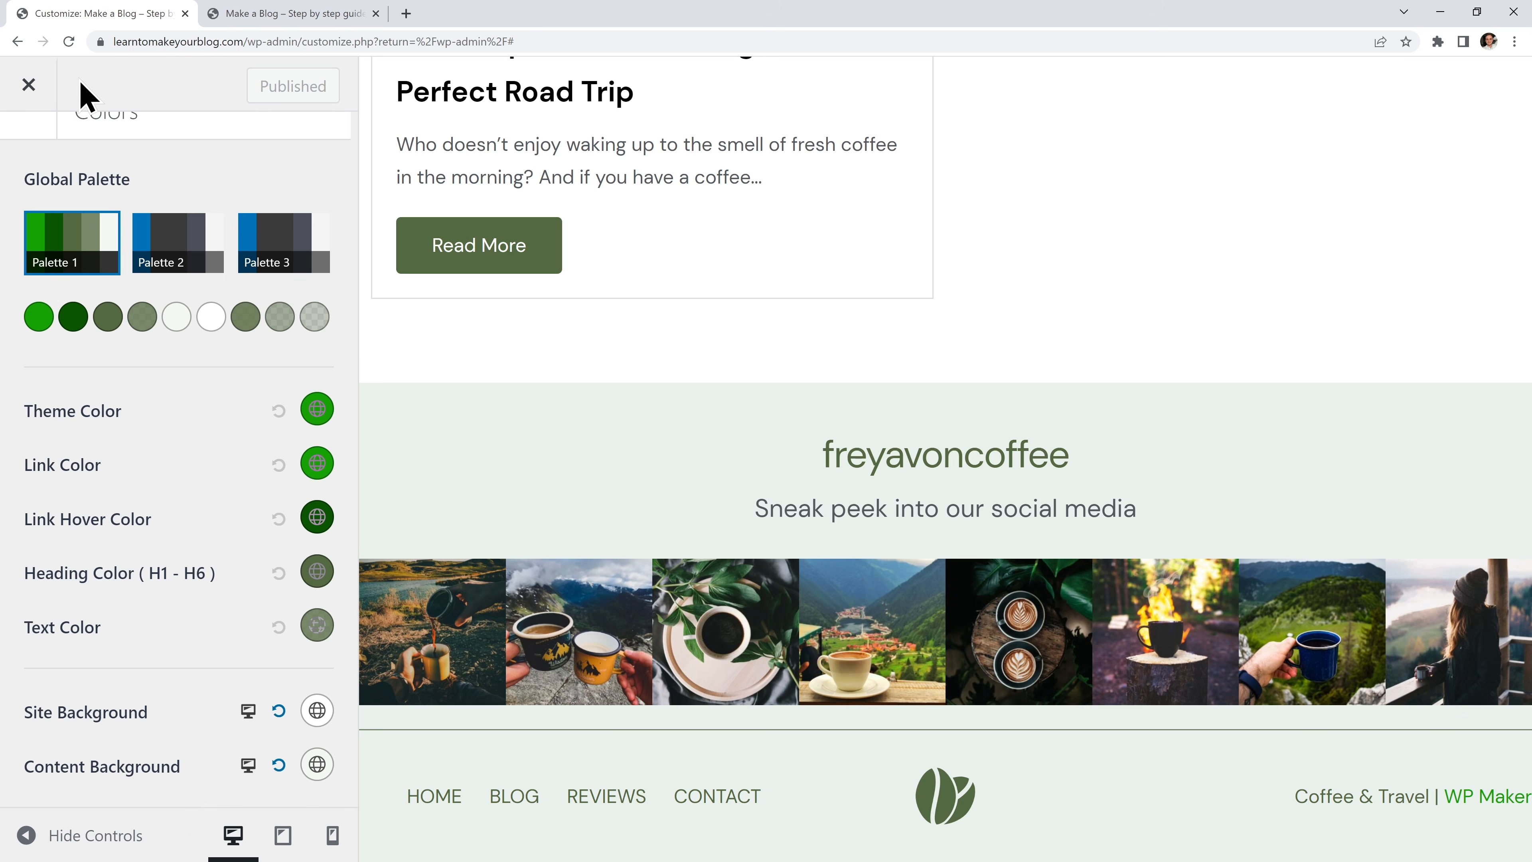
{"action": "left_click", "coordinate": [28, 88]}
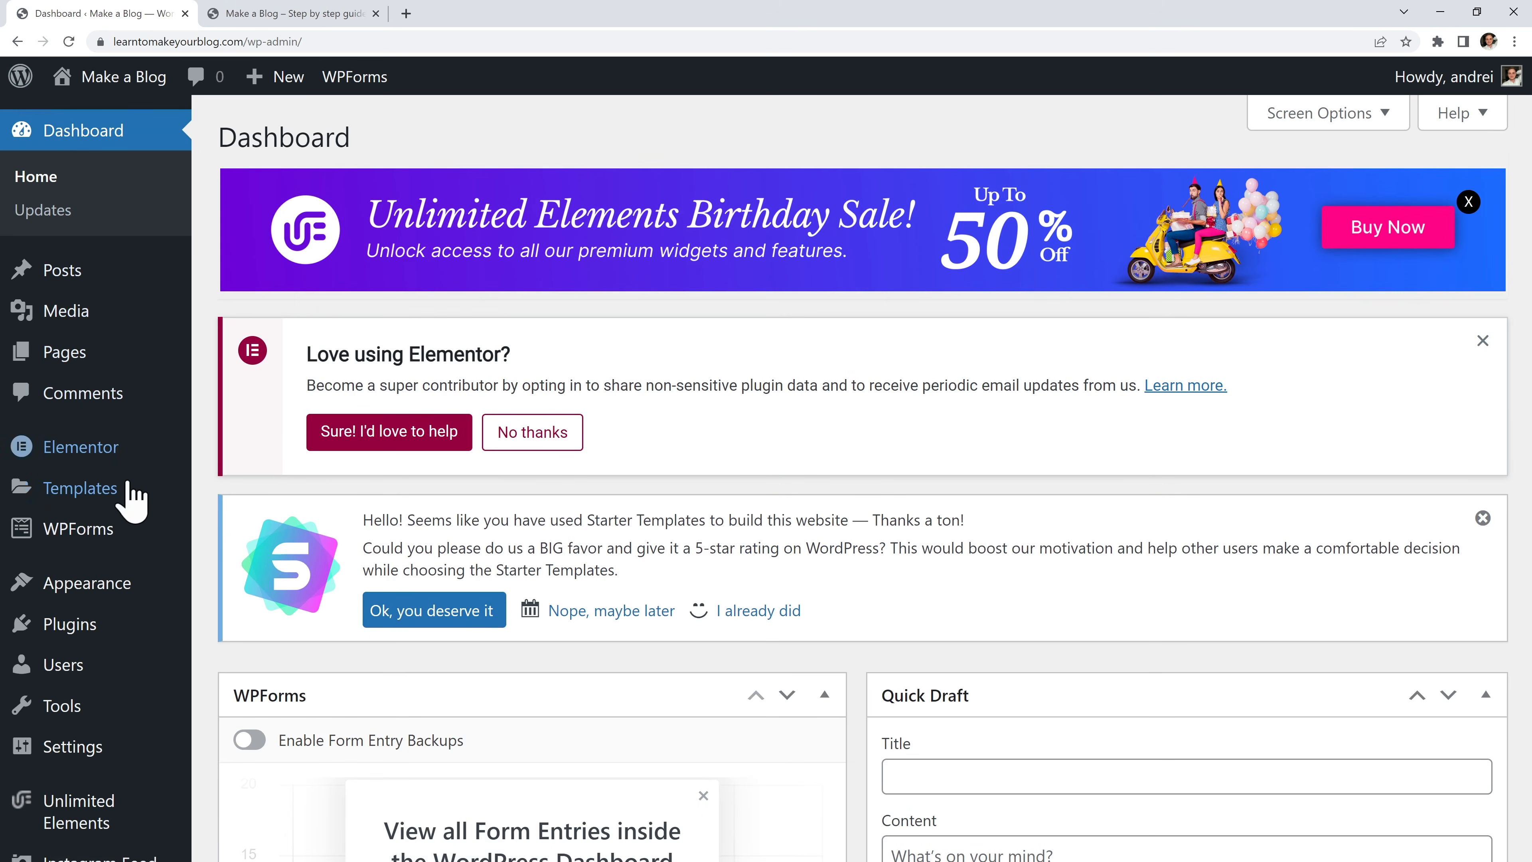
Set logo-green-1.png as the uncropped site icon, publish it, and view the live site
{"action": "mouse_move", "coordinate": [130, 588]}
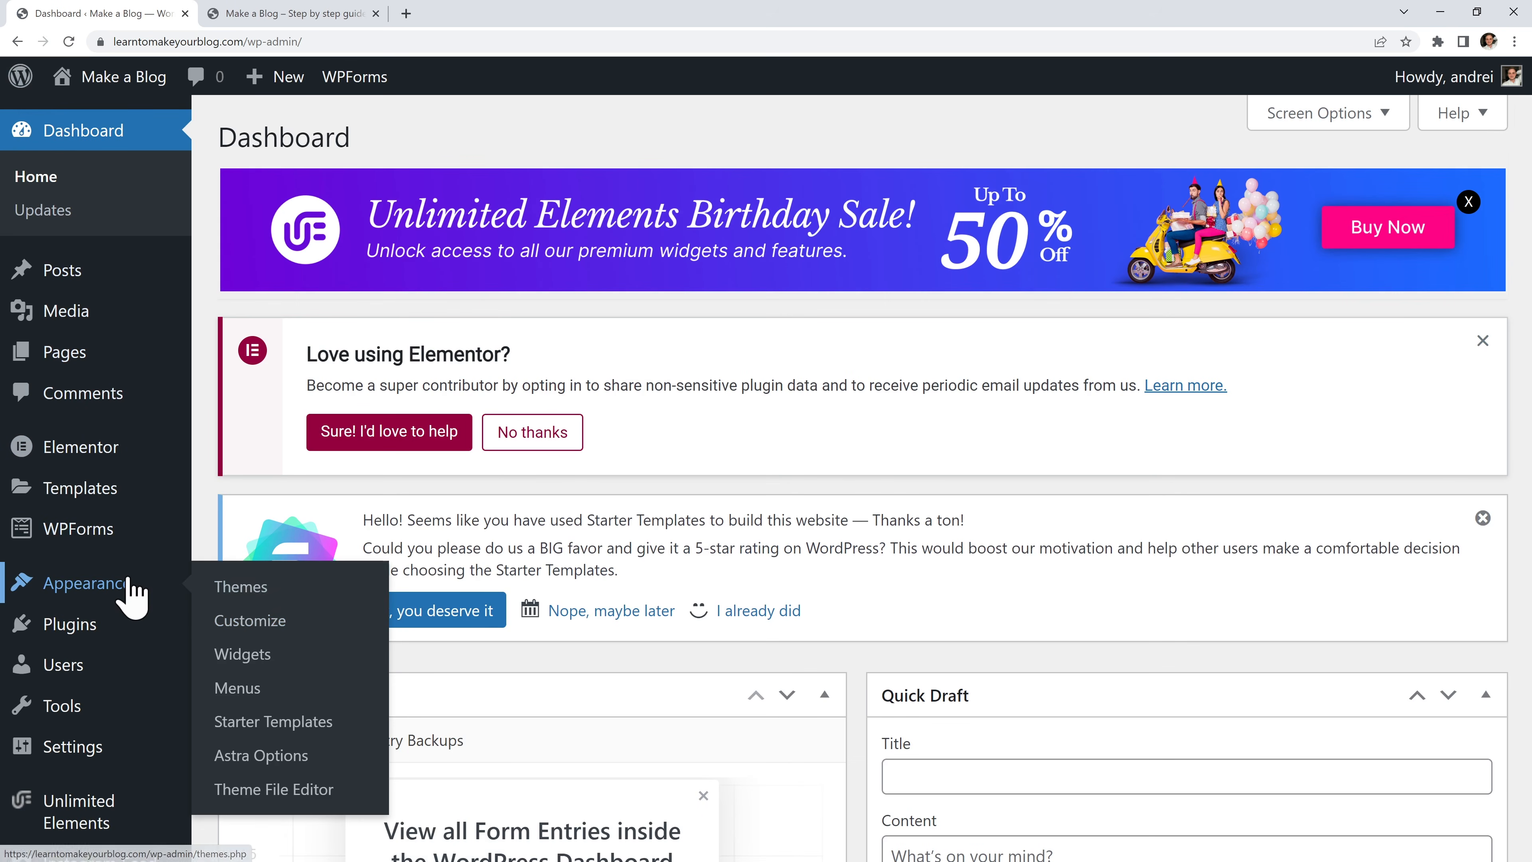
{"action": "left_click", "coordinate": [247, 621]}
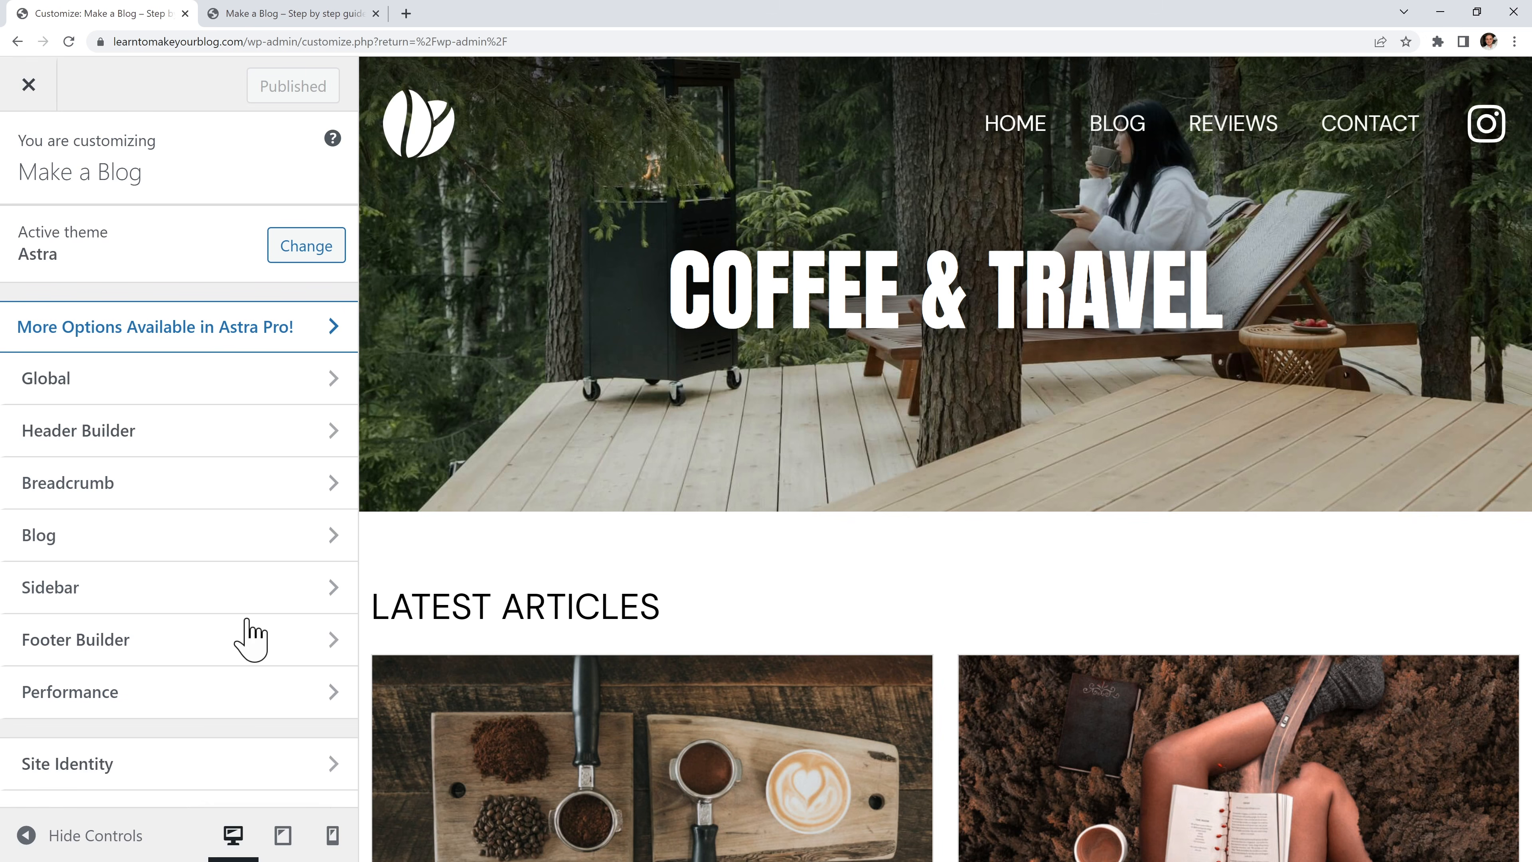
{"action": "left_click", "coordinate": [181, 772]}
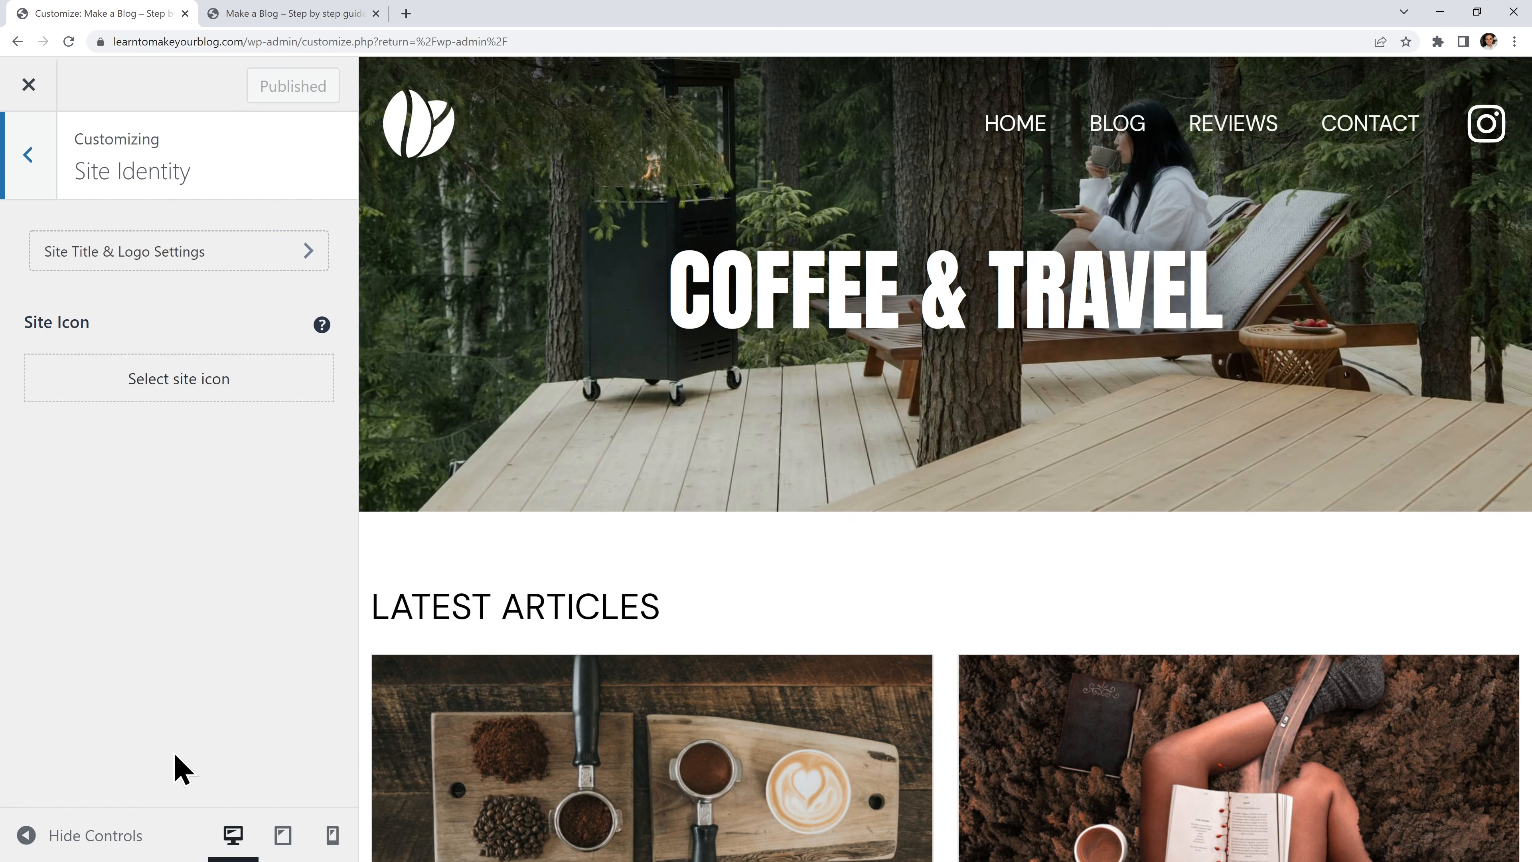
{"action": "left_click", "coordinate": [207, 395]}
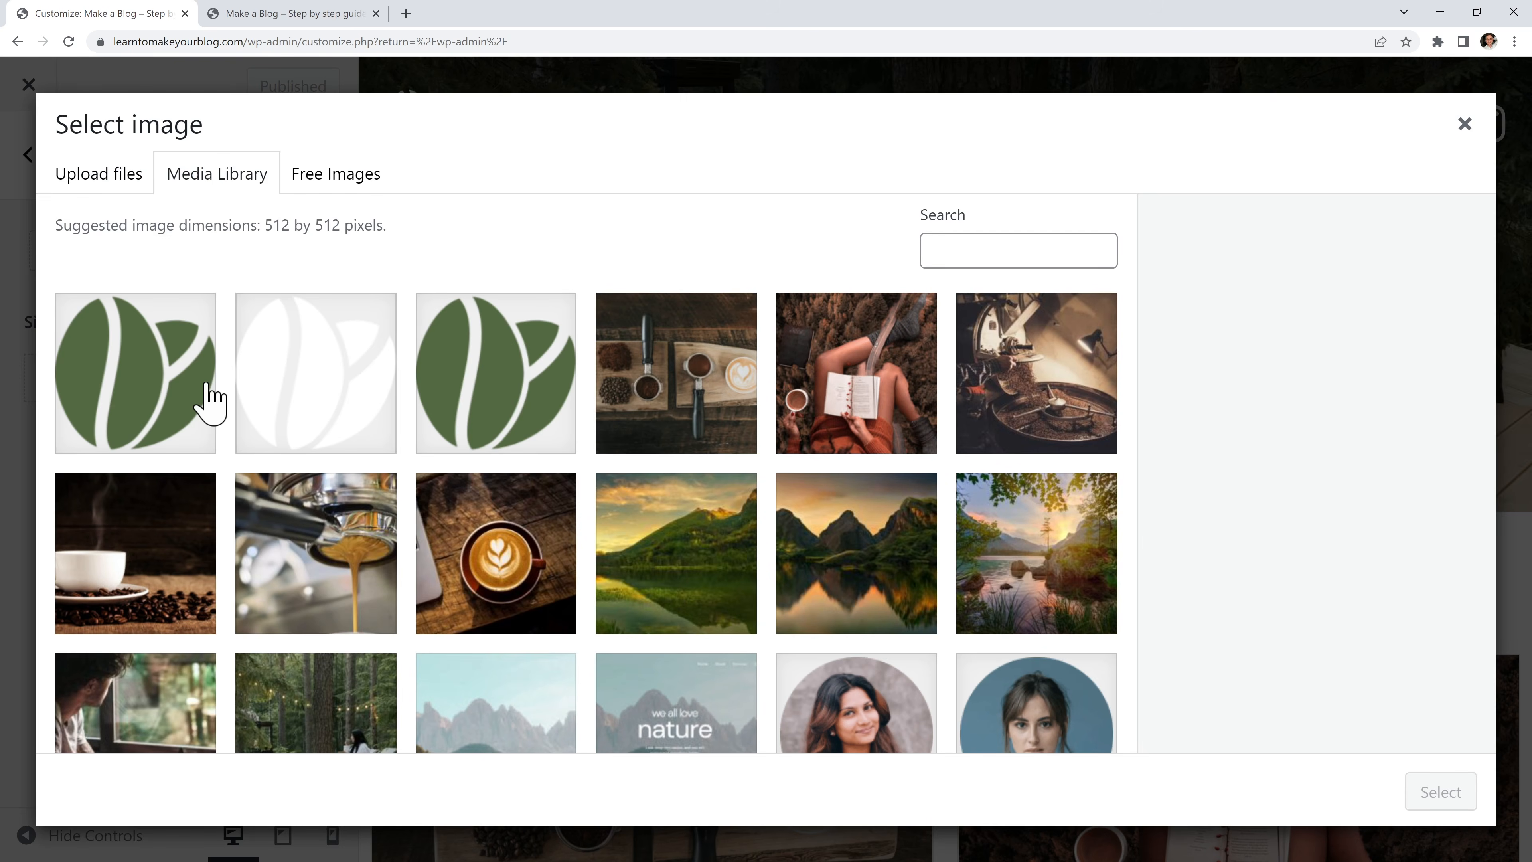
{"action": "left_click", "coordinate": [207, 396]}
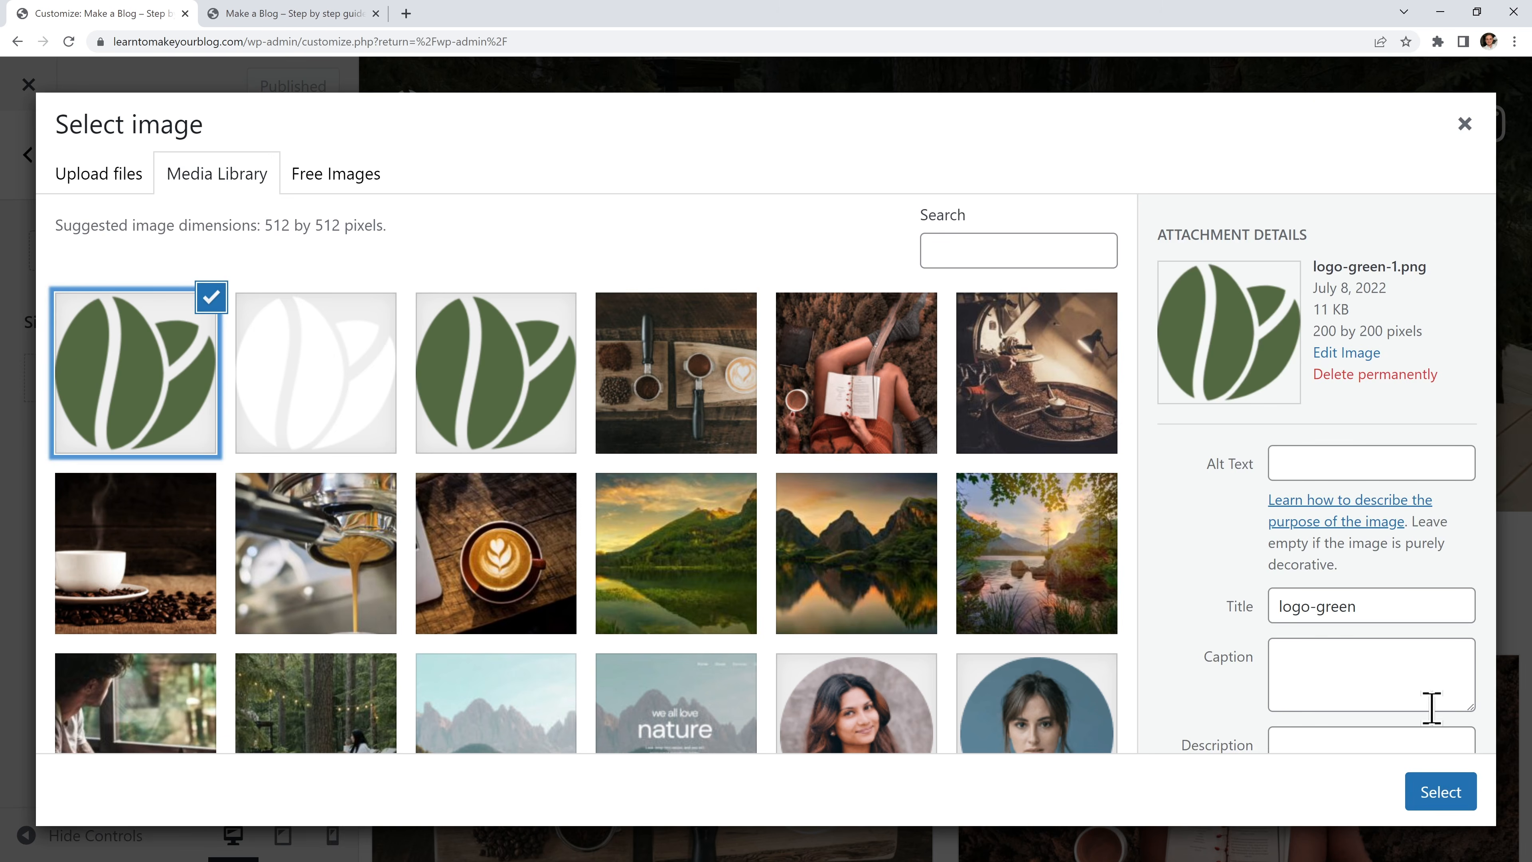
{"action": "left_click", "coordinate": [1452, 796]}
{"action": "left_click", "coordinate": [1303, 801]}
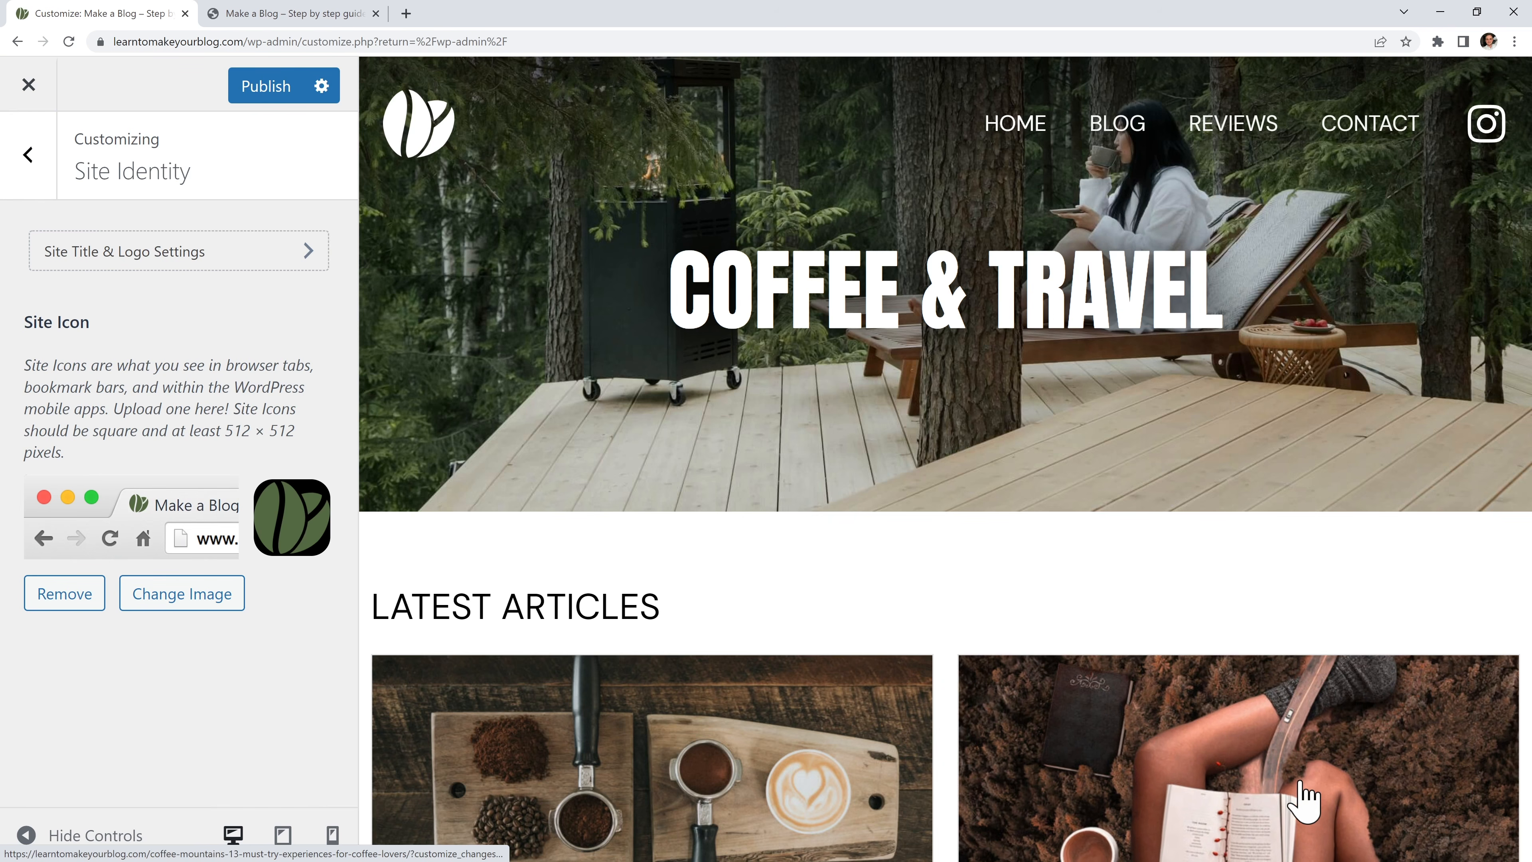
{"action": "left_click", "coordinate": [258, 95]}
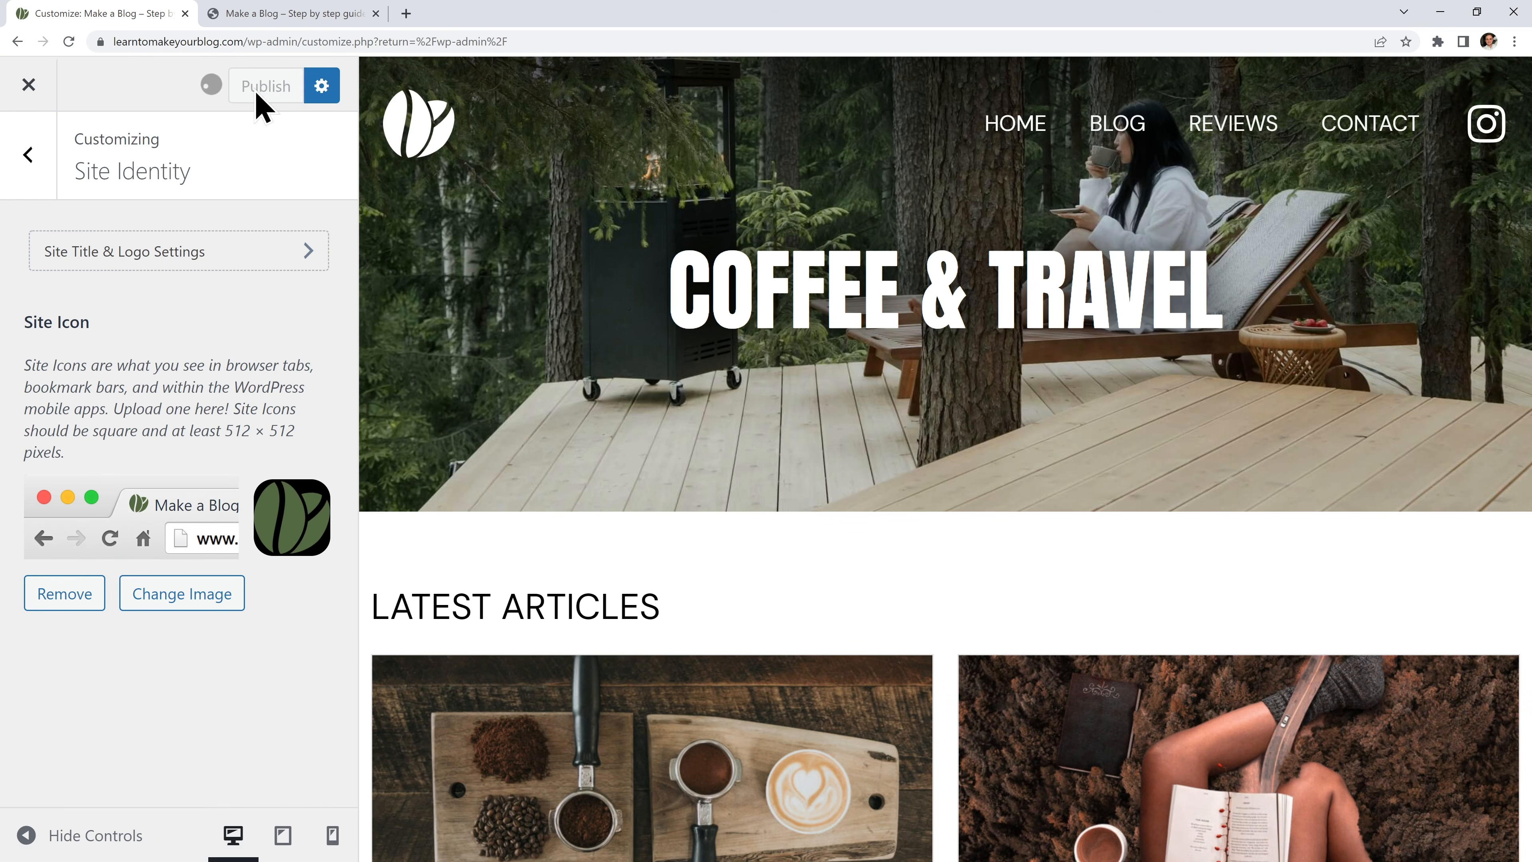
{"action": "left_click", "coordinate": [273, 18]}
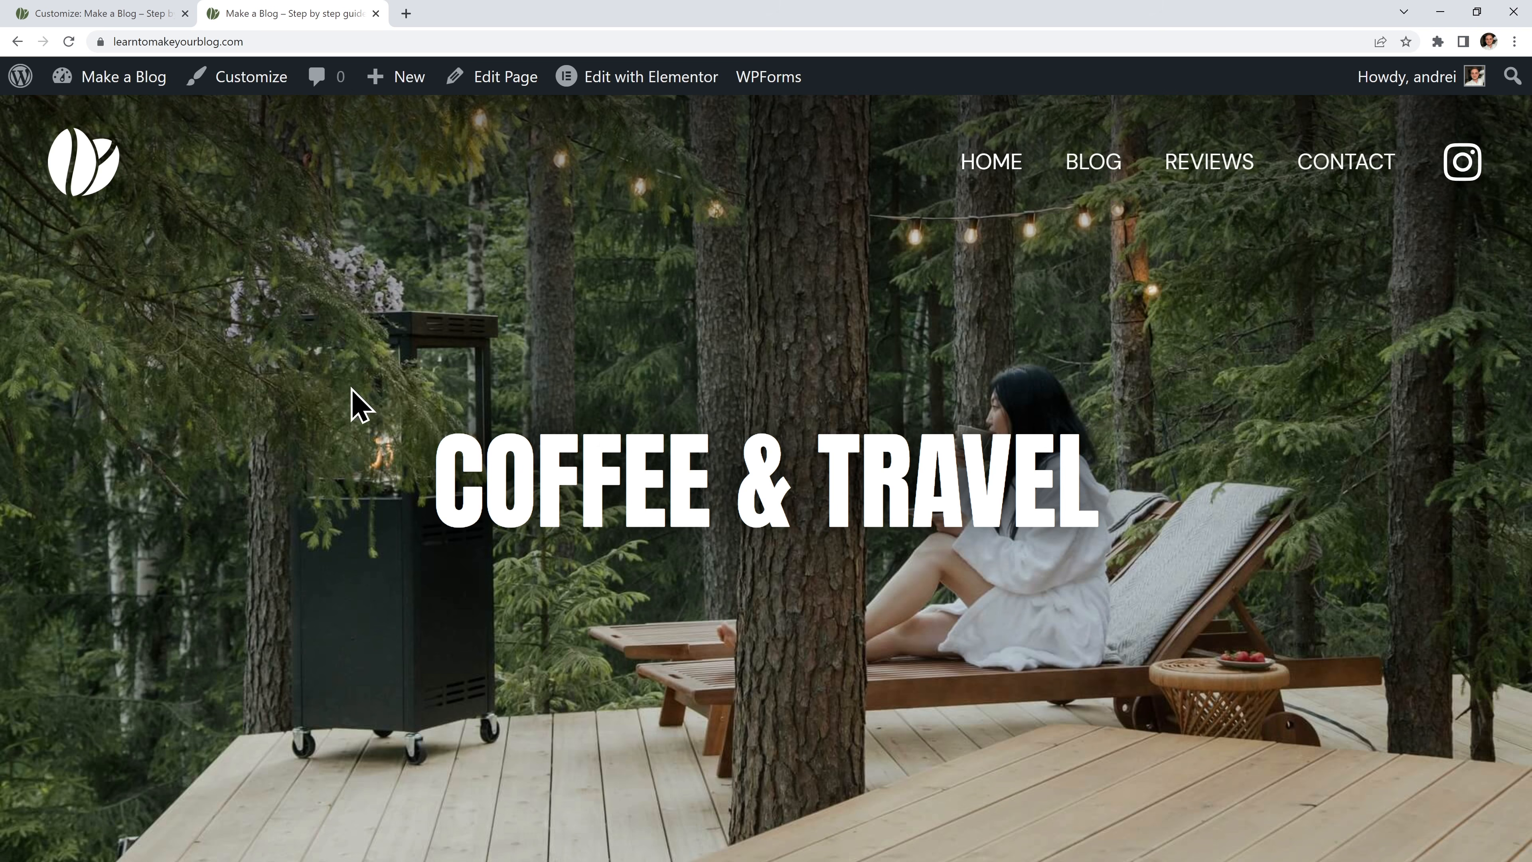
Scroll the live home page down to the footer and back up, then return to the Customizer tab
{"action": "scroll", "coordinate": [352, 404], "scroll_direction": "down", "scroll_amount": 15}
{"action": "scroll", "coordinate": [576, 365], "scroll_direction": "down", "scroll_amount": 20}
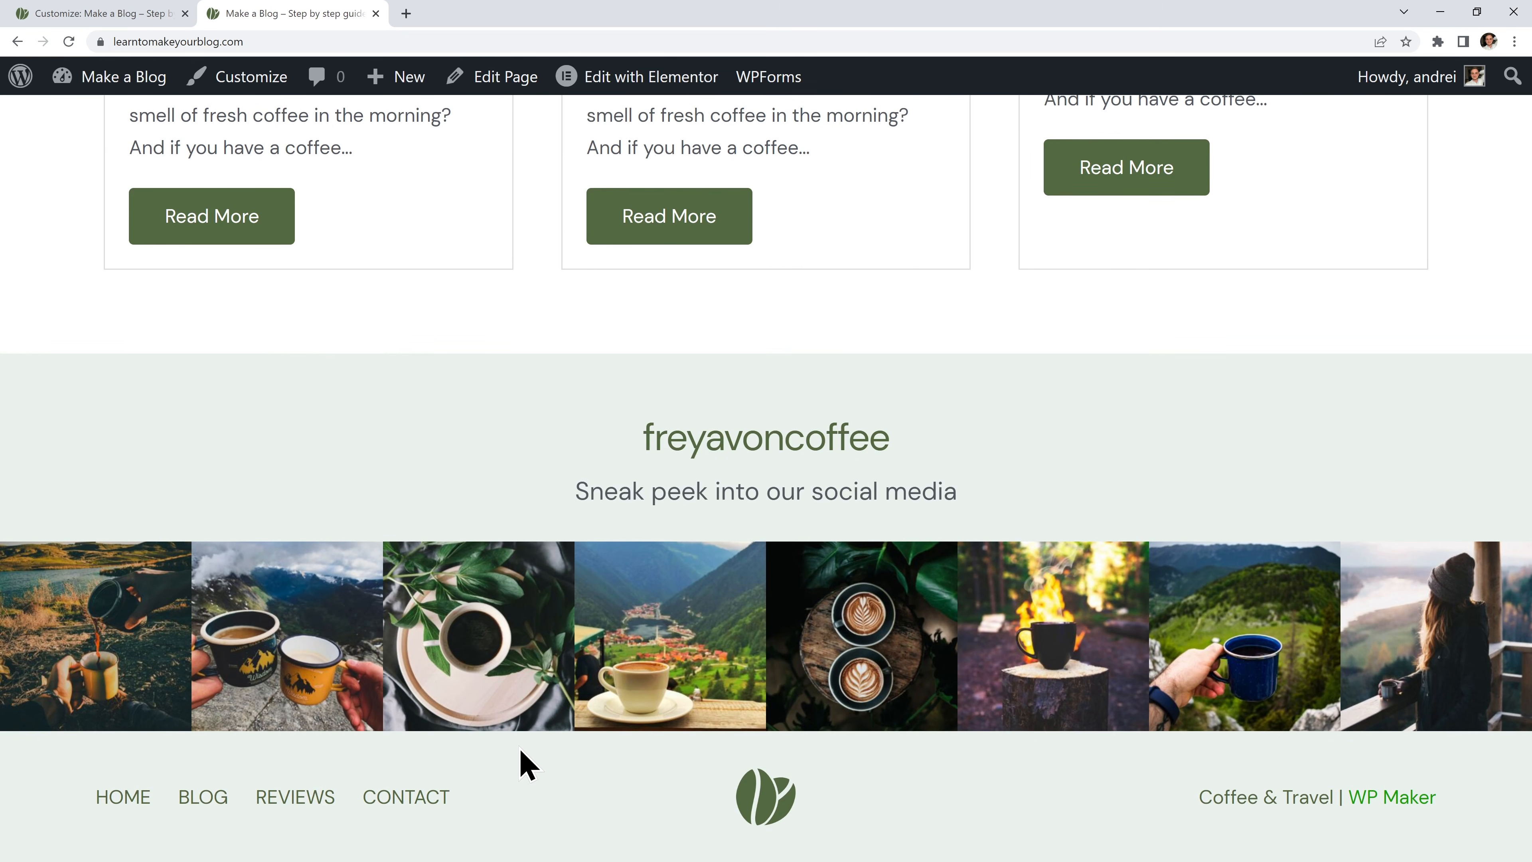
{"action": "scroll", "coordinate": [519, 748], "scroll_direction": "up", "scroll_amount": 20}
{"action": "scroll", "coordinate": [576, 525], "scroll_direction": "up", "scroll_amount": 10}
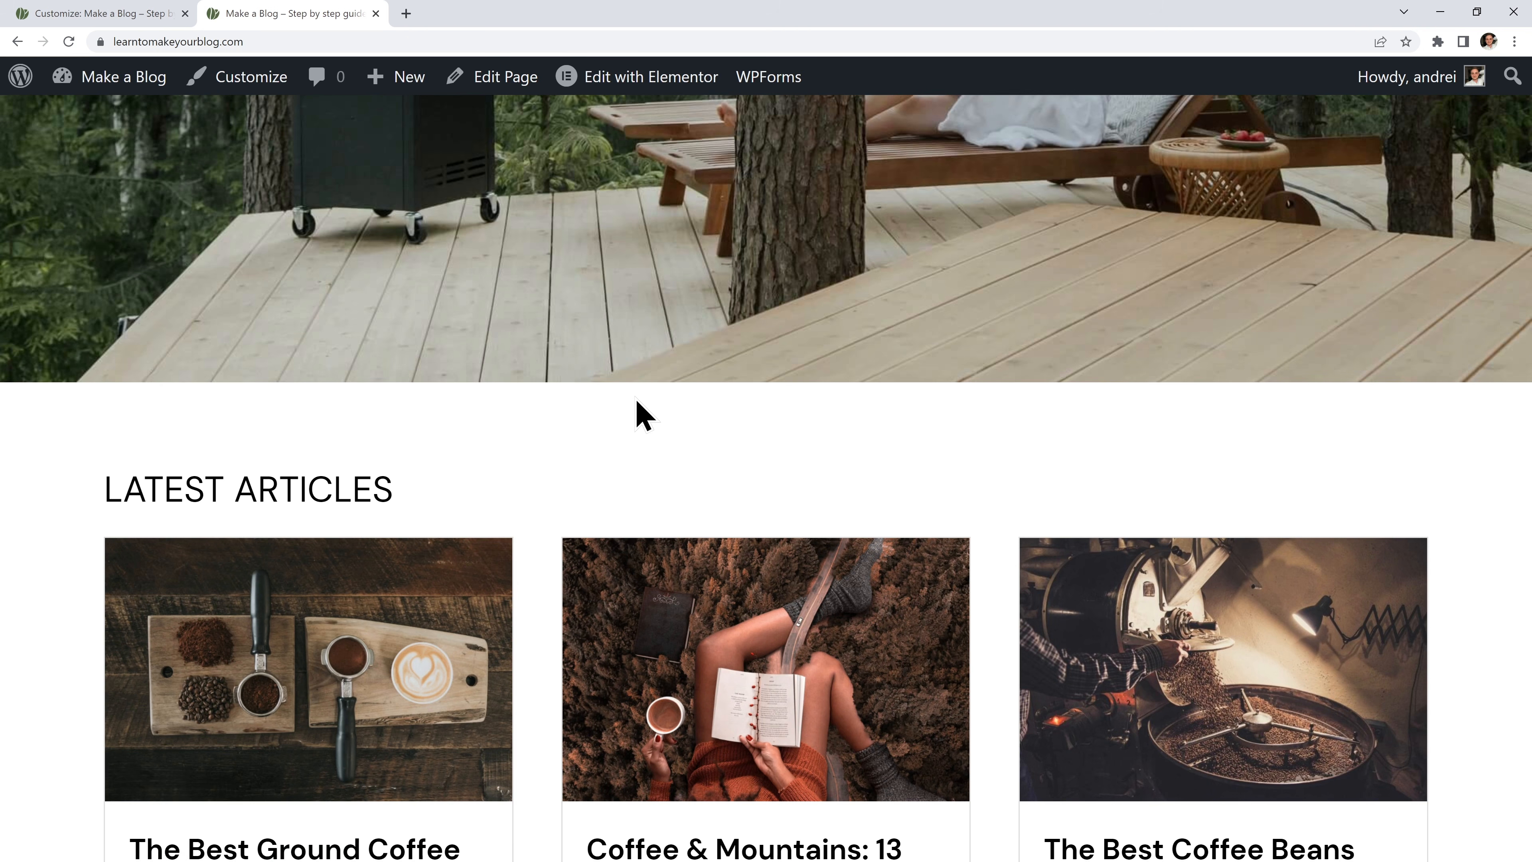
{"action": "scroll", "coordinate": [644, 415], "scroll_direction": "up", "scroll_amount": 5}
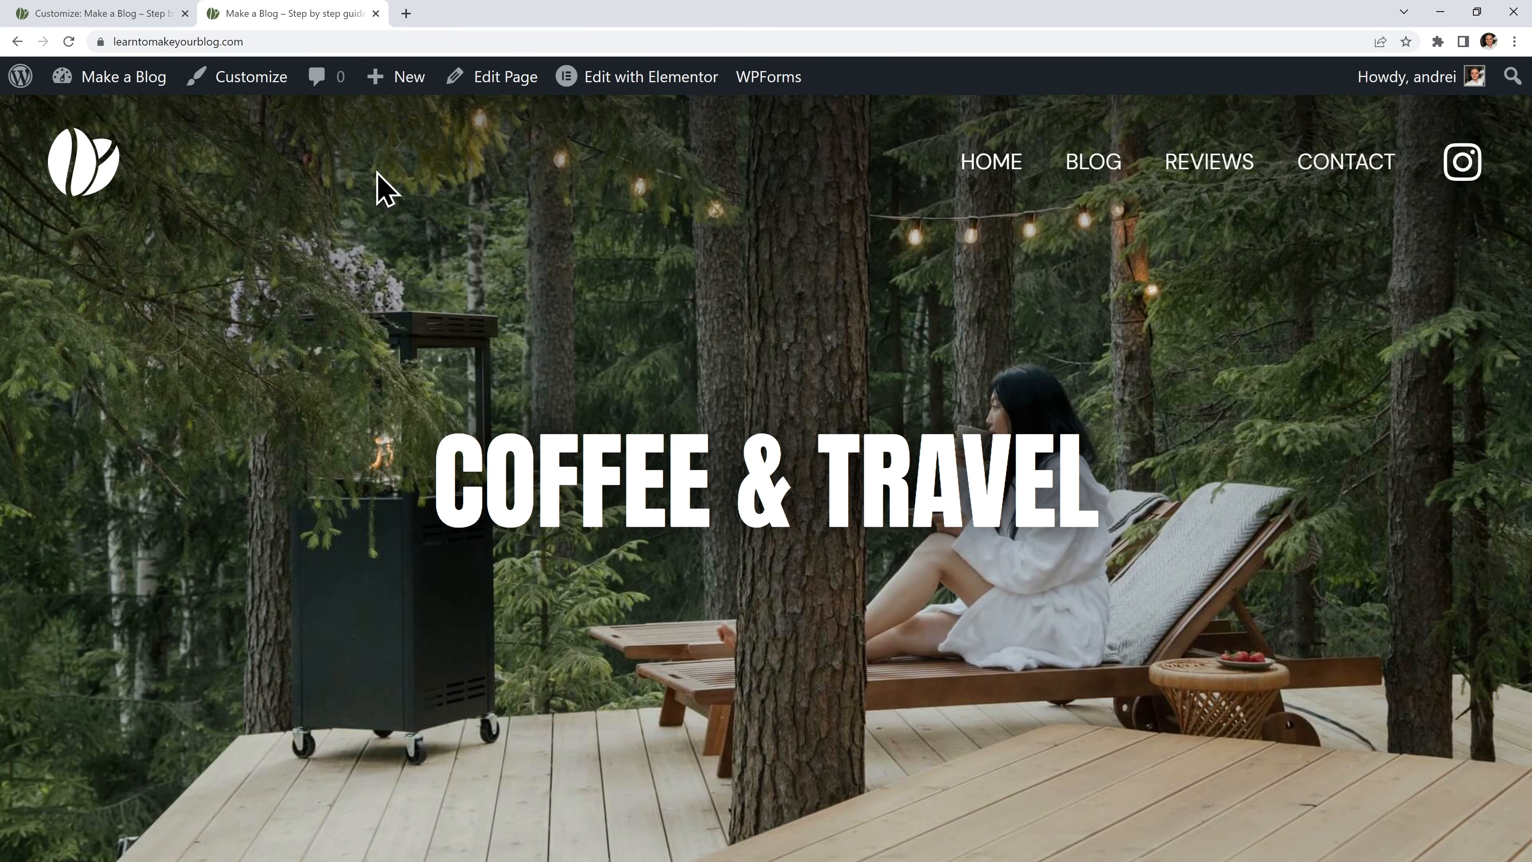
{"action": "left_click", "coordinate": [130, 15]}
Open the Blog page from the Pages list in a new tab and launch Elementor on it
{"action": "left_click", "coordinate": [47, 88]}
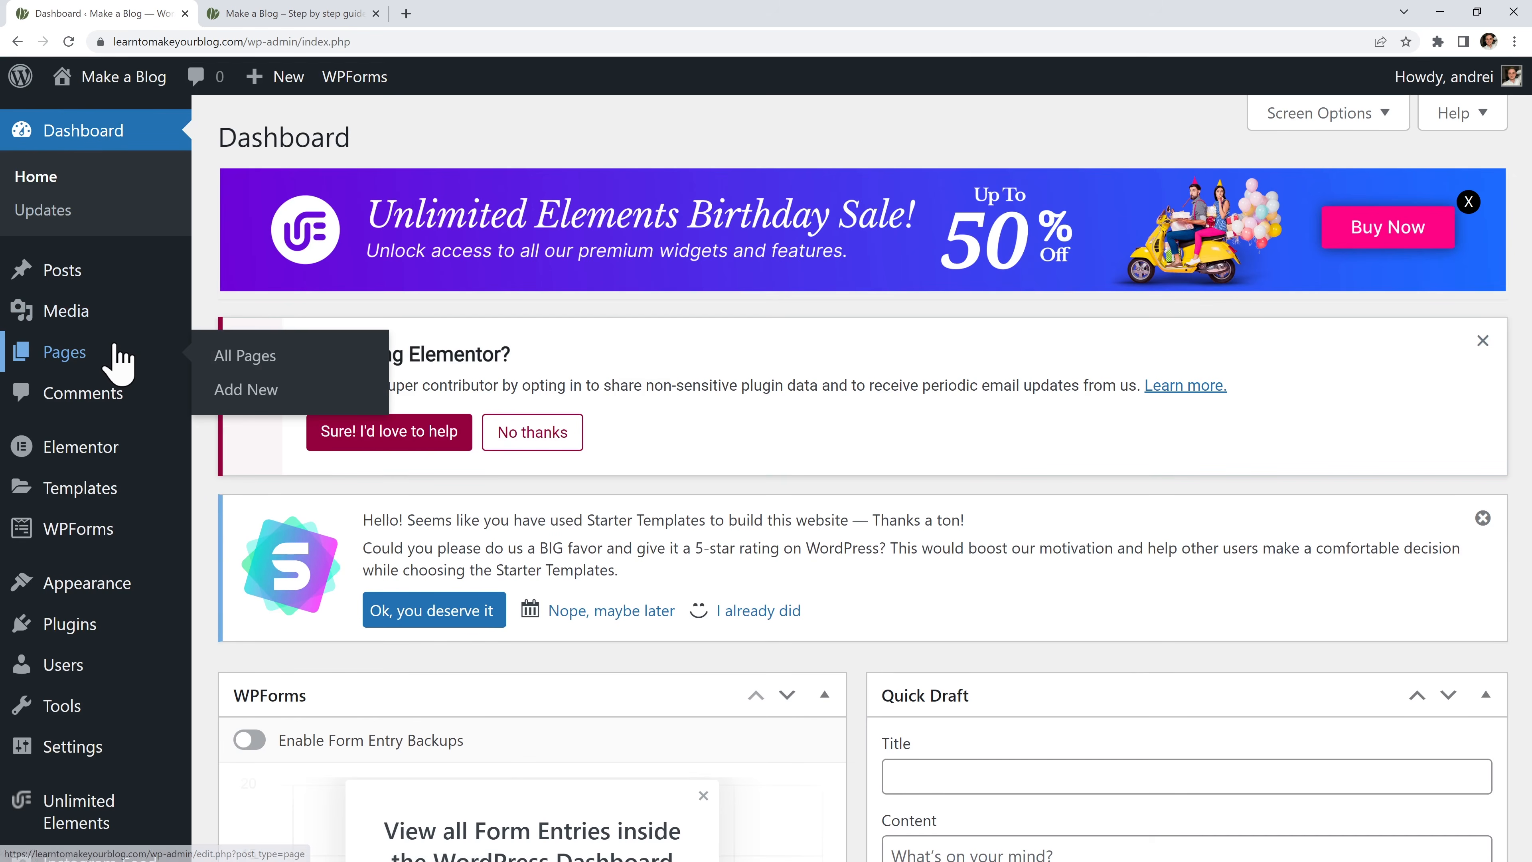
{"action": "left_click", "coordinate": [116, 352]}
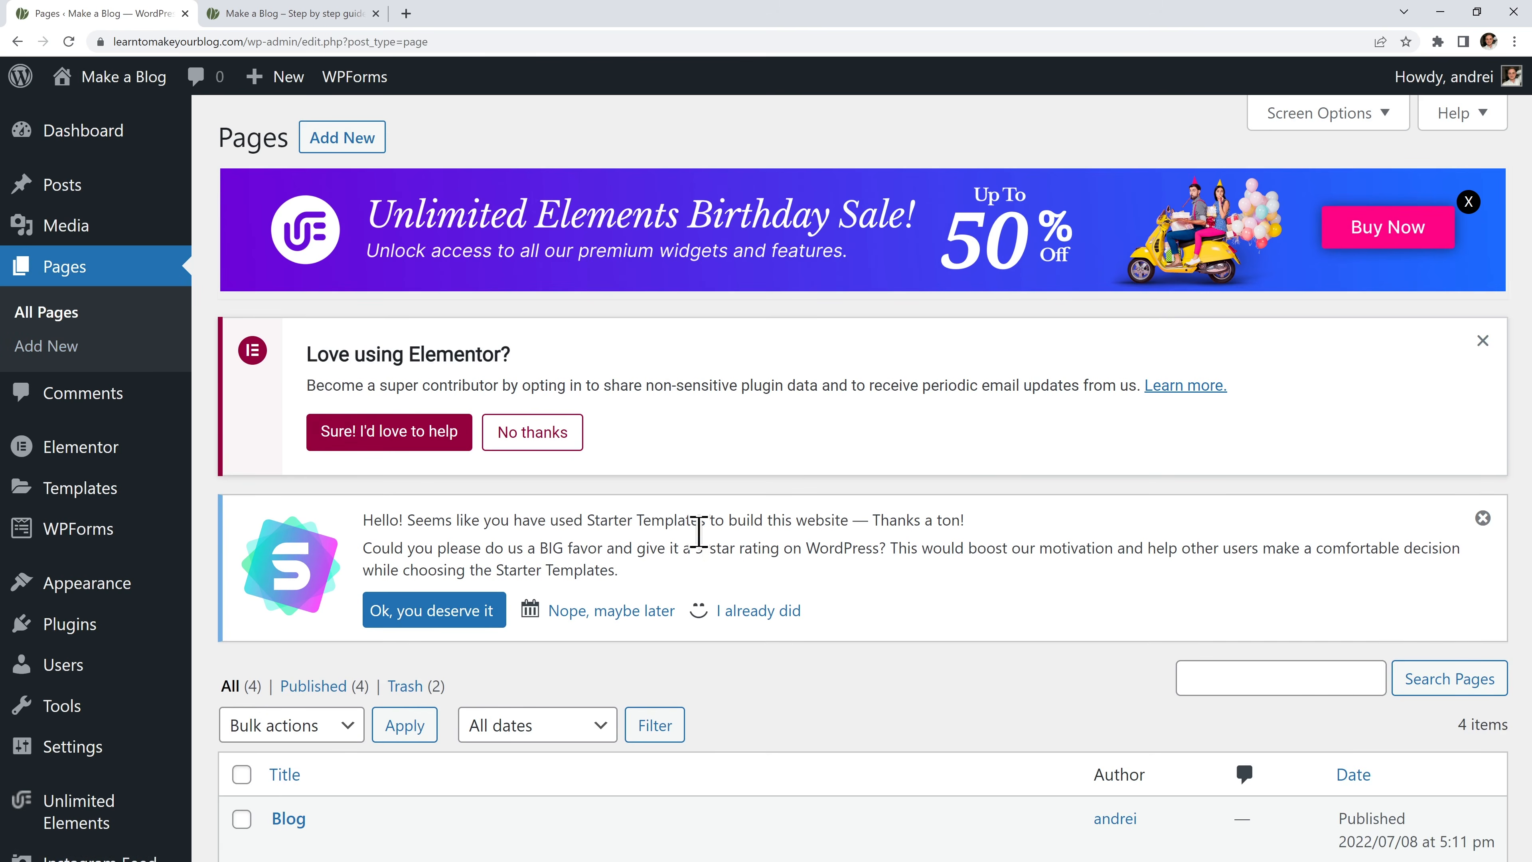
{"action": "scroll", "coordinate": [694, 513], "scroll_direction": "down", "scroll_amount": 6}
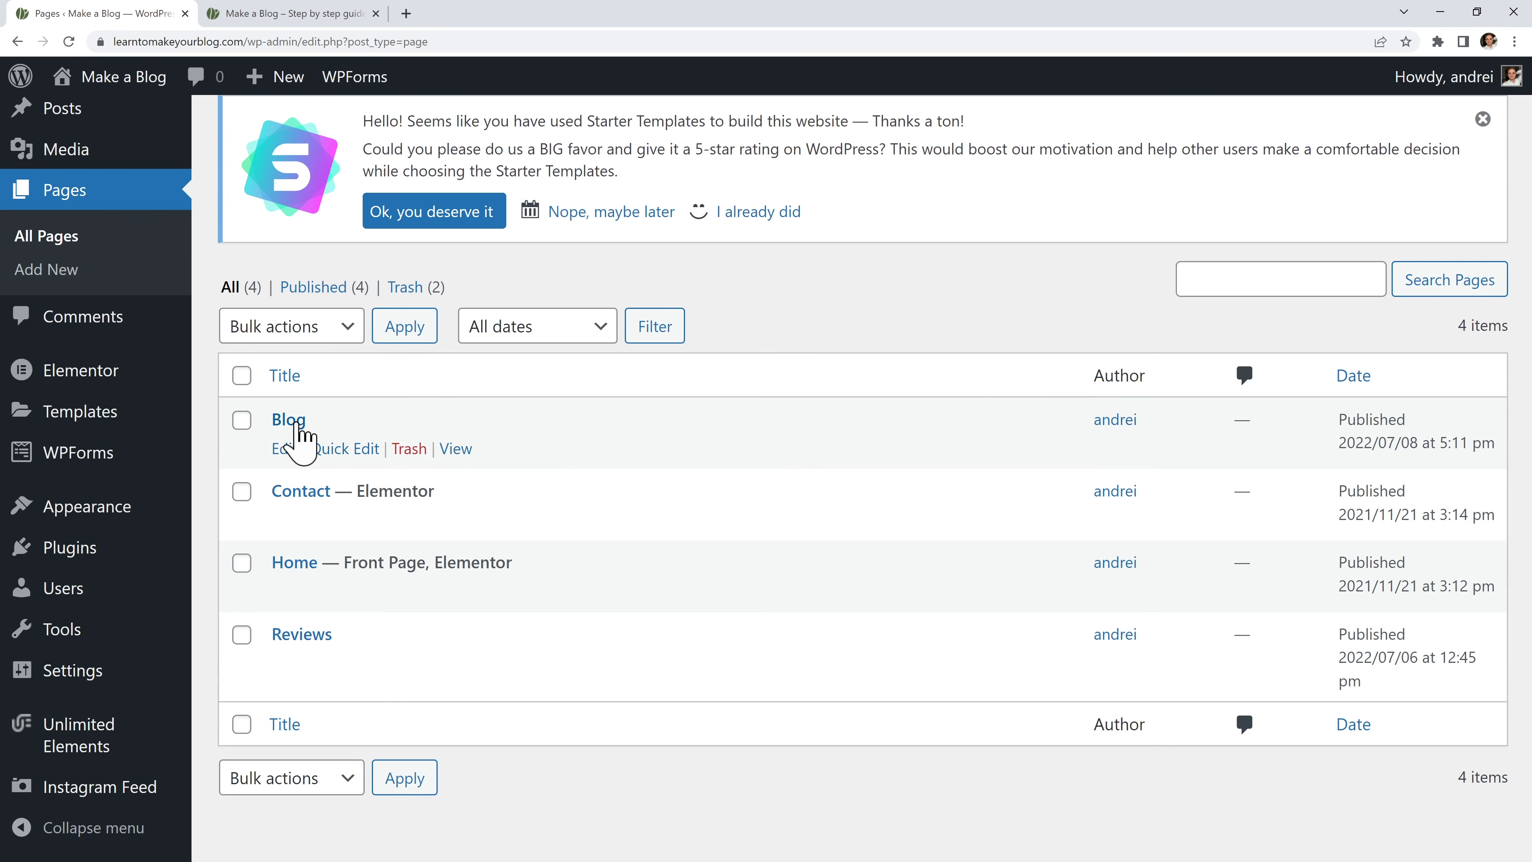
{"action": "right_click", "coordinate": [300, 432]}
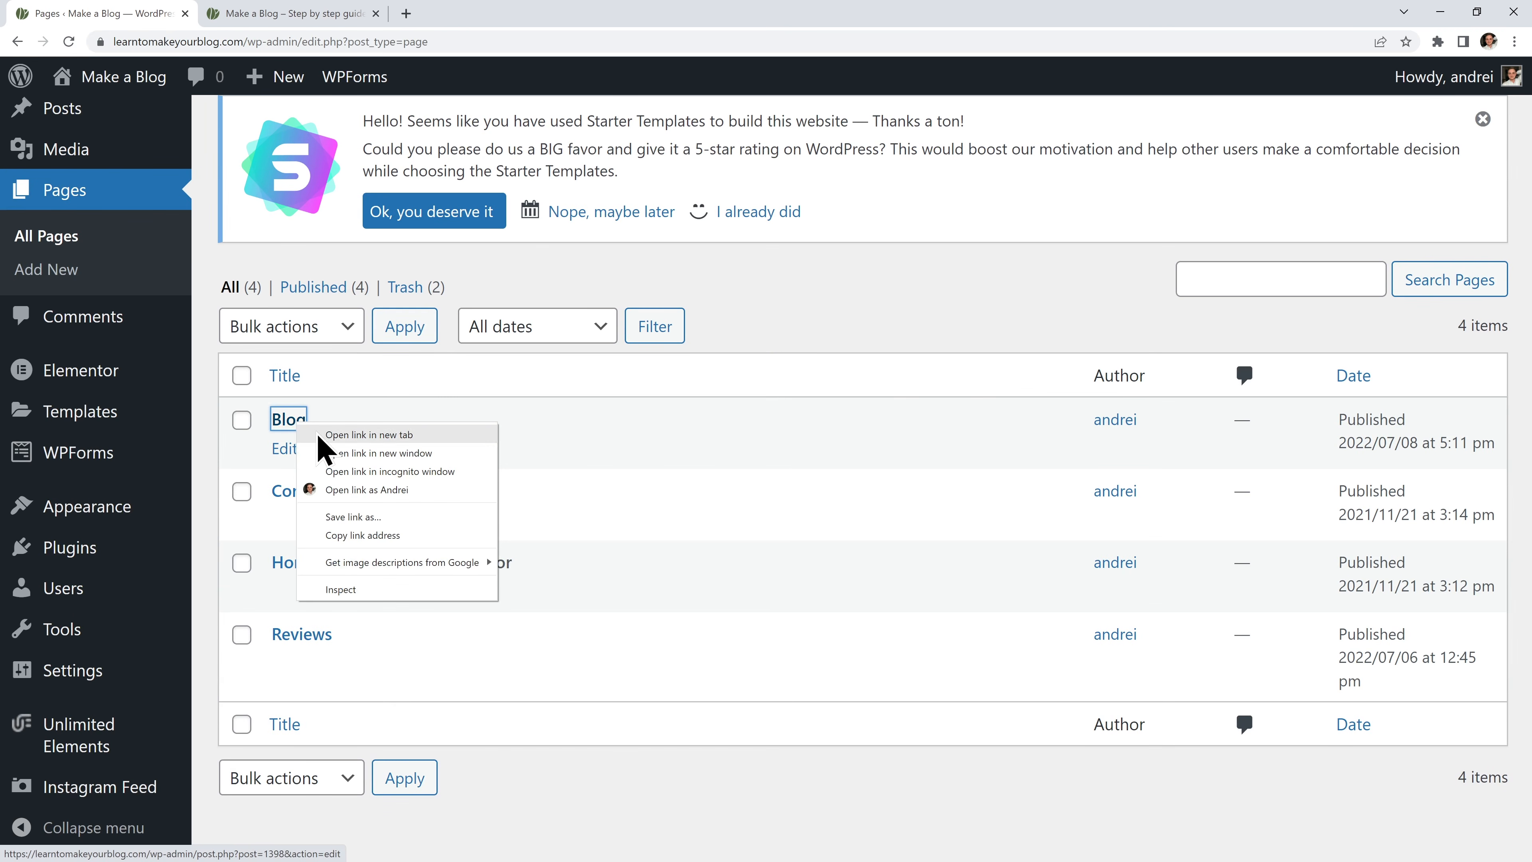
{"action": "left_click", "coordinate": [368, 434]}
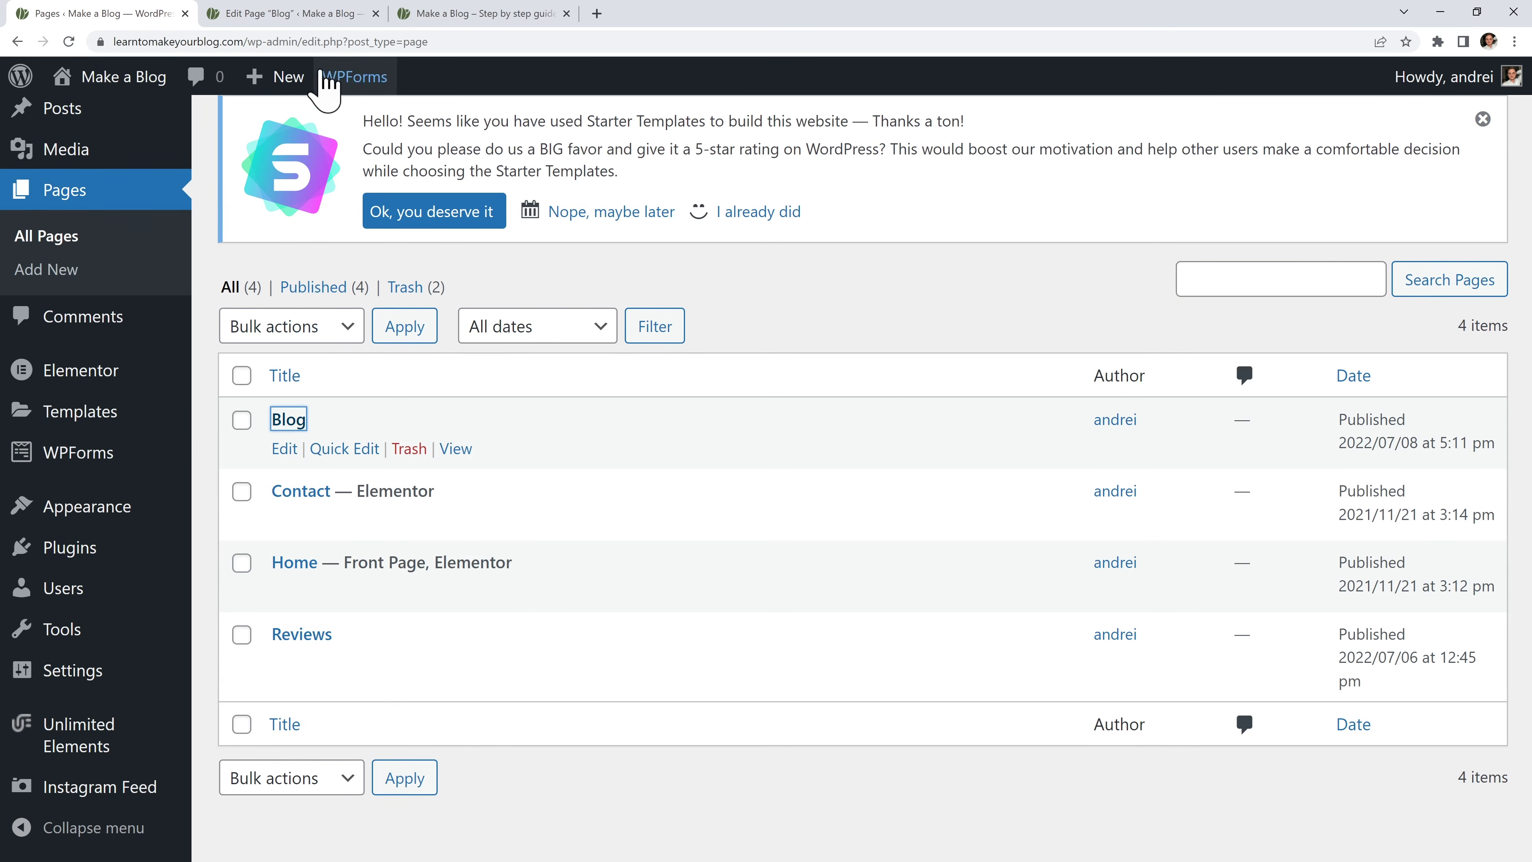
{"action": "left_click", "coordinate": [323, 15]}
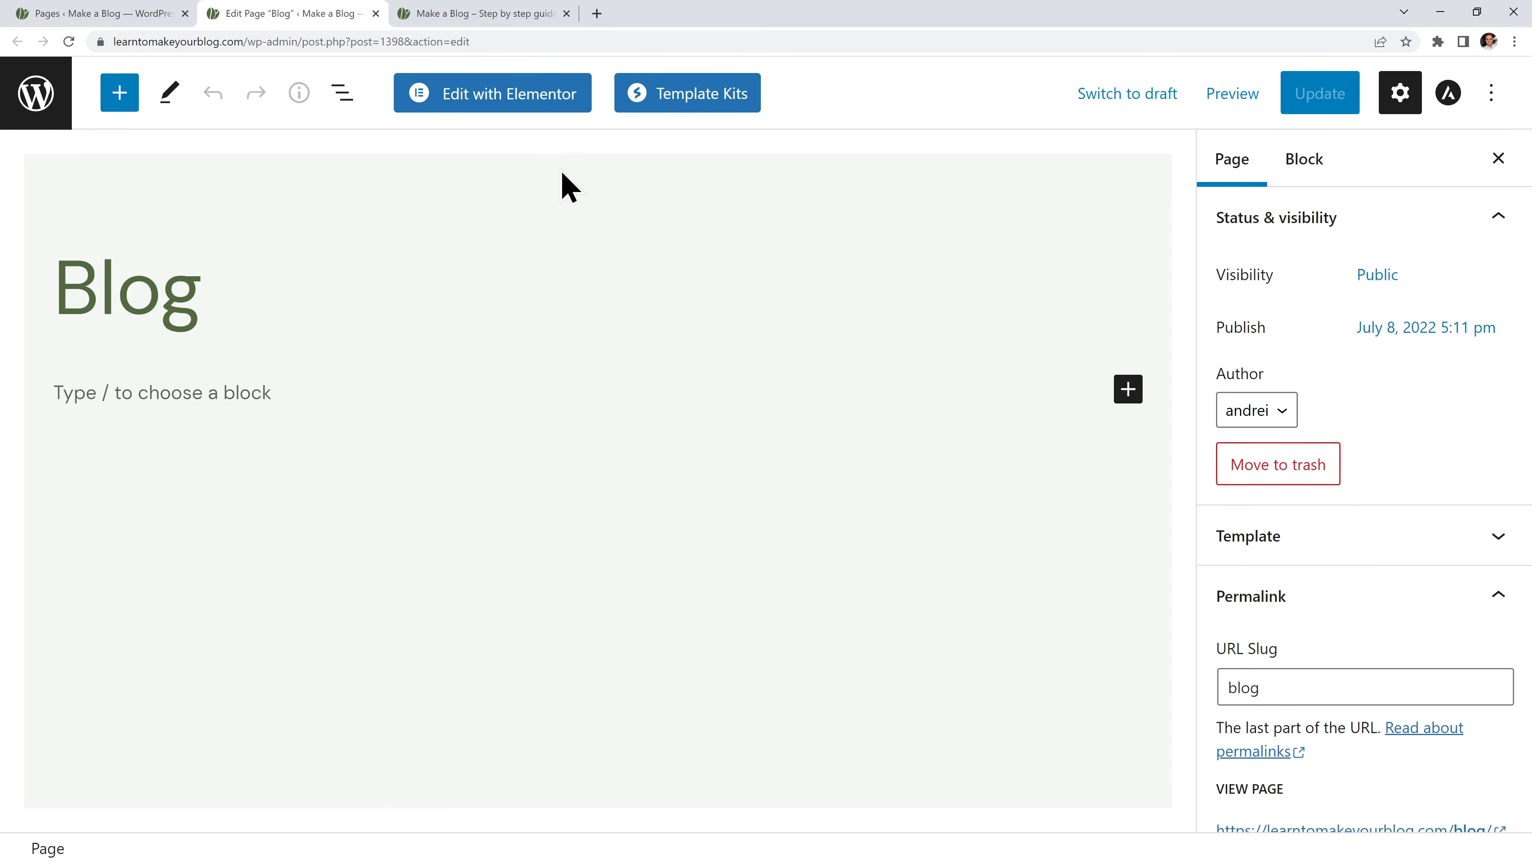
{"action": "left_click", "coordinate": [501, 112]}
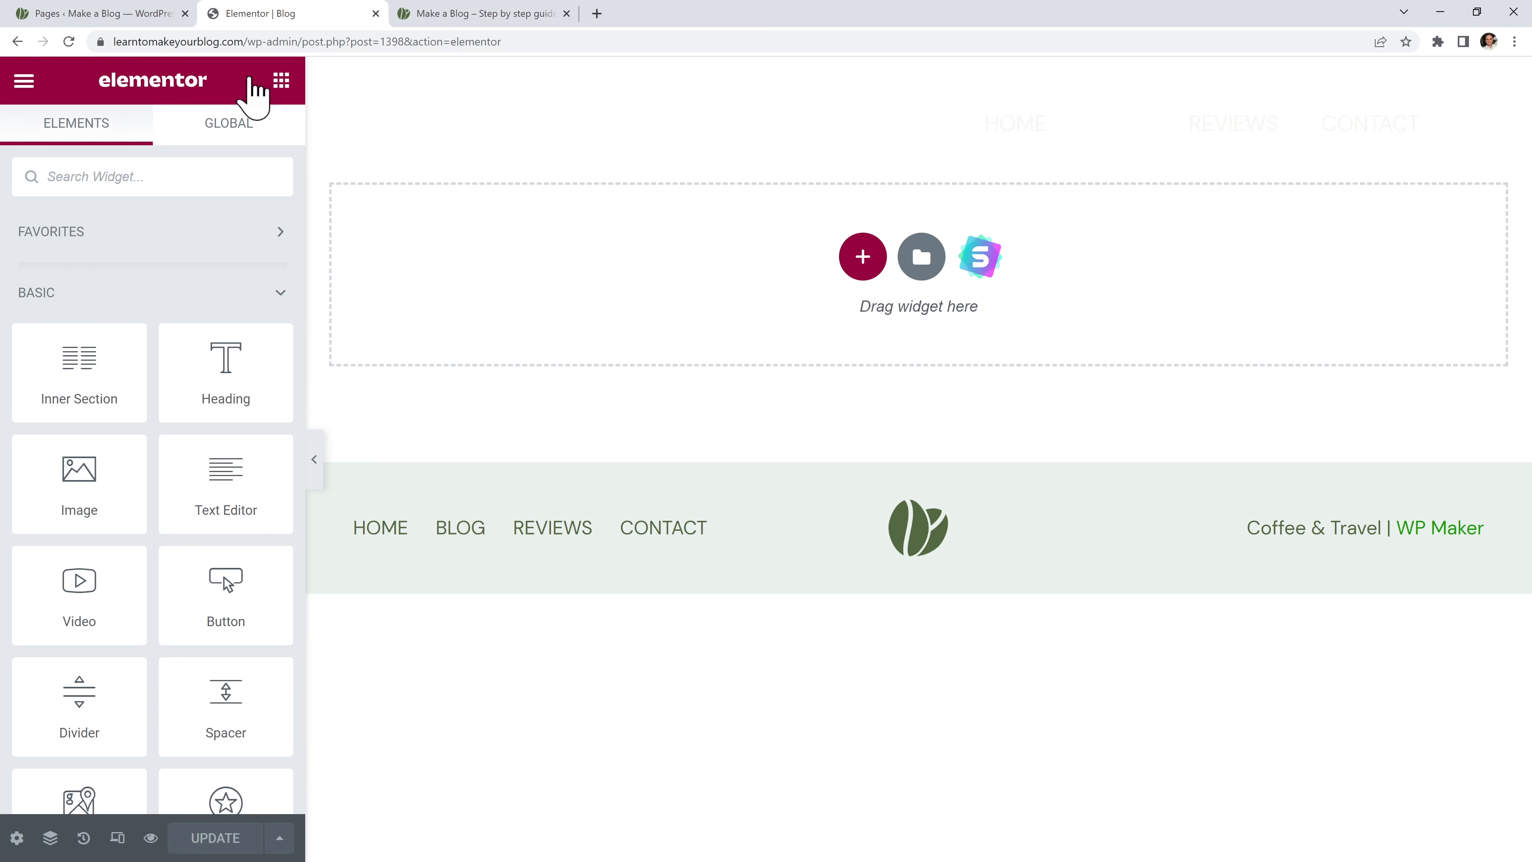
Copy the Coffee & Travel hero from the Home page and paste it into the Blog page
{"action": "left_click", "coordinate": [115, 13]}
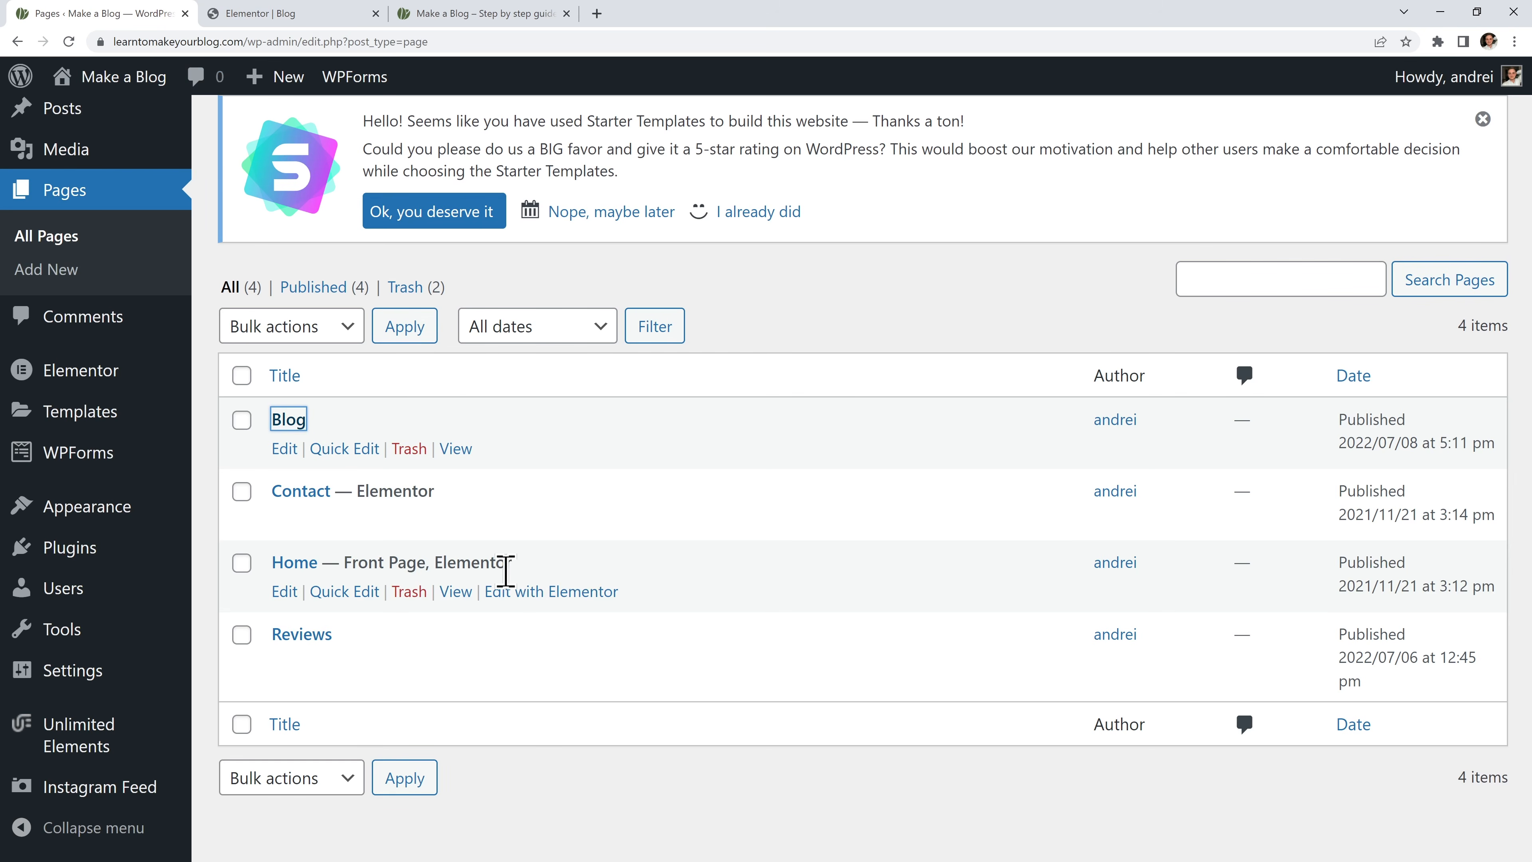
{"action": "left_click", "coordinate": [539, 590]}
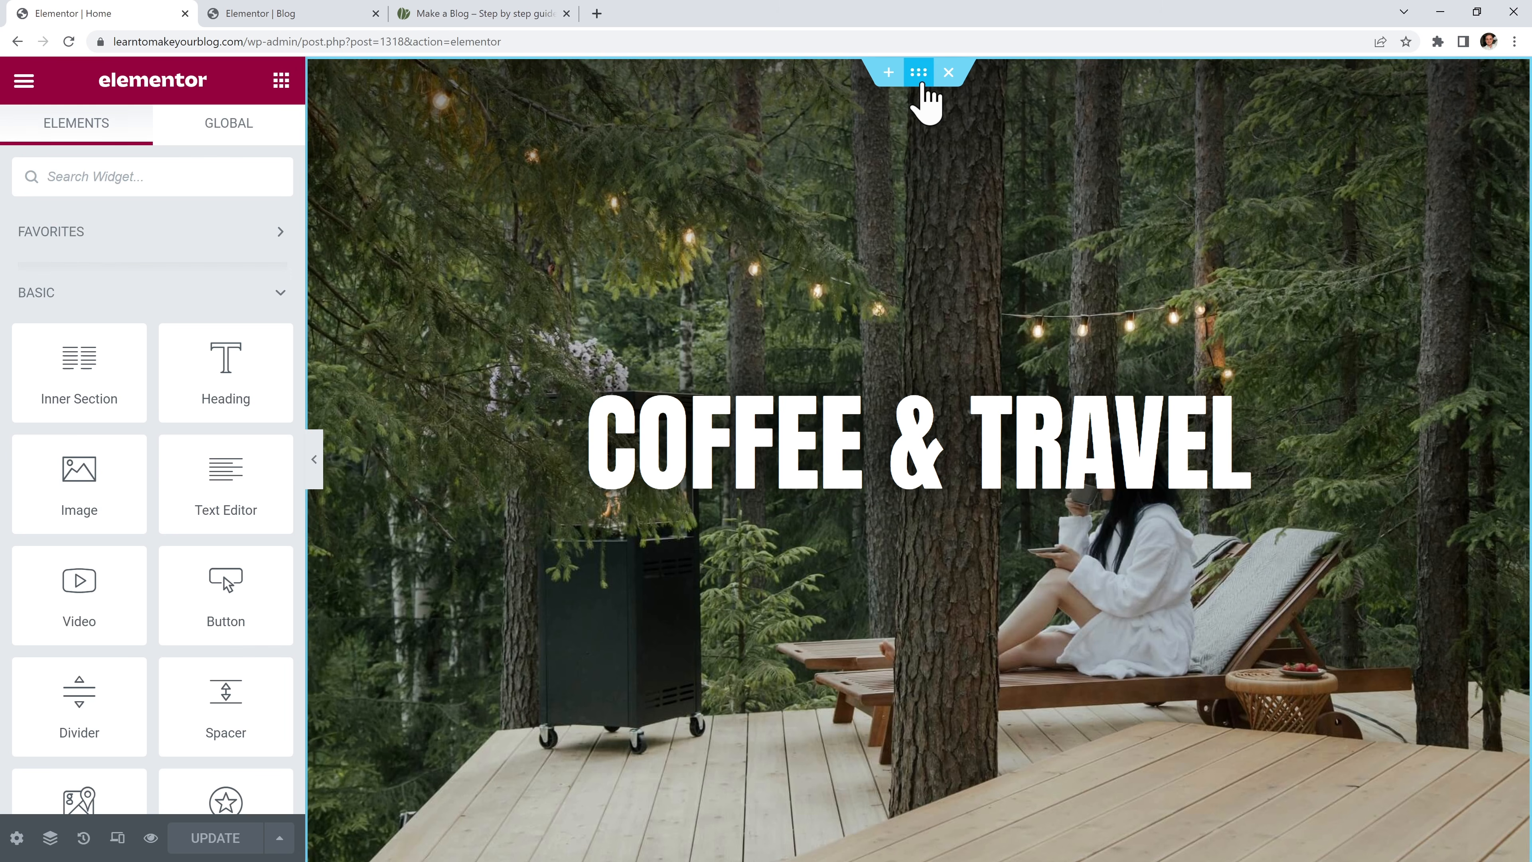
{"action": "right_click", "coordinate": [918, 74]}
{"action": "left_click", "coordinate": [987, 128]}
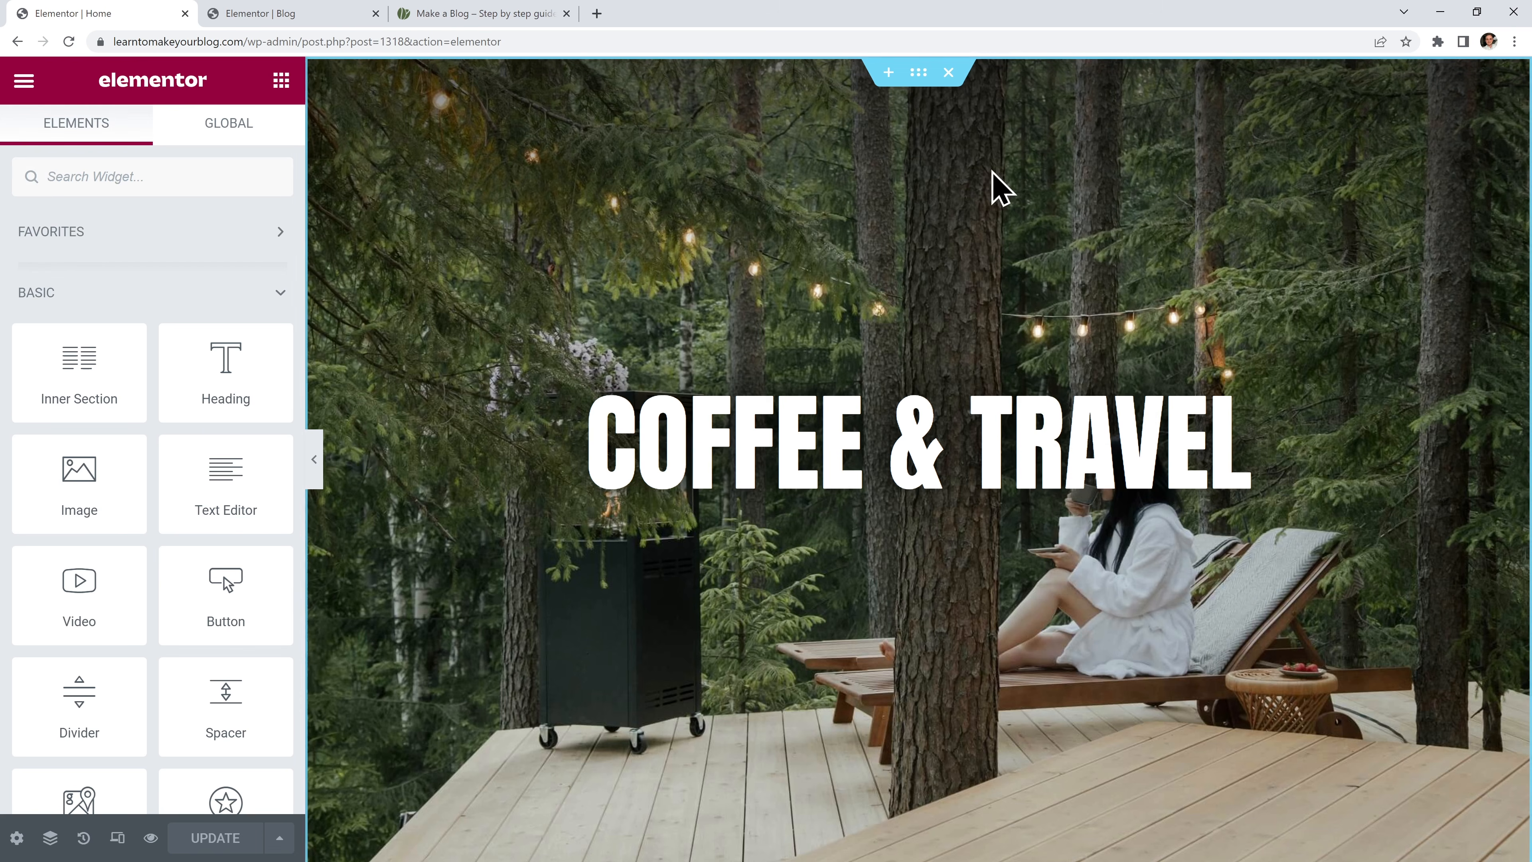
{"action": "left_click", "coordinate": [293, 16]}
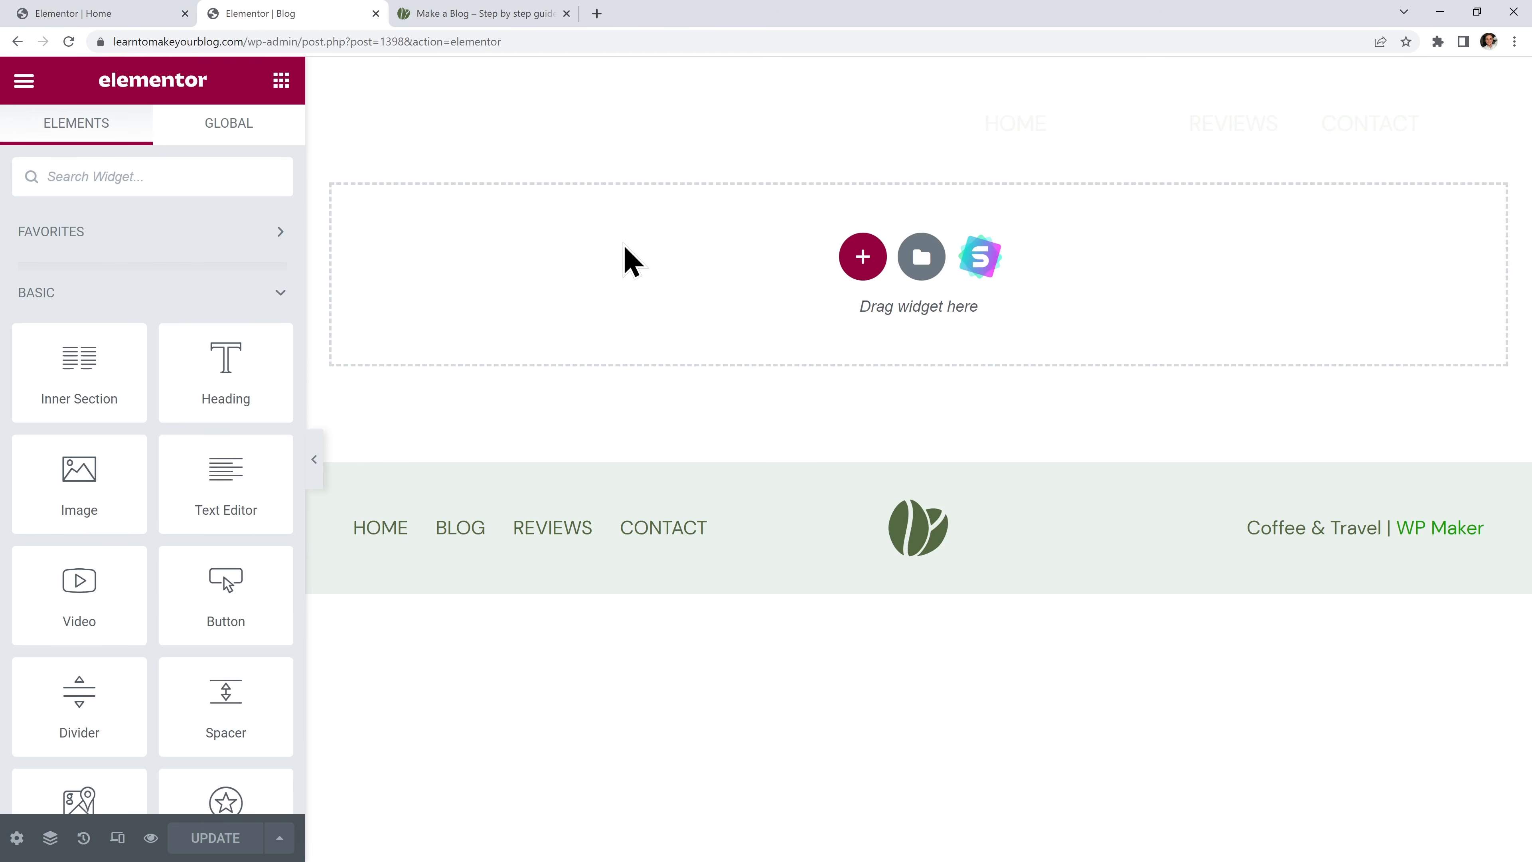
{"action": "right_click", "coordinate": [657, 243]}
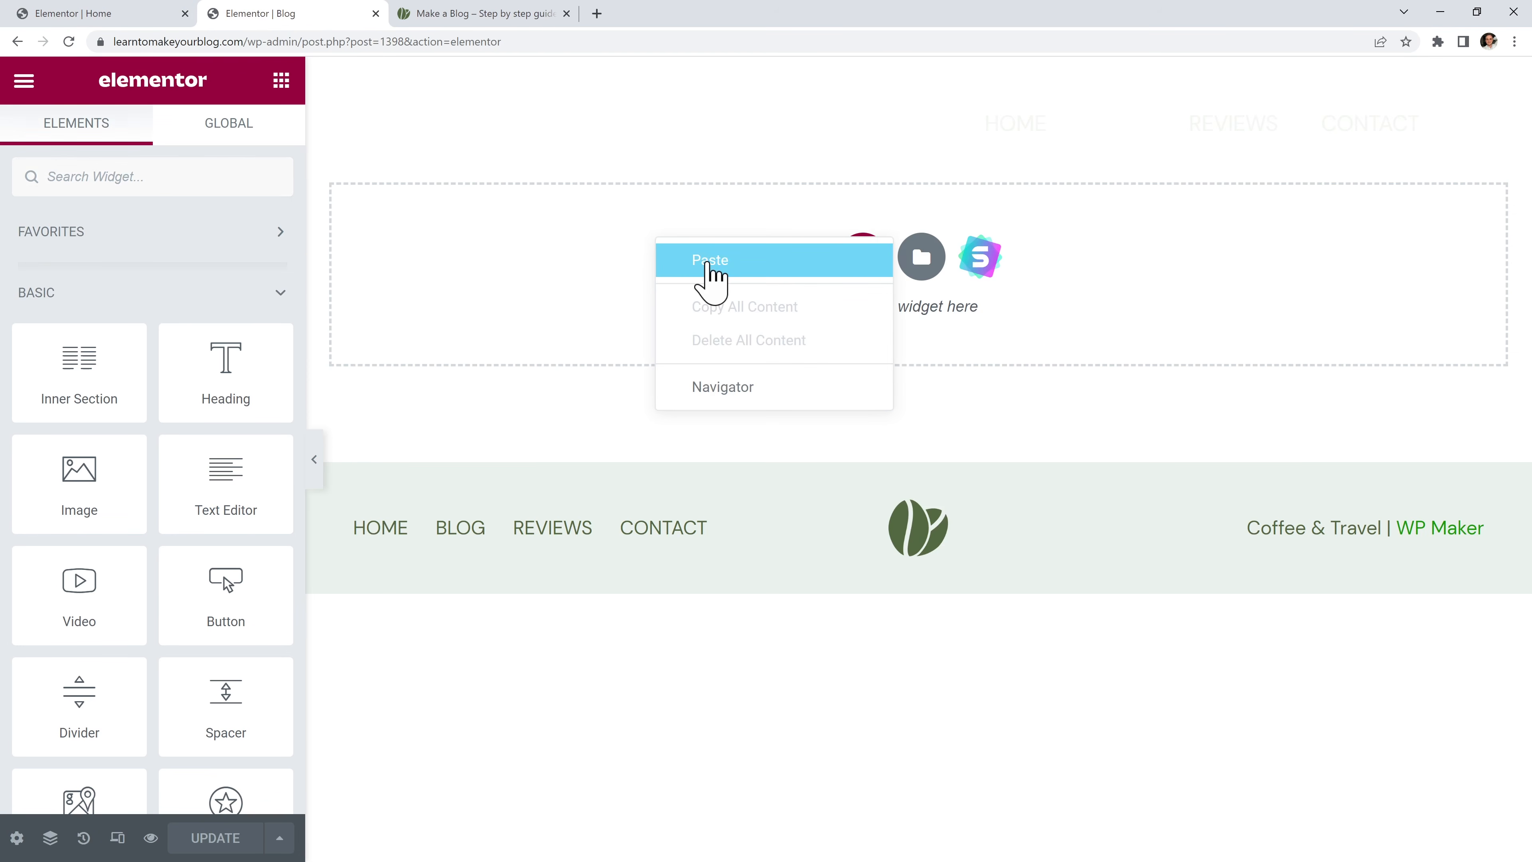
{"action": "left_click", "coordinate": [711, 266]}
Copy the freyavoncoffee social media section from Home and paste it below the Blog hero
{"action": "left_click", "coordinate": [148, 15]}
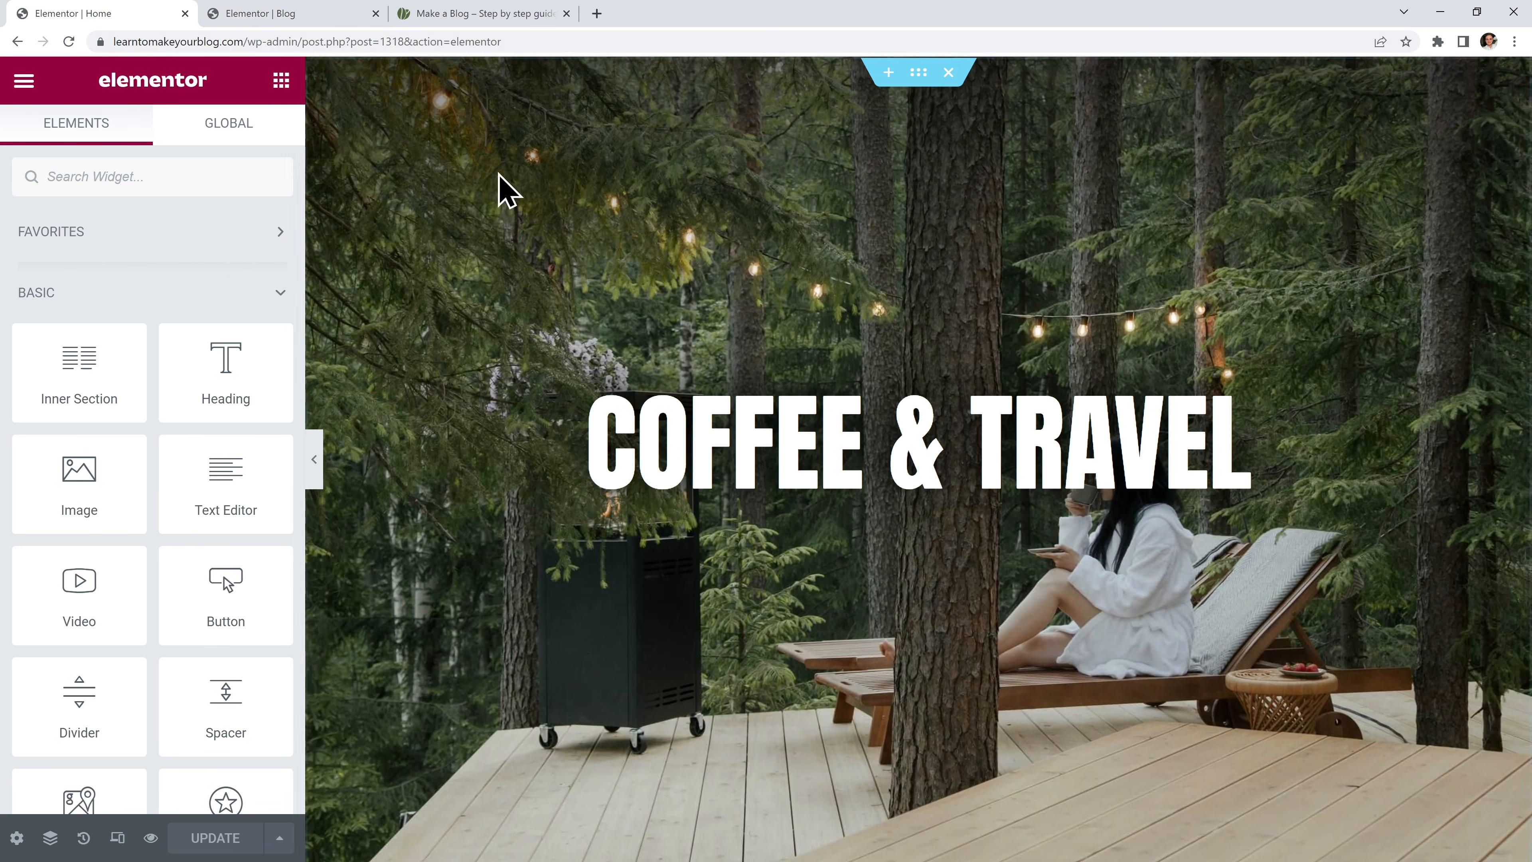
{"action": "scroll", "coordinate": [684, 369], "scroll_direction": "down", "scroll_amount": 20}
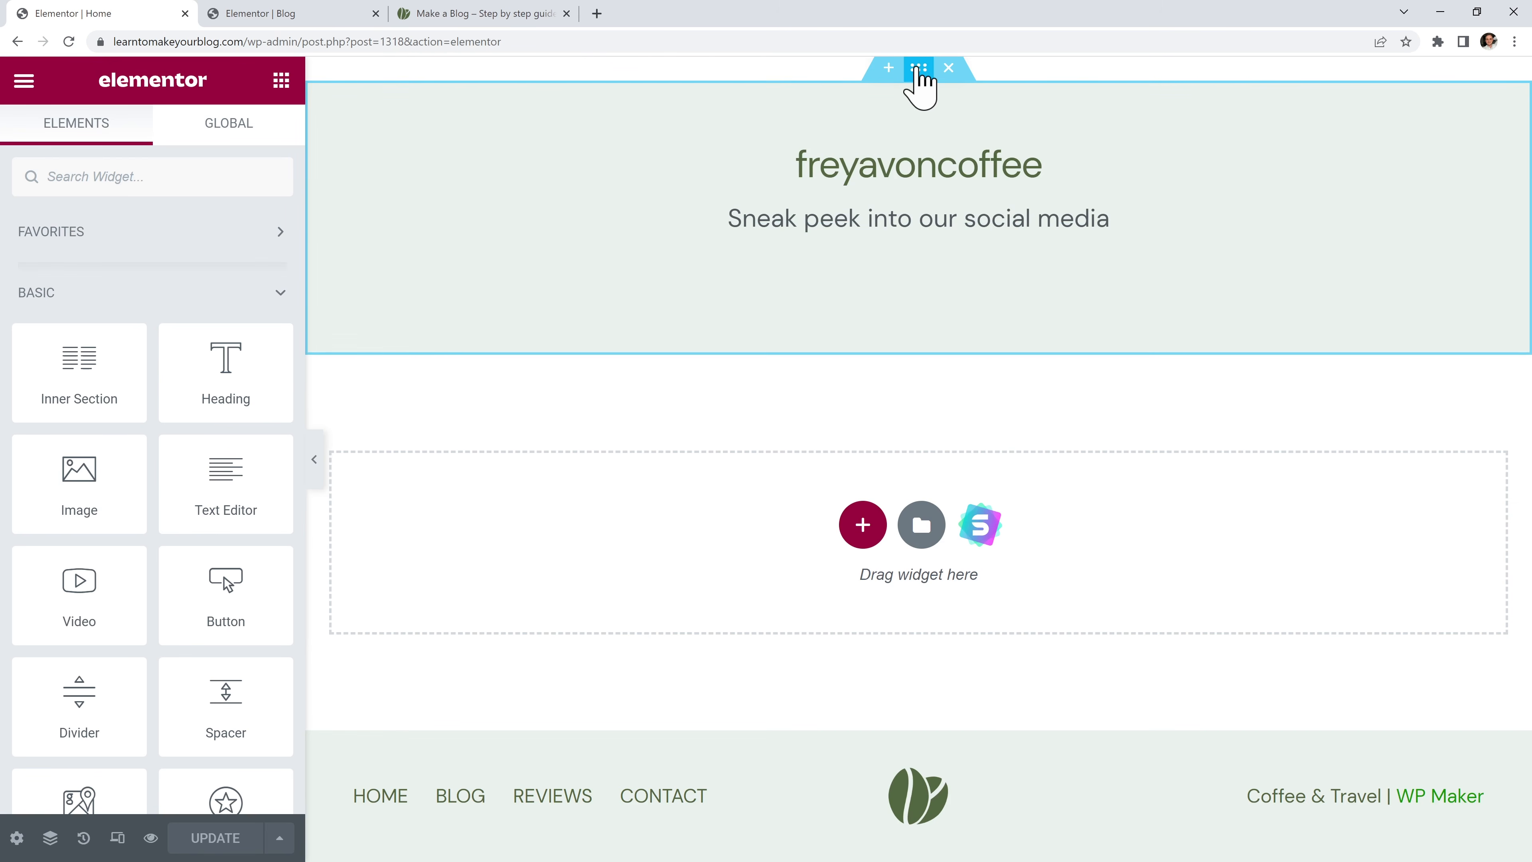
{"action": "right_click", "coordinate": [917, 68]}
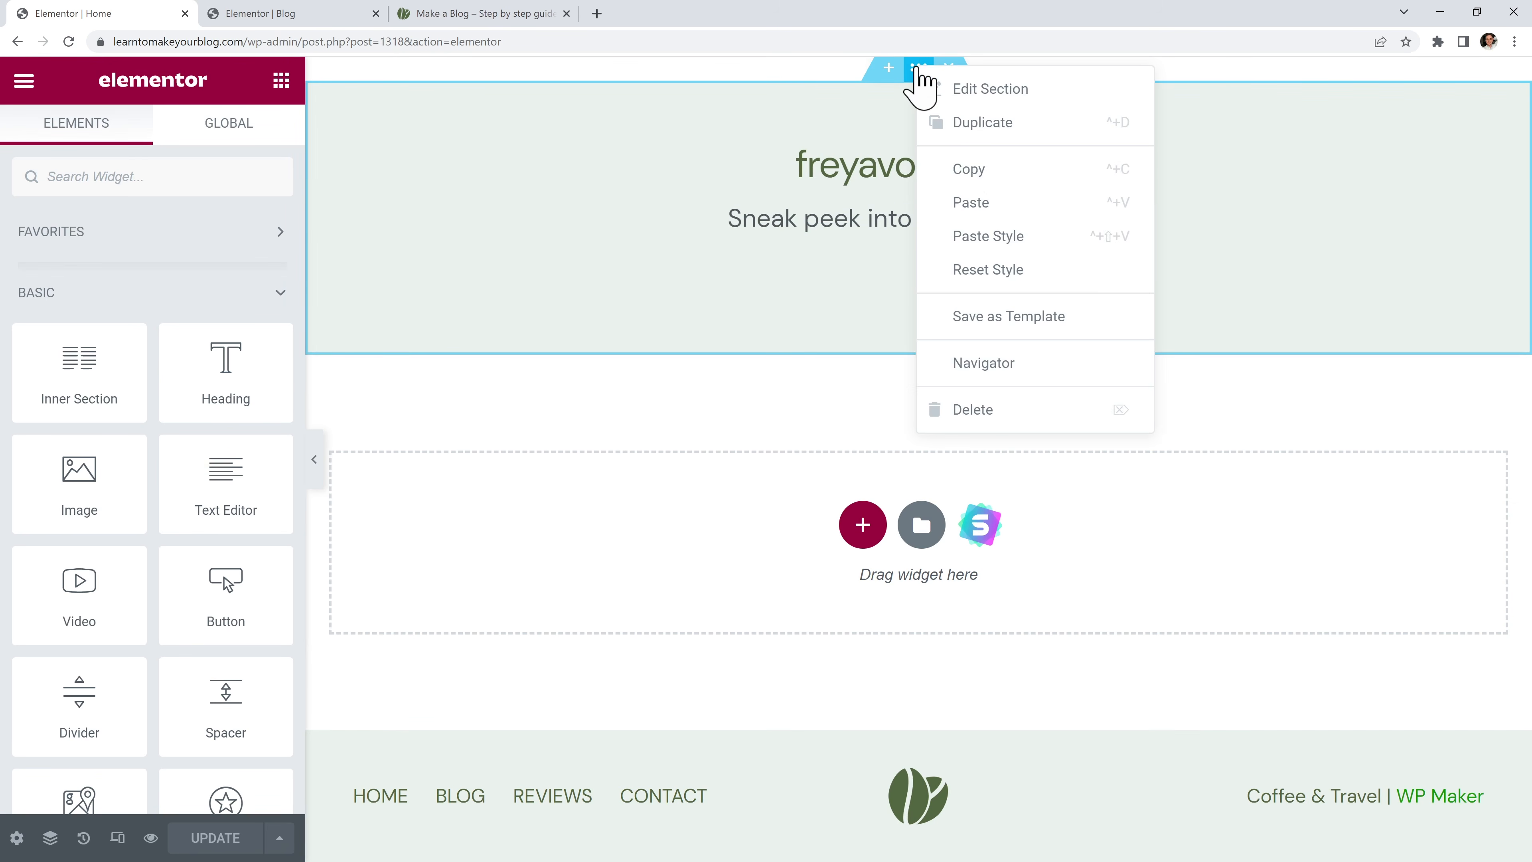
{"action": "left_click", "coordinate": [963, 161]}
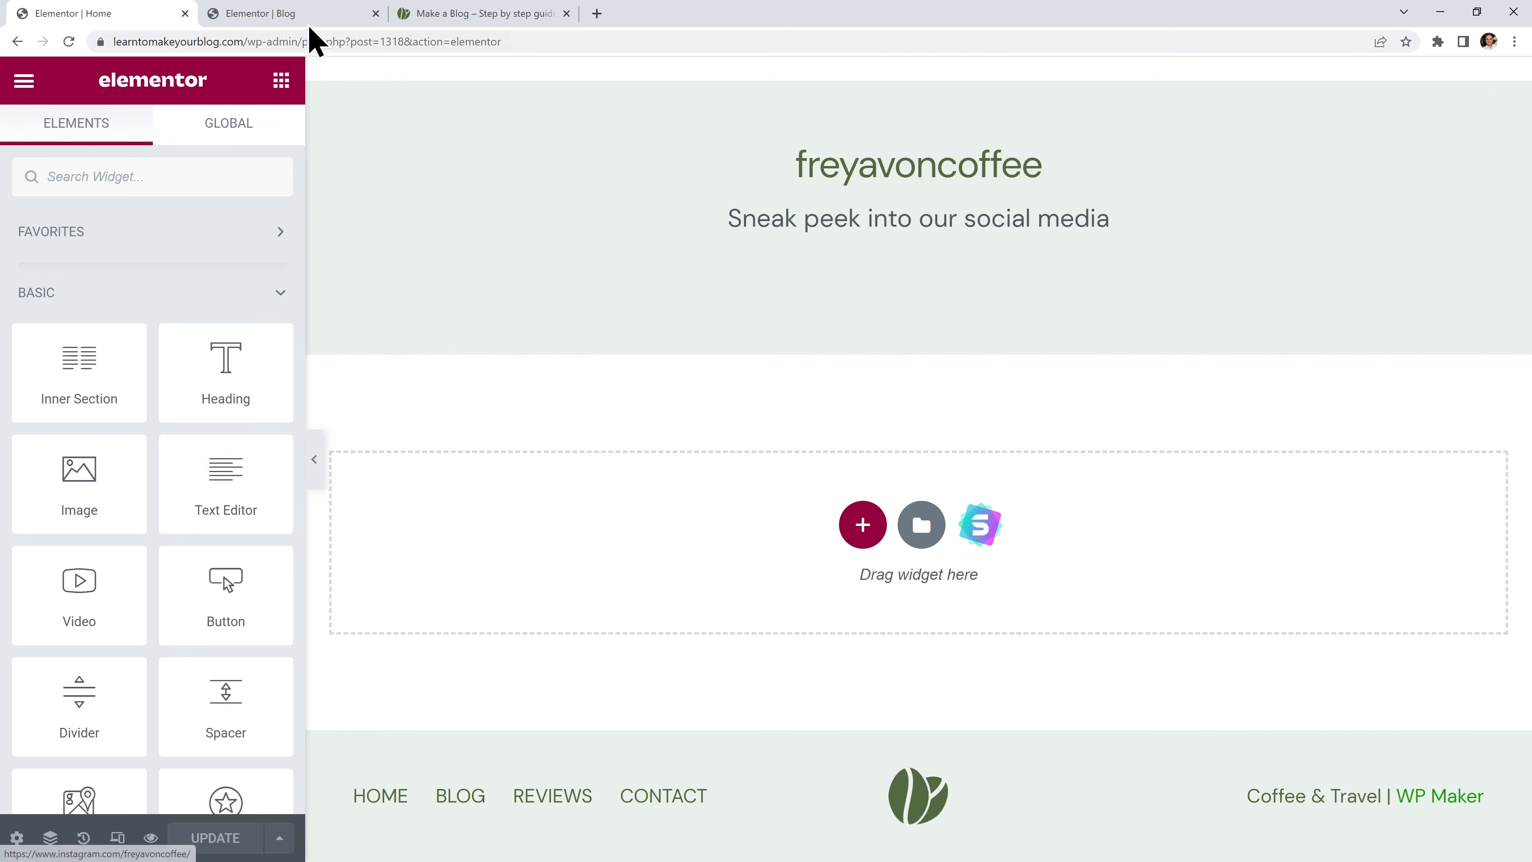
{"action": "left_click", "coordinate": [260, 13]}
{"action": "scroll", "coordinate": [688, 448], "scroll_direction": "down", "scroll_amount": 8}
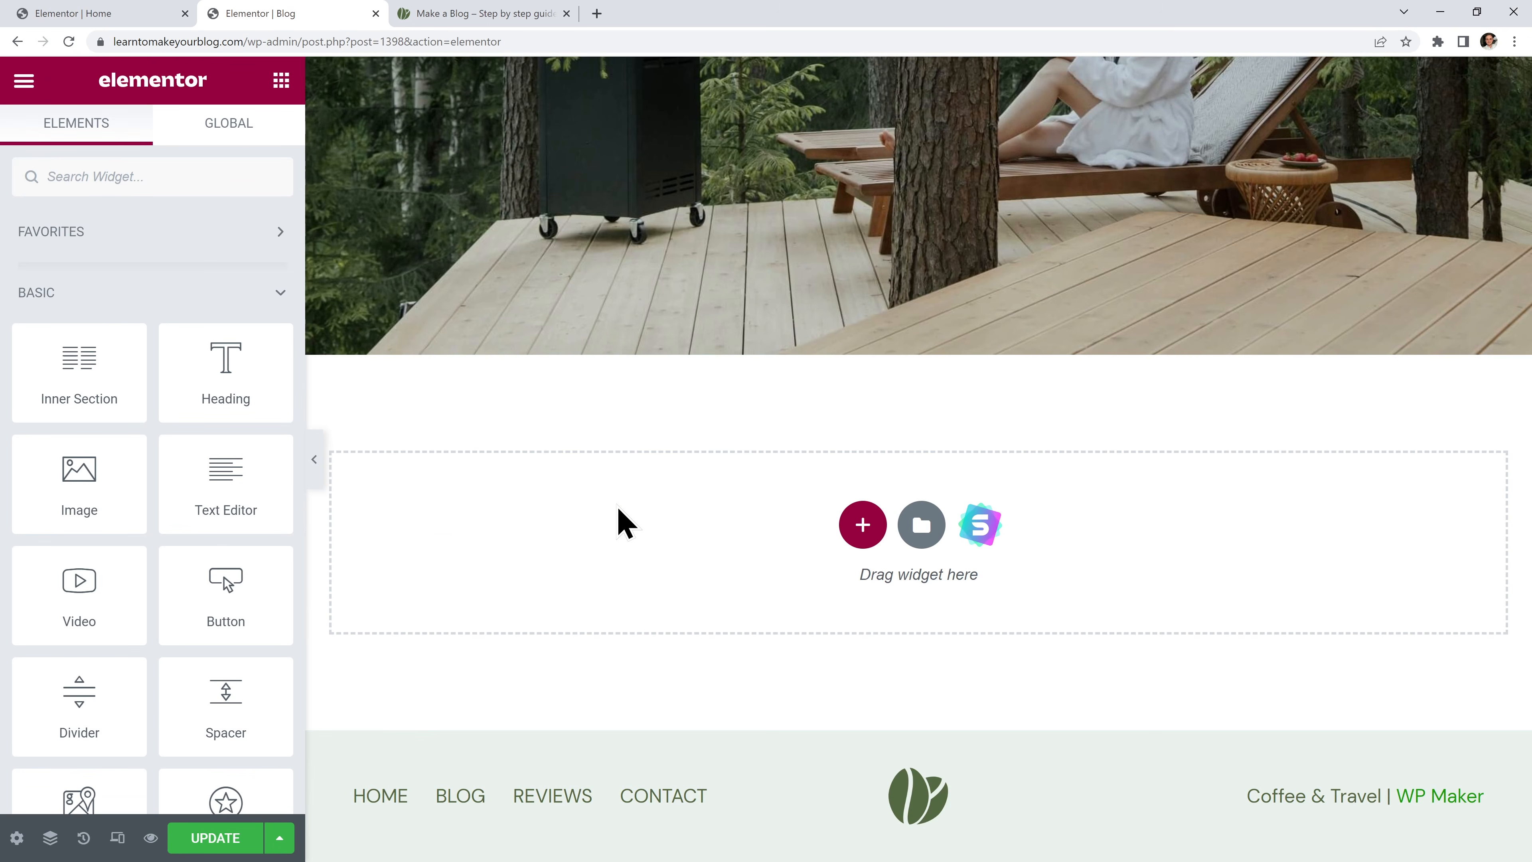
{"action": "right_click", "coordinate": [621, 512]}
{"action": "left_click", "coordinate": [632, 531]}
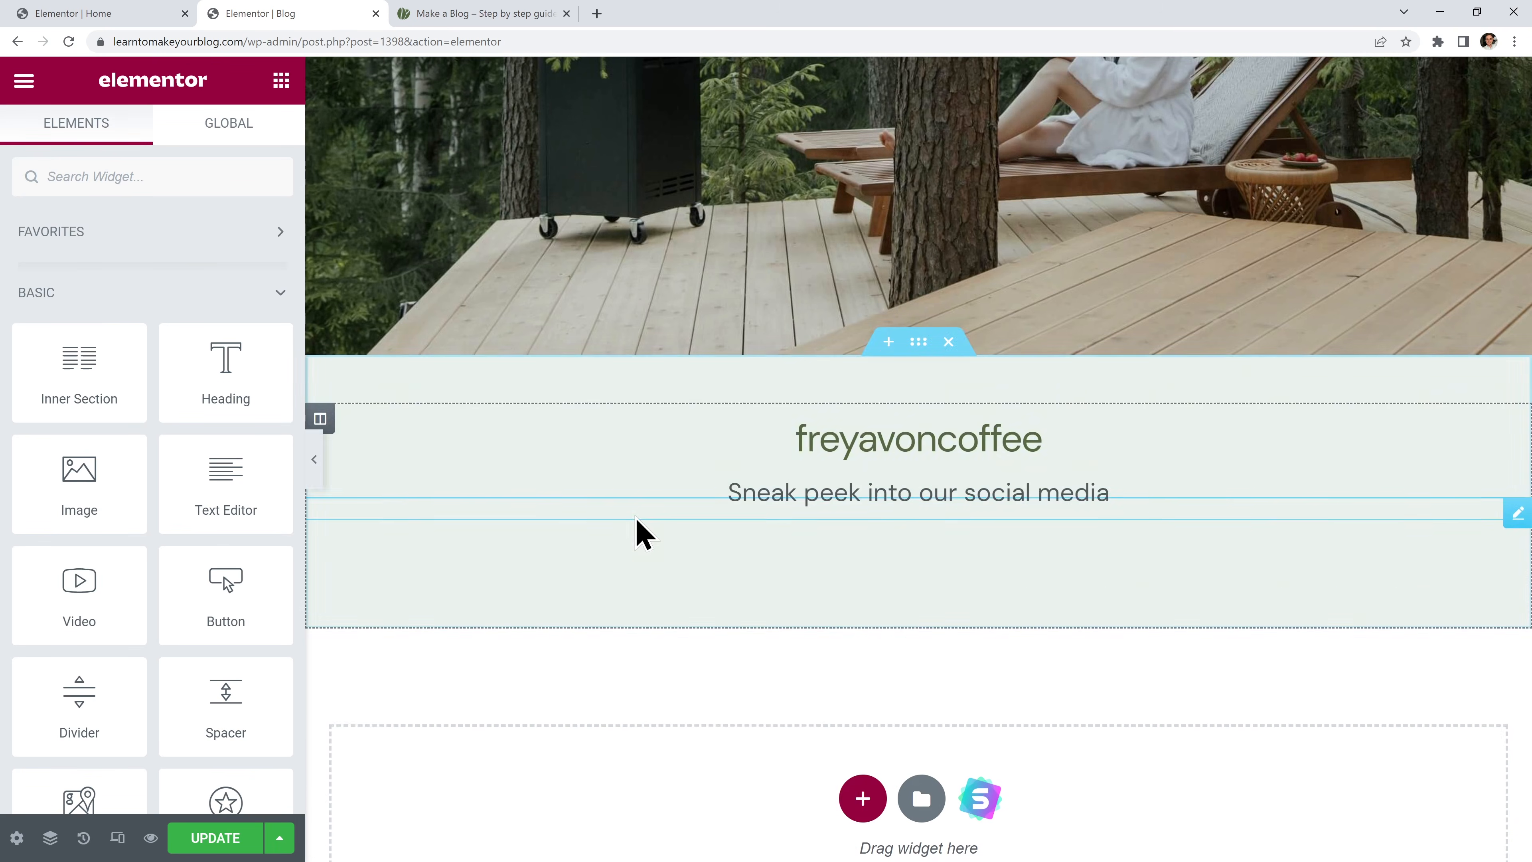
{"action": "scroll", "coordinate": [627, 543], "scroll_direction": "up", "scroll_amount": 5}
{"action": "scroll", "coordinate": [617, 549], "scroll_direction": "up", "scroll_amount": 2}
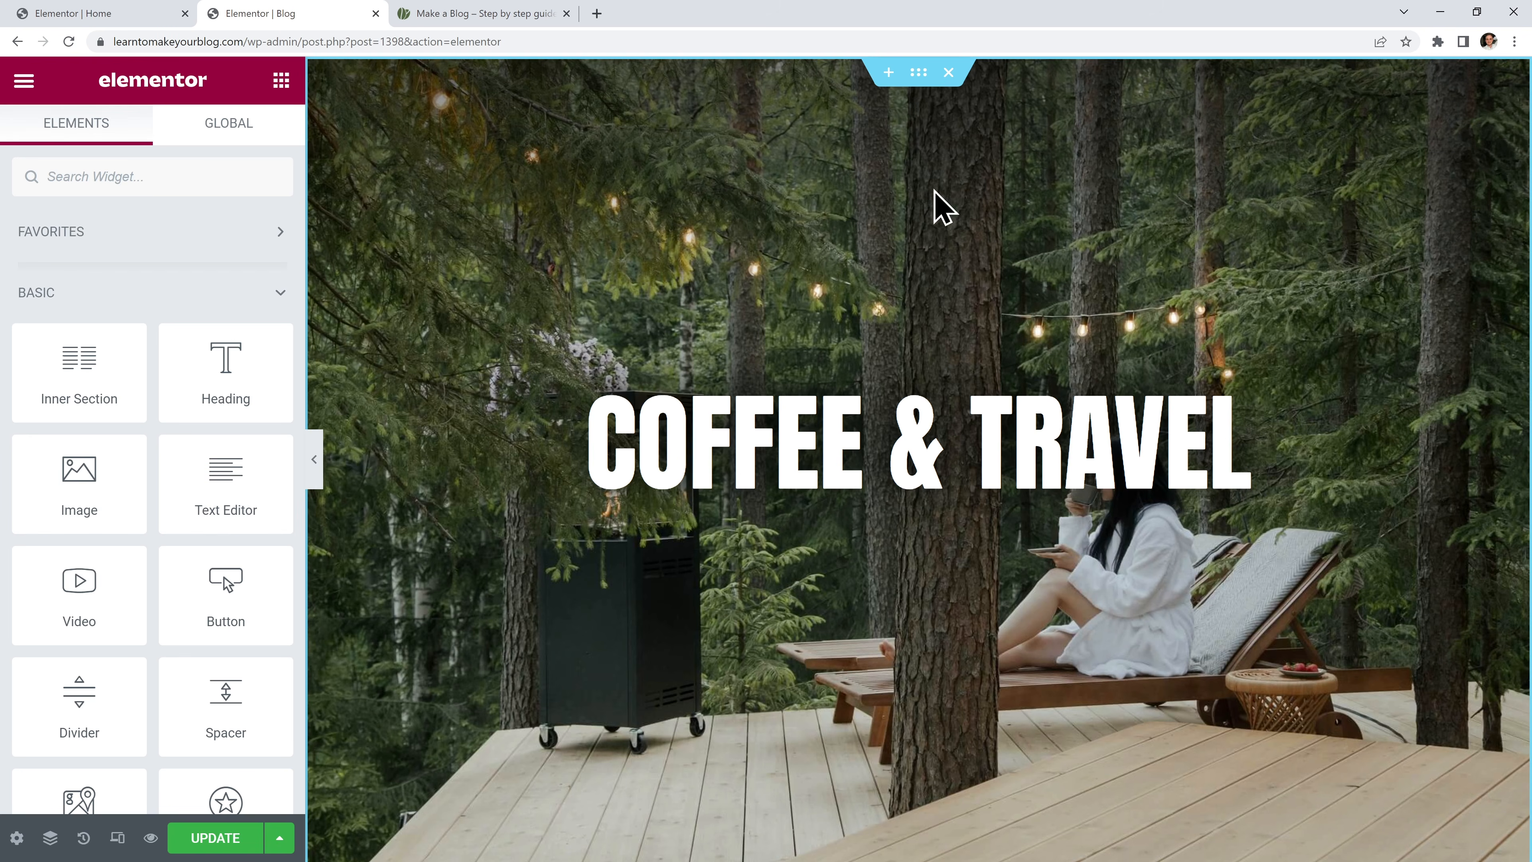
Change the hero heading from COFFEE & TRAVEL to LATEST POSTS
{"action": "left_click", "coordinate": [832, 436]}
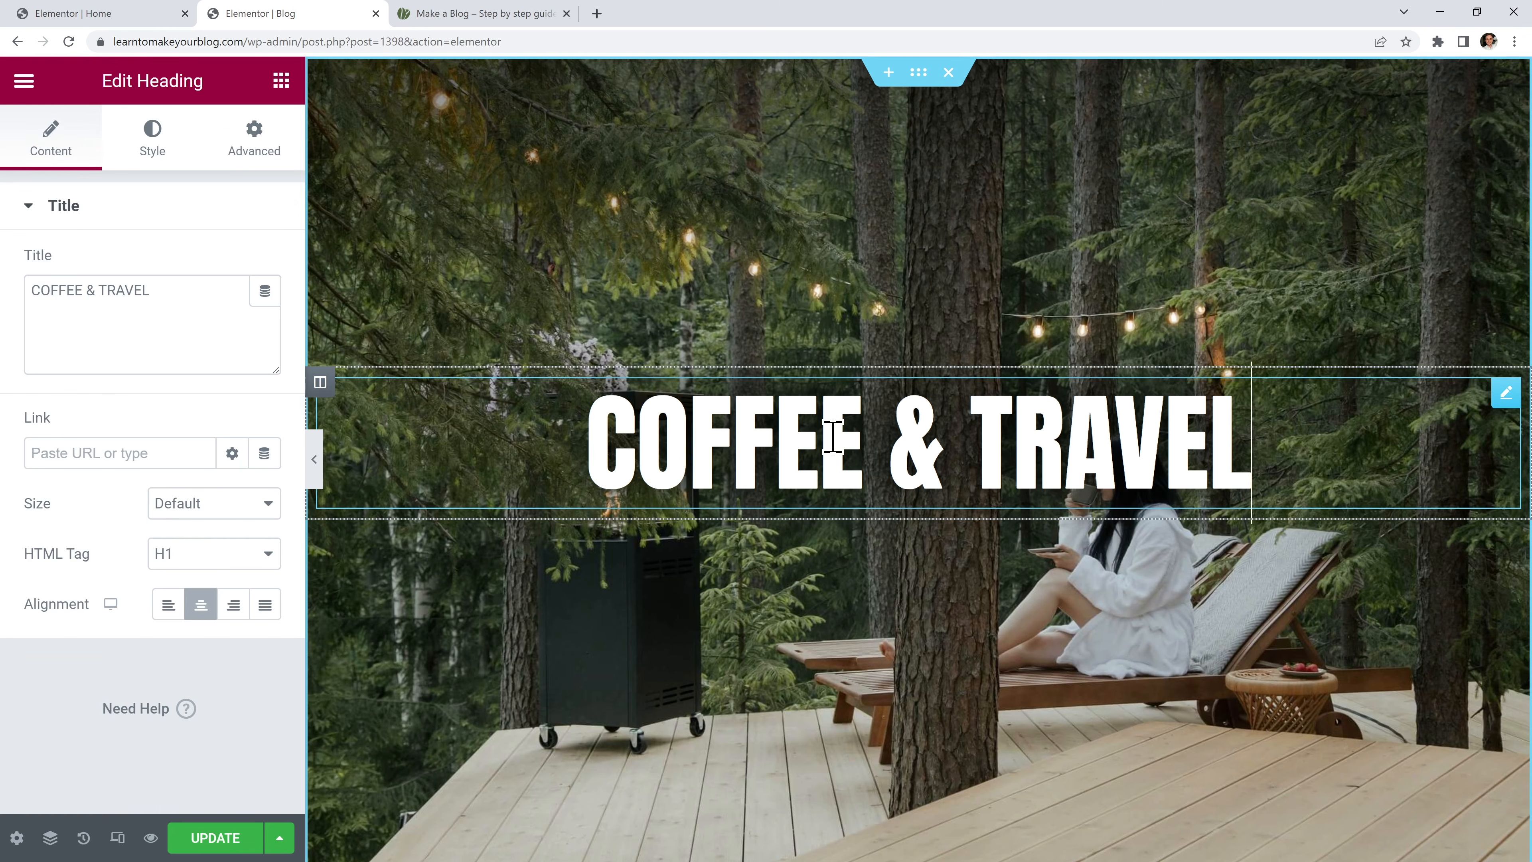
{"action": "left_click_drag", "start_coordinate": [150, 290], "coordinate": [103, 254]}
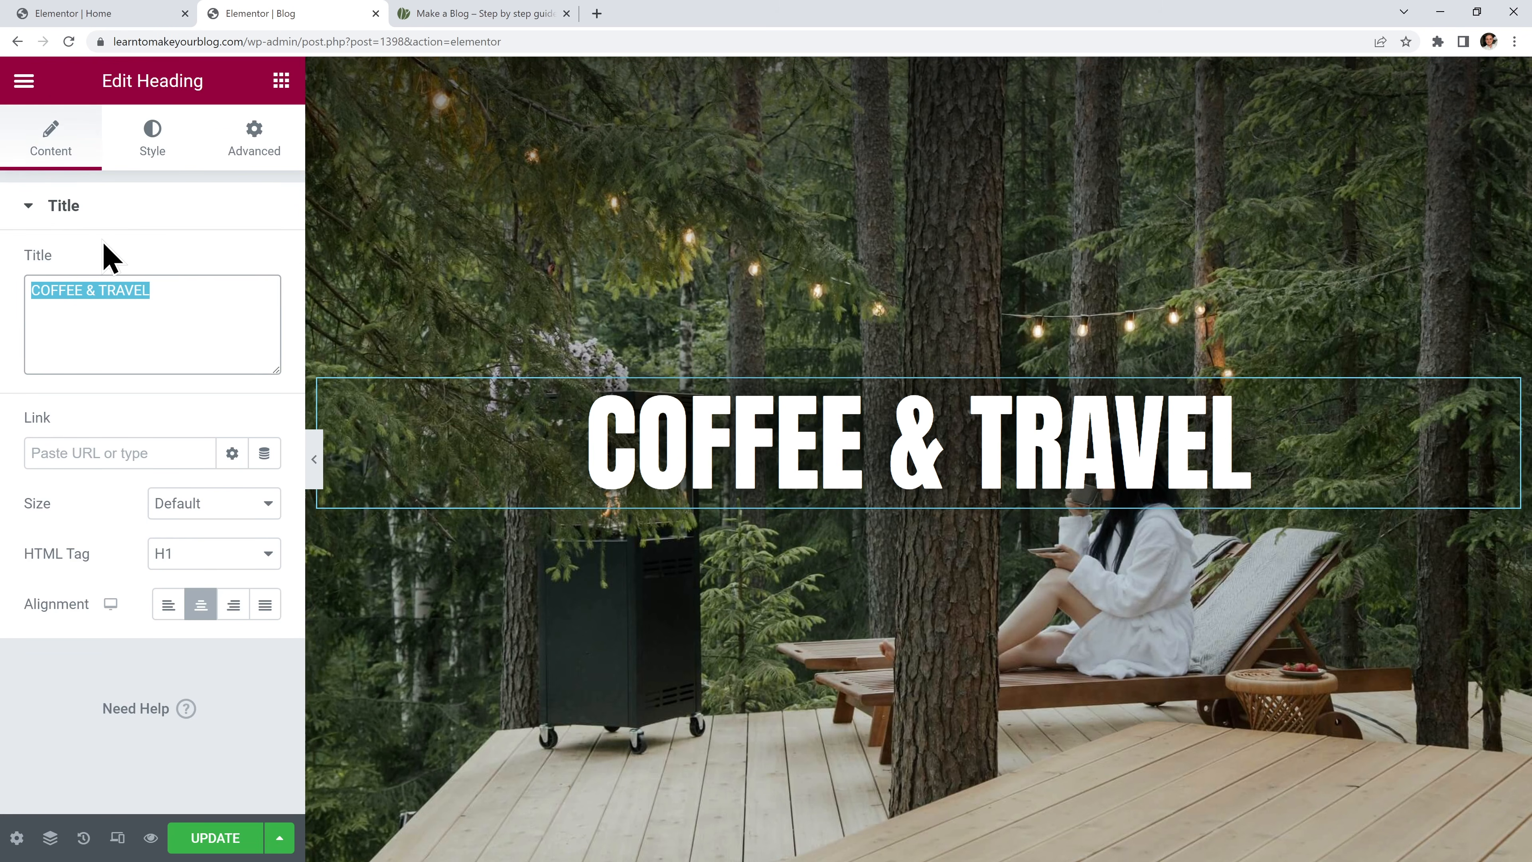
{"action": "type", "text": "LATEST POSTS"}
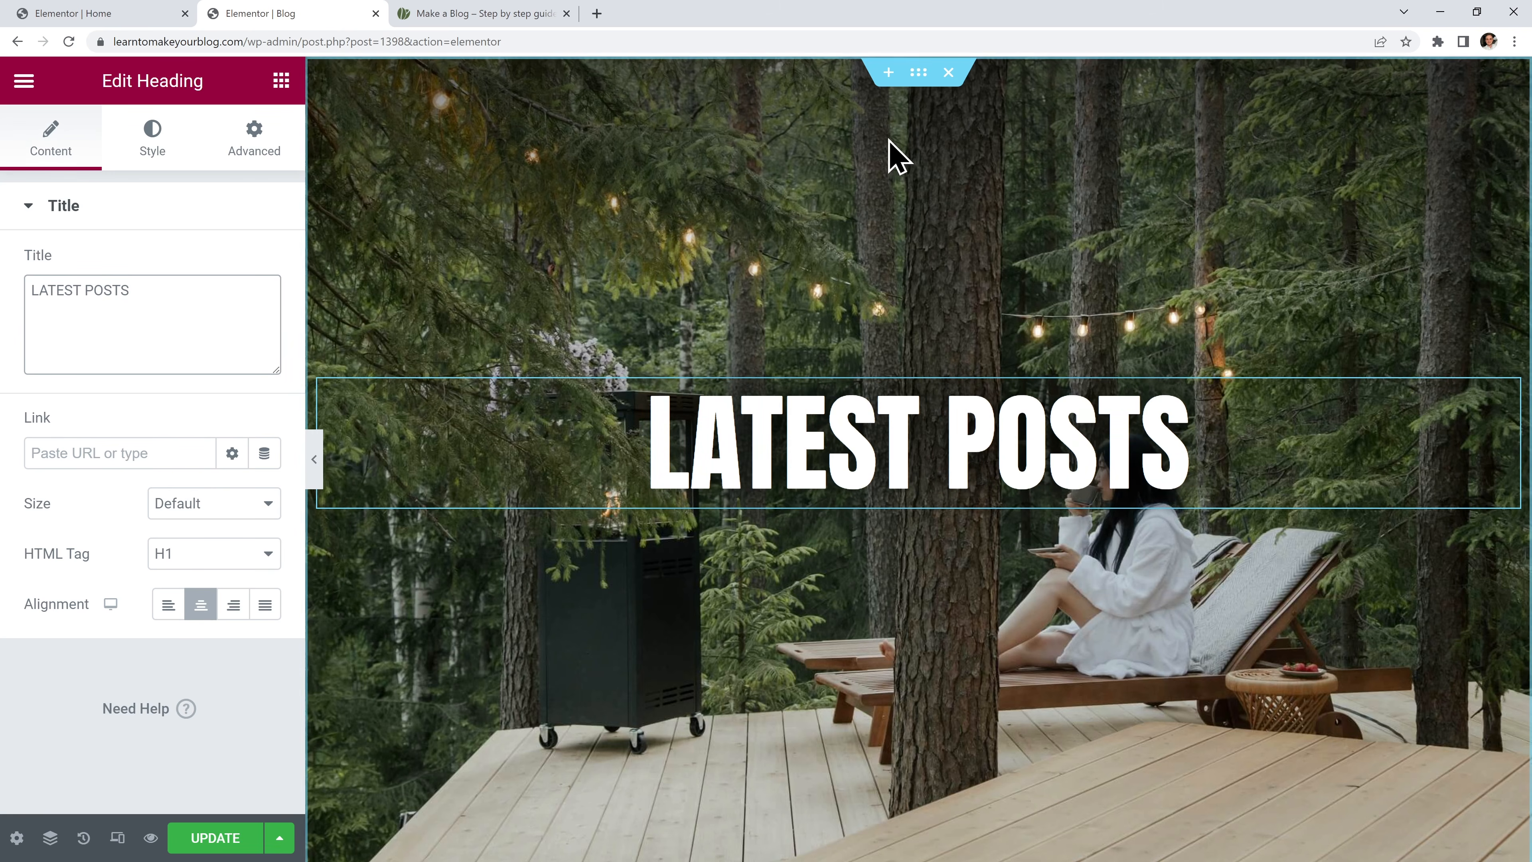
Upload 1. Pages/blog-page.jpg and make it the hero section's background image
{"action": "left_click", "coordinate": [918, 73]}
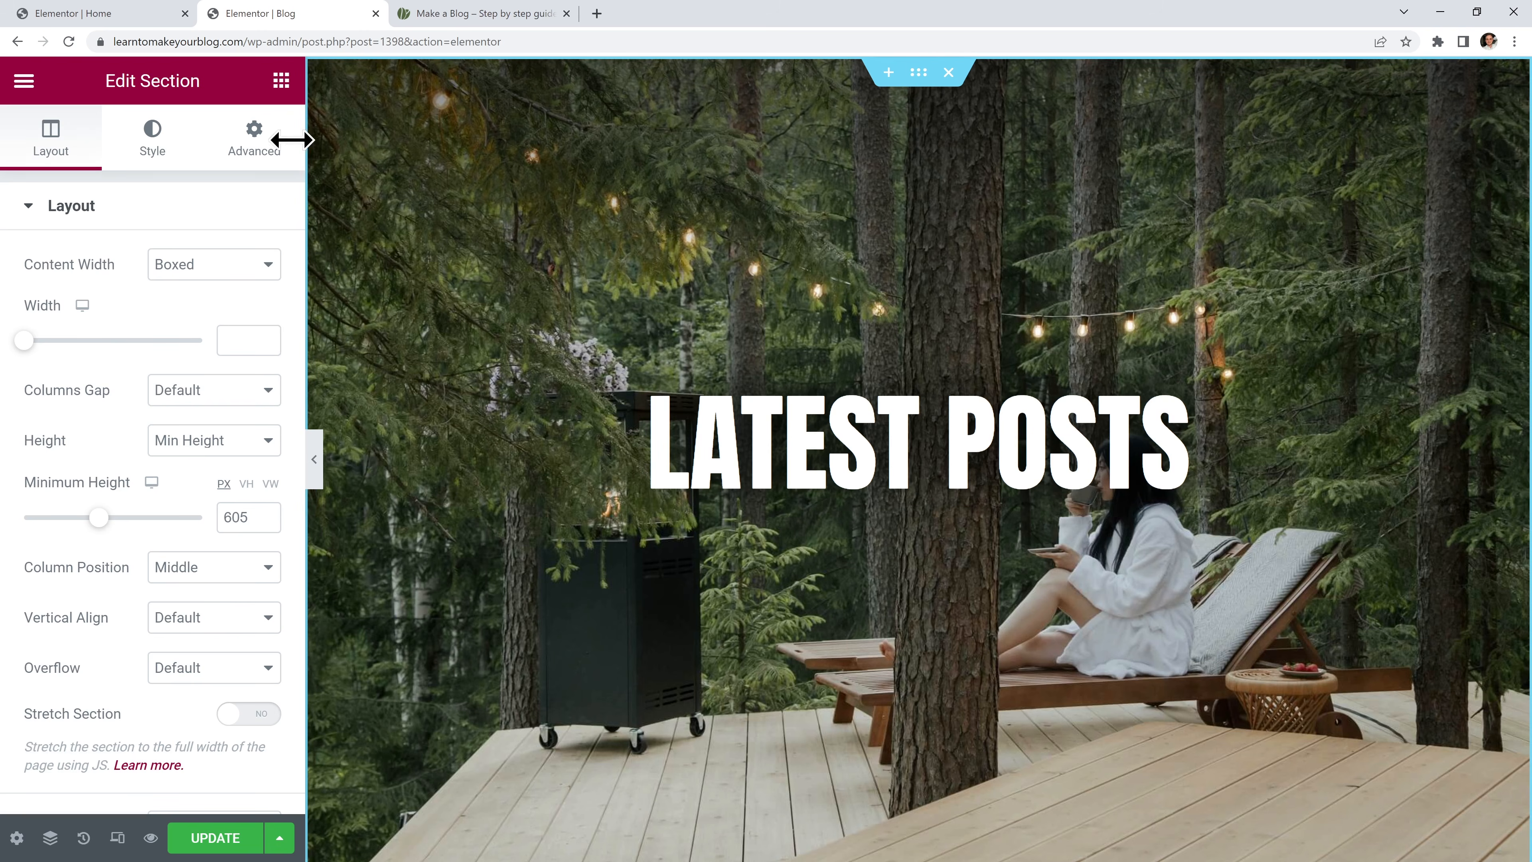
{"action": "left_click", "coordinate": [172, 162]}
{"action": "left_click", "coordinate": [181, 471]}
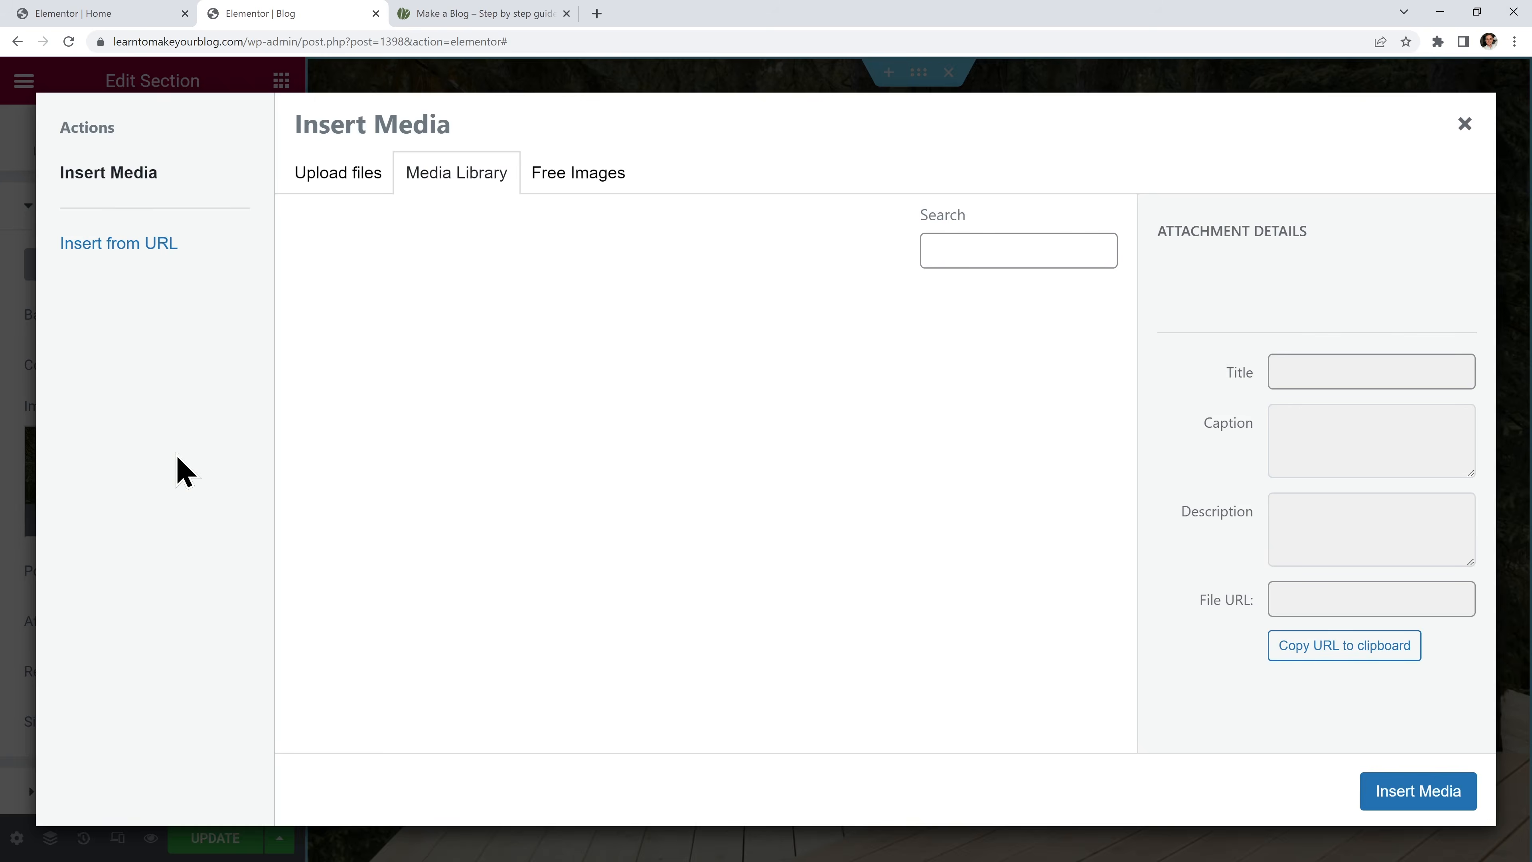
{"action": "left_click", "coordinate": [344, 181]}
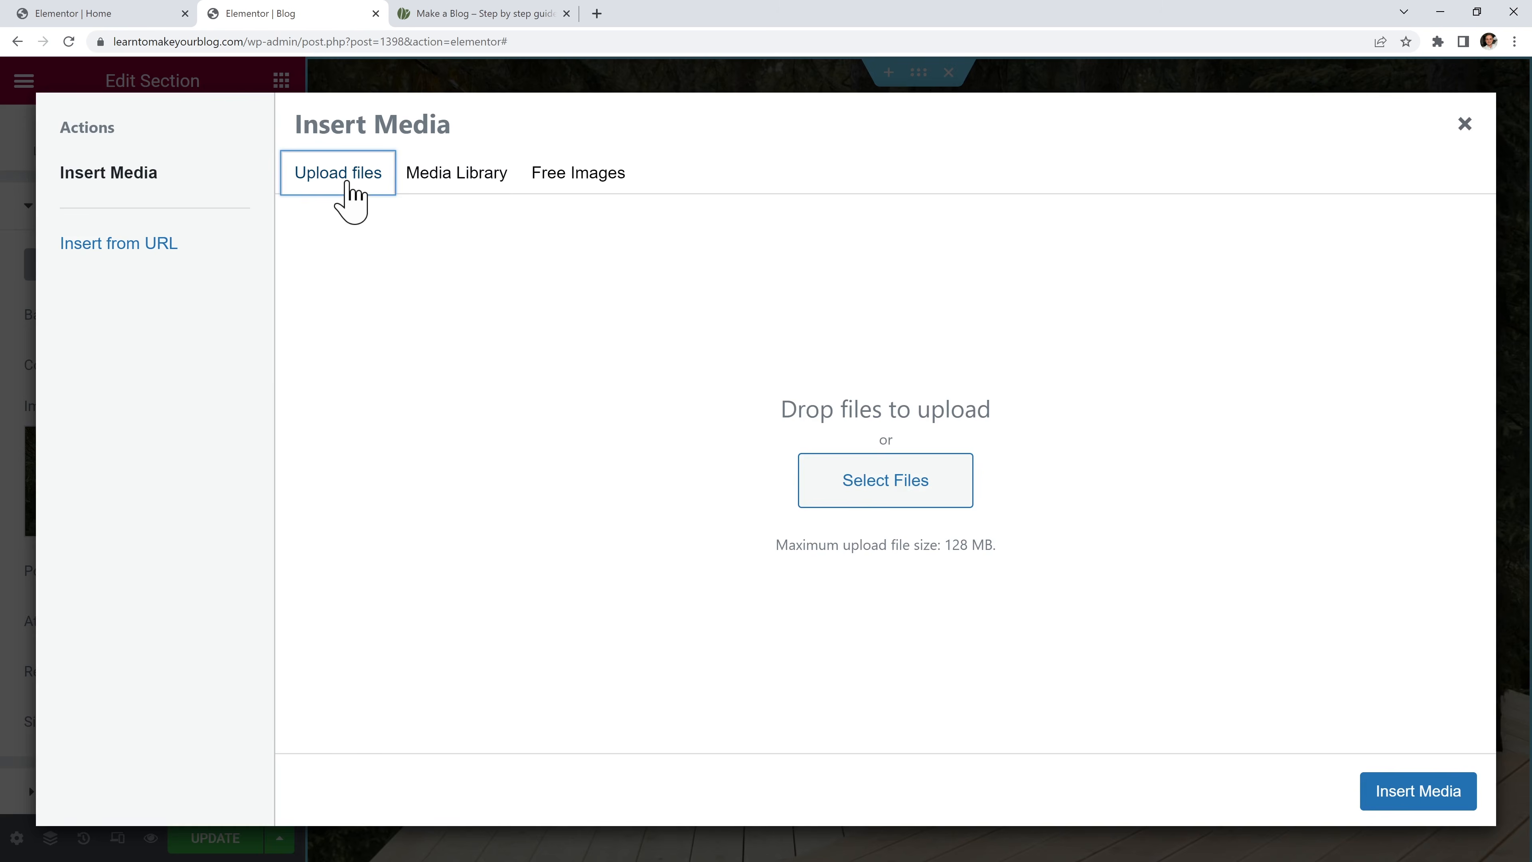
{"action": "left_click", "coordinate": [853, 500]}
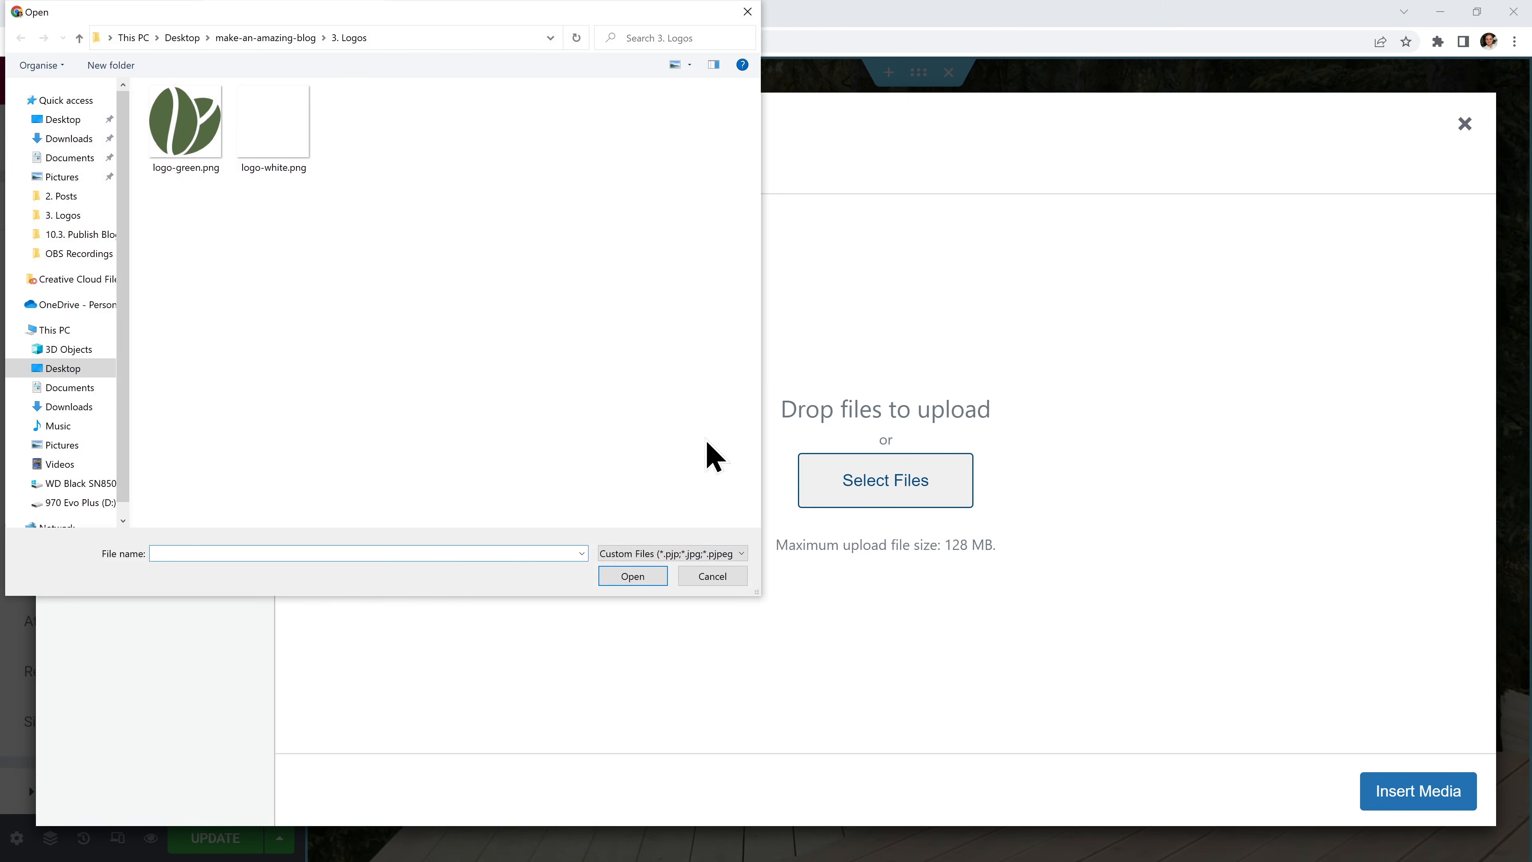
{"action": "left_click", "coordinate": [263, 38]}
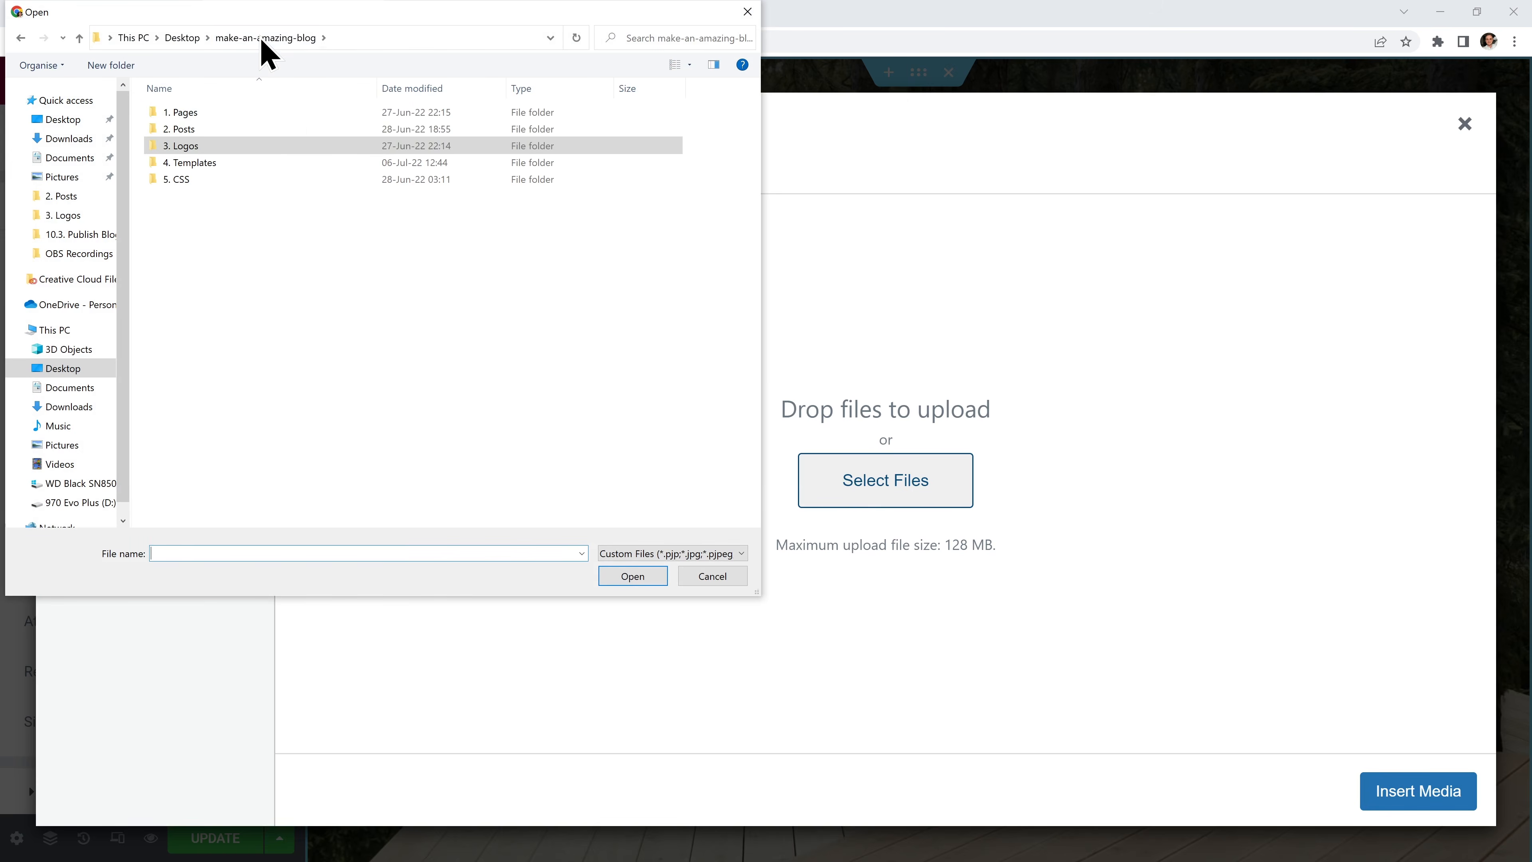
{"action": "double_click", "coordinate": [261, 114]}
{"action": "double_click", "coordinate": [206, 135]}
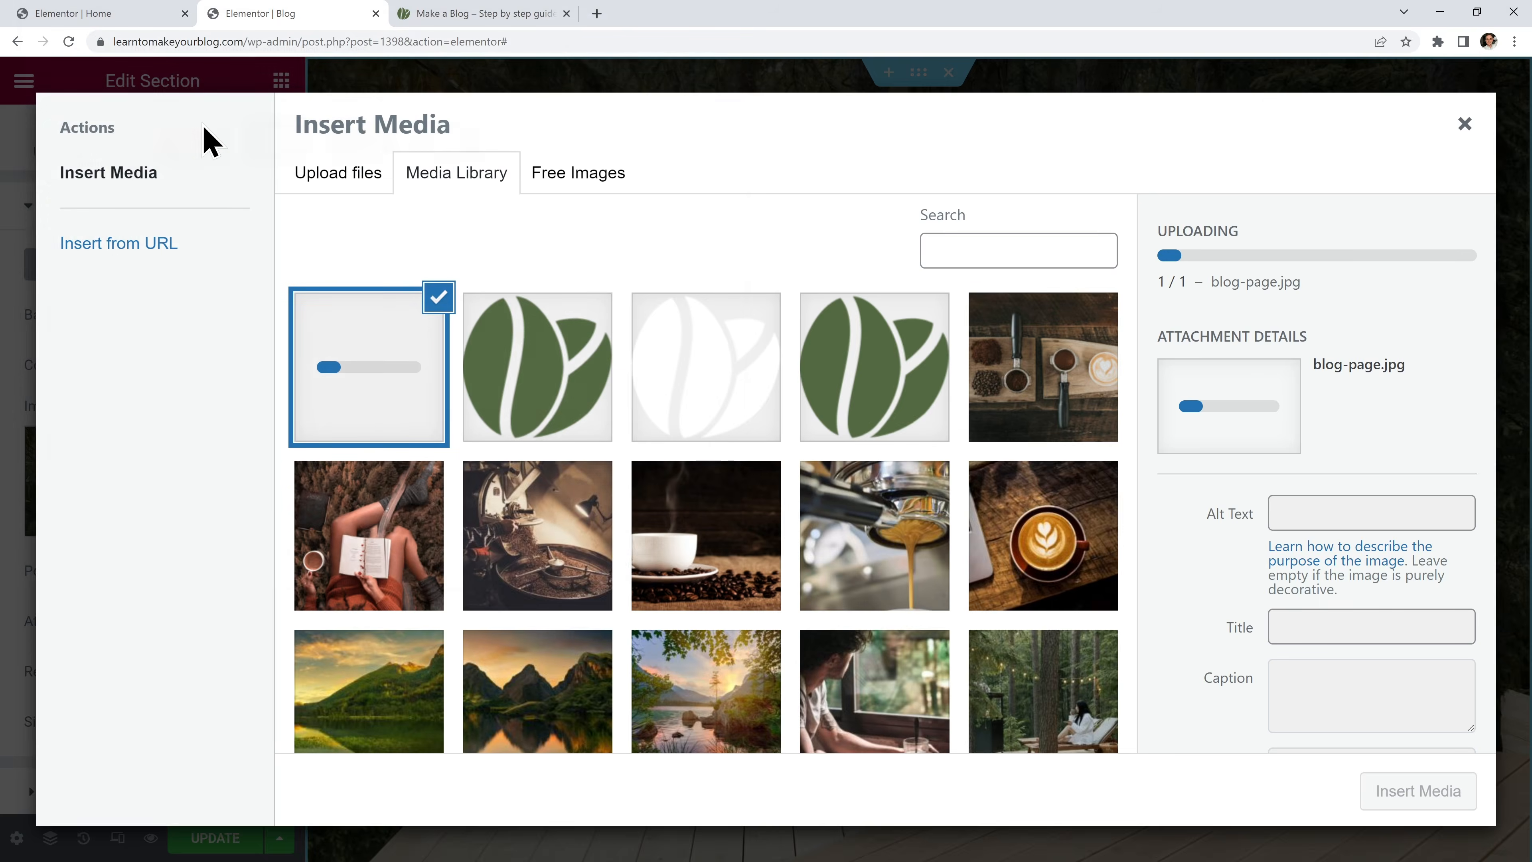
{"action": "left_click", "coordinate": [1445, 805]}
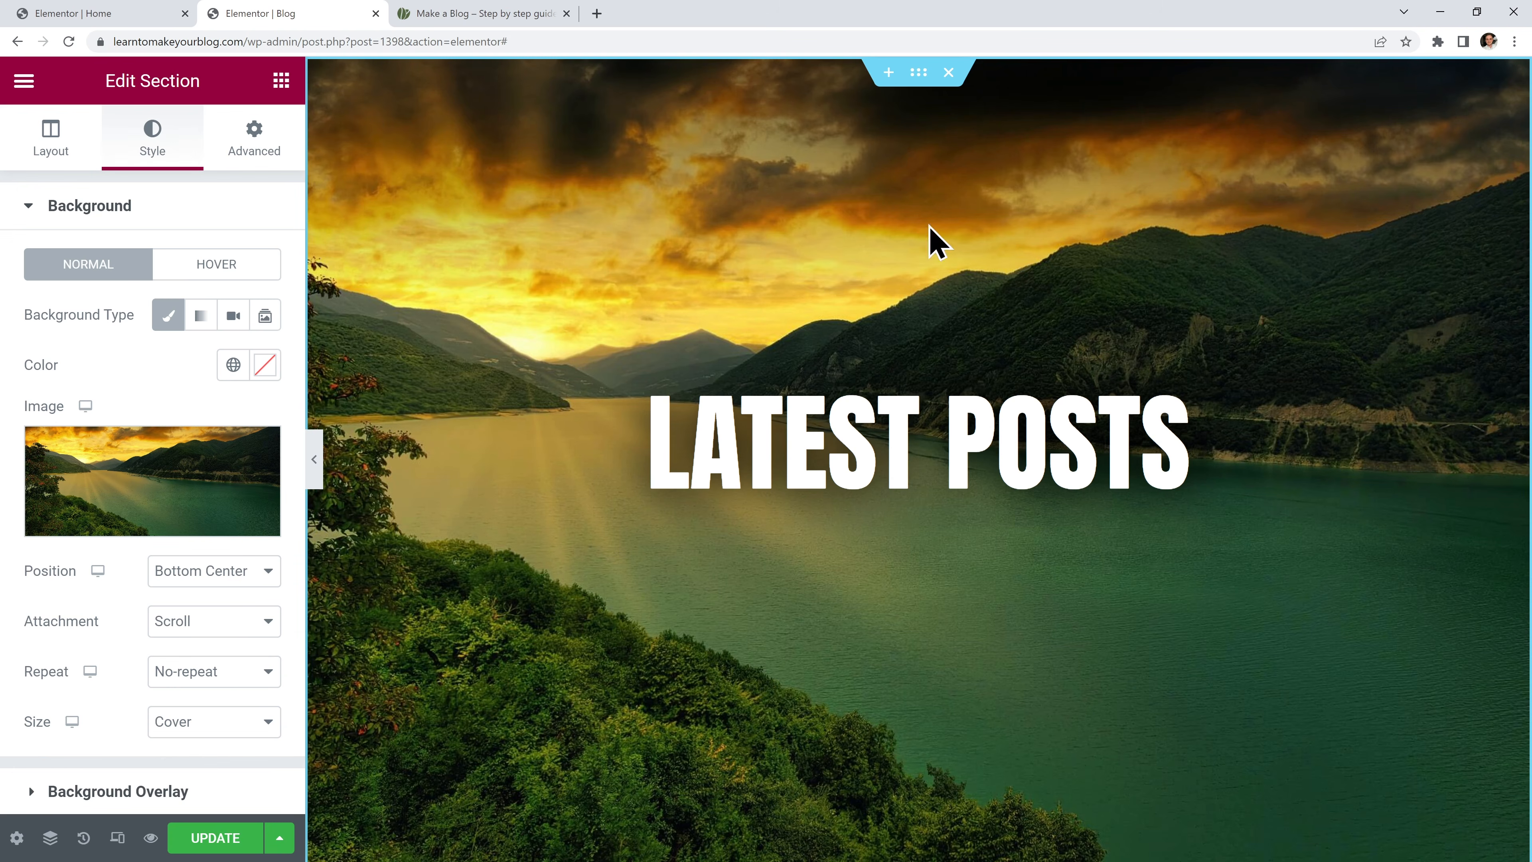
{"action": "scroll", "coordinate": [1072, 597], "scroll_direction": "down", "scroll_amount": 2}
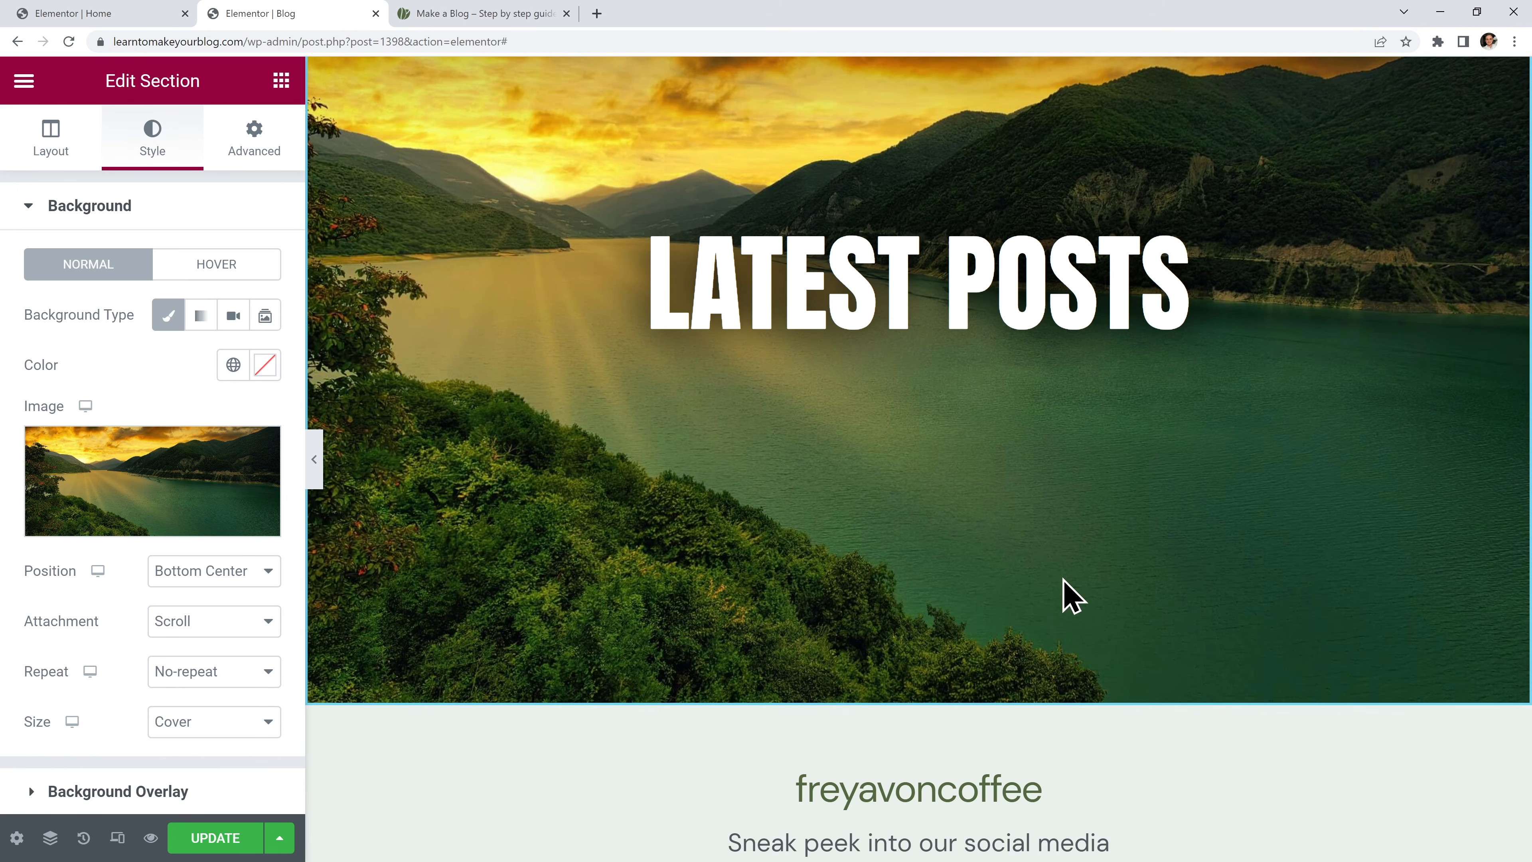
{"action": "scroll", "coordinate": [1084, 537], "scroll_direction": "down", "scroll_amount": 1}
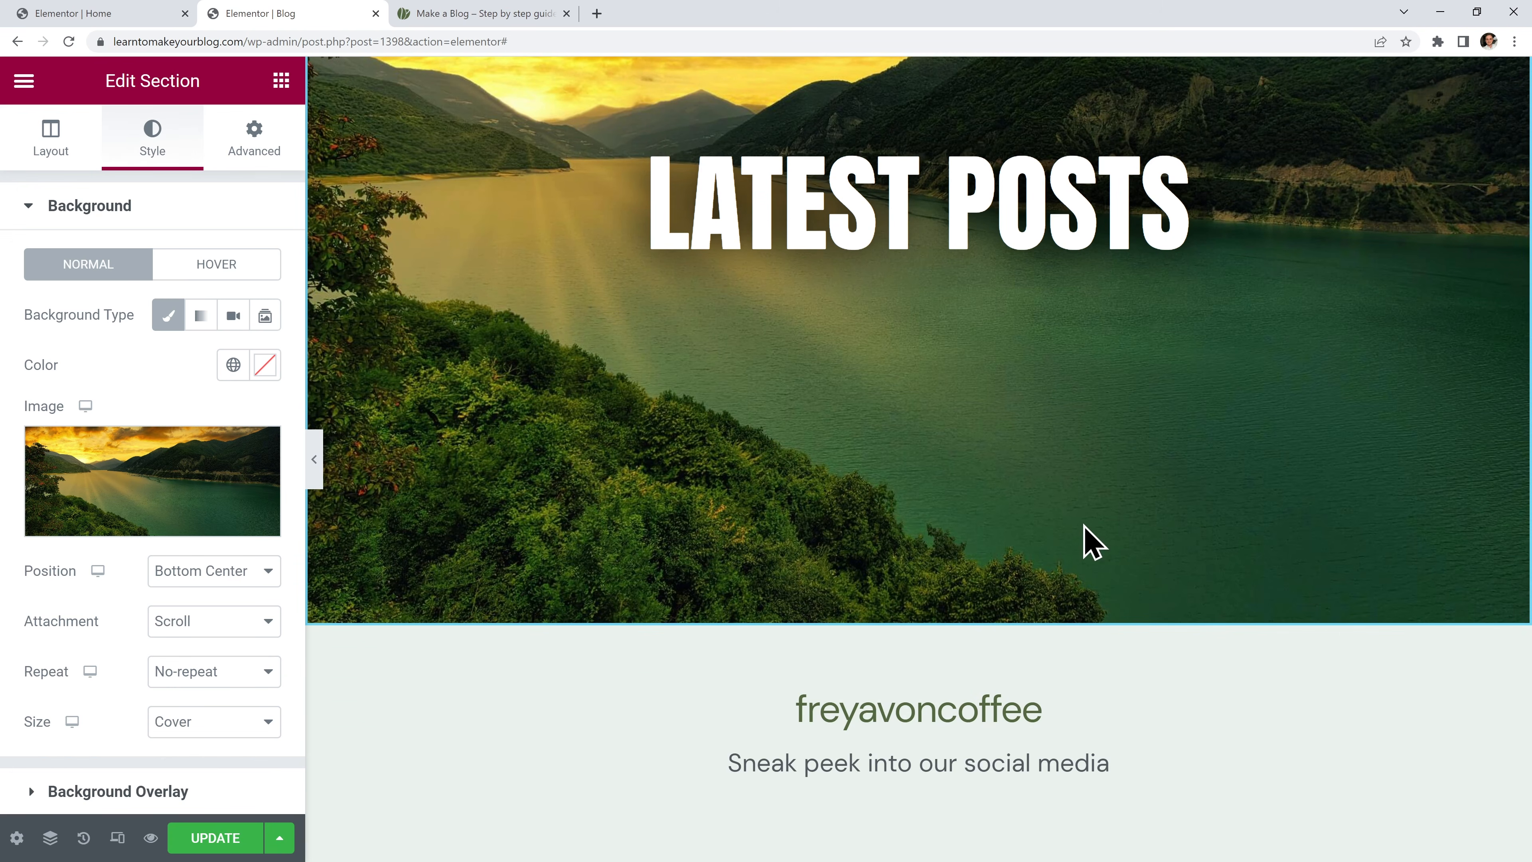
{"action": "scroll", "coordinate": [1086, 528], "scroll_direction": "down", "scroll_amount": 2}
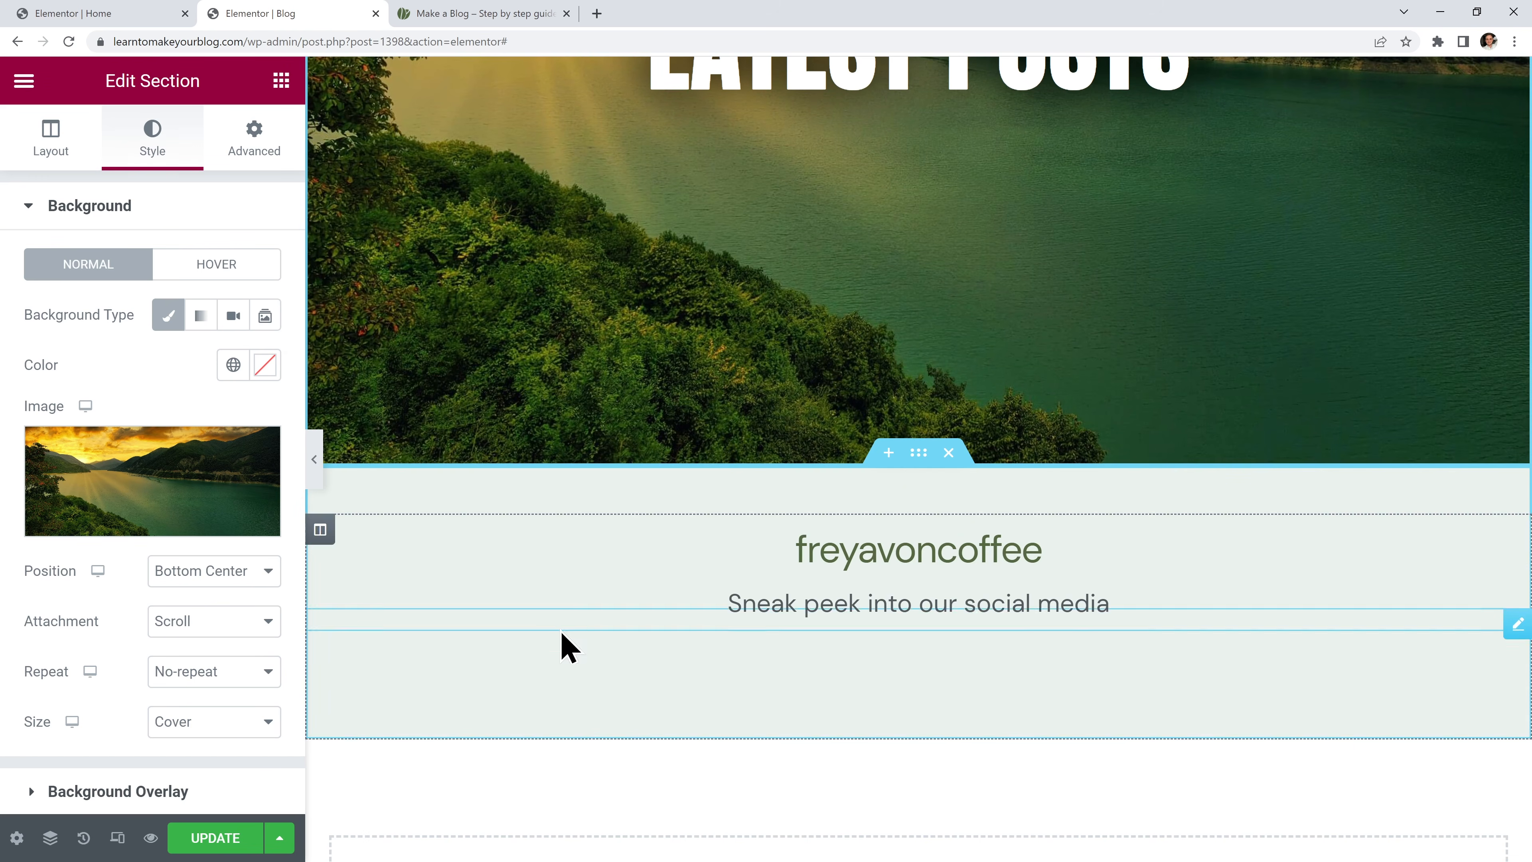
Add a single-column section under the hero and place a Post List widget in it
{"action": "scroll", "coordinate": [821, 636], "scroll_direction": "down", "scroll_amount": 2}
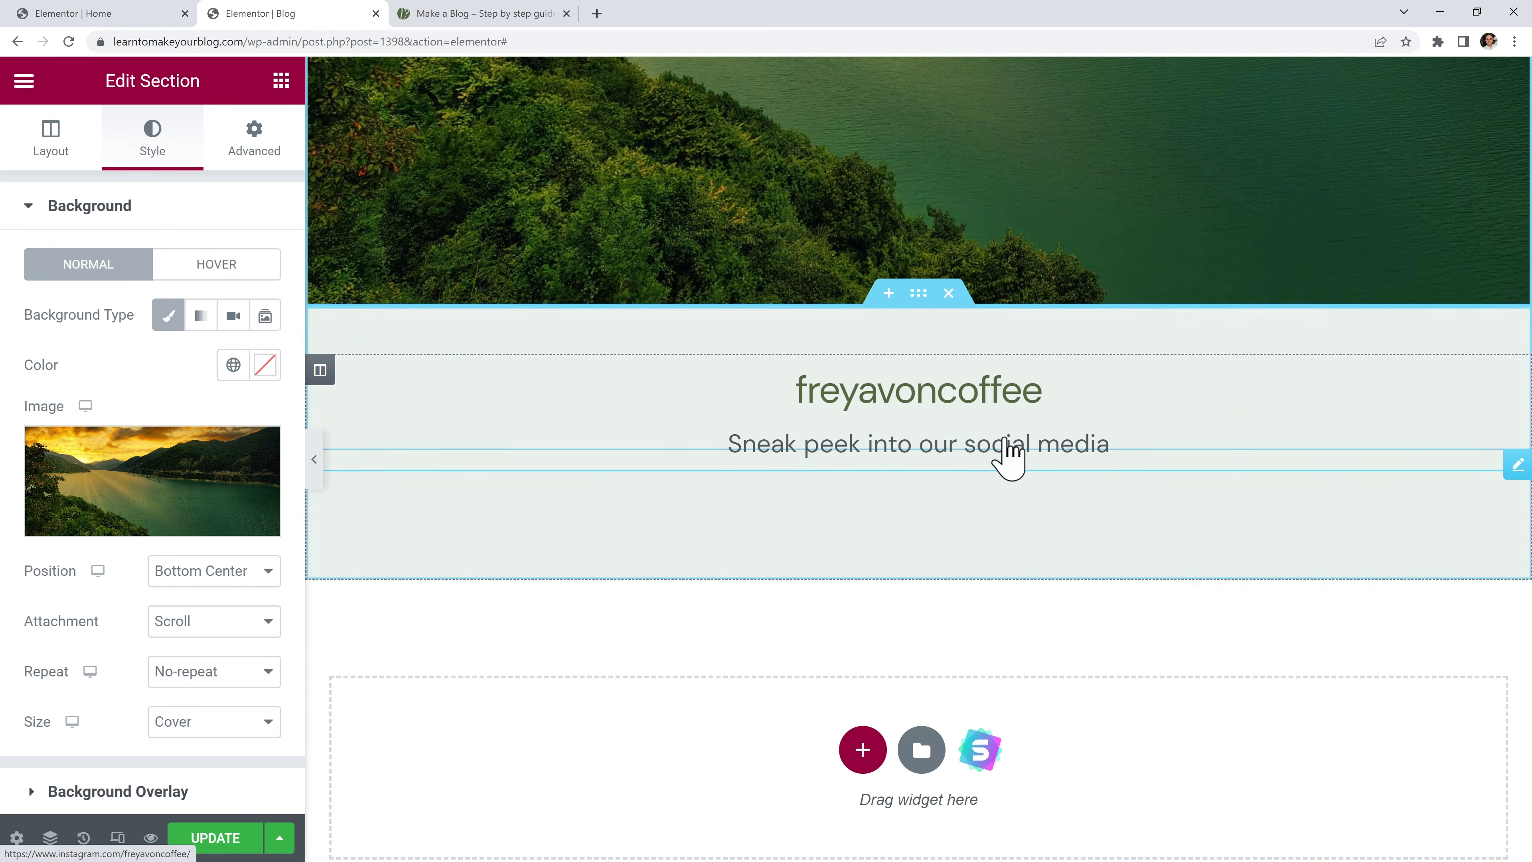
{"action": "scroll", "coordinate": [1009, 457], "scroll_direction": "down", "scroll_amount": 1}
{"action": "scroll", "coordinate": [987, 423], "scroll_direction": "up", "scroll_amount": 1}
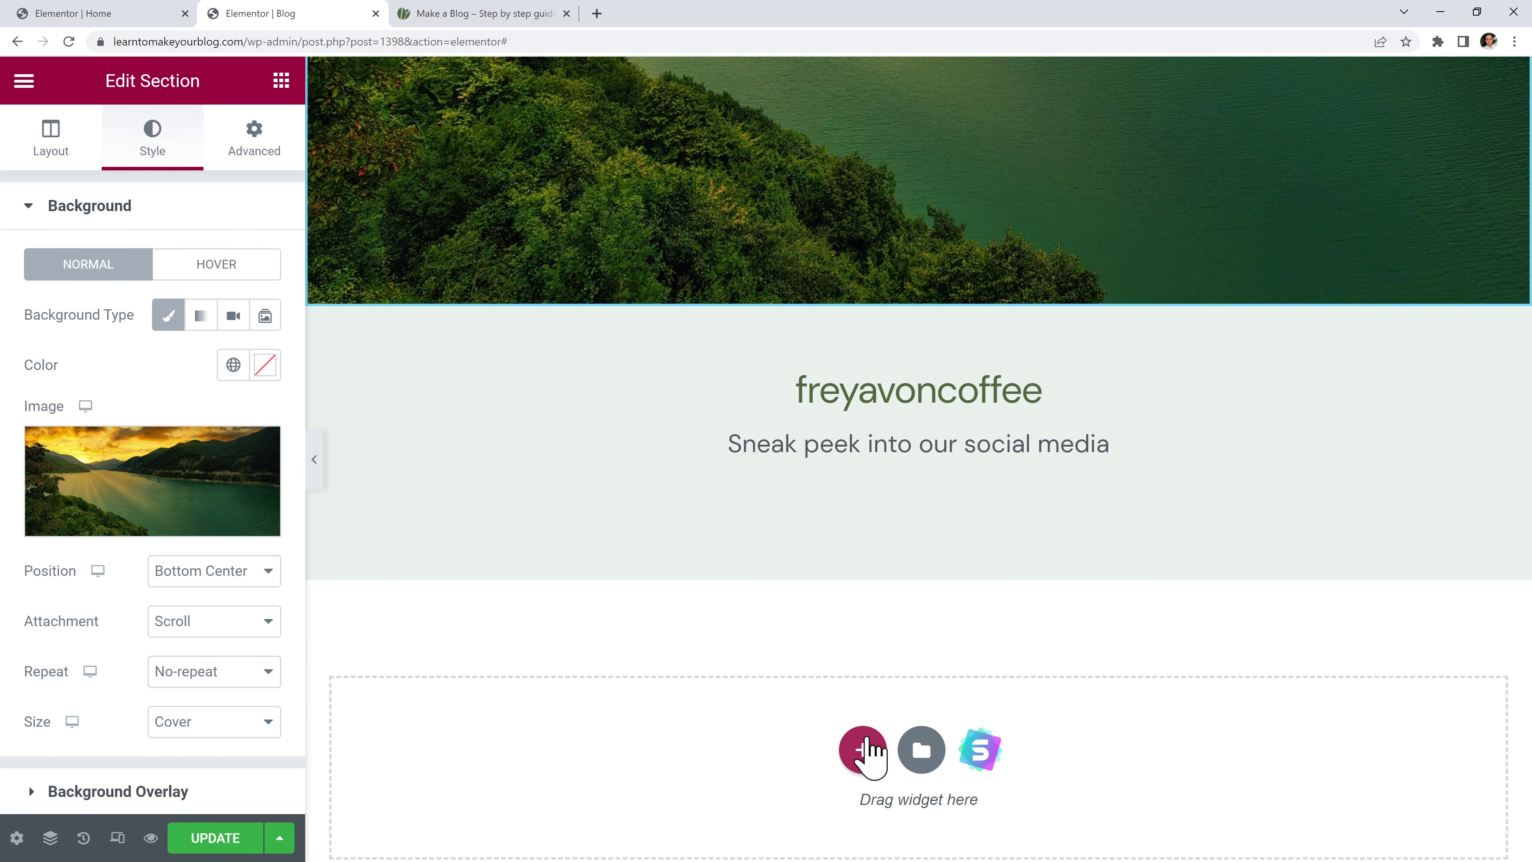
{"action": "left_click", "coordinate": [863, 748]}
{"action": "scroll", "coordinate": [865, 732], "scroll_direction": "down", "scroll_amount": 1}
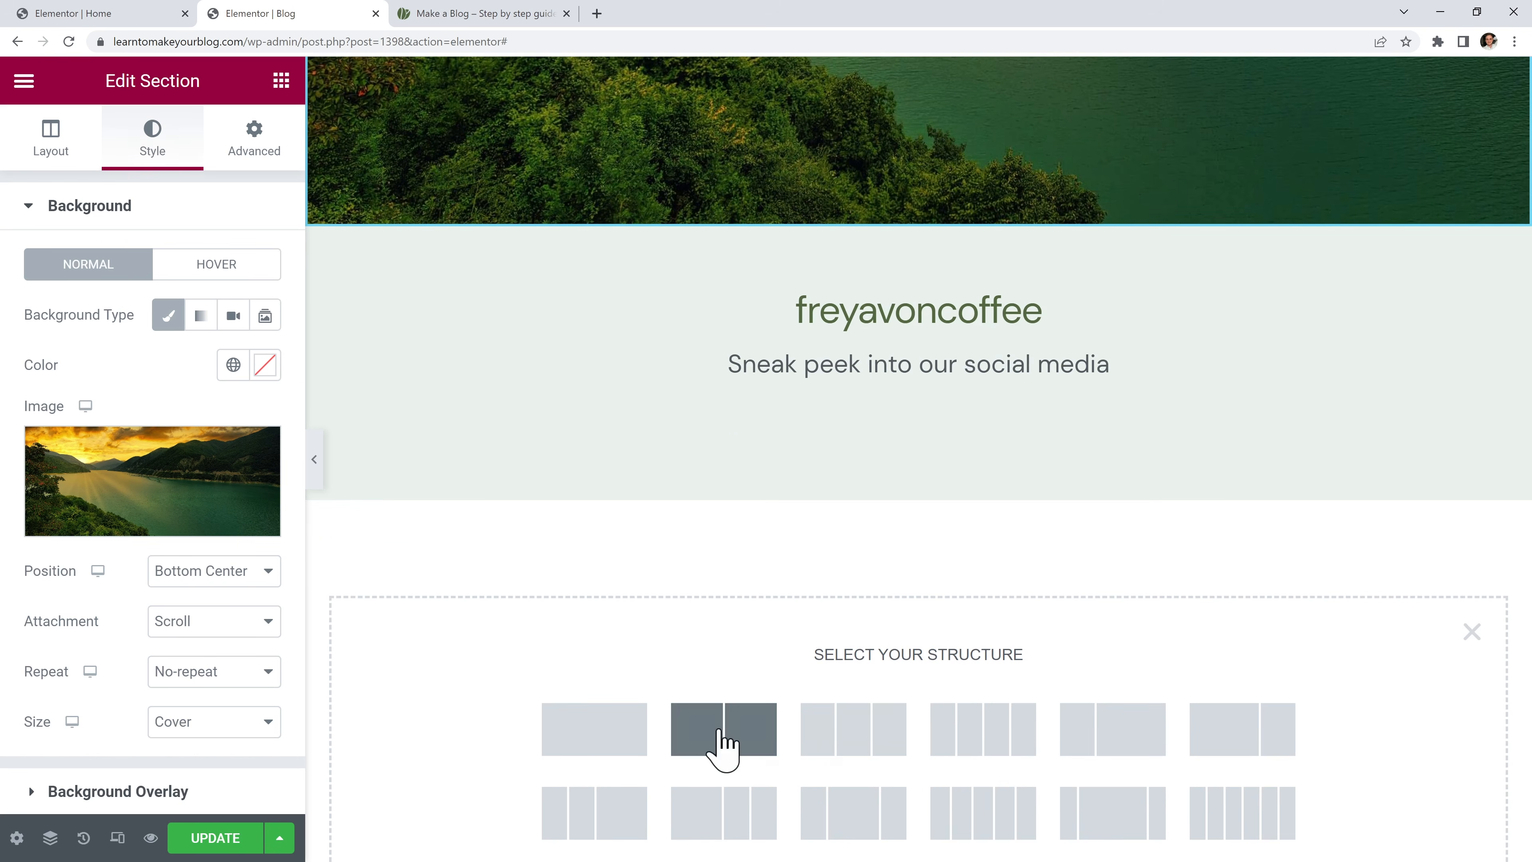
{"action": "left_click", "coordinate": [607, 744]}
{"action": "left_click_drag", "start_coordinate": [918, 487], "coordinate": [923, 272]}
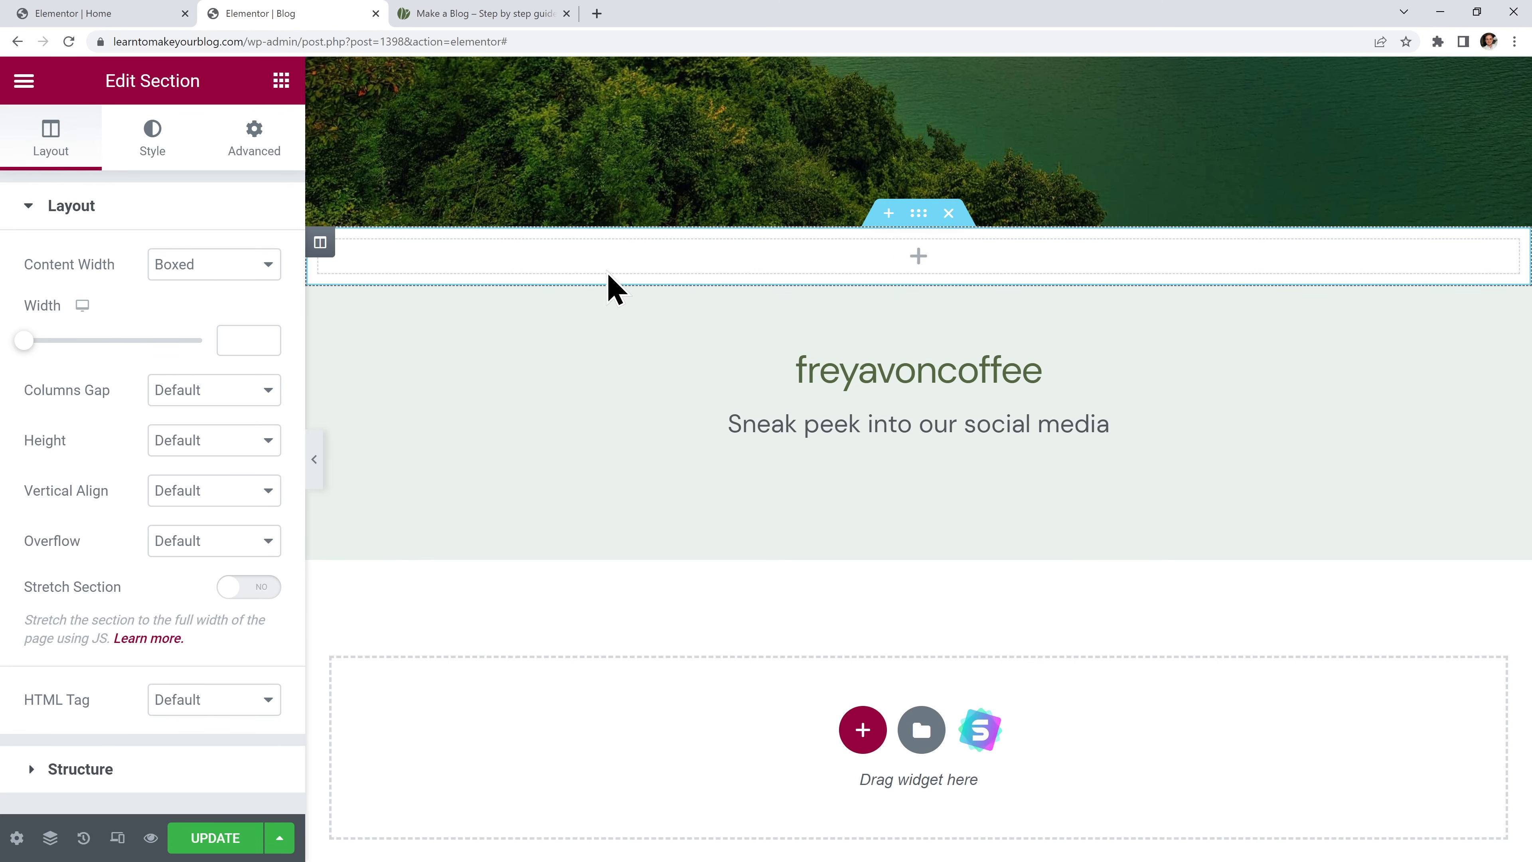
{"action": "left_click", "coordinate": [281, 81]}
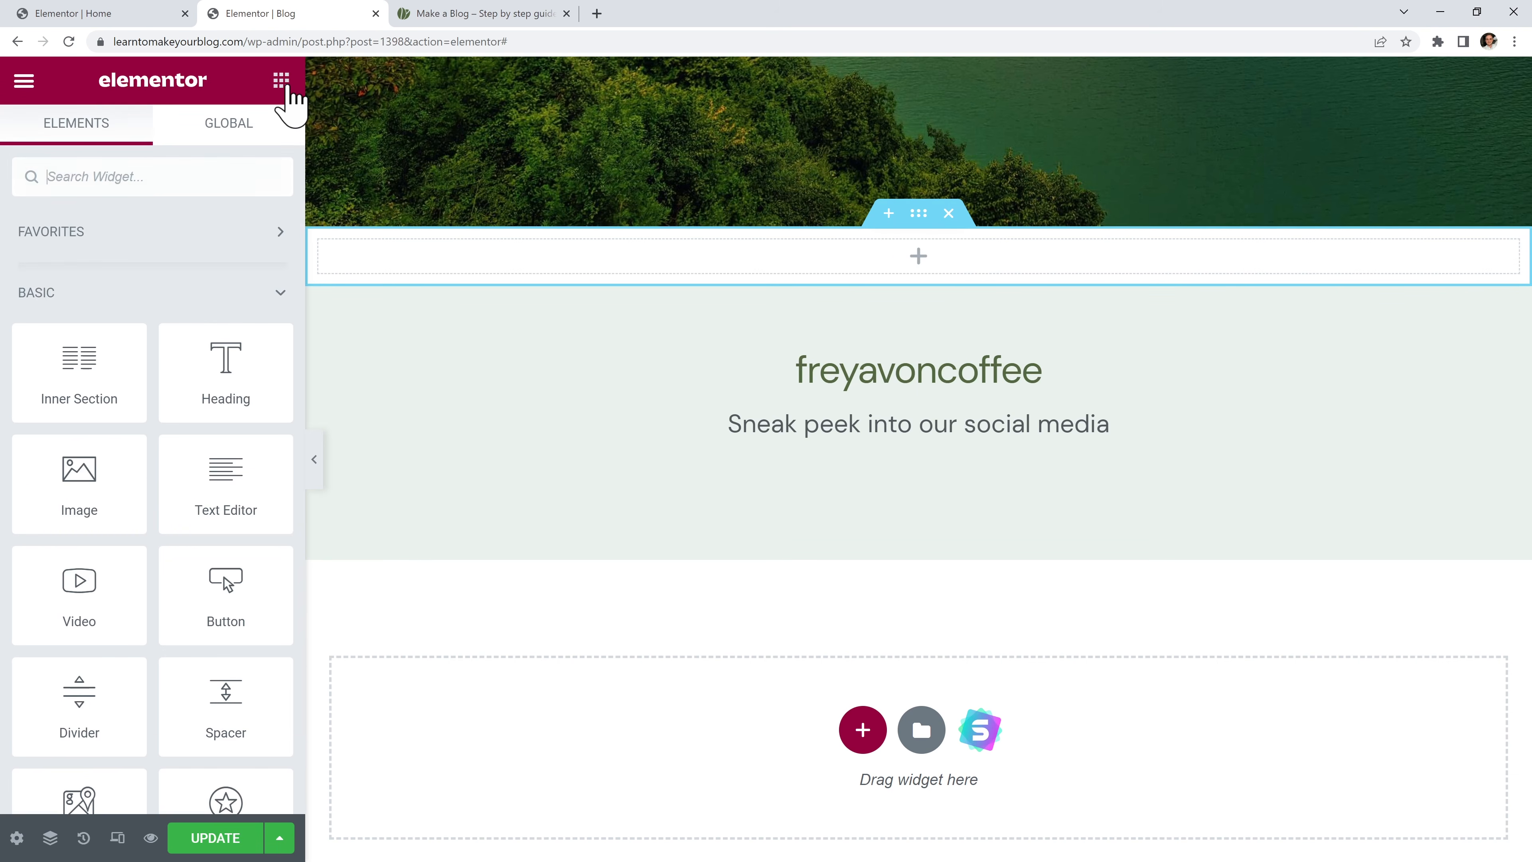
{"action": "type", "text": "post"}
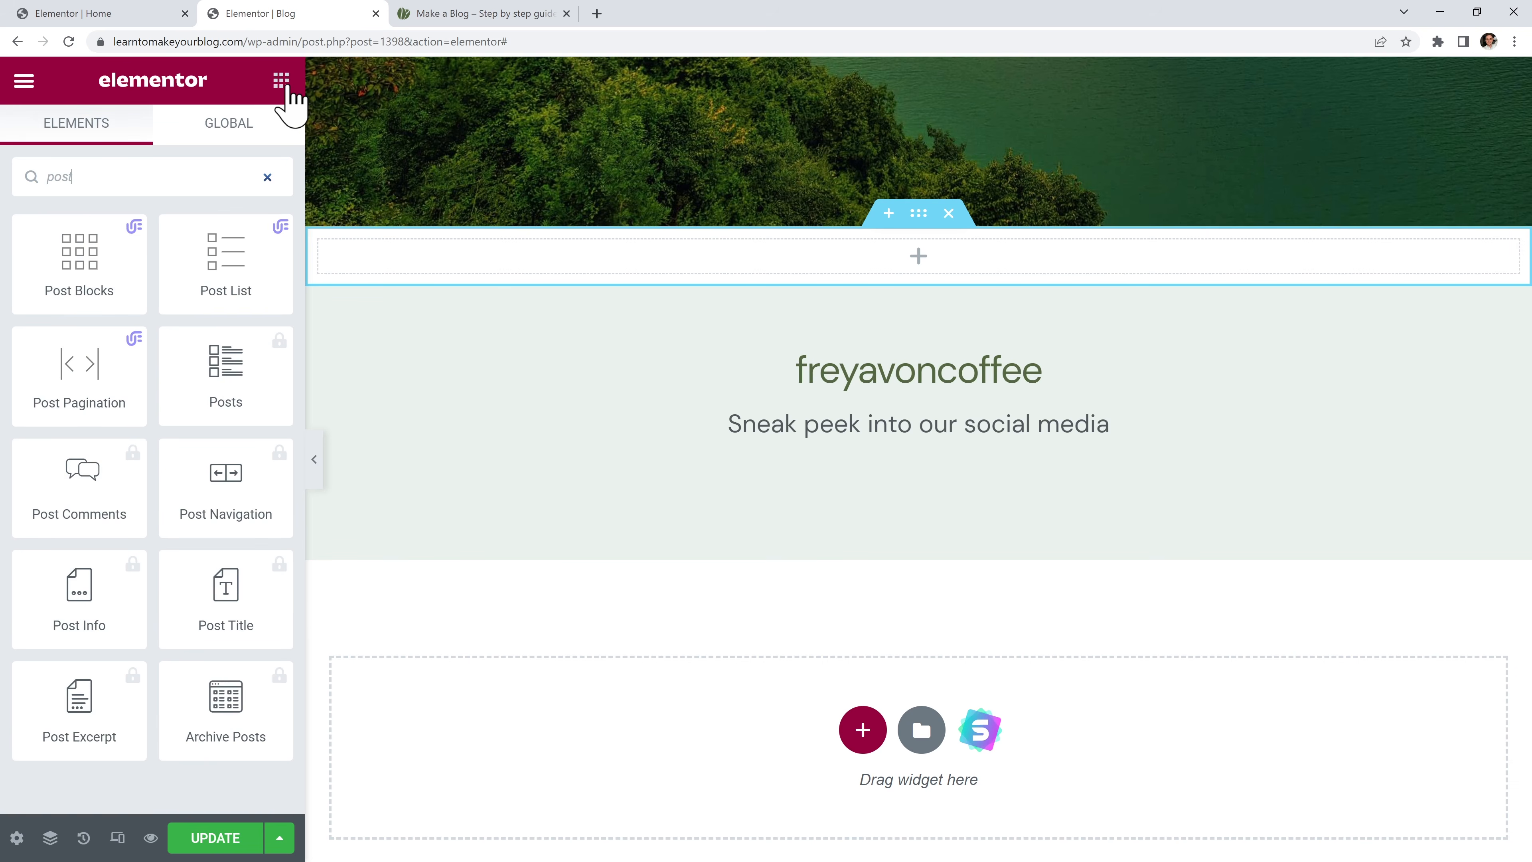
{"action": "left_click_drag", "start_coordinate": [232, 259], "coordinate": [537, 279]}
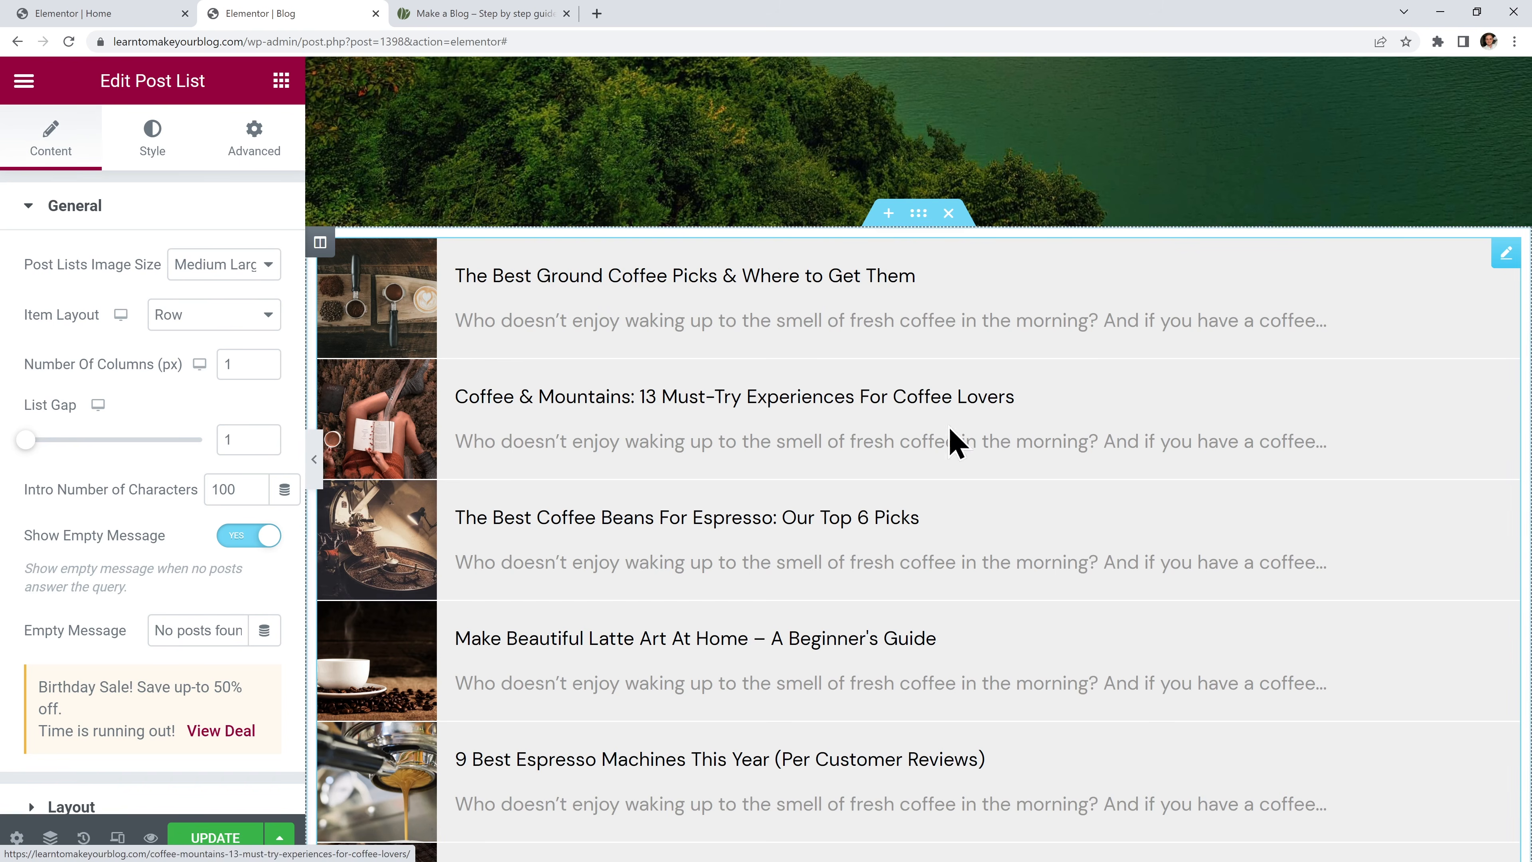
Add a Post Pagination widget below the post list
{"action": "scroll", "coordinate": [715, 501], "scroll_direction": "down", "scroll_amount": 6}
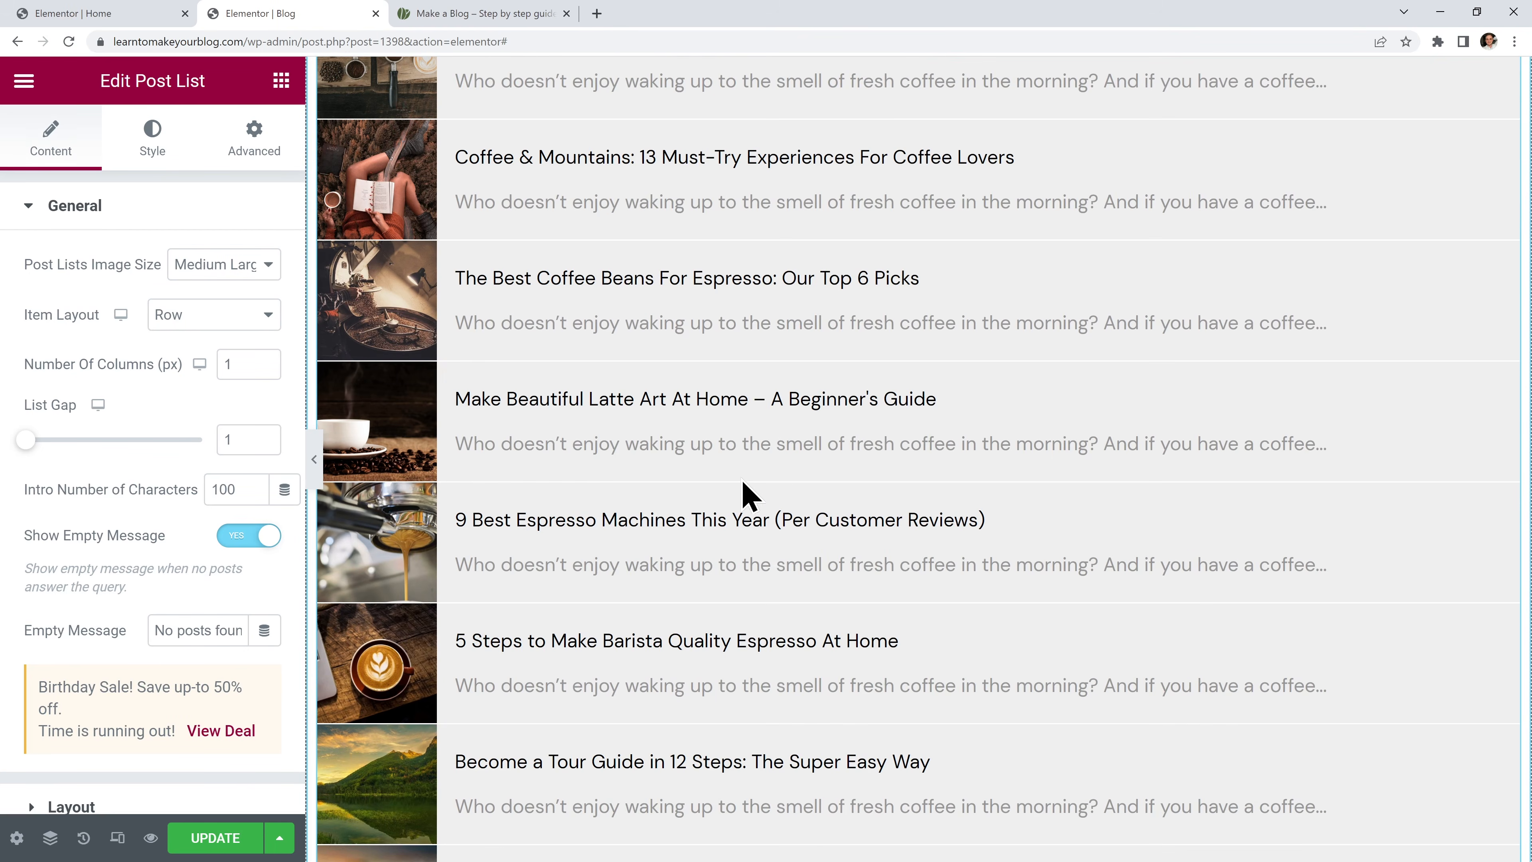
{"action": "scroll", "coordinate": [629, 434], "scroll_direction": "down", "scroll_amount": 5}
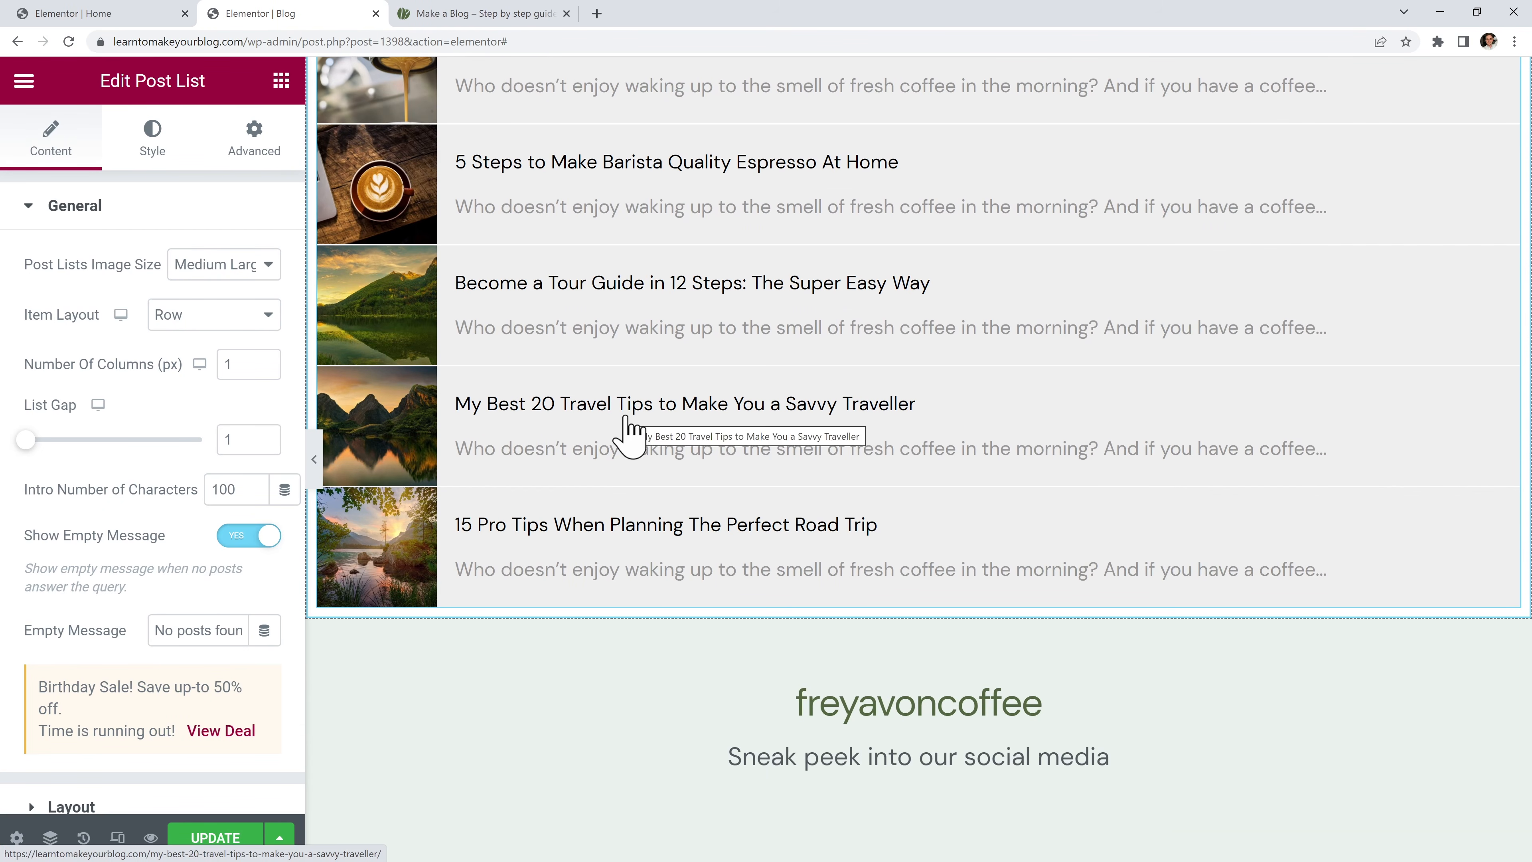
{"action": "left_click", "coordinate": [282, 80]}
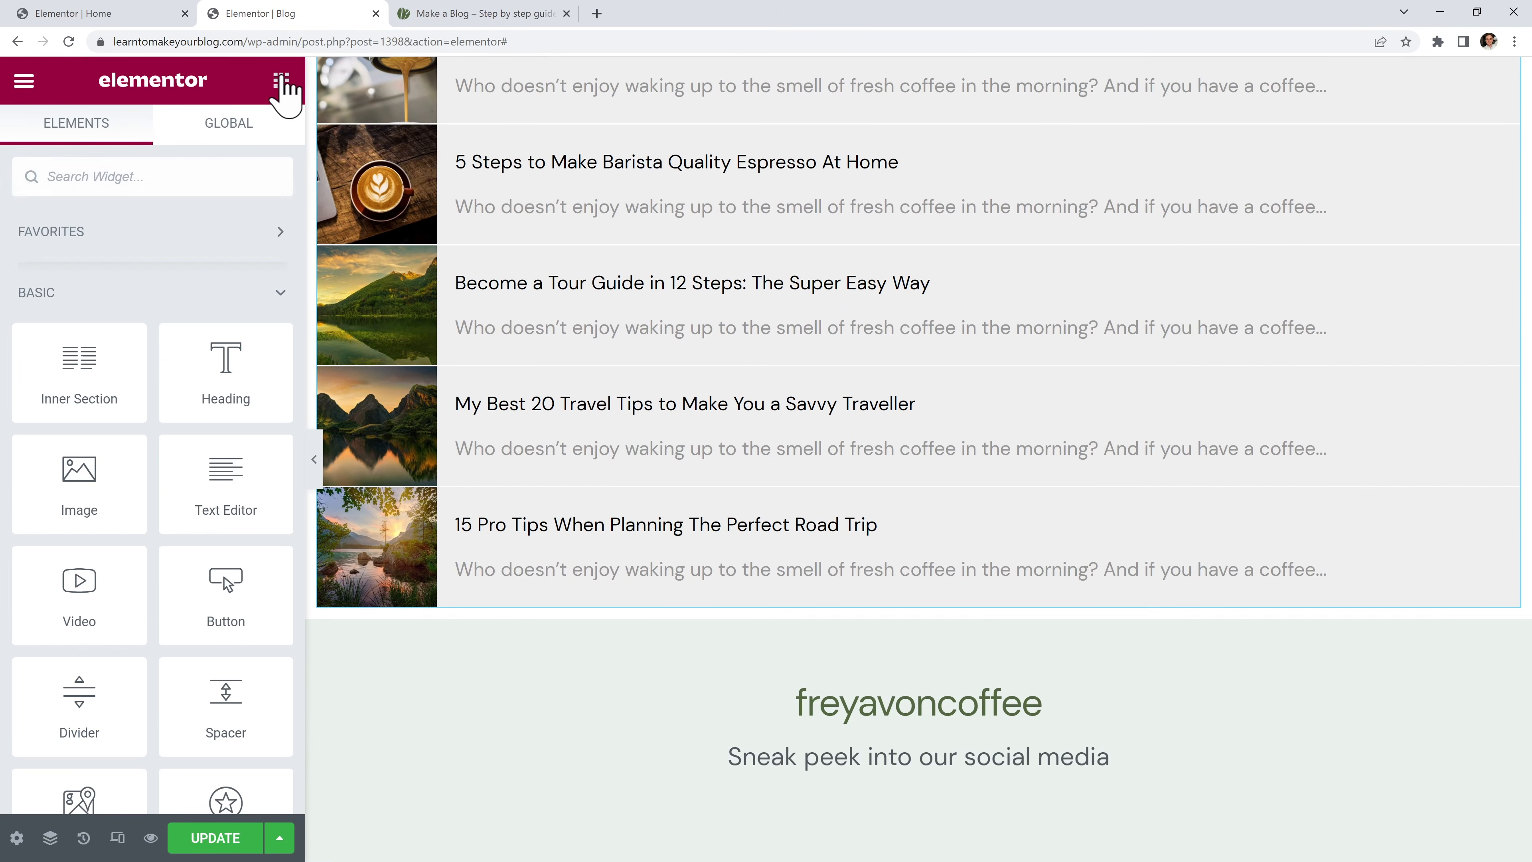
{"action": "type", "text": "post"}
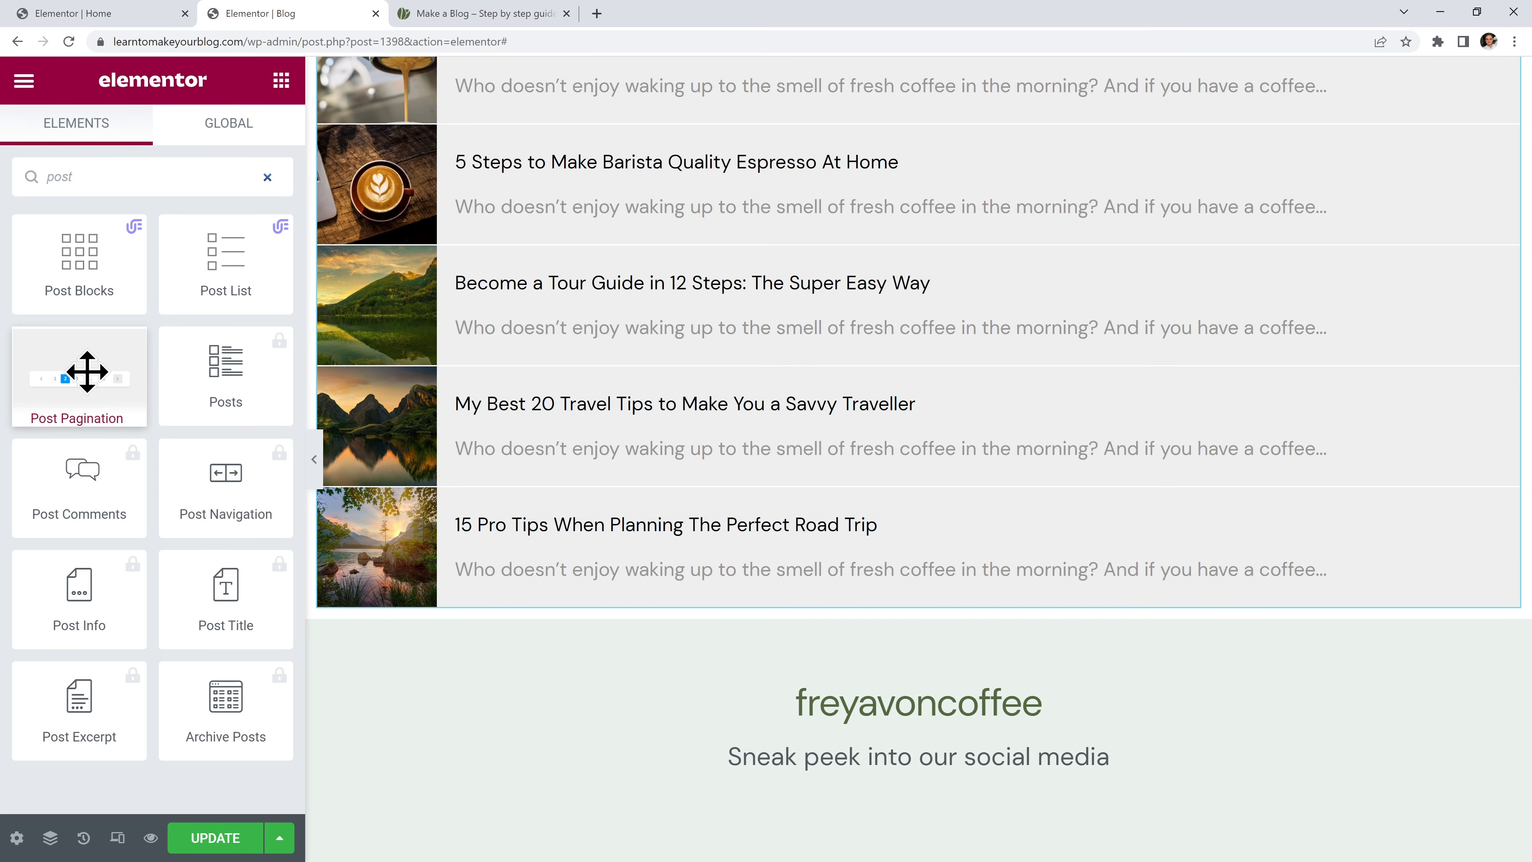
{"action": "left_click_drag", "start_coordinate": [82, 365], "coordinate": [687, 557]}
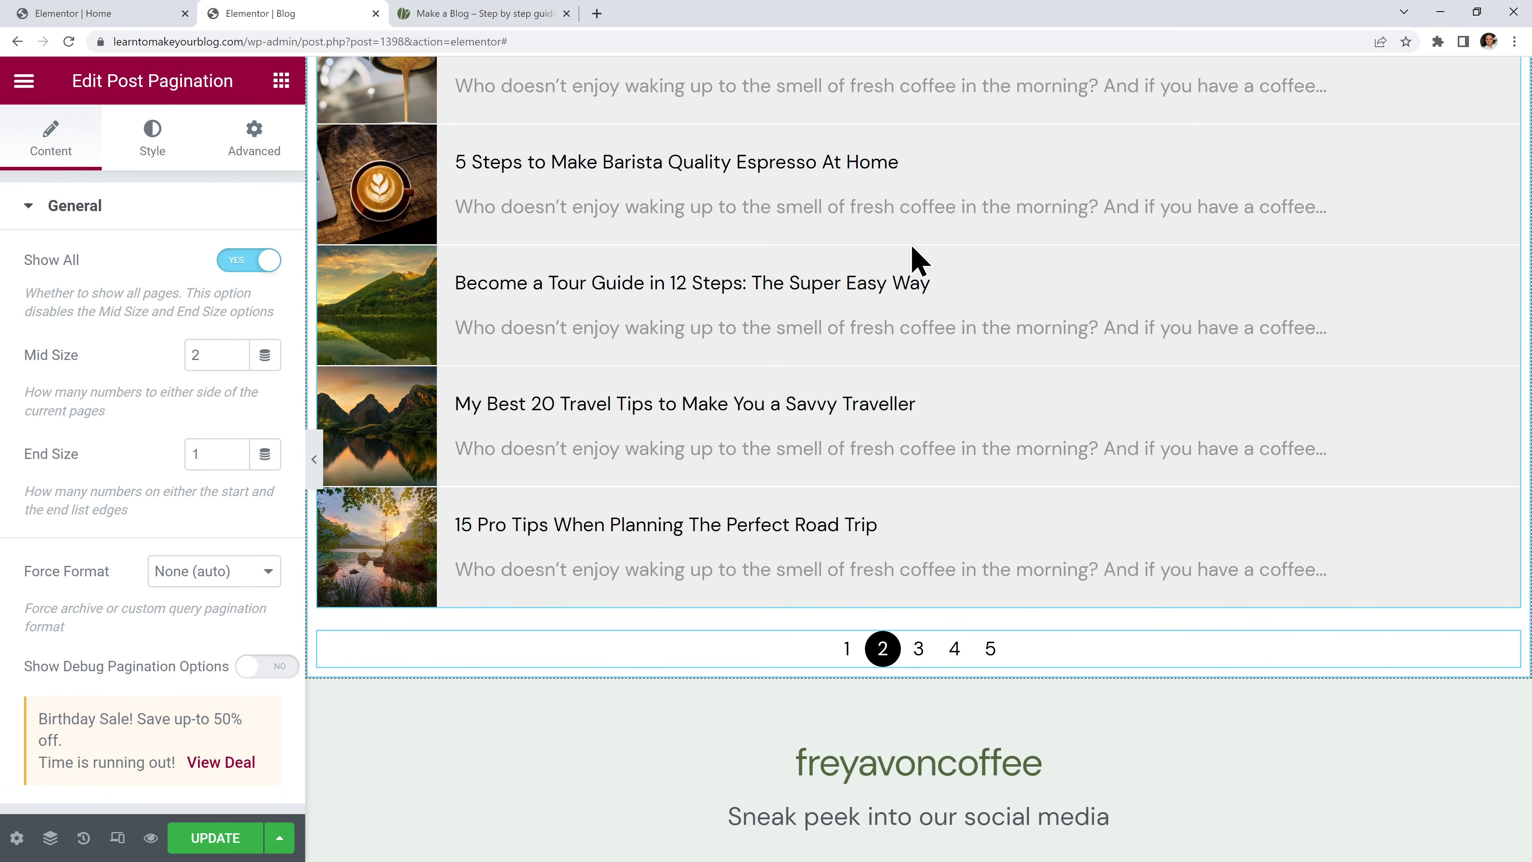
{"action": "scroll", "coordinate": [881, 498], "scroll_direction": "up", "scroll_amount": 10}
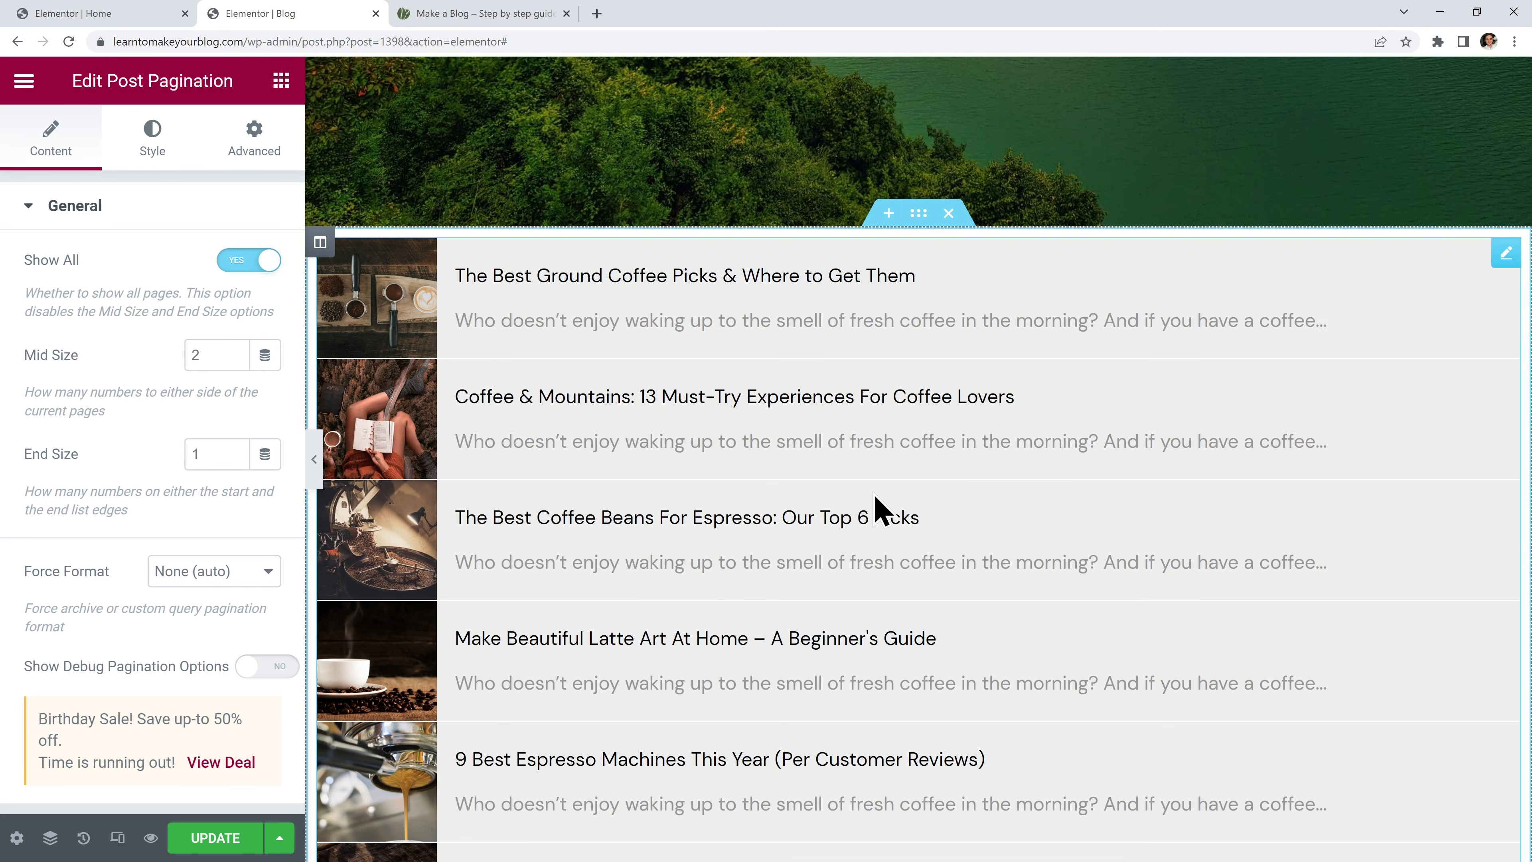
Unlink the post section's margins and set its top margin to 80 px
{"action": "left_click", "coordinate": [918, 214]}
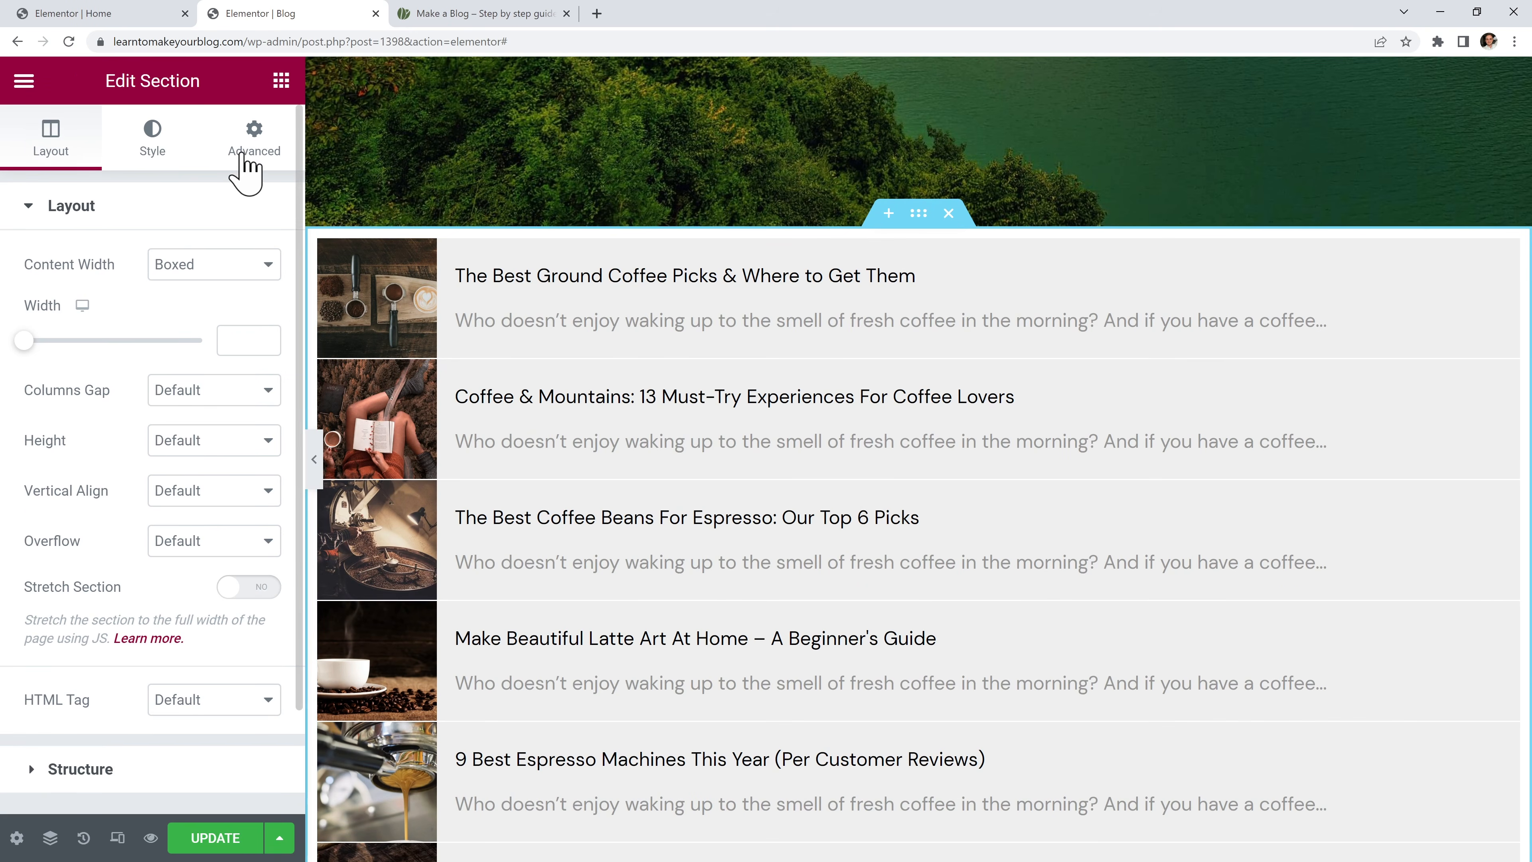
{"action": "left_click", "coordinate": [257, 144]}
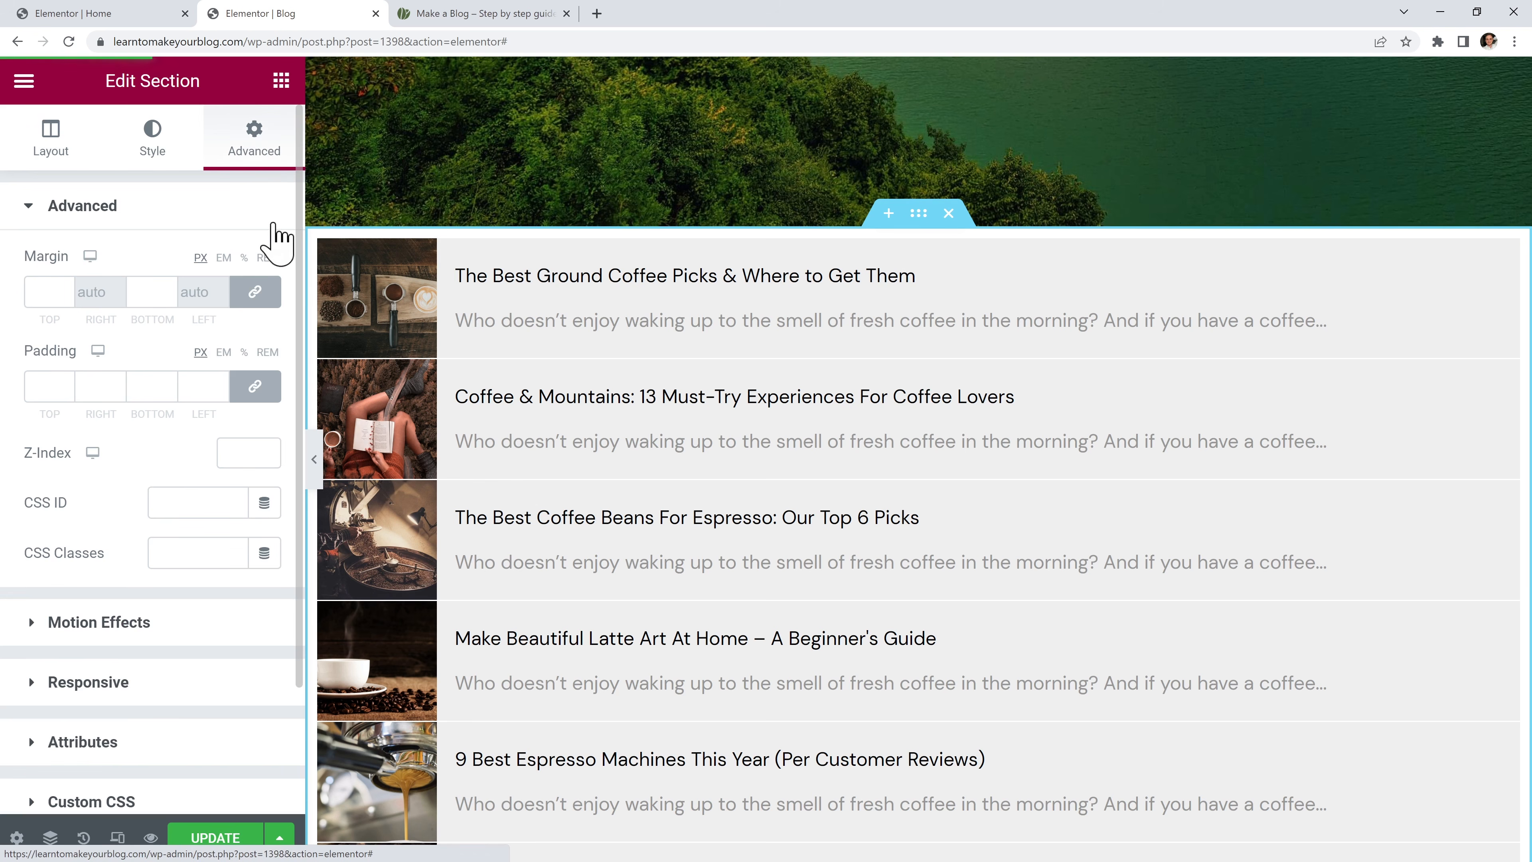
{"action": "left_click", "coordinate": [258, 293]}
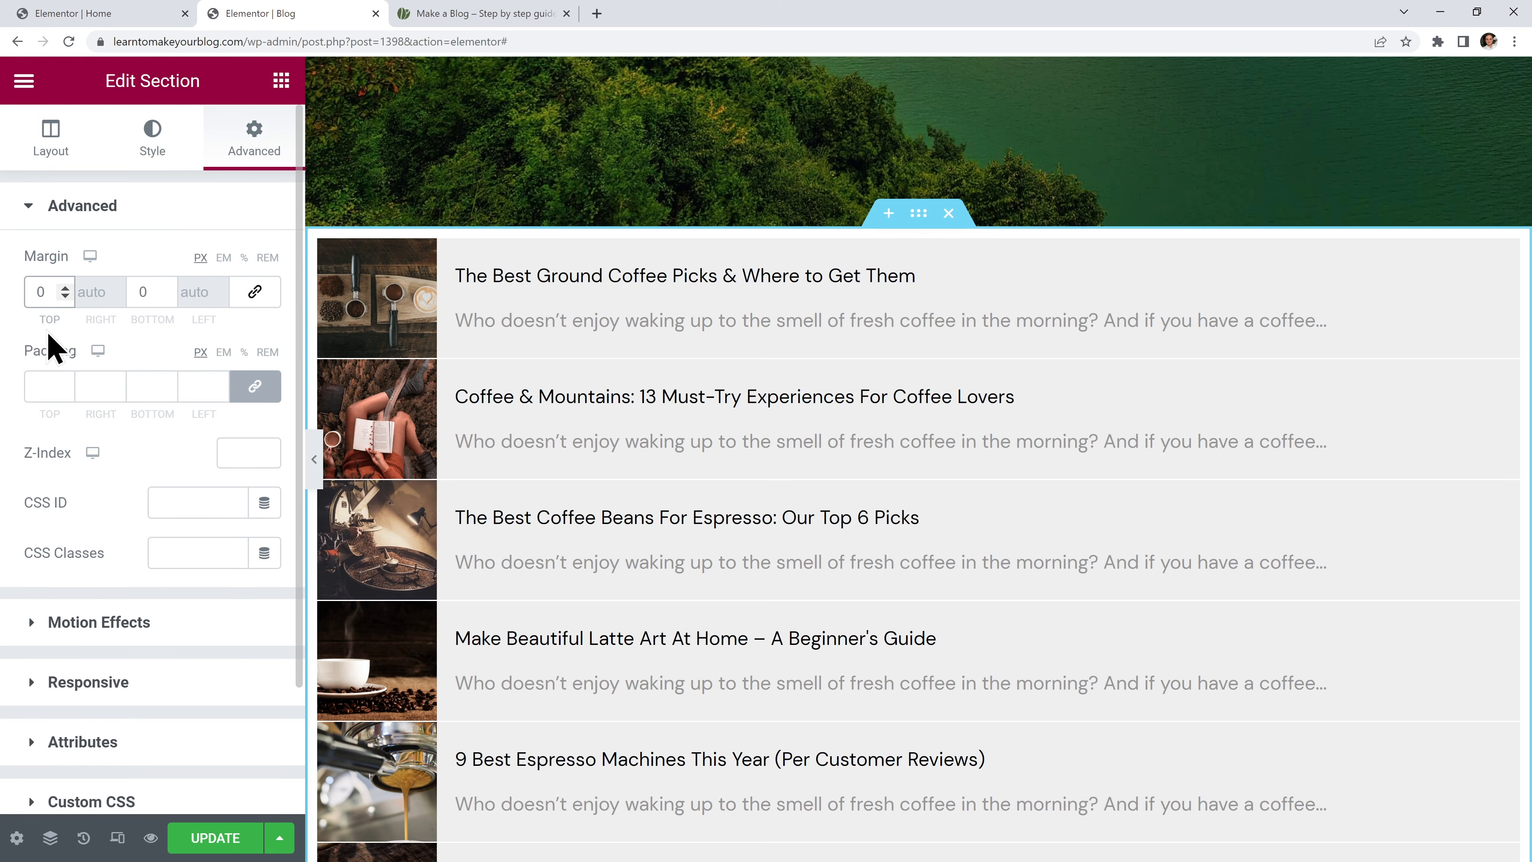
{"action": "left_click", "coordinate": [42, 292]}
{"action": "type", "text": "80"}
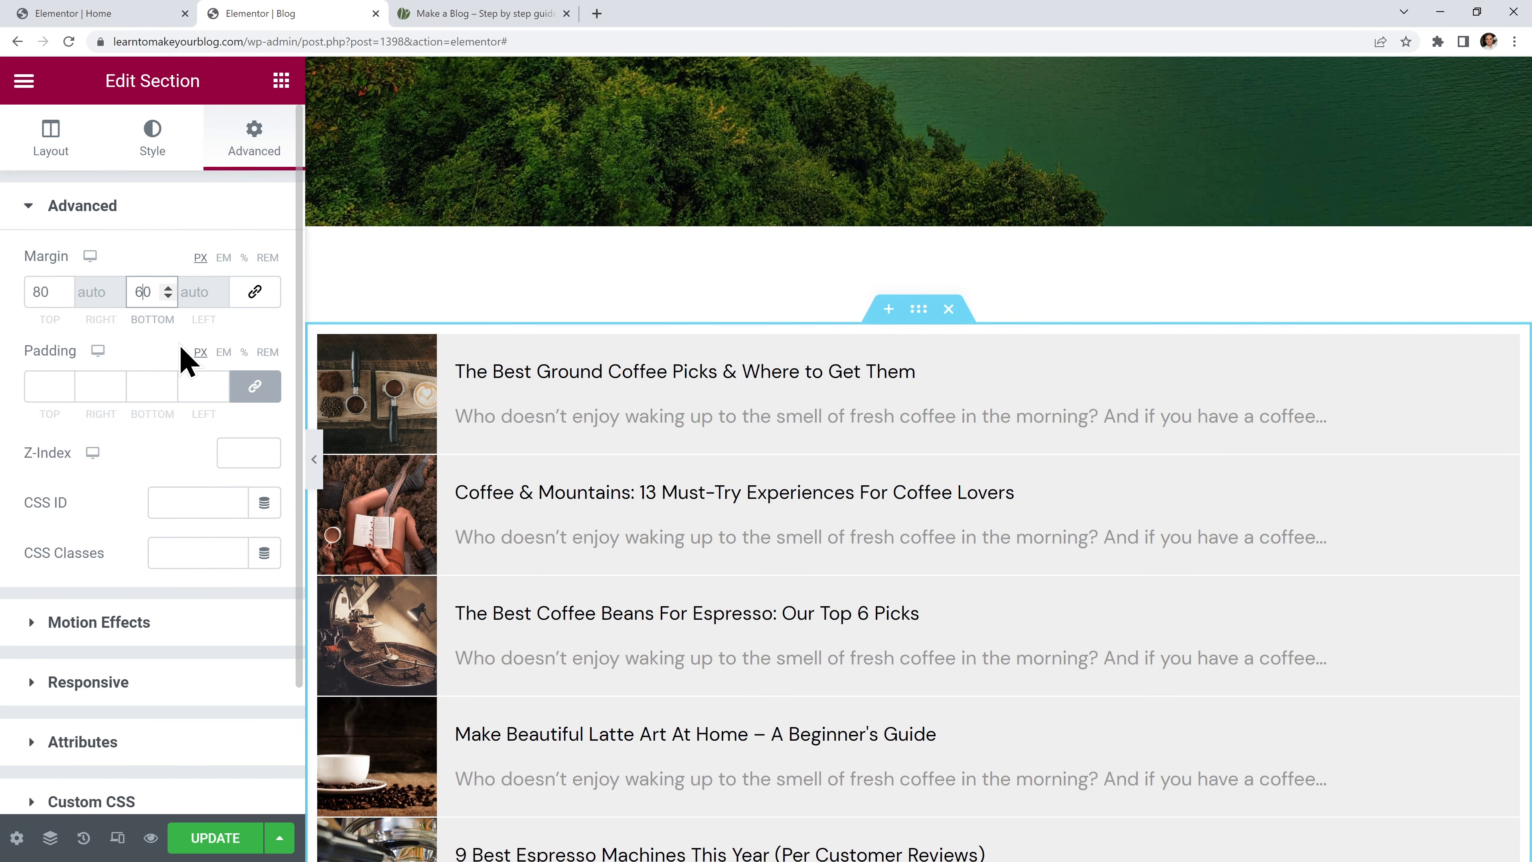
{"action": "left_click", "coordinate": [687, 410]}
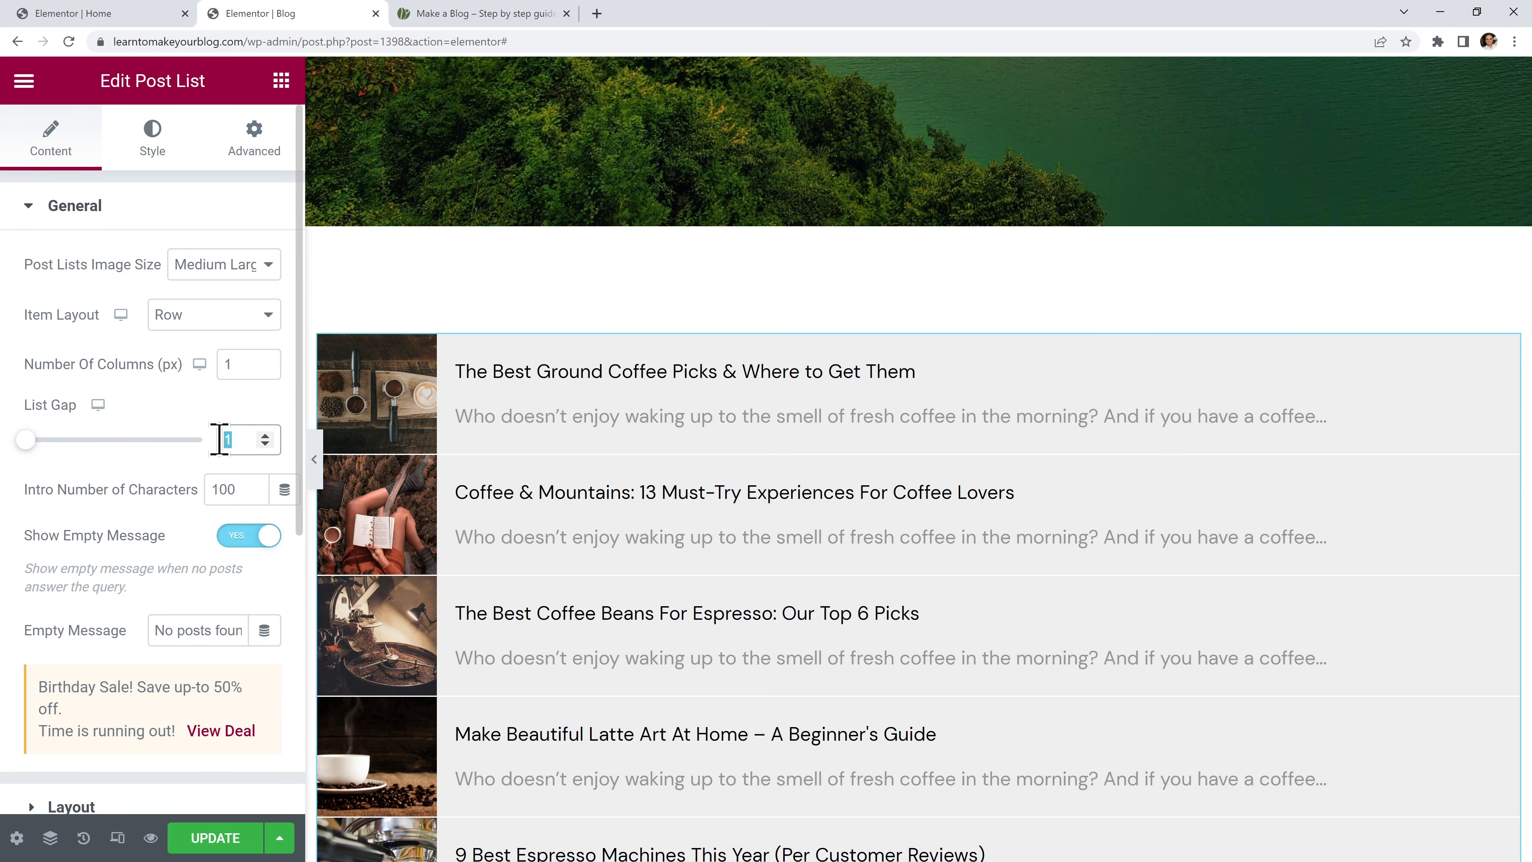
Set list gap 60, excerpt length 200 characters, and show post dates without the calendar icon
{"action": "type", "text": "60"}
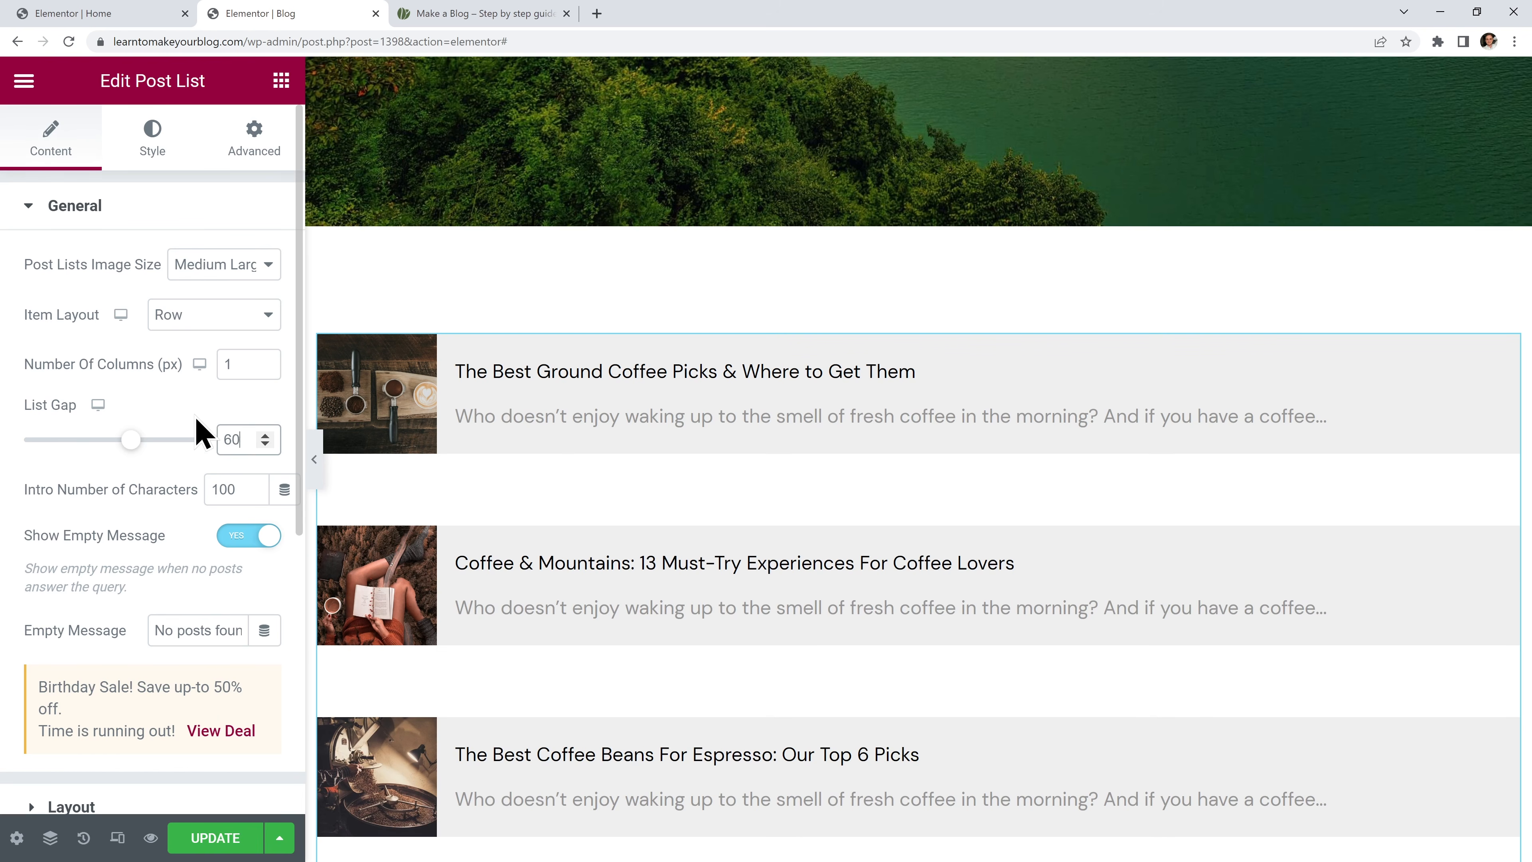
{"action": "left_click", "coordinate": [214, 488]}
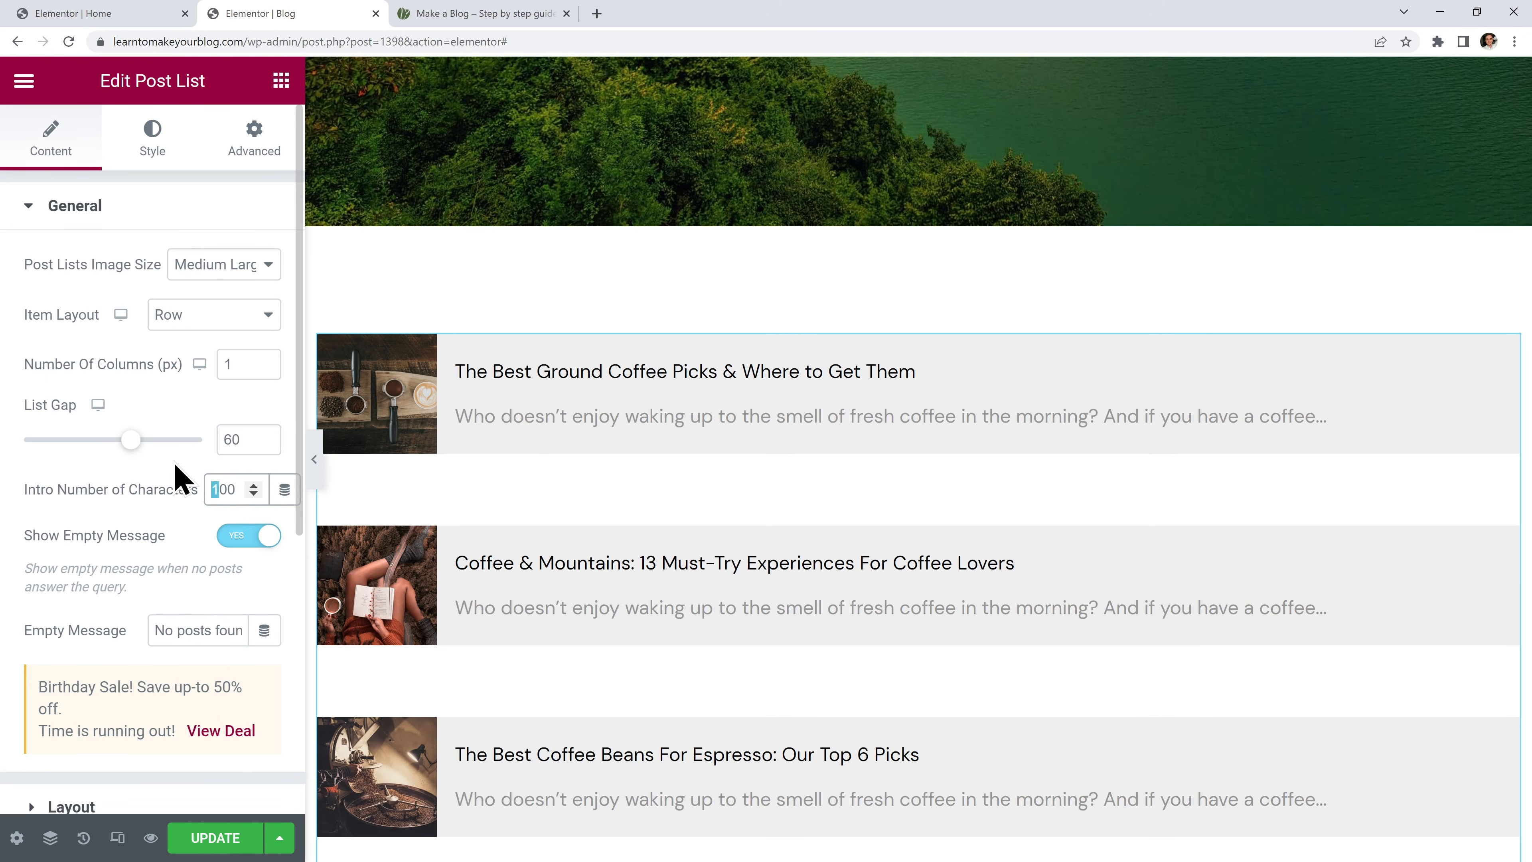
{"action": "type", "text": "2"}
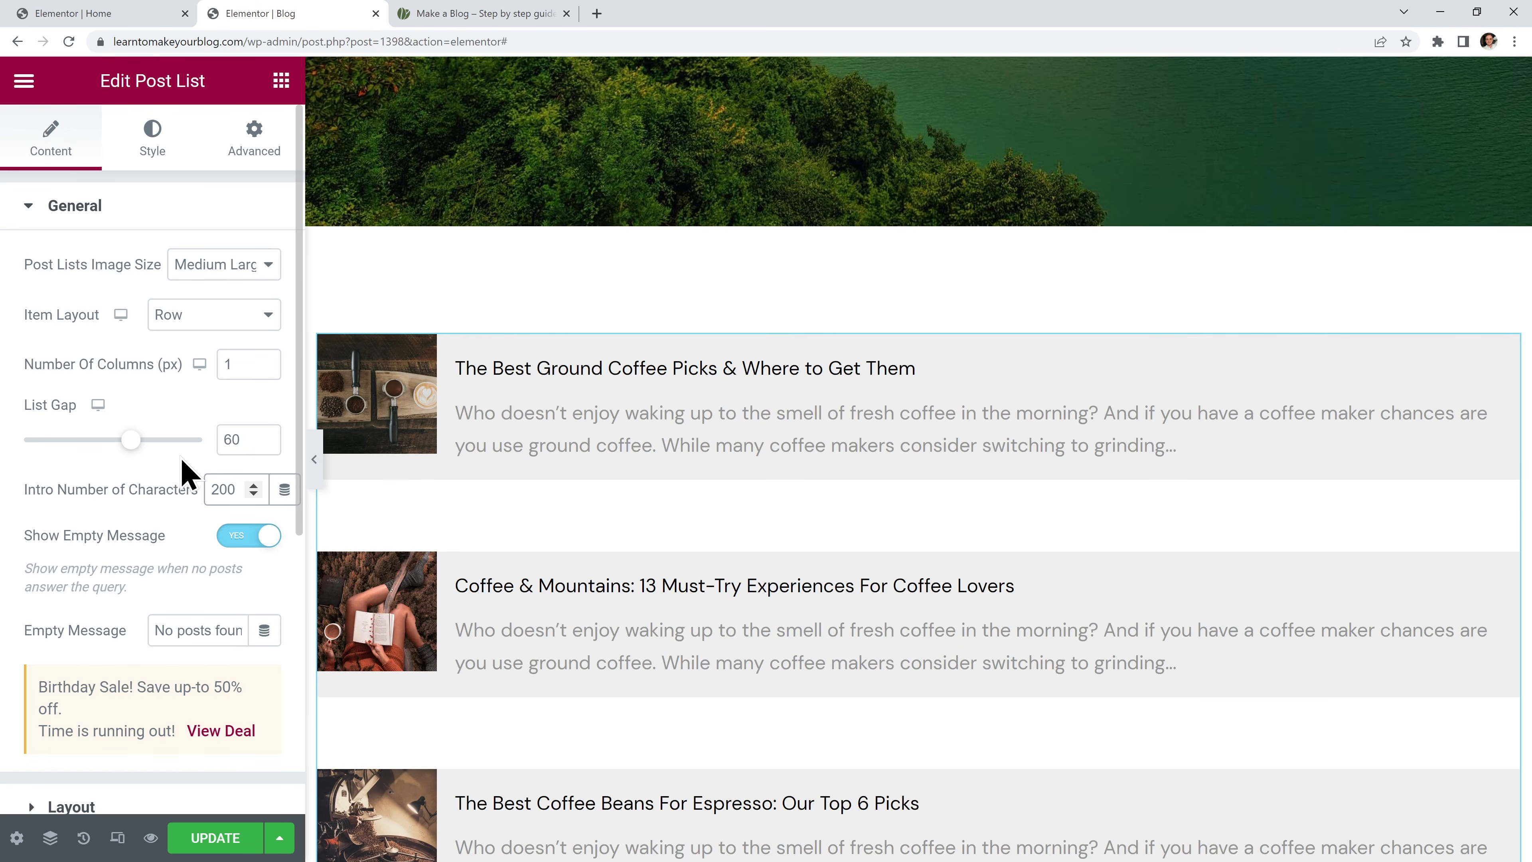
{"action": "scroll", "coordinate": [184, 473], "scroll_direction": "down", "scroll_amount": 5}
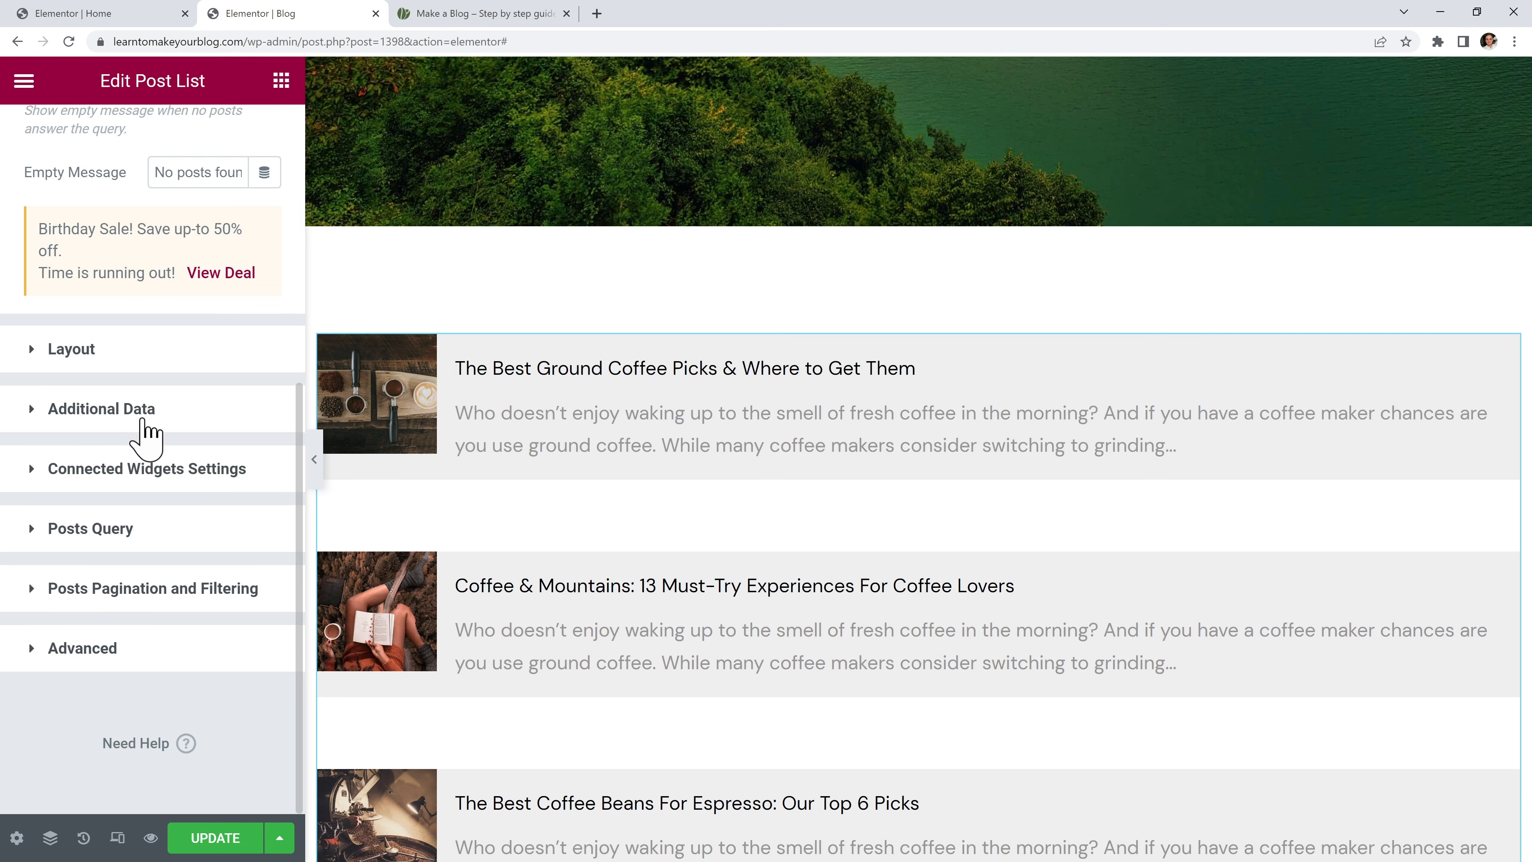
{"action": "left_click", "coordinate": [128, 425]}
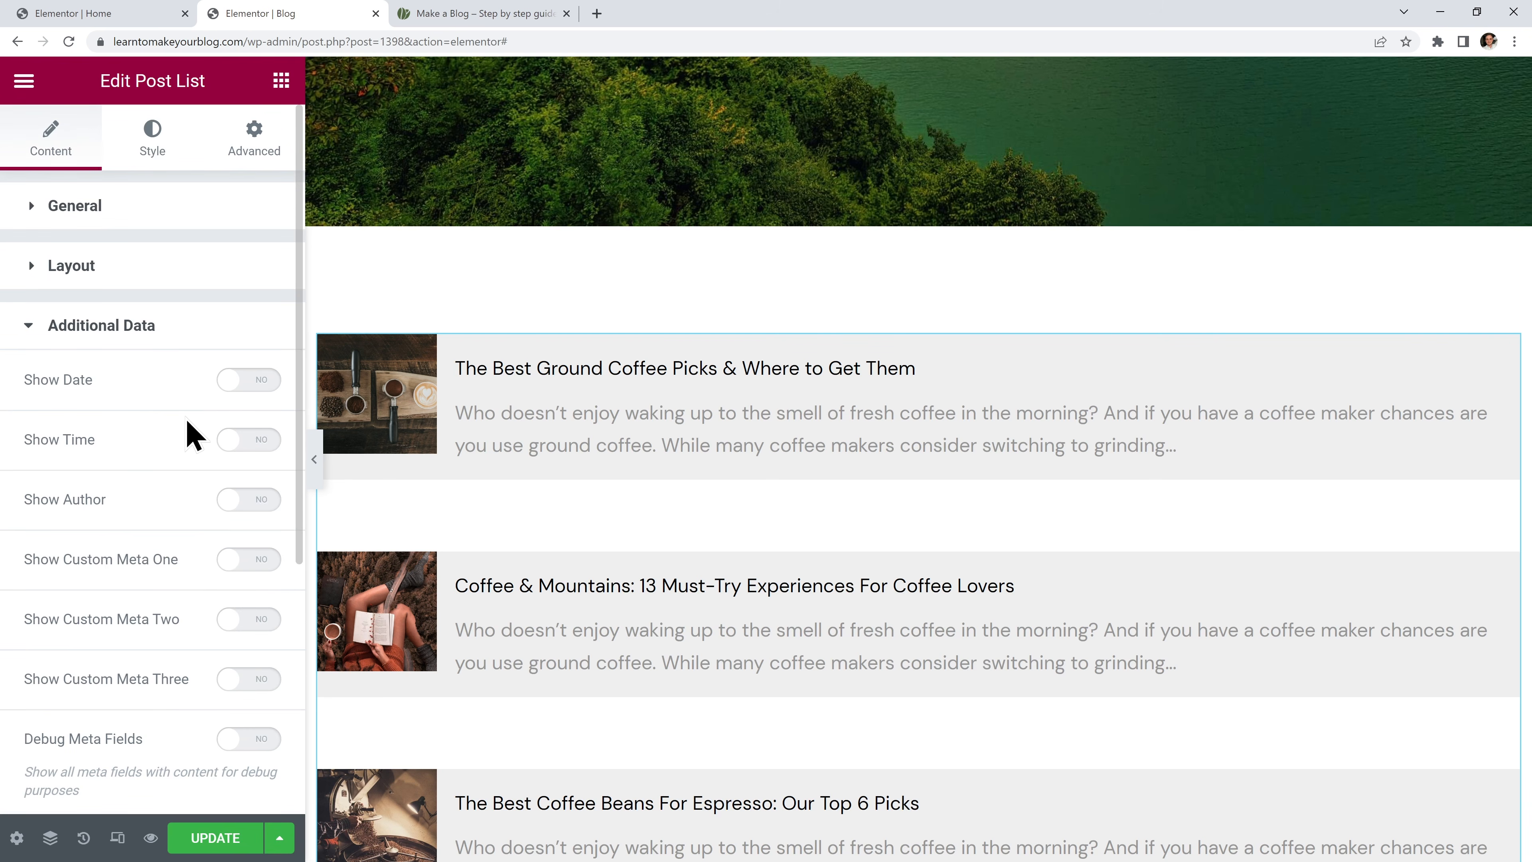
{"action": "left_click", "coordinate": [241, 382]}
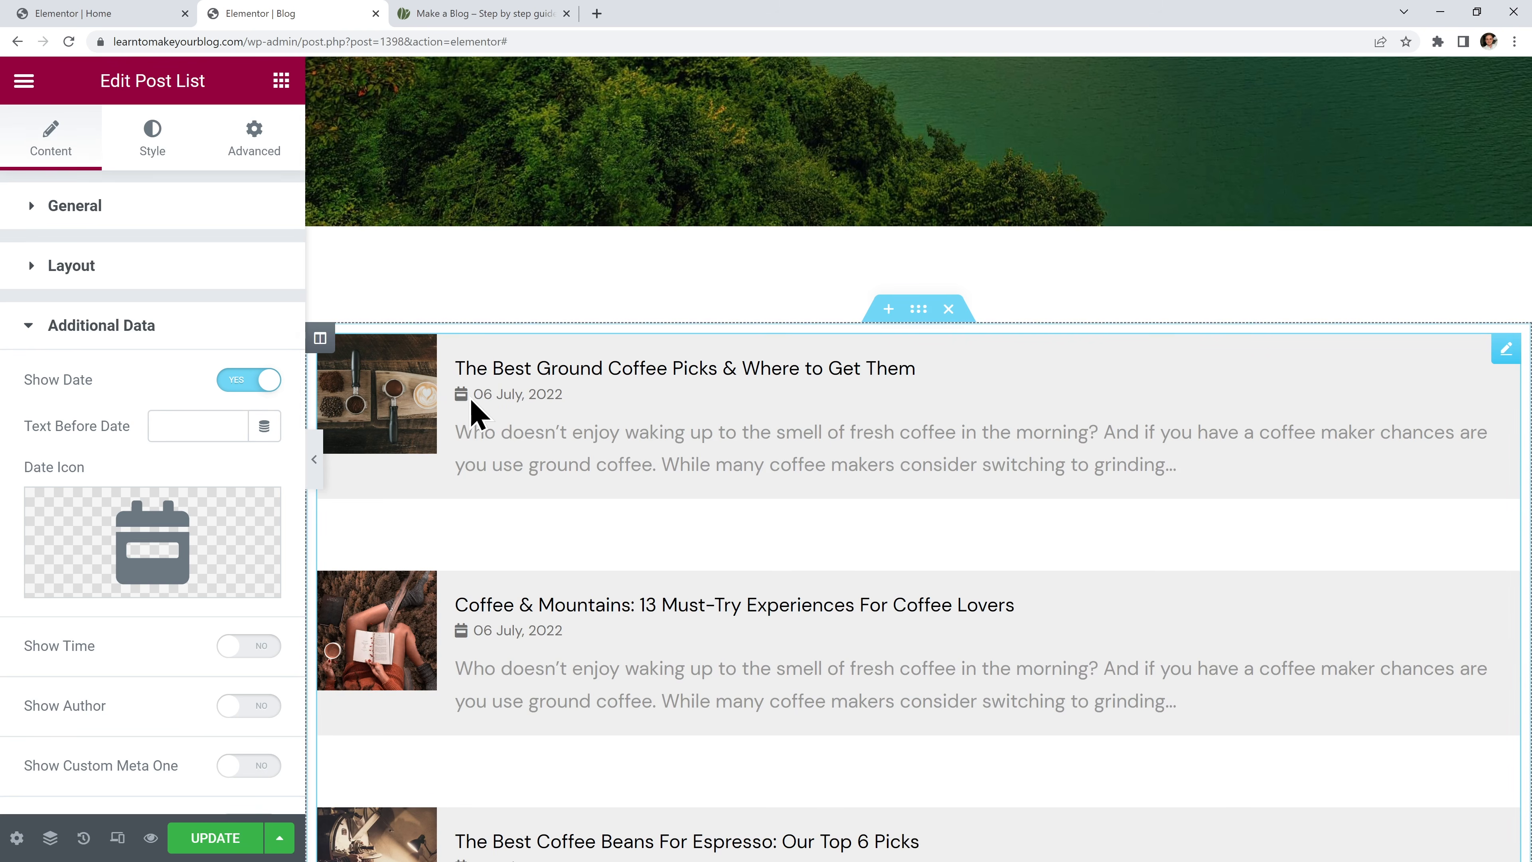
{"action": "mouse_move", "coordinate": [272, 586]}
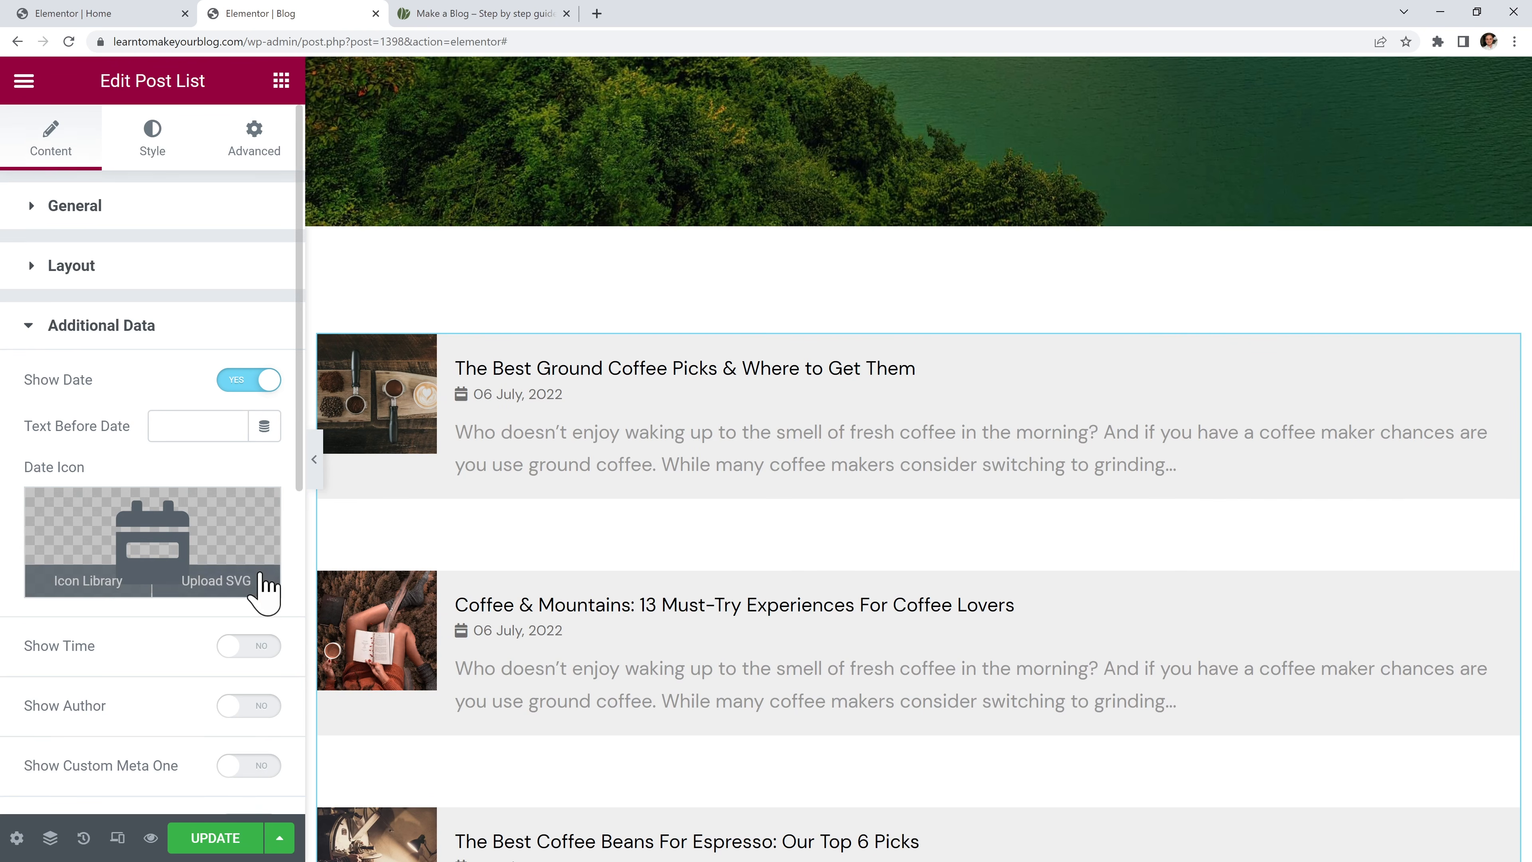
{"action": "left_click", "coordinate": [257, 511]}
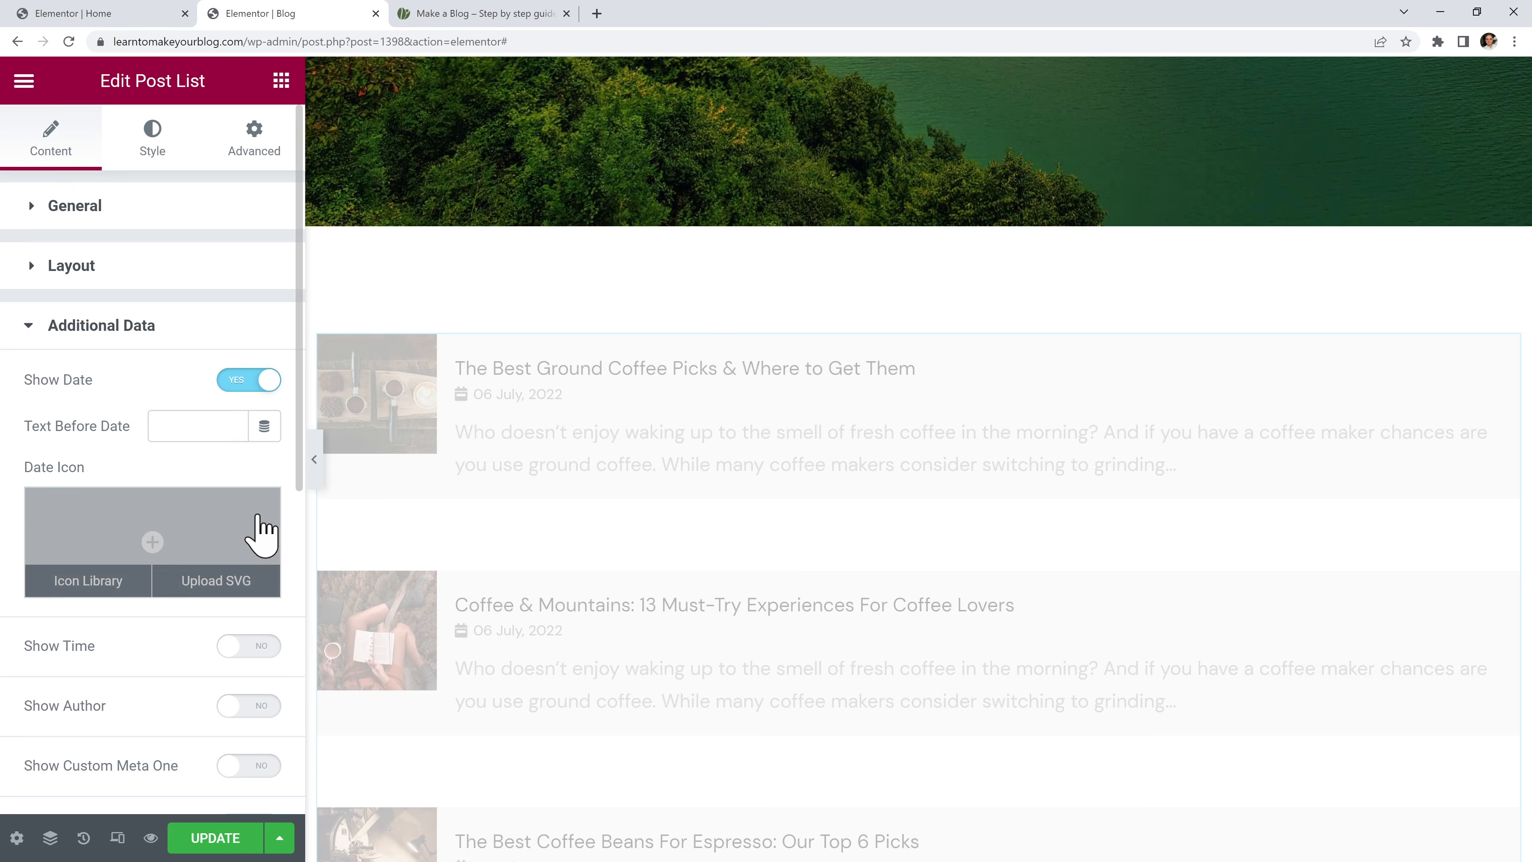
{"action": "scroll", "coordinate": [260, 531], "scroll_direction": "down", "scroll_amount": 8}
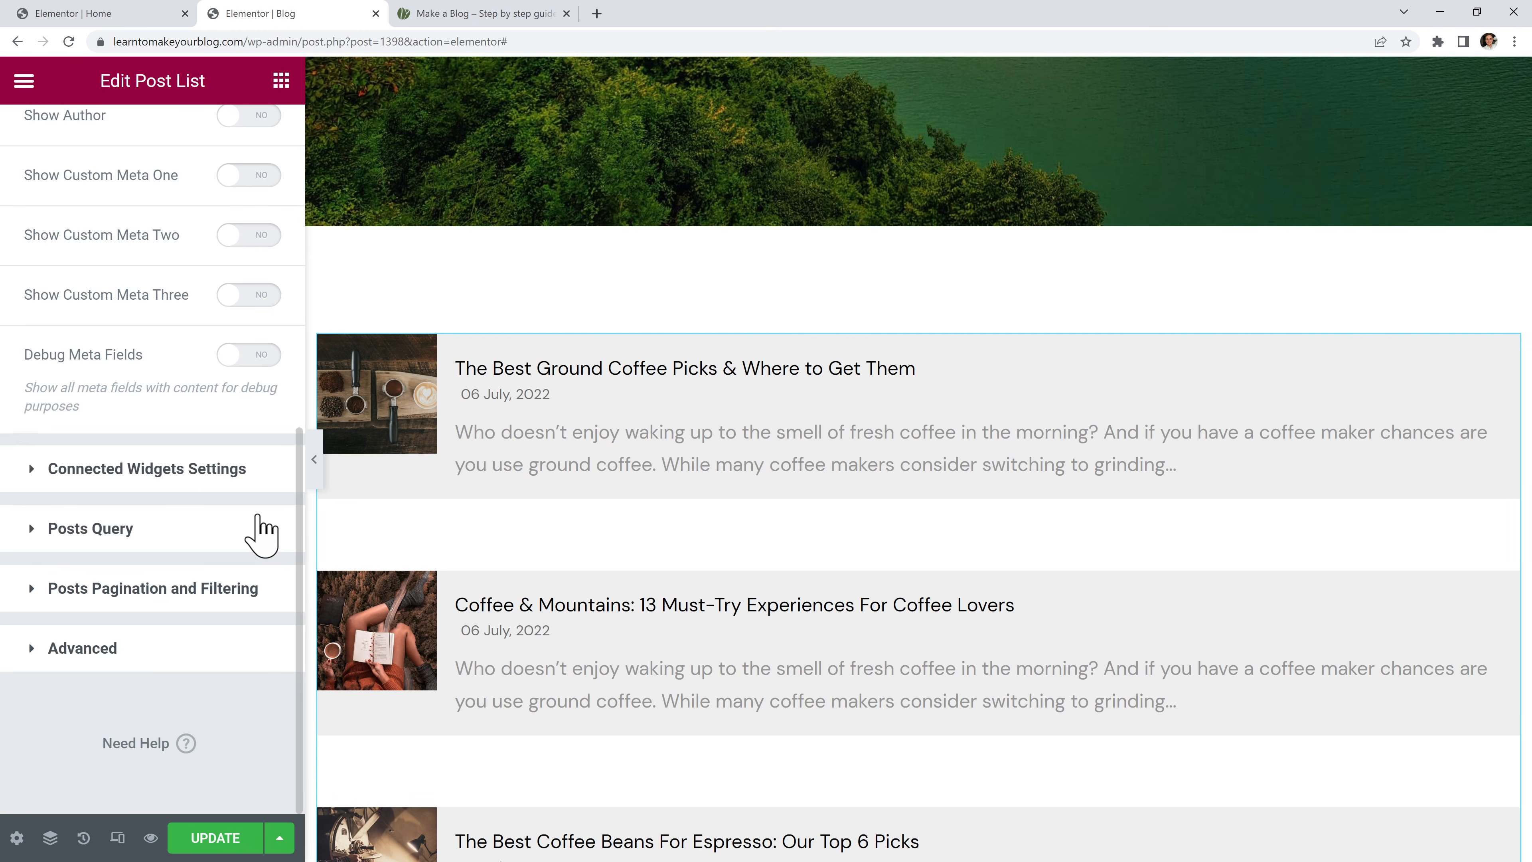
Set the post query's Max Posts to 4
{"action": "left_click", "coordinate": [205, 532]}
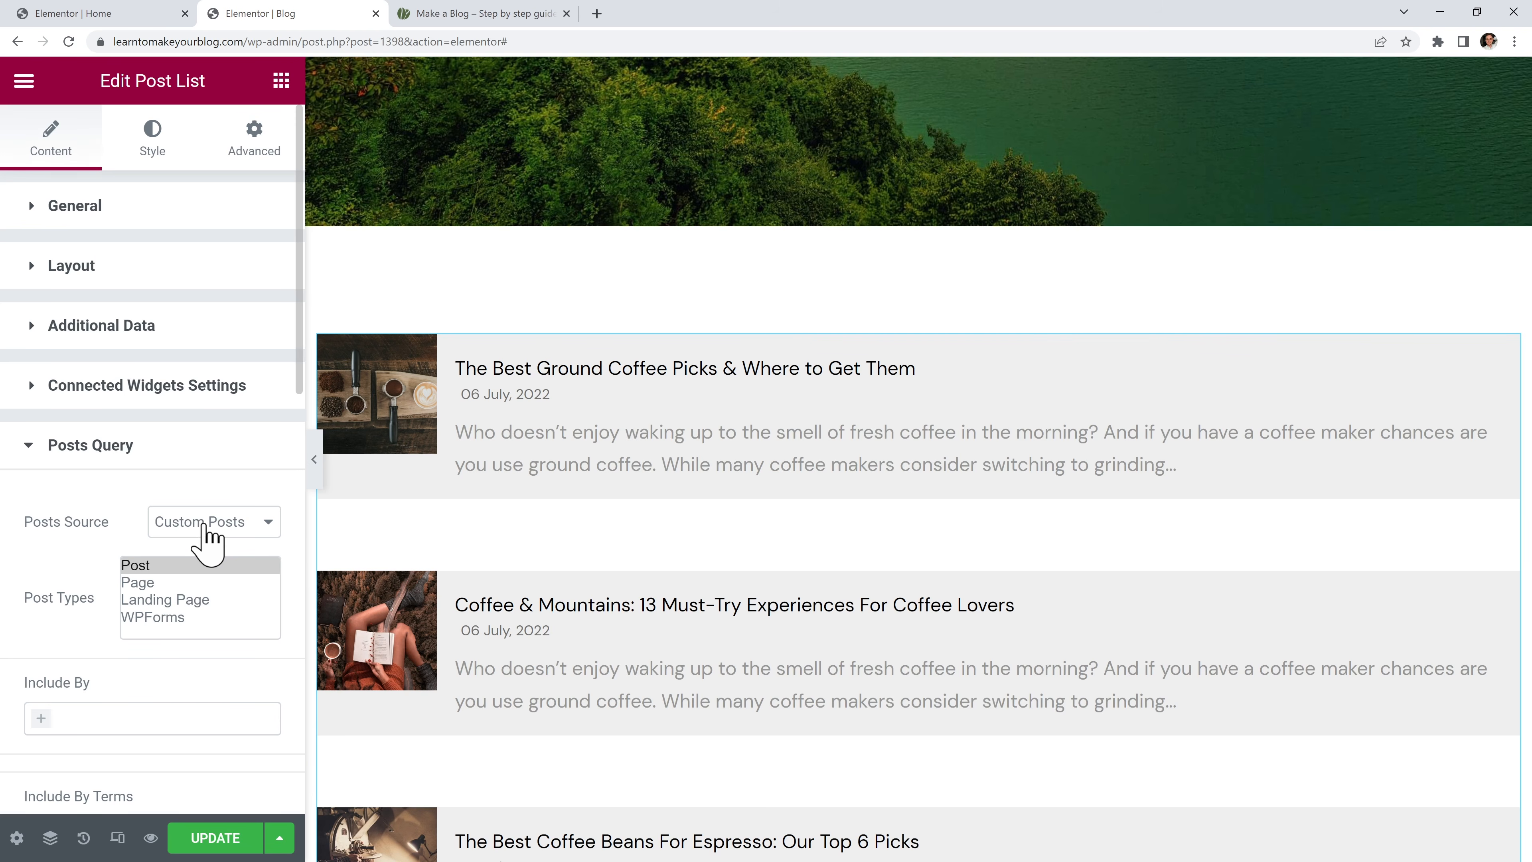
{"action": "scroll", "coordinate": [208, 534], "scroll_direction": "down", "scroll_amount": 5}
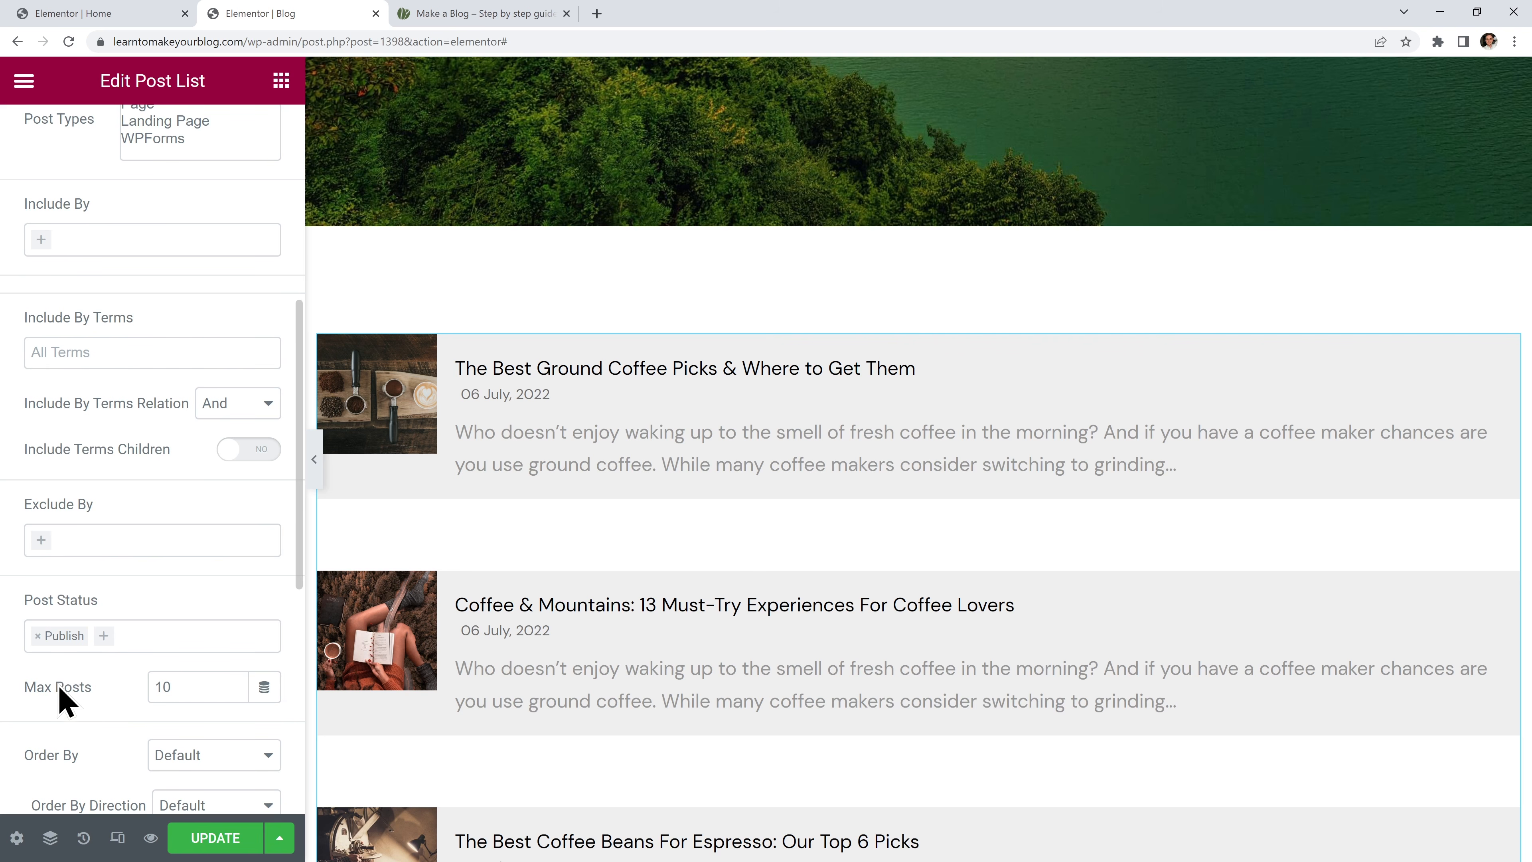
{"action": "left_click_drag", "start_coordinate": [187, 691], "coordinate": [133, 689]}
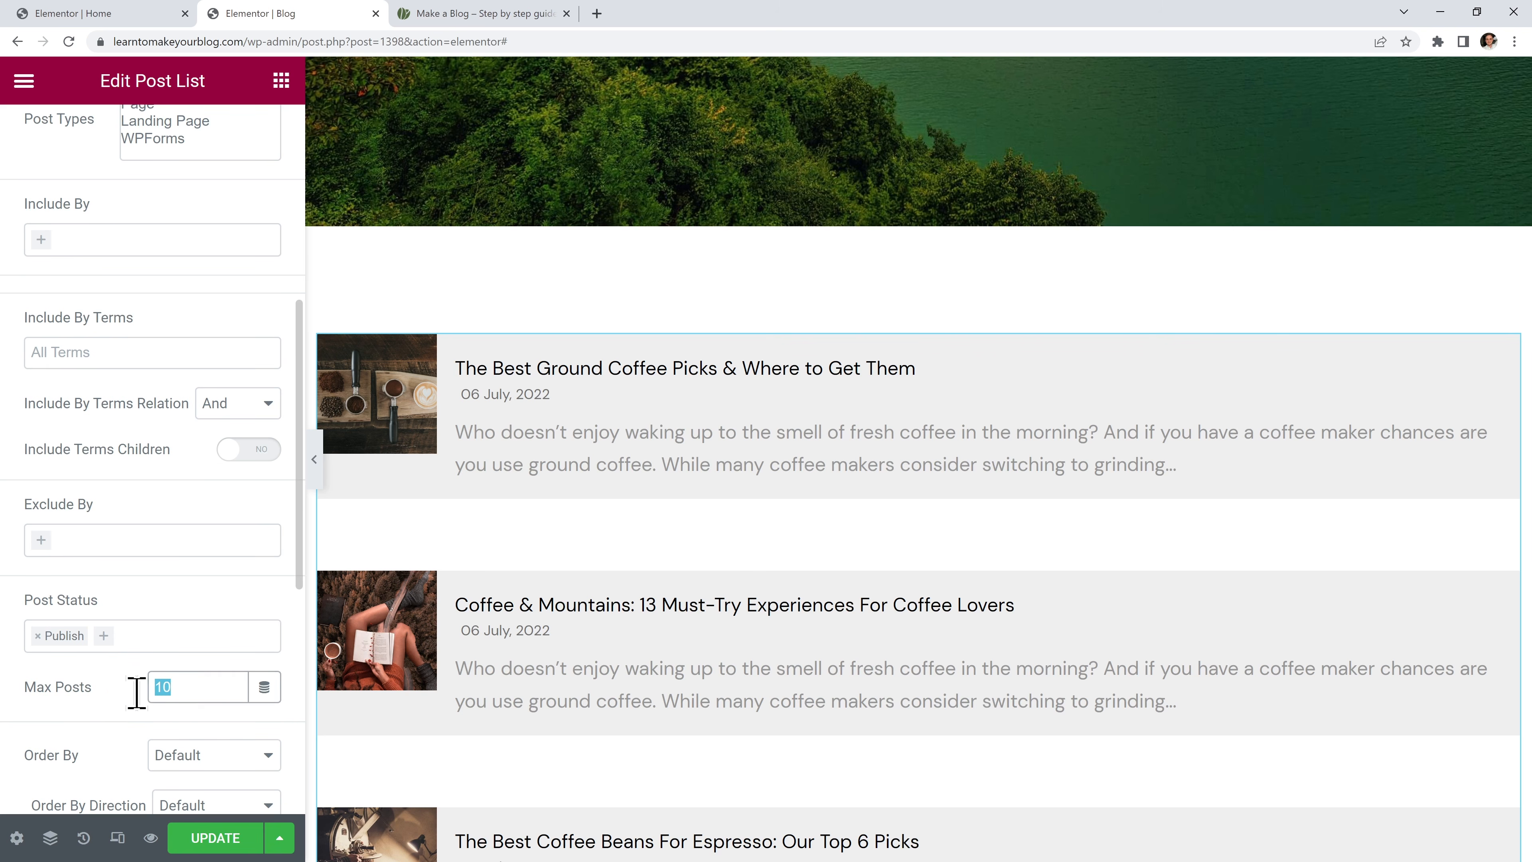
{"action": "type", "text": "4"}
Set the post list pagination to Using Pagination Widget
{"action": "scroll", "coordinate": [844, 462], "scroll_direction": "down", "scroll_amount": 4}
{"action": "scroll", "coordinate": [851, 458], "scroll_direction": "down", "scroll_amount": 5}
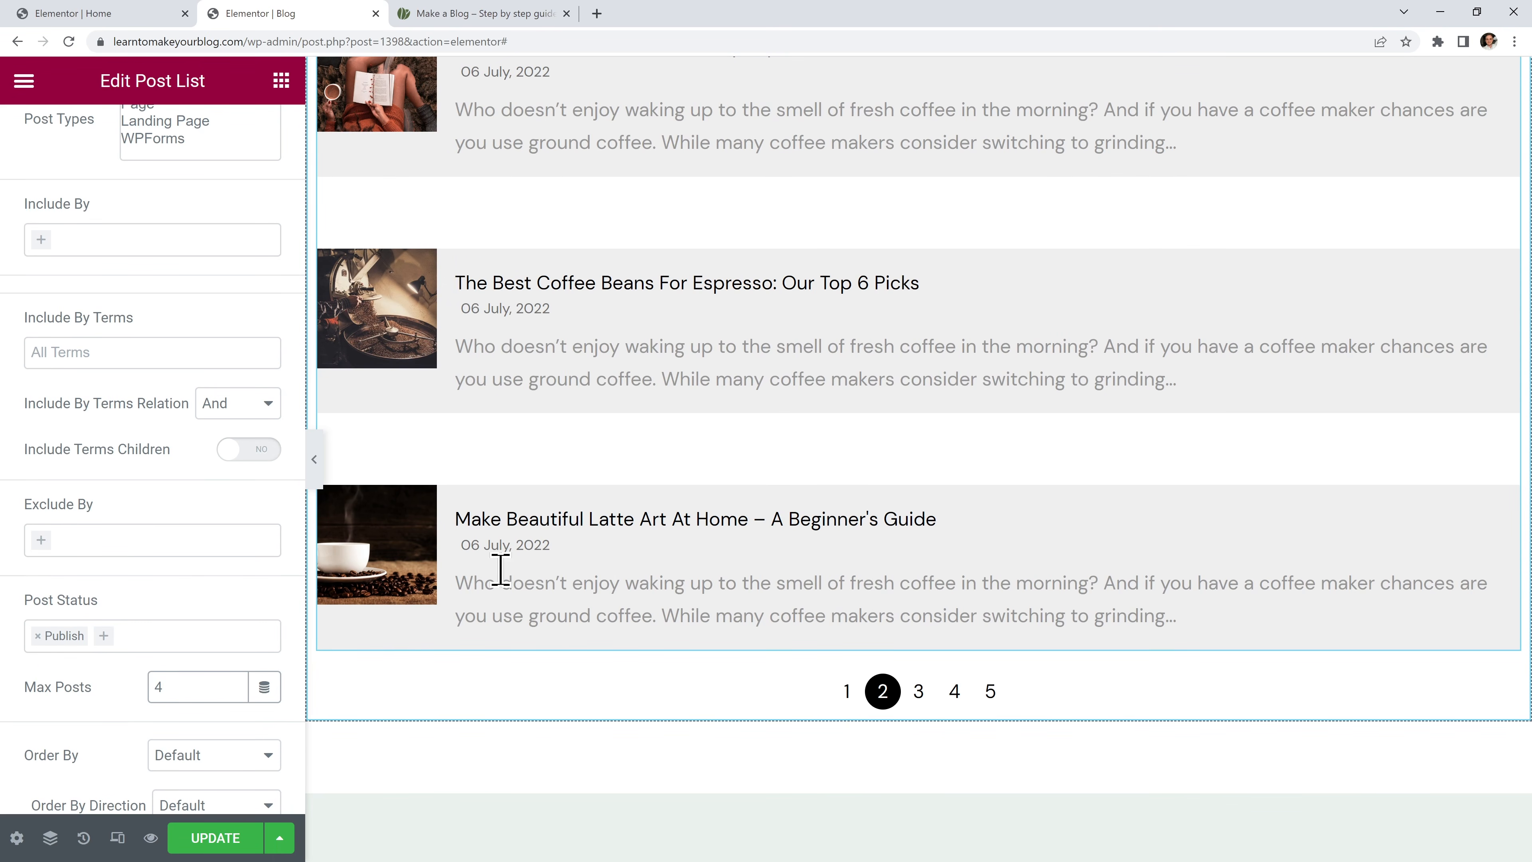
{"action": "scroll", "coordinate": [241, 570], "scroll_direction": "down", "scroll_amount": 6}
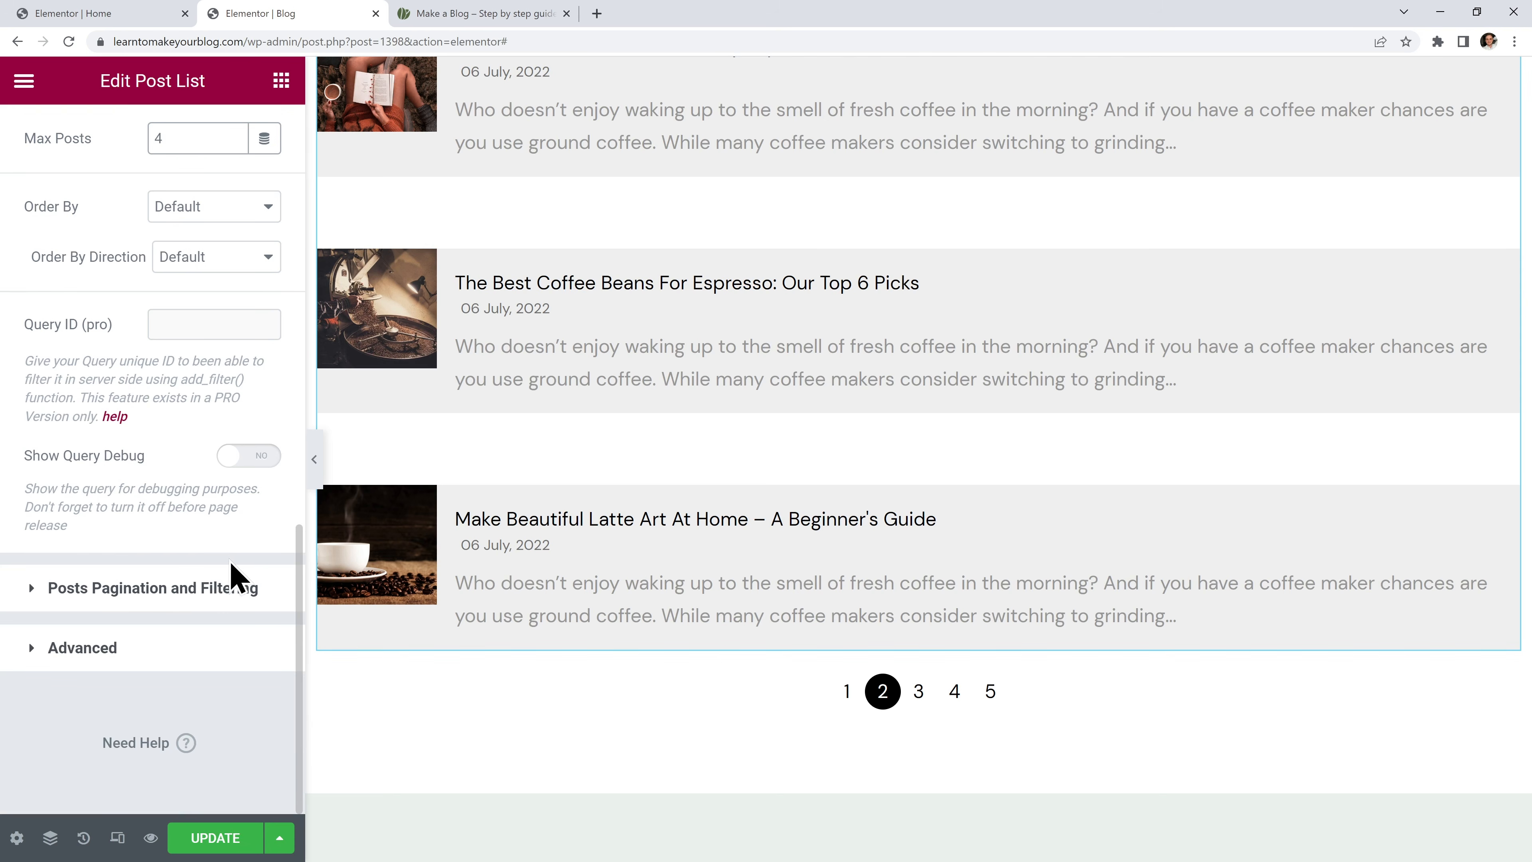
{"action": "left_click", "coordinate": [199, 589]}
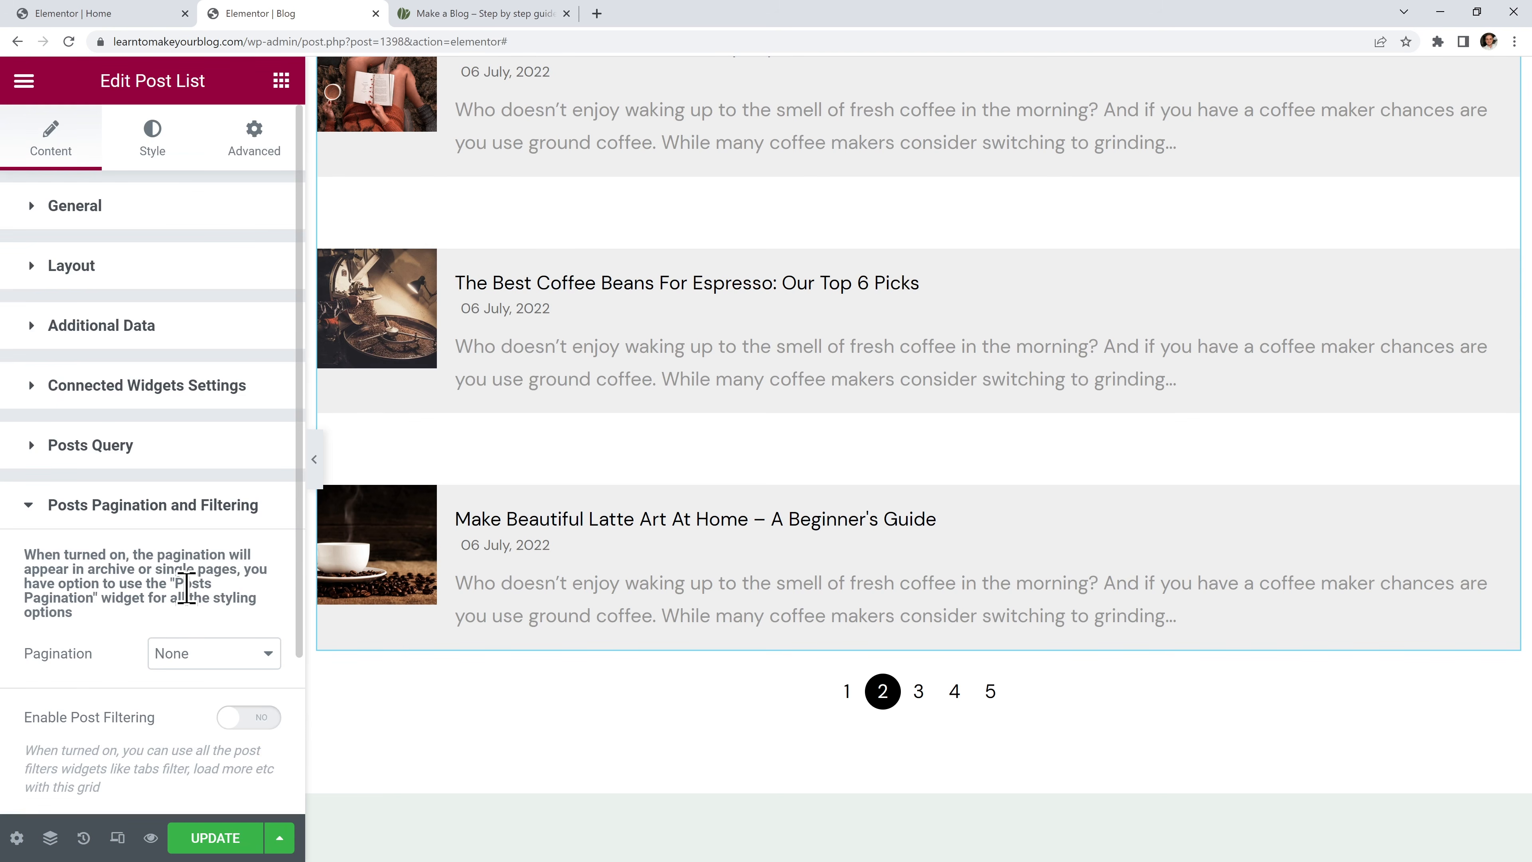
{"action": "left_click", "coordinate": [188, 658]}
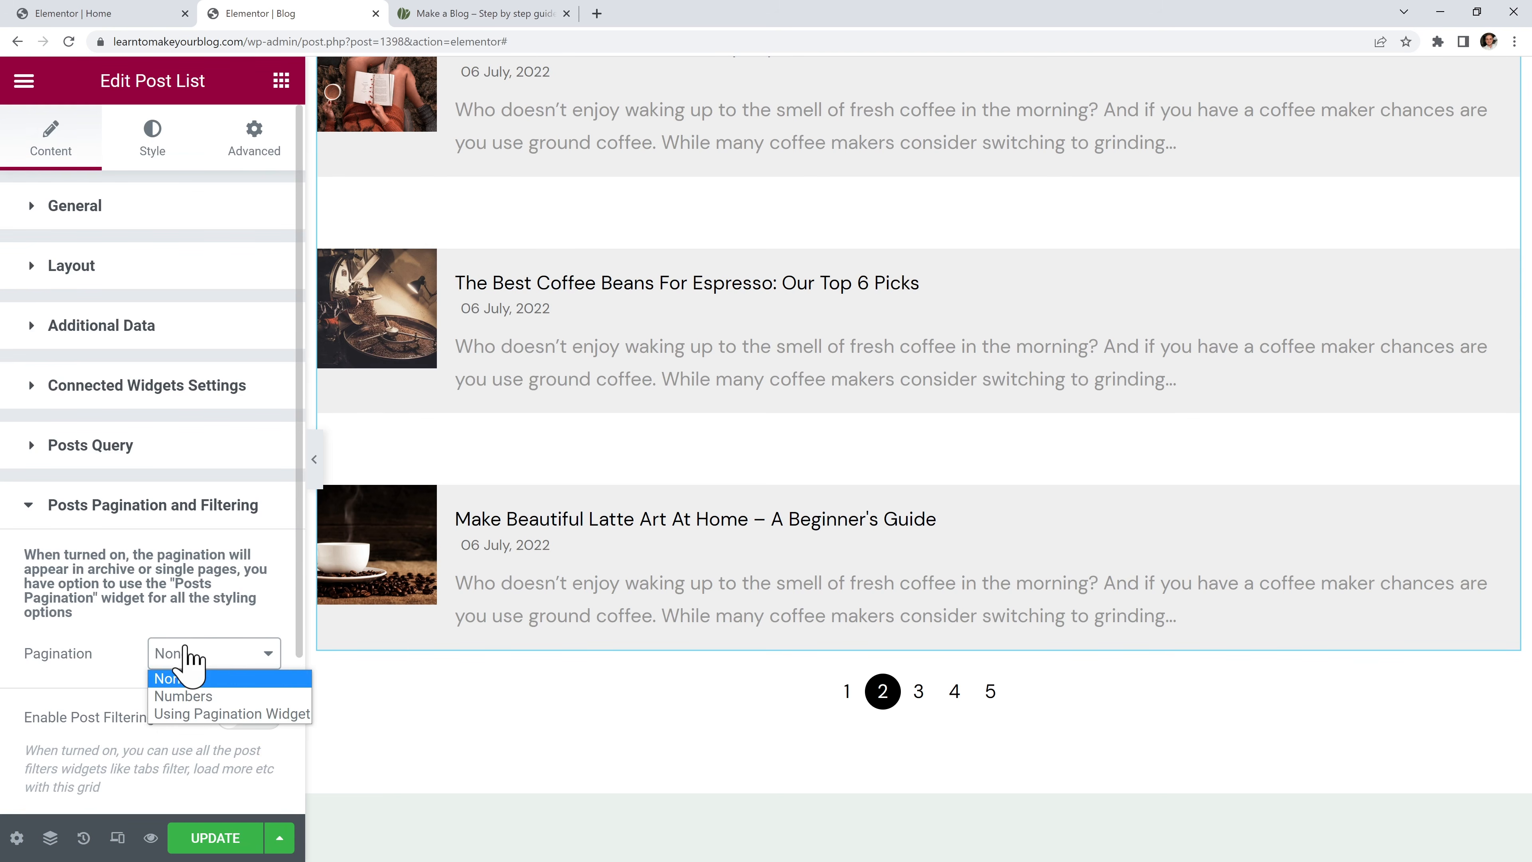
{"action": "left_click", "coordinate": [205, 713]}
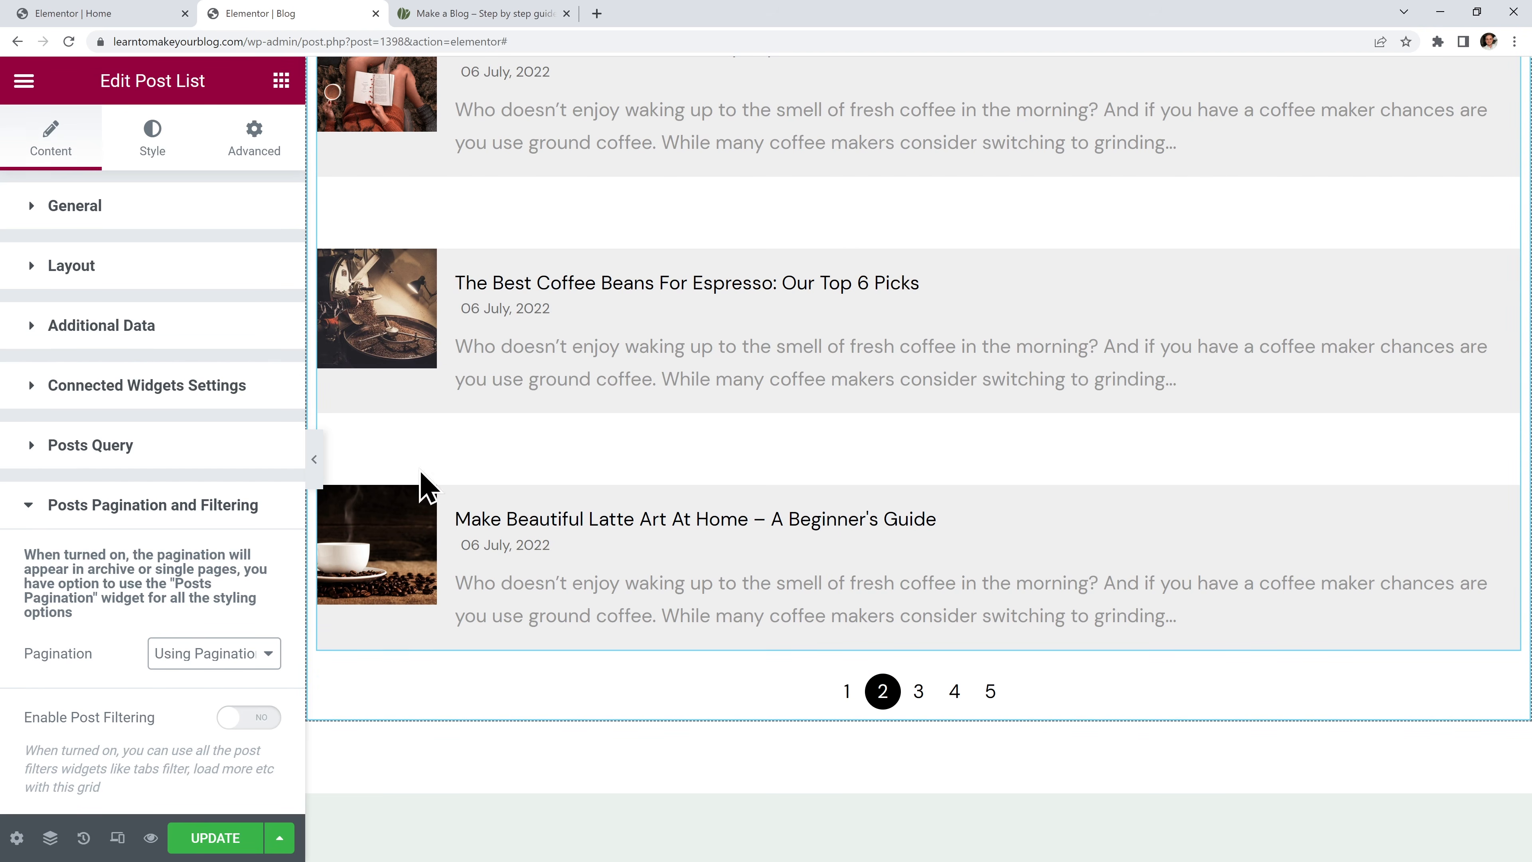
Give the post list items a white background
{"action": "left_click", "coordinate": [149, 144]}
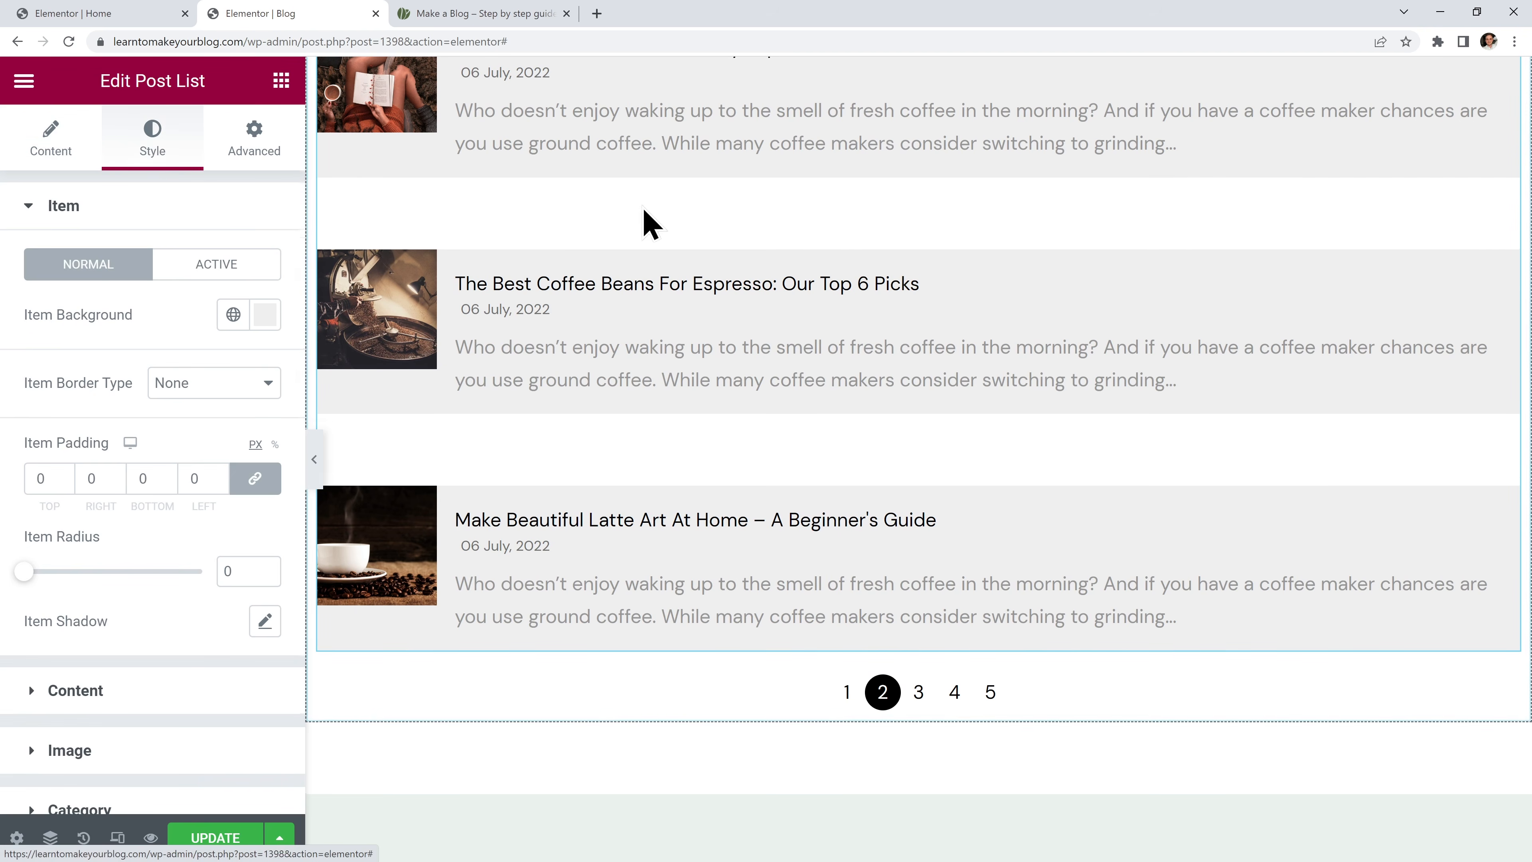
{"action": "scroll", "coordinate": [643, 223], "scroll_direction": "up", "scroll_amount": 6}
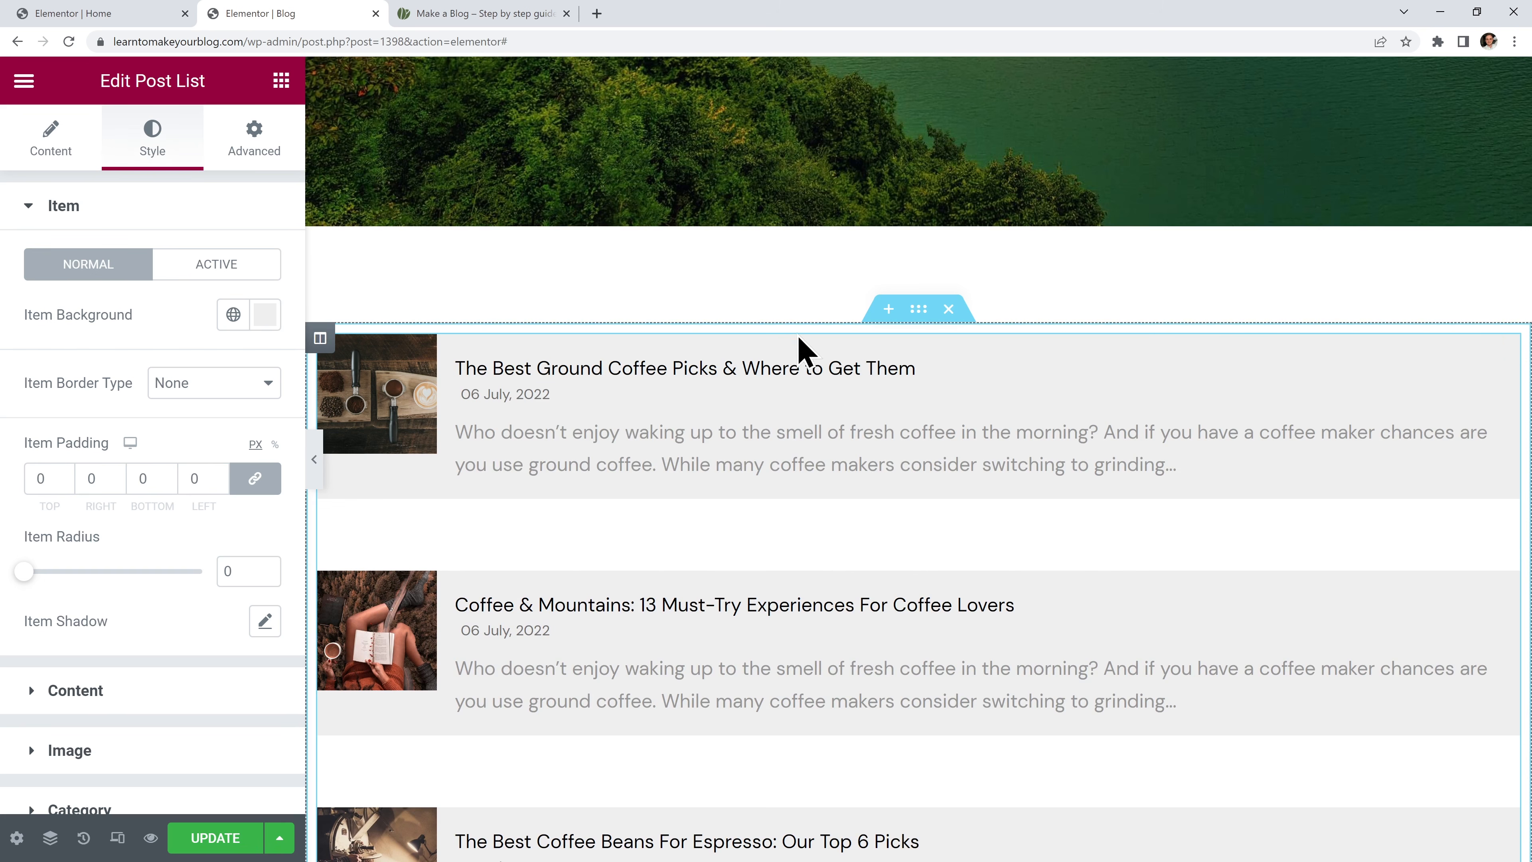
{"action": "left_click", "coordinate": [264, 315]}
{"action": "left_click_drag", "start_coordinate": [145, 405], "coordinate": [116, 403]}
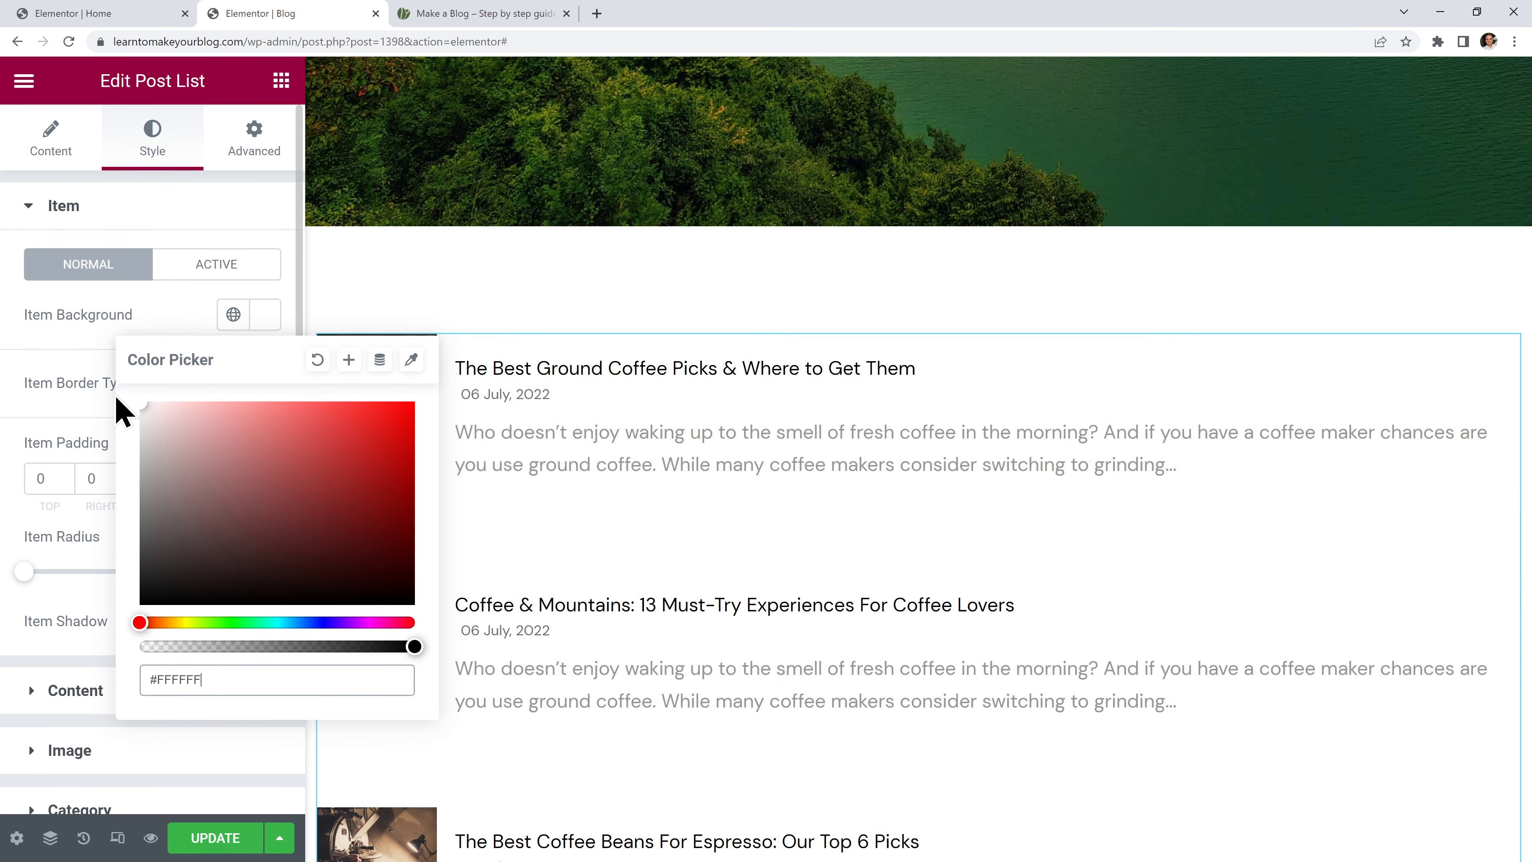
{"action": "left_click", "coordinate": [117, 404]}
{"action": "scroll", "coordinate": [120, 410], "scroll_direction": "down", "scroll_amount": 3}
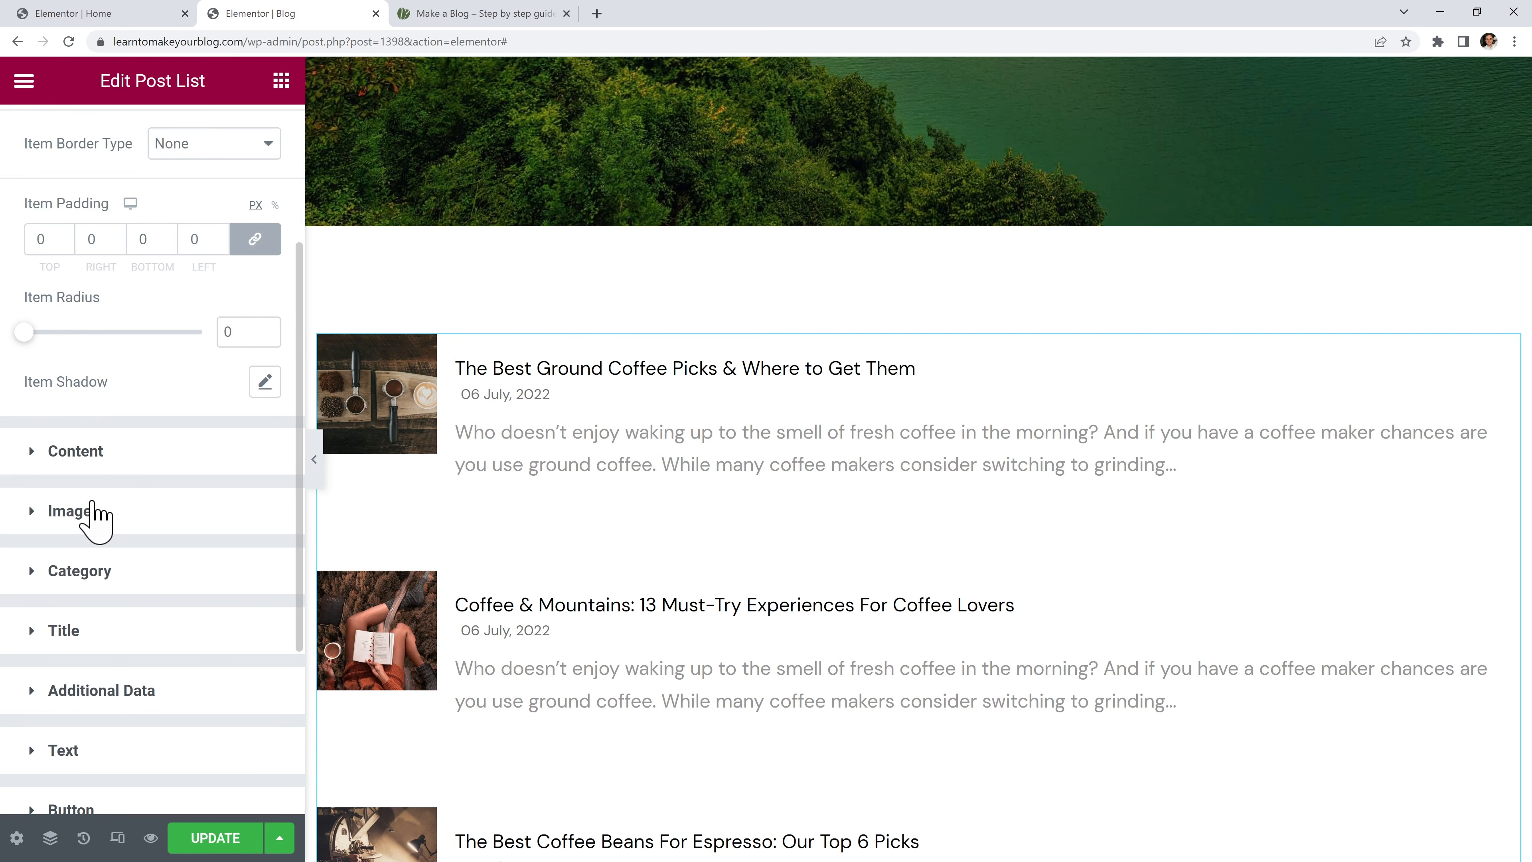
Set the post image height to 250 and its corner radius to 30
{"action": "left_click", "coordinate": [96, 514]}
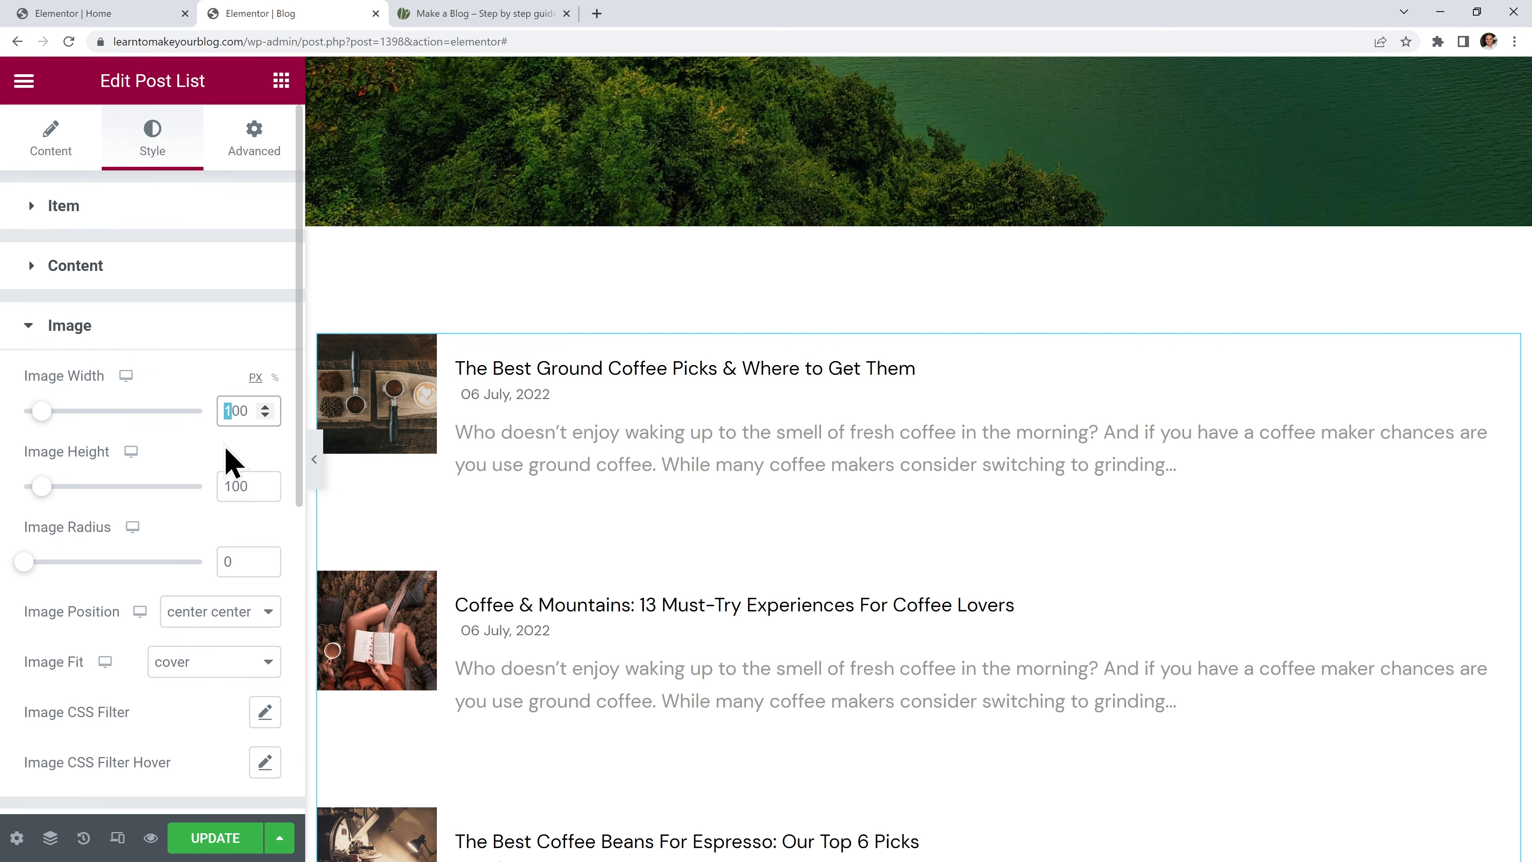
{"action": "type", "text": "4"}
{"action": "double_click", "coordinate": [215, 483]}
{"action": "type", "text": "250"}
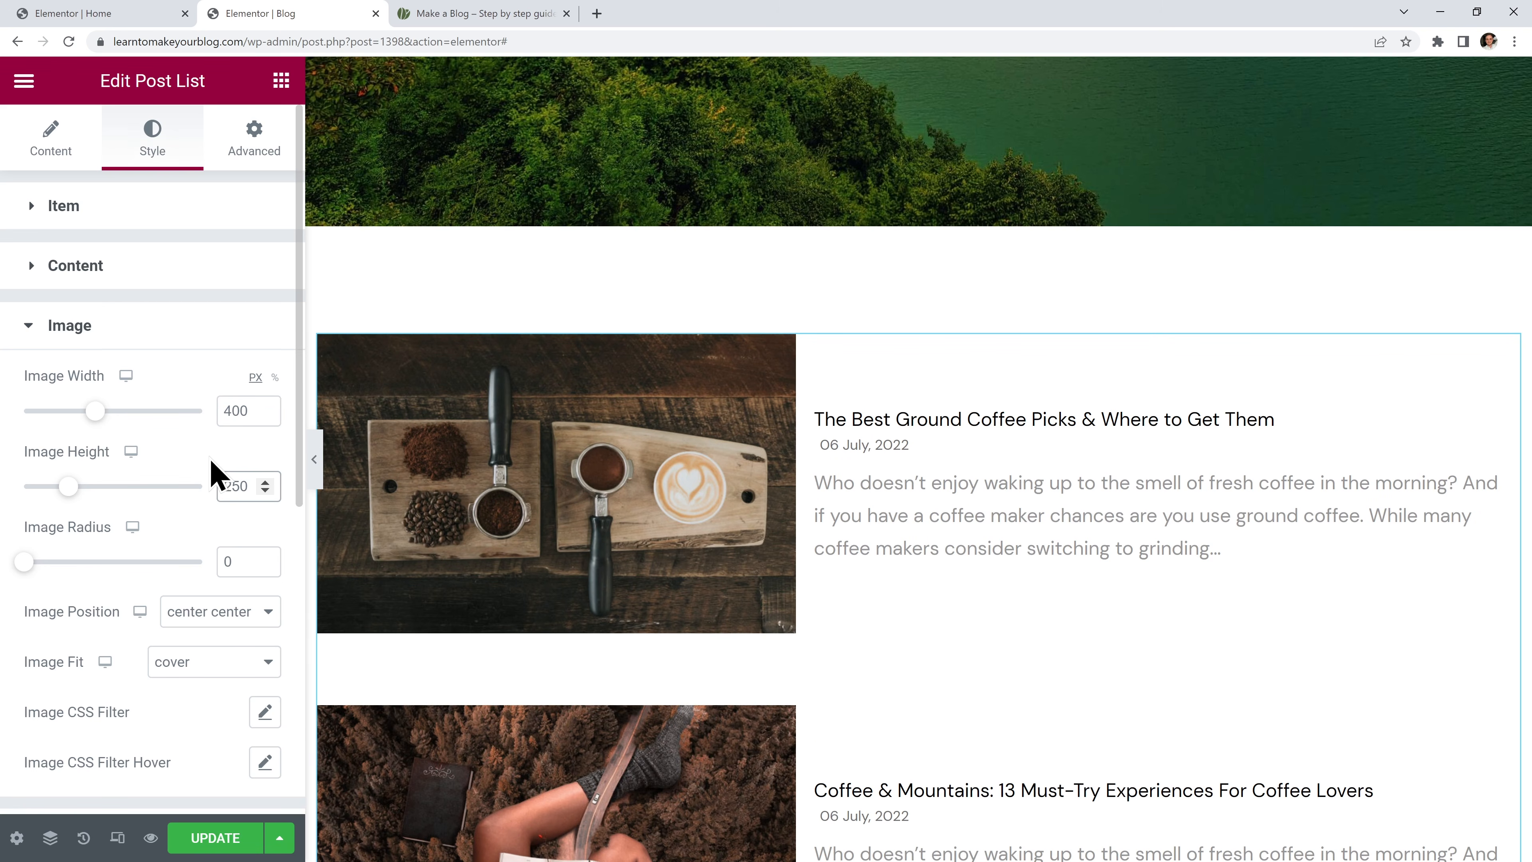
{"action": "scroll", "coordinate": [212, 471], "scroll_direction": "down", "scroll_amount": 4}
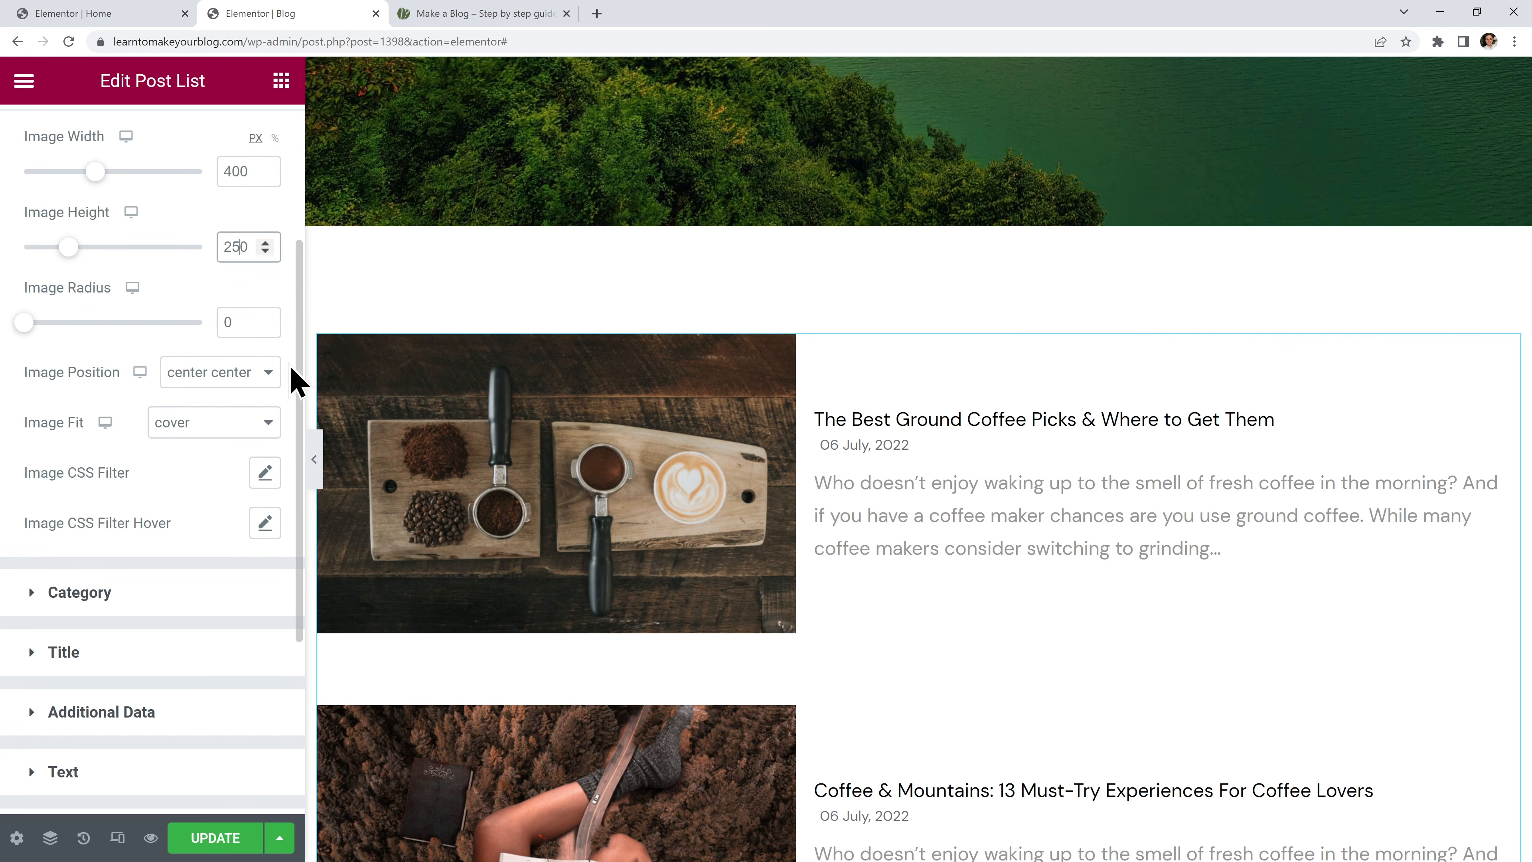
{"action": "left_click", "coordinate": [220, 318]}
{"action": "type", "text": "3"}
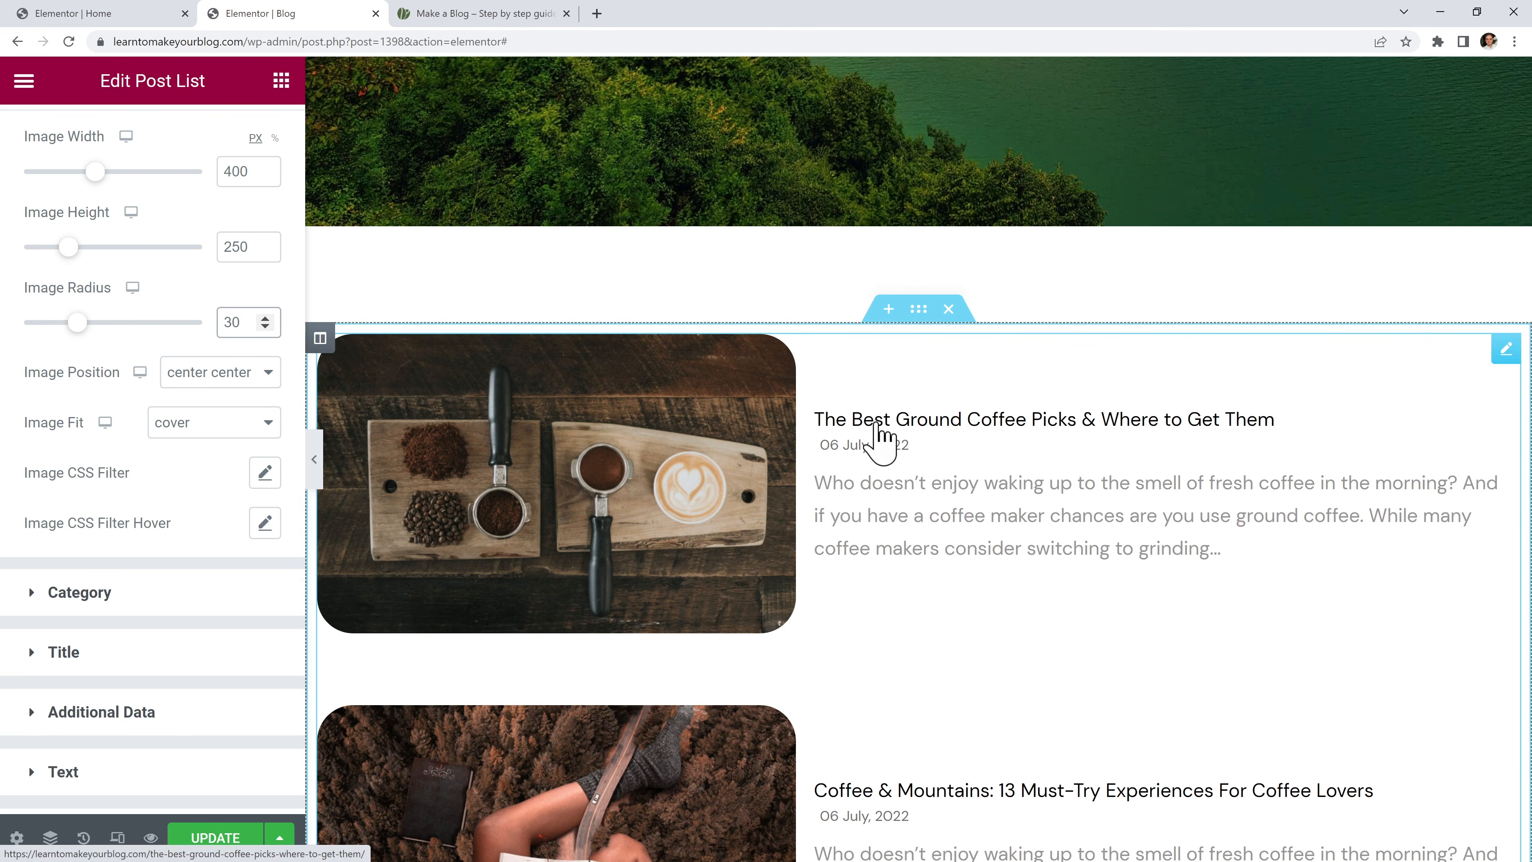
Make post titles turn Theme Color 3 green on hover
{"action": "left_click", "coordinate": [200, 653]}
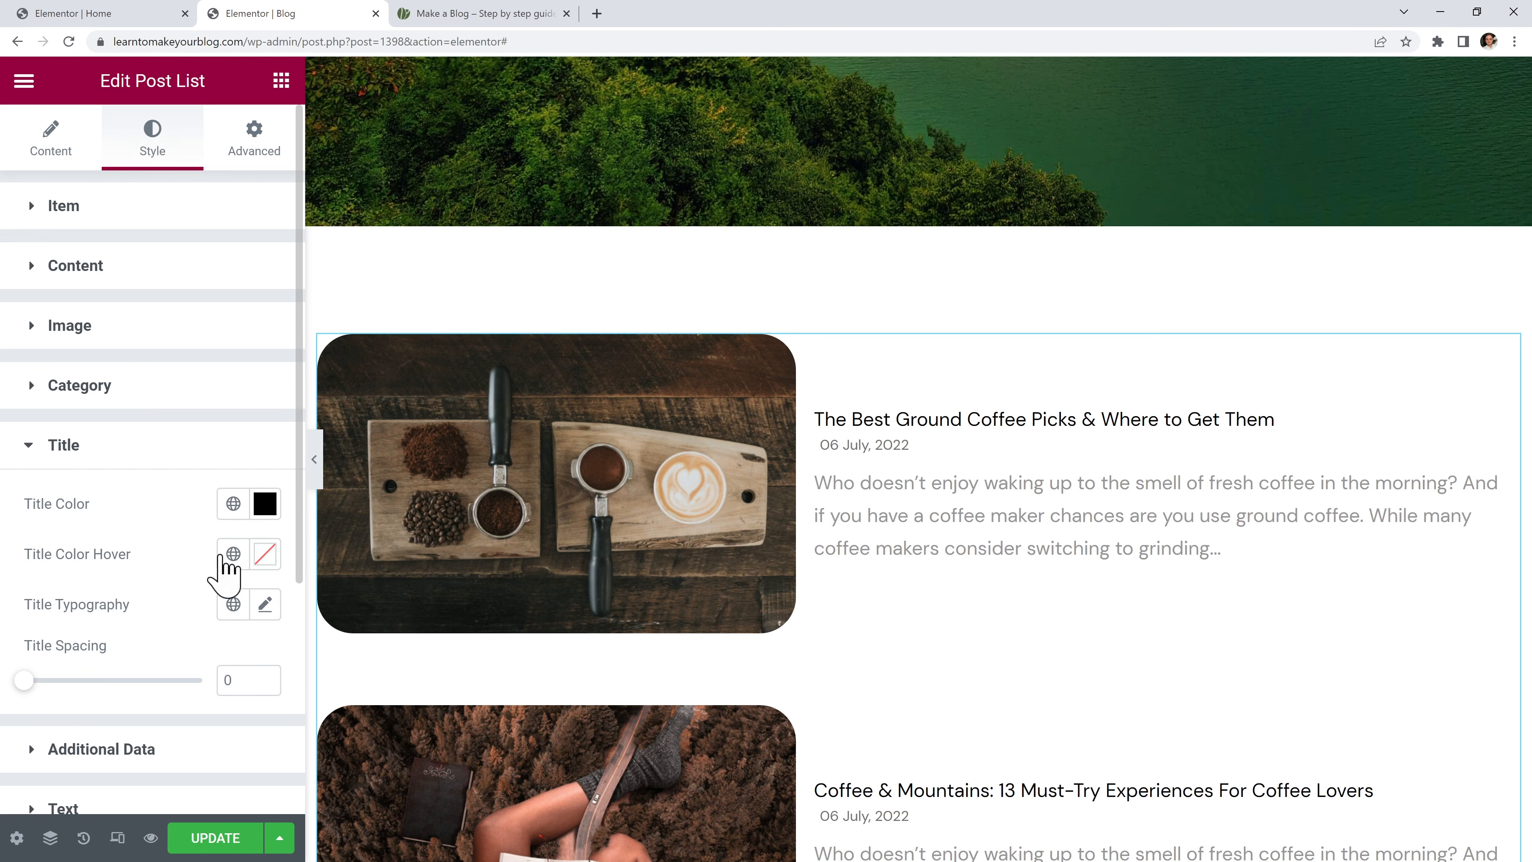
{"action": "left_click", "coordinate": [233, 553]}
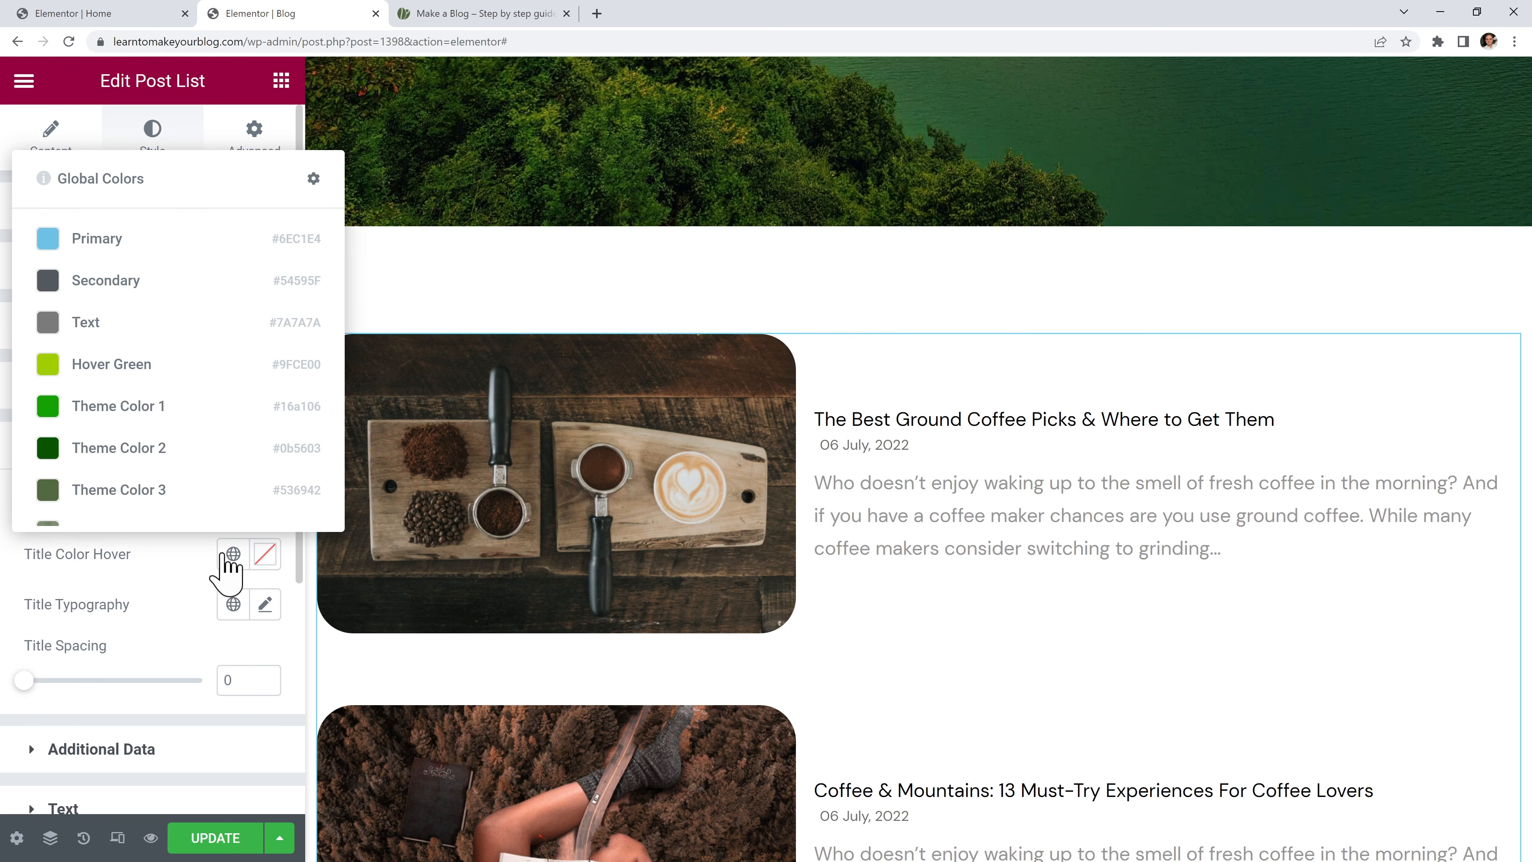
{"action": "left_click", "coordinate": [148, 489]}
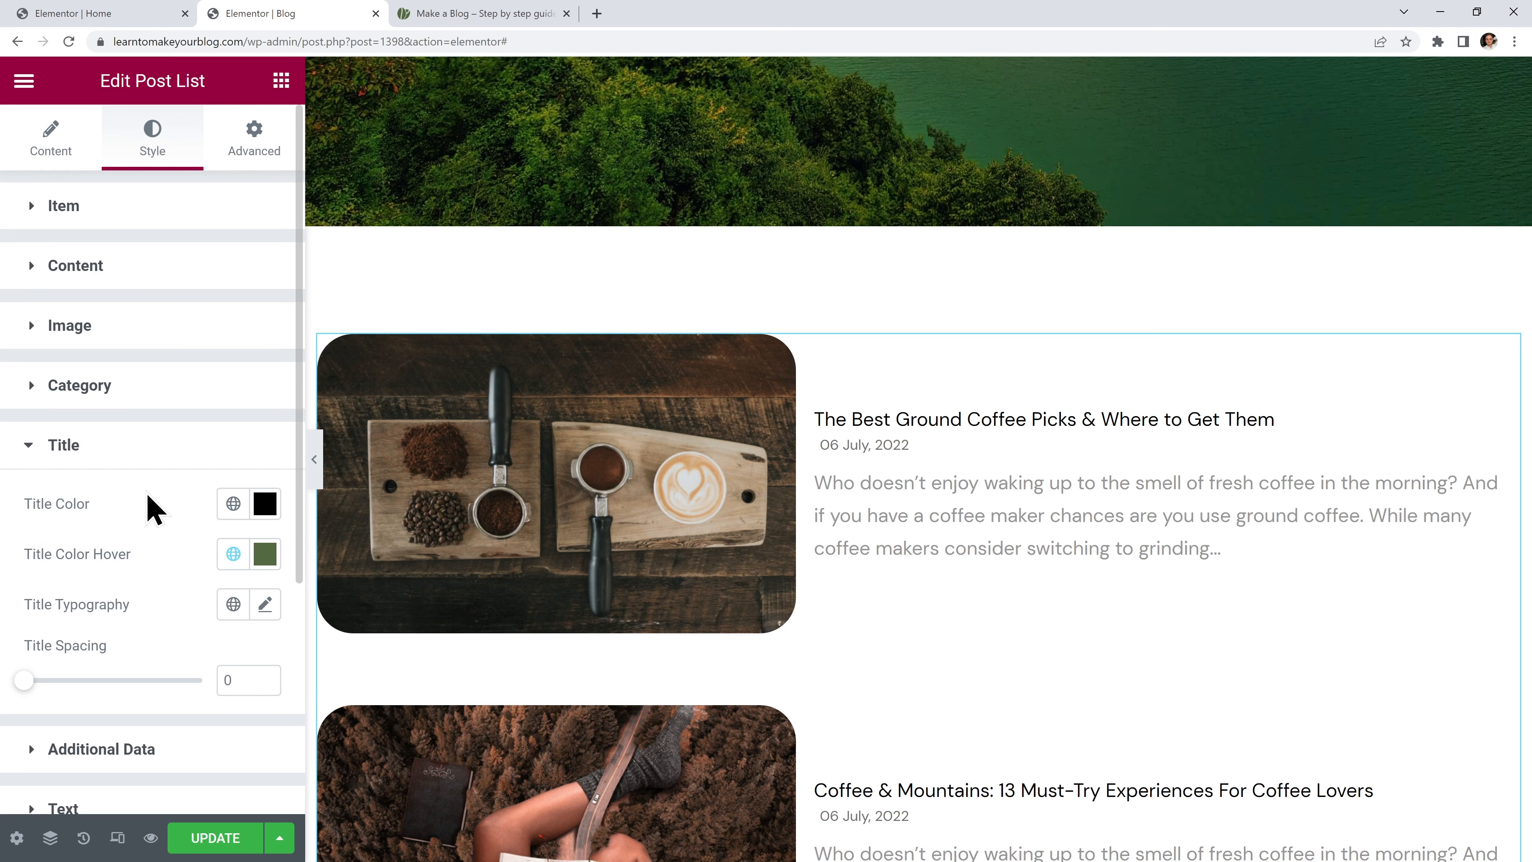
Set title typography to 36 px size with 48 px line height
{"action": "left_click", "coordinate": [270, 606]}
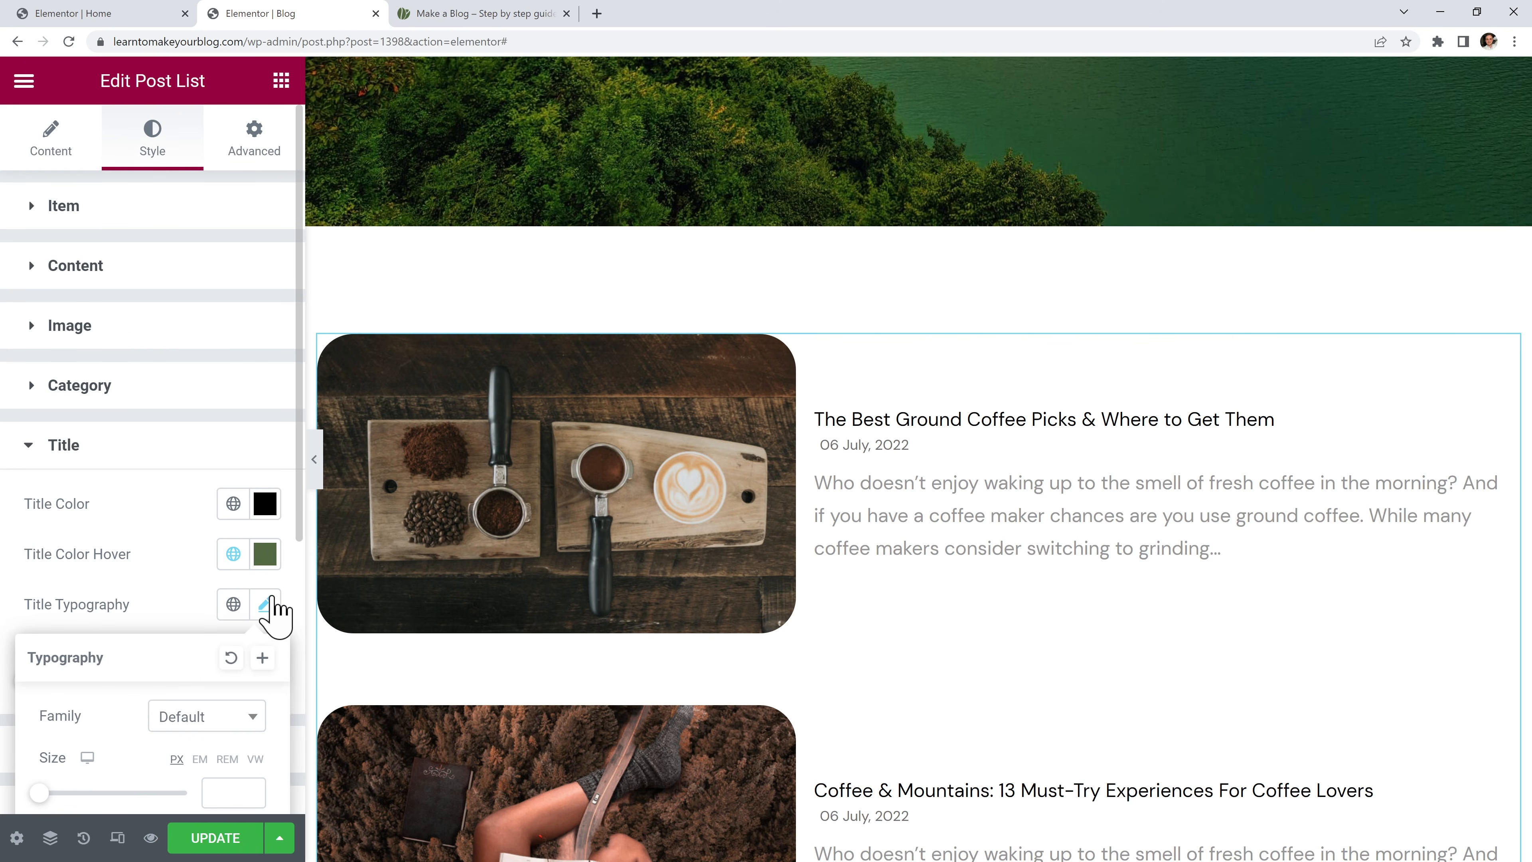
{"action": "left_click", "coordinate": [238, 350]}
{"action": "type", "text": "36"}
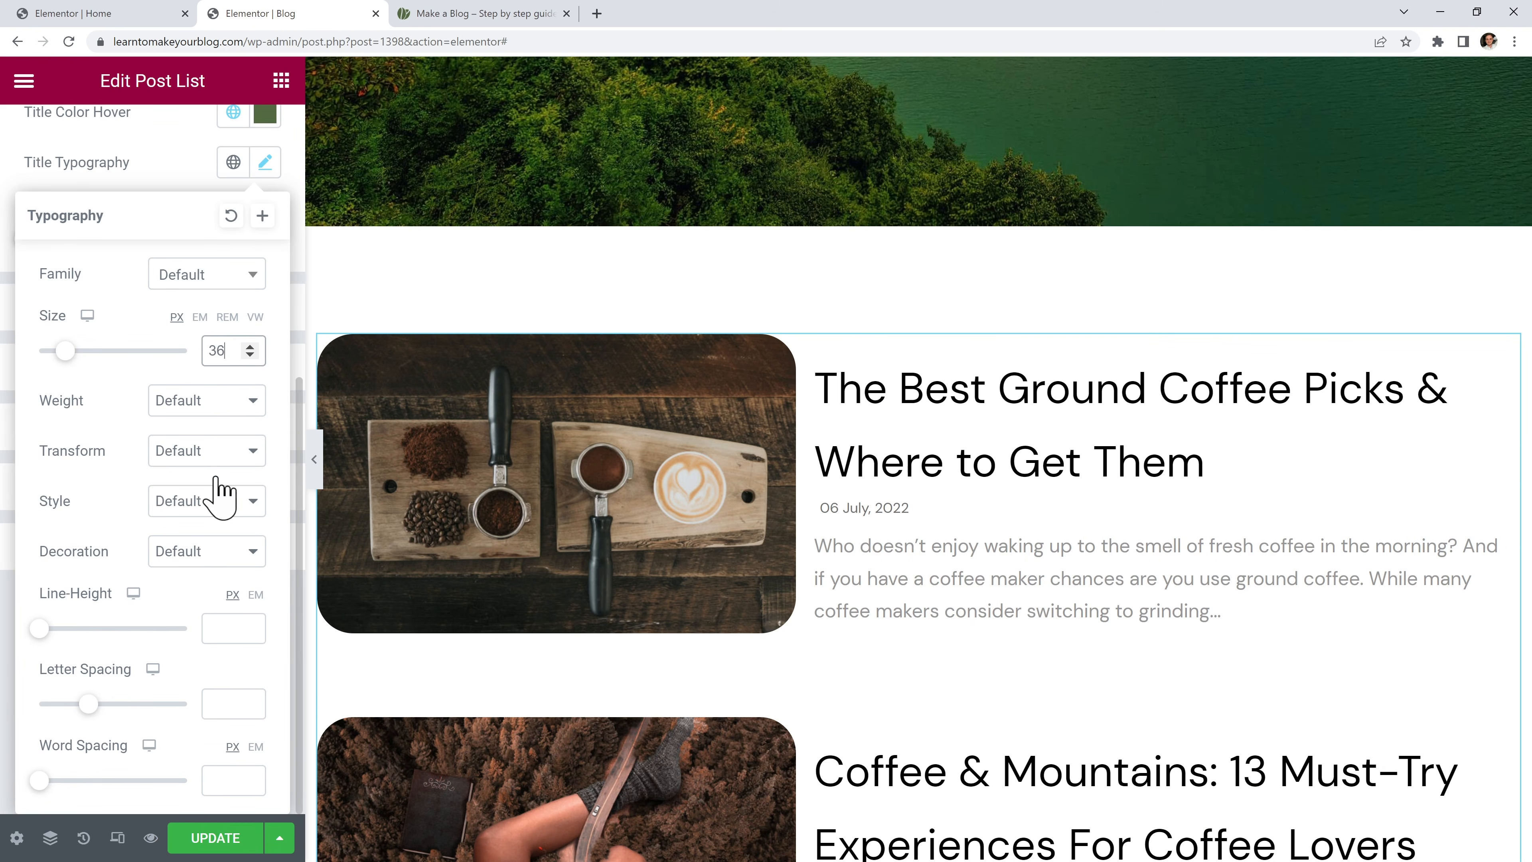
{"action": "left_click", "coordinate": [214, 631]}
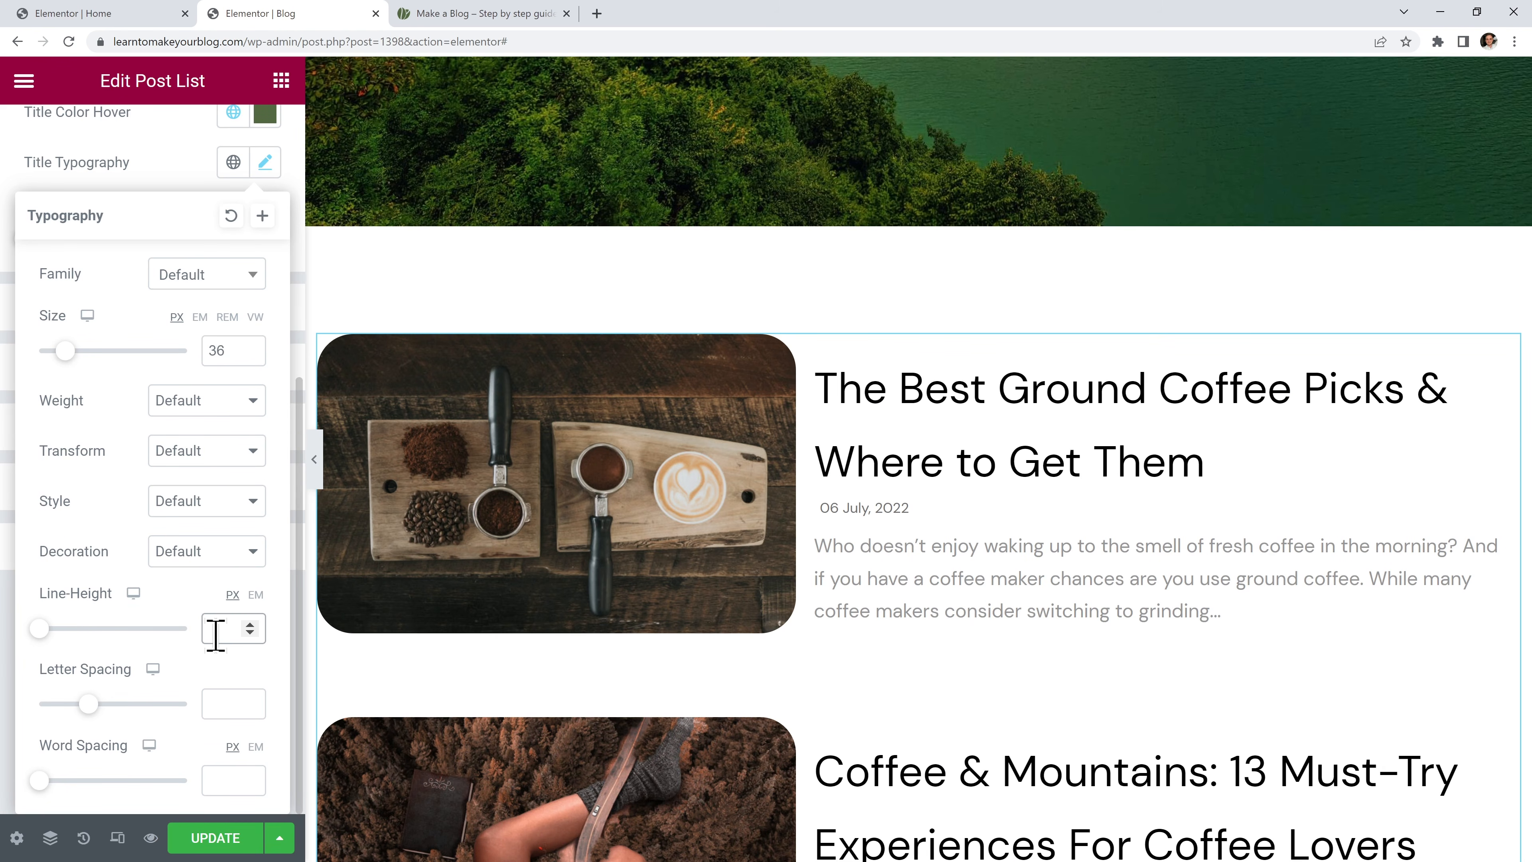
{"action": "type", "text": "43"}
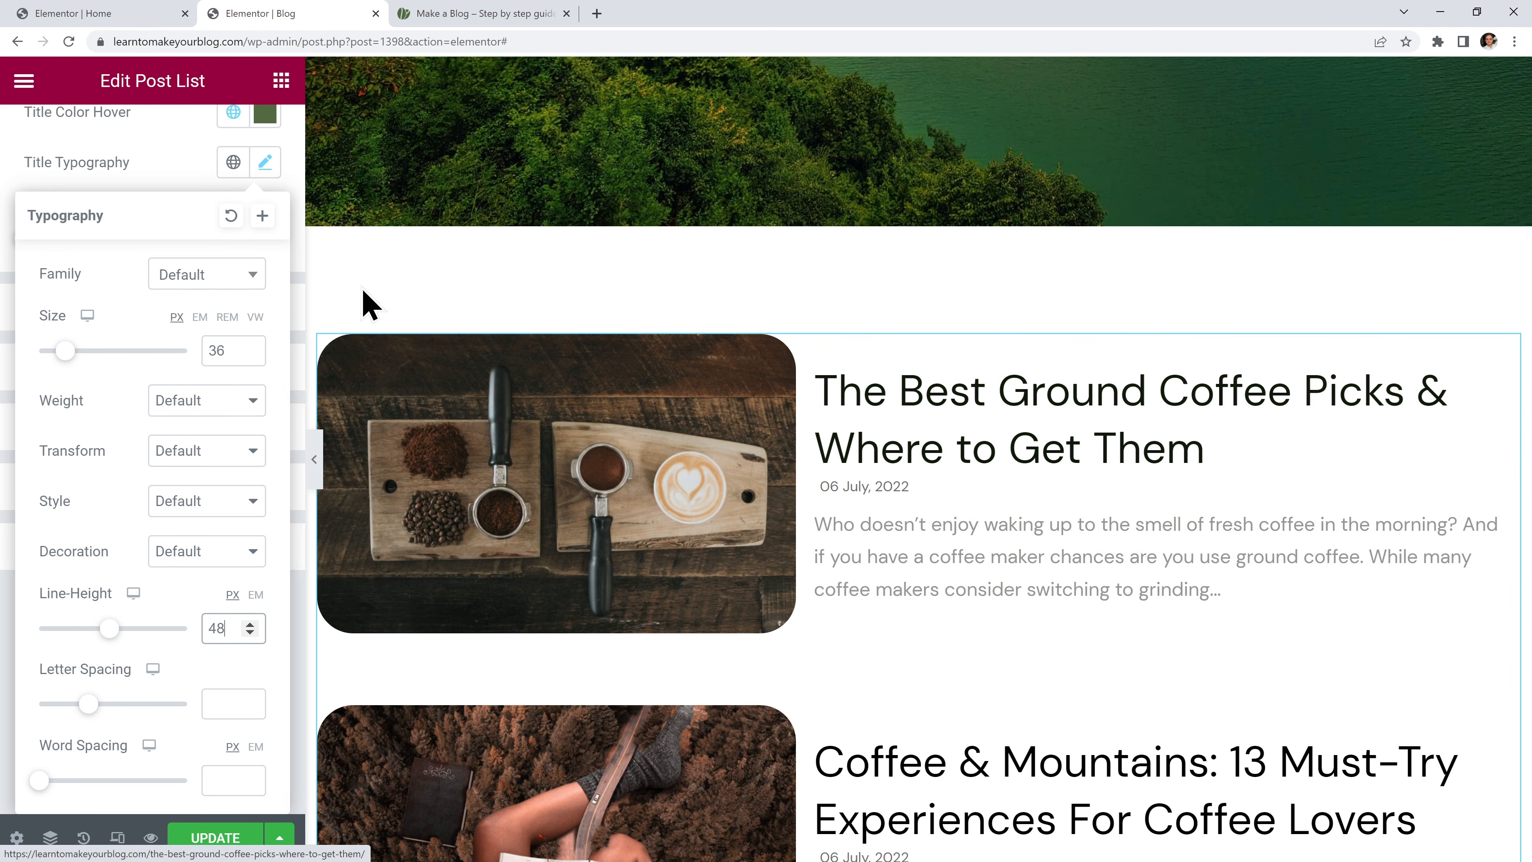
{"action": "left_click", "coordinate": [179, 176]}
{"action": "left_click", "coordinate": [134, 308]}
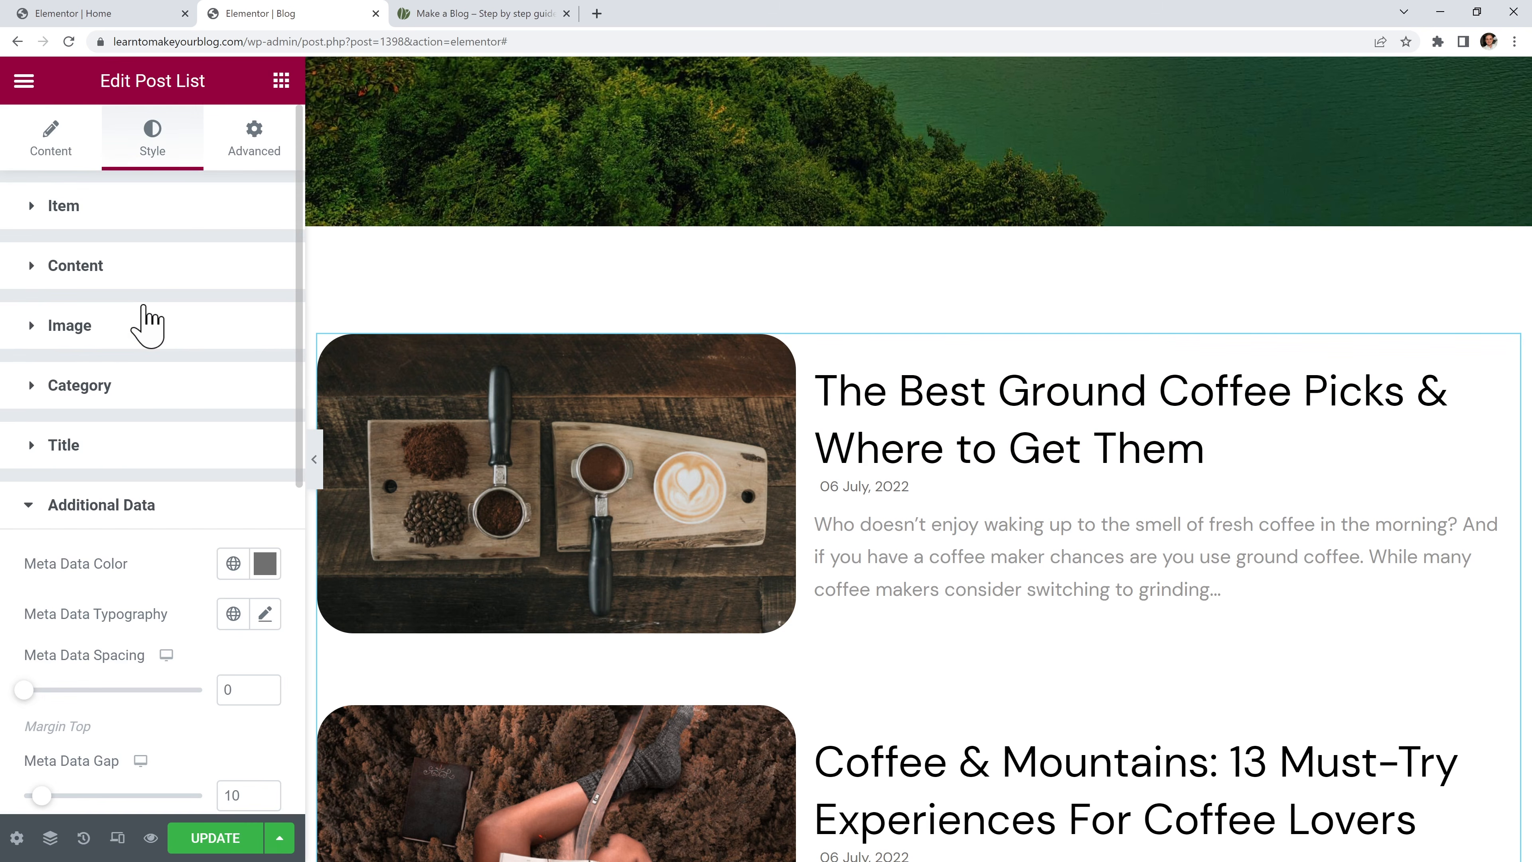
Make the post date colour a more transparent grey
{"action": "scroll", "coordinate": [145, 314], "scroll_direction": "down", "scroll_amount": 4}
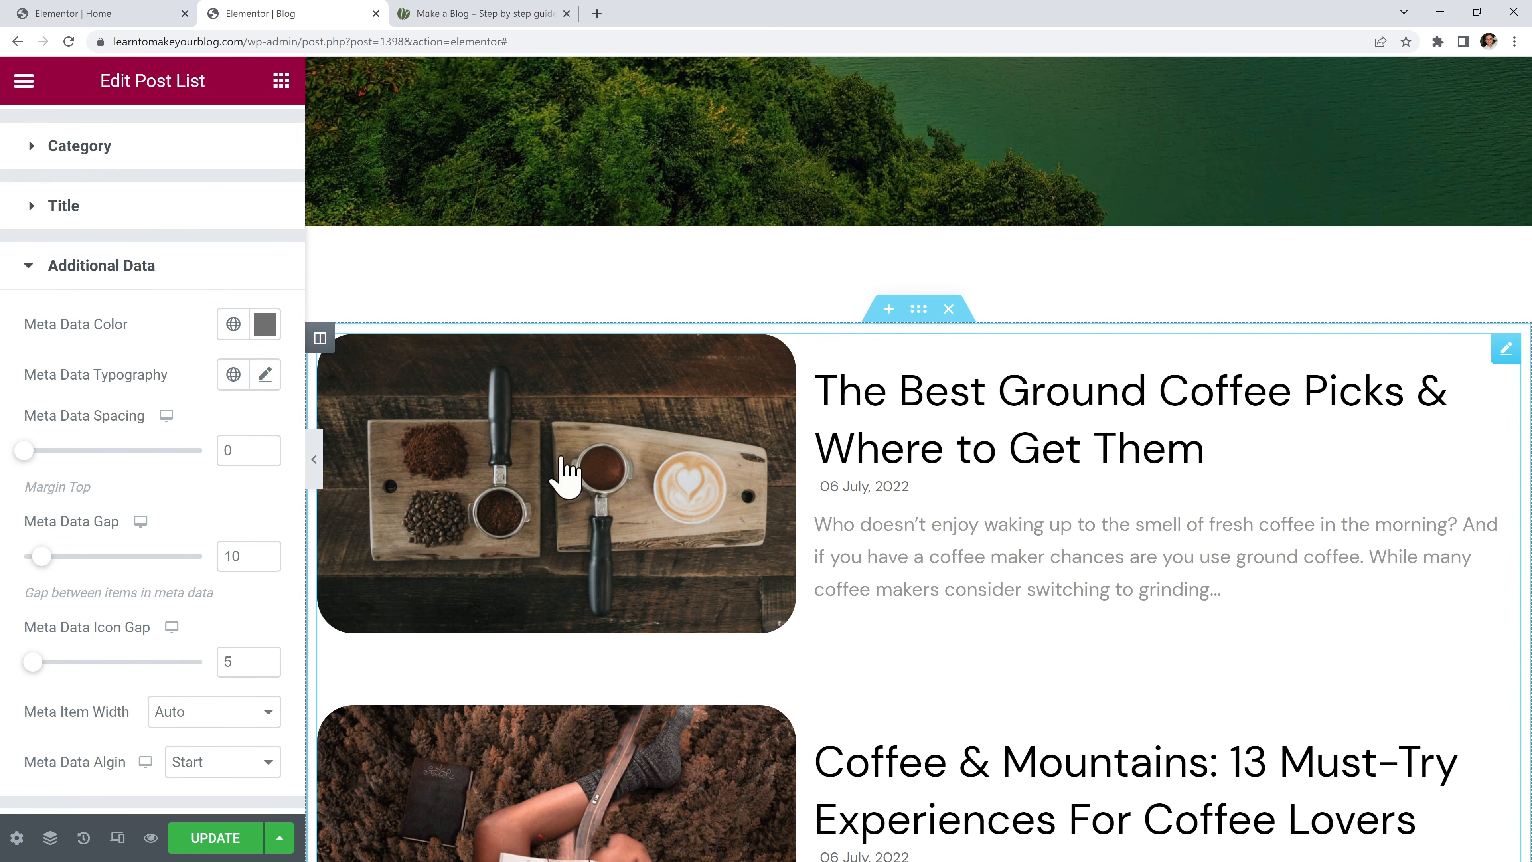
{"action": "left_click", "coordinate": [266, 326]}
{"action": "left_click_drag", "start_coordinate": [412, 657], "coordinate": [329, 686]}
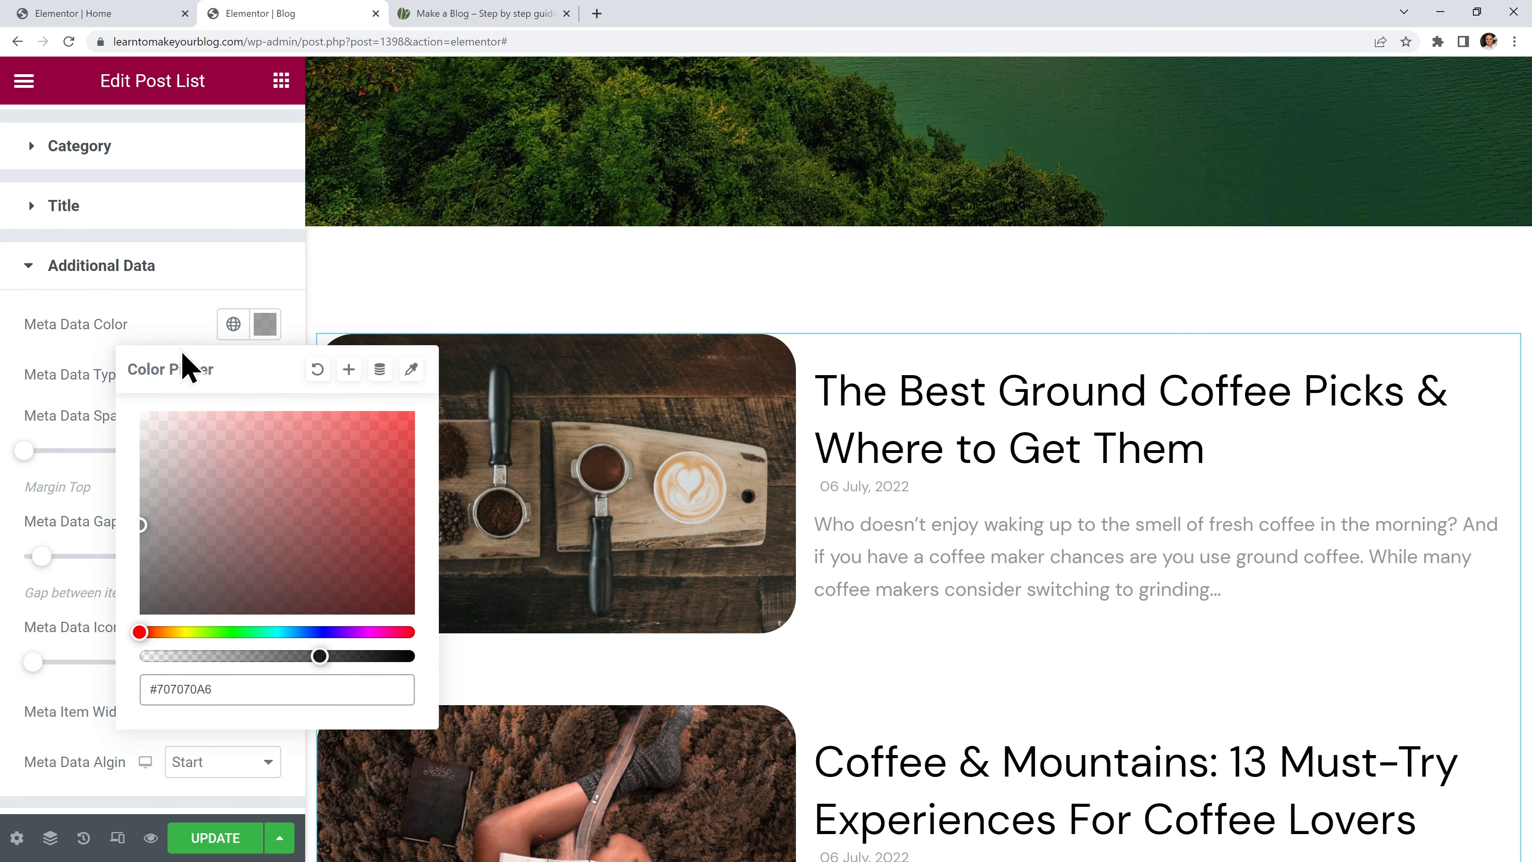
{"action": "left_click", "coordinate": [175, 333]}
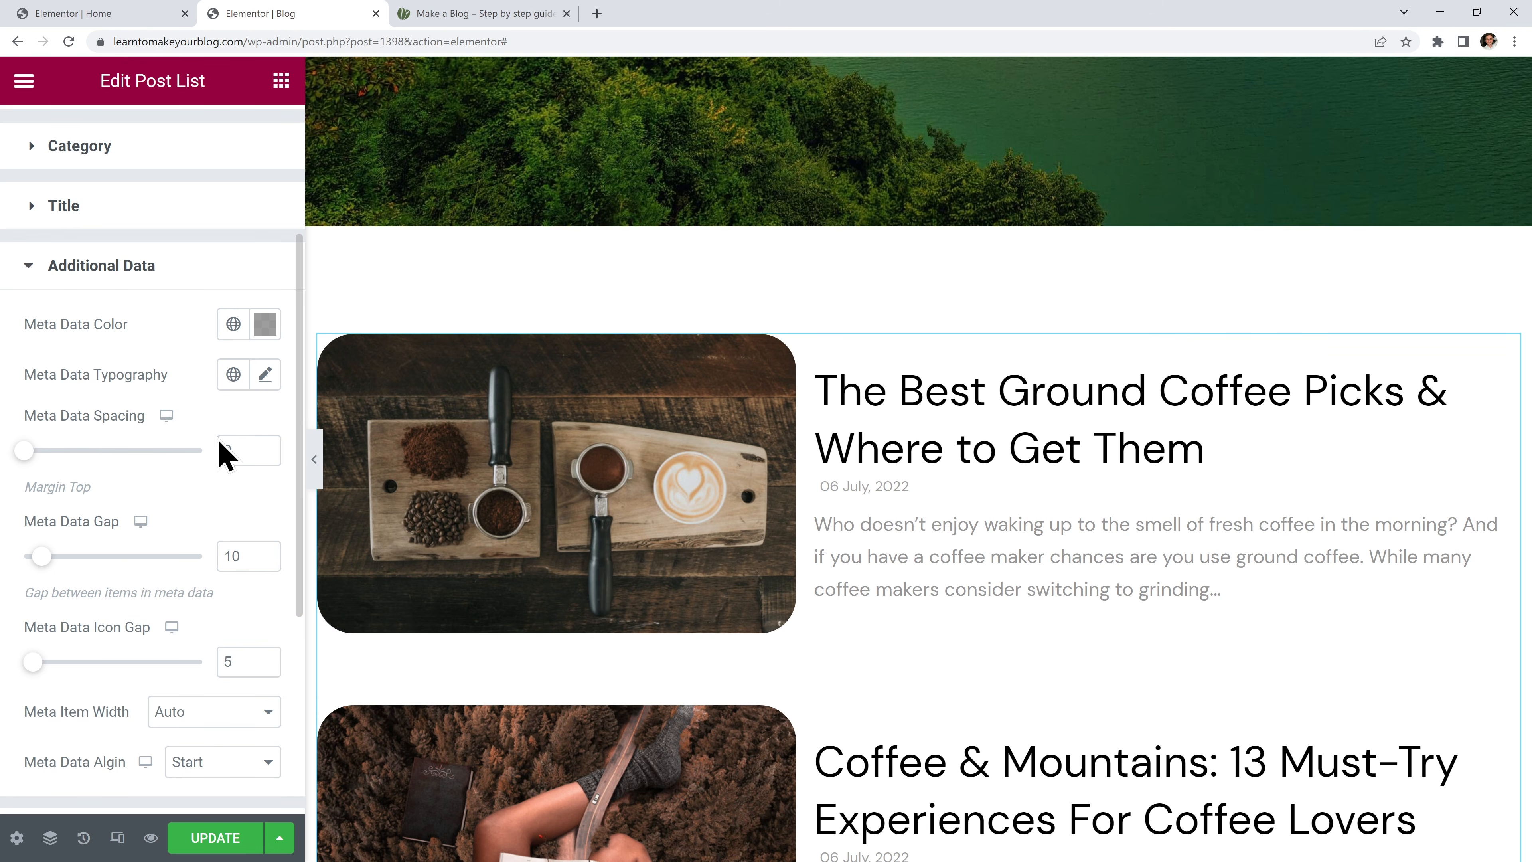
Set meta data spacing to 10 and icon gap to 0, then preview the page
{"action": "left_click", "coordinate": [223, 456]}
{"action": "type", "text": "10"}
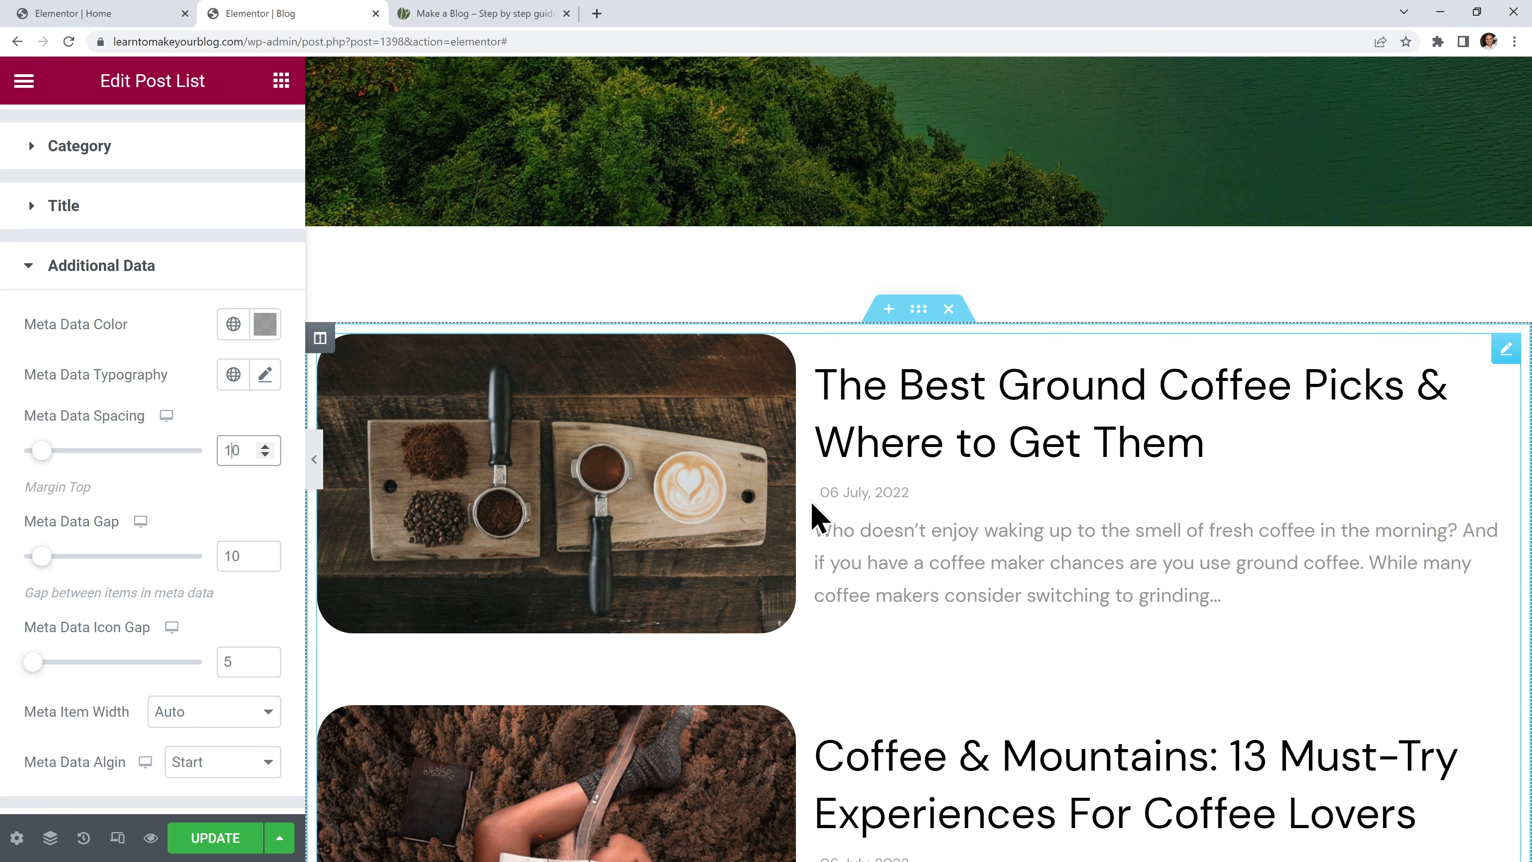
{"action": "double_click", "coordinate": [233, 662]}
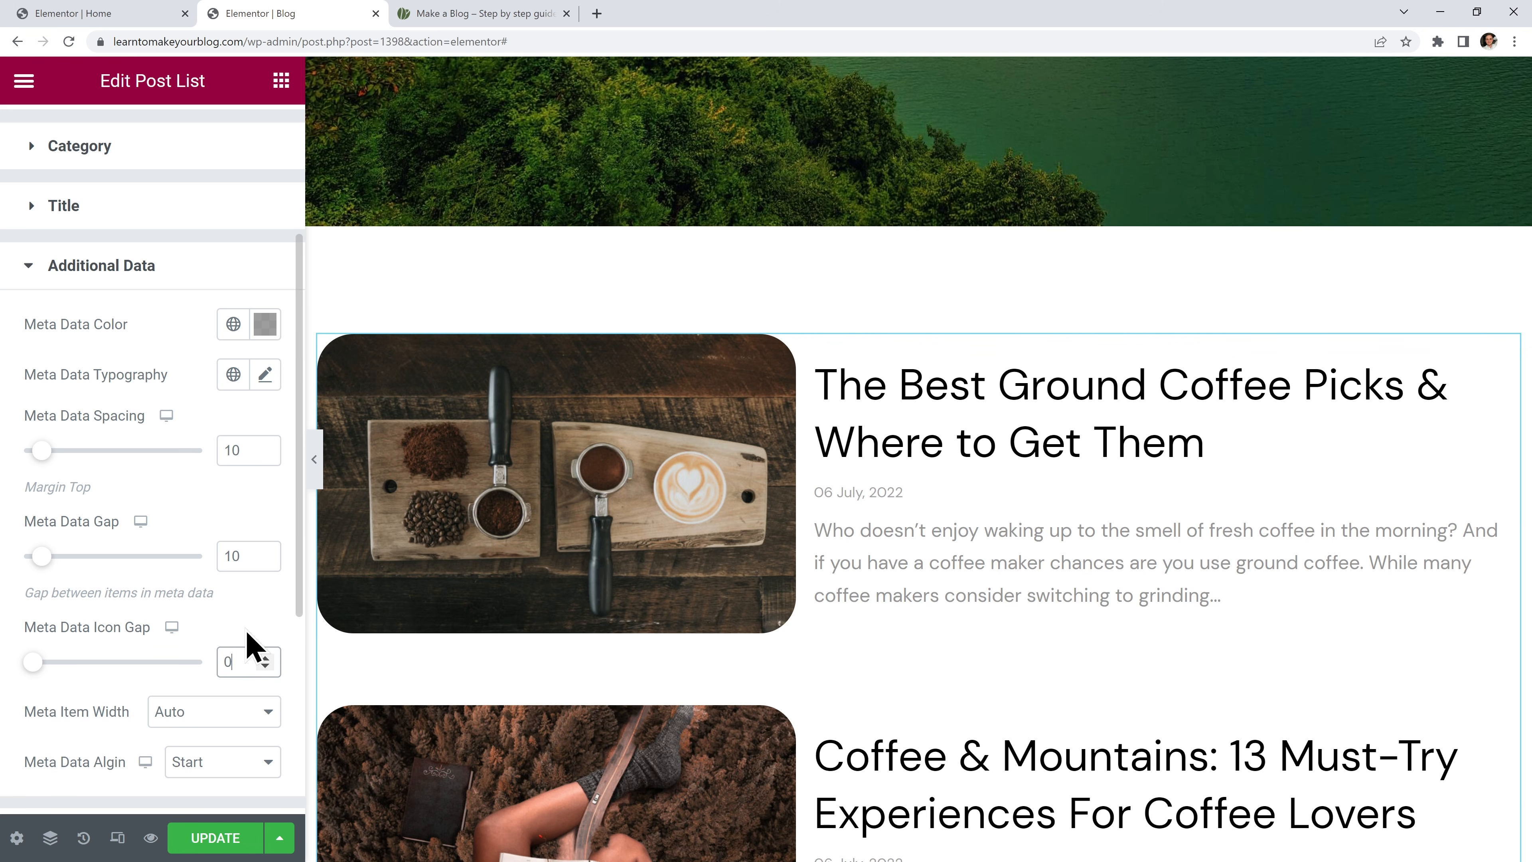
{"action": "left_click", "coordinate": [317, 476]}
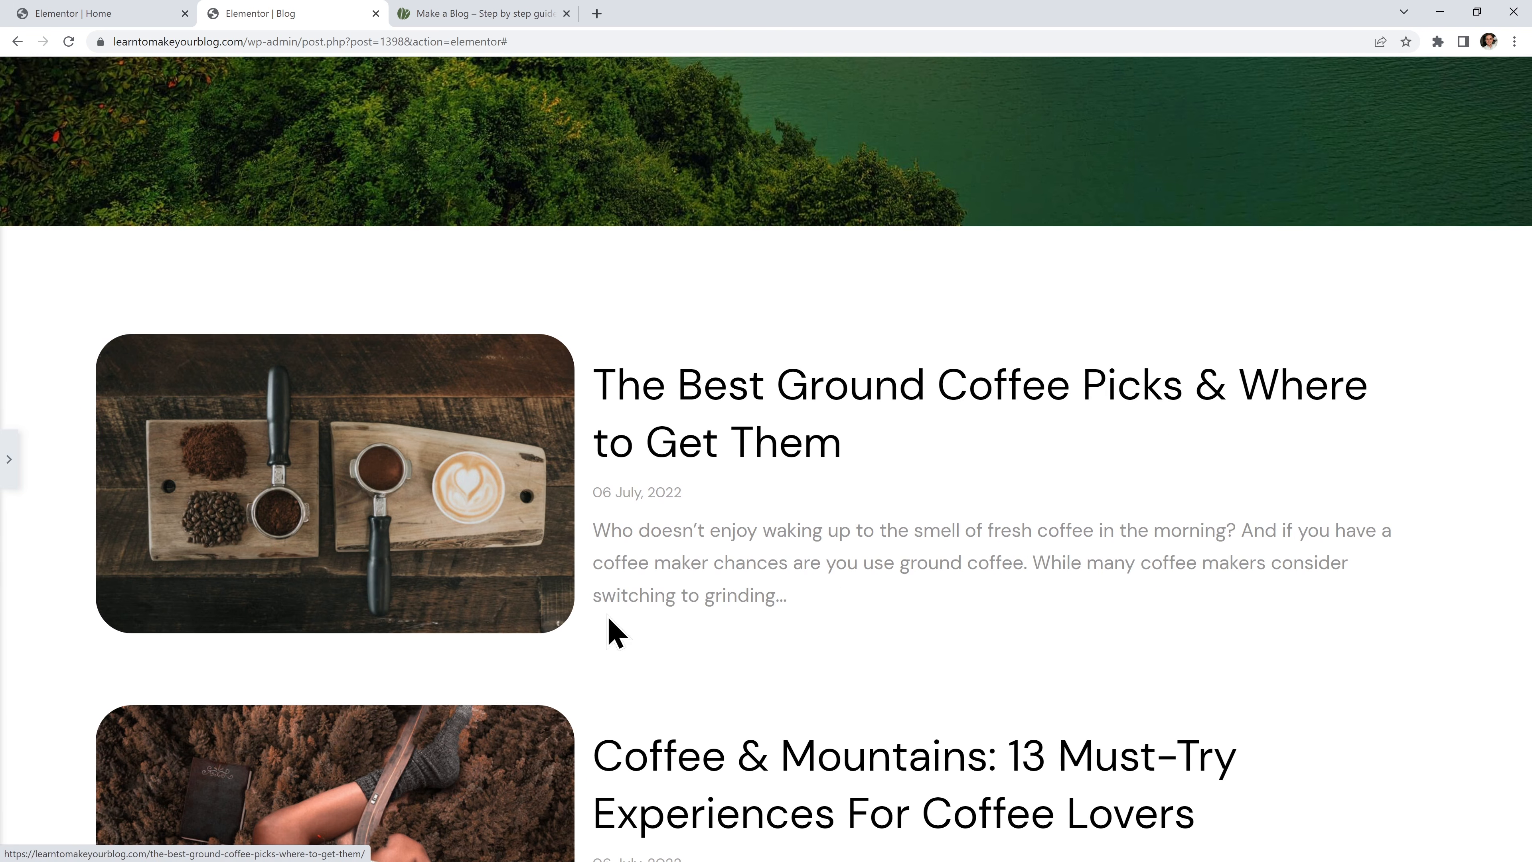
{"action": "scroll", "coordinate": [1016, 597], "scroll_direction": "down", "scroll_amount": 2}
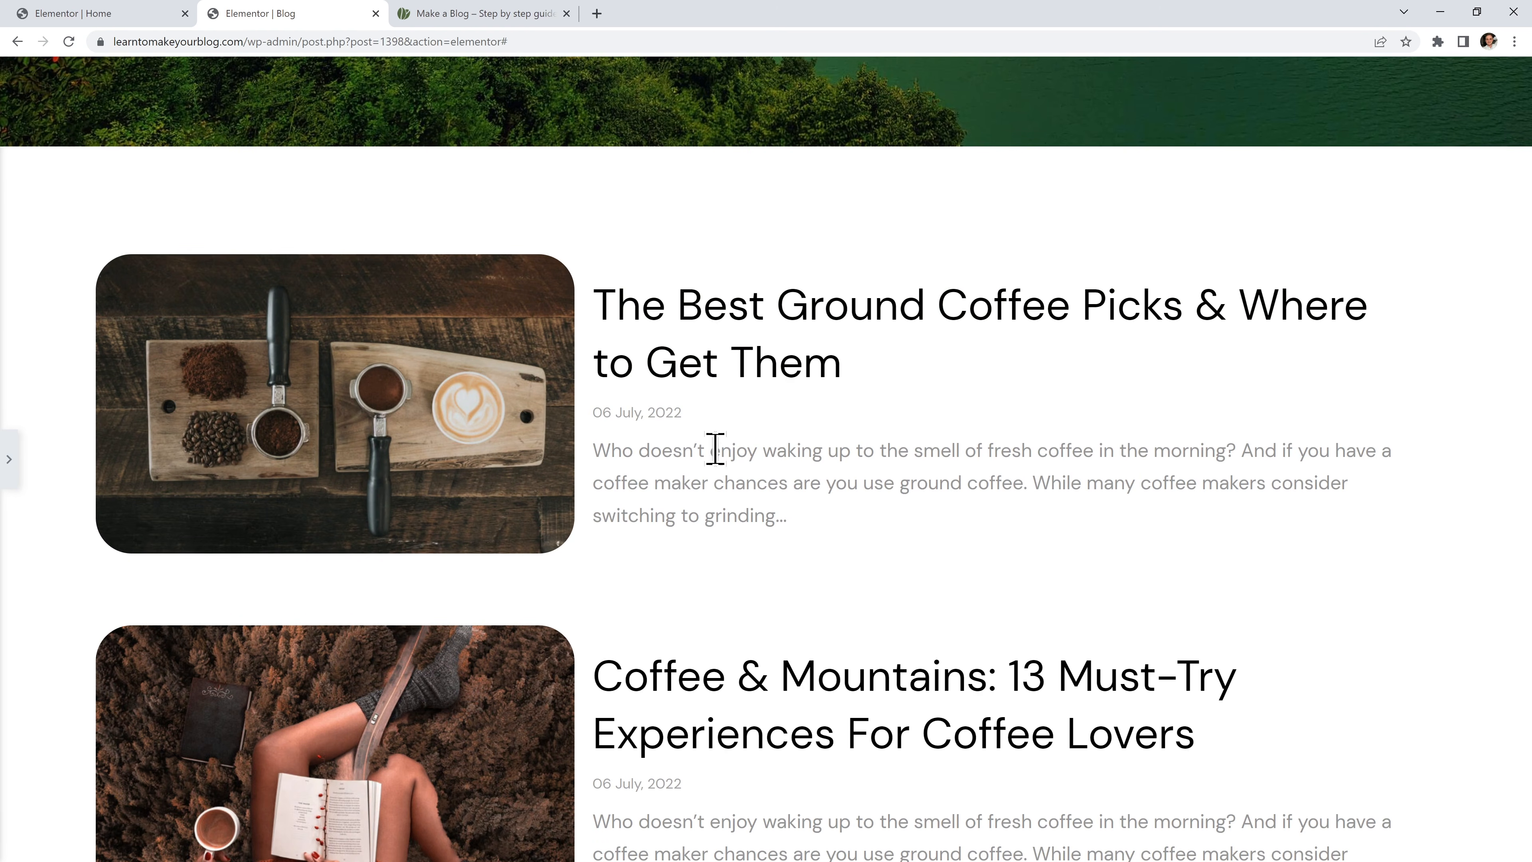
{"action": "left_click", "coordinate": [11, 460]}
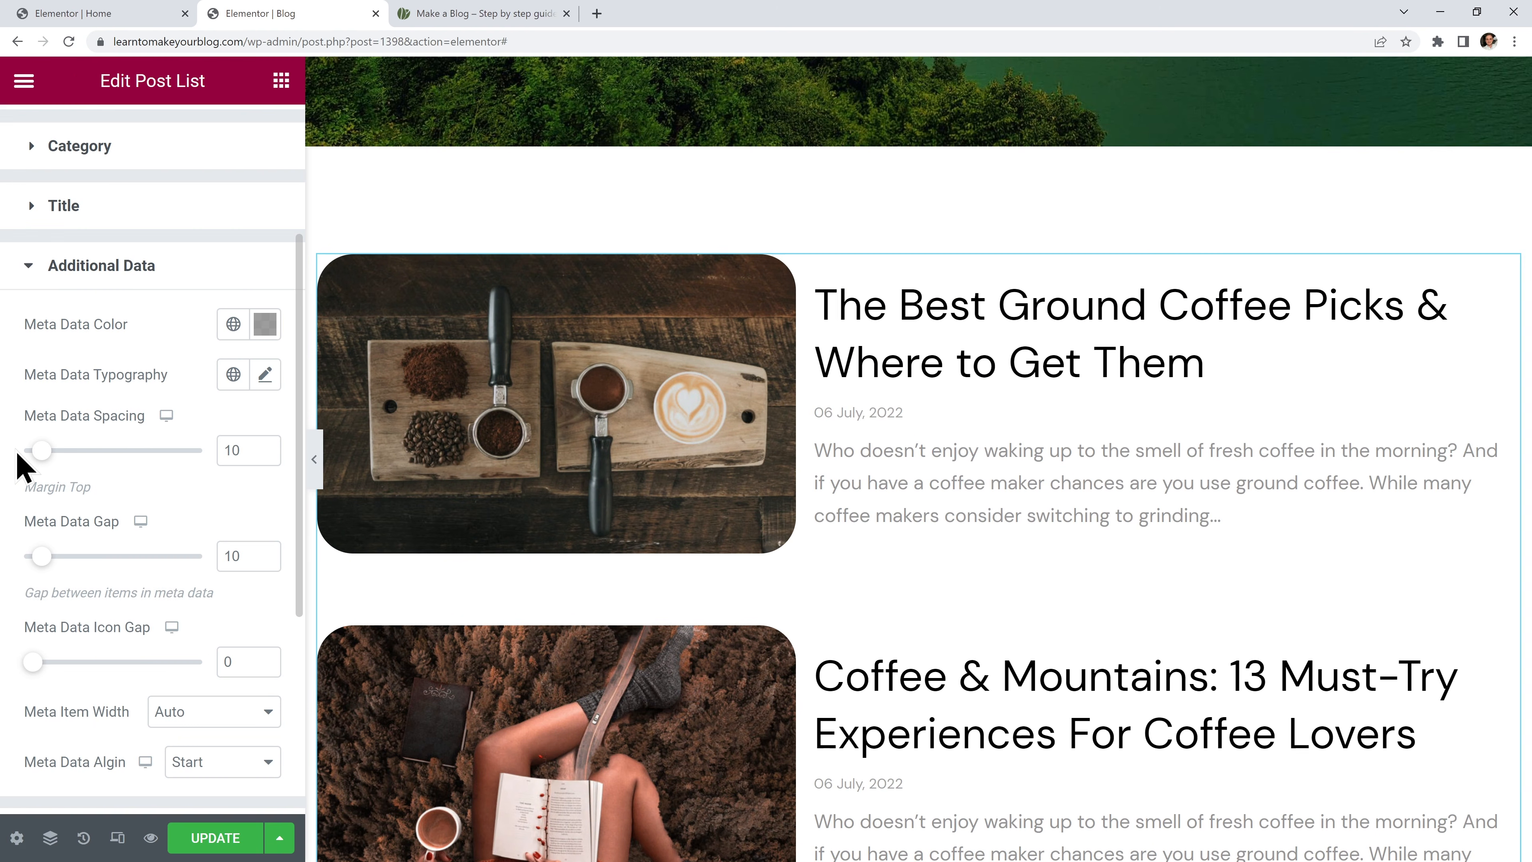
{"action": "scroll", "coordinate": [27, 462], "scroll_direction": "up", "scroll_amount": 5}
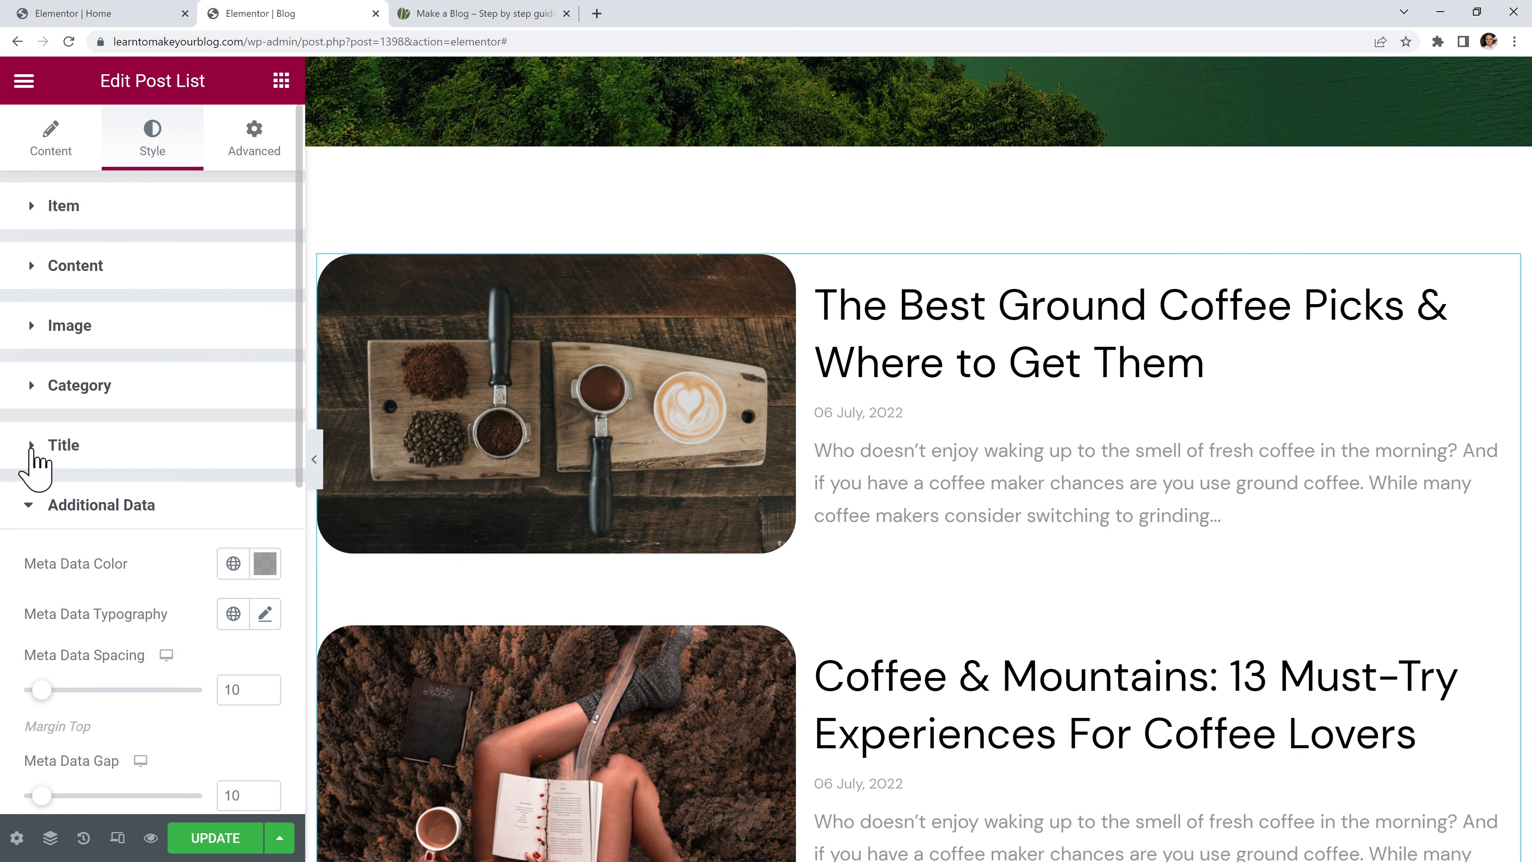
Unlink content padding and set right, bottom and left to 25 px, keeping top at 15
{"action": "left_click", "coordinate": [114, 270]}
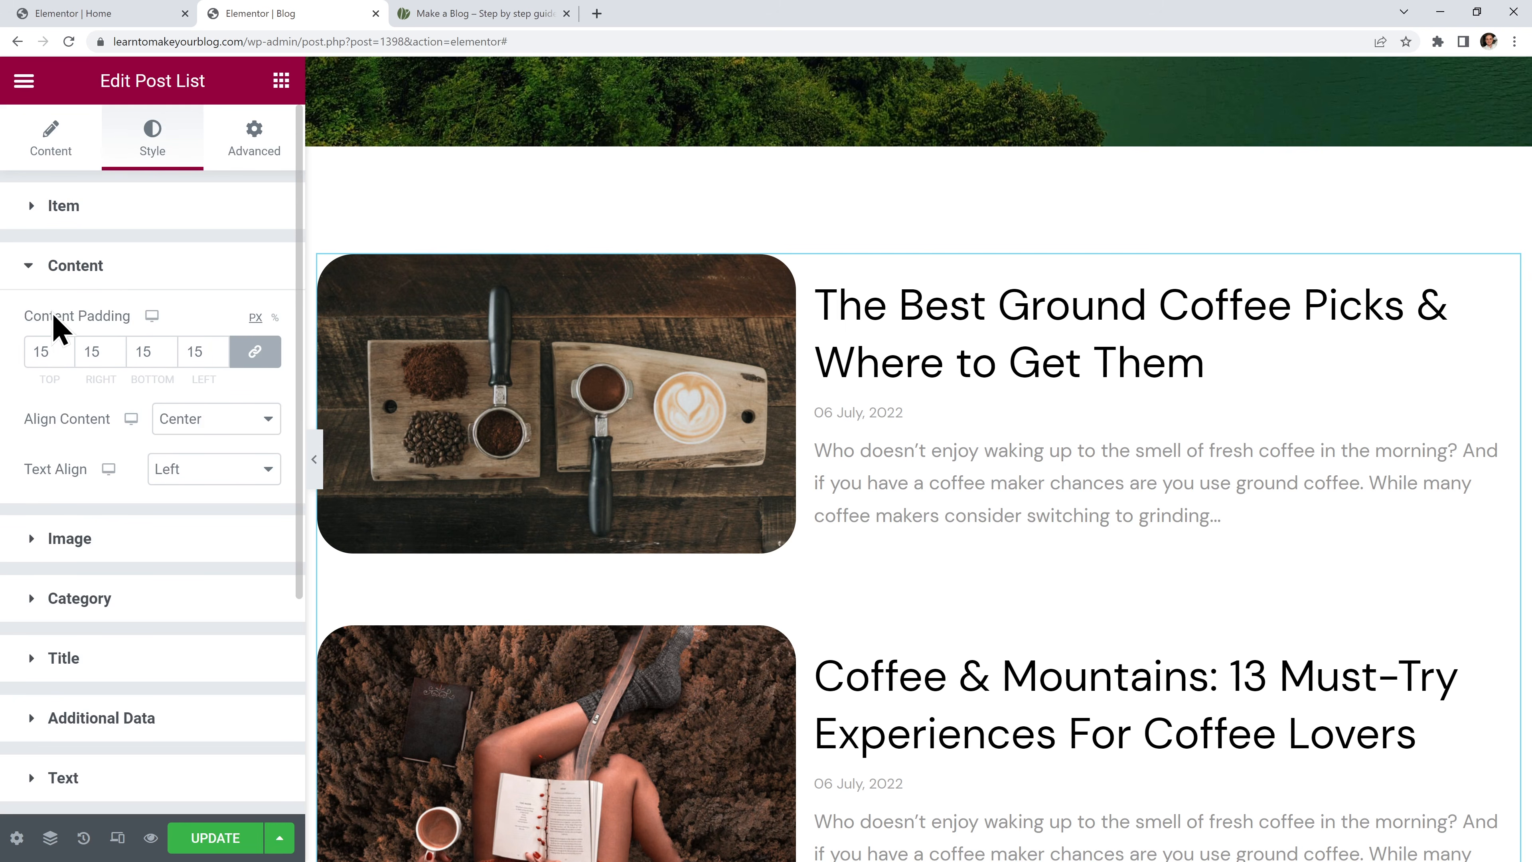
{"action": "left_click", "coordinate": [257, 352]}
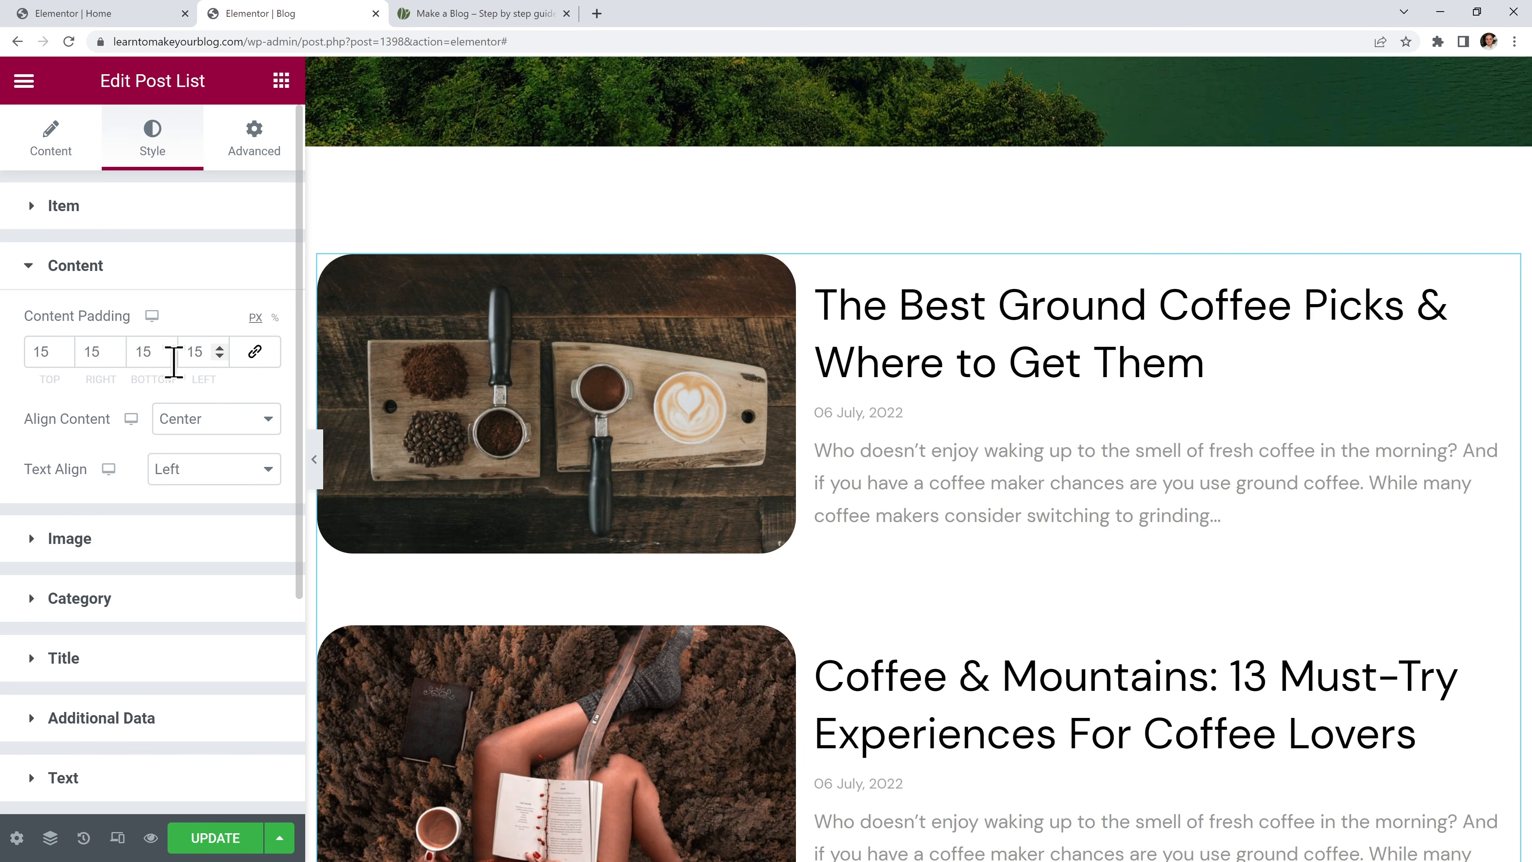
{"action": "key", "text": "BackSpace"}
{"action": "key", "text": "BackSpace"}
{"action": "type", "text": "25"}
{"action": "key", "text": "Tab"}
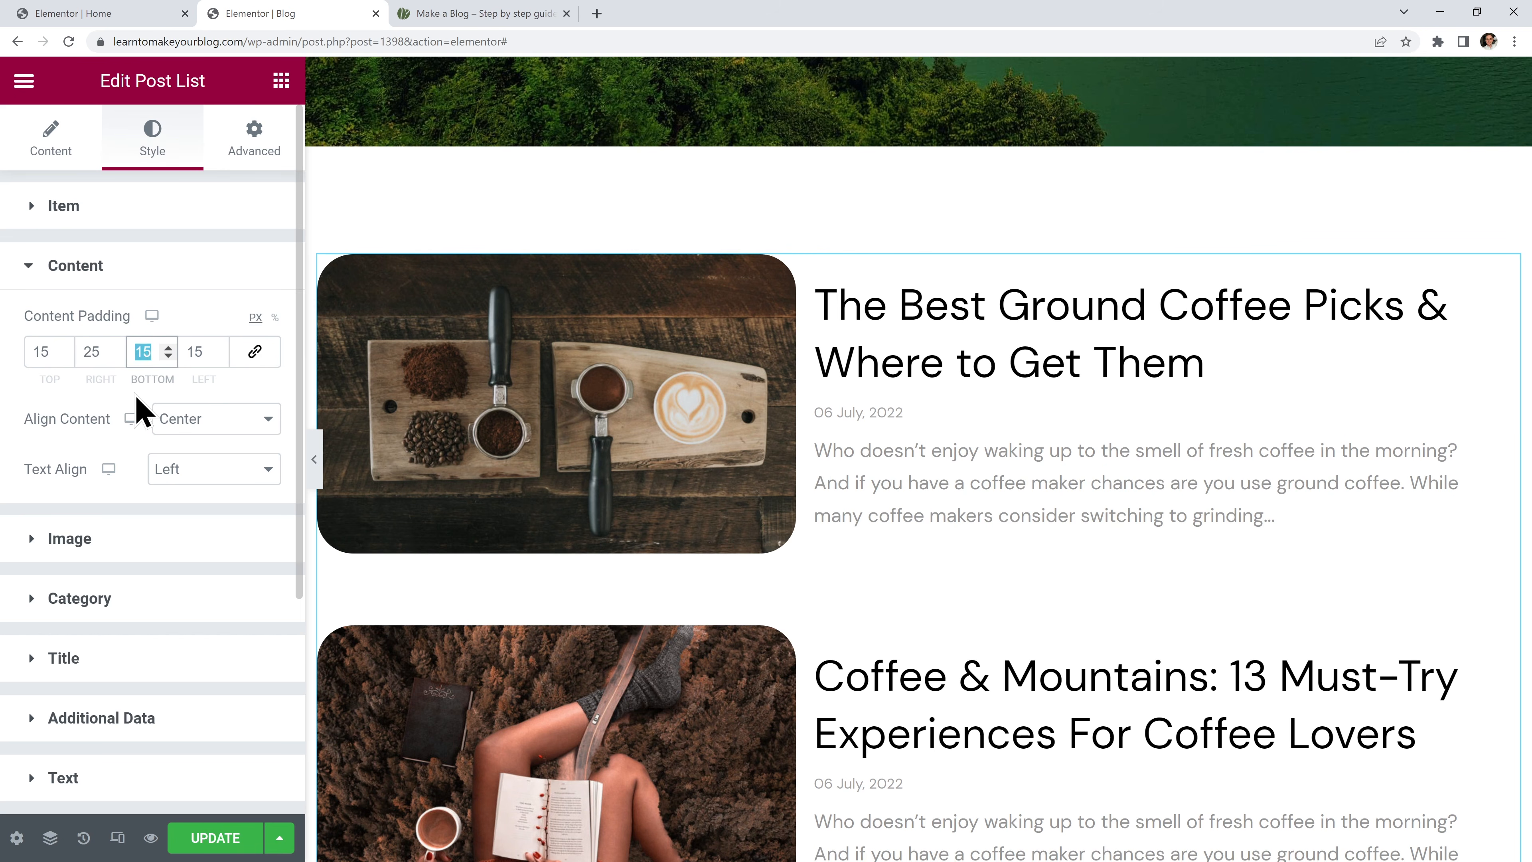
{"action": "type", "text": "25"}
{"action": "key", "text": "Tab"}
{"action": "type", "text": "25"}
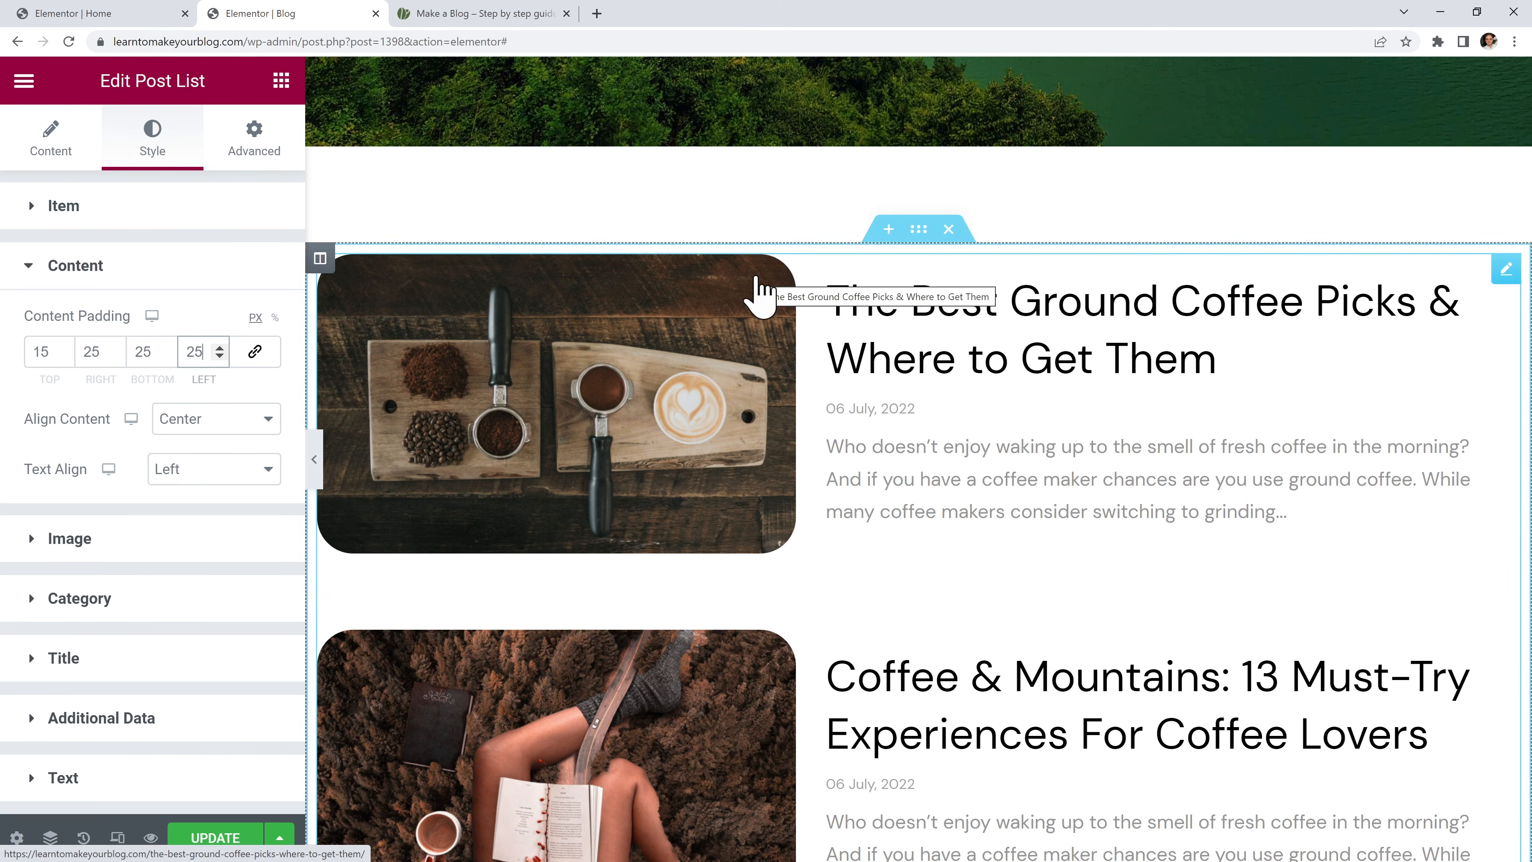
{"action": "scroll", "coordinate": [748, 326], "scroll_direction": "down", "scroll_amount": 15}
{"action": "scroll", "coordinate": [778, 296], "scroll_direction": "down", "scroll_amount": 5}
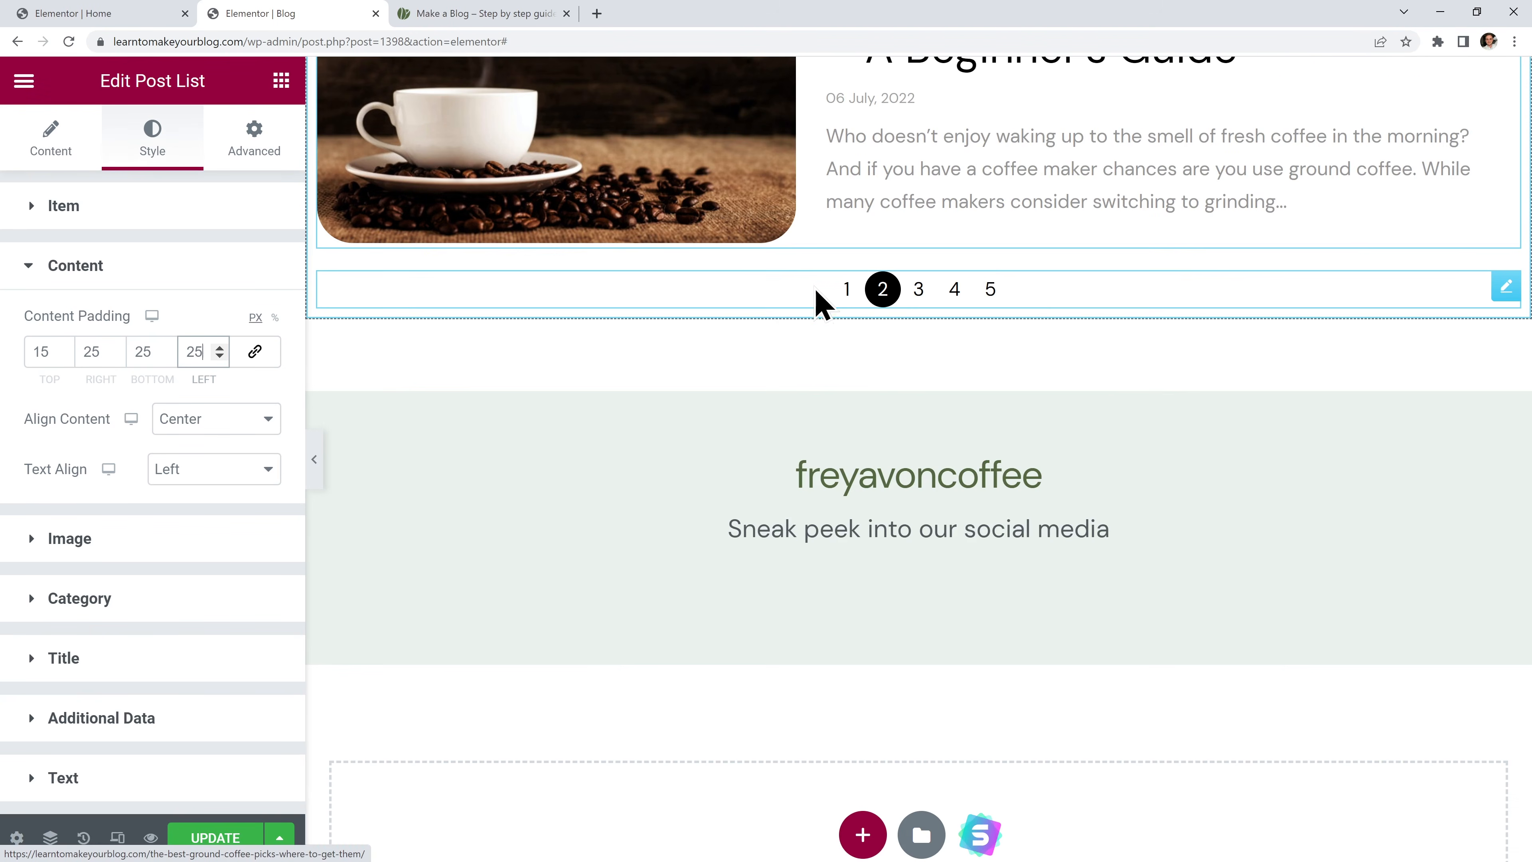
Turn off Show All and previous/next button text on the pagination widget
{"action": "left_click", "coordinate": [991, 291]}
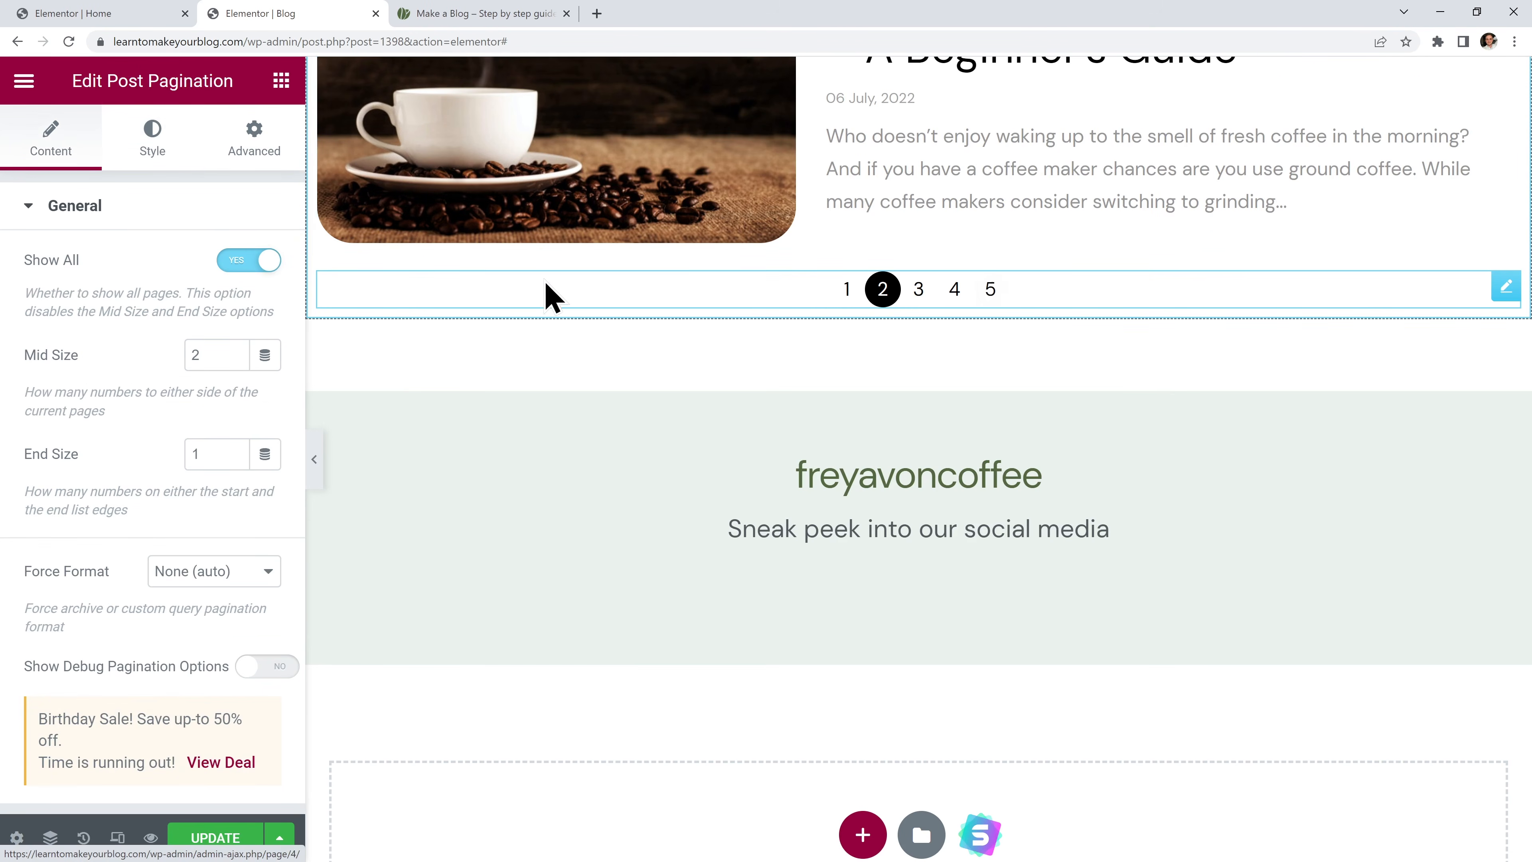
{"action": "left_click", "coordinate": [254, 263]}
{"action": "scroll", "coordinate": [254, 277], "scroll_direction": "down", "scroll_amount": 2}
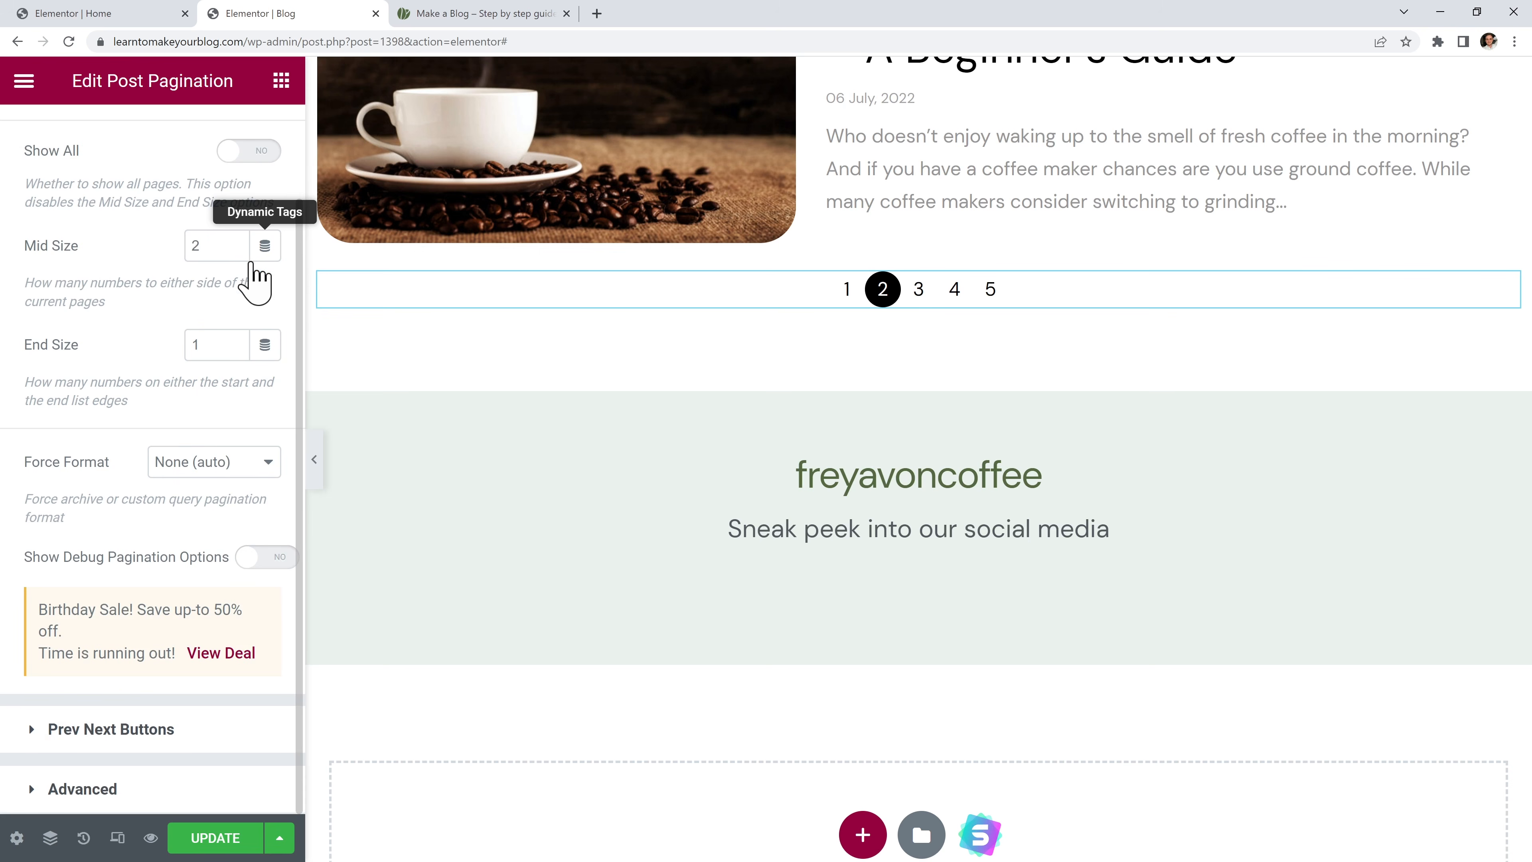
{"action": "left_click", "coordinate": [183, 727]}
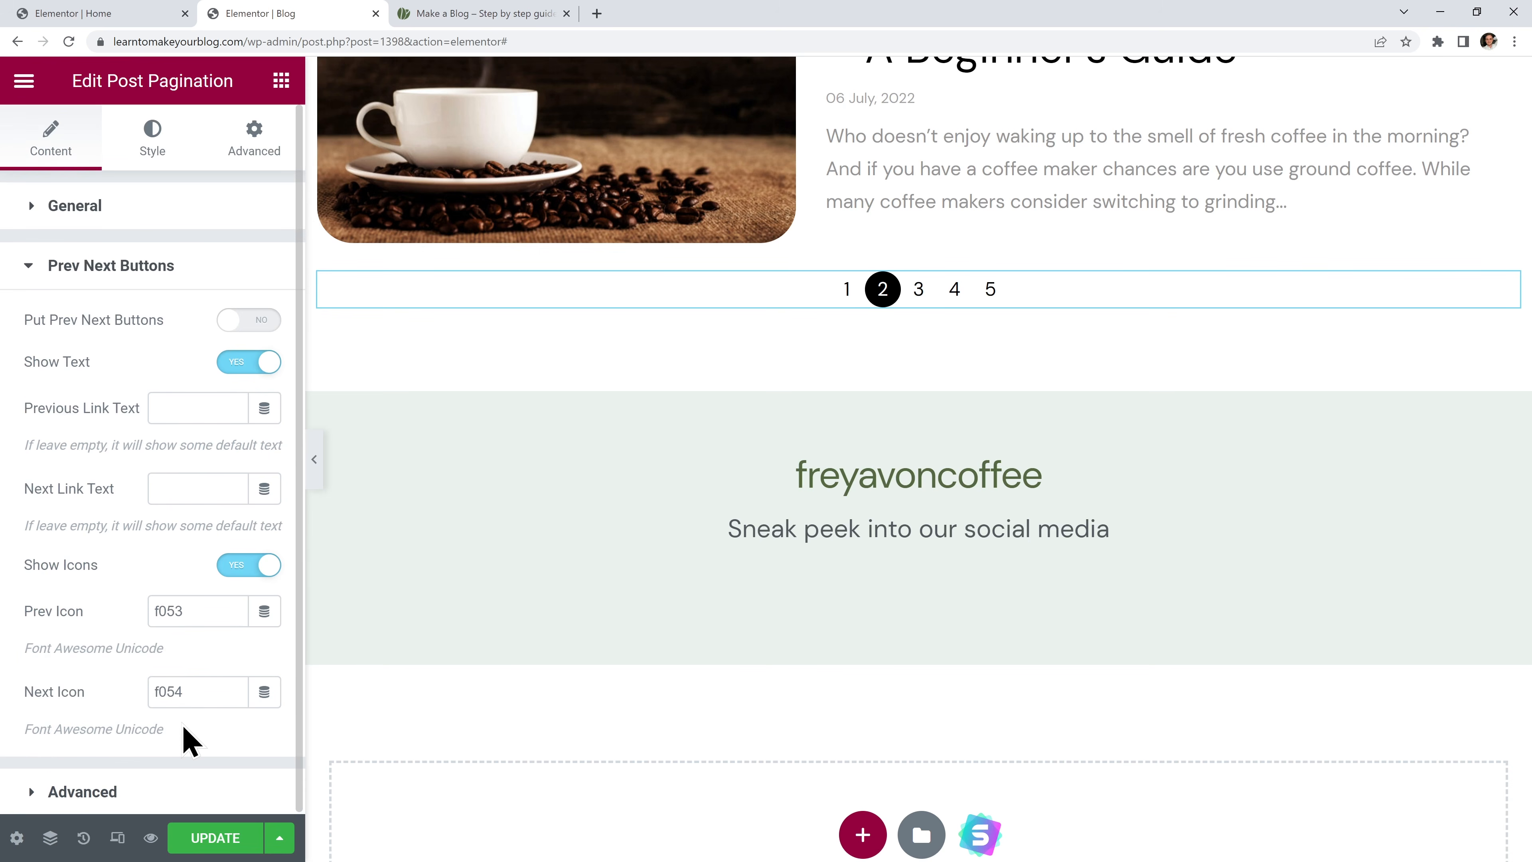
{"action": "left_click", "coordinate": [265, 364]}
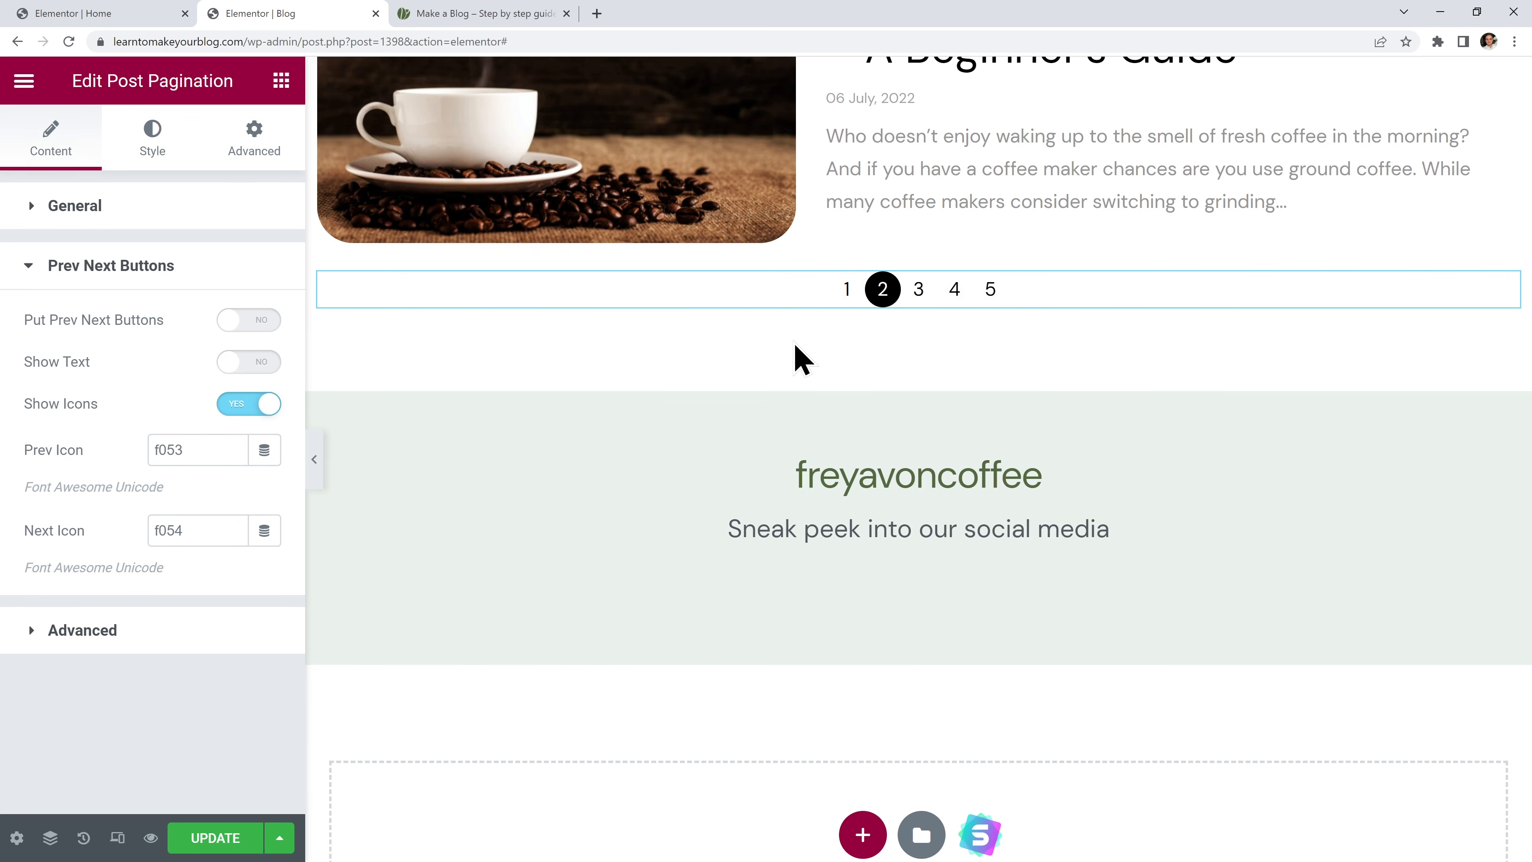
{"action": "left_click", "coordinate": [152, 141]}
{"action": "scroll", "coordinate": [154, 163], "scroll_direction": "down", "scroll_amount": 2}
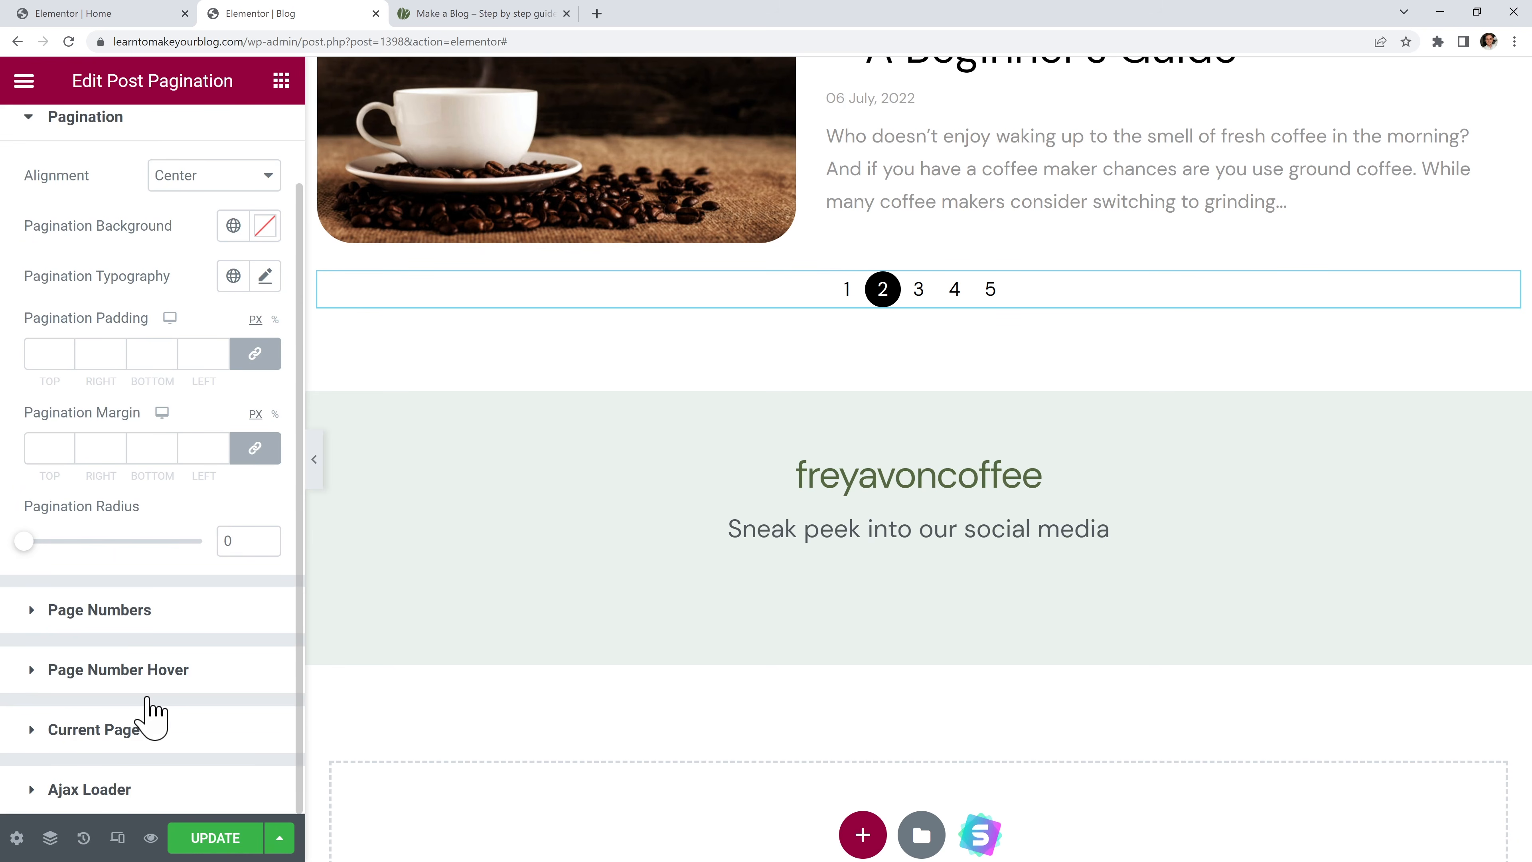
Give the current page number a Theme Color 3 (#536942) background
{"action": "left_click", "coordinate": [137, 744]}
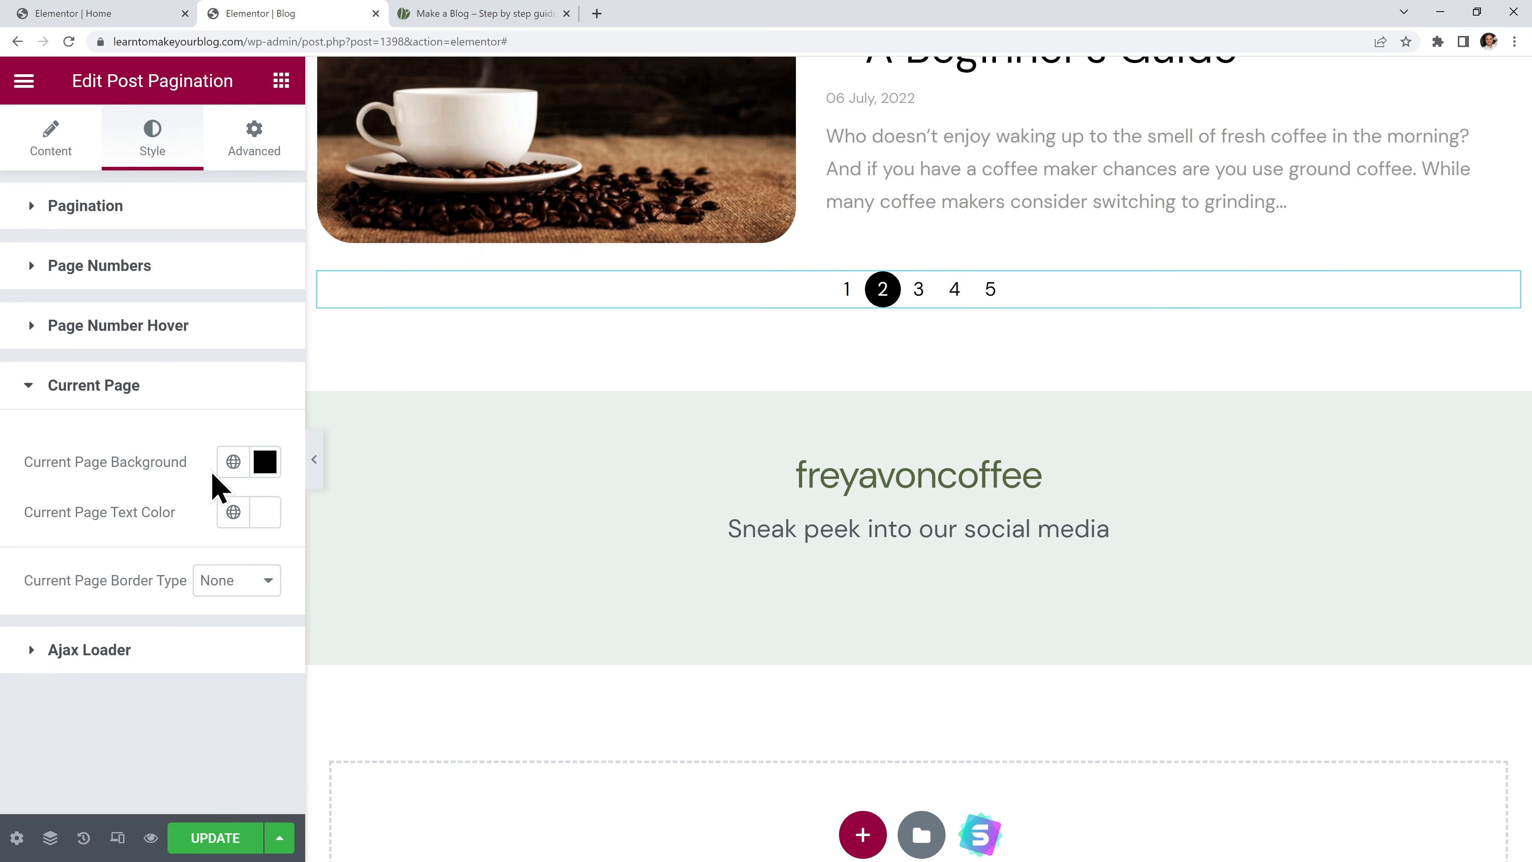
{"action": "left_click", "coordinate": [233, 462]}
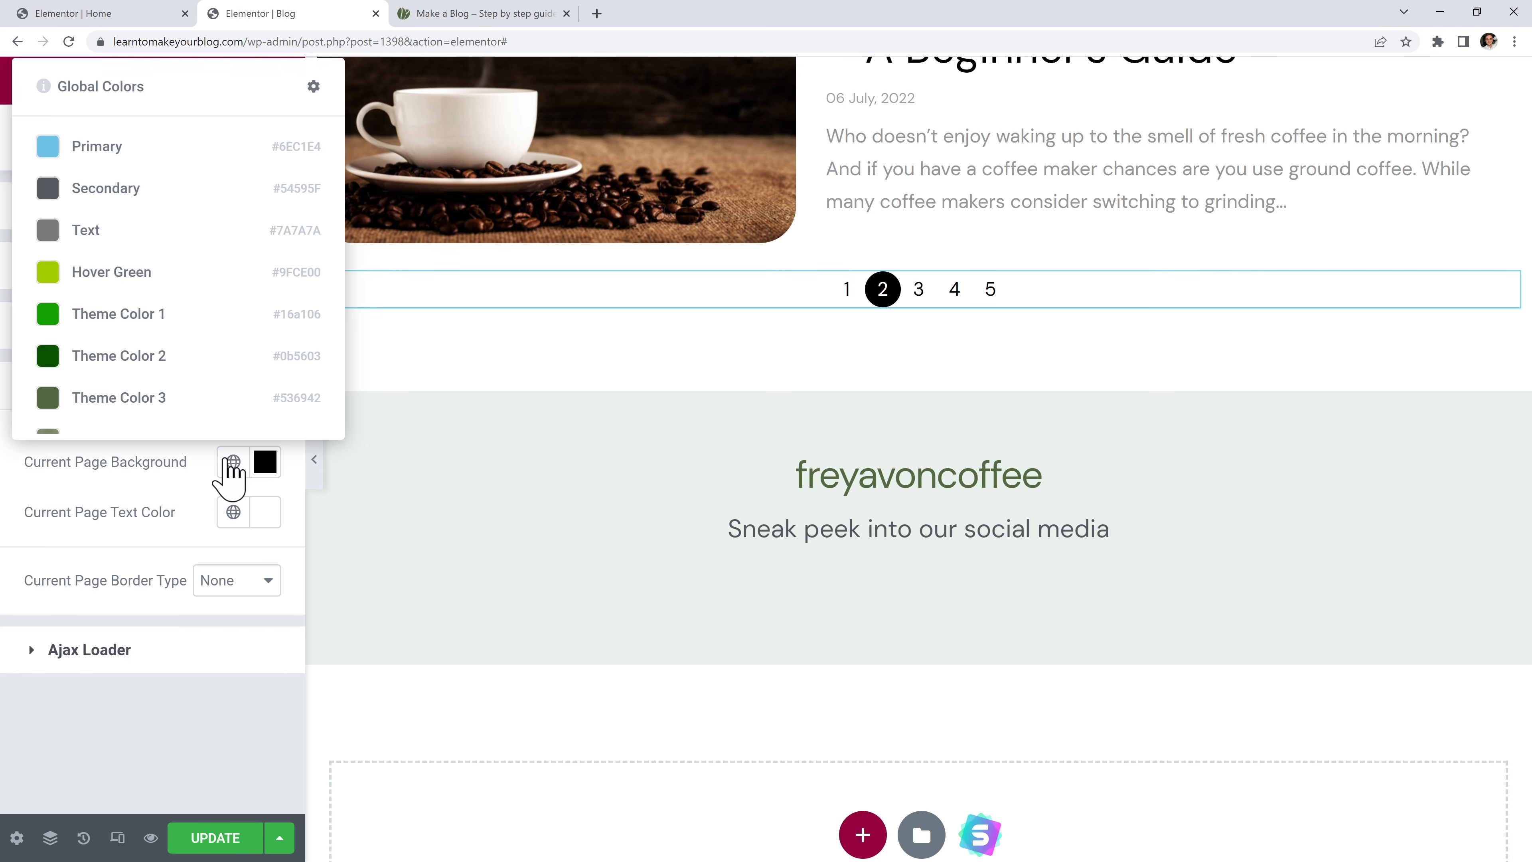
{"action": "left_click", "coordinate": [174, 398]}
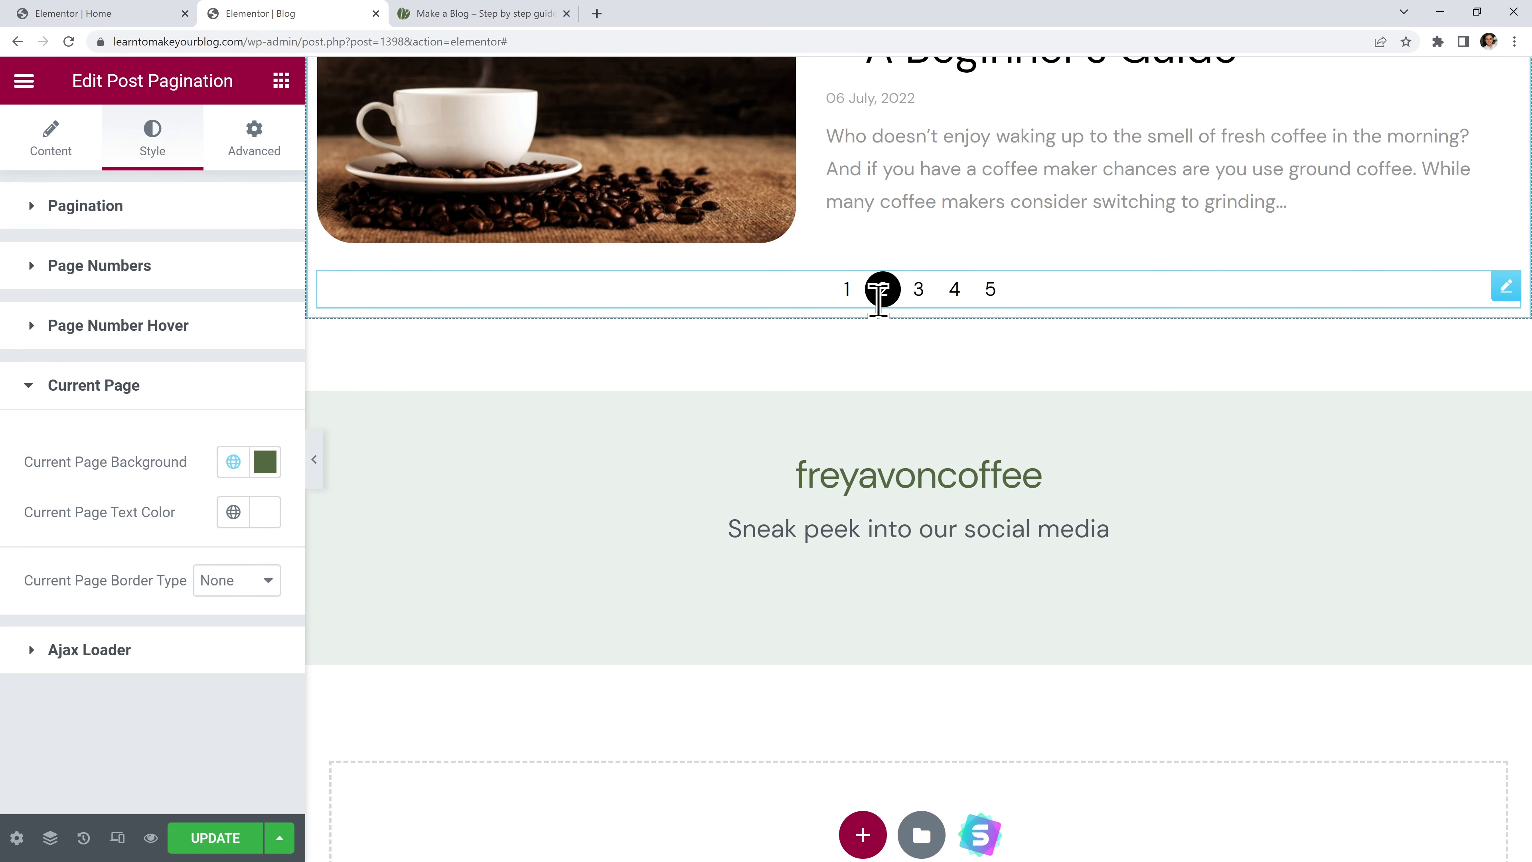
{"action": "left_click", "coordinate": [265, 465]}
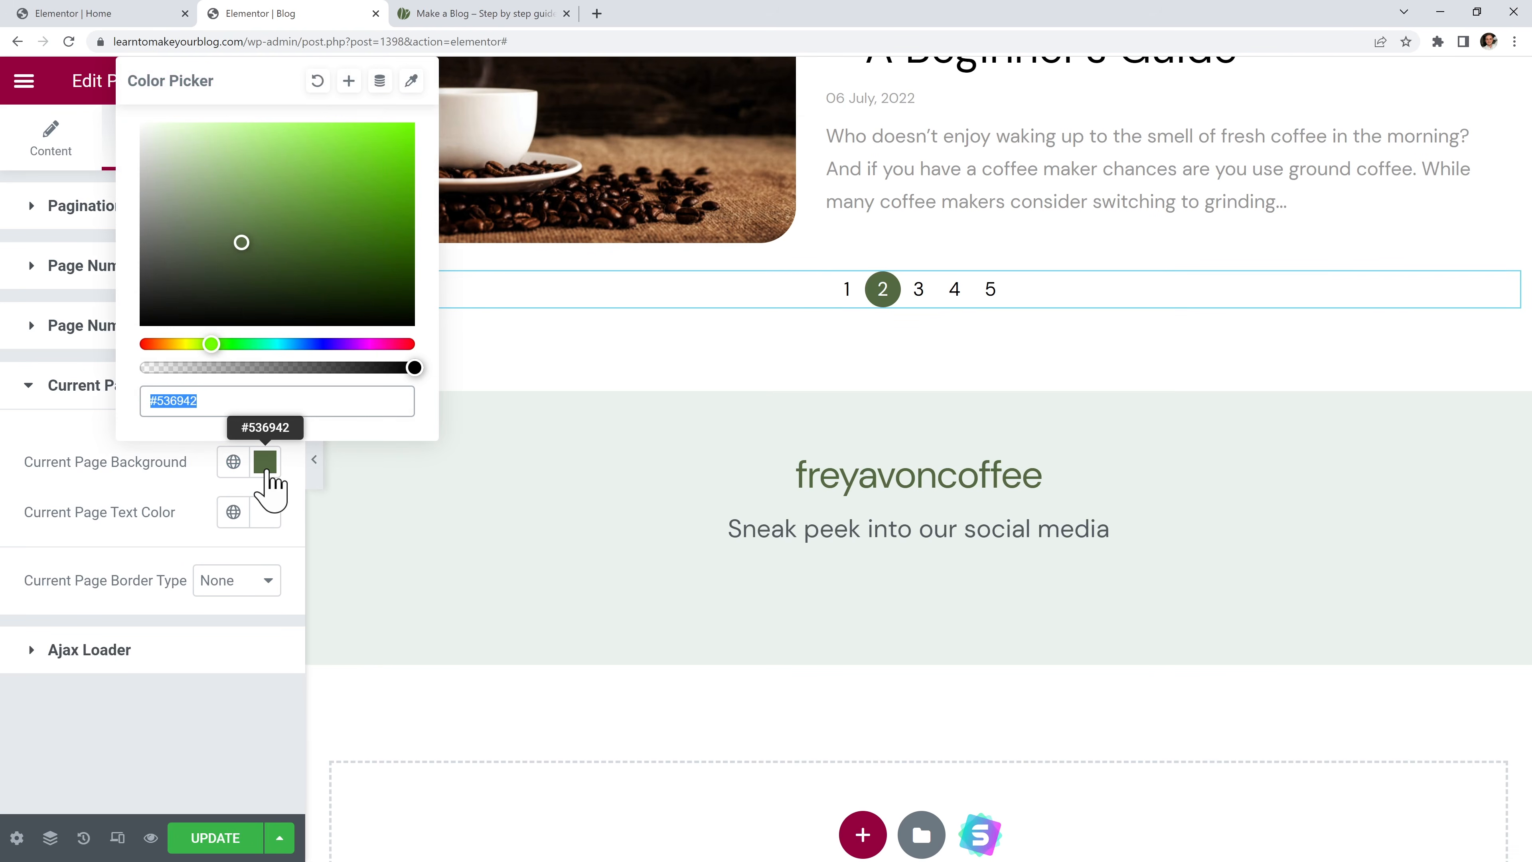
{"action": "left_click", "coordinate": [267, 477]}
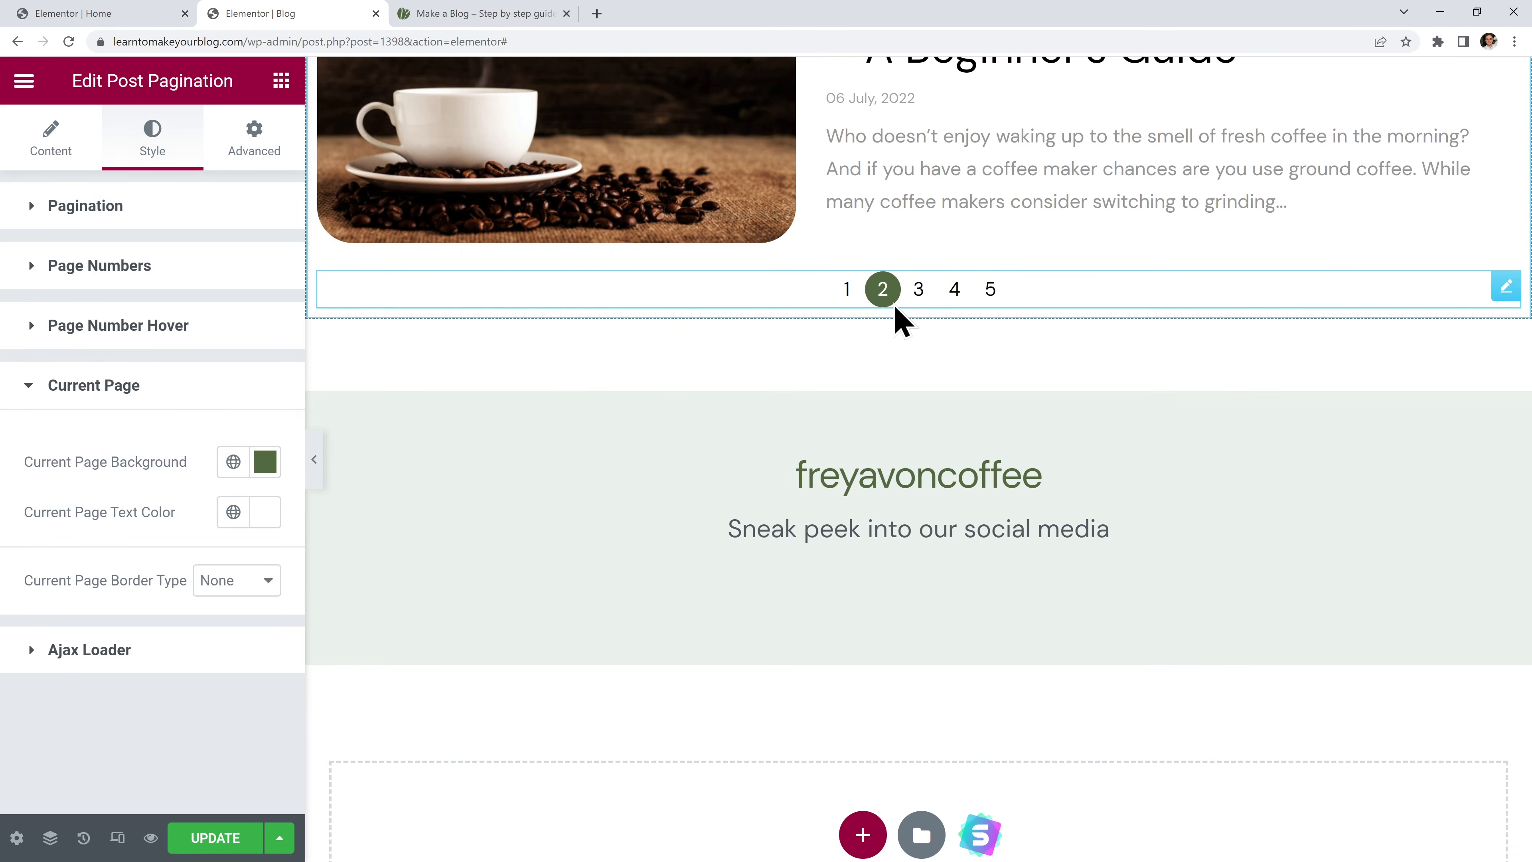
Set the pagination's top margin to 25 px and update the page
{"action": "left_click", "coordinate": [249, 152]}
{"action": "left_click", "coordinate": [266, 284]}
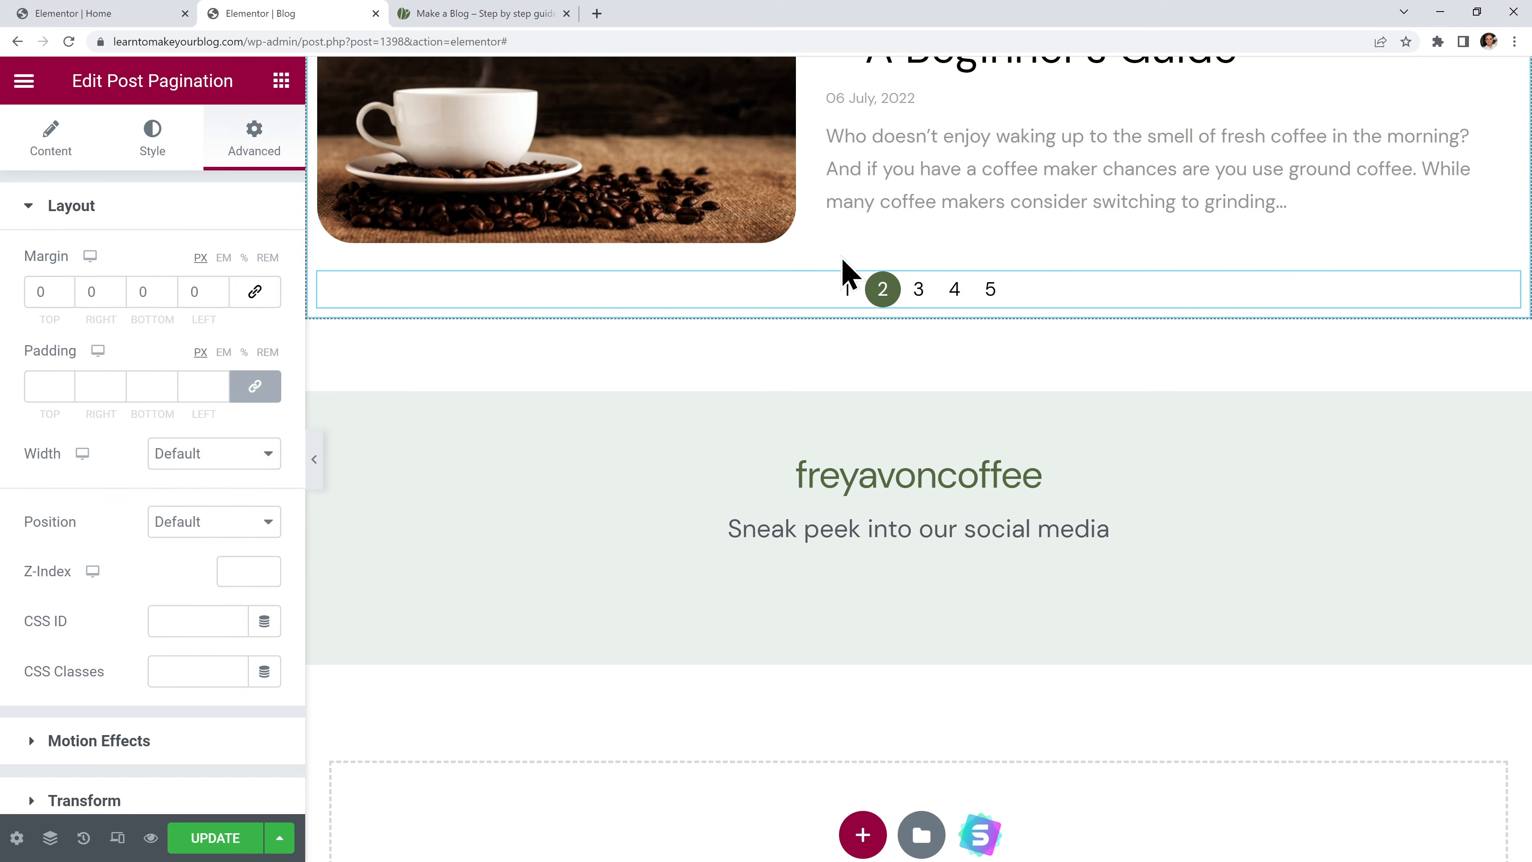
{"action": "double_click", "coordinate": [41, 291]}
{"action": "type", "text": "25"}
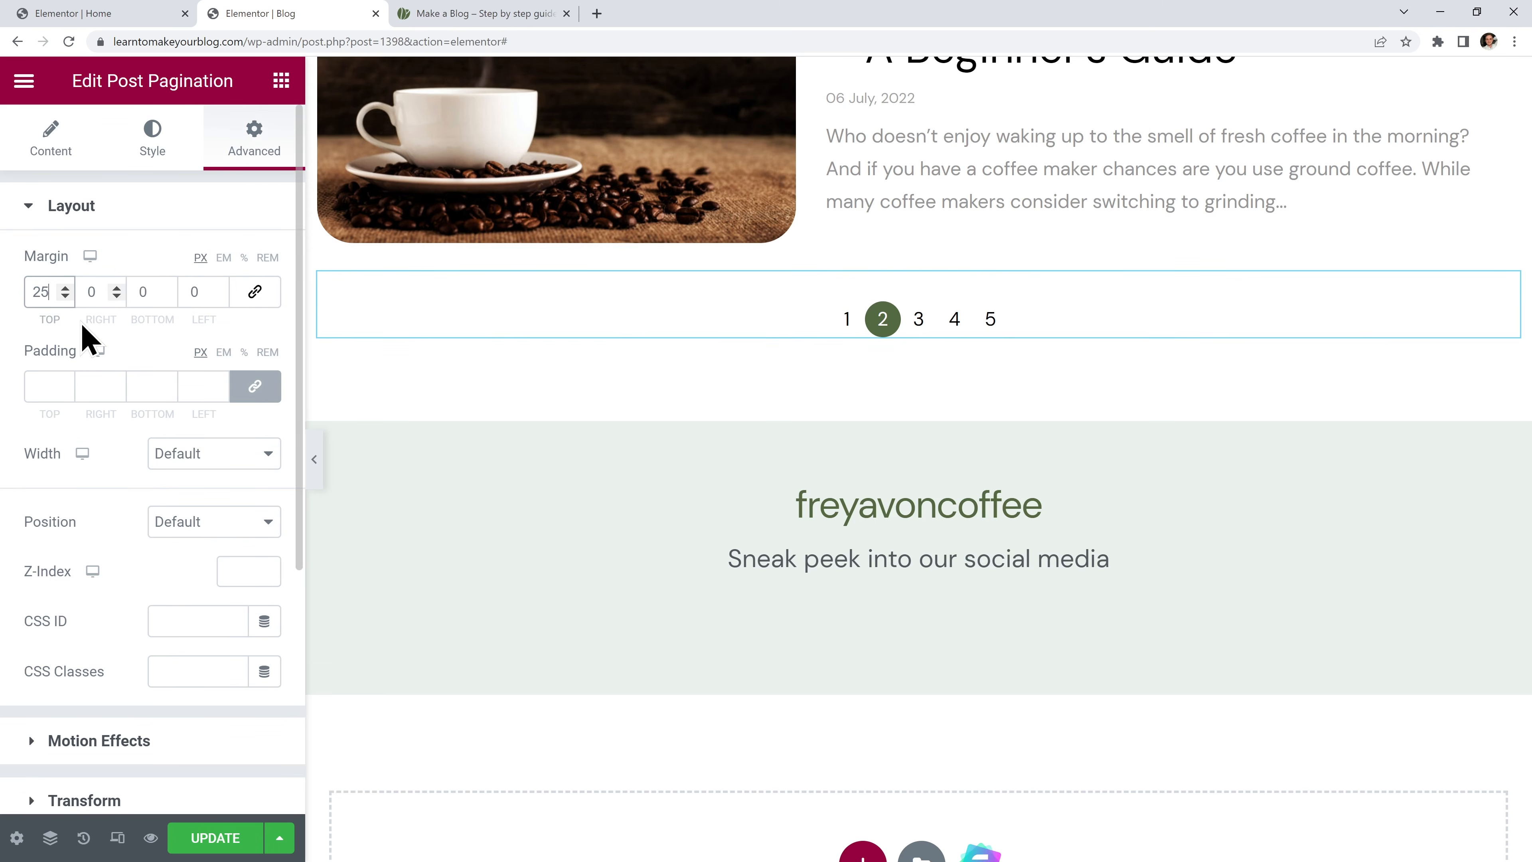
{"action": "left_click", "coordinate": [208, 837]}
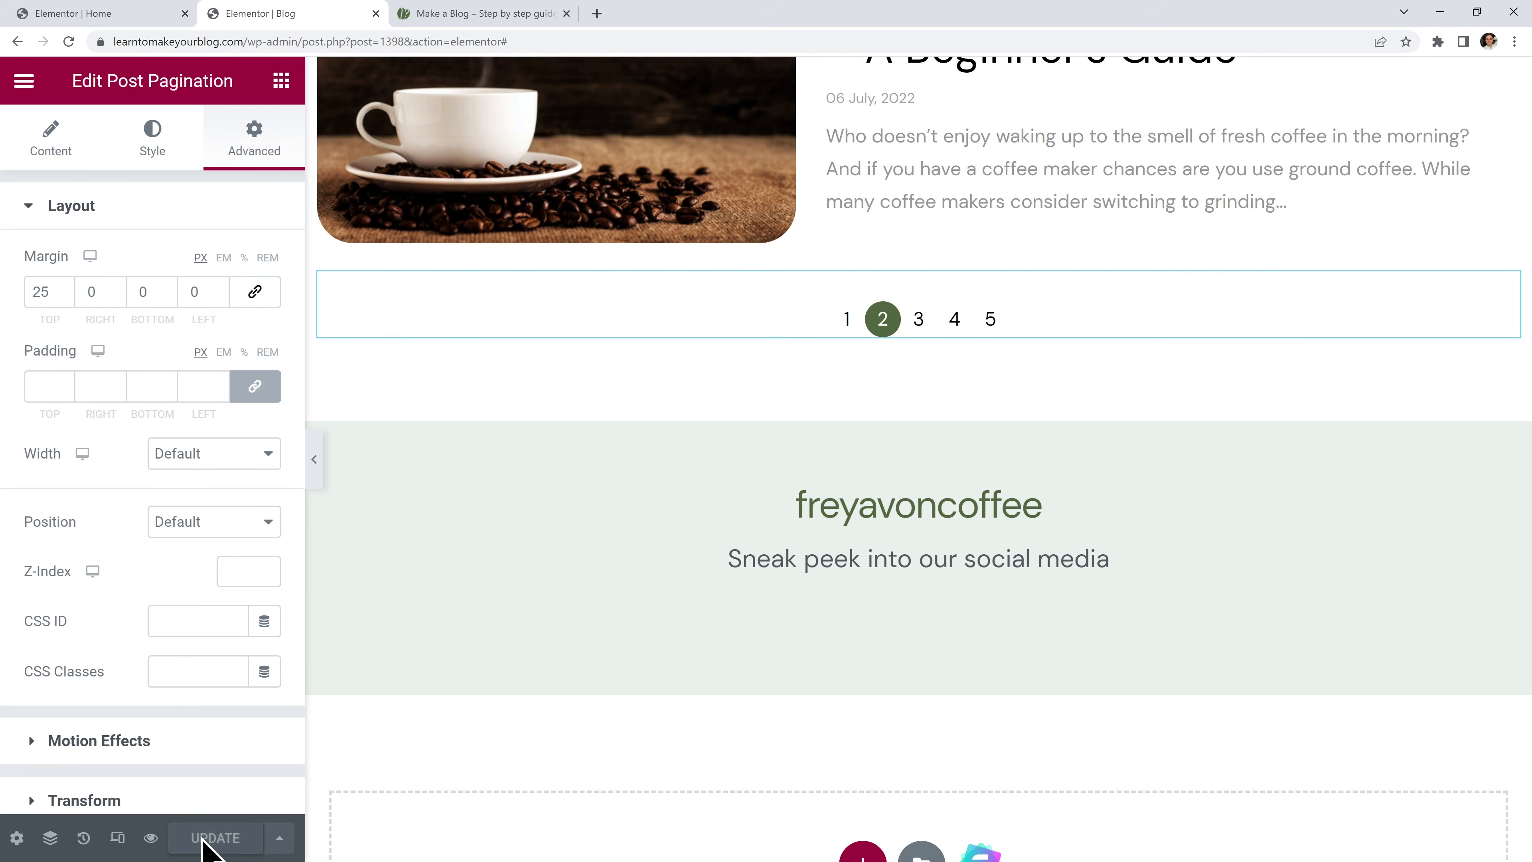
{"action": "left_click", "coordinate": [481, 18]}
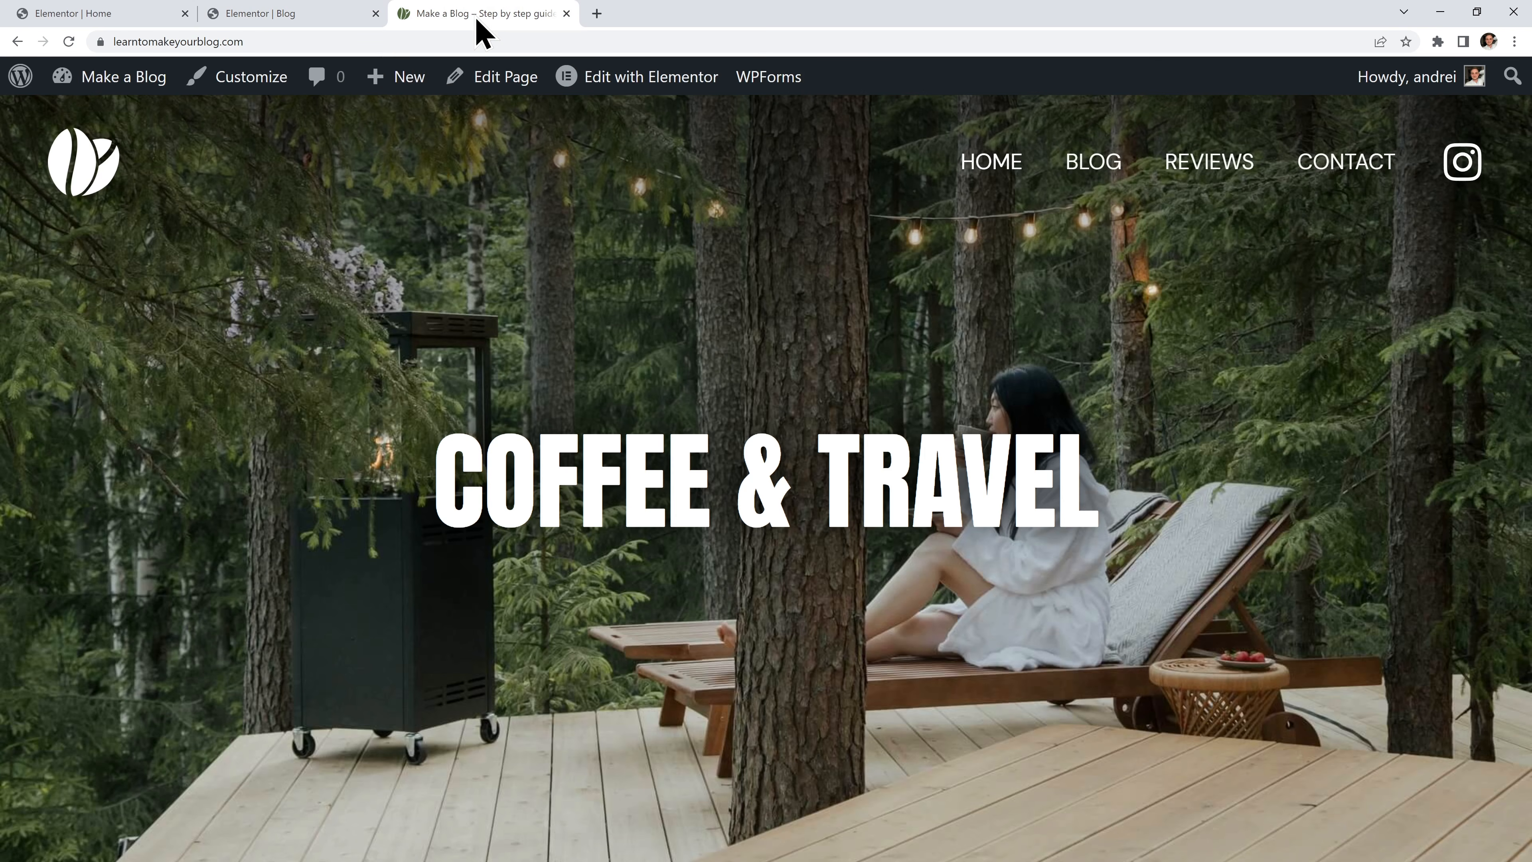
{"action": "left_click", "coordinate": [1081, 168]}
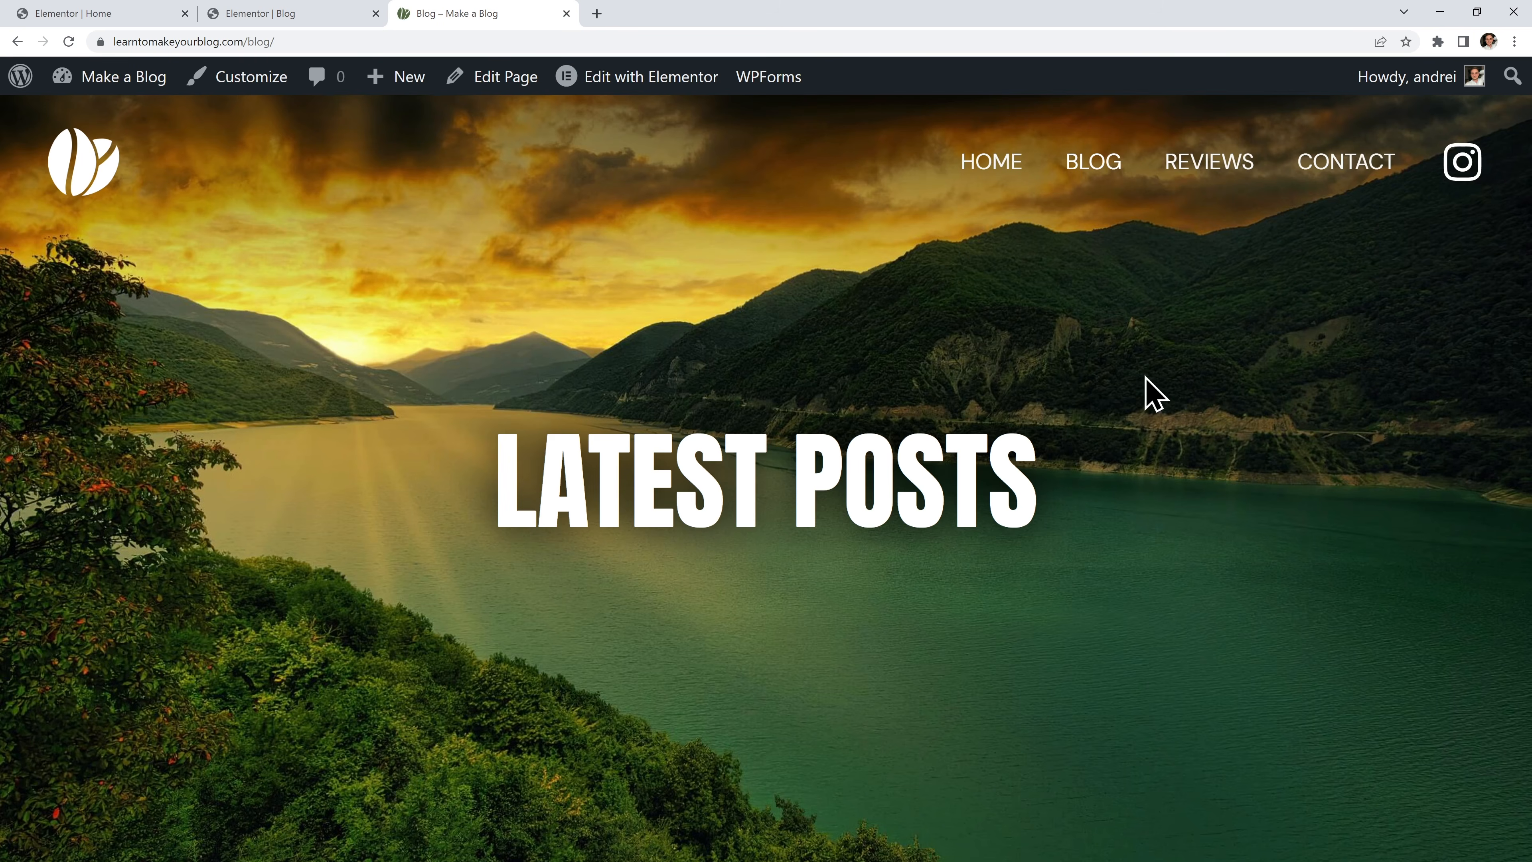
{"action": "scroll", "coordinate": [1151, 383], "scroll_direction": "down", "scroll_amount": 10}
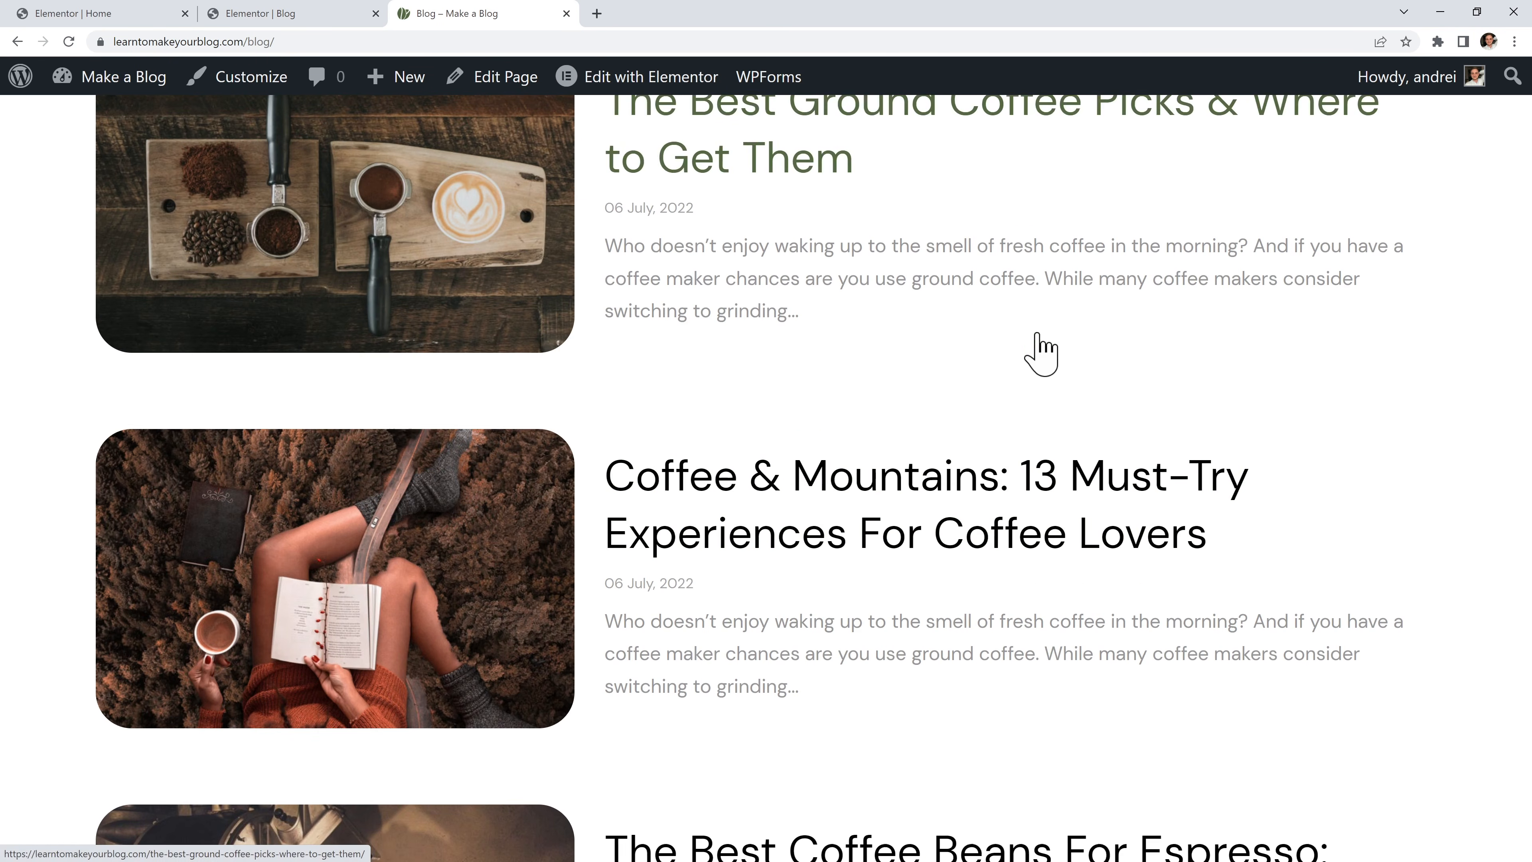
{"action": "scroll", "coordinate": [977, 470], "scroll_direction": "down", "scroll_amount": 10}
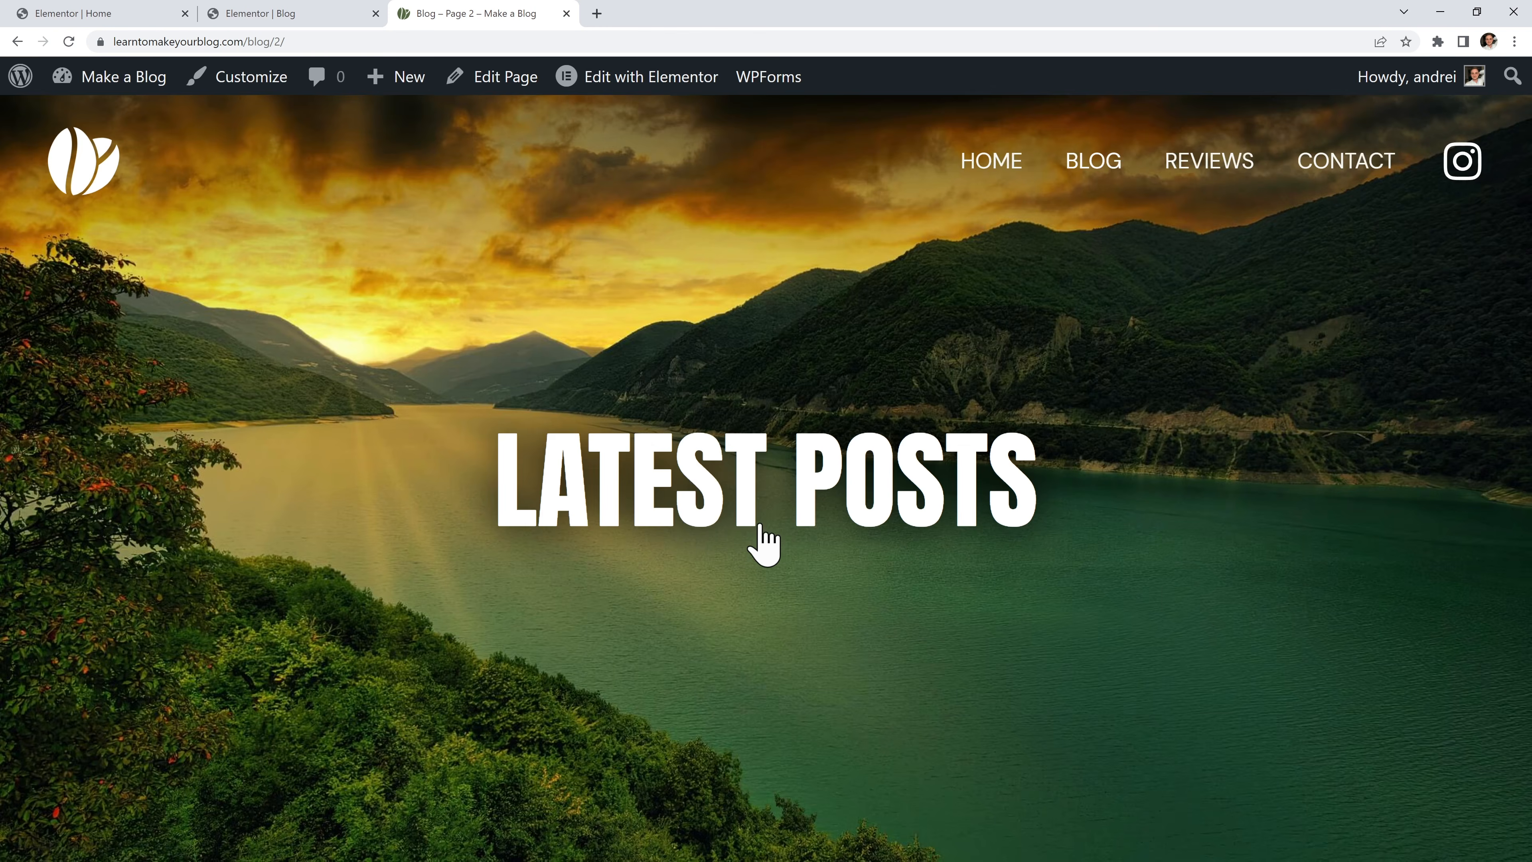
{"action": "scroll", "coordinate": [764, 534], "scroll_direction": "down", "scroll_amount": 12}
{"action": "scroll", "coordinate": [765, 543], "scroll_direction": "down", "scroll_amount": 10}
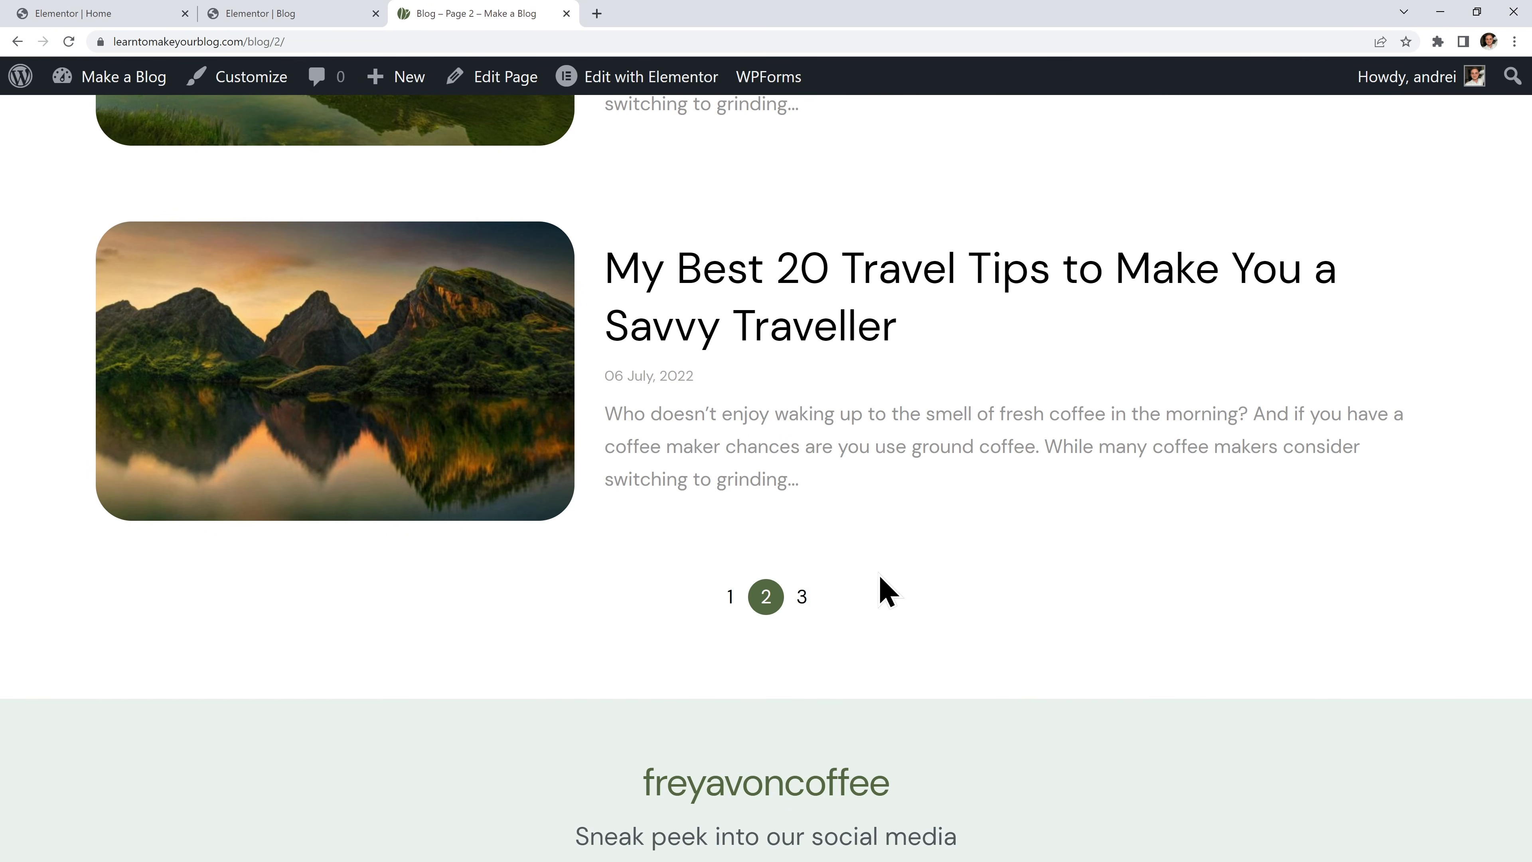
{"action": "left_click", "coordinate": [729, 596]}
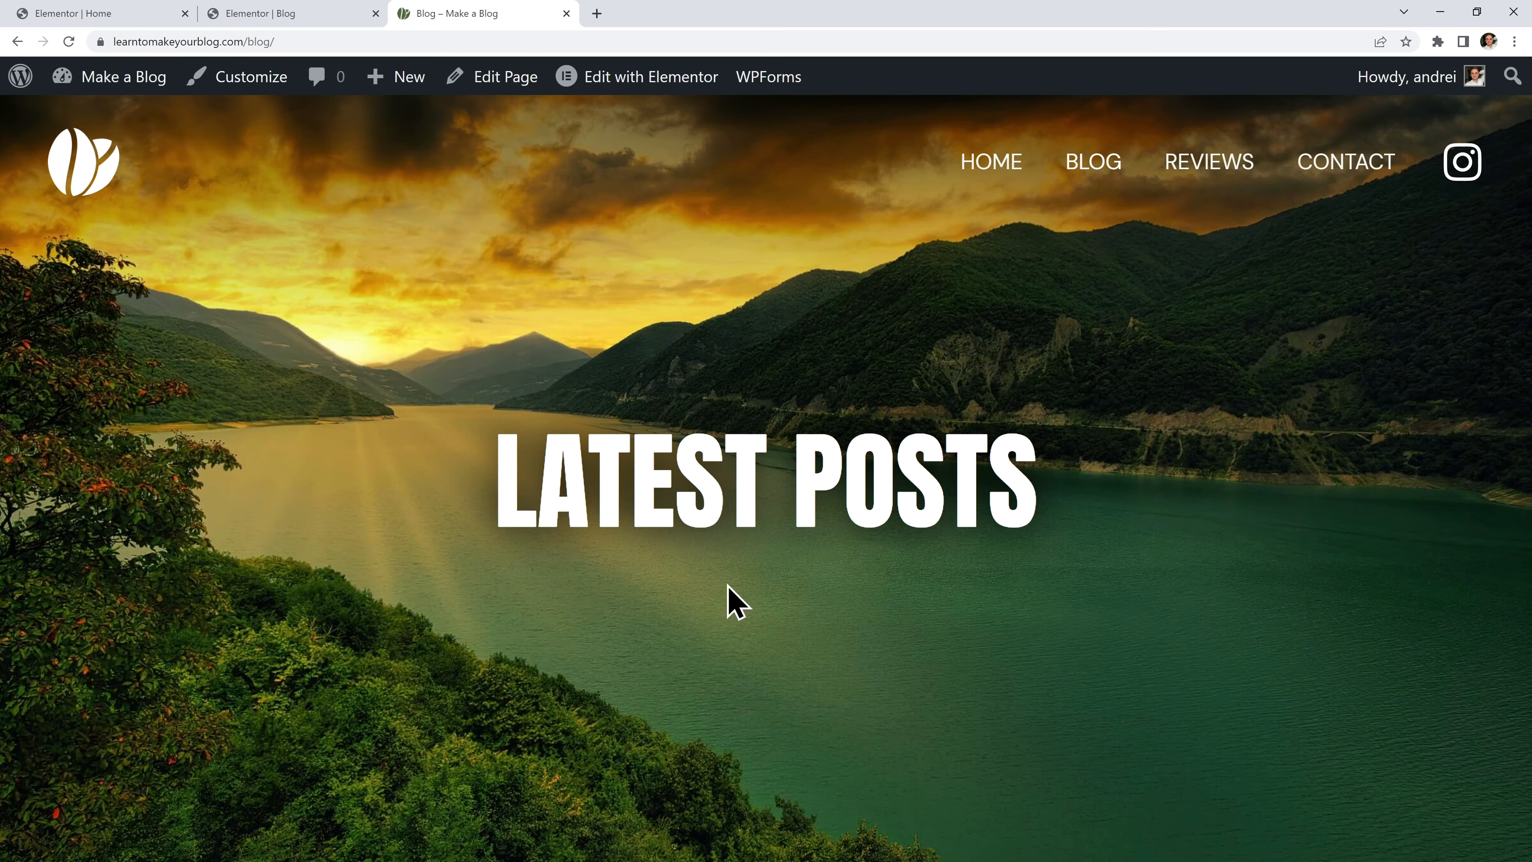
{"action": "left_click", "coordinate": [315, 18]}
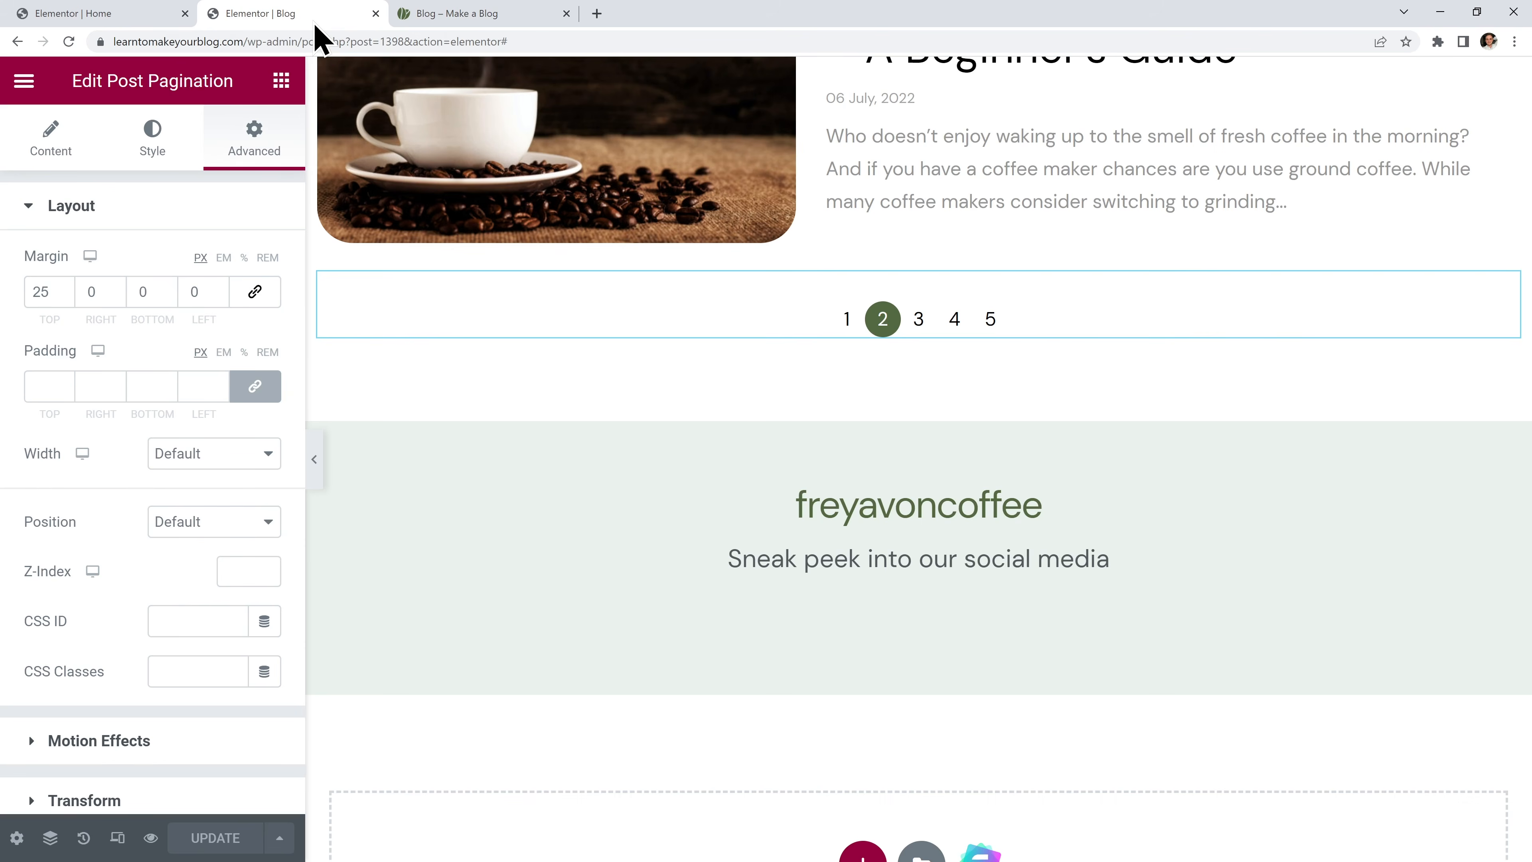
In tablet view, set the post section's margin to 50 px top and 80 px bottom
{"action": "left_click", "coordinate": [118, 839]}
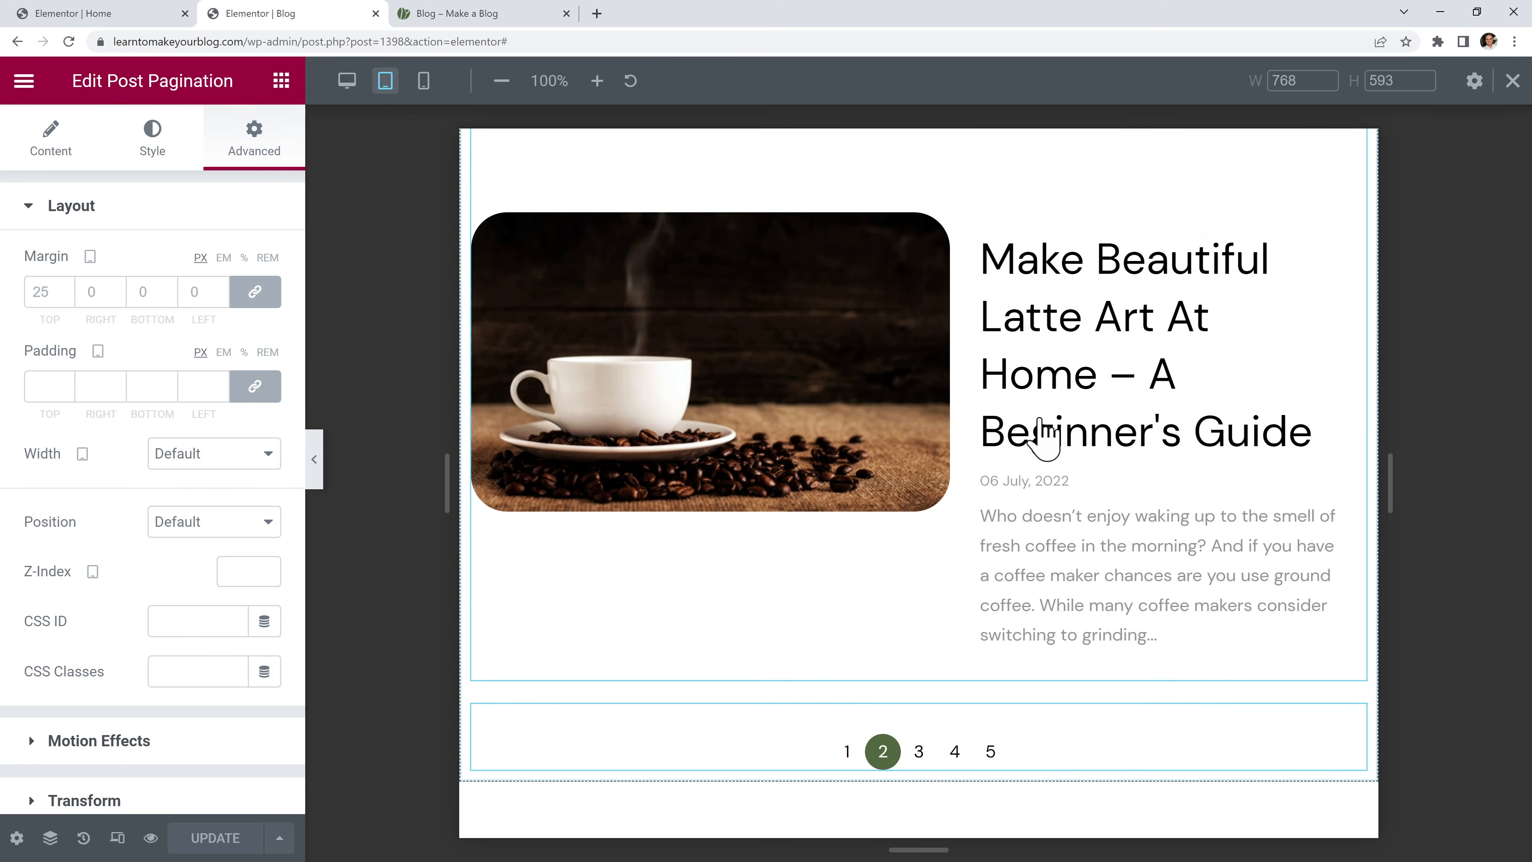
{"action": "scroll", "coordinate": [1052, 438], "scroll_direction": "up", "scroll_amount": 14}
{"action": "scroll", "coordinate": [1052, 438], "scroll_direction": "up", "scroll_amount": 8}
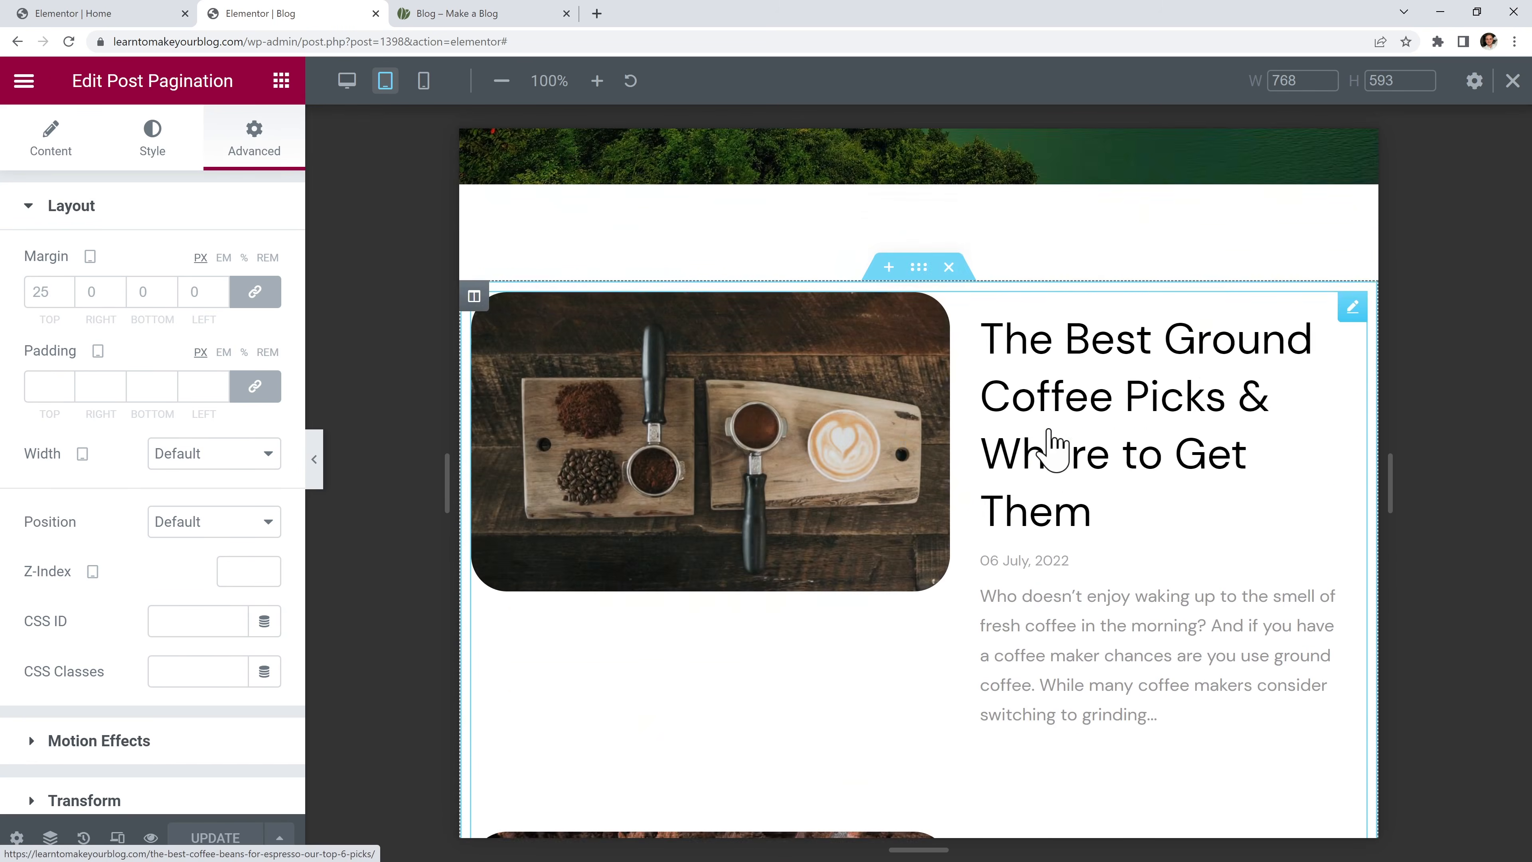
{"action": "scroll", "coordinate": [1052, 438], "scroll_direction": "down", "scroll_amount": 4}
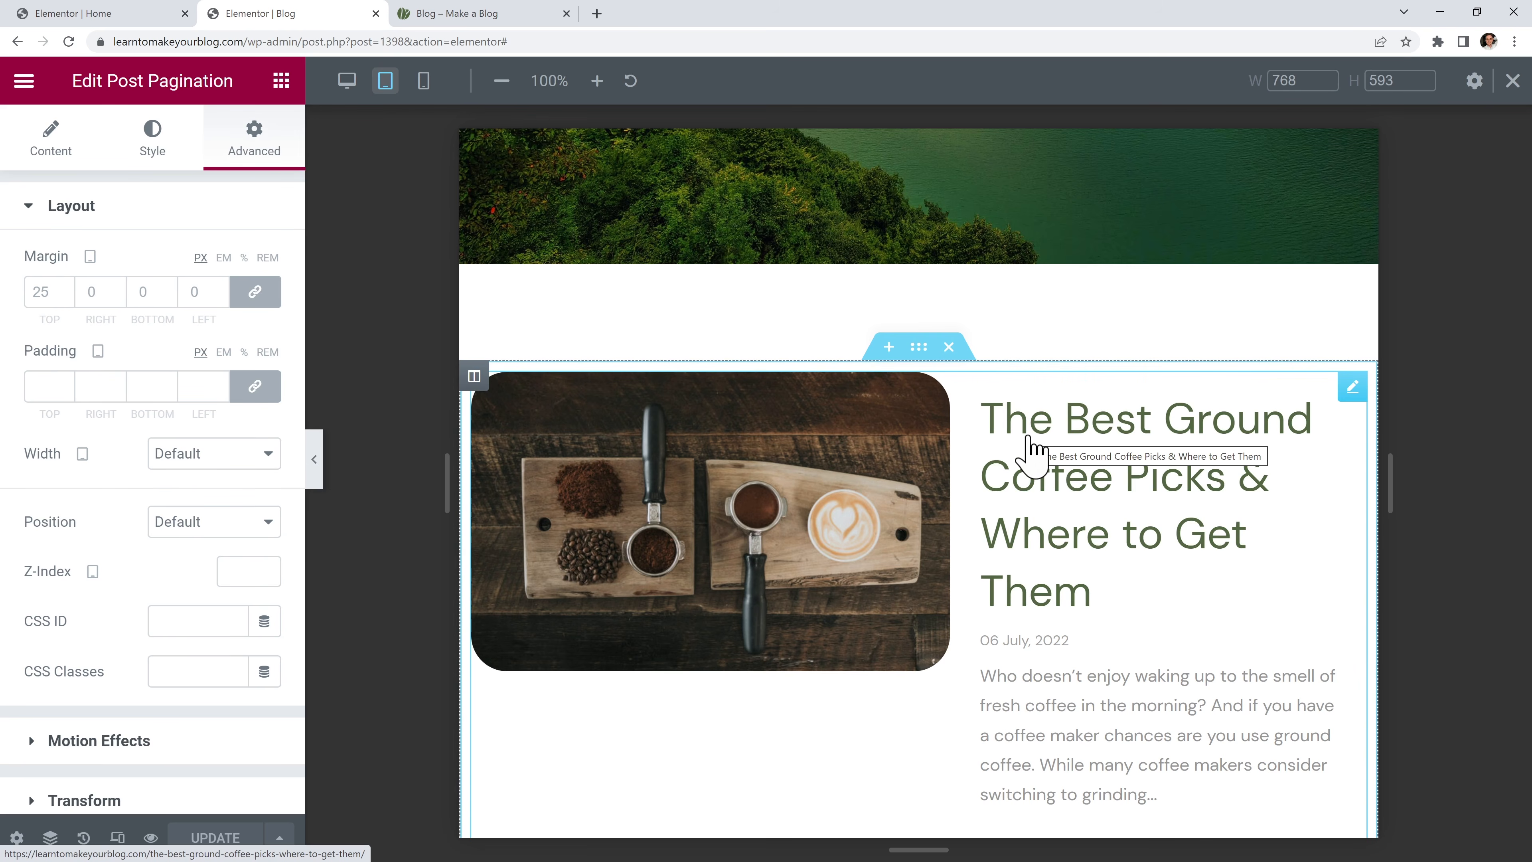
{"action": "left_click", "coordinate": [918, 347]}
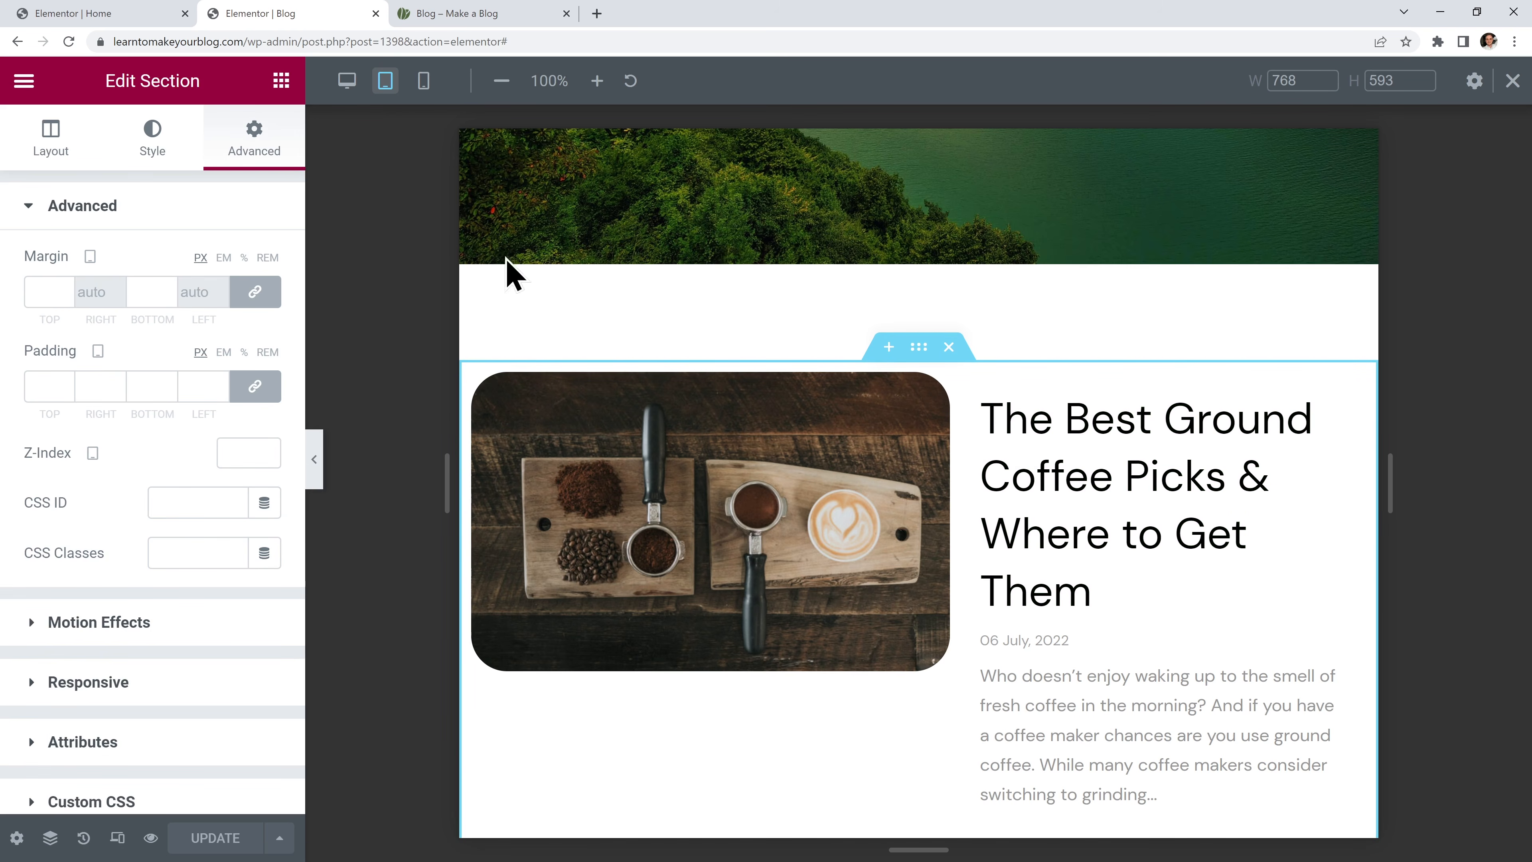
{"action": "left_click", "coordinate": [254, 293]}
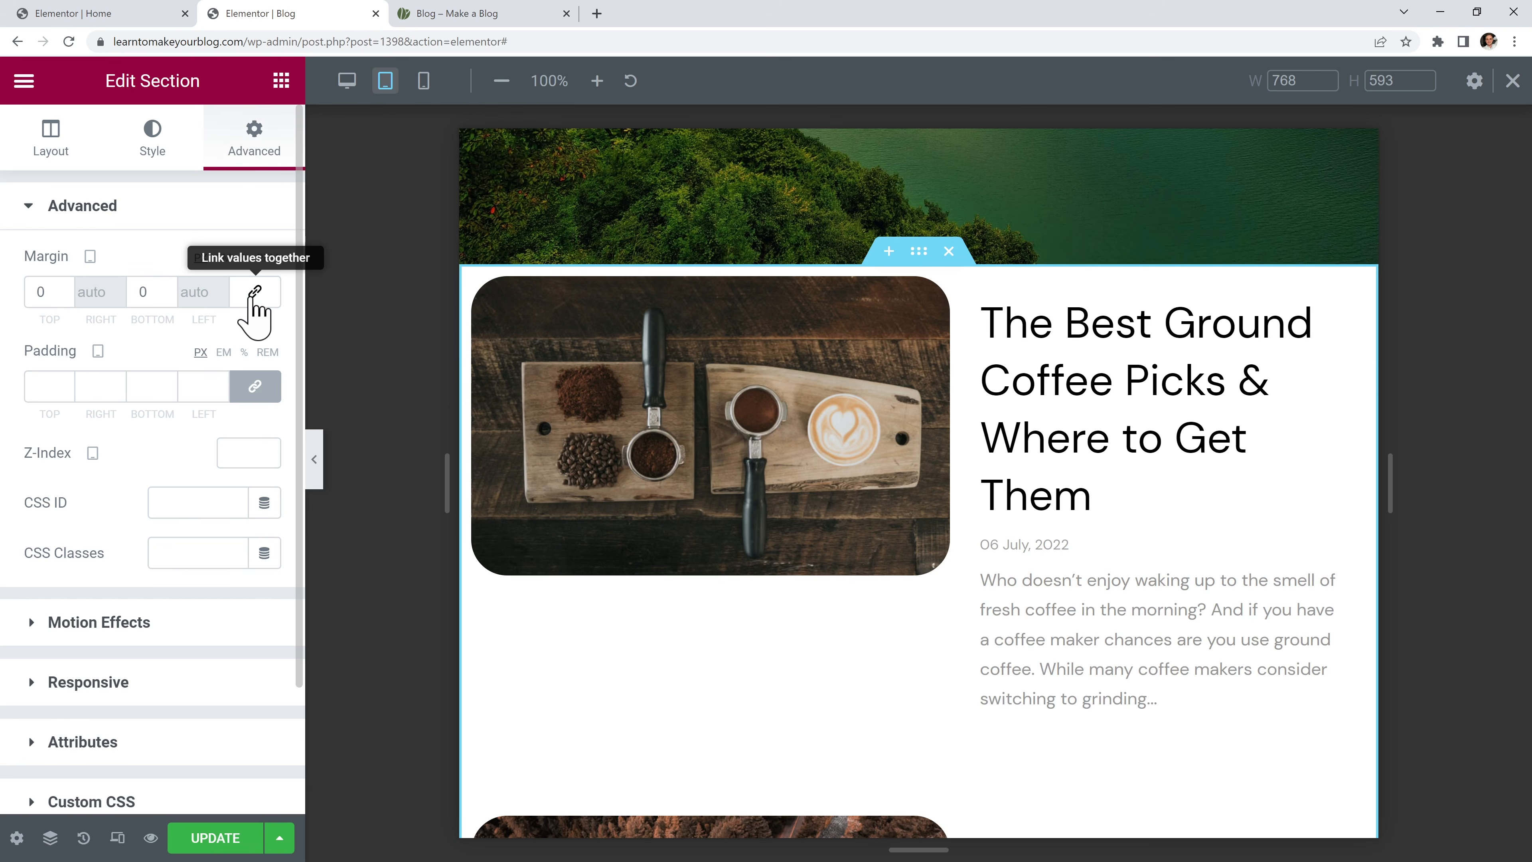
{"action": "left_click", "coordinate": [32, 294]}
{"action": "type", "text": "5"}
{"action": "left_click", "coordinate": [147, 292]}
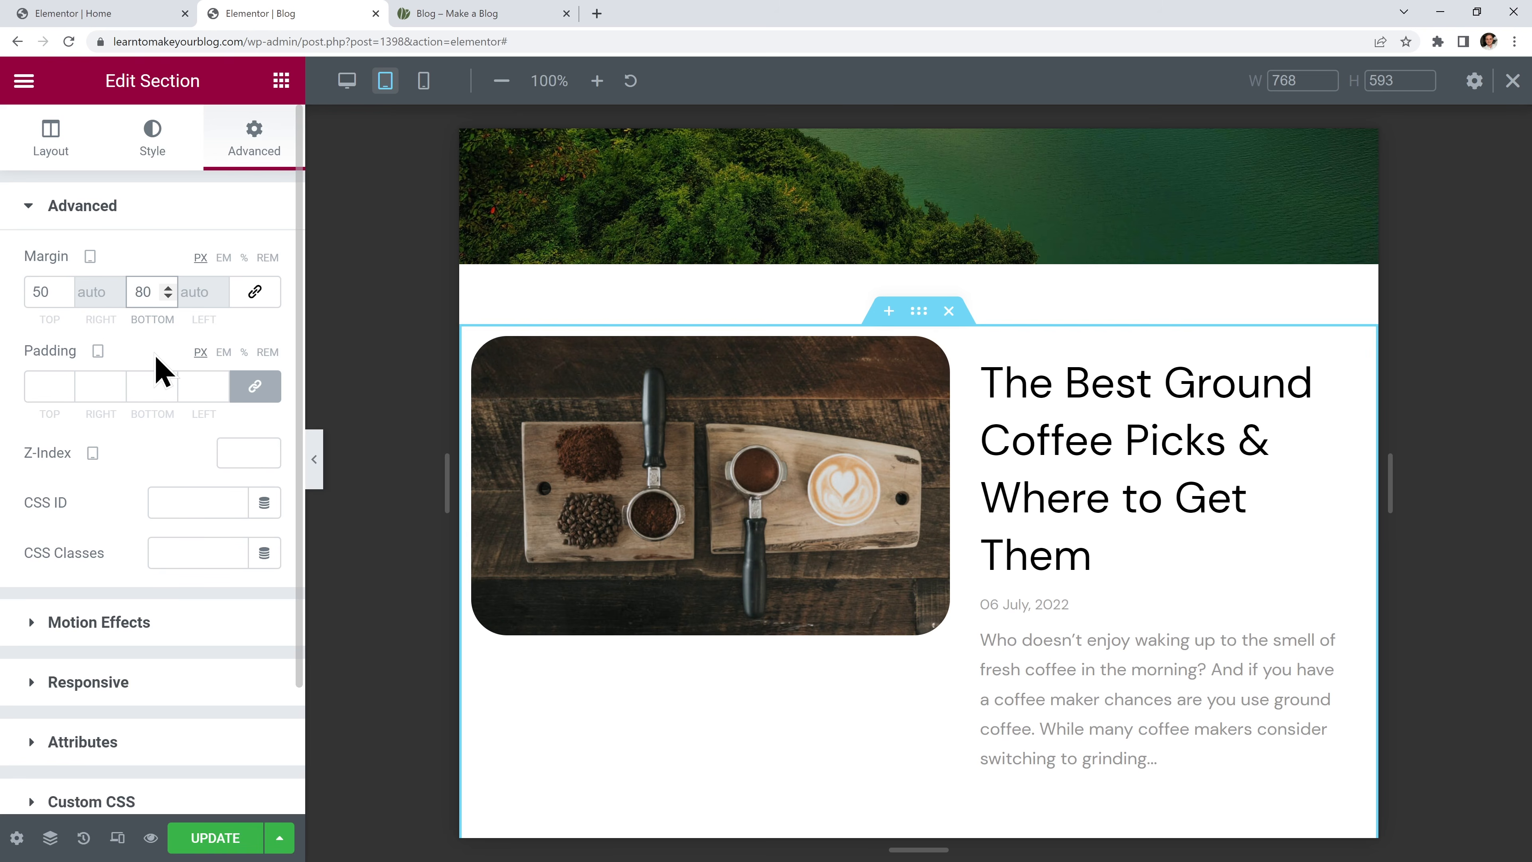
{"action": "left_click", "coordinate": [646, 430]}
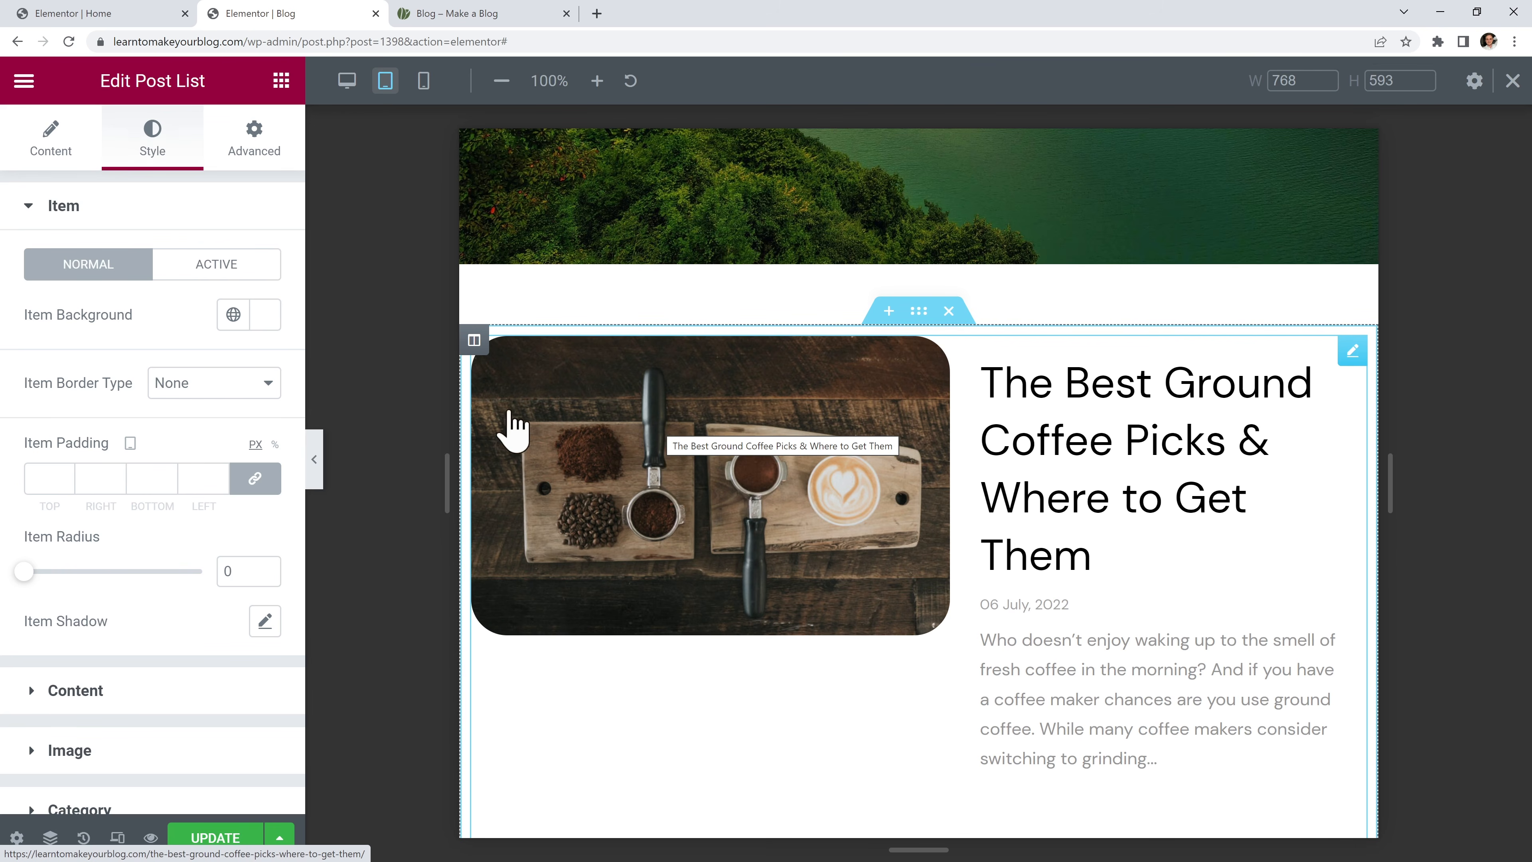
Set the post list Item Layout to Column
{"action": "left_click", "coordinate": [51, 150]}
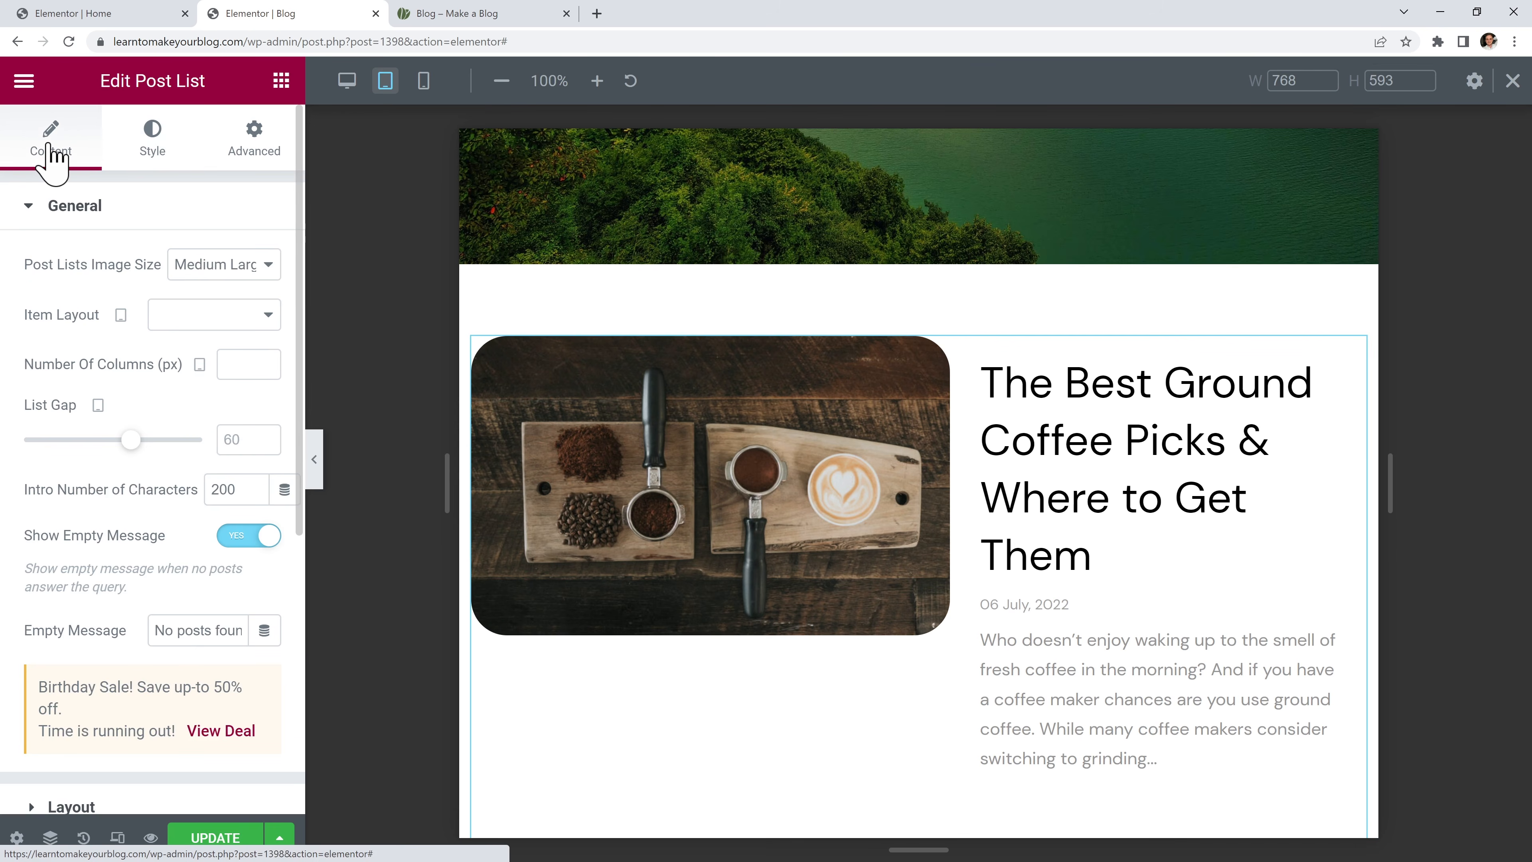
{"action": "left_click", "coordinate": [202, 313]}
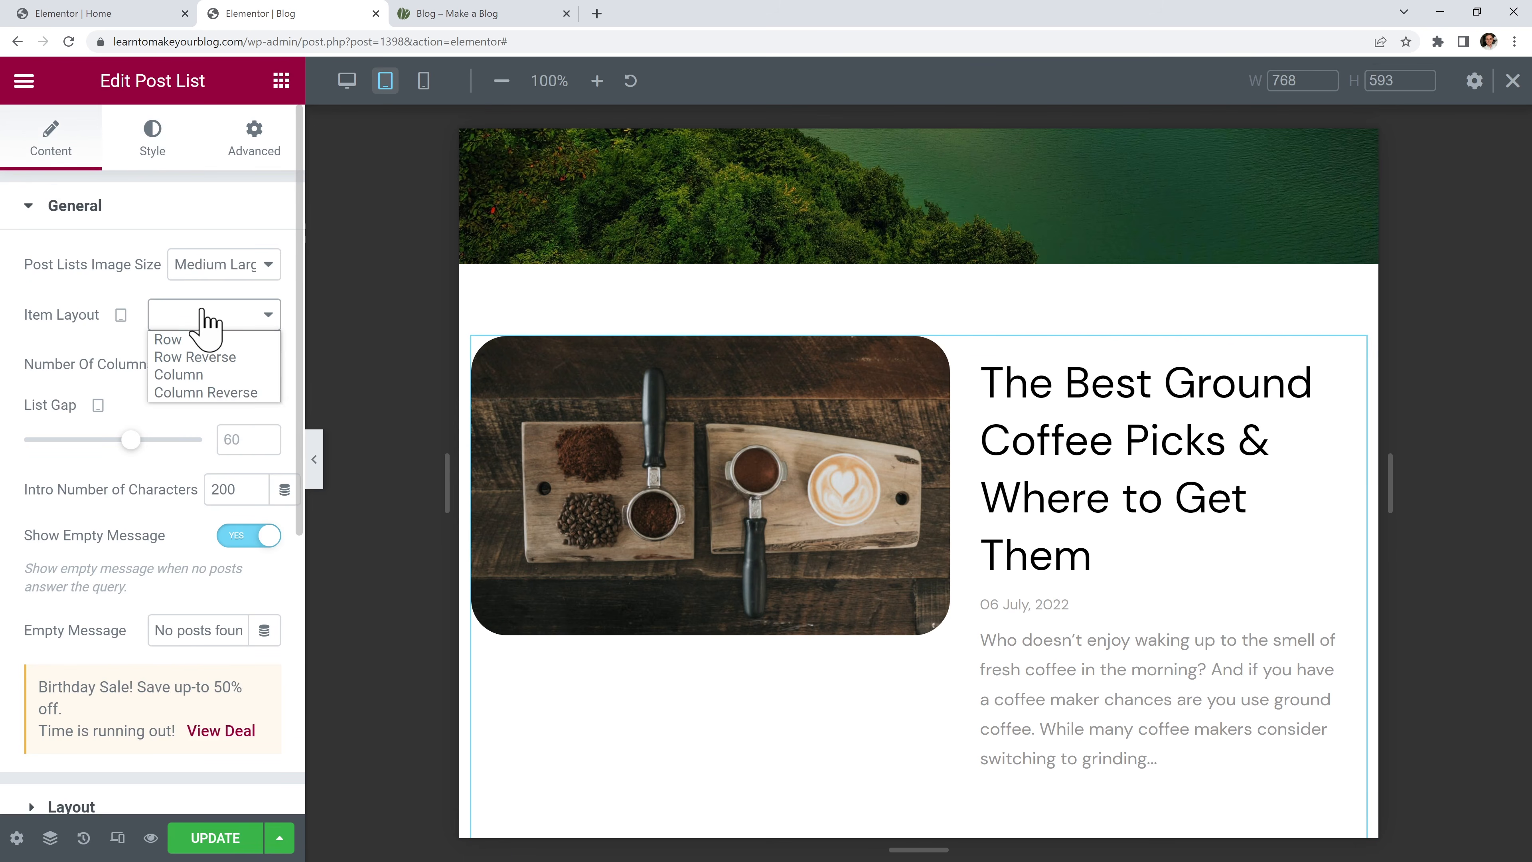
{"action": "left_click", "coordinate": [221, 376]}
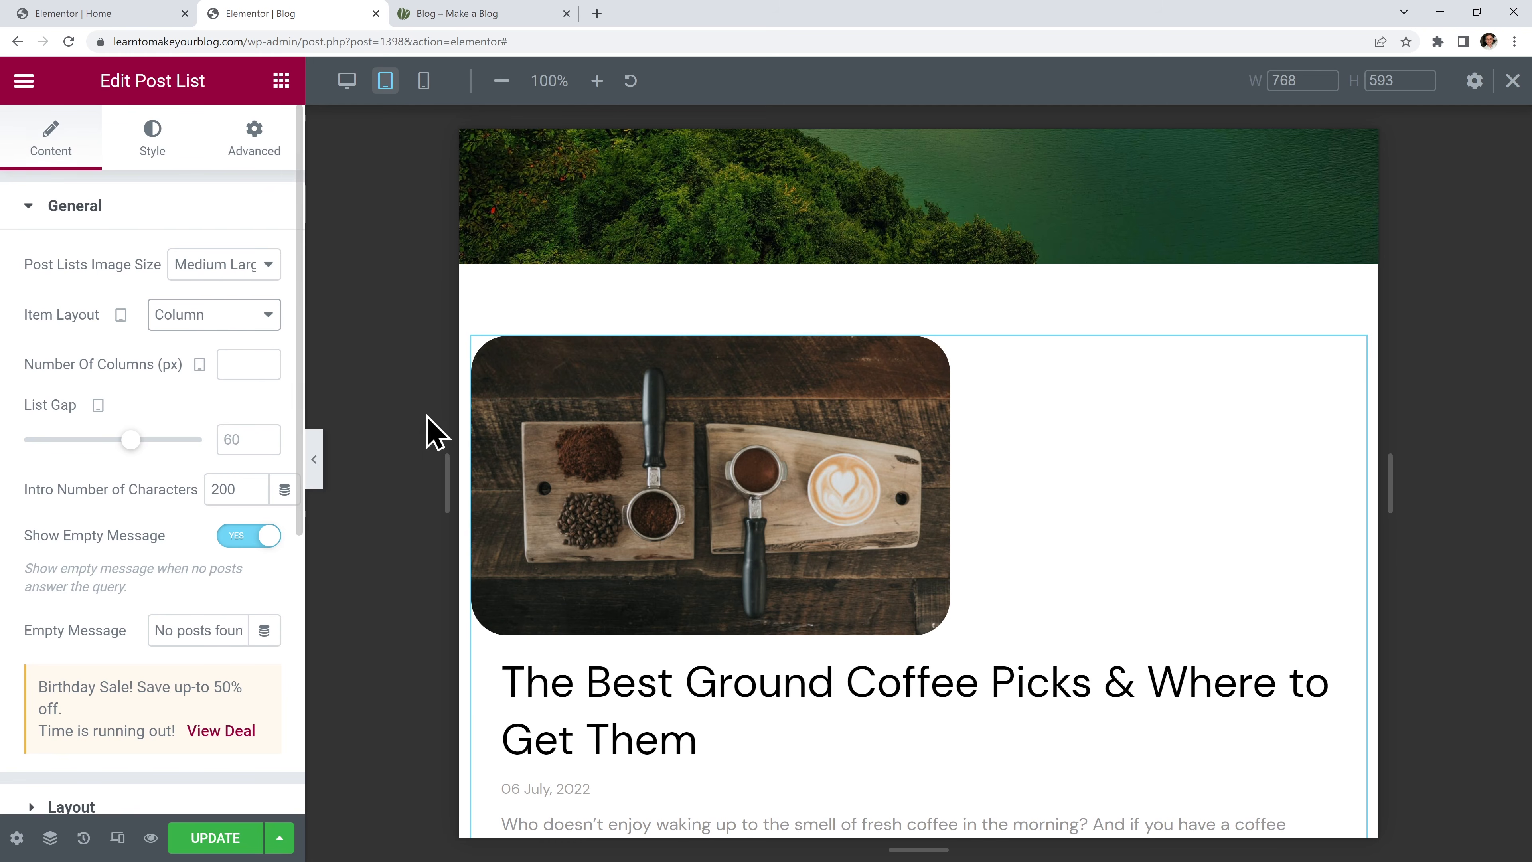
{"action": "scroll", "coordinate": [886, 694], "scroll_direction": "down", "scroll_amount": 1}
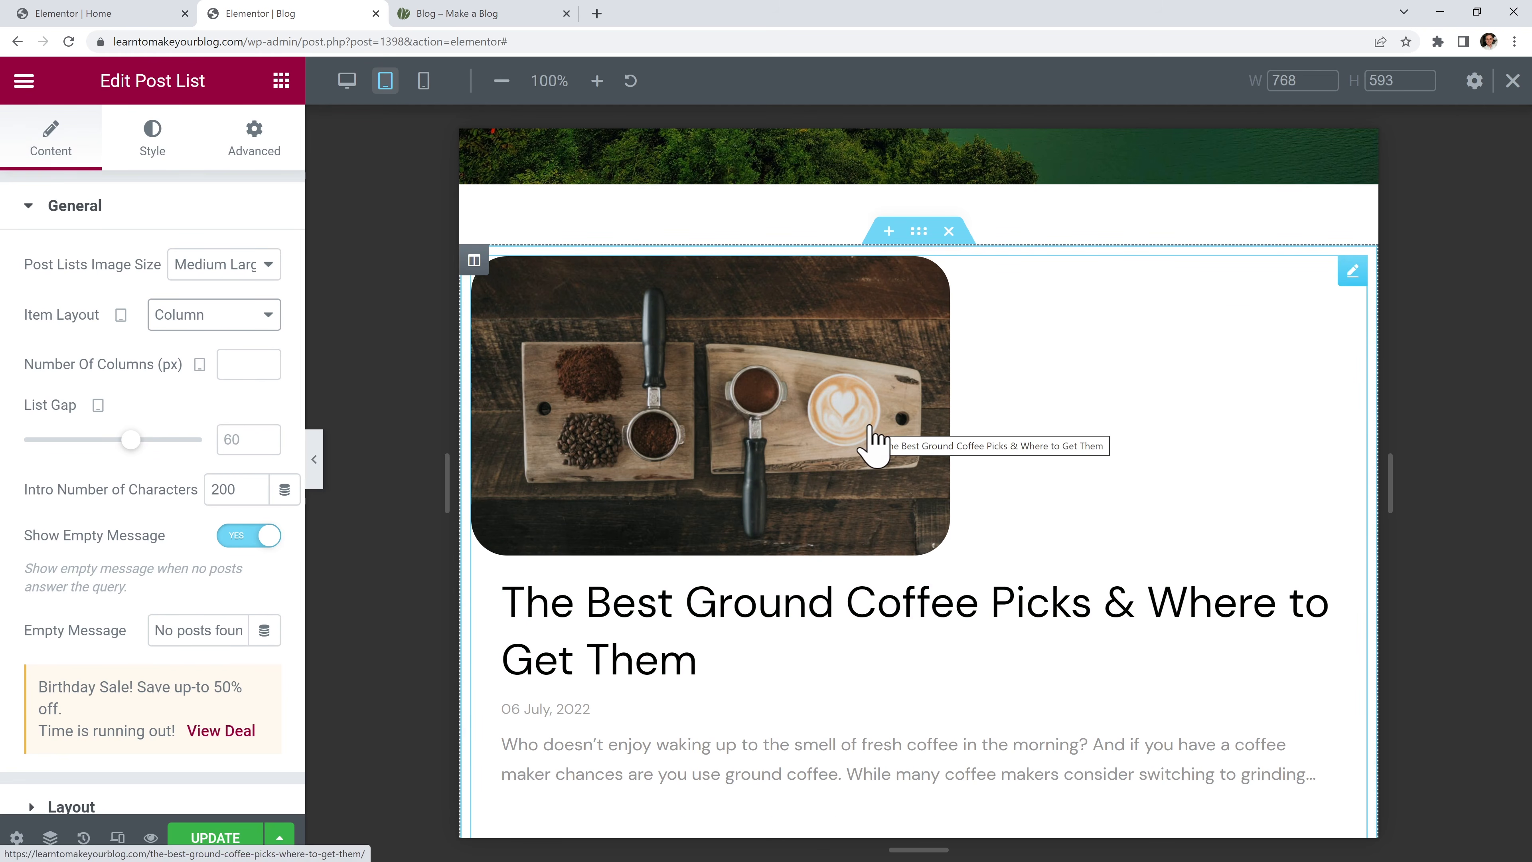
Set the post image width to 100% and height to 300
{"action": "left_click", "coordinate": [139, 156]}
{"action": "scroll", "coordinate": [157, 423], "scroll_direction": "down", "scroll_amount": 3}
{"action": "left_click", "coordinate": [98, 511]}
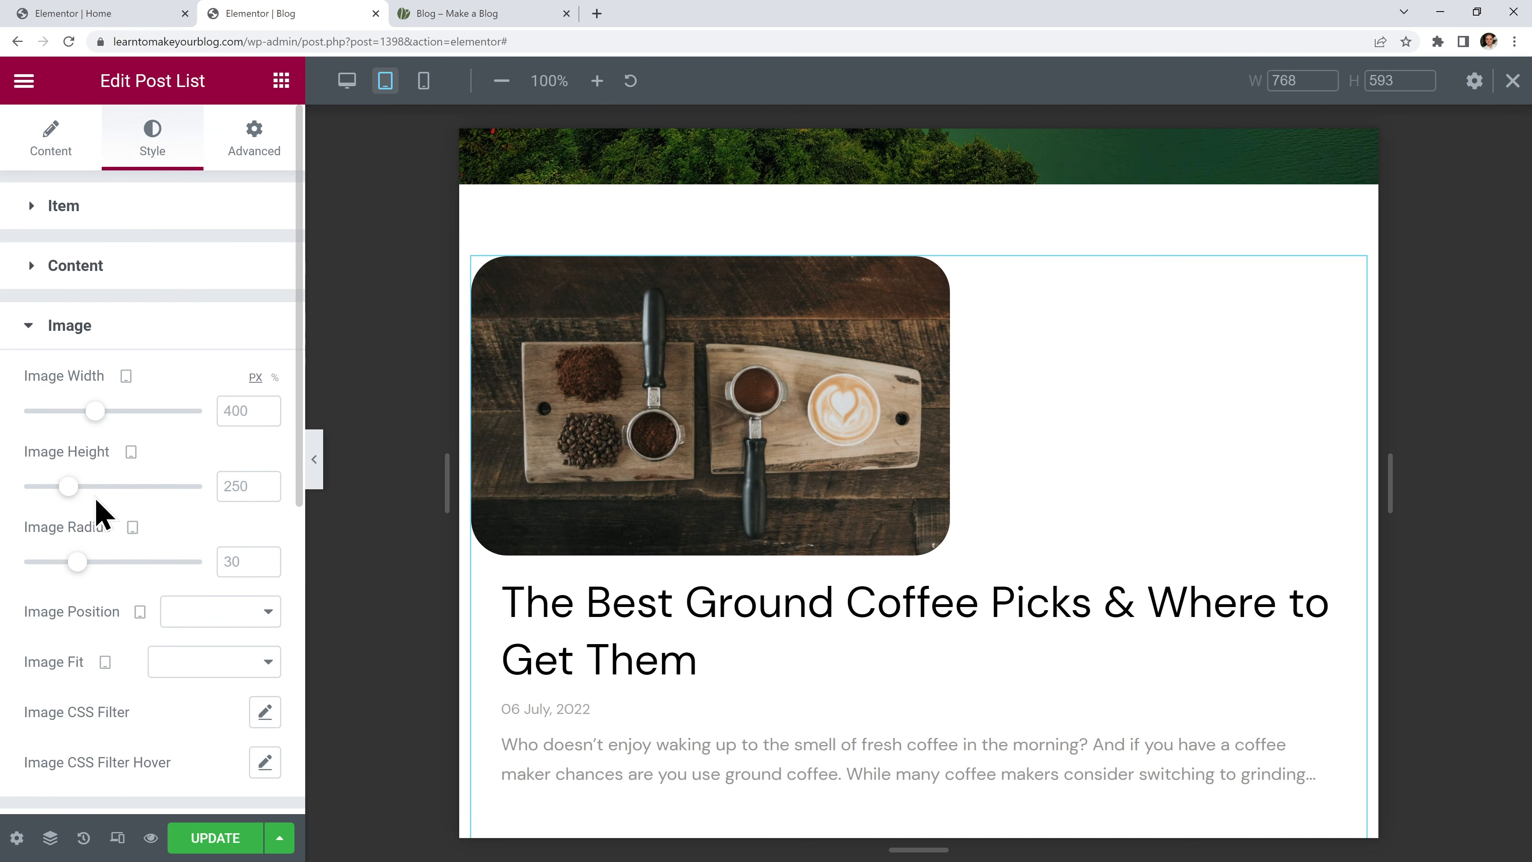
{"action": "left_click", "coordinate": [275, 378]}
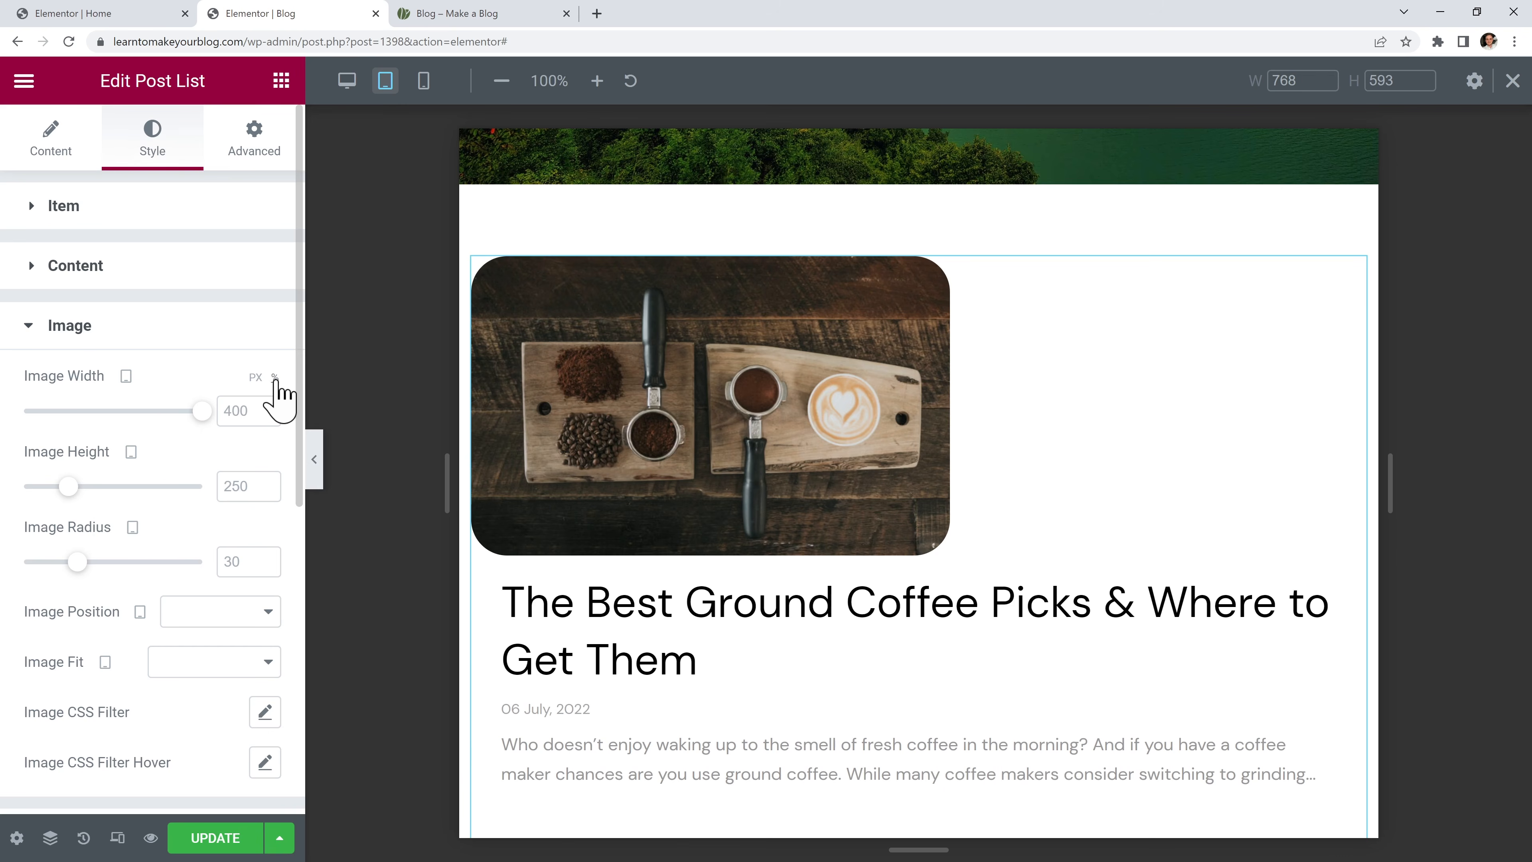
{"action": "type", "text": "100"}
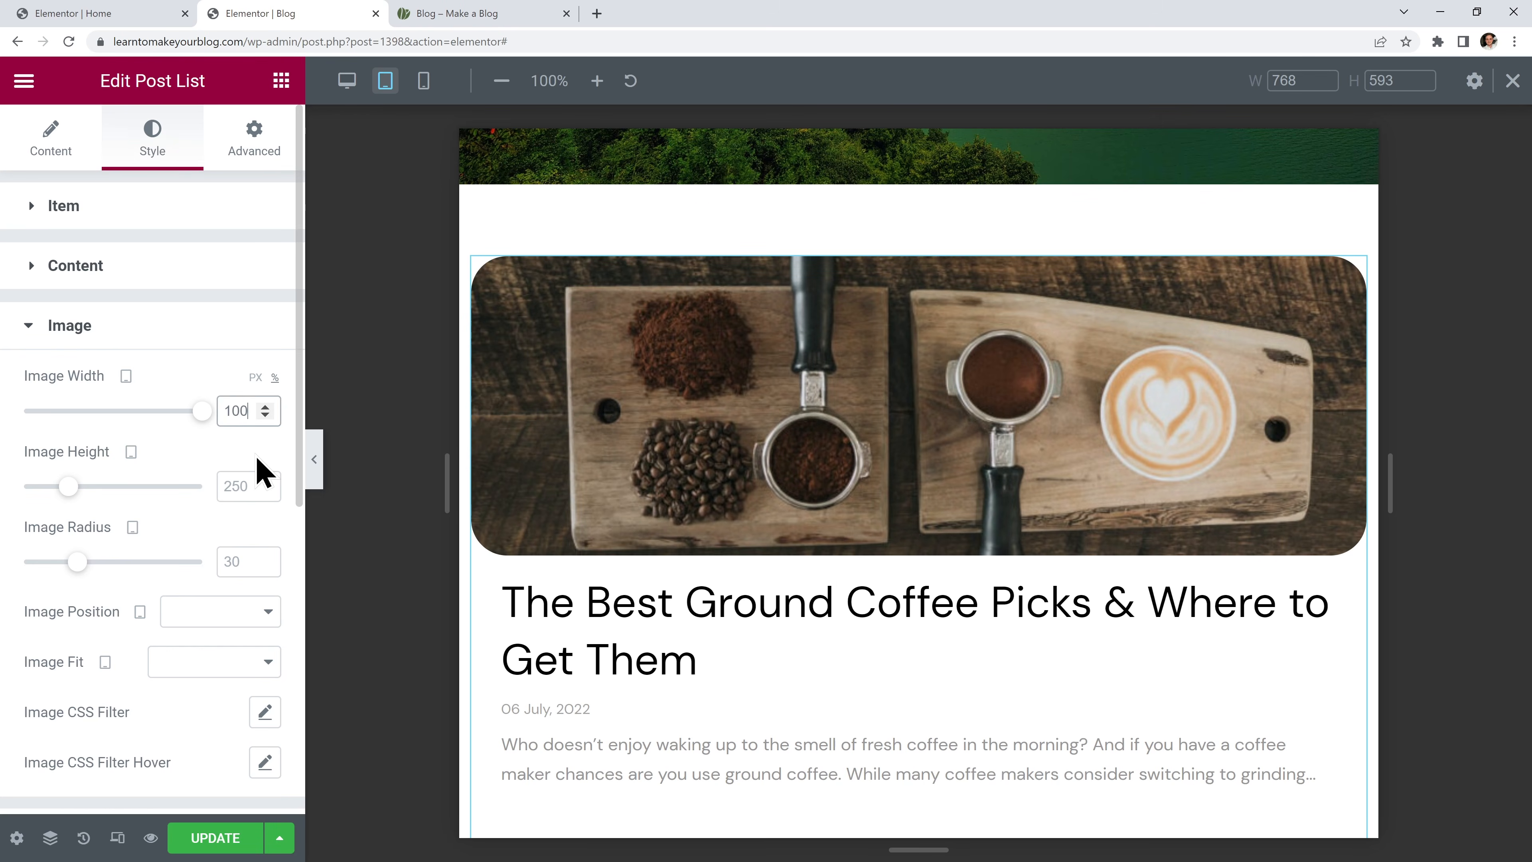
{"action": "left_click", "coordinate": [238, 493]}
{"action": "type", "text": "300"}
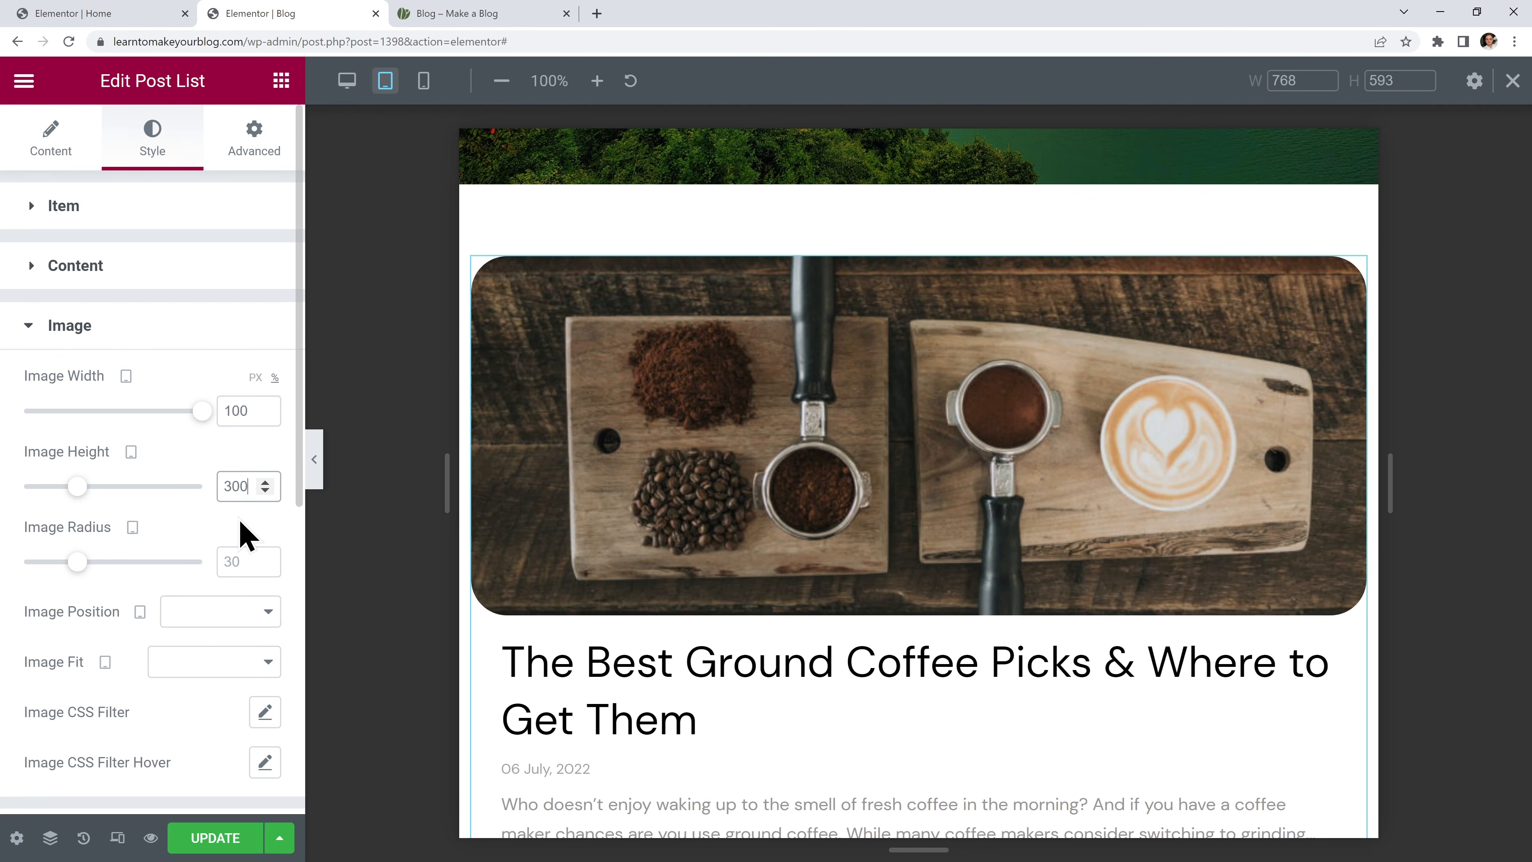
Set post list image size to Large and List Gap to 30, then switch to mobile preview
{"action": "left_click", "coordinate": [53, 148]}
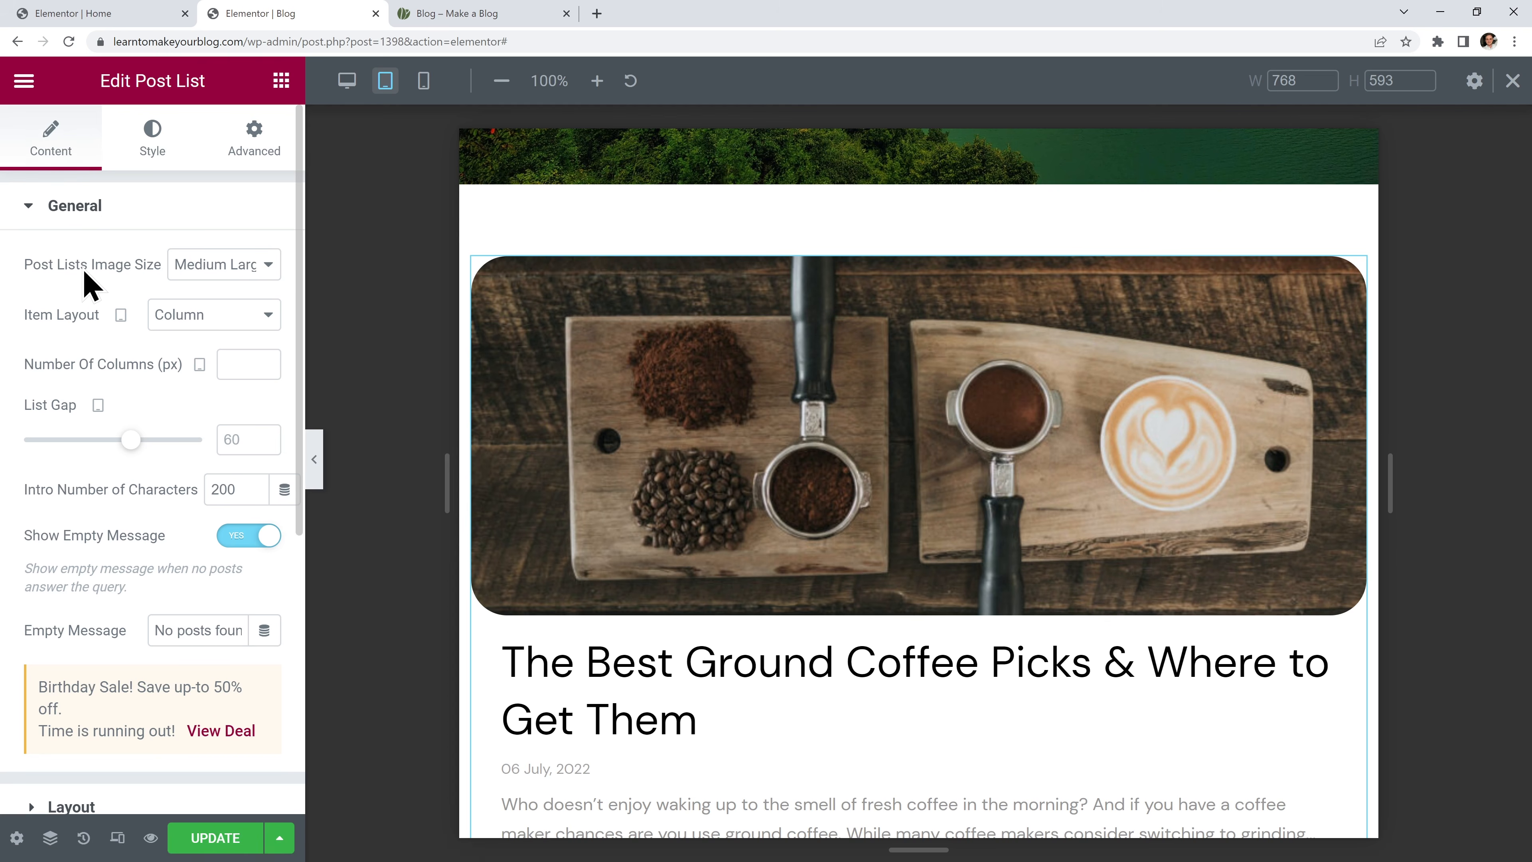
{"action": "left_click", "coordinate": [196, 268]}
{"action": "left_click", "coordinate": [245, 308]}
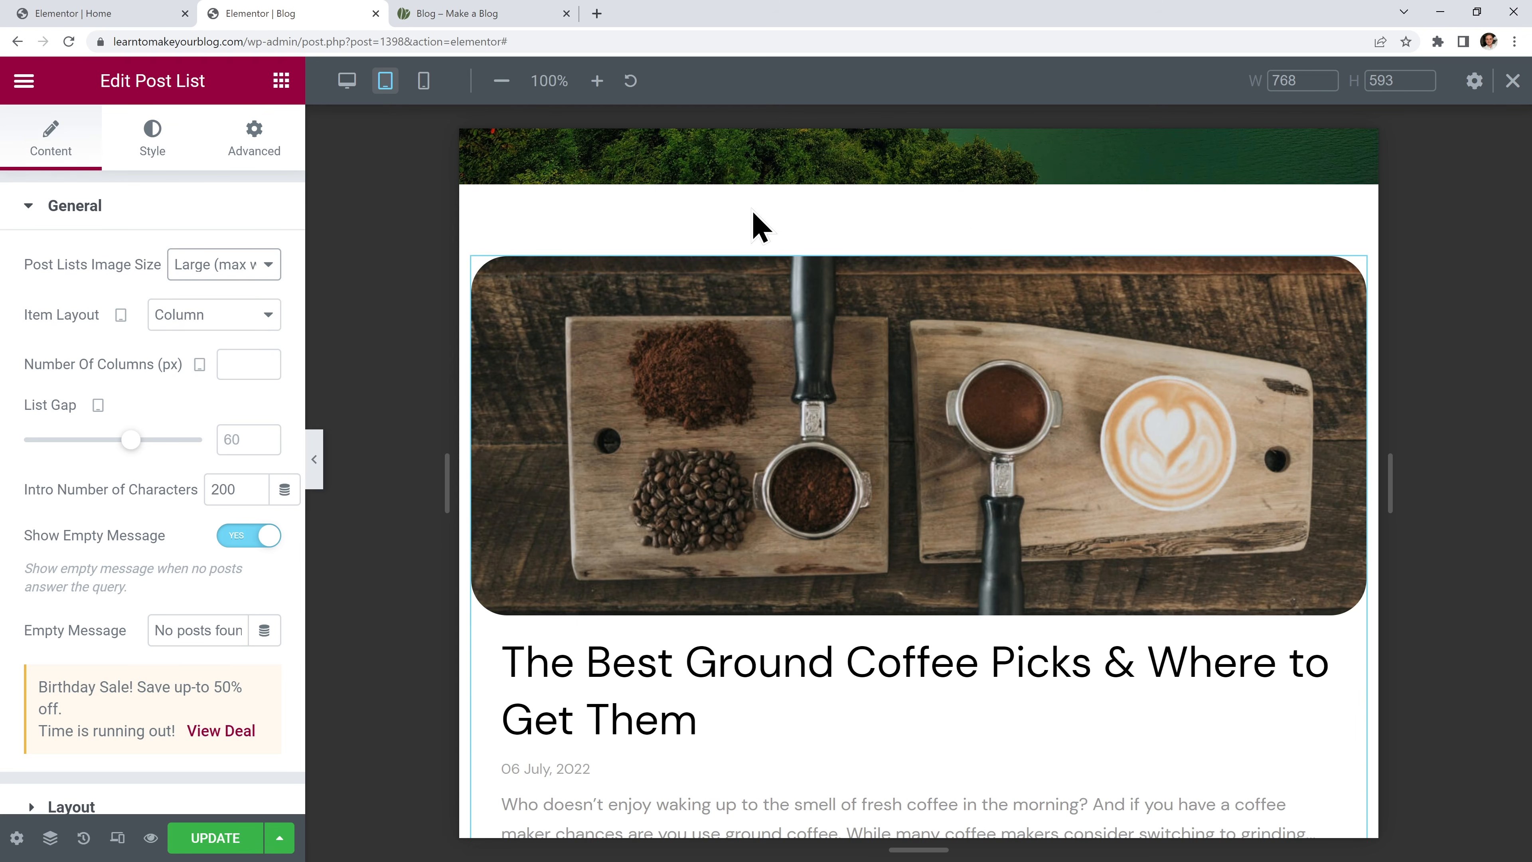
{"action": "scroll", "coordinate": [754, 228], "scroll_direction": "down", "scroll_amount": 5}
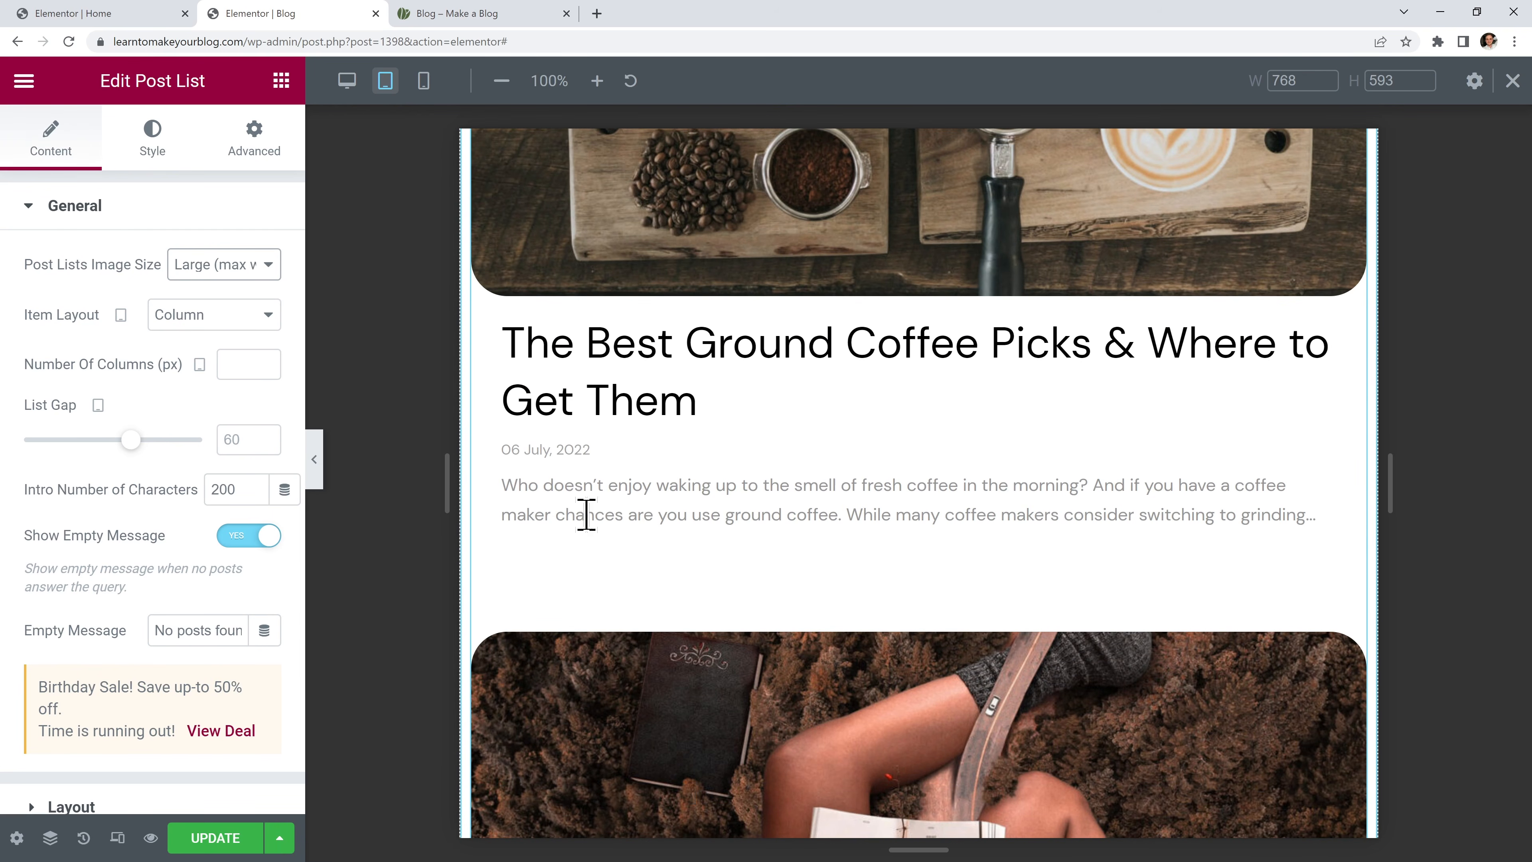
{"action": "double_click", "coordinate": [240, 439]}
{"action": "type", "text": "30"}
{"action": "scroll", "coordinate": [1025, 489], "scroll_direction": "down", "scroll_amount": 8}
{"action": "scroll", "coordinate": [1035, 504], "scroll_direction": "down", "scroll_amount": 8}
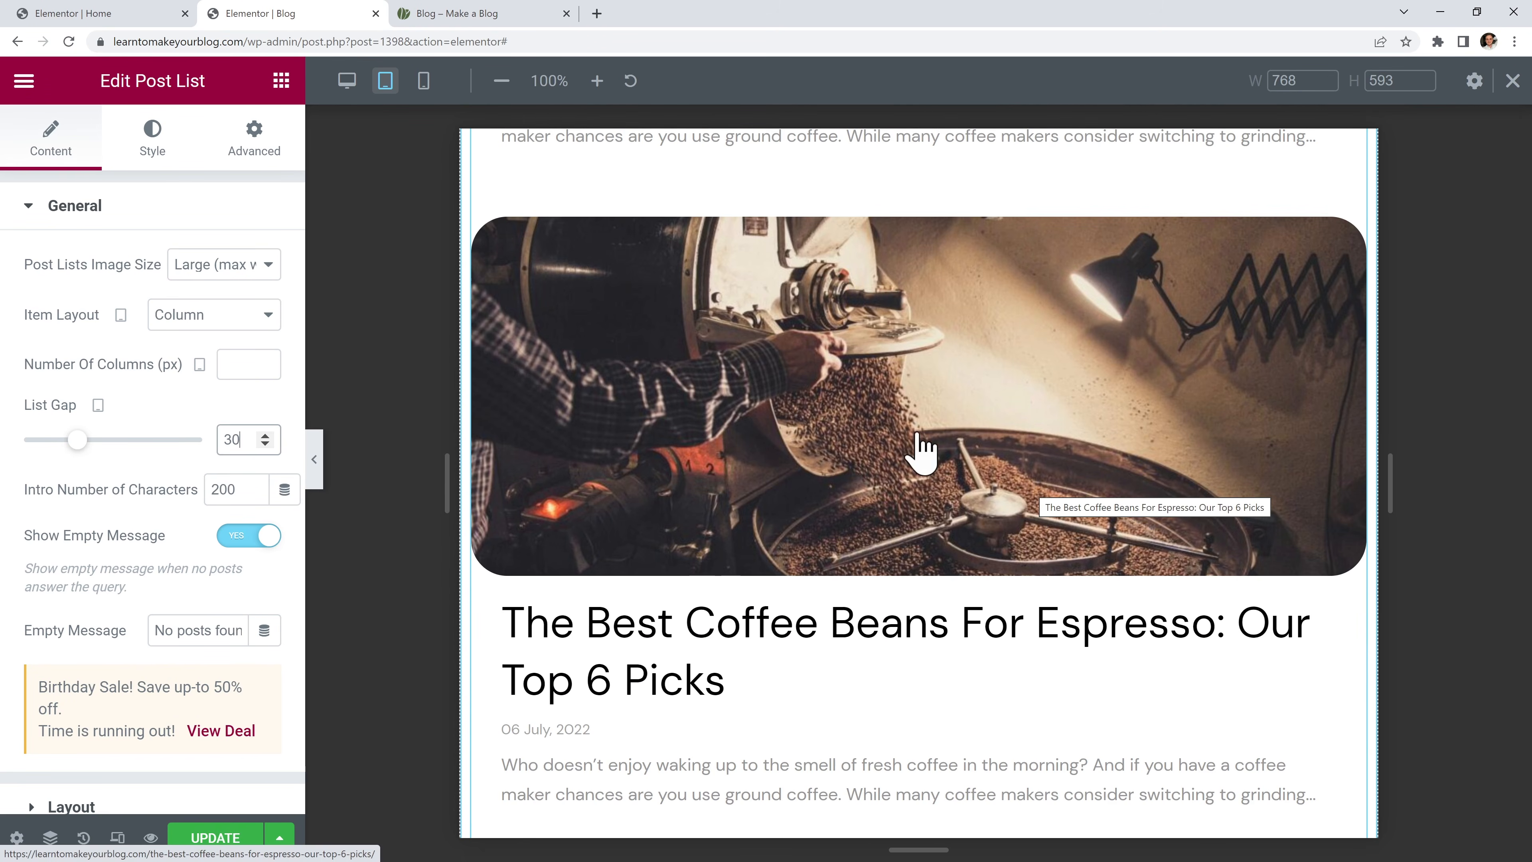
{"action": "left_click", "coordinate": [422, 85]}
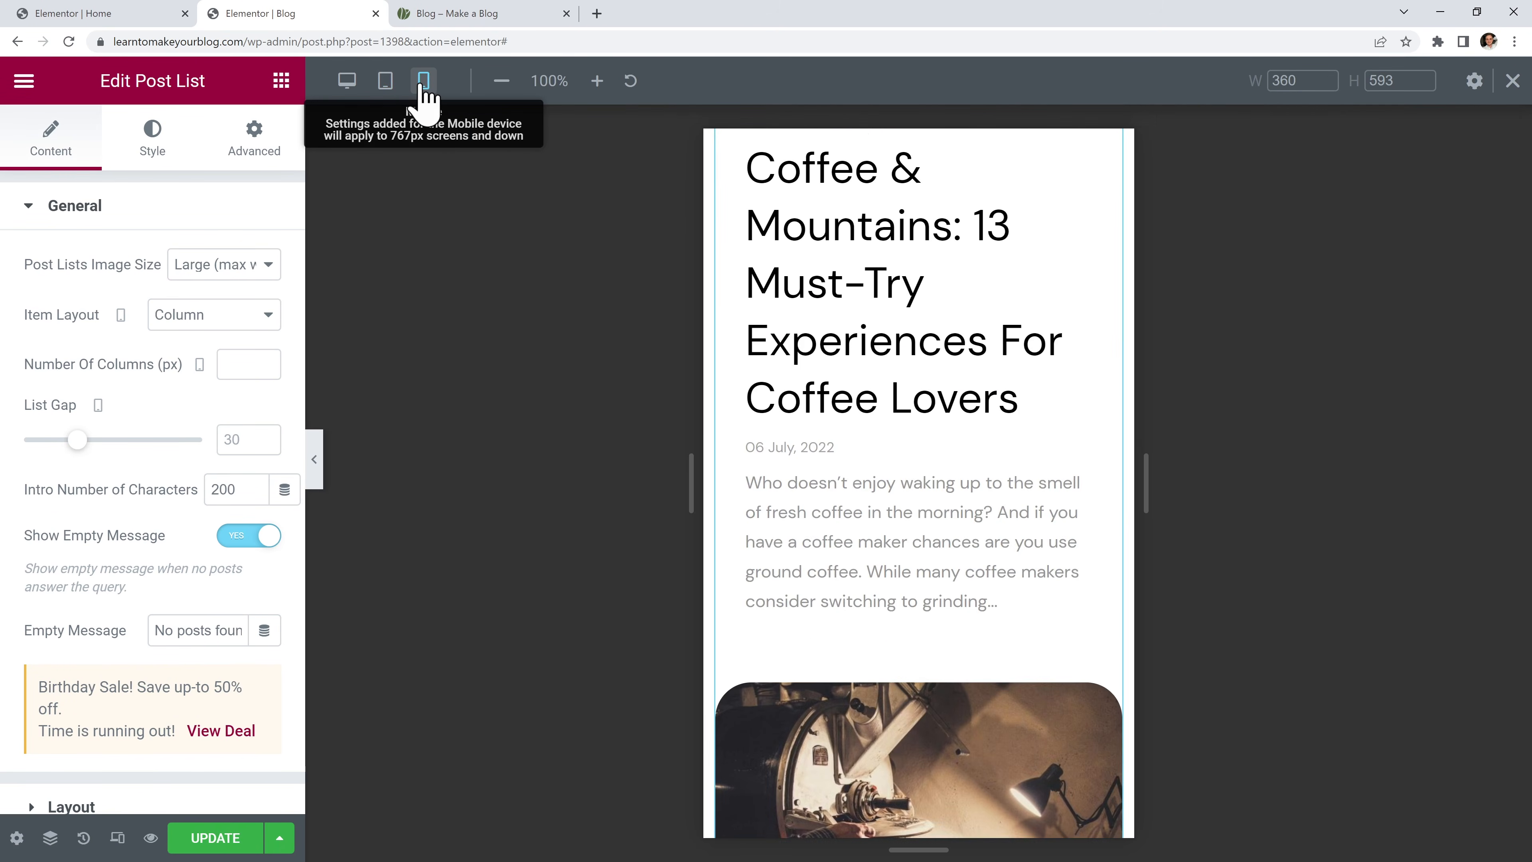
Set the mobile post image height to 220
{"action": "scroll", "coordinate": [941, 588], "scroll_direction": "down", "scroll_amount": 5}
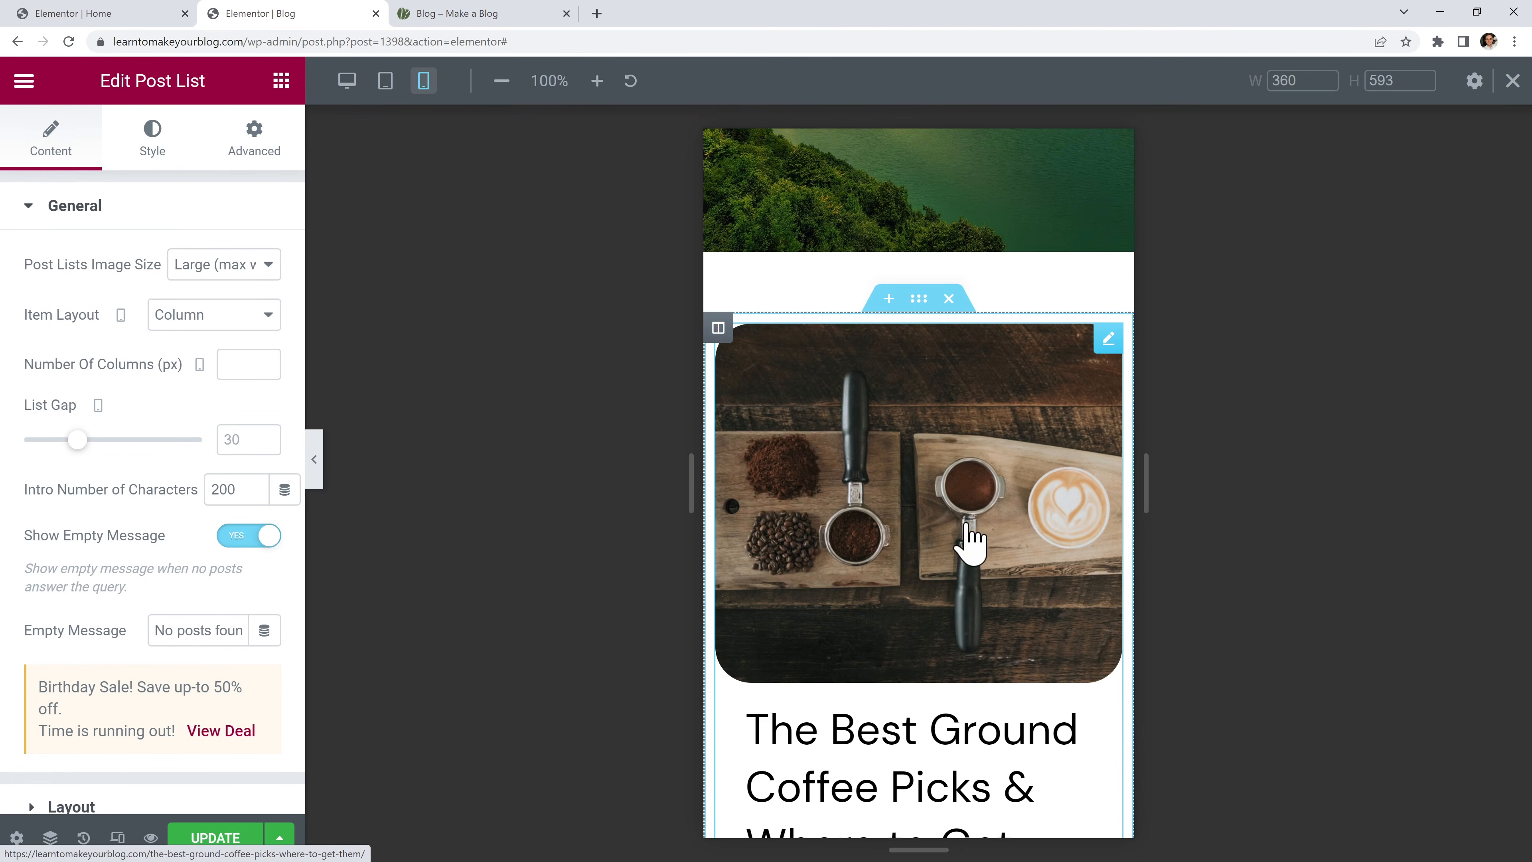
{"action": "scroll", "coordinate": [899, 625], "scroll_direction": "down", "scroll_amount": 1}
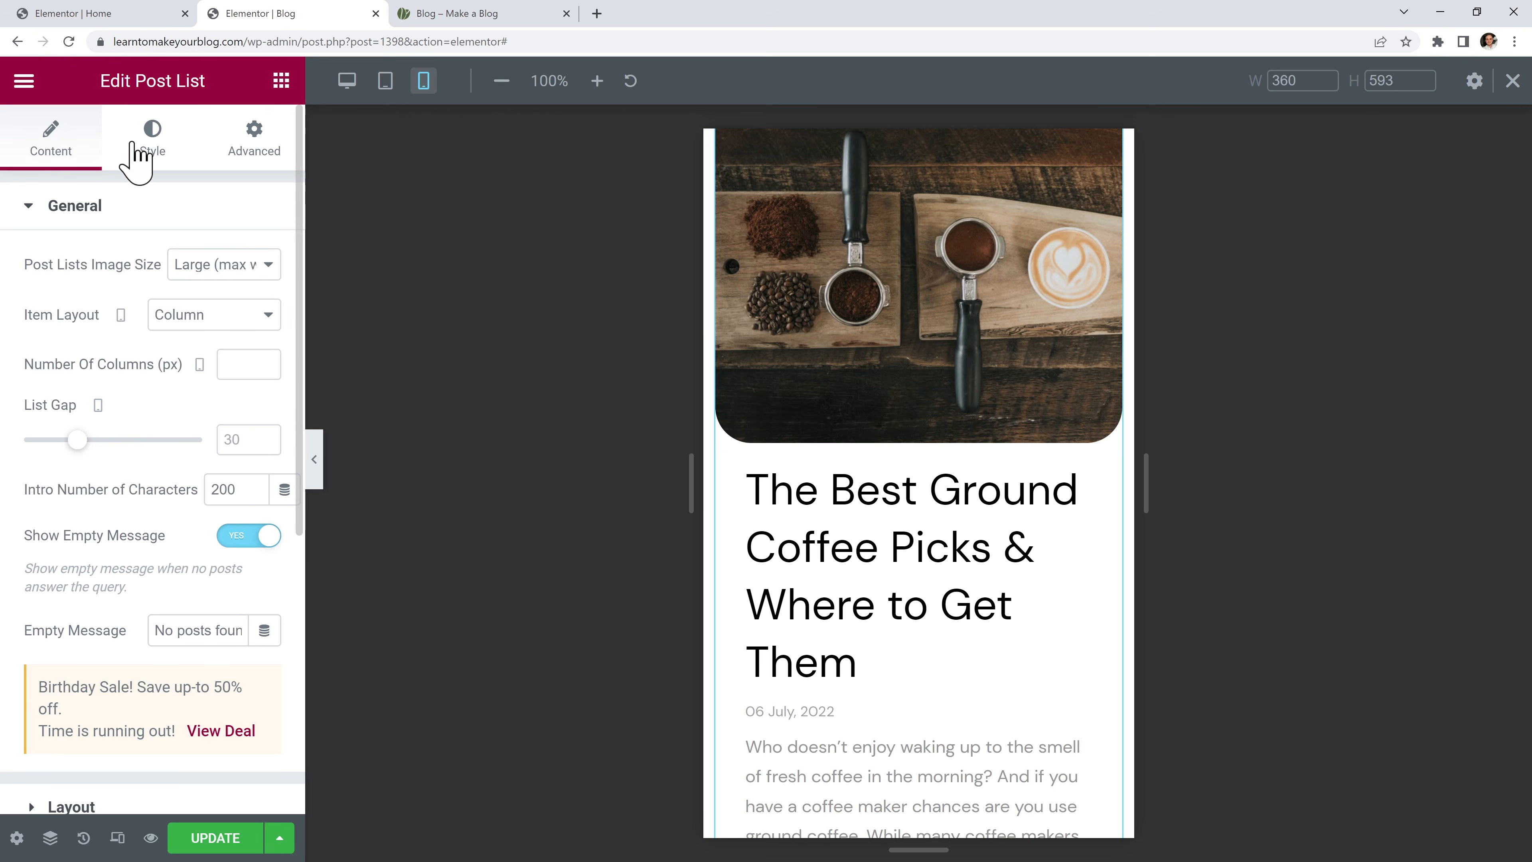
{"action": "left_click", "coordinate": [131, 140]}
{"action": "left_click", "coordinate": [120, 754]}
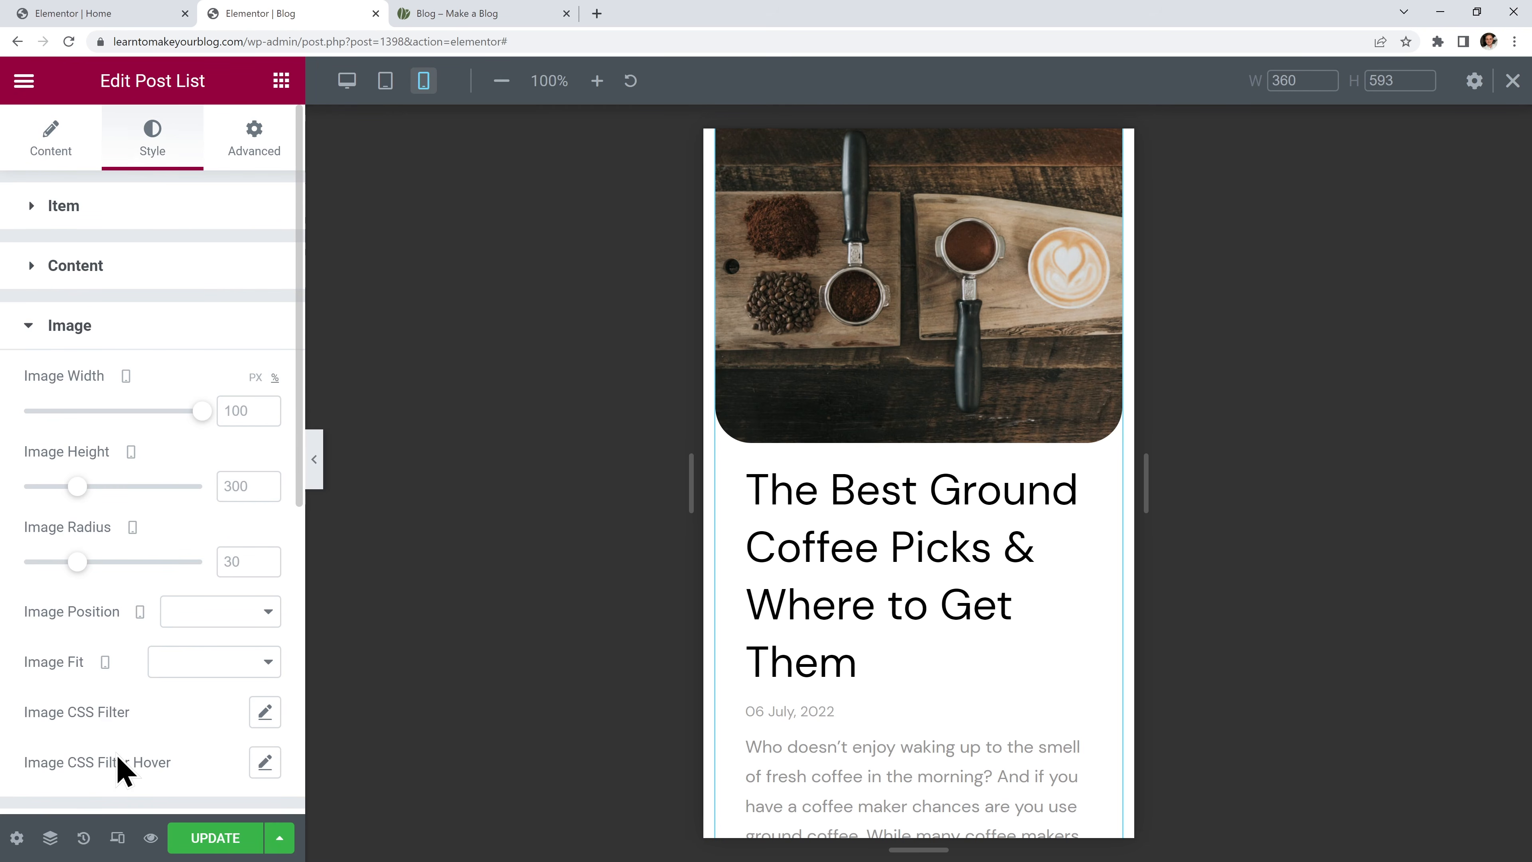
{"action": "left_click", "coordinate": [231, 479]}
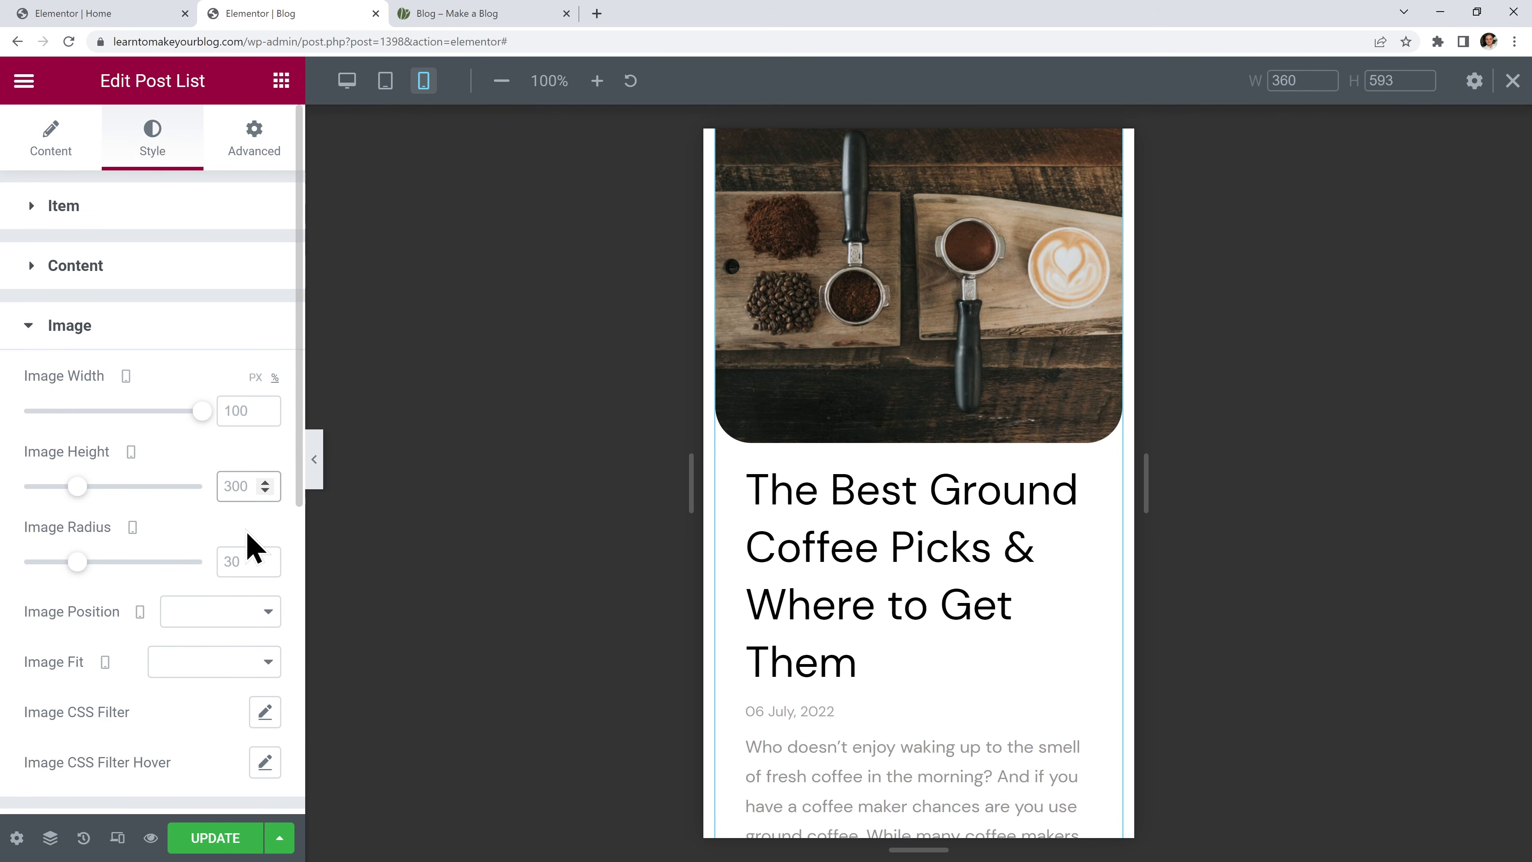
{"action": "type", "text": "220"}
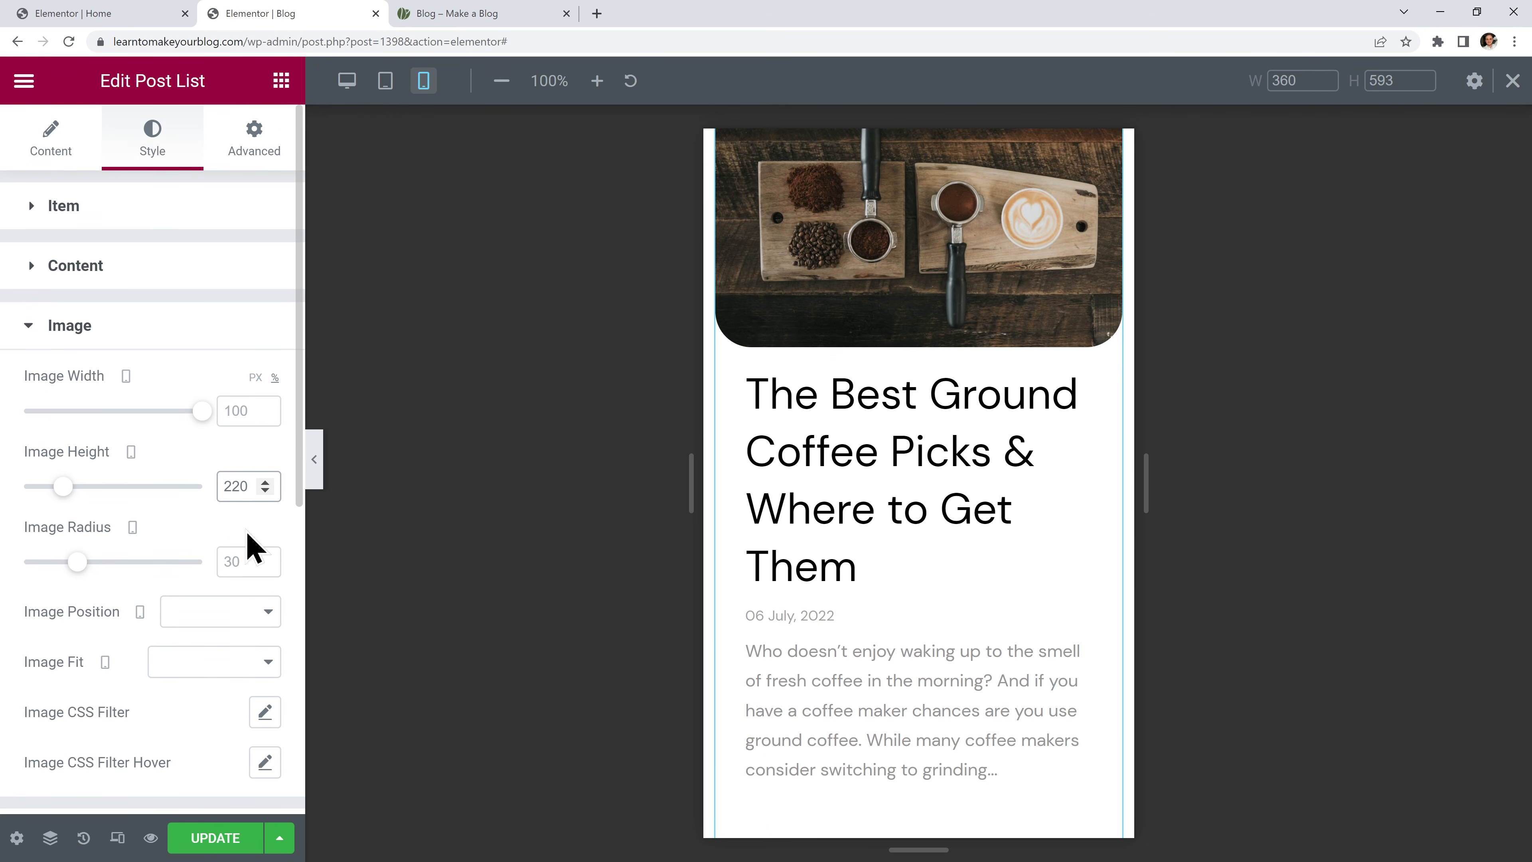
{"action": "scroll", "coordinate": [1009, 459], "scroll_direction": "up", "scroll_amount": 3}
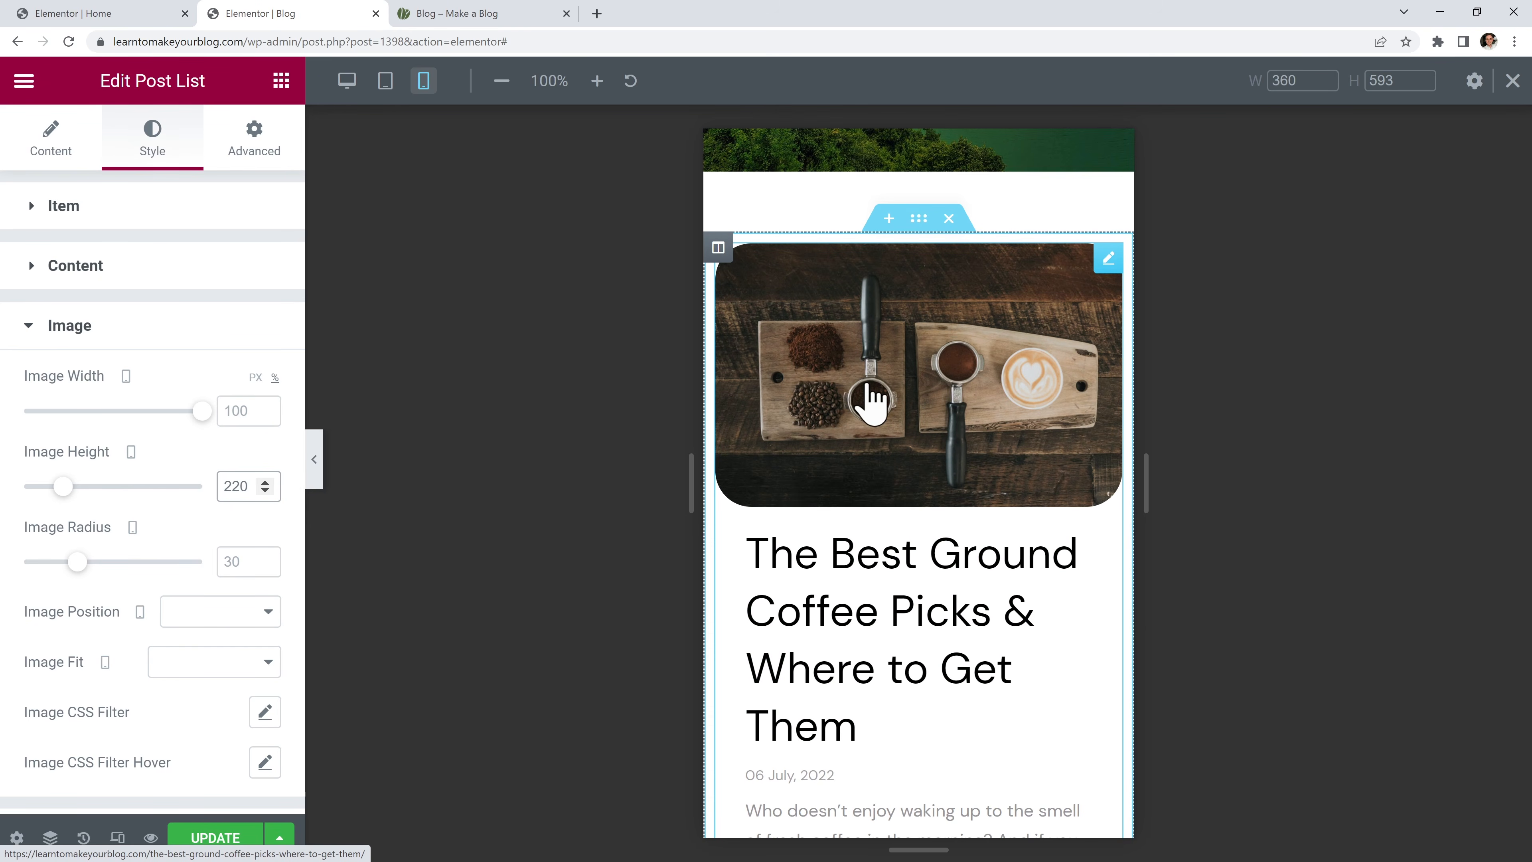
{"action": "scroll", "coordinate": [133, 465], "scroll_direction": "down", "scroll_amount": 8}
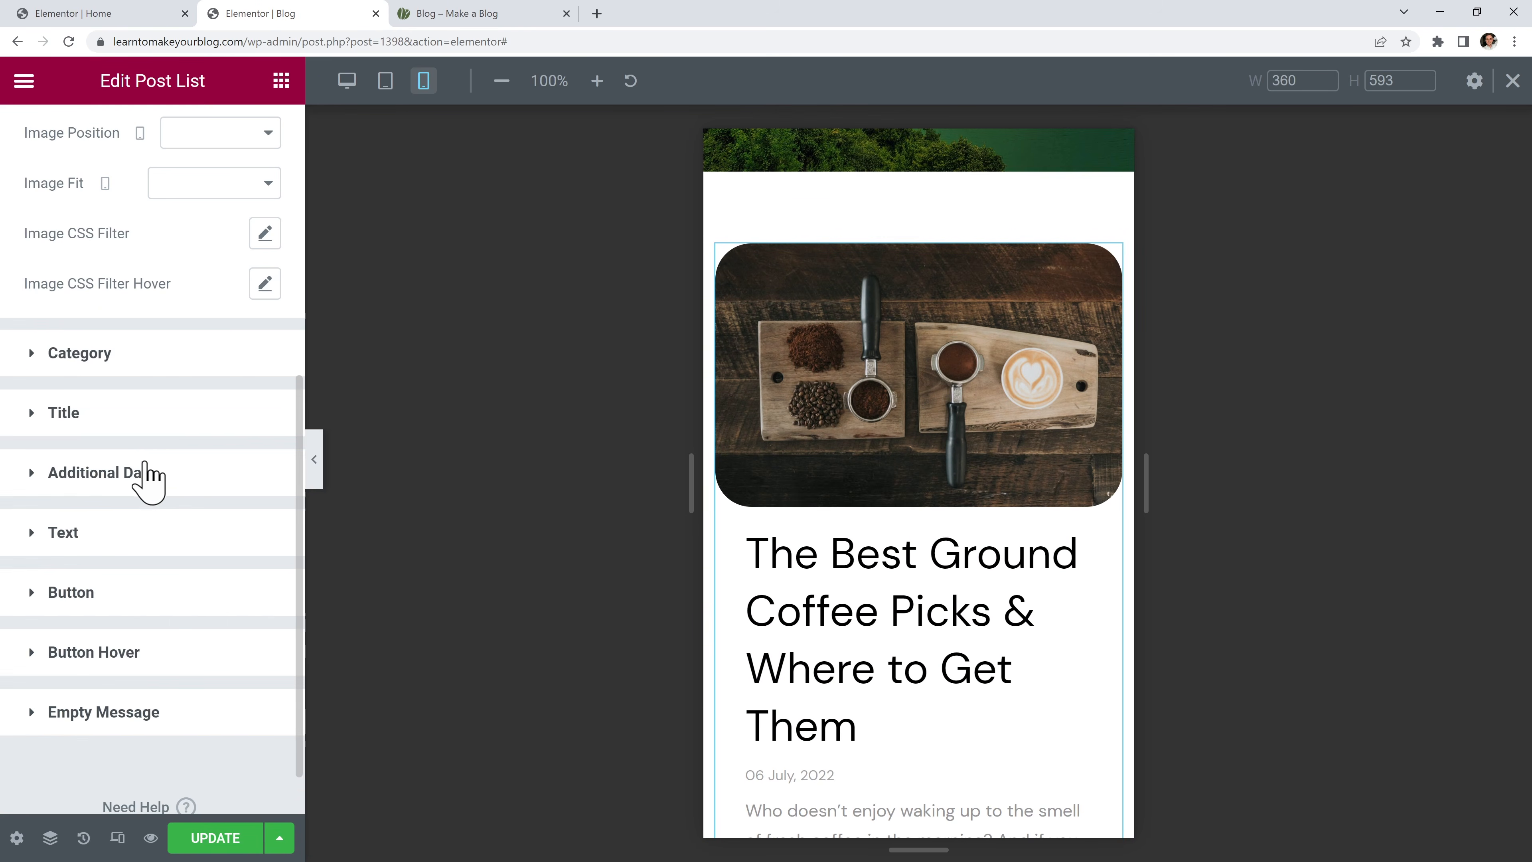
Set mobile title typography to 22 px with 34 px line height and update the page
{"action": "left_click", "coordinate": [93, 416]}
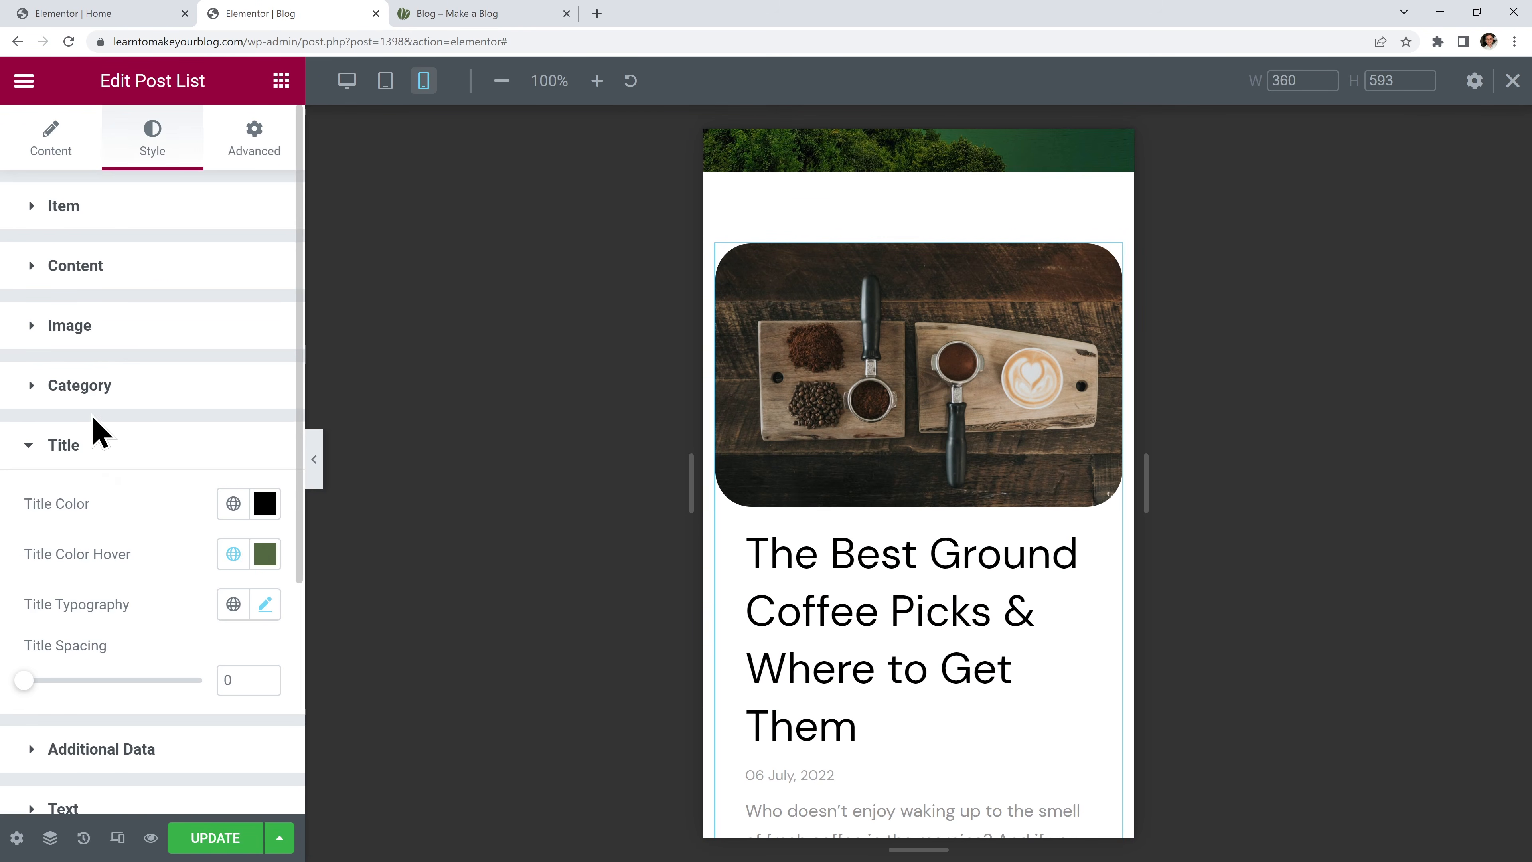
{"action": "left_click", "coordinate": [266, 605]}
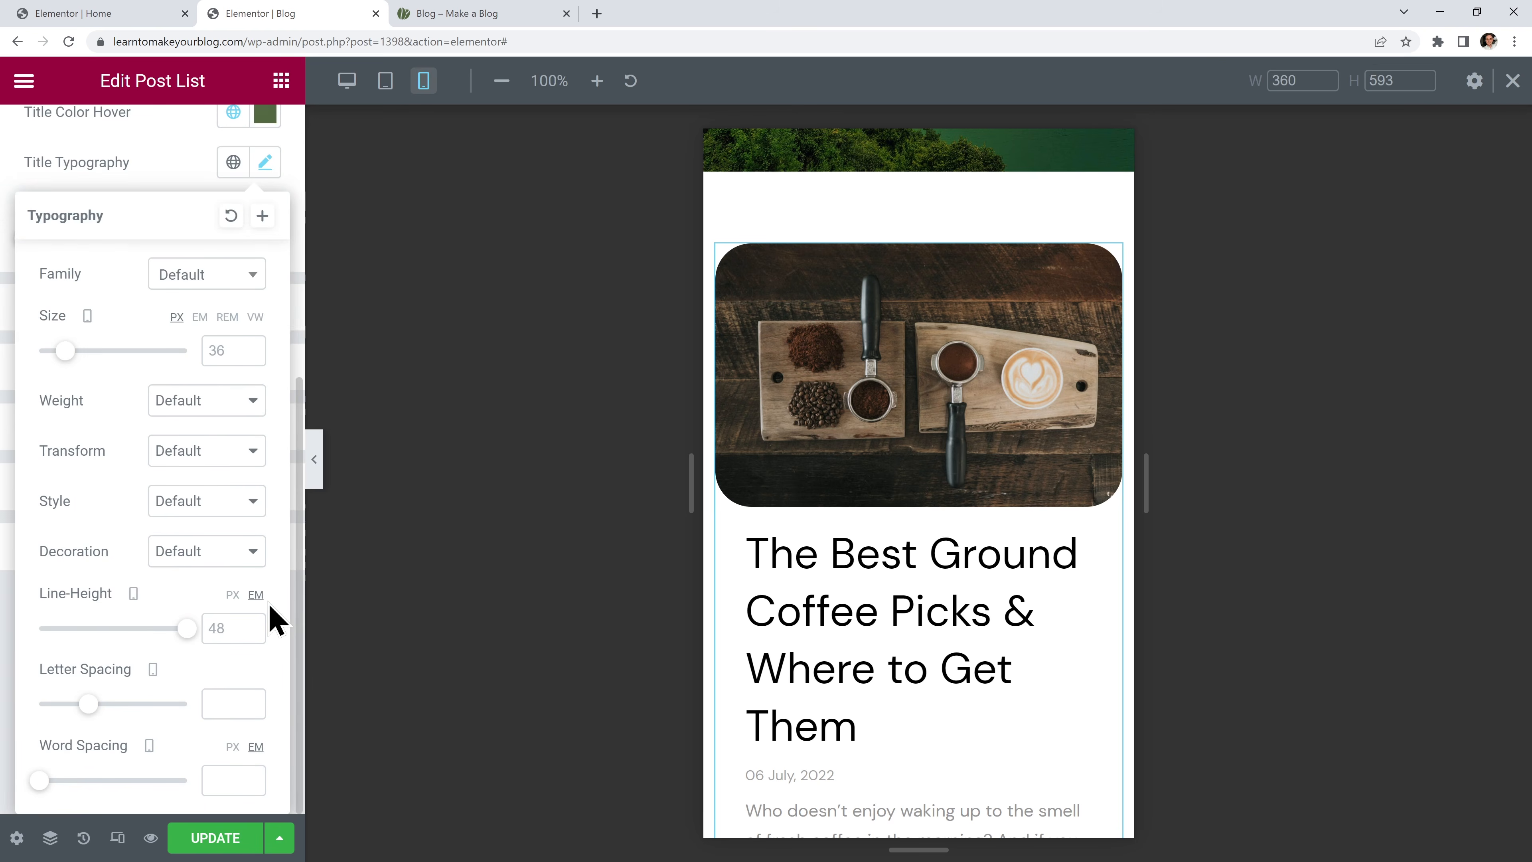
{"action": "left_click", "coordinate": [223, 351]}
{"action": "type", "text": "22"}
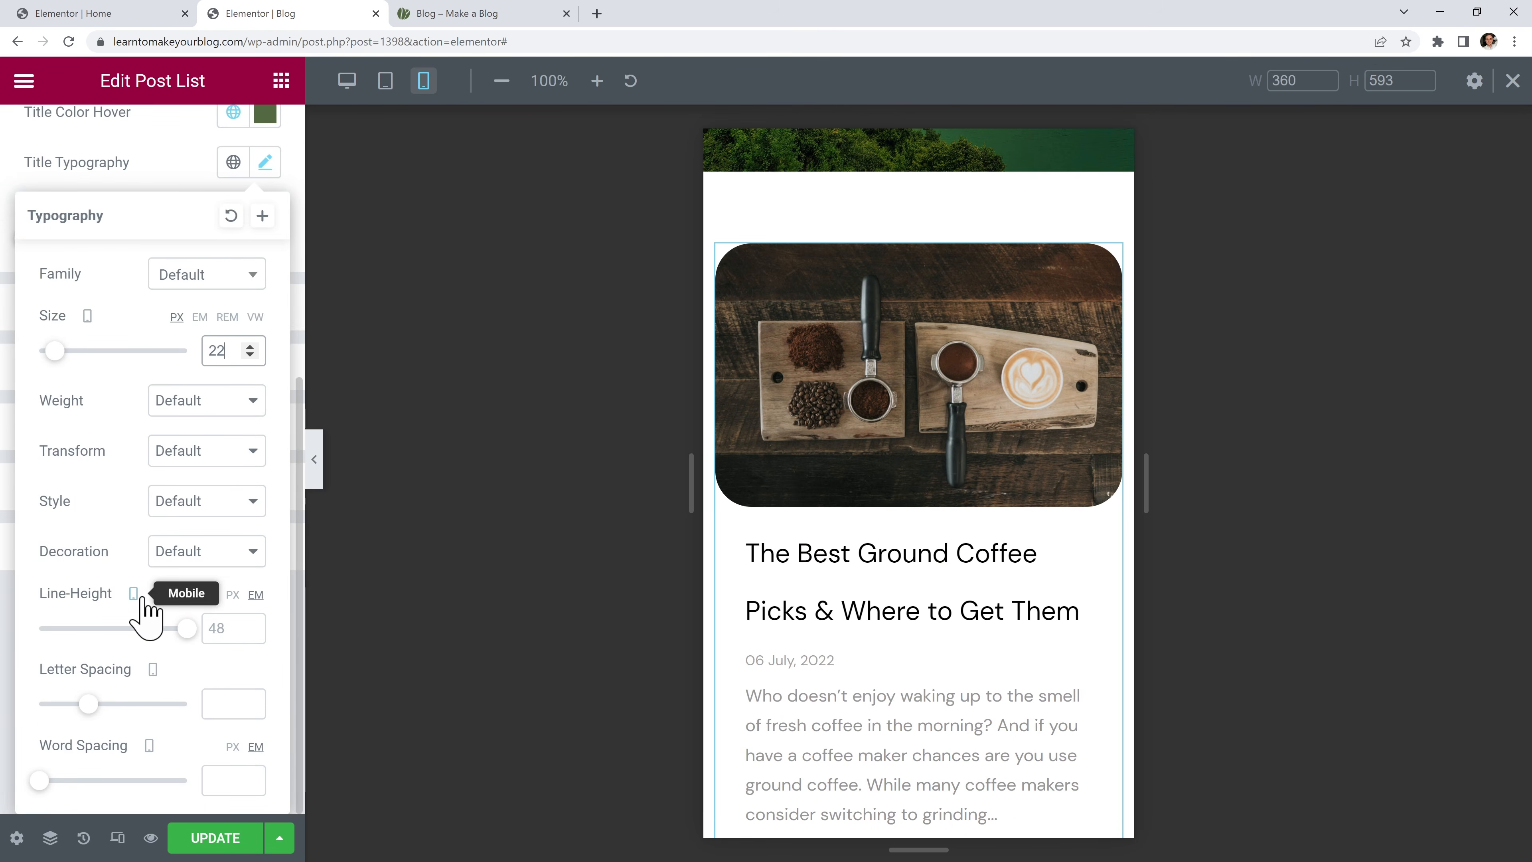
{"action": "left_click", "coordinate": [232, 596]}
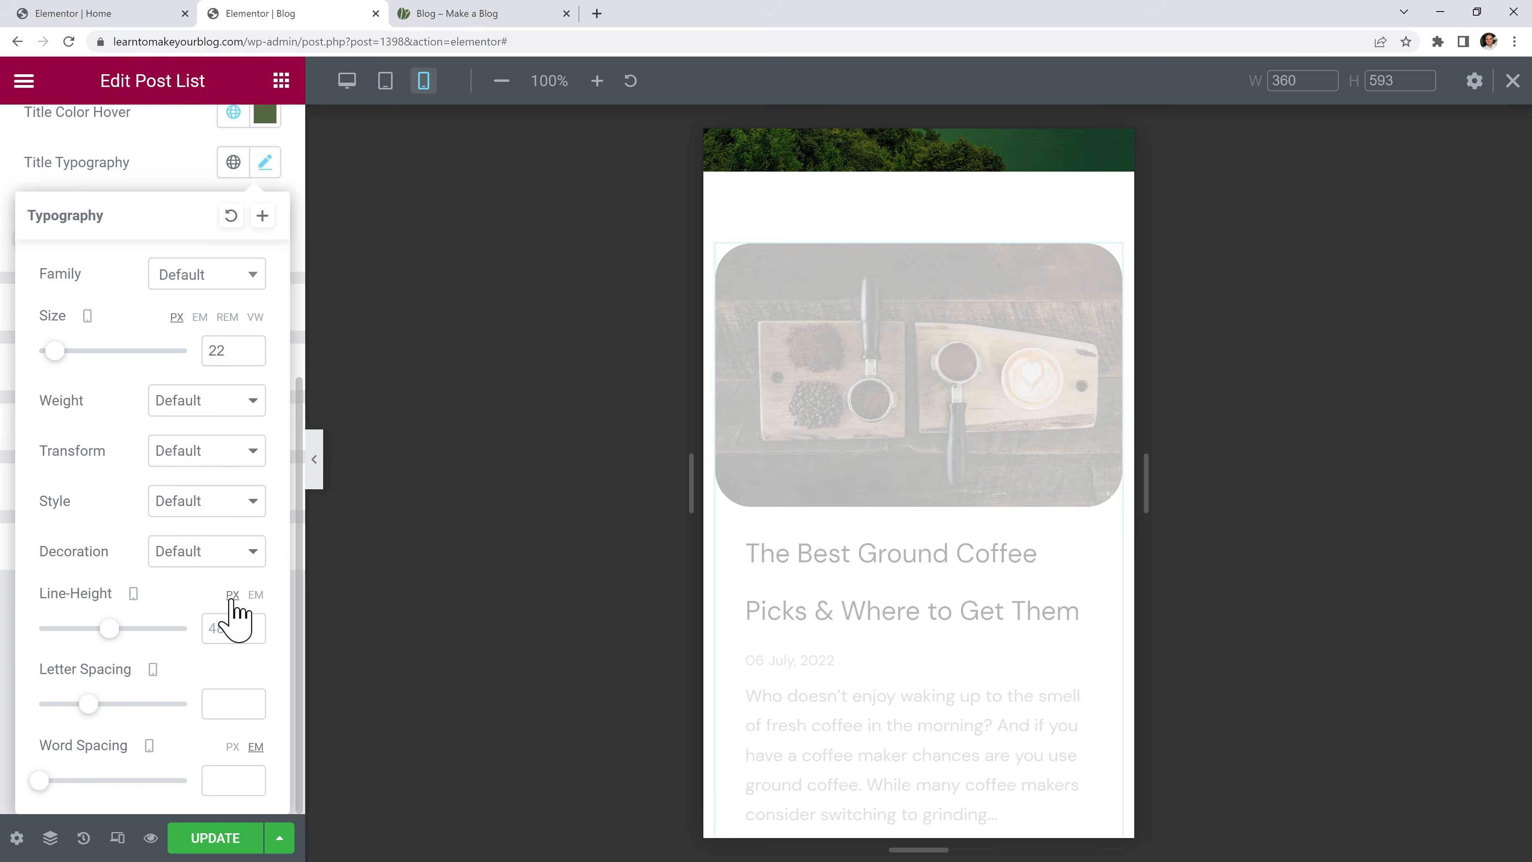
{"action": "left_click", "coordinate": [234, 622]}
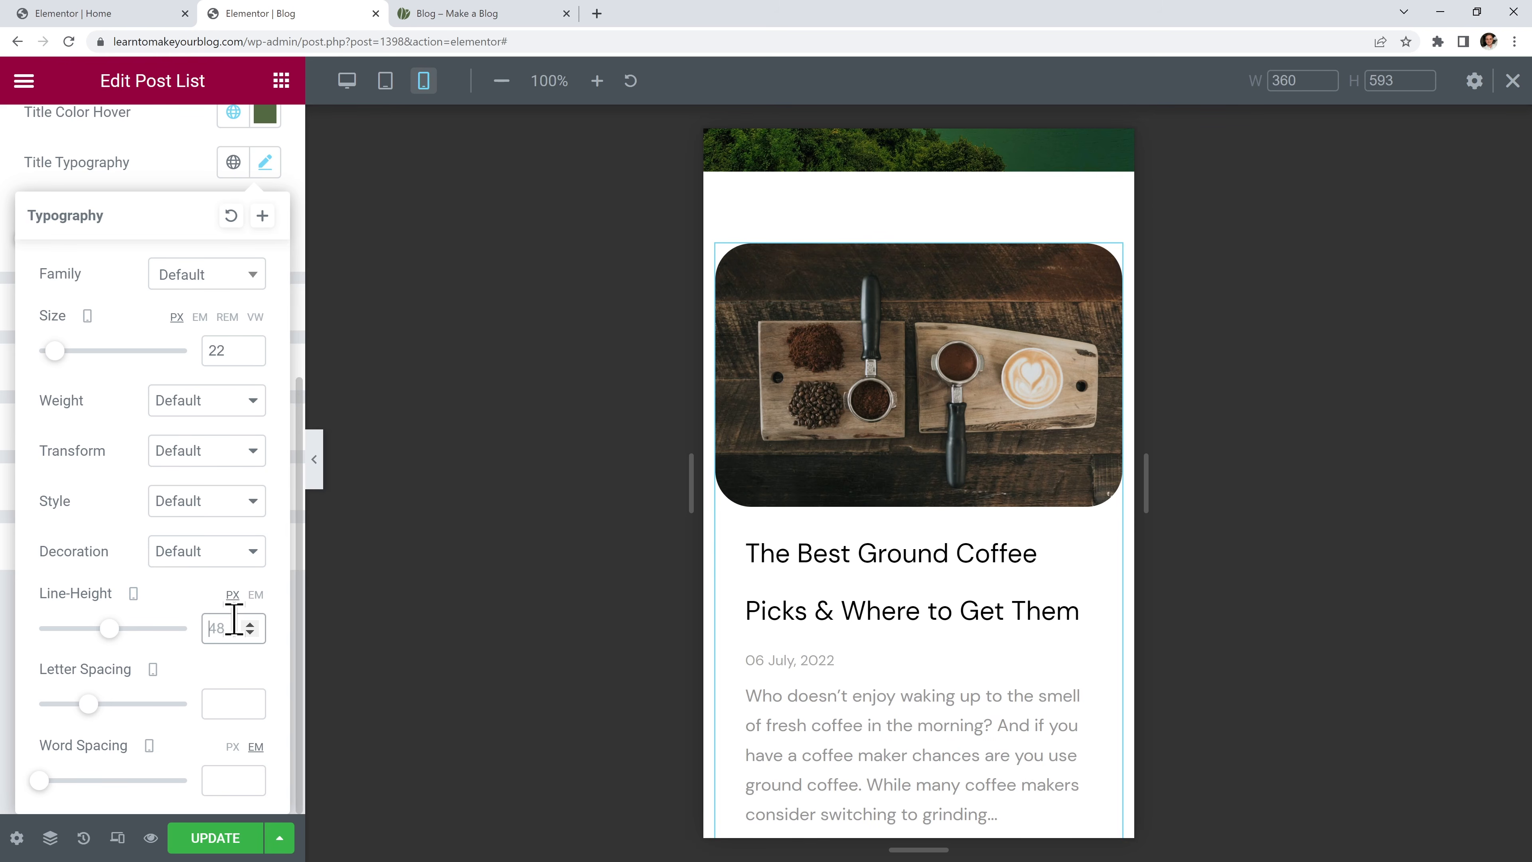
{"action": "type", "text": "34"}
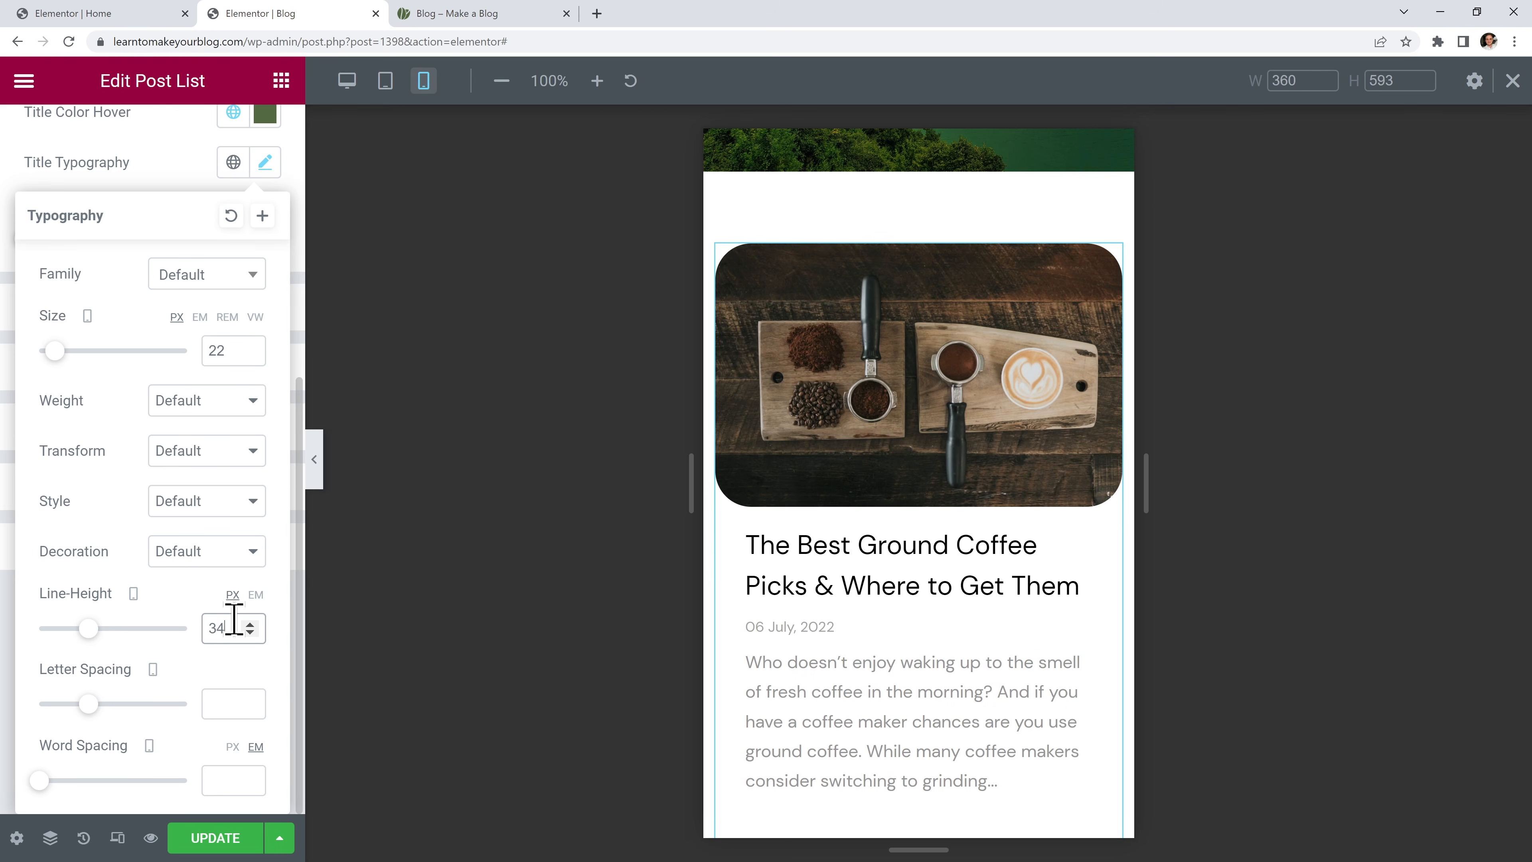
{"action": "scroll", "coordinate": [971, 507], "scroll_direction": "down", "scroll_amount": 10}
{"action": "scroll", "coordinate": [1000, 513], "scroll_direction": "down", "scroll_amount": 10}
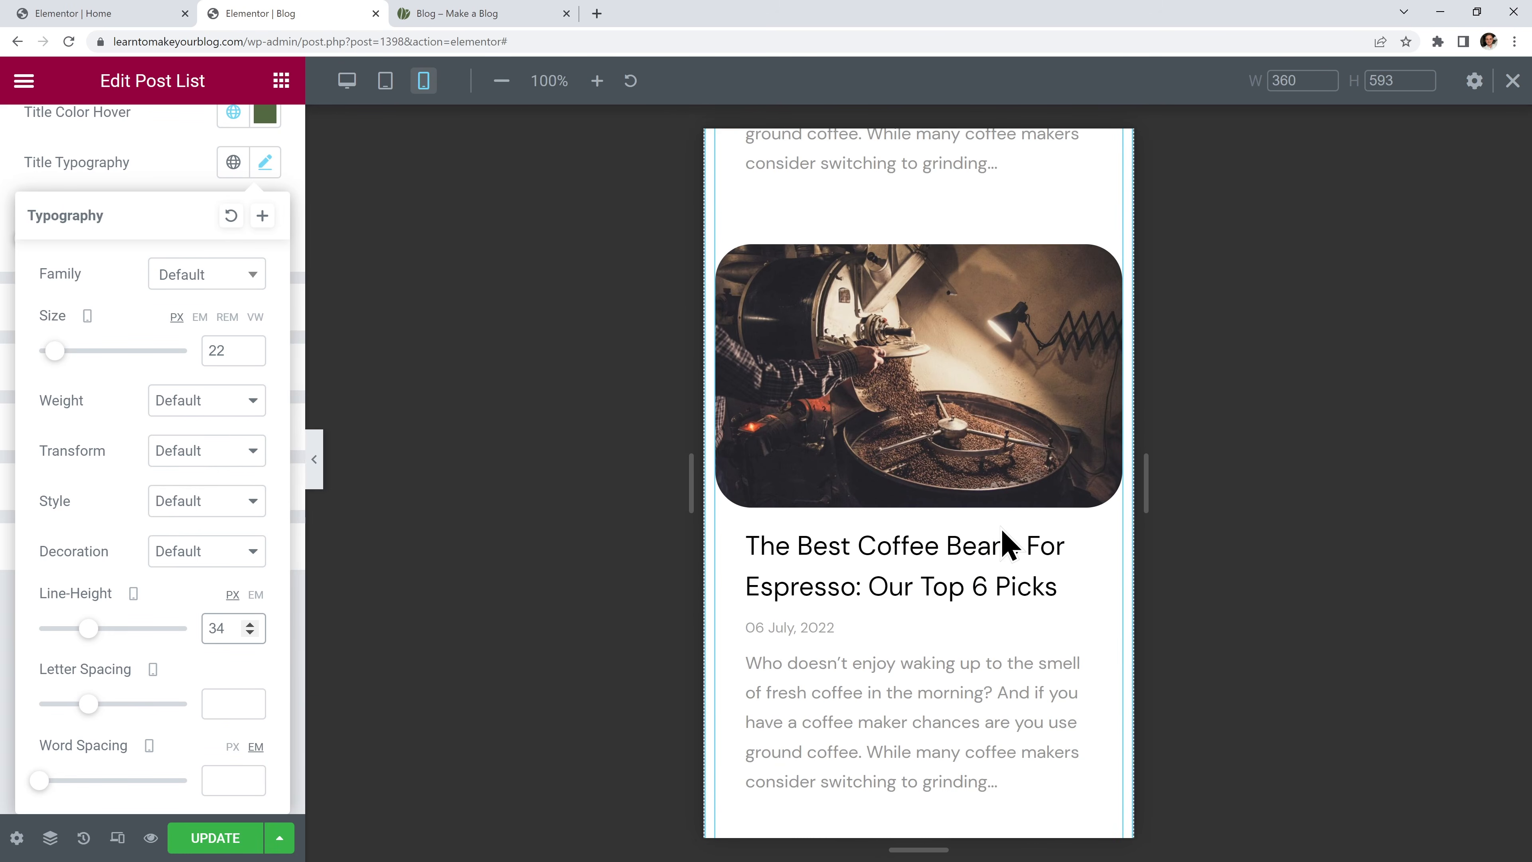
{"action": "left_click", "coordinate": [237, 839]}
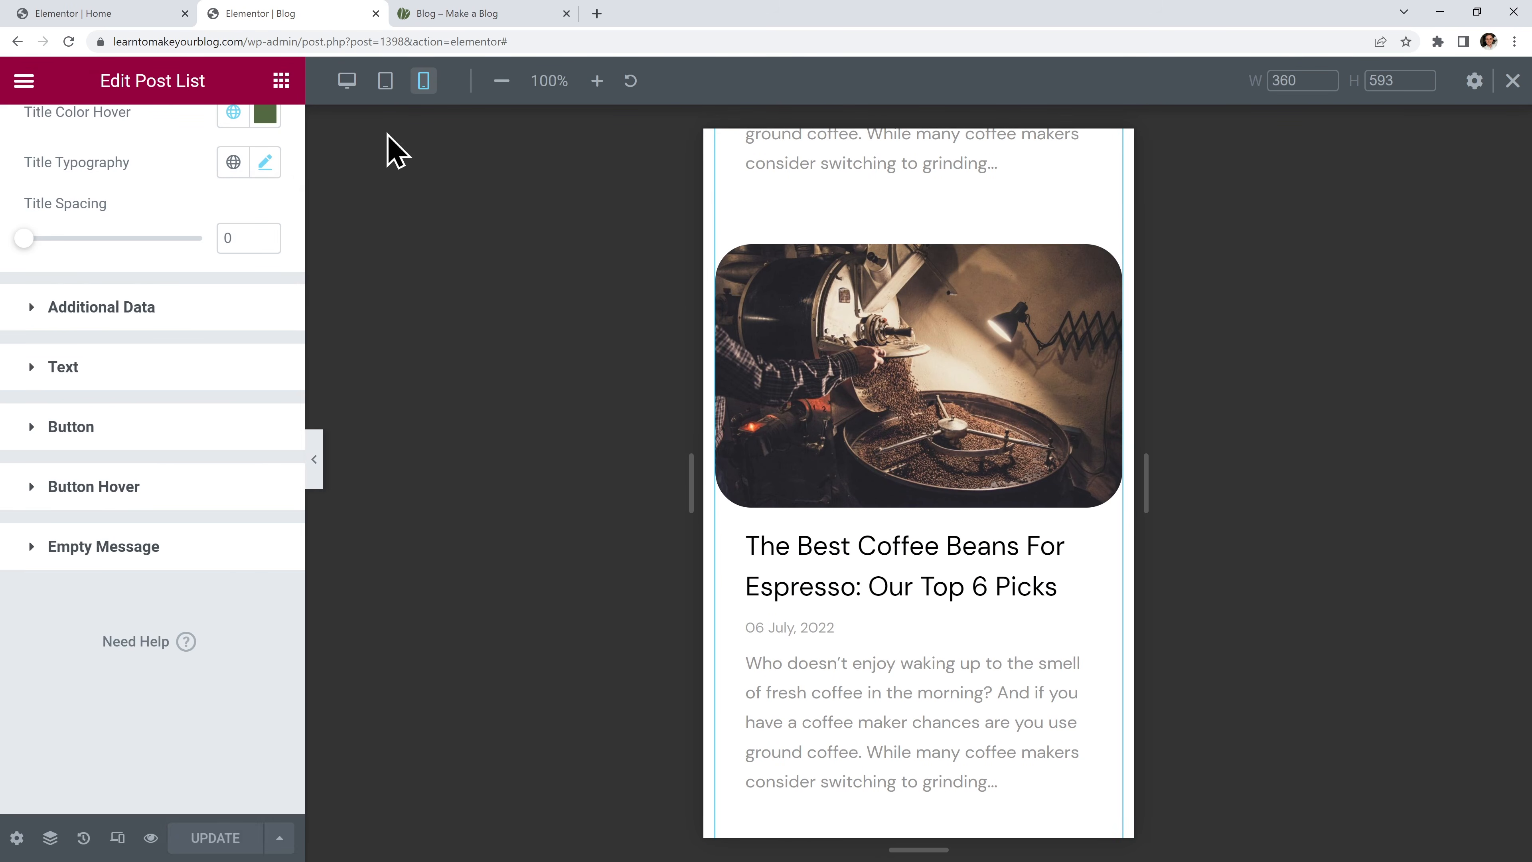
Return to desktop preview and scroll through the live 'Blog – Make a Blog' page
{"action": "left_click", "coordinate": [348, 80]}
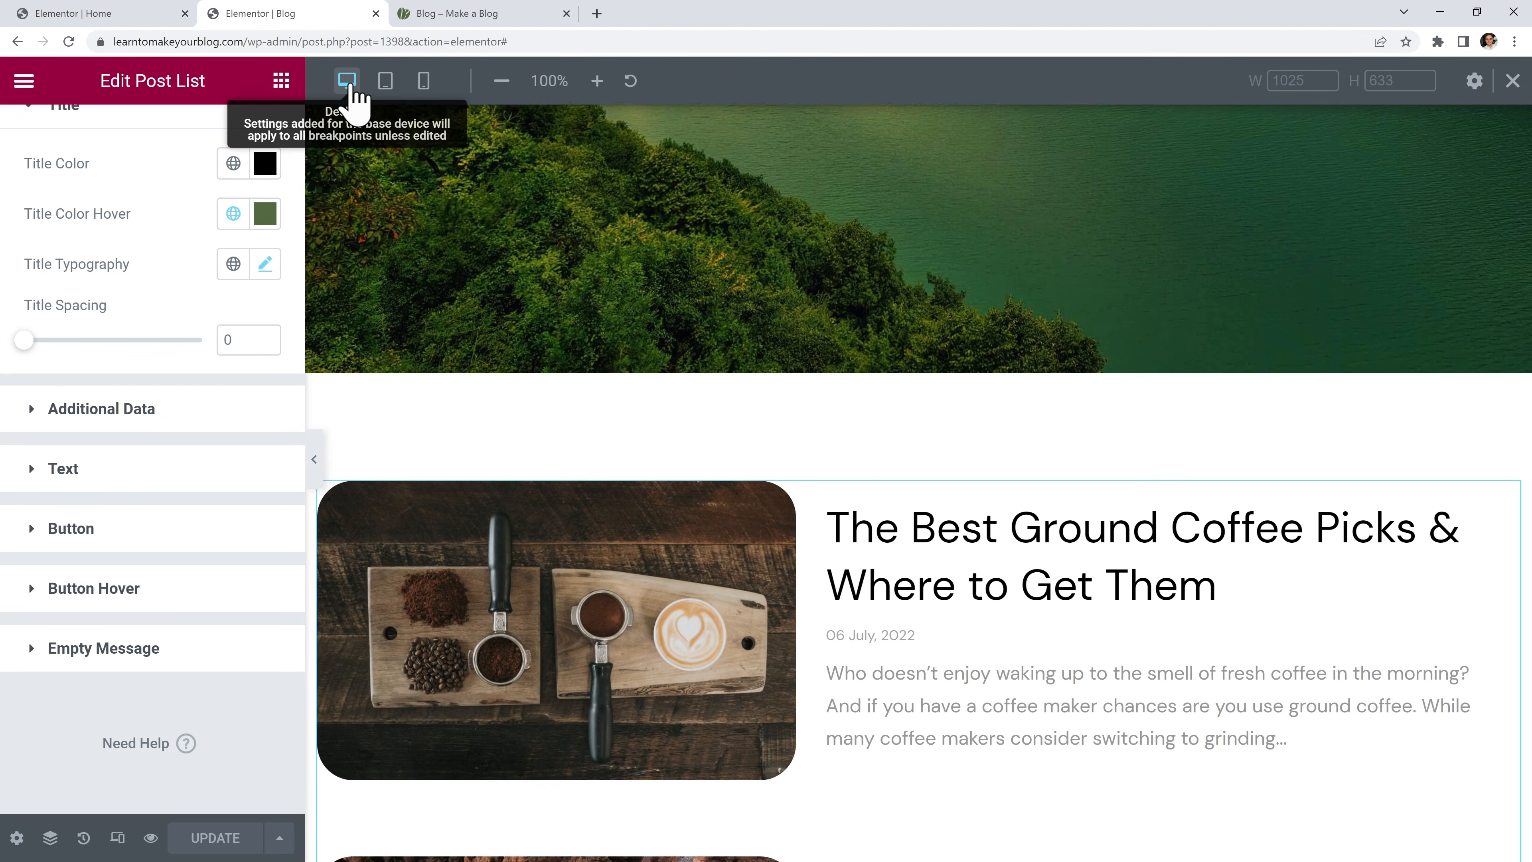
{"action": "left_click", "coordinate": [429, 16]}
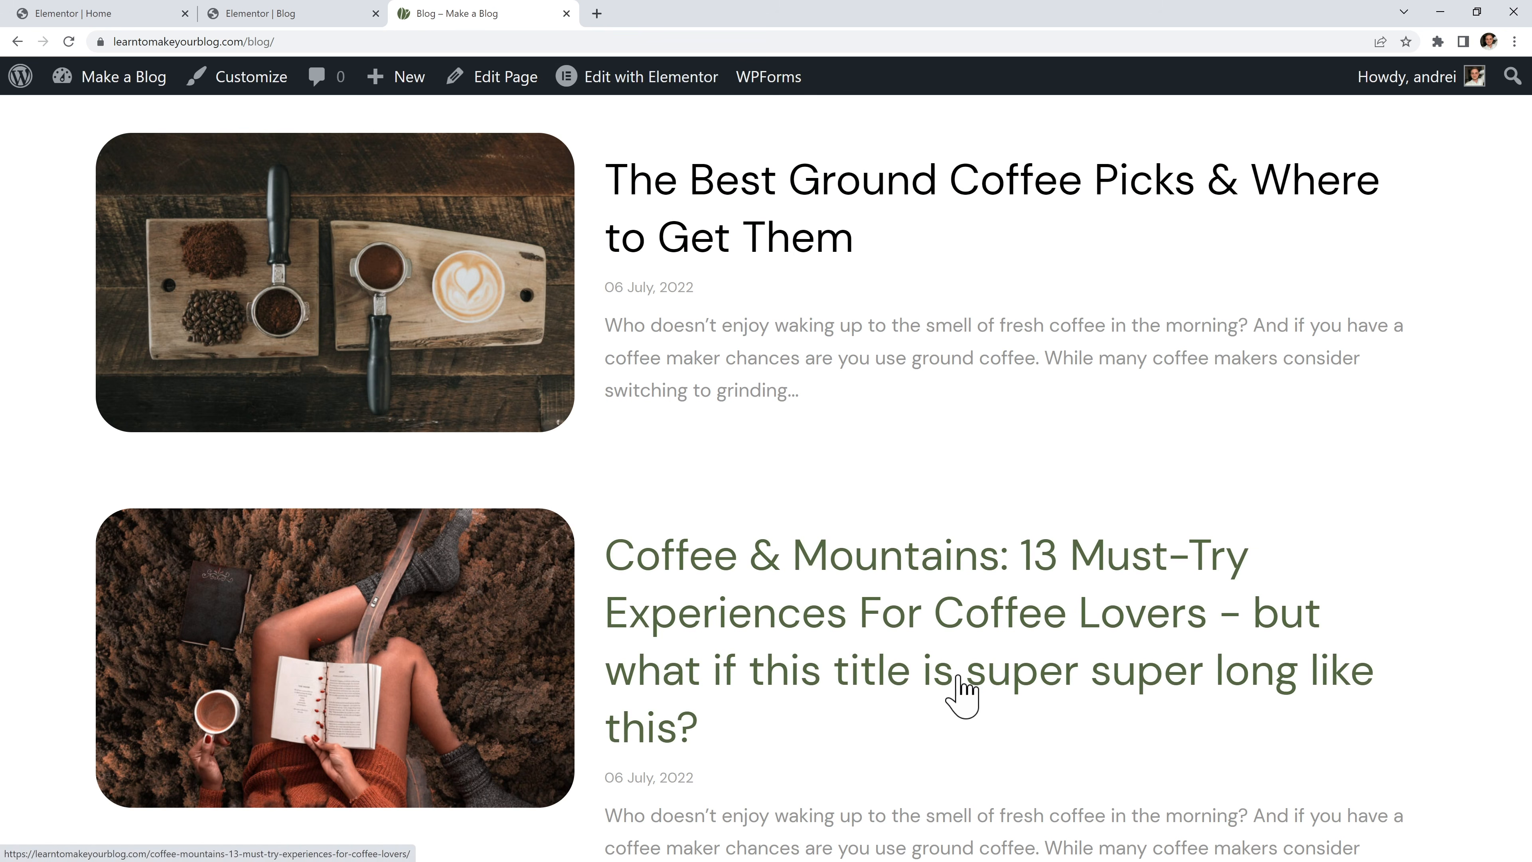
{"action": "scroll", "coordinate": [959, 691], "scroll_direction": "down", "scroll_amount": 4}
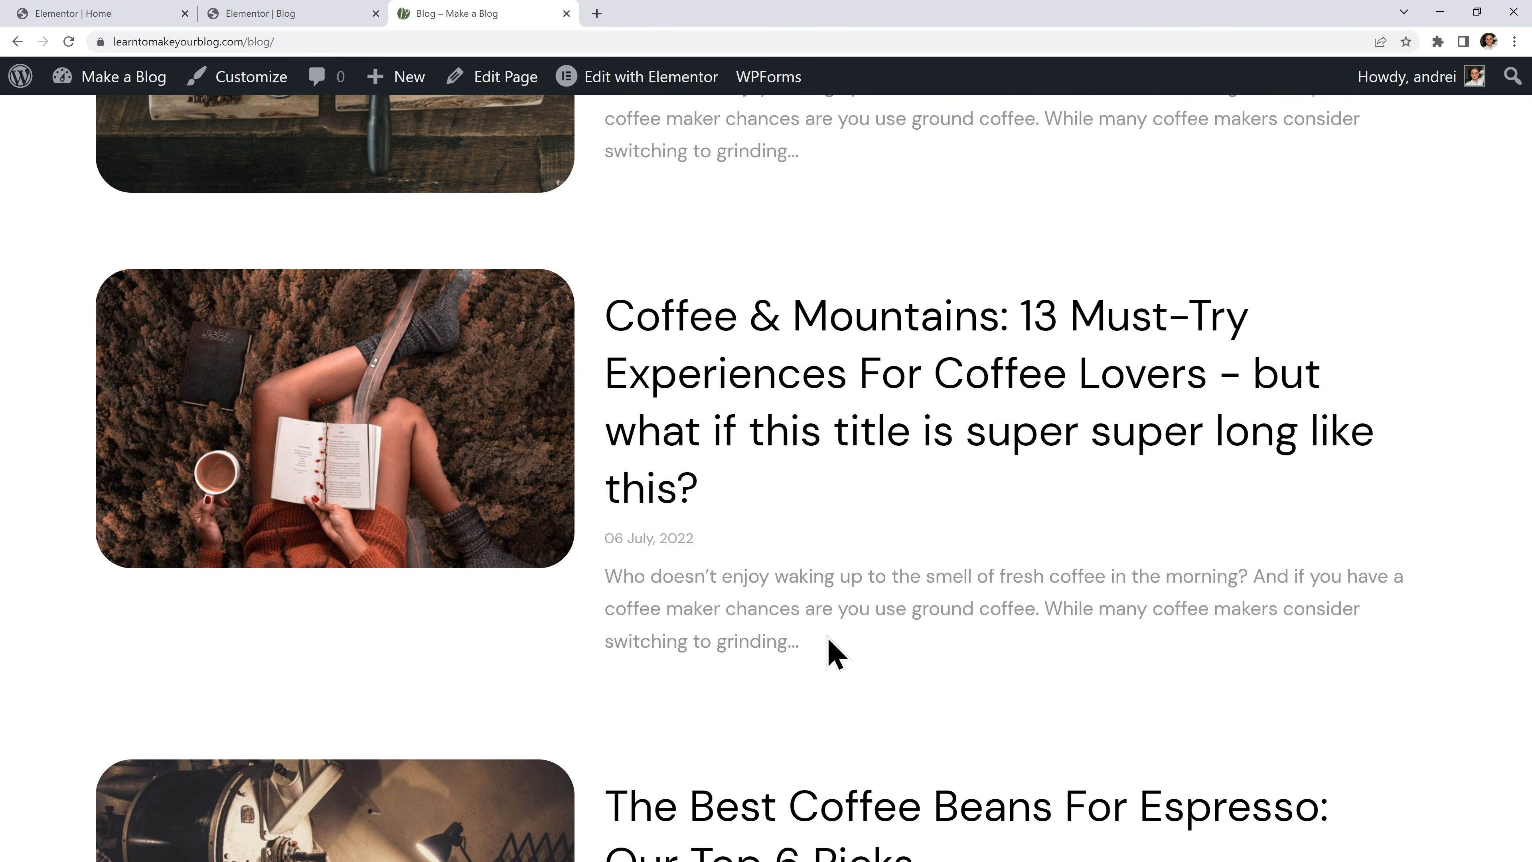
{"action": "scroll", "coordinate": [836, 652], "scroll_direction": "up", "scroll_amount": 4}
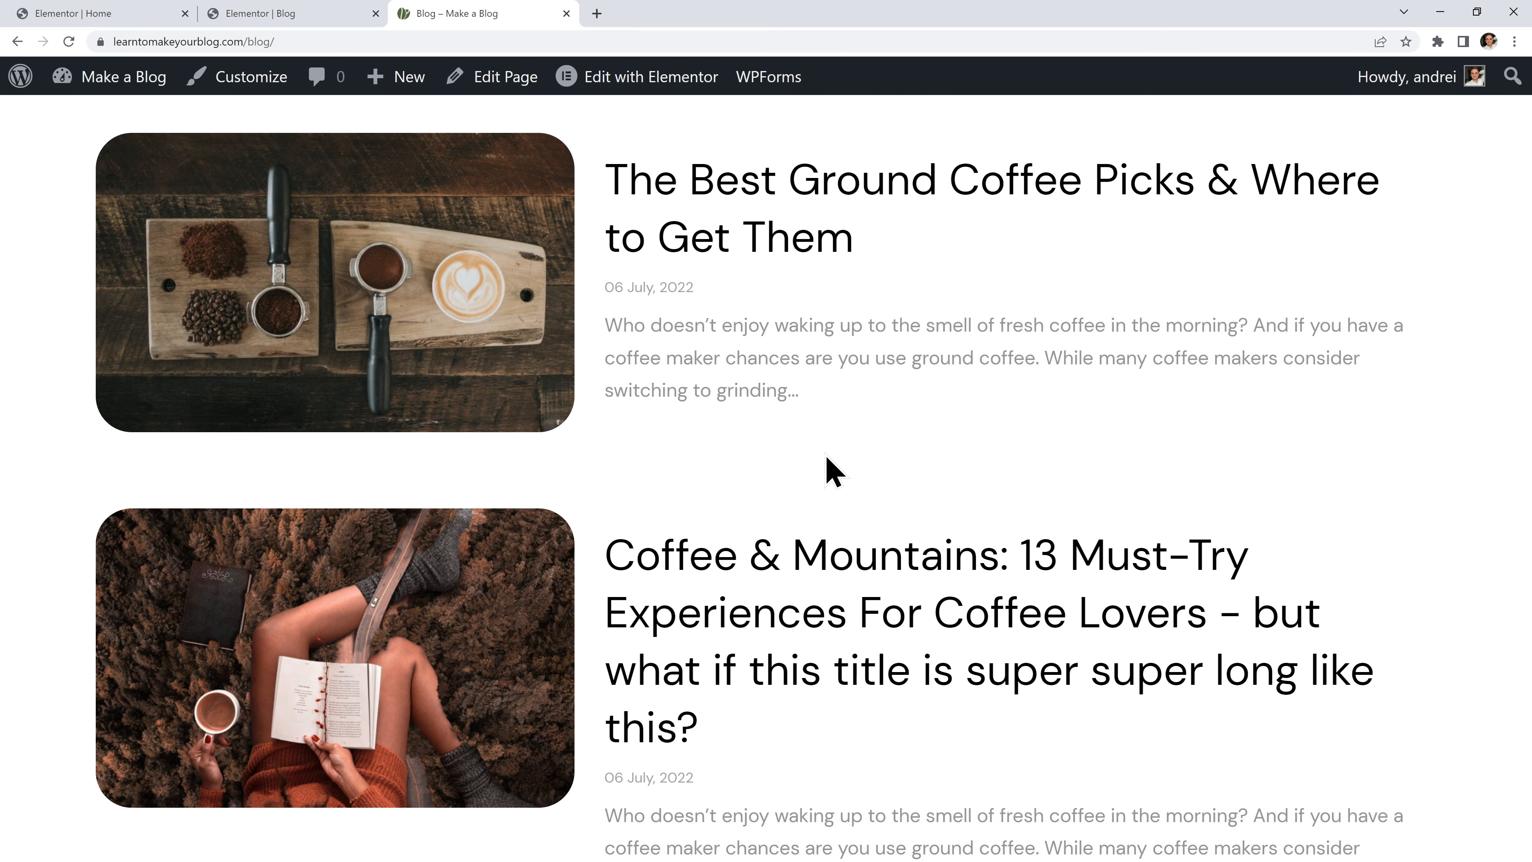
In a new tab, open the site's Customizer Additional CSS editor
{"action": "left_click", "coordinate": [597, 13]}
{"action": "type", "text": "learn"}
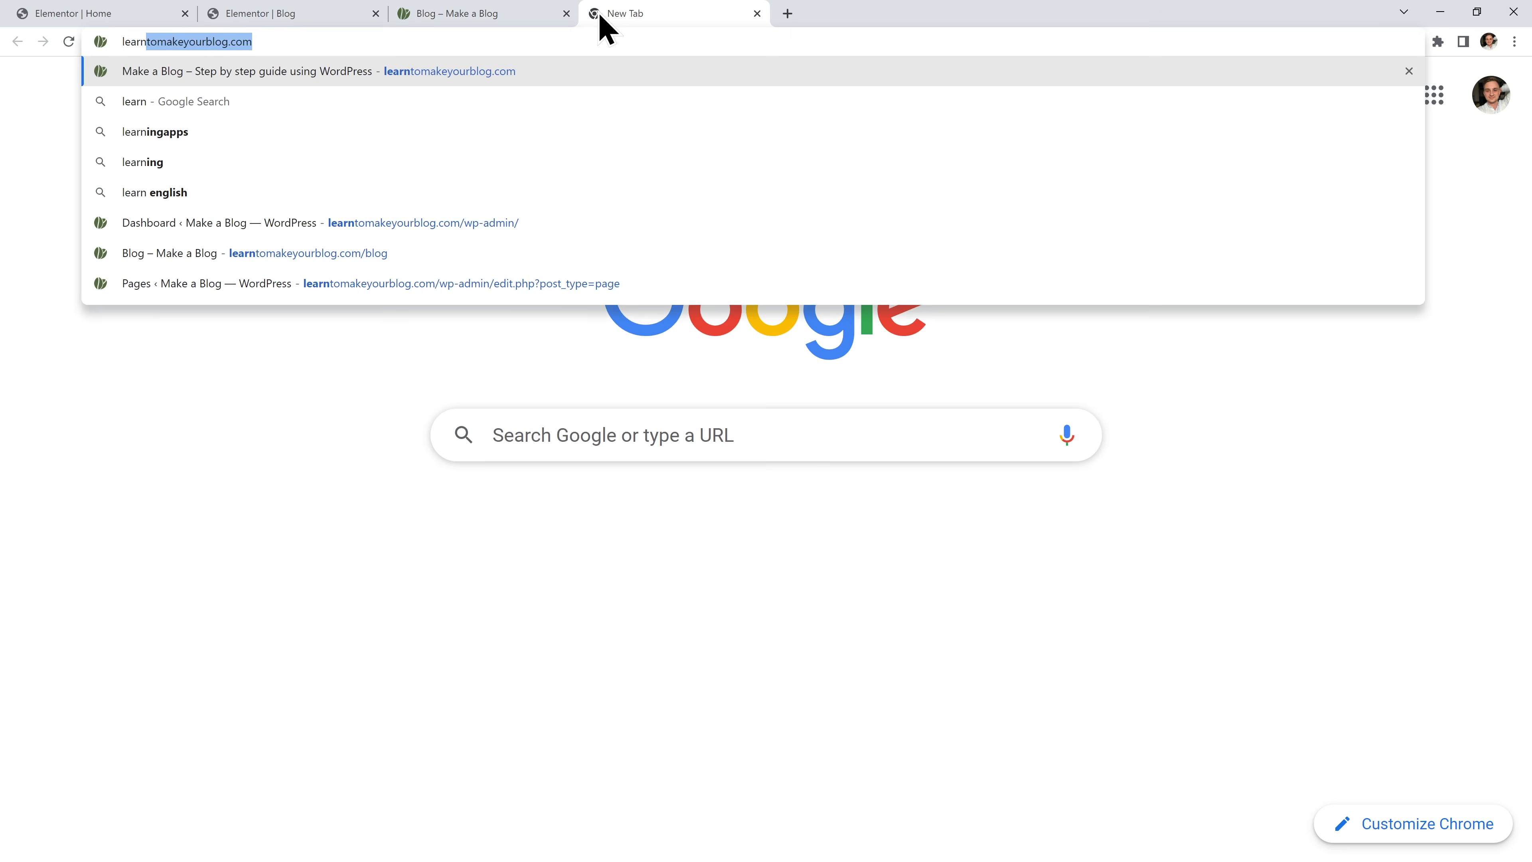
{"action": "key", "text": "Return"}
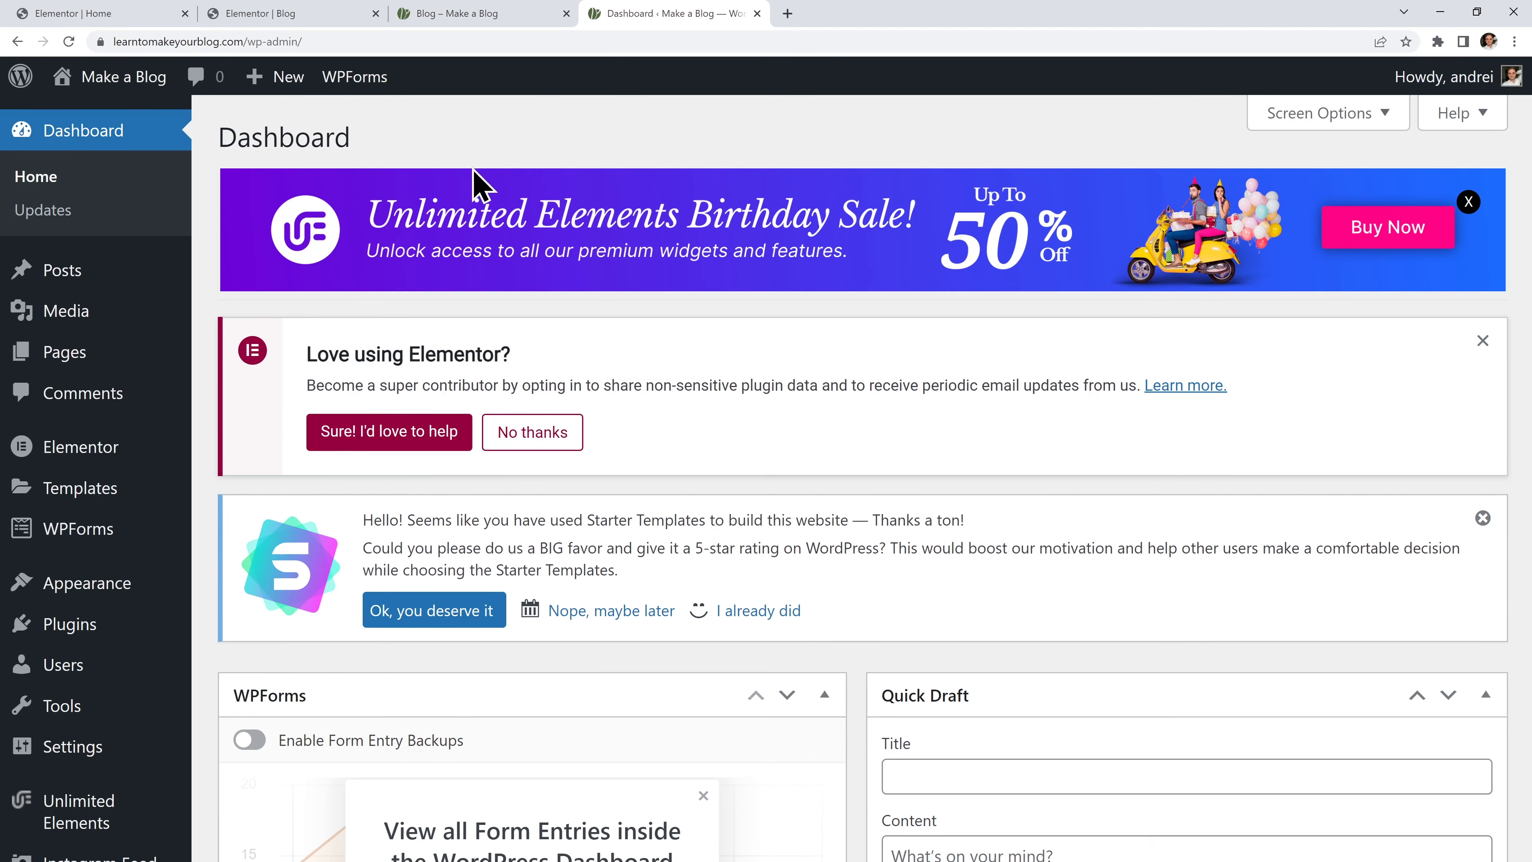
{"action": "mouse_move", "coordinate": [122, 582]}
{"action": "left_click", "coordinate": [271, 621]}
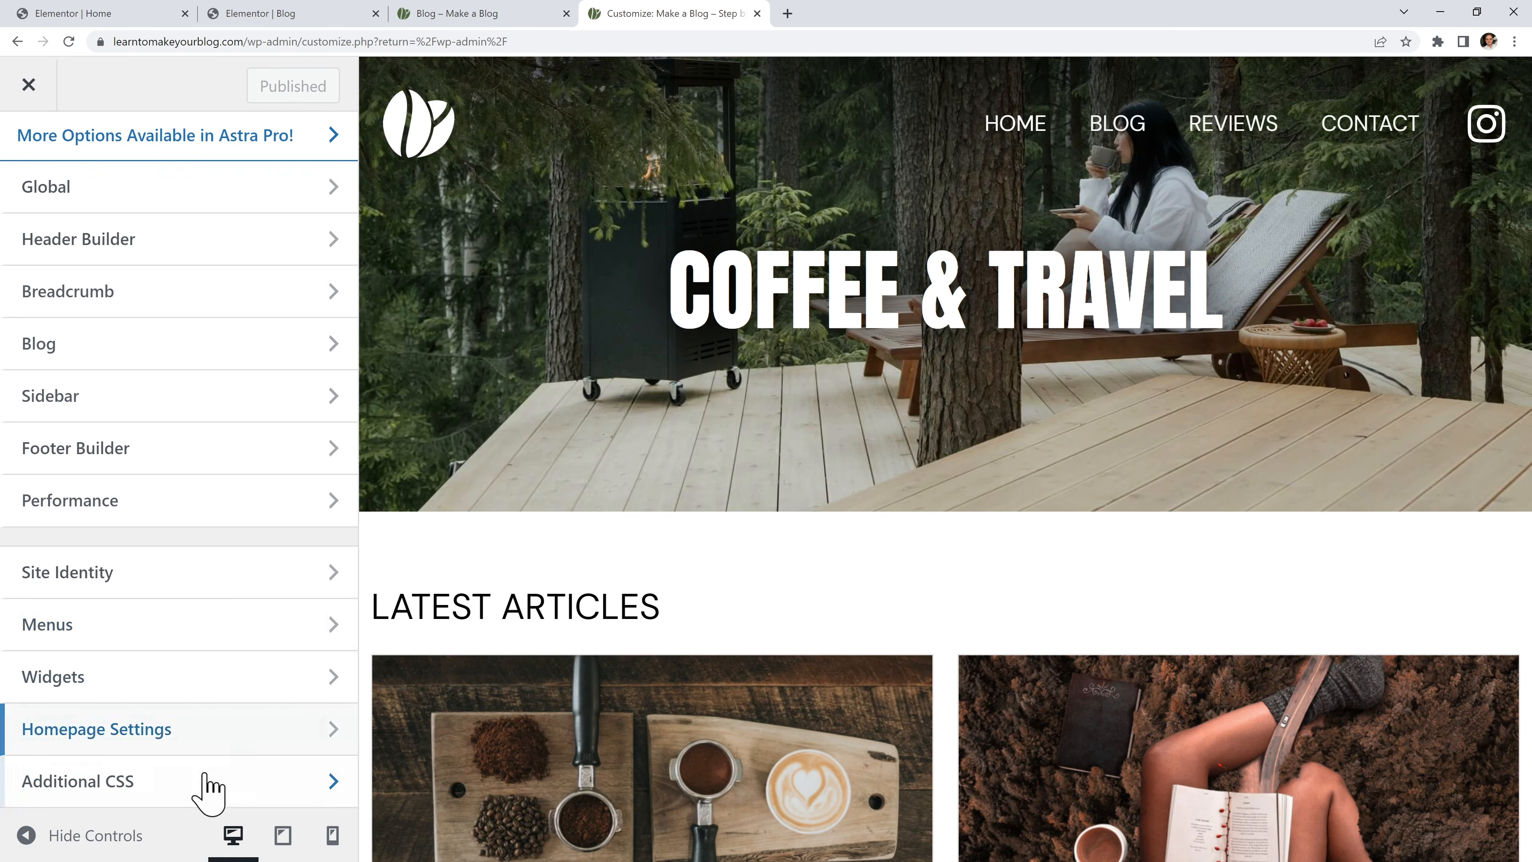
{"action": "left_click", "coordinate": [205, 784]}
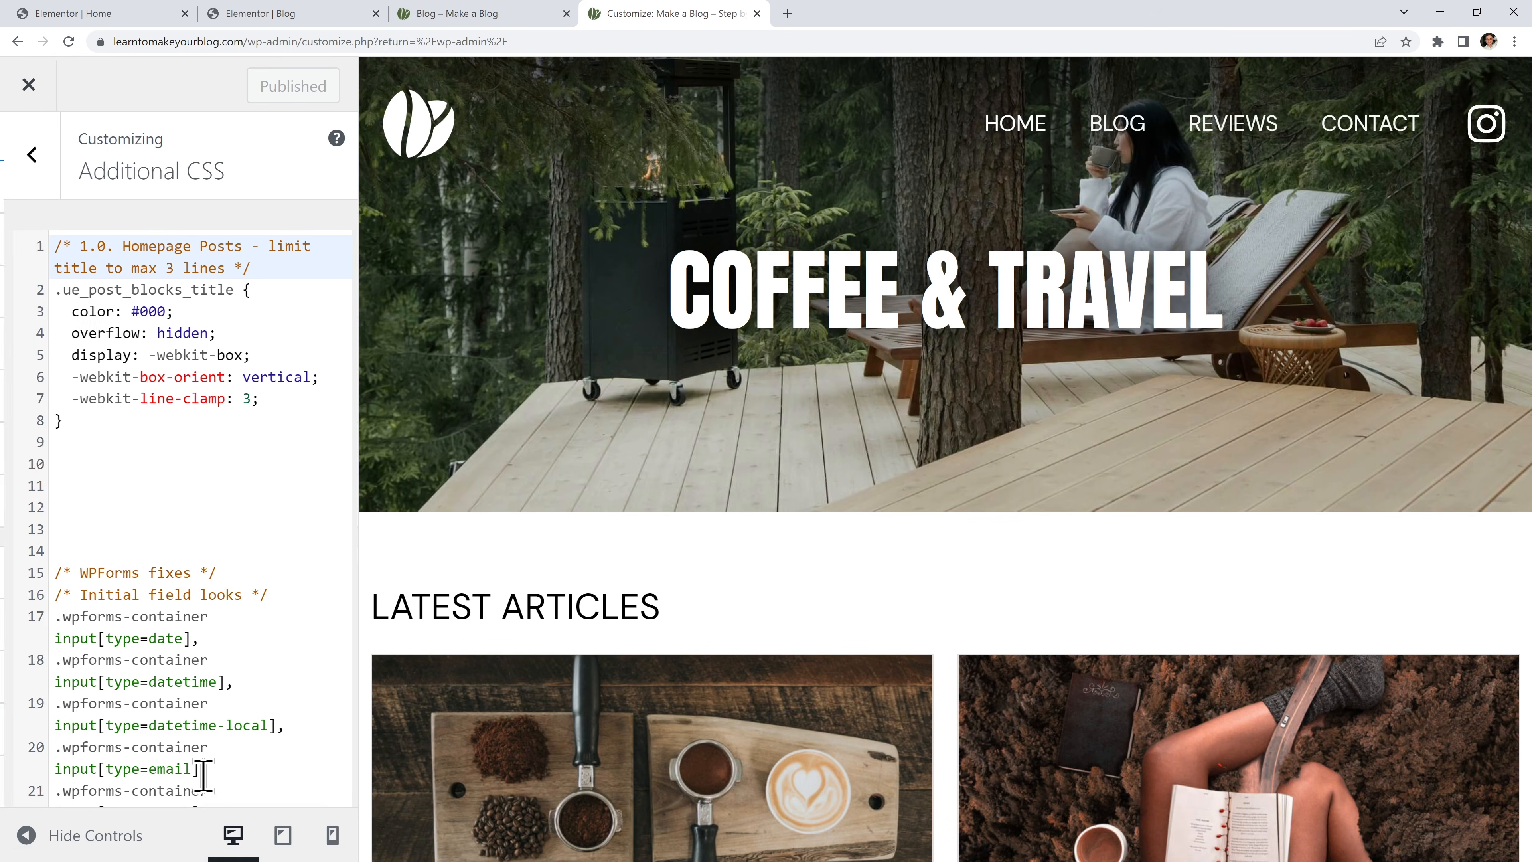
Copy the Blog Page title-limit CSS block from 5. CSS/additional_css.txt
{"action": "left_click_drag", "start_coordinate": [0, 285], "coordinate": [747, 182]}
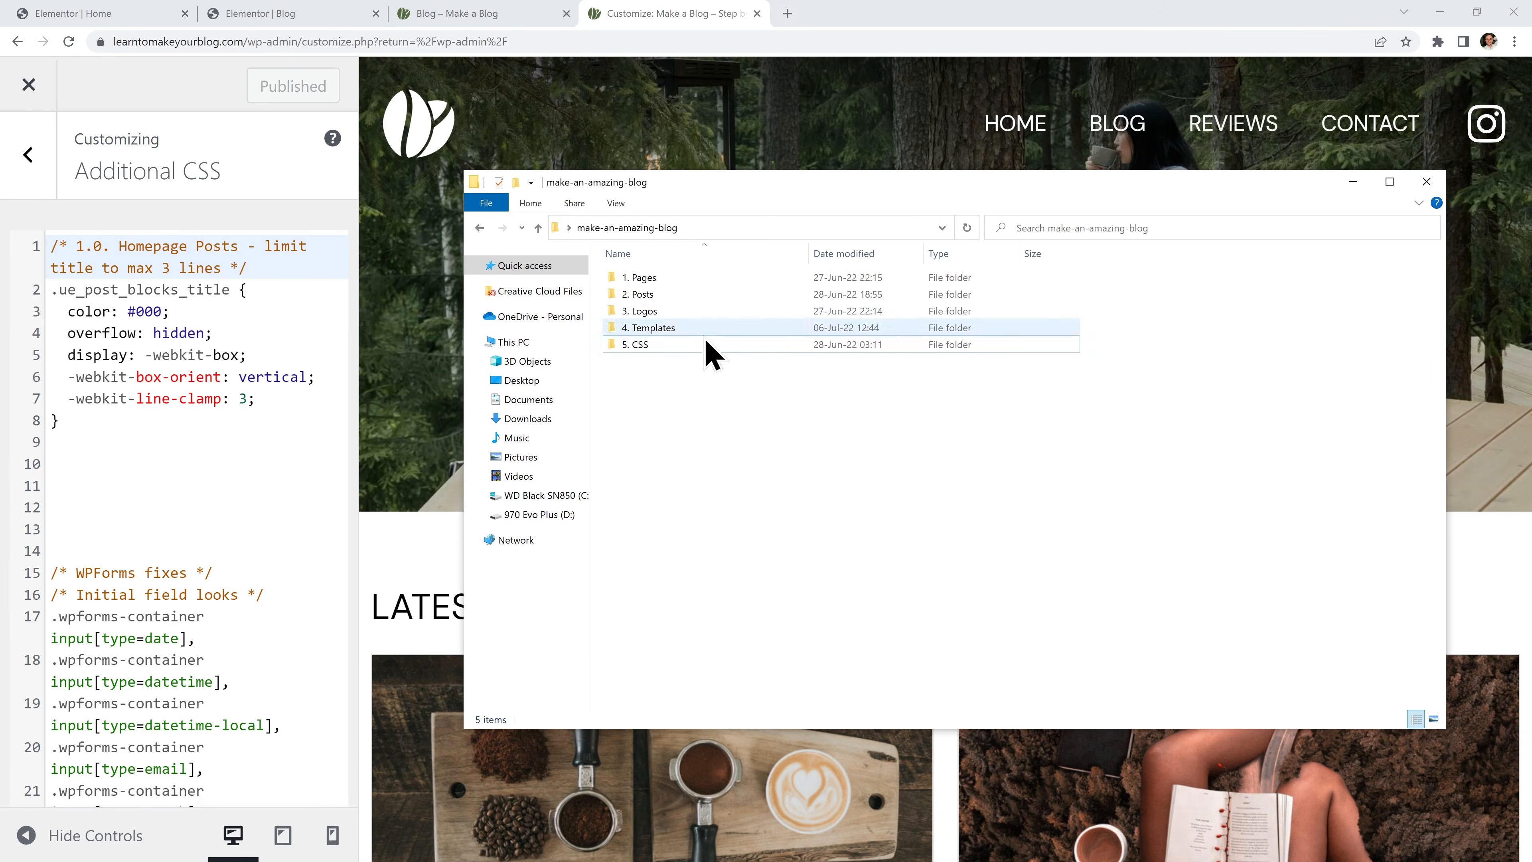
{"action": "double_click", "coordinate": [673, 347]}
{"action": "double_click", "coordinate": [694, 279]}
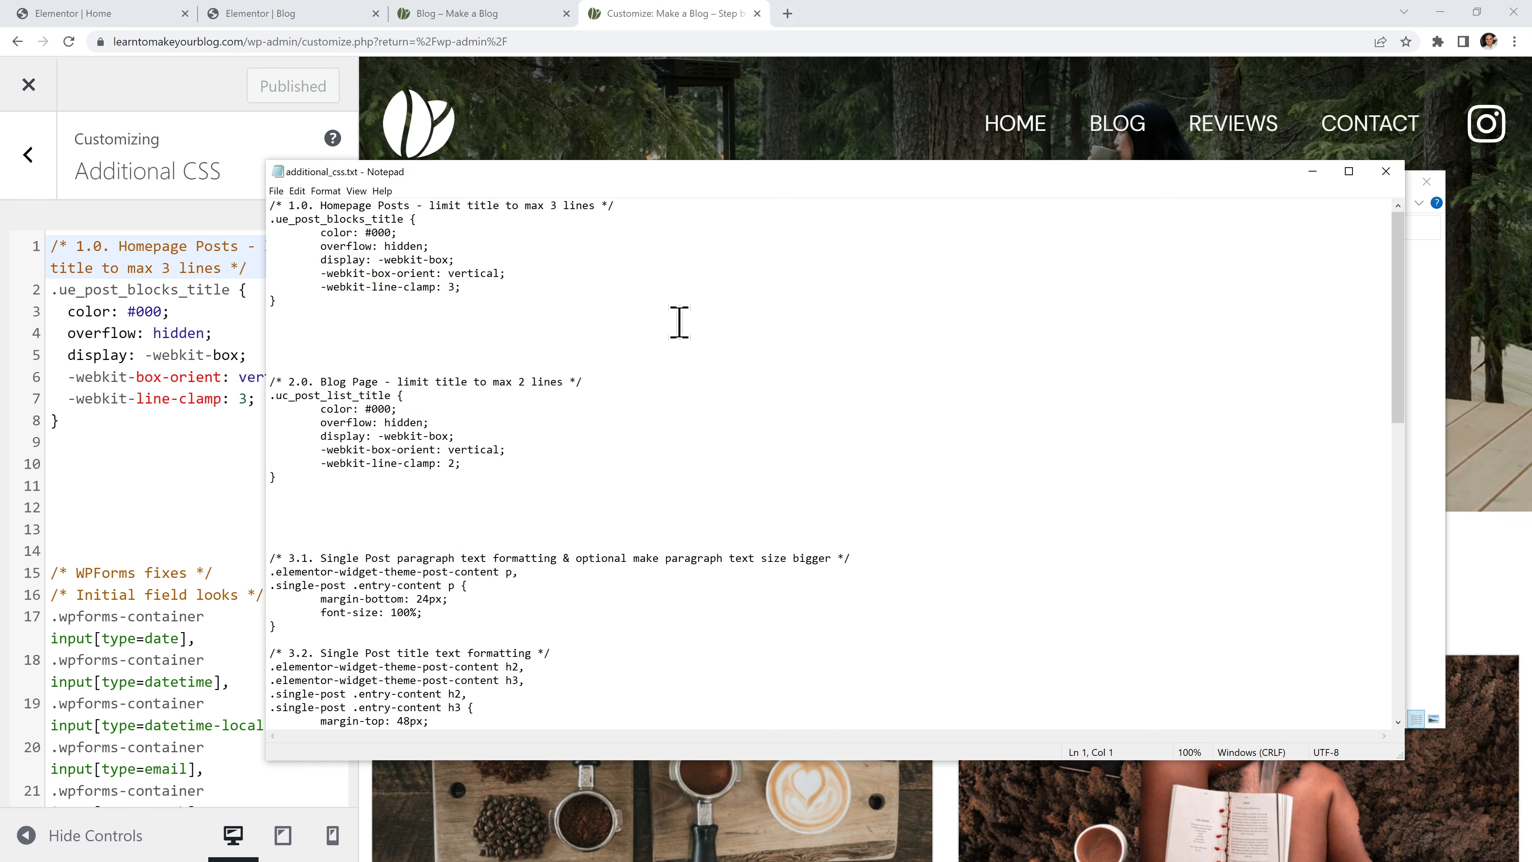
{"action": "left_click_drag", "start_coordinate": [342, 475], "coordinate": [273, 385]}
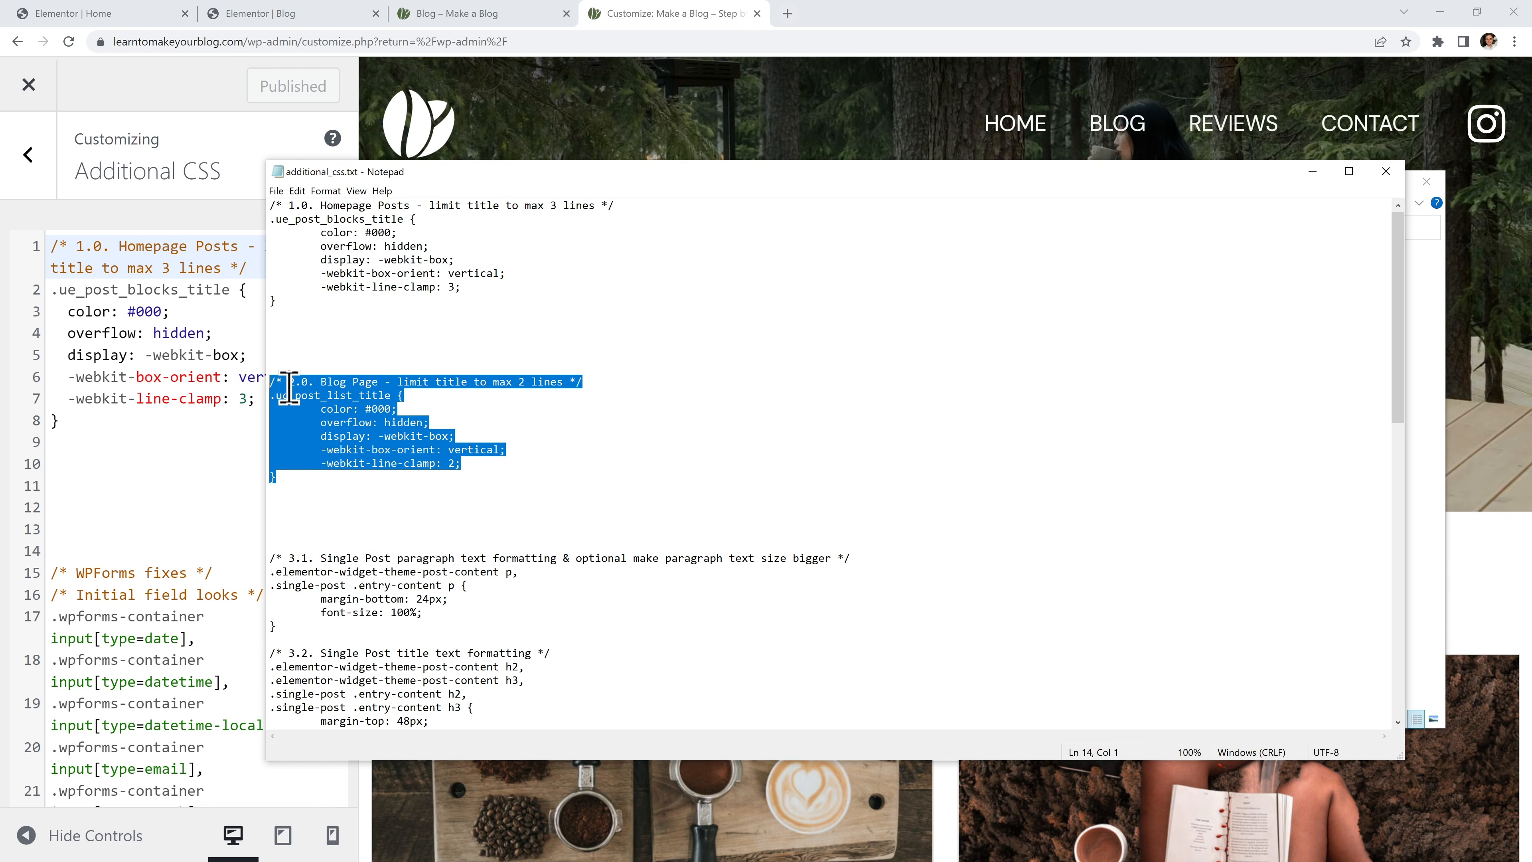
{"action": "right_click", "coordinate": [288, 387]}
{"action": "left_click", "coordinate": [326, 431]}
Paste the Blog Page rule after the first CSS rule, clamping titles to 2 lines, and publish
{"action": "left_click", "coordinate": [193, 426]}
{"action": "key", "text": "Return"}
{"action": "key", "text": "Return"}
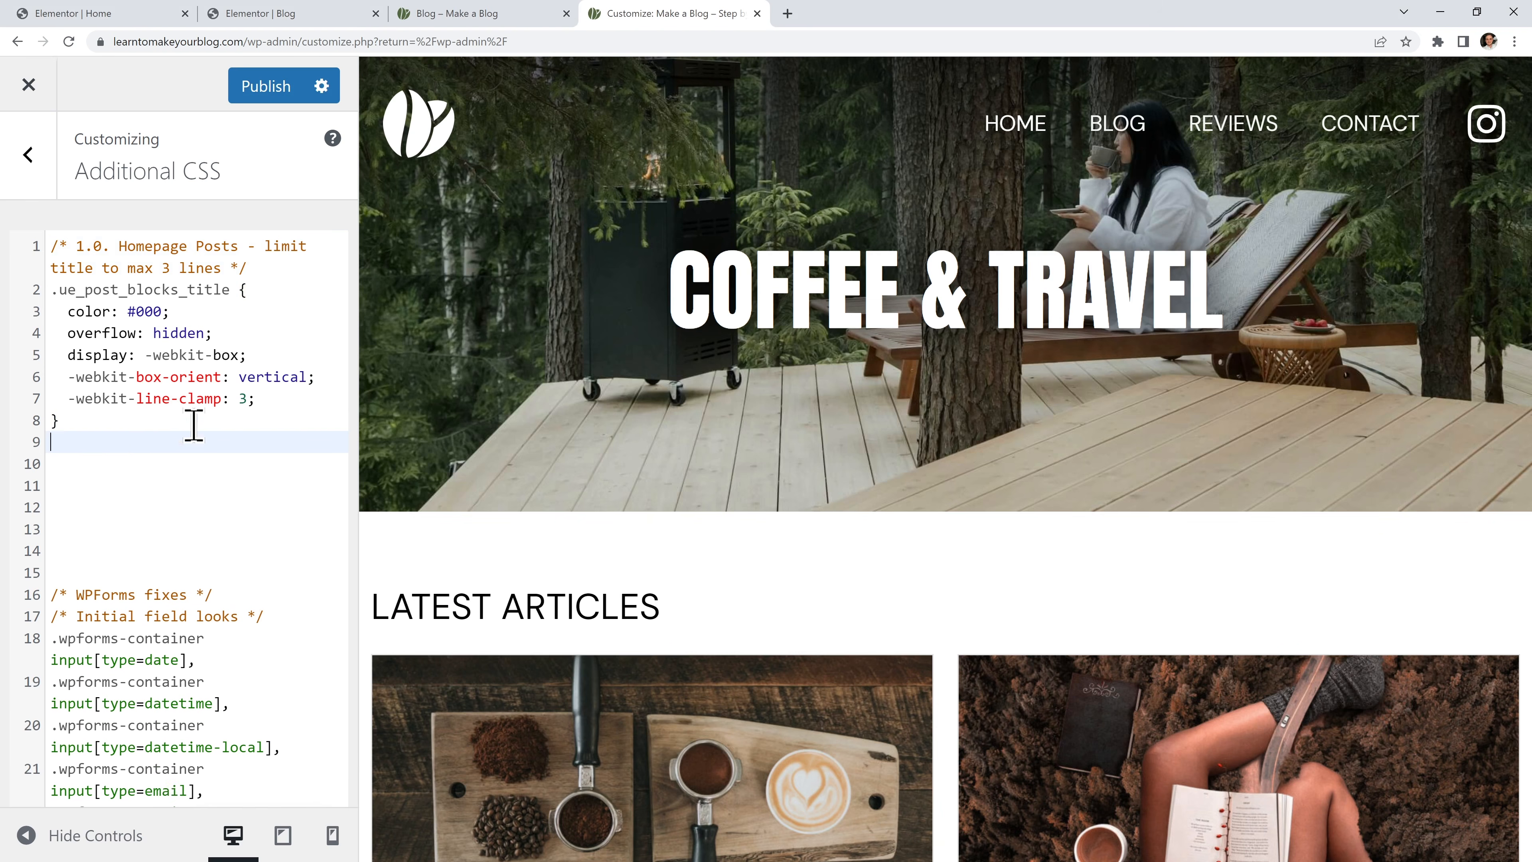
{"action": "right_click", "coordinate": [118, 461]}
{"action": "left_click", "coordinate": [190, 580]}
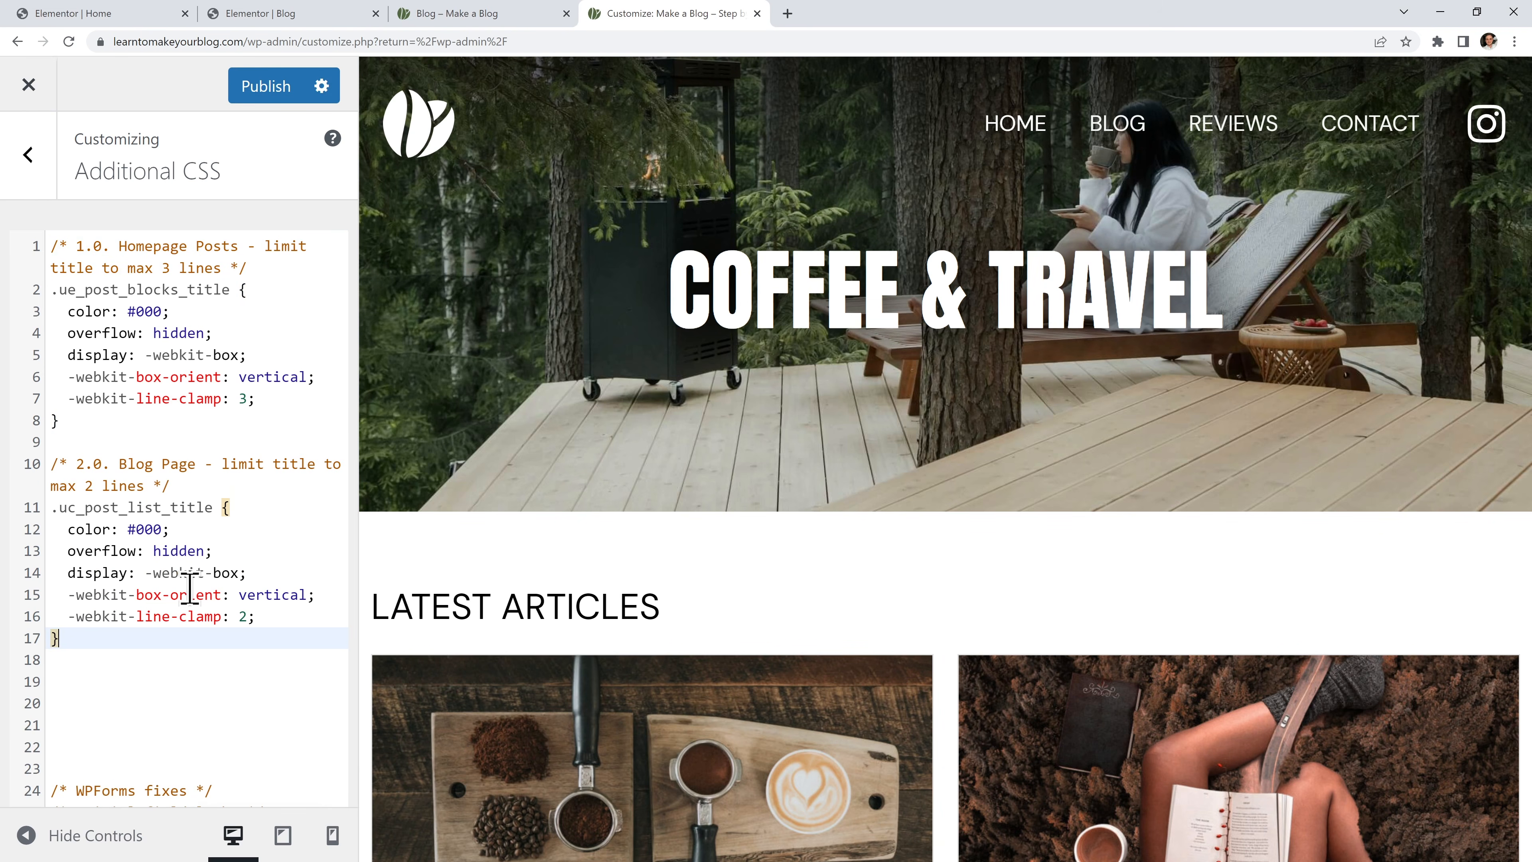
{"action": "double_click", "coordinate": [243, 616]}
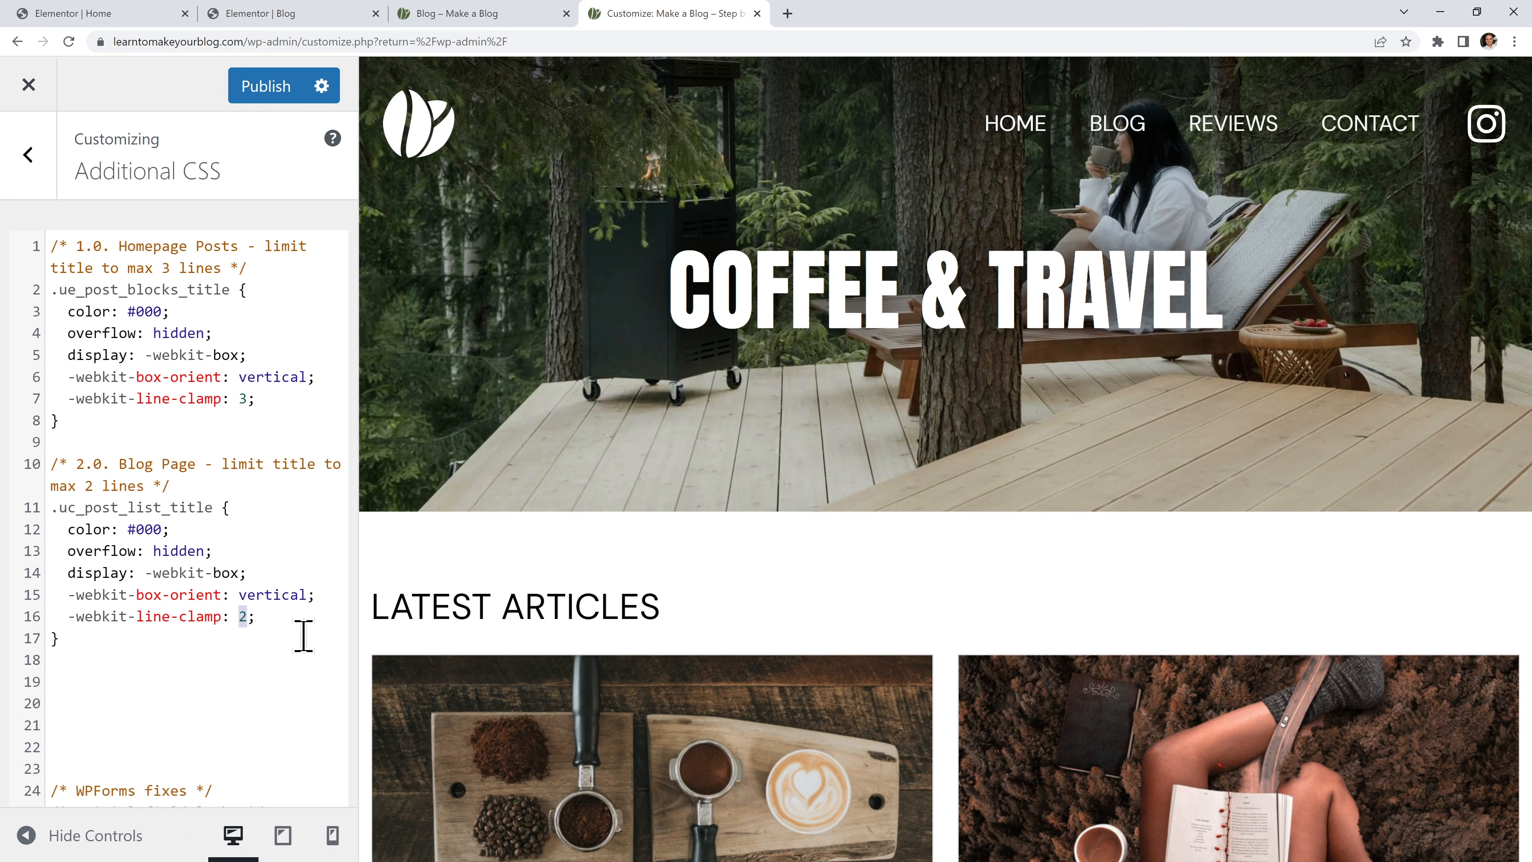
{"action": "left_click", "coordinate": [259, 96]}
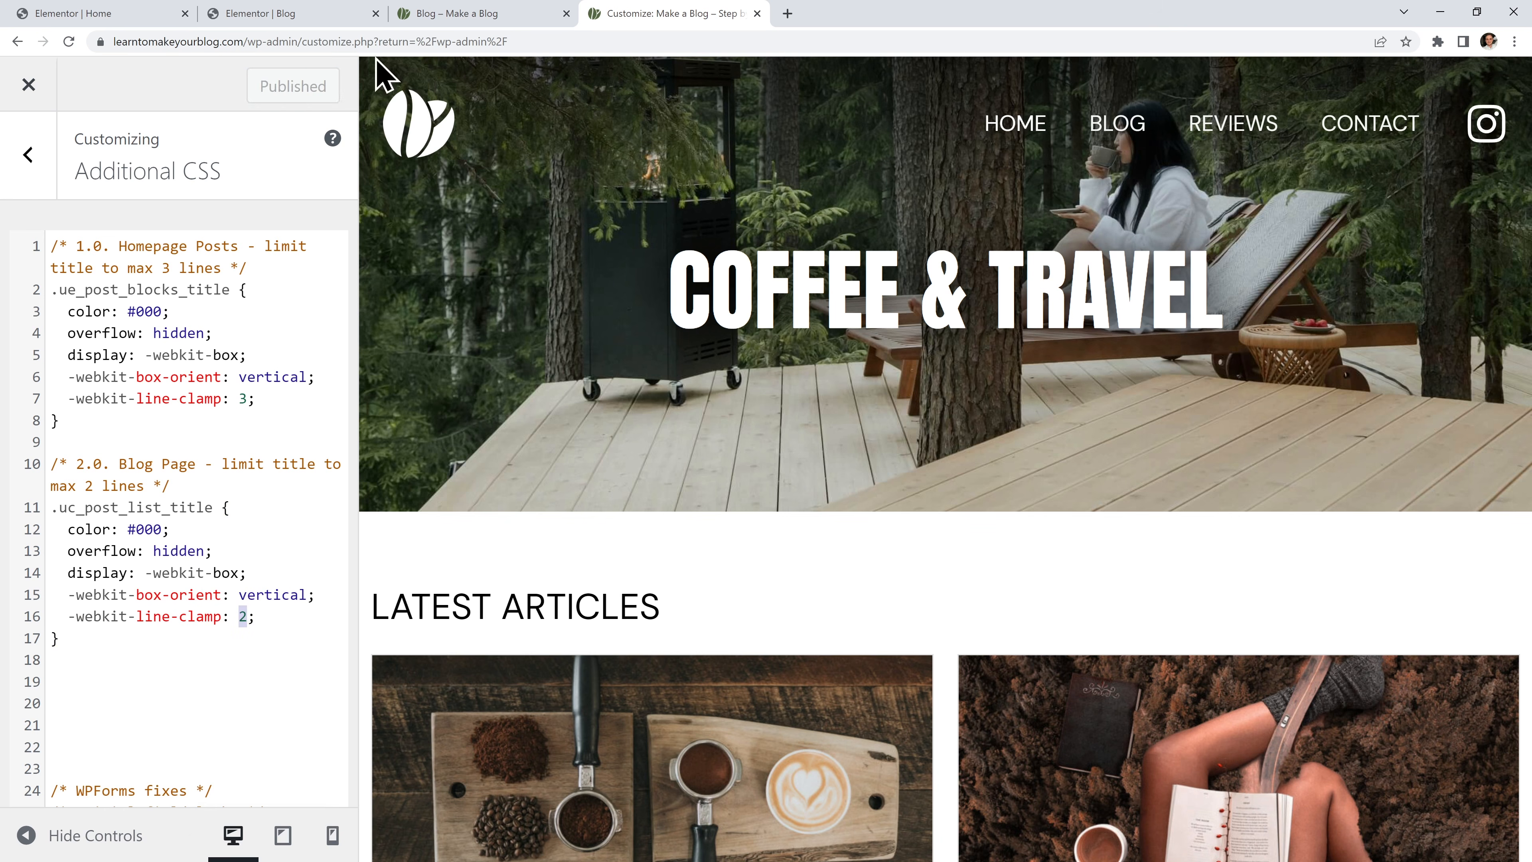
Scroll through the live Blog page to check how the long post titles display
{"action": "left_click", "coordinate": [444, 15]}
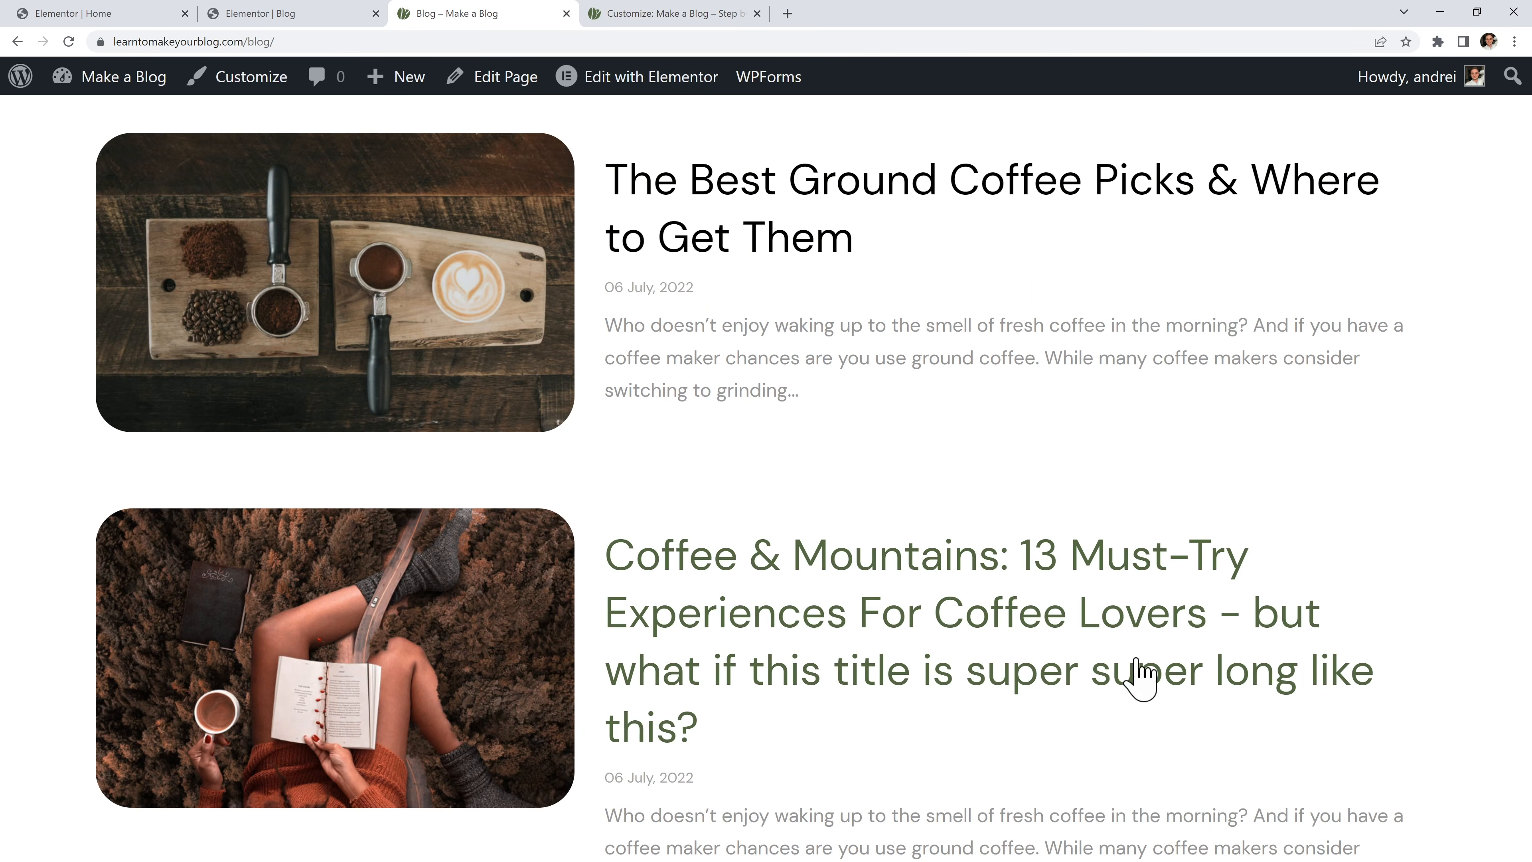
{"action": "scroll", "coordinate": [952, 687], "scroll_direction": "down", "scroll_amount": 1}
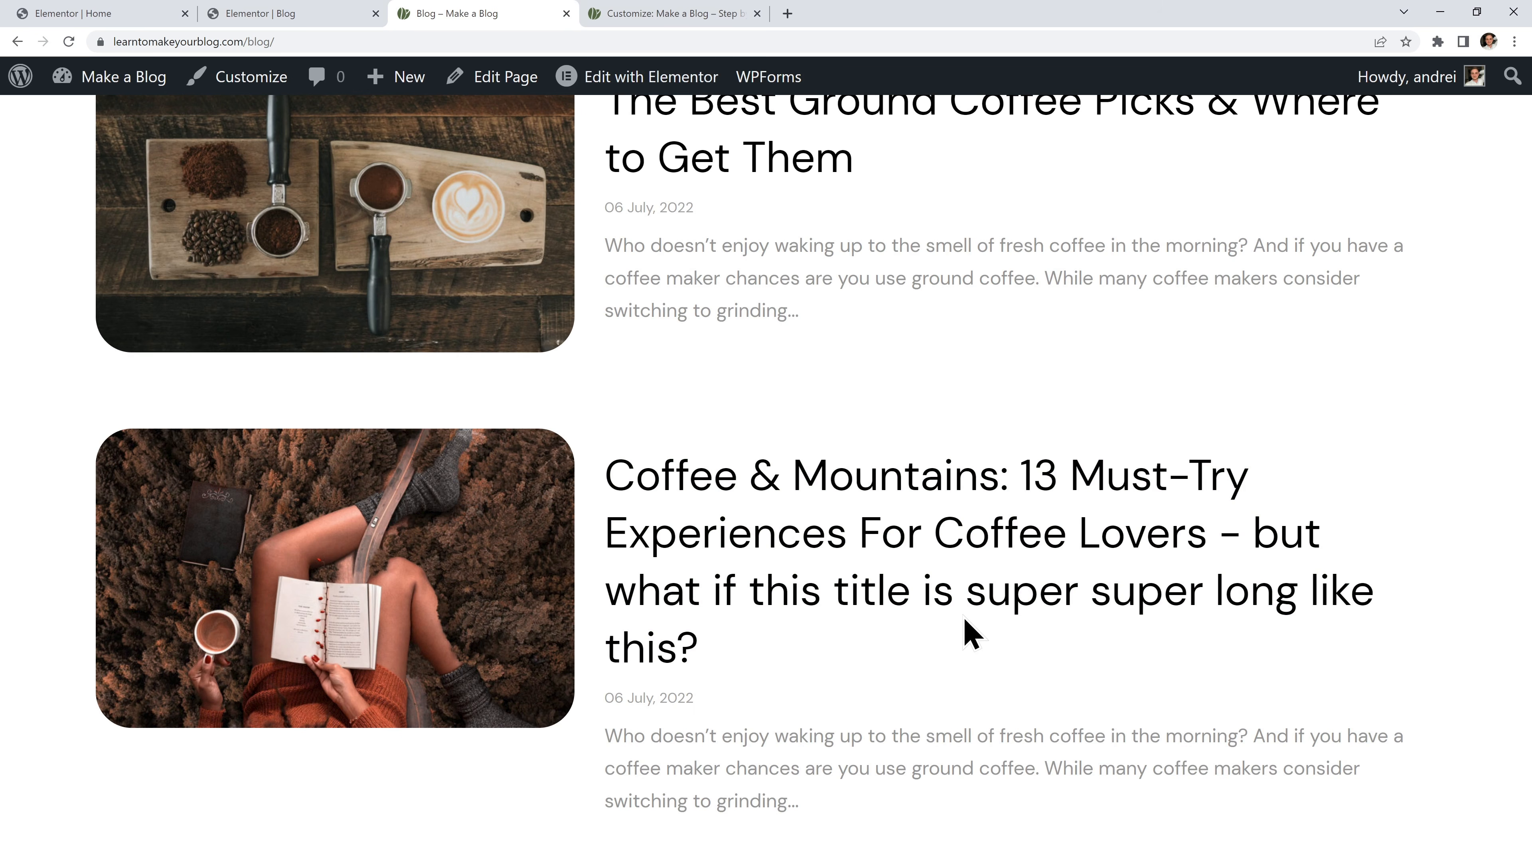
{"action": "scroll", "coordinate": [903, 390], "scroll_direction": "up", "scroll_amount": 10}
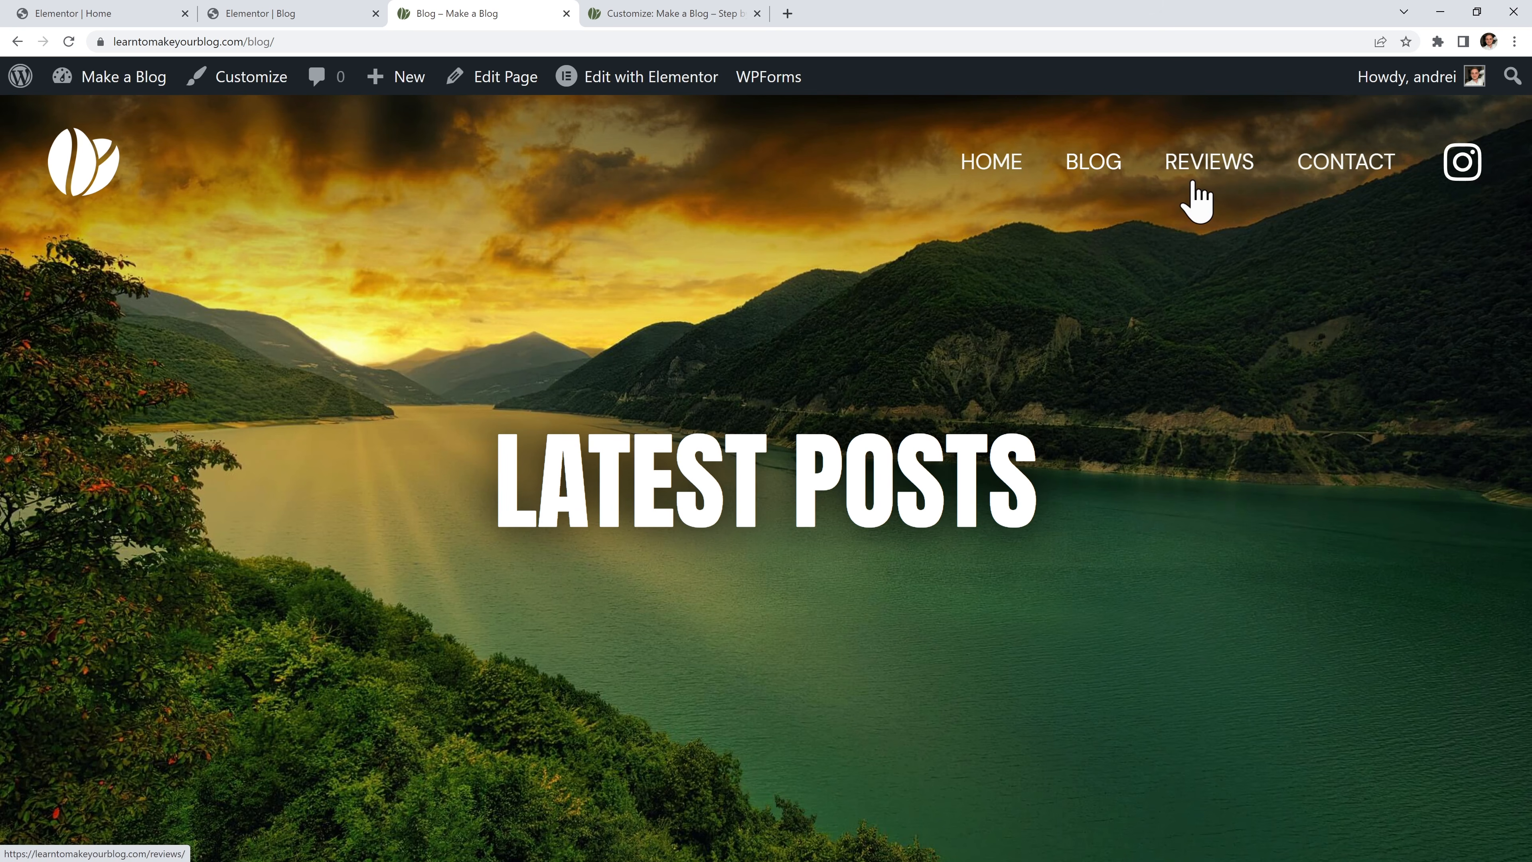
Go to the admin dashboard and open the Pages list
{"action": "left_click", "coordinate": [144, 86]}
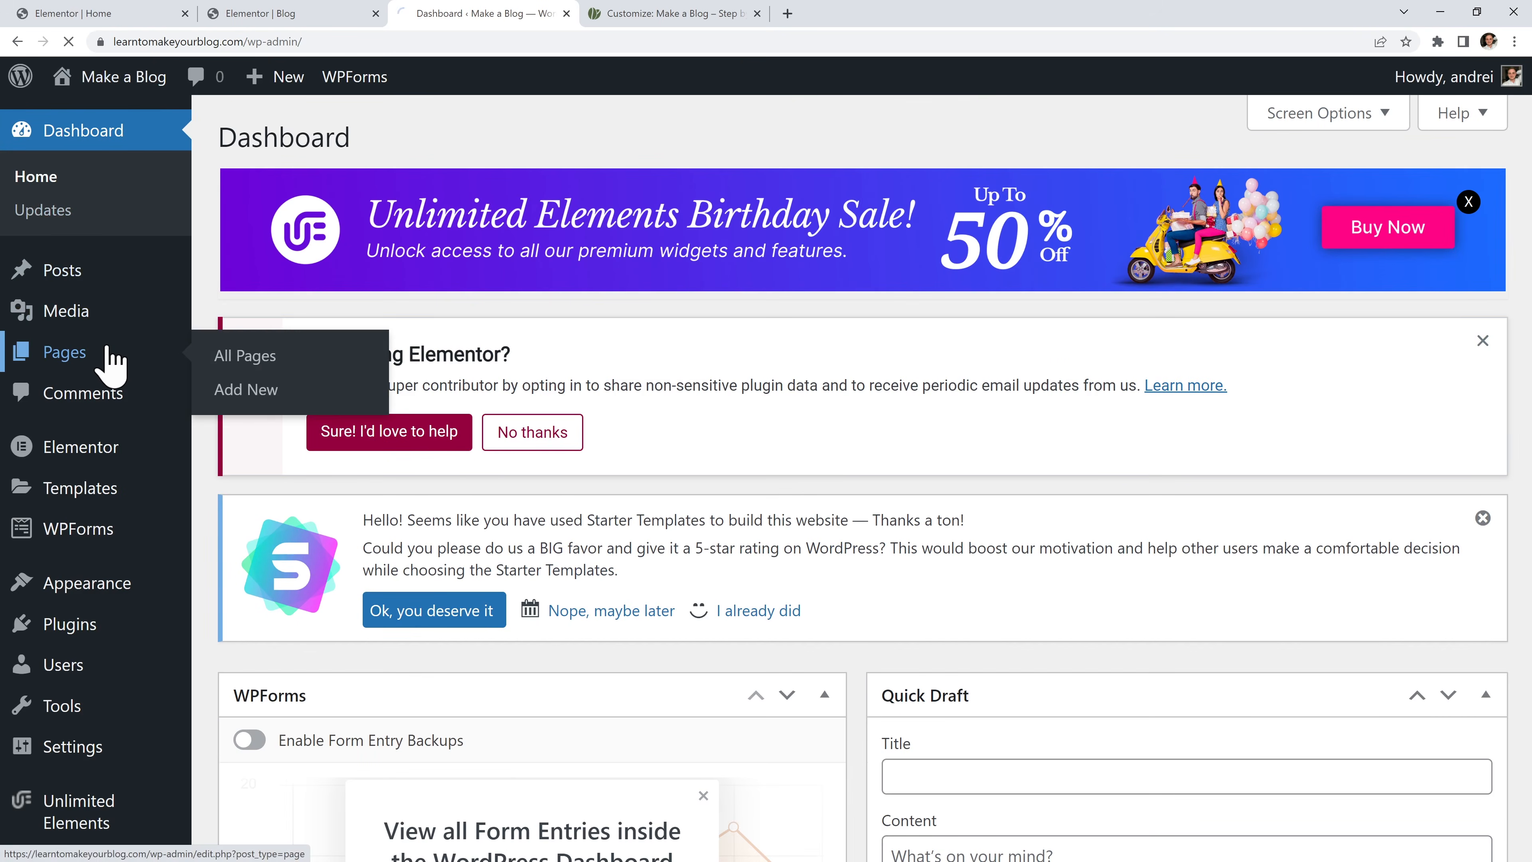
{"action": "left_click", "coordinate": [110, 357]}
{"action": "scroll", "coordinate": [471, 603], "scroll_direction": "down", "scroll_amount": 3}
Open the Reviews page with Elementor, close the Elementor Home and Customize tabs, and return to the Blog editor
{"action": "left_click", "coordinate": [318, 715]}
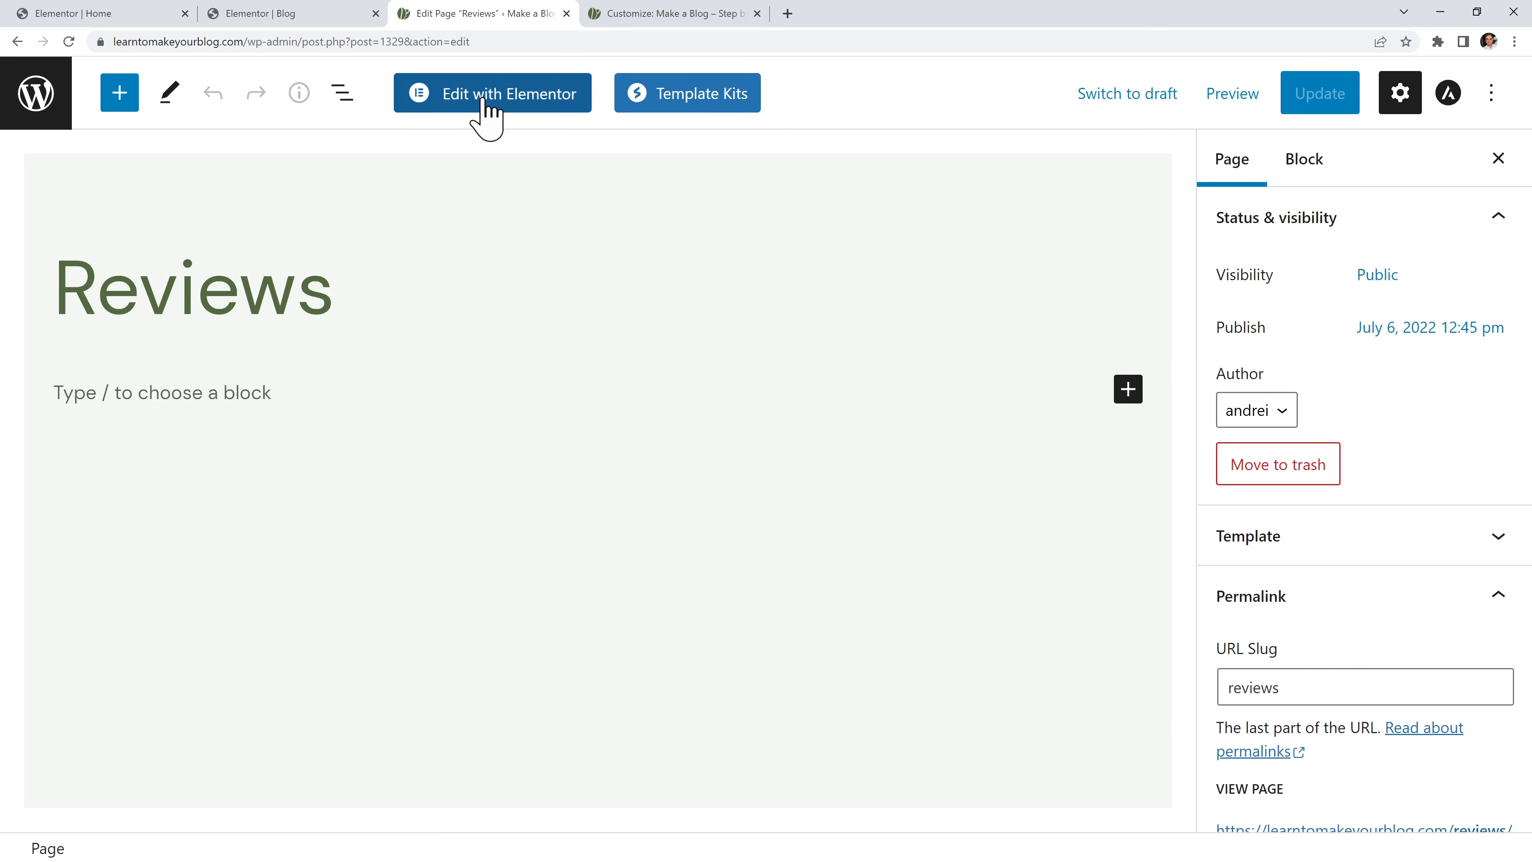
{"action": "left_click", "coordinate": [486, 106]}
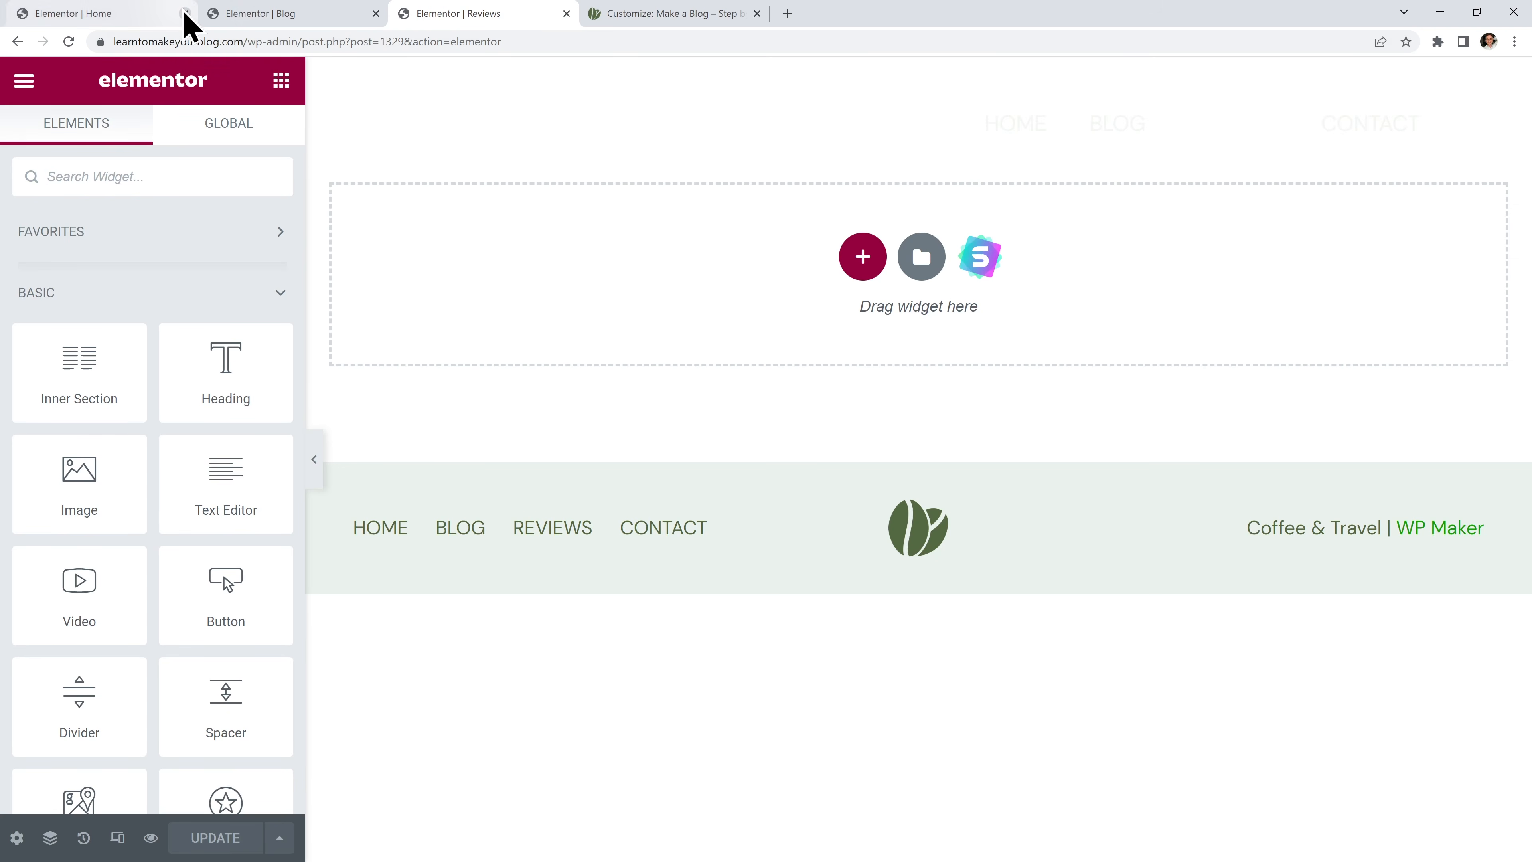
{"action": "left_click", "coordinate": [185, 14]}
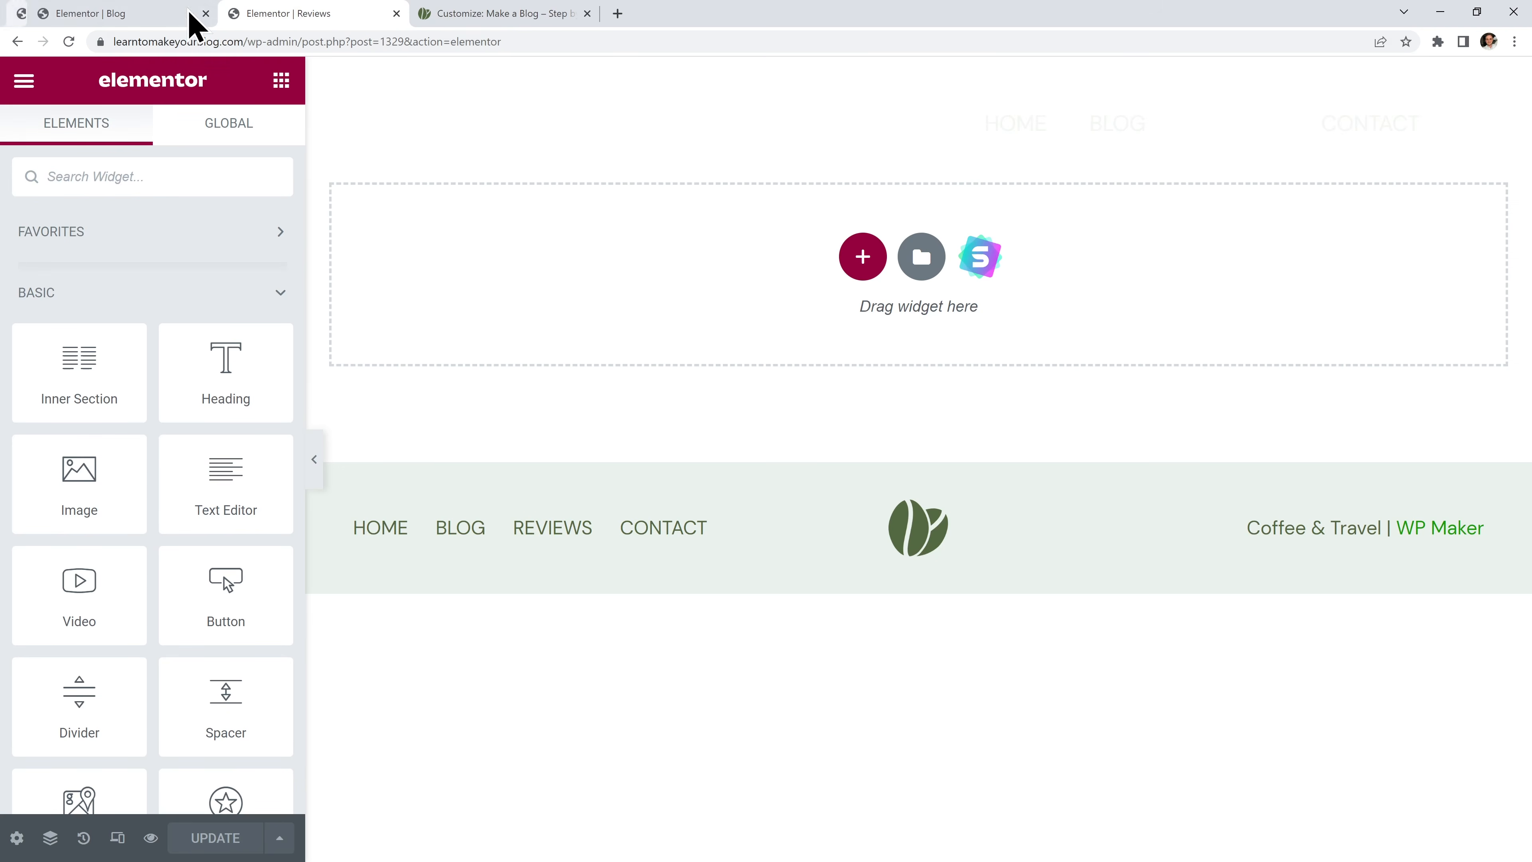
{"action": "left_click", "coordinate": [569, 14]}
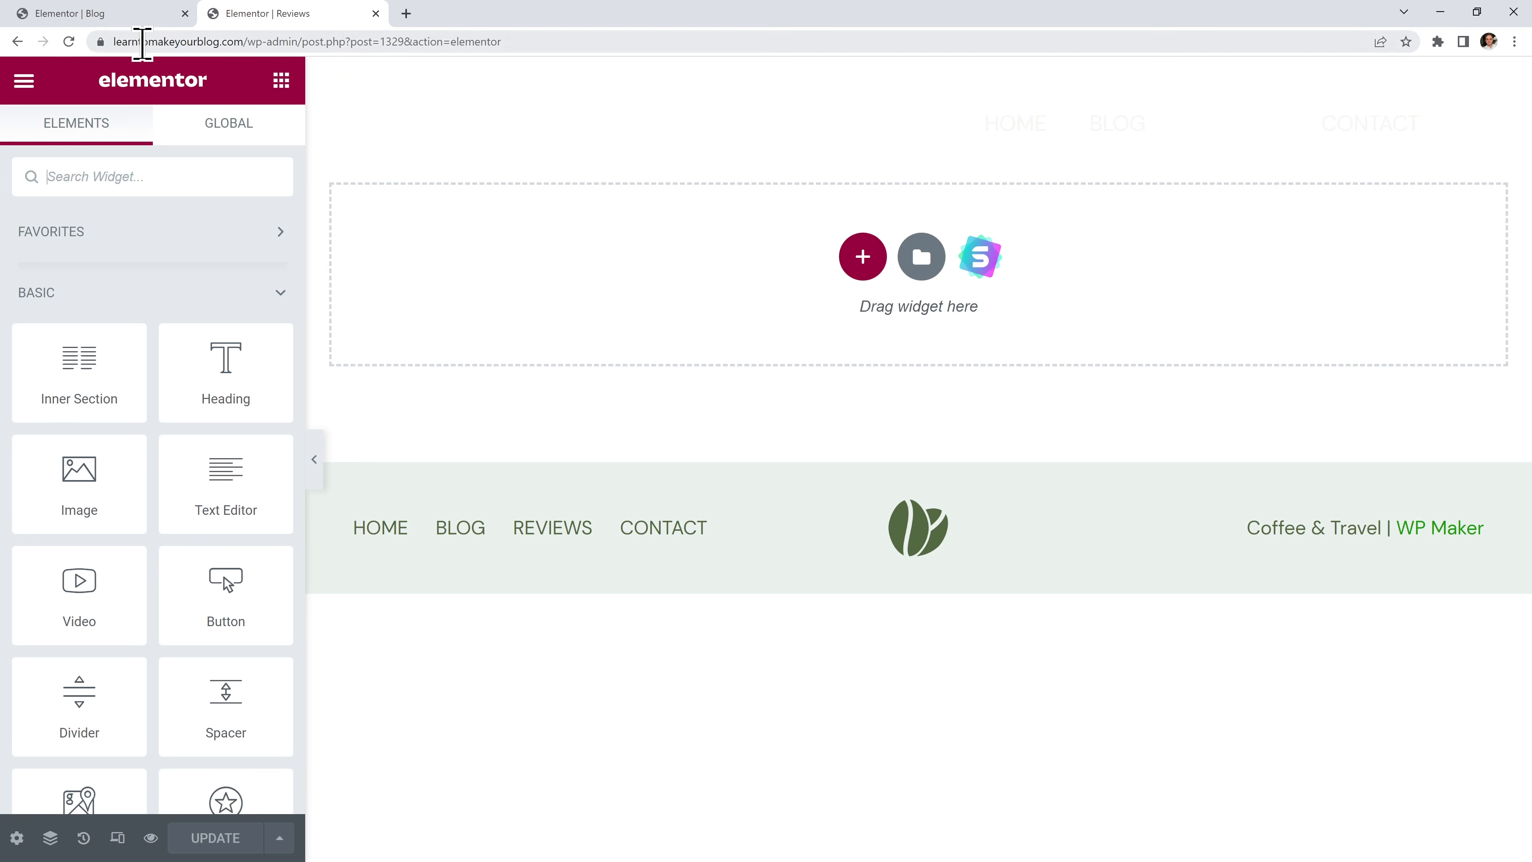
{"action": "left_click", "coordinate": [125, 23]}
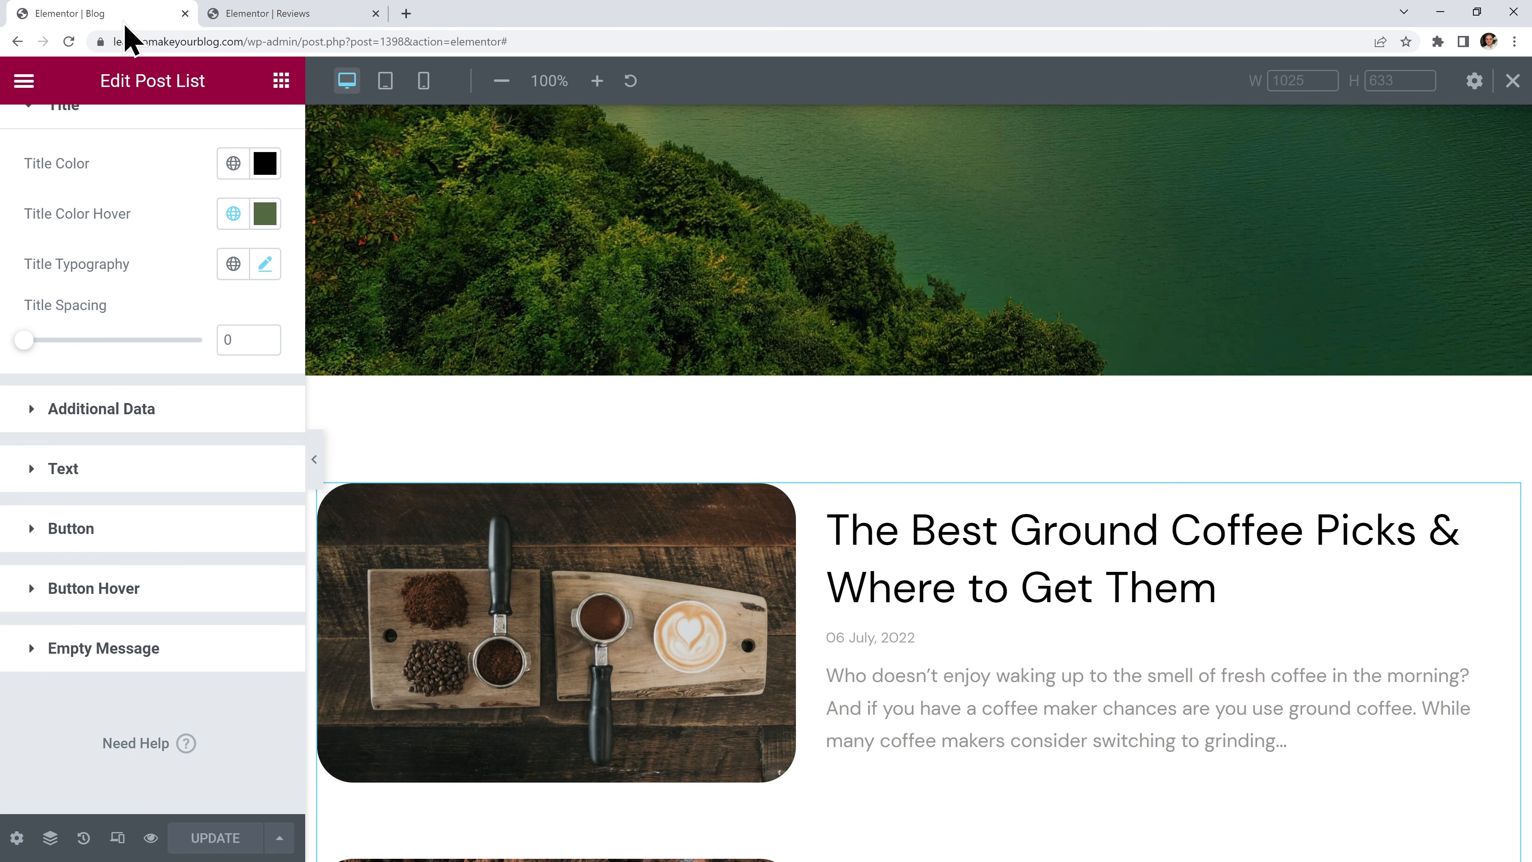
Copy the LATEST POSTS hero from the Blog page and paste it into the empty Reviews page
{"action": "scroll", "coordinate": [718, 257], "scroll_direction": "up", "scroll_amount": 8}
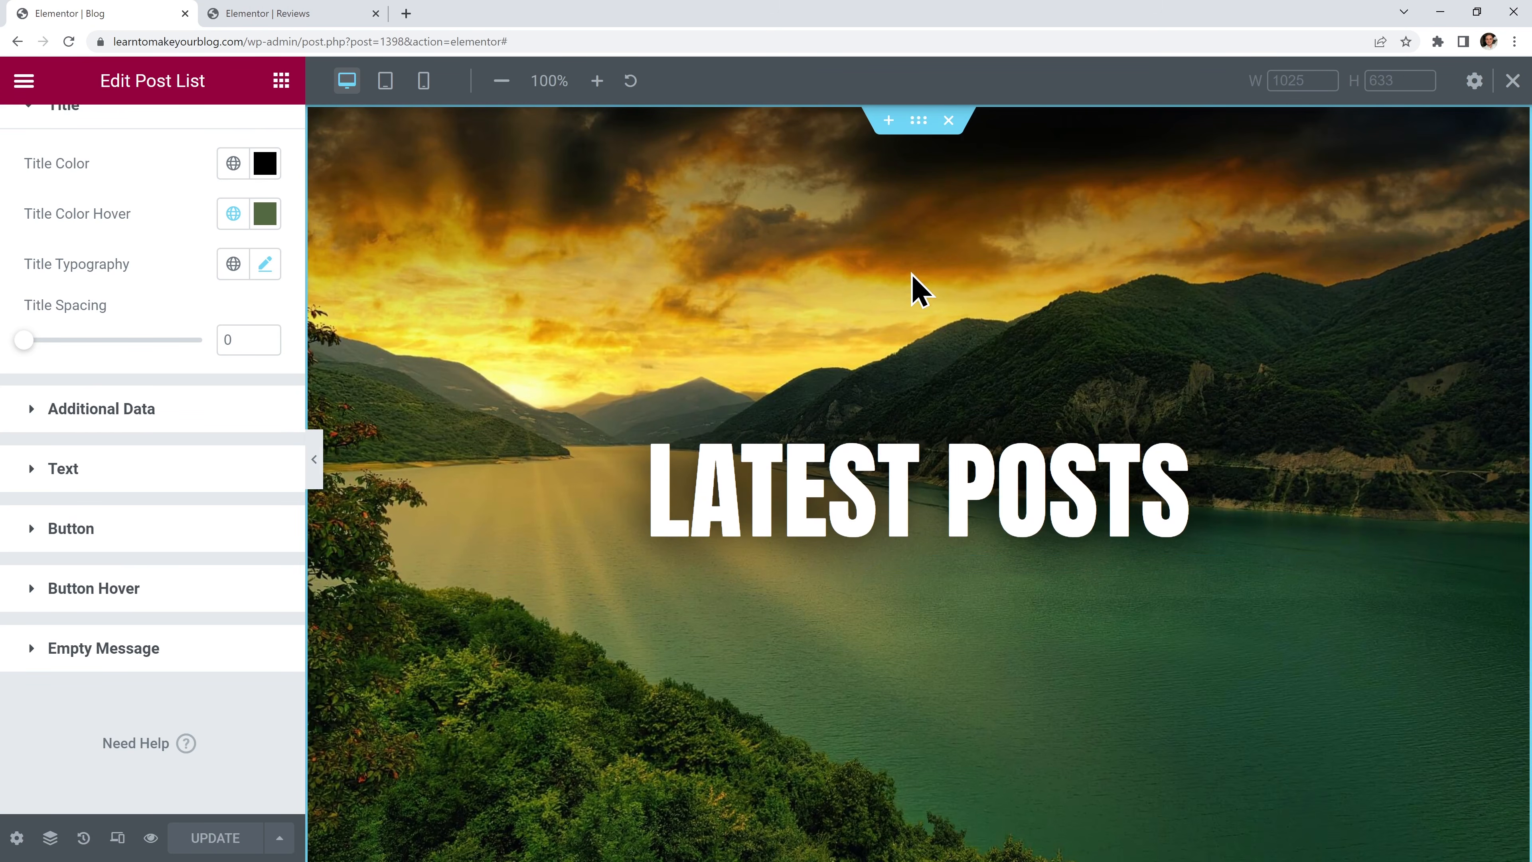
{"action": "right_click", "coordinate": [918, 122]}
{"action": "left_click", "coordinate": [972, 219]}
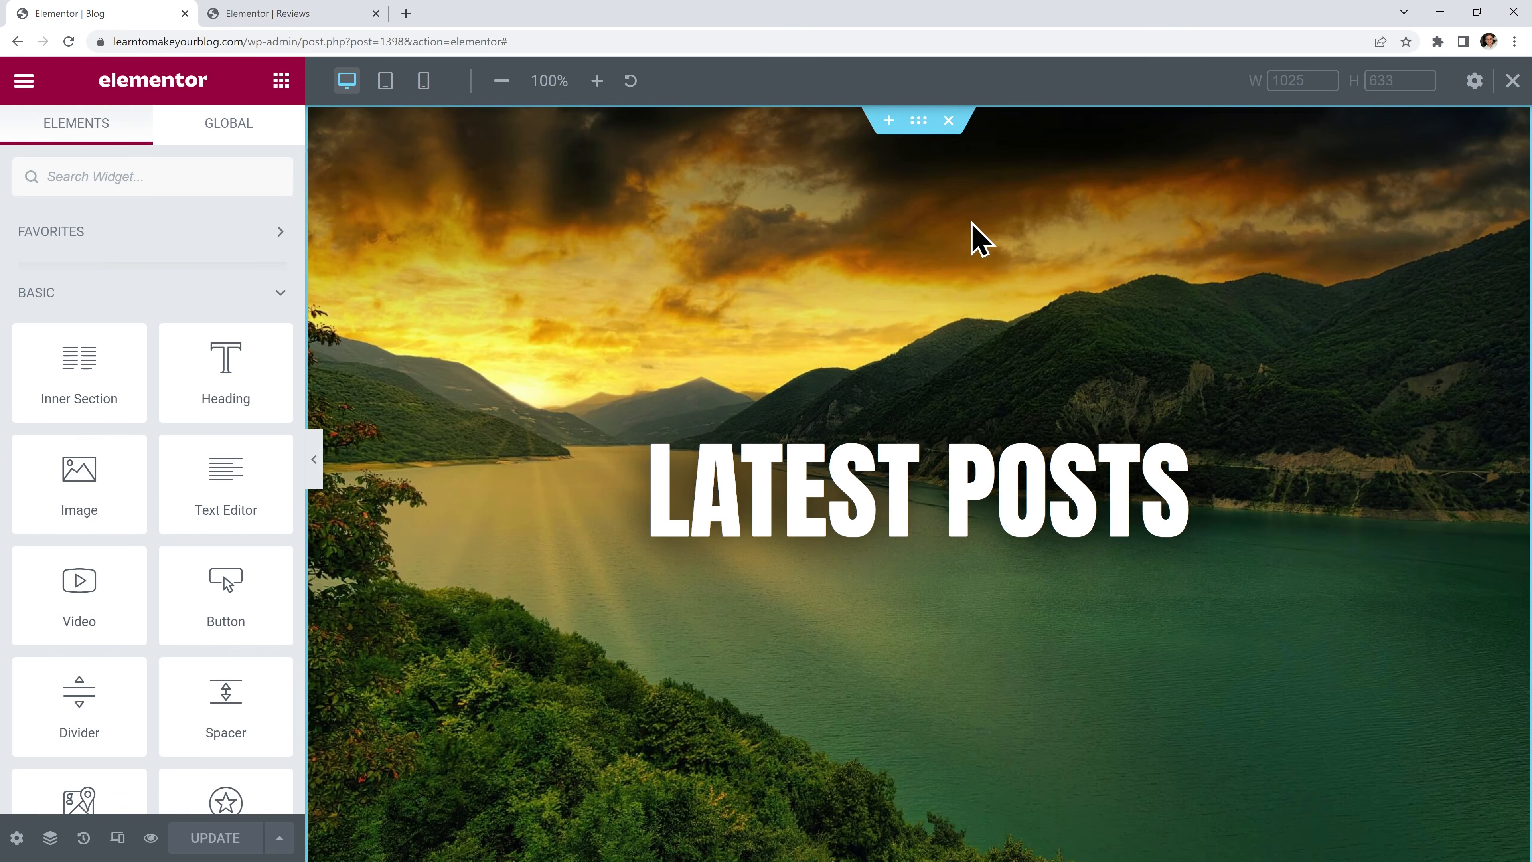
{"action": "left_click", "coordinate": [284, 14]}
{"action": "right_click", "coordinate": [616, 290]}
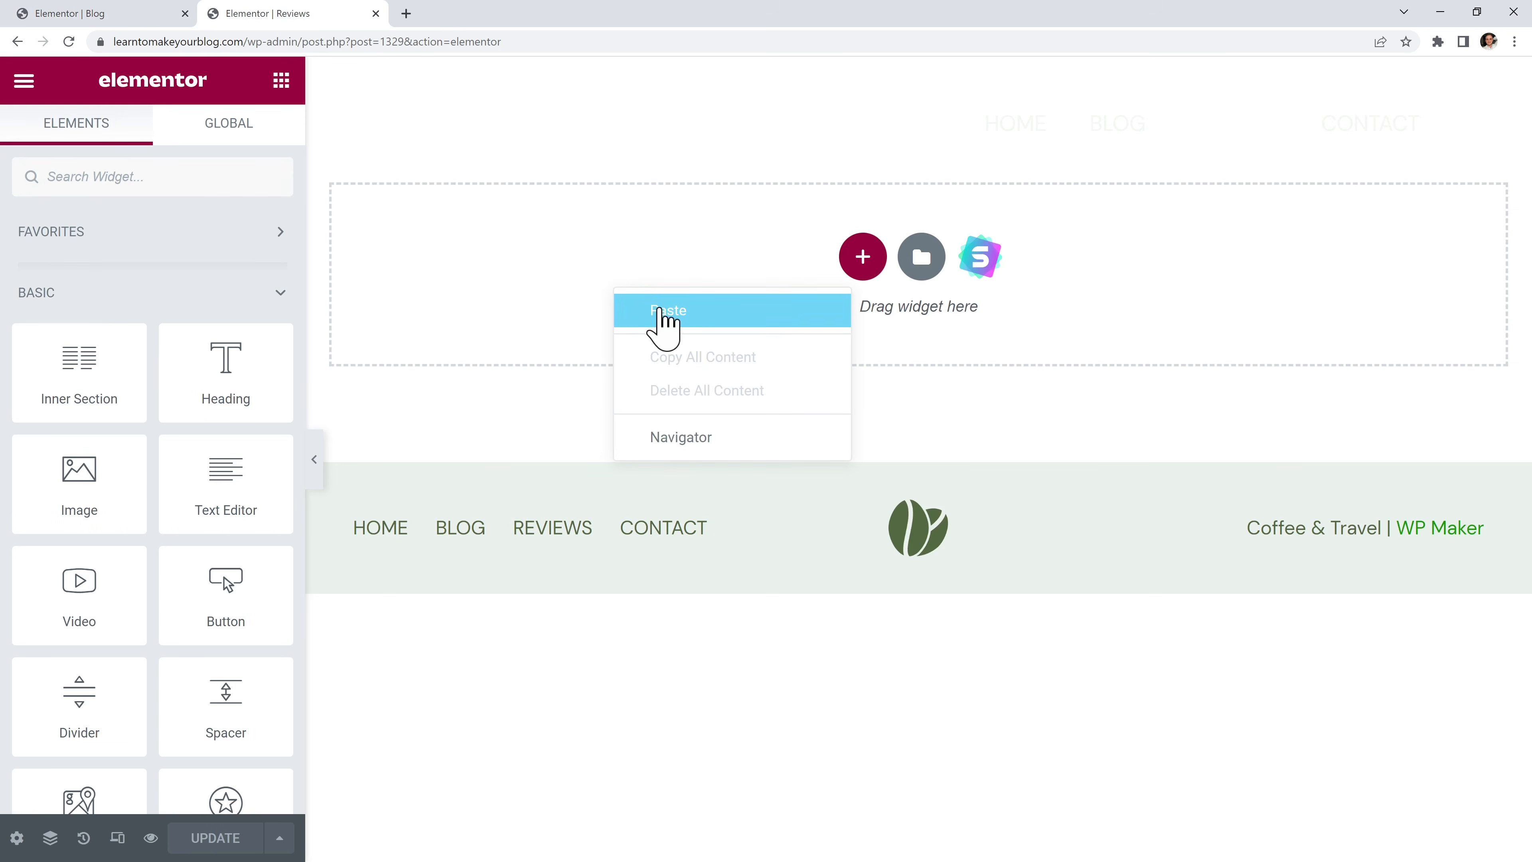
{"action": "left_click", "coordinate": [669, 322]}
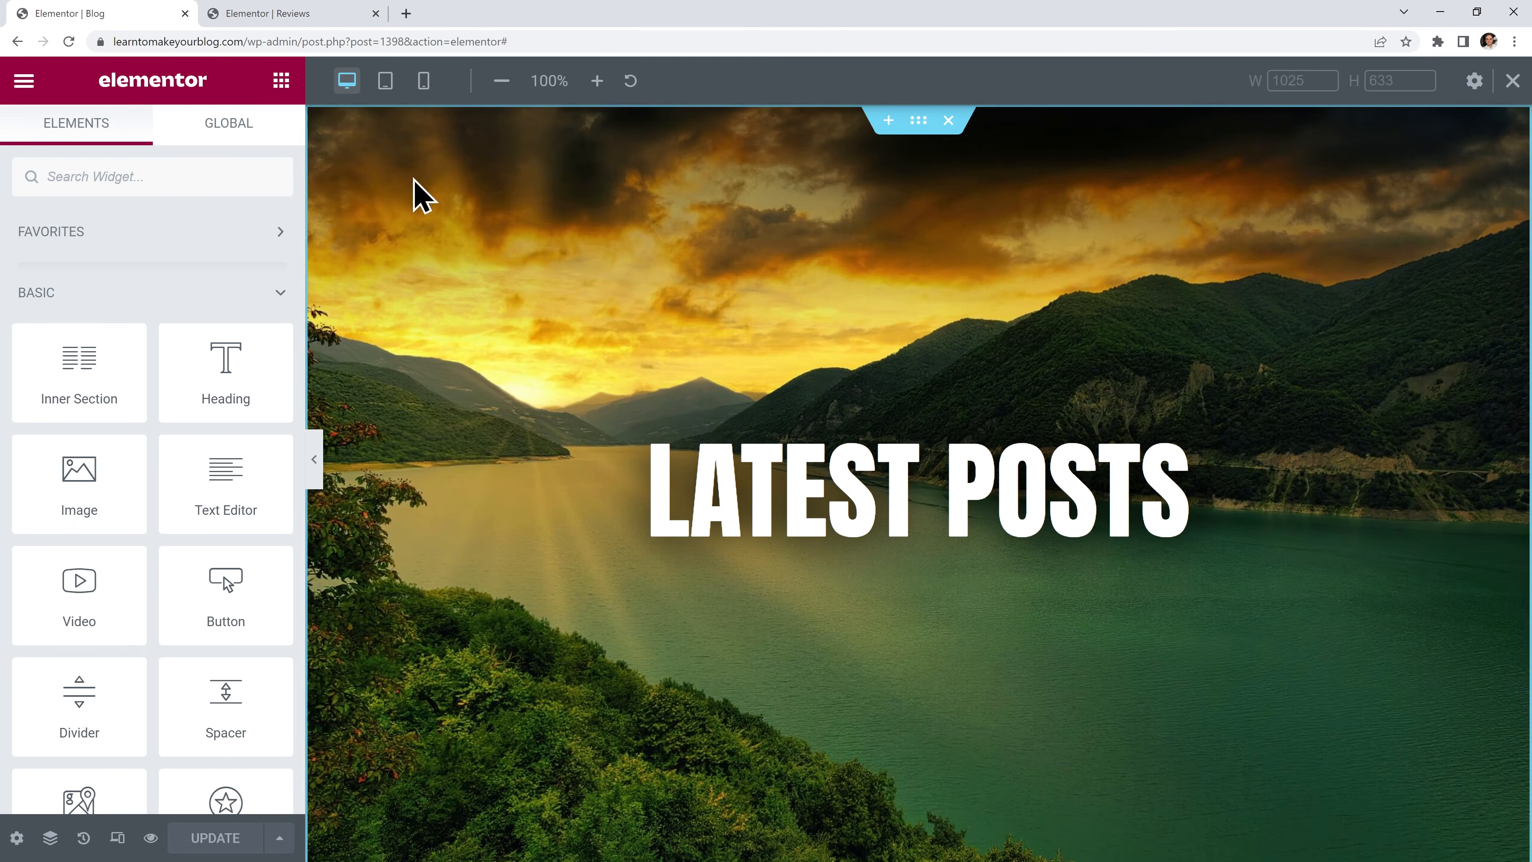
Copy the blog post list and paste it below the hero on the Reviews page
{"action": "scroll", "coordinate": [869, 342], "scroll_direction": "down", "scroll_amount": 10}
{"action": "right_click", "coordinate": [912, 370]}
{"action": "left_click", "coordinate": [968, 461]}
{"action": "left_click", "coordinate": [322, 14]}
{"action": "scroll", "coordinate": [729, 479], "scroll_direction": "down", "scroll_amount": 8}
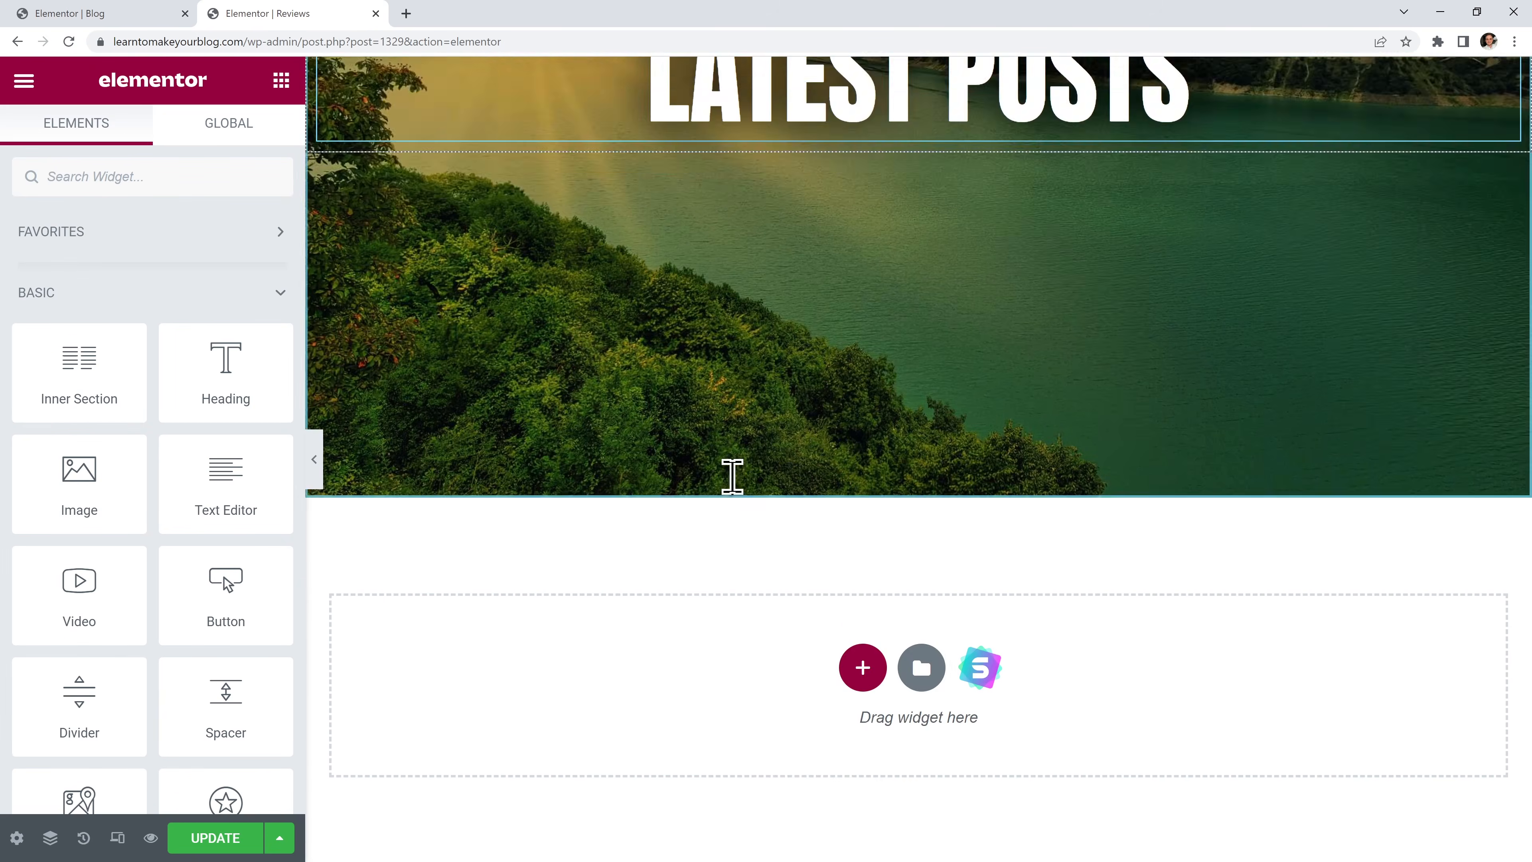
{"action": "right_click", "coordinate": [709, 486]}
{"action": "left_click", "coordinate": [754, 509]}
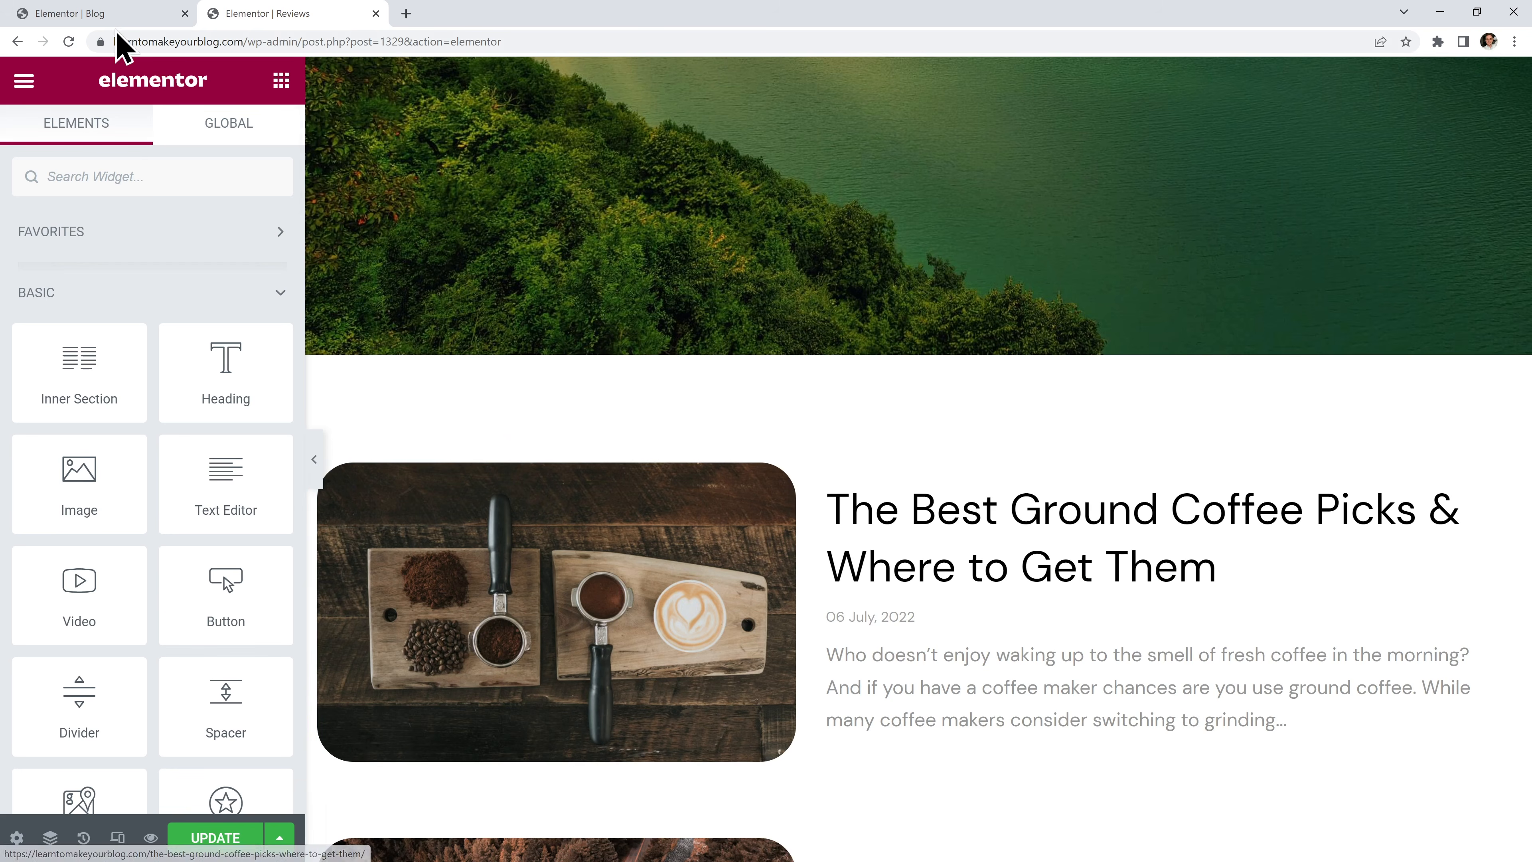
Copy the freyavoncoffee section below the pagination on Reviews, then close the Blog editor
{"action": "left_click", "coordinate": [108, 17]}
{"action": "scroll", "coordinate": [637, 525], "scroll_direction": "down", "scroll_amount": 15}
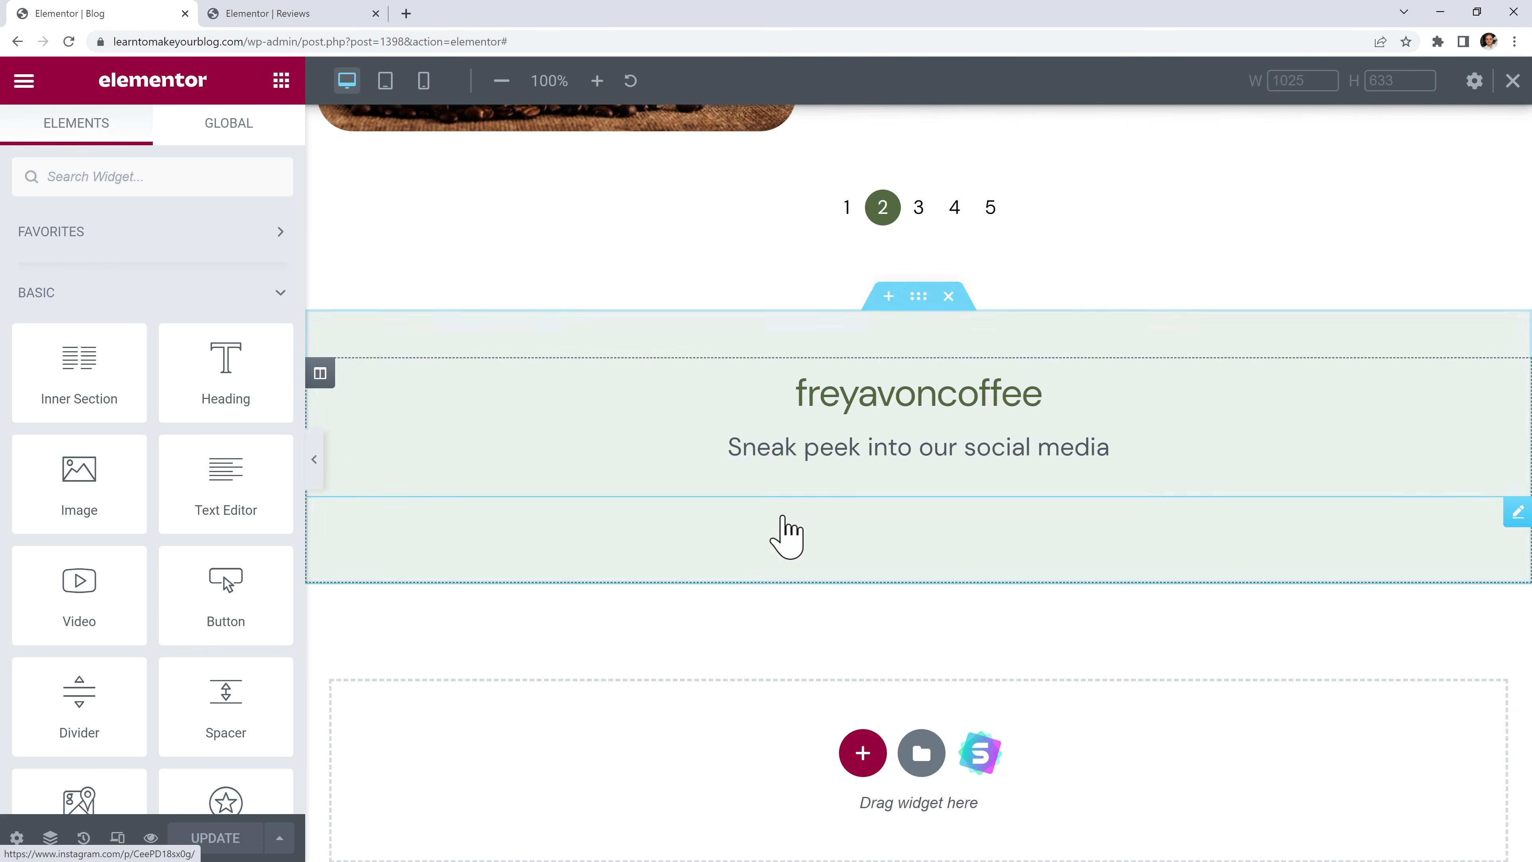
{"action": "right_click", "coordinate": [912, 305]}
{"action": "left_click", "coordinate": [953, 400]}
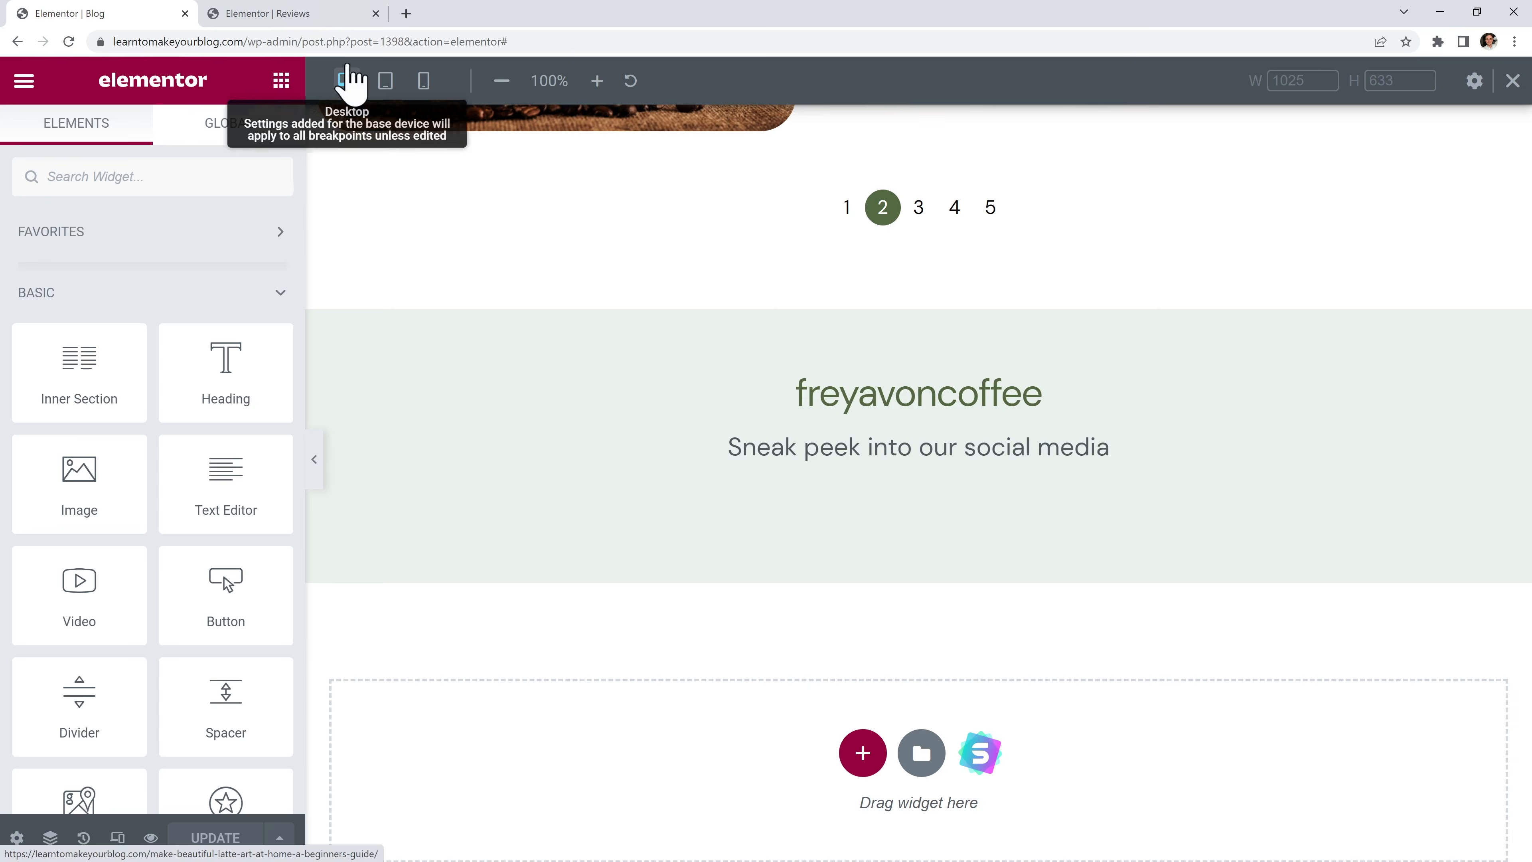
{"action": "left_click", "coordinate": [283, 13]}
{"action": "scroll", "coordinate": [524, 269], "scroll_direction": "down", "scroll_amount": 15}
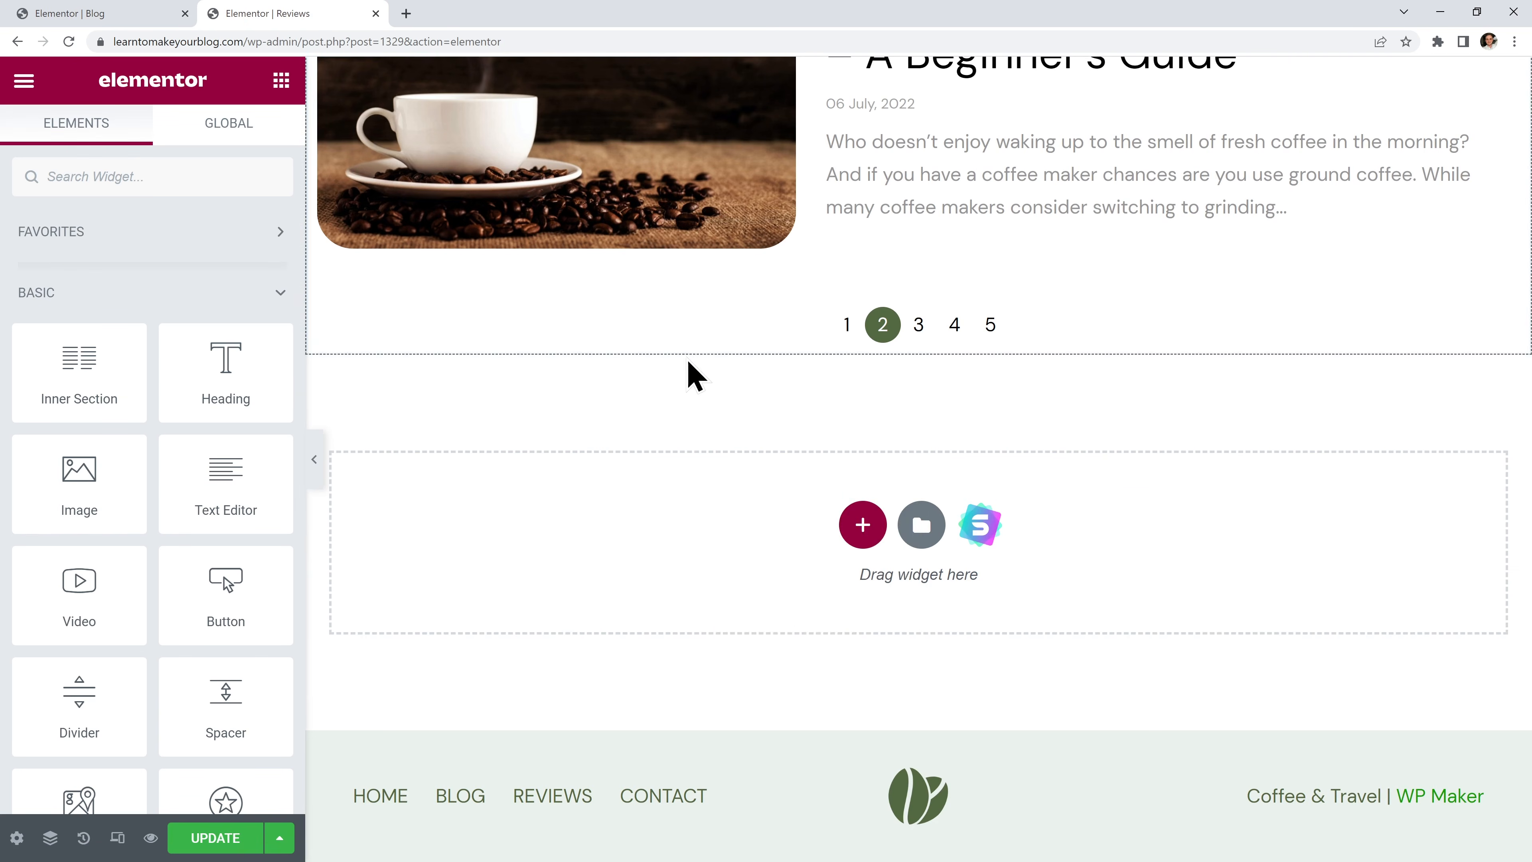
{"action": "right_click", "coordinate": [687, 510]}
{"action": "left_click", "coordinate": [706, 528]}
{"action": "scroll", "coordinate": [879, 410], "scroll_direction": "up", "scroll_amount": 5}
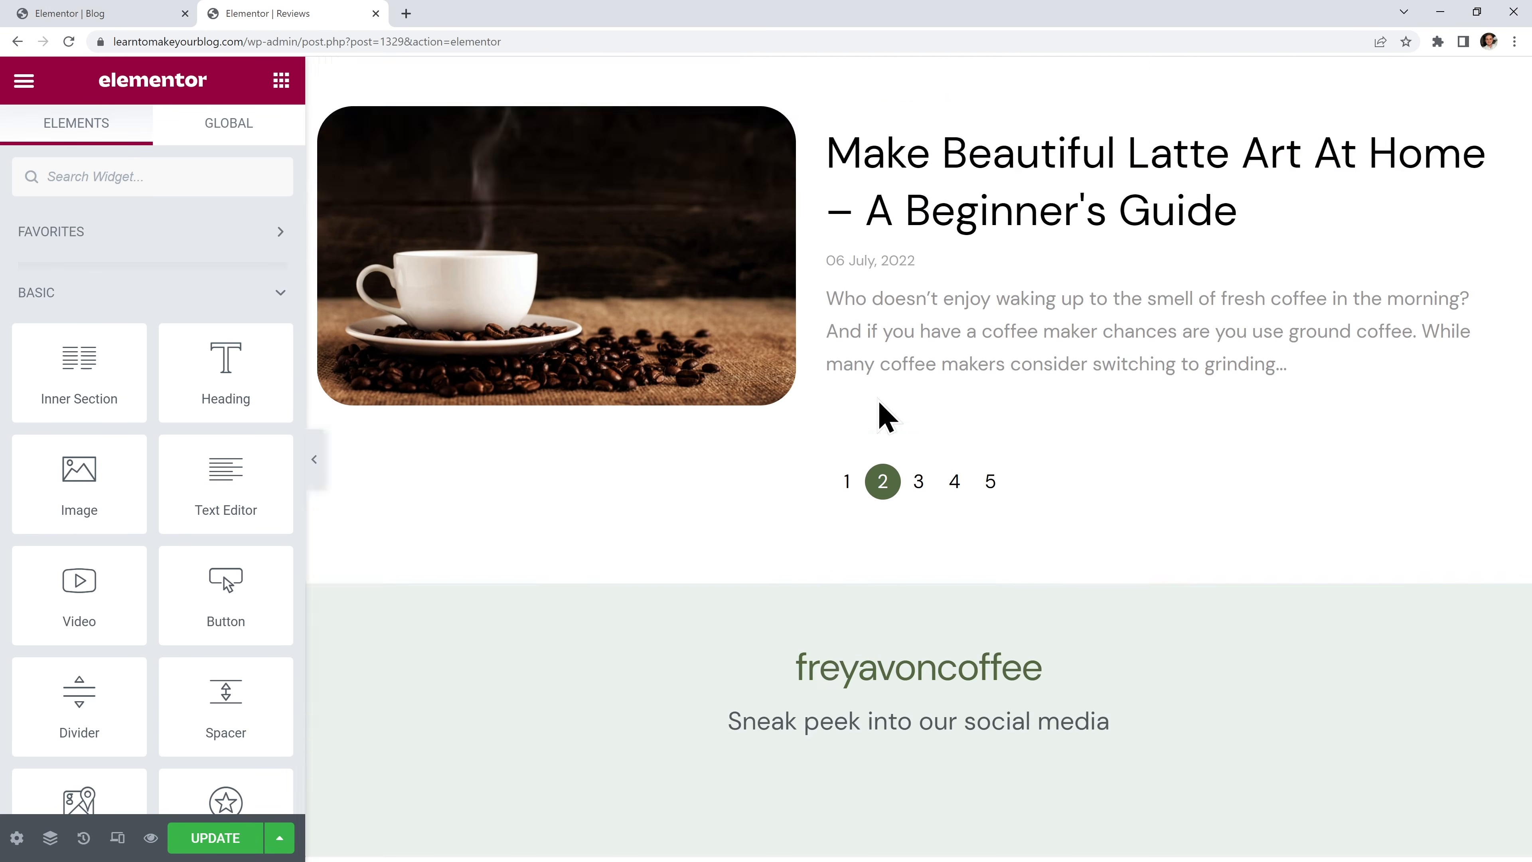
{"action": "scroll", "coordinate": [820, 449], "scroll_direction": "up", "scroll_amount": 10}
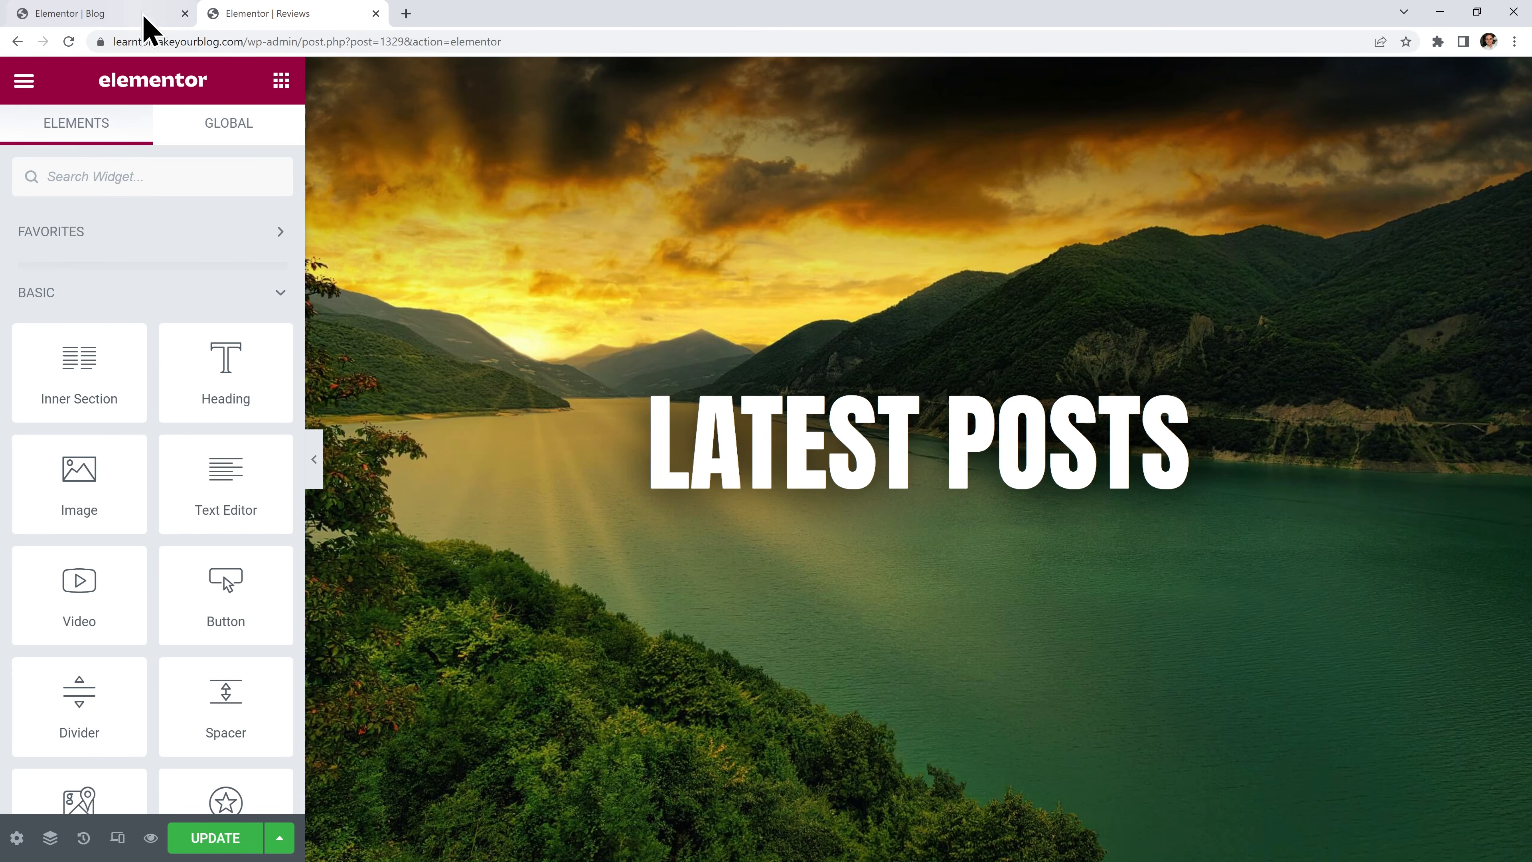
{"action": "left_click", "coordinate": [185, 13]}
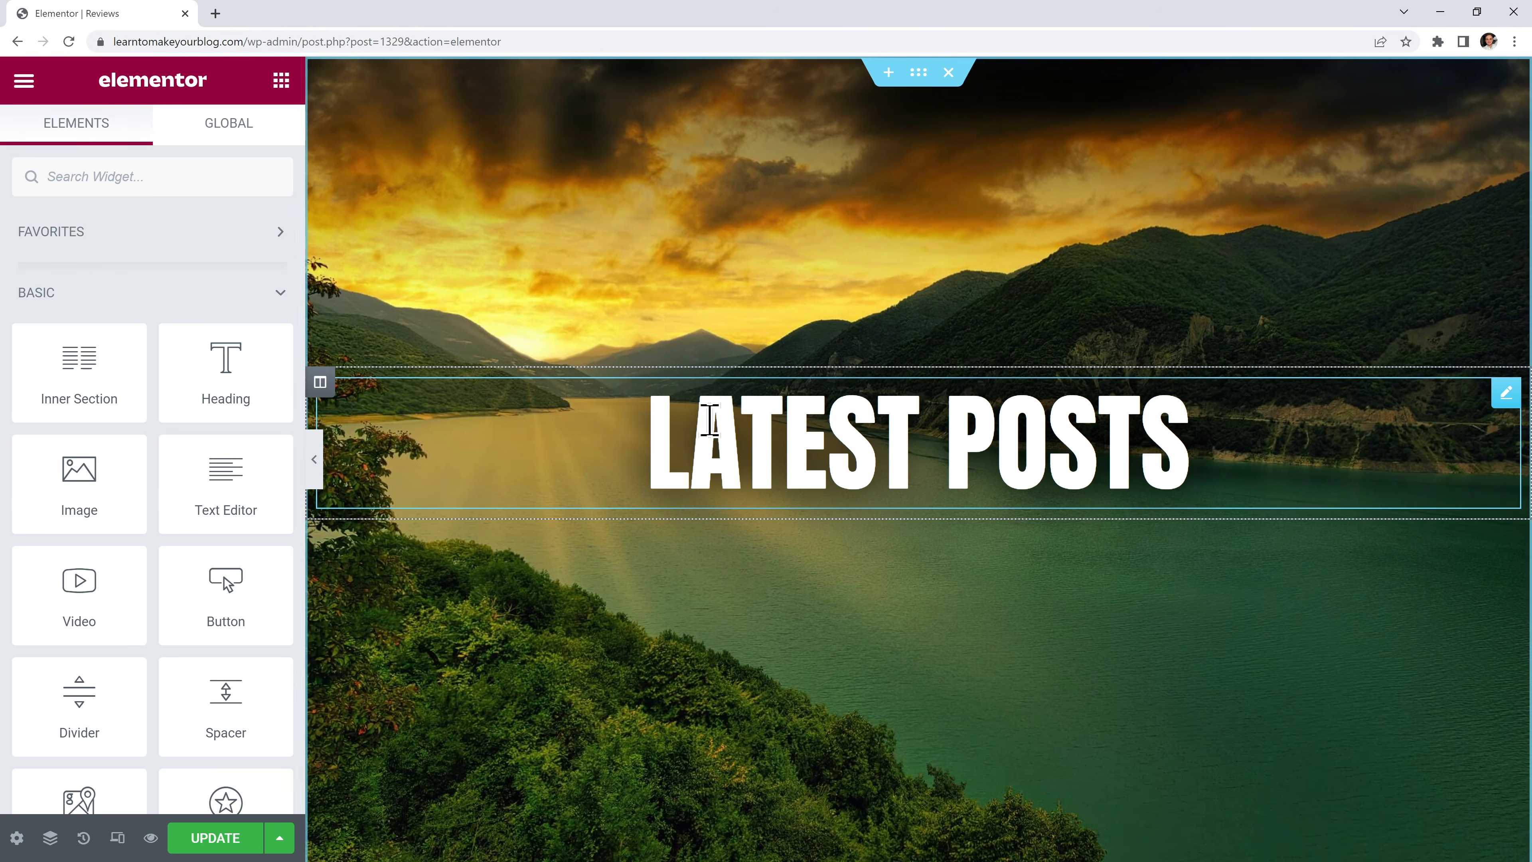
Change the hero heading from LATEST POSTS to LATEST REVIEWS
{"action": "left_click", "coordinate": [721, 425]}
{"action": "left_click_drag", "start_coordinate": [194, 295], "coordinate": [89, 294]}
{"action": "type", "text": "REVIEWS"}
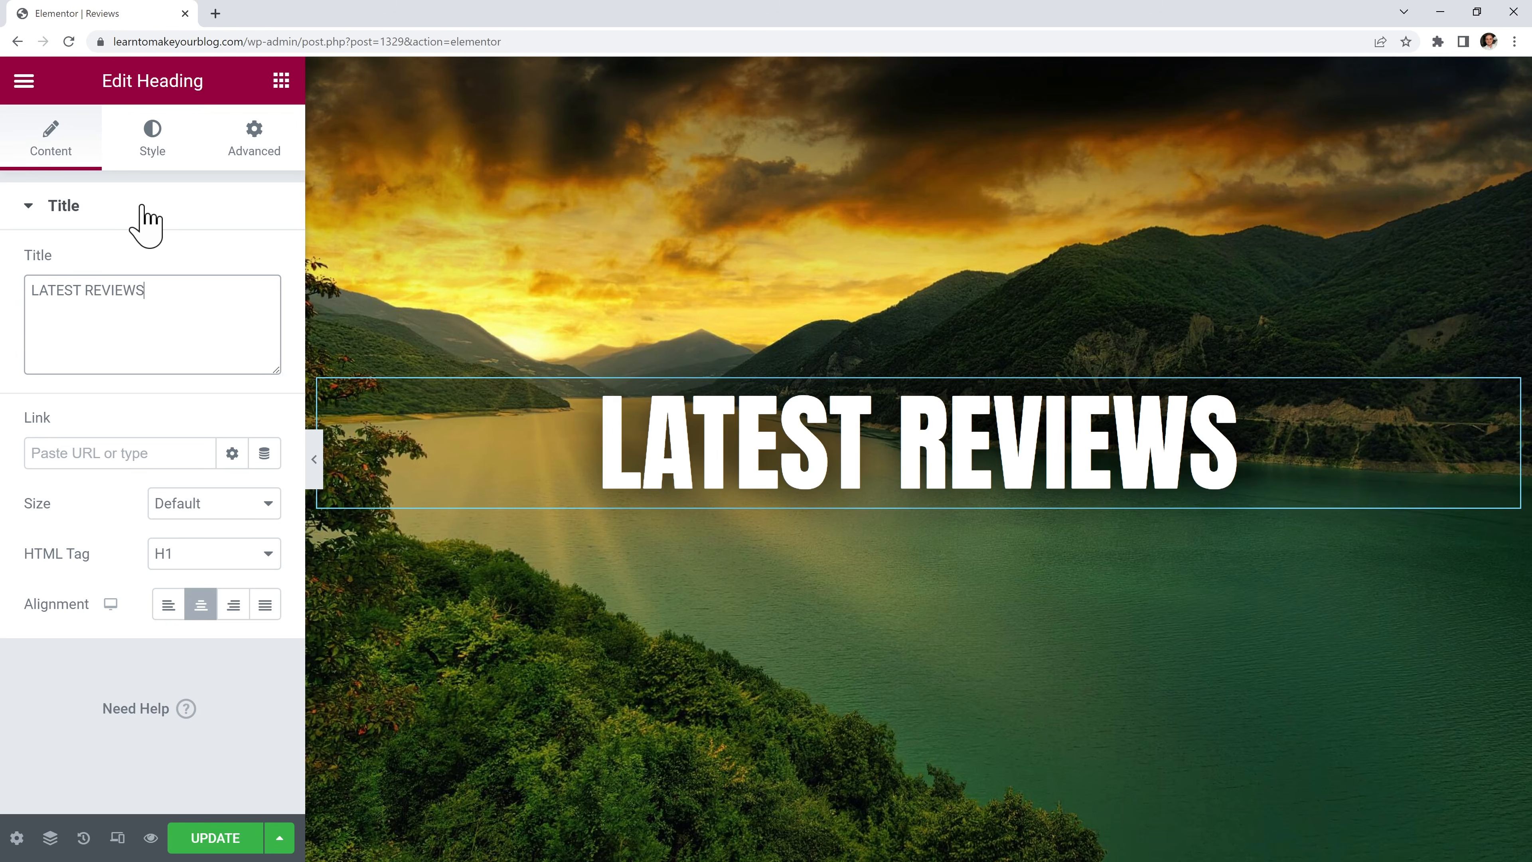
Upload reviews-page.jpg and set it as the hero section's background image
{"action": "left_click", "coordinate": [927, 84]}
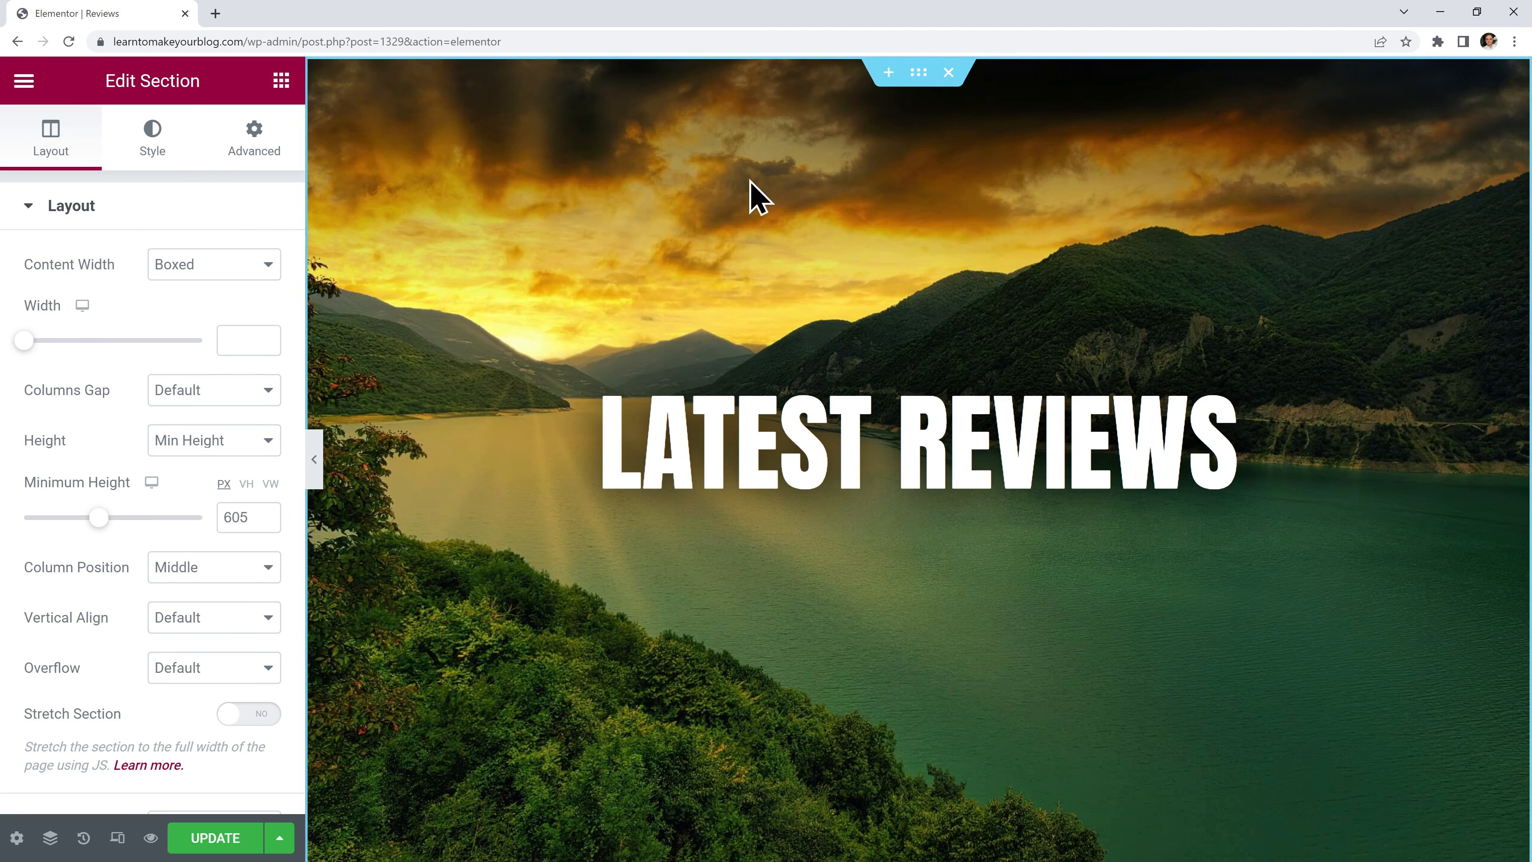
{"action": "left_click", "coordinate": [152, 140]}
{"action": "left_click", "coordinate": [176, 470]}
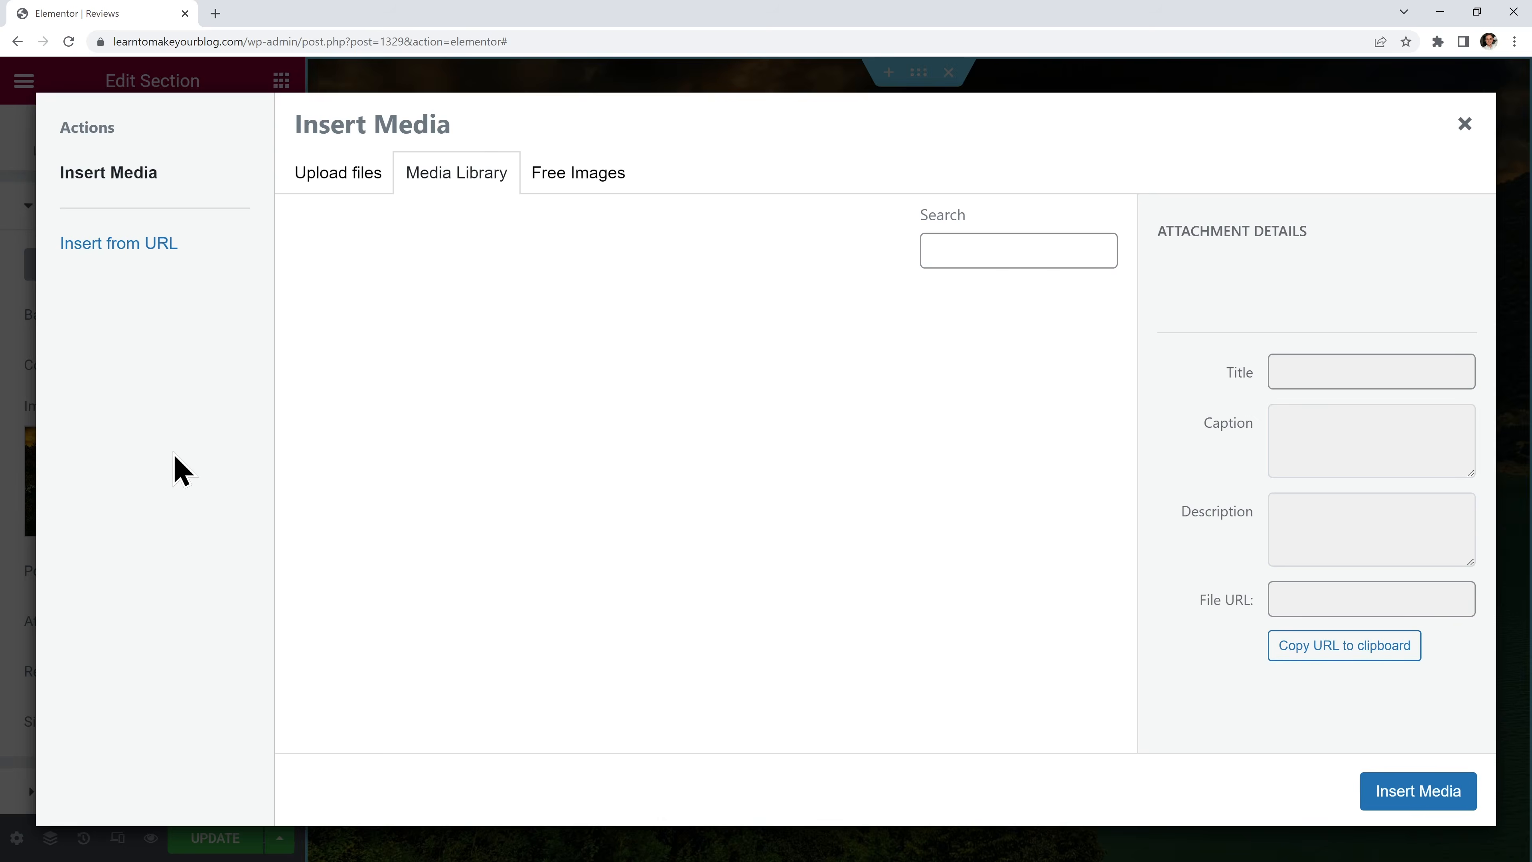
{"action": "left_click", "coordinate": [333, 183]}
{"action": "left_click", "coordinate": [822, 478]}
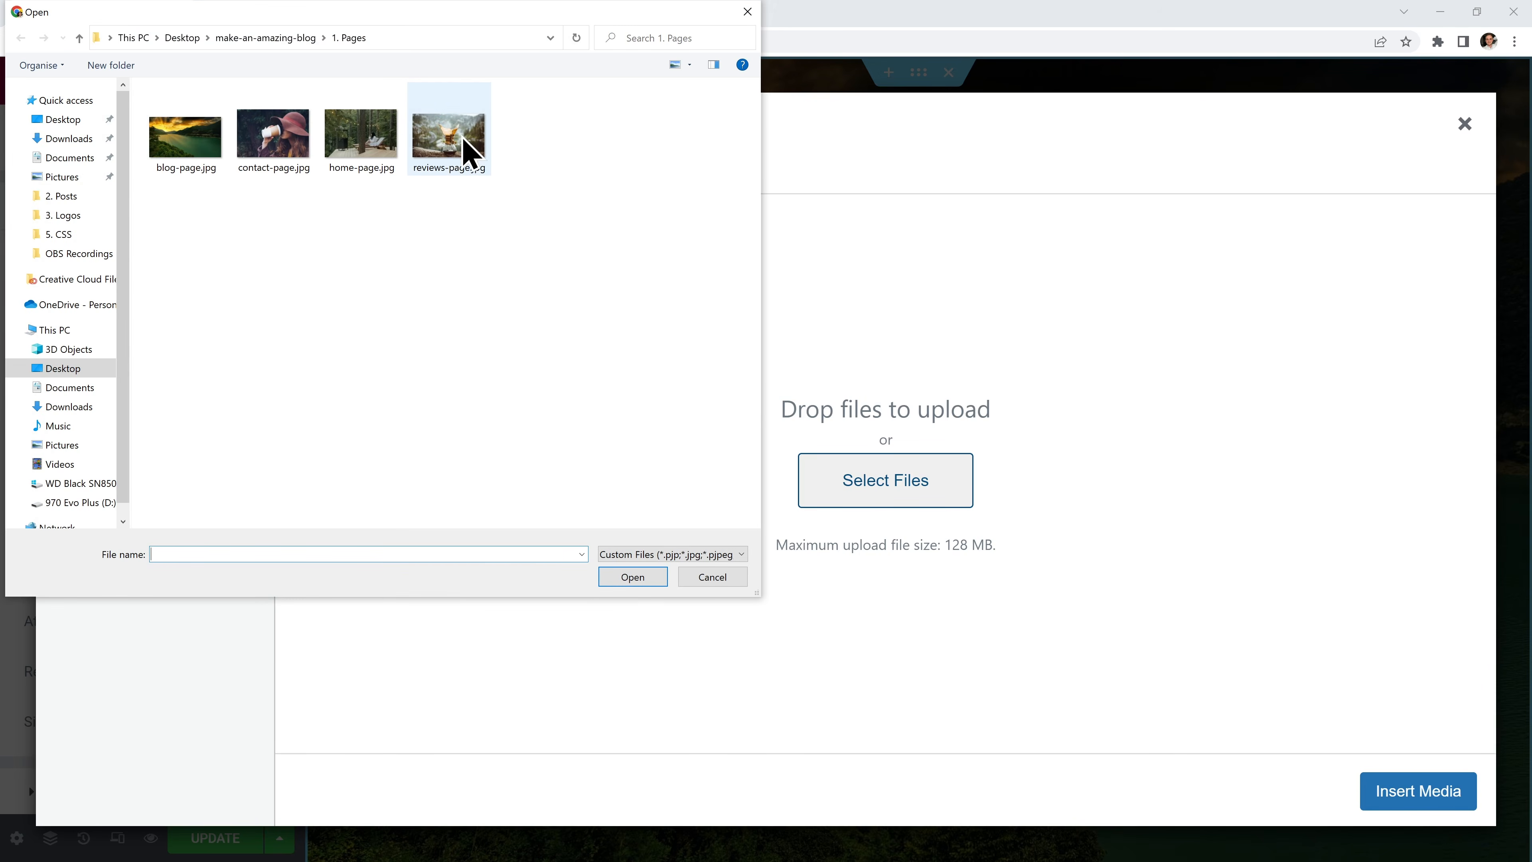
{"action": "double_click", "coordinate": [449, 139]}
{"action": "left_click", "coordinate": [1418, 790]}
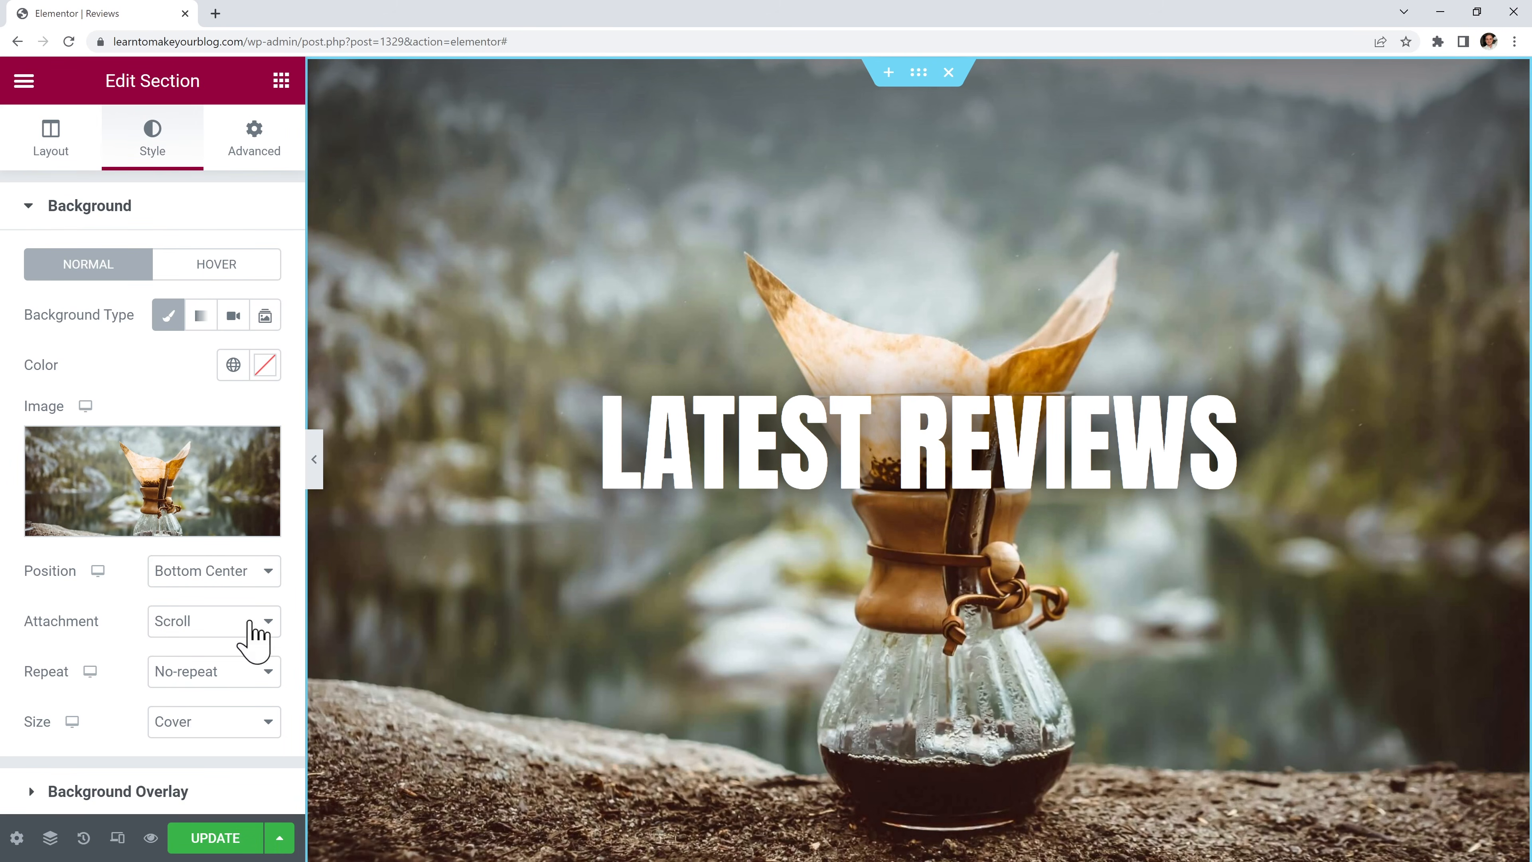
Set the hero's background overlay opacity to 0.8
{"action": "scroll", "coordinate": [157, 664], "scroll_direction": "down", "scroll_amount": 4}
{"action": "left_click", "coordinate": [145, 564]}
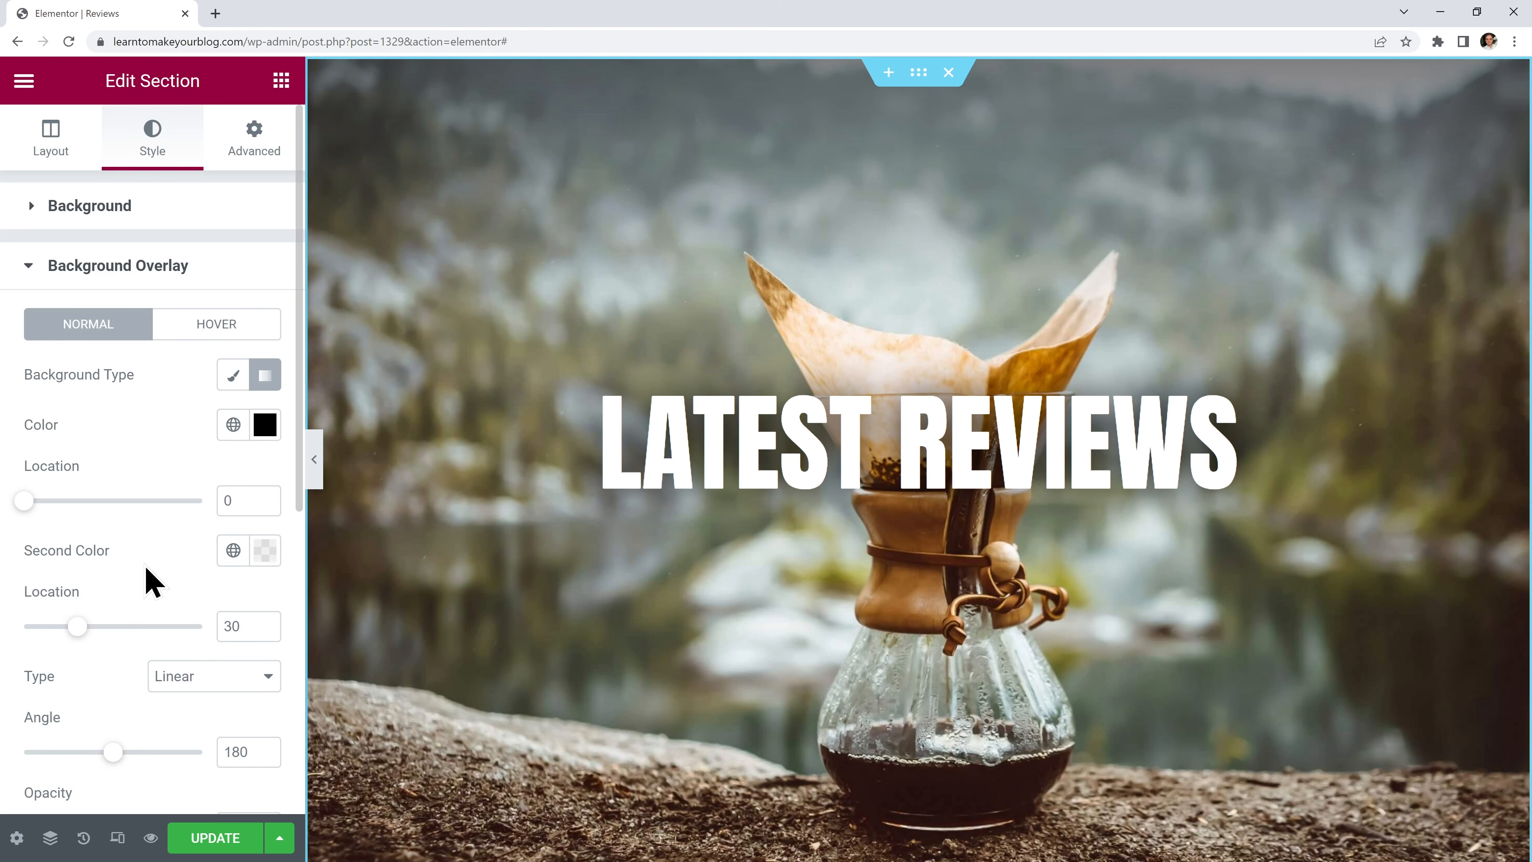
{"action": "scroll", "coordinate": [150, 579], "scroll_direction": "down", "scroll_amount": 5}
{"action": "left_click", "coordinate": [247, 348]}
{"action": "key", "text": "BackSpace"}
{"action": "type", "text": "8"}
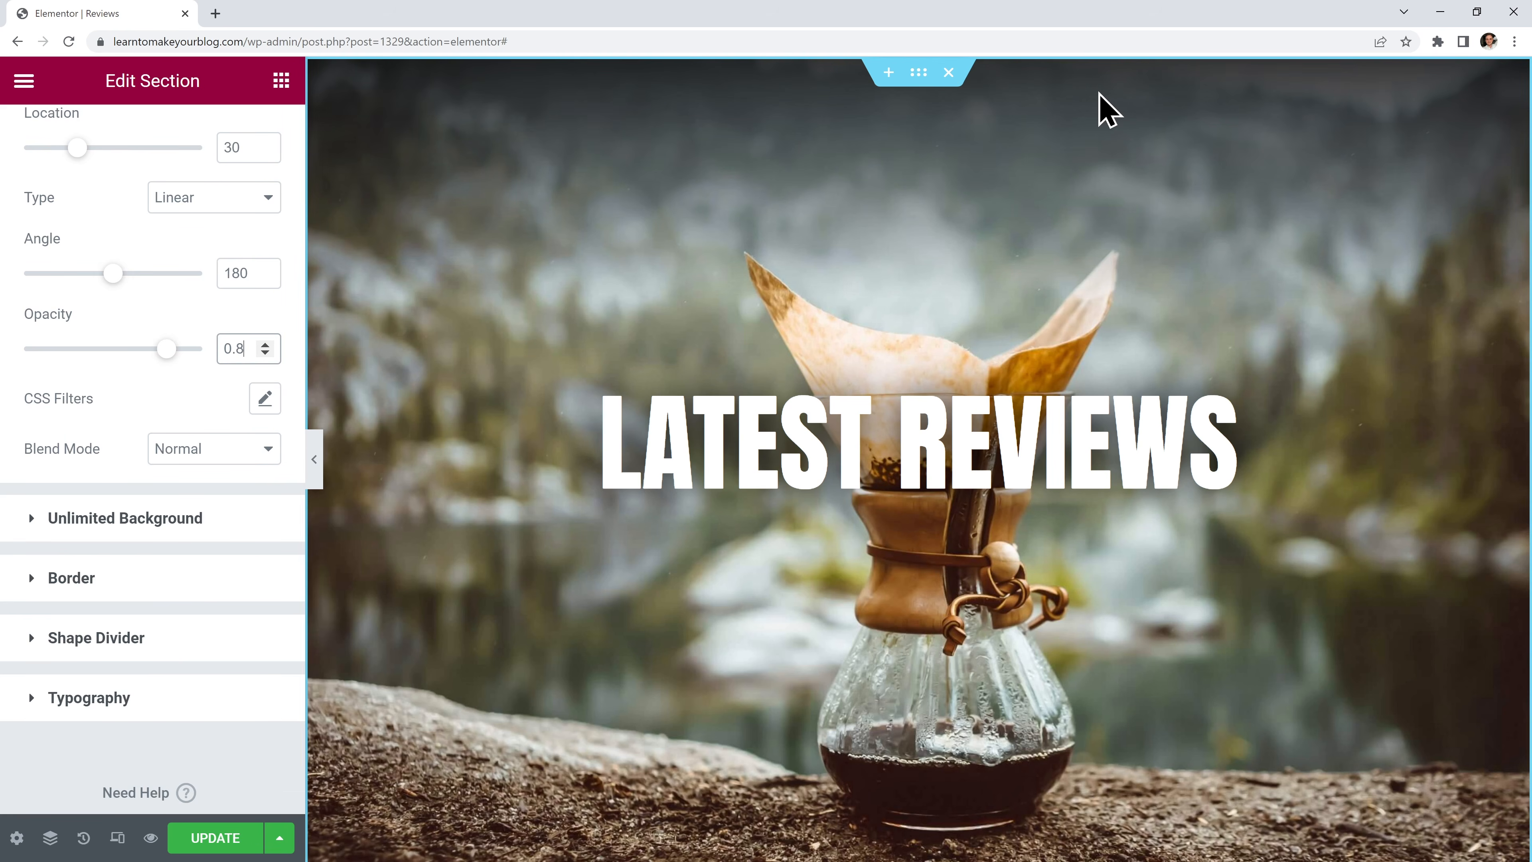
{"action": "scroll", "coordinate": [1107, 115], "scroll_direction": "down", "scroll_amount": 10}
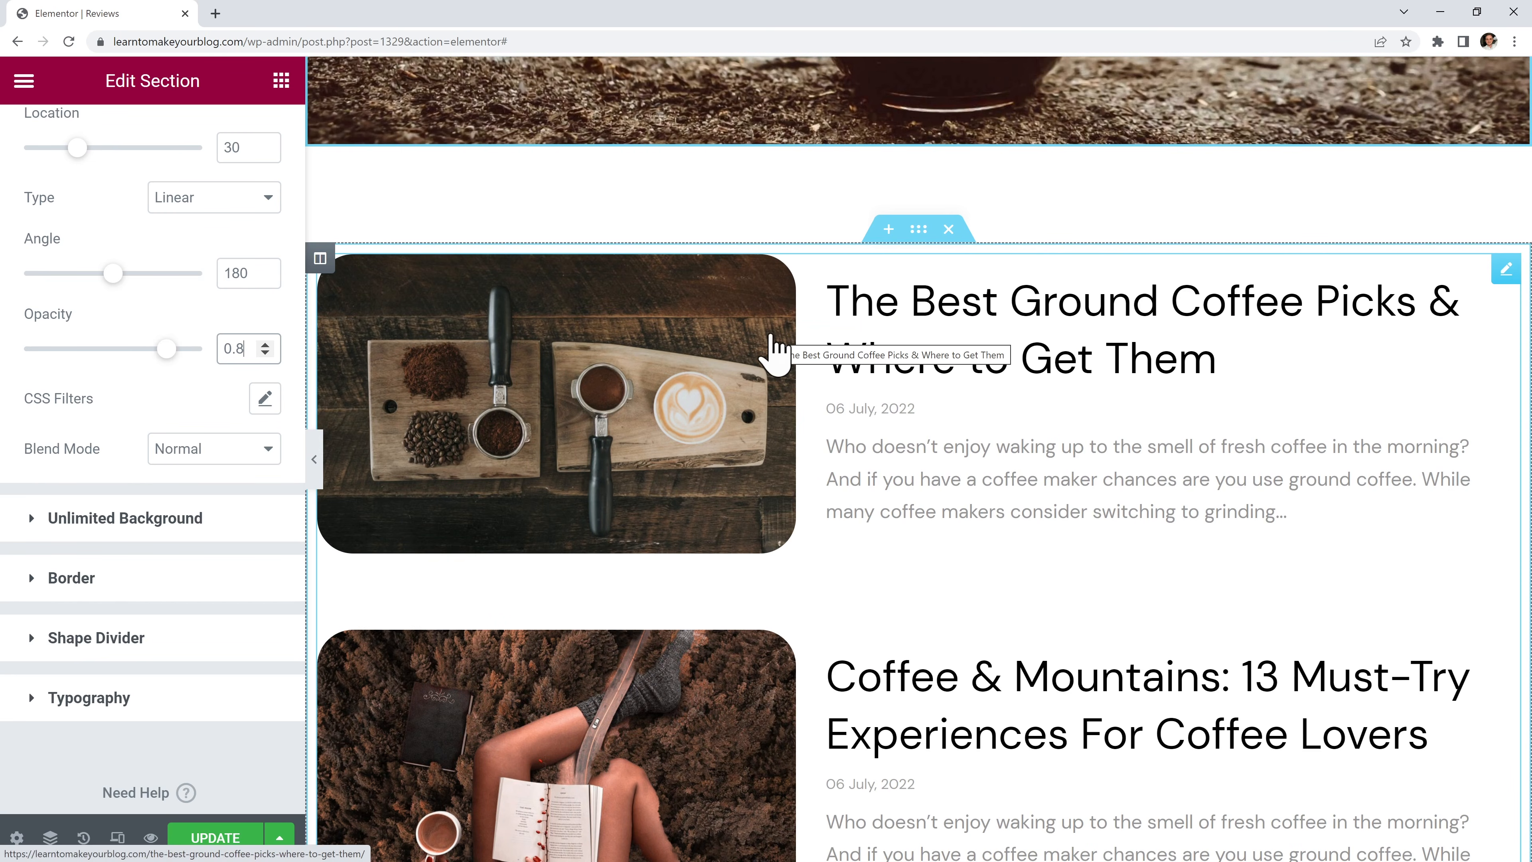
Limit the post list query to the Reviews (3 items) tag and update the page
{"action": "left_click", "coordinate": [777, 350]}
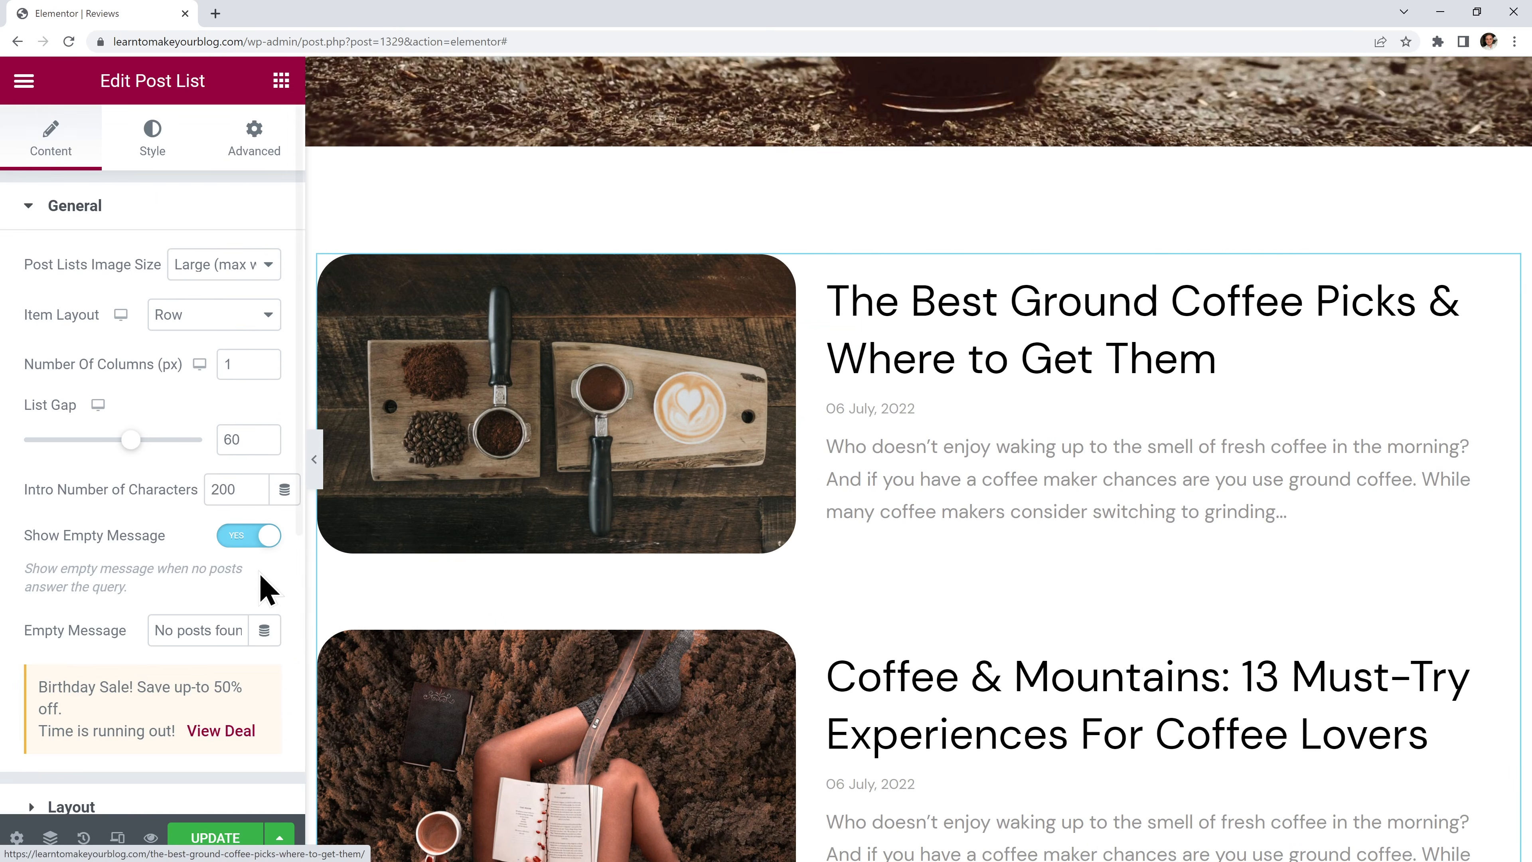
{"action": "scroll", "coordinate": [241, 597], "scroll_direction": "down", "scroll_amount": 5}
{"action": "left_click", "coordinate": [187, 526]}
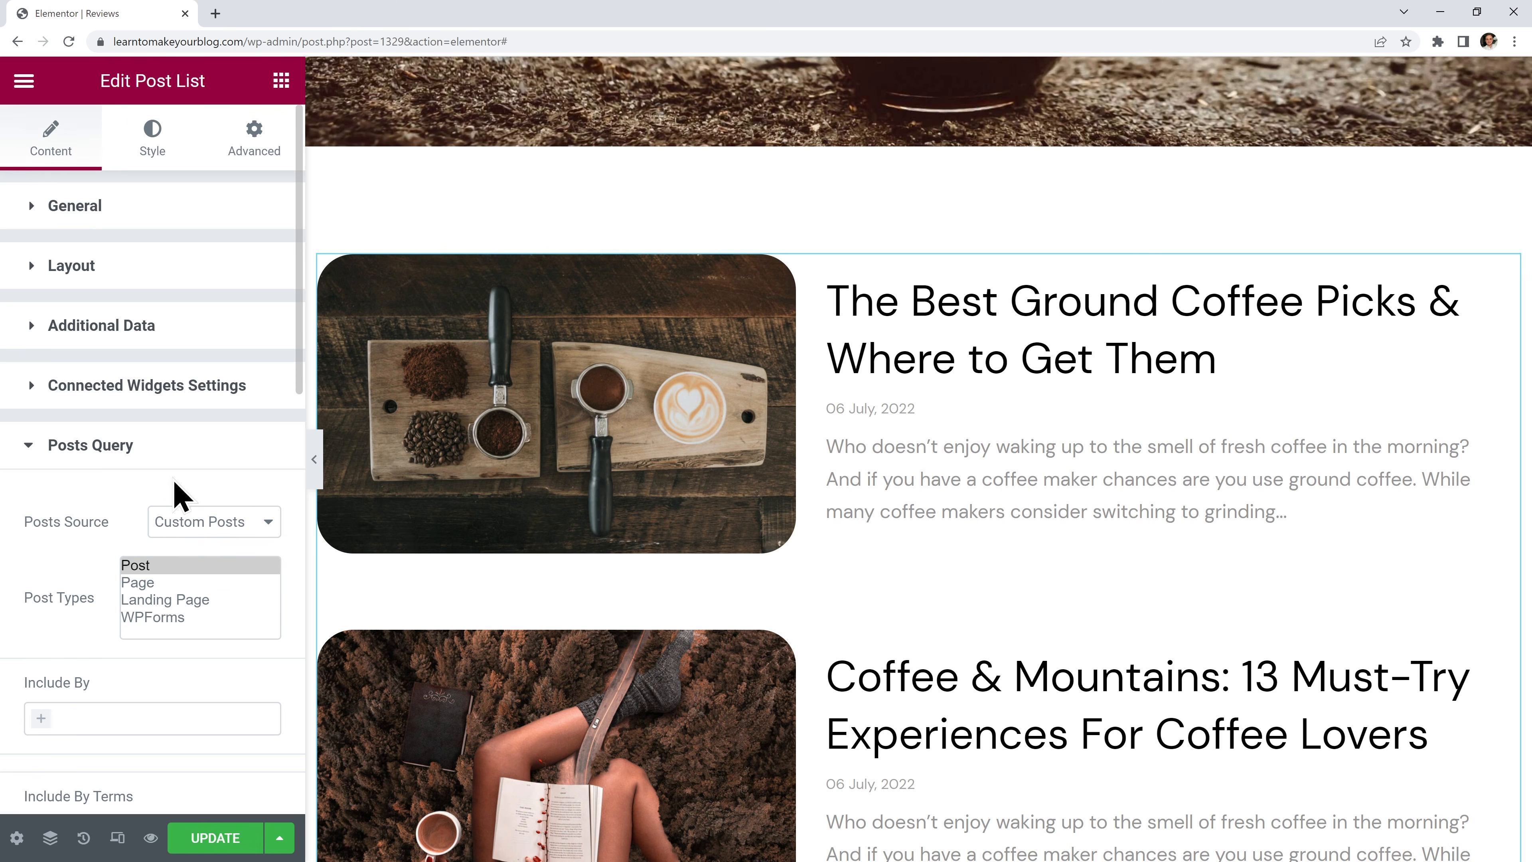
{"action": "scroll", "coordinate": [150, 628], "scroll_direction": "down", "scroll_amount": 5}
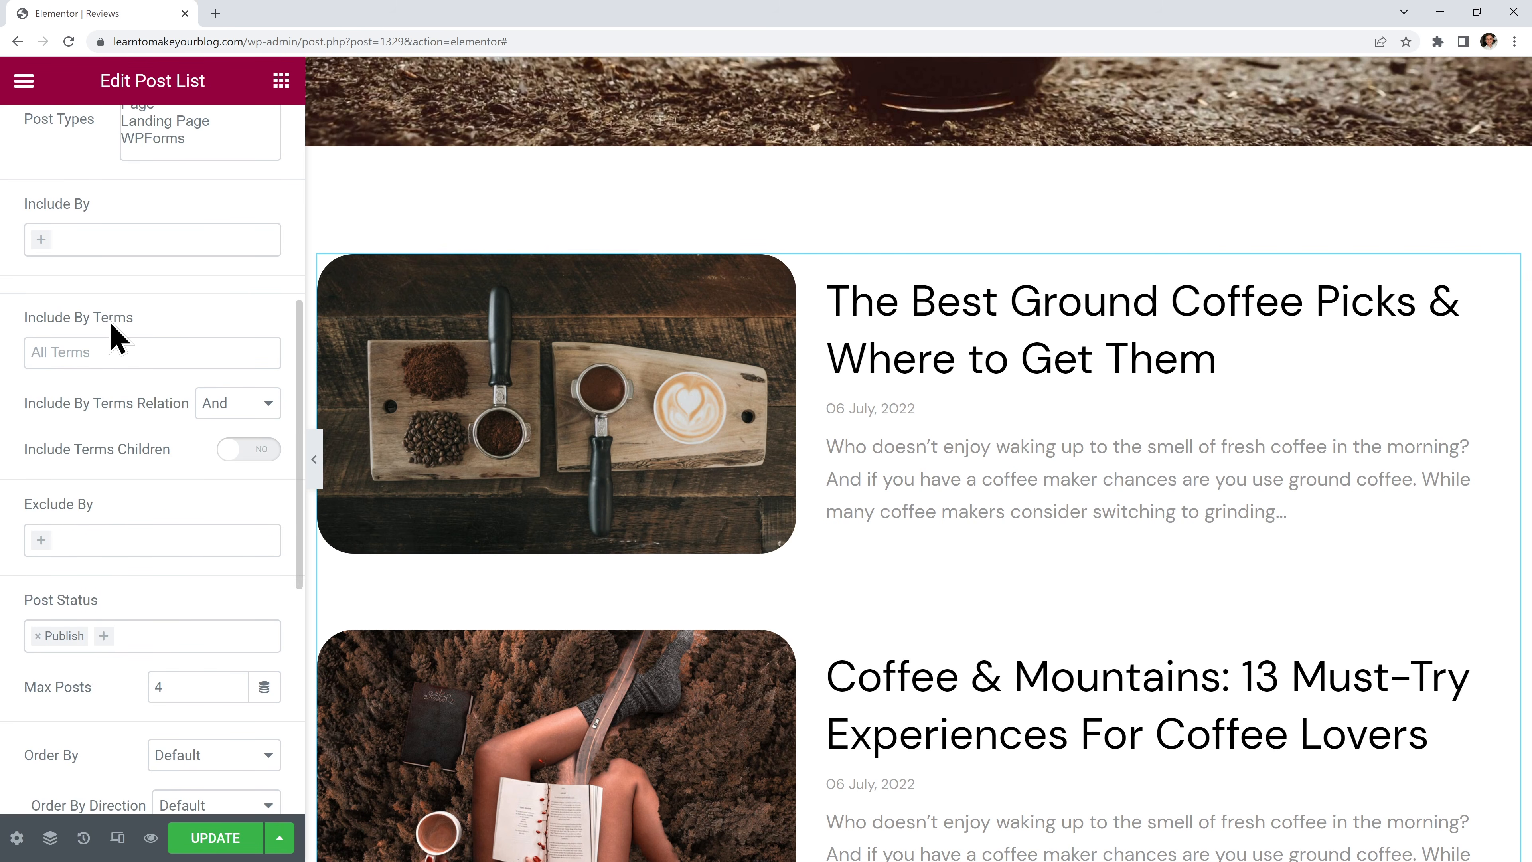
{"action": "left_click", "coordinate": [105, 349]}
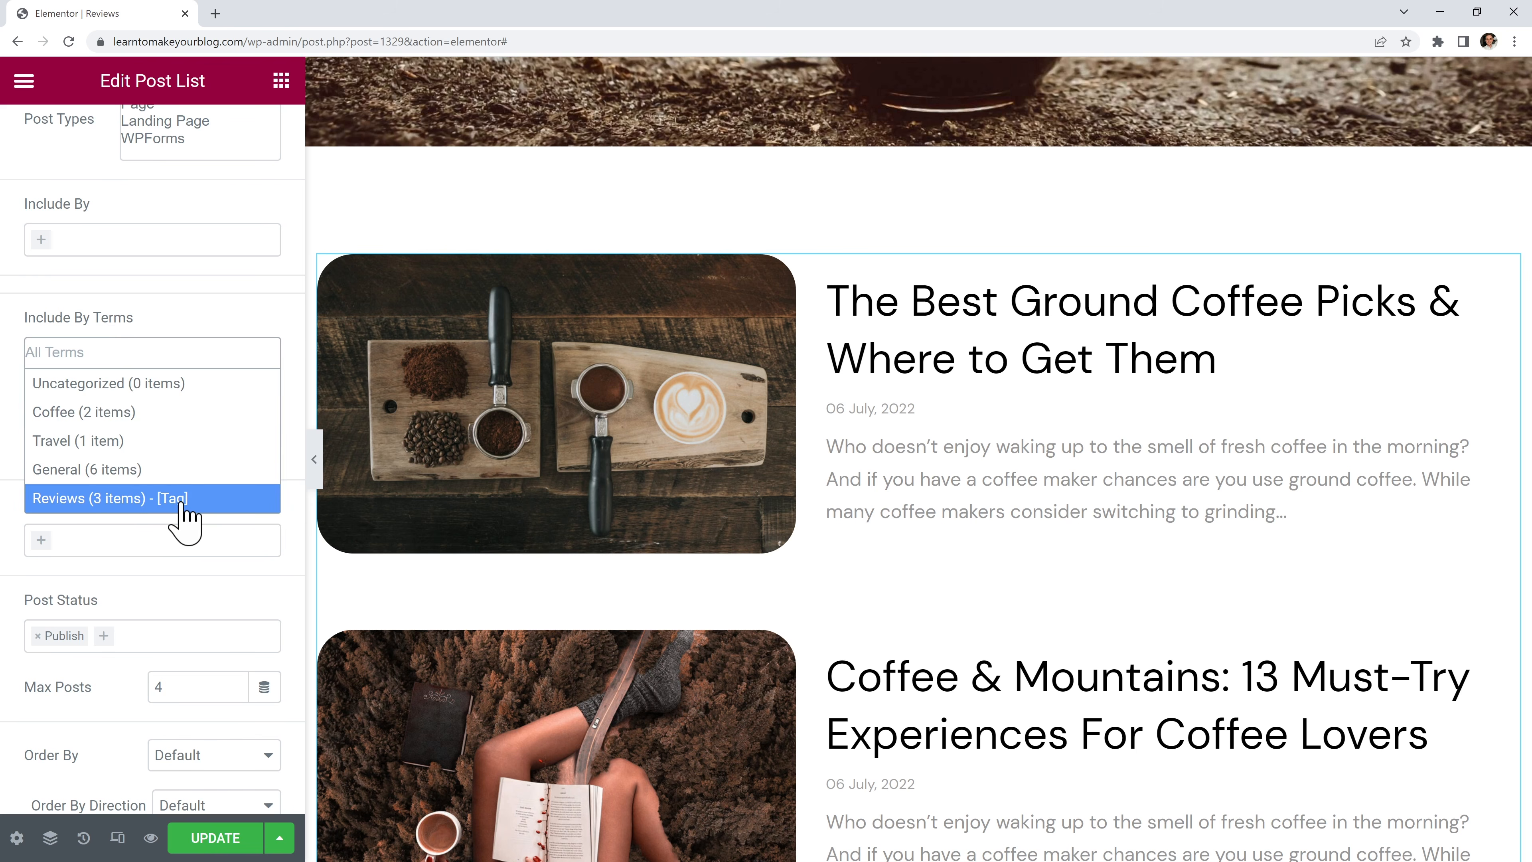
{"action": "left_click", "coordinate": [201, 499]}
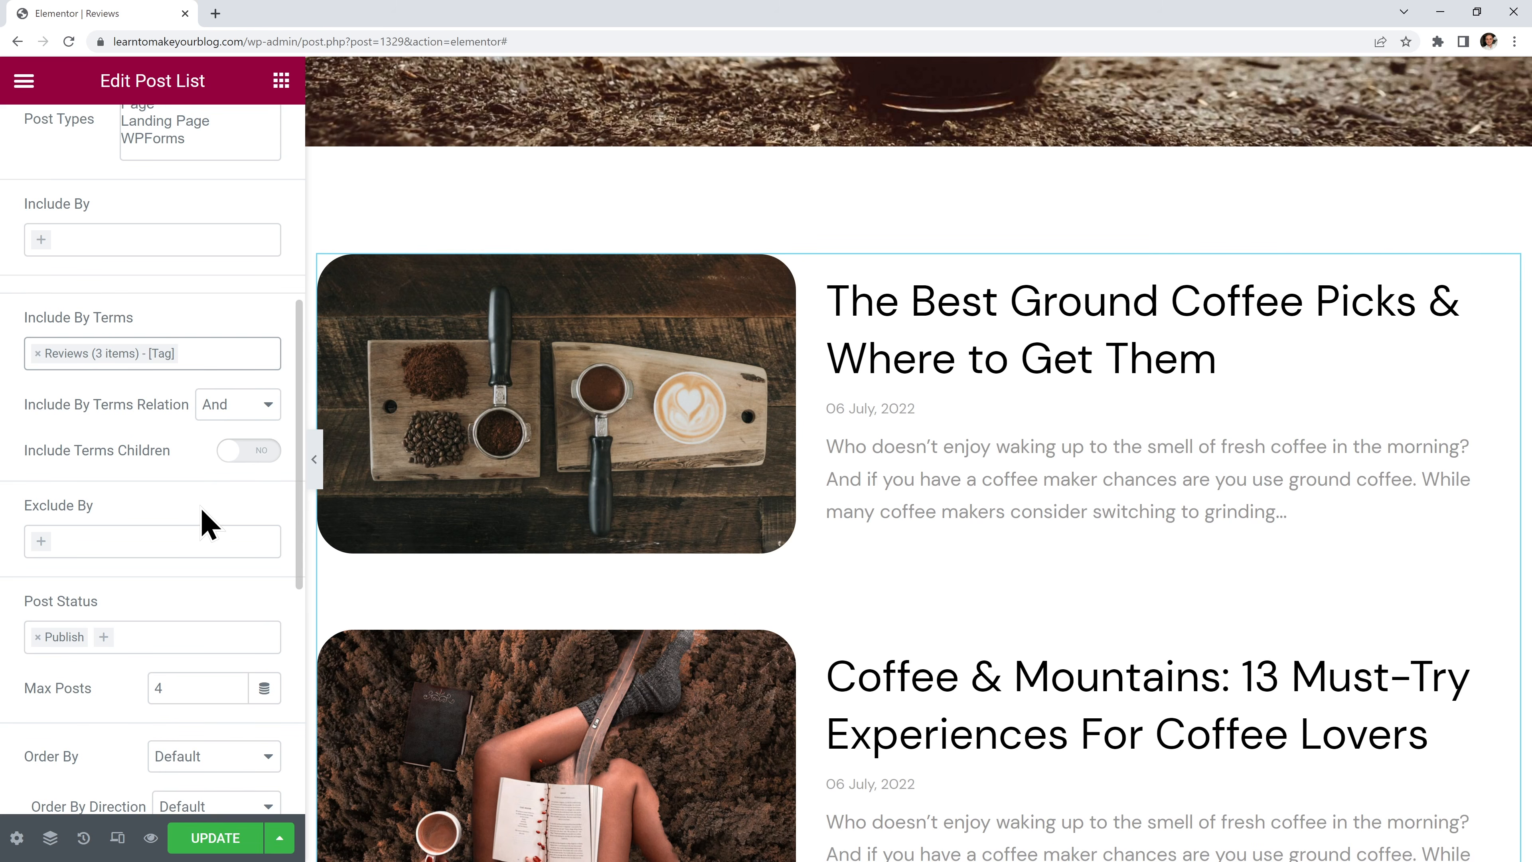
{"action": "left_click", "coordinate": [187, 836]}
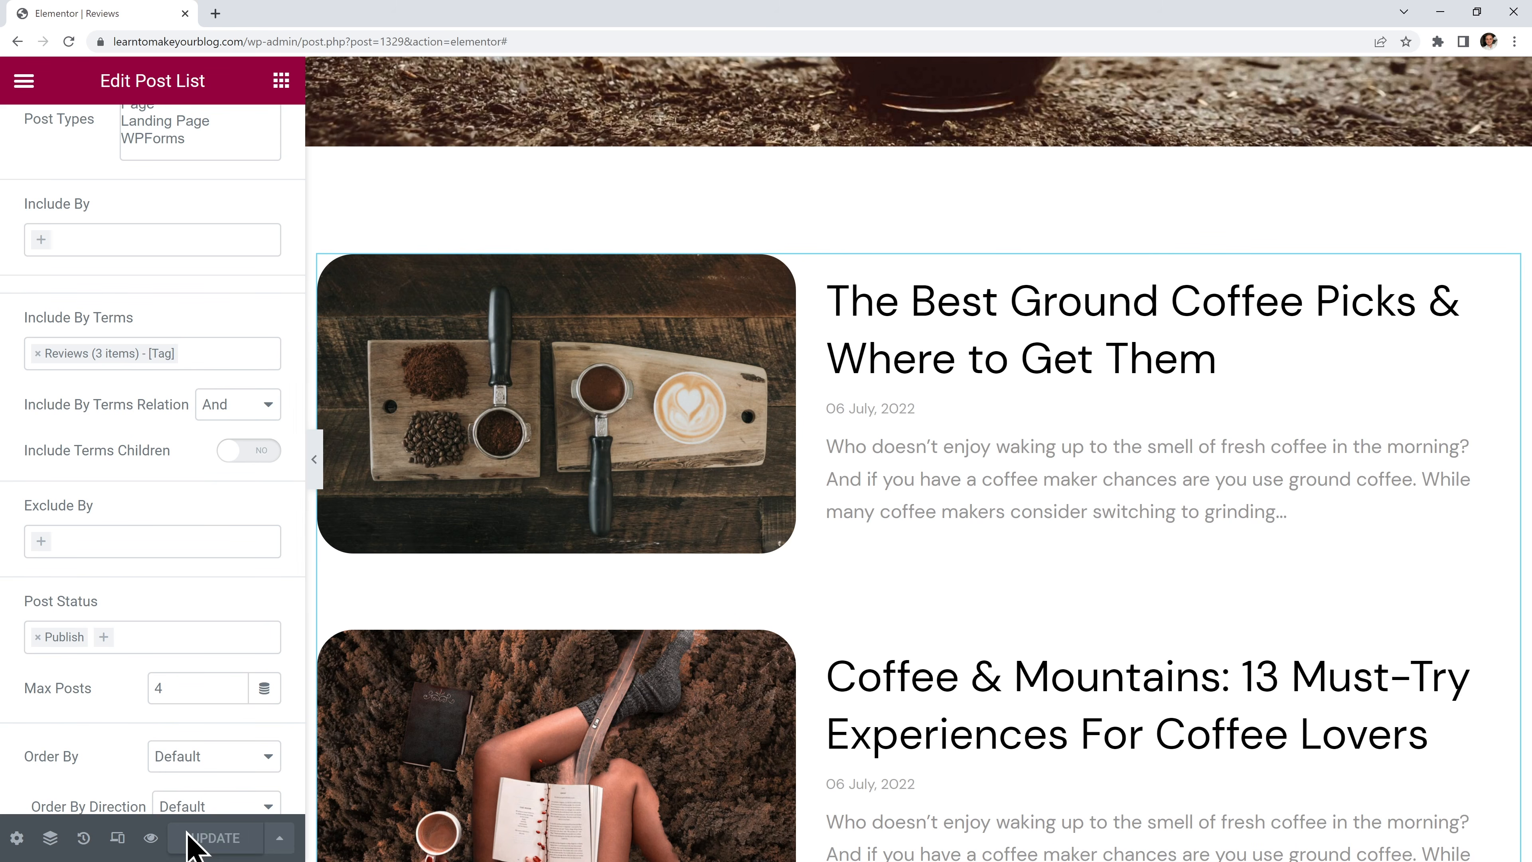
{"action": "left_click", "coordinate": [215, 14]}
Load learntomakeyourblog.com, go to REVIEWS, and scroll through the live Reviews page
{"action": "type", "text": "lea"}
{"action": "key", "text": "Return"}
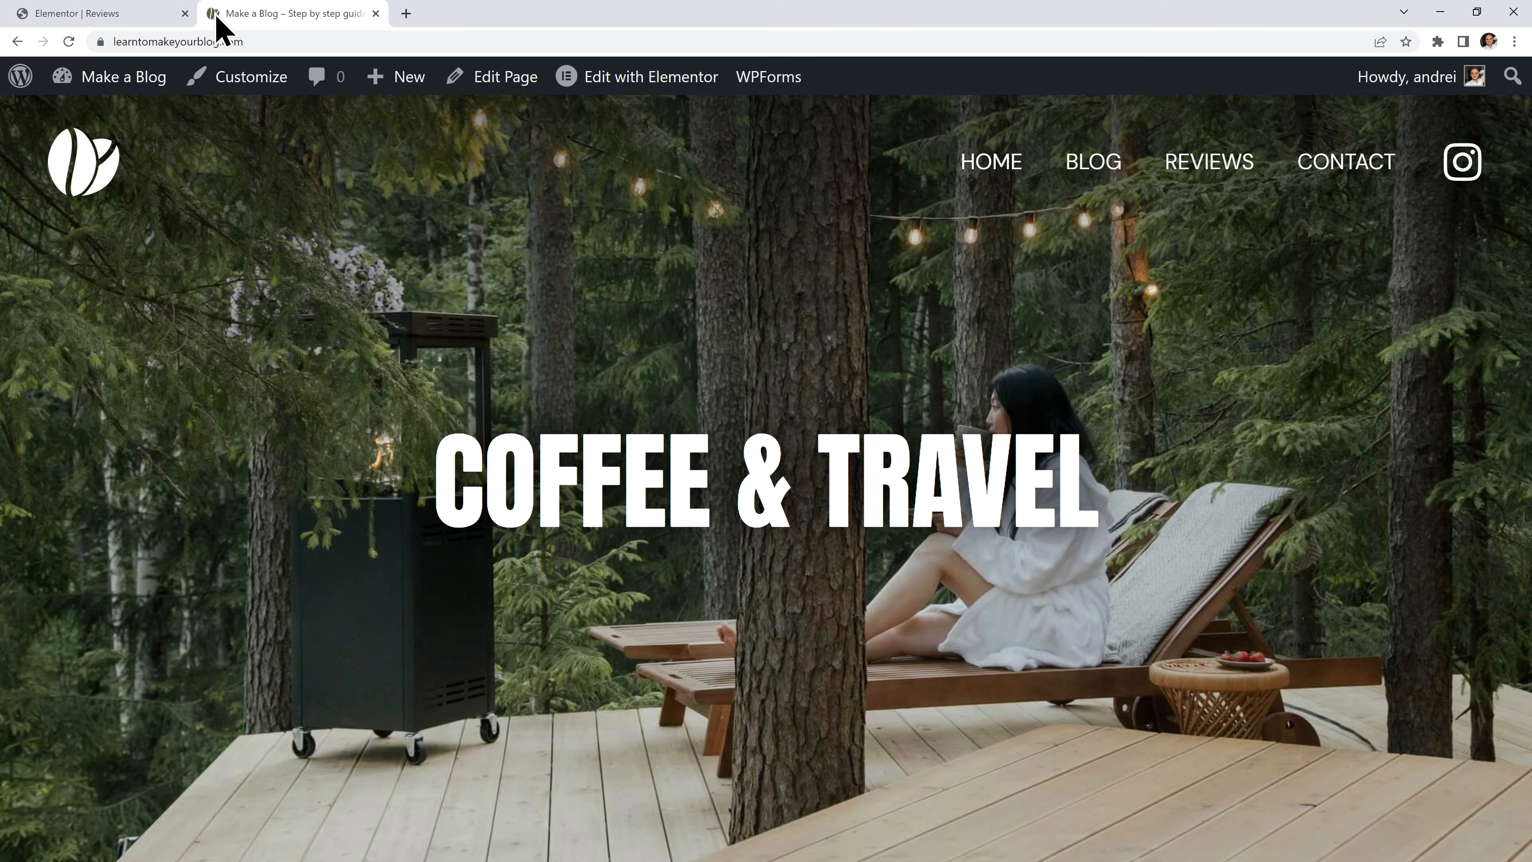
{"action": "left_click", "coordinate": [1246, 171]}
{"action": "scroll", "coordinate": [1266, 468], "scroll_direction": "down", "scroll_amount": 10}
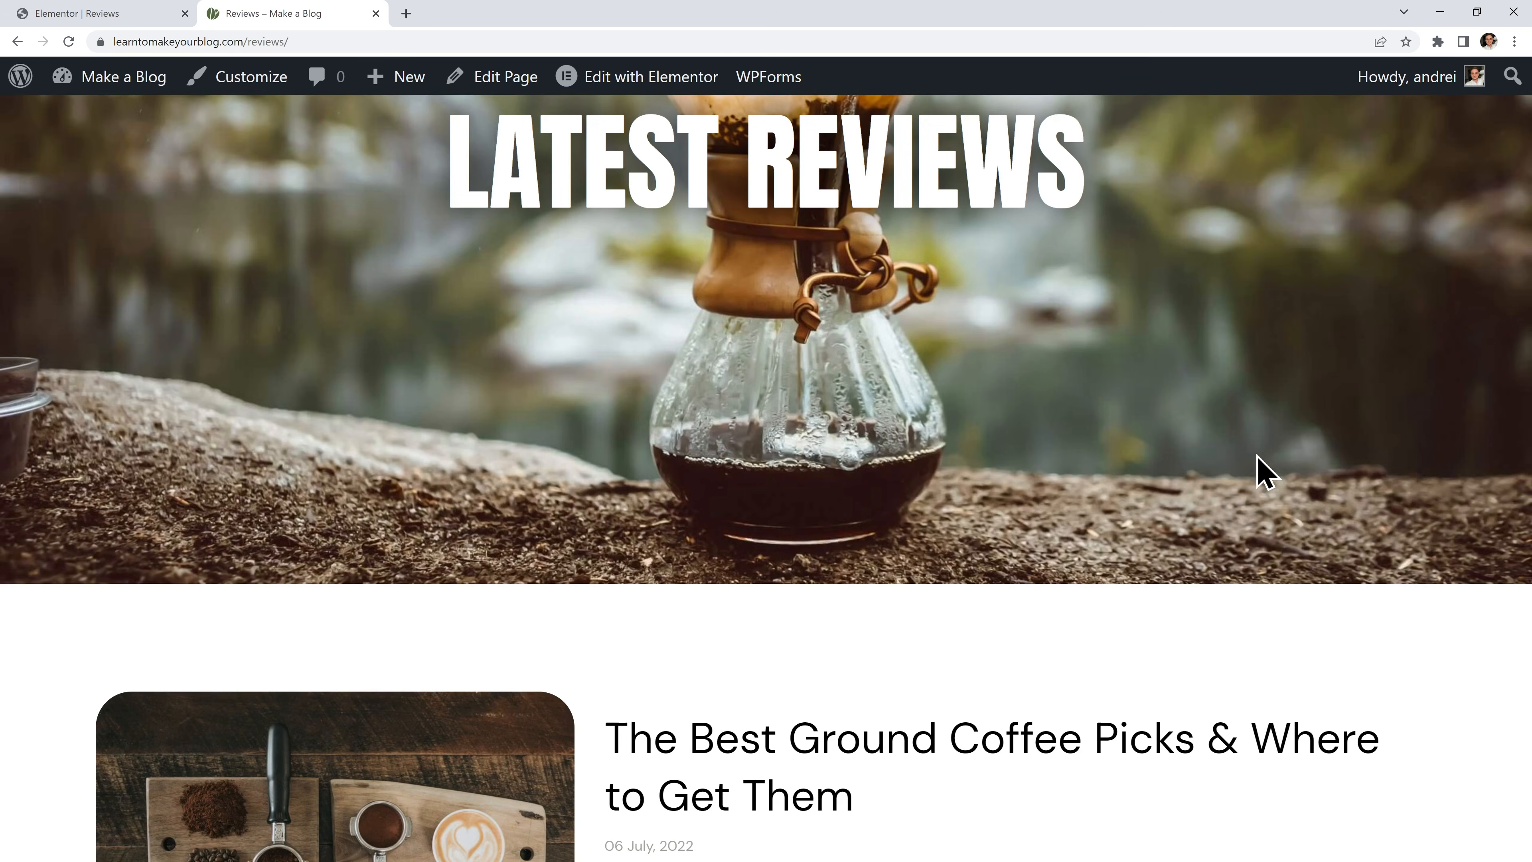
{"action": "scroll", "coordinate": [1226, 483], "scroll_direction": "down", "scroll_amount": 3}
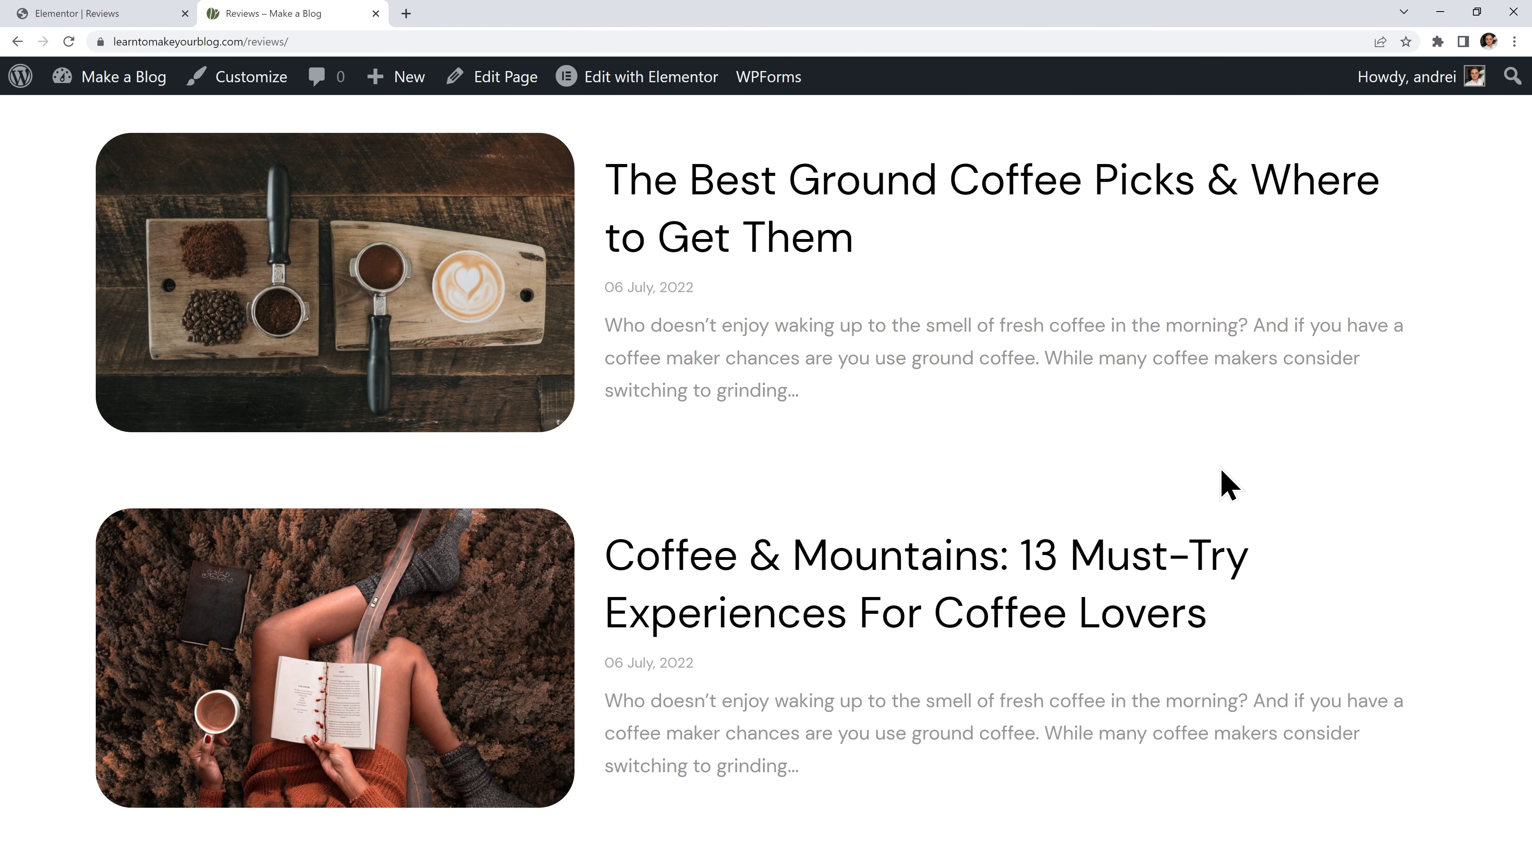
{"action": "scroll", "coordinate": [1227, 483], "scroll_direction": "down", "scroll_amount": 15}
{"action": "scroll", "coordinate": [1228, 482], "scroll_direction": "down", "scroll_amount": 2}
{"action": "scroll", "coordinate": [1228, 483], "scroll_direction": "up", "scroll_amount": 4}
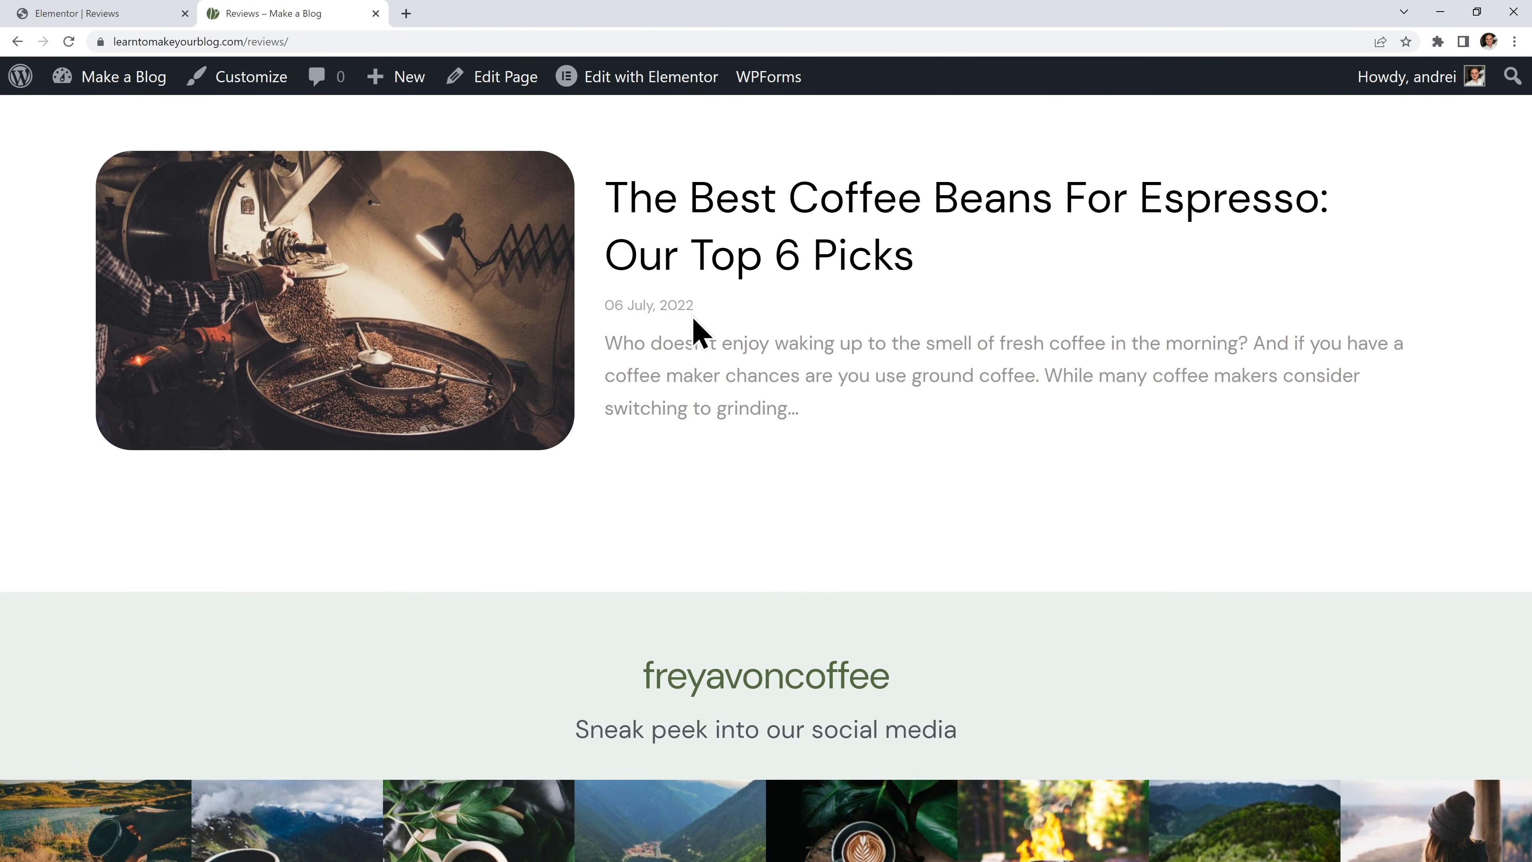
{"action": "scroll", "coordinate": [673, 352], "scroll_direction": "up", "scroll_amount": 12}
{"action": "scroll", "coordinate": [871, 339], "scroll_direction": "up", "scroll_amount": 4}
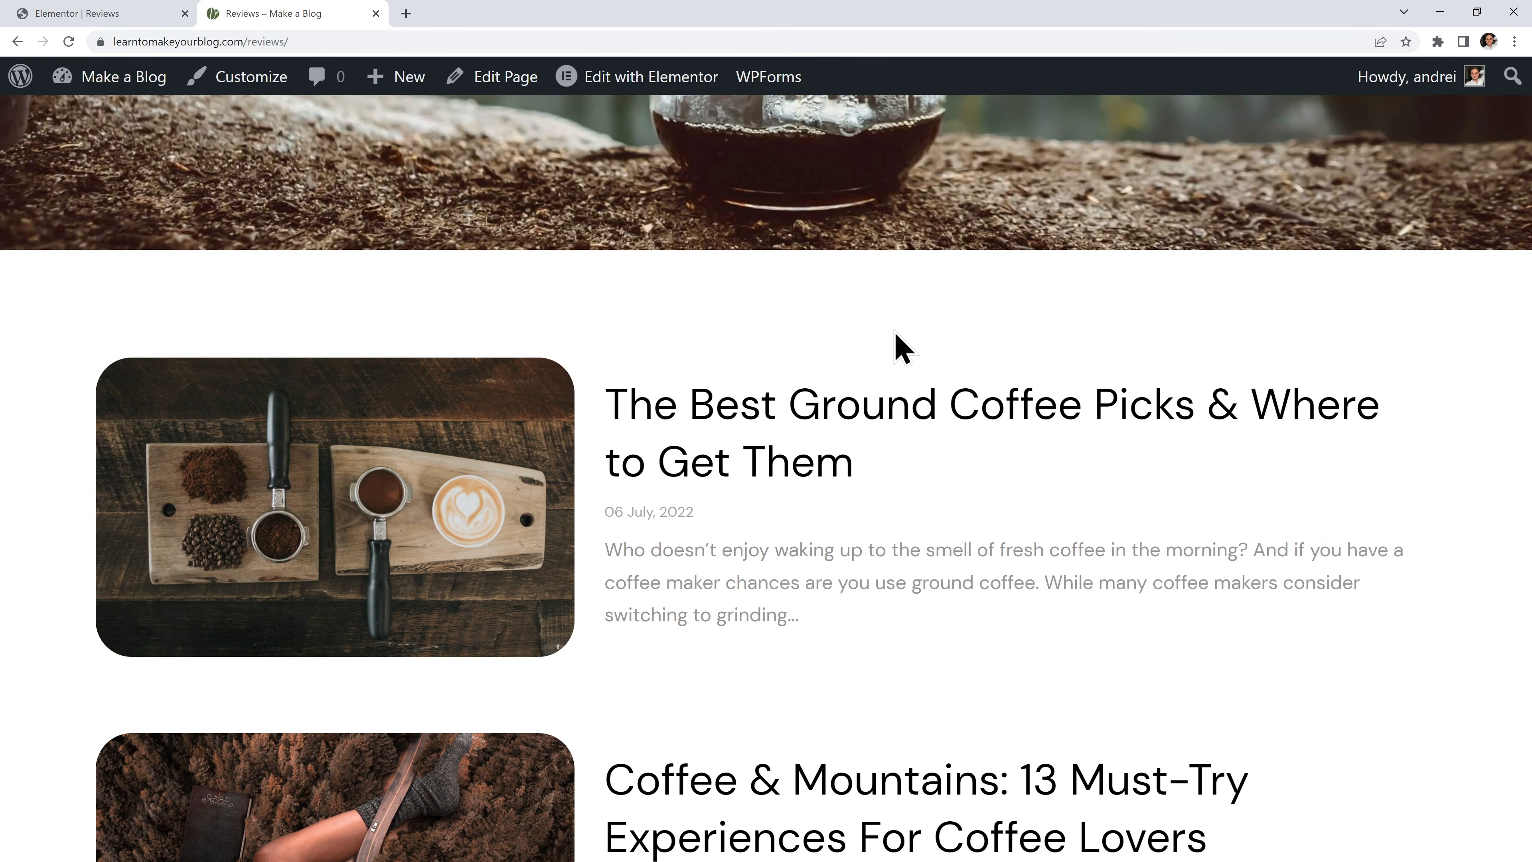
{"action": "scroll", "coordinate": [903, 349], "scroll_direction": "up", "scroll_amount": 10}
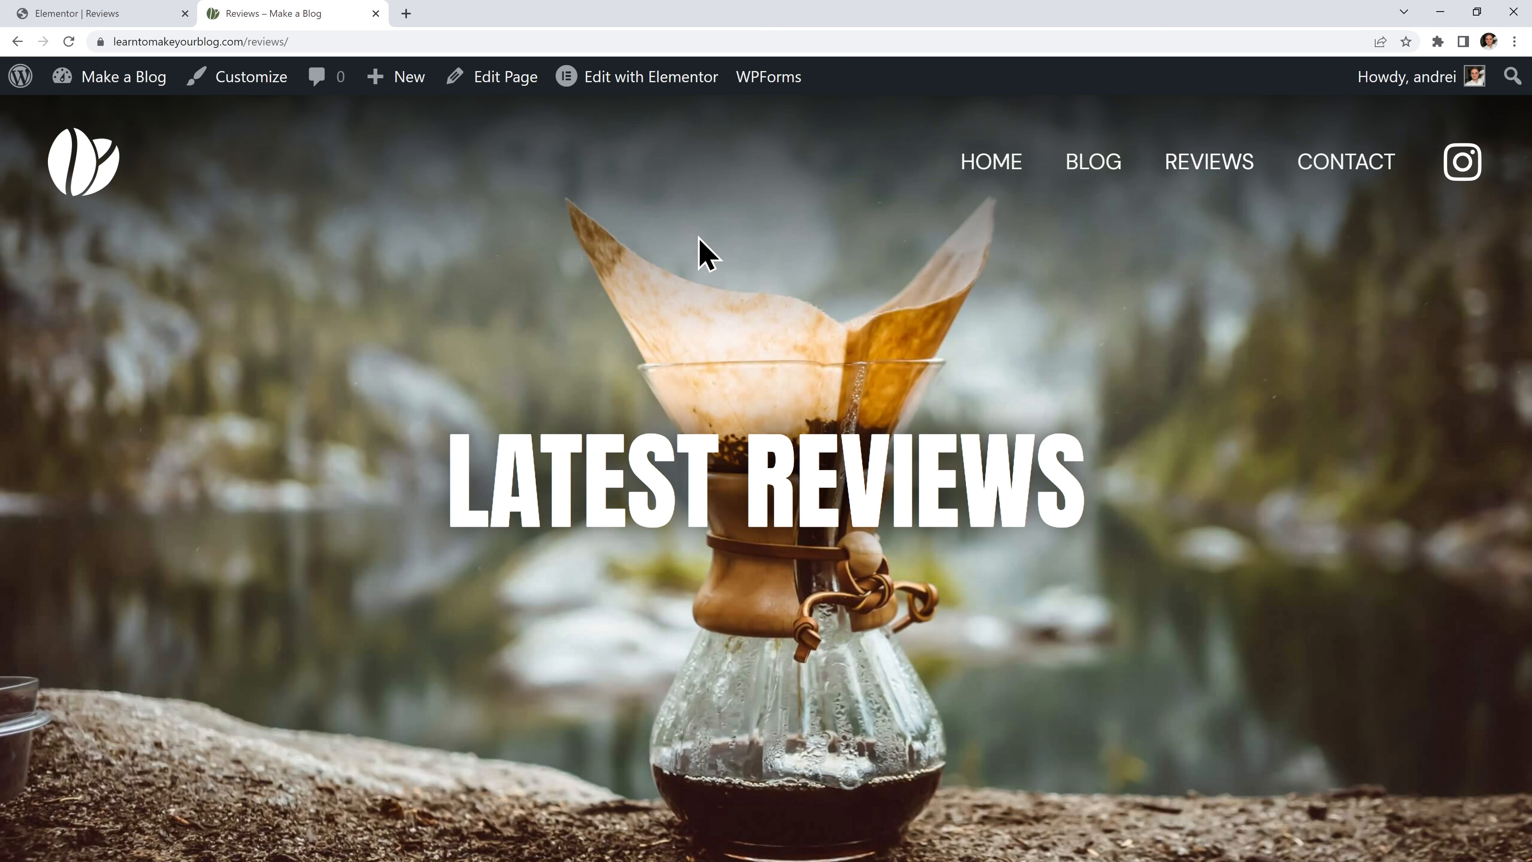
{"action": "scroll", "coordinate": [700, 238], "scroll_direction": "down", "scroll_amount": 7}
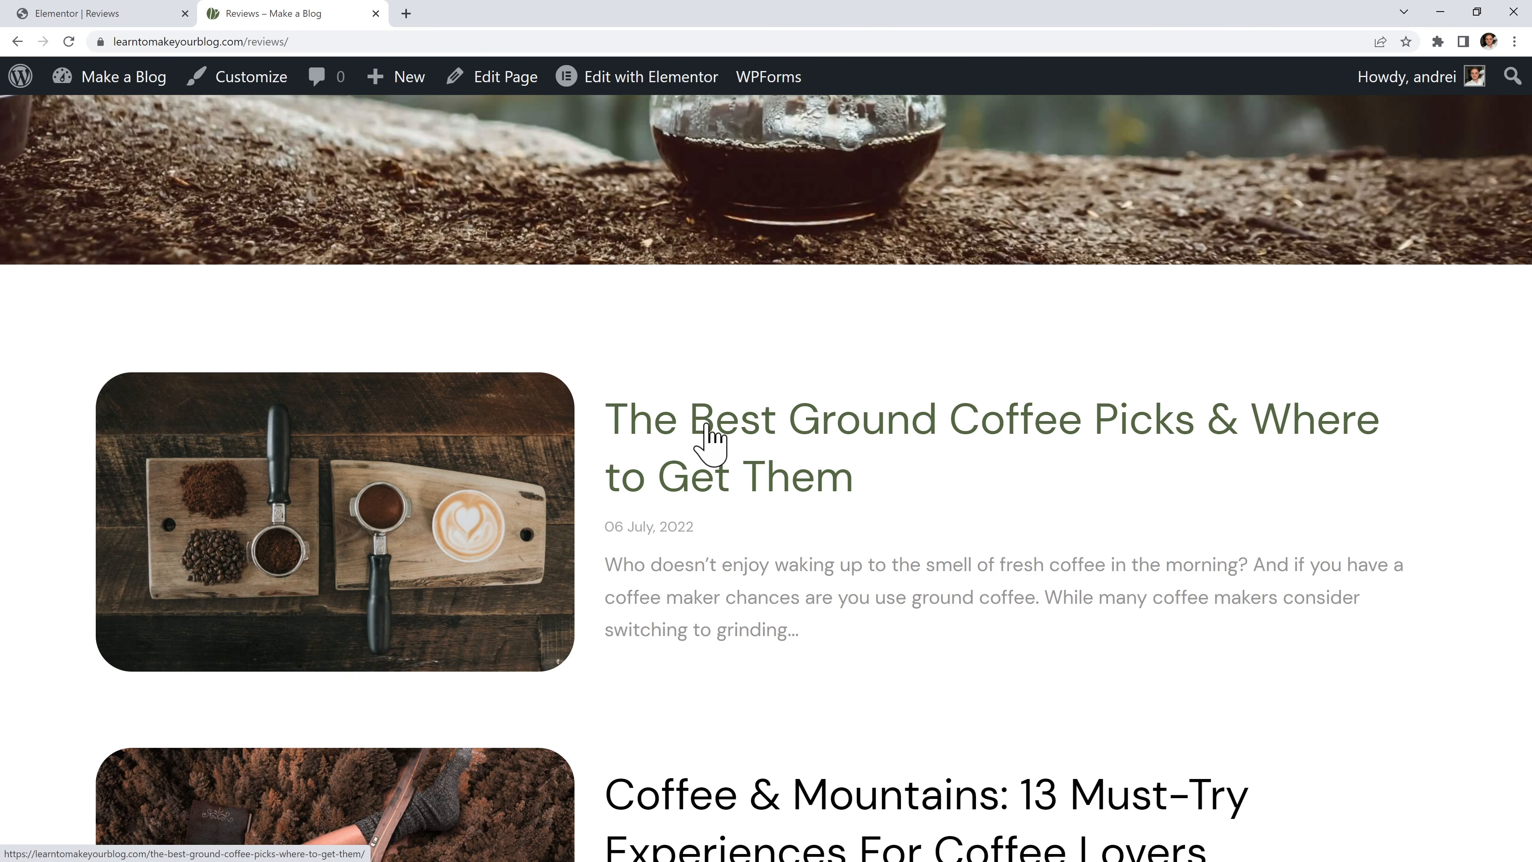
Open and scroll through the post 'The Best Ground Coffee Picks & Where to Get Them'
{"action": "left_click", "coordinate": [708, 435]}
{"action": "scroll", "coordinate": [697, 426], "scroll_direction": "down", "scroll_amount": 8}
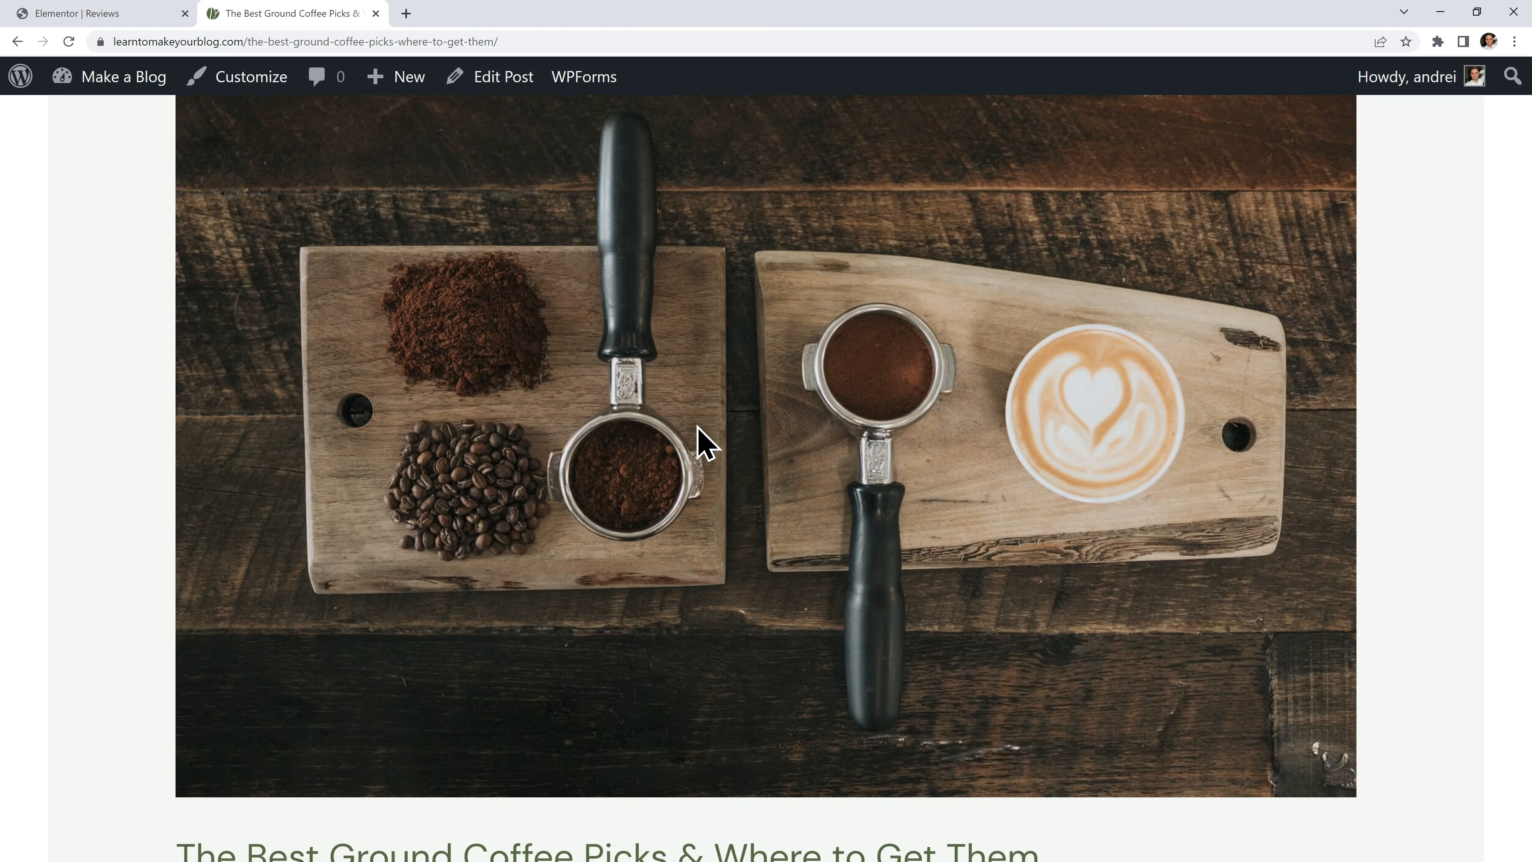
{"action": "scroll", "coordinate": [697, 426], "scroll_direction": "down", "scroll_amount": 6}
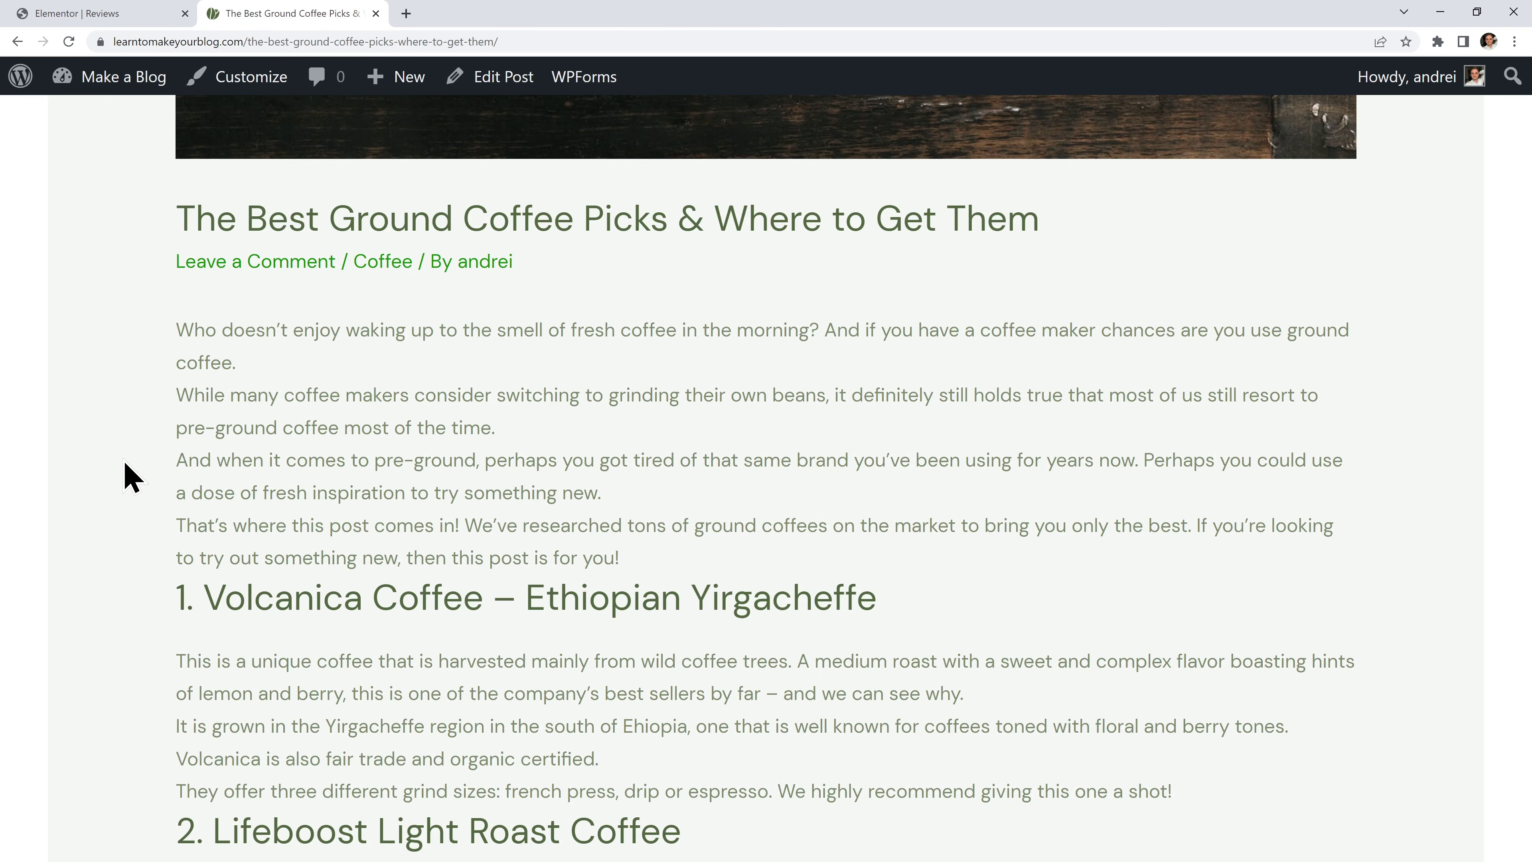
{"action": "scroll", "coordinate": [124, 474], "scroll_direction": "down", "scroll_amount": 3}
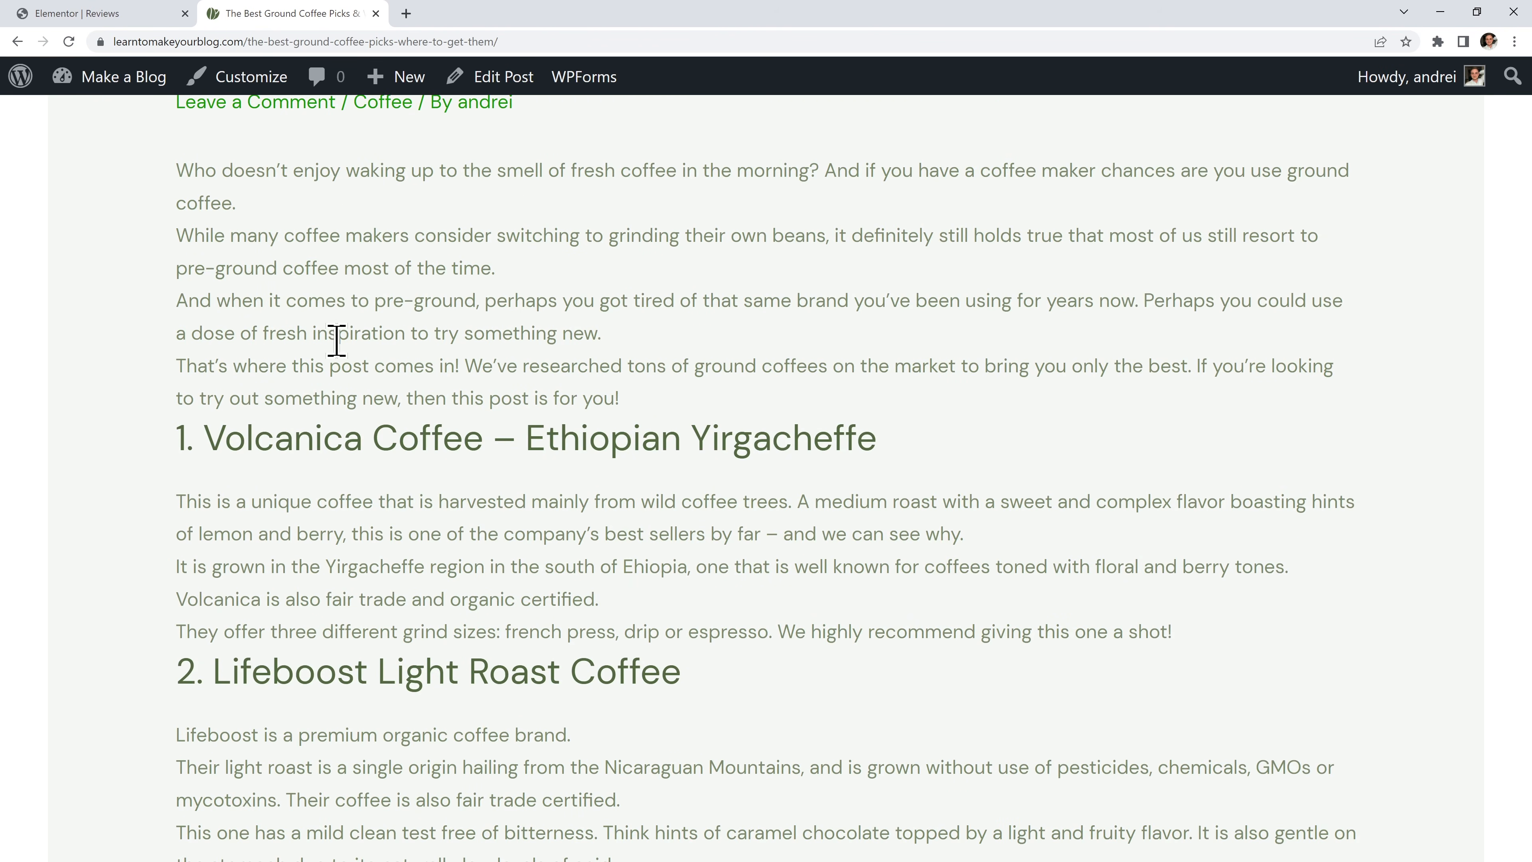
{"action": "scroll", "coordinate": [337, 339], "scroll_direction": "up", "scroll_amount": 1}
{"action": "scroll", "coordinate": [337, 340], "scroll_direction": "up", "scroll_amount": 1}
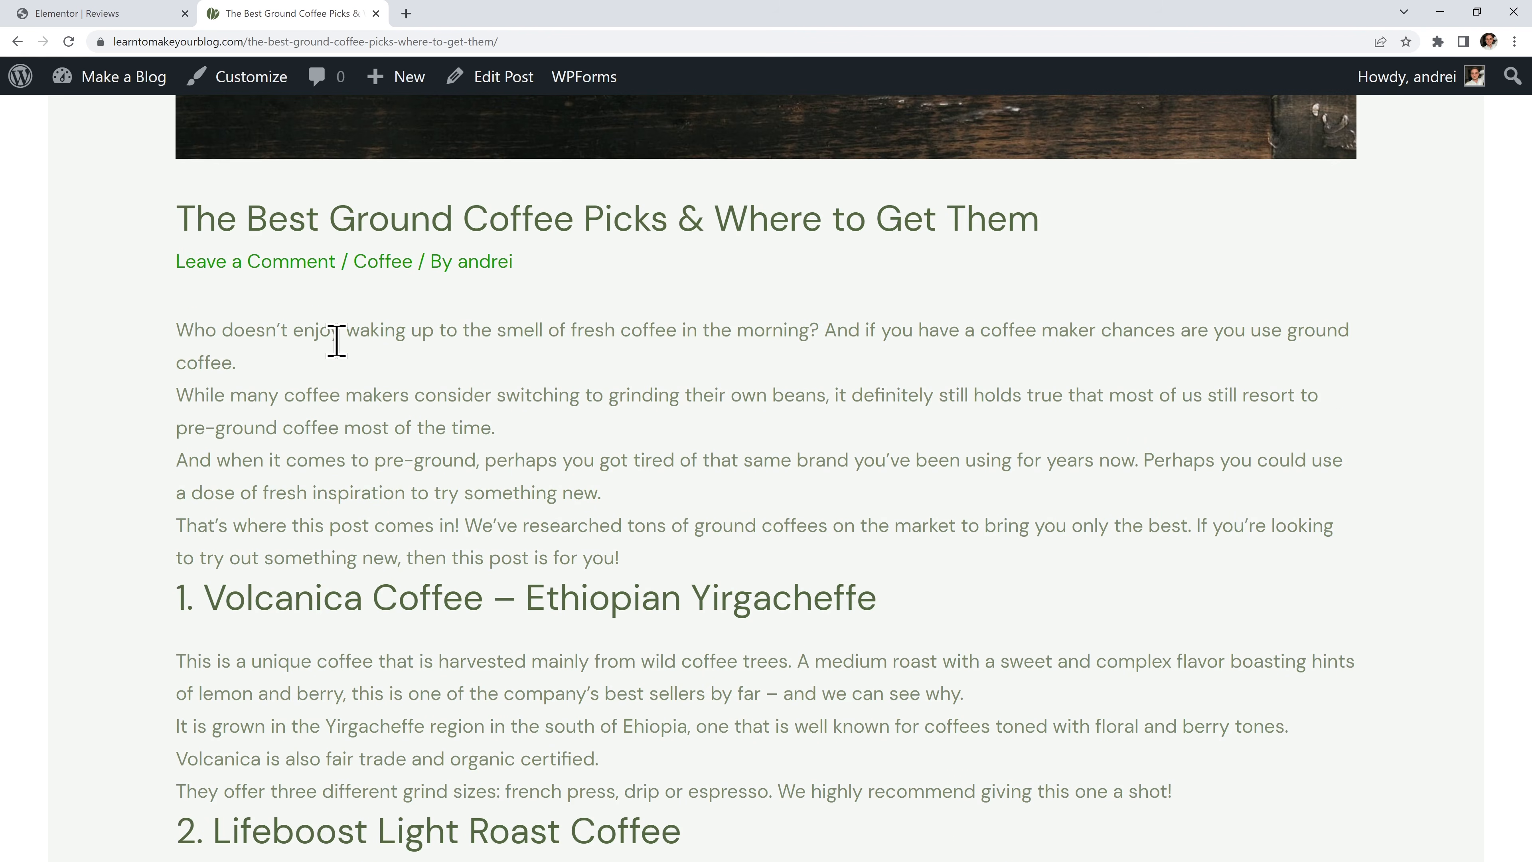
{"action": "scroll", "coordinate": [336, 340], "scroll_direction": "up", "scroll_amount": 1}
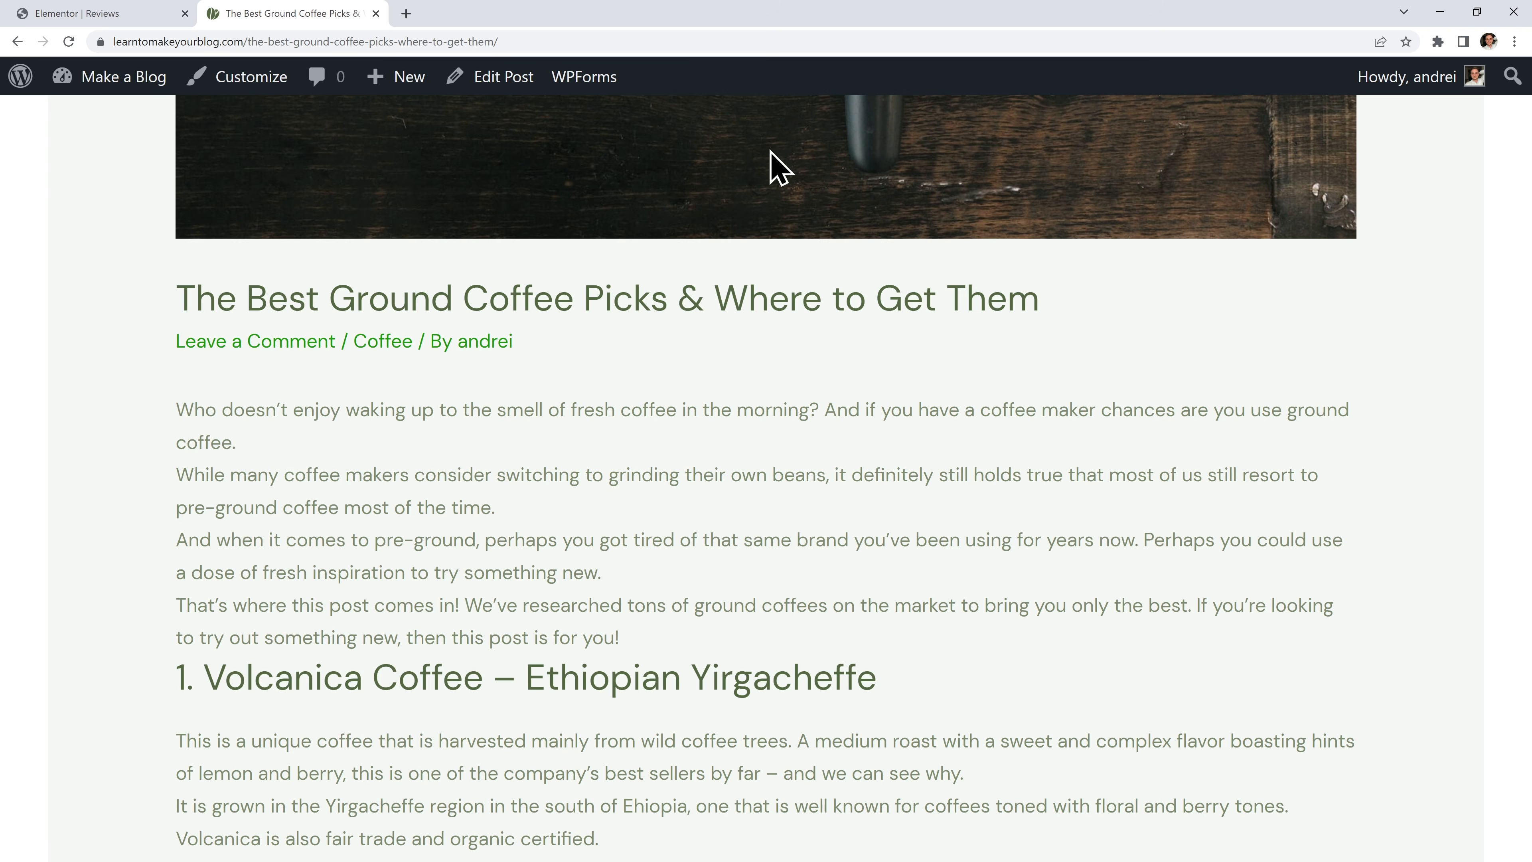
Leave the Ground Coffee Picks post and open the wp-admin Dashboard
{"action": "scroll", "coordinate": [772, 157], "scroll_direction": "up", "scroll_amount": 1}
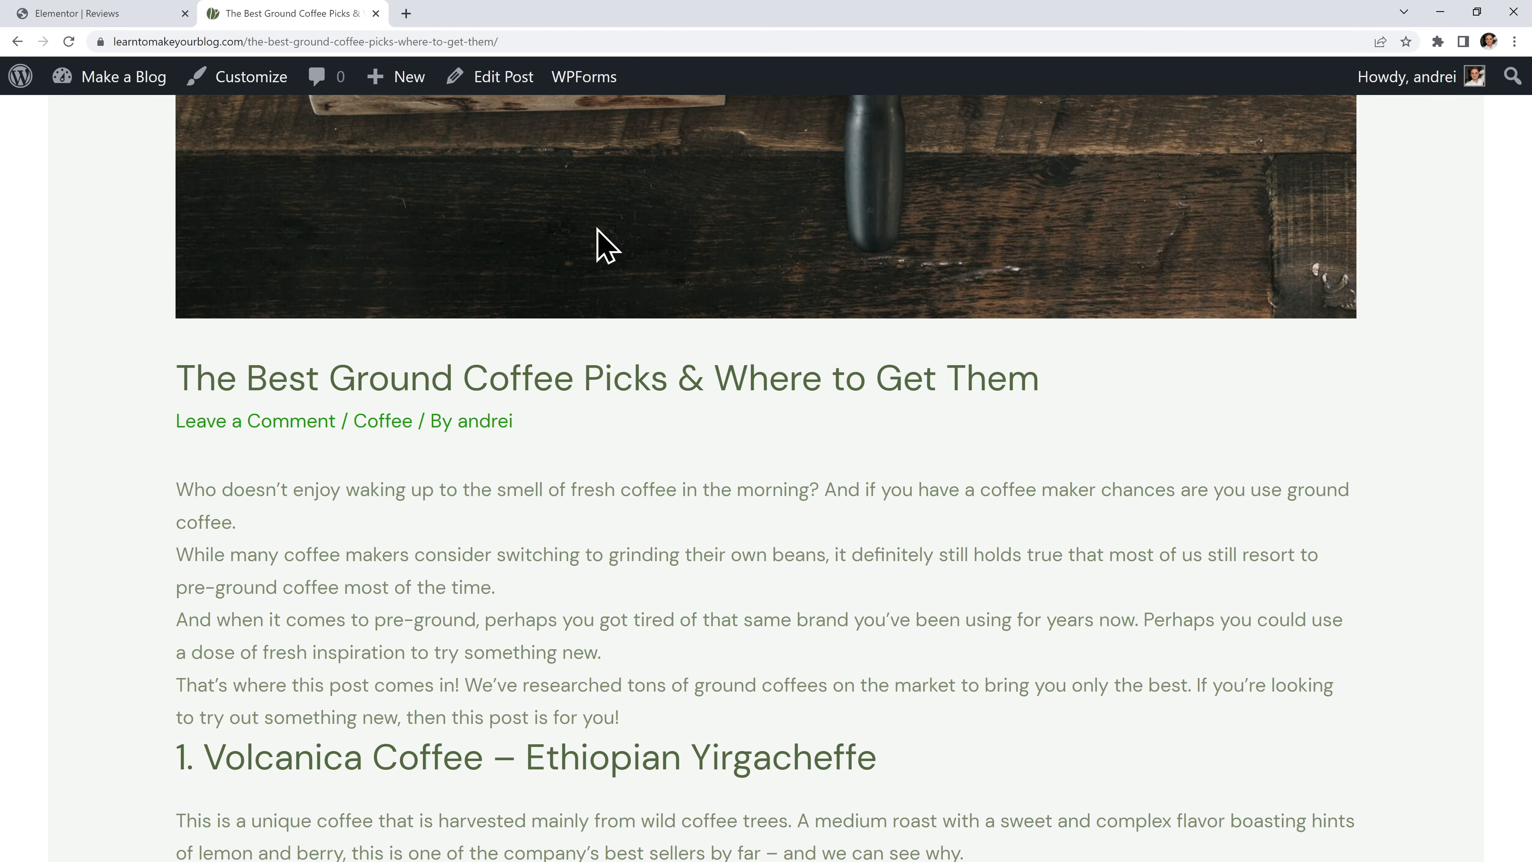
{"action": "left_click", "coordinate": [150, 12]}
{"action": "left_click", "coordinate": [310, 38]}
{"action": "left_click", "coordinate": [310, 38]}
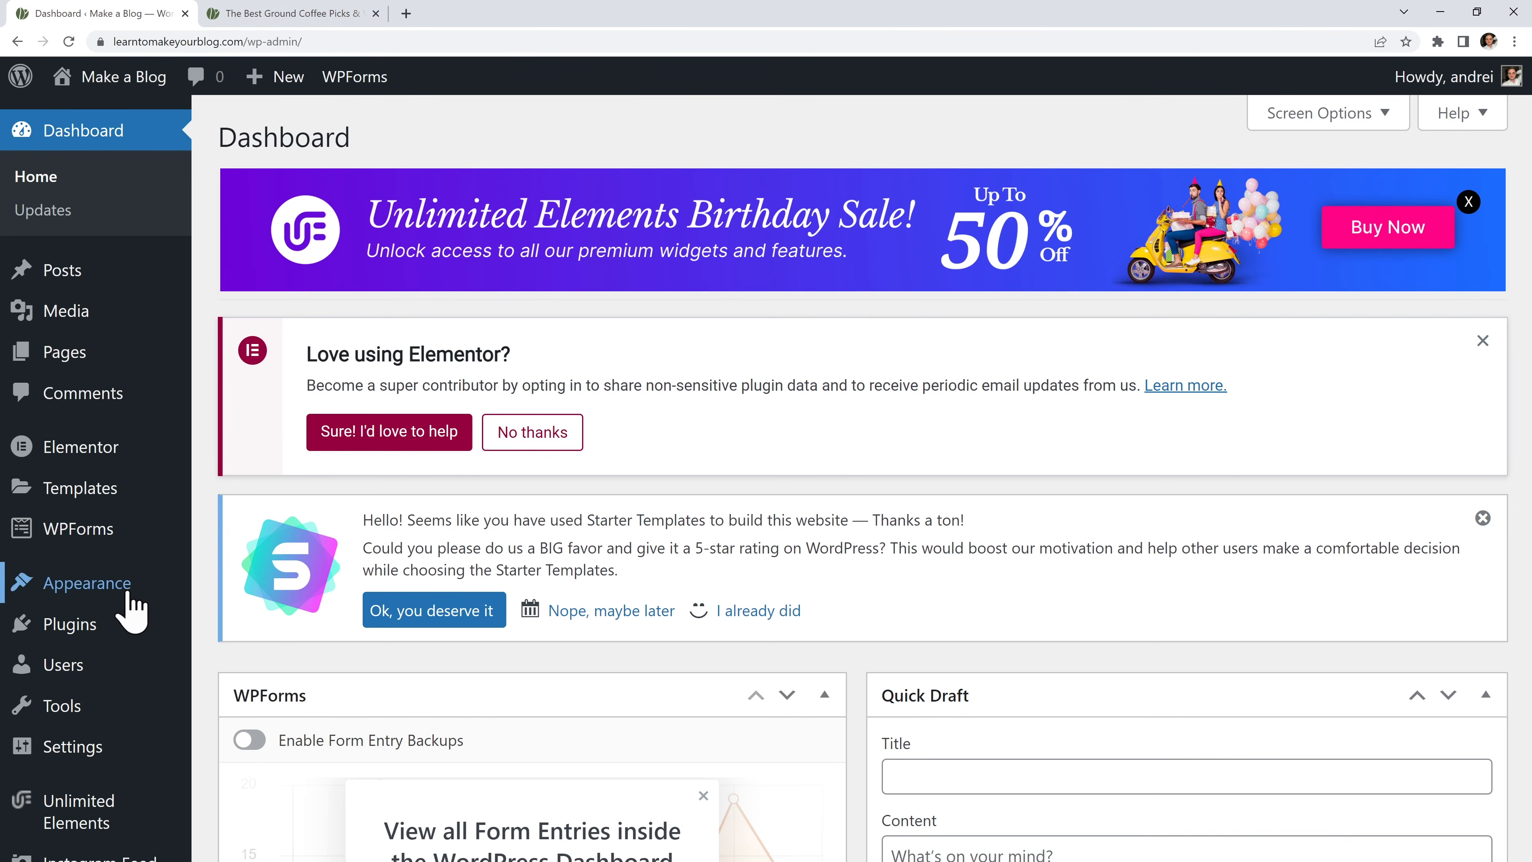
Open the Customizer's Blog > Single Post settings and preview the Ground Coffee Picks post
{"action": "mouse_move", "coordinate": [129, 584]}
{"action": "left_click", "coordinate": [279, 624]}
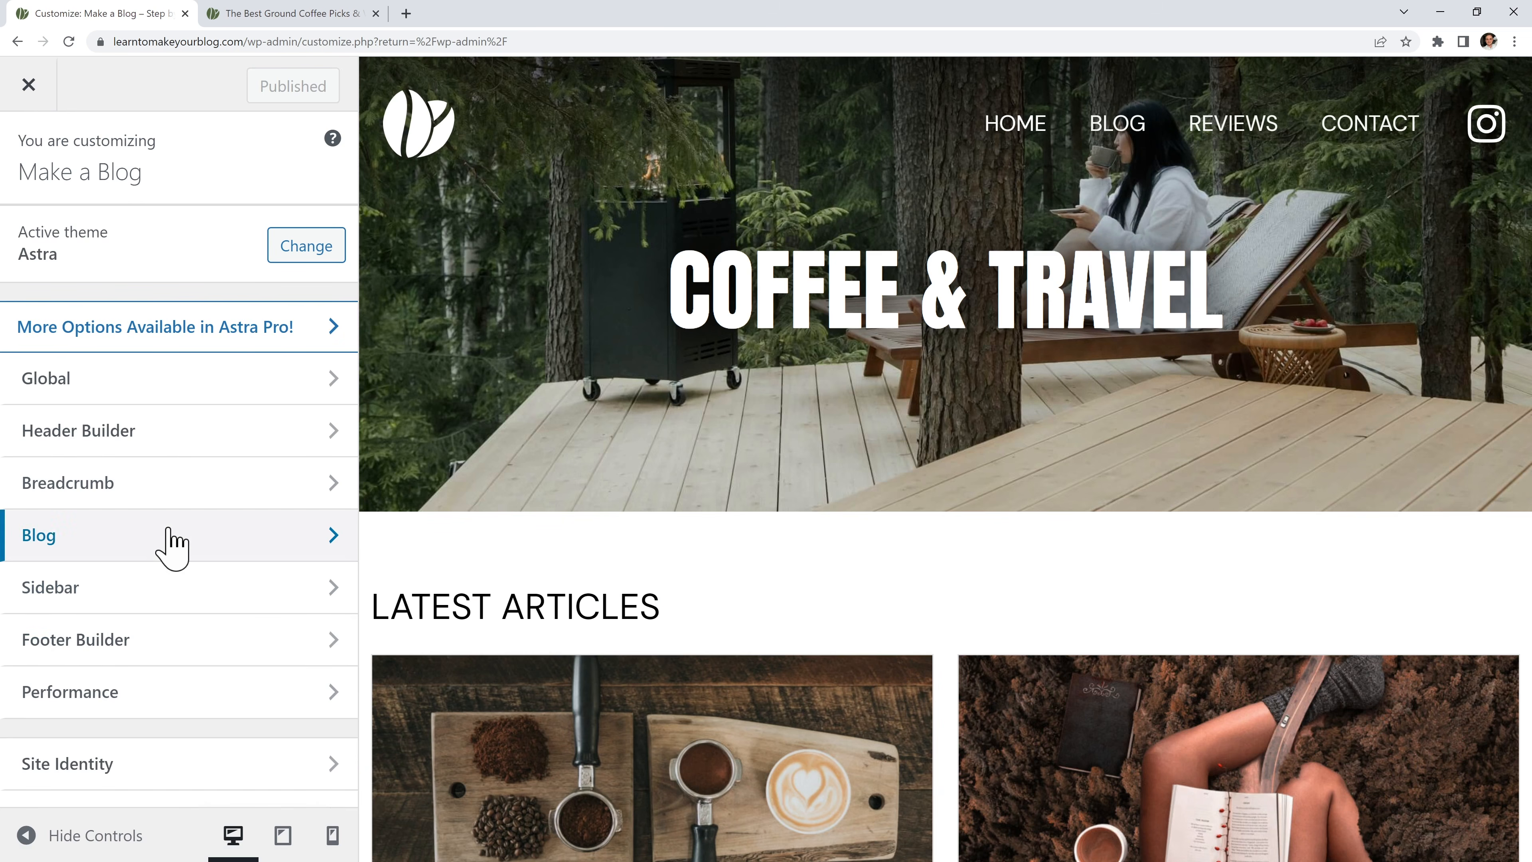
{"action": "left_click", "coordinate": [171, 534]}
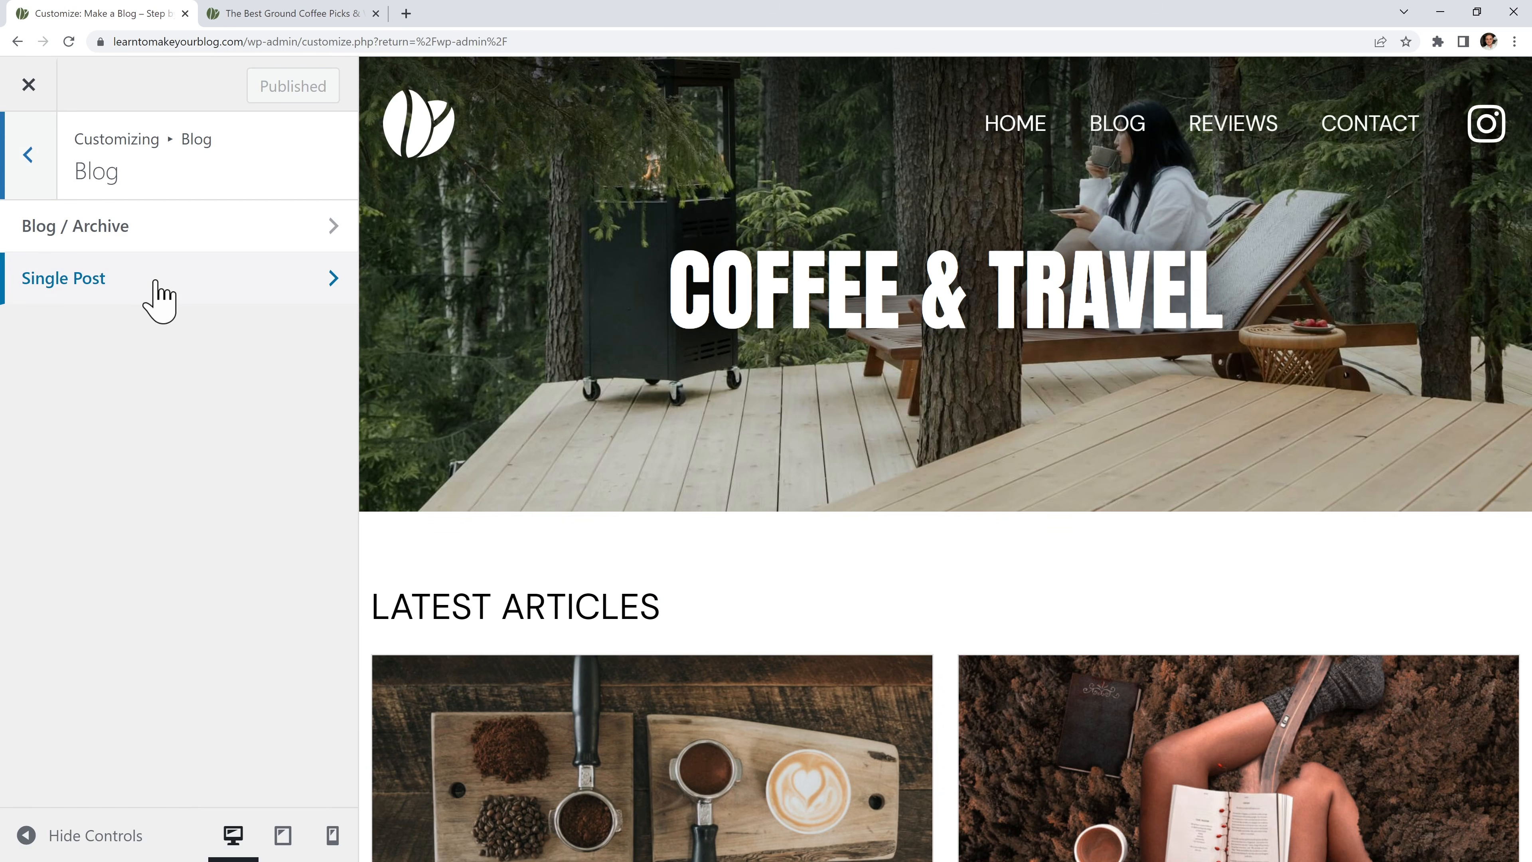
{"action": "left_click", "coordinate": [160, 295]}
{"action": "scroll", "coordinate": [643, 461], "scroll_direction": "down", "scroll_amount": 4}
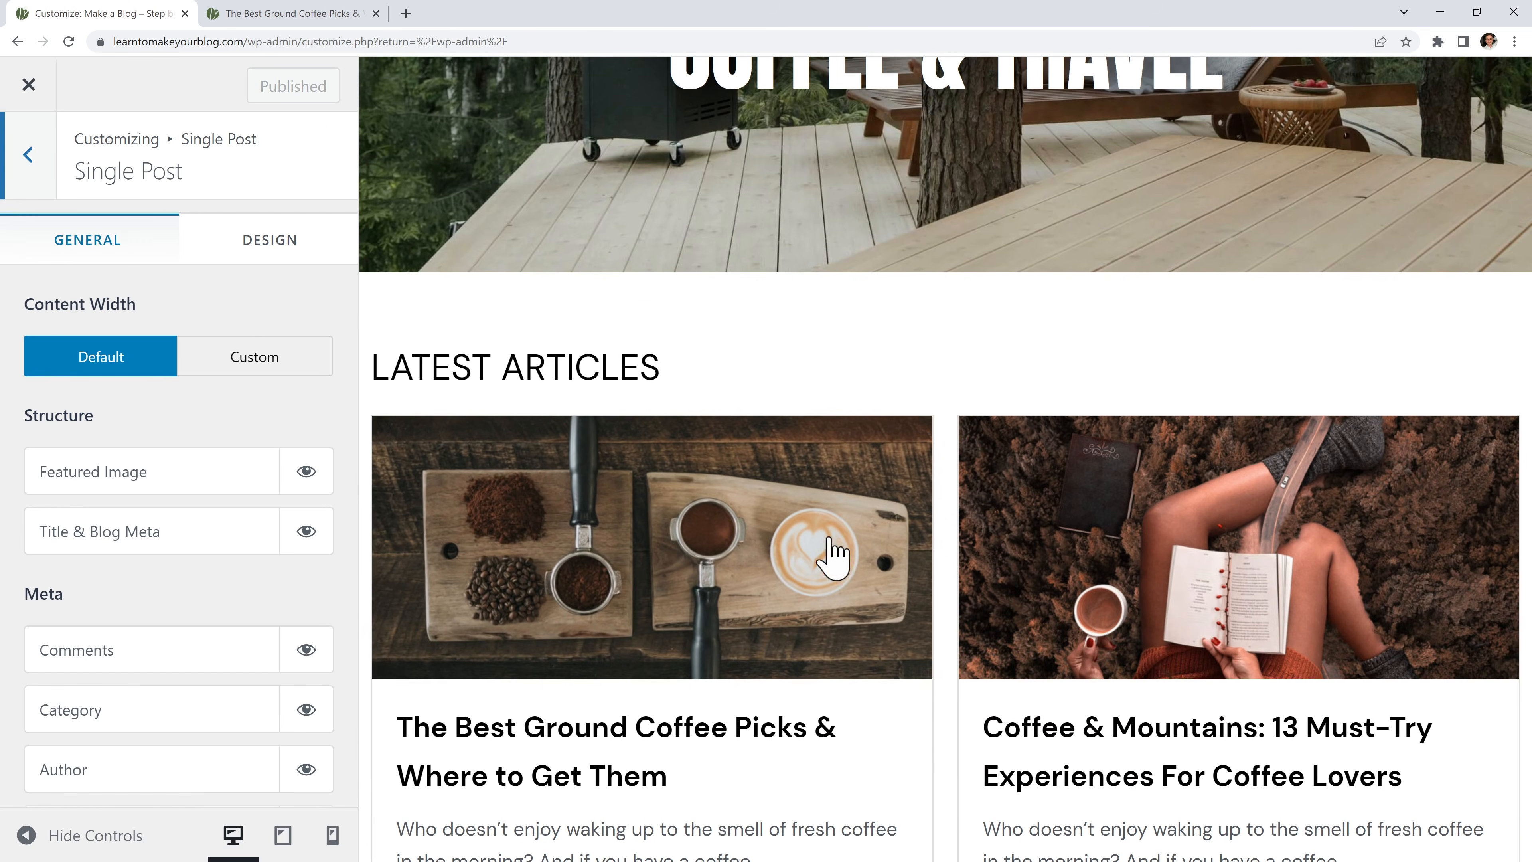
{"action": "left_click", "coordinate": [586, 514]}
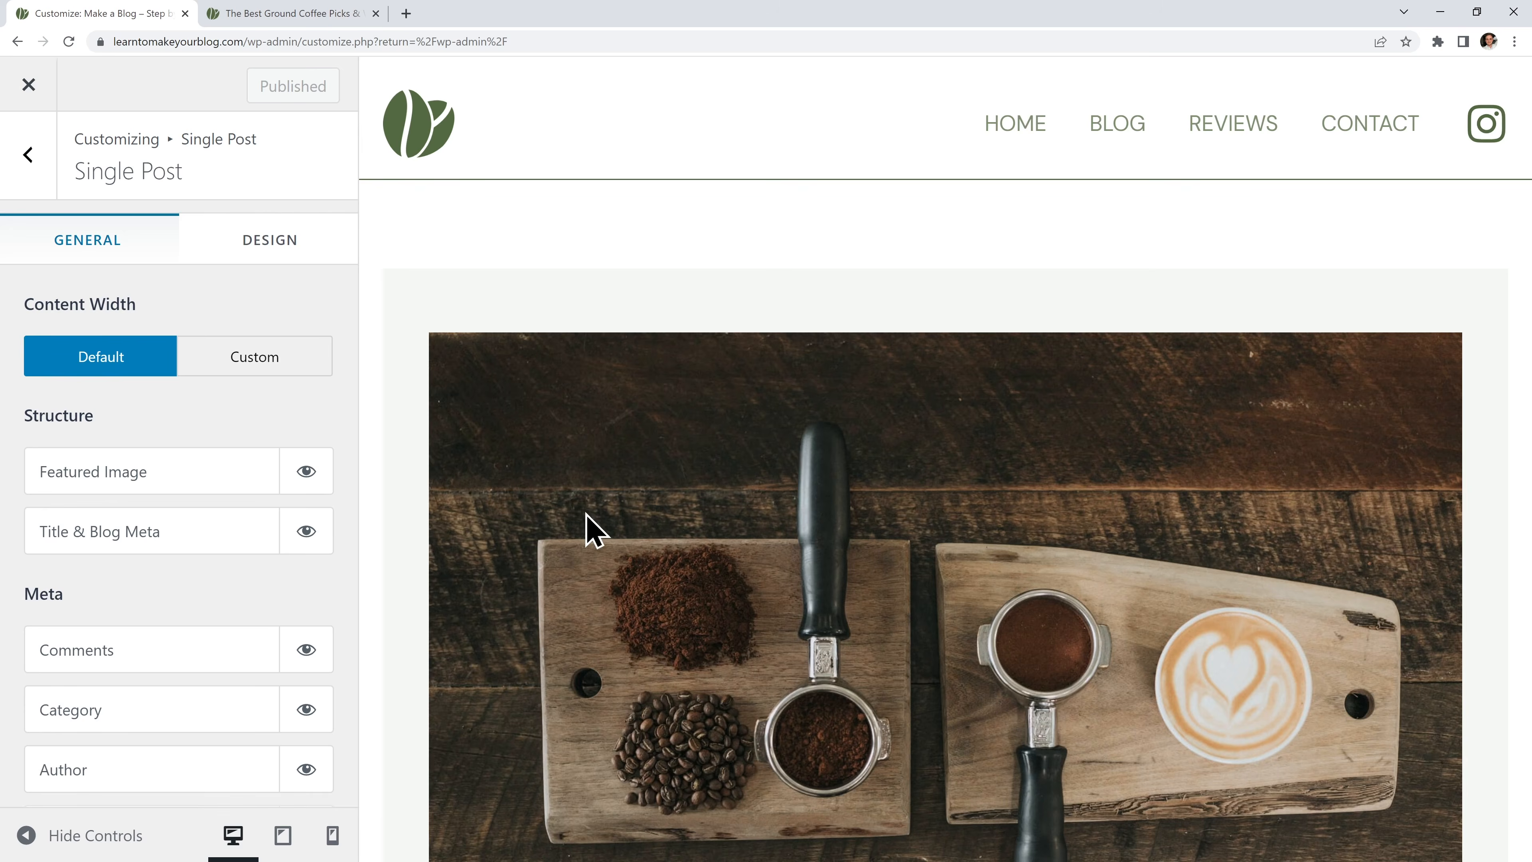
{"action": "scroll", "coordinate": [578, 530], "scroll_direction": "down", "scroll_amount": 7}
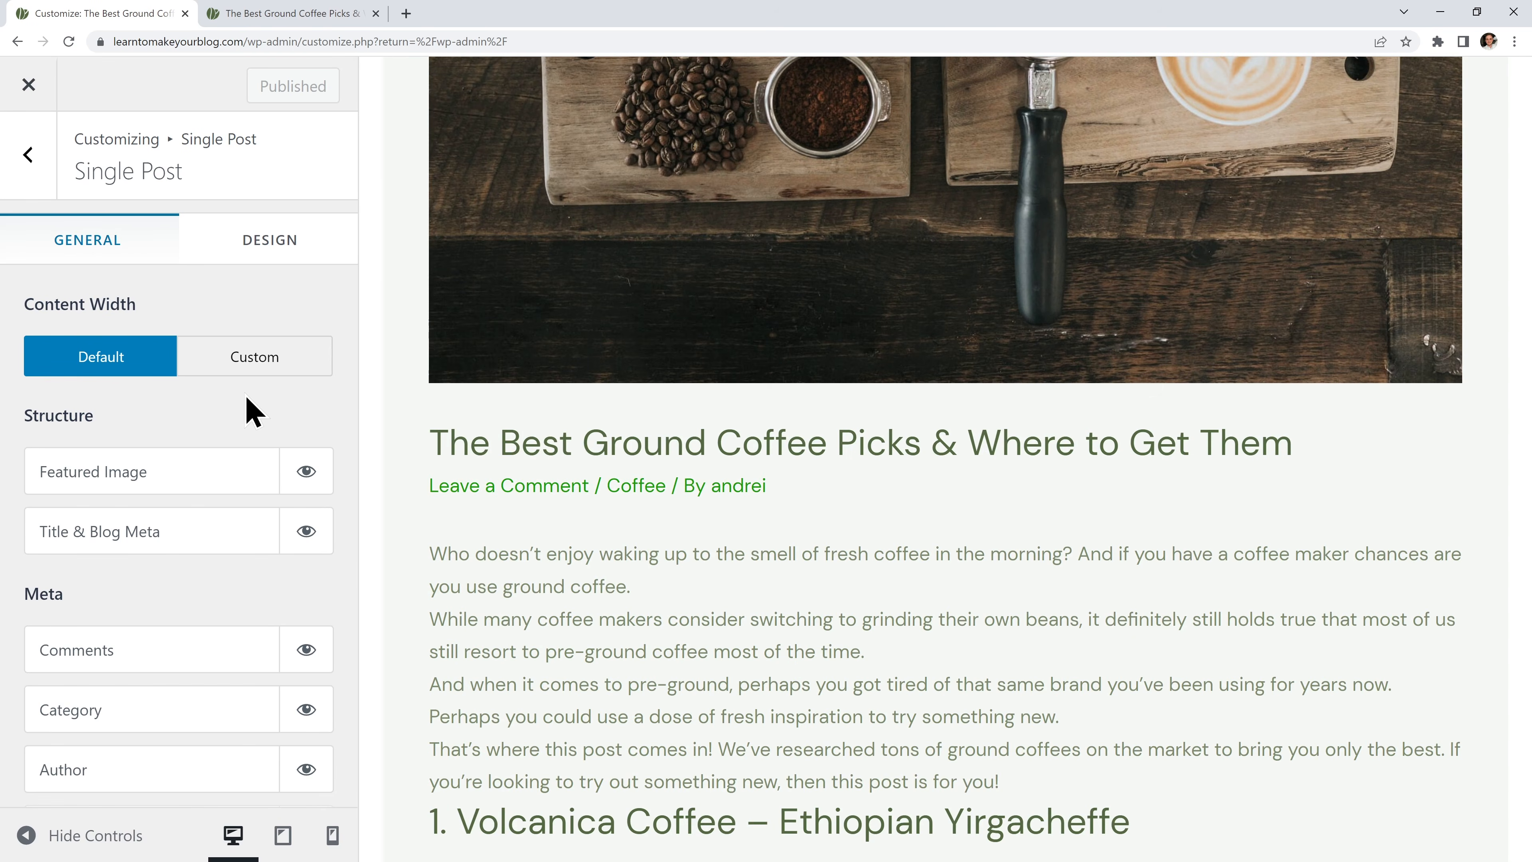
{"action": "scroll", "coordinate": [223, 422], "scroll_direction": "down", "scroll_amount": 2}
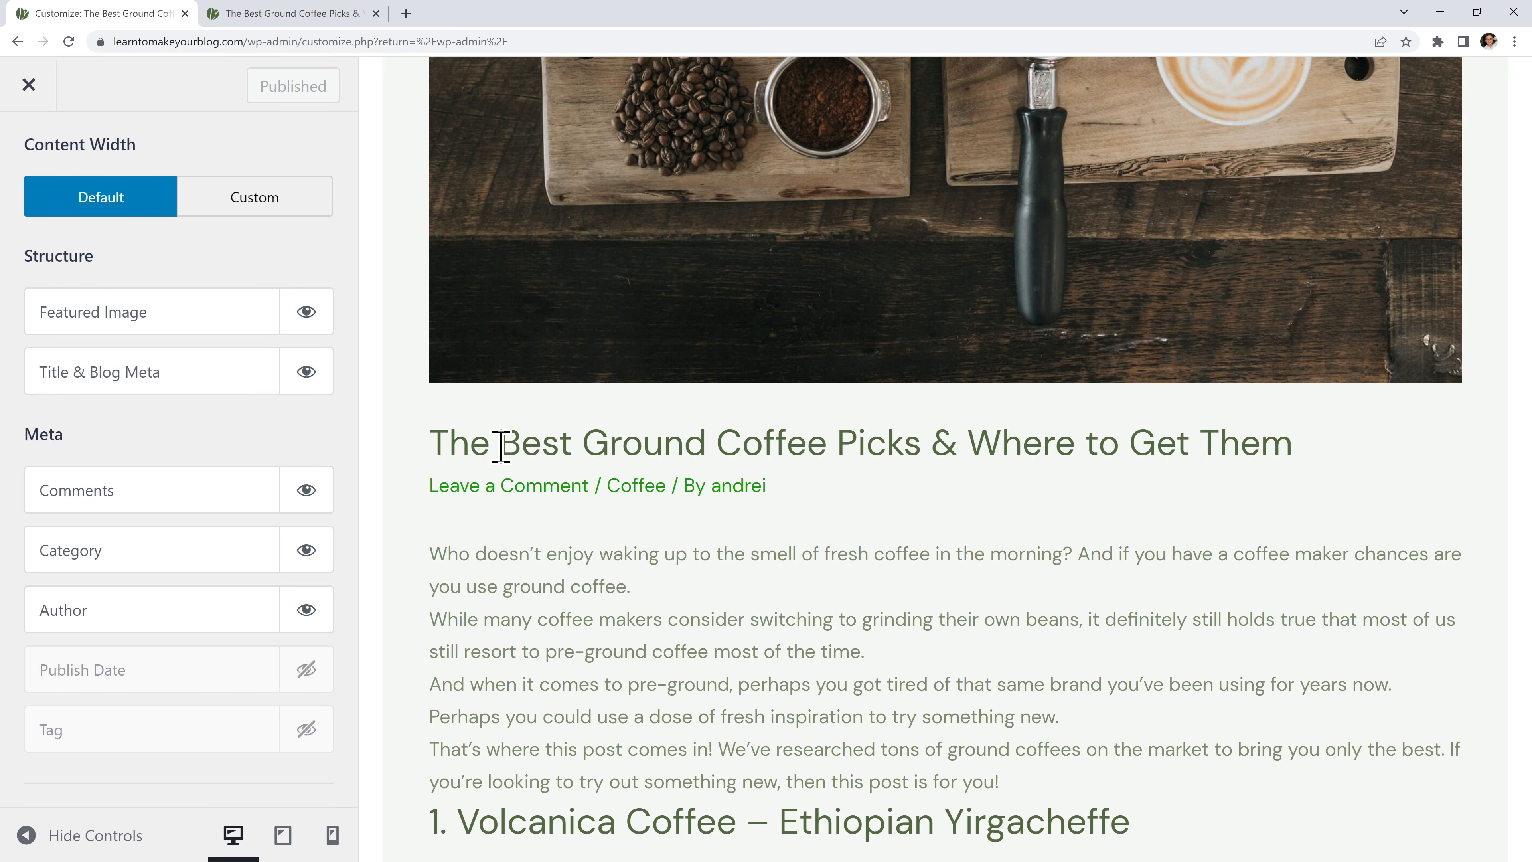
Enable Publish Date, move it first in post meta, and hide Comments, Category and Author
{"action": "left_click", "coordinate": [303, 673]}
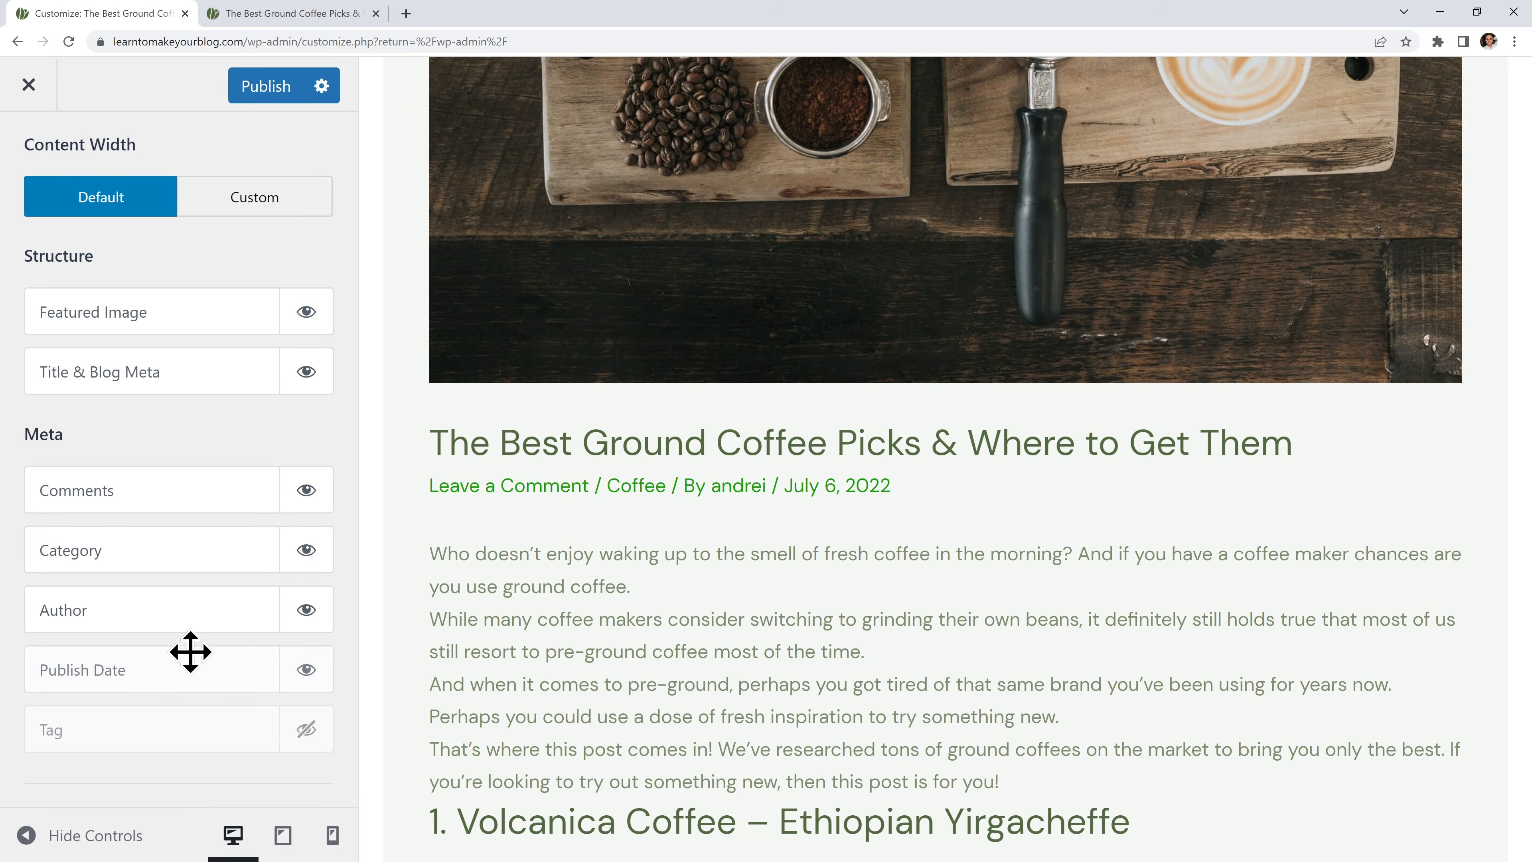
{"action": "left_click_drag", "start_coordinate": [123, 670], "coordinate": [116, 476]}
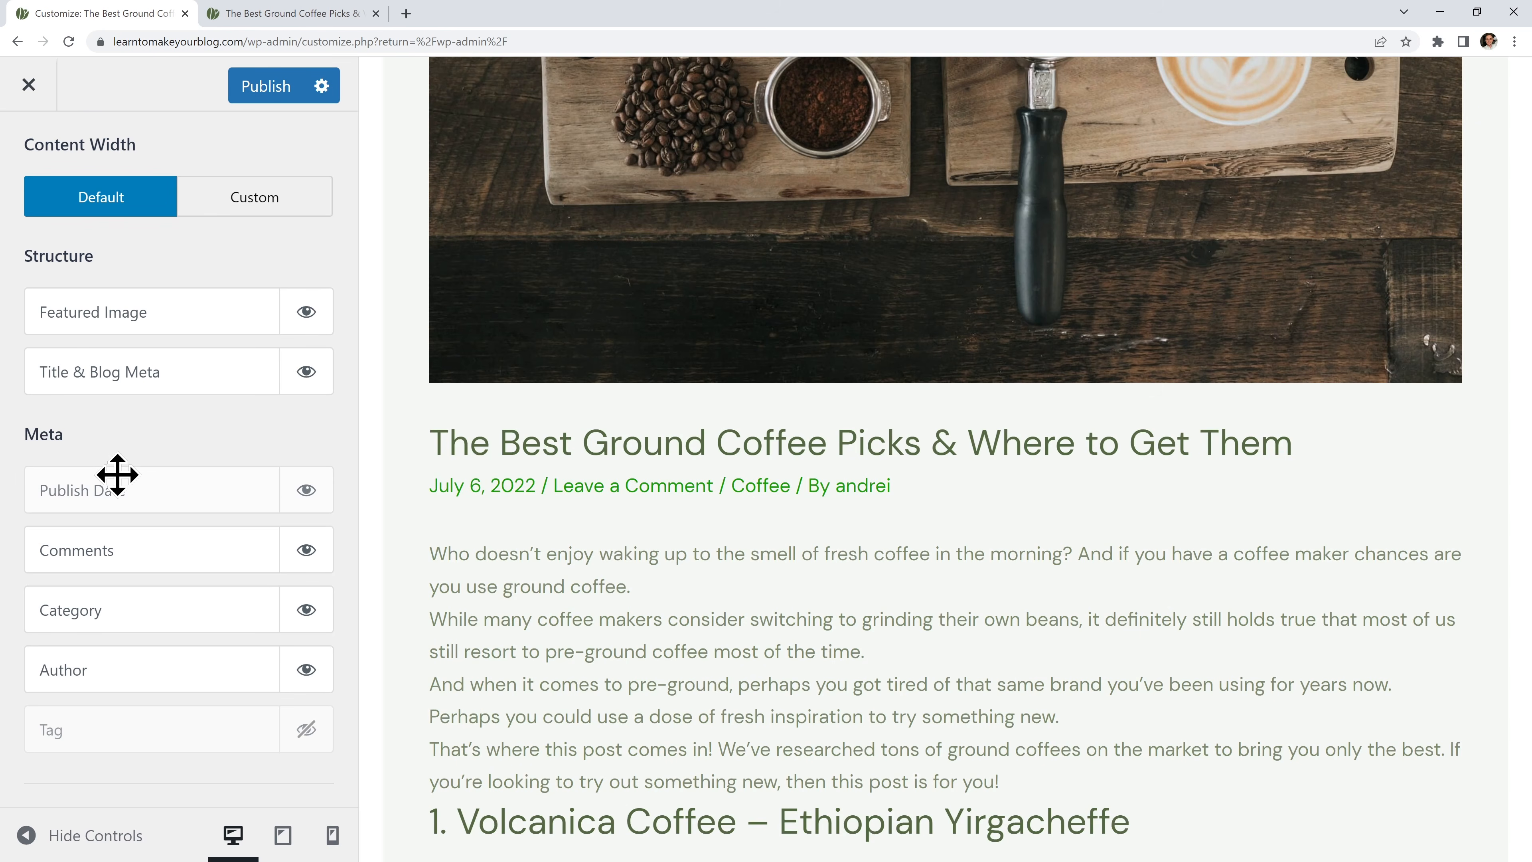
{"action": "left_click", "coordinate": [307, 550]}
{"action": "left_click", "coordinate": [306, 609]}
{"action": "left_click", "coordinate": [307, 668]}
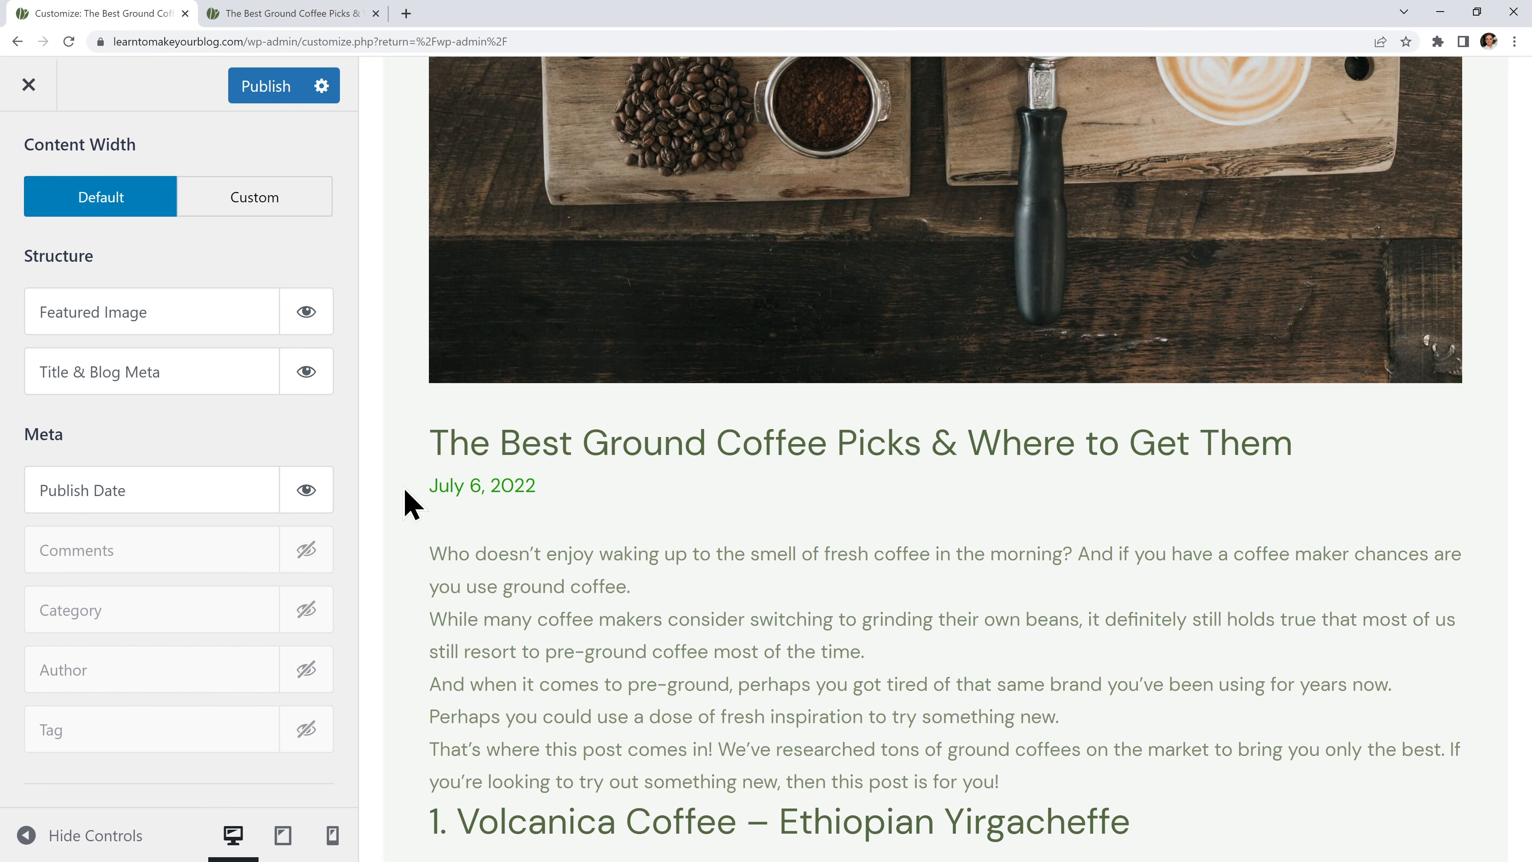
{"action": "left_click_drag", "start_coordinate": [548, 483], "coordinate": [421, 485]}
{"action": "left_click", "coordinate": [419, 508]}
{"action": "scroll", "coordinate": [151, 284], "scroll_direction": "up", "scroll_amount": 3}
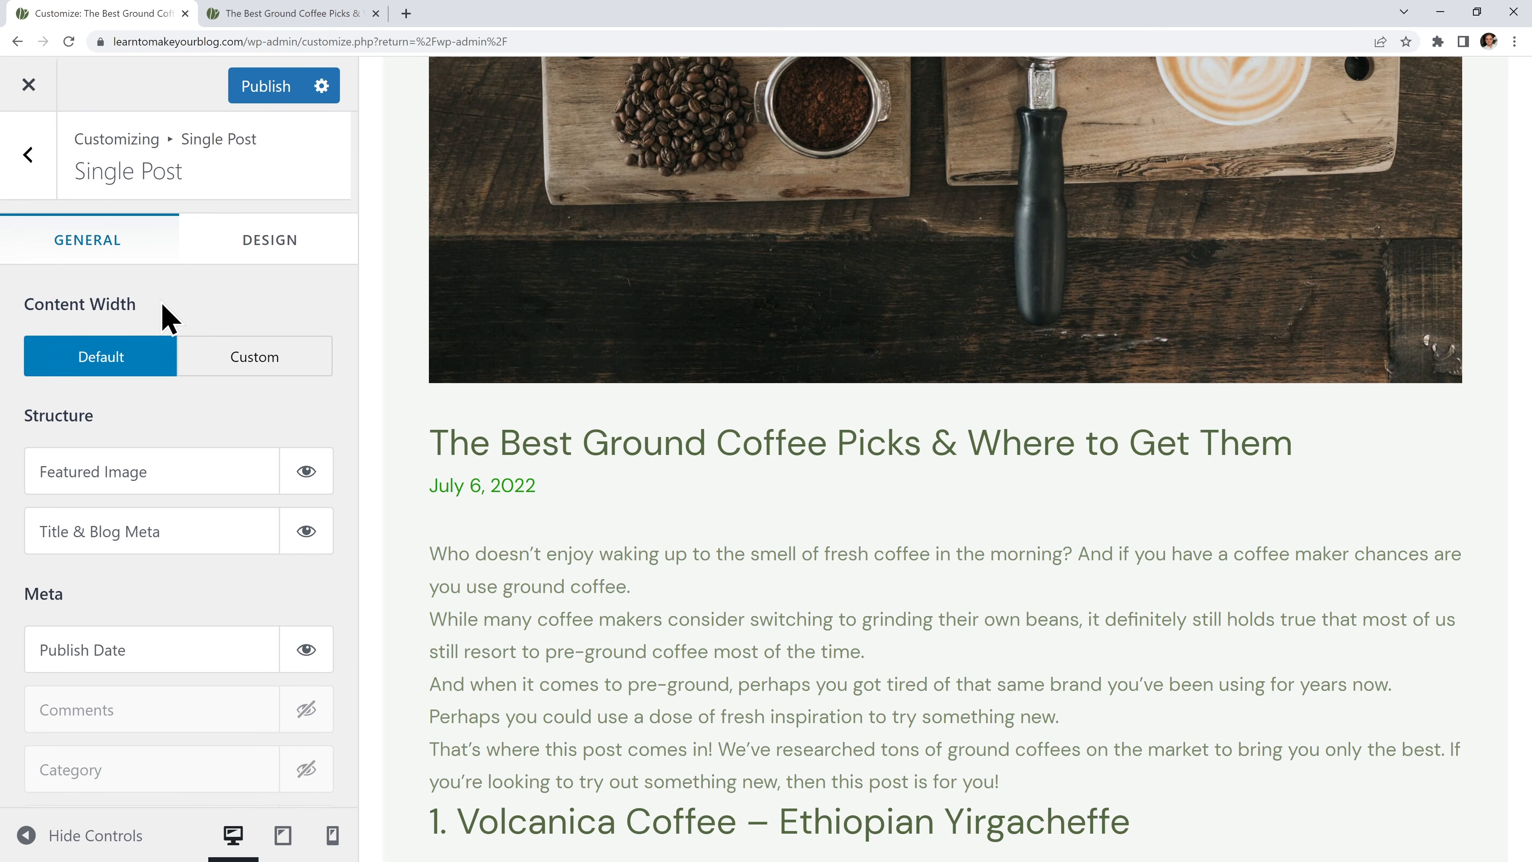
{"action": "left_click", "coordinate": [34, 176]}
{"action": "left_click", "coordinate": [36, 176]}
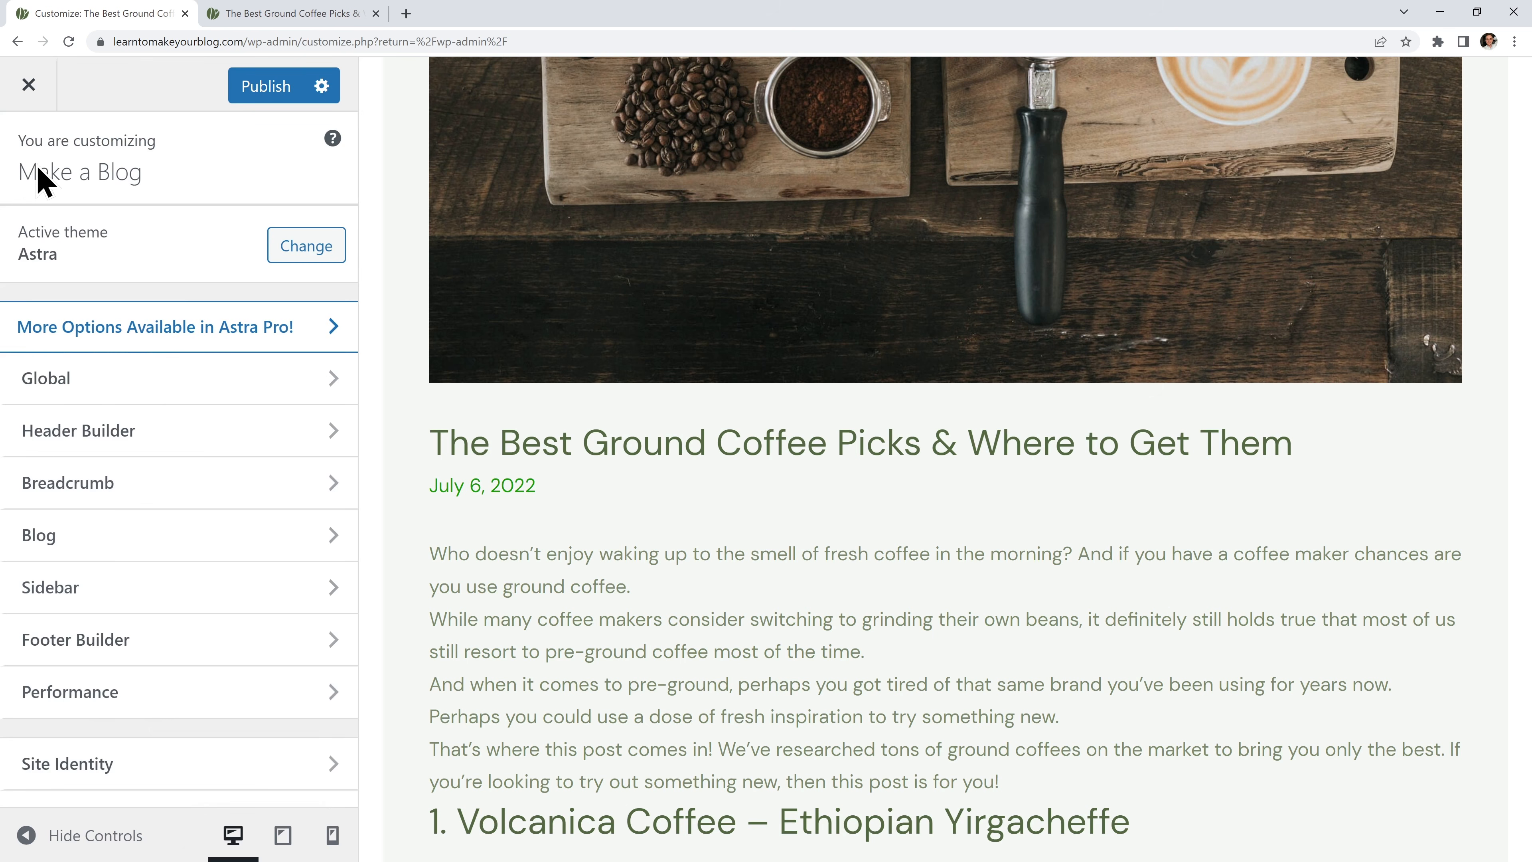
Under Global > Colors, set Content Background to white and Heading Color to black
{"action": "left_click", "coordinate": [121, 379]}
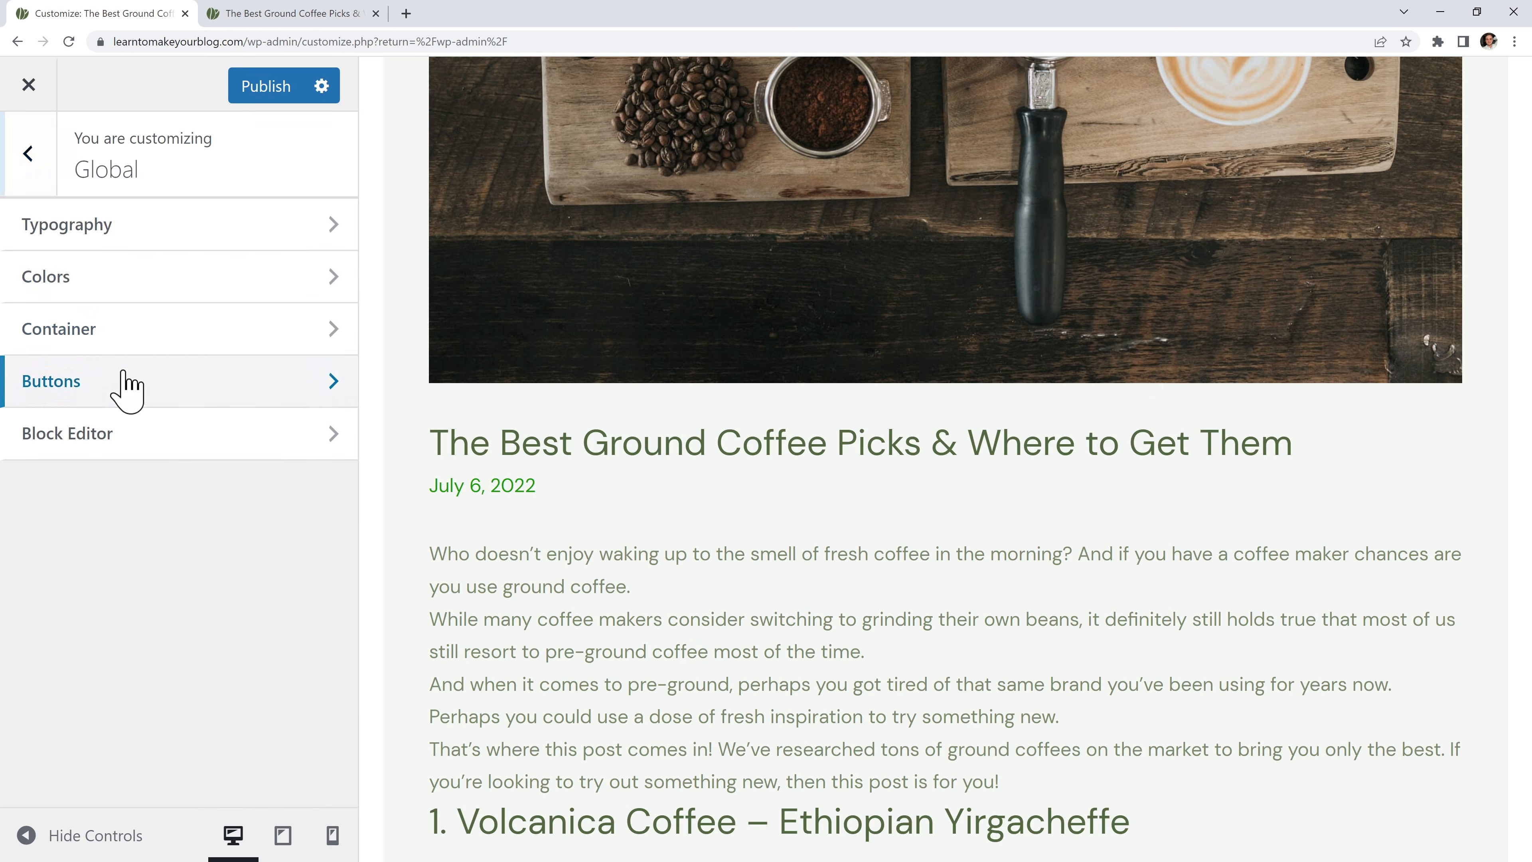
{"action": "left_click", "coordinate": [130, 291]}
{"action": "scroll", "coordinate": [175, 506], "scroll_direction": "down", "scroll_amount": 1}
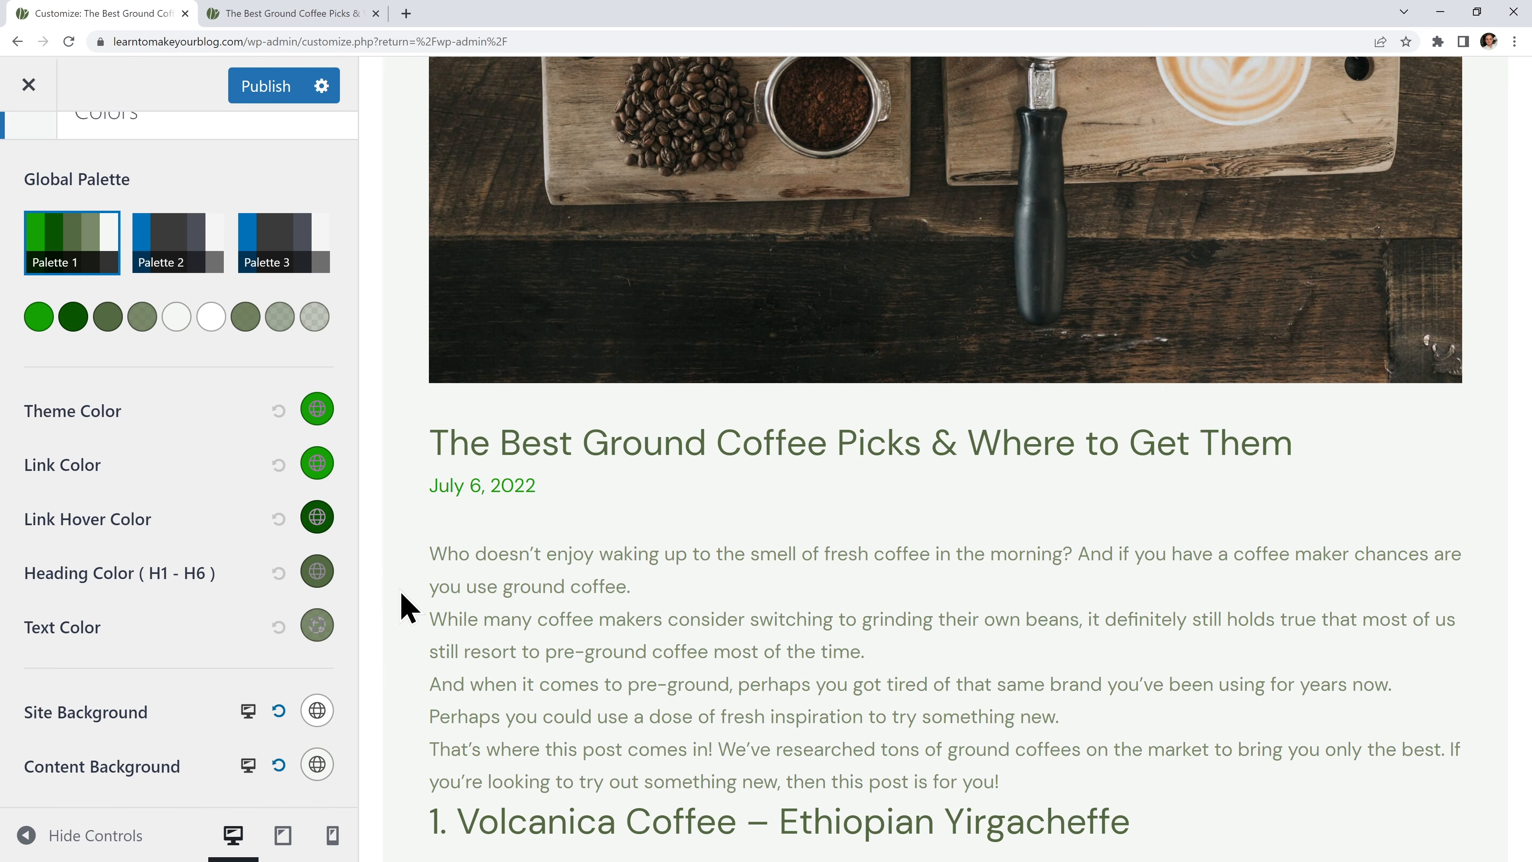
{"action": "left_click", "coordinate": [318, 765]}
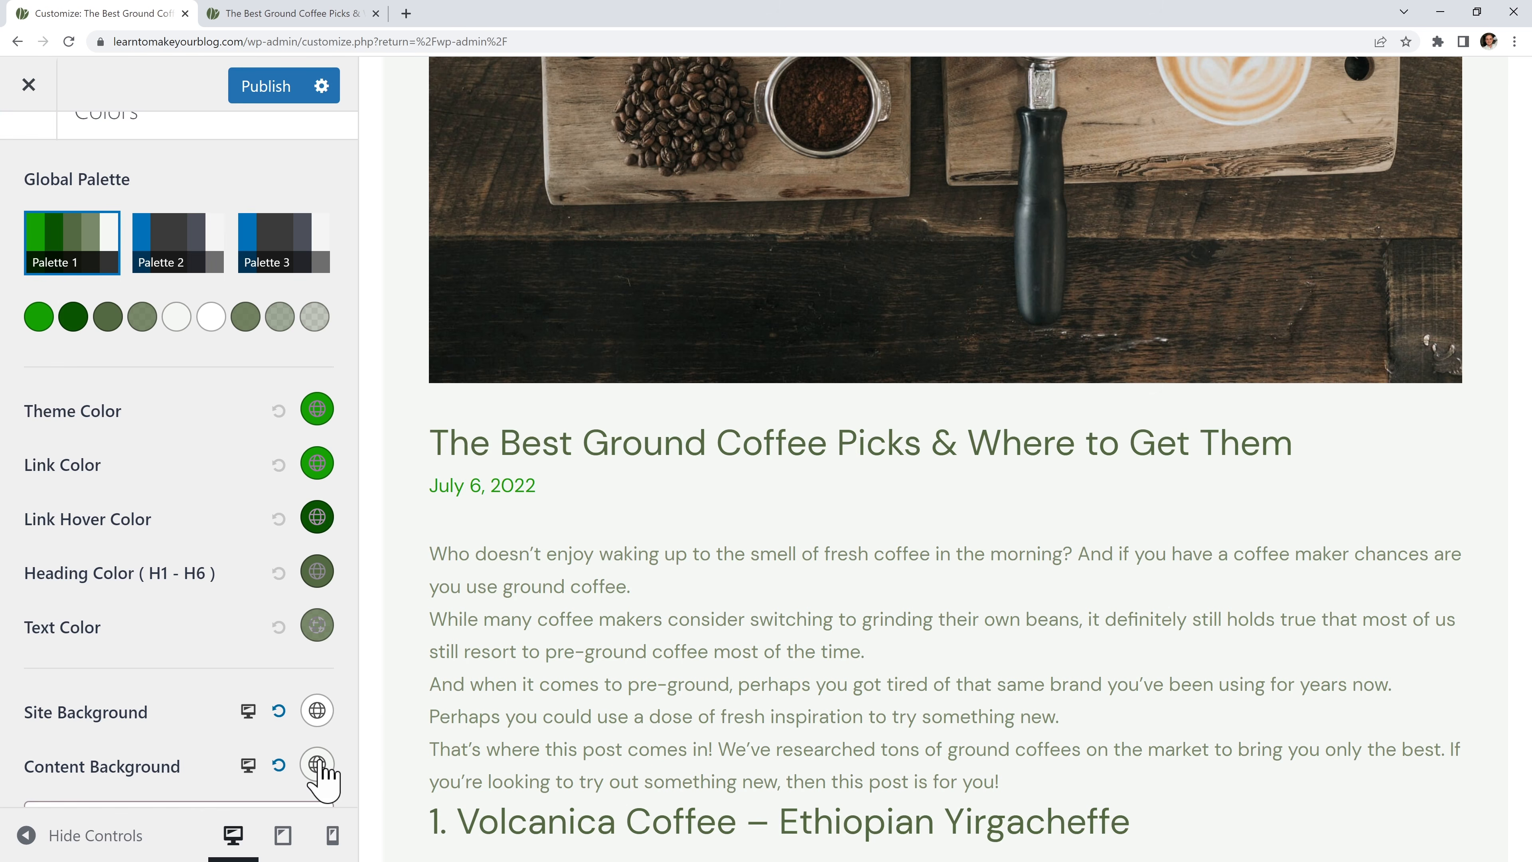
{"action": "scroll", "coordinate": [274, 736], "scroll_direction": "down", "scroll_amount": 5}
{"action": "left_click_drag", "start_coordinate": [44, 498], "coordinate": [13, 464]}
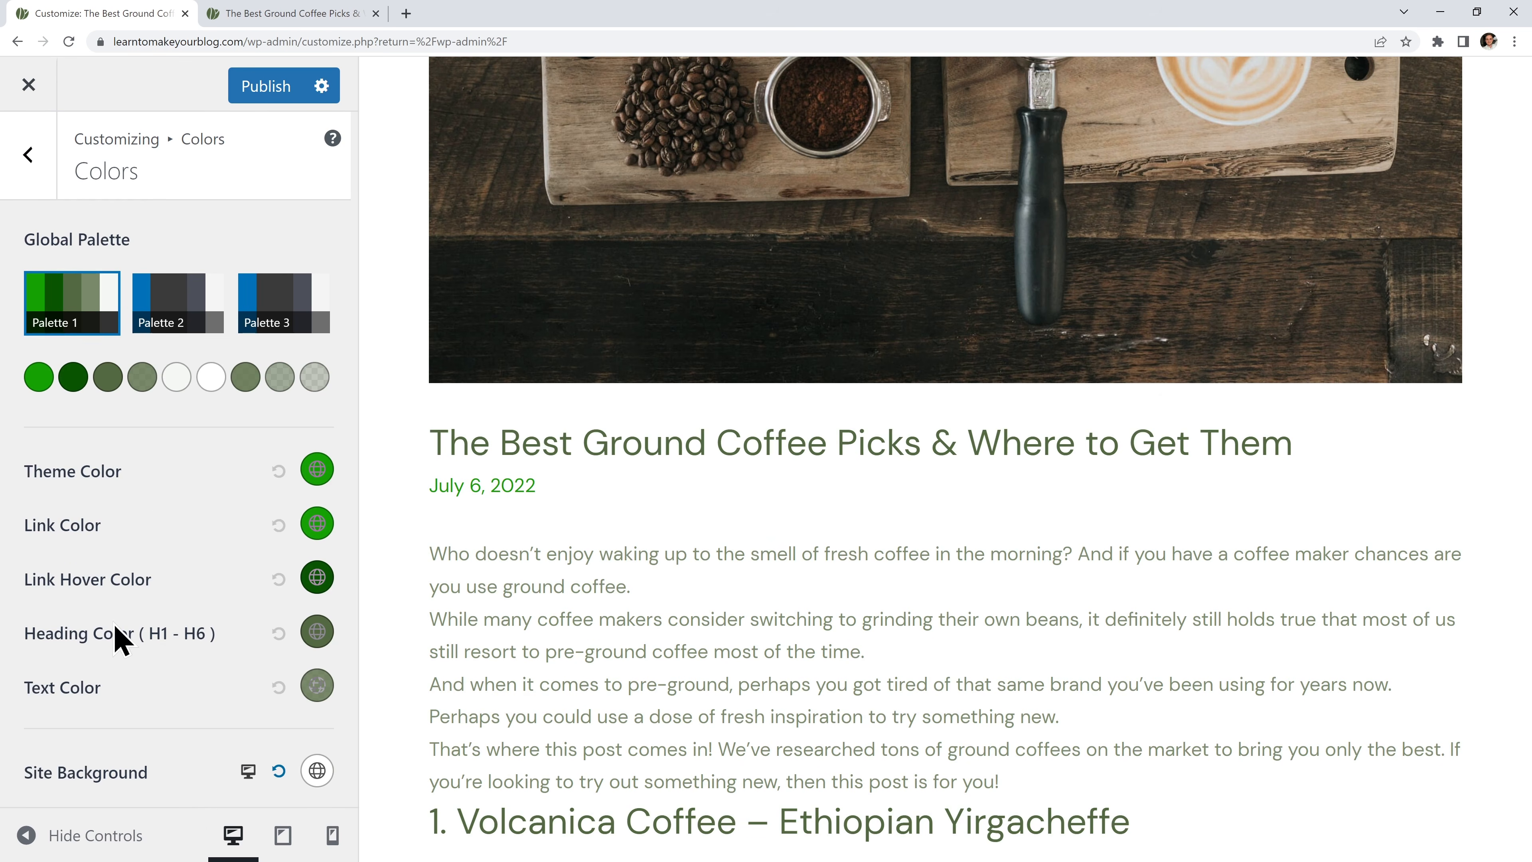
{"action": "left_click", "coordinate": [318, 633]}
{"action": "scroll", "coordinate": [326, 649], "scroll_direction": "down", "scroll_amount": 3}
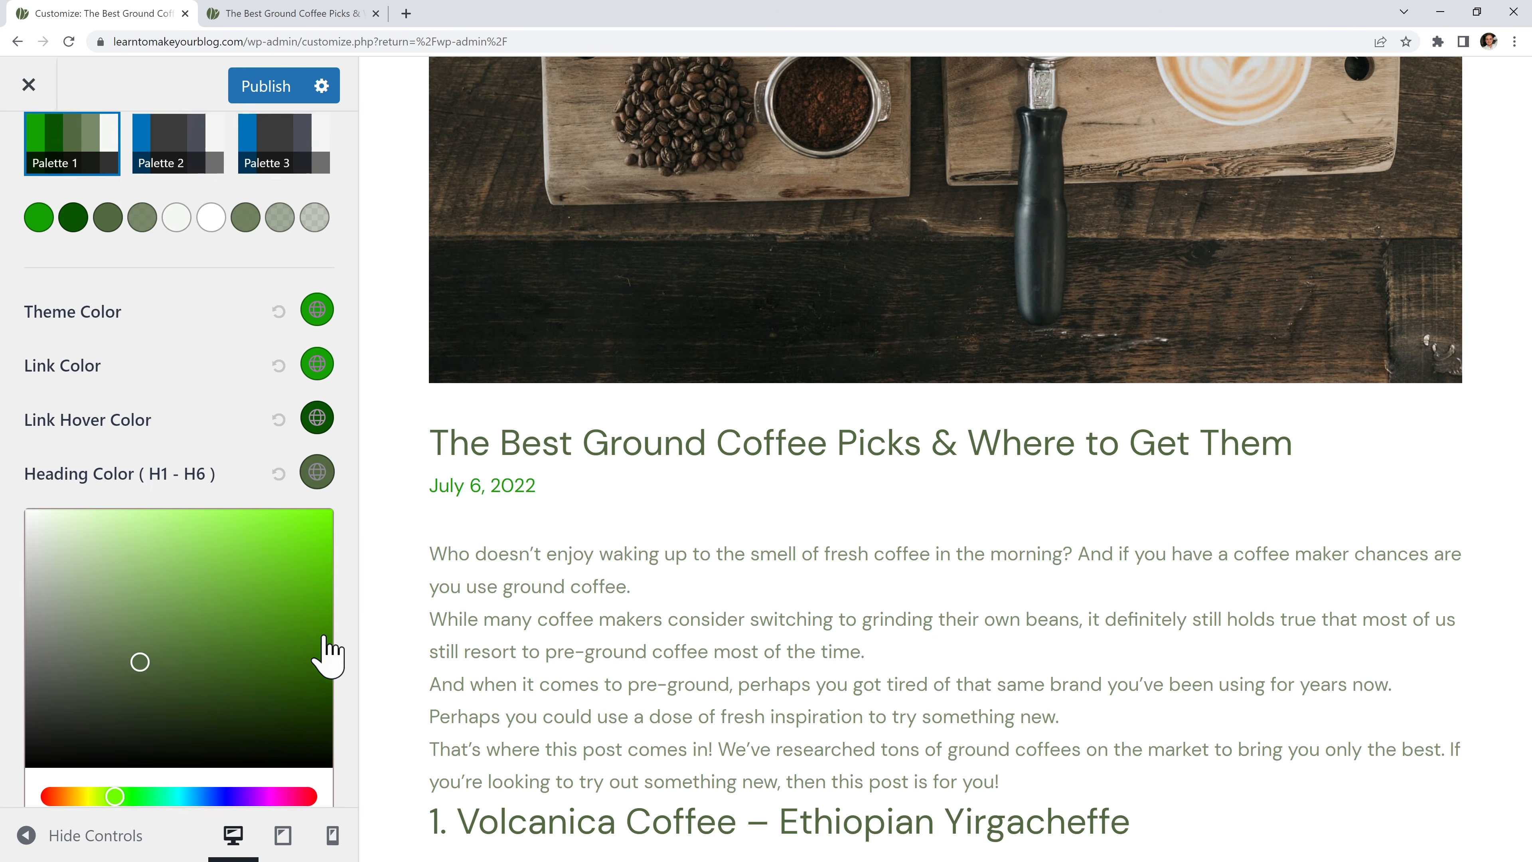
{"action": "left_click_drag", "start_coordinate": [318, 643], "coordinate": [342, 707]}
{"action": "left_click", "coordinate": [343, 709]}
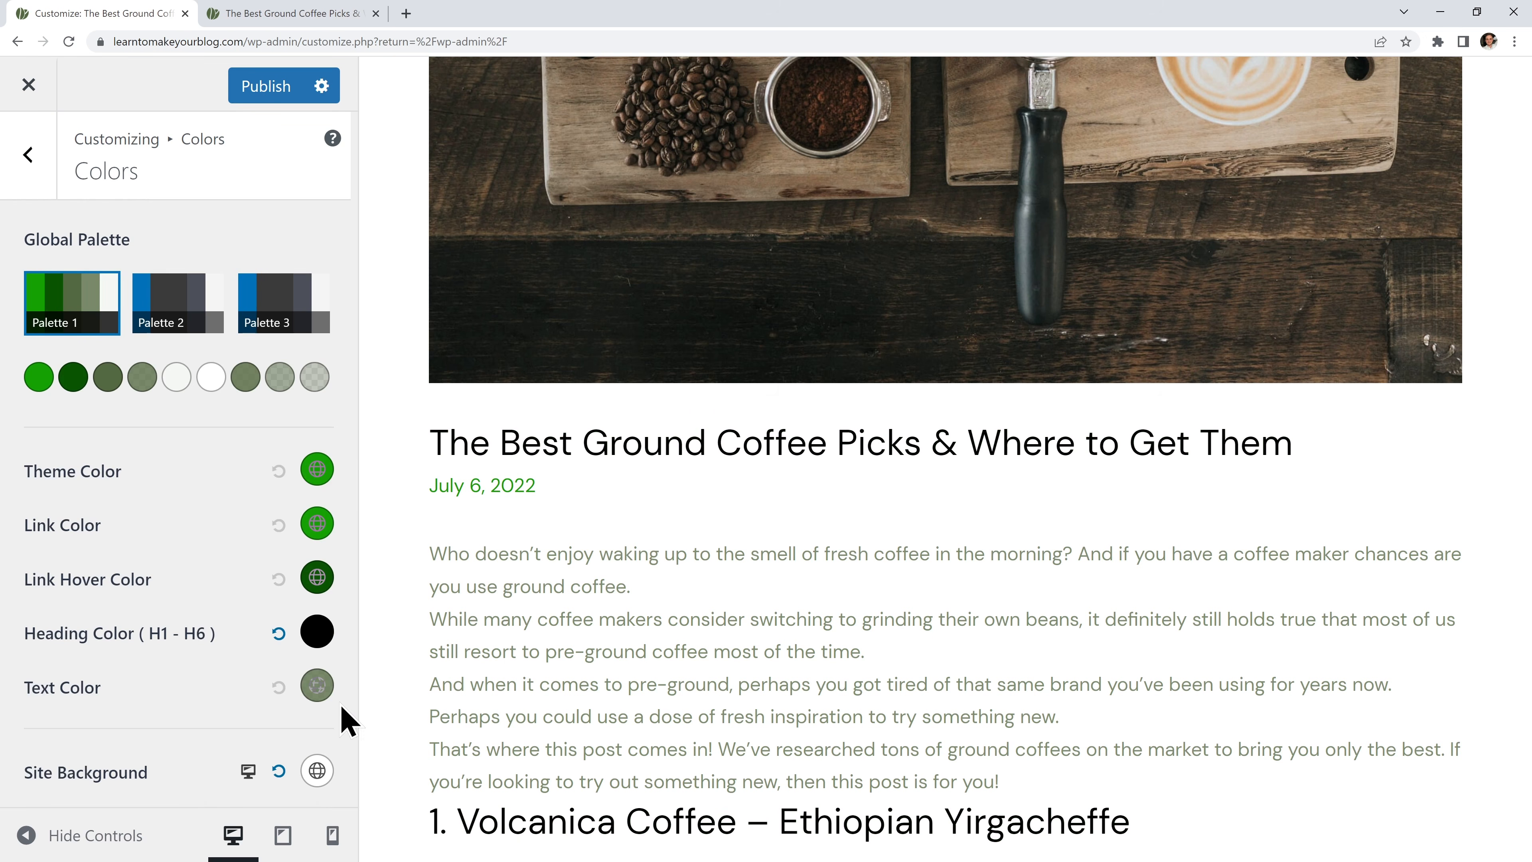
Set Text Color to near-black with high opacity and publish the Customizer changes
{"action": "left_click", "coordinate": [320, 687]}
{"action": "scroll", "coordinate": [323, 684], "scroll_direction": "down", "scroll_amount": 3}
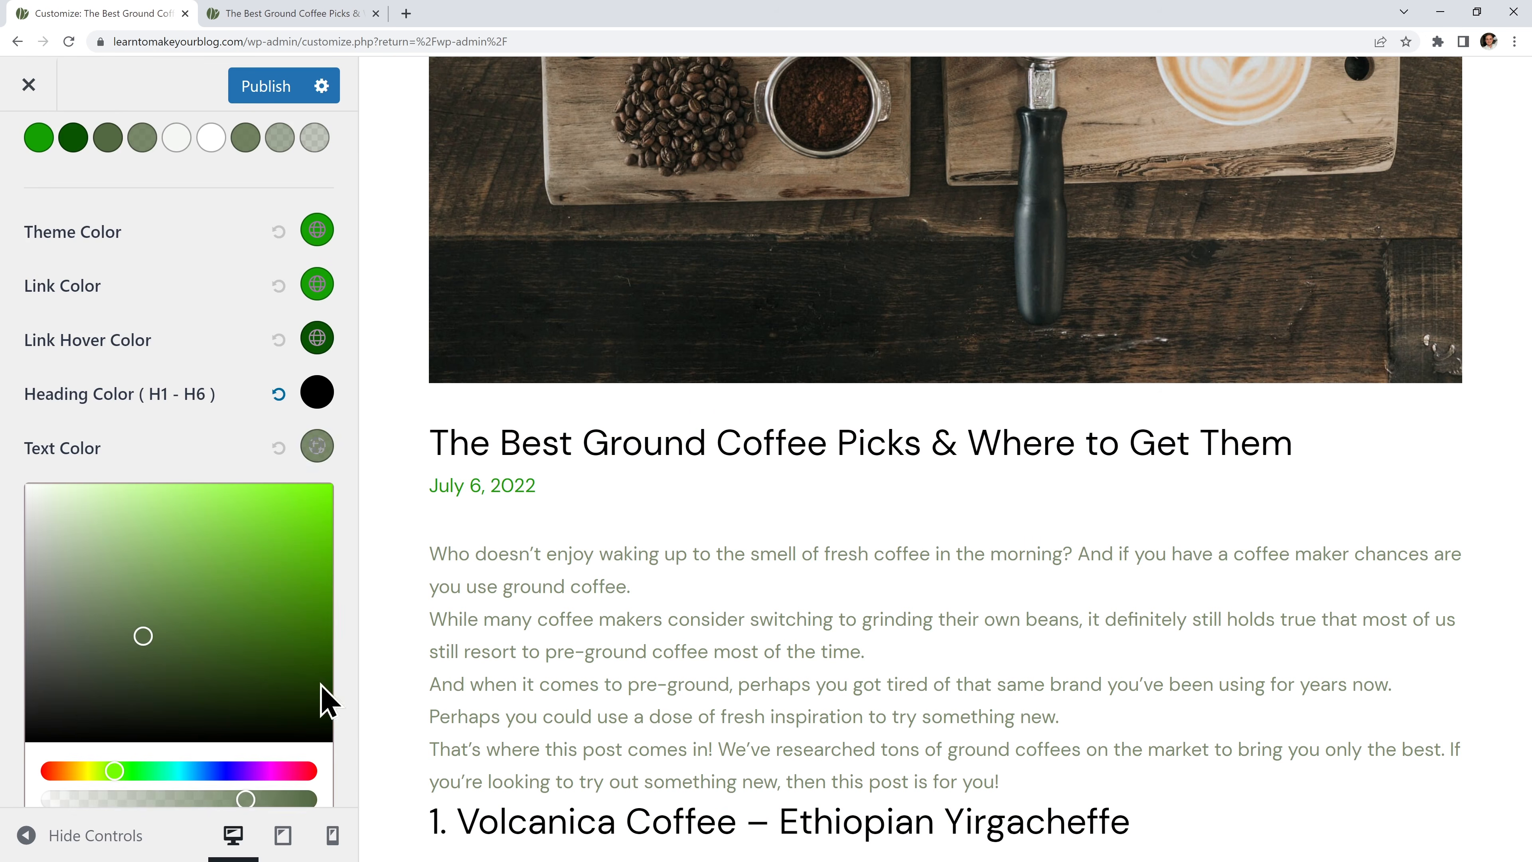
{"action": "left_click_drag", "start_coordinate": [45, 722], "coordinate": [19, 743]}
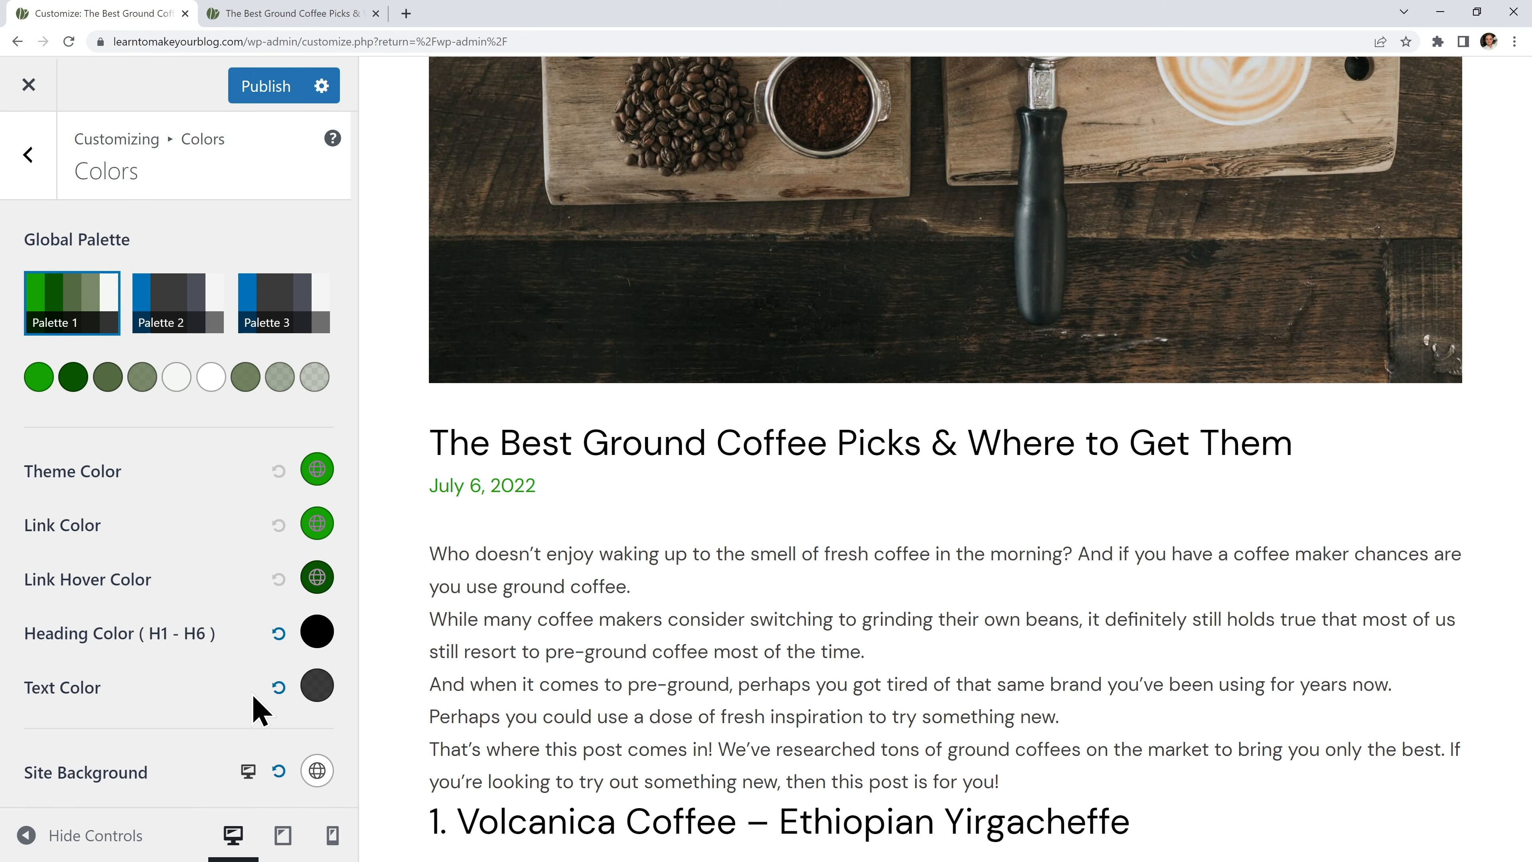
{"action": "left_click", "coordinate": [317, 686]}
{"action": "scroll", "coordinate": [319, 694], "scroll_direction": "down", "scroll_amount": 3}
{"action": "scroll", "coordinate": [320, 700], "scroll_direction": "down", "scroll_amount": 3}
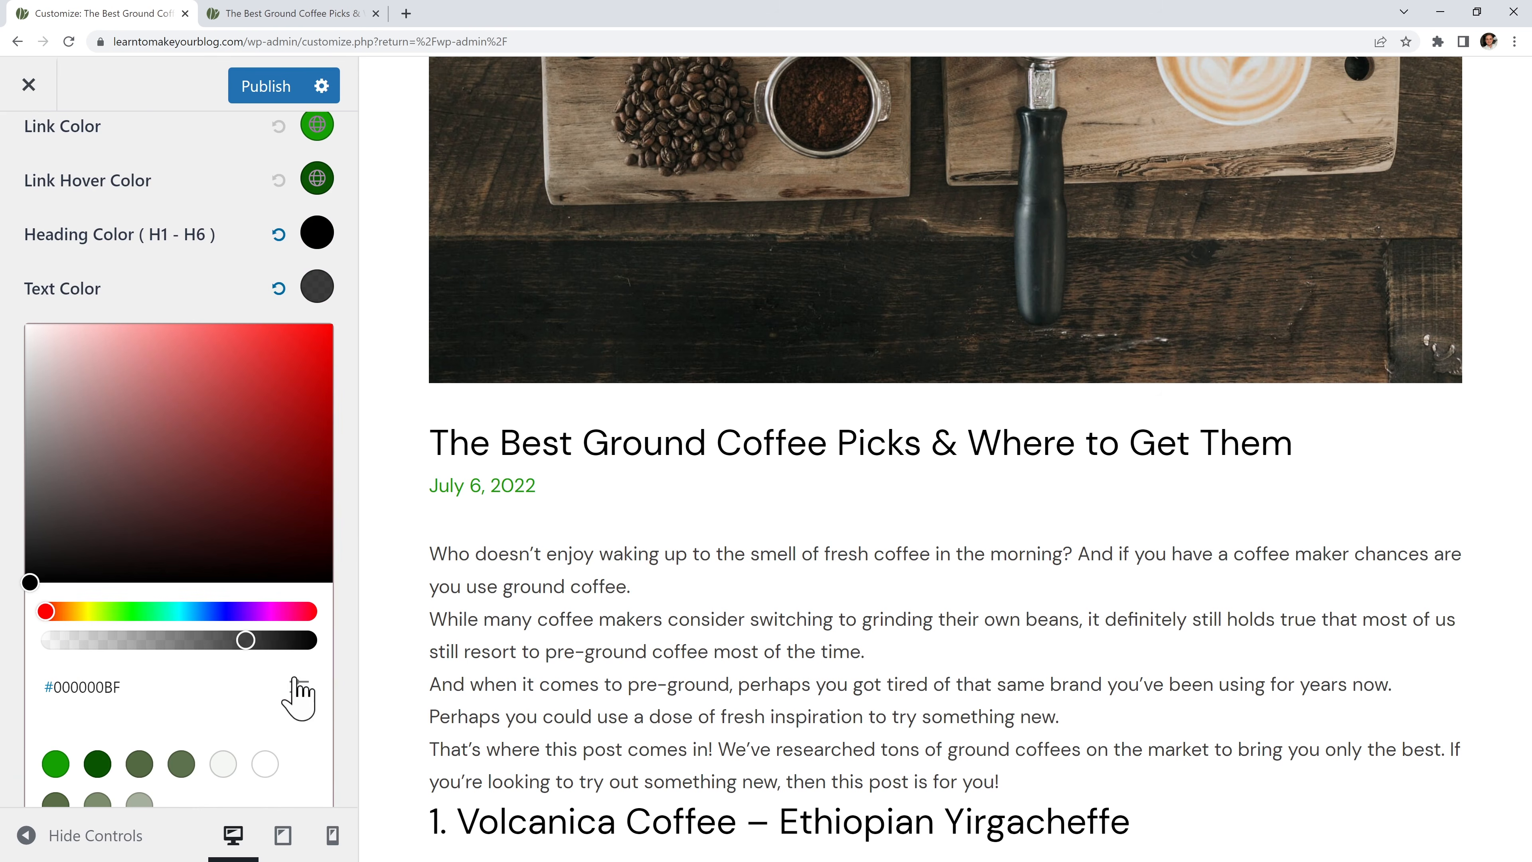
{"action": "left_click_drag", "start_coordinate": [246, 649], "coordinate": [295, 650]}
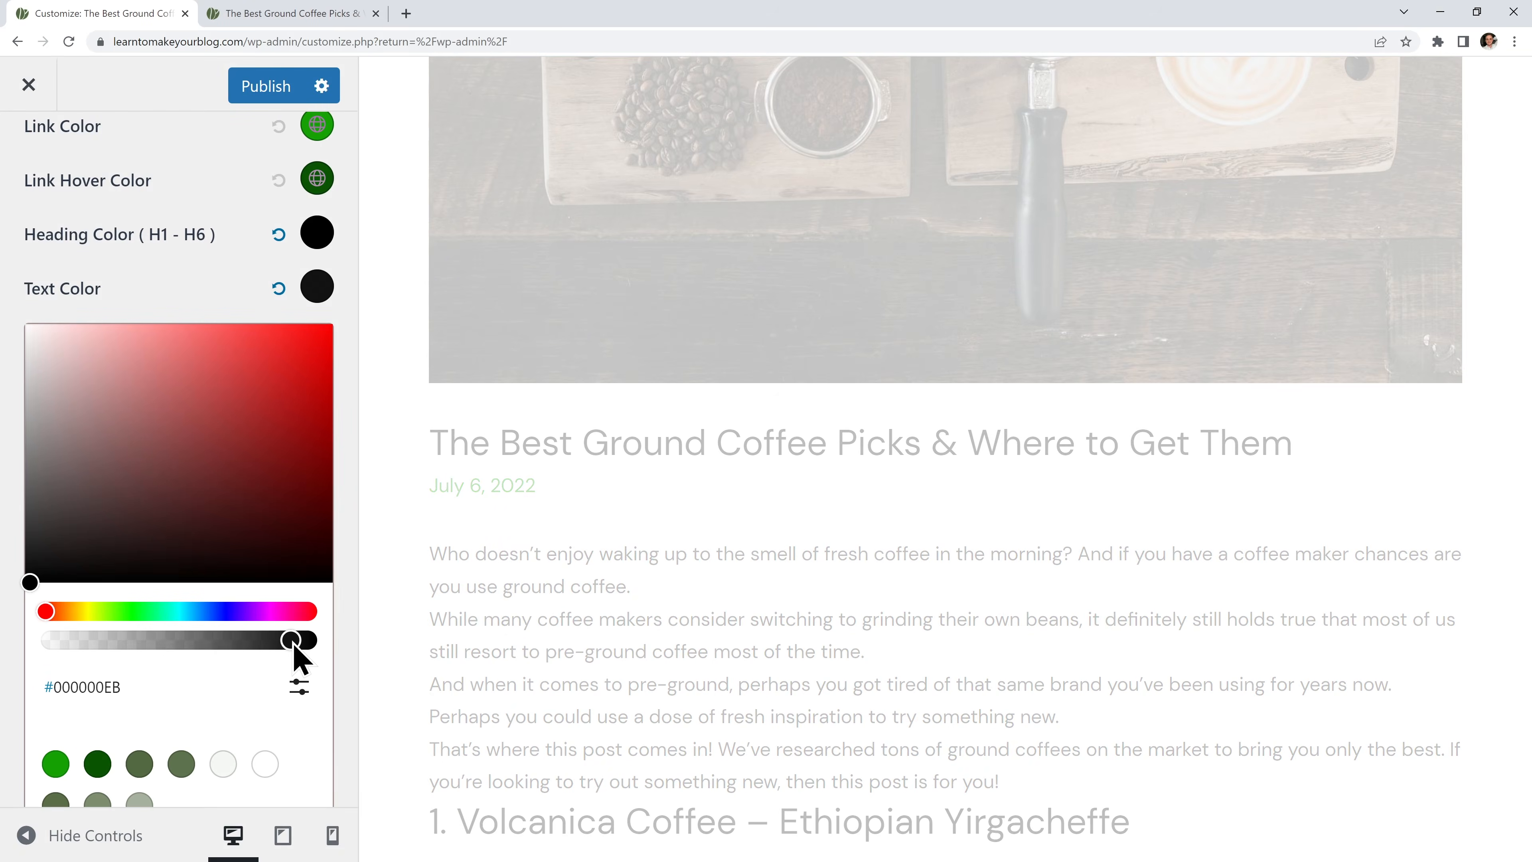
{"action": "left_click", "coordinate": [342, 650]}
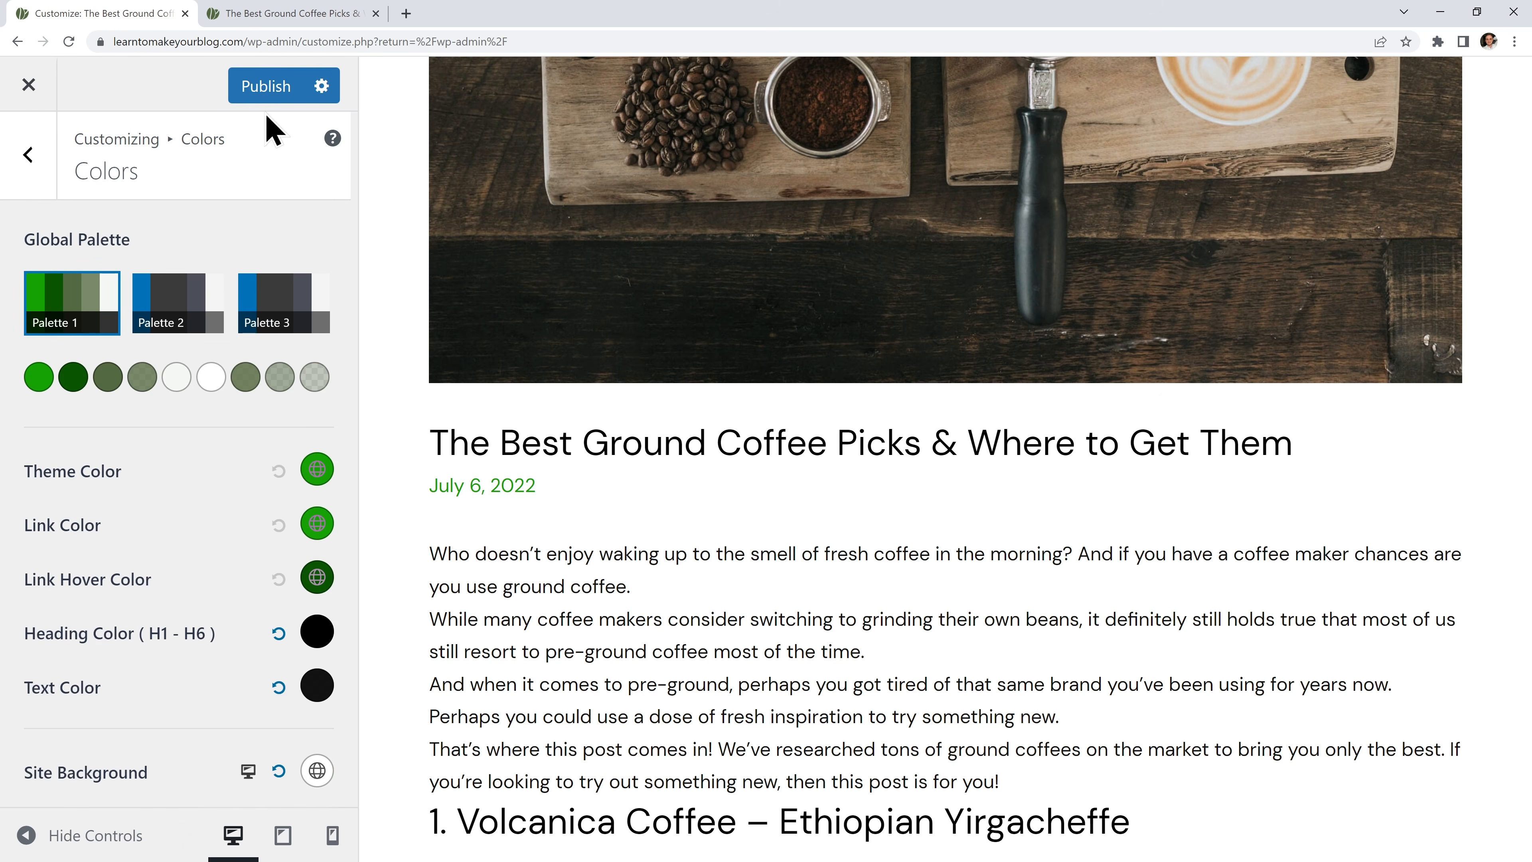
{"action": "left_click", "coordinate": [266, 88]}
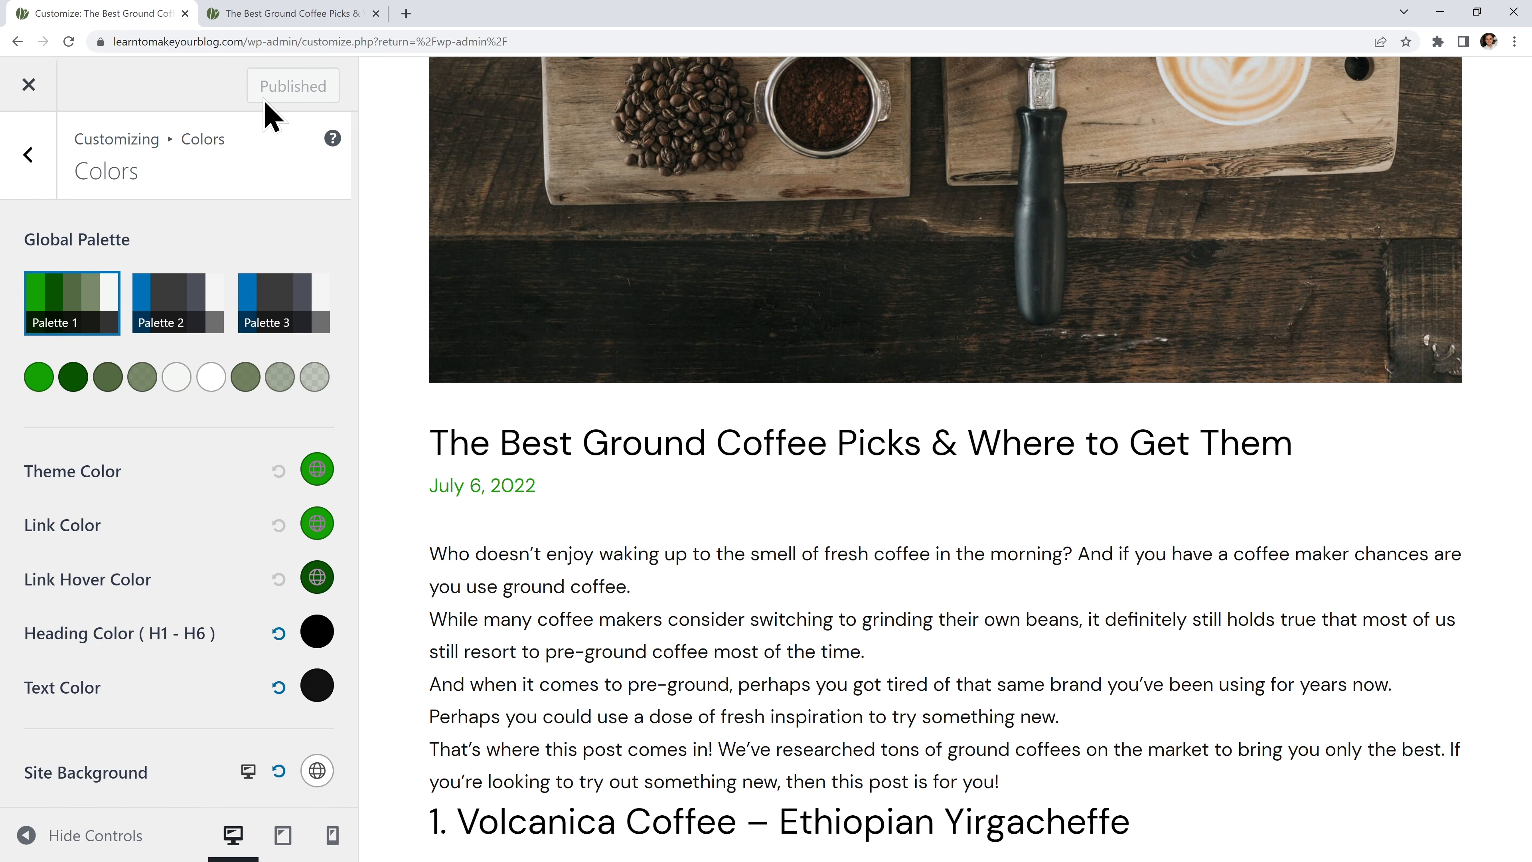
{"action": "scroll", "coordinate": [781, 289], "scroll_direction": "down", "scroll_amount": 3}
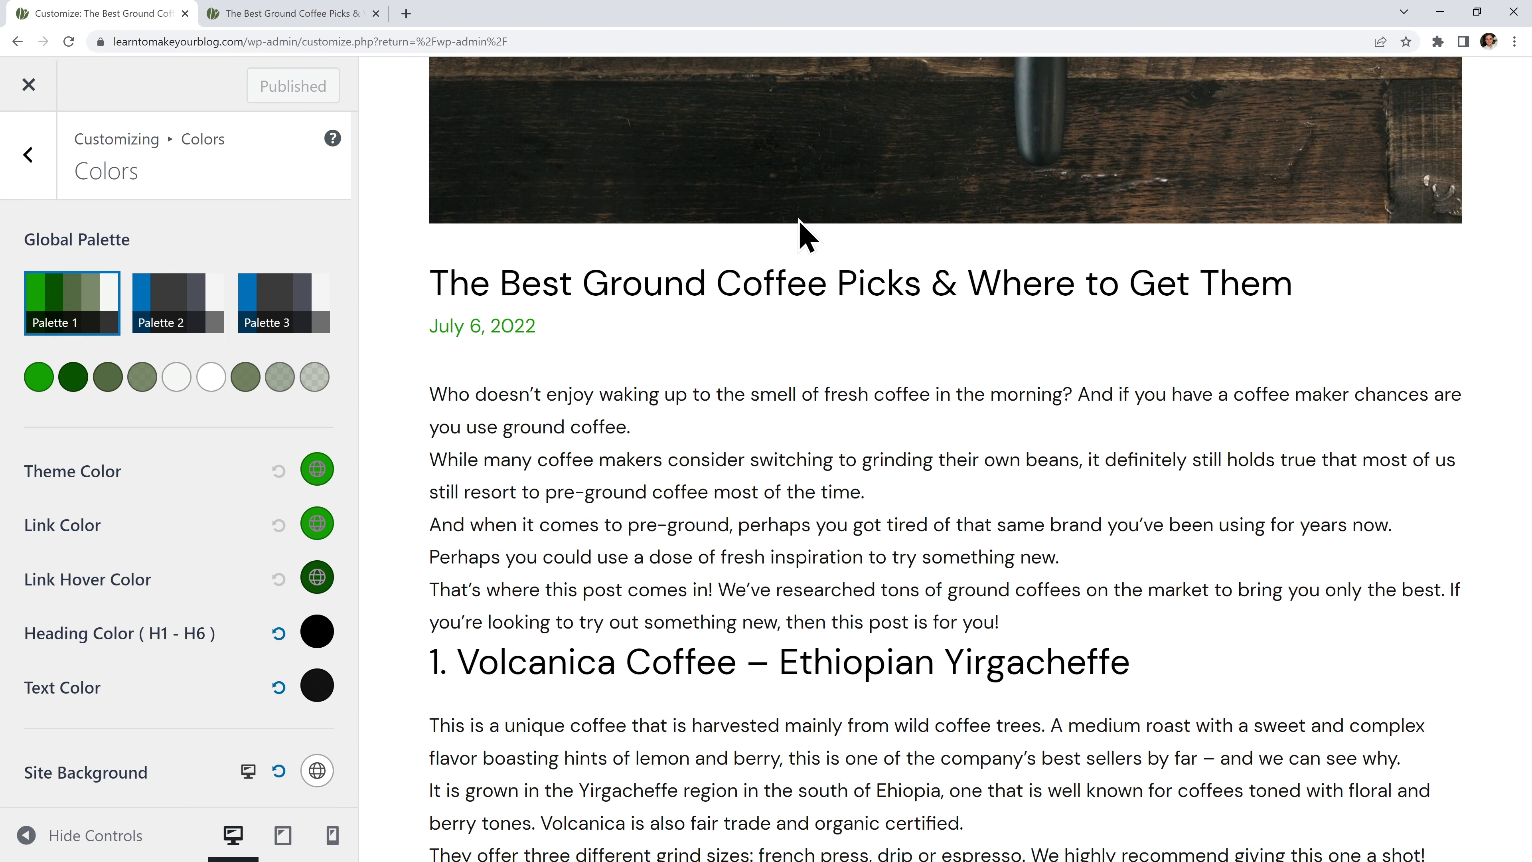
Open the Customizer's Additional CSS panel and bring the make-an-amazing-blog Explorer window into view
{"action": "left_click", "coordinate": [39, 182]}
{"action": "scroll", "coordinate": [40, 181], "scroll_direction": "down", "scroll_amount": 2}
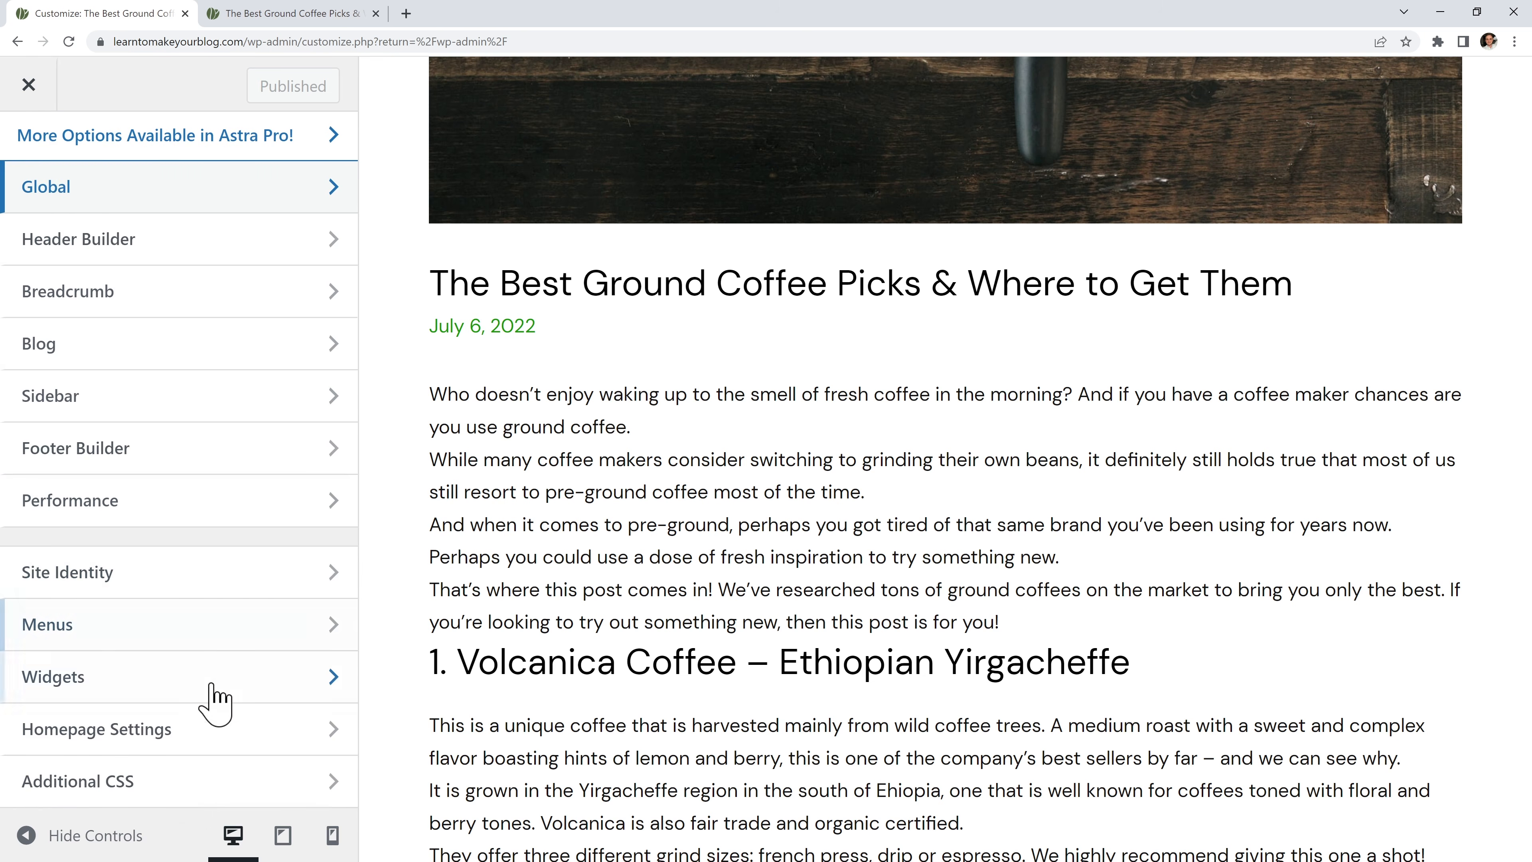
{"action": "left_click", "coordinate": [186, 780]}
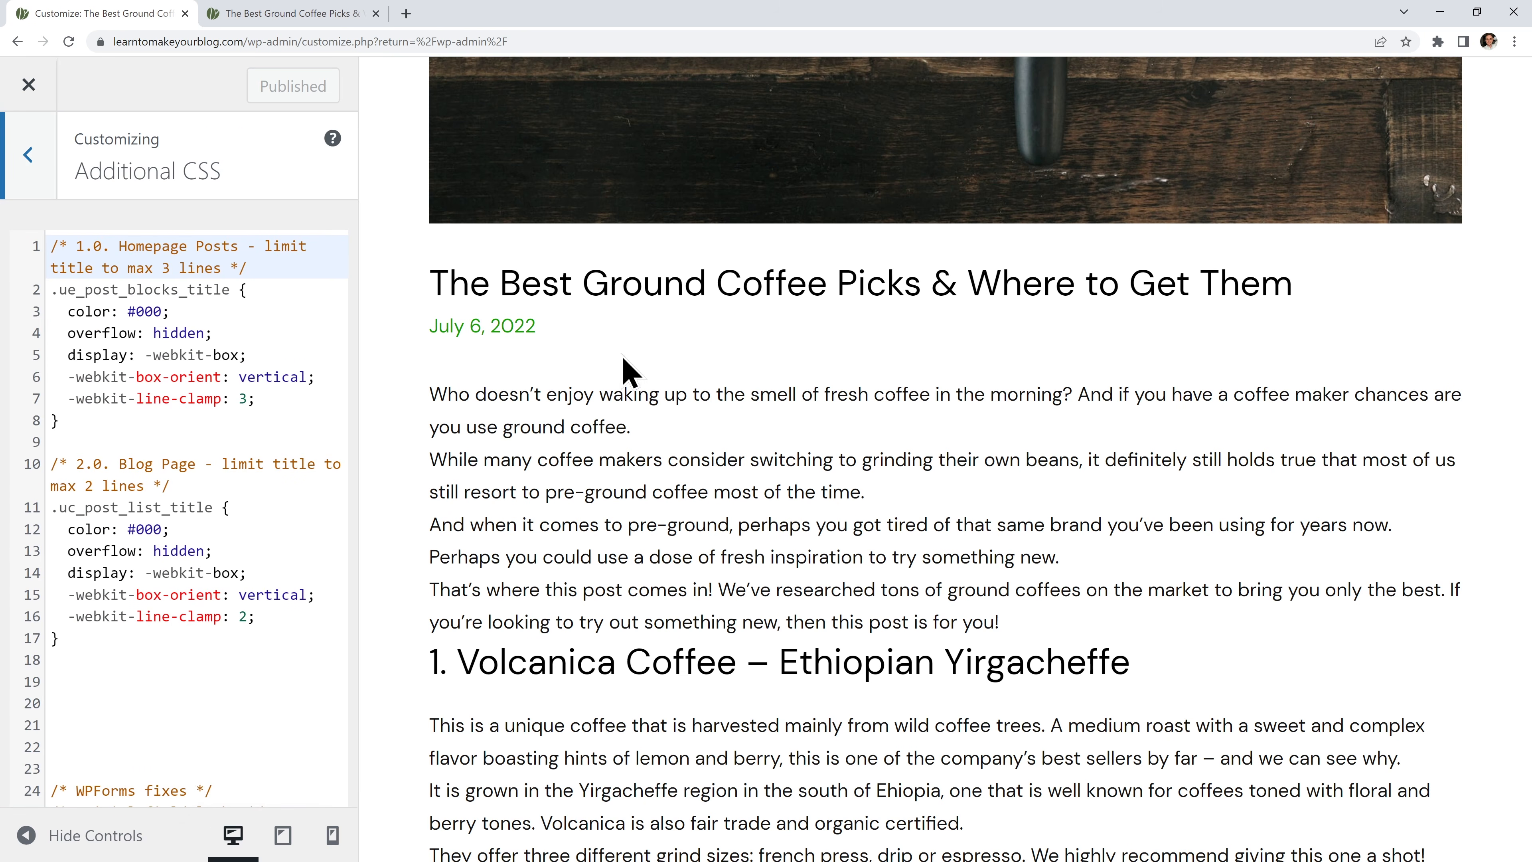
{"action": "scroll", "coordinate": [735, 428], "scroll_direction": "down", "scroll_amount": 1}
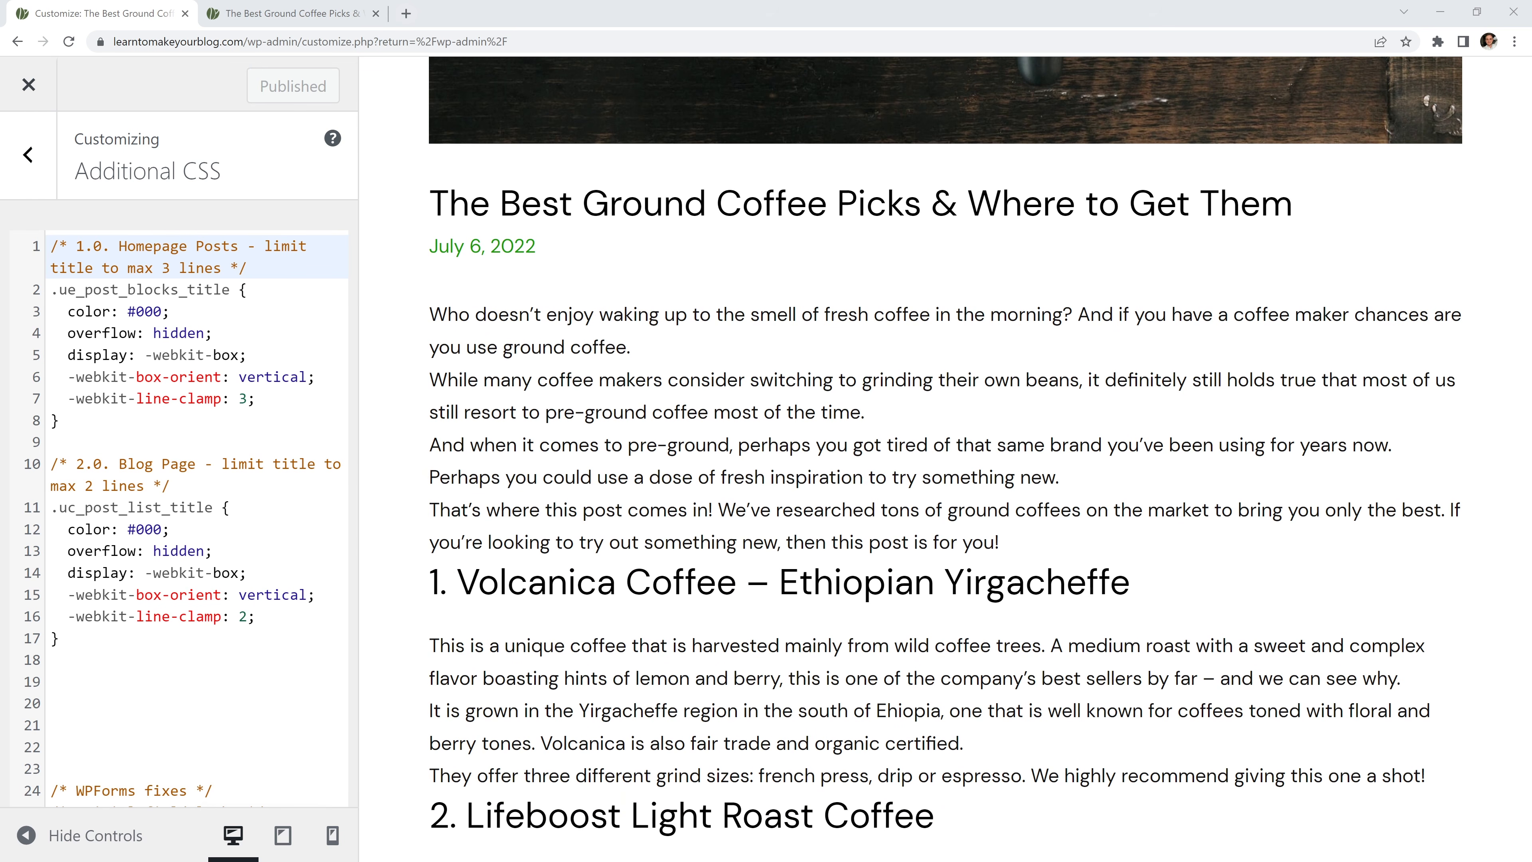
{"action": "left_click_drag", "start_coordinate": [0, 329], "coordinate": [686, 177]}
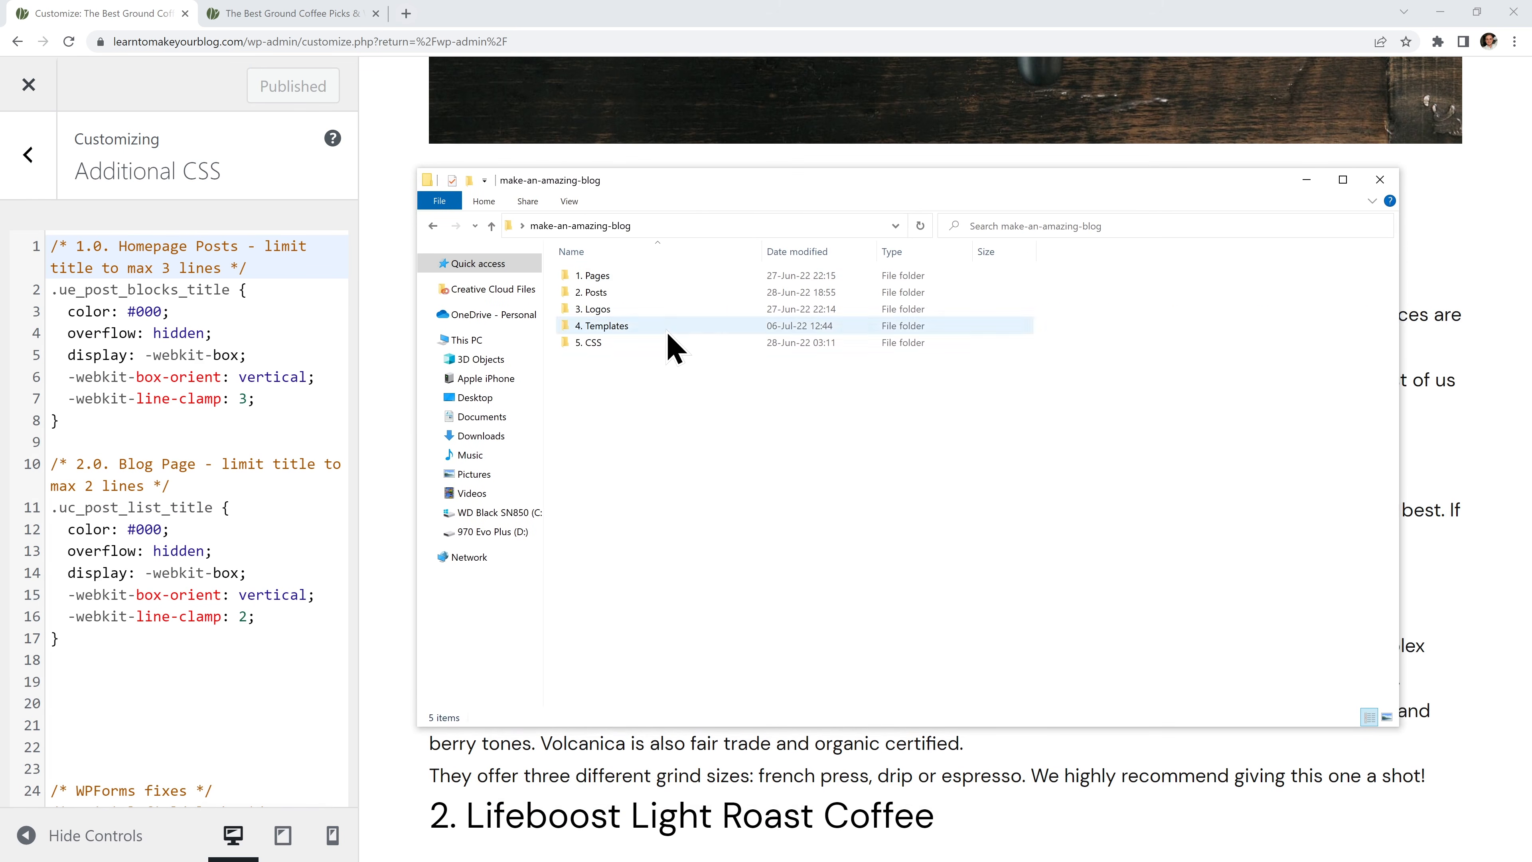
Open additional_css.txt from the 5. CSS folder and copy the 3.1 and 3.2 rules
{"action": "double_click", "coordinate": [637, 344]}
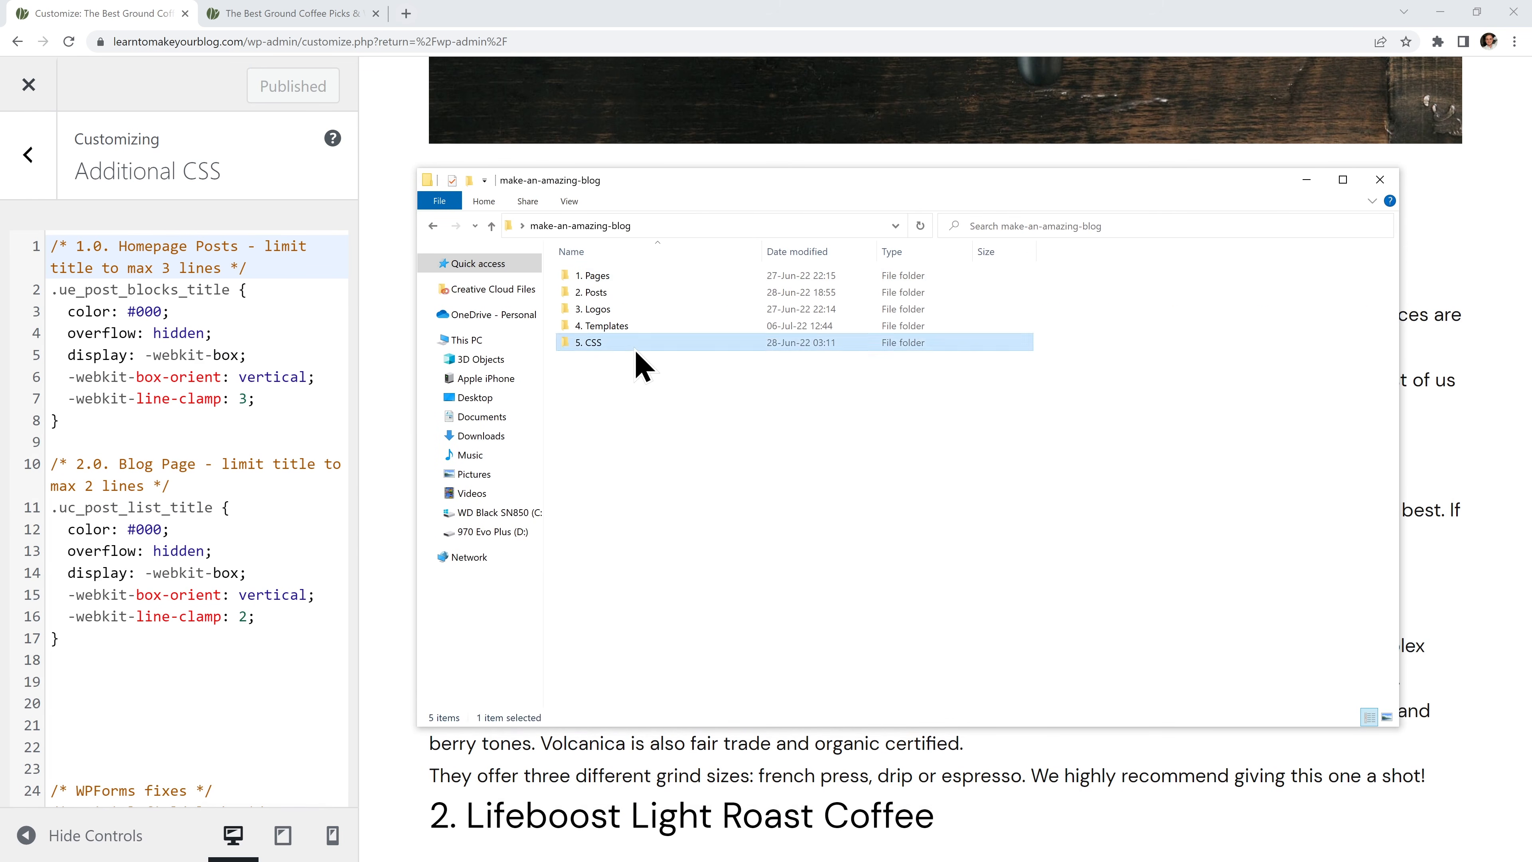
{"action": "double_click", "coordinate": [645, 276]}
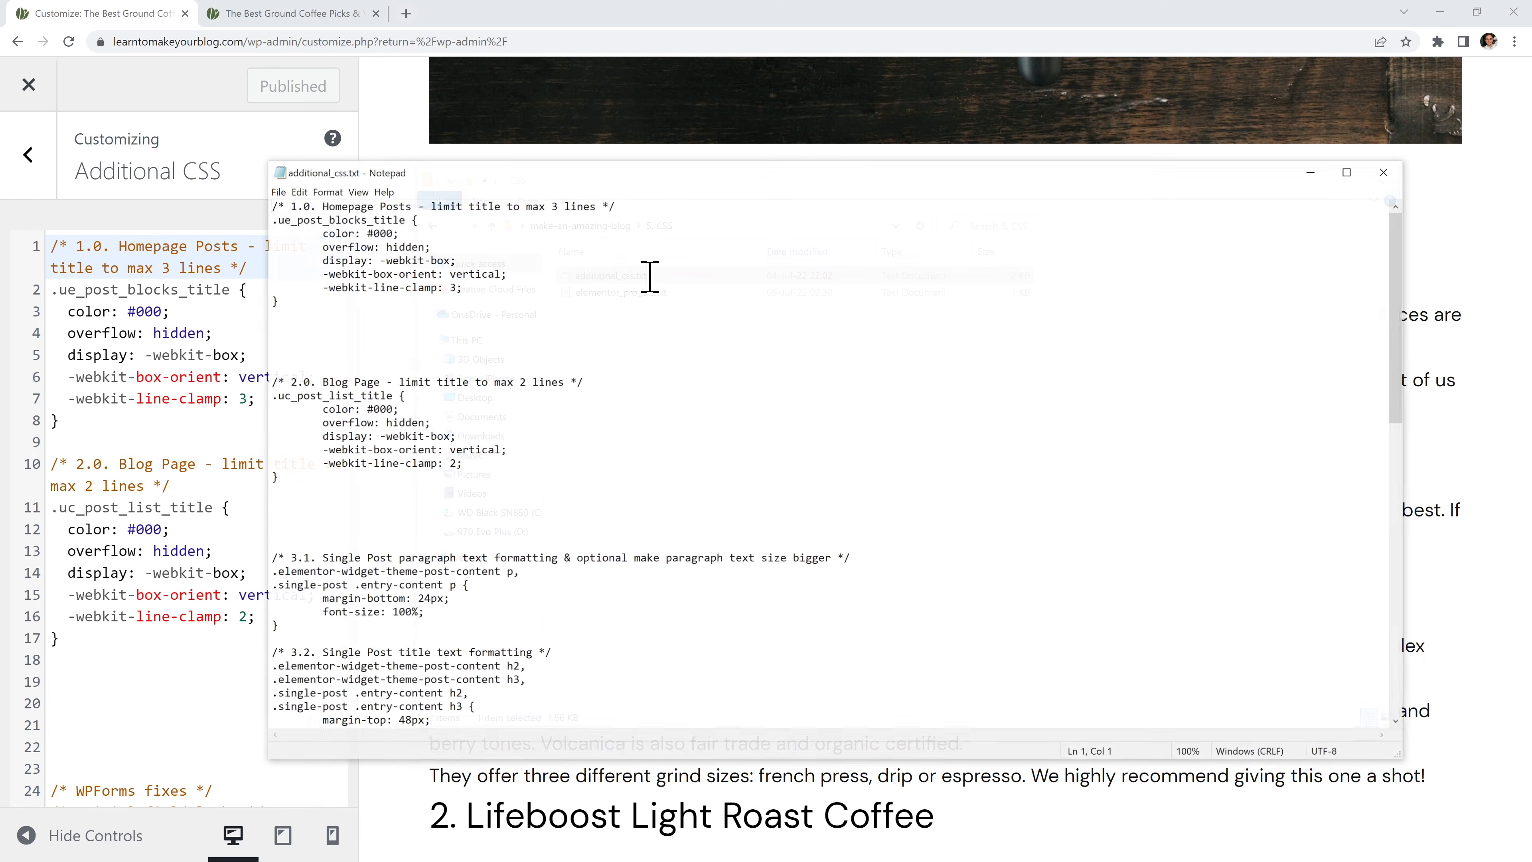
{"action": "scroll", "coordinate": [649, 276], "scroll_direction": "down", "scroll_amount": 3}
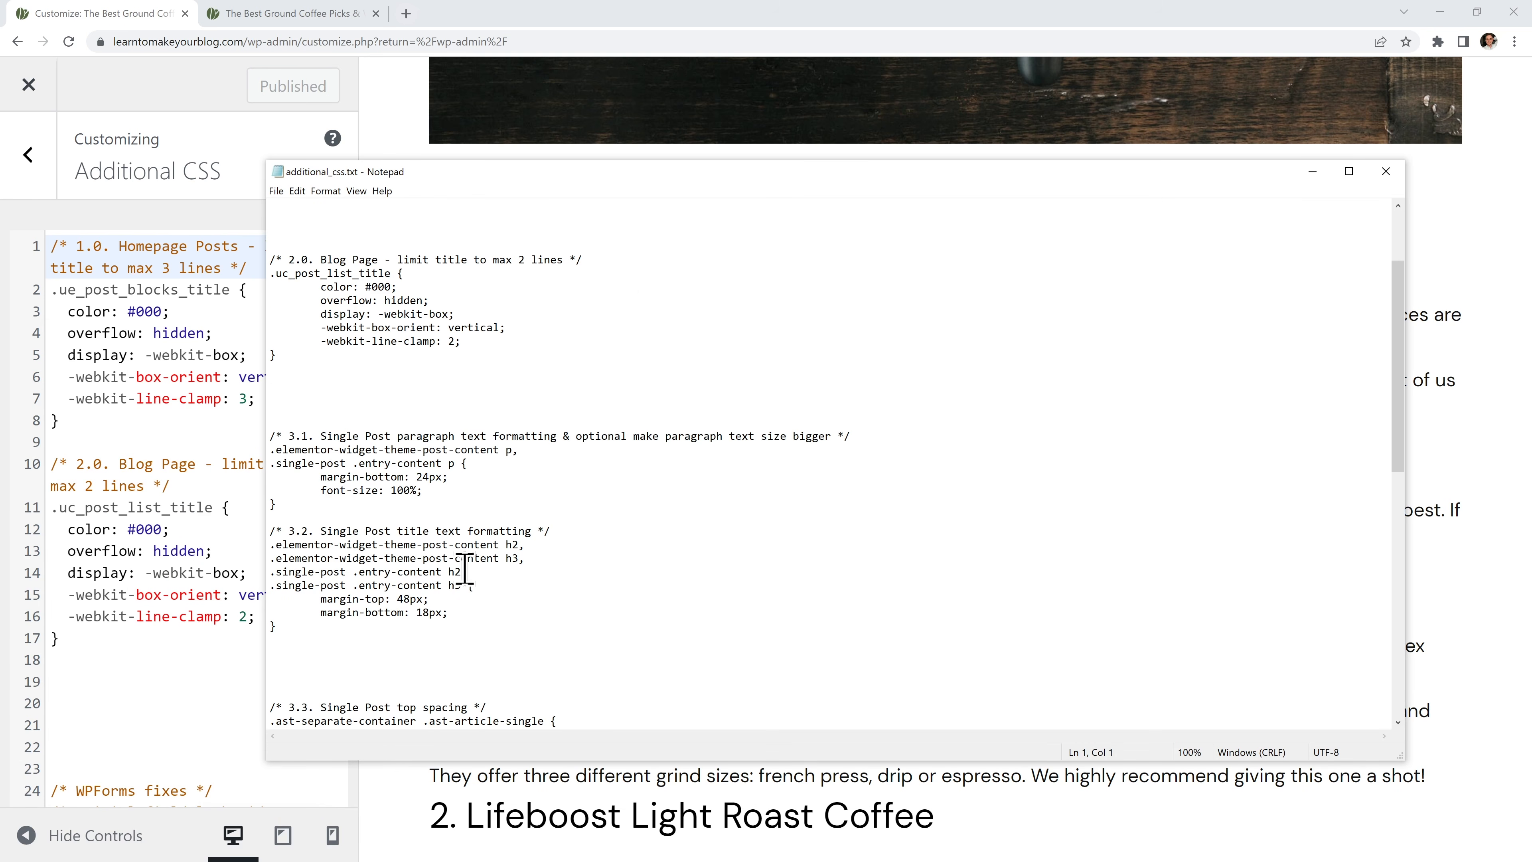
{"action": "left_click_drag", "start_coordinate": [319, 641], "coordinate": [251, 440]}
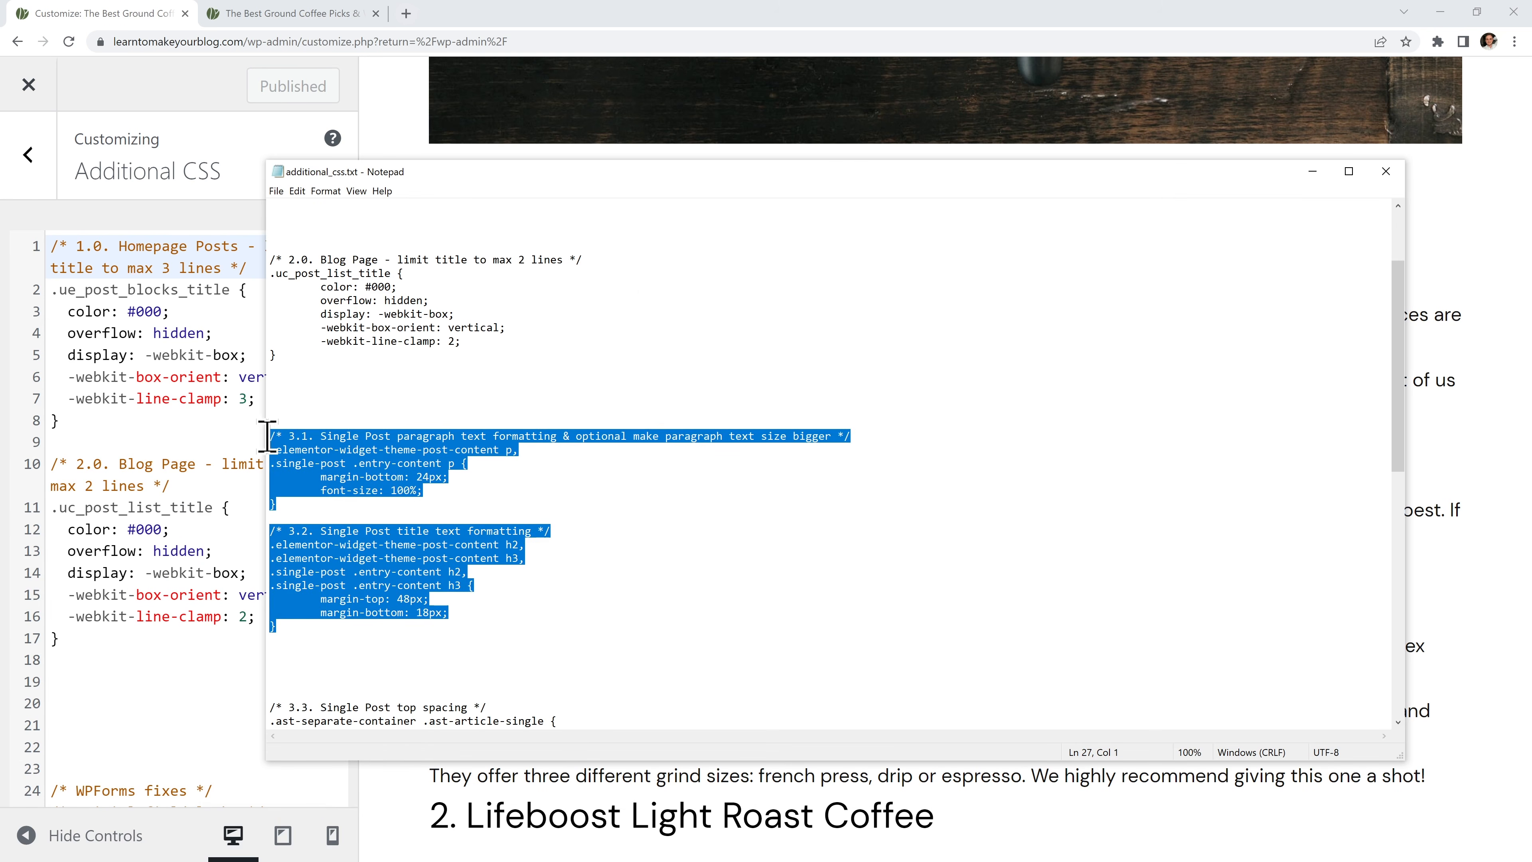
{"action": "right_click", "coordinate": [359, 537]}
{"action": "left_click", "coordinate": [409, 585]}
Add a blank line in the Additional CSS editor, ready to paste
{"action": "left_click", "coordinate": [161, 633]}
{"action": "key", "text": "Return"}
{"action": "key", "text": "Return"}
{"action": "right_click", "coordinate": [152, 680]}
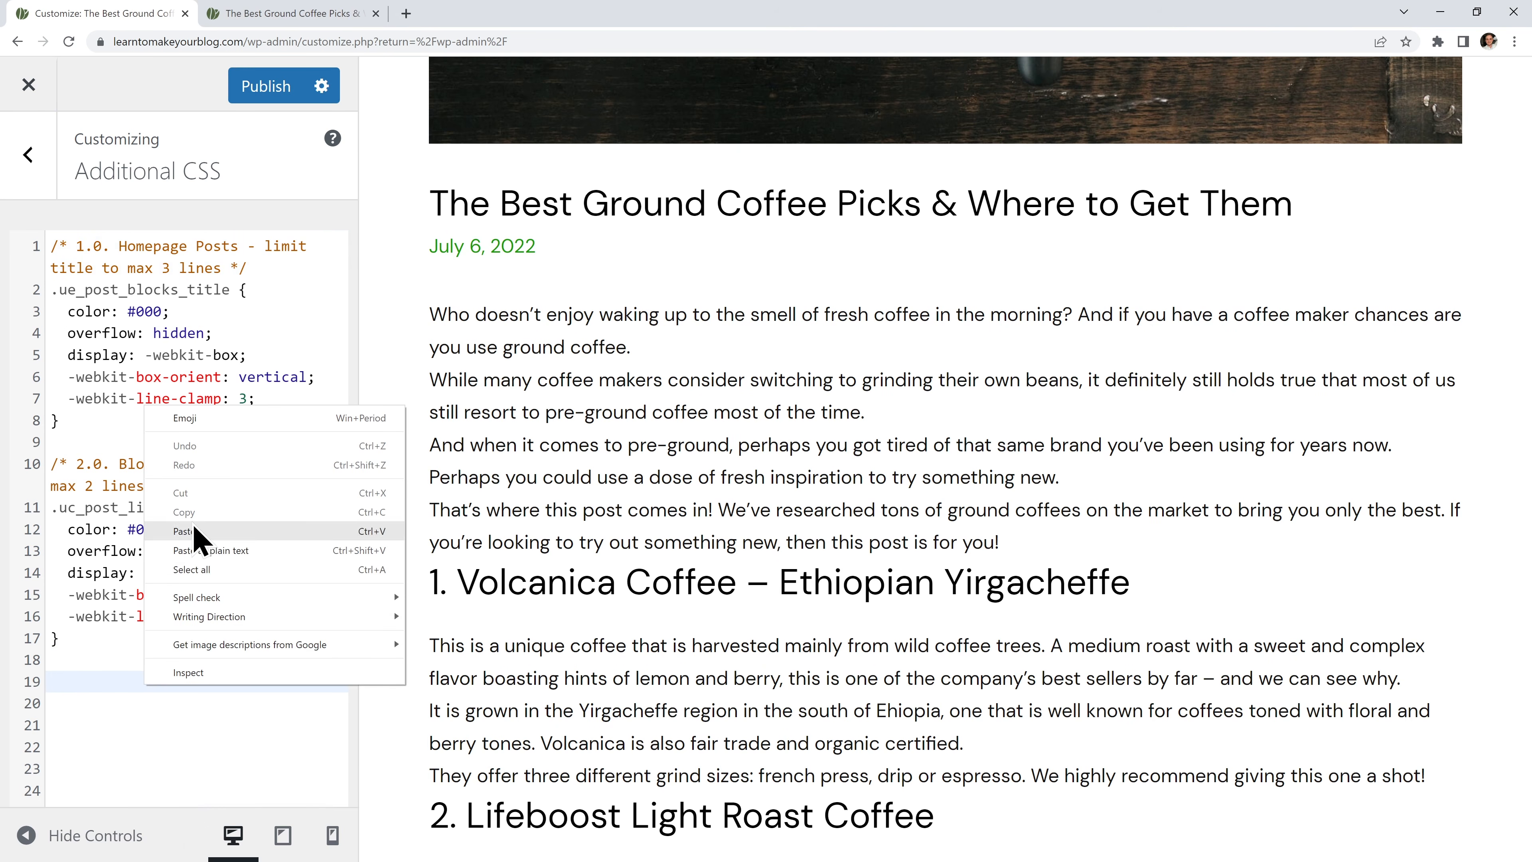
Paste the 3.1 and 3.2 rules into Additional CSS, keeping margin-bottom at 24px
{"action": "left_click", "coordinate": [184, 531]}
{"action": "scroll", "coordinate": [811, 386], "scroll_direction": "down", "scroll_amount": 1}
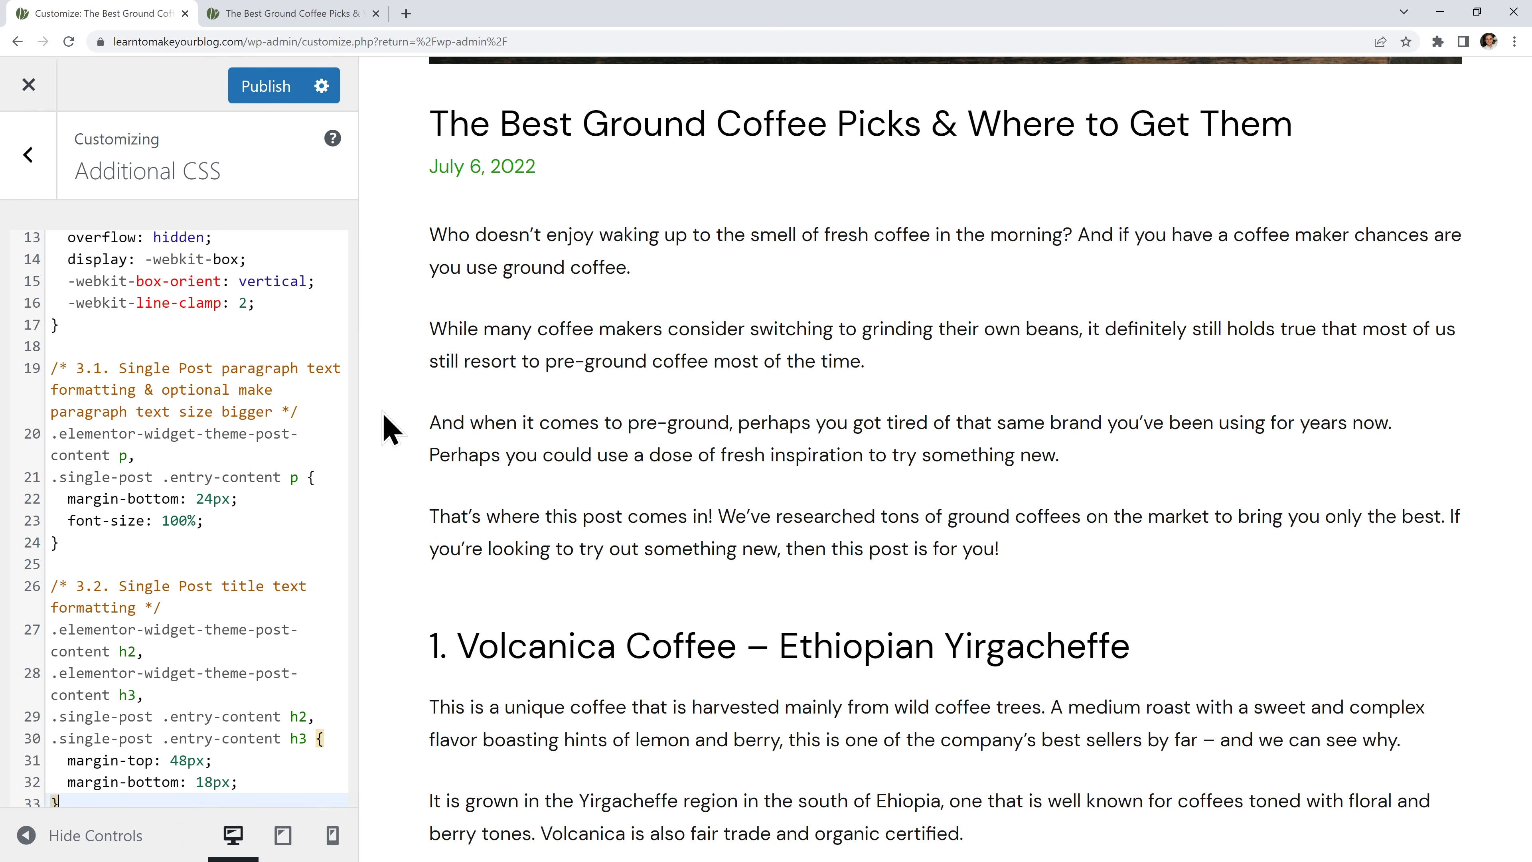
{"action": "left_click_drag", "start_coordinate": [299, 411], "coordinate": [32, 393]}
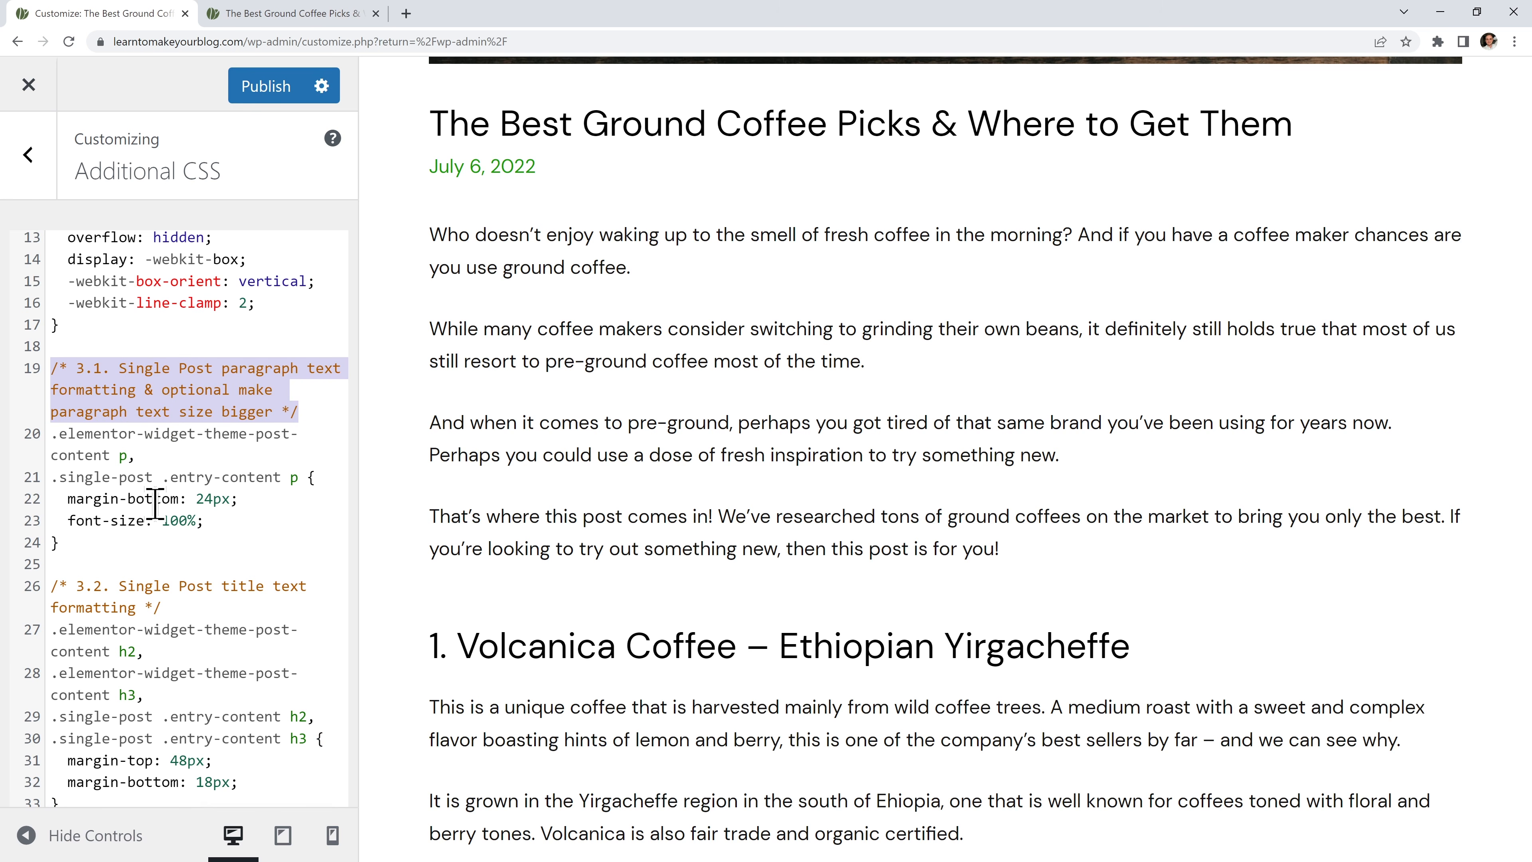
{"action": "left_click", "coordinate": [216, 500]}
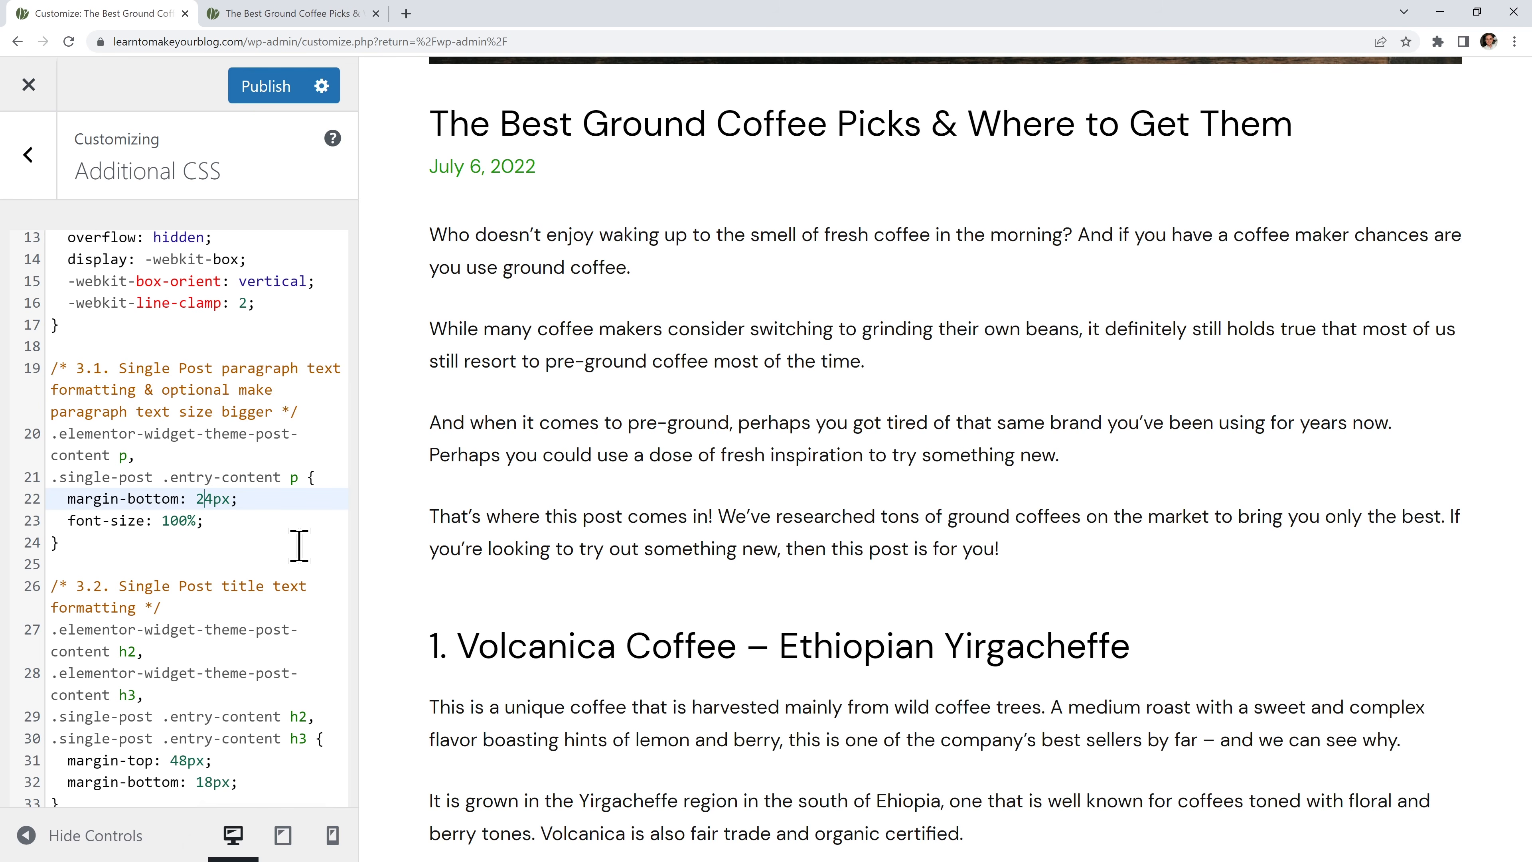
{"action": "key", "text": "shift+Left"}
{"action": "type", "text": "3"}
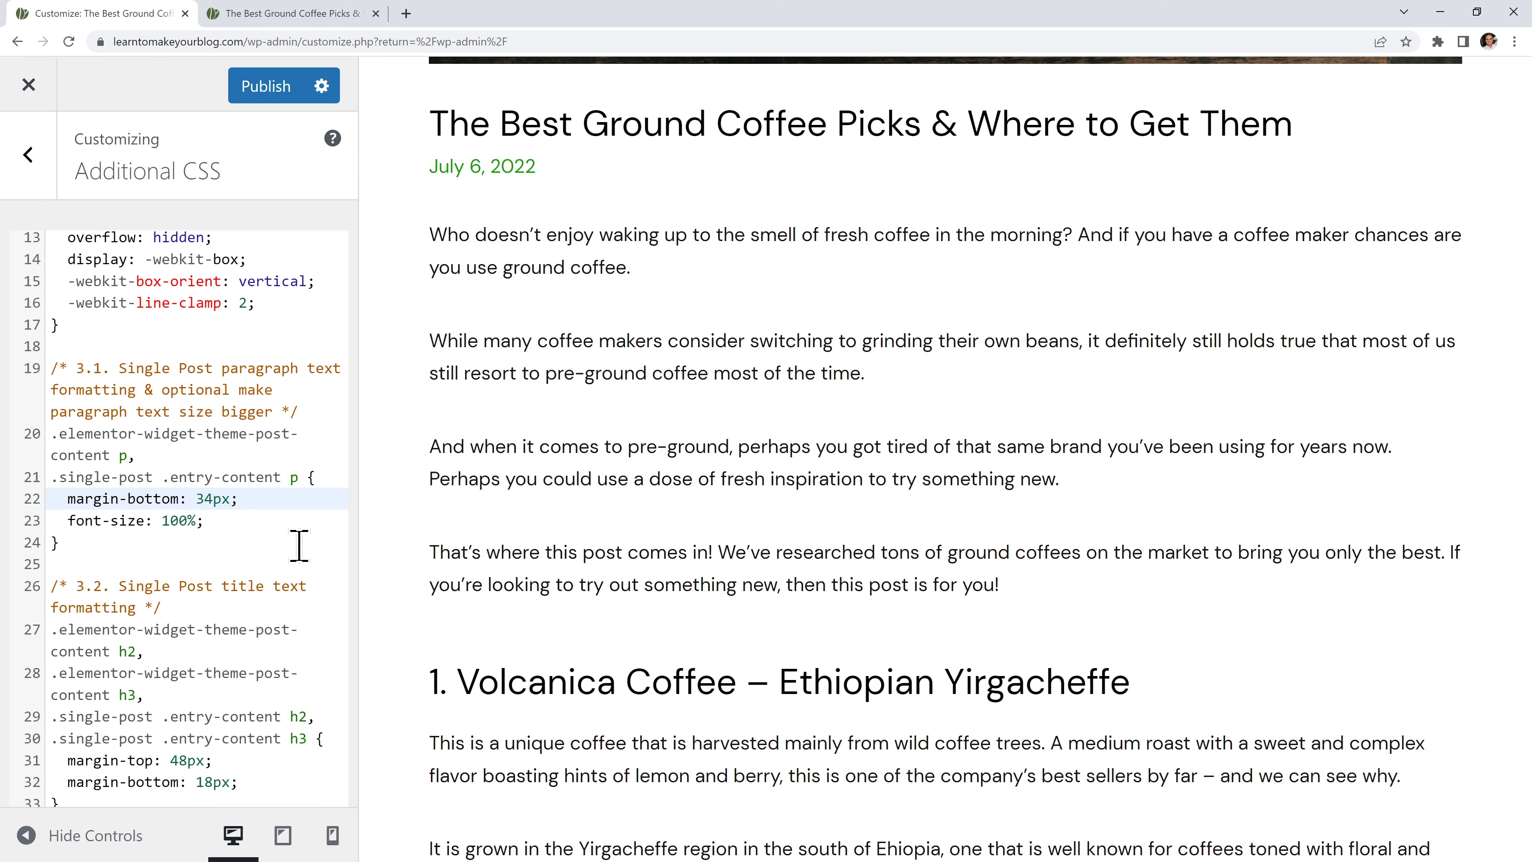
{"action": "key", "text": "BackSpace"}
{"action": "type", "text": "2"}
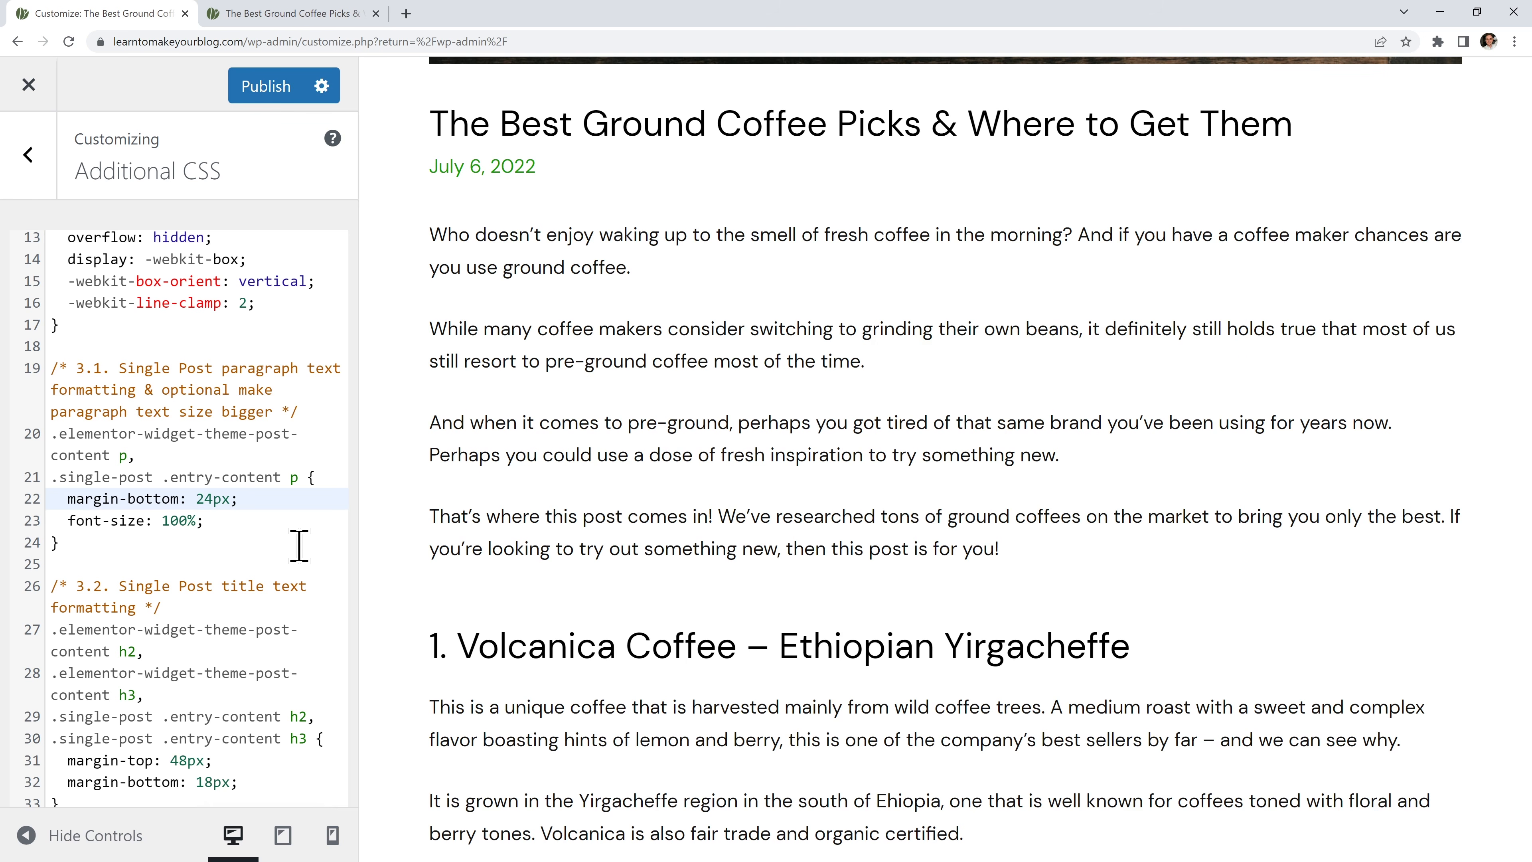
Change the post paragraph font-size from 100% to 110% and review the h2/h3 margins
{"action": "left_click", "coordinate": [181, 521]}
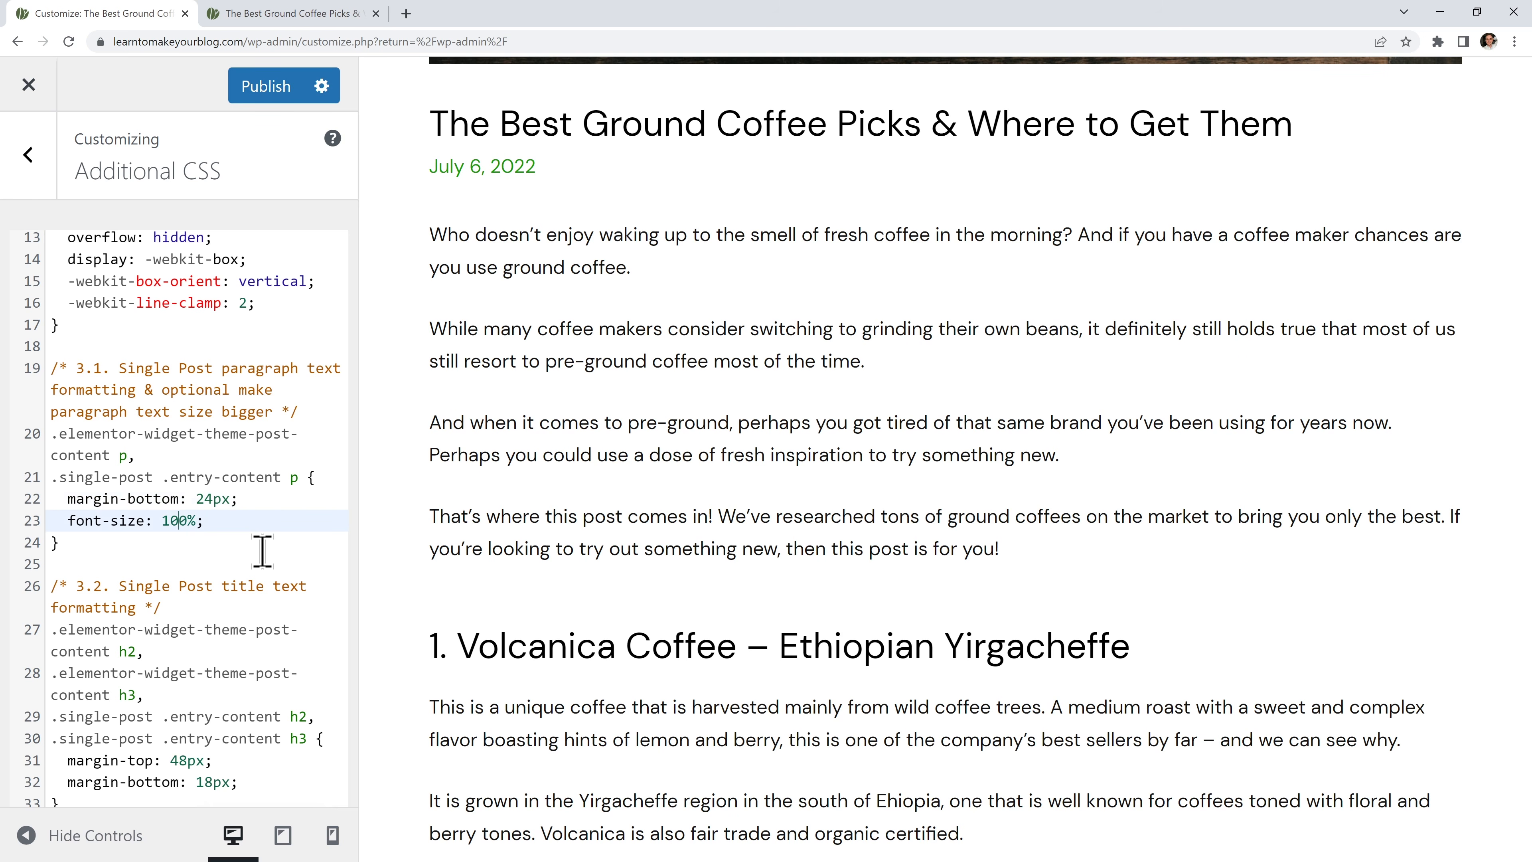
{"action": "key", "text": "BackSpace"}
{"action": "type", "text": "1"}
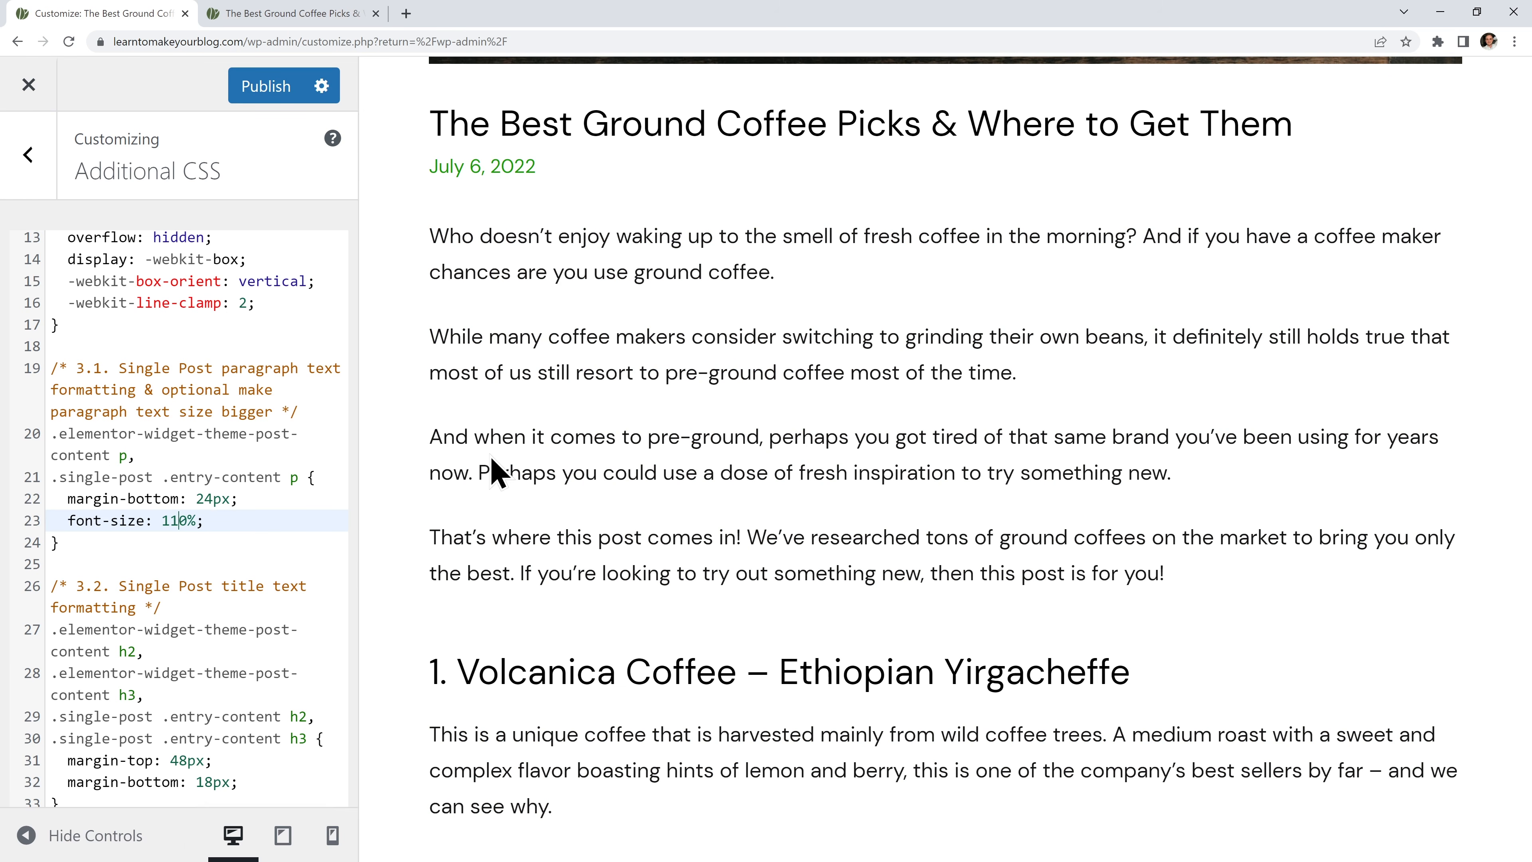
{"action": "scroll", "coordinate": [490, 465], "scroll_direction": "down", "scroll_amount": 1}
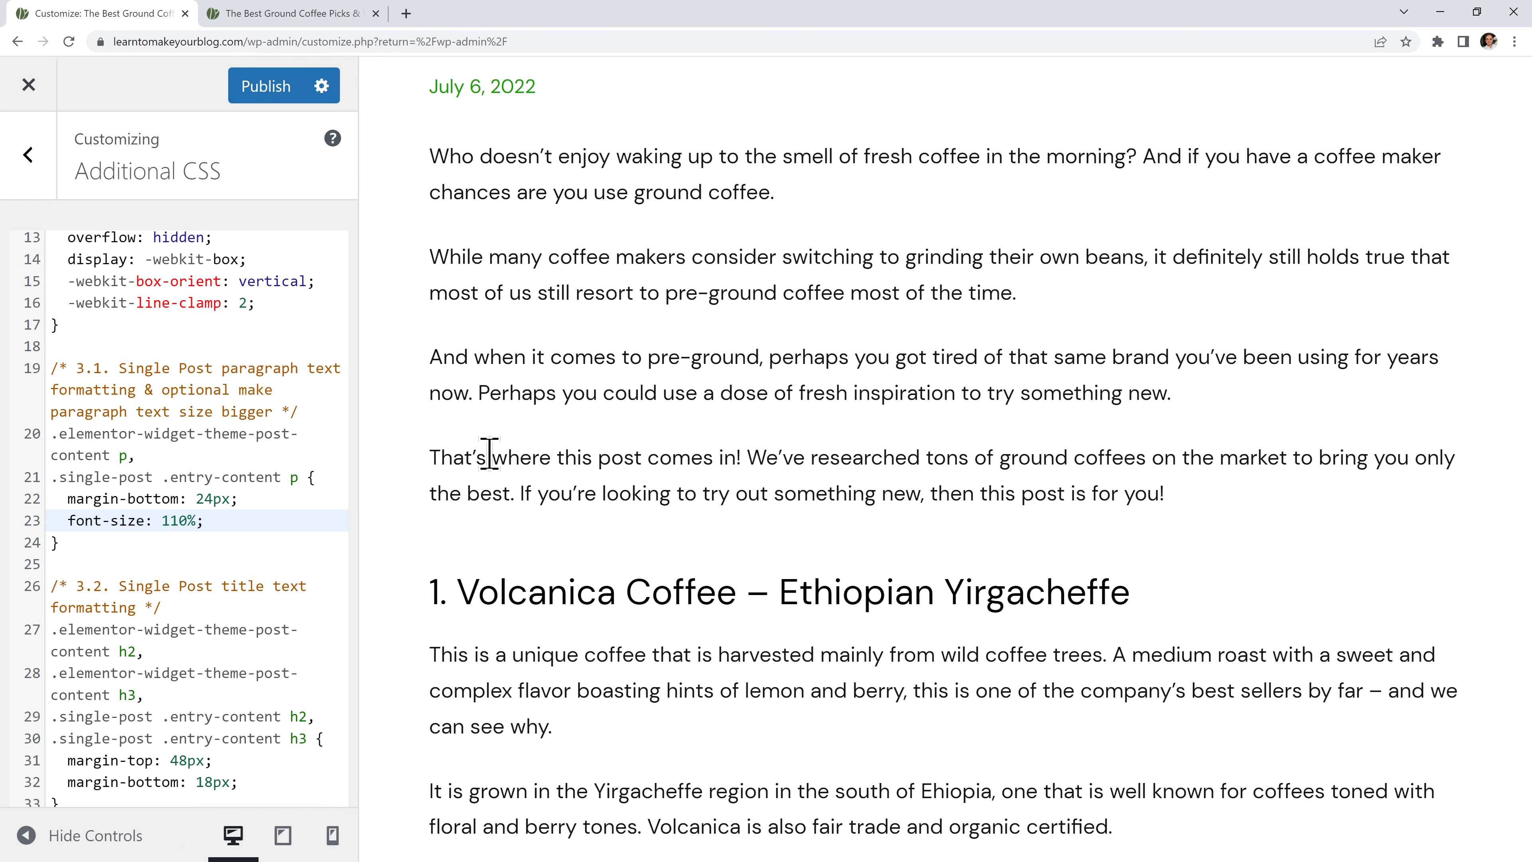
{"action": "scroll", "coordinate": [203, 577], "scroll_direction": "down", "scroll_amount": 2}
{"action": "left_click_drag", "start_coordinate": [238, 622], "coordinate": [33, 611]}
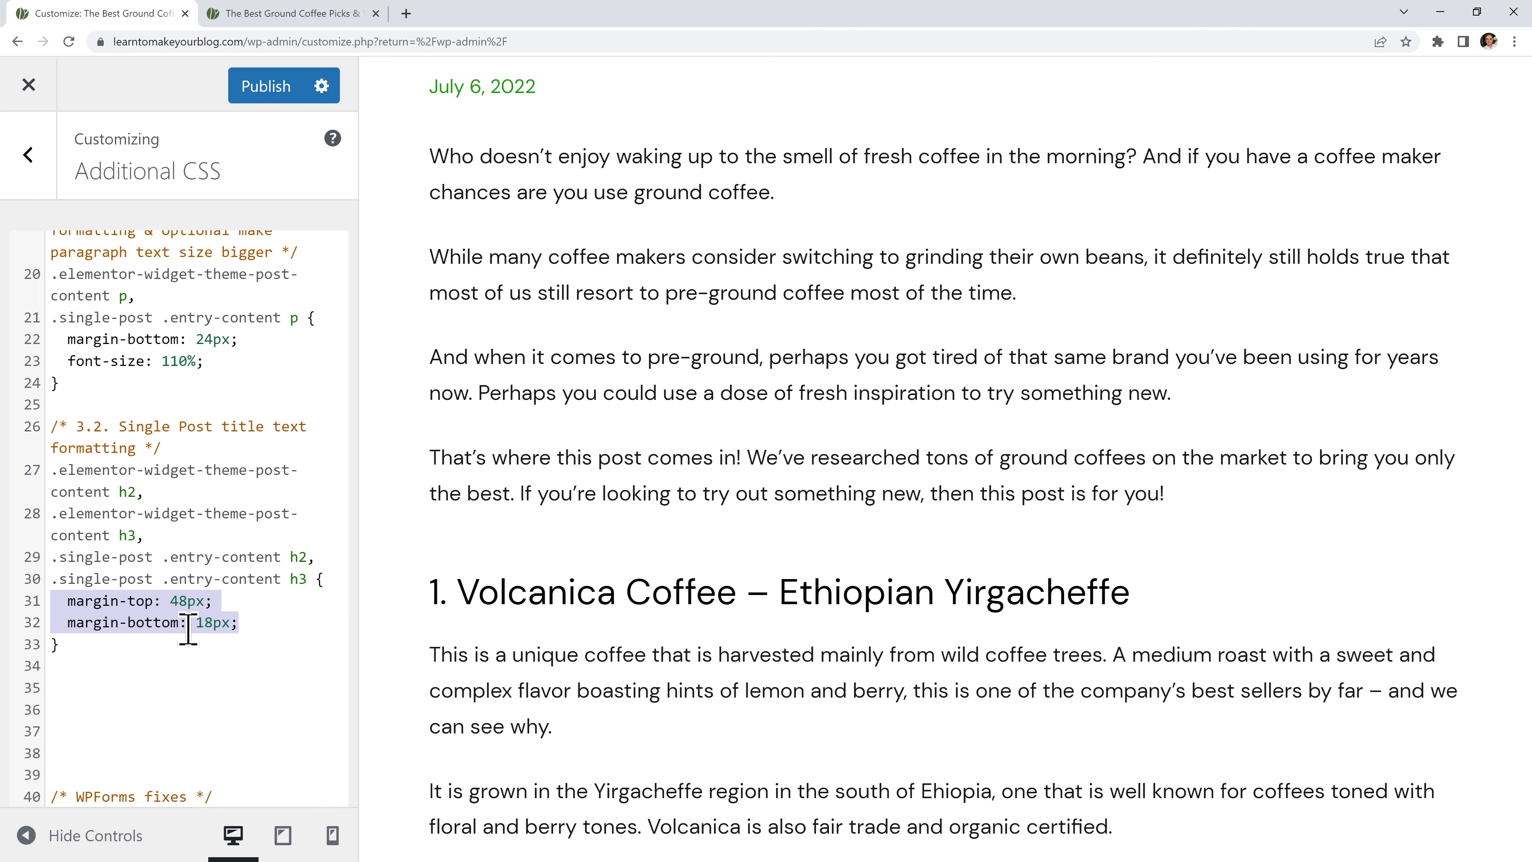
{"action": "left_click", "coordinate": [201, 647]}
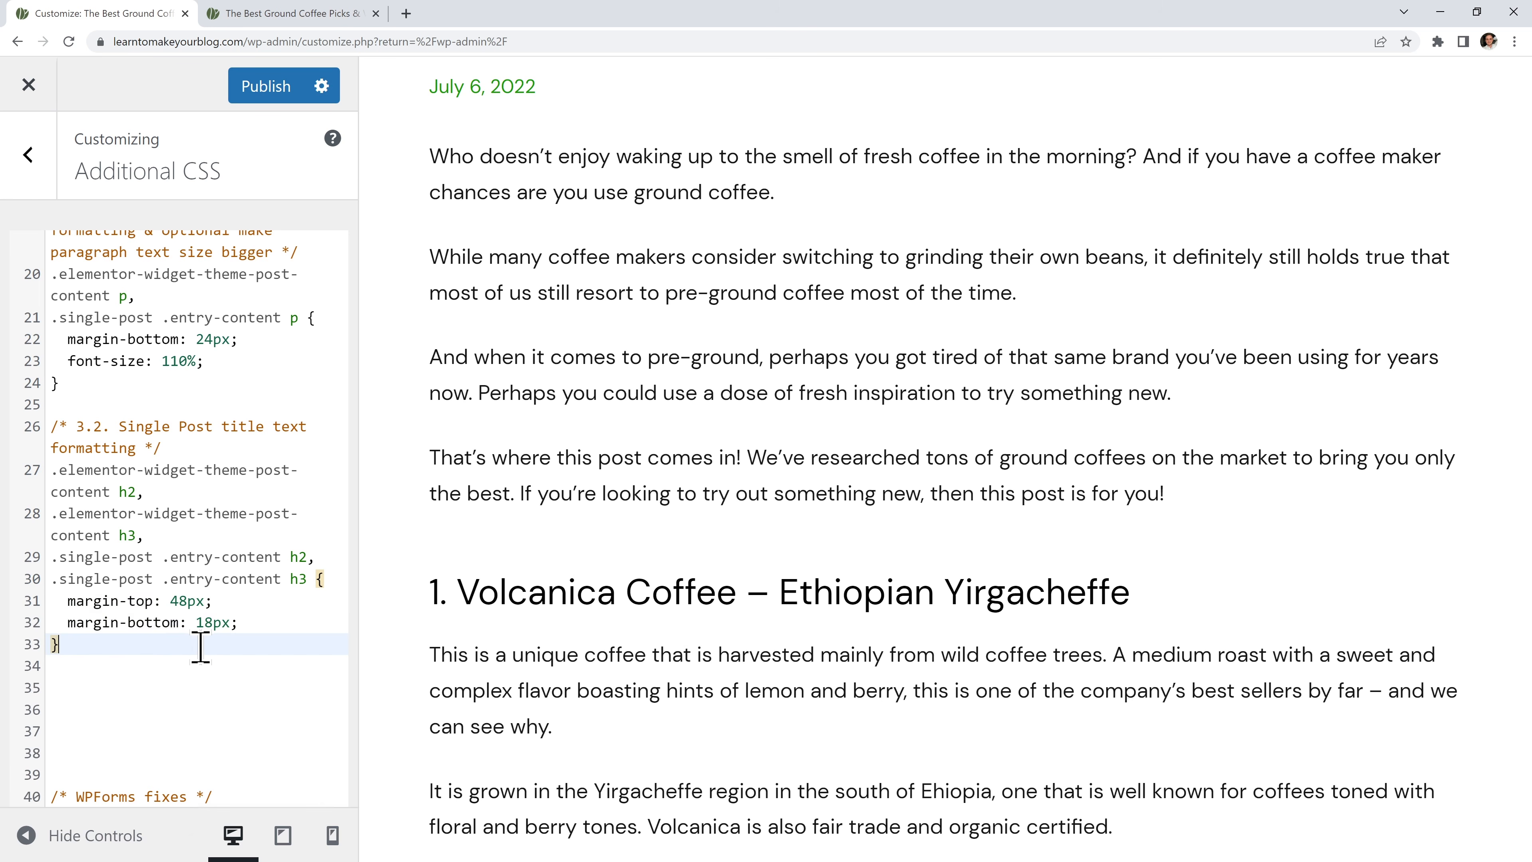
{"action": "scroll", "coordinate": [796, 352], "scroll_direction": "up", "scroll_amount": 8}
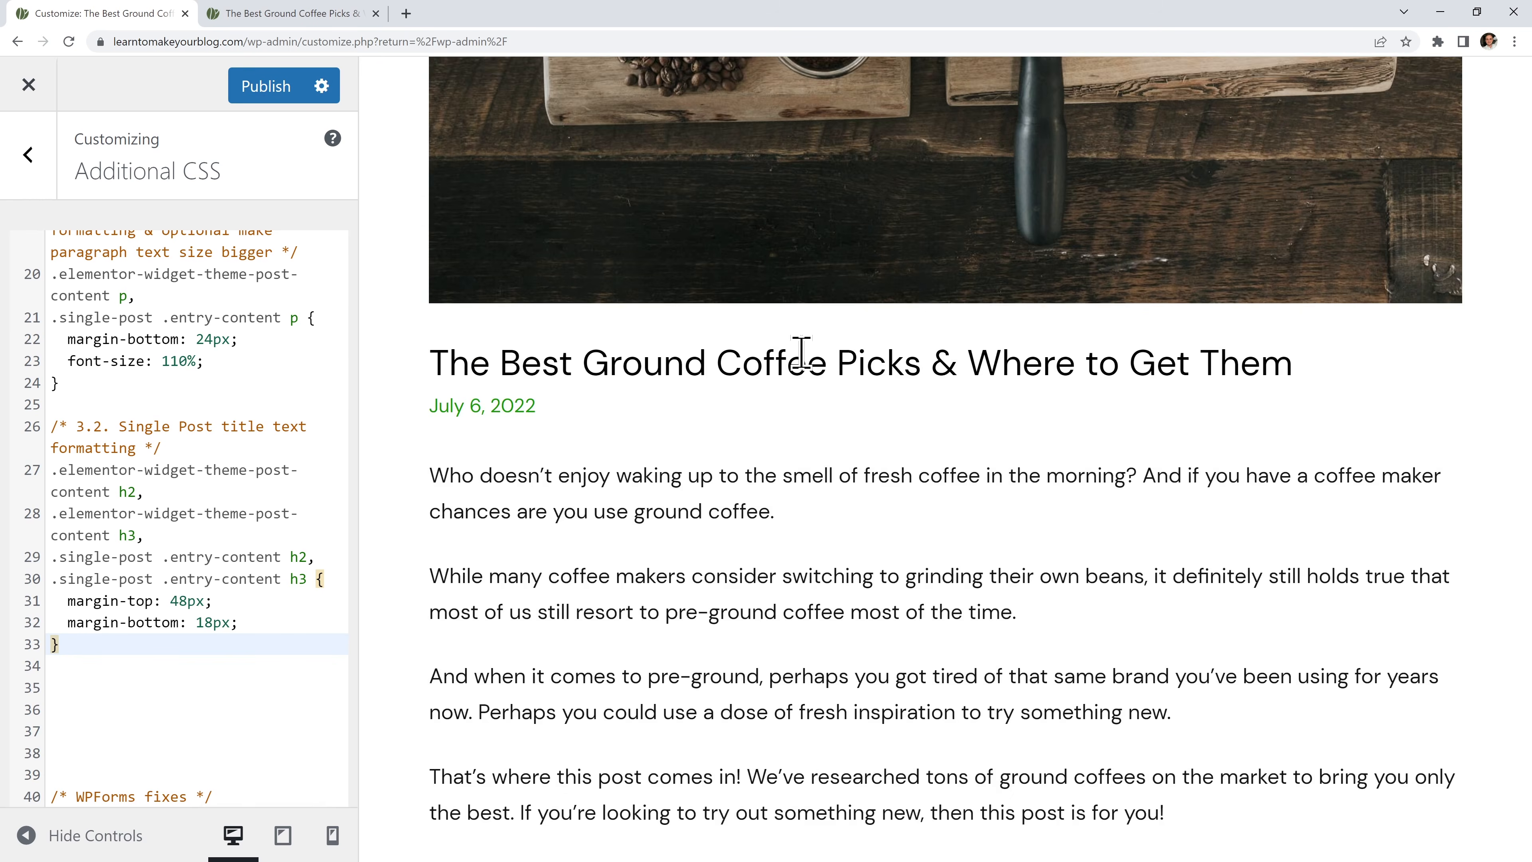
{"action": "scroll", "coordinate": [807, 377], "scroll_direction": "up", "scroll_amount": 7}
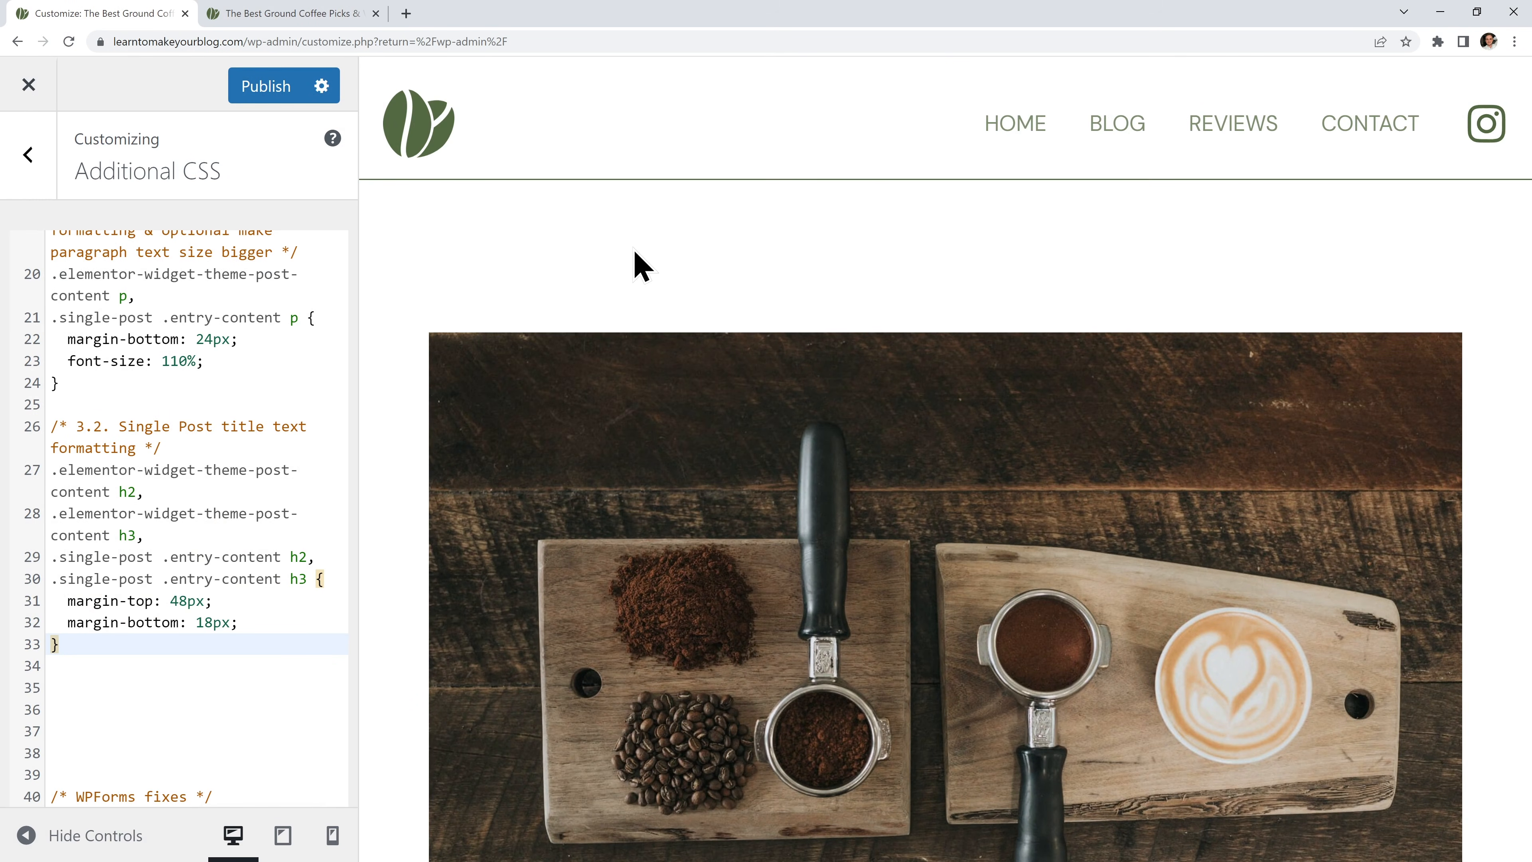
Copy the 3.3 zero top padding rule from Notepad and paste it at line 35
{"action": "key", "text": "alt+Tab"}
{"action": "key", "text": "Tab"}
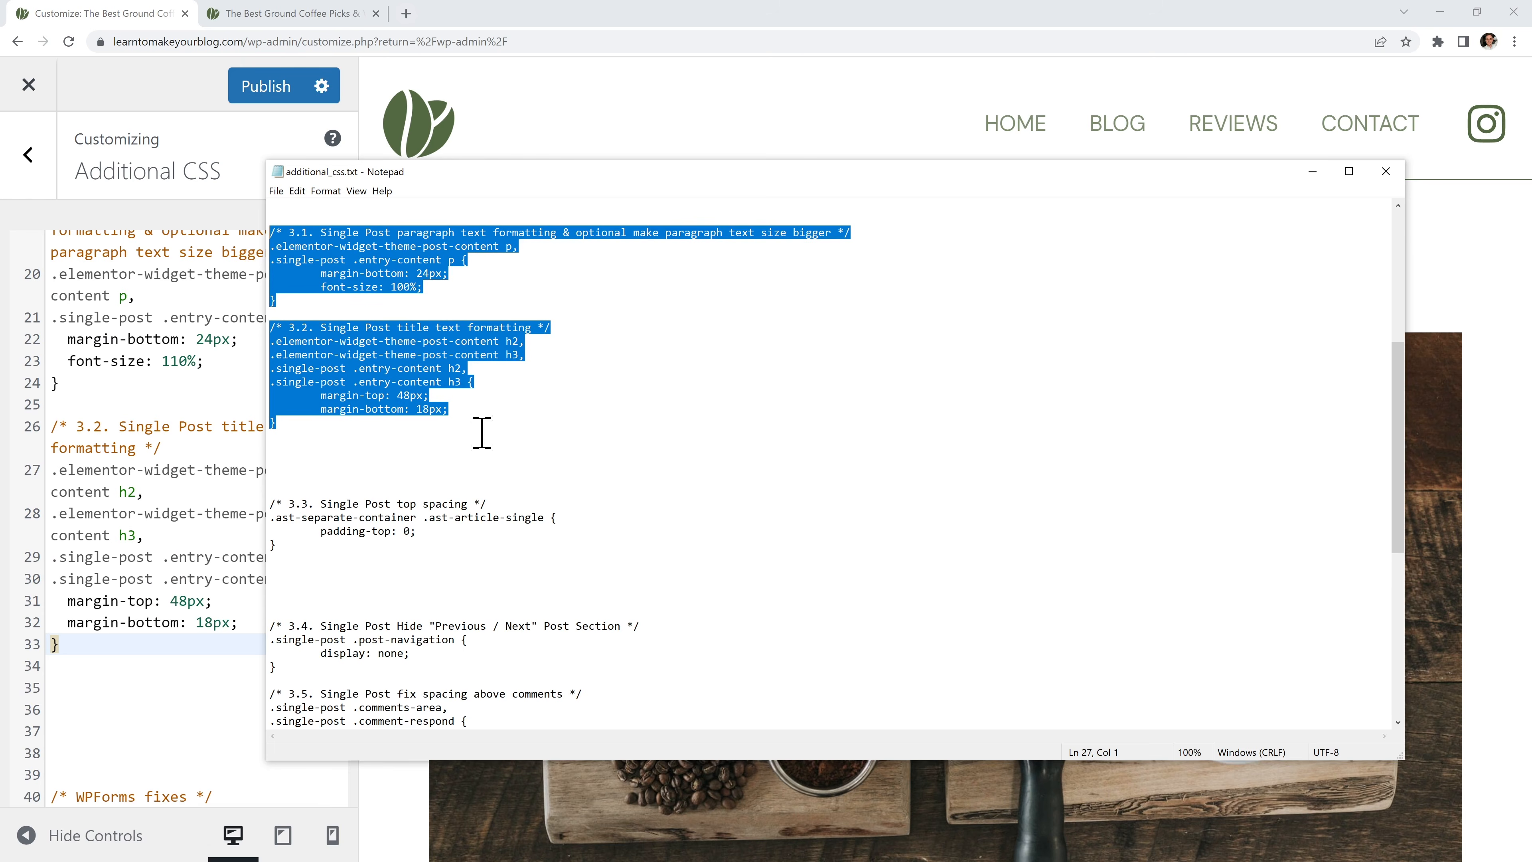
{"action": "left_click_drag", "start_coordinate": [322, 555], "coordinate": [272, 502]}
{"action": "right_click", "coordinate": [273, 507]}
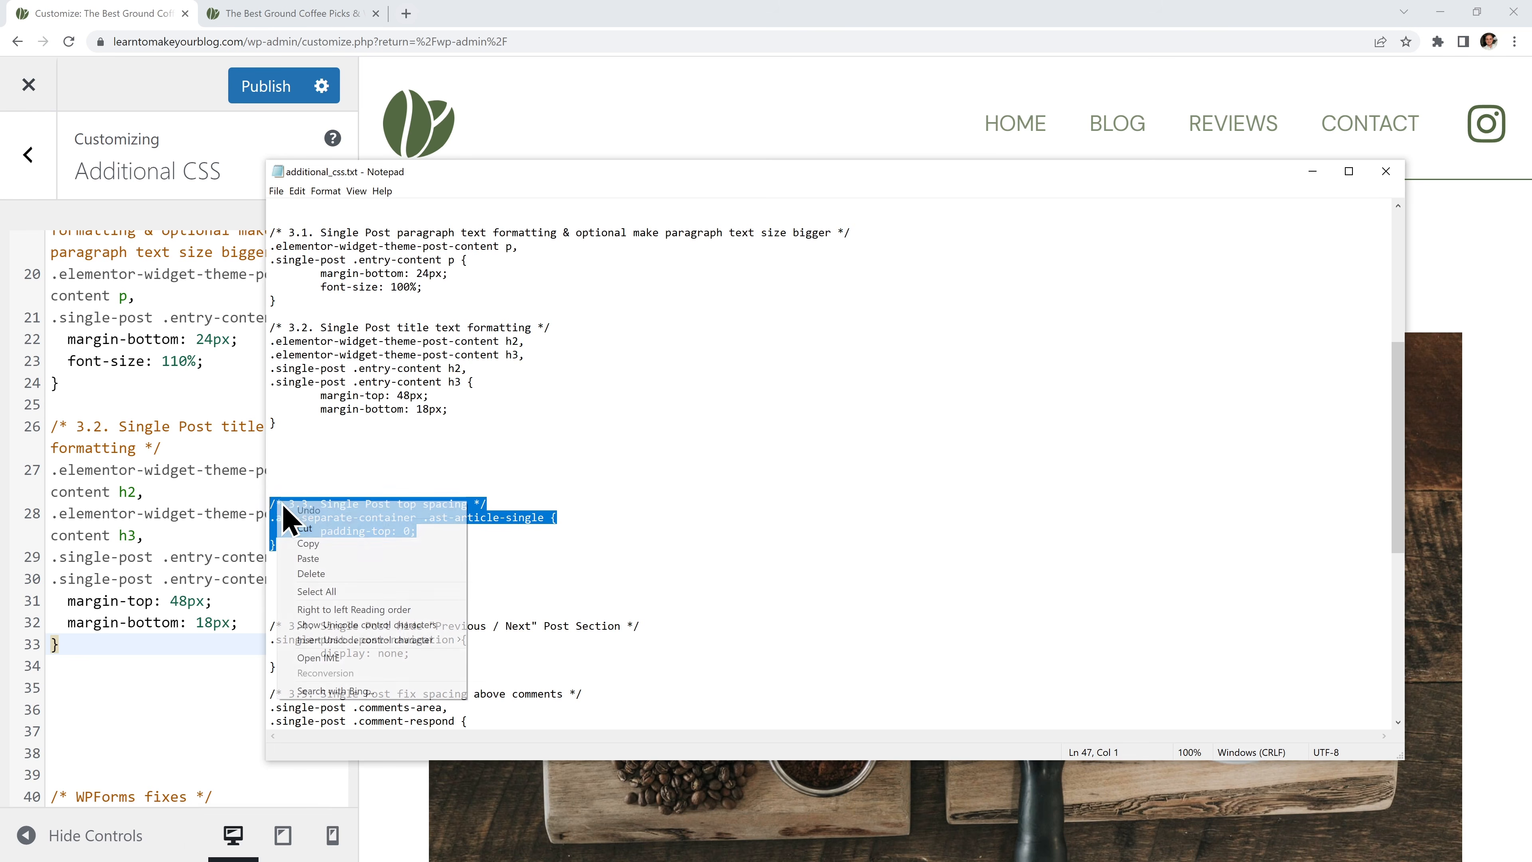
{"action": "left_click", "coordinate": [332, 547]}
{"action": "left_click", "coordinate": [232, 627]}
{"action": "left_click", "coordinate": [136, 688]}
{"action": "right_click", "coordinate": [138, 687]}
{"action": "left_click", "coordinate": [181, 534]}
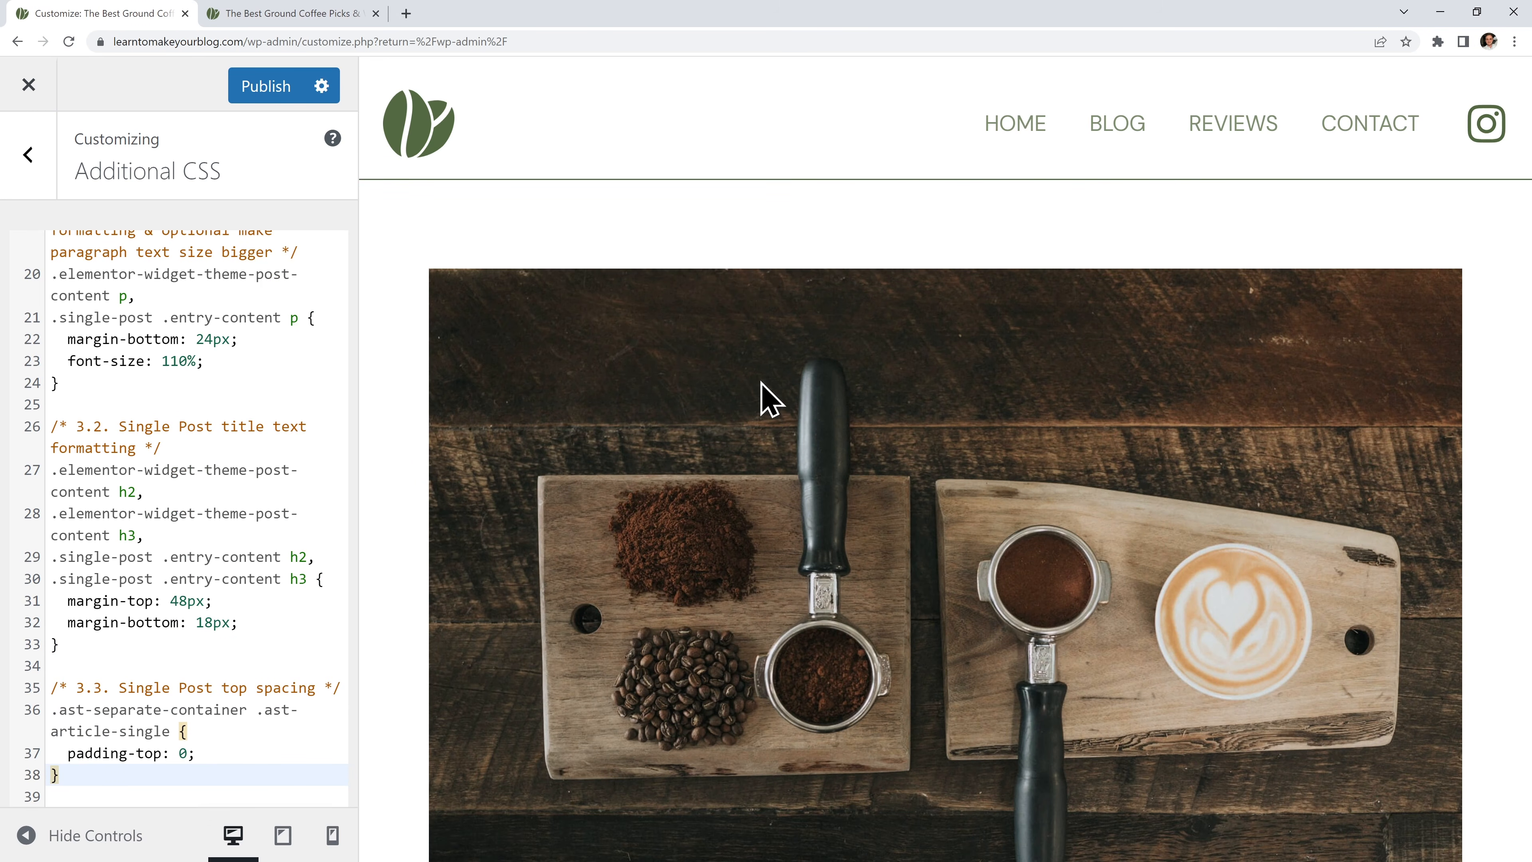
{"action": "scroll", "coordinate": [763, 386], "scroll_direction": "down", "scroll_amount": 20}
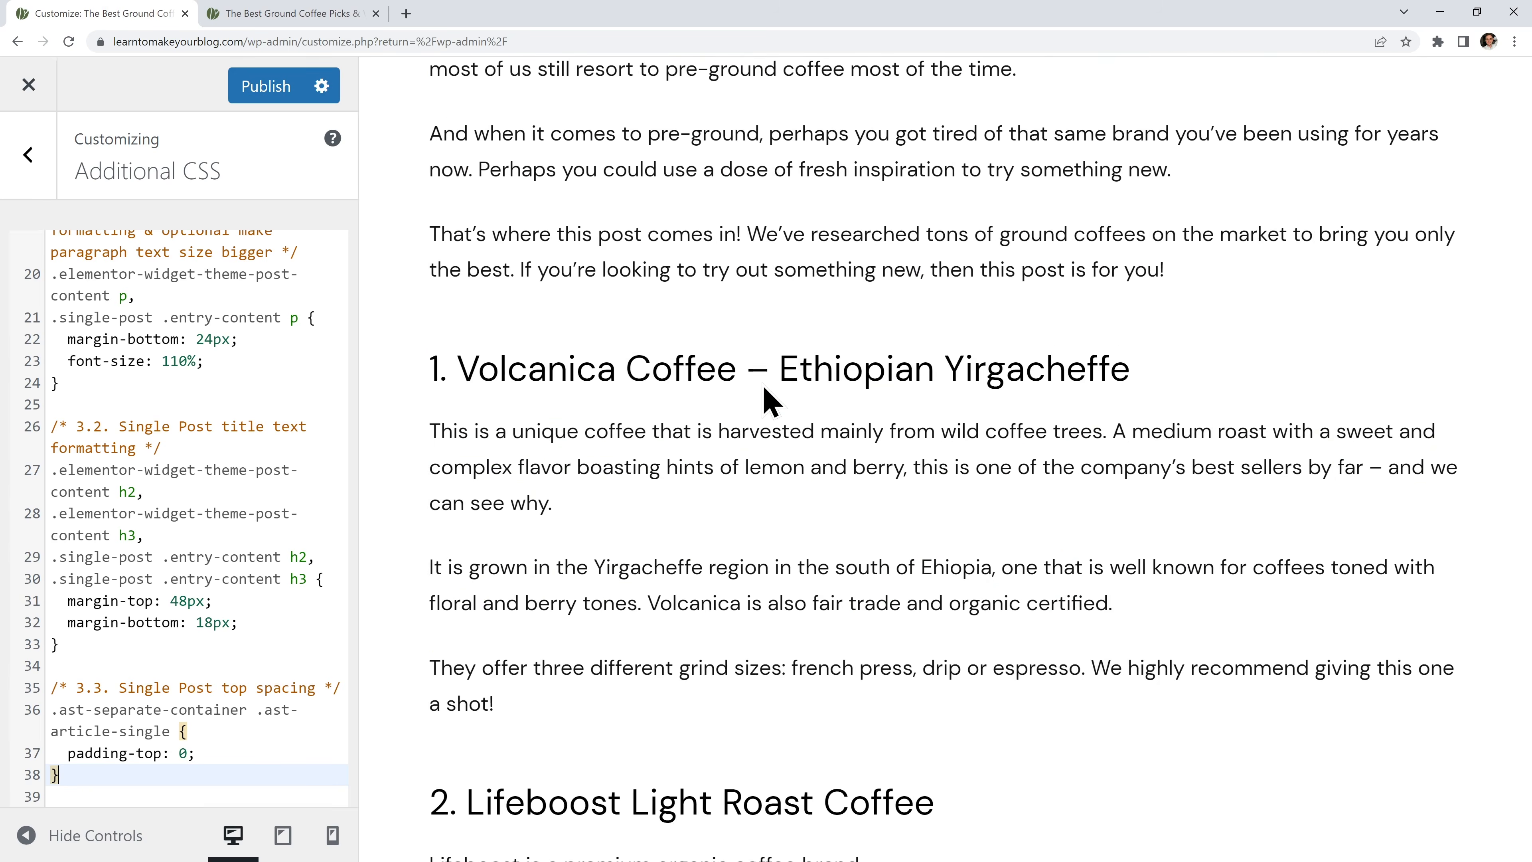
{"action": "scroll", "coordinate": [765, 391], "scroll_direction": "down", "scroll_amount": 20}
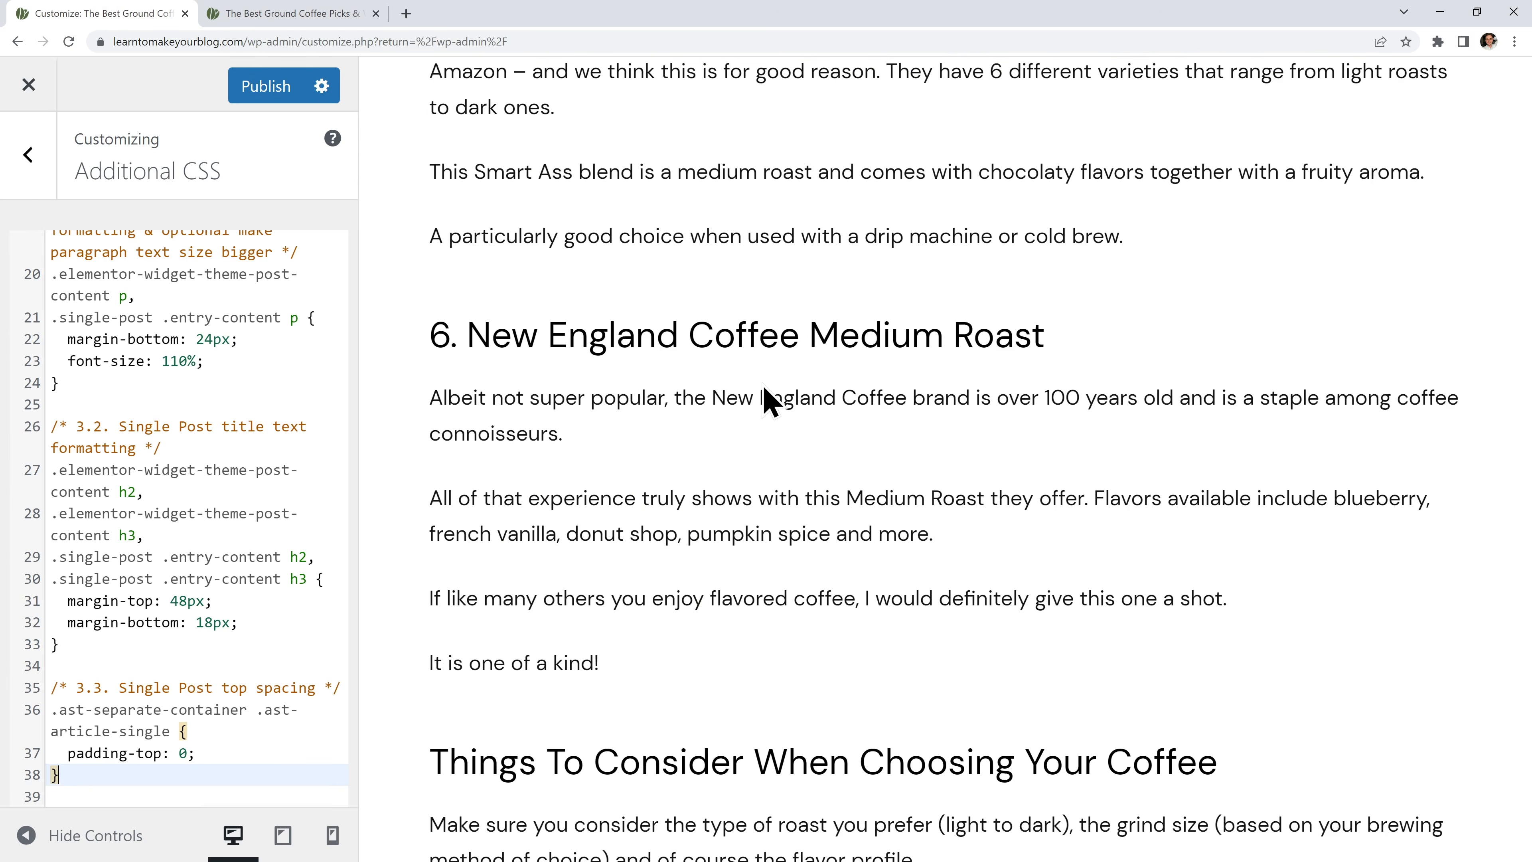
{"action": "scroll", "coordinate": [764, 398], "scroll_direction": "up", "scroll_amount": 4}
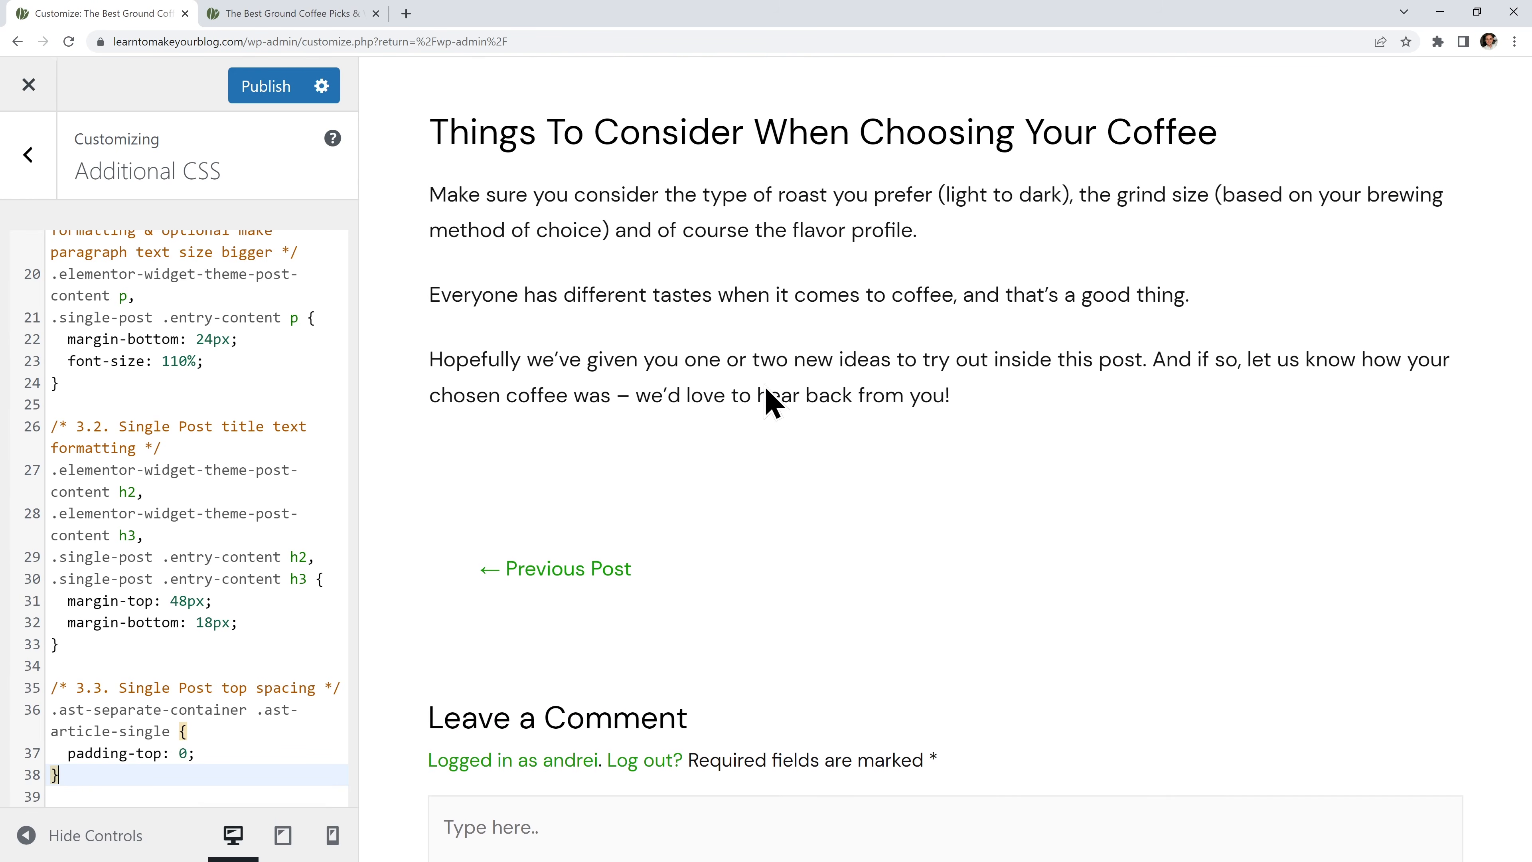
{"action": "scroll", "coordinate": [769, 397], "scroll_direction": "down", "scroll_amount": 3}
{"action": "scroll", "coordinate": [775, 442], "scroll_direction": "down", "scroll_amount": 3}
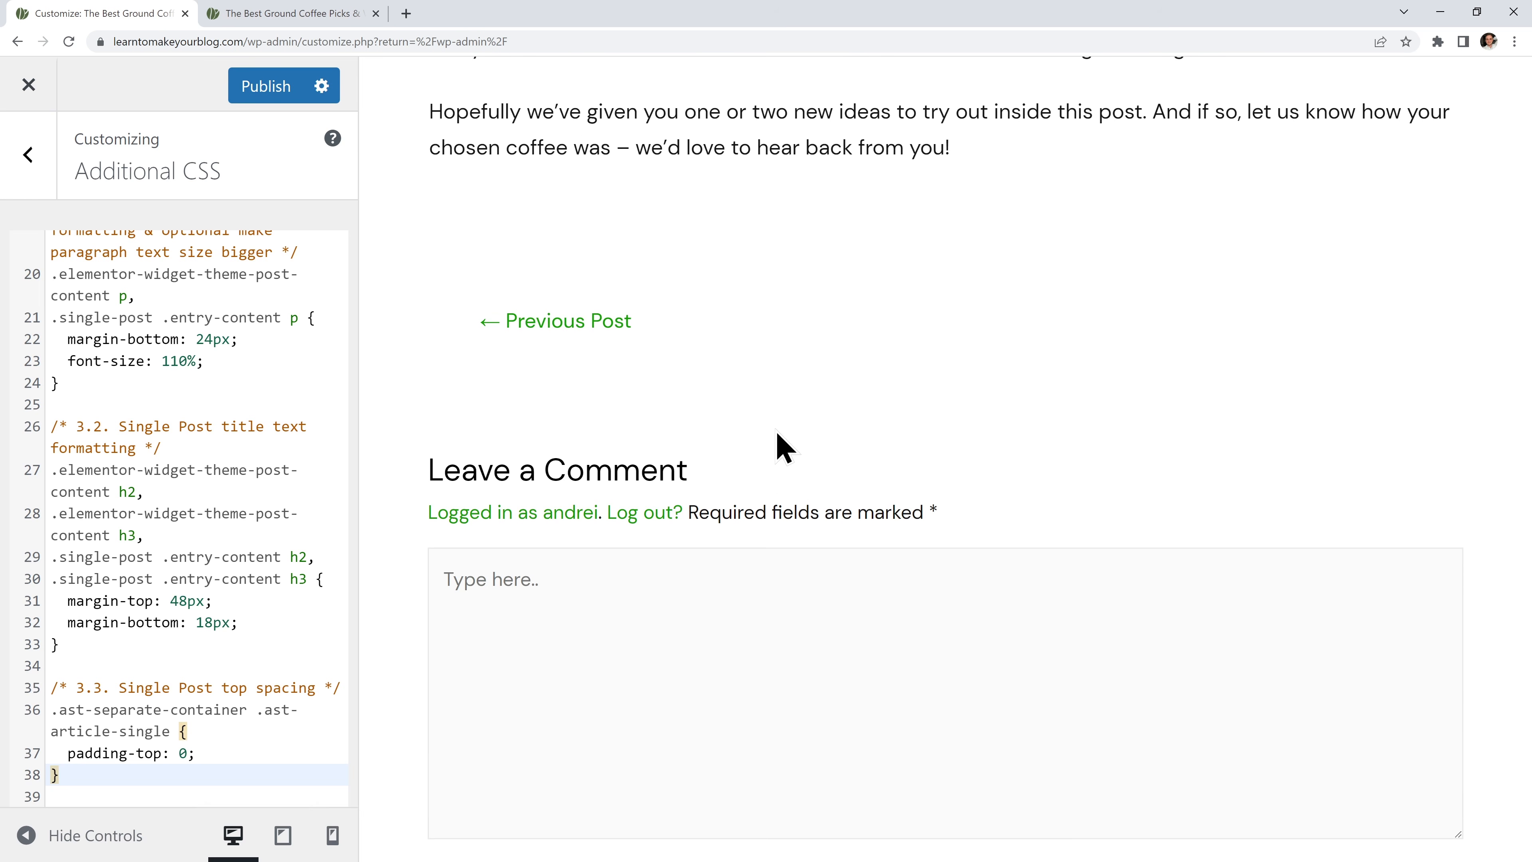
{"action": "key", "text": "Down"}
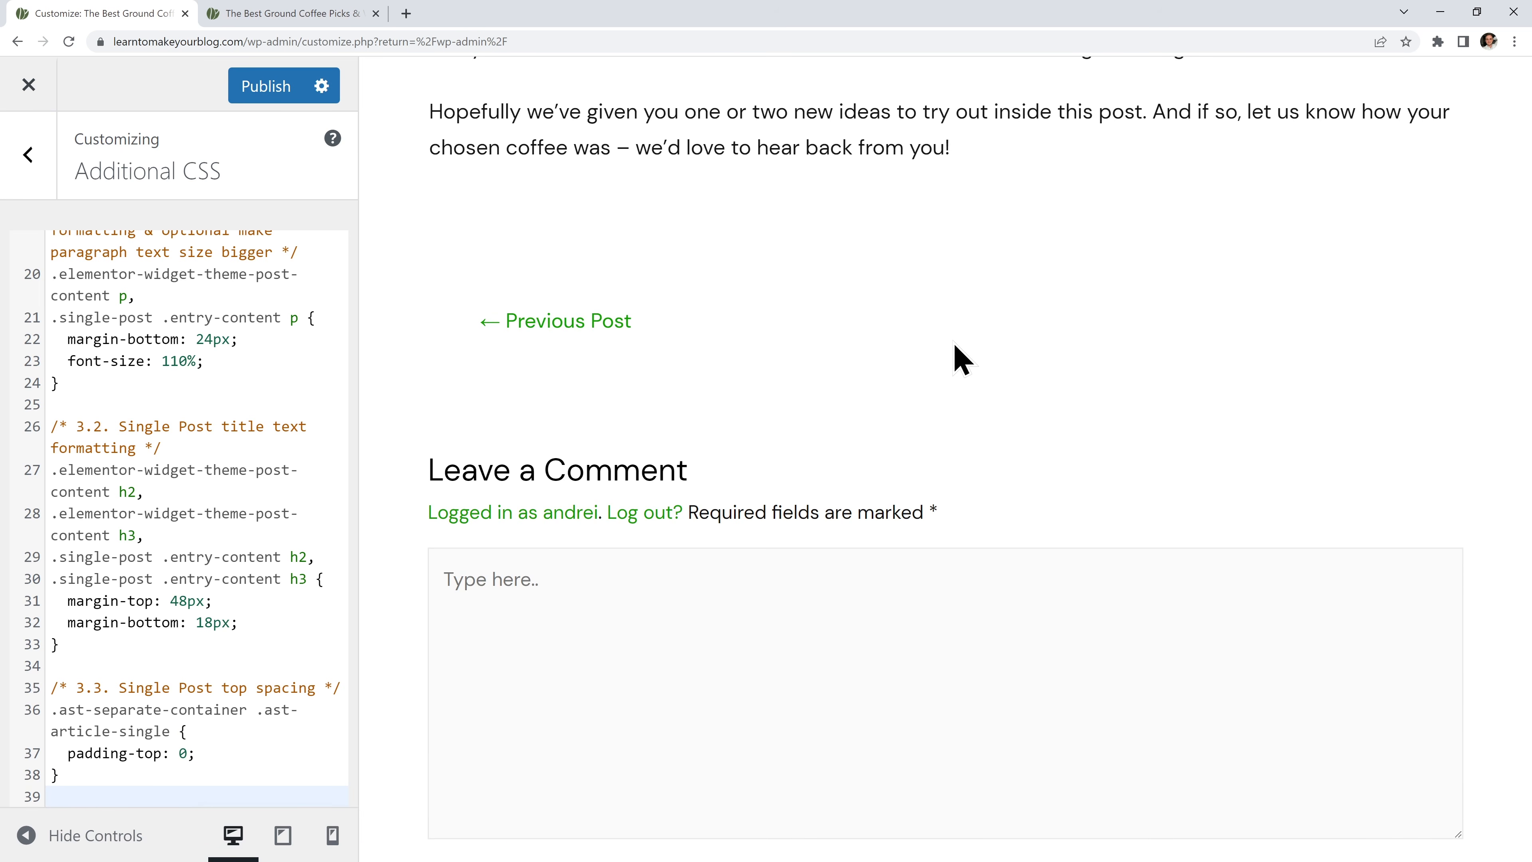
Paste rules 3.4 and 3.5, hiding post navigation and zeroing comment spacing, at line 40
{"action": "key", "text": "alt+Tab"}
{"action": "scroll", "coordinate": [953, 341], "scroll_direction": "down", "scroll_amount": 5}
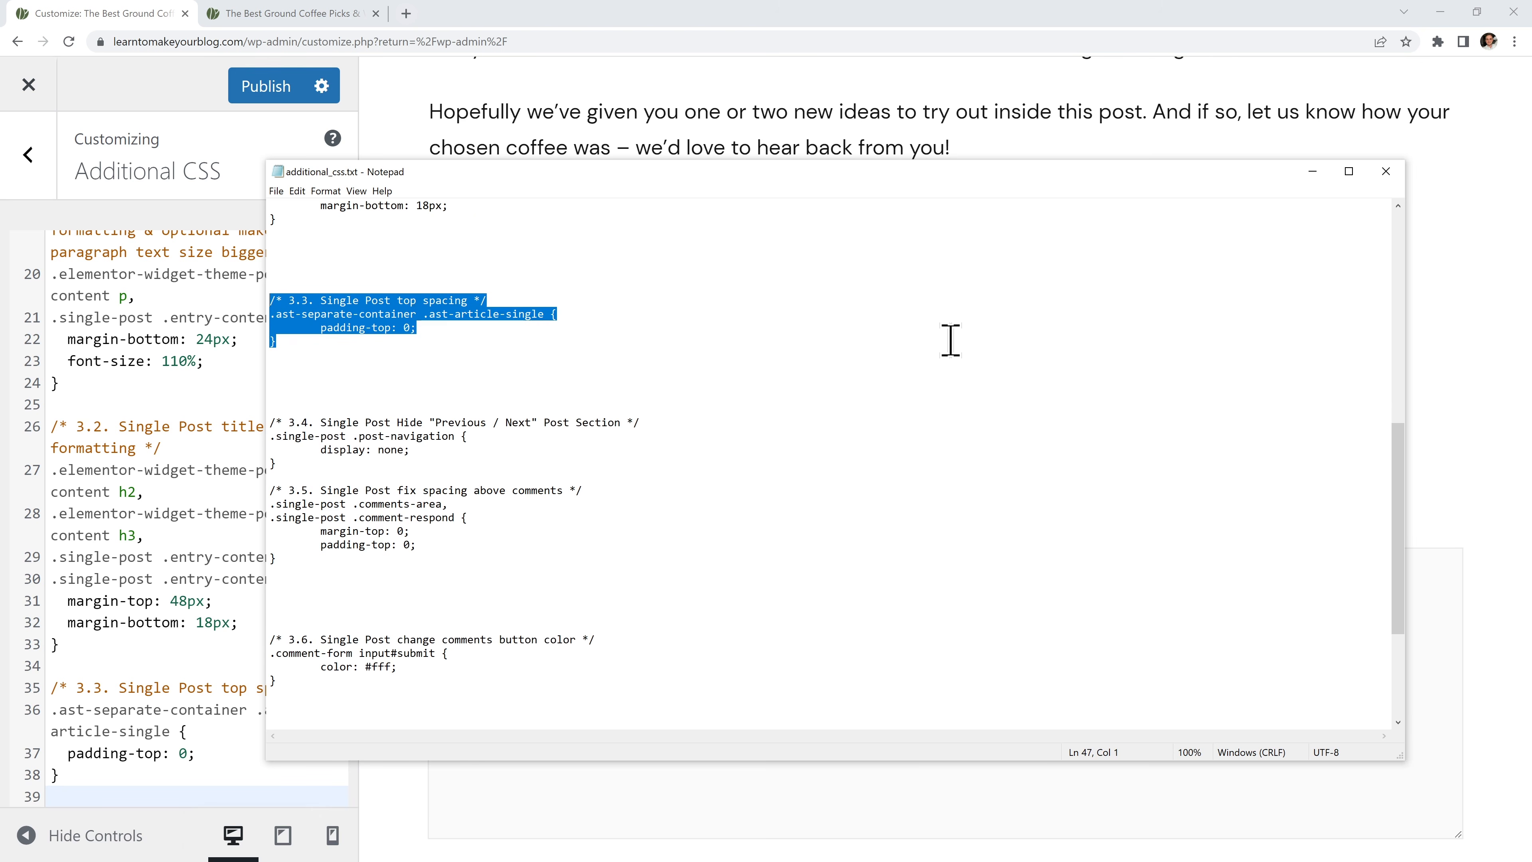
{"action": "left_click_drag", "start_coordinate": [370, 558], "coordinate": [269, 423]}
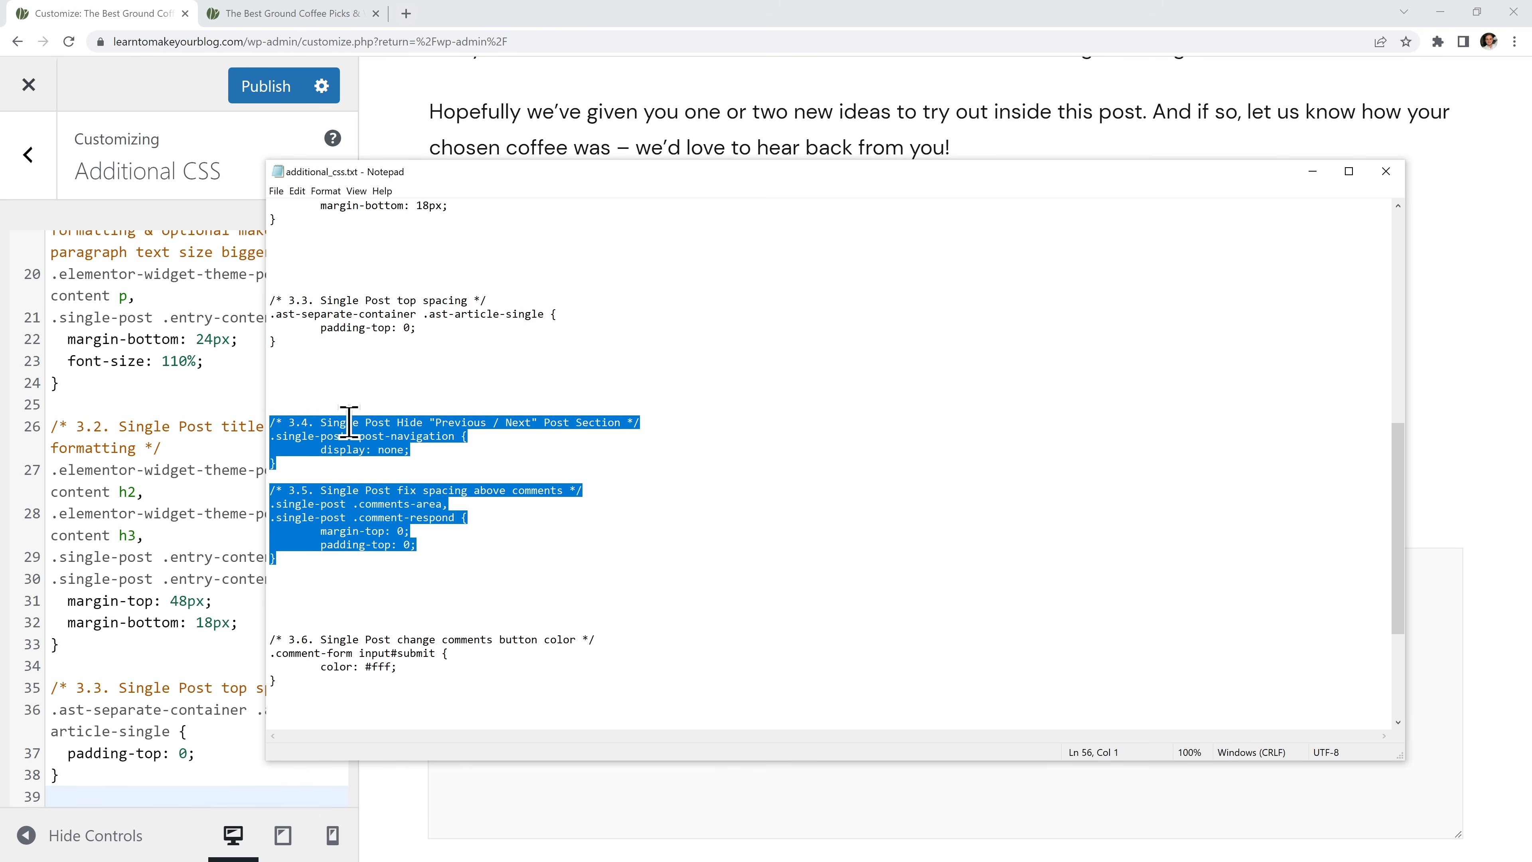
{"action": "right_click", "coordinate": [403, 453]}
{"action": "left_click", "coordinate": [410, 483]}
{"action": "left_click", "coordinate": [119, 780]}
{"action": "scroll", "coordinate": [119, 780], "scroll_direction": "down", "scroll_amount": 6}
{"action": "key", "text": "Down"}
{"action": "key", "text": "Down"}
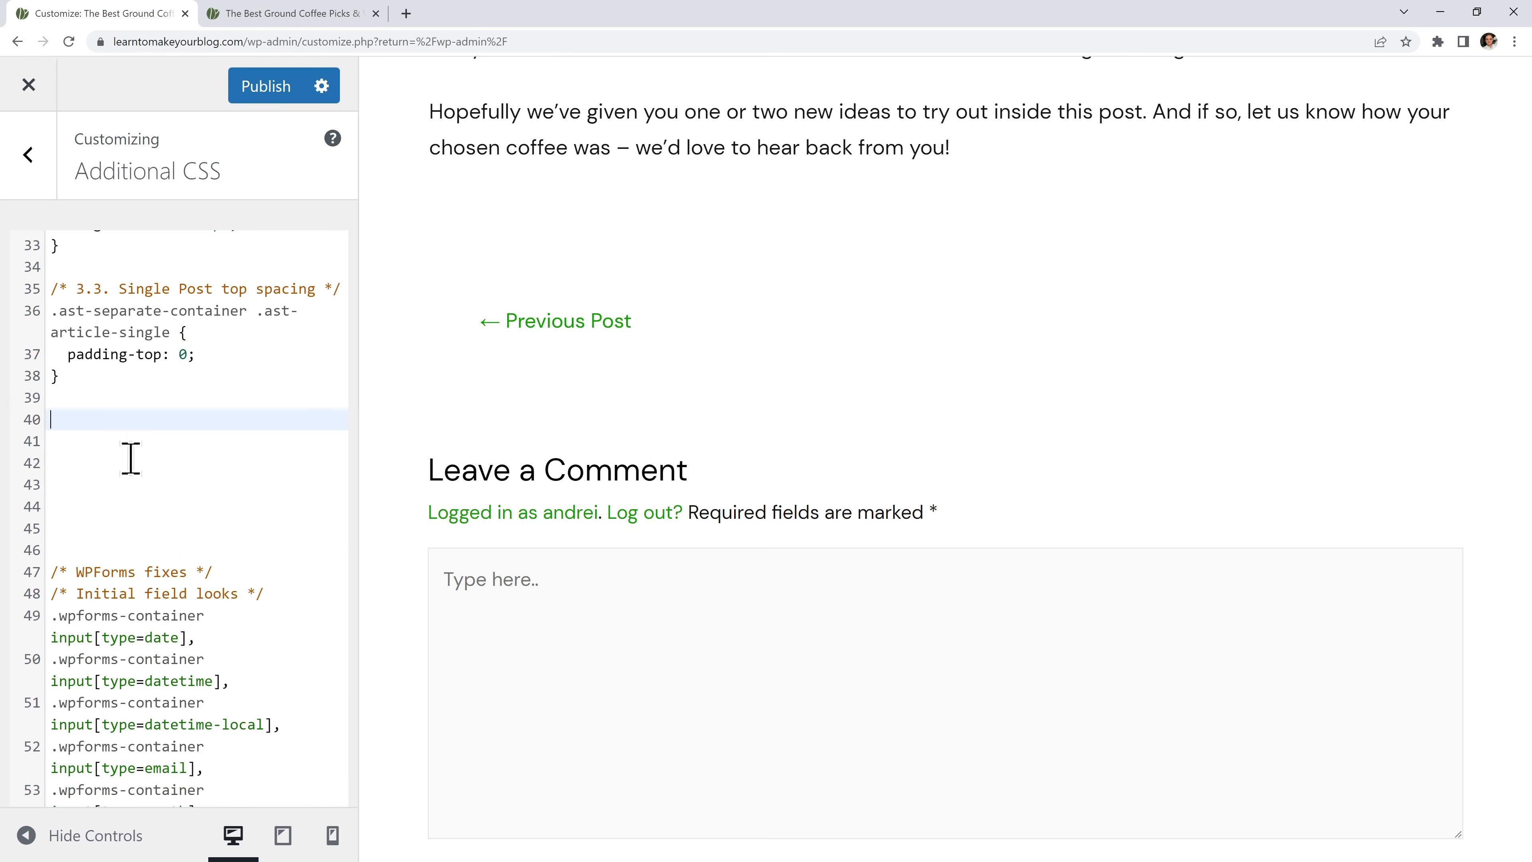
{"action": "right_click", "coordinate": [122, 427]}
{"action": "left_click", "coordinate": [157, 546]}
{"action": "left_click_drag", "start_coordinate": [159, 525], "coordinate": [54, 465]}
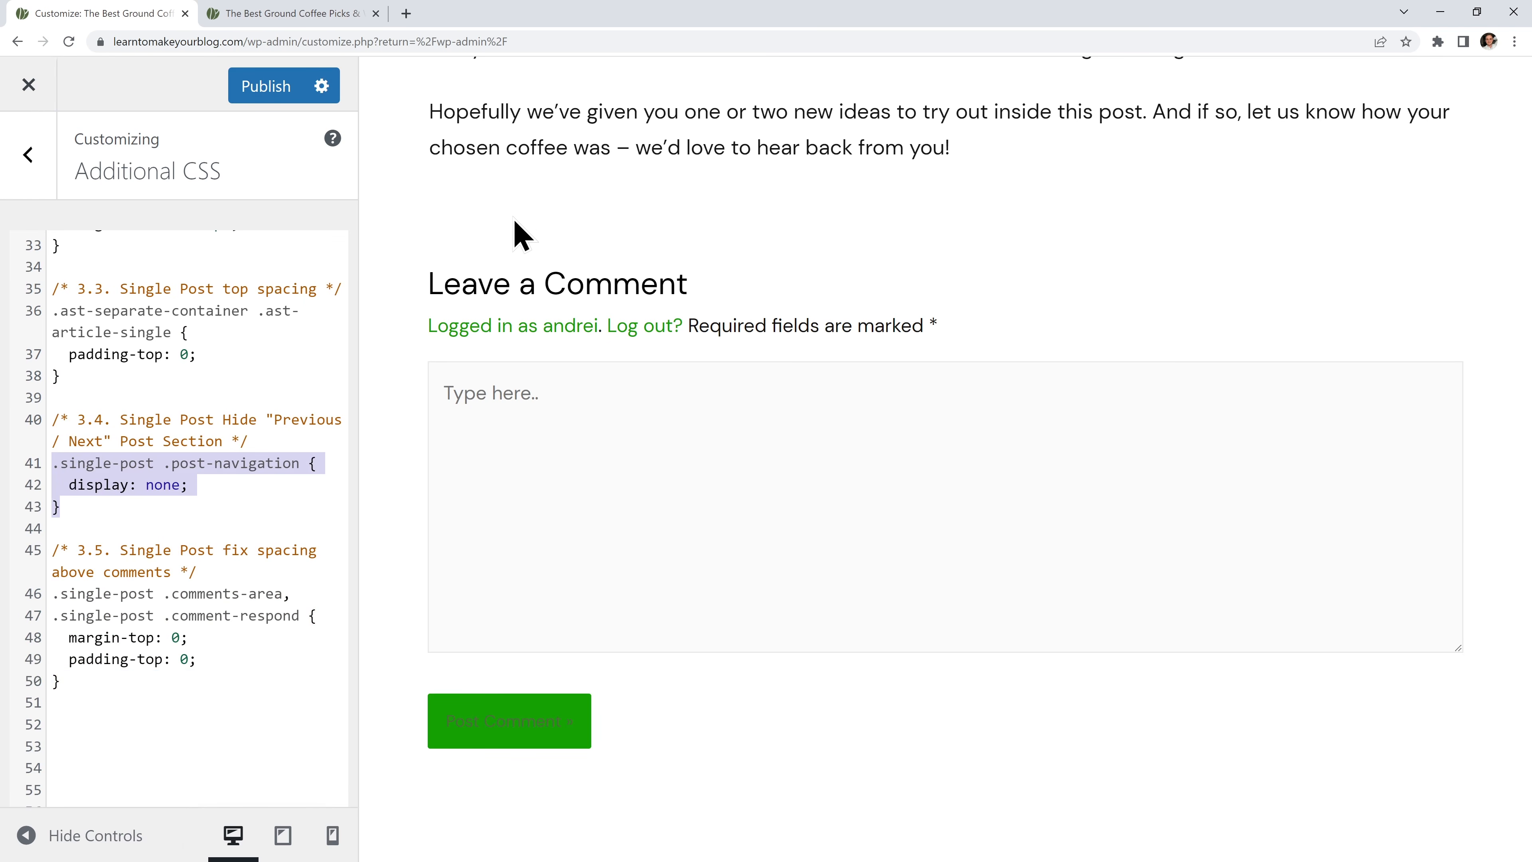
{"action": "left_click_drag", "start_coordinate": [95, 681], "coordinate": [52, 591]}
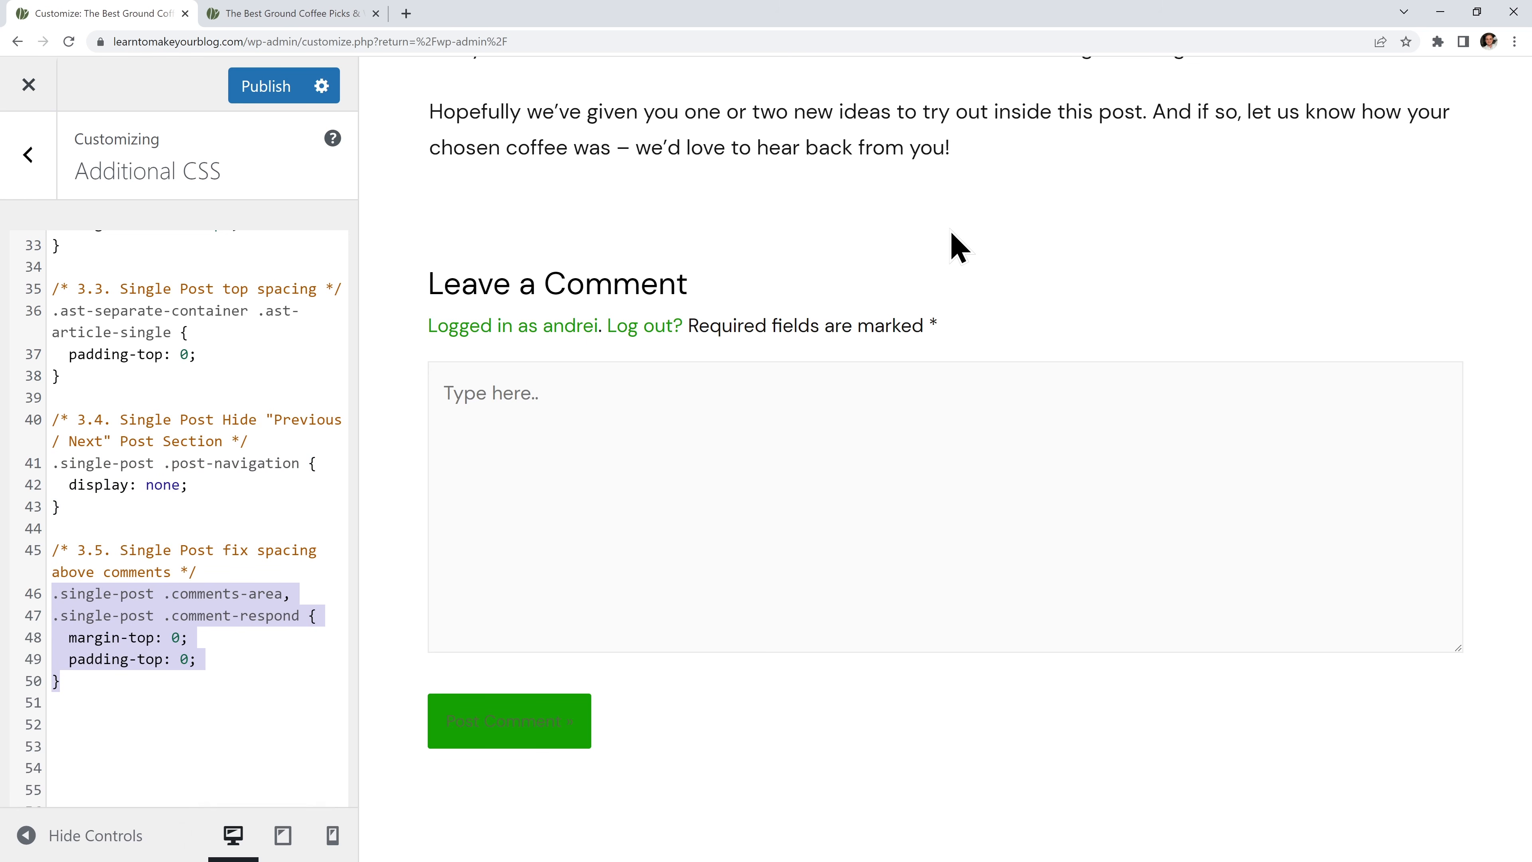
{"action": "scroll", "coordinate": [827, 230], "scroll_direction": "down", "scroll_amount": 2}
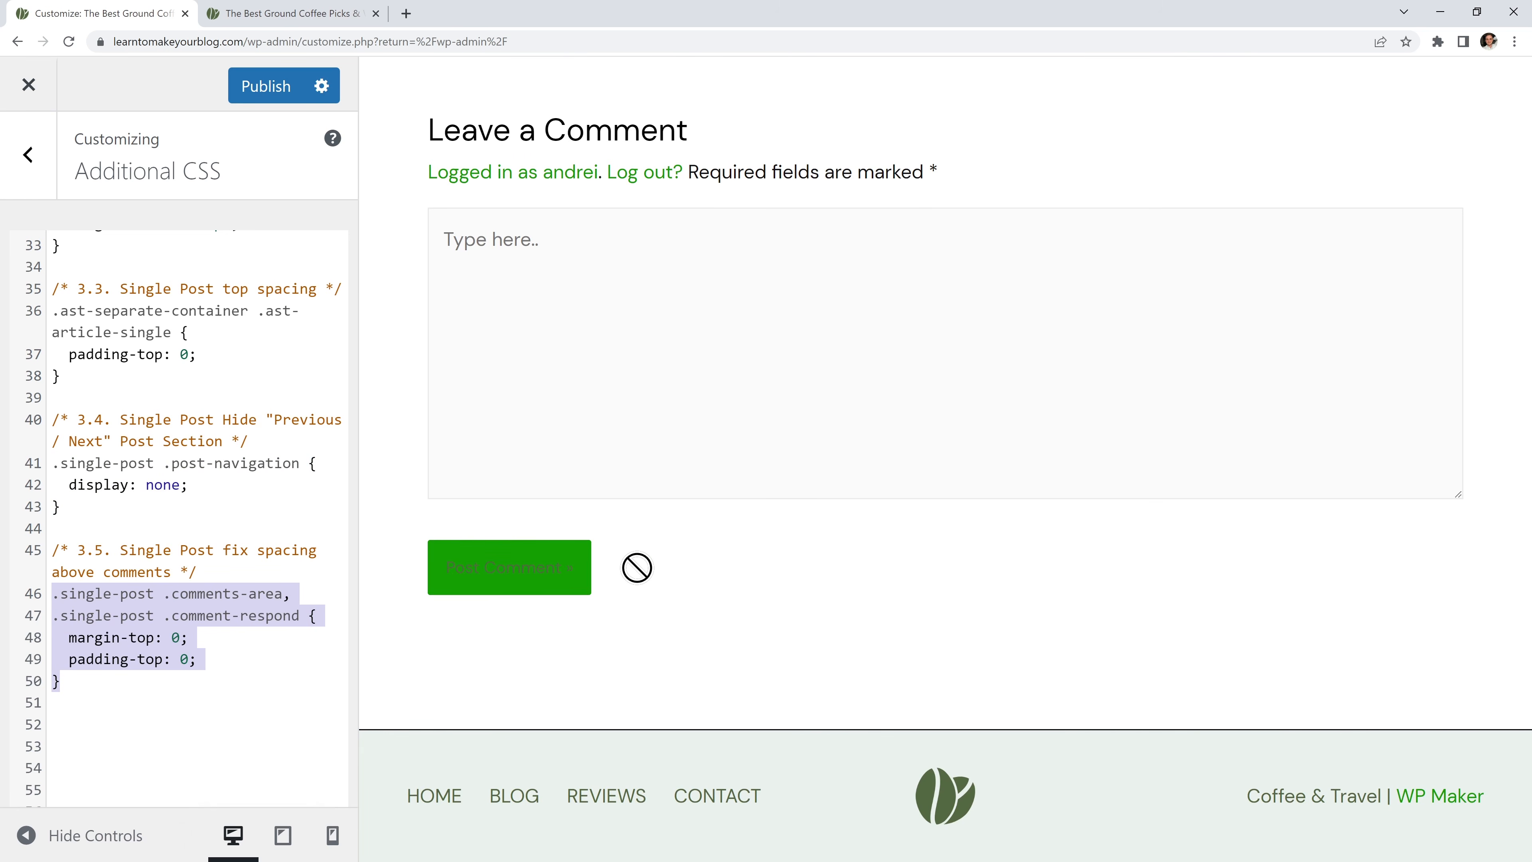
Add the 3.6 rule making the comment button text white after line 50
{"action": "key", "text": "alt+Tab"}
{"action": "left_click_drag", "start_coordinate": [314, 640], "coordinate": [263, 599]}
{"action": "right_click", "coordinate": [397, 601]}
{"action": "left_click", "coordinate": [436, 644]}
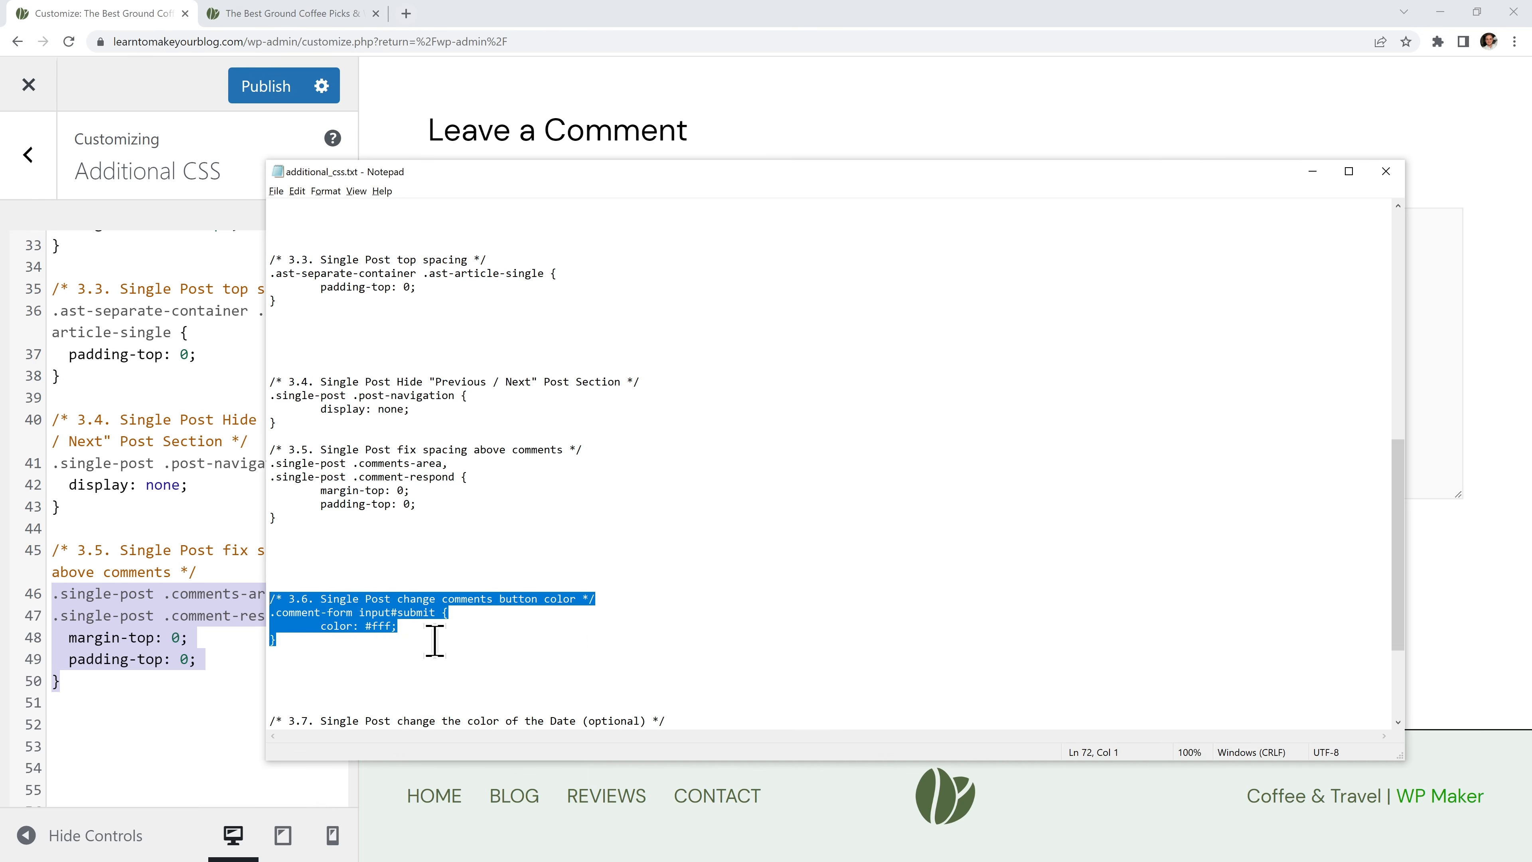
{"action": "left_click", "coordinate": [184, 679]}
{"action": "key", "text": "Return"}
{"action": "key", "text": "Return"}
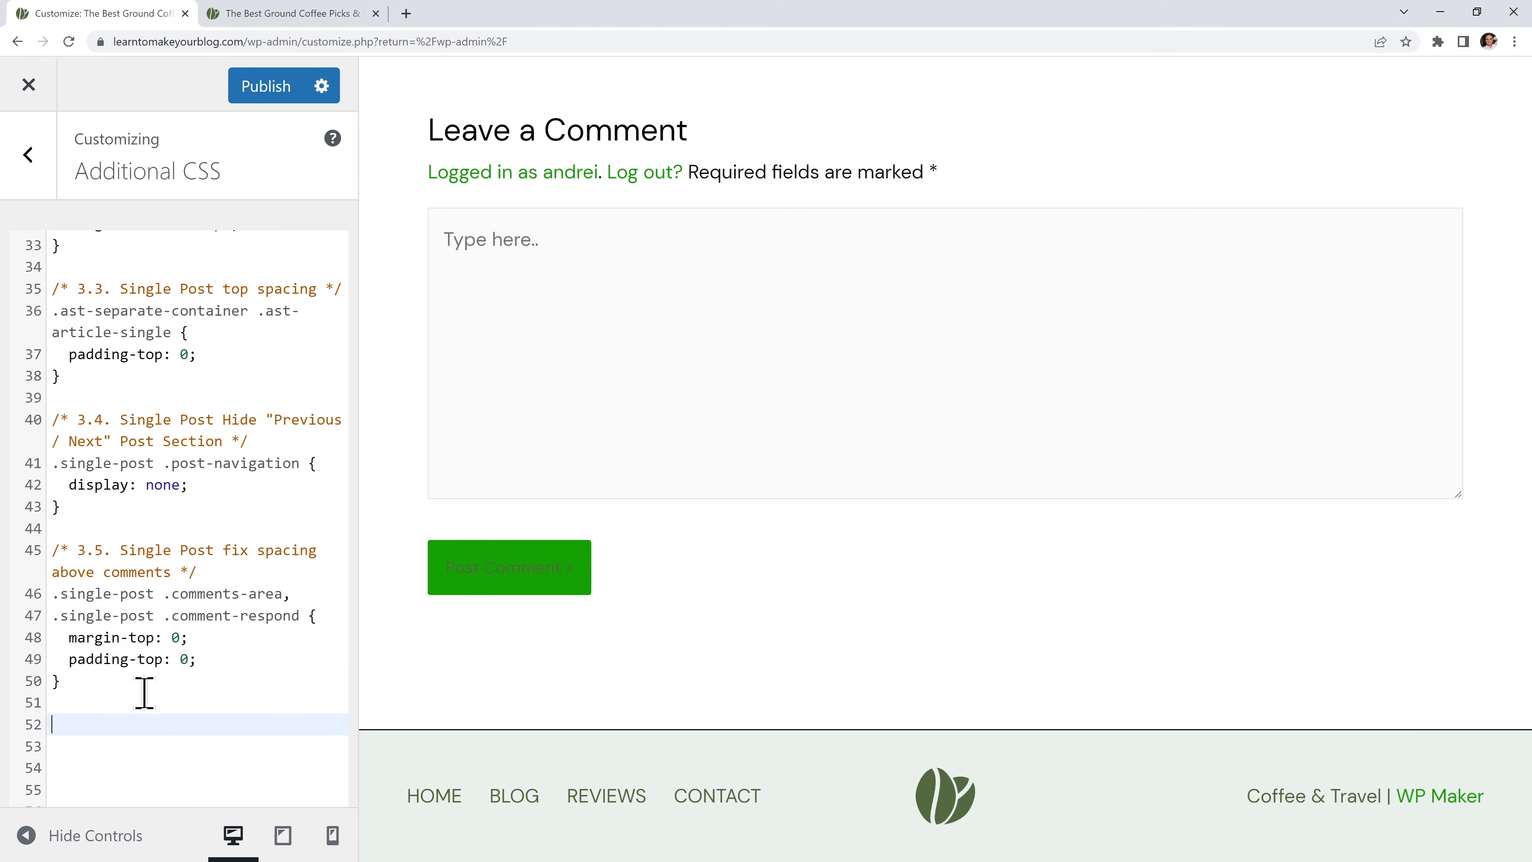
{"action": "key", "text": "ctrl+v"}
{"action": "scroll", "coordinate": [160, 561], "scroll_direction": "down", "scroll_amount": 1}
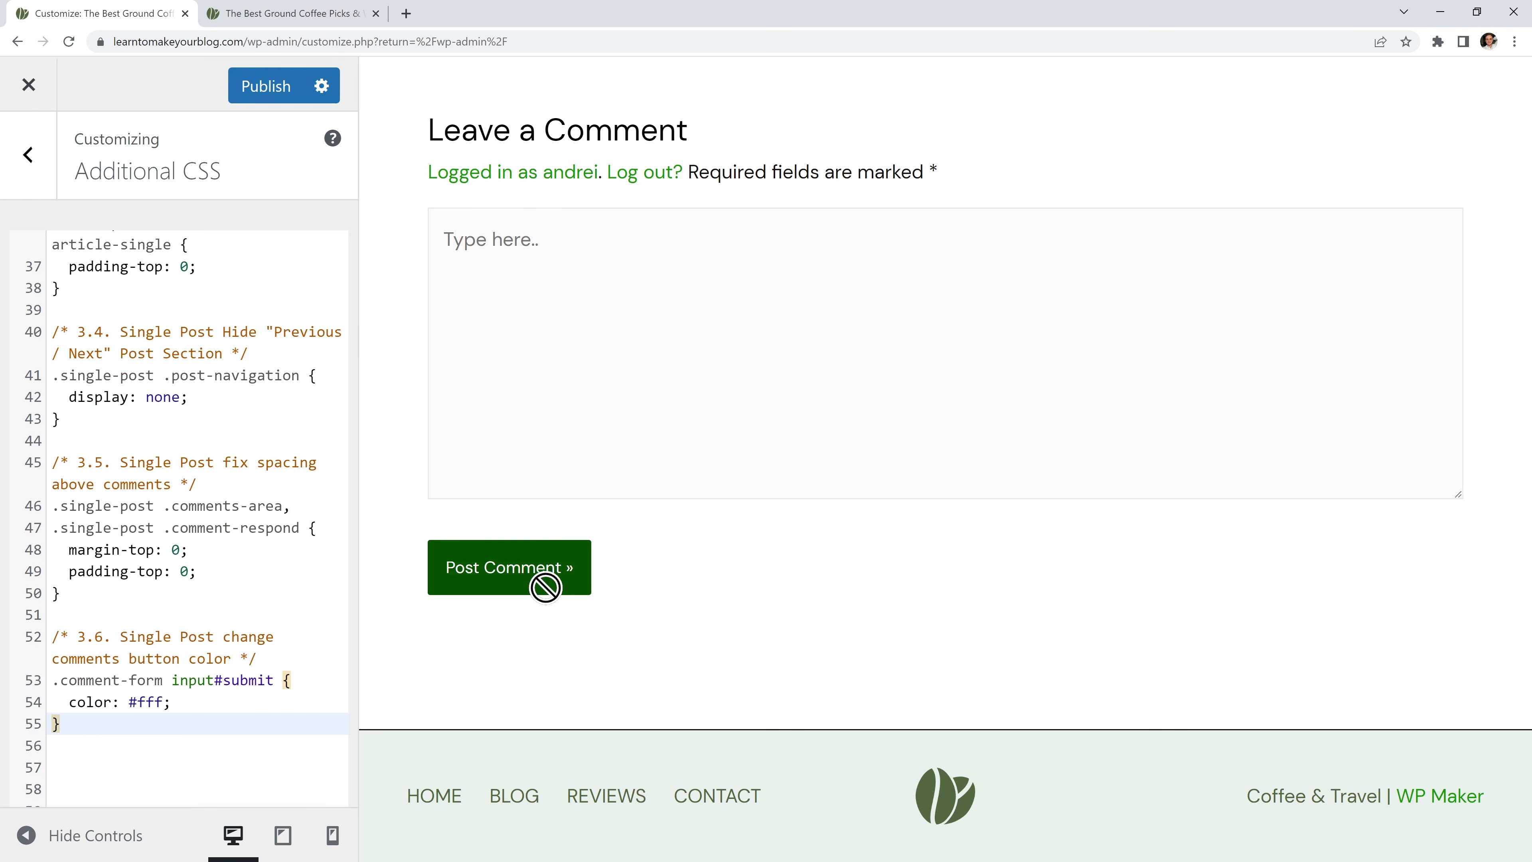
{"action": "scroll", "coordinate": [962, 576], "scroll_direction": "up", "scroll_amount": 20}
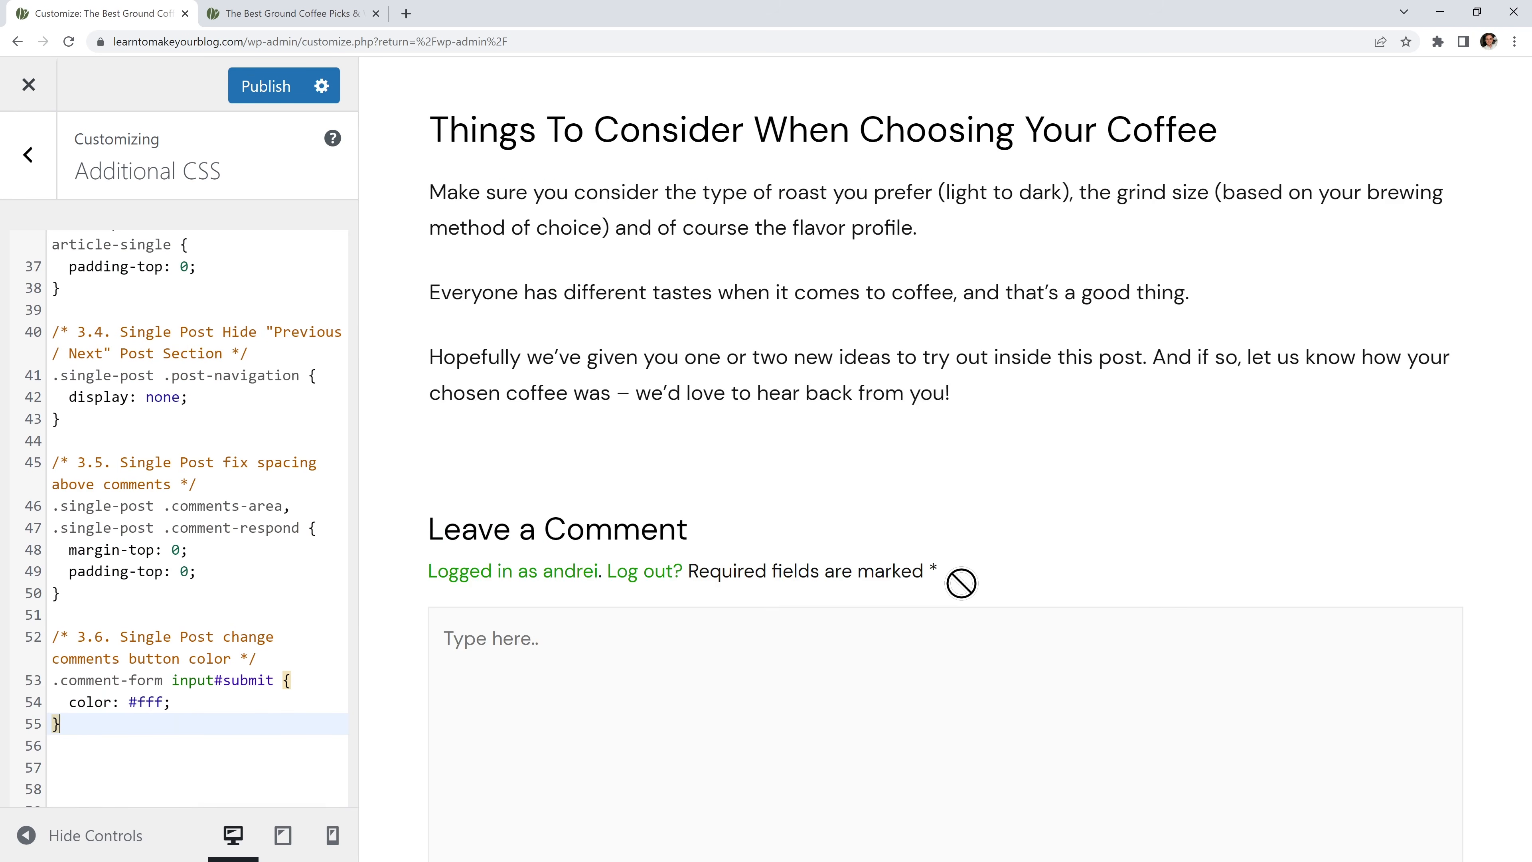
{"action": "scroll", "coordinate": [959, 590], "scroll_direction": "up", "scroll_amount": 20}
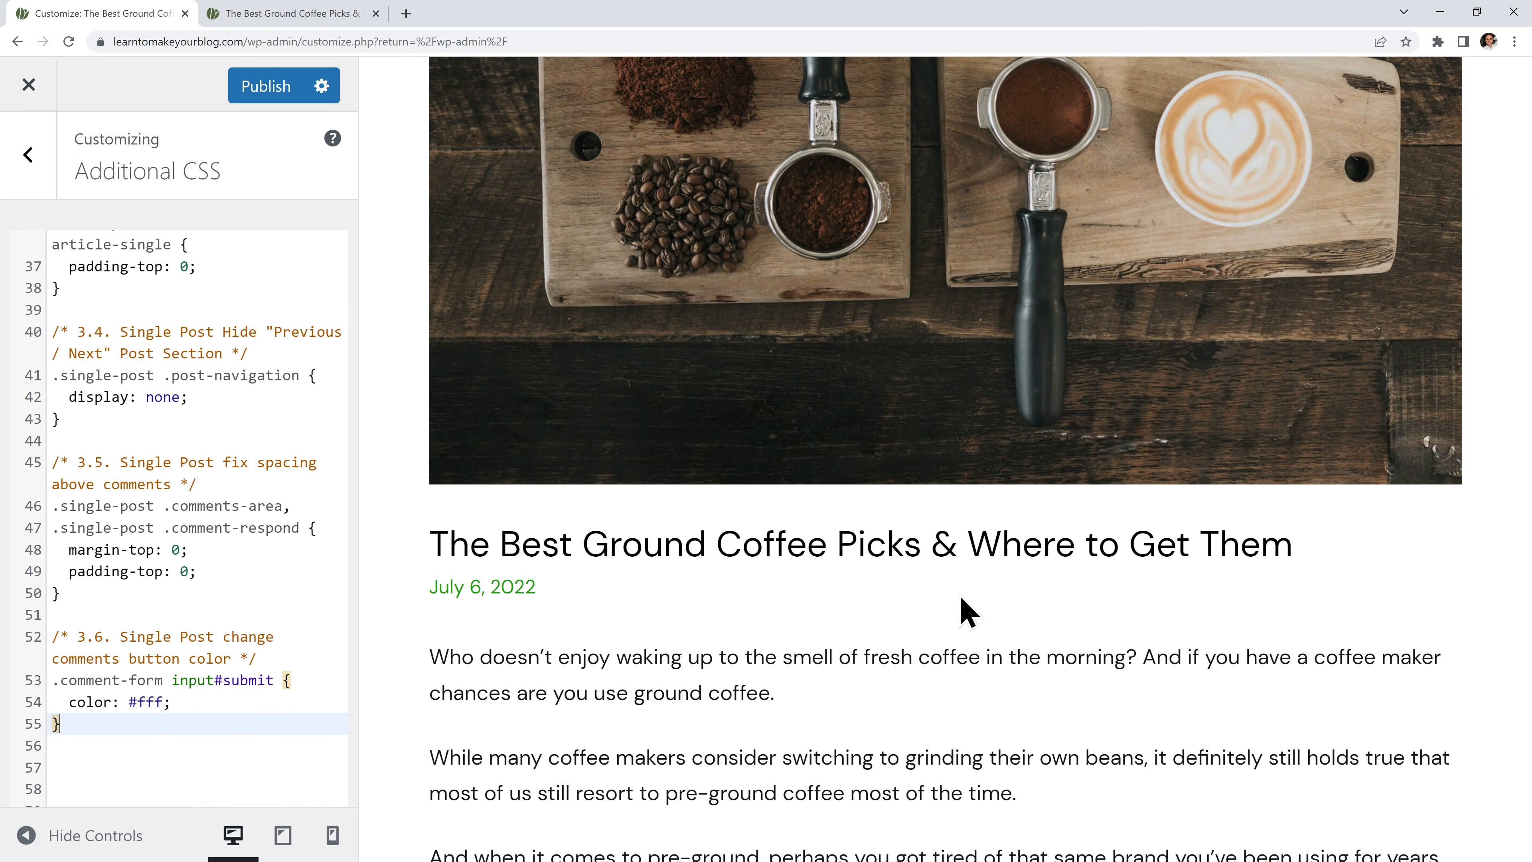
{"action": "left_click_drag", "start_coordinate": [548, 586], "coordinate": [416, 585]}
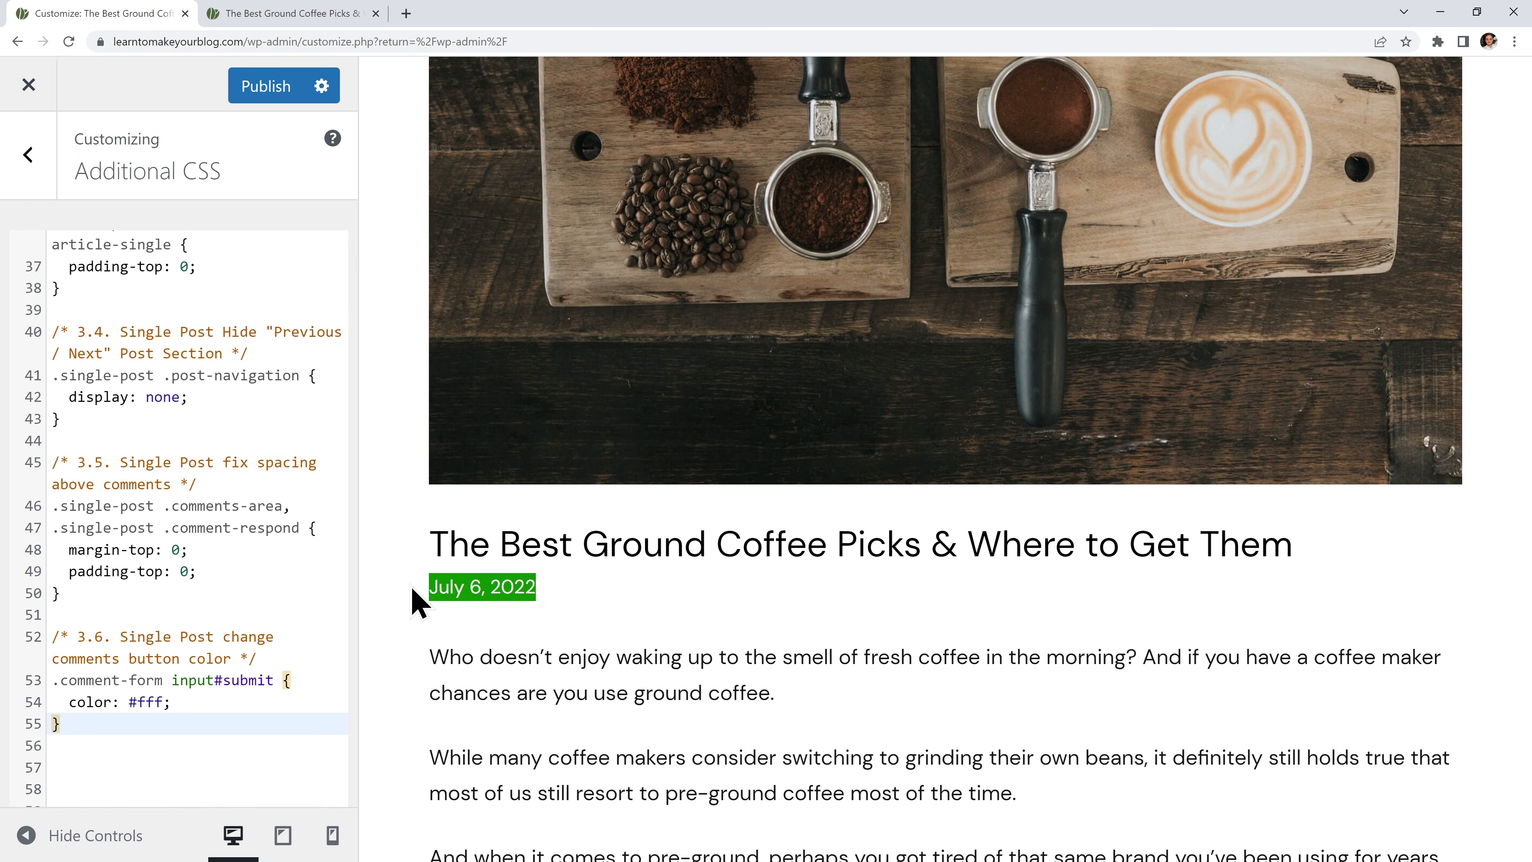
{"action": "left_click", "coordinate": [489, 621]}
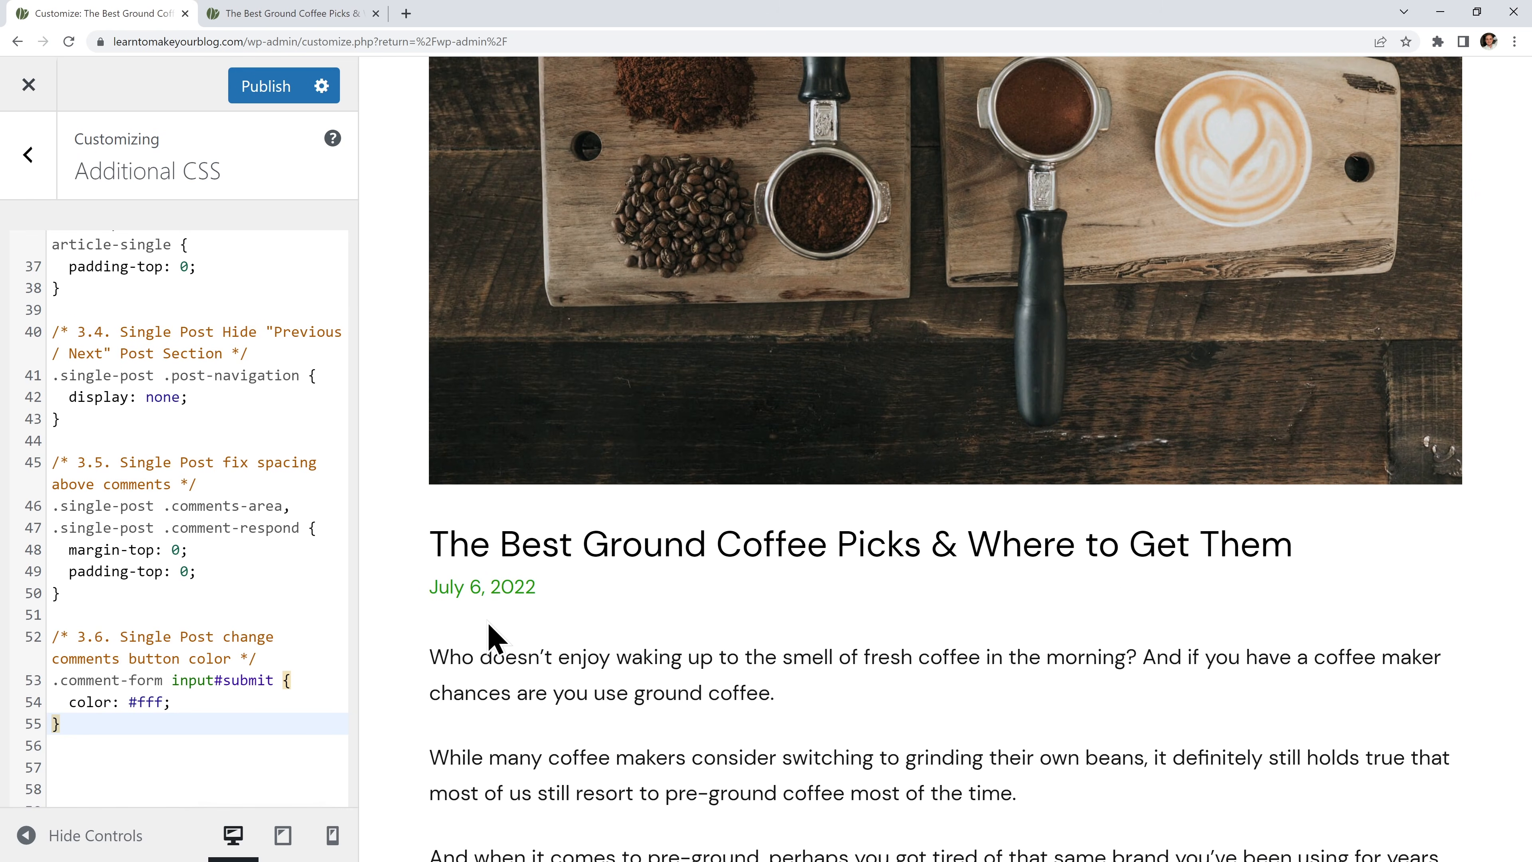
{"action": "key", "text": "alt+Tab"}
{"action": "left_click", "coordinate": [460, 632]}
{"action": "scroll", "coordinate": [460, 632], "scroll_direction": "down", "scroll_amount": 2}
{"action": "left_click_drag", "start_coordinate": [308, 686], "coordinate": [272, 638]}
{"action": "right_click", "coordinate": [286, 640]}
{"action": "left_click", "coordinate": [326, 685]}
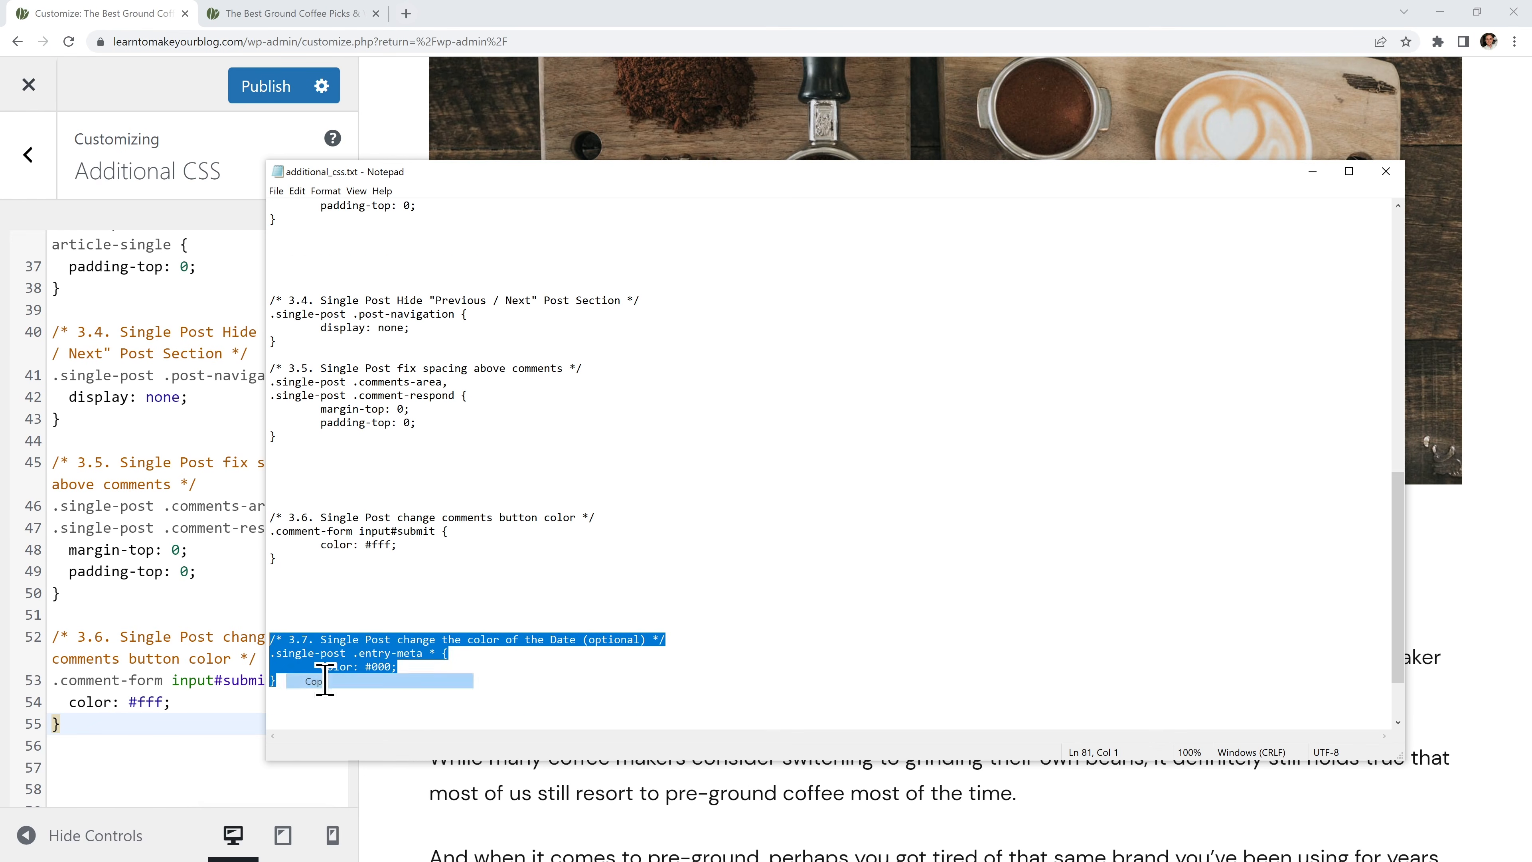
{"action": "key", "text": "alt+Tab"}
{"action": "left_click", "coordinate": [137, 762]}
{"action": "right_click", "coordinate": [138, 761]}
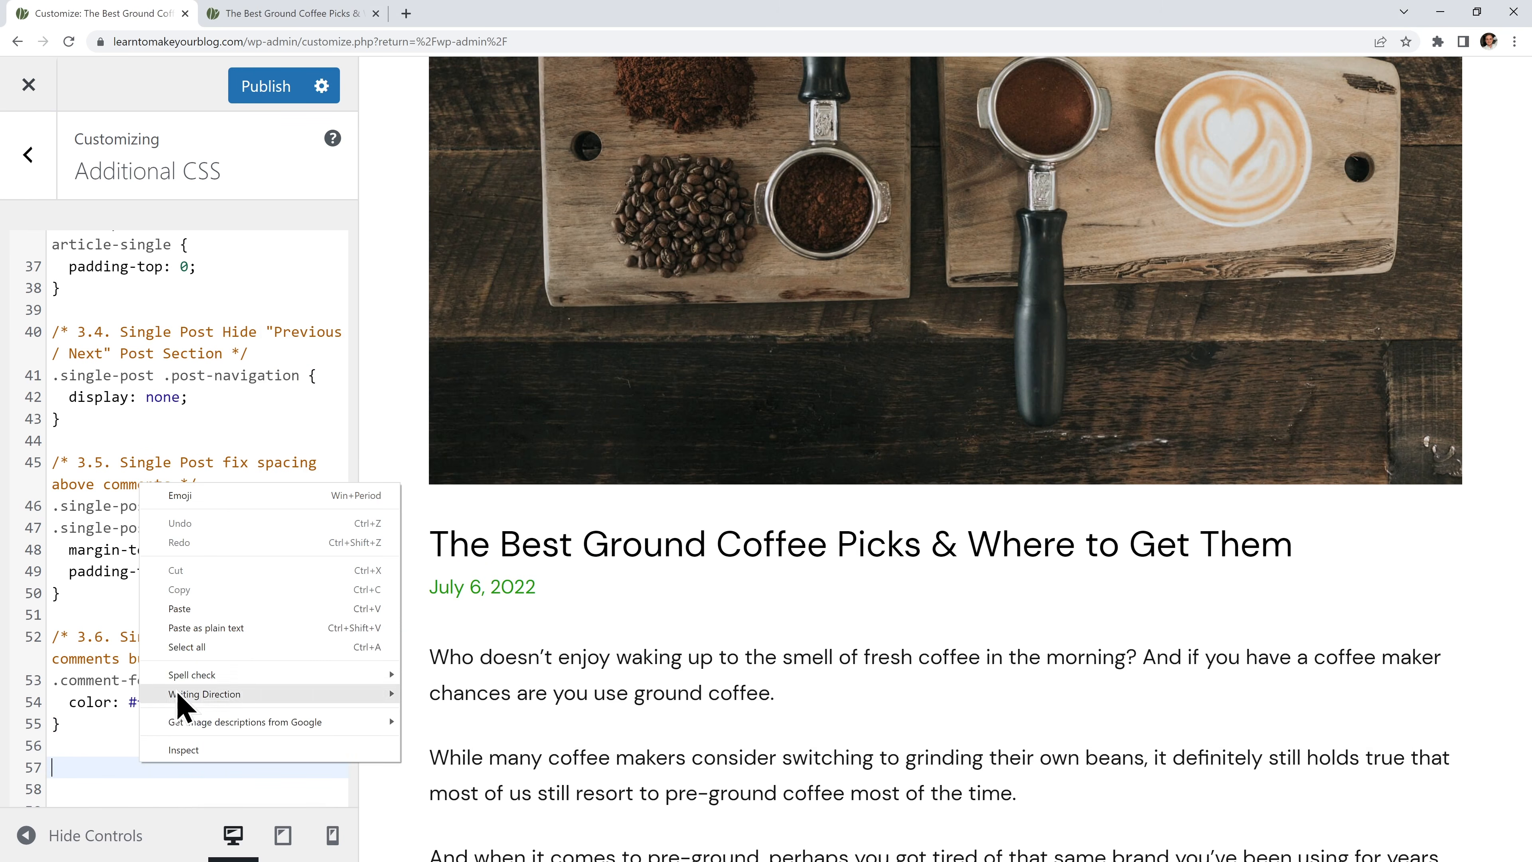
{"action": "left_click", "coordinate": [181, 608]}
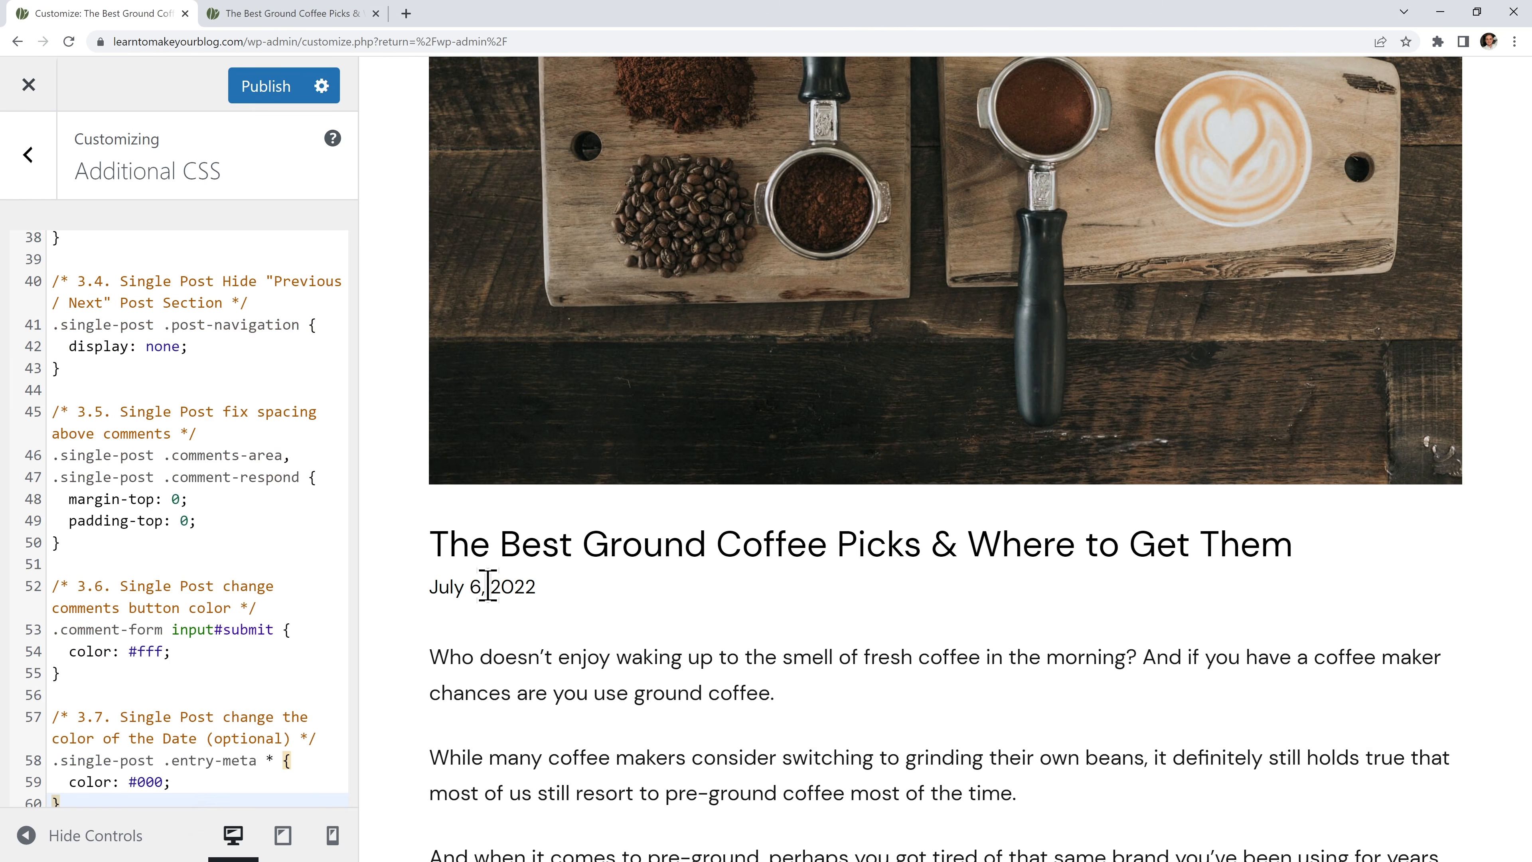
{"action": "scroll", "coordinate": [214, 671], "scroll_direction": "down", "scroll_amount": 1}
{"action": "left_click_drag", "start_coordinate": [162, 703], "coordinate": [140, 705]}
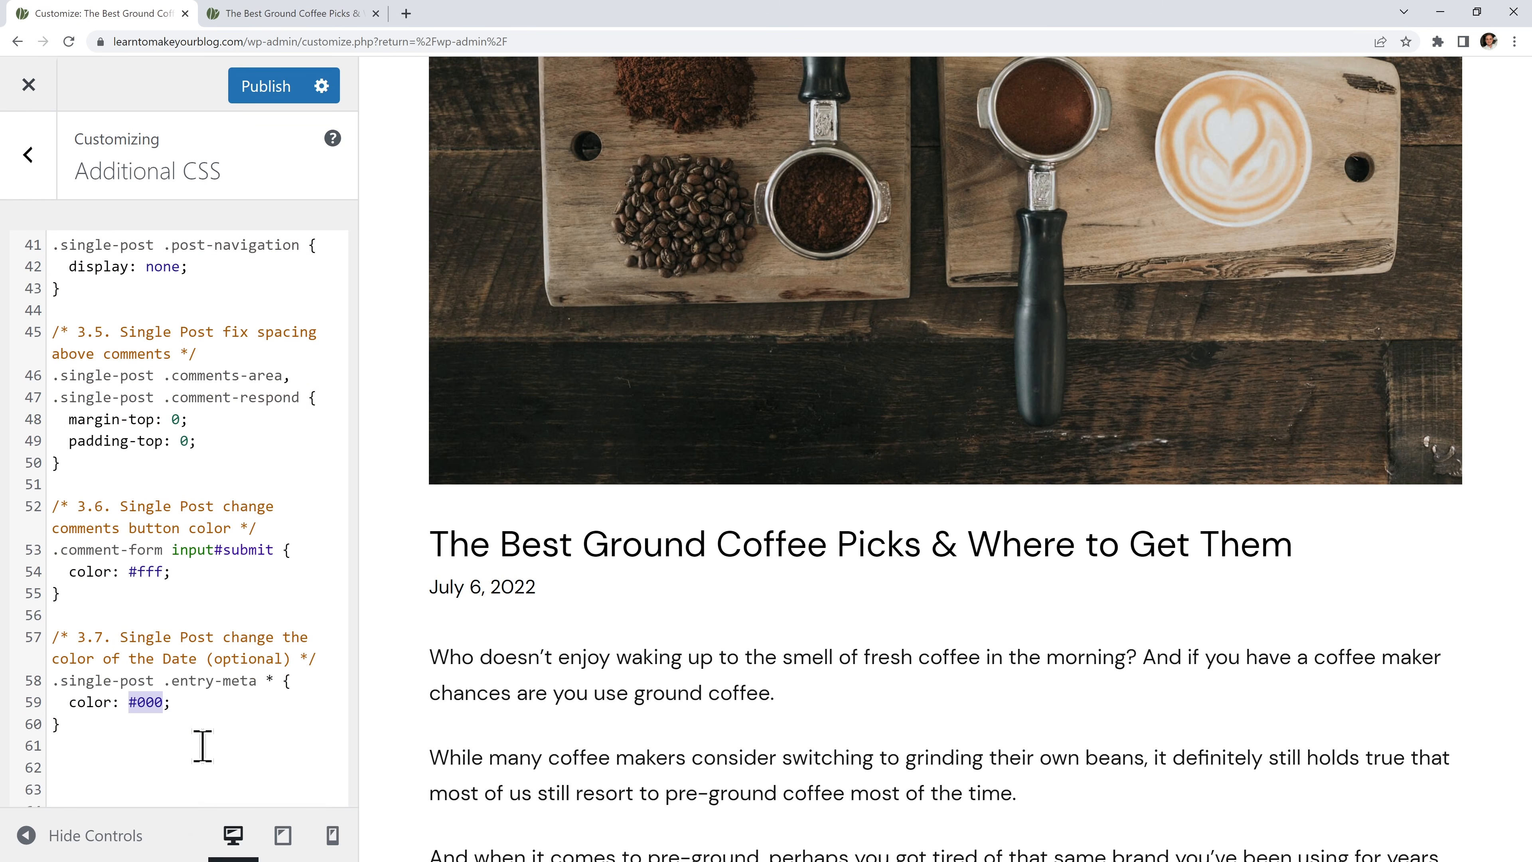
{"action": "type", "text": "red"}
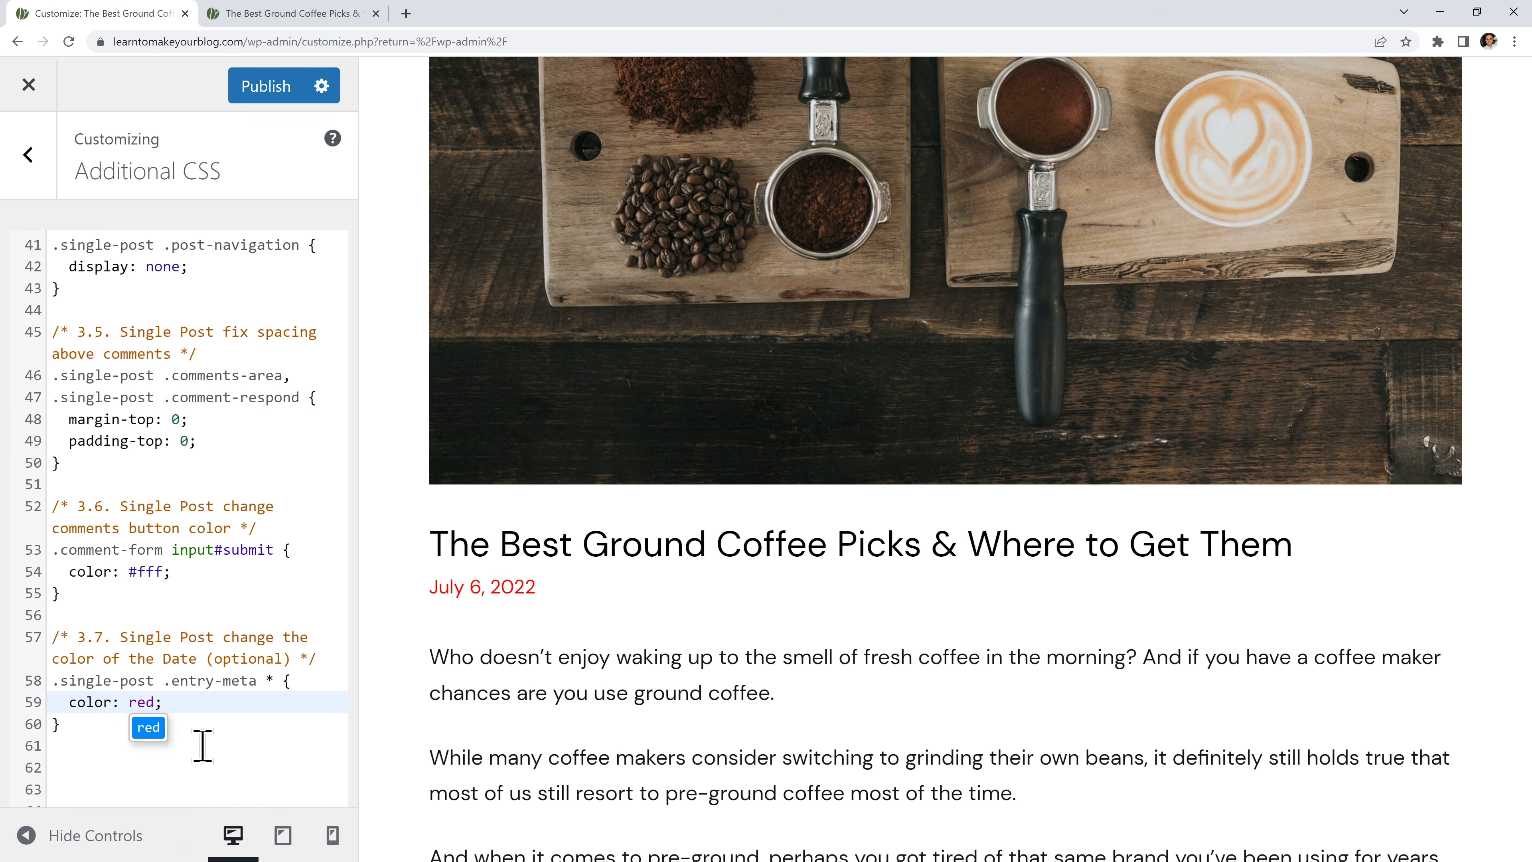
{"action": "left_click_drag", "start_coordinate": [205, 725], "coordinate": [49, 660]}
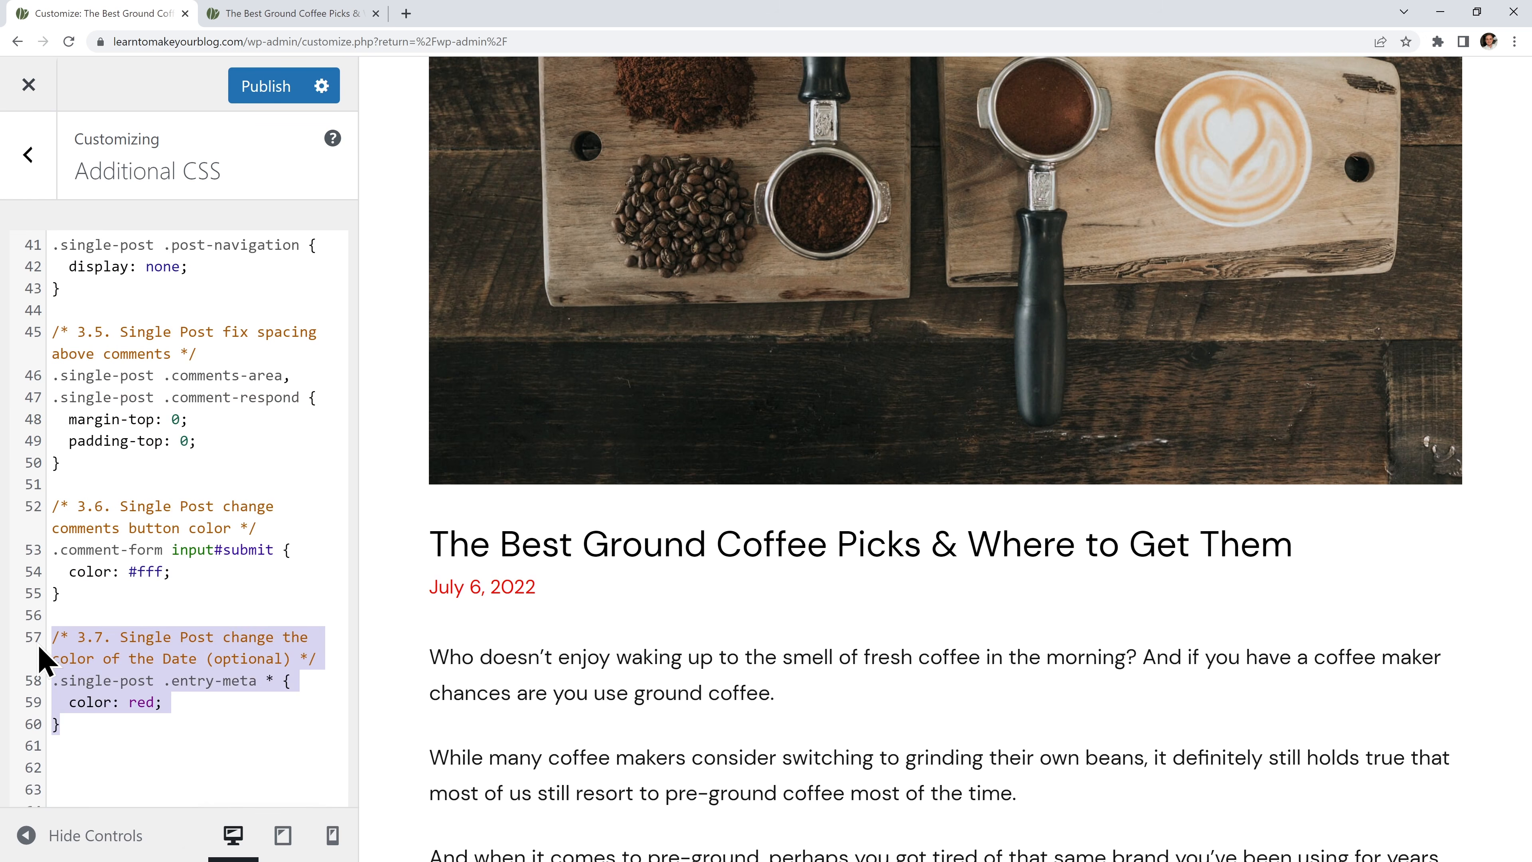
{"action": "key", "text": "BackSpace"}
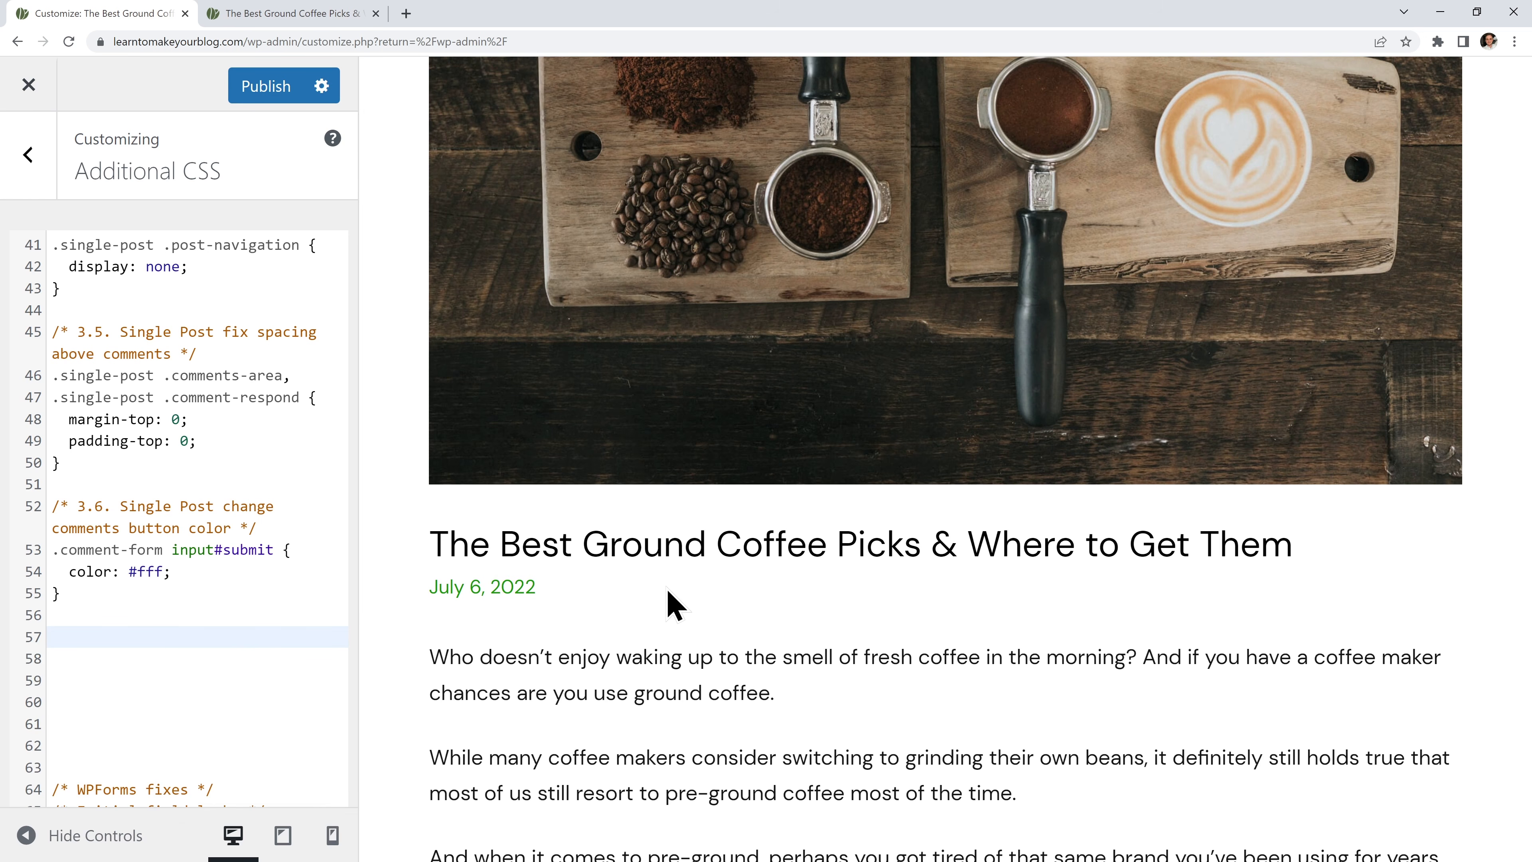
{"action": "scroll", "coordinate": [757, 618], "scroll_direction": "up", "scroll_amount": 10}
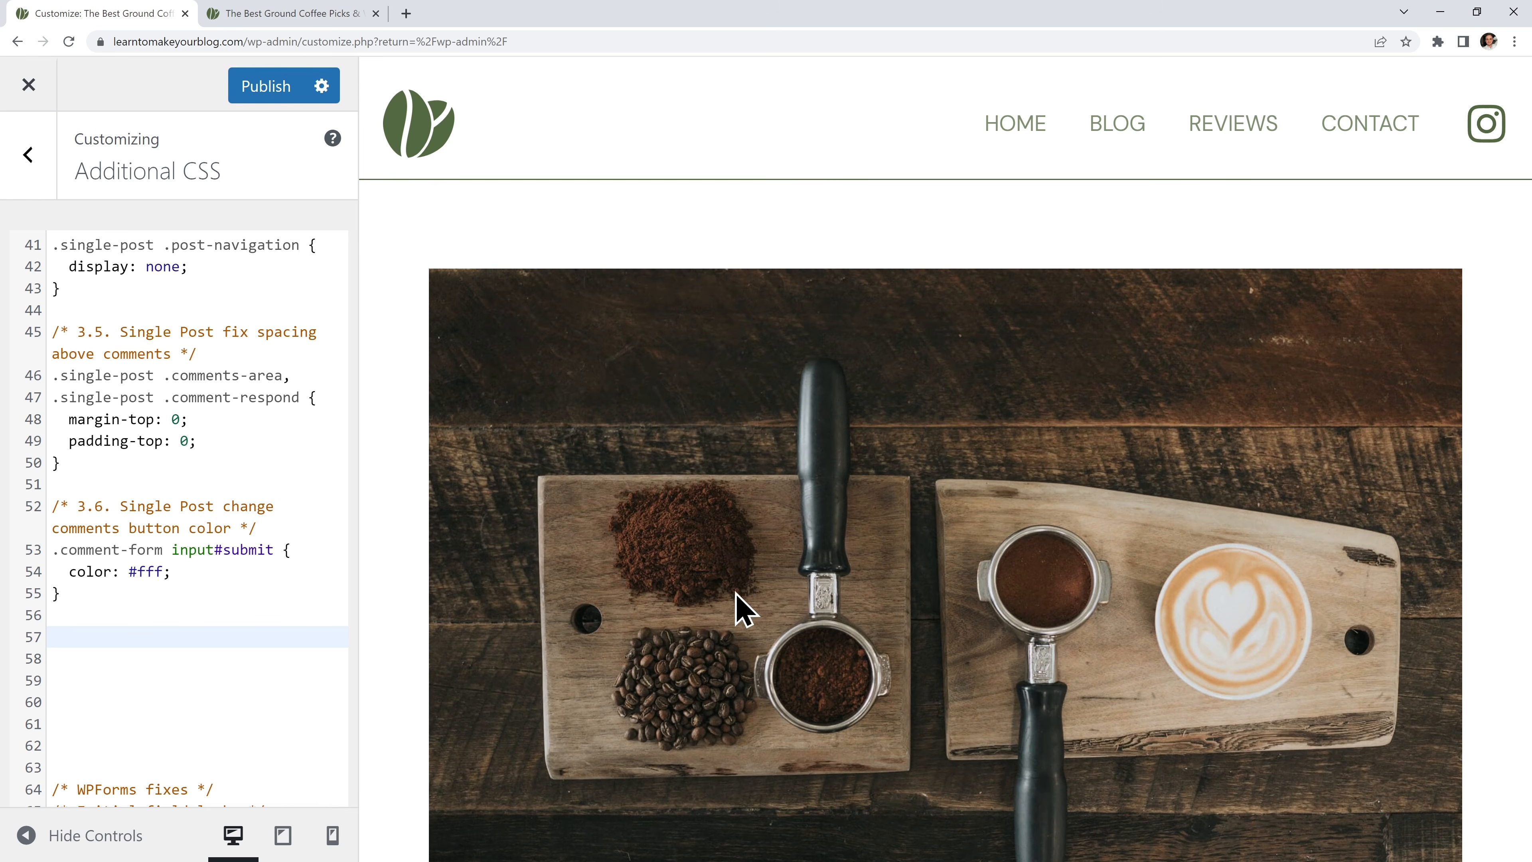
Publish the Additional CSS changes and reload the live coffee post
{"action": "left_click", "coordinate": [263, 97]}
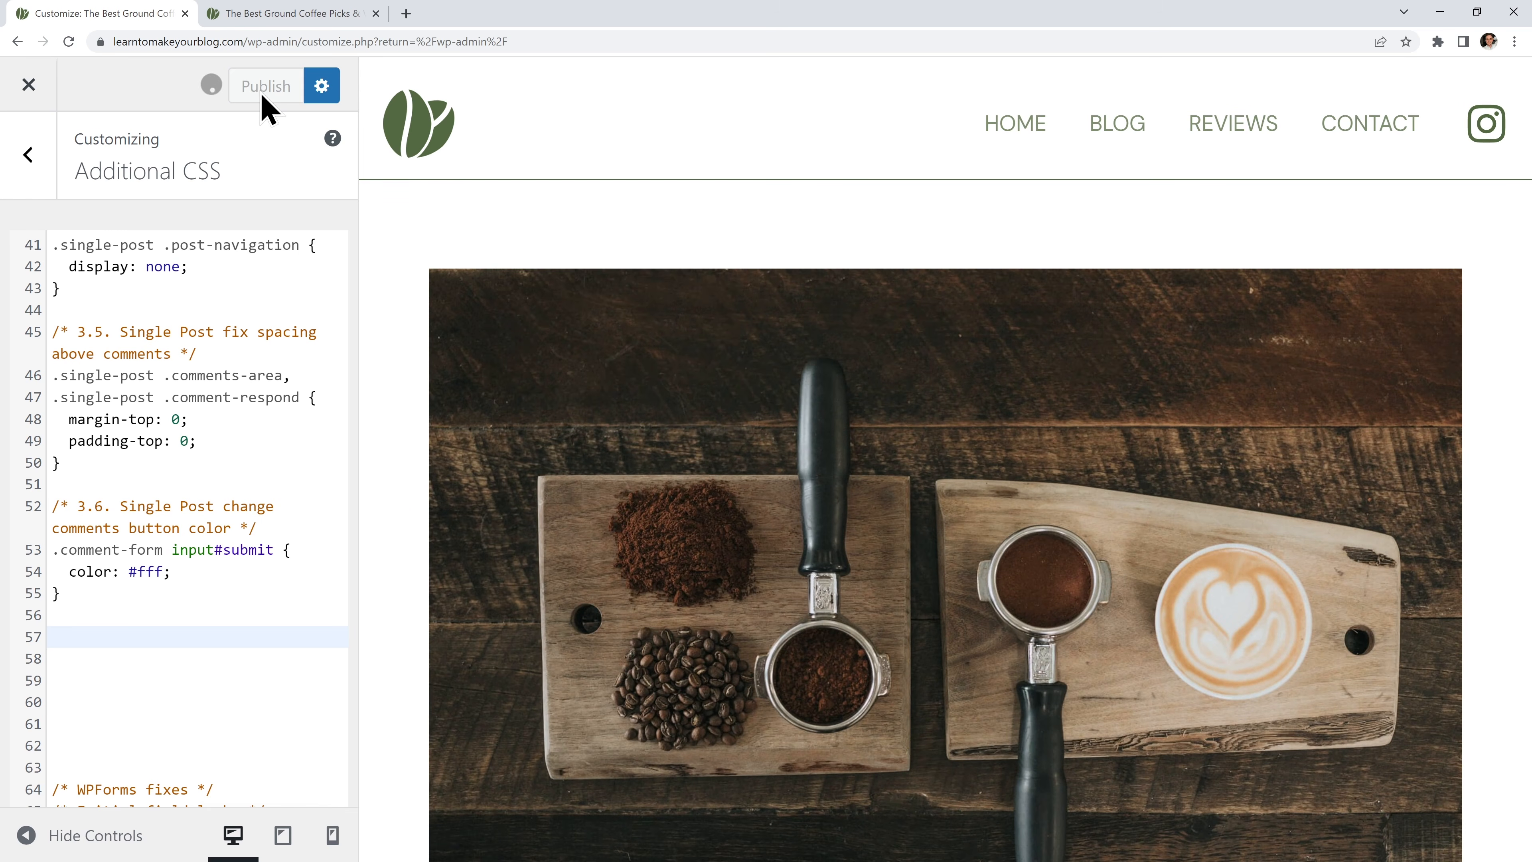
{"action": "left_click", "coordinate": [266, 15]}
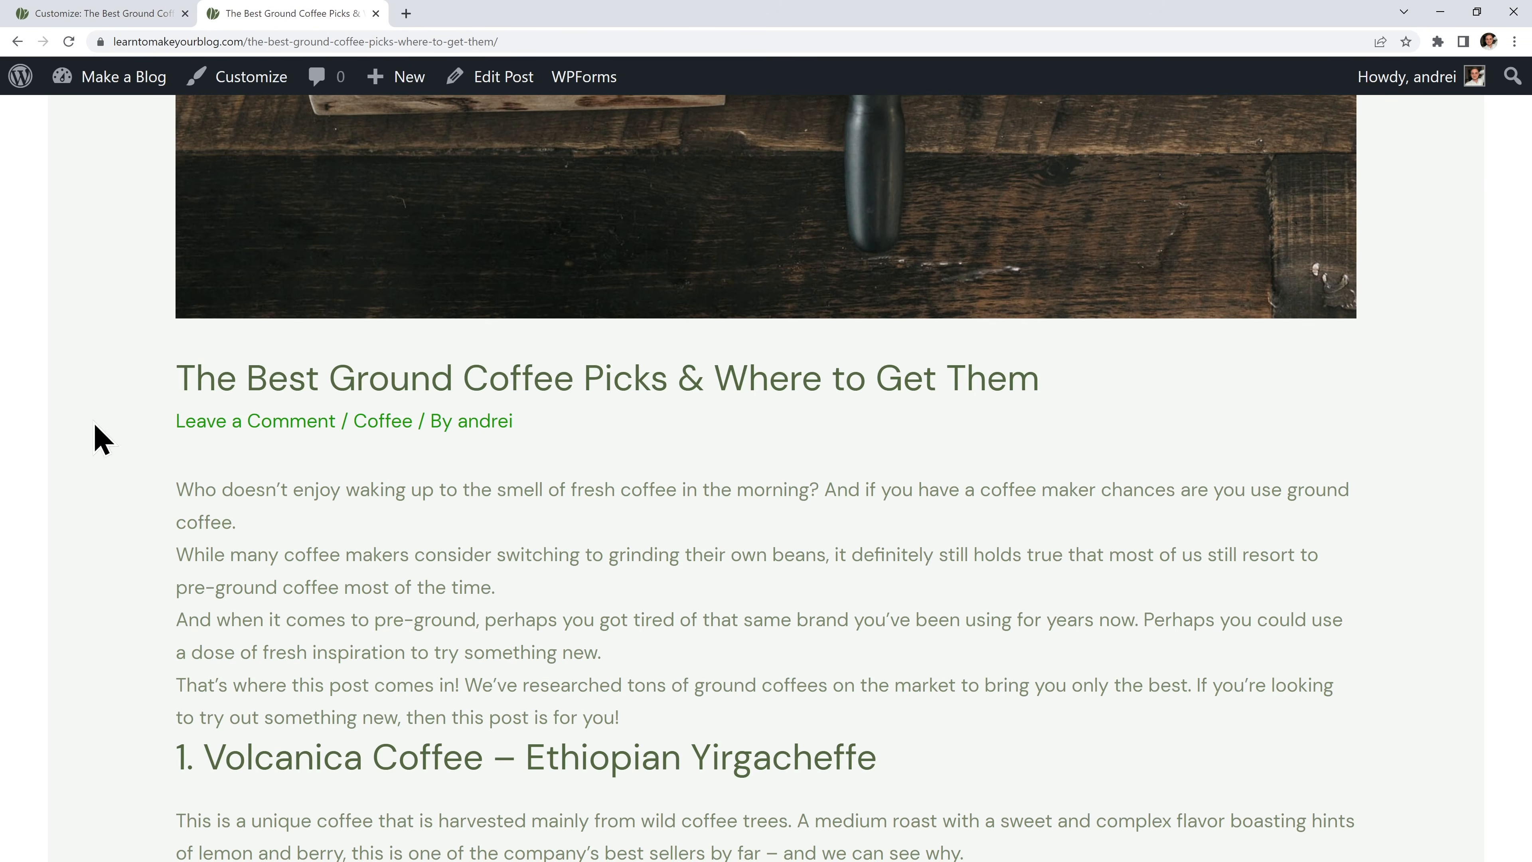
{"action": "left_click", "coordinate": [69, 41]}
Scroll through the refreshed coffee post down to the comment form and back up
{"action": "scroll", "coordinate": [455, 315], "scroll_direction": "up", "scroll_amount": 10}
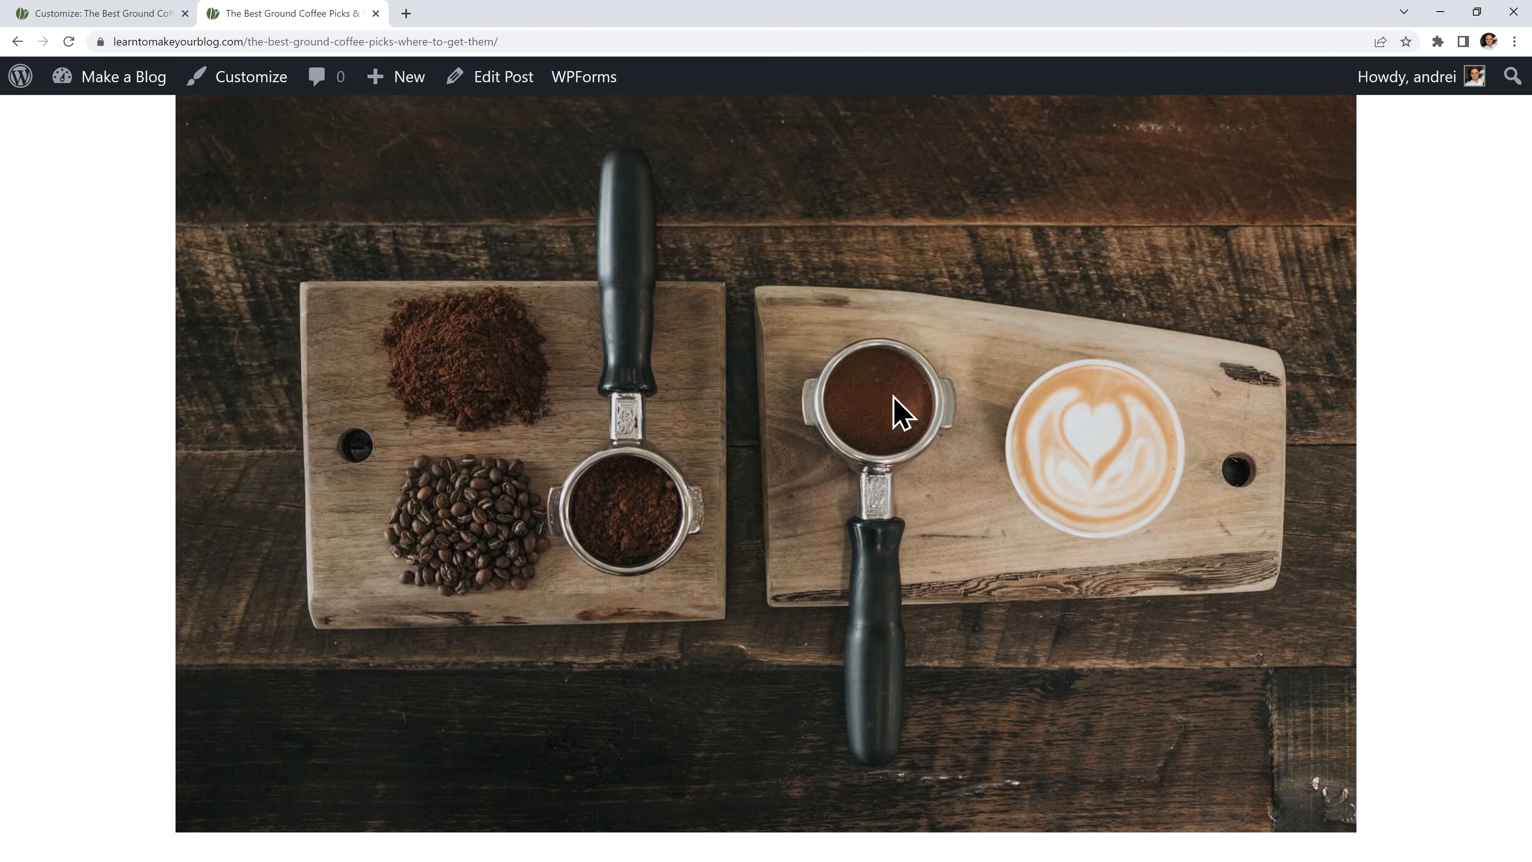
{"action": "scroll", "coordinate": [1046, 464], "scroll_direction": "down", "scroll_amount": 15}
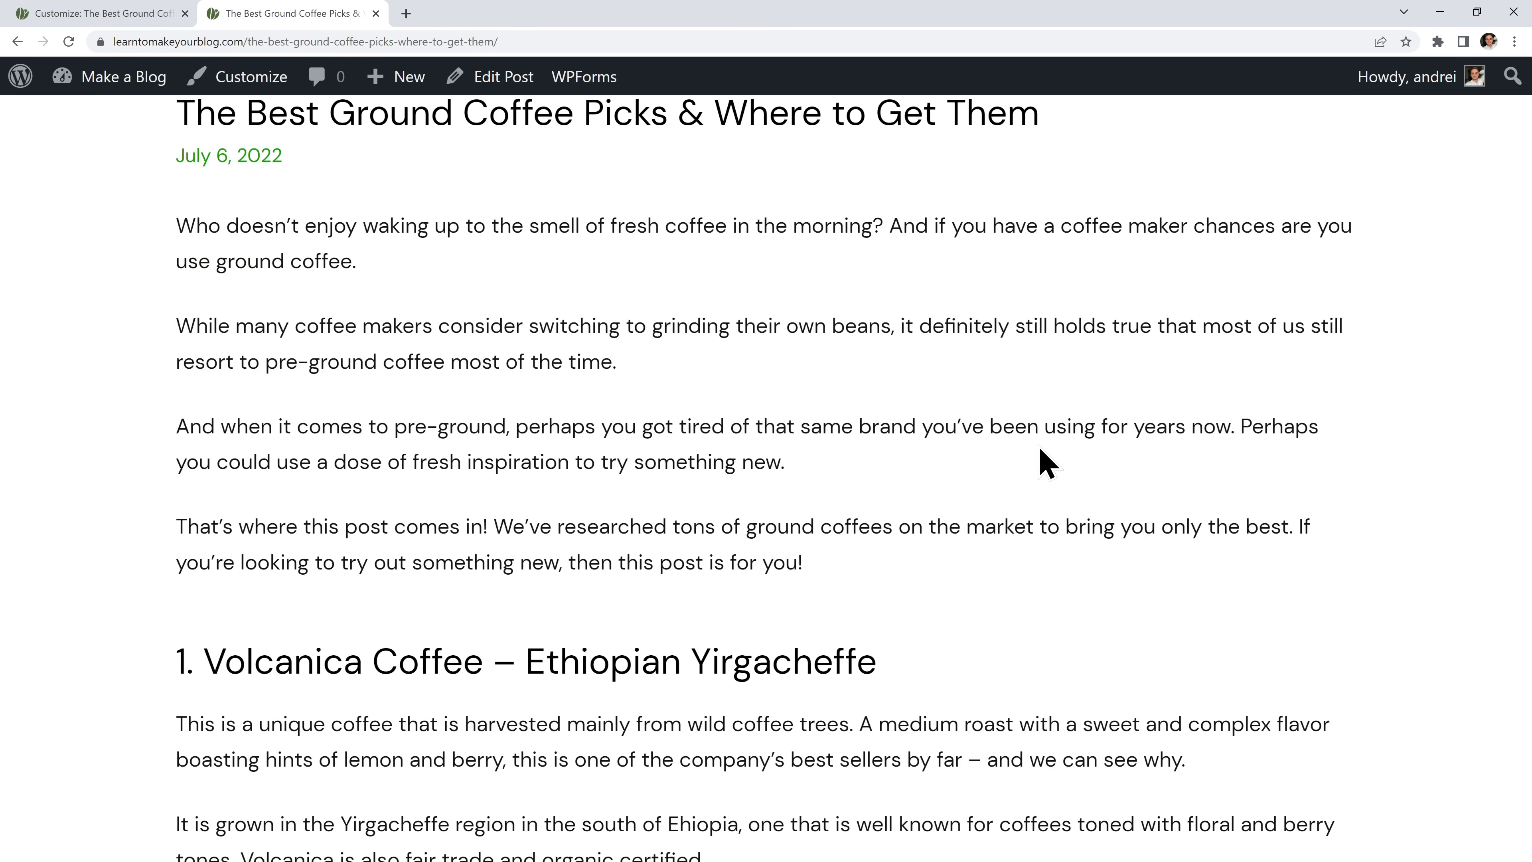
{"action": "scroll", "coordinate": [1046, 465], "scroll_direction": "down", "scroll_amount": 15}
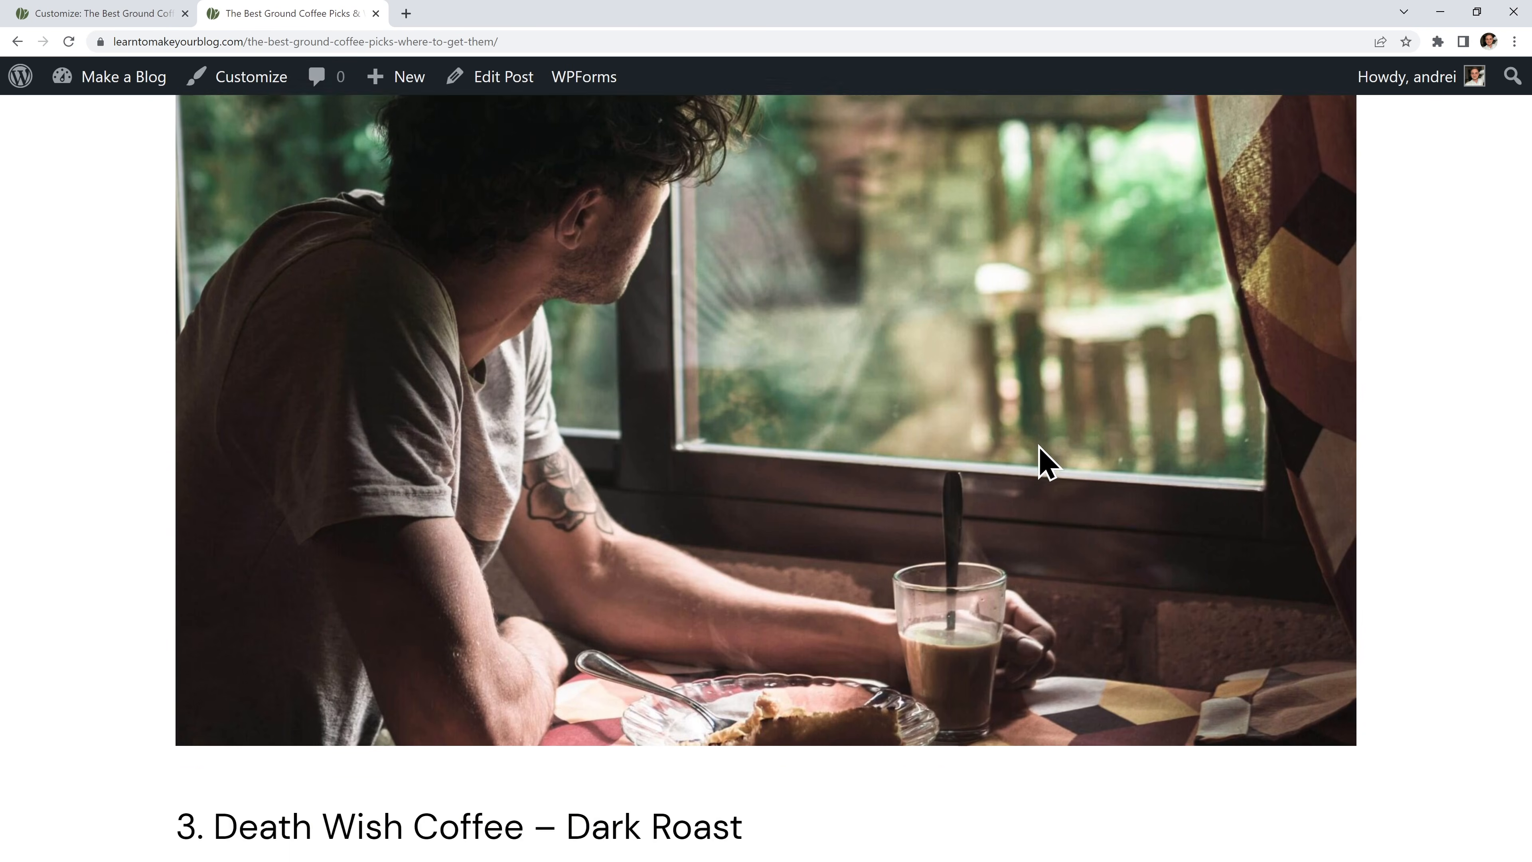
{"action": "scroll", "coordinate": [1046, 465], "scroll_direction": "down", "scroll_amount": 15}
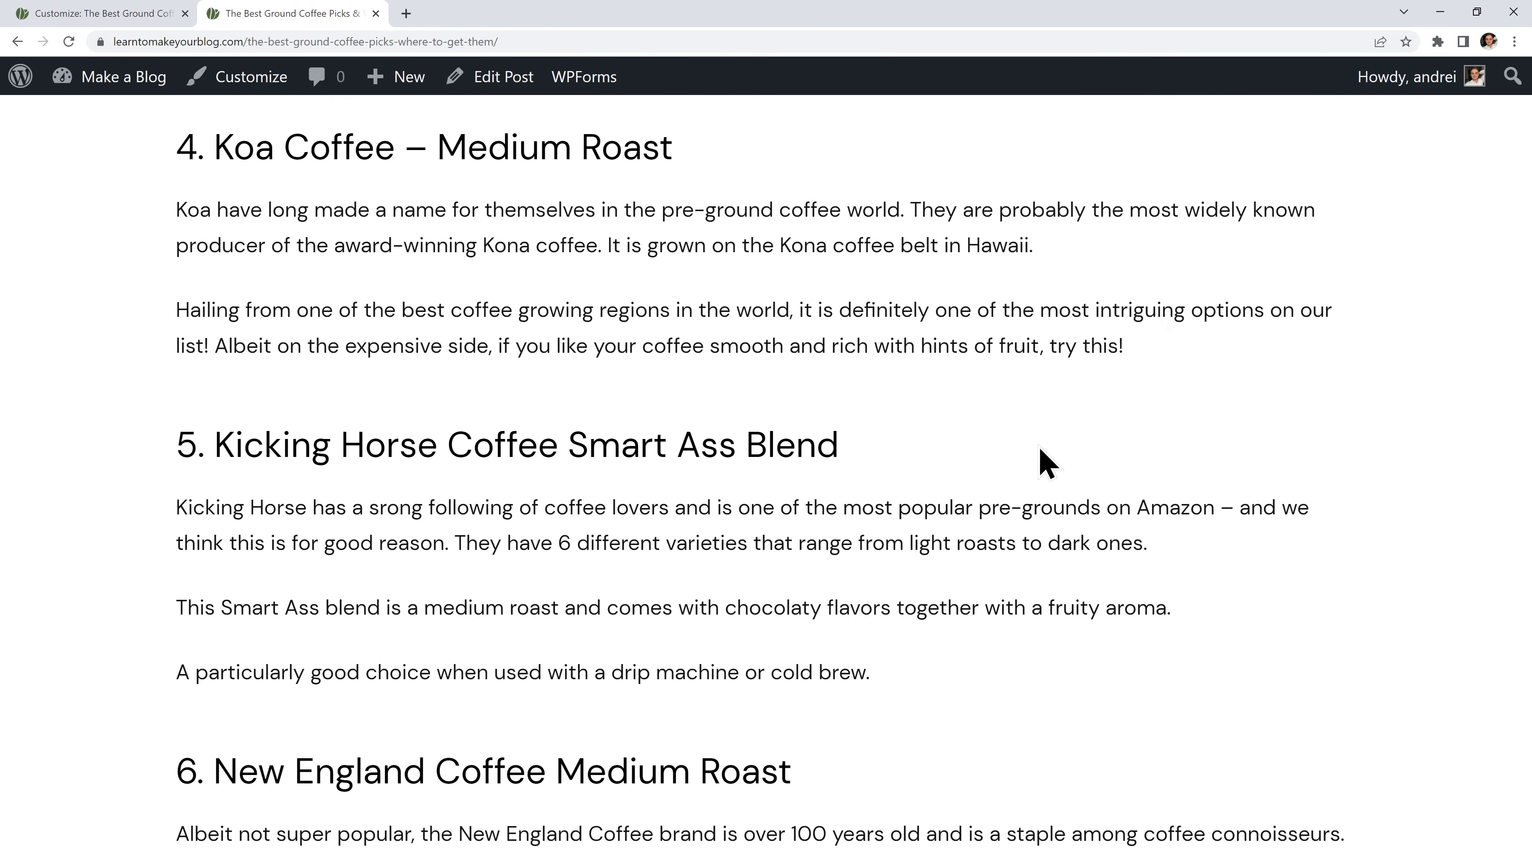
{"action": "scroll", "coordinate": [1046, 465], "scroll_direction": "down", "scroll_amount": 15}
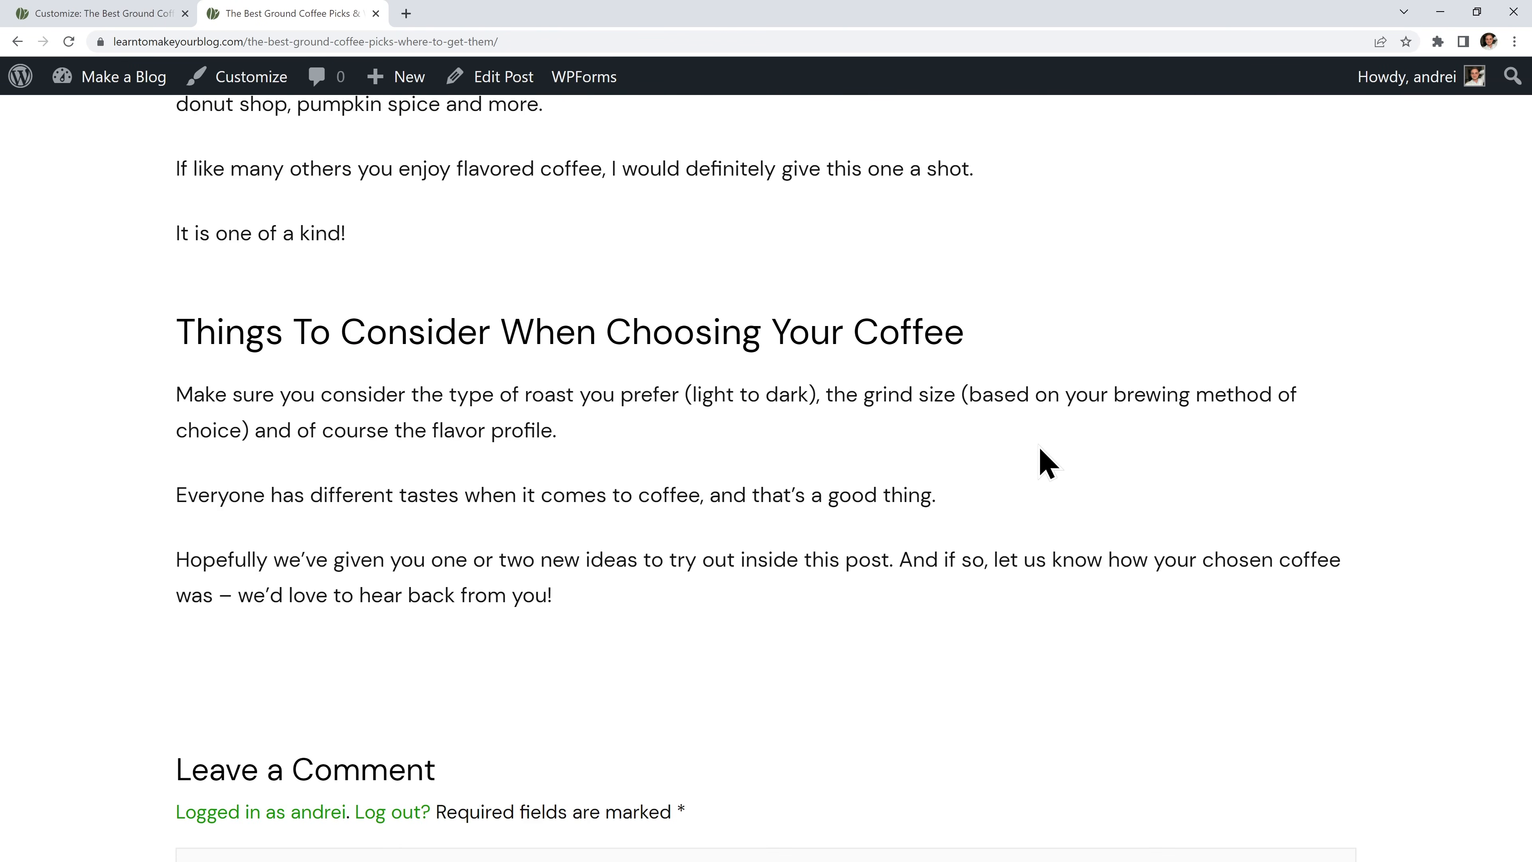
{"action": "scroll", "coordinate": [1046, 465], "scroll_direction": "down", "scroll_amount": 1}
{"action": "scroll", "coordinate": [1046, 465], "scroll_direction": "down", "scroll_amount": 3}
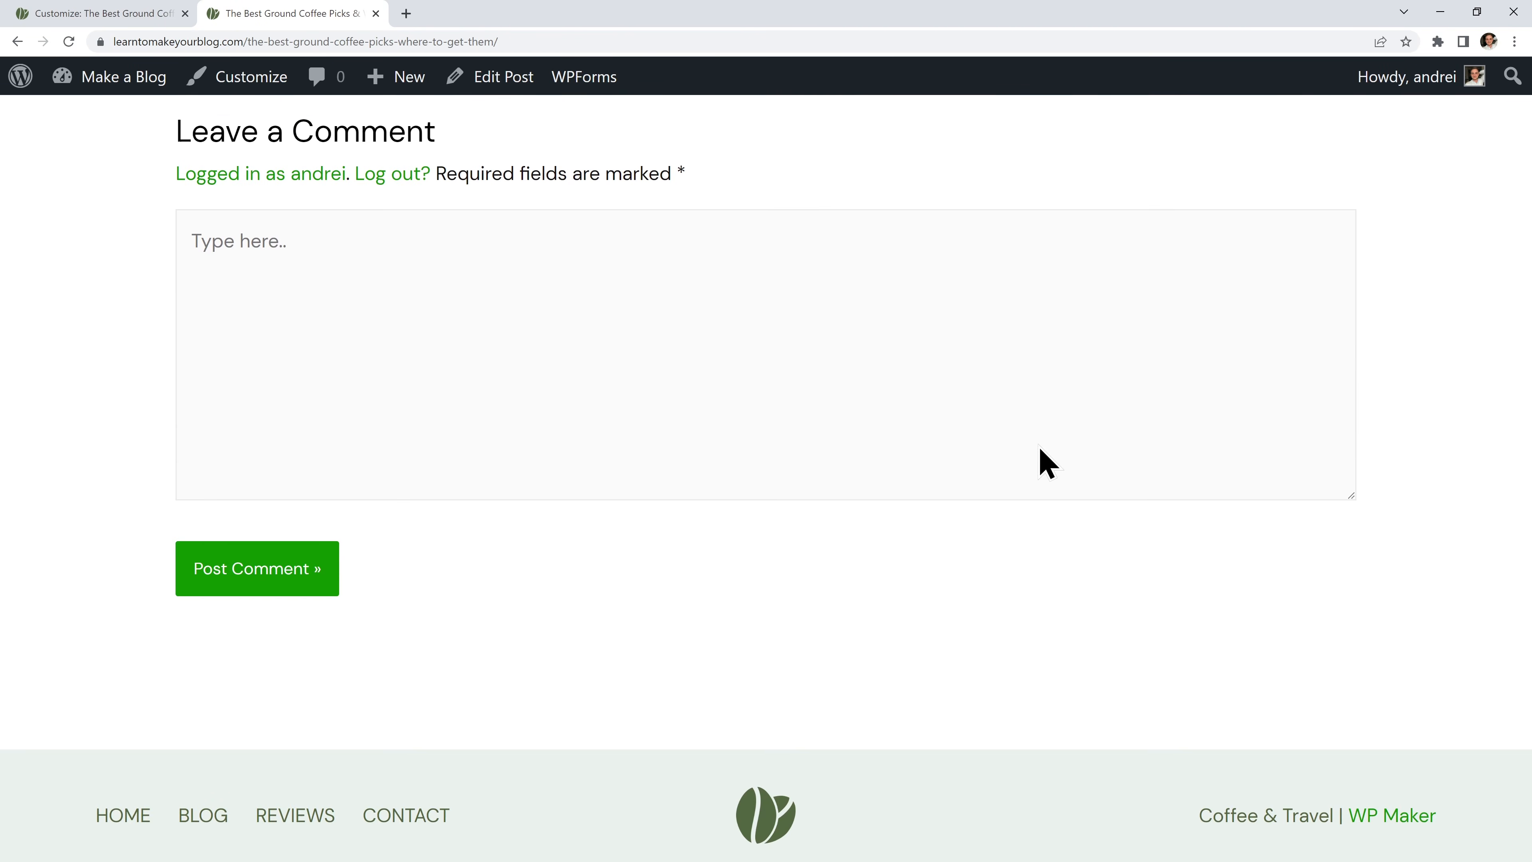
{"action": "scroll", "coordinate": [1038, 447], "scroll_direction": "up", "scroll_amount": 4}
{"action": "scroll", "coordinate": [1038, 443], "scroll_direction": "up", "scroll_amount": 14}
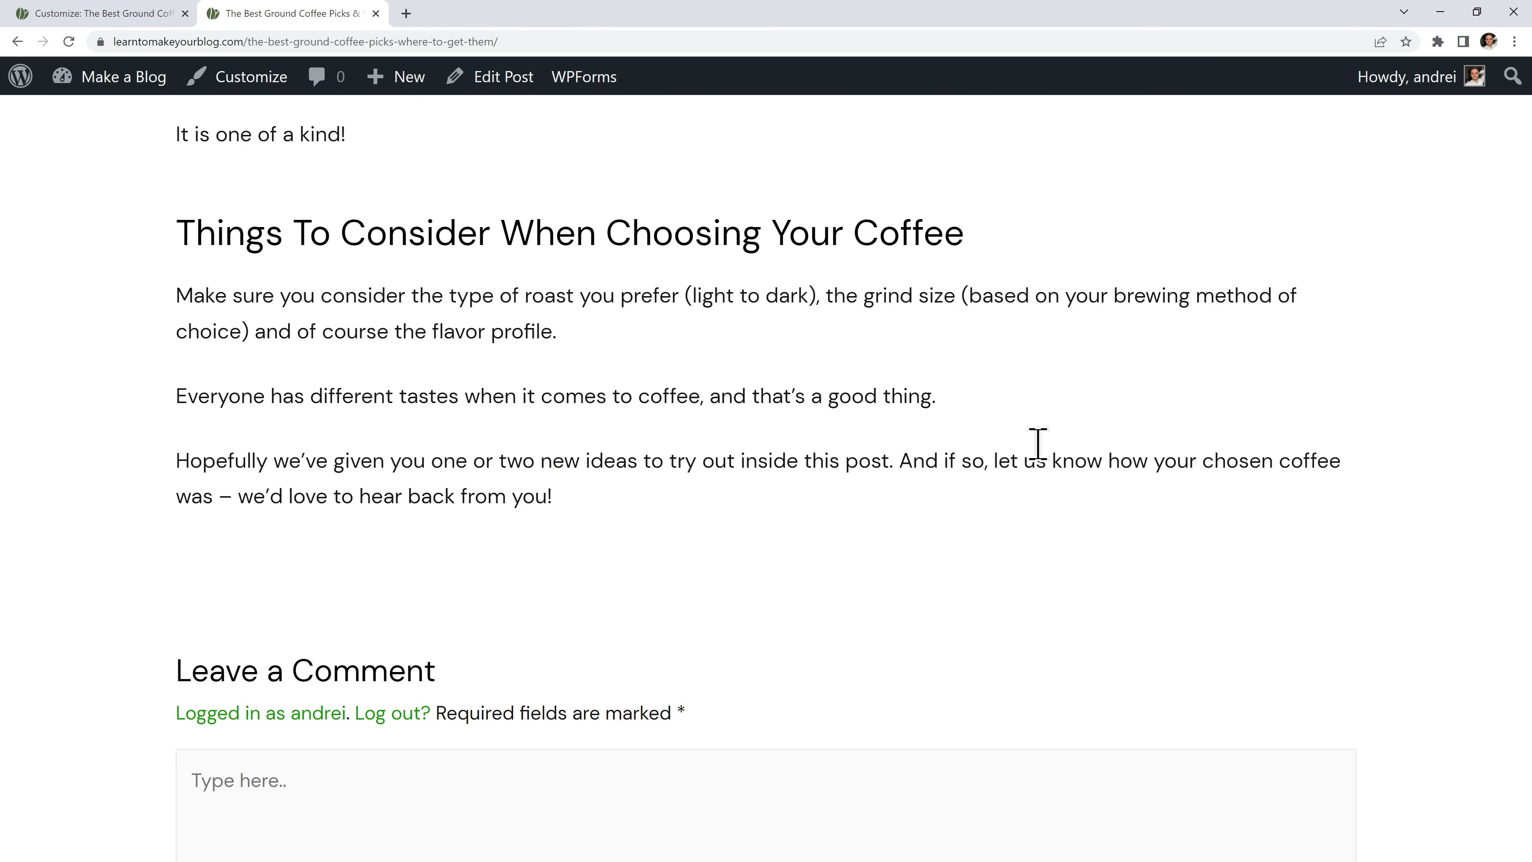
{"action": "scroll", "coordinate": [1037, 445], "scroll_direction": "up", "scroll_amount": 15}
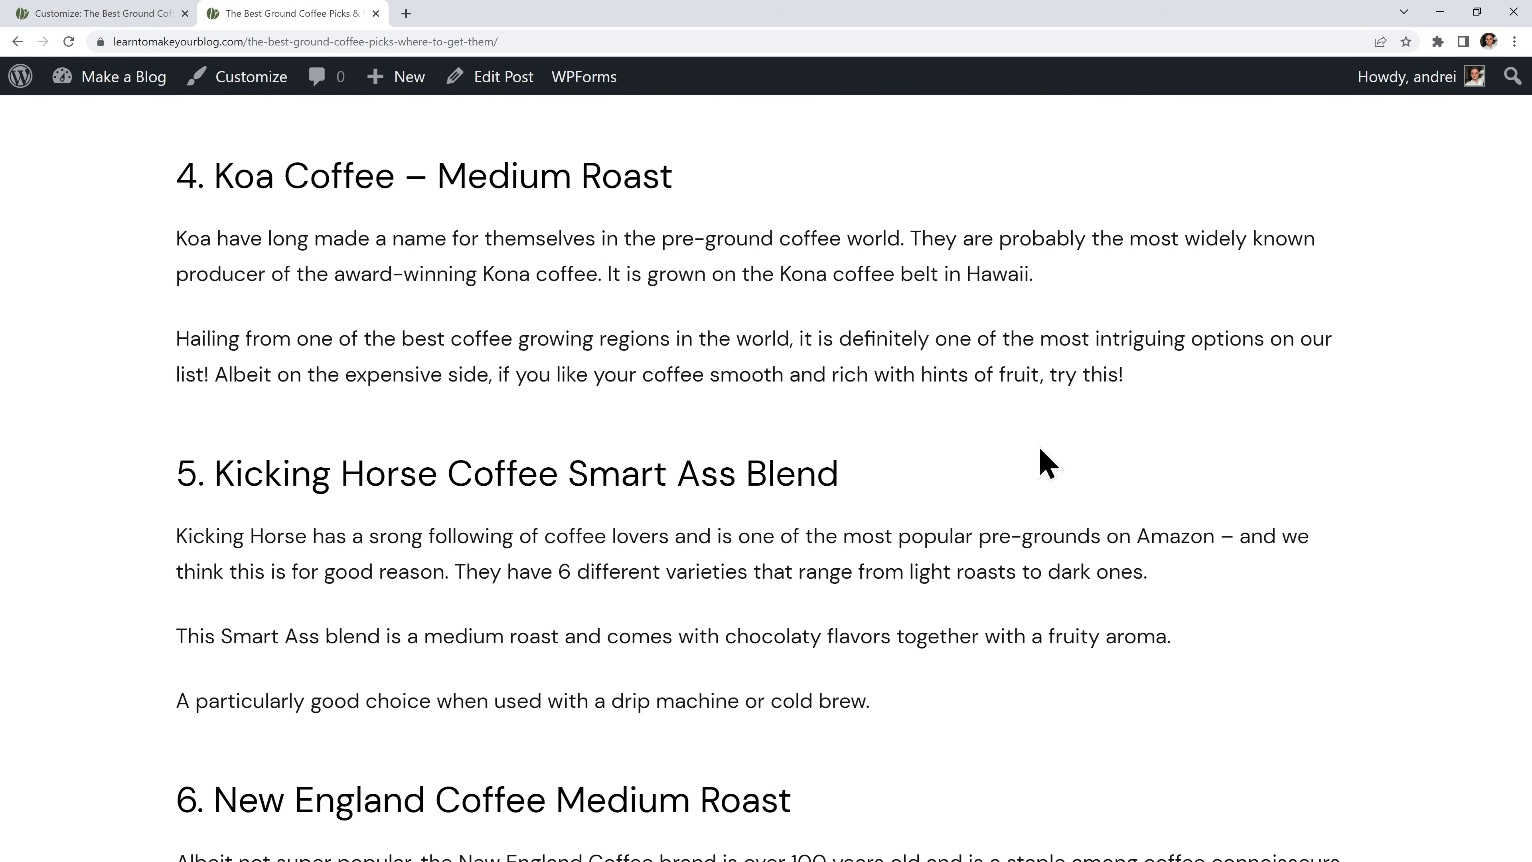
{"action": "scroll", "coordinate": [1046, 465], "scroll_direction": "up", "scroll_amount": 10}
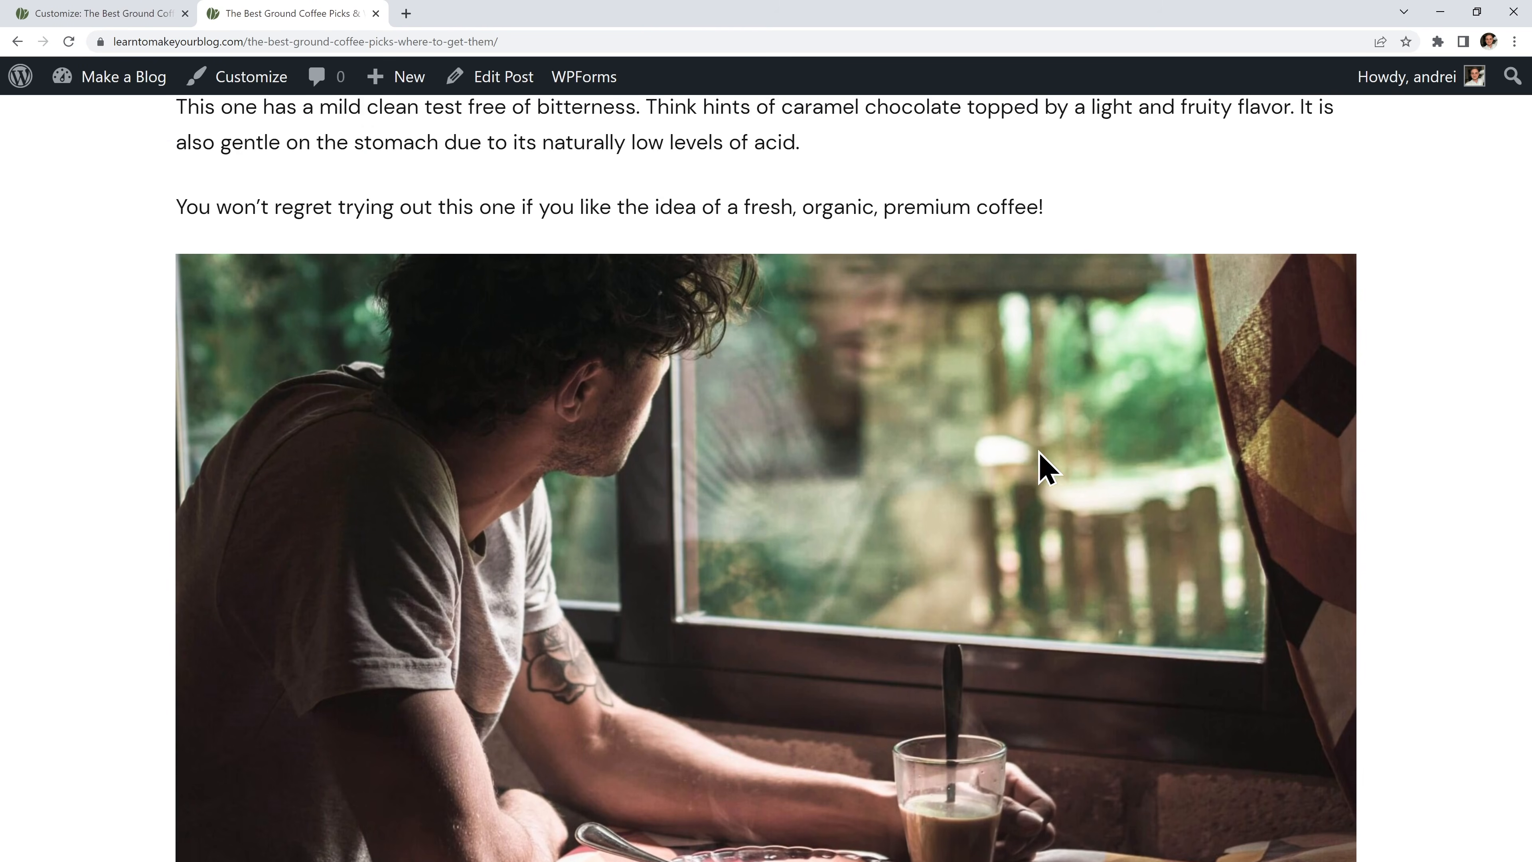
{"action": "scroll", "coordinate": [1046, 467], "scroll_direction": "up", "scroll_amount": 15}
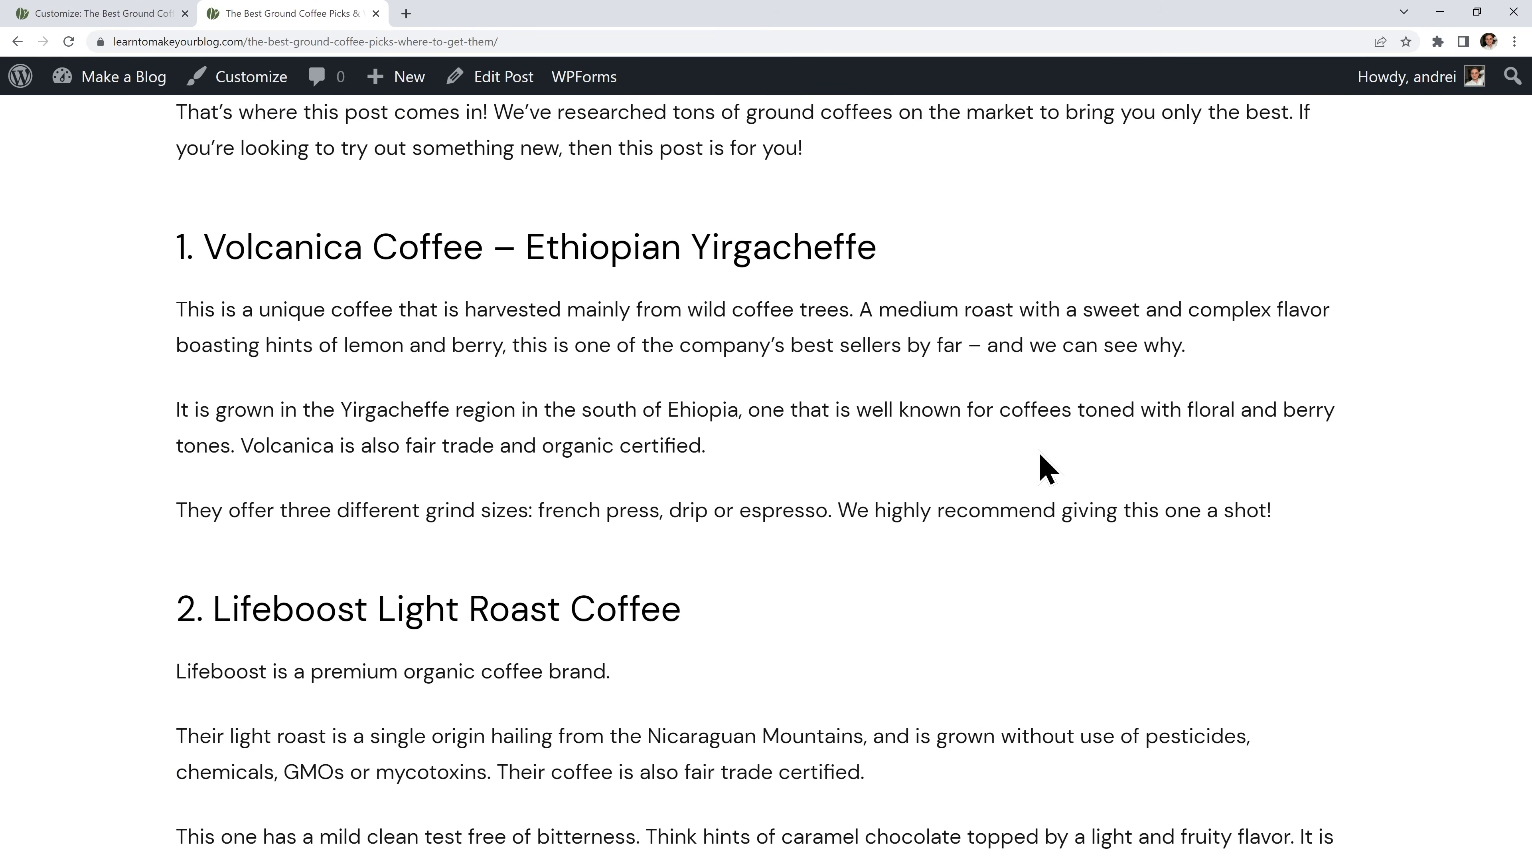
{"action": "scroll", "coordinate": [1046, 467], "scroll_direction": "up", "scroll_amount": 4}
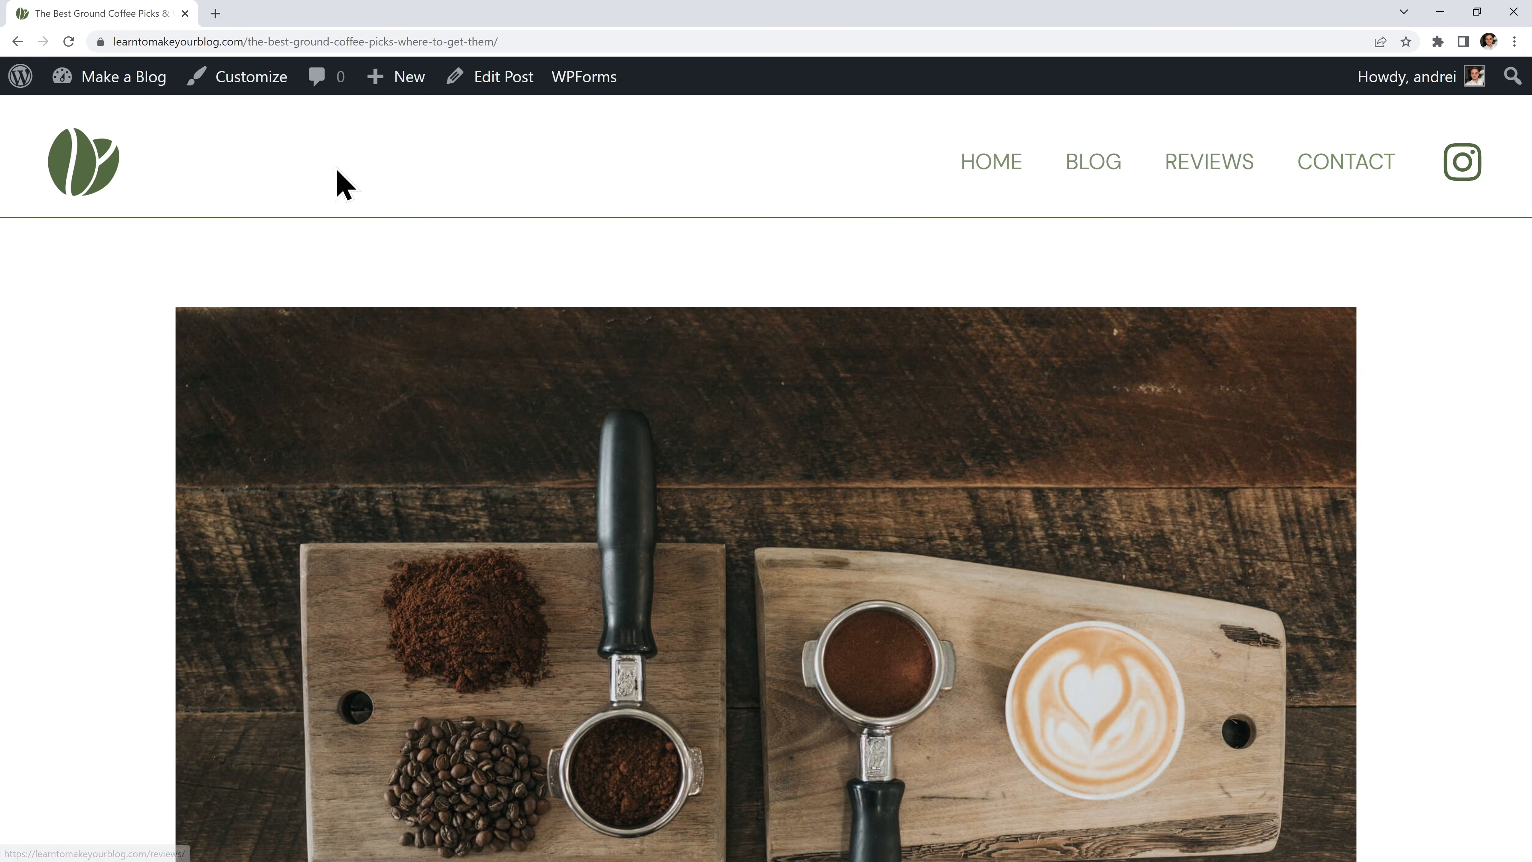
From the Pages list, open Home and Contact in Elementor in new tabs, then view Home
{"action": "left_click", "coordinate": [125, 77]}
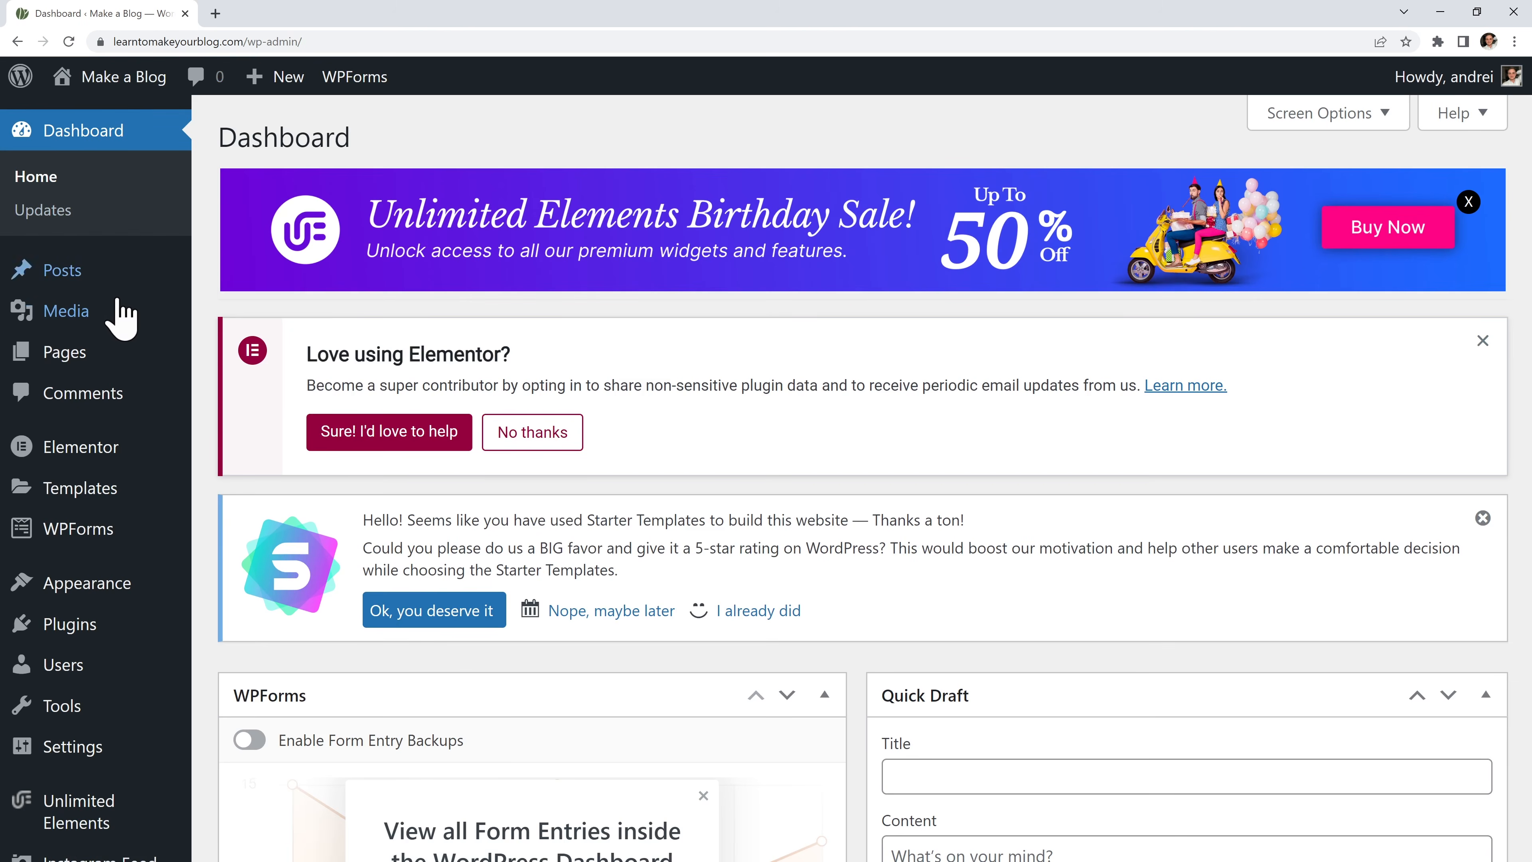
{"action": "left_click", "coordinate": [124, 354]}
{"action": "scroll", "coordinate": [631, 584], "scroll_direction": "down", "scroll_amount": 6}
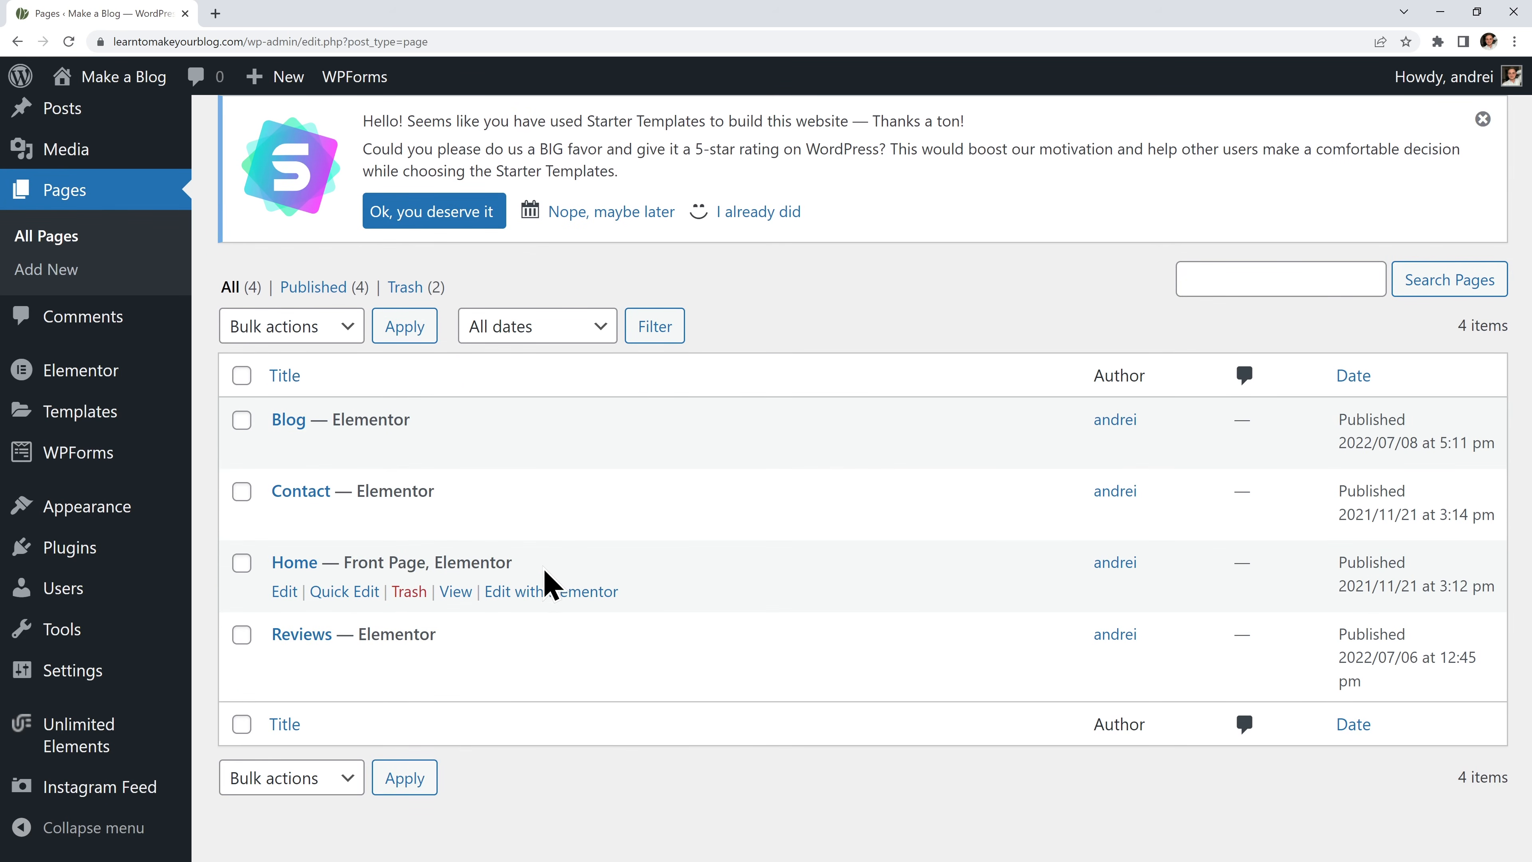
{"action": "right_click", "coordinate": [537, 590]}
{"action": "left_click", "coordinate": [564, 606]}
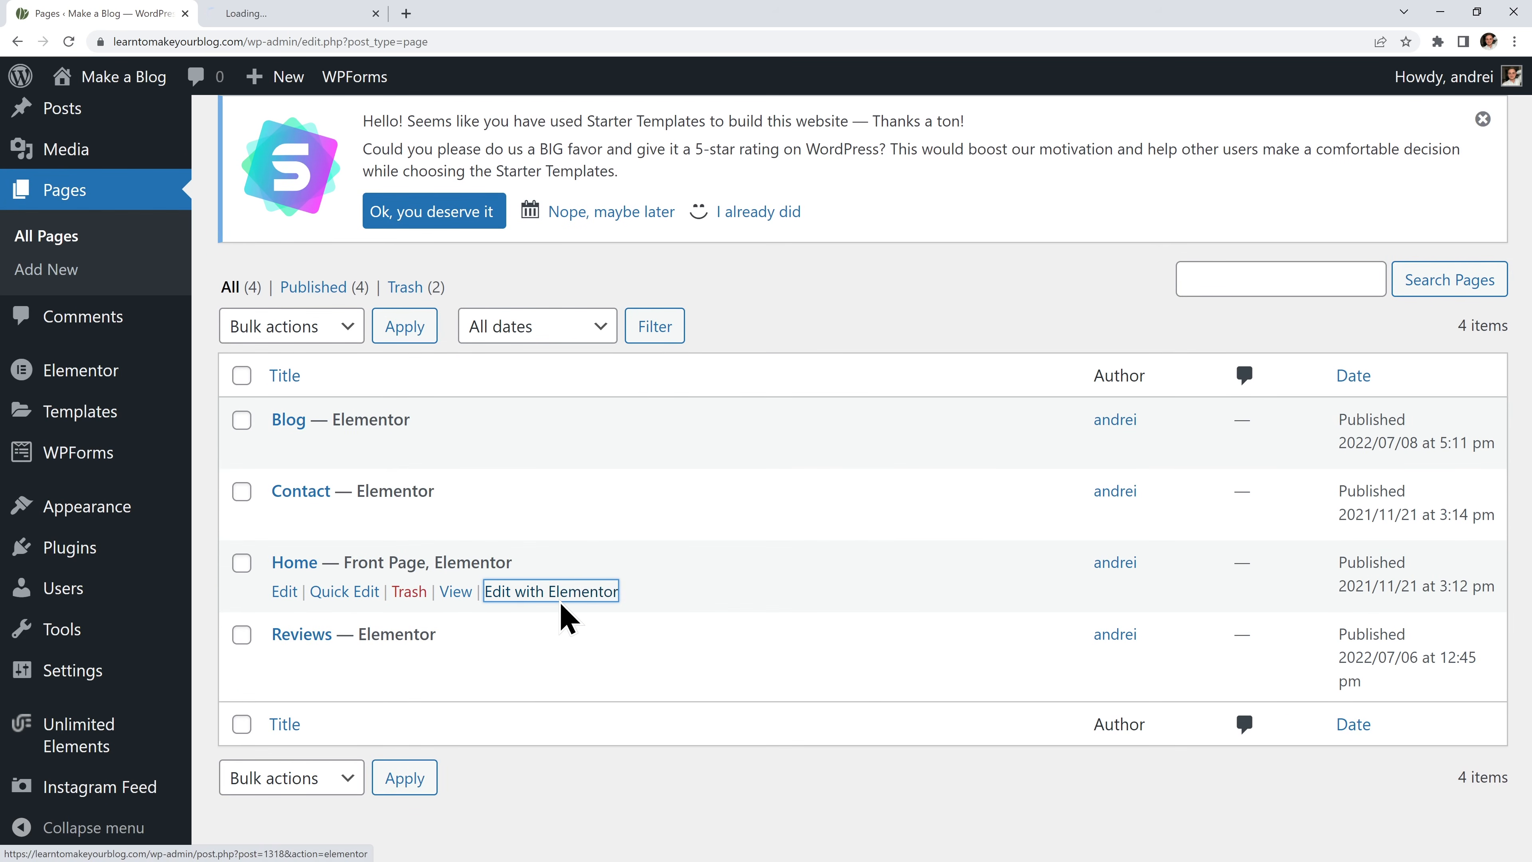
{"action": "right_click", "coordinate": [543, 520]}
{"action": "left_click", "coordinate": [559, 531]}
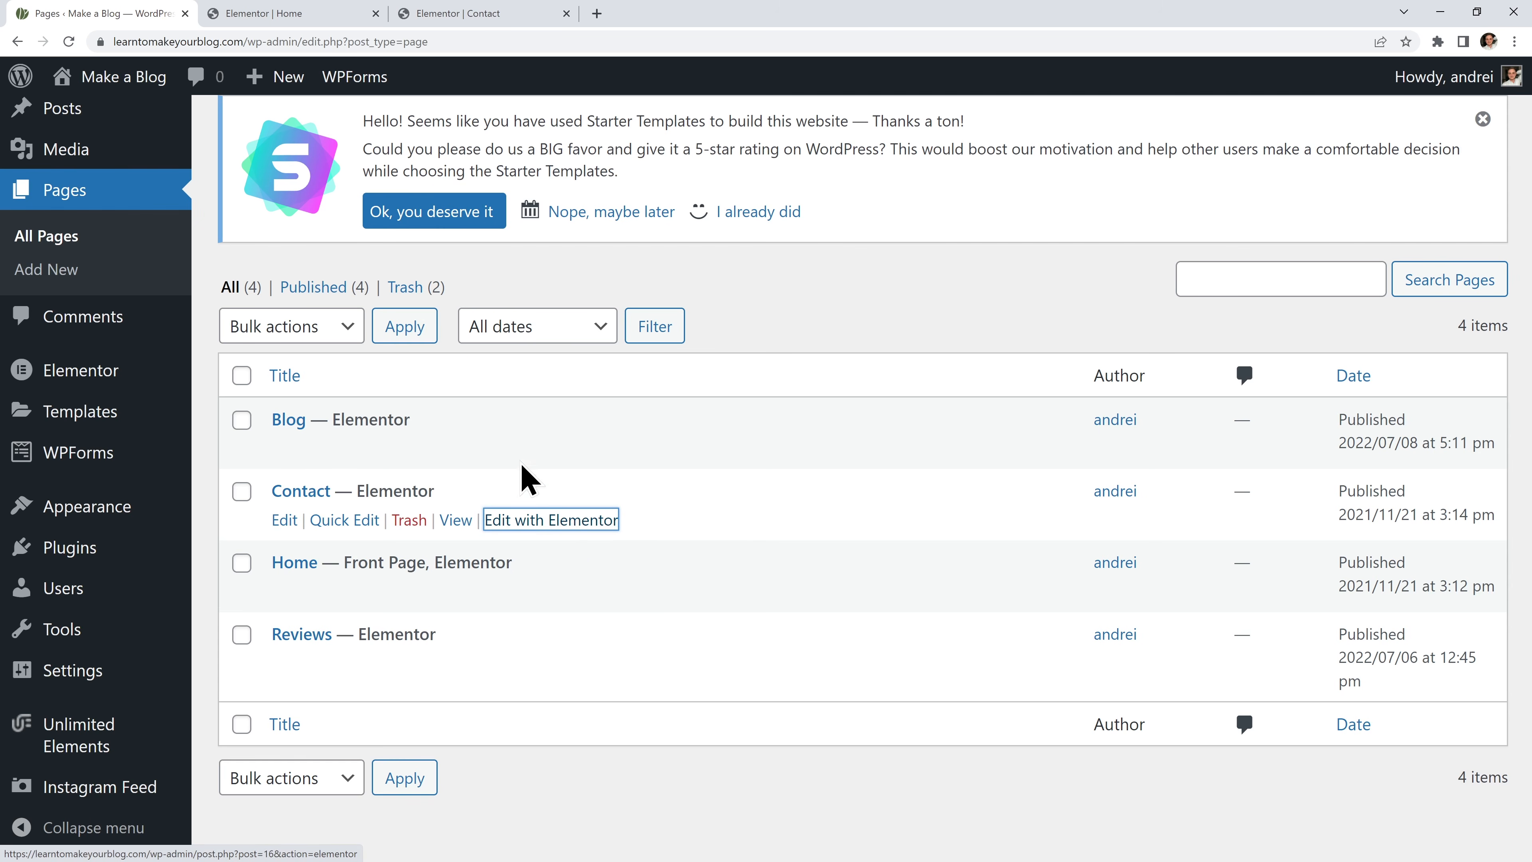
{"action": "left_click", "coordinate": [329, 17]}
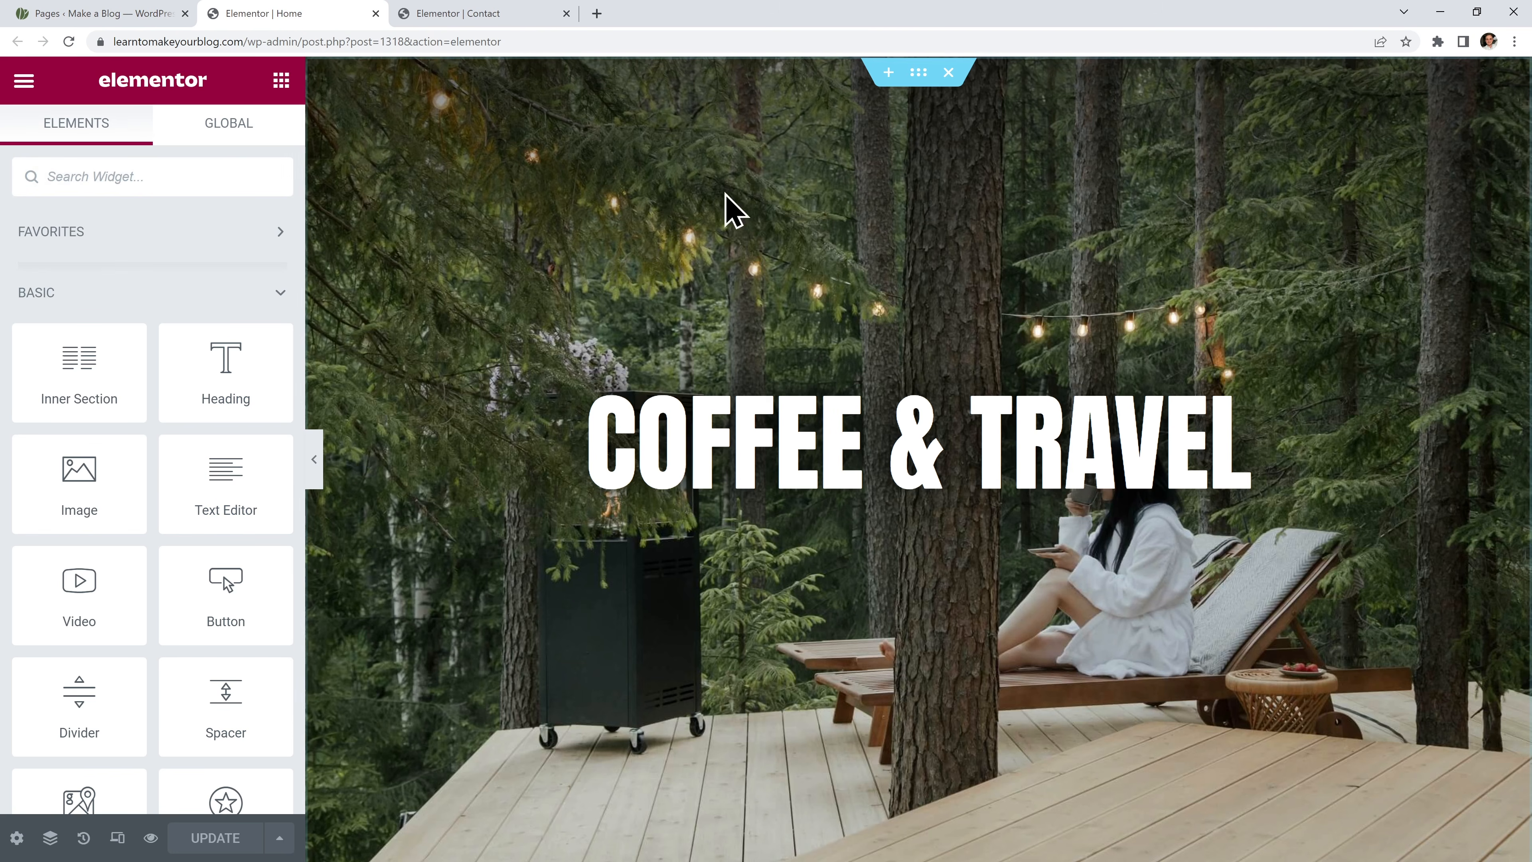
Copy the Home page's COFFEE & TRAVEL hero section and paste it into the Contact page
{"action": "right_click", "coordinate": [919, 74]}
{"action": "left_click", "coordinate": [965, 181]}
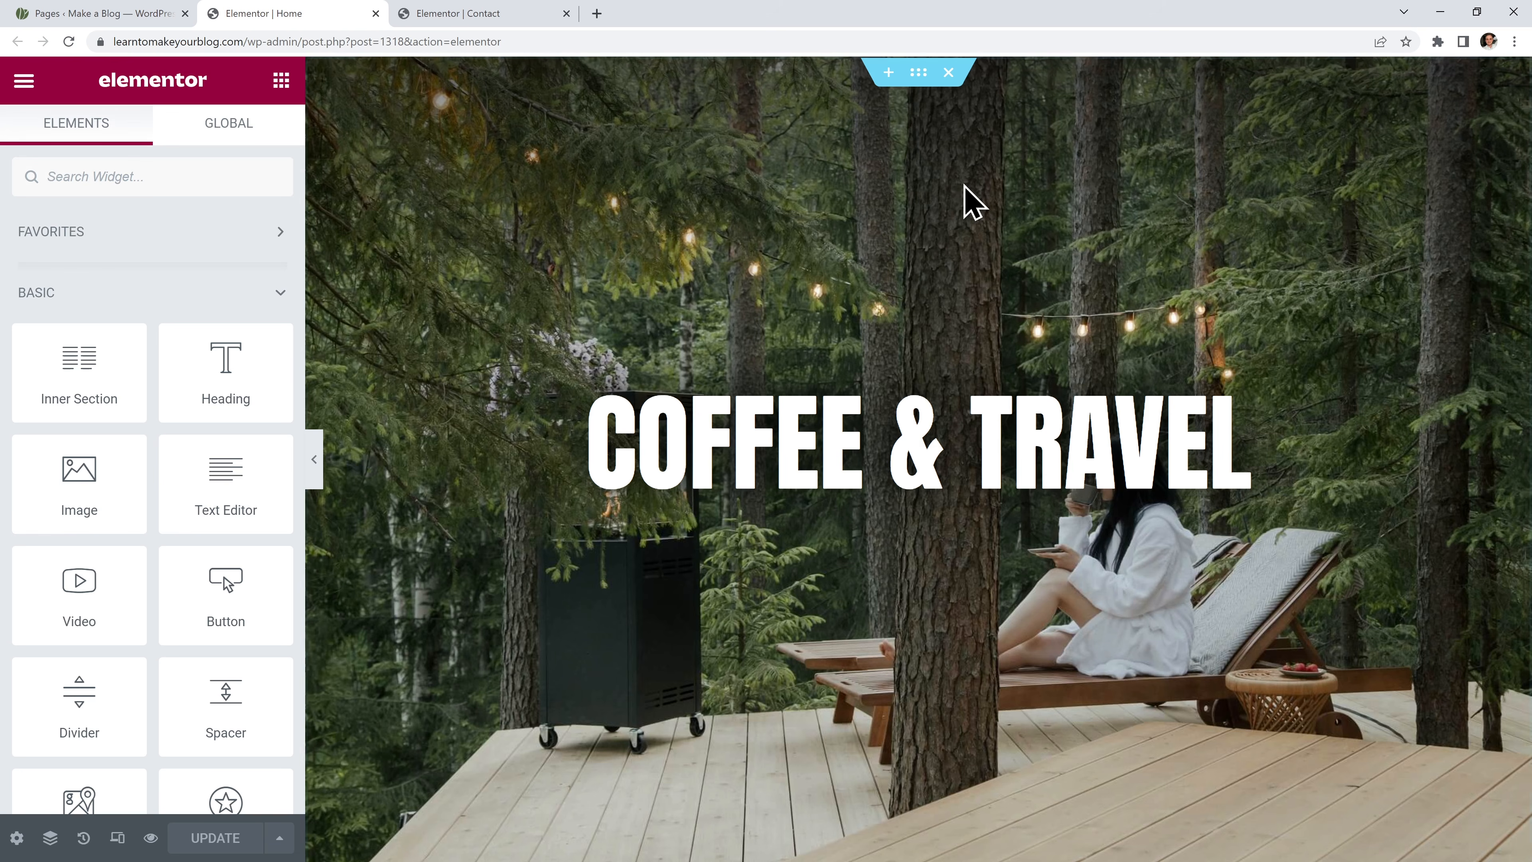
{"action": "left_click", "coordinate": [500, 14]}
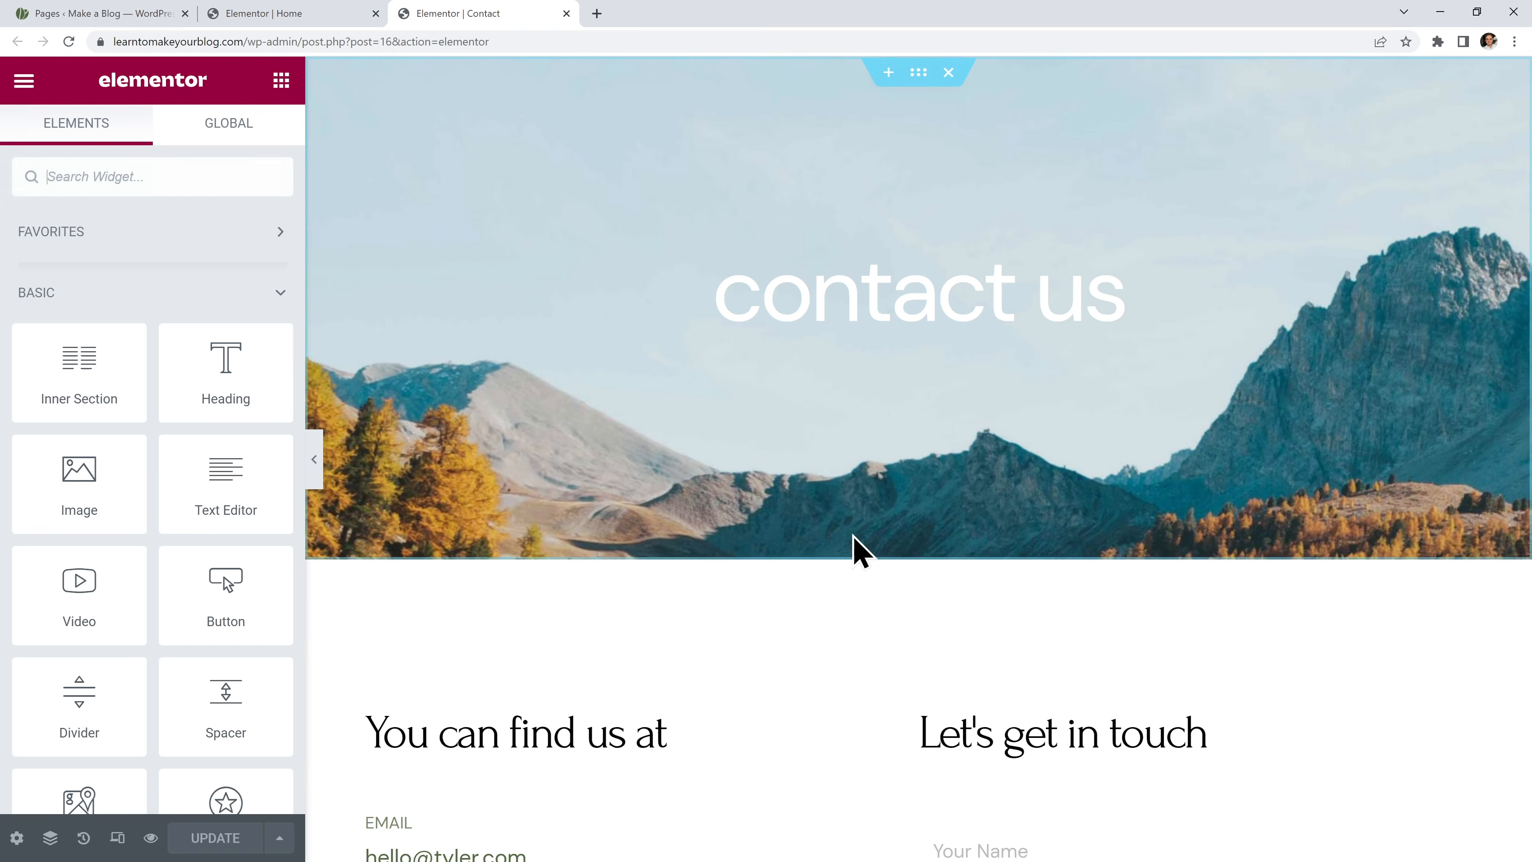
{"action": "scroll", "coordinate": [845, 543], "scroll_direction": "down", "scroll_amount": 20}
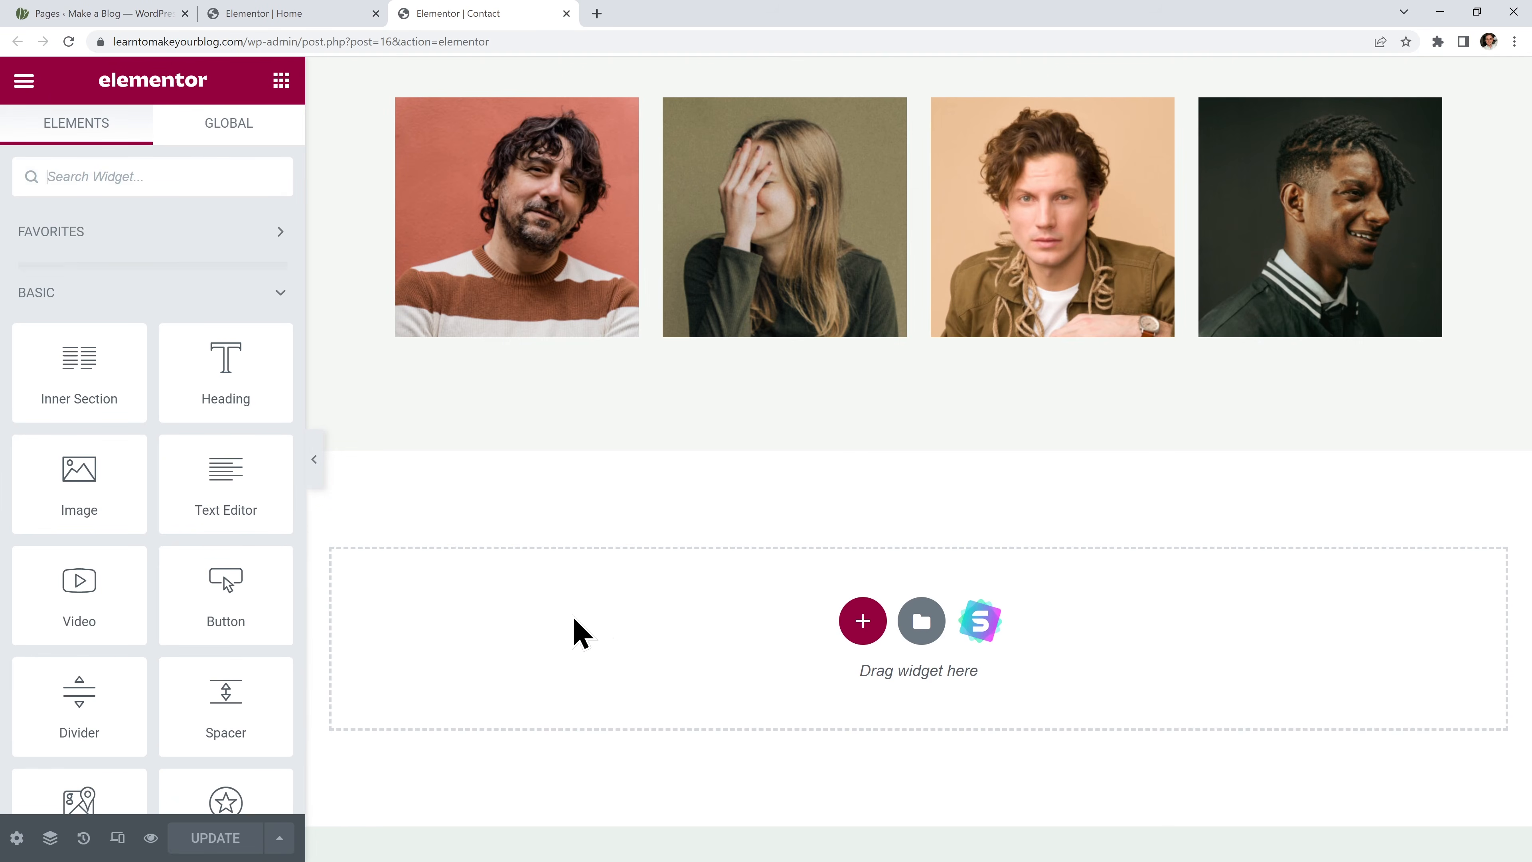
{"action": "right_click", "coordinate": [529, 600]}
{"action": "left_click", "coordinate": [576, 621]}
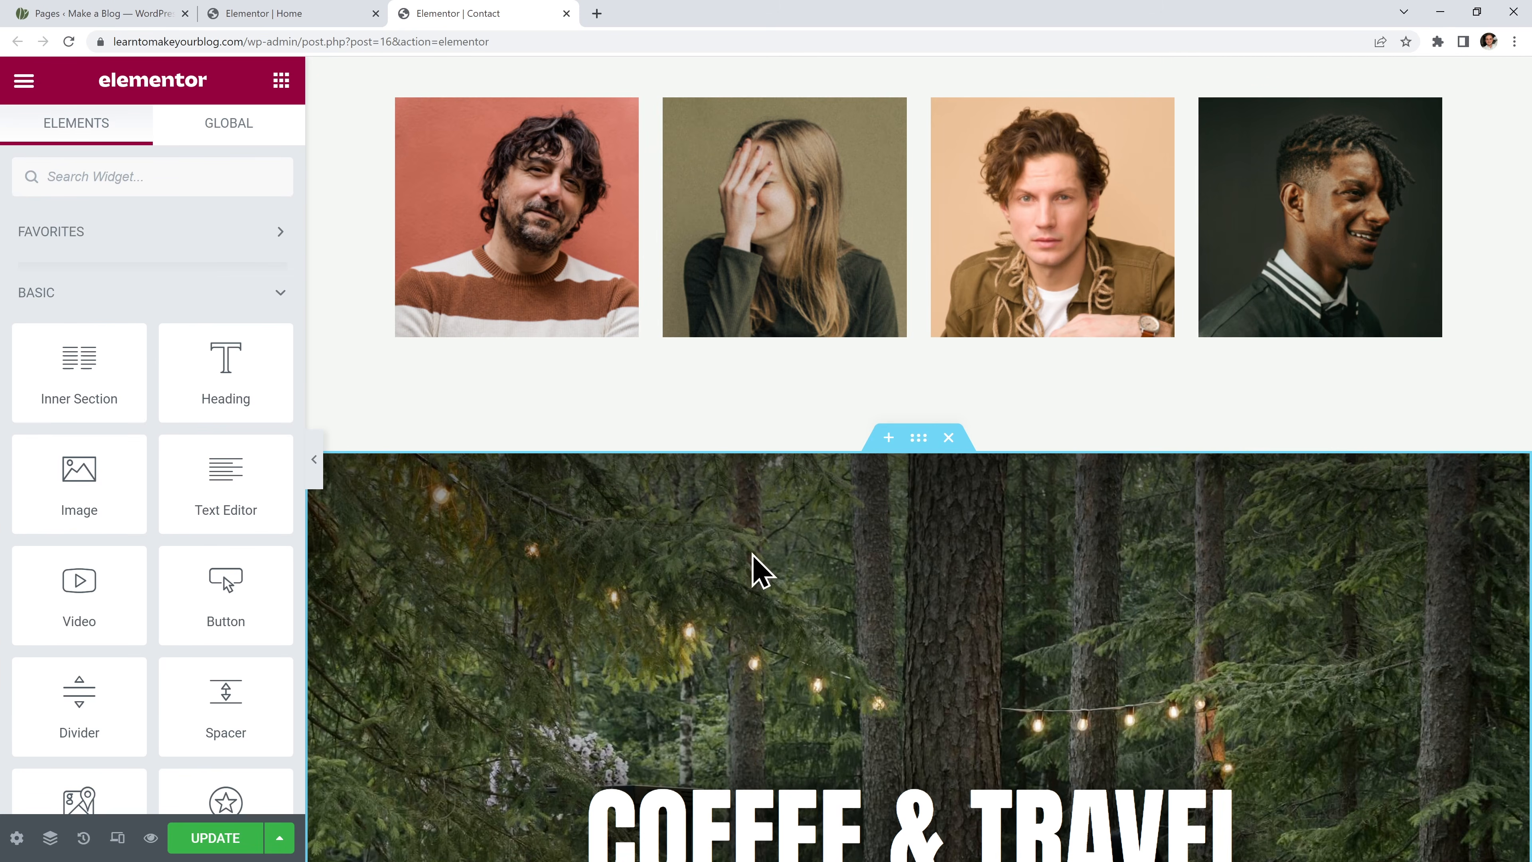
Move the pasted hero to the top and delete the old contact us banner
{"action": "left_click_drag", "start_coordinate": [917, 440], "coordinate": [927, 332]}
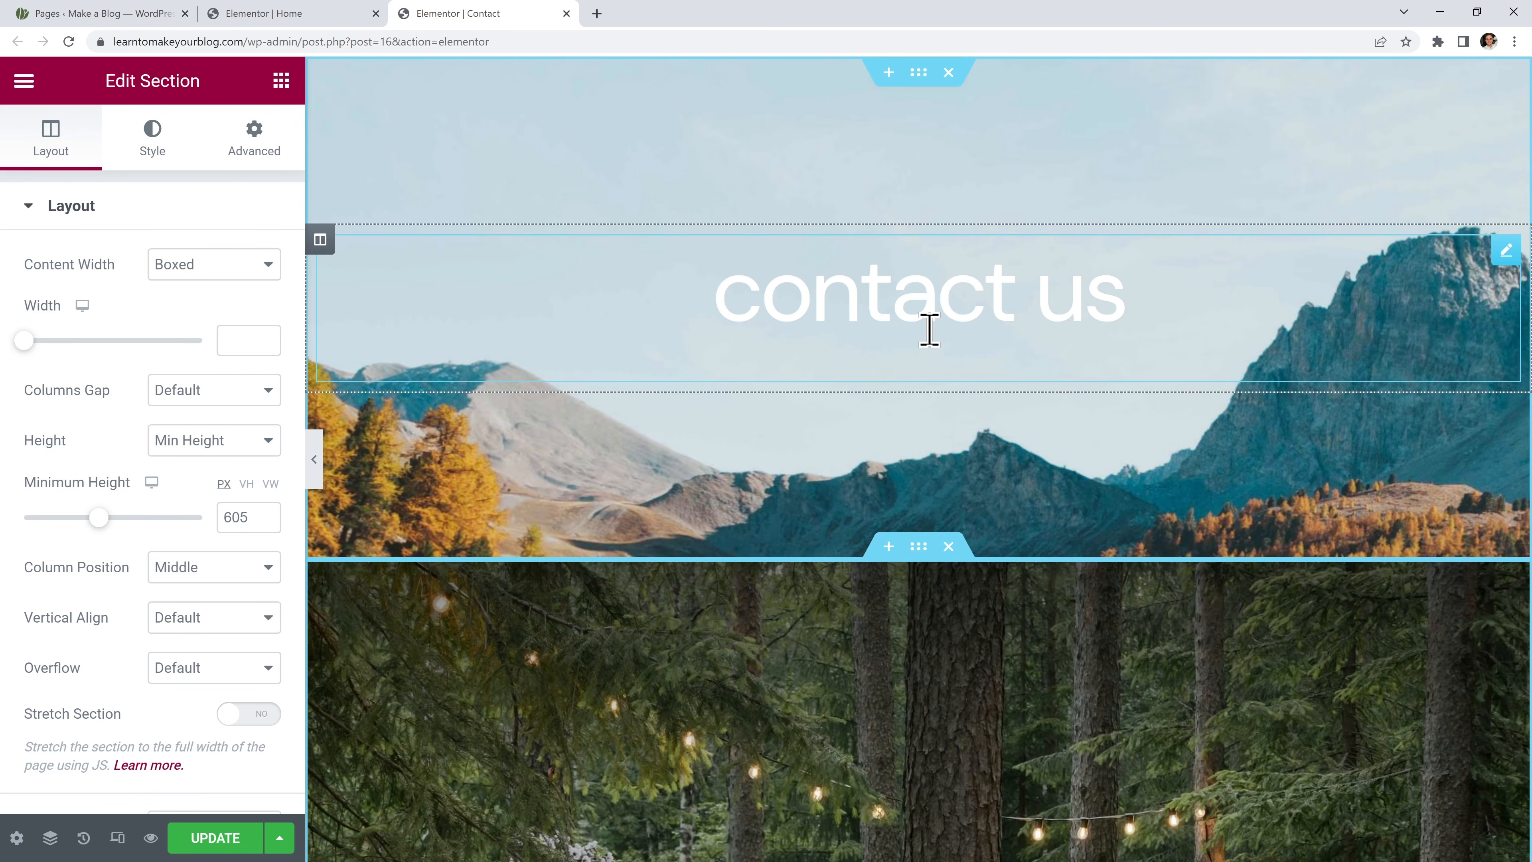
{"action": "left_click", "coordinate": [948, 73]}
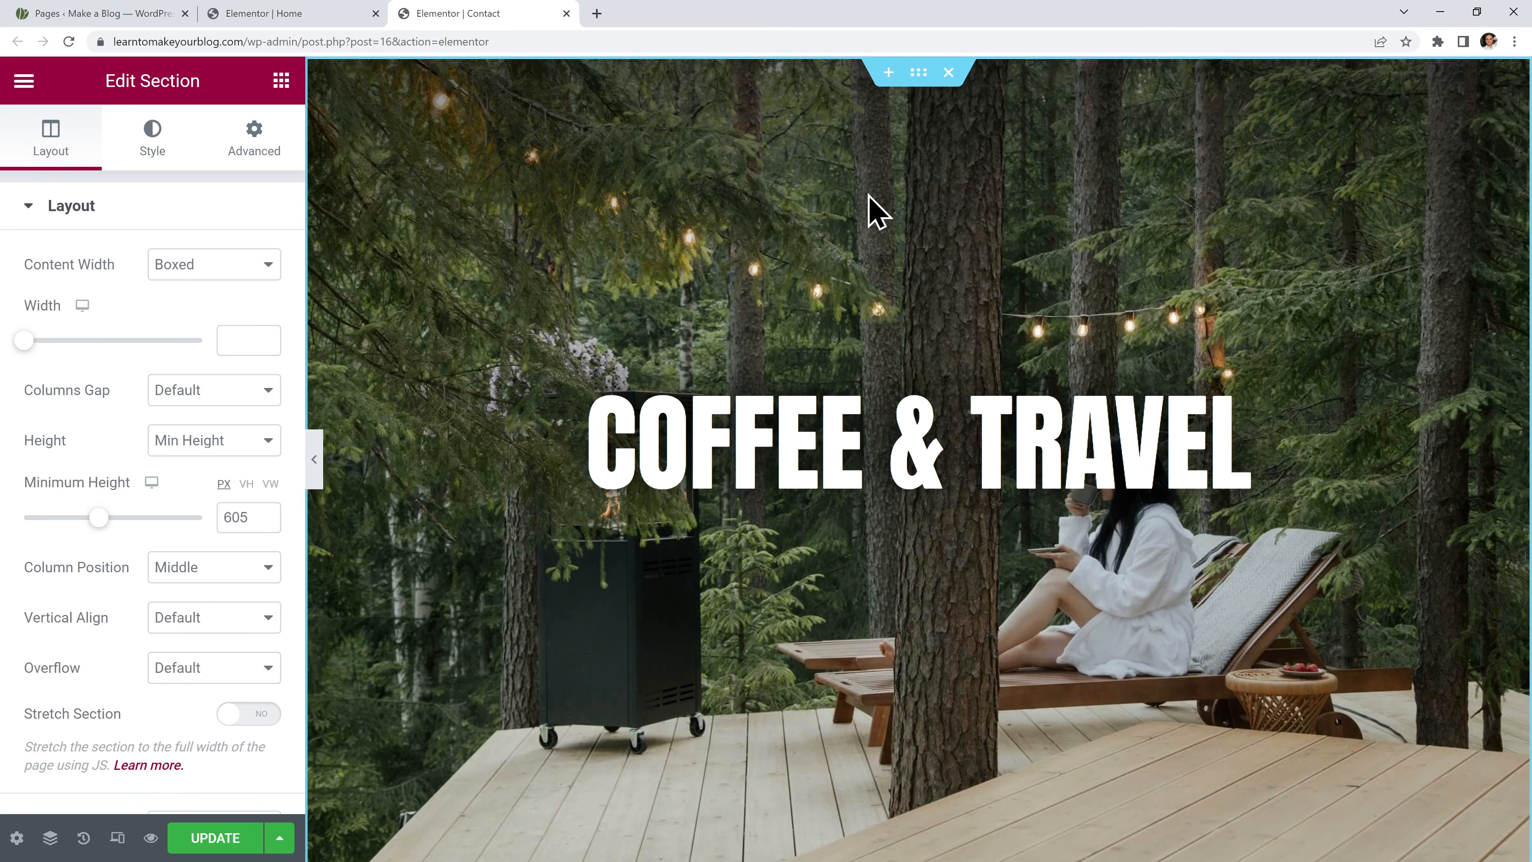
{"action": "left_click", "coordinate": [152, 158]}
Upload contact-page.jpg and set it as the hero section's background image
{"action": "left_click", "coordinate": [181, 474]}
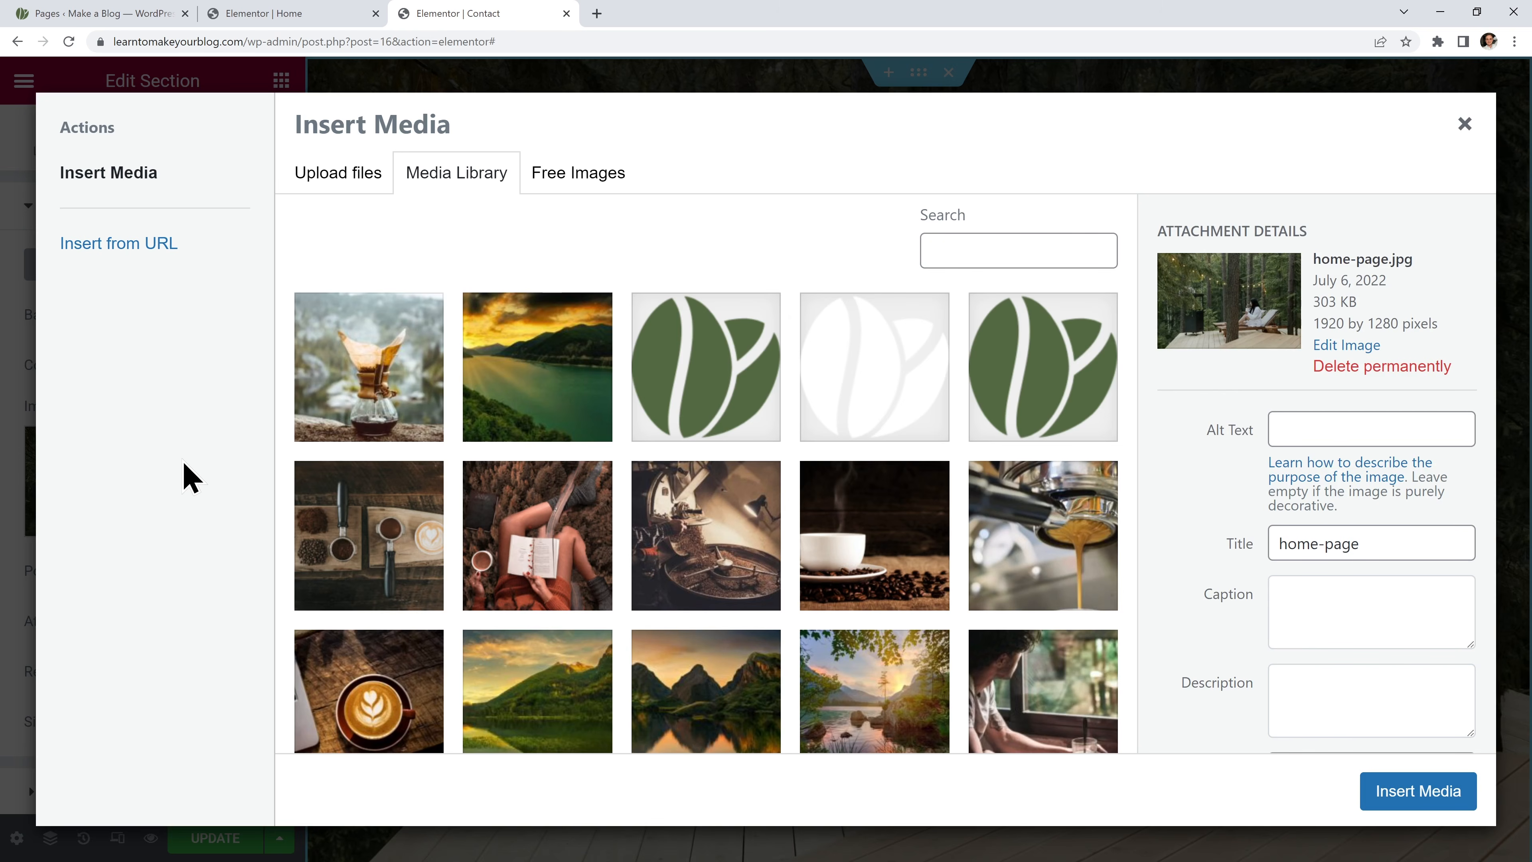
{"action": "left_click", "coordinate": [325, 178]}
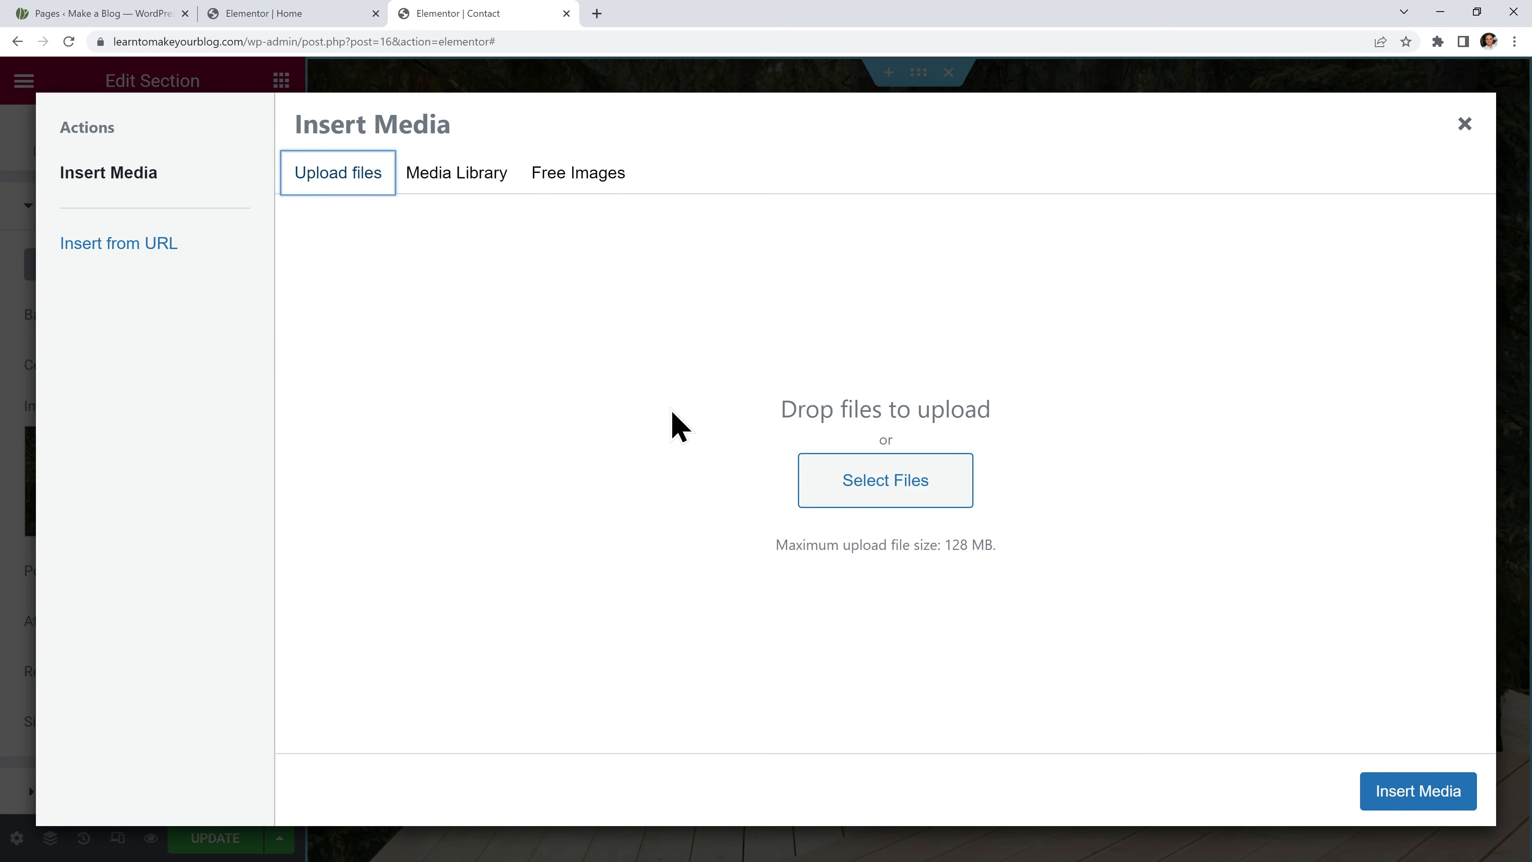
{"action": "left_click", "coordinate": [889, 483]}
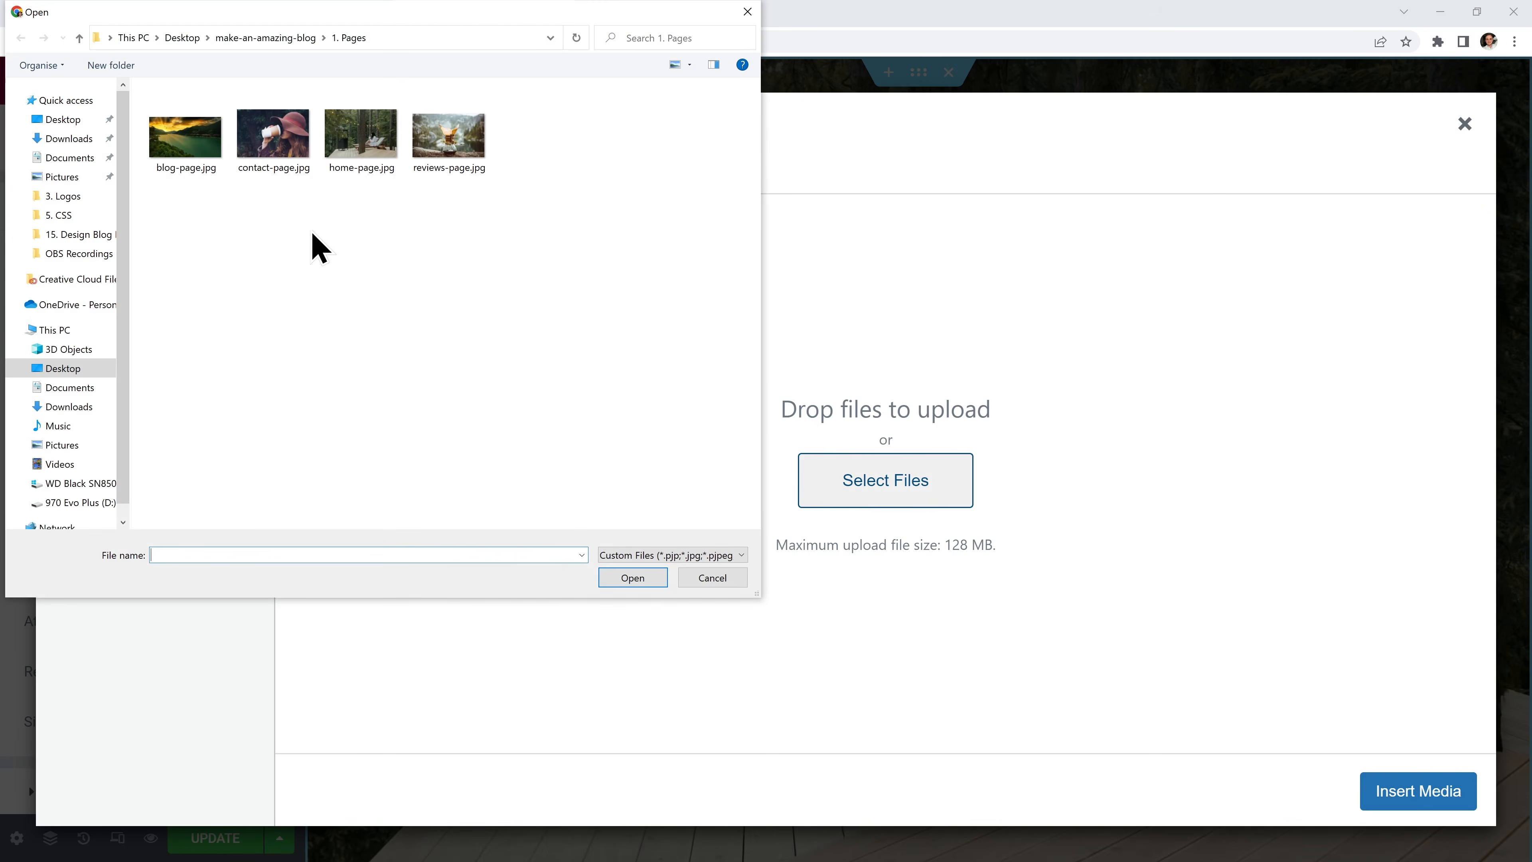
{"action": "double_click", "coordinate": [273, 164]}
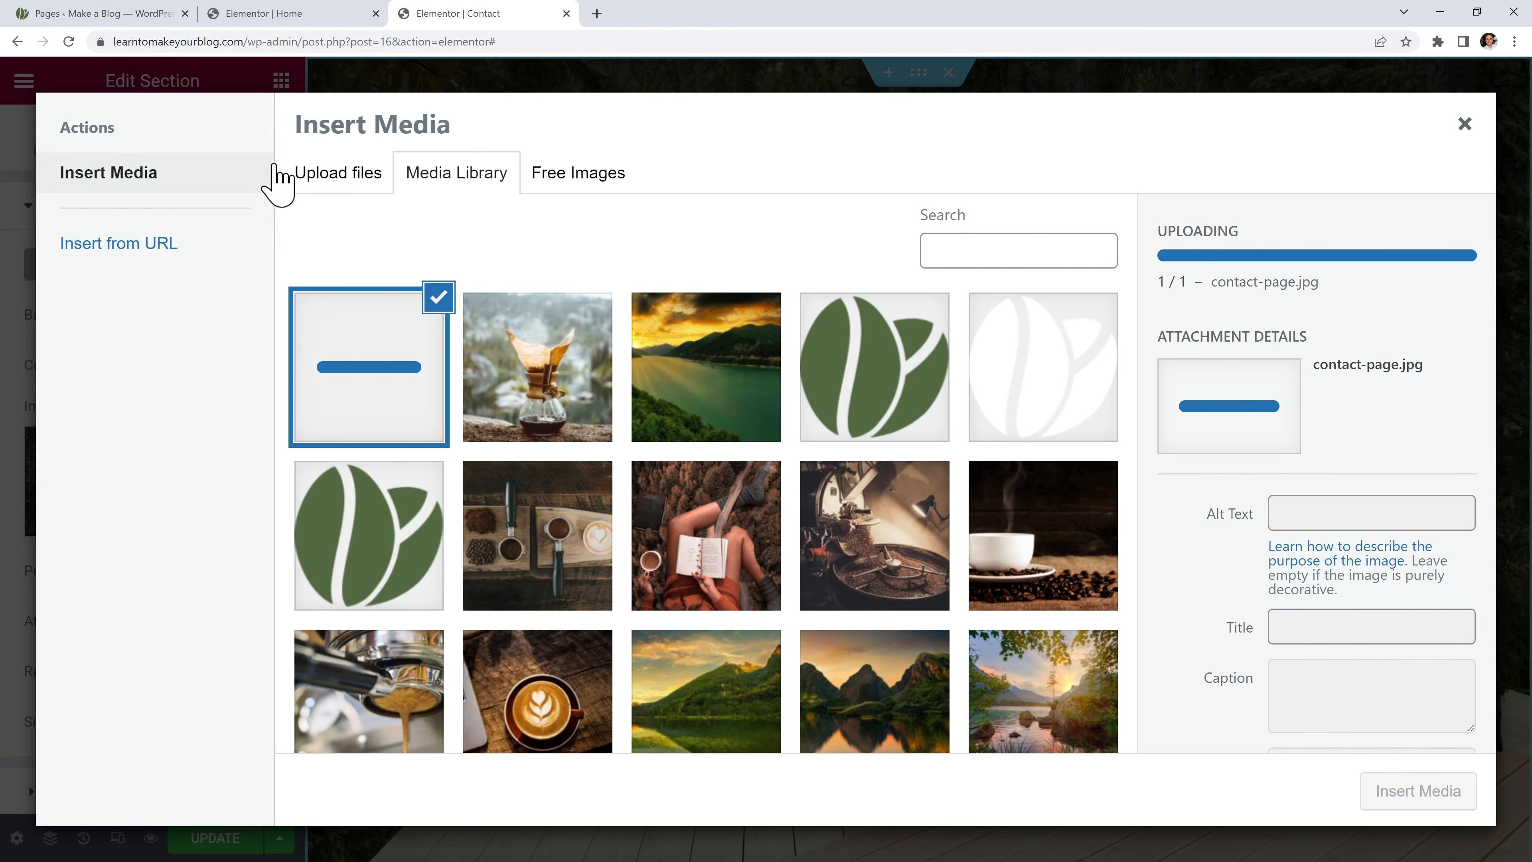
{"action": "left_click", "coordinate": [1426, 803]}
Retitle the hero heading CONTACT US and delete the team photos section
{"action": "left_click", "coordinate": [953, 480]}
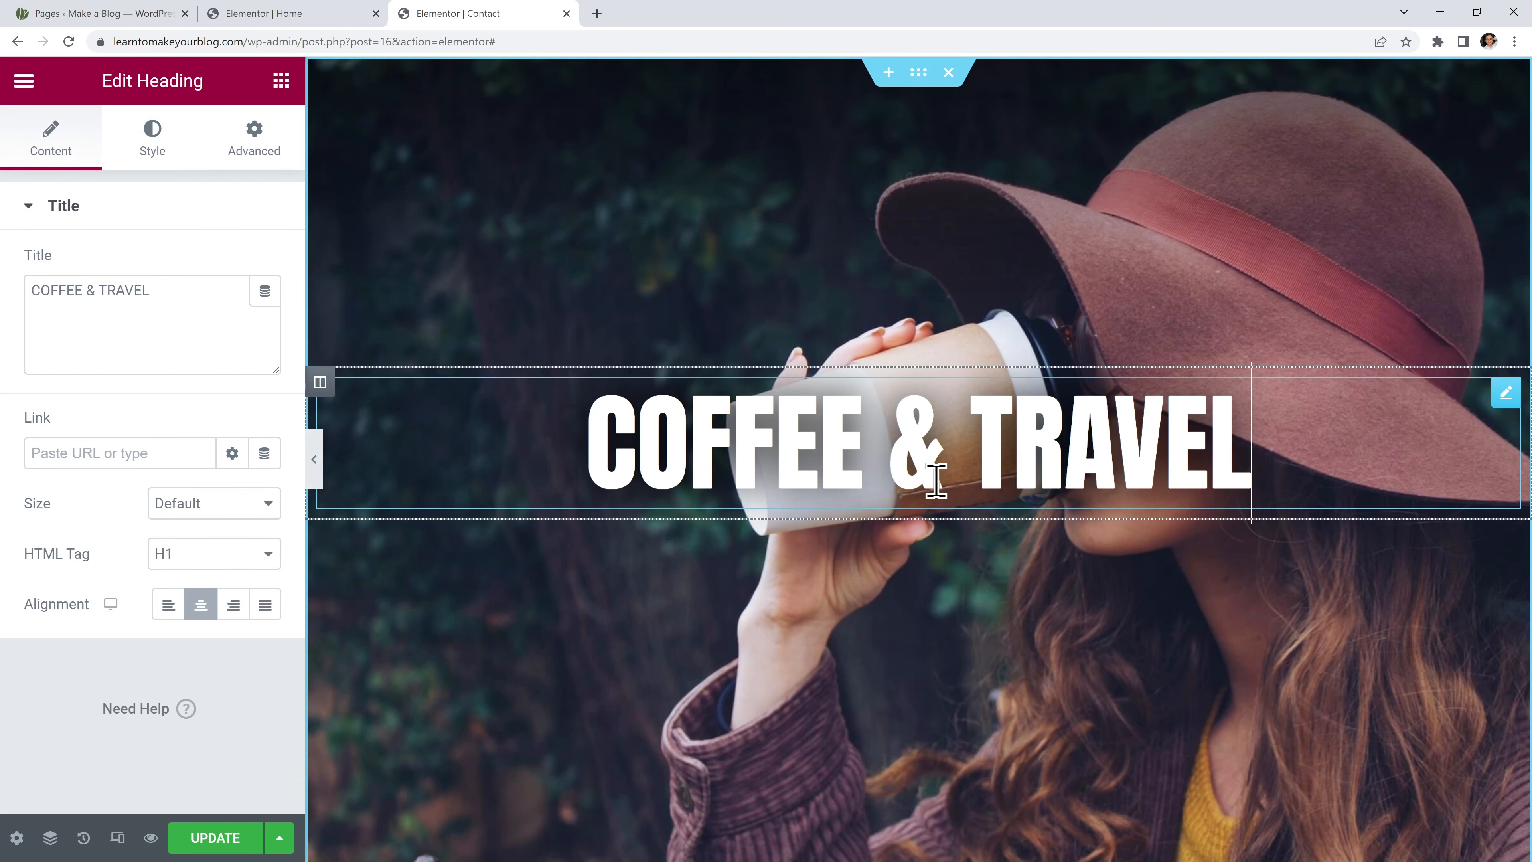
{"action": "left_click_drag", "start_coordinate": [205, 329], "coordinate": [33, 293]}
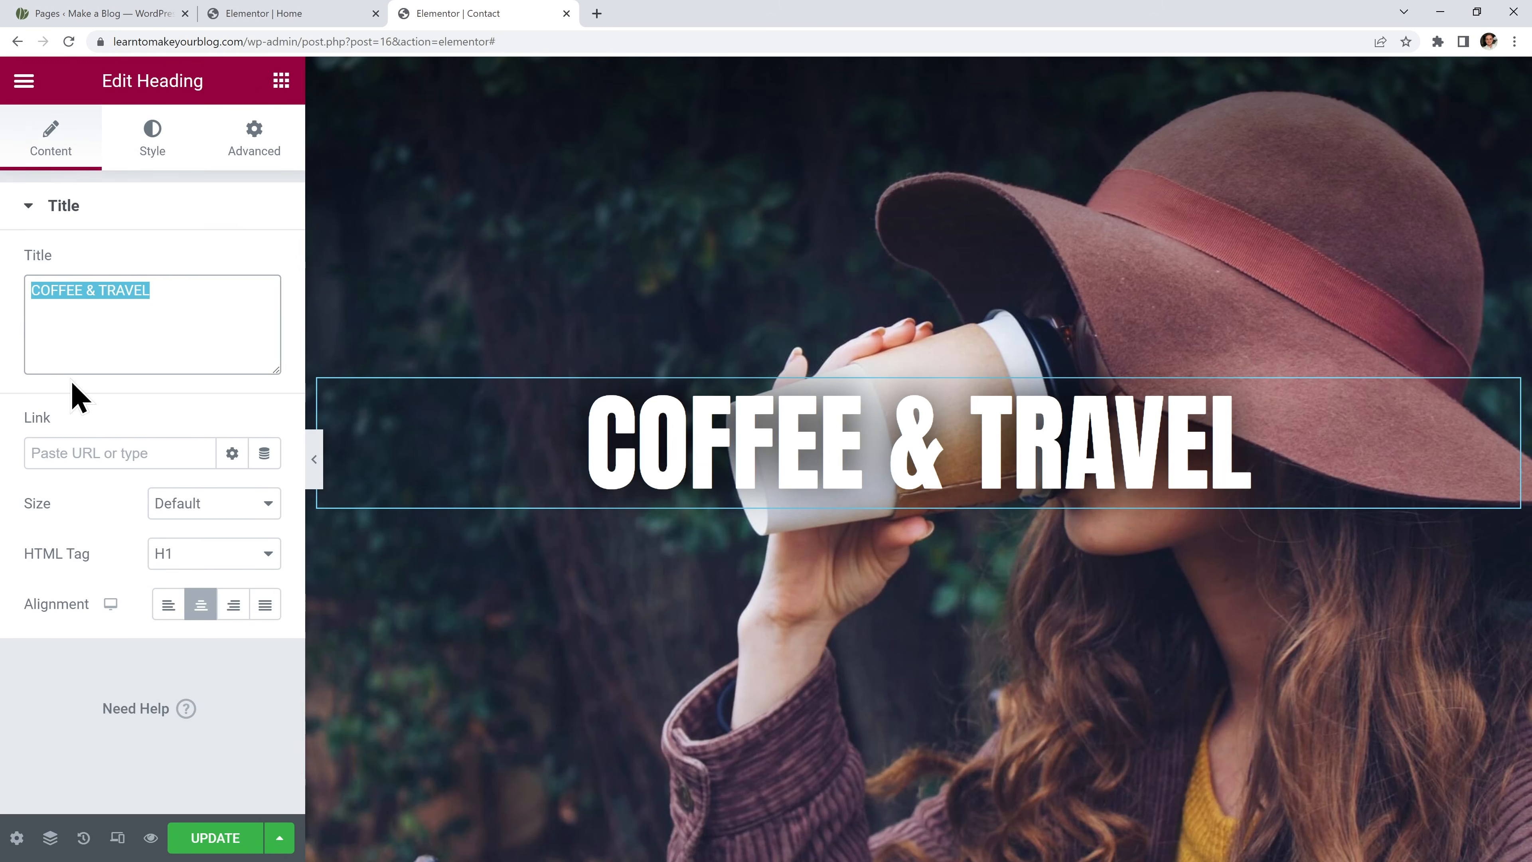
{"action": "type", "text": "CONTACT US"}
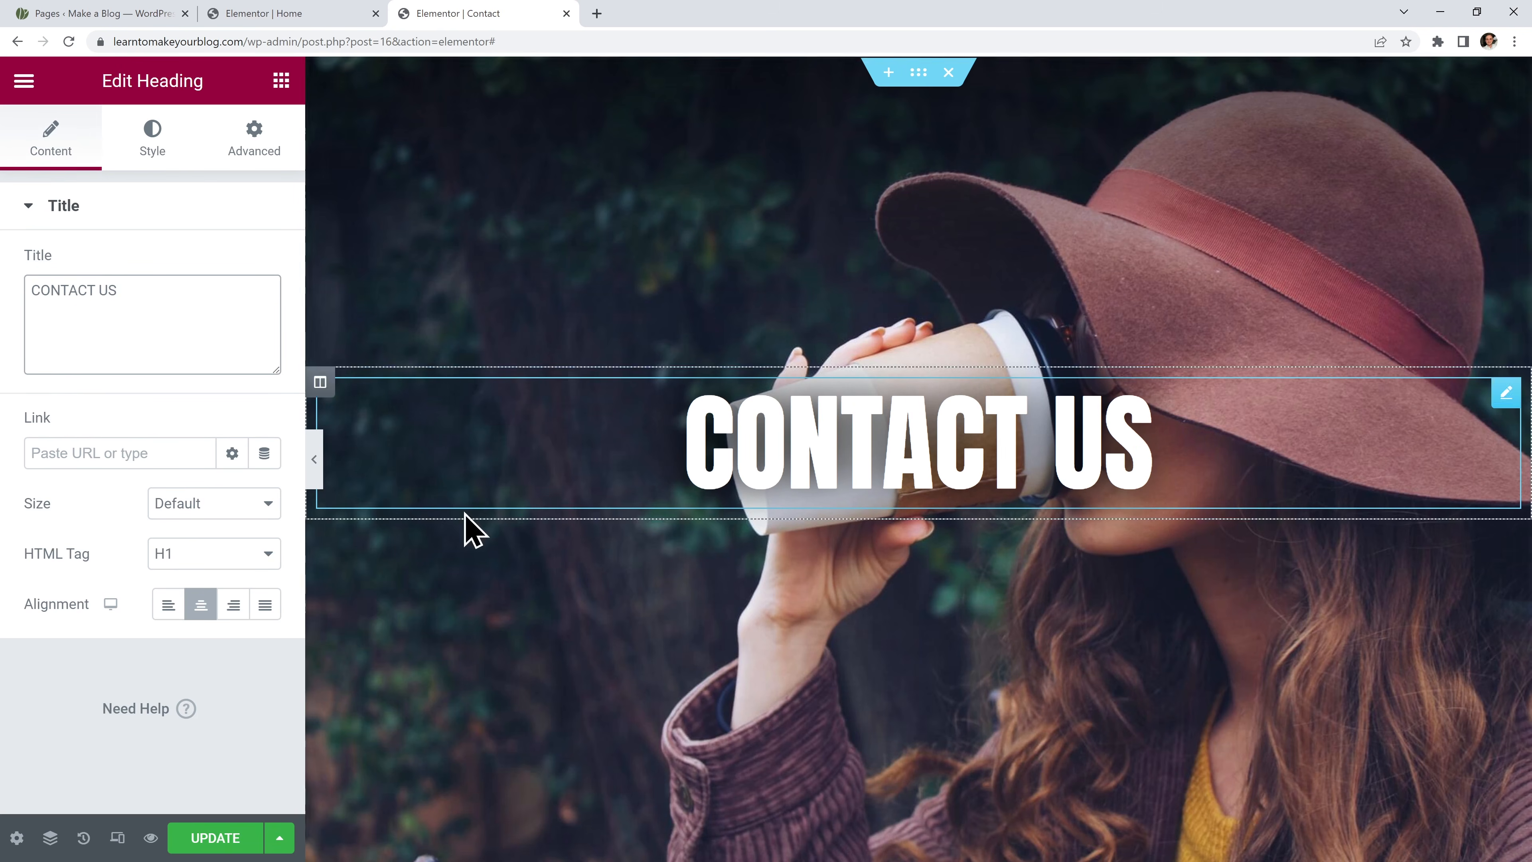
{"action": "scroll", "coordinate": [698, 603], "scroll_direction": "down", "scroll_amount": 10}
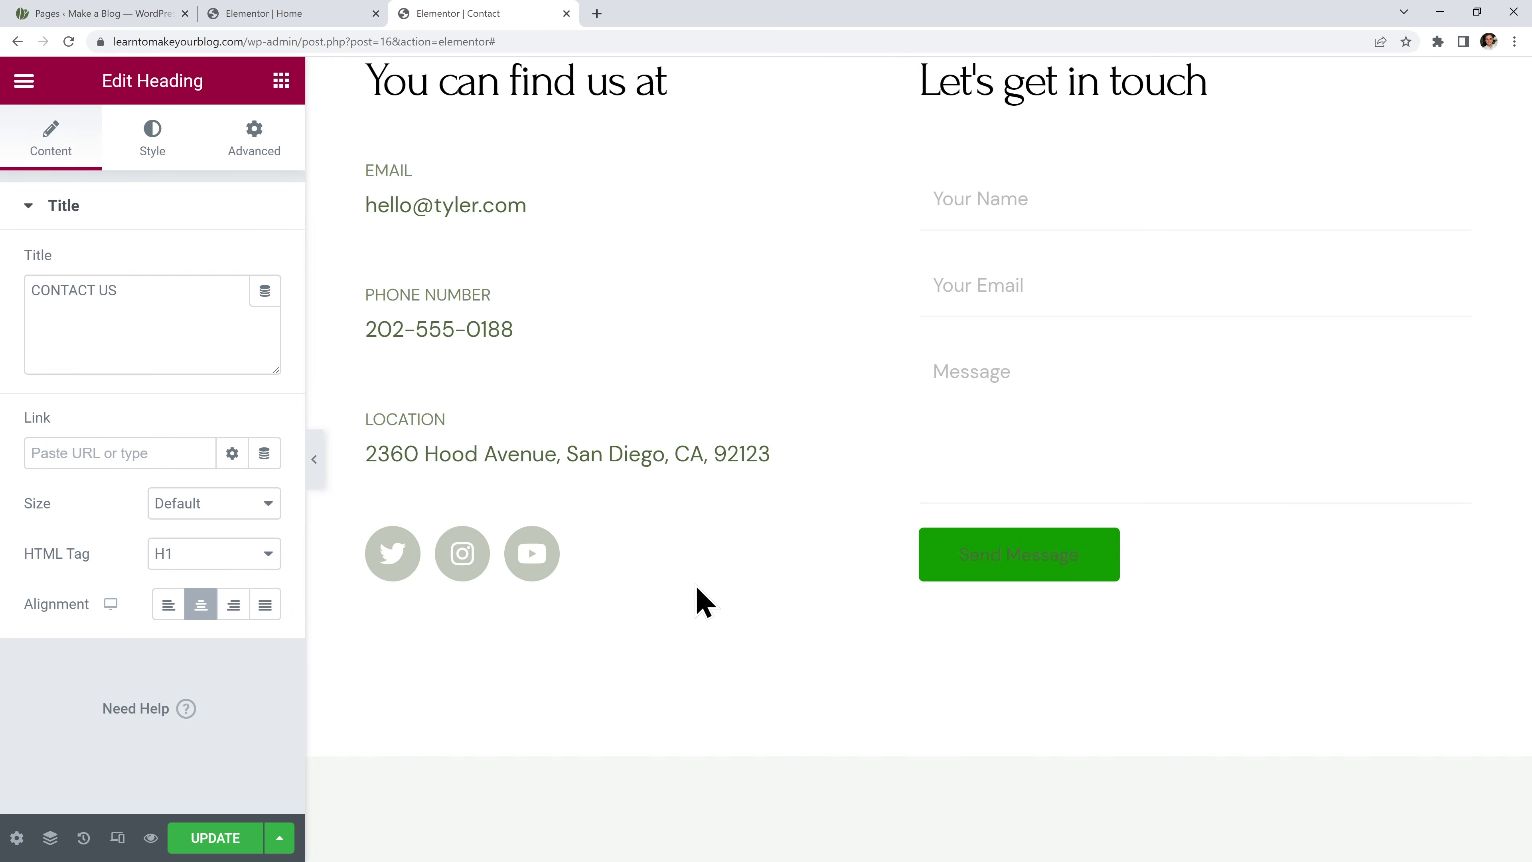
{"action": "scroll", "coordinate": [701, 599], "scroll_direction": "down", "scroll_amount": 10}
{"action": "scroll", "coordinate": [1016, 387], "scroll_direction": "up", "scroll_amount": 1}
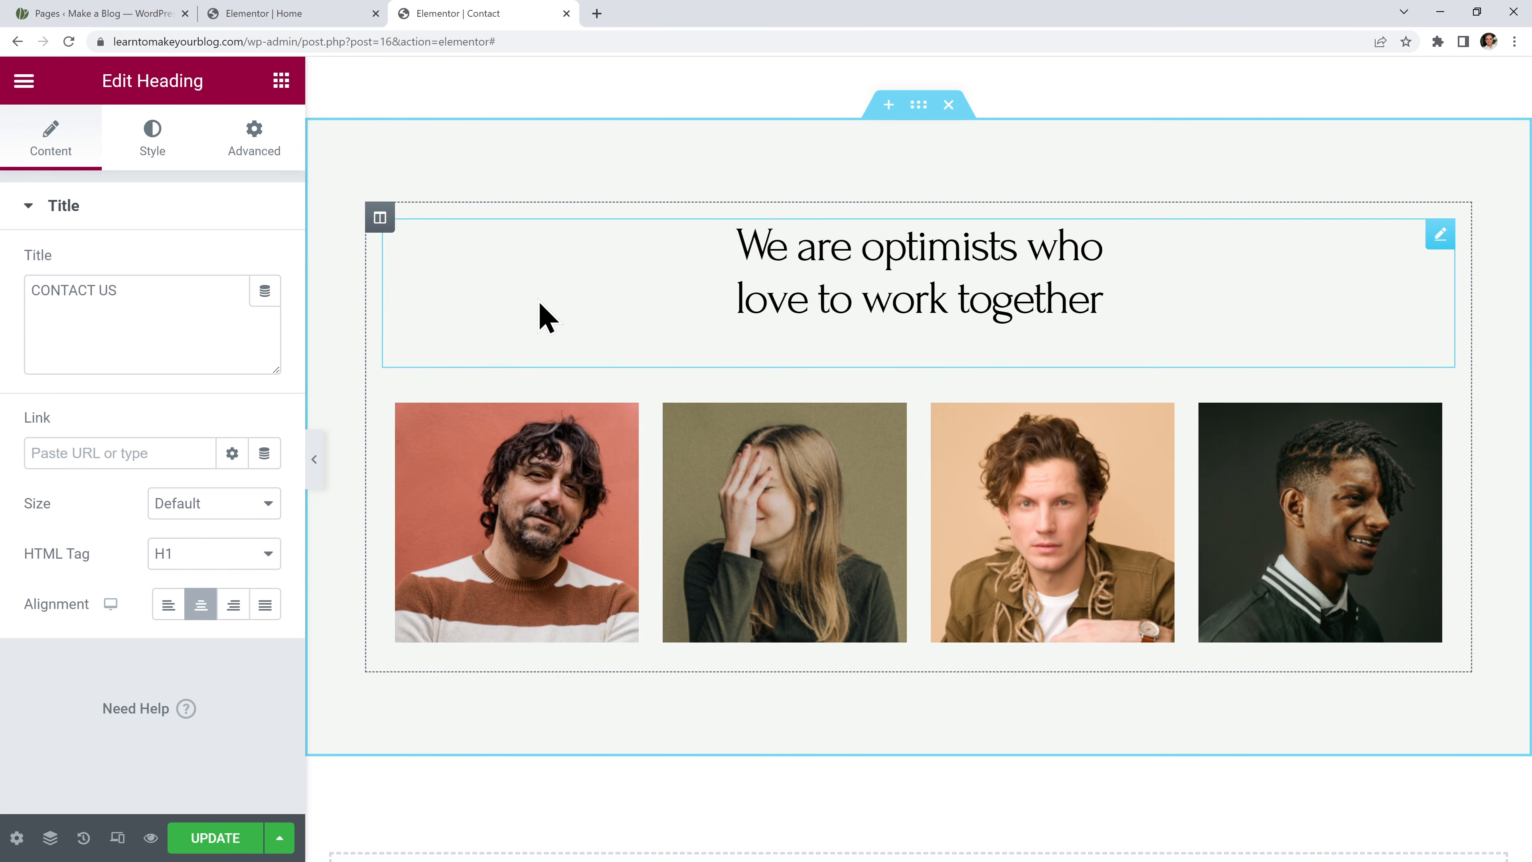
{"action": "left_click", "coordinate": [948, 105]}
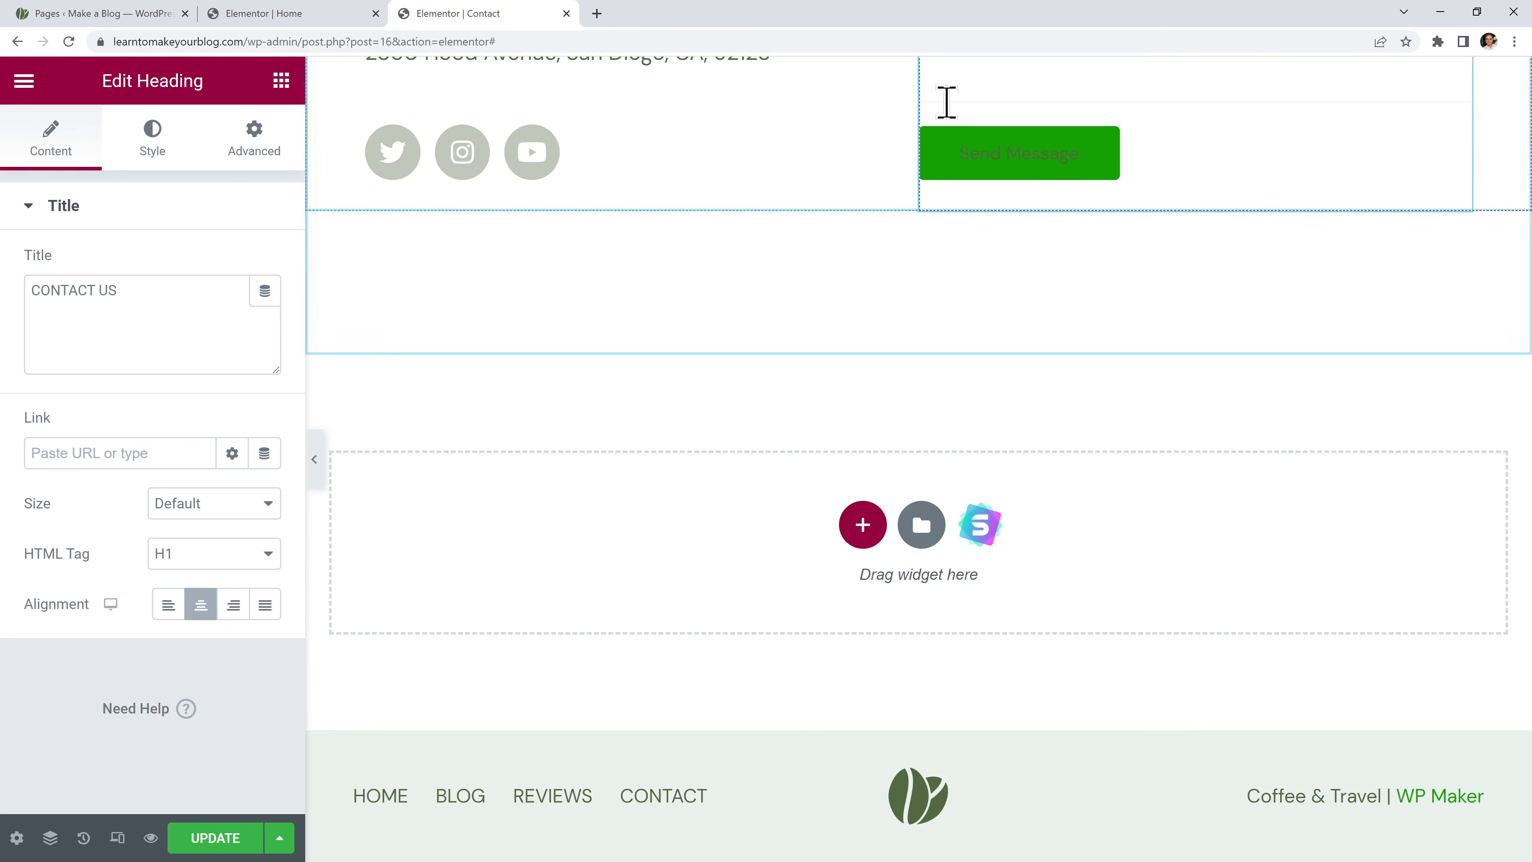
Copy the Home page's Instagram section and paste it into the Contact page
{"action": "left_click", "coordinate": [313, 13]}
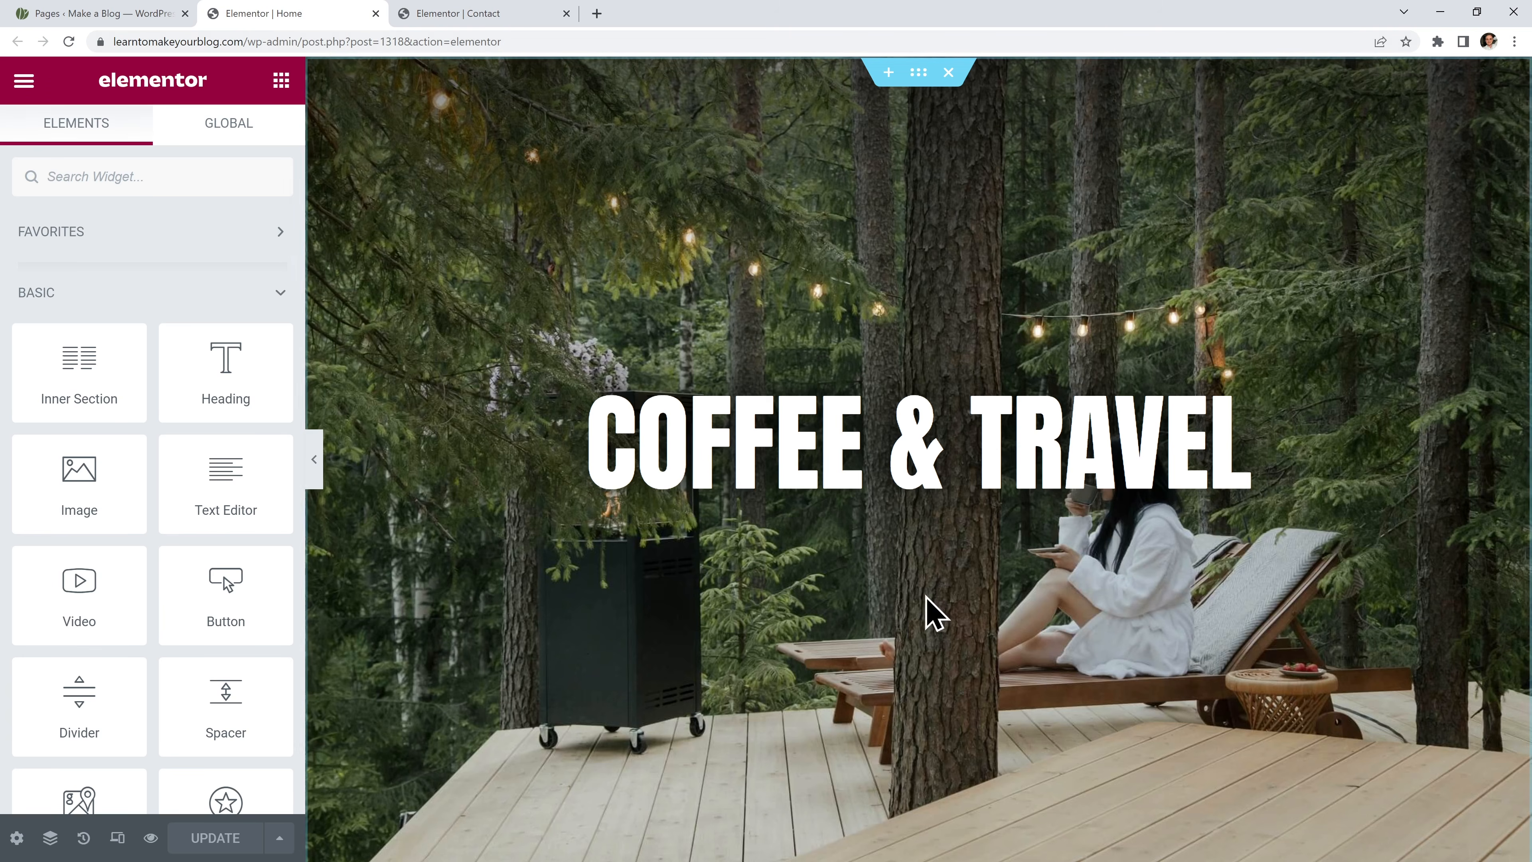
{"action": "scroll", "coordinate": [905, 573], "scroll_direction": "down", "scroll_amount": 5}
{"action": "scroll", "coordinate": [947, 634], "scroll_direction": "down", "scroll_amount": 15}
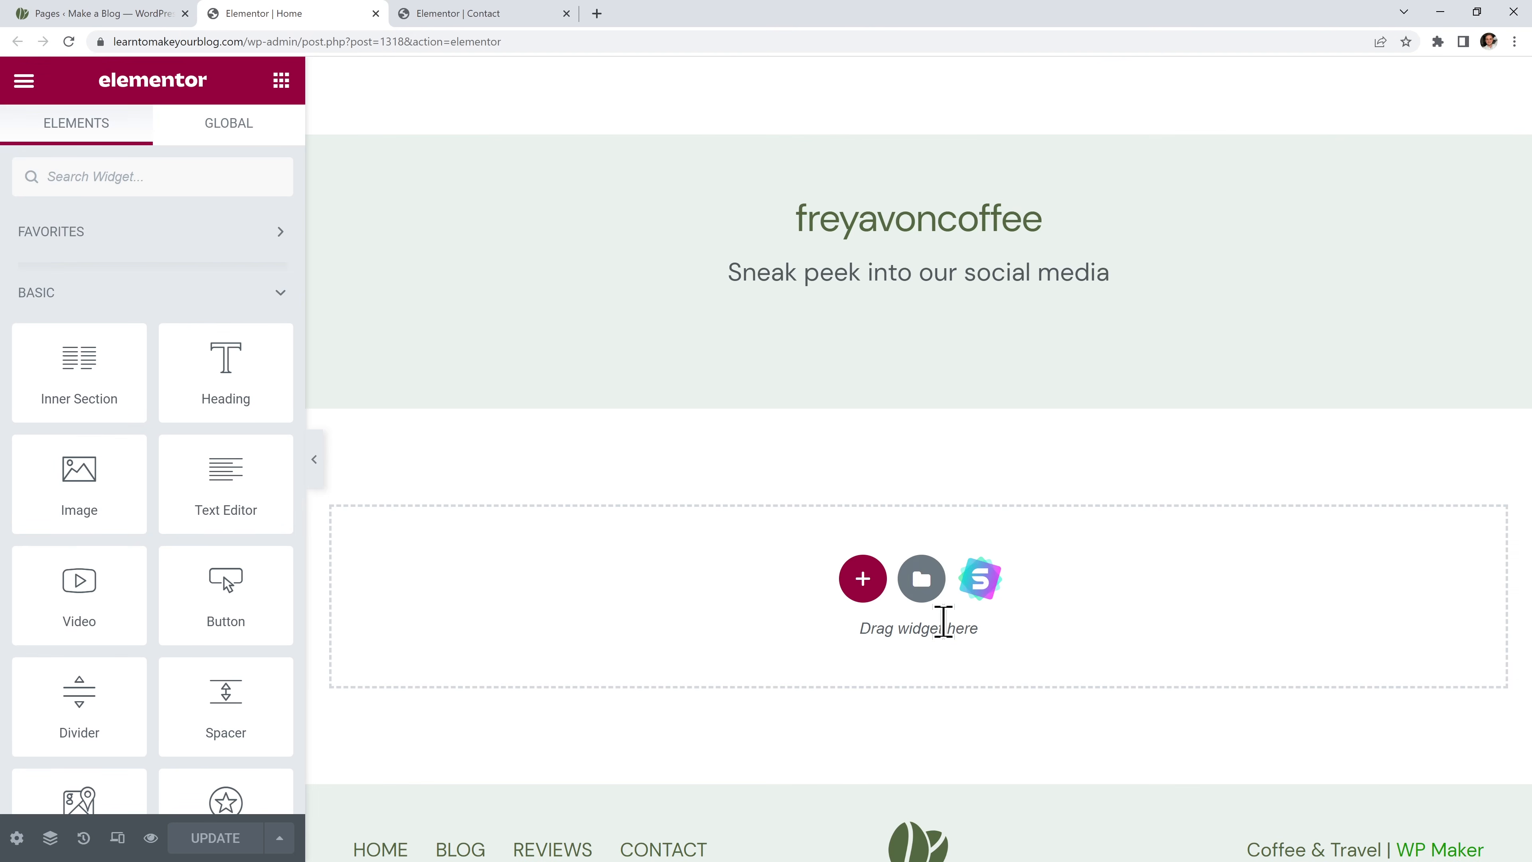
{"action": "right_click", "coordinate": [932, 126]}
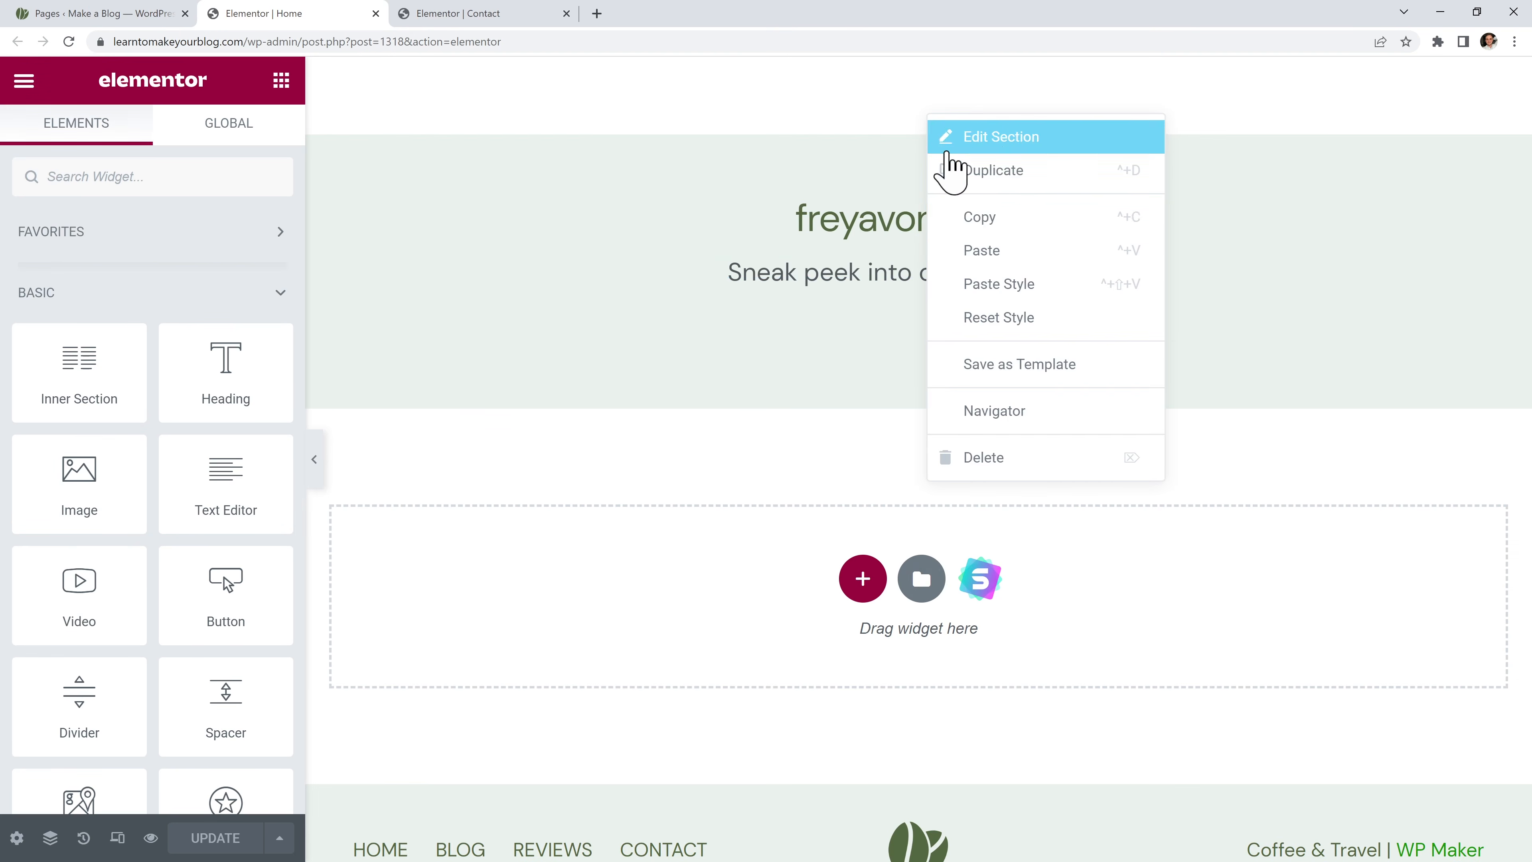
{"action": "left_click", "coordinate": [975, 229]}
{"action": "left_click", "coordinate": [482, 14]}
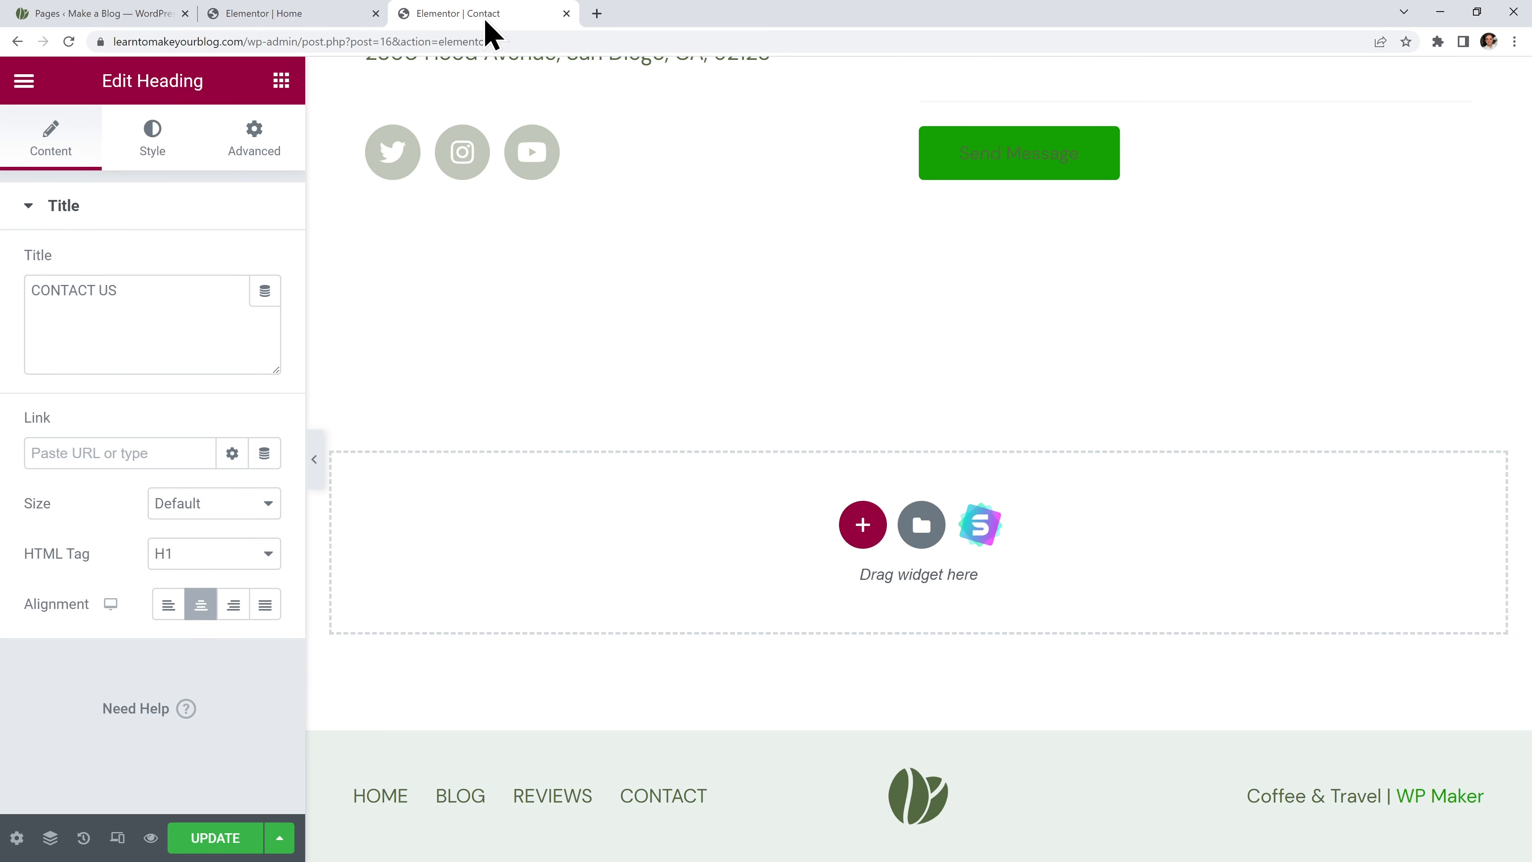
{"action": "right_click", "coordinate": [610, 514]}
{"action": "left_click", "coordinate": [661, 537]}
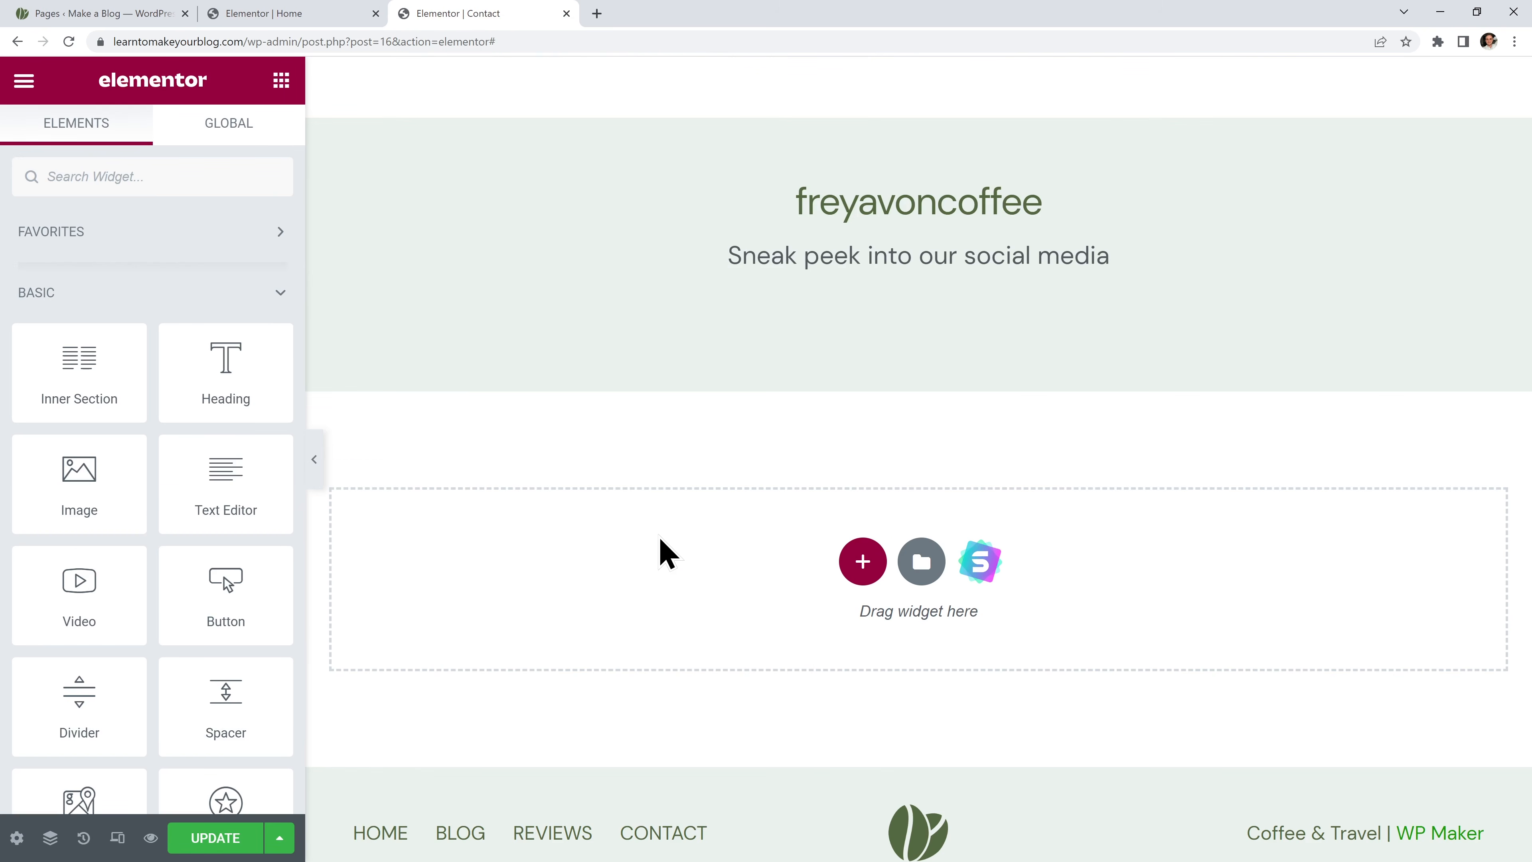
Replace the 'Sneak peek into our social media' subtitle with 'You can also DM us on Instagram'
{"action": "left_click", "coordinate": [778, 268]}
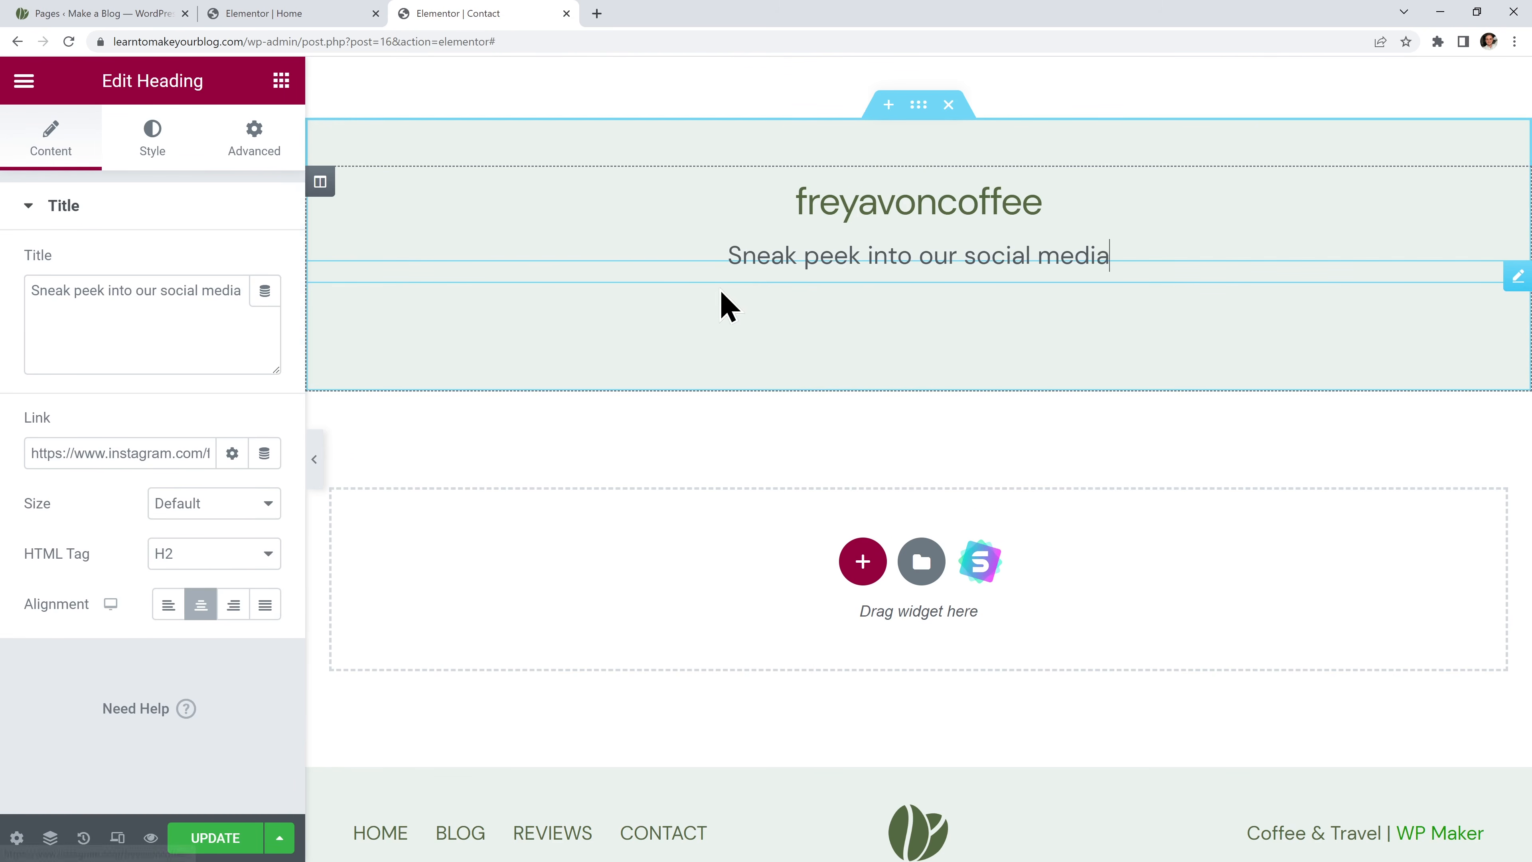
{"action": "left_click_drag", "start_coordinate": [243, 315], "coordinate": [29, 300]}
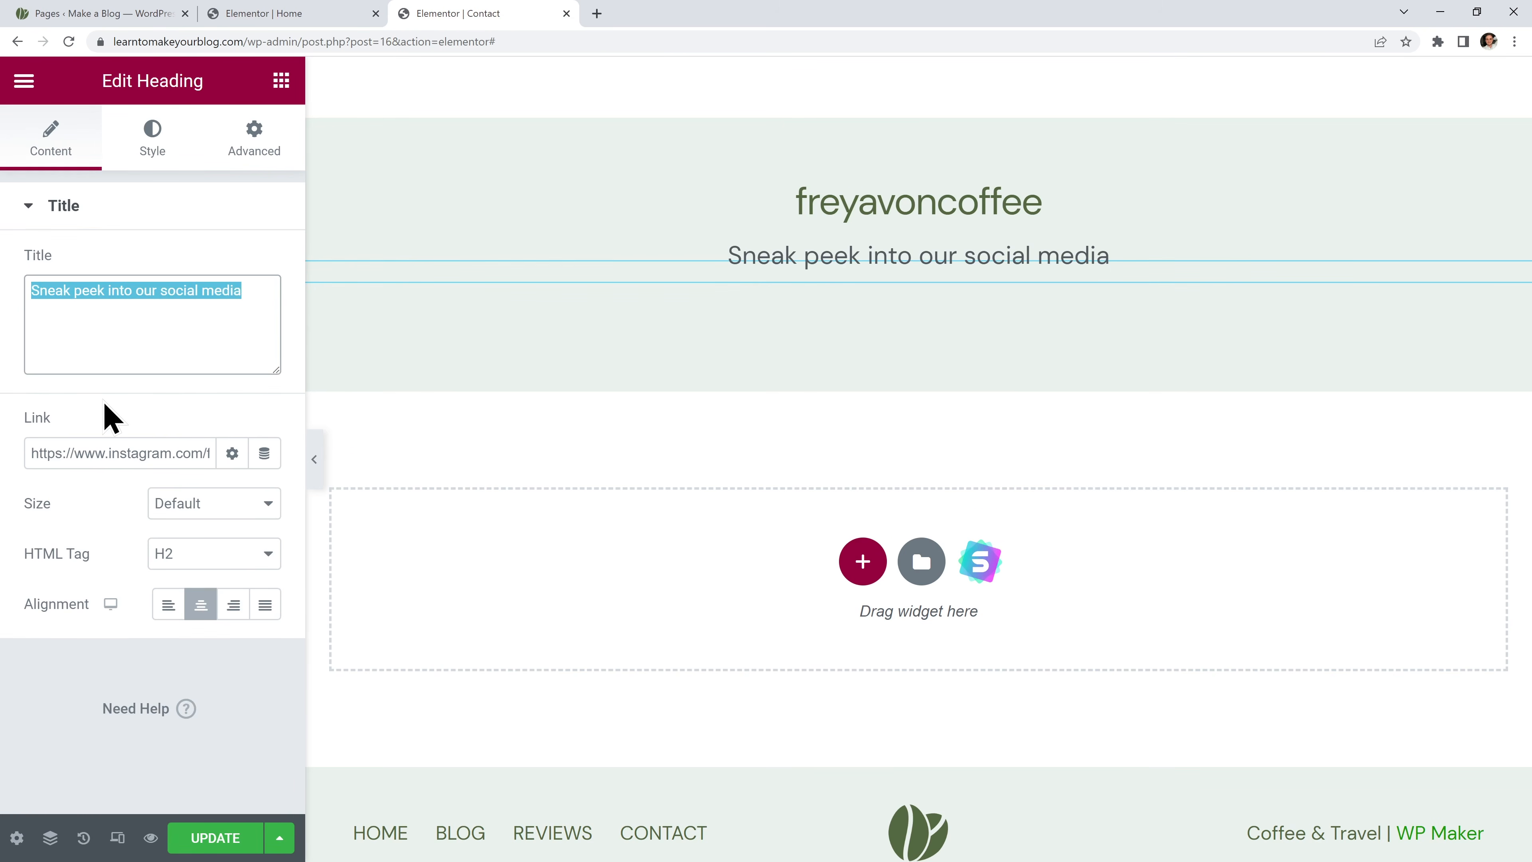
{"action": "type", "text": "Y"}
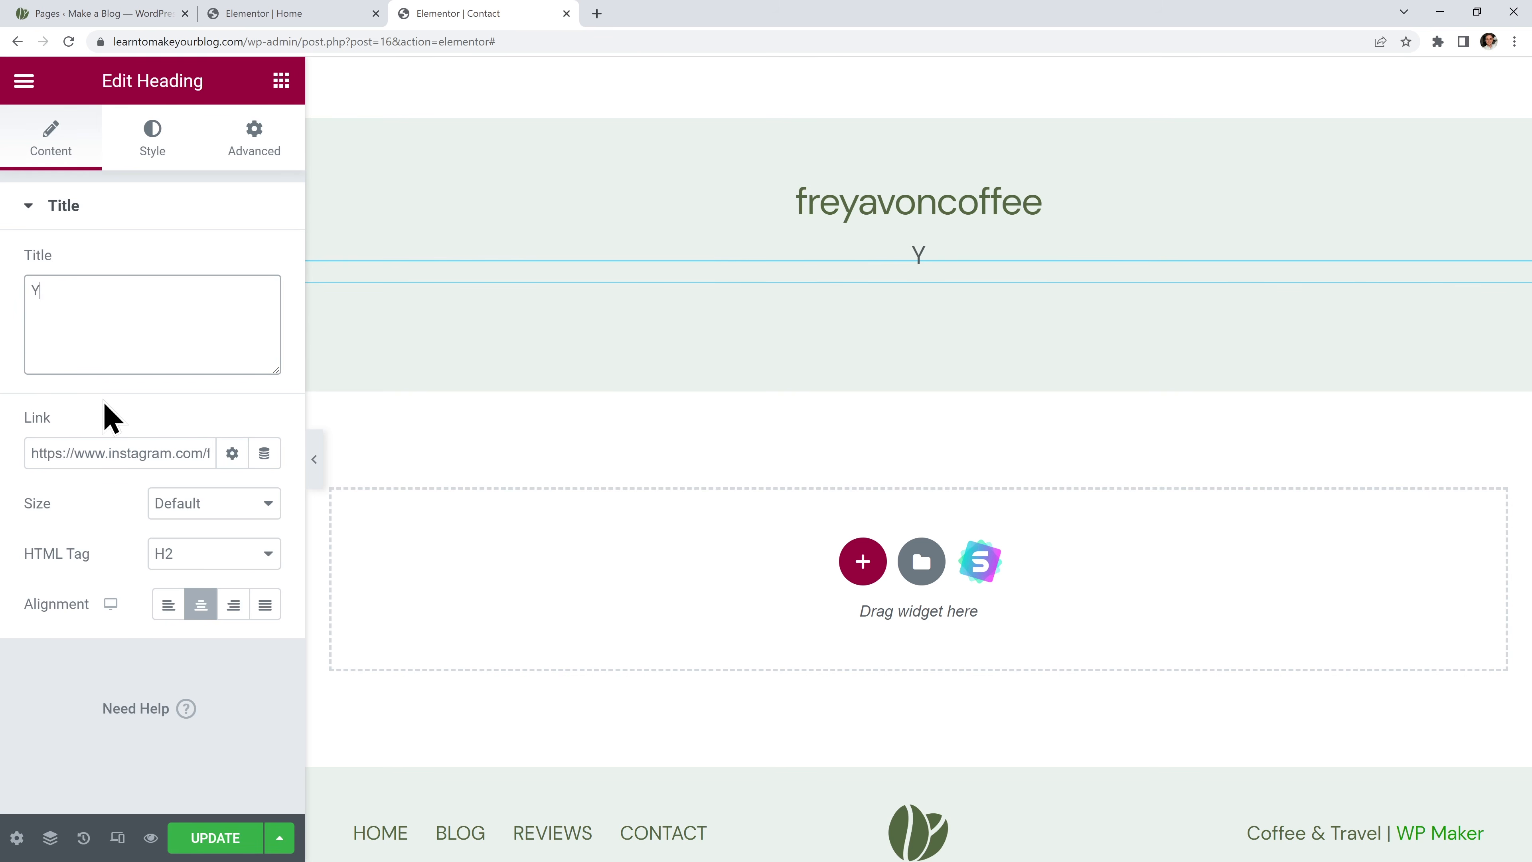
{"action": "type", "text": "ou can also DM us on Instagram"}
{"action": "scroll", "coordinate": [776, 392], "scroll_direction": "up", "scroll_amount": 5}
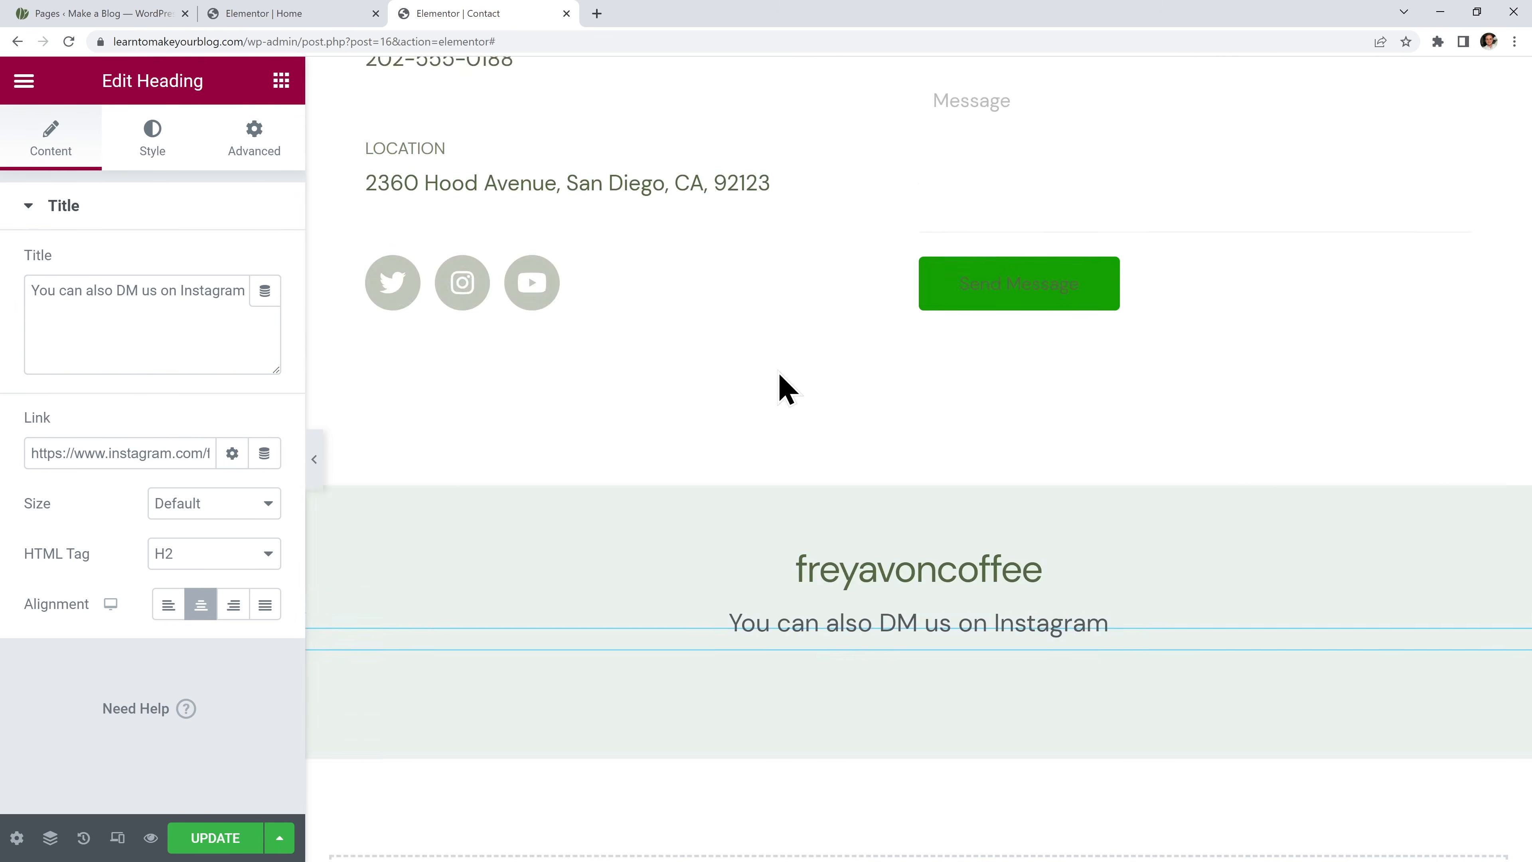
{"action": "scroll", "coordinate": [787, 389], "scroll_direction": "up", "scroll_amount": 6}
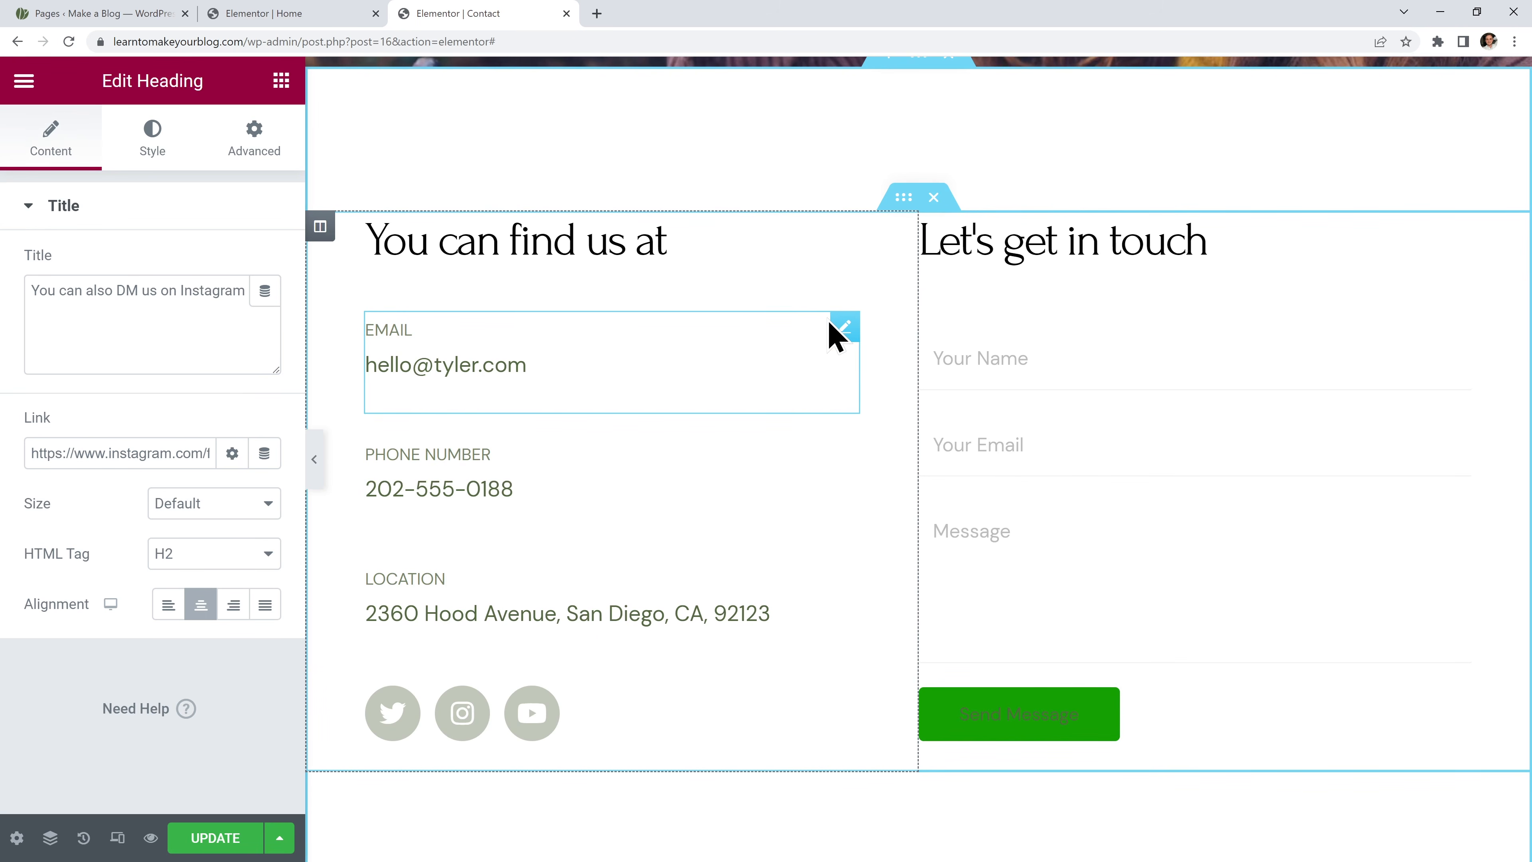
Start replacing the email address in the EMAIL contact block
{"action": "left_click", "coordinate": [546, 361]}
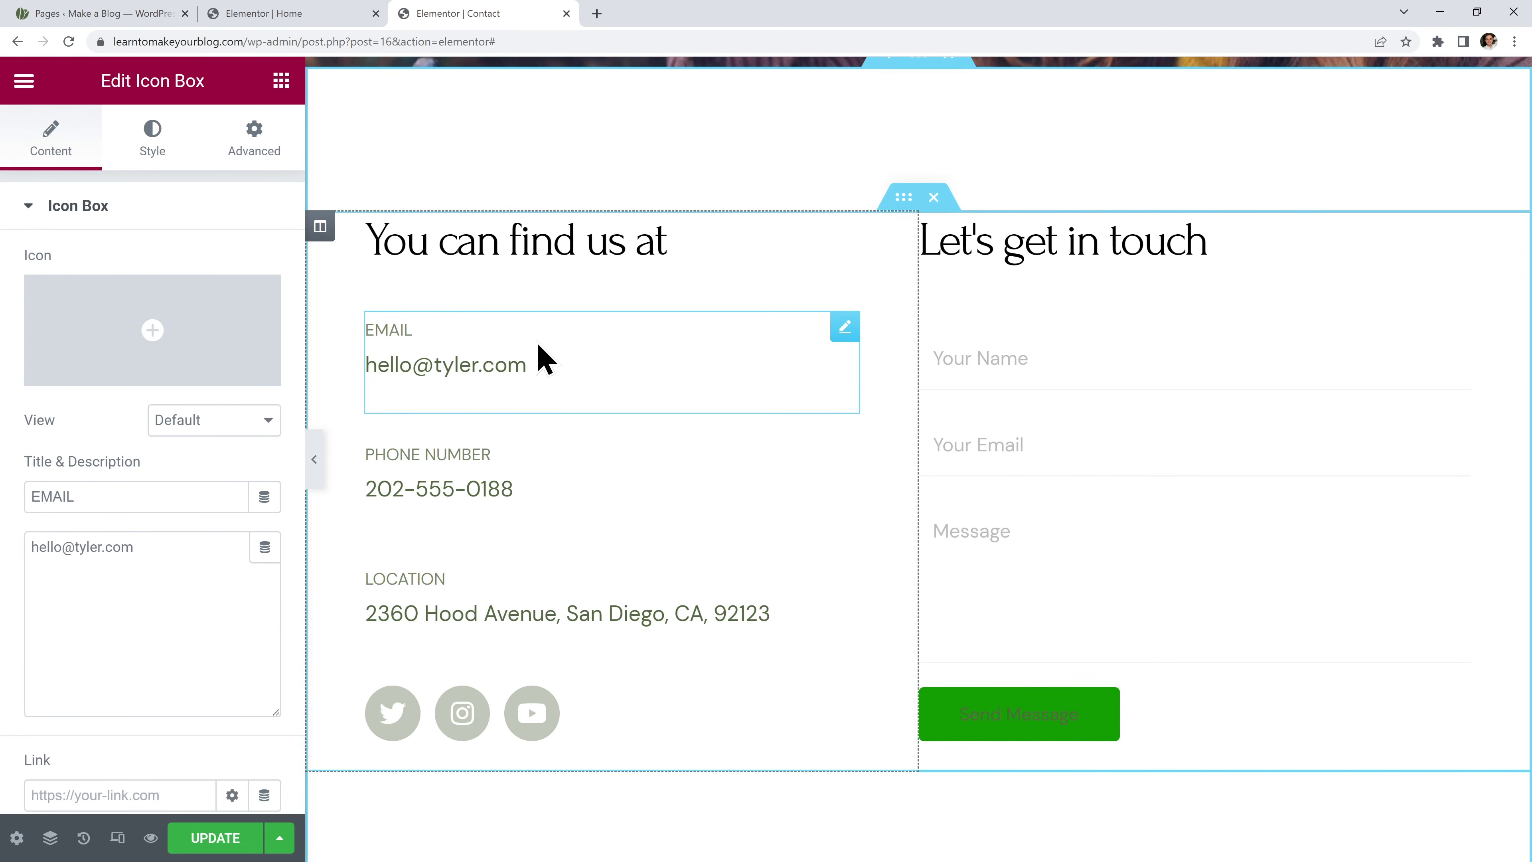
{"action": "left_click_drag", "start_coordinate": [240, 554], "coordinate": [75, 609]}
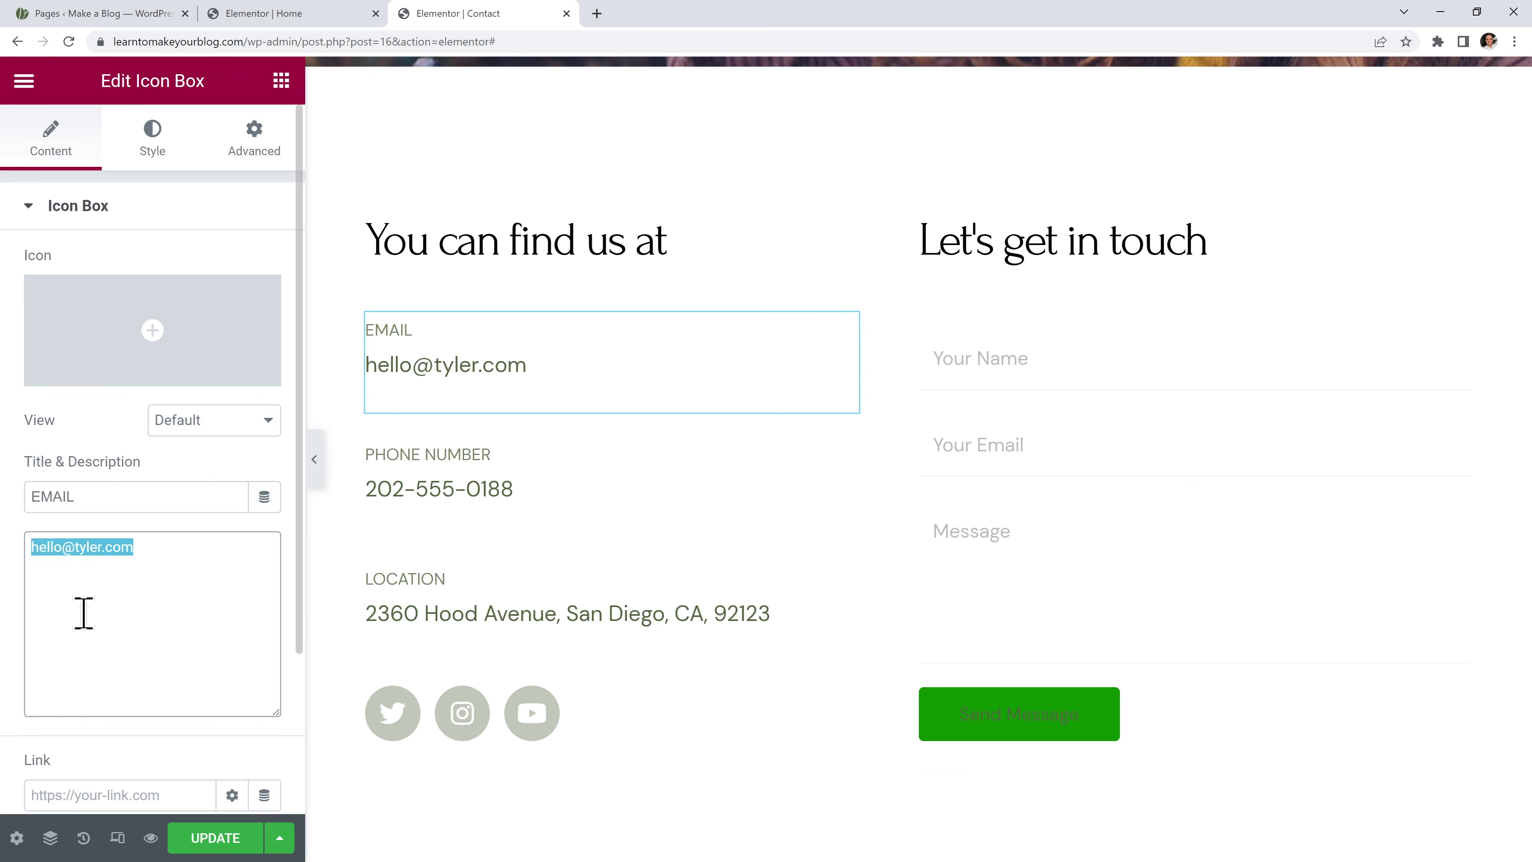
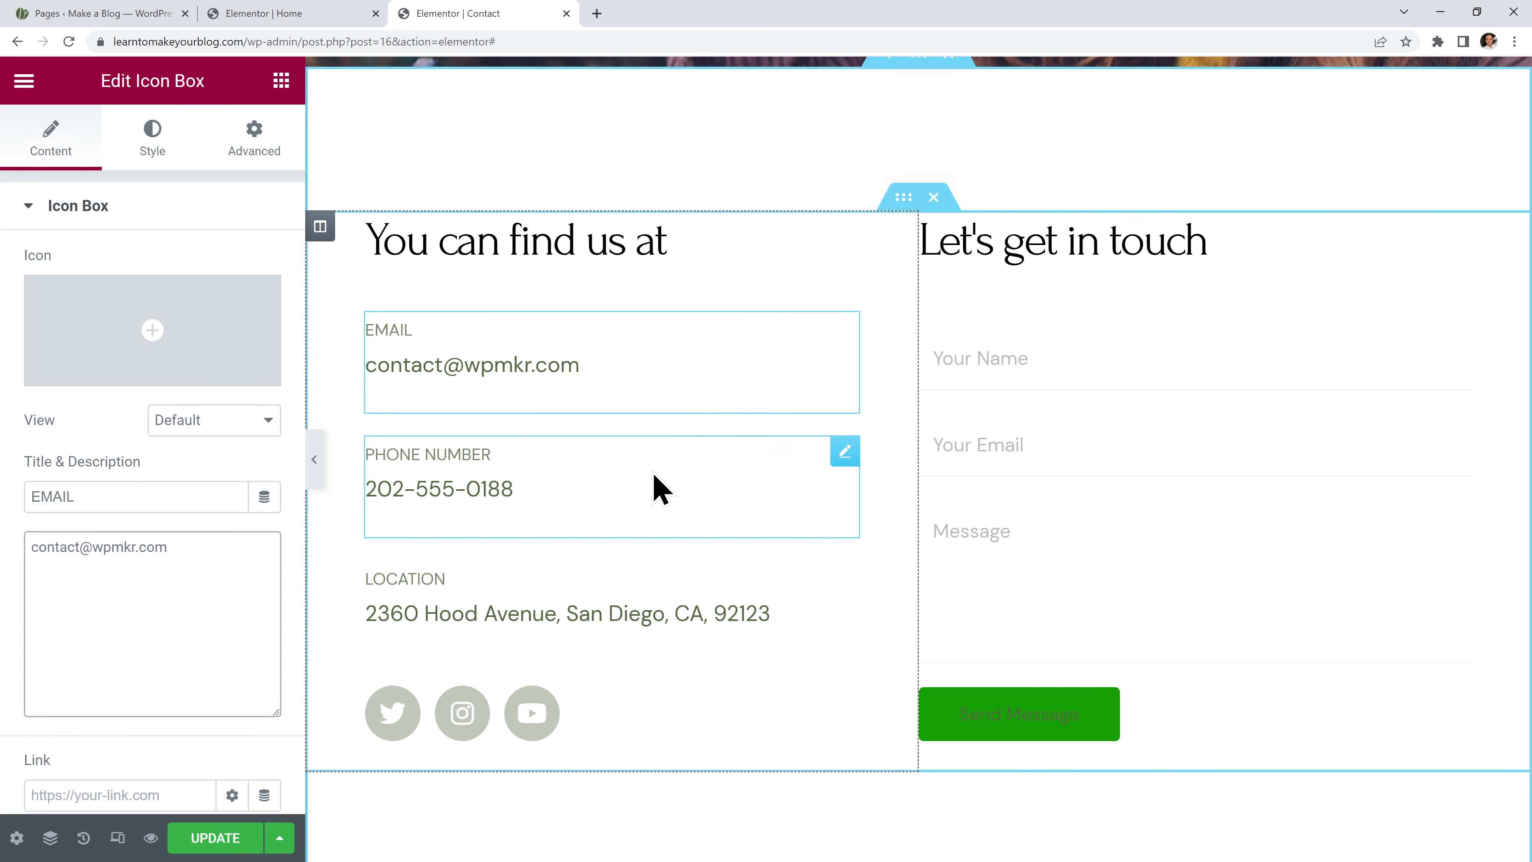
Expand the social icons widget's Twitter item and check its link, leaving it unchanged
{"action": "left_click", "coordinate": [541, 709]}
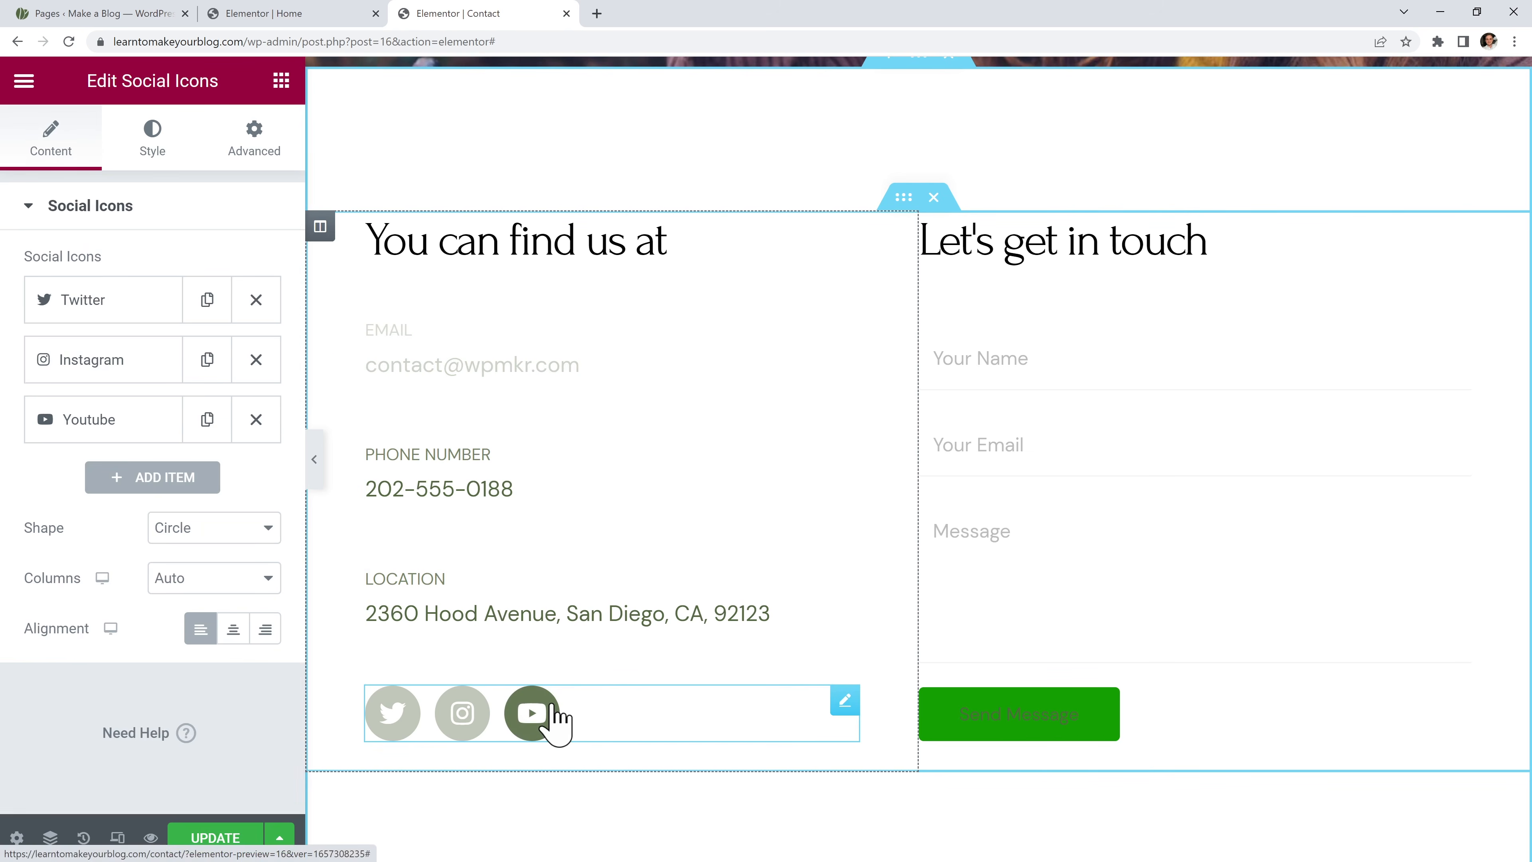
{"action": "left_click", "coordinate": [118, 301]}
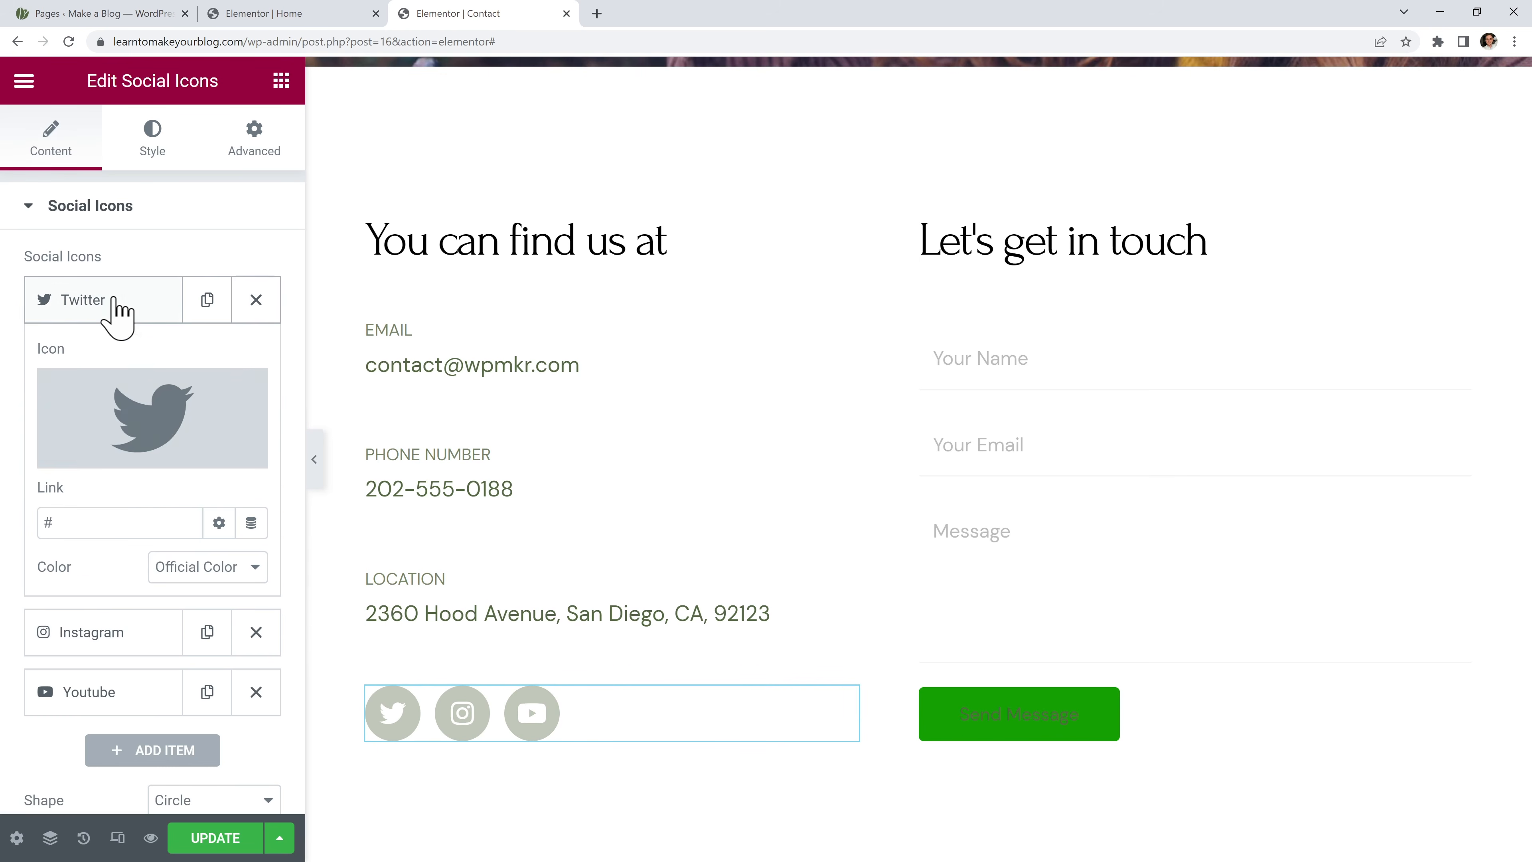
{"action": "left_click_drag", "start_coordinate": [92, 519], "coordinate": [33, 528]}
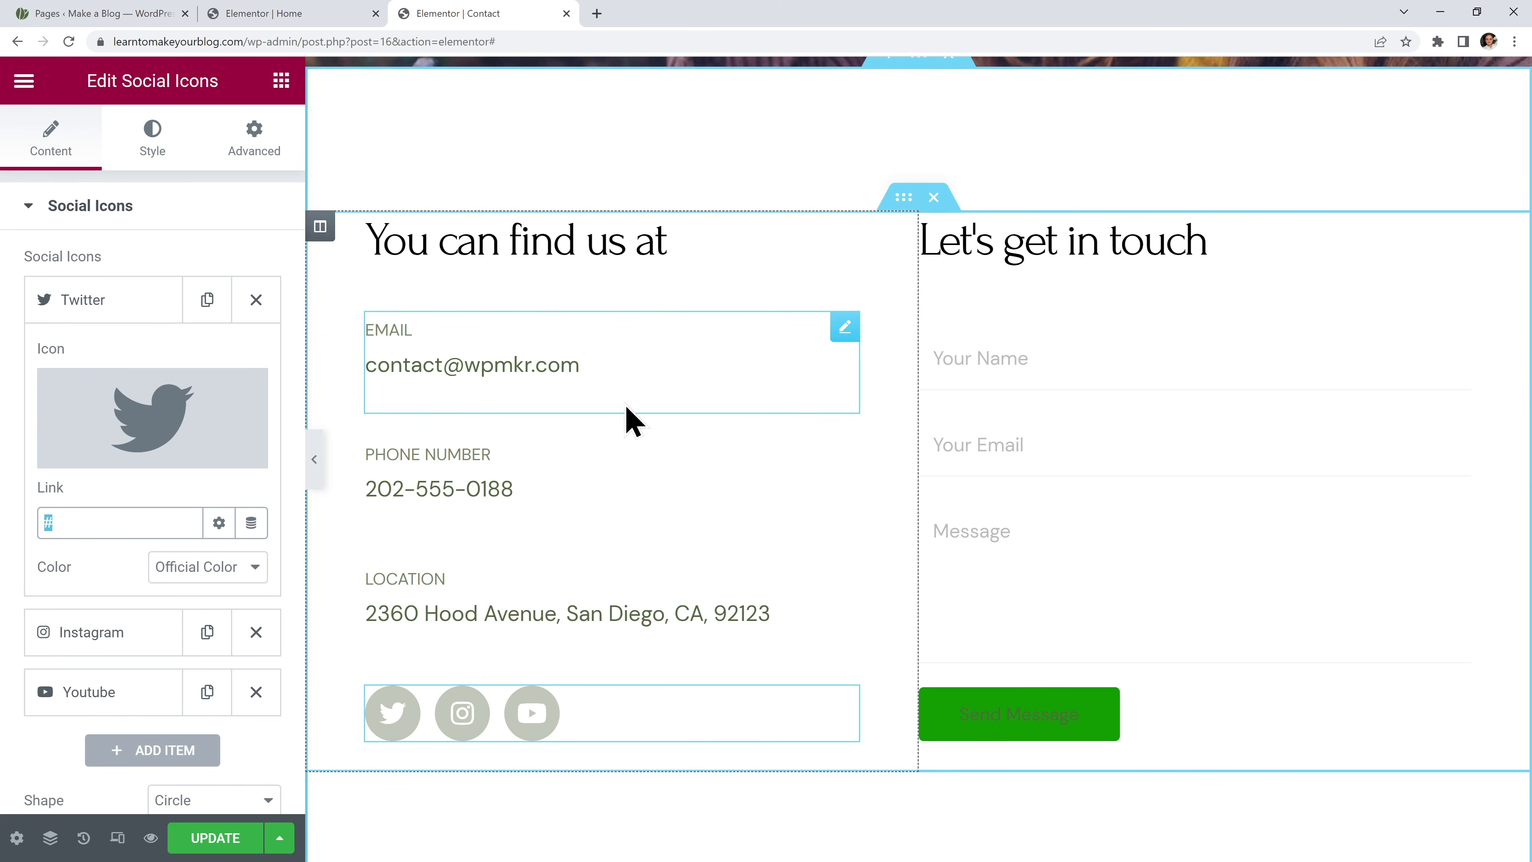
{"action": "left_click", "coordinate": [640, 403]}
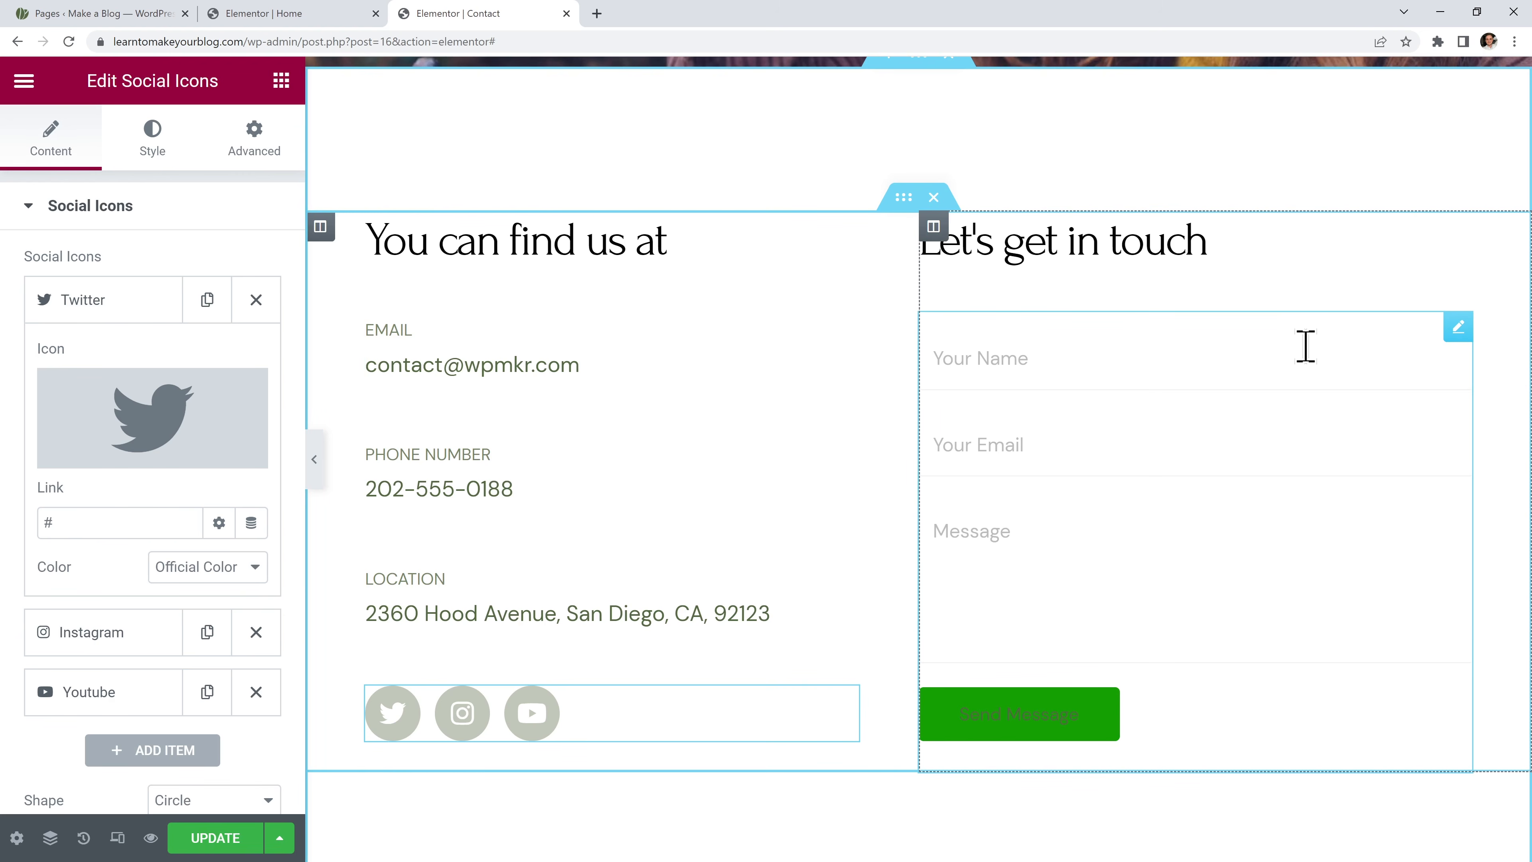
Check the contact form widget's shortcode, save the Contact page, and return to the Pages list
{"action": "left_click", "coordinate": [1460, 329]}
{"action": "left_click_drag", "start_coordinate": [160, 352], "coordinate": [35, 352]}
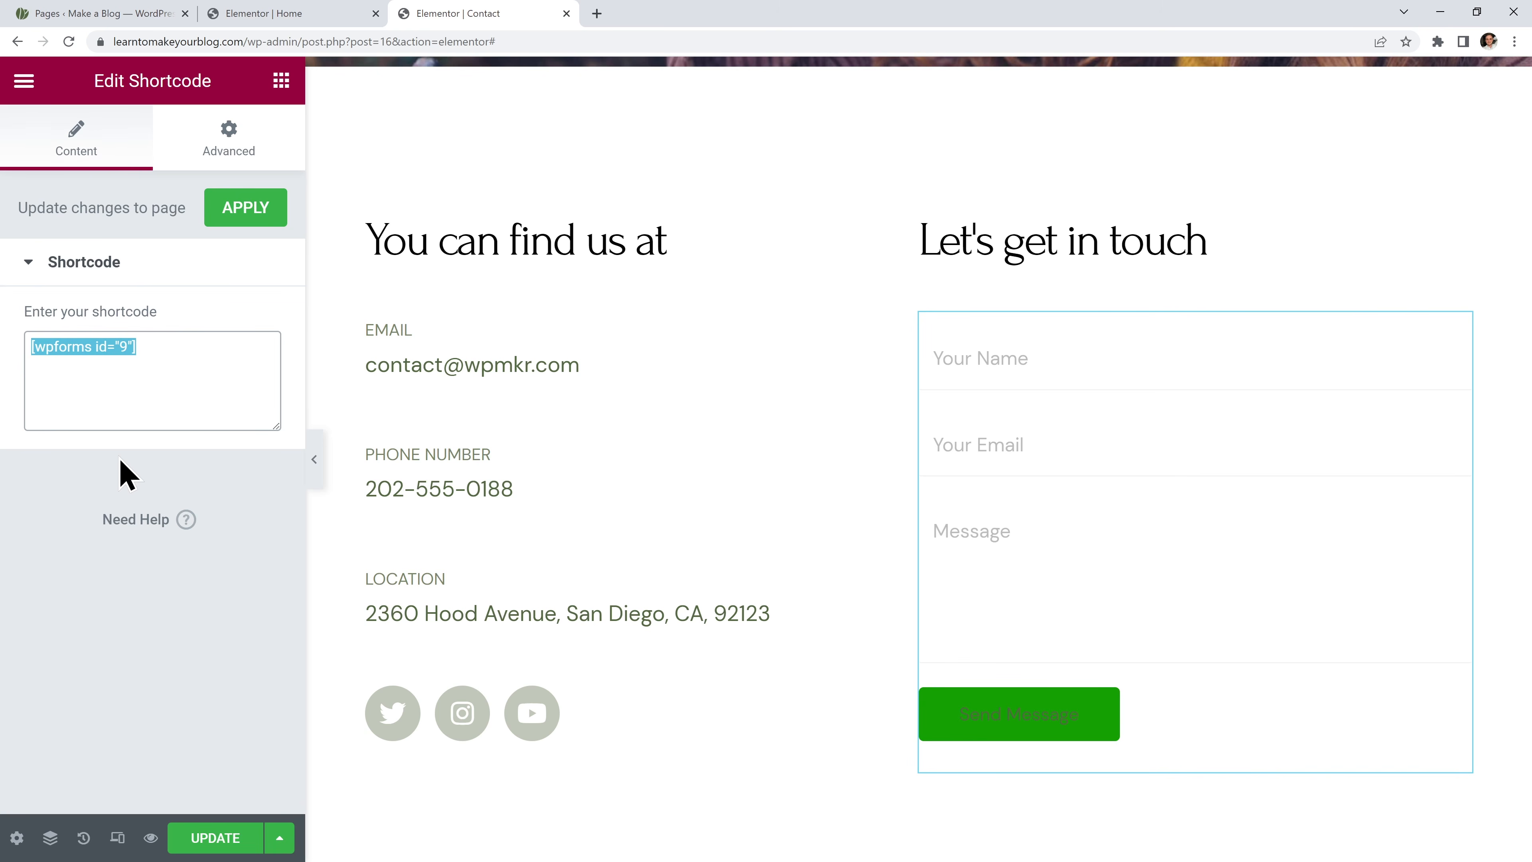
{"action": "left_click", "coordinate": [124, 473]}
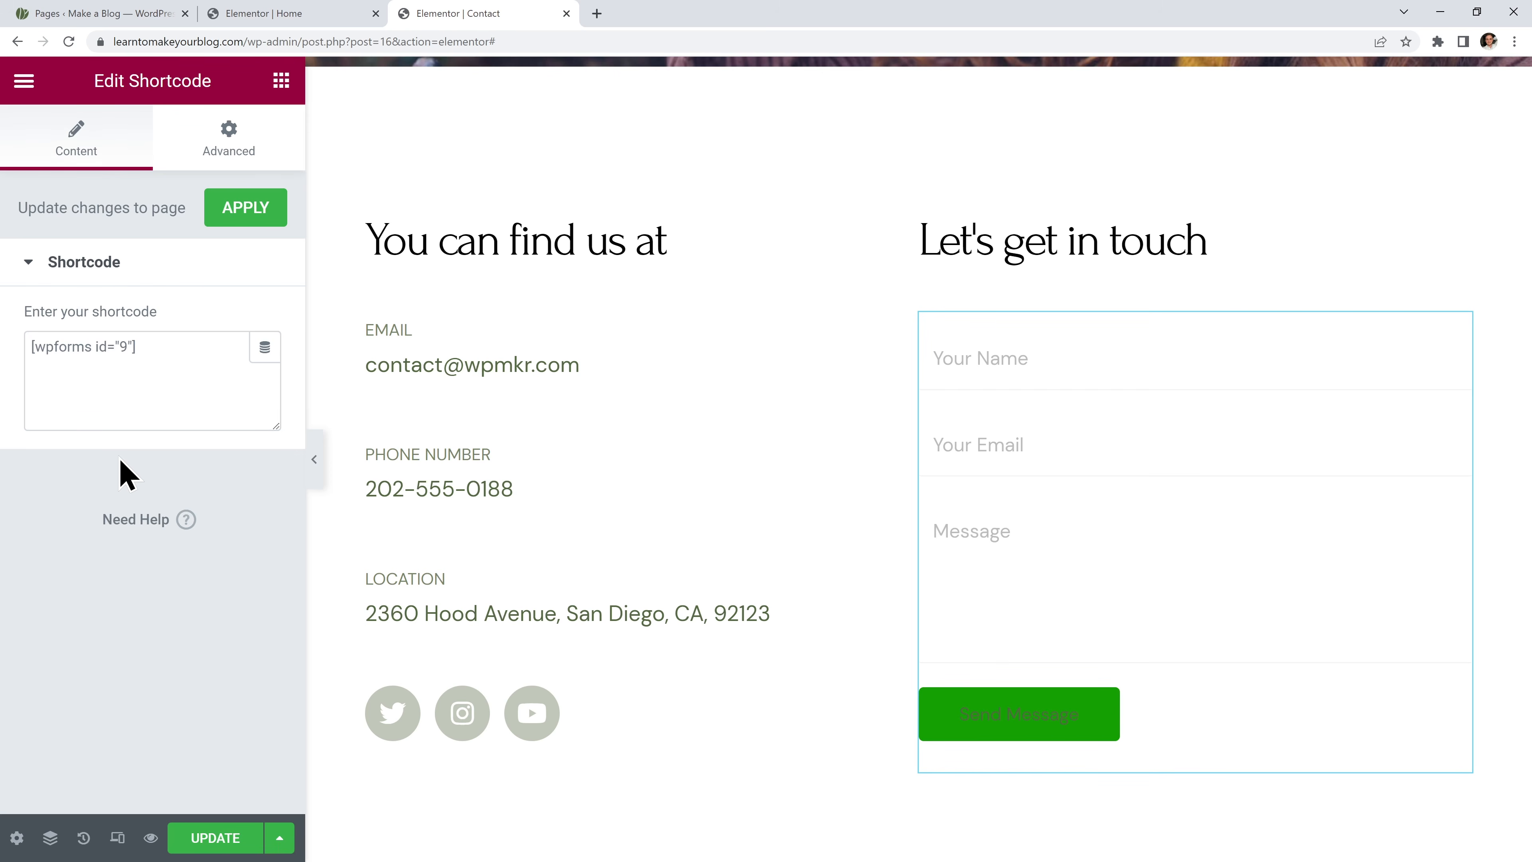
{"action": "left_click", "coordinate": [216, 840]}
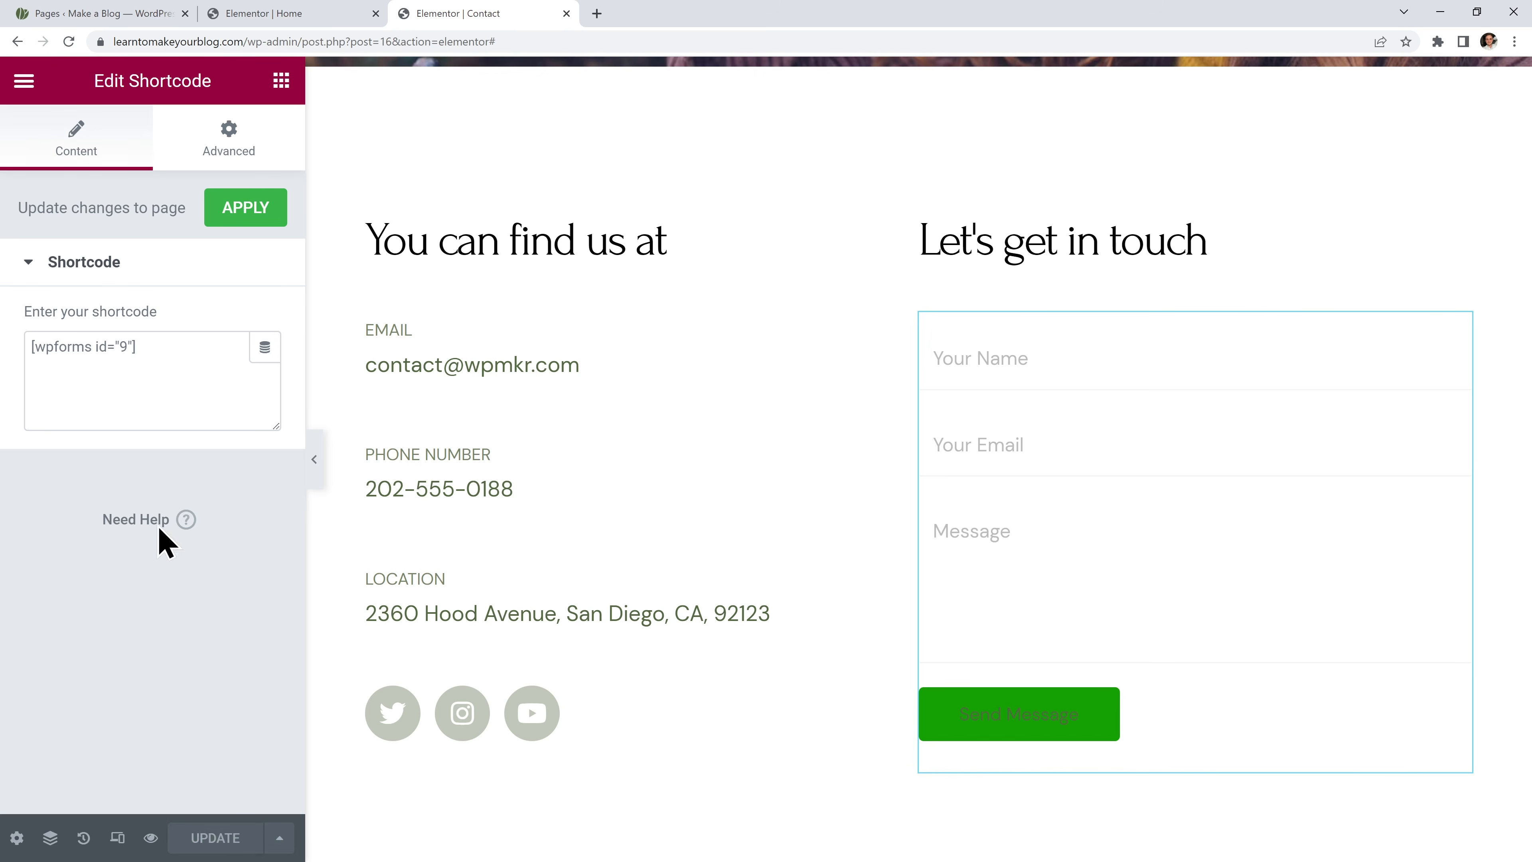
{"action": "left_click", "coordinate": [110, 12]}
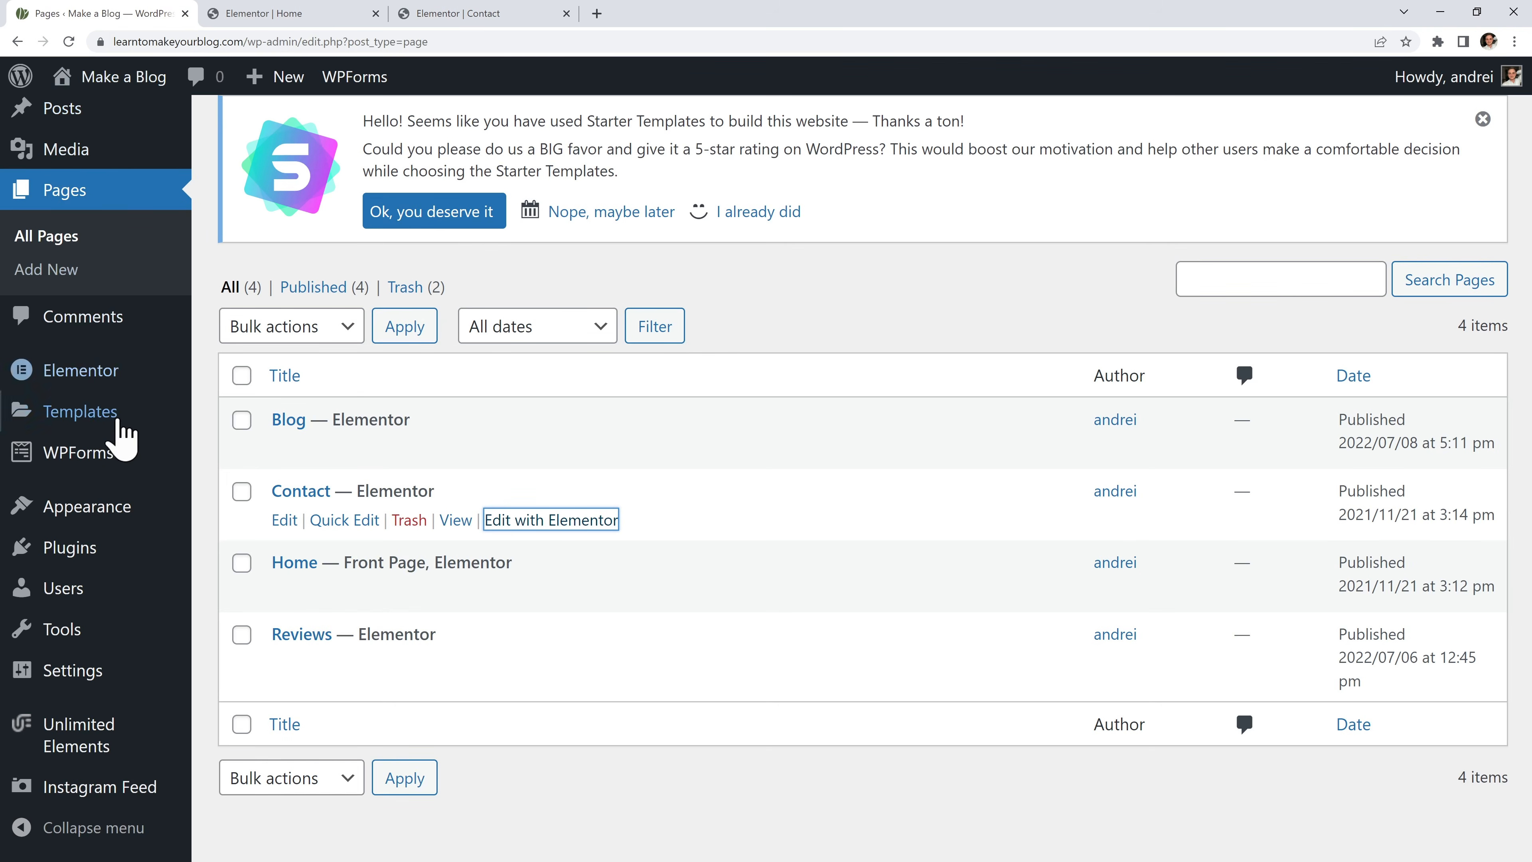
Open the WPForms Contact Form in the form builder
{"action": "left_click", "coordinate": [99, 453]}
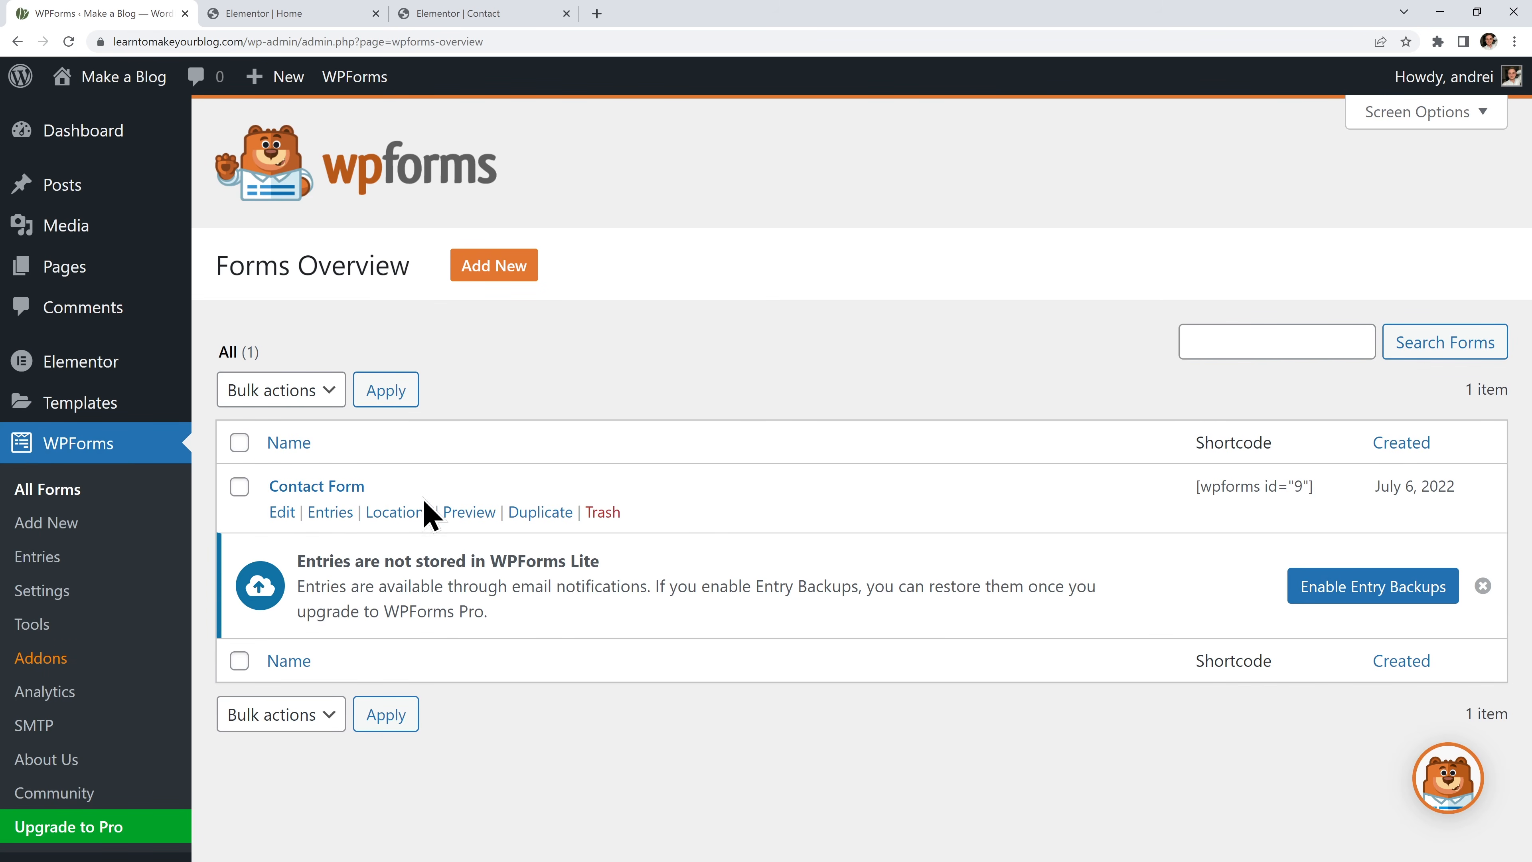
{"action": "left_click_drag", "start_coordinate": [1197, 485], "coordinate": [1332, 506]}
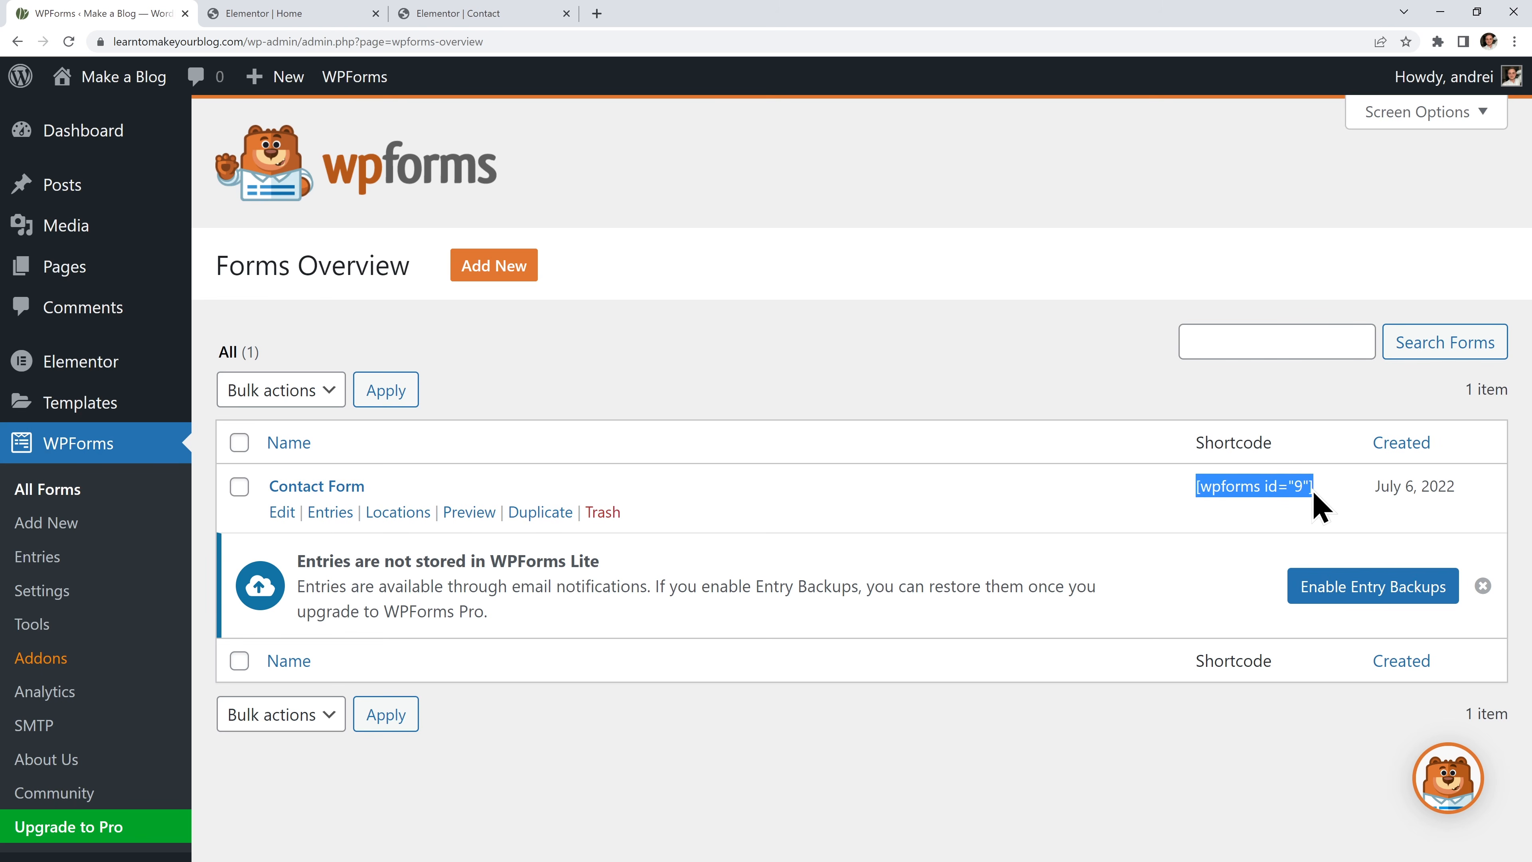
{"action": "left_click", "coordinate": [352, 489]}
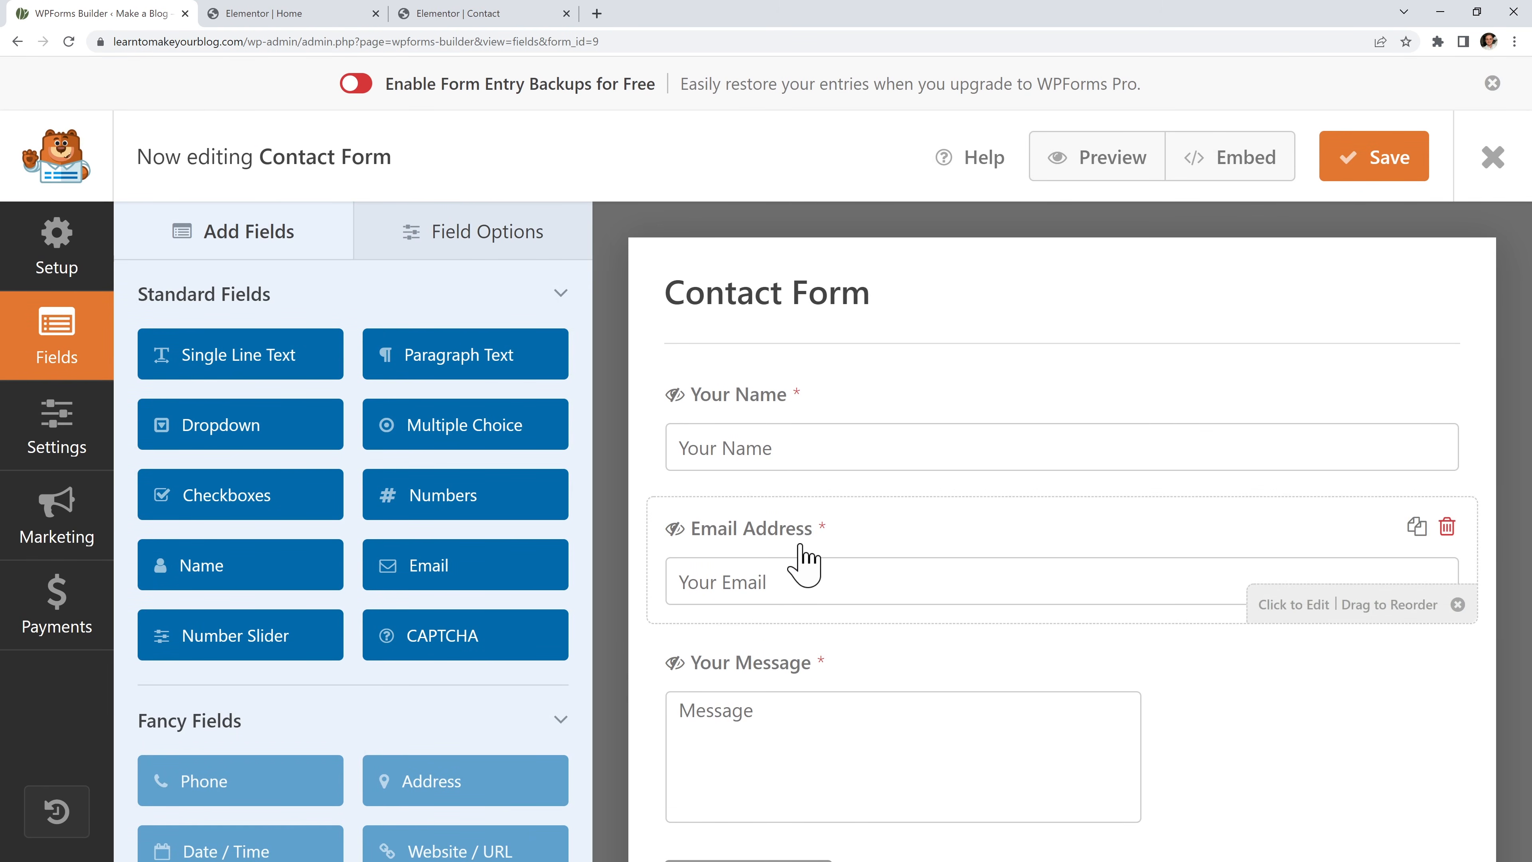
Set the message field's placeholder text to 'Your Message'
{"action": "left_click", "coordinate": [813, 448]}
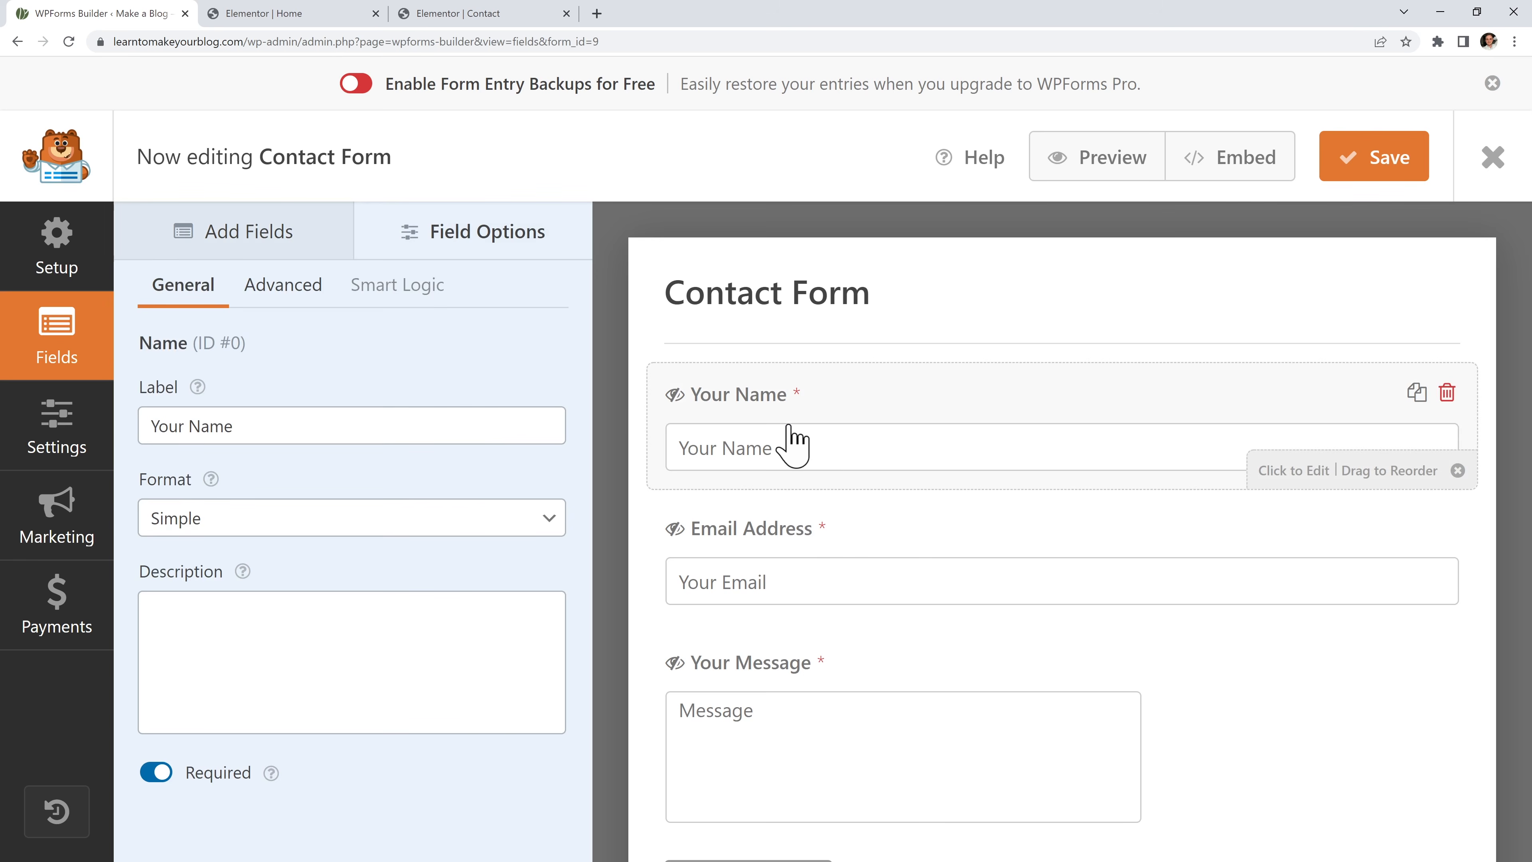
{"action": "scroll", "coordinate": [865, 558], "scroll_direction": "down", "scroll_amount": 1}
{"action": "left_click", "coordinate": [701, 644]}
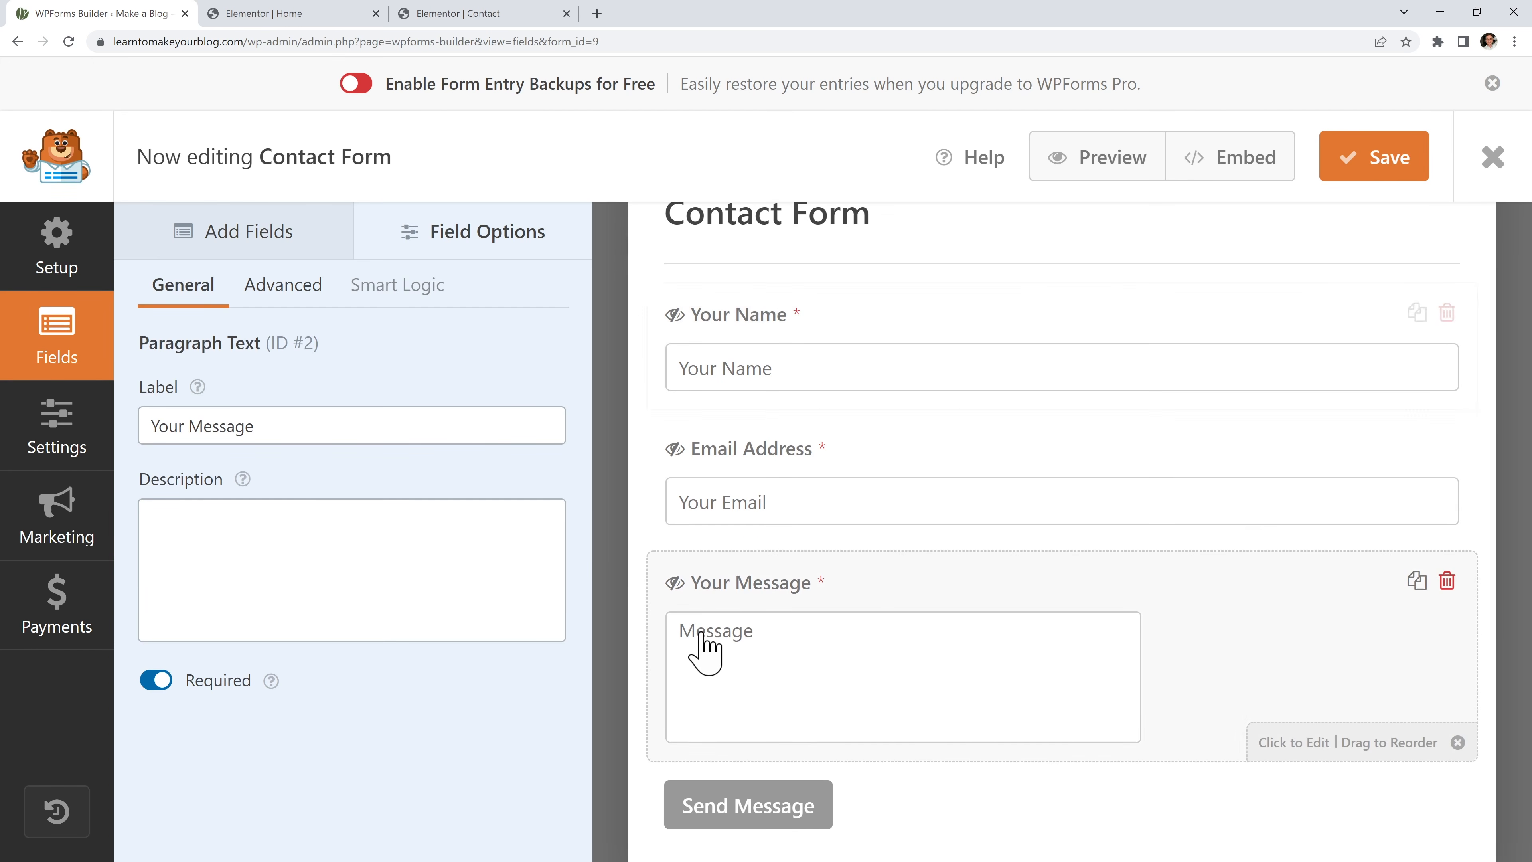
{"action": "left_click", "coordinate": [284, 290]}
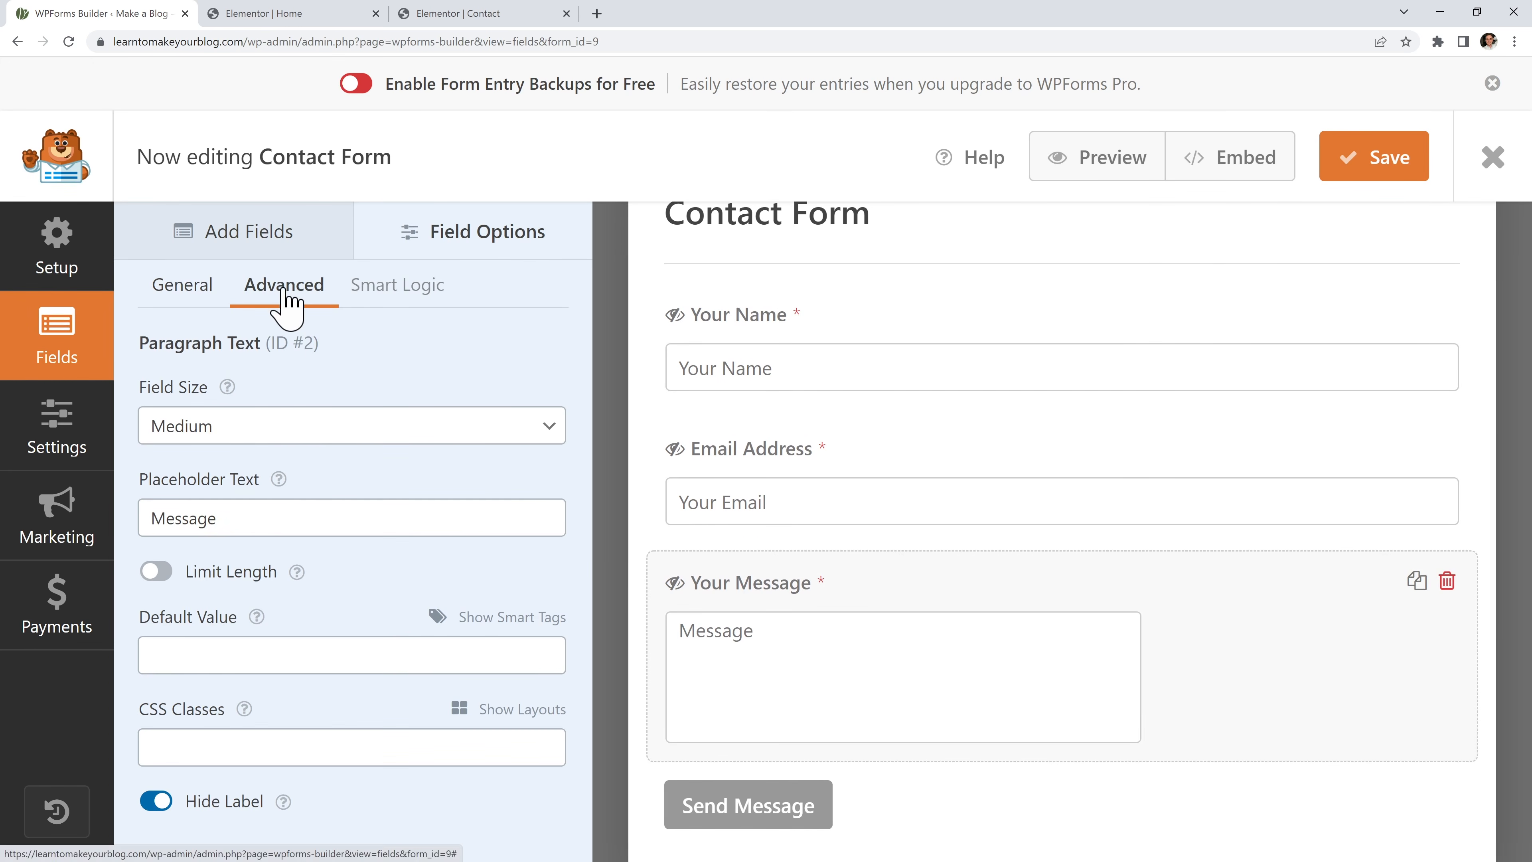
{"action": "left_click", "coordinate": [155, 518]}
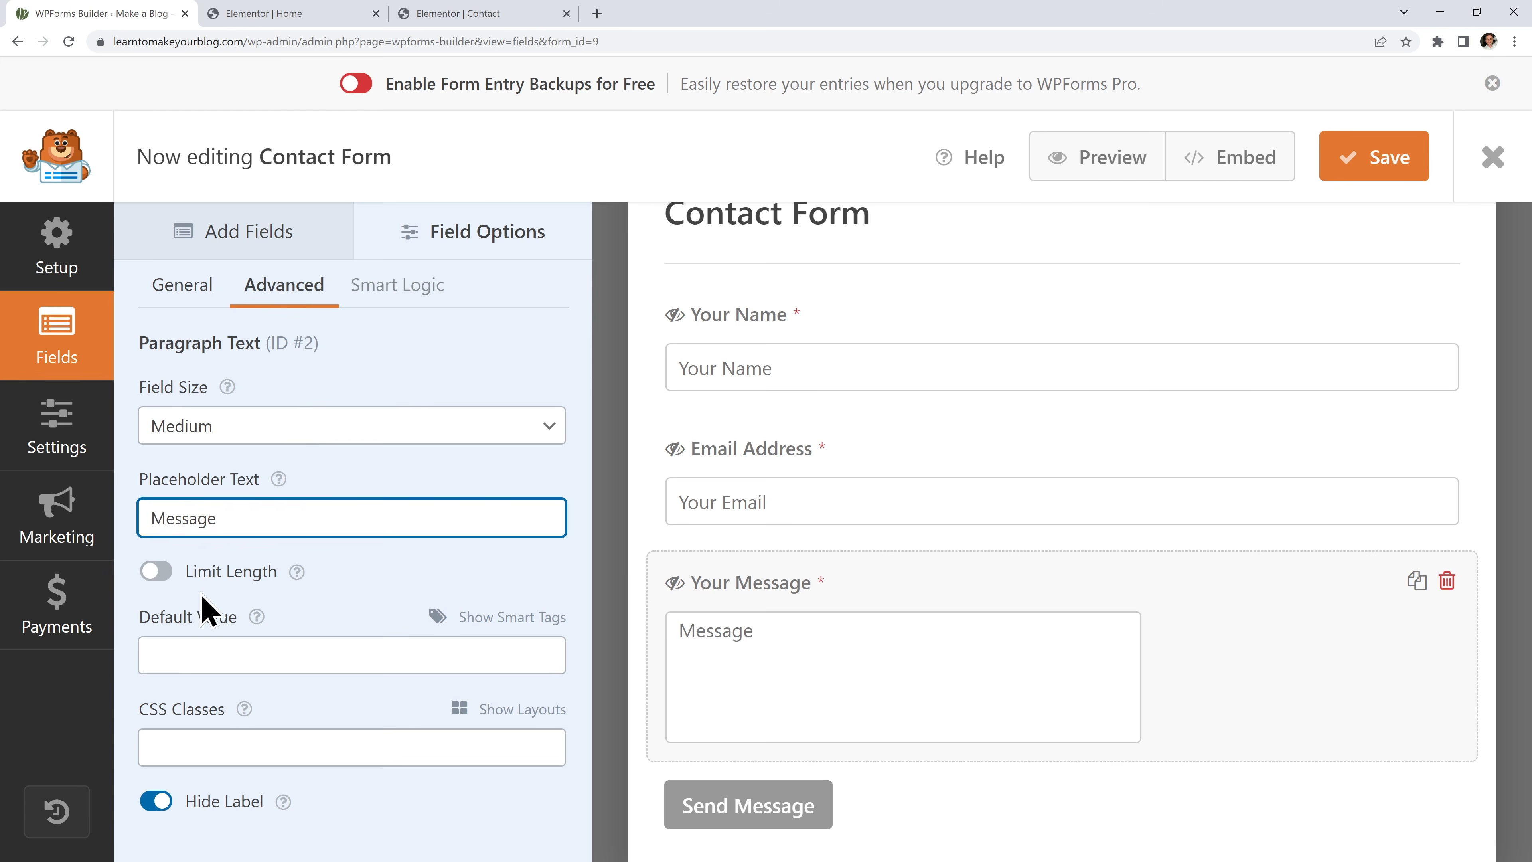
{"action": "type", "text": "Your"}
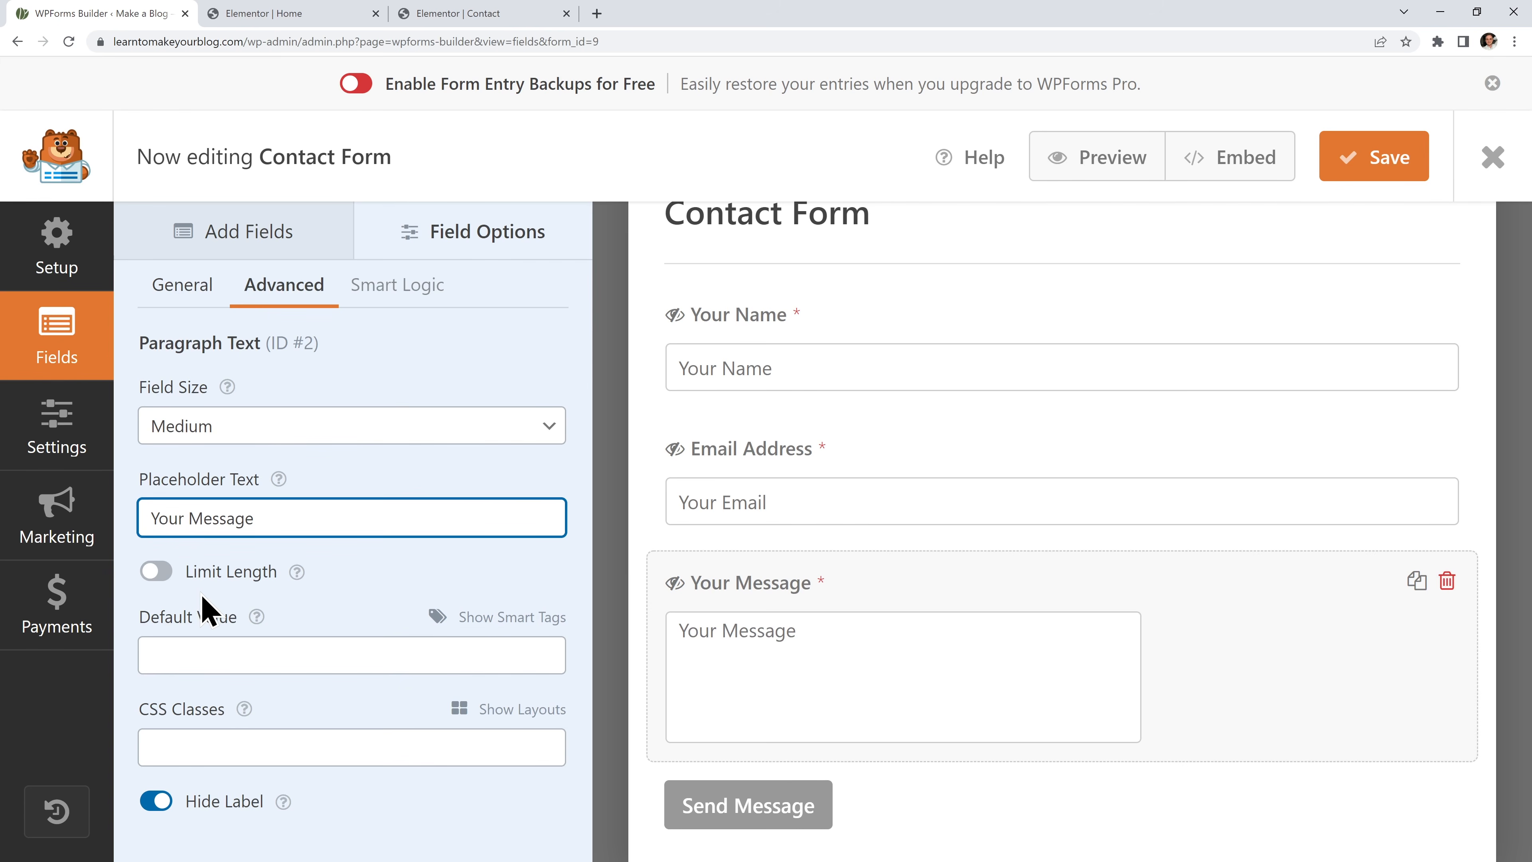
{"action": "left_click", "coordinate": [73, 452]}
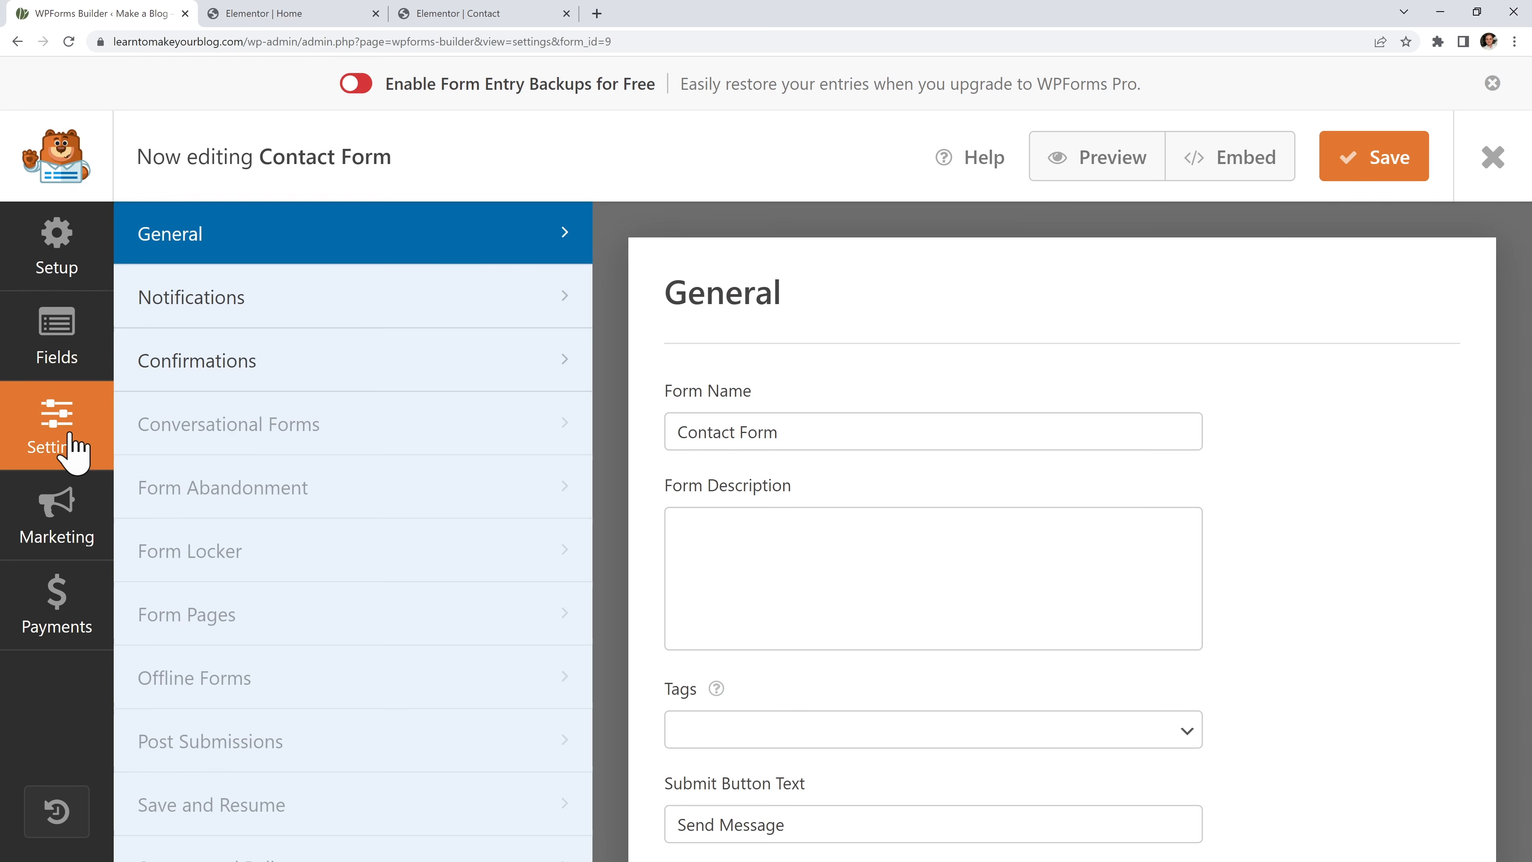
Change the confirmation message ending from 'with you shortly.' to 'with you within 48 hours.'
{"action": "left_click", "coordinate": [246, 375]}
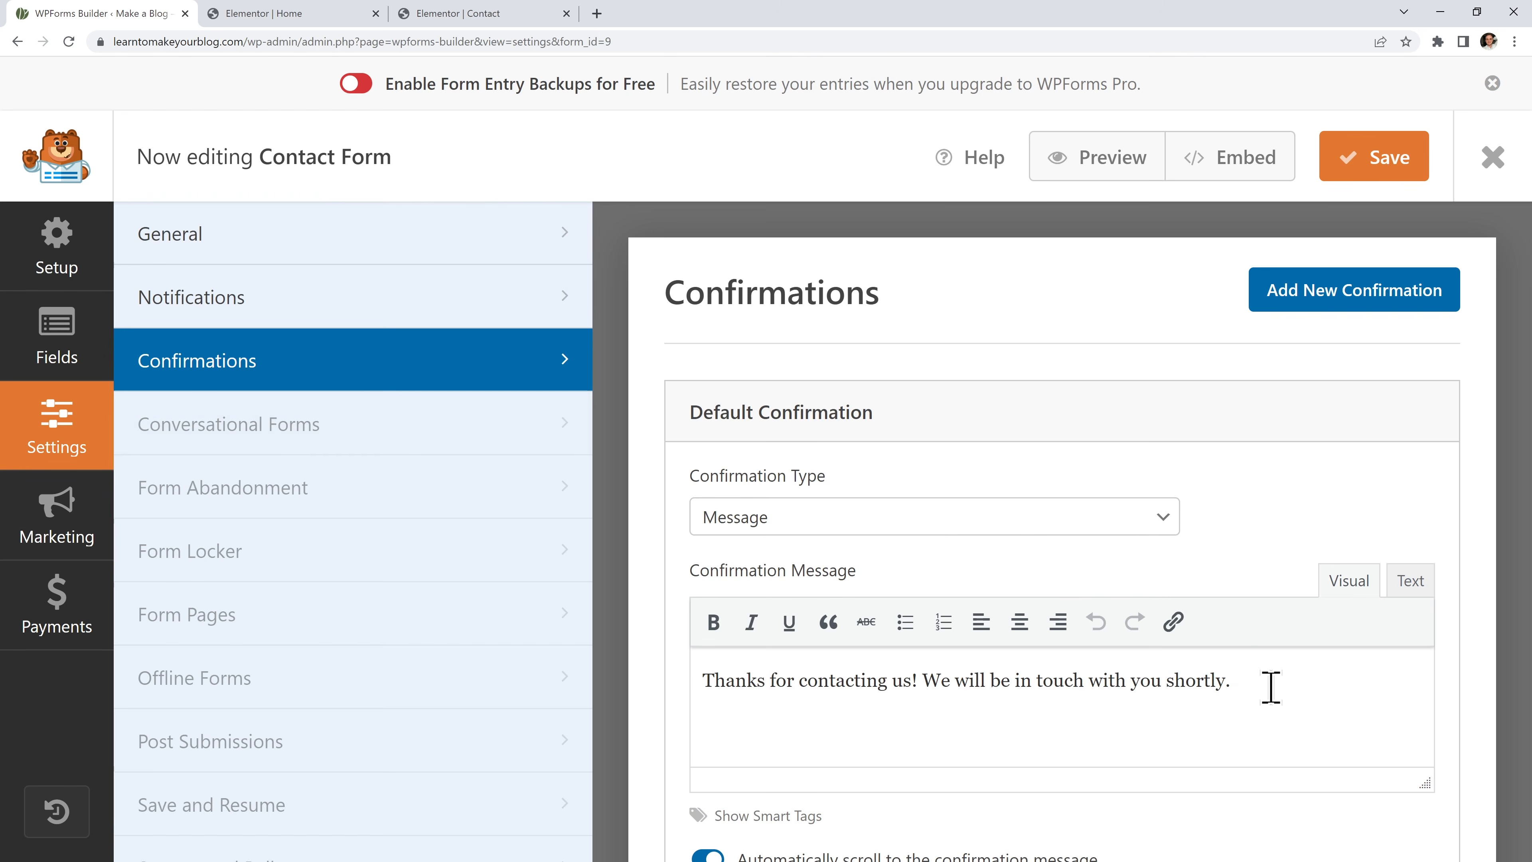
{"action": "left_click_drag", "start_coordinate": [1269, 688], "coordinate": [1094, 686]}
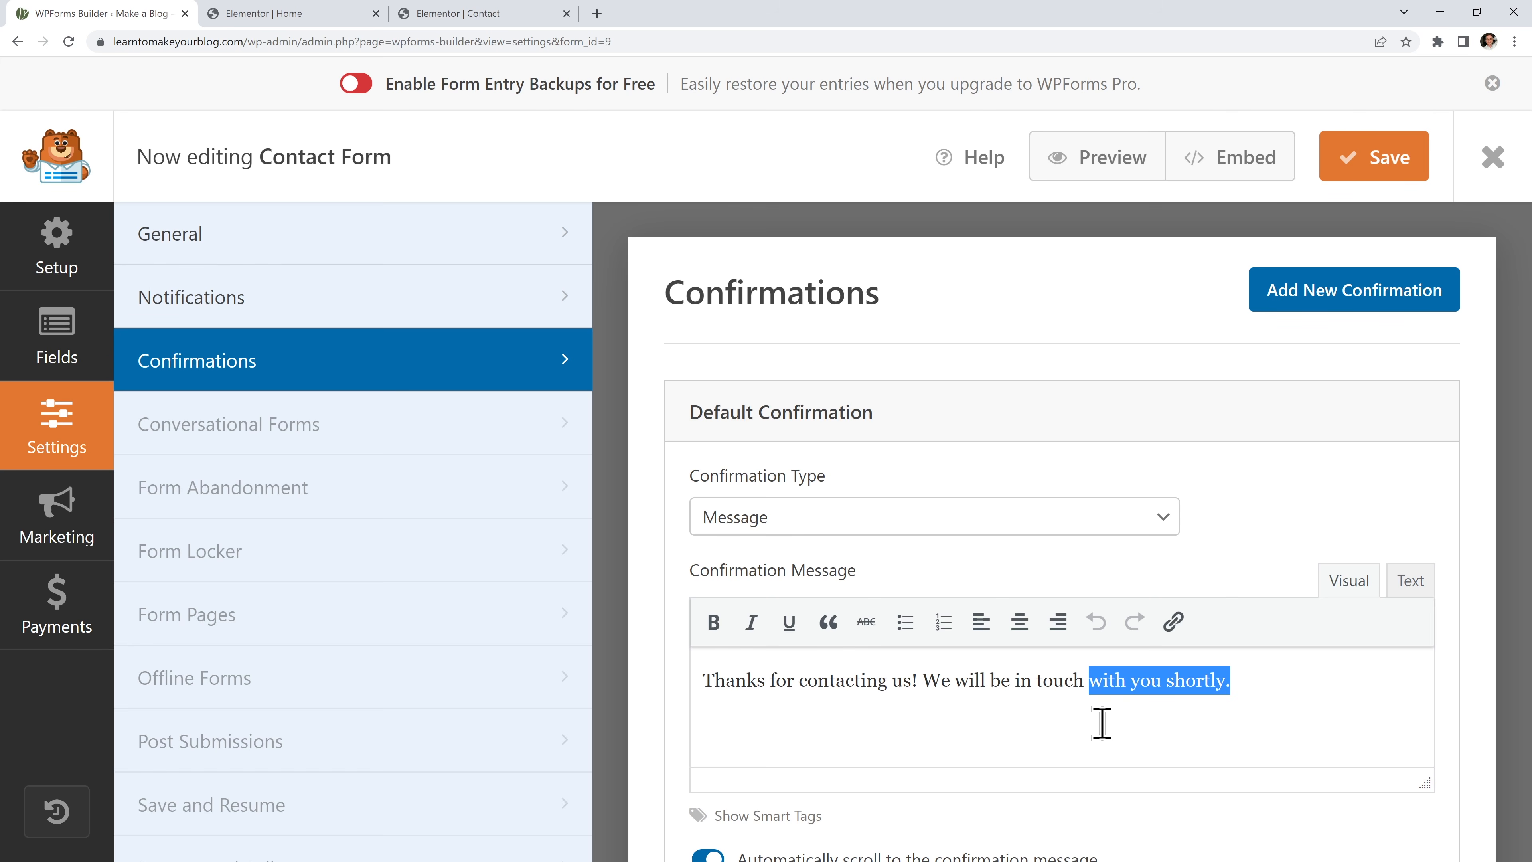
{"action": "type", "text": "with you"}
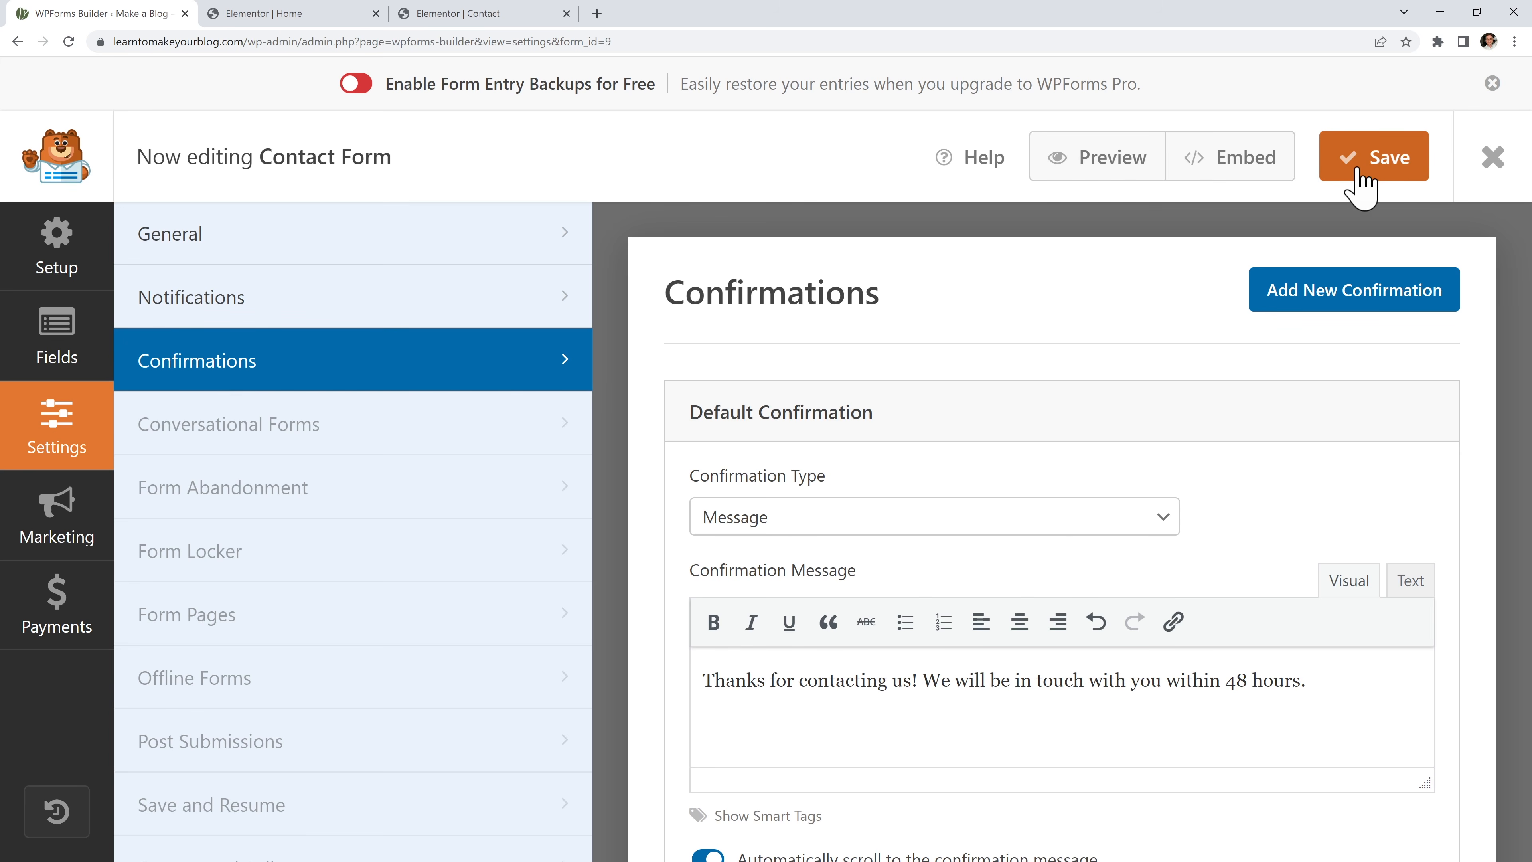
Close the WPForms form builder and open the site Customizer
{"action": "left_click", "coordinate": [506, 17]}
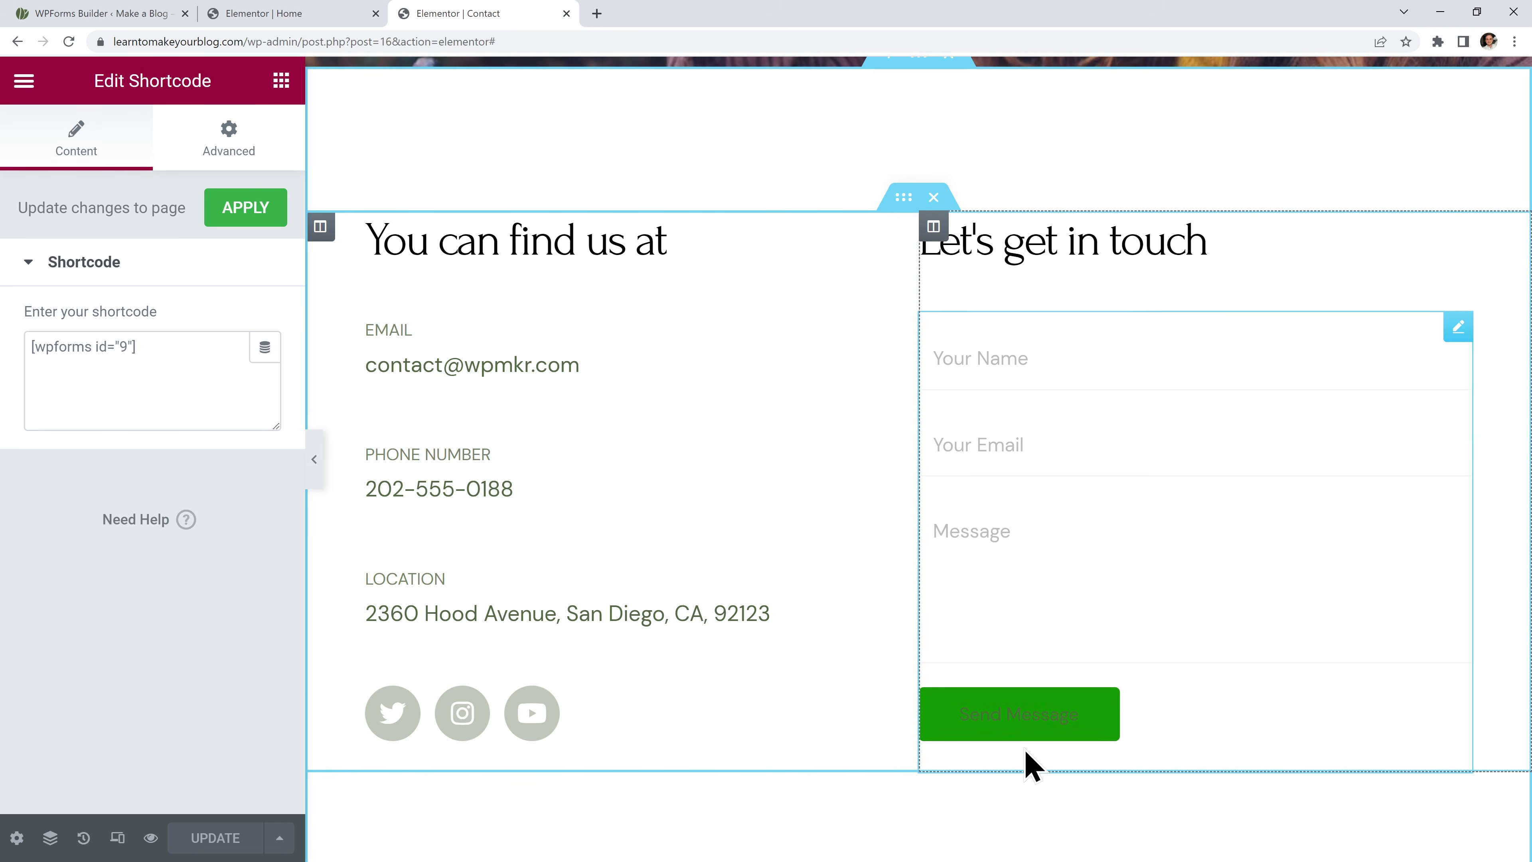
{"action": "left_click", "coordinate": [128, 15]}
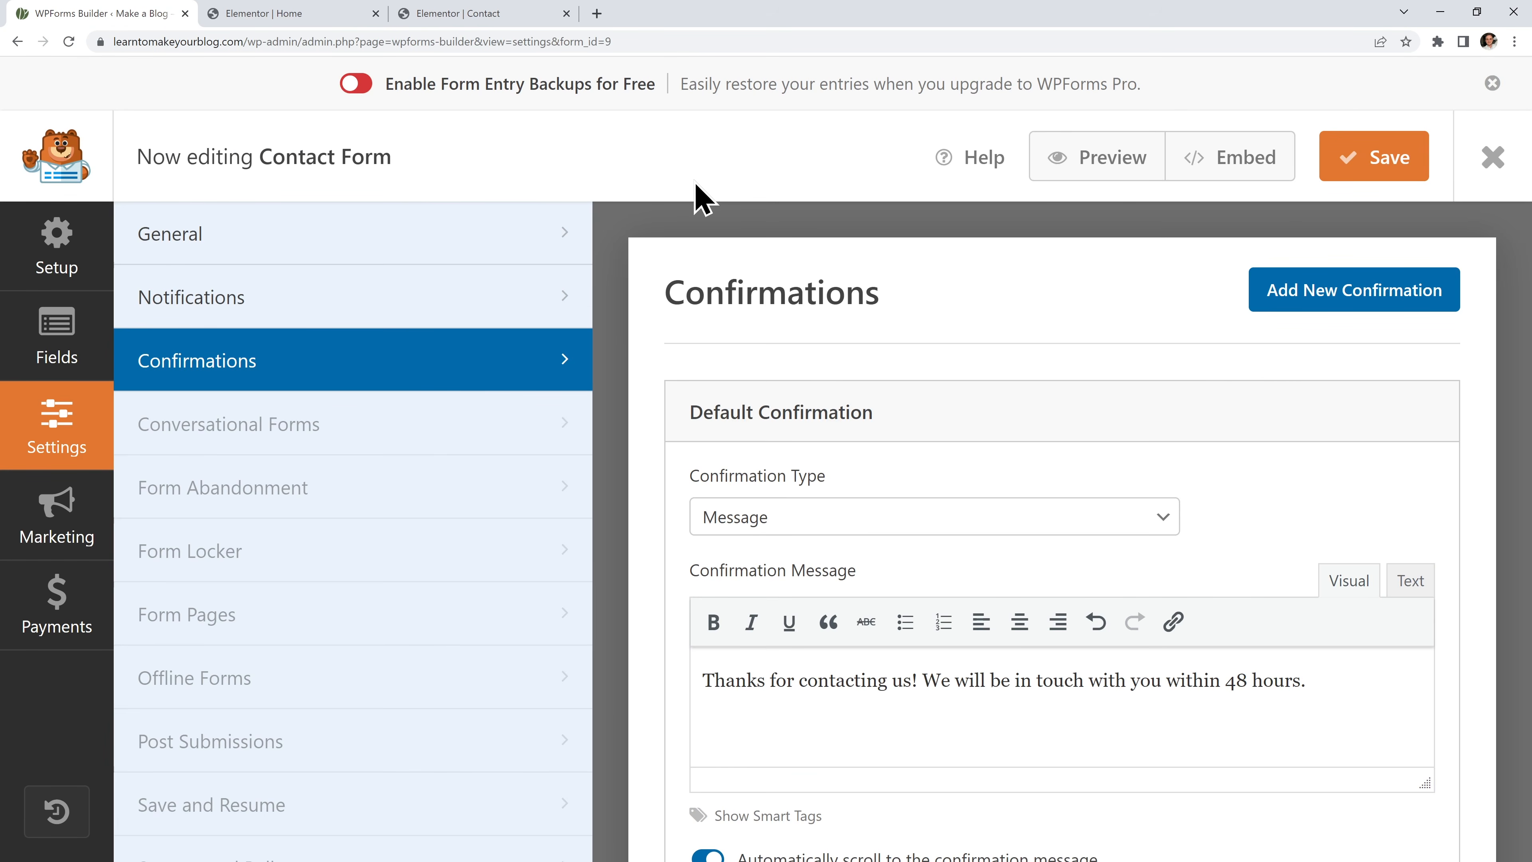
{"action": "left_click", "coordinate": [1493, 158]}
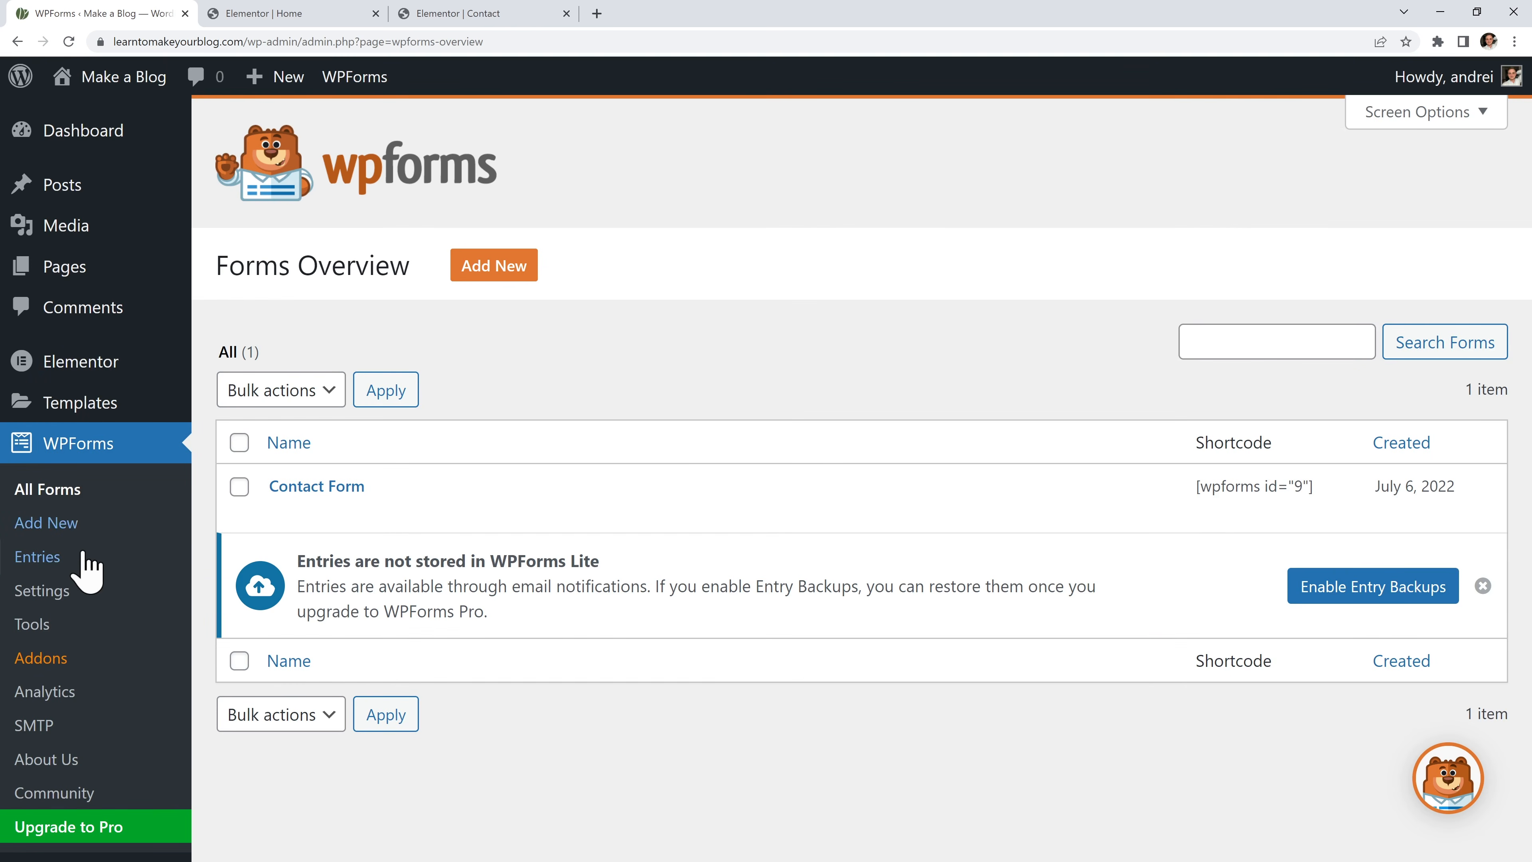
{"action": "scroll", "coordinate": [96, 573], "scroll_direction": "down", "scroll_amount": 2}
{"action": "mouse_move", "coordinate": [97, 746]}
{"action": "left_click", "coordinate": [280, 627]}
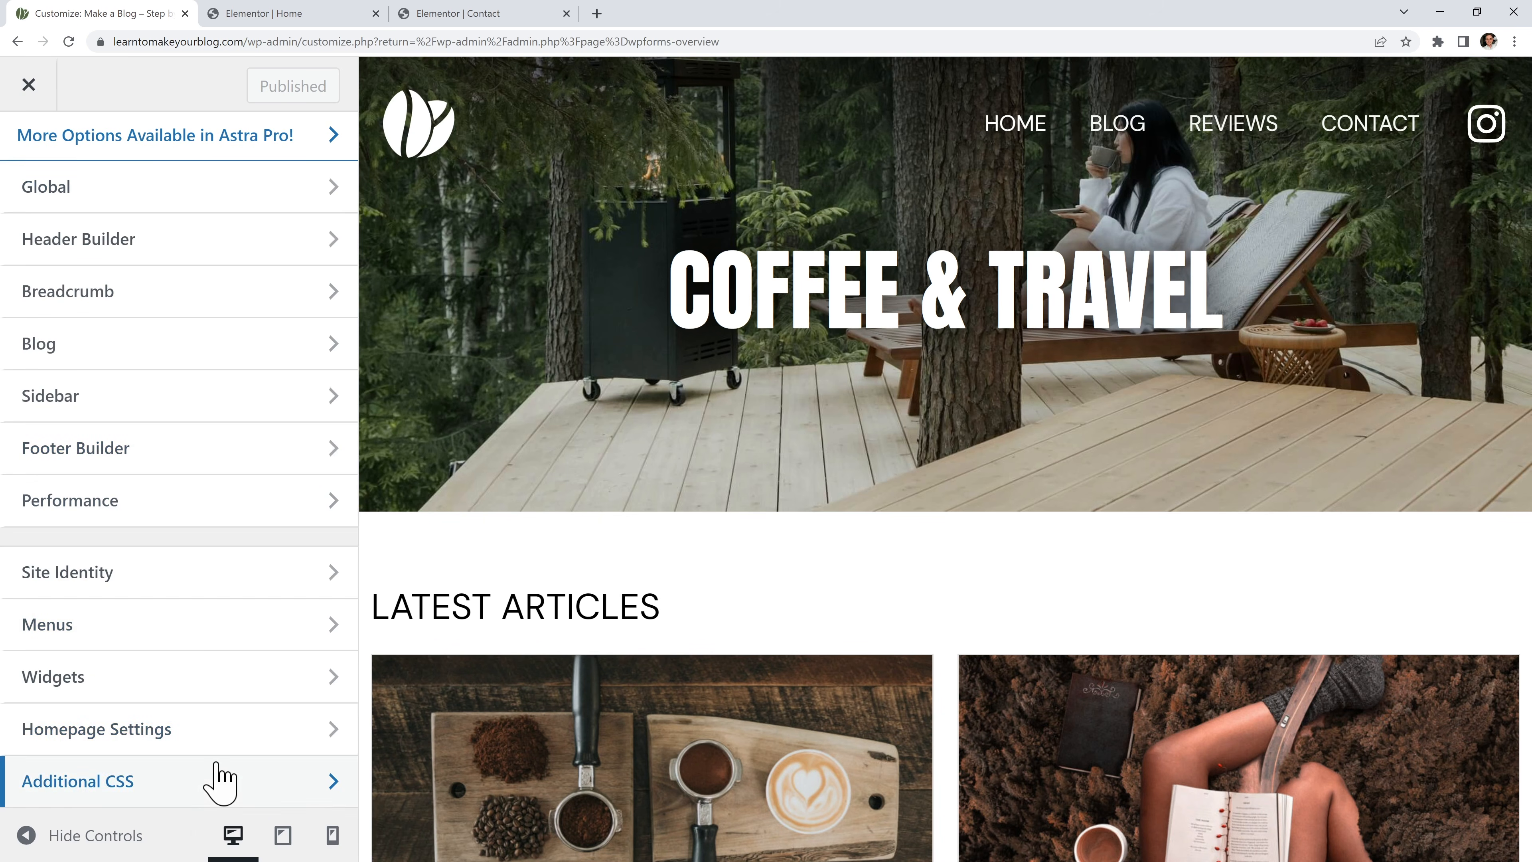
Copy the 4.0 Contact Page CSS rule from the Notepad snippets file
{"action": "left_click", "coordinate": [216, 780]}
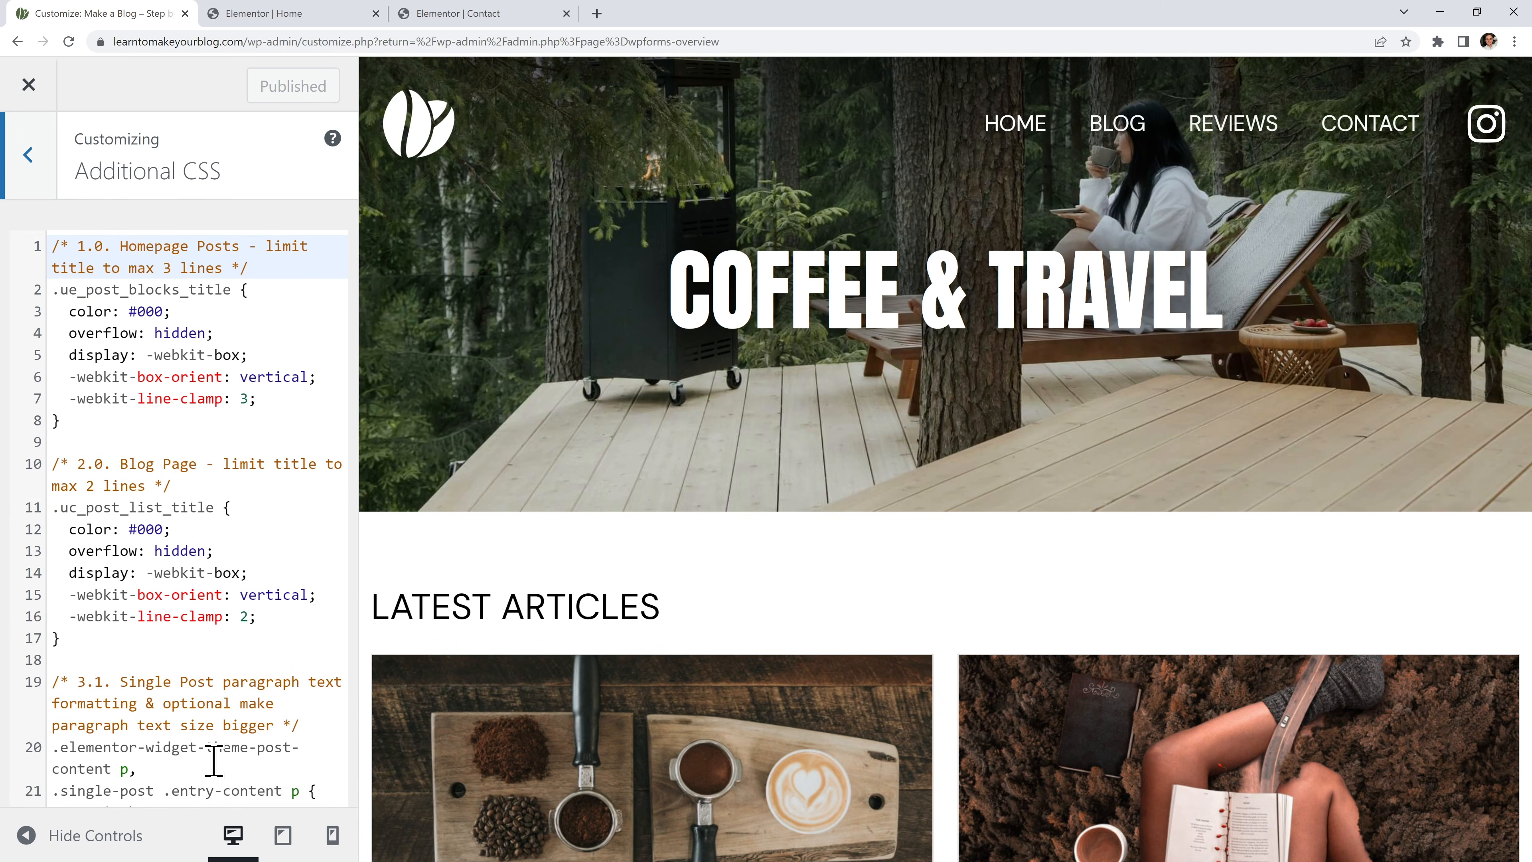
{"action": "left_click", "coordinate": [1389, 132]}
{"action": "scroll", "coordinate": [1225, 507], "scroll_direction": "down", "scroll_amount": 5}
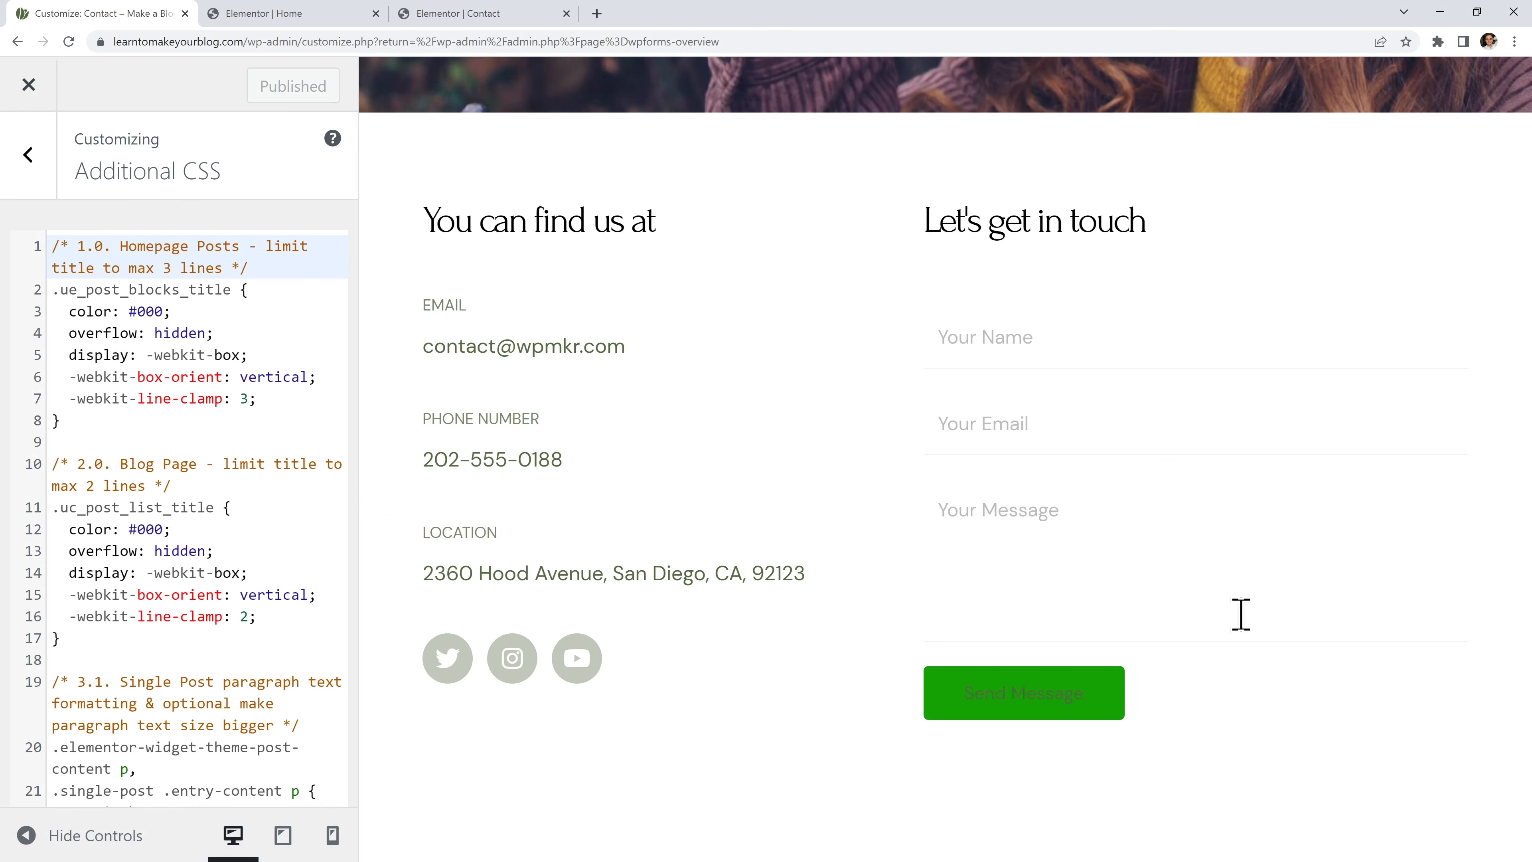
{"action": "key", "text": "alt+Tab"}
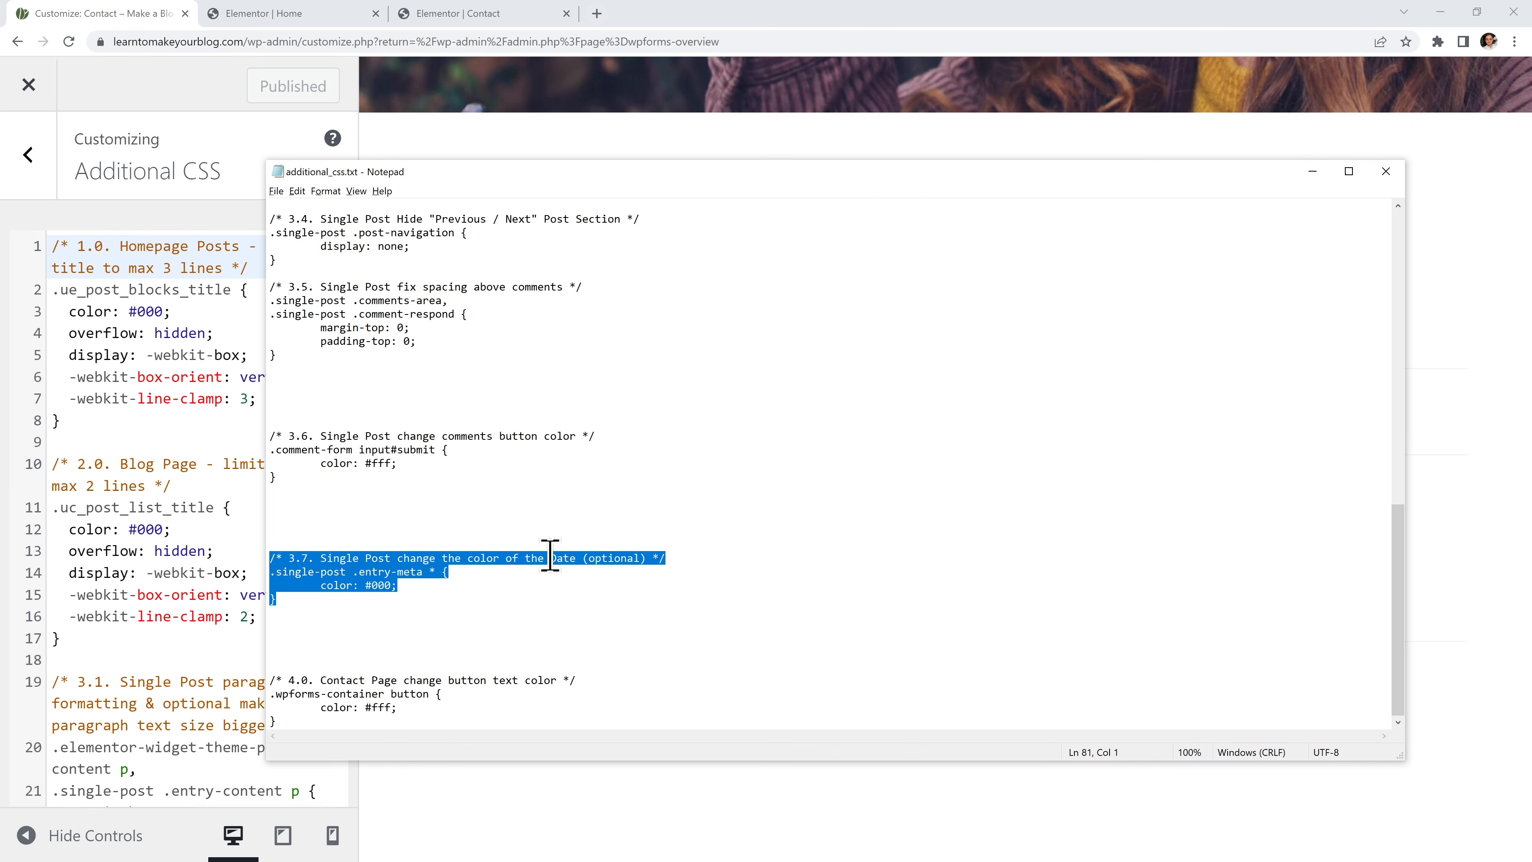
{"action": "left_click_drag", "start_coordinate": [305, 718], "coordinate": [273, 679]}
{"action": "right_click", "coordinate": [280, 680]}
{"action": "left_click", "coordinate": [311, 527]}
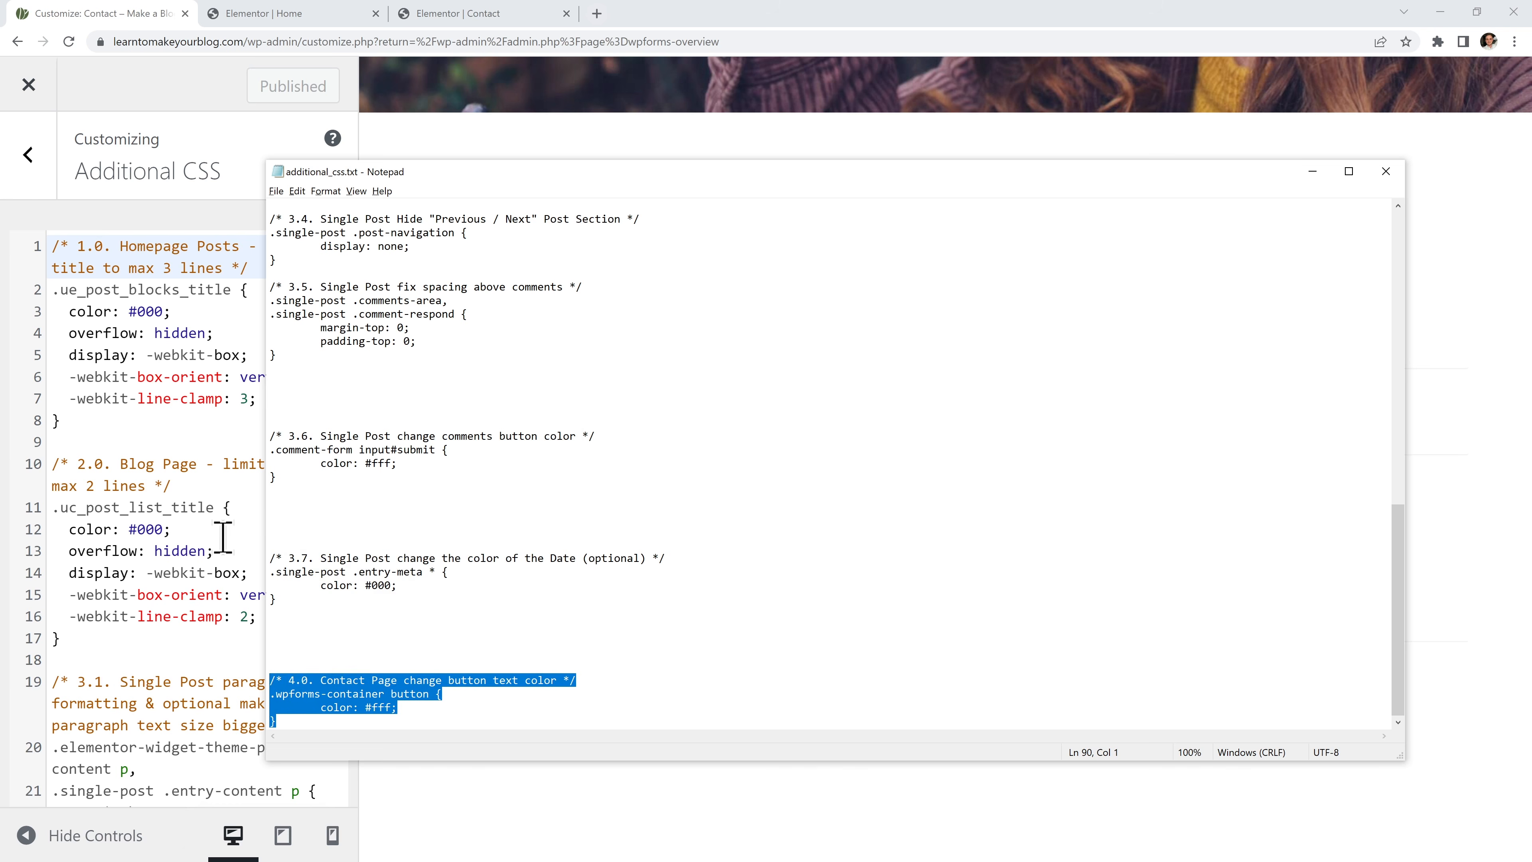
Paste the Contact Page button rule into Additional CSS at line 57
{"action": "left_click", "coordinate": [221, 531]}
{"action": "scroll", "coordinate": [235, 542], "scroll_direction": "down", "scroll_amount": 10}
{"action": "scroll", "coordinate": [235, 542], "scroll_direction": "down", "scroll_amount": 3}
{"action": "left_click", "coordinate": [193, 570]}
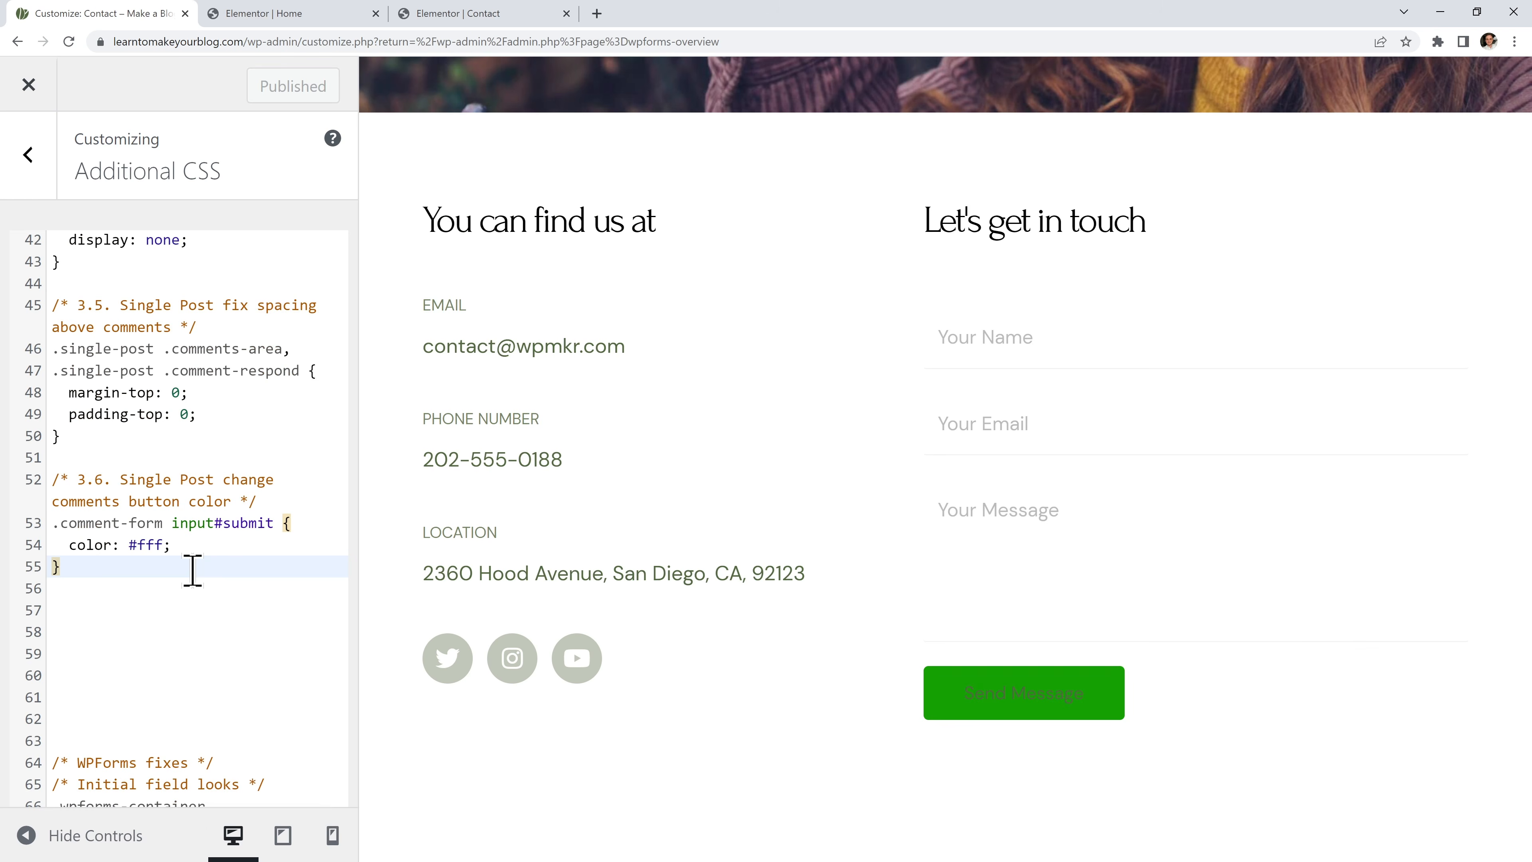
{"action": "key", "text": "Return"}
{"action": "key", "text": "Return"}
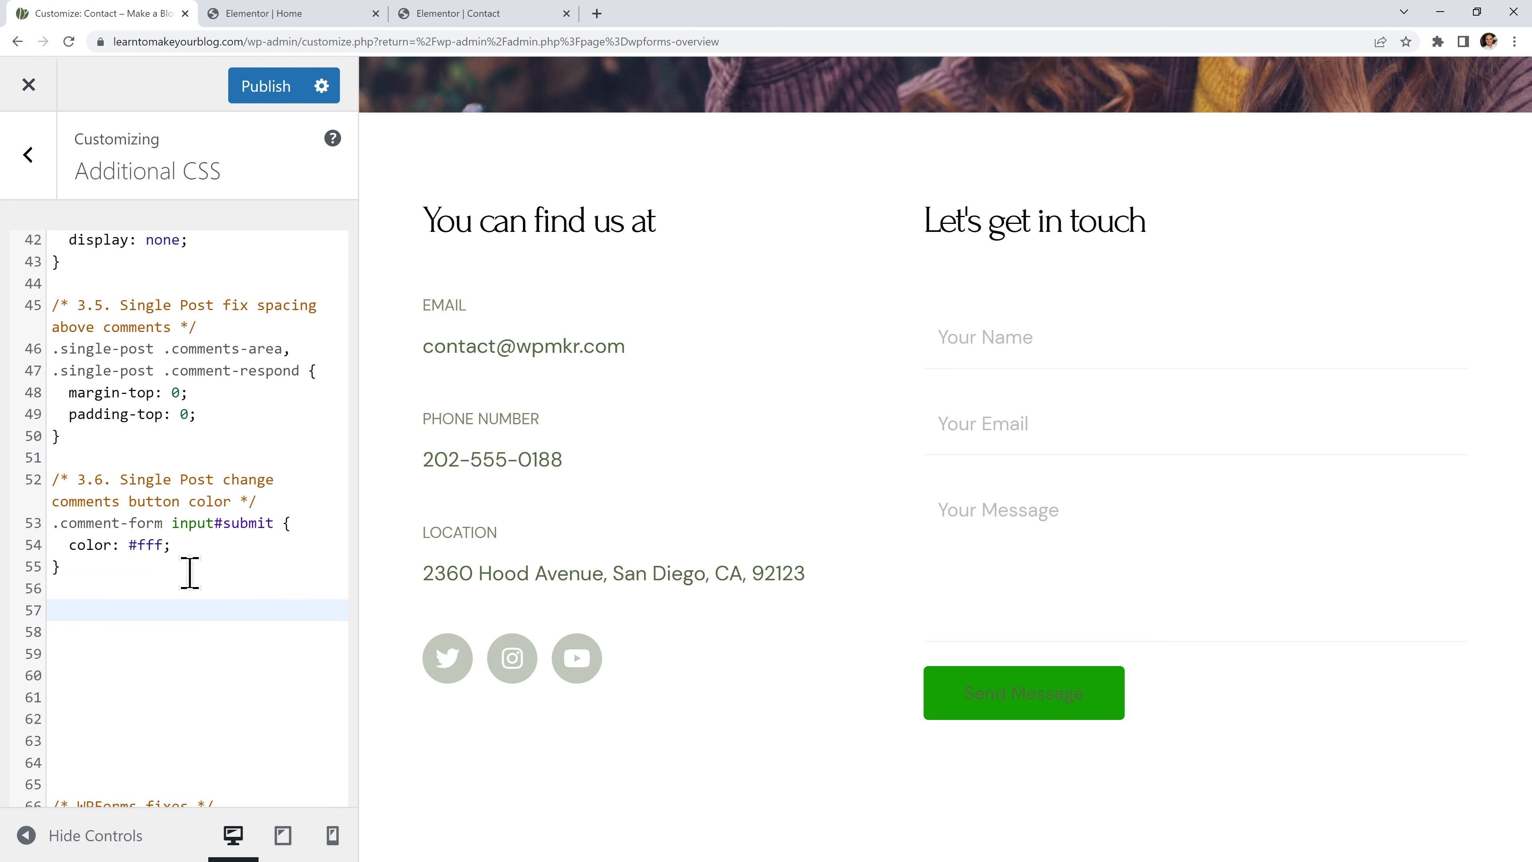
{"action": "right_click", "coordinate": [139, 611]}
{"action": "left_click", "coordinate": [185, 469]}
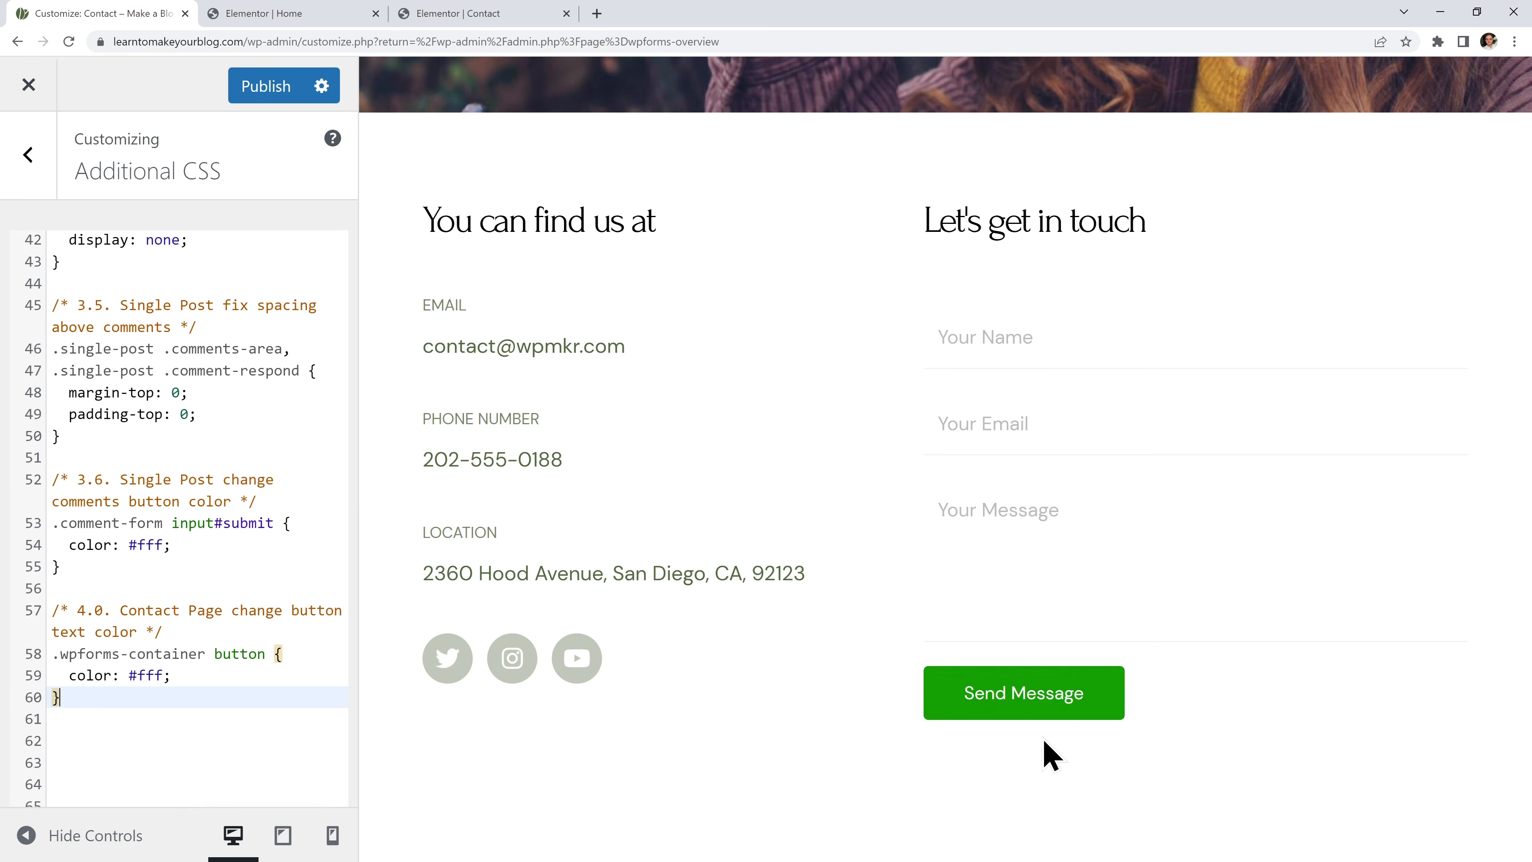
Publish the CSS changes and leave the Customizer for the site's front page
{"action": "left_click", "coordinate": [264, 90]}
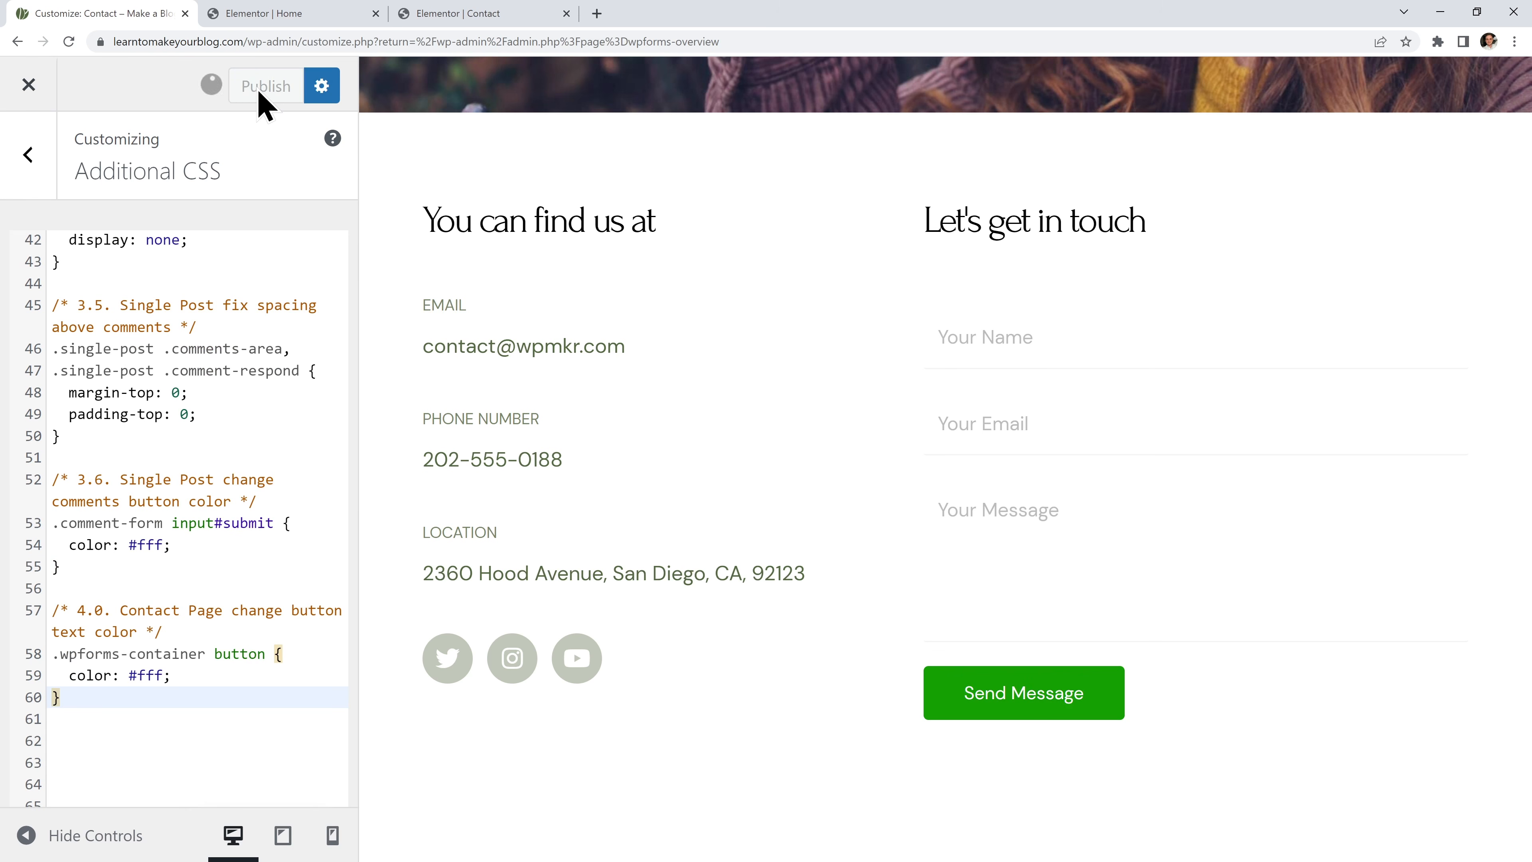
{"action": "left_click", "coordinate": [30, 87]}
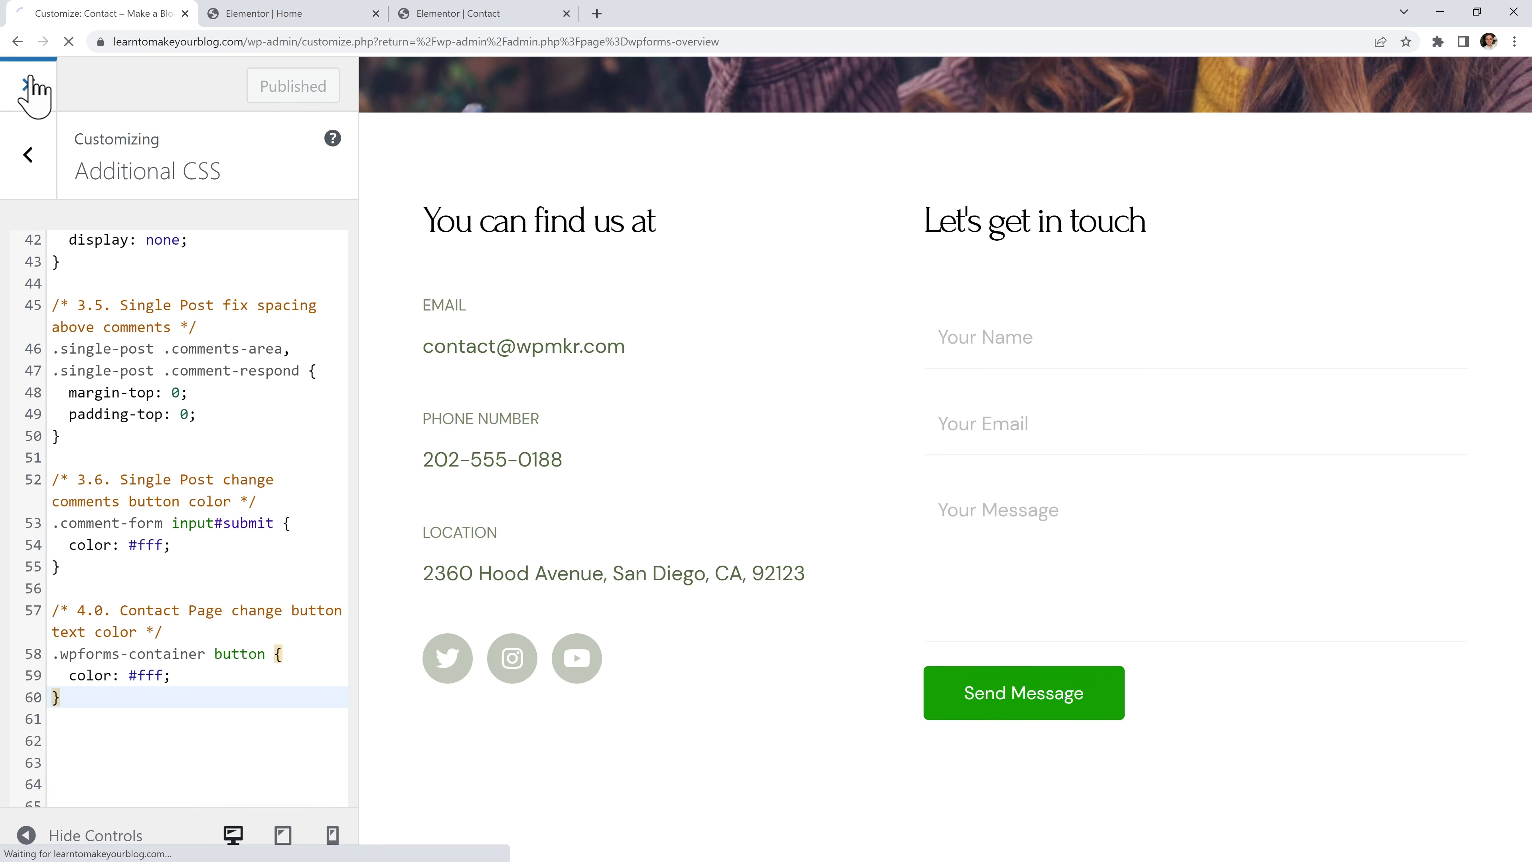
{"action": "left_click", "coordinate": [98, 85]}
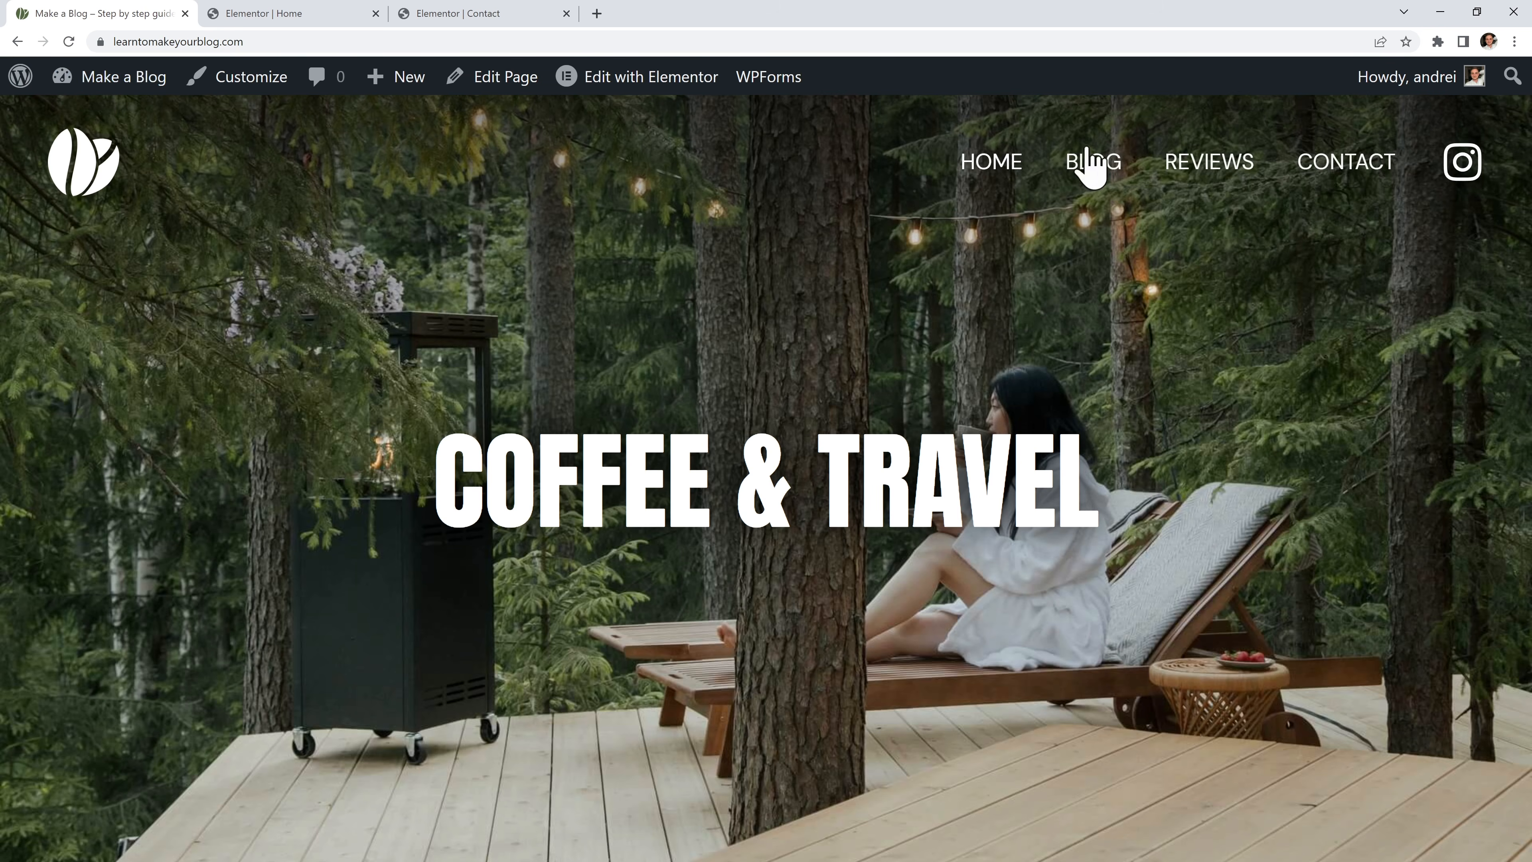
Submit a test message 'Hey' through the Contact page form with a sender name and e-mail
{"action": "left_click", "coordinate": [1350, 172]}
{"action": "scroll", "coordinate": [1343, 171], "scroll_direction": "down", "scroll_amount": 10}
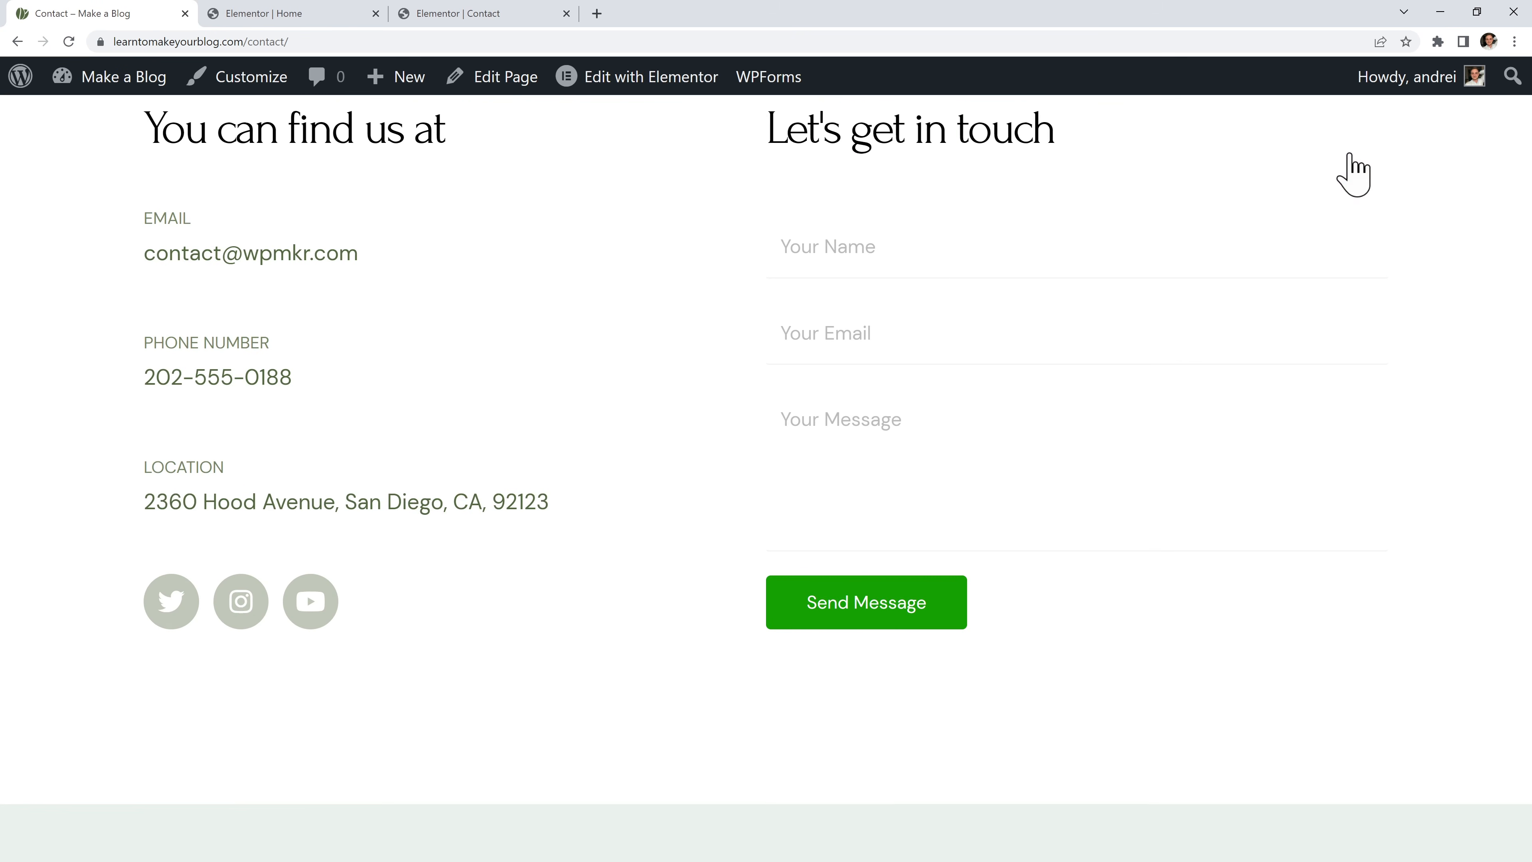
{"action": "left_click", "coordinate": [1055, 220]}
{"action": "type", "text": "Andrei"}
{"action": "key", "text": "Tab"}
{"action": "key", "text": "Tab"}
{"action": "type", "text": "Hey"}
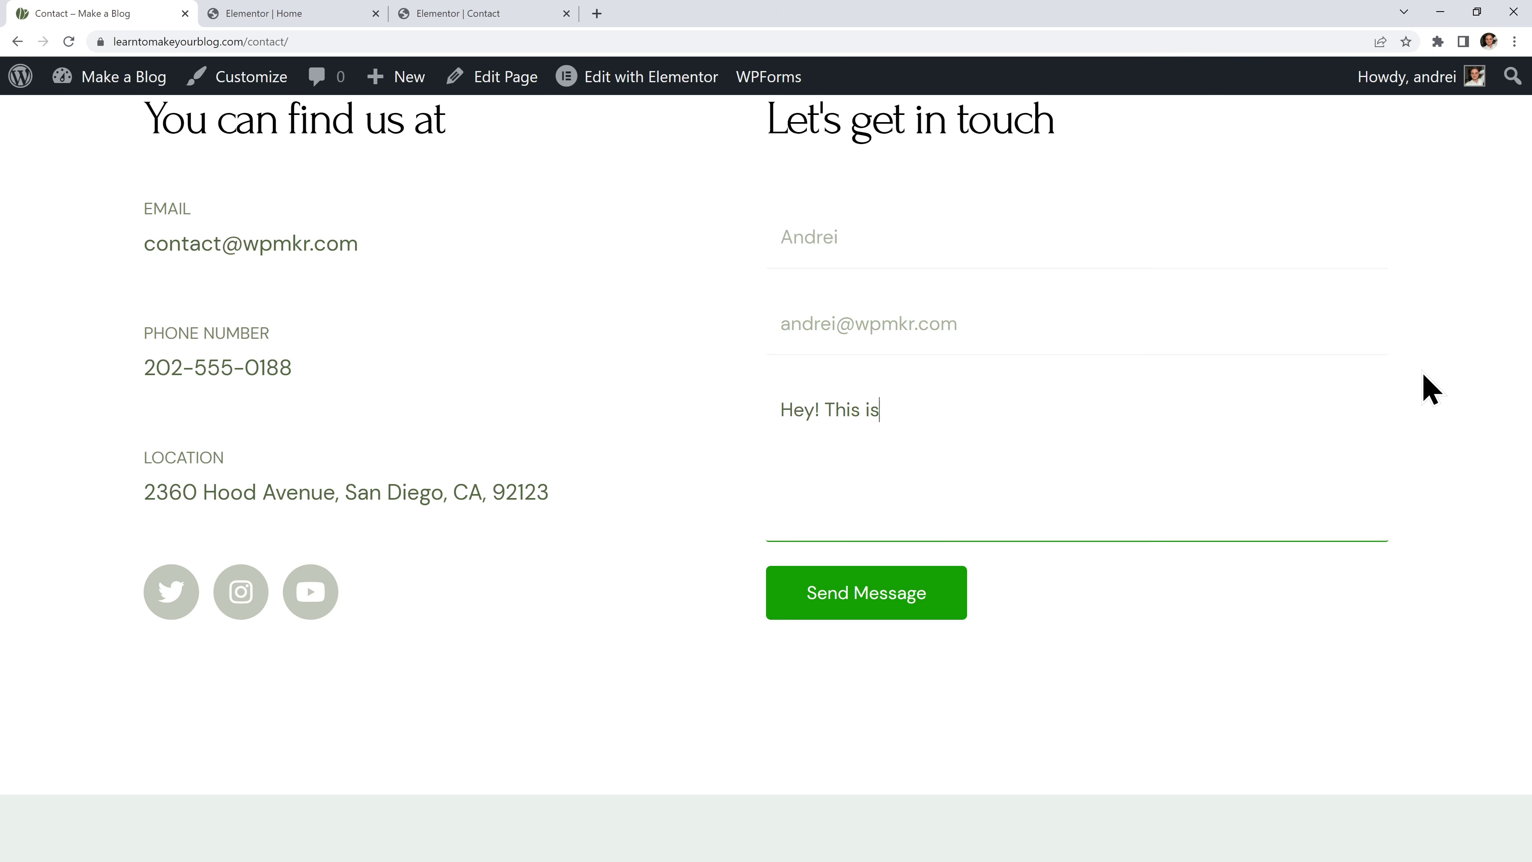
{"action": "left_click", "coordinate": [899, 604]}
Verify the 48-hour confirmation and the received email in Gmail, then return to the home page
{"action": "left_click_drag", "start_coordinate": [995, 192], "coordinate": [1423, 195]}
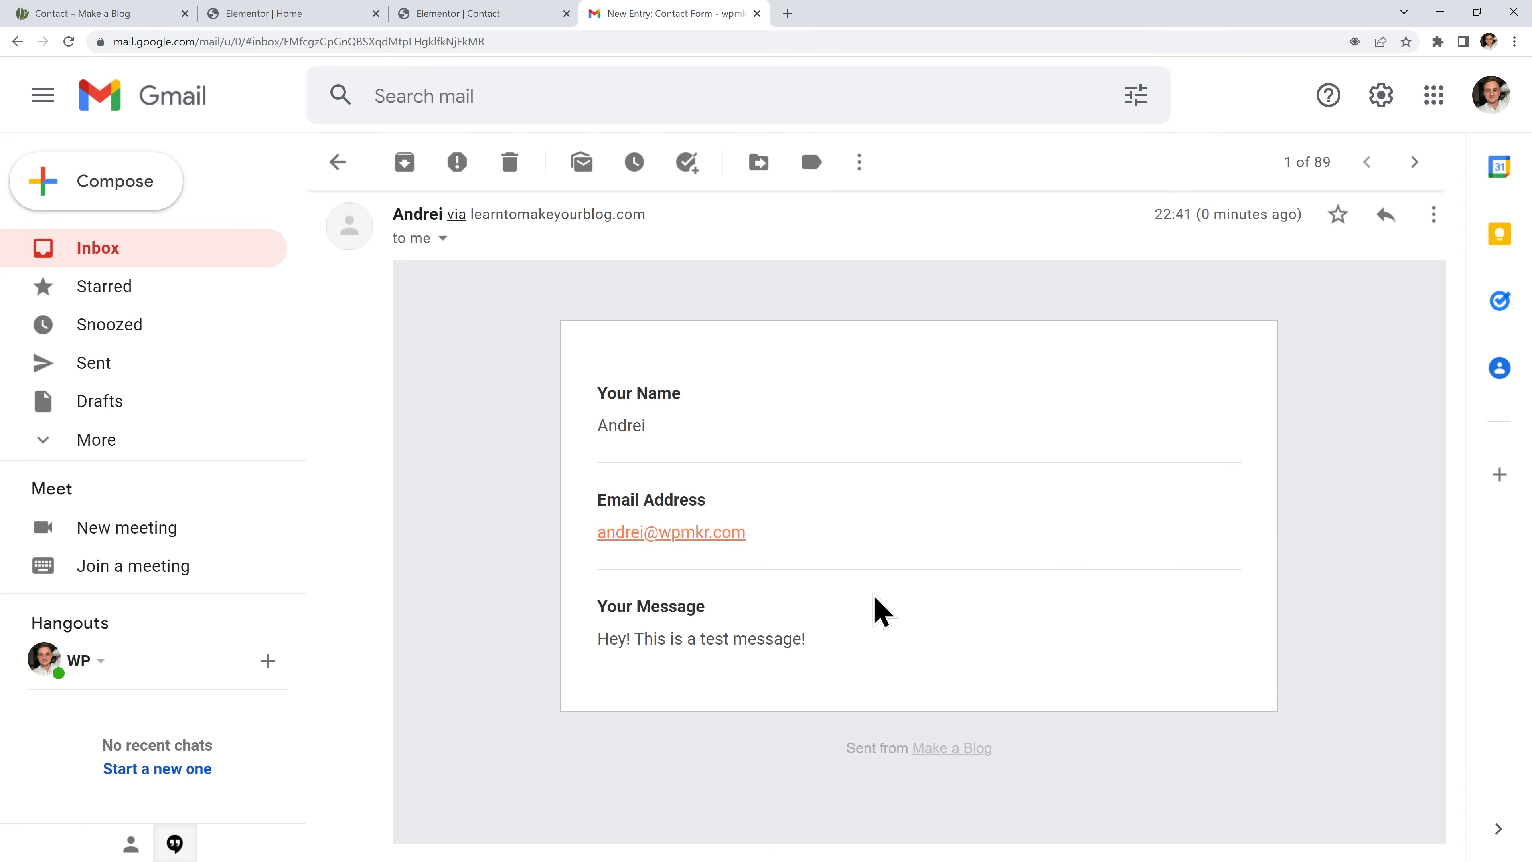
{"action": "left_click_drag", "start_coordinate": [826, 649], "coordinate": [605, 664]}
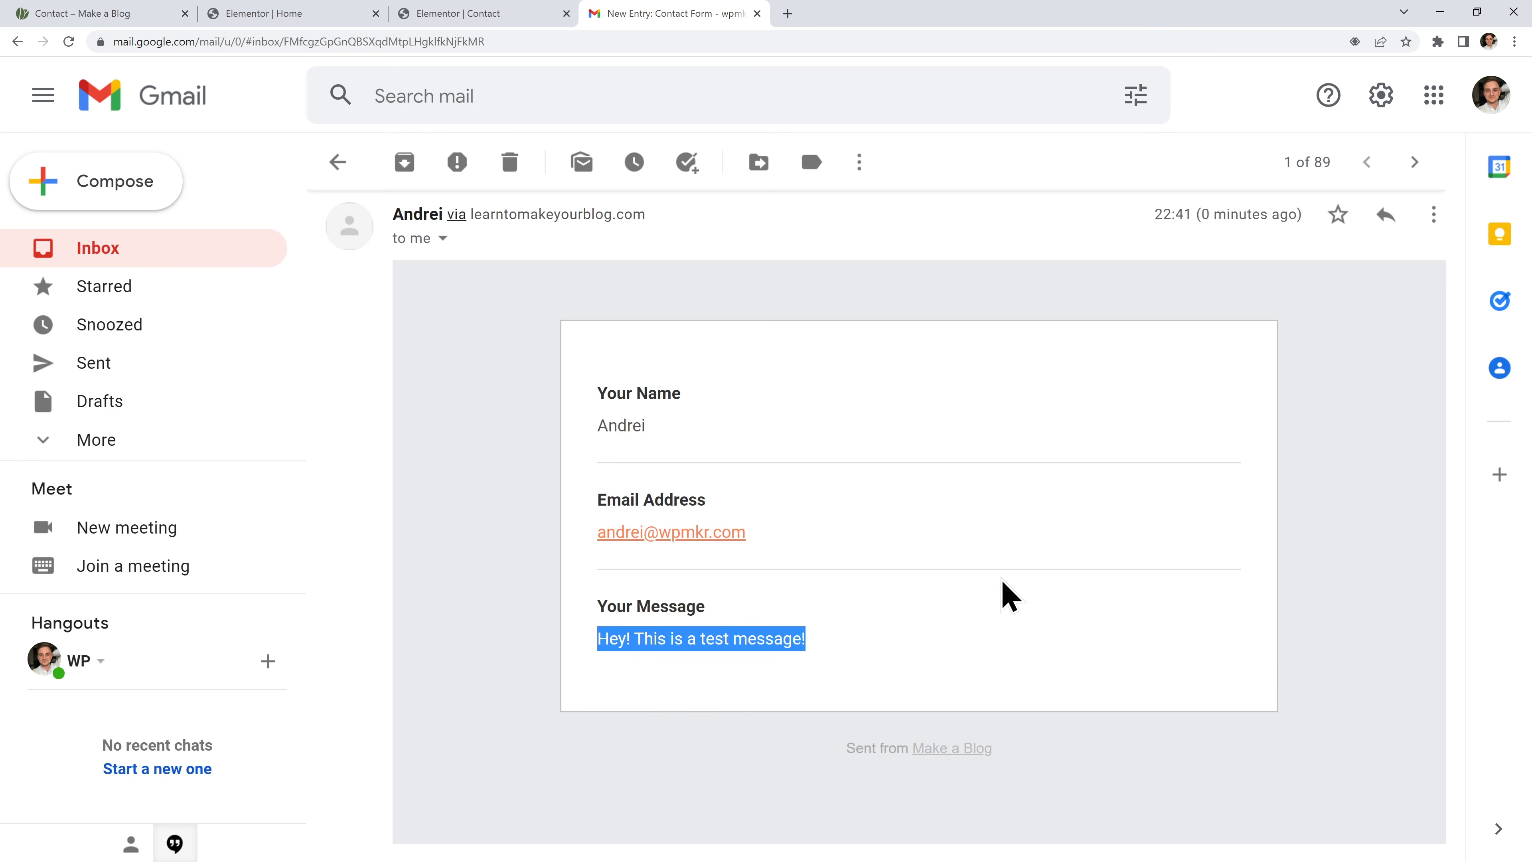
{"action": "left_click", "coordinate": [1386, 215]}
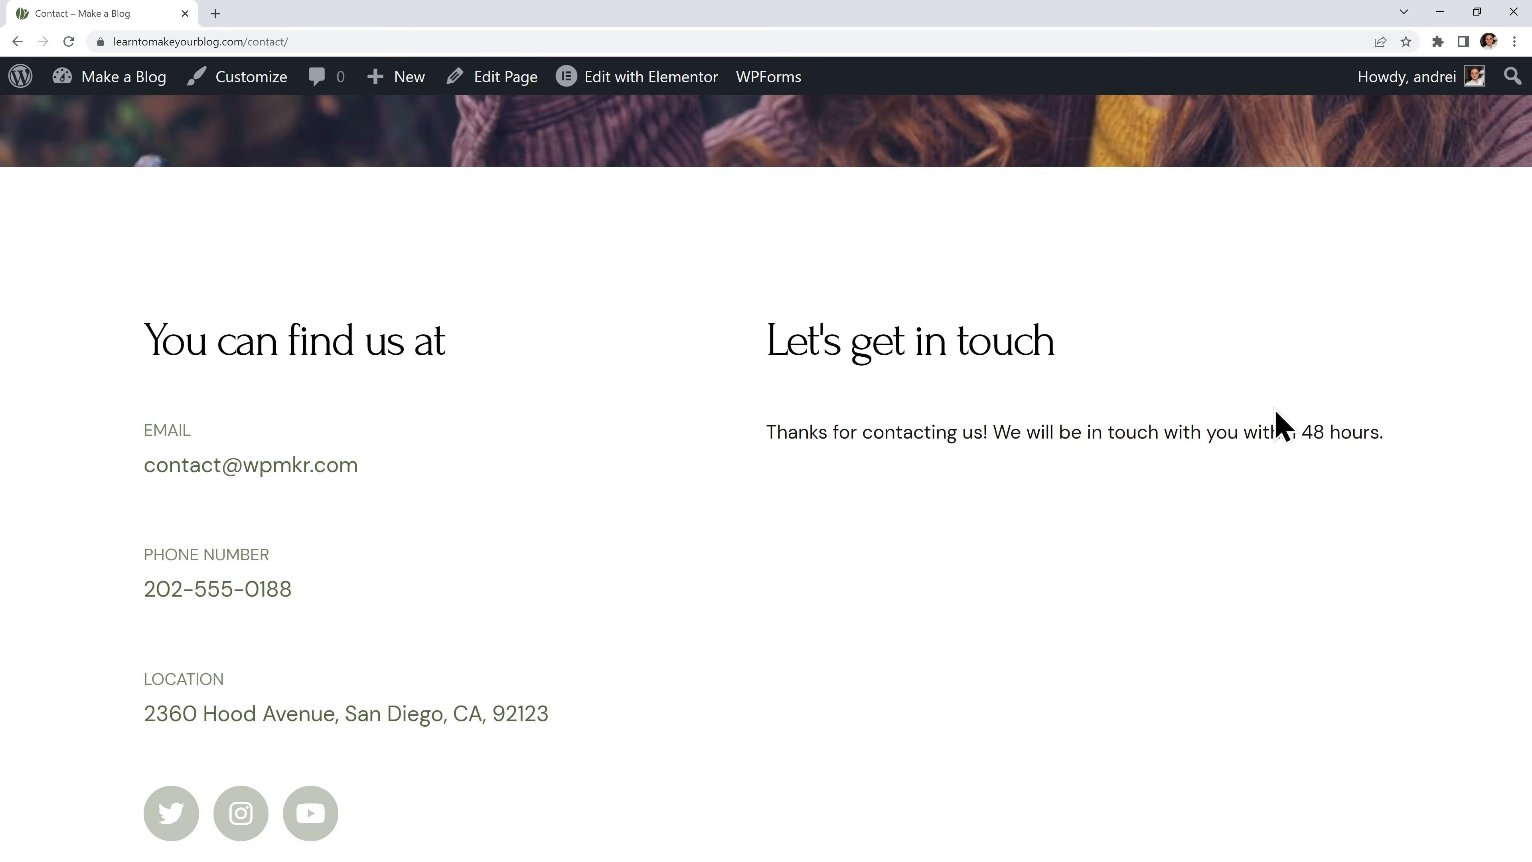
{"action": "scroll", "coordinate": [1279, 428], "scroll_direction": "up", "scroll_amount": 8}
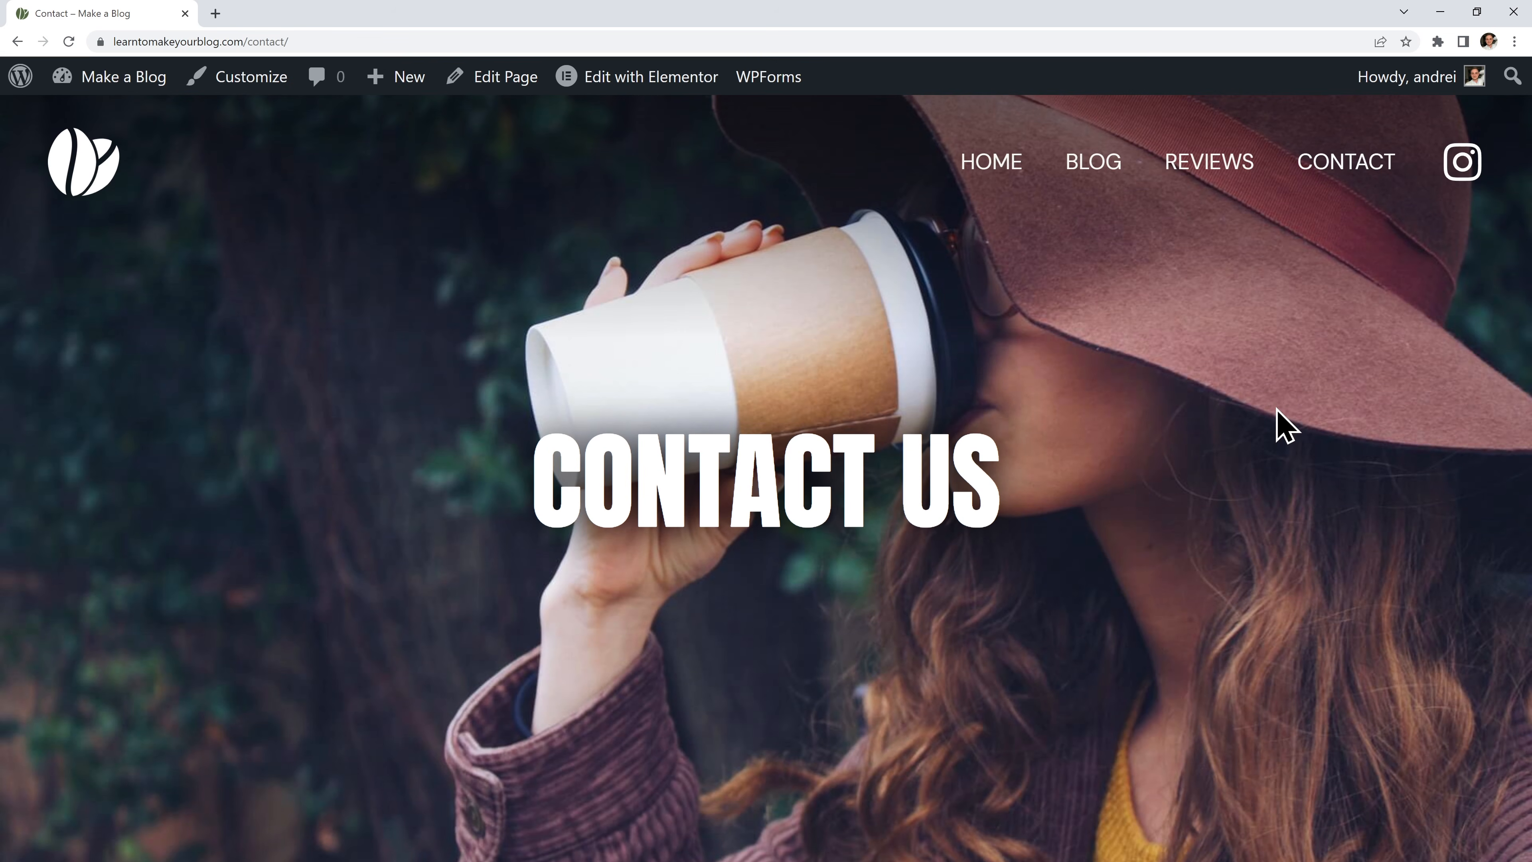
{"action": "left_click", "coordinate": [986, 172]}
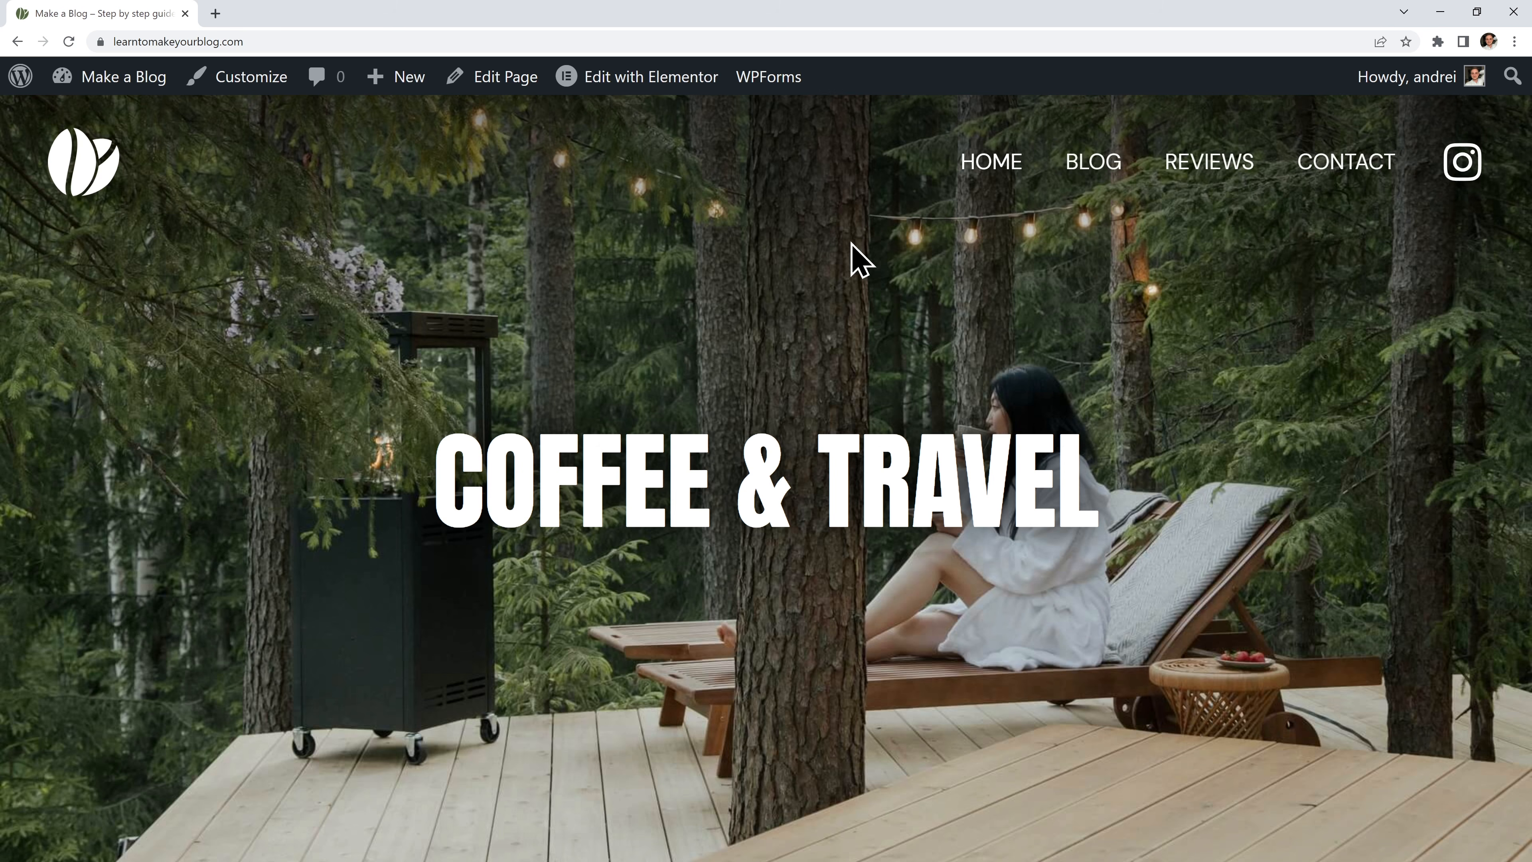
{"action": "scroll", "coordinate": [1204, 342], "scroll_direction": "down", "scroll_amount": 10}
{"action": "scroll", "coordinate": [1327, 314], "scroll_direction": "down", "scroll_amount": 1}
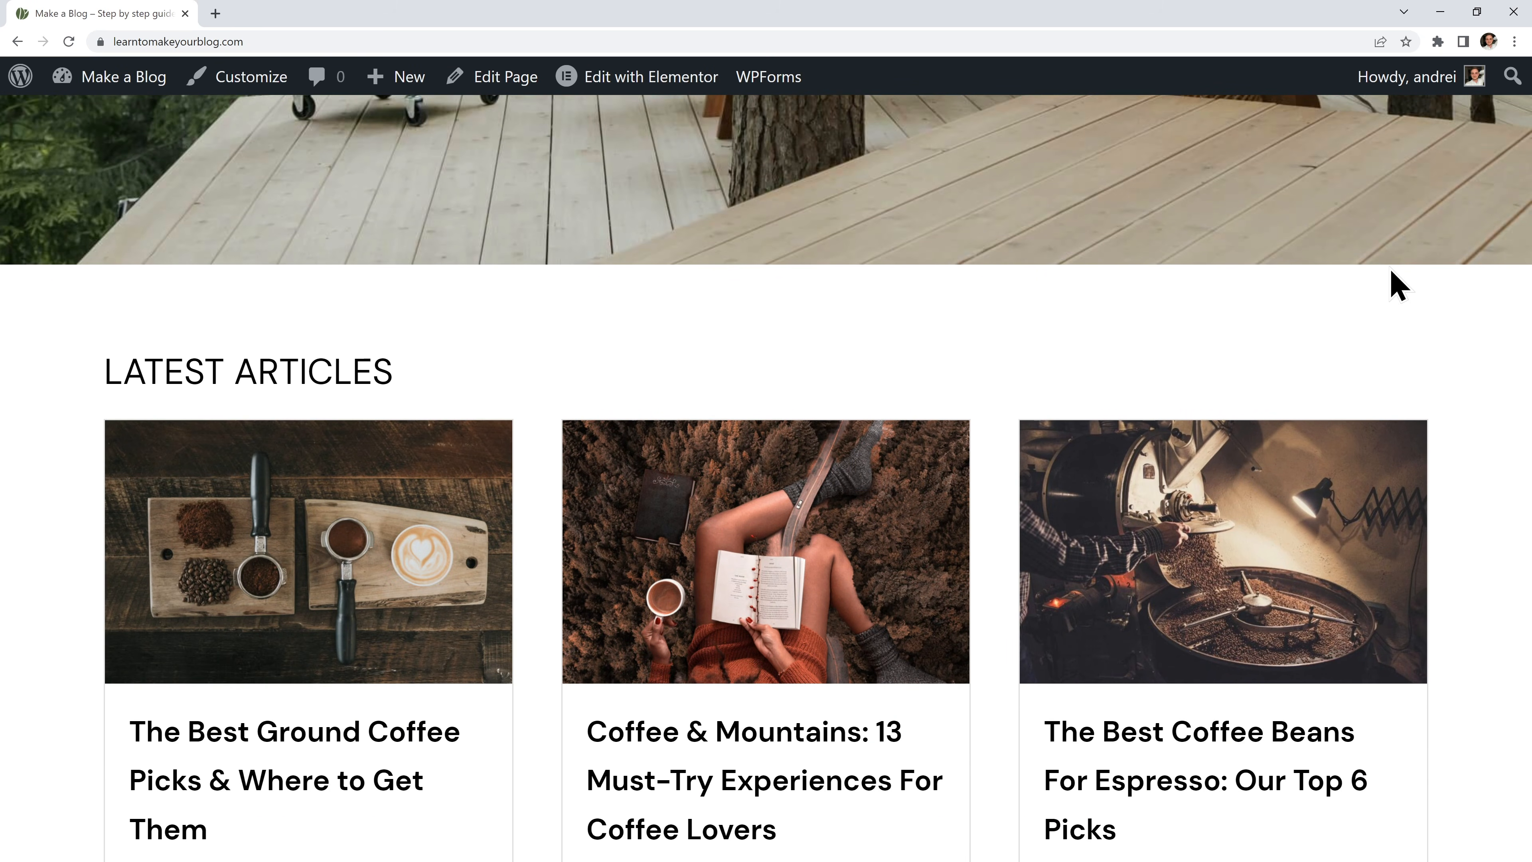
{"action": "scroll", "coordinate": [1368, 291], "scroll_direction": "up", "scroll_amount": 10}
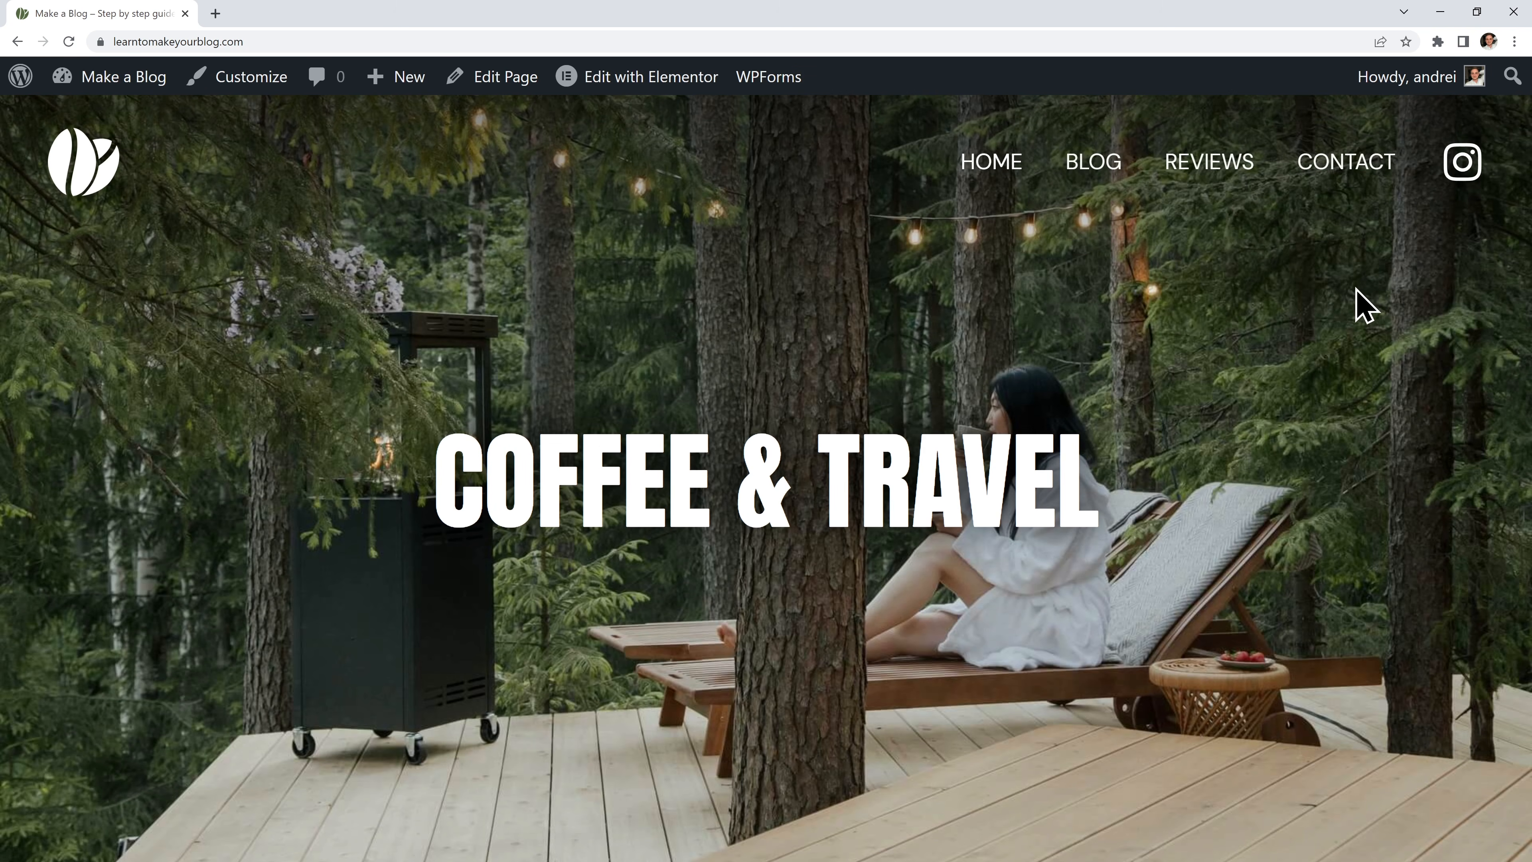
{"action": "scroll", "coordinate": [564, 393], "scroll_direction": "down", "scroll_amount": 8}
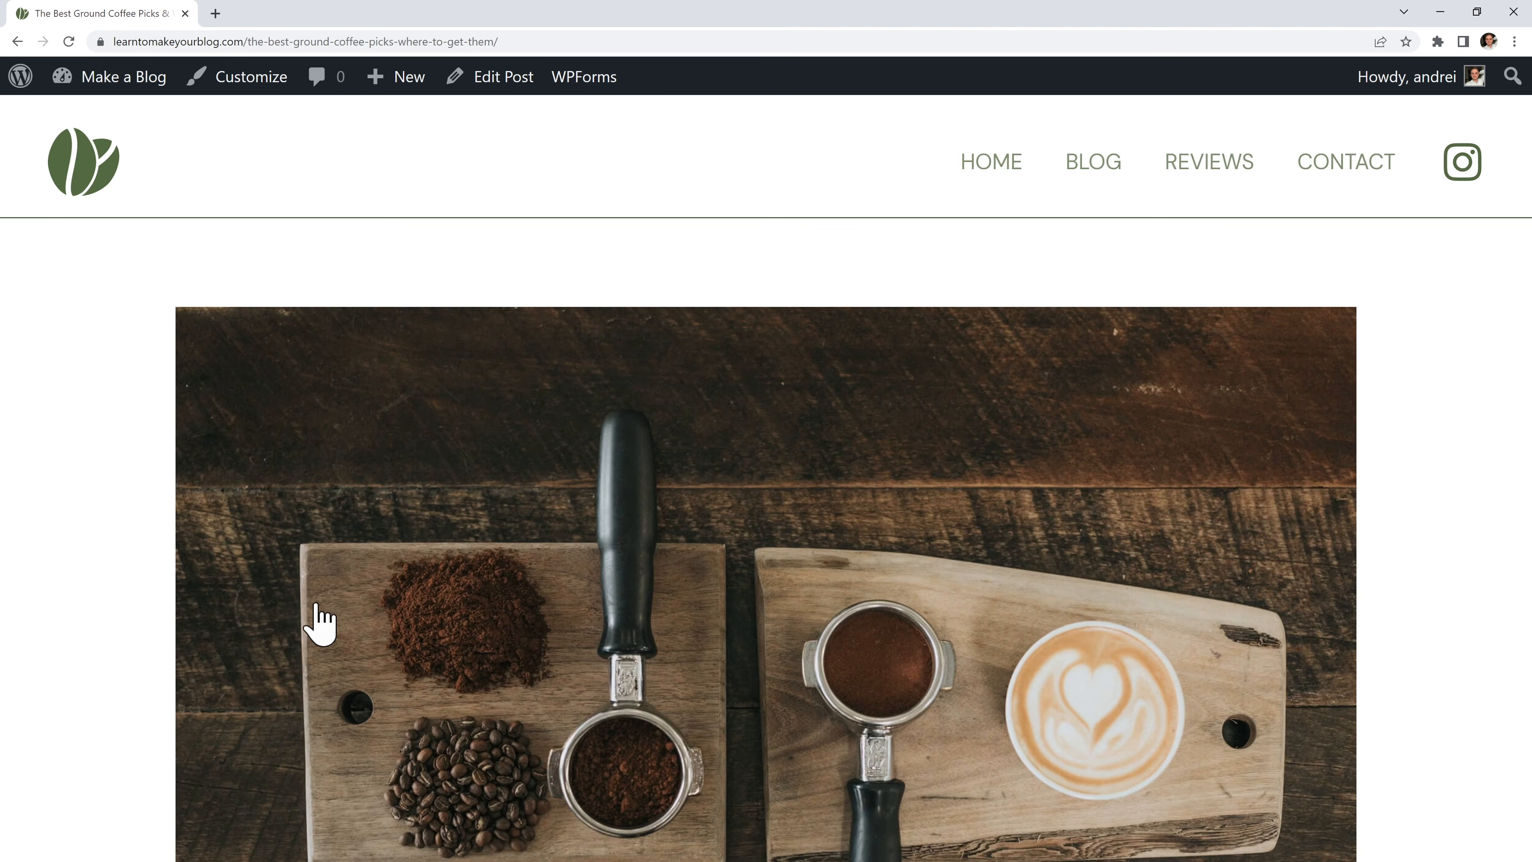
{"action": "scroll", "coordinate": [954, 455], "scroll_direction": "down", "scroll_amount": 5}
{"action": "scroll", "coordinate": [944, 477], "scroll_direction": "down", "scroll_amount": 8}
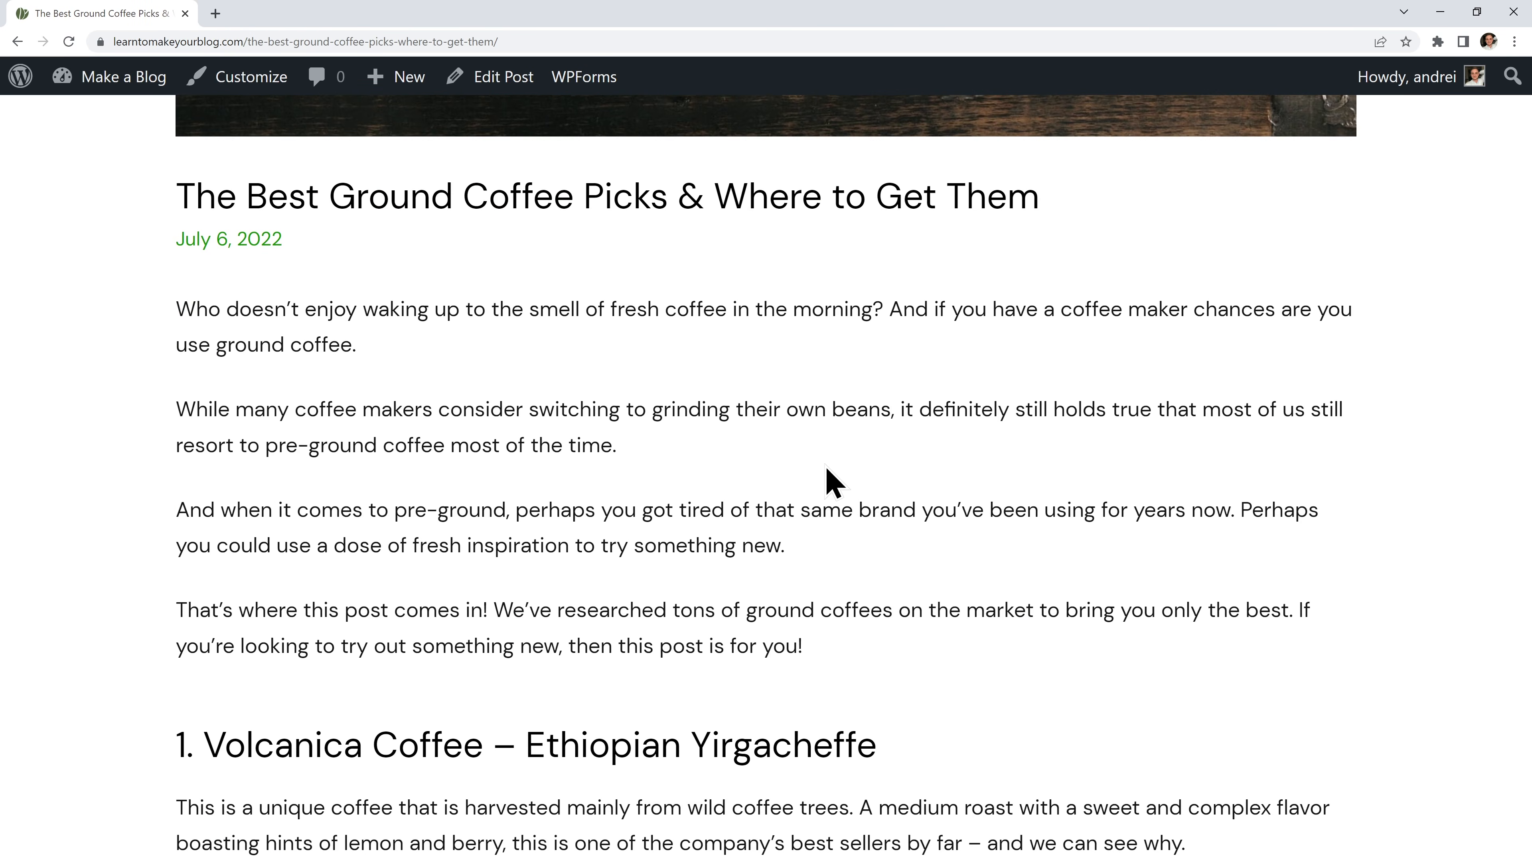
{"action": "scroll", "coordinate": [827, 468], "scroll_direction": "up", "scroll_amount": 10}
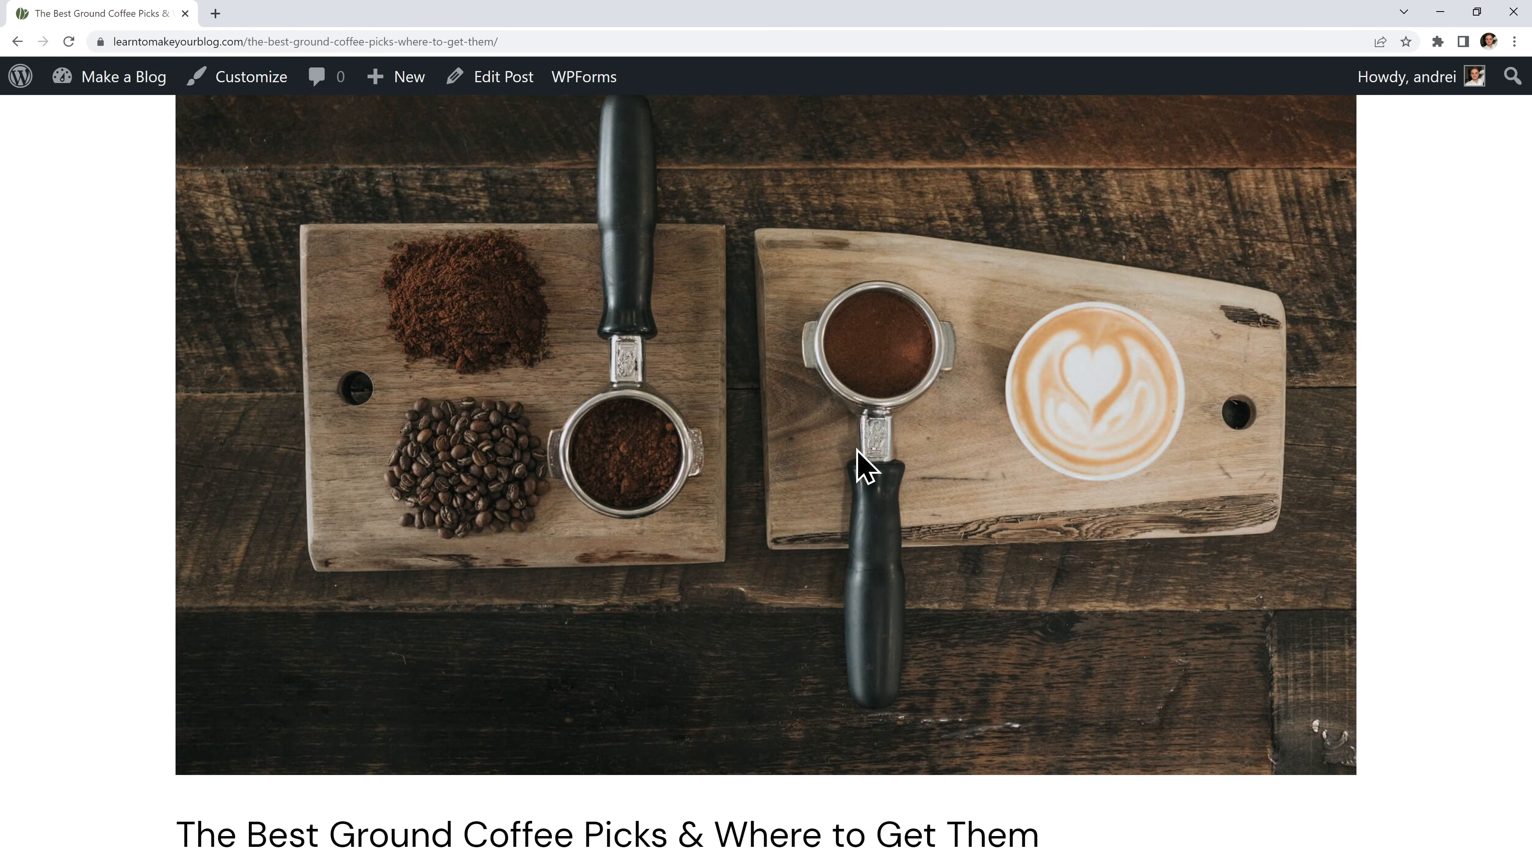
{"action": "scroll", "coordinate": [1071, 417], "scroll_direction": "up", "scroll_amount": 2}
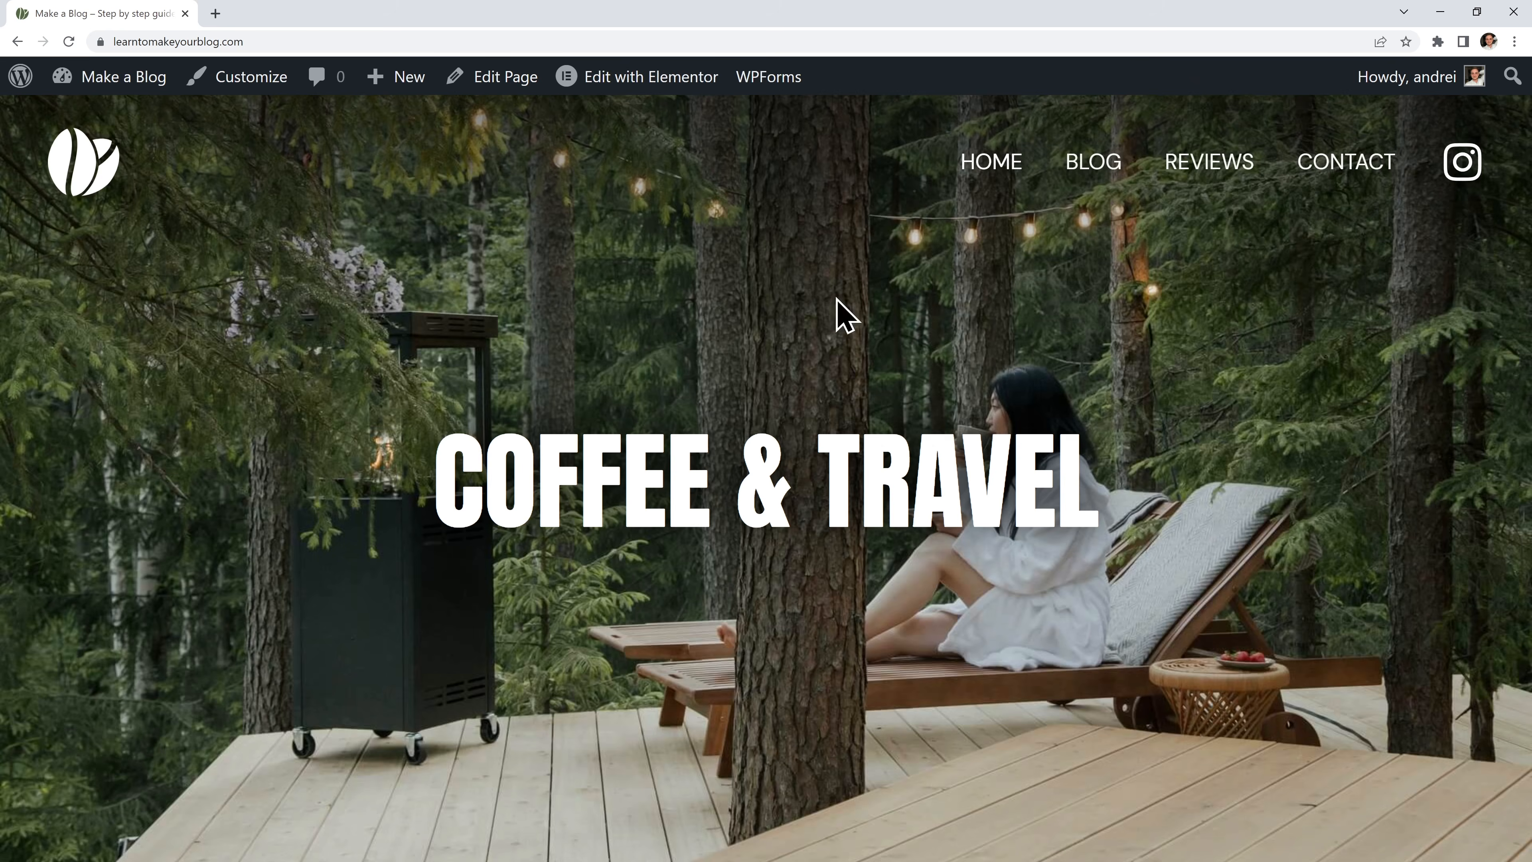
{"action": "scroll", "coordinate": [803, 370], "scroll_direction": "down", "scroll_amount": 5}
{"action": "scroll", "coordinate": [797, 362], "scroll_direction": "down", "scroll_amount": 2}
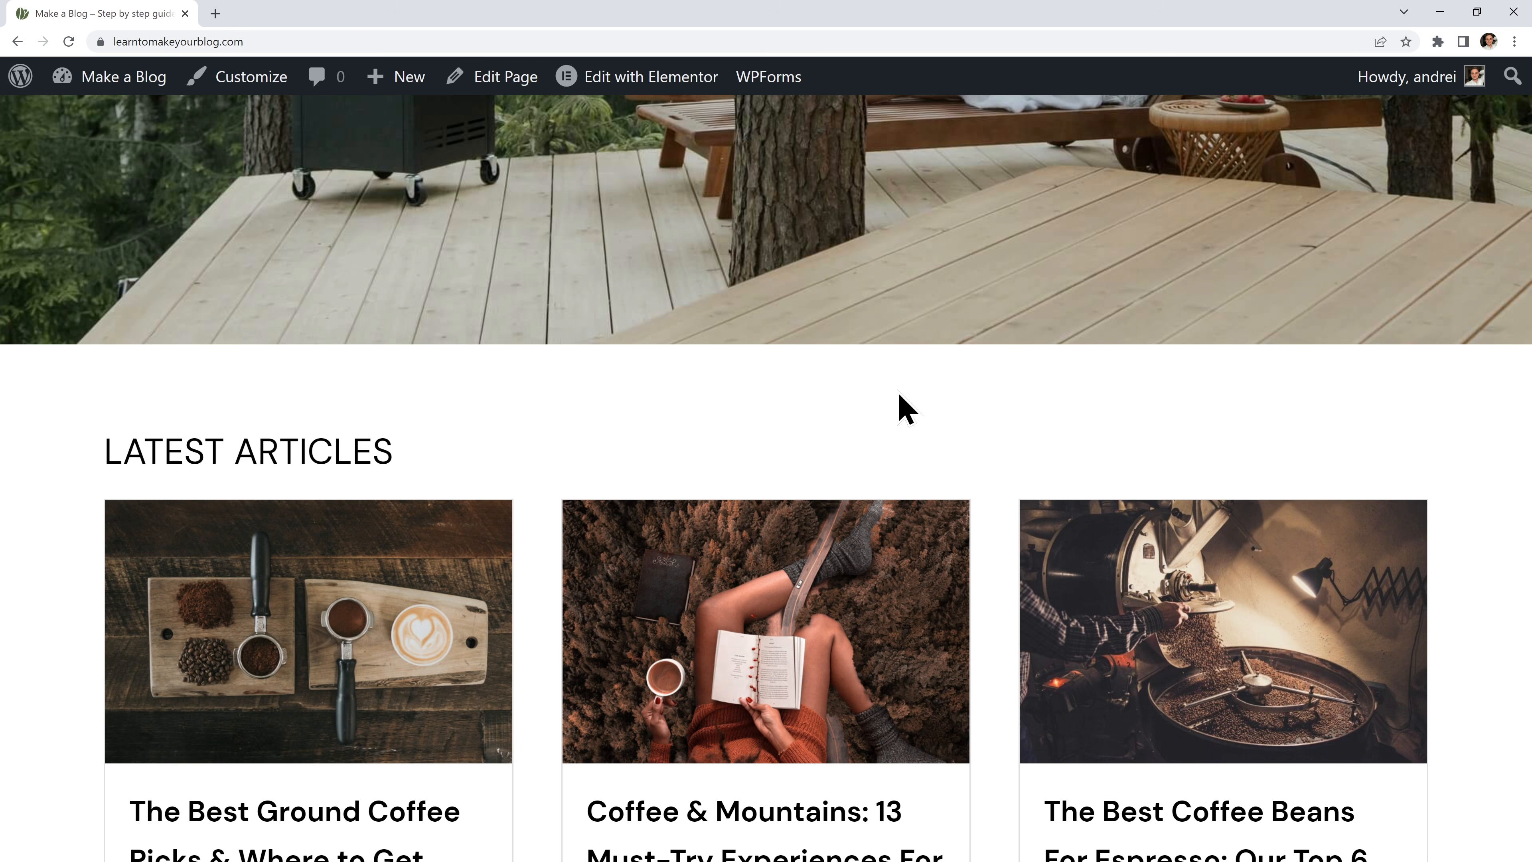
{"action": "scroll", "coordinate": [935, 390], "scroll_direction": "up", "scroll_amount": 6}
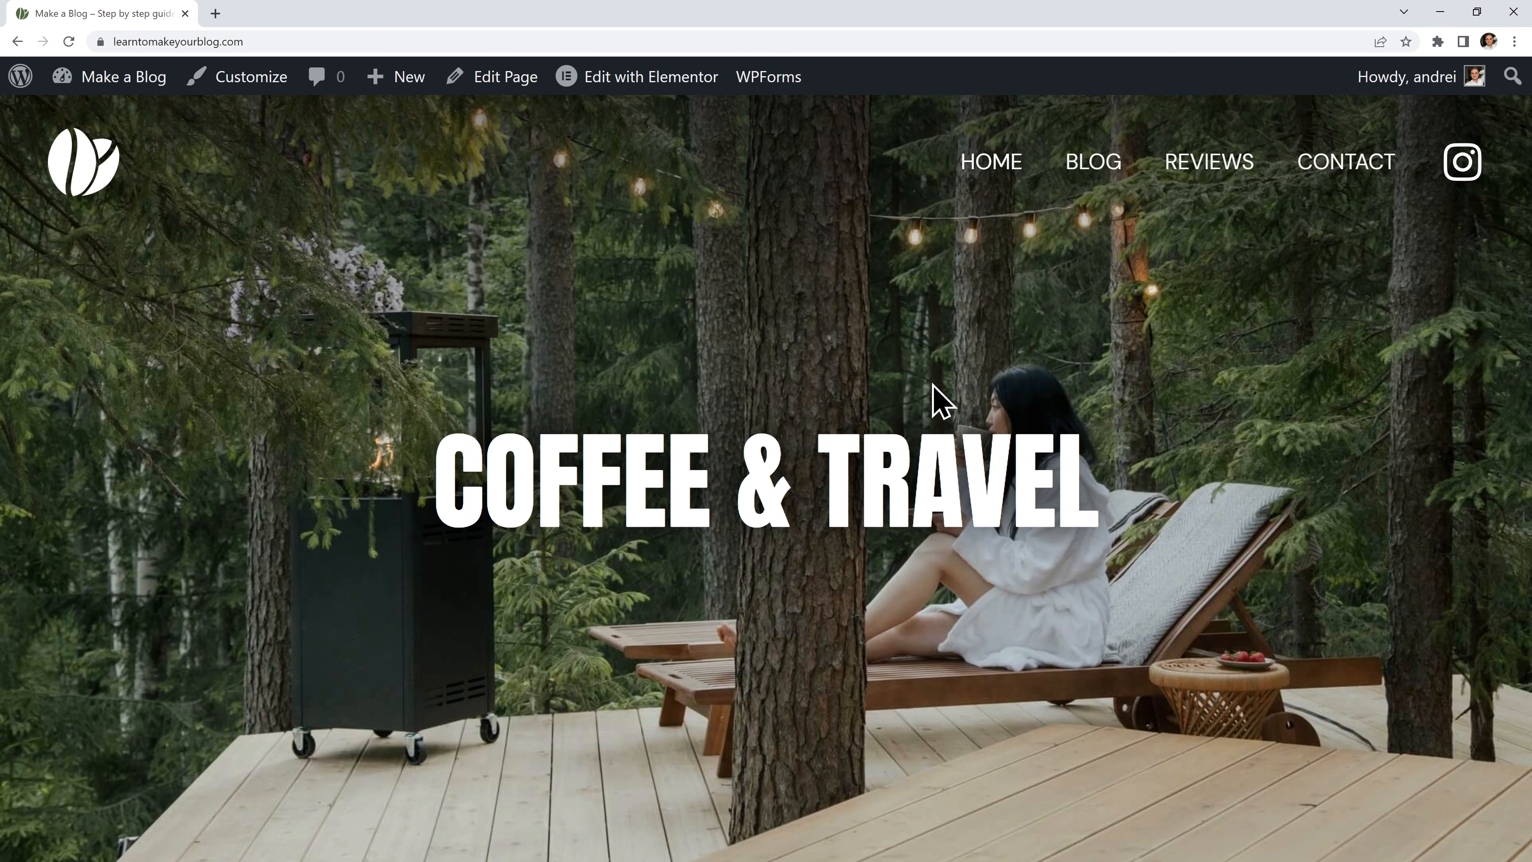
Open wpmkr.com/elementor in a new browser tab
{"action": "left_click", "coordinate": [216, 13]}
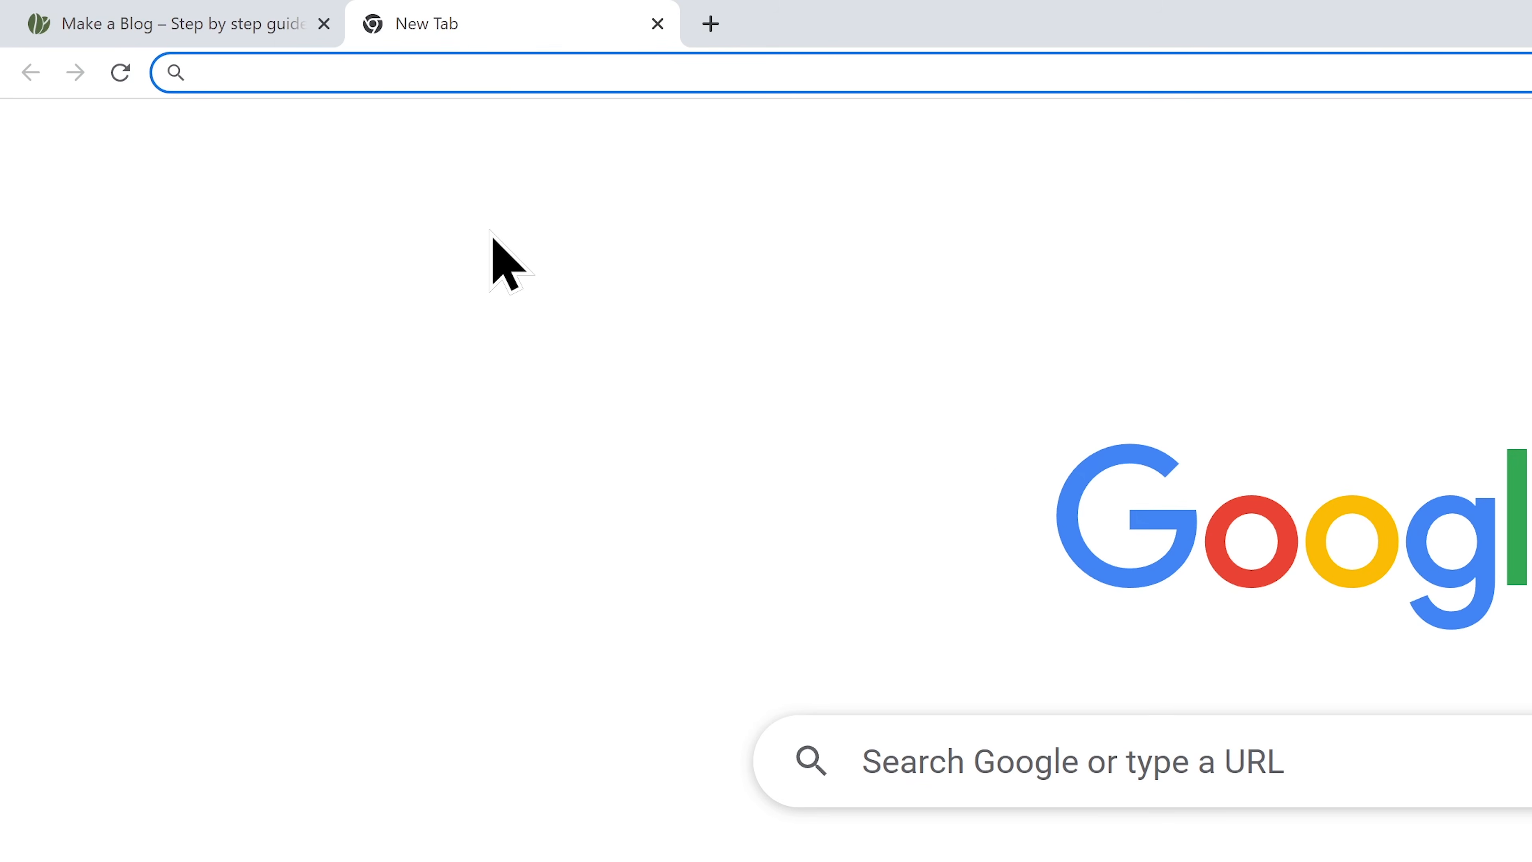
{"action": "type", "text": "wpmk"}
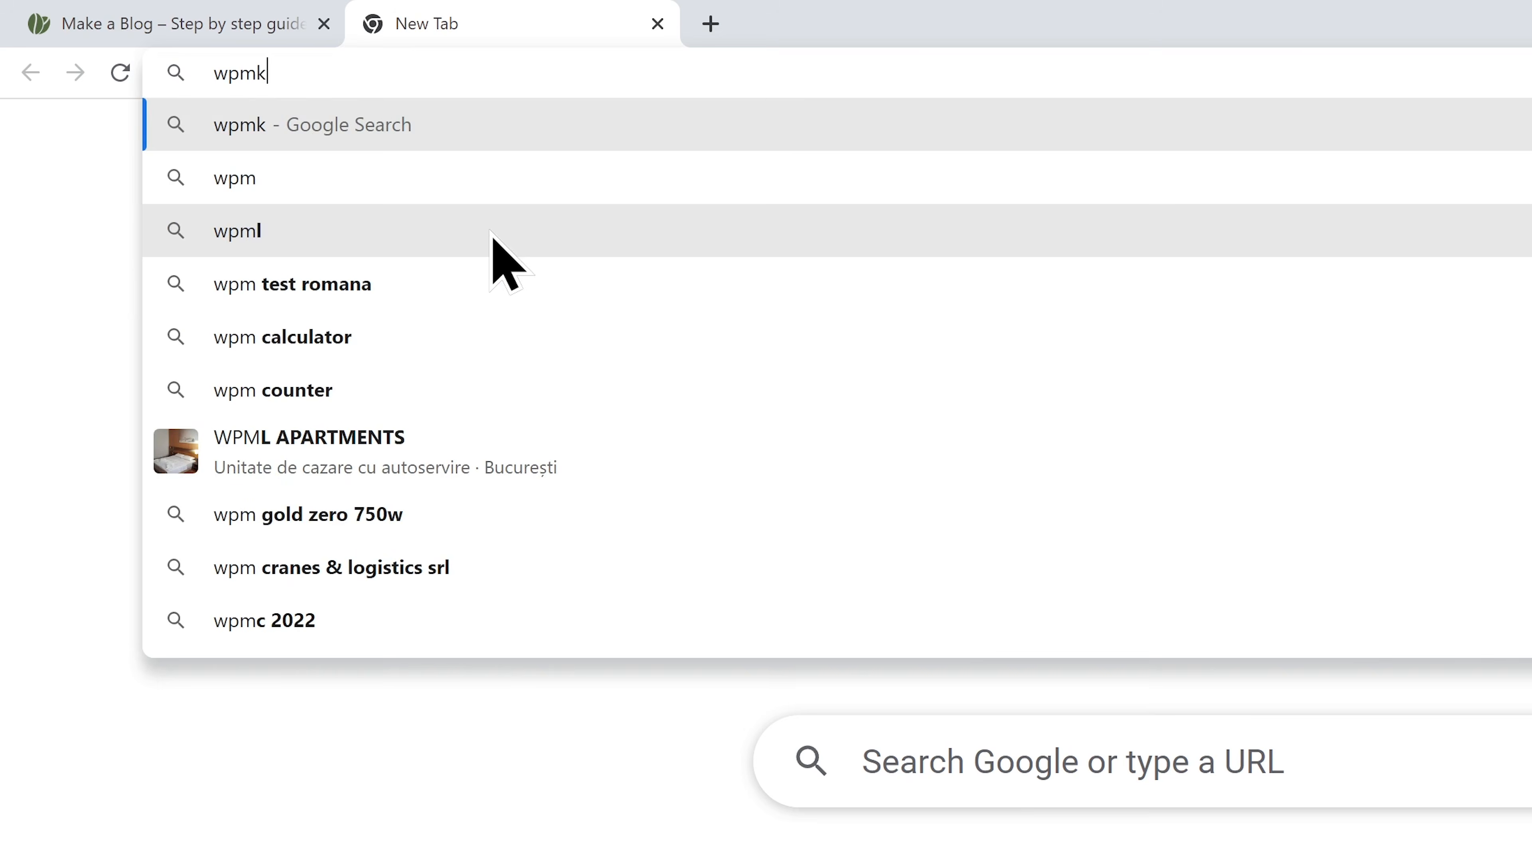
{"action": "type", "text": "r.com/elementor"}
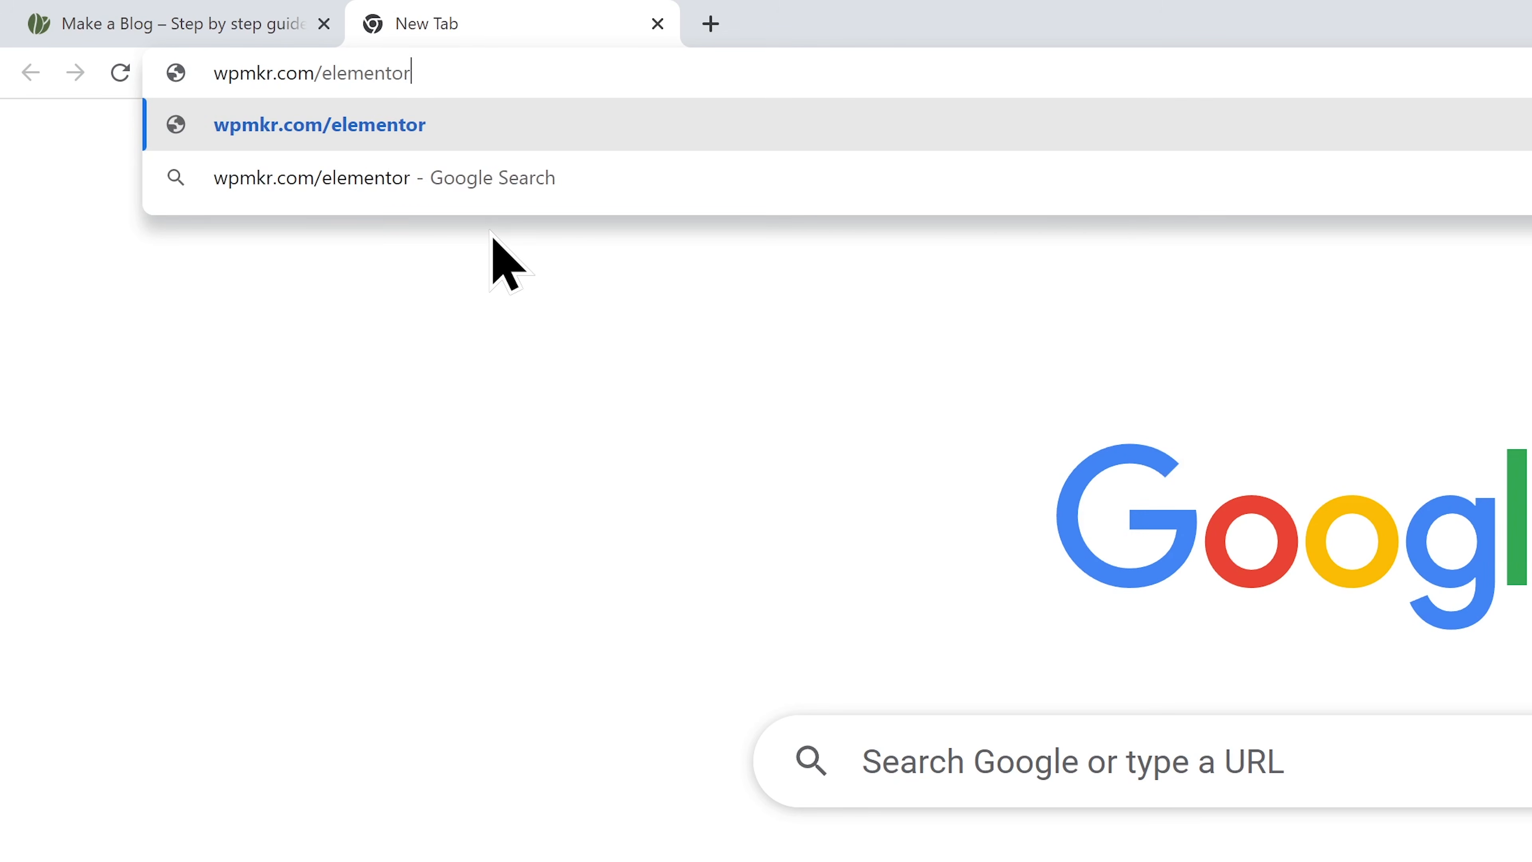
{"action": "left_click_drag", "start_coordinate": [321, 73], "coordinate": [195, 71]}
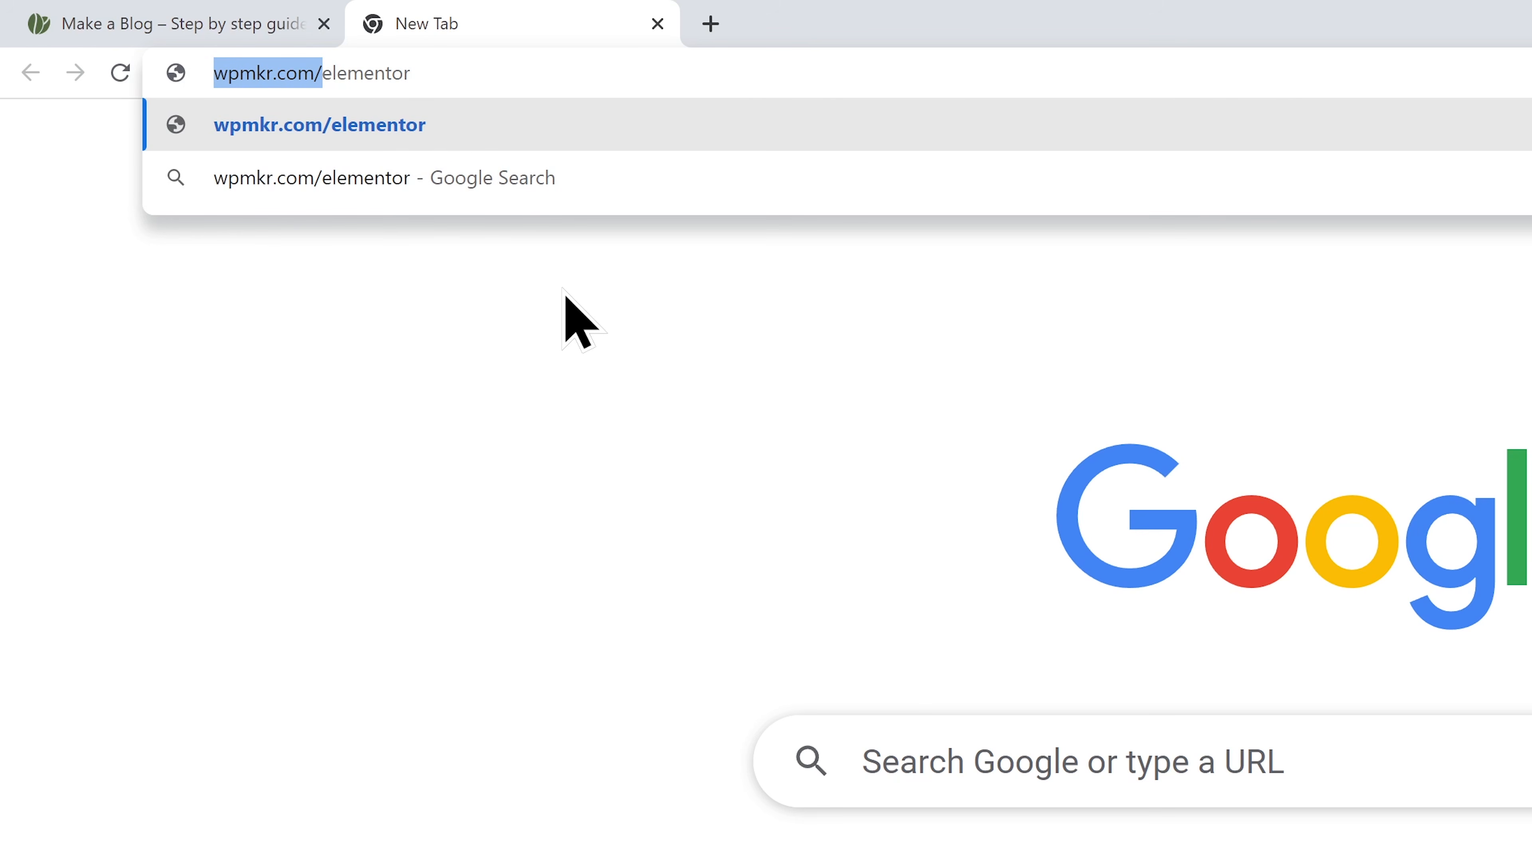
{"action": "key", "text": "Return"}
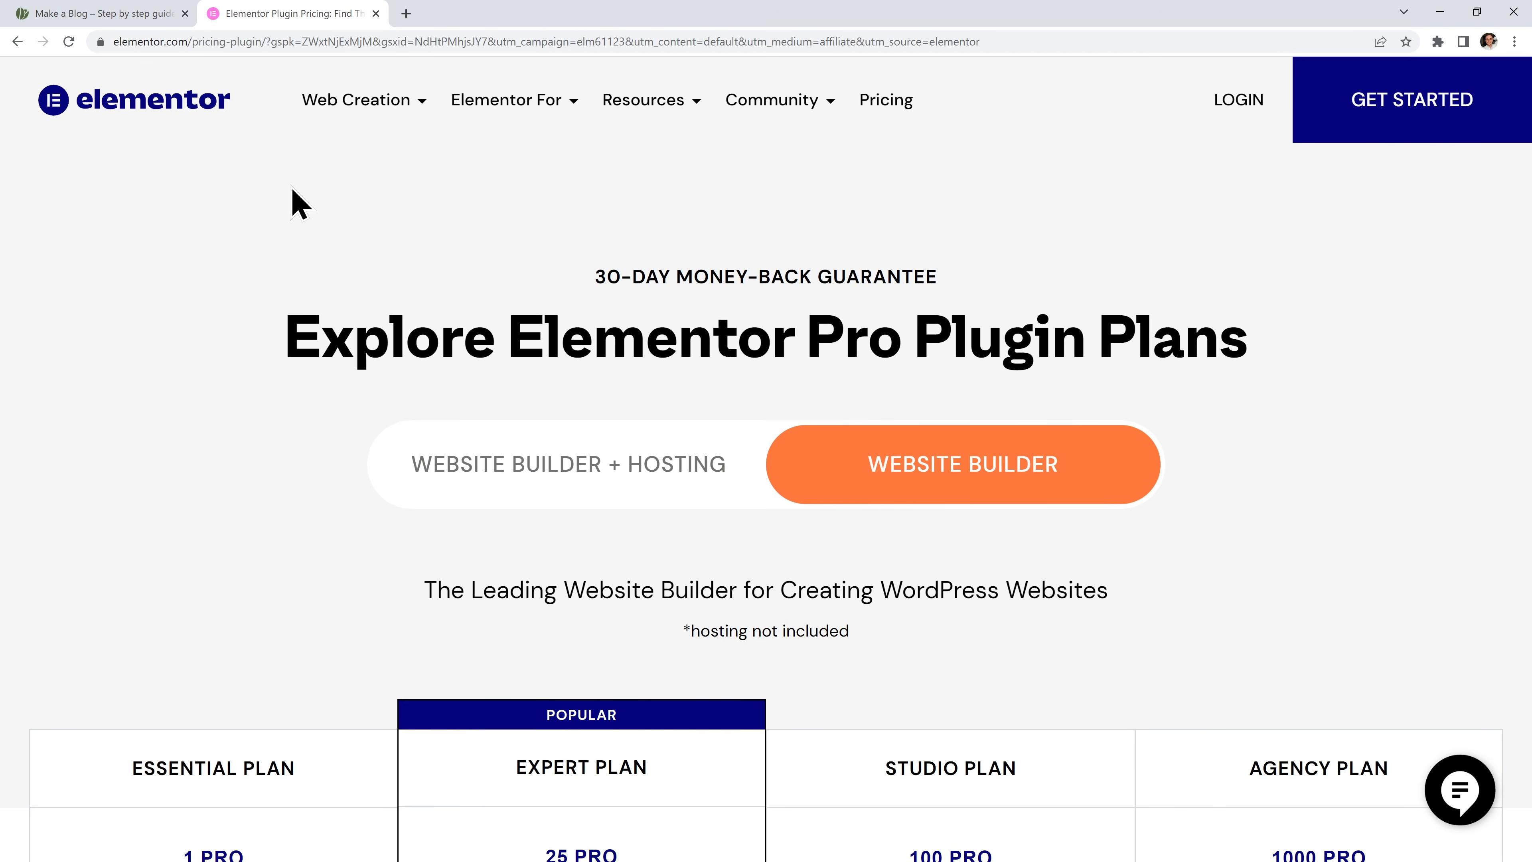
Review the Elementor Pro pricing plans, including the Agency plan's 1000 PRO activations
{"action": "scroll", "coordinate": [294, 205], "scroll_direction": "down", "scroll_amount": 4}
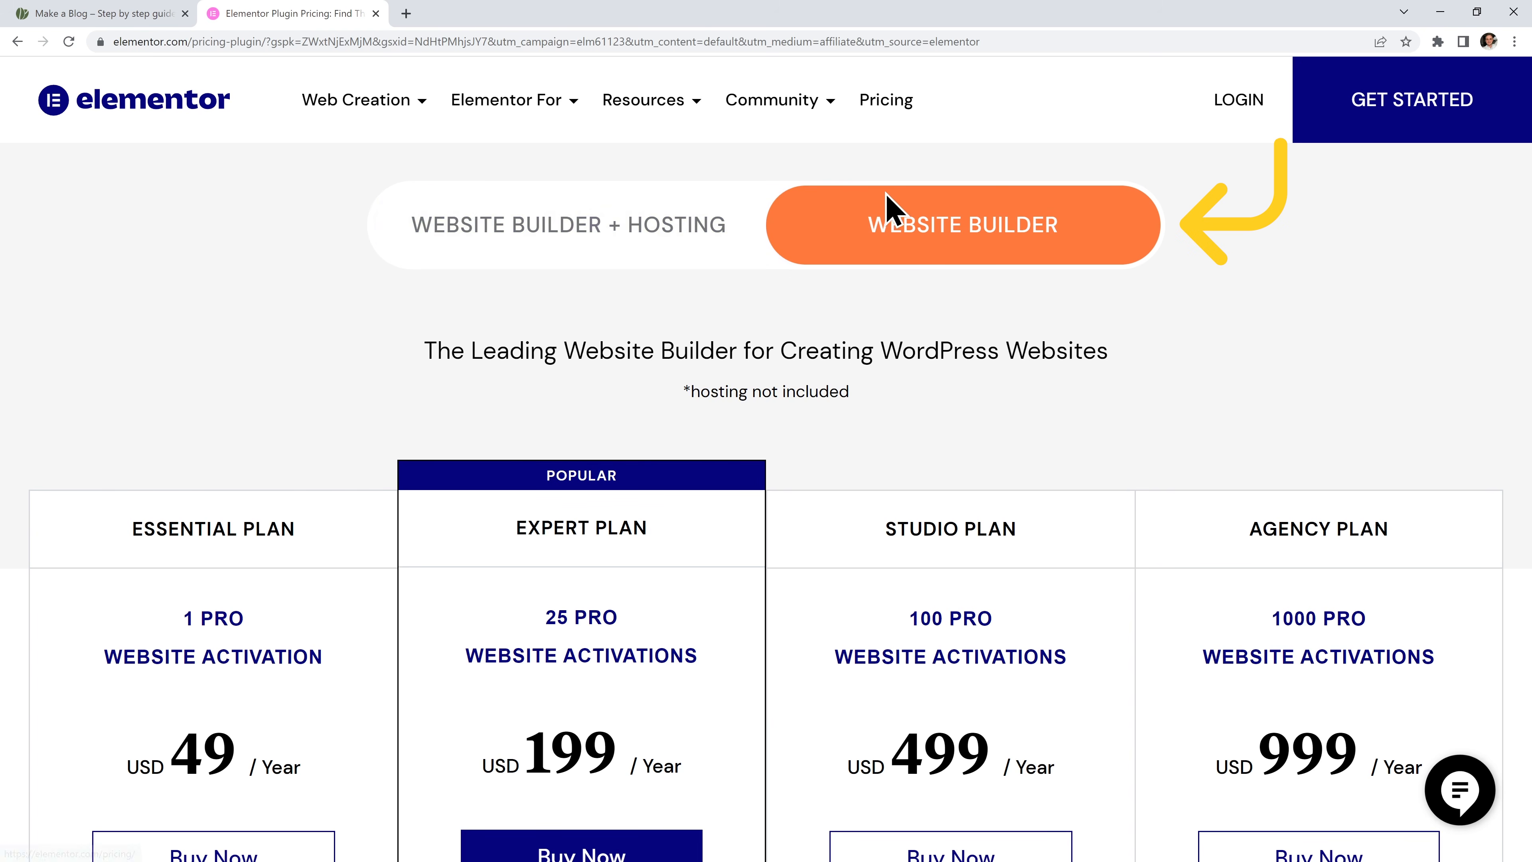
{"action": "scroll", "coordinate": [923, 274], "scroll_direction": "down", "scroll_amount": 3}
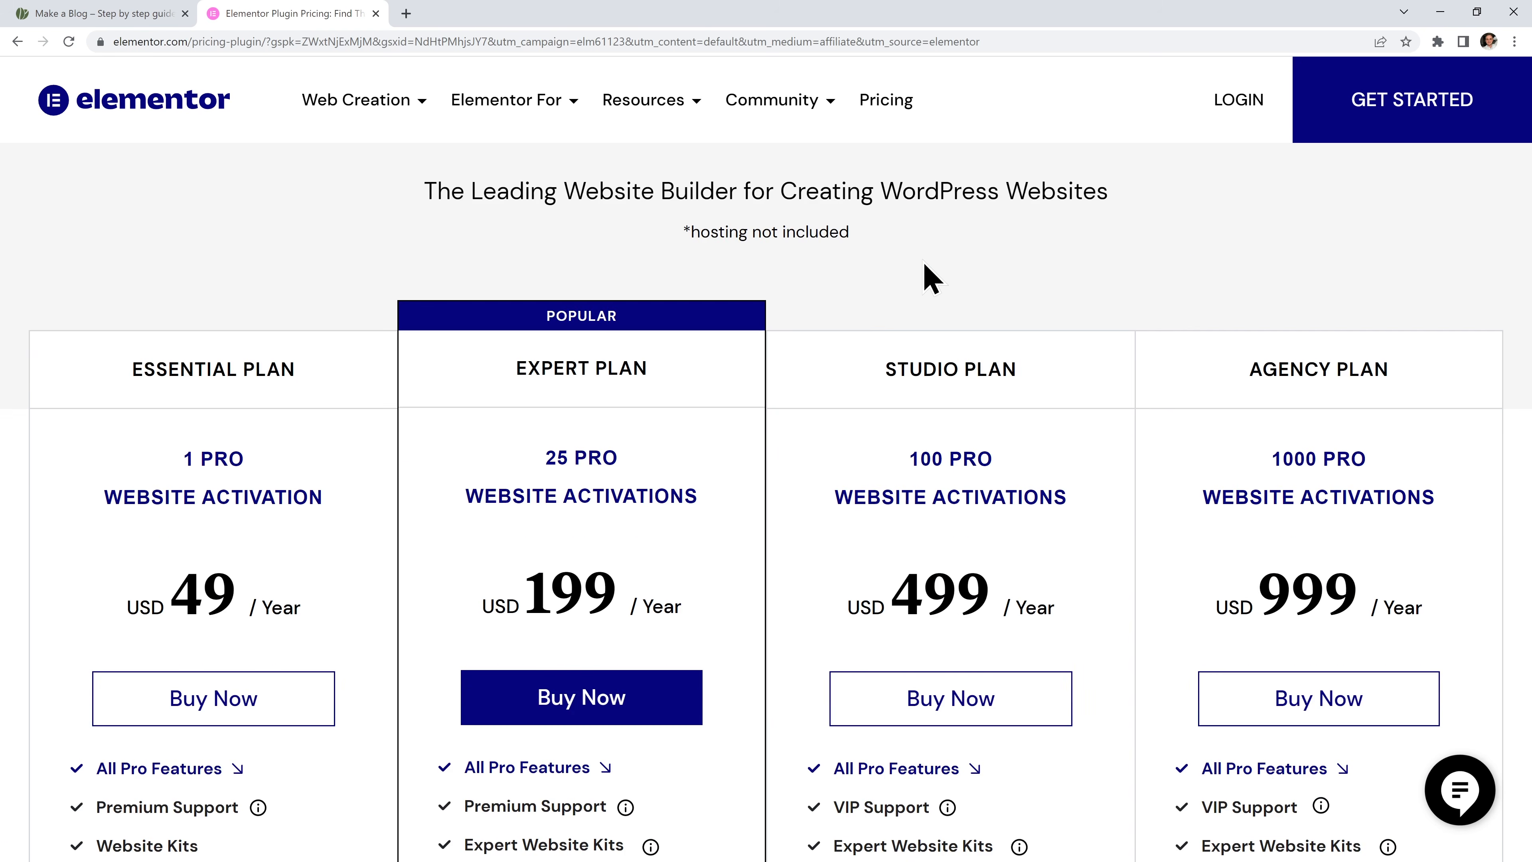
{"action": "scroll", "coordinate": [844, 289], "scroll_direction": "down", "scroll_amount": 3}
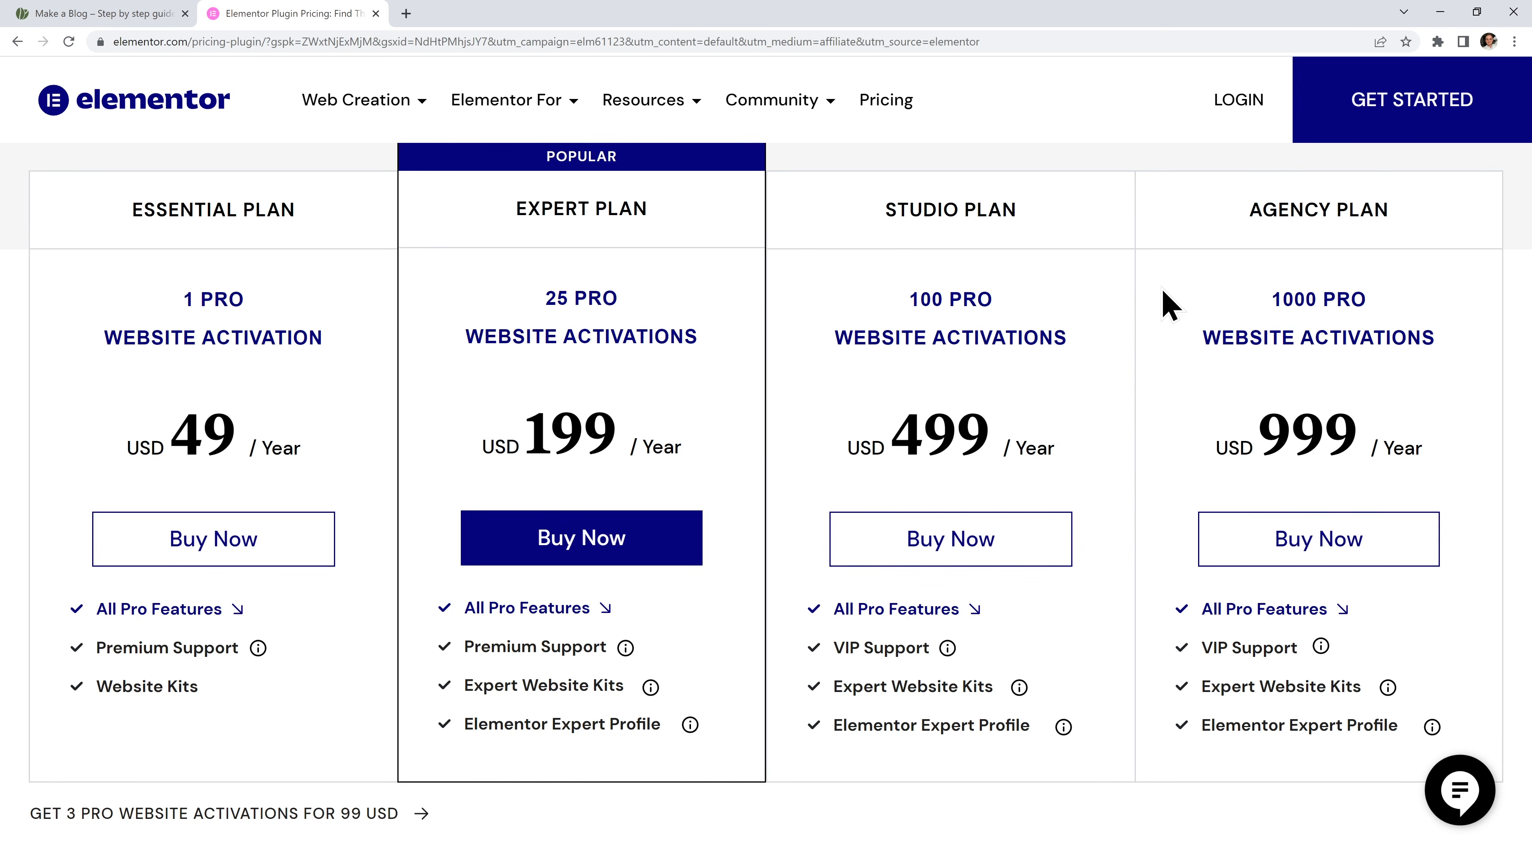
{"action": "left_click_drag", "start_coordinate": [1270, 299], "coordinate": [1381, 310]}
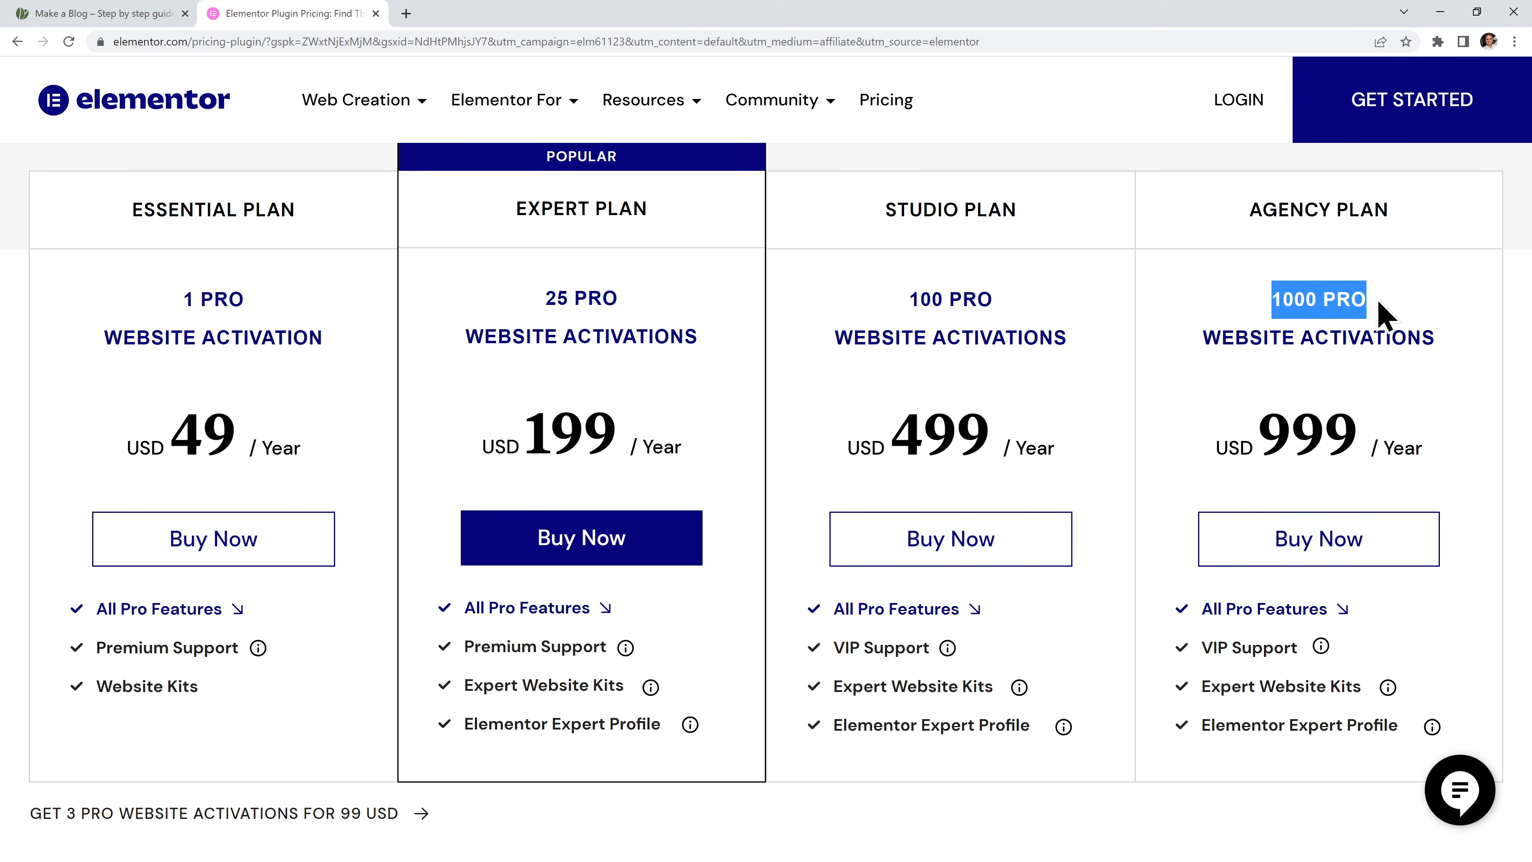
{"action": "left_click", "coordinate": [1381, 313]}
{"action": "scroll", "coordinate": [1378, 315], "scroll_direction": "down", "scroll_amount": 1}
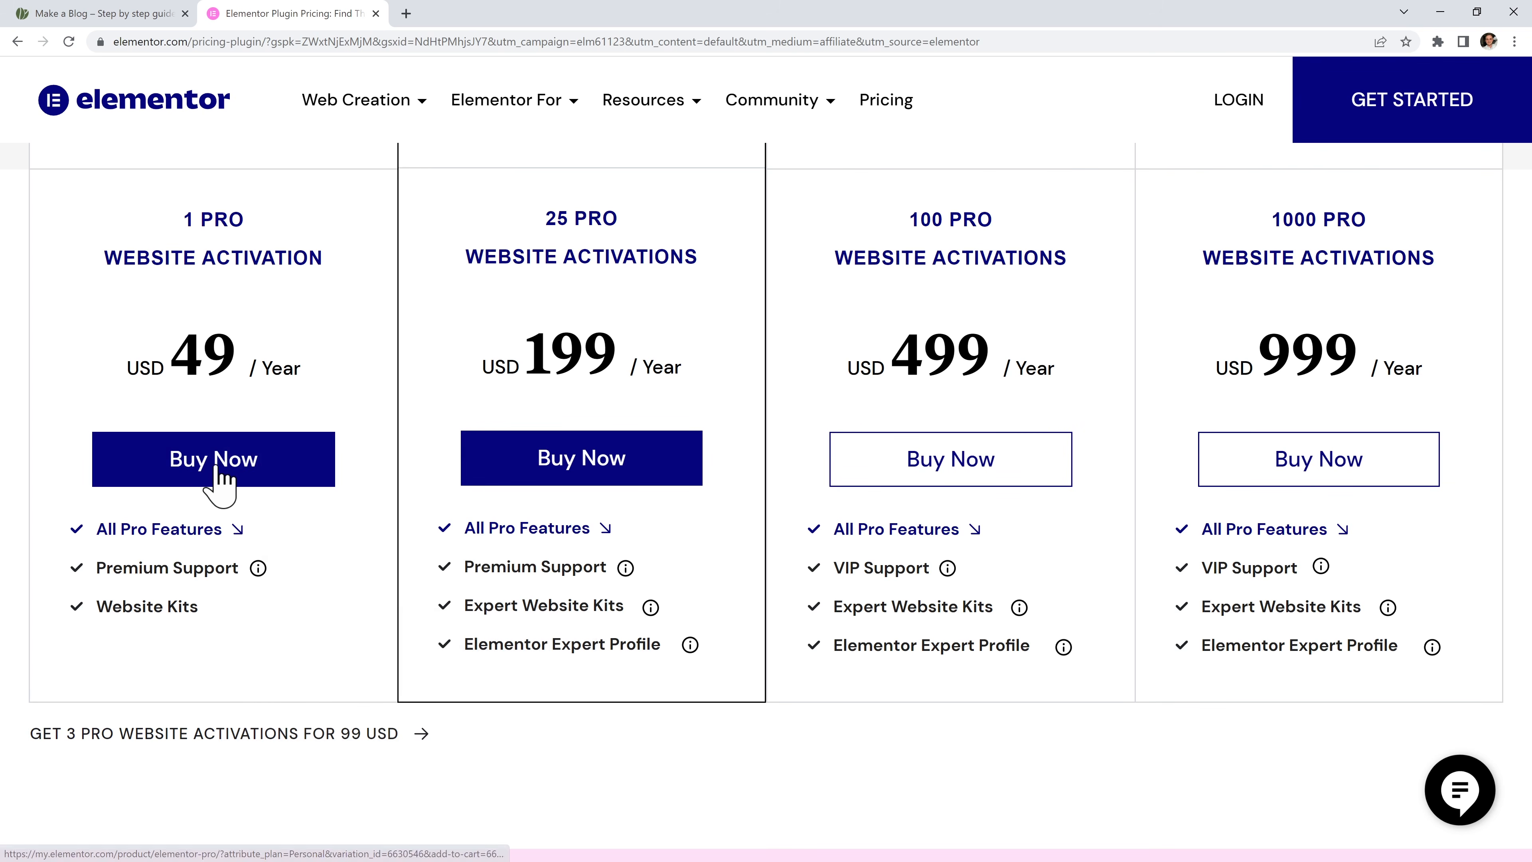
Start checkout for the Essential plan, then go back to the pricing plans
{"action": "left_click", "coordinate": [216, 481]}
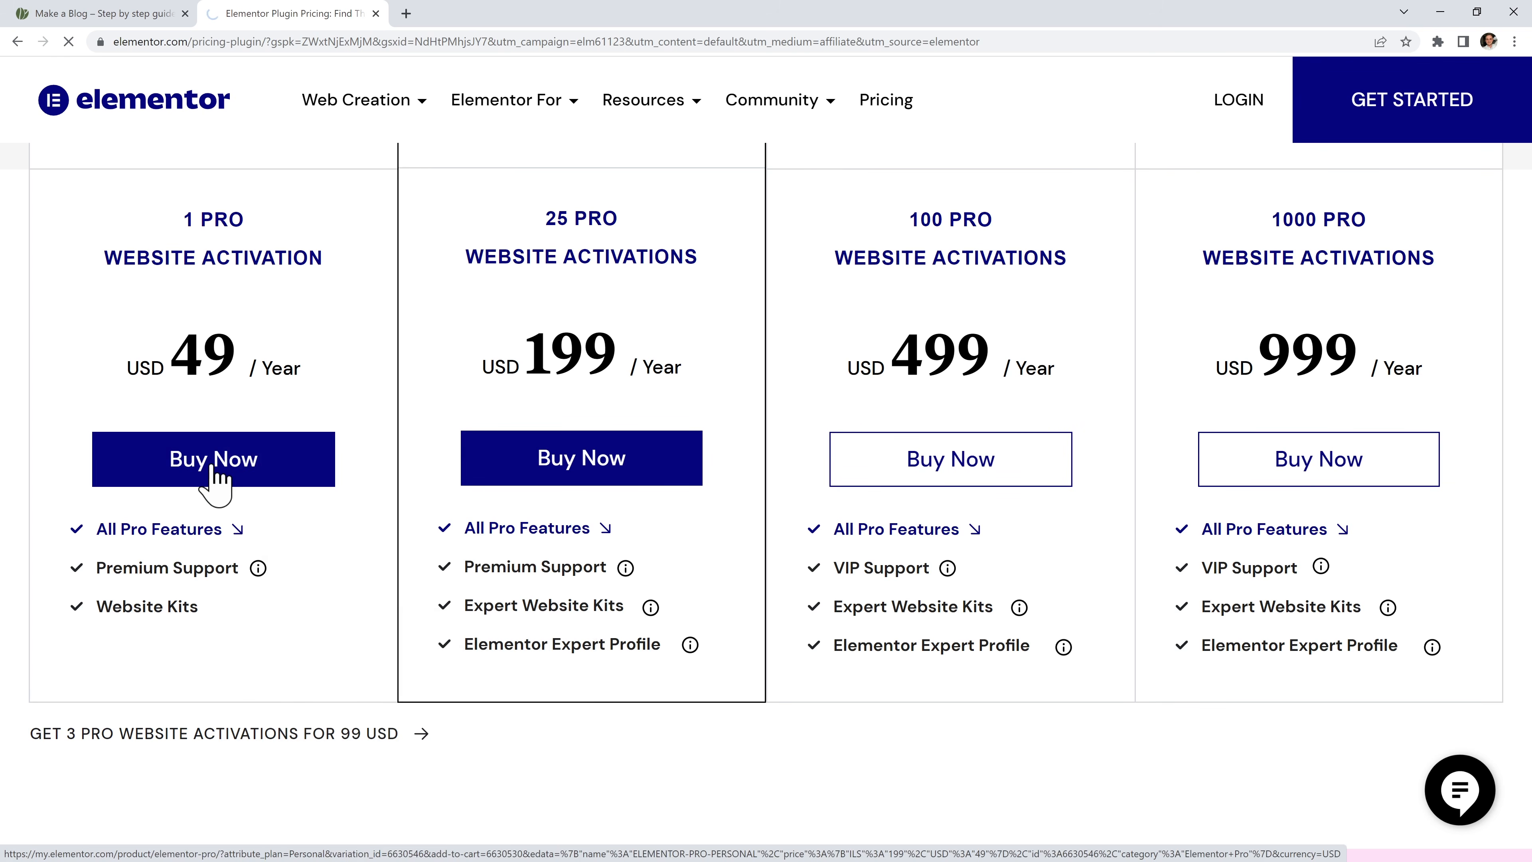
{"action": "scroll", "coordinate": [869, 501], "scroll_direction": "down", "scroll_amount": 2}
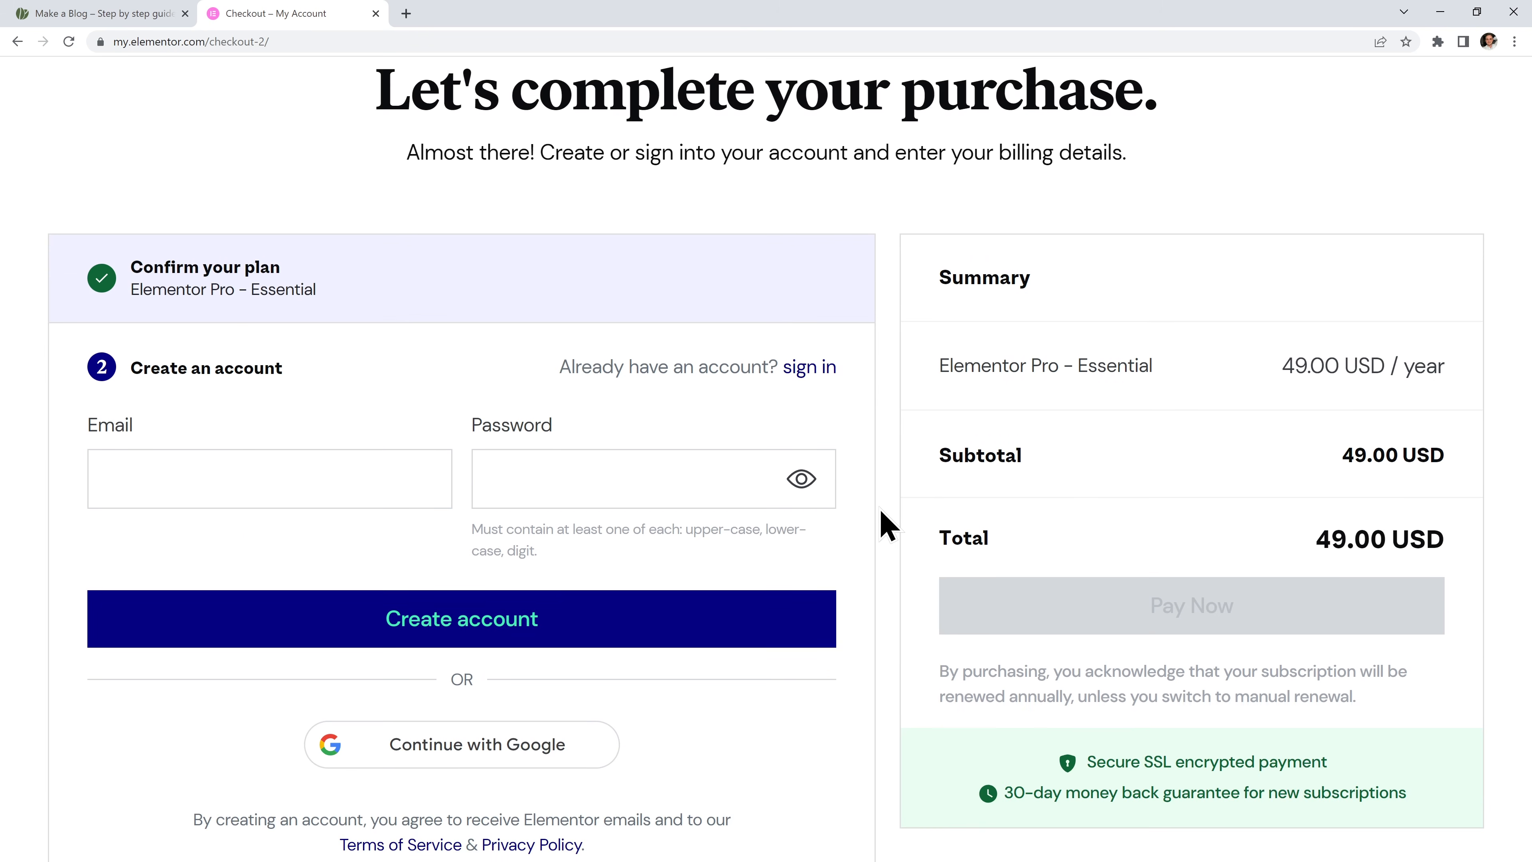
{"action": "scroll", "coordinate": [886, 525], "scroll_direction": "down", "scroll_amount": 1}
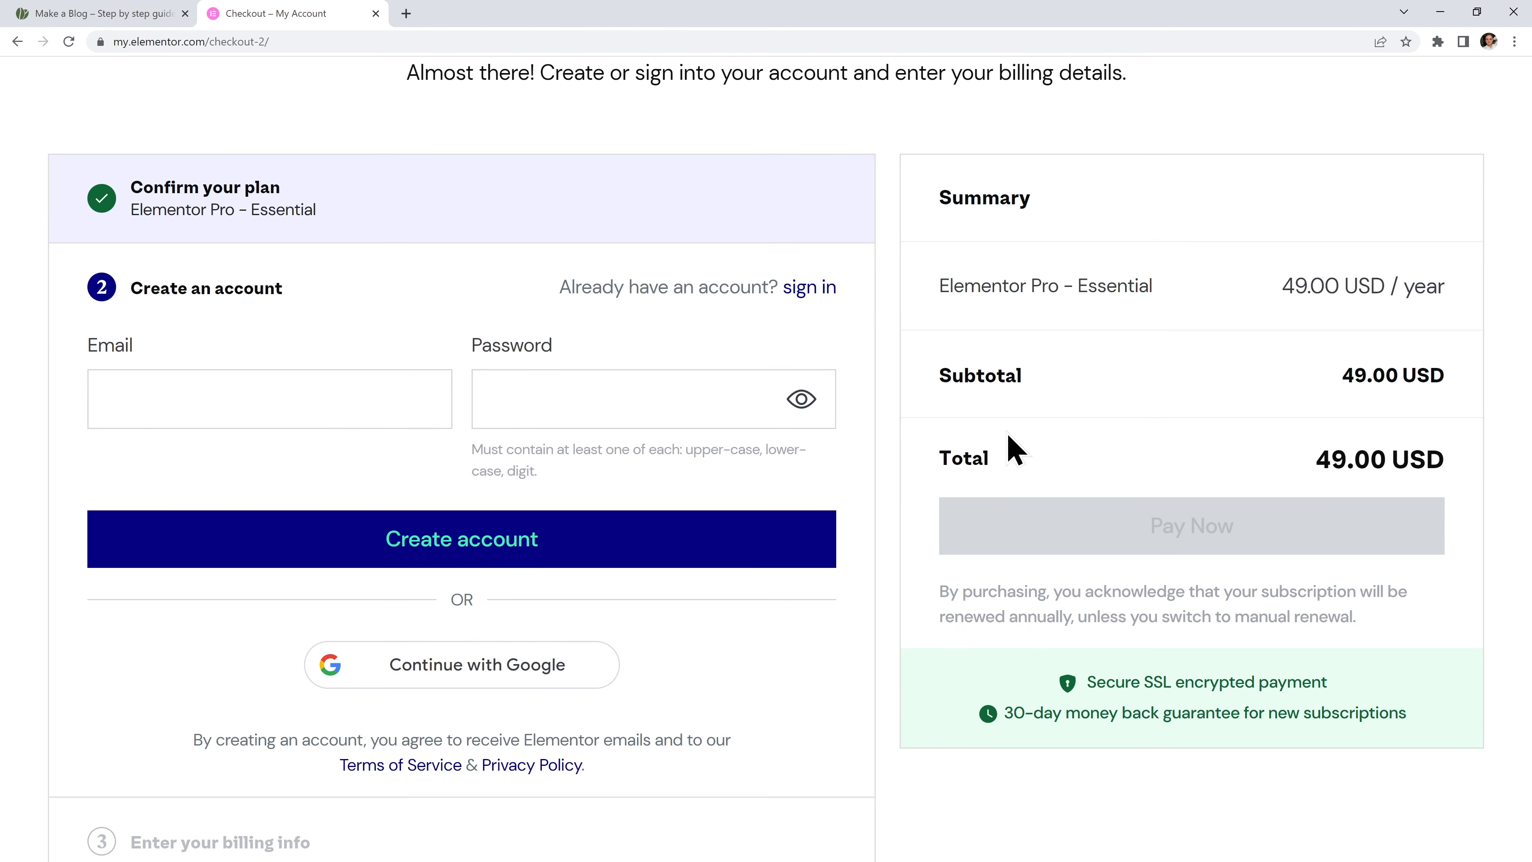
{"action": "scroll", "coordinate": [874, 451], "scroll_direction": "down", "scroll_amount": 3}
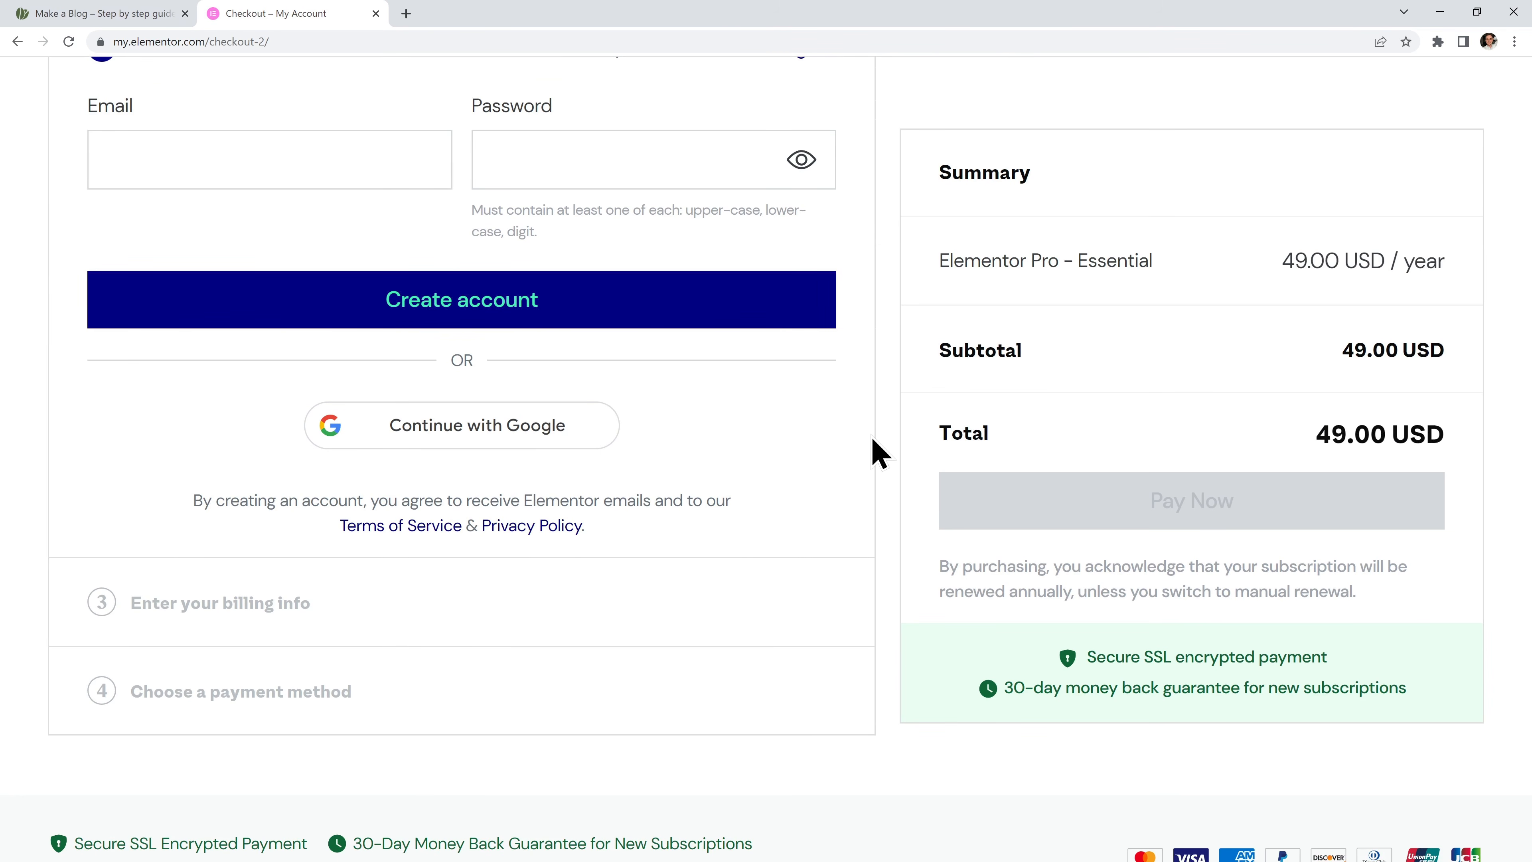
{"action": "scroll", "coordinate": [878, 452], "scroll_direction": "up", "scroll_amount": 1}
{"action": "left_click", "coordinate": [17, 41]}
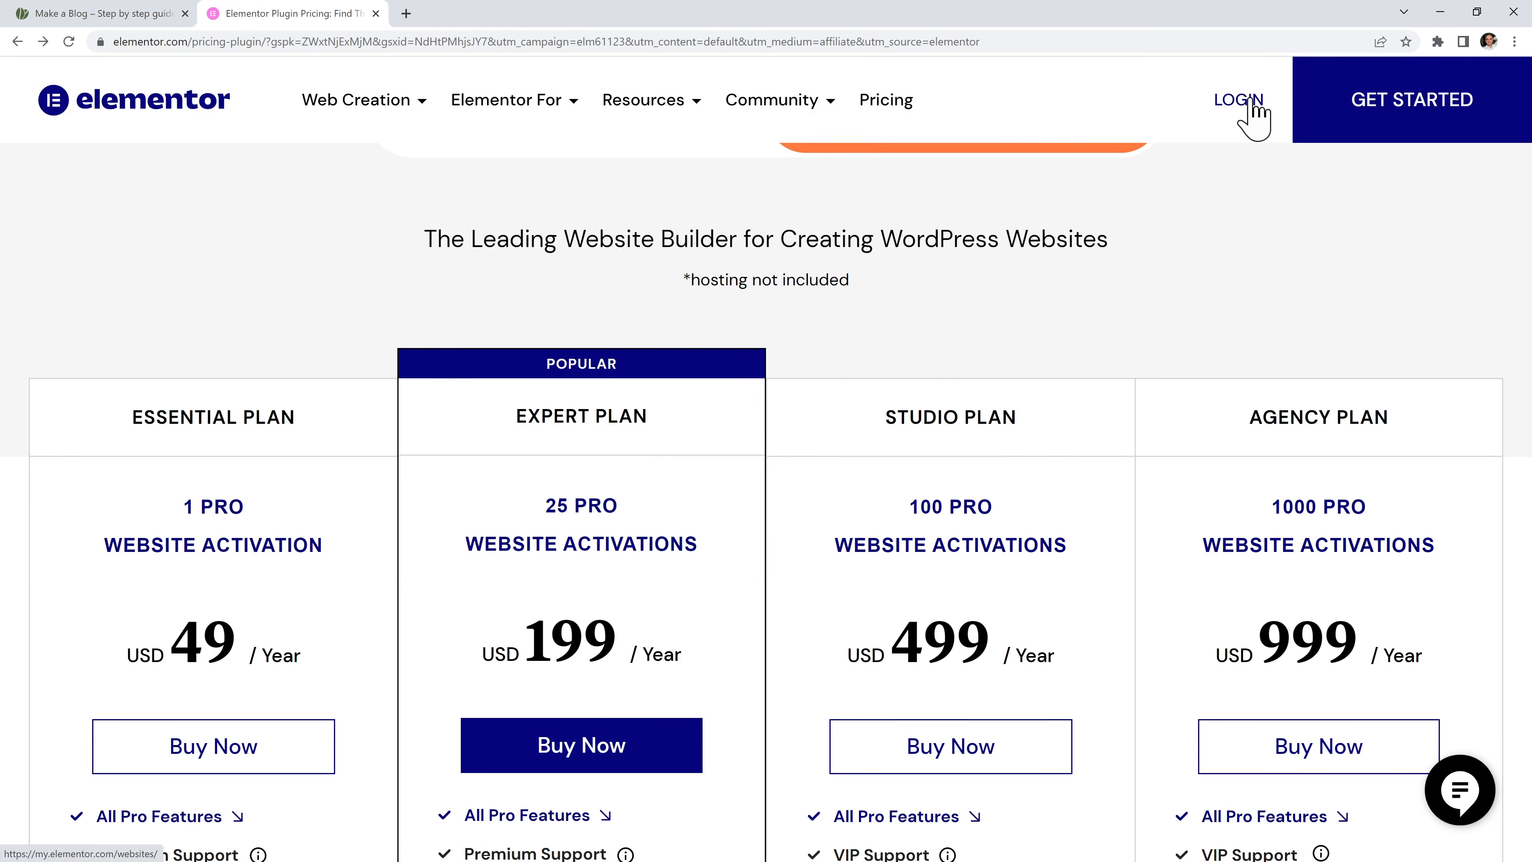
Sign in to the Elementor account with the account e-mail and password
{"action": "left_click", "coordinate": [1246, 101]}
{"action": "left_click", "coordinate": [992, 456]}
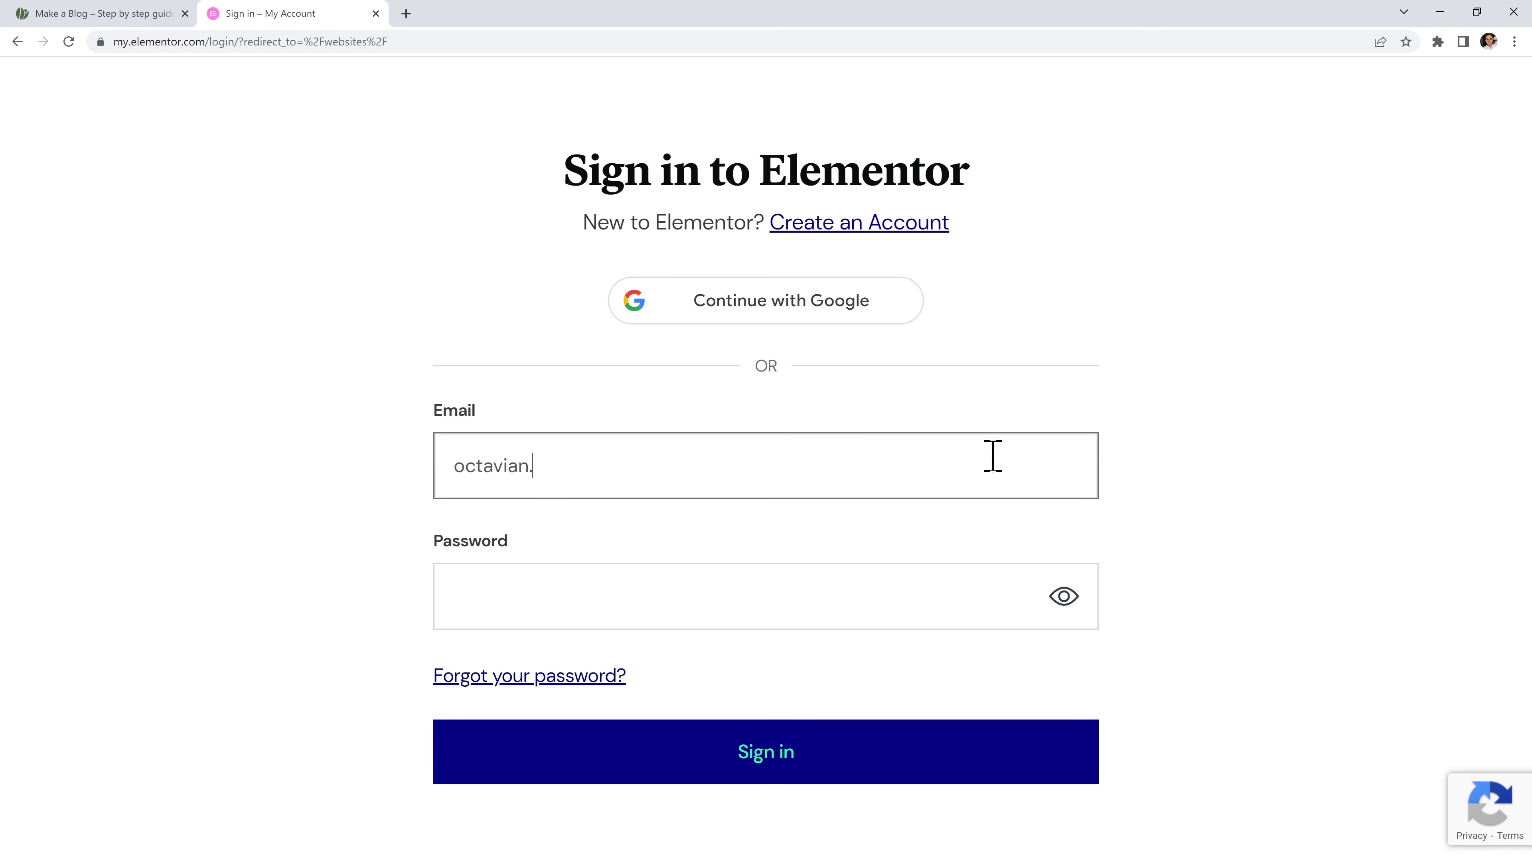
{"action": "key", "text": "Tab"}
{"action": "type", "text": "••"}
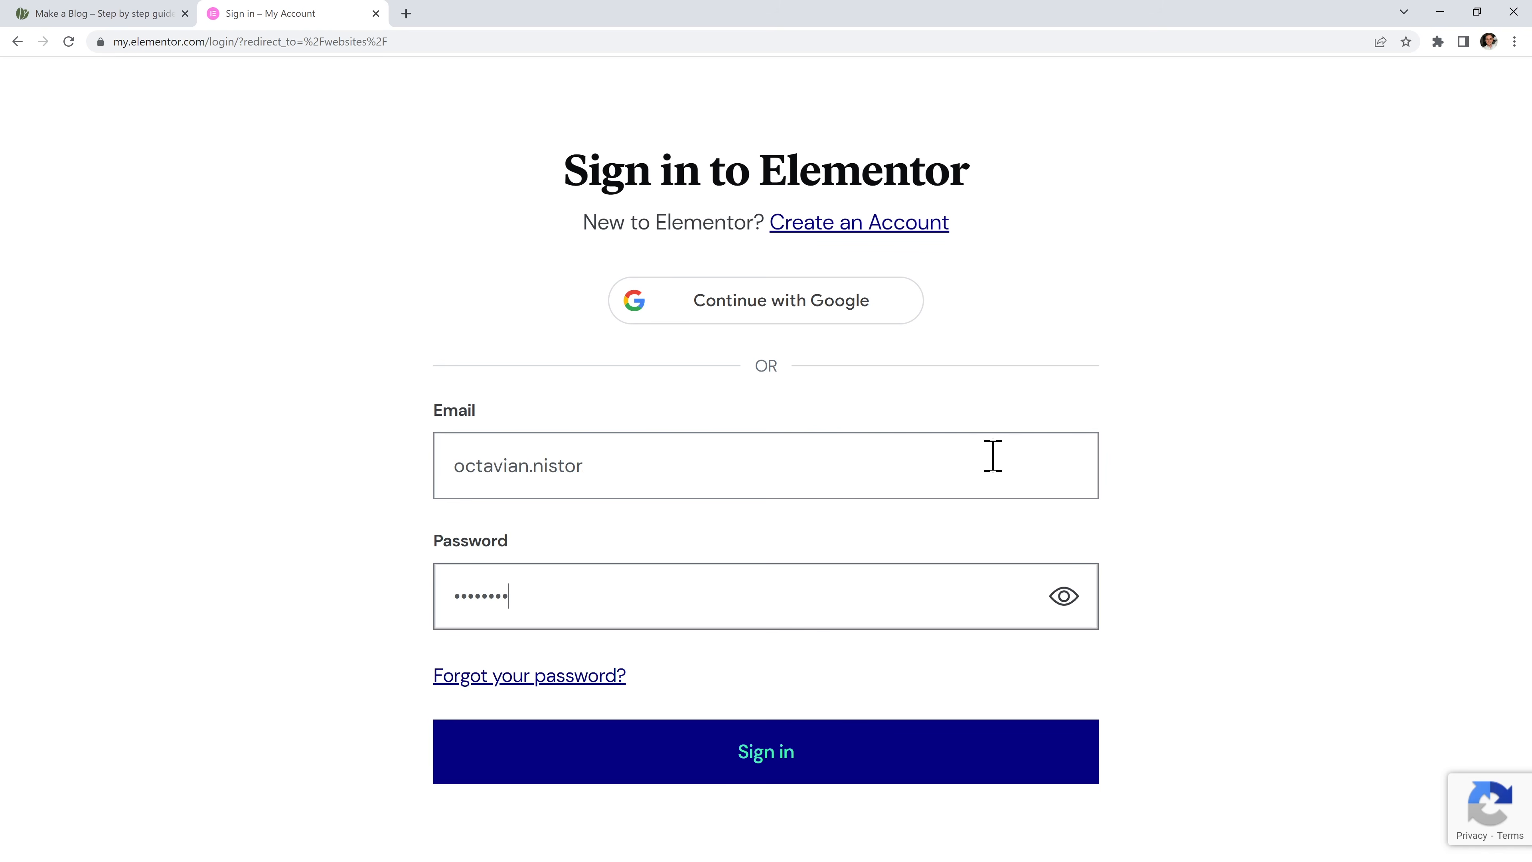
{"action": "type", "text": "••••••"}
{"action": "key", "text": "Return"}
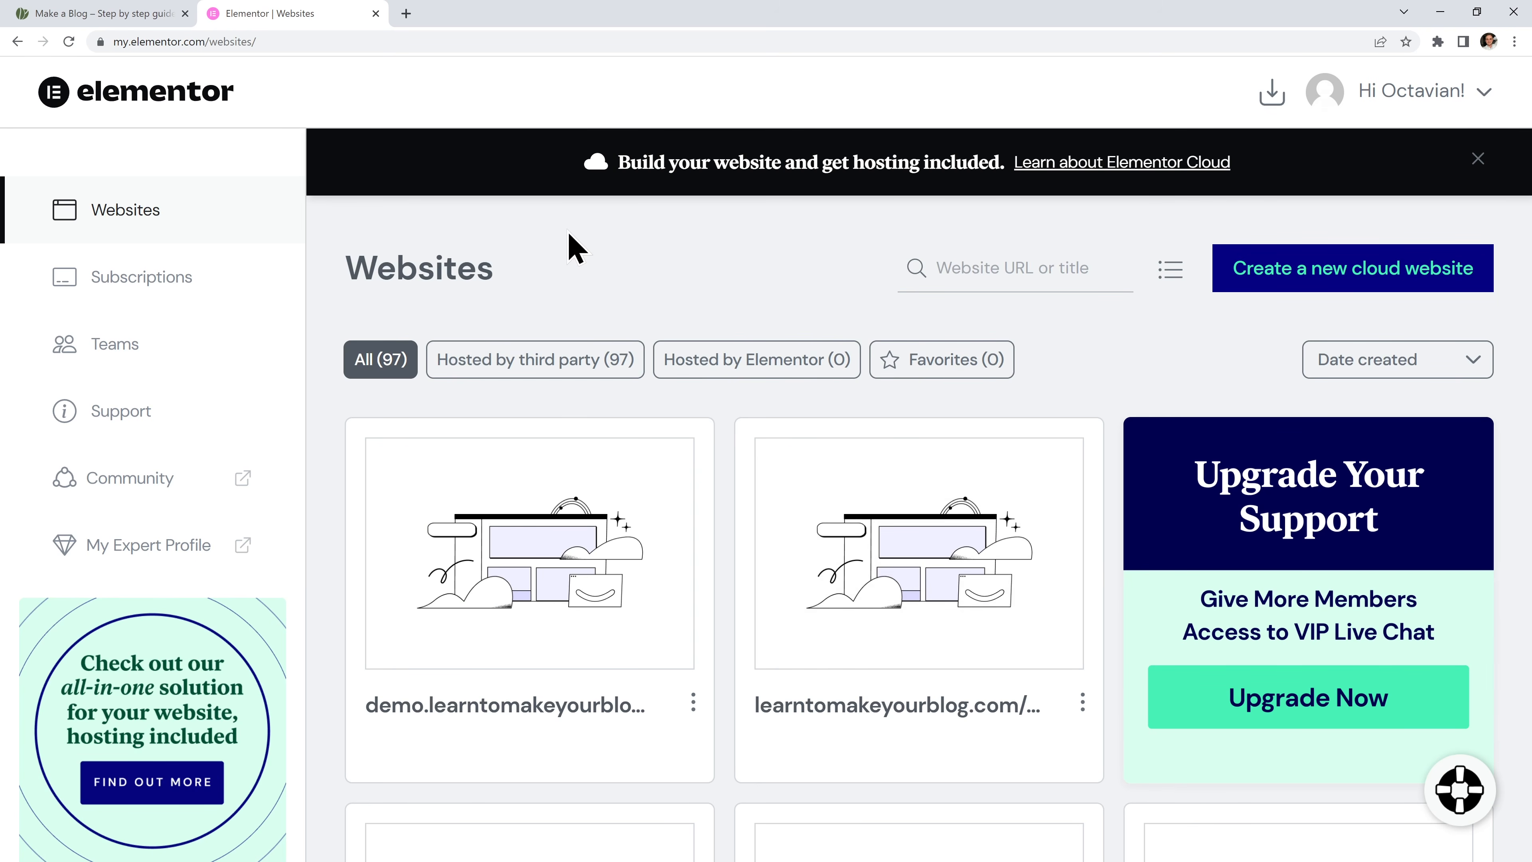
Download elementor-pro-3.7.2.zip from the account's Subscriptions page, then close the tab
{"action": "left_click", "coordinate": [226, 282]}
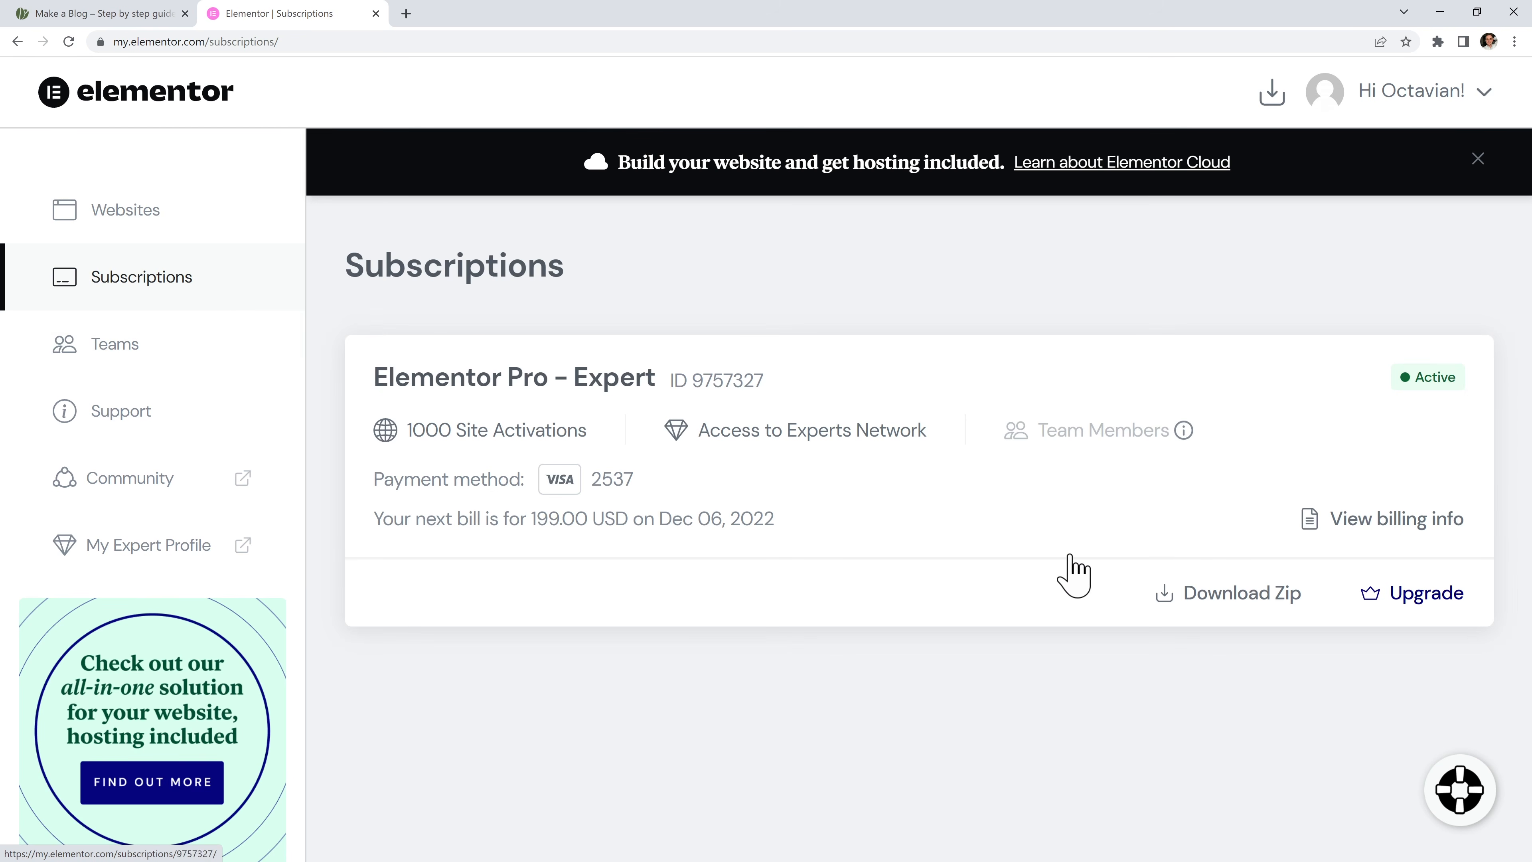
{"action": "left_click", "coordinate": [1248, 617]}
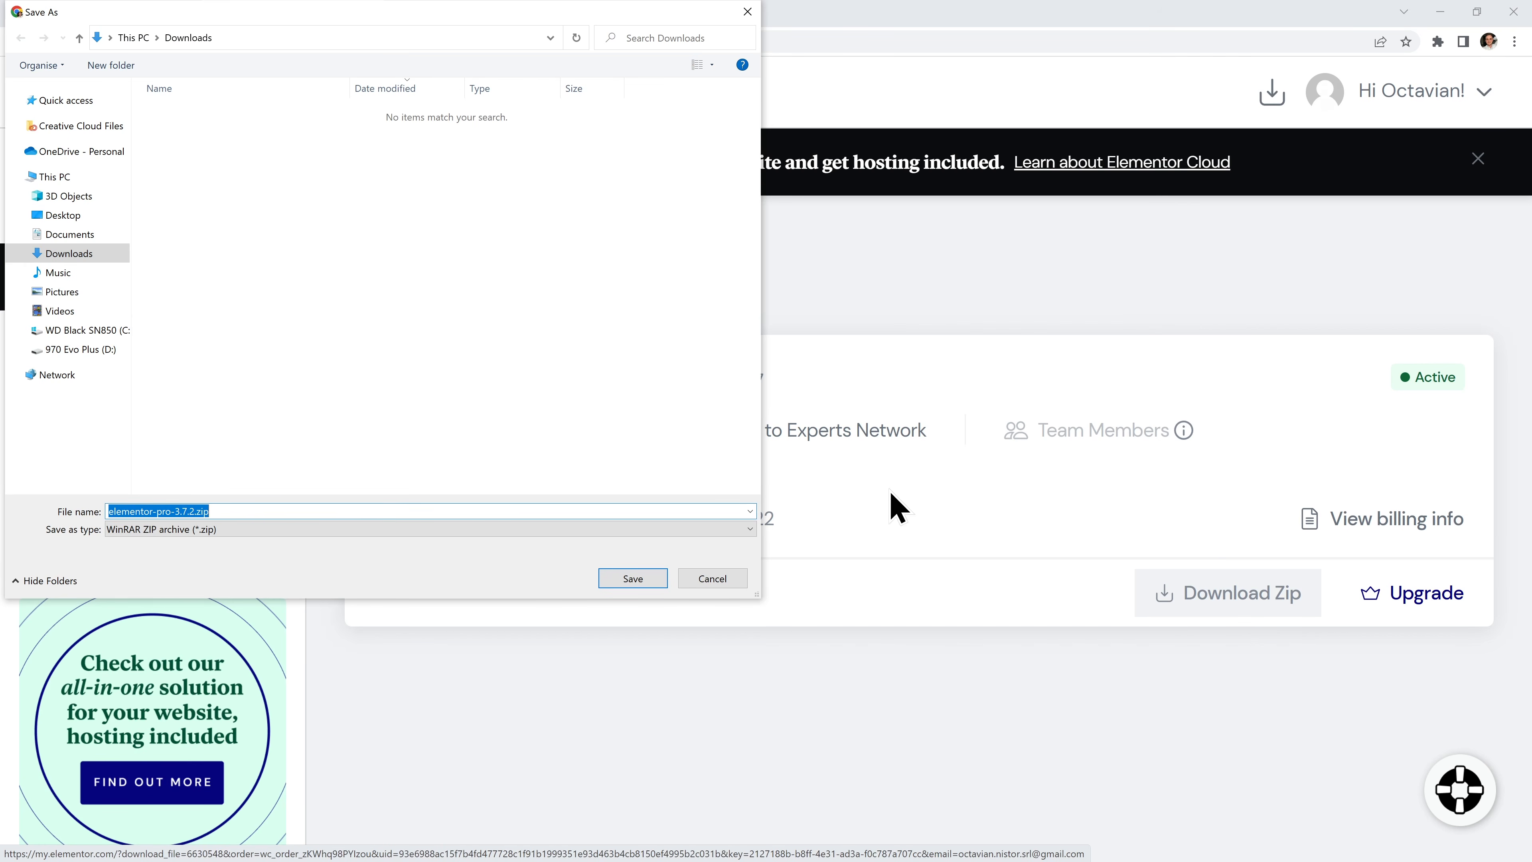
{"action": "left_click", "coordinate": [640, 583]}
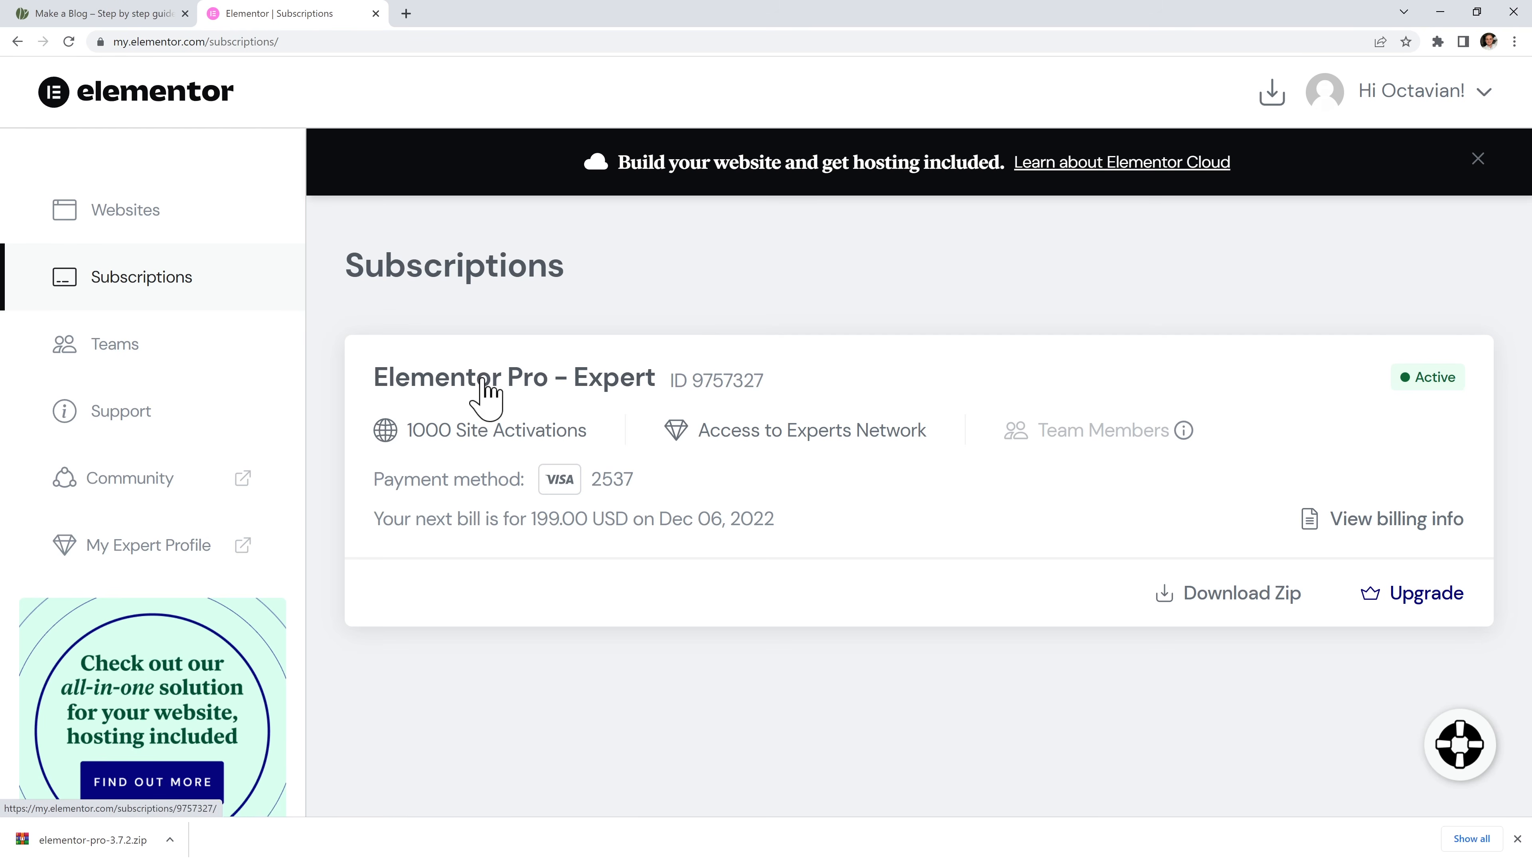
{"action": "left_click", "coordinate": [375, 13]}
Upload and install the Elementor Pro plugin from elementor-pro-3.7.2.zip
{"action": "mouse_move", "coordinate": [131, 85]}
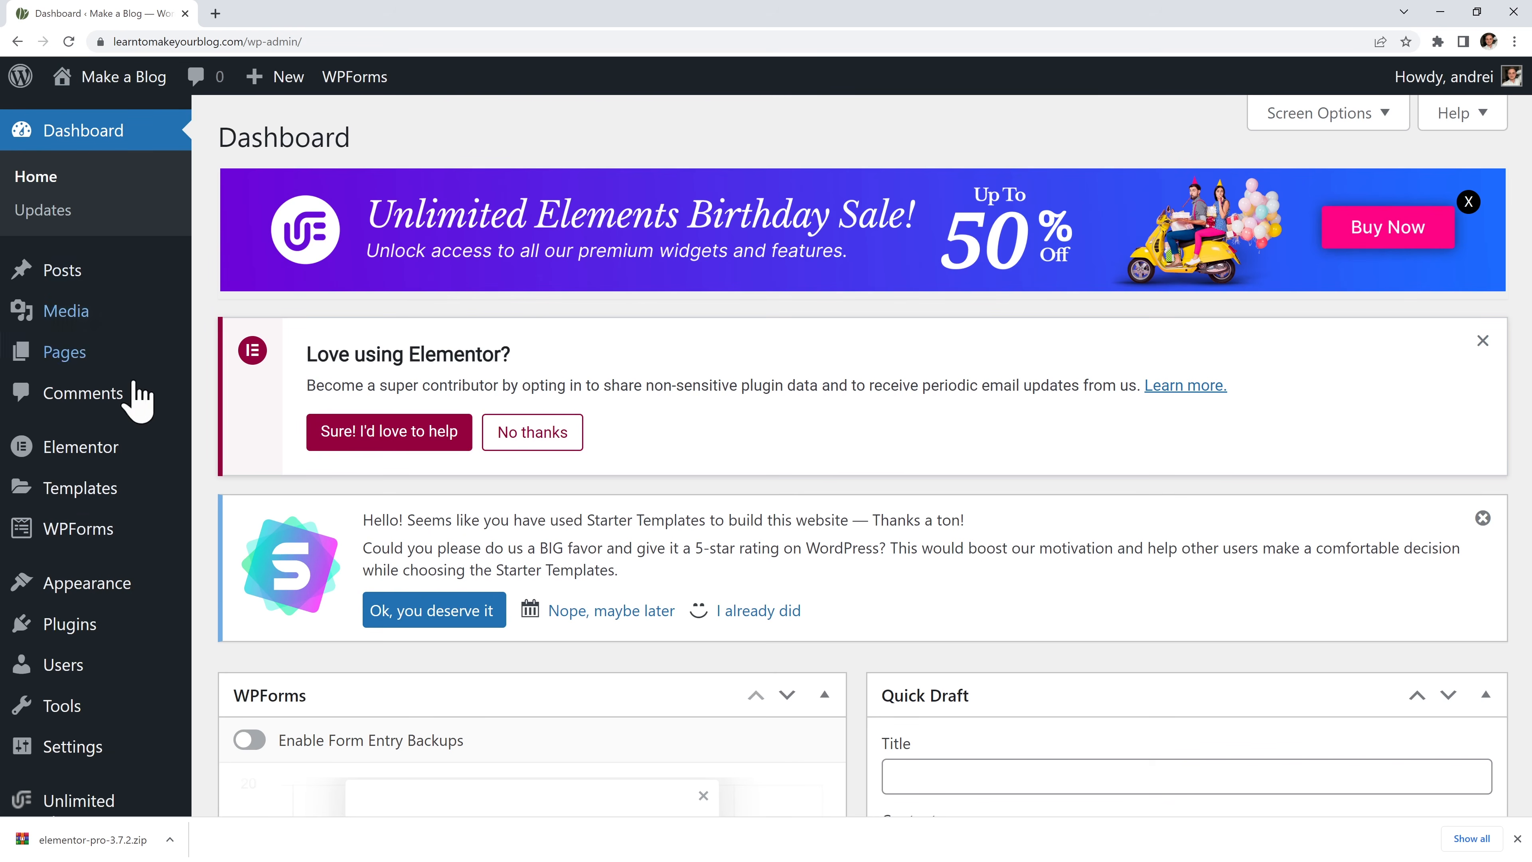
{"action": "mouse_move", "coordinate": [91, 634]}
{"action": "left_click", "coordinate": [268, 660]}
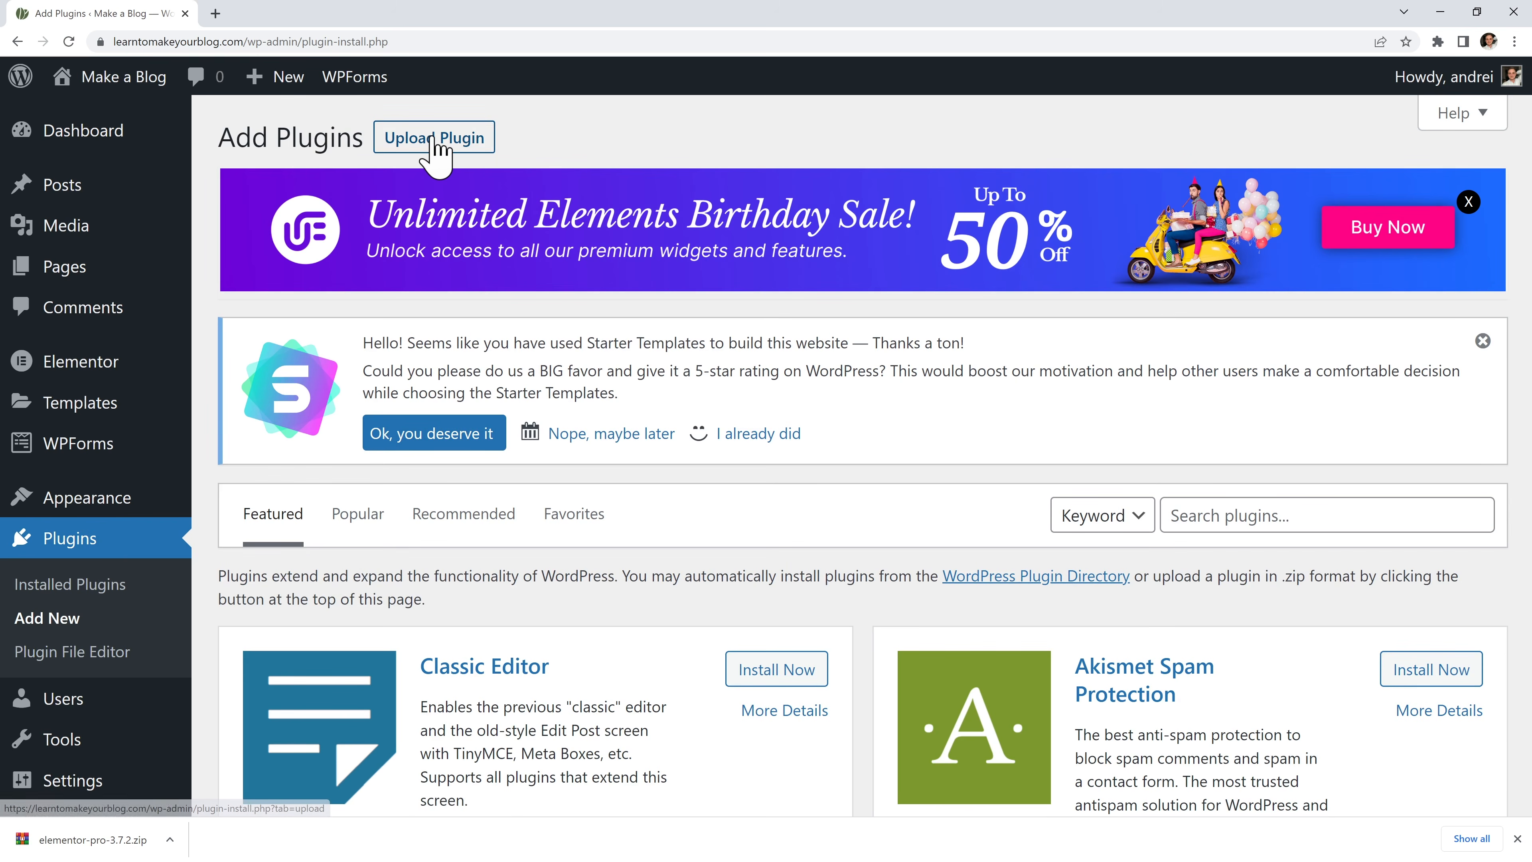
{"action": "left_click", "coordinate": [436, 140]}
{"action": "scroll", "coordinate": [723, 483], "scroll_direction": "down", "scroll_amount": 1}
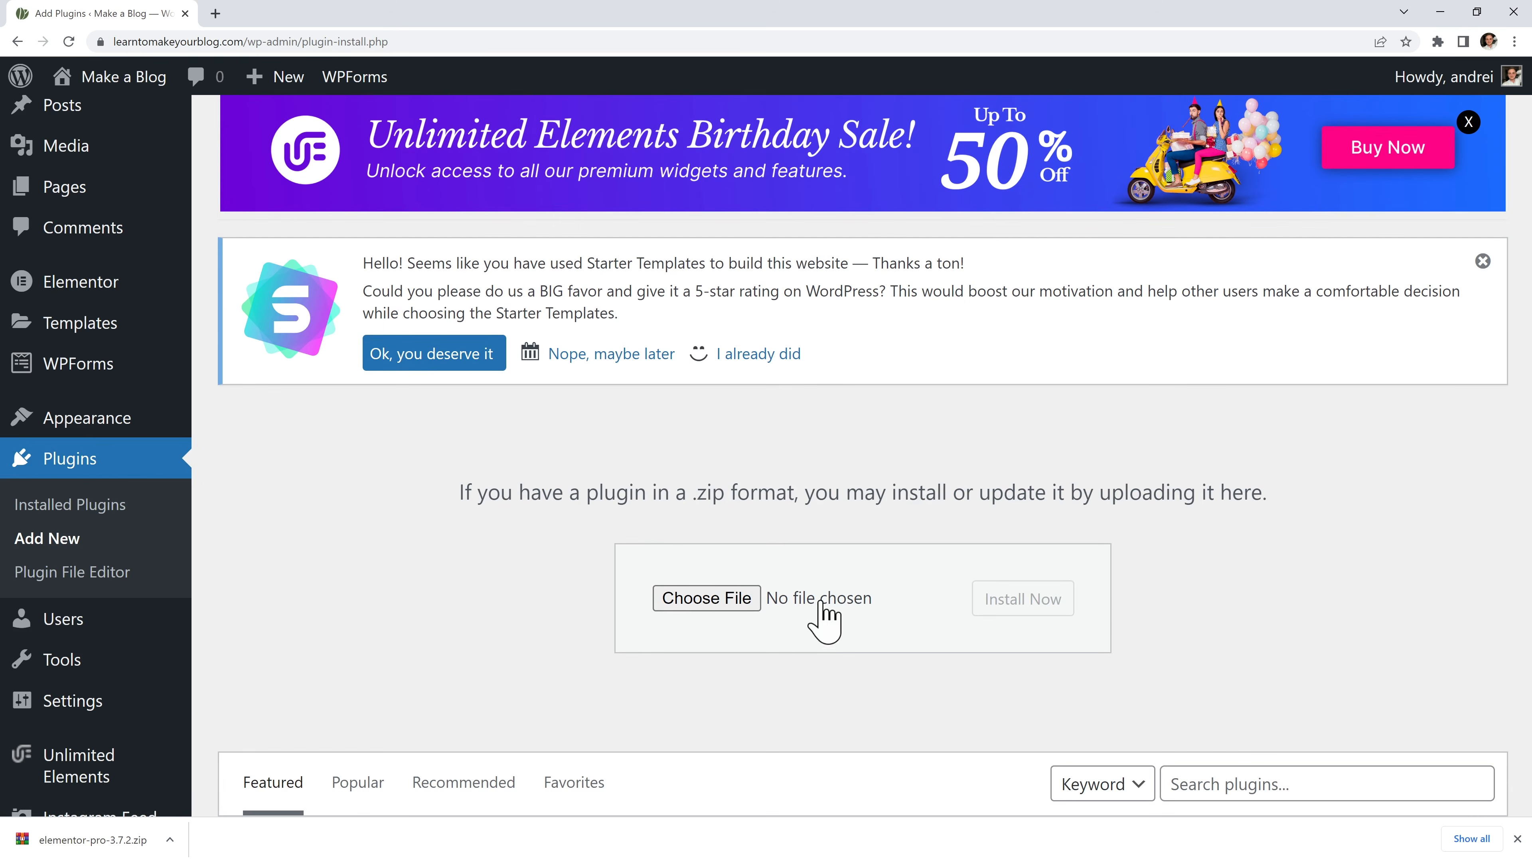
{"action": "left_click", "coordinate": [694, 603]}
{"action": "left_click", "coordinate": [292, 134]}
{"action": "left_click", "coordinate": [631, 580]}
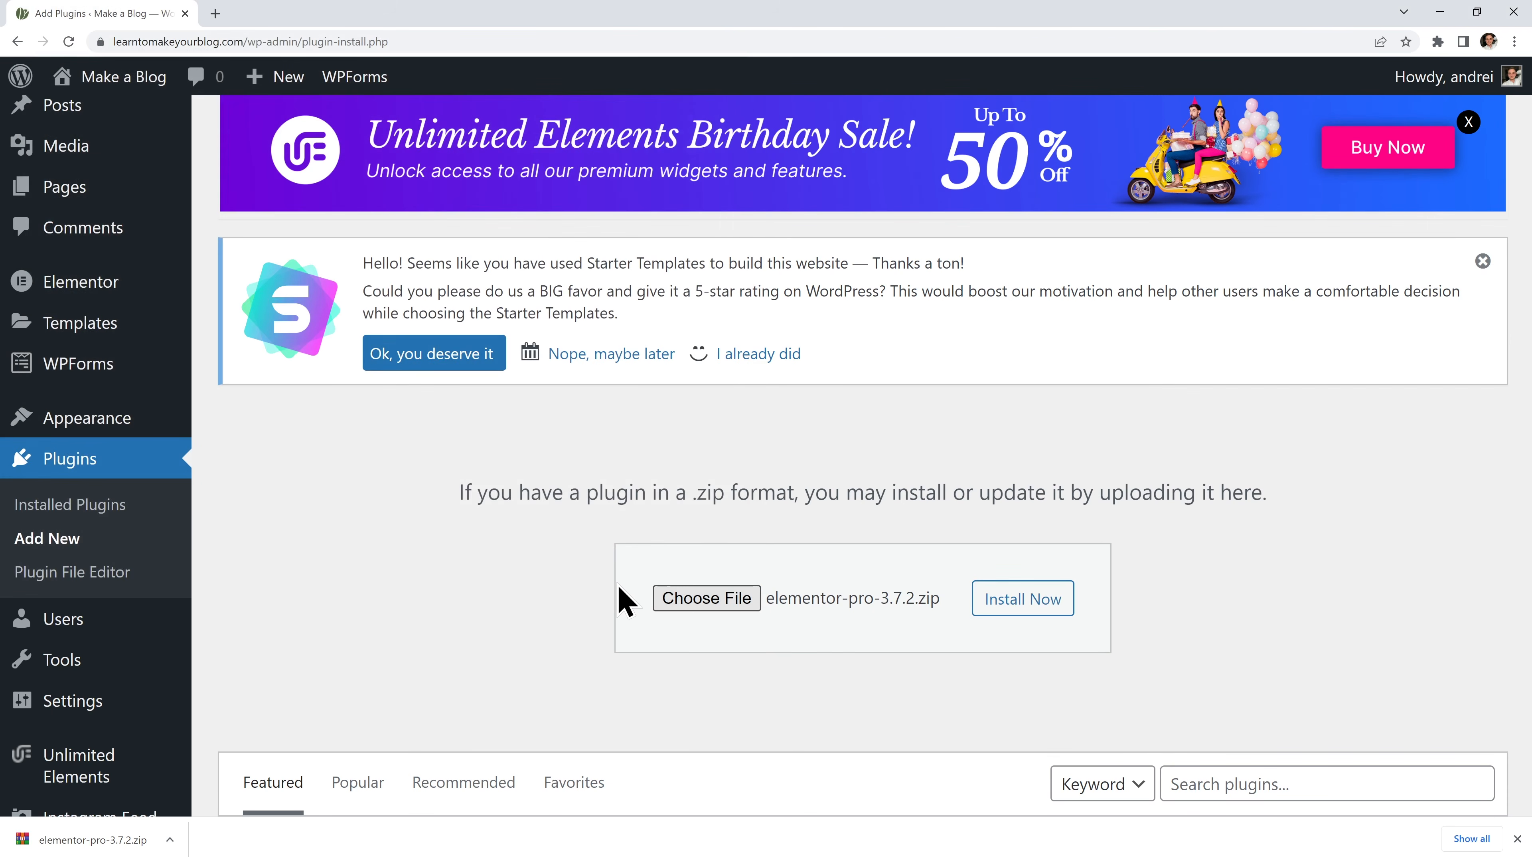
{"action": "left_click", "coordinate": [1012, 598]}
Activate Elementor Pro and begin connecting its license
{"action": "scroll", "coordinate": [1008, 605], "scroll_direction": "down", "scroll_amount": 1}
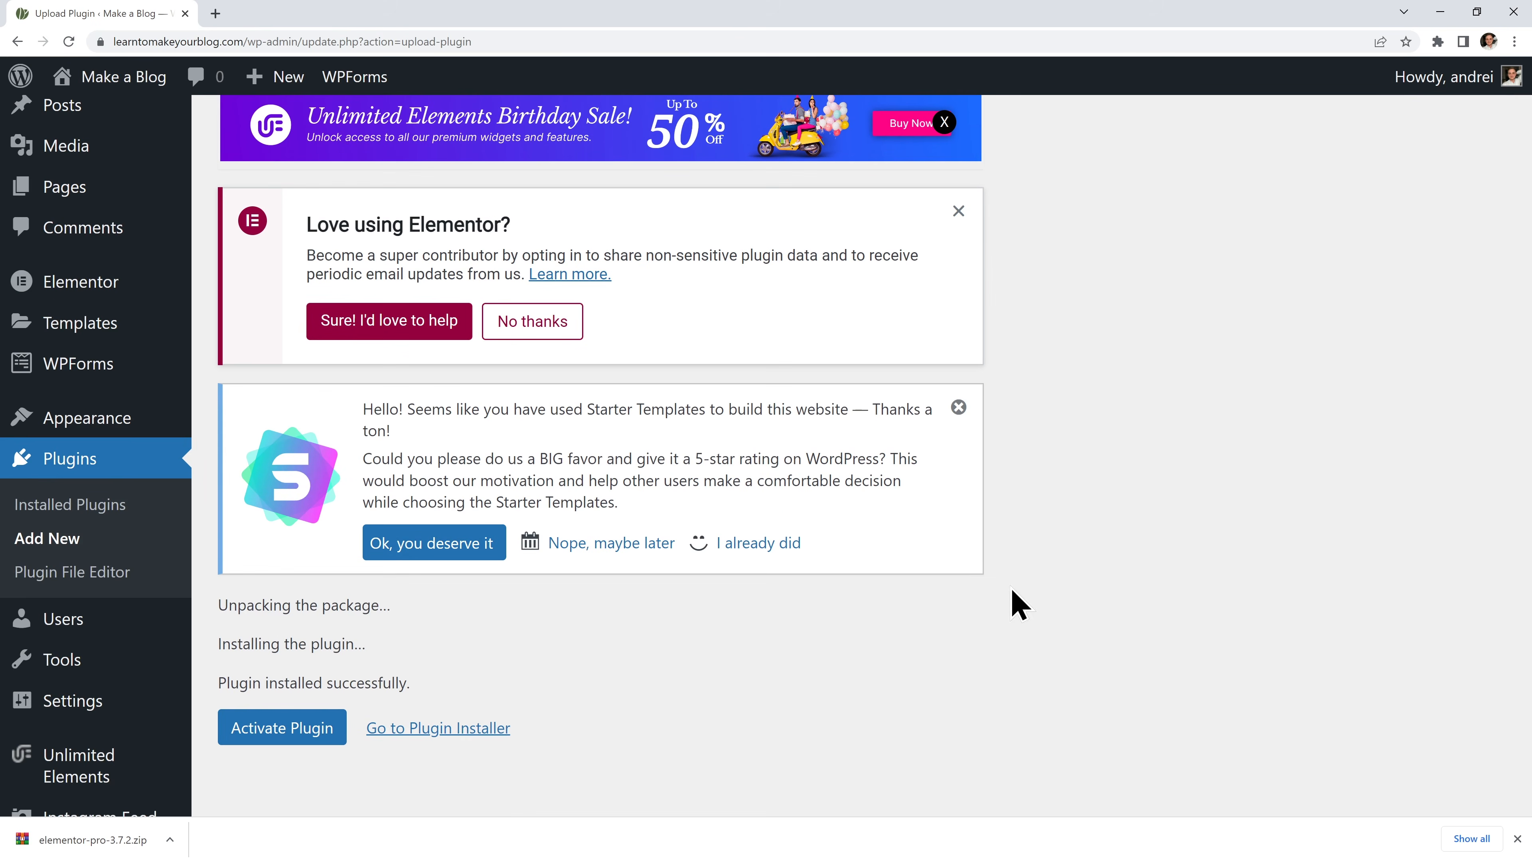
{"action": "left_click", "coordinate": [281, 730]}
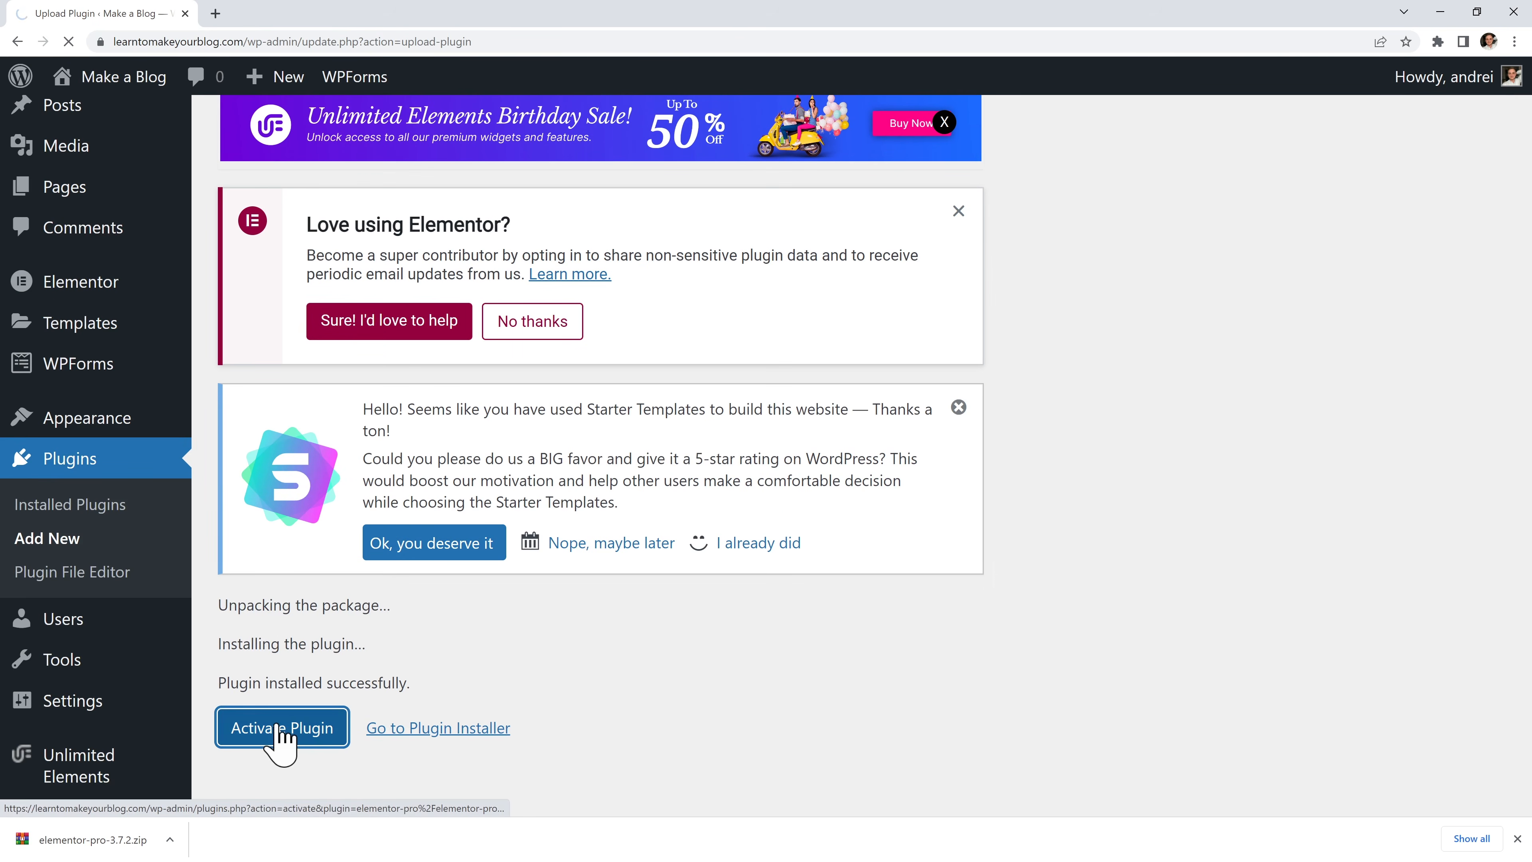
{"action": "scroll", "coordinate": [453, 711], "scroll_direction": "down", "scroll_amount": 3}
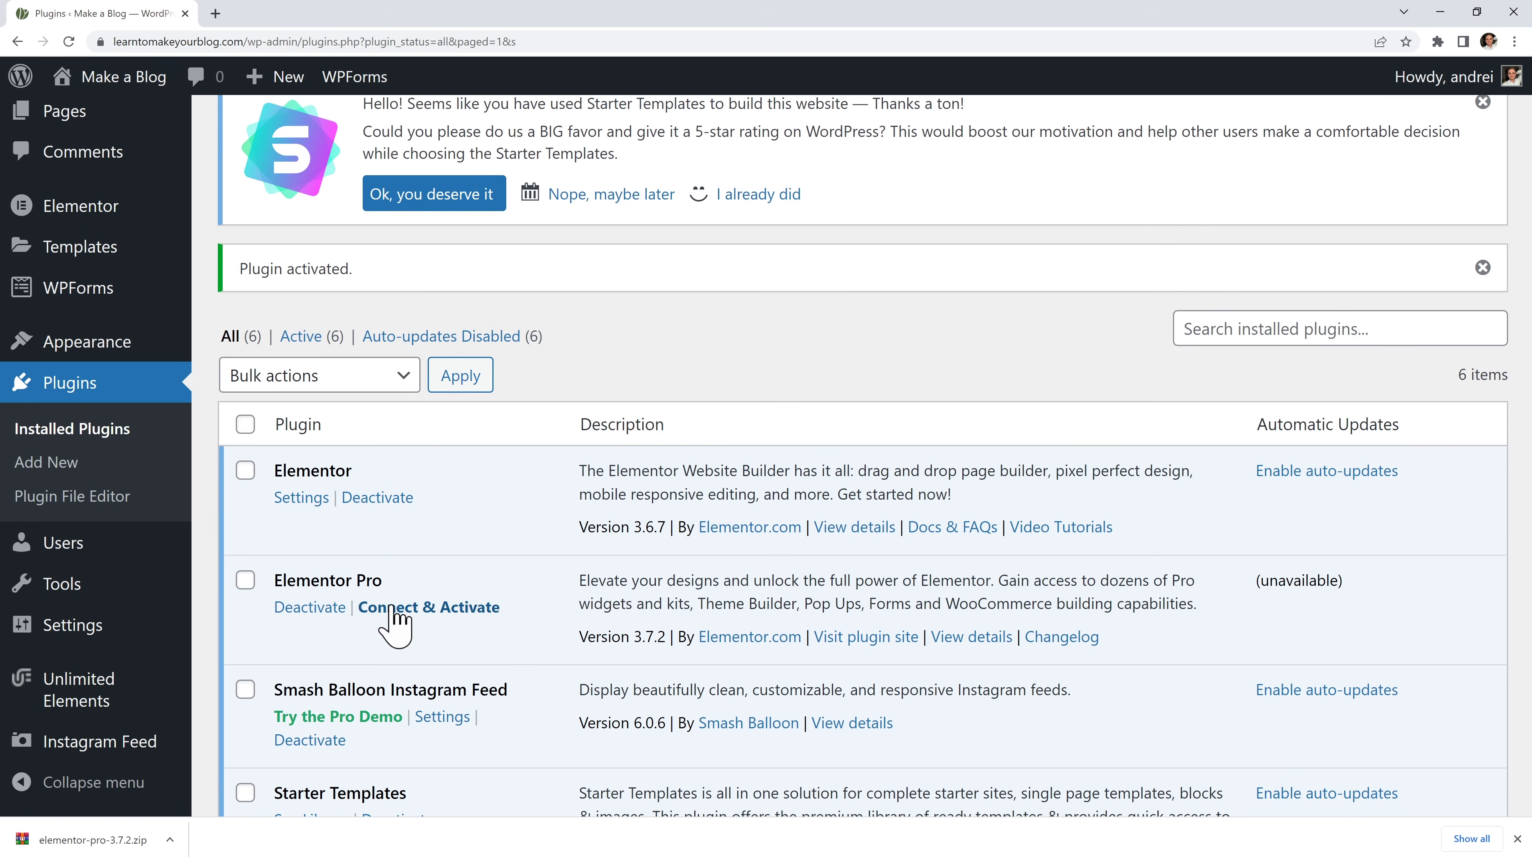
{"action": "left_click", "coordinate": [444, 608]}
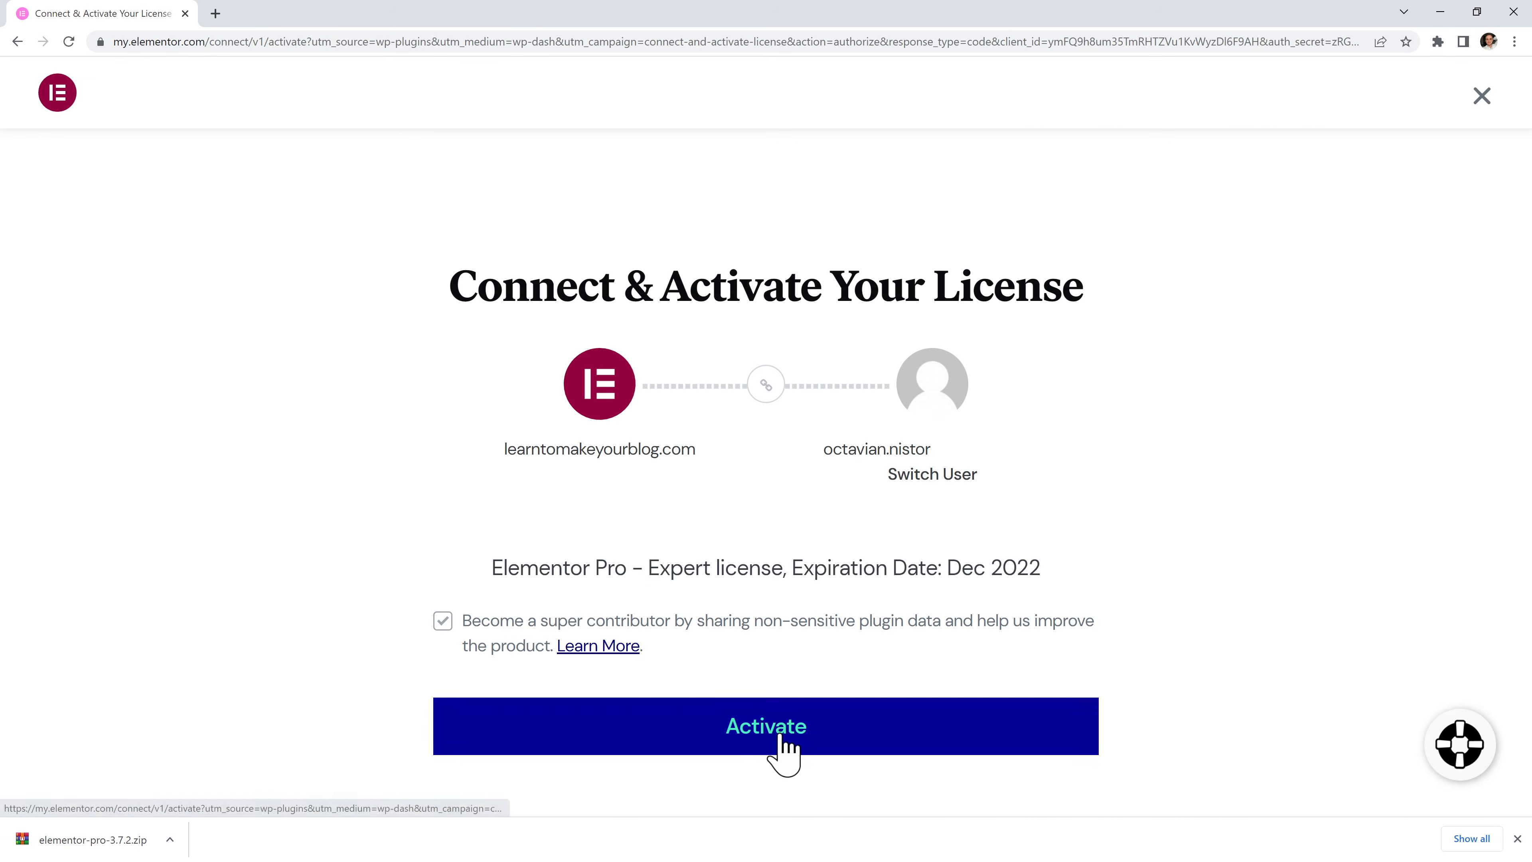
Authorize the Elementor Pro license activation for this site and reach the Templates menu
{"action": "left_click", "coordinate": [782, 744]}
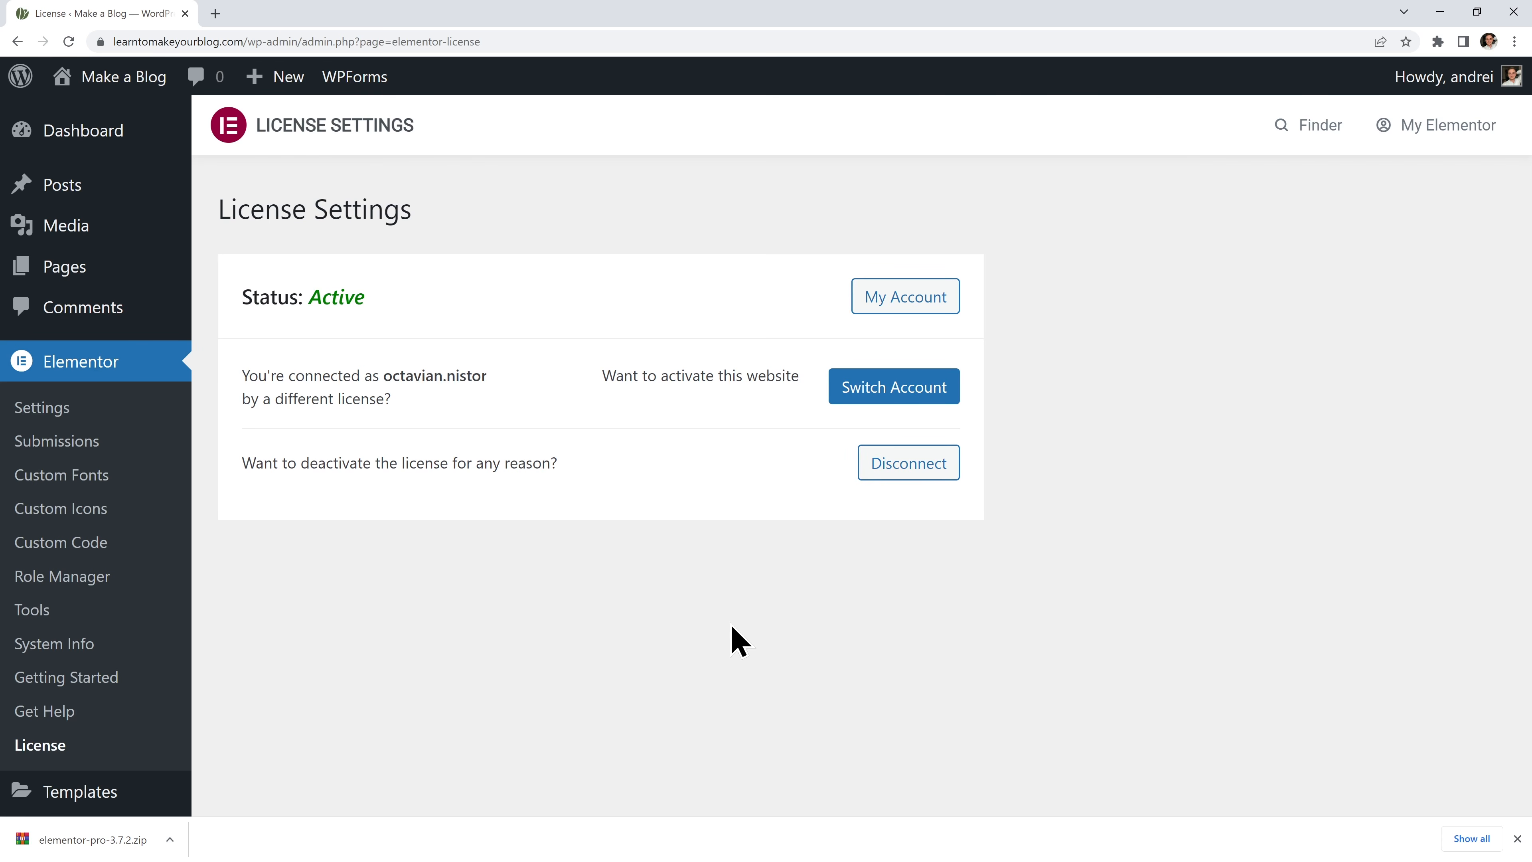
{"action": "scroll", "coordinate": [154, 589], "scroll_direction": "down", "scroll_amount": 1}
{"action": "mouse_move", "coordinate": [106, 721]}
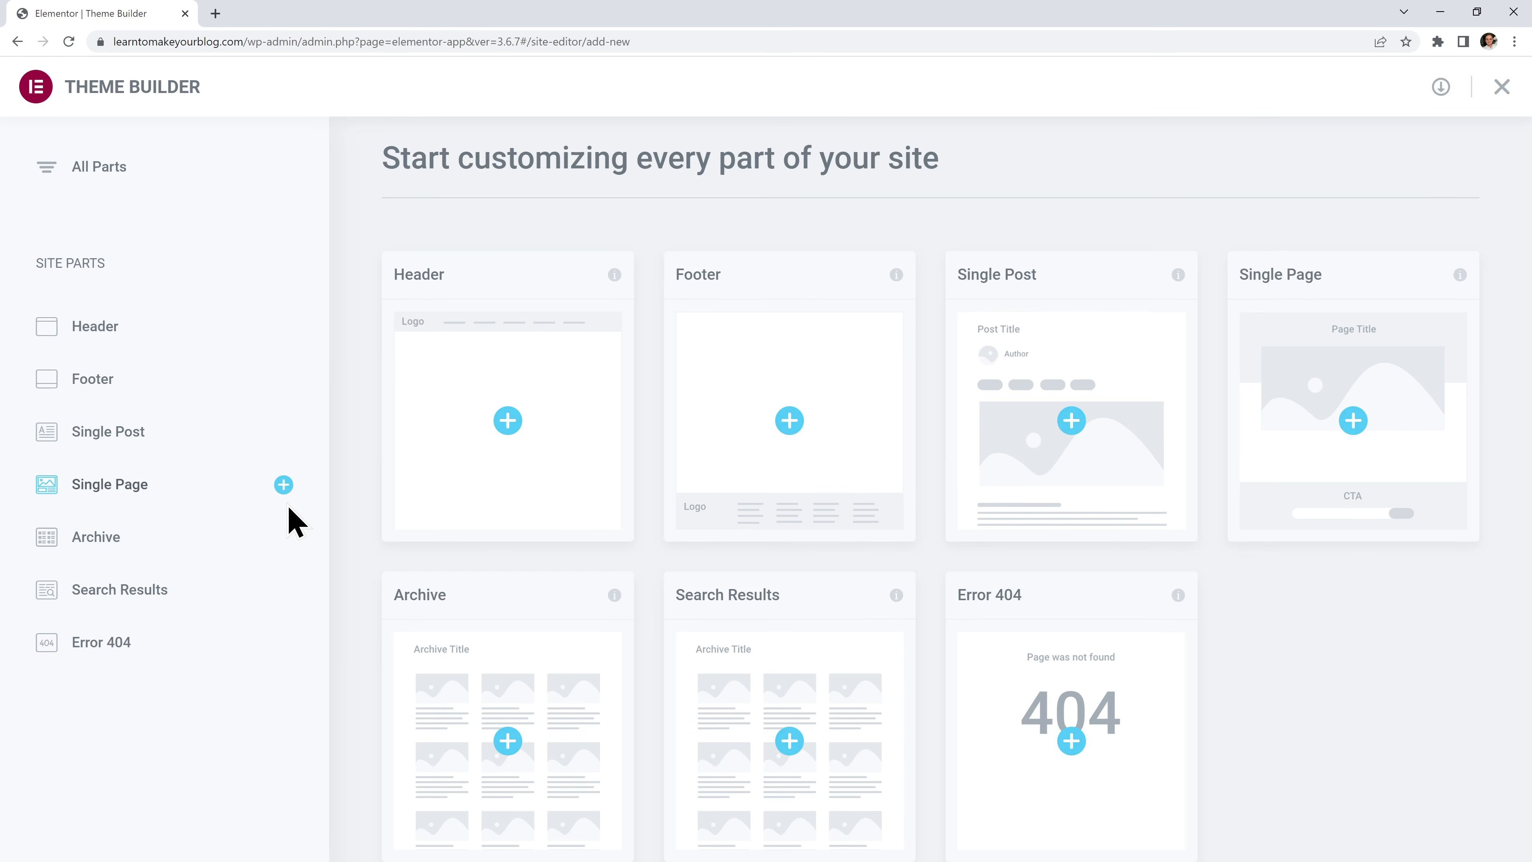
Add a new Single Post template and dismiss the library to start from a blank canvas
{"action": "left_click", "coordinate": [134, 440]}
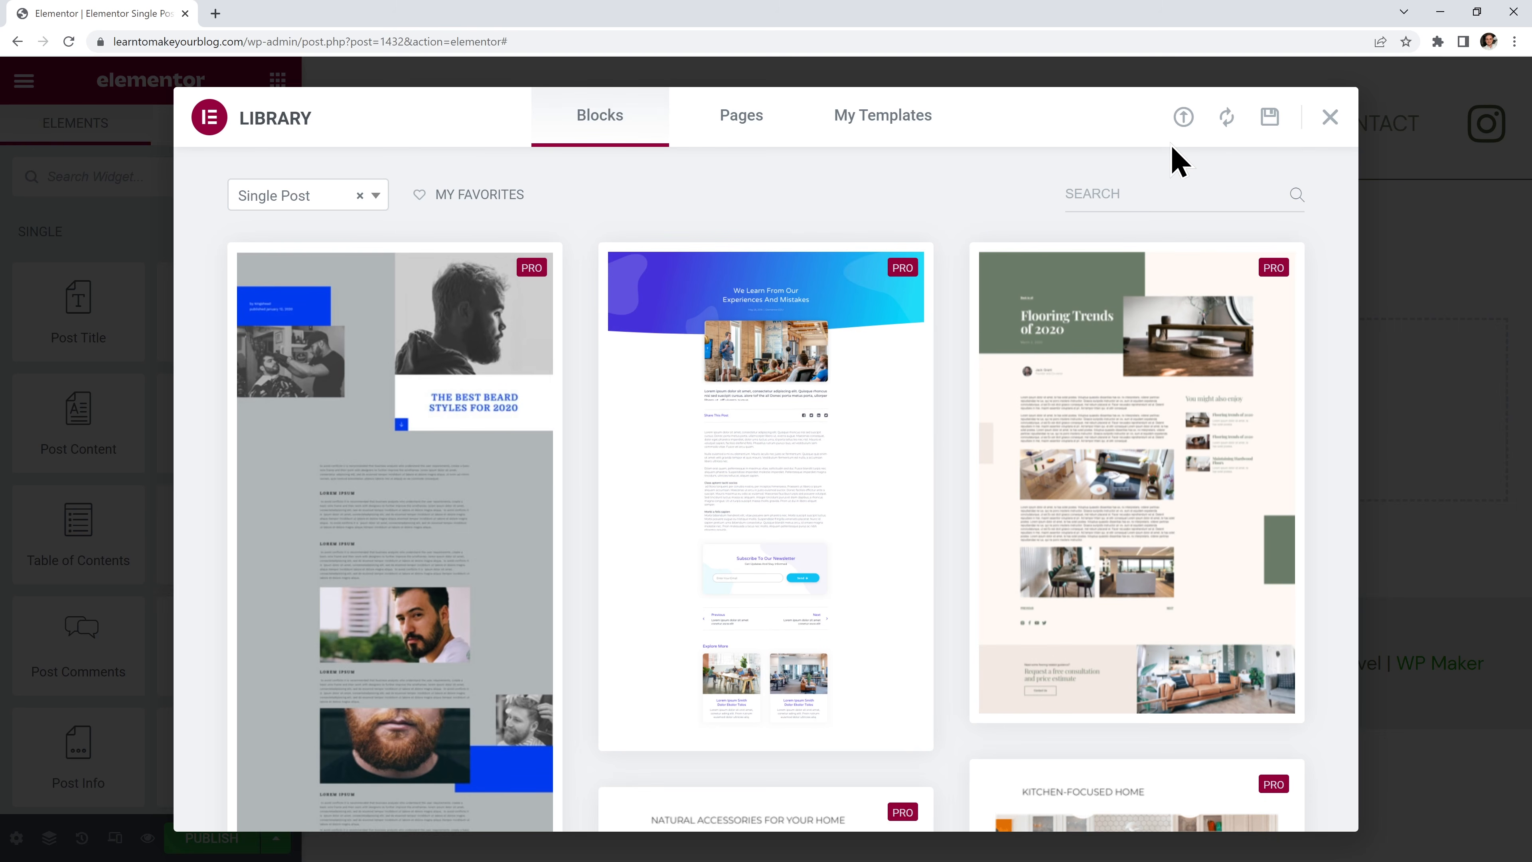
{"action": "left_click", "coordinate": [1330, 118]}
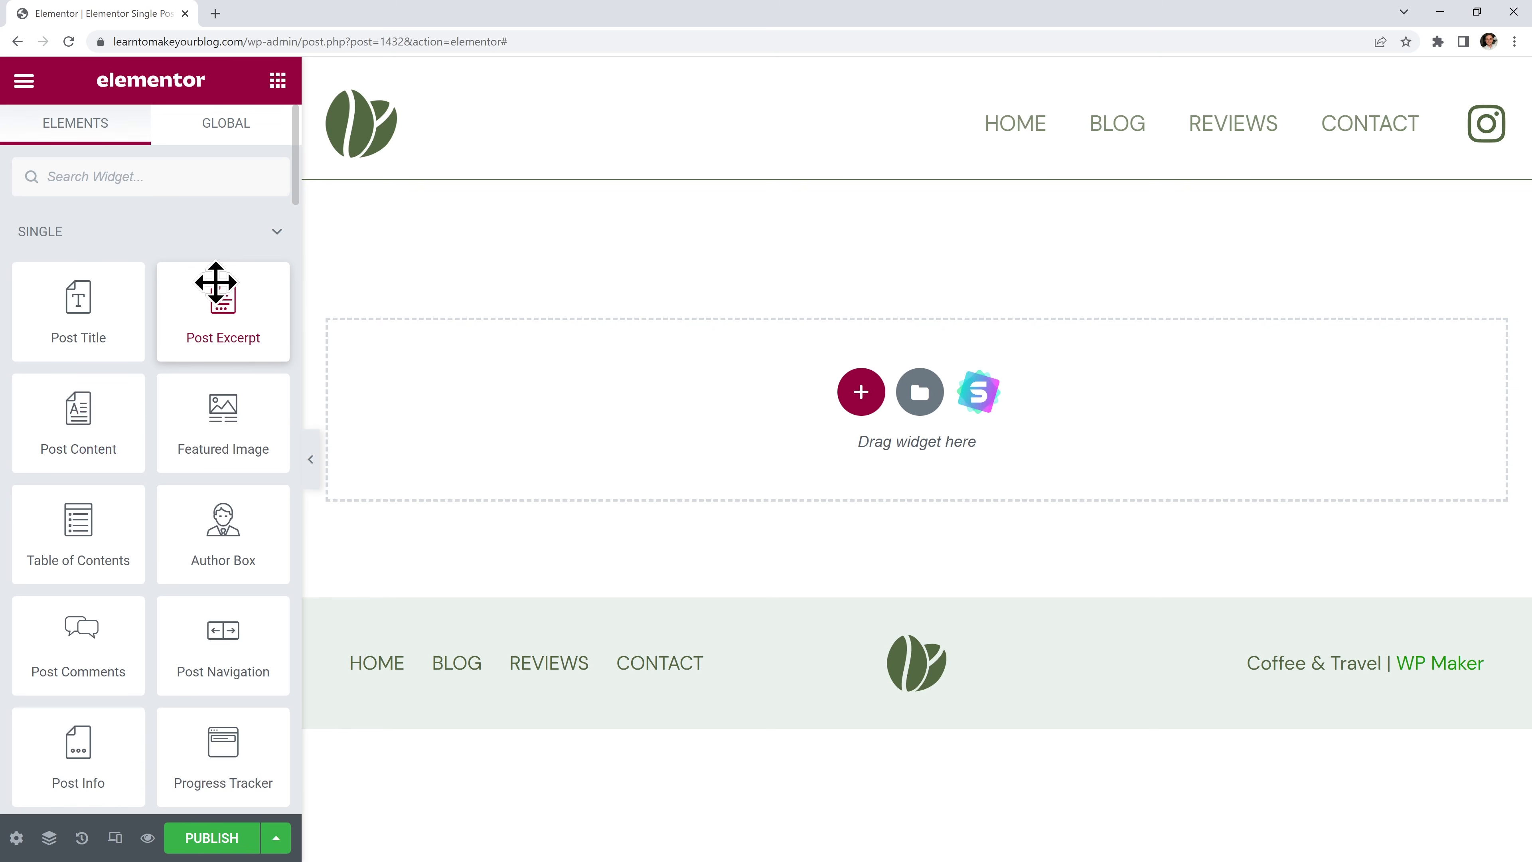
{"action": "left_click_drag", "start_coordinate": [68, 301], "coordinate": [588, 373]}
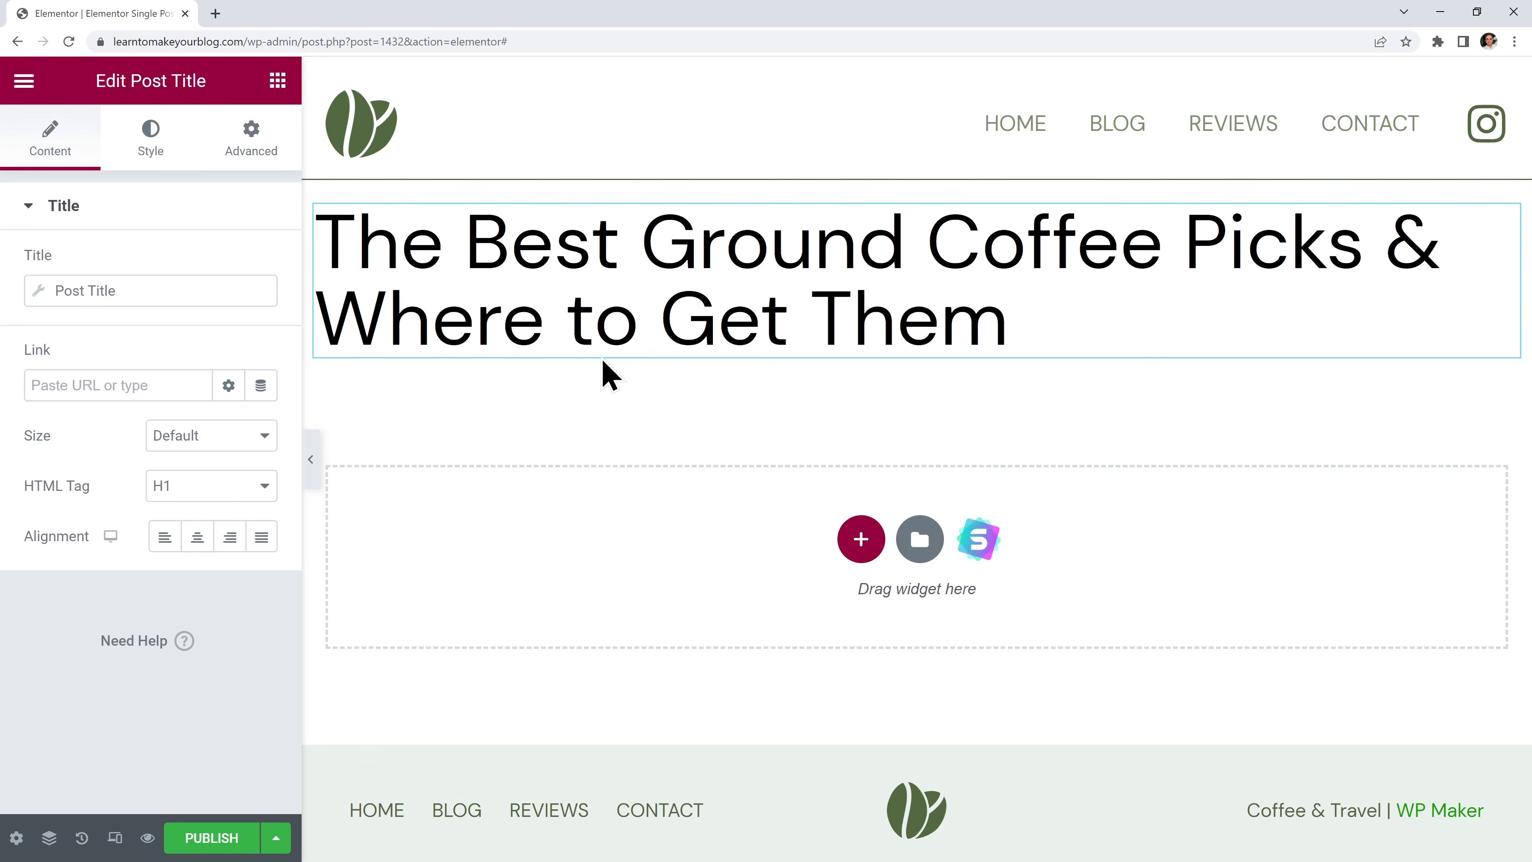
{"action": "left_click", "coordinate": [276, 81]}
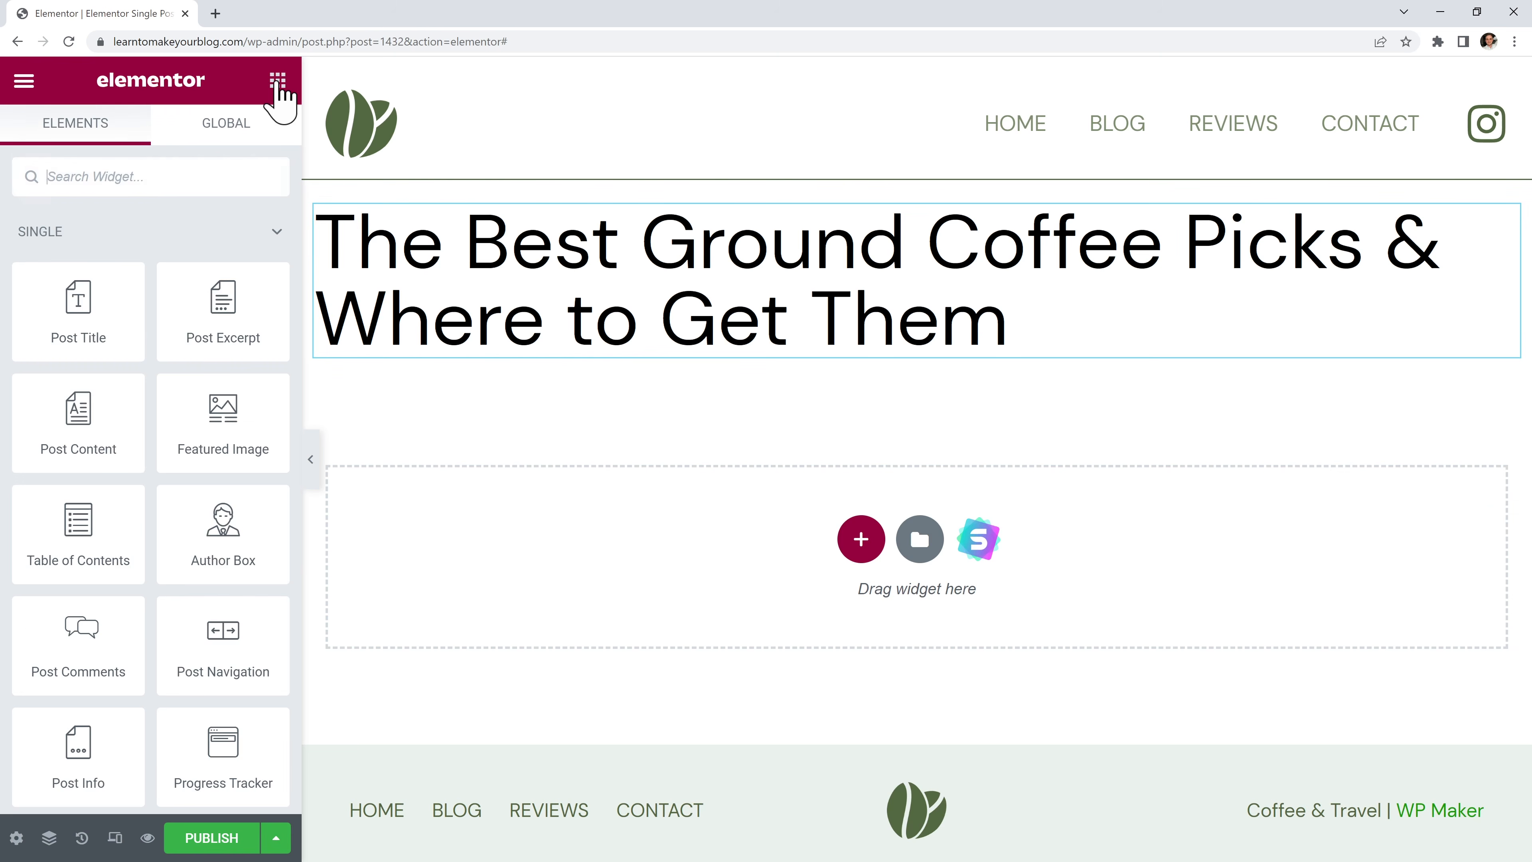
{"action": "left_click_drag", "start_coordinate": [79, 411], "coordinate": [483, 333]}
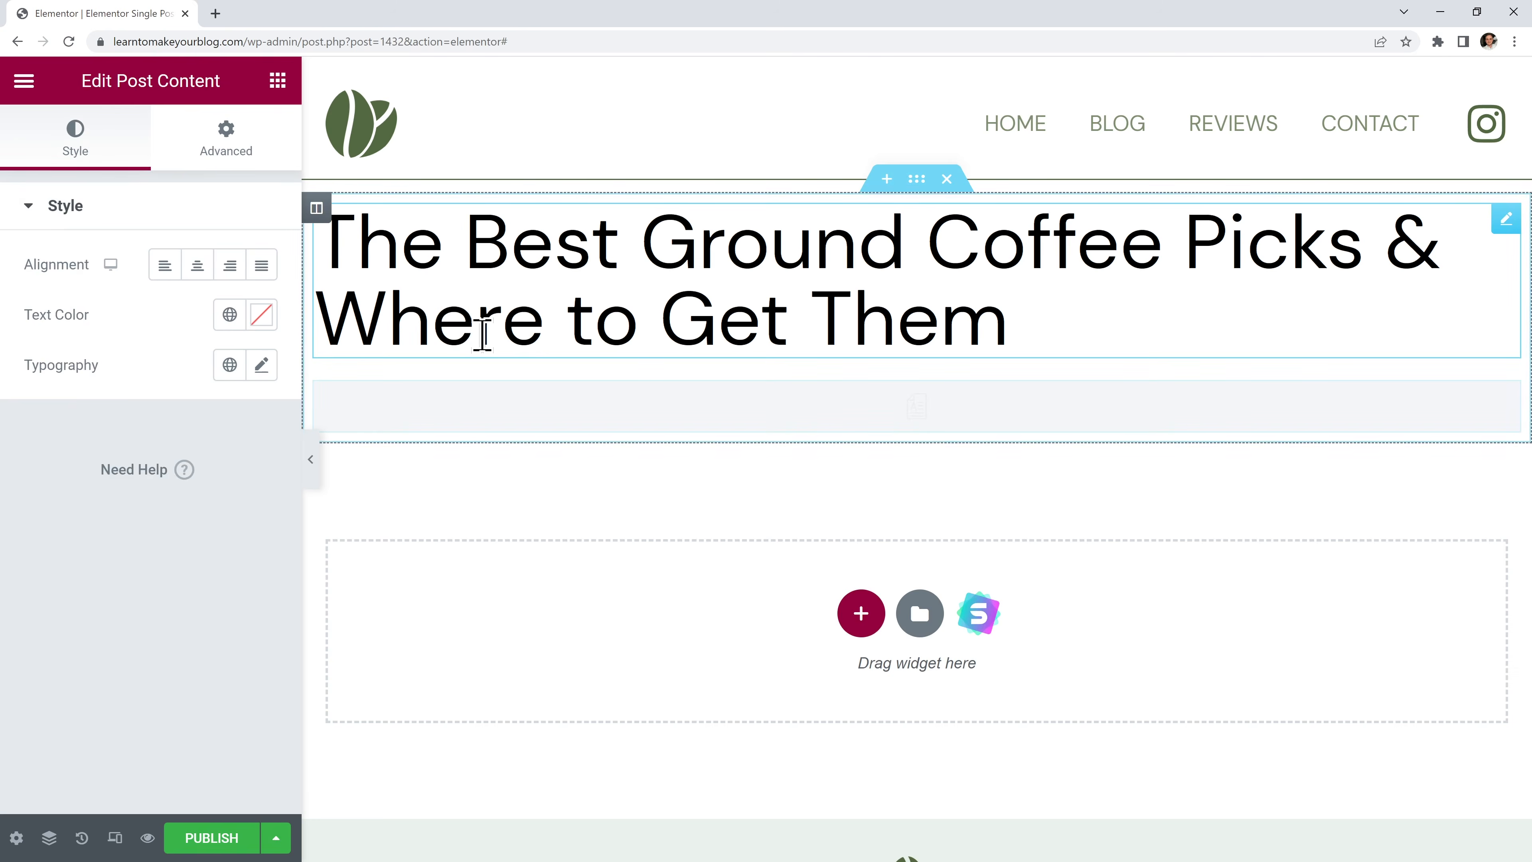
{"action": "left_click", "coordinate": [277, 81]}
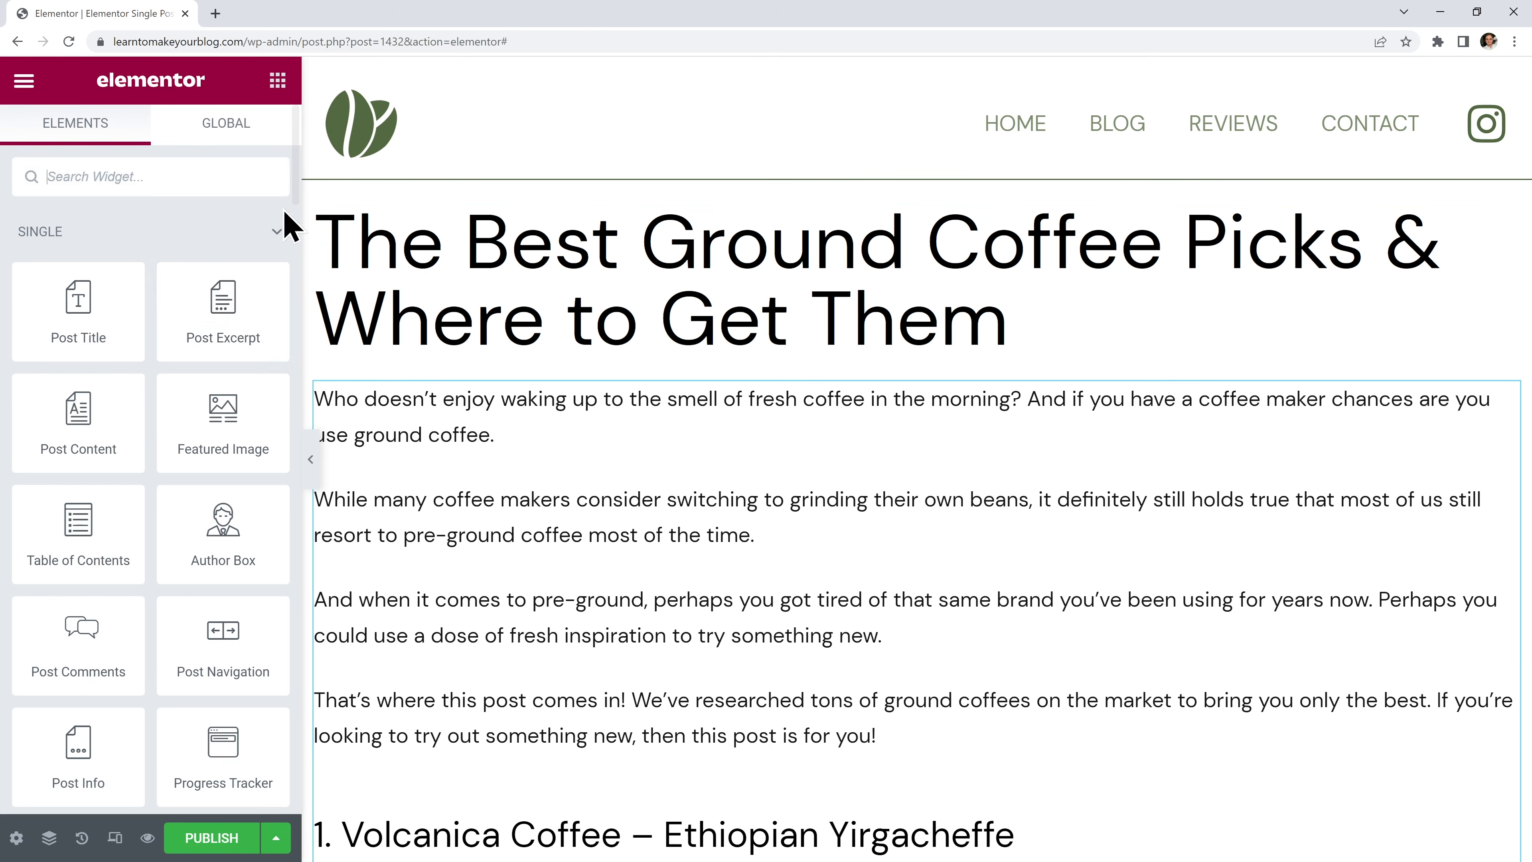
{"action": "left_click_drag", "start_coordinate": [215, 445], "coordinate": [661, 401]}
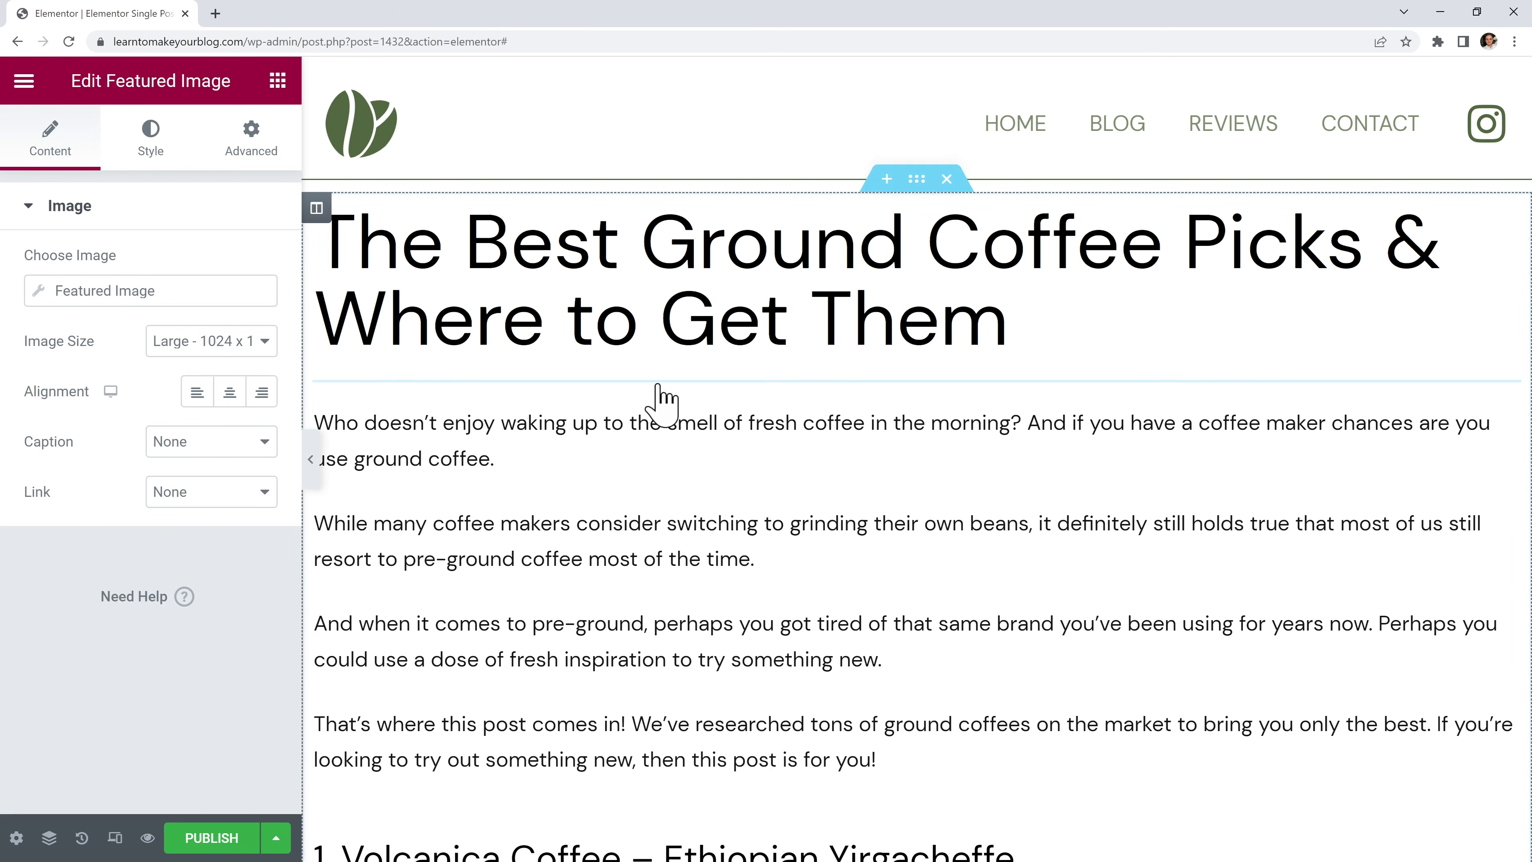
{"action": "left_click", "coordinate": [277, 81]}
{"action": "scroll", "coordinate": [752, 537], "scroll_direction": "down", "scroll_amount": 5}
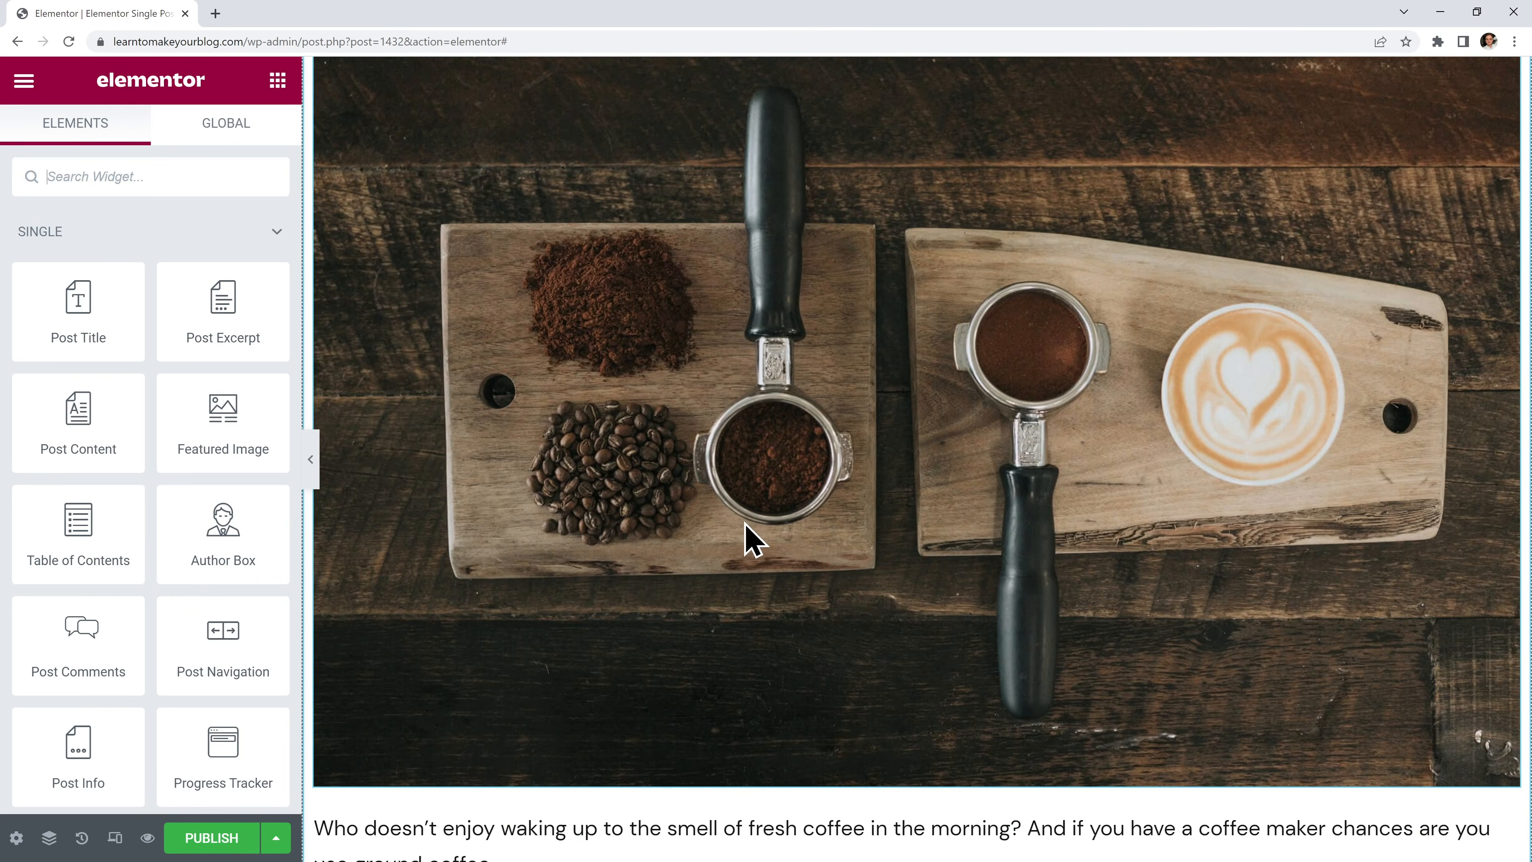
{"action": "scroll", "coordinate": [752, 537], "scroll_direction": "down", "scroll_amount": 4}
{"action": "left_click_drag", "start_coordinate": [107, 537], "coordinate": [678, 531]}
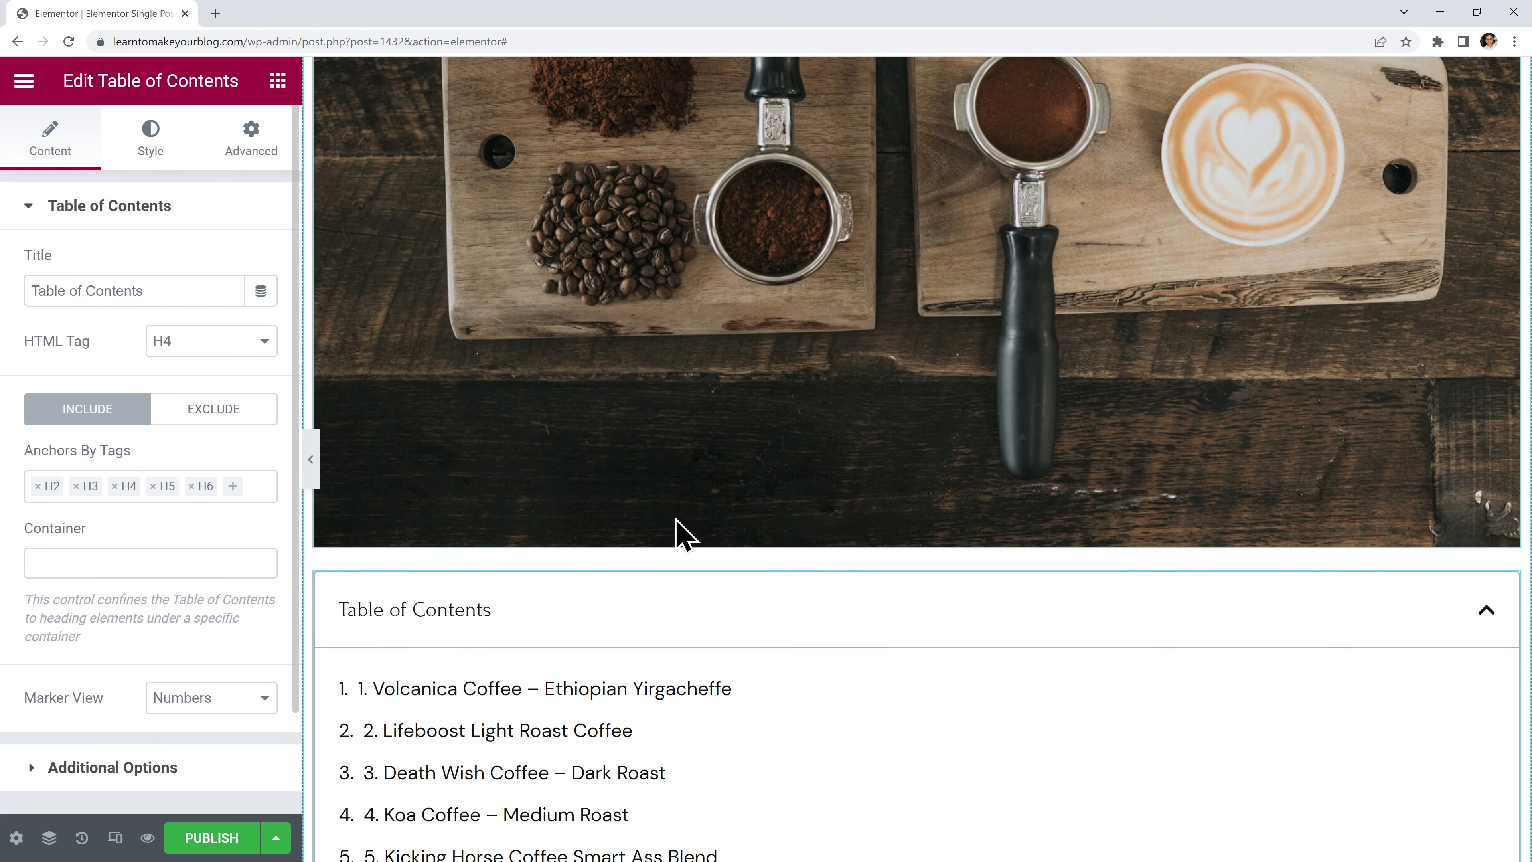
{"action": "left_click", "coordinate": [277, 81]}
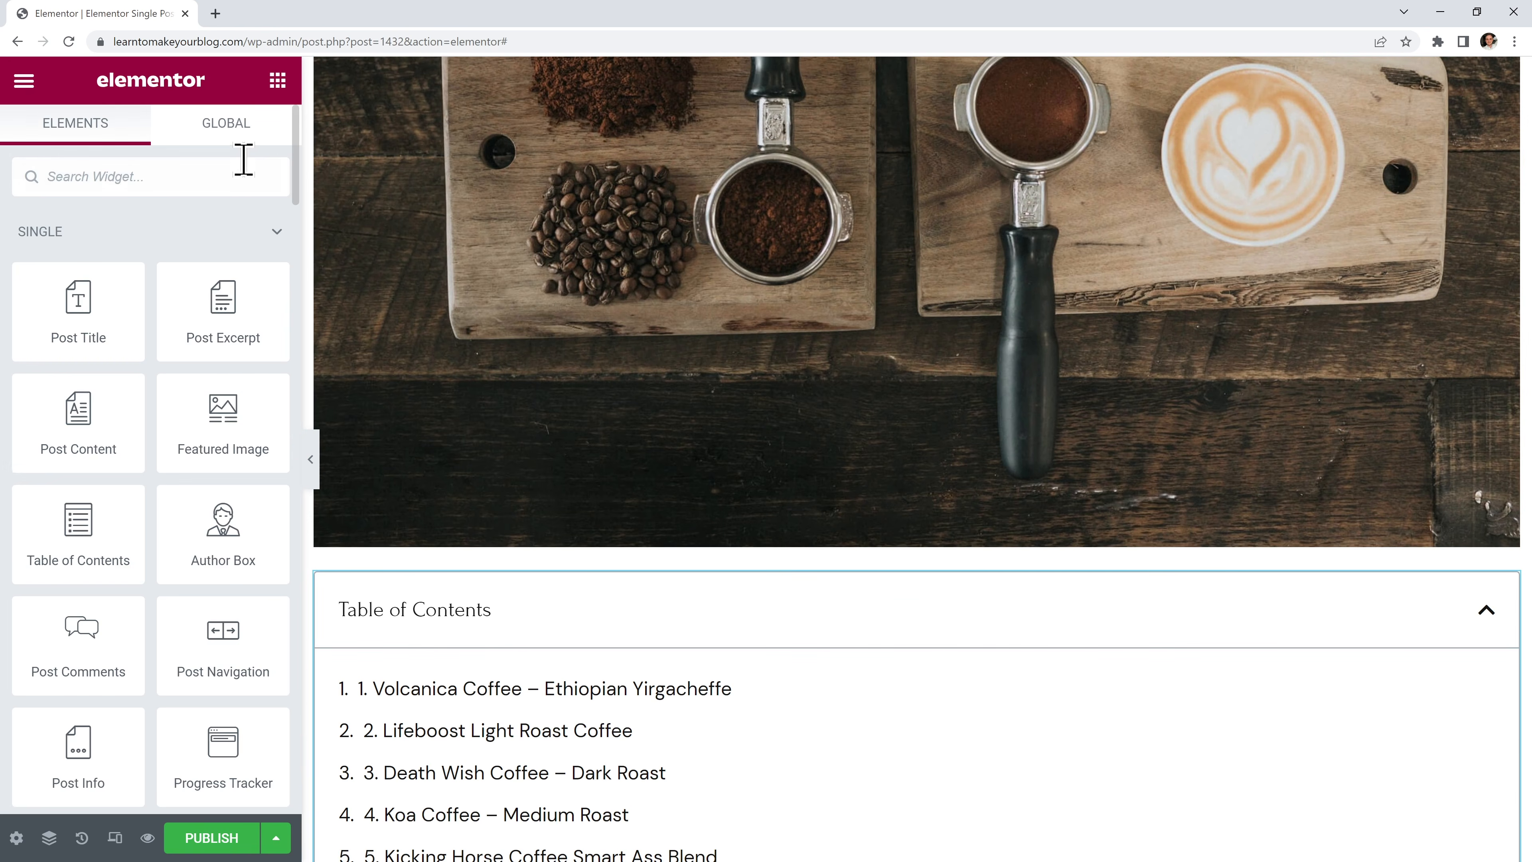
{"action": "type", "text": "share"}
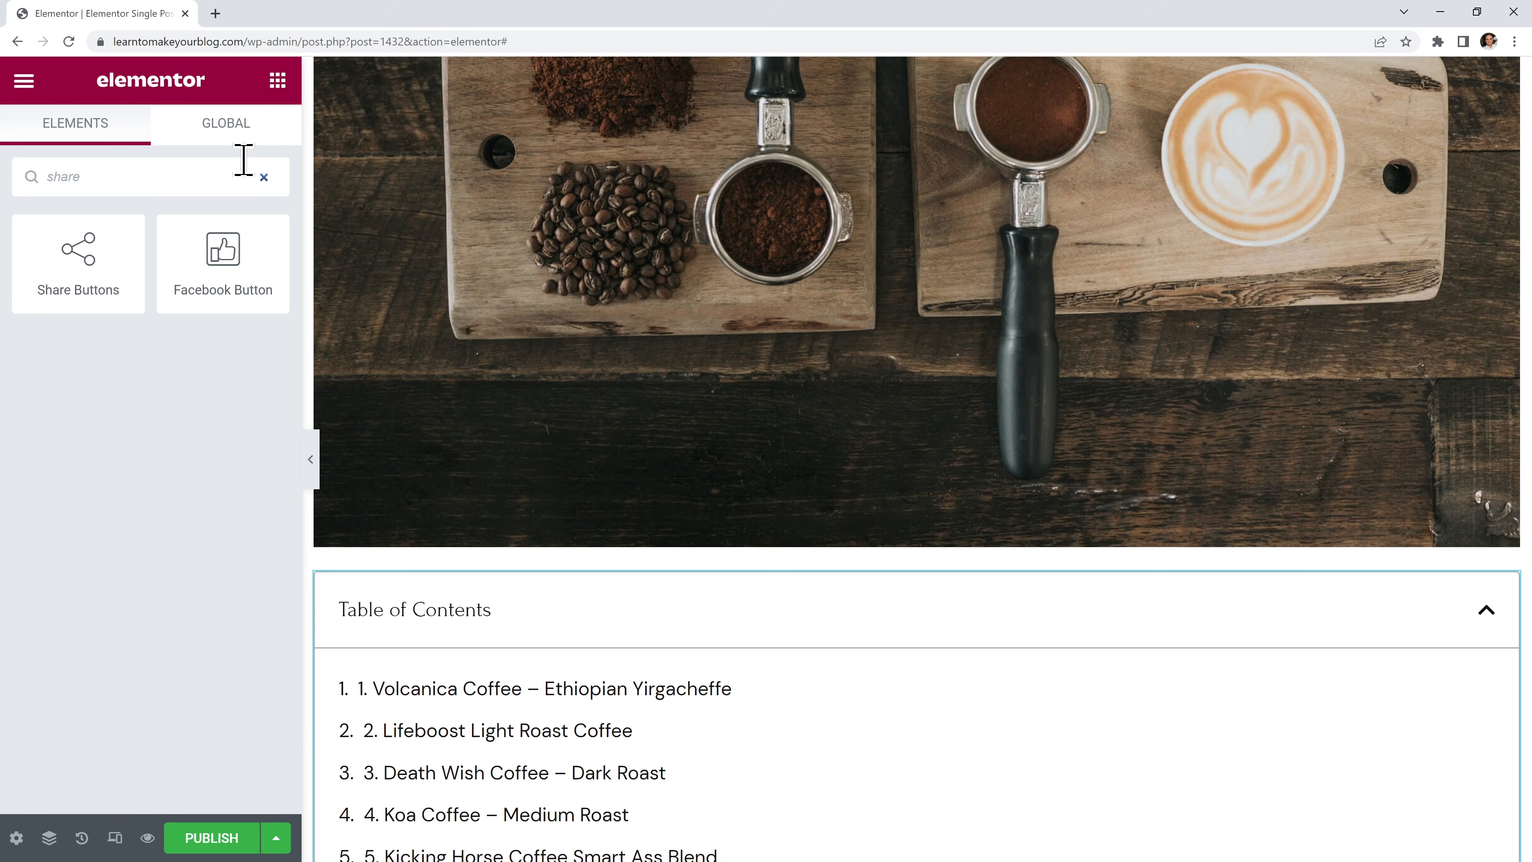
{"action": "left_click_drag", "start_coordinate": [96, 231], "coordinate": [725, 522]}
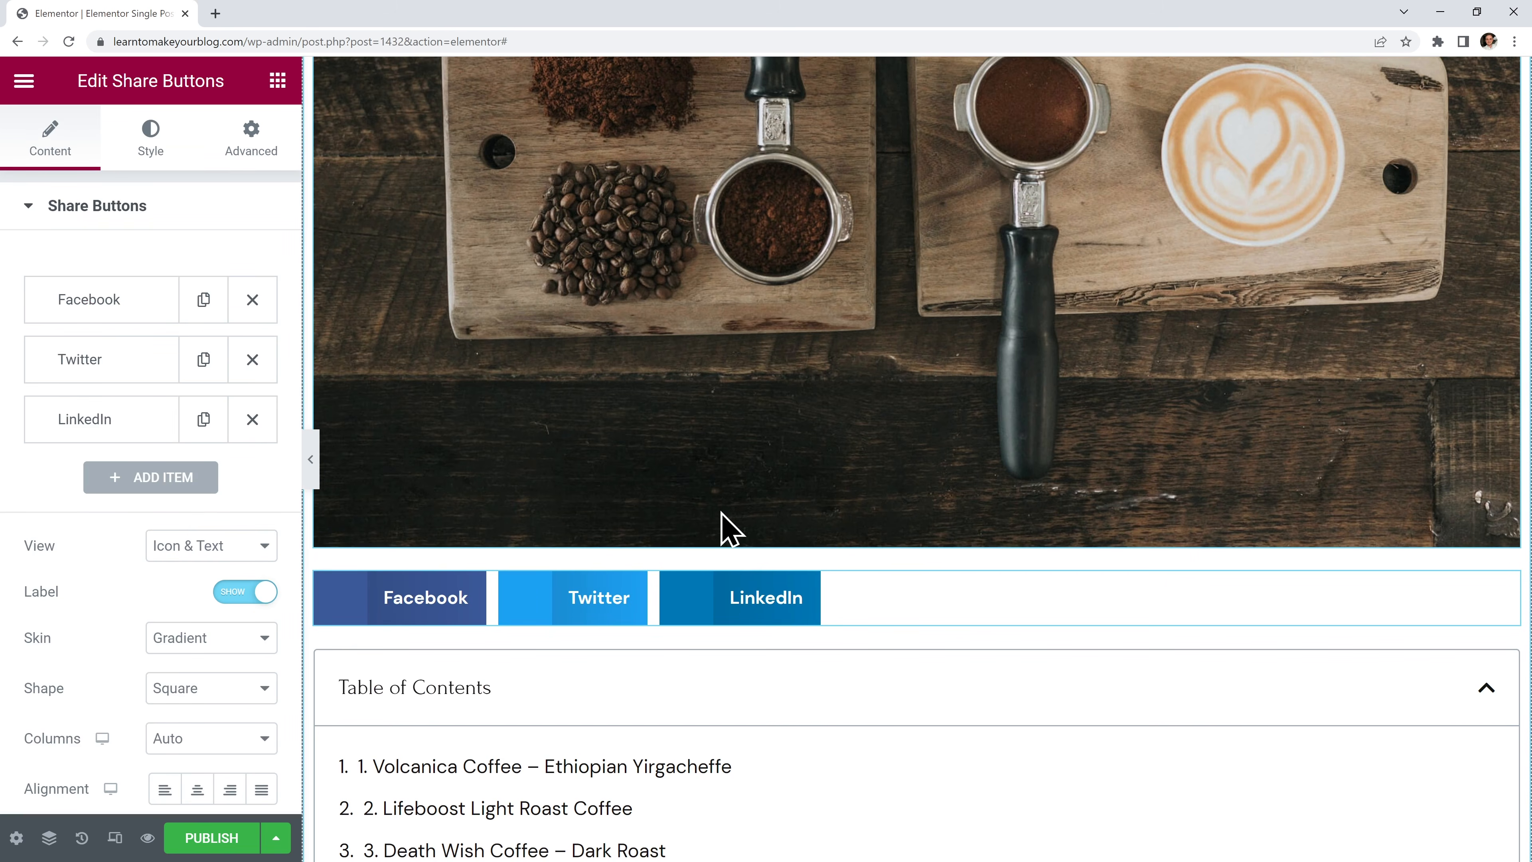
{"action": "scroll", "coordinate": [991, 445], "scroll_direction": "up", "scroll_amount": 6}
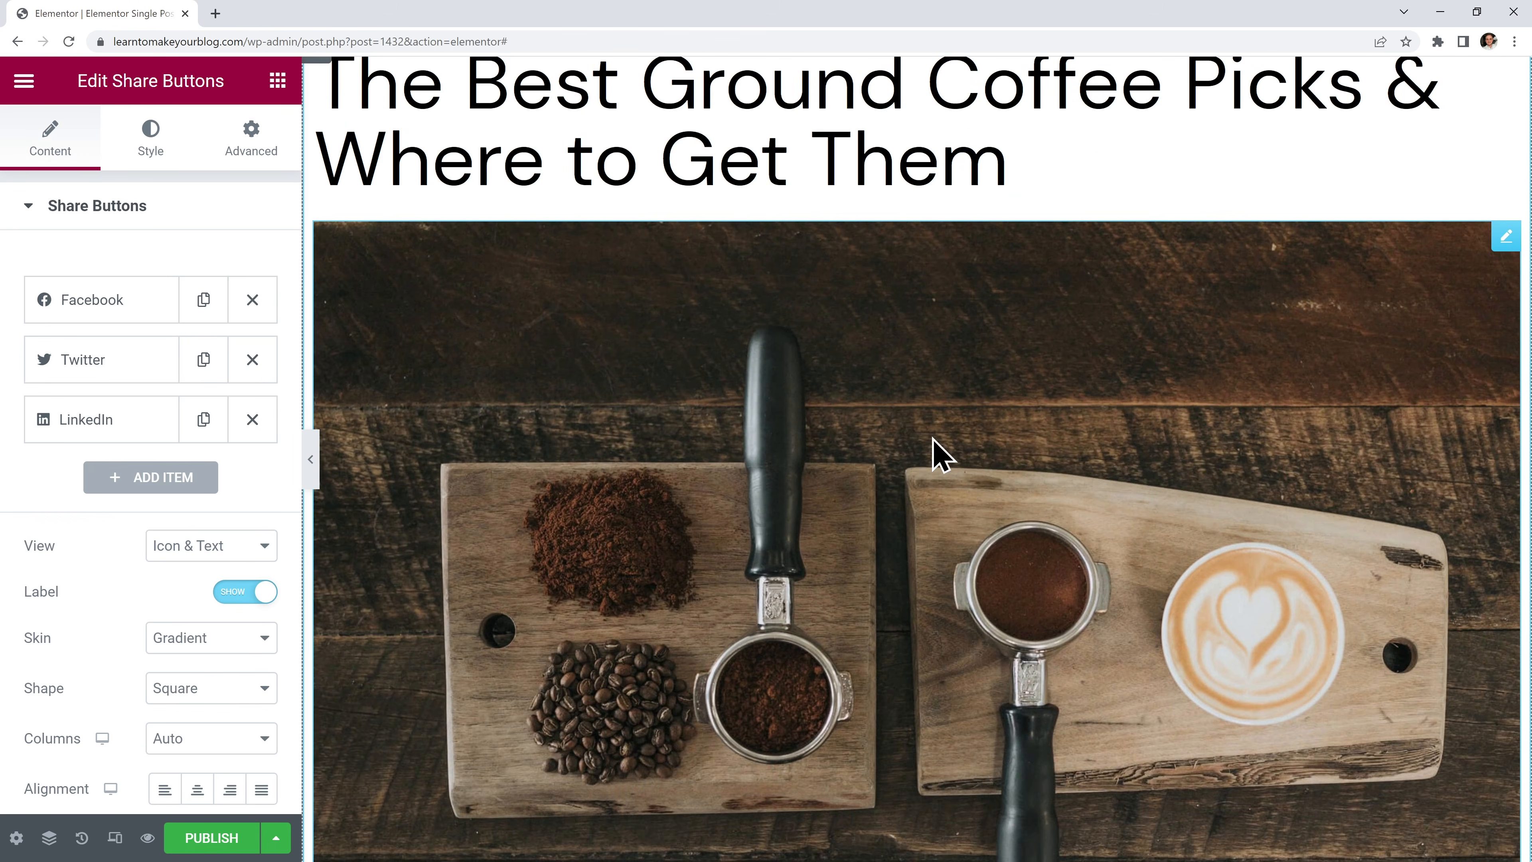
{"action": "scroll", "coordinate": [934, 438], "scroll_direction": "up", "scroll_amount": 2}
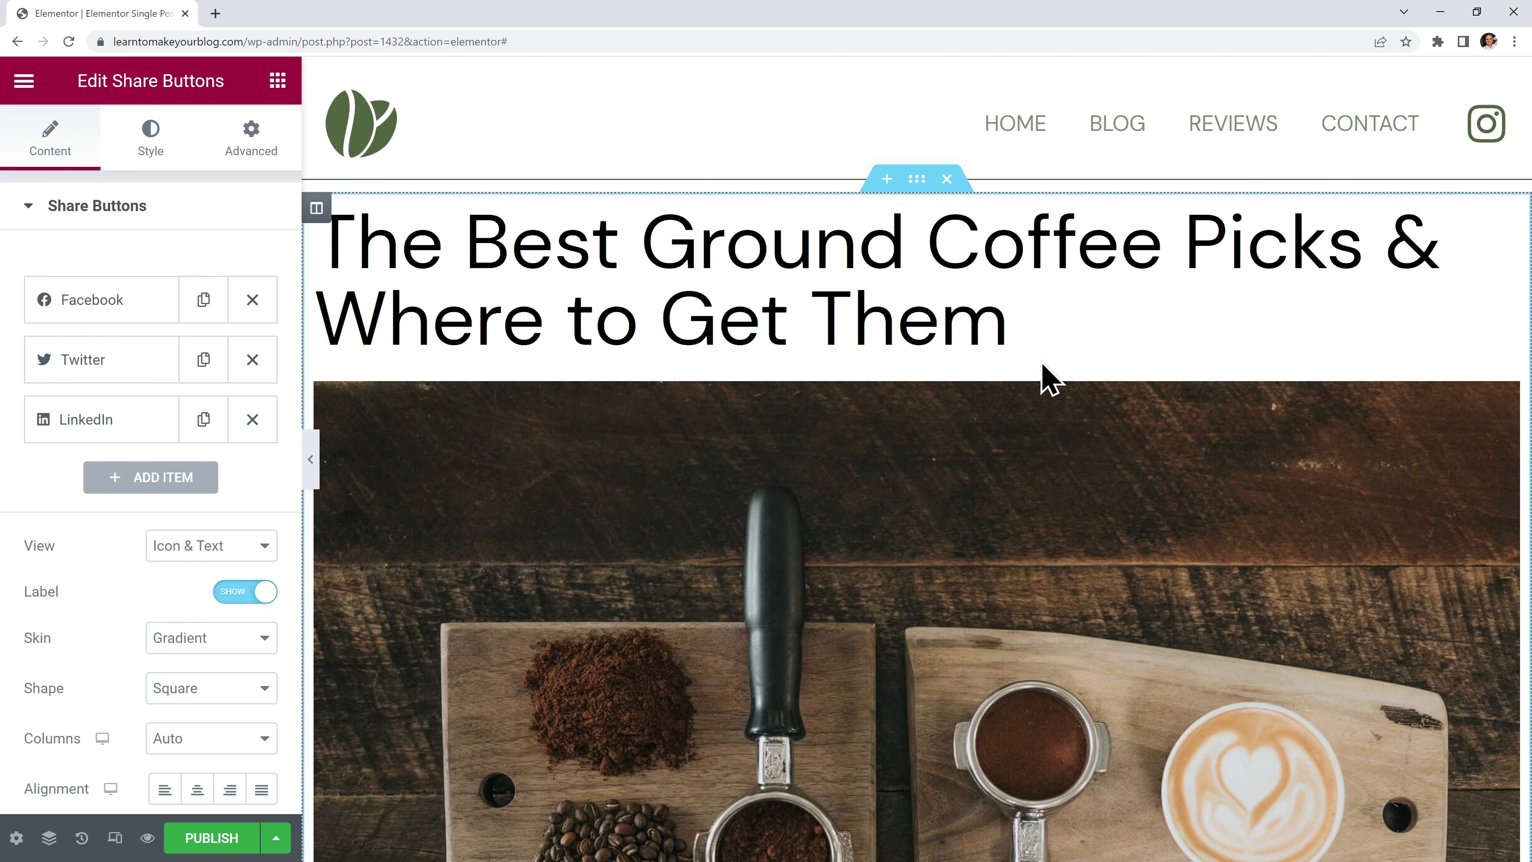
{"action": "scroll", "coordinate": [862, 472], "scroll_direction": "down", "scroll_amount": 5}
{"action": "scroll", "coordinate": [863, 465], "scroll_direction": "down", "scroll_amount": 6}
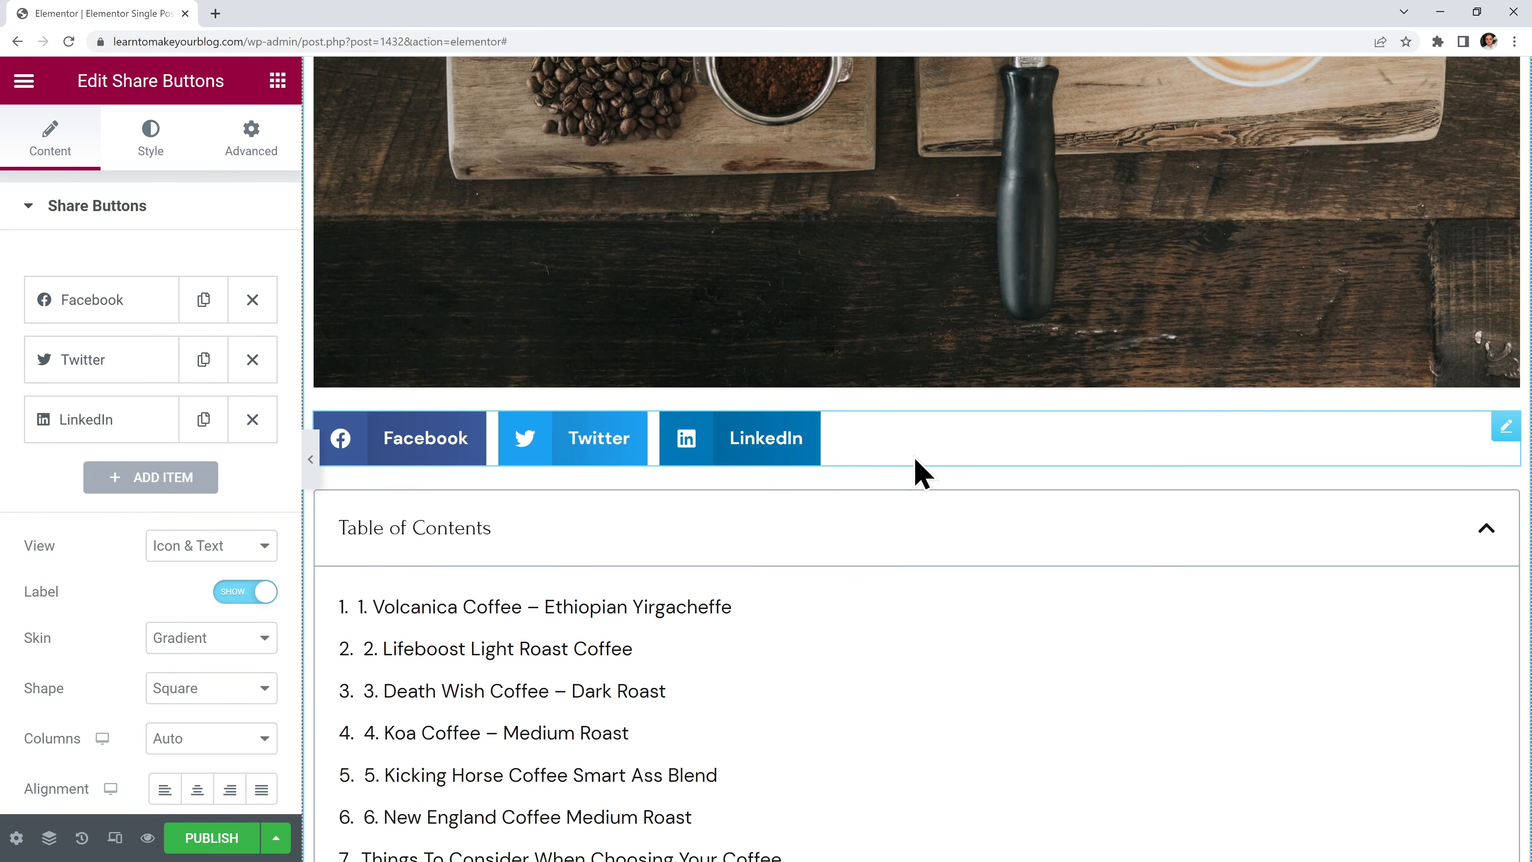
{"action": "scroll", "coordinate": [917, 469], "scroll_direction": "up", "scroll_amount": 11}
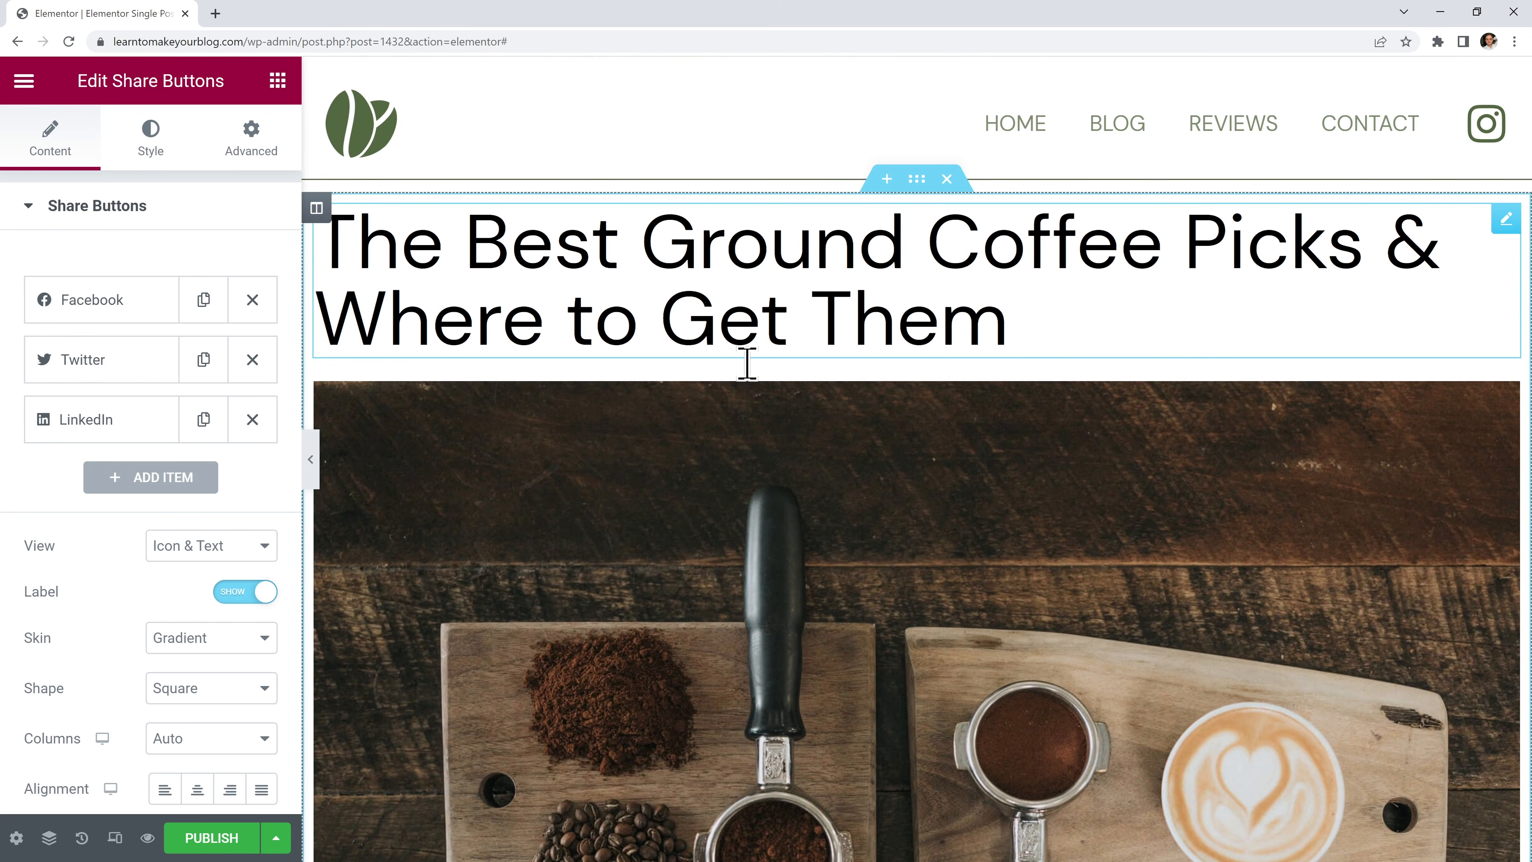
Publish the template with a display condition for all Posts
{"action": "left_click", "coordinate": [212, 839]}
{"action": "left_click", "coordinate": [778, 630]}
{"action": "left_click", "coordinate": [758, 573]}
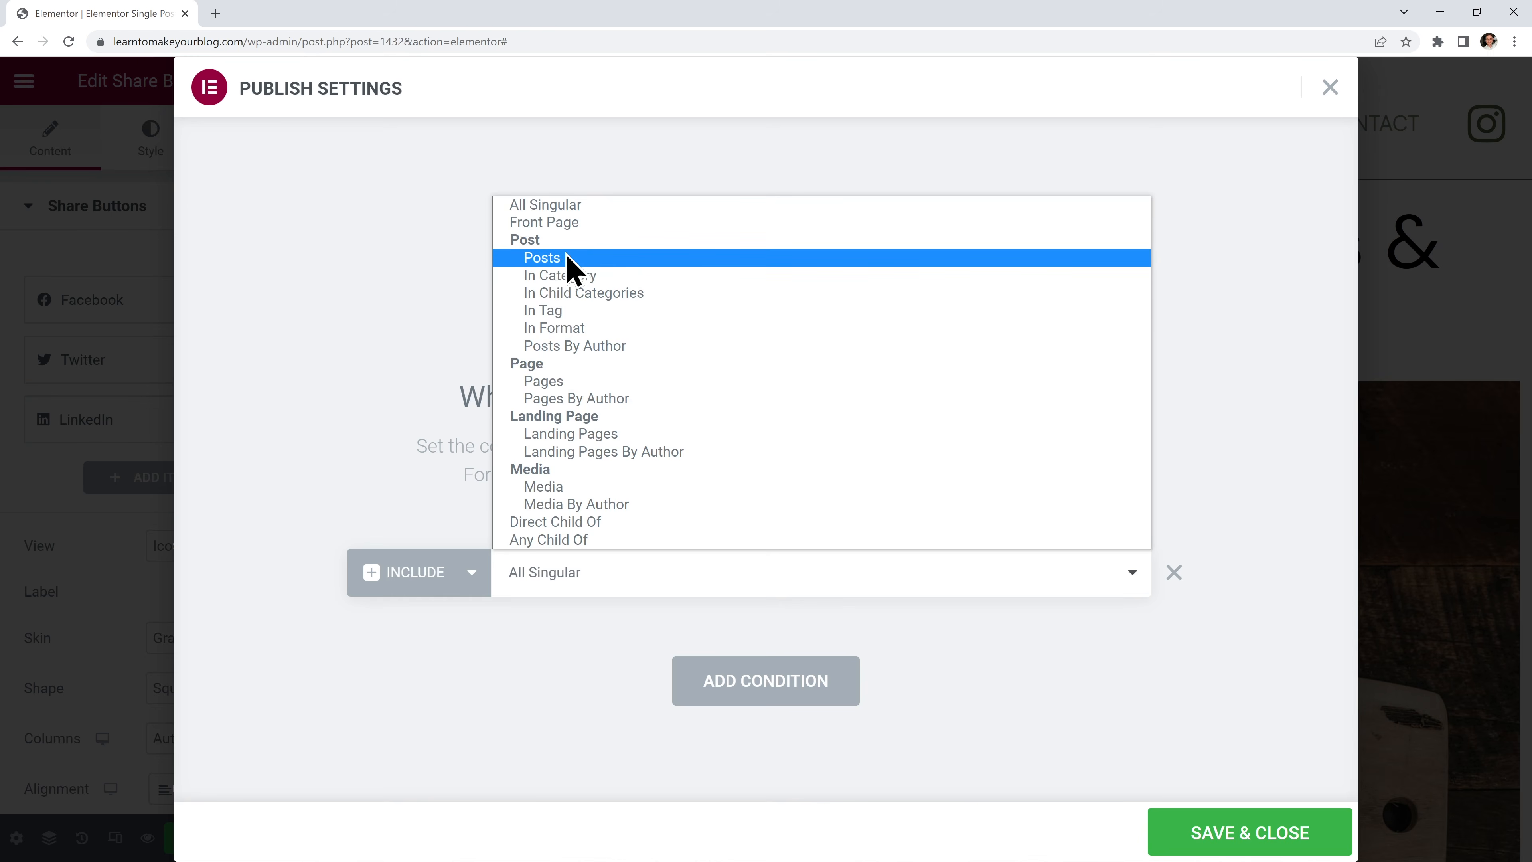
{"action": "left_click", "coordinate": [597, 259]}
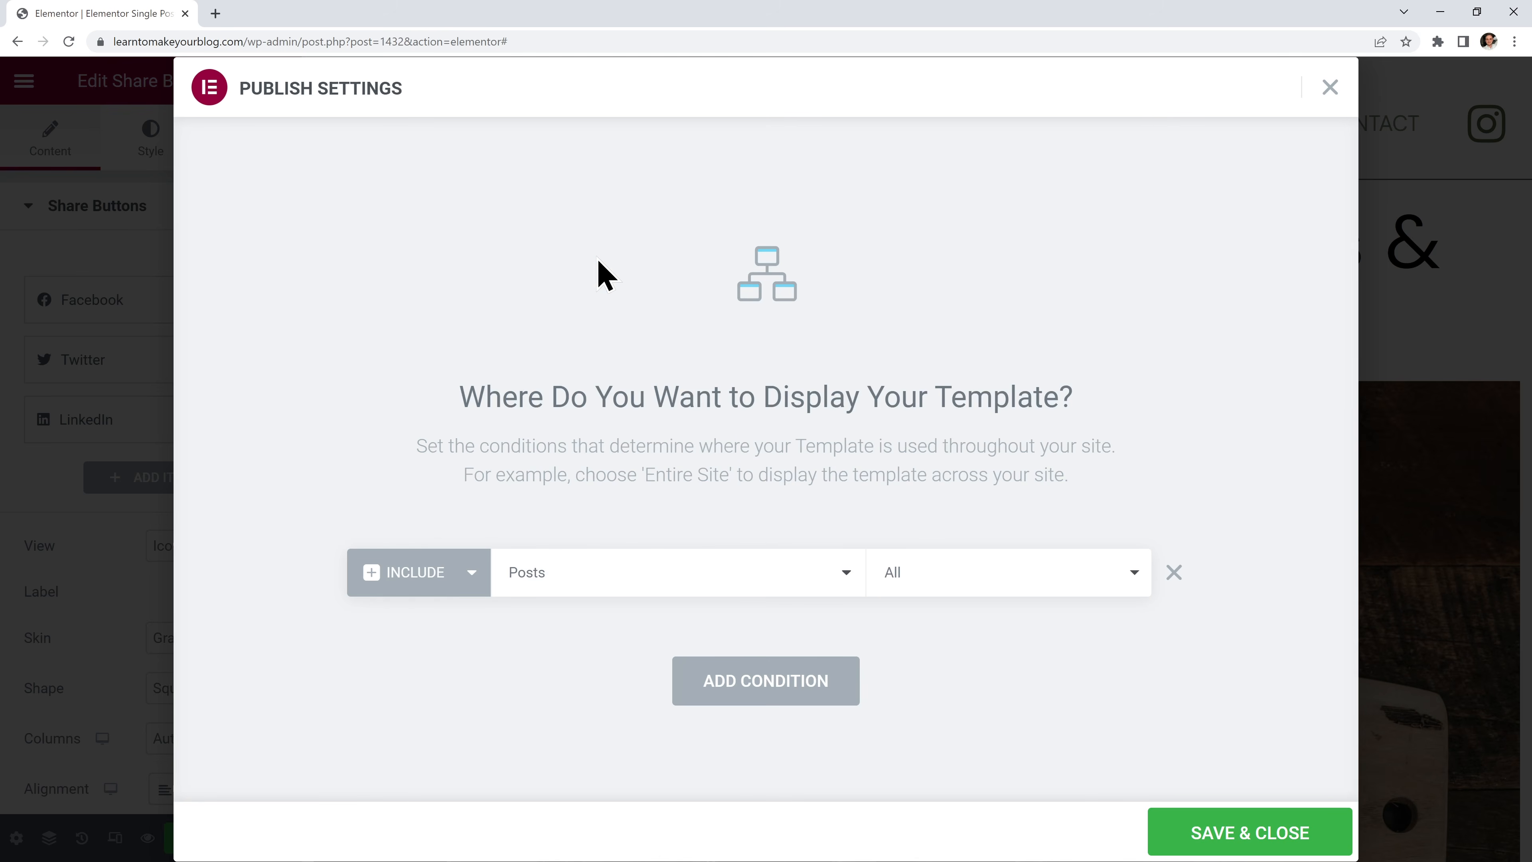
{"action": "left_click", "coordinate": [1224, 842]}
Load learntomakeyourblog.com in a new tab and scroll the homepage
{"action": "left_click", "coordinate": [215, 13]}
{"action": "type", "text": "learntomakeyourblog.com"}
{"action": "key", "text": "Return"}
{"action": "scroll", "coordinate": [645, 676], "scroll_direction": "down", "scroll_amount": 8}
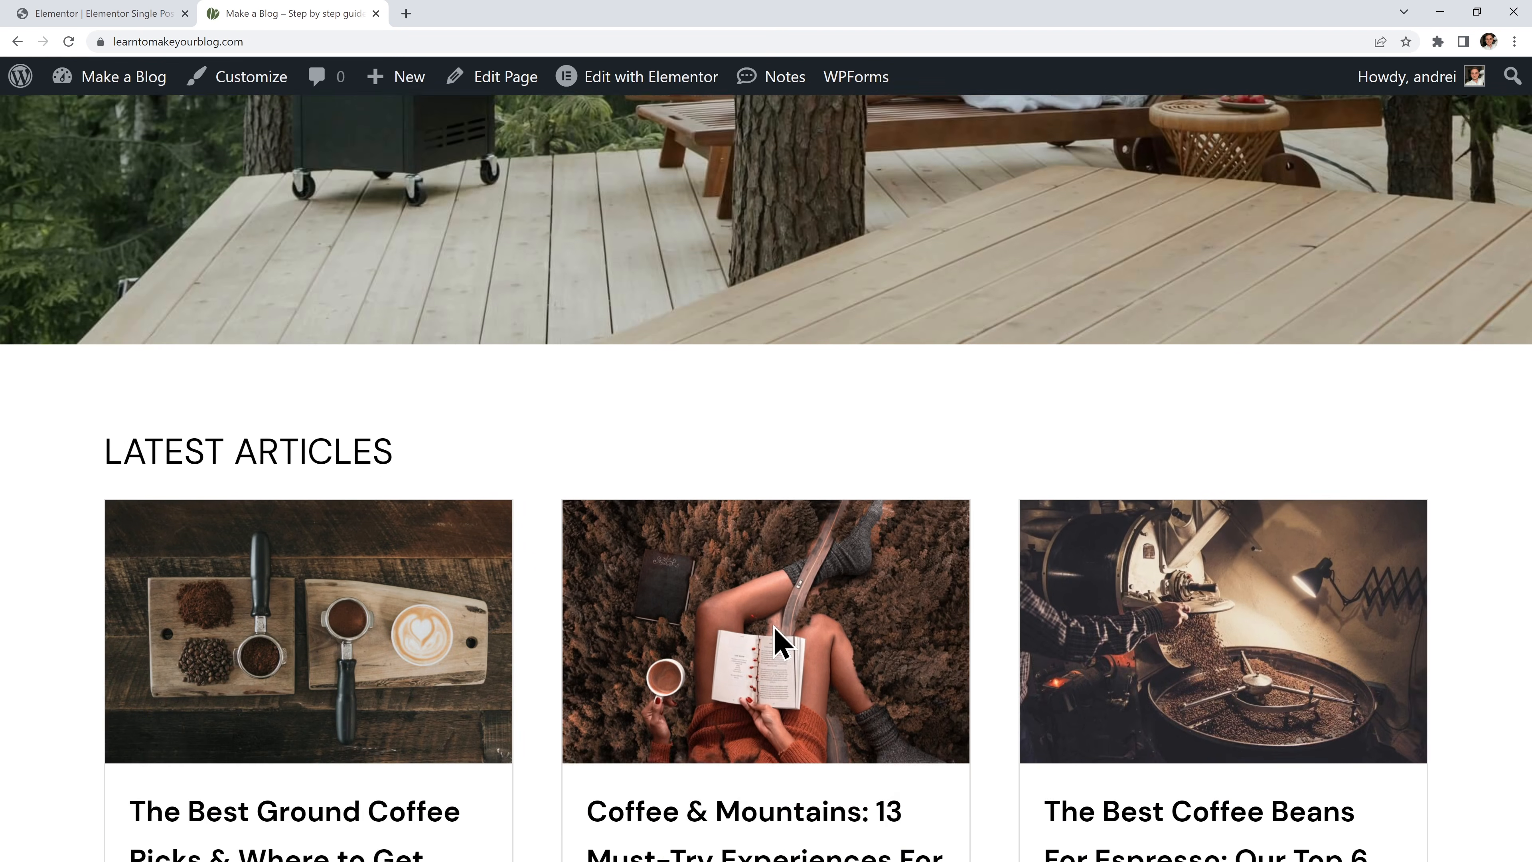
View the live Coffee & Mountains post's share buttons and table of contents, then return to the editor
{"action": "left_click", "coordinate": [732, 660]}
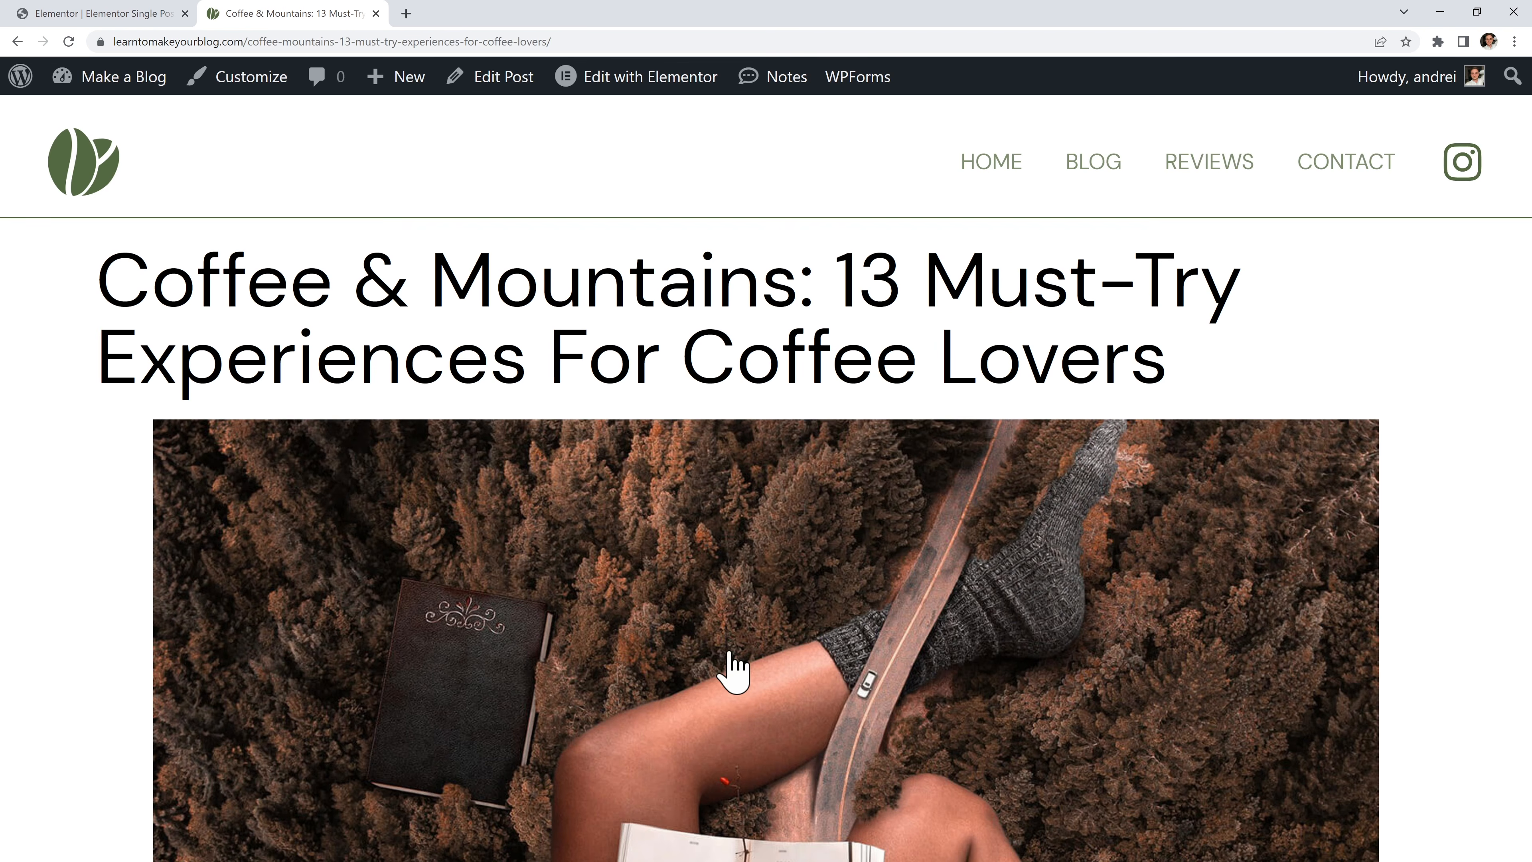
{"action": "scroll", "coordinate": [1062, 597], "scroll_direction": "down", "scroll_amount": 6}
{"action": "scroll", "coordinate": [1052, 582], "scroll_direction": "down", "scroll_amount": 8}
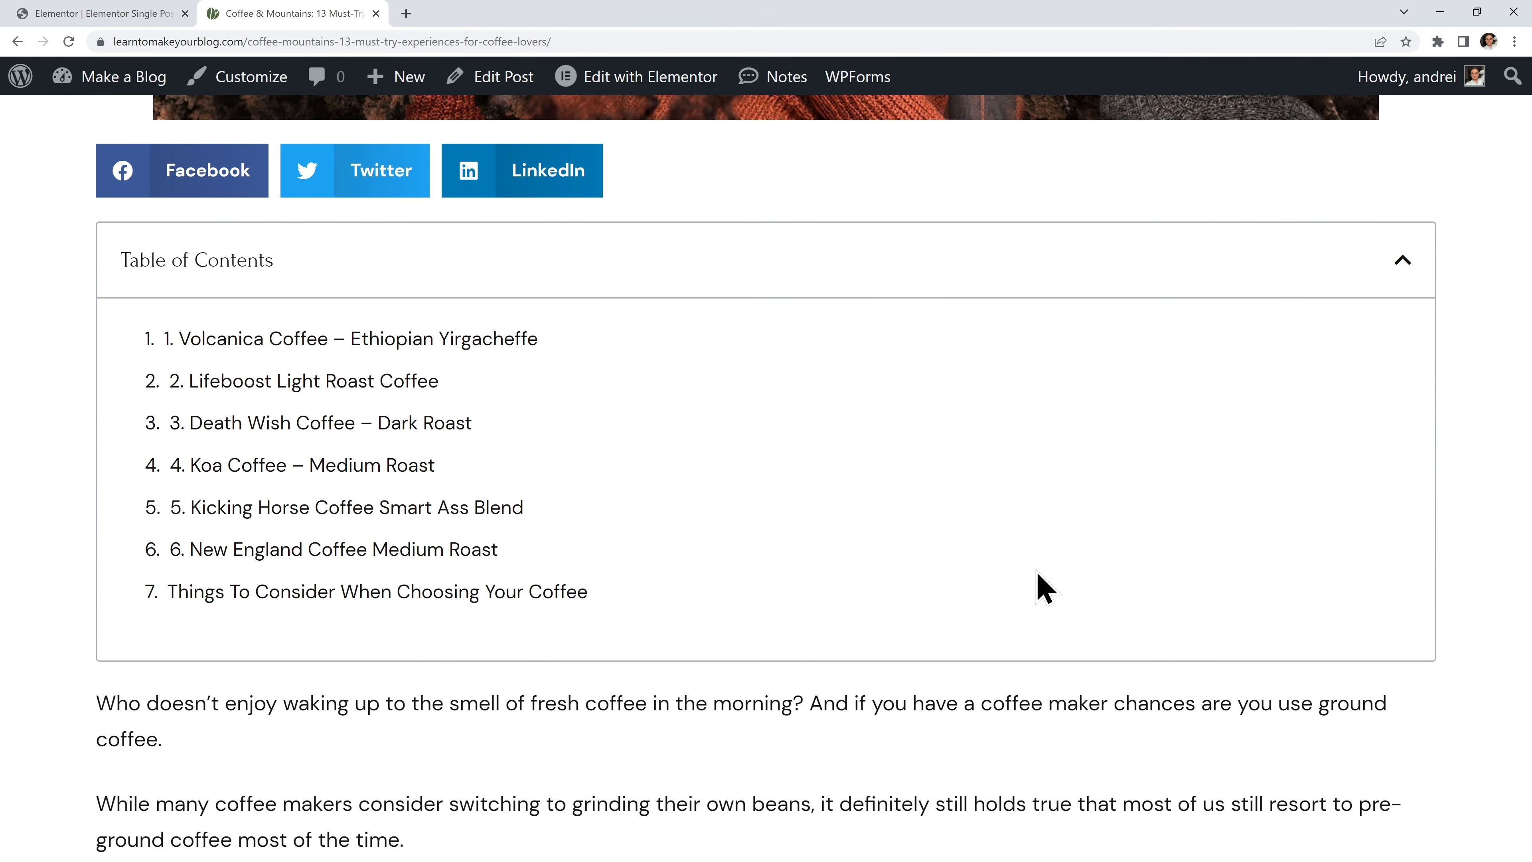
{"action": "left_click", "coordinate": [99, 13]}
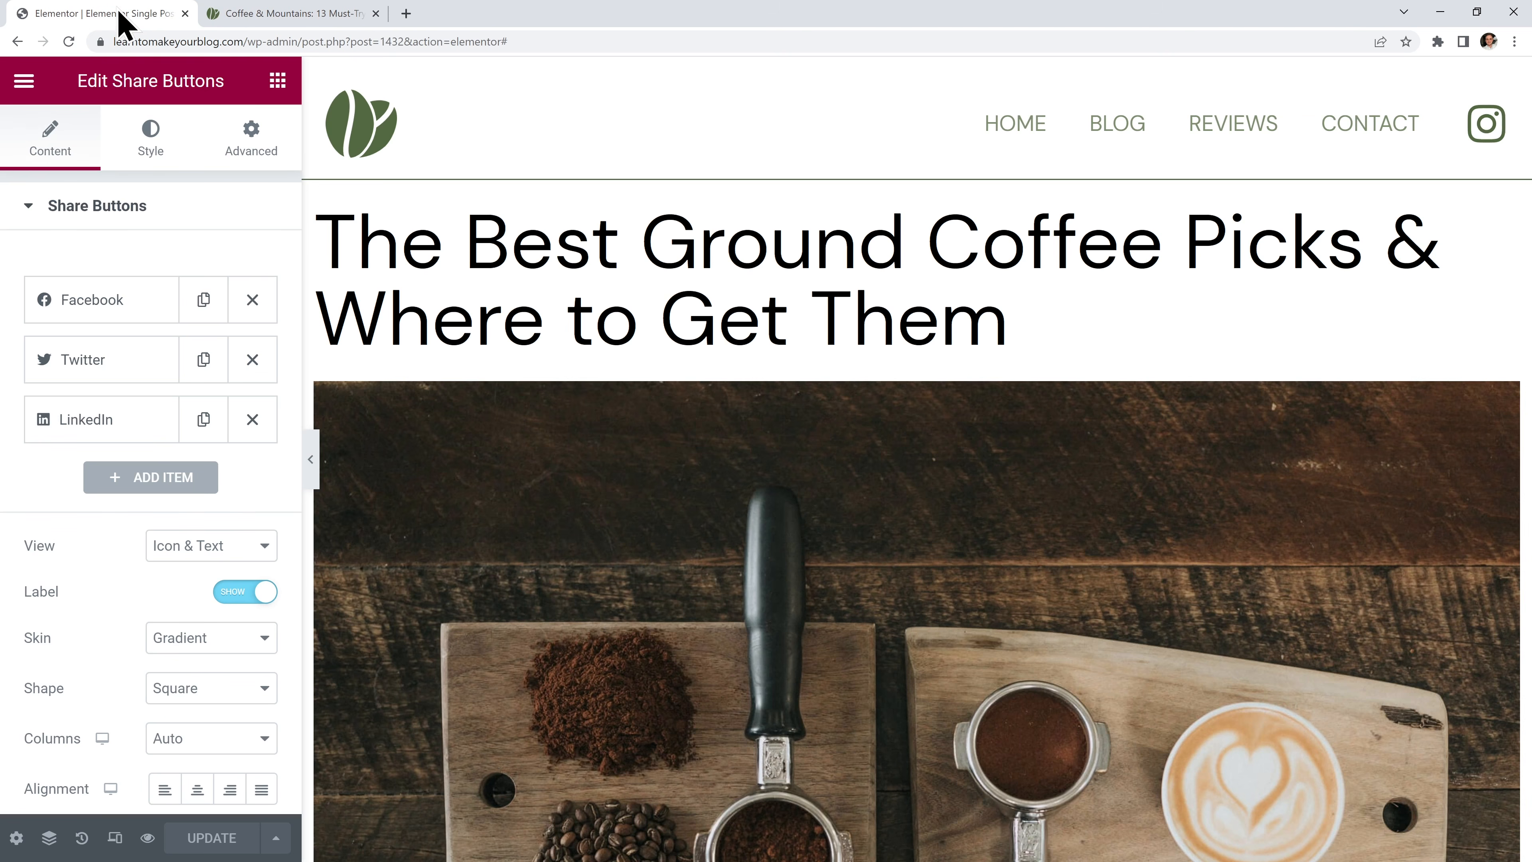
Set the post section's padding to 150 px and unlink the sides for separate values
{"action": "left_click", "coordinate": [917, 184]}
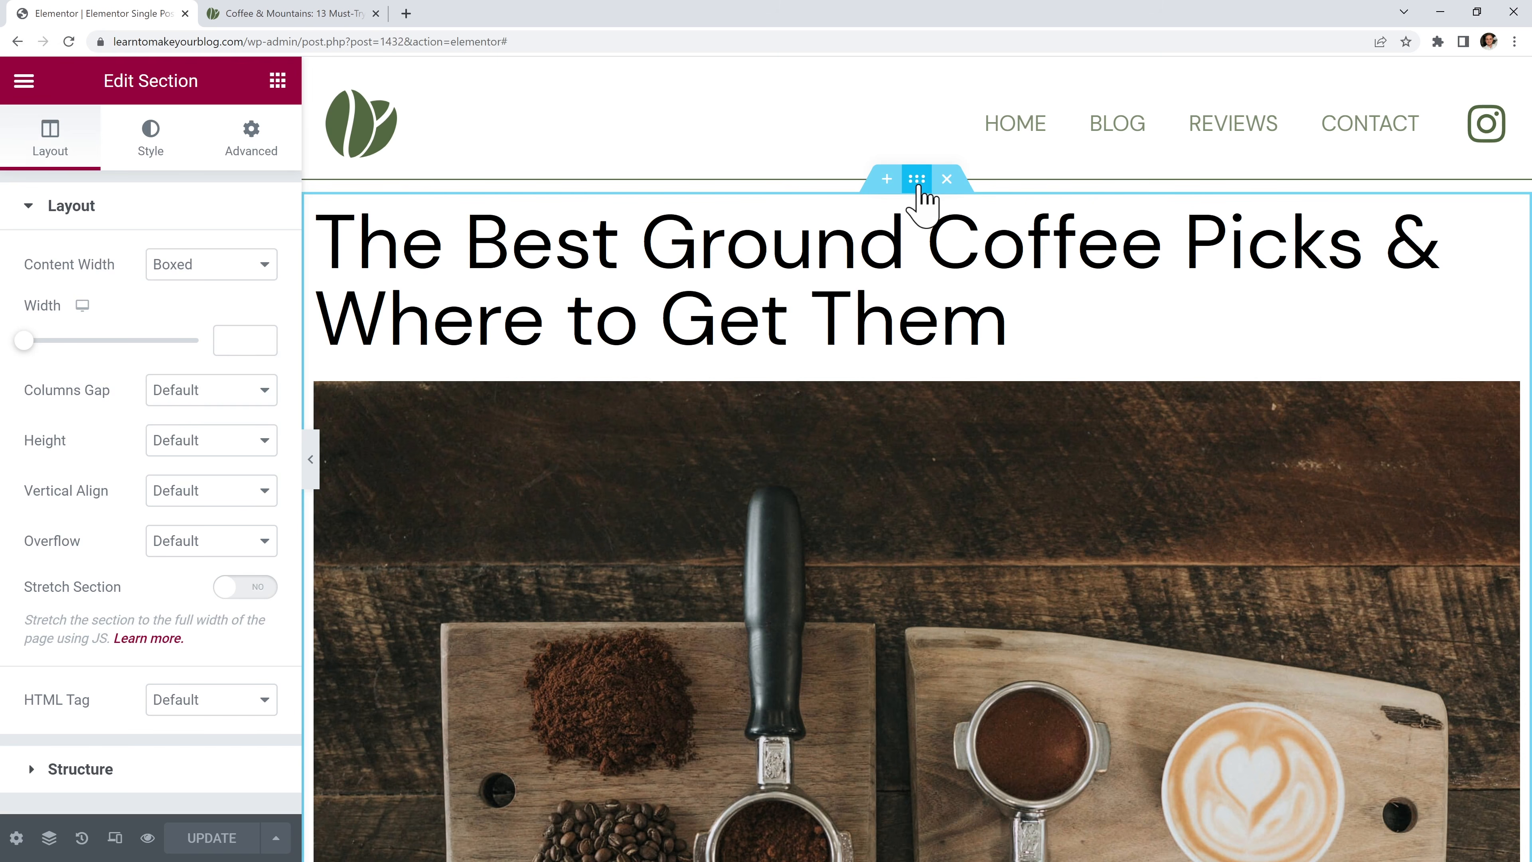
{"action": "left_click", "coordinate": [246, 148]}
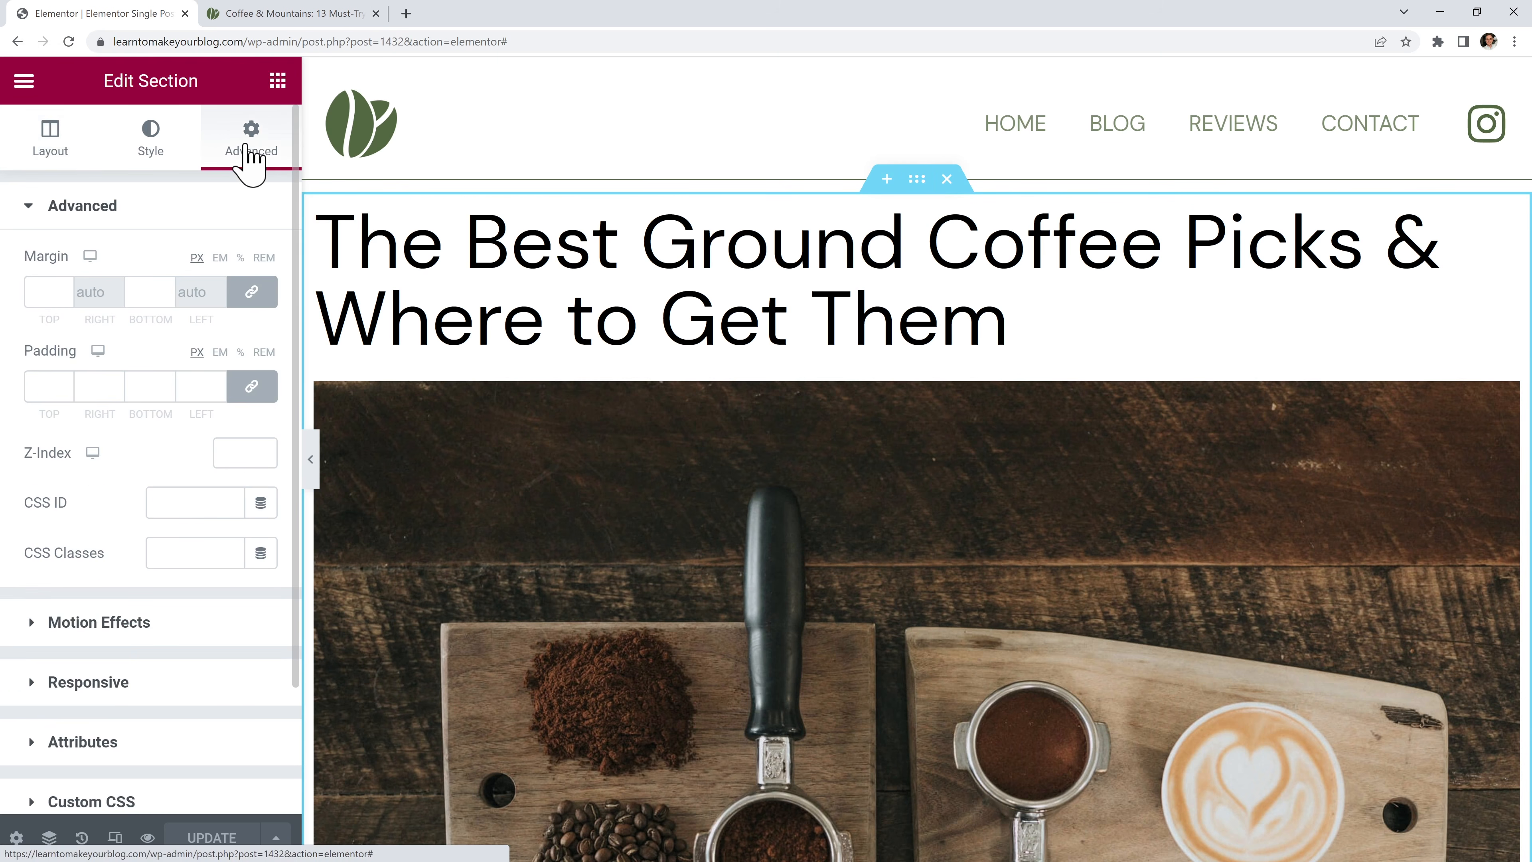
{"action": "left_click", "coordinate": [45, 375]}
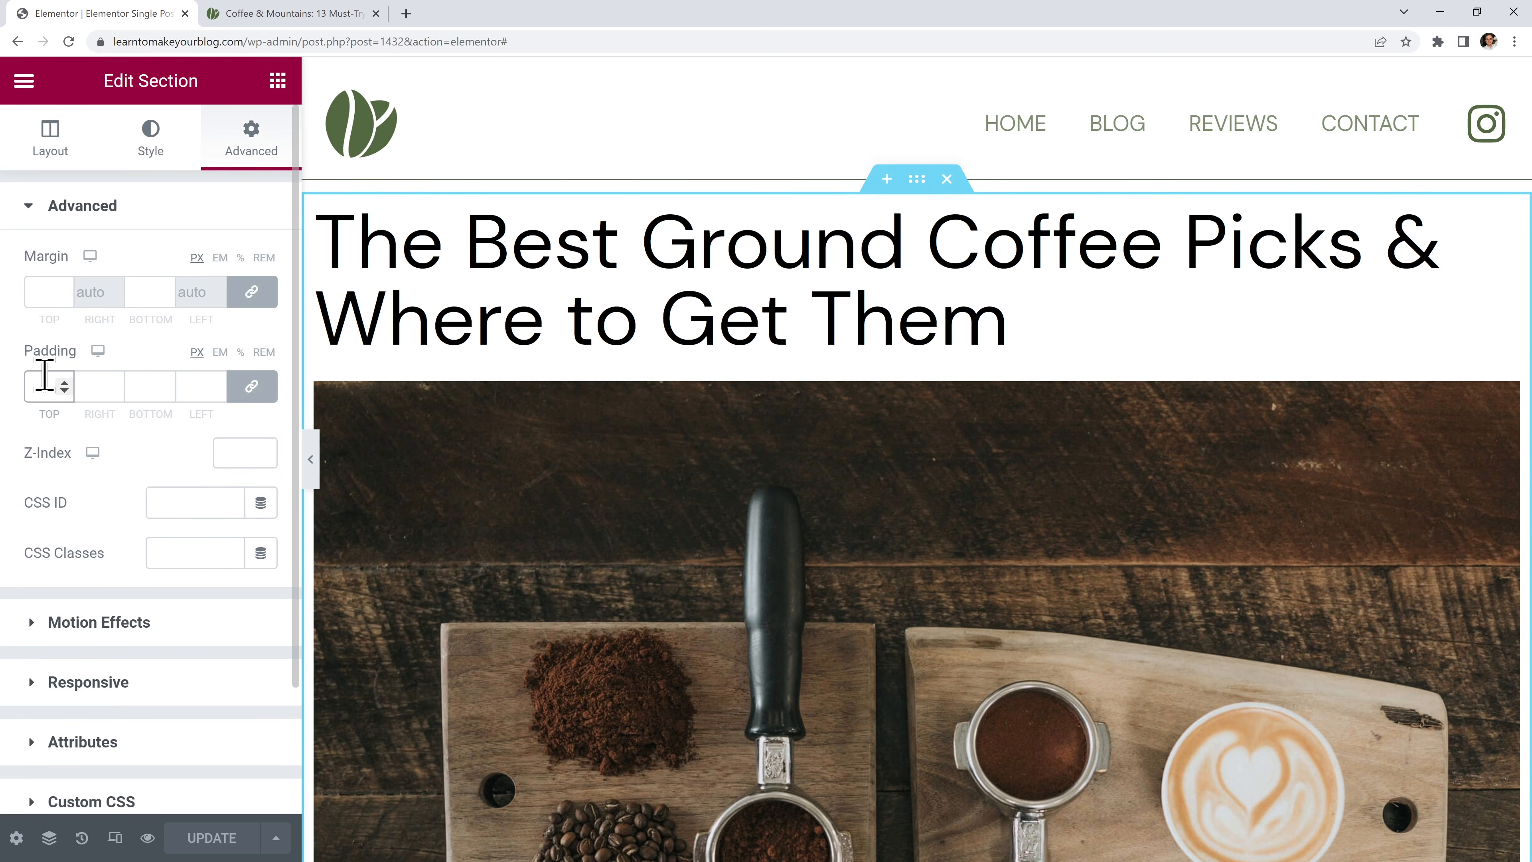
{"action": "type", "text": "150"}
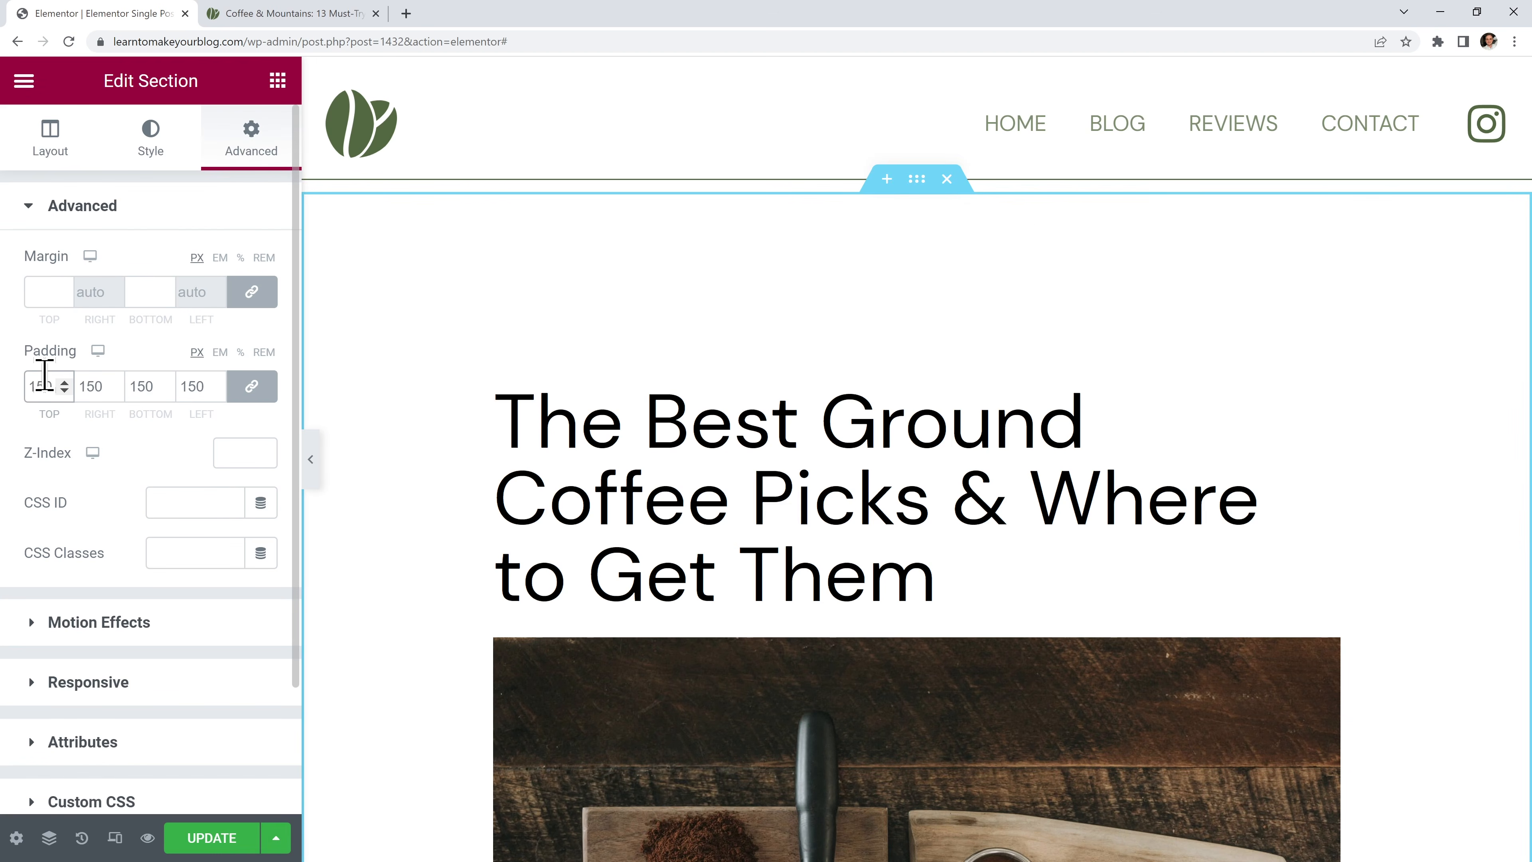
{"action": "left_click", "coordinate": [250, 396]}
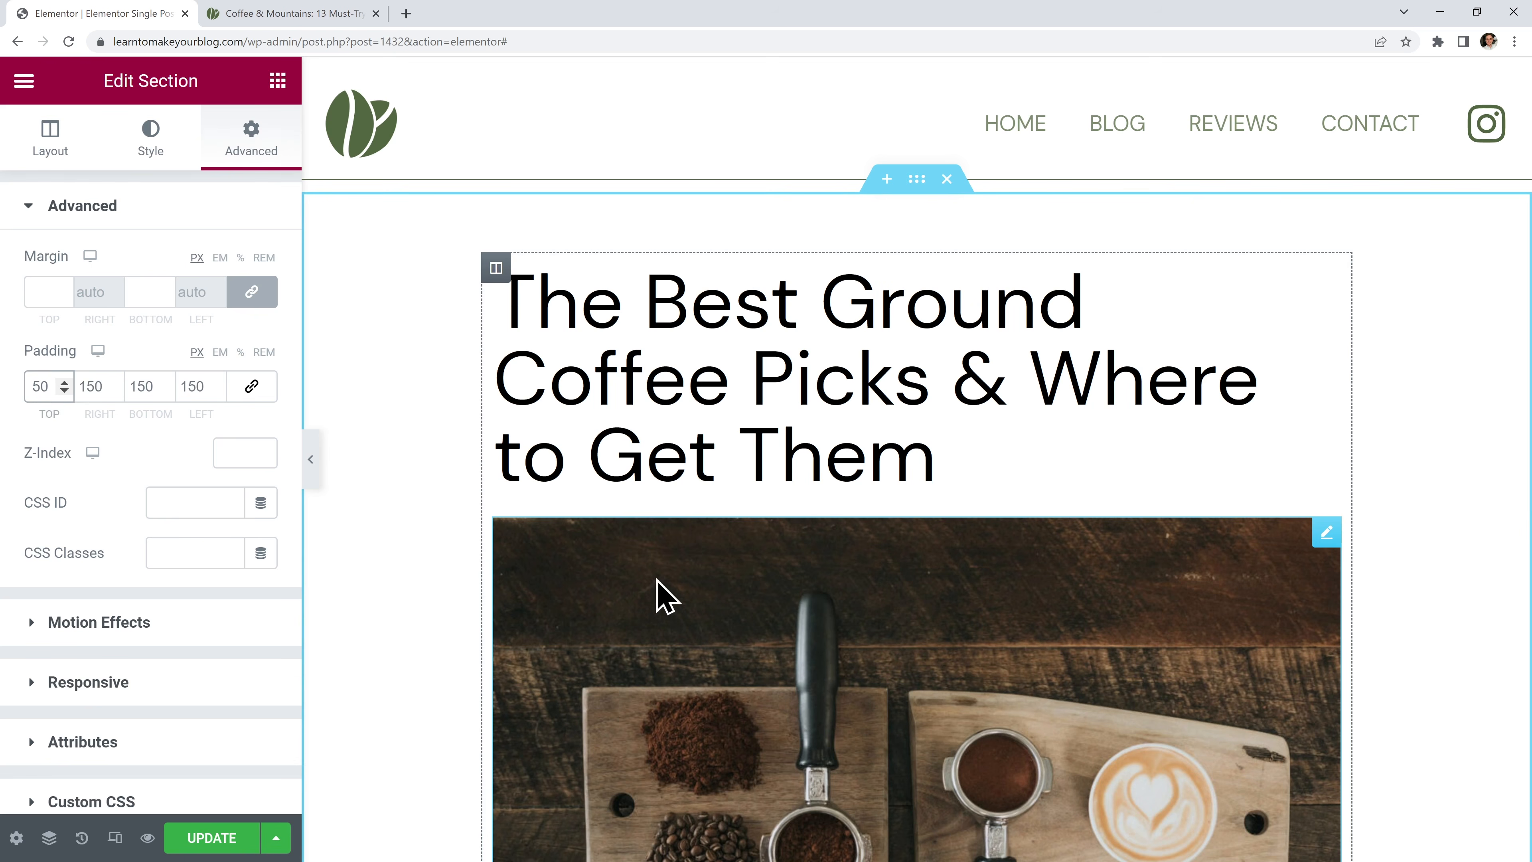
Set the featured image to Full size, update the template, and go to the article tab
{"action": "left_click", "coordinate": [663, 599]}
{"action": "left_click", "coordinate": [211, 341]}
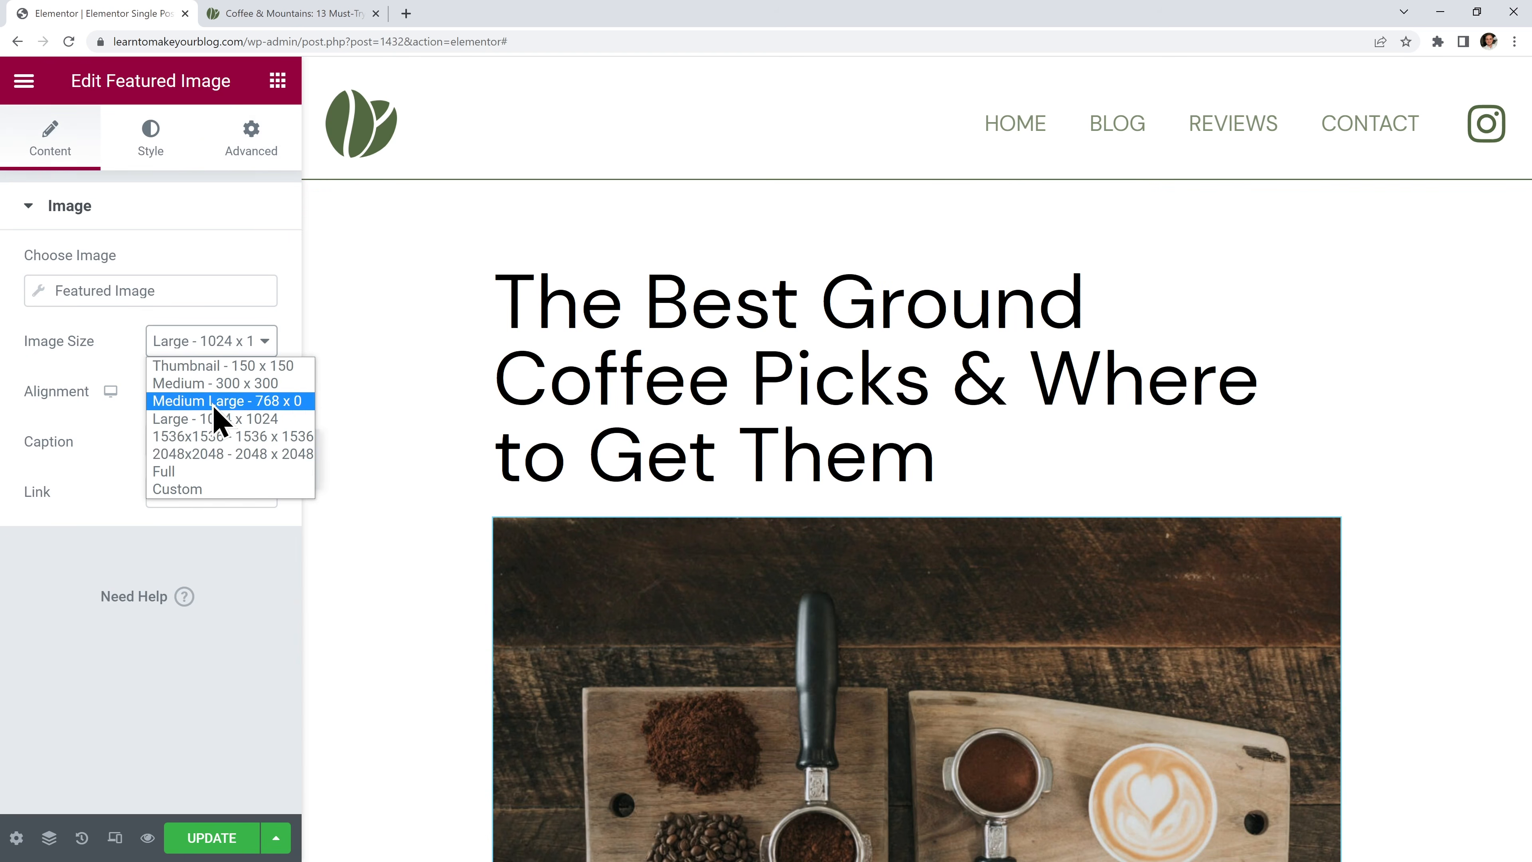
{"action": "left_click", "coordinate": [212, 480]}
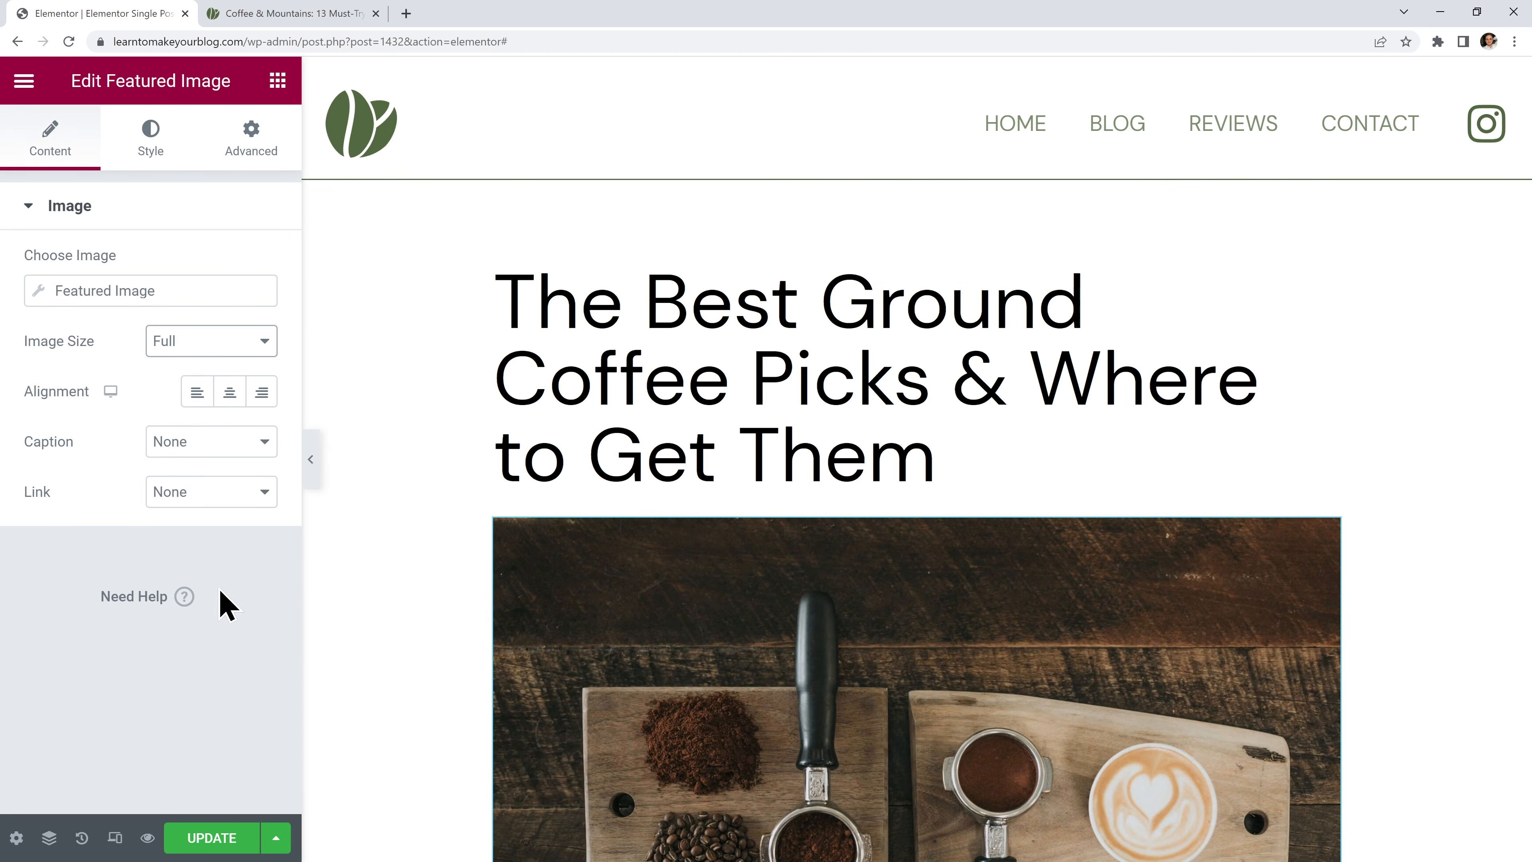
{"action": "left_click", "coordinate": [204, 841]}
{"action": "left_click", "coordinate": [289, 14]}
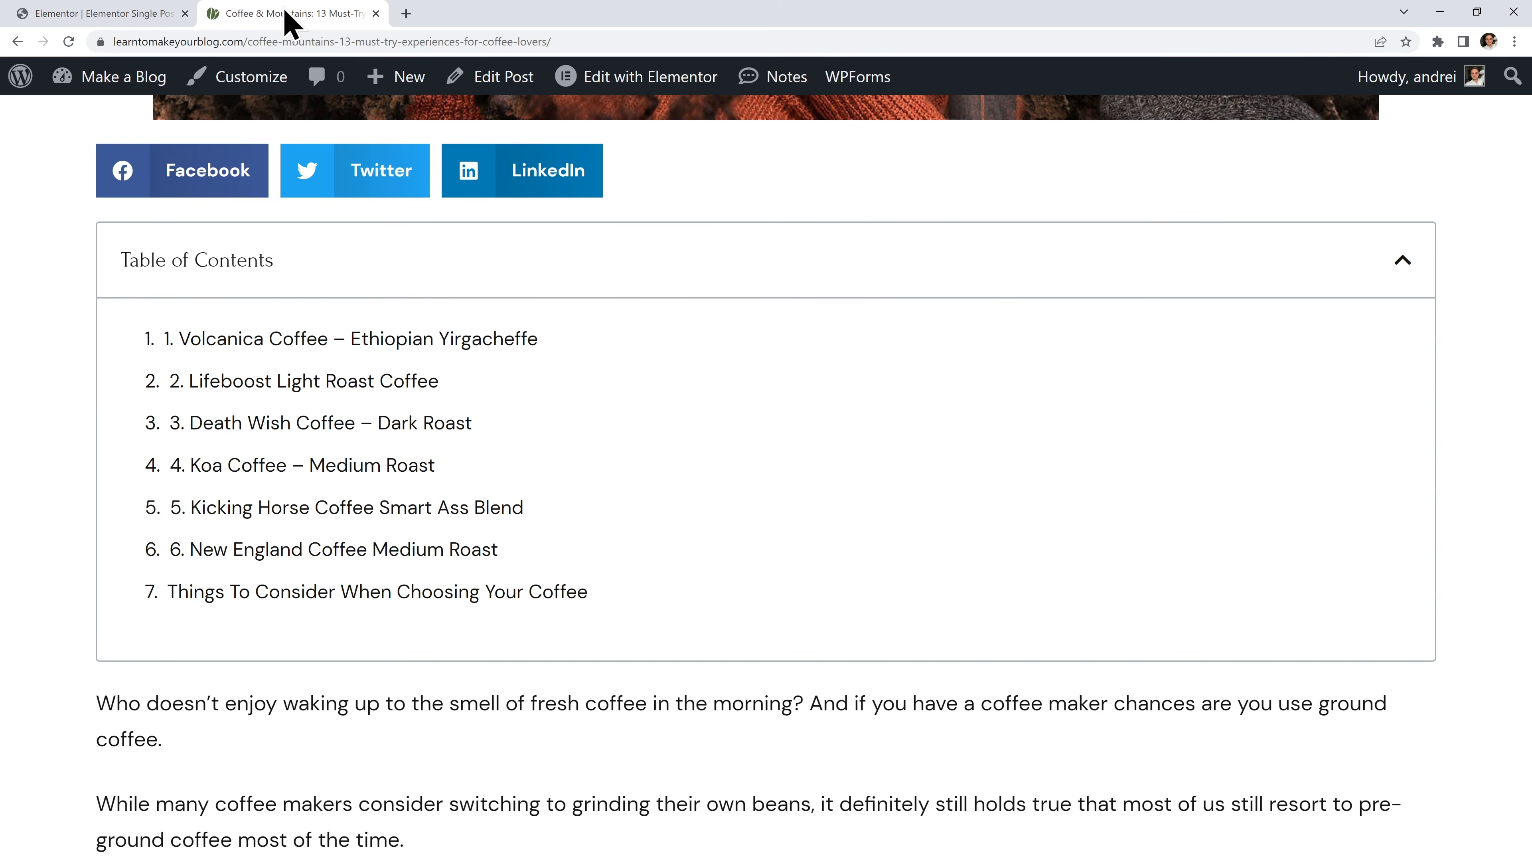
Reload the Coffee & Mountains article and review the new spacing and full-size image
{"action": "scroll", "coordinate": [205, 195], "scroll_direction": "up", "scroll_amount": 10}
{"action": "left_click", "coordinate": [68, 42]}
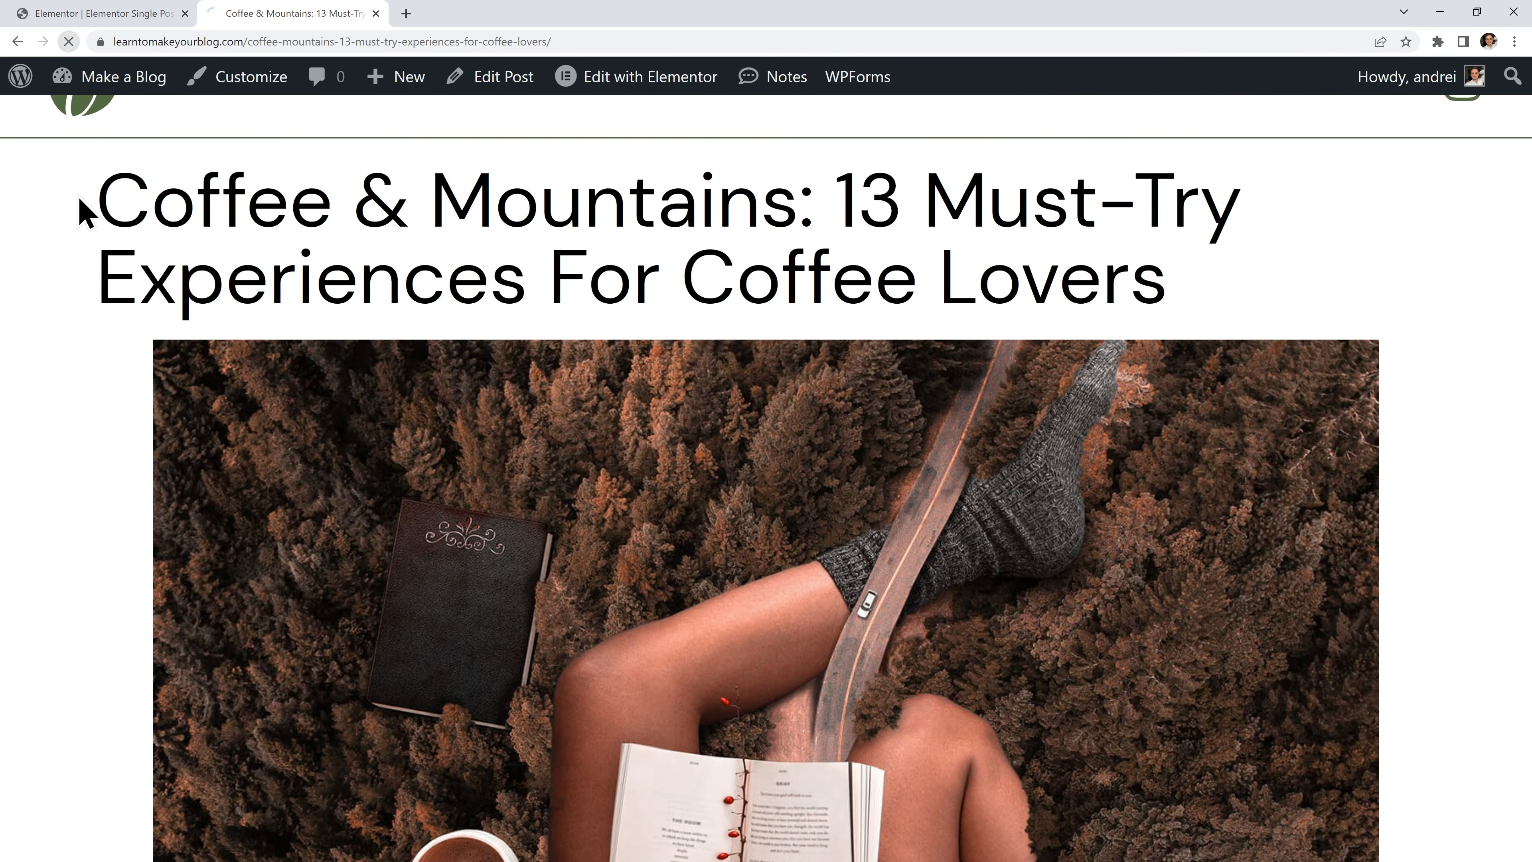
{"action": "scroll", "coordinate": [90, 278], "scroll_direction": "down", "scroll_amount": 15}
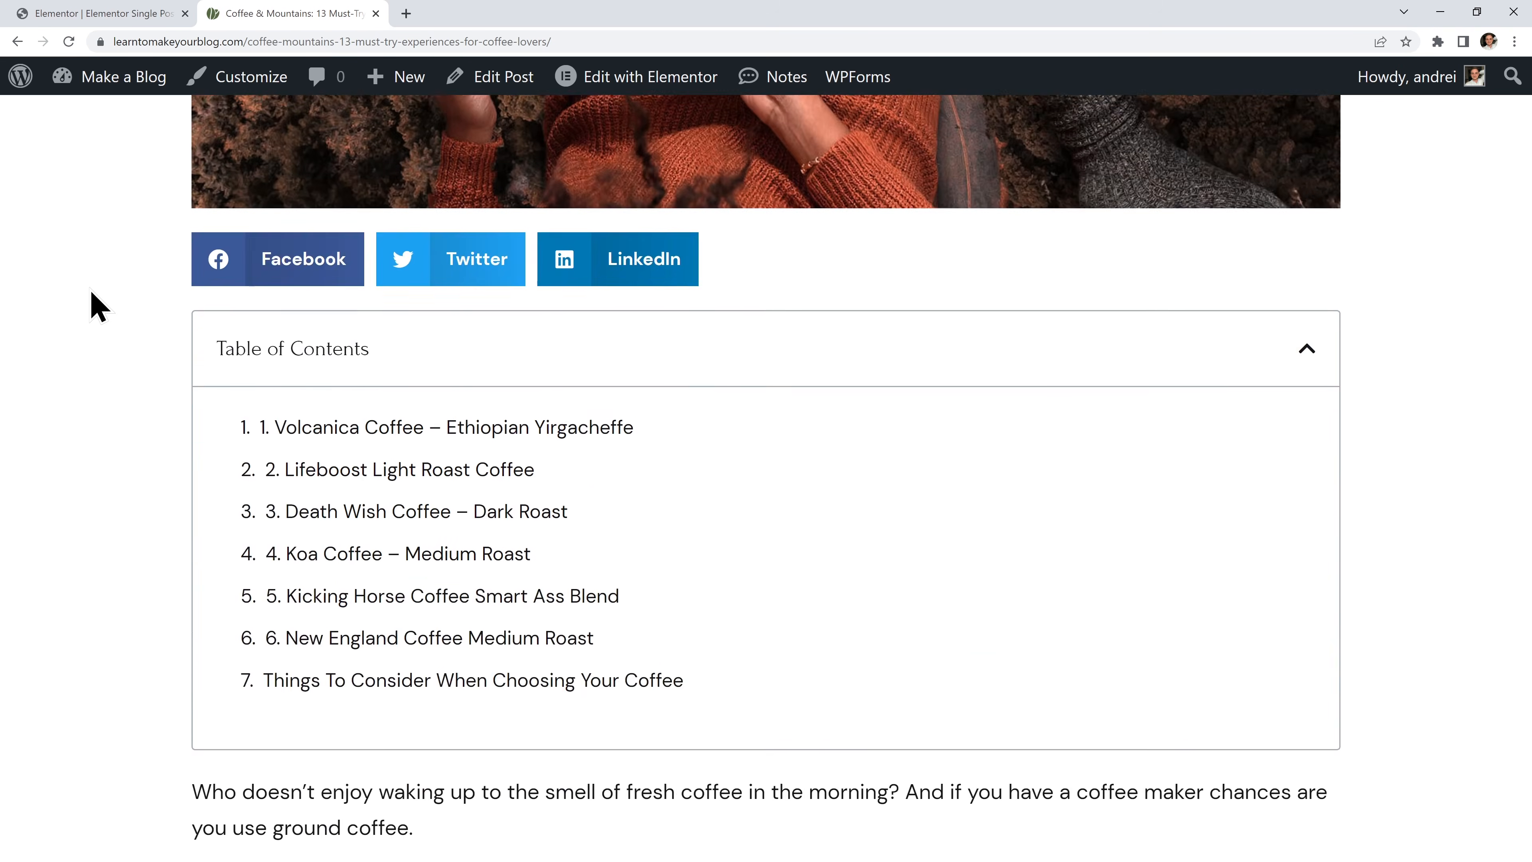
{"action": "scroll", "coordinate": [98, 306], "scroll_direction": "down", "scroll_amount": 1}
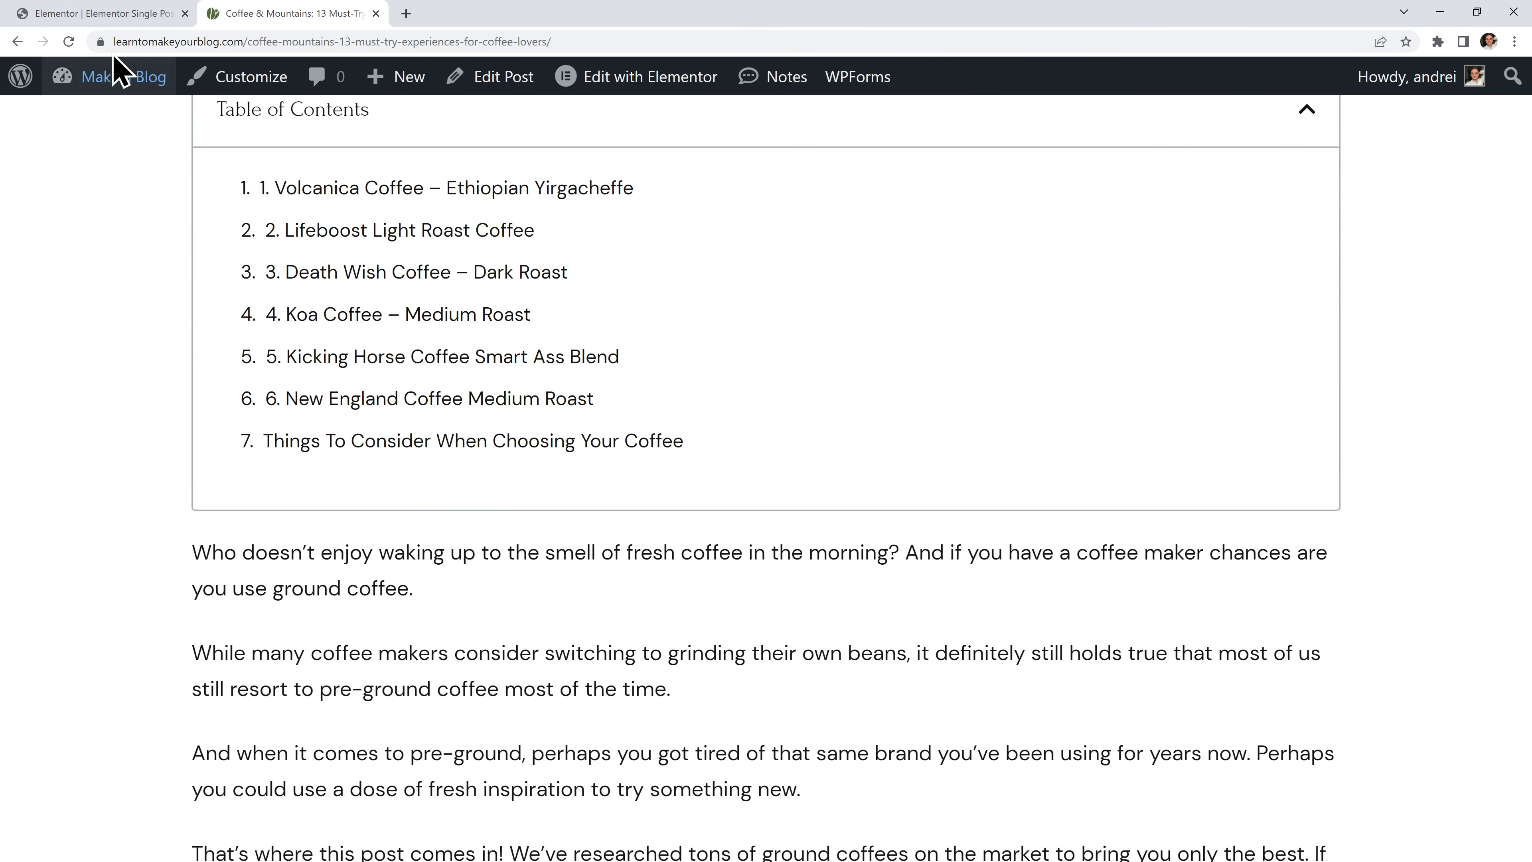
Back in the template editor, scroll the canvas to review the padded layout
{"action": "left_click", "coordinate": [118, 15]}
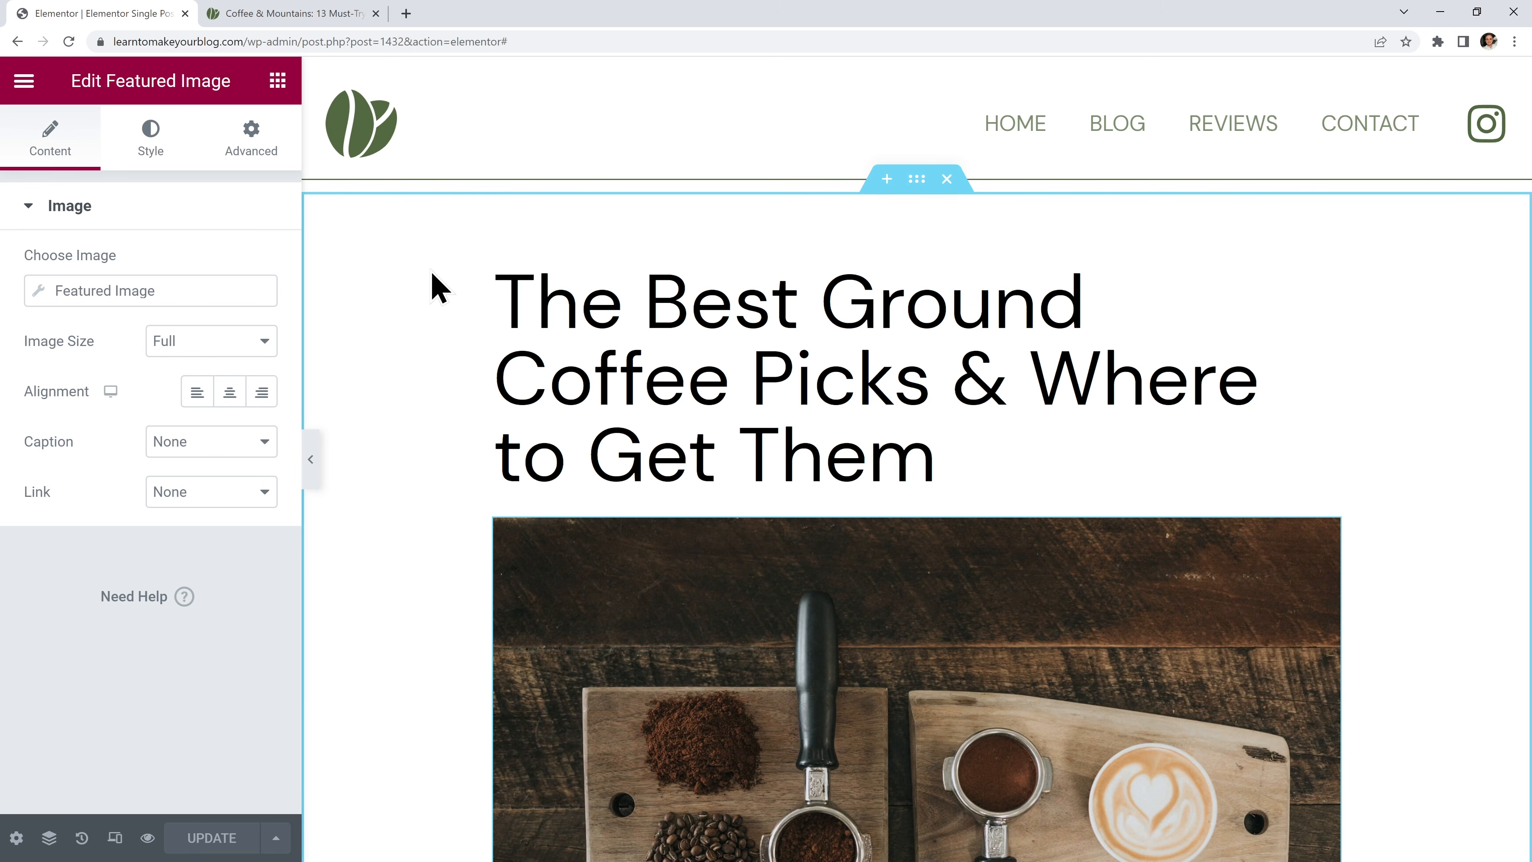
{"action": "scroll", "coordinate": [400, 444], "scroll_direction": "down", "scroll_amount": 10}
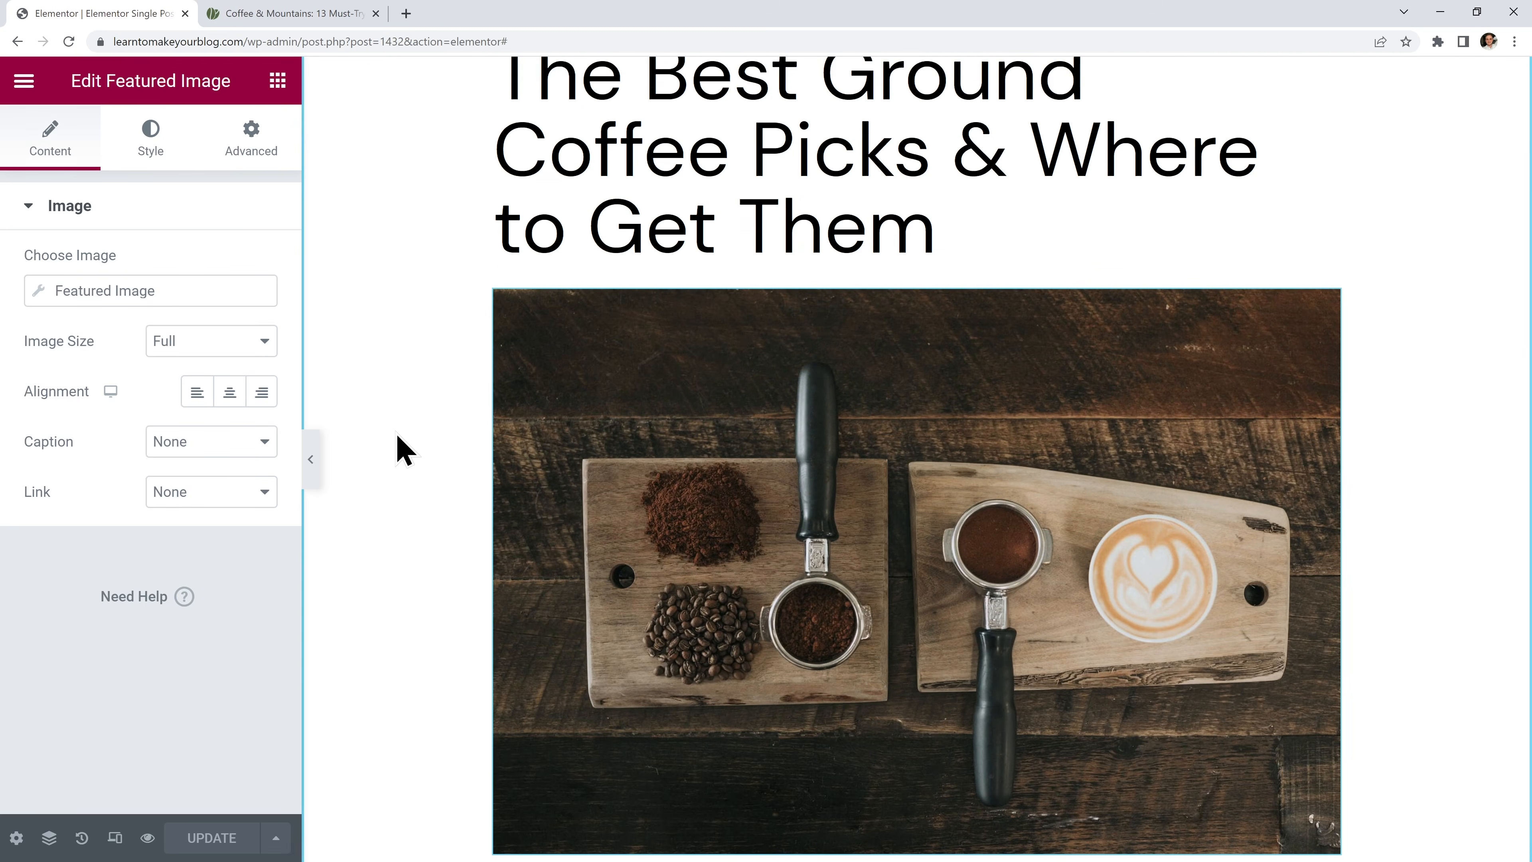
{"action": "scroll", "coordinate": [416, 474], "scroll_direction": "down", "scroll_amount": 7}
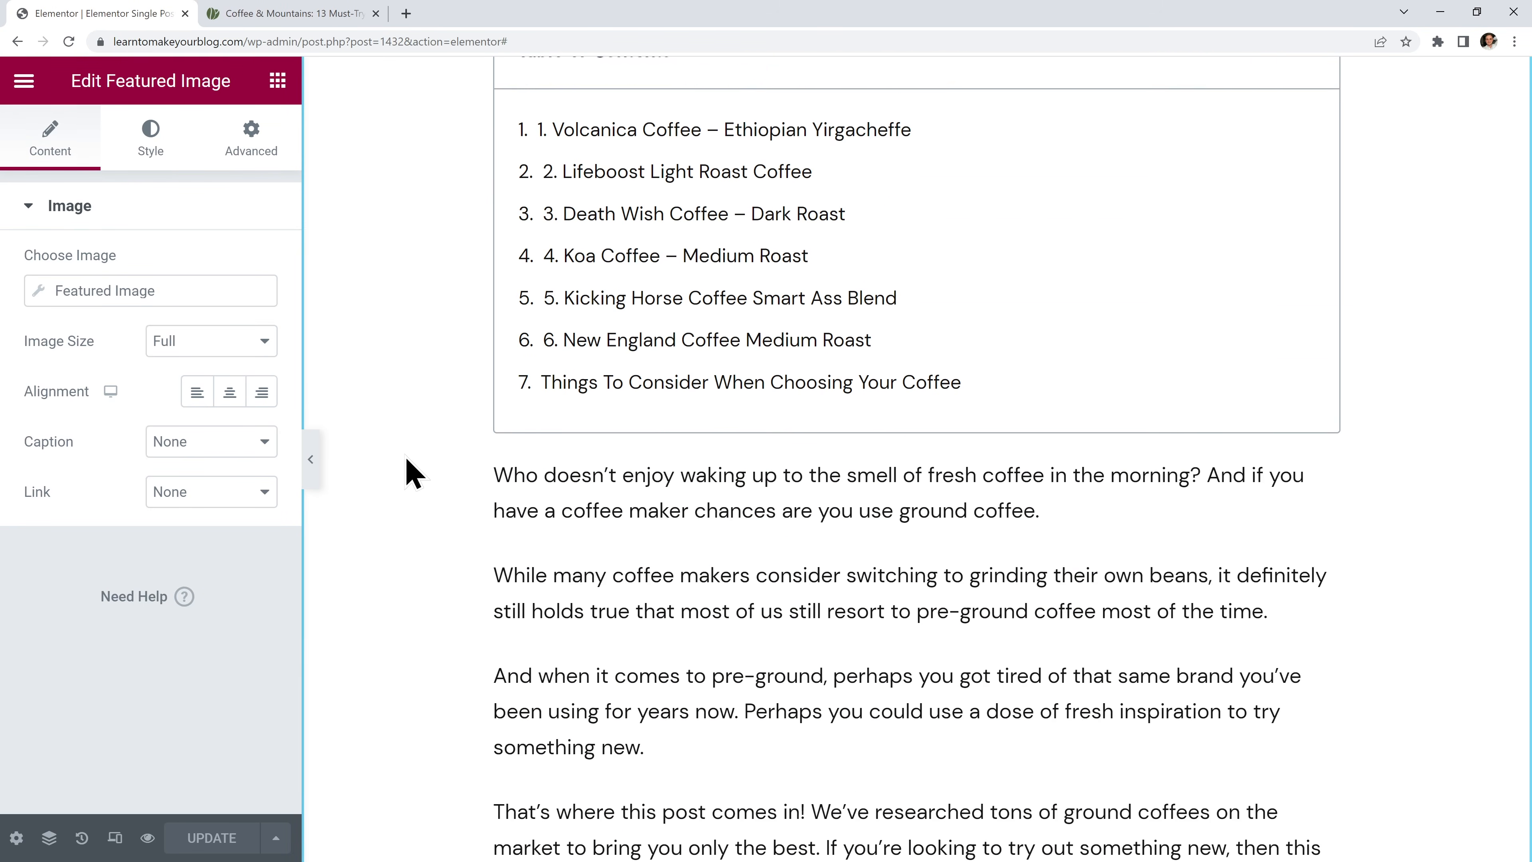
{"action": "scroll", "coordinate": [404, 464], "scroll_direction": "up", "scroll_amount": 11}
{"action": "scroll", "coordinate": [742, 257], "scroll_direction": "up", "scroll_amount": 6}
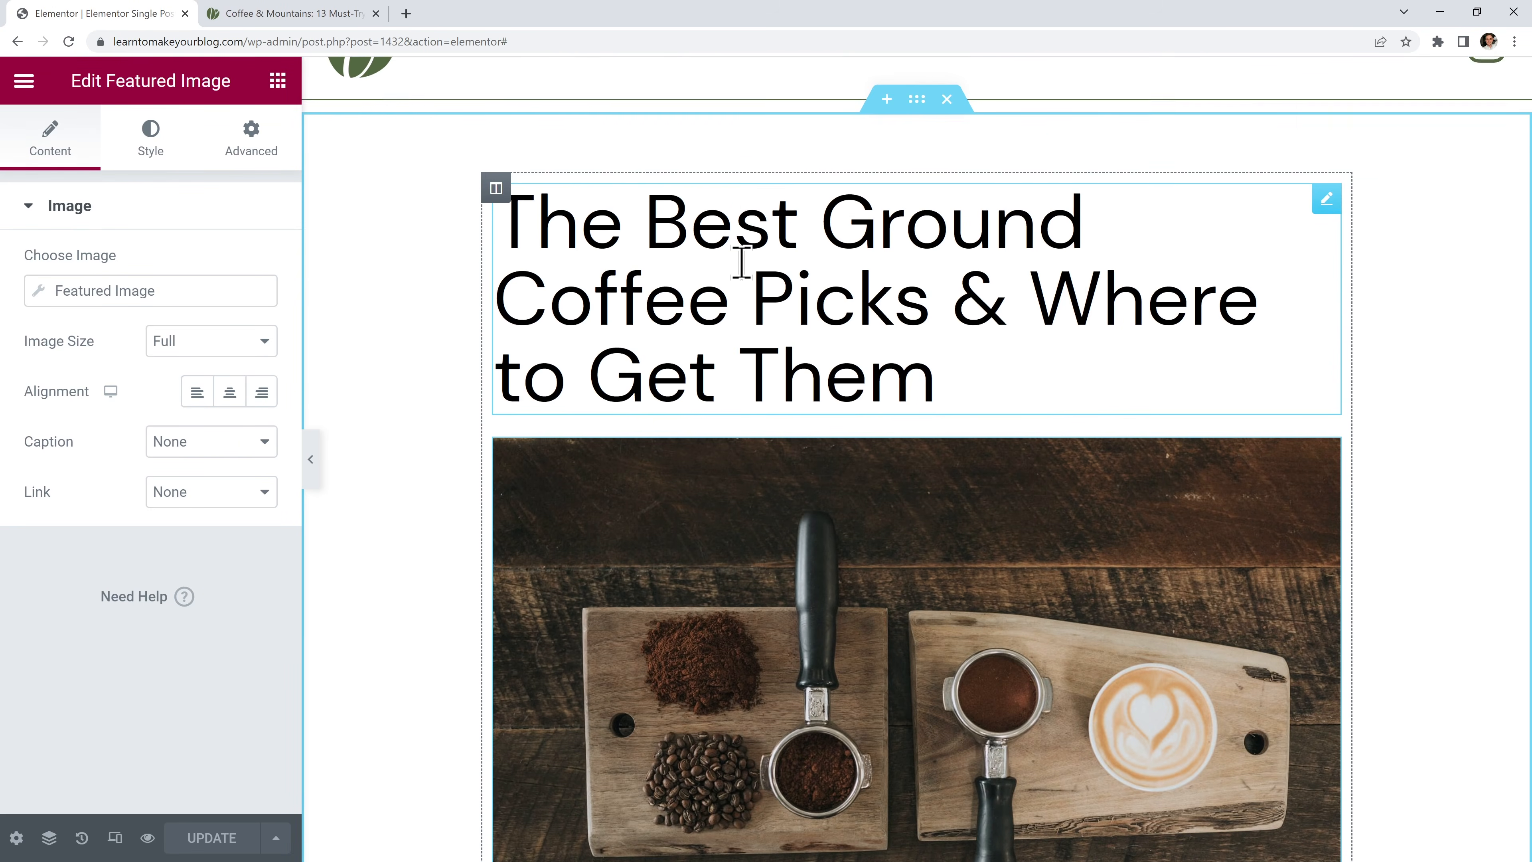
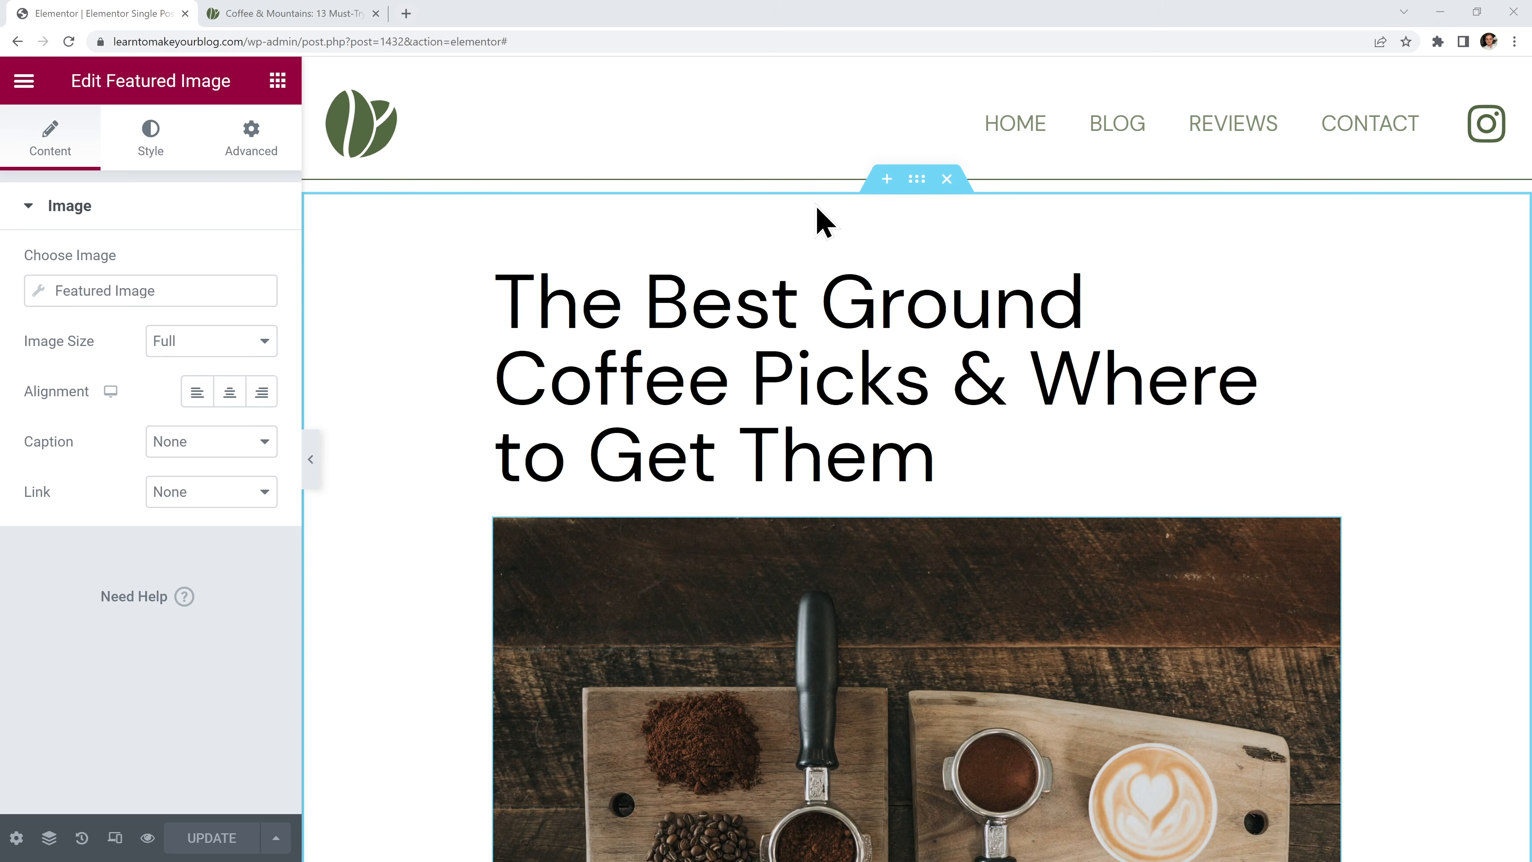
Delete the old title and image section and pick 4. Templates/2-first-single-post-option.json for import
{"action": "left_click", "coordinate": [947, 179]}
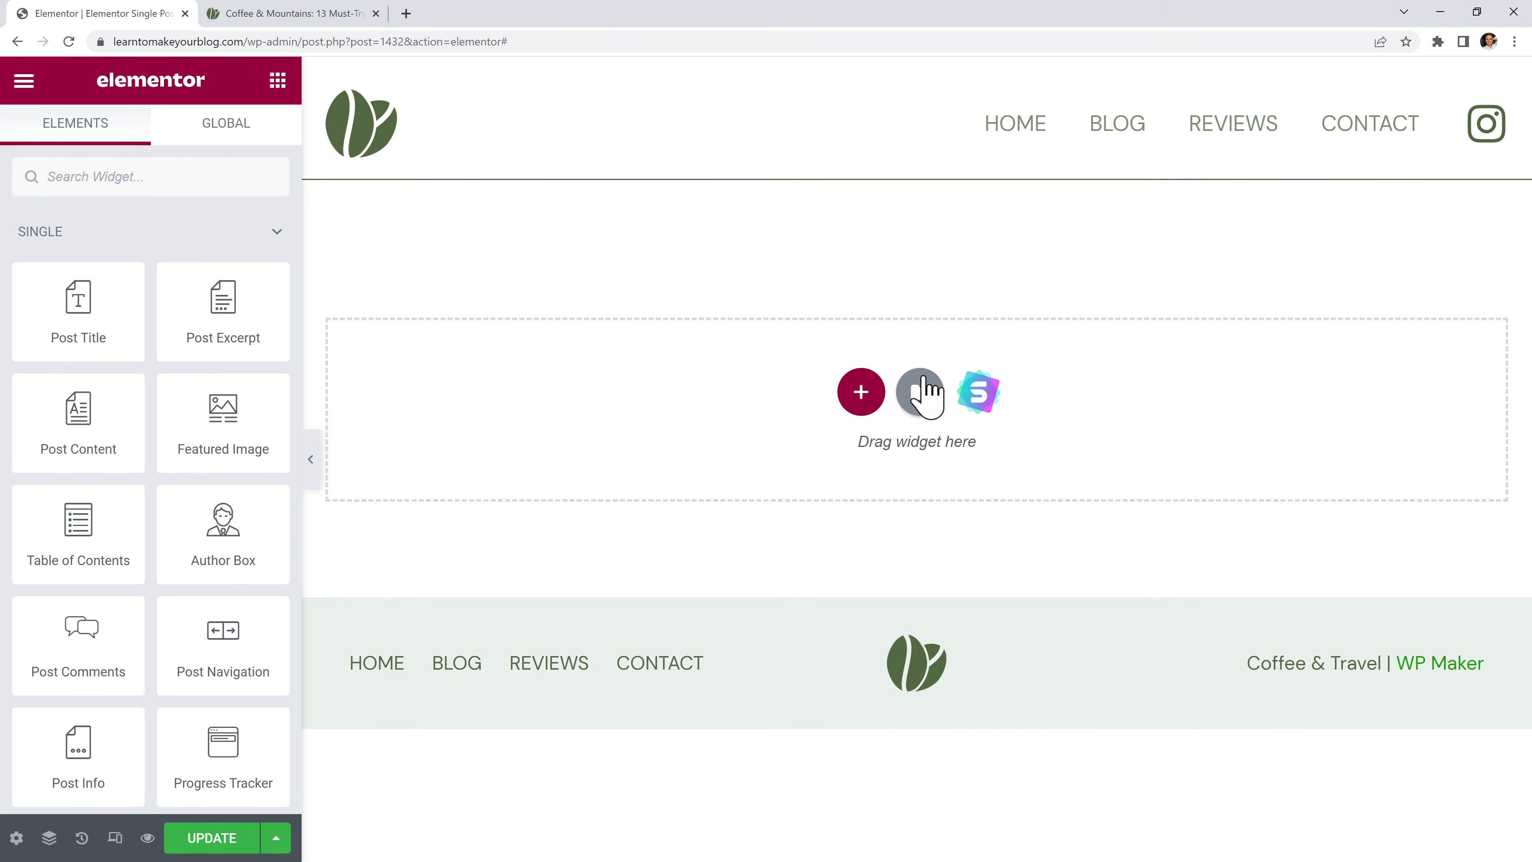
{"action": "left_click", "coordinate": [923, 399]}
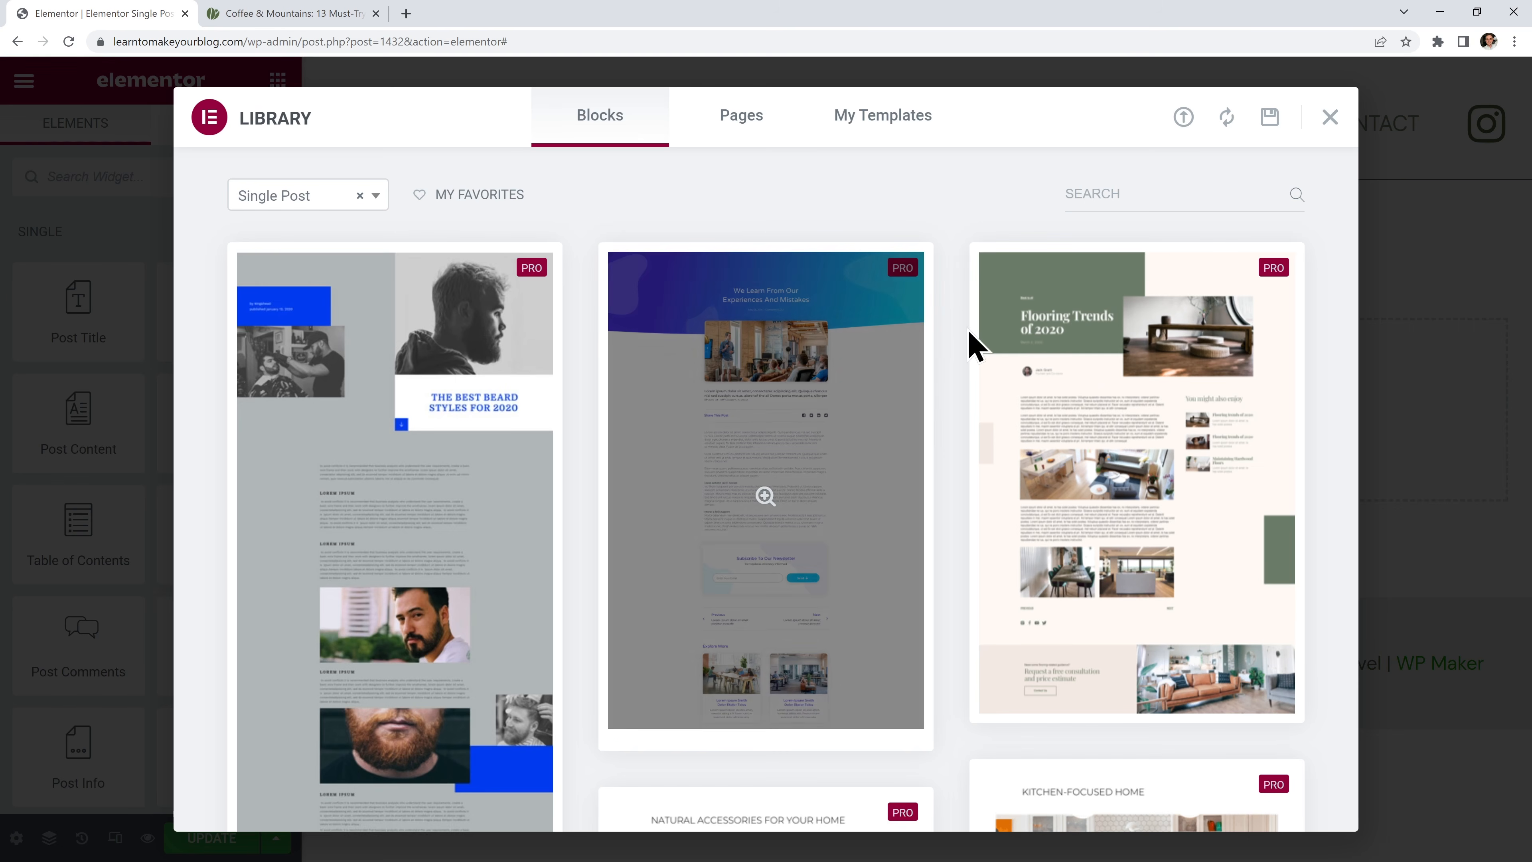
{"action": "left_click", "coordinate": [1183, 118]}
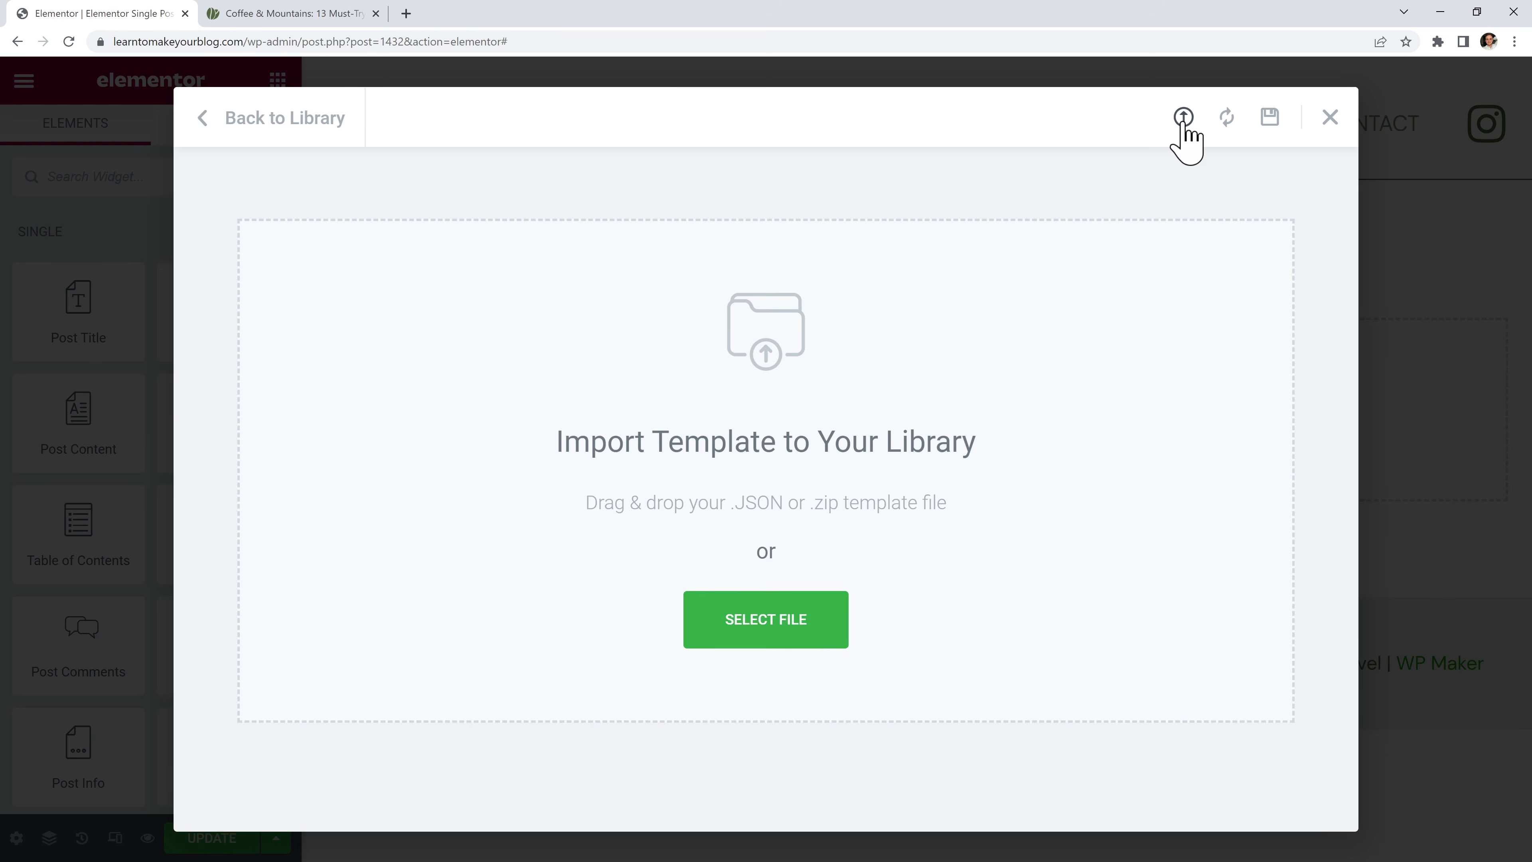
{"action": "left_click", "coordinate": [799, 616]}
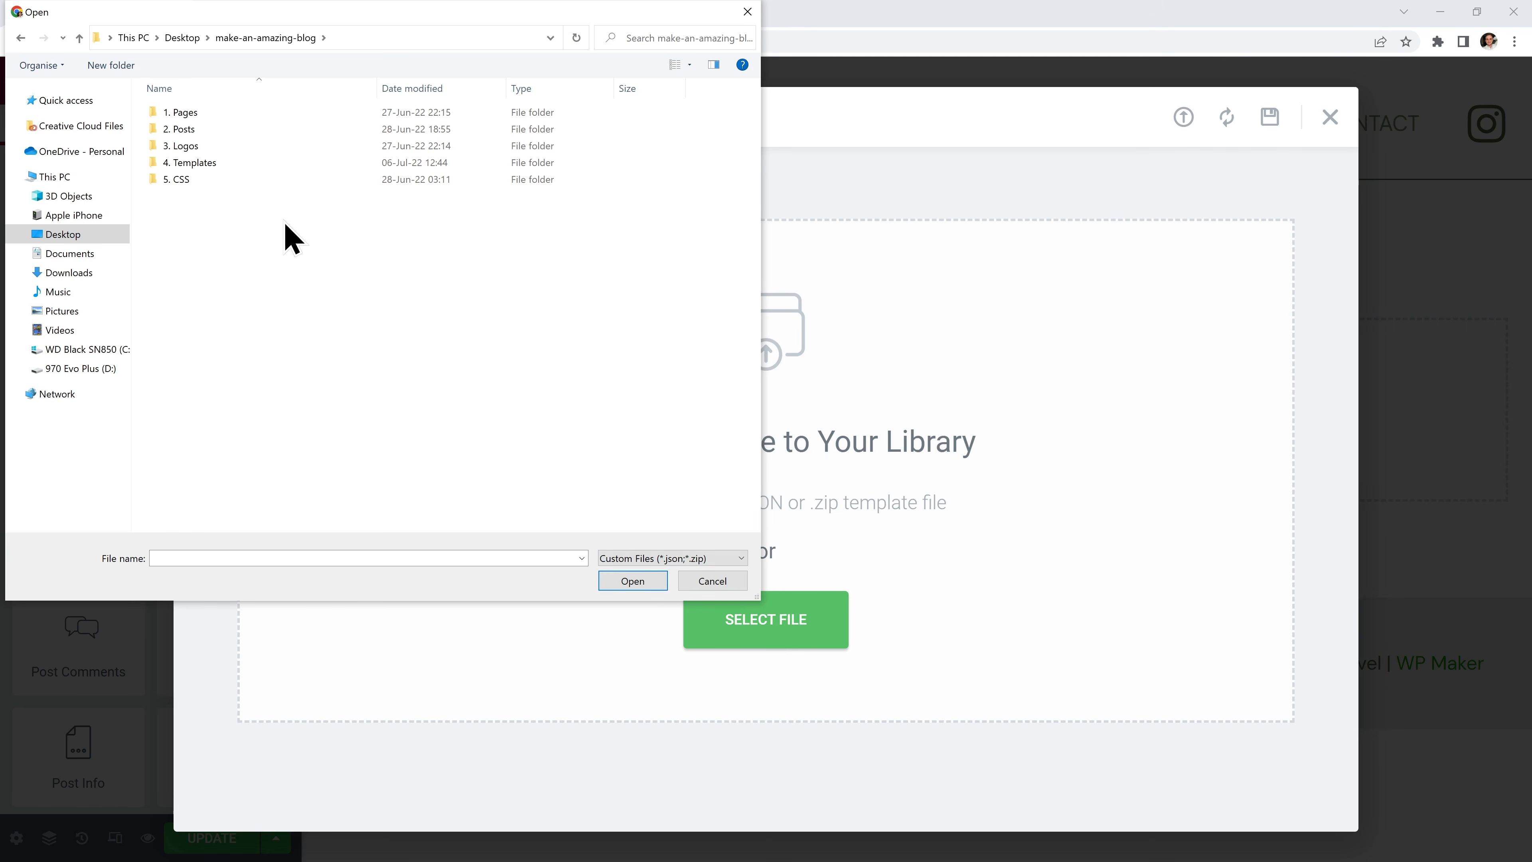
{"action": "double_click", "coordinate": [247, 163]}
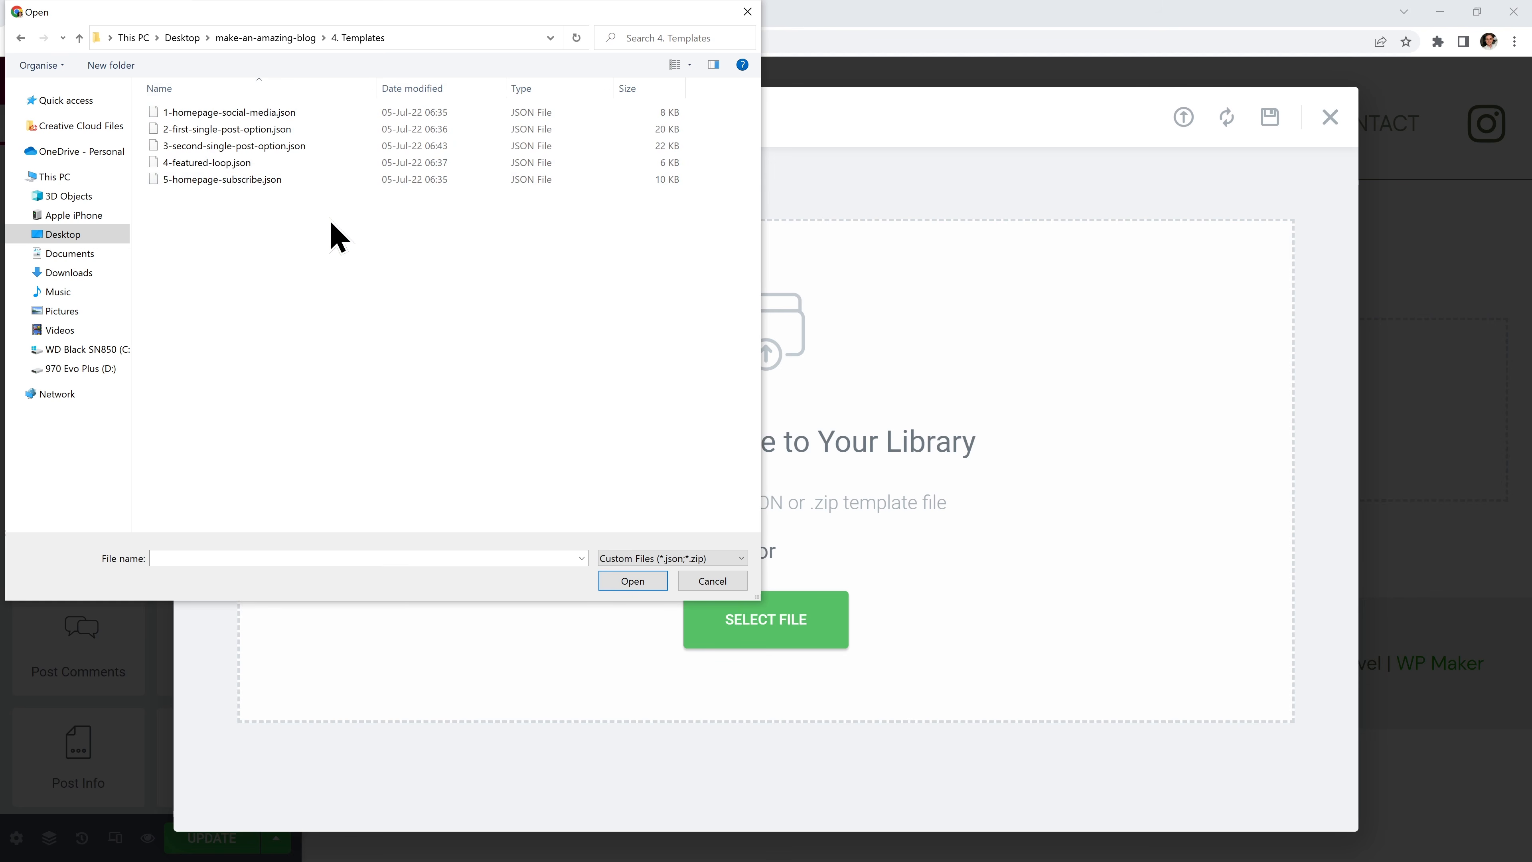
{"action": "left_click", "coordinate": [233, 134]}
Import and insert the First Single Post Option template, then update the single post template
{"action": "left_click", "coordinate": [641, 582]}
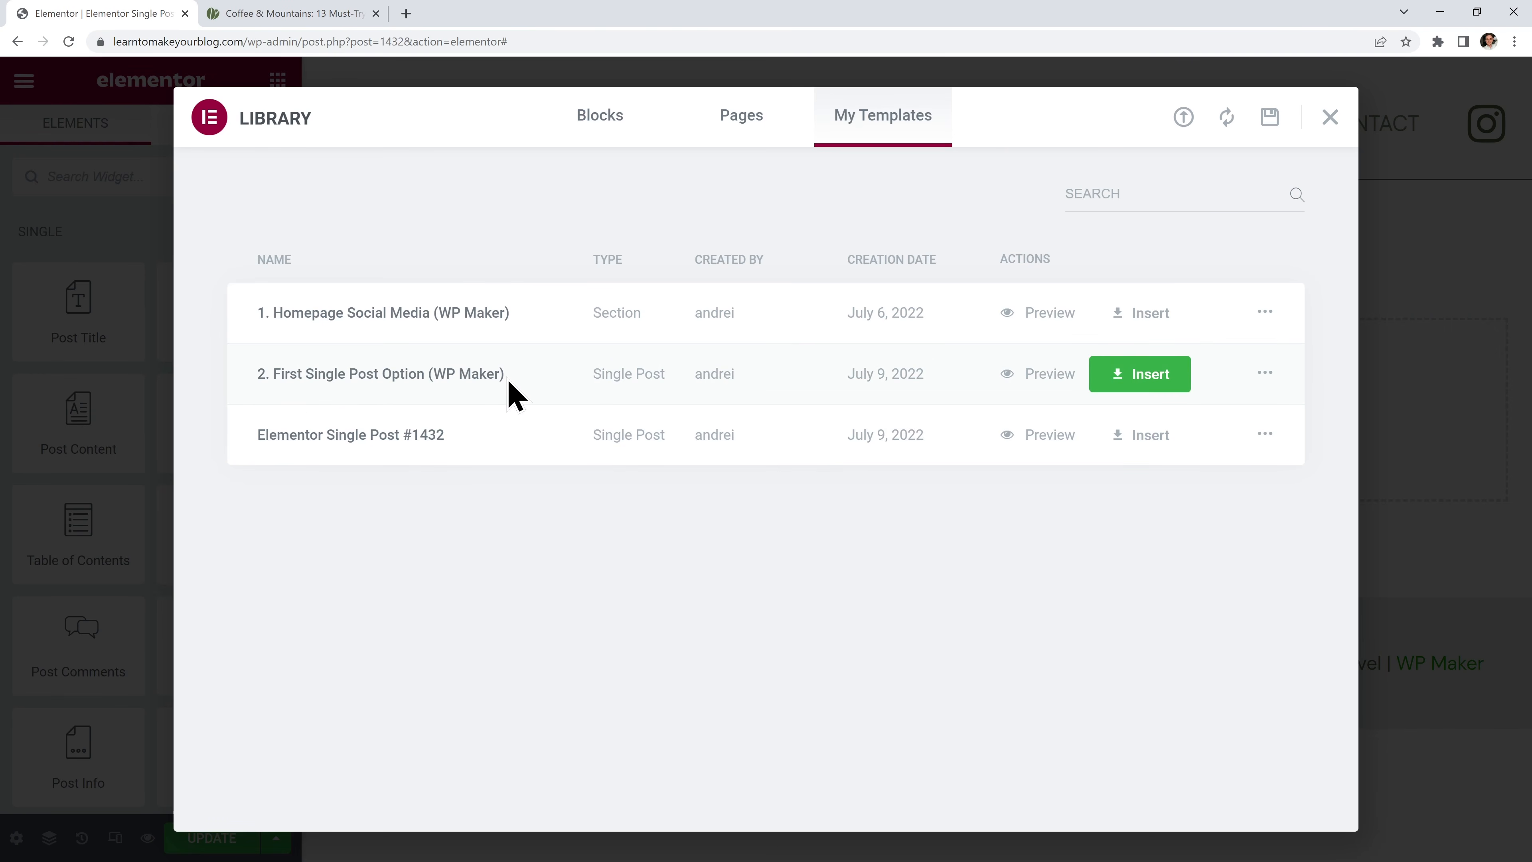
{"action": "left_click", "coordinate": [1139, 376]}
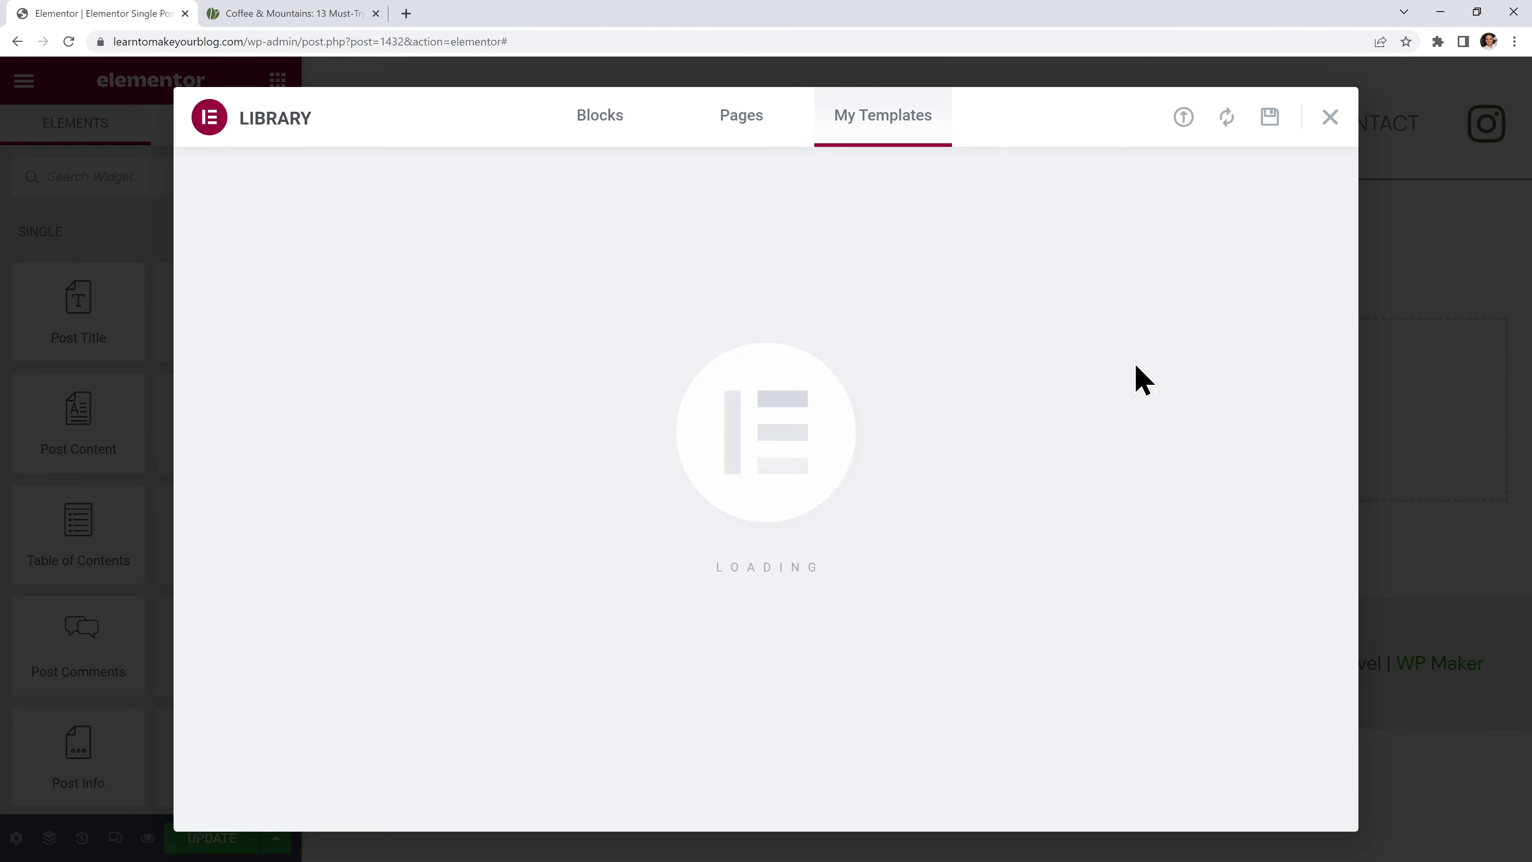
{"action": "left_click", "coordinate": [212, 839]}
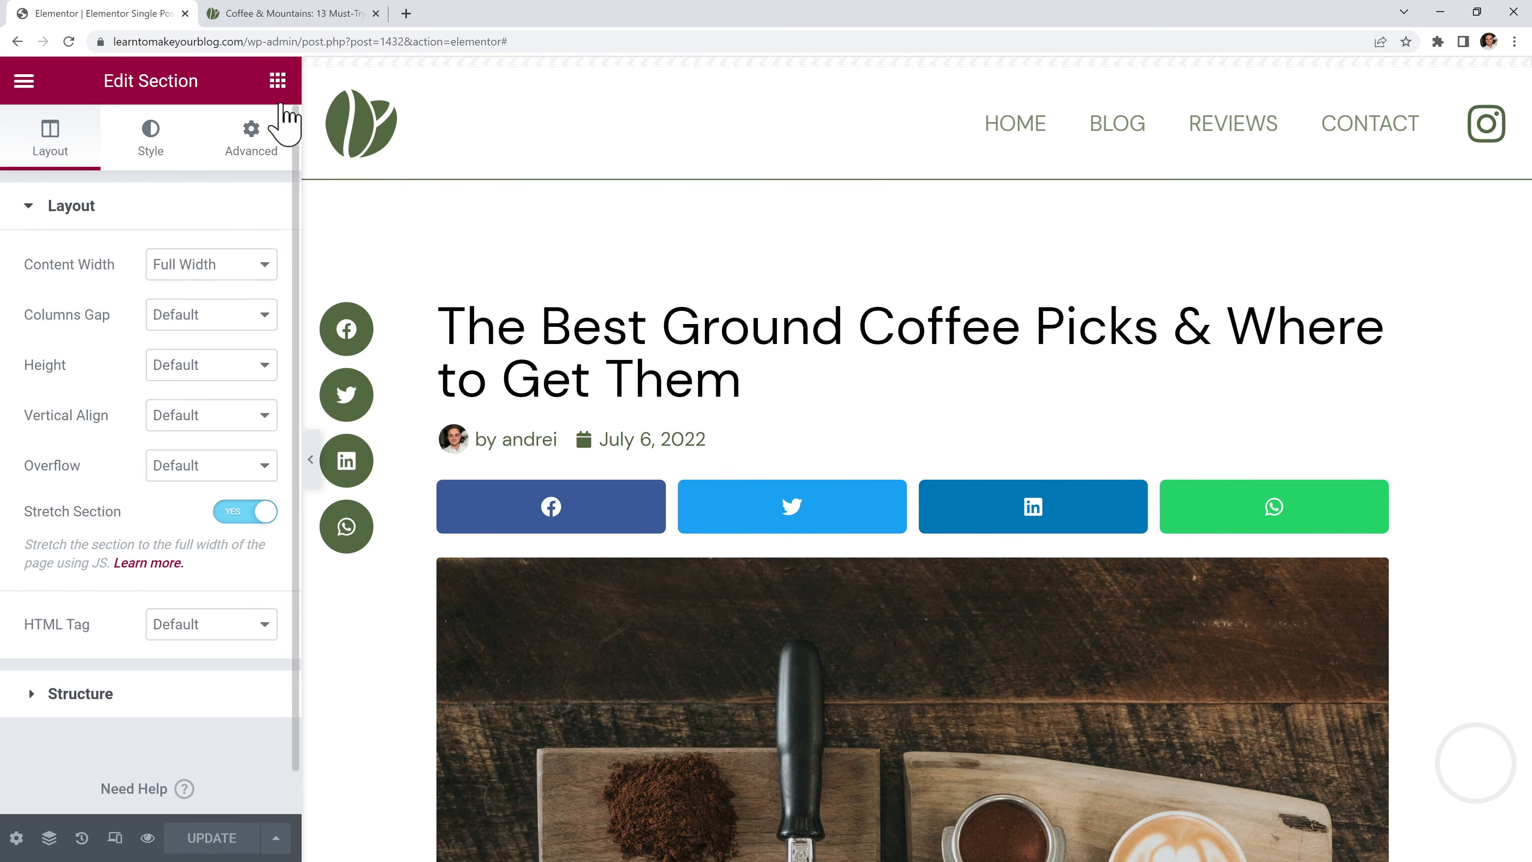
{"action": "left_click", "coordinate": [294, 17]}
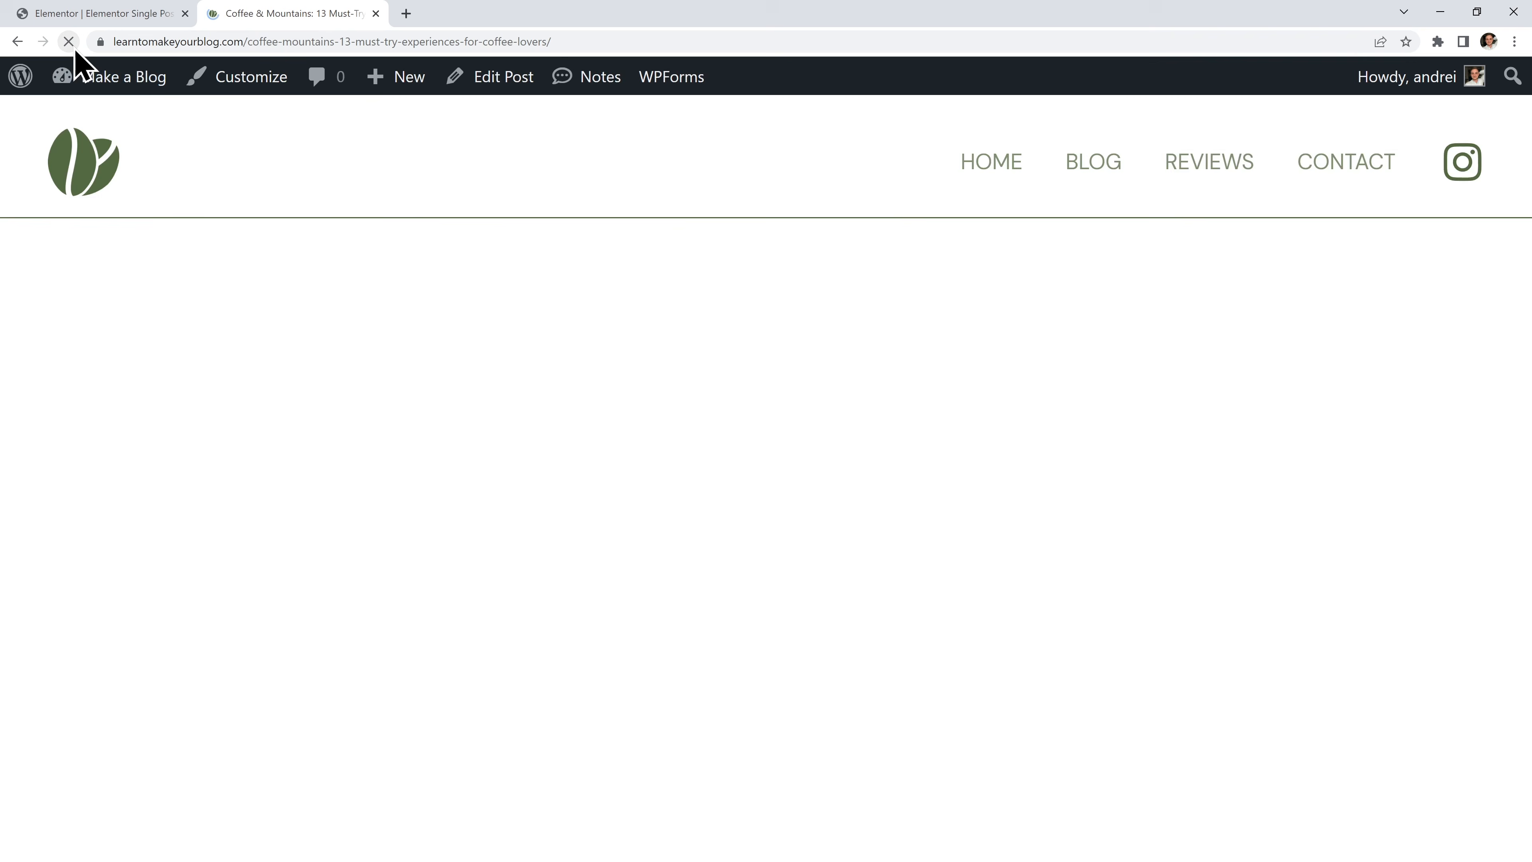
Scroll through the live Coffee & Mountains post to check the new layout, then return to the editor
{"action": "scroll", "coordinate": [1320, 300], "scroll_direction": "up", "scroll_amount": 6}
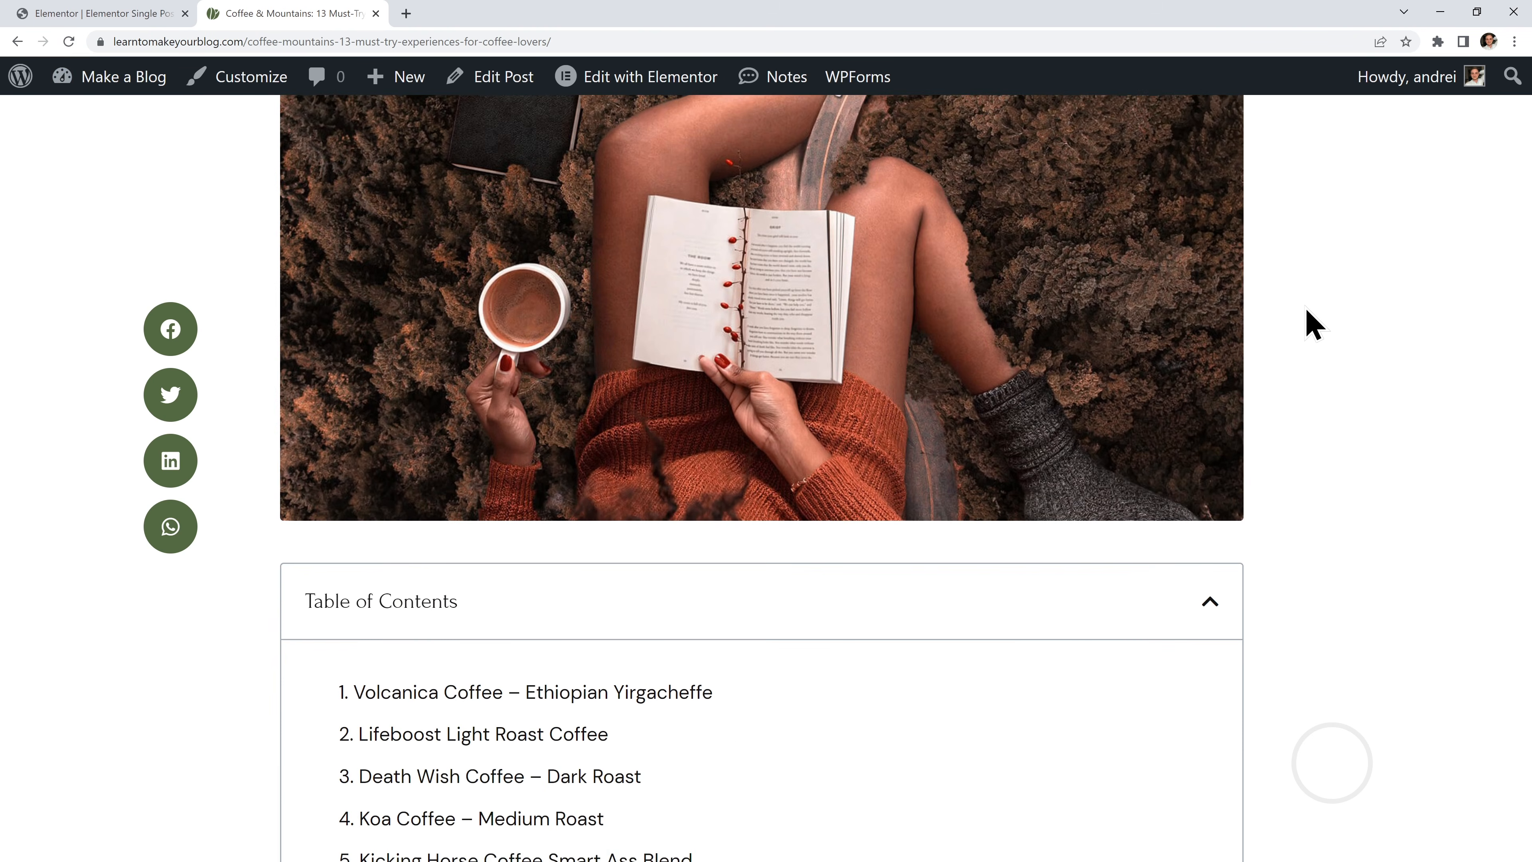
{"action": "scroll", "coordinate": [1308, 311], "scroll_direction": "up", "scroll_amount": 10}
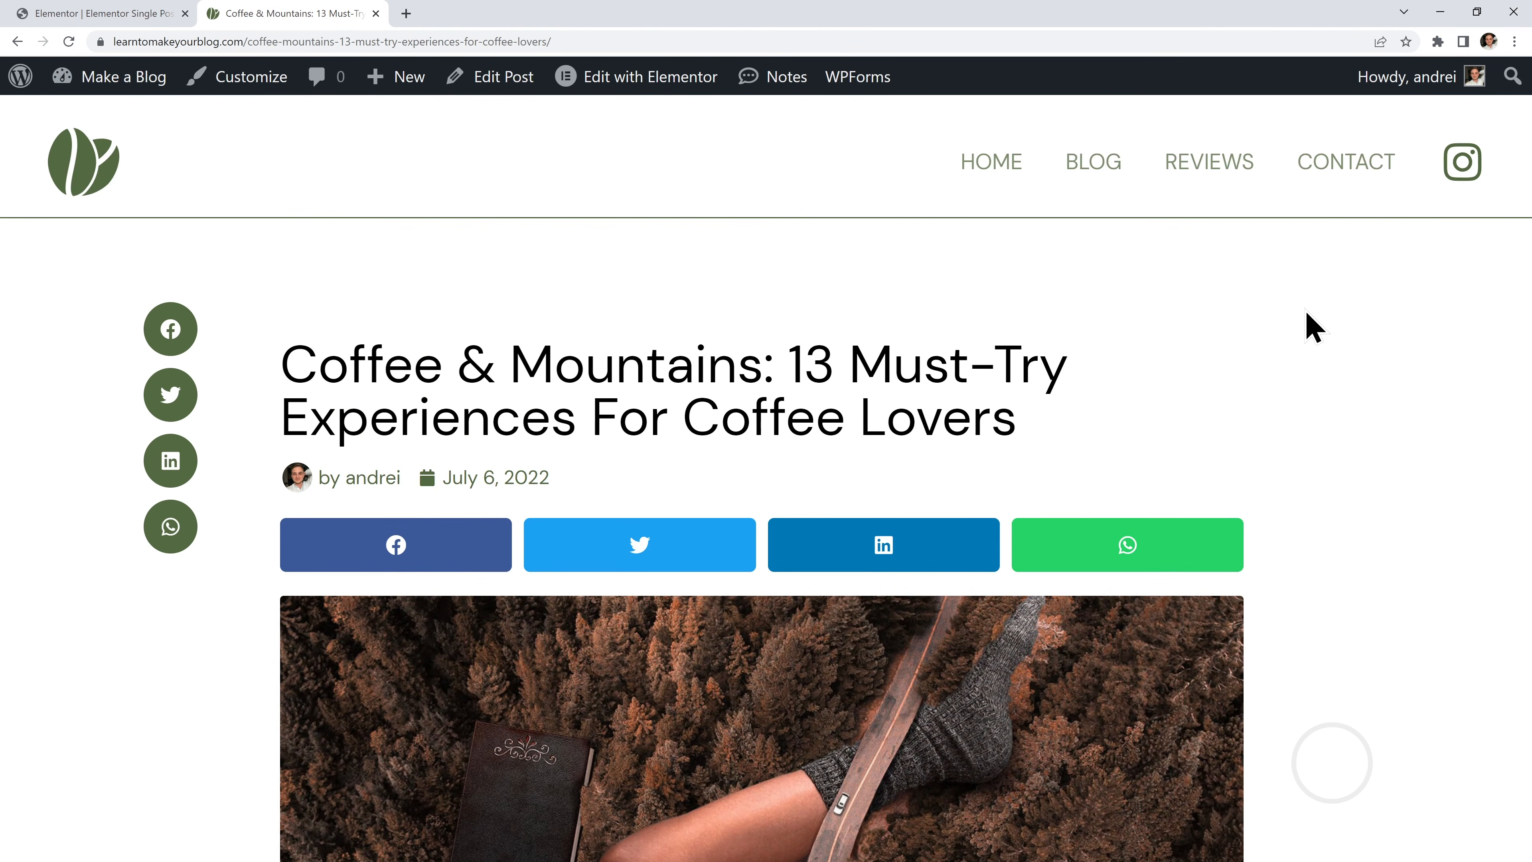
{"action": "scroll", "coordinate": [1339, 376], "scroll_direction": "down", "scroll_amount": 6}
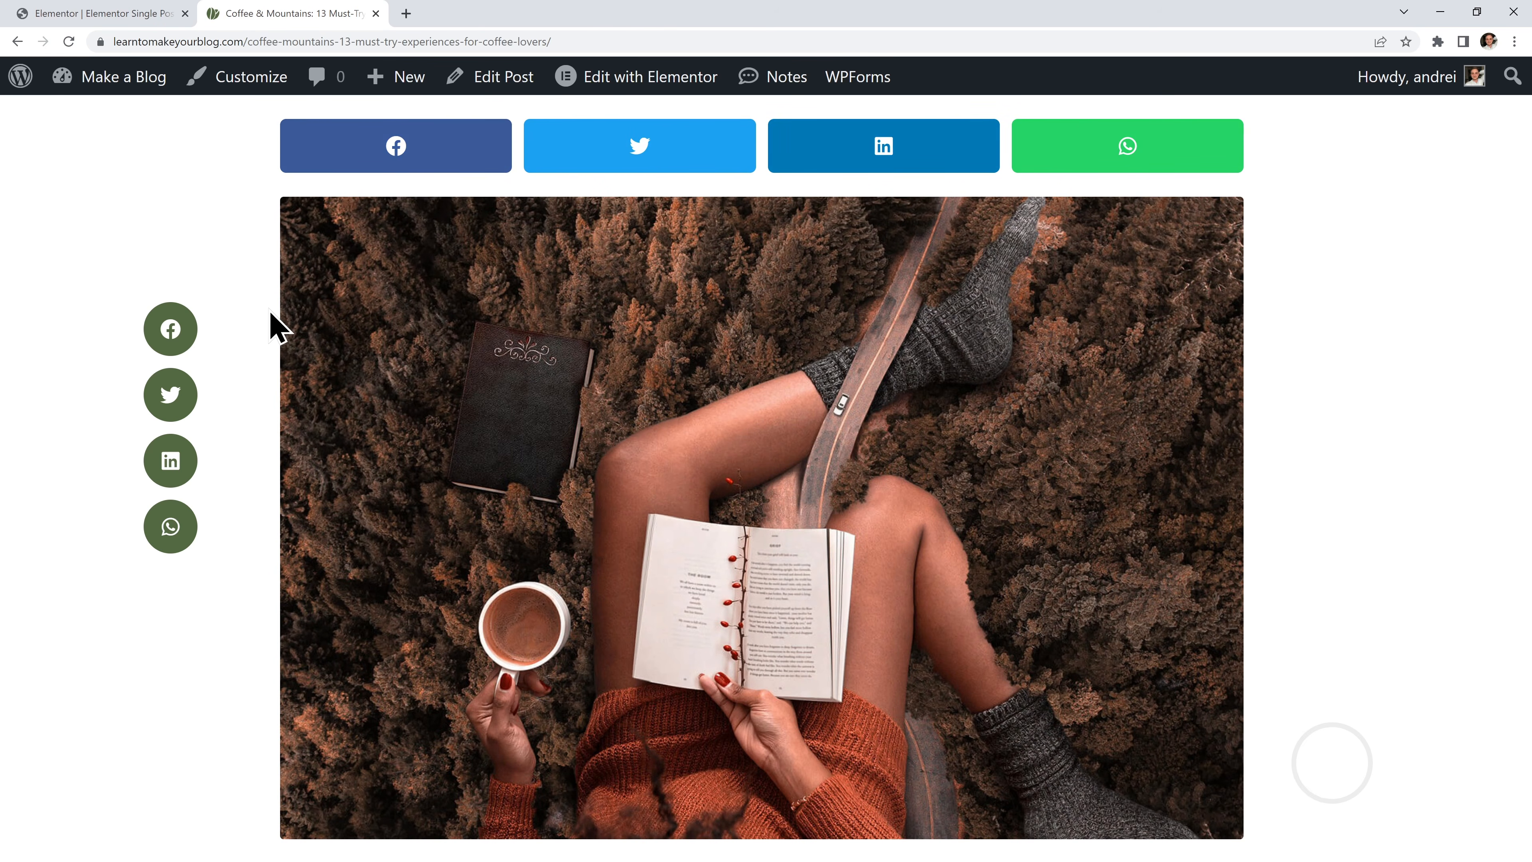
{"action": "scroll", "coordinate": [215, 366], "scroll_direction": "down", "scroll_amount": 5}
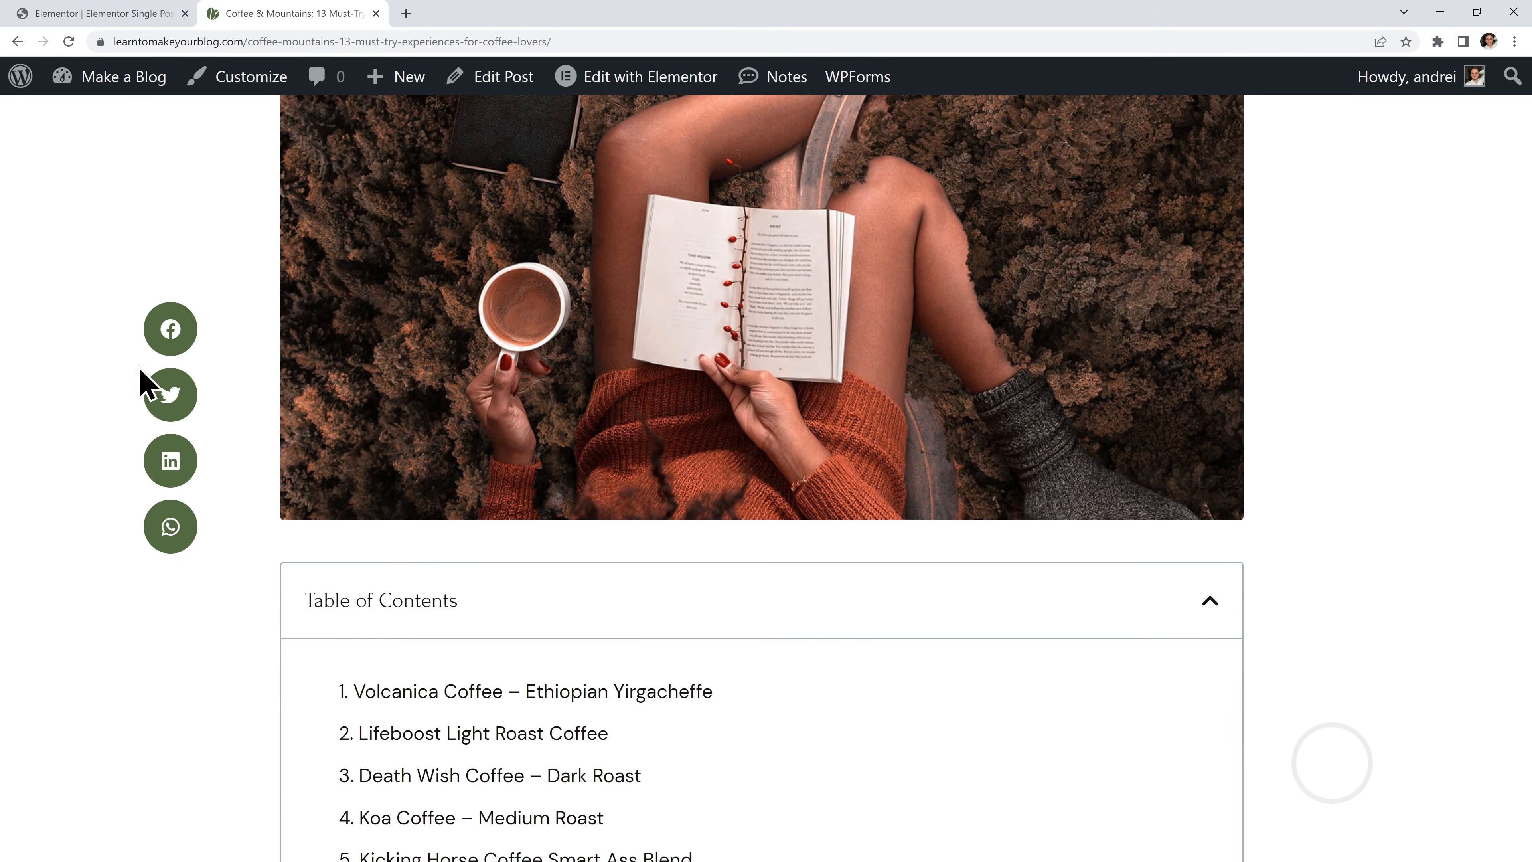
{"action": "scroll", "coordinate": [246, 492], "scroll_direction": "down", "scroll_amount": 14}
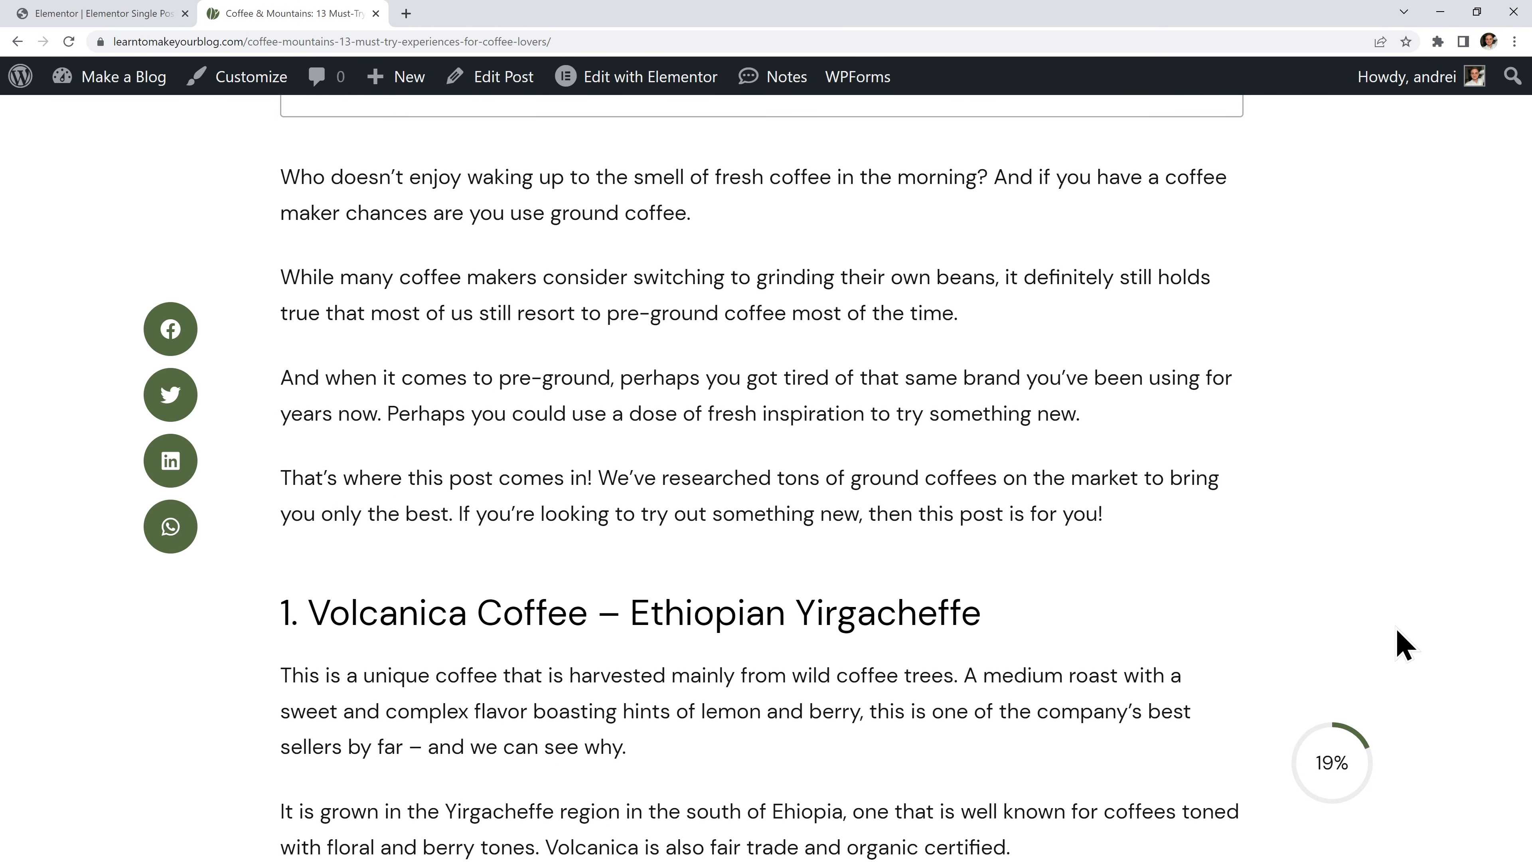
{"action": "scroll", "coordinate": [1398, 650], "scroll_direction": "down", "scroll_amount": 14}
{"action": "scroll", "coordinate": [1406, 642], "scroll_direction": "down", "scroll_amount": 16}
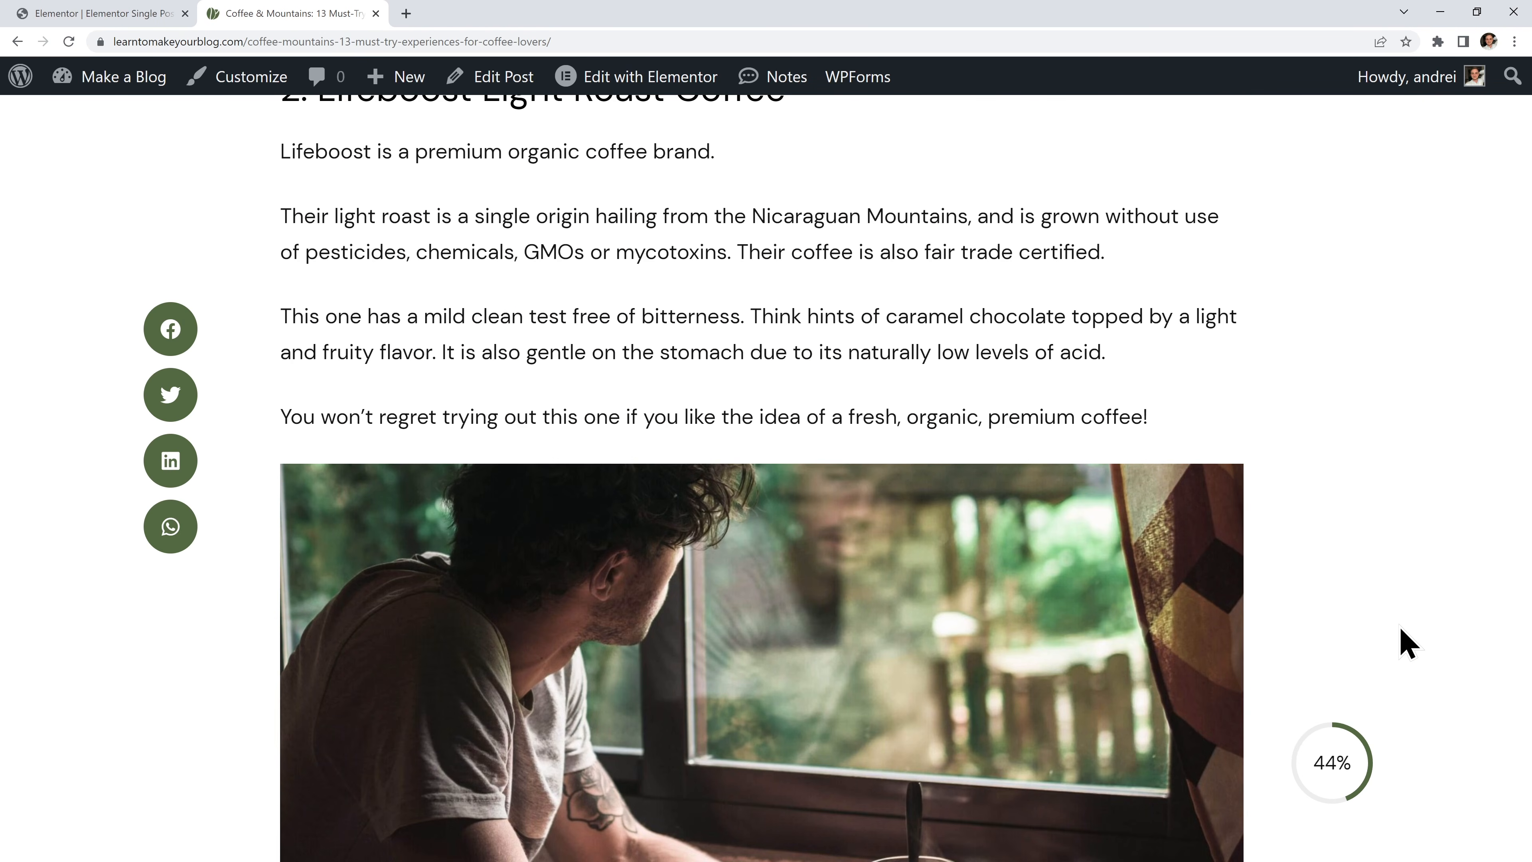
{"action": "scroll", "coordinate": [1405, 643], "scroll_direction": "down", "scroll_amount": 4}
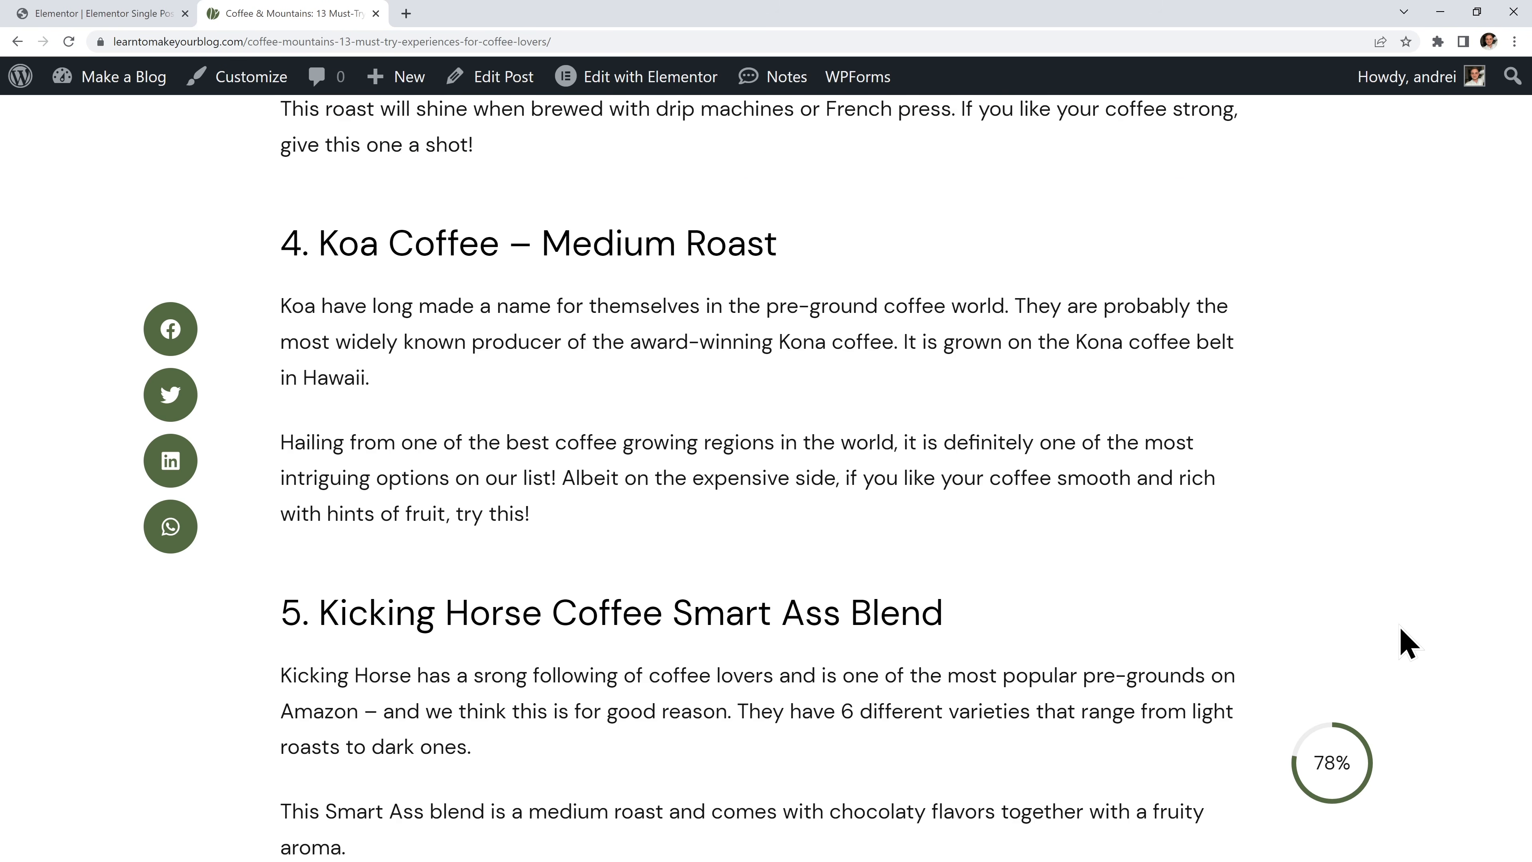
{"action": "scroll", "coordinate": [1405, 643], "scroll_direction": "up", "scroll_amount": 8}
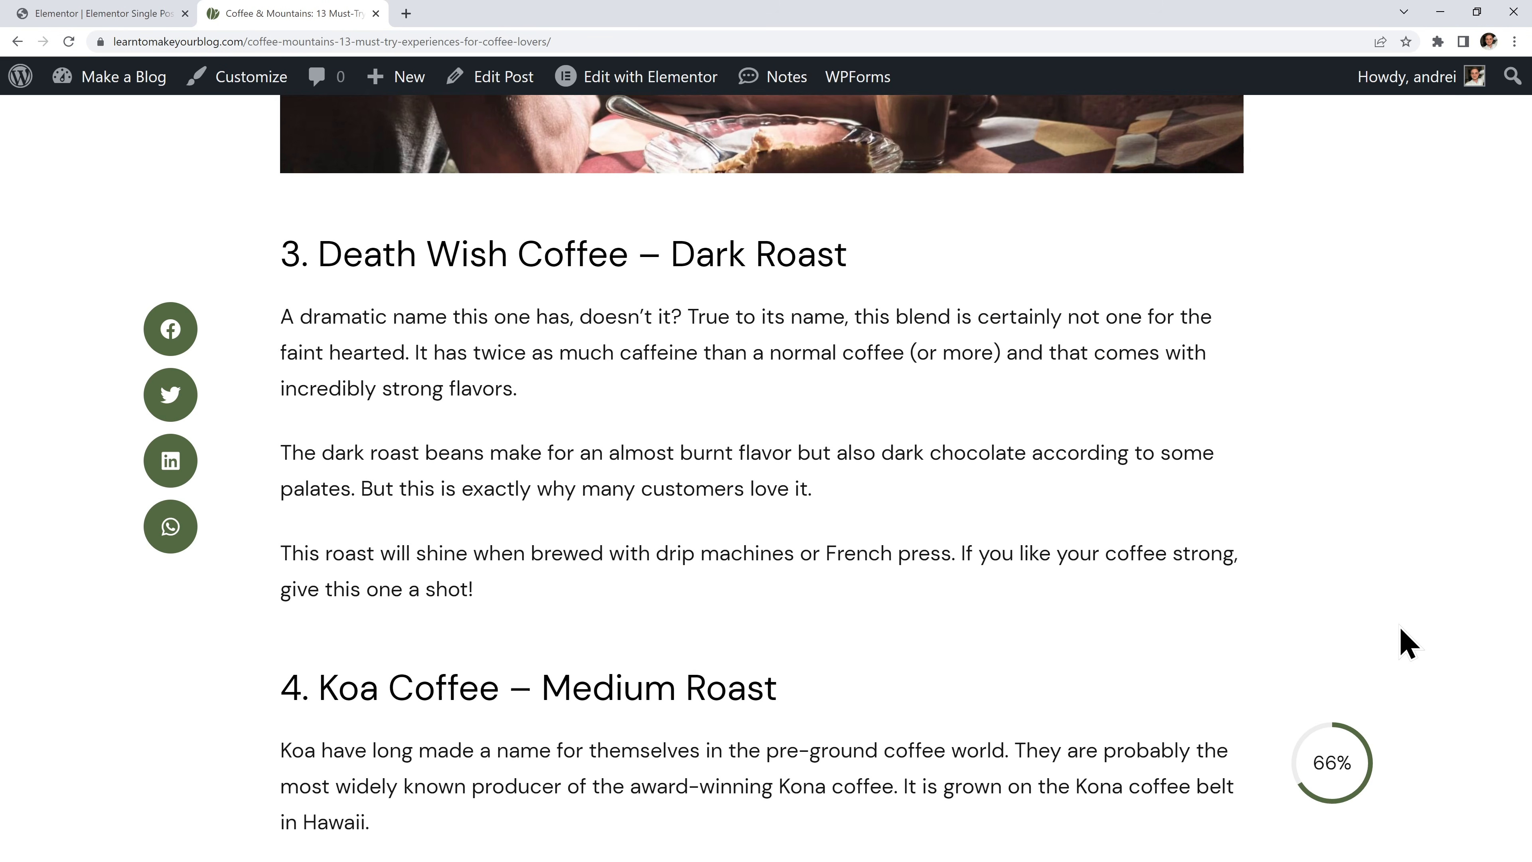
{"action": "scroll", "coordinate": [1406, 642], "scroll_direction": "up", "scroll_amount": 16}
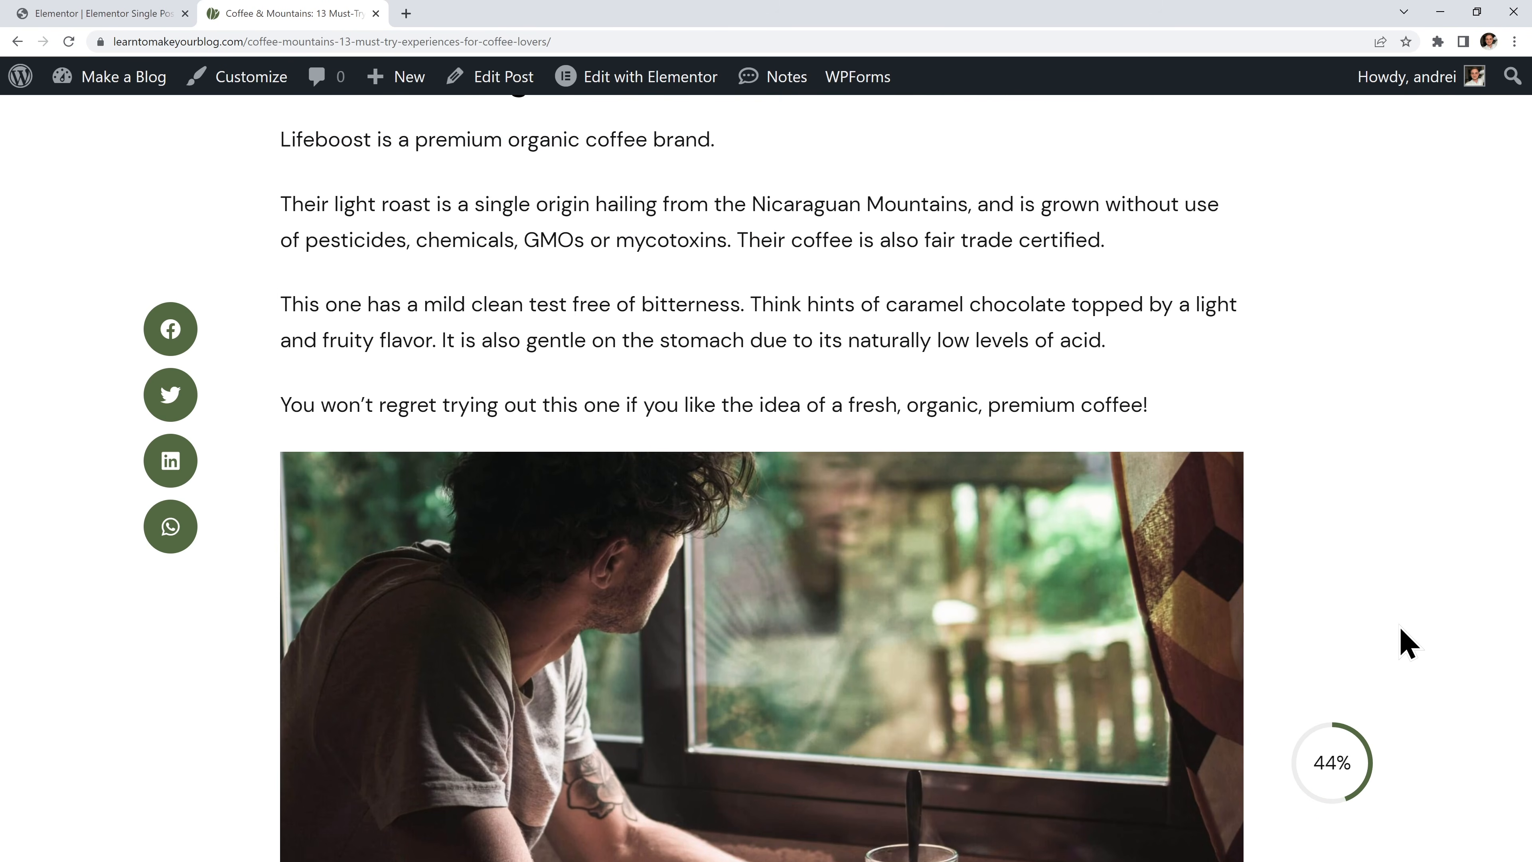
{"action": "scroll", "coordinate": [1406, 642], "scroll_direction": "up", "scroll_amount": 20}
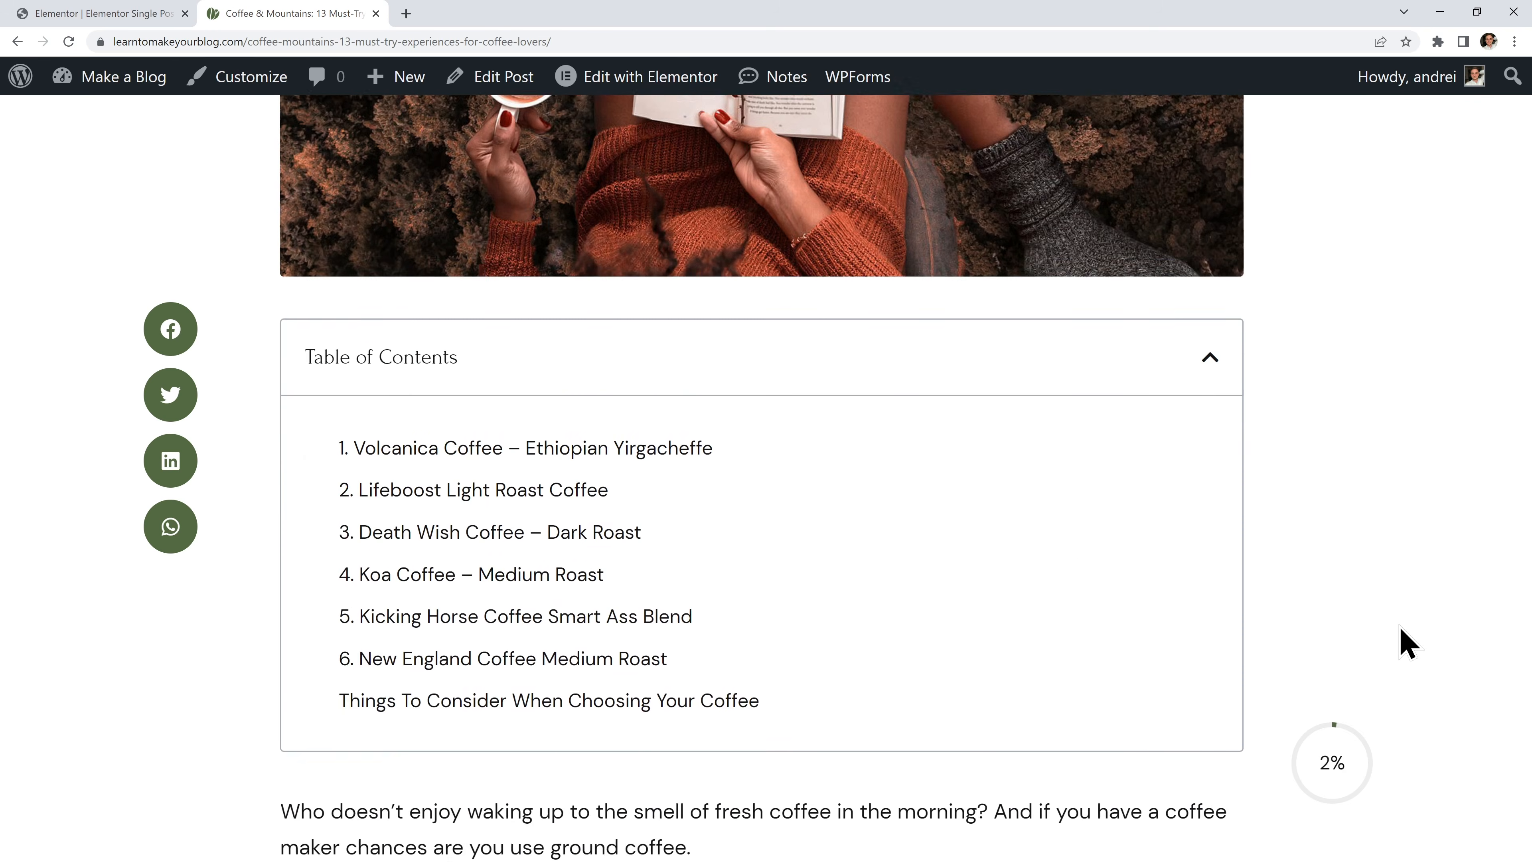
{"action": "scroll", "coordinate": [1406, 642], "scroll_direction": "up", "scroll_amount": 8}
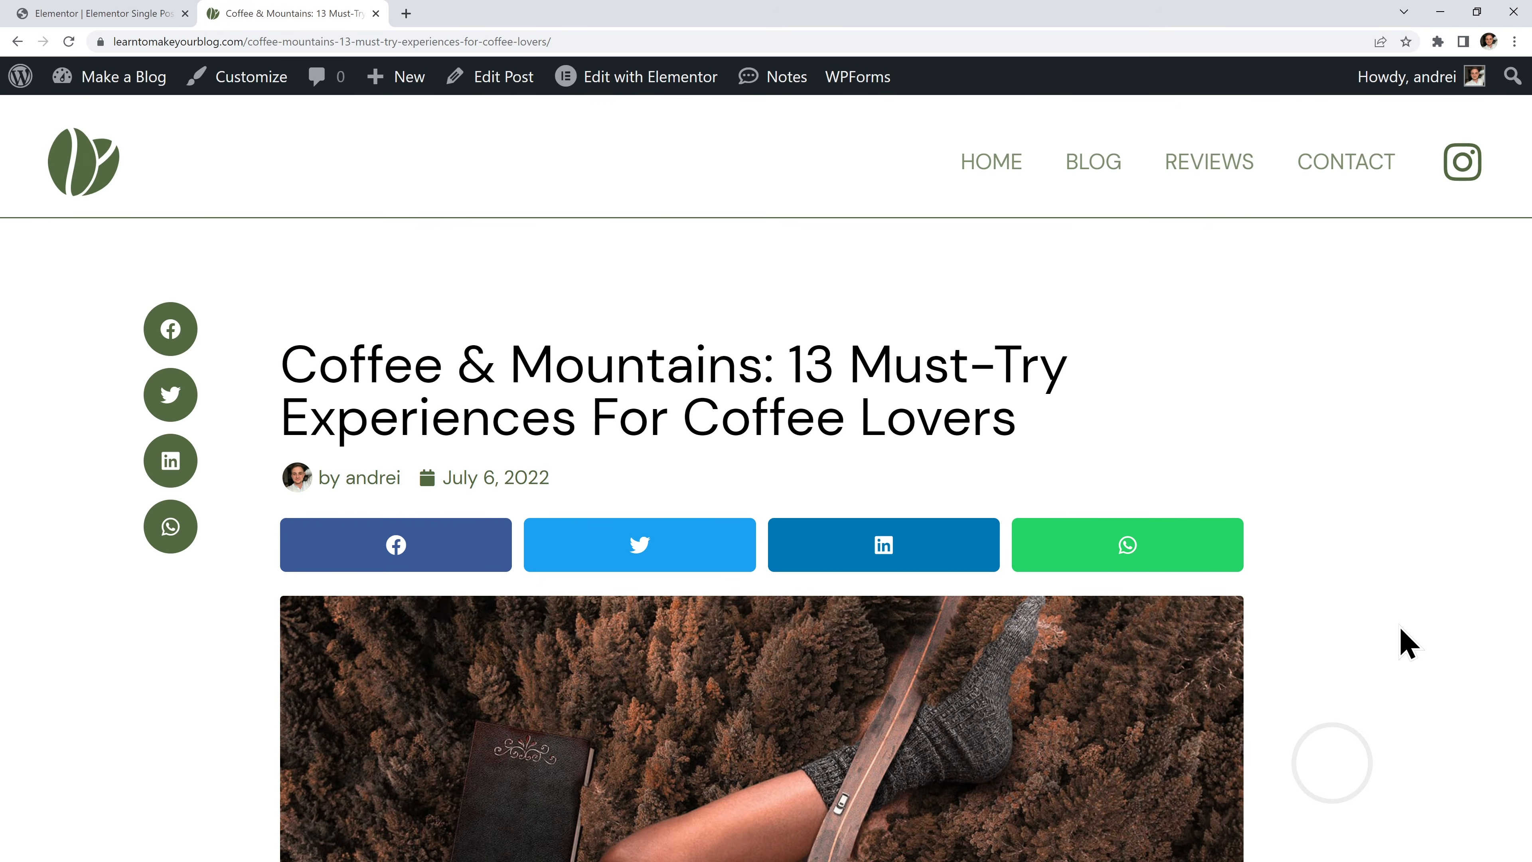
{"action": "scroll", "coordinate": [1405, 643], "scroll_direction": "down", "scroll_amount": 3}
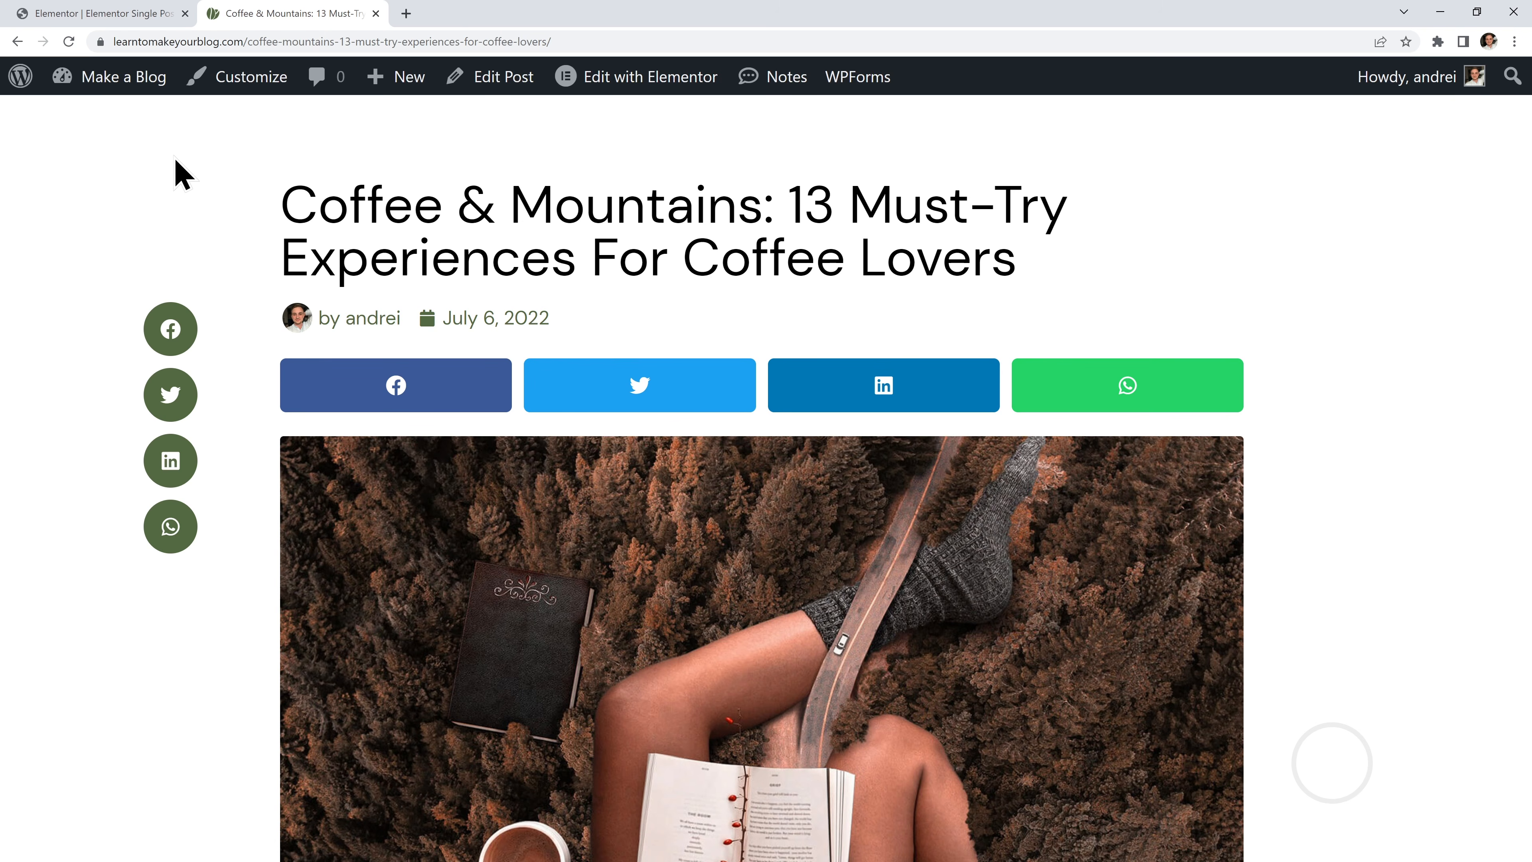
{"action": "scroll", "coordinate": [183, 175], "scroll_direction": "up", "scroll_amount": 3}
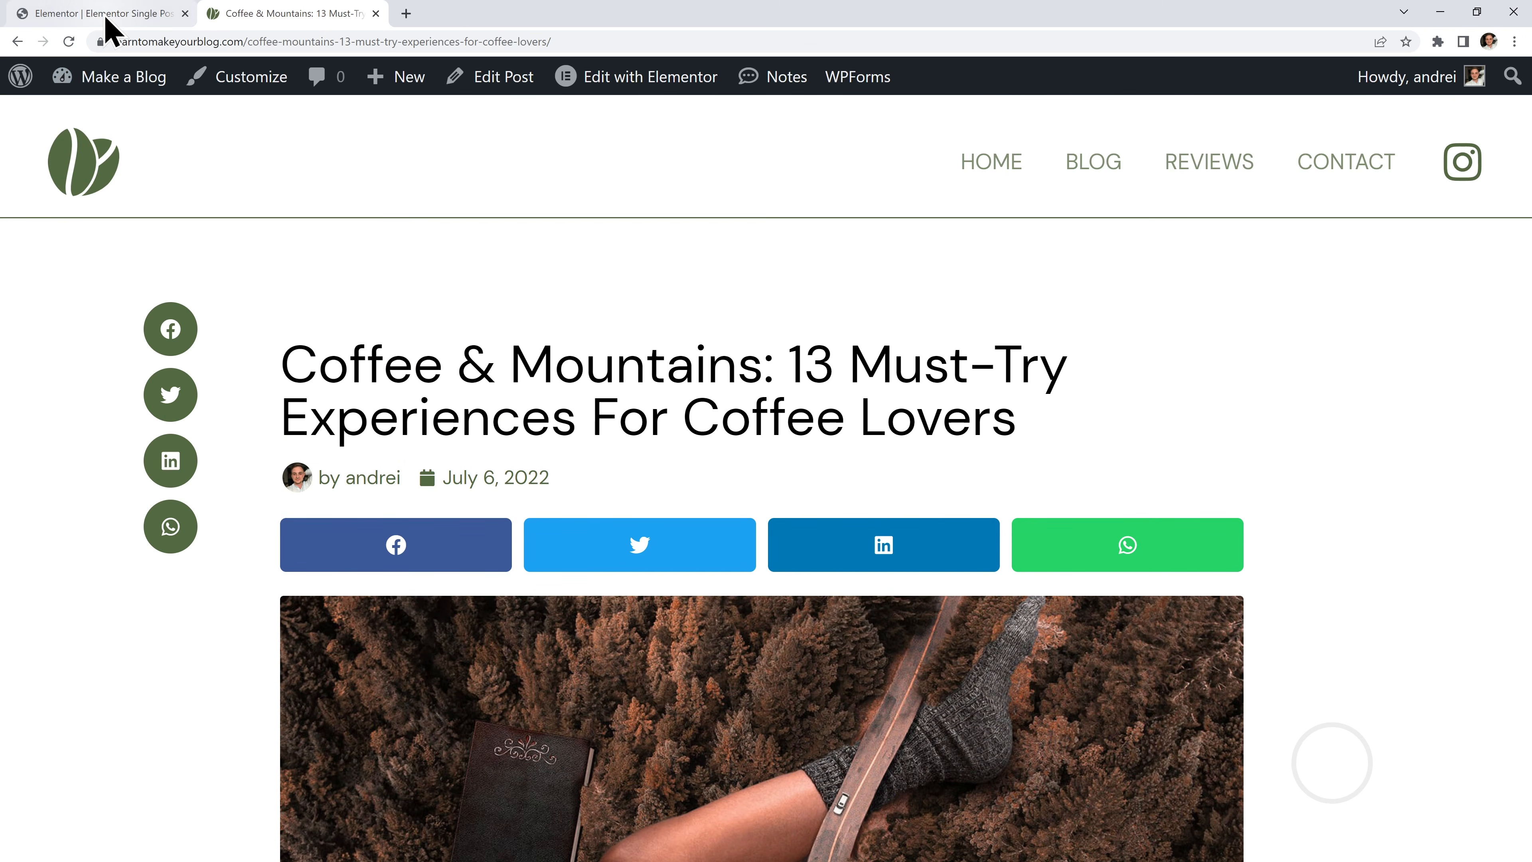
{"action": "left_click", "coordinate": [106, 15]}
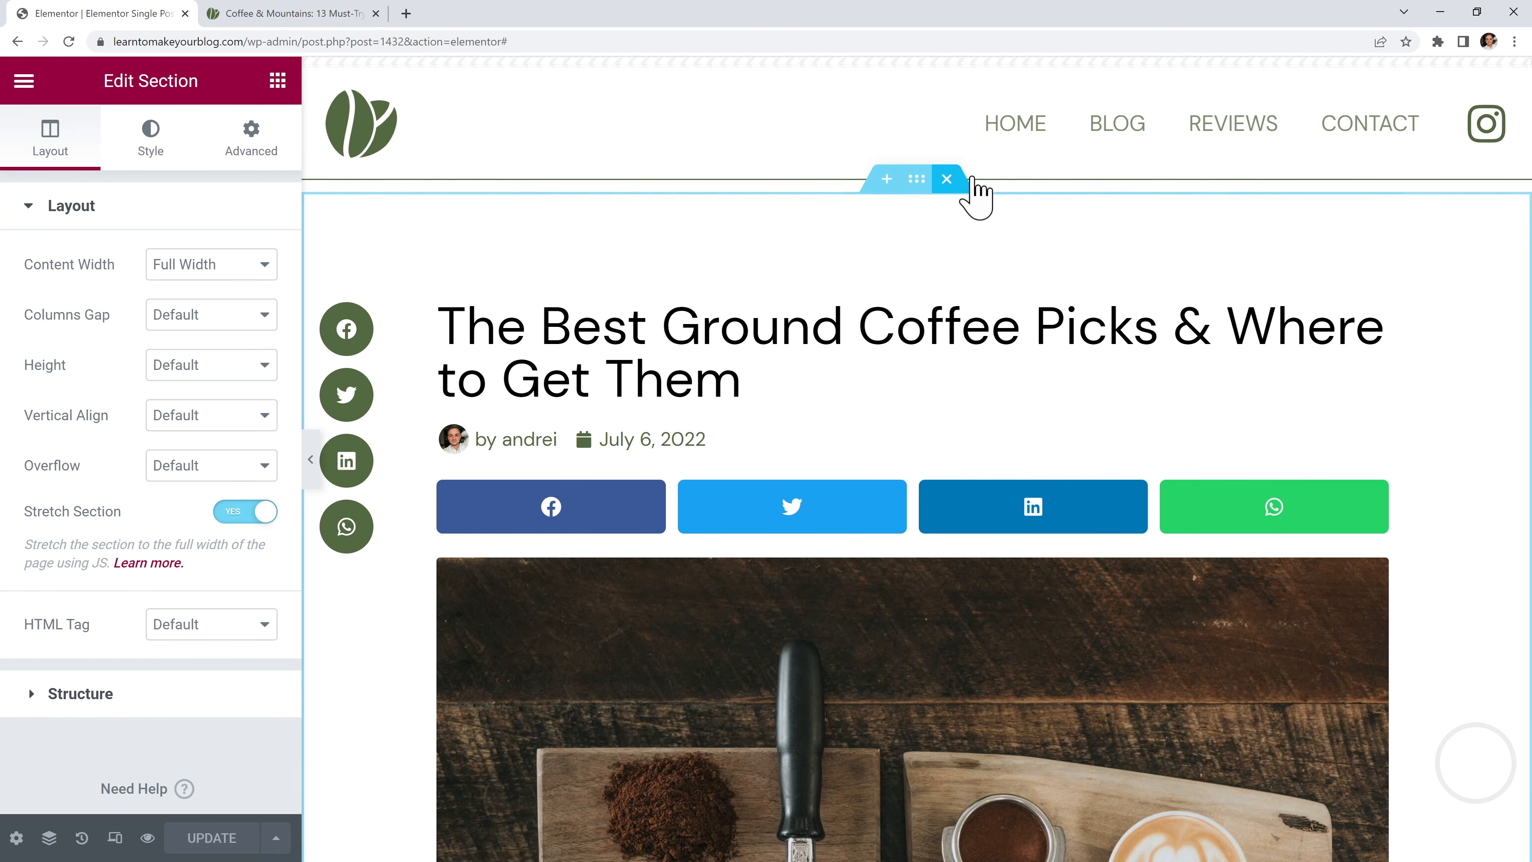
Clear both remaining sections and import 3-second-single-post-option.json through the template library
{"action": "left_click", "coordinate": [960, 179]}
{"action": "left_click", "coordinate": [948, 266]}
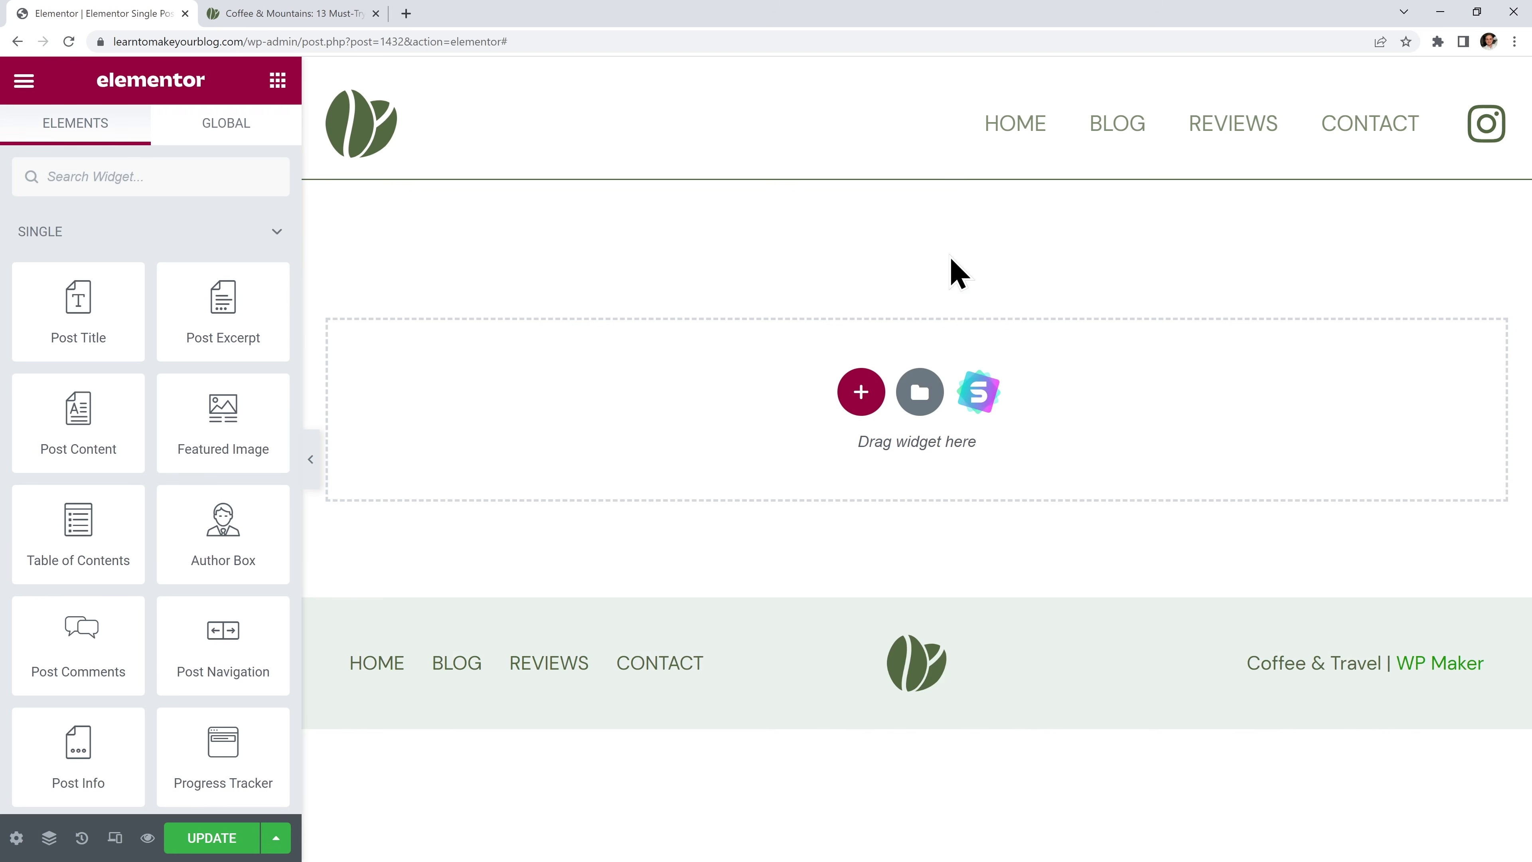
{"action": "left_click", "coordinate": [920, 392]}
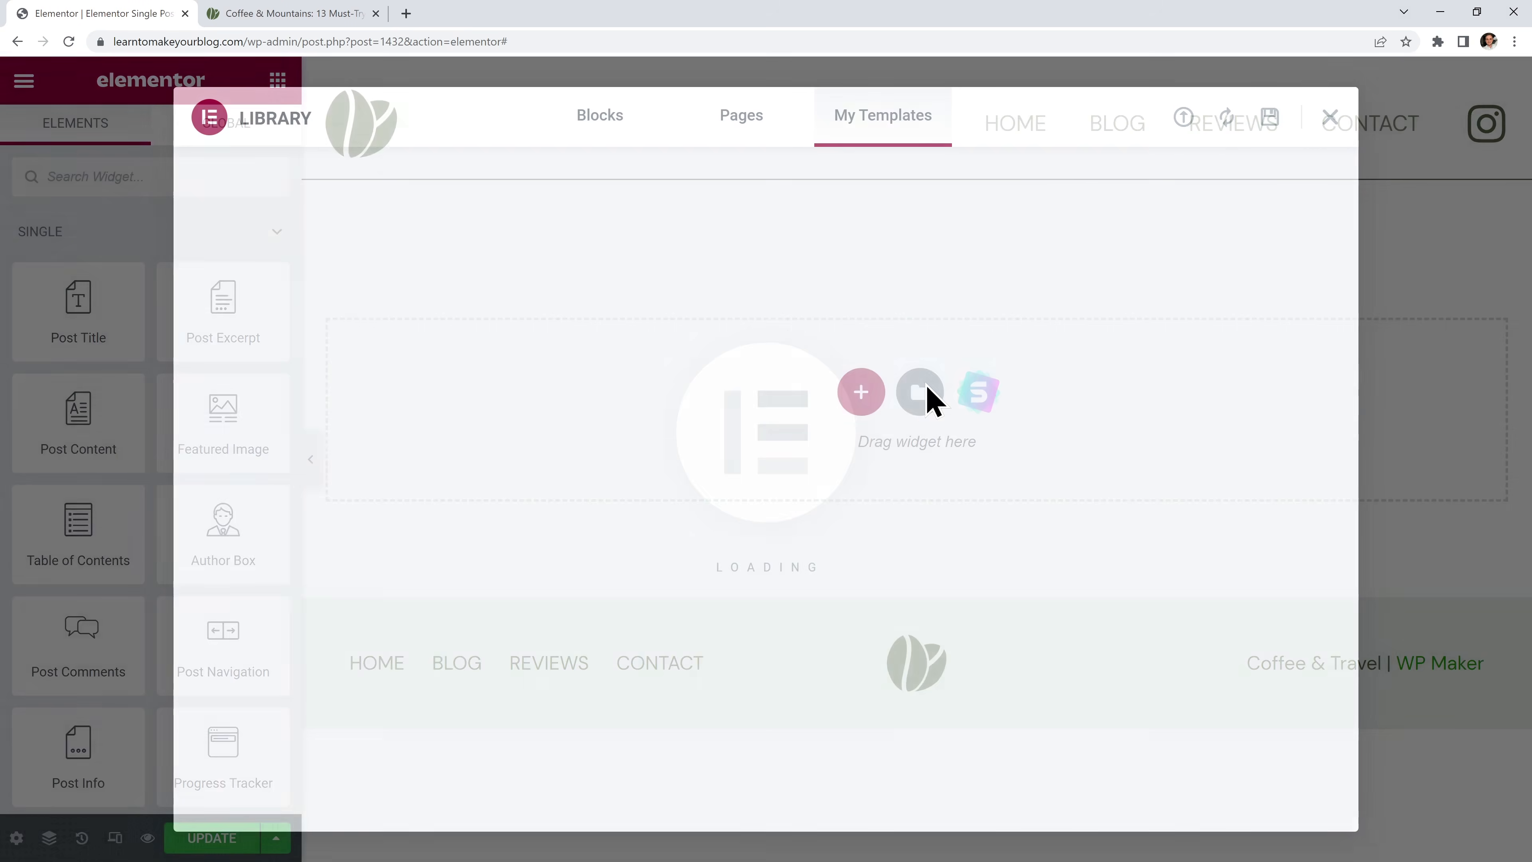
{"action": "left_click", "coordinate": [1182, 118]}
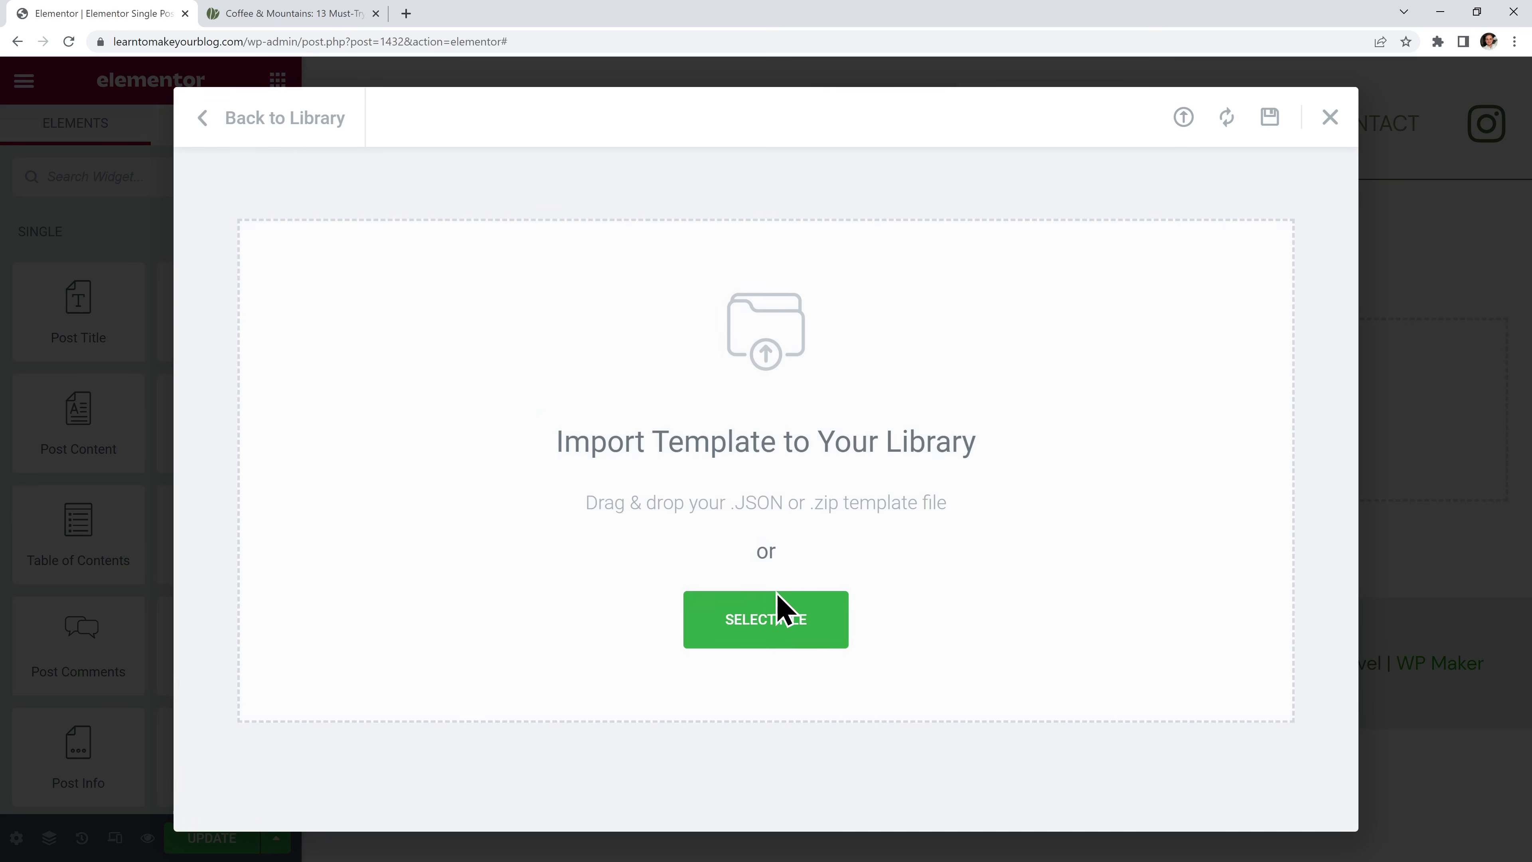
{"action": "left_click", "coordinate": [765, 608]}
{"action": "left_click", "coordinate": [211, 147]}
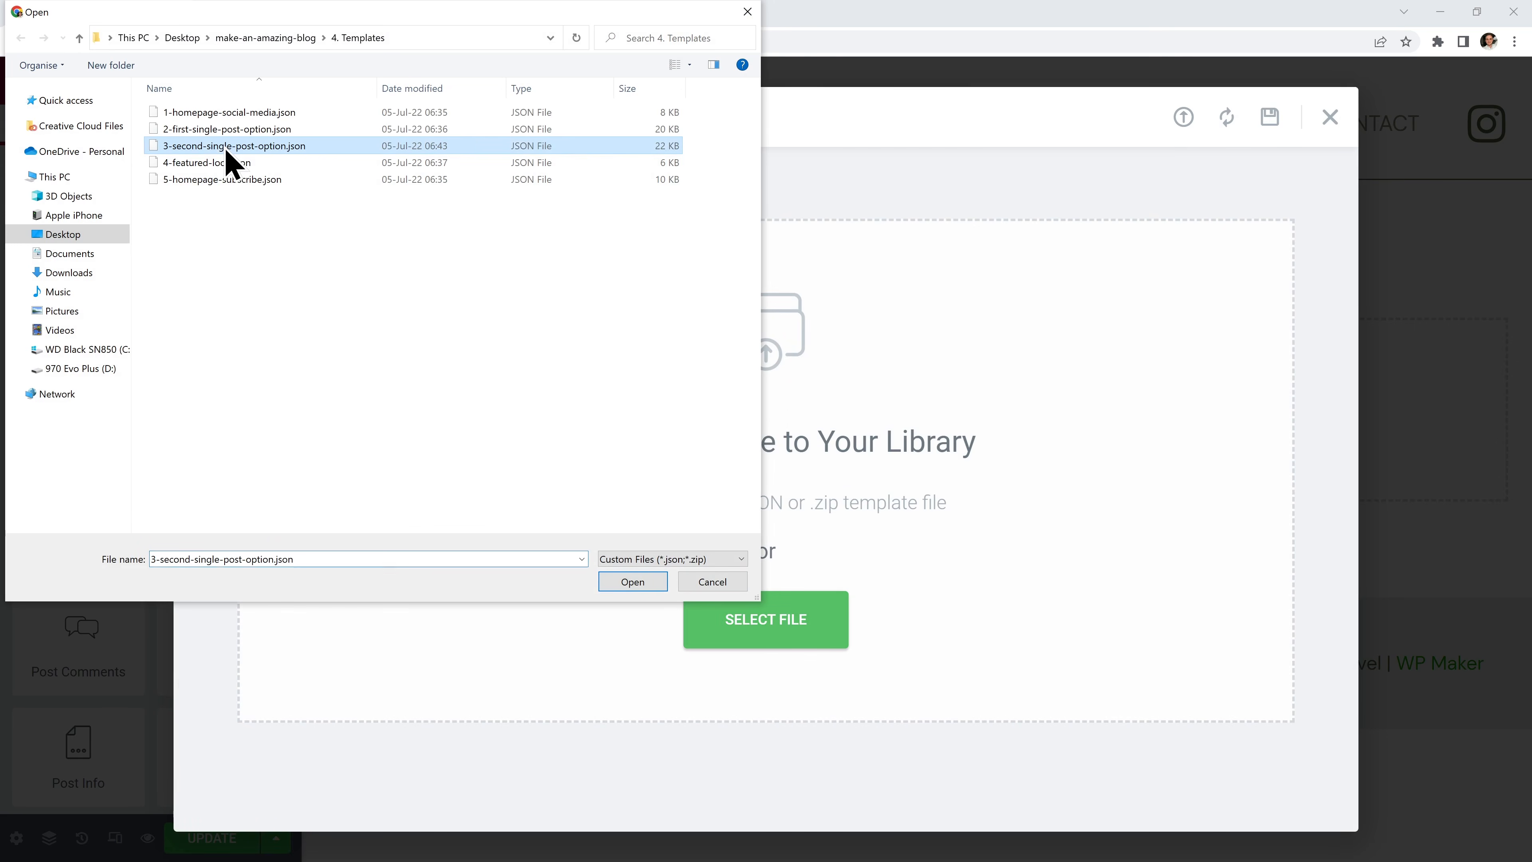
{"action": "left_click", "coordinate": [631, 583]}
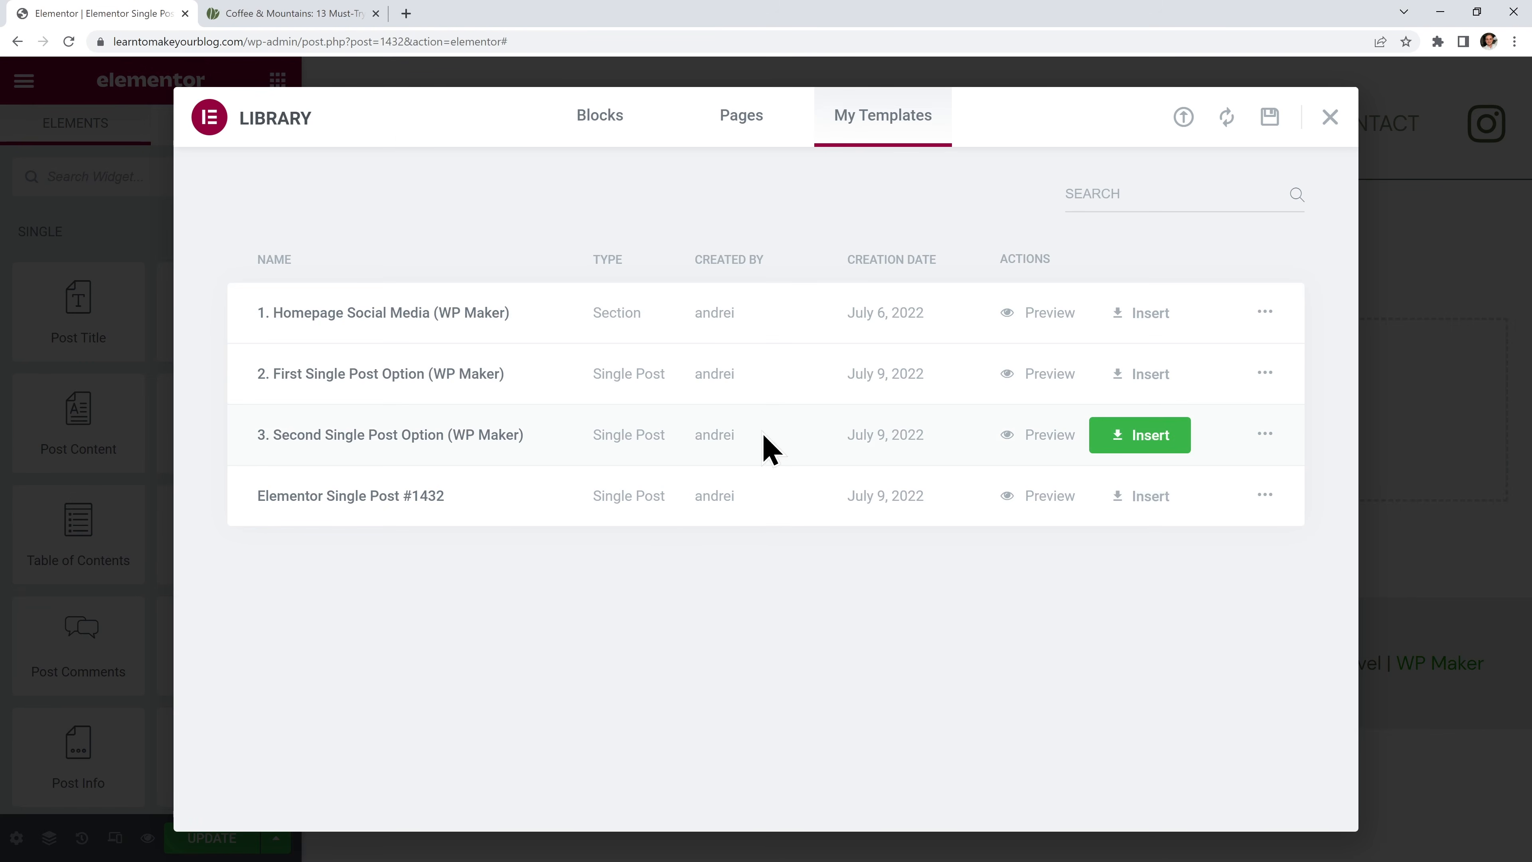
Insert the Second Single Post Option template, look it over, and update the template
{"action": "left_click", "coordinate": [1131, 437]}
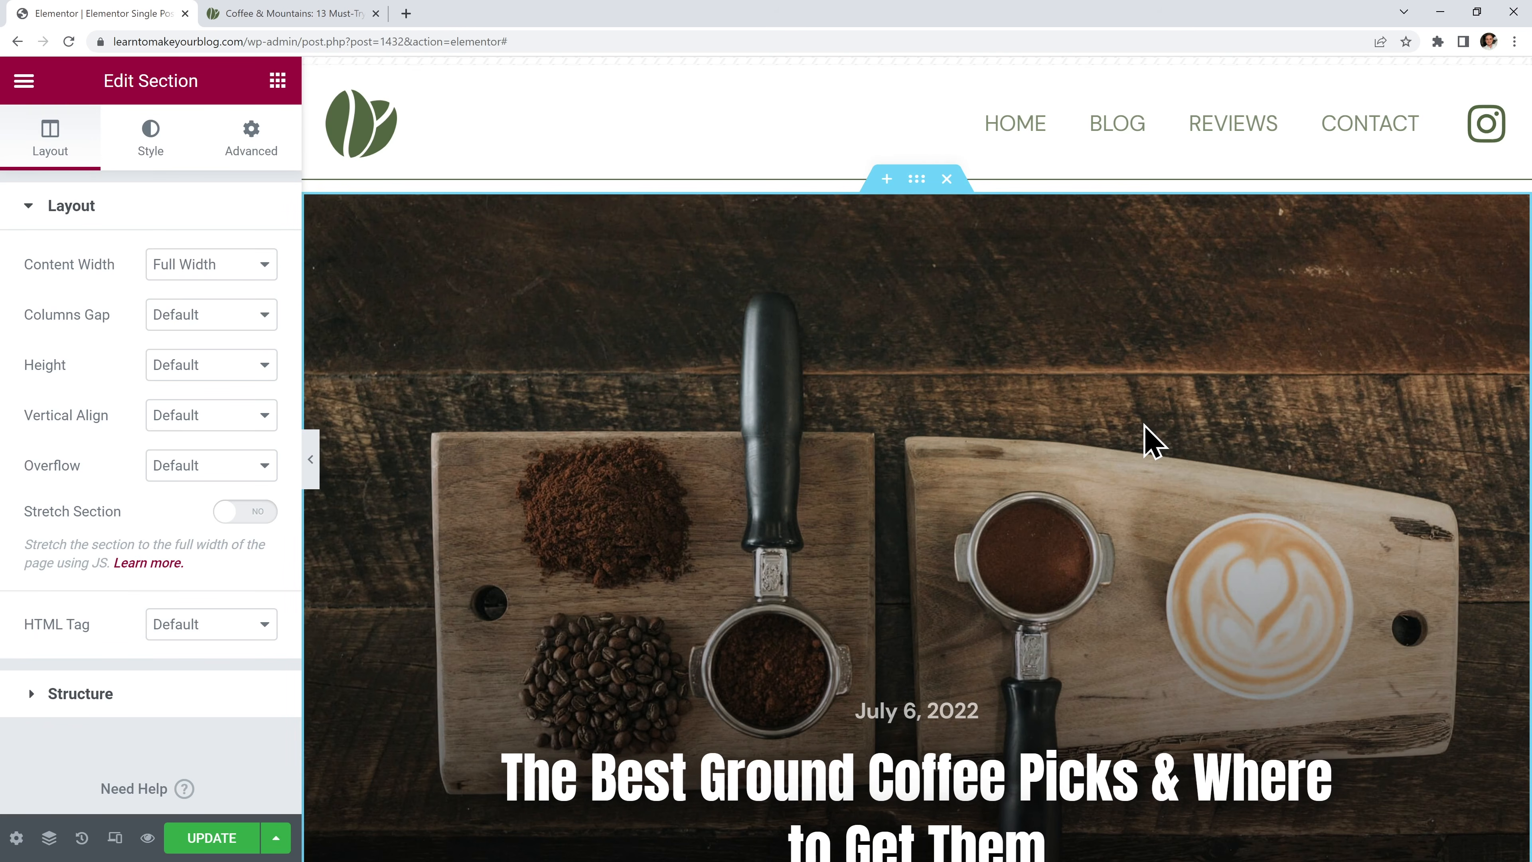
{"action": "scroll", "coordinate": [995, 422], "scroll_direction": "down", "scroll_amount": 3}
{"action": "scroll", "coordinate": [995, 429], "scroll_direction": "down", "scroll_amount": 3}
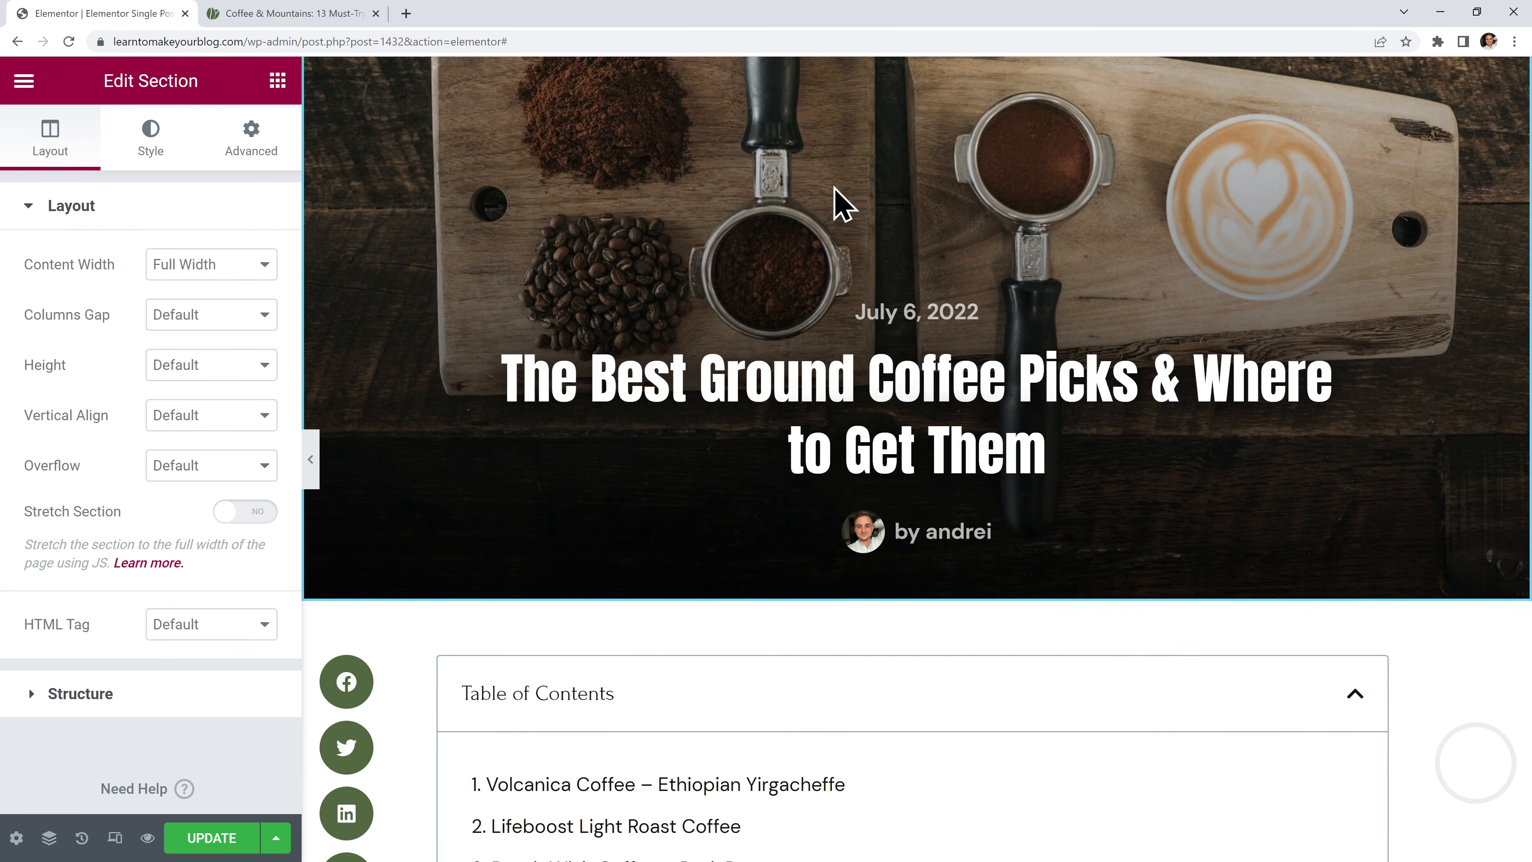
{"action": "scroll", "coordinate": [845, 209], "scroll_direction": "up", "scroll_amount": 5}
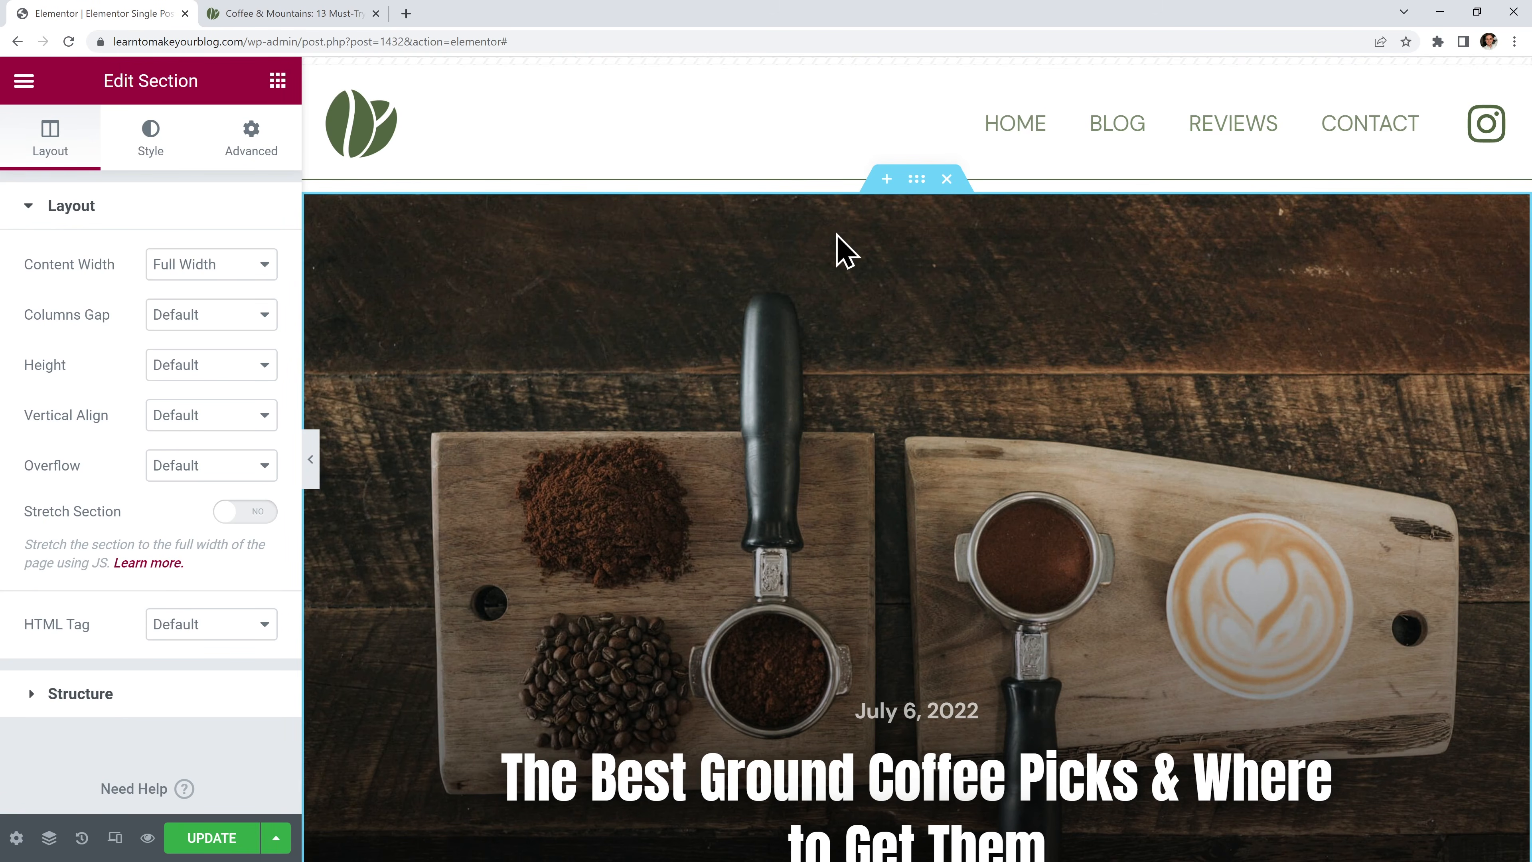
{"action": "left_click", "coordinate": [218, 836]}
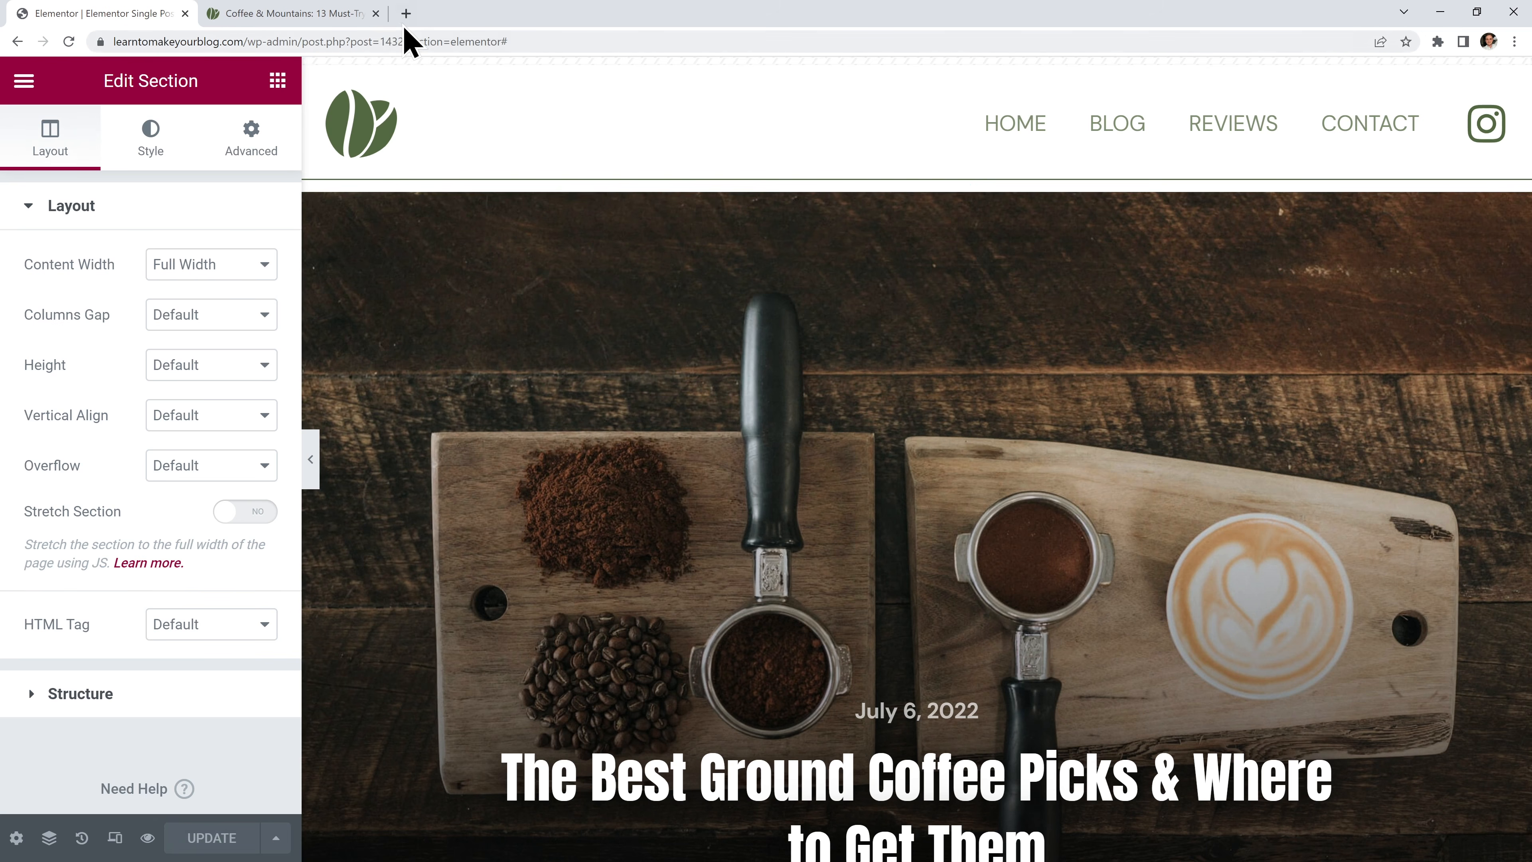
Open learntomakeyourblog.com/wp-admin/ in a new tab and launch the theme Customizer
{"action": "left_click", "coordinate": [405, 14]}
{"action": "type", "text": "learntomakeyourblog.com/wp-admin/"}
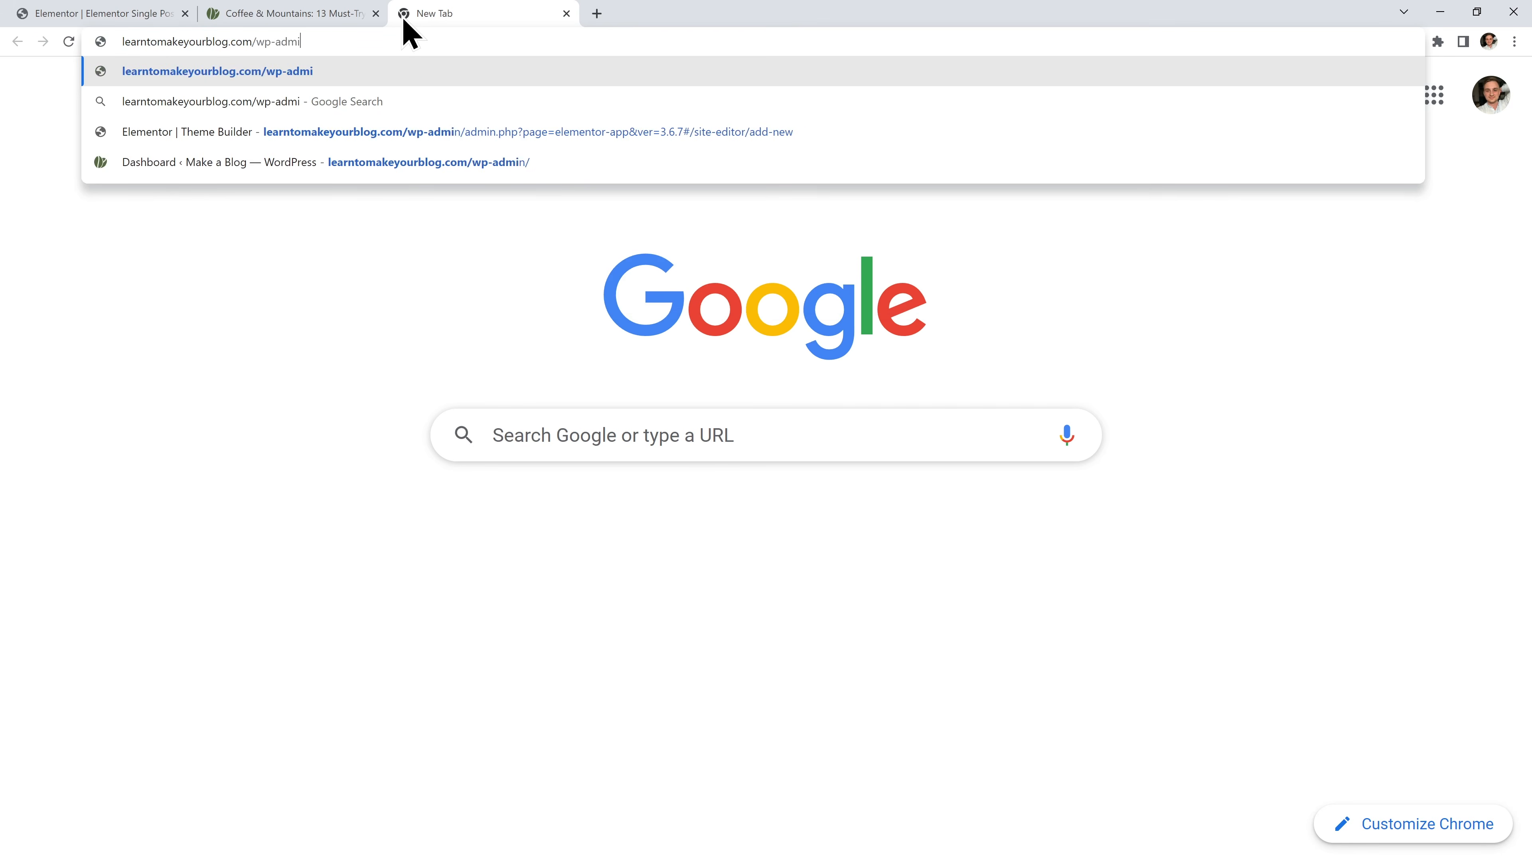
{"action": "key", "text": "Return"}
{"action": "mouse_move", "coordinate": [134, 590]}
{"action": "left_click", "coordinate": [246, 625]}
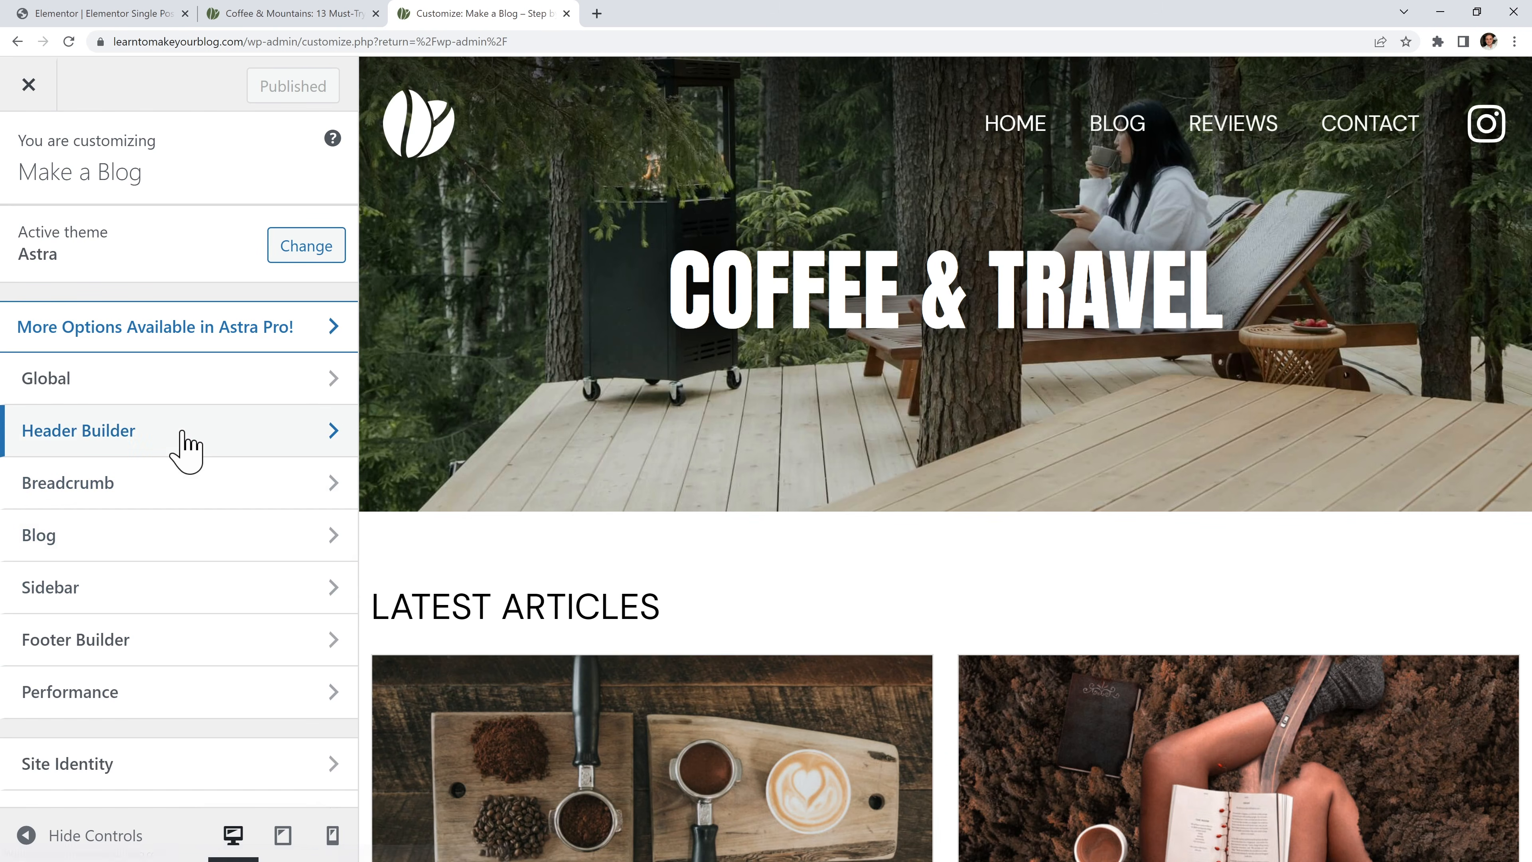
Enable the Transparent Header on the complete website, publish, and close the Customizer tab
{"action": "left_click", "coordinate": [186, 445]}
{"action": "left_click", "coordinate": [147, 472]}
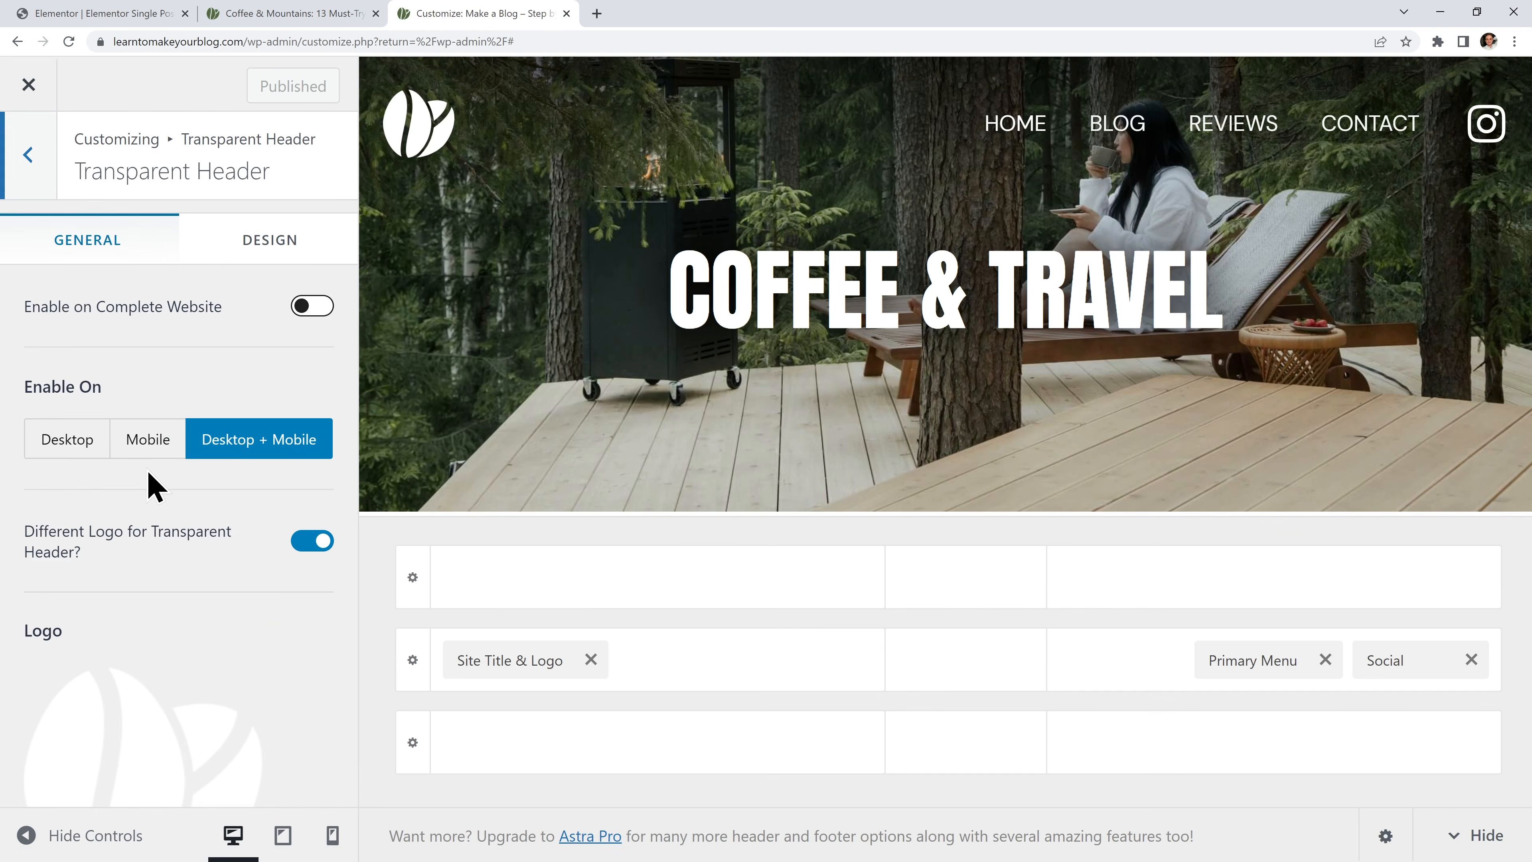
{"action": "left_click", "coordinate": [326, 302]}
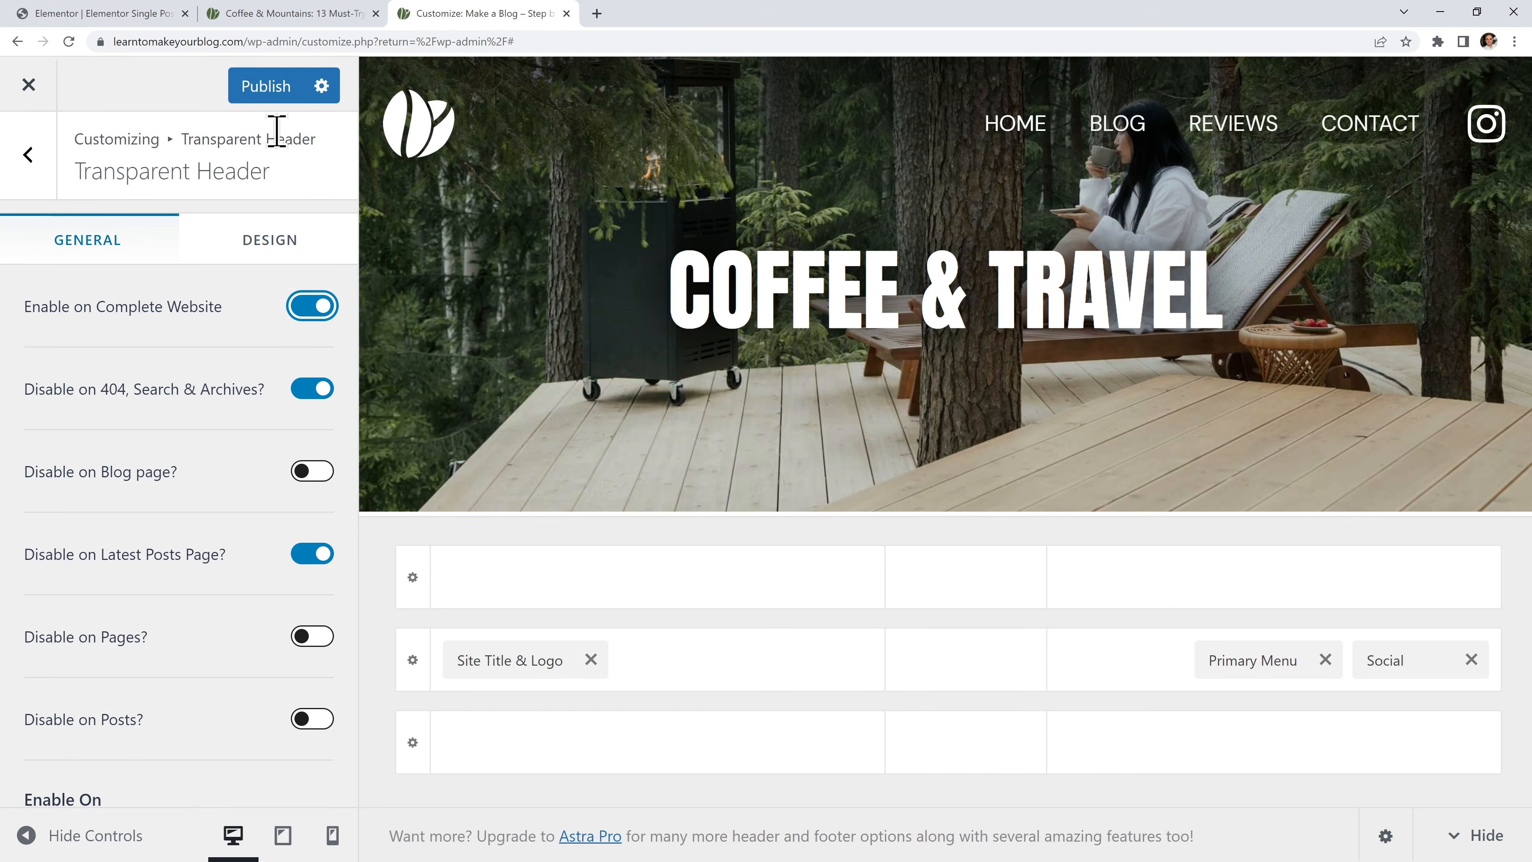
{"action": "left_click", "coordinate": [266, 87]}
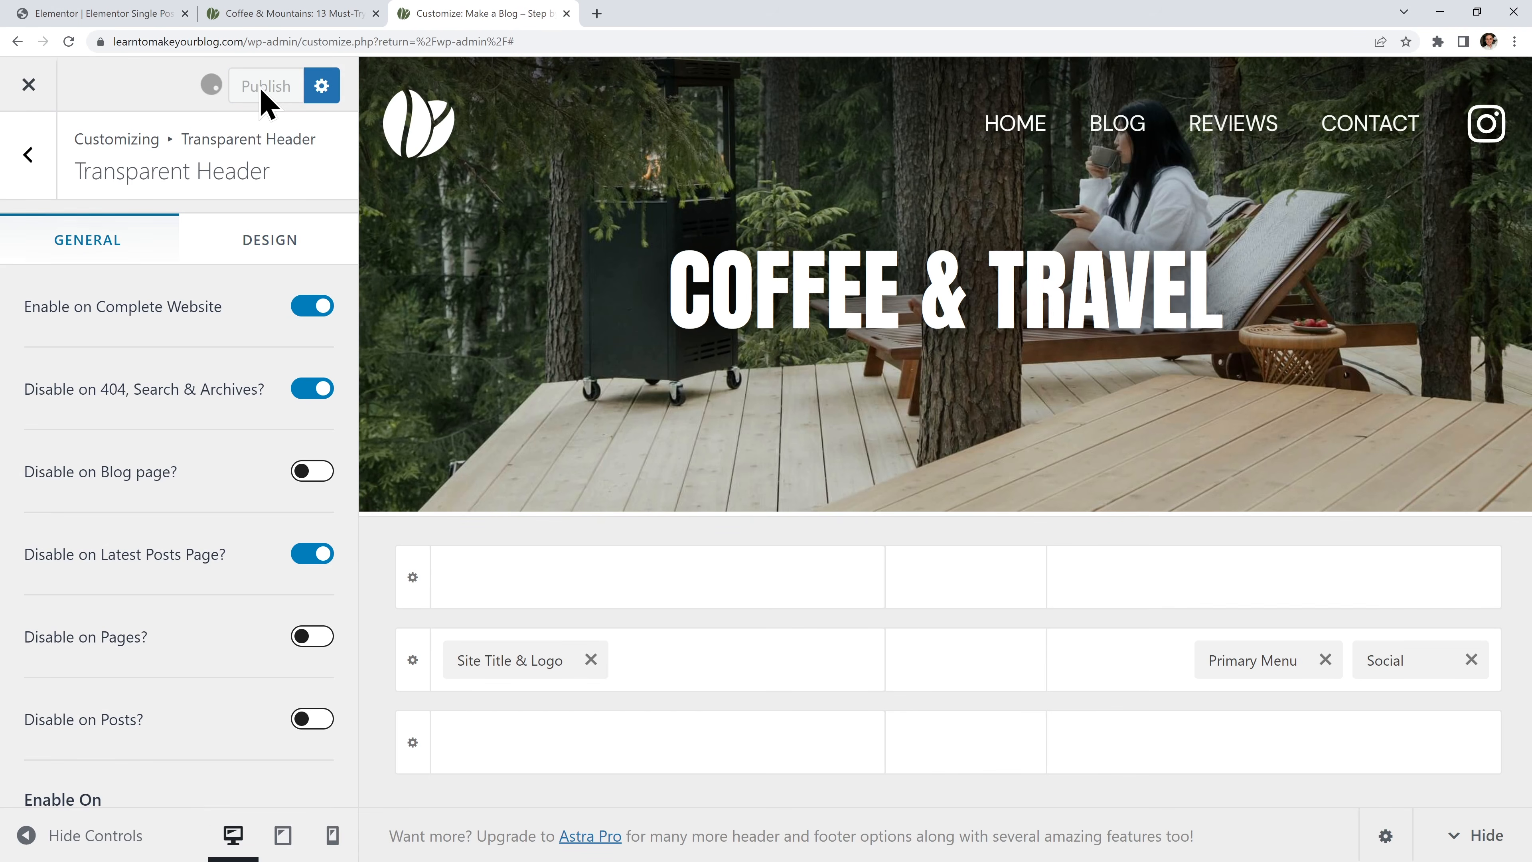
{"action": "left_click", "coordinate": [567, 14]}
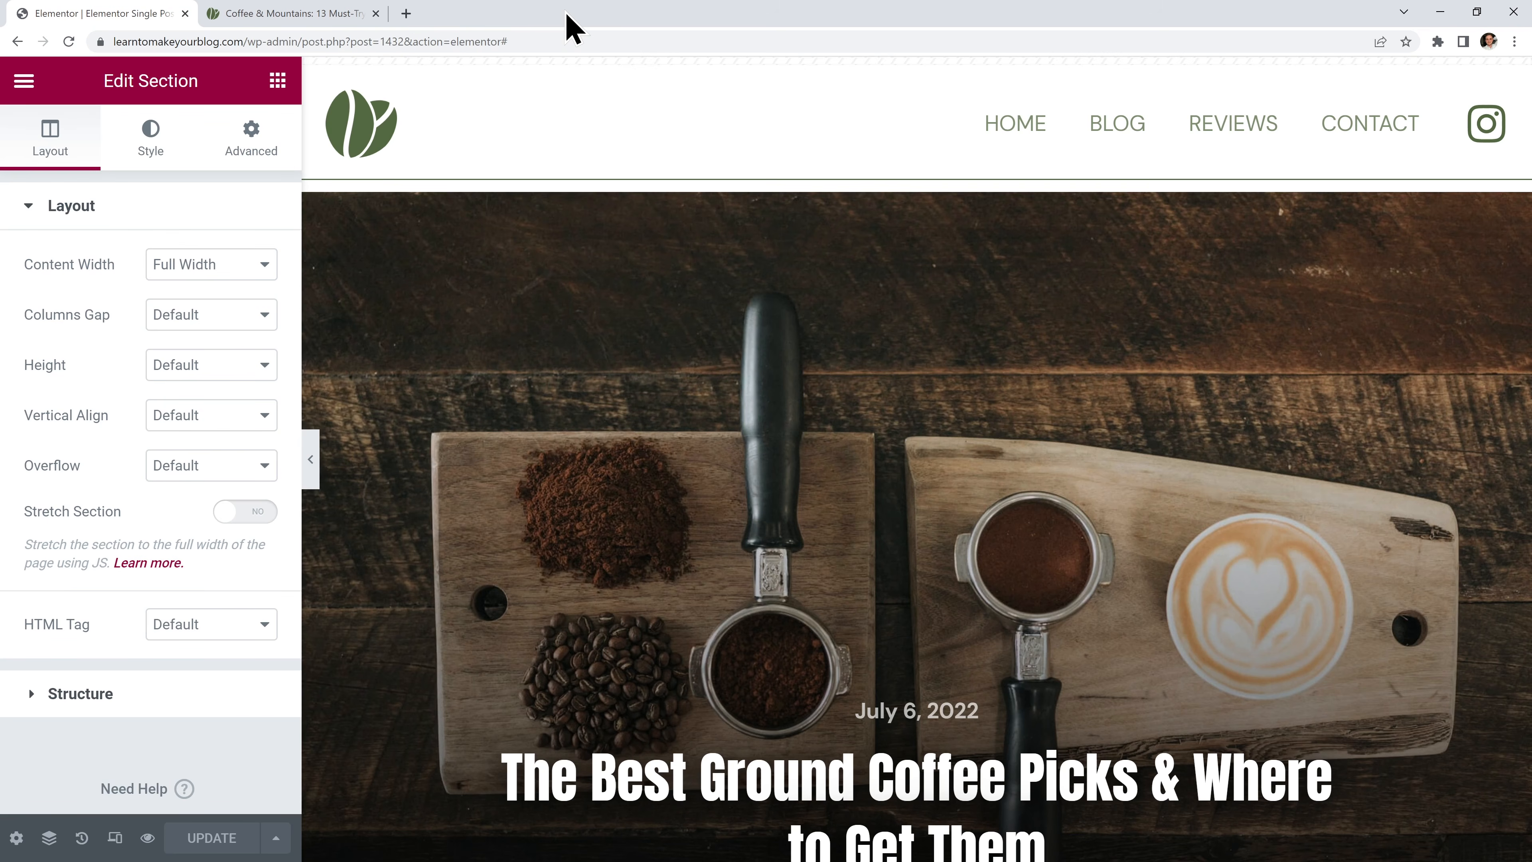
Reload the template editor and scroll through the updated layout
{"action": "left_click", "coordinate": [69, 42]}
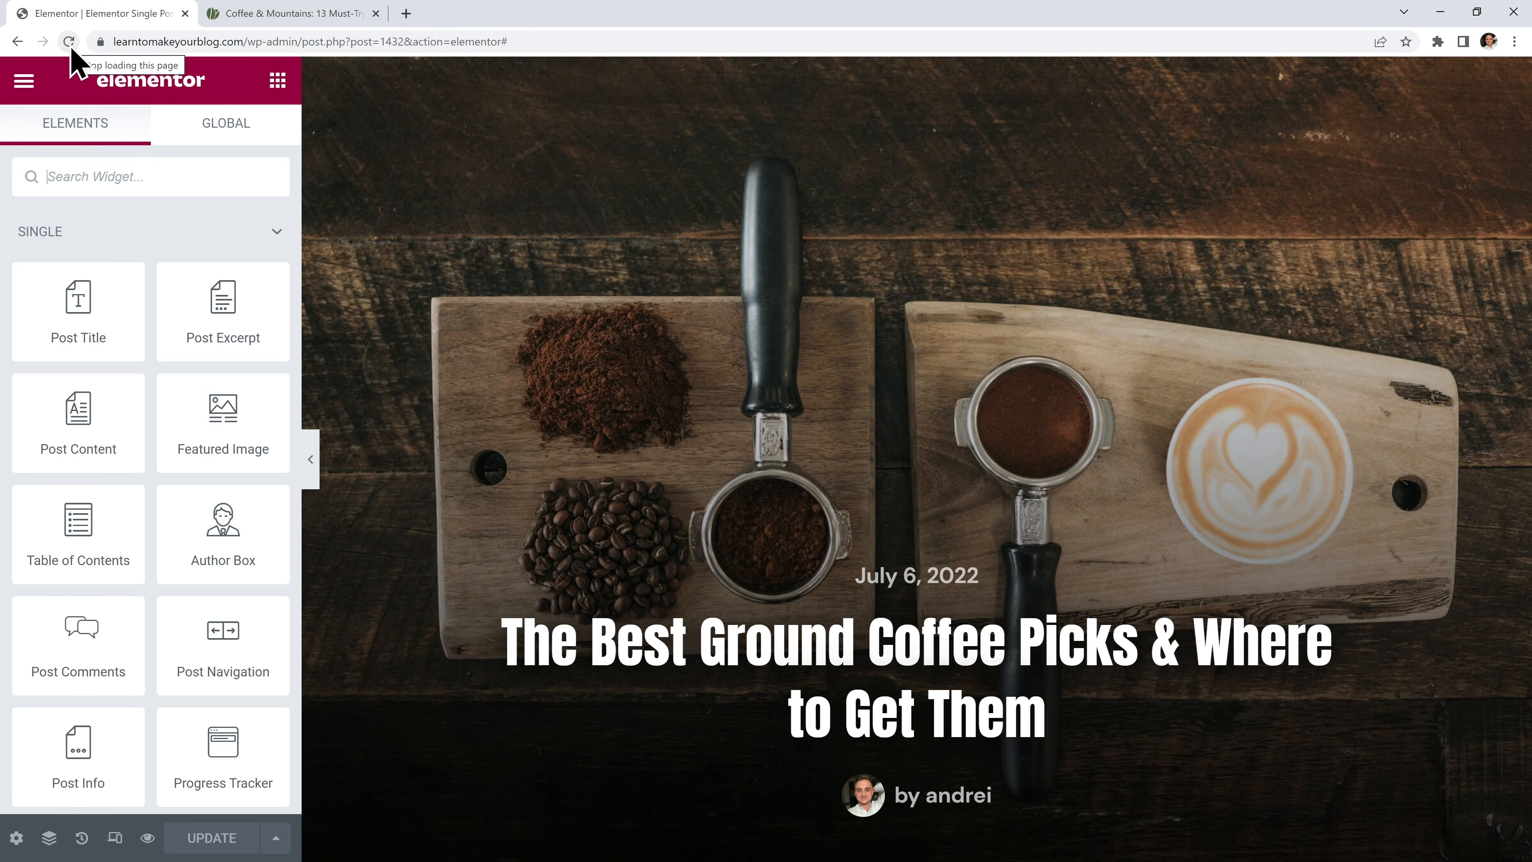
{"action": "scroll", "coordinate": [940, 256], "scroll_direction": "down", "scroll_amount": 4}
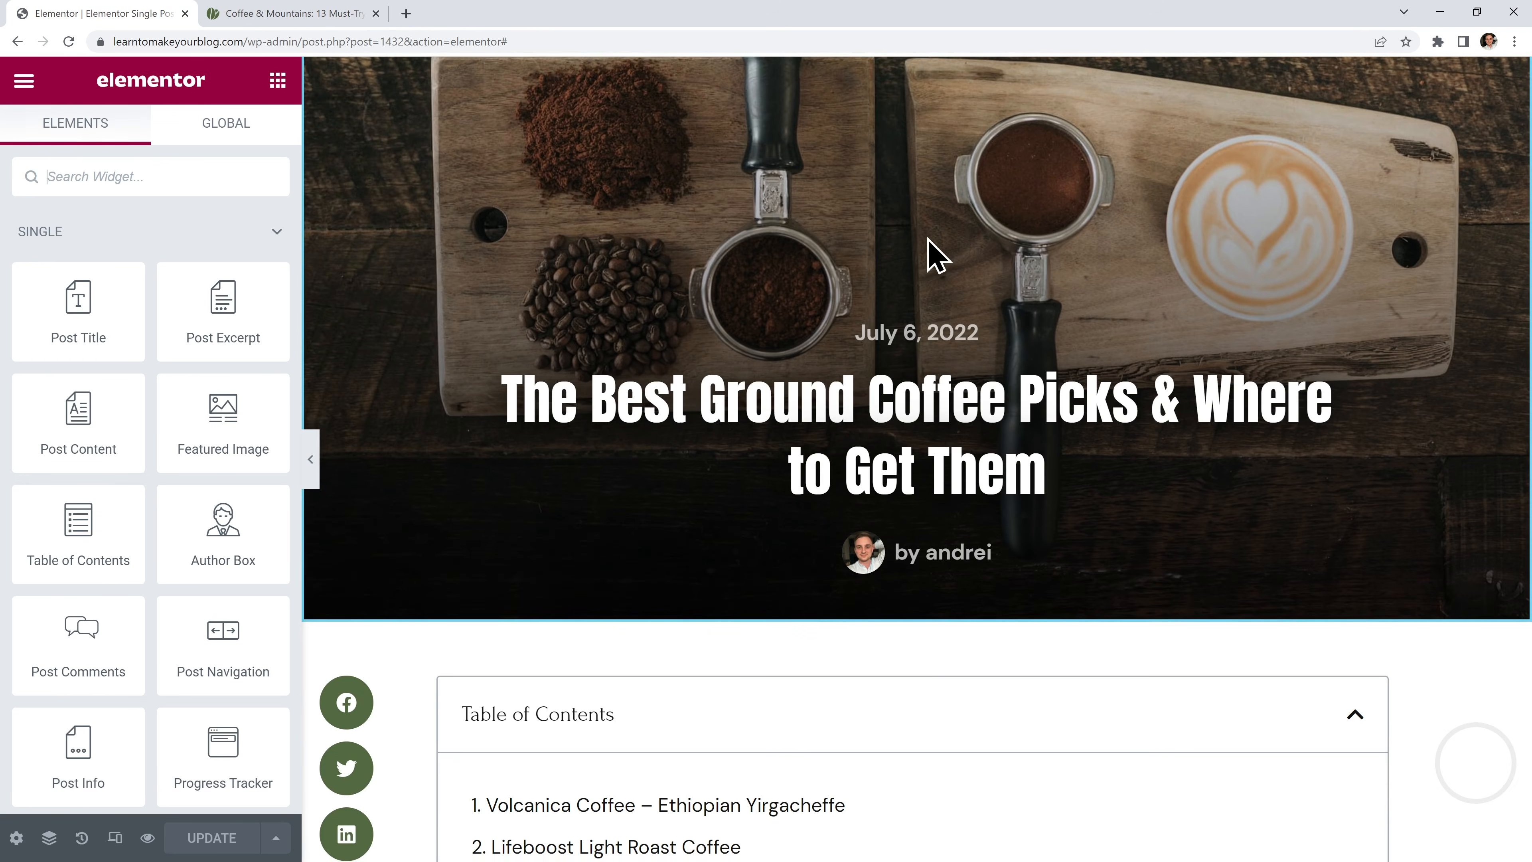
{"action": "scroll", "coordinate": [937, 257], "scroll_direction": "down", "scroll_amount": 8}
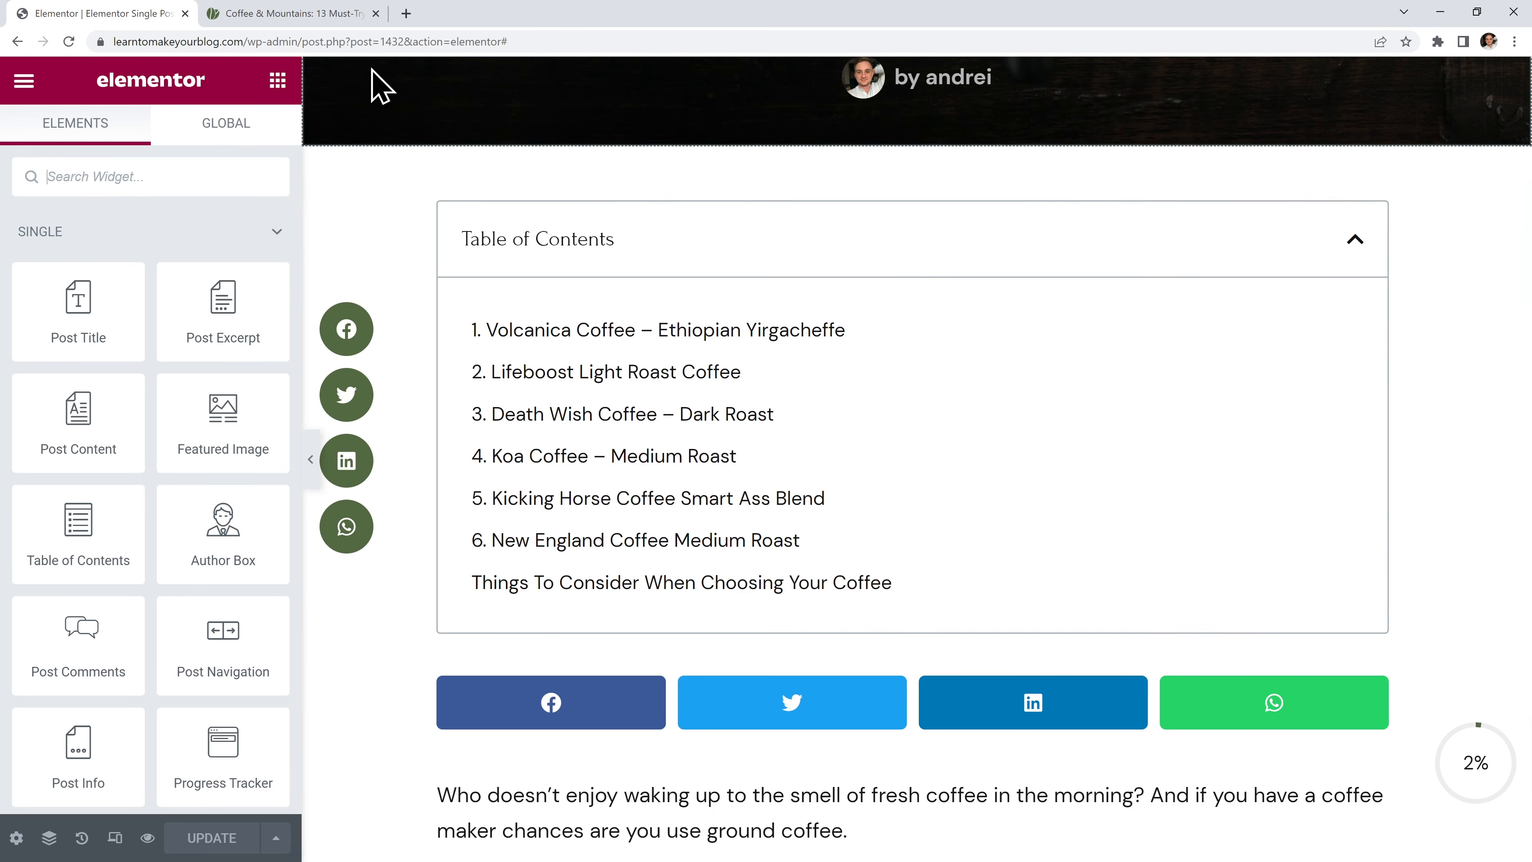
Refresh the live Coffee & Mountains post and review the transparent header over the hero image
{"action": "left_click", "coordinate": [318, 14]}
{"action": "left_click", "coordinate": [68, 42]}
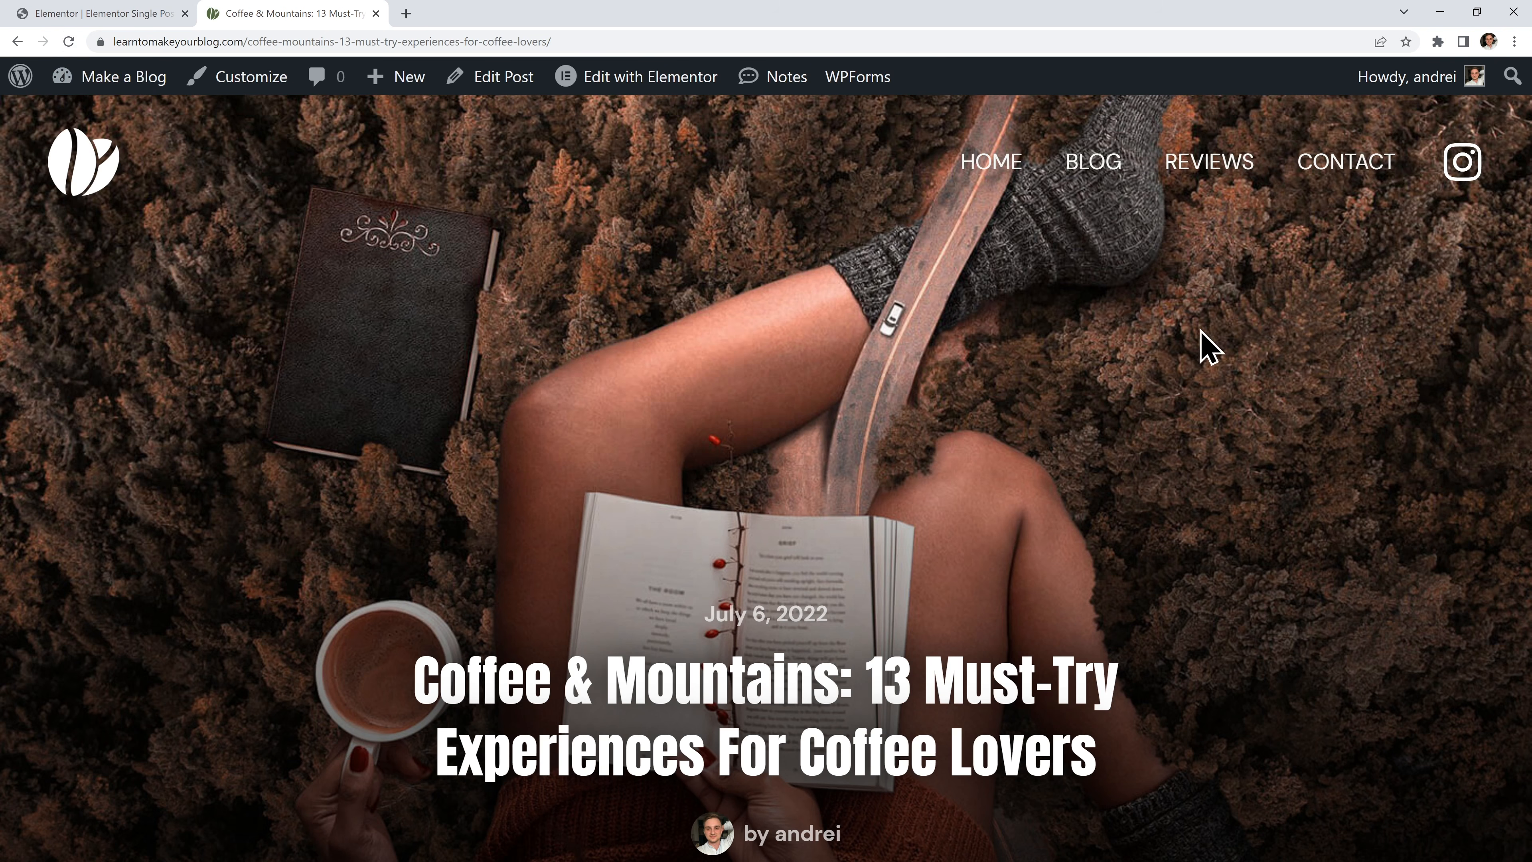
{"action": "scroll", "coordinate": [1201, 341], "scroll_direction": "down", "scroll_amount": 3}
{"action": "scroll", "coordinate": [1200, 341], "scroll_direction": "down", "scroll_amount": 7}
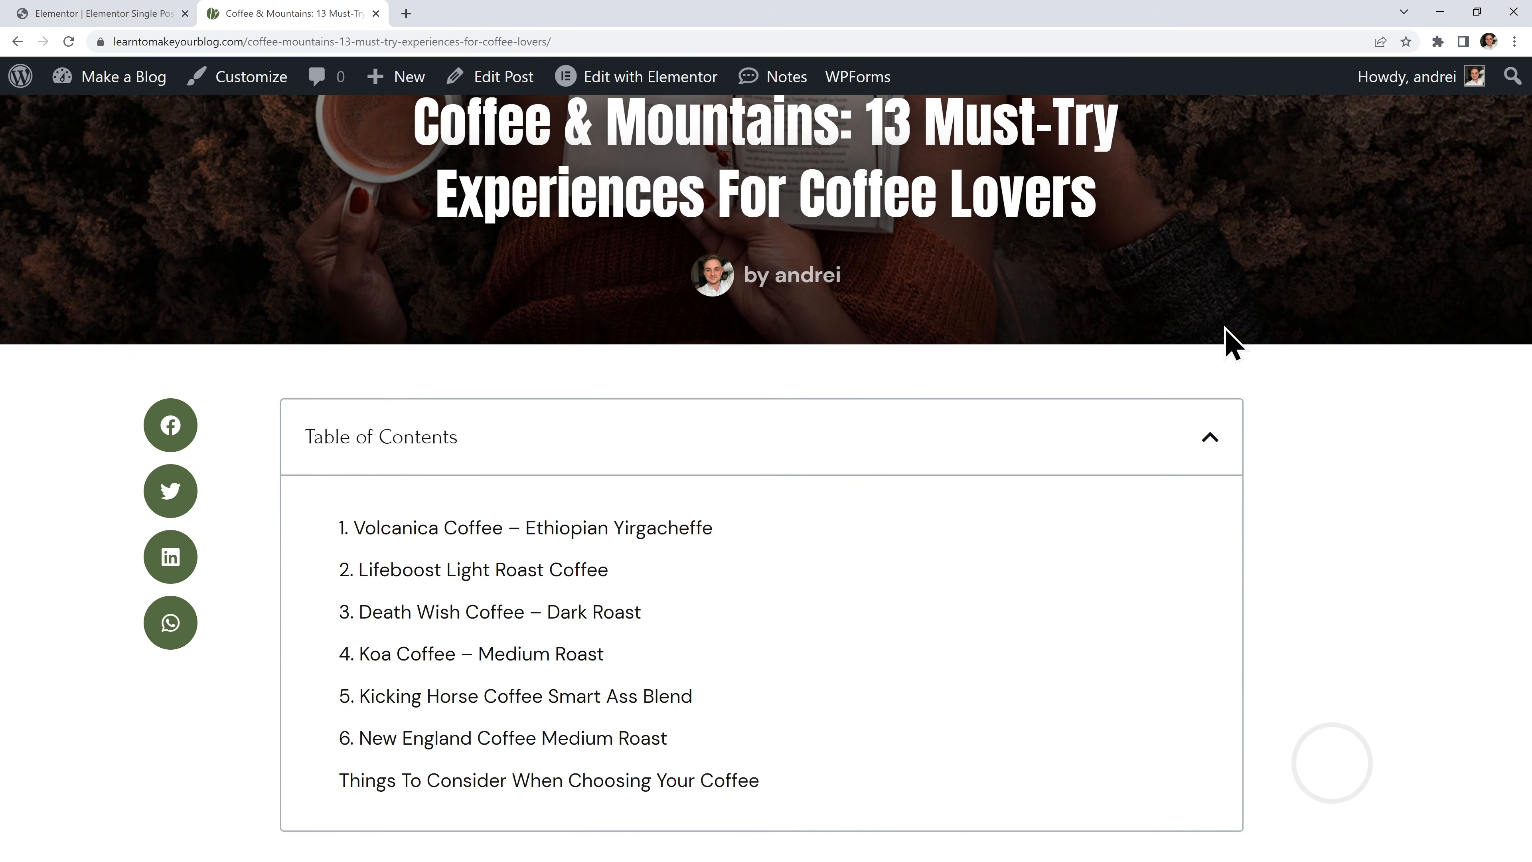
{"action": "scroll", "coordinate": [1227, 329], "scroll_direction": "up", "scroll_amount": 10}
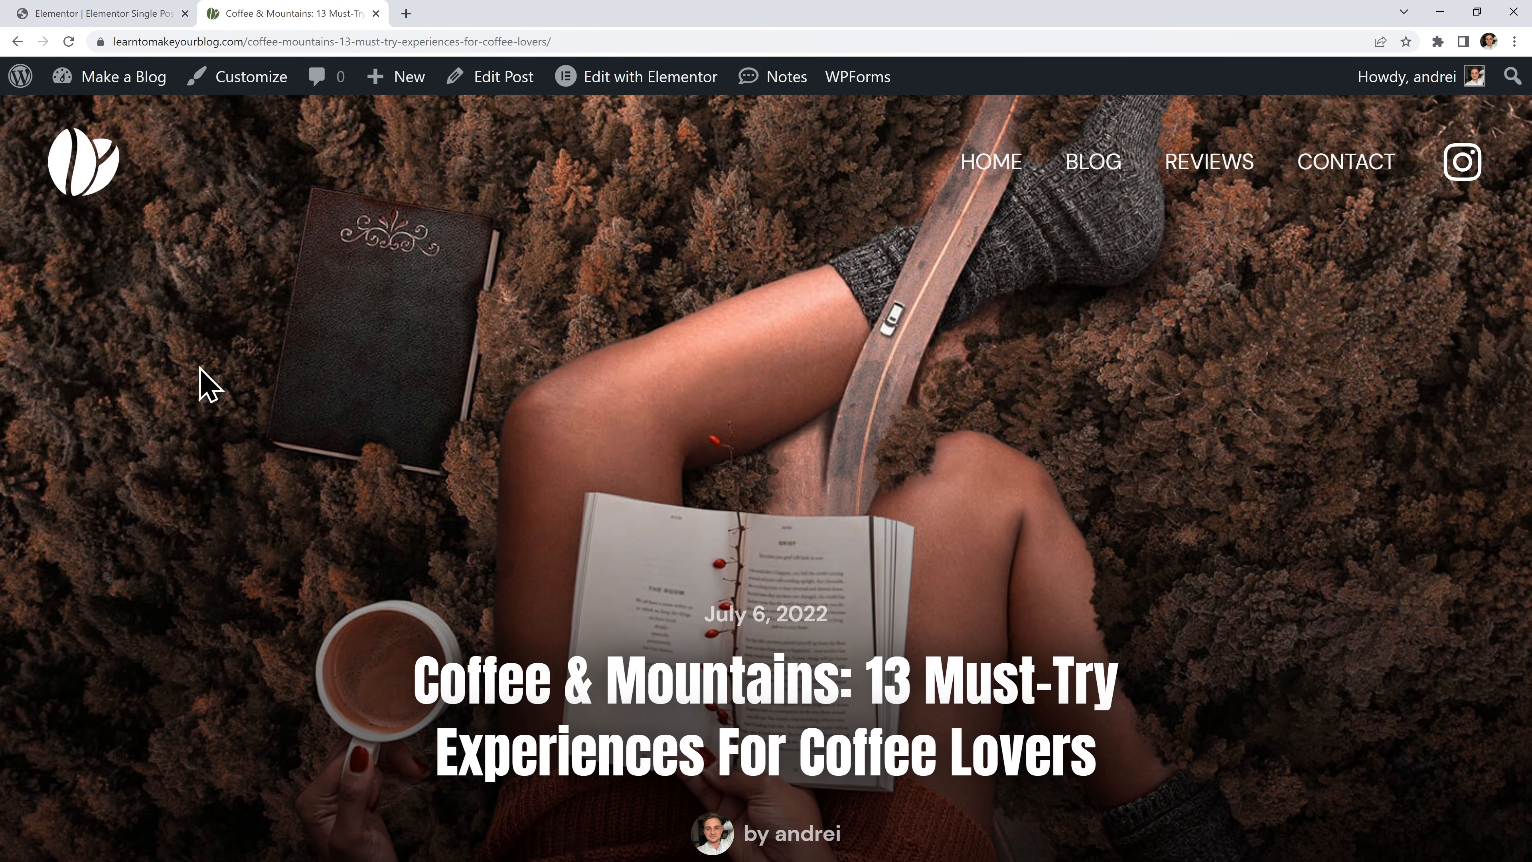
{"action": "scroll", "coordinate": [1200, 423], "scroll_direction": "down", "scroll_amount": 3}
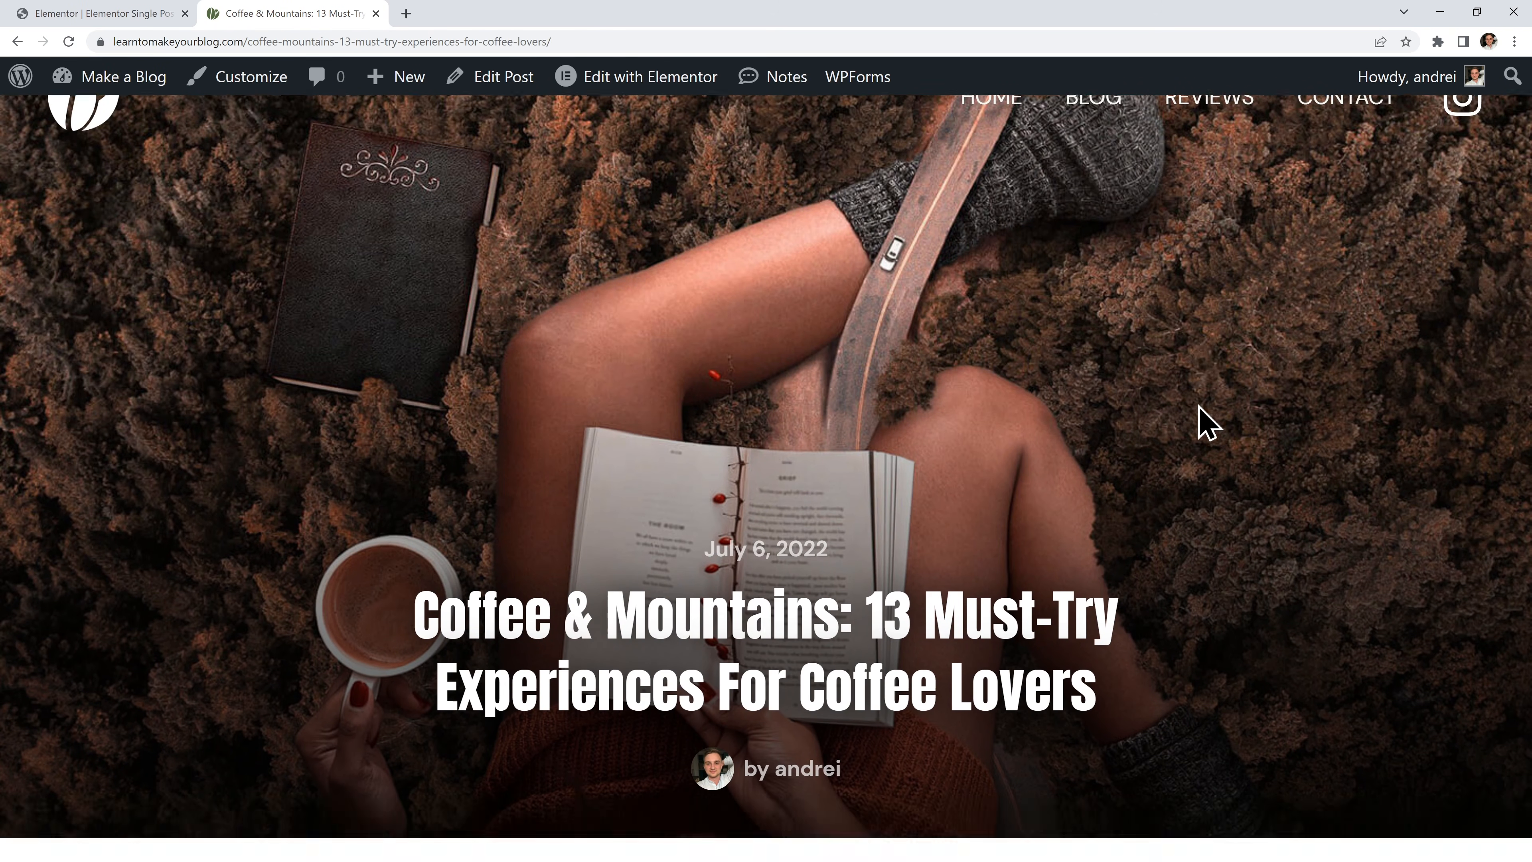
{"action": "left_click_drag", "start_coordinate": [694, 468], "coordinate": [865, 460]}
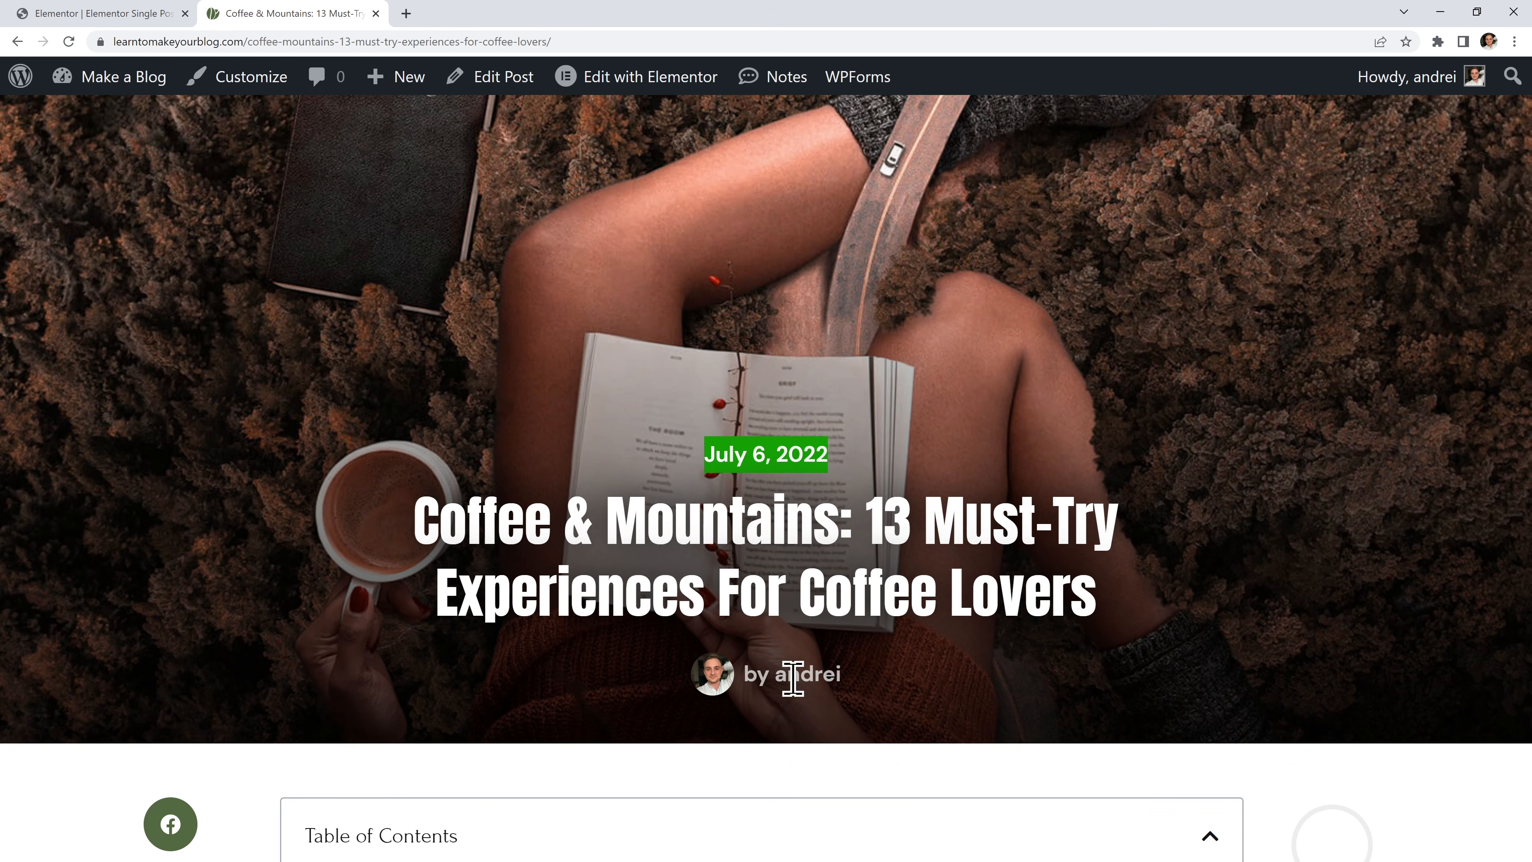
{"action": "left_click", "coordinate": [910, 676]}
{"action": "scroll", "coordinate": [908, 675], "scroll_direction": "up", "scroll_amount": 3}
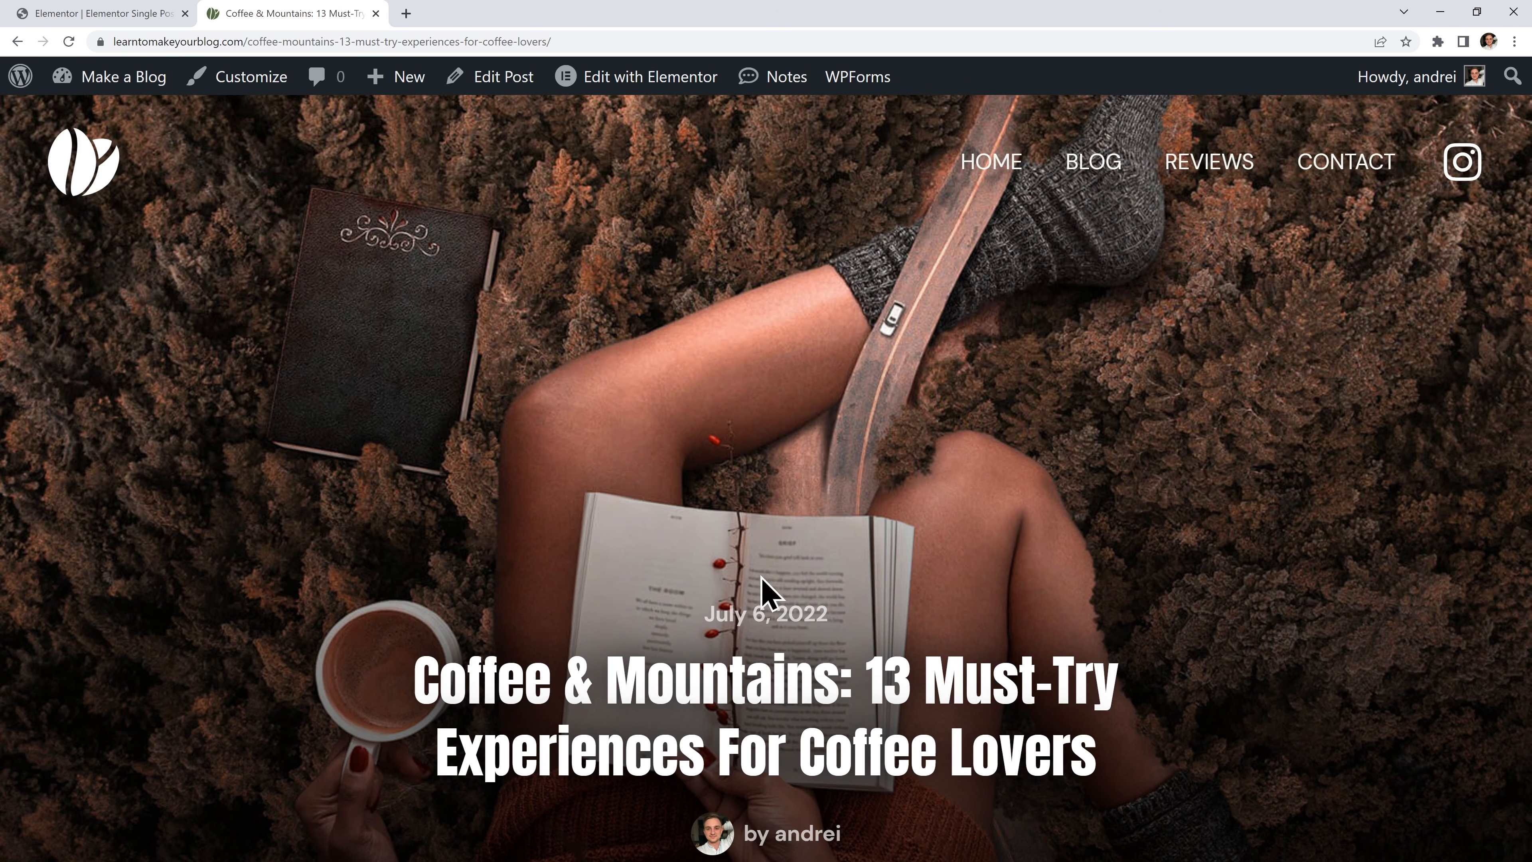
{"action": "left_click", "coordinate": [154, 18]}
Set blog-6.jpg as the fallback image in the hero section's Featured Image background
{"action": "scroll", "coordinate": [1134, 283], "scroll_direction": "up", "scroll_amount": 5}
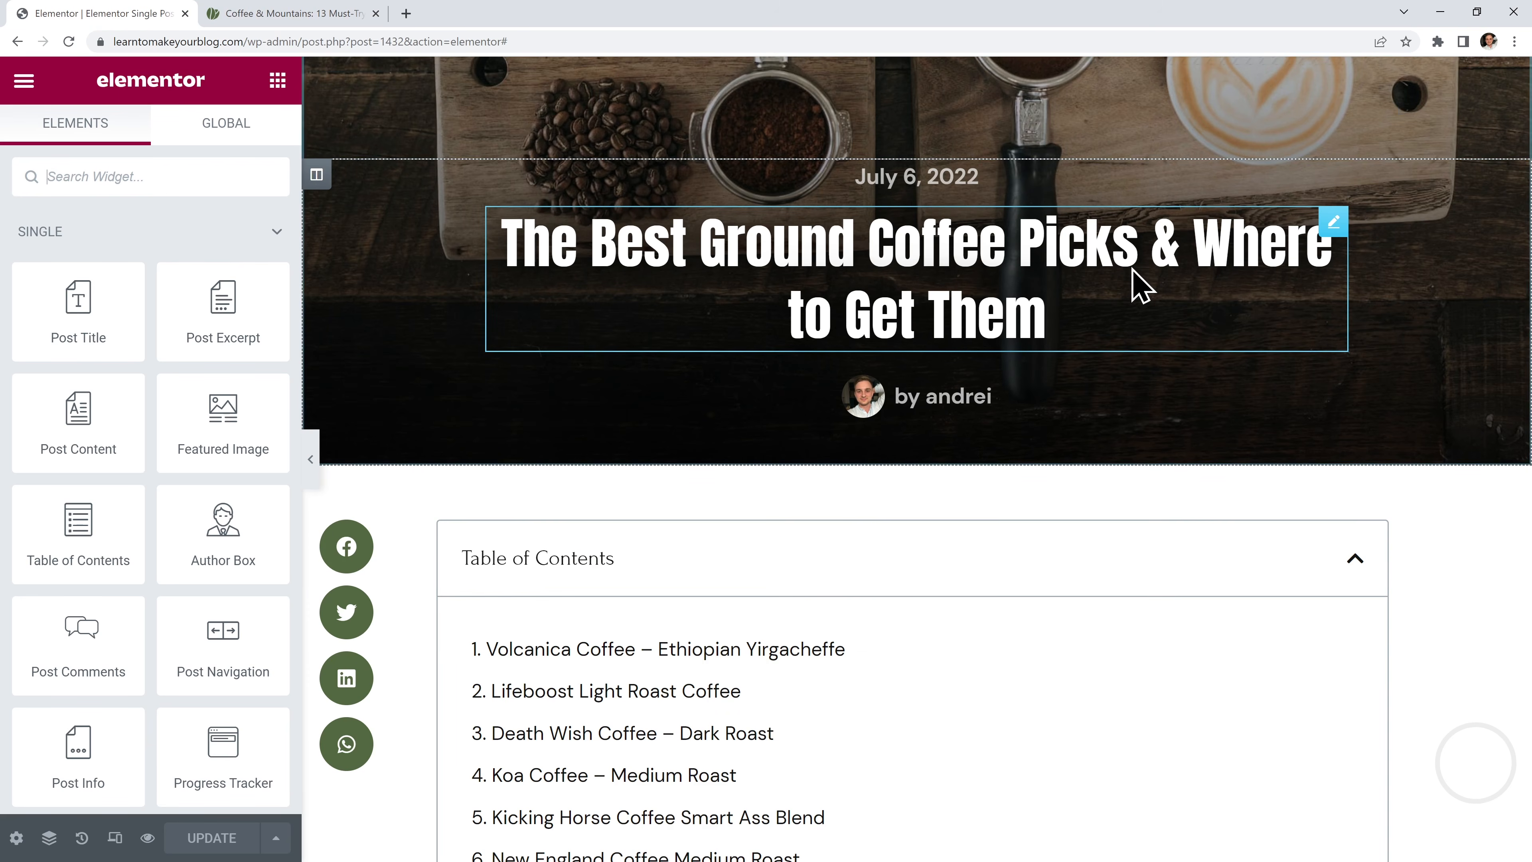
{"action": "scroll", "coordinate": [1133, 274], "scroll_direction": "up", "scroll_amount": 3}
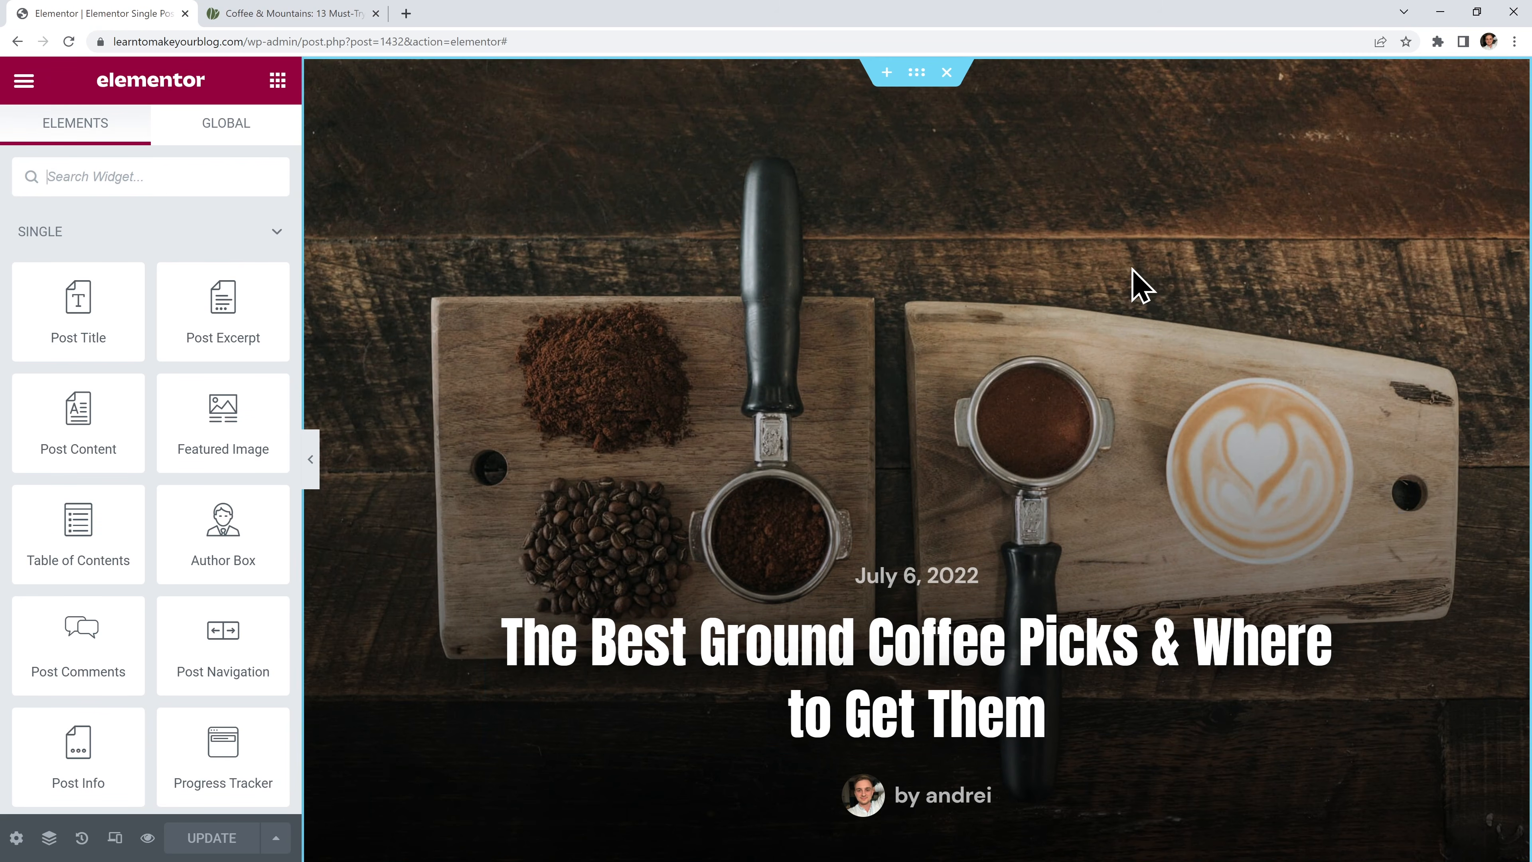
{"action": "left_click", "coordinate": [917, 73]}
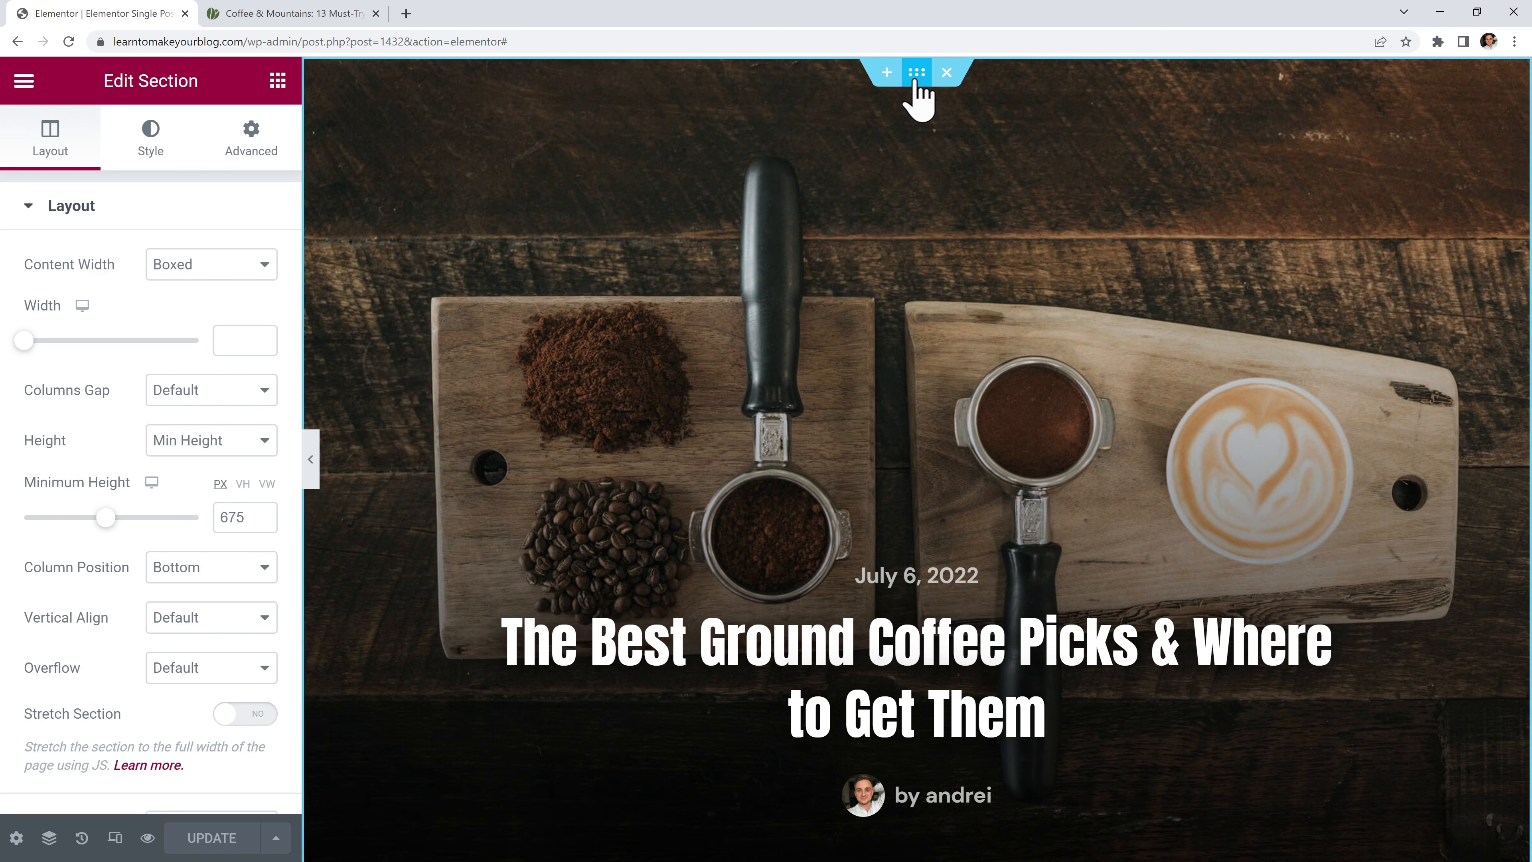
{"action": "left_click", "coordinate": [137, 142]}
{"action": "left_click", "coordinate": [140, 441]}
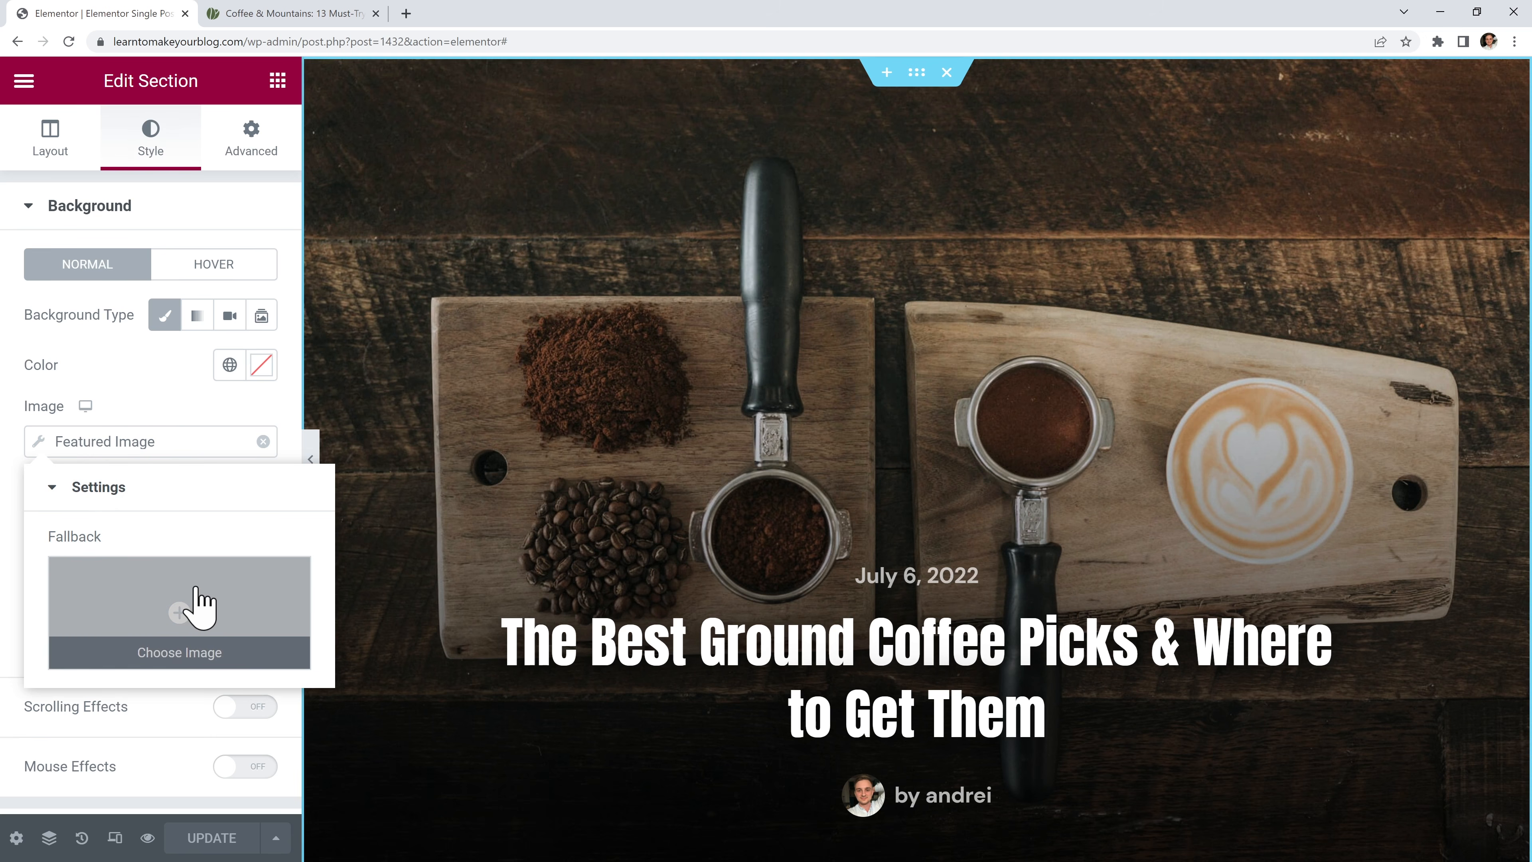
{"action": "left_click", "coordinate": [199, 605]}
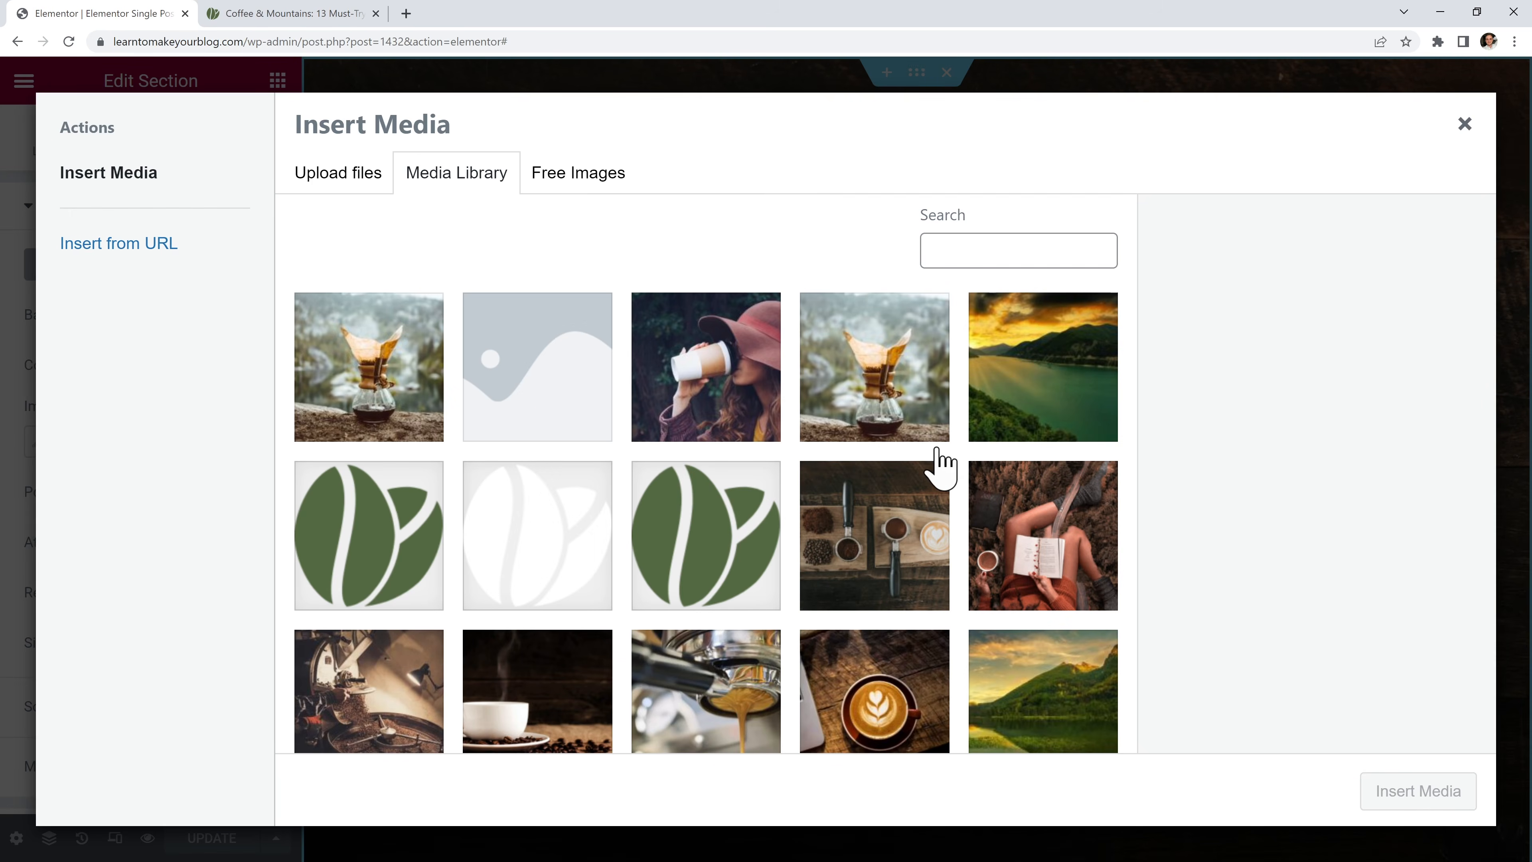
{"action": "scroll", "coordinate": [938, 459], "scroll_direction": "down", "scroll_amount": 1}
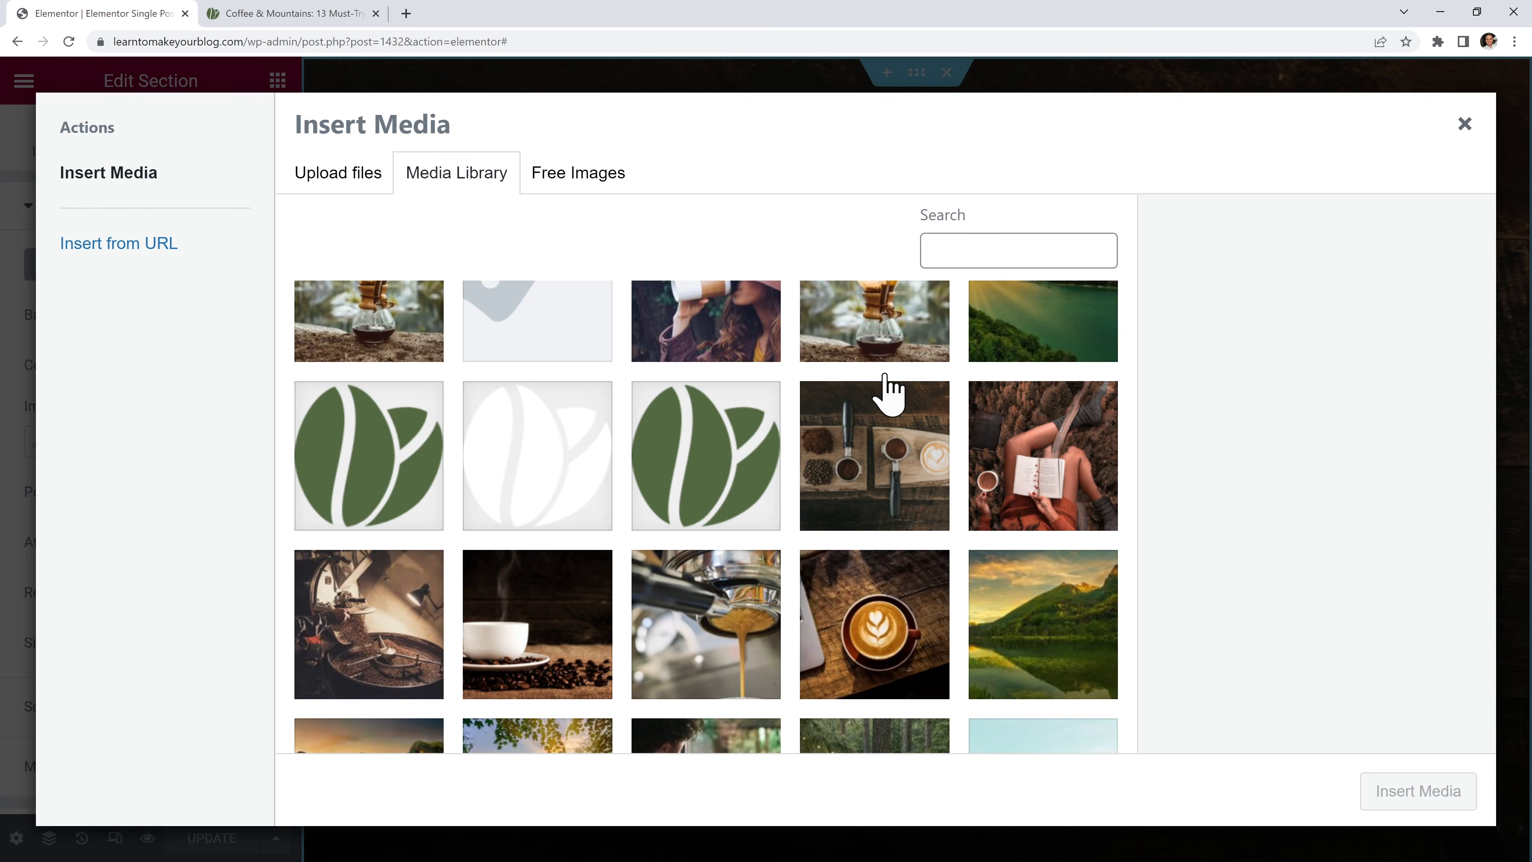
{"action": "scroll", "coordinate": [884, 375], "scroll_direction": "down", "scroll_amount": 3}
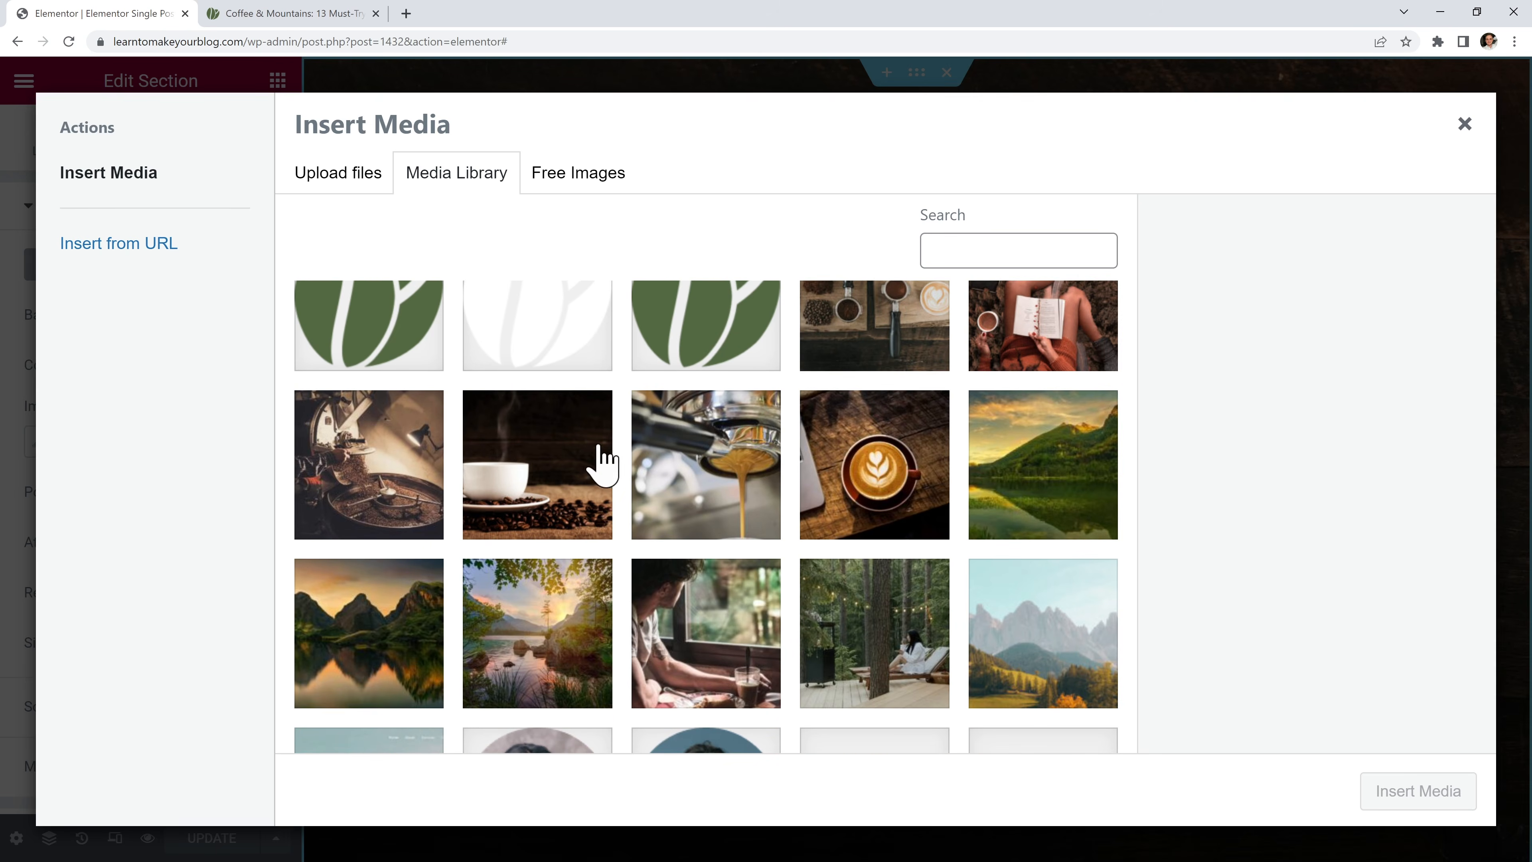
{"action": "left_click", "coordinate": [594, 461]}
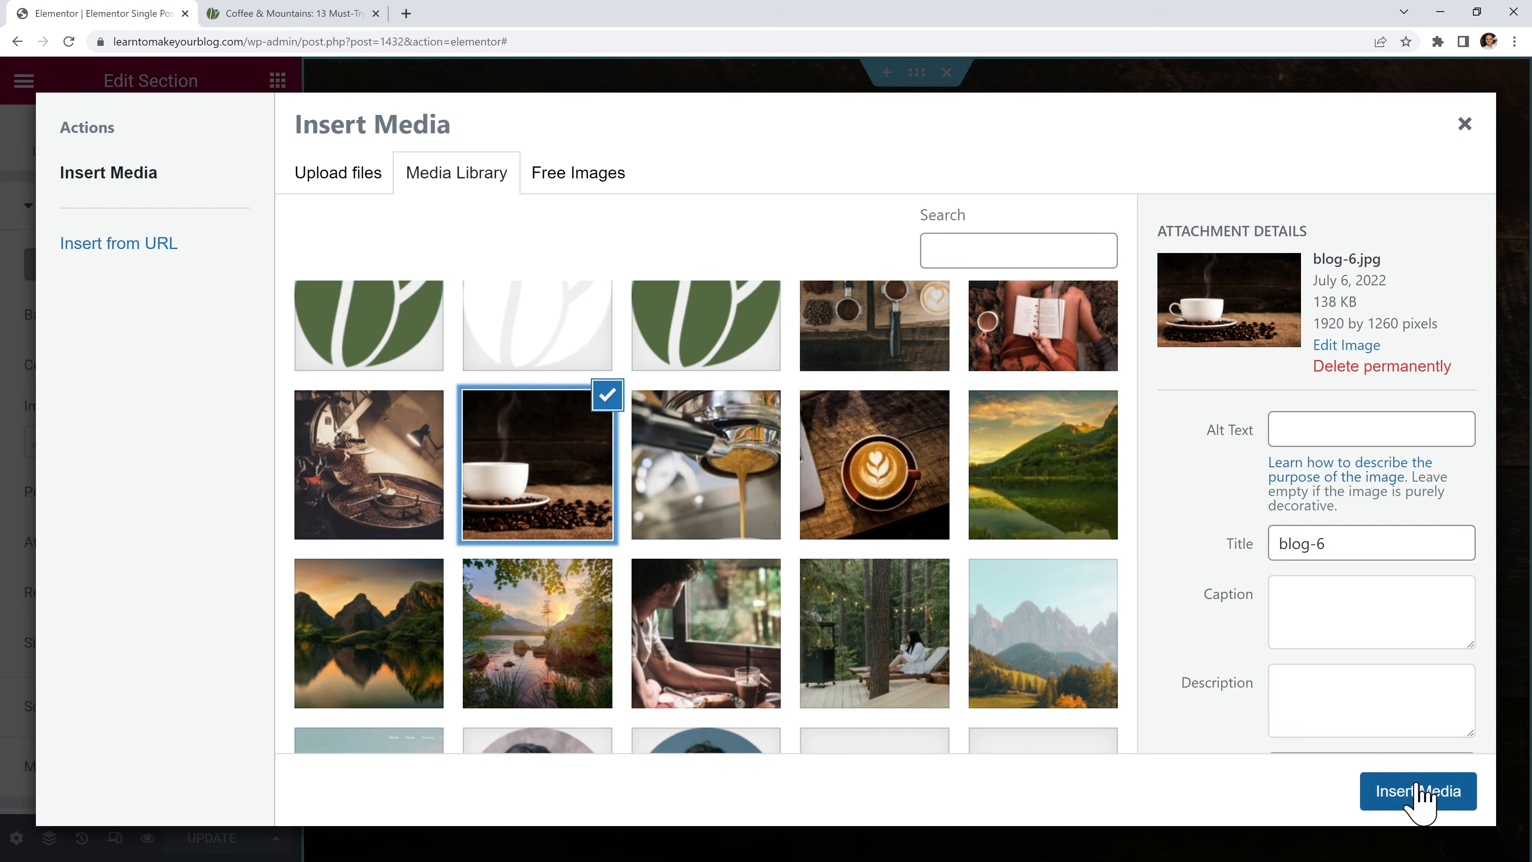
{"action": "left_click", "coordinate": [1418, 794]}
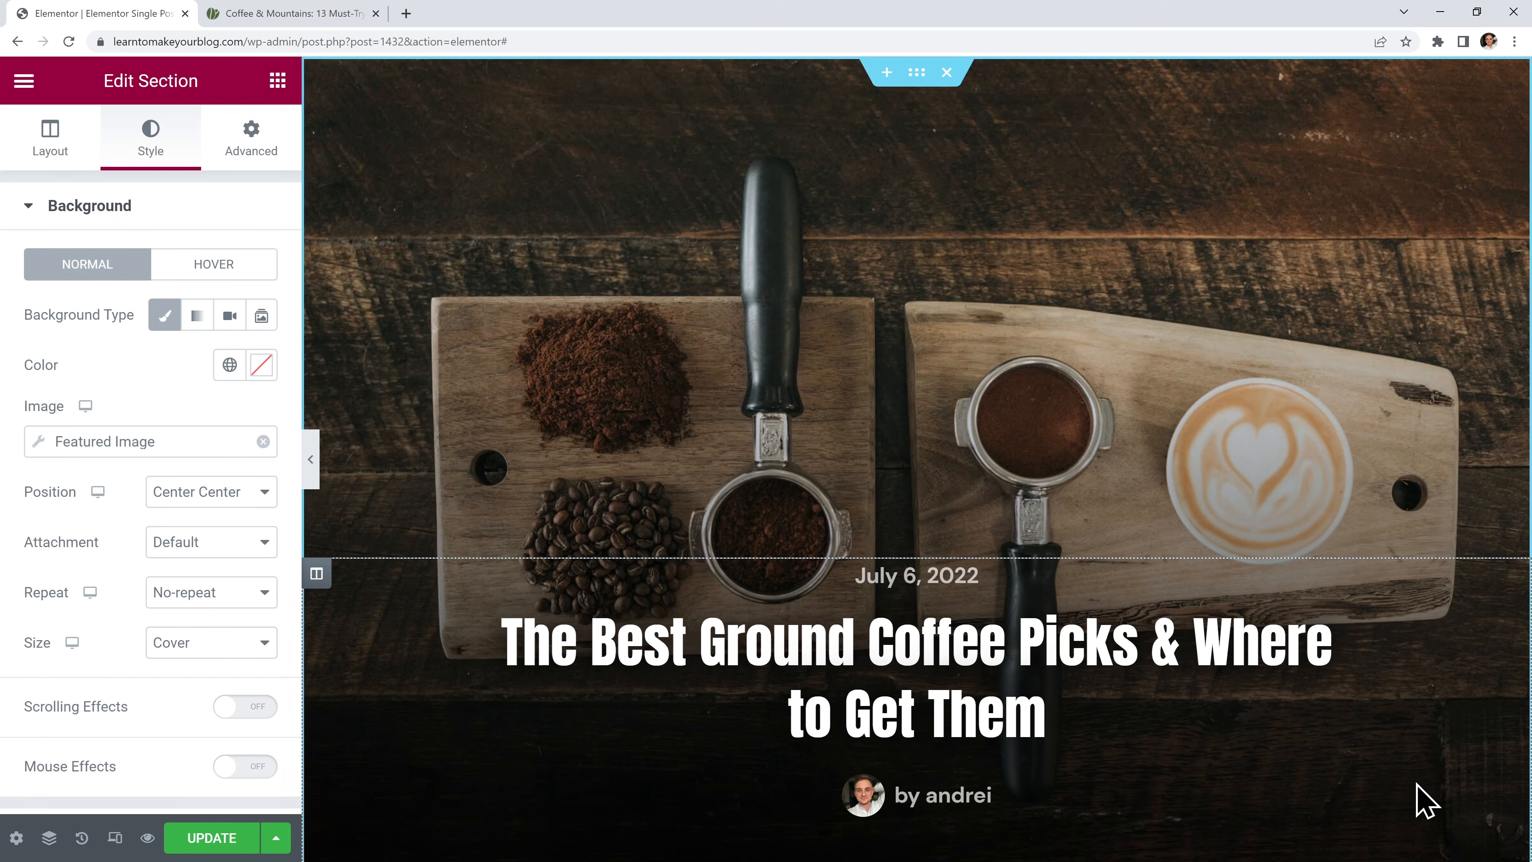
Recheck the fallback setting, then delete the author byline widget and undo the deletion
{"action": "left_click", "coordinate": [202, 444]}
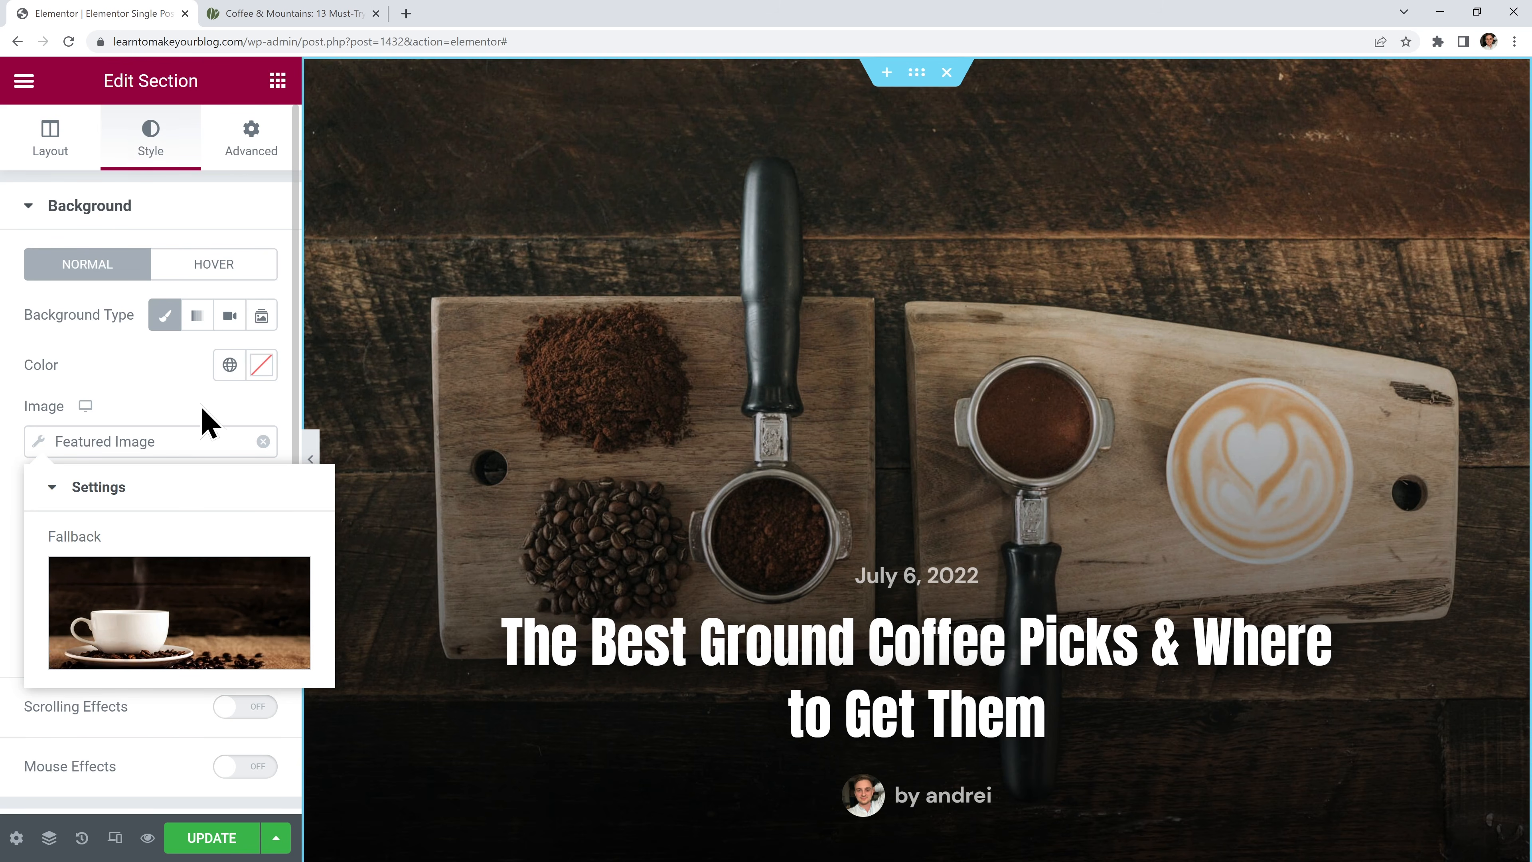
{"action": "left_click", "coordinate": [209, 422]}
{"action": "scroll", "coordinate": [1237, 426], "scroll_direction": "down", "scroll_amount": 3}
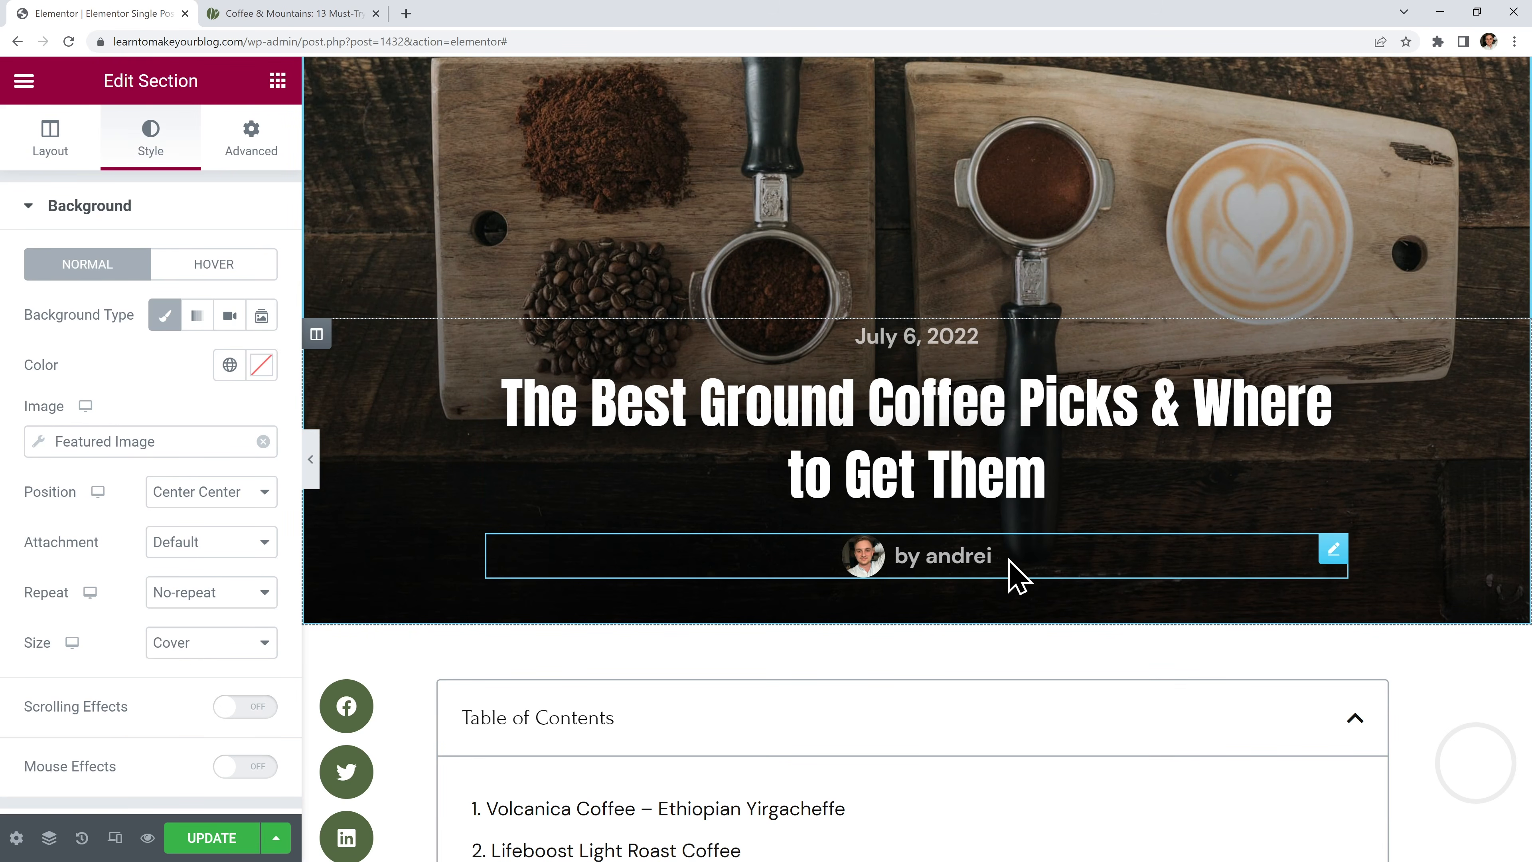
{"action": "right_click", "coordinate": [1332, 550]}
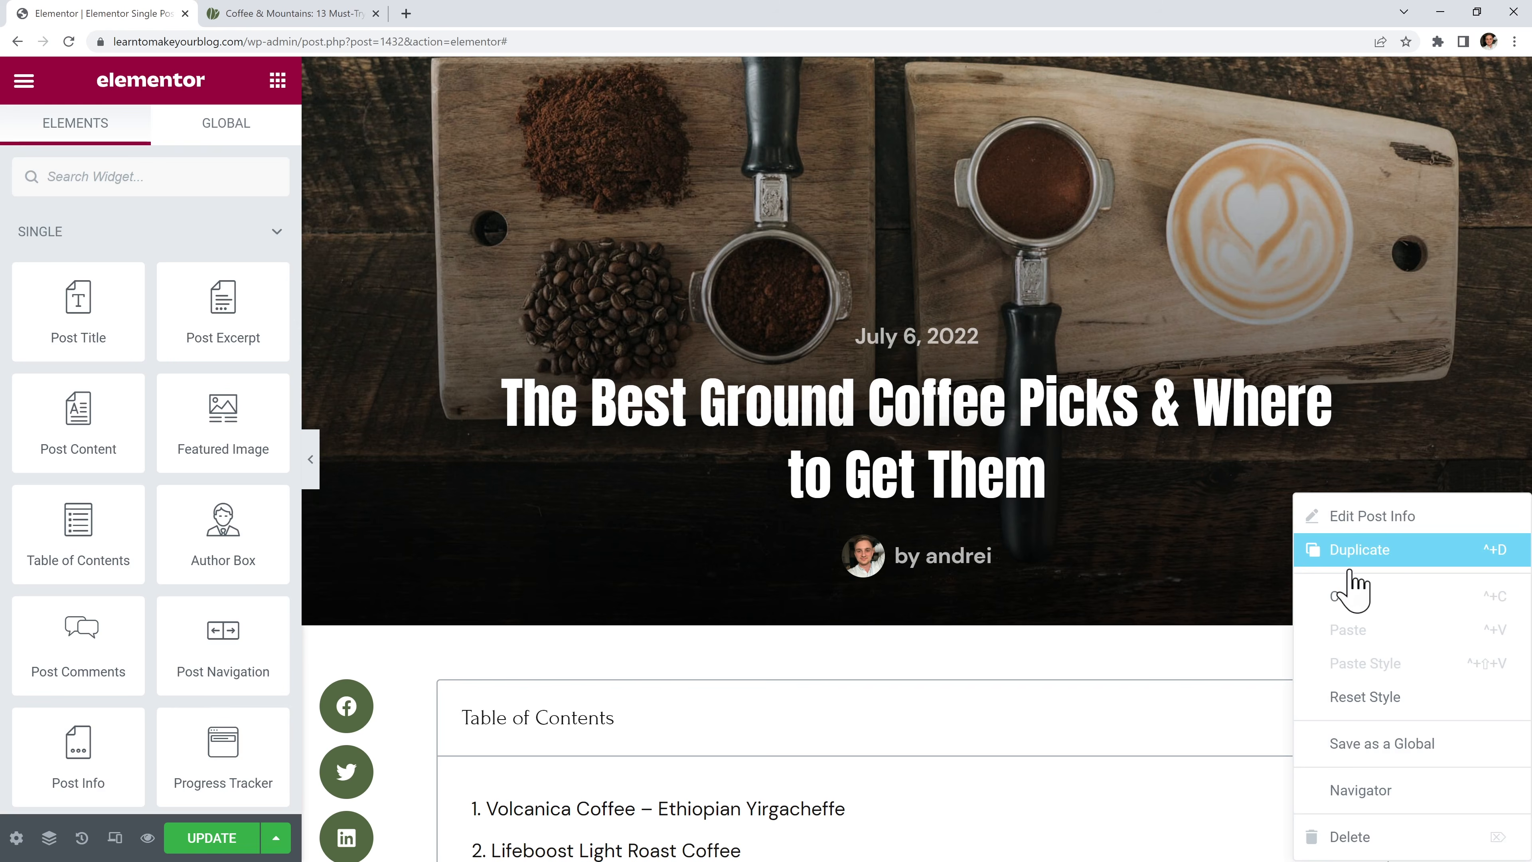
{"action": "left_click", "coordinate": [1363, 834]}
{"action": "left_click", "coordinate": [1377, 578]}
{"action": "key", "text": "ctrl+z"}
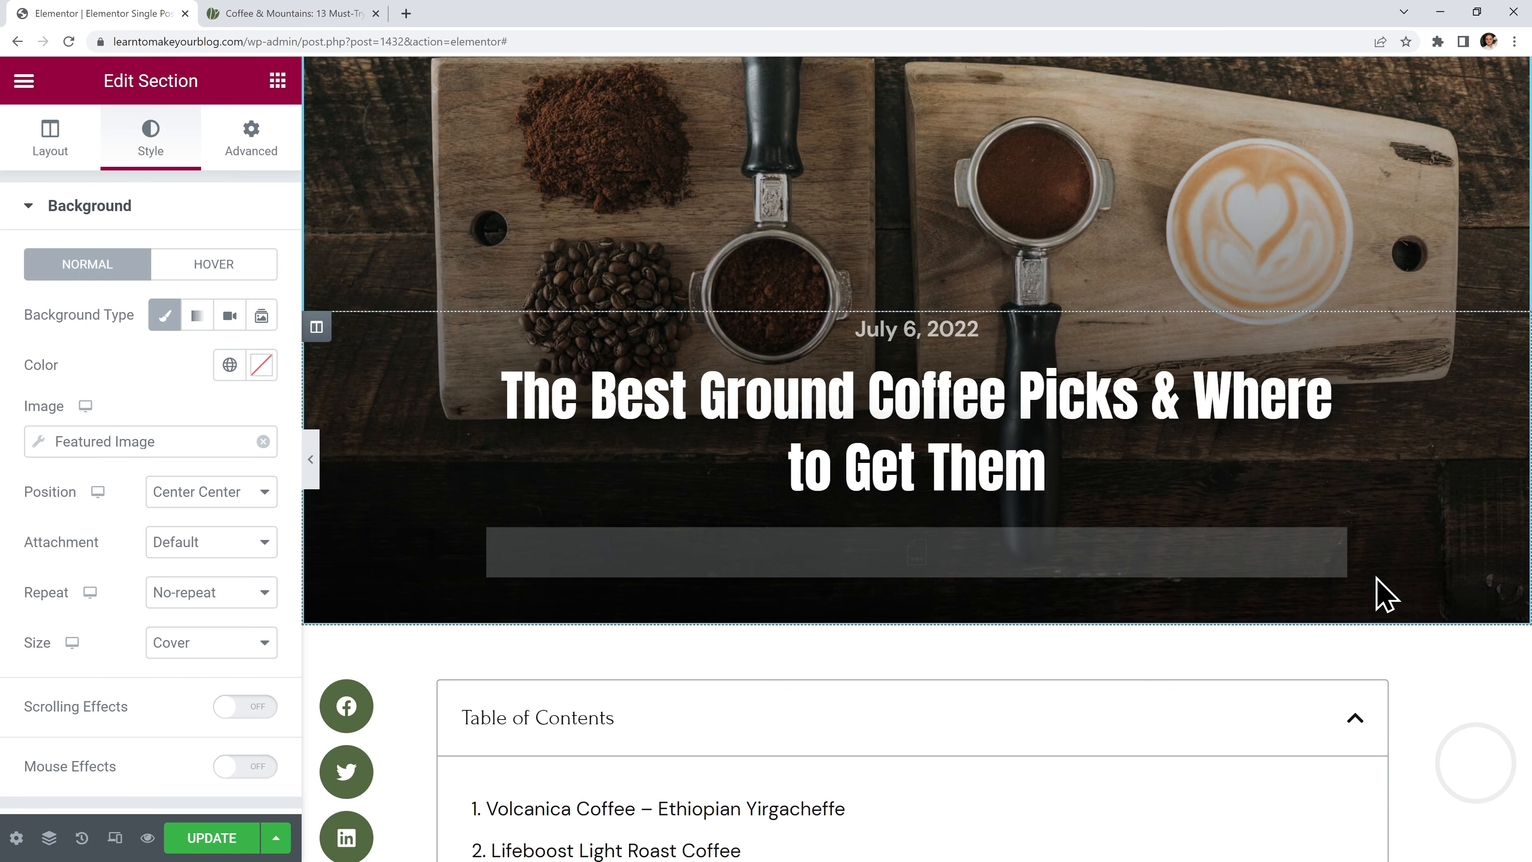
{"action": "scroll", "coordinate": [1381, 594], "scroll_direction": "up", "scroll_amount": 3}
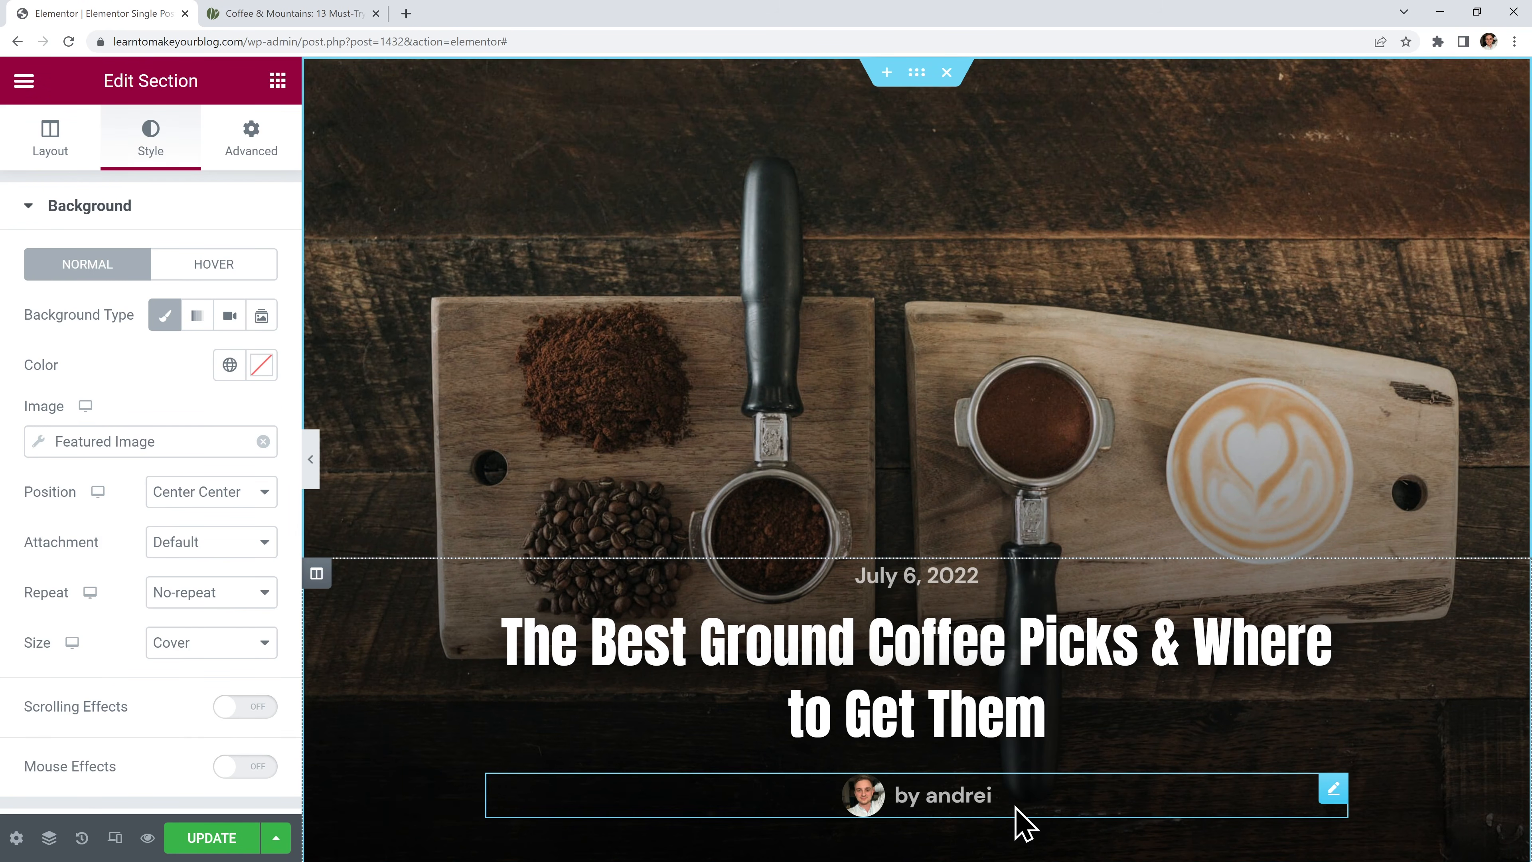
Open the site's wp-admin in a new tab and go to the admin user's profile
{"action": "left_click", "coordinate": [406, 15]}
{"action": "type", "text": "learn"}
{"action": "key", "text": "Down"}
{"action": "key", "text": "Down"}
{"action": "key", "text": "Down"}
{"action": "key", "text": "Down"}
{"action": "key", "text": "Down"}
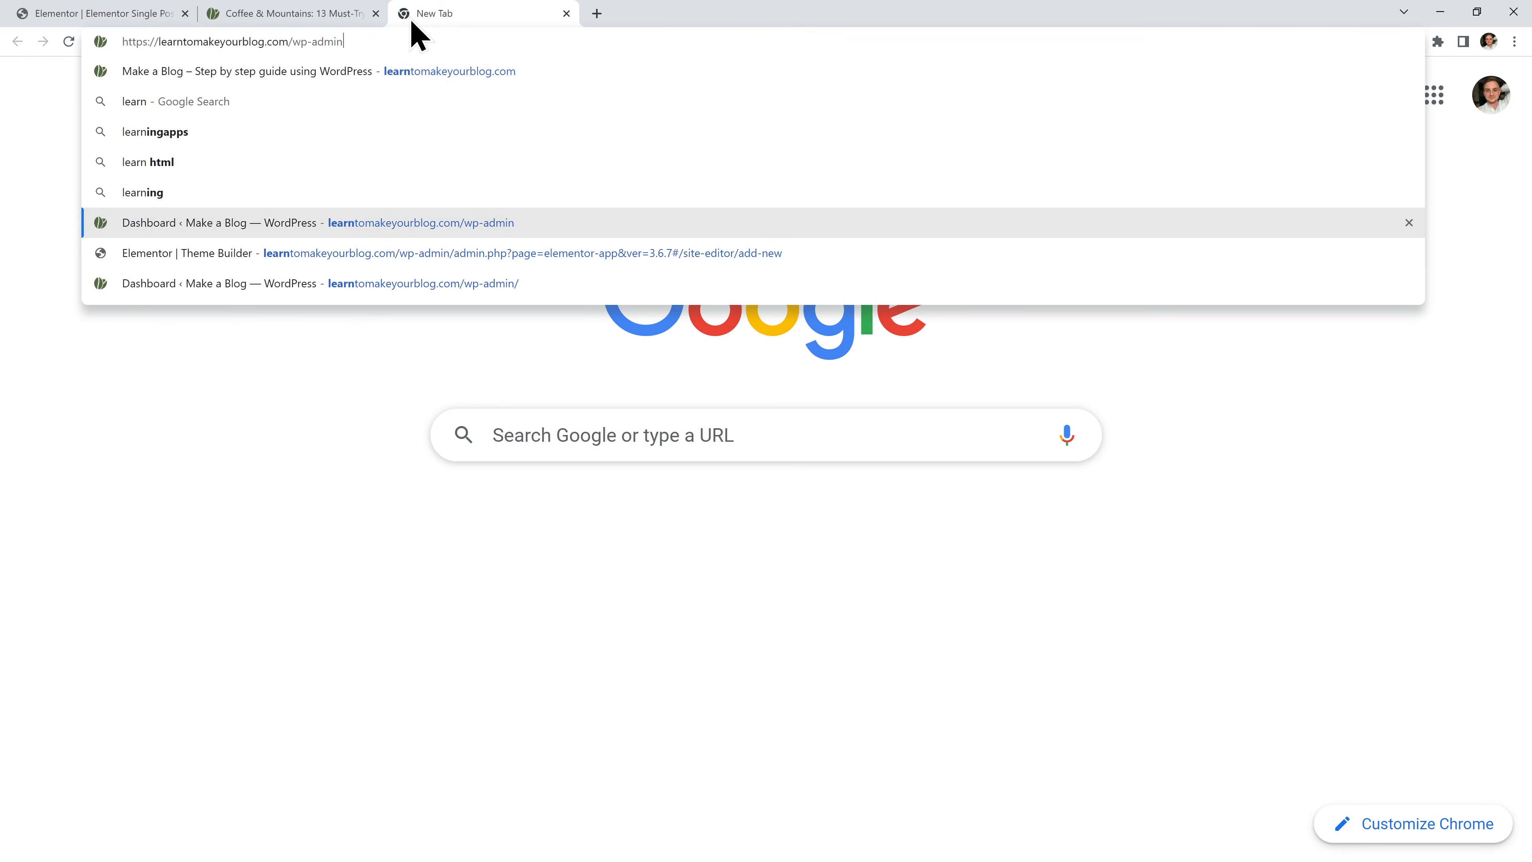
{"action": "key", "text": "Return"}
{"action": "left_click", "coordinate": [128, 673]}
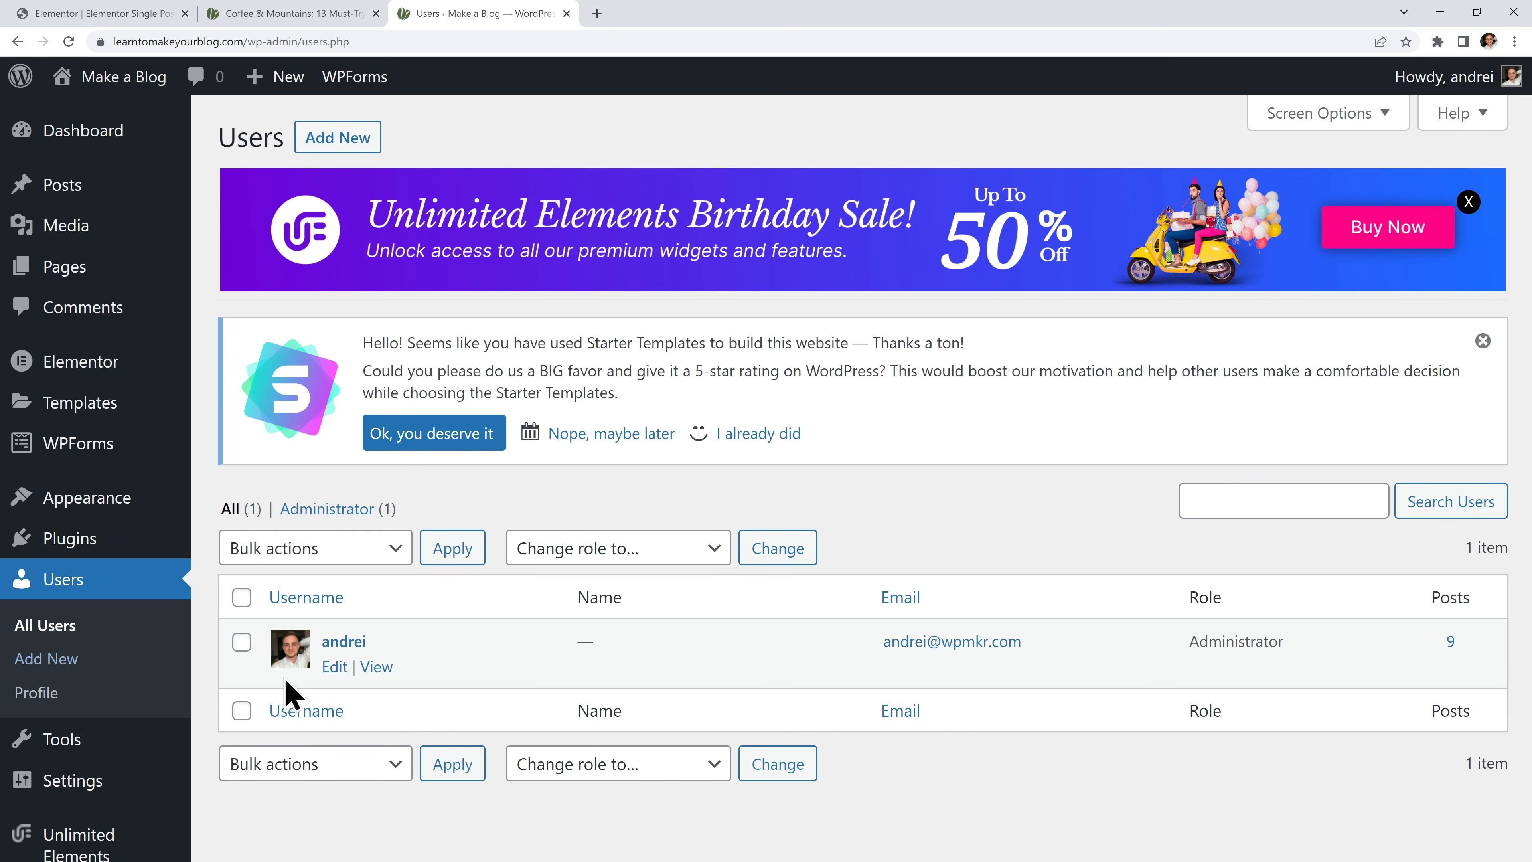
{"action": "left_click", "coordinate": [355, 641]}
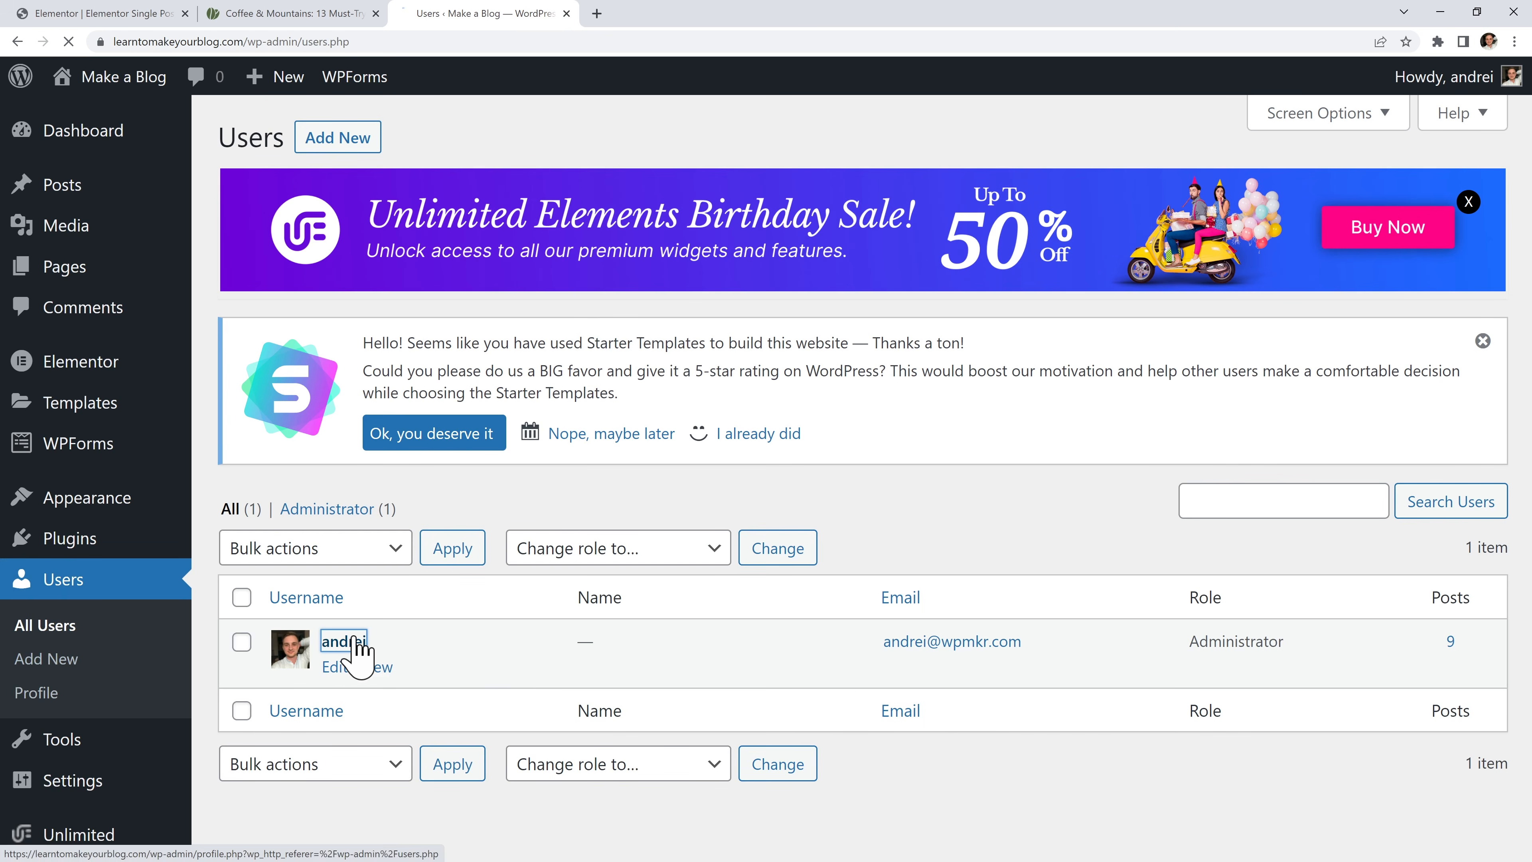
Retype the nickname in capitalised form and choose it as the public display name
{"action": "scroll", "coordinate": [455, 630], "scroll_direction": "down", "scroll_amount": 15}
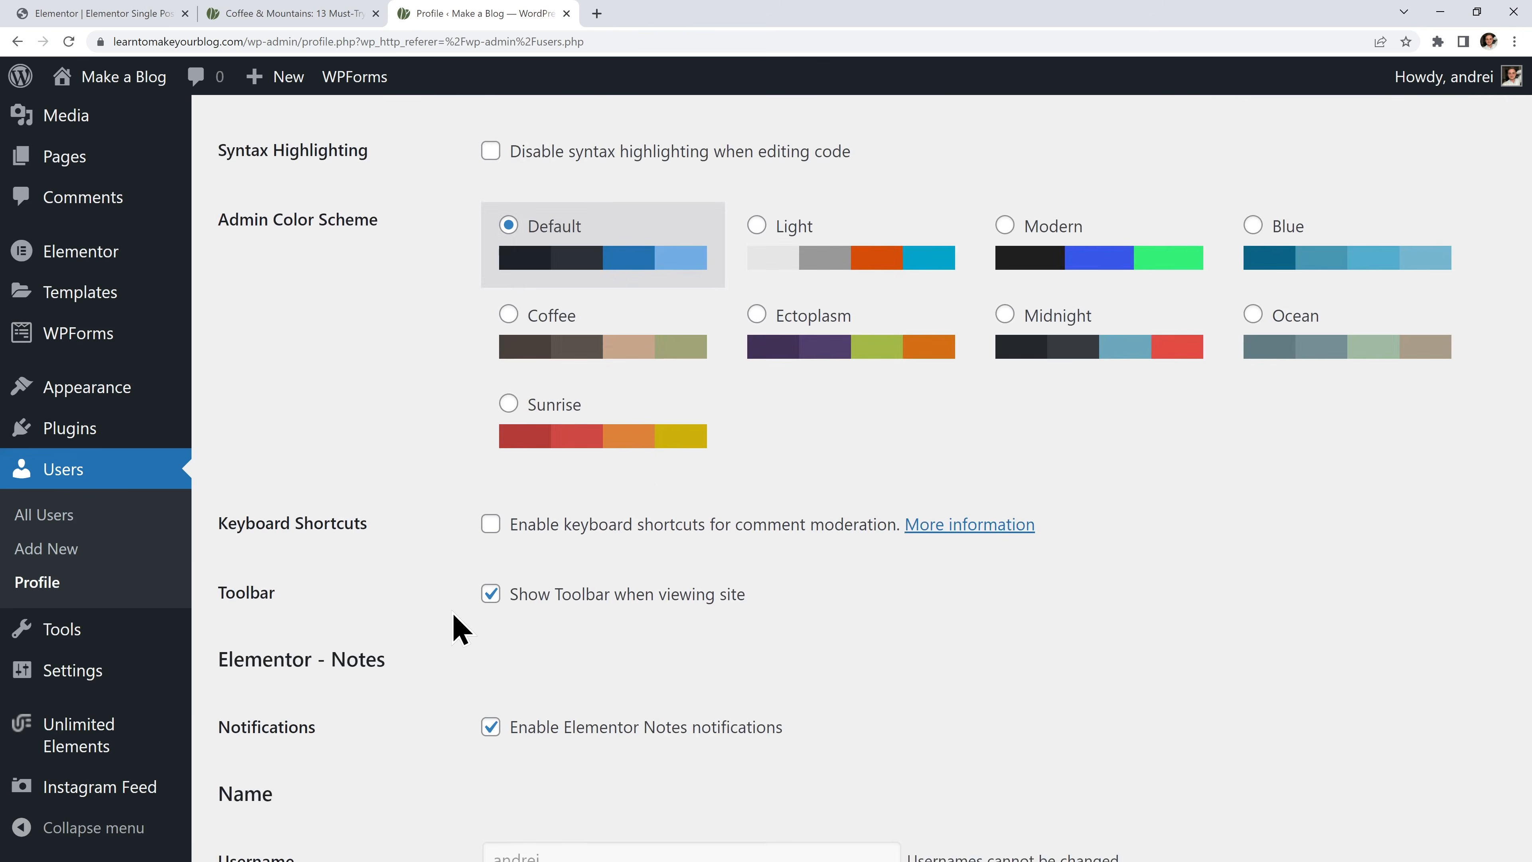
{"action": "scroll", "coordinate": [454, 615], "scroll_direction": "down", "scroll_amount": 1}
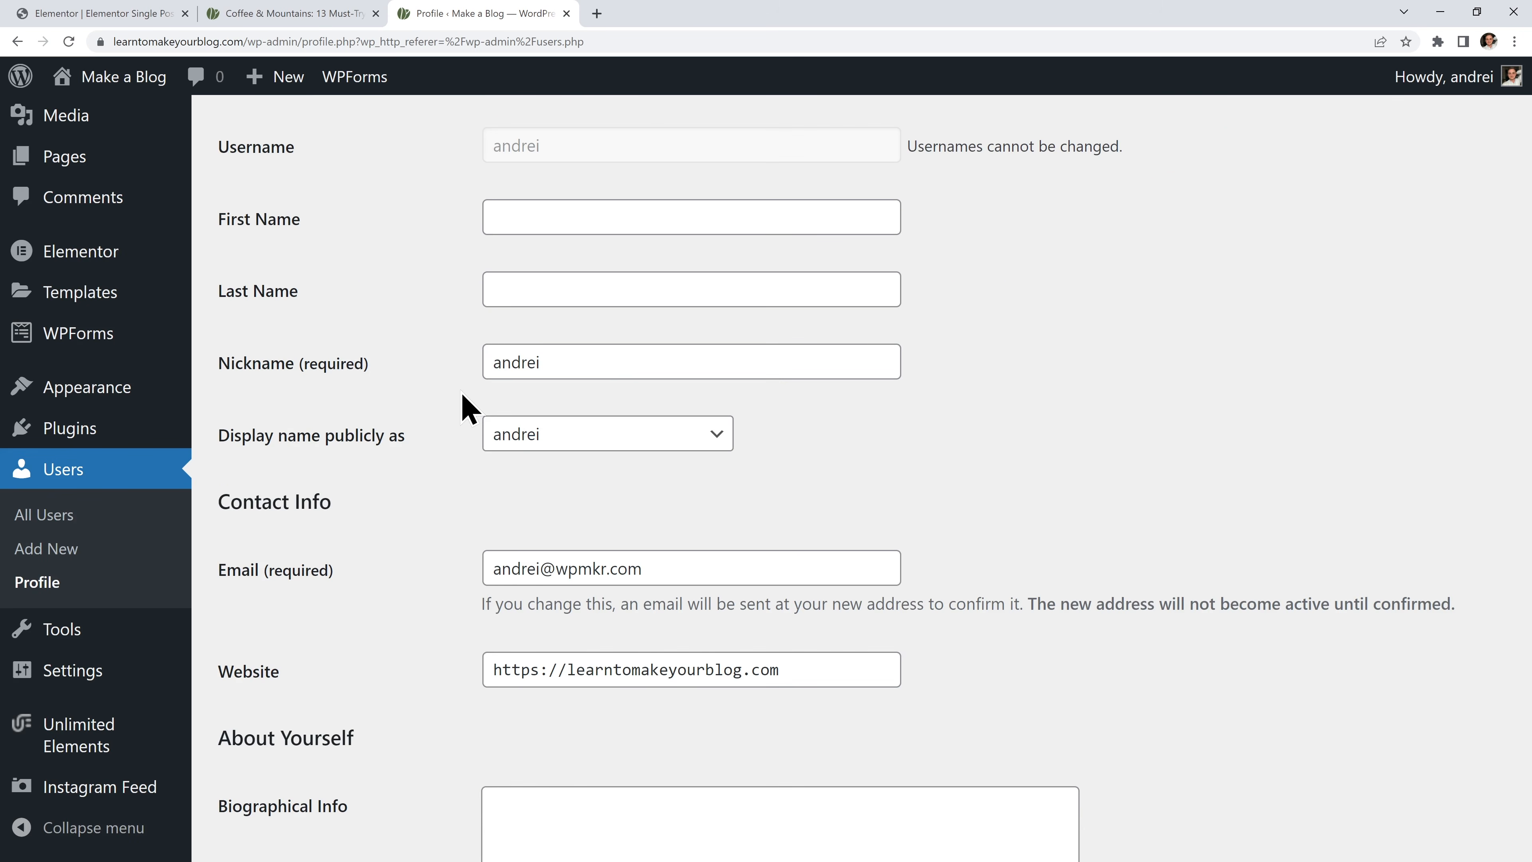
{"action": "left_click_drag", "start_coordinate": [537, 365], "coordinate": [493, 353]}
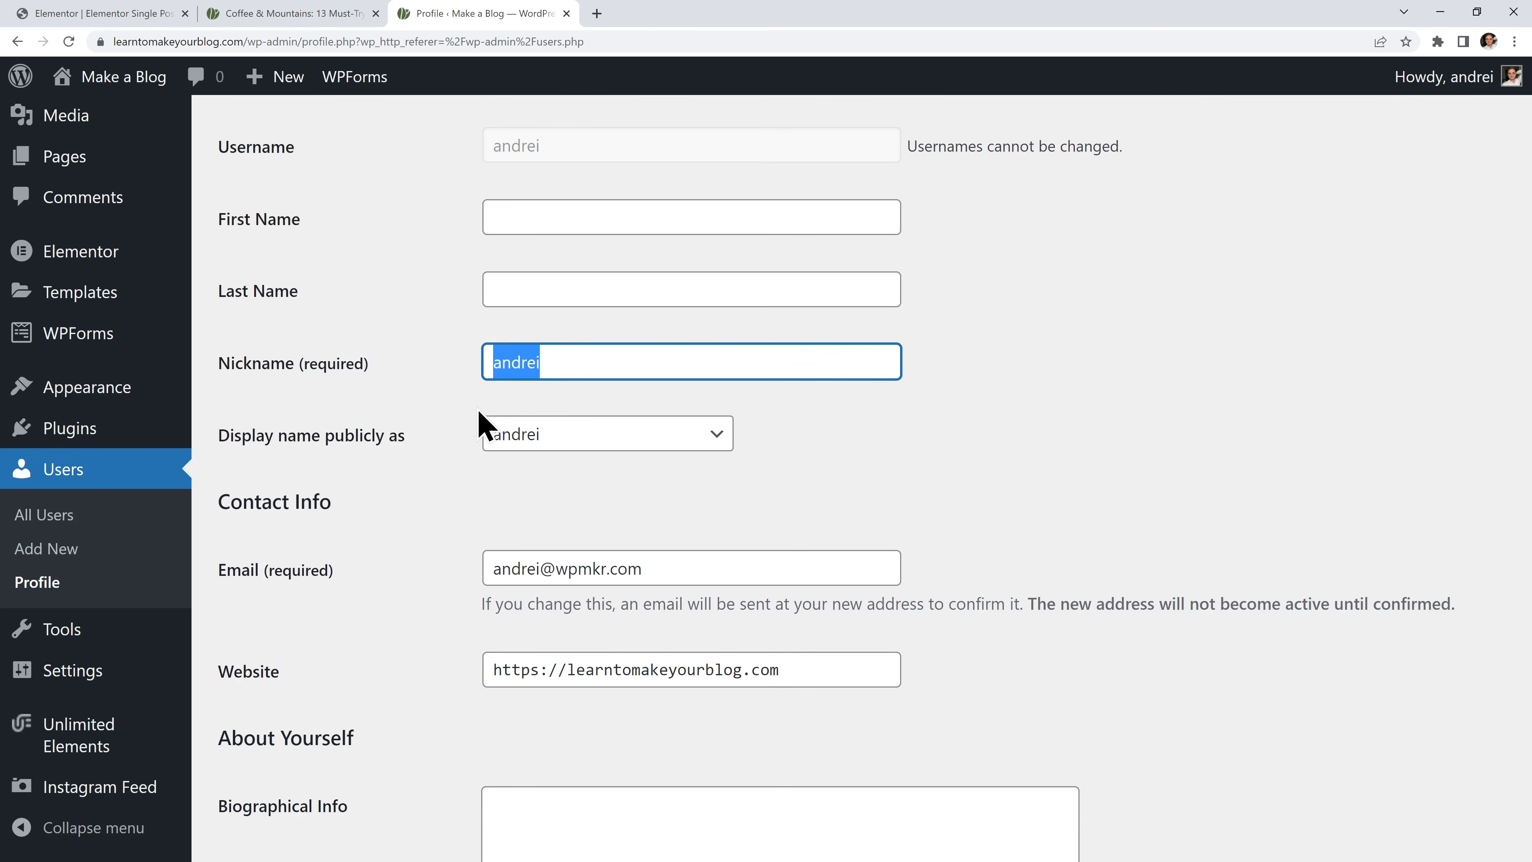
{"action": "type", "text": "And"}
{"action": "left_click", "coordinate": [454, 417]}
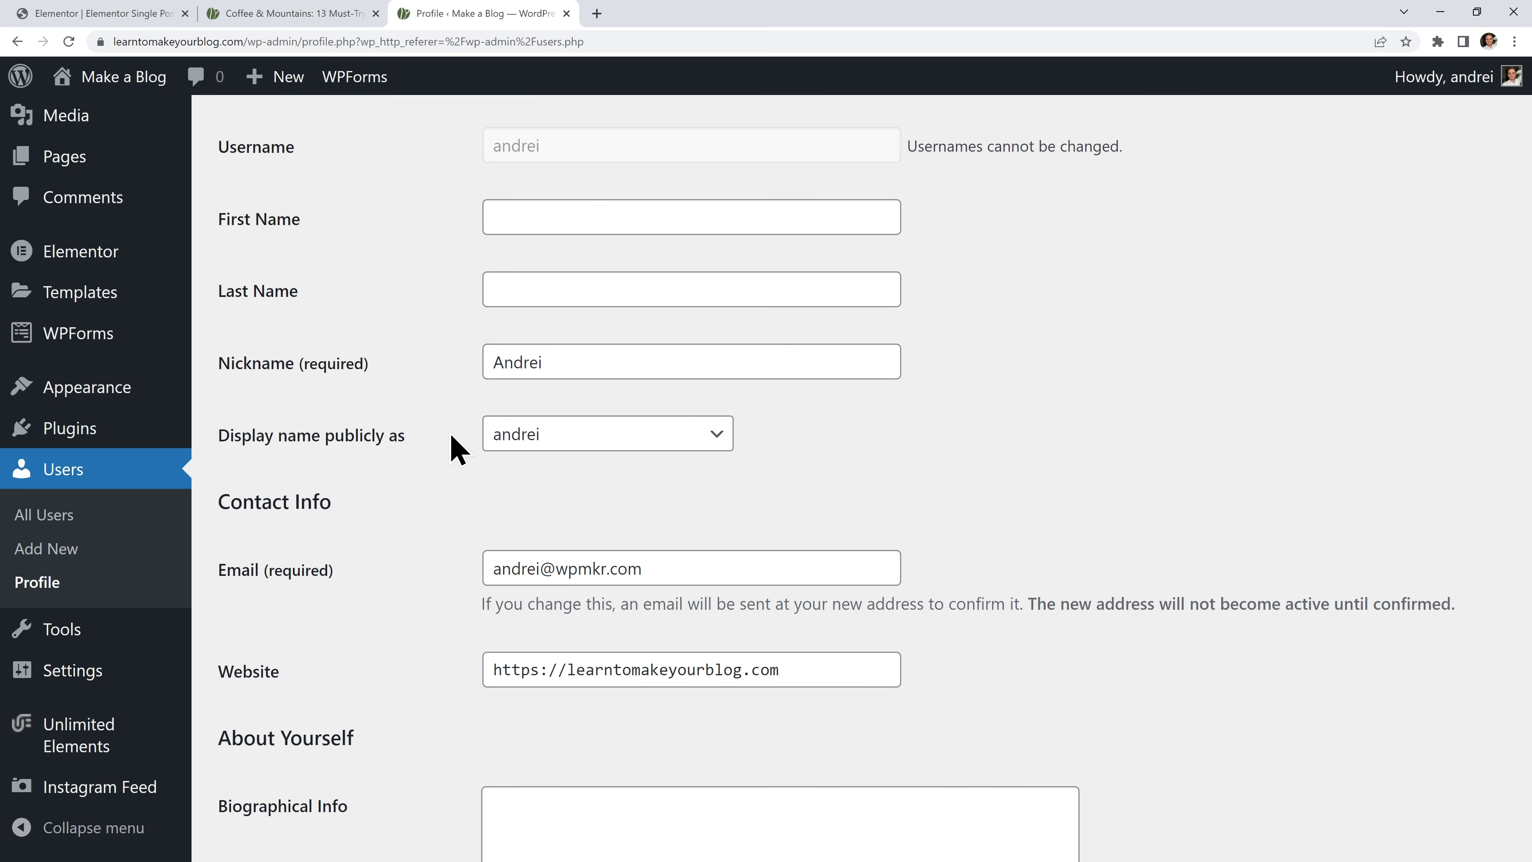
{"action": "left_click", "coordinate": [544, 423]}
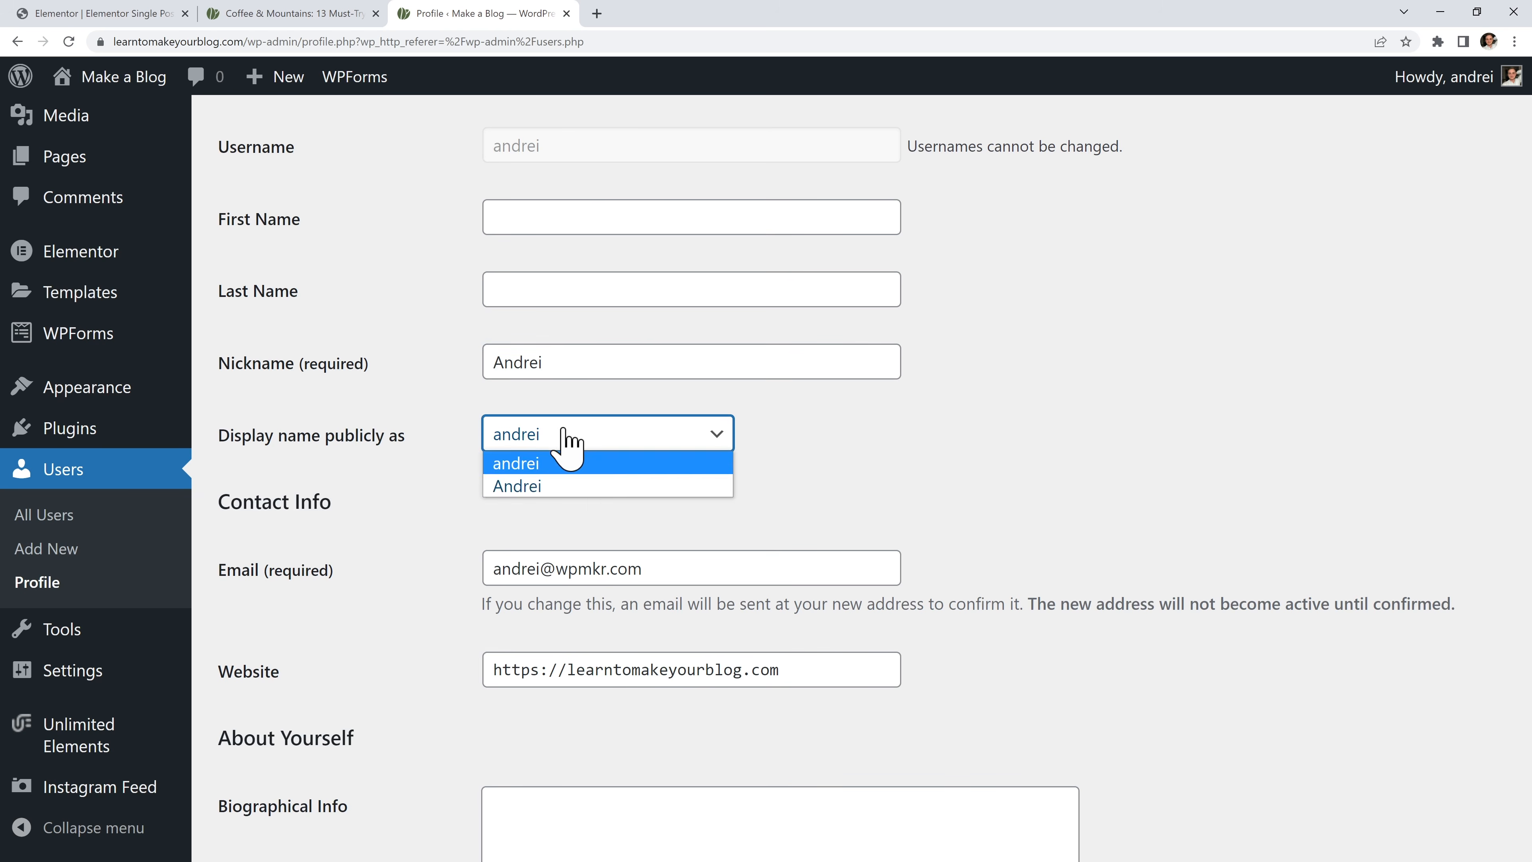
{"action": "left_click", "coordinate": [579, 488]}
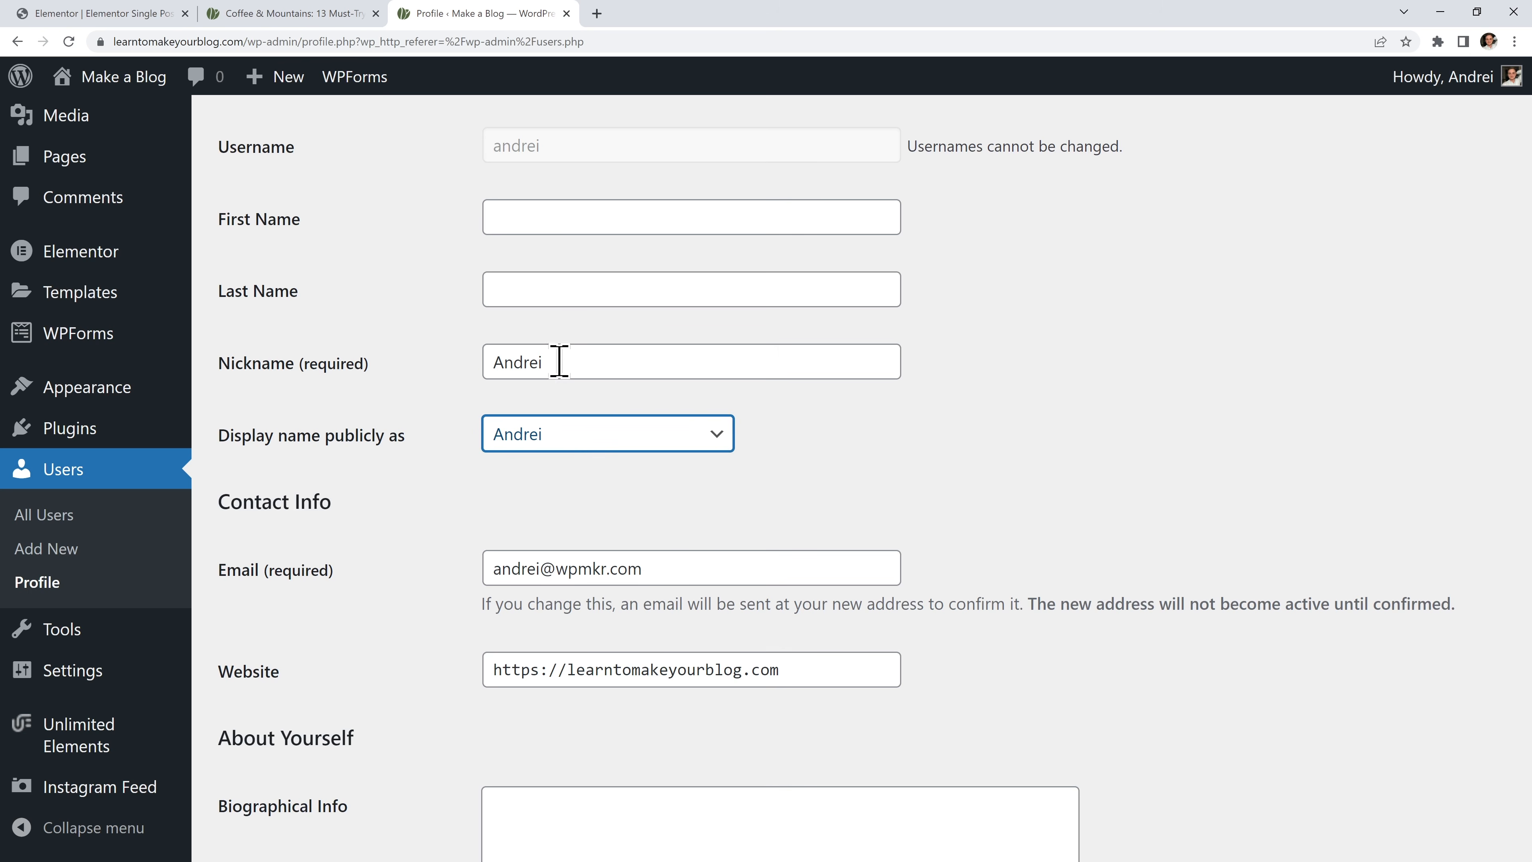
Leave the email unchanged and look at the Gravatar site opened from the profile link
{"action": "scroll", "coordinate": [456, 399], "scroll_direction": "down", "scroll_amount": 3}
{"action": "left_click_drag", "start_coordinate": [680, 405], "coordinate": [457, 411]}
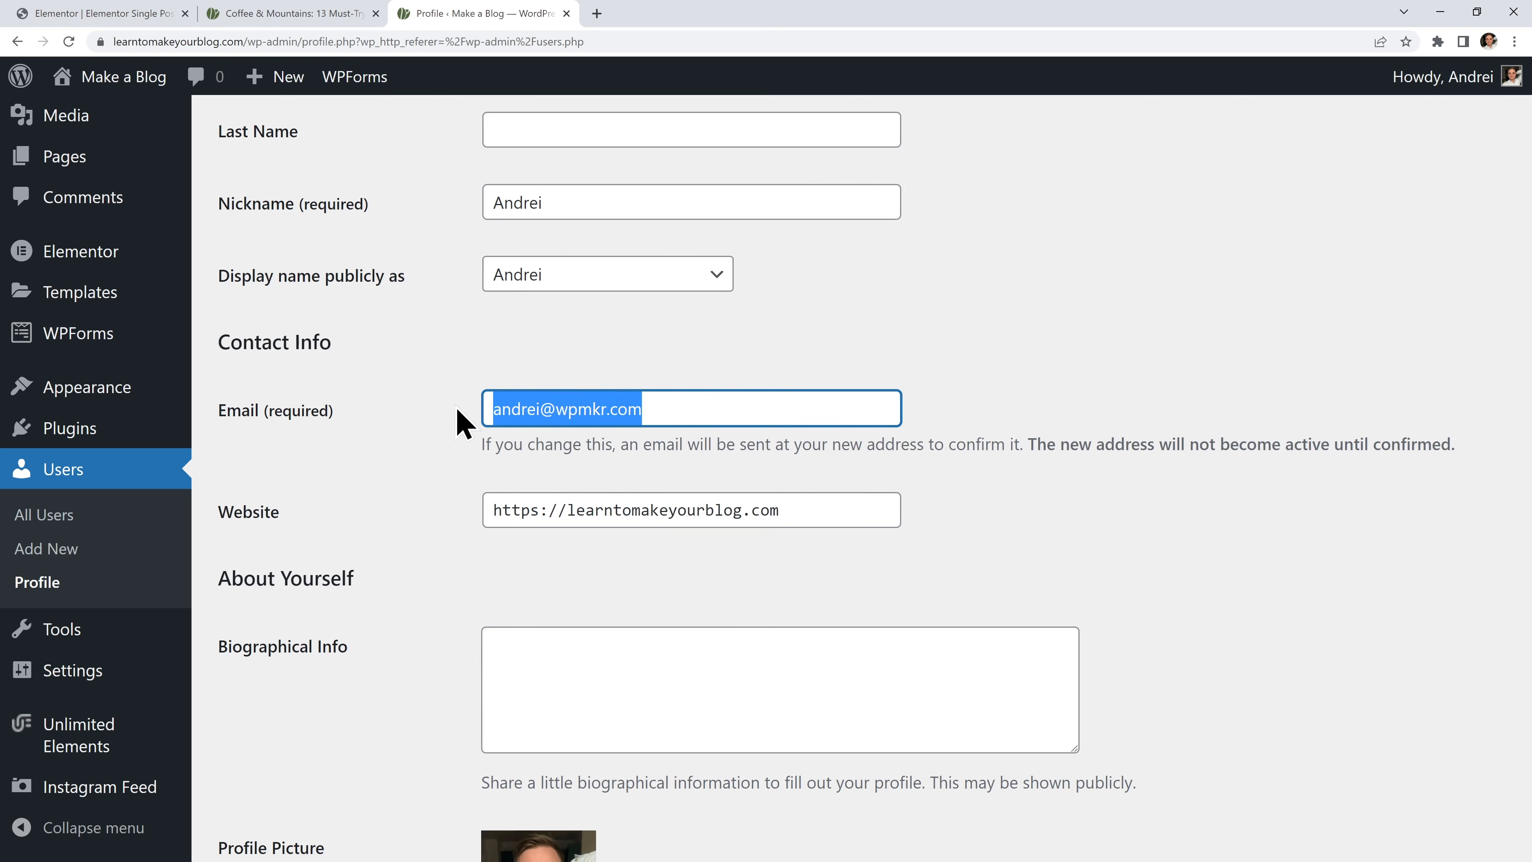
{"action": "left_click", "coordinate": [458, 456]}
{"action": "scroll", "coordinate": [459, 468], "scroll_direction": "down", "scroll_amount": 9}
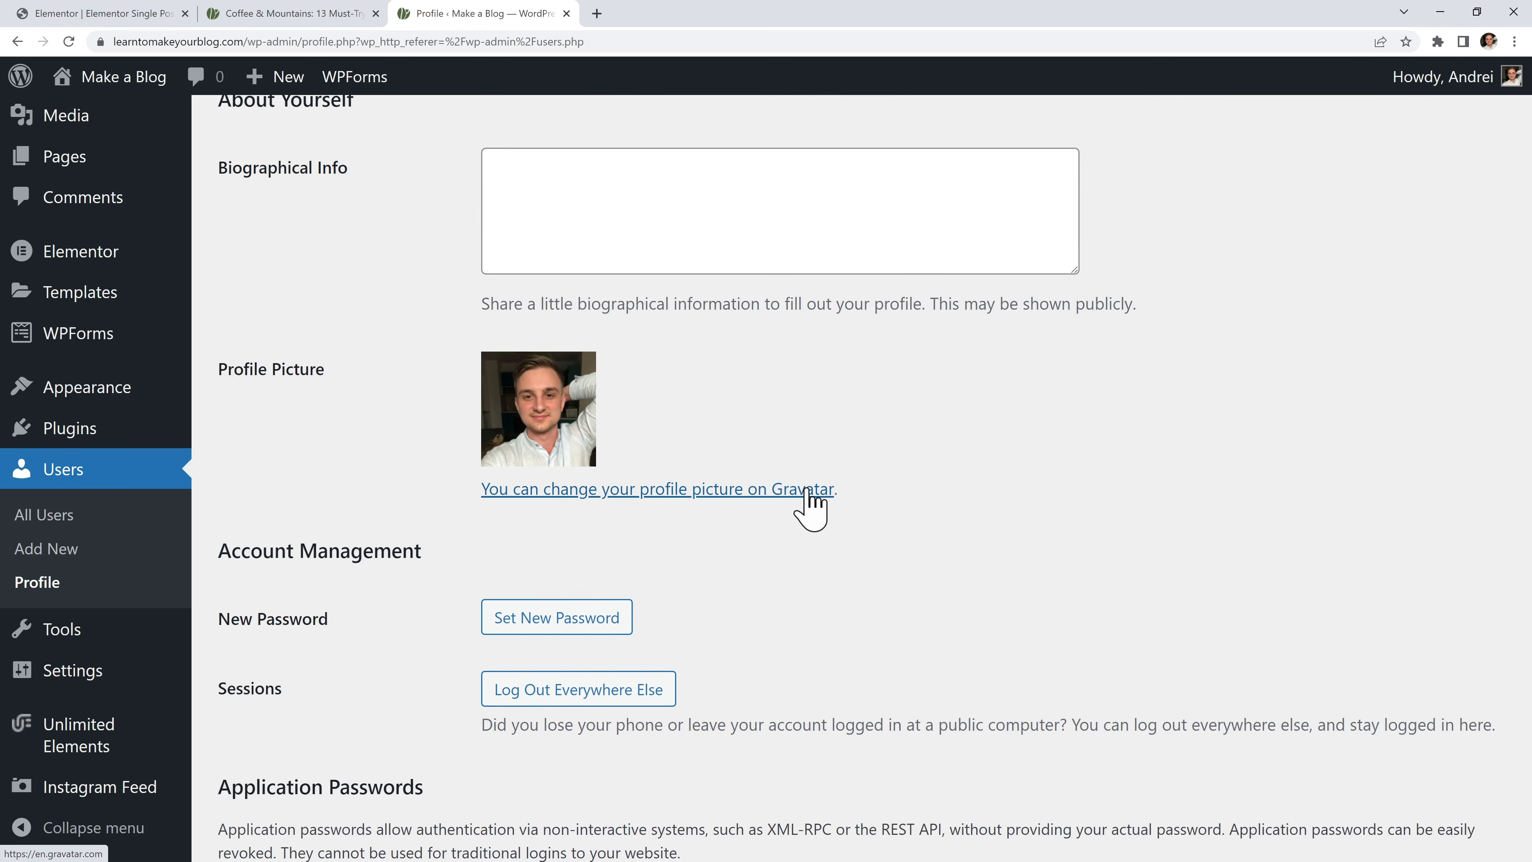
{"action": "right_click", "coordinate": [809, 492]}
{"action": "left_click", "coordinate": [838, 506]}
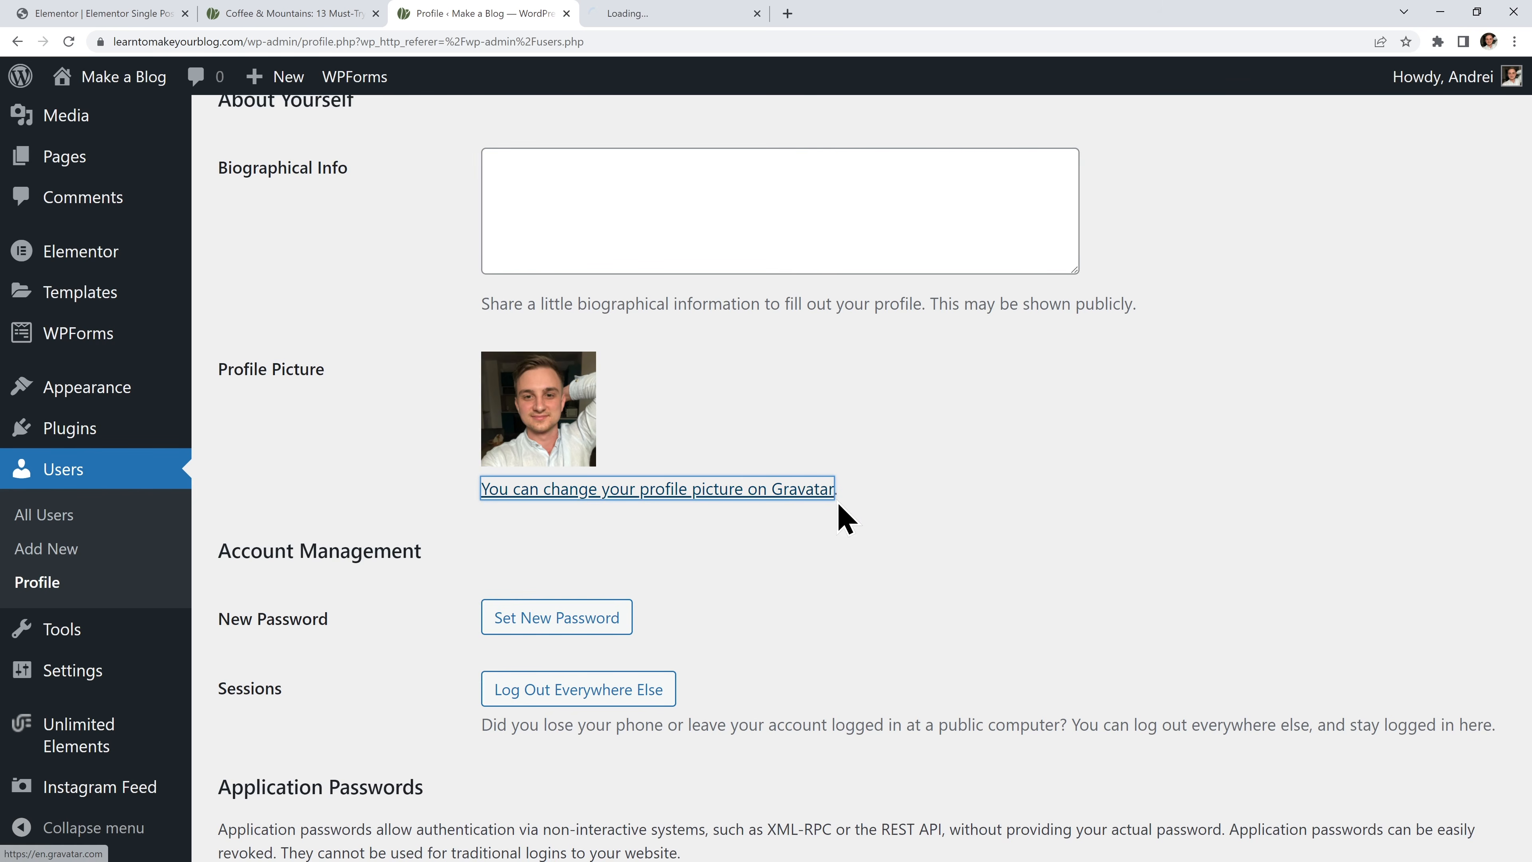
{"action": "left_click", "coordinate": [699, 14]}
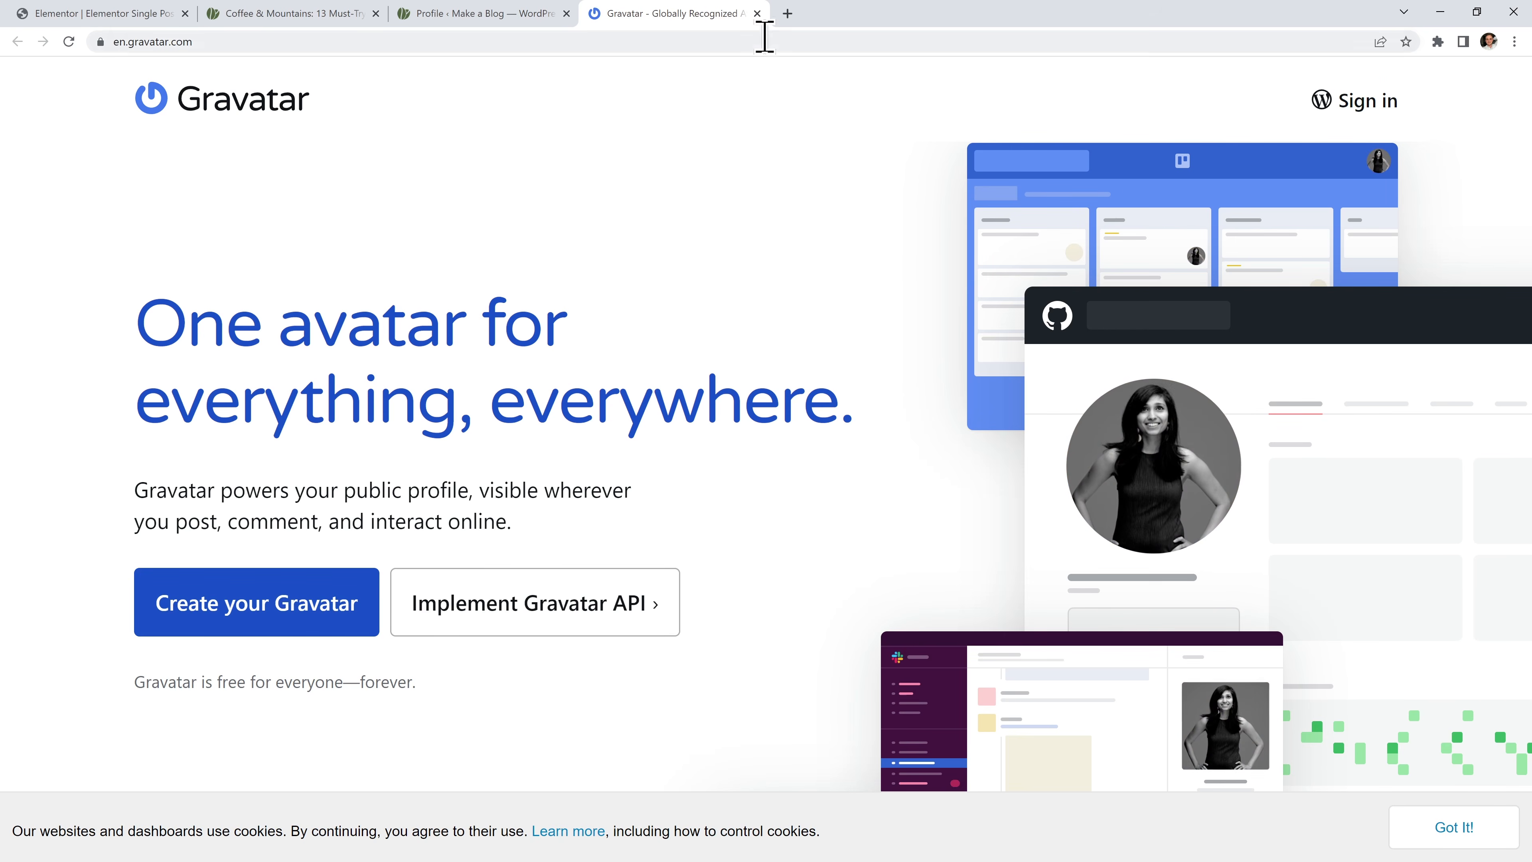
{"action": "left_click", "coordinate": [757, 13]}
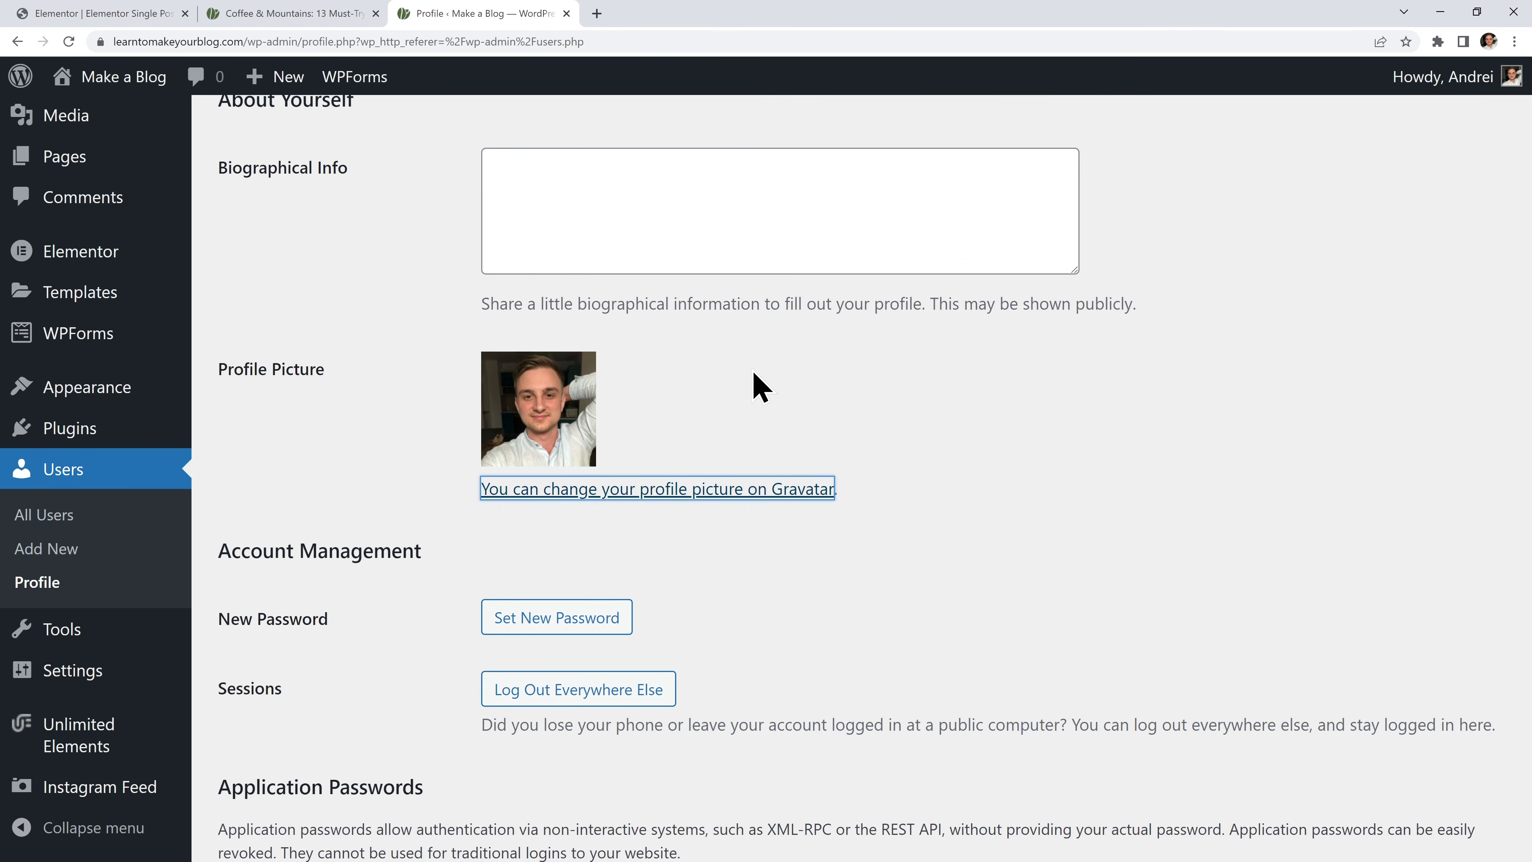
Save the profile with Update Profile and switch to the Coffee & Mountains post
{"action": "scroll", "coordinate": [760, 387], "scroll_direction": "down", "scroll_amount": 5}
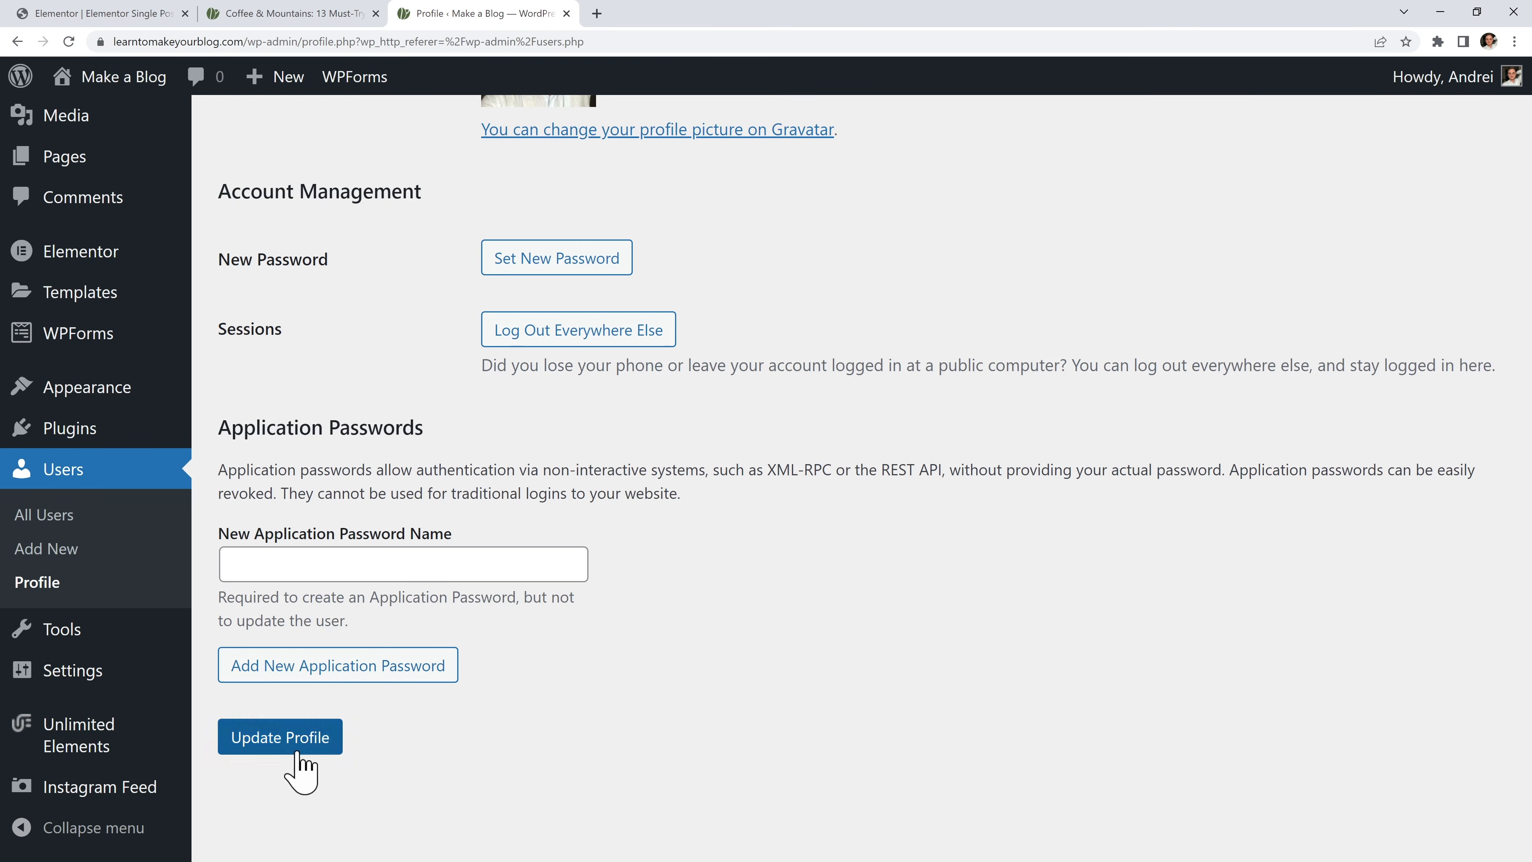
{"action": "left_click", "coordinate": [290, 739]}
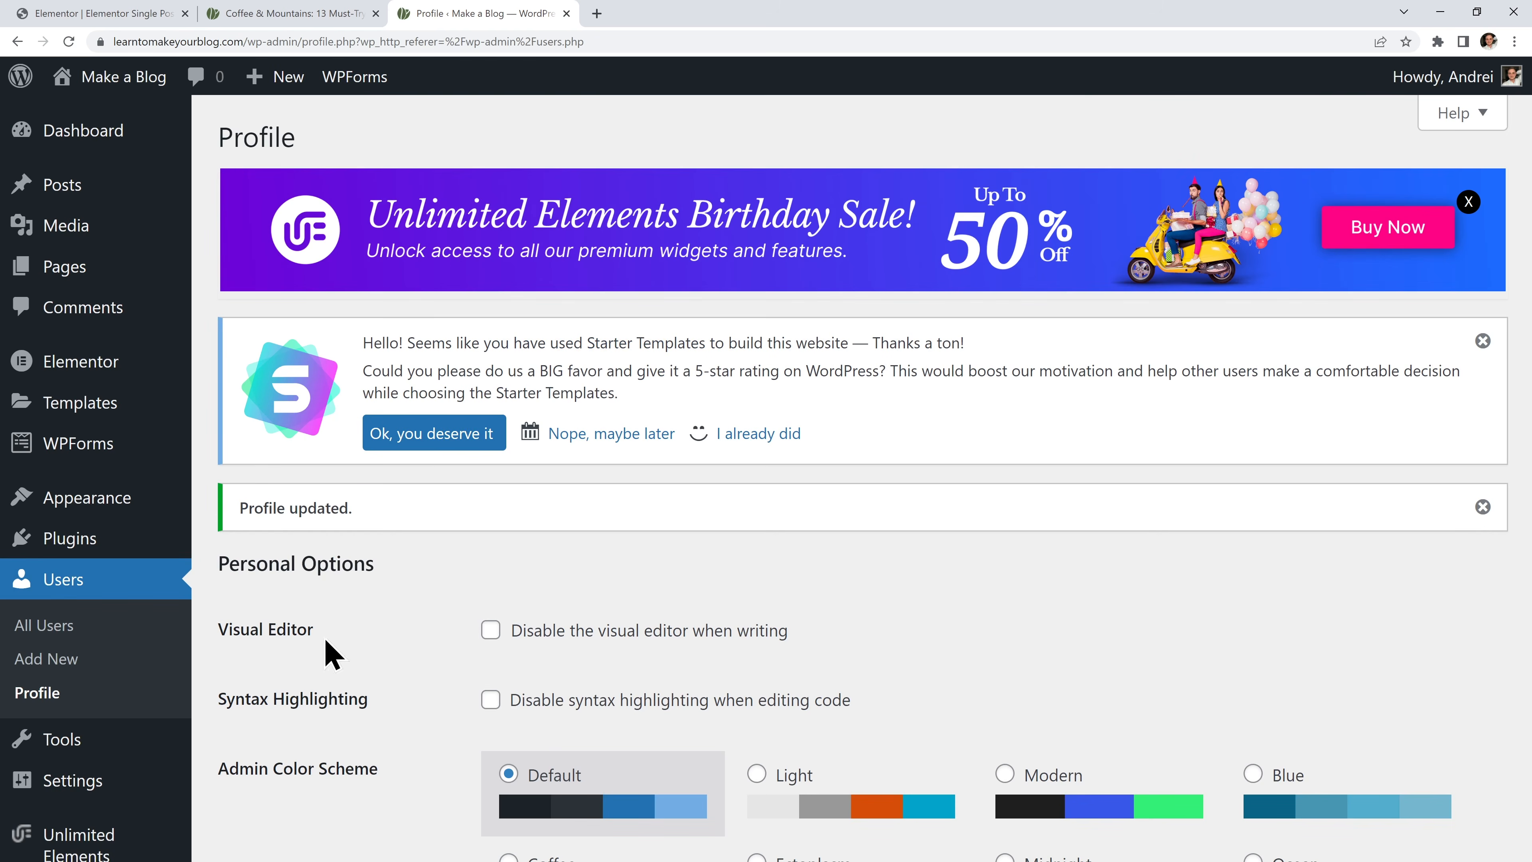
{"action": "left_click", "coordinate": [335, 15]}
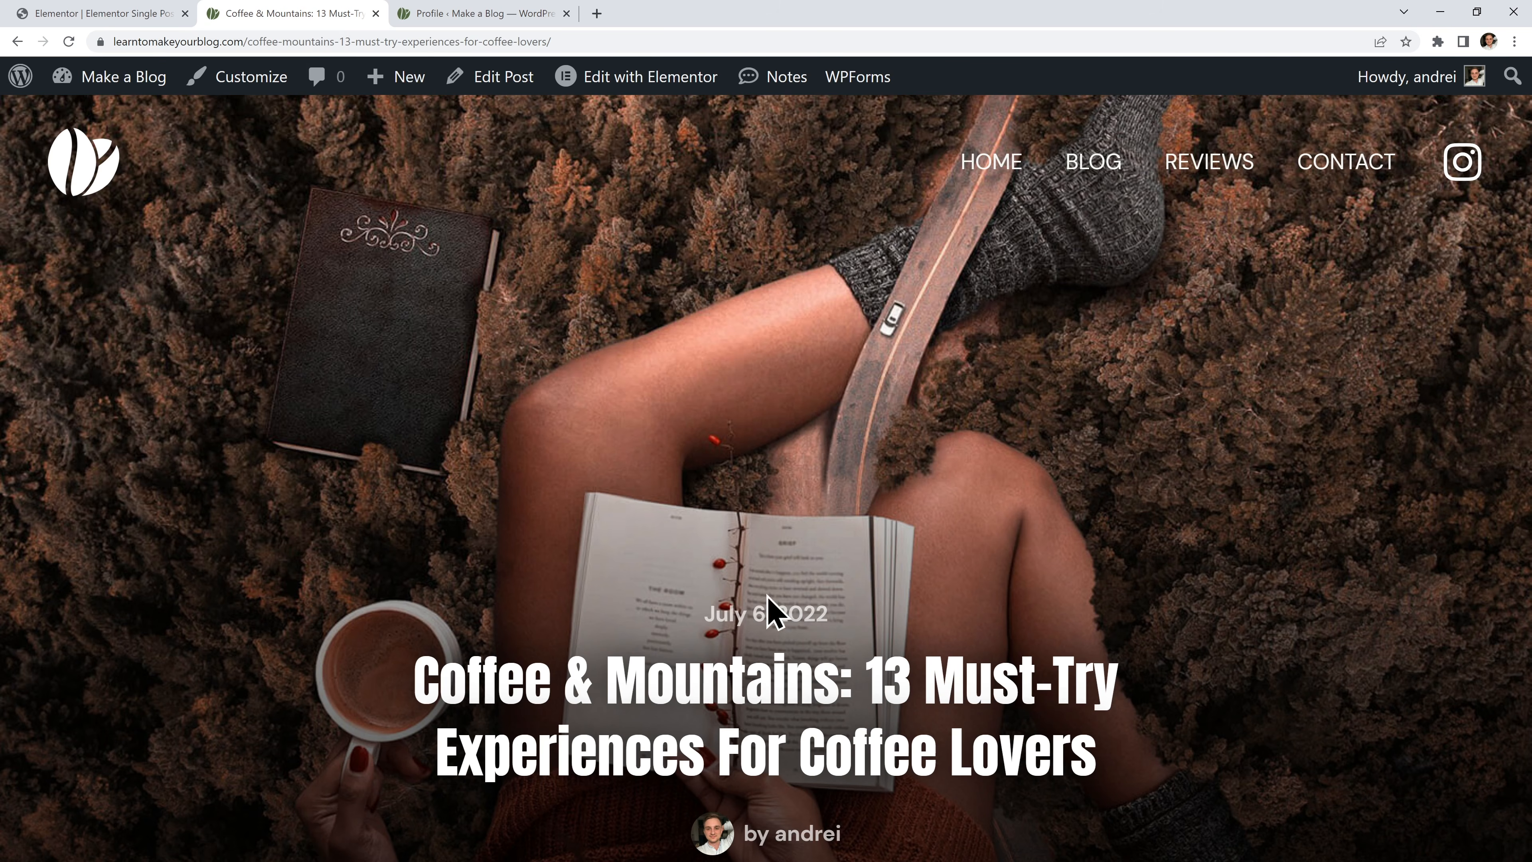
Reload the post to show the capitalised author name and close the profile tab
{"action": "scroll", "coordinate": [790, 663], "scroll_direction": "down", "scroll_amount": 2}
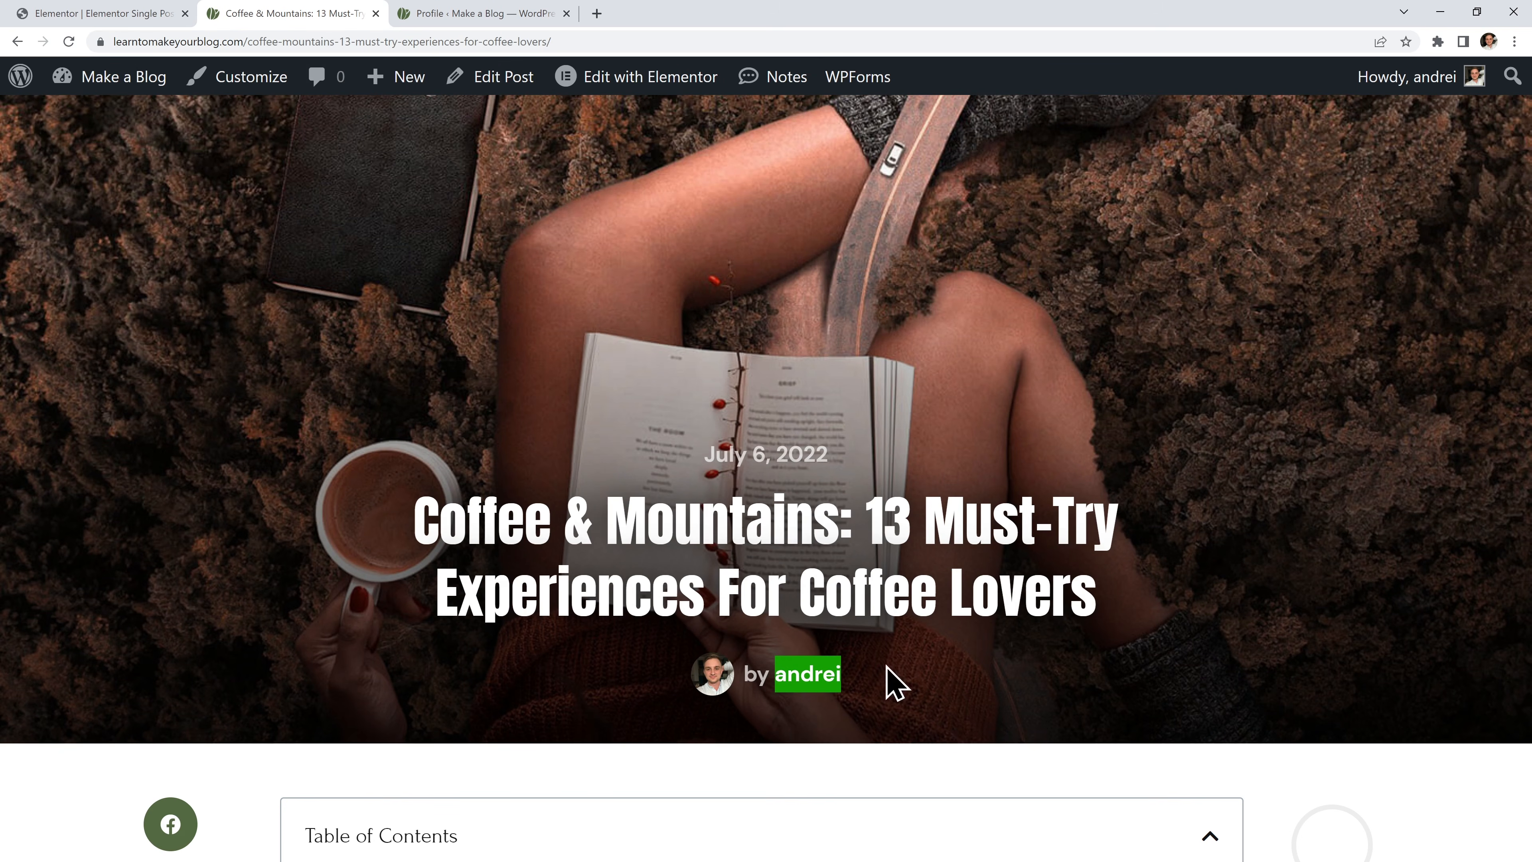
{"action": "left_click", "coordinate": [68, 41]}
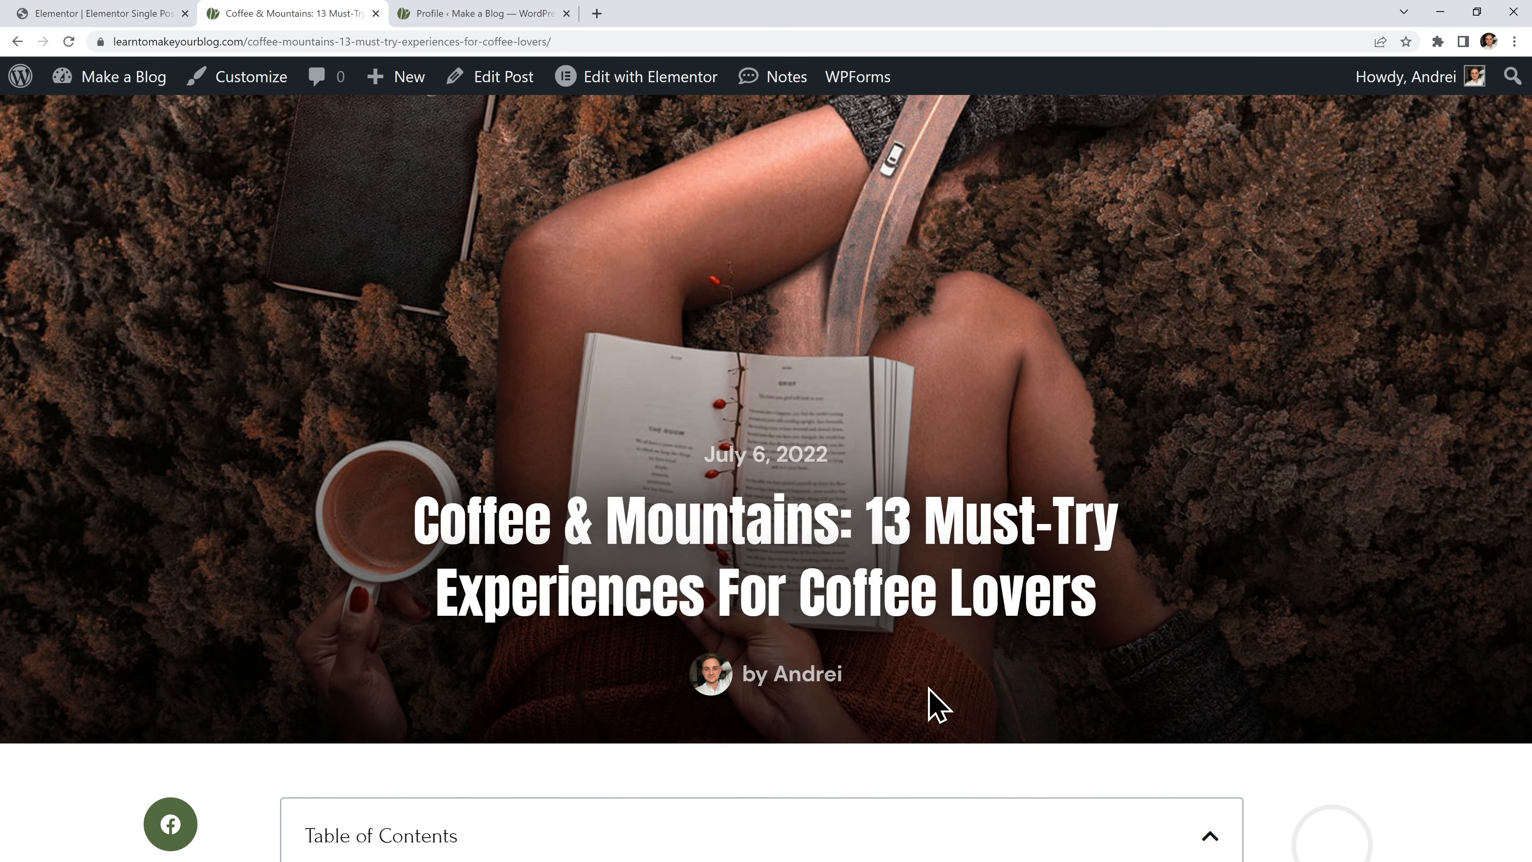
{"action": "scroll", "coordinate": [941, 694], "scroll_direction": "up", "scroll_amount": 2}
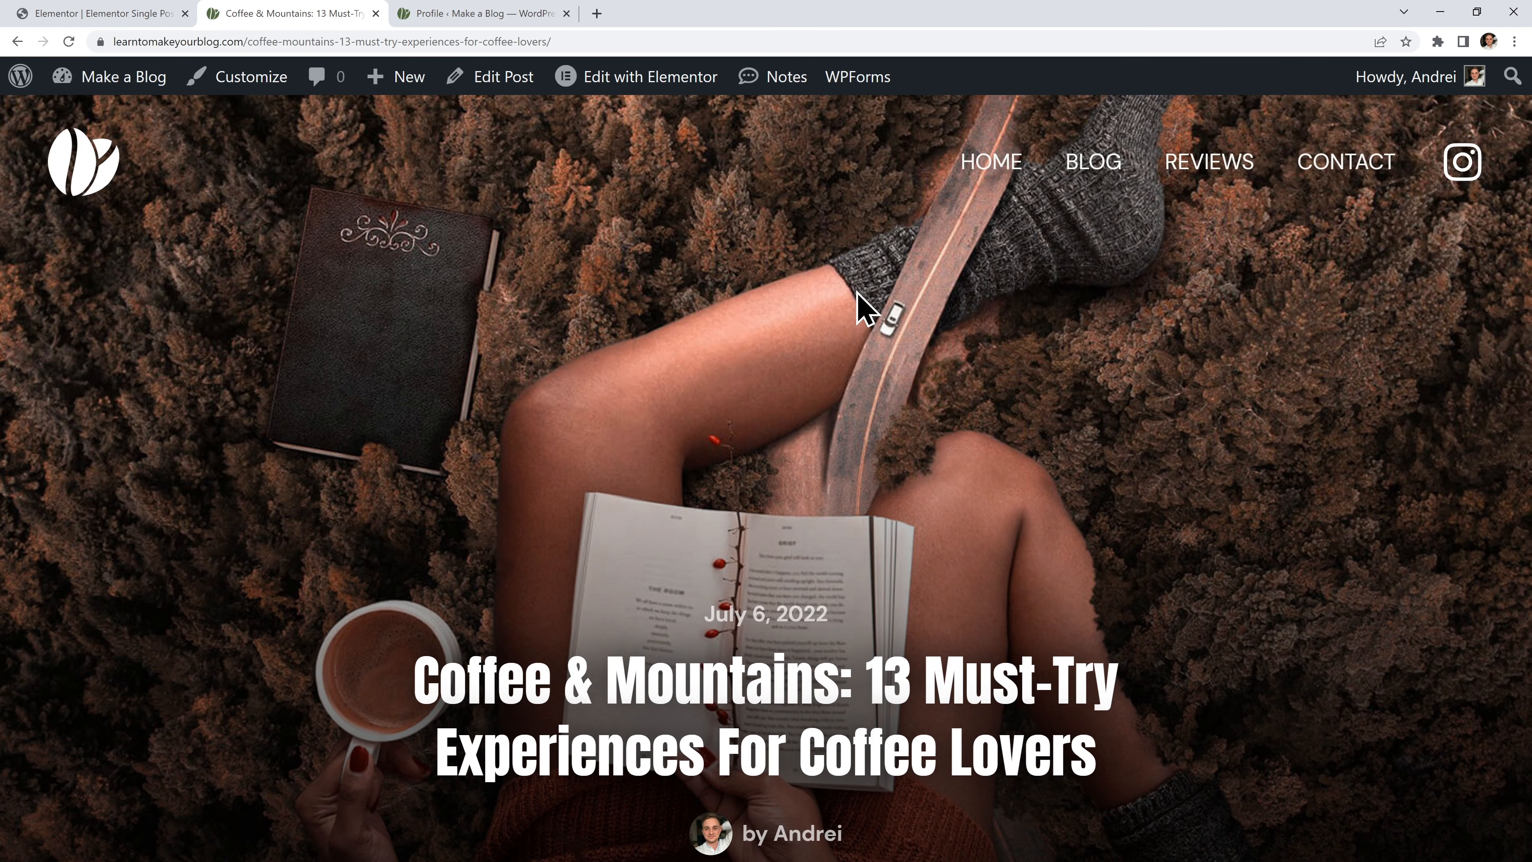
{"action": "left_click", "coordinate": [566, 13]}
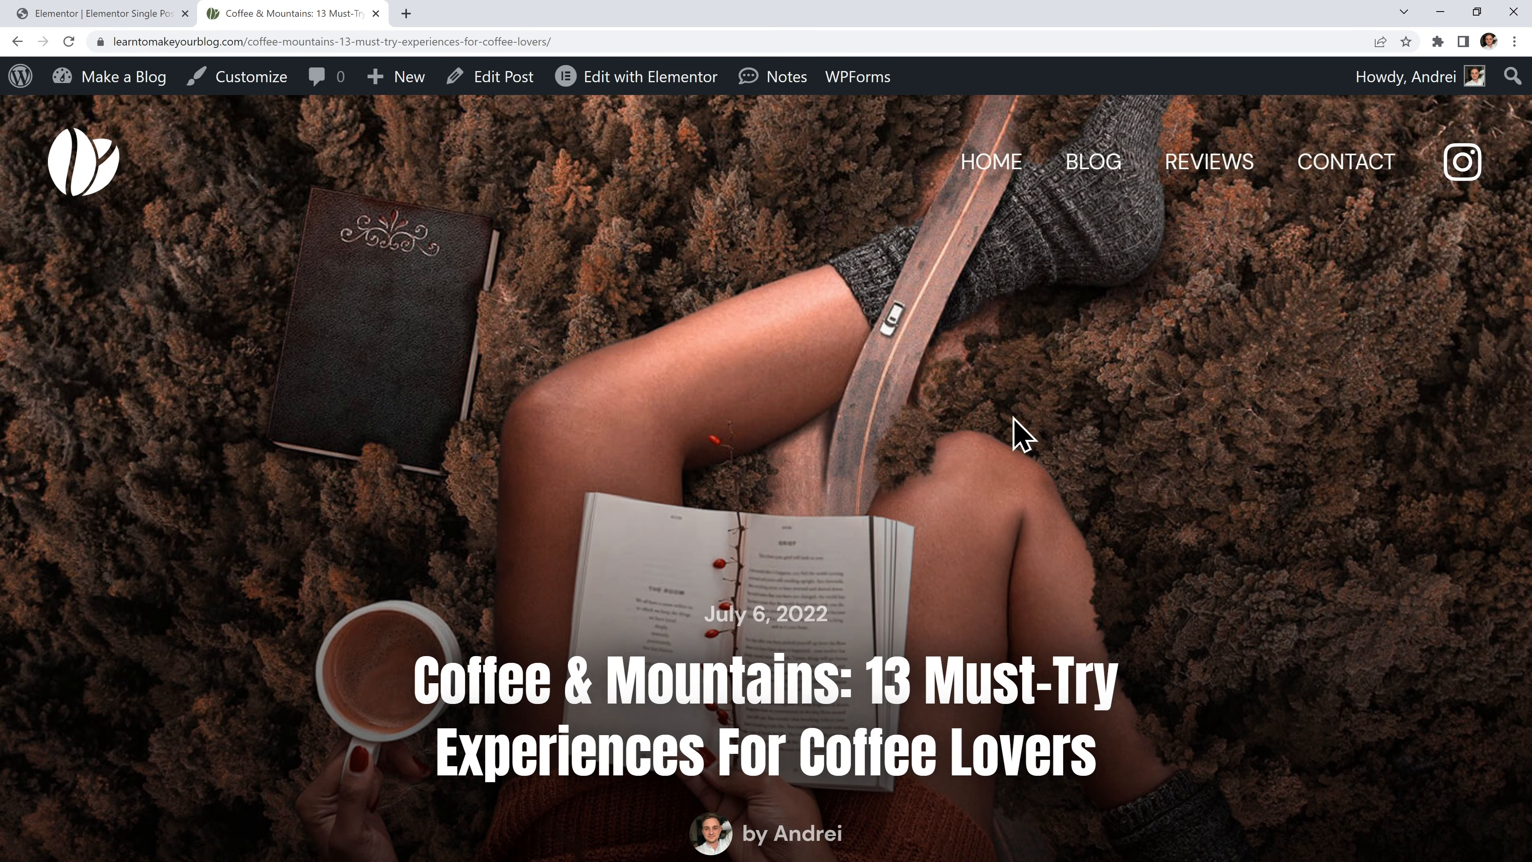
Jump to the 2. Lifeboost Light Roast Coffee section via the Table of Contents
{"action": "scroll", "coordinate": [1001, 431], "scroll_direction": "down", "scroll_amount": 8}
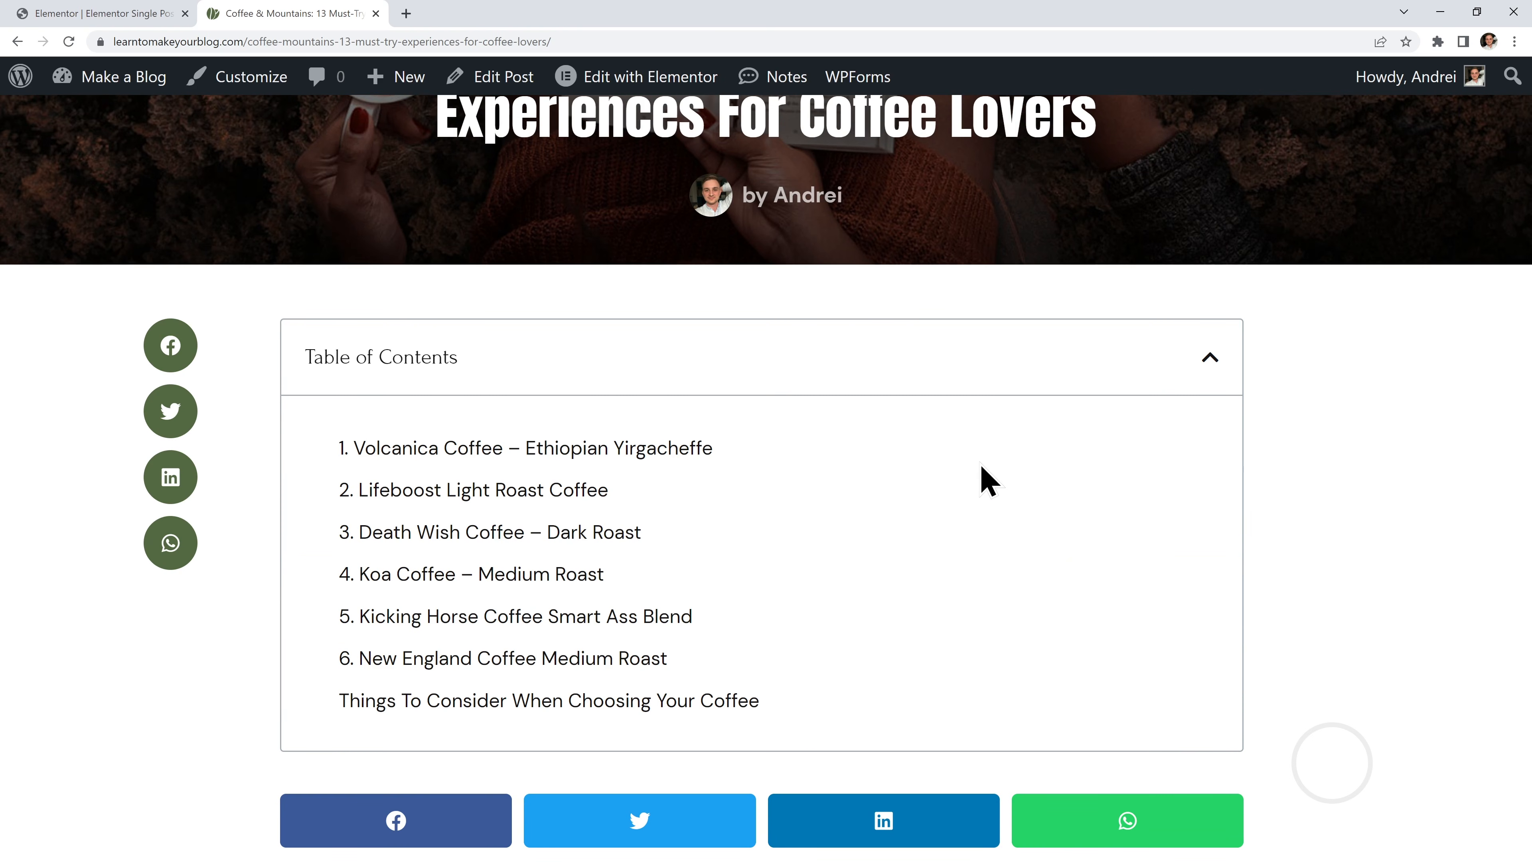
{"action": "scroll", "coordinate": [989, 480], "scroll_direction": "down", "scroll_amount": 1}
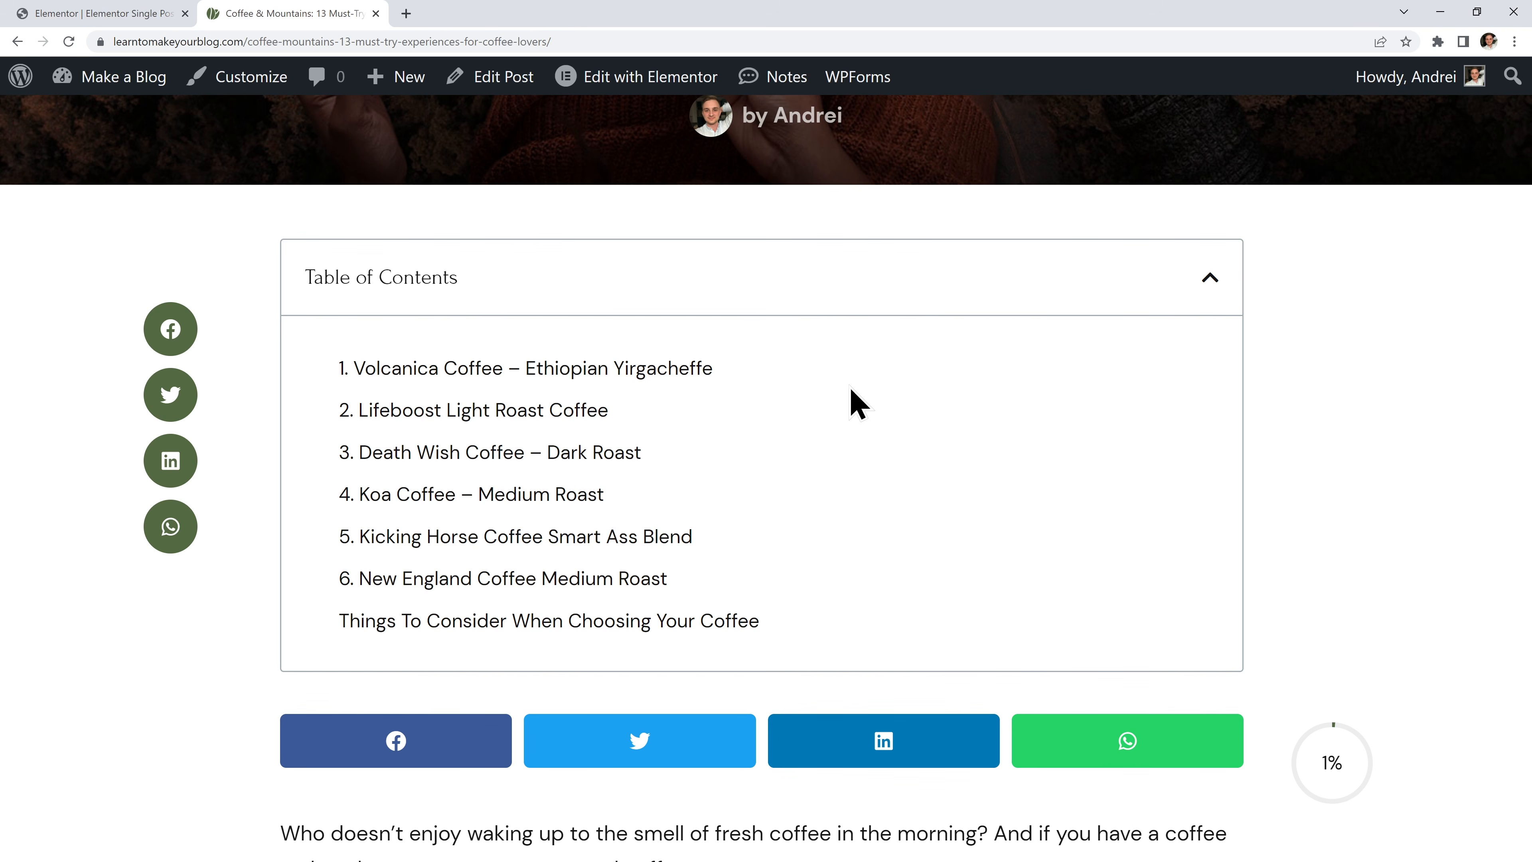
{"action": "left_click", "coordinate": [573, 415]}
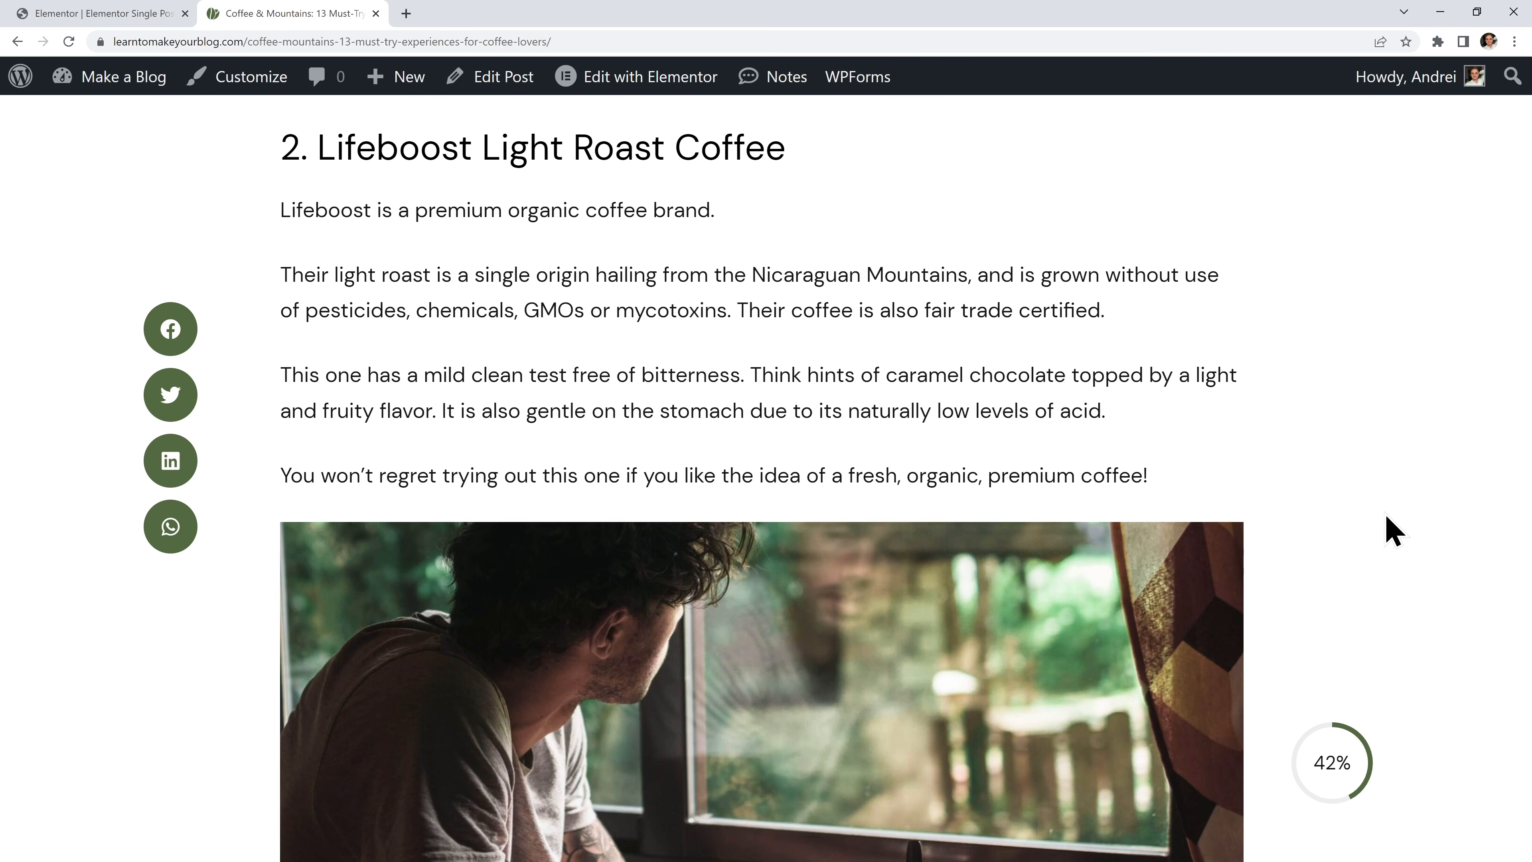
{"action": "scroll", "coordinate": [1412, 519], "scroll_direction": "down", "scroll_amount": 6}
{"action": "scroll", "coordinate": [1351, 480], "scroll_direction": "up", "scroll_amount": 2}
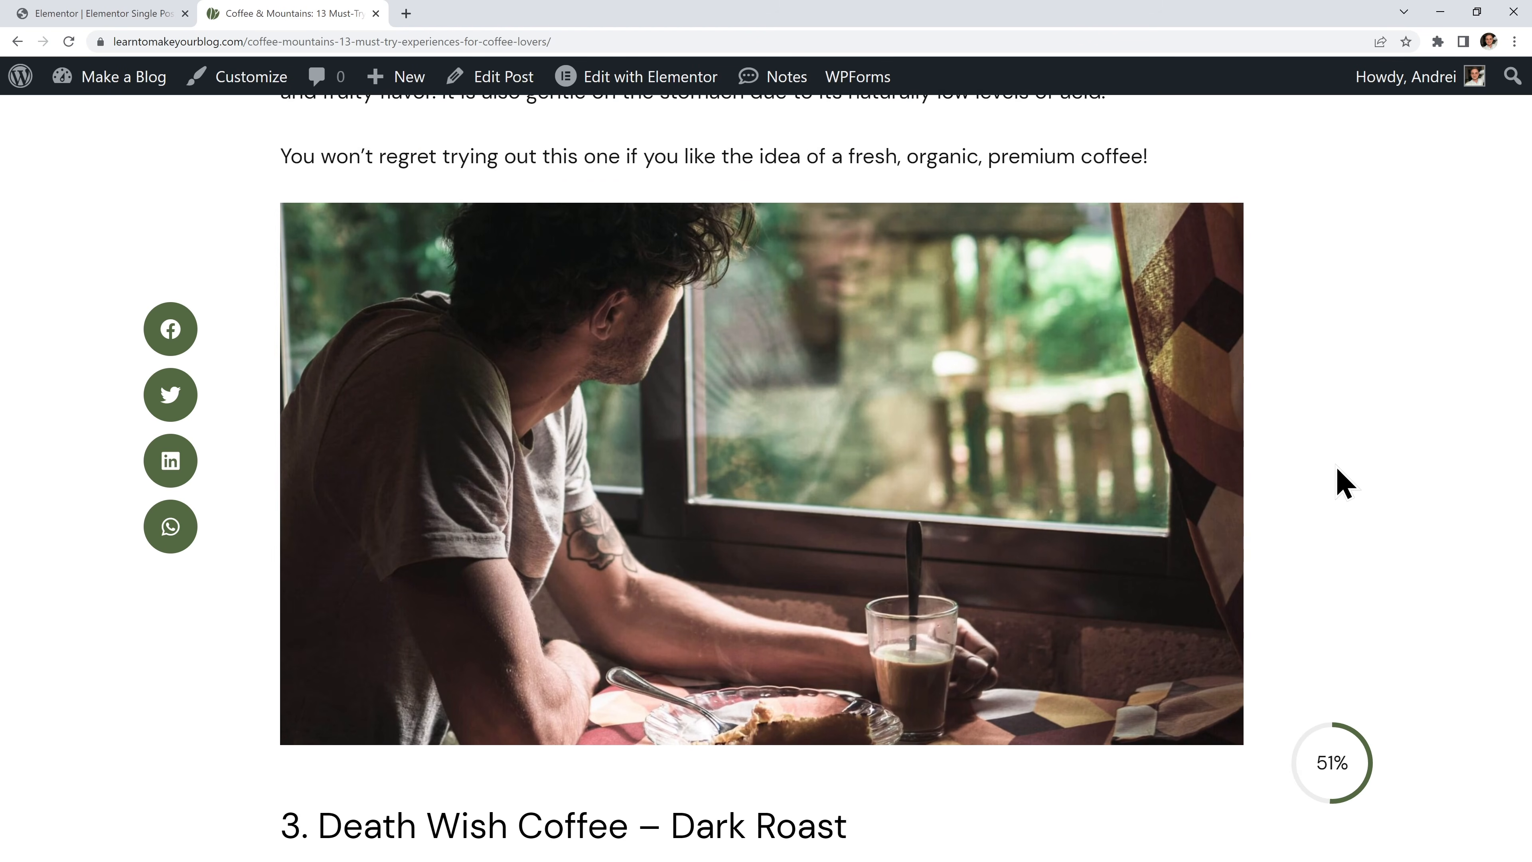
{"action": "scroll", "coordinate": [1336, 465], "scroll_direction": "up", "scroll_amount": 5}
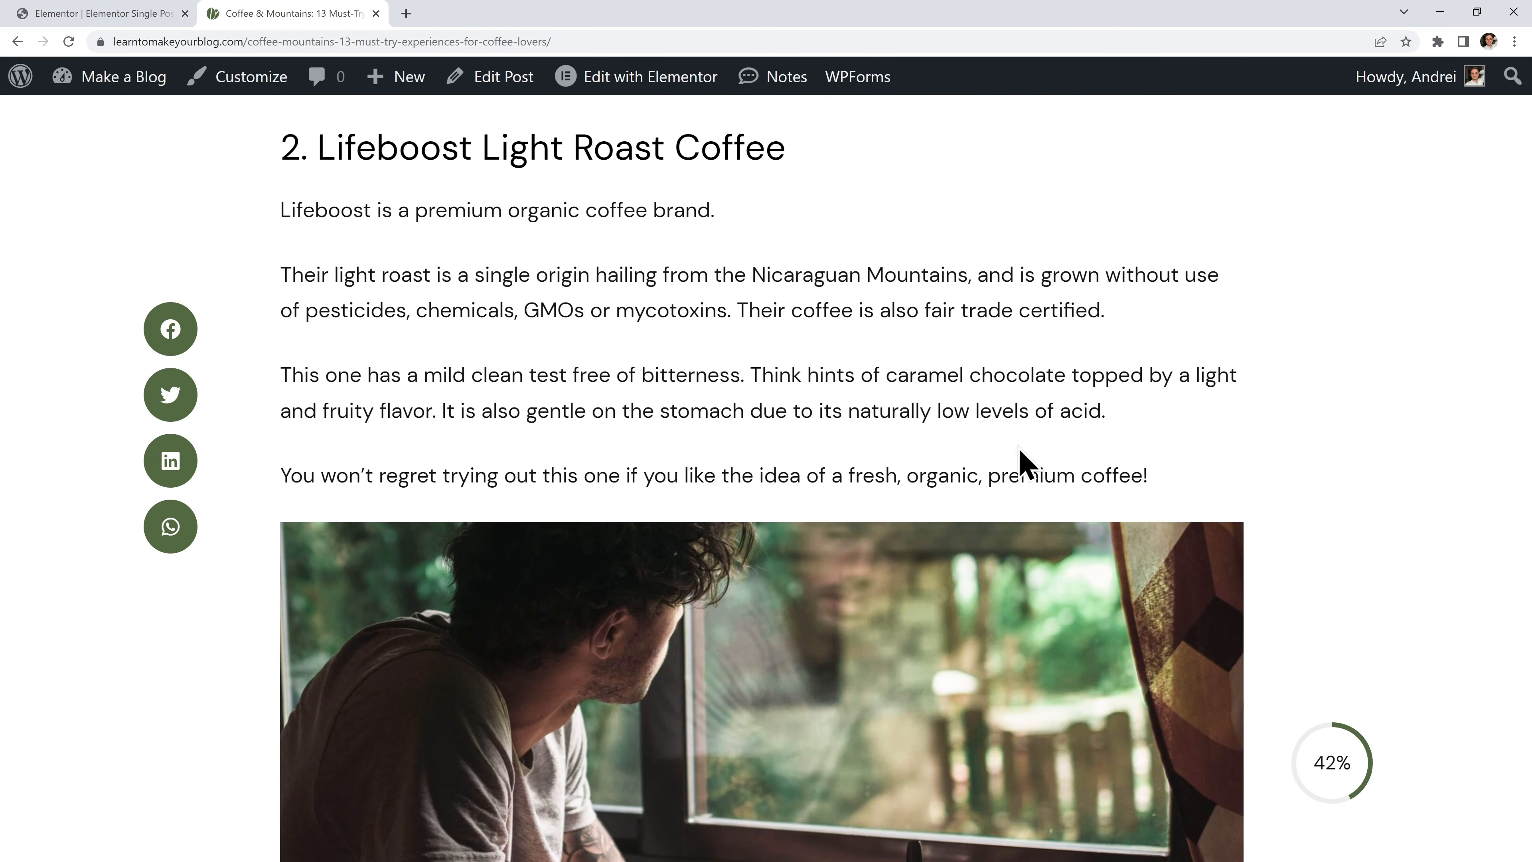
{"action": "left_click", "coordinate": [131, 18]}
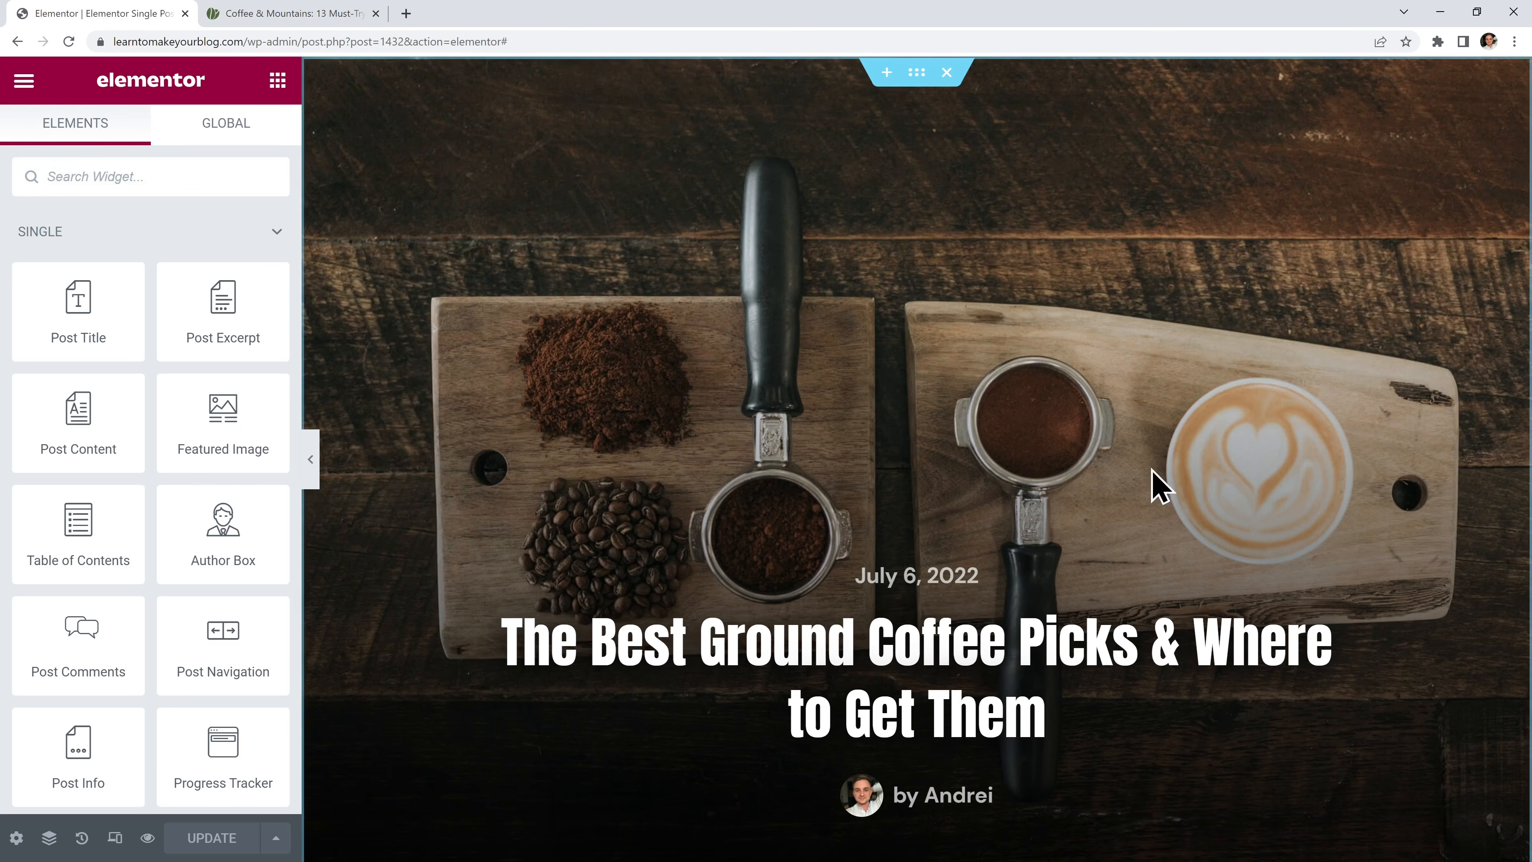
{"action": "scroll", "coordinate": [1309, 629], "scroll_direction": "down", "scroll_amount": 10}
{"action": "scroll", "coordinate": [1315, 647], "scroll_direction": "down", "scroll_amount": 2}
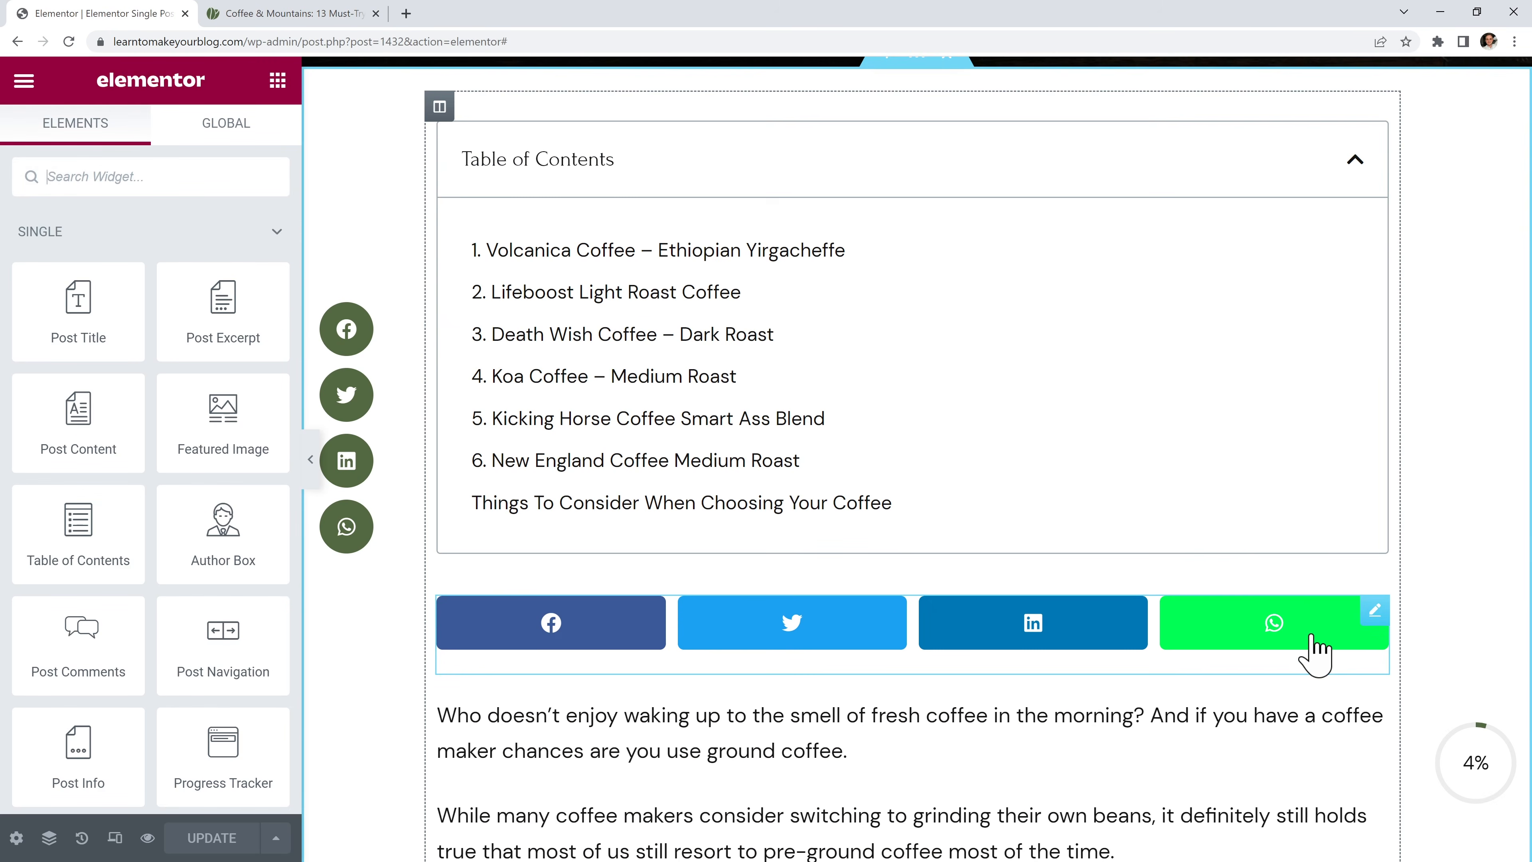
{"action": "left_click", "coordinate": [1508, 730]}
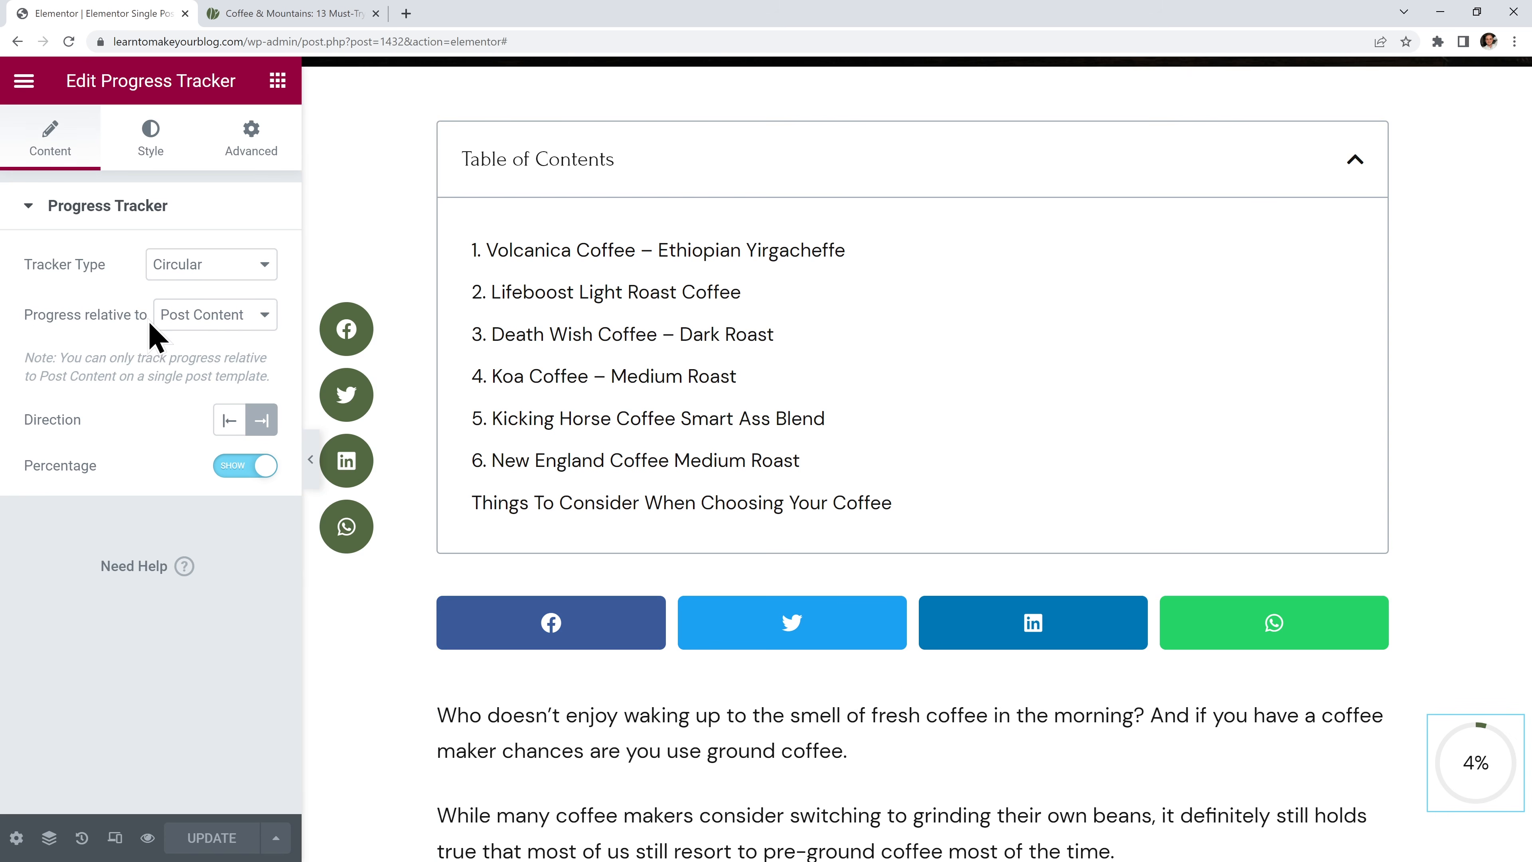
{"action": "left_click", "coordinate": [148, 162]}
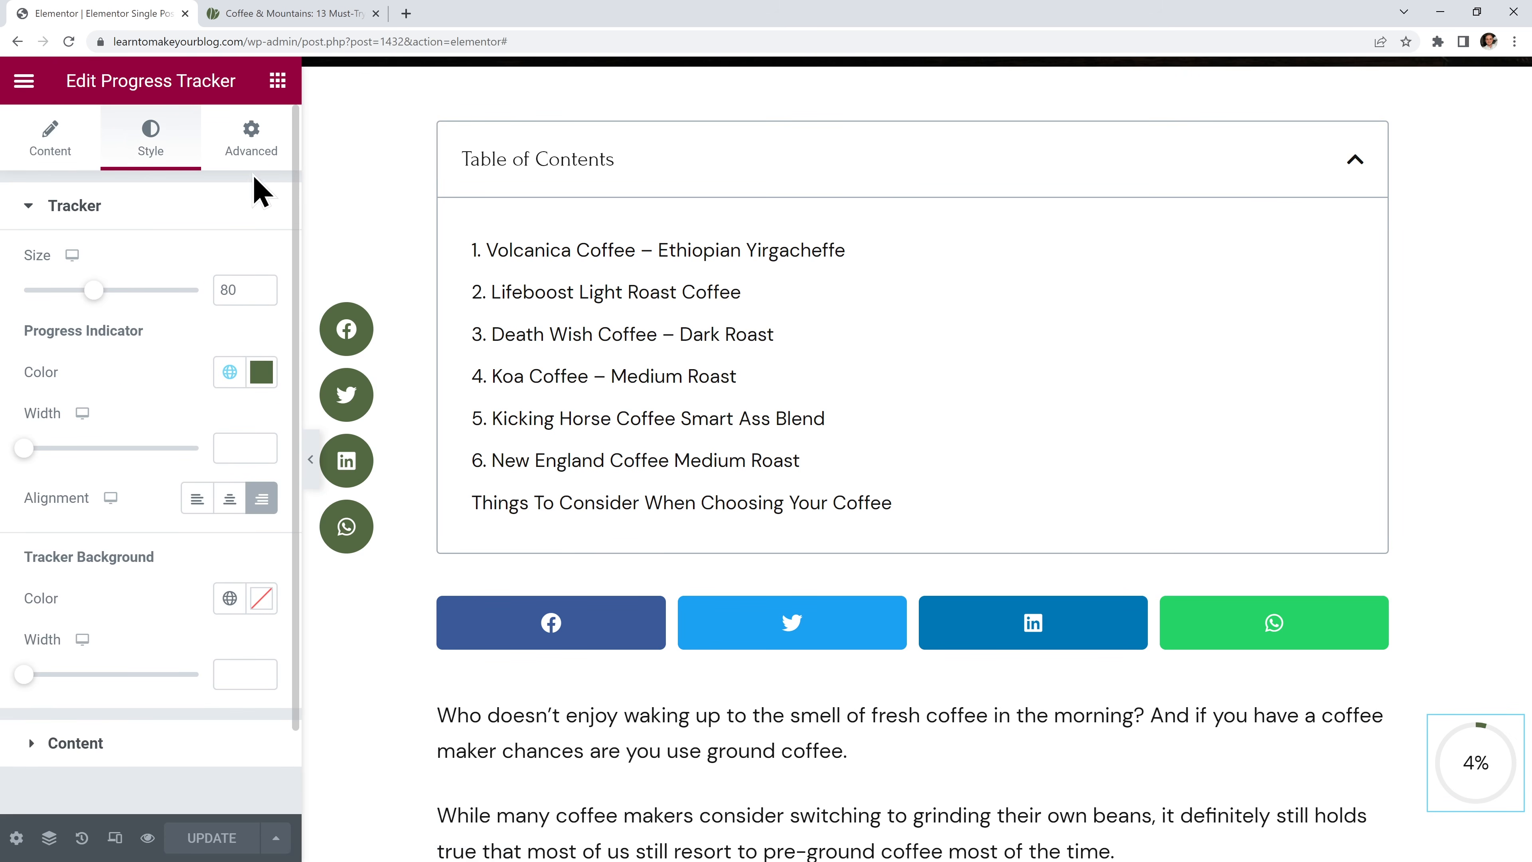
{"action": "left_click", "coordinate": [257, 152]}
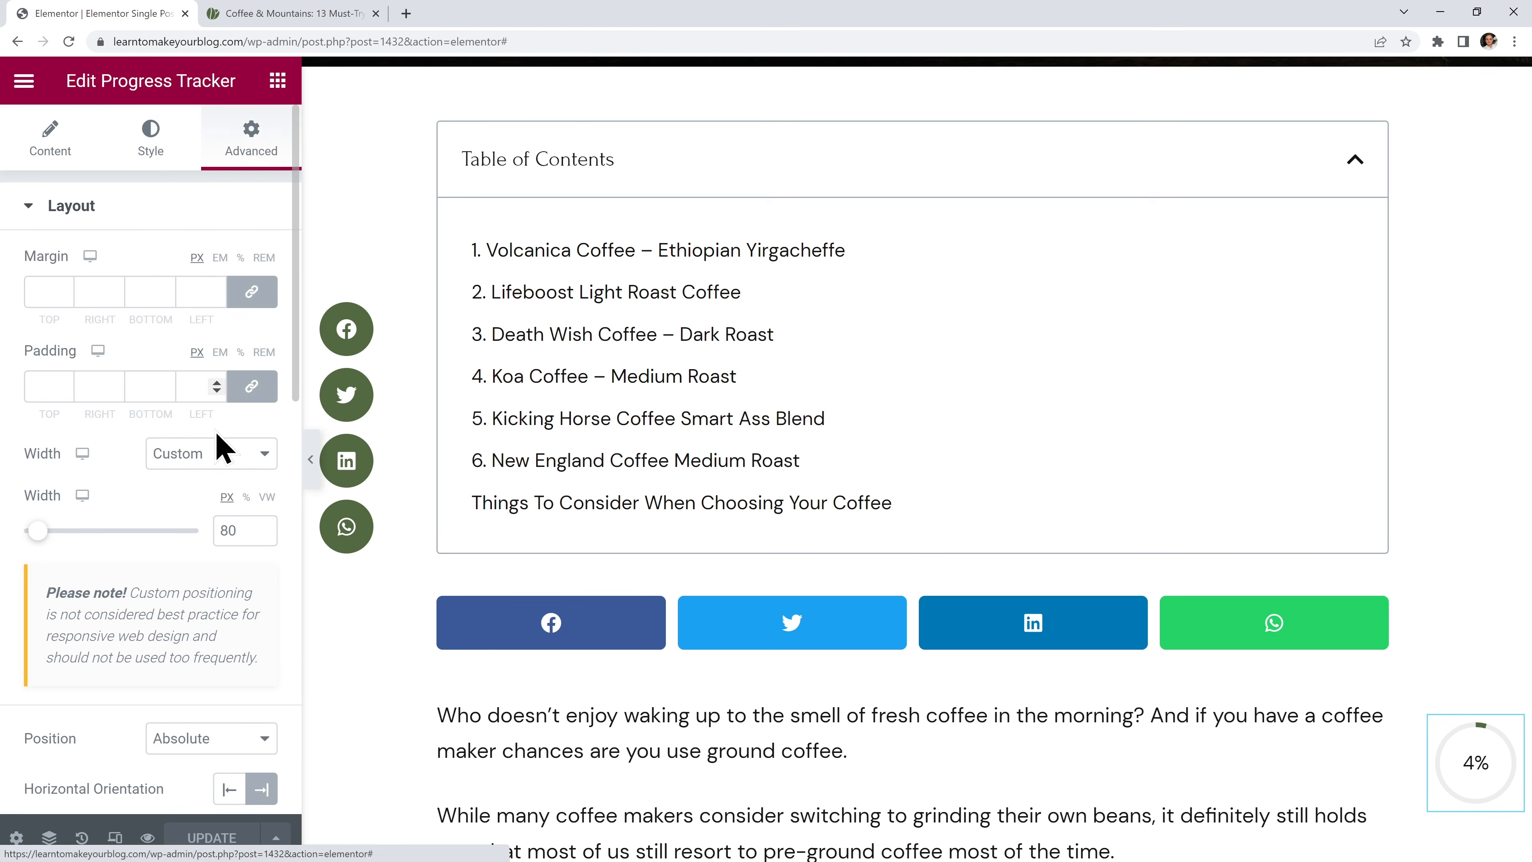
{"action": "scroll", "coordinate": [209, 513], "scroll_direction": "down", "scroll_amount": 5}
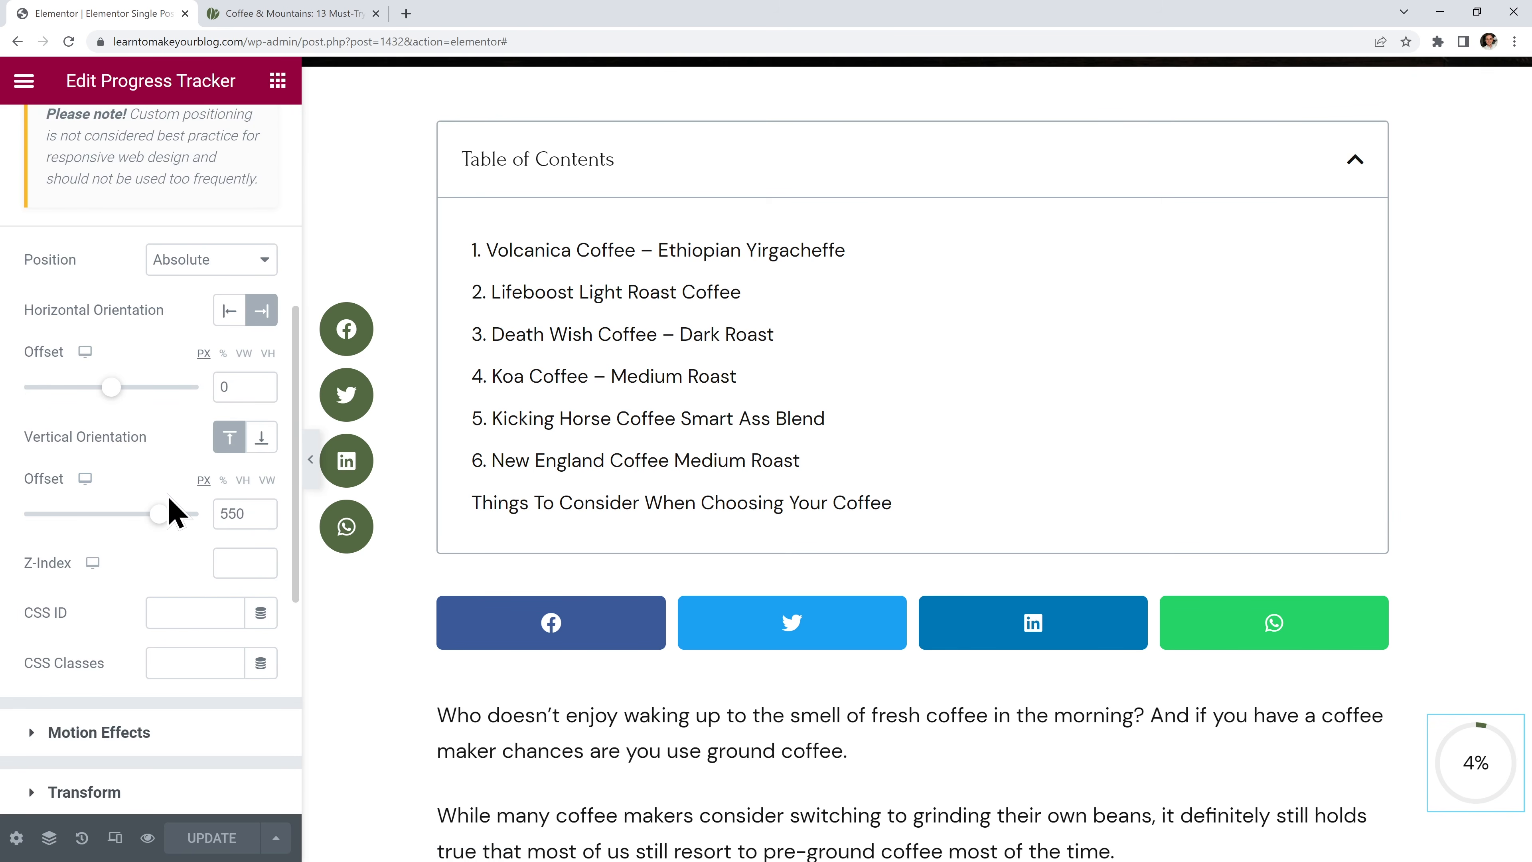
{"action": "mouse_move", "coordinate": [159, 514]}
{"action": "left_mouse_down"}
{"action": "mouse_move", "coordinate": [113, 514]}
{"action": "mouse_move", "coordinate": [131, 514]}
{"action": "left_mouse_up"}
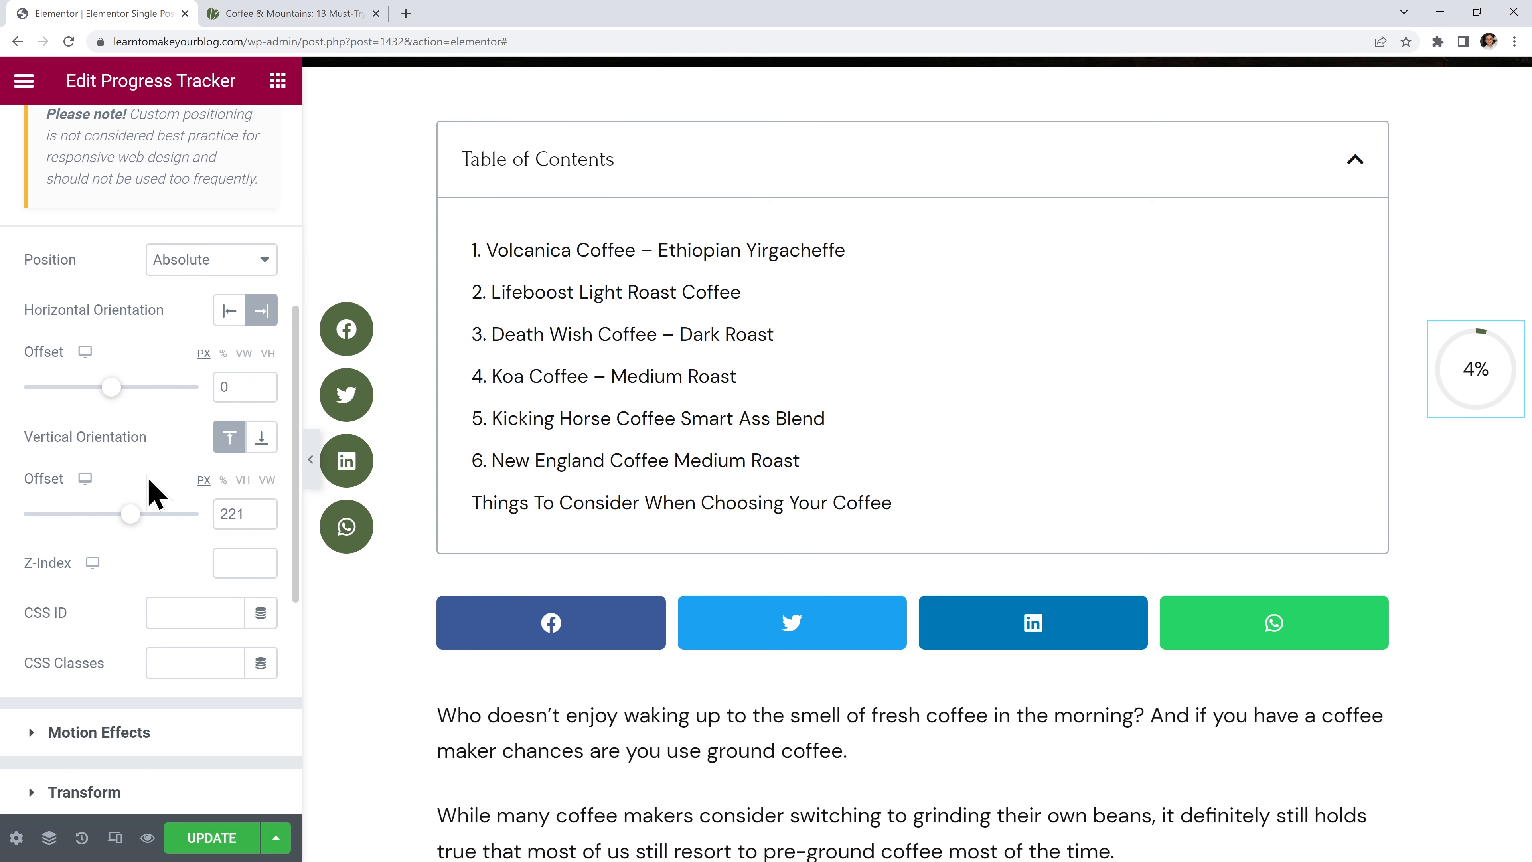
{"action": "key", "text": "ctrl+z"}
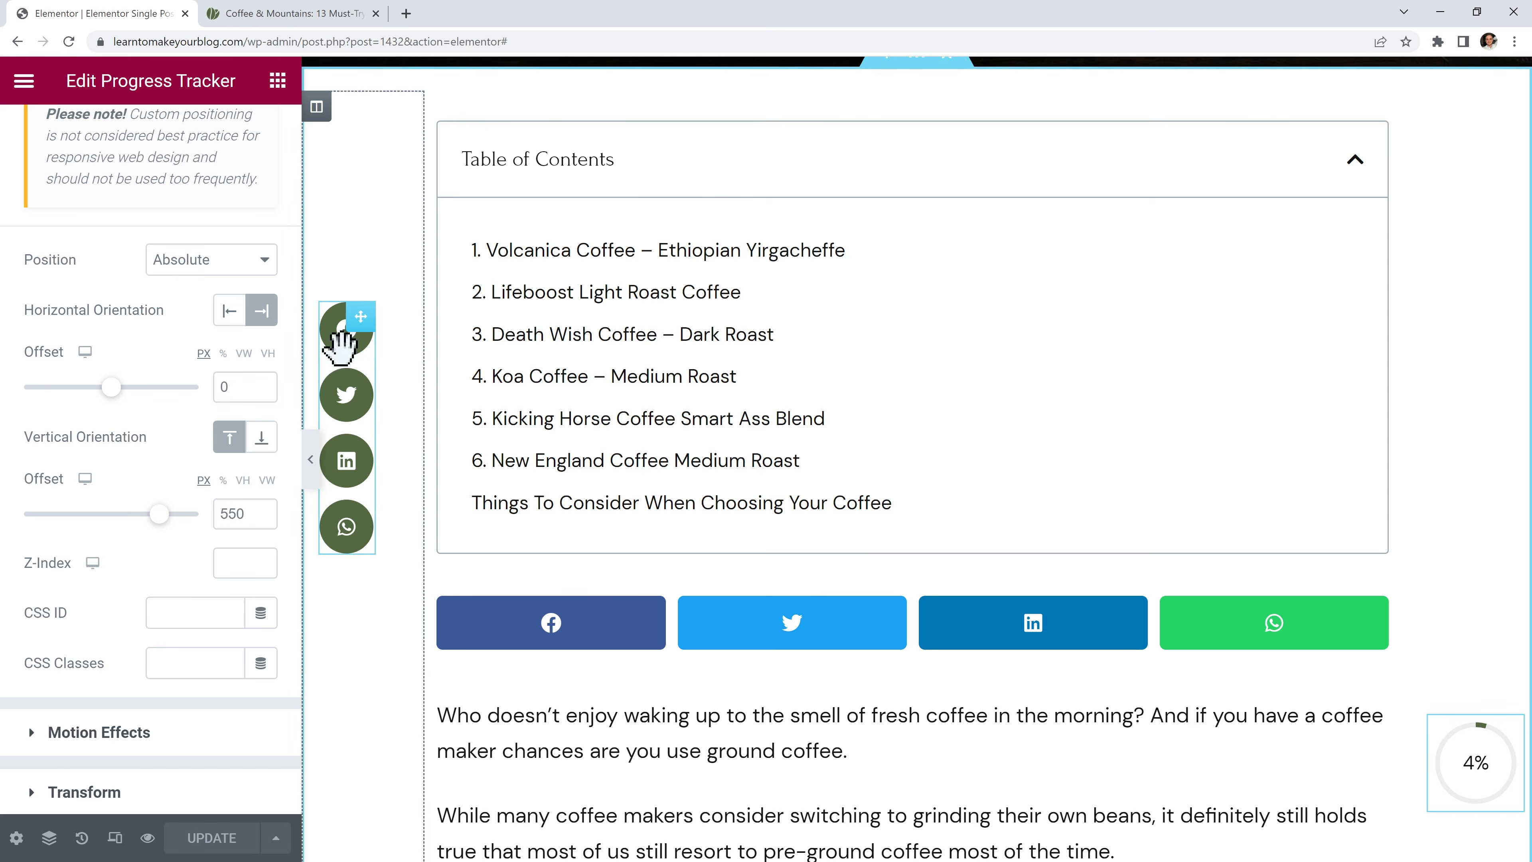
Set the share buttons' hover primary colour to the global Hover Green (#9FCE00)
{"action": "left_click", "coordinate": [370, 330]}
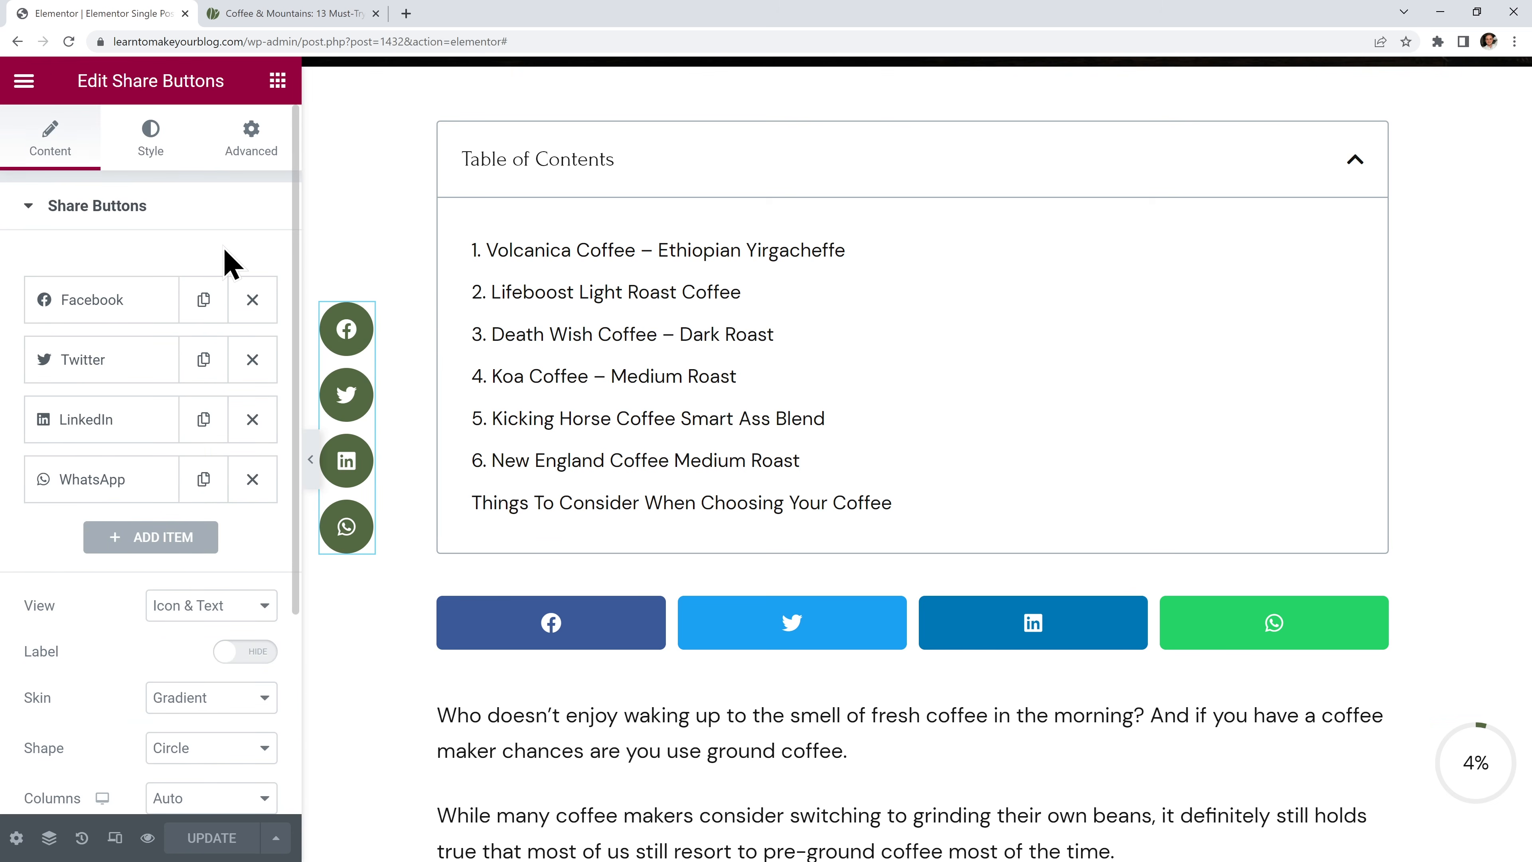
{"action": "left_click", "coordinate": [154, 158]}
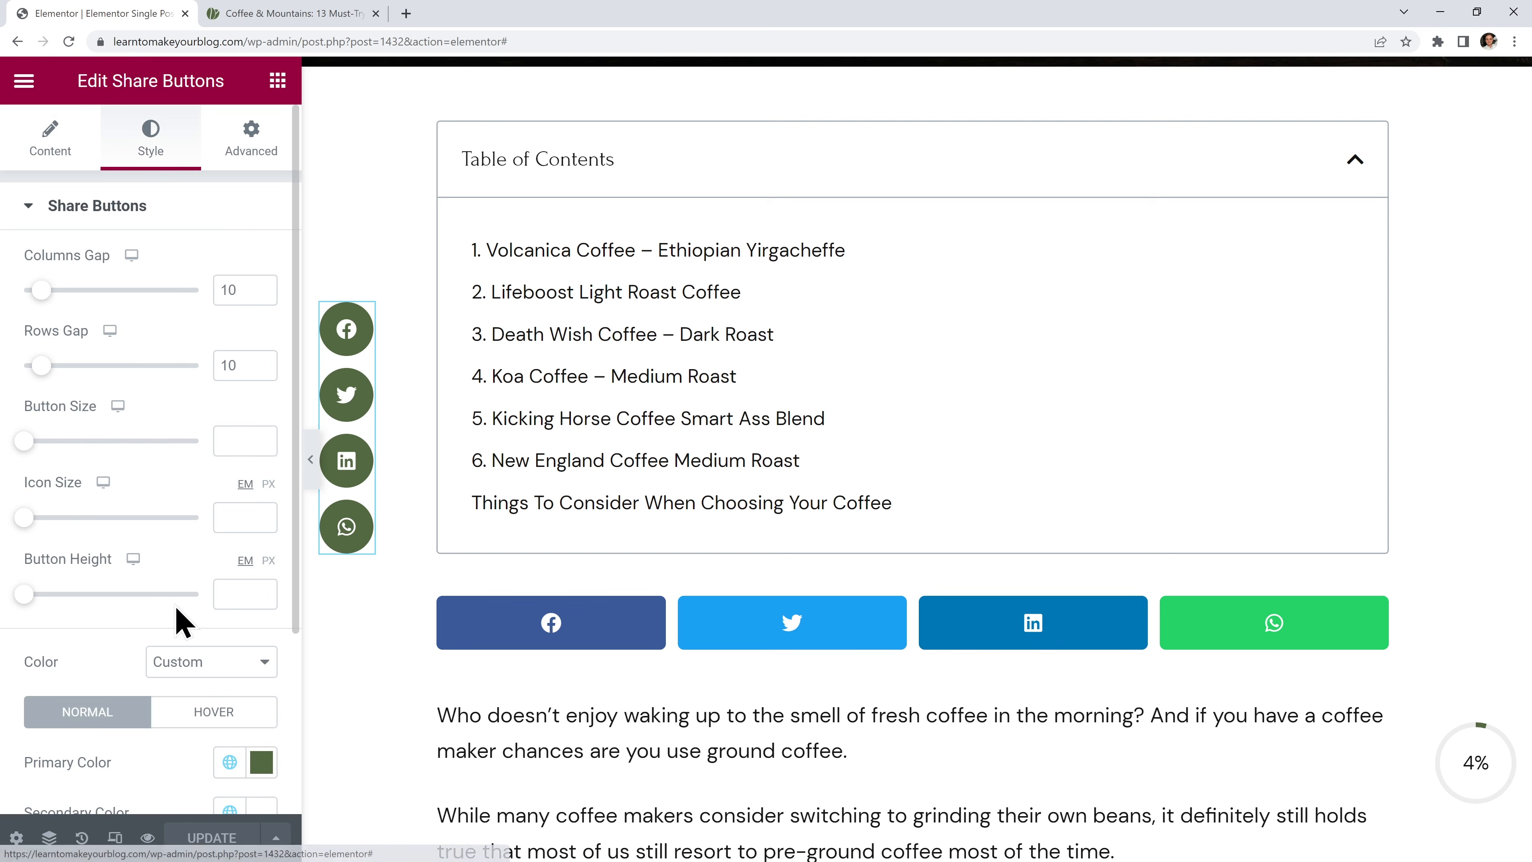
{"action": "scroll", "coordinate": [182, 609], "scroll_direction": "down", "scroll_amount": 4}
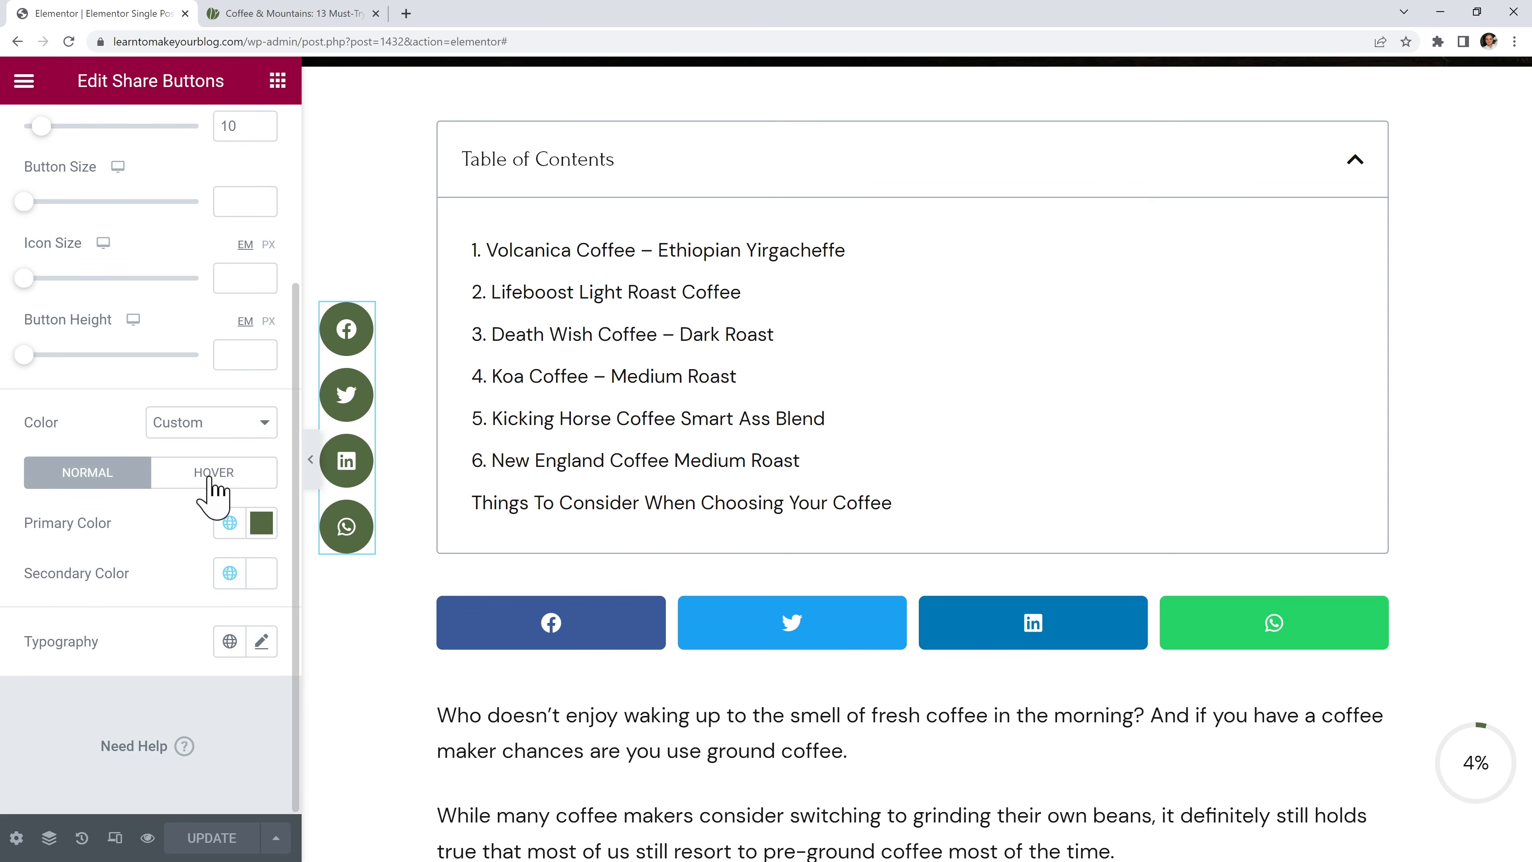
{"action": "left_click", "coordinate": [212, 476]}
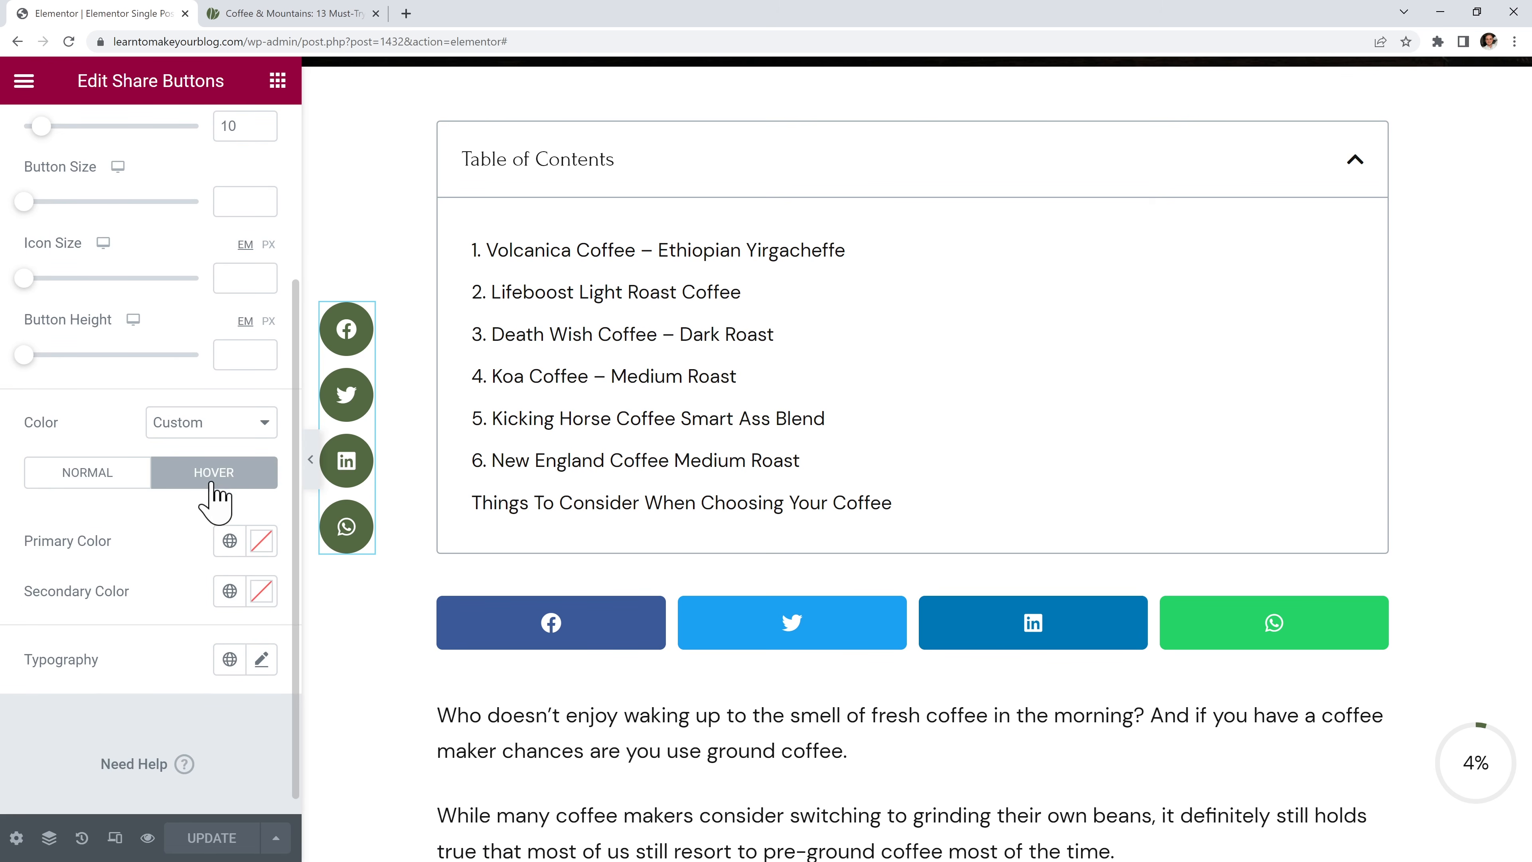
{"action": "left_click", "coordinate": [229, 540]}
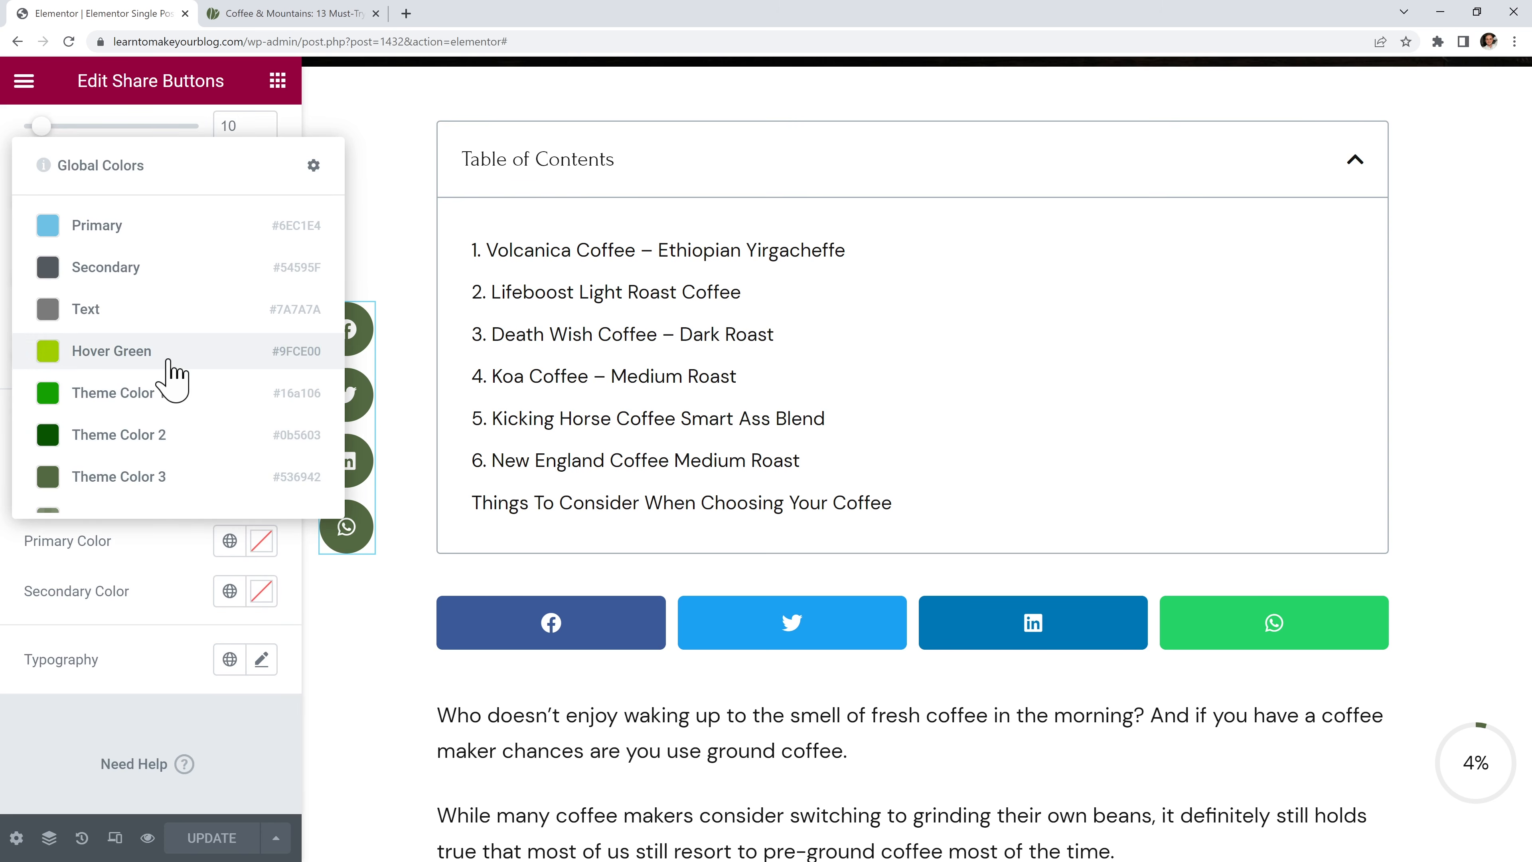
{"action": "left_click", "coordinate": [111, 351]}
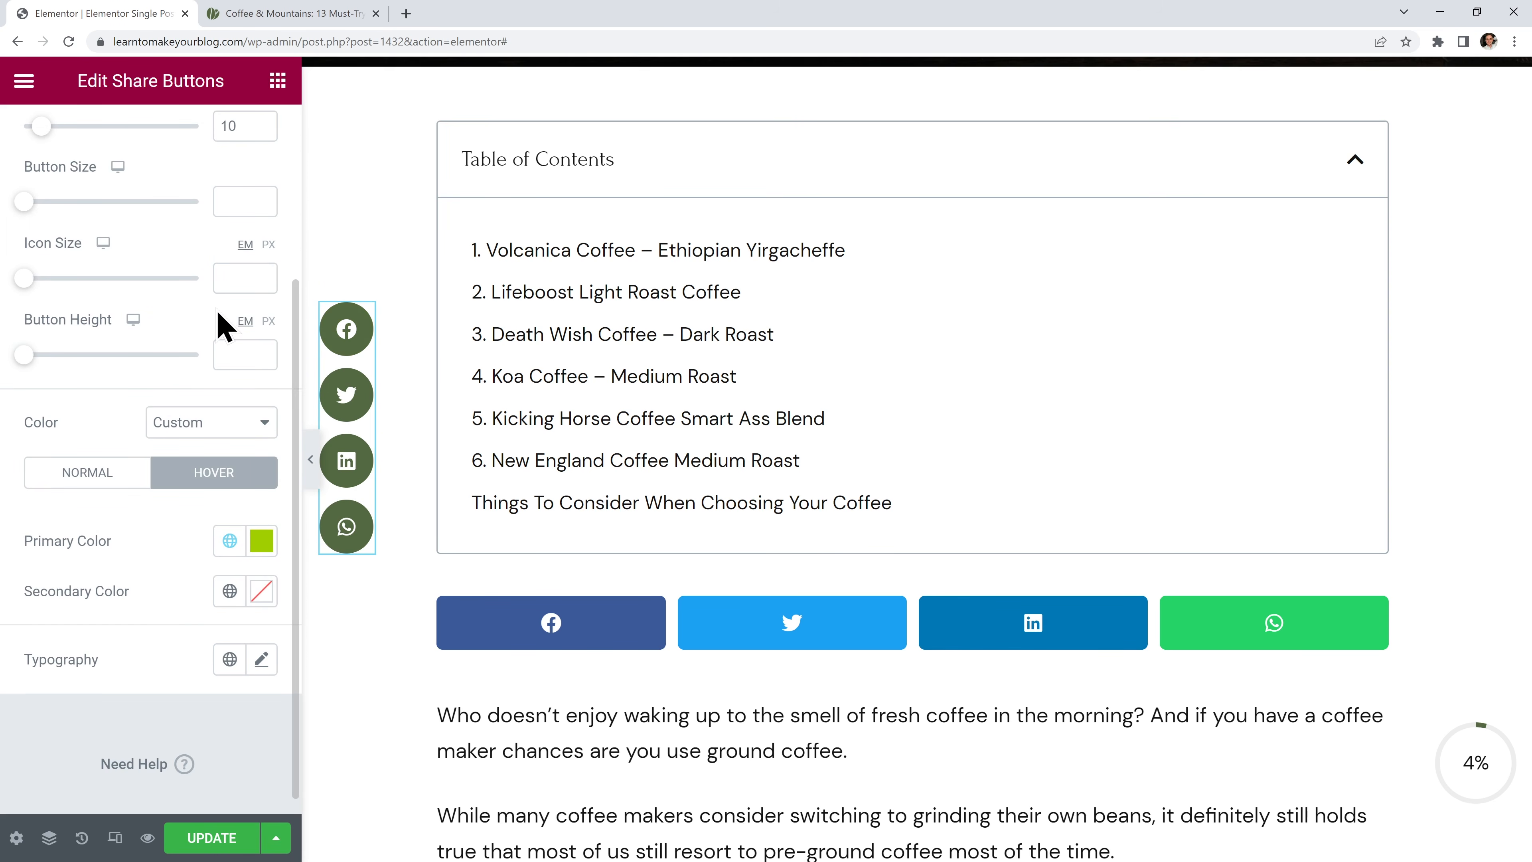
{"action": "scroll", "coordinate": [513, 301], "scroll_direction": "up", "scroll_amount": 3}
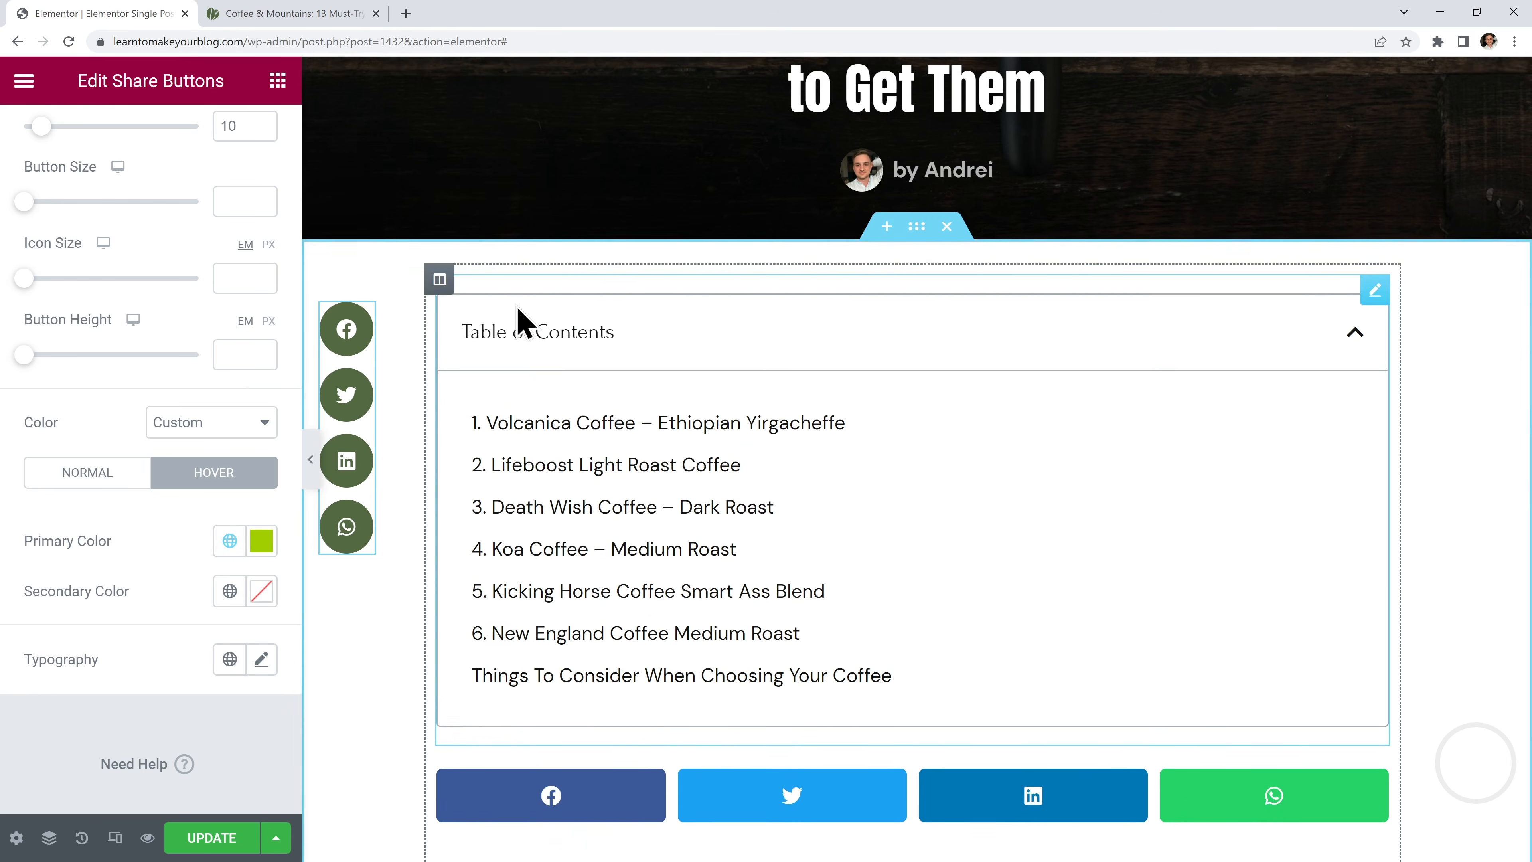
{"action": "scroll", "coordinate": [231, 353], "scroll_direction": "up", "scroll_amount": 4}
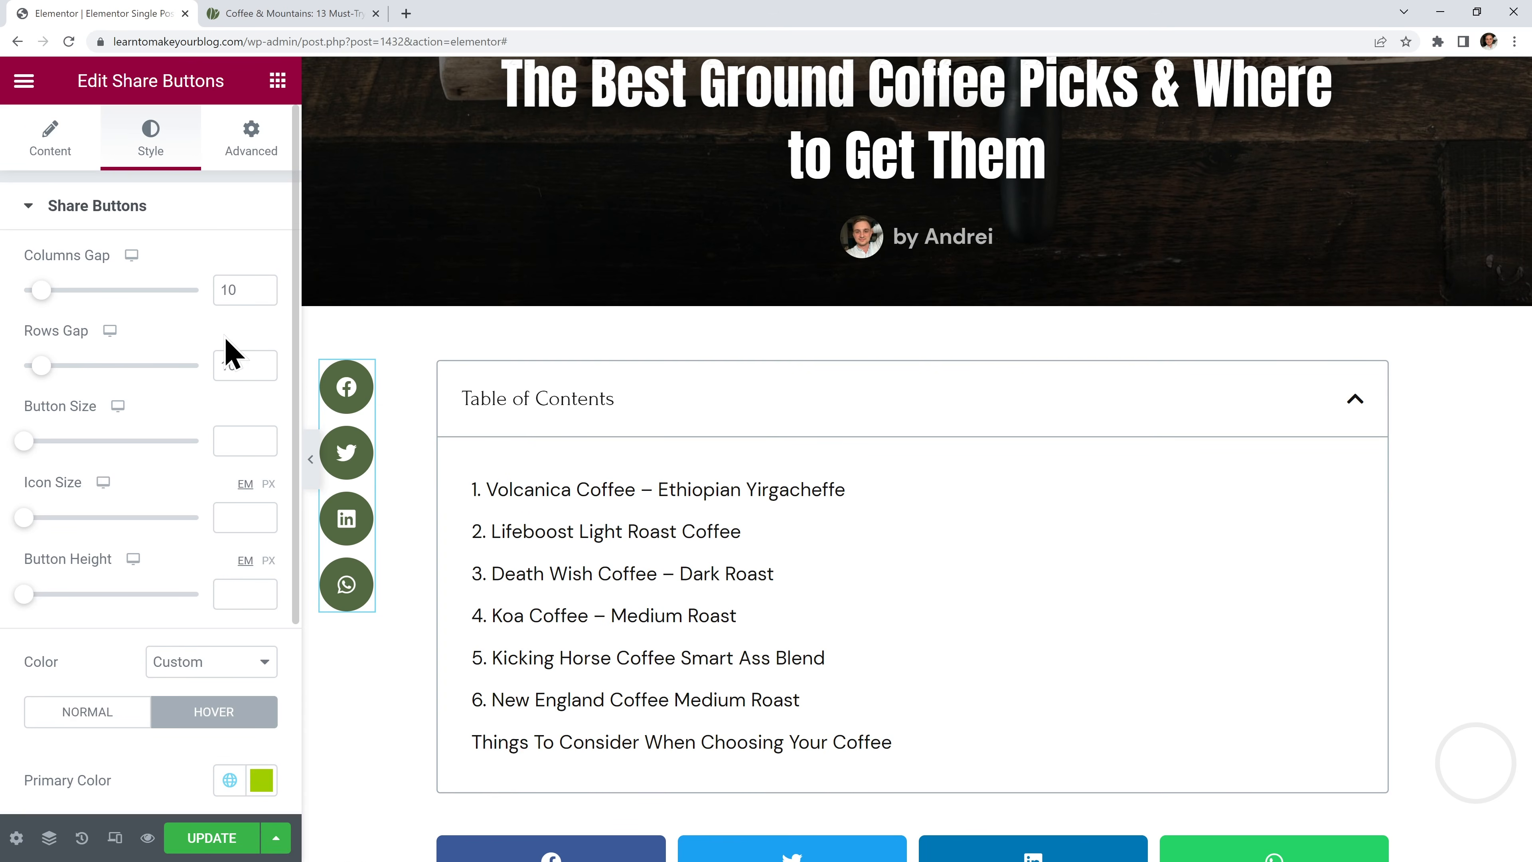
Try a larger vertical offset for the share buttons, revert to 205 px, and view the live post
{"action": "left_click", "coordinate": [244, 149]}
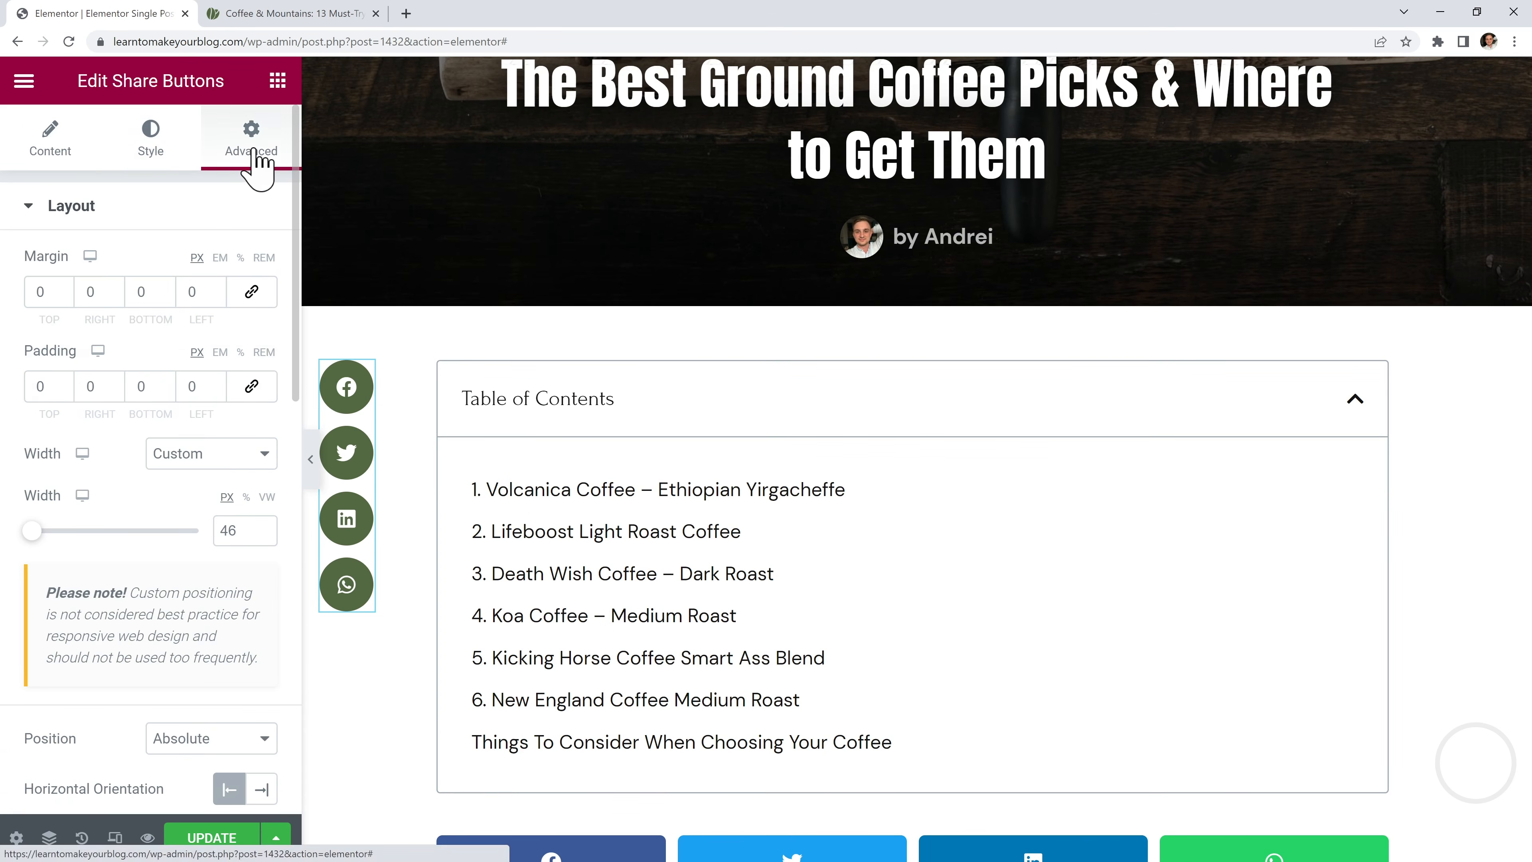
{"action": "scroll", "coordinate": [235, 446], "scroll_direction": "down", "scroll_amount": 5}
{"action": "left_click_drag", "start_coordinate": [129, 513], "coordinate": [138, 510]}
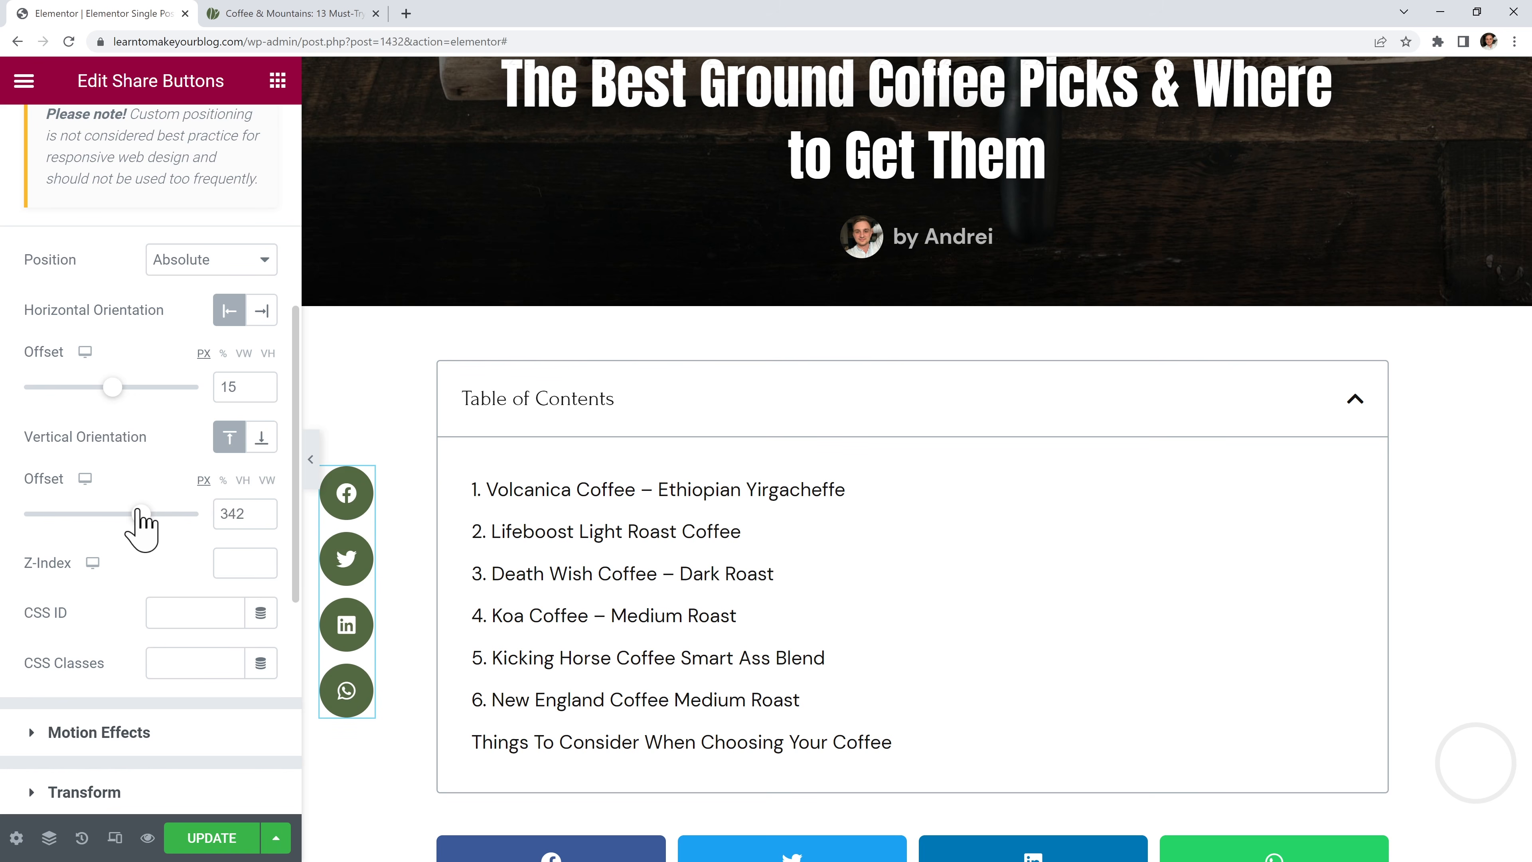
{"action": "key", "text": "ctrl+z"}
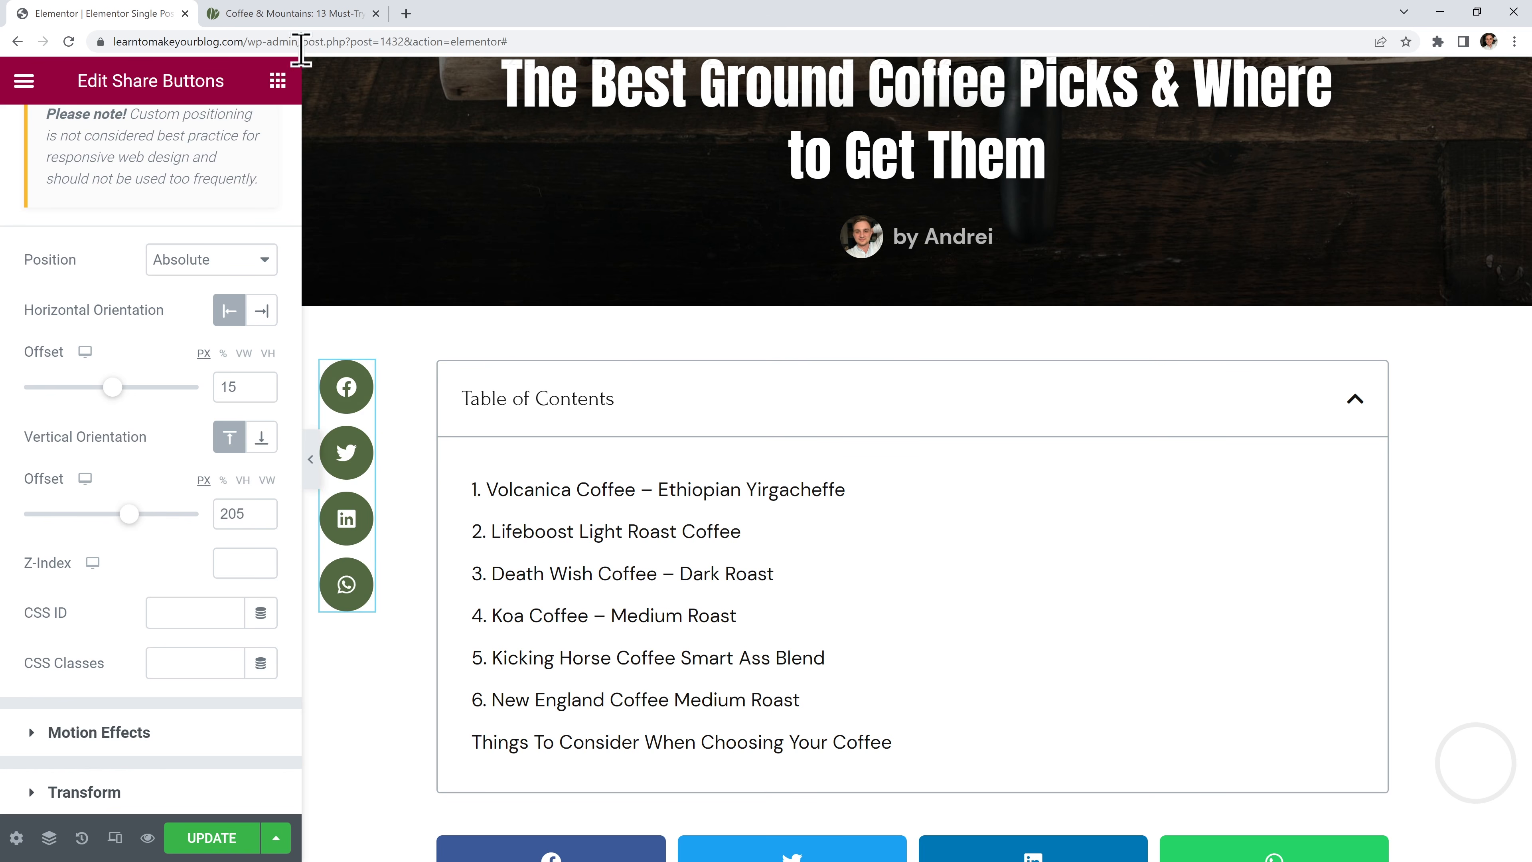
{"action": "left_click", "coordinate": [296, 18]}
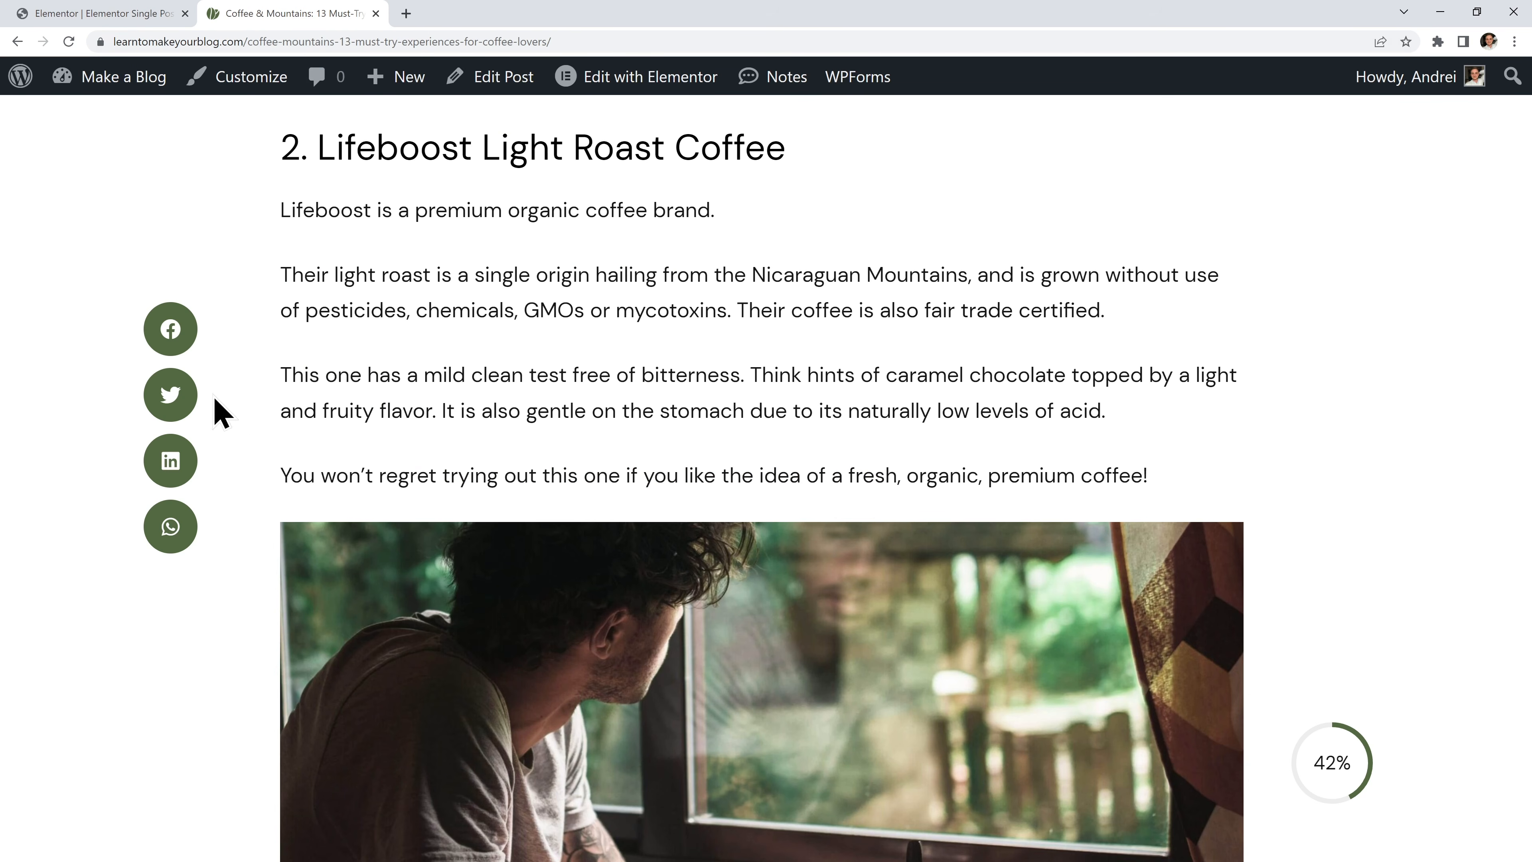
Test-share the live post to Twitter with the message 'tweet', discard the draft, and return to Elementor
{"action": "left_click", "coordinate": [176, 393]}
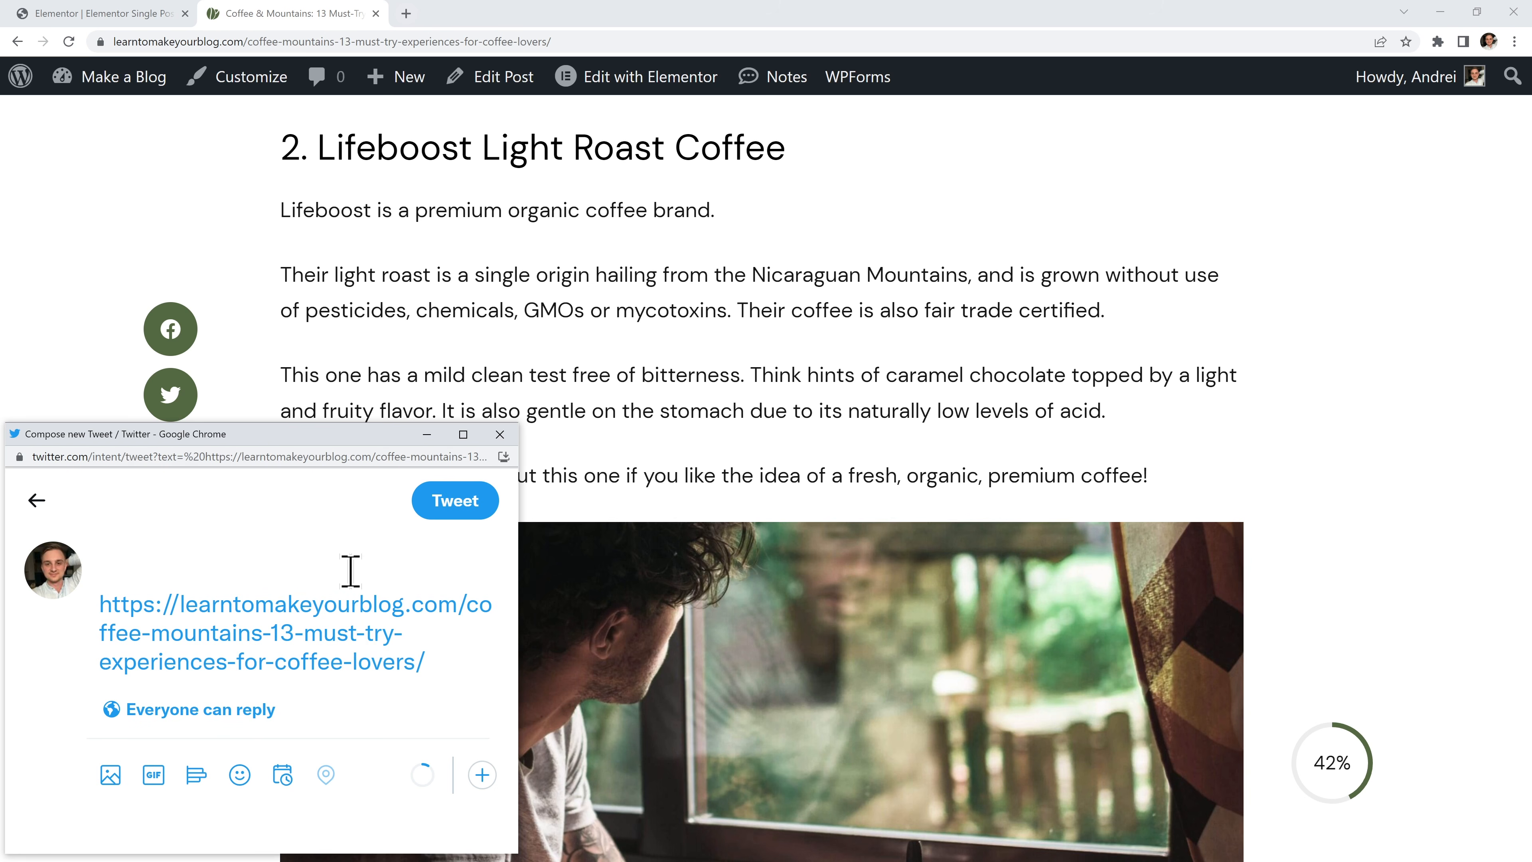
{"action": "type", "text": "tweet"}
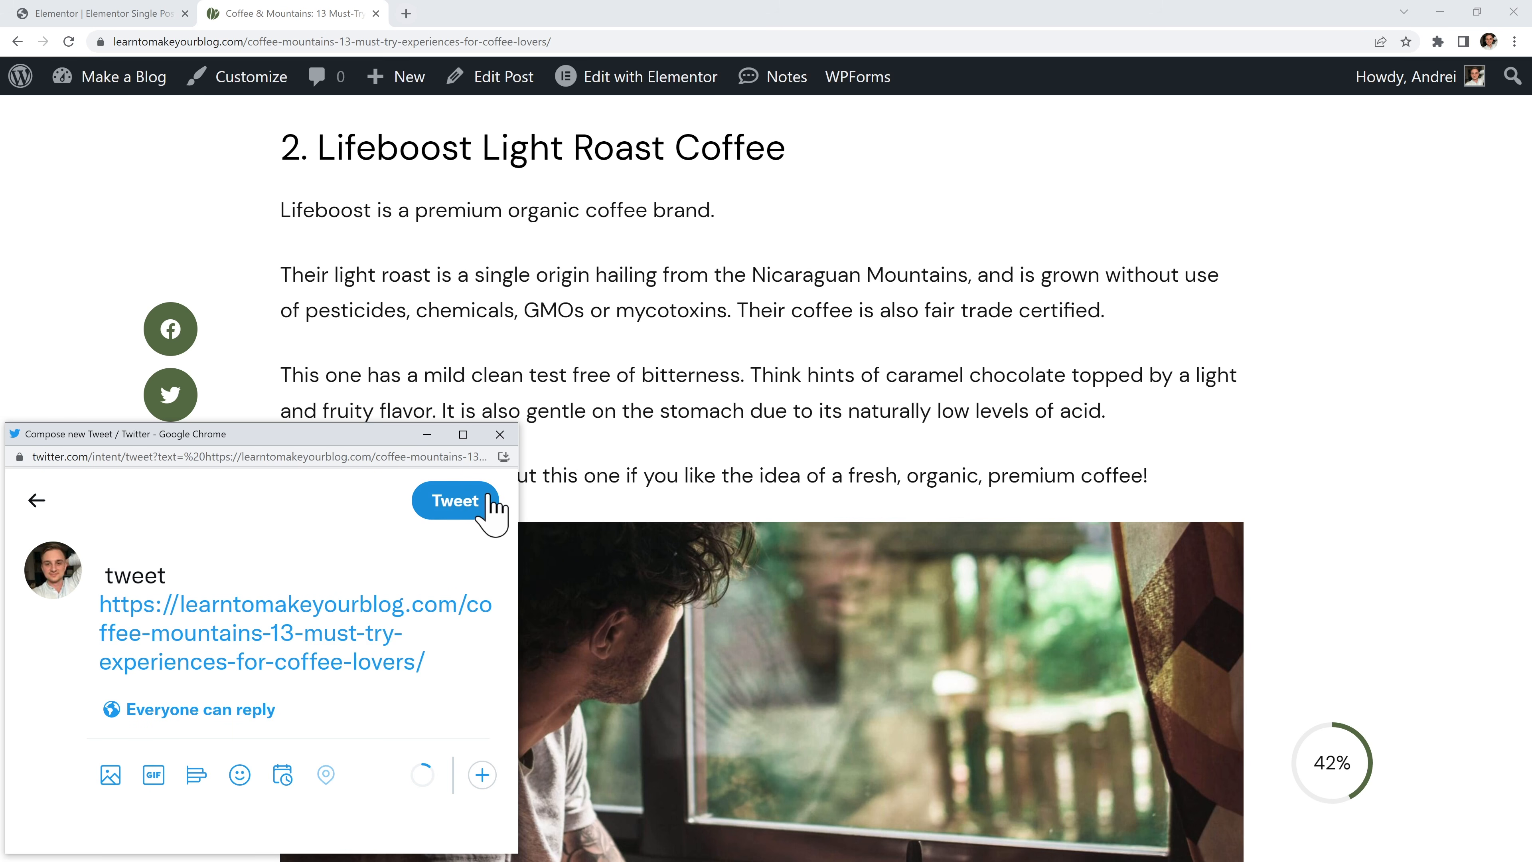
{"action": "left_click", "coordinate": [499, 434]}
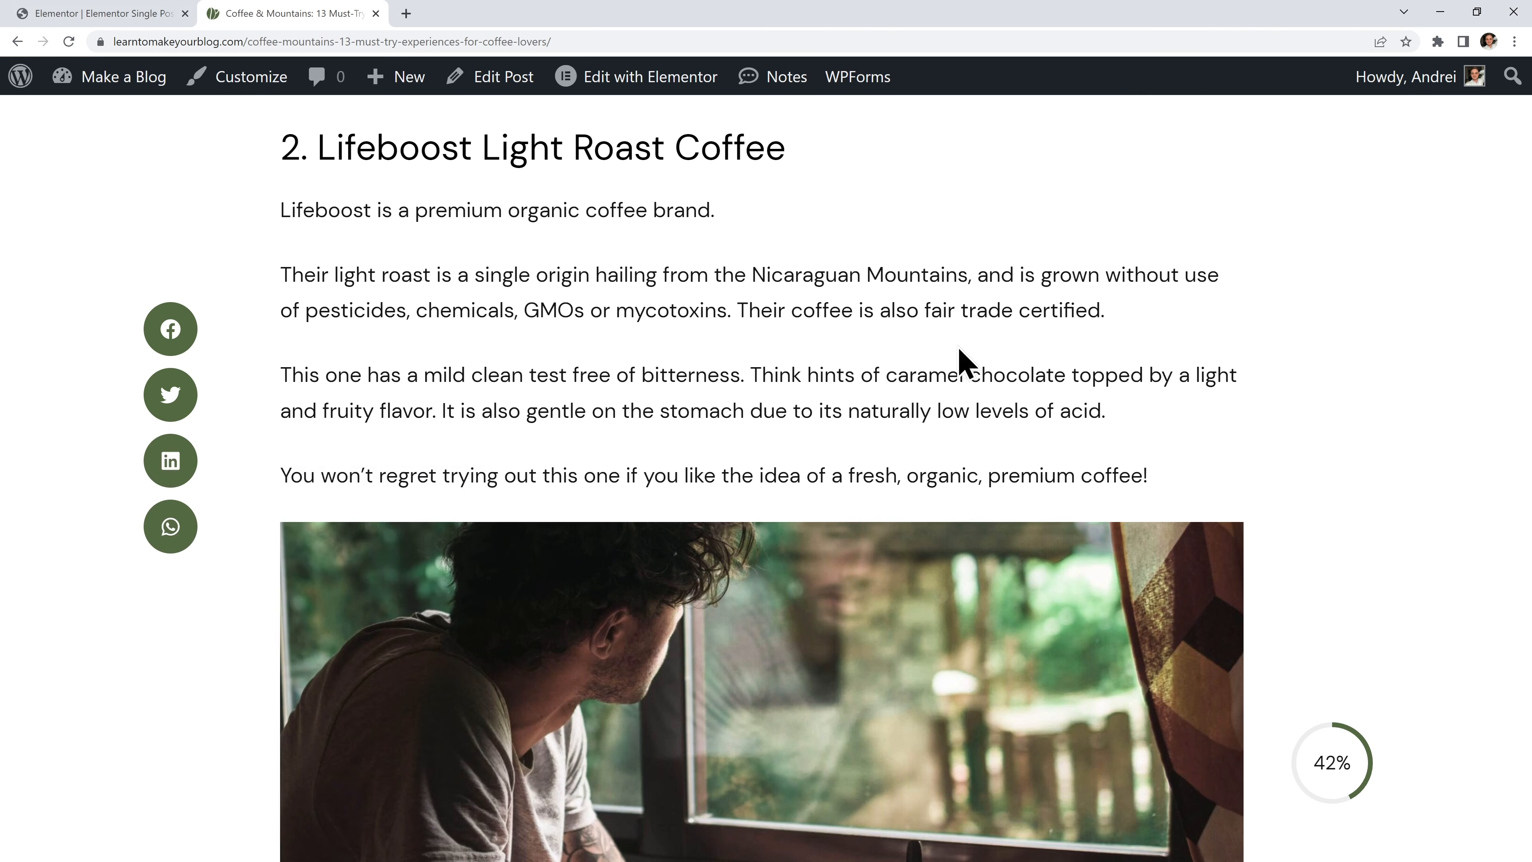
{"action": "scroll", "coordinate": [675, 229], "scroll_direction": "up", "scroll_amount": 1}
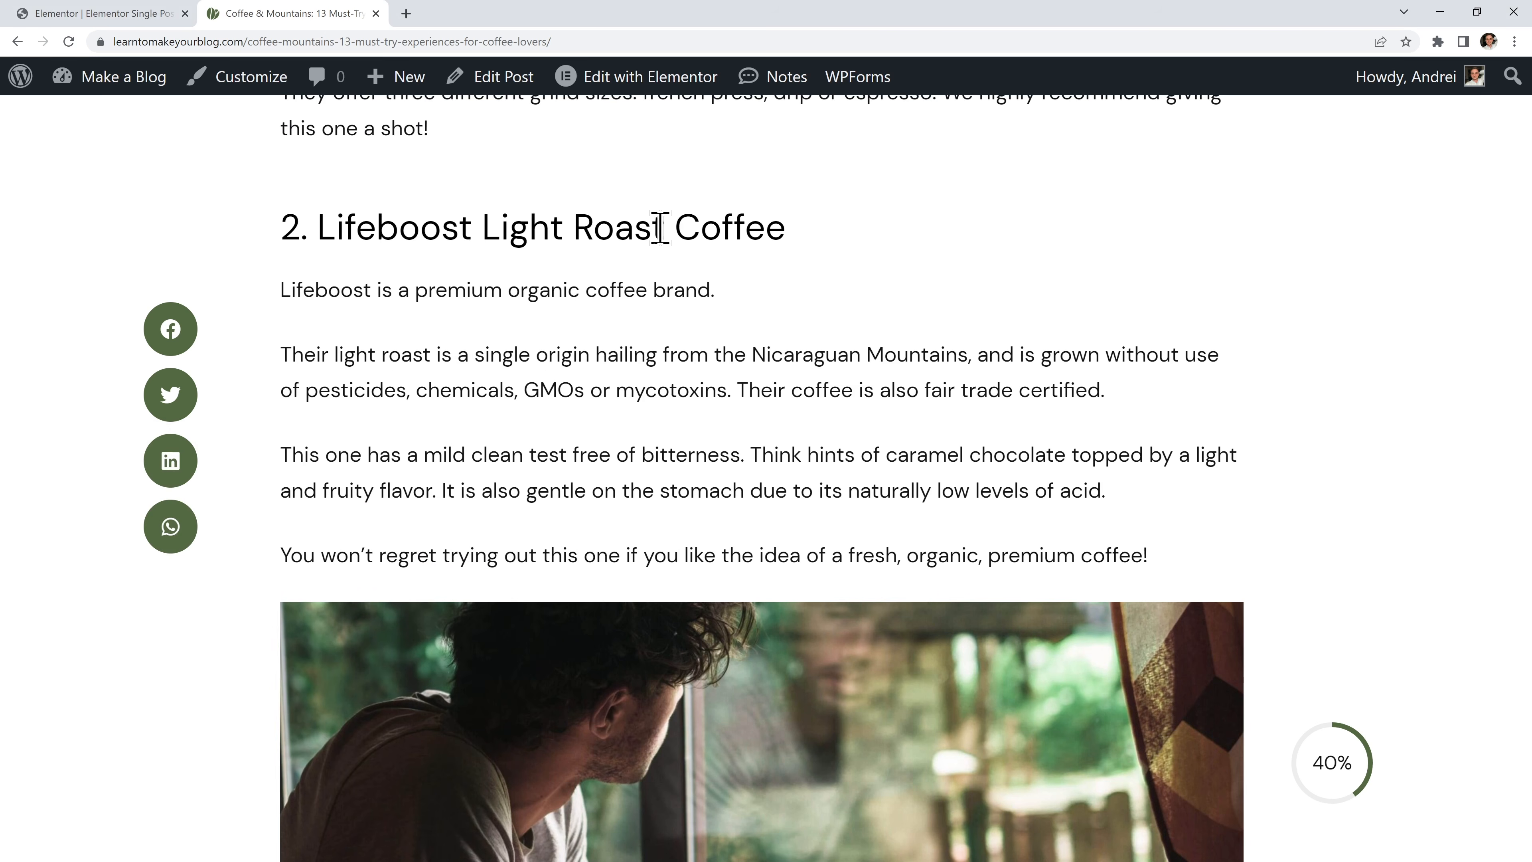
{"action": "left_click", "coordinate": [124, 15]}
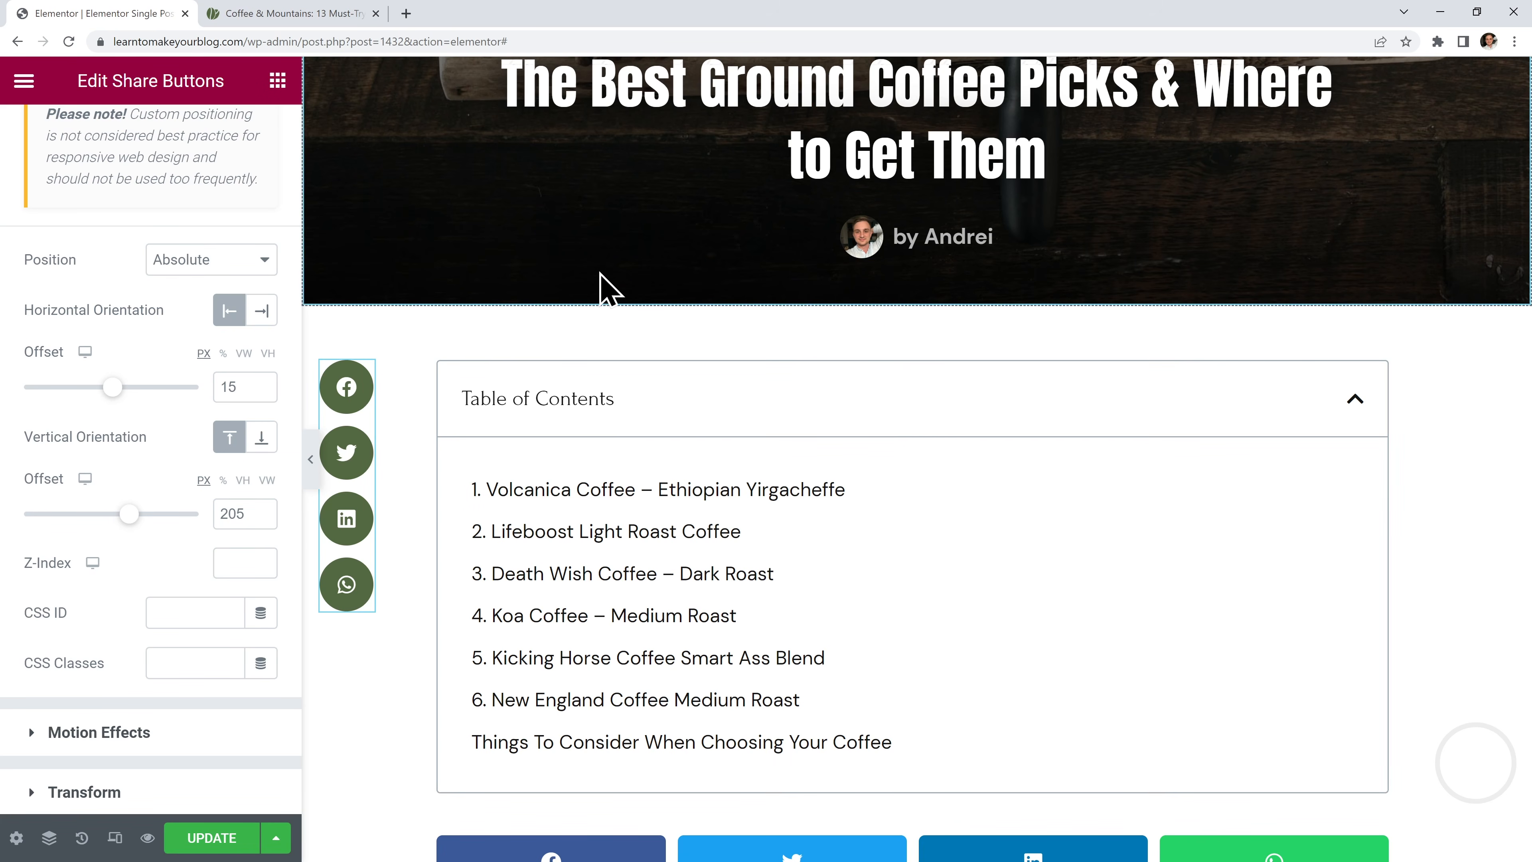
Scroll through the post preview and switch on Elementor's Responsive Mode controls
{"action": "scroll", "coordinate": [893, 254], "scroll_direction": "up", "scroll_amount": 7}
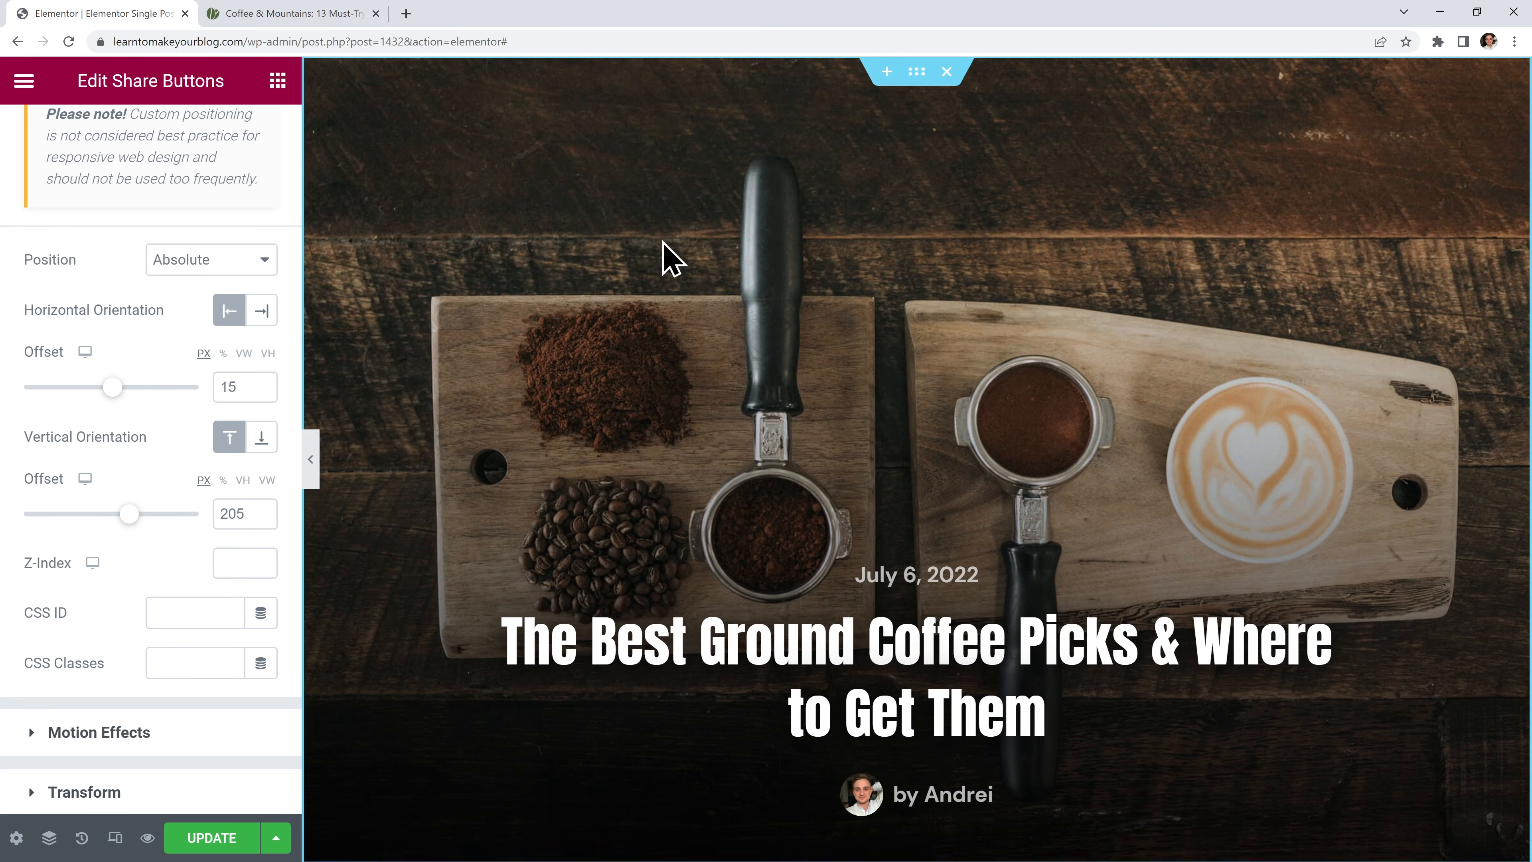
{"action": "scroll", "coordinate": [669, 257], "scroll_direction": "down", "scroll_amount": 14}
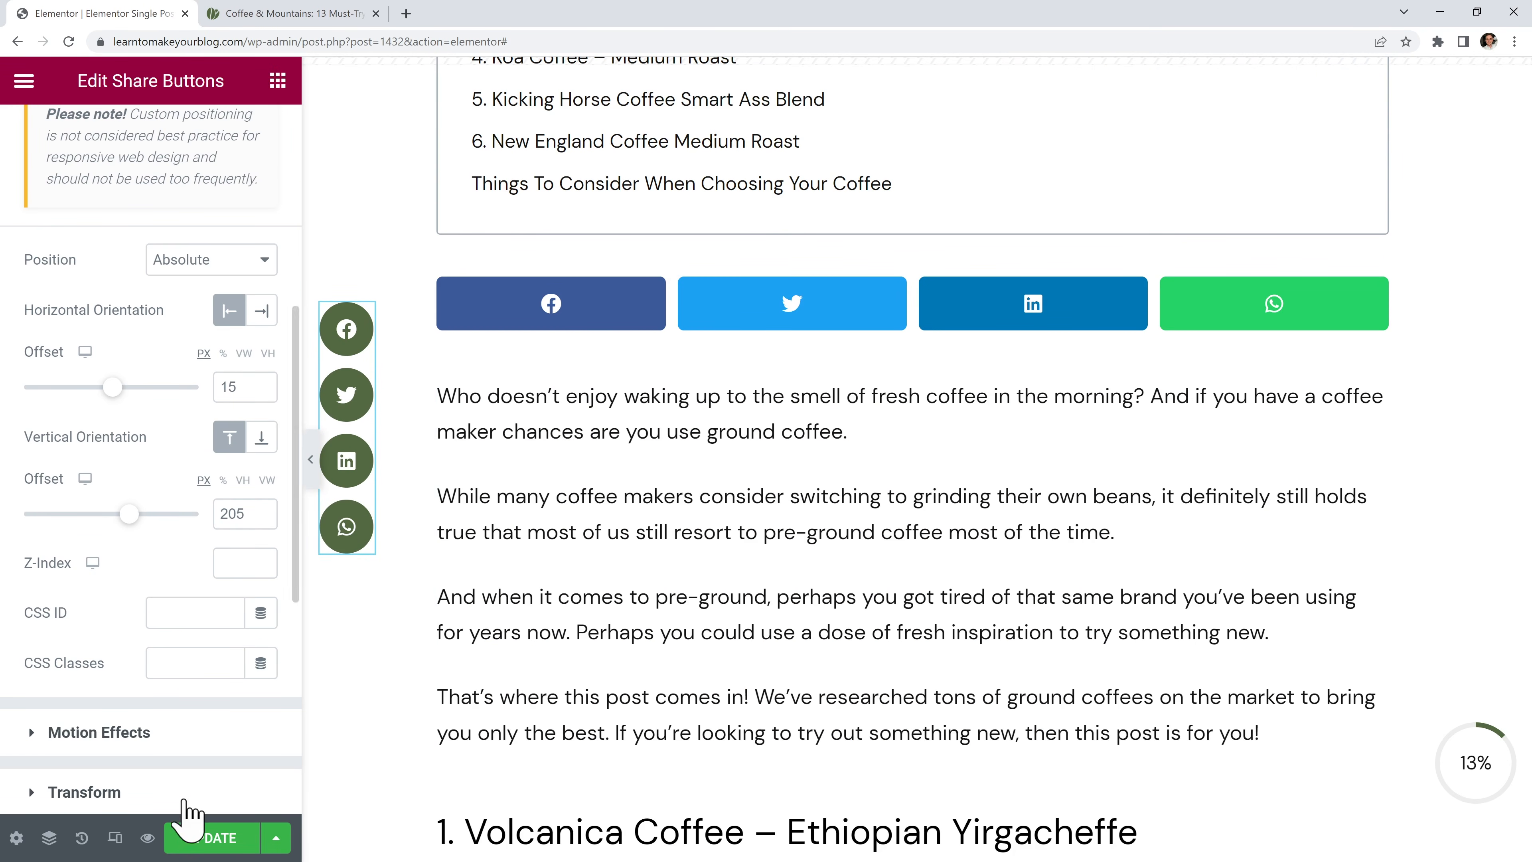
{"action": "left_click", "coordinate": [114, 838]}
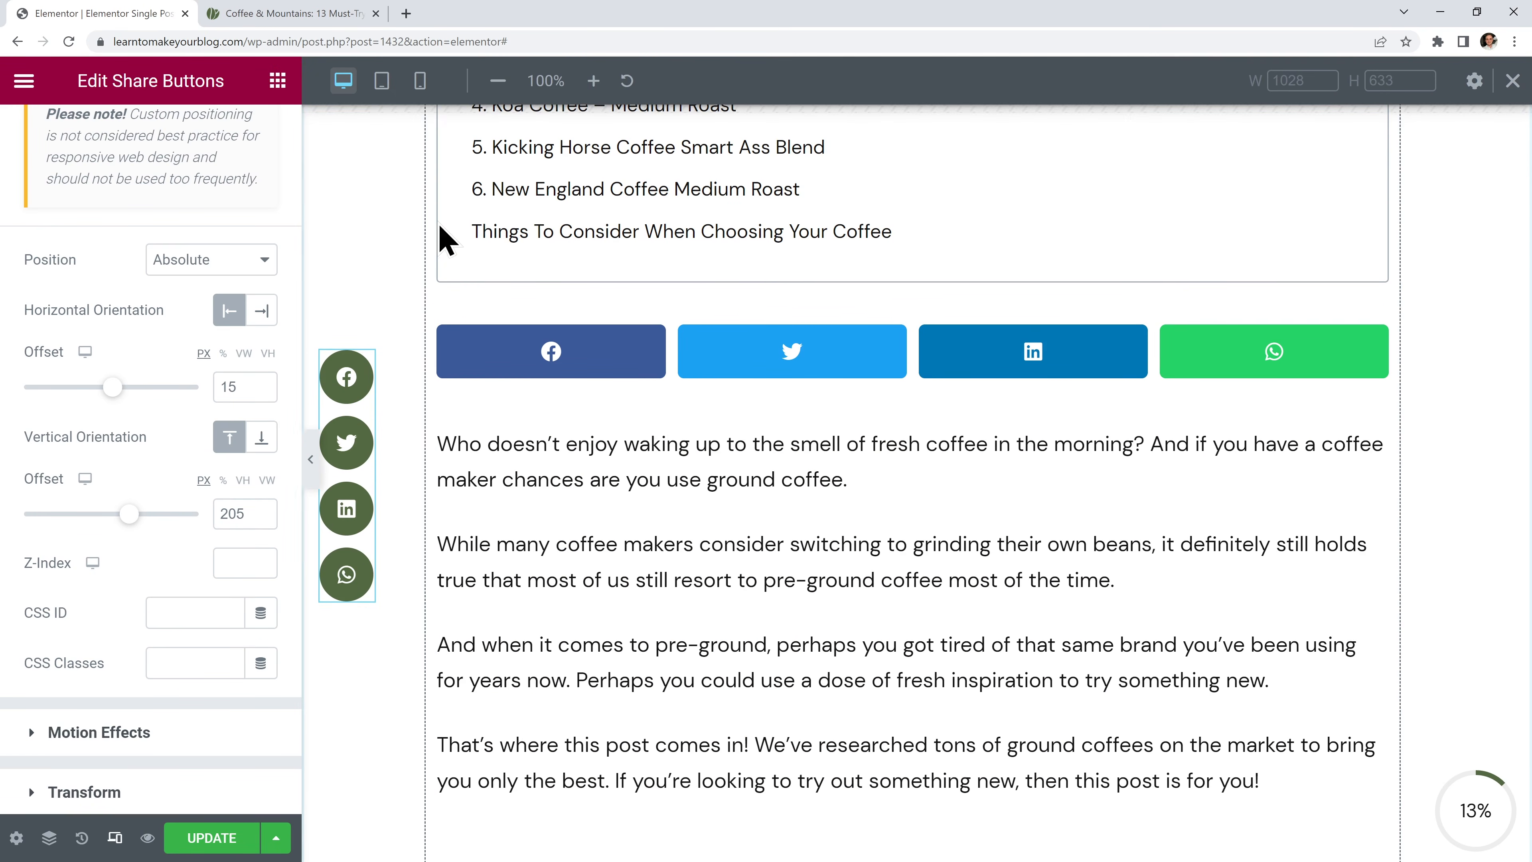
Preview the single post template at 360 px mobile width and select the progress tracker for editing
{"action": "left_click", "coordinate": [420, 80]}
{"action": "scroll", "coordinate": [935, 458], "scroll_direction": "down", "scroll_amount": 4}
{"action": "scroll", "coordinate": [934, 459], "scroll_direction": "down", "scroll_amount": 5}
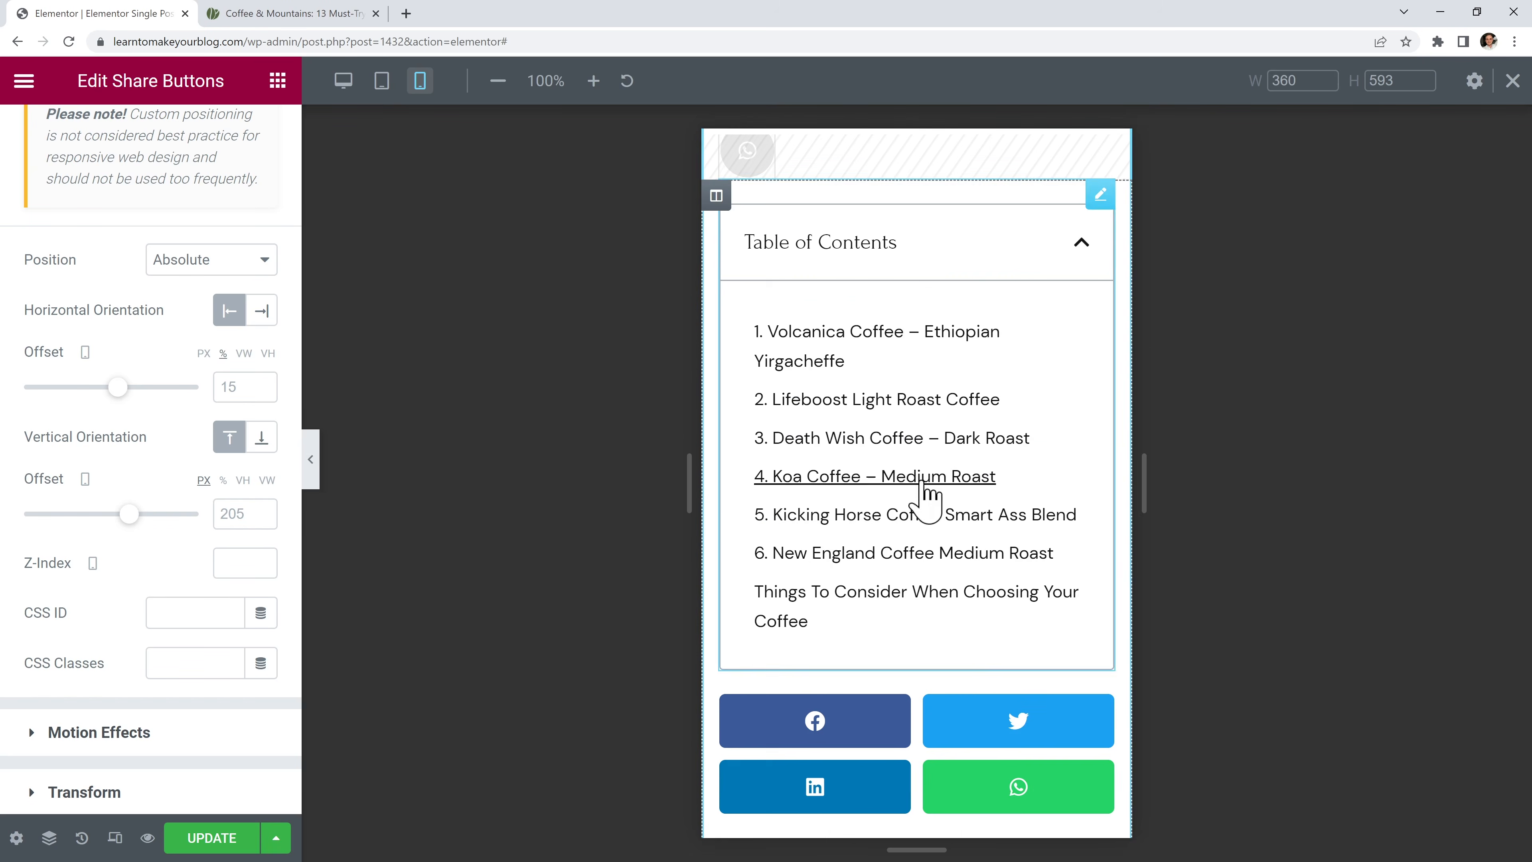
{"action": "scroll", "coordinate": [1015, 389], "scroll_direction": "down", "scroll_amount": 2}
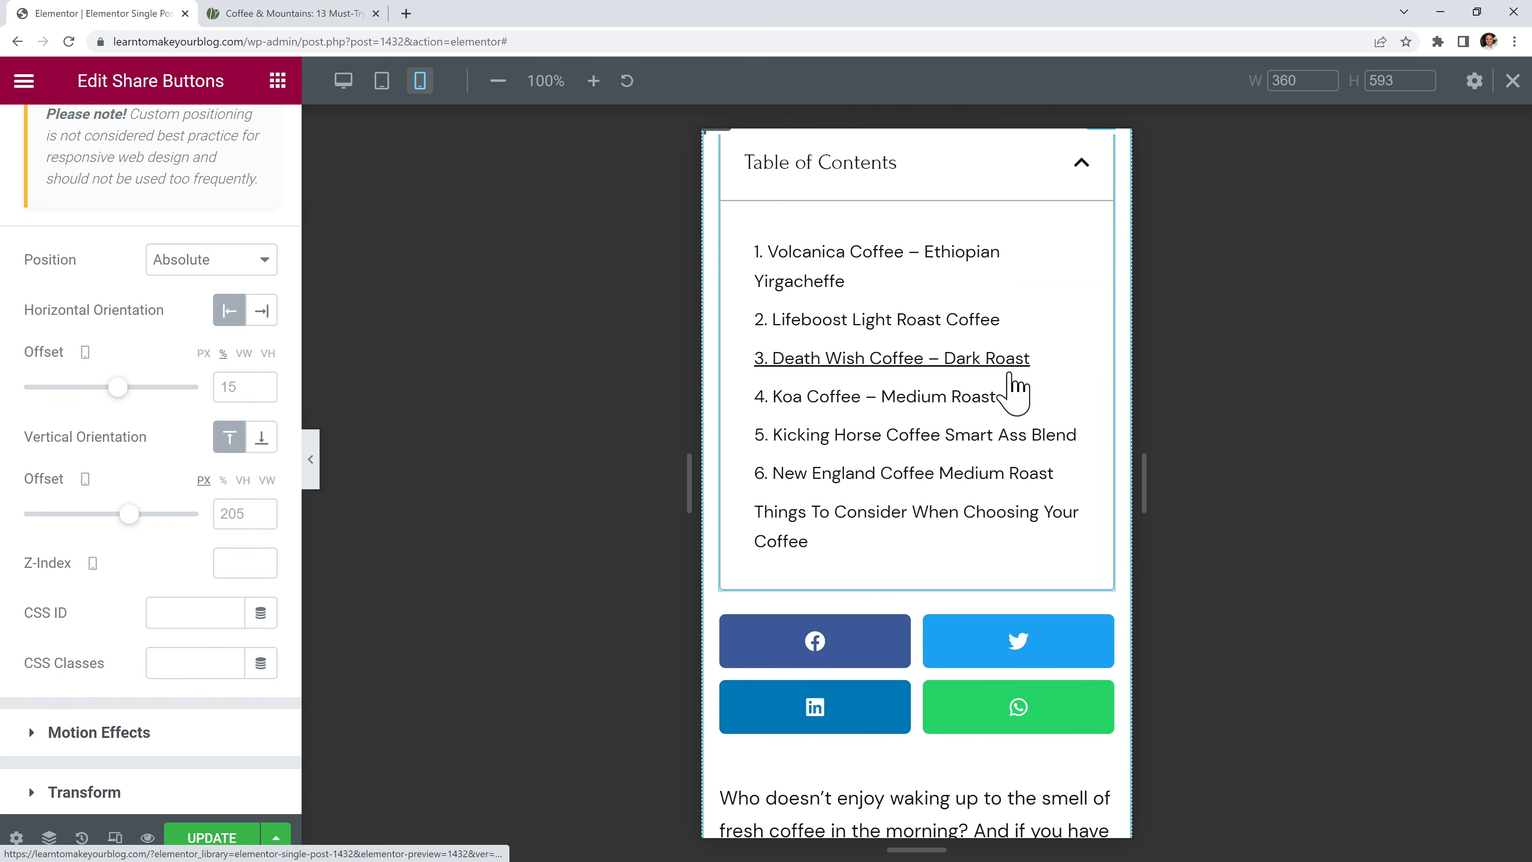
{"action": "scroll", "coordinate": [1013, 386], "scroll_direction": "down", "scroll_amount": 1}
{"action": "scroll", "coordinate": [1016, 389], "scroll_direction": "down", "scroll_amount": 12}
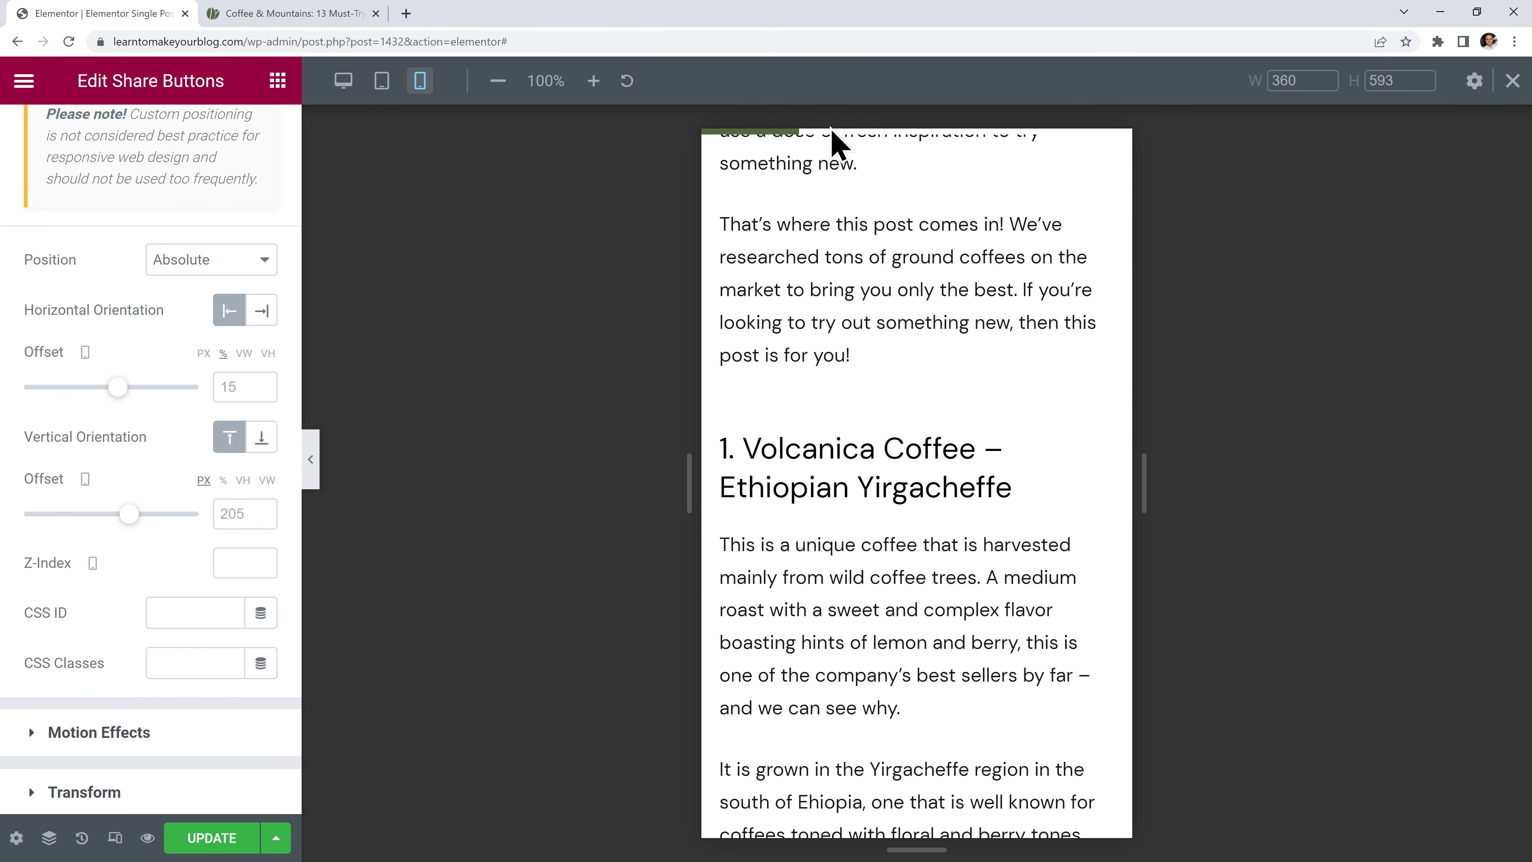
{"action": "scroll", "coordinate": [1022, 284], "scroll_direction": "down", "scroll_amount": 3}
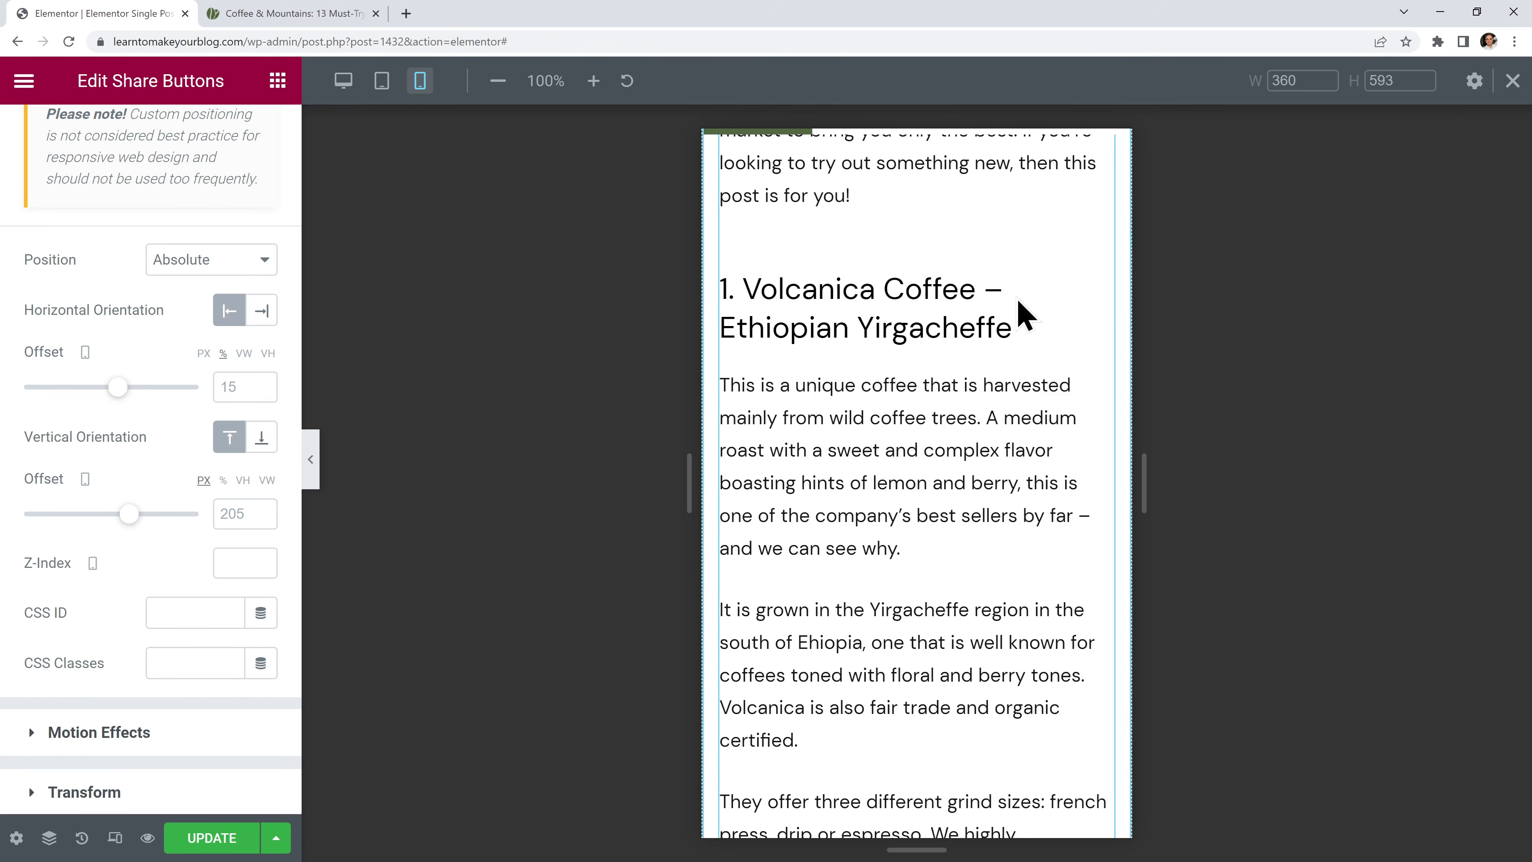
{"action": "scroll", "coordinate": [1017, 298], "scroll_direction": "down", "scroll_amount": 18}
{"action": "scroll", "coordinate": [1017, 298], "scroll_direction": "up", "scroll_amount": 3}
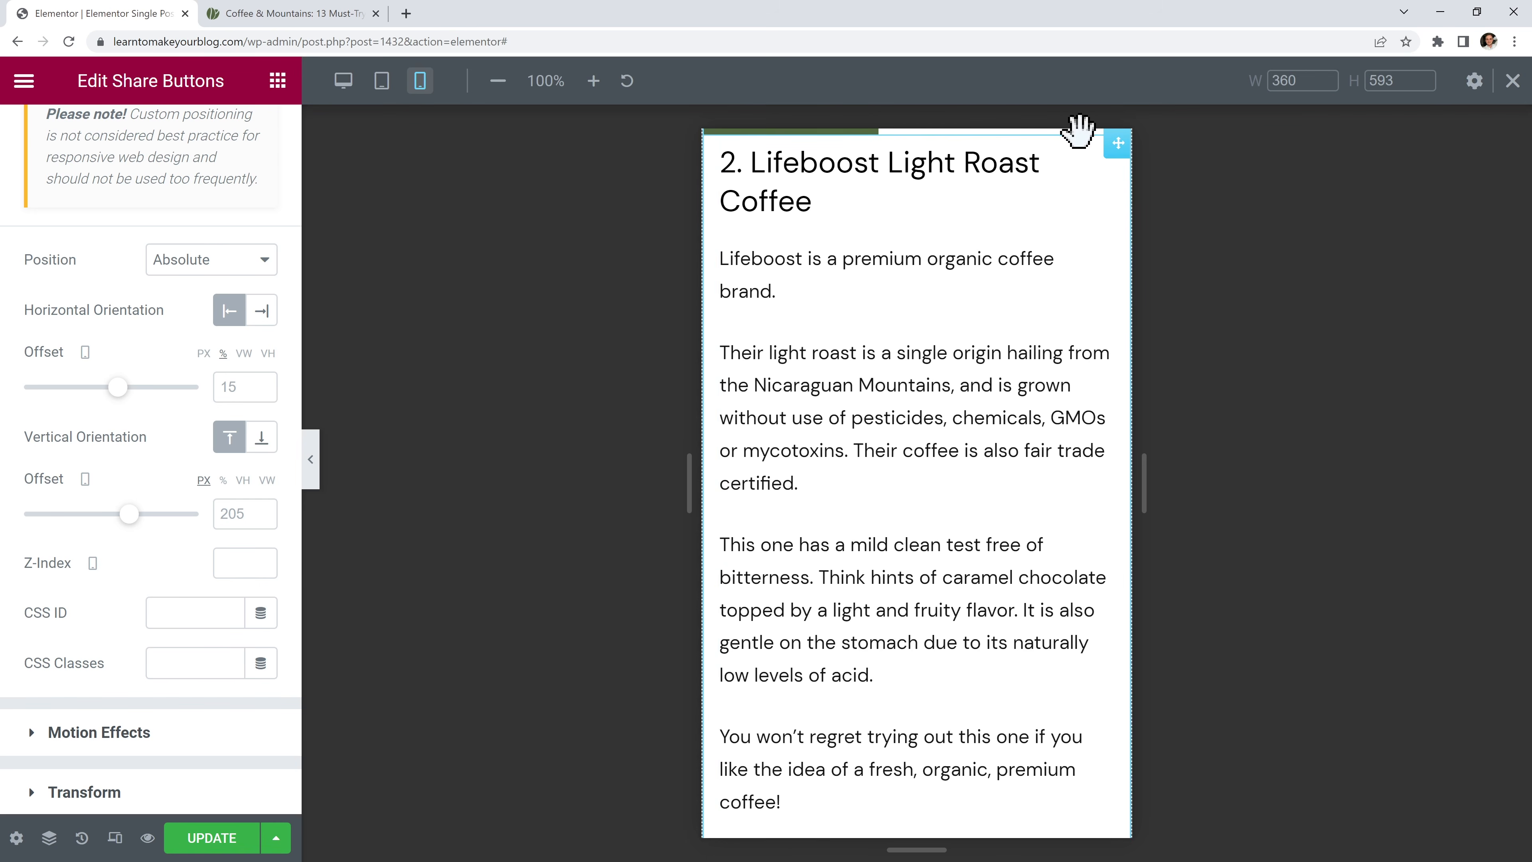
{"action": "left_click", "coordinate": [1117, 145]}
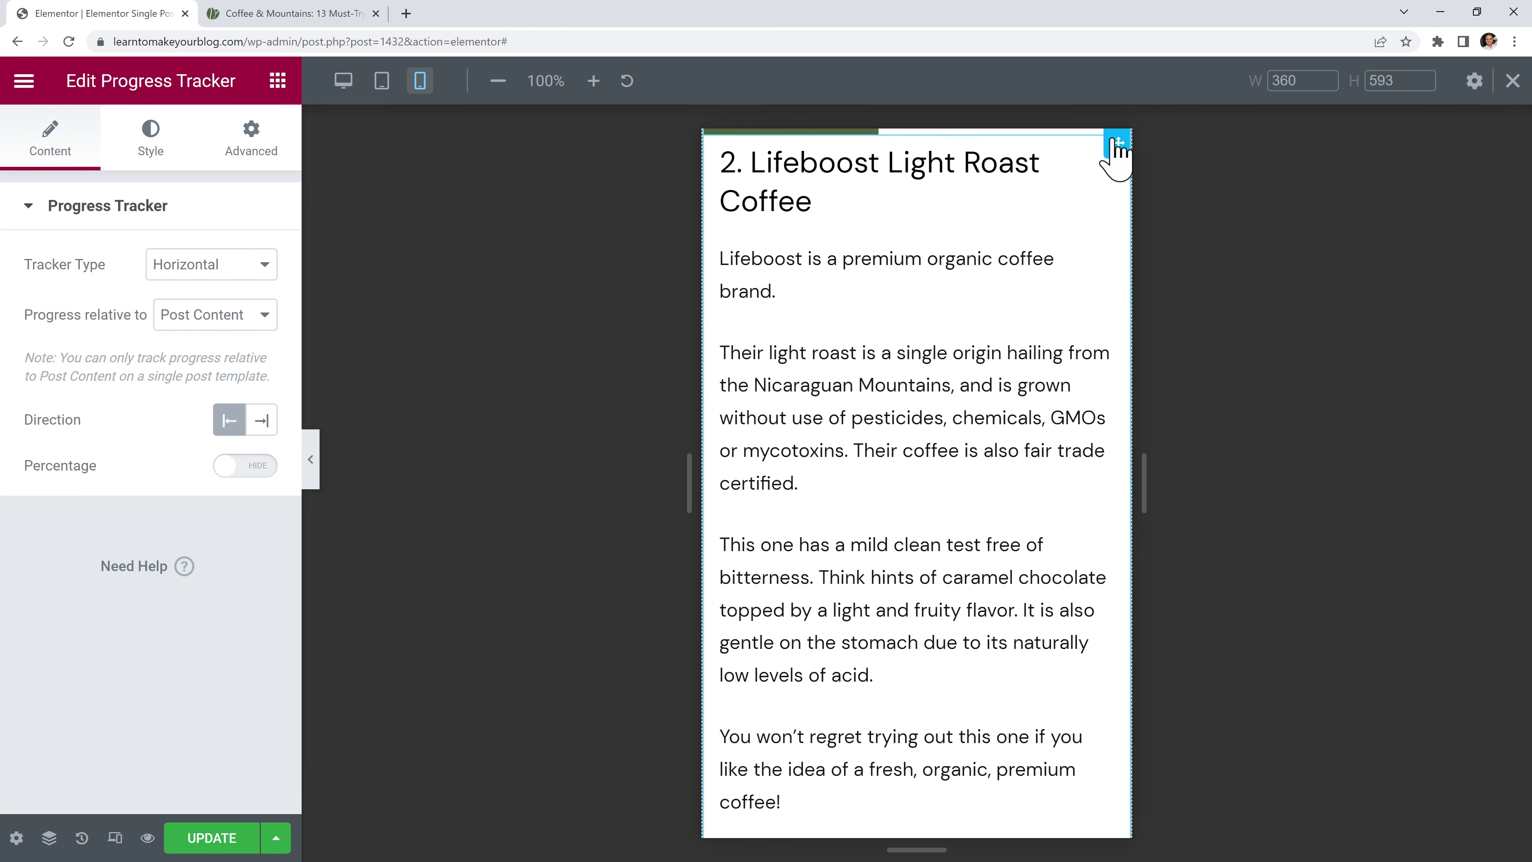
Try a blue, 10 px progress bar colour and height, then undo back to #536942 at 5 px
{"action": "left_click", "coordinate": [154, 164]}
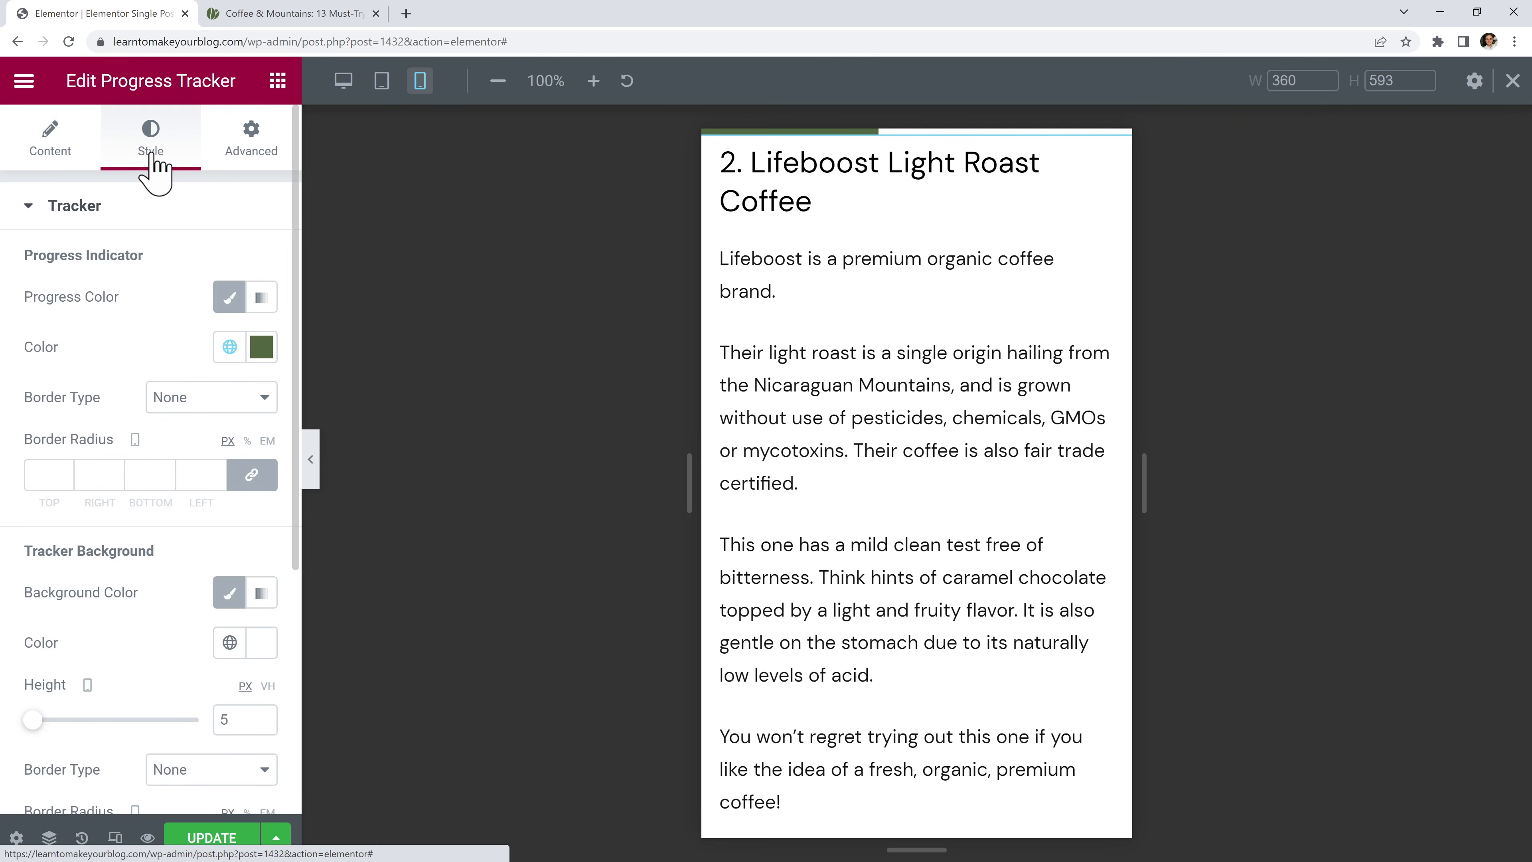
{"action": "left_click", "coordinate": [262, 347]}
{"action": "left_click_drag", "start_coordinate": [380, 501], "coordinate": [396, 482]}
{"action": "left_click", "coordinate": [309, 655]}
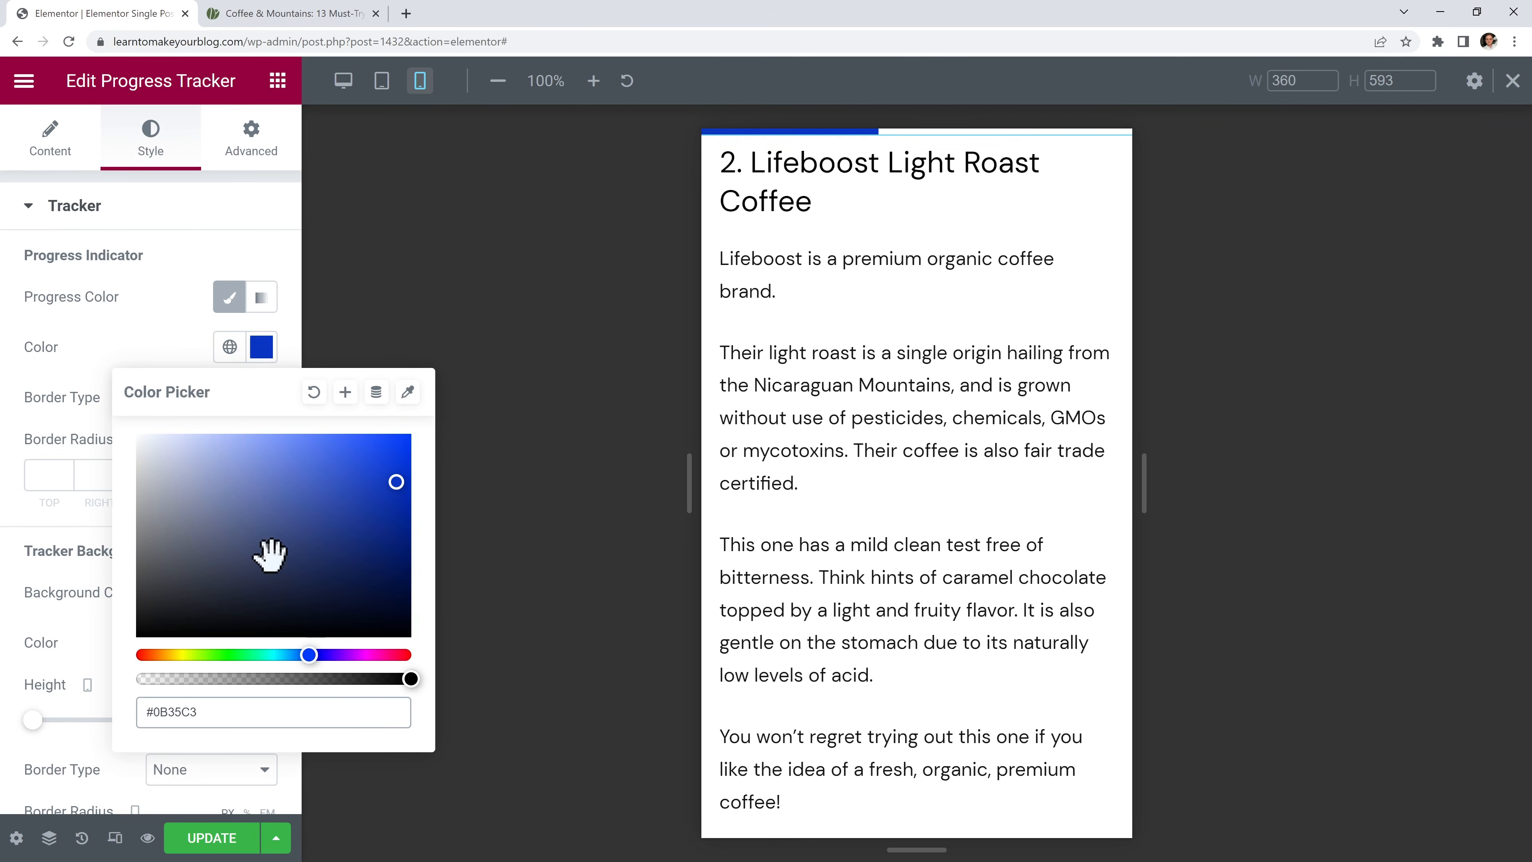
{"action": "left_click", "coordinate": [160, 331]}
{"action": "left_click_drag", "start_coordinate": [33, 719], "coordinate": [50, 722]}
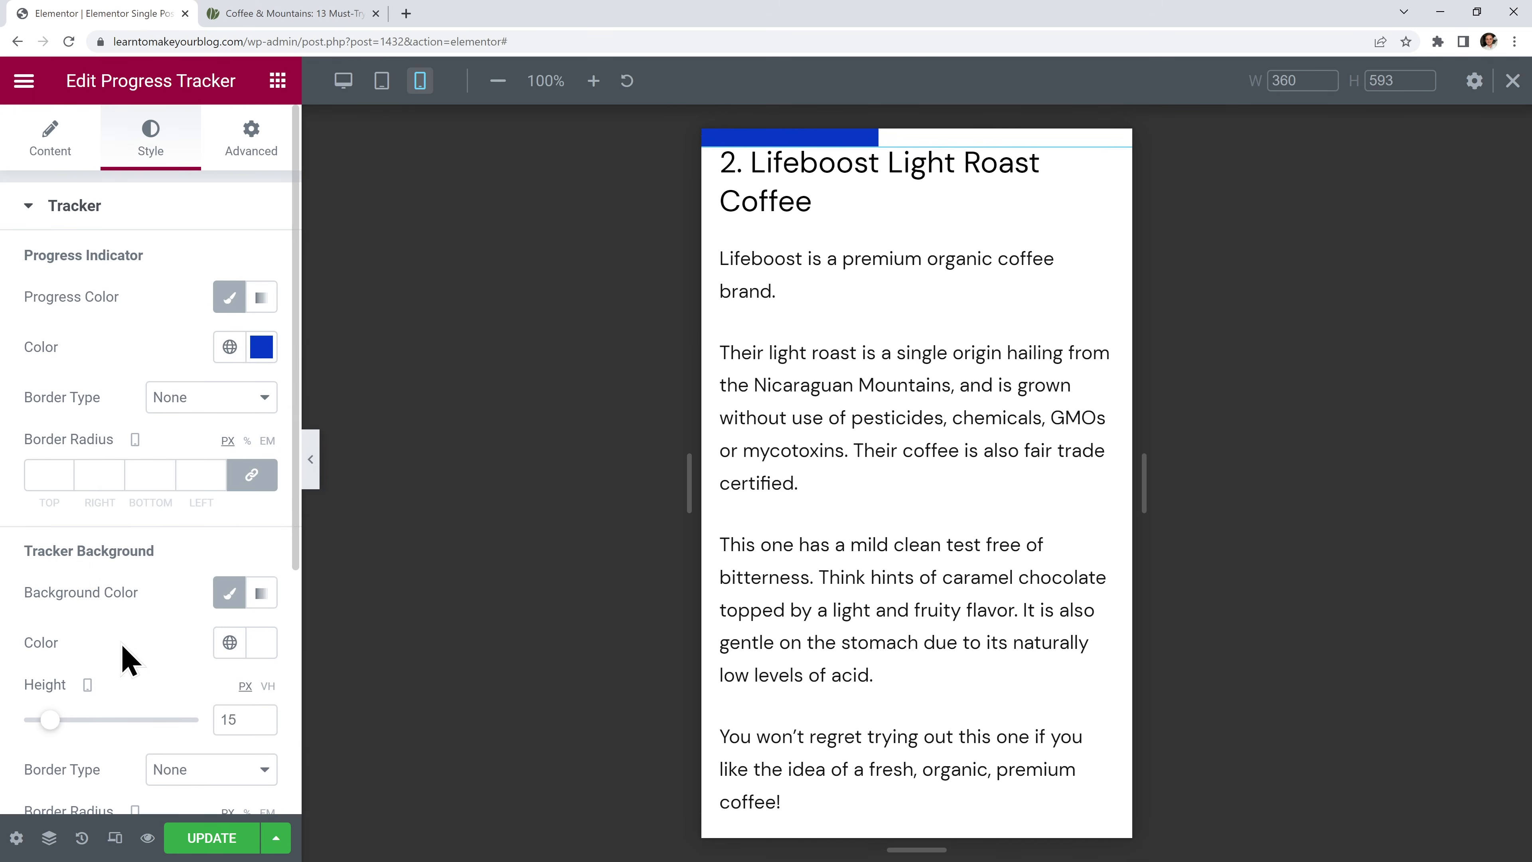
{"action": "key", "text": "ctrl+z"}
{"action": "key", "text": "ctrl+z"}
{"action": "key", "text": "ctrl+z"}
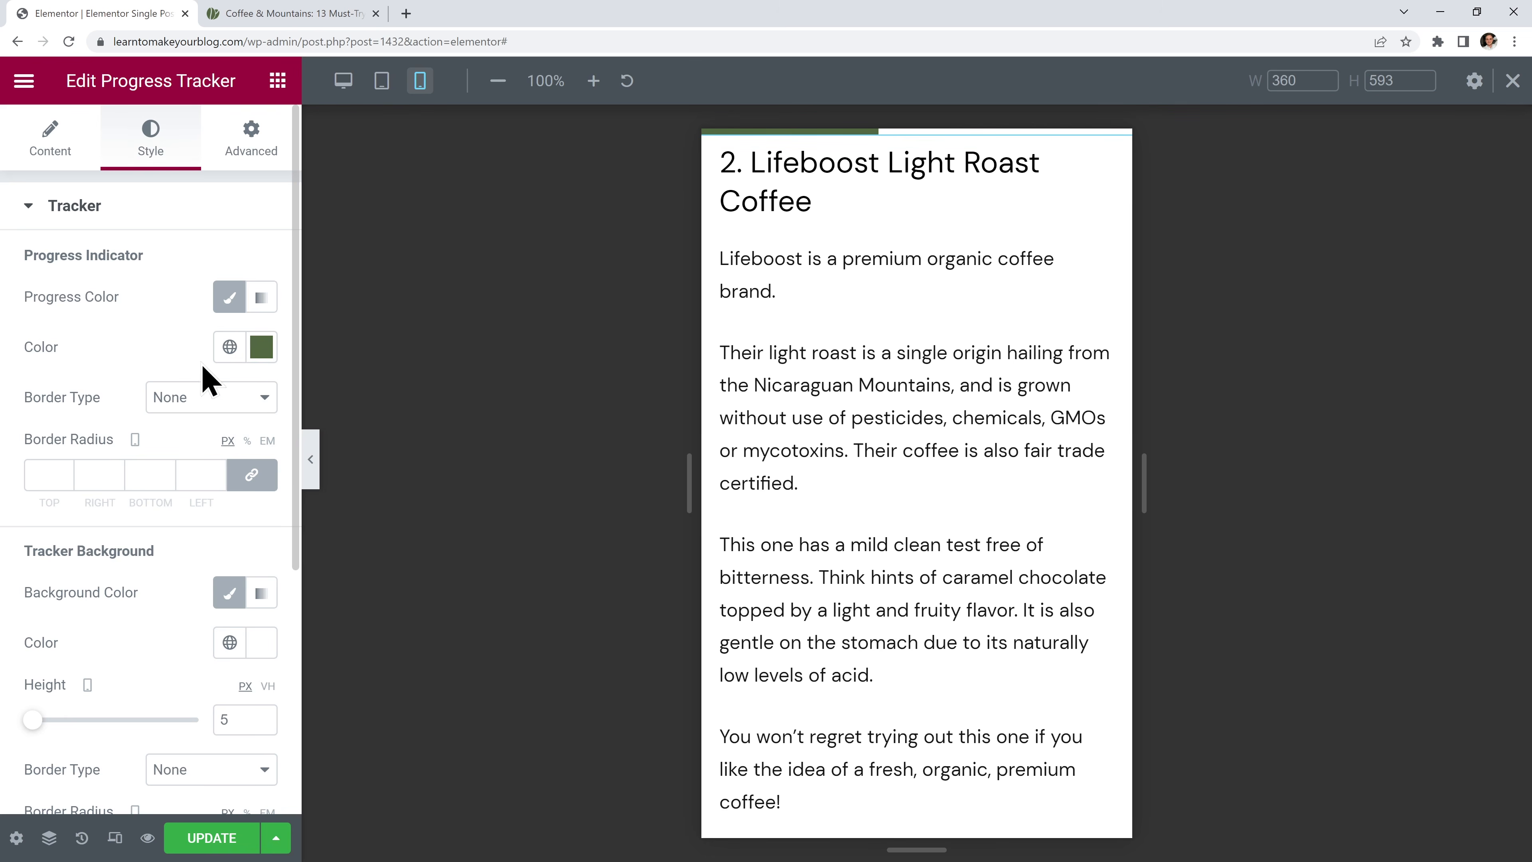
Anchor the progress tracker to the bottom with a -20 offset in the Advanced settings
{"action": "left_click", "coordinate": [239, 149]}
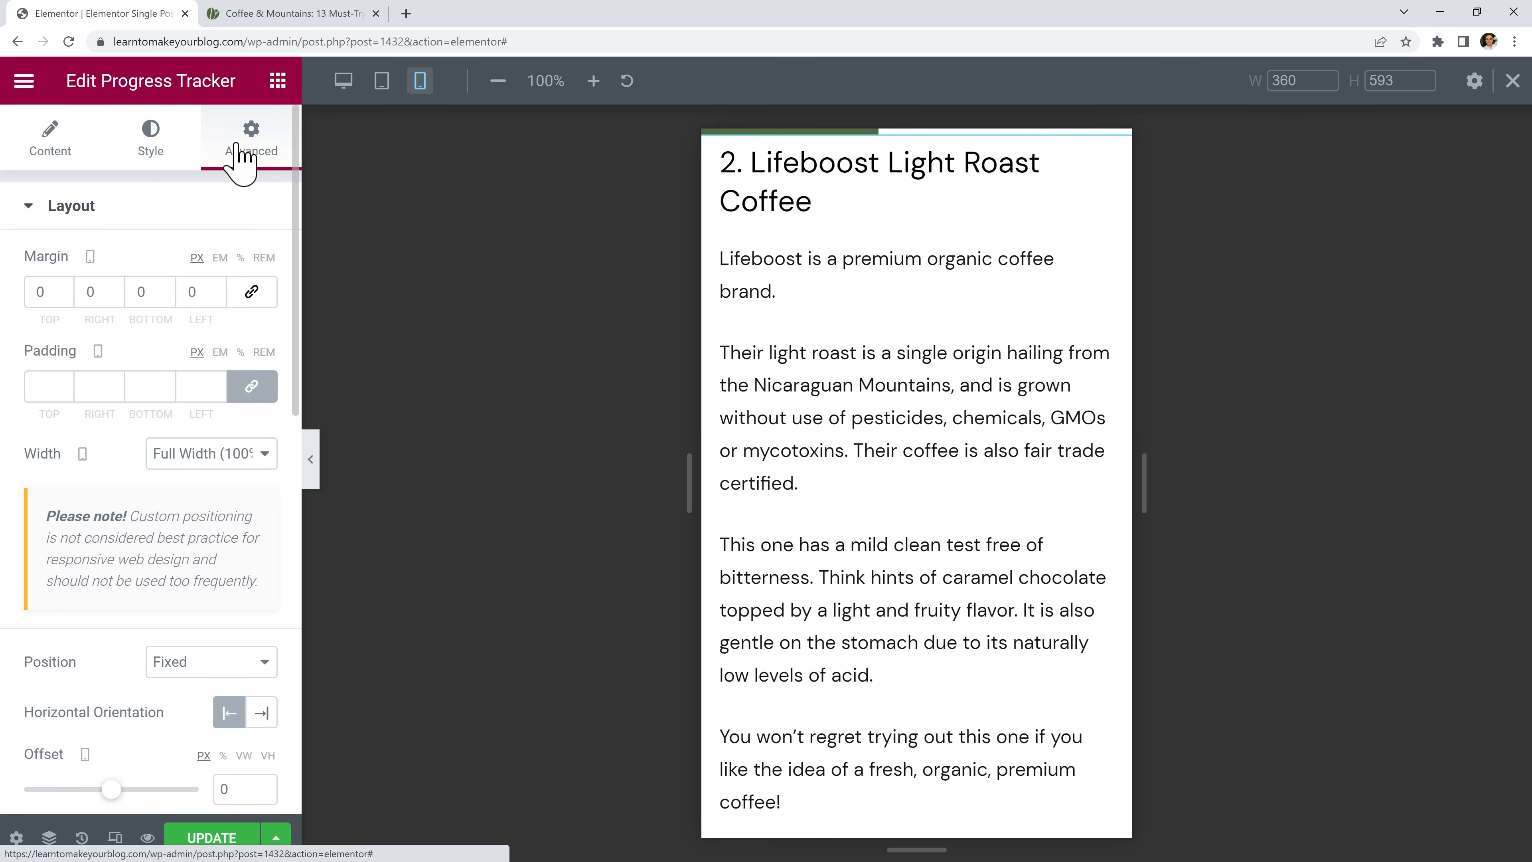
{"action": "scroll", "coordinate": [189, 401], "scroll_direction": "down", "scroll_amount": 6}
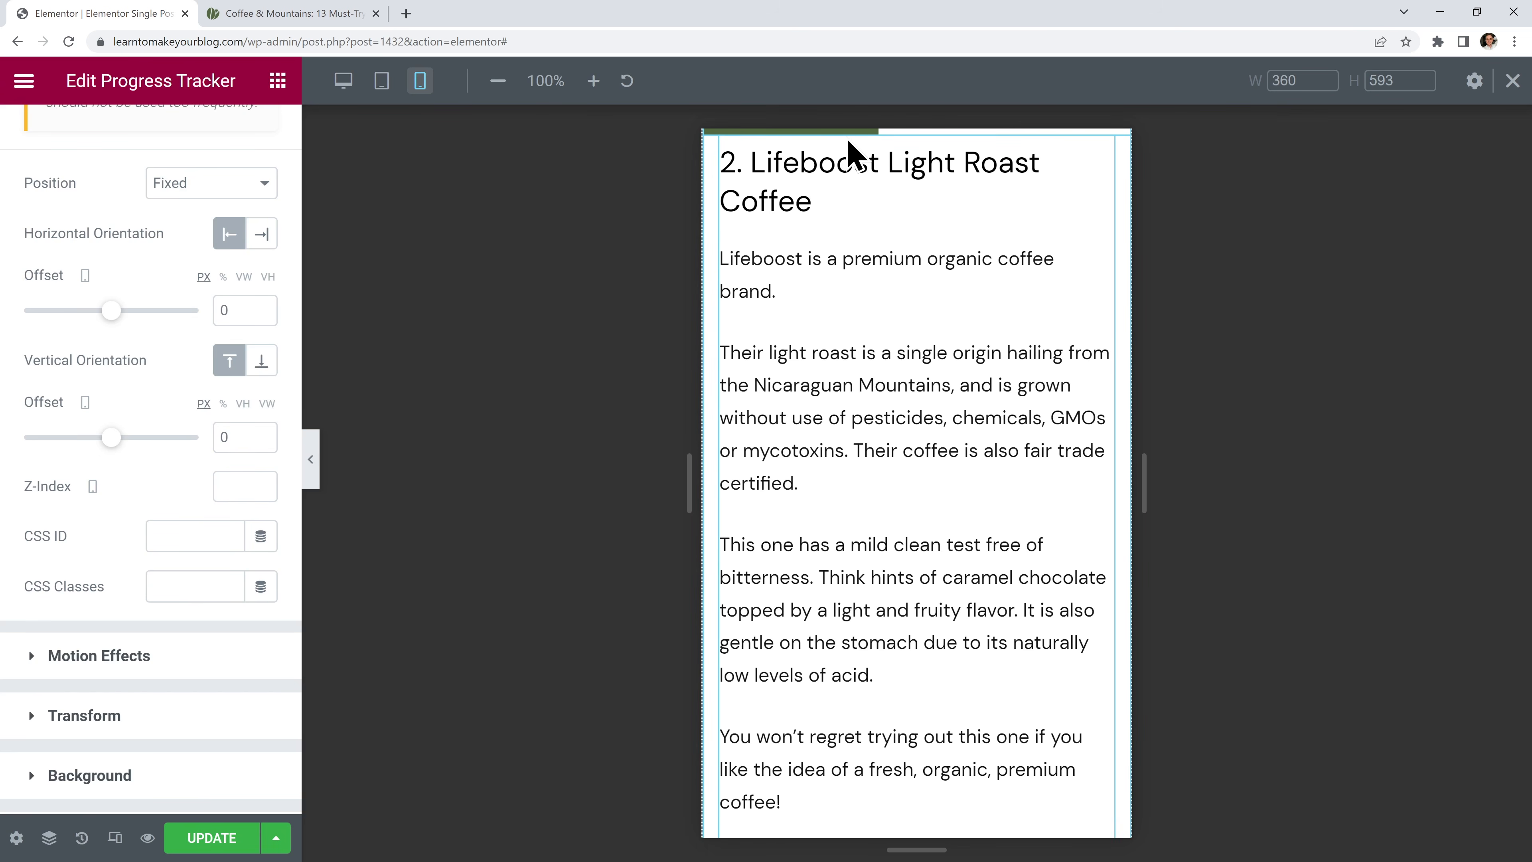
{"action": "left_click", "coordinate": [260, 368]}
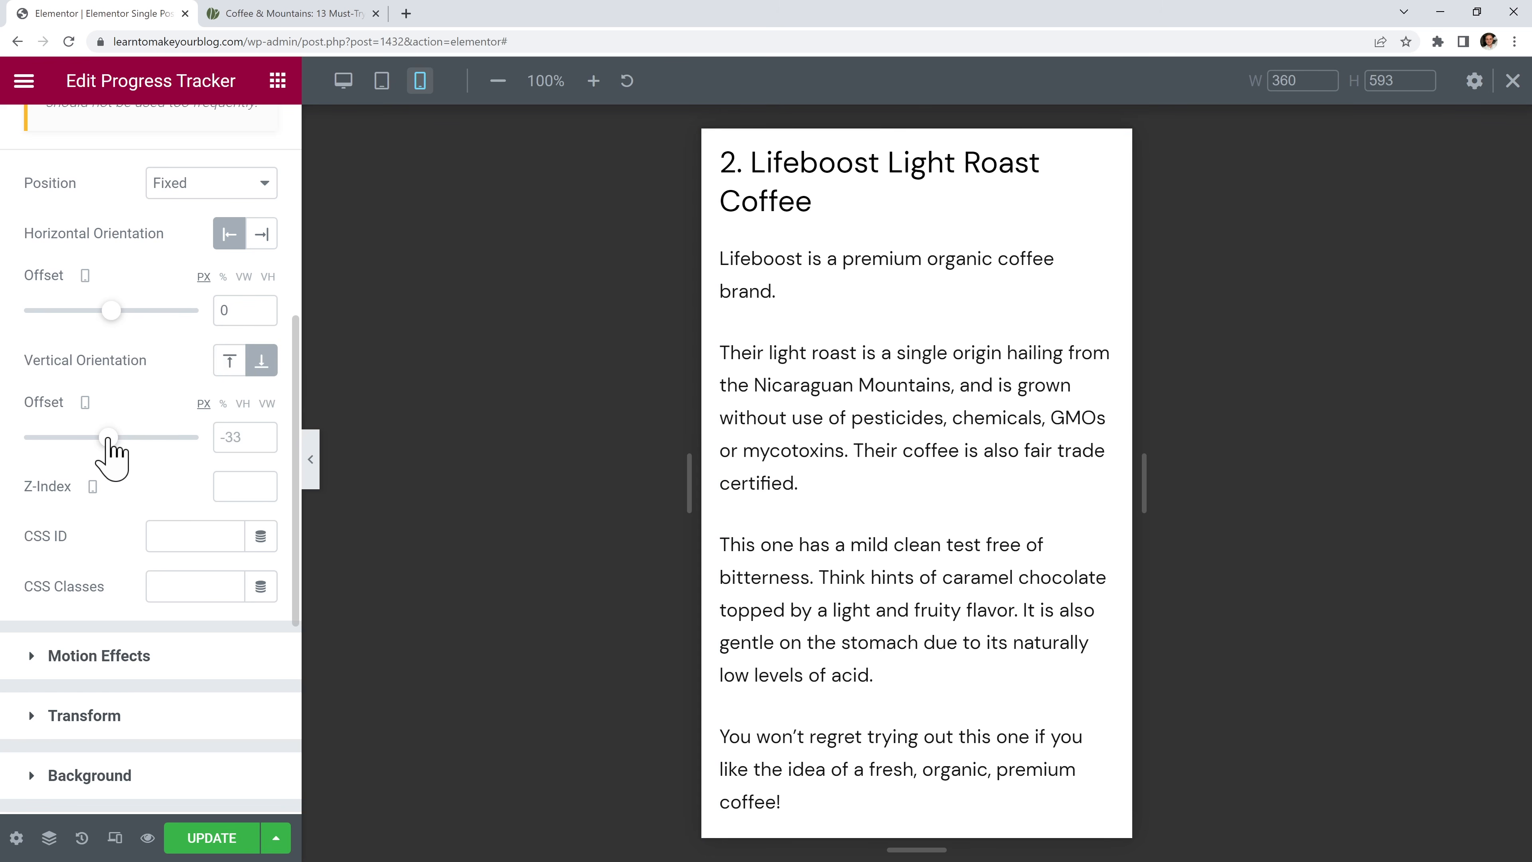
{"action": "left_click_drag", "start_coordinate": [109, 438], "coordinate": [111, 438]}
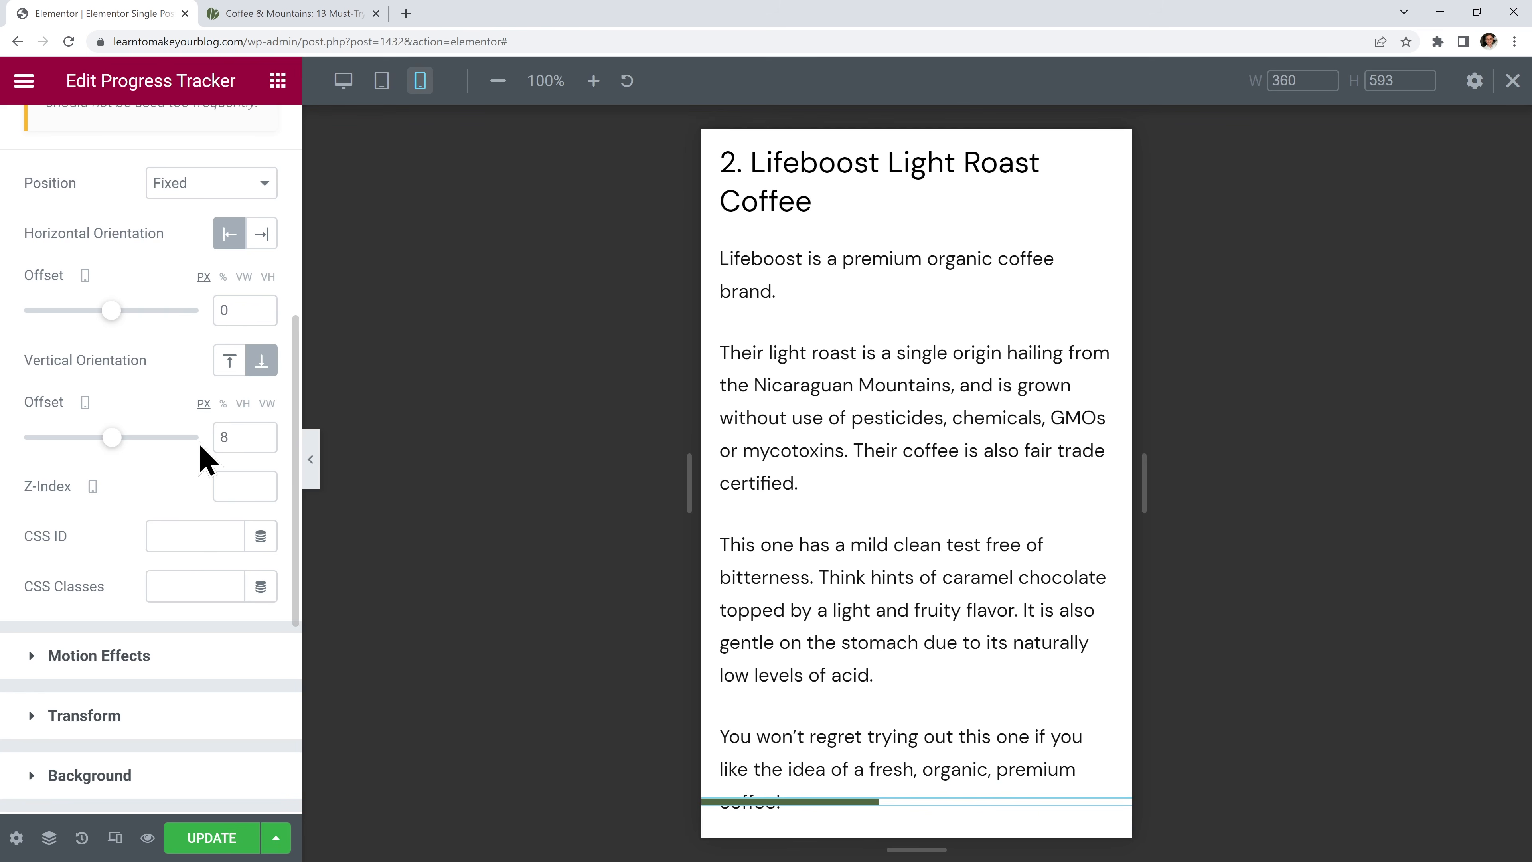
{"action": "type", "text": "-20"}
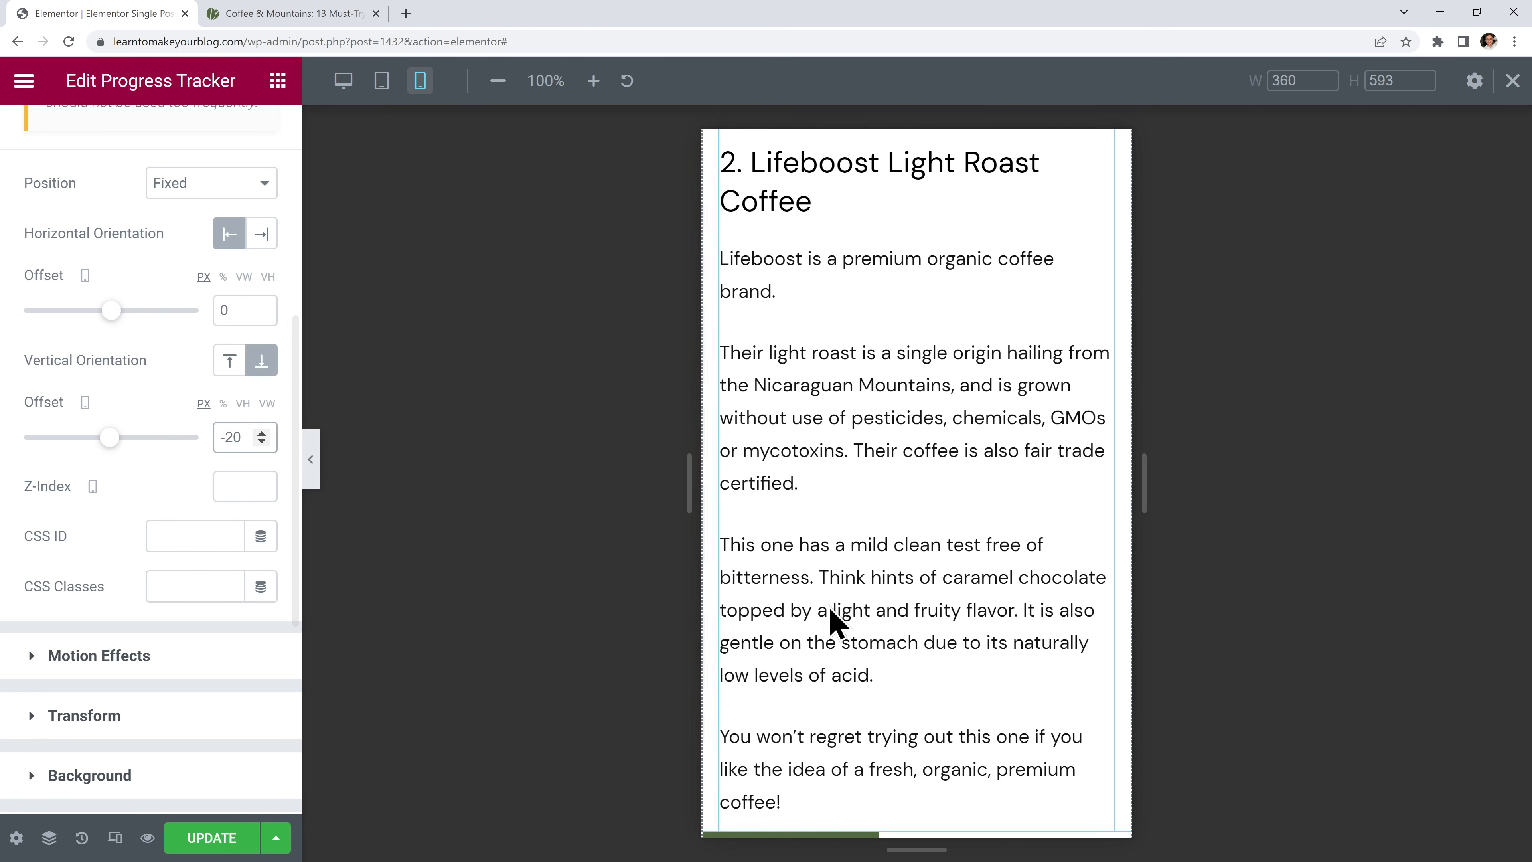
{"action": "scroll", "coordinate": [1015, 620], "scroll_direction": "down", "scroll_amount": 1}
{"action": "scroll", "coordinate": [1015, 620], "scroll_direction": "down", "scroll_amount": 5}
{"action": "scroll", "coordinate": [1020, 633], "scroll_direction": "up", "scroll_amount": 10}
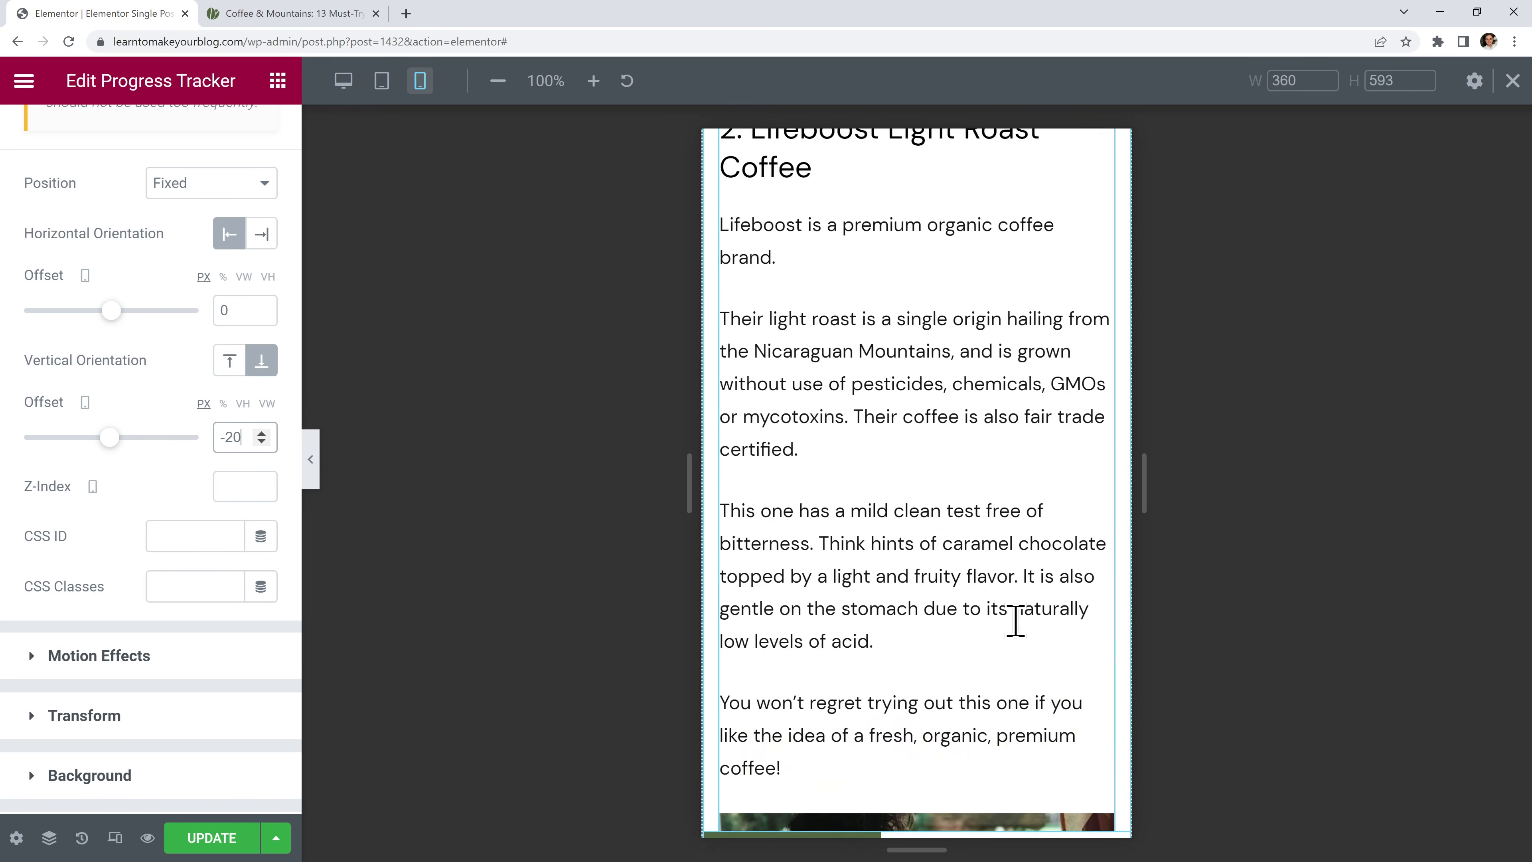
{"action": "scroll", "coordinate": [1017, 623], "scroll_direction": "down", "scroll_amount": 1}
Undo the bottom anchoring so the tracker stays at the top, then preview the desktop layout
{"action": "left_click", "coordinate": [153, 491]}
{"action": "key", "text": "ctrl+z"}
{"action": "key", "text": "ctrl+z"}
{"action": "key", "text": "ctrl+z"}
{"action": "key", "text": "ctrl+z"}
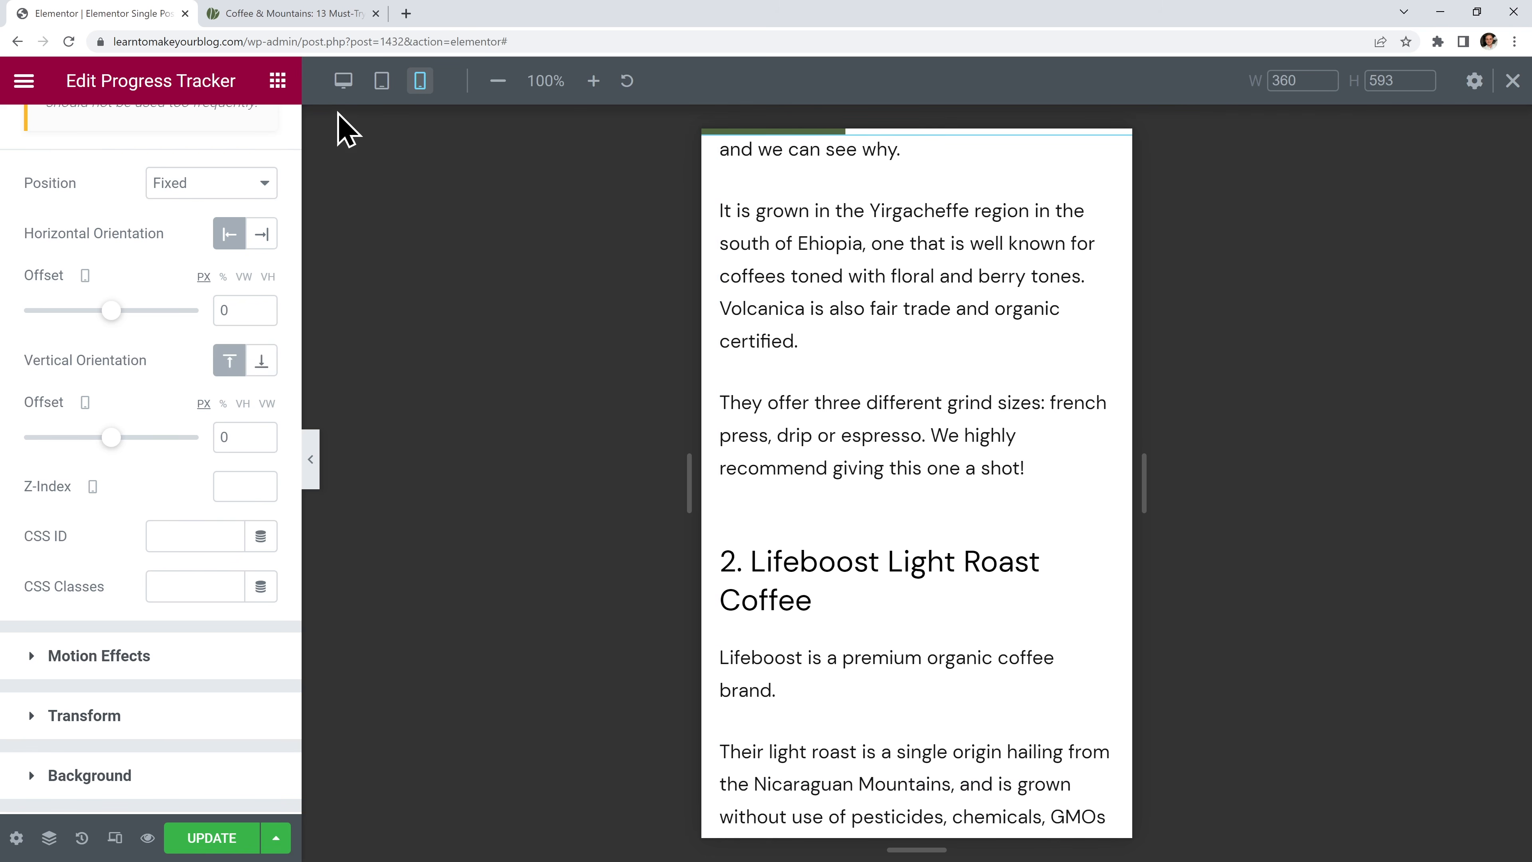
{"action": "left_click", "coordinate": [343, 80]}
{"action": "scroll", "coordinate": [808, 621], "scroll_direction": "down", "scroll_amount": 20}
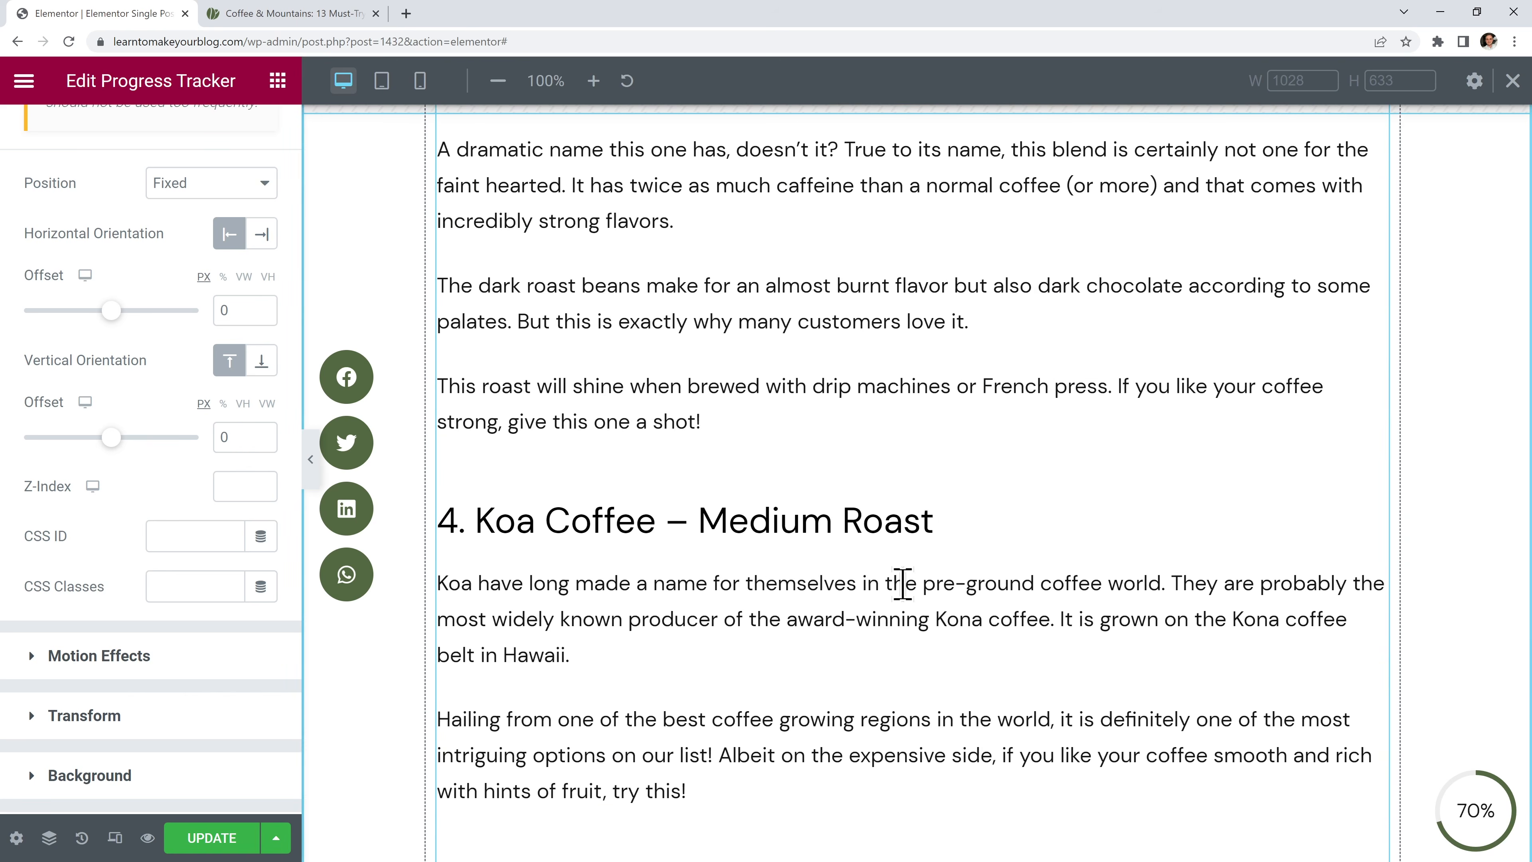
{"action": "scroll", "coordinate": [903, 583], "scroll_direction": "down", "scroll_amount": 10}
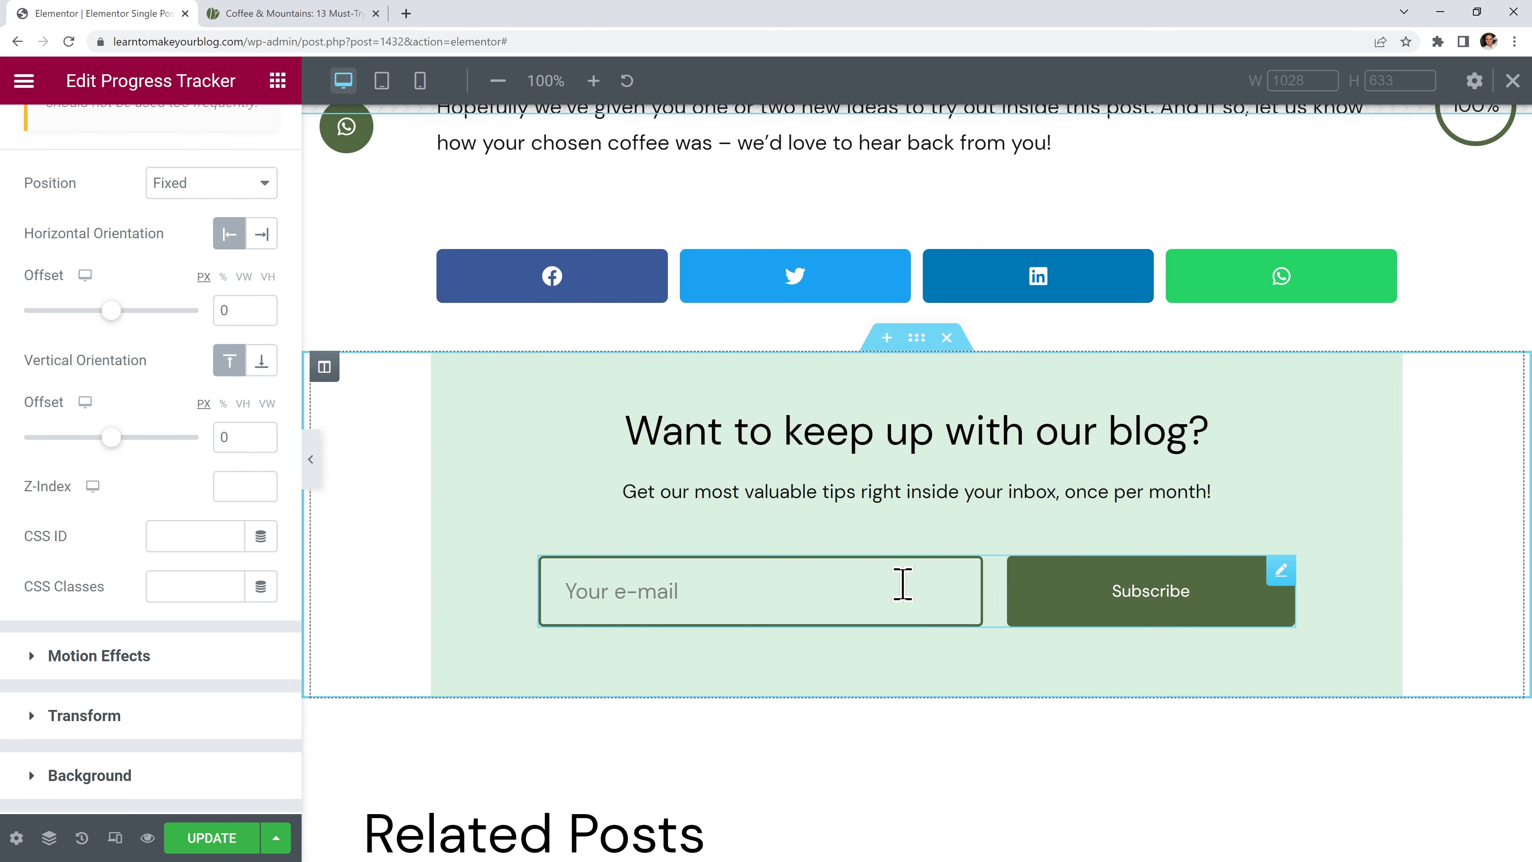
{"action": "scroll", "coordinate": [899, 584], "scroll_direction": "up", "scroll_amount": 1}
{"action": "scroll", "coordinate": [881, 341], "scroll_direction": "up", "scroll_amount": 1}
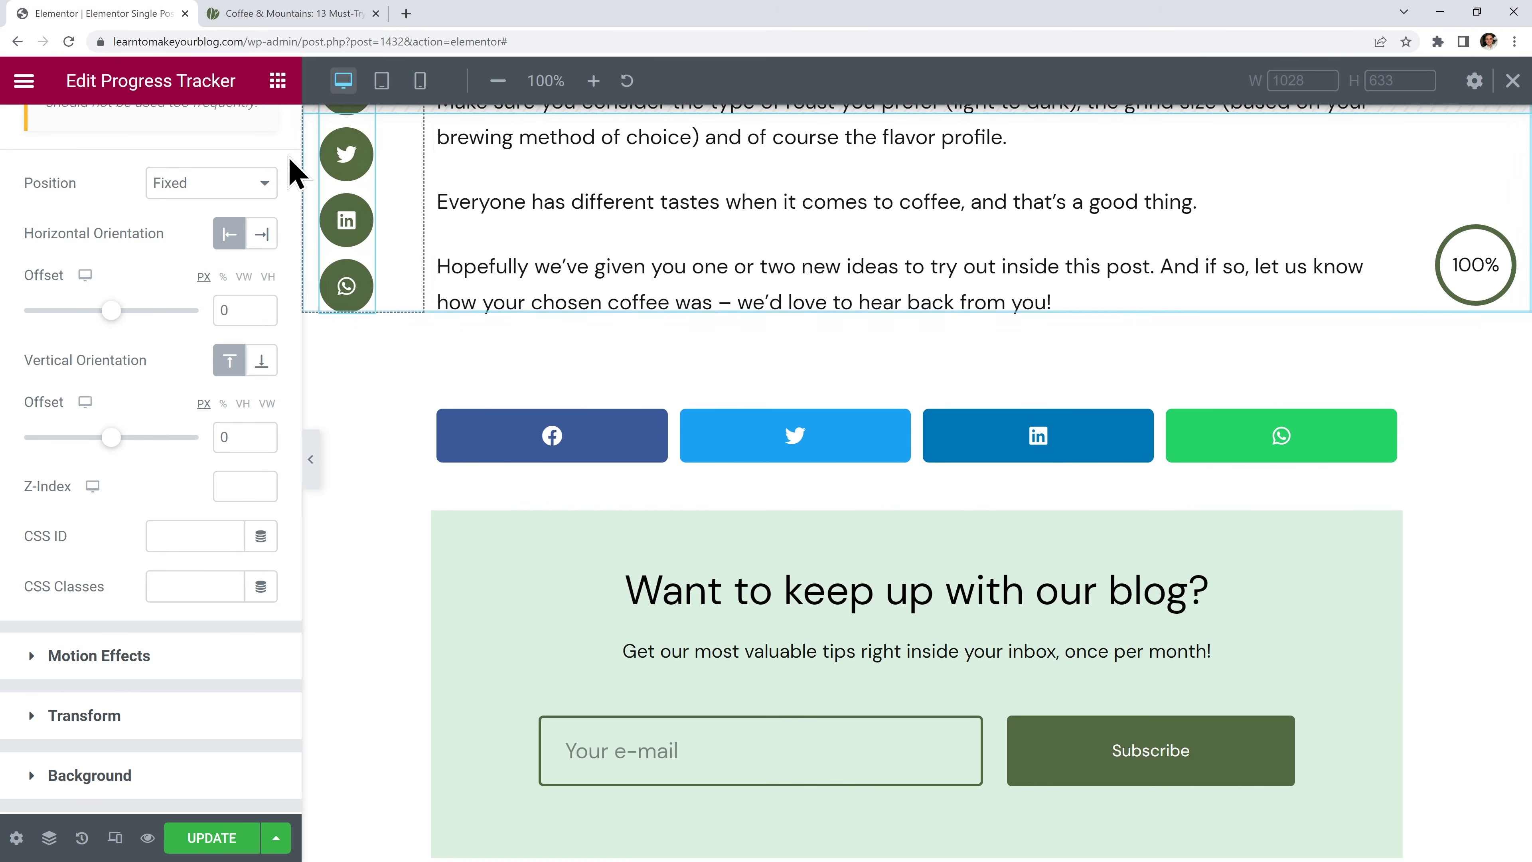
{"action": "left_click", "coordinate": [278, 80]}
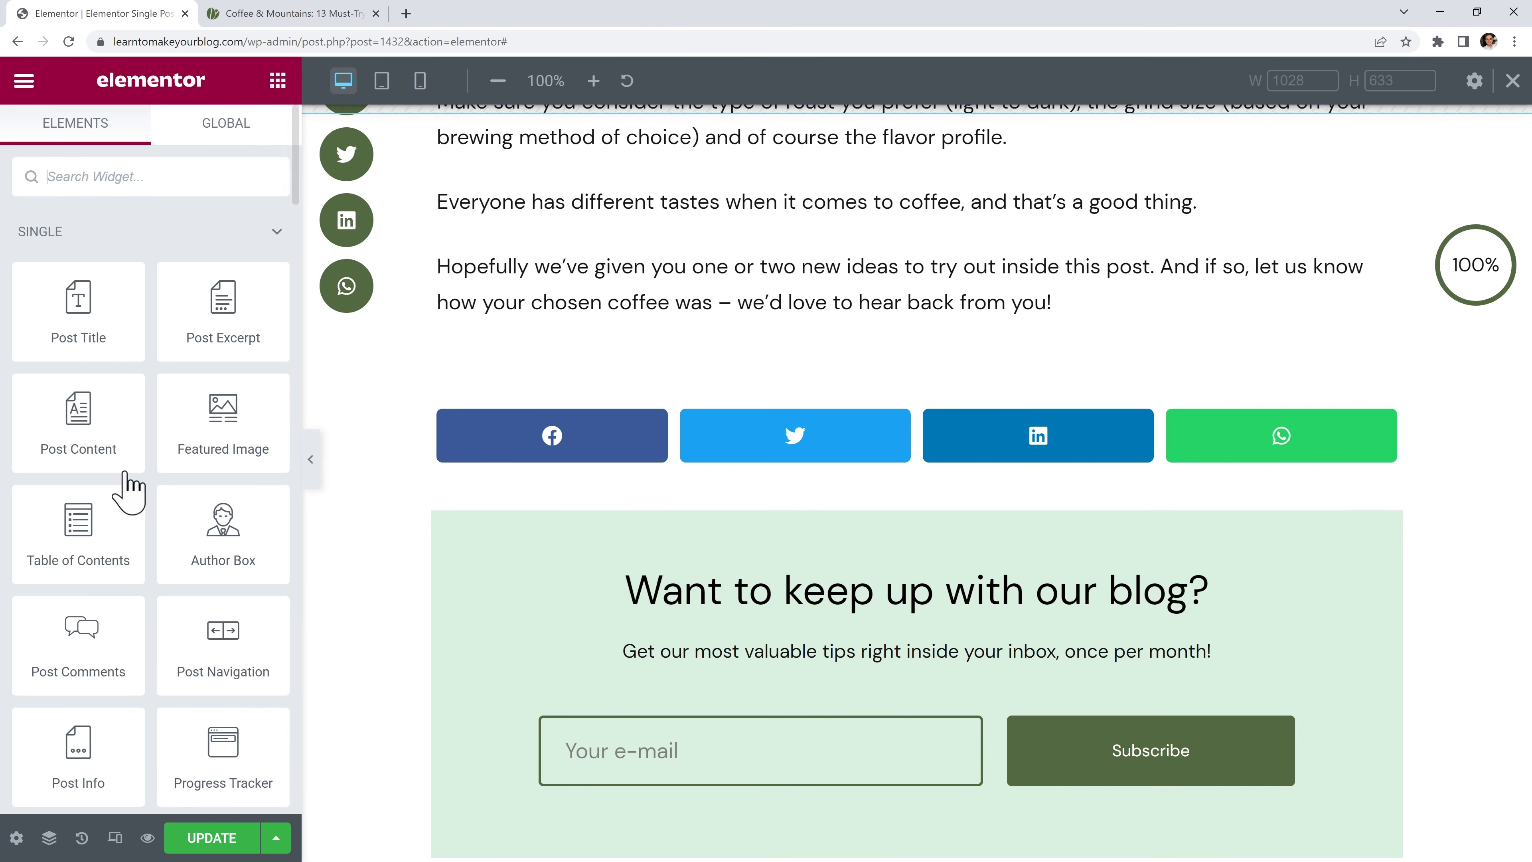
{"action": "left_click_drag", "start_coordinate": [94, 630], "coordinate": [711, 422]}
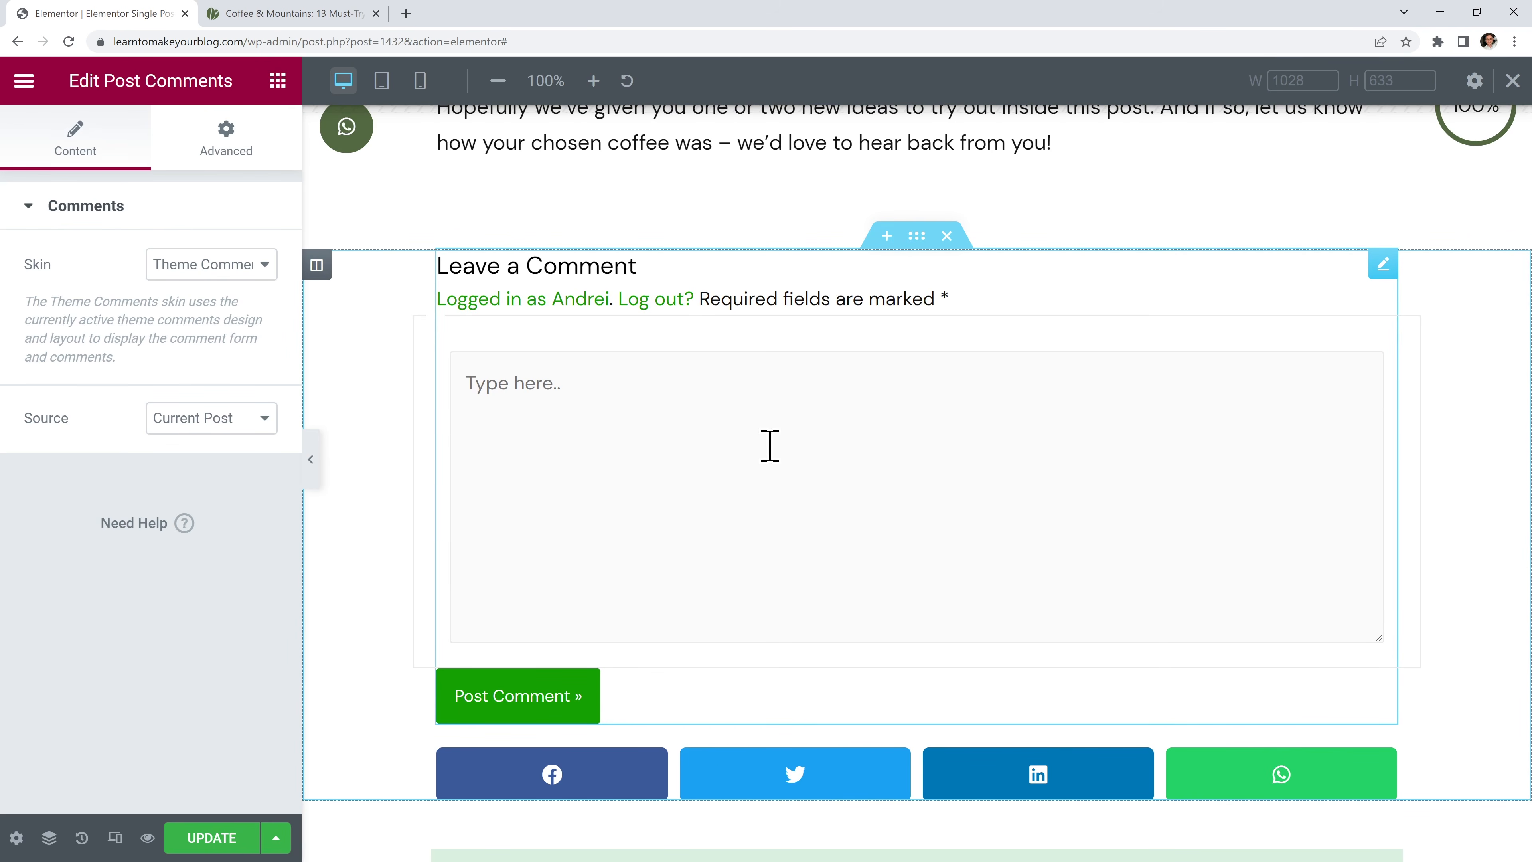
{"action": "left_click", "coordinate": [277, 82]}
{"action": "left_click_drag", "start_coordinate": [229, 537], "coordinate": [663, 278]}
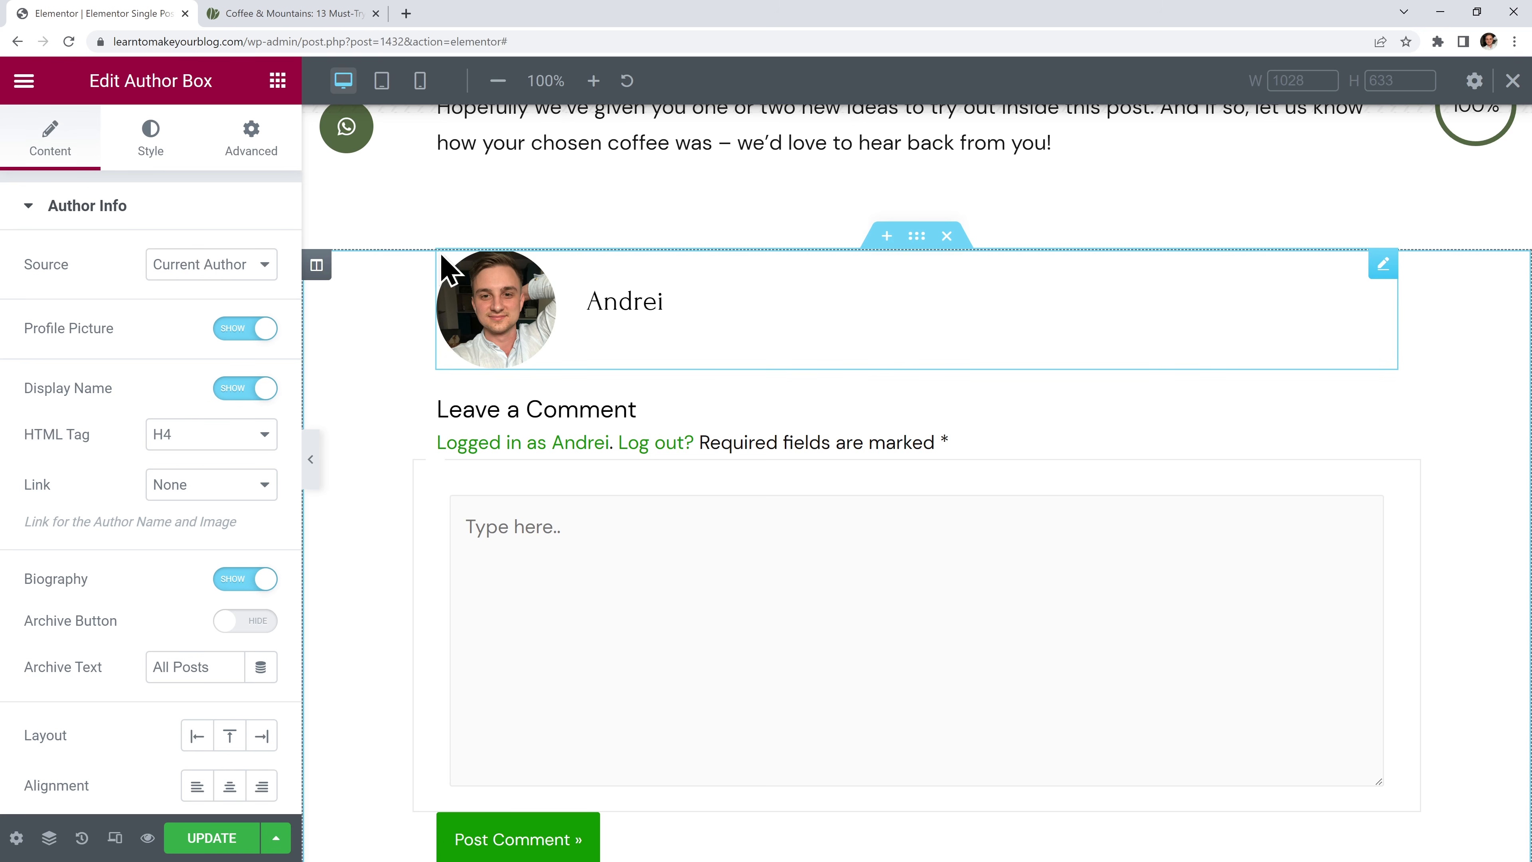
{"action": "left_click", "coordinate": [276, 79]}
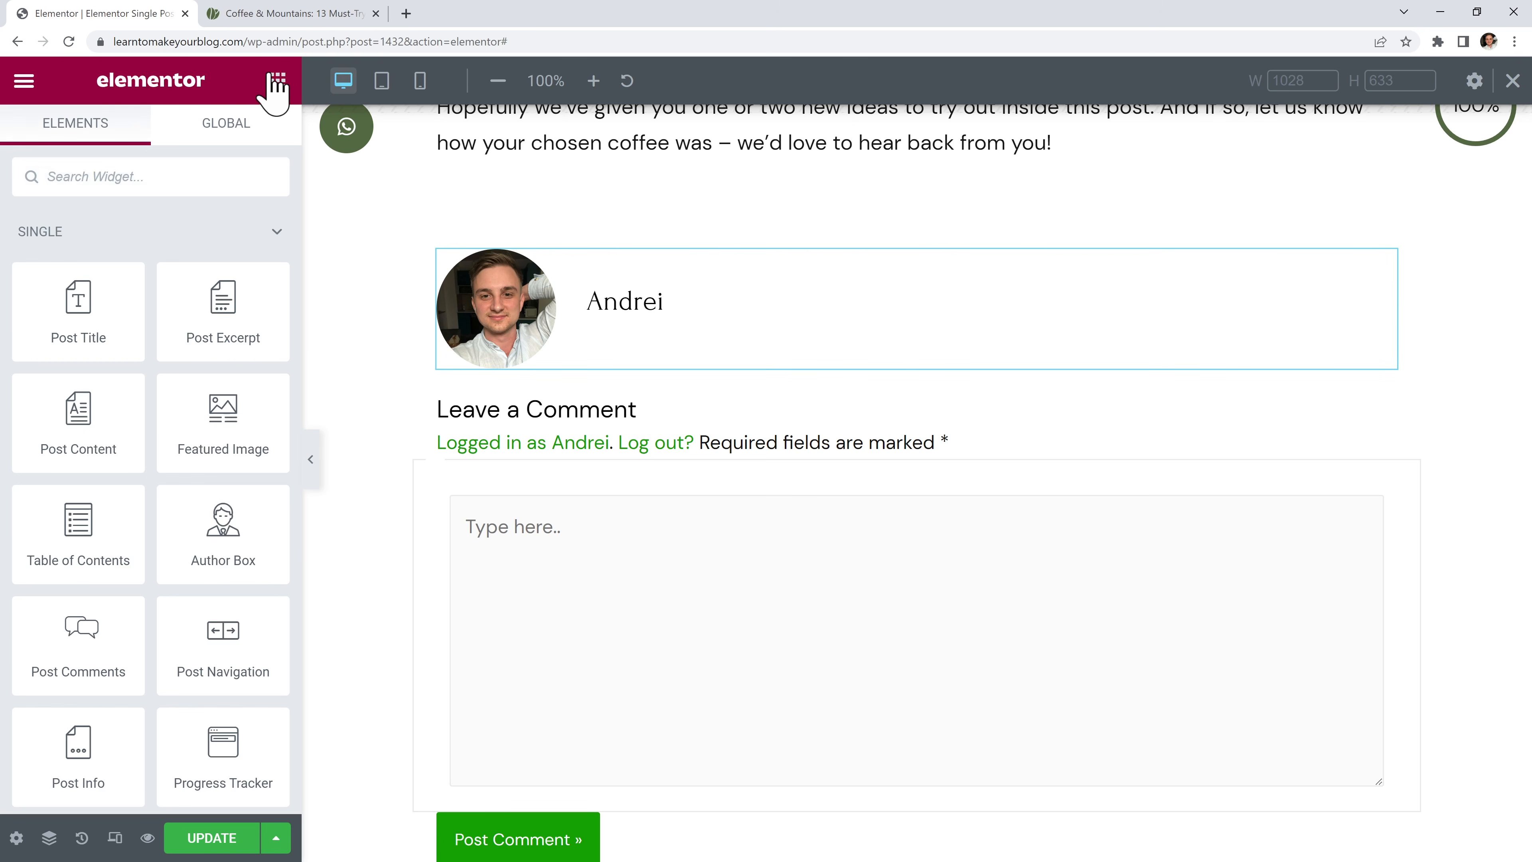
{"action": "right_click", "coordinate": [848, 301]}
{"action": "left_click", "coordinate": [907, 617]}
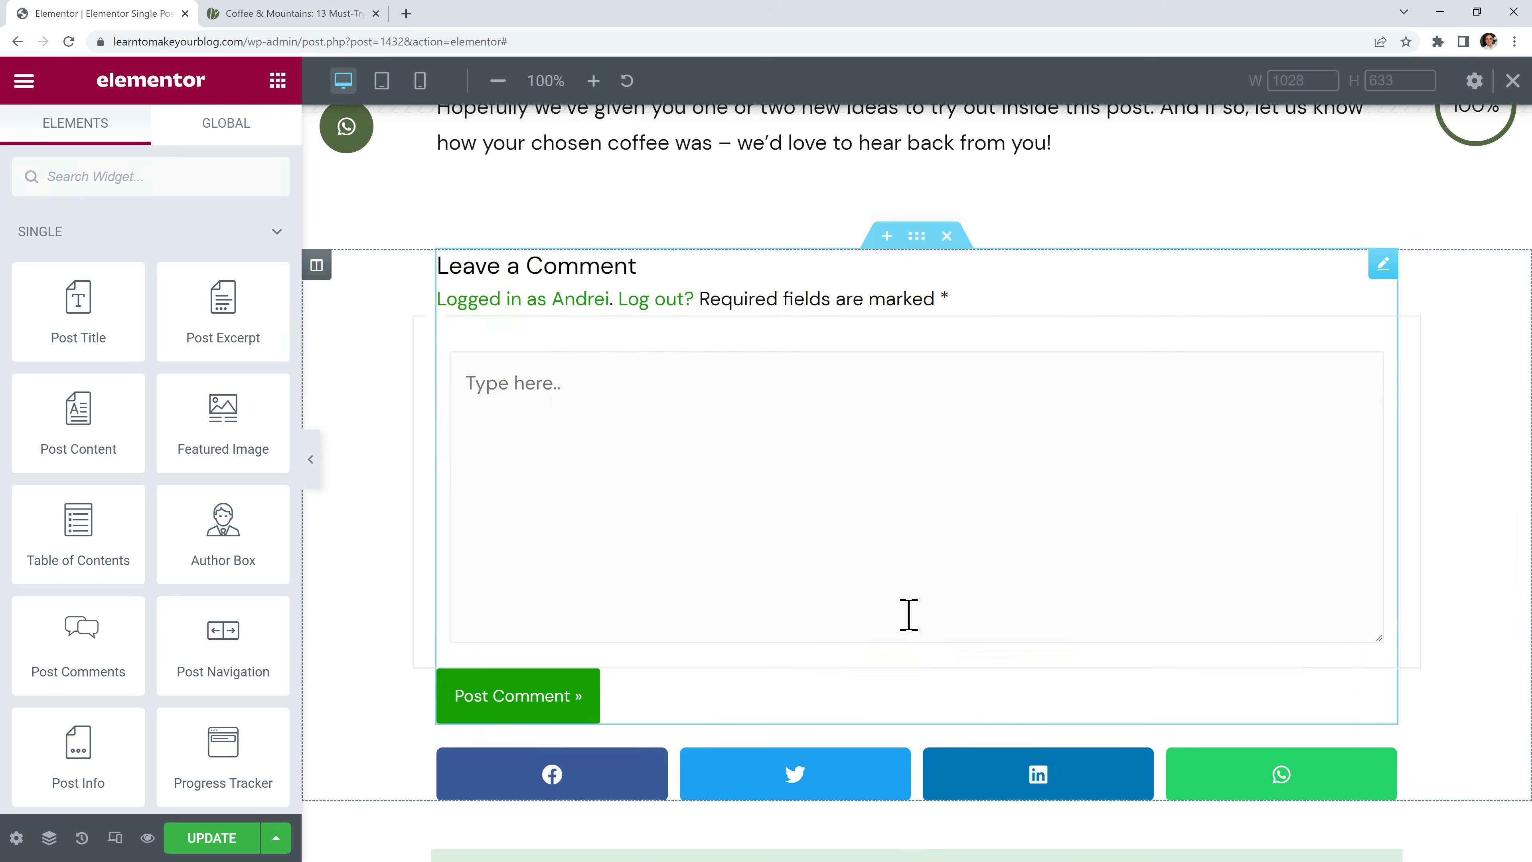
{"action": "right_click", "coordinate": [762, 374]}
{"action": "left_click", "coordinate": [841, 712]}
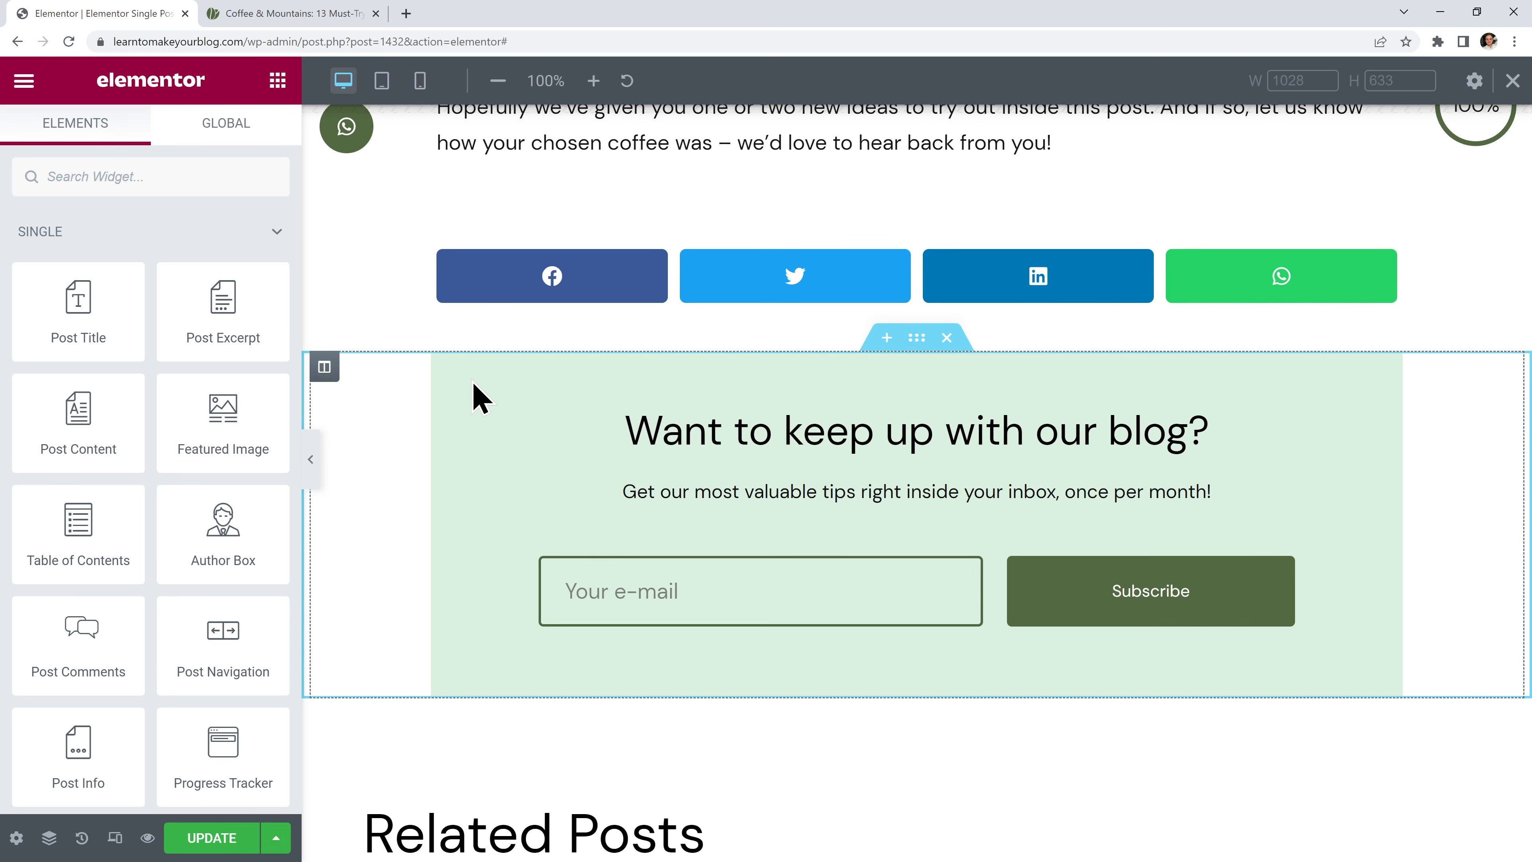
{"action": "scroll", "coordinate": [483, 411], "scroll_direction": "up", "scroll_amount": 1}
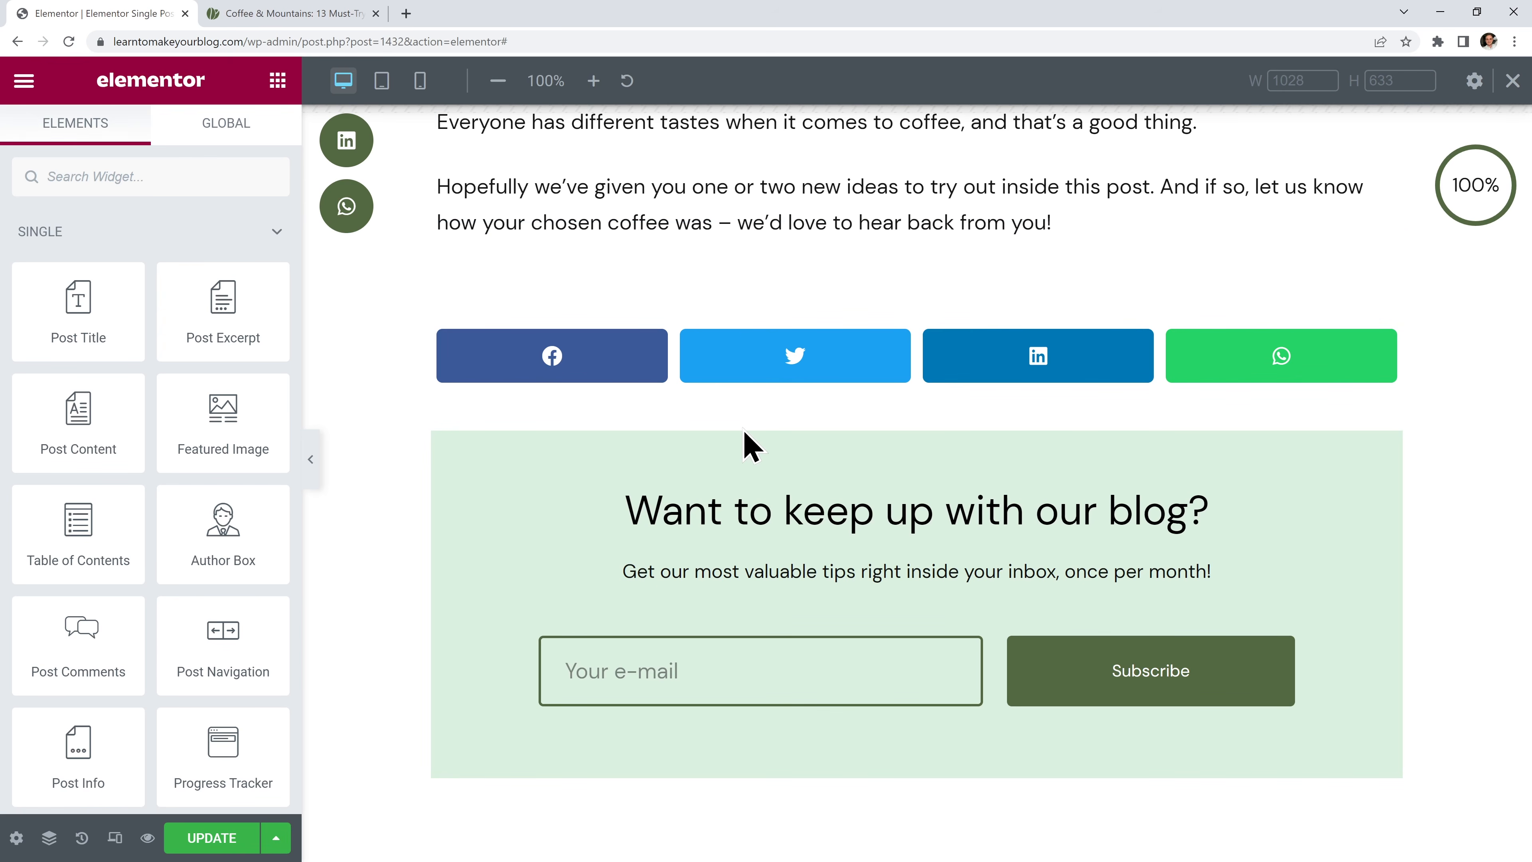
{"action": "mouse_move", "coordinate": [757, 453]}
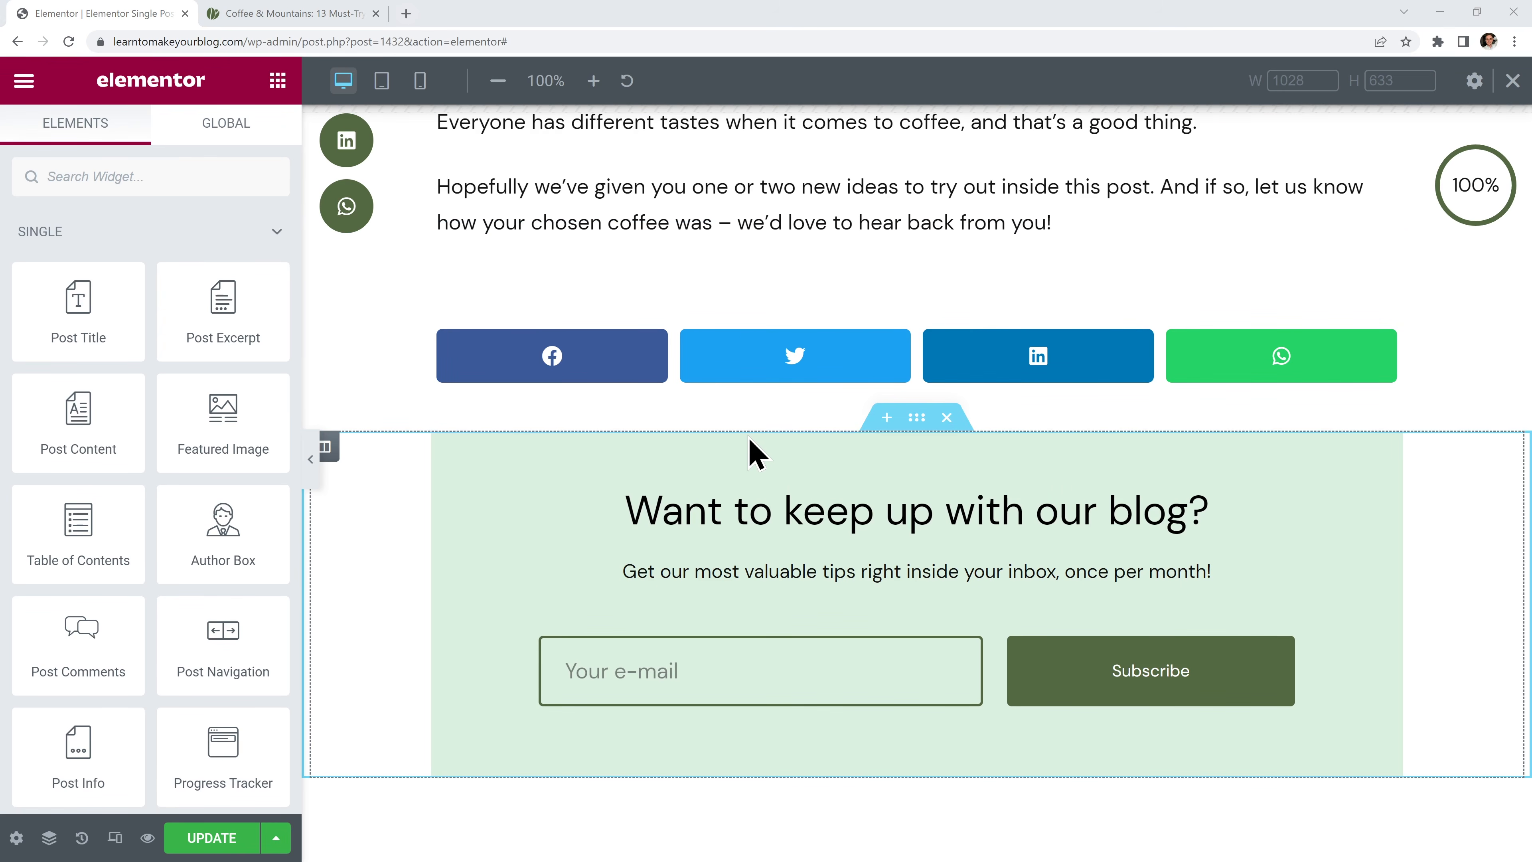
{"action": "scroll", "coordinate": [757, 454], "scroll_direction": "down", "scroll_amount": 1}
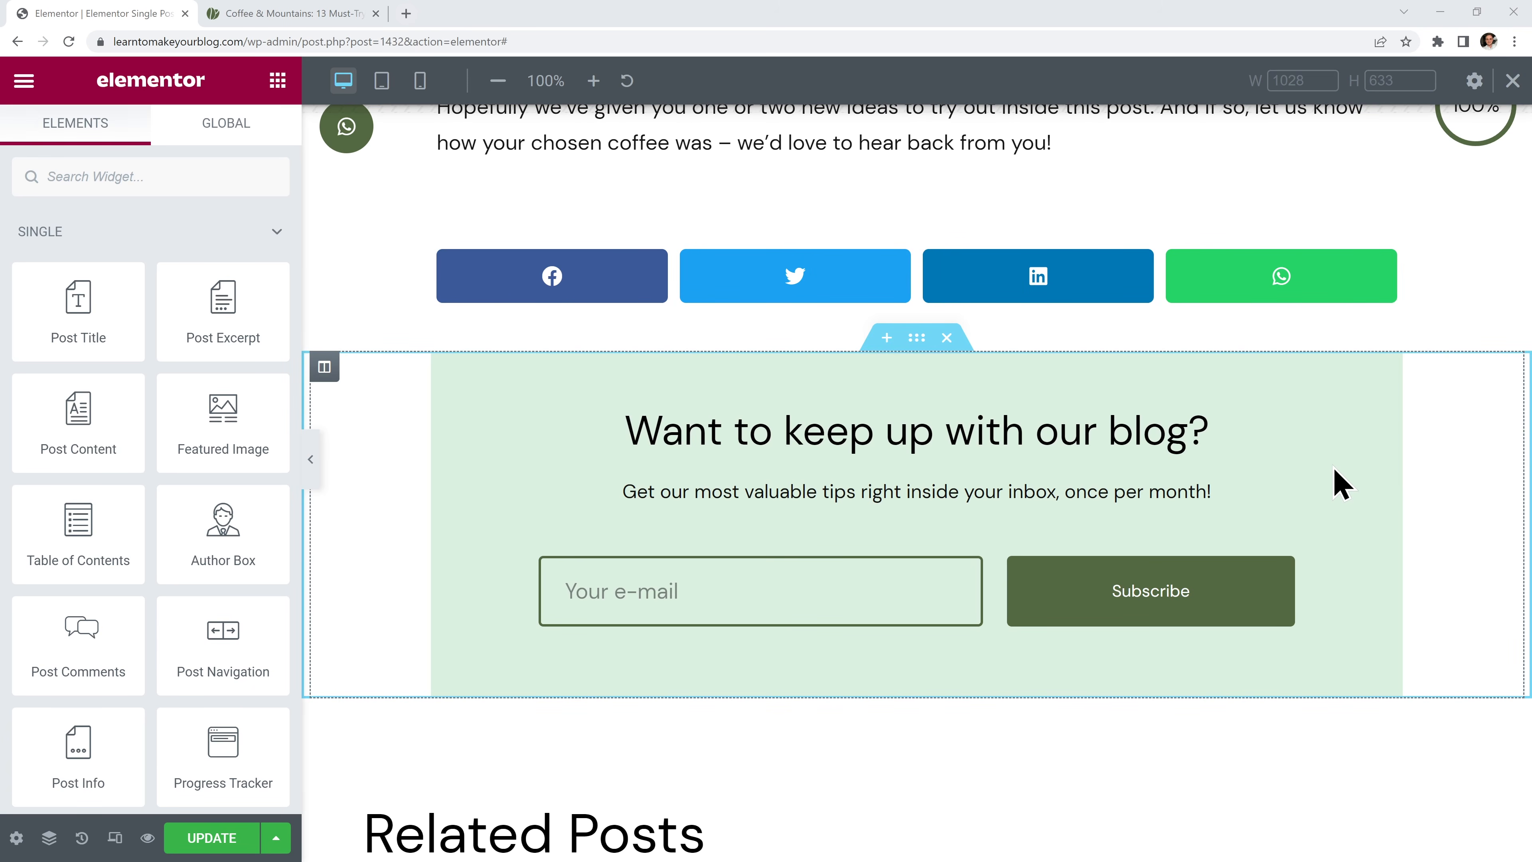
{"action": "scroll", "coordinate": [846, 403], "scroll_direction": "down", "scroll_amount": 4}
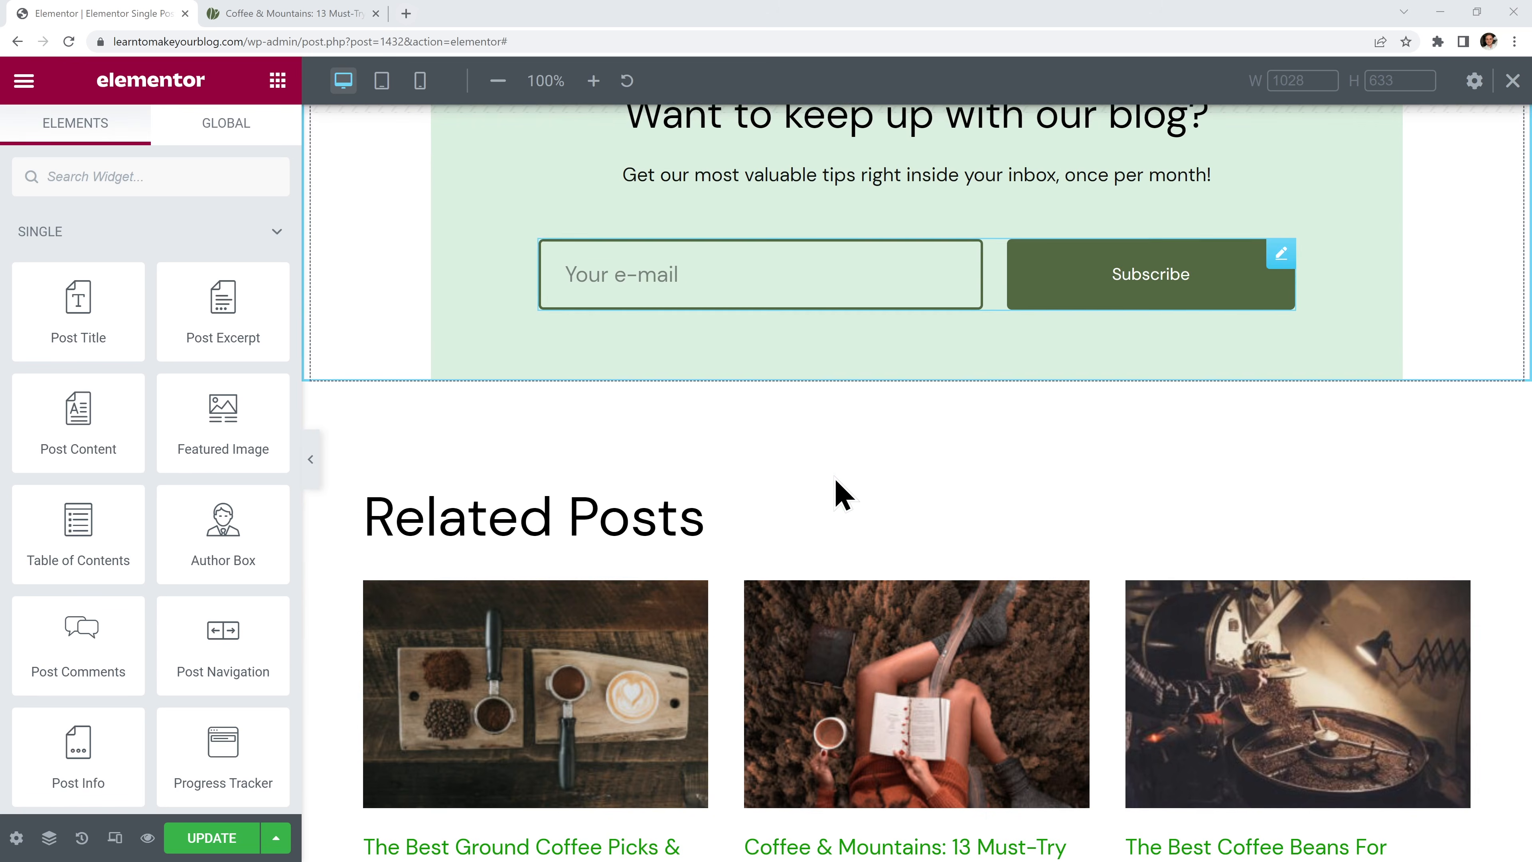
{"action": "scroll", "coordinate": [832, 434], "scroll_direction": "down", "scroll_amount": 2}
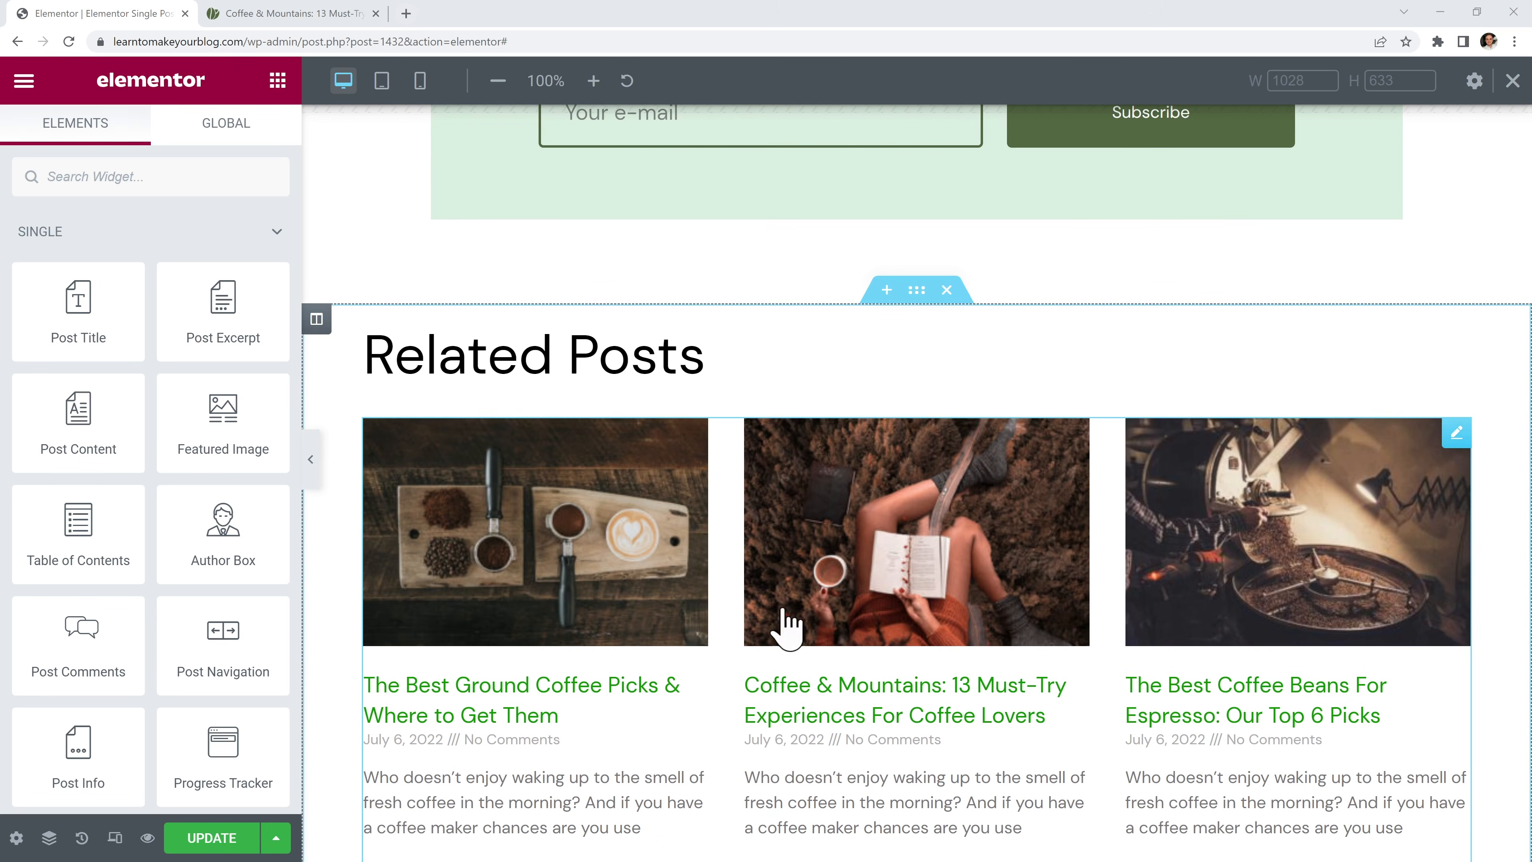
{"action": "scroll", "coordinate": [678, 428], "scroll_direction": "down", "scroll_amount": 1}
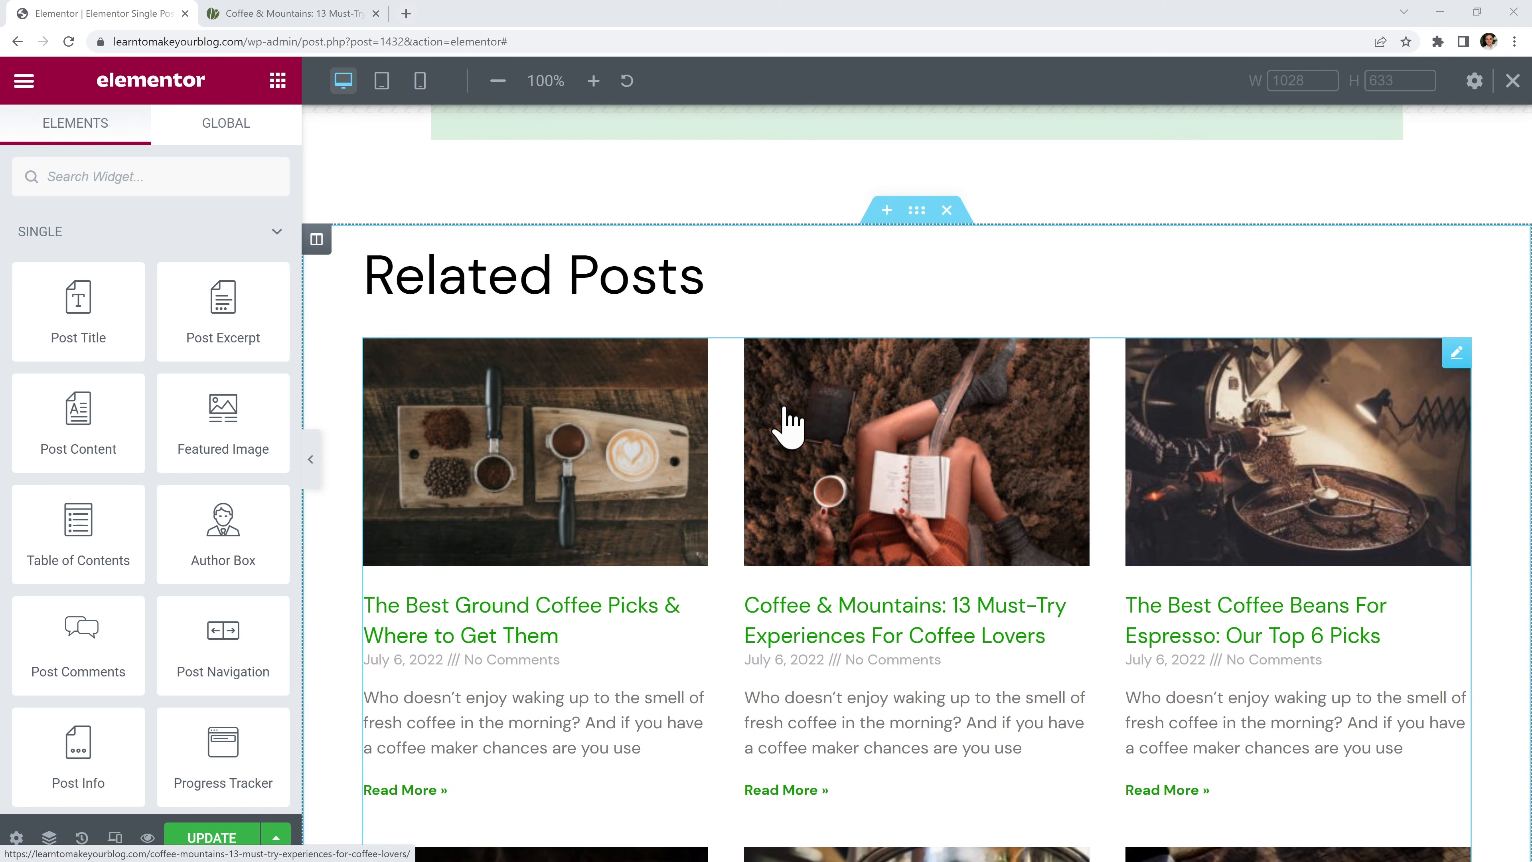
Open the Related Posts grid settings and view its Classic, Cards and Full Content skin options
{"action": "left_click", "coordinate": [636, 395]}
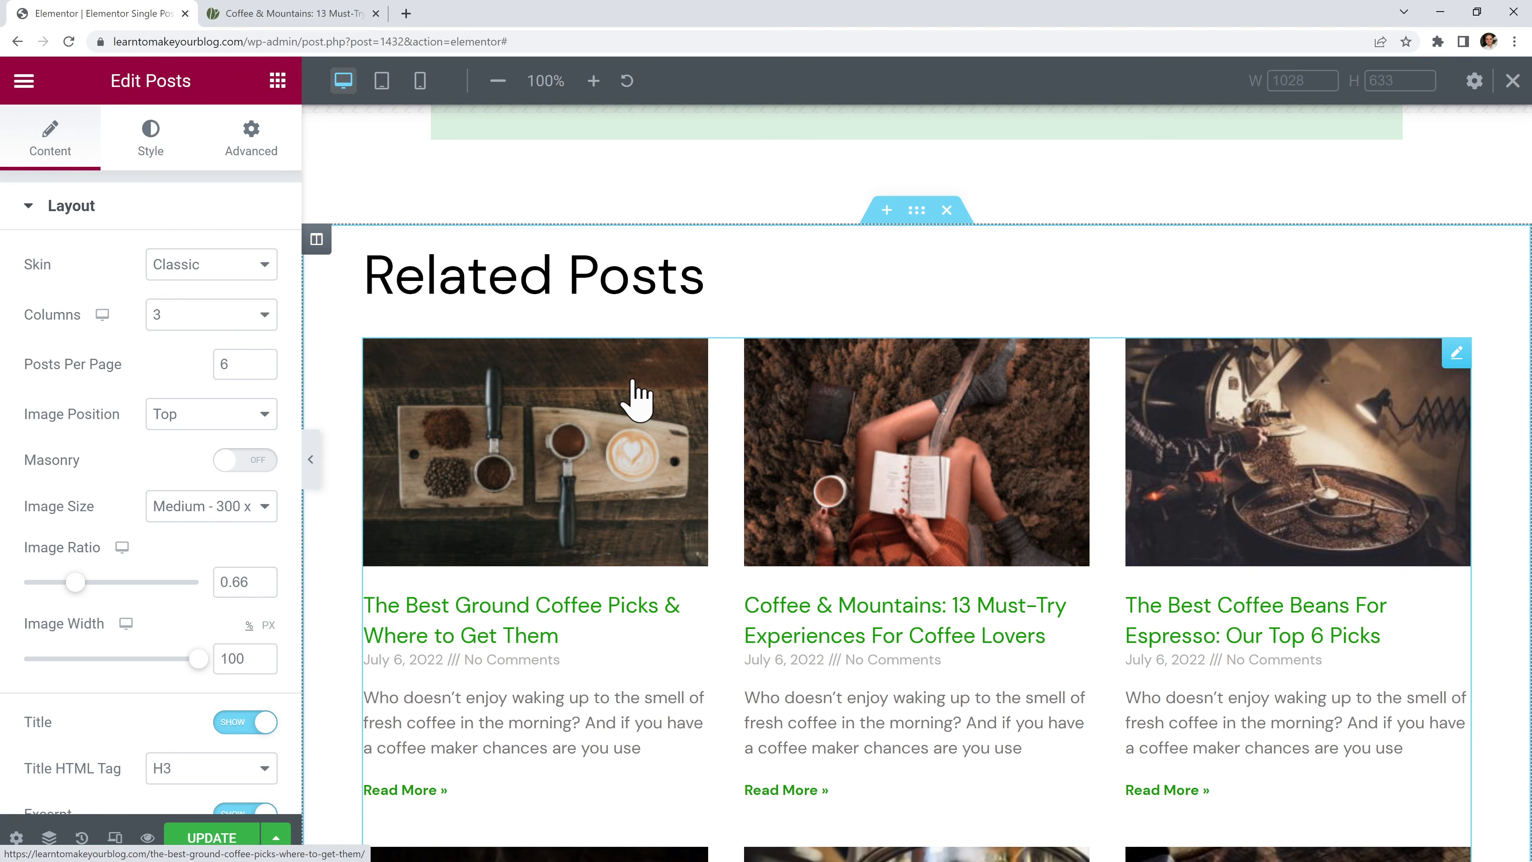
{"action": "left_click_drag", "start_coordinate": [193, 80], "coordinate": [148, 80]}
{"action": "left_click", "coordinate": [211, 83]}
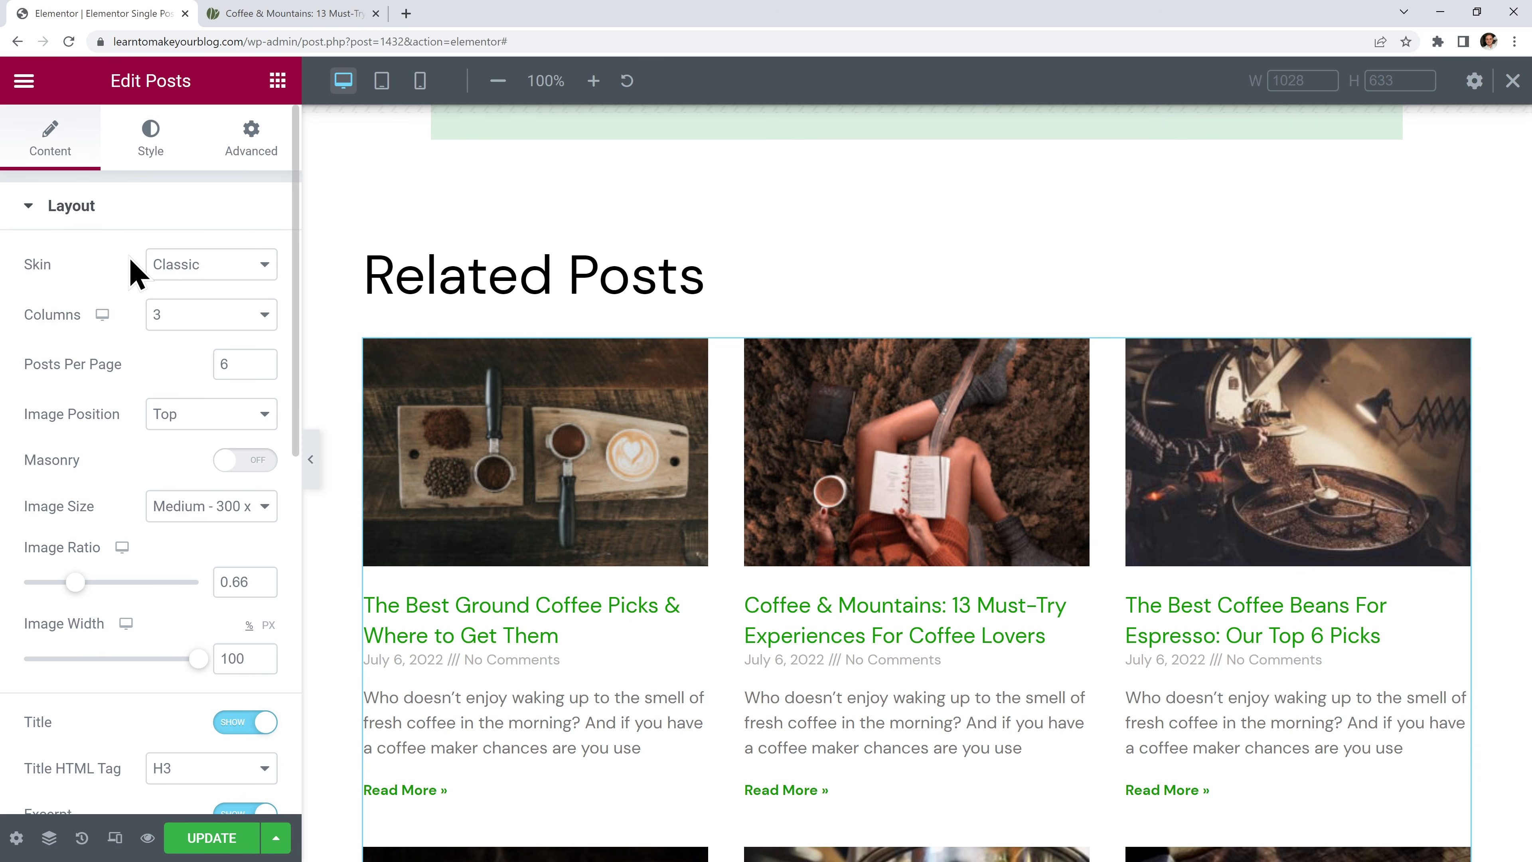
{"action": "left_click", "coordinate": [186, 261]}
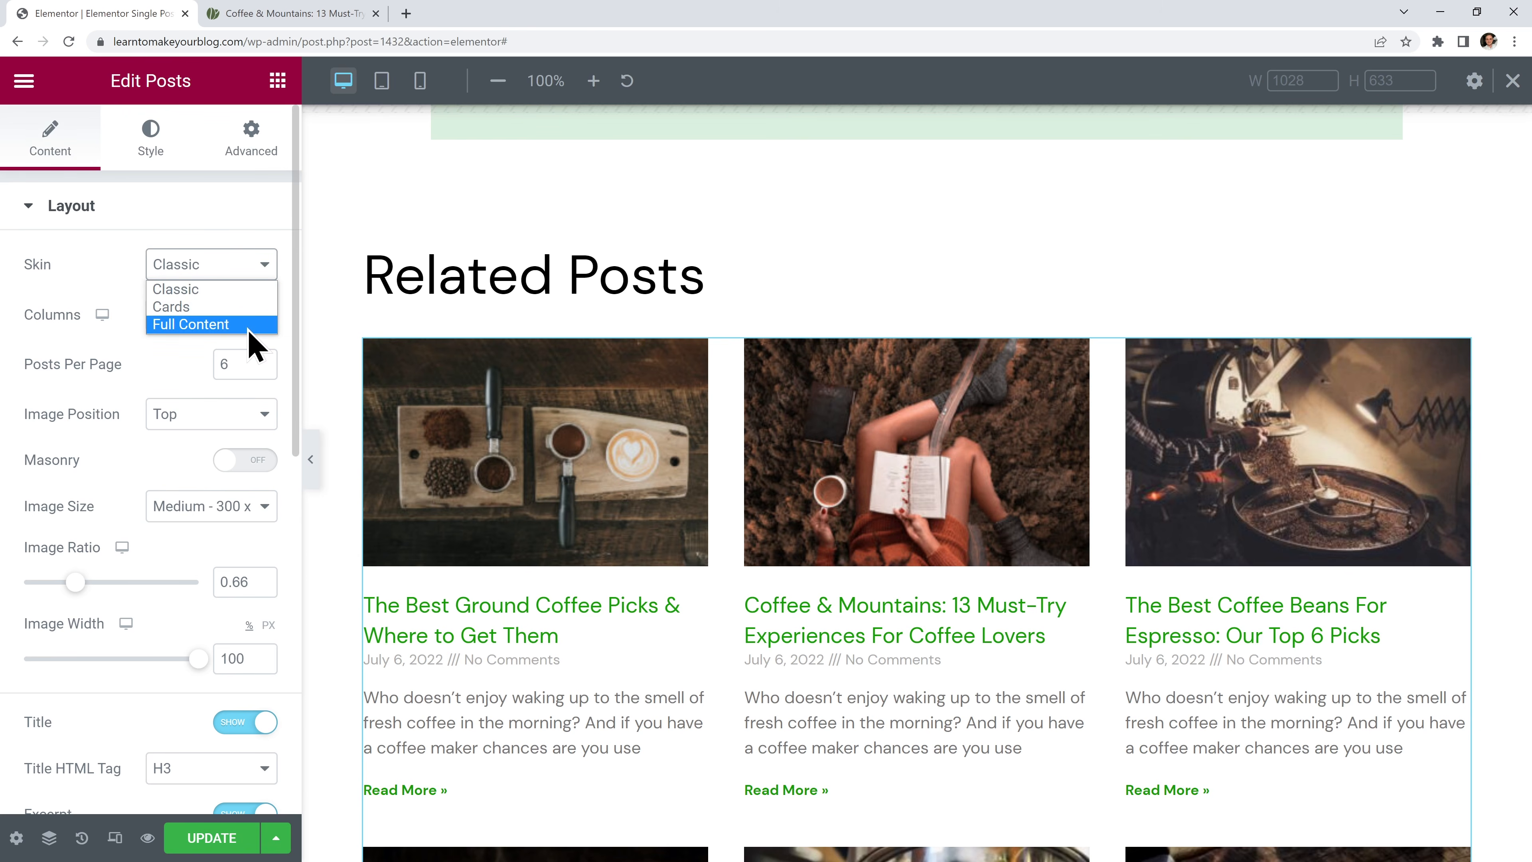
Keep the Classic skin and open a new browser tab for the site address
{"action": "left_click", "coordinate": [193, 290]}
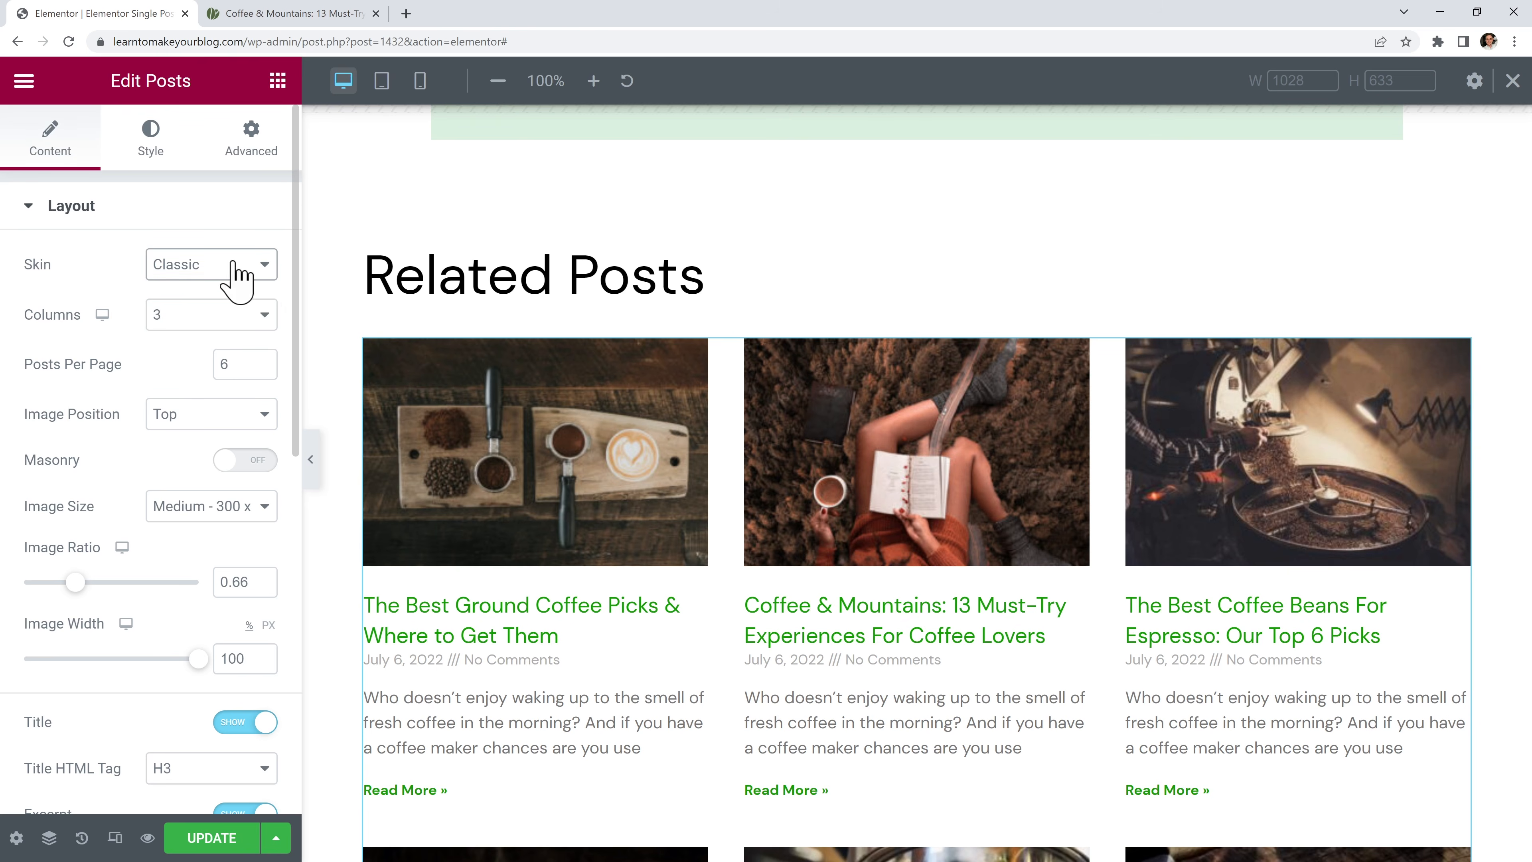
{"action": "left_click", "coordinate": [405, 13]}
{"action": "left_click", "coordinate": [417, 42]}
Load the site's WordPress admin dashboard in the new tab
{"action": "type", "text": "learntomakeyourblog.com"}
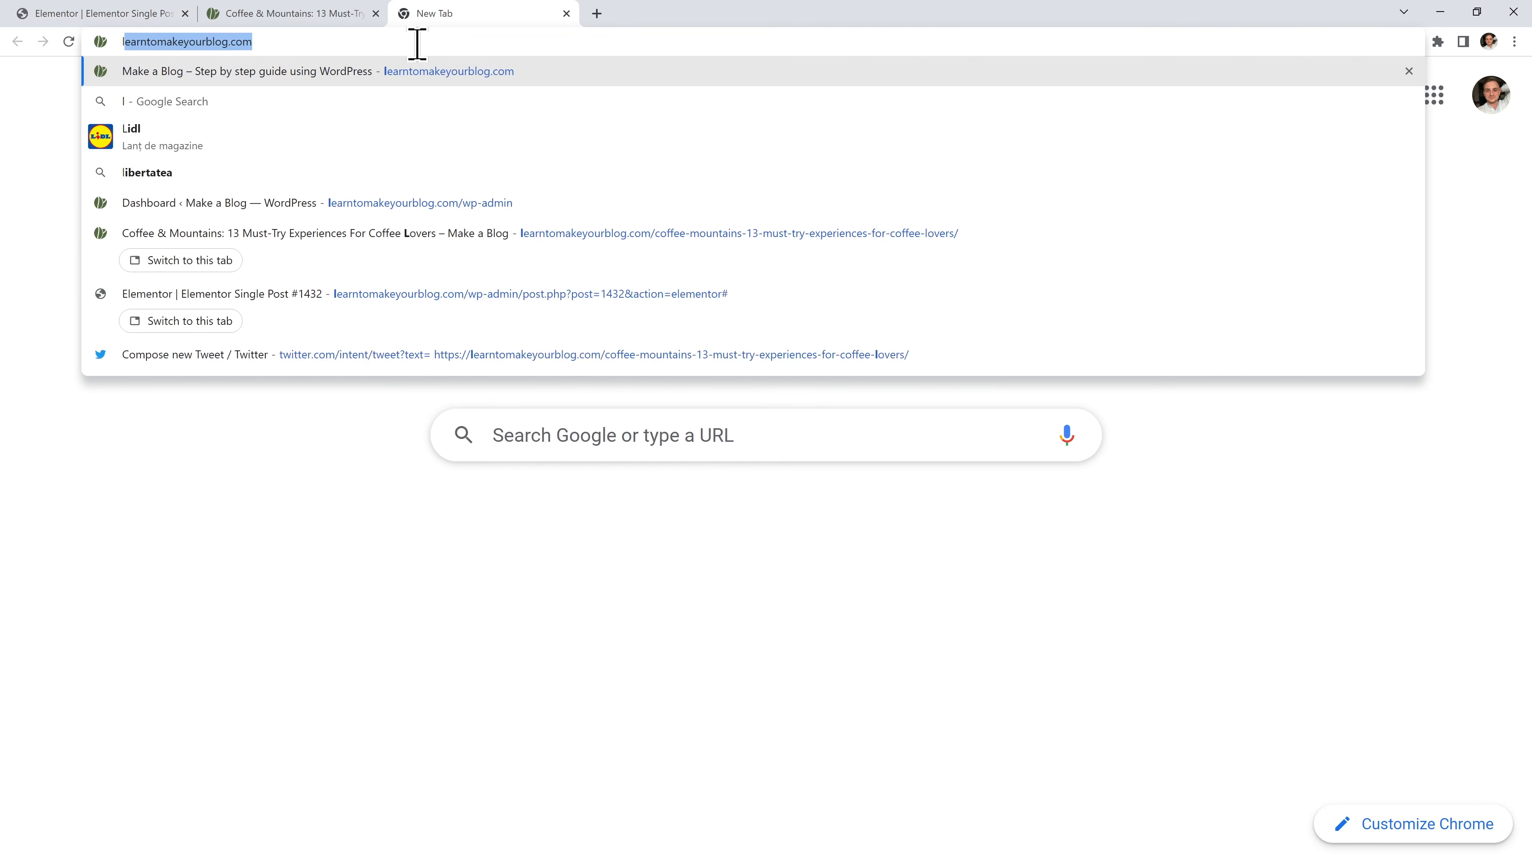
{"action": "key", "text": "Down"}
{"action": "key", "text": "Down"}
{"action": "key", "text": "Down"}
{"action": "key", "text": "Down"}
{"action": "key", "text": "Return"}
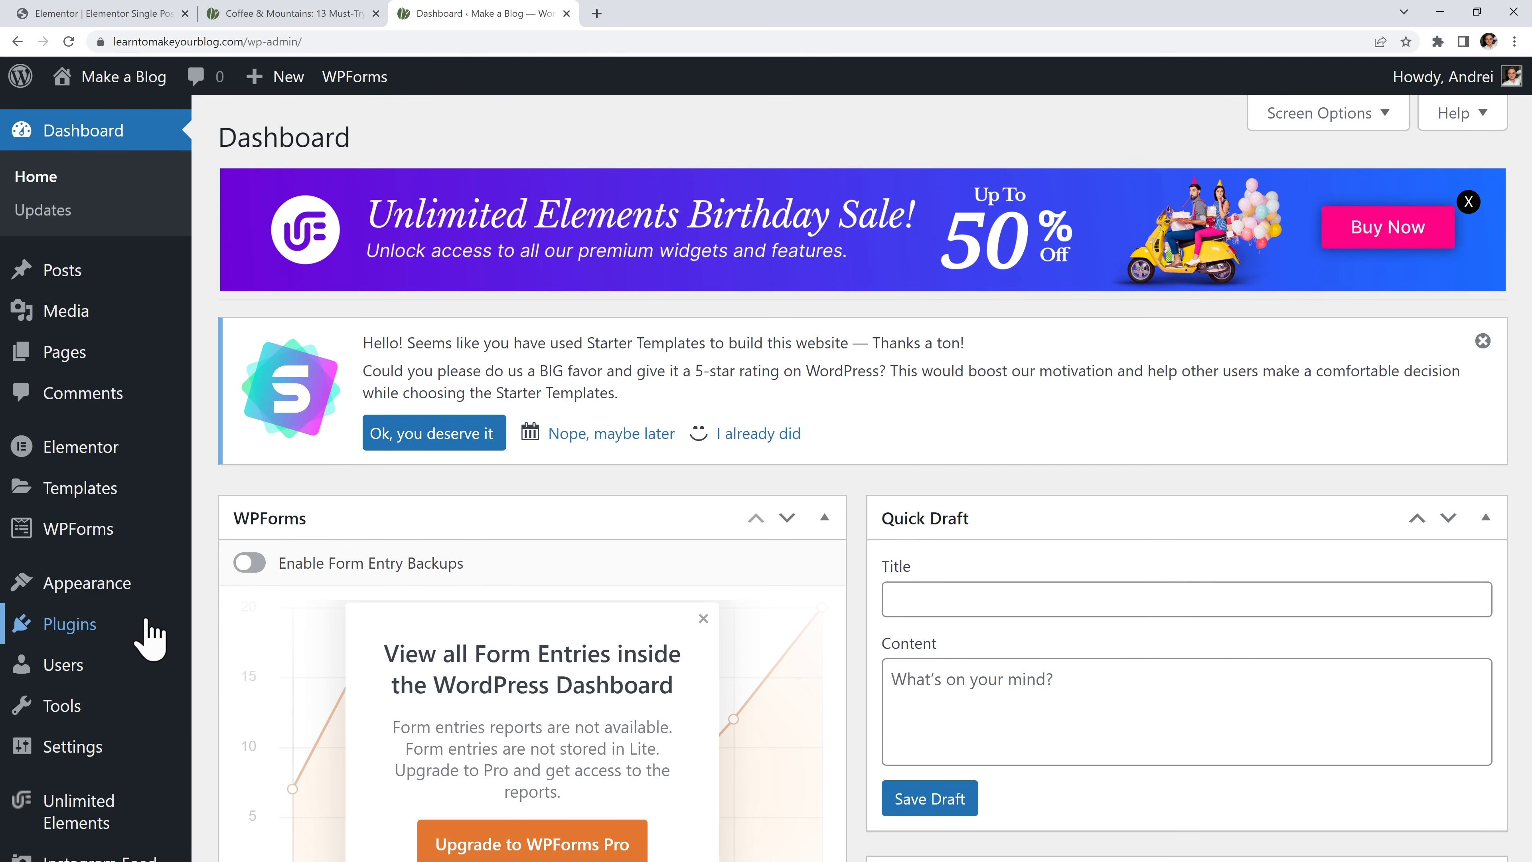
Search 'elementor custom skin', install and activate Ele Custom Skin, then go to Theme Builder
{"action": "mouse_move", "coordinate": [139, 622]}
{"action": "left_click", "coordinate": [248, 661]}
{"action": "left_click", "coordinate": [1166, 524]}
{"action": "type", "text": "elem"}
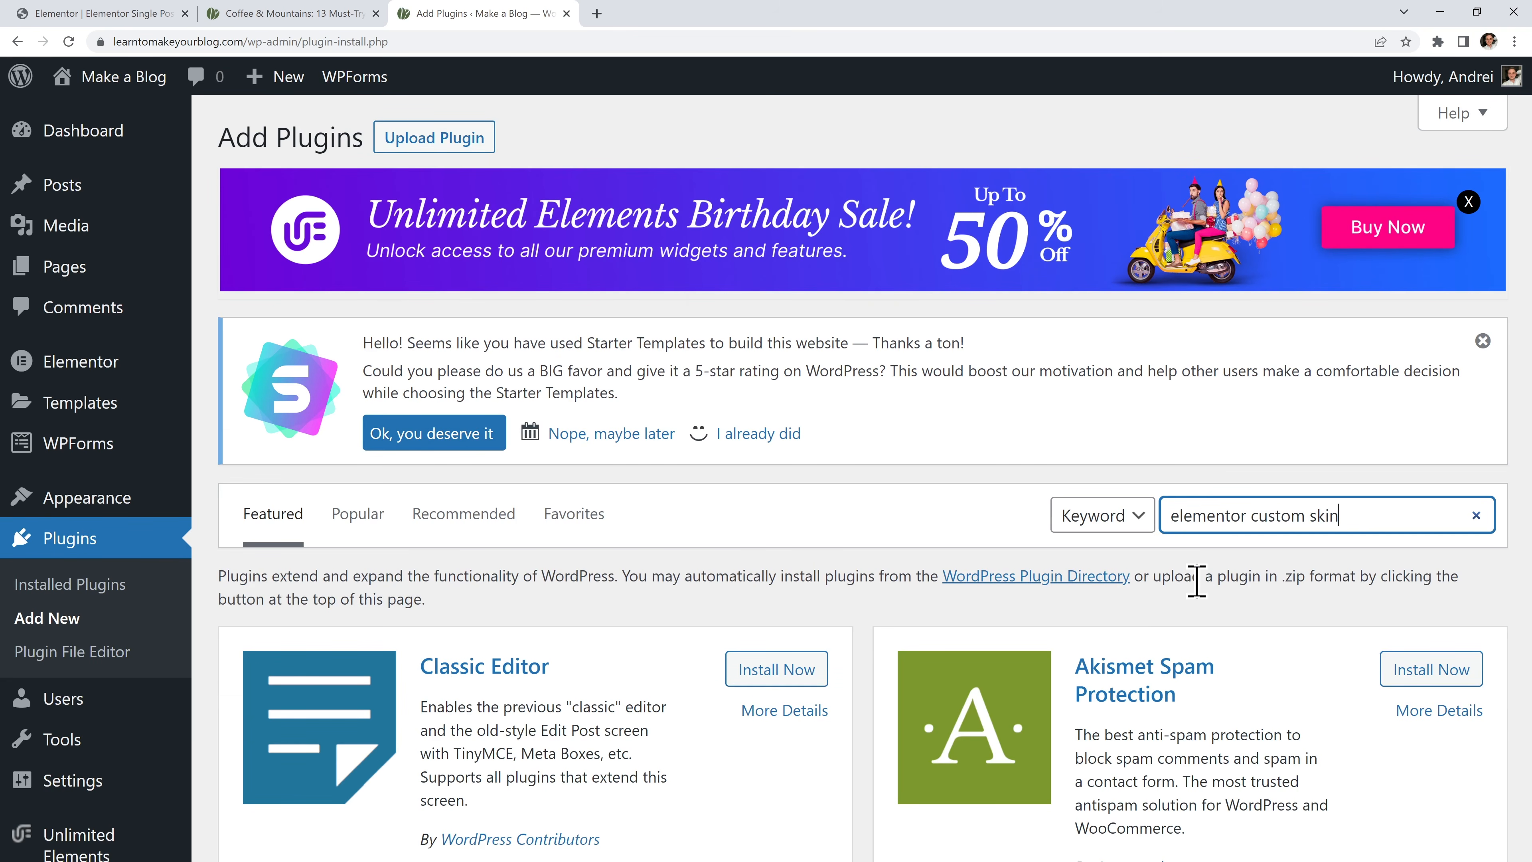
{"action": "type", "text": "entor custom skin"}
{"action": "key", "text": "Return"}
{"action": "scroll", "coordinate": [530, 652], "scroll_direction": "down", "scroll_amount": 2}
{"action": "left_click", "coordinate": [757, 495]}
{"action": "left_click", "coordinate": [759, 495]}
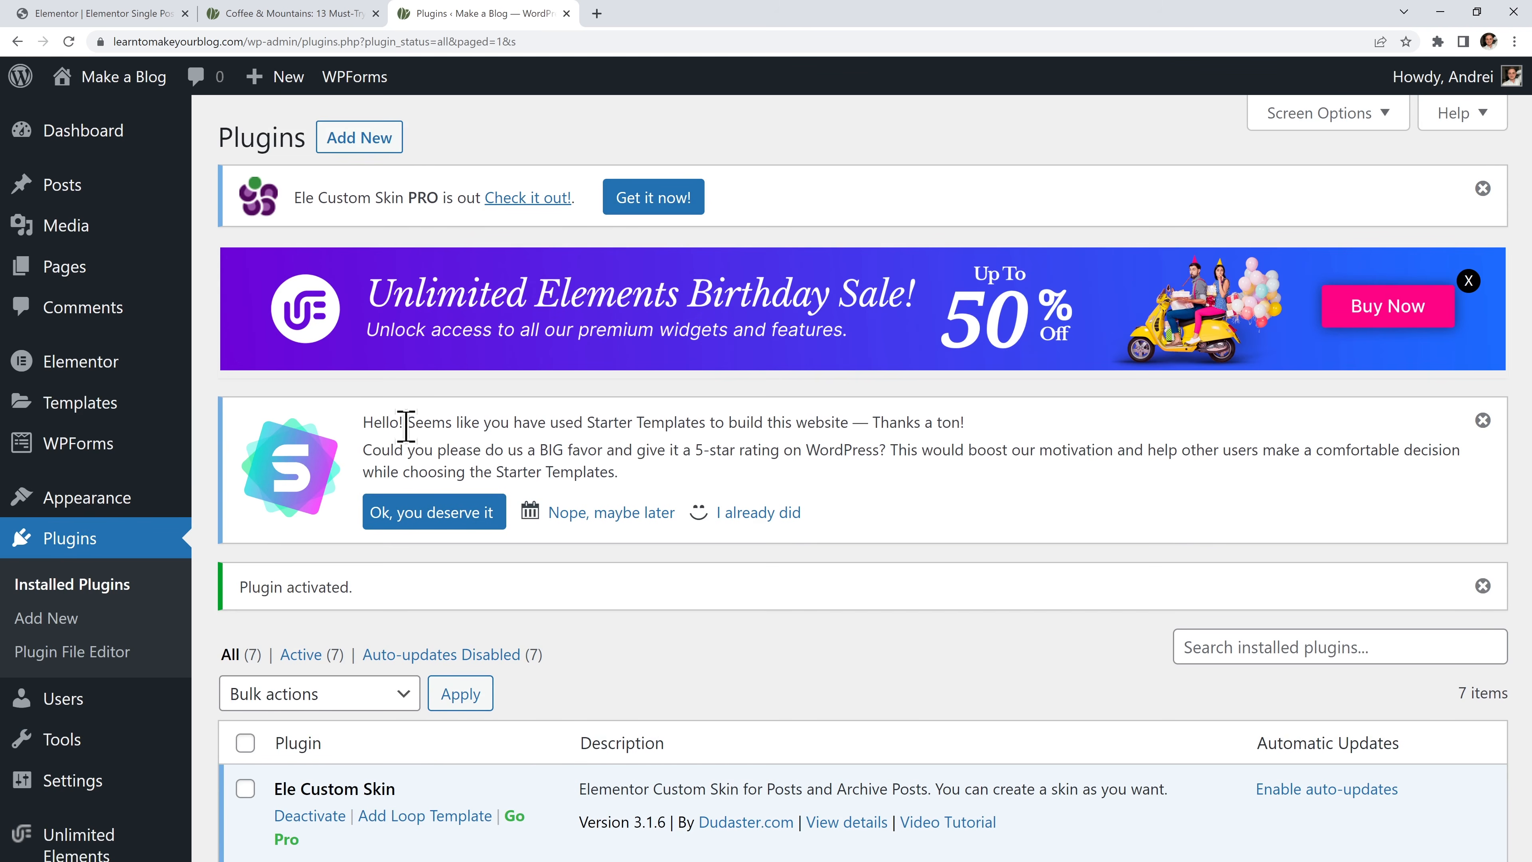
{"action": "mouse_move", "coordinate": [130, 406]}
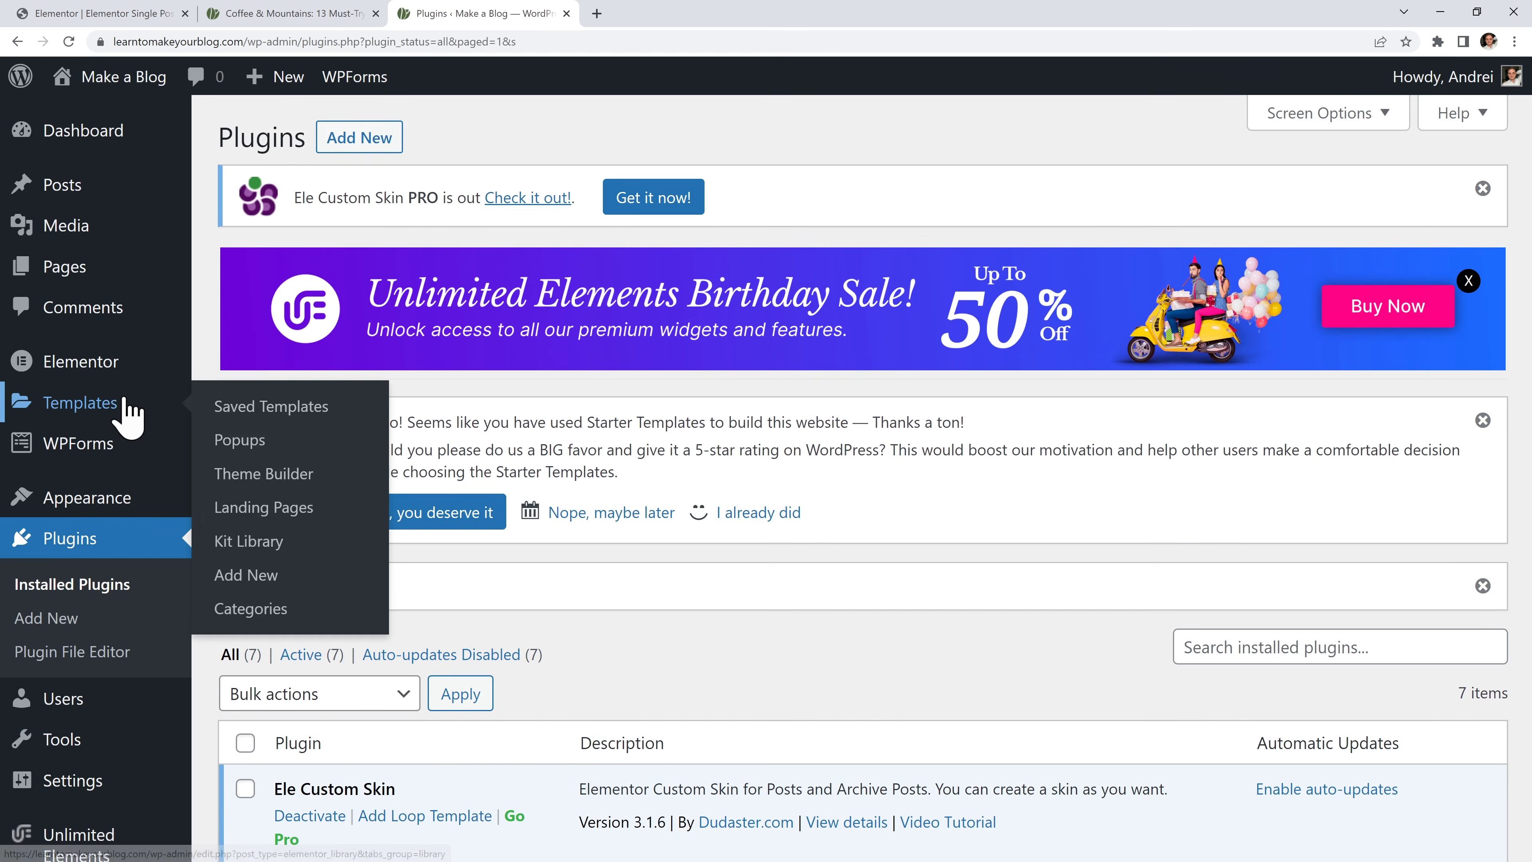
{"action": "left_click", "coordinate": [285, 477]}
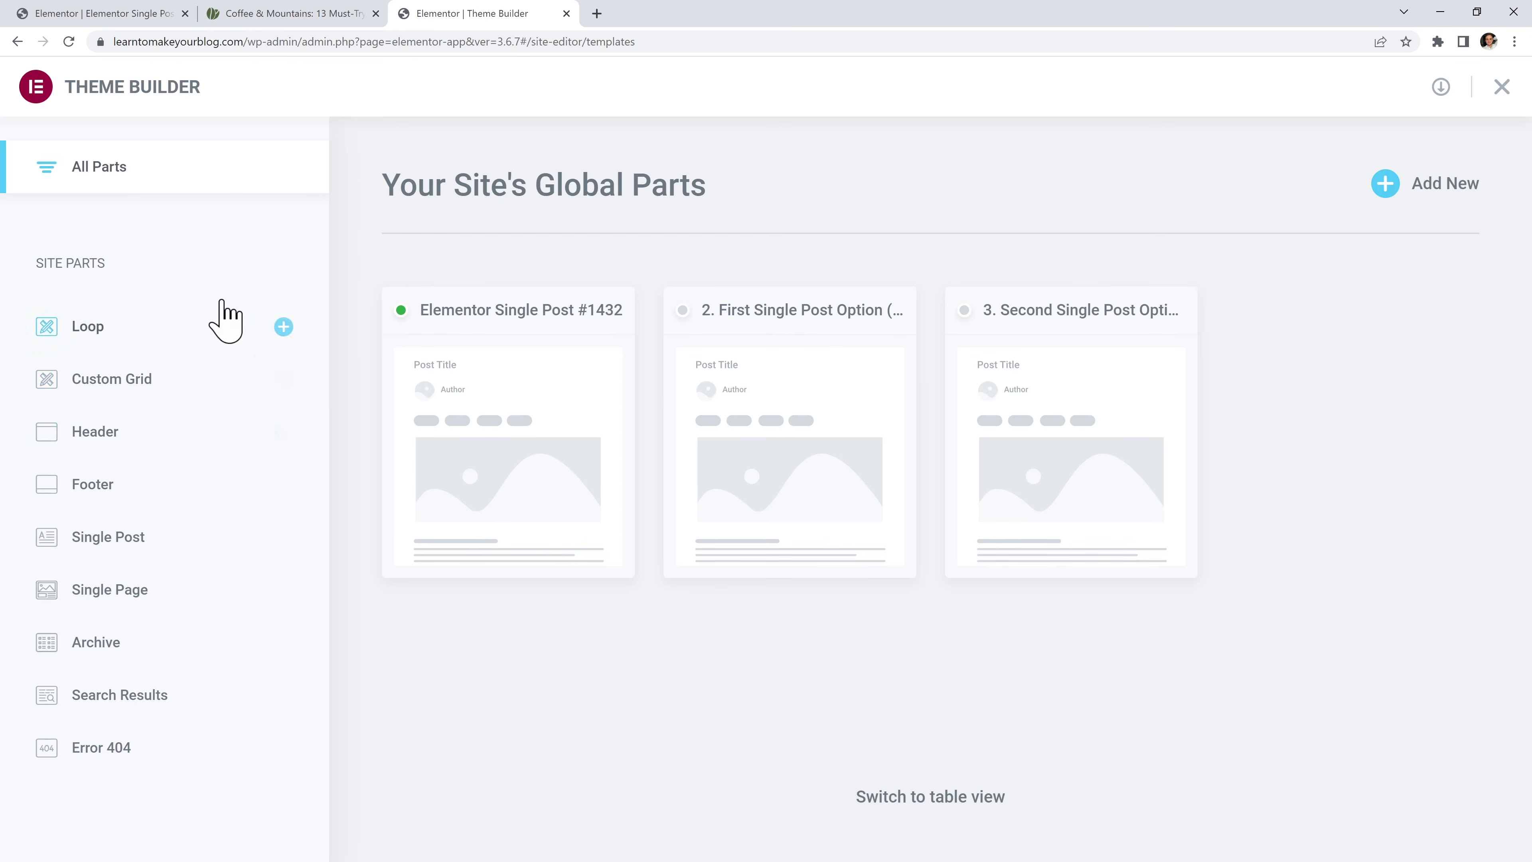
Create a new Loop template from Theme Builder's Loop section and dismiss the library popup
{"action": "left_click", "coordinate": [91, 326]}
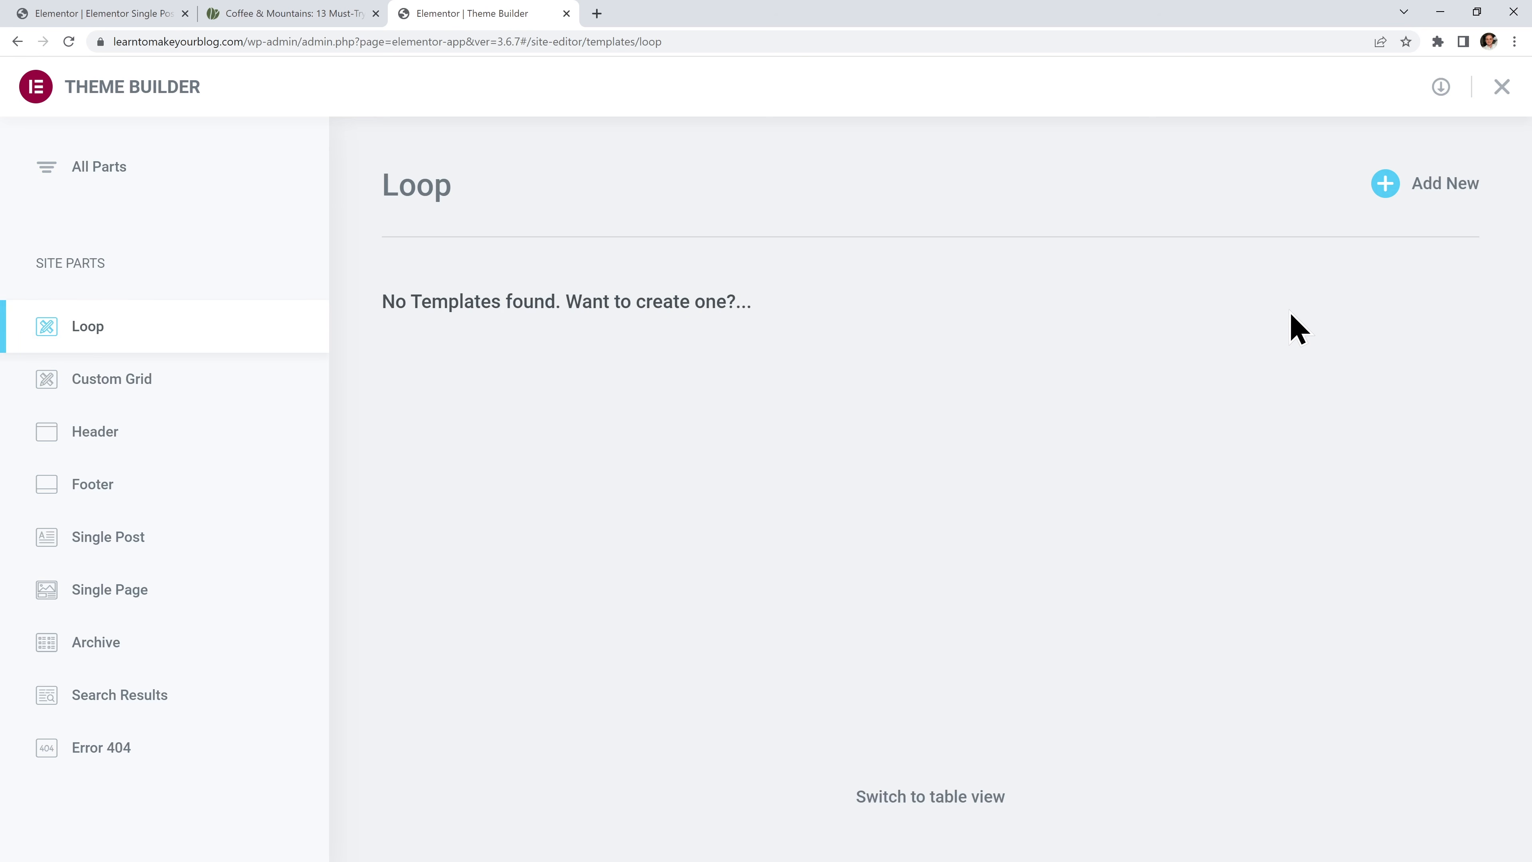
{"action": "left_click", "coordinate": [1387, 192]}
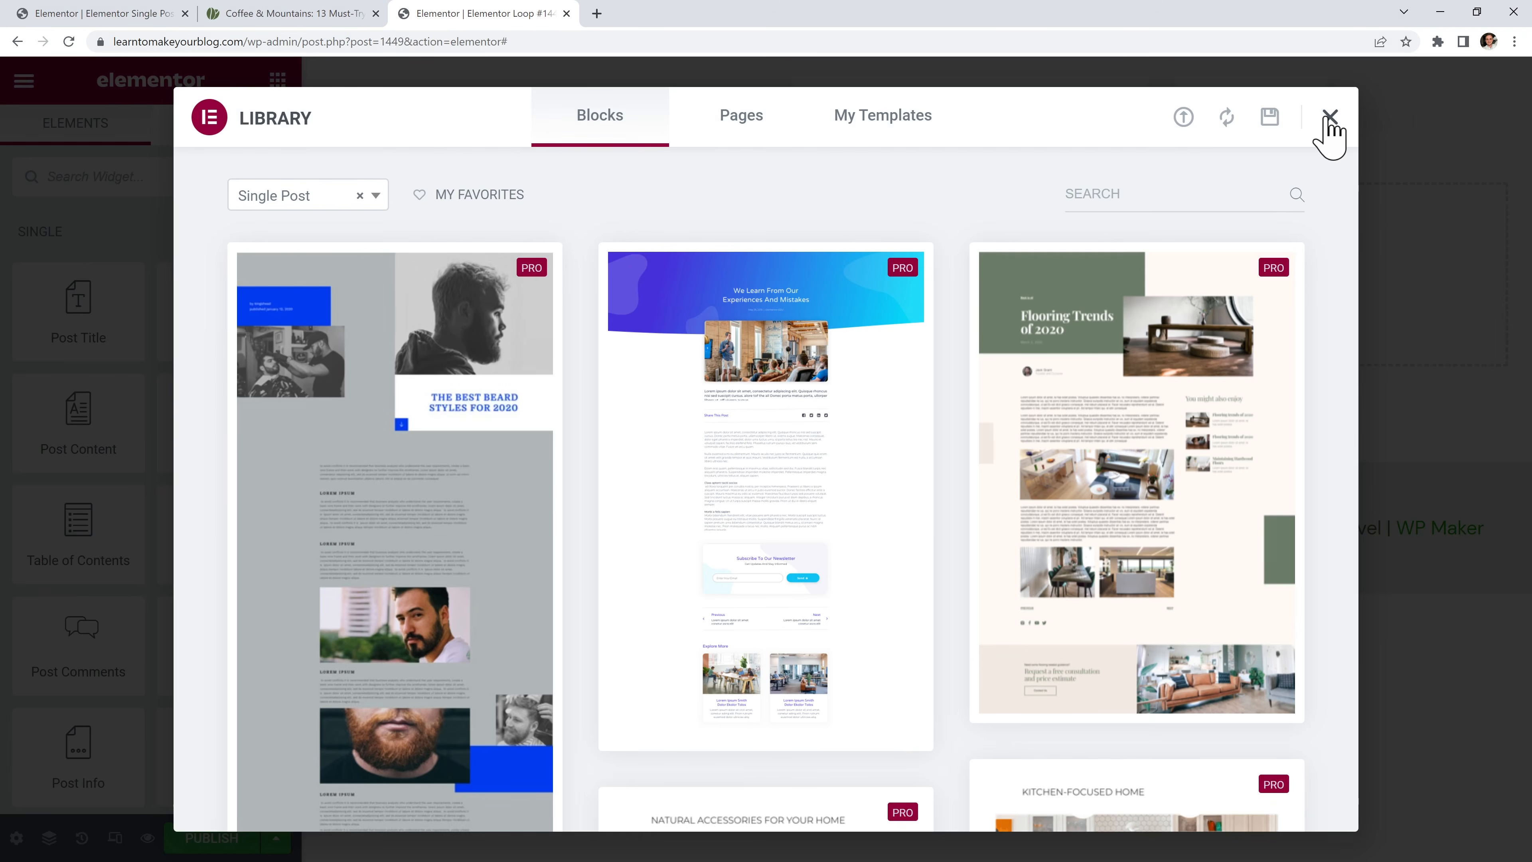
{"action": "left_click", "coordinate": [1329, 121]}
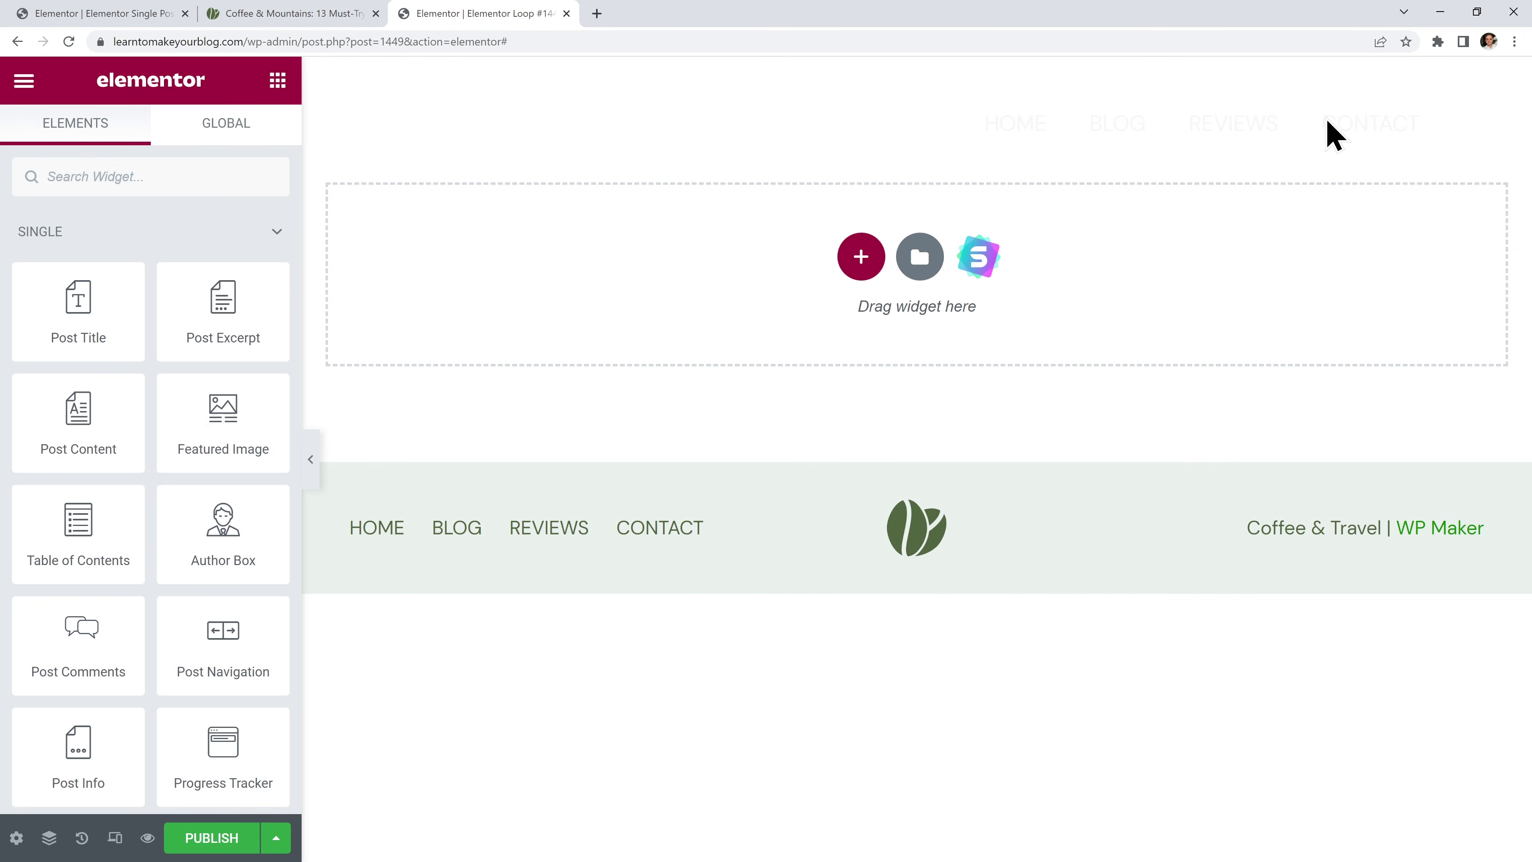
Drag in a Post Title widget, undo it, and bring up the template library
{"action": "left_click_drag", "start_coordinate": [69, 290], "coordinate": [554, 304]}
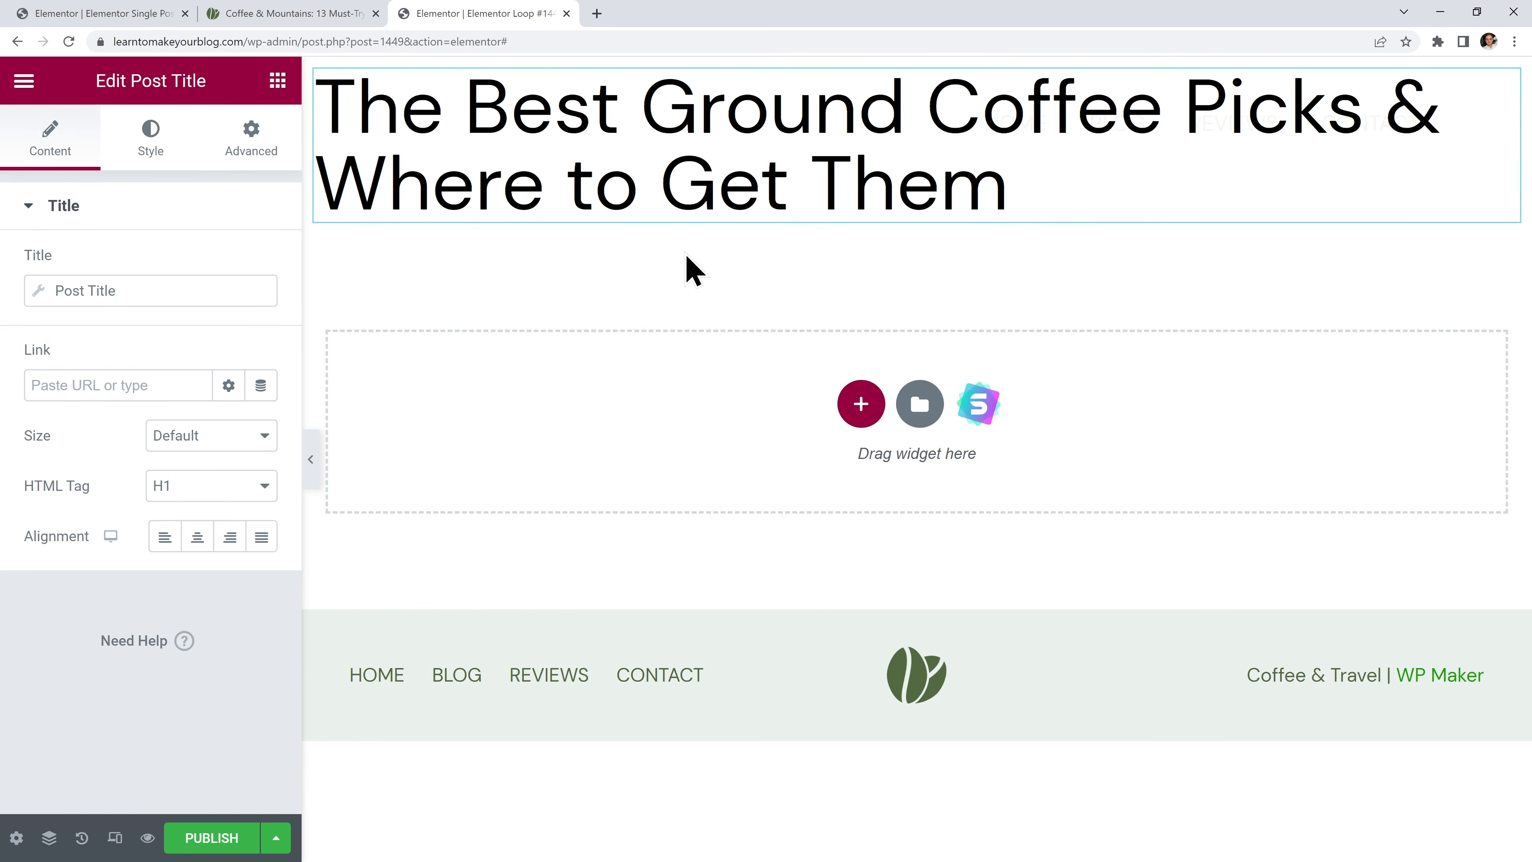
{"action": "key", "text": "ctrl+z"}
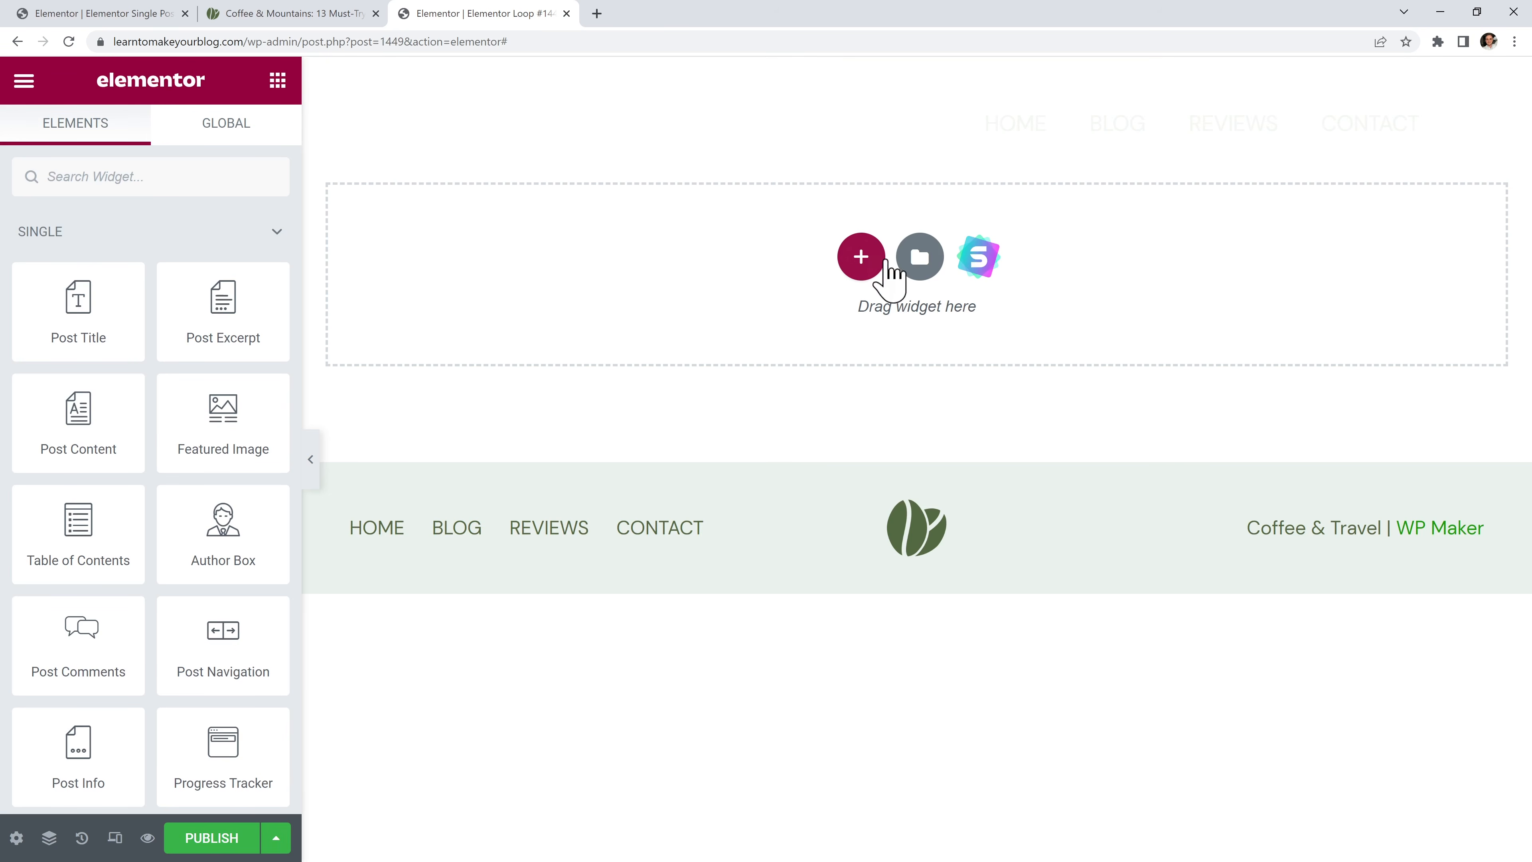
{"action": "left_click", "coordinate": [920, 257]}
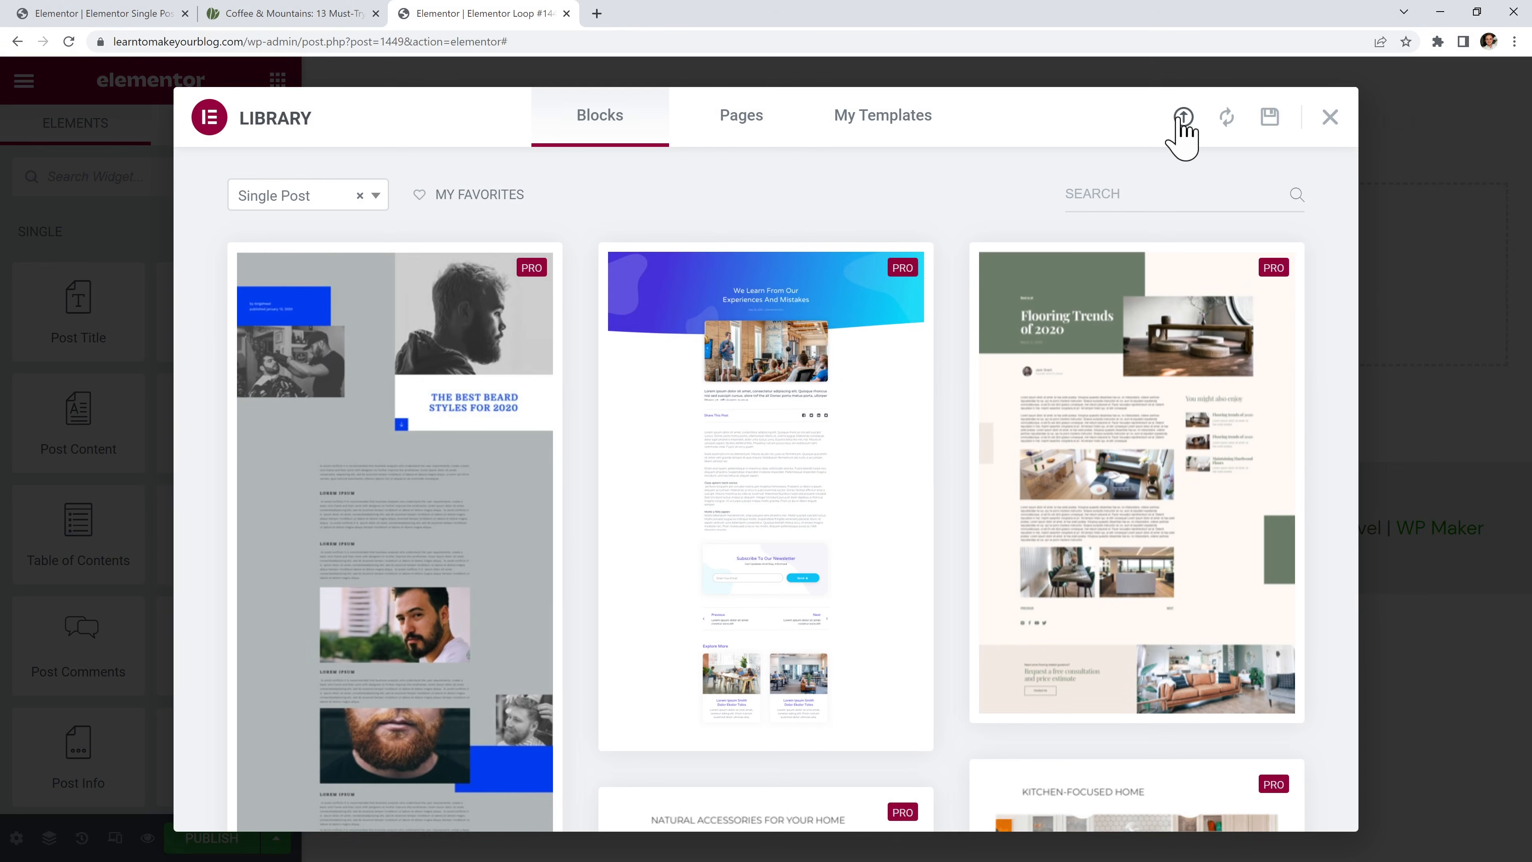
Import 4-featured-loop.json from the 4. Templates folder and insert 4. Featured Loop (WP Maker)
{"action": "left_click", "coordinate": [1182, 119]}
{"action": "left_click", "coordinate": [791, 618]}
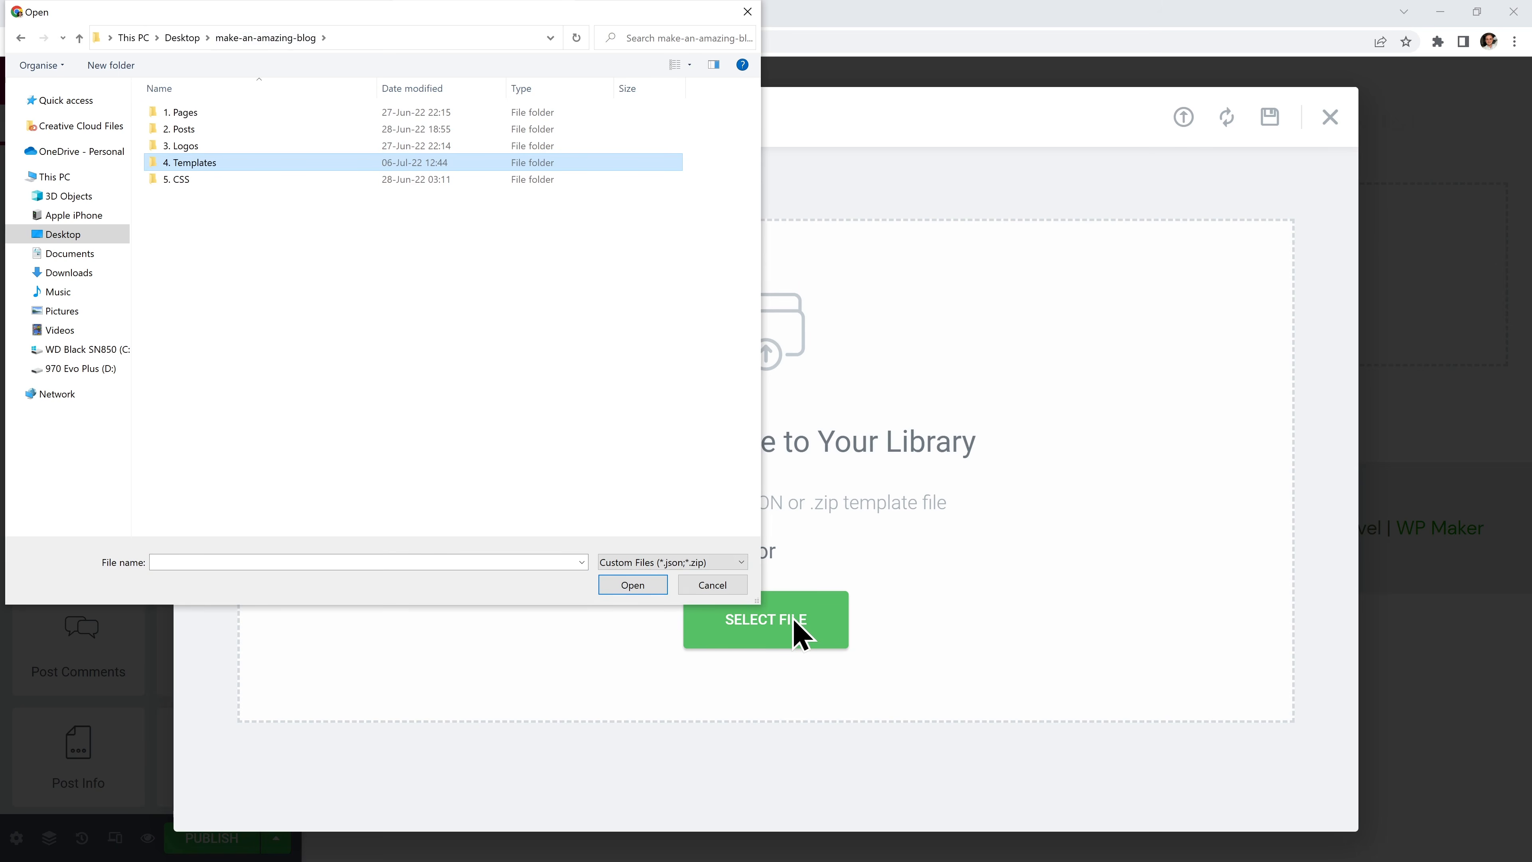
{"action": "double_click", "coordinate": [221, 163]}
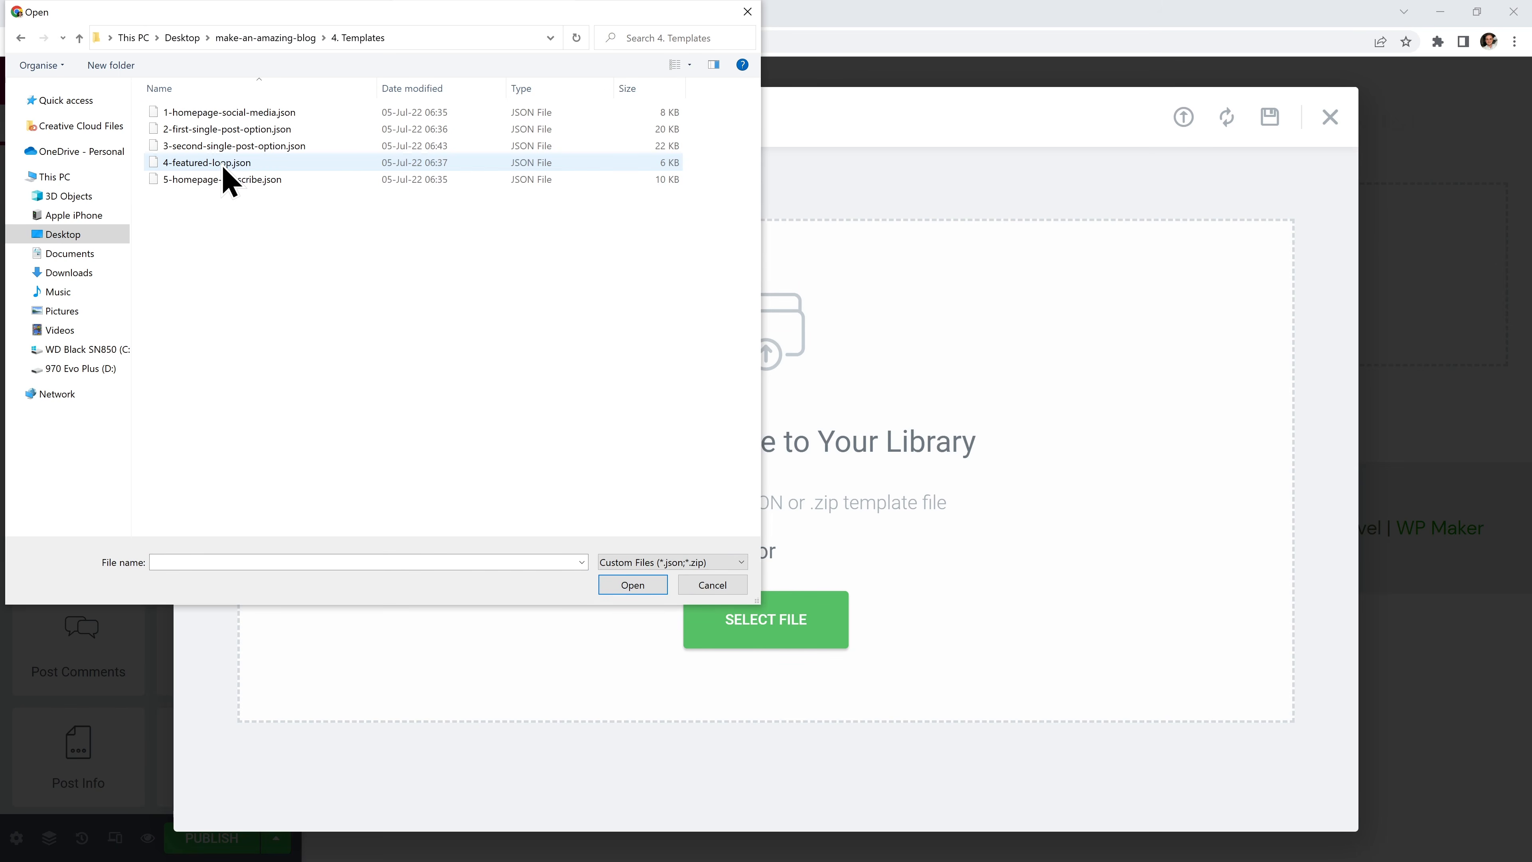
{"action": "left_click", "coordinate": [259, 164]}
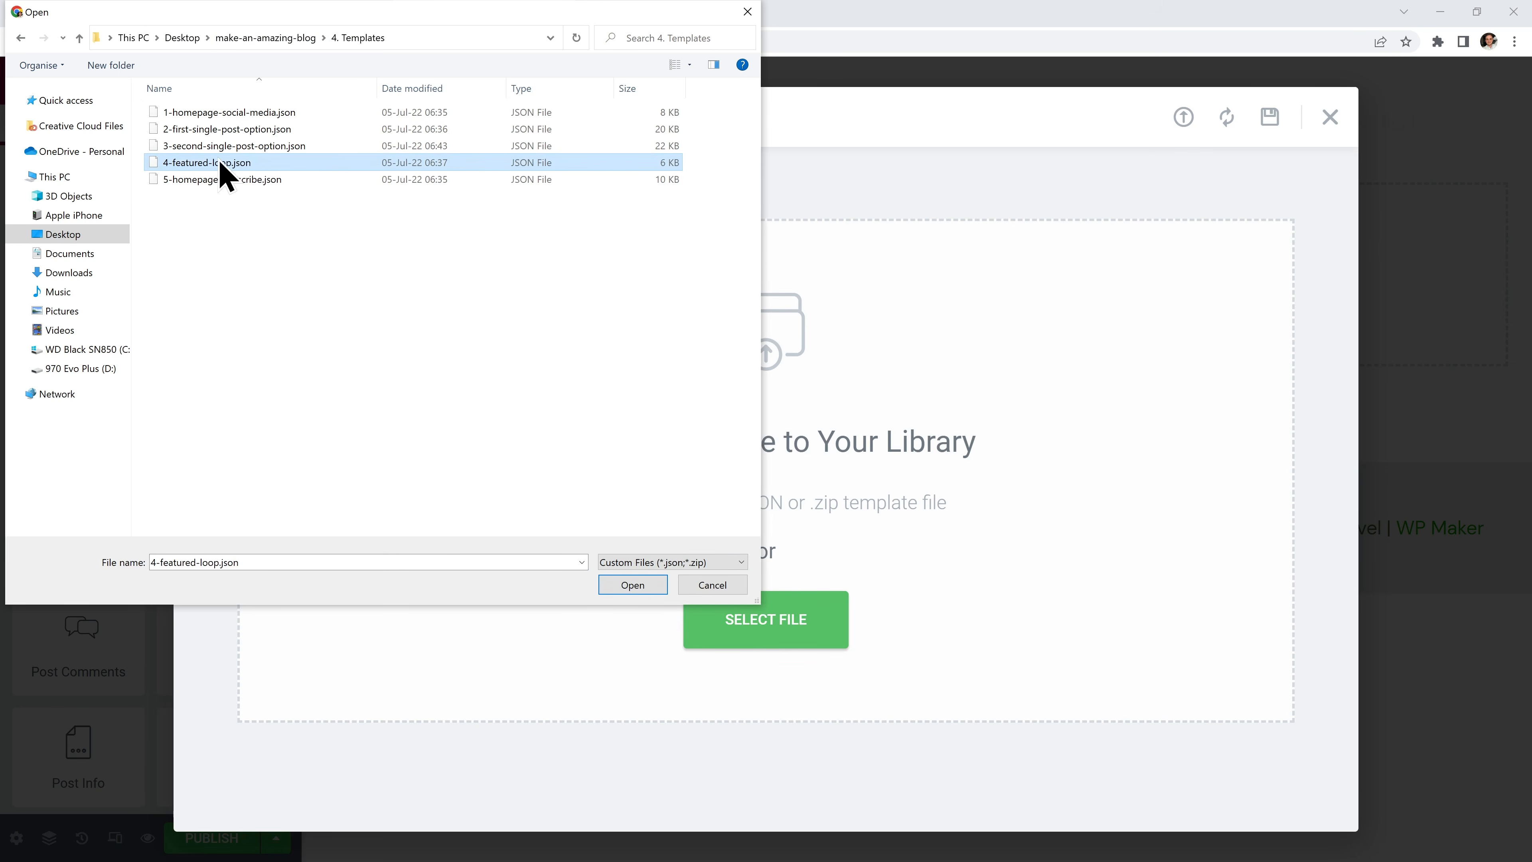
{"action": "left_click", "coordinate": [637, 583]}
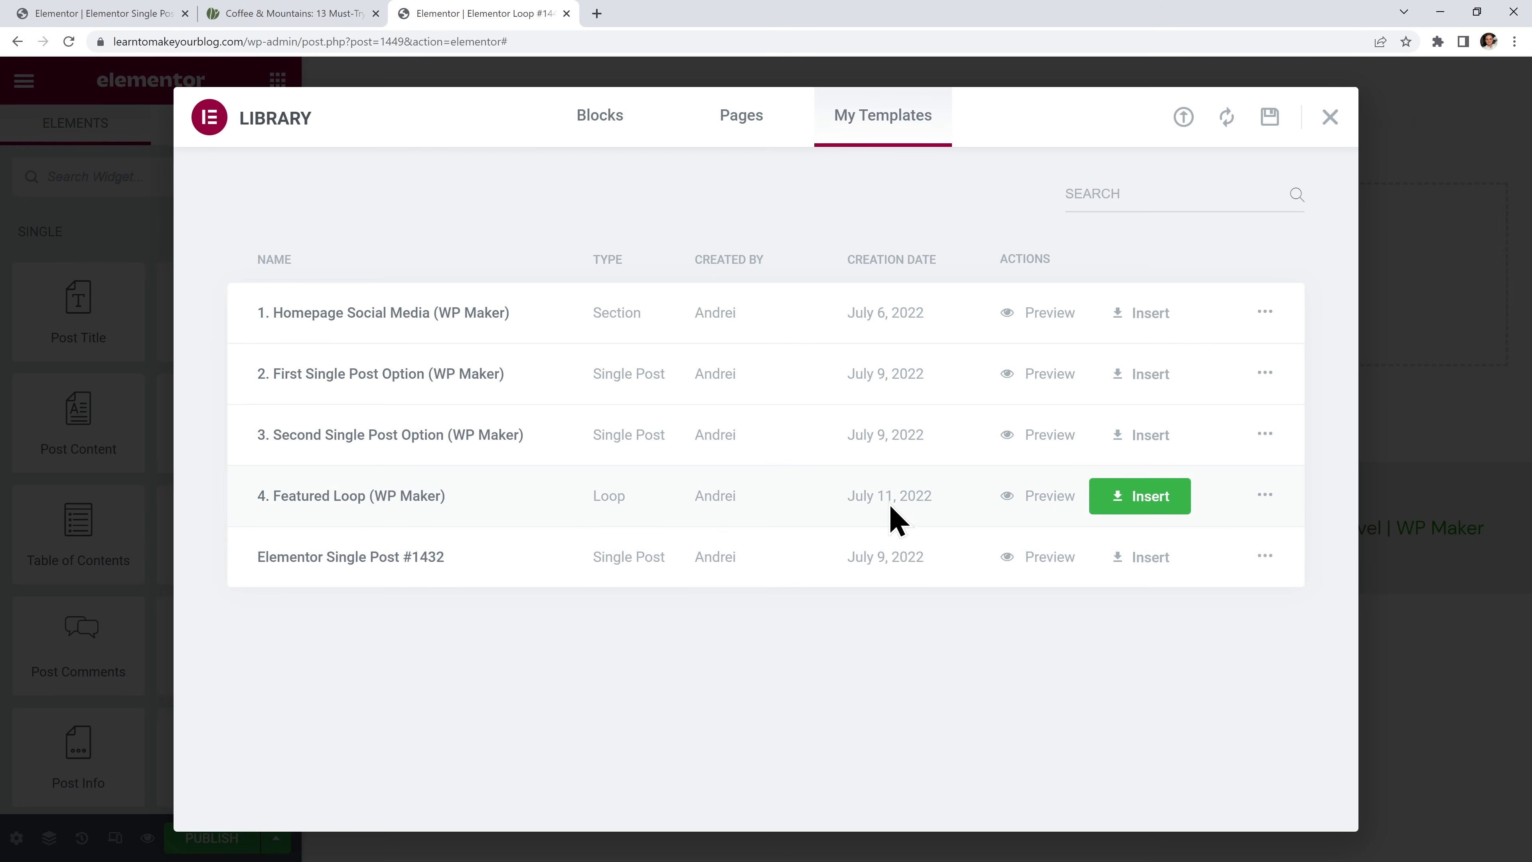
{"action": "left_click", "coordinate": [1142, 509]}
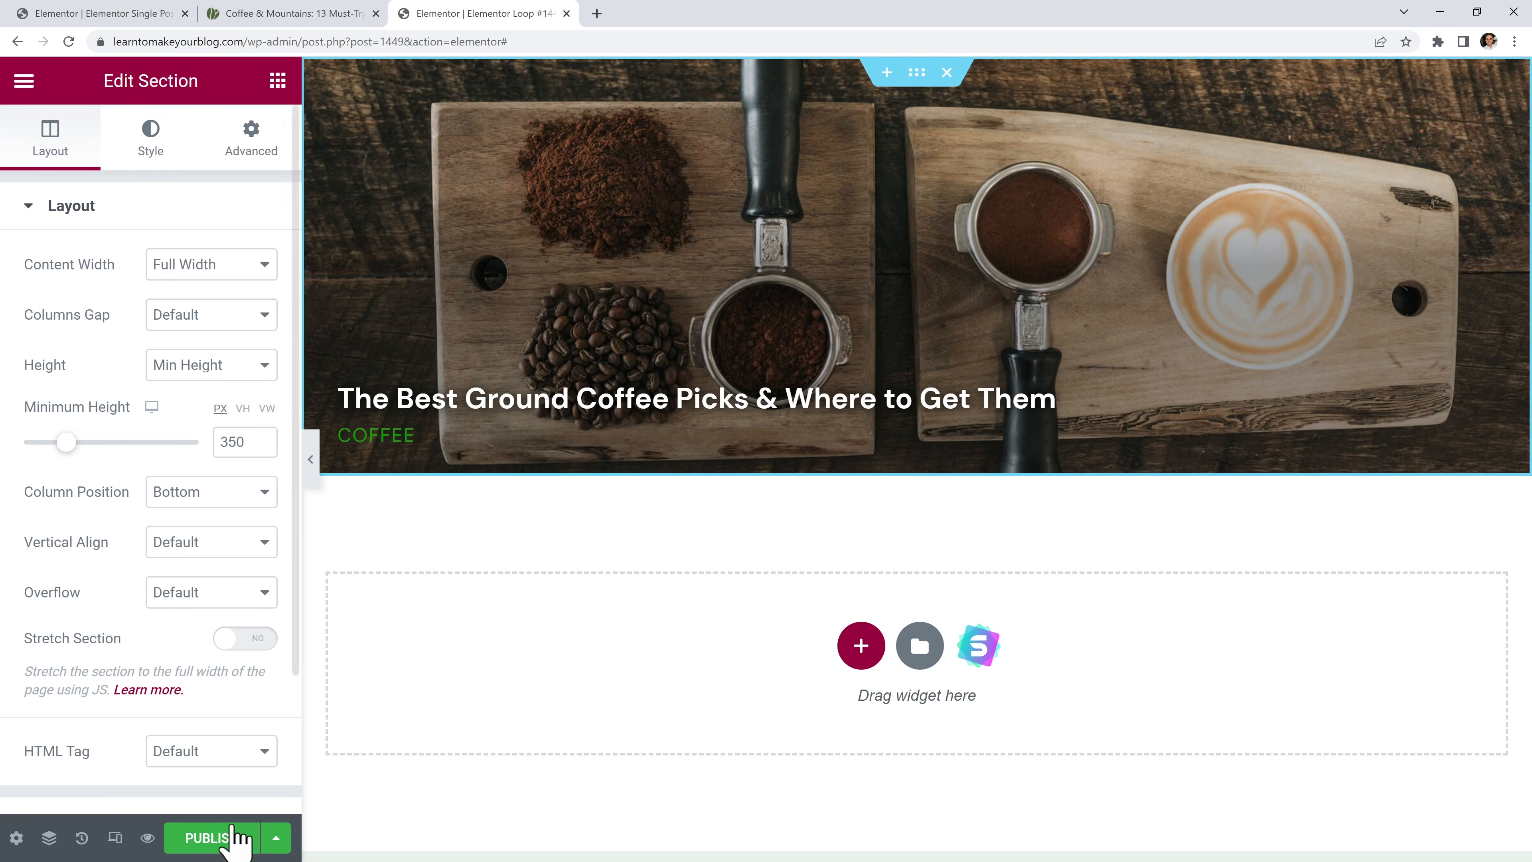
{"action": "left_click", "coordinate": [226, 844]}
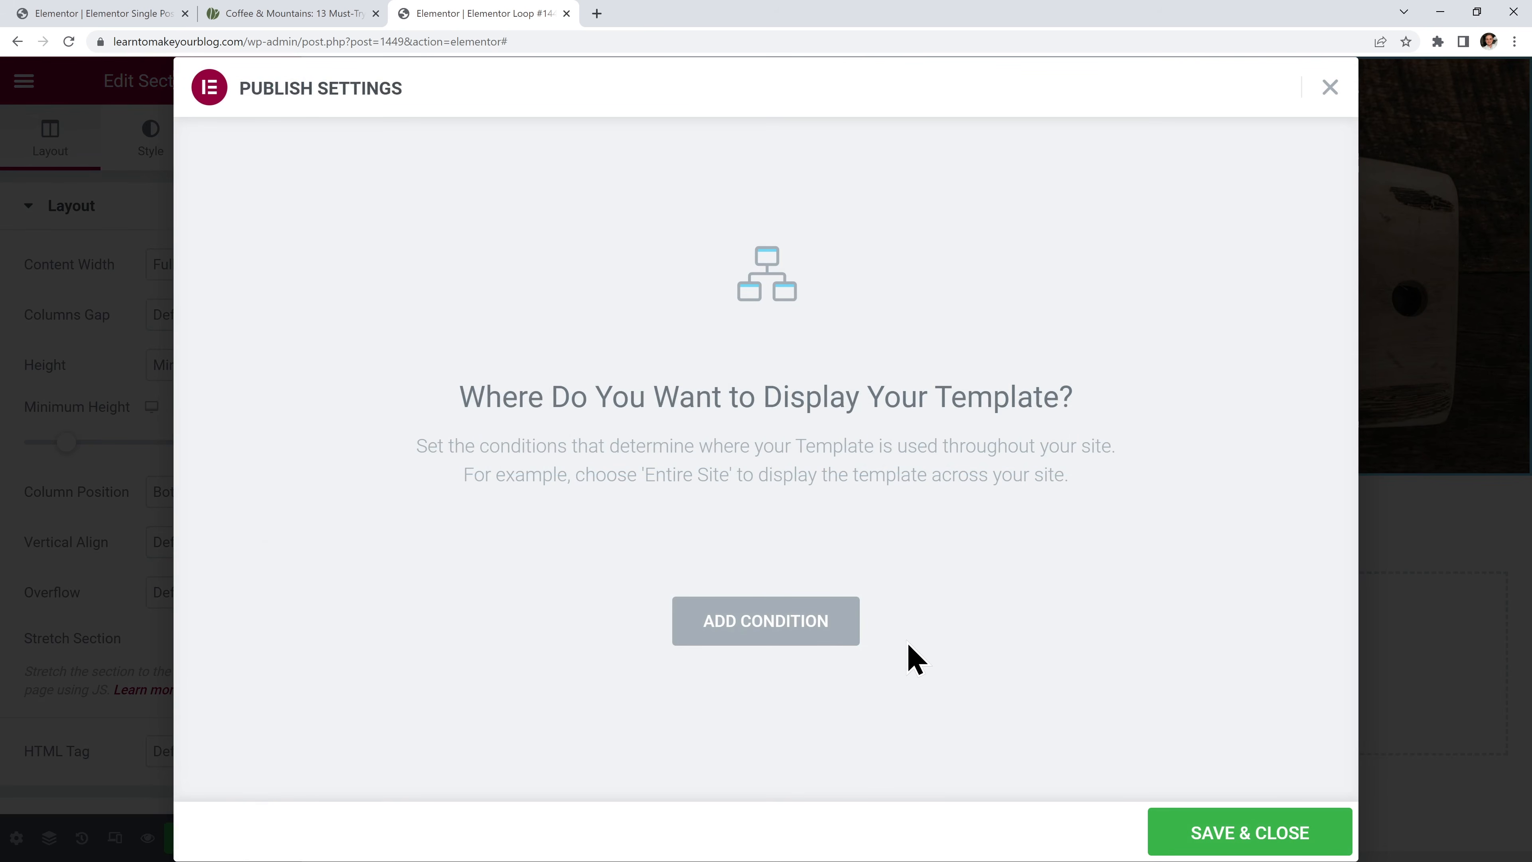
Publish the loop template without display conditions, then update the Single Post template
{"action": "left_click", "coordinate": [1213, 834]}
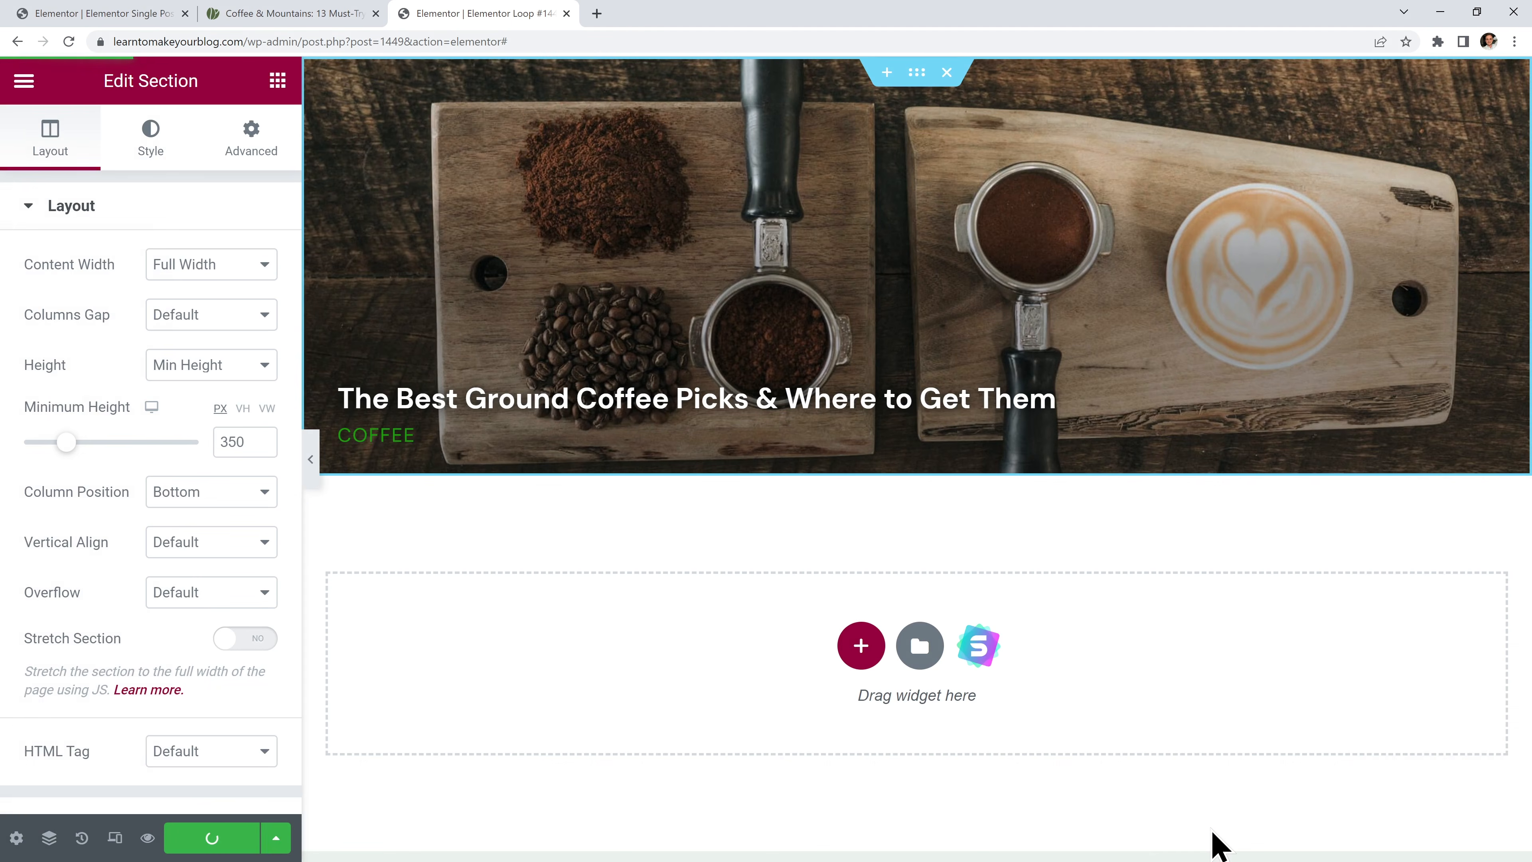
{"action": "left_click", "coordinate": [111, 15]}
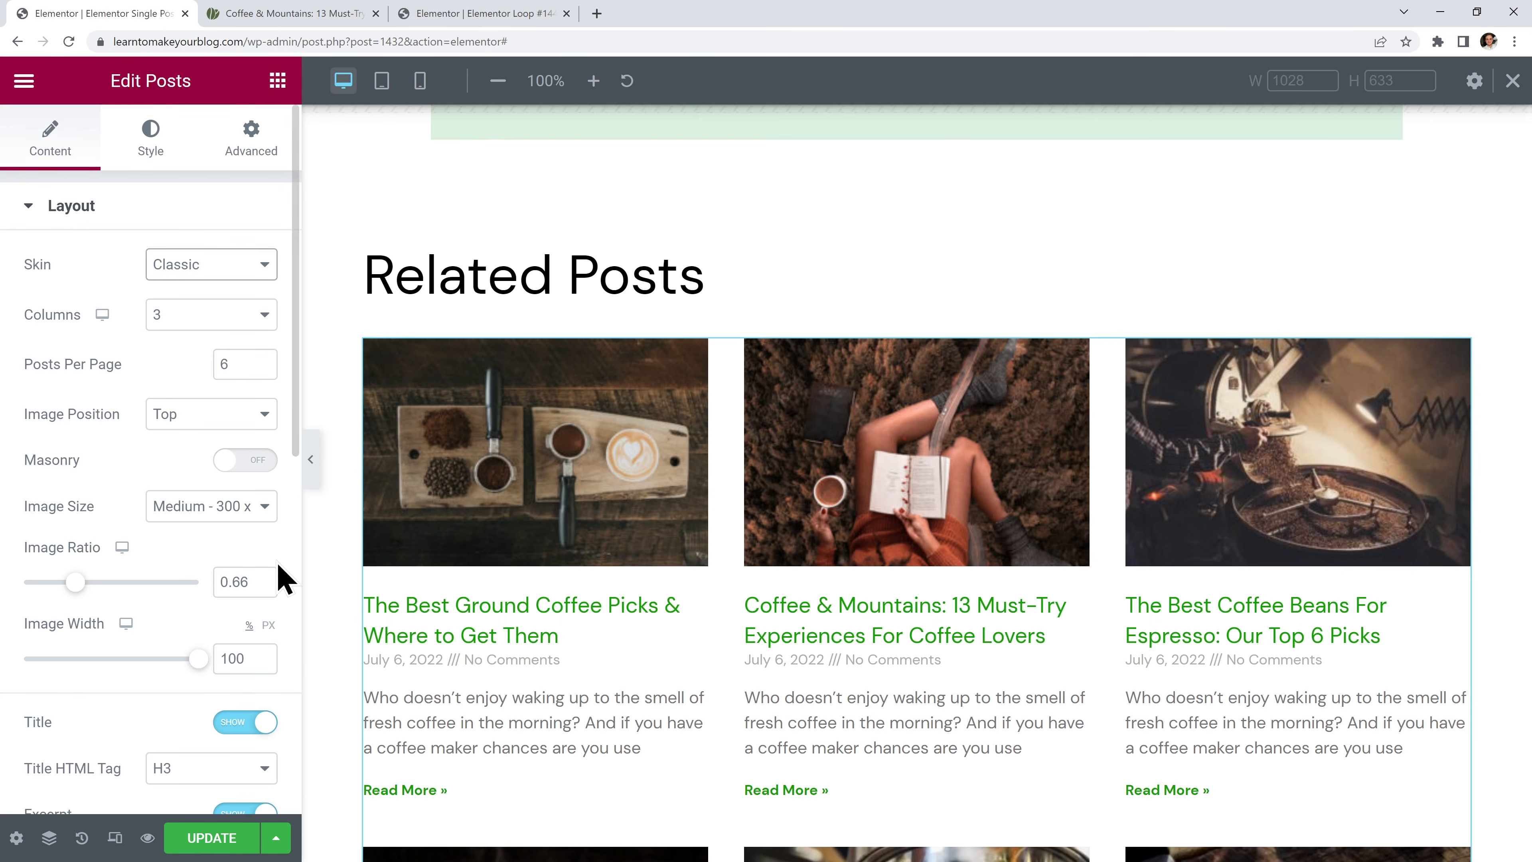
{"action": "left_click", "coordinate": [219, 837]}
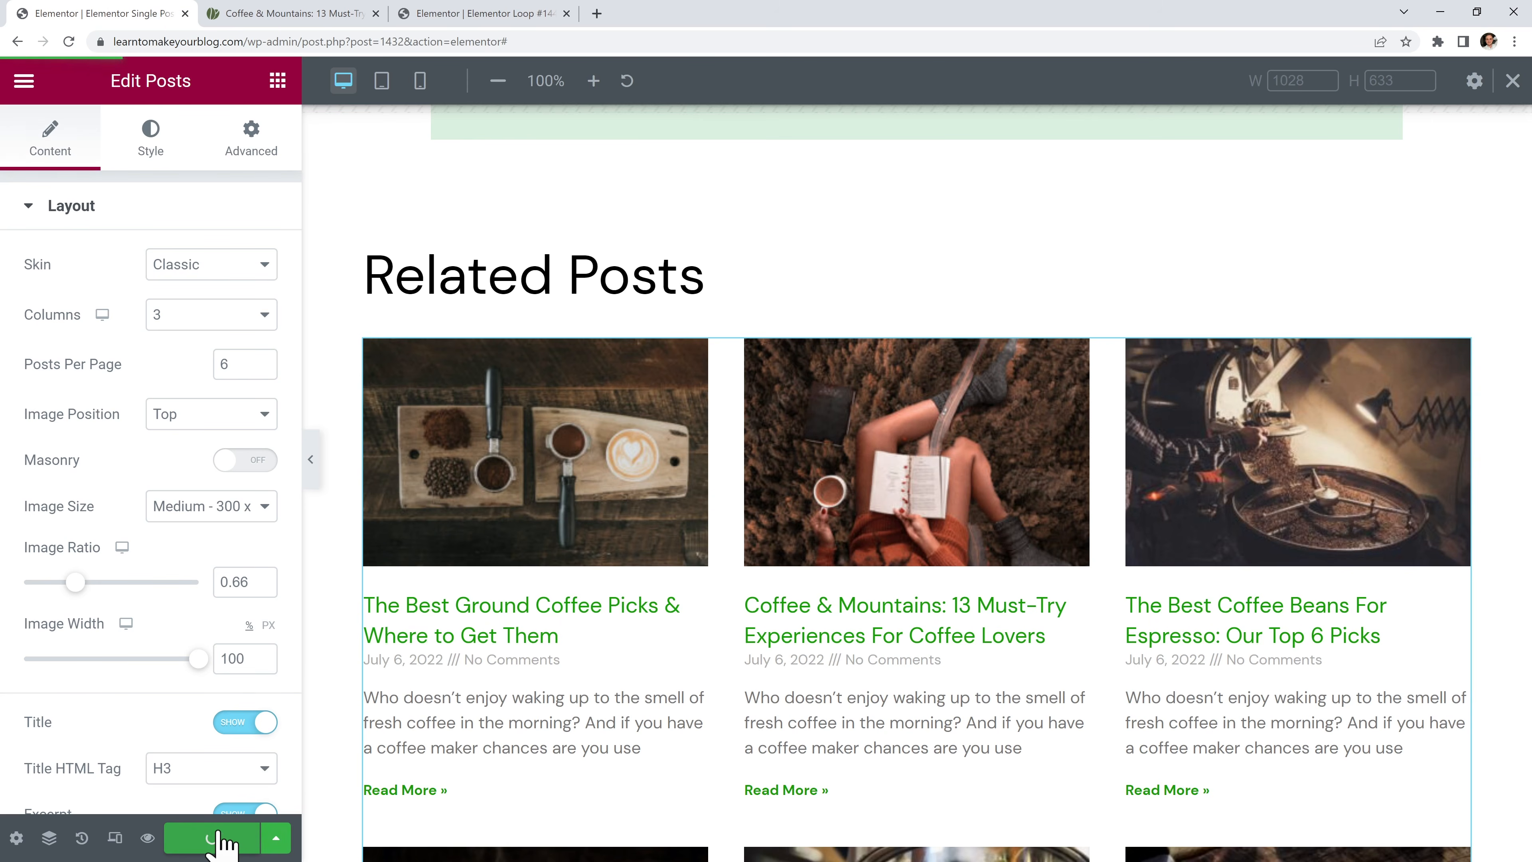
Reload the Single Post editor and select the Related Posts grid widget
{"action": "left_click", "coordinate": [68, 41]}
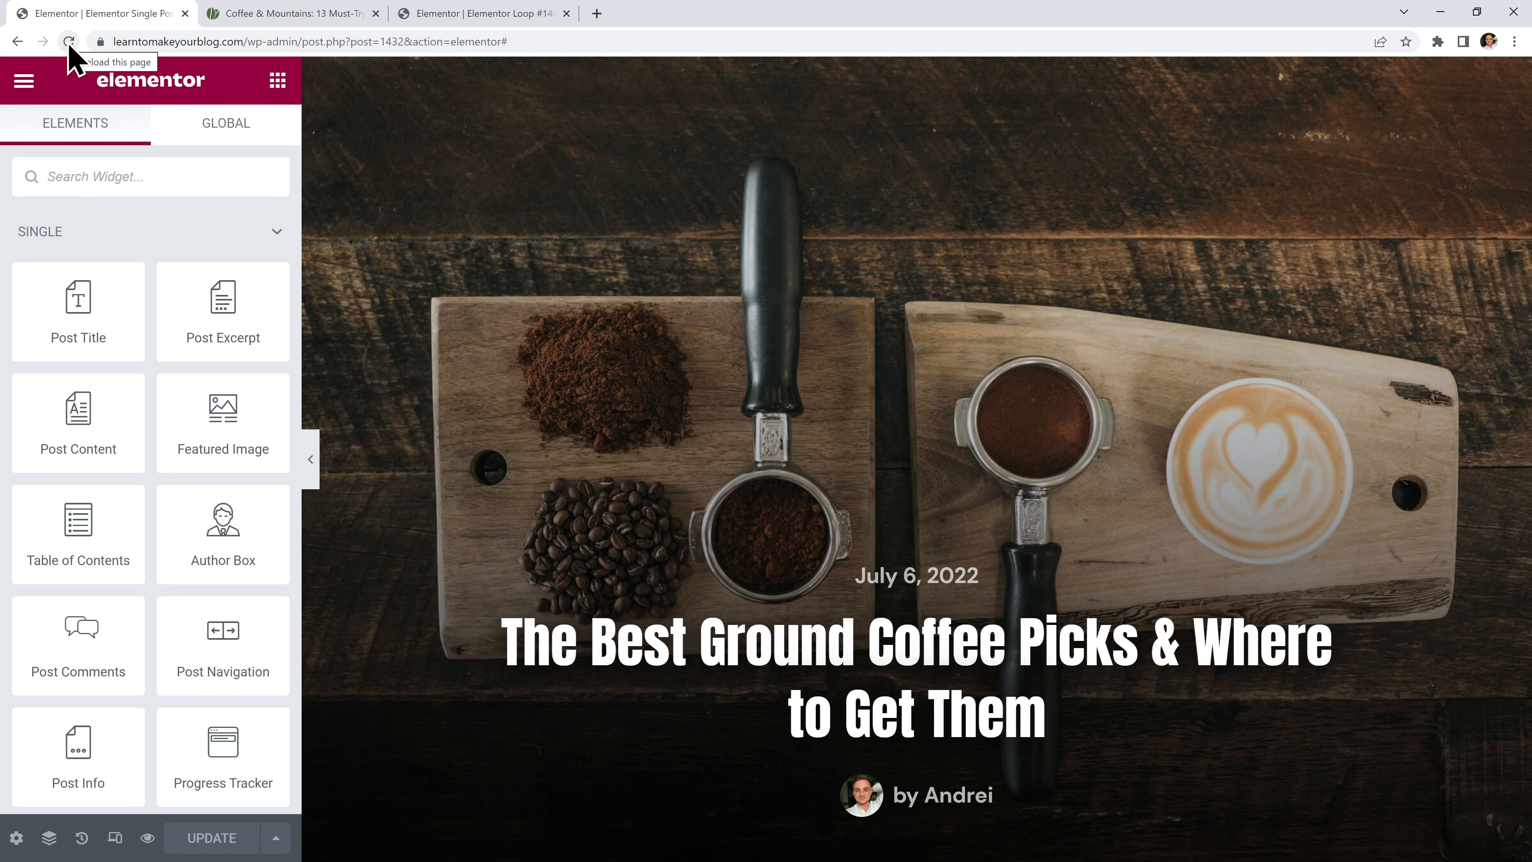
{"action": "scroll", "coordinate": [570, 434], "scroll_direction": "down", "scroll_amount": 20}
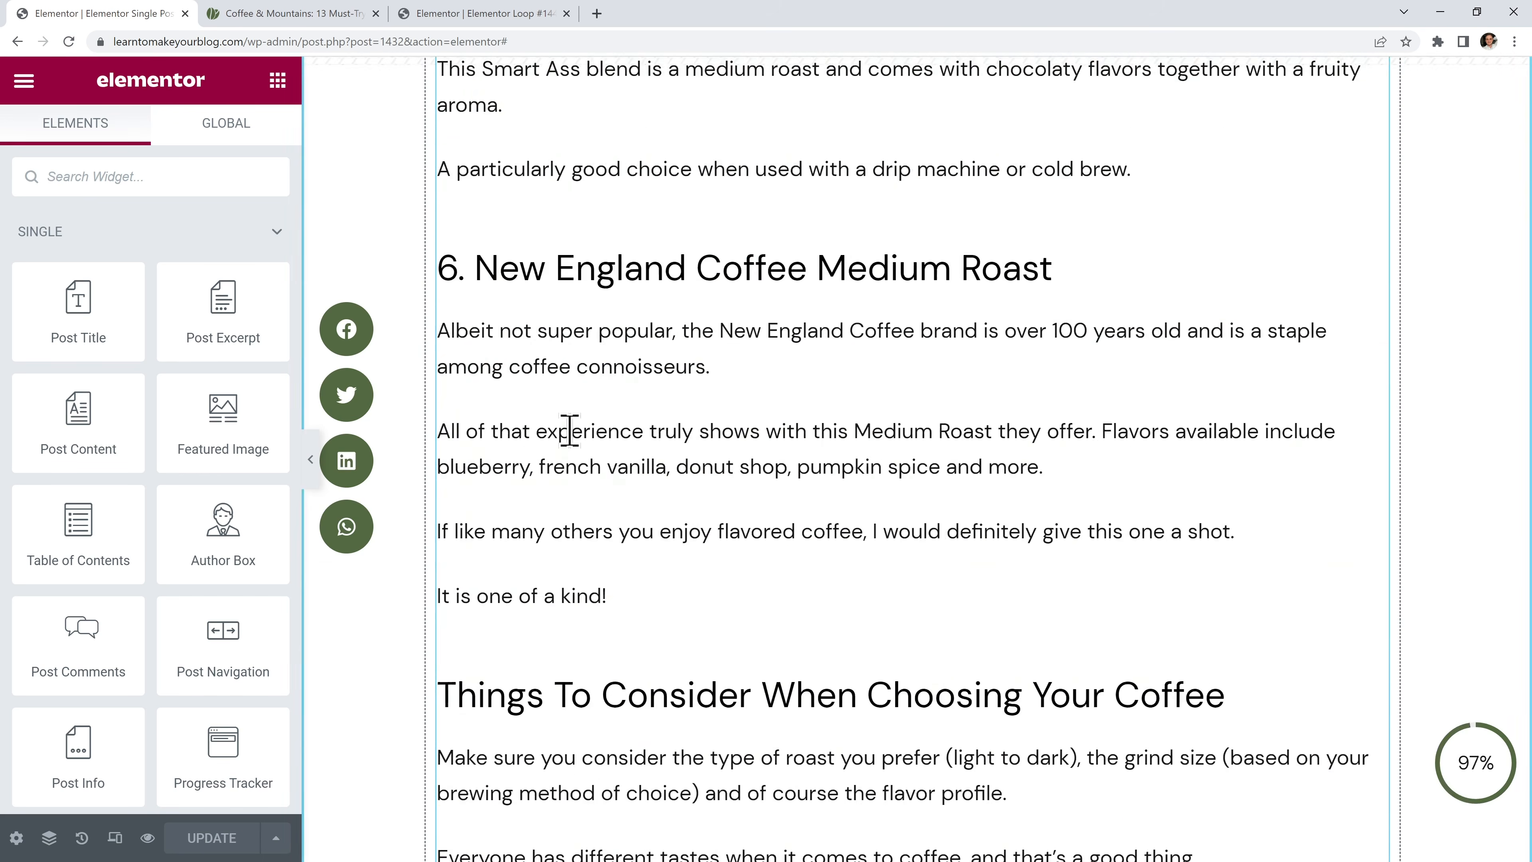
{"action": "scroll", "coordinate": [570, 432], "scroll_direction": "down", "scroll_amount": 15}
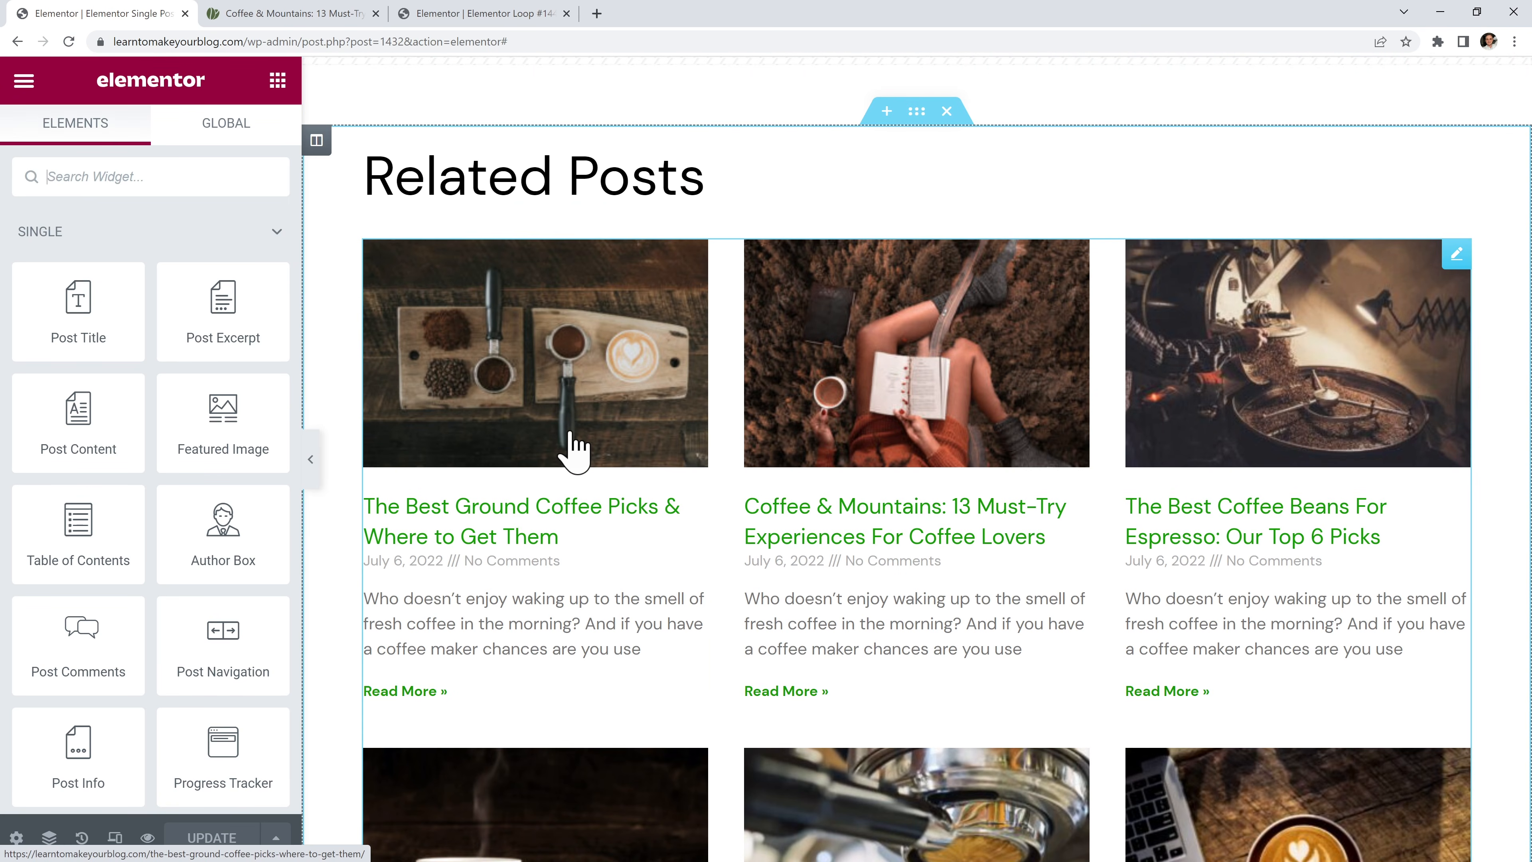
{"action": "left_click", "coordinate": [573, 446]}
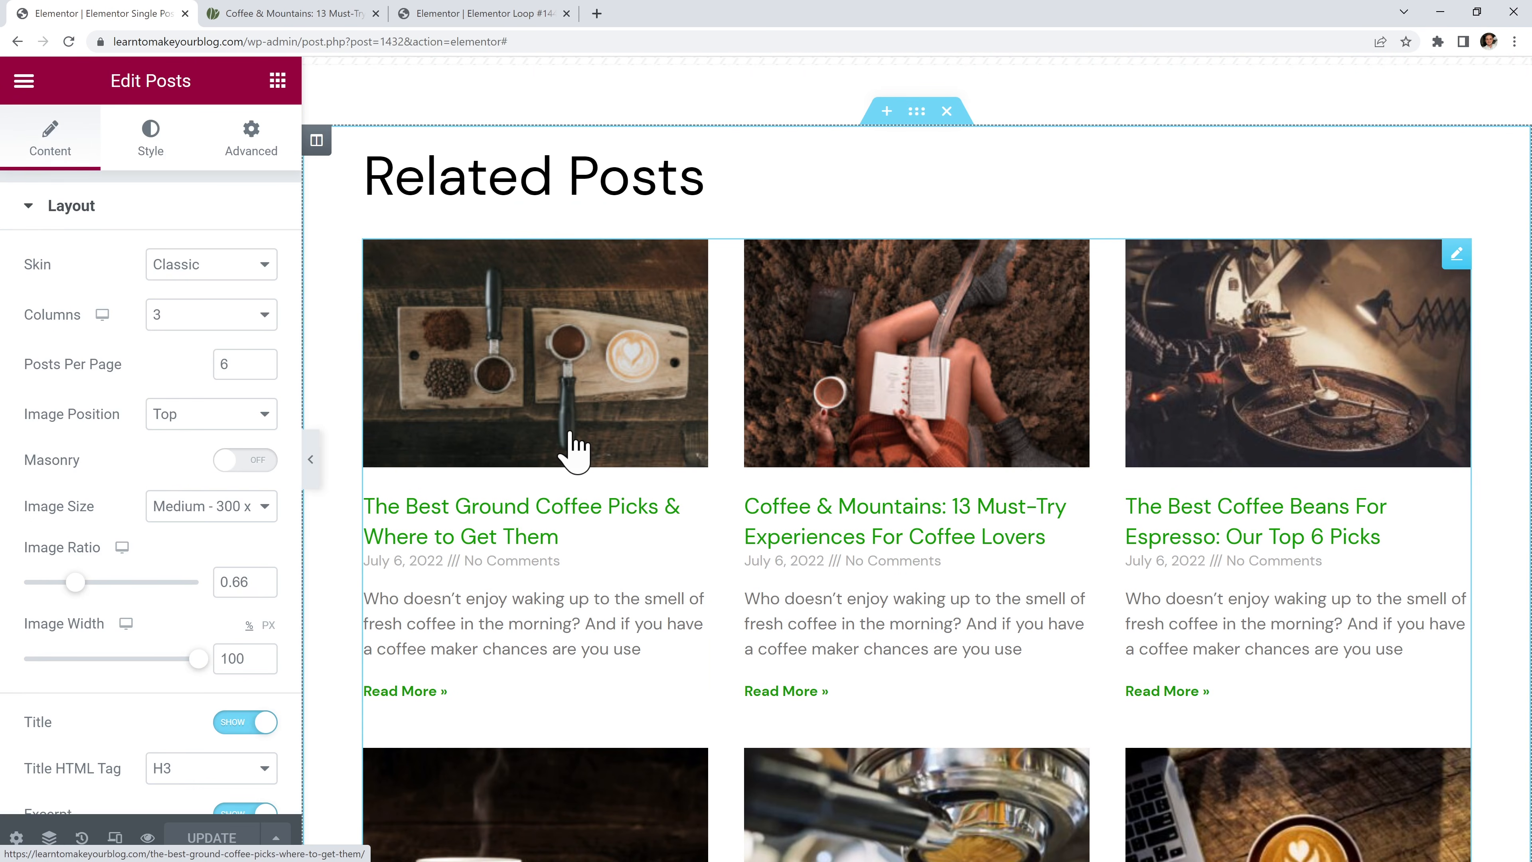
Switch the grid to the Custom skin with 4. Featured Loop (WP Maker) and preview it
{"action": "left_click", "coordinate": [257, 269]}
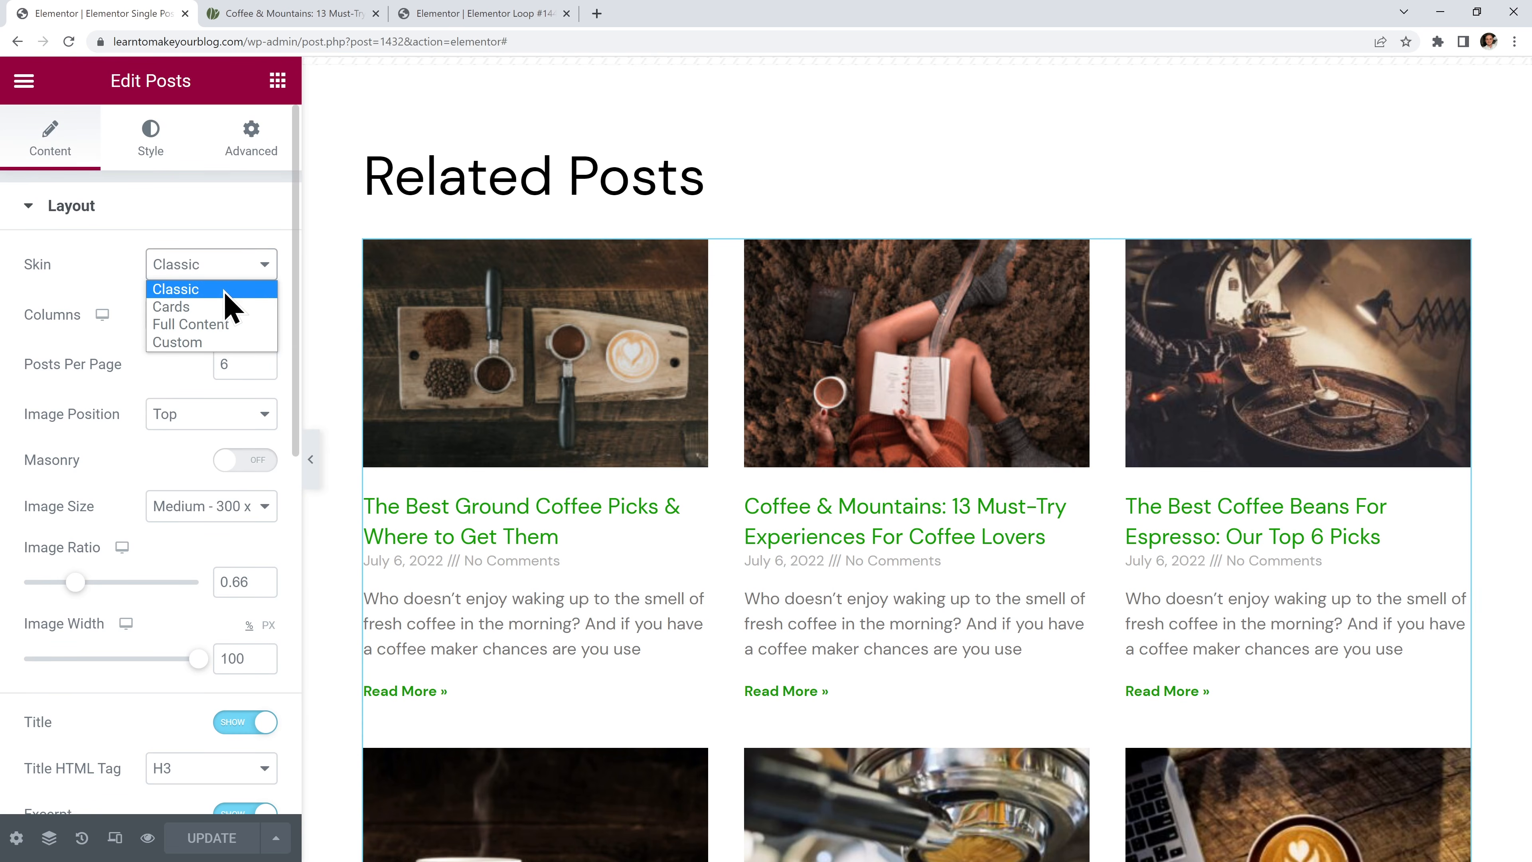
{"action": "left_click", "coordinate": [181, 343]}
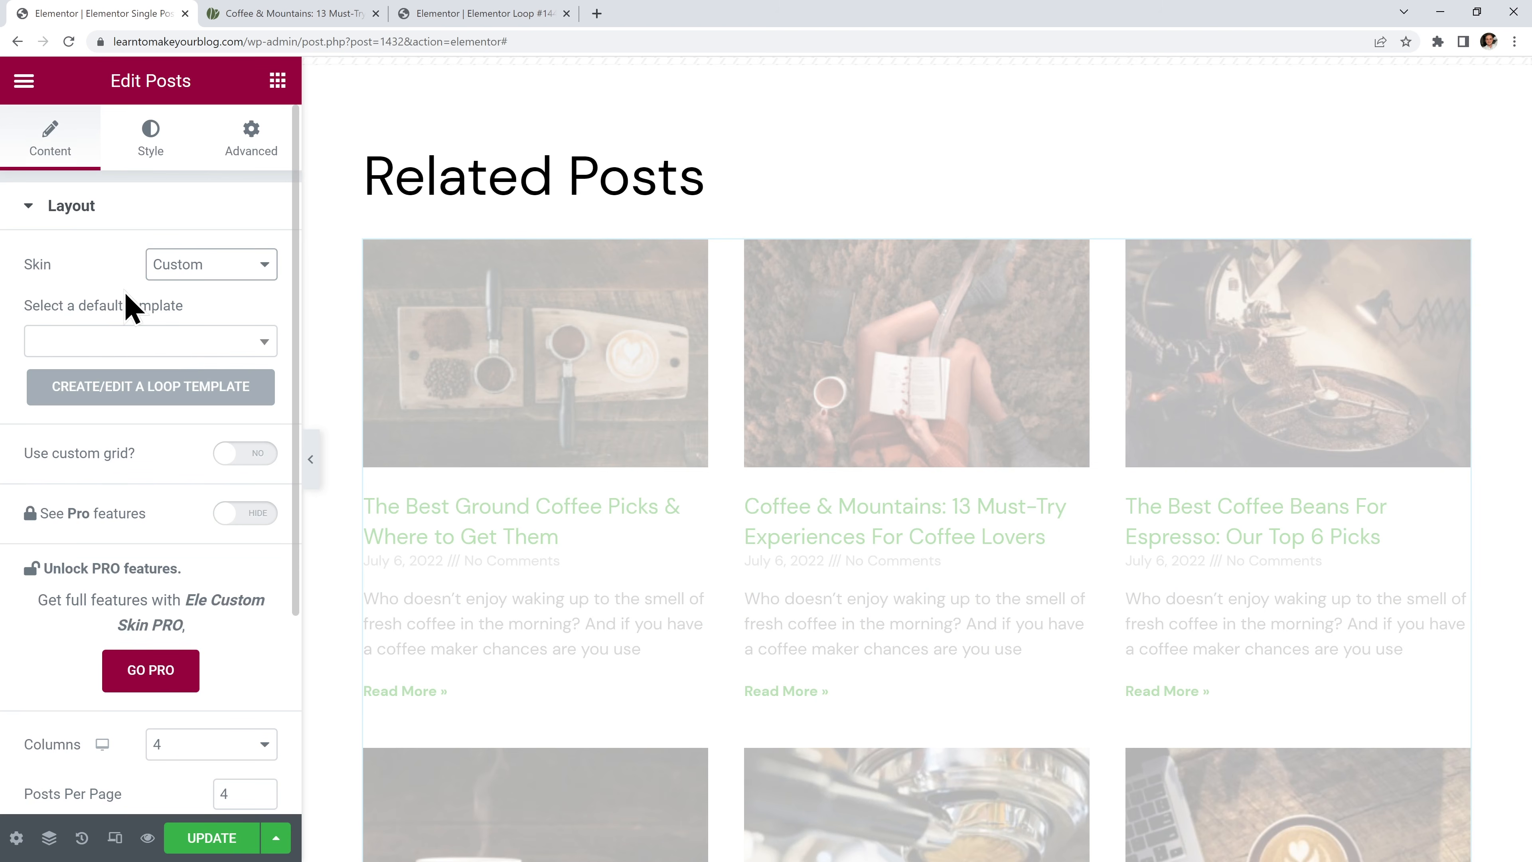
{"action": "left_click", "coordinate": [126, 342]}
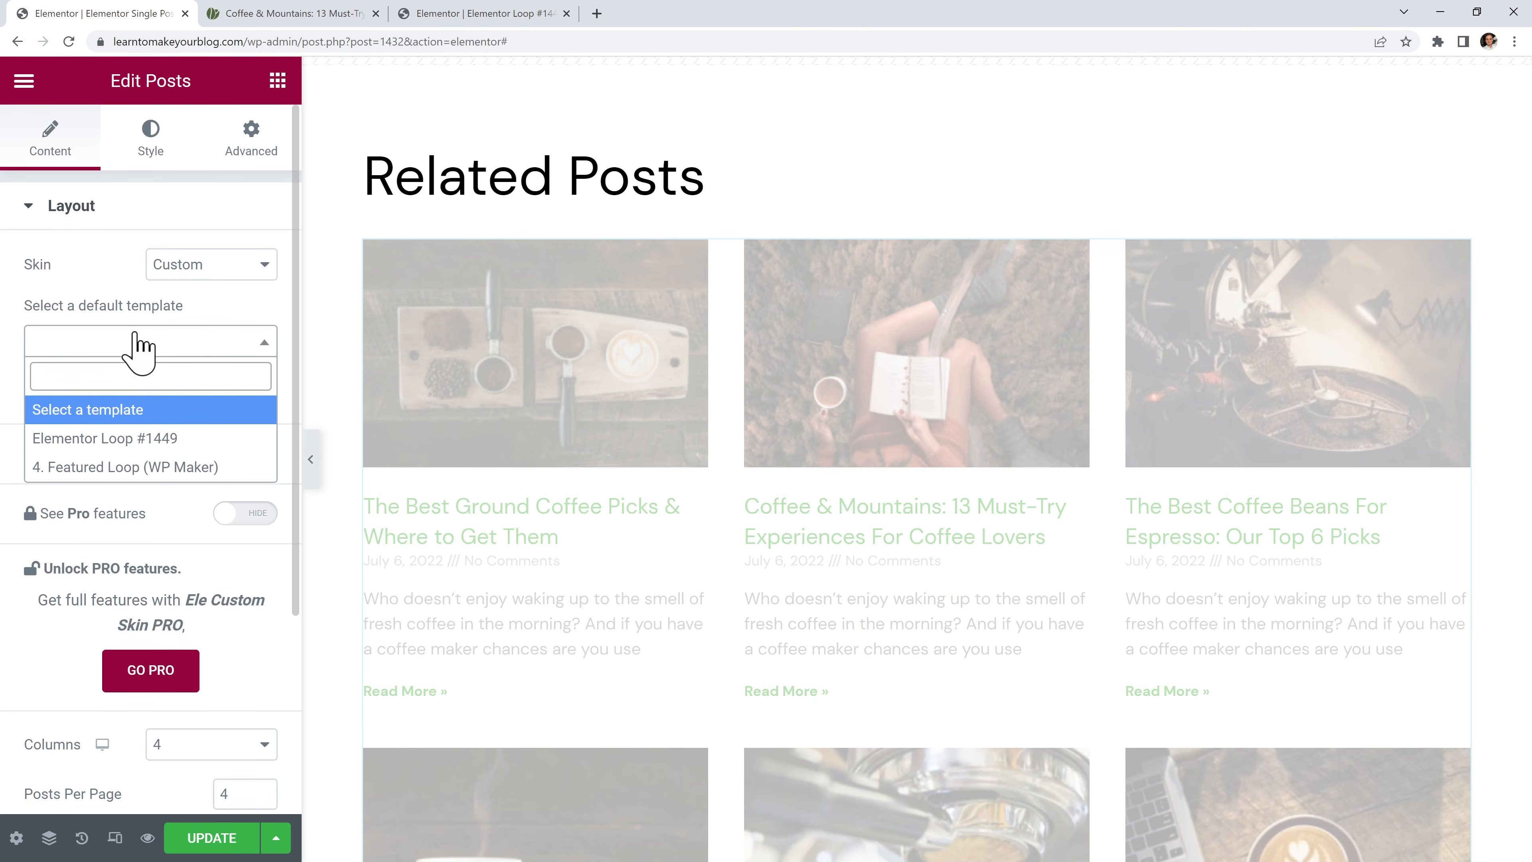
{"action": "left_click", "coordinate": [118, 472]}
{"action": "left_click", "coordinate": [311, 476]}
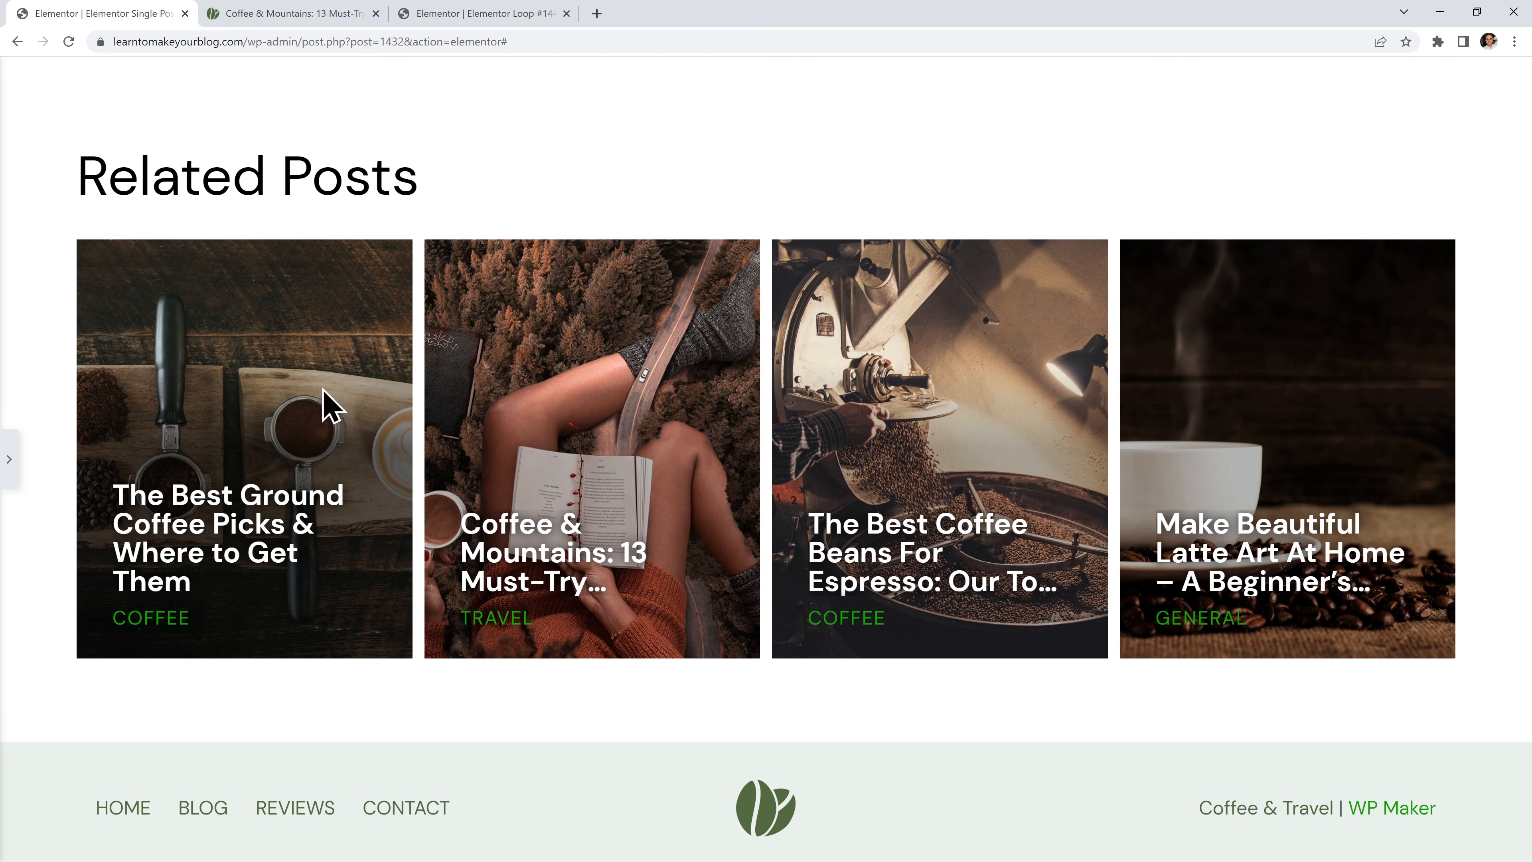
{"action": "left_click", "coordinate": [478, 14]}
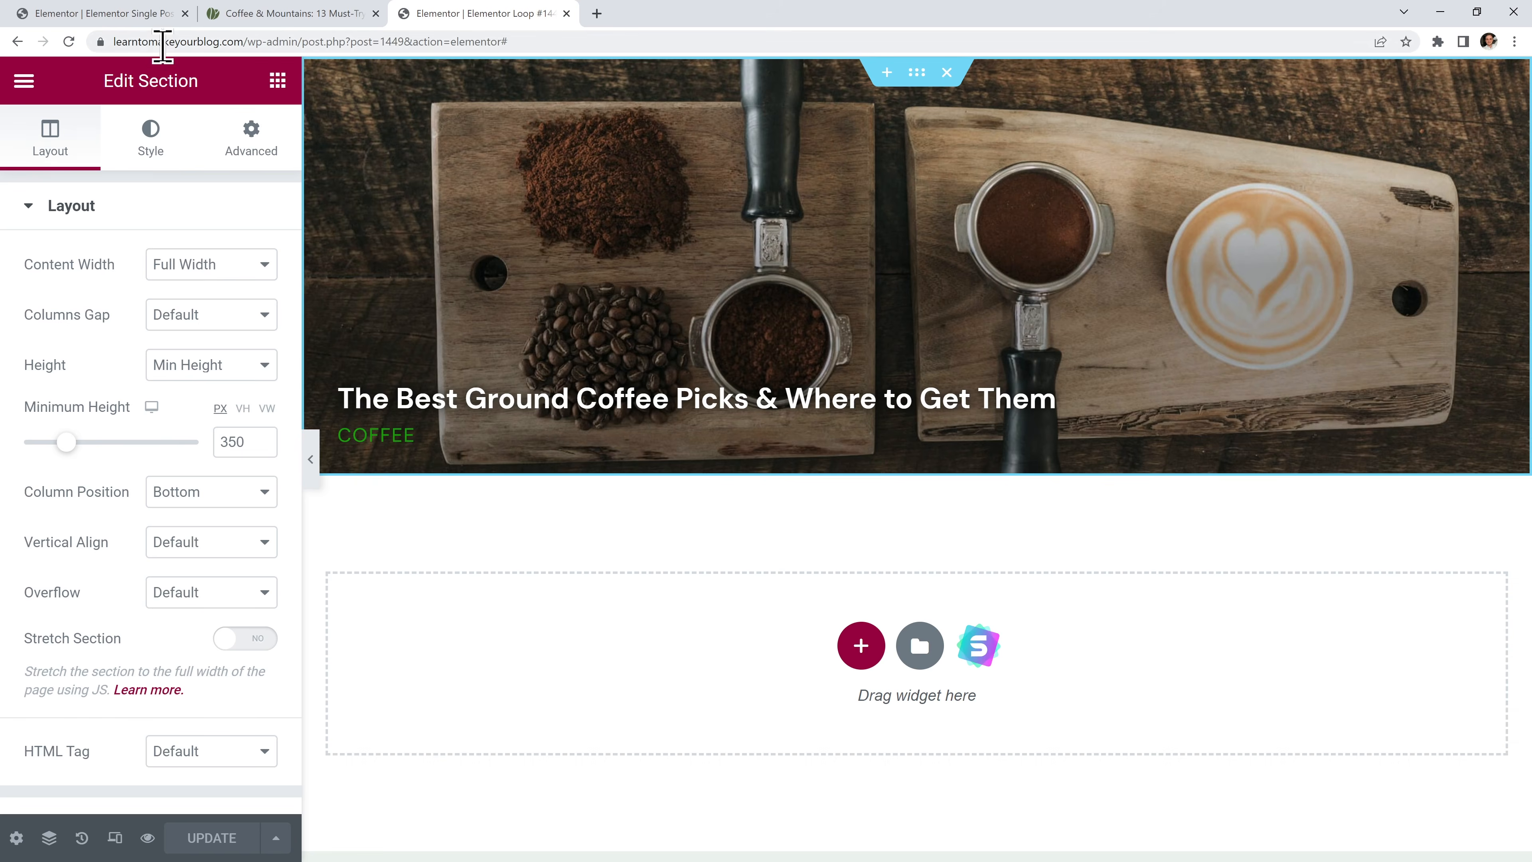
{"action": "left_click", "coordinate": [120, 17]}
{"action": "left_click", "coordinate": [13, 471]}
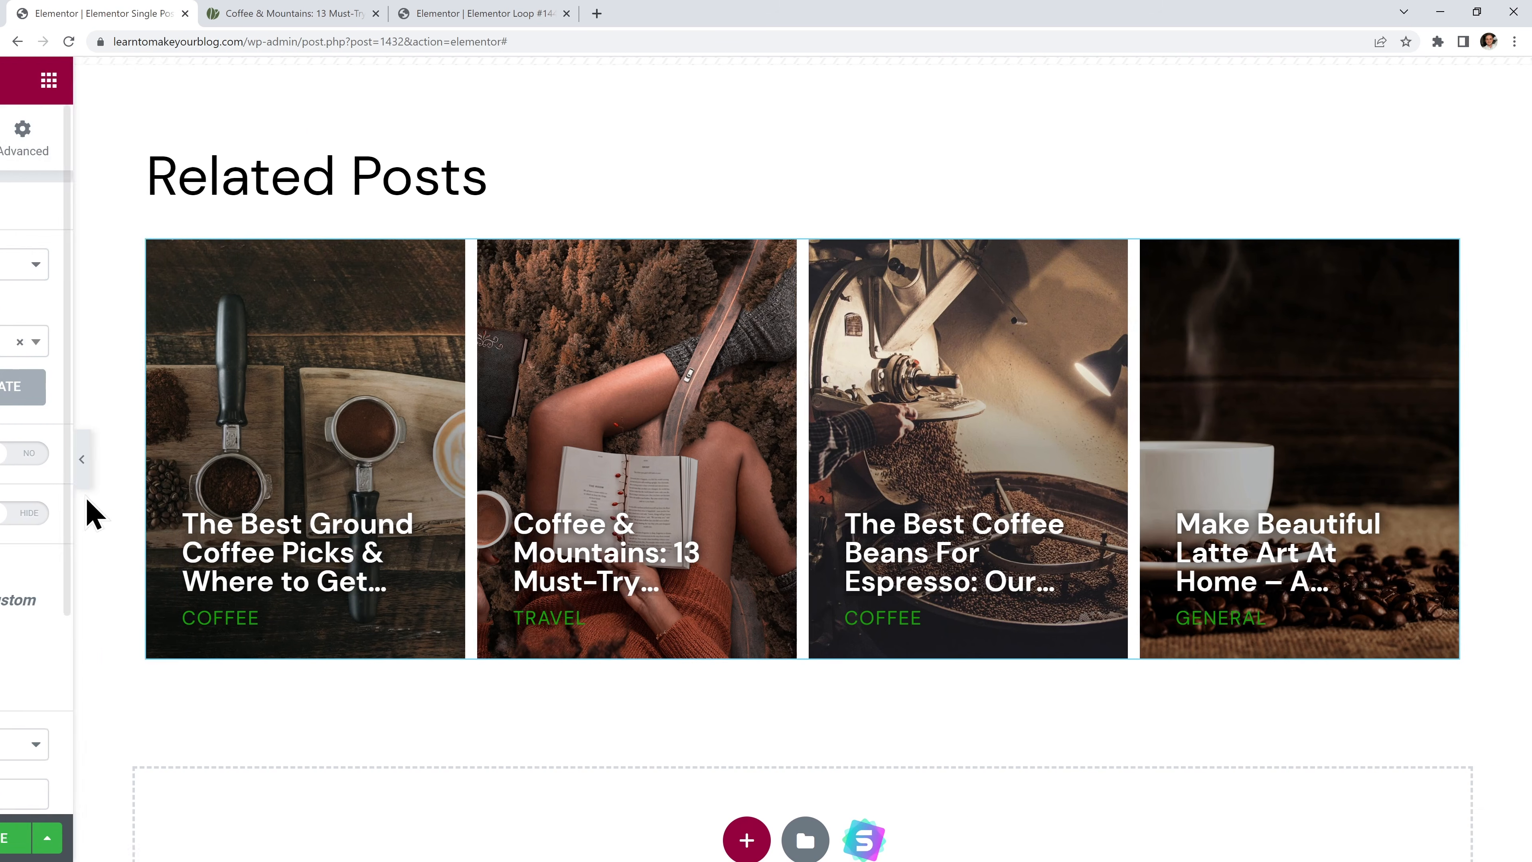
Set the grid's query source to Related posts and save the template
{"action": "scroll", "coordinate": [237, 398], "scroll_direction": "down", "scroll_amount": 4}
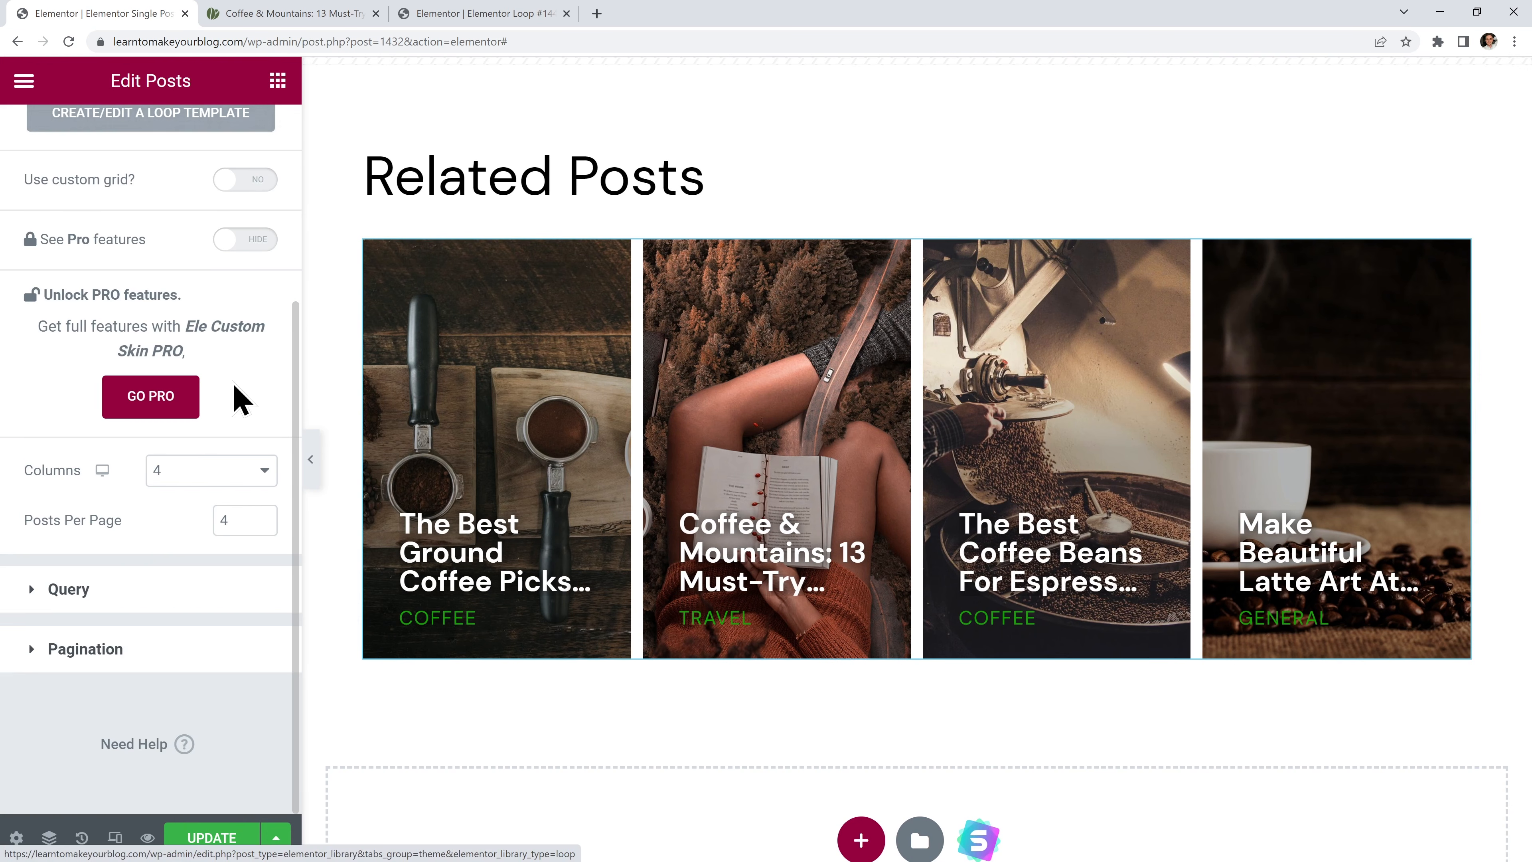
{"action": "left_click", "coordinate": [68, 588]}
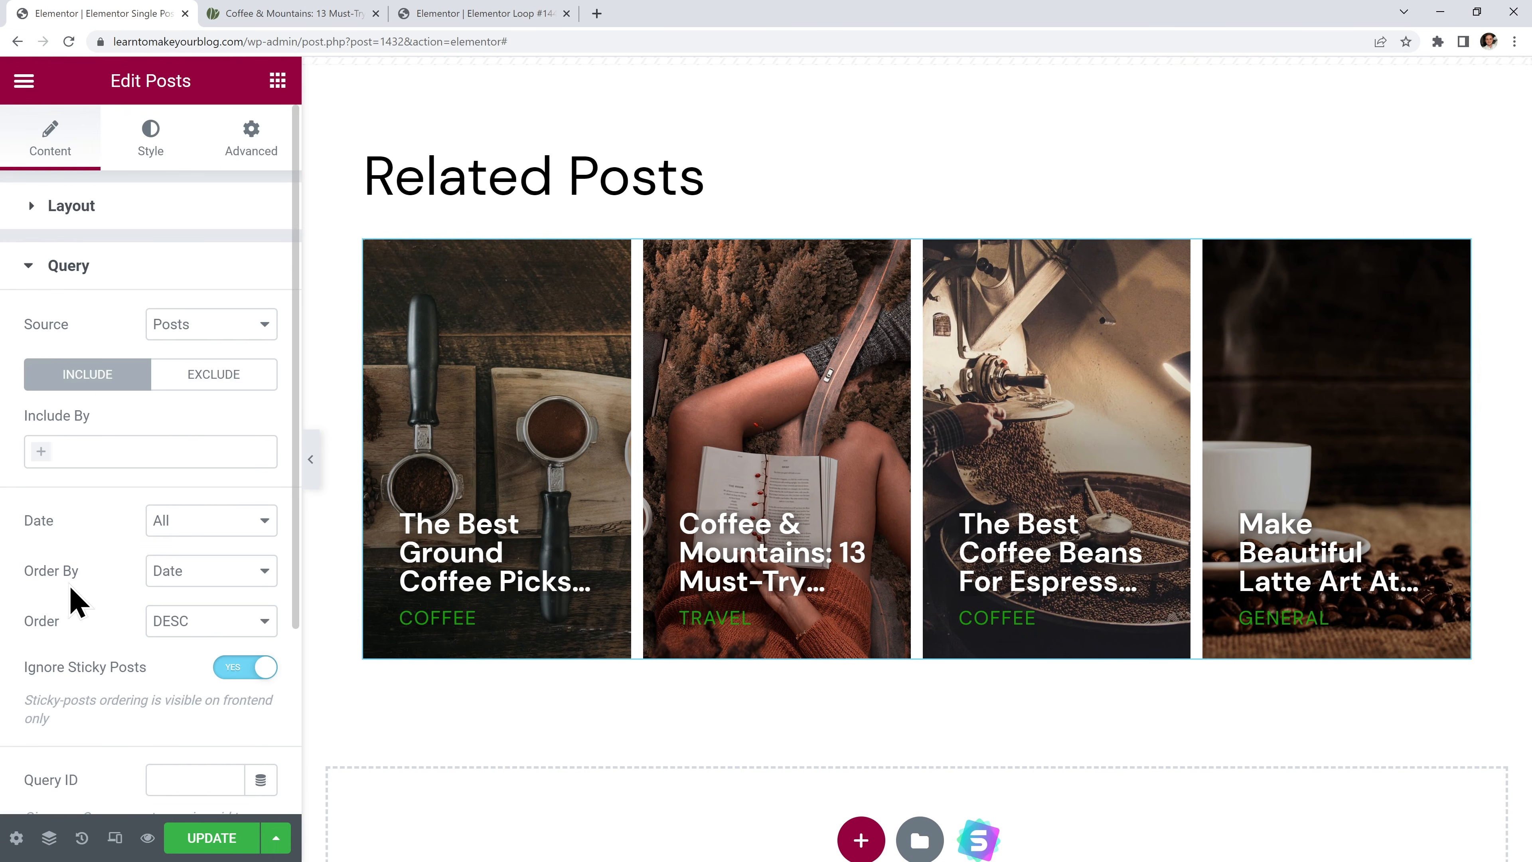
{"action": "left_click", "coordinate": [220, 324]}
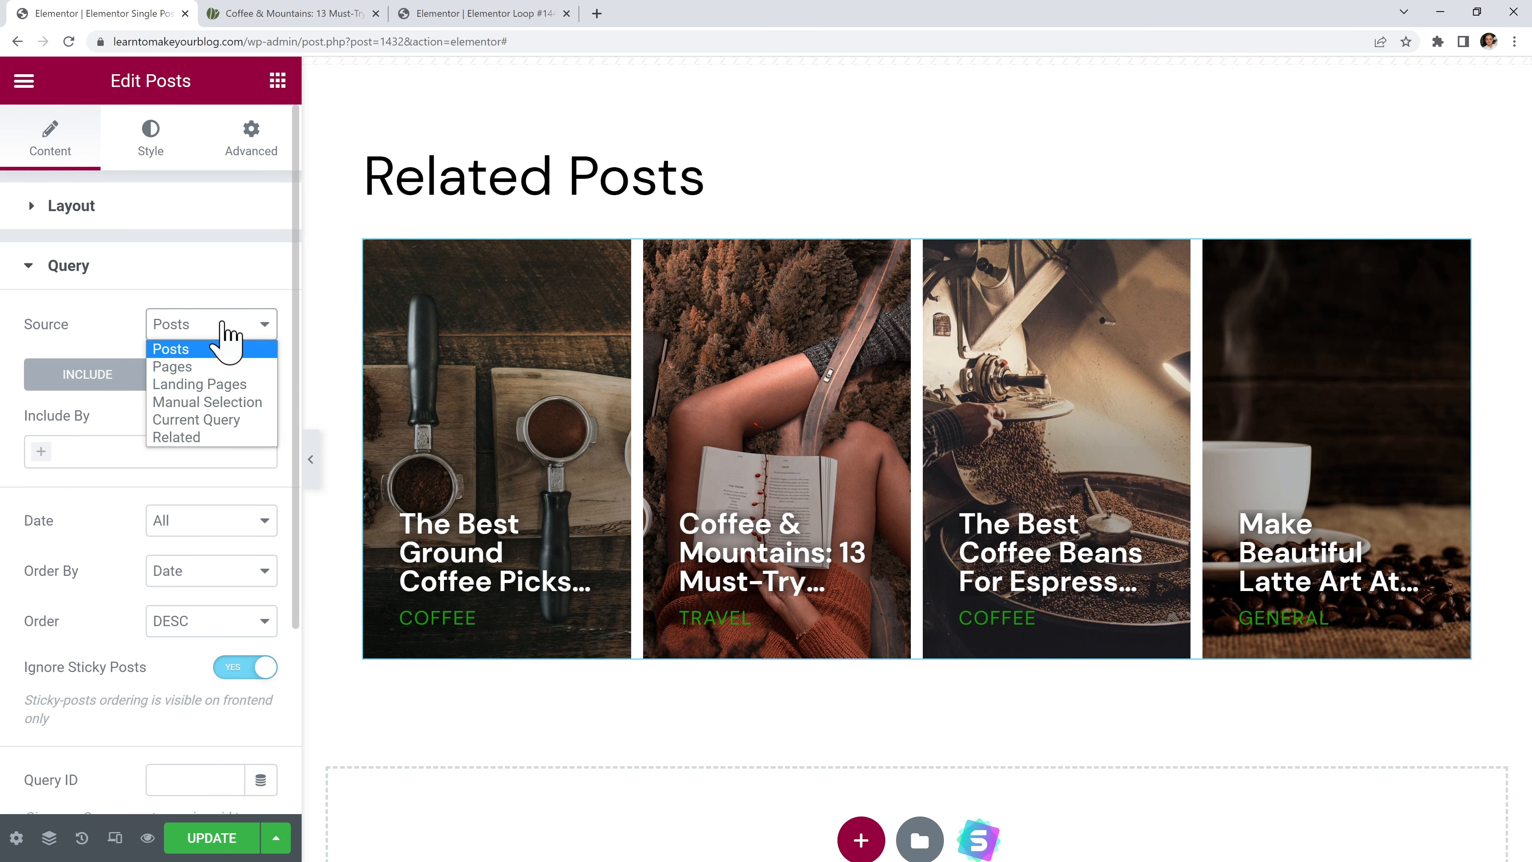
{"action": "left_click", "coordinate": [207, 438]}
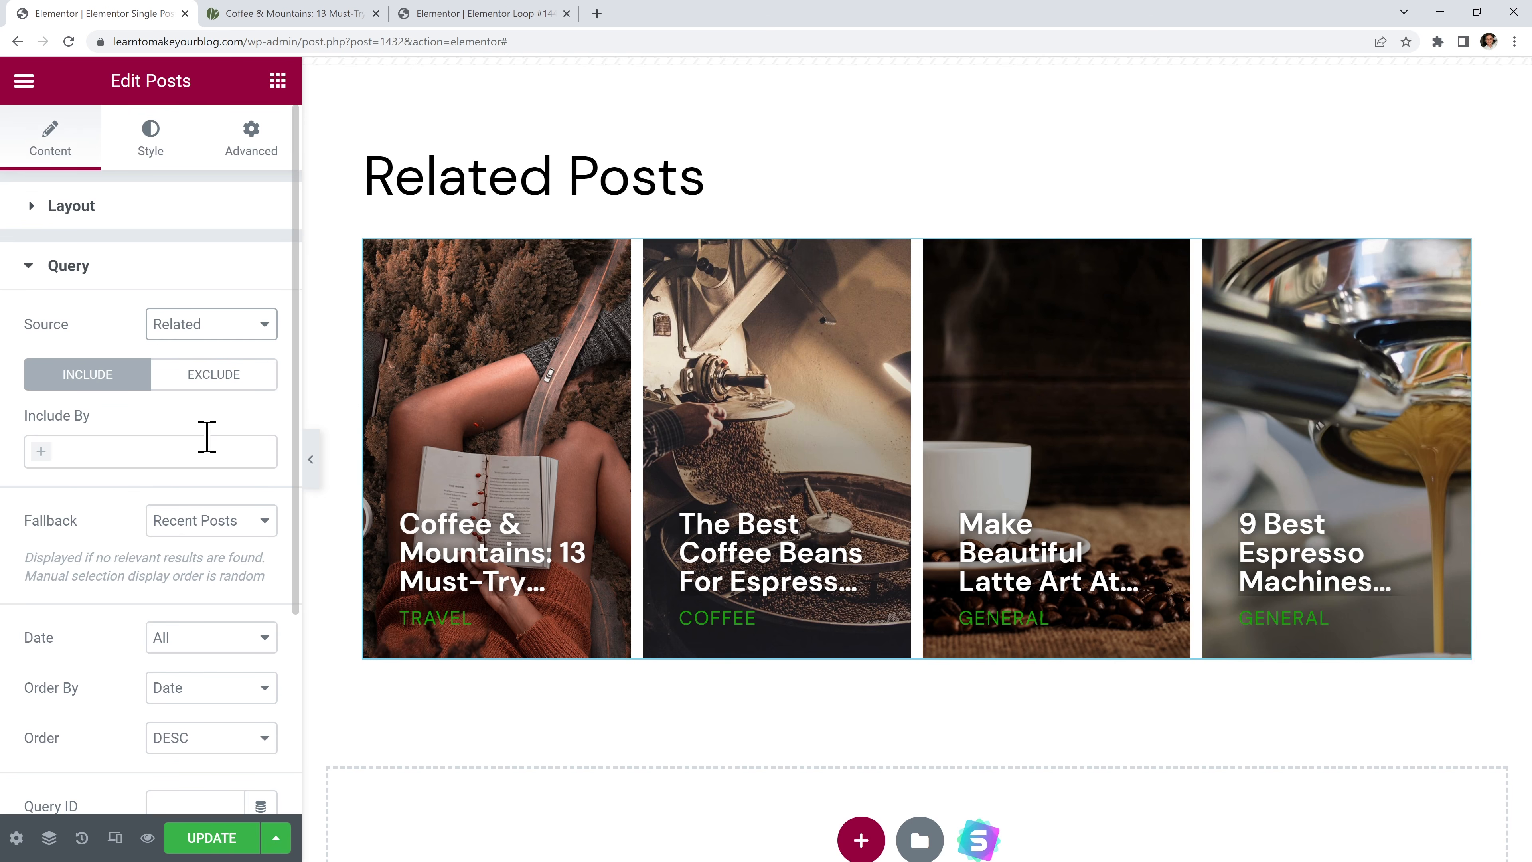
{"action": "left_click", "coordinate": [217, 839]}
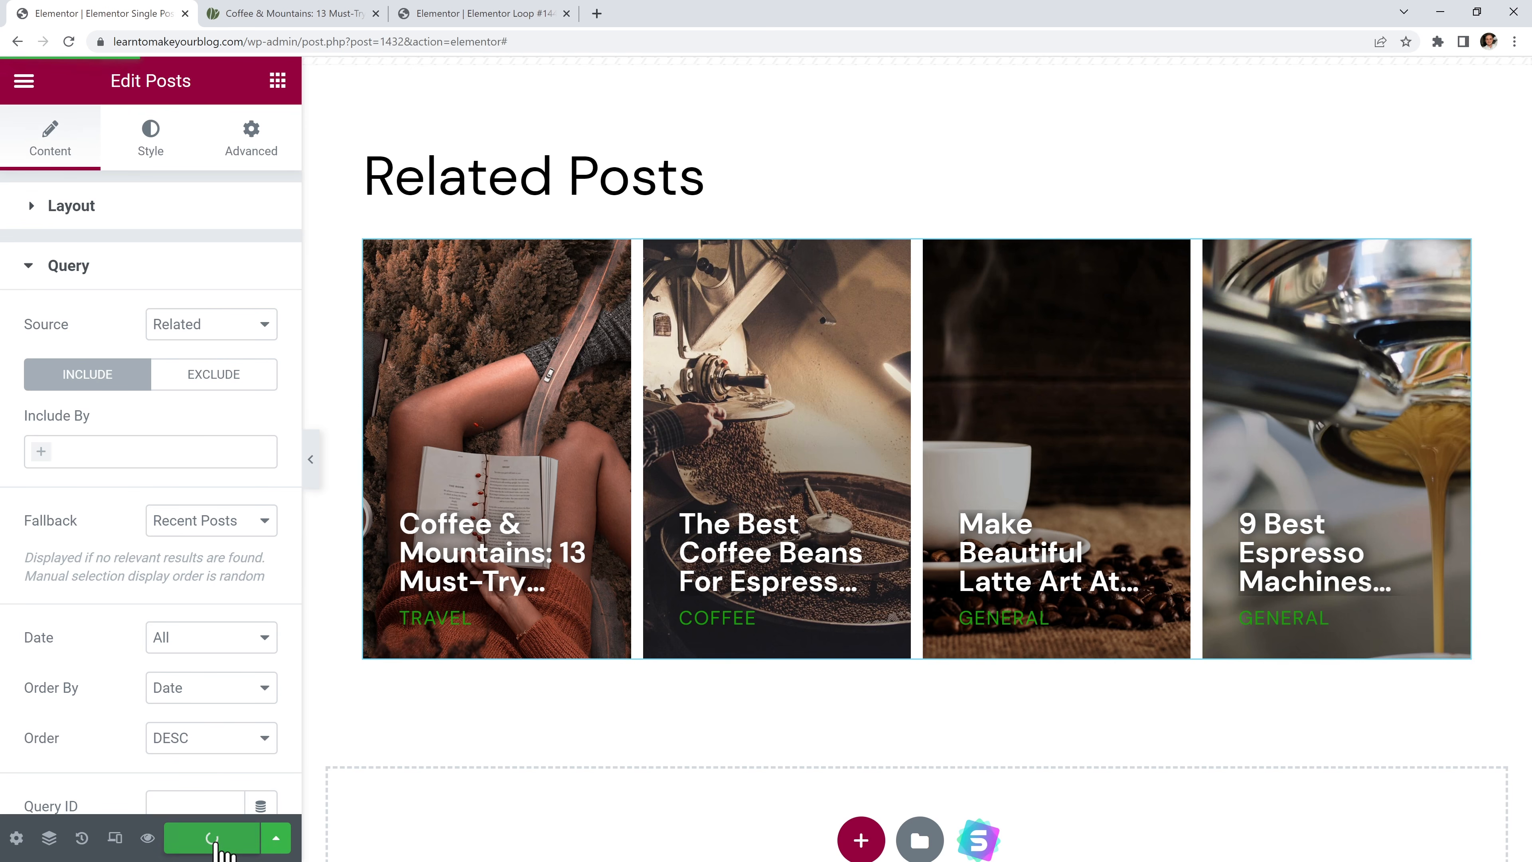
{"action": "left_click", "coordinate": [109, 205]}
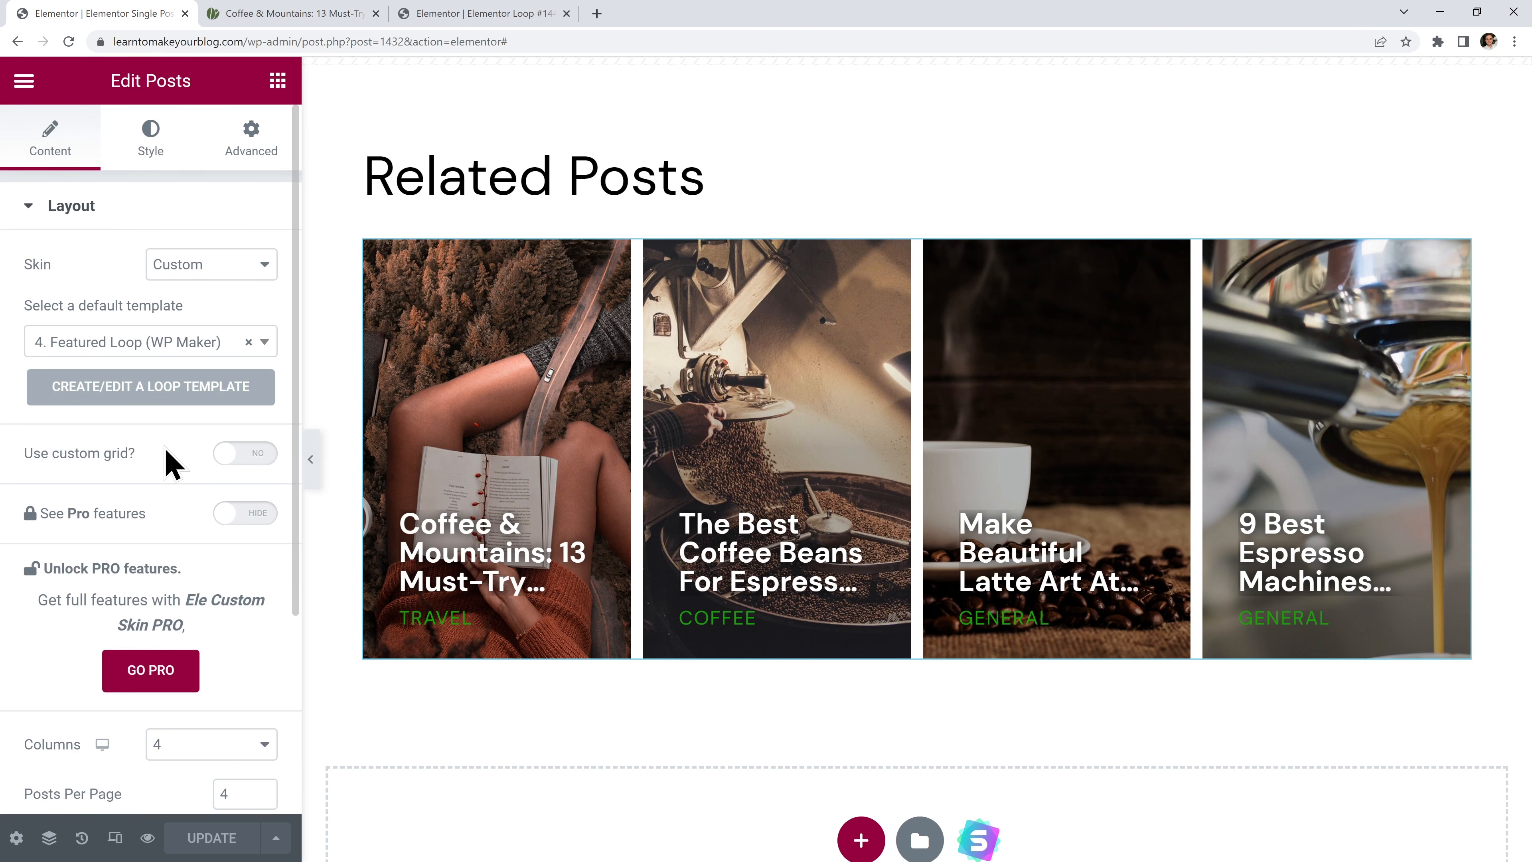
Try 2 columns and 6 posts per page on the Related Posts grid, then undo it
{"action": "scroll", "coordinate": [169, 465], "scroll_direction": "down", "scroll_amount": 4}
{"action": "left_click", "coordinate": [214, 507]}
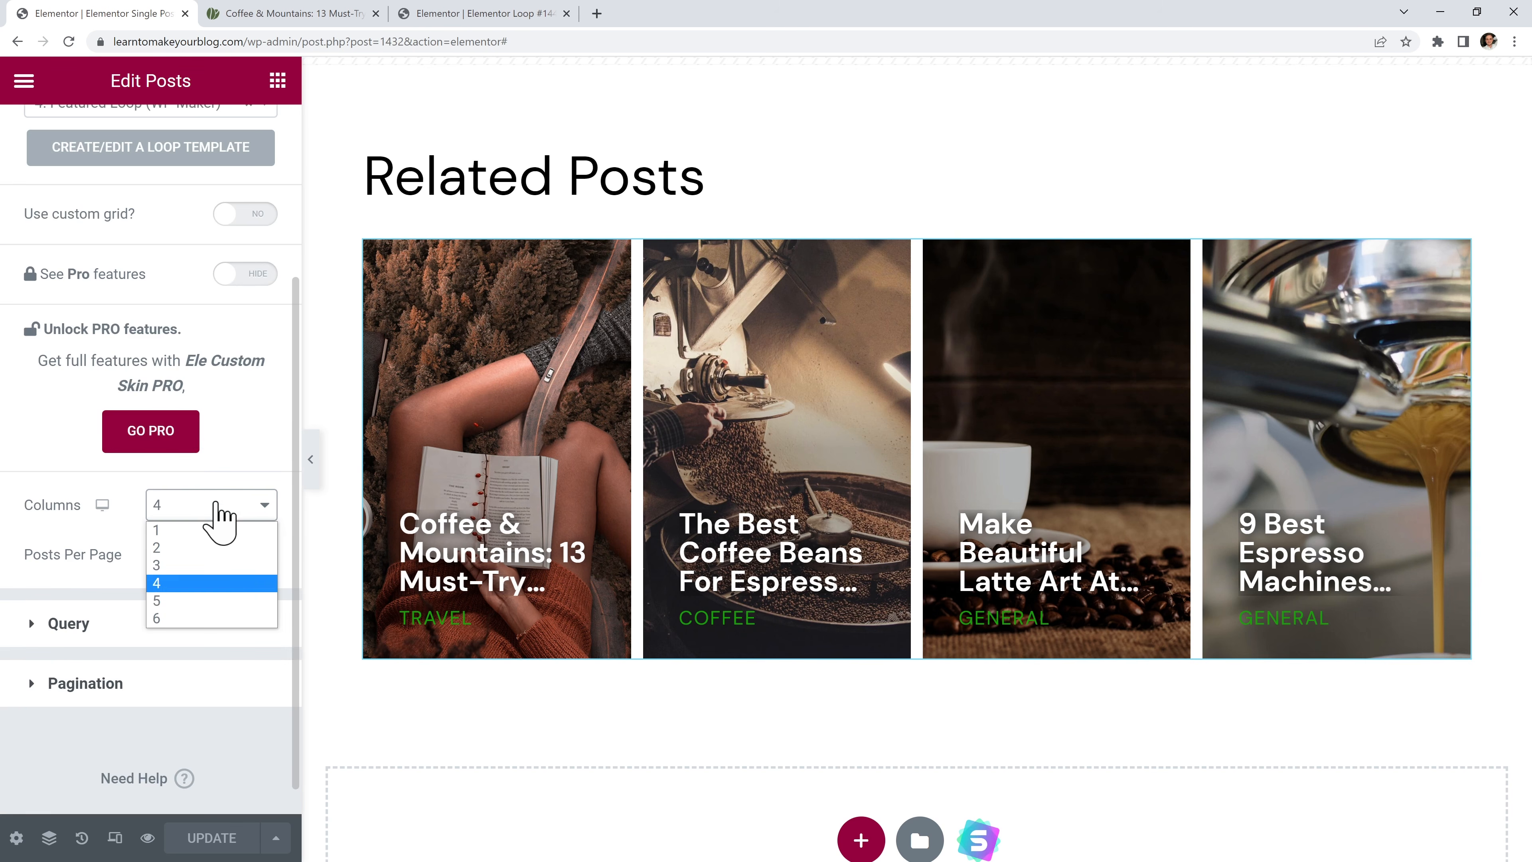
{"action": "left_click", "coordinate": [216, 547]}
{"action": "left_click", "coordinate": [225, 553]}
{"action": "double_click", "coordinate": [222, 554]}
{"action": "type", "text": "6"}
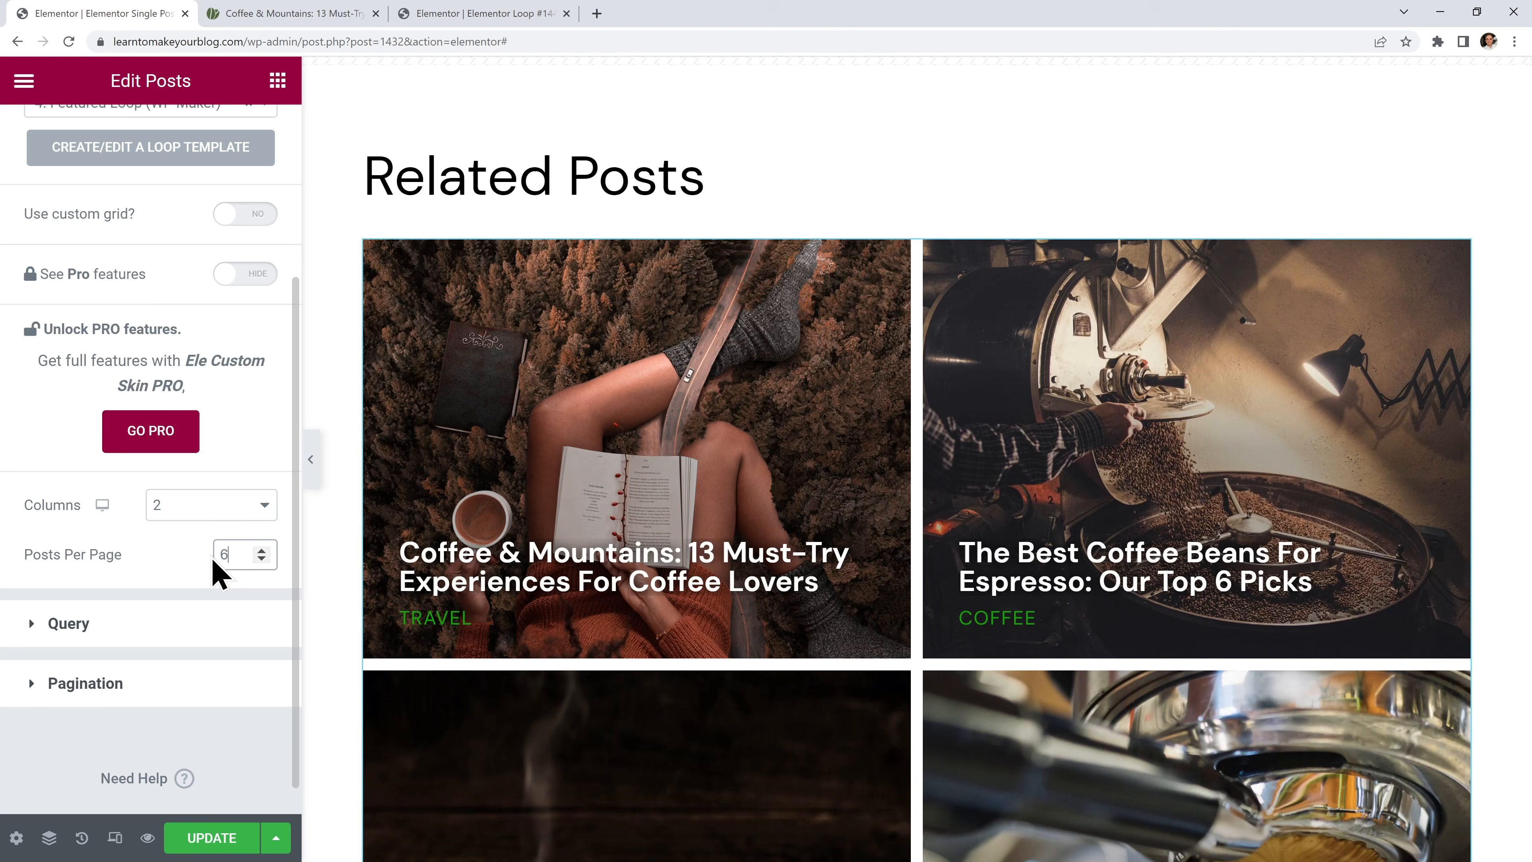
{"action": "scroll", "coordinate": [1012, 519], "scroll_direction": "up", "scroll_amount": 5}
{"action": "scroll", "coordinate": [965, 579], "scroll_direction": "down", "scroll_amount": 12}
{"action": "scroll", "coordinate": [929, 610], "scroll_direction": "down", "scroll_amount": 4}
{"action": "scroll", "coordinate": [929, 610], "scroll_direction": "up", "scroll_amount": 11}
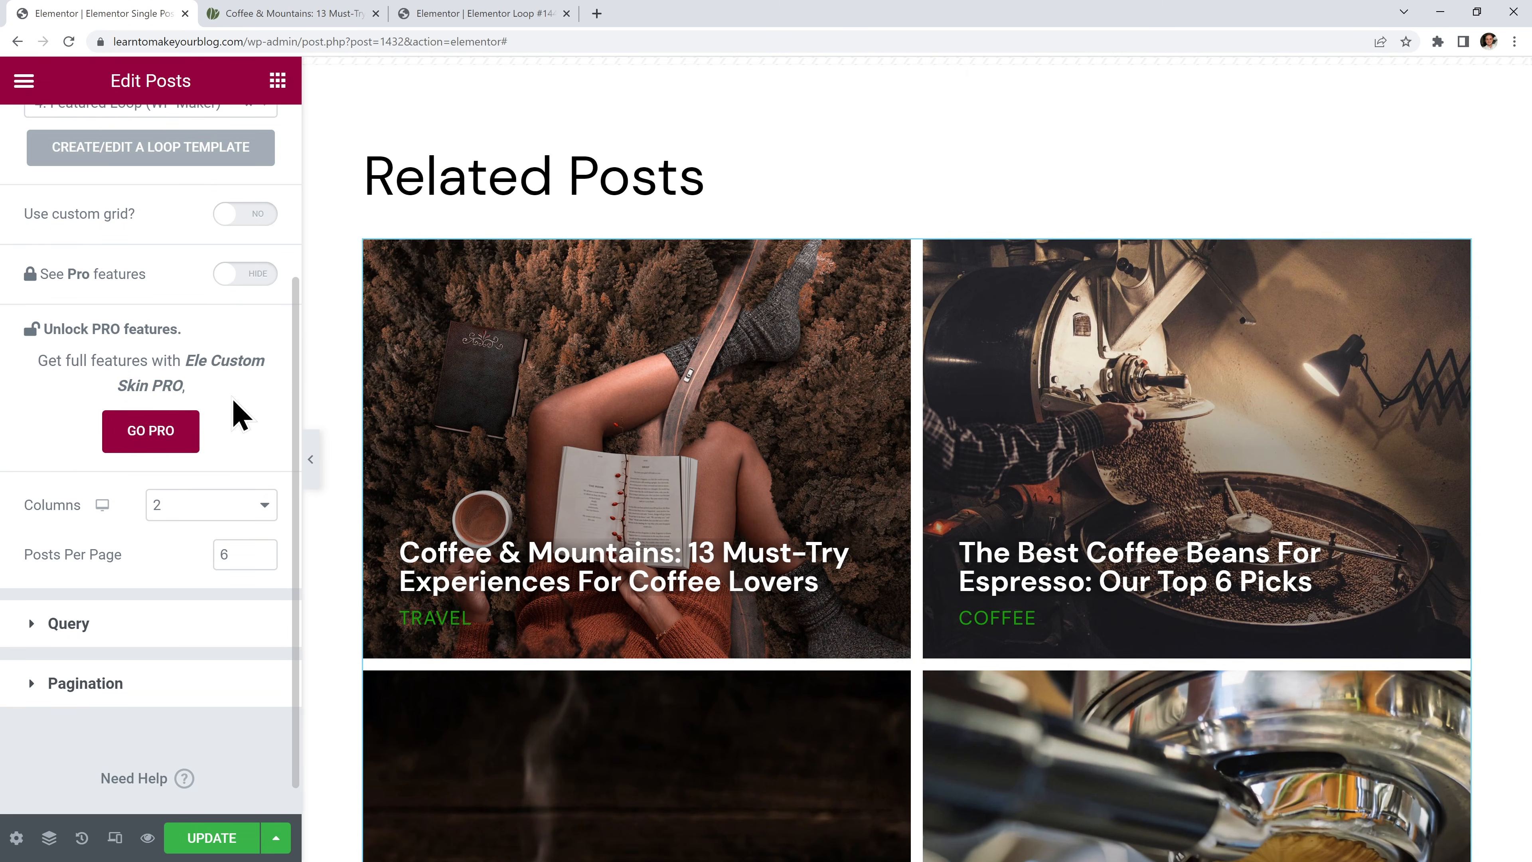
{"action": "key", "text": "ctrl+z"}
{"action": "key", "text": "ctrl+z"}
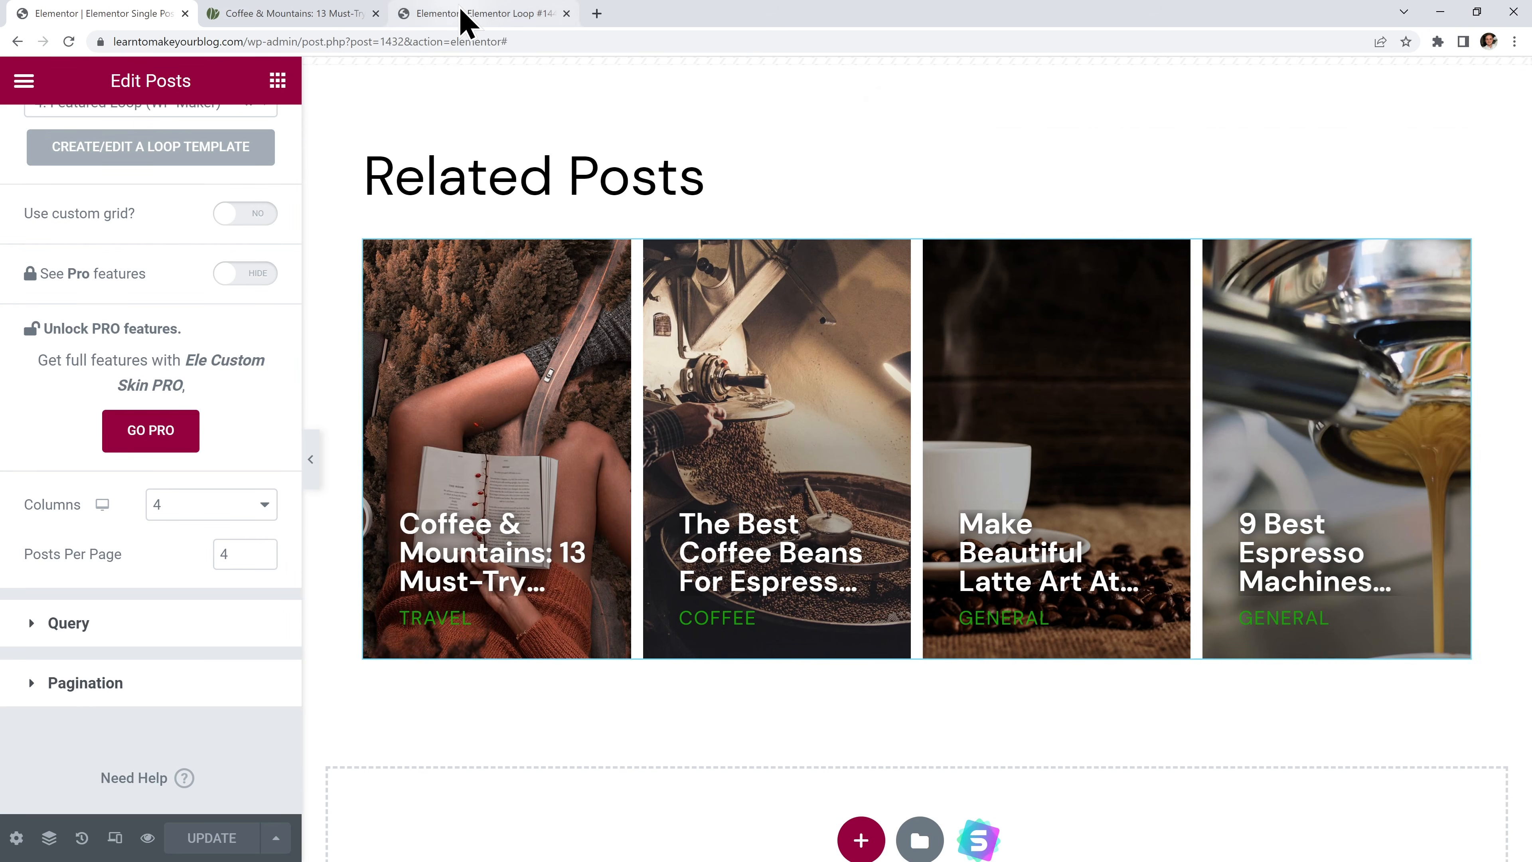
In the Elementor Loop #1449 template, inspect the post title's style and typography settings
{"action": "left_click", "coordinate": [463, 16]}
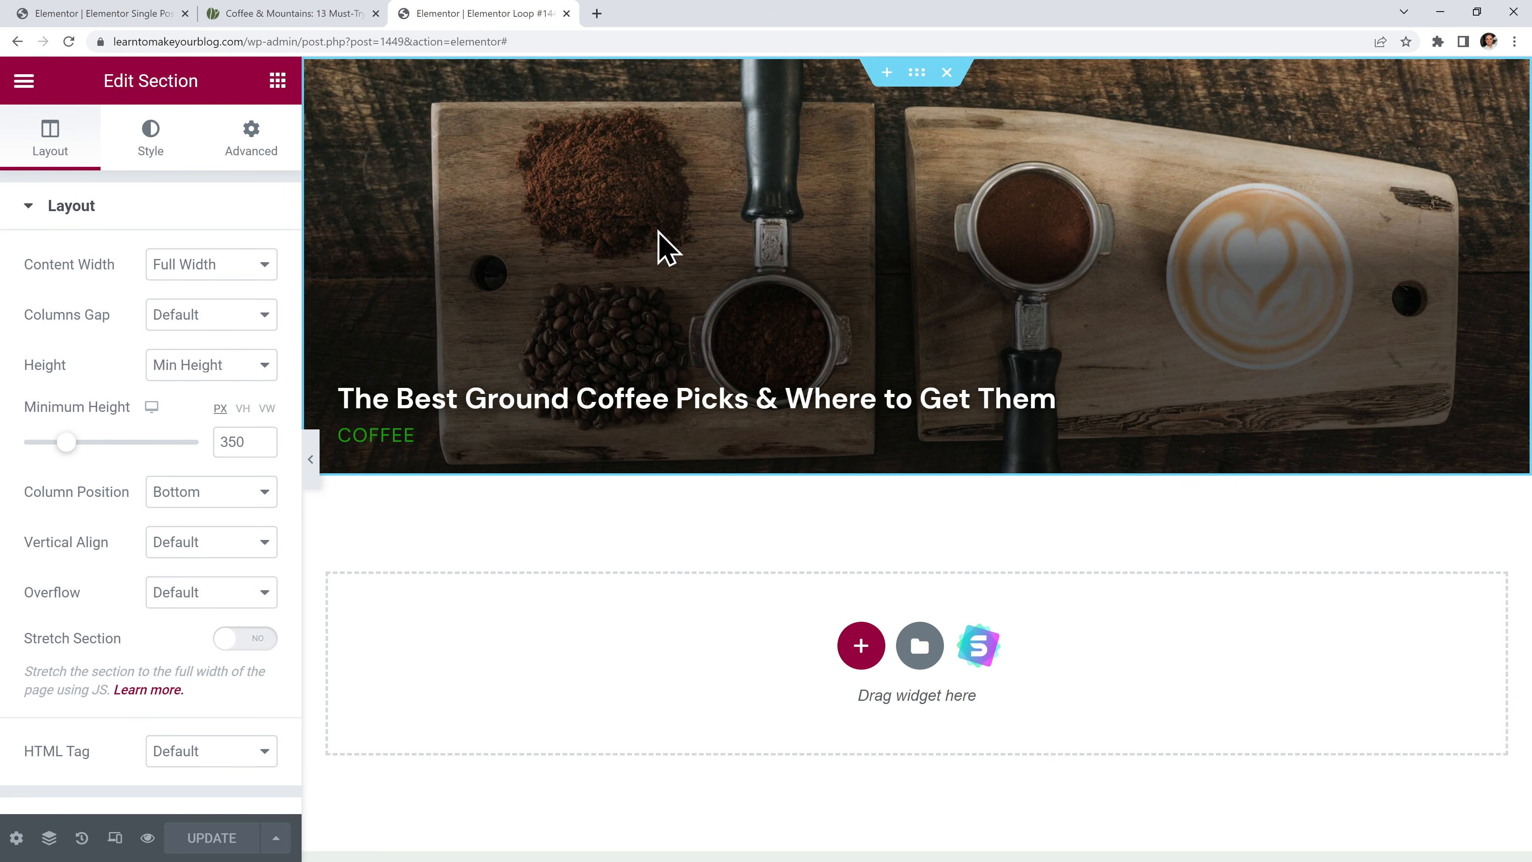
{"action": "left_click", "coordinate": [651, 403]}
{"action": "left_click", "coordinate": [146, 152]}
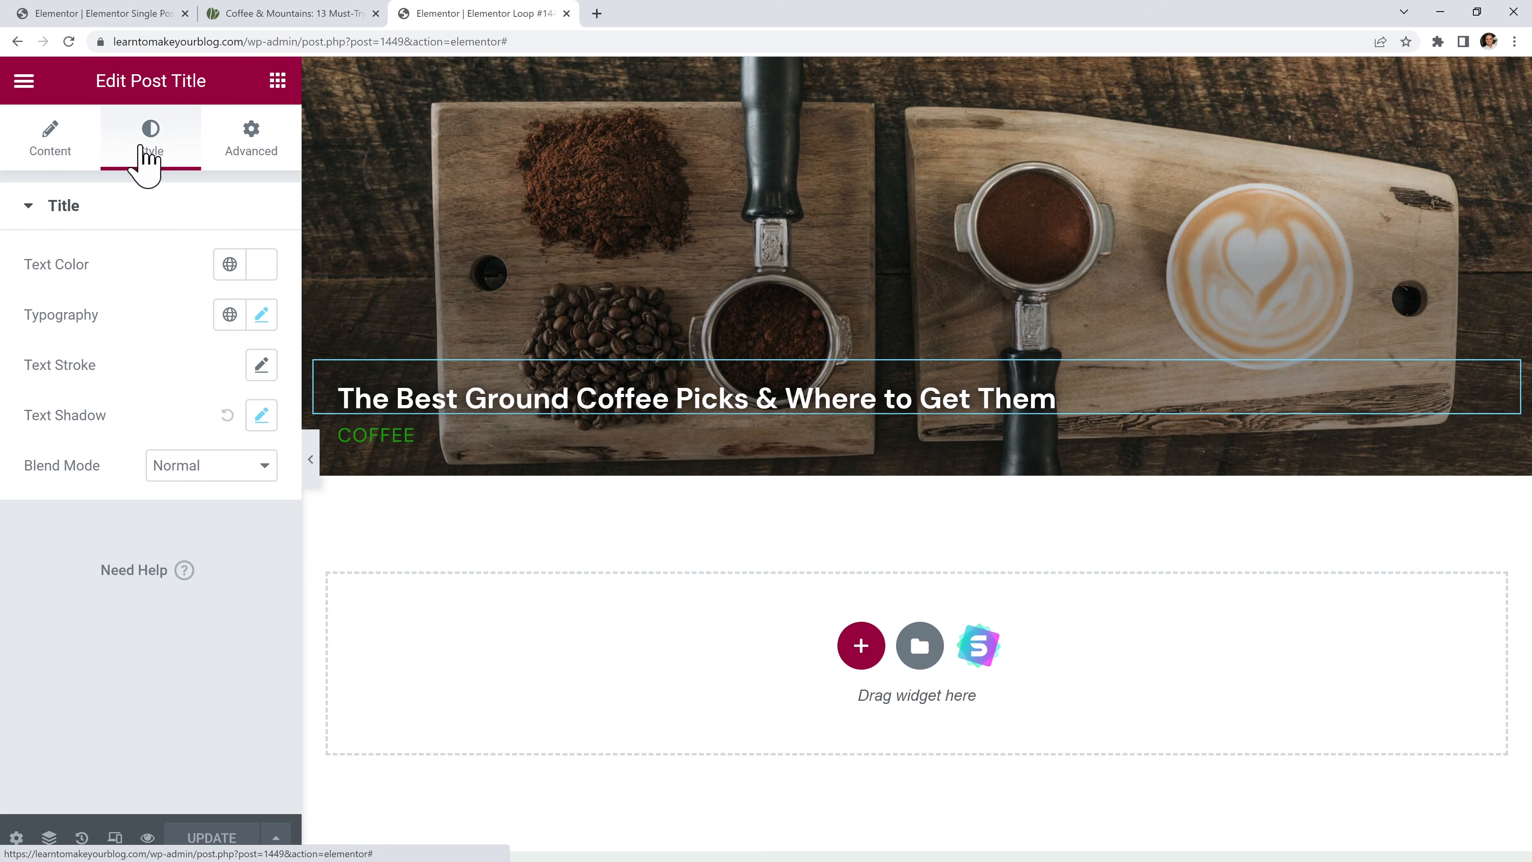
{"action": "left_click", "coordinate": [261, 314]}
{"action": "left_click", "coordinate": [262, 315]}
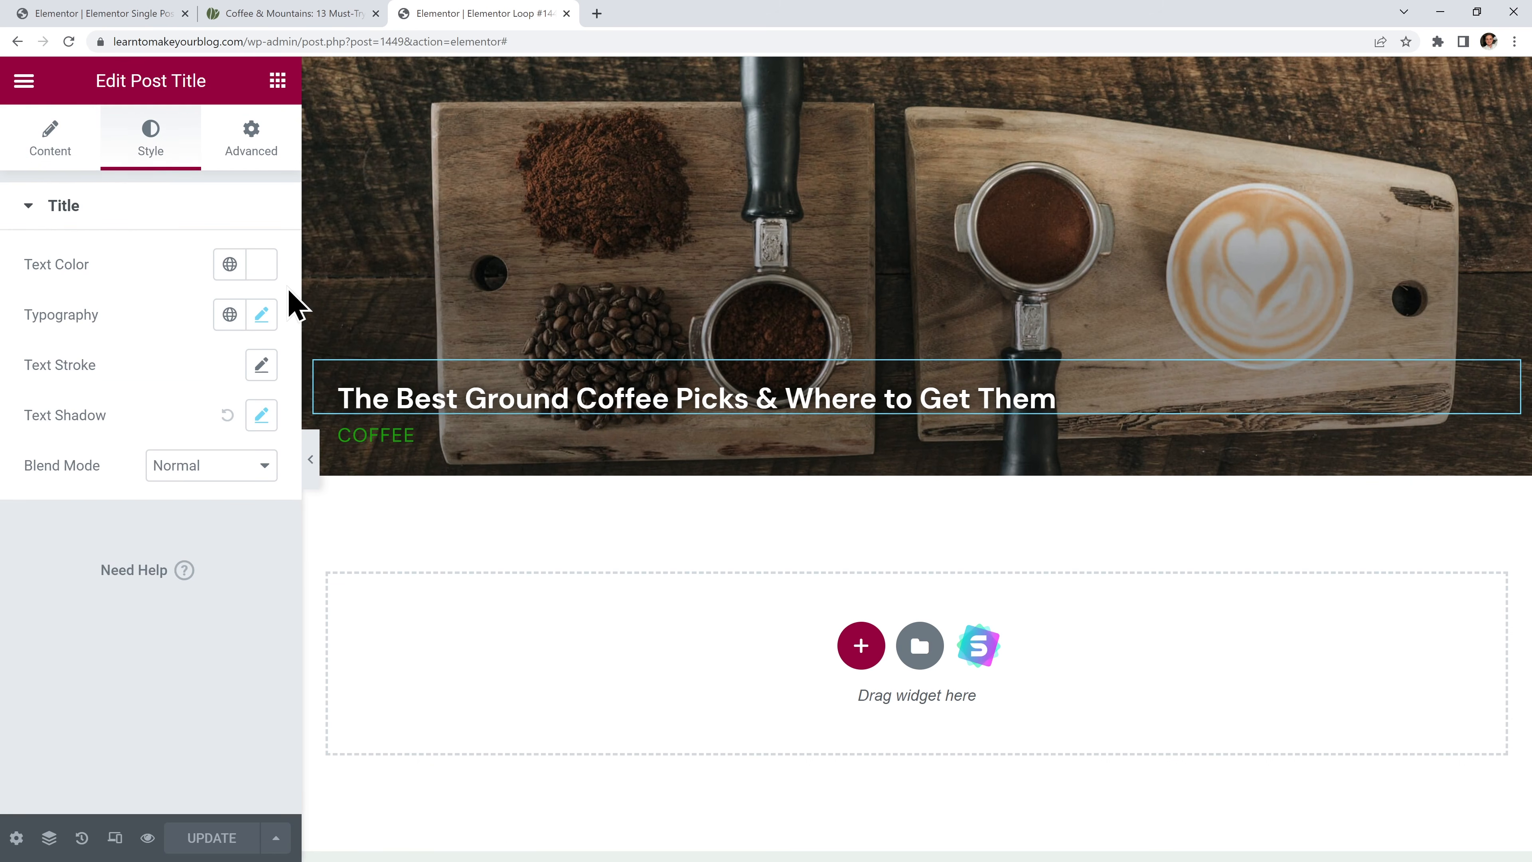
{"action": "right_click", "coordinate": [423, 451]}
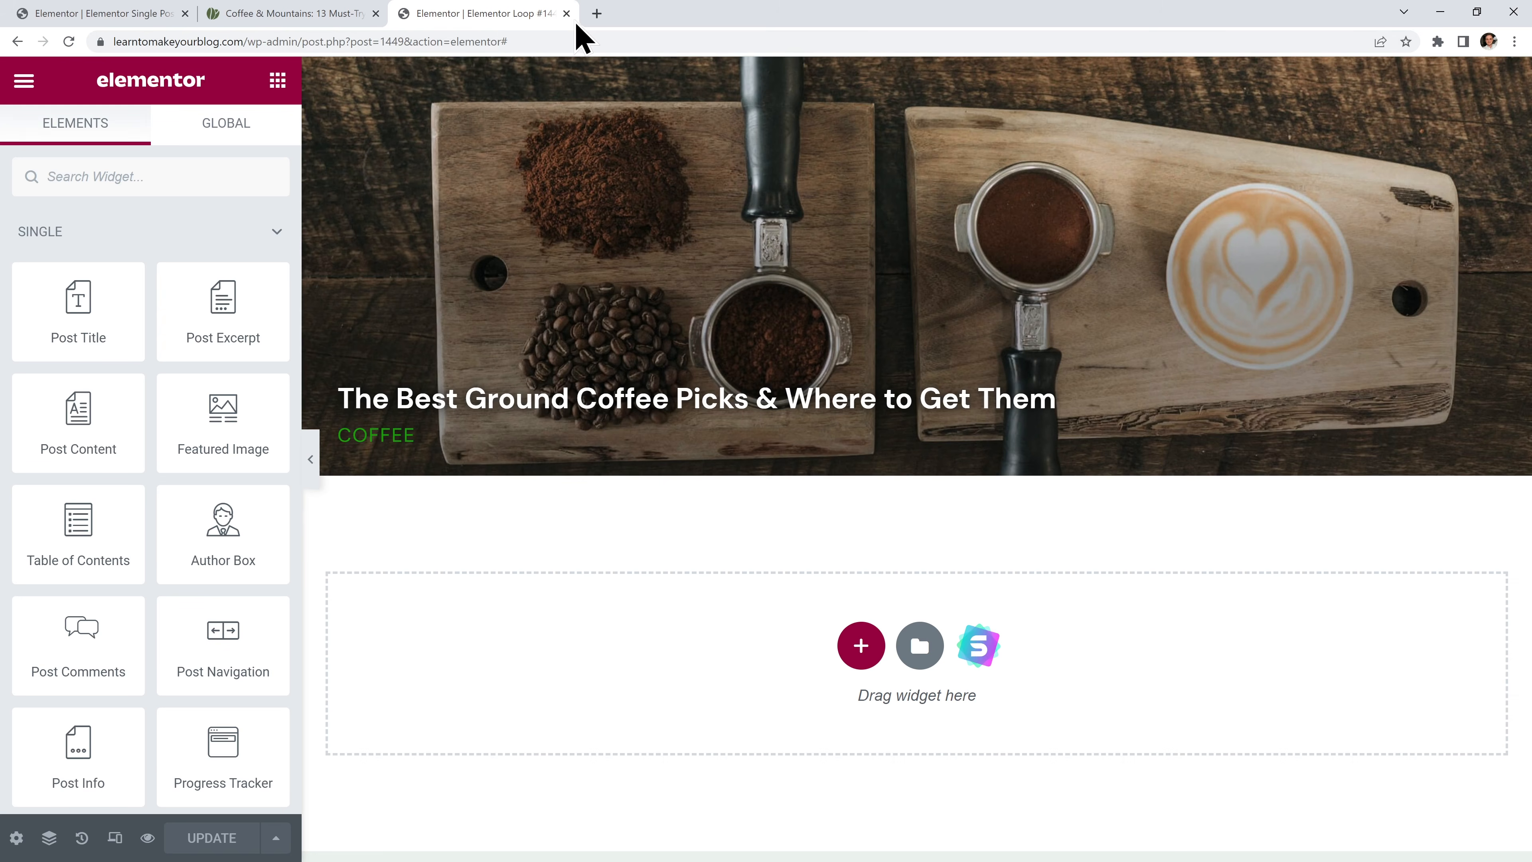
Close both template editors after reviewing the live post's Related Posts, then go to the Dashboard
{"action": "left_click", "coordinate": [567, 13]}
{"action": "scroll", "coordinate": [1068, 353], "scroll_direction": "down", "scroll_amount": 15}
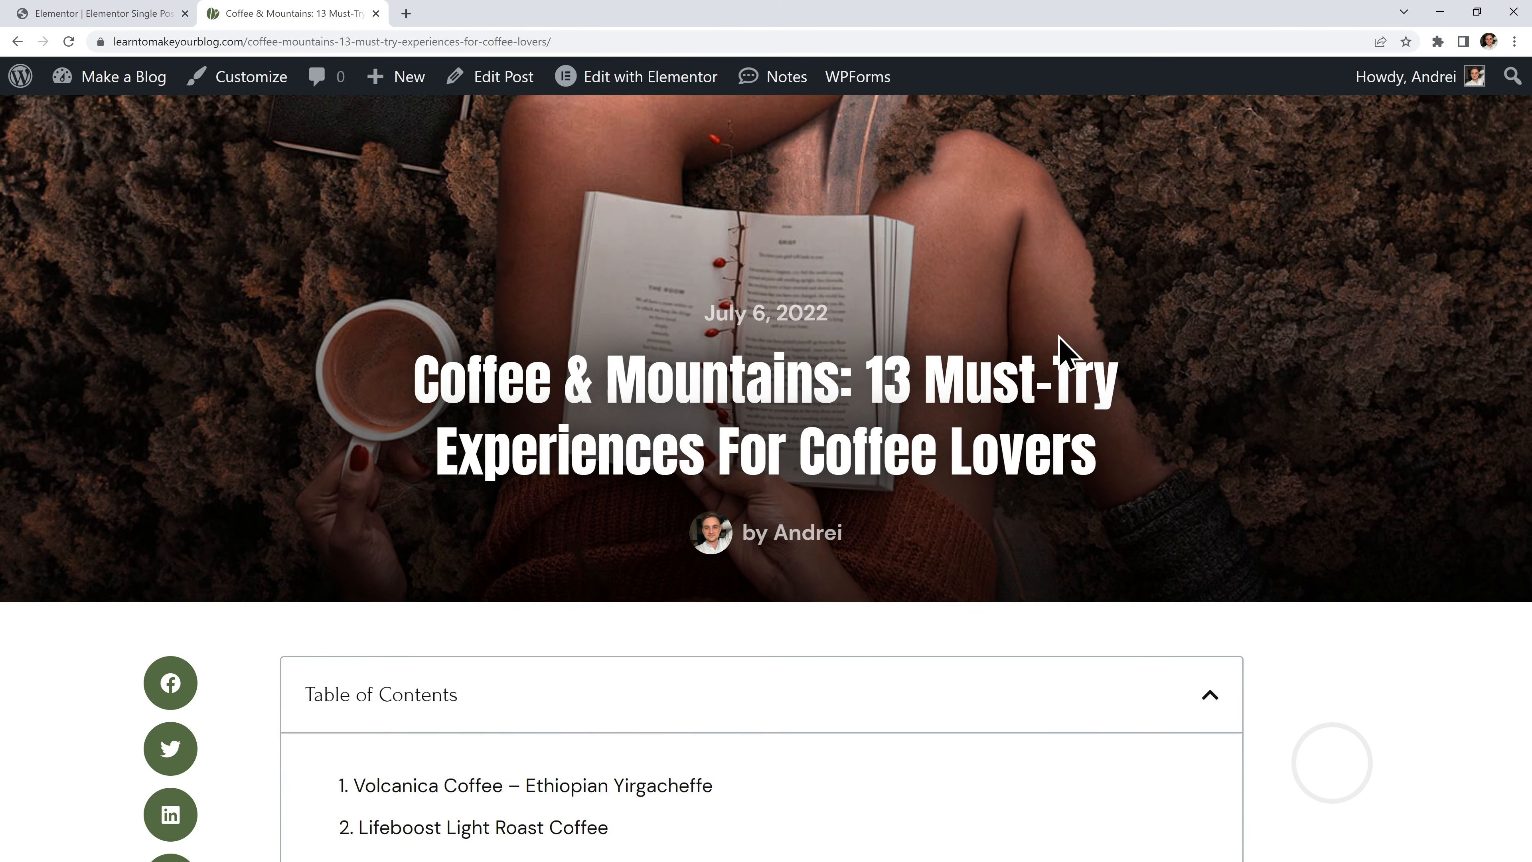
{"action": "scroll", "coordinate": [1061, 350], "scroll_direction": "down", "scroll_amount": 20}
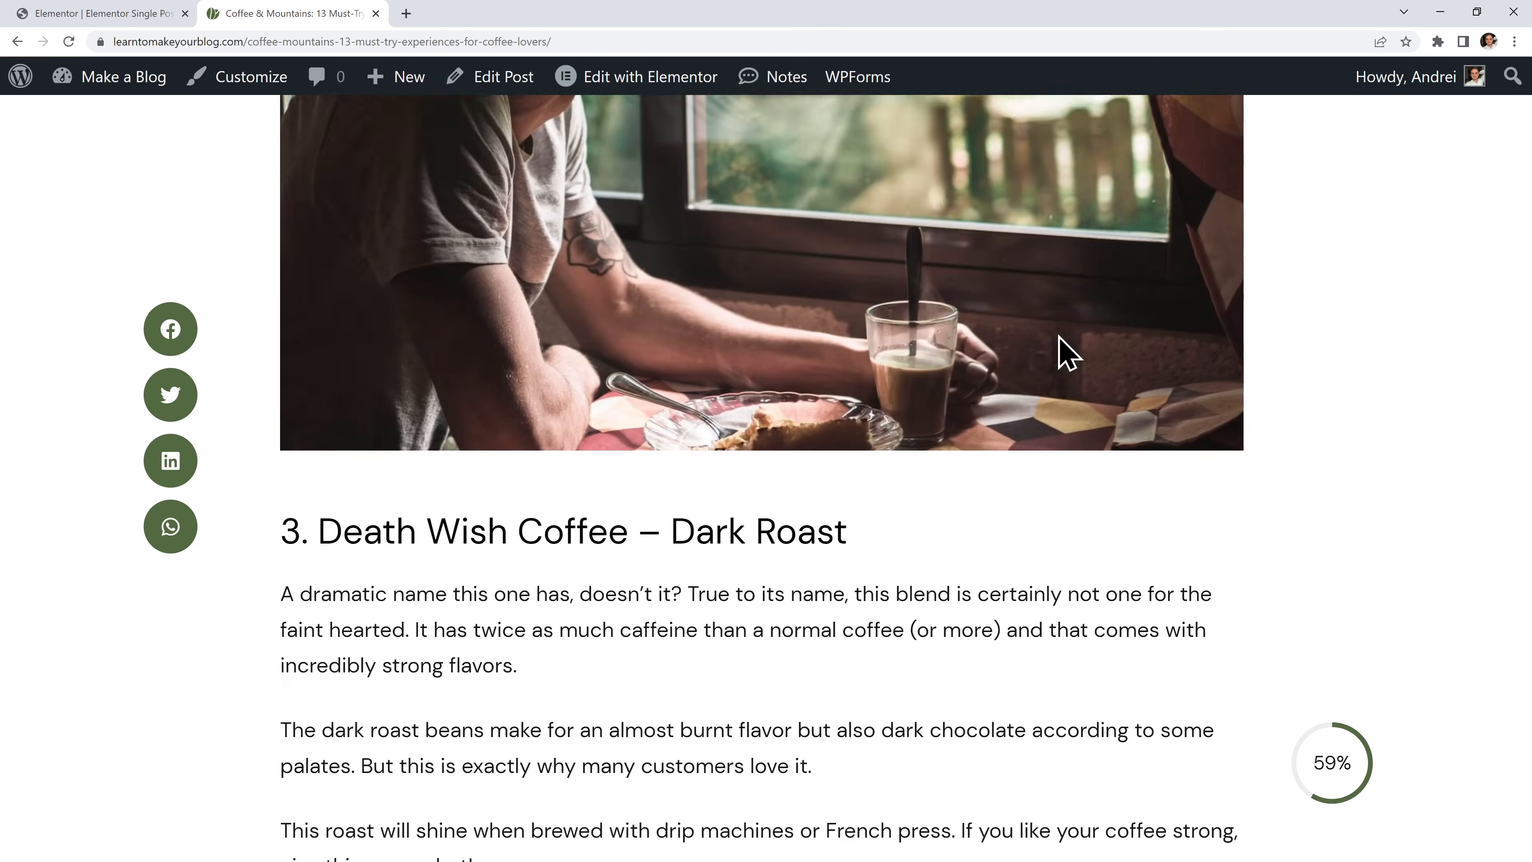
{"action": "scroll", "coordinate": [1068, 353], "scroll_direction": "down", "scroll_amount": 10}
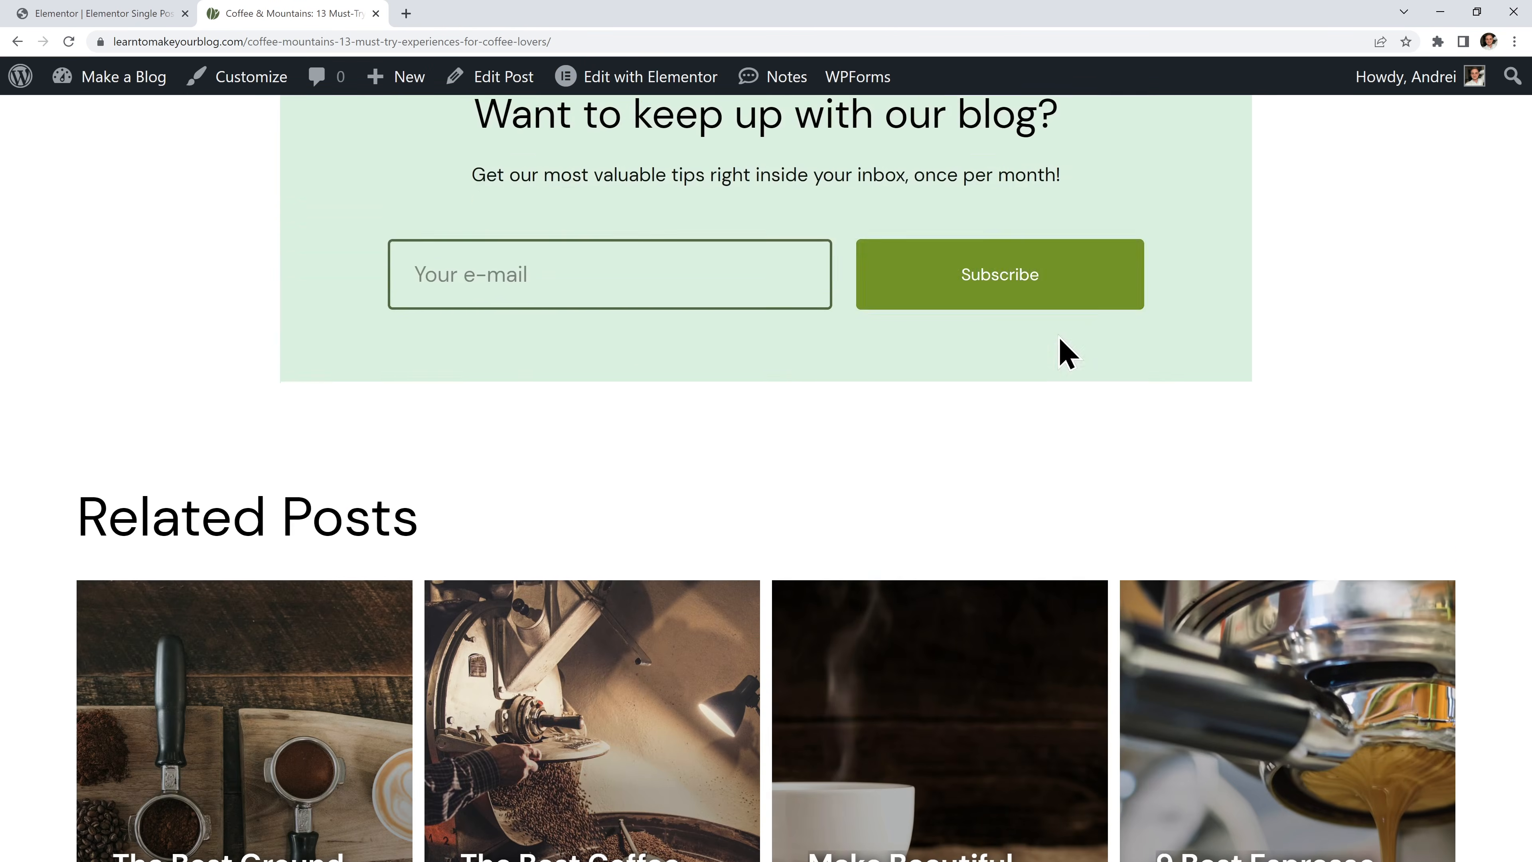
{"action": "scroll", "coordinate": [1067, 353], "scroll_direction": "up", "scroll_amount": 10}
{"action": "scroll", "coordinate": [1068, 353], "scroll_direction": "up", "scroll_amount": 15}
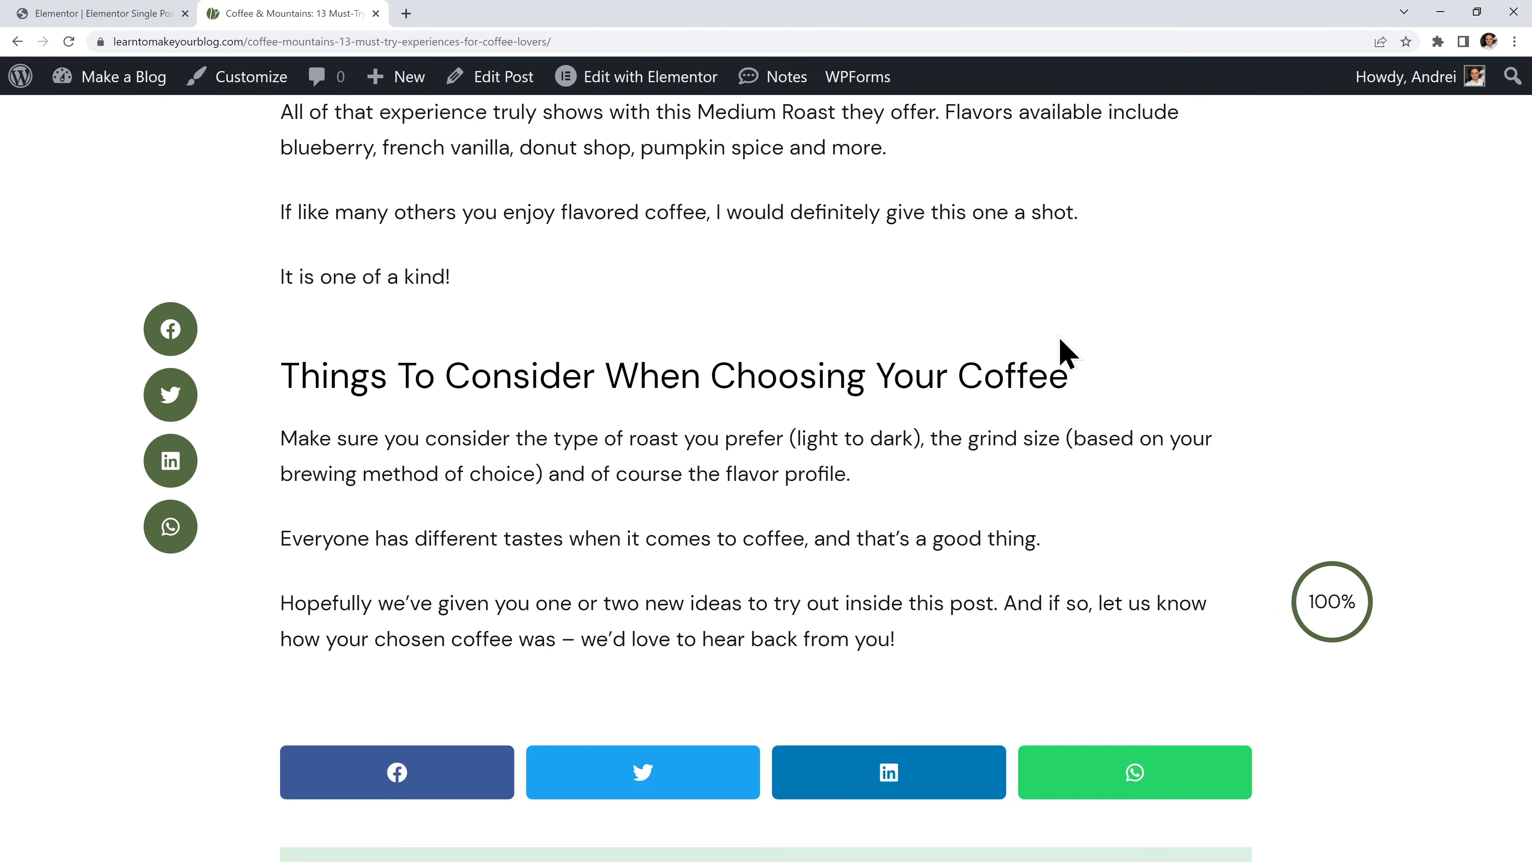
{"action": "scroll", "coordinate": [1064, 350], "scroll_direction": "up", "scroll_amount": 15}
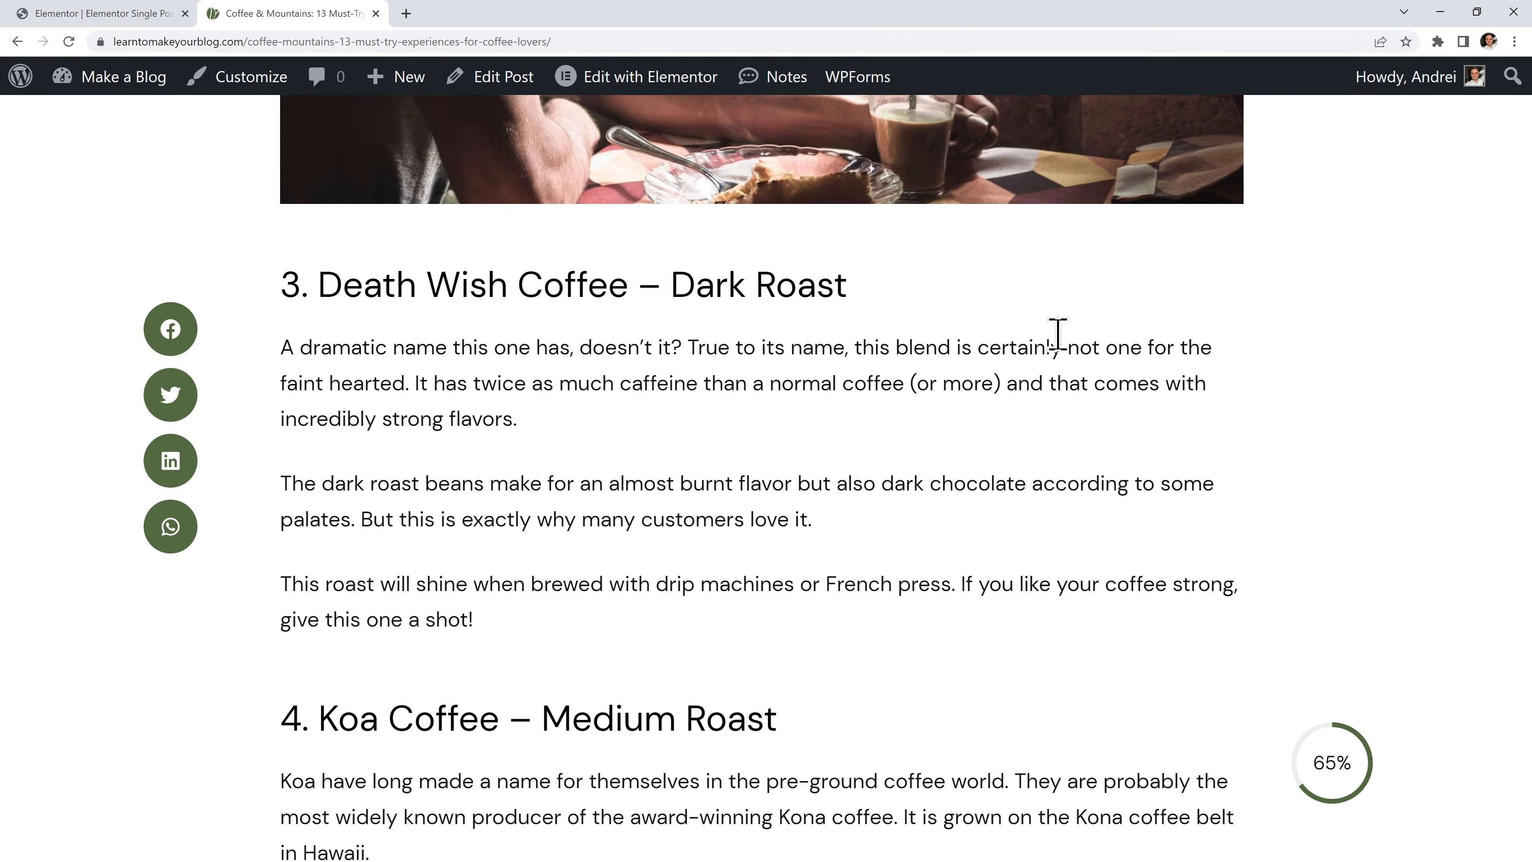
{"action": "scroll", "coordinate": [1059, 335], "scroll_direction": "up", "scroll_amount": 10}
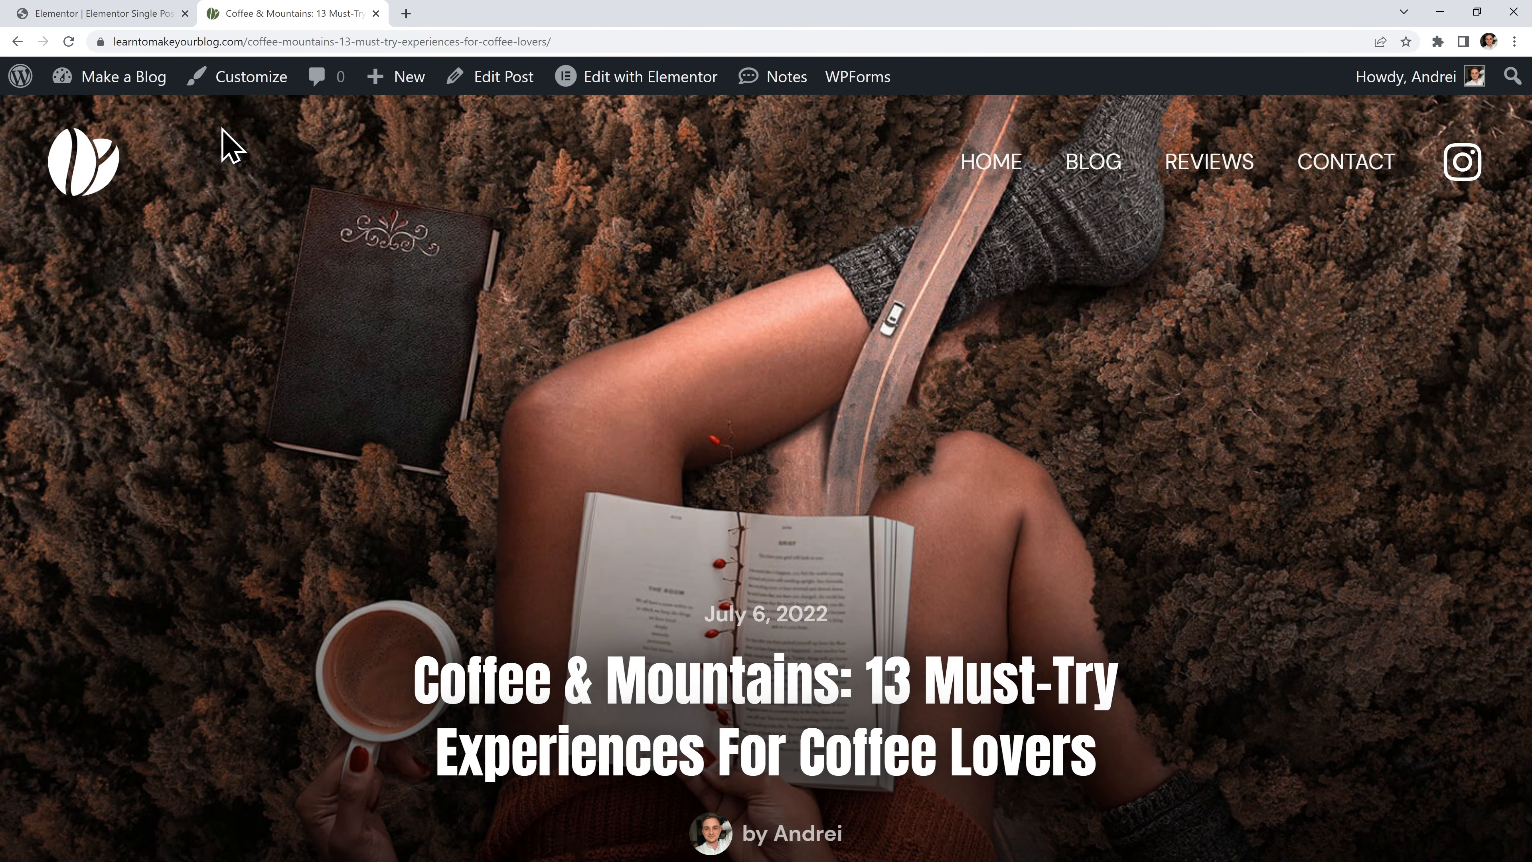
{"action": "left_click", "coordinate": [185, 13]}
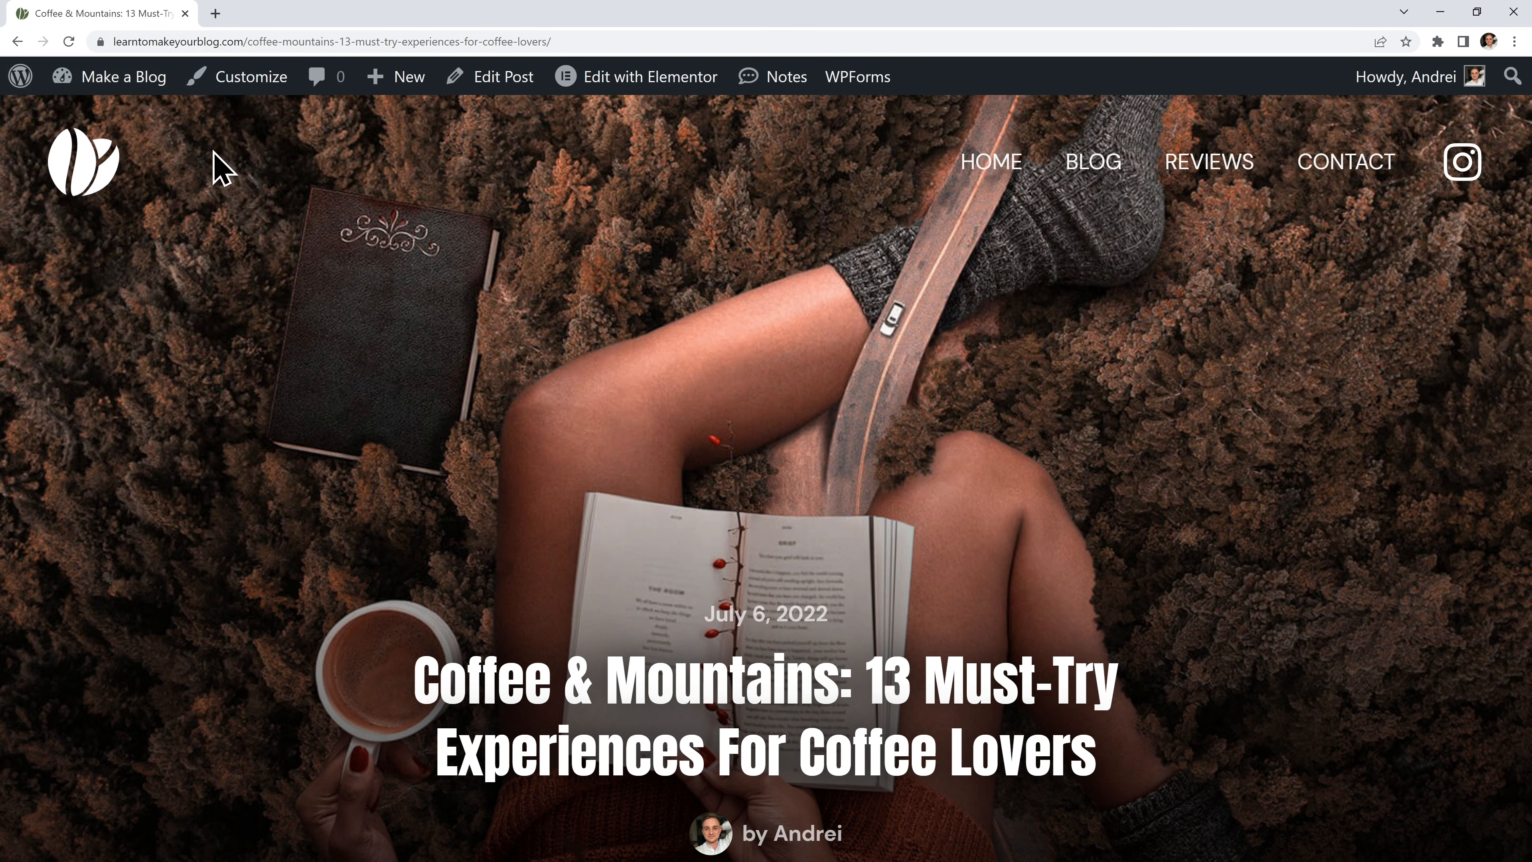
{"action": "left_click", "coordinate": [143, 91]}
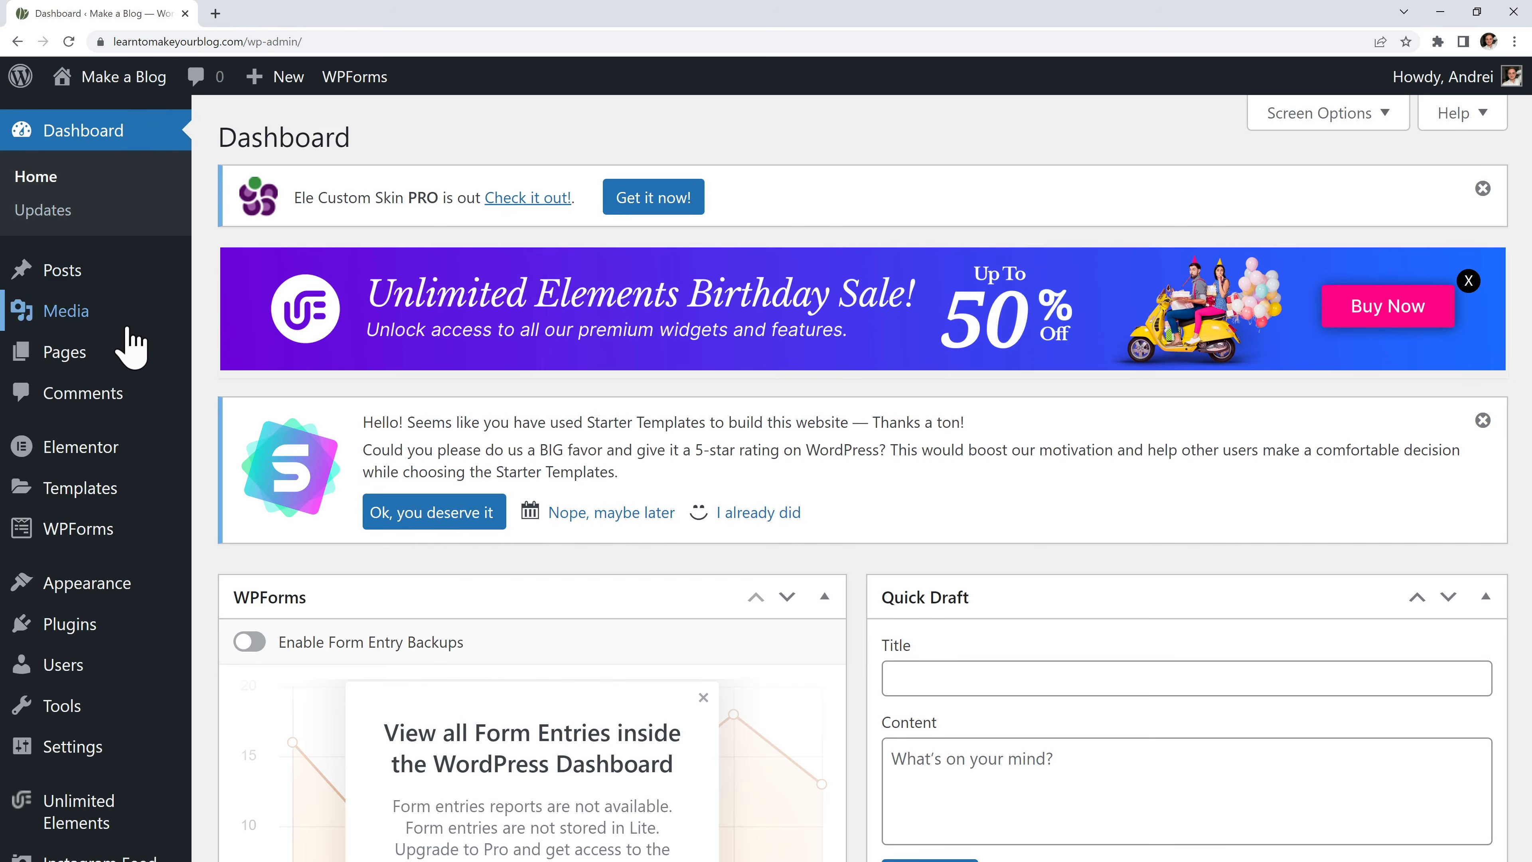
From the Pages list, open the Home page with Edit with Elementor
{"action": "left_click", "coordinate": [130, 356]}
{"action": "scroll", "coordinate": [780, 701], "scroll_direction": "down", "scroll_amount": 2}
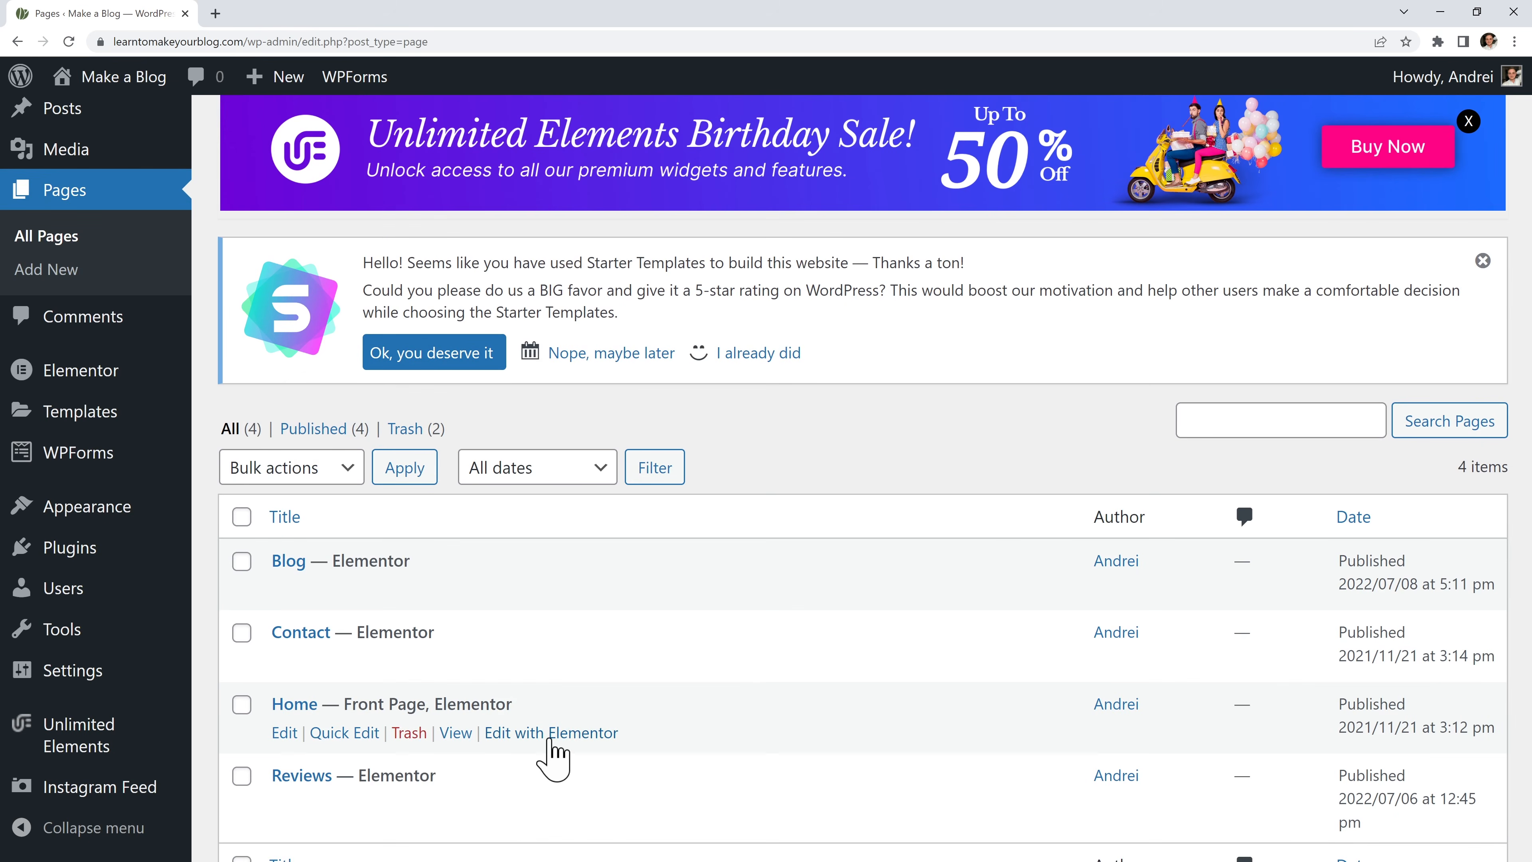
{"action": "left_click", "coordinate": [551, 733]}
{"action": "scroll", "coordinate": [754, 743], "scroll_direction": "down", "scroll_amount": 7}
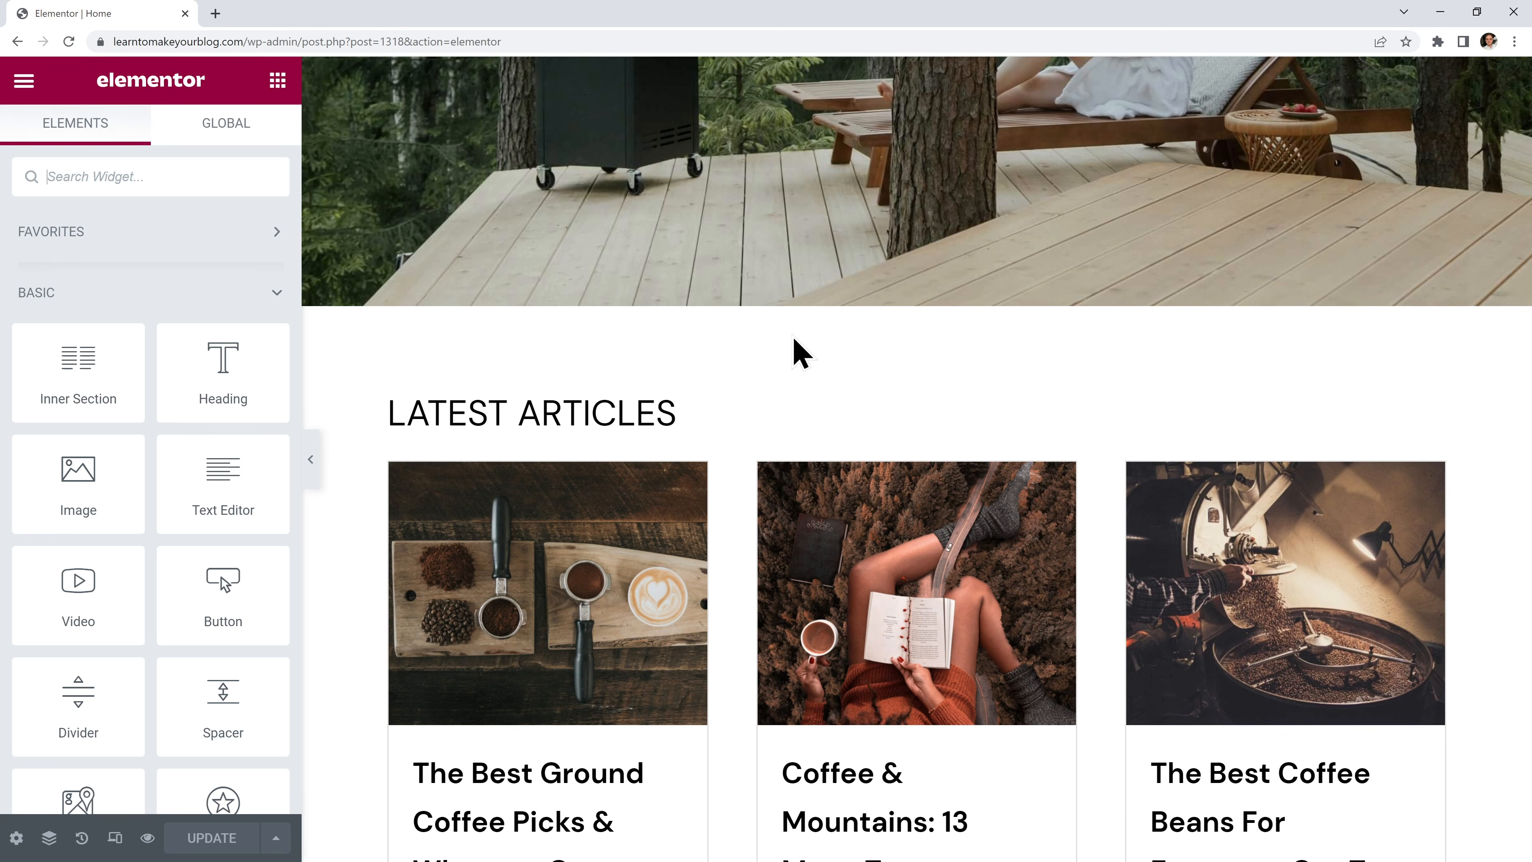
Duplicate the Latest Articles section and delete the copy's heading and posts grid
{"action": "mouse_move", "coordinate": [791, 441]}
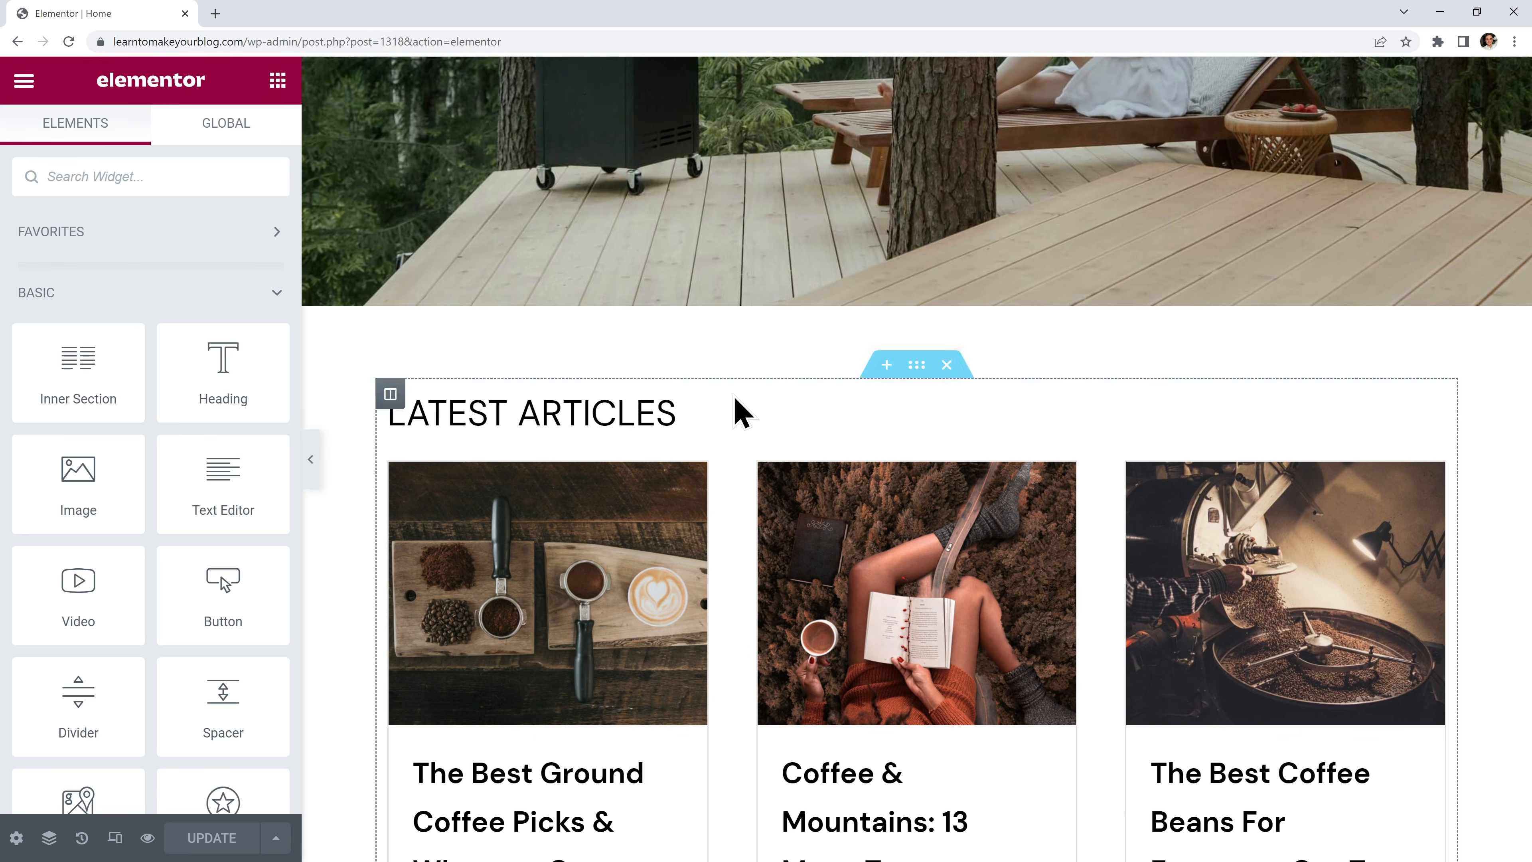
{"action": "right_click", "coordinate": [916, 365]}
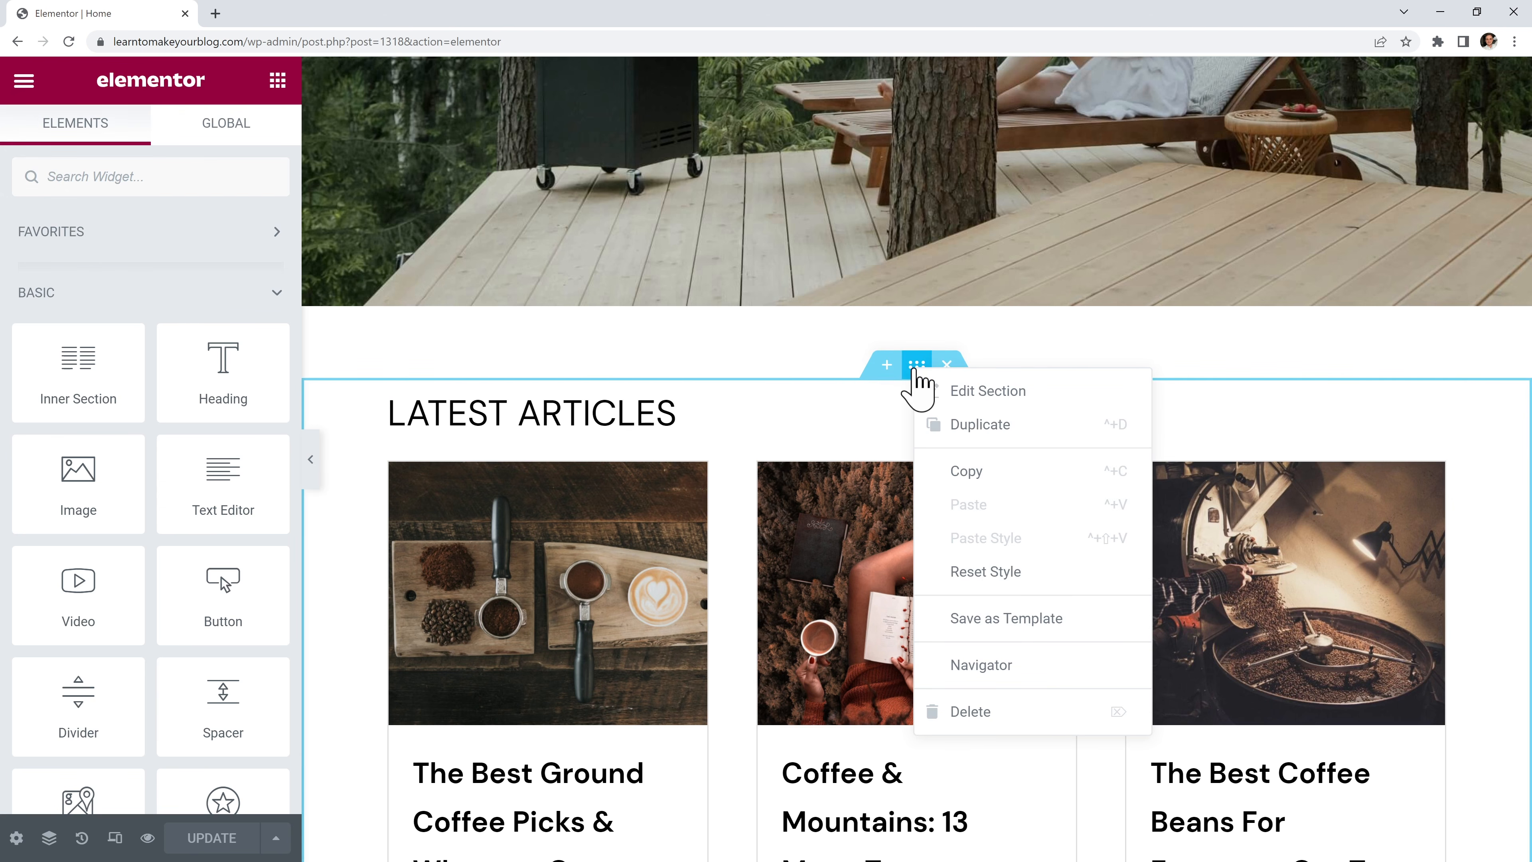
{"action": "left_click", "coordinate": [989, 428]}
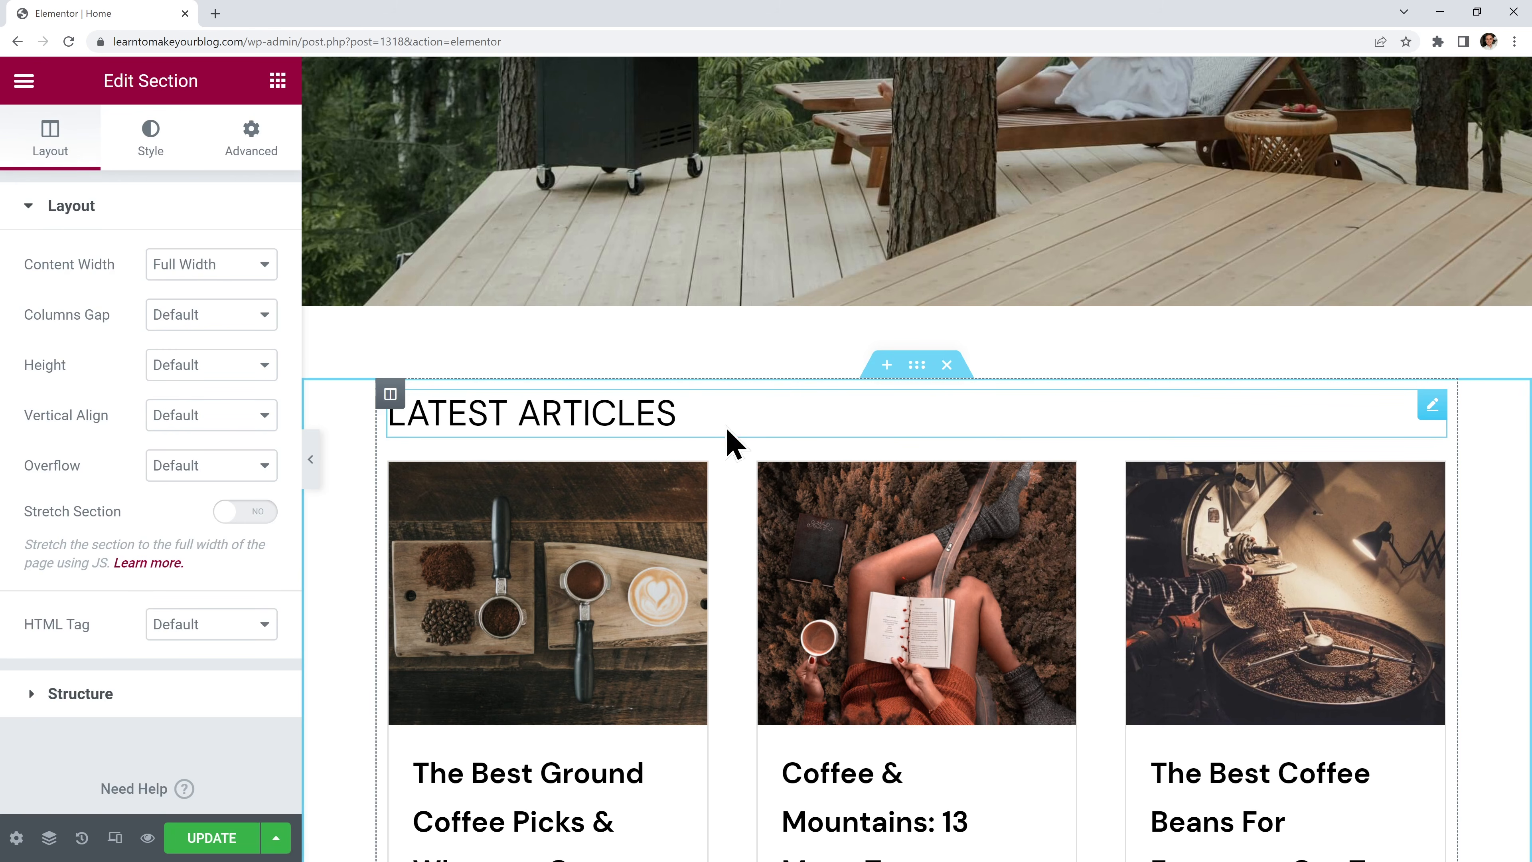
{"action": "right_click", "coordinate": [640, 417]}
{"action": "left_click", "coordinate": [712, 761]}
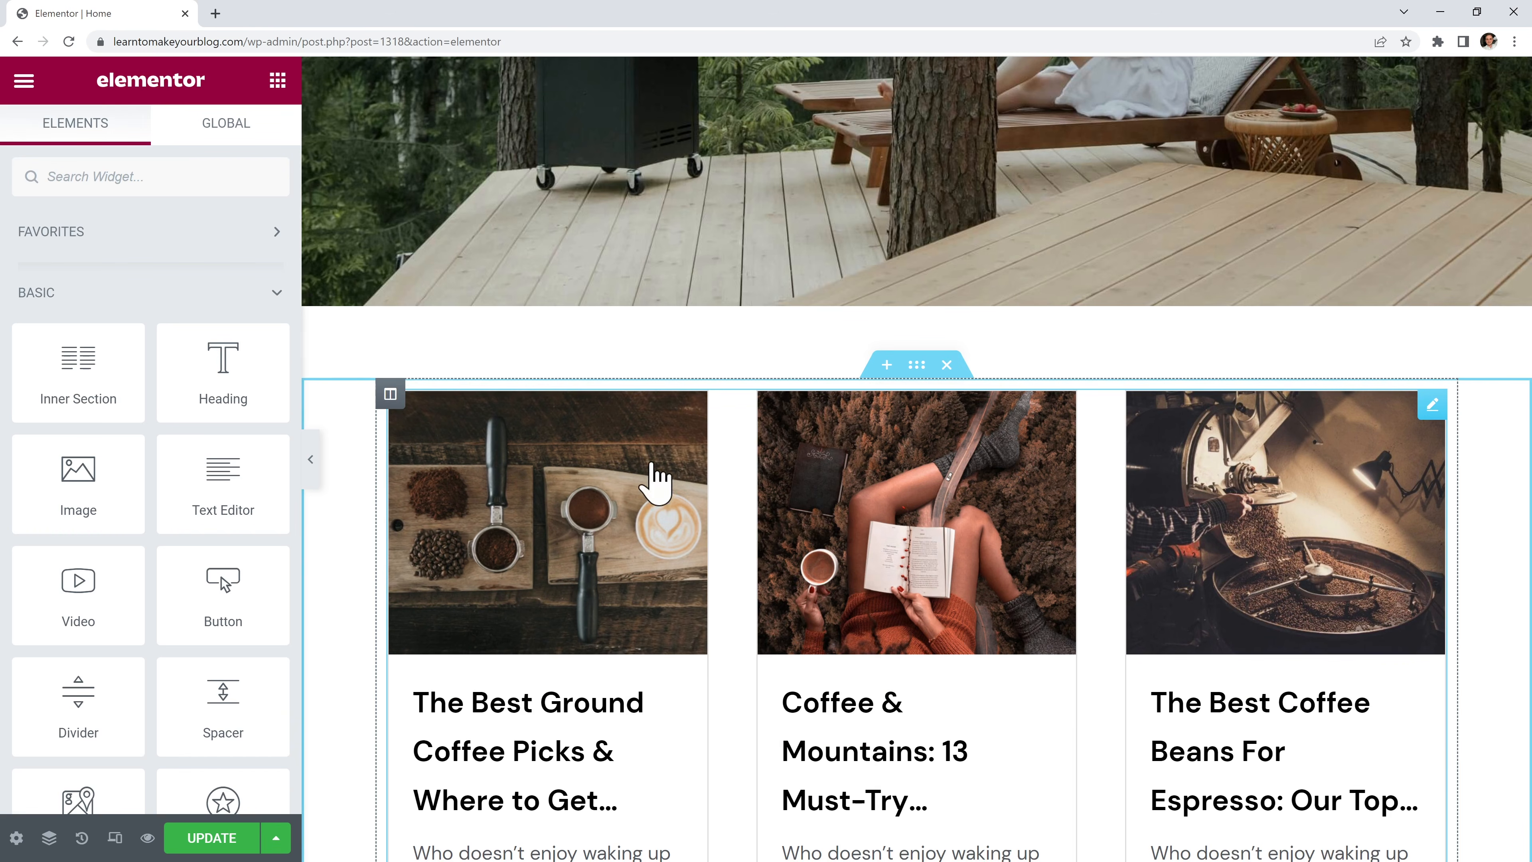
{"action": "right_click", "coordinate": [664, 483]}
{"action": "left_click", "coordinate": [686, 812]}
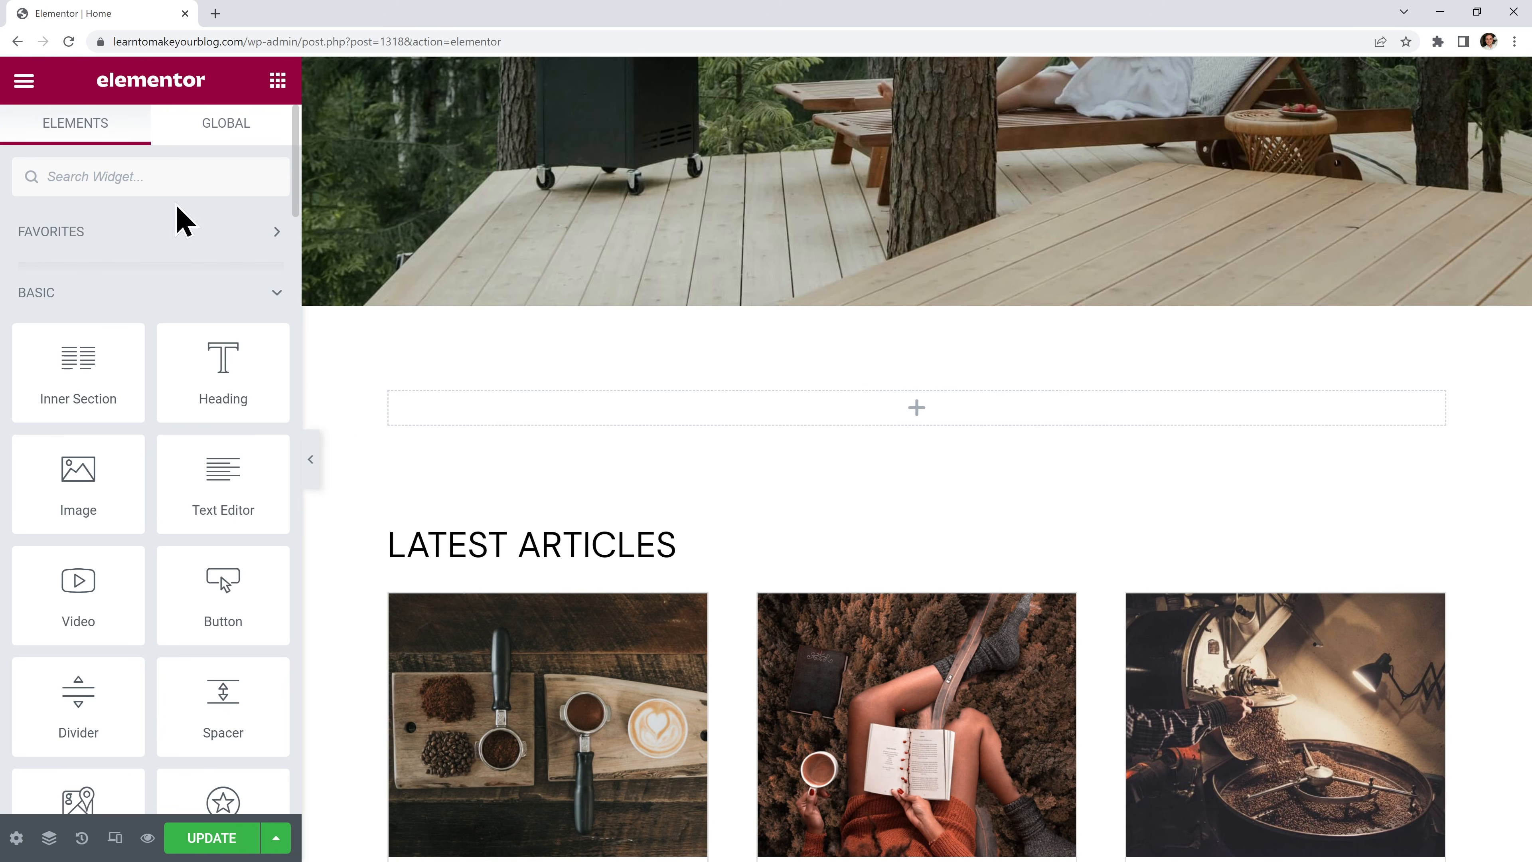
Search widgets for 'posts' and drop the Posts widget into the empty section
{"action": "left_click", "coordinate": [143, 177]}
{"action": "type", "text": "posts"}
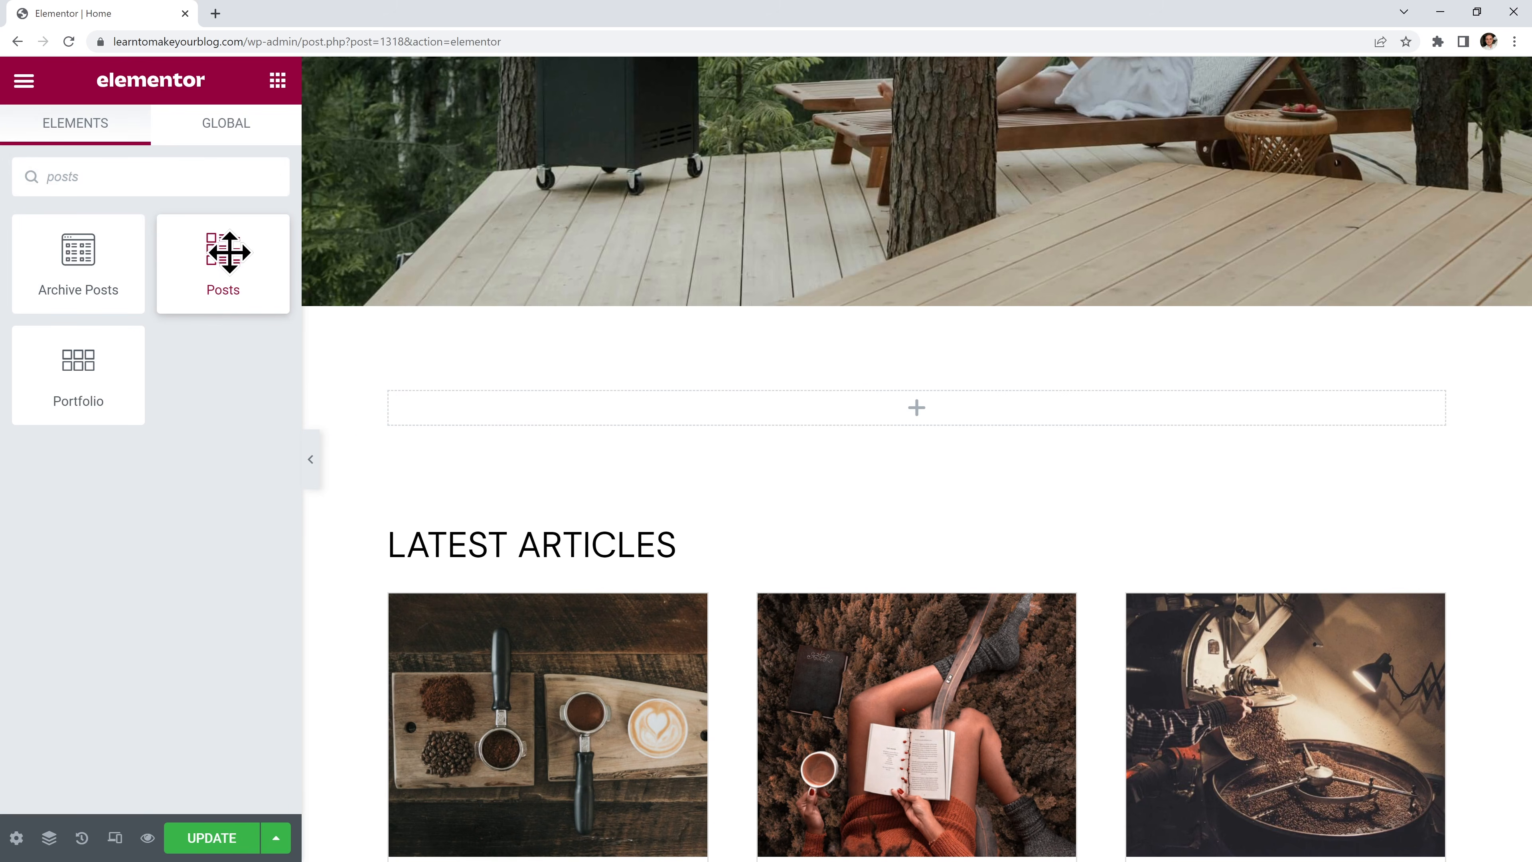
{"action": "left_click_drag", "start_coordinate": [225, 250], "coordinate": [520, 433]}
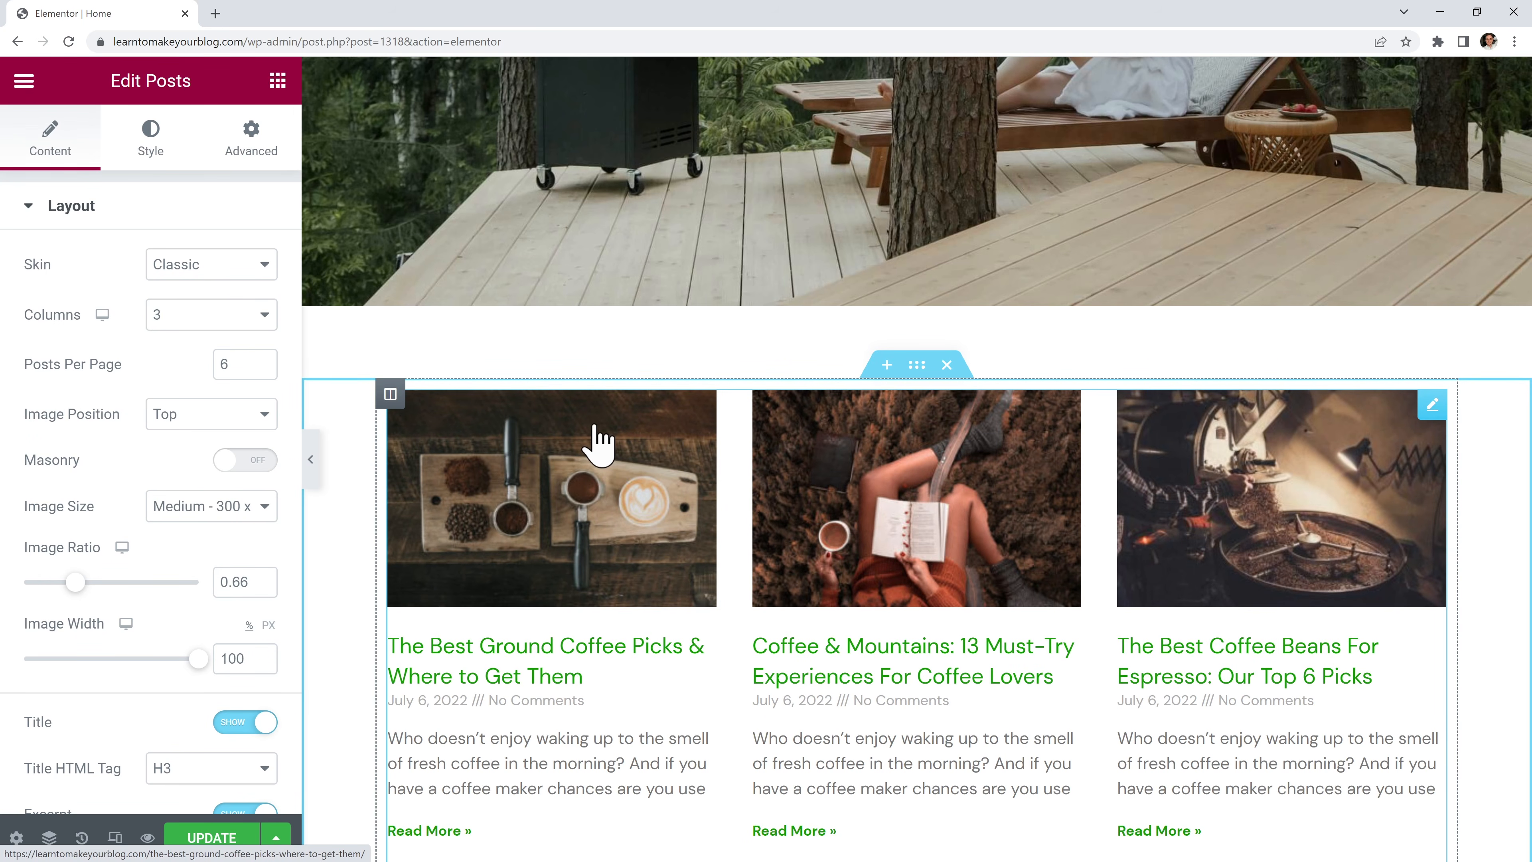
Switch the new grid to the Custom skin using the 4. Featured Loop (WP Maker) template
{"action": "left_click", "coordinate": [215, 266]}
{"action": "left_click", "coordinate": [212, 339]}
{"action": "left_click", "coordinate": [212, 342]}
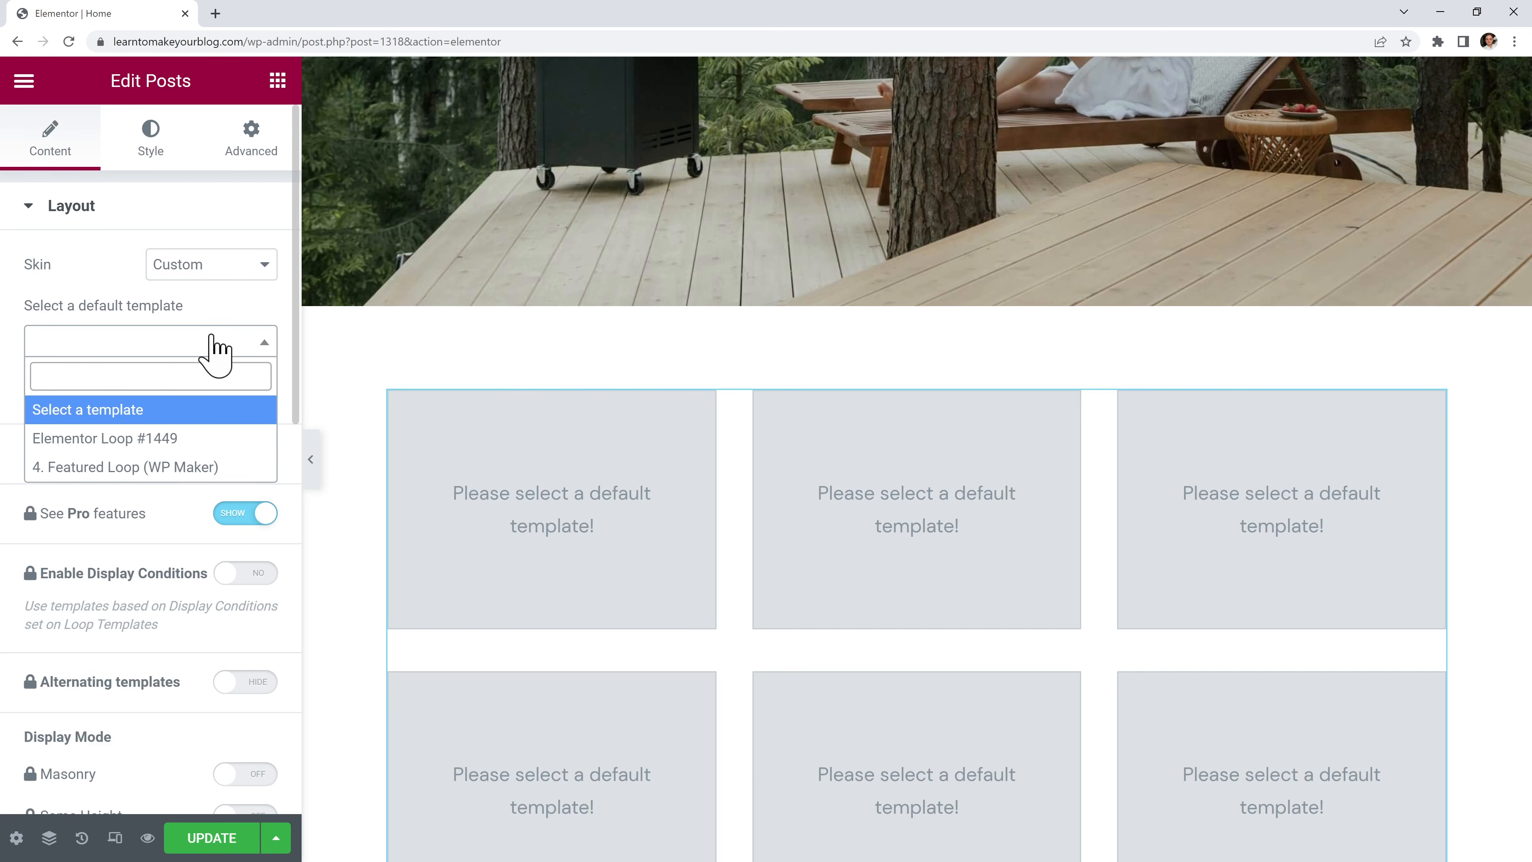
{"action": "left_click", "coordinate": [155, 468]}
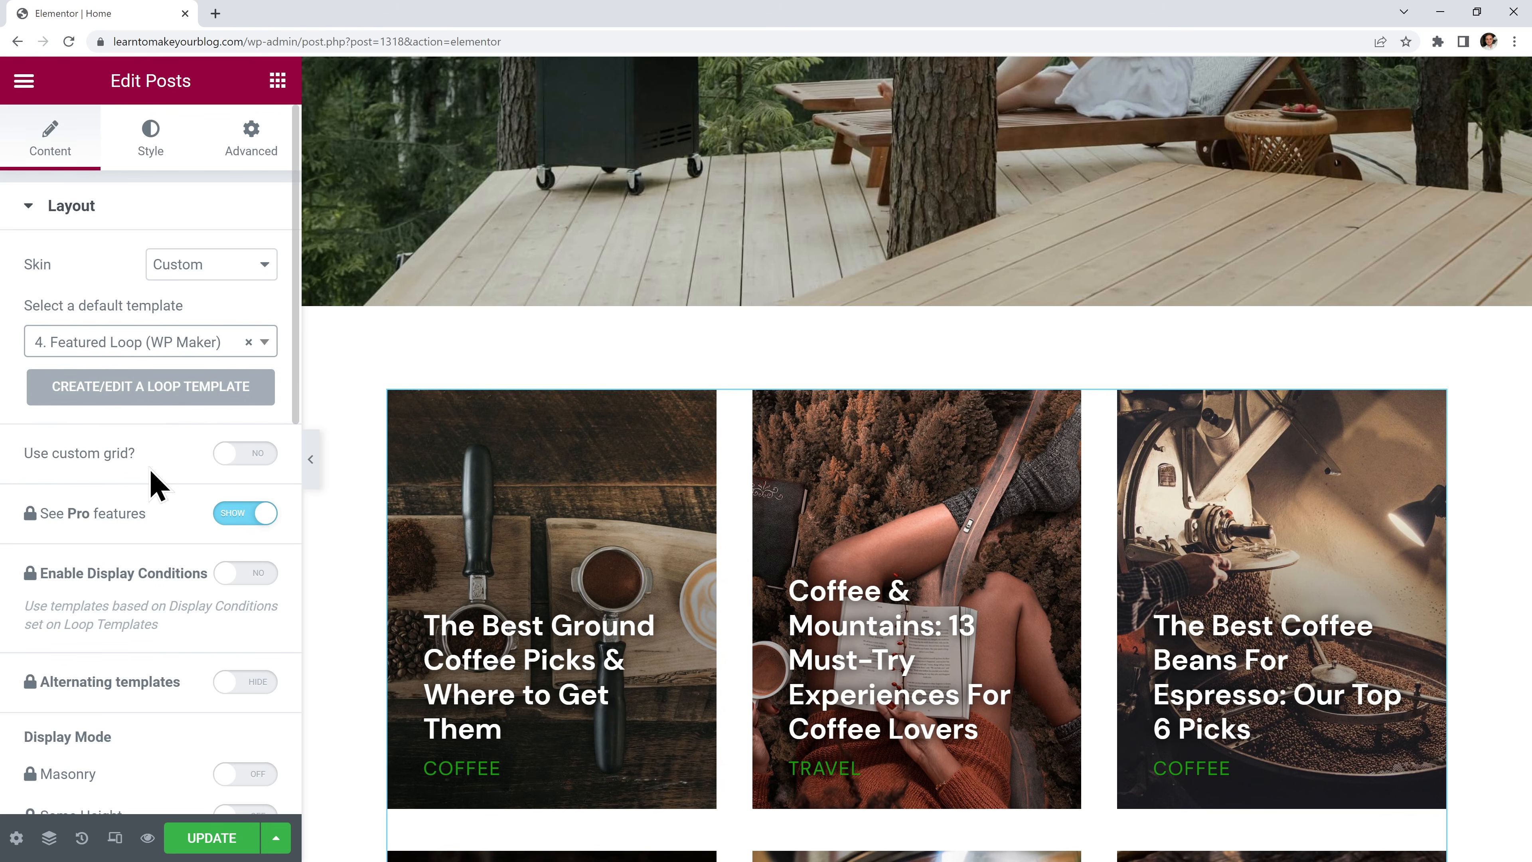
{"action": "left_click", "coordinate": [244, 513]}
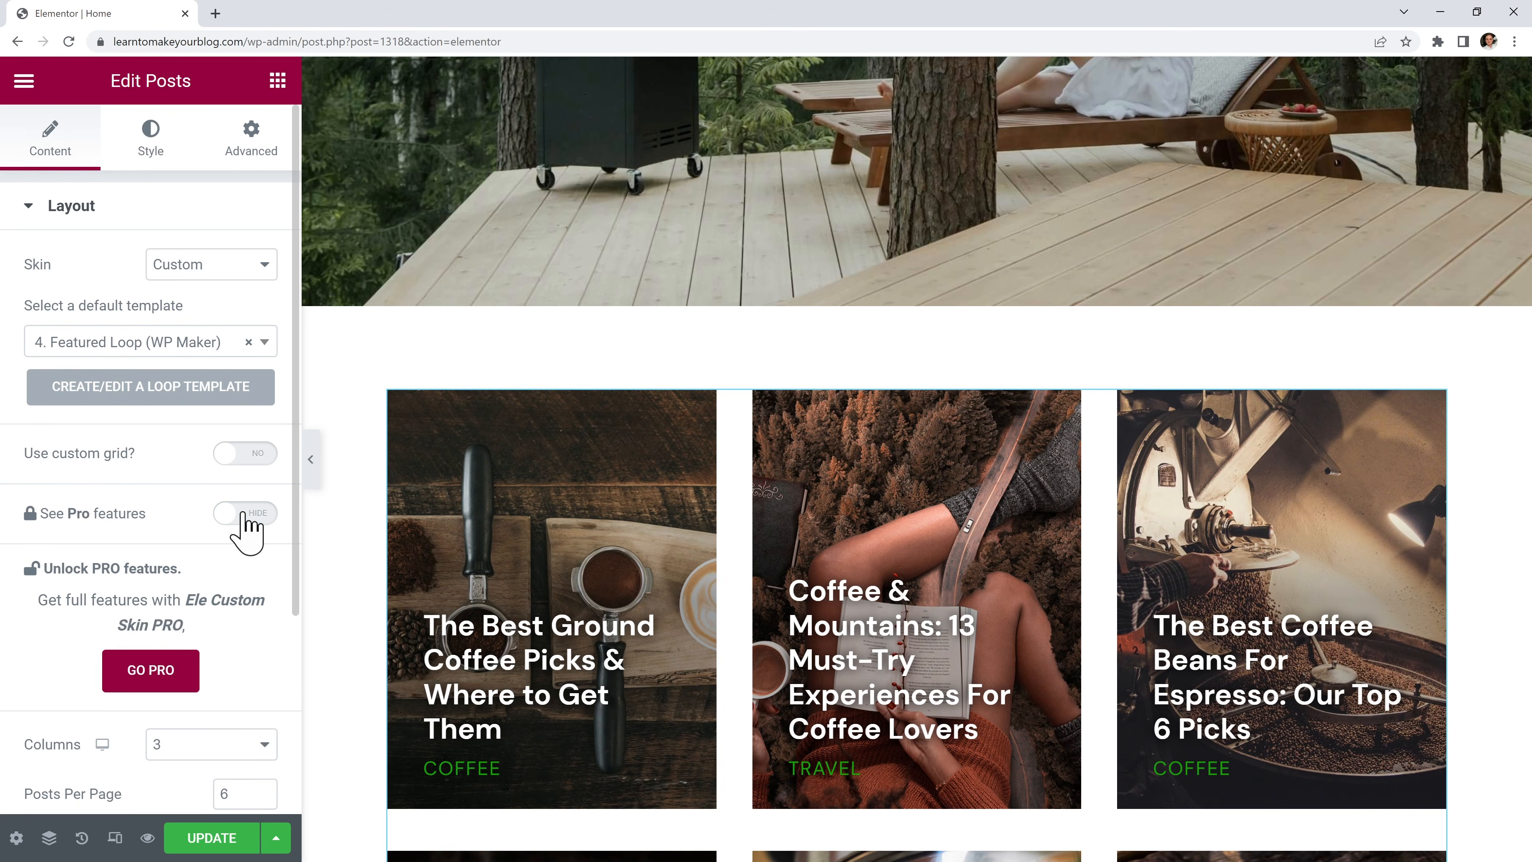
Limit the grid to 3 posts per page and expand its Query settings
{"action": "scroll", "coordinate": [236, 595], "scroll_direction": "down", "scroll_amount": 4}
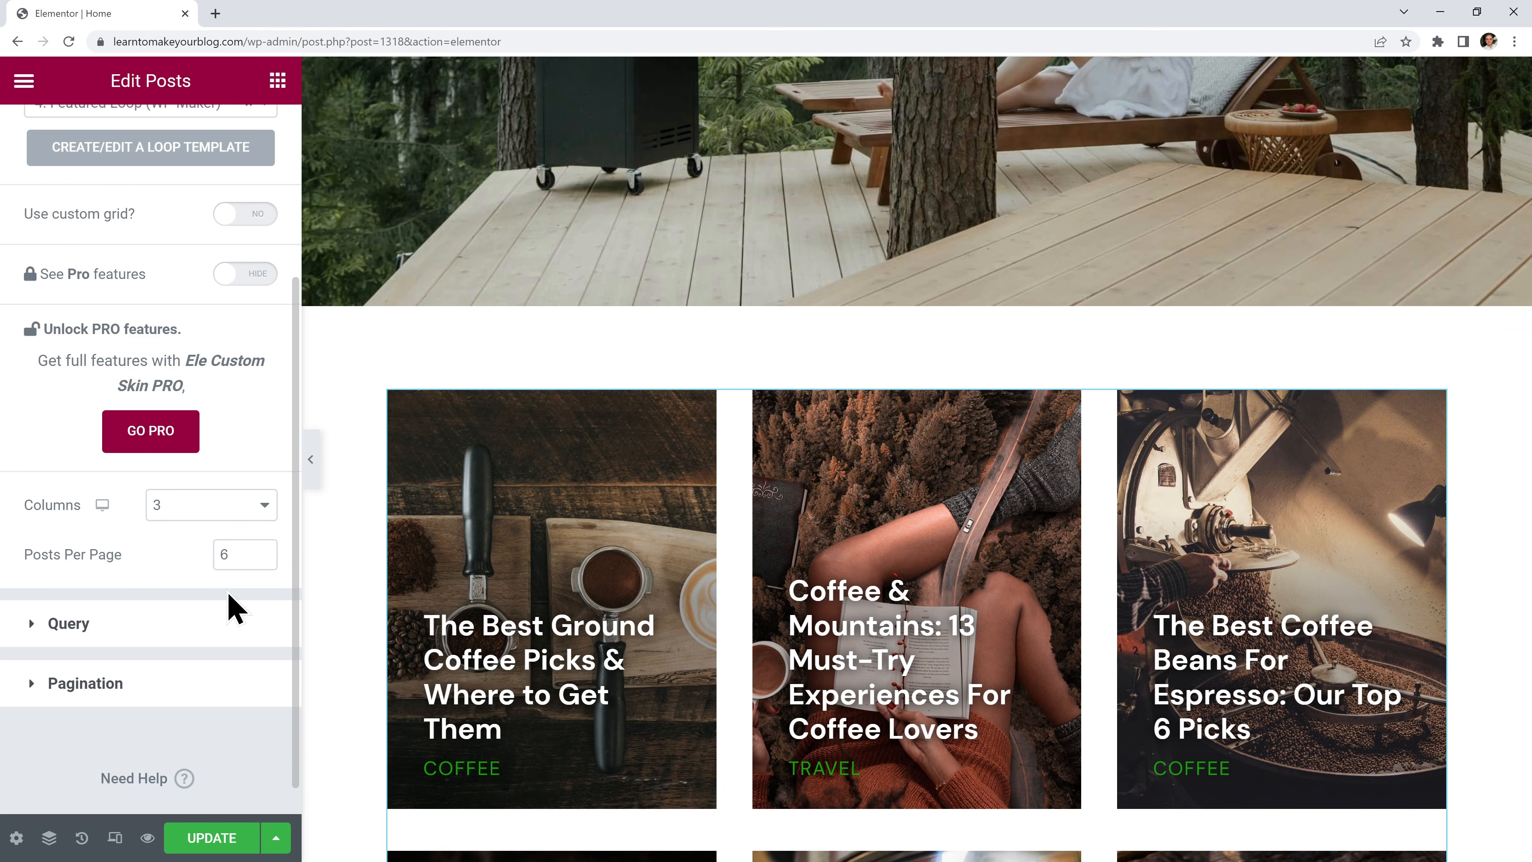
{"action": "type", "text": "3"}
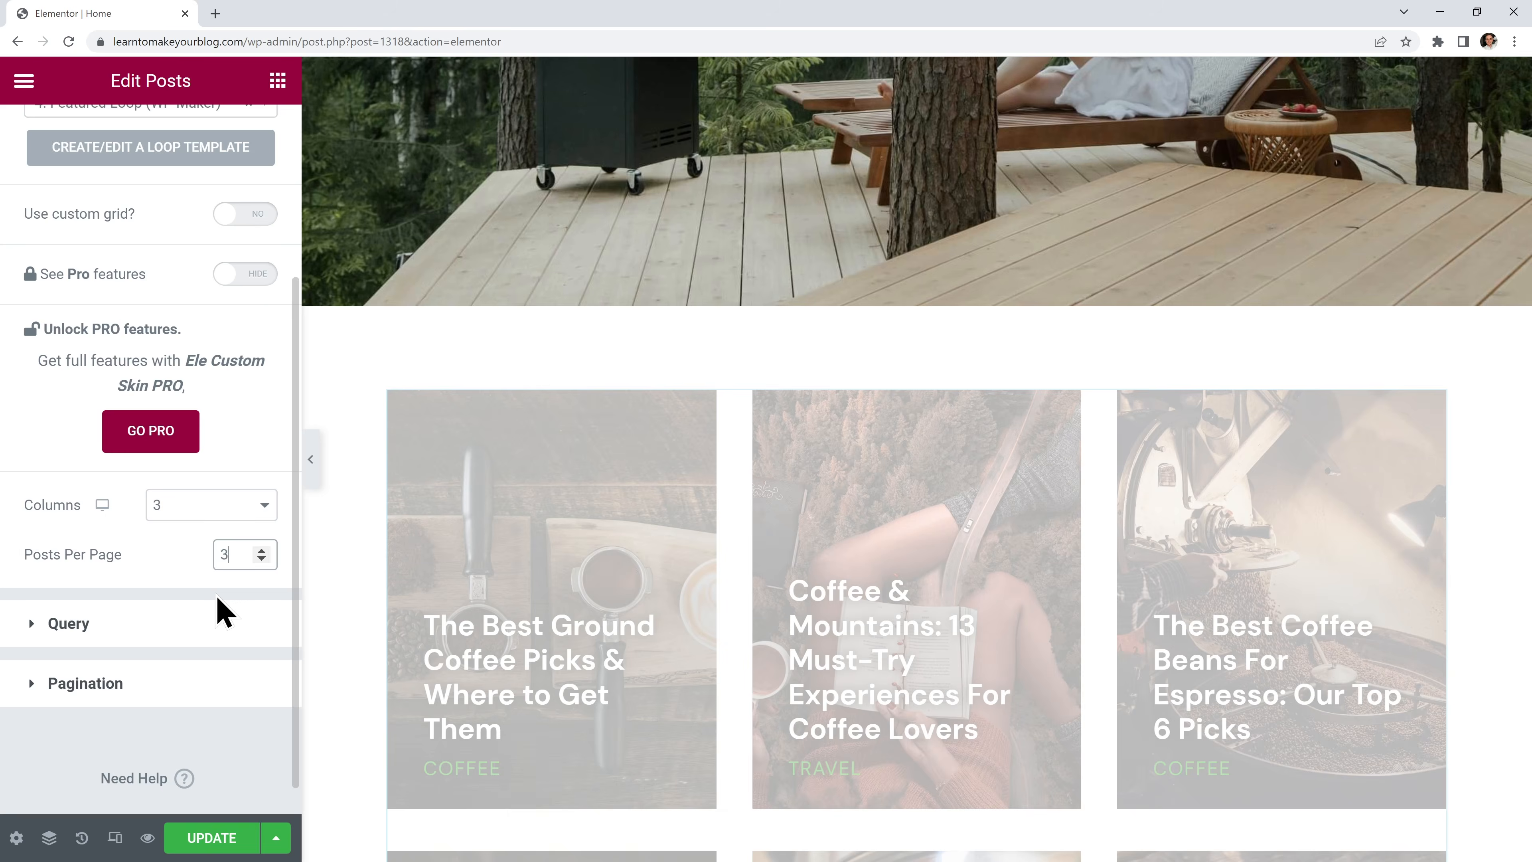
{"action": "left_click", "coordinate": [143, 626]}
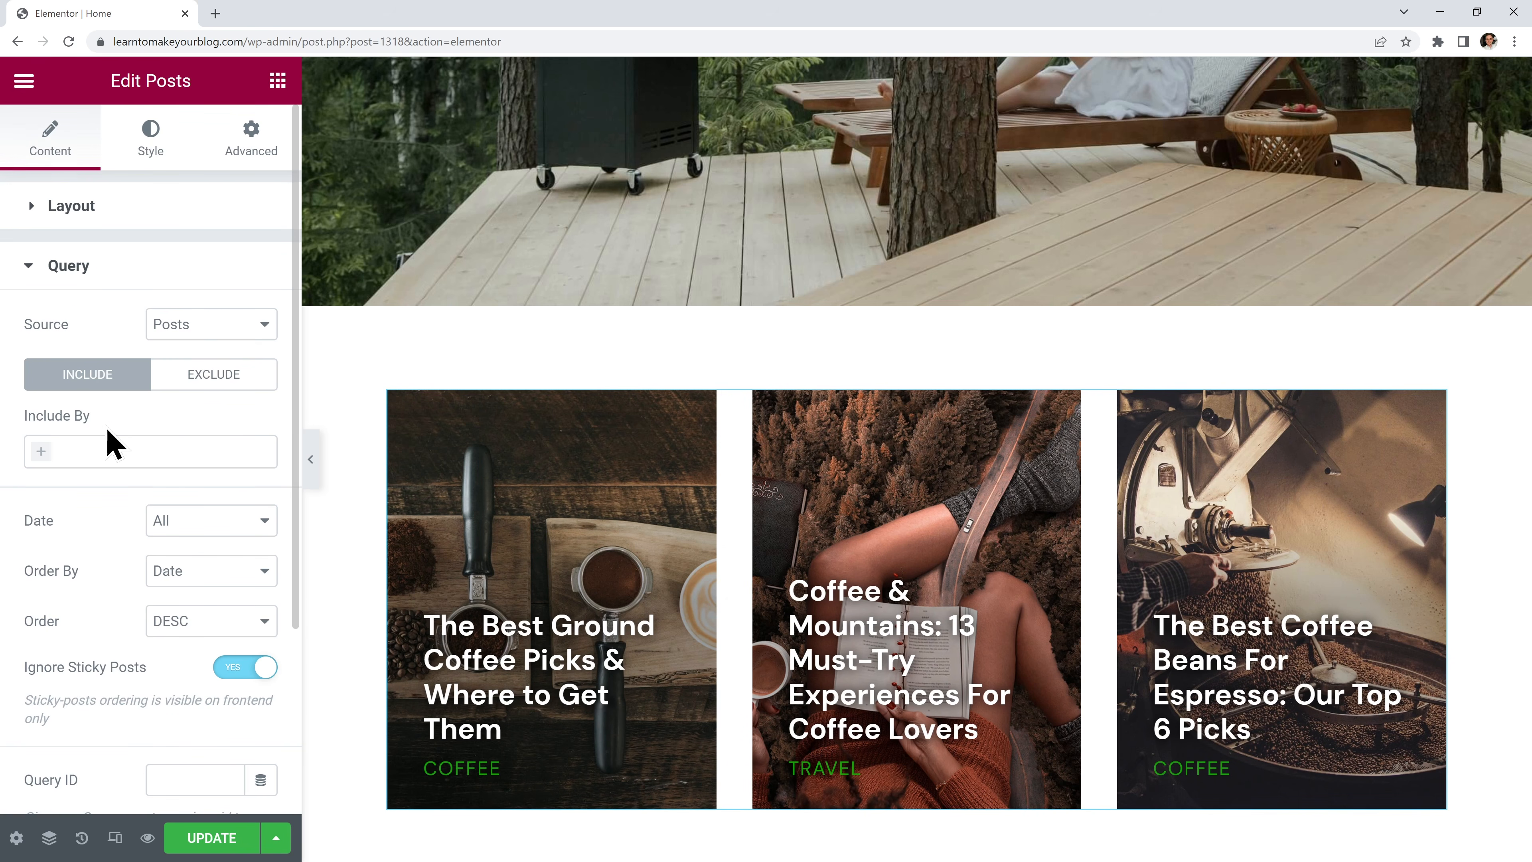
Set Include By to Term and choose the Tags: Reviews term
{"action": "left_click", "coordinate": [92, 445]}
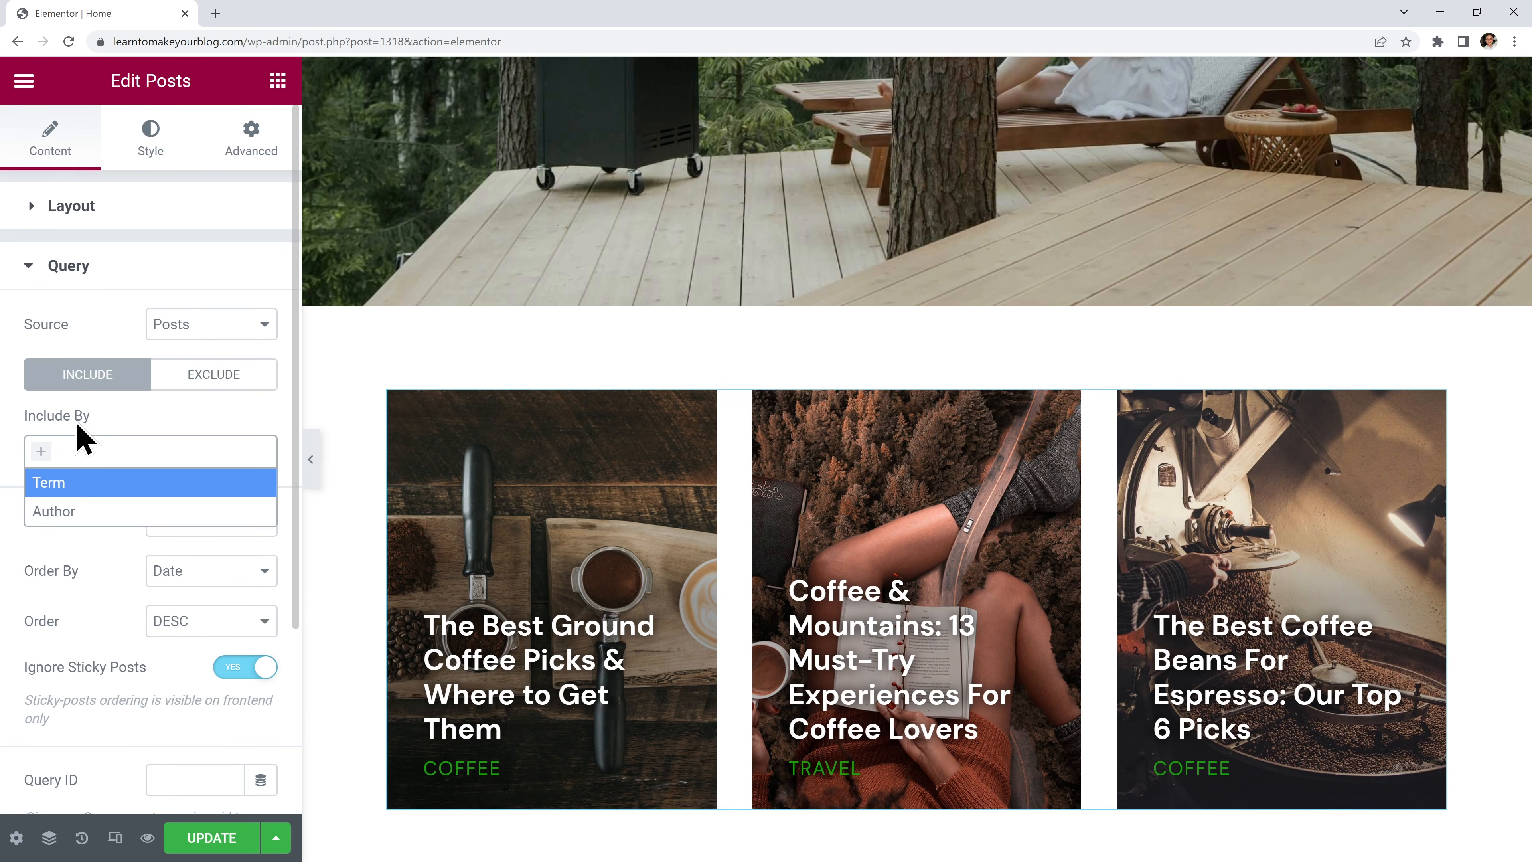
{"action": "left_click", "coordinate": [95, 486]}
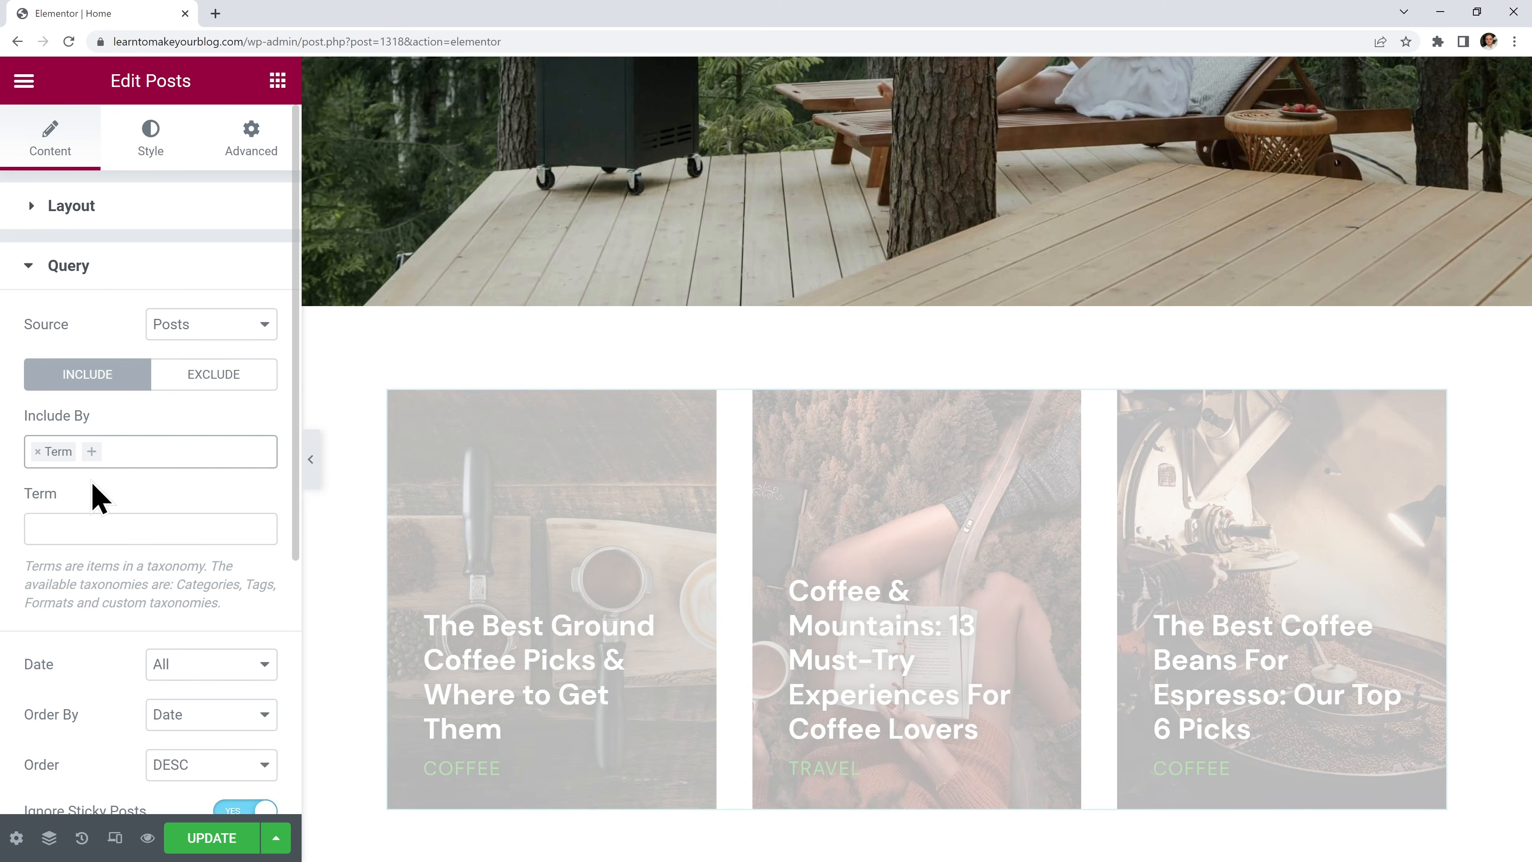
{"action": "left_click", "coordinate": [107, 519]}
{"action": "type", "text": "review"}
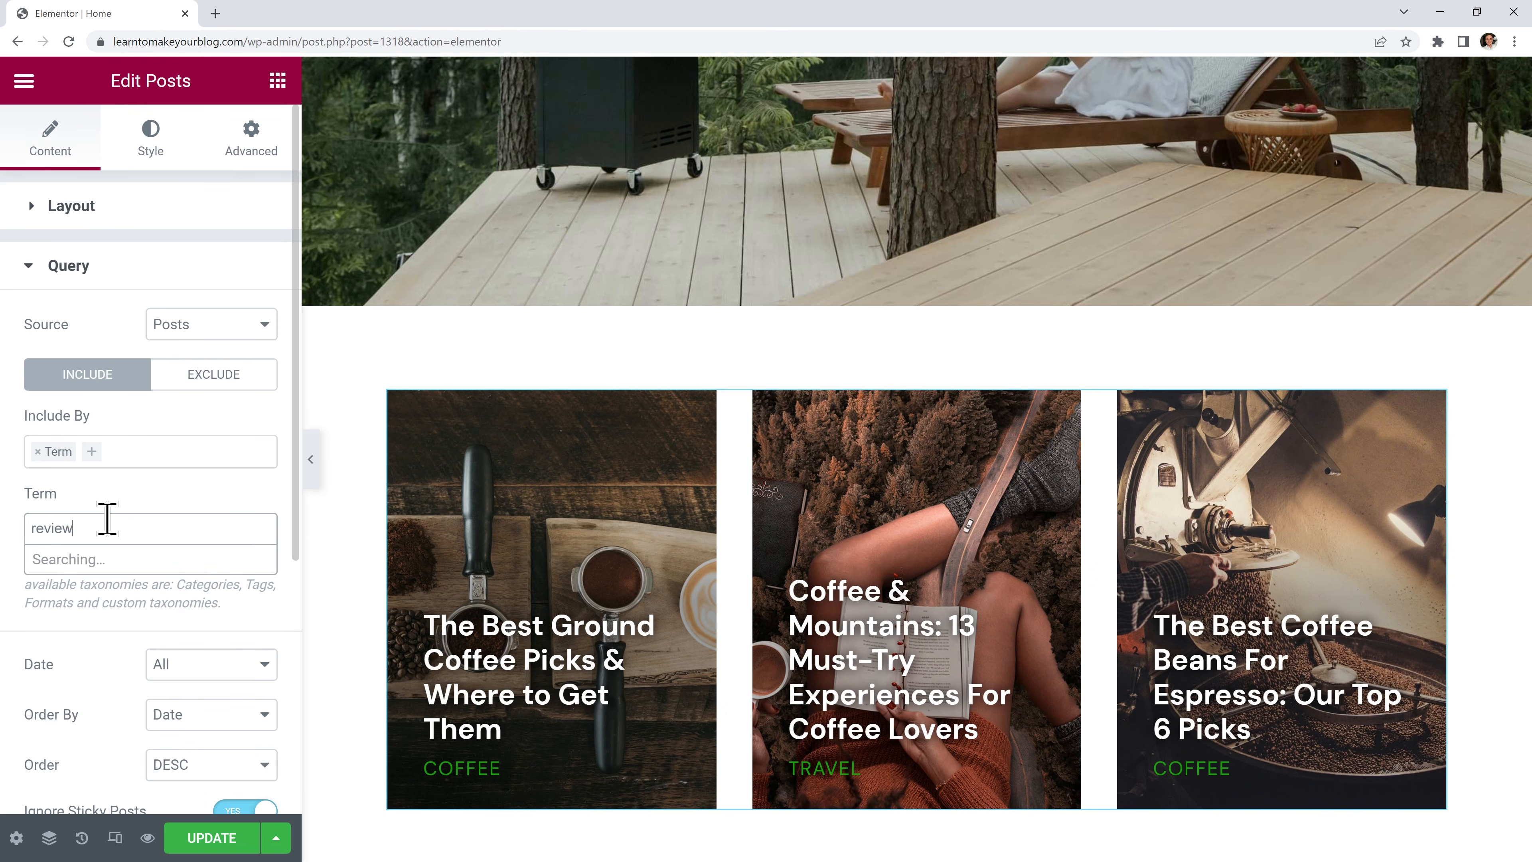
{"action": "type", "text": "s"}
{"action": "left_click", "coordinate": [104, 559]}
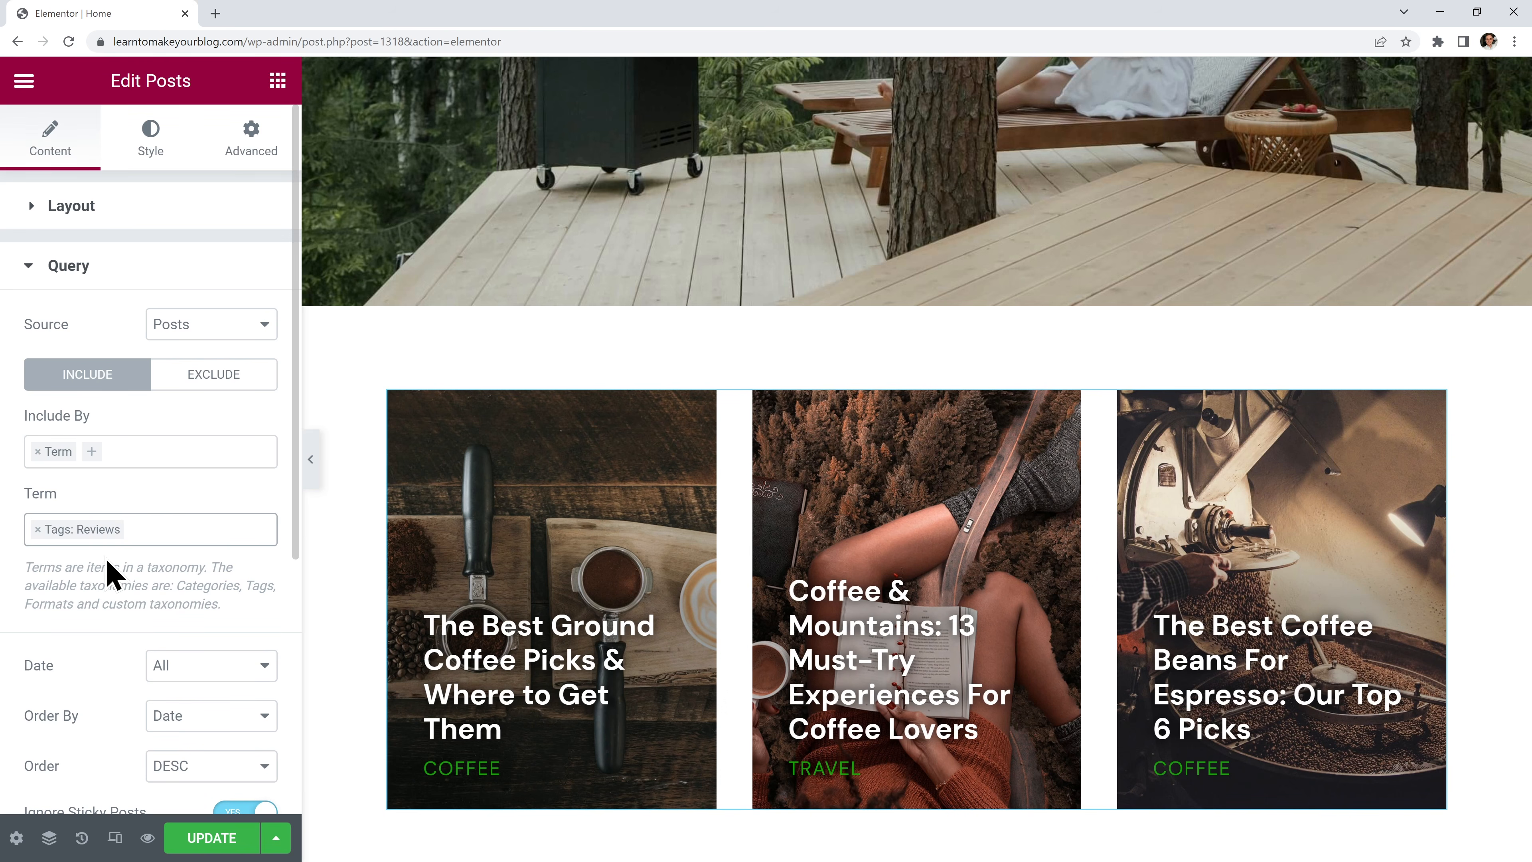
{"action": "scroll", "coordinate": [879, 513], "scroll_direction": "down", "scroll_amount": 3}
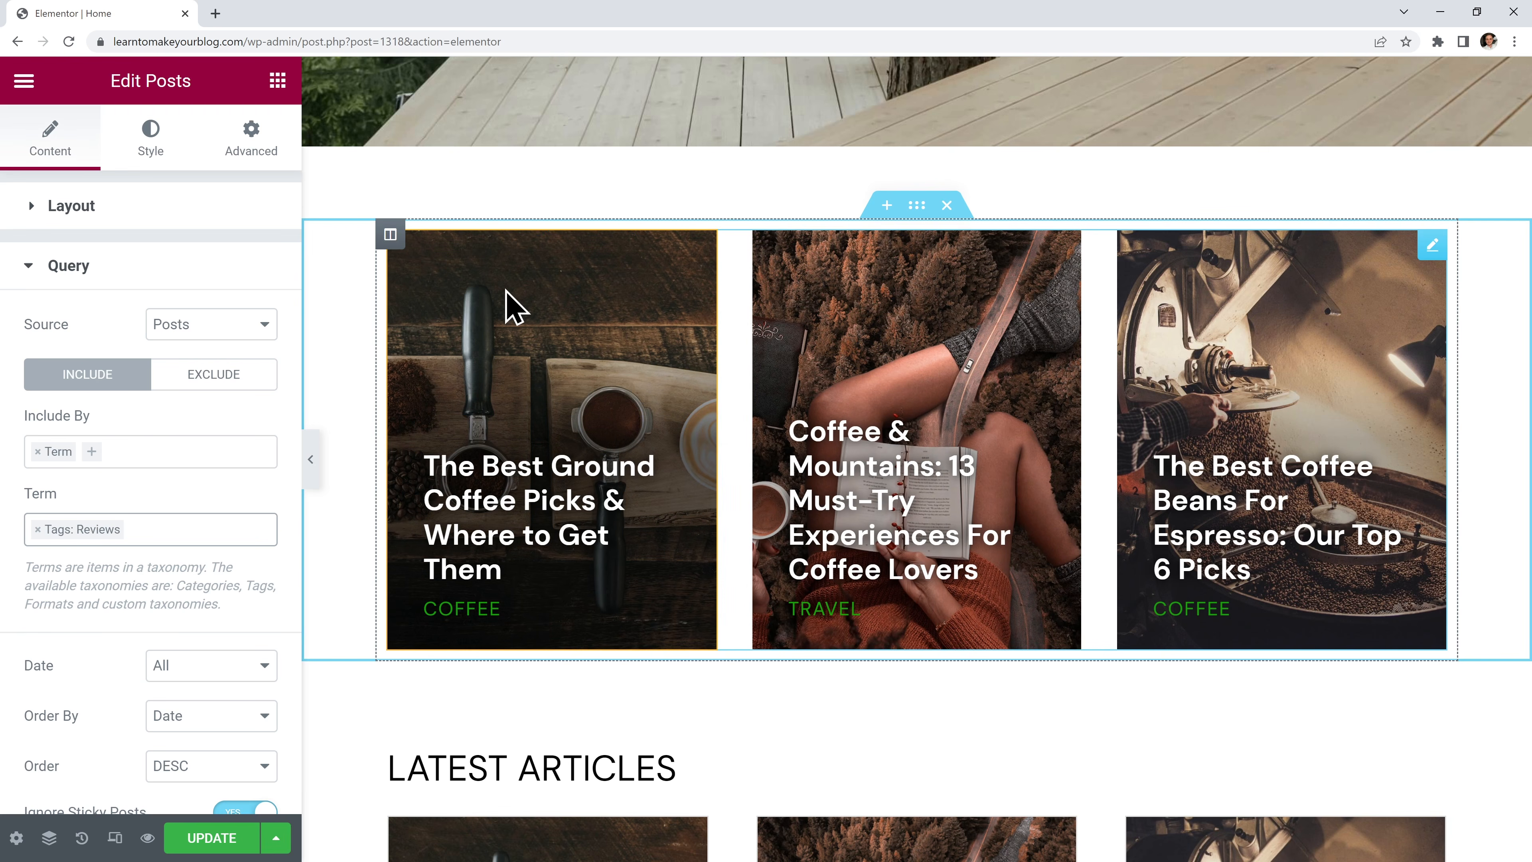
{"action": "scroll", "coordinate": [506, 293], "scroll_direction": "down", "scroll_amount": 1}
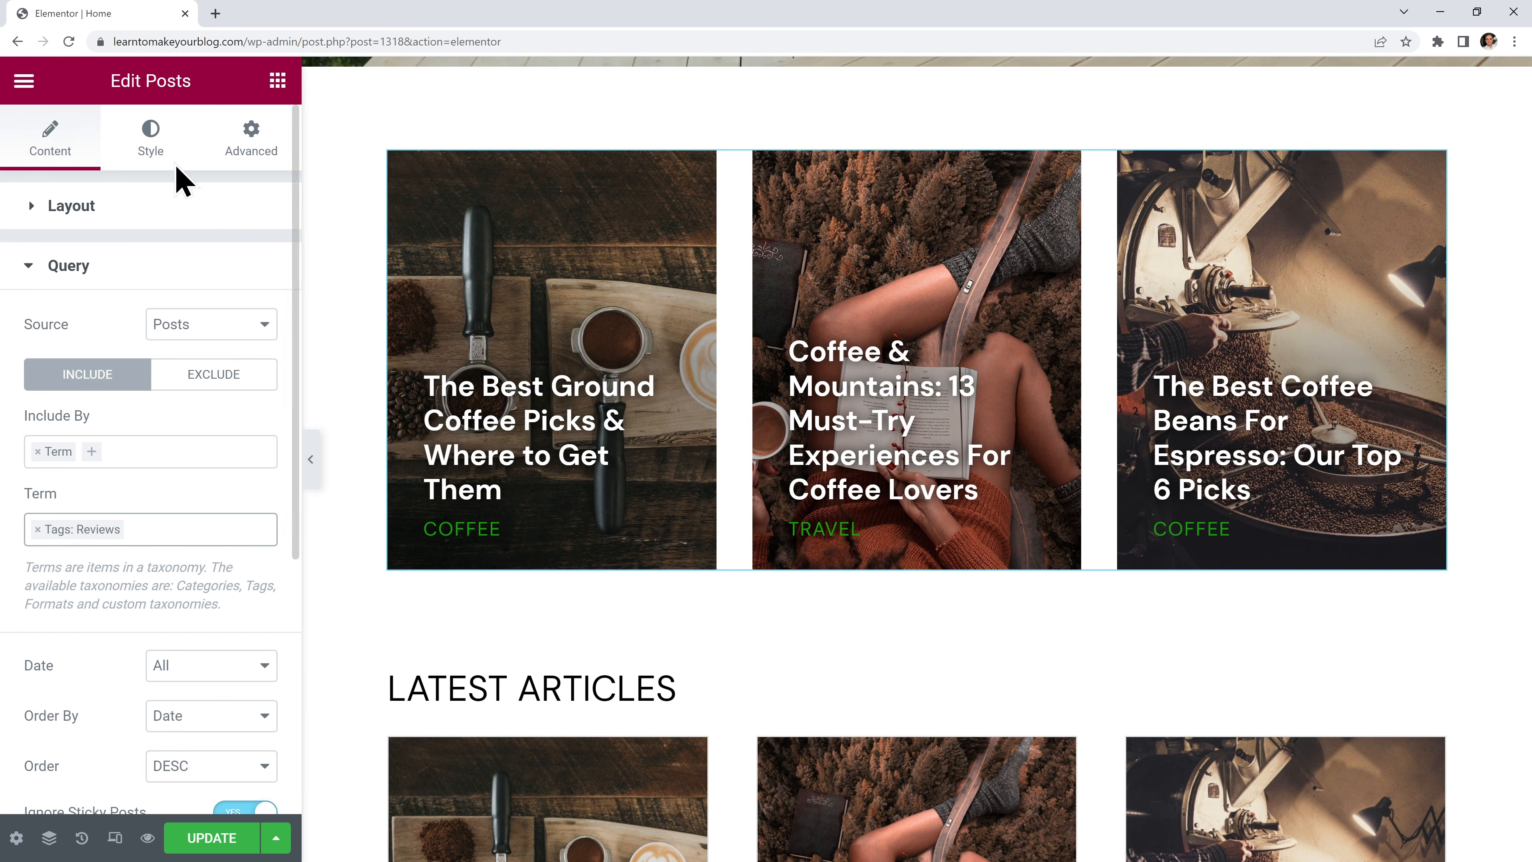
Set the grid's desktop Columns Gap to 40
{"action": "left_click", "coordinate": [162, 152]}
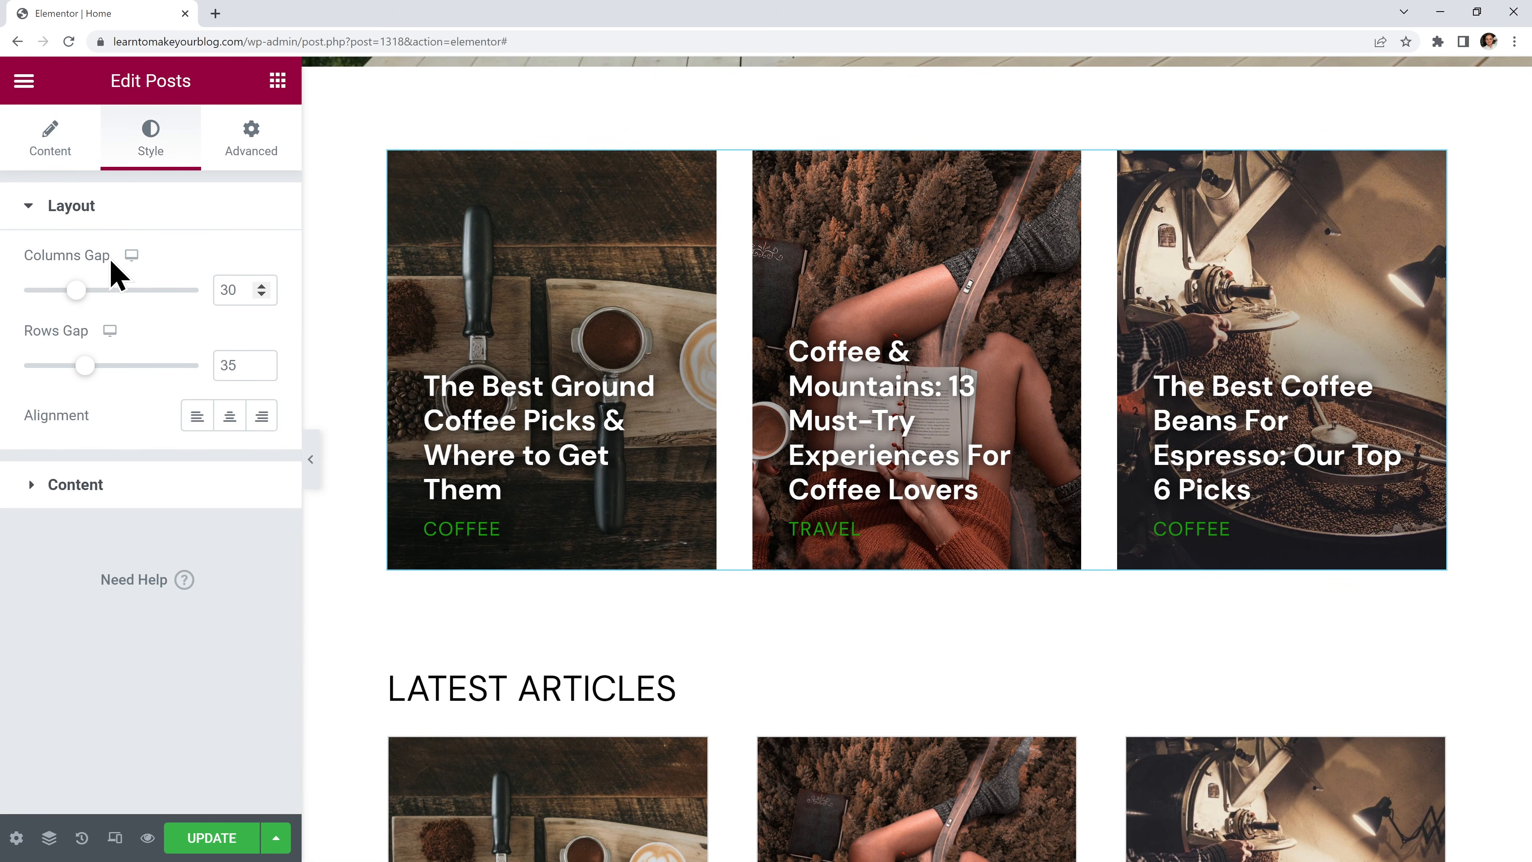
{"action": "type", "text": "4"}
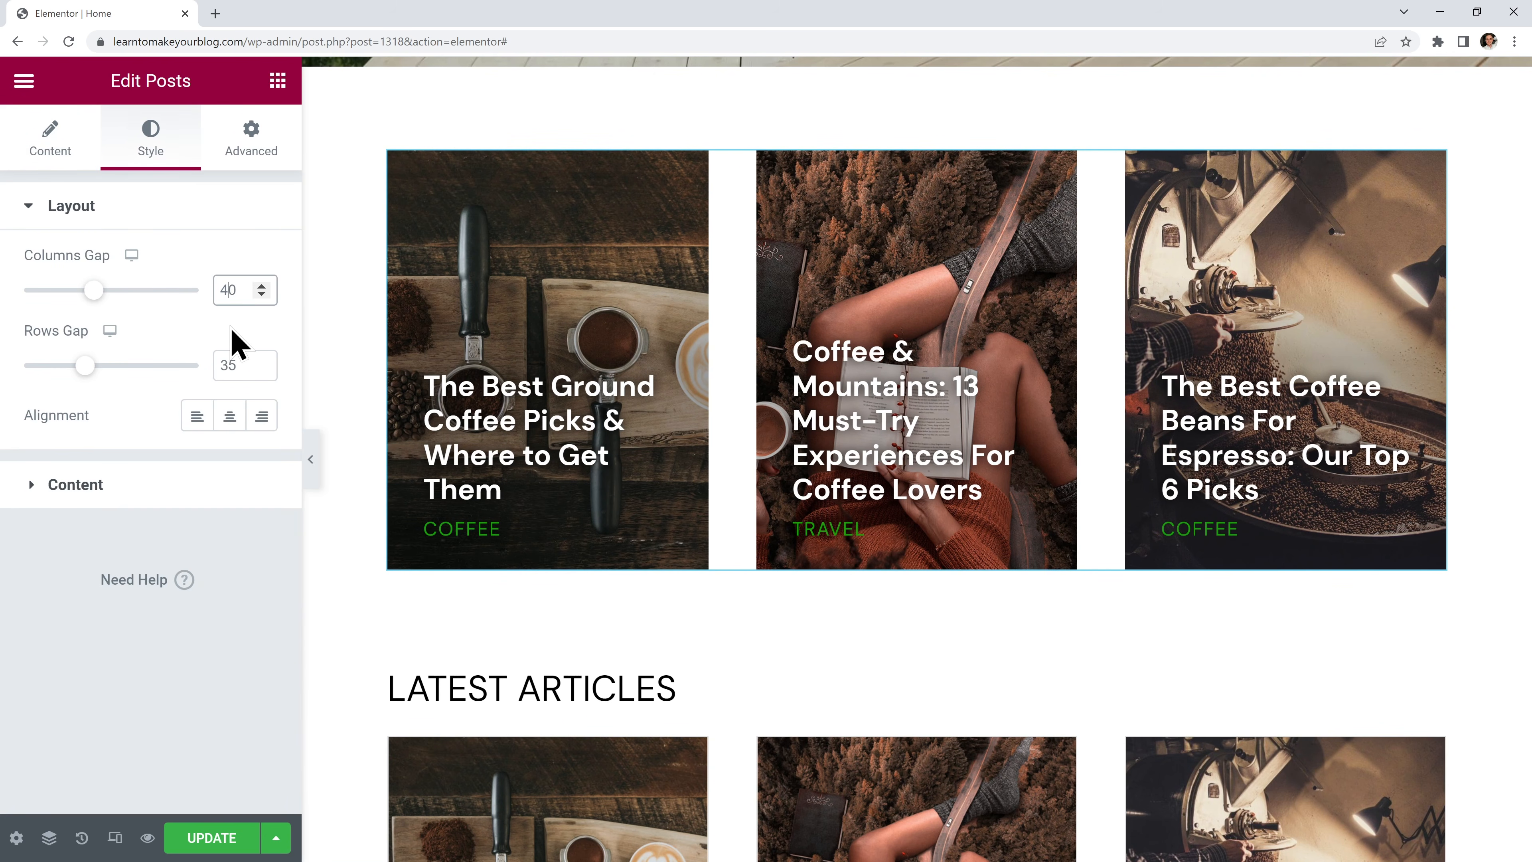
{"action": "scroll", "coordinate": [708, 592], "scroll_direction": "down", "scroll_amount": 1}
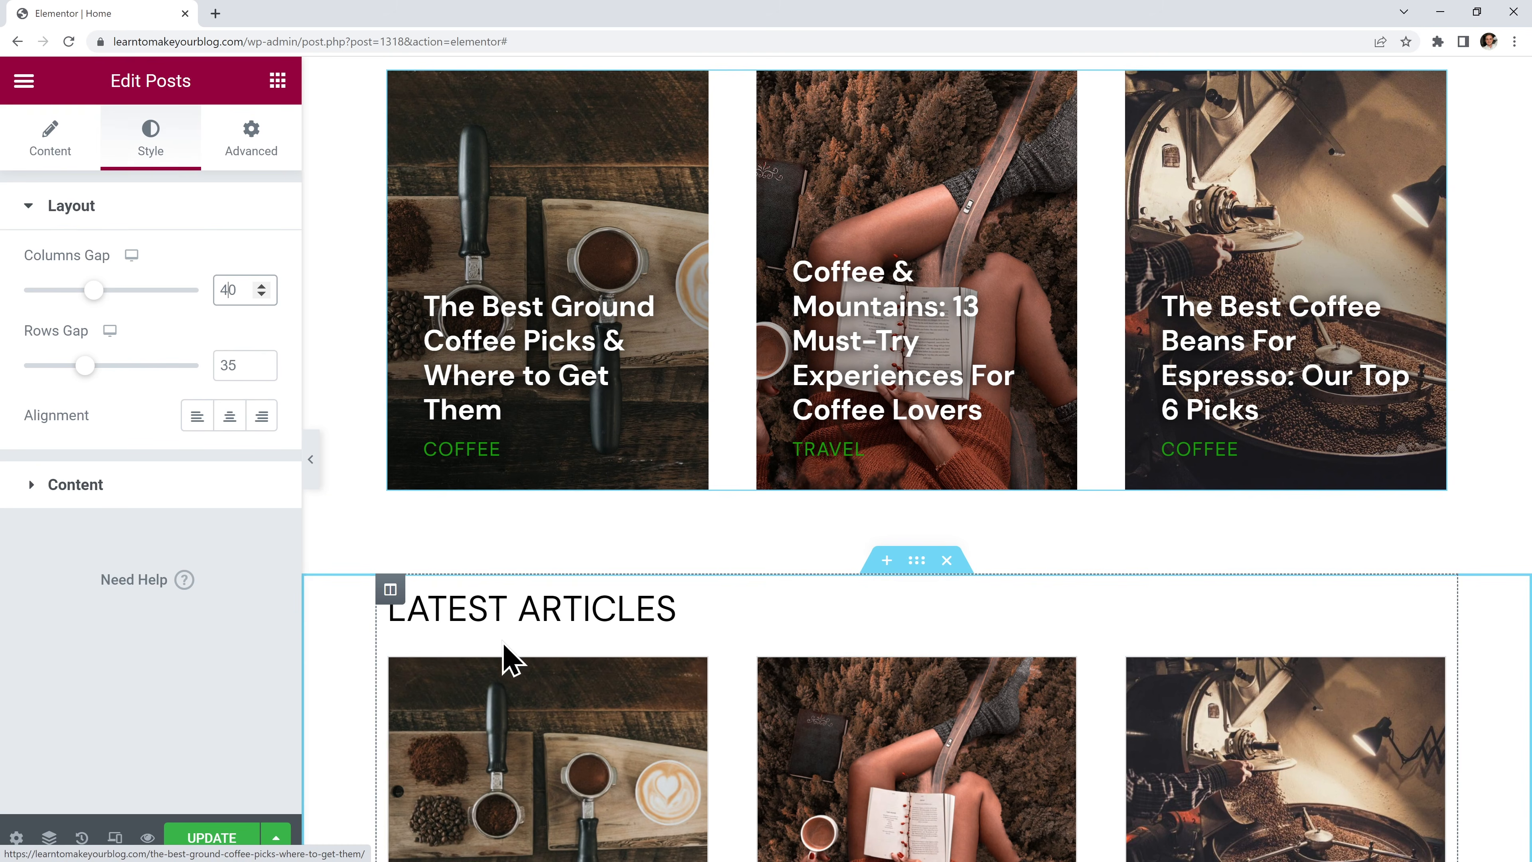
In tablet view, set the Columns Gap to 21
{"action": "left_click", "coordinate": [115, 839]}
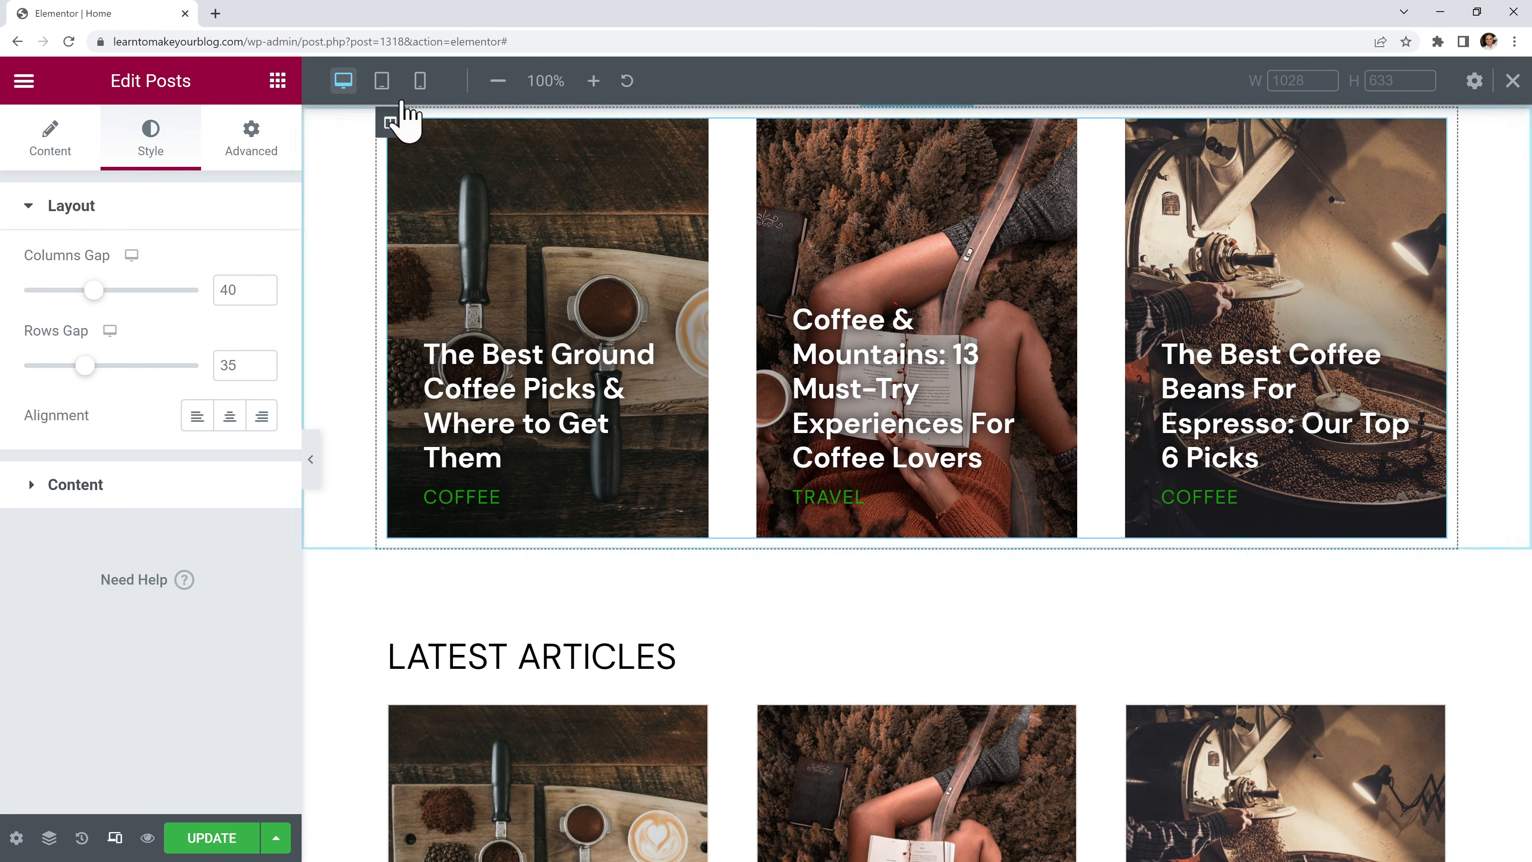
{"action": "left_click", "coordinate": [382, 85]}
{"action": "scroll", "coordinate": [710, 501], "scroll_direction": "down", "scroll_amount": 10}
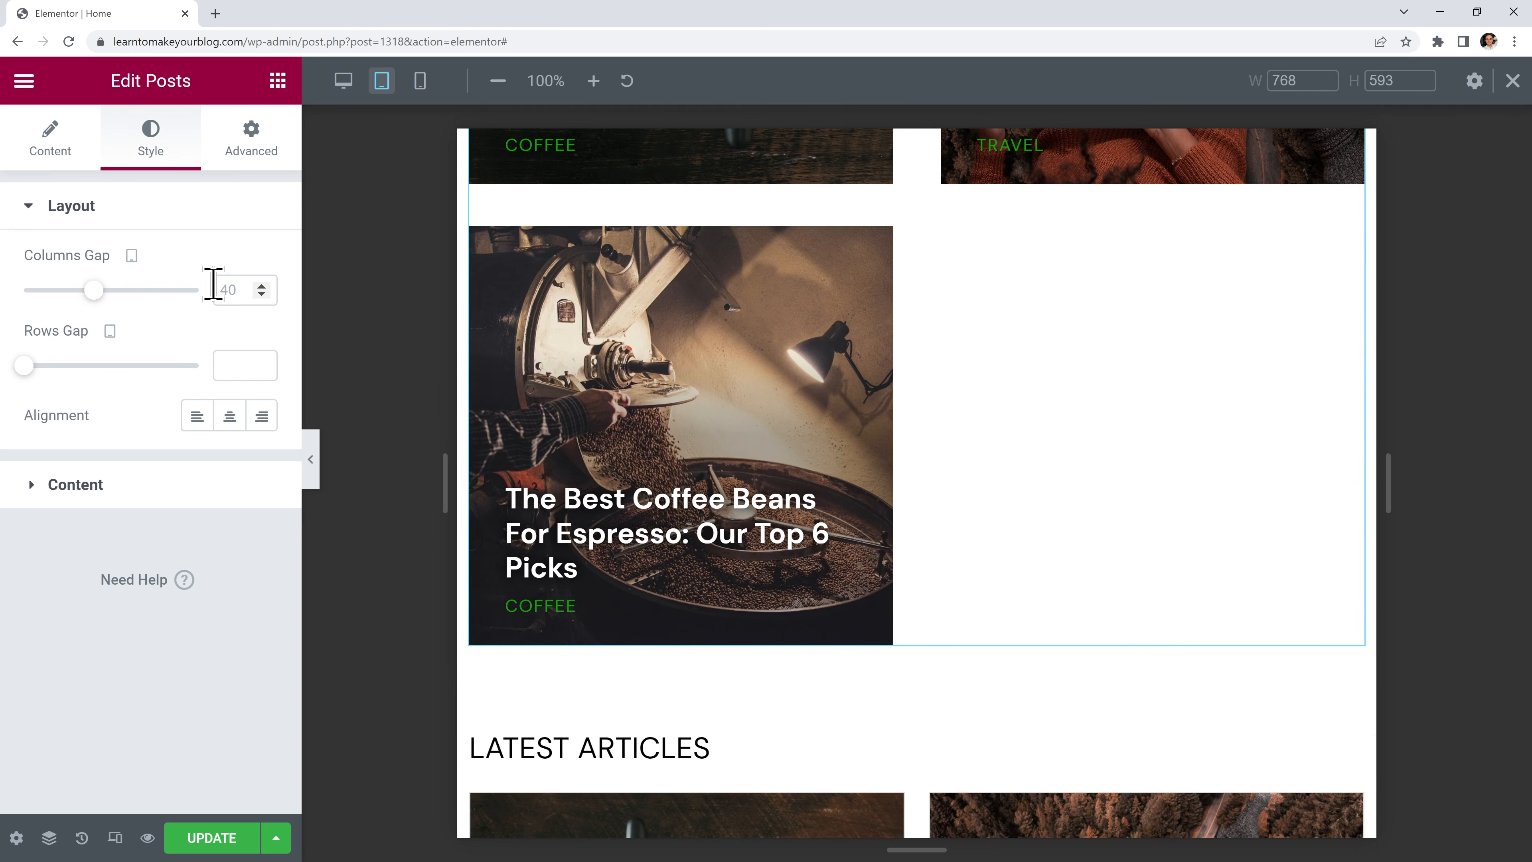
{"action": "left_click", "coordinate": [229, 290]}
{"action": "type", "text": "20"}
{"action": "key", "text": "Up"}
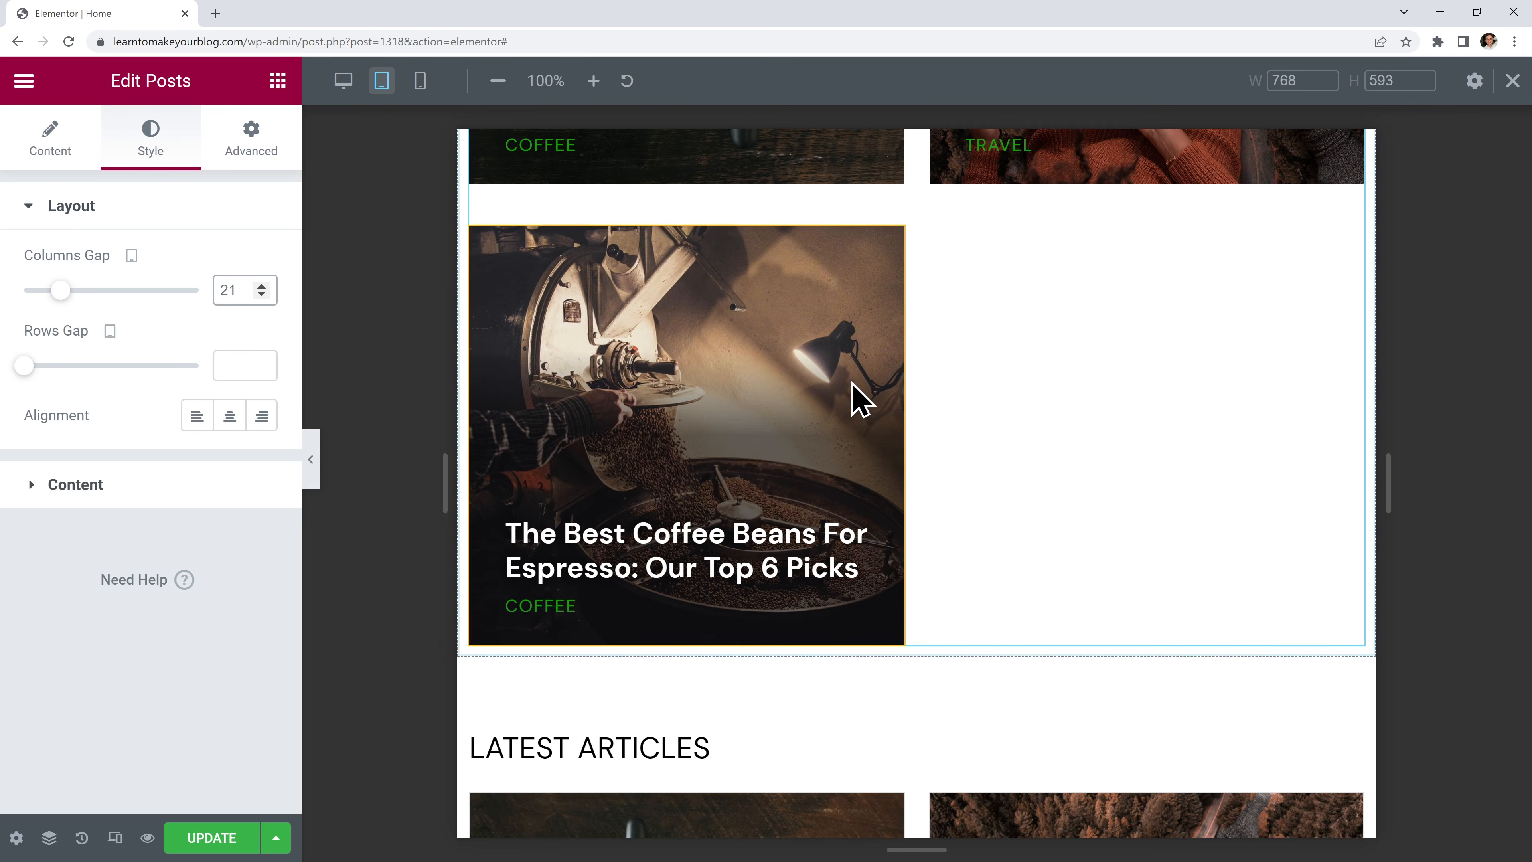
{"action": "scroll", "coordinate": [1049, 492], "scroll_direction": "up", "scroll_amount": 3}
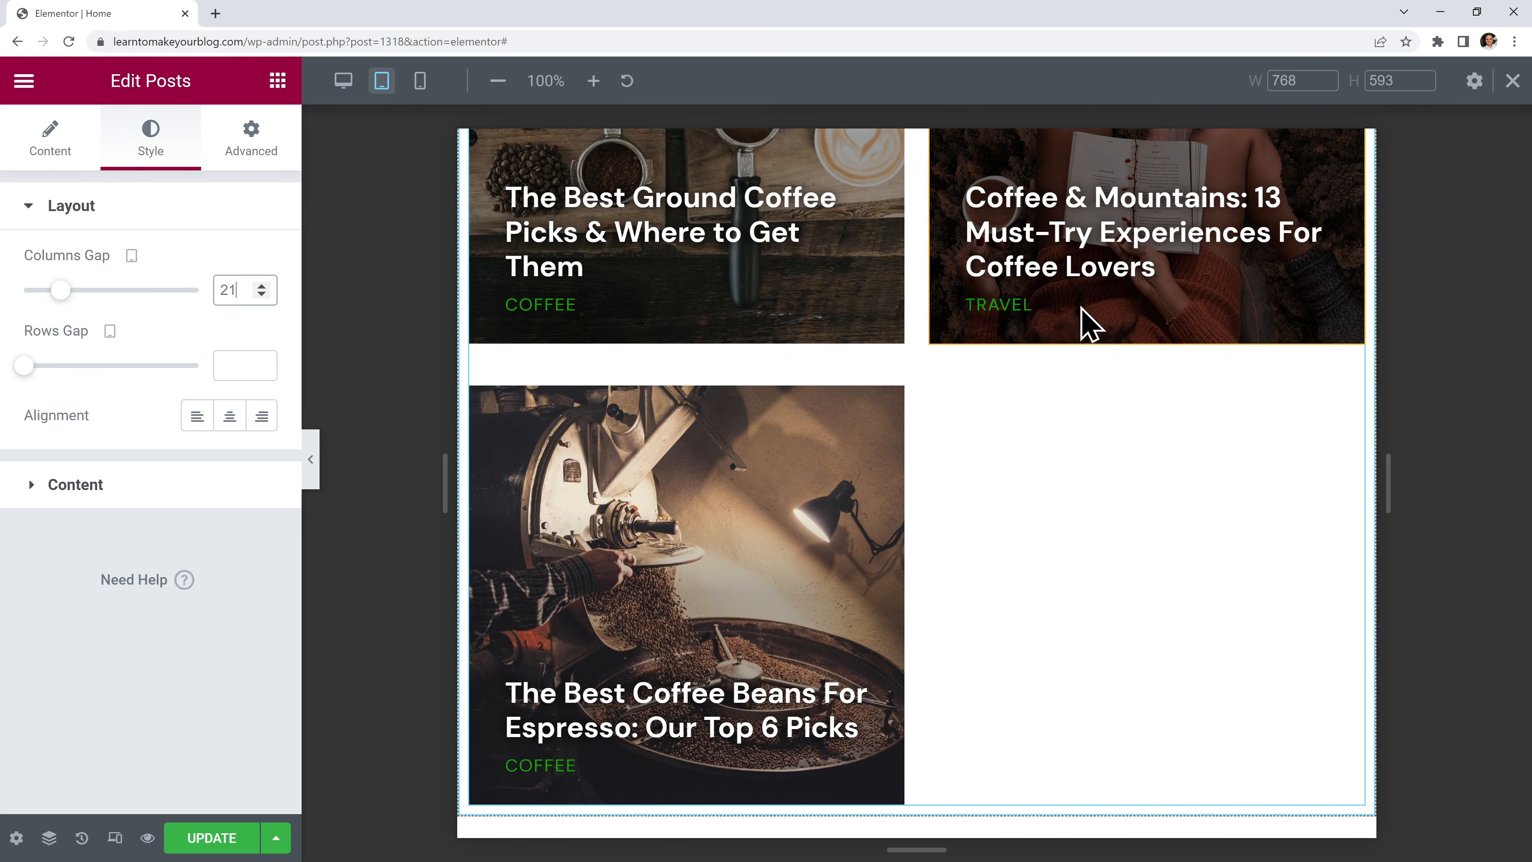
Set tablet Columns to 1, then check the mobile and desktop previews
{"action": "left_click", "coordinate": [61, 147]}
{"action": "left_click", "coordinate": [166, 745]}
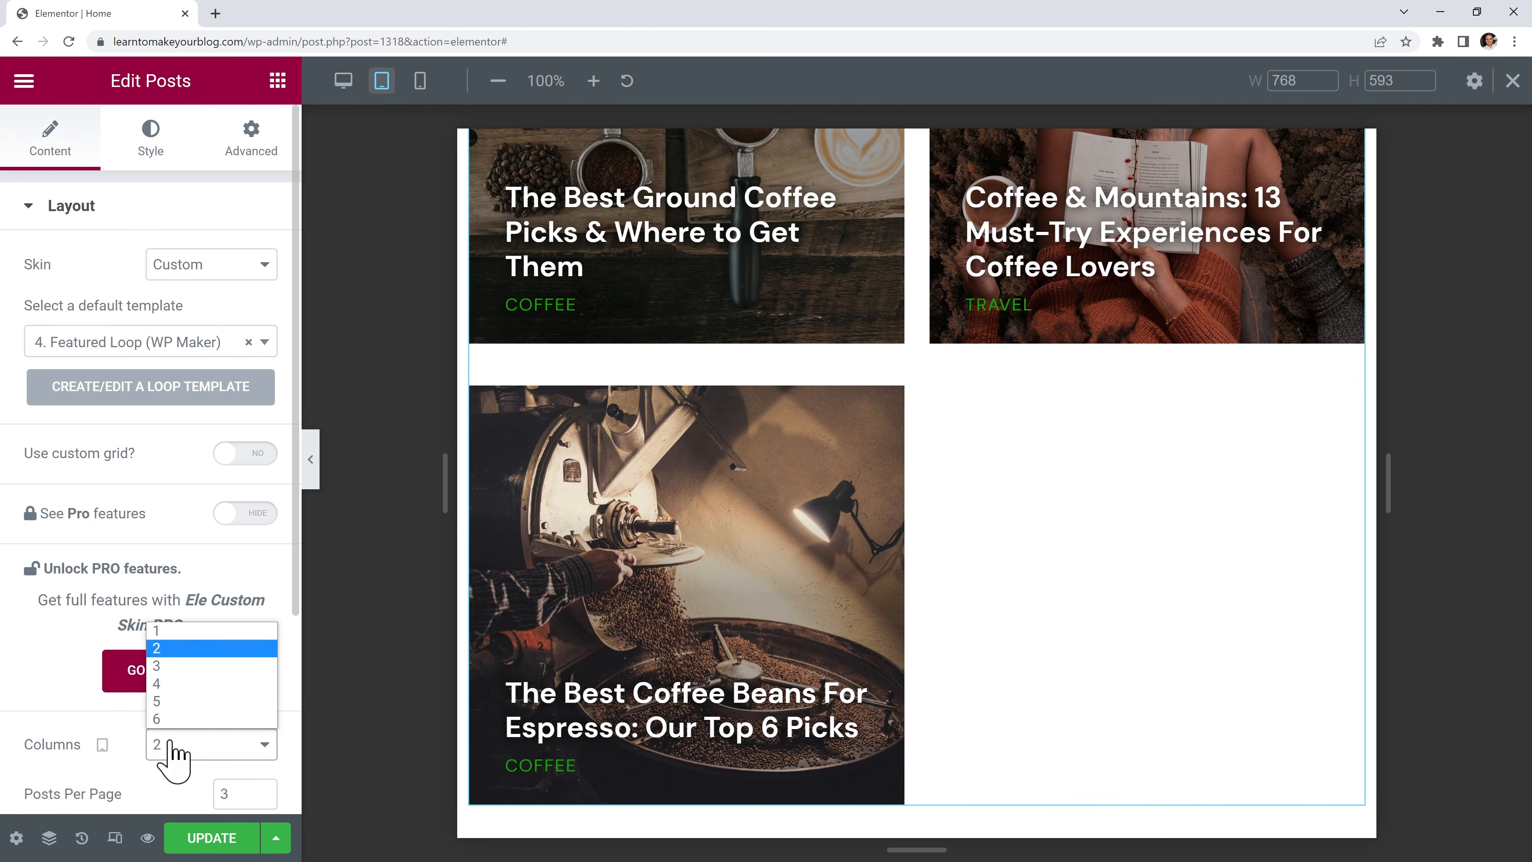
{"action": "left_click", "coordinate": [176, 637]}
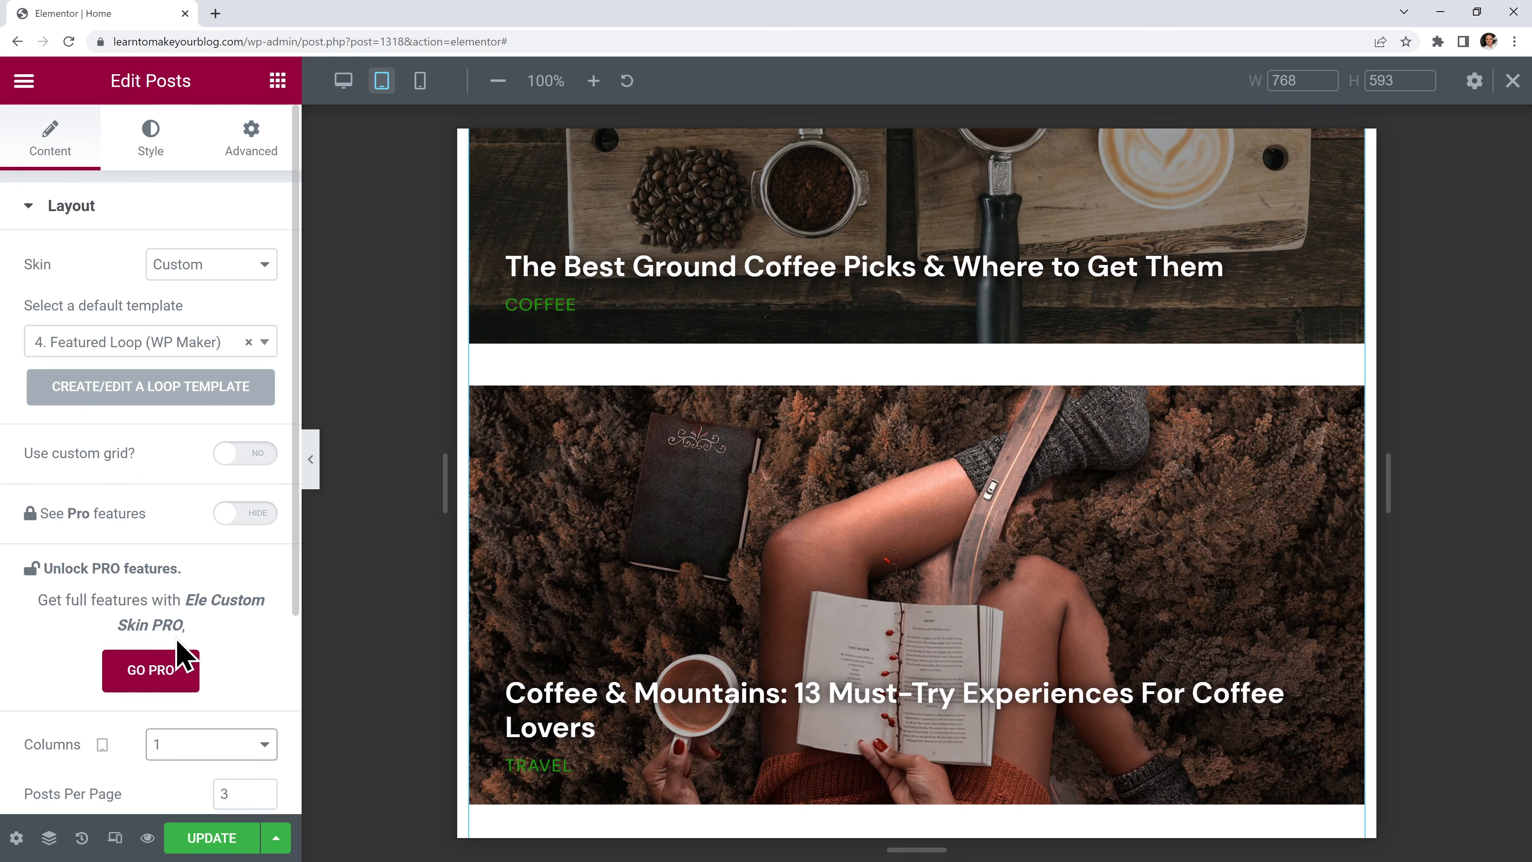
{"action": "scroll", "coordinate": [892, 626], "scroll_direction": "up", "scroll_amount": 6}
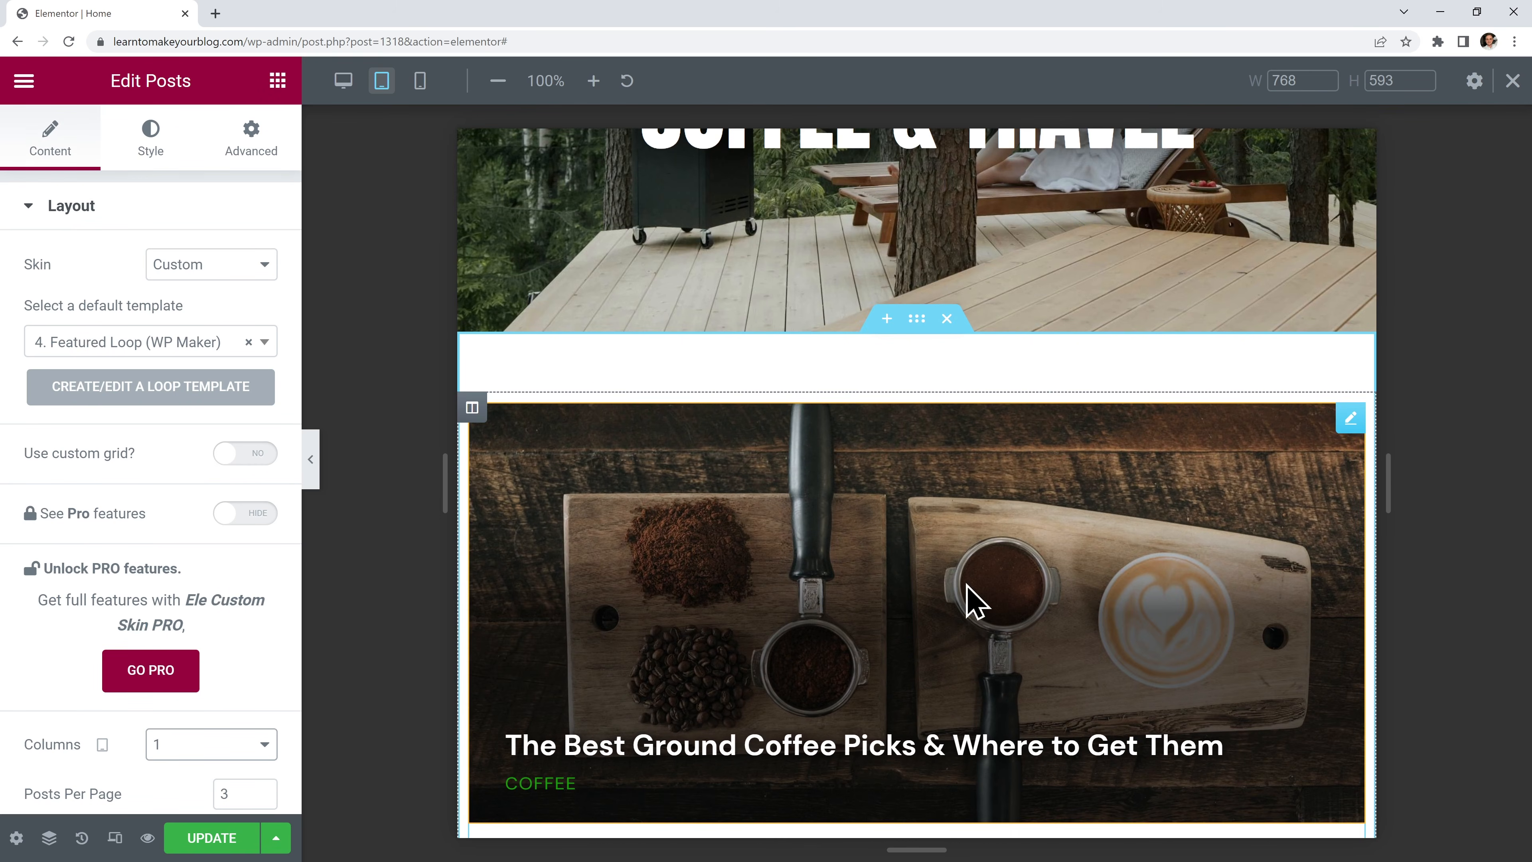
{"action": "left_click", "coordinate": [420, 80]}
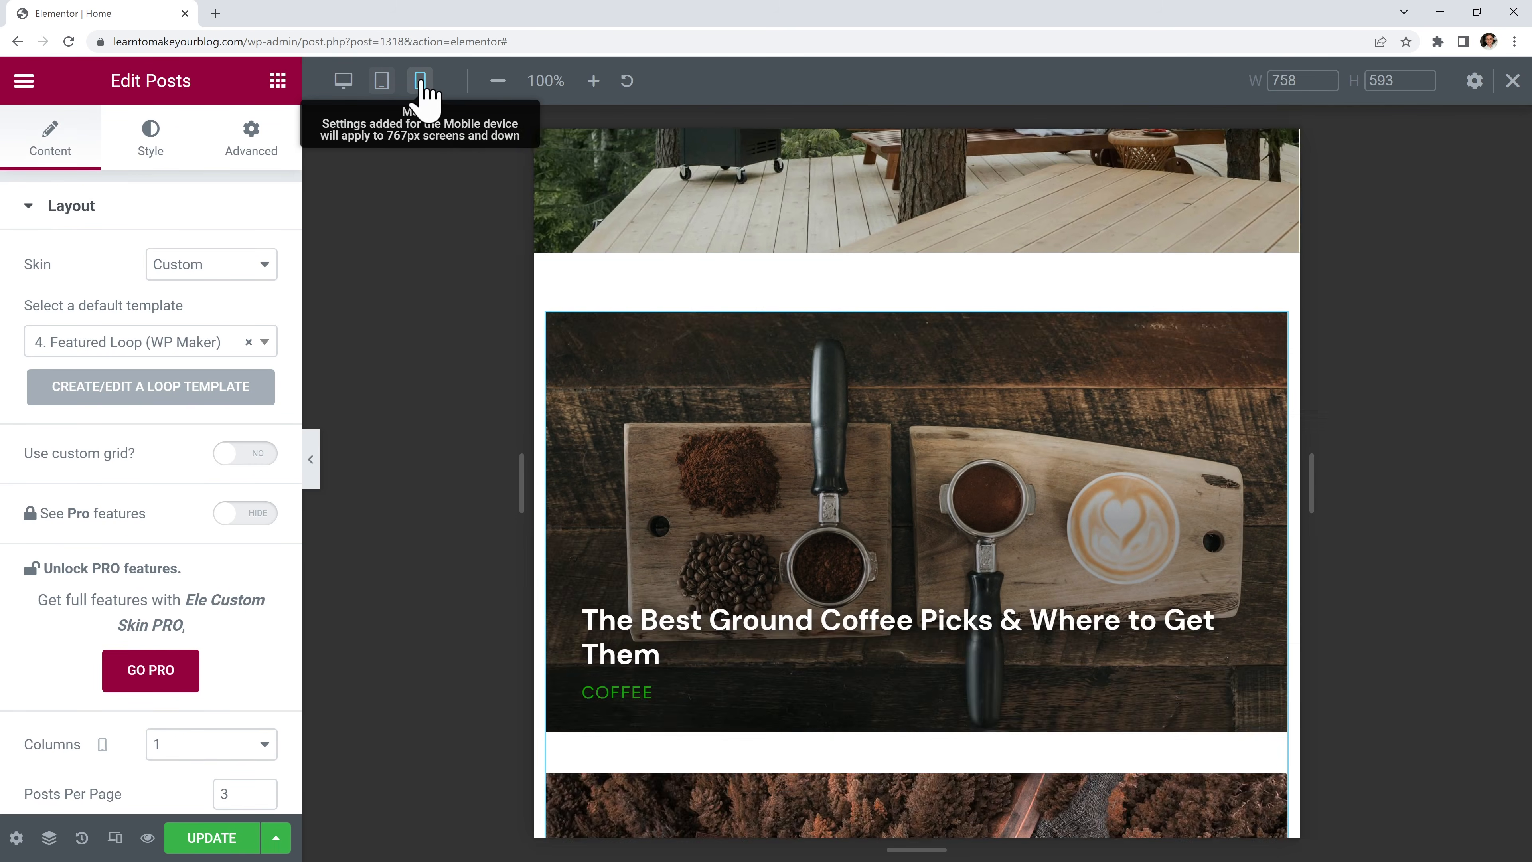
{"action": "scroll", "coordinate": [1020, 496], "scroll_direction": "down", "scroll_amount": 10}
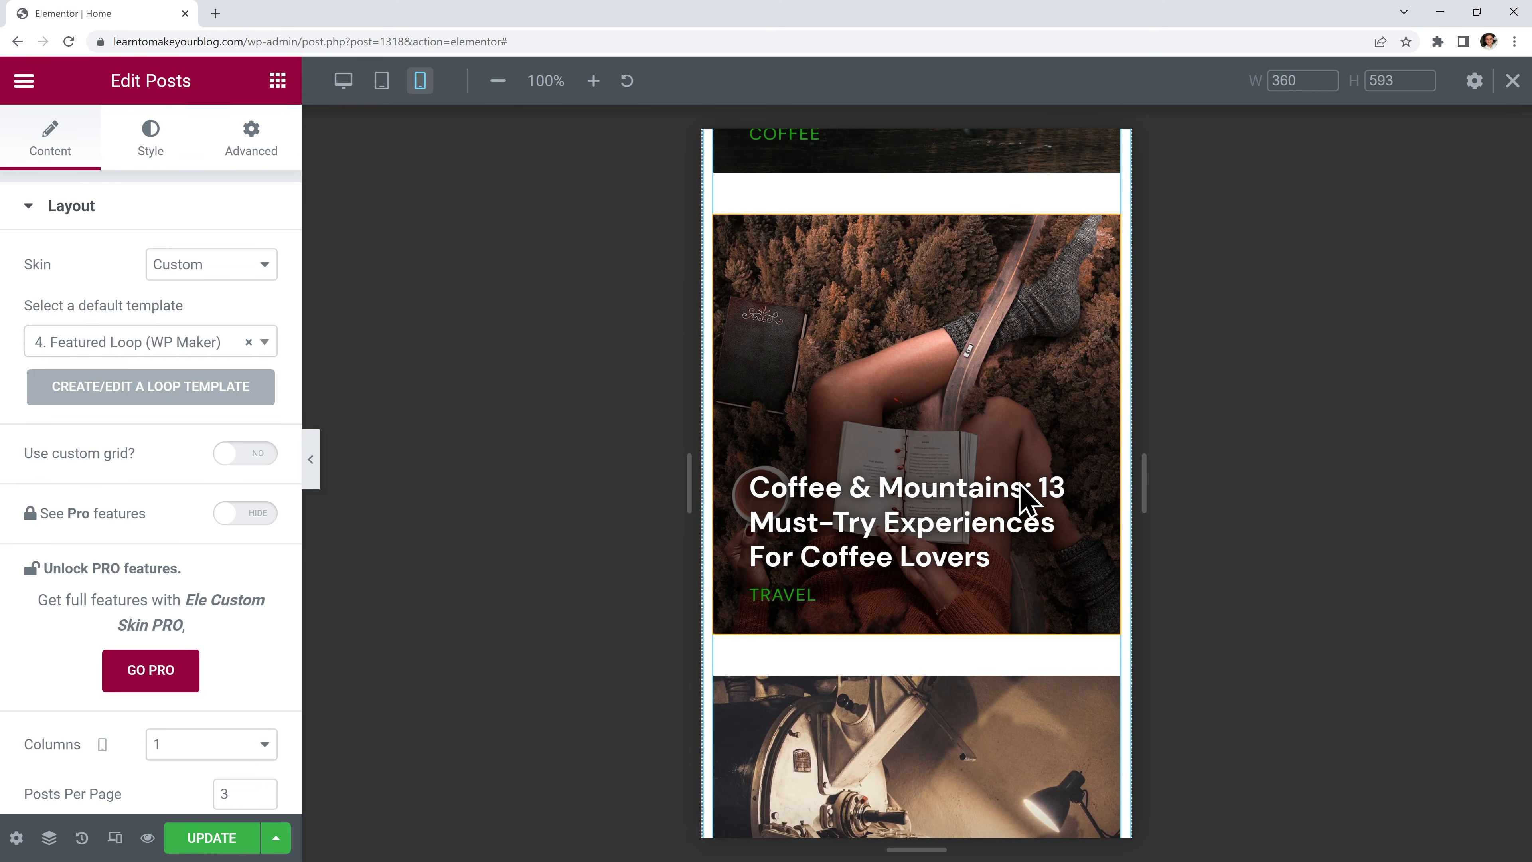
{"action": "scroll", "coordinate": [1019, 498], "scroll_direction": "down", "scroll_amount": 7}
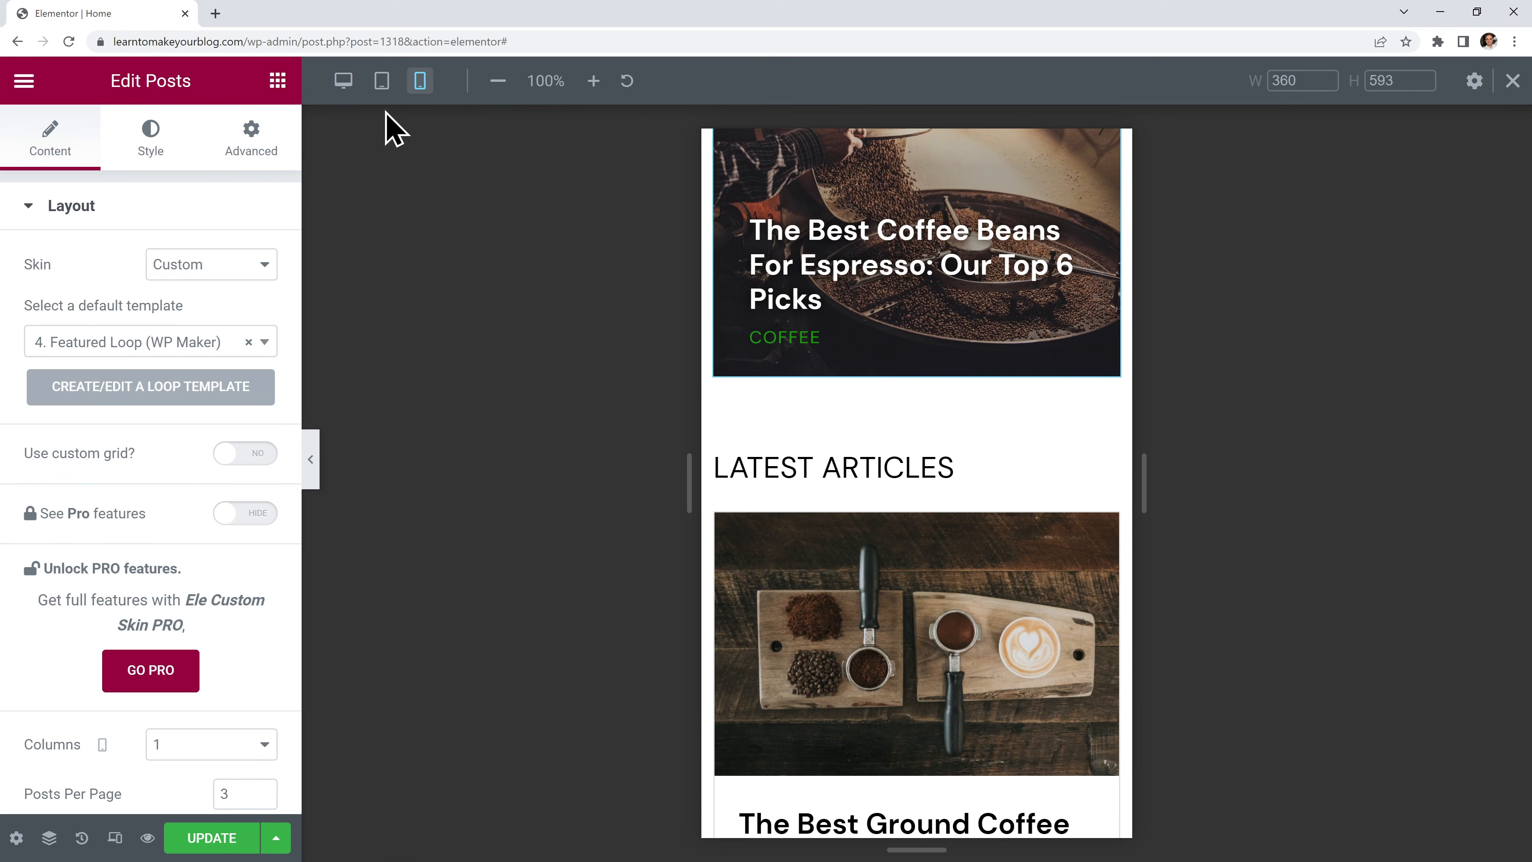
{"action": "left_click", "coordinate": [343, 80]}
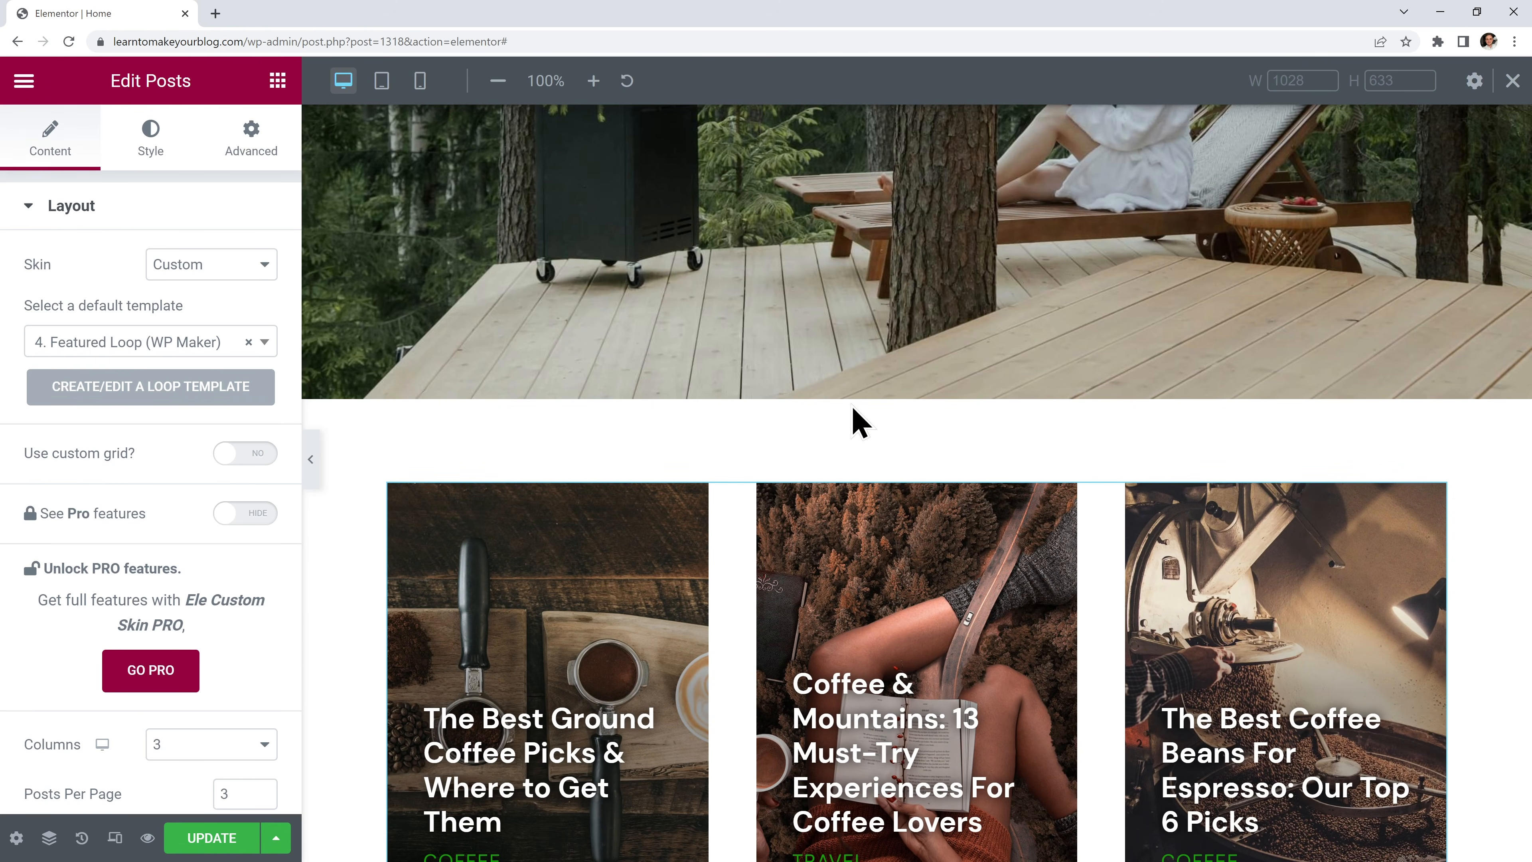
Expand the Posts widget's Custom CSS under Advanced and bring the make-an-amazing-blog folder alongside
{"action": "scroll", "coordinate": [855, 418], "scroll_direction": "down", "scroll_amount": 3}
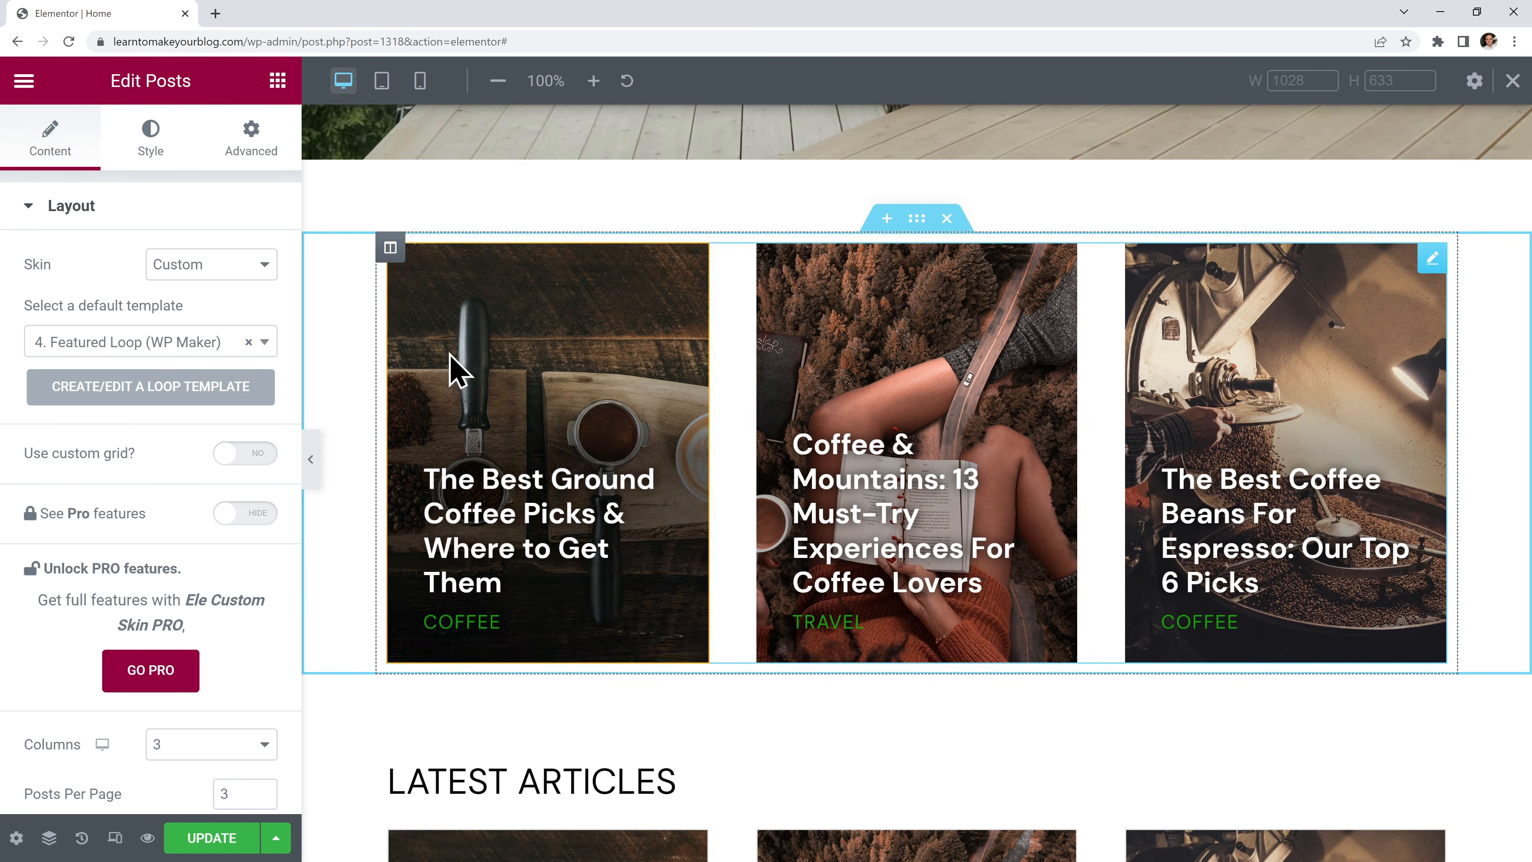
{"action": "left_click", "coordinate": [248, 133]}
{"action": "scroll", "coordinate": [193, 604], "scroll_direction": "down", "scroll_amount": 4}
{"action": "scroll", "coordinate": [193, 603], "scroll_direction": "down", "scroll_amount": 5}
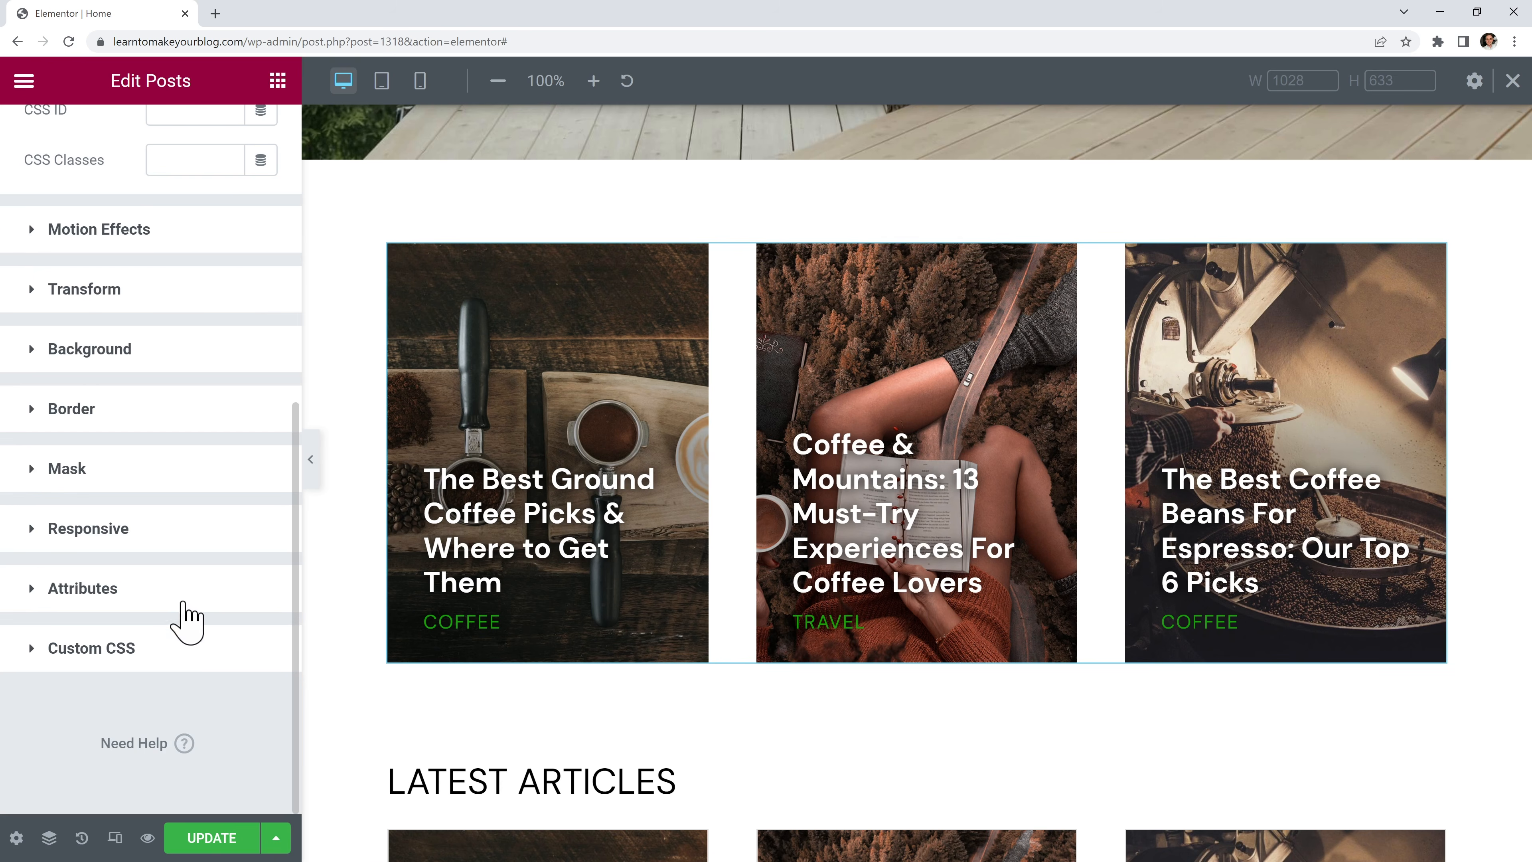
{"action": "left_click", "coordinate": [114, 644]}
{"action": "scroll", "coordinate": [158, 670], "scroll_direction": "down", "scroll_amount": 5}
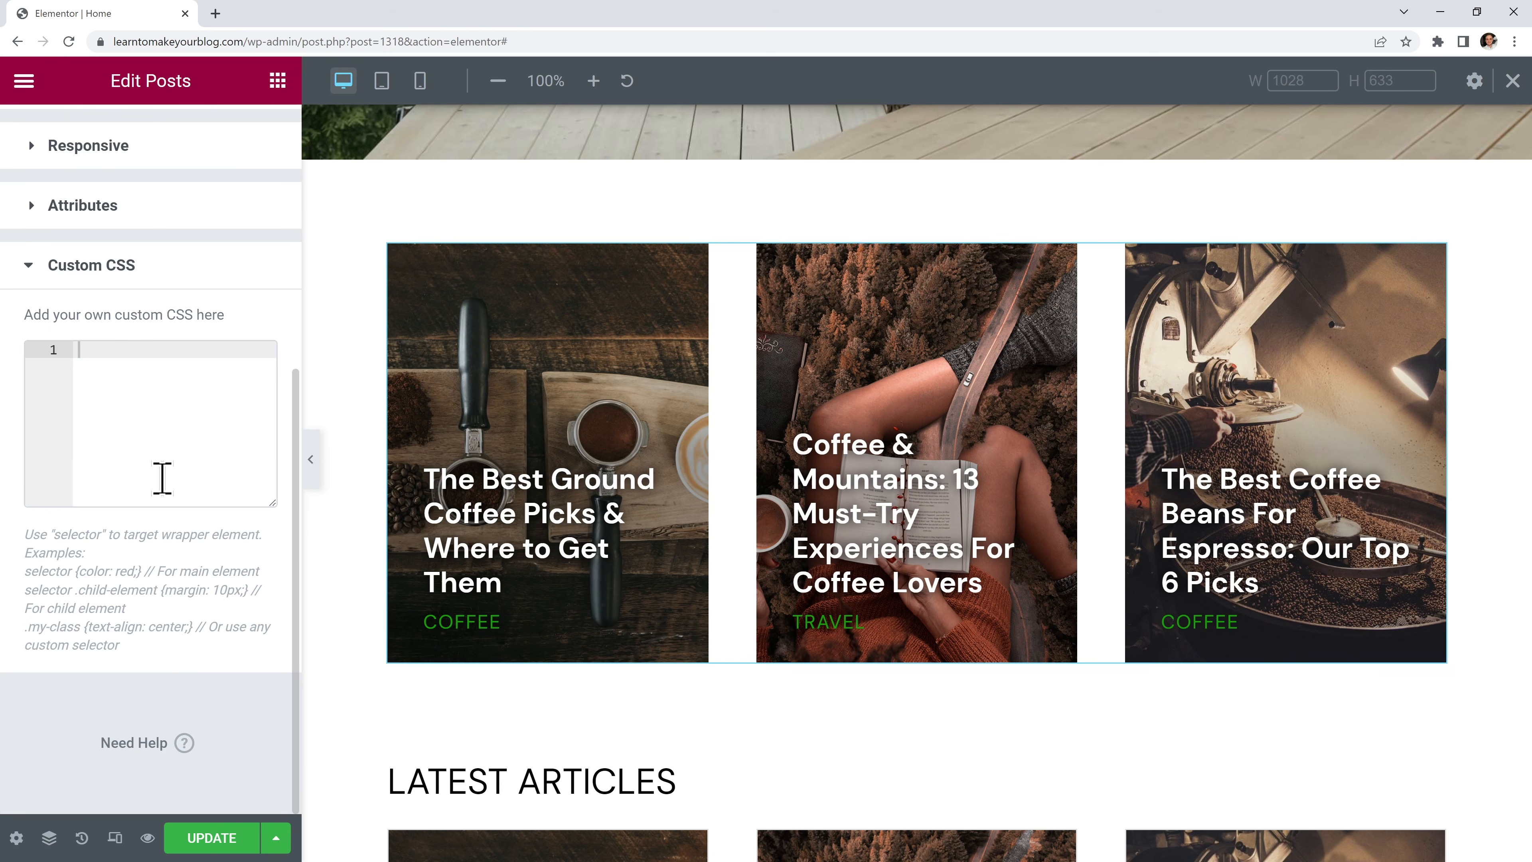
{"action": "left_click_drag", "start_coordinate": [0, 296], "coordinate": [671, 191]}
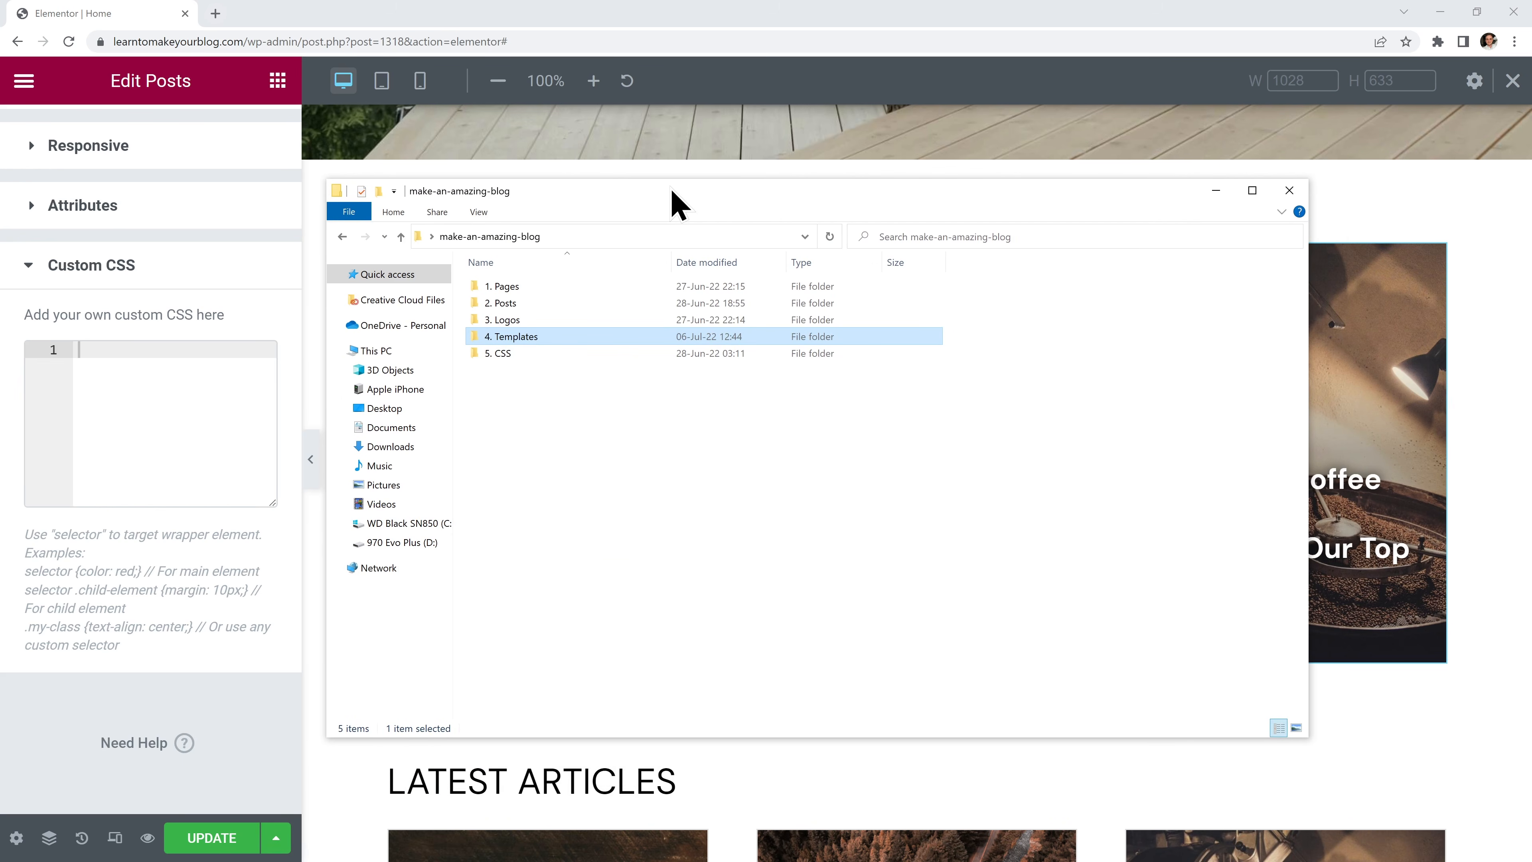
Copy all the CSS text from 5. CSS > elementor_pro_css.txt
{"action": "double_click", "coordinate": [525, 356]}
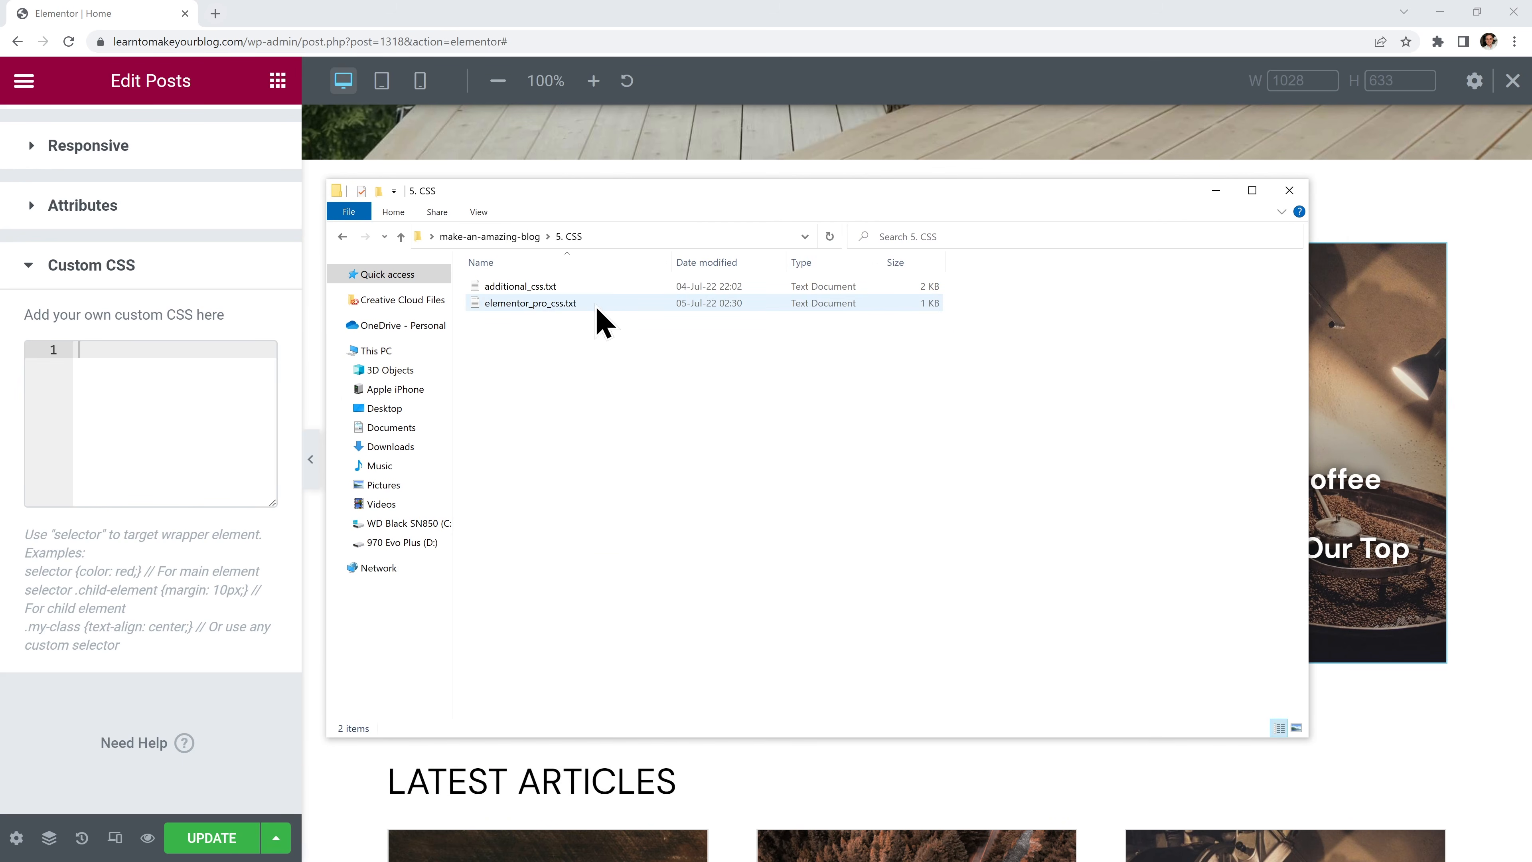
{"action": "double_click", "coordinate": [597, 305]}
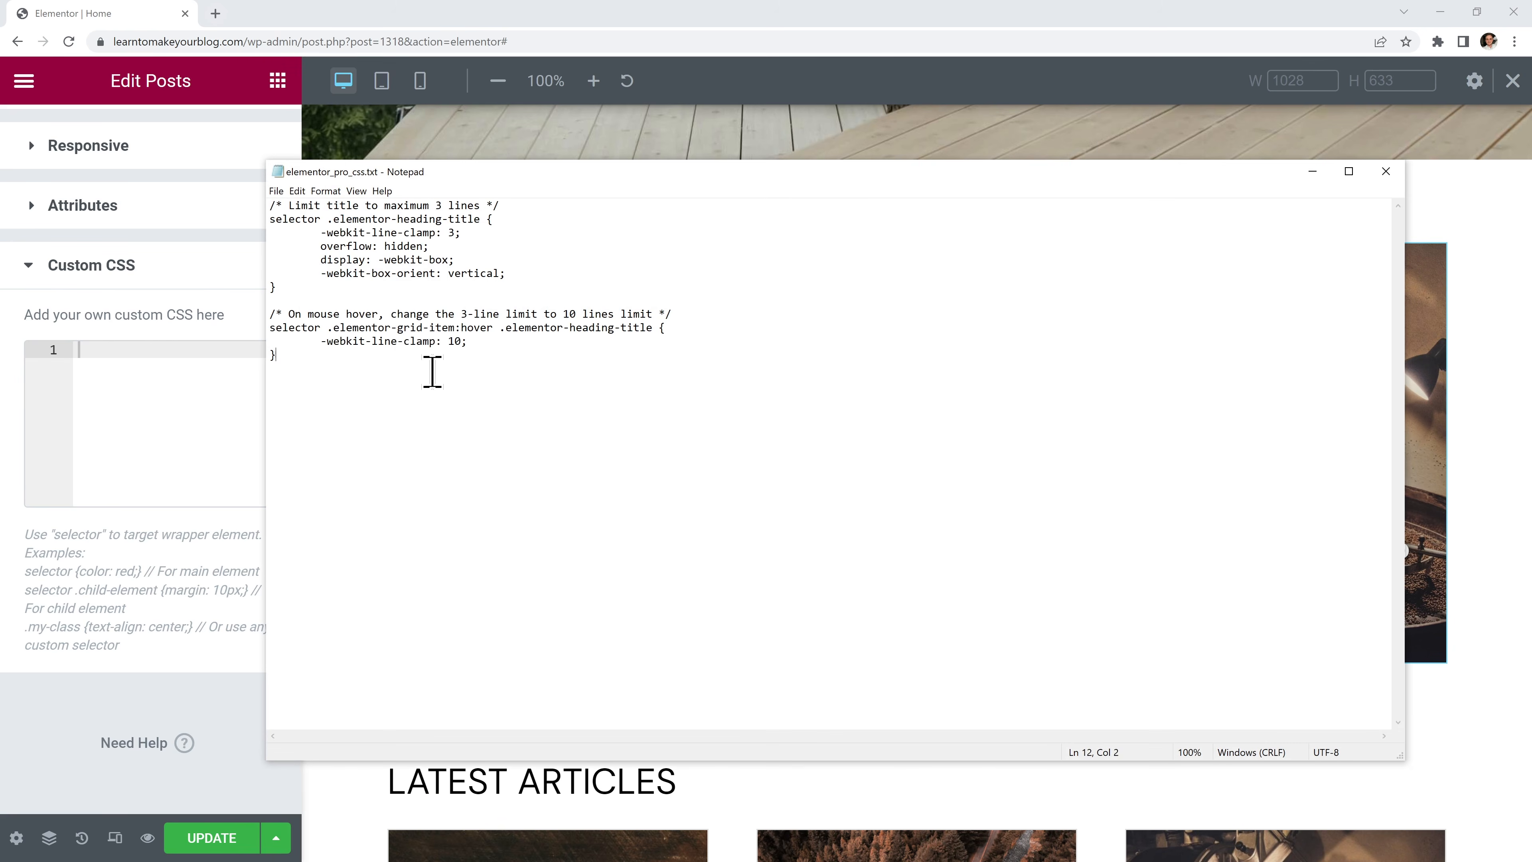
{"action": "left_click_drag", "start_coordinate": [455, 404], "coordinate": [246, 189]}
{"action": "right_click", "coordinate": [300, 240]}
{"action": "left_click", "coordinate": [329, 279]}
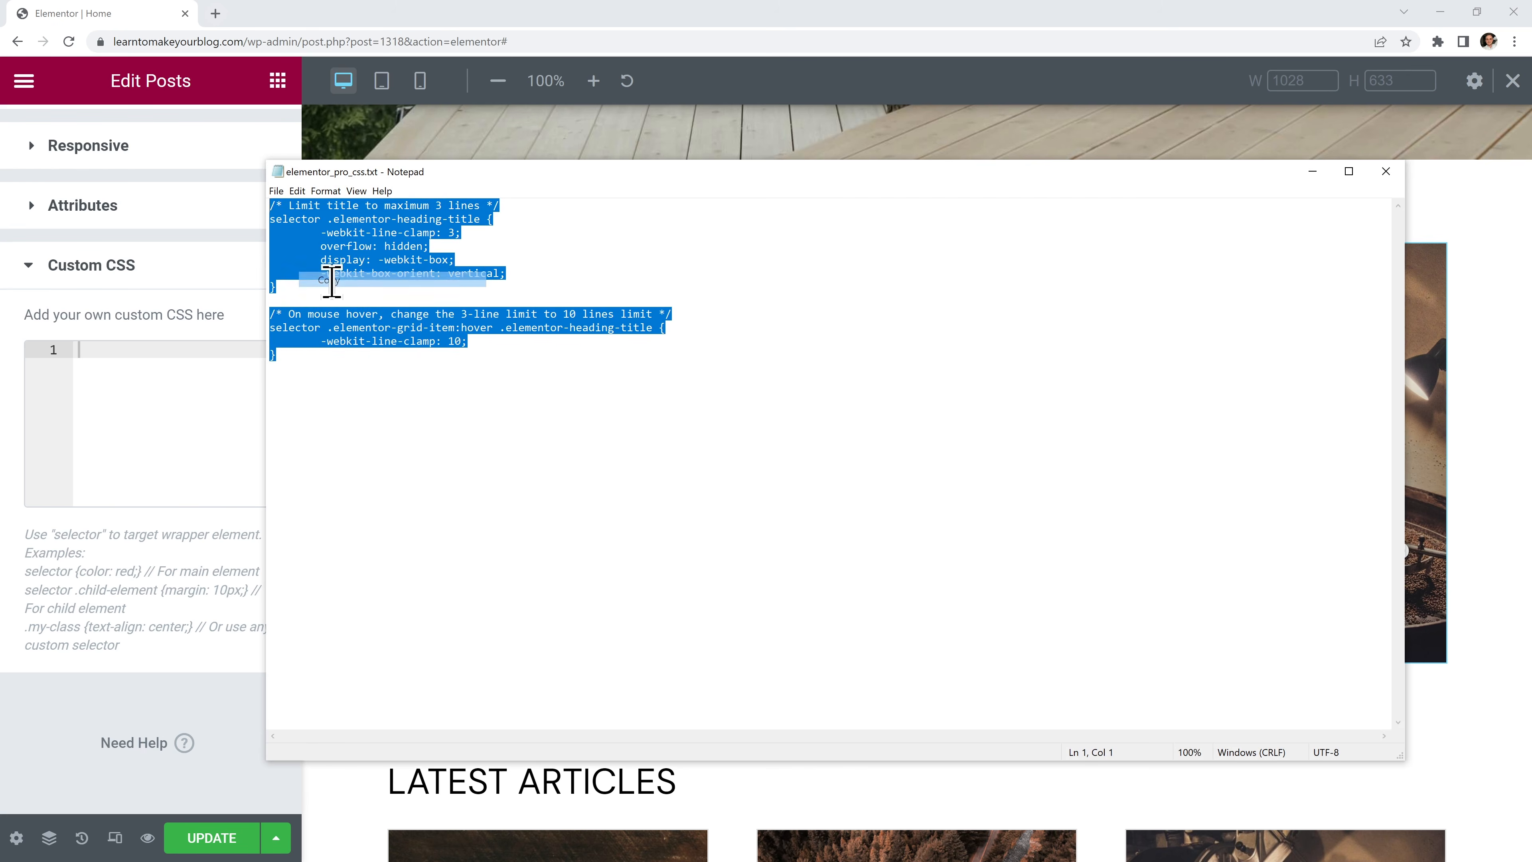
Paste the copied line-clamp CSS into the review grid's Custom CSS box
{"action": "left_click", "coordinate": [164, 384]}
{"action": "right_click", "coordinate": [167, 384]}
{"action": "left_click", "coordinate": [222, 509]}
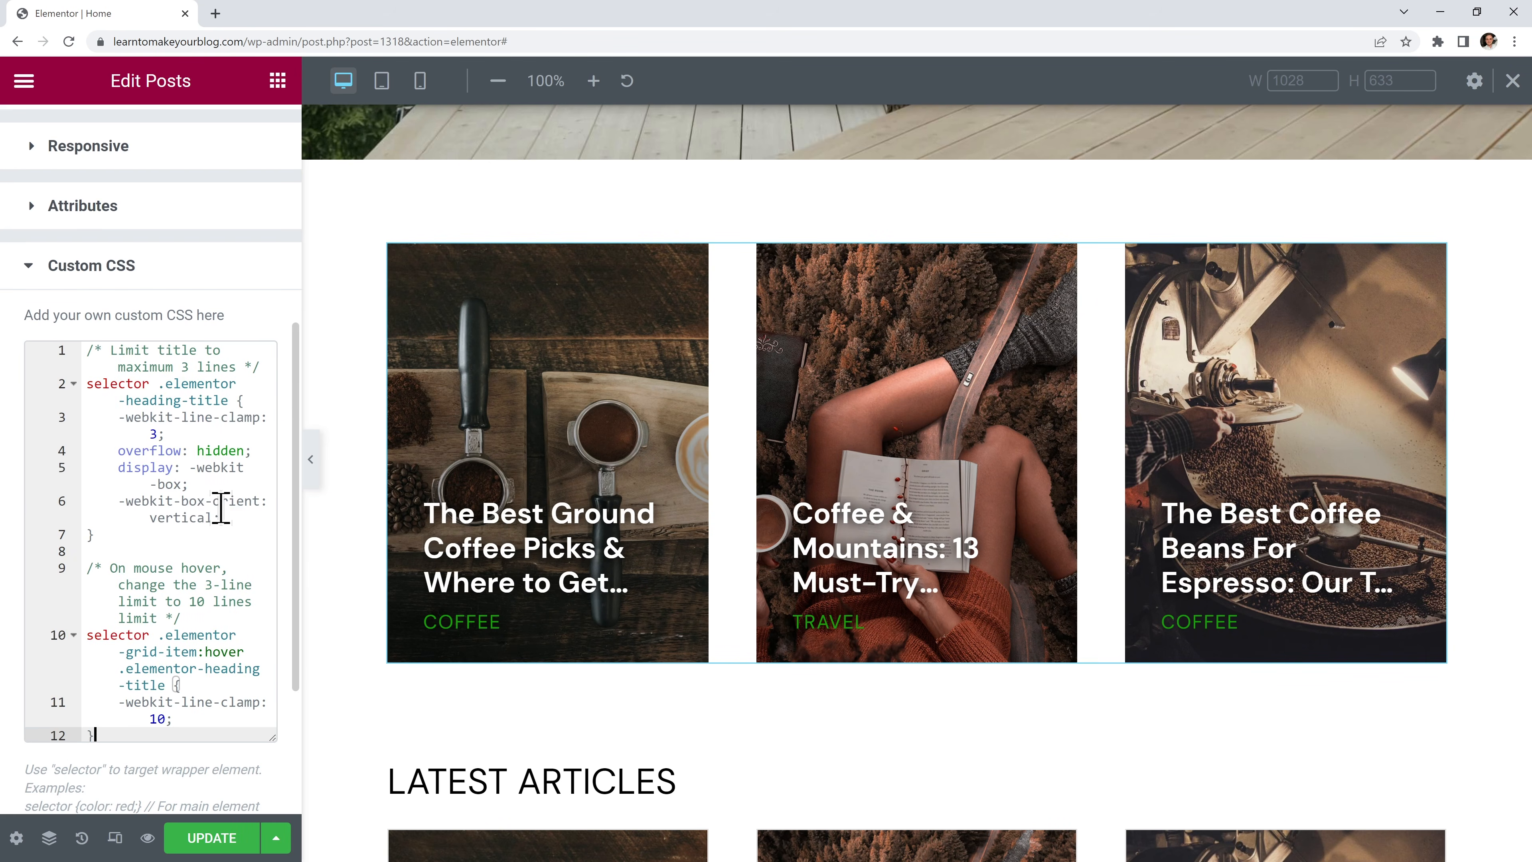
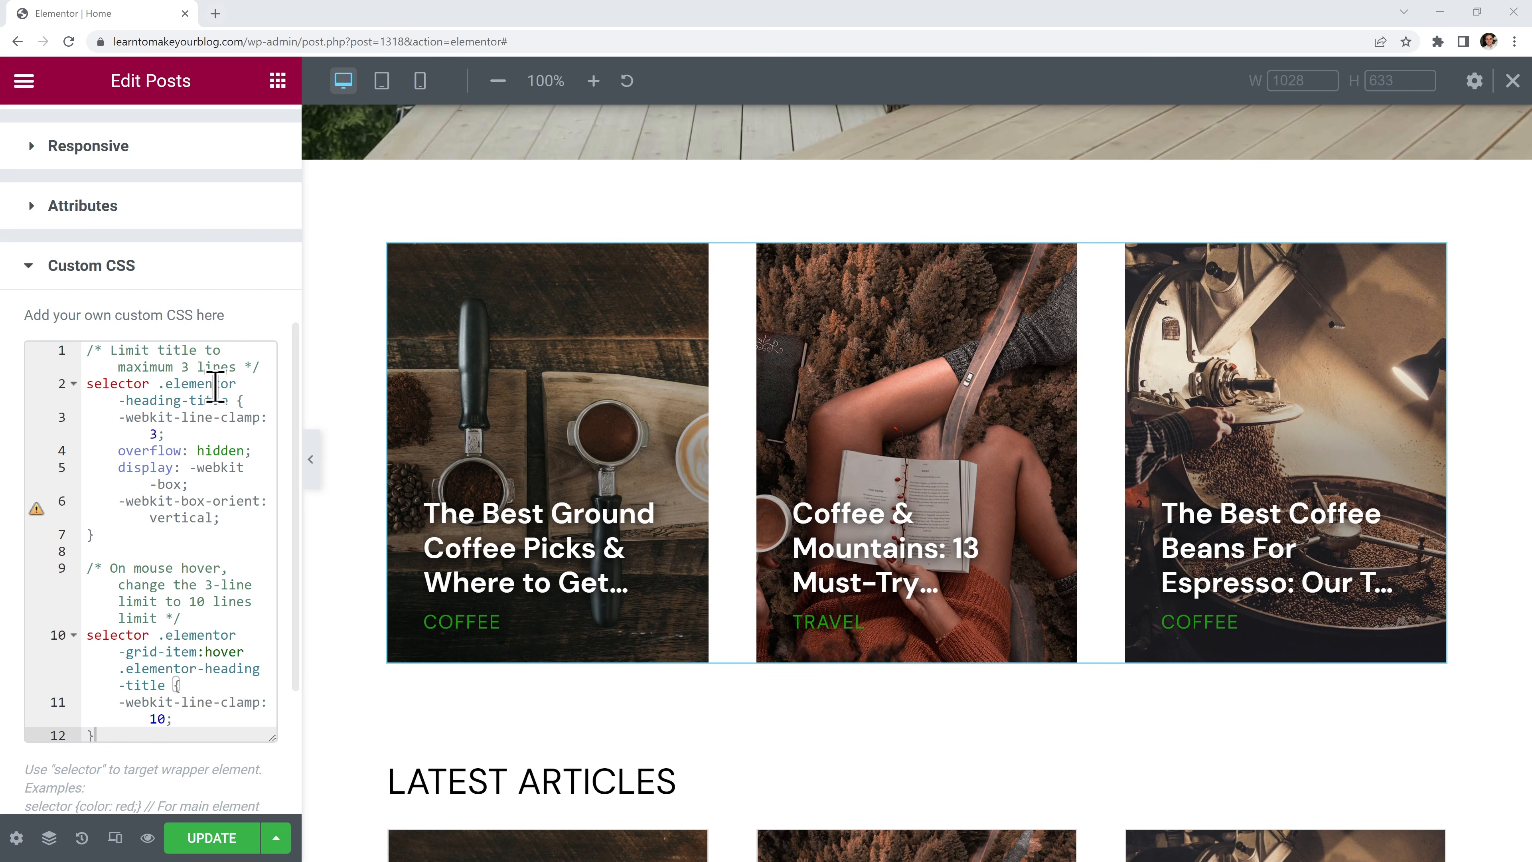
Preview post titles clamped to 2 lines, then restore the line limit to 3
{"action": "left_click", "coordinate": [155, 435]}
{"action": "type", "text": "2"}
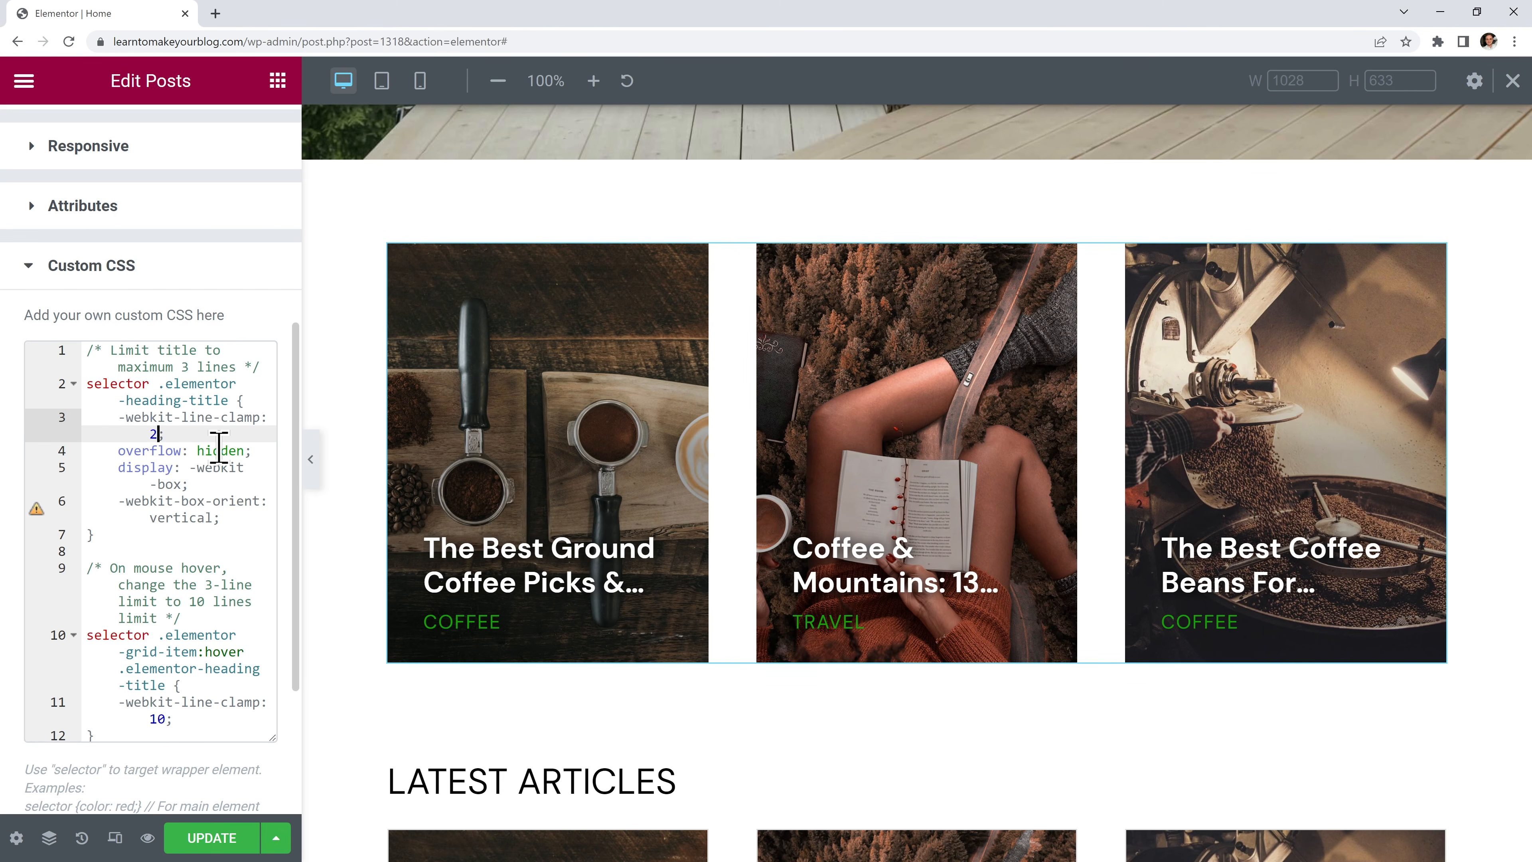
{"action": "left_click", "coordinate": [312, 461]}
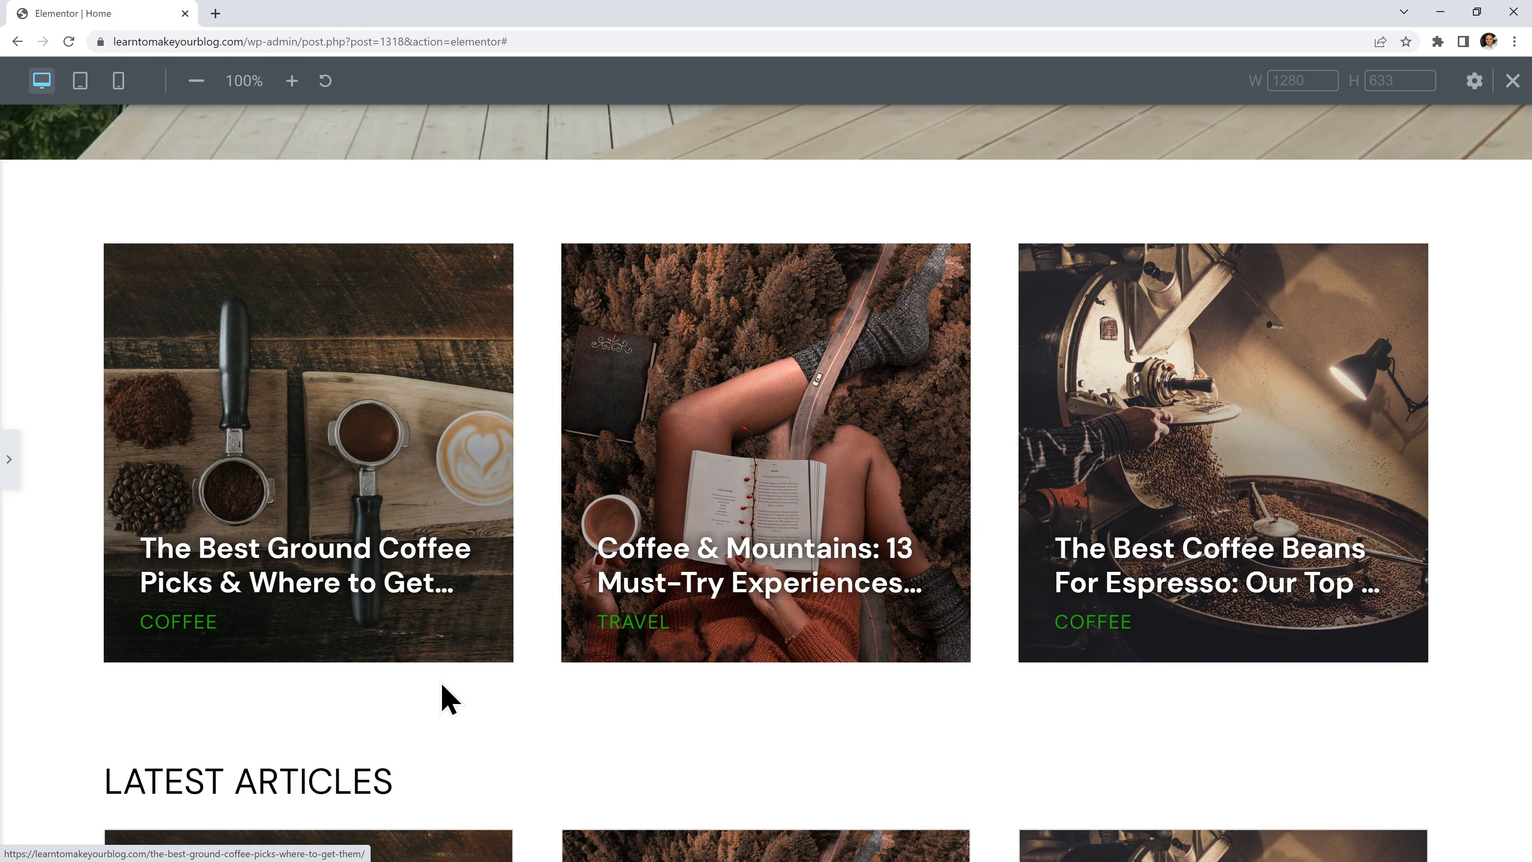
{"action": "left_click", "coordinate": [11, 458]}
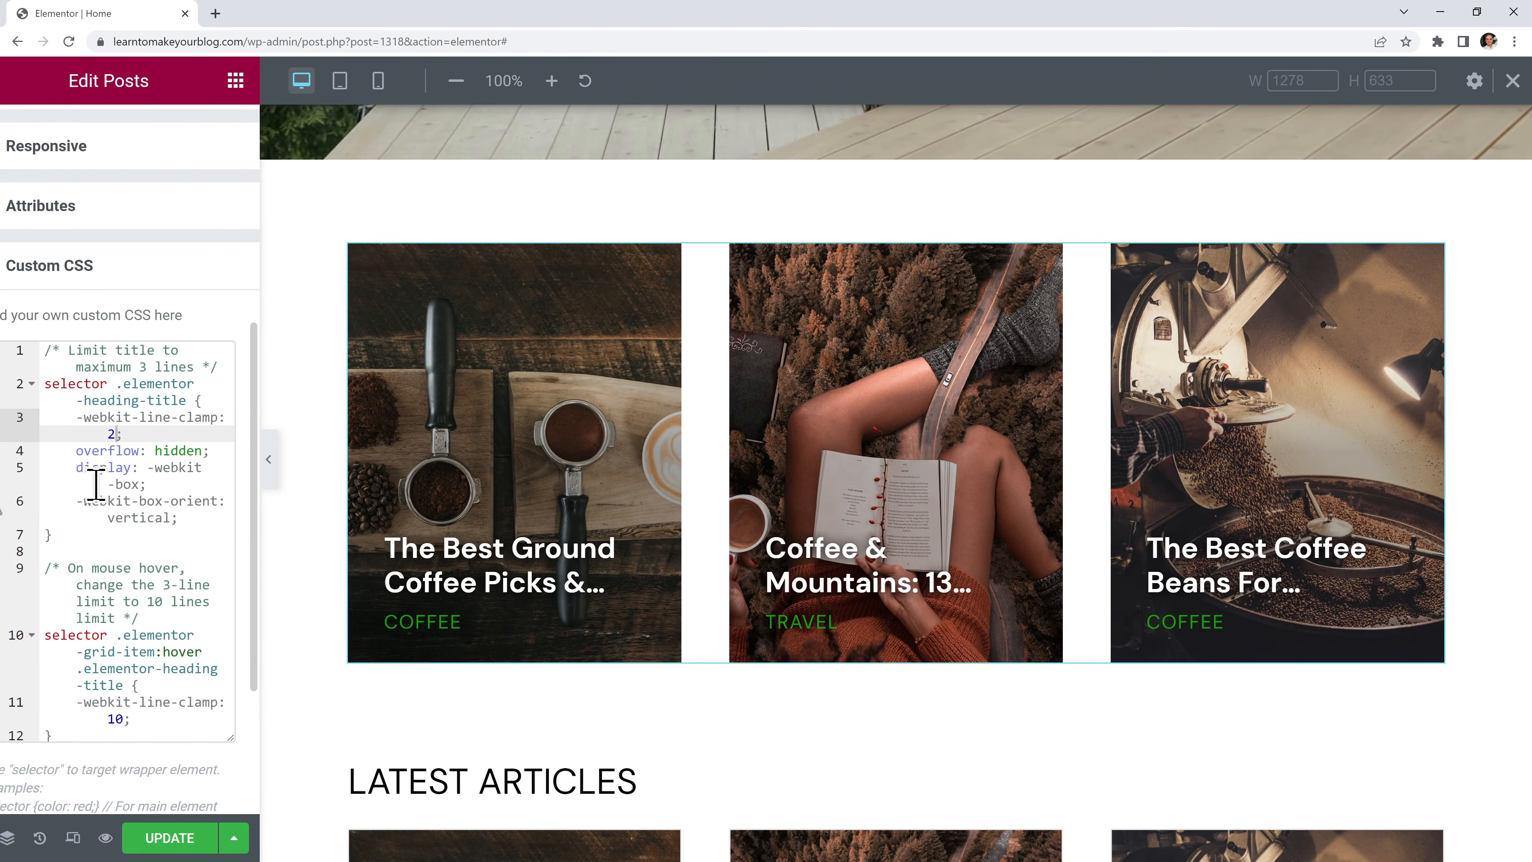
{"action": "type", "text": "3"}
{"action": "left_click", "coordinate": [173, 483]}
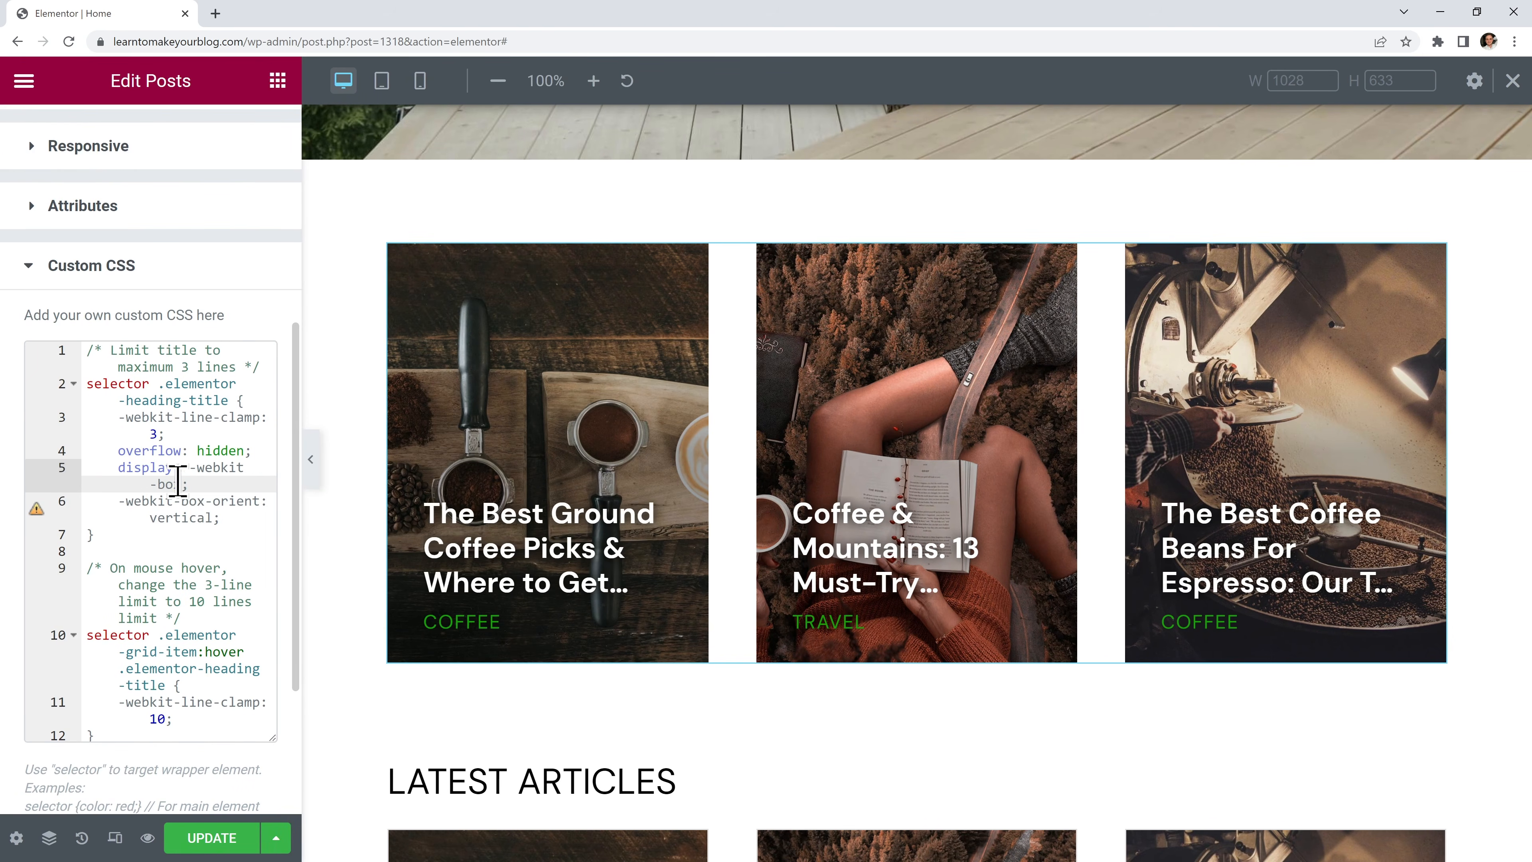
{"action": "scroll", "coordinate": [851, 621], "scroll_direction": "down", "scroll_amount": 4}
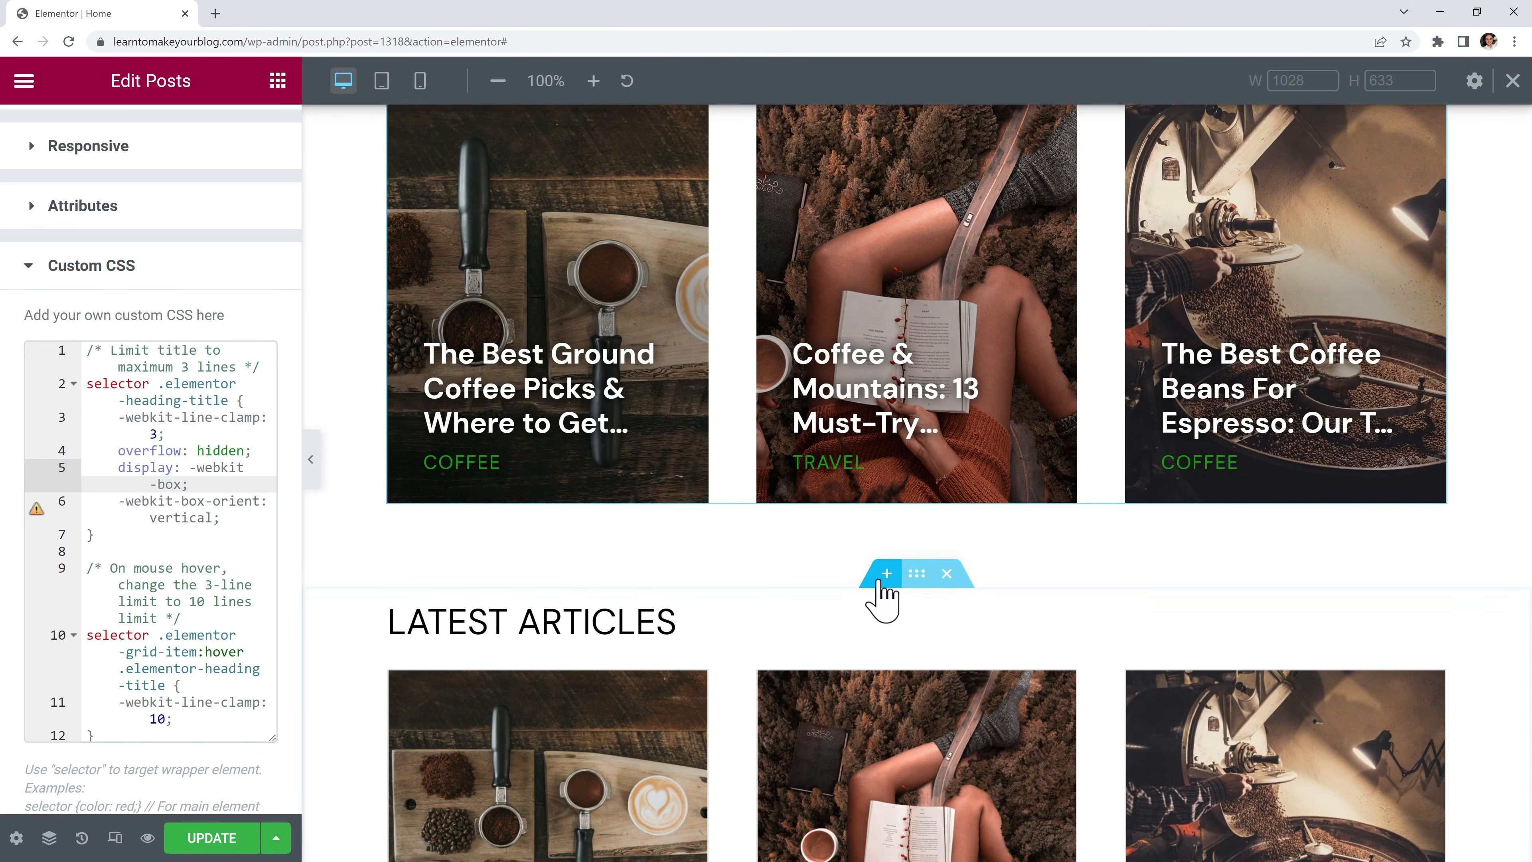
{"action": "scroll", "coordinate": [879, 516], "scroll_direction": "down", "scroll_amount": 1}
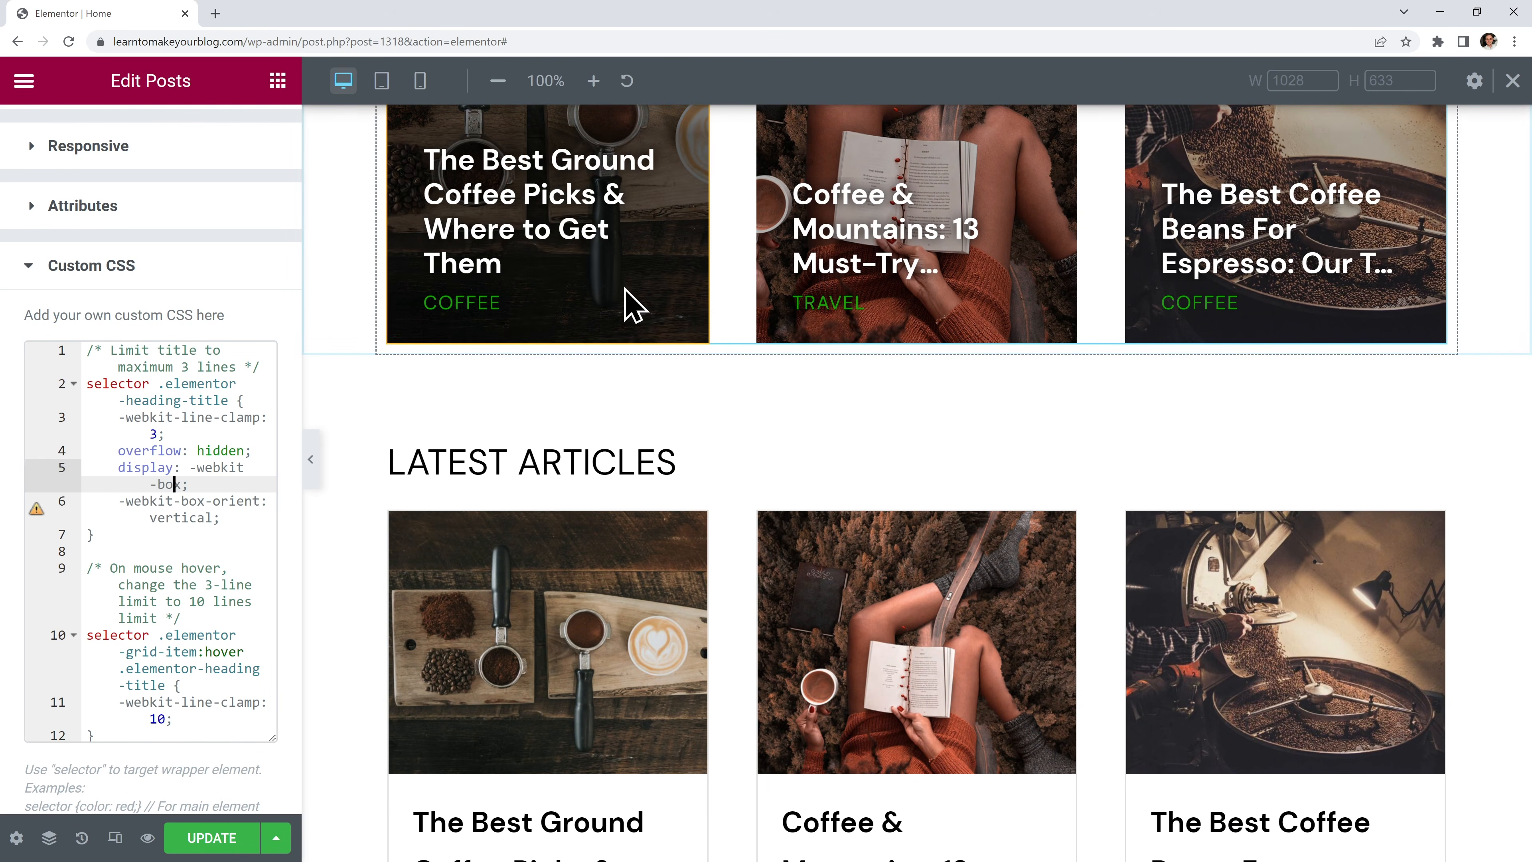
{"action": "scroll", "coordinate": [573, 561], "scroll_direction": "down", "scroll_amount": 2}
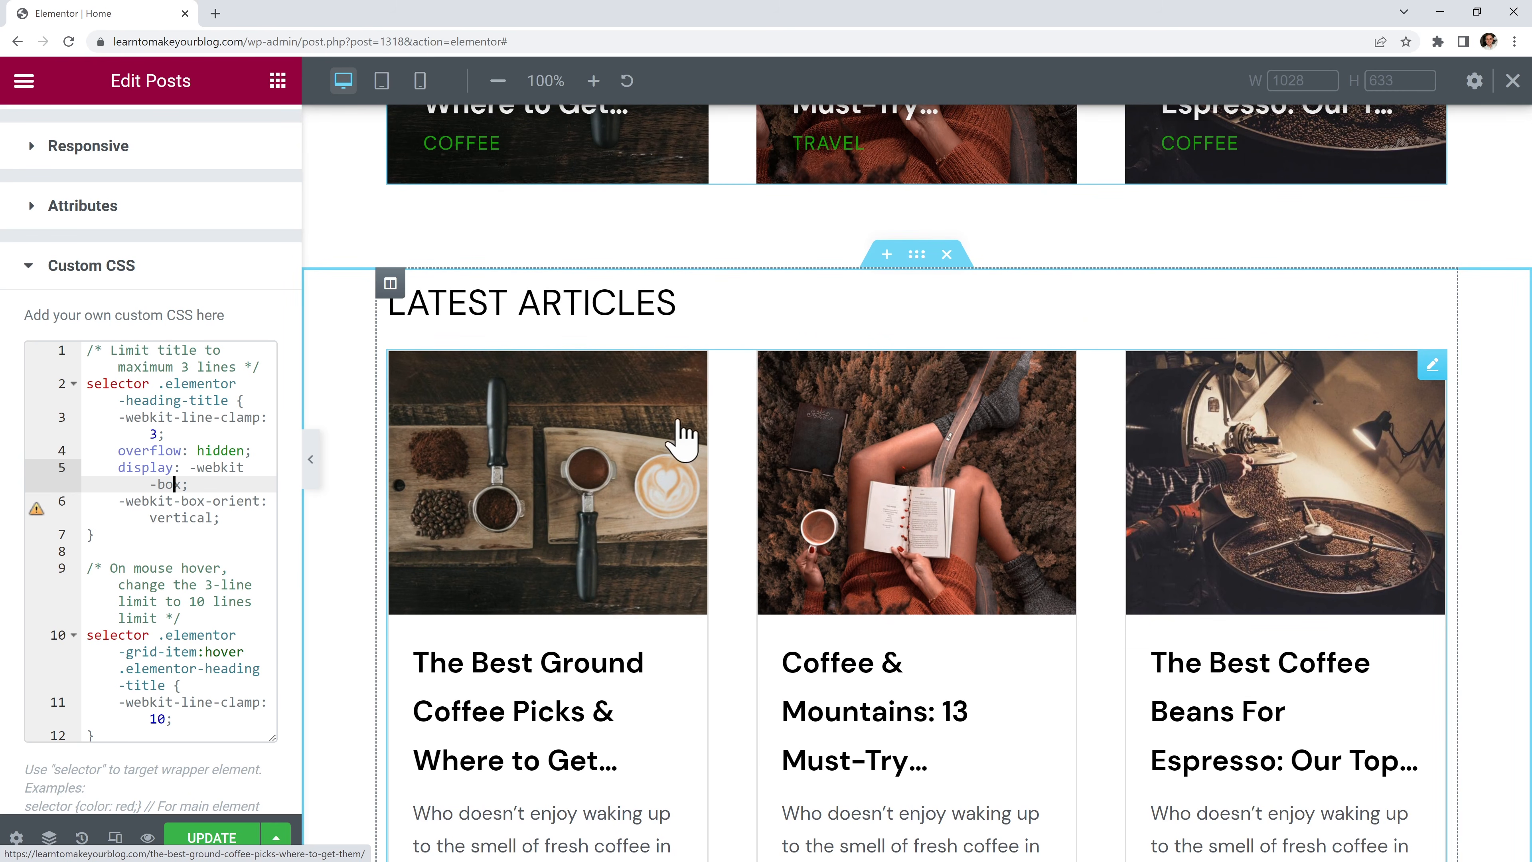
Exclude posts tagged Reviews from the Latest Articles grid by terms
{"action": "left_click", "coordinate": [625, 419]}
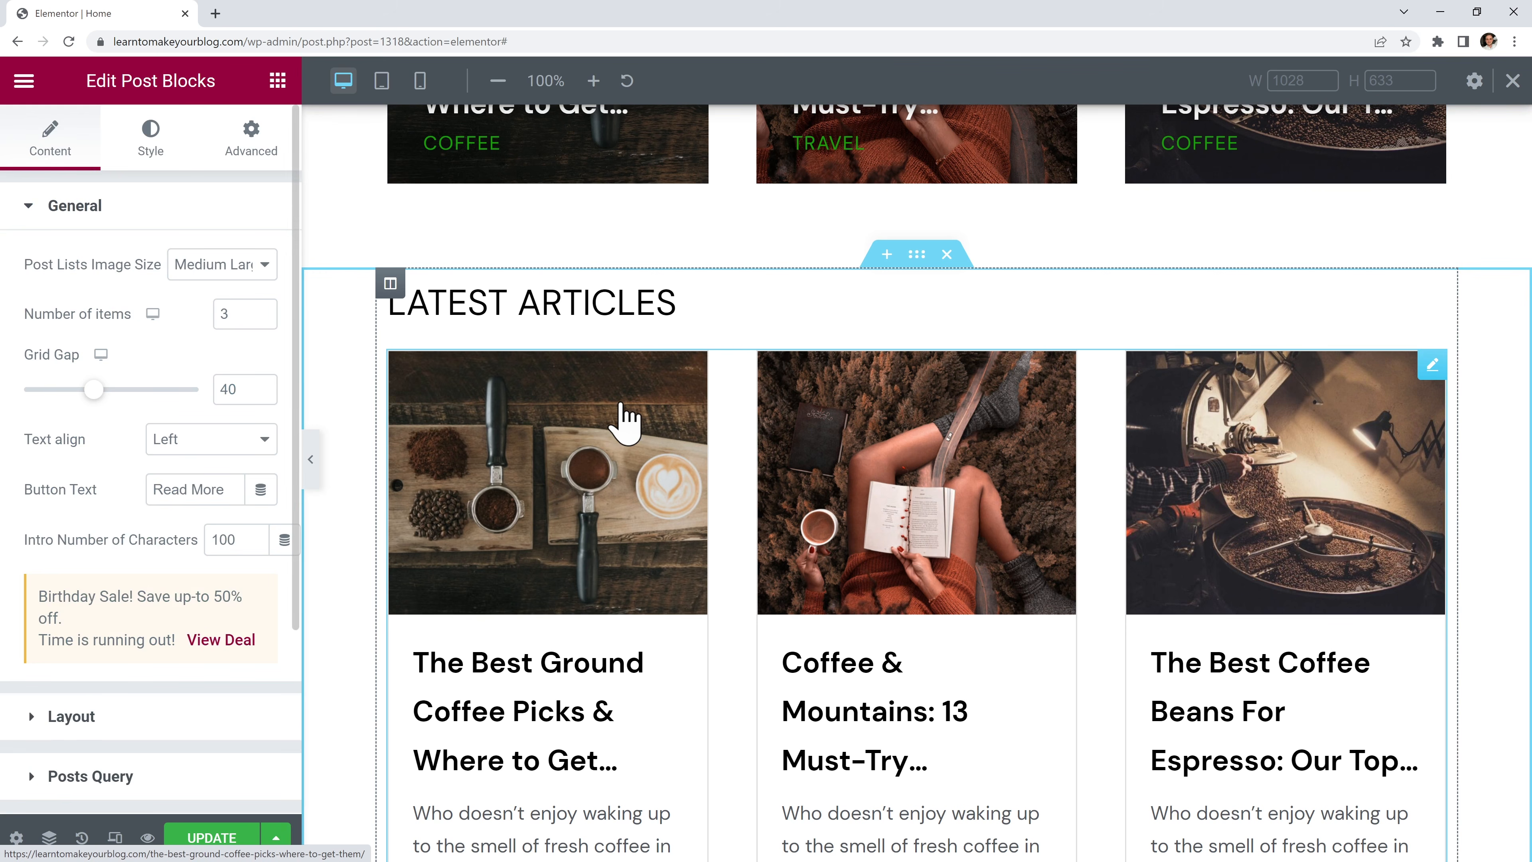
{"action": "scroll", "coordinate": [189, 628], "scroll_direction": "down", "scroll_amount": 4}
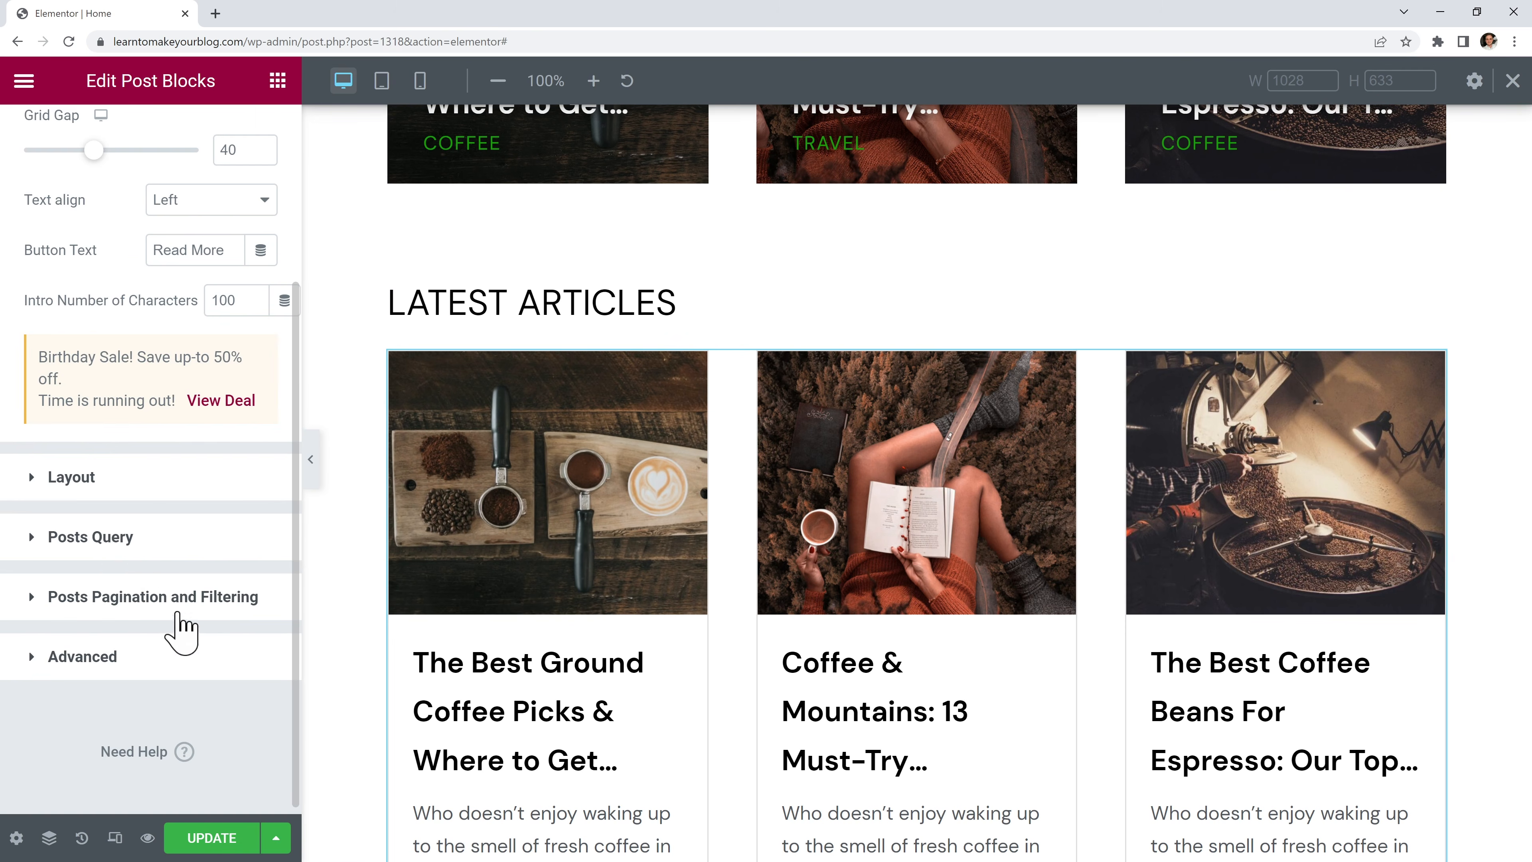
{"action": "left_click", "coordinate": [113, 538]}
{"action": "scroll", "coordinate": [115, 546], "scroll_direction": "down", "scroll_amount": 7}
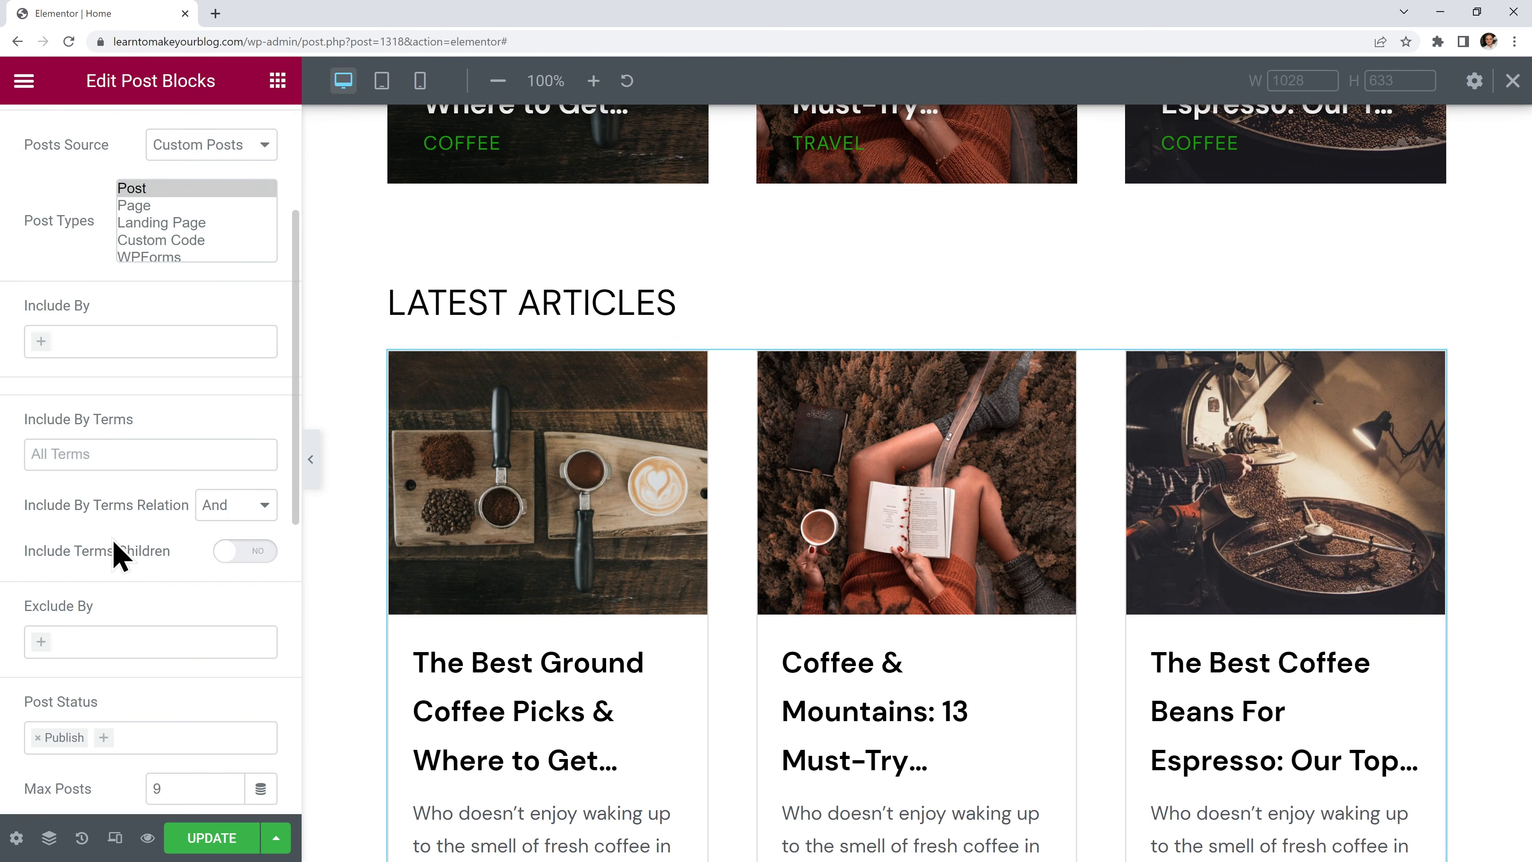
{"action": "left_click", "coordinate": [106, 402]}
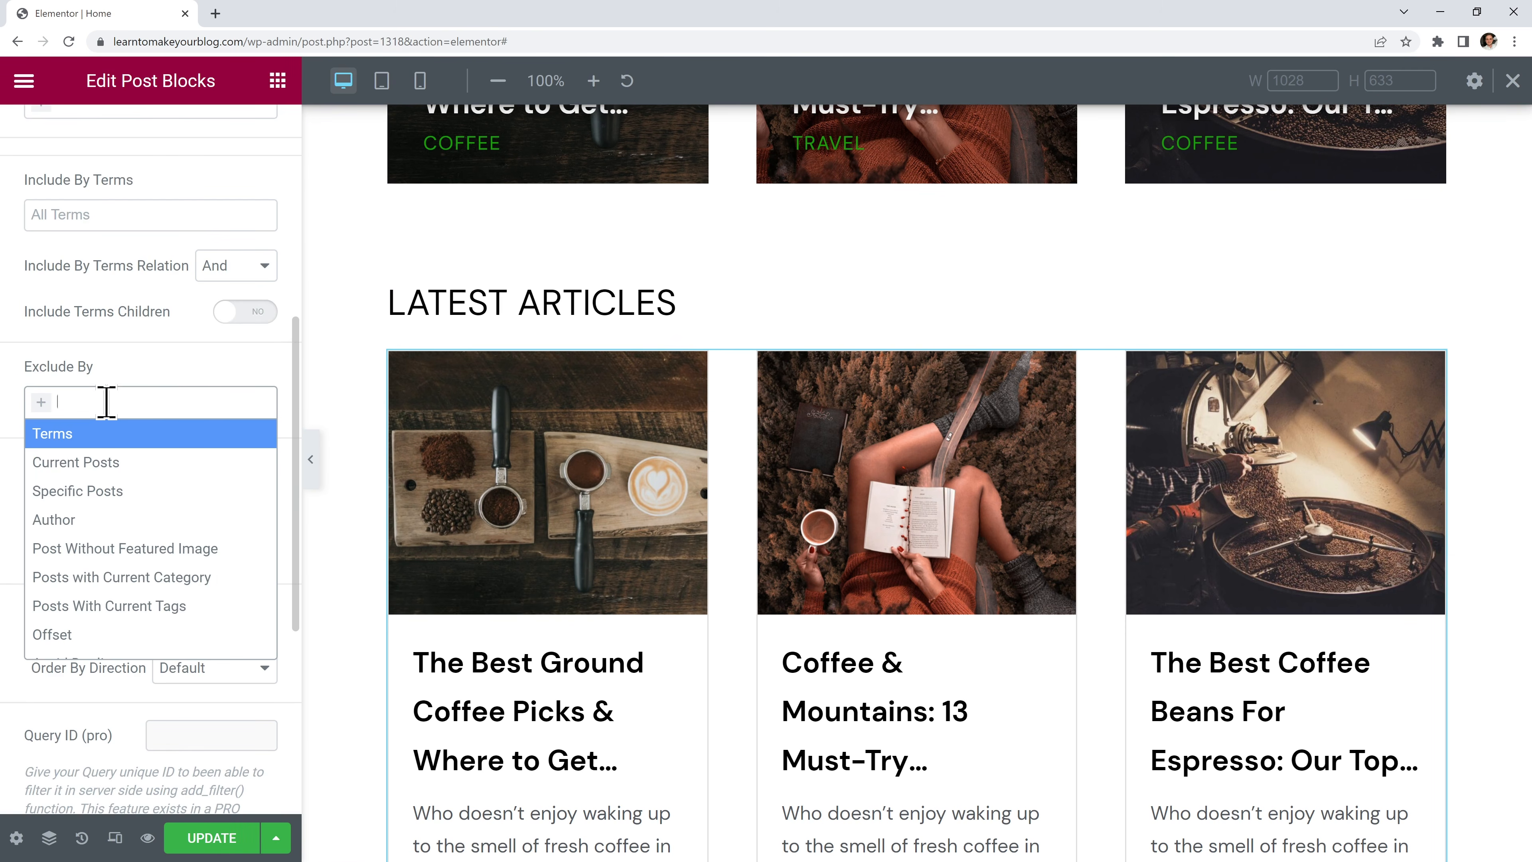
{"action": "left_click", "coordinate": [110, 440]}
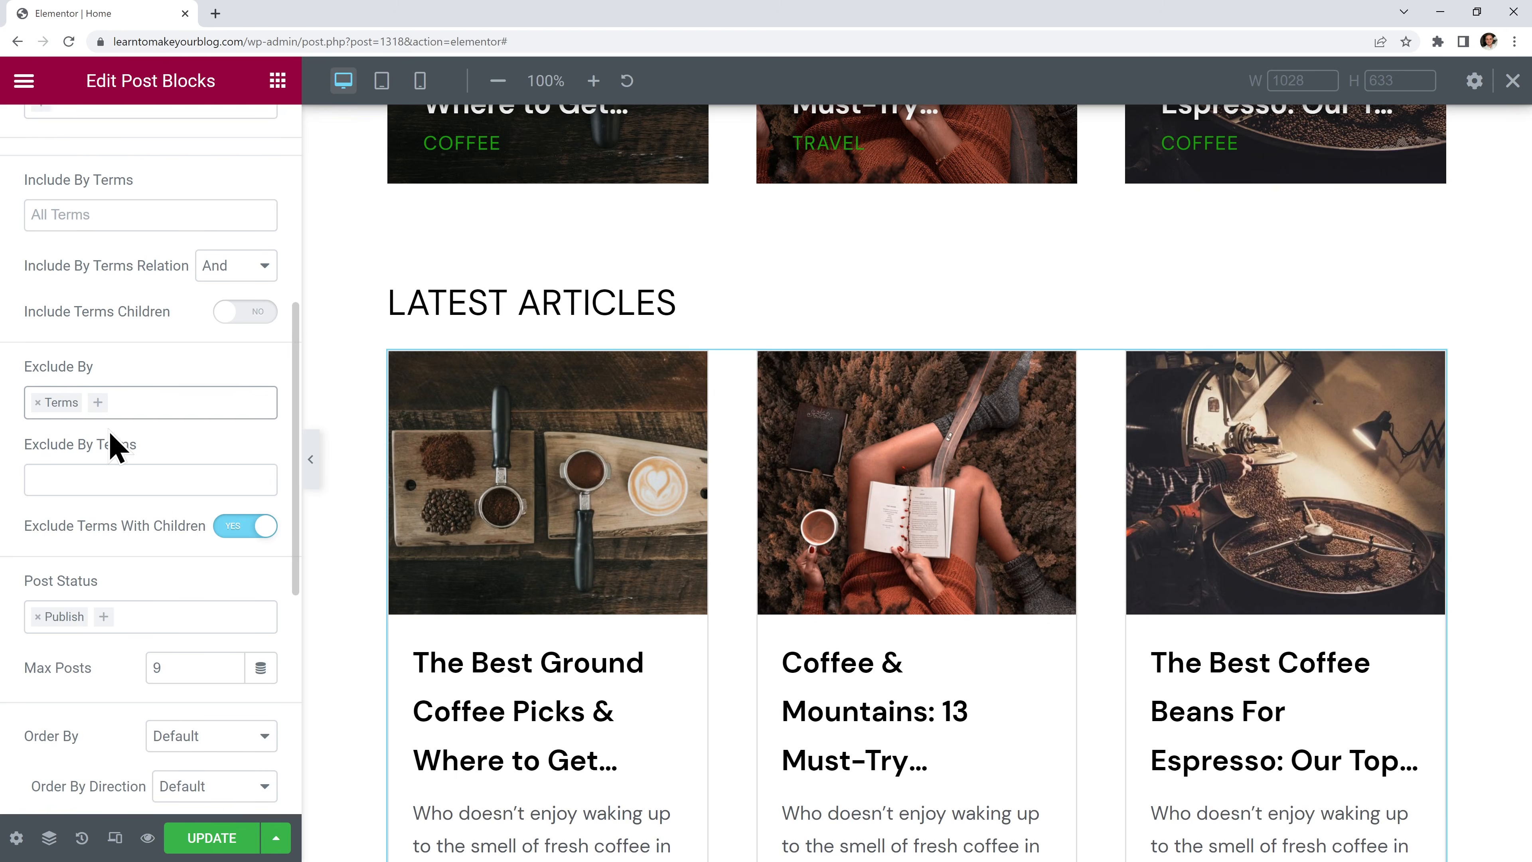
{"action": "left_click", "coordinate": [131, 474]}
{"action": "type", "text": "reviews"}
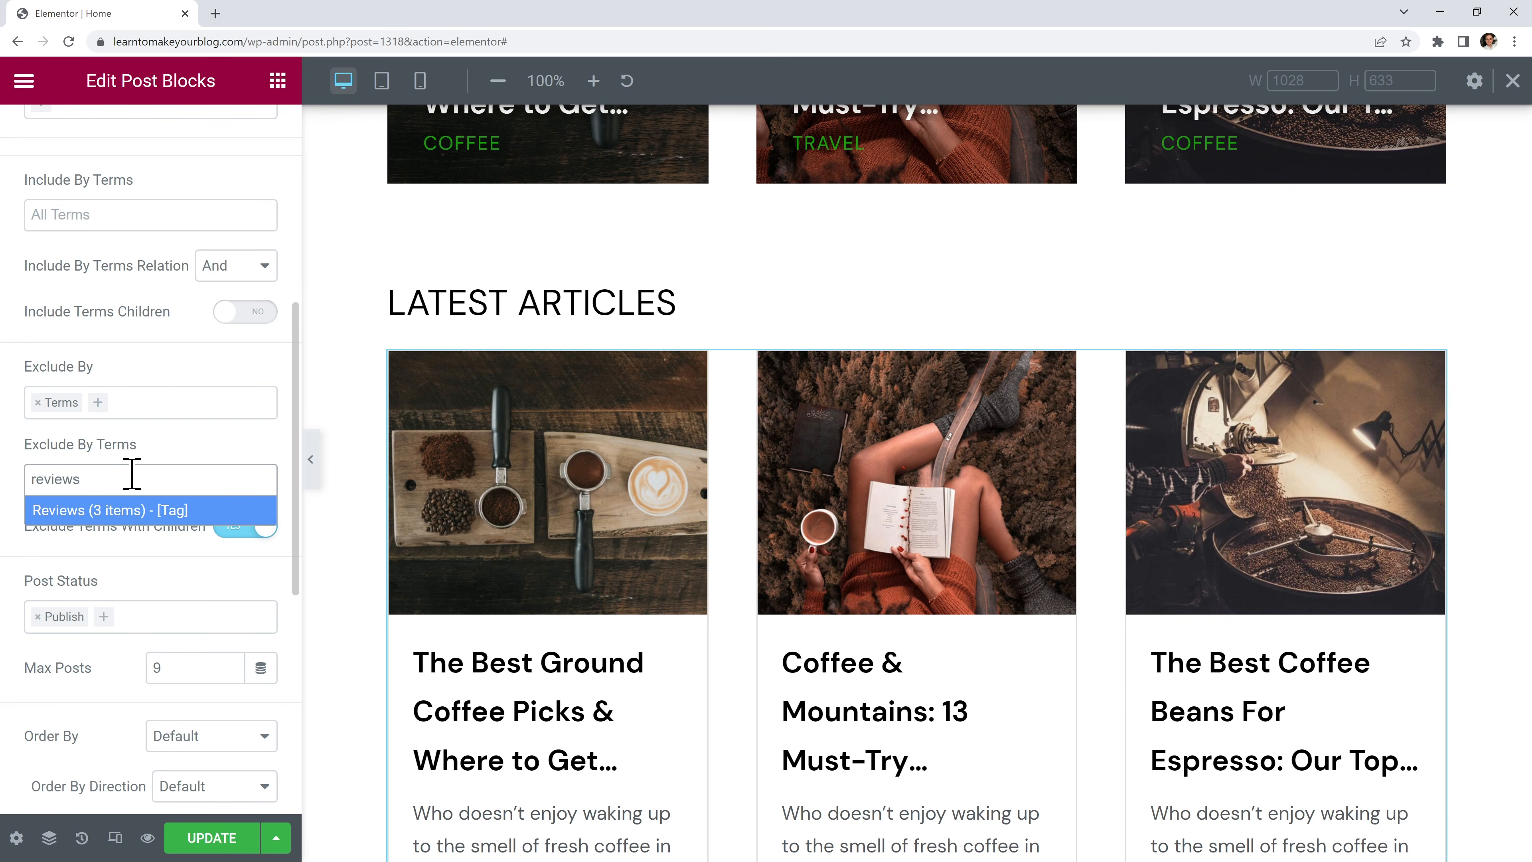
{"action": "left_click", "coordinate": [135, 512]}
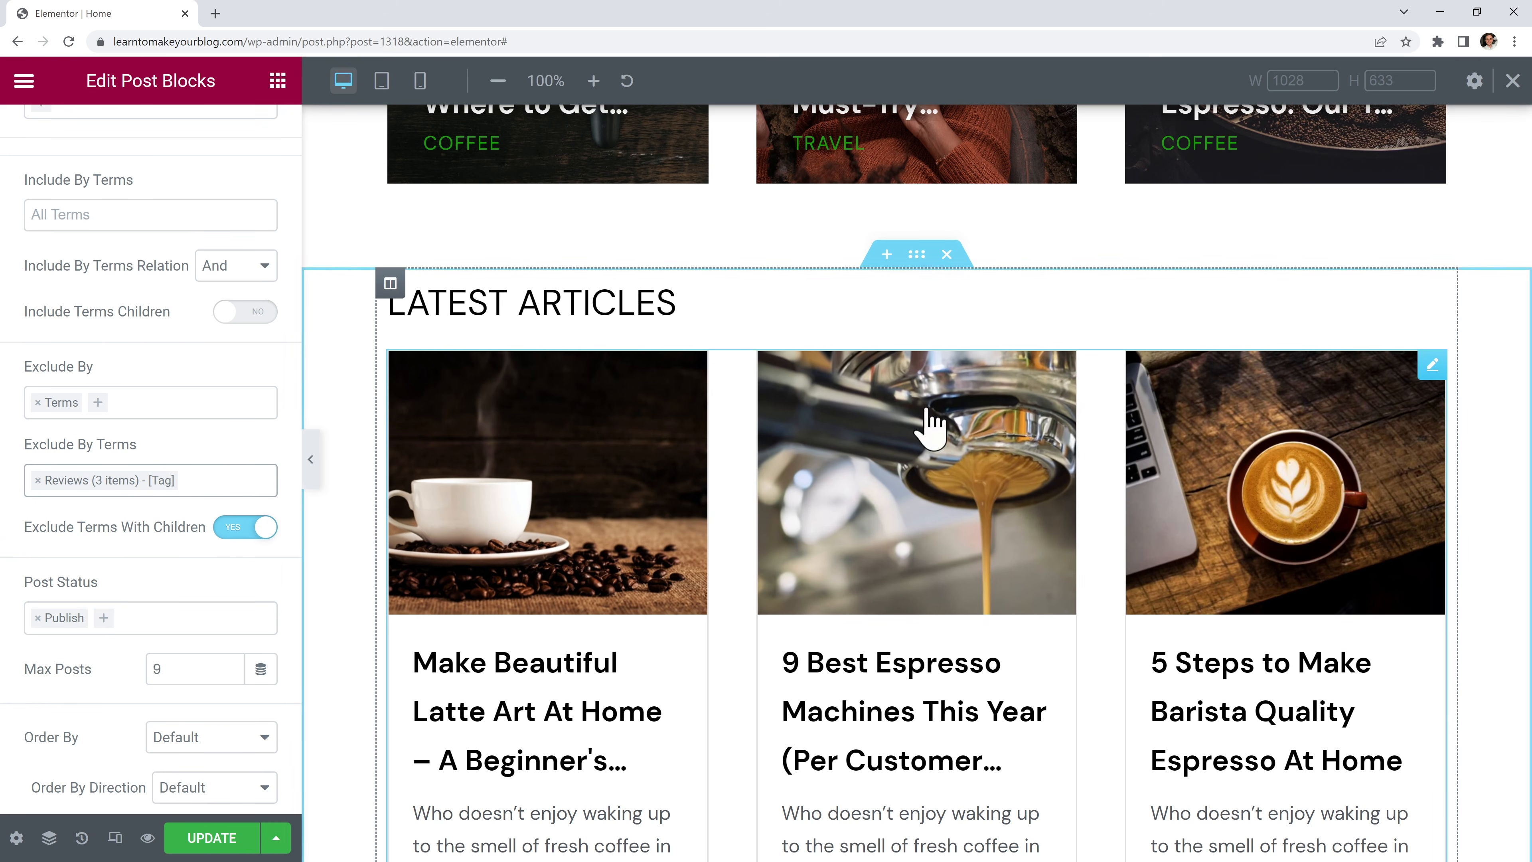
Limit the grid to 6 posts and update the page
{"action": "scroll", "coordinate": [711, 434], "scroll_direction": "up", "scroll_amount": 1}
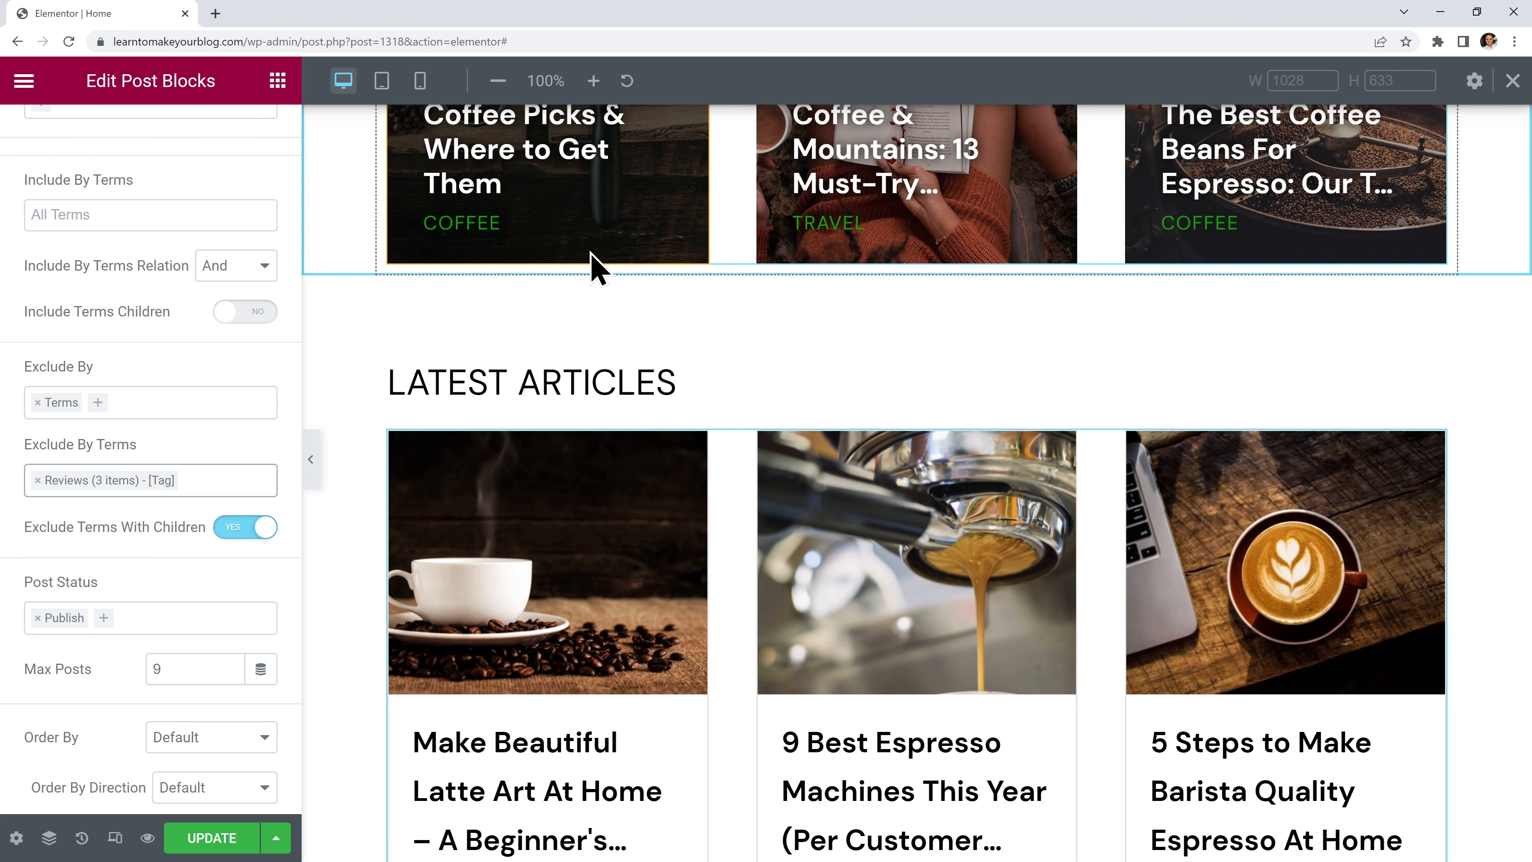
{"action": "left_click", "coordinate": [183, 669]}
{"action": "type", "text": "6"}
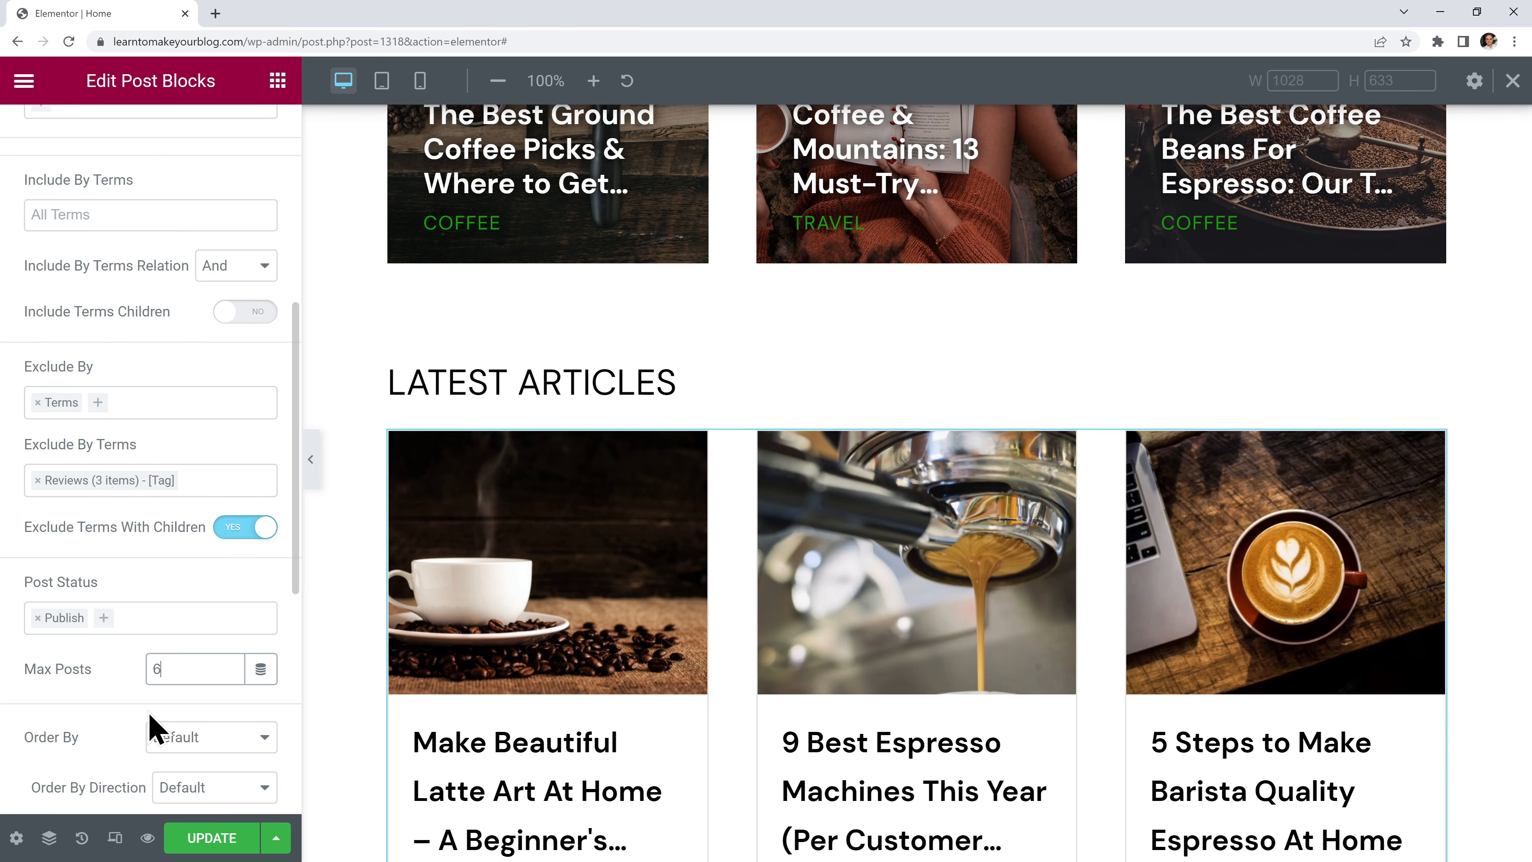
{"action": "scroll", "coordinate": [708, 592], "scroll_direction": "up", "scroll_amount": 2}
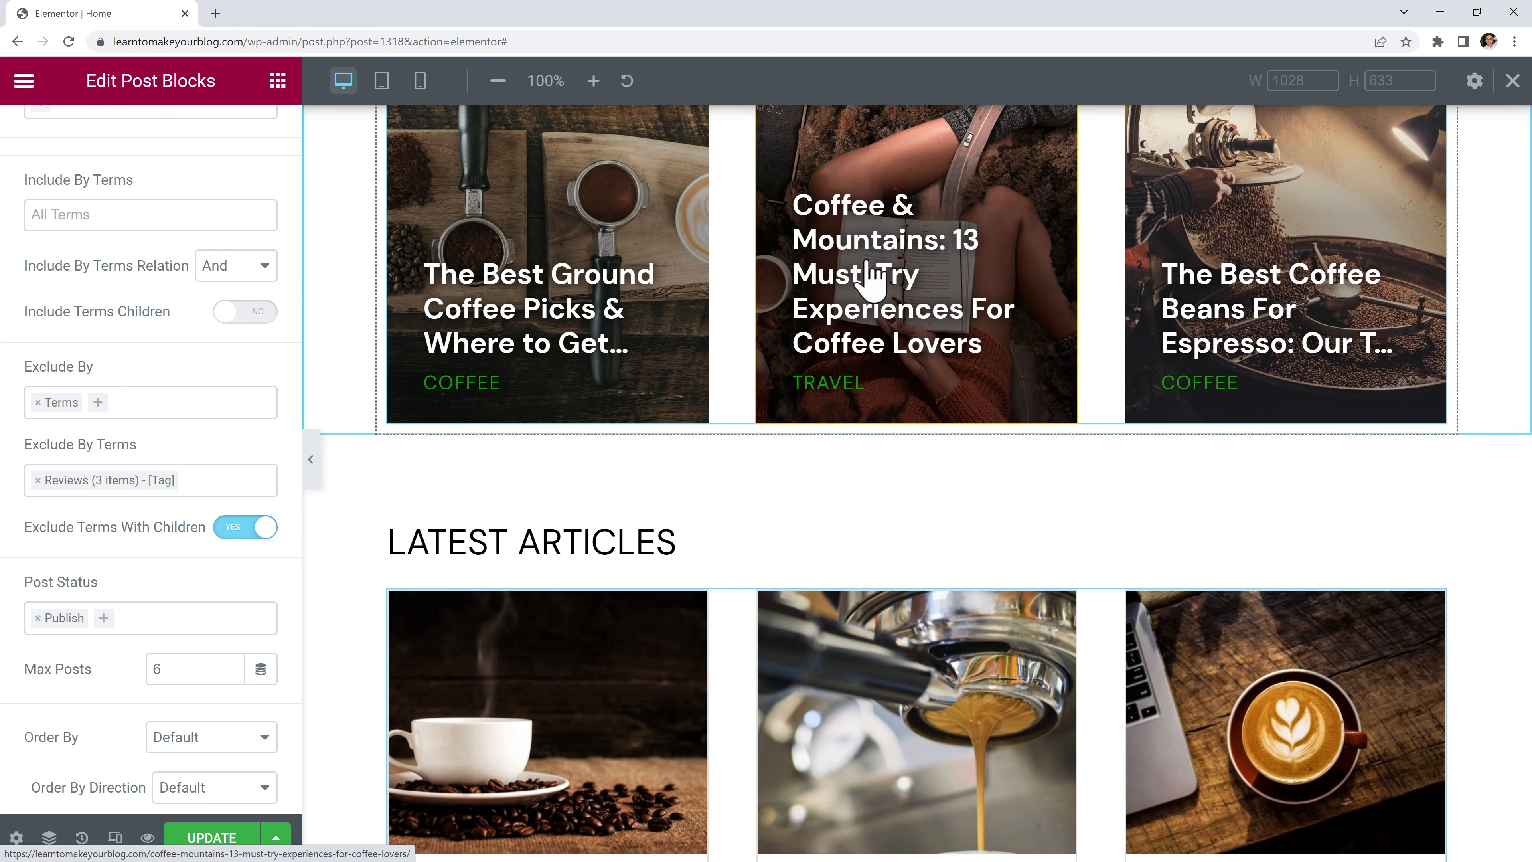
{"action": "scroll", "coordinate": [862, 562], "scroll_direction": "down", "scroll_amount": 8}
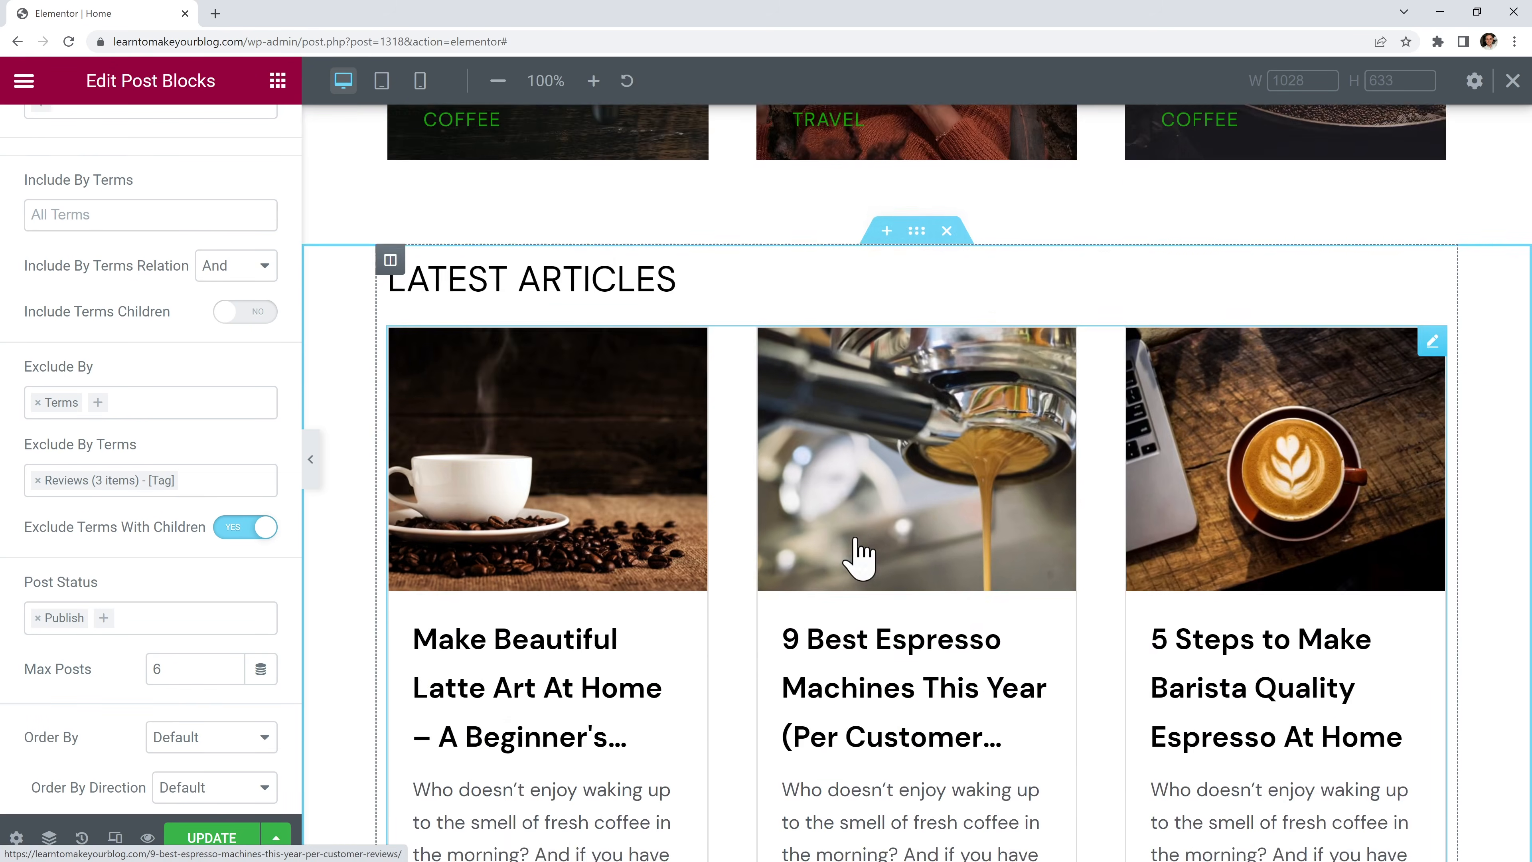
{"action": "scroll", "coordinate": [591, 492], "scroll_direction": "down", "scroll_amount": 7}
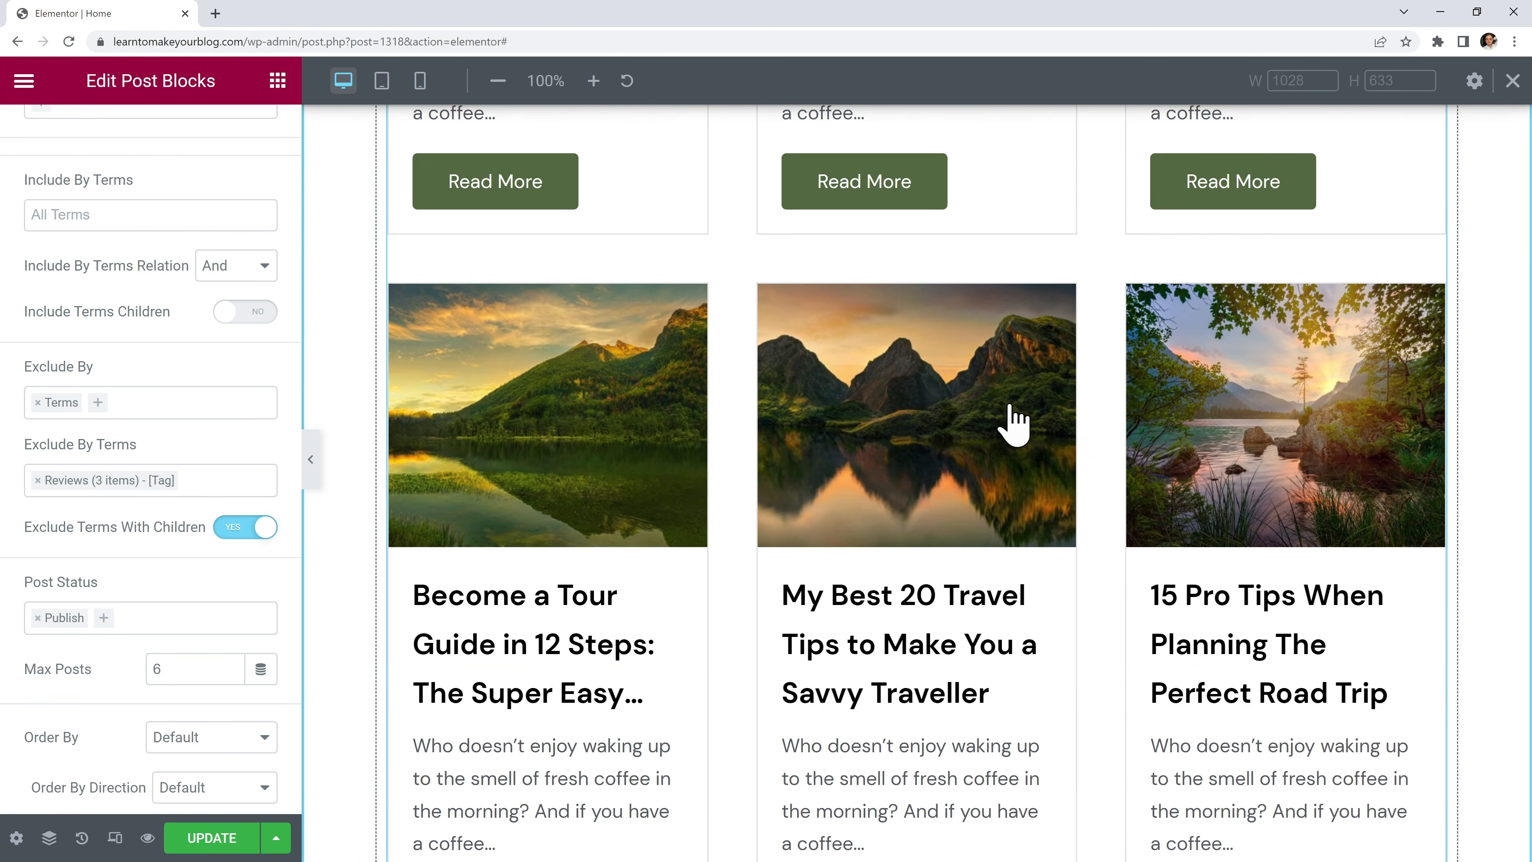
{"action": "scroll", "coordinate": [1007, 422], "scroll_direction": "up", "scroll_amount": 15}
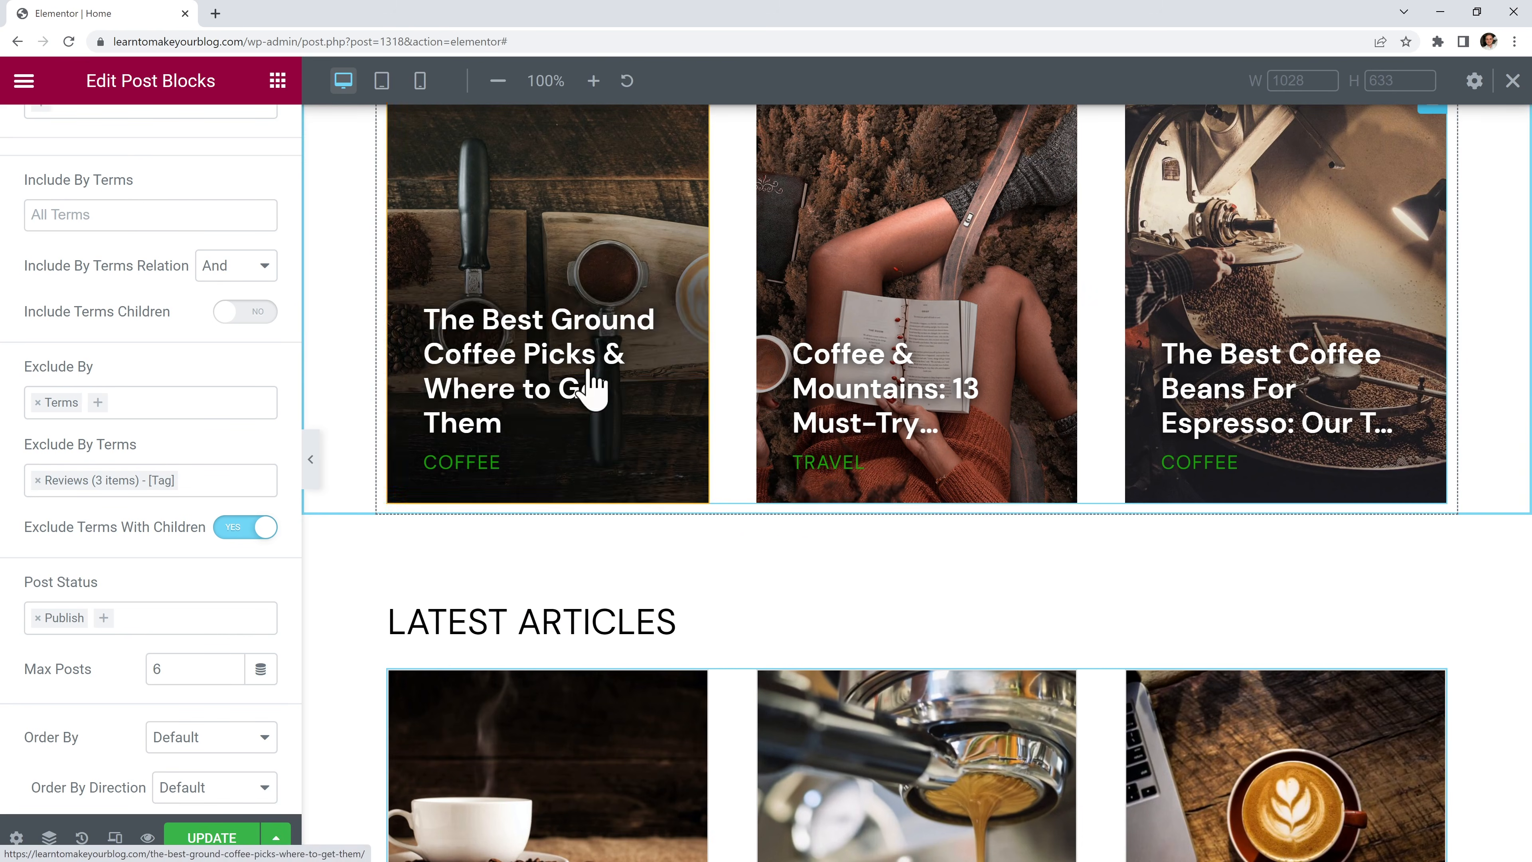
{"action": "left_click", "coordinate": [212, 837]}
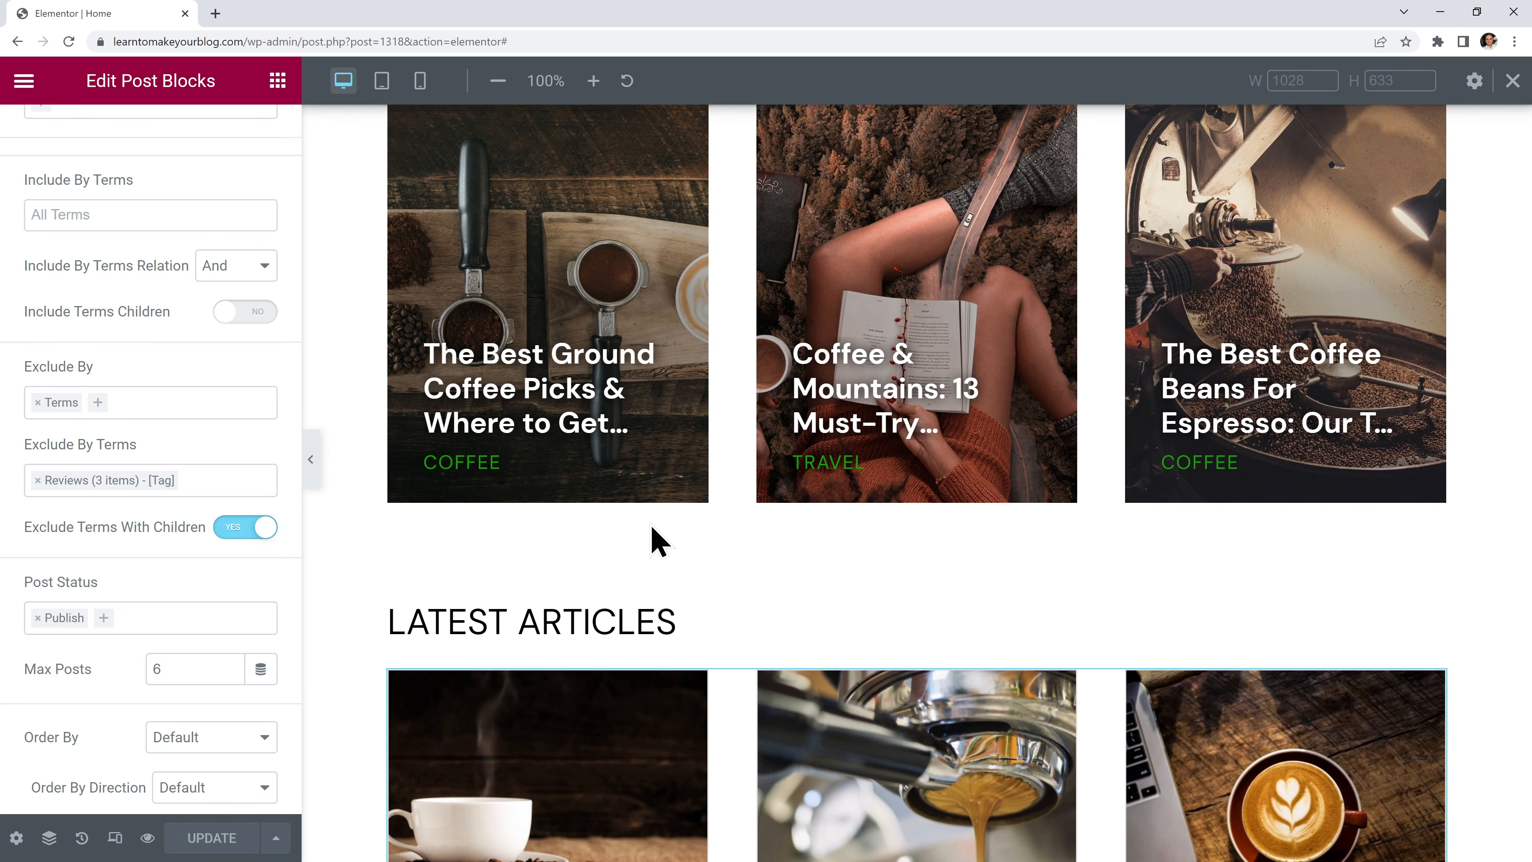
Insert a Form widget below the Latest Articles post grid
{"action": "scroll", "coordinate": [151, 302], "scroll_direction": "up", "scroll_amount": 10}
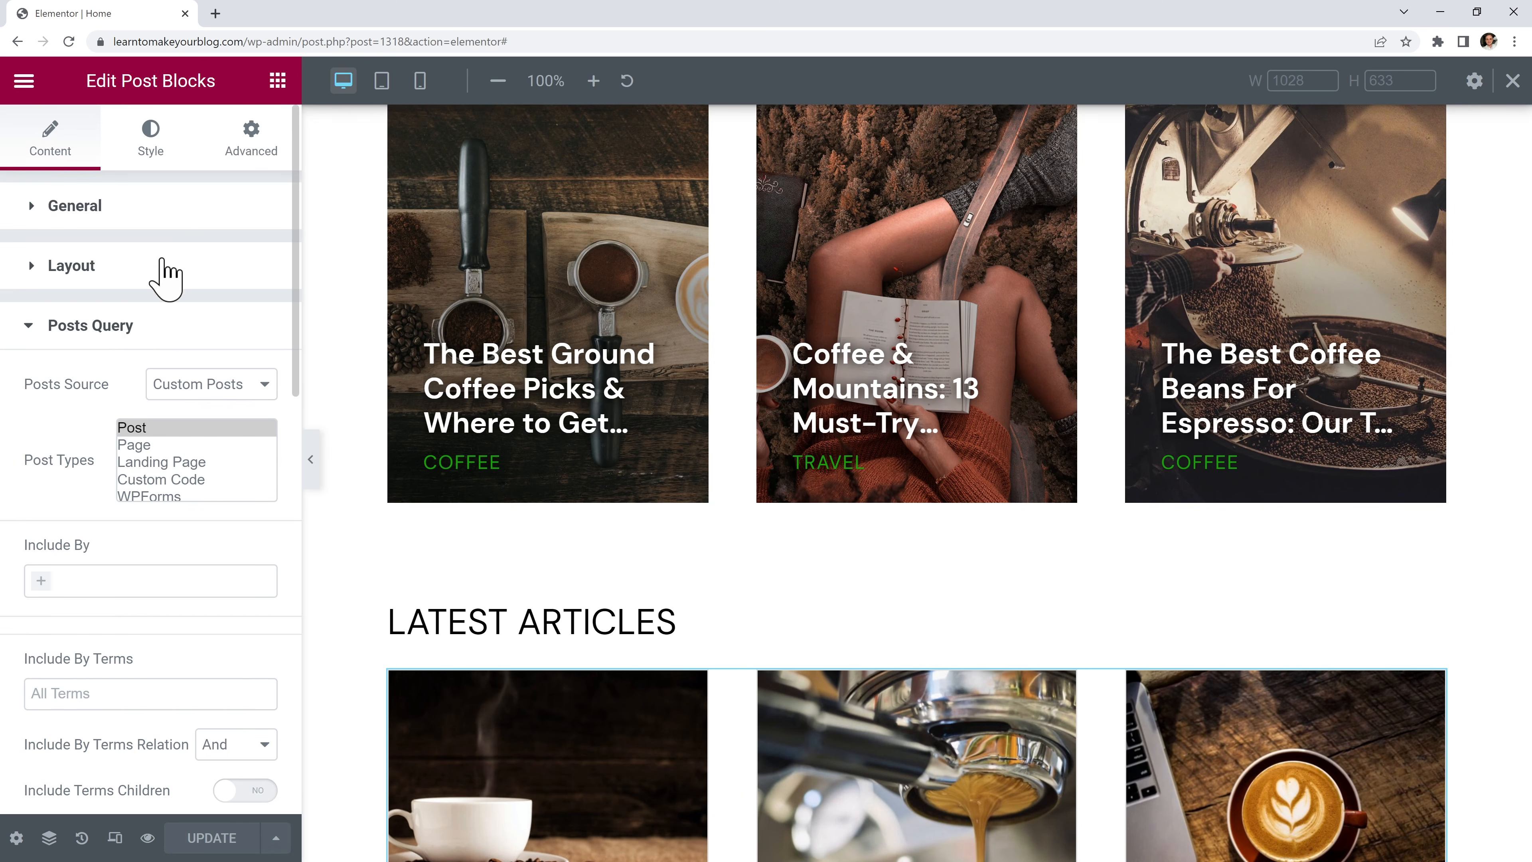
{"action": "left_click", "coordinate": [277, 81]}
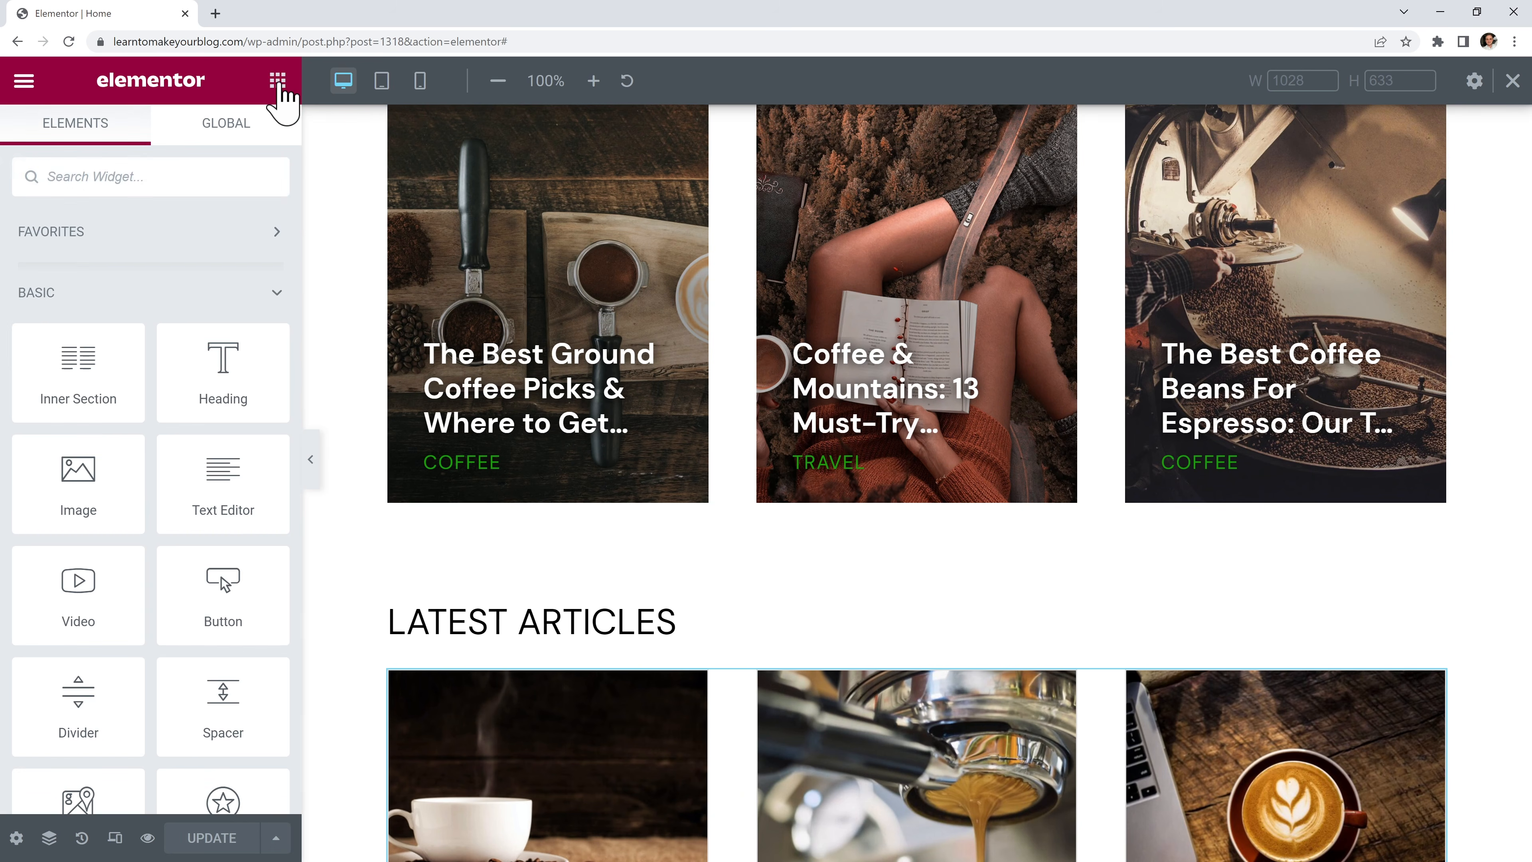
{"action": "type", "text": "form"}
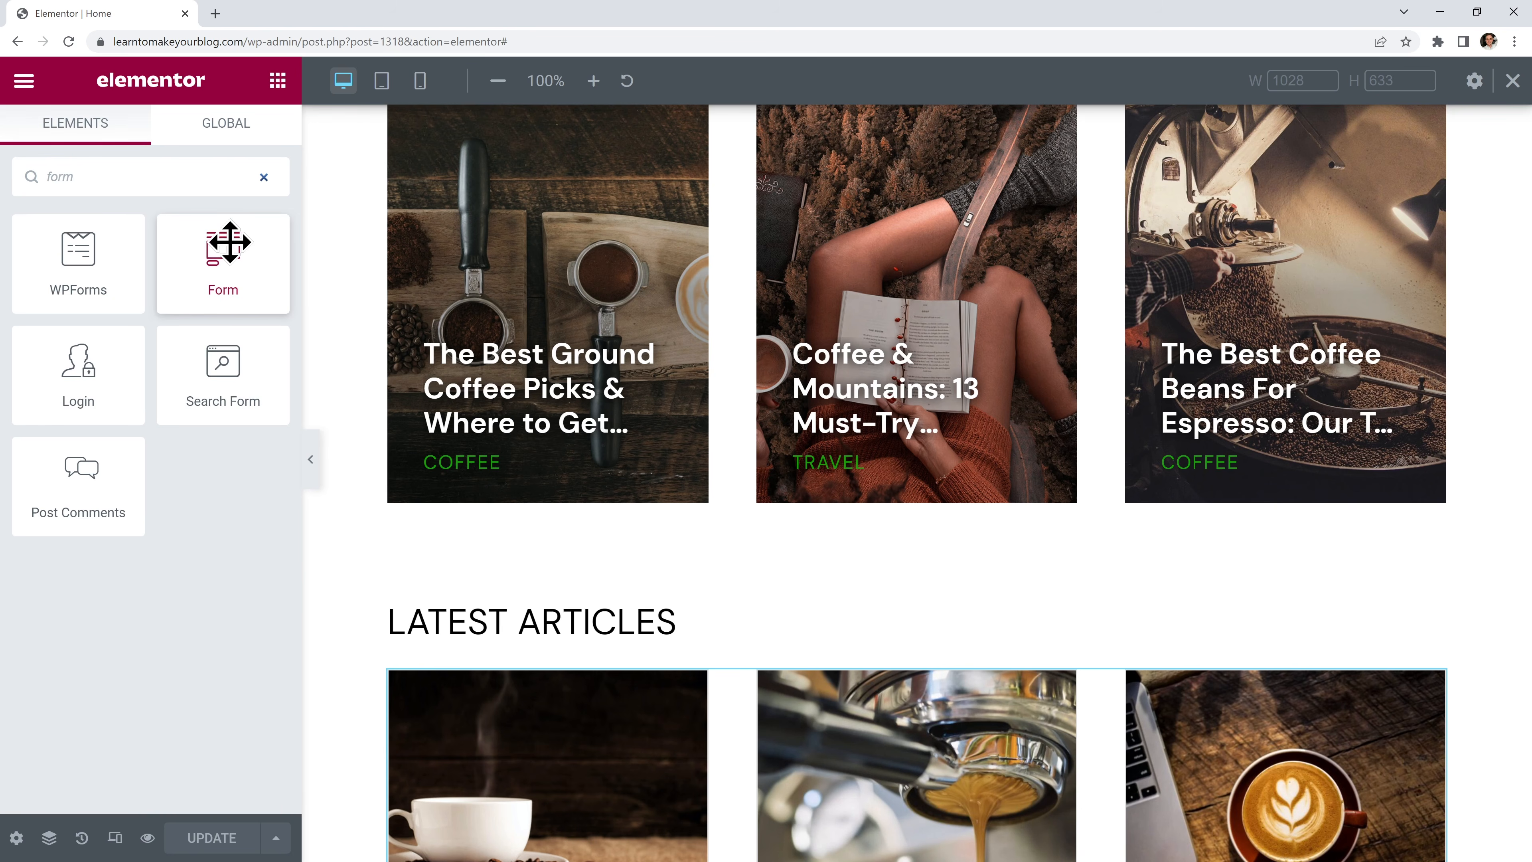
{"action": "left_click_drag", "start_coordinate": [229, 241], "coordinate": [626, 445]}
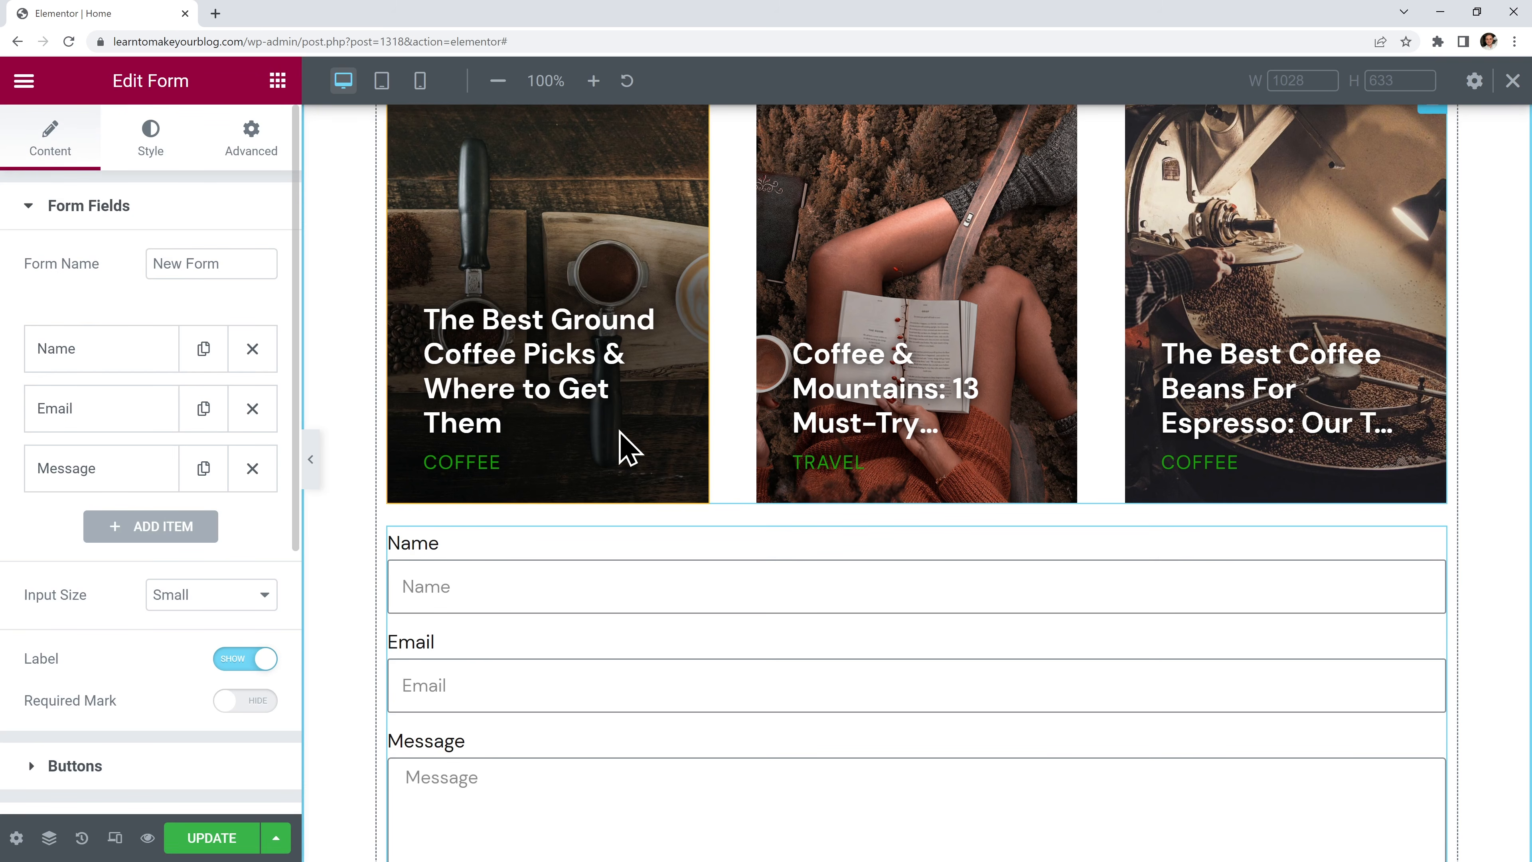
Delete the Name, Email and Message contact form from the page
{"action": "scroll", "coordinate": [625, 443], "scroll_direction": "down", "scroll_amount": 5}
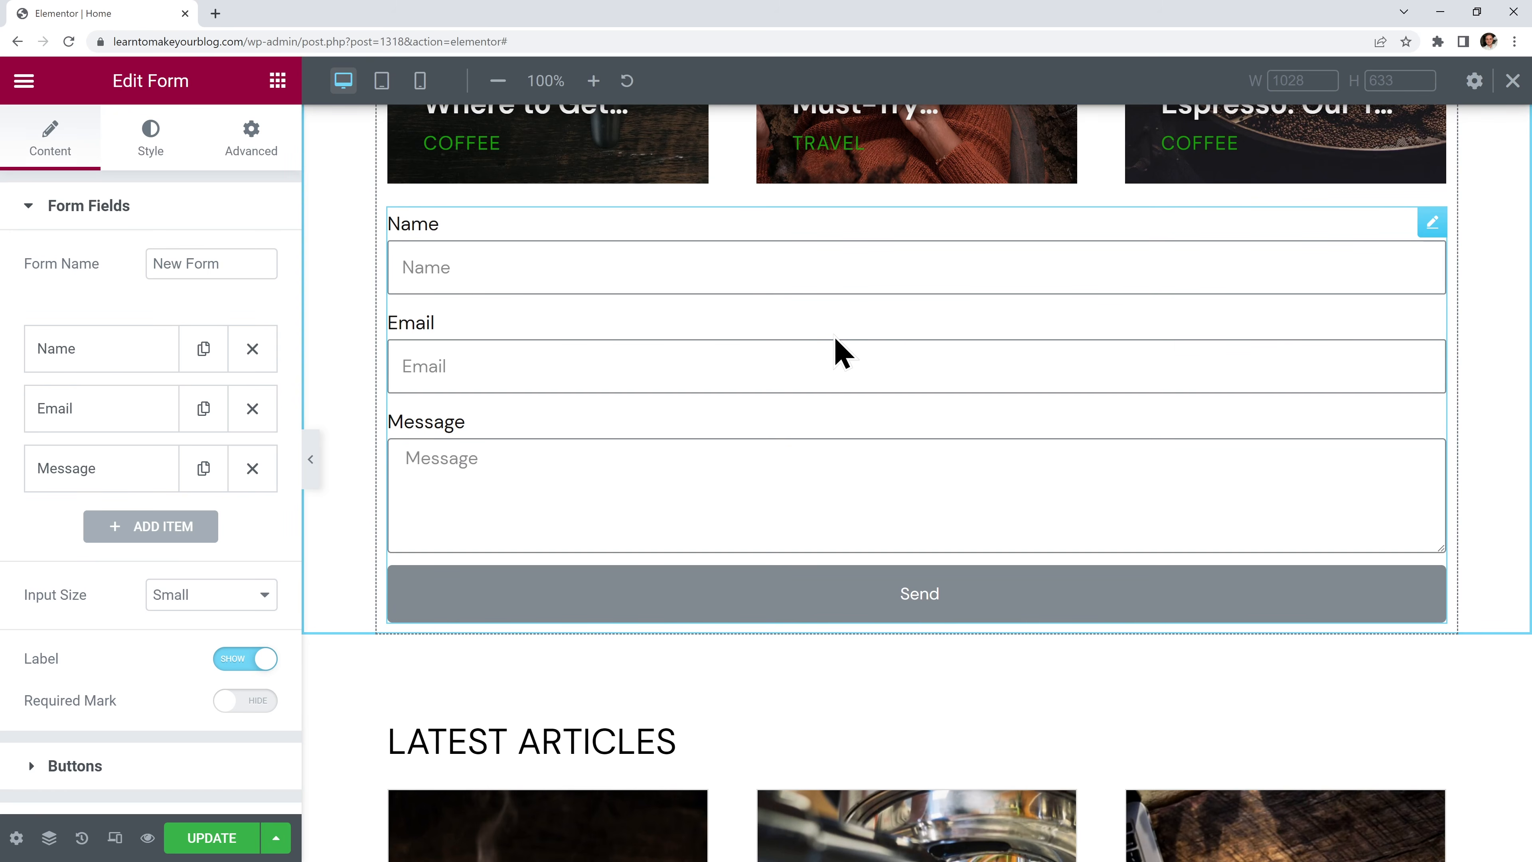
{"action": "right_click", "coordinate": [837, 347]}
{"action": "left_click", "coordinate": [883, 676]}
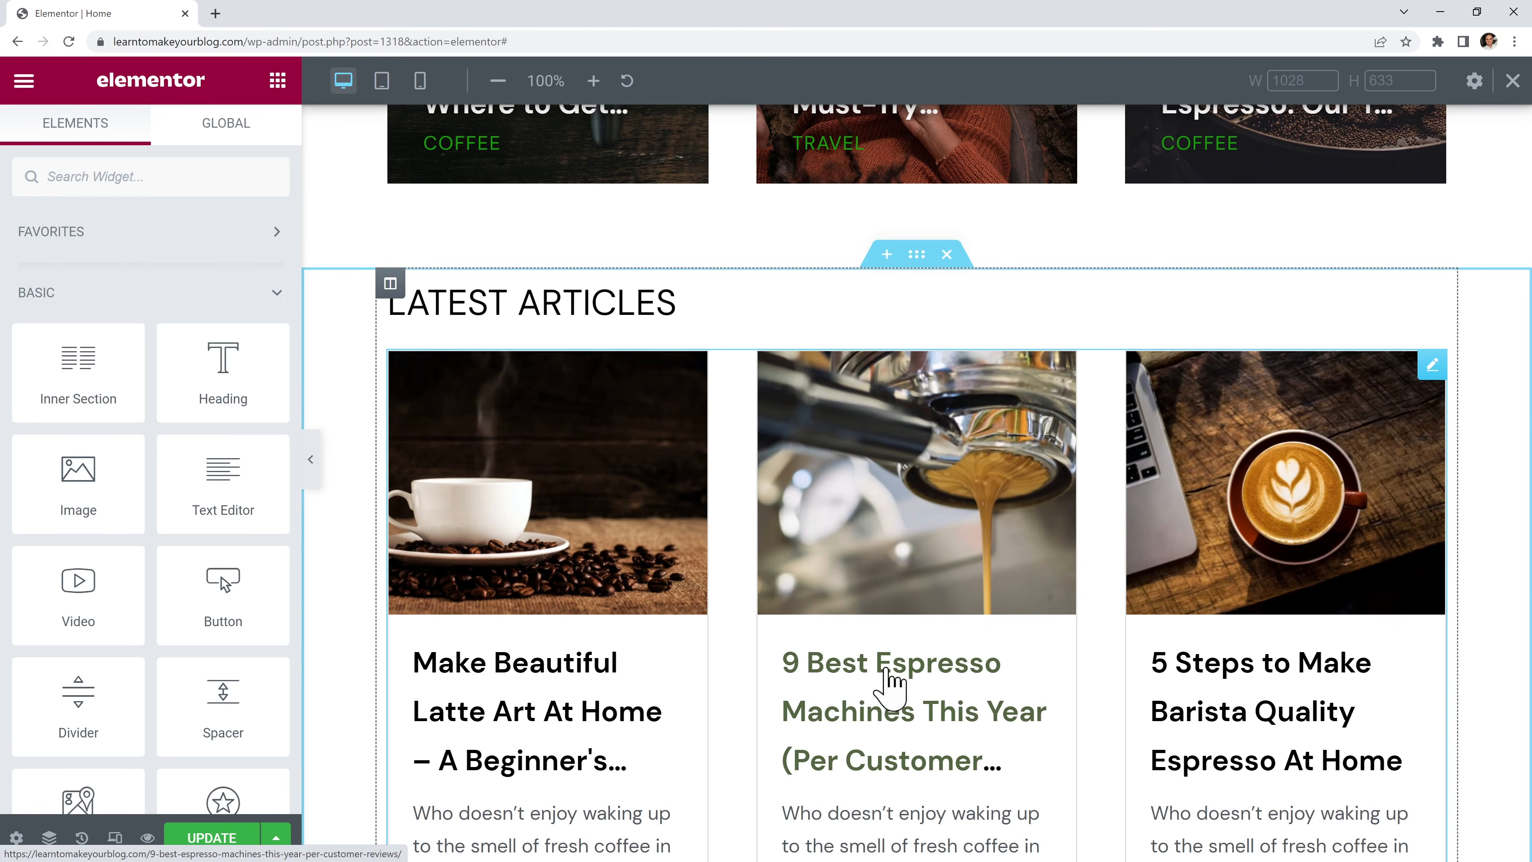
Import 5-homepage-subscribe.json and insert it into the page with Don't apply
{"action": "scroll", "coordinate": [887, 682], "scroll_direction": "down", "scroll_amount": 5}
{"action": "scroll", "coordinate": [886, 684], "scroll_direction": "down", "scroll_amount": 8}
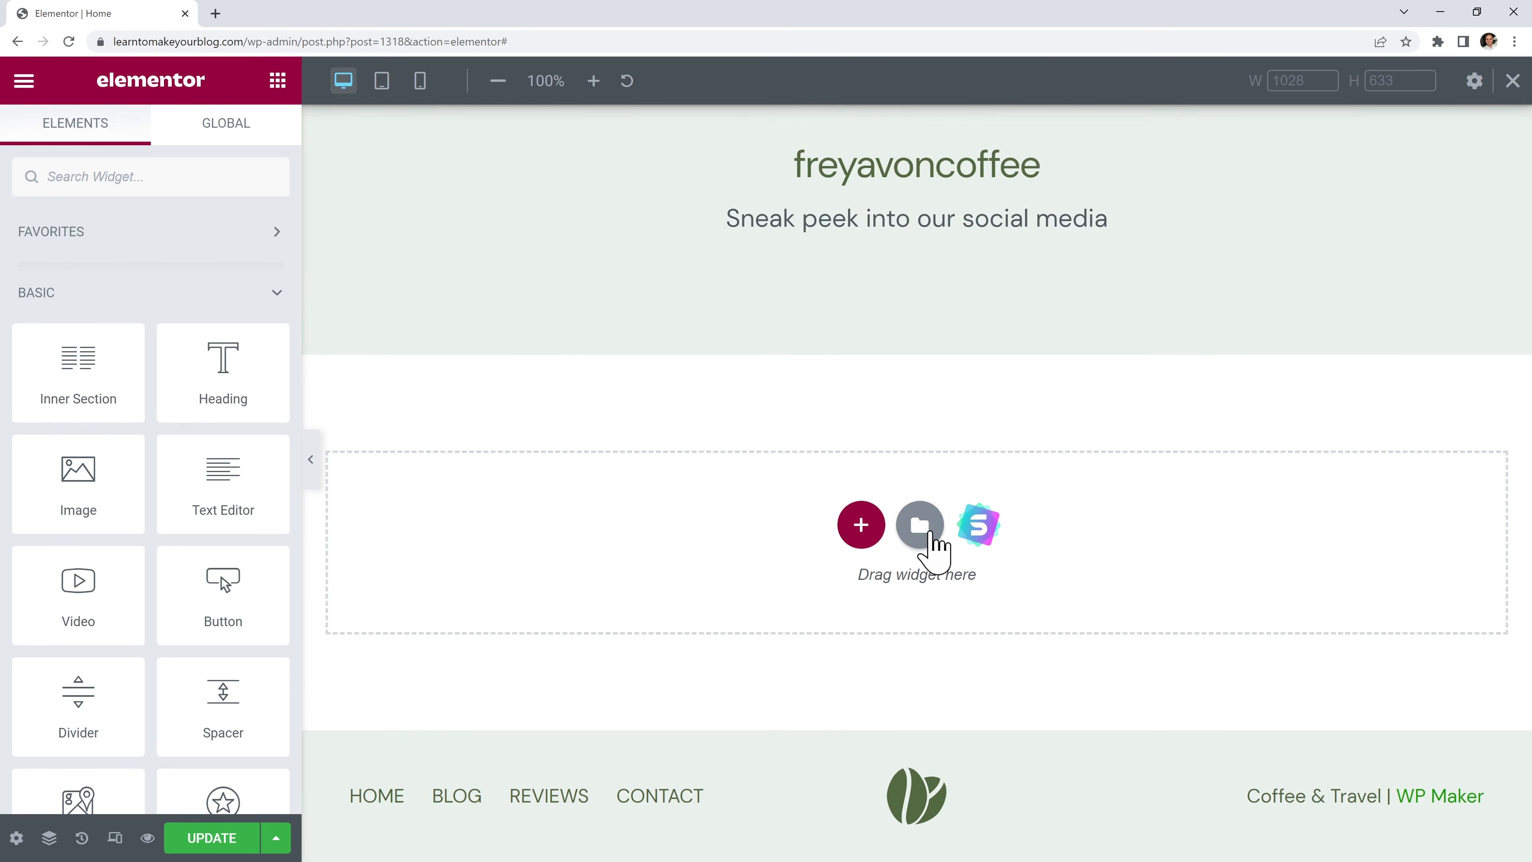
{"action": "left_click", "coordinate": [920, 531]}
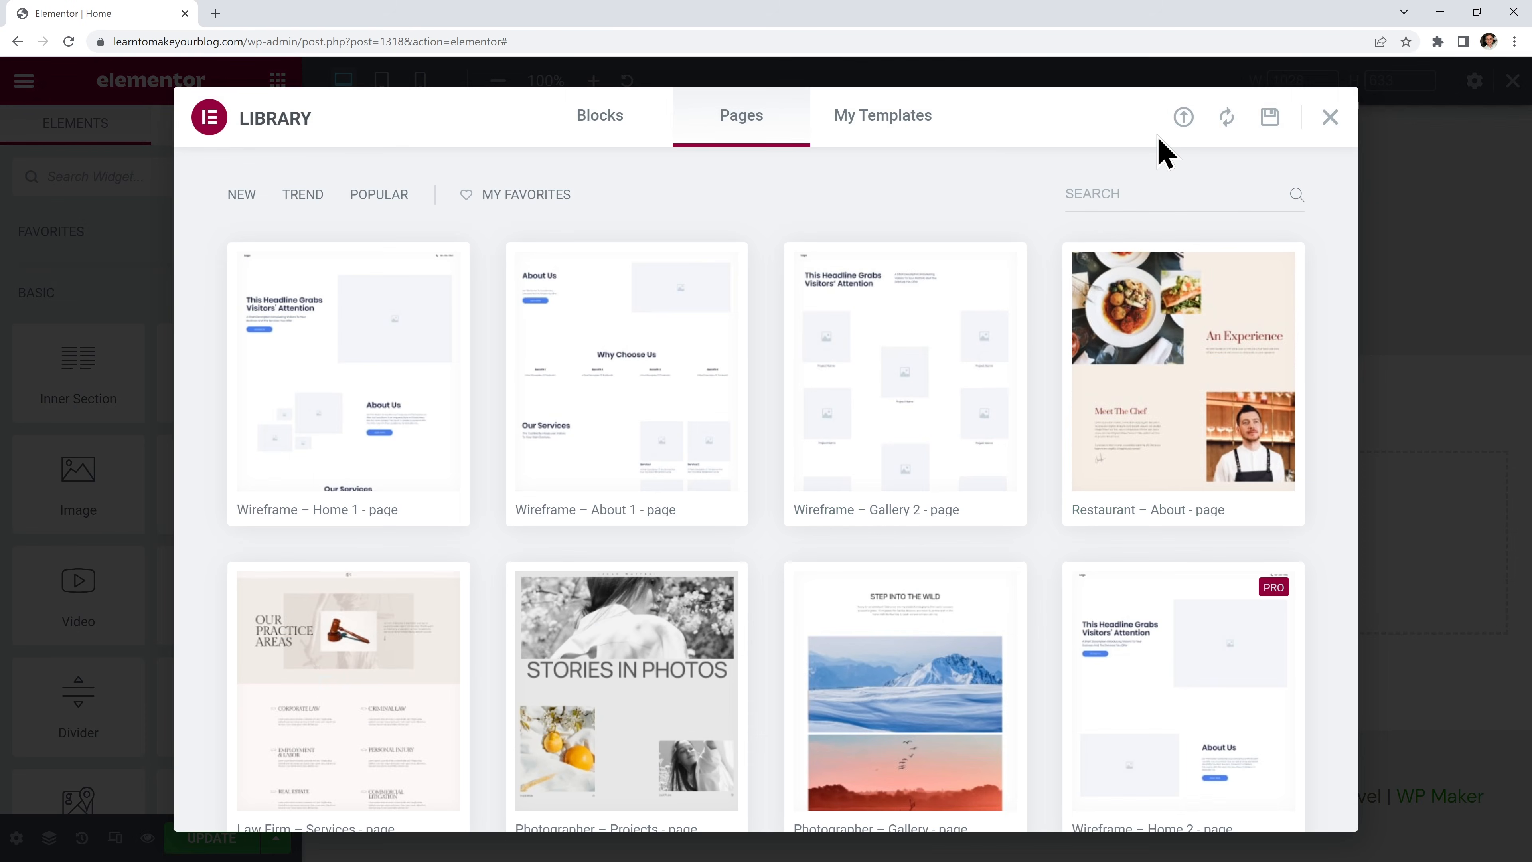
{"action": "left_click", "coordinate": [1182, 115]}
{"action": "left_click", "coordinate": [774, 641]}
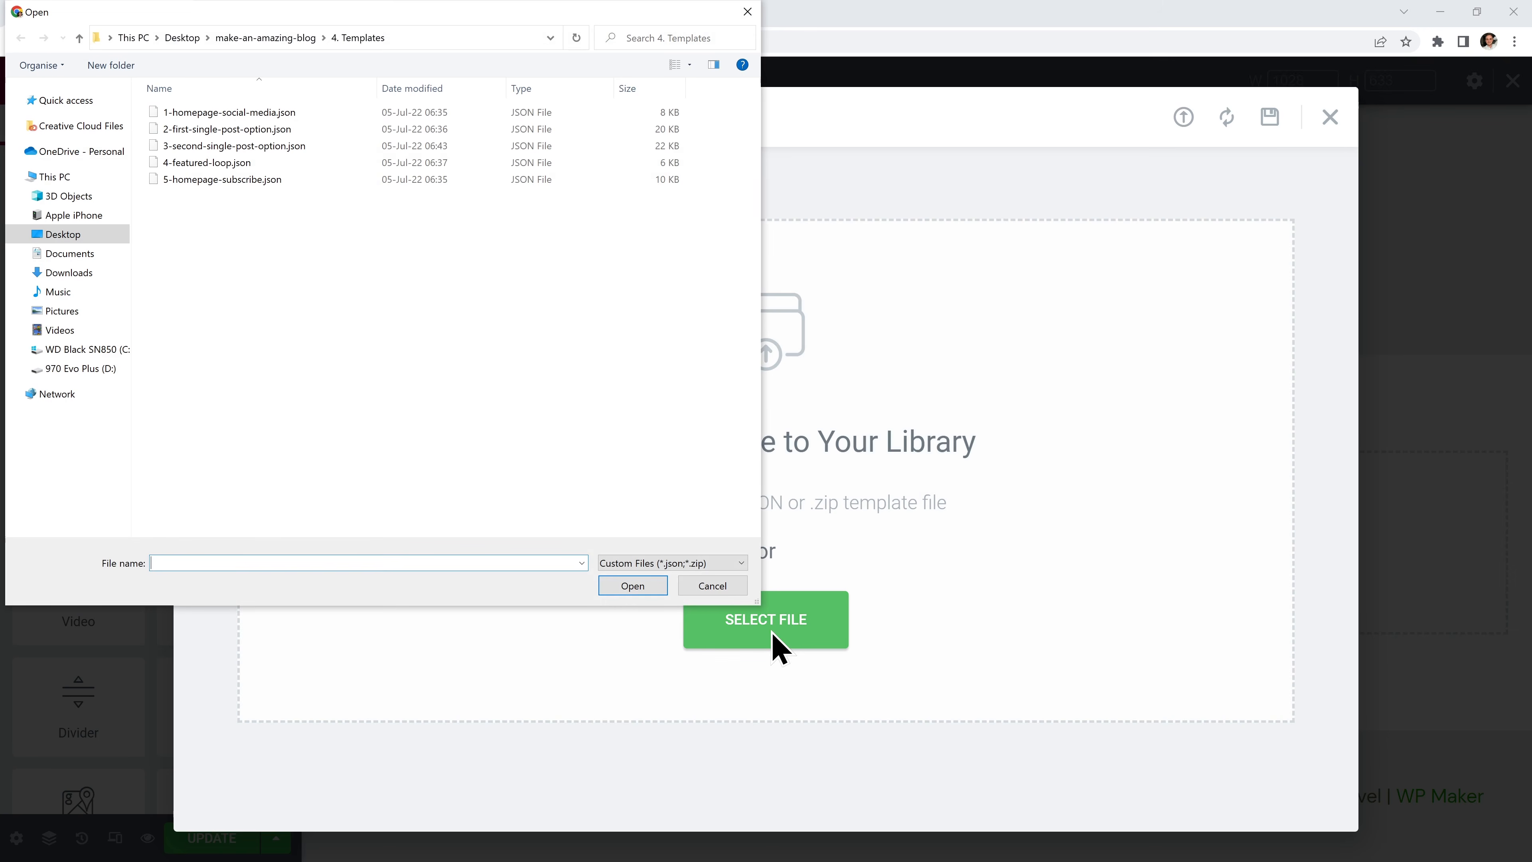
{"action": "left_click", "coordinate": [267, 181]}
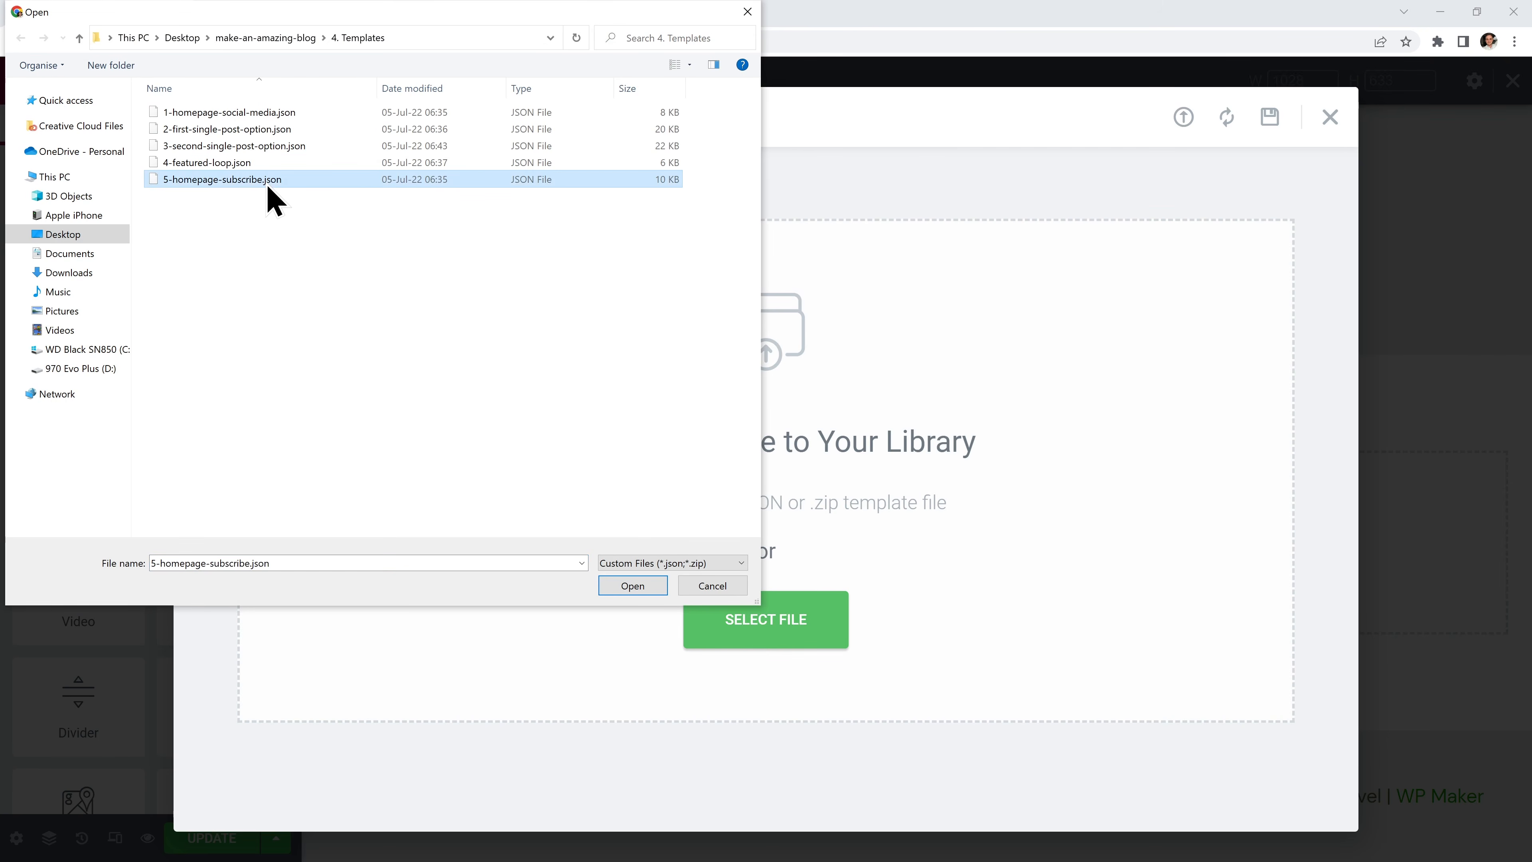
{"action": "left_click", "coordinate": [613, 590]}
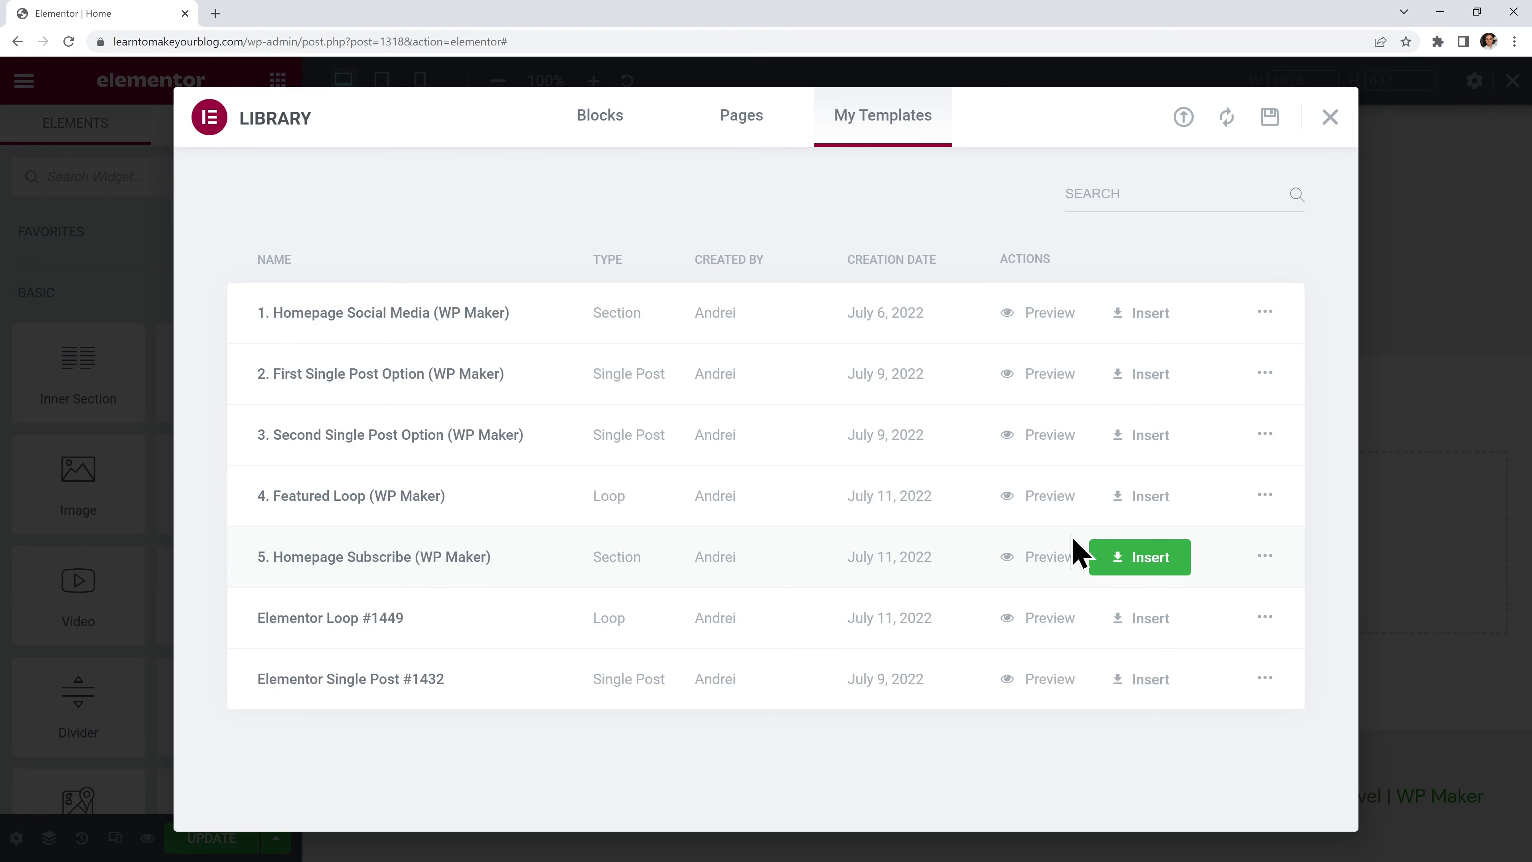
{"action": "left_click", "coordinate": [1129, 567]}
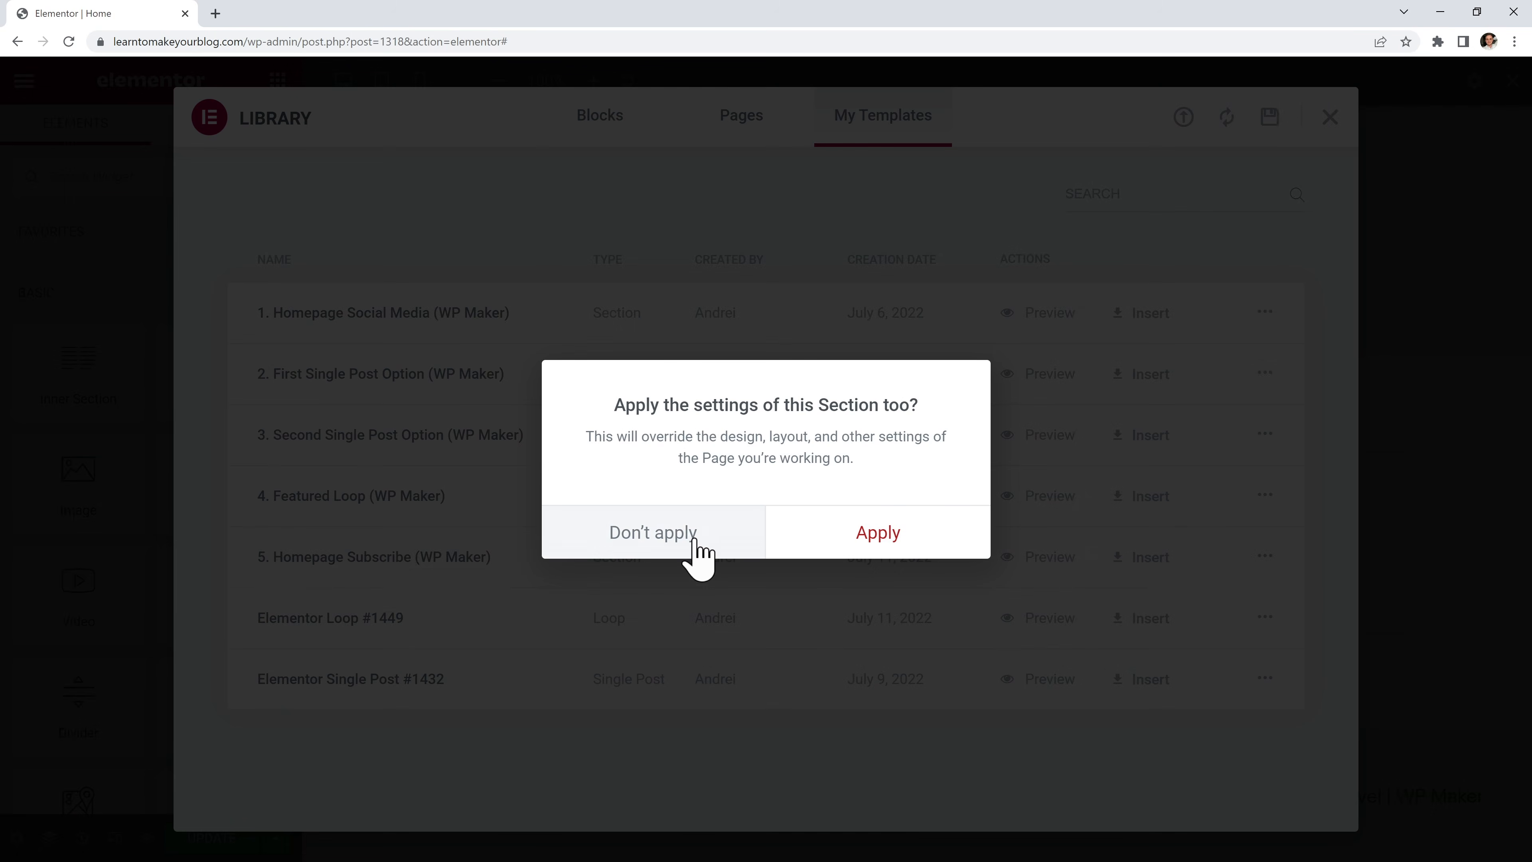
{"action": "left_click", "coordinate": [695, 539]}
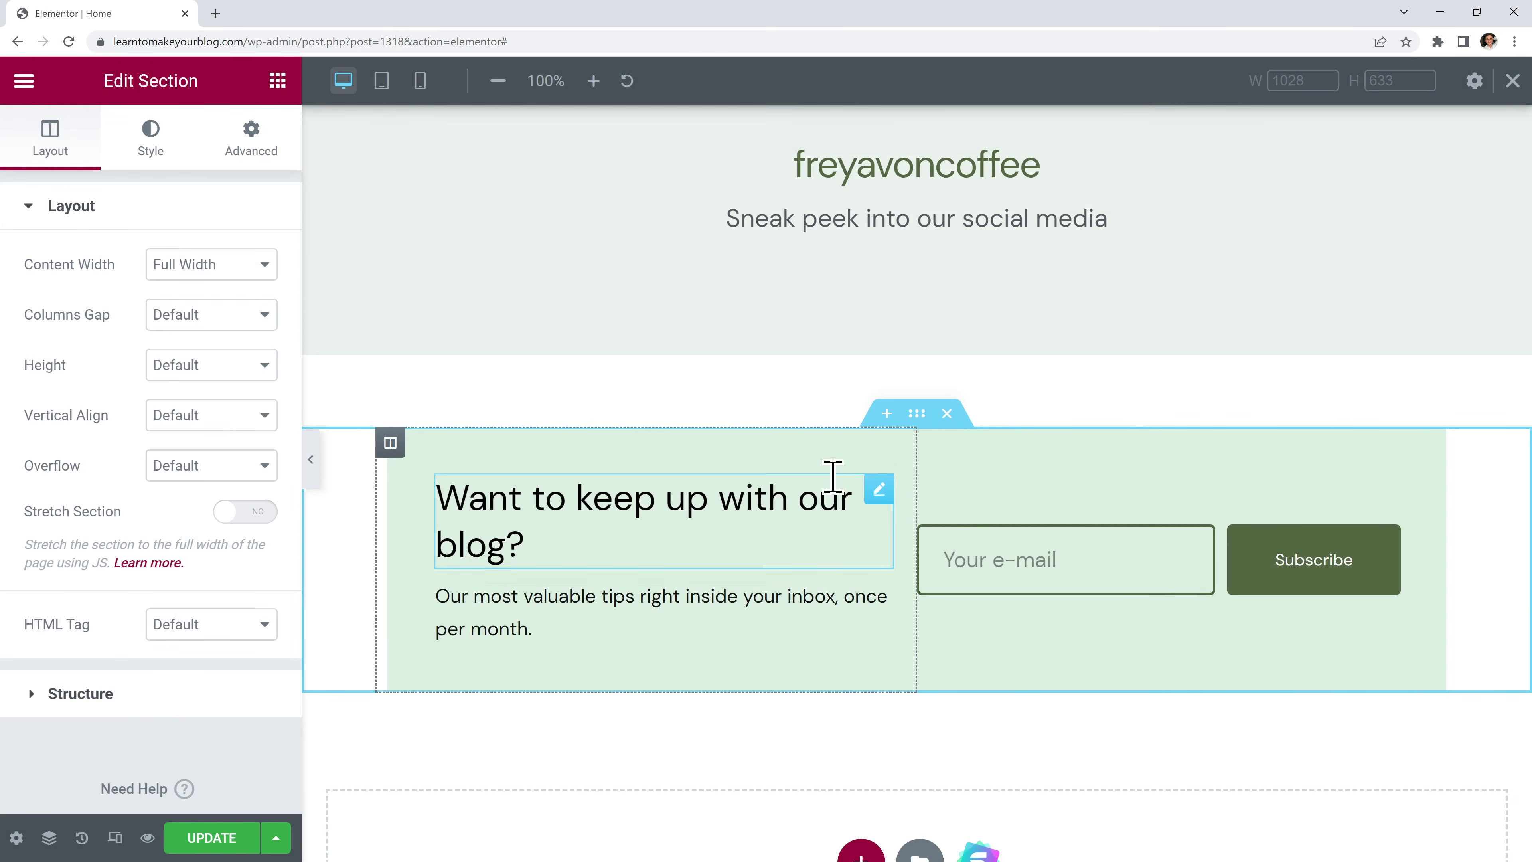
Move the subscribe section up above Latest Articles
{"action": "left_click_drag", "start_coordinate": [916, 415], "coordinate": [847, 506]}
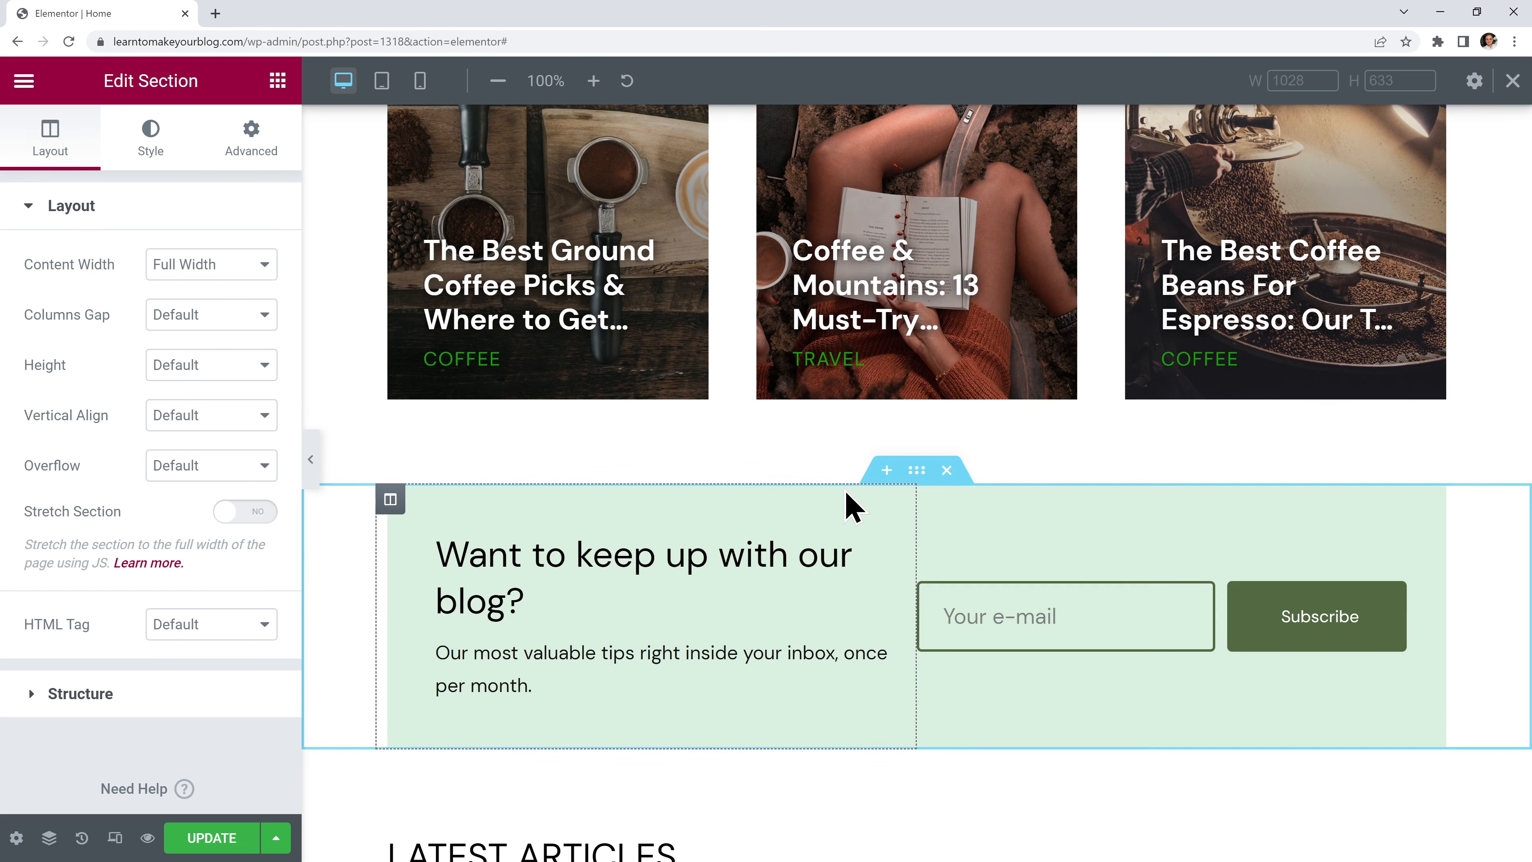
{"action": "scroll", "coordinate": [852, 507], "scroll_direction": "down", "scroll_amount": 1}
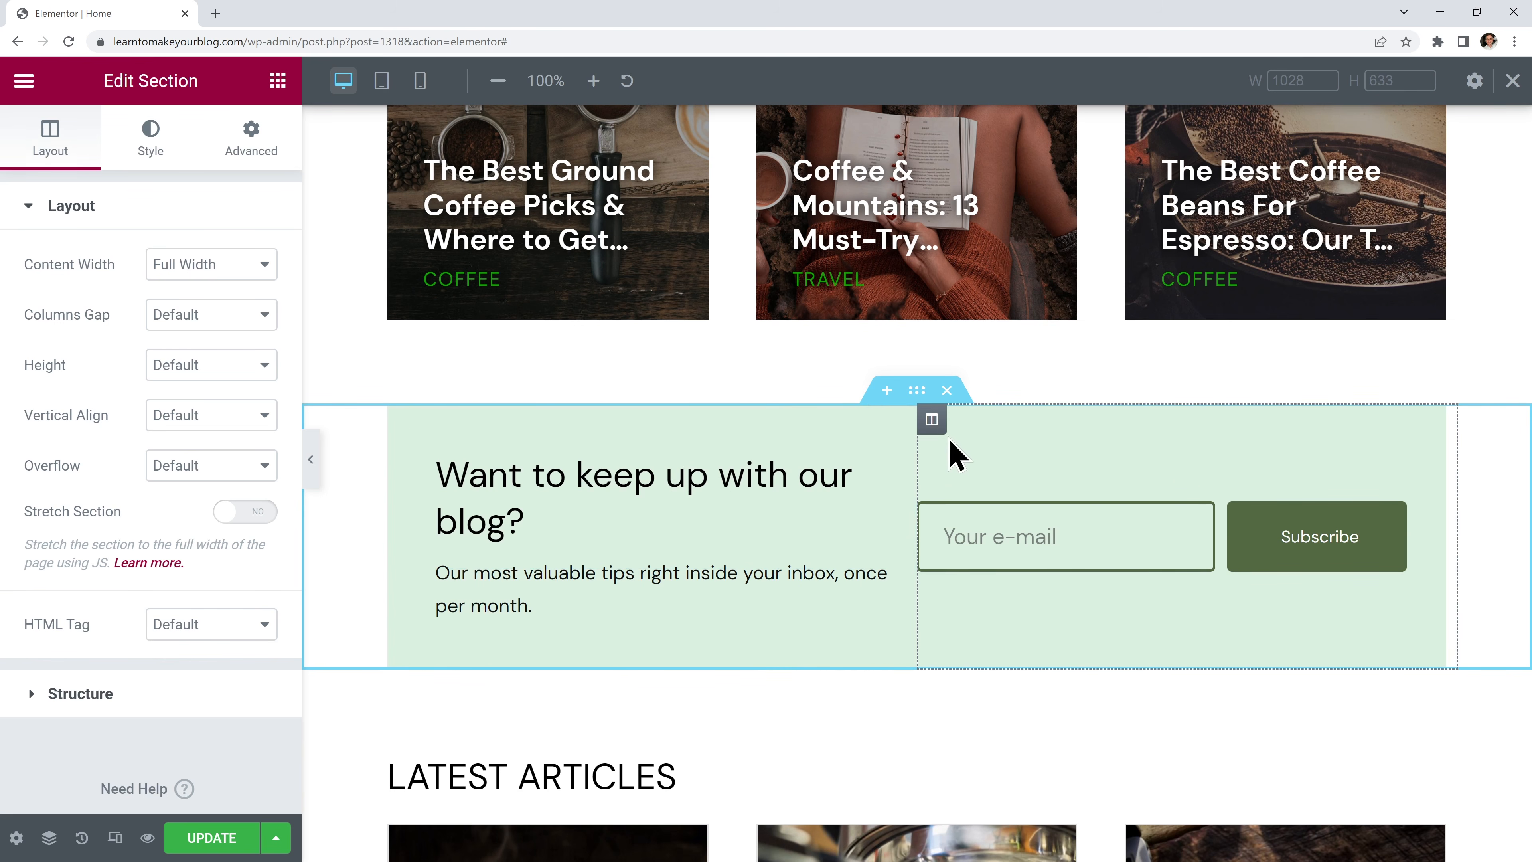
{"action": "scroll", "coordinate": [1012, 616], "scroll_direction": "down", "scroll_amount": 1}
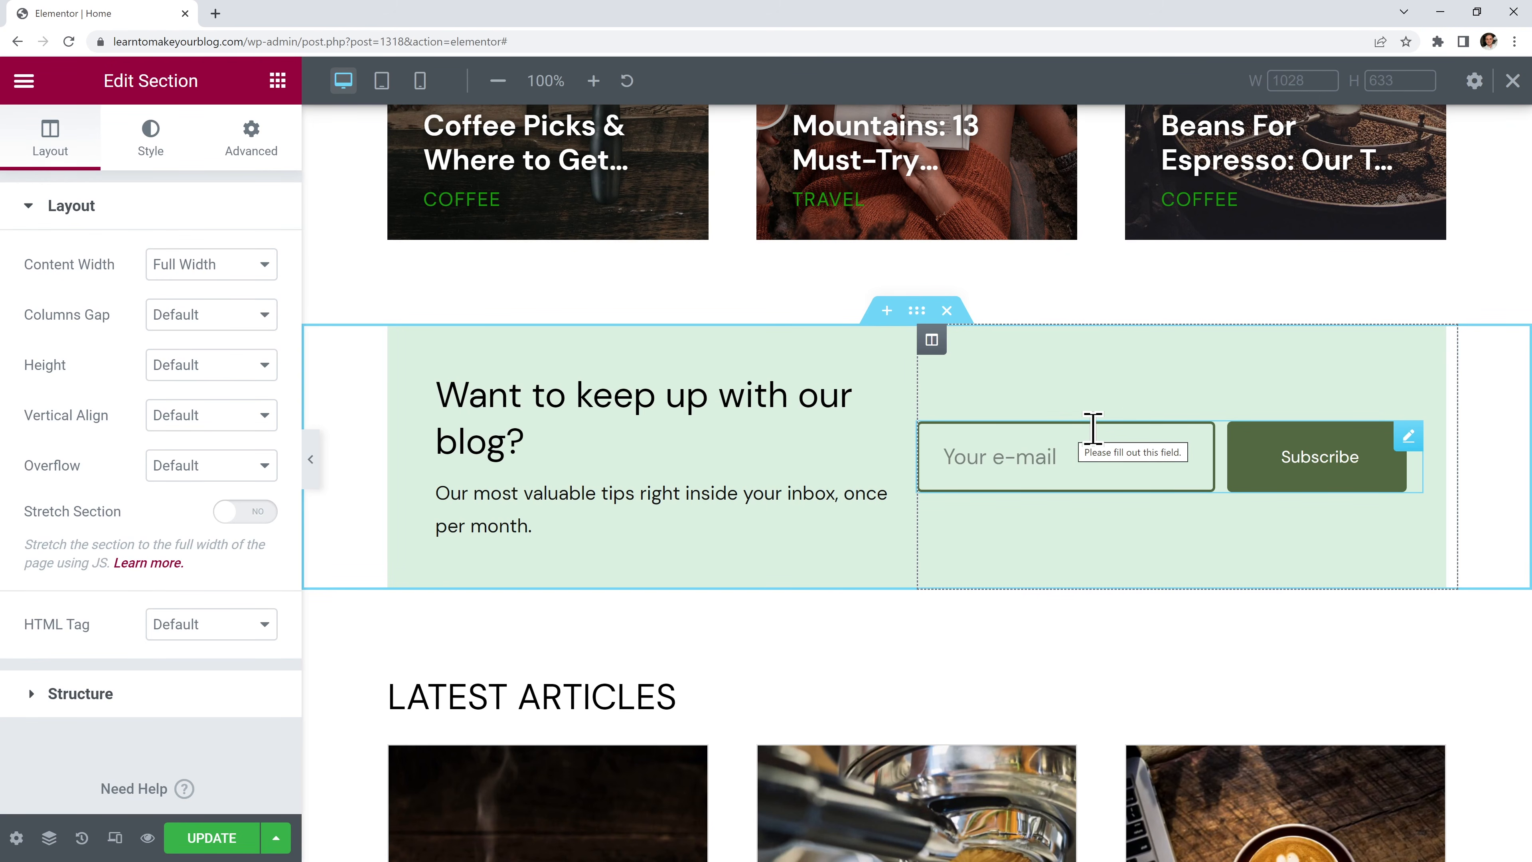
Add MailChimp to the subscribe form's Actions After Submit
{"action": "left_click", "coordinate": [1160, 452]}
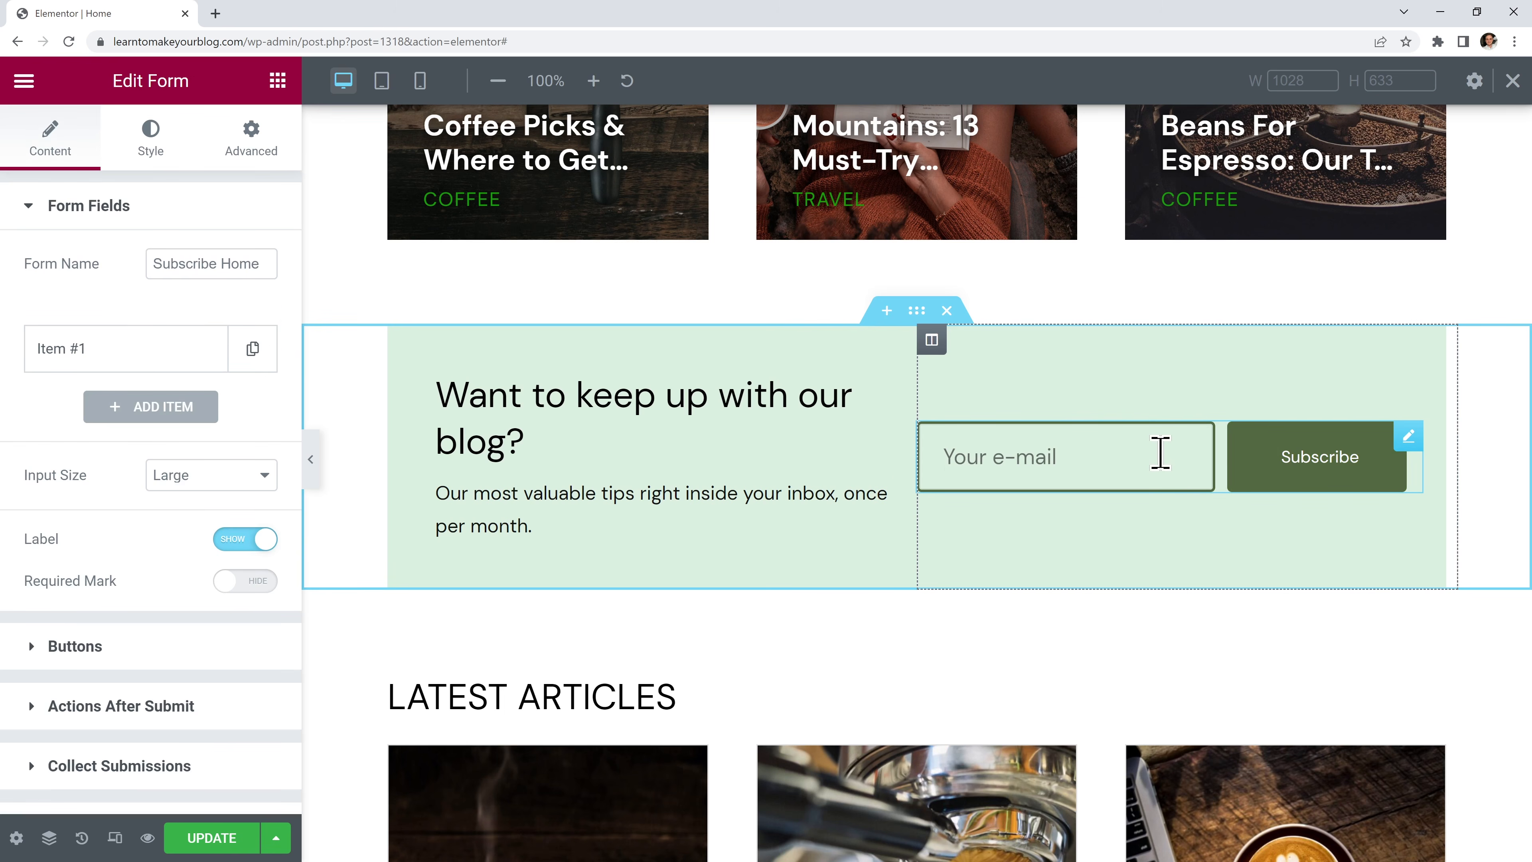
{"action": "scroll", "coordinate": [119, 653], "scroll_direction": "down", "scroll_amount": 4}
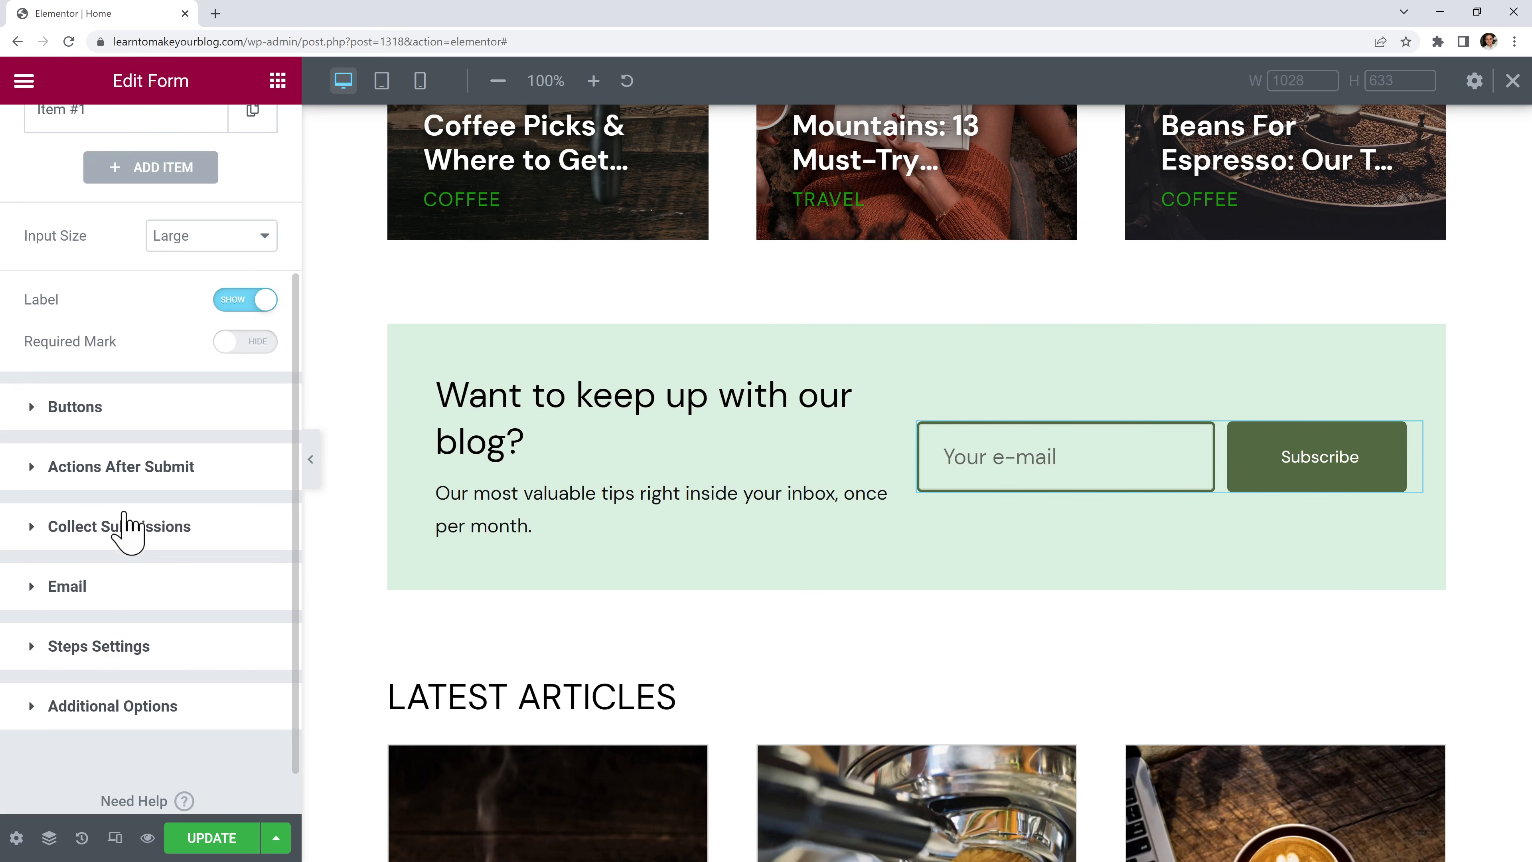
{"action": "left_click", "coordinate": [121, 474]}
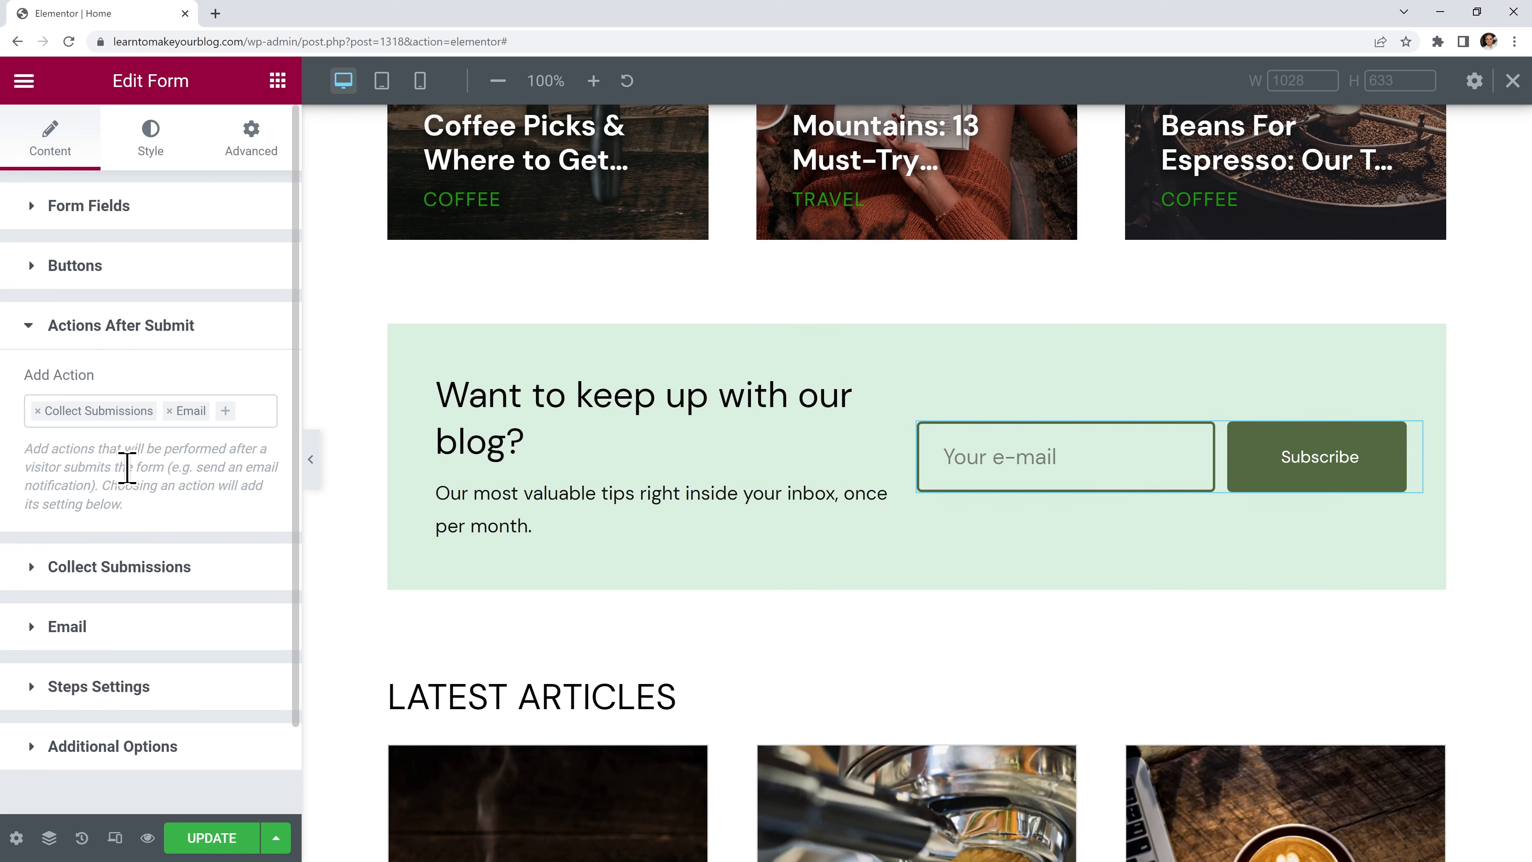
{"action": "left_click", "coordinate": [235, 411]}
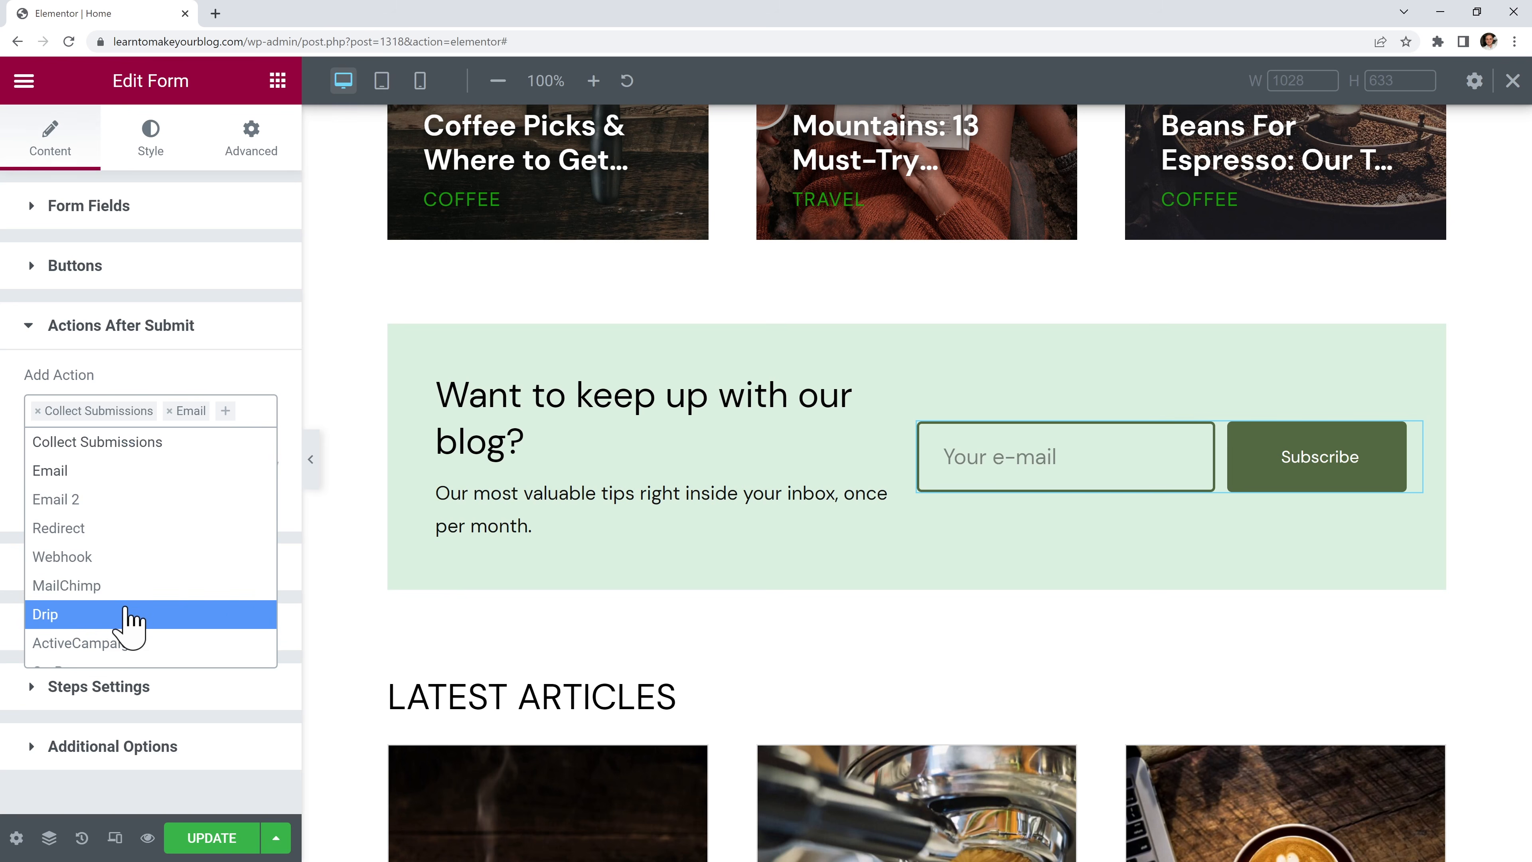
{"action": "scroll", "coordinate": [191, 644], "scroll_direction": "down", "scroll_amount": 2}
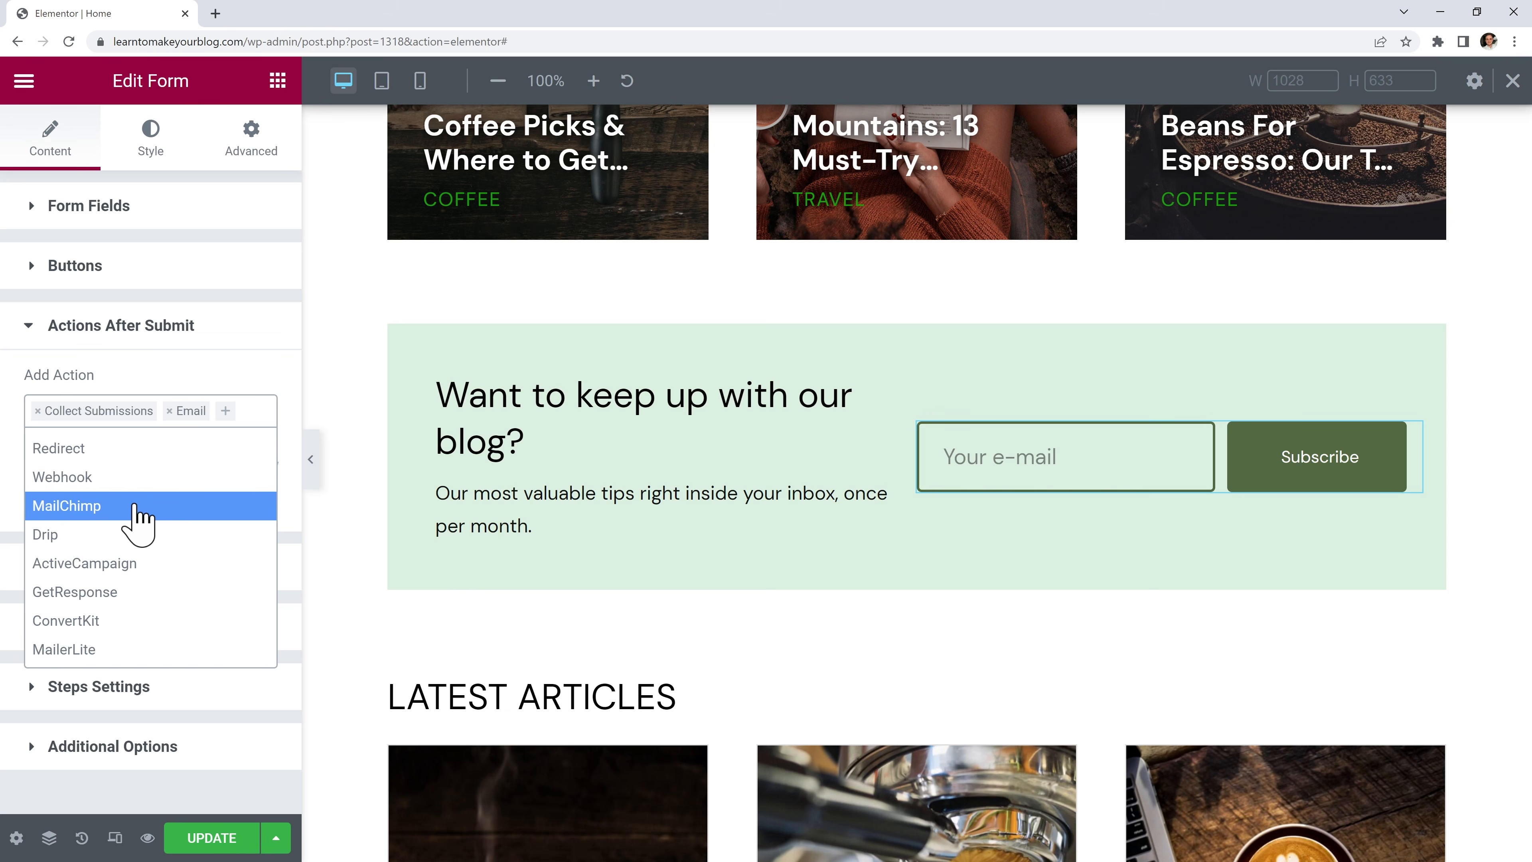
{"action": "left_click", "coordinate": [138, 507]}
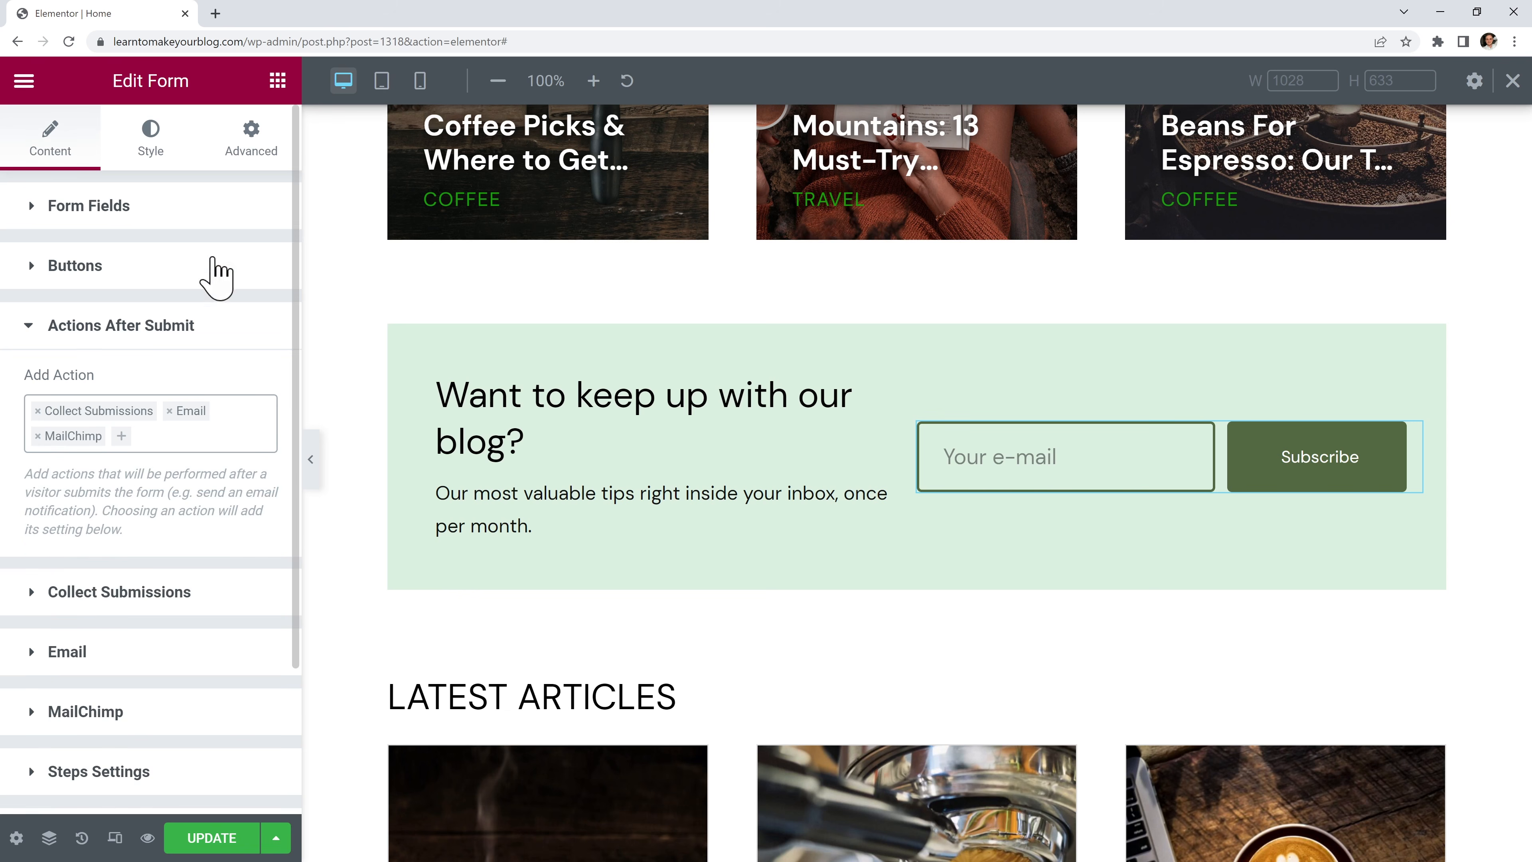
Open mailchimp.com in a new browser tab
{"action": "left_click", "coordinate": [215, 13]}
{"action": "type", "text": "mail"}
{"action": "key", "text": "Return"}
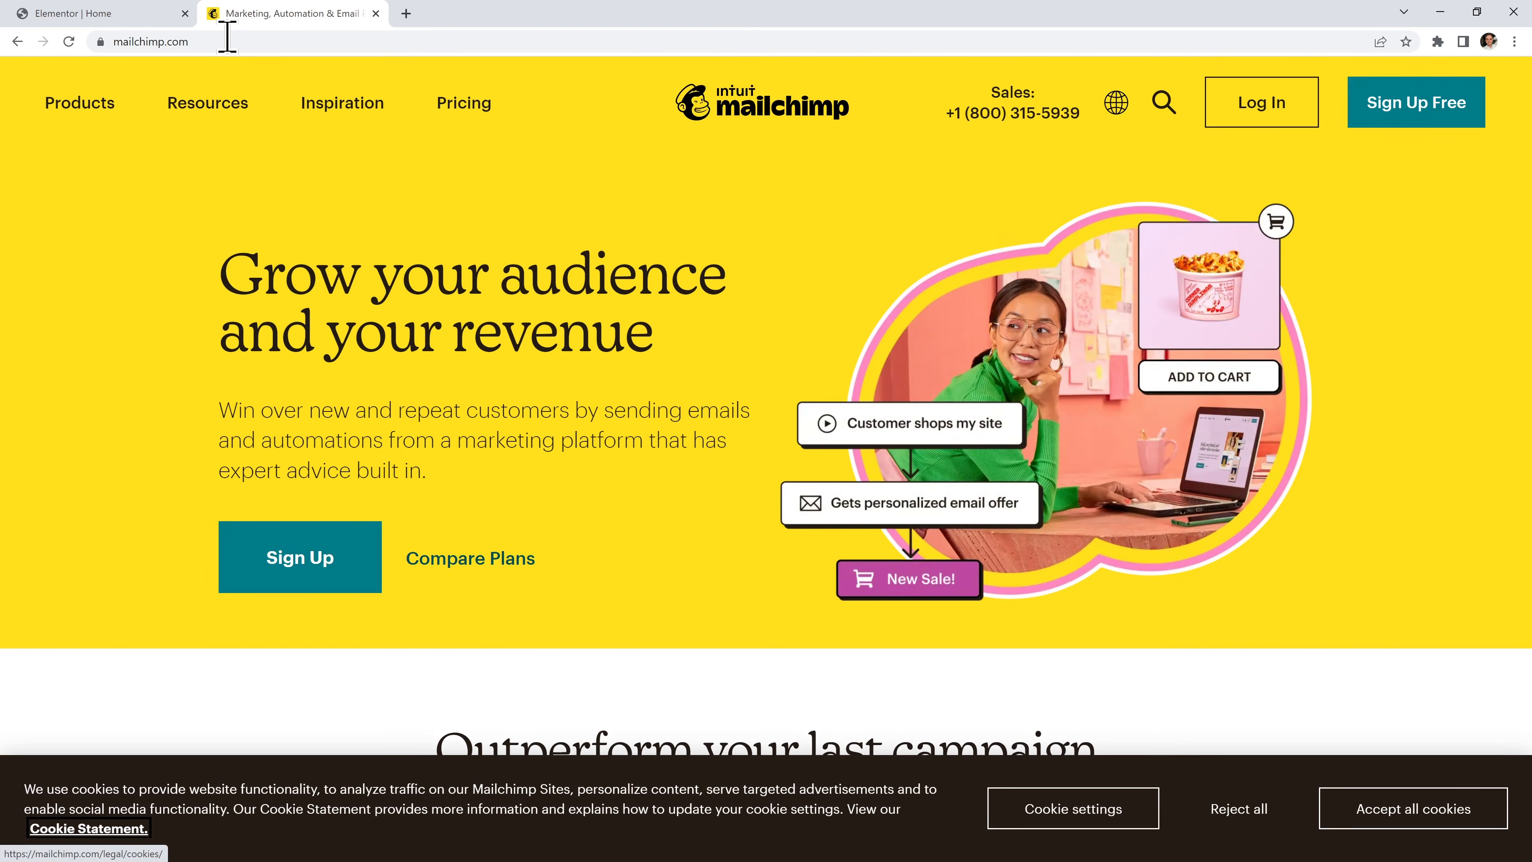
Log in to Mailchimp and go to the account's API keys page
{"action": "left_click", "coordinate": [1241, 100]}
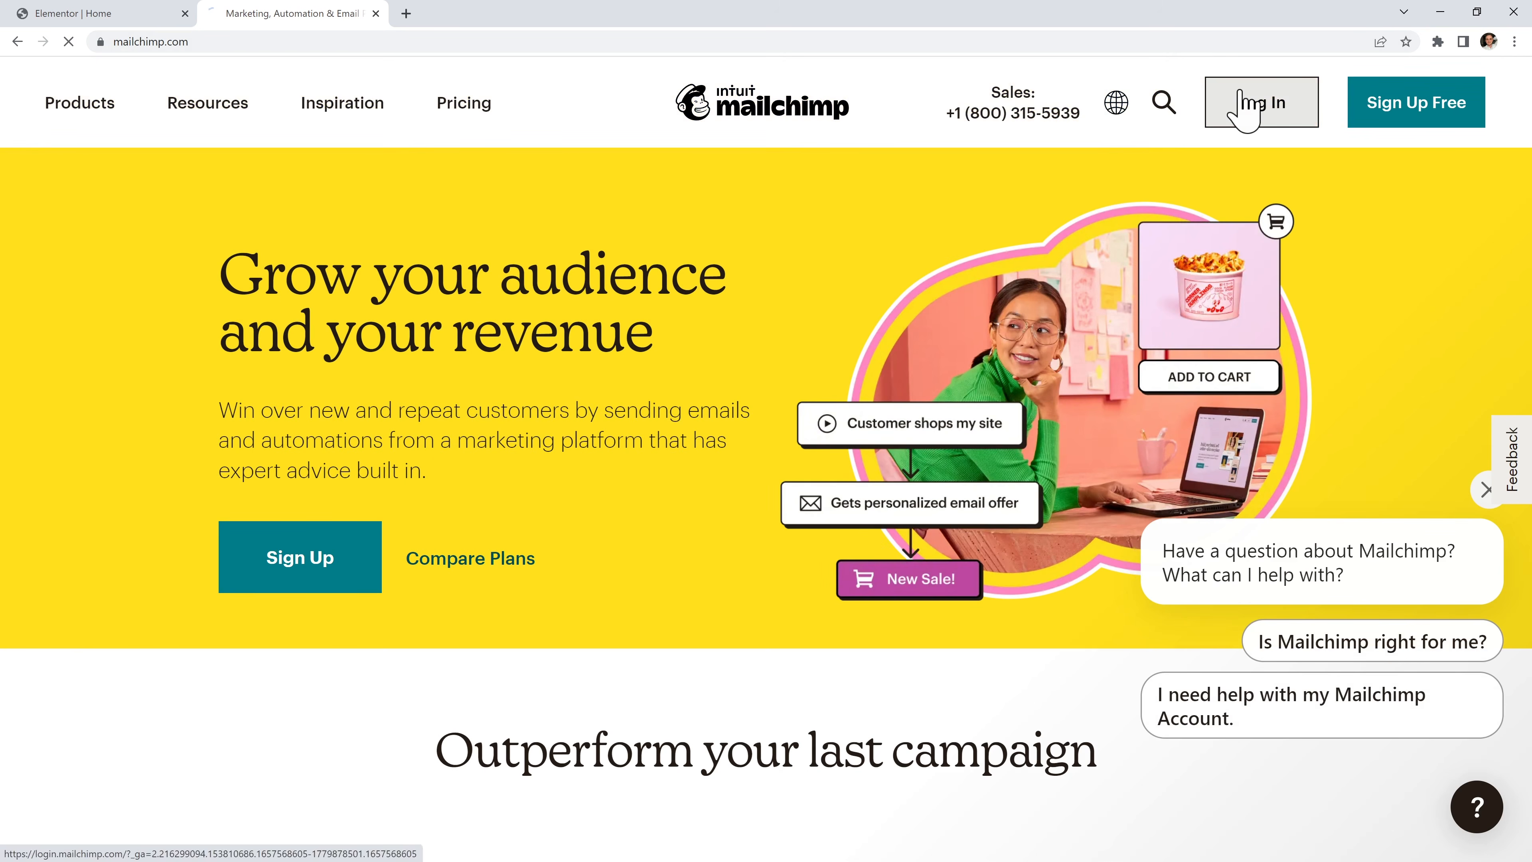
{"action": "key", "text": "Tab"}
{"action": "key", "text": "Return"}
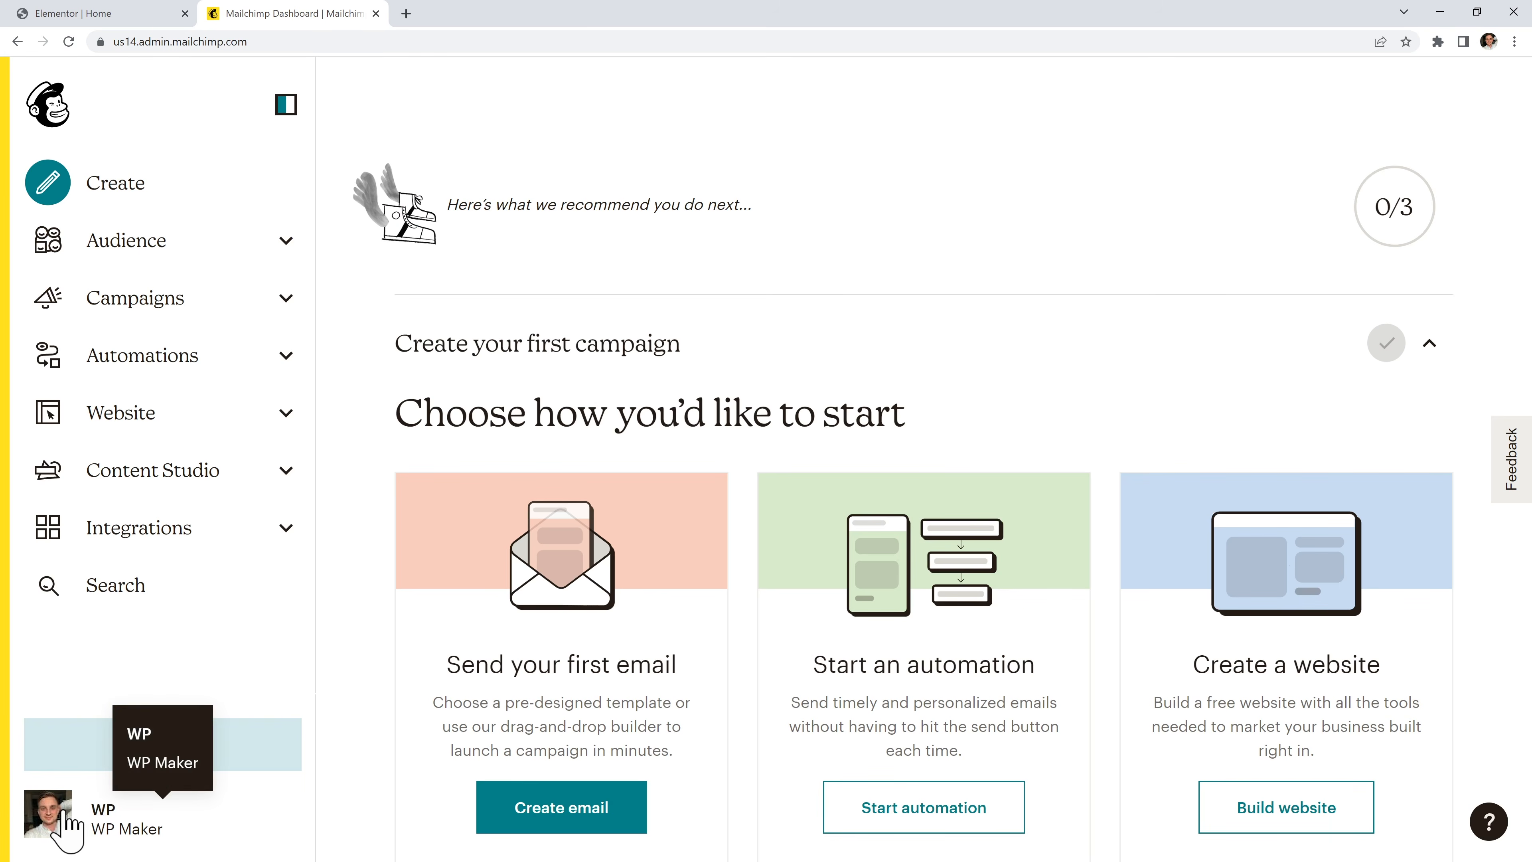
{"action": "left_click", "coordinate": [70, 822]}
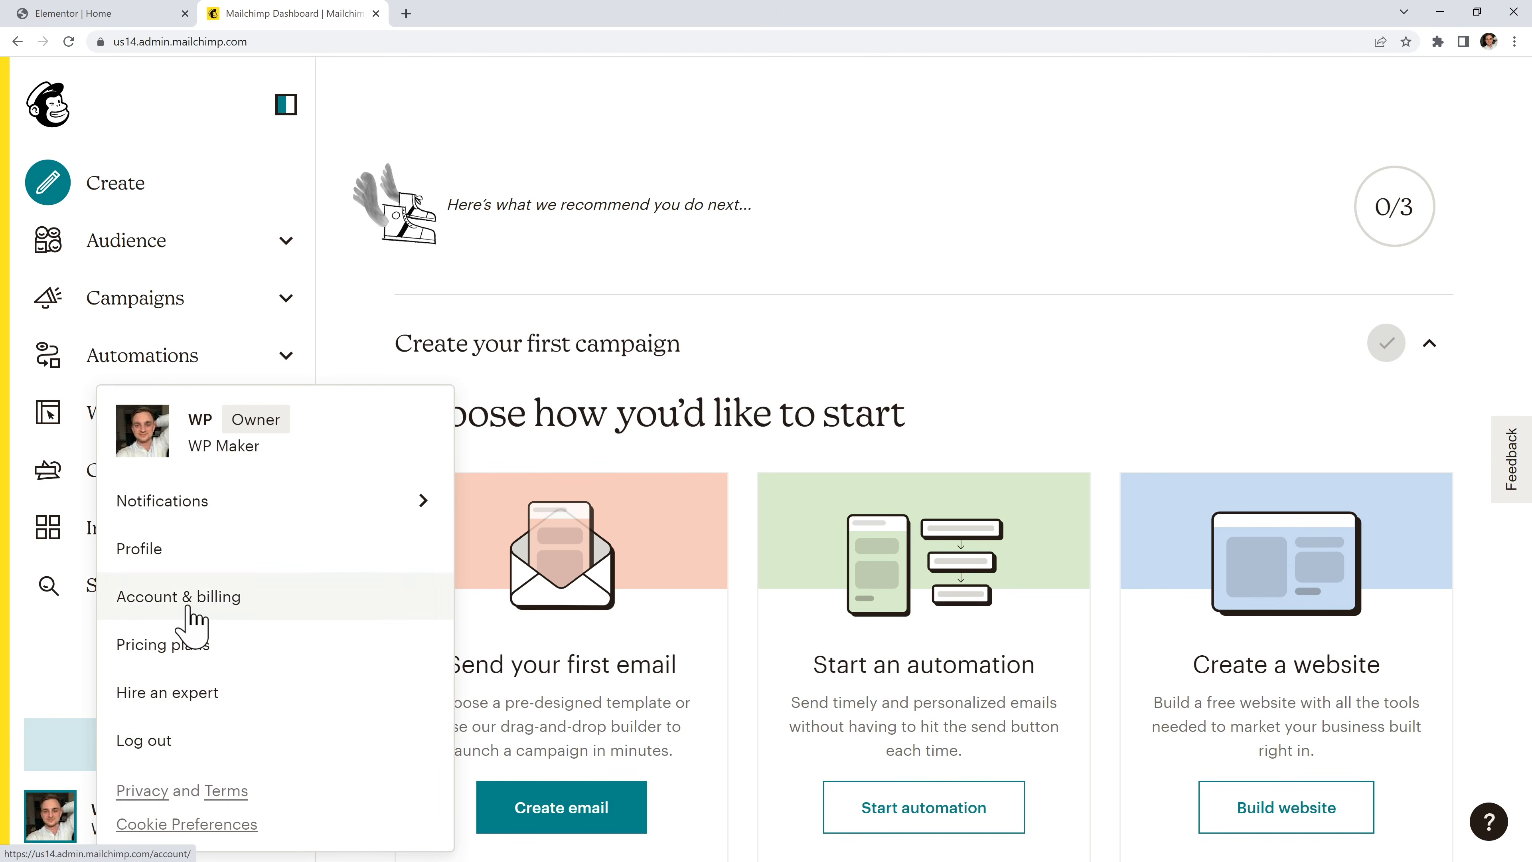
{"action": "left_click", "coordinate": [191, 624]}
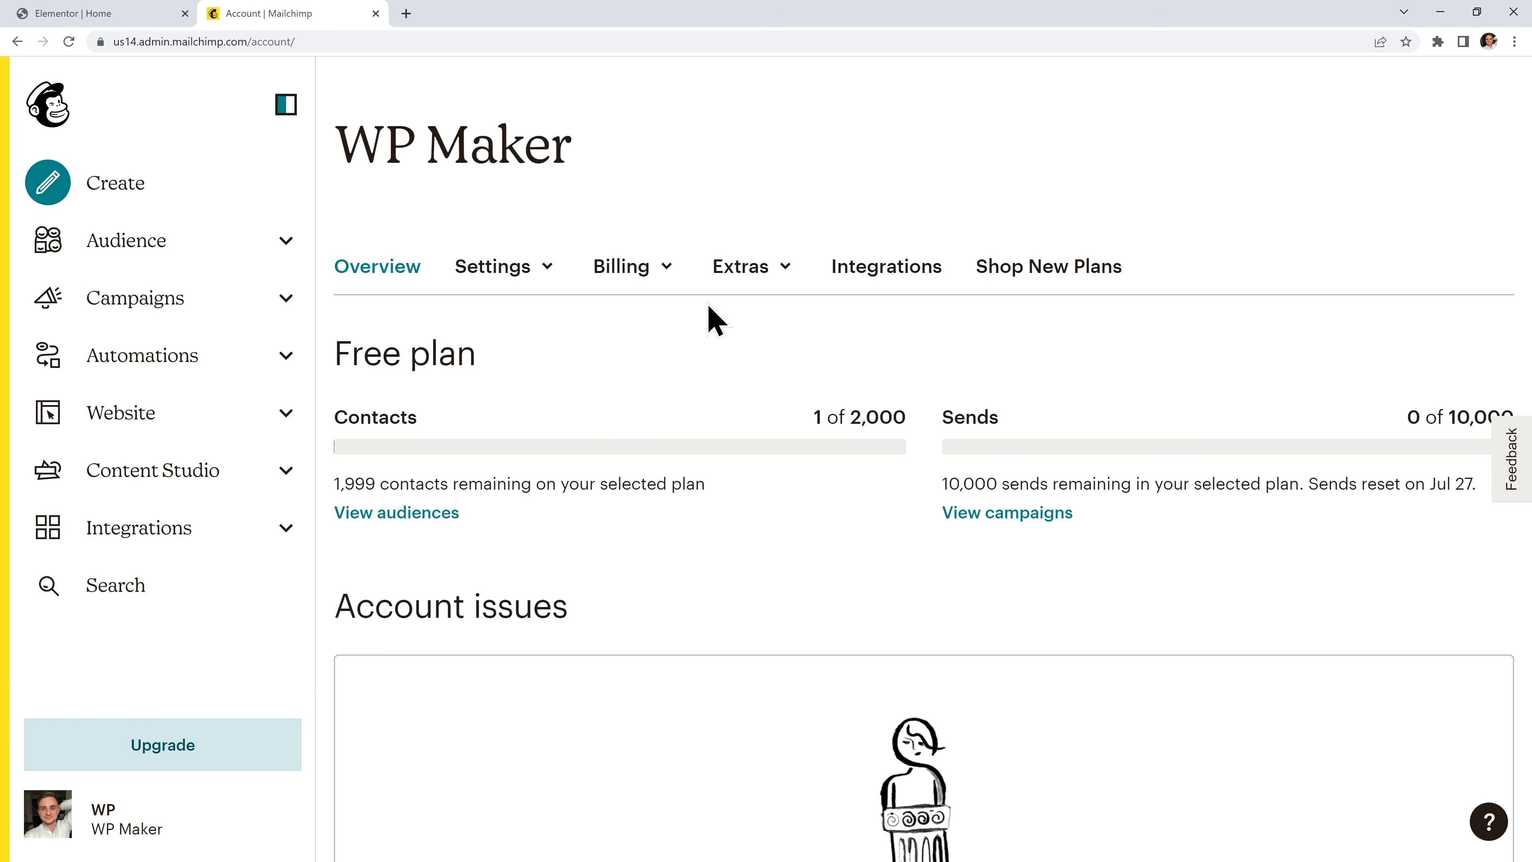
{"action": "left_click", "coordinate": [738, 281]}
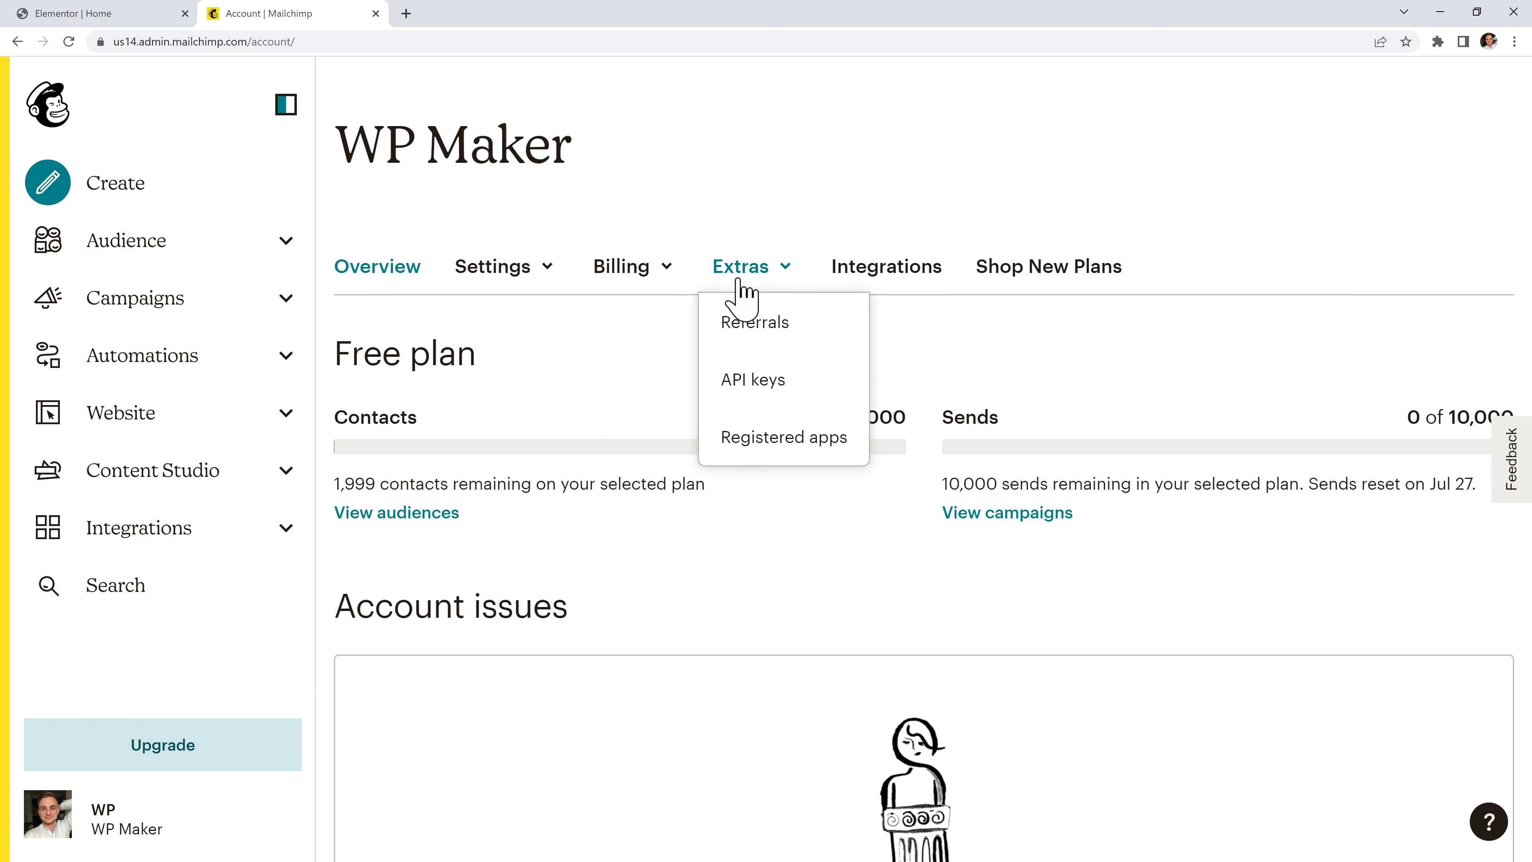
{"action": "left_click", "coordinate": [783, 385]}
{"action": "scroll", "coordinate": [788, 395], "scroll_direction": "down", "scroll_amount": 4}
{"action": "scroll", "coordinate": [787, 395], "scroll_direction": "down", "scroll_amount": 8}
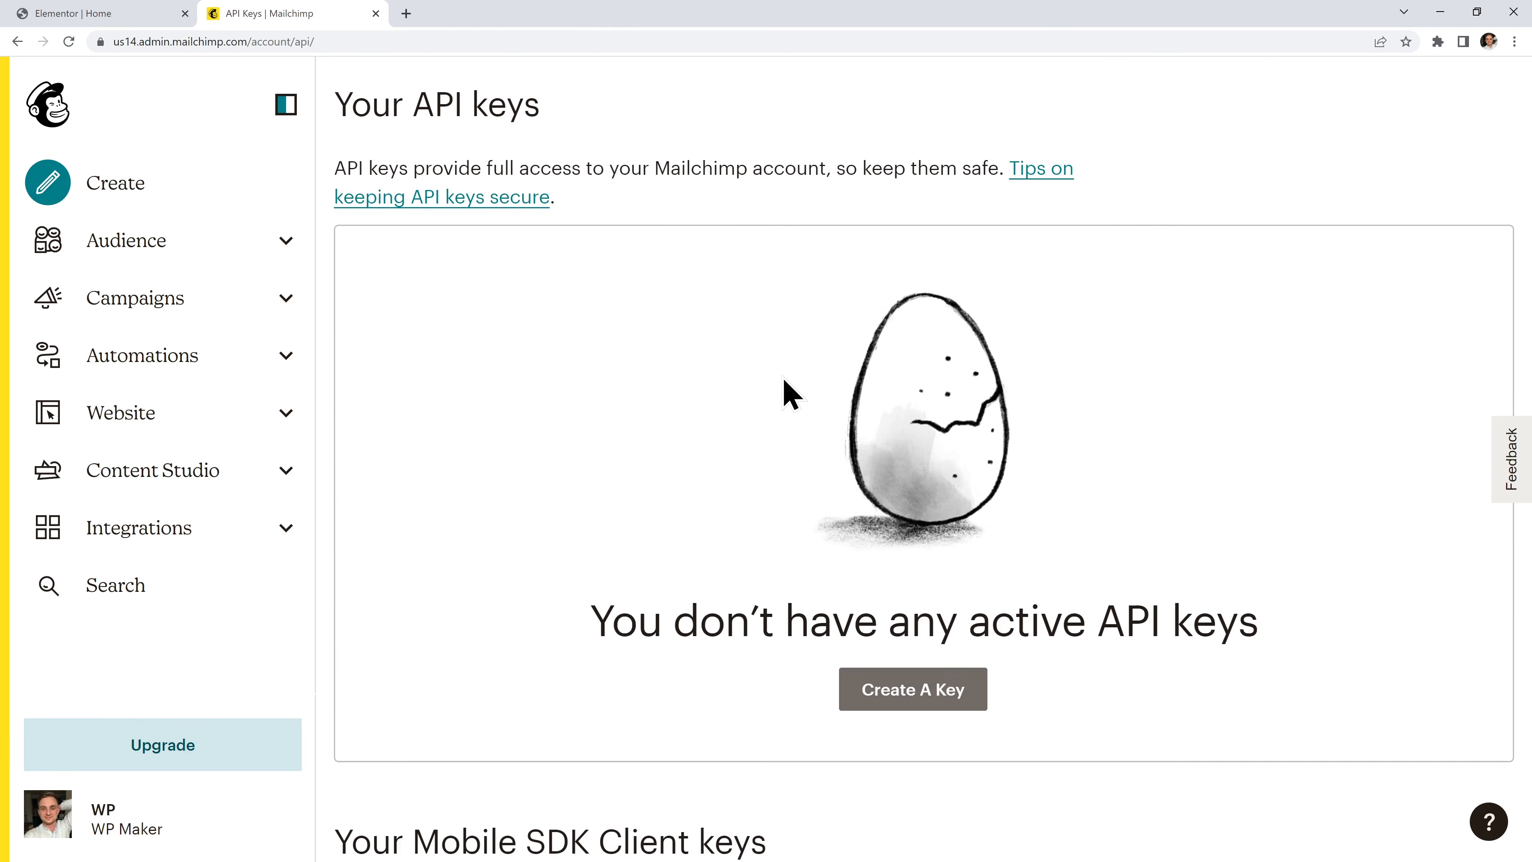
Create a new API key, copy it, and close the Mailchimp tab
{"action": "left_click", "coordinate": [902, 543]}
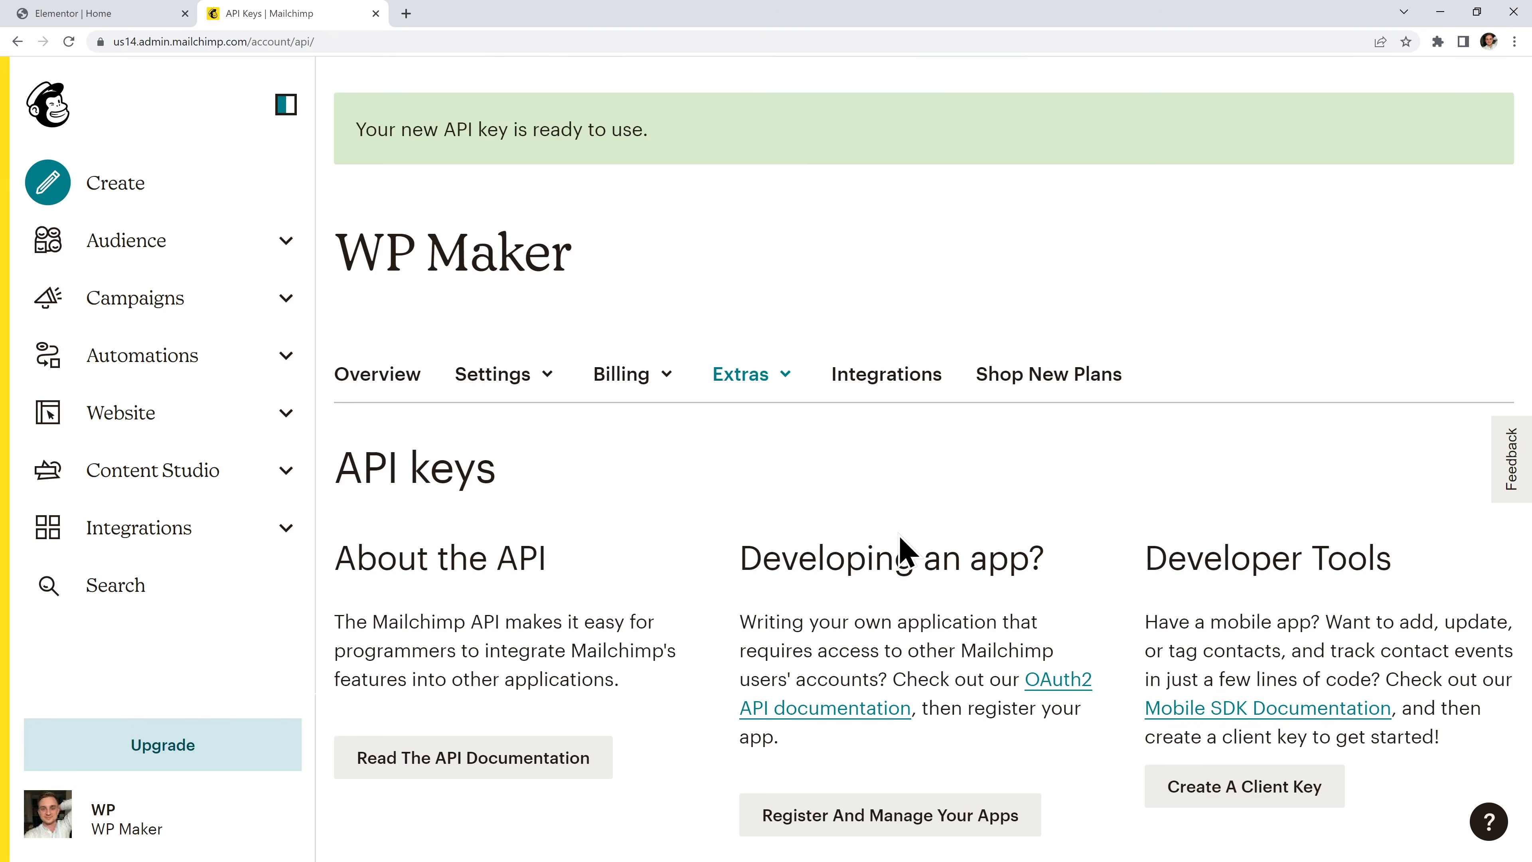
{"action": "scroll", "coordinate": [906, 547], "scroll_direction": "down", "scroll_amount": 10}
{"action": "left_click", "coordinate": [935, 517]}
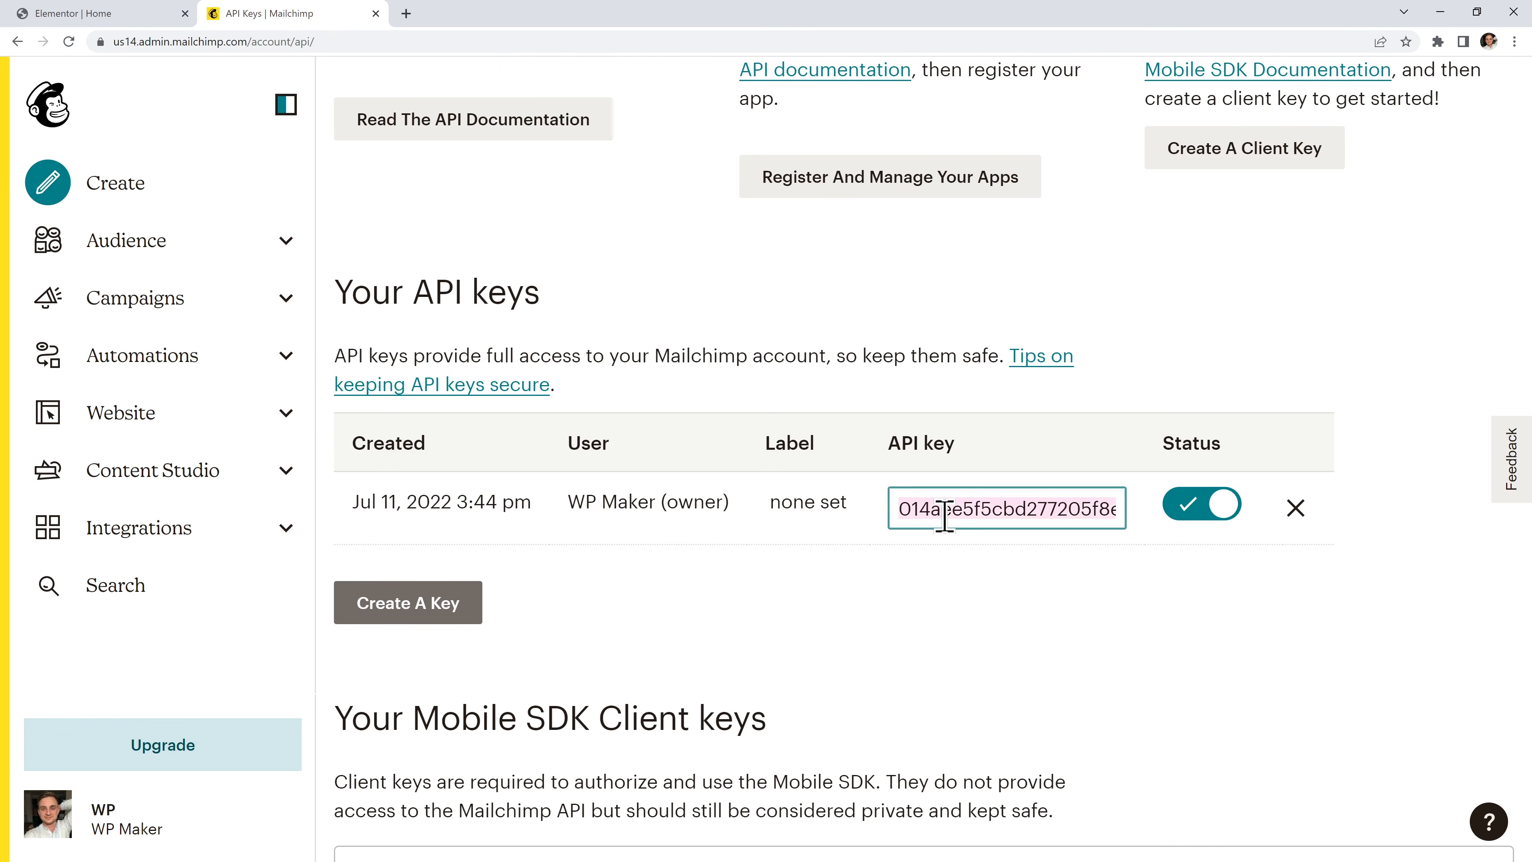
{"action": "right_click", "coordinate": [941, 519]}
{"action": "left_click", "coordinate": [980, 581]}
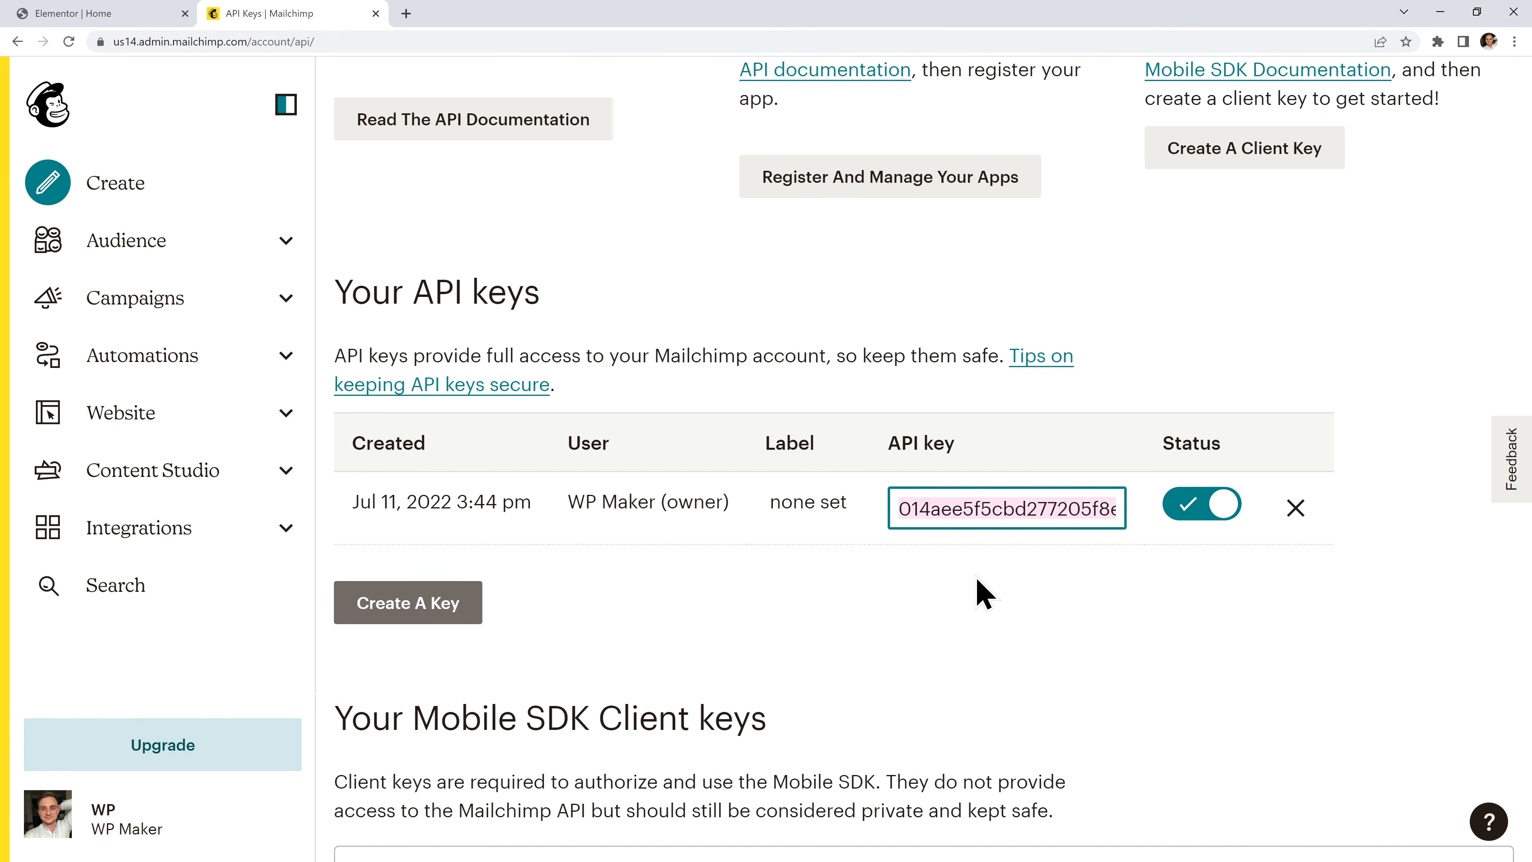
{"action": "left_click", "coordinate": [375, 14]}
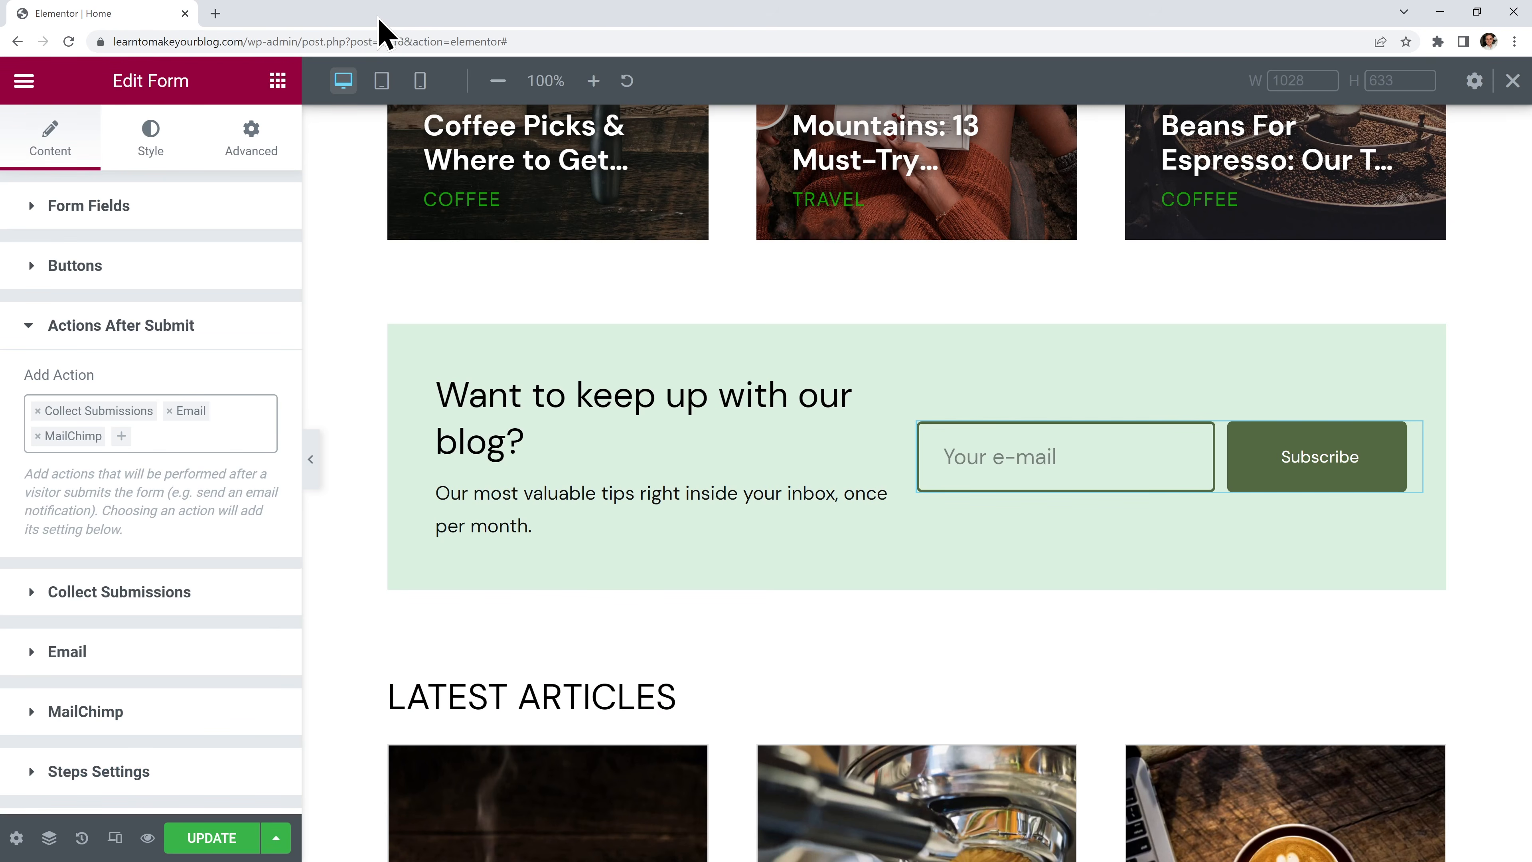
Expand the form's MailChimp action and follow its Integrations Settings link
{"action": "left_click", "coordinate": [101, 712]}
{"action": "scroll", "coordinate": [103, 724], "scroll_direction": "down", "scroll_amount": 4}
{"action": "left_click_drag", "start_coordinate": [150, 537], "coordinate": [49, 532]}
{"action": "left_click", "coordinate": [145, 553]}
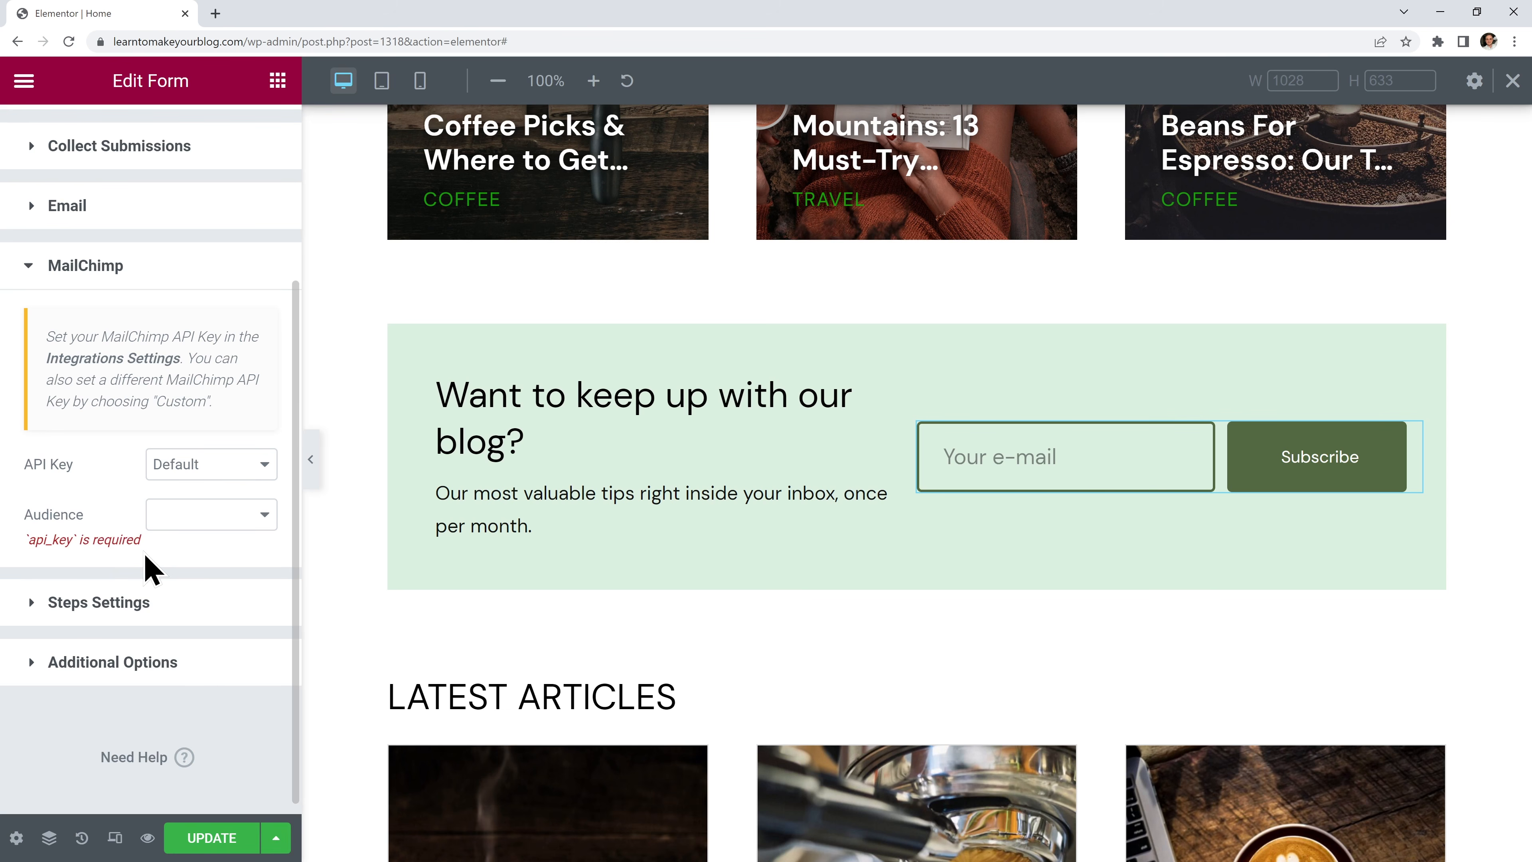
{"action": "left_click", "coordinate": [121, 365]}
{"action": "scroll", "coordinate": [1001, 664], "scroll_direction": "down", "scroll_amount": 8}
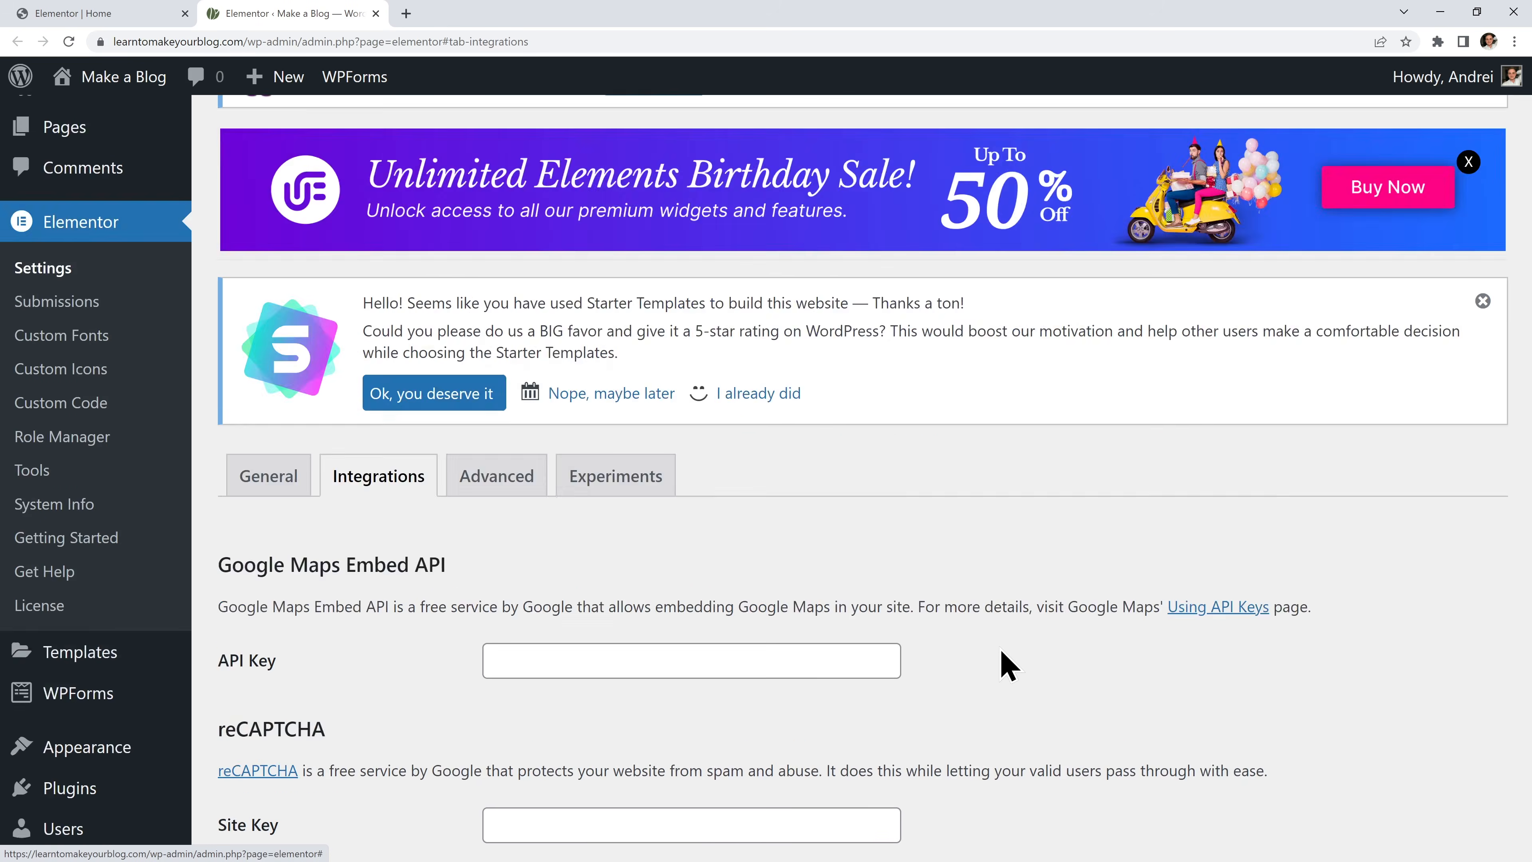
Paste the Mailchimp key into the MailChimp API Key field and validate it
{"action": "scroll", "coordinate": [998, 673], "scroll_direction": "down", "scroll_amount": 8}
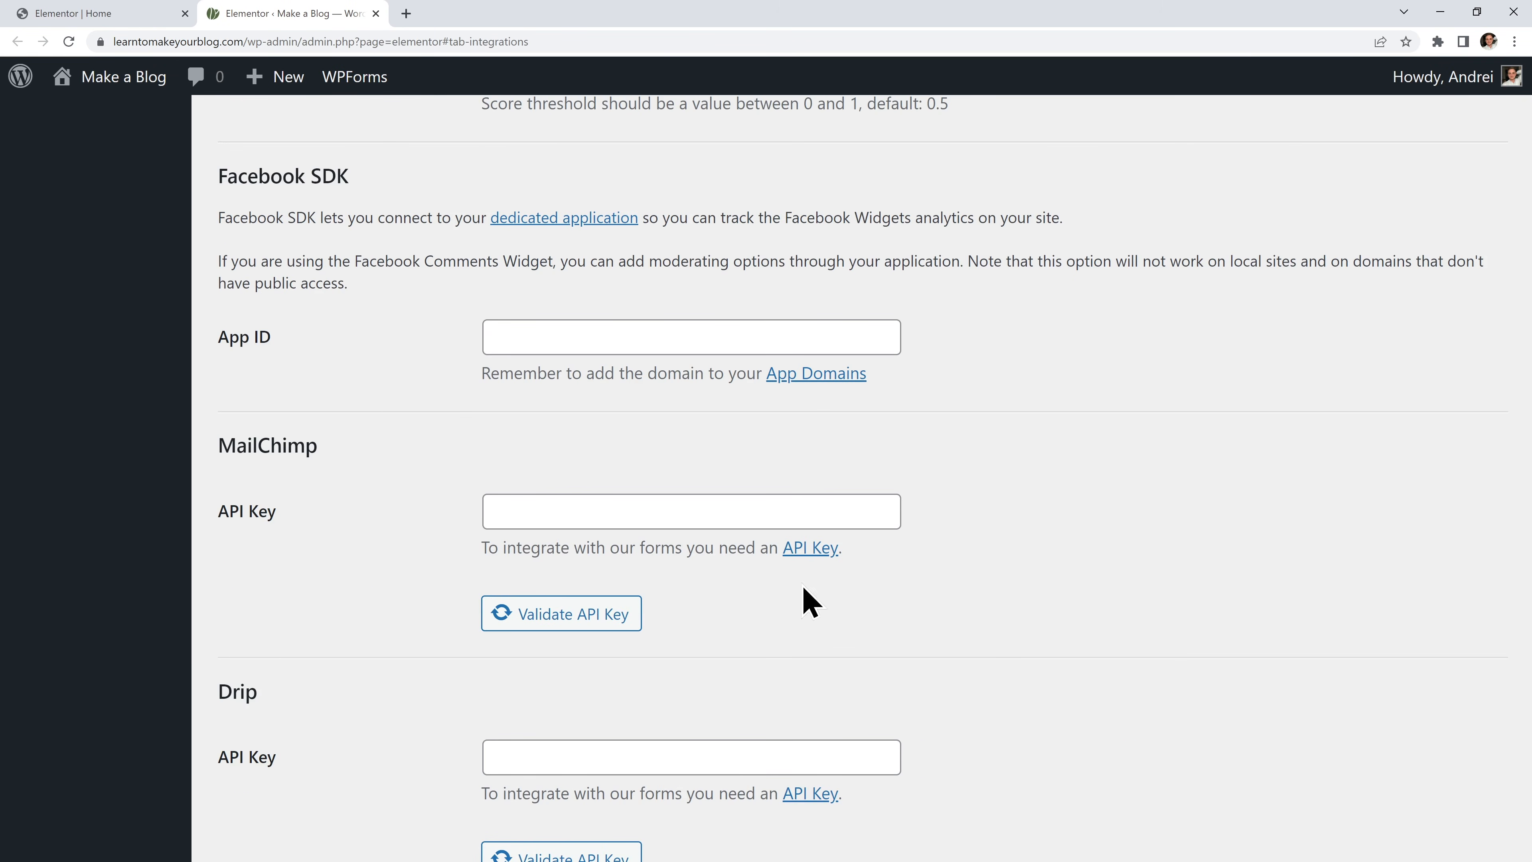
{"action": "double_click", "coordinate": [340, 450]}
{"action": "left_click", "coordinate": [284, 475]}
{"action": "right_click", "coordinate": [522, 512]}
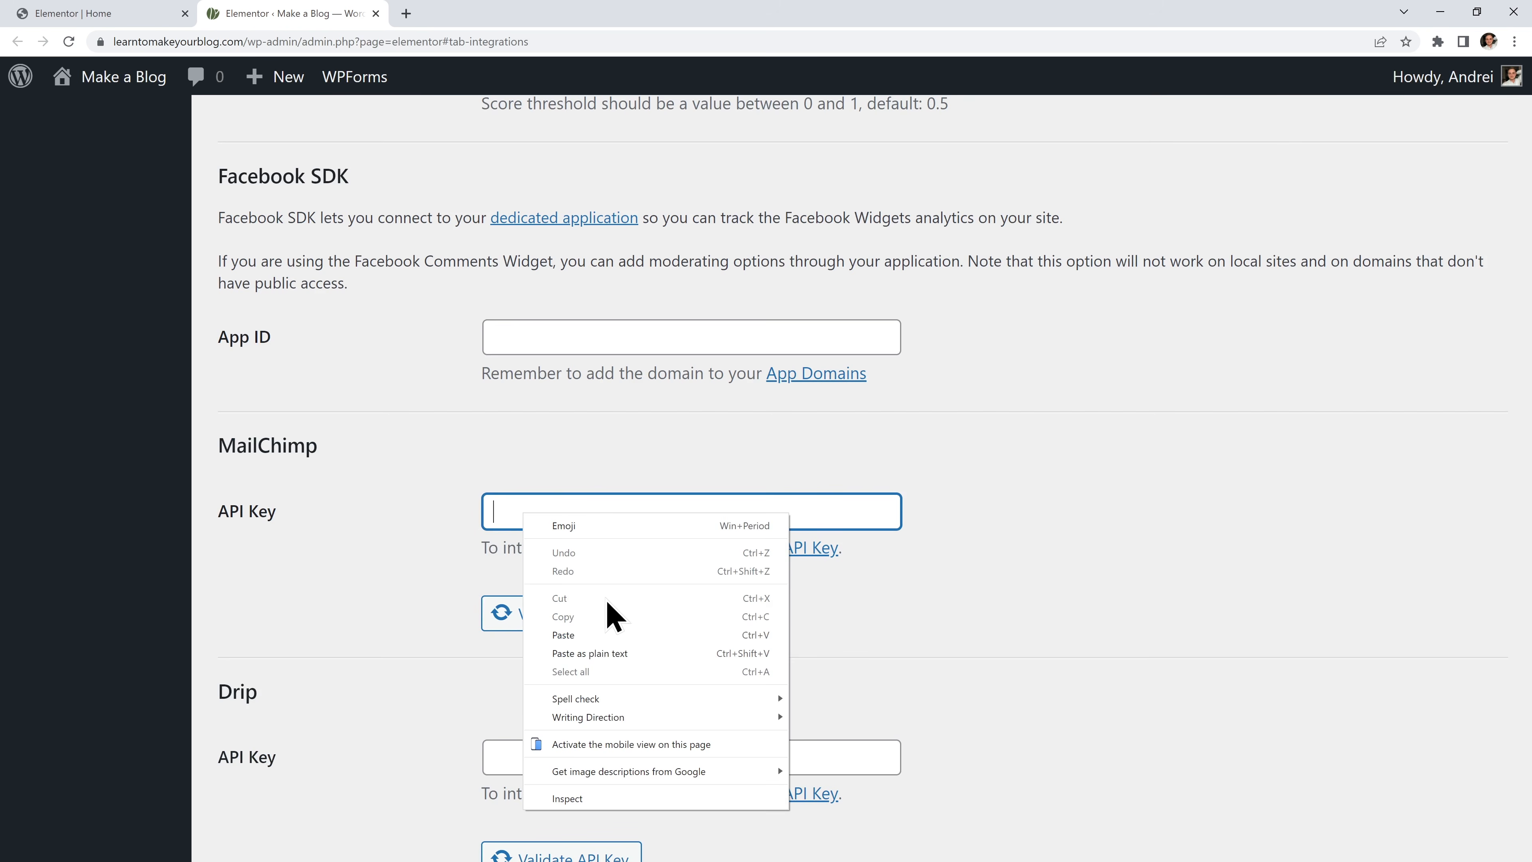
{"action": "left_click", "coordinate": [601, 627]}
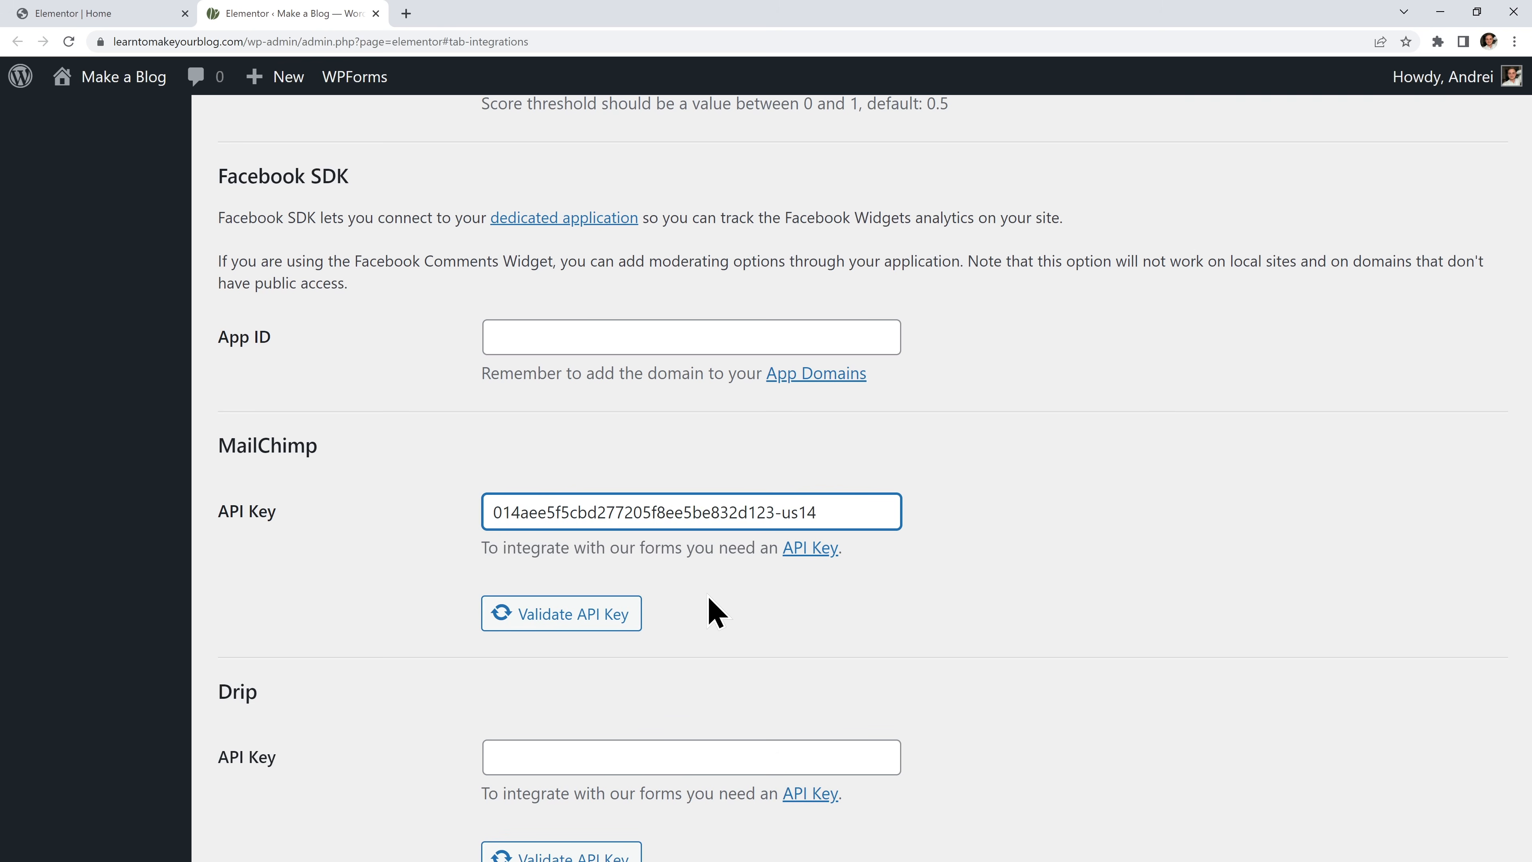
{"action": "left_click", "coordinate": [618, 606]}
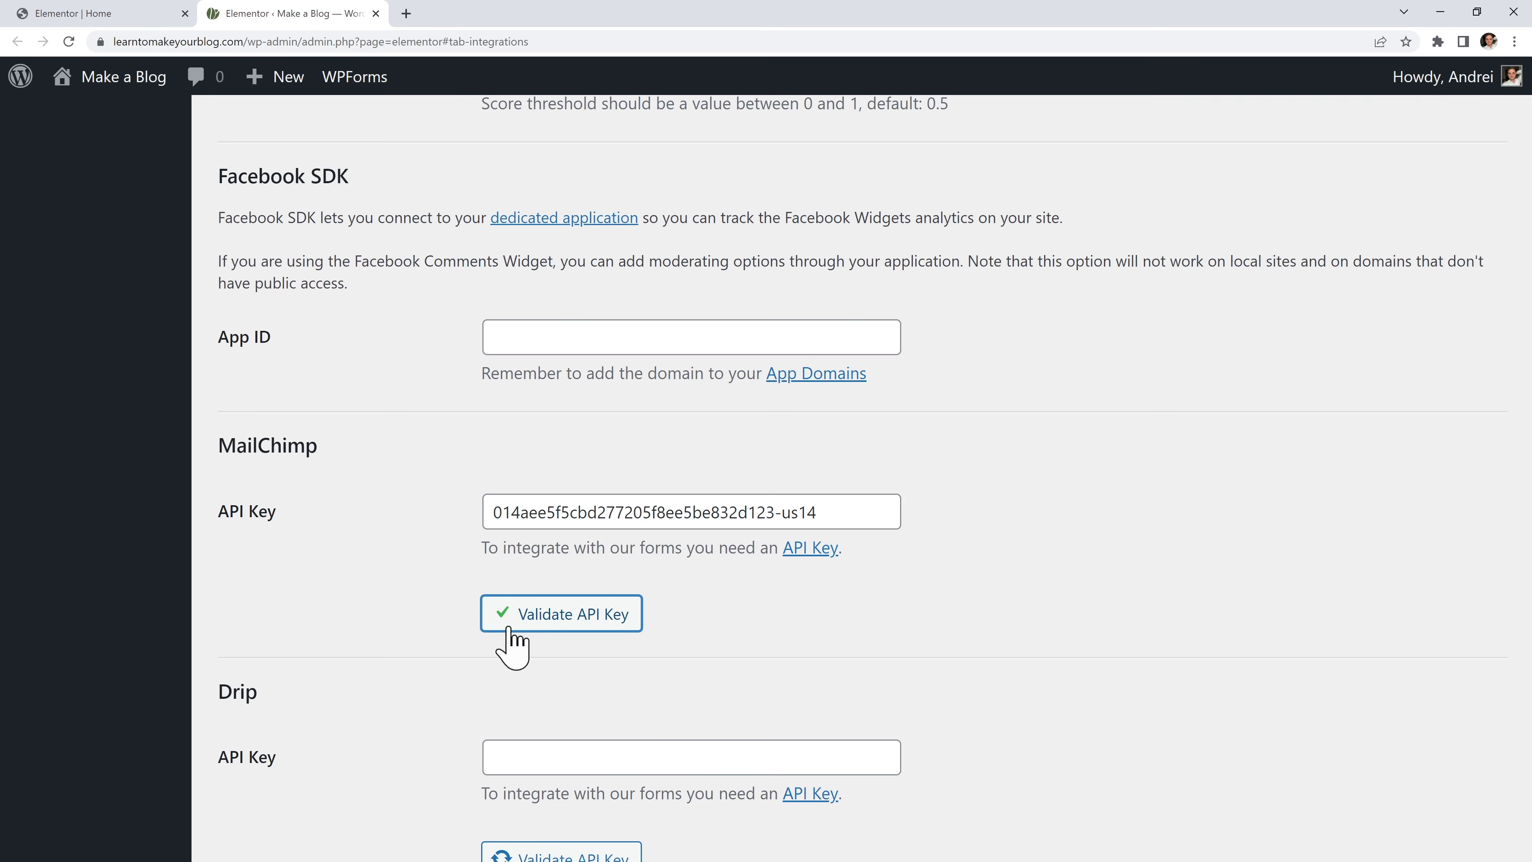
Save the integration settings and close the settings tab
{"action": "scroll", "coordinate": [506, 641], "scroll_direction": "down", "scroll_amount": 13}
{"action": "scroll", "coordinate": [506, 630], "scroll_direction": "down", "scroll_amount": 5}
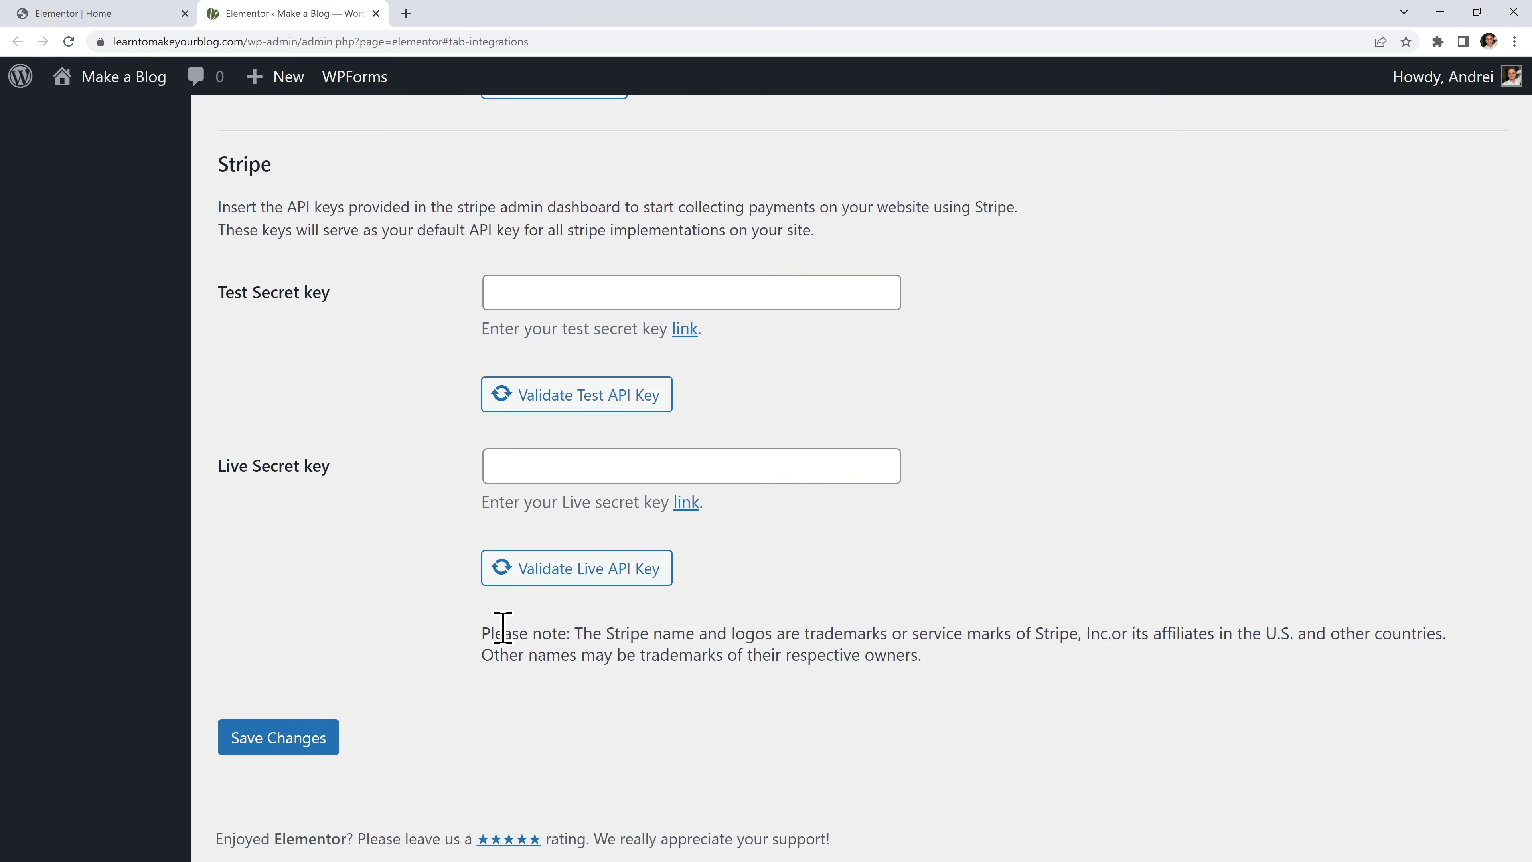
{"action": "left_click", "coordinate": [288, 734]}
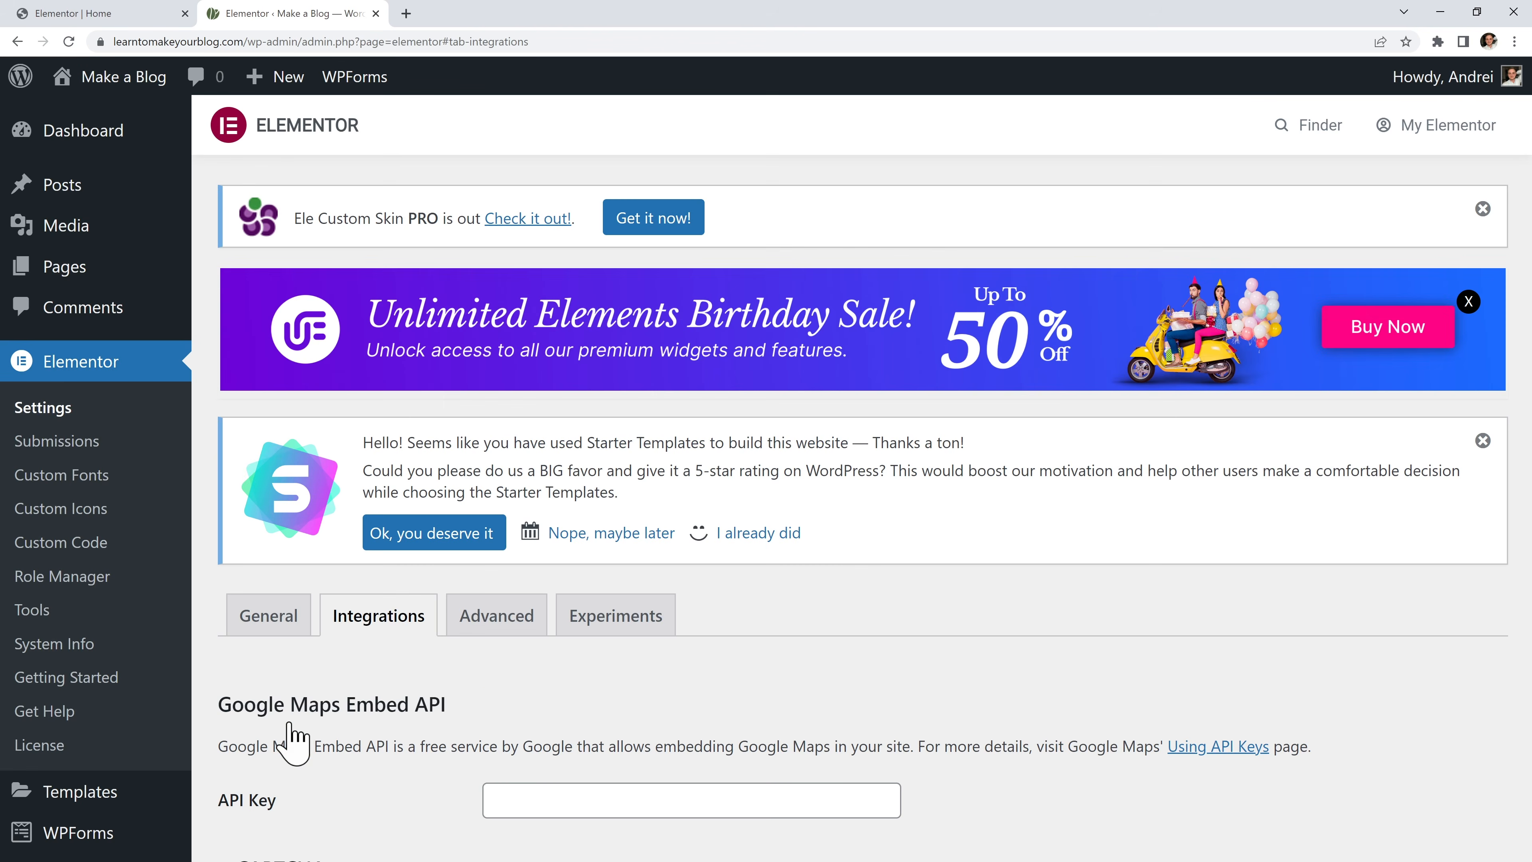
{"action": "left_click", "coordinate": [376, 14]}
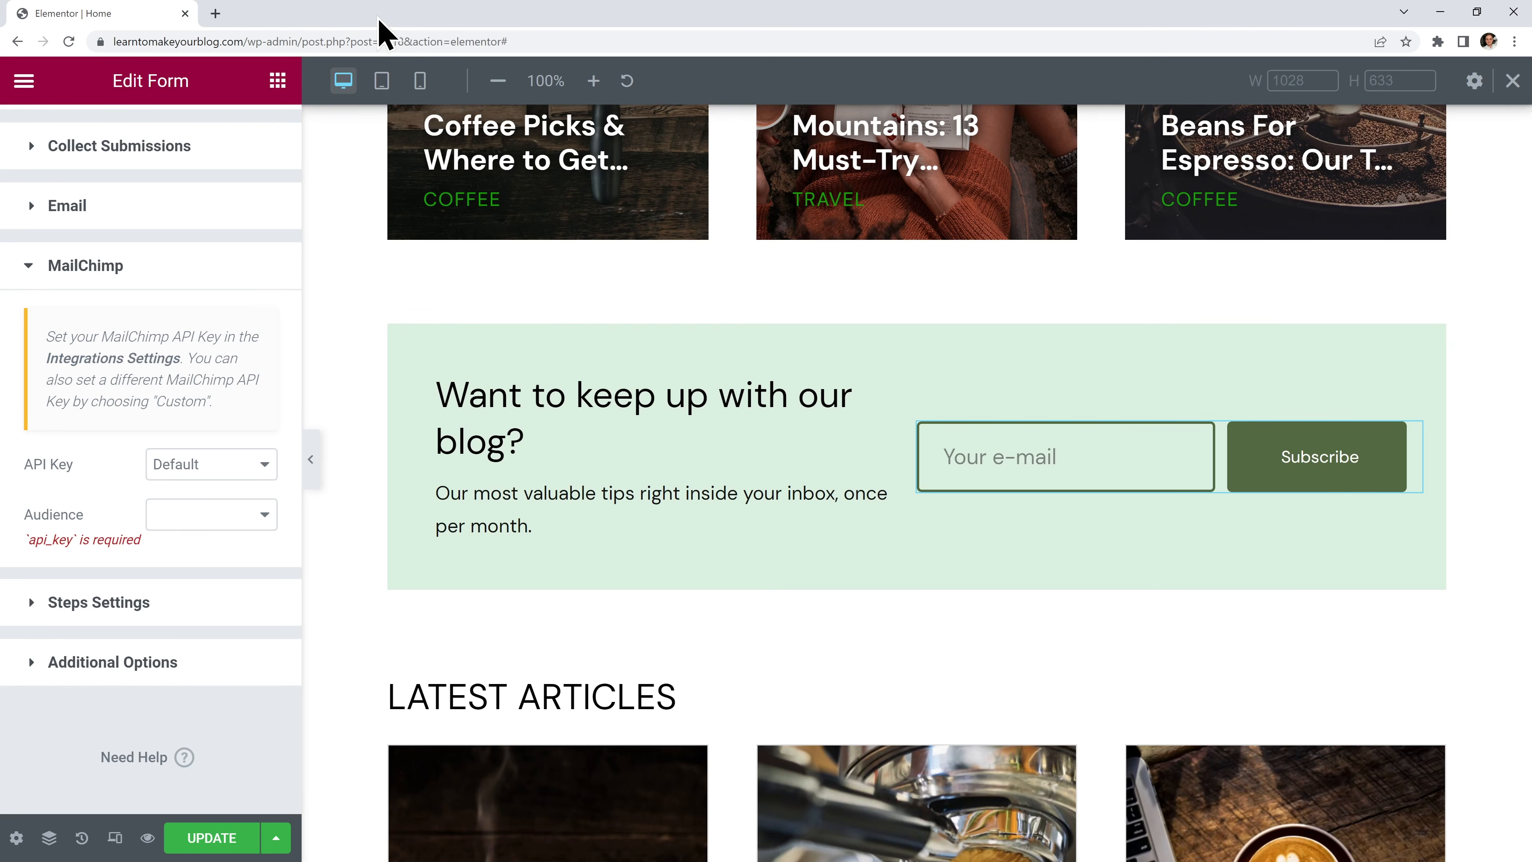
Update, reload the editor, and set the subscribe form's MailChimp audience to WP Maker
{"action": "left_click", "coordinate": [210, 839]}
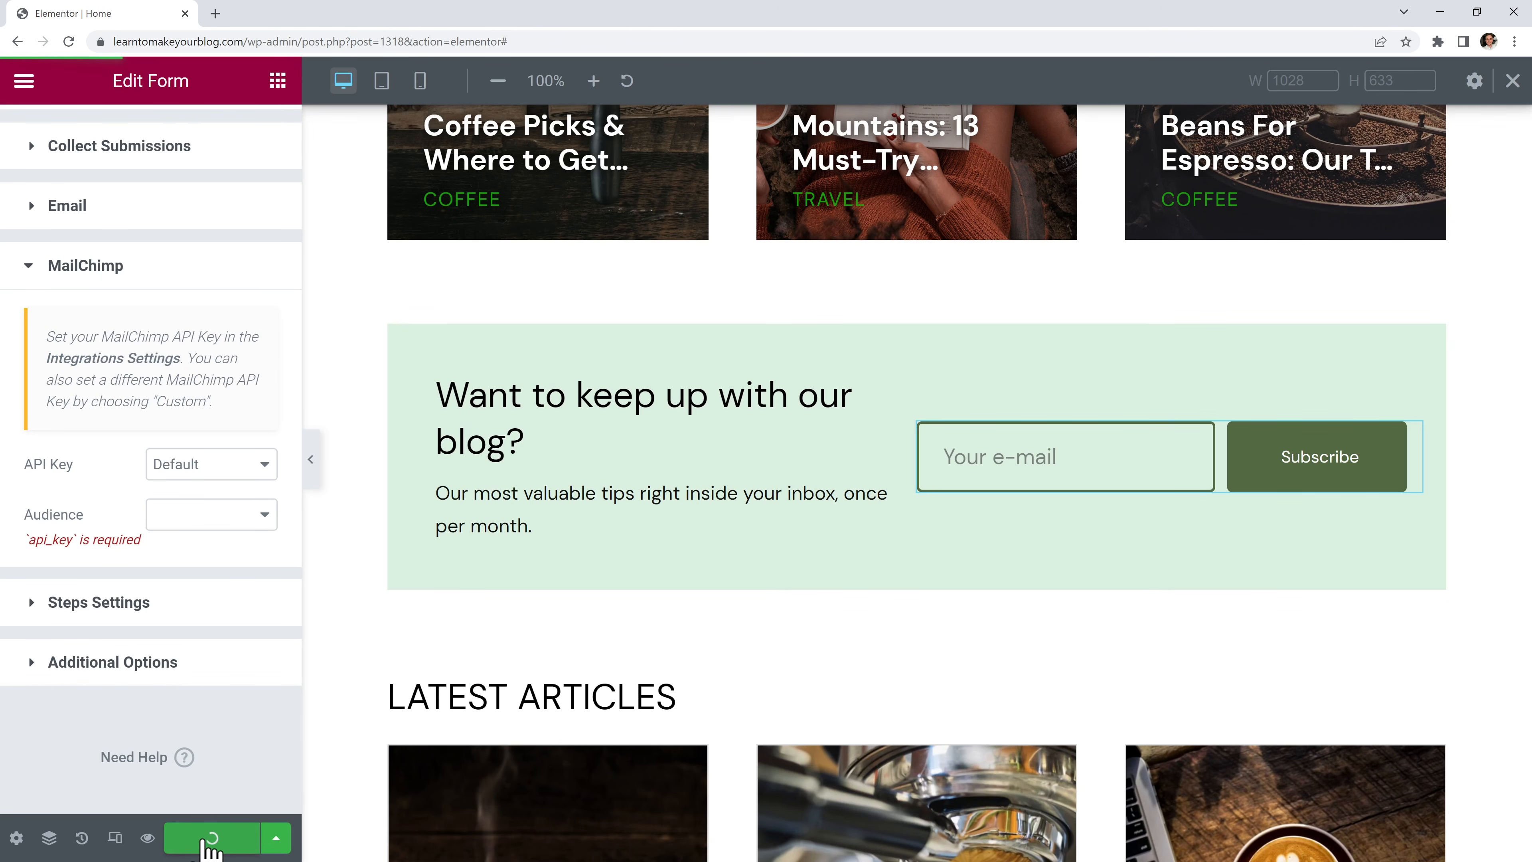
{"action": "left_click", "coordinate": [69, 42]}
{"action": "scroll", "coordinate": [978, 592], "scroll_direction": "down", "scroll_amount": 15}
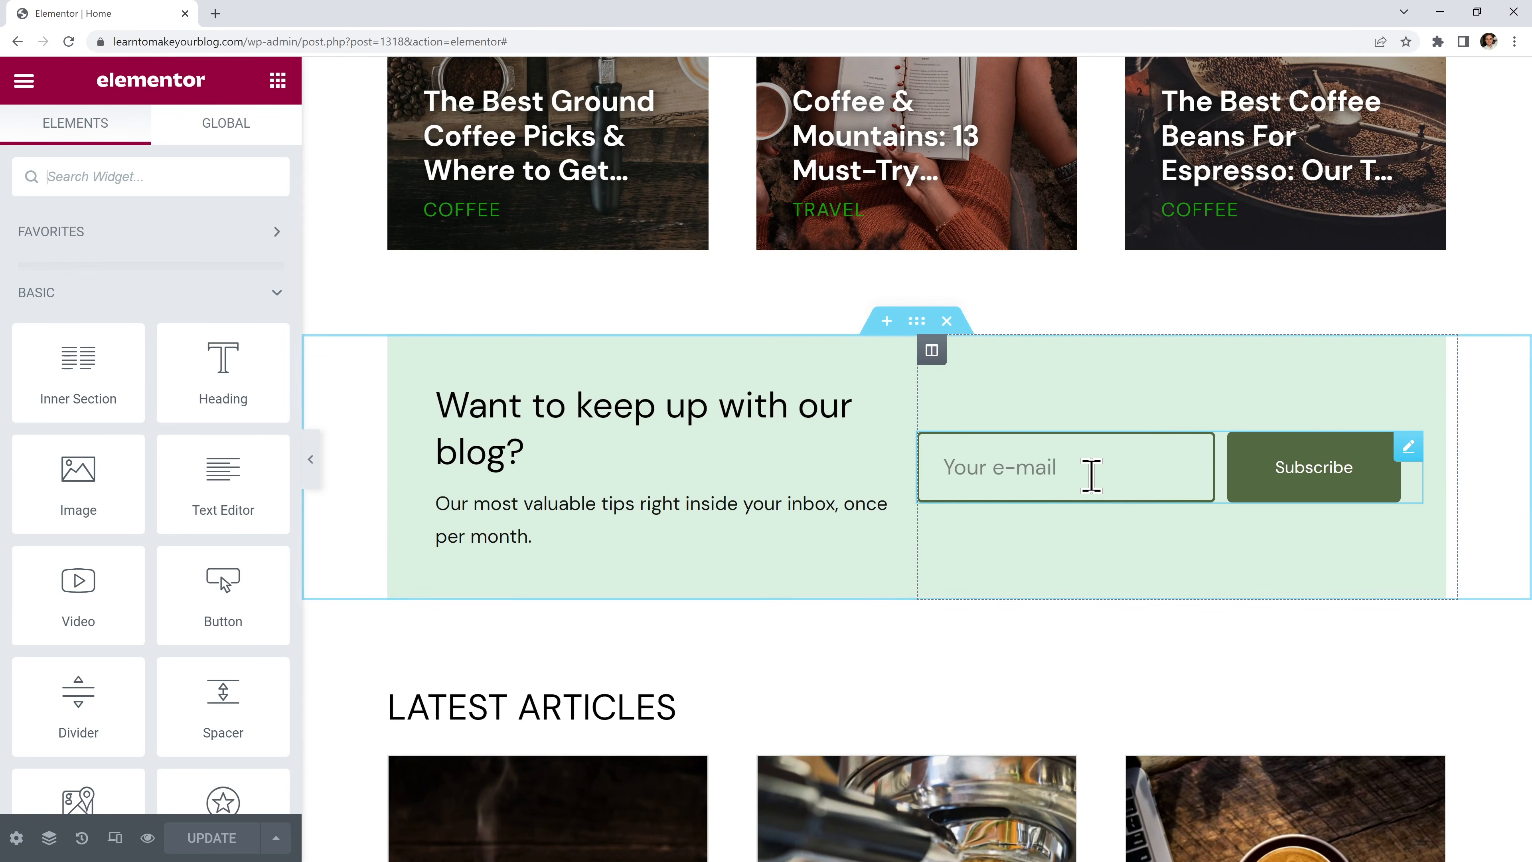
{"action": "left_click", "coordinate": [1092, 475]}
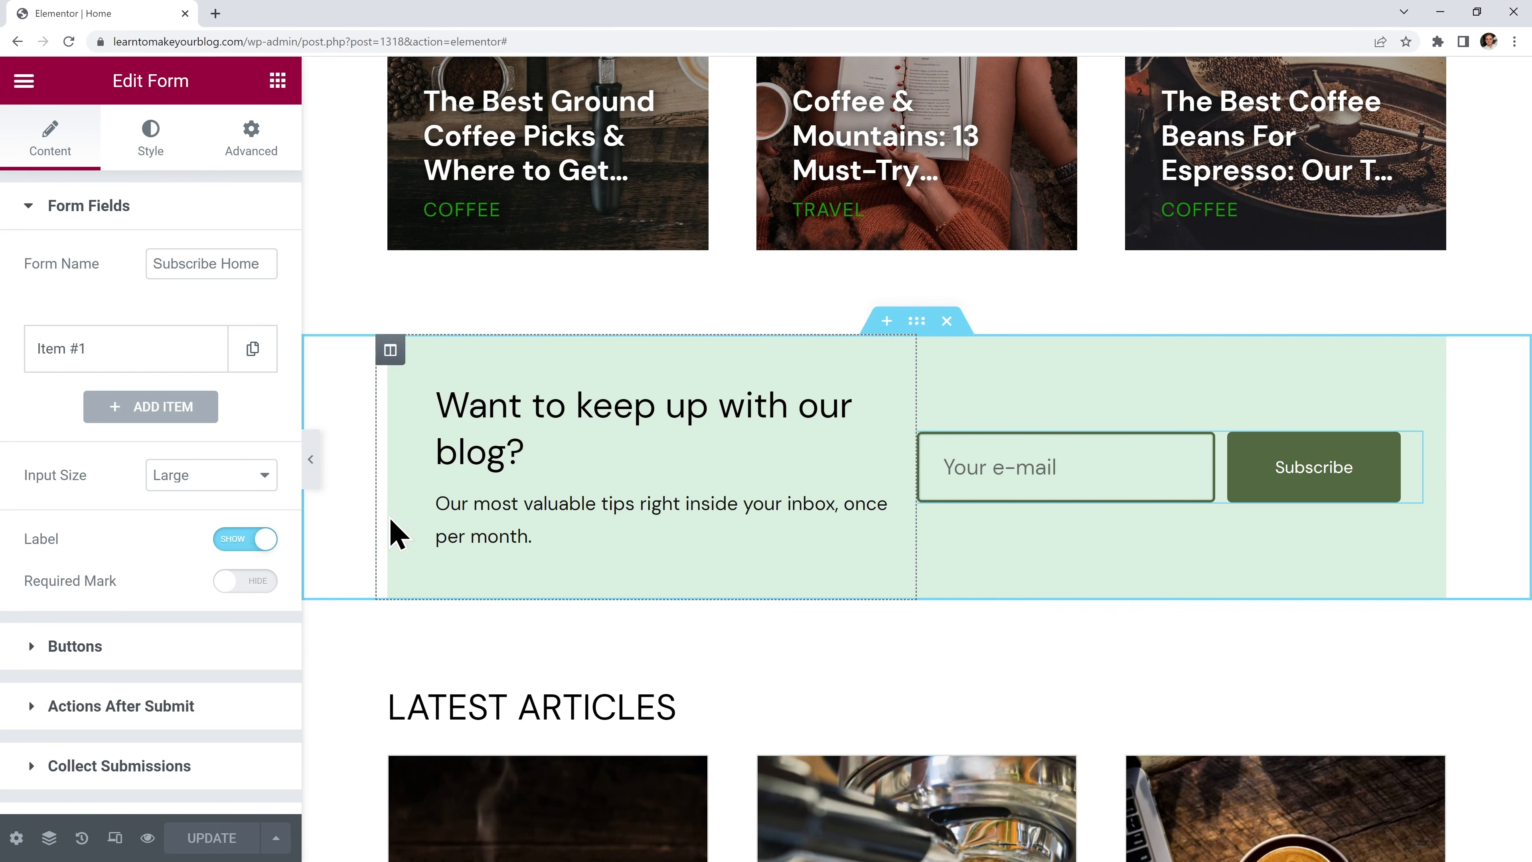
{"action": "scroll", "coordinate": [254, 611], "scroll_direction": "down", "scroll_amount": 5}
{"action": "left_click", "coordinate": [116, 539]}
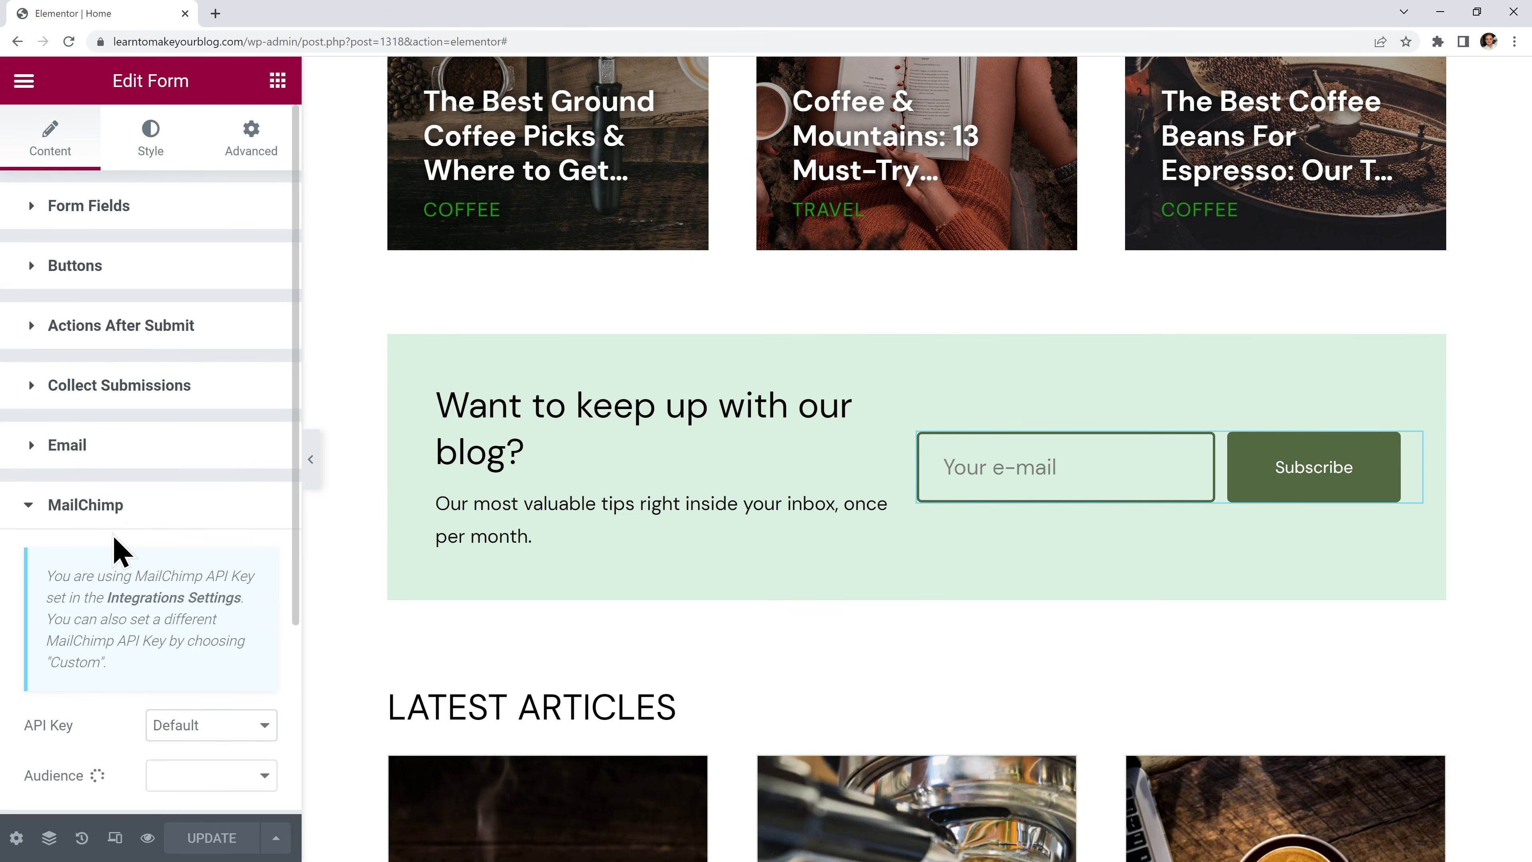
{"action": "scroll", "coordinate": [171, 522], "scroll_direction": "down", "scroll_amount": 4}
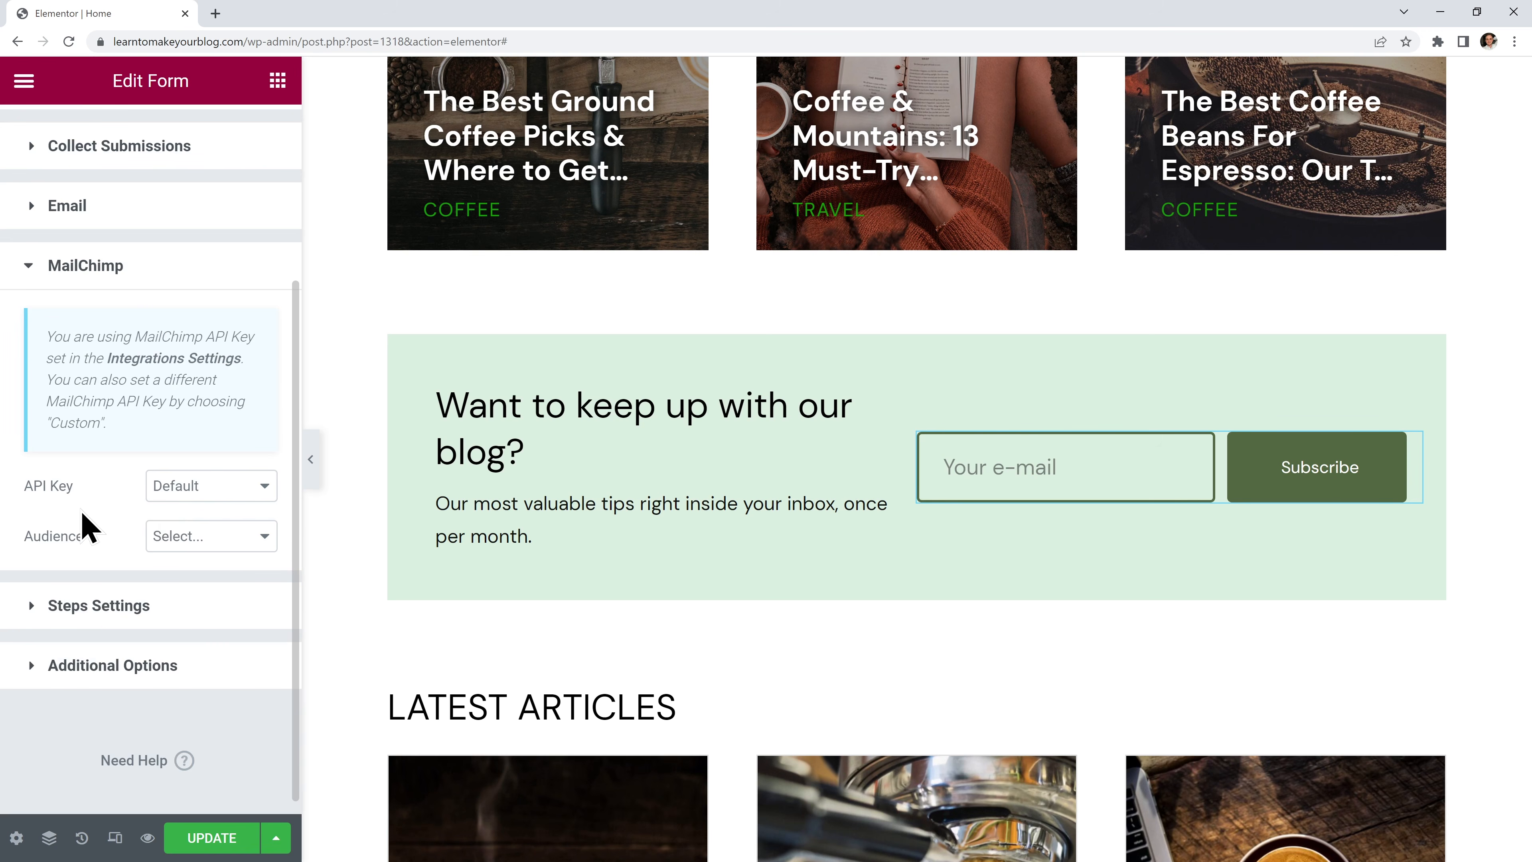
{"action": "left_click", "coordinate": [218, 535]}
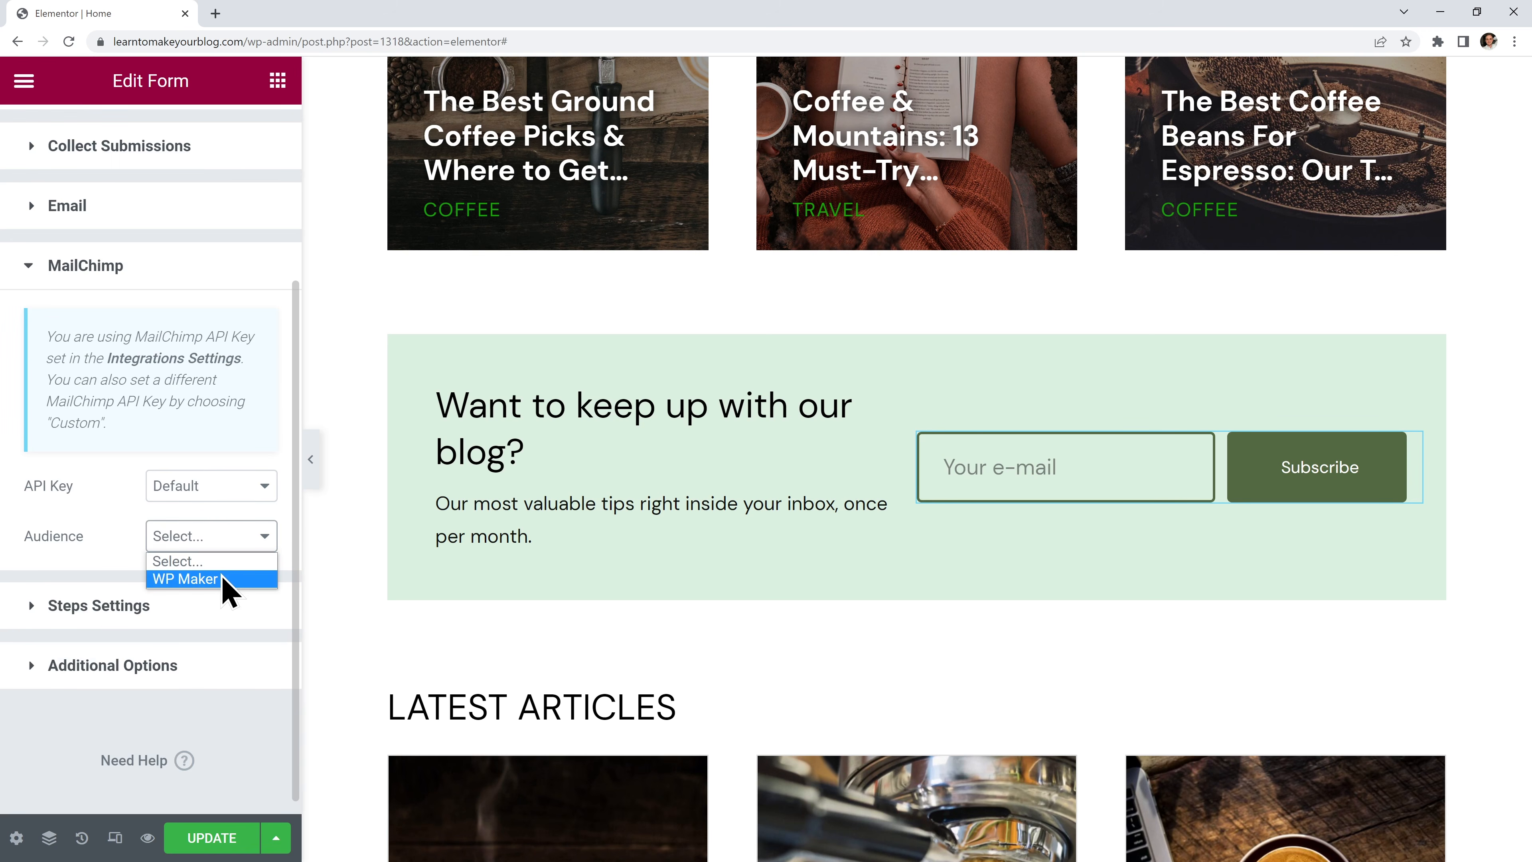
{"action": "left_click", "coordinate": [228, 579]}
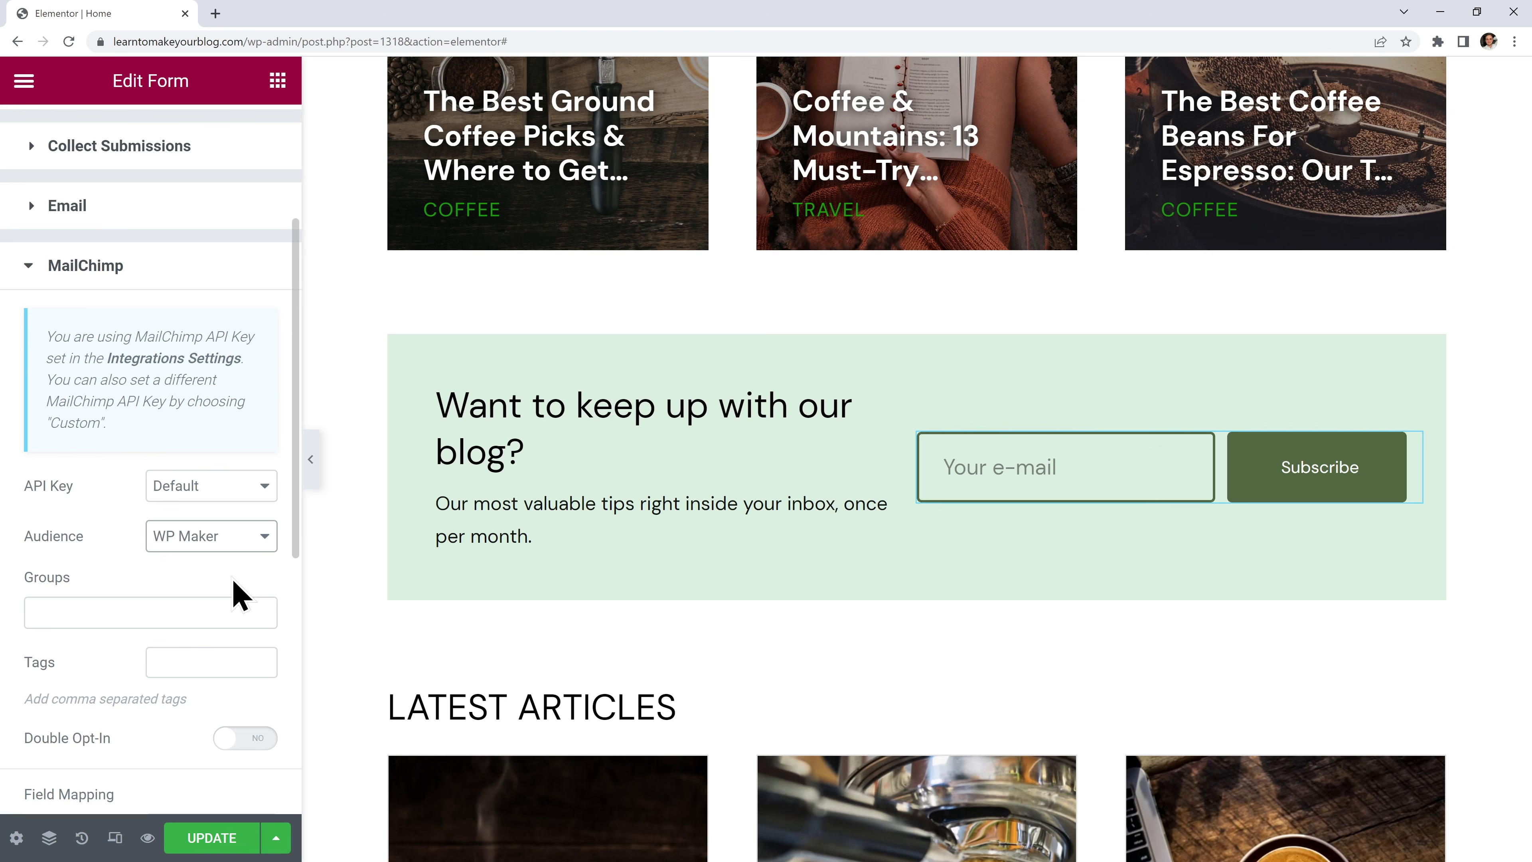
Map the Email field to Field #1 and update the page
{"action": "scroll", "coordinate": [236, 594], "scroll_direction": "down", "scroll_amount": 5}
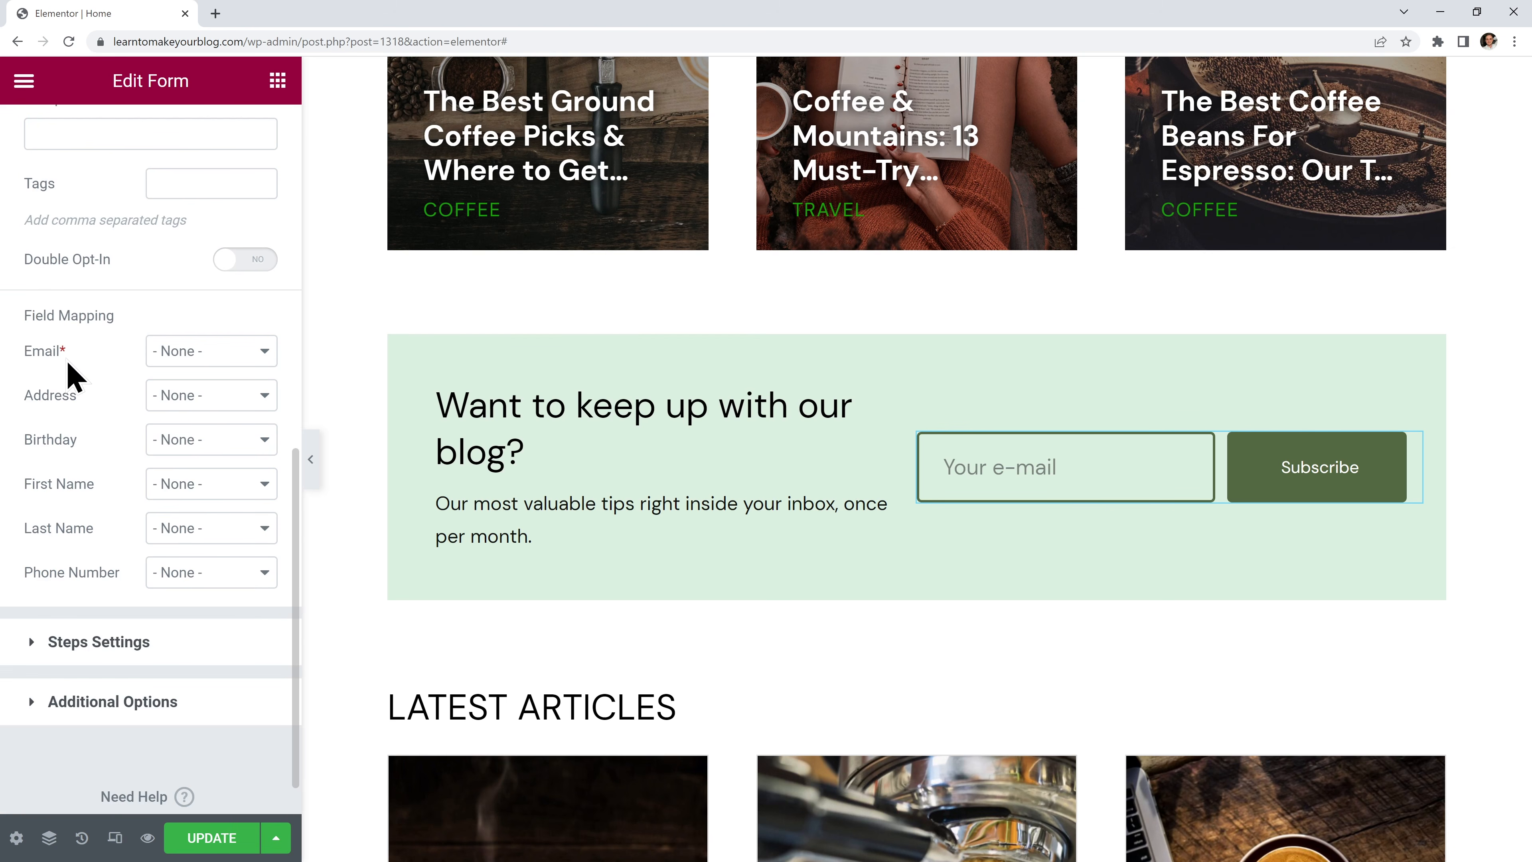
{"action": "left_click", "coordinate": [214, 360]}
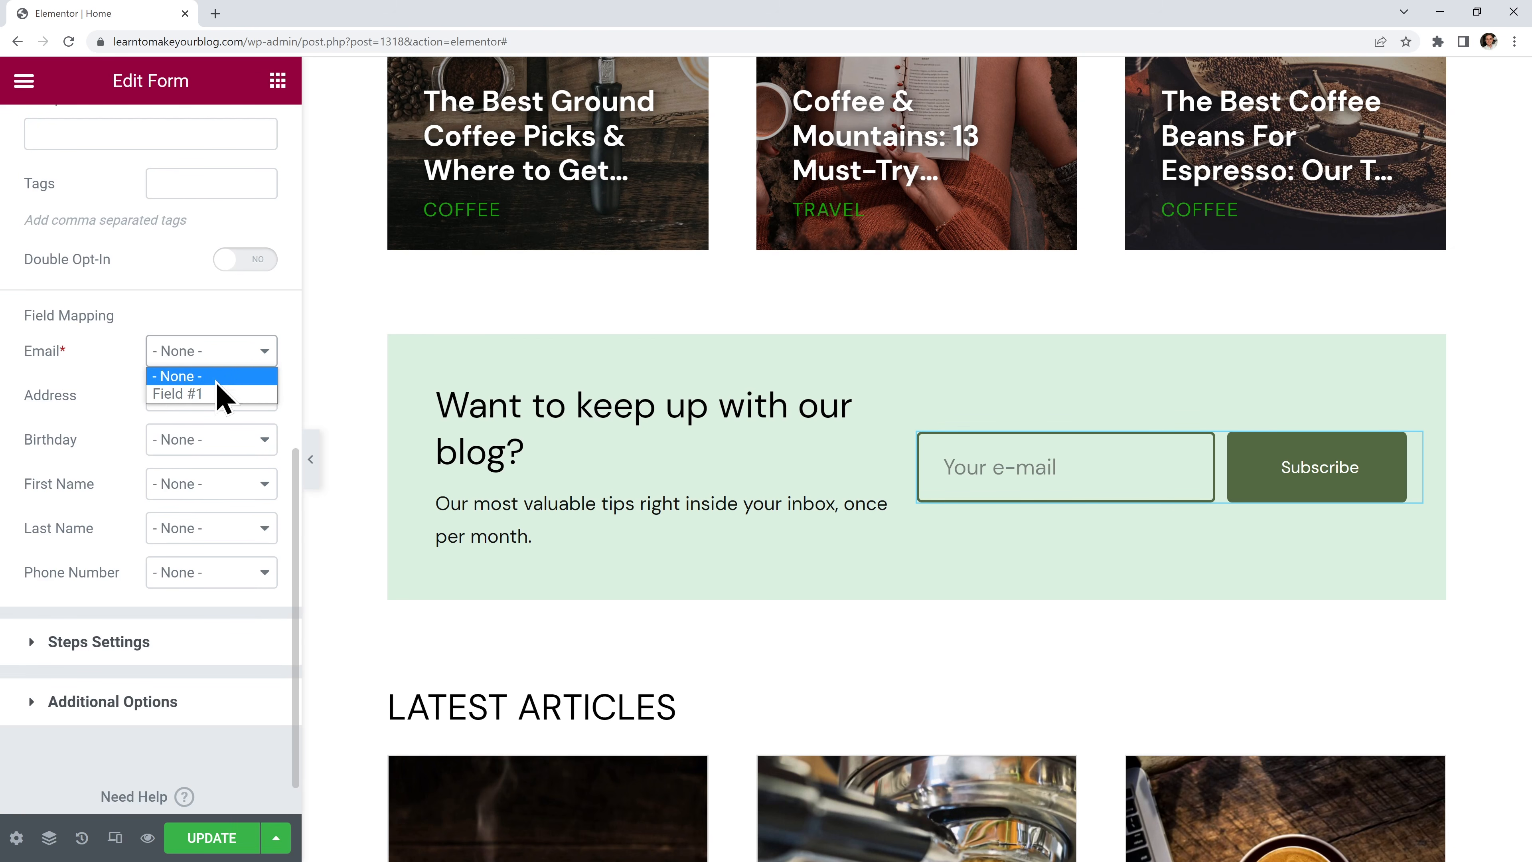
{"action": "left_click", "coordinate": [212, 392]}
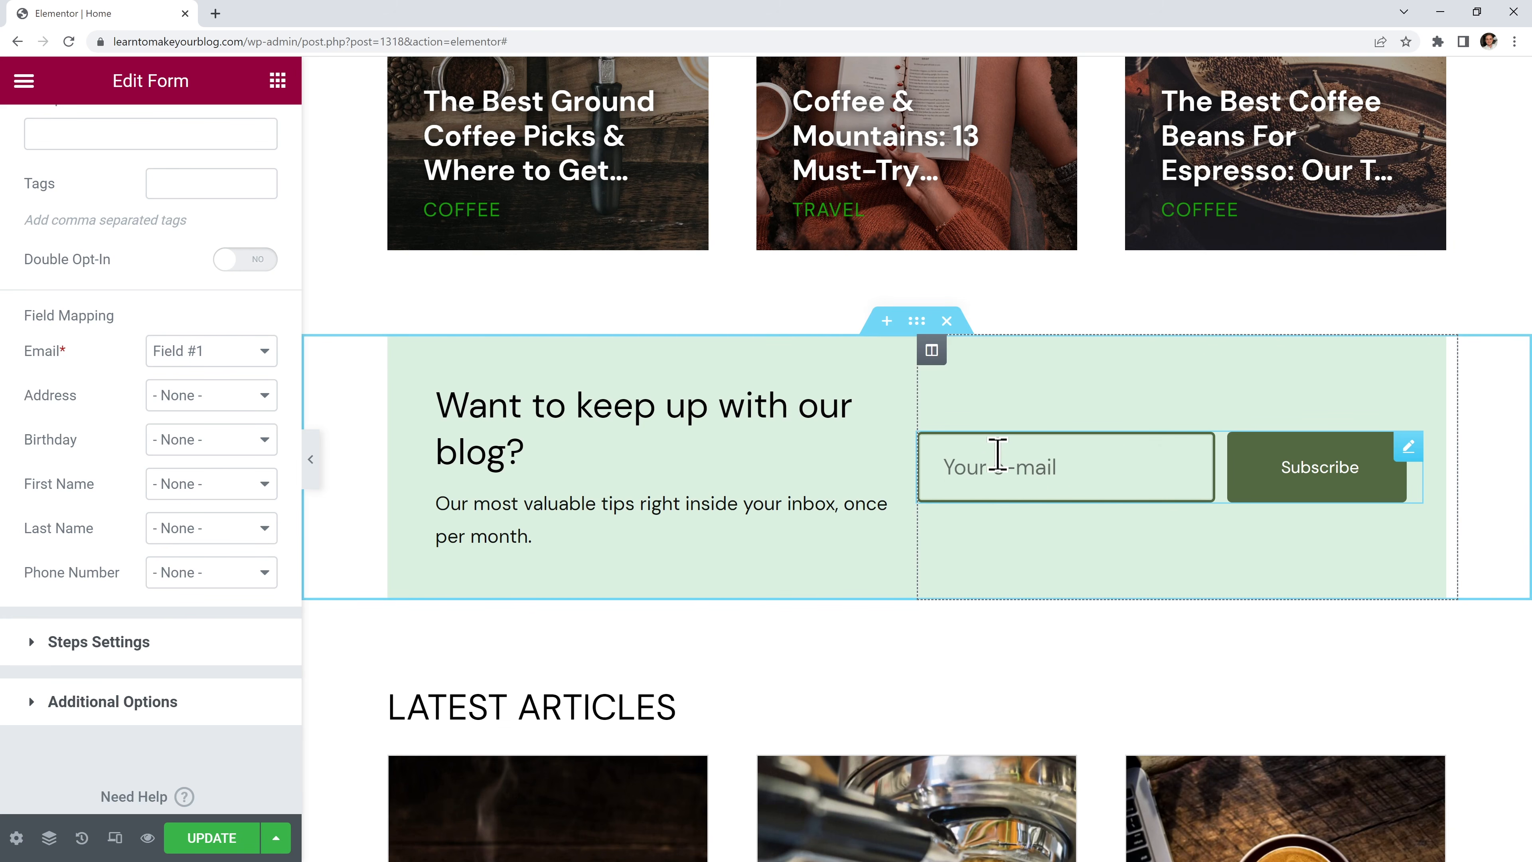
{"action": "left_click", "coordinate": [266, 353]}
{"action": "left_click", "coordinate": [215, 398]}
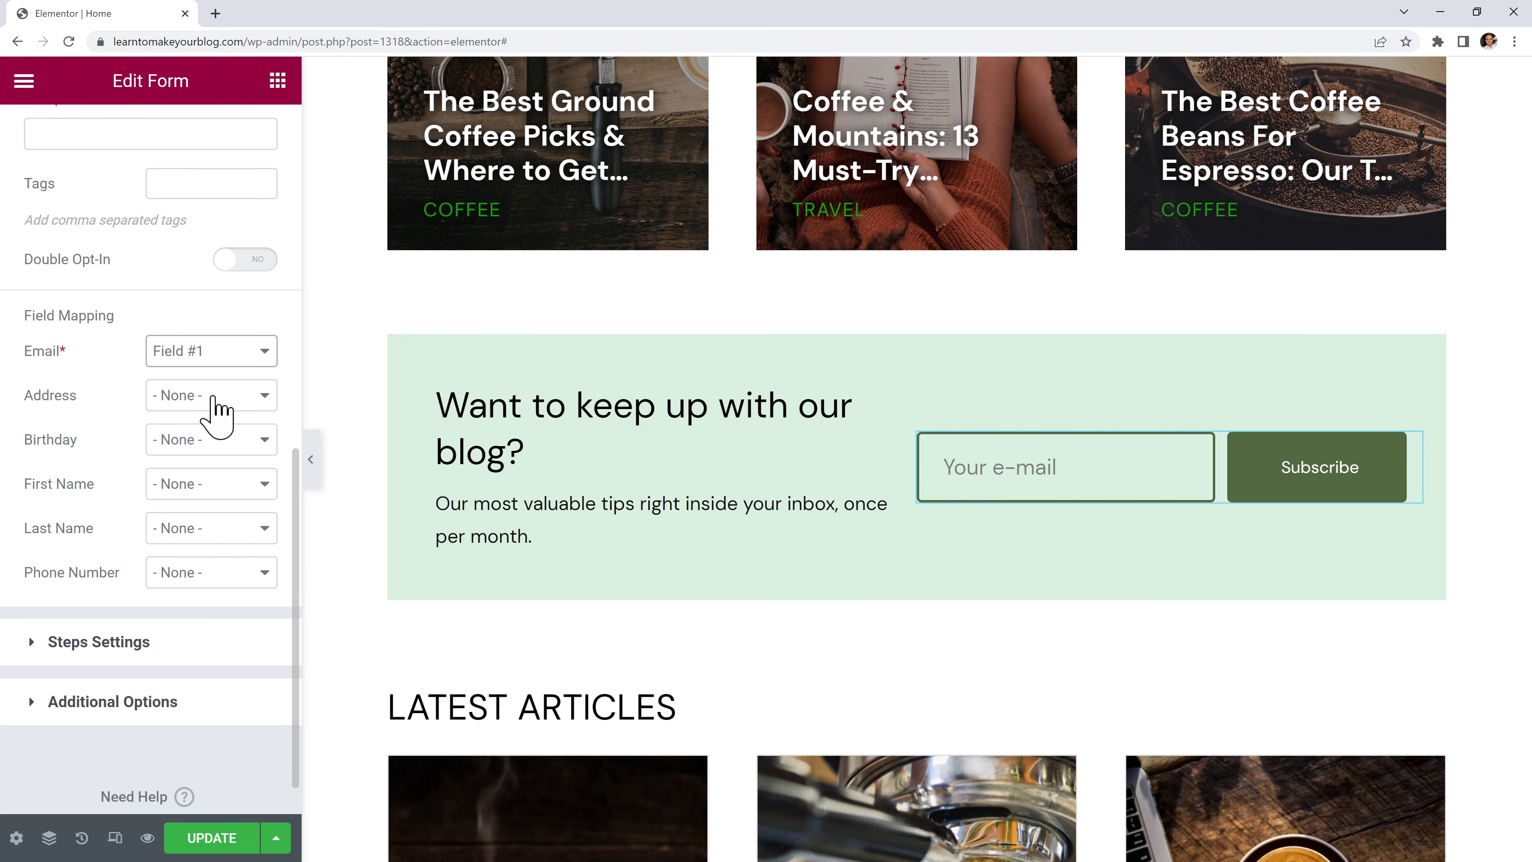
{"action": "left_click", "coordinate": [212, 838]}
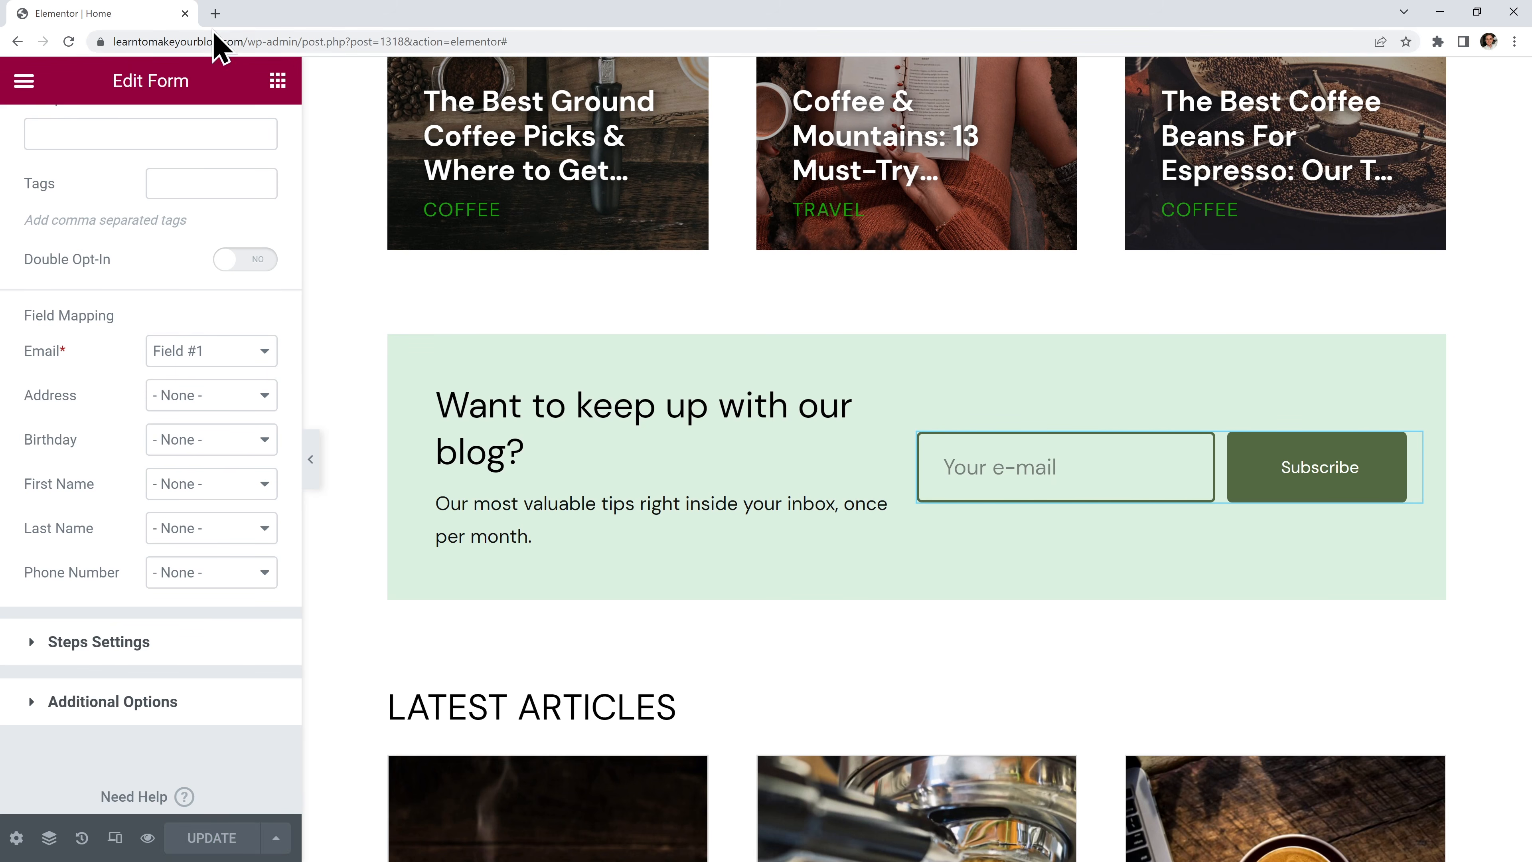
Load learntomakeyourblog.com in a new tab and scroll to the newsletter box
{"action": "left_click", "coordinate": [215, 14]}
{"action": "type", "text": "learntomakeyourblog.com"}
{"action": "key", "text": "Return"}
{"action": "scroll", "coordinate": [1070, 571], "scroll_direction": "down", "scroll_amount": 15}
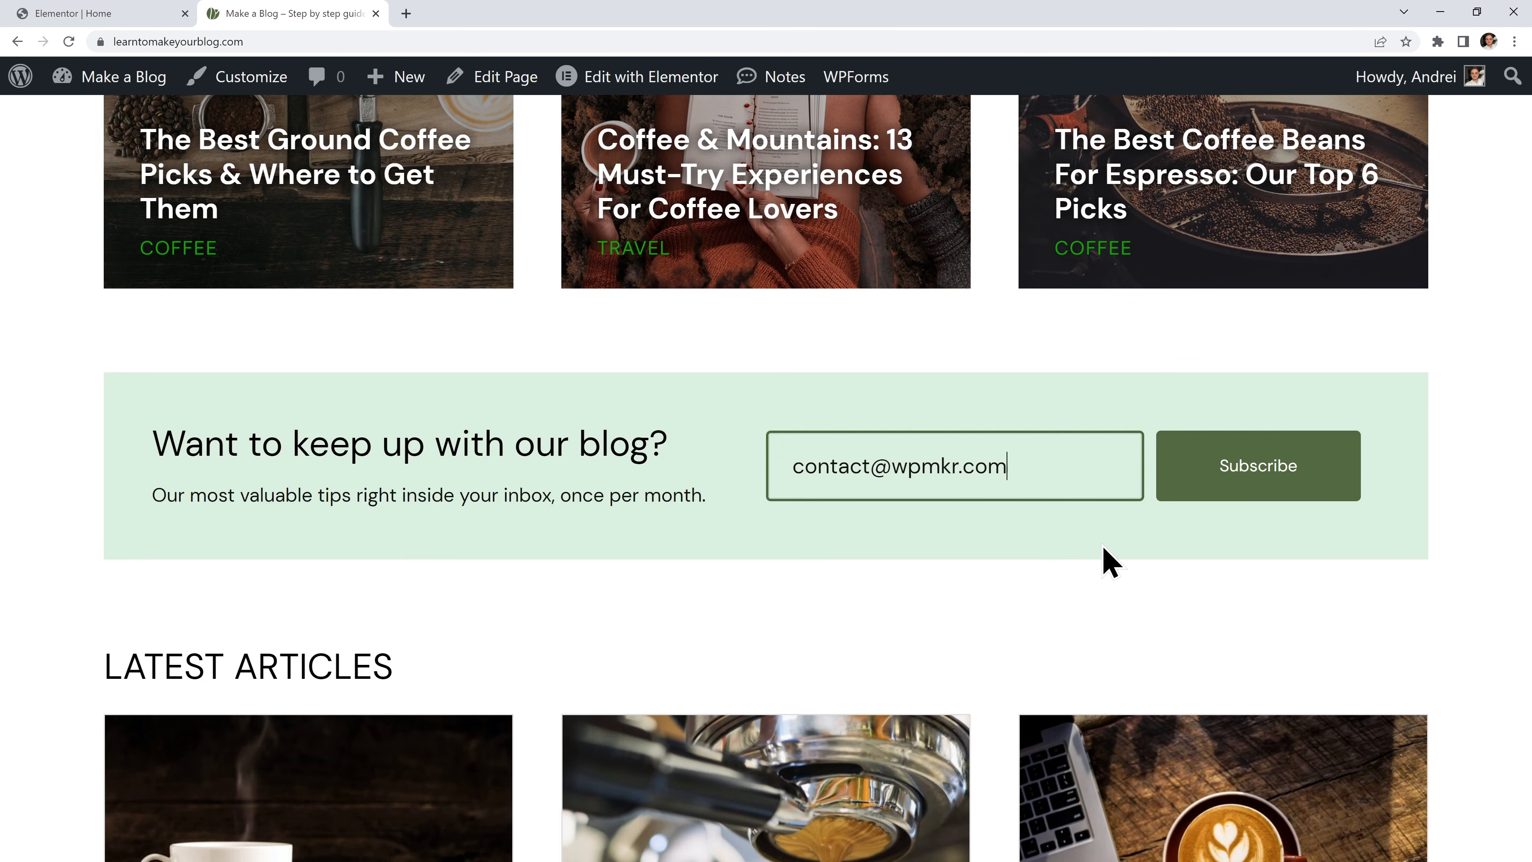
Subscribe a test e-mail address and confirm the success message appears
{"action": "left_click", "coordinate": [1224, 489]}
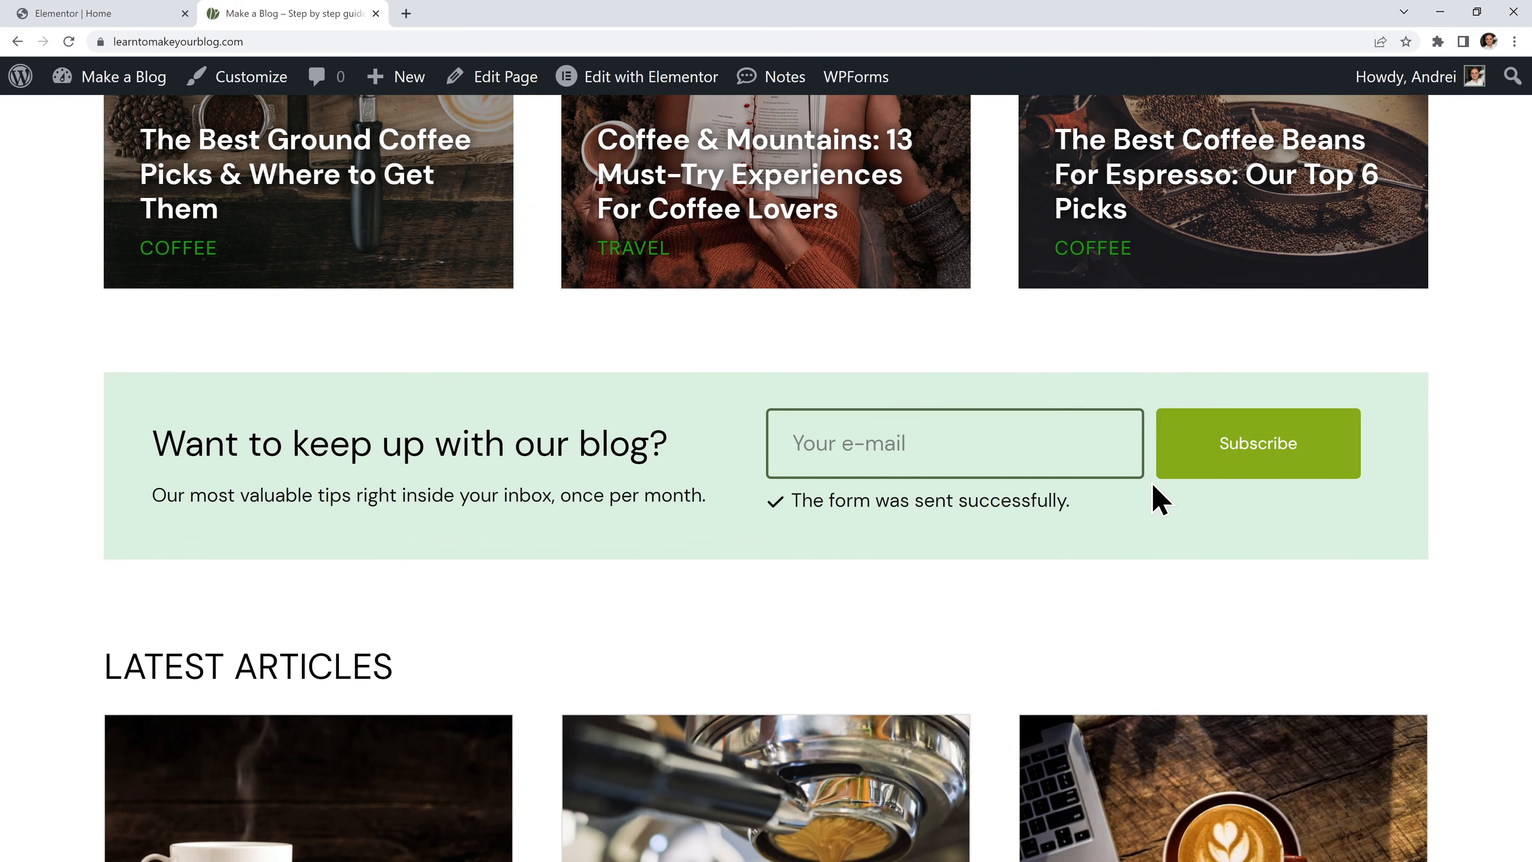
{"action": "left_click_drag", "start_coordinate": [1071, 501], "coordinate": [789, 501]}
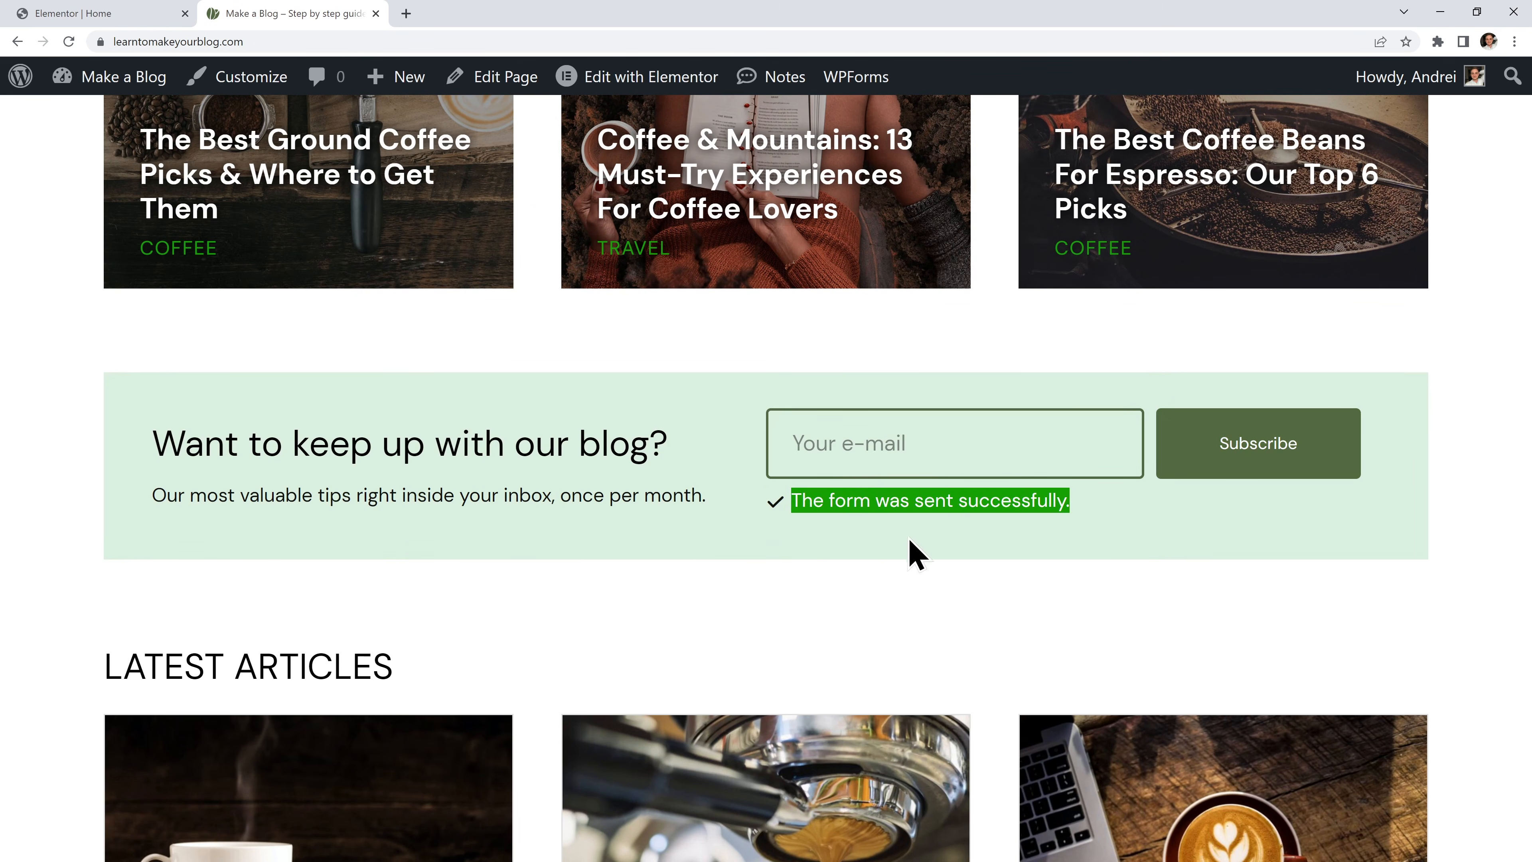
{"action": "left_click", "coordinate": [1031, 531]}
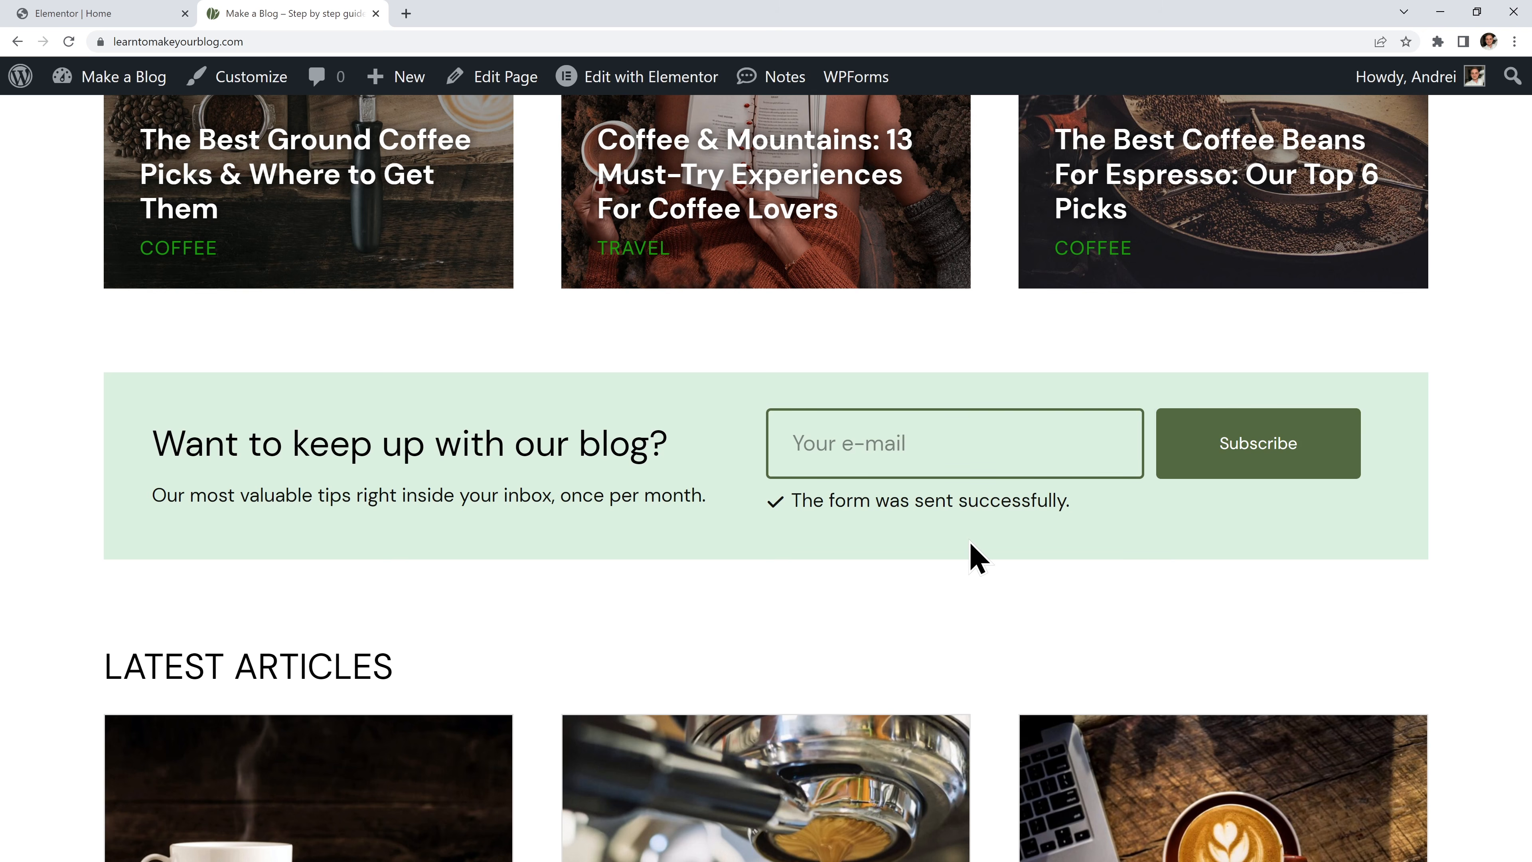
{"action": "scroll", "coordinate": [977, 558], "scroll_direction": "up", "scroll_amount": 10}
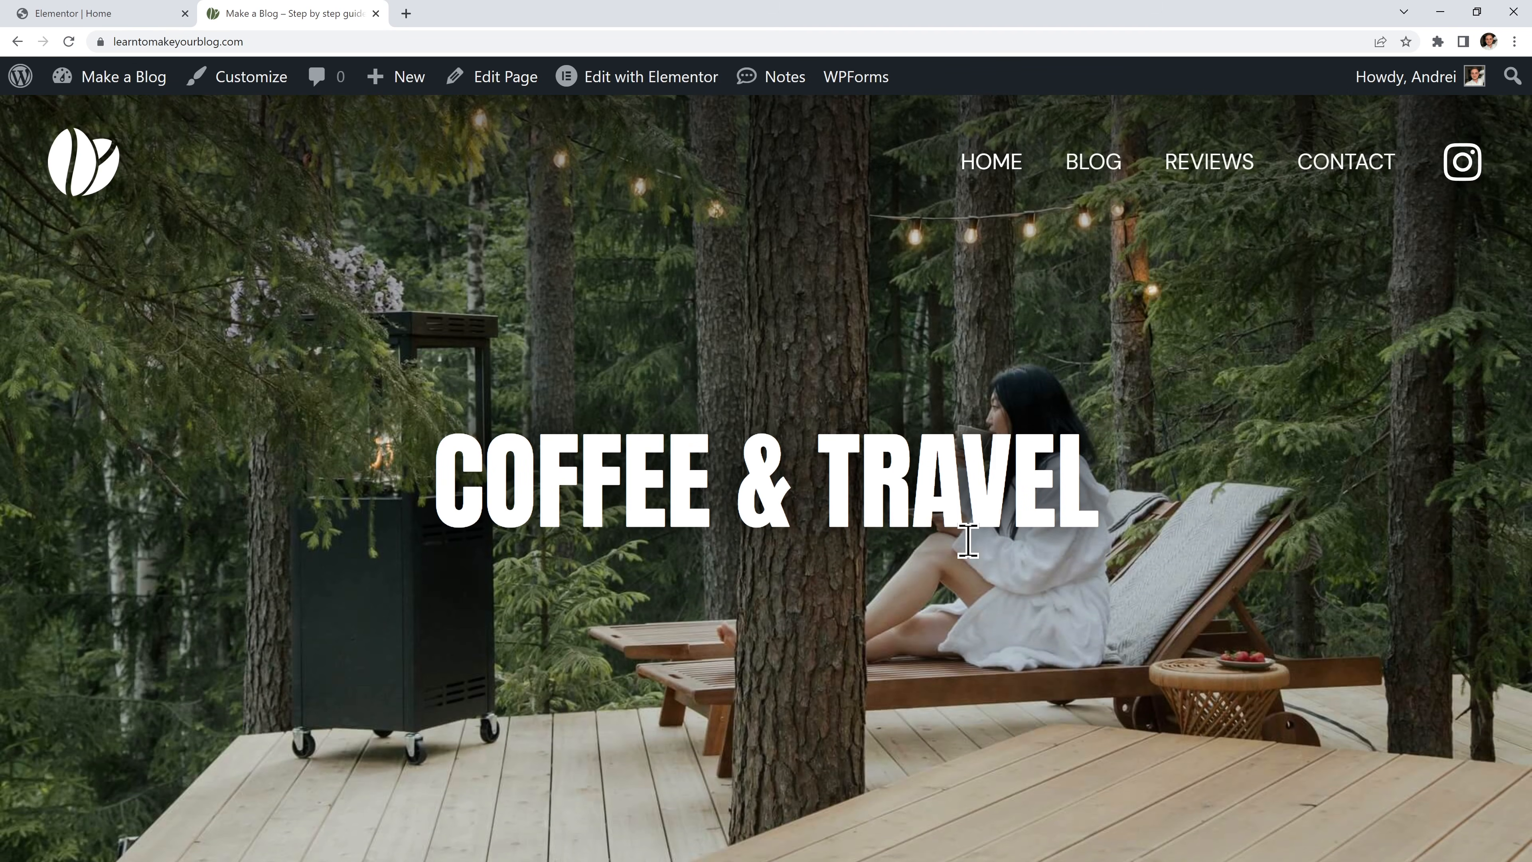
{"action": "scroll", "coordinate": [967, 541], "scroll_direction": "down", "scroll_amount": 10}
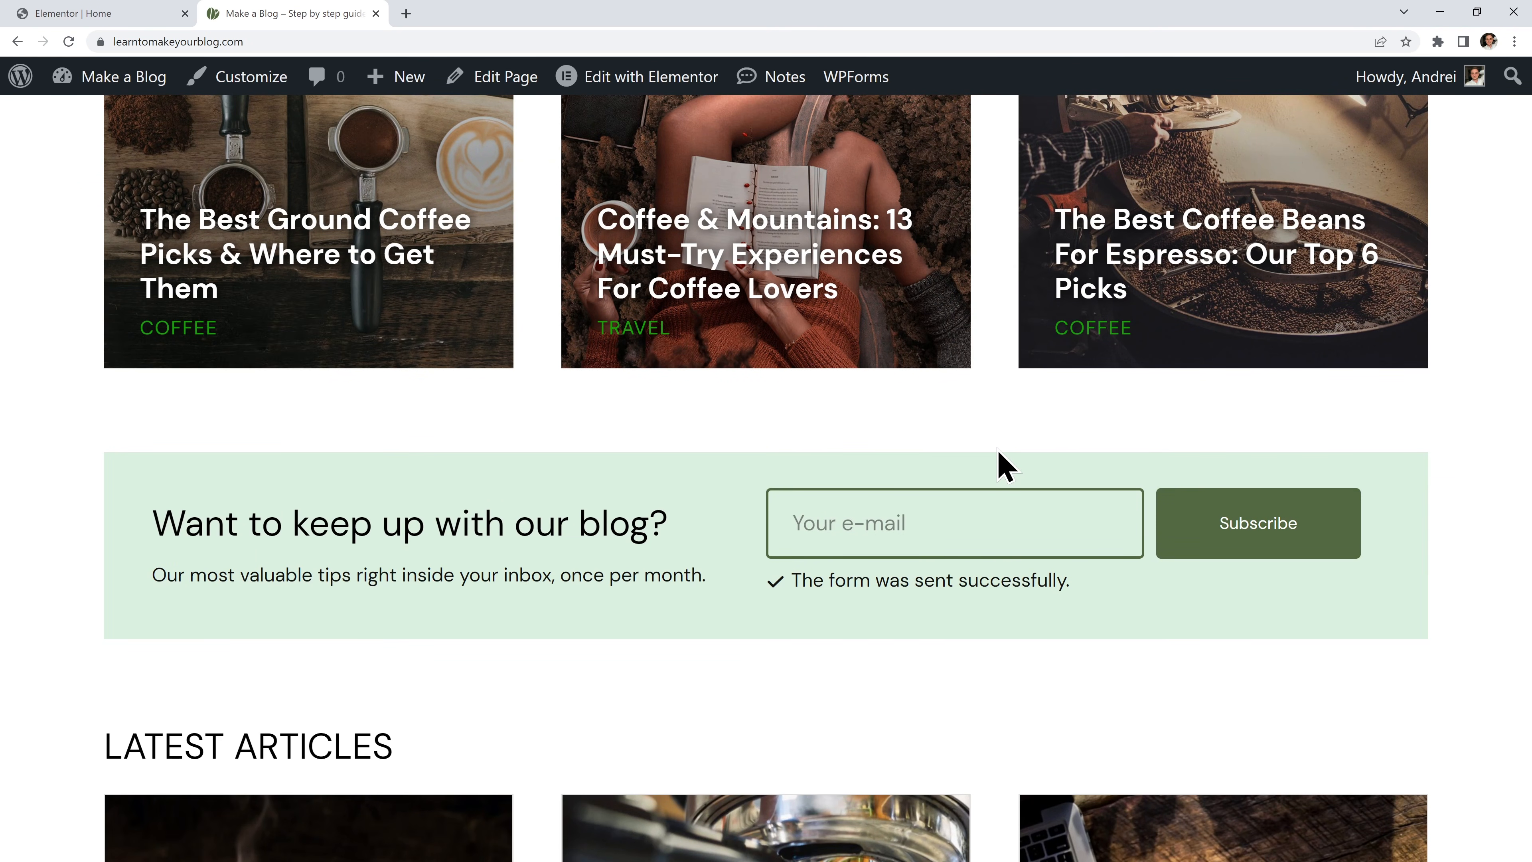
{"action": "scroll", "coordinate": [1004, 463], "scroll_direction": "up", "scroll_amount": 10}
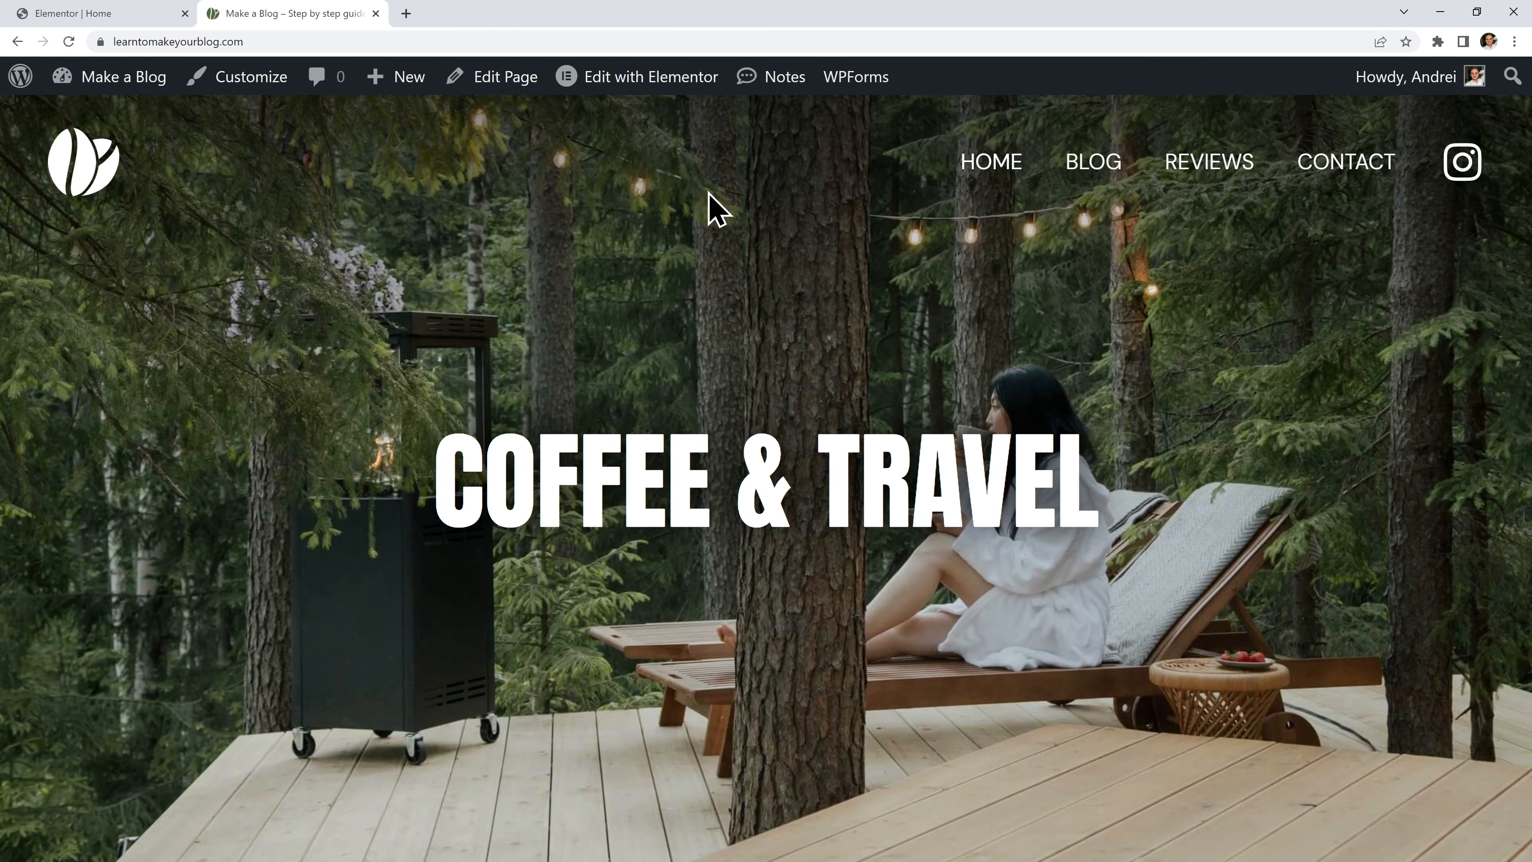
Open the active Single Post template from the Theme Builder for editing
{"action": "left_click", "coordinate": [120, 77]}
{"action": "mouse_move", "coordinate": [137, 489]}
{"action": "left_click", "coordinate": [300, 570]}
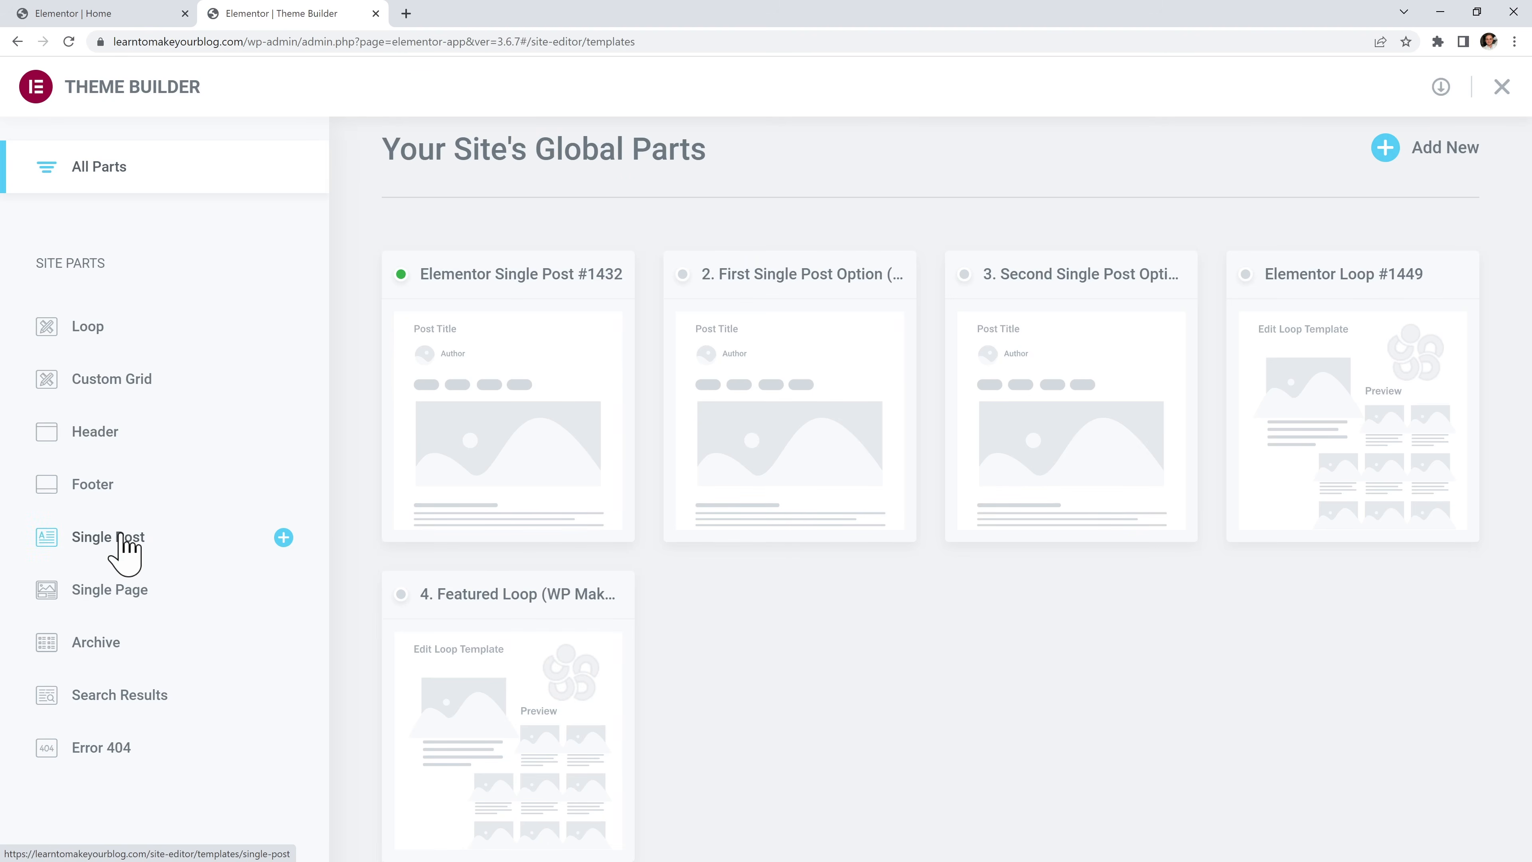
{"action": "left_click", "coordinate": [125, 539]}
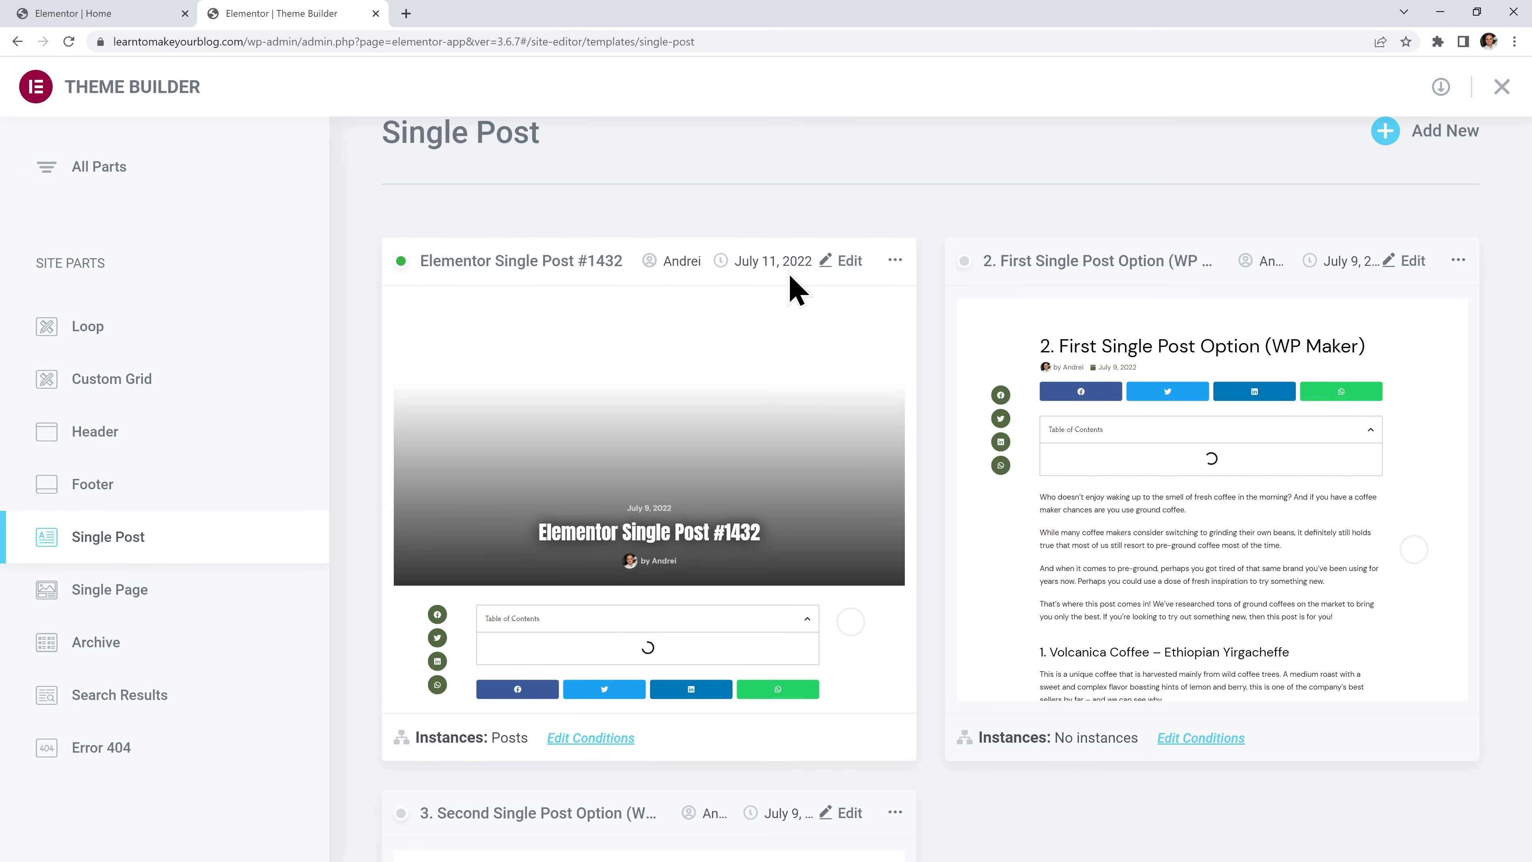
{"action": "left_click", "coordinate": [841, 262]}
Add MailChimp as an after-submit action on the post's subscribe form
{"action": "scroll", "coordinate": [862, 324], "scroll_direction": "down", "scroll_amount": 10}
{"action": "scroll", "coordinate": [862, 324], "scroll_direction": "down", "scroll_amount": 20}
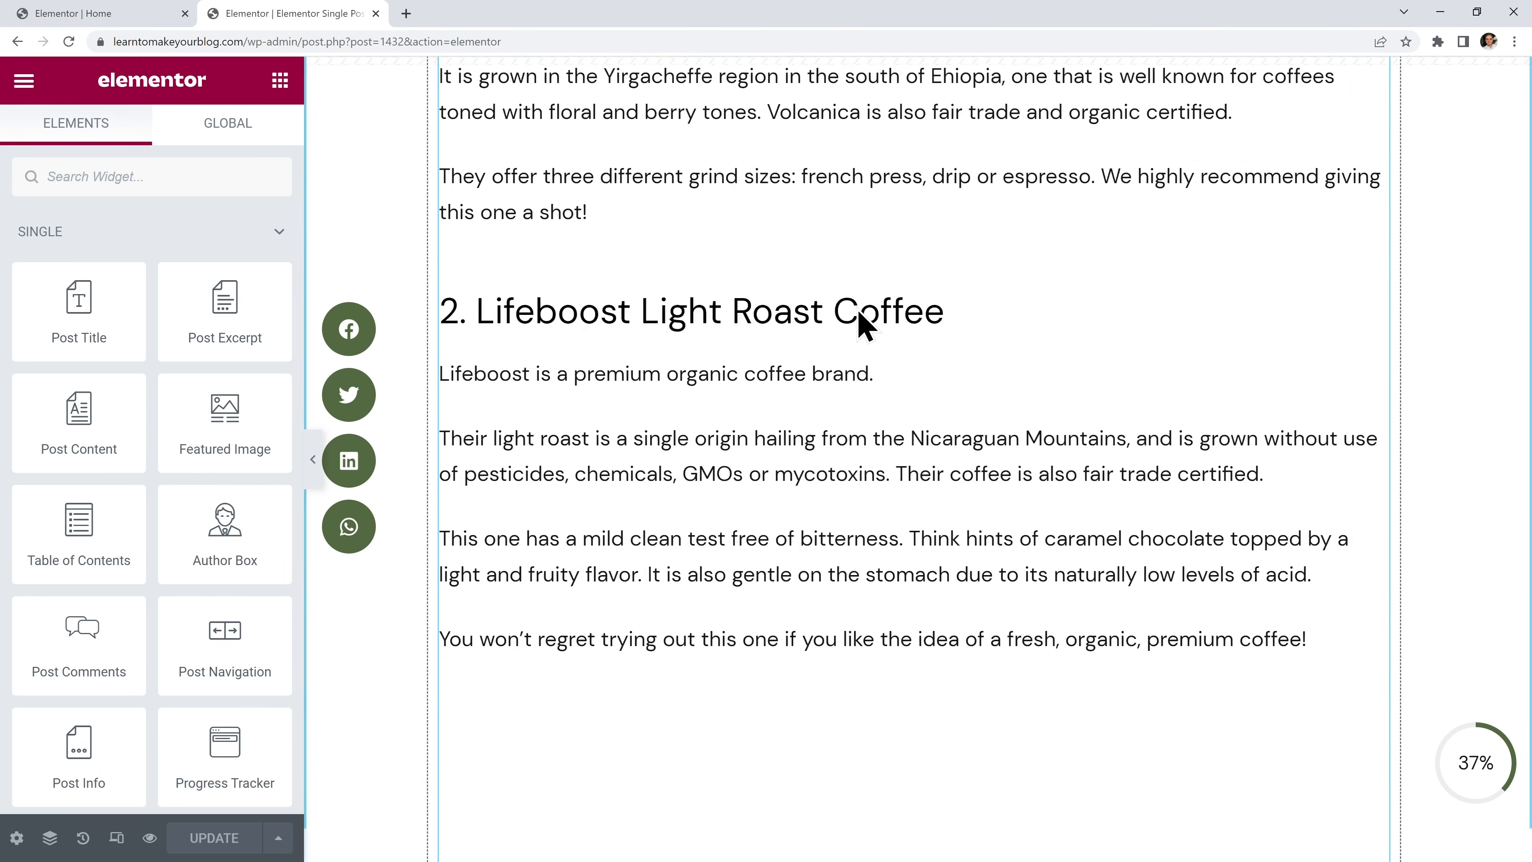
{"action": "scroll", "coordinate": [863, 326], "scroll_direction": "down", "scroll_amount": 1}
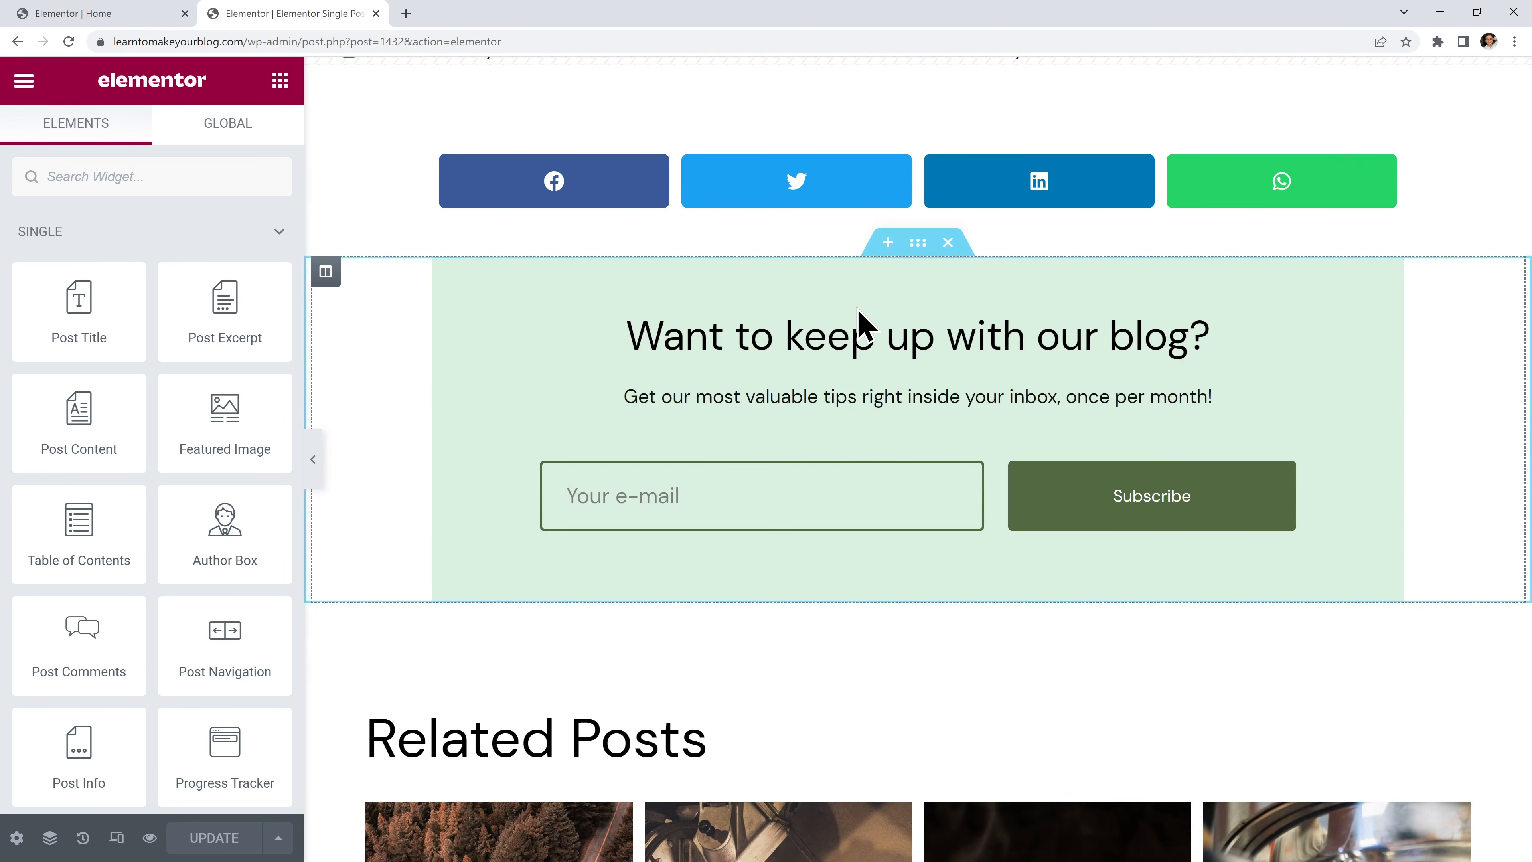
{"action": "left_click", "coordinate": [811, 489]}
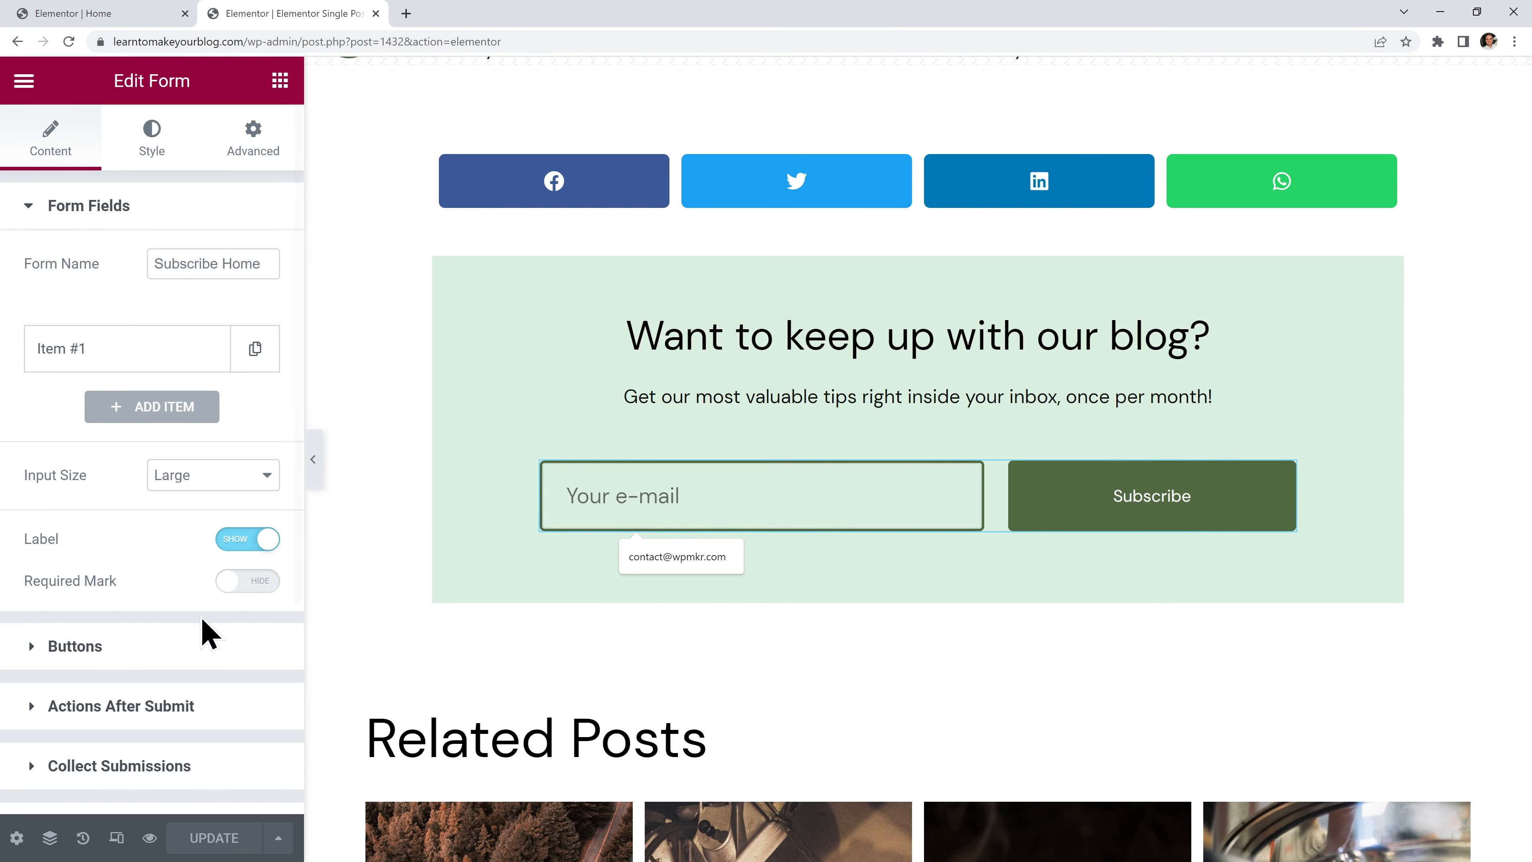
{"action": "left_click", "coordinate": [143, 706]}
{"action": "left_click", "coordinate": [229, 417]}
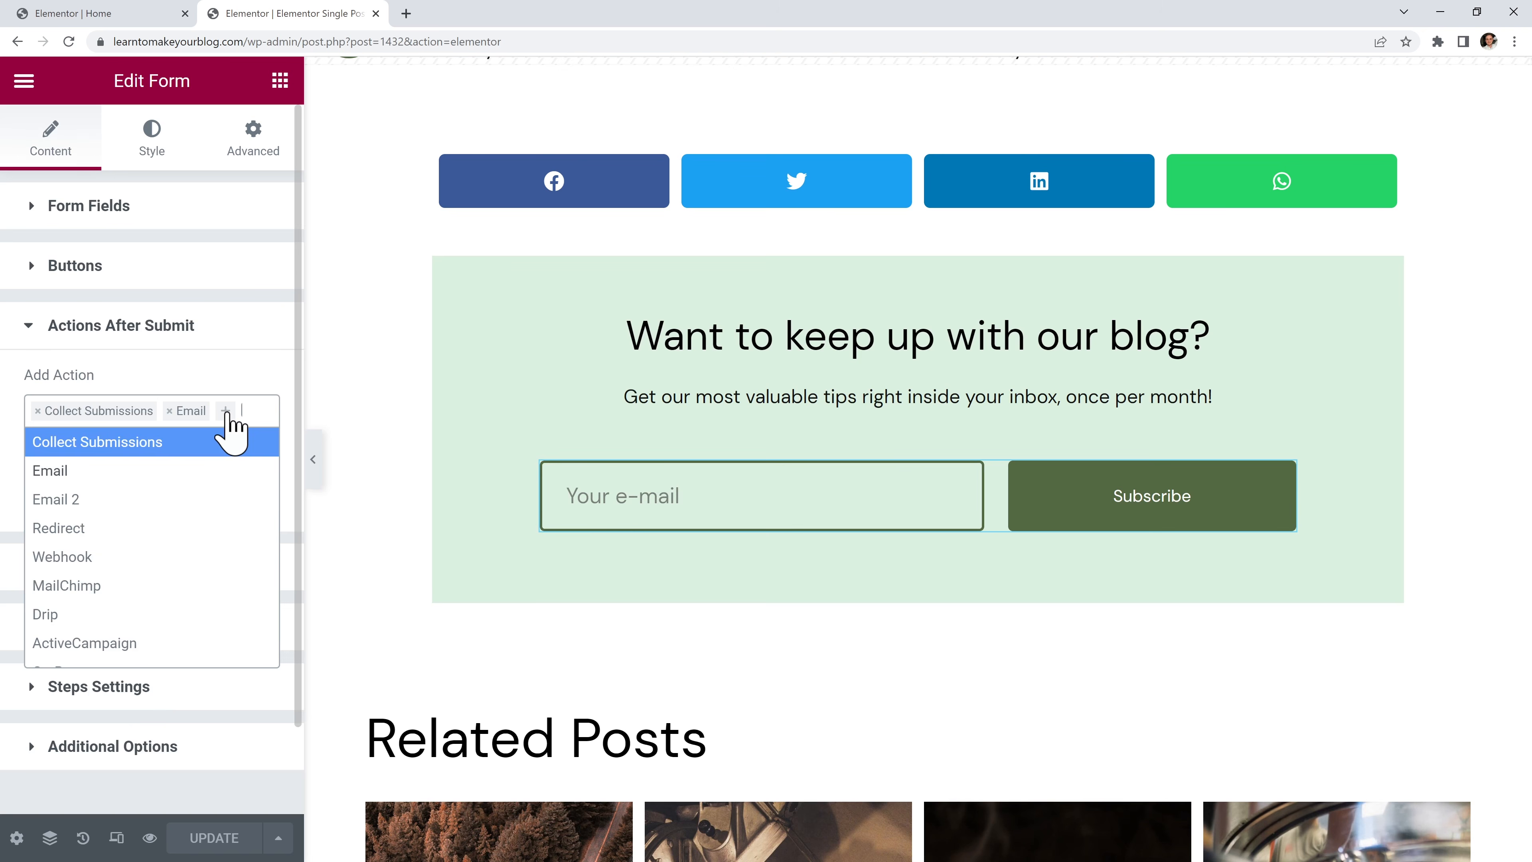
{"action": "left_click", "coordinate": [143, 586]}
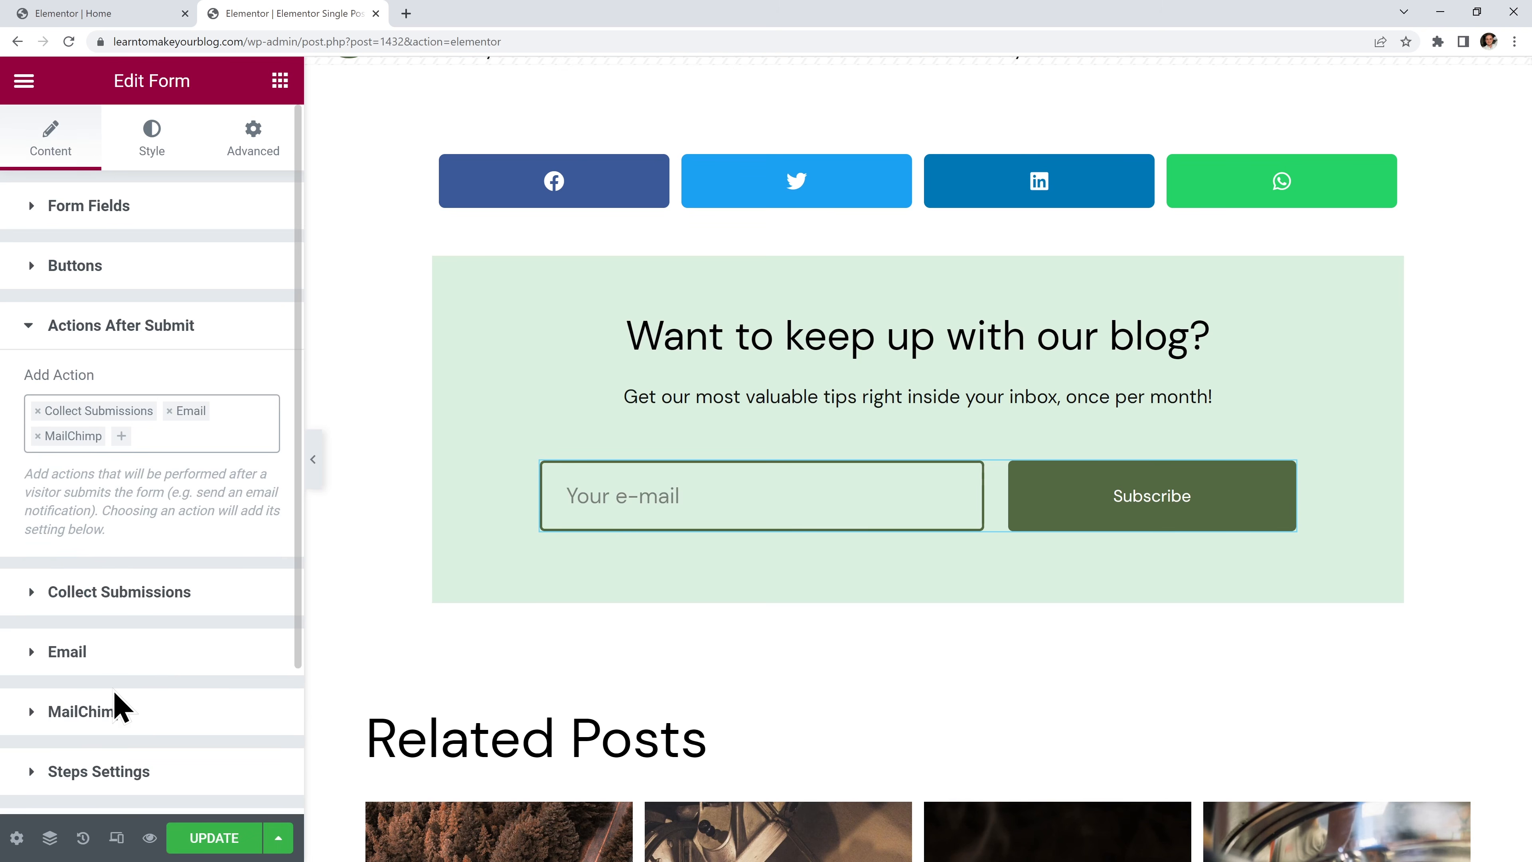
Set the MailChimp audience to WP Maker, map Email to Field #1, and update
{"action": "left_click", "coordinate": [114, 714]}
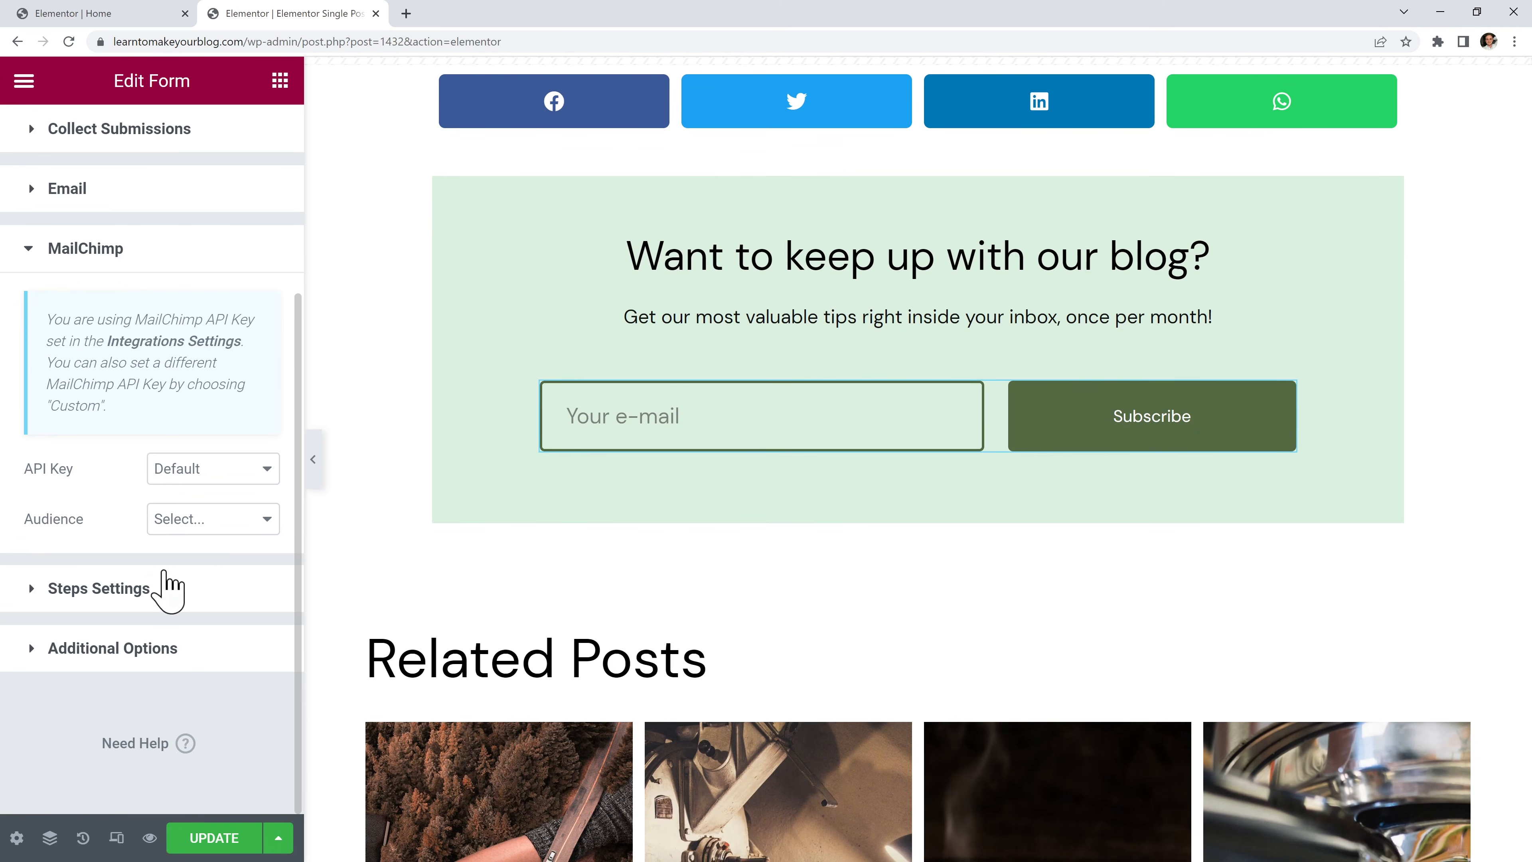
{"action": "left_click", "coordinate": [193, 520]}
{"action": "left_click", "coordinate": [202, 557]}
{"action": "scroll", "coordinate": [205, 578], "scroll_direction": "down", "scroll_amount": 4}
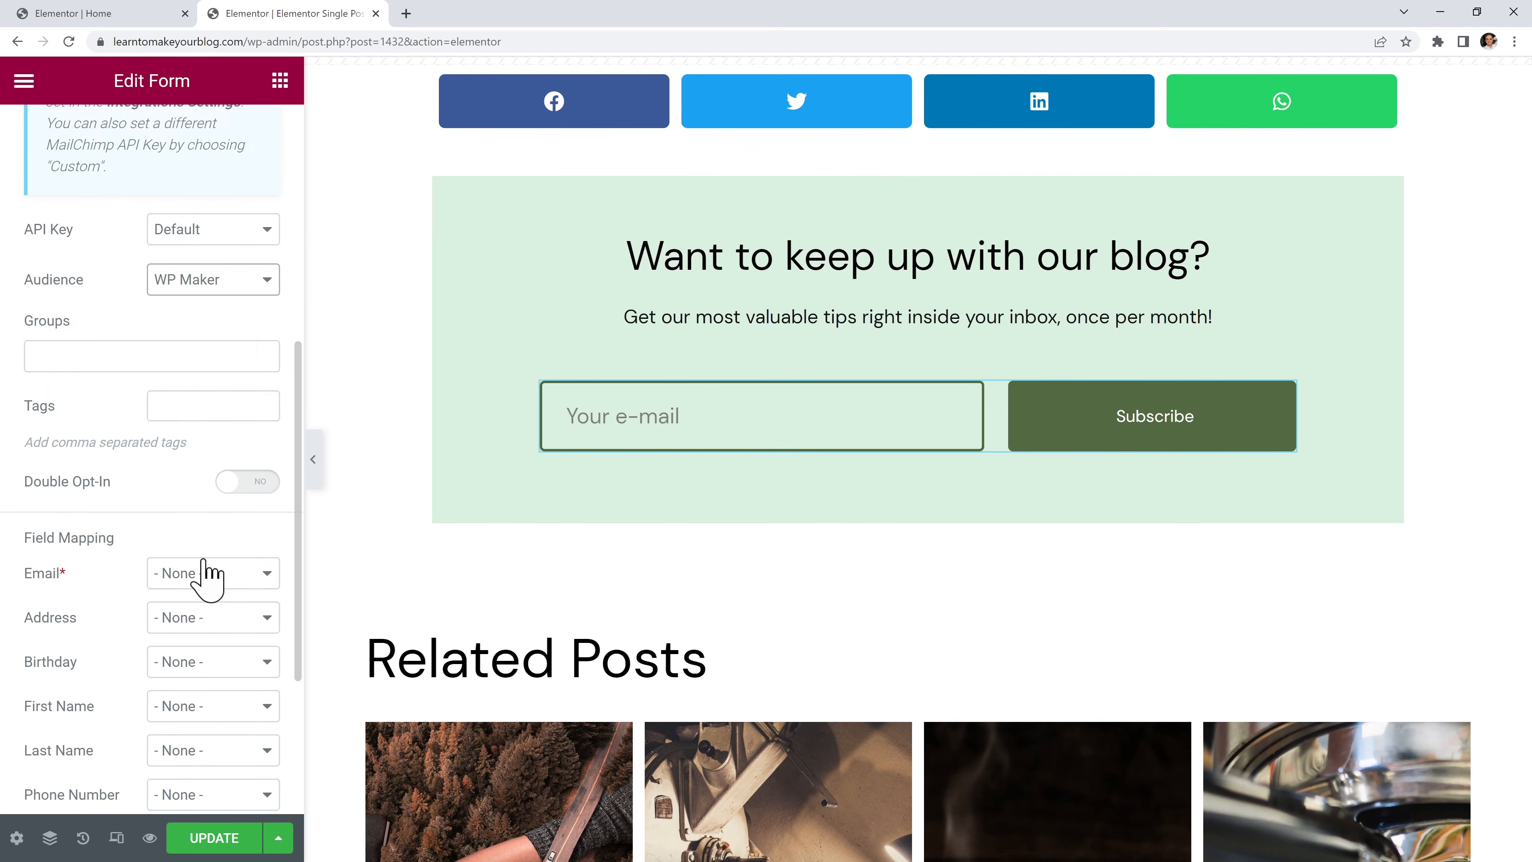
{"action": "left_click", "coordinate": [196, 576]}
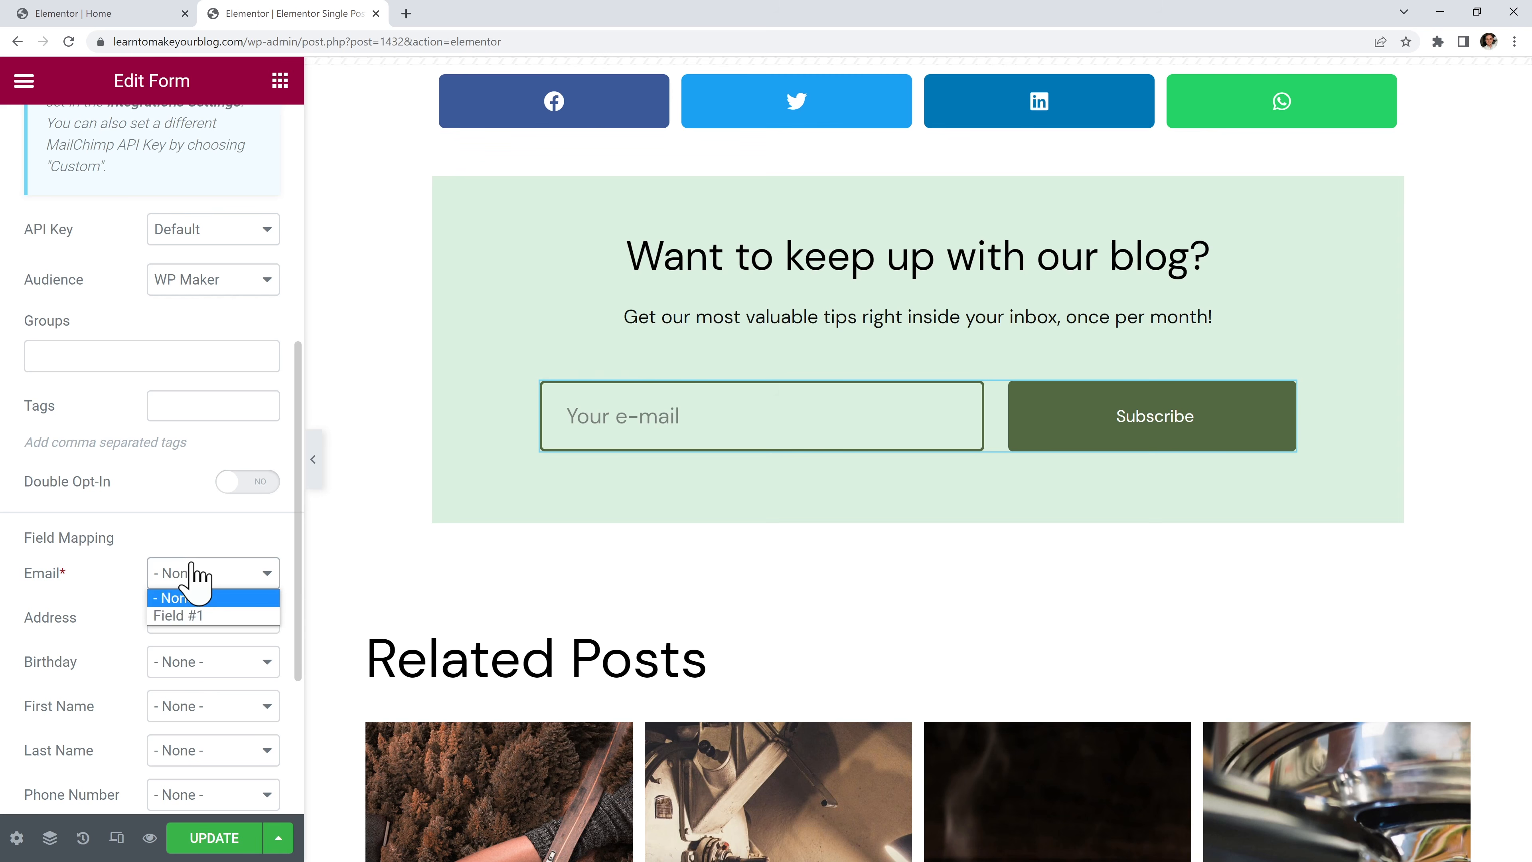
{"action": "left_click", "coordinate": [222, 615]}
{"action": "left_click", "coordinate": [215, 837]}
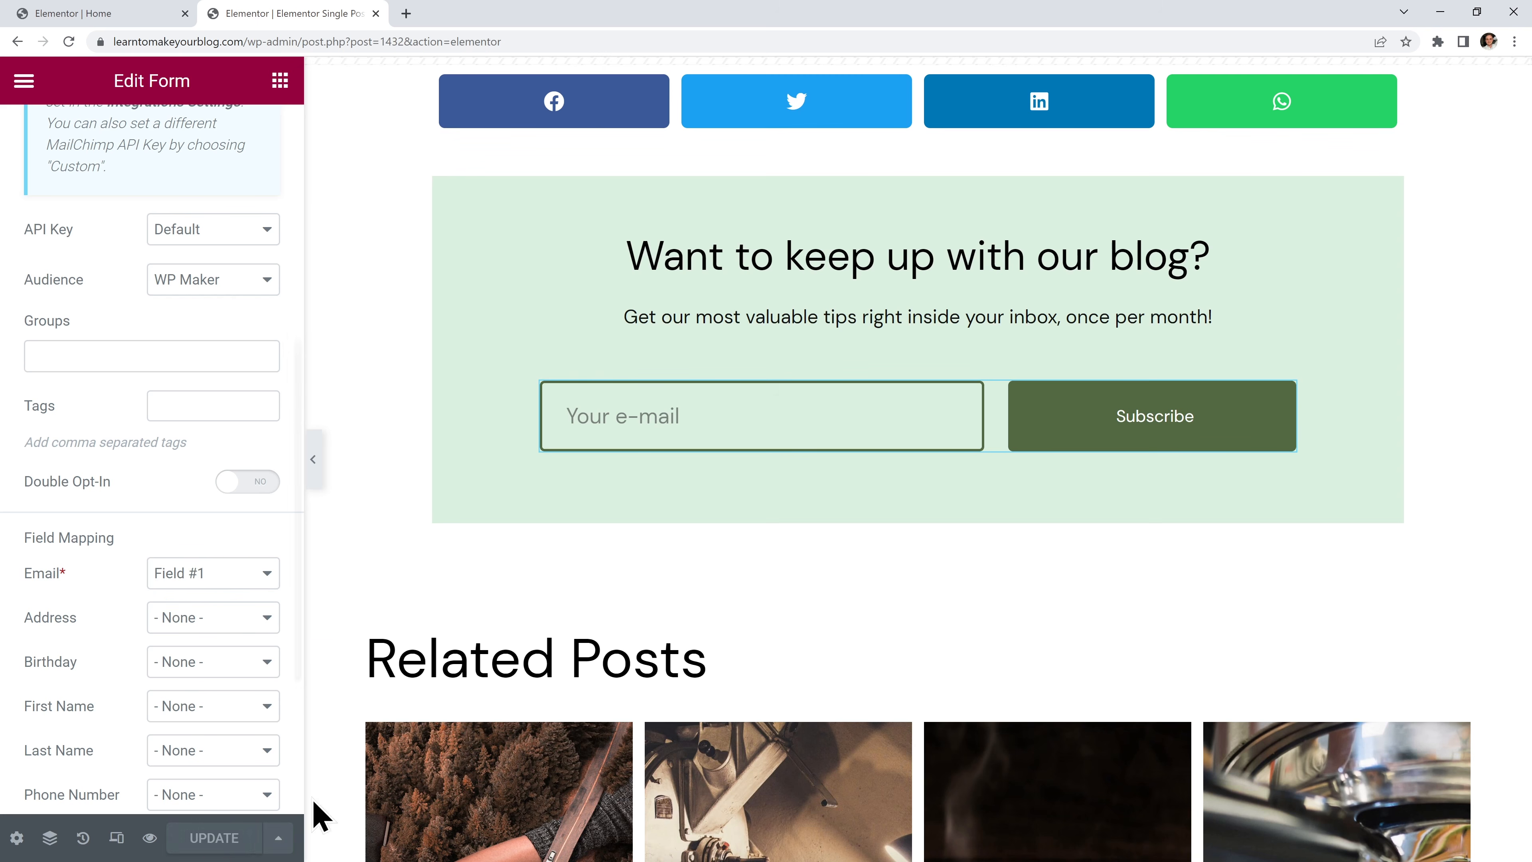
Close the template editor, log out of WordPress, and reload the front page as a visitor
{"action": "scroll", "coordinate": [783, 446], "scroll_direction": "up", "scroll_amount": 1}
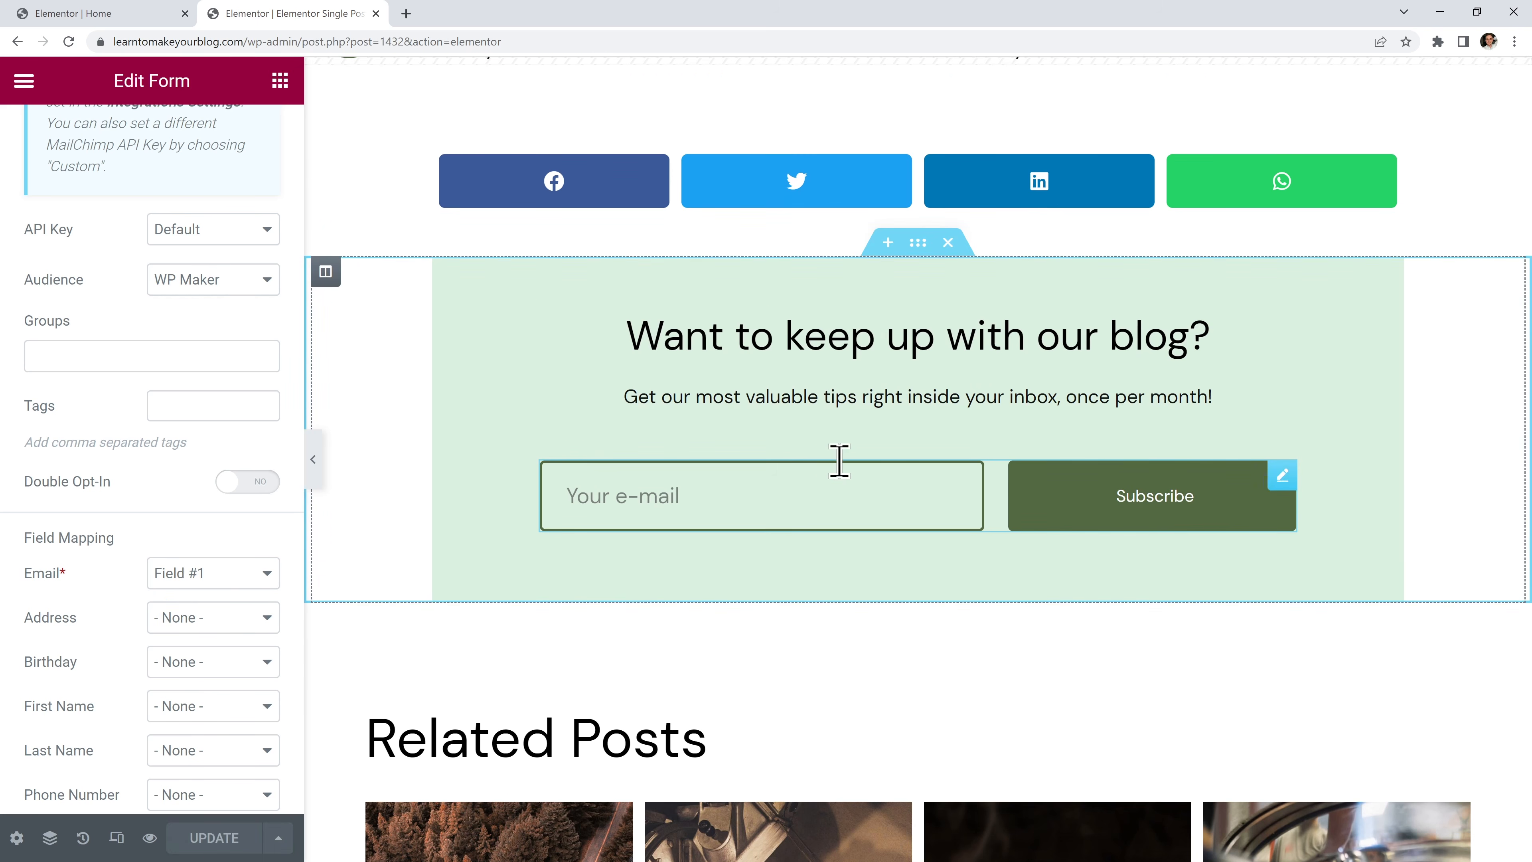
{"action": "scroll", "coordinate": [829, 460], "scroll_direction": "up", "scroll_amount": 1}
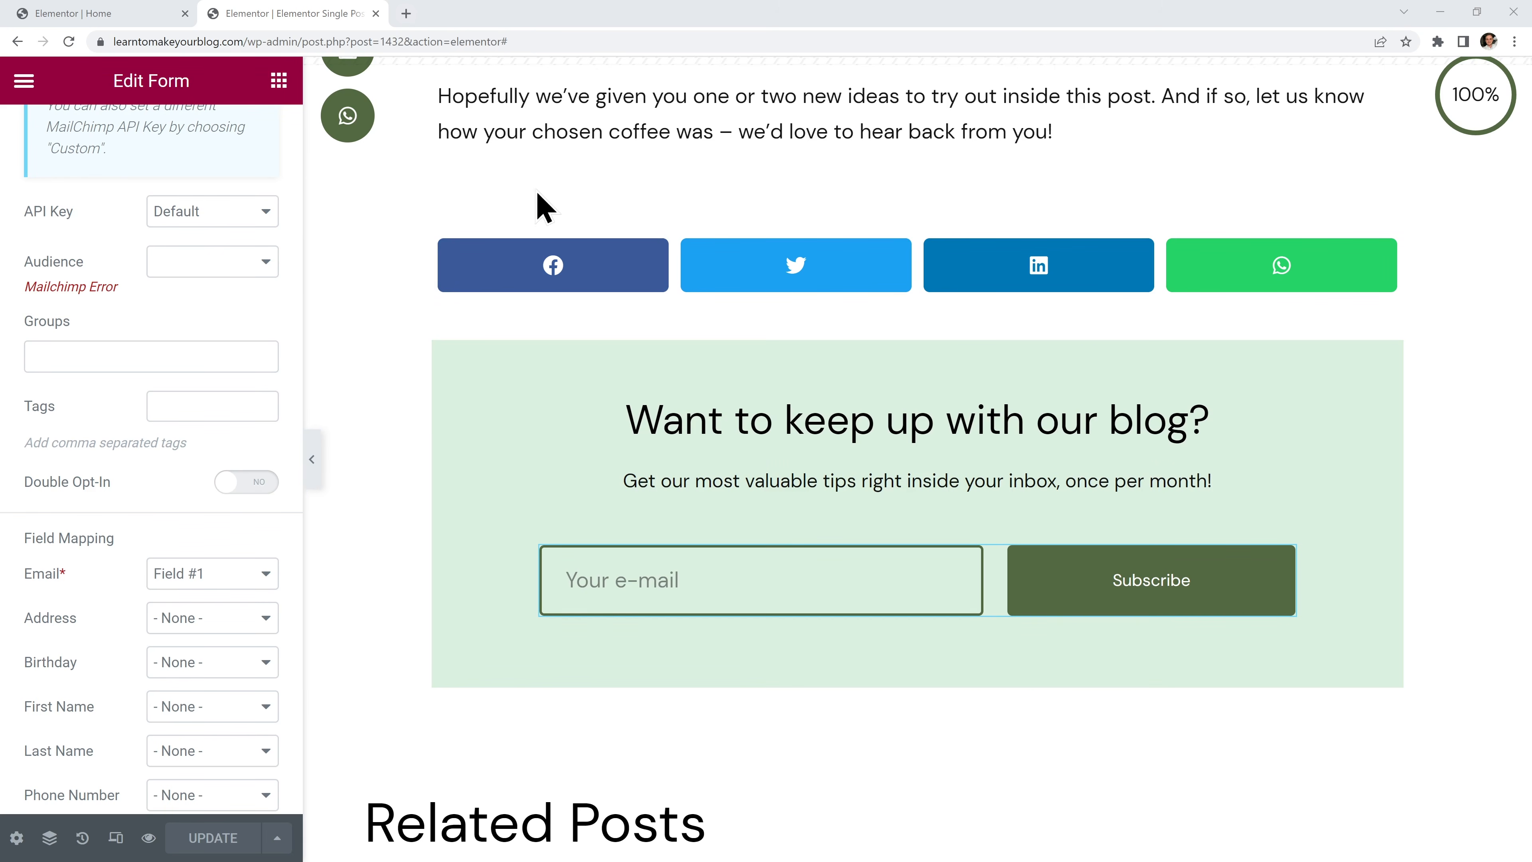
{"action": "left_click", "coordinate": [375, 13]}
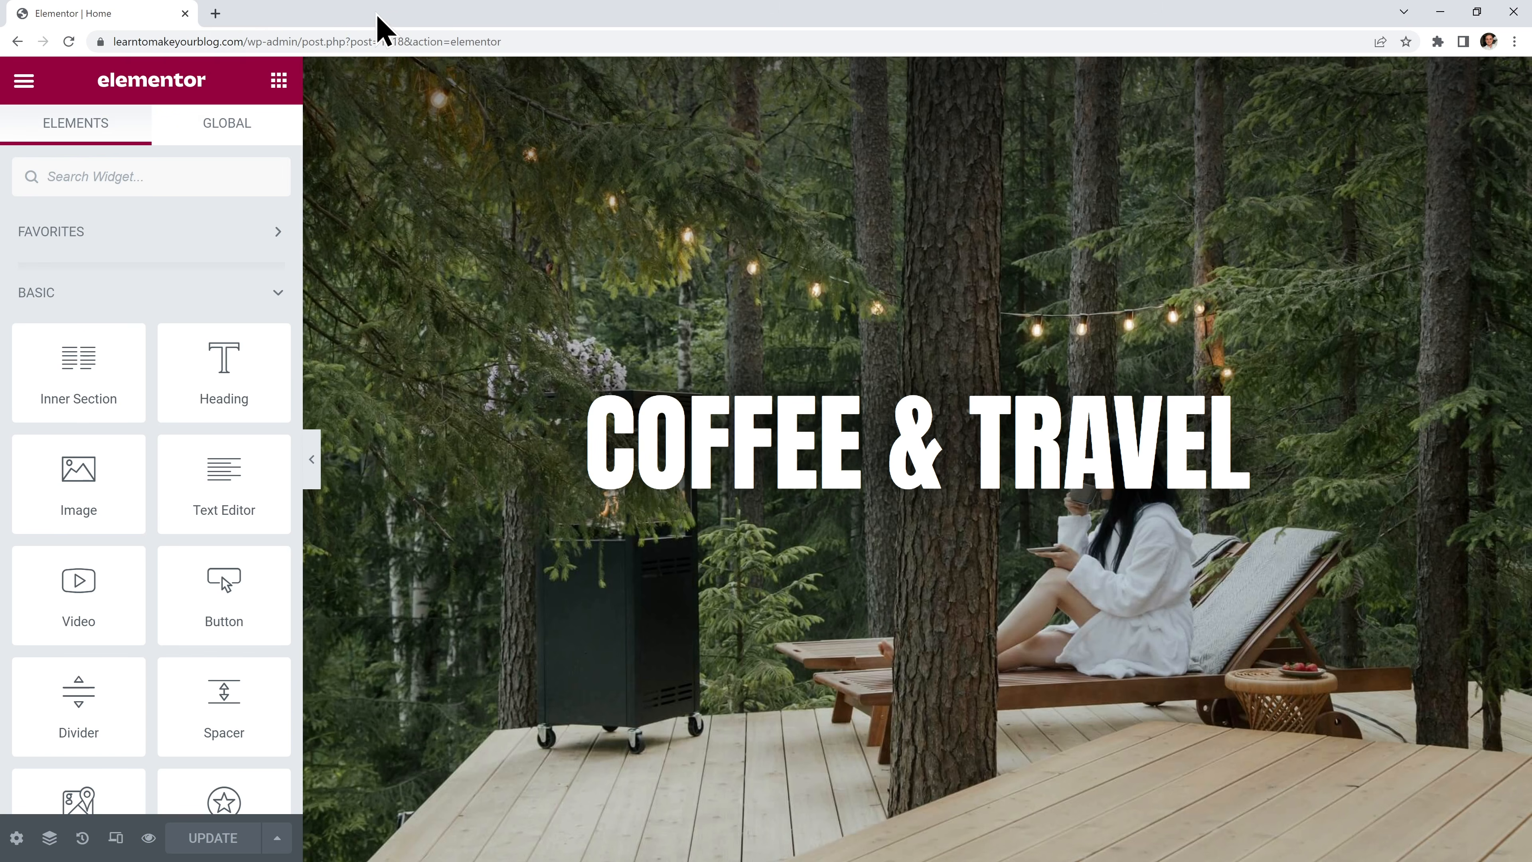
{"action": "left_click", "coordinate": [385, 37]}
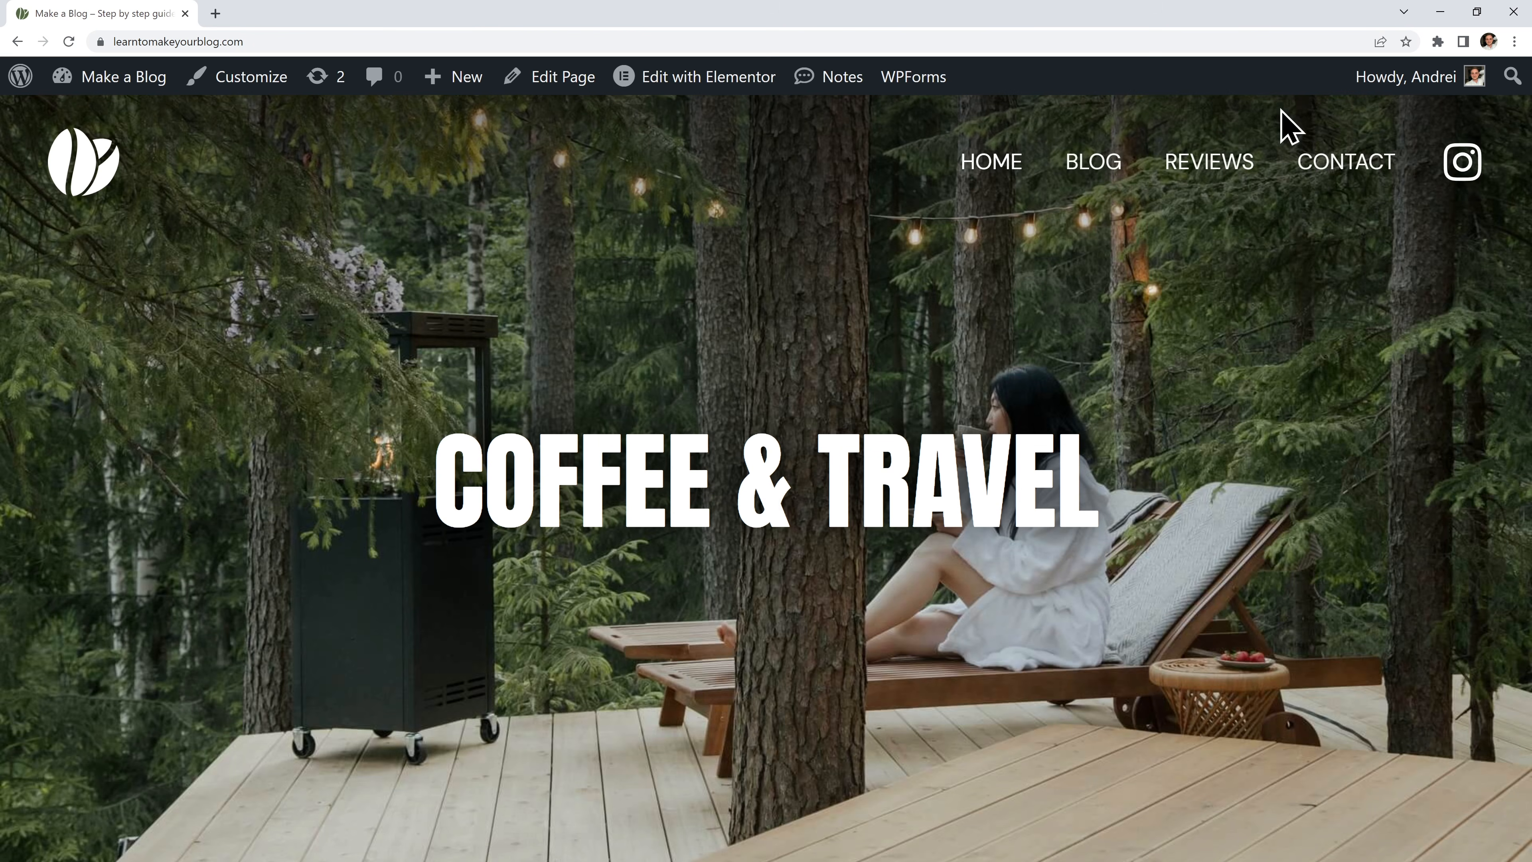
{"action": "mouse_move", "coordinate": [1468, 90]}
{"action": "left_click", "coordinate": [1324, 219]}
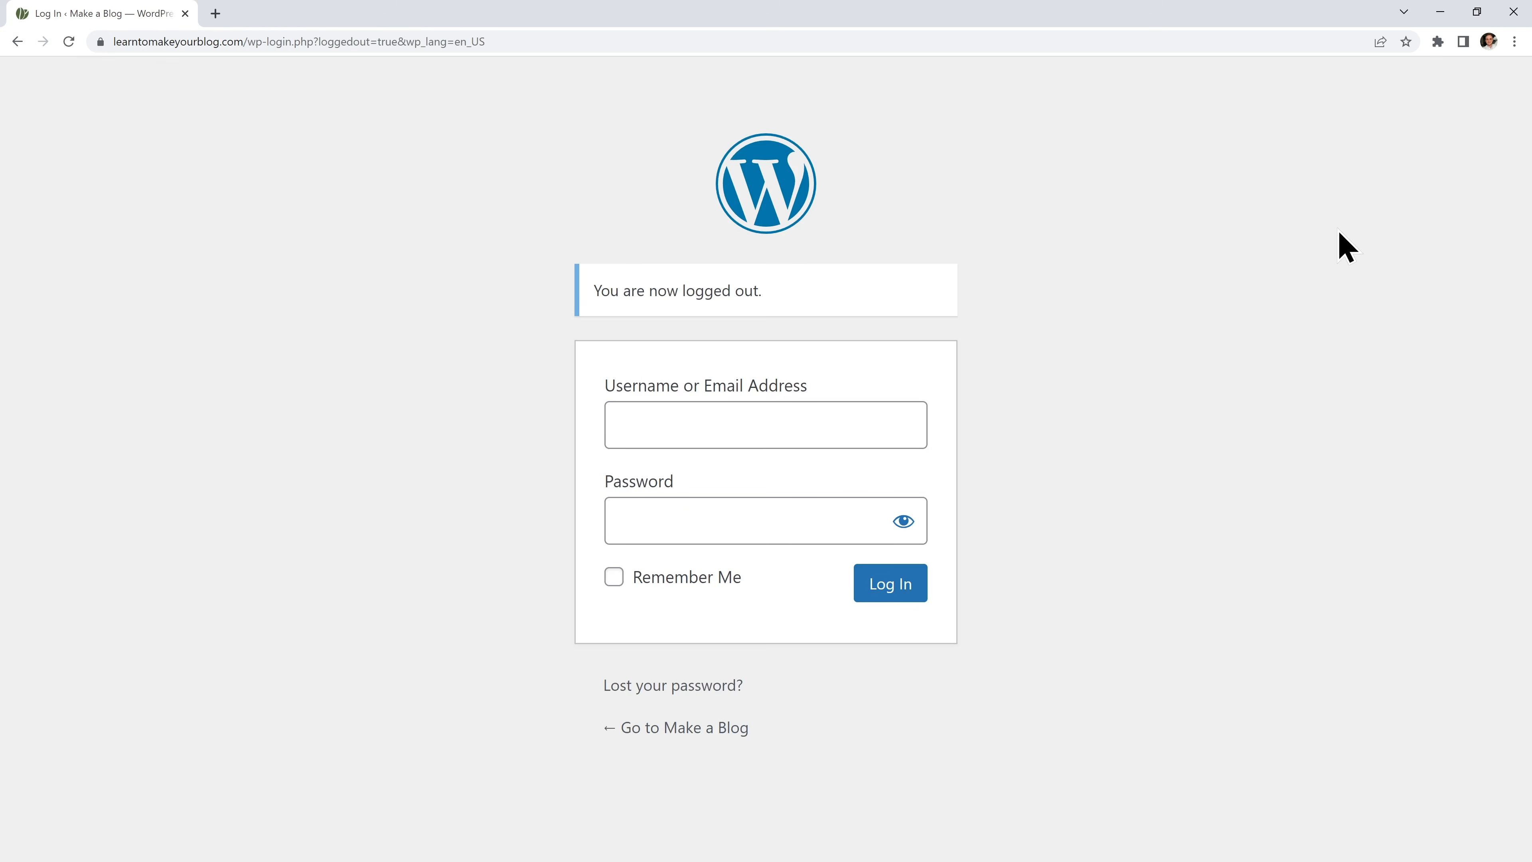
{"action": "left_click", "coordinate": [1026, 38]}
{"action": "type", "text": "learntomakeyourblog.com"}
{"action": "key", "text": "Return"}
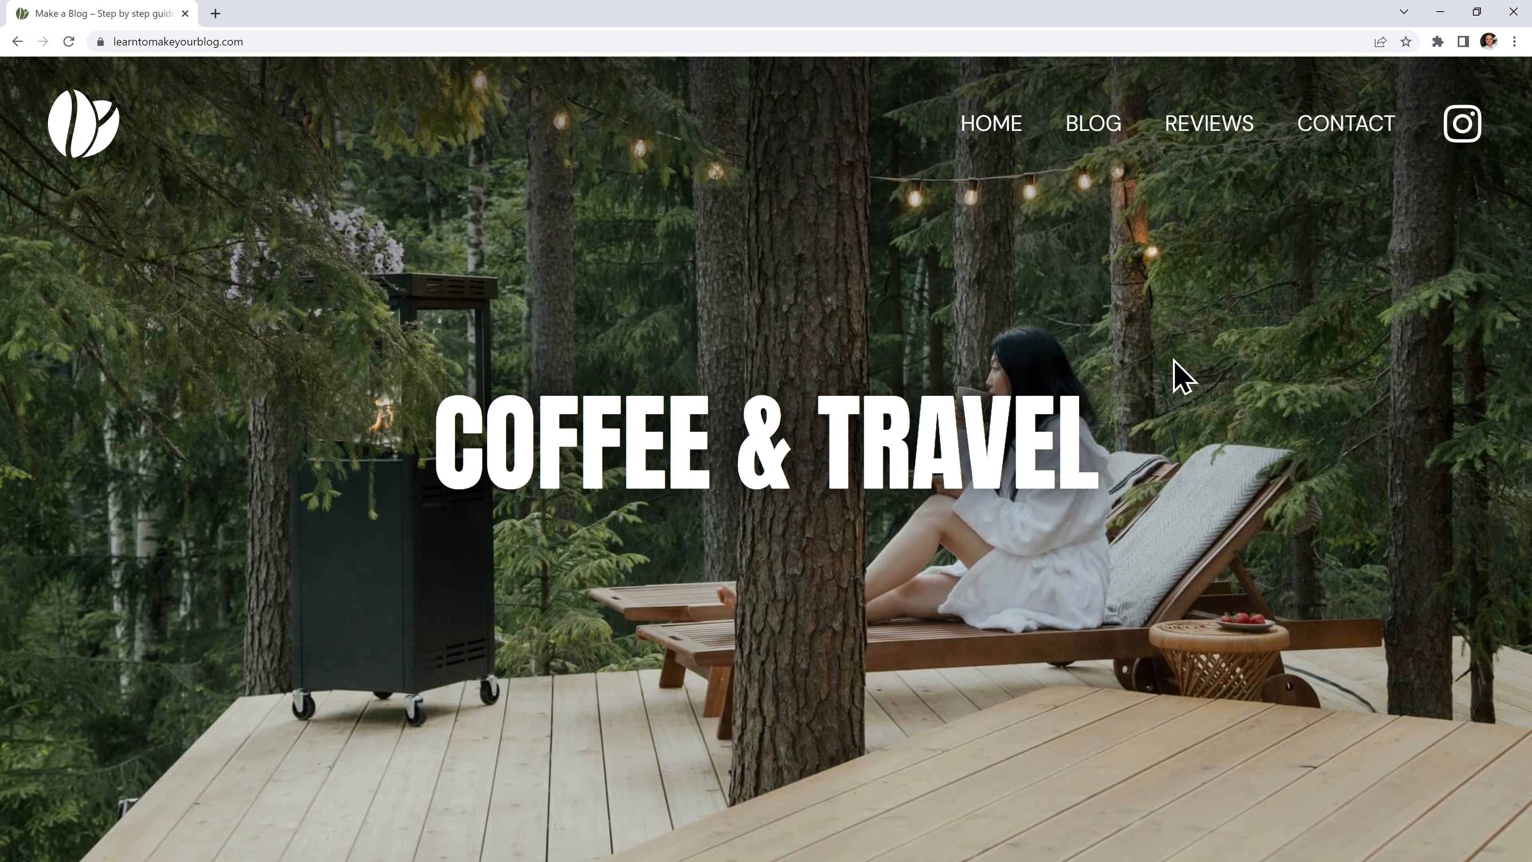